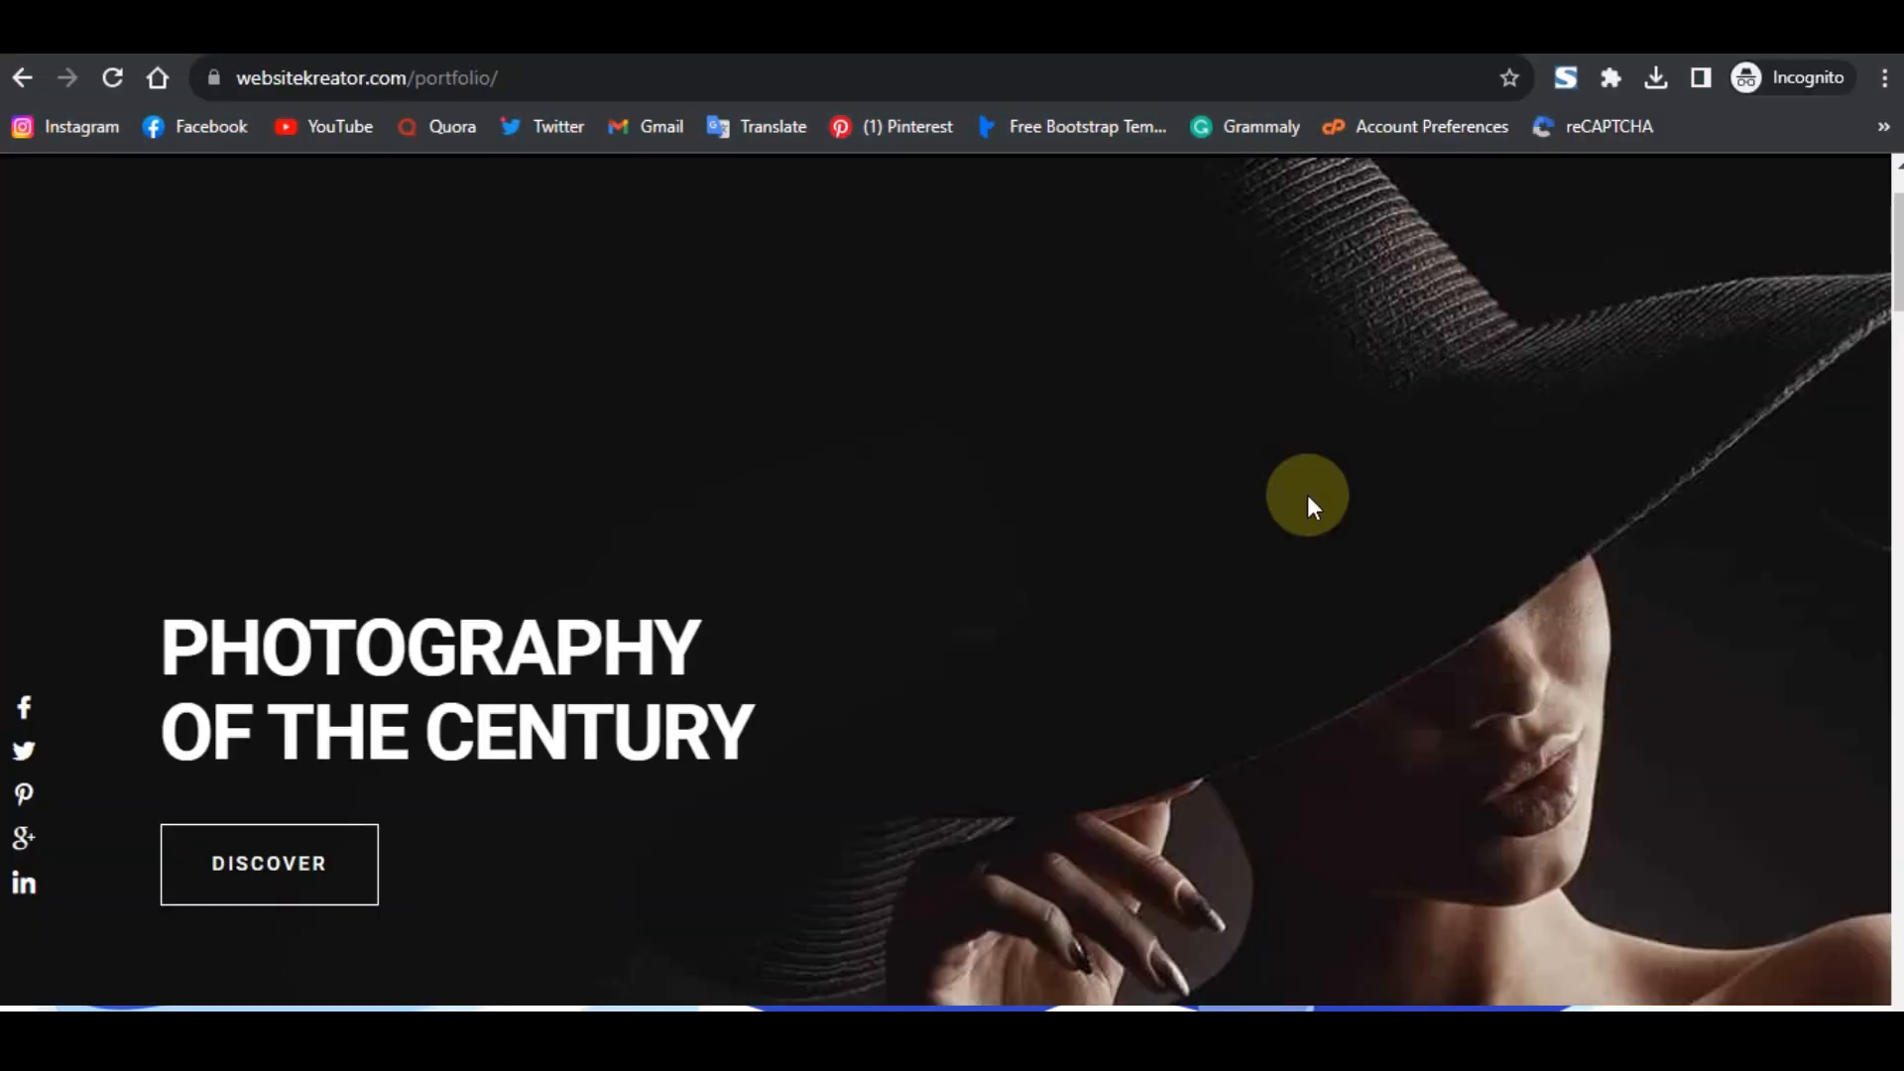
# - Scroll through the portfolio website template to examine its sections
pyautogui.scroll(-2, 1307, 496)
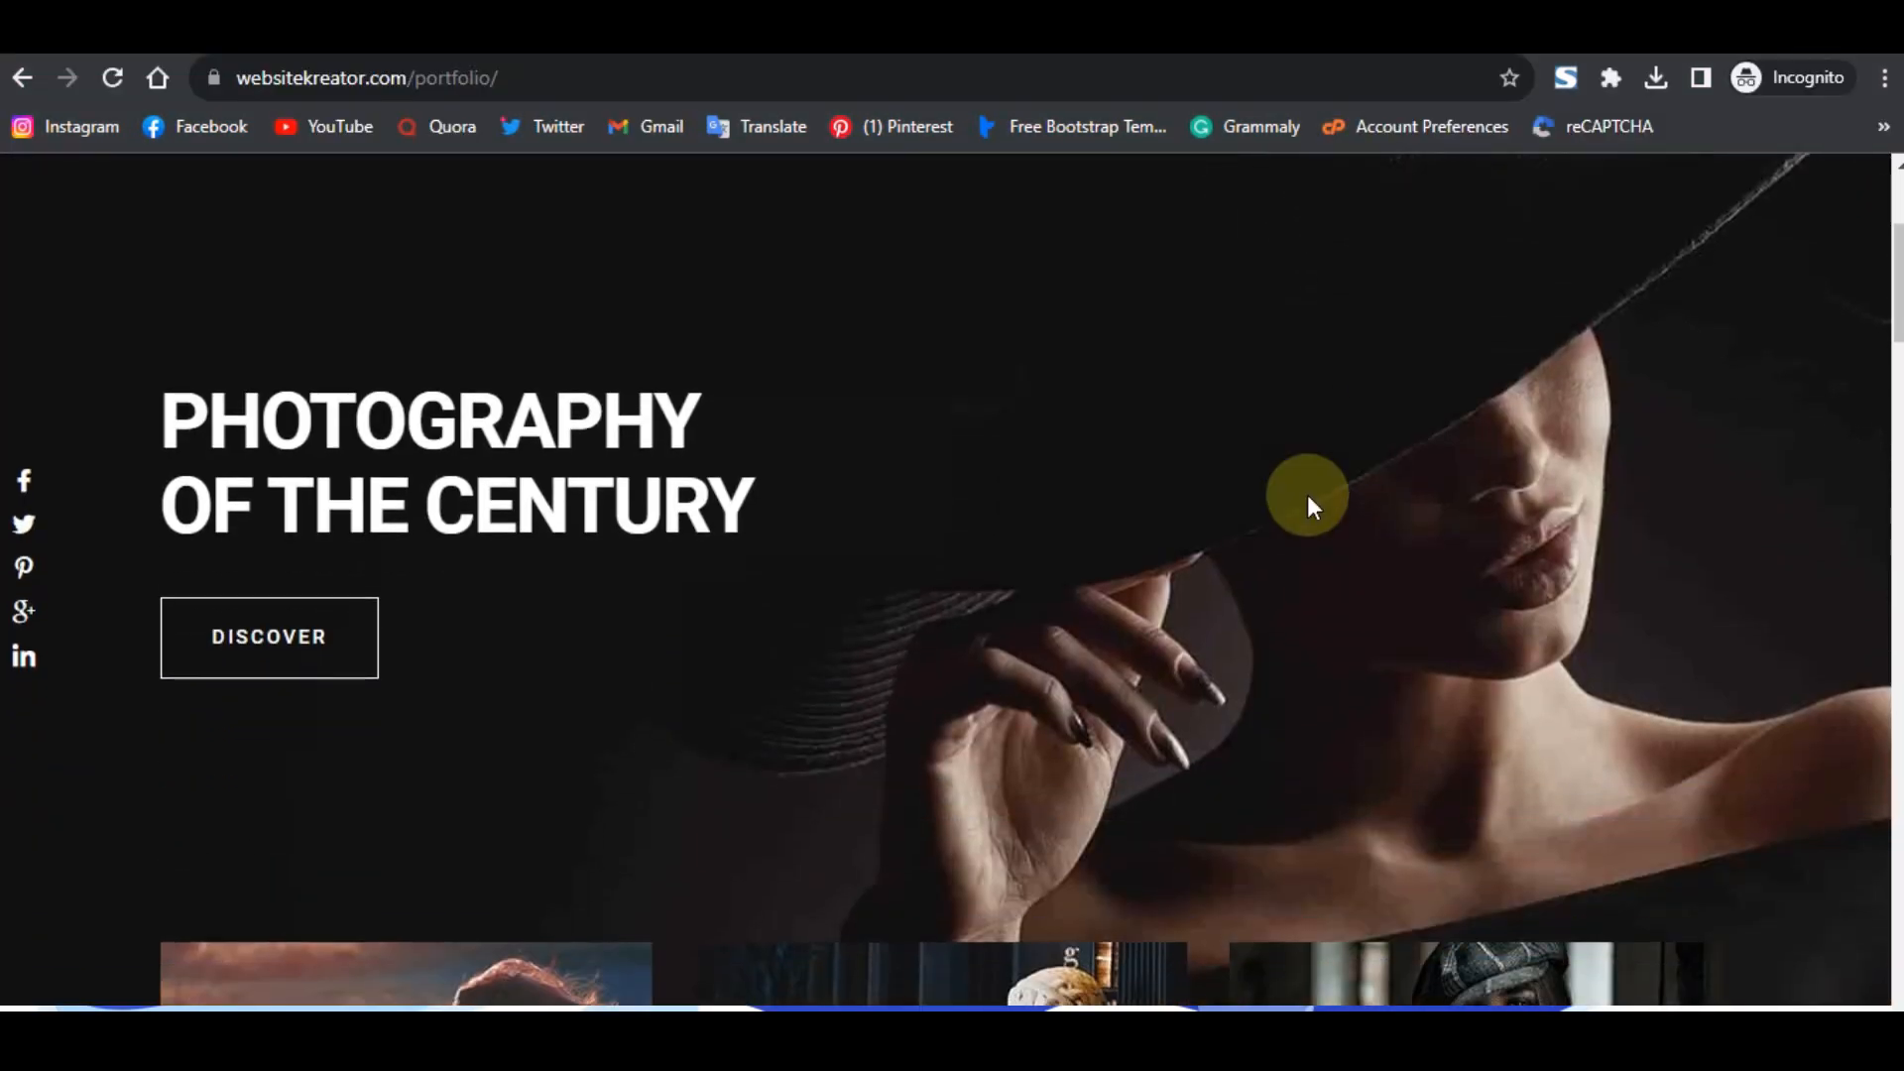
pyautogui.scroll(-6, 1307, 496)
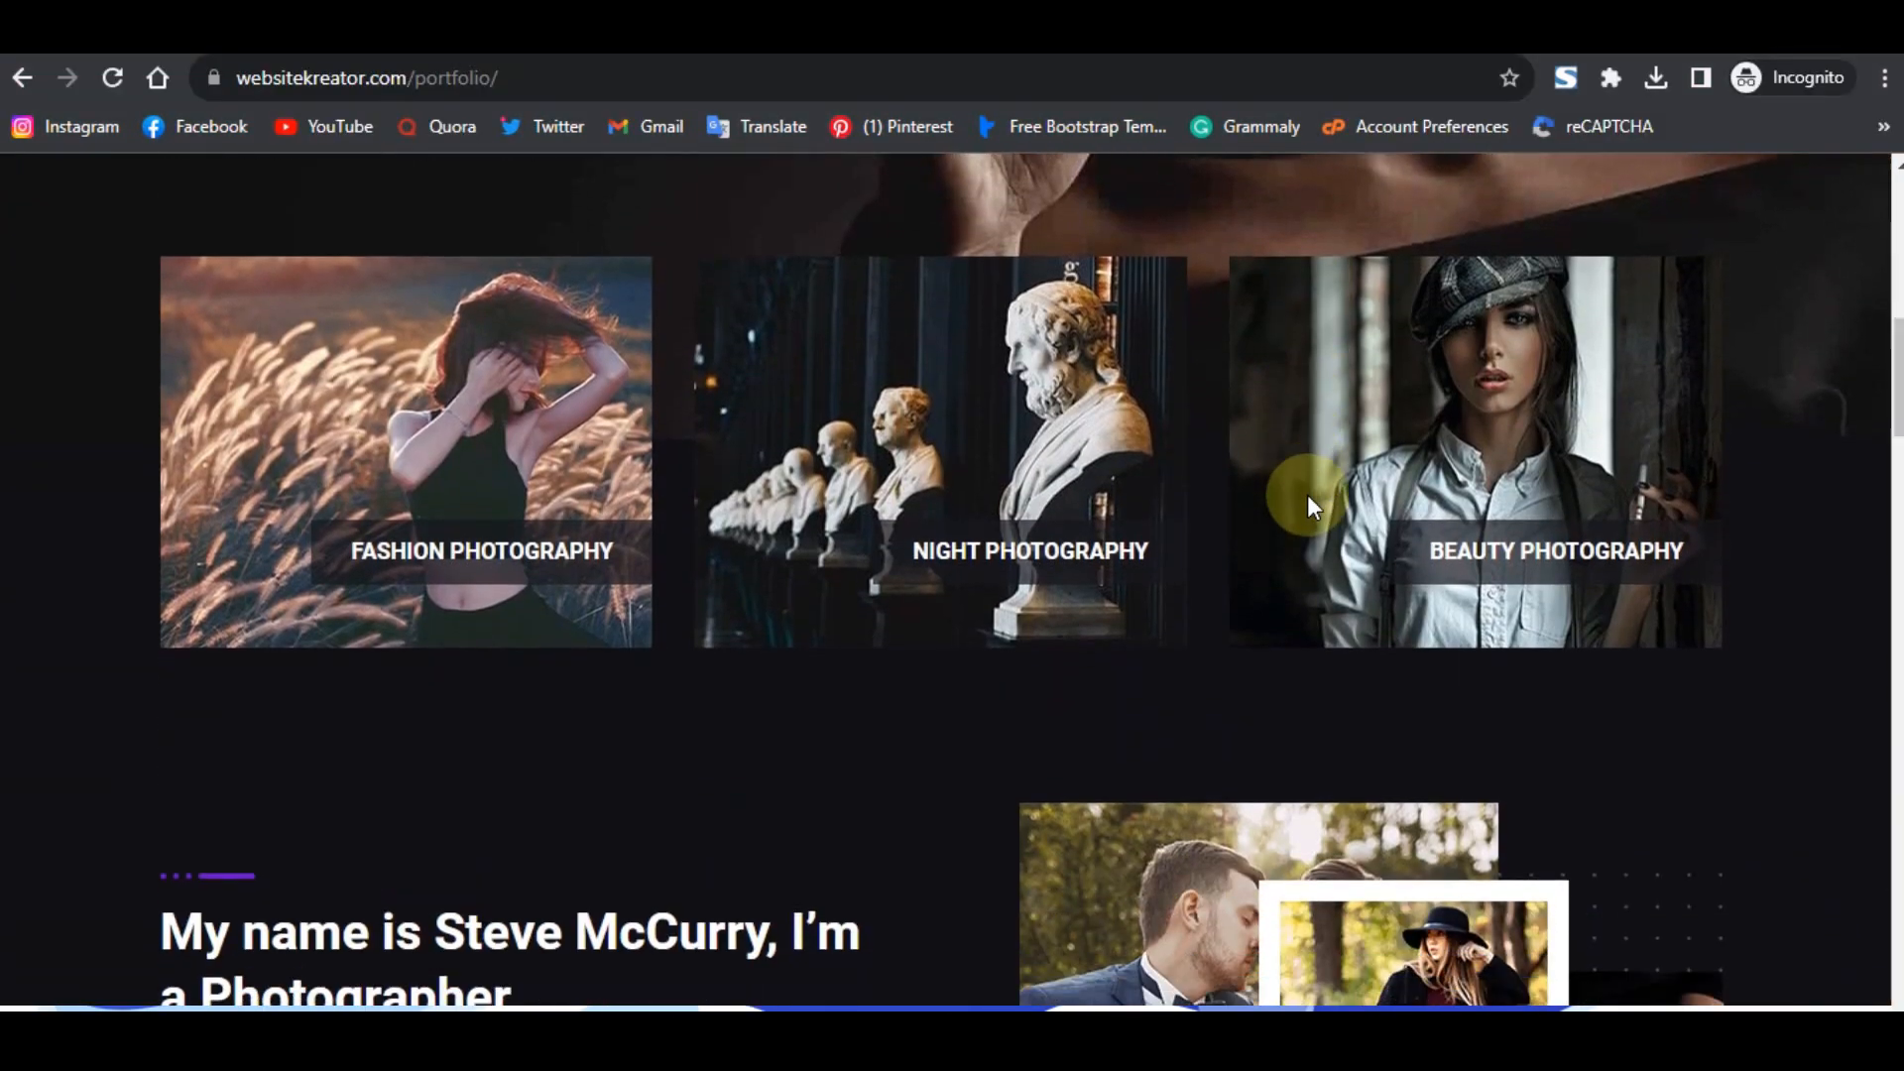
pyautogui.scroll(-12, 1307, 496)
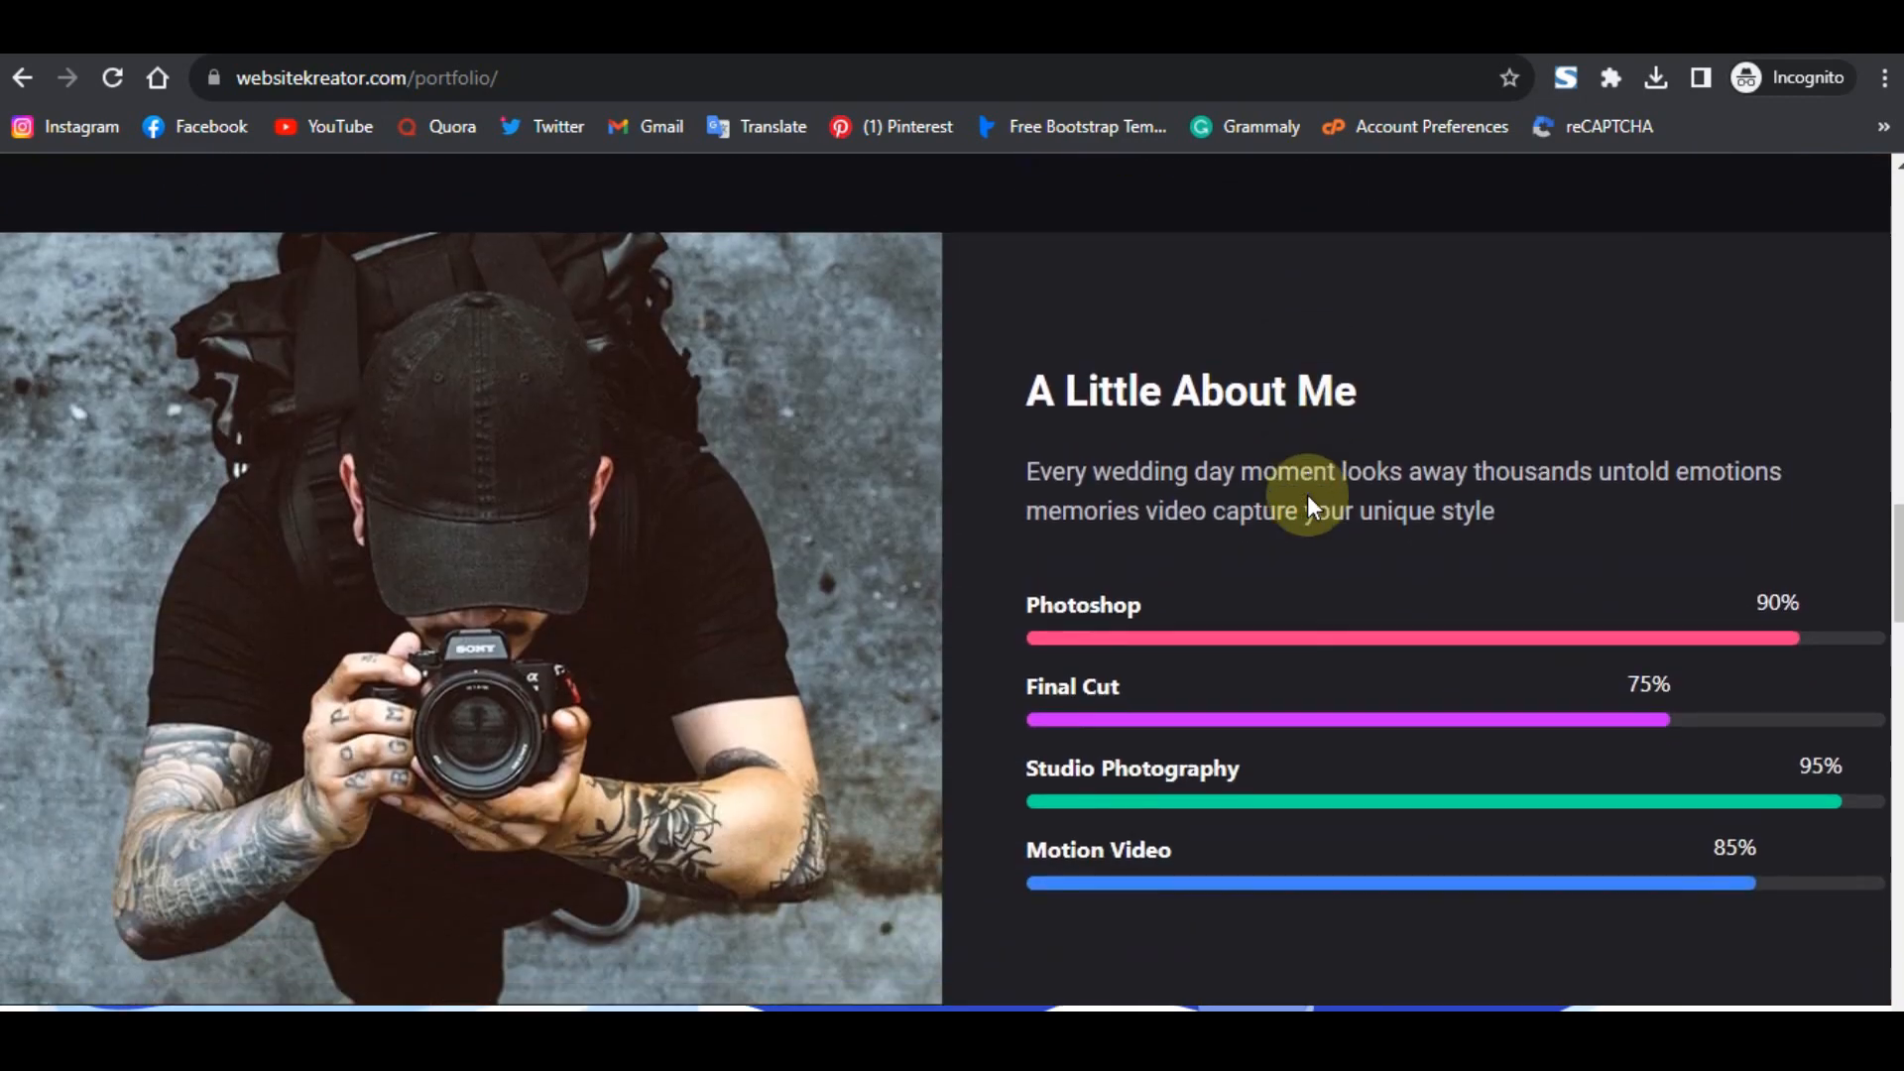
pyautogui.scroll(-2, 1306, 496)
pyautogui.scroll(2, 1307, 496)
pyautogui.scroll(-1, 1307, 495)
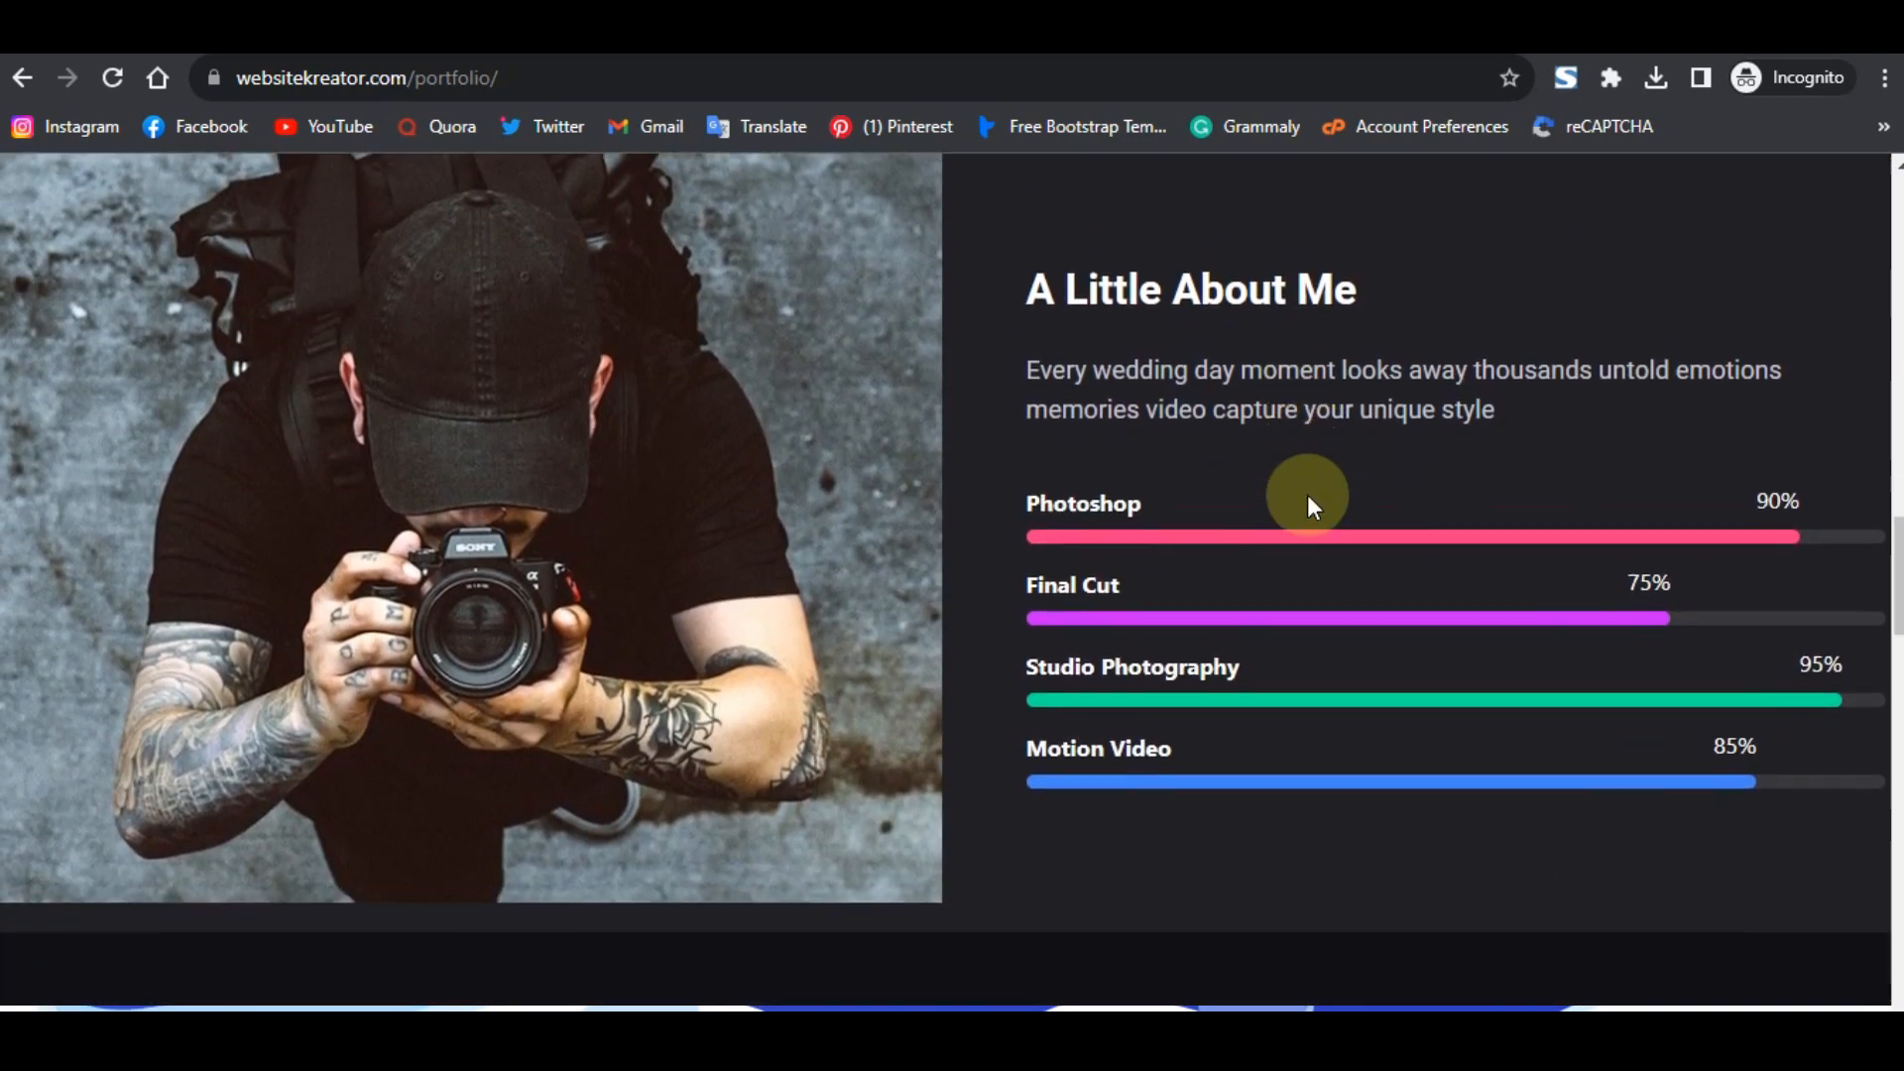
pyautogui.scroll(-8, 1307, 496)
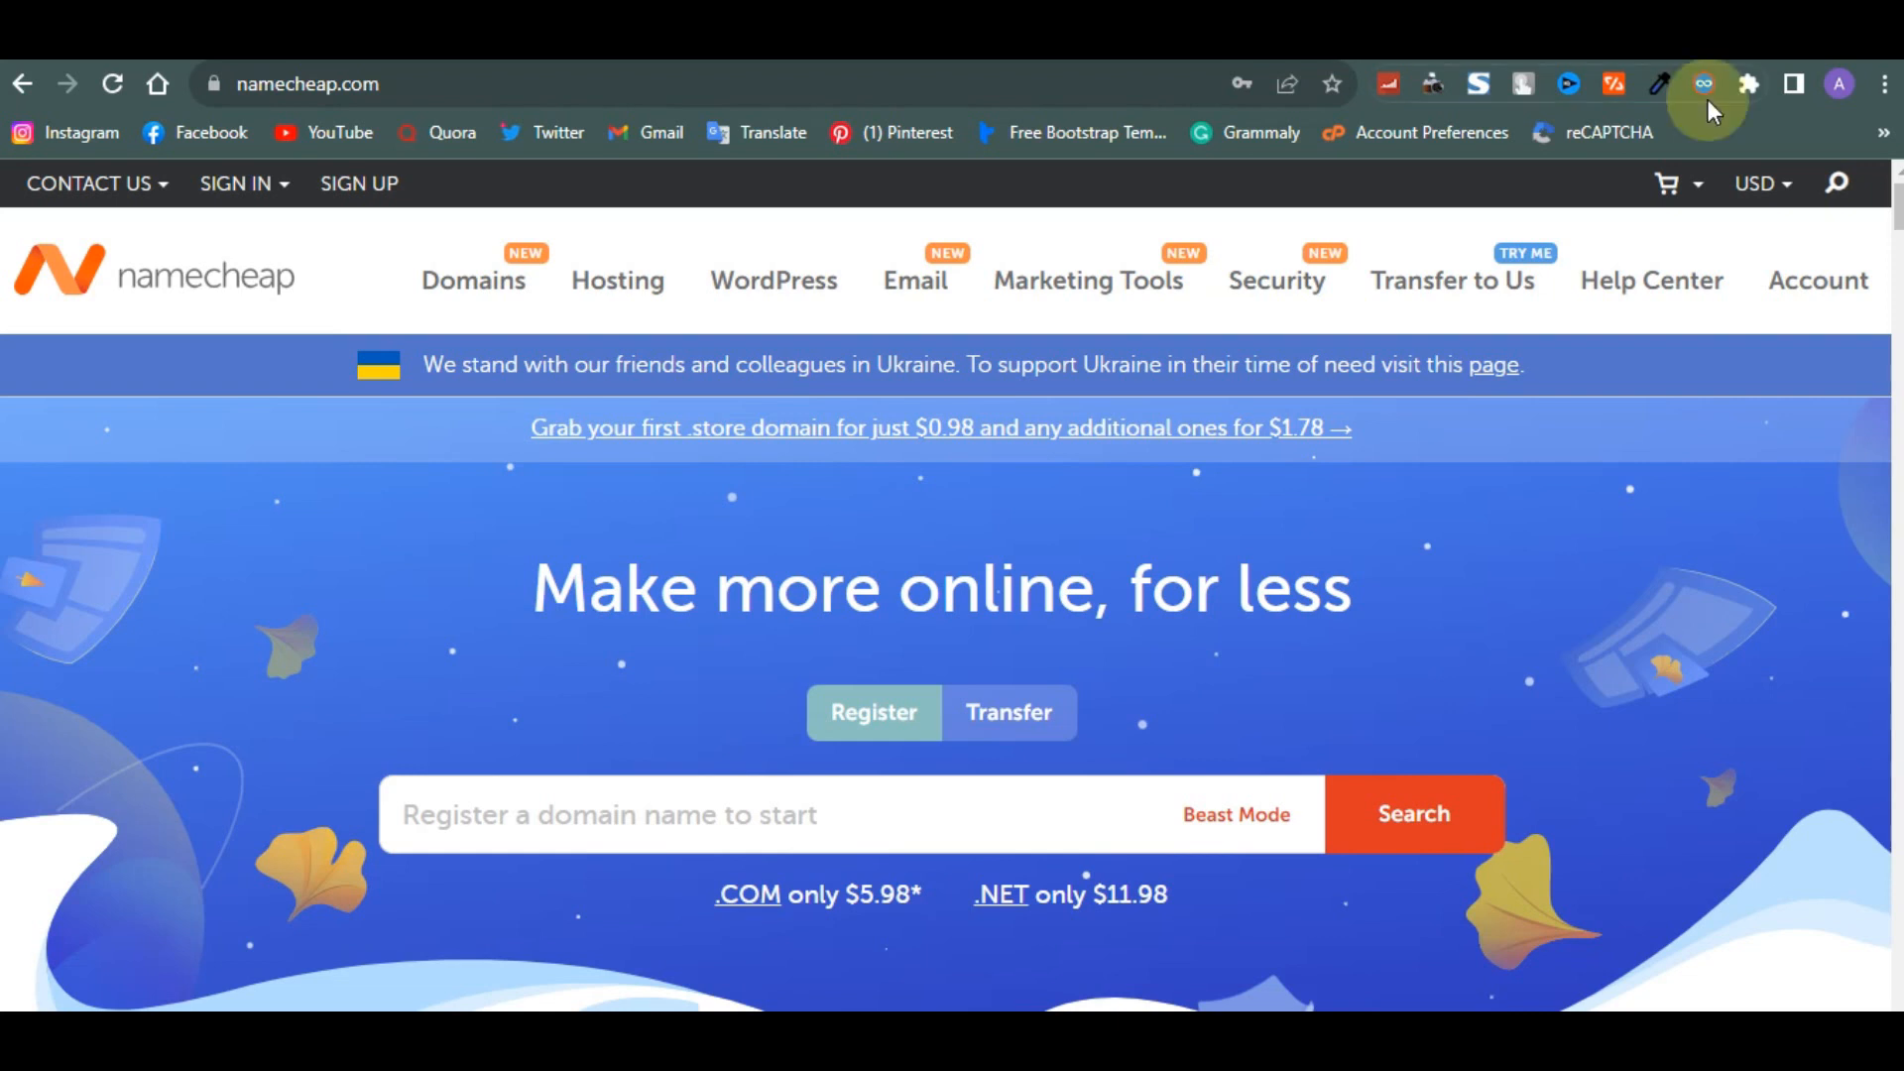
# - Search for the domain v3portfolio.com and add it to the cart
pyautogui.moveTo(1668, 183)
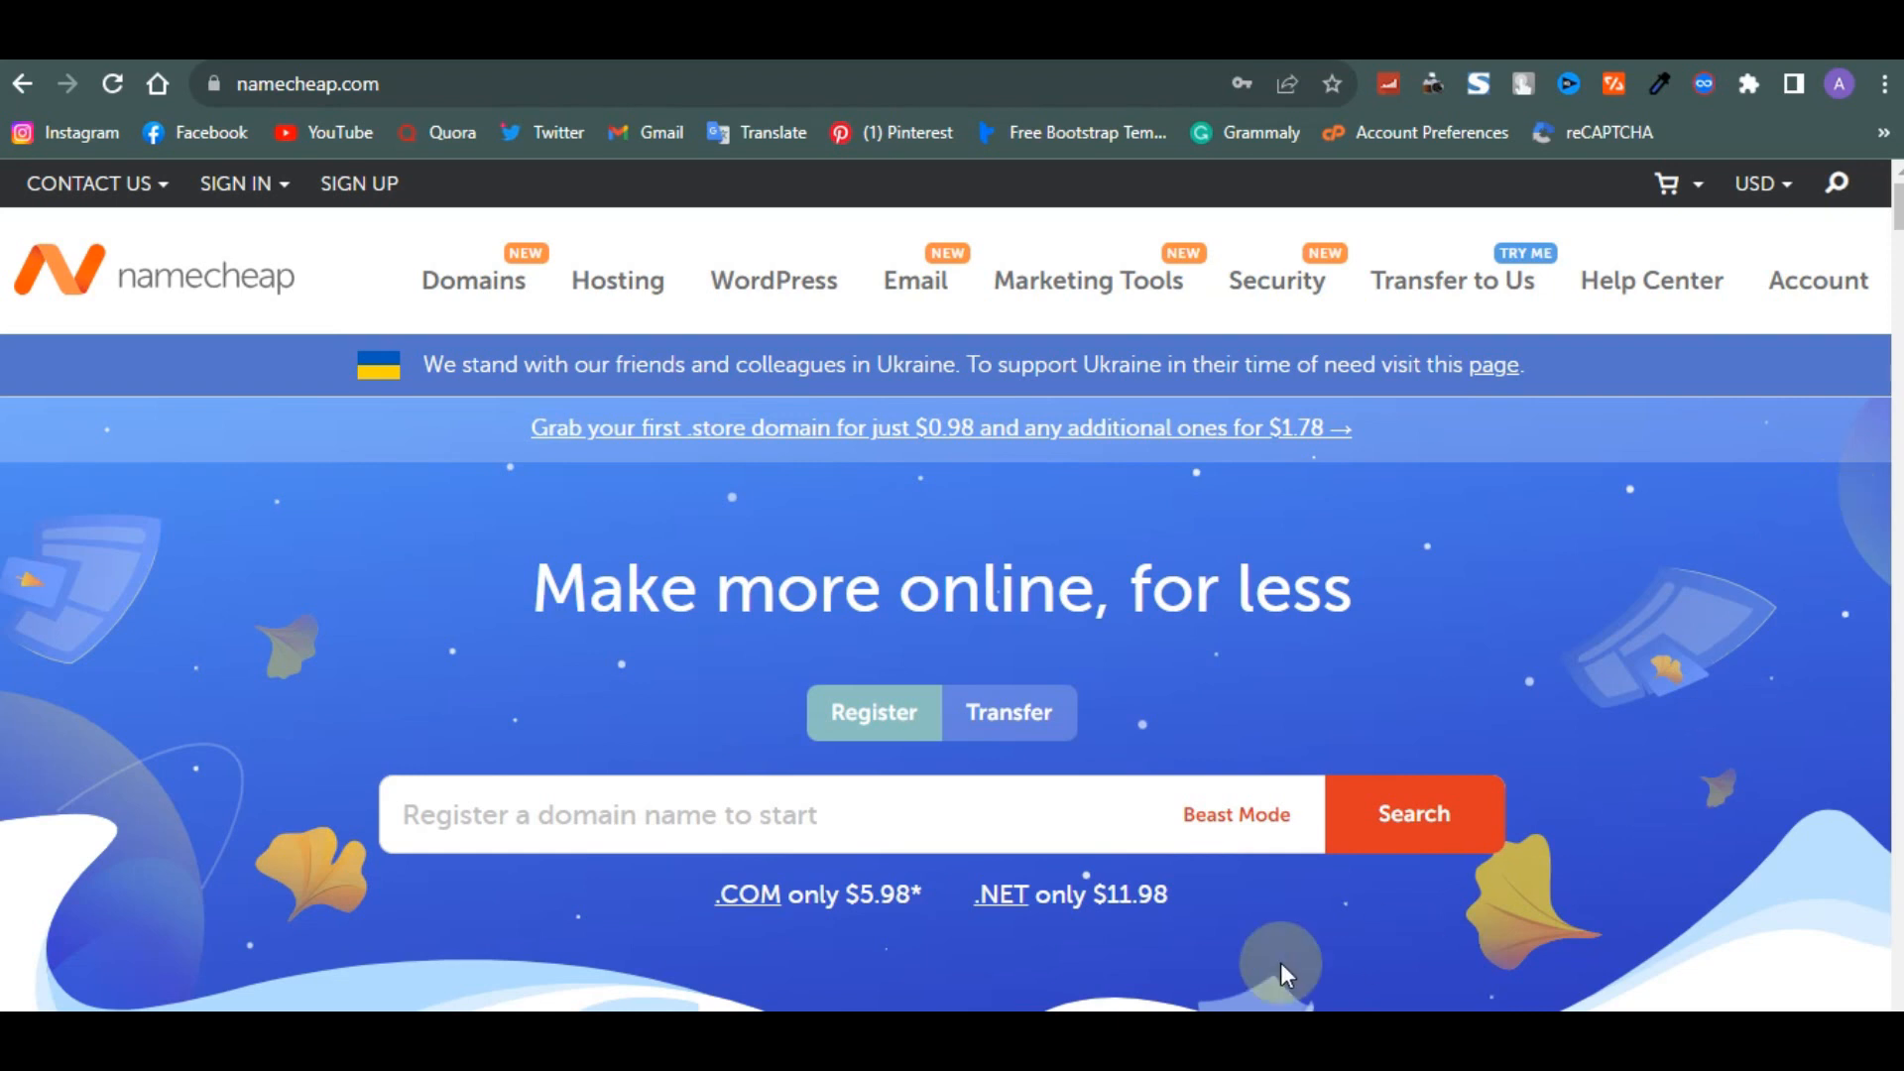
pyautogui.click(903, 821)
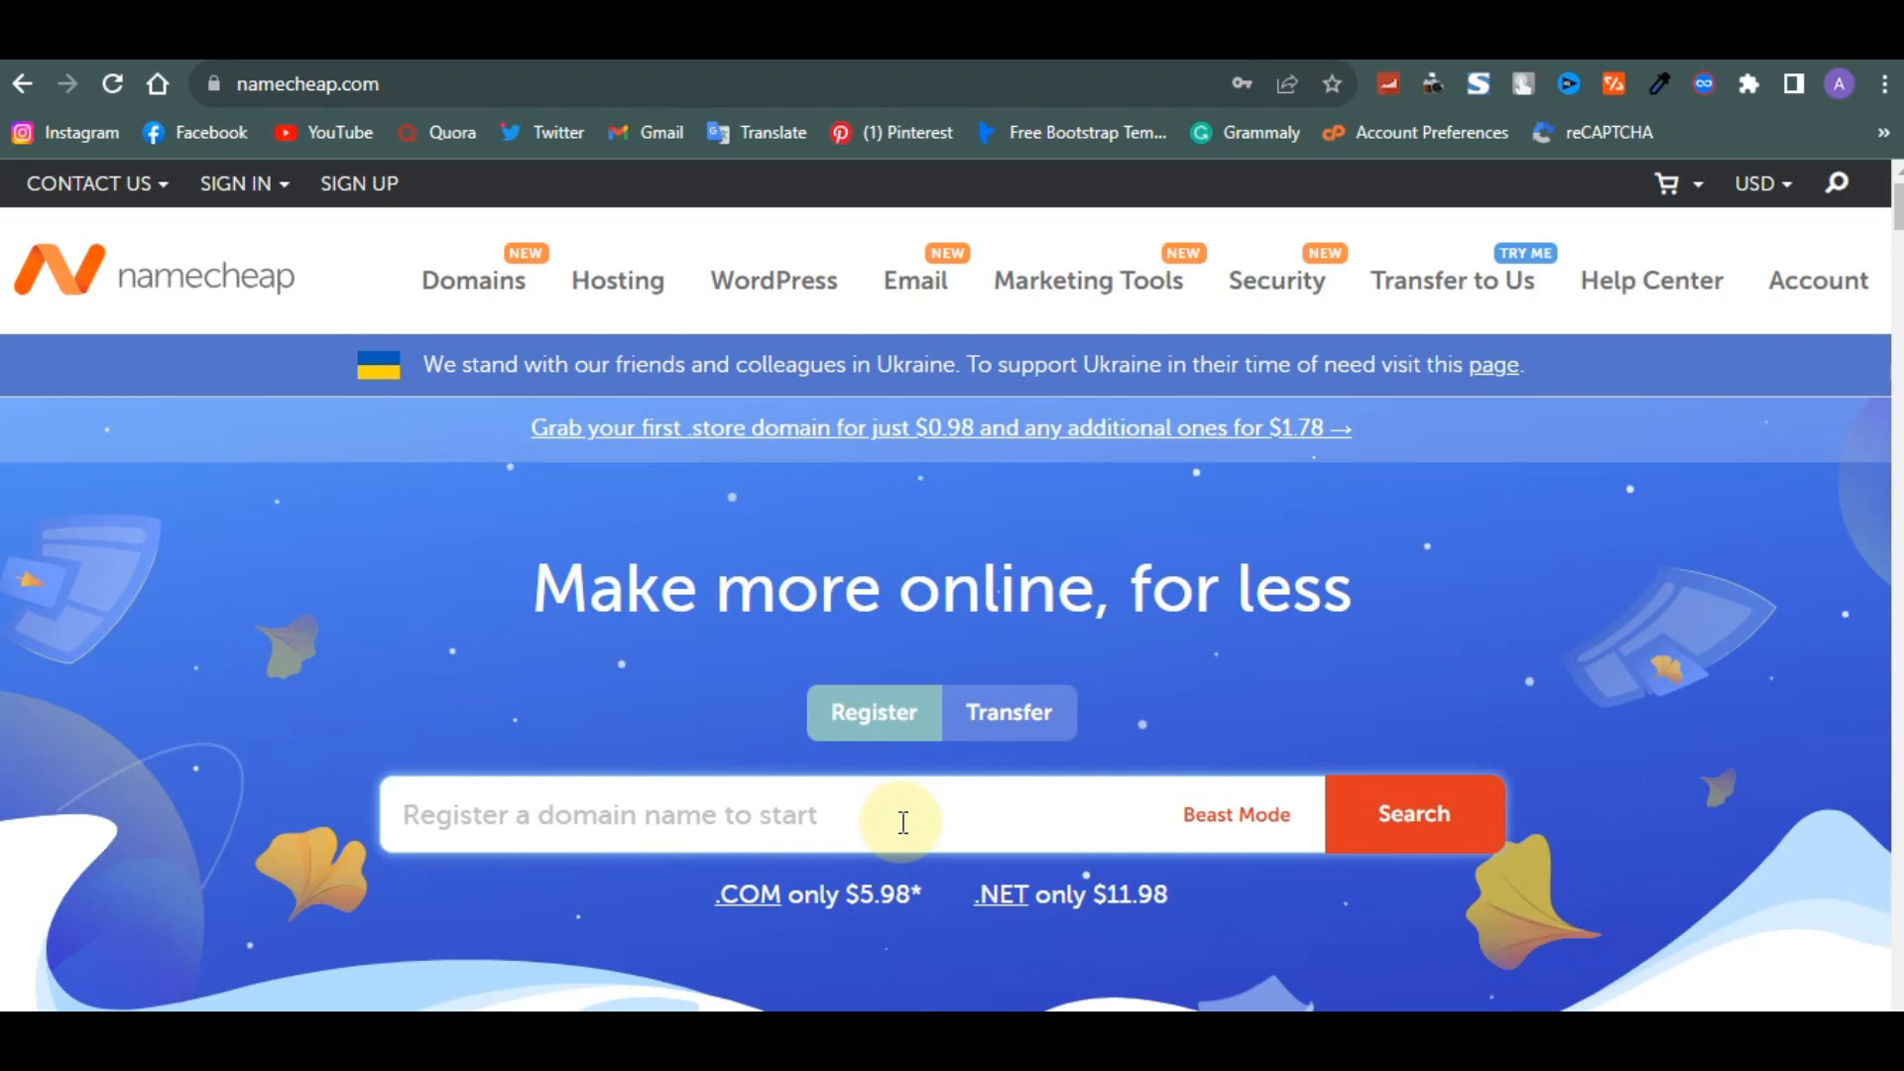
pyautogui.write('v3desi')
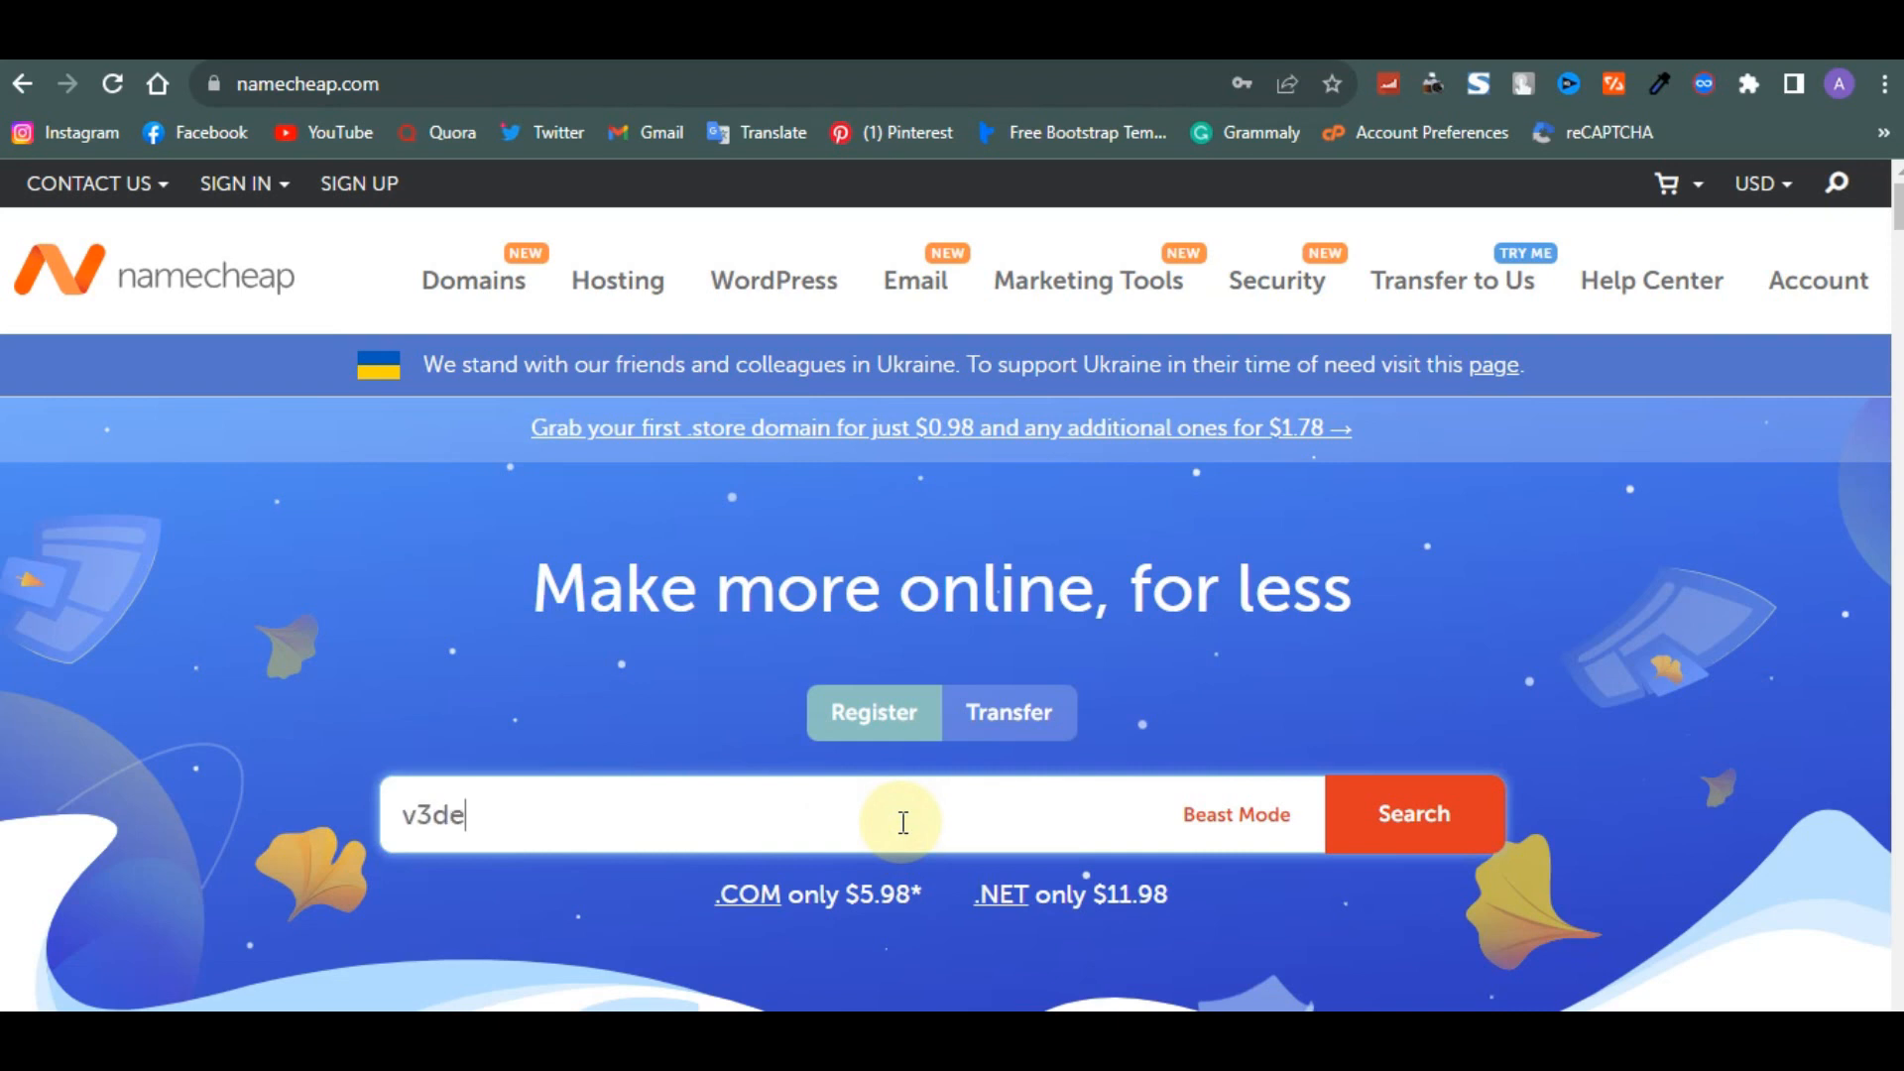
pyautogui.write('gn')
pyautogui.press('BackSpace')
pyautogui.press('BackSpace')
pyautogui.press('BackSpace')
pyautogui.press('BackSpace')
pyautogui.press('BackSpace')
pyautogui.press('BackSpace')
pyautogui.write('portfolio.com')
pyautogui.press('Return')
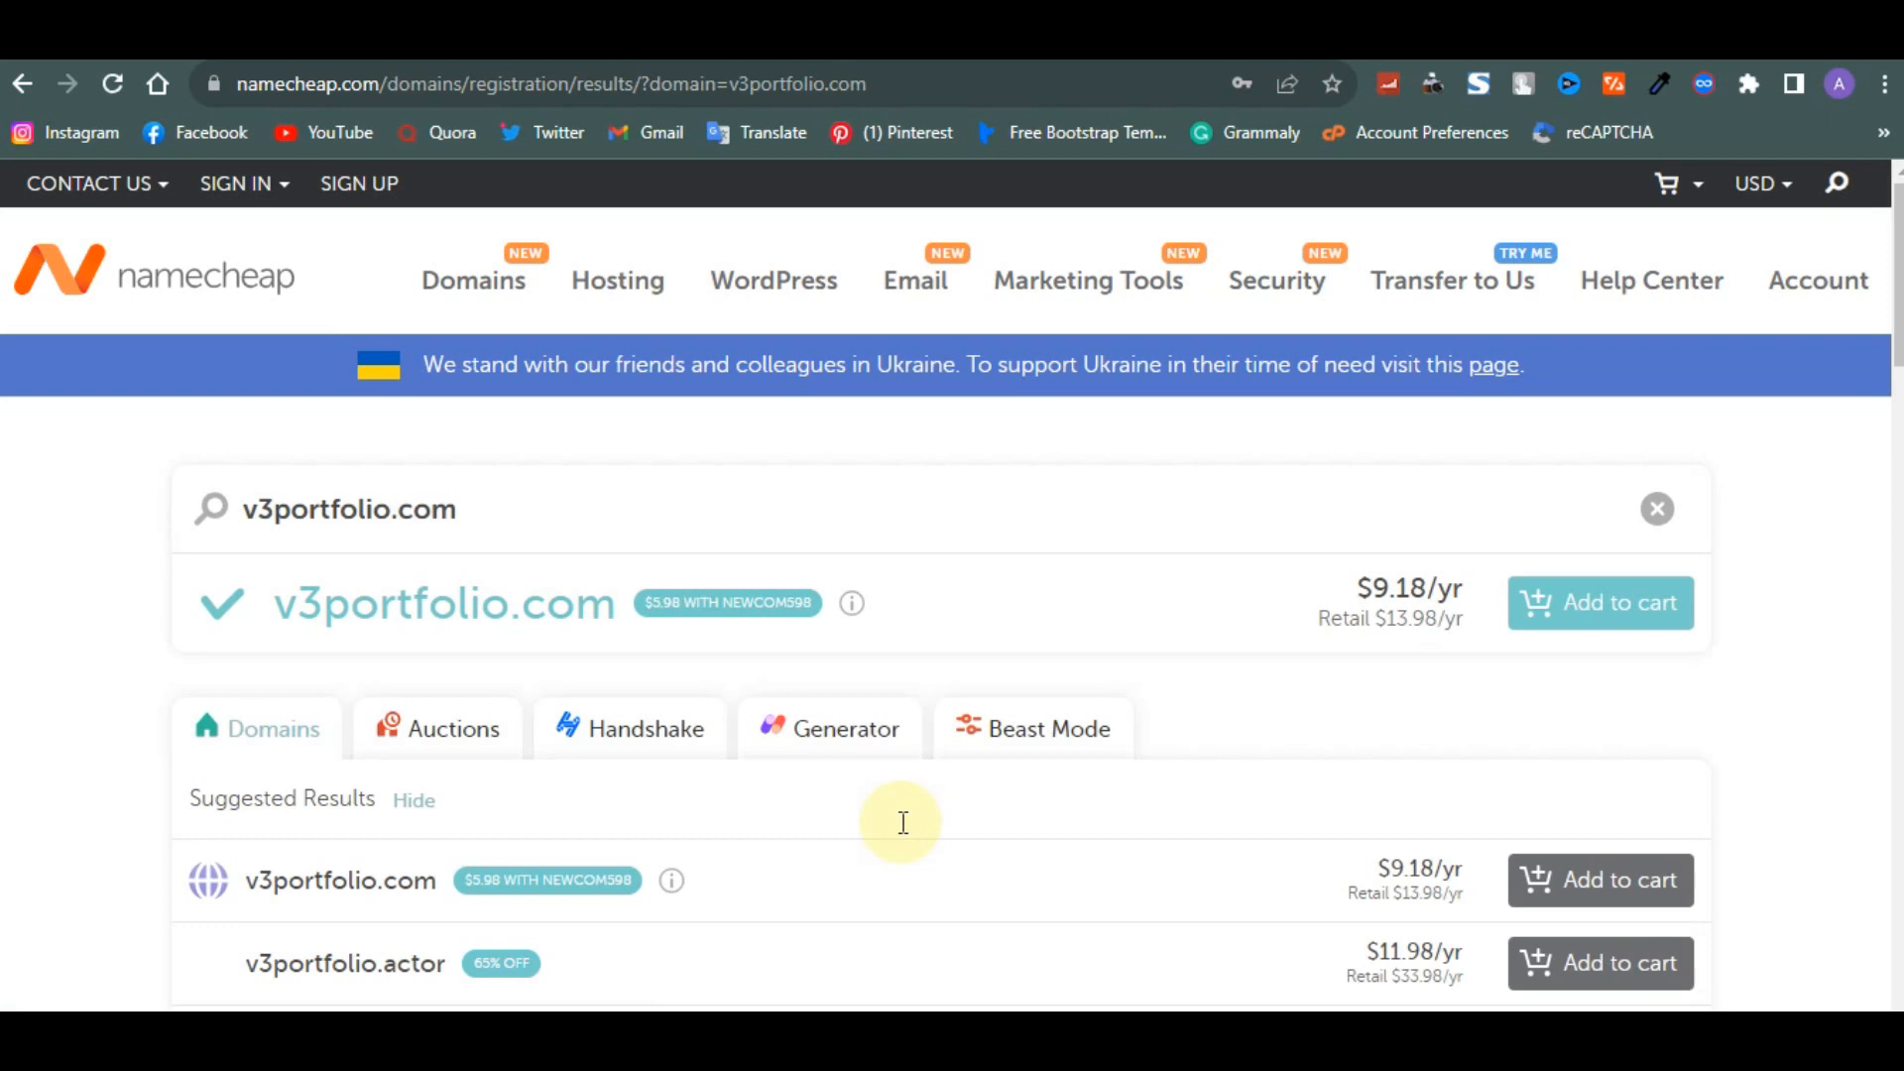
pyautogui.moveTo(270, 593); pyautogui.dragTo(627, 631)
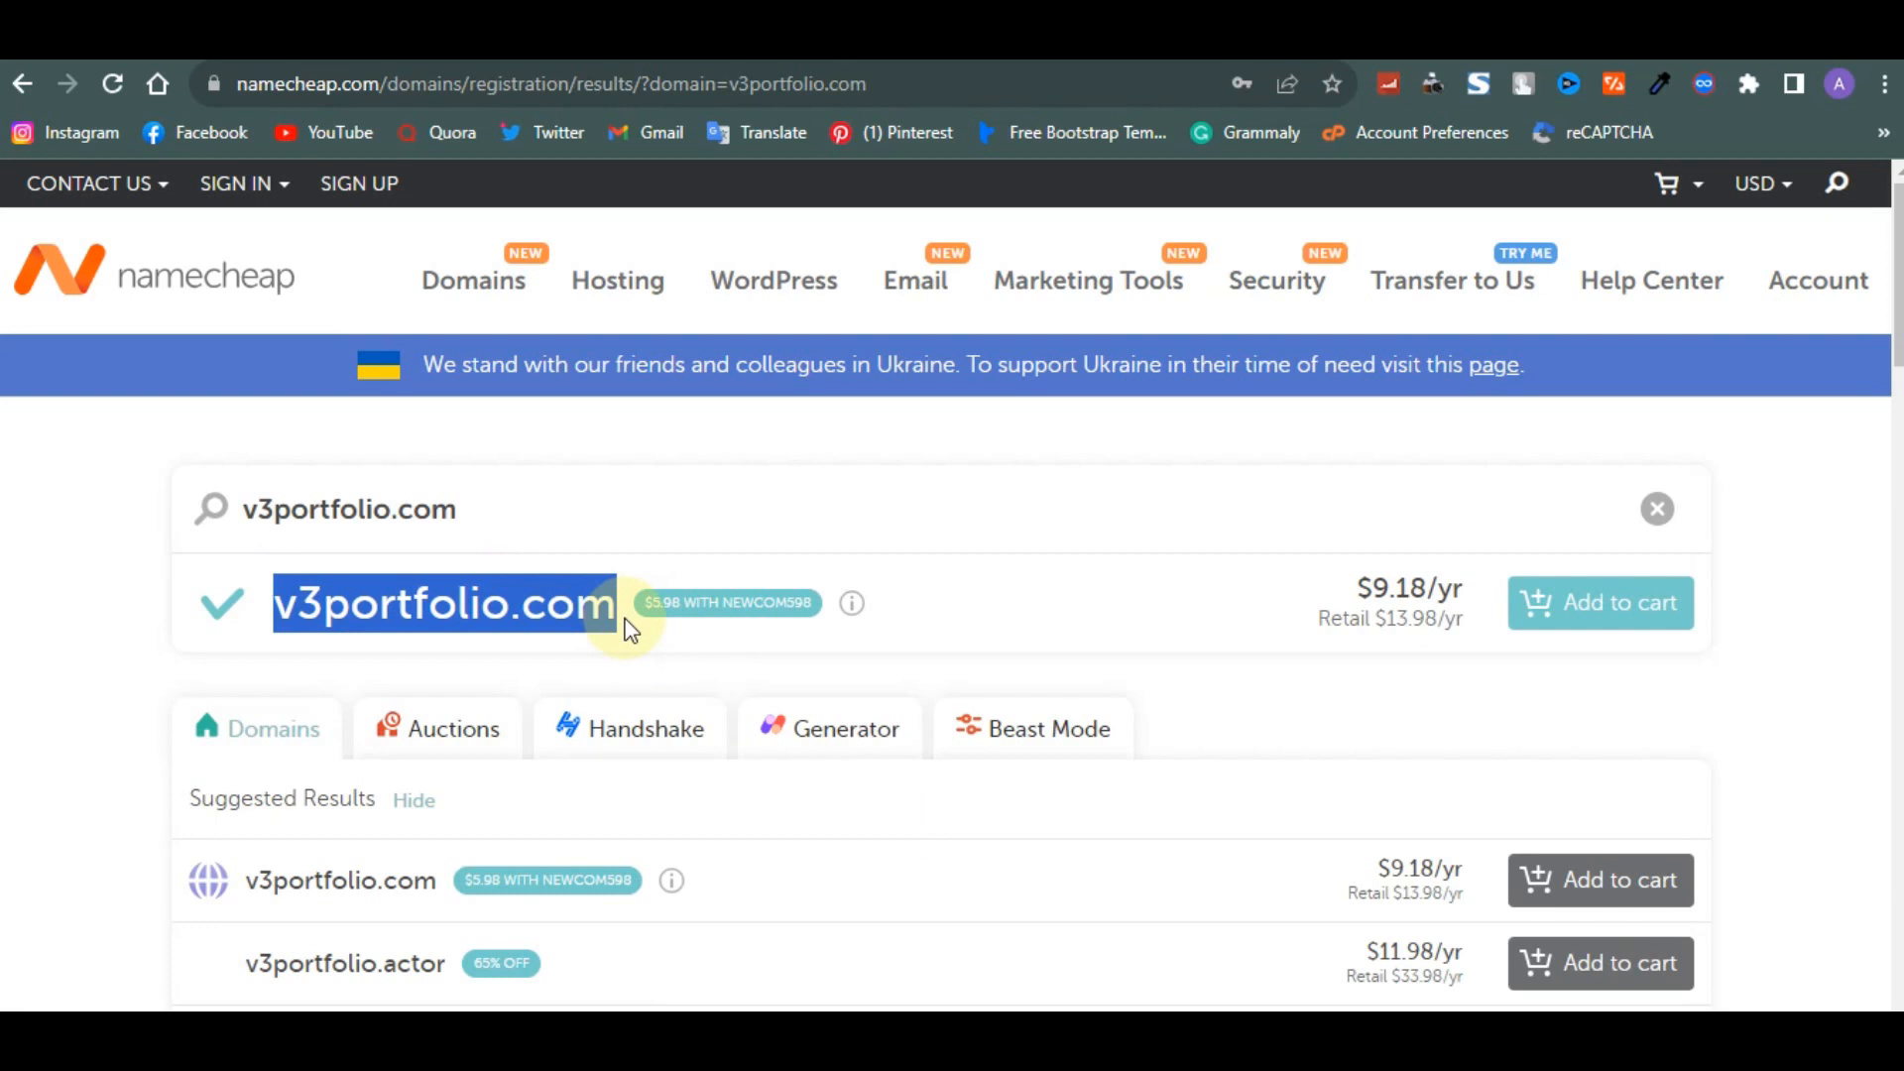
pyautogui.click(1570, 595)
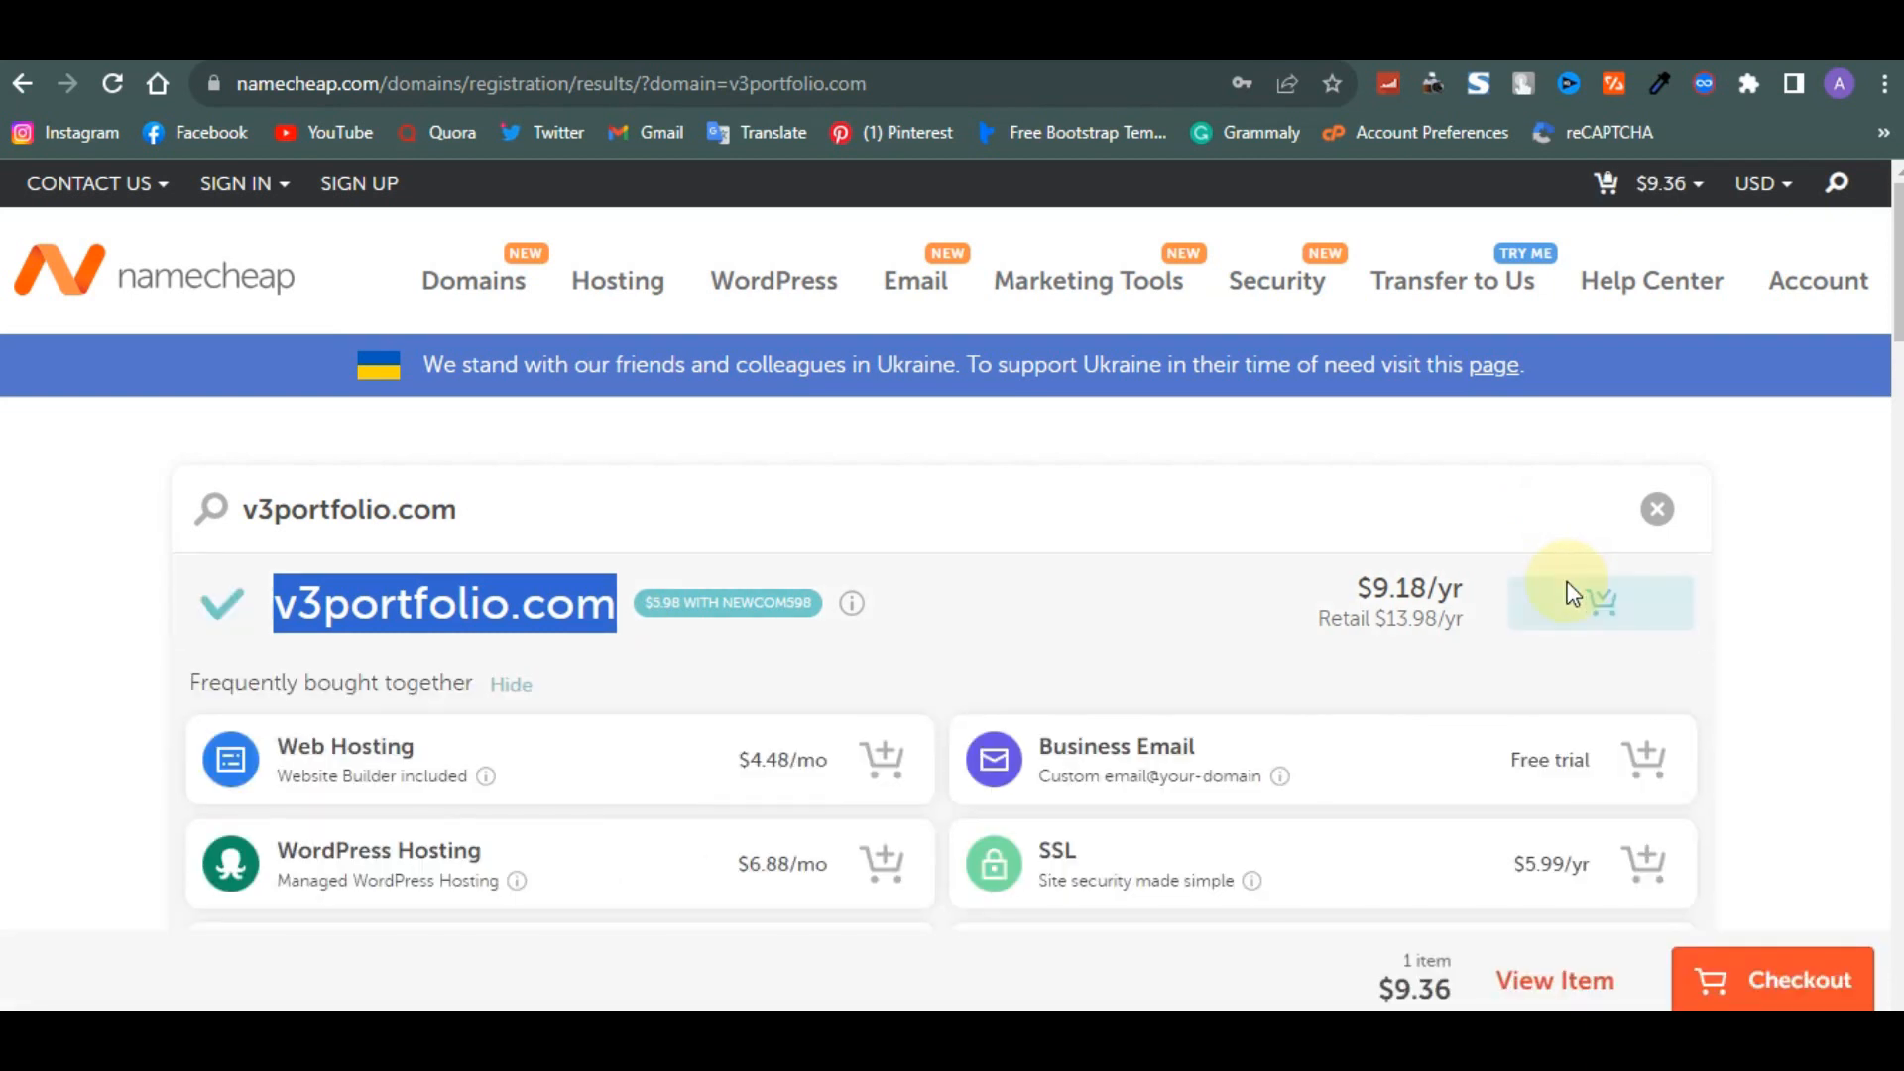
# - Open Shared Hosting and start an order for the Stellar plan
pyautogui.moveTo(623, 296)
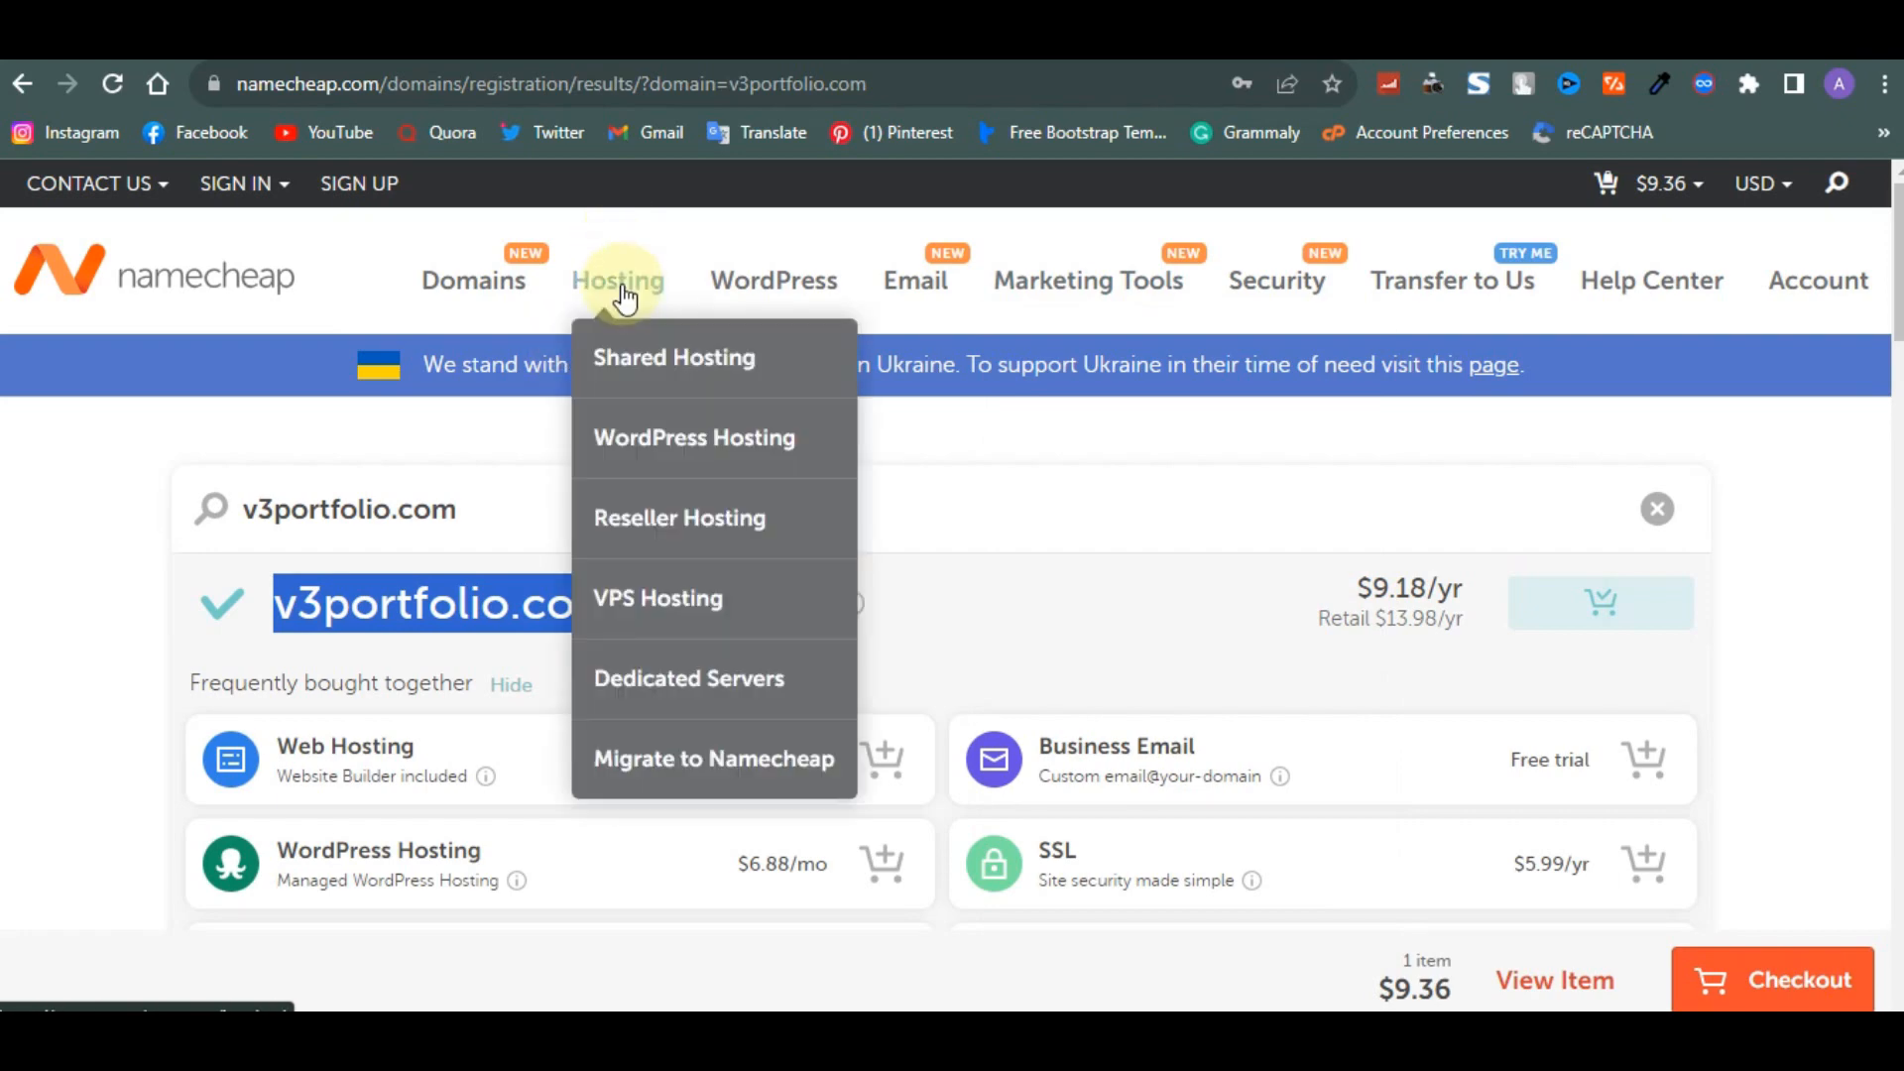
pyautogui.click(638, 363)
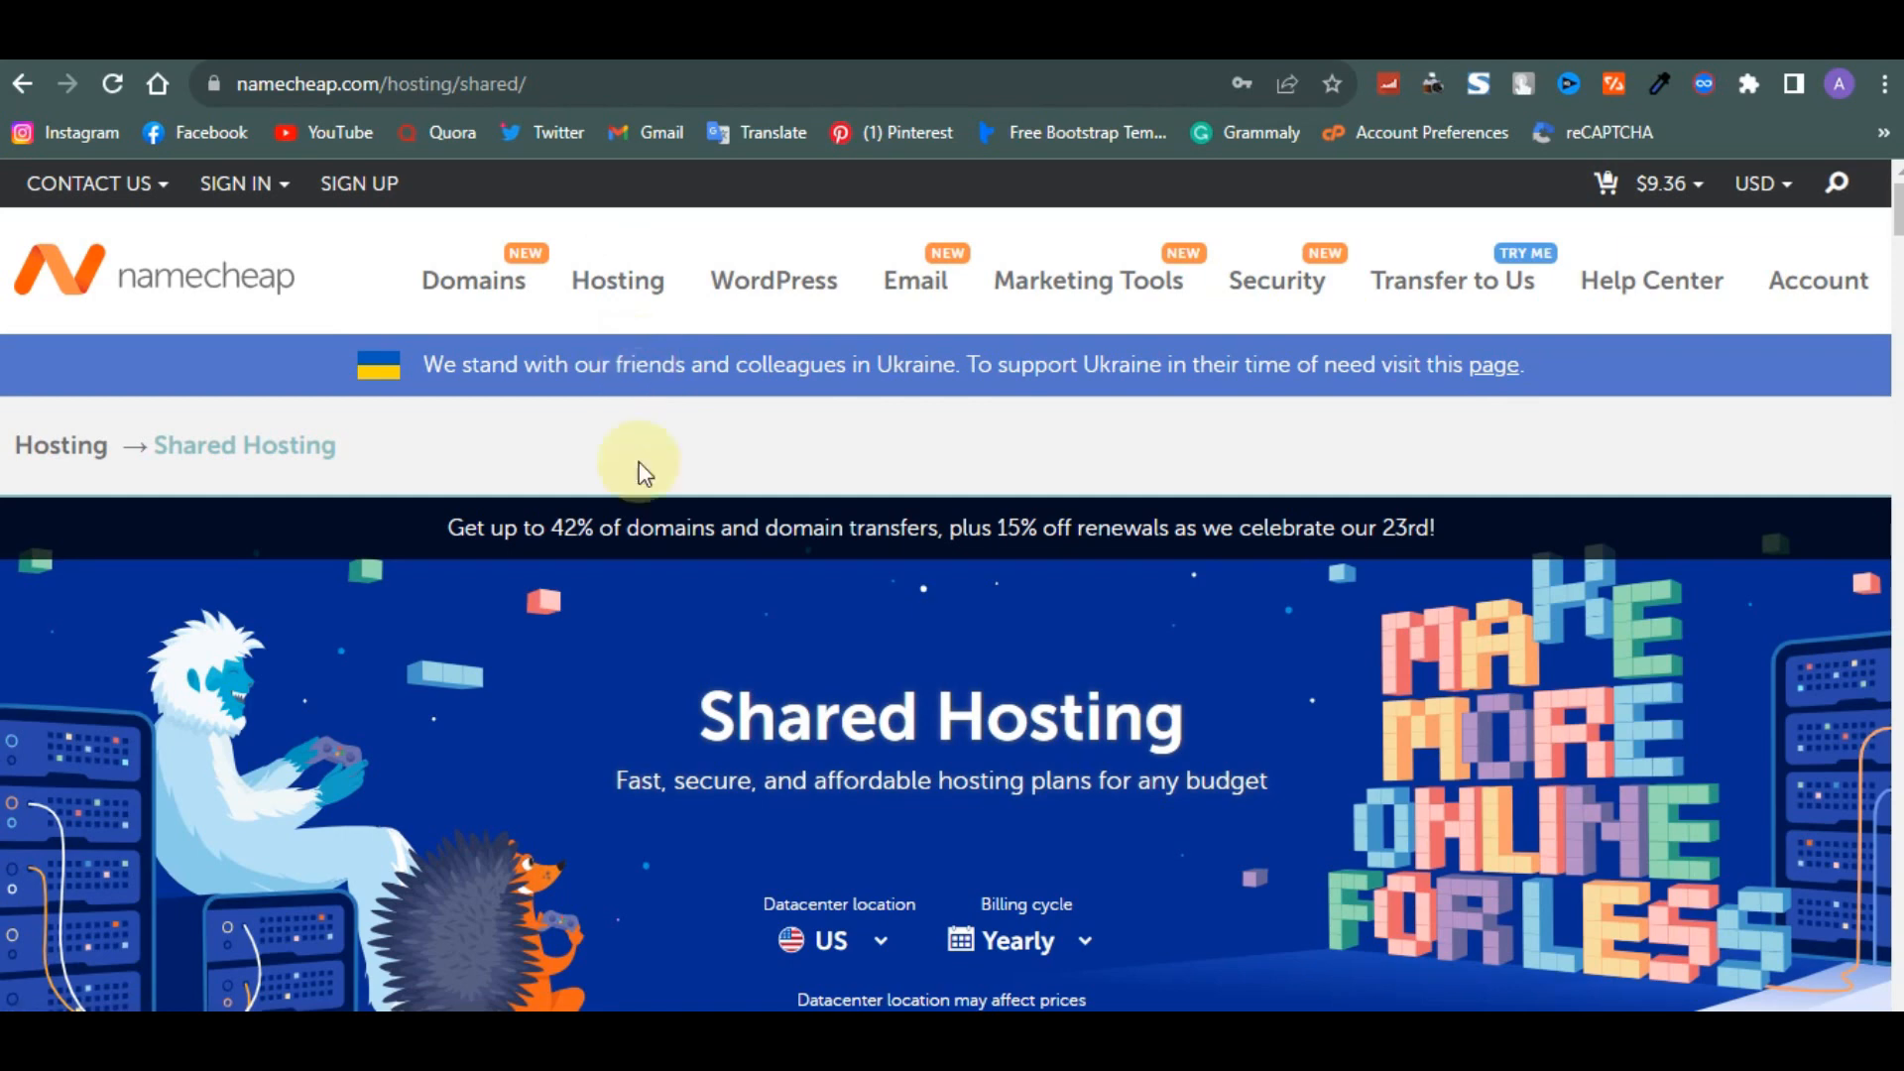
pyautogui.scroll(-3, 638, 535)
pyautogui.scroll(-4, 638, 531)
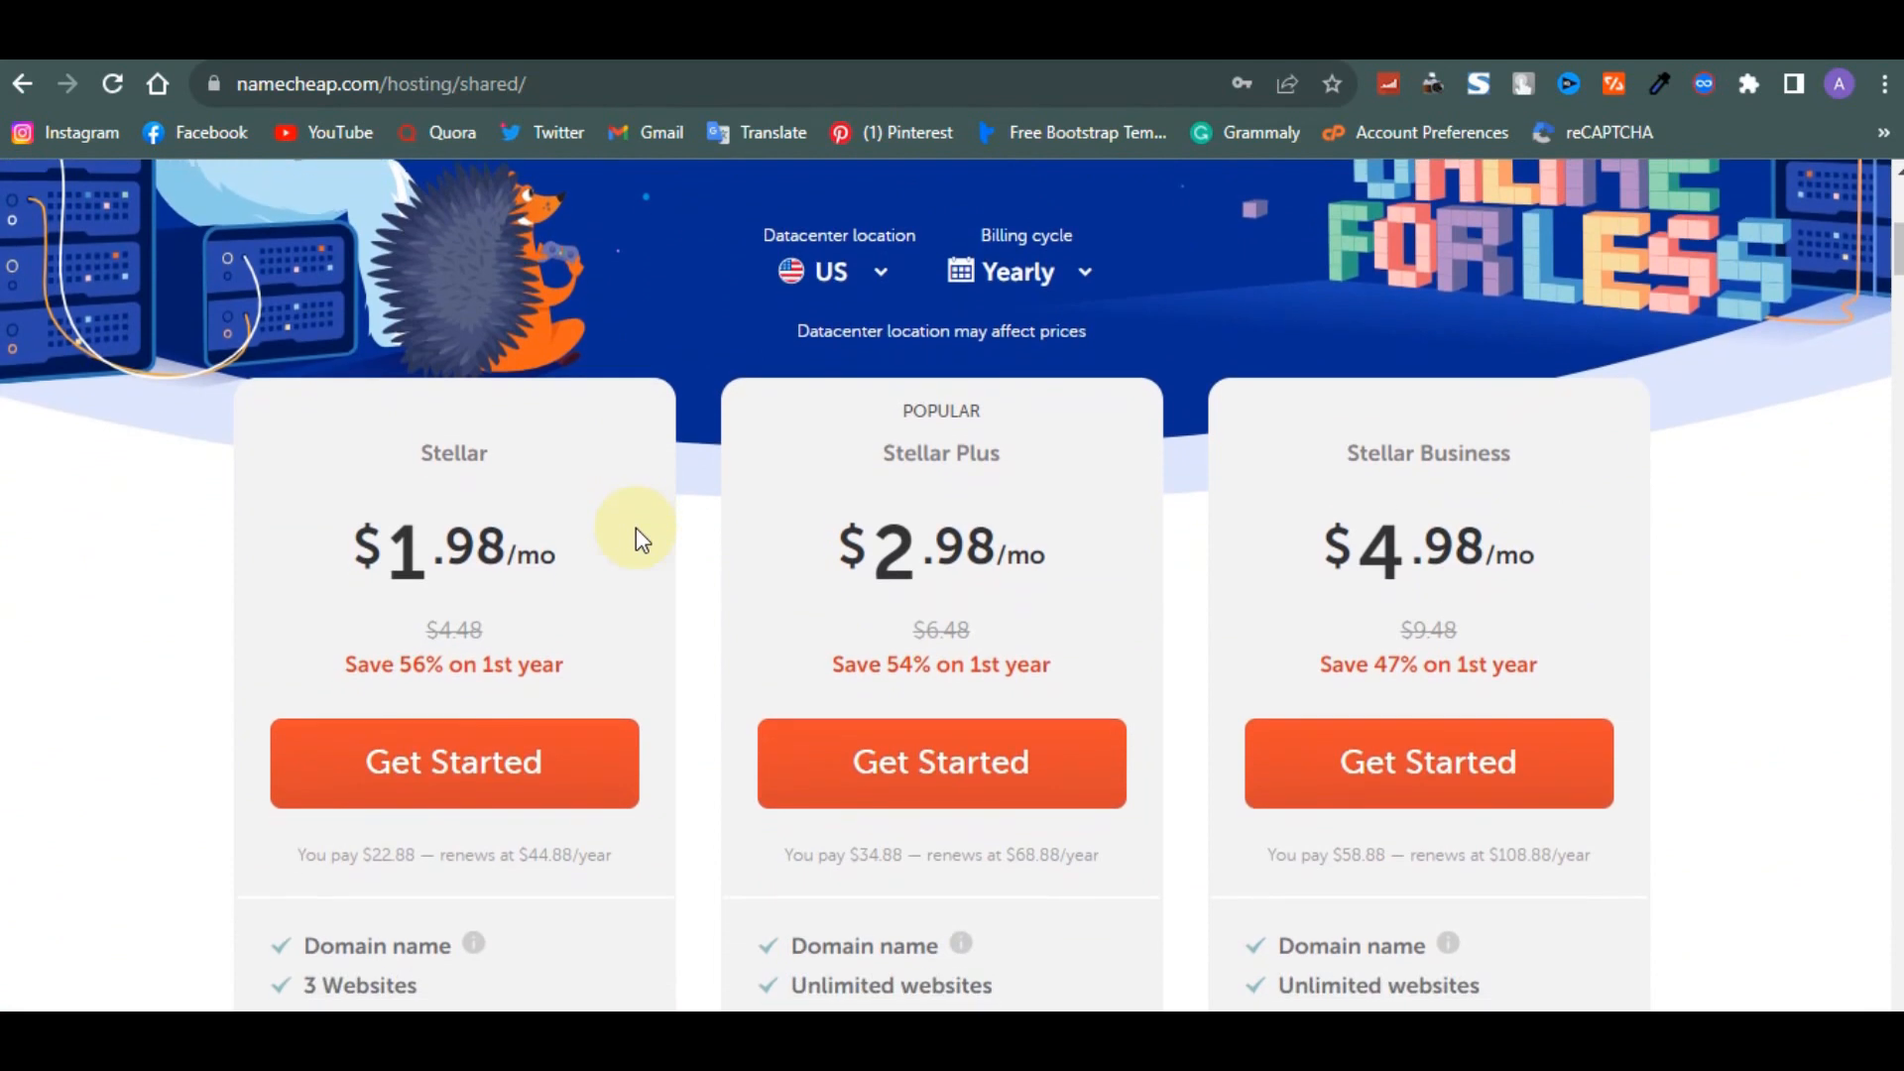
pyautogui.scroll(-1, 634, 528)
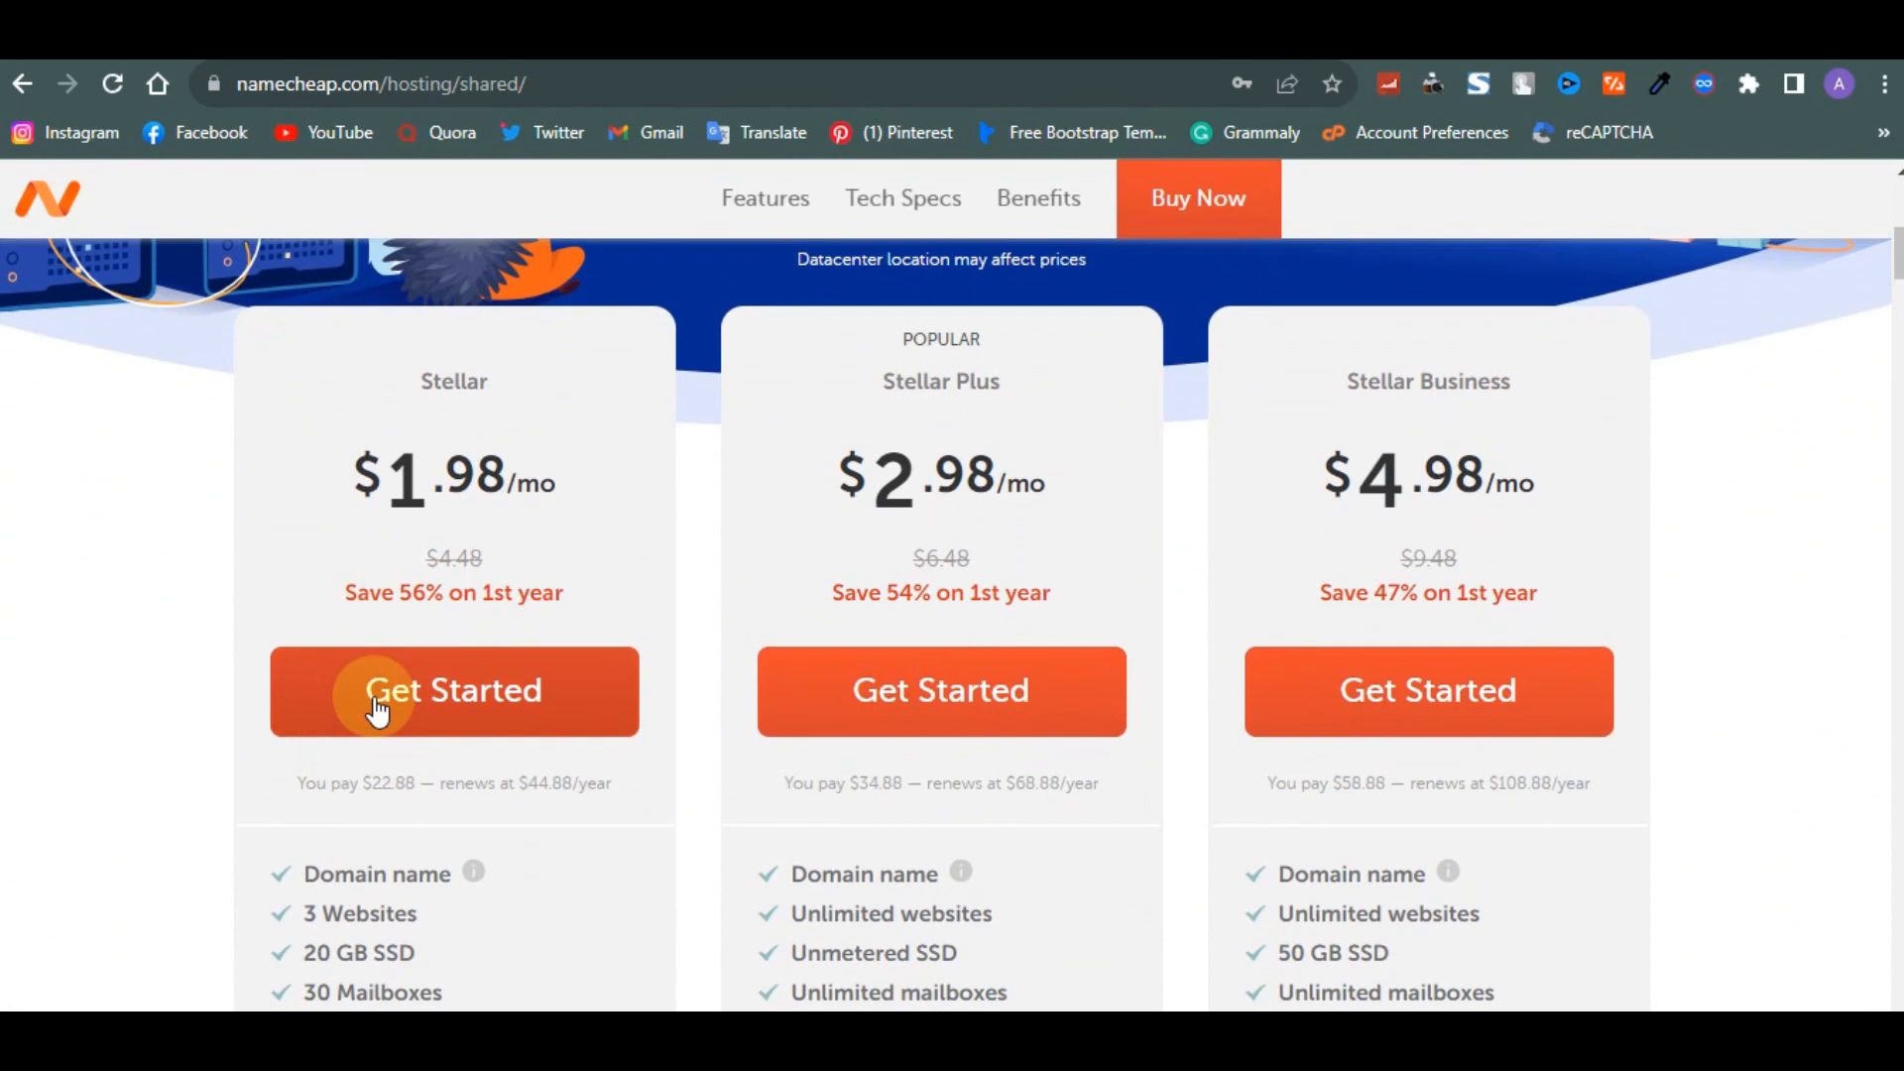
pyautogui.scroll(-1, 376, 710)
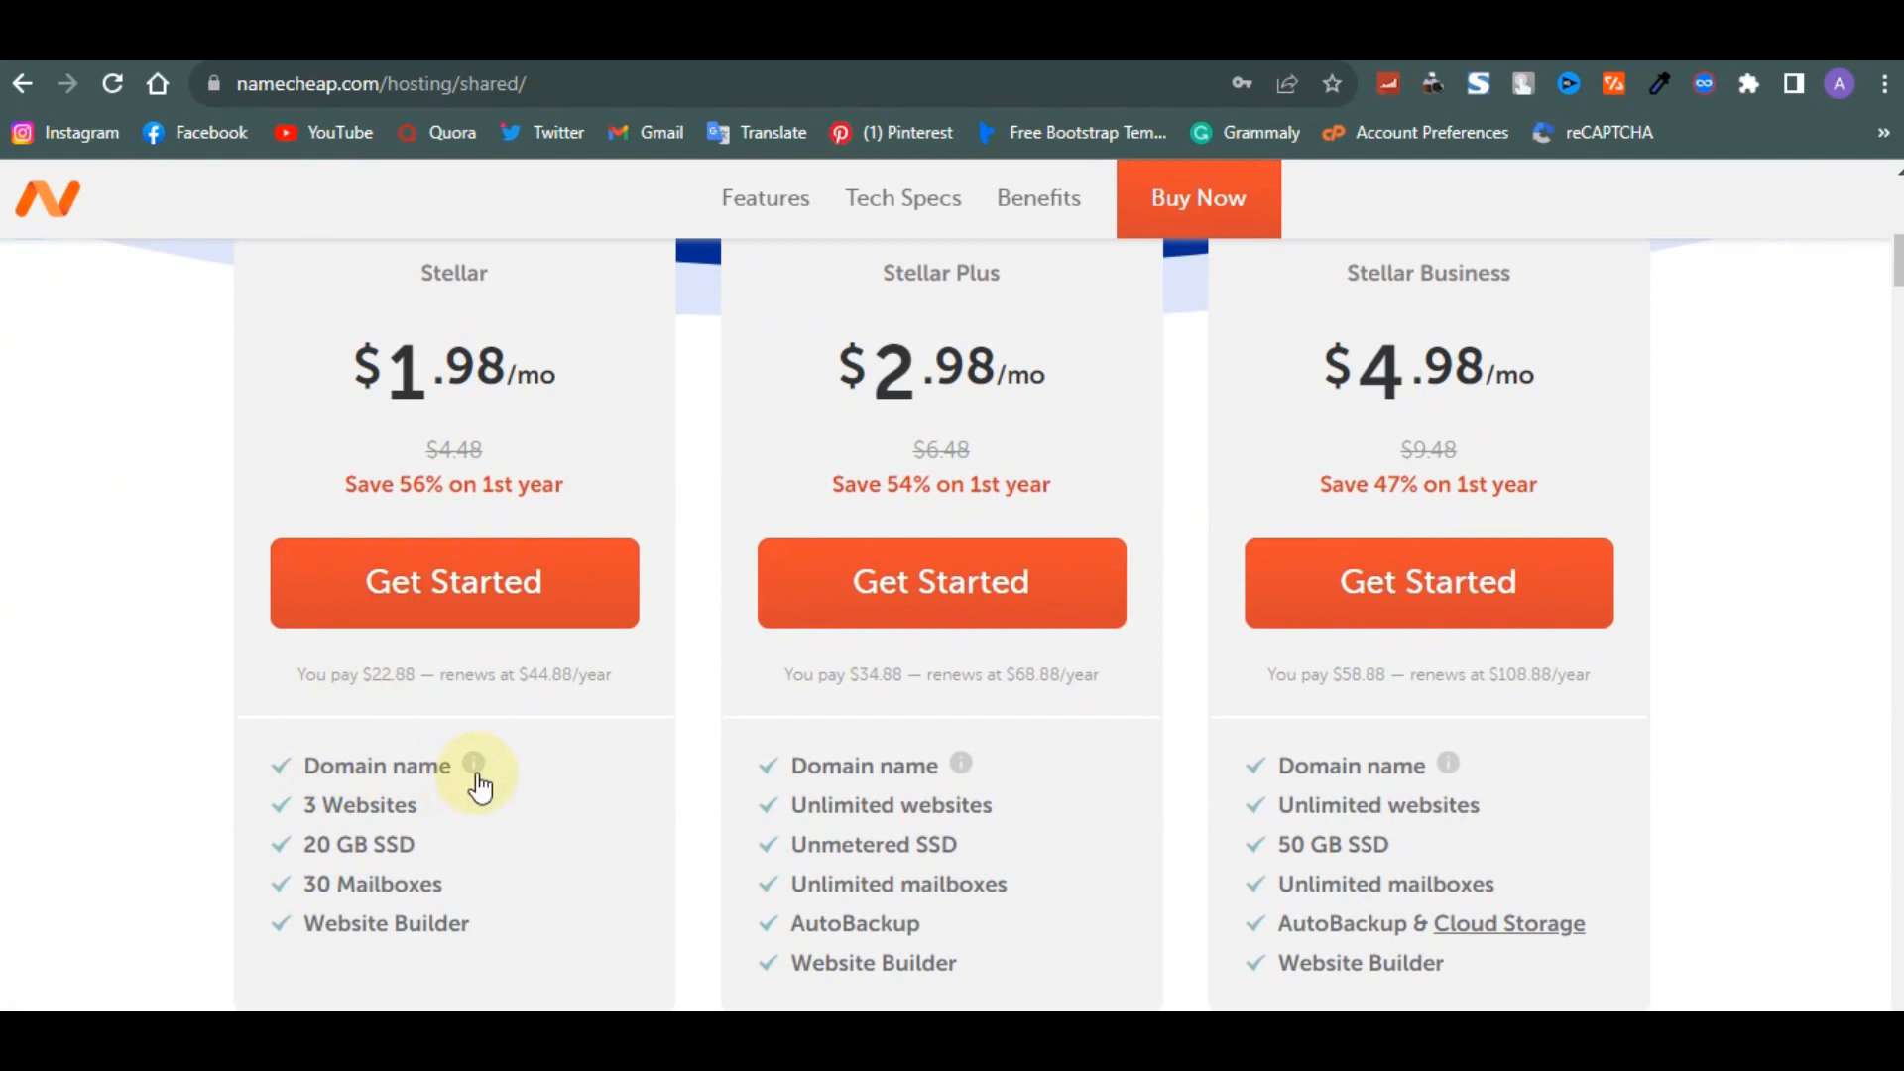
pyautogui.moveTo(477, 778)
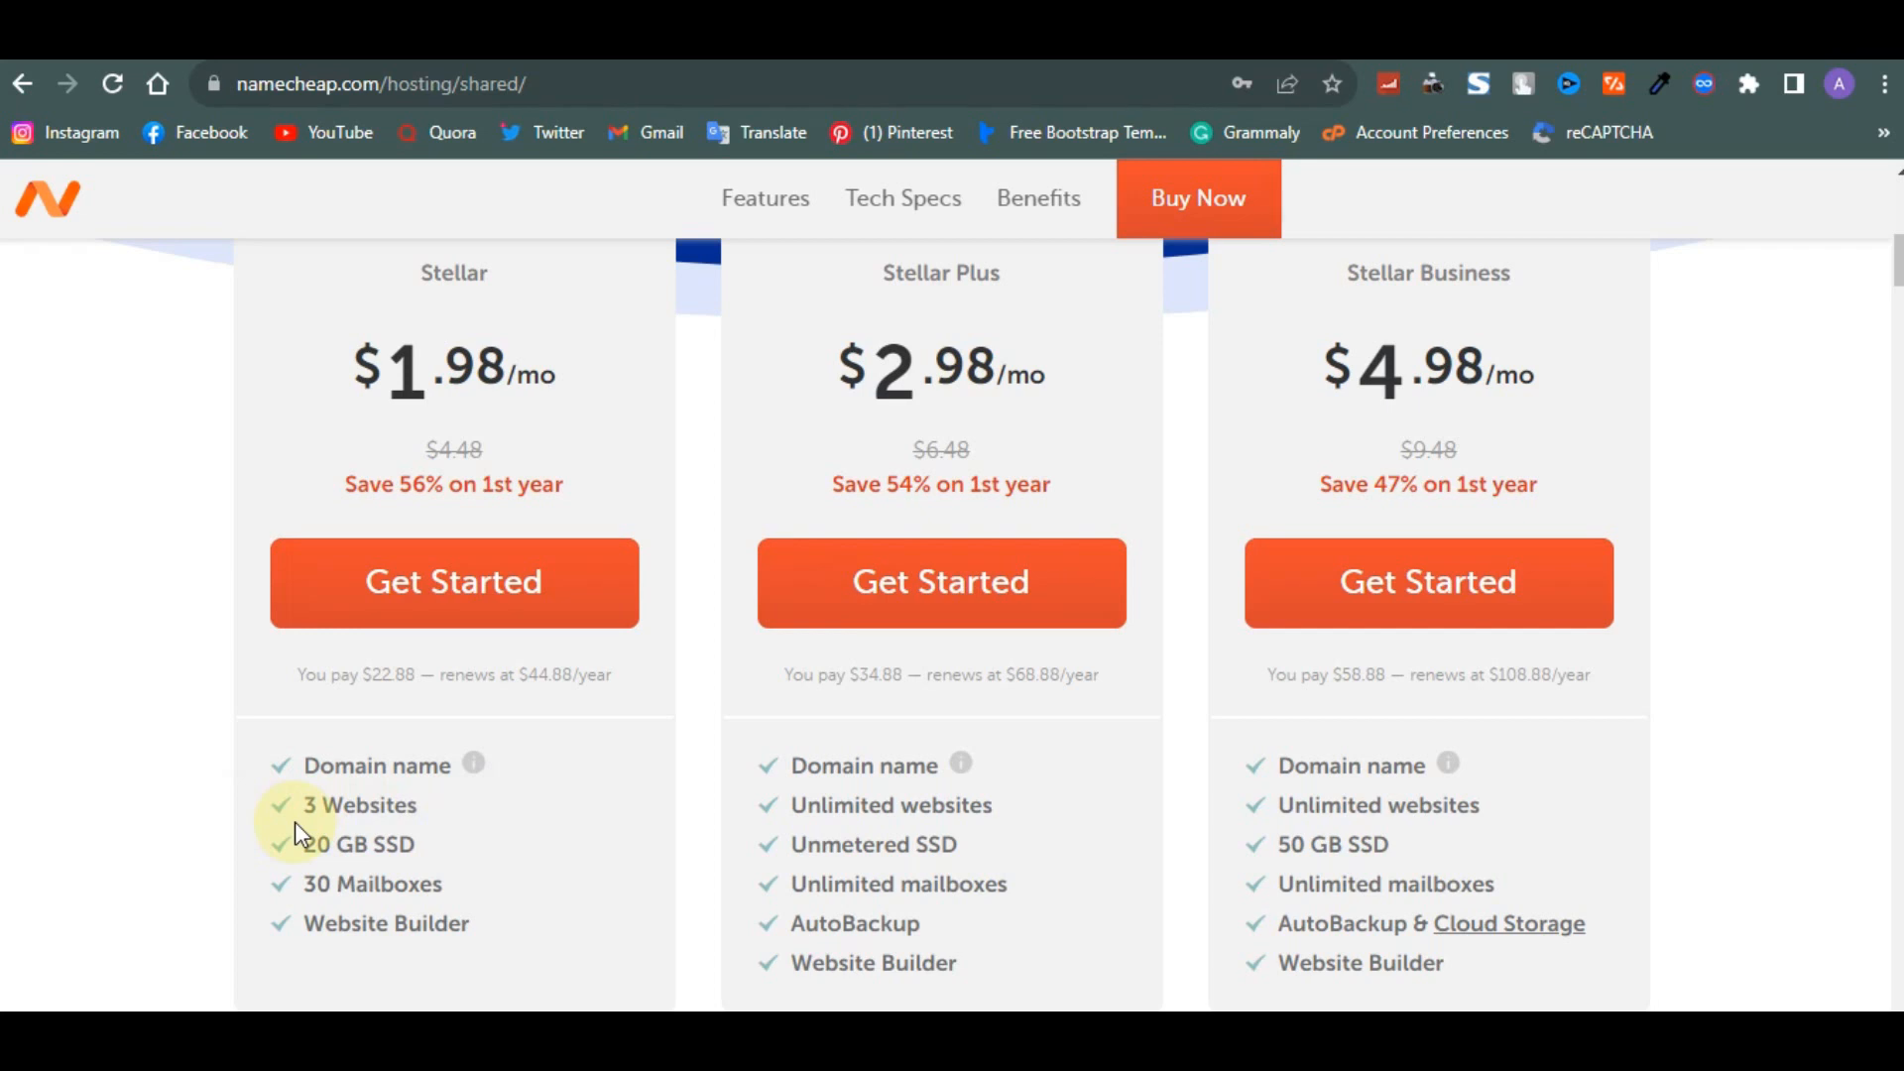
pyautogui.scroll(2, 770, 680)
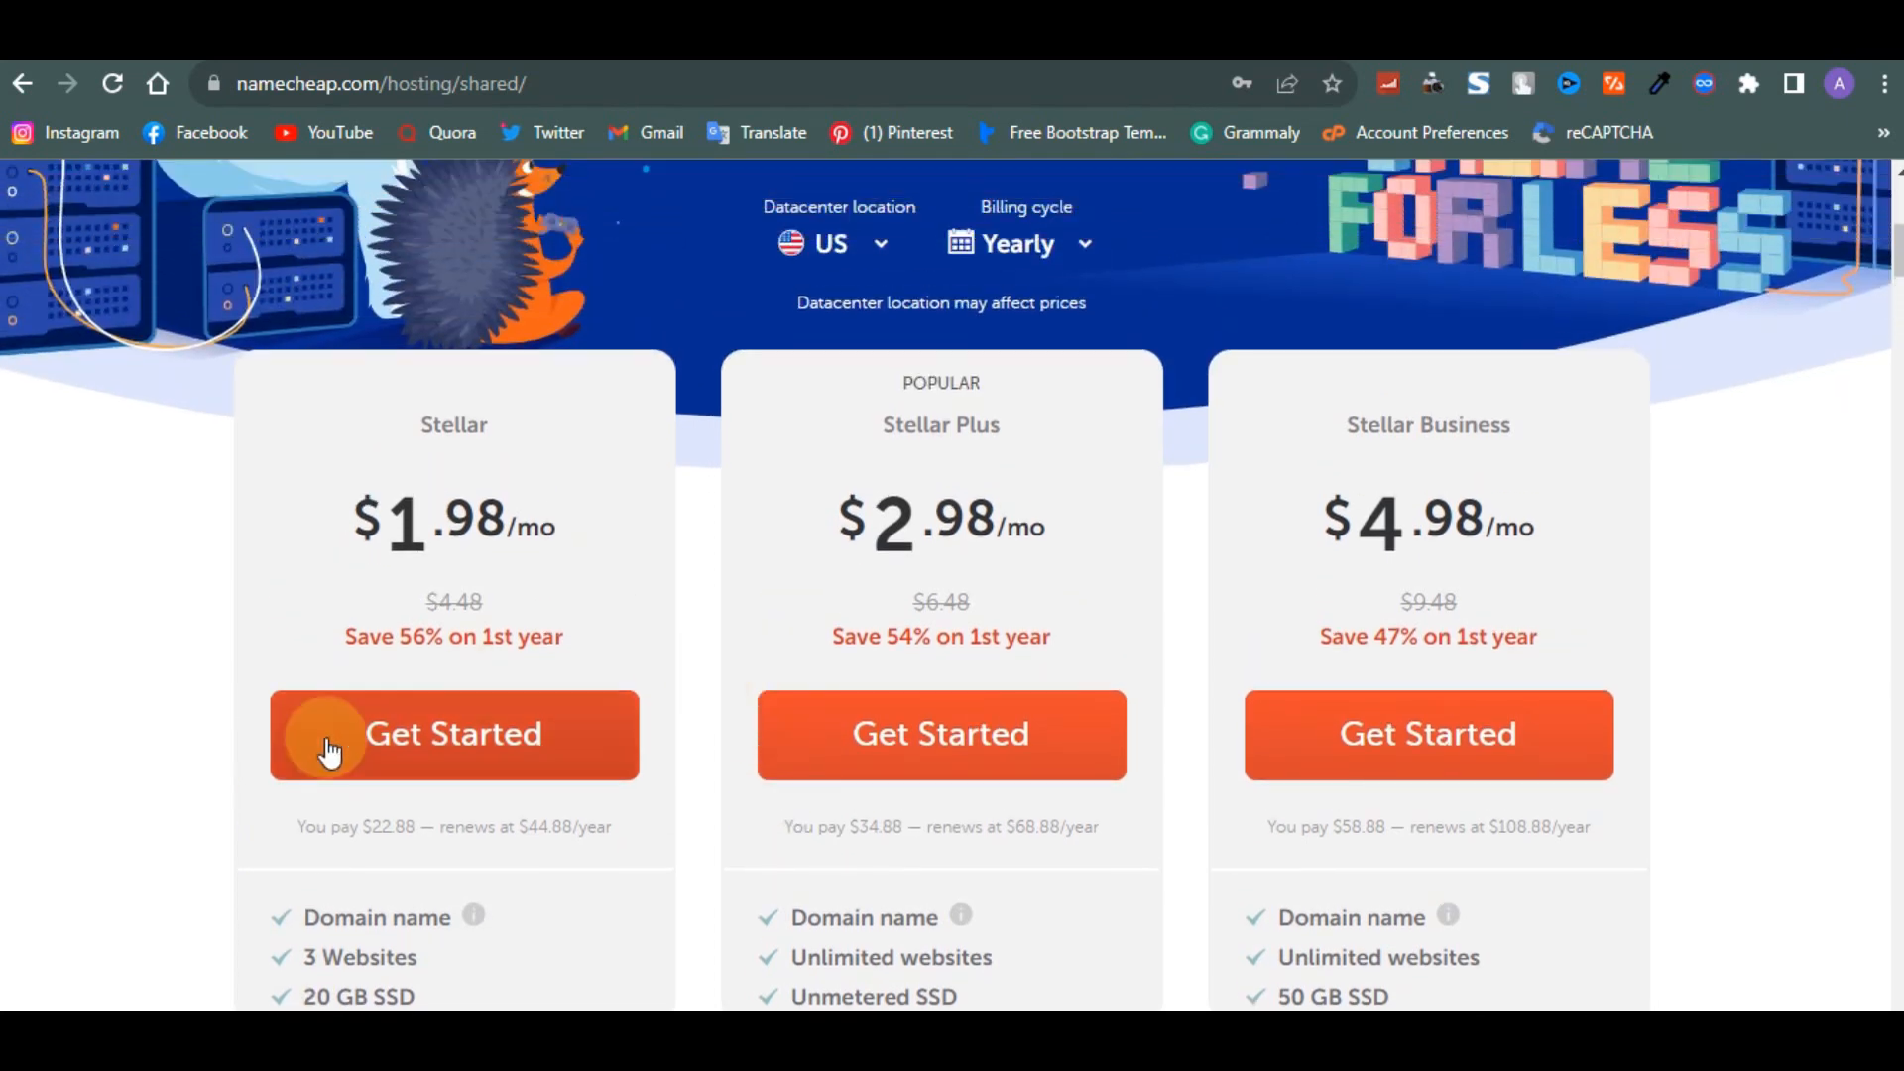
pyautogui.click(422, 746)
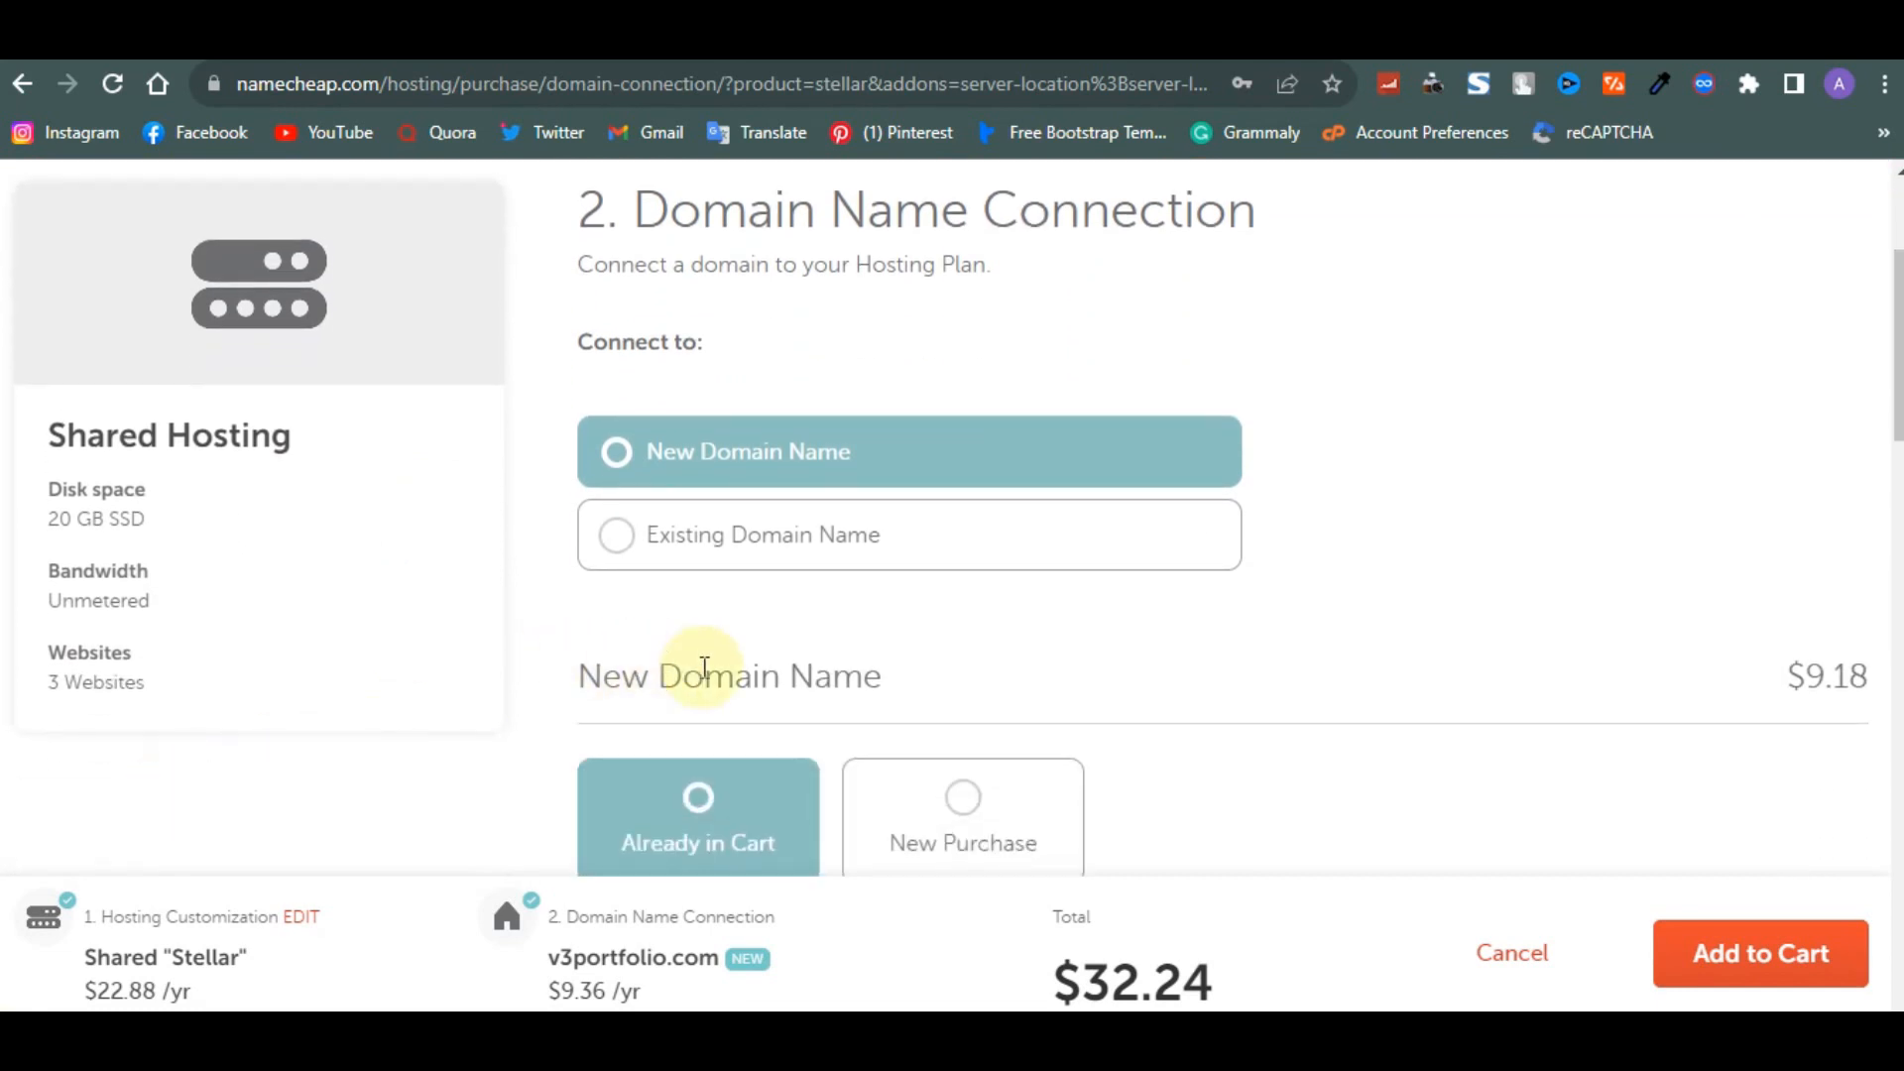
# - Connect the Stellar plan to the v3portfolio.com domain already in the cart and add it to the cart
pyautogui.scroll(-4, 699, 674)
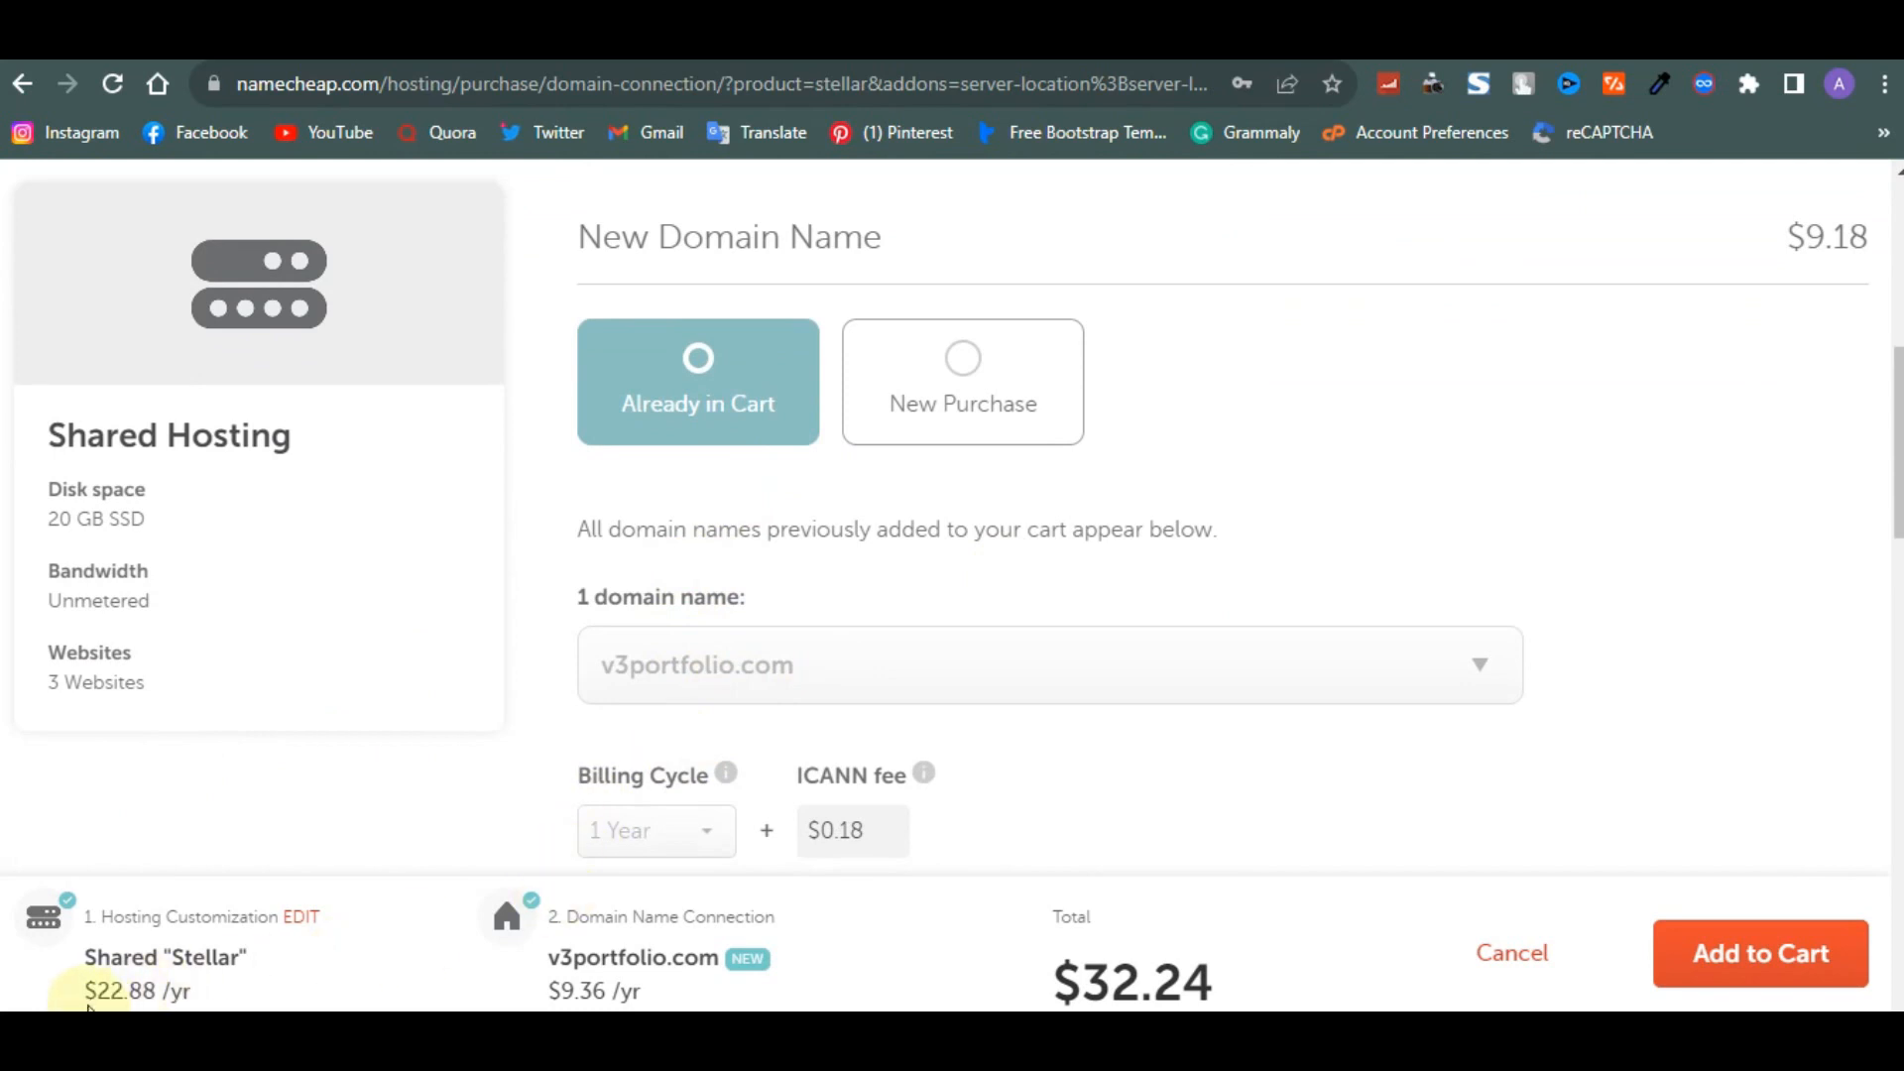
pyautogui.moveTo(88, 999); pyautogui.dragTo(183, 998)
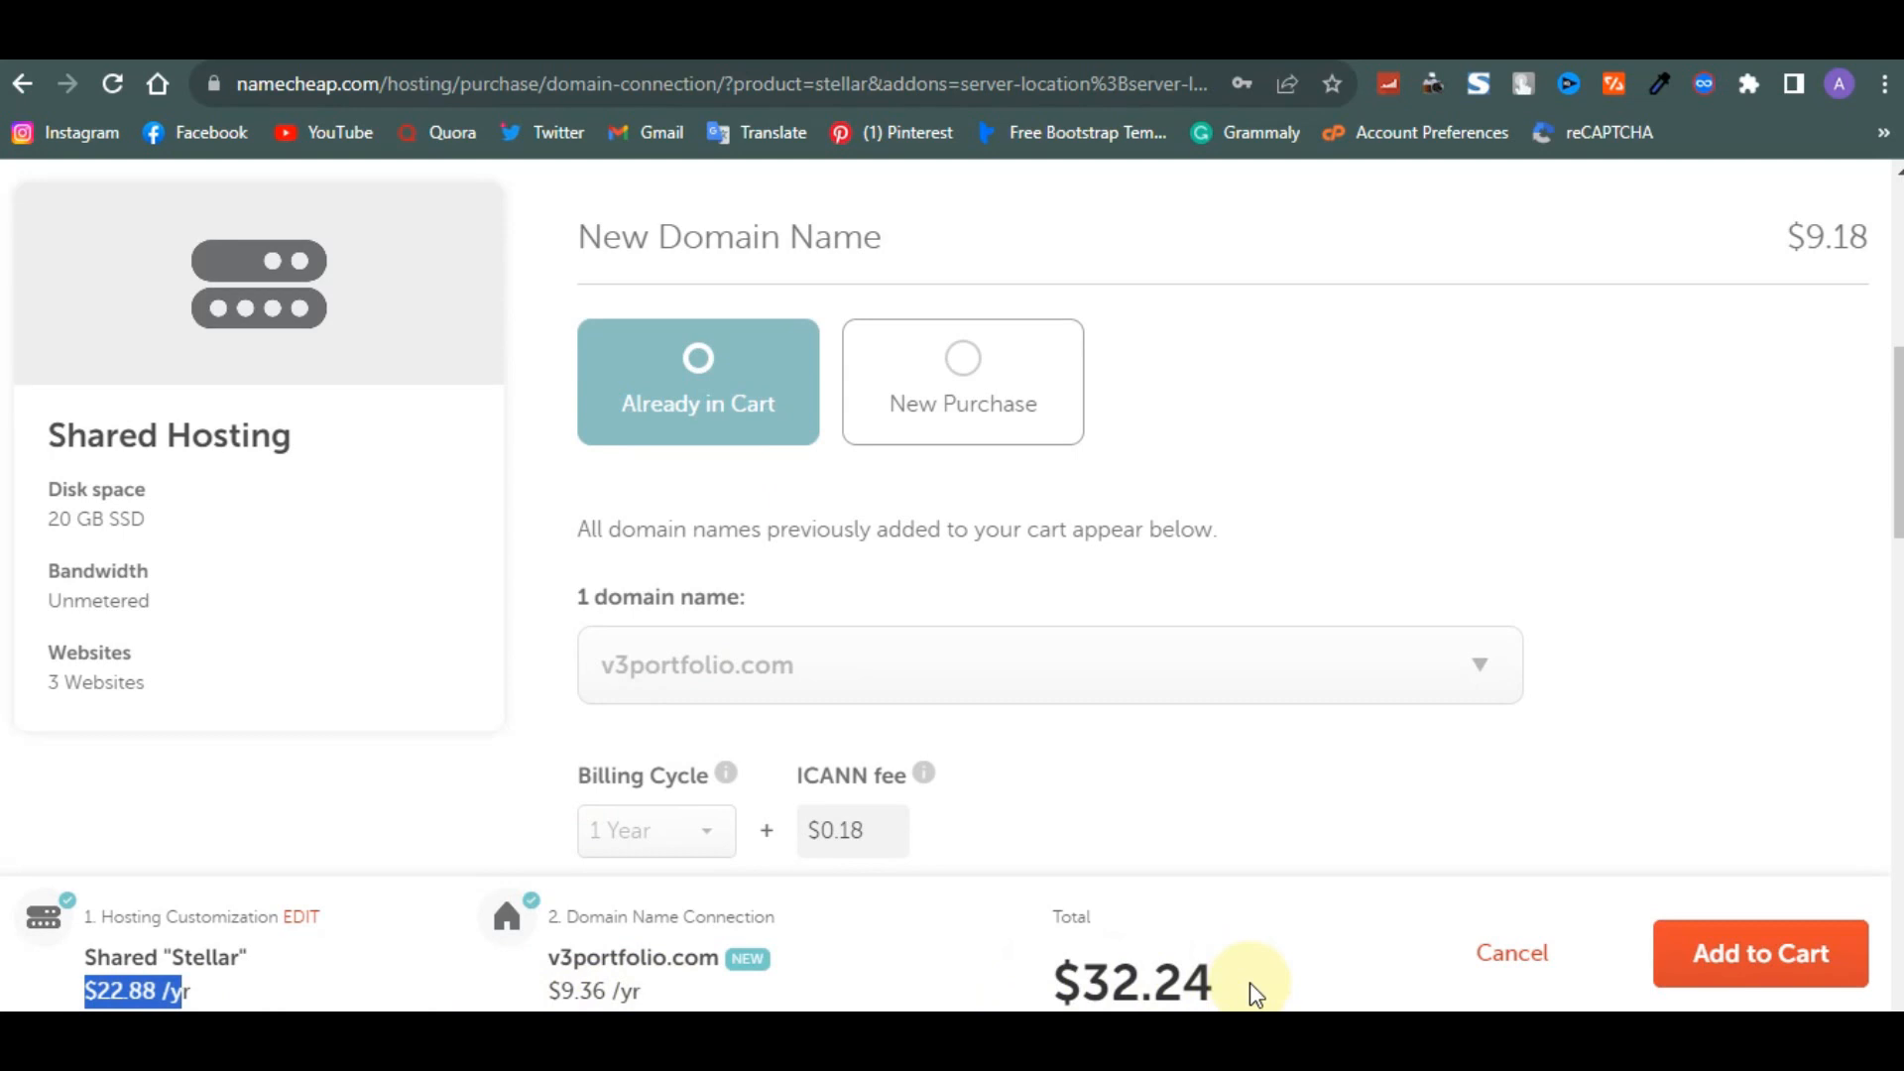
pyautogui.click(1698, 987)
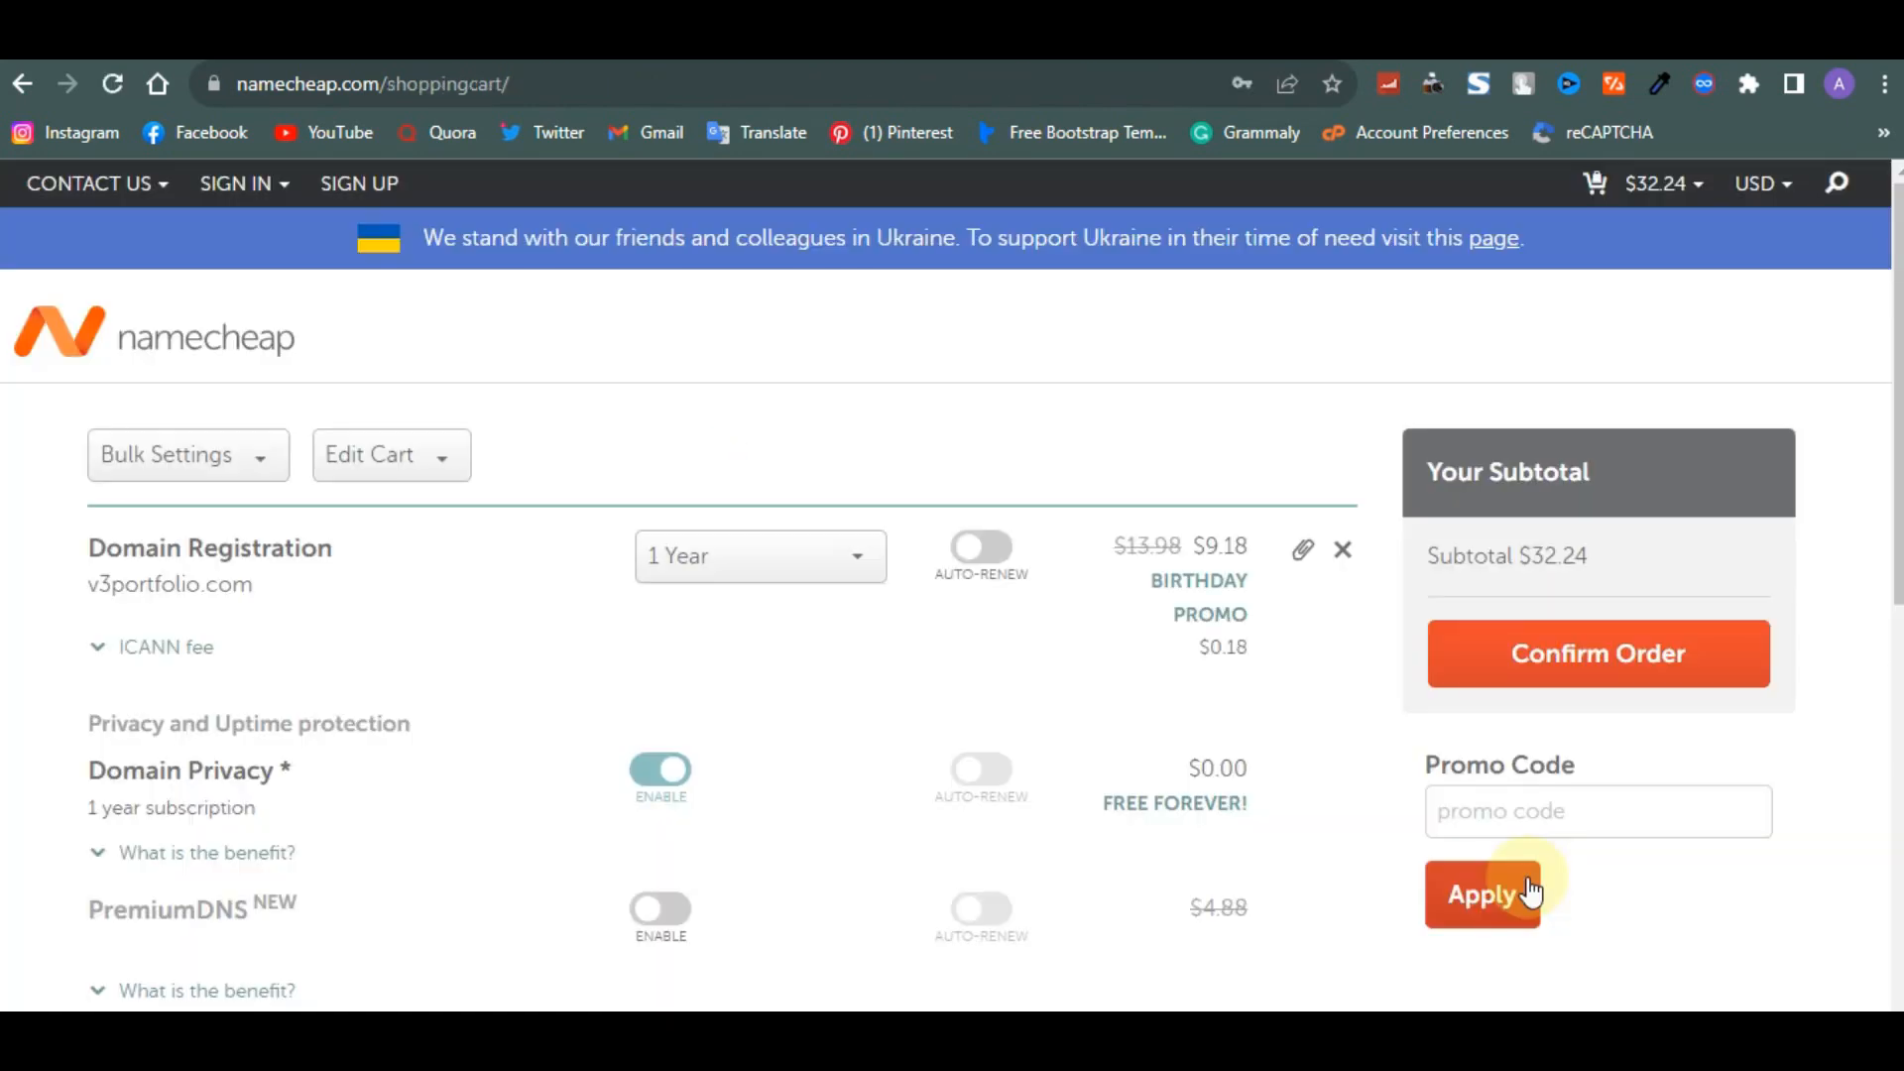
# - Review the cart items, their prices and the promo code field
pyautogui.scroll(-5, 992, 808)
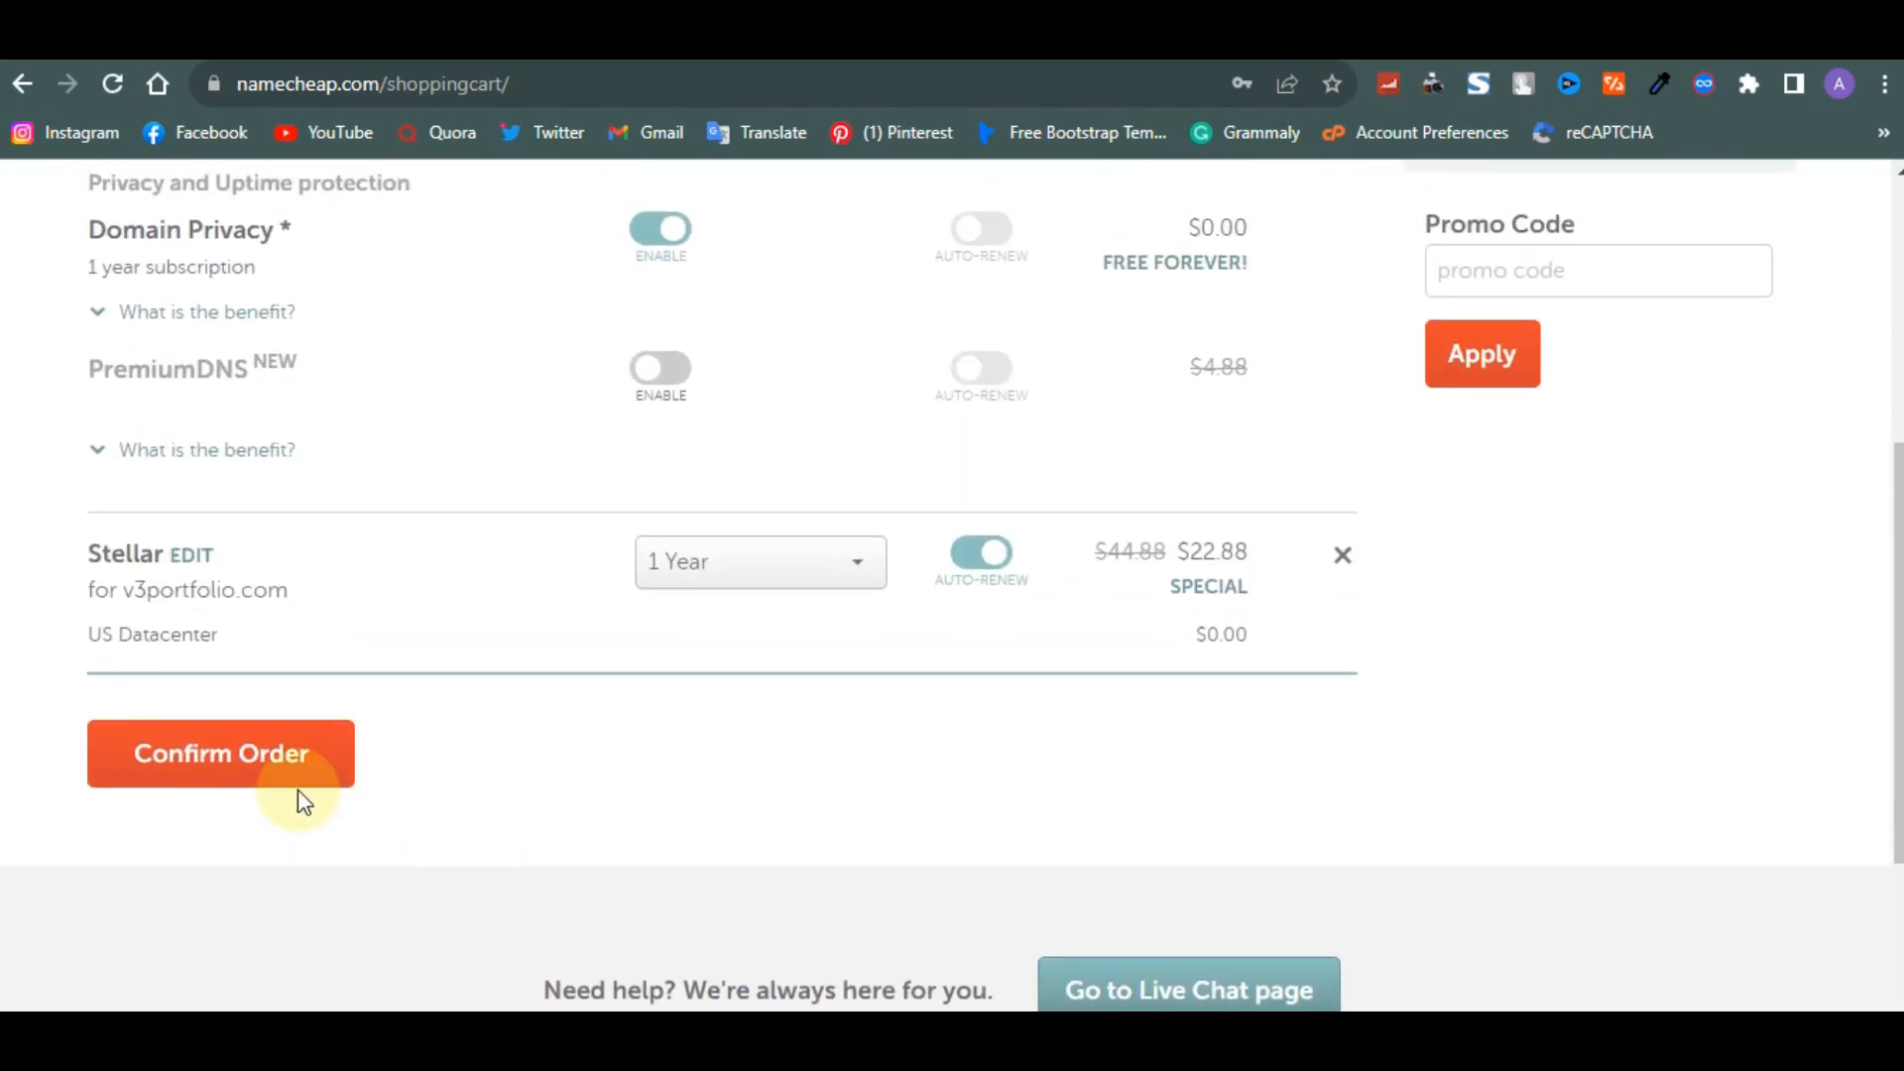
pyautogui.click(299, 779)
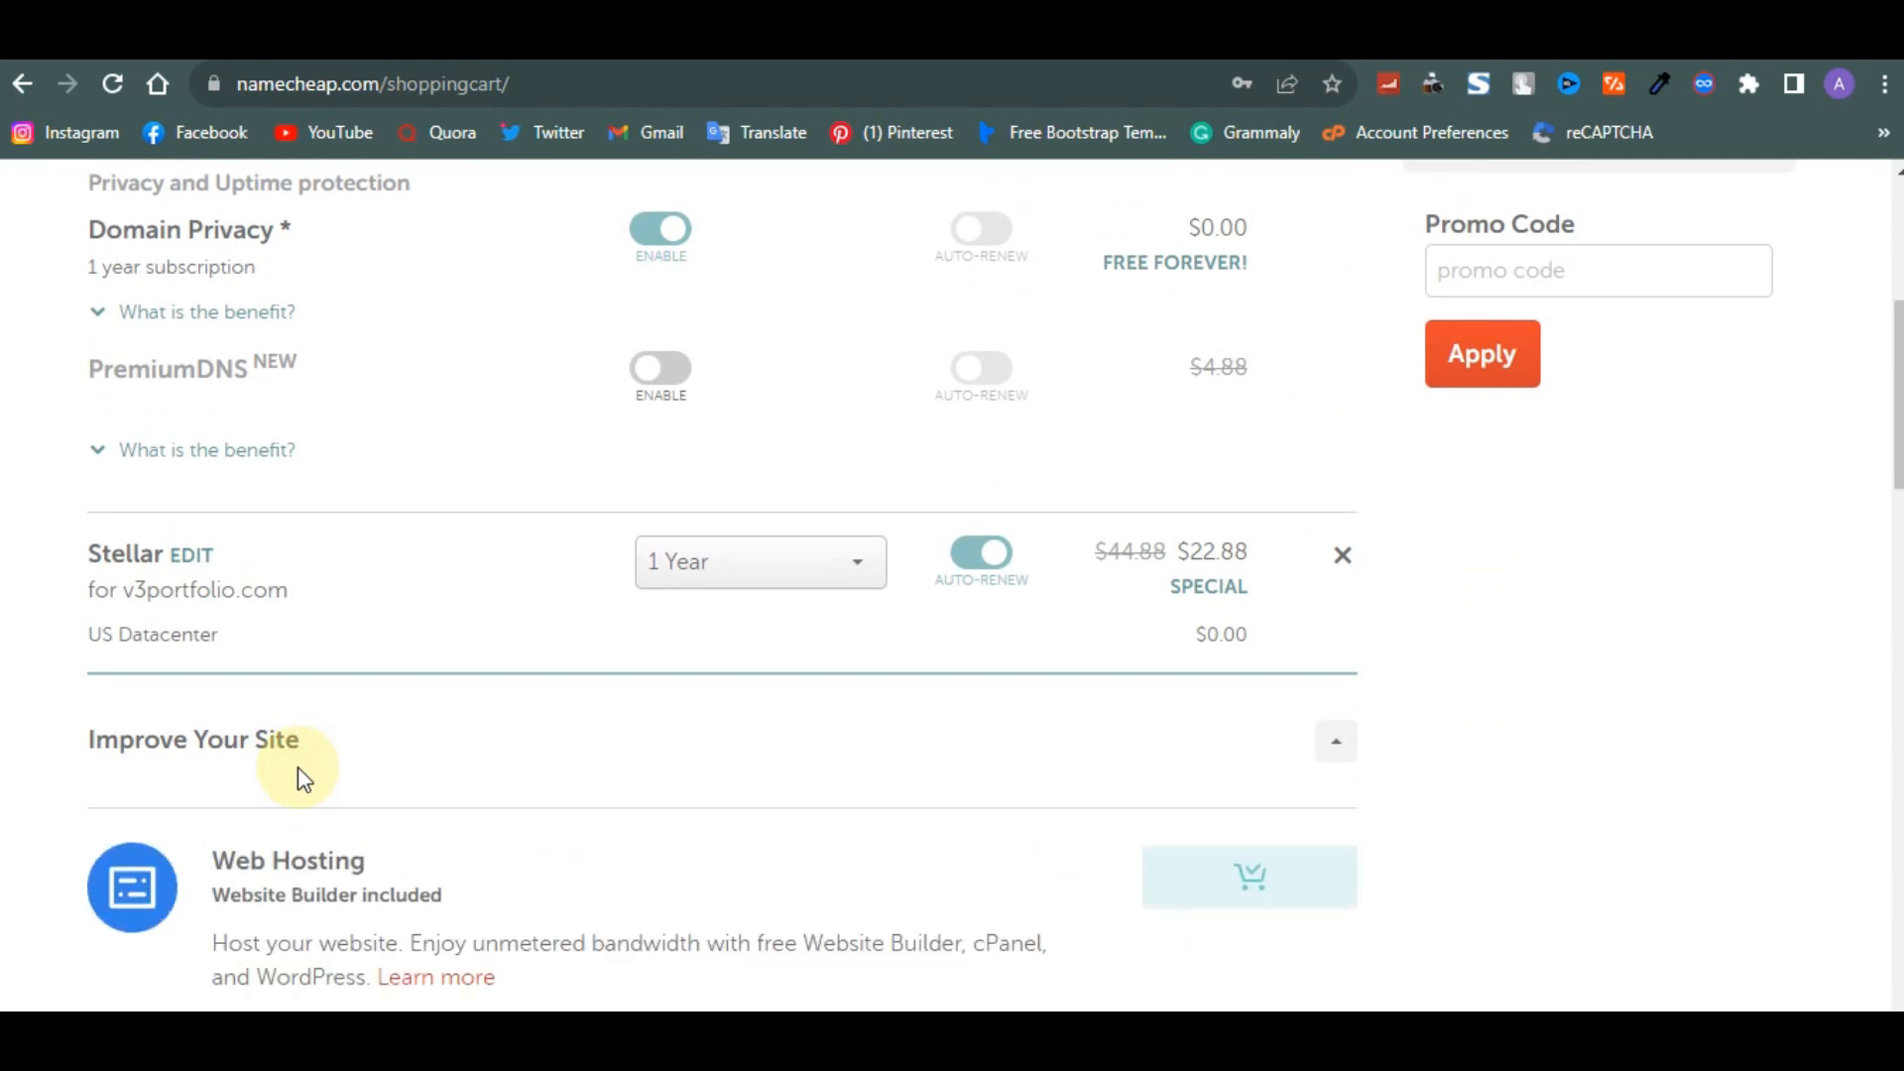
pyautogui.scroll(5, 299, 778)
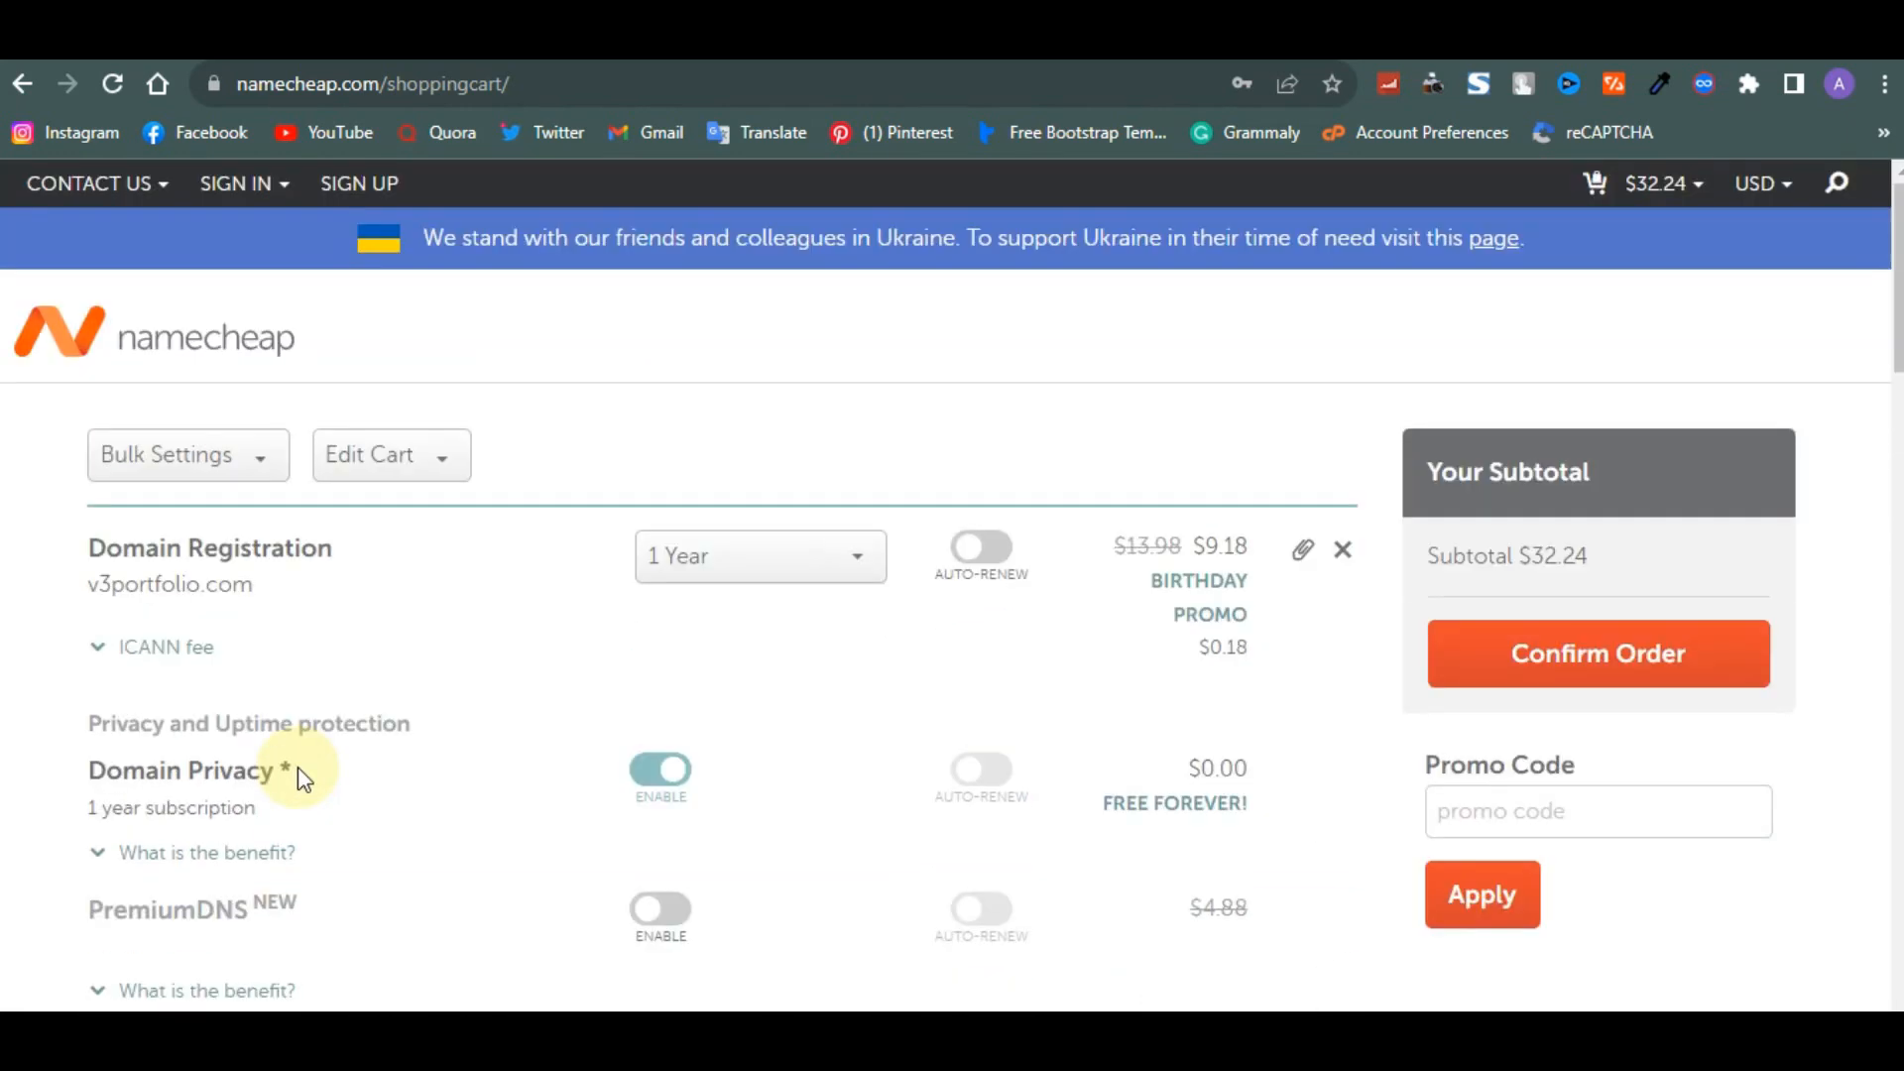
pyautogui.scroll(-2, 299, 778)
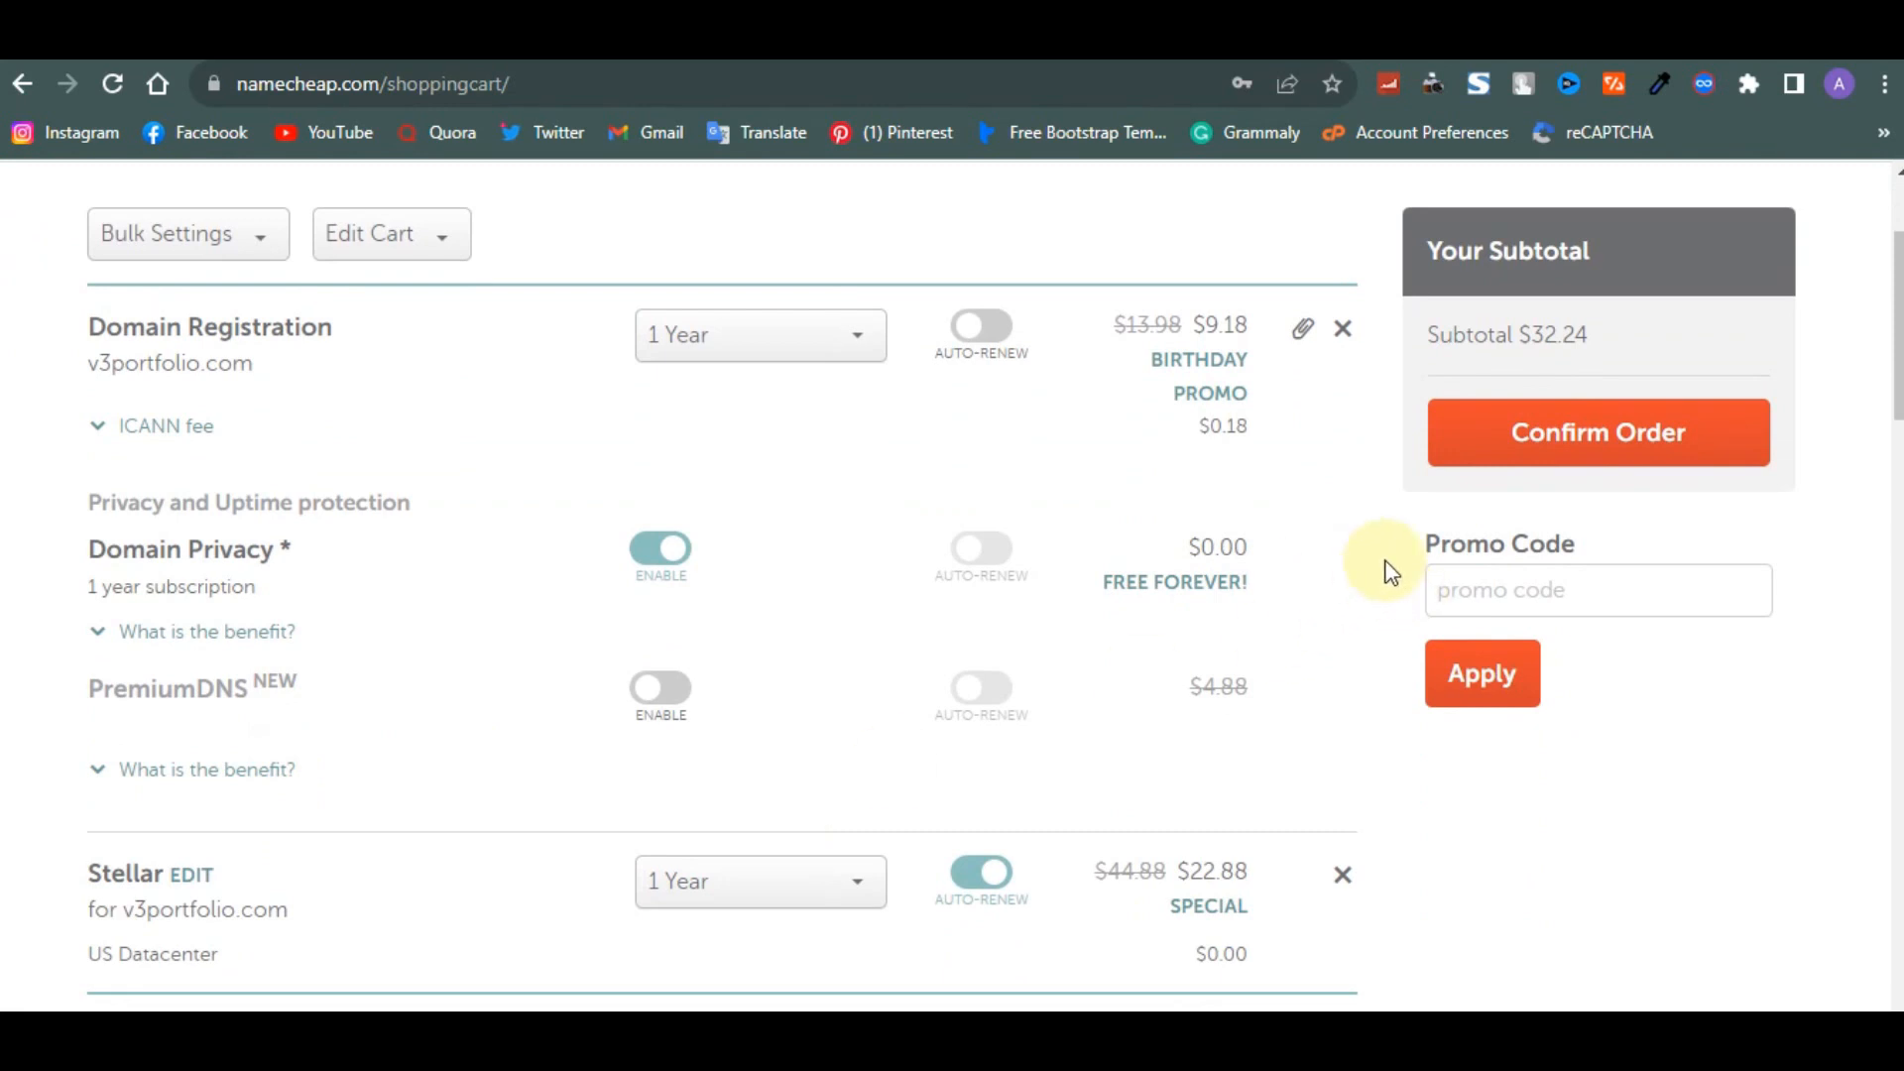
pyautogui.click(1502, 589)
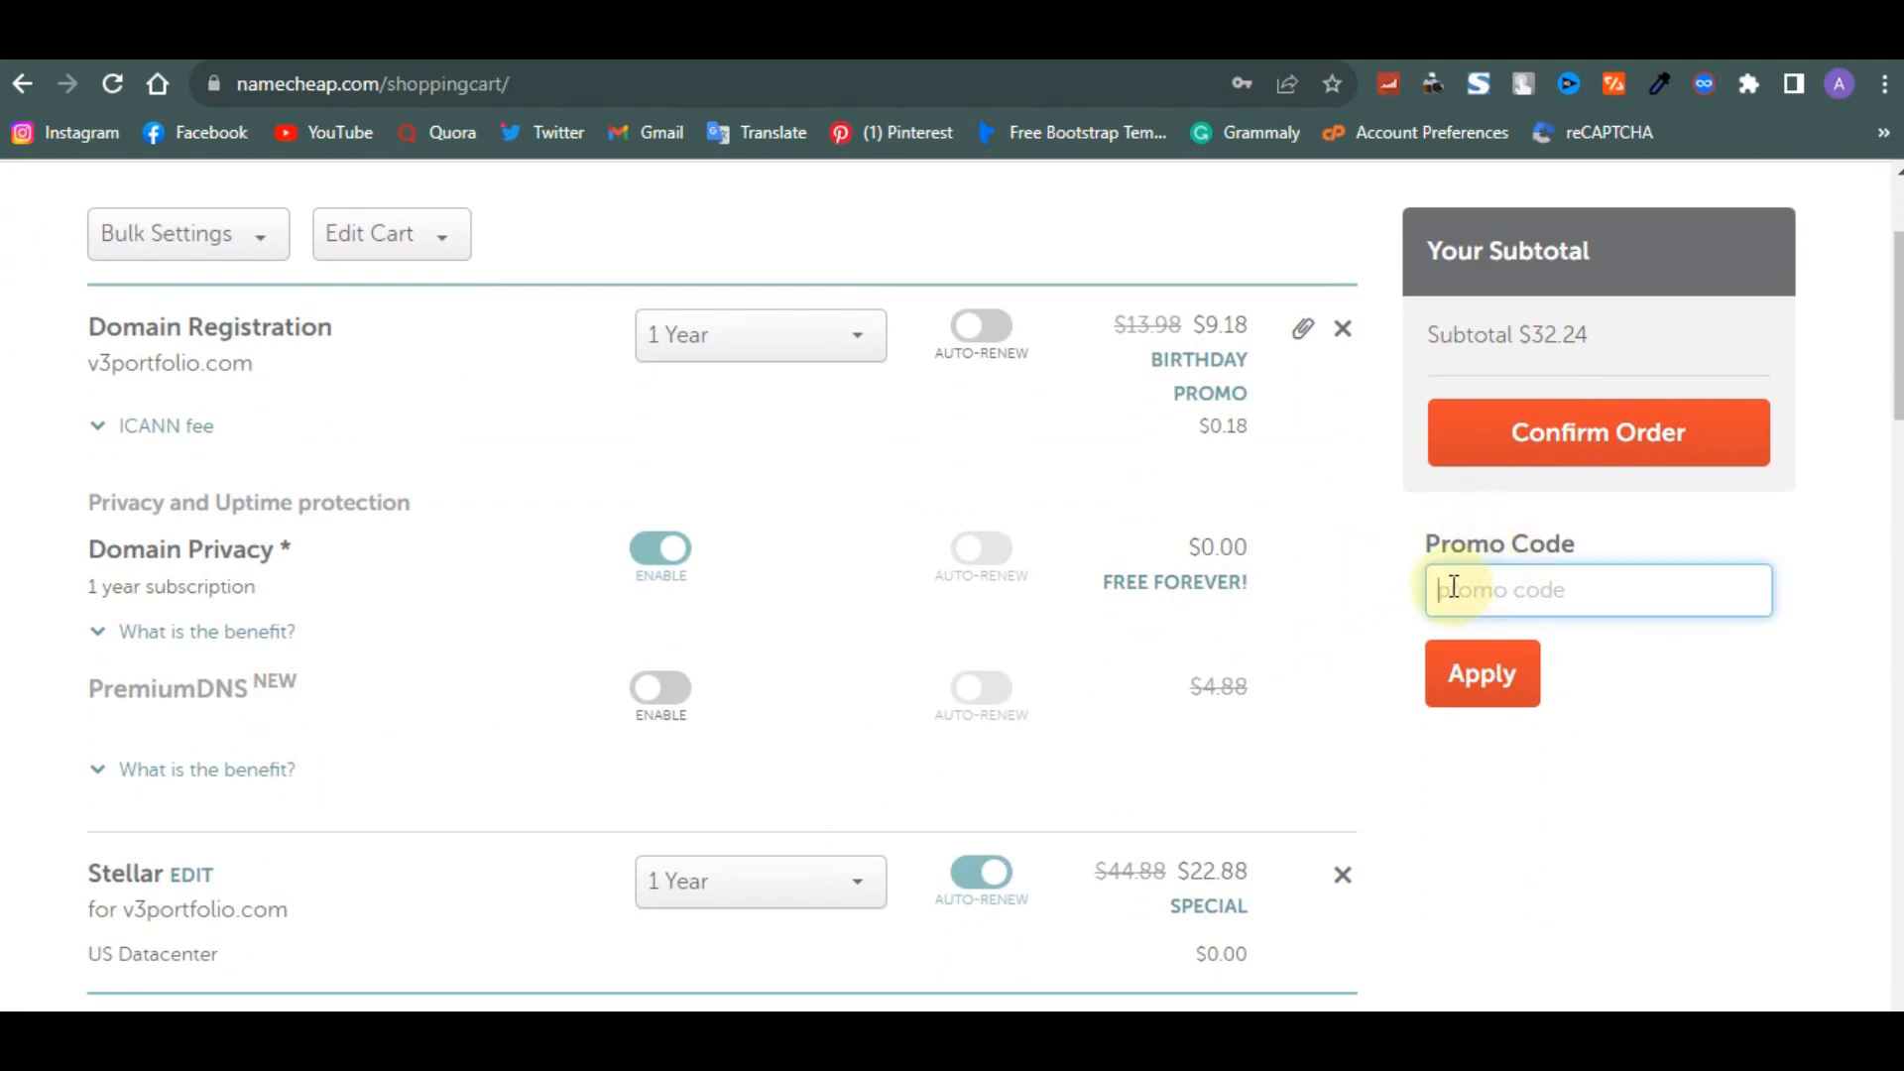
pyautogui.click(1161, 373)
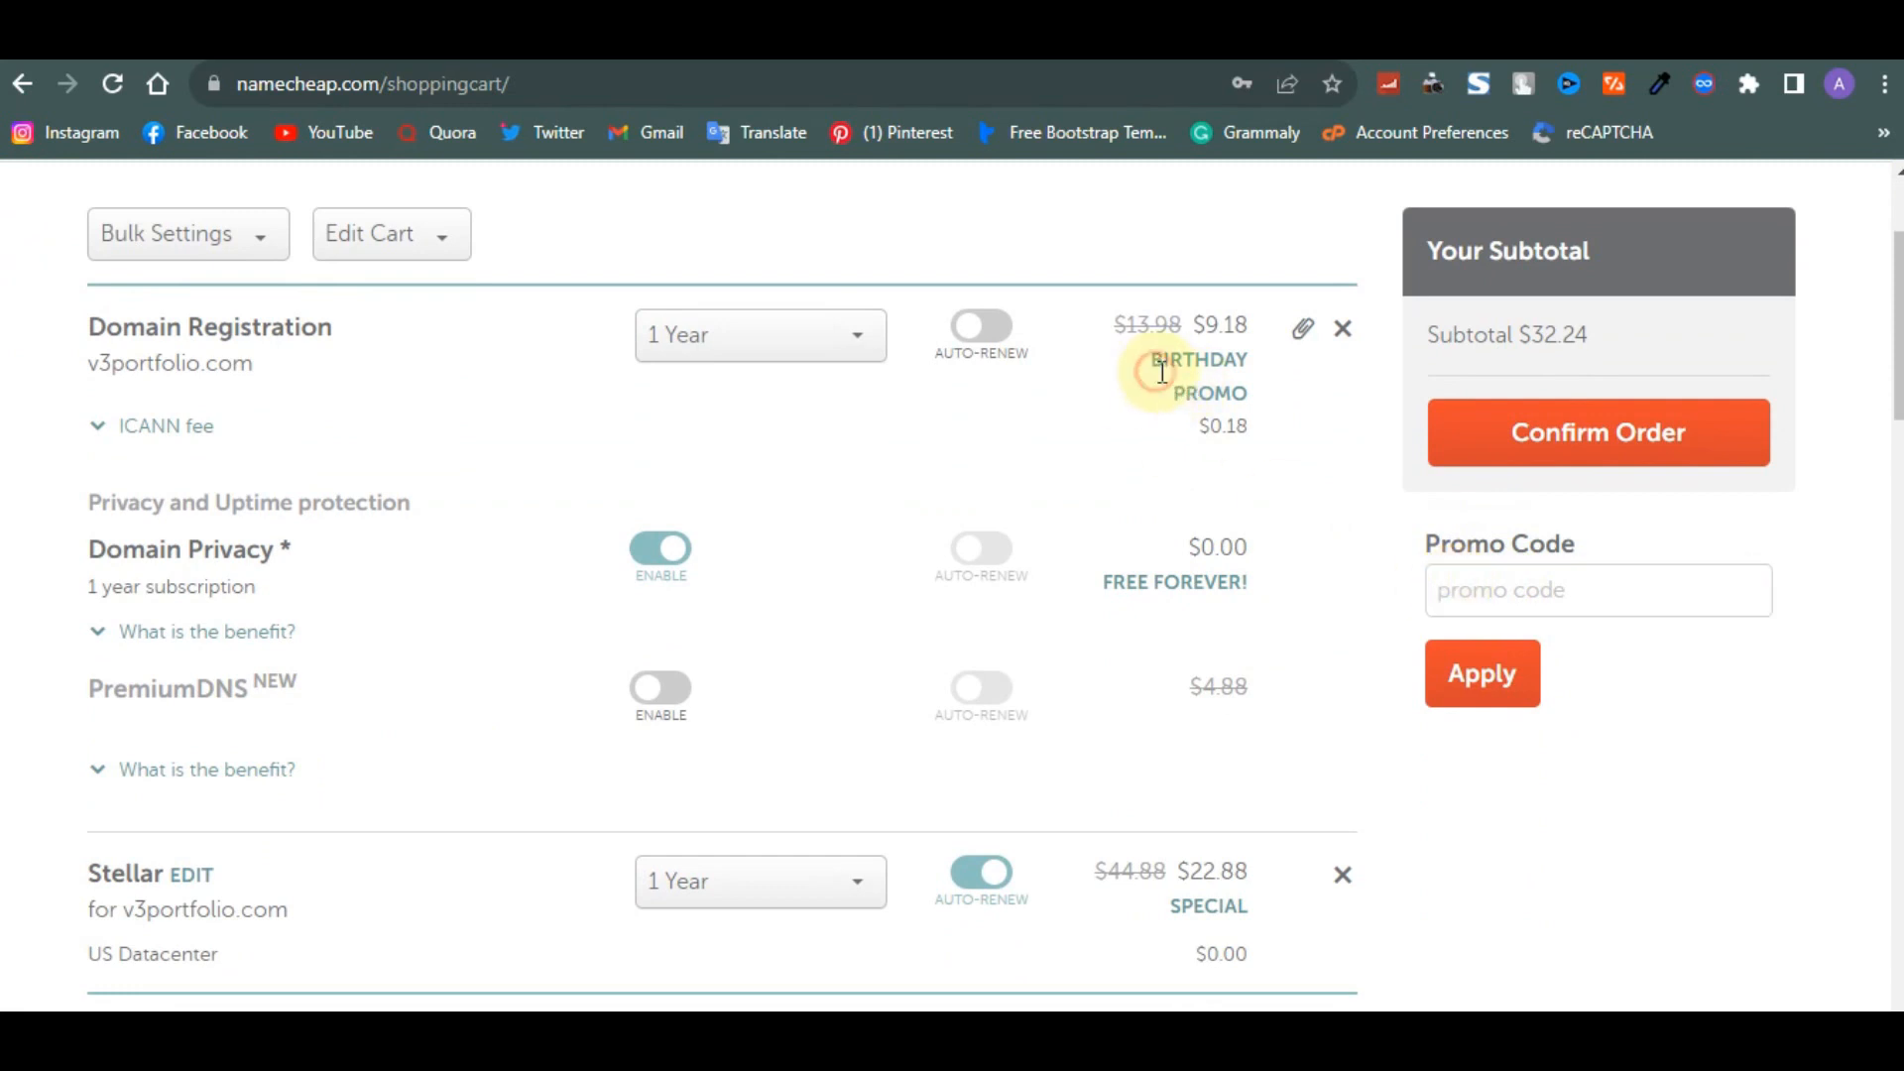
pyautogui.moveTo(1162, 373); pyautogui.dragTo(1212, 426)
pyautogui.click(1265, 427)
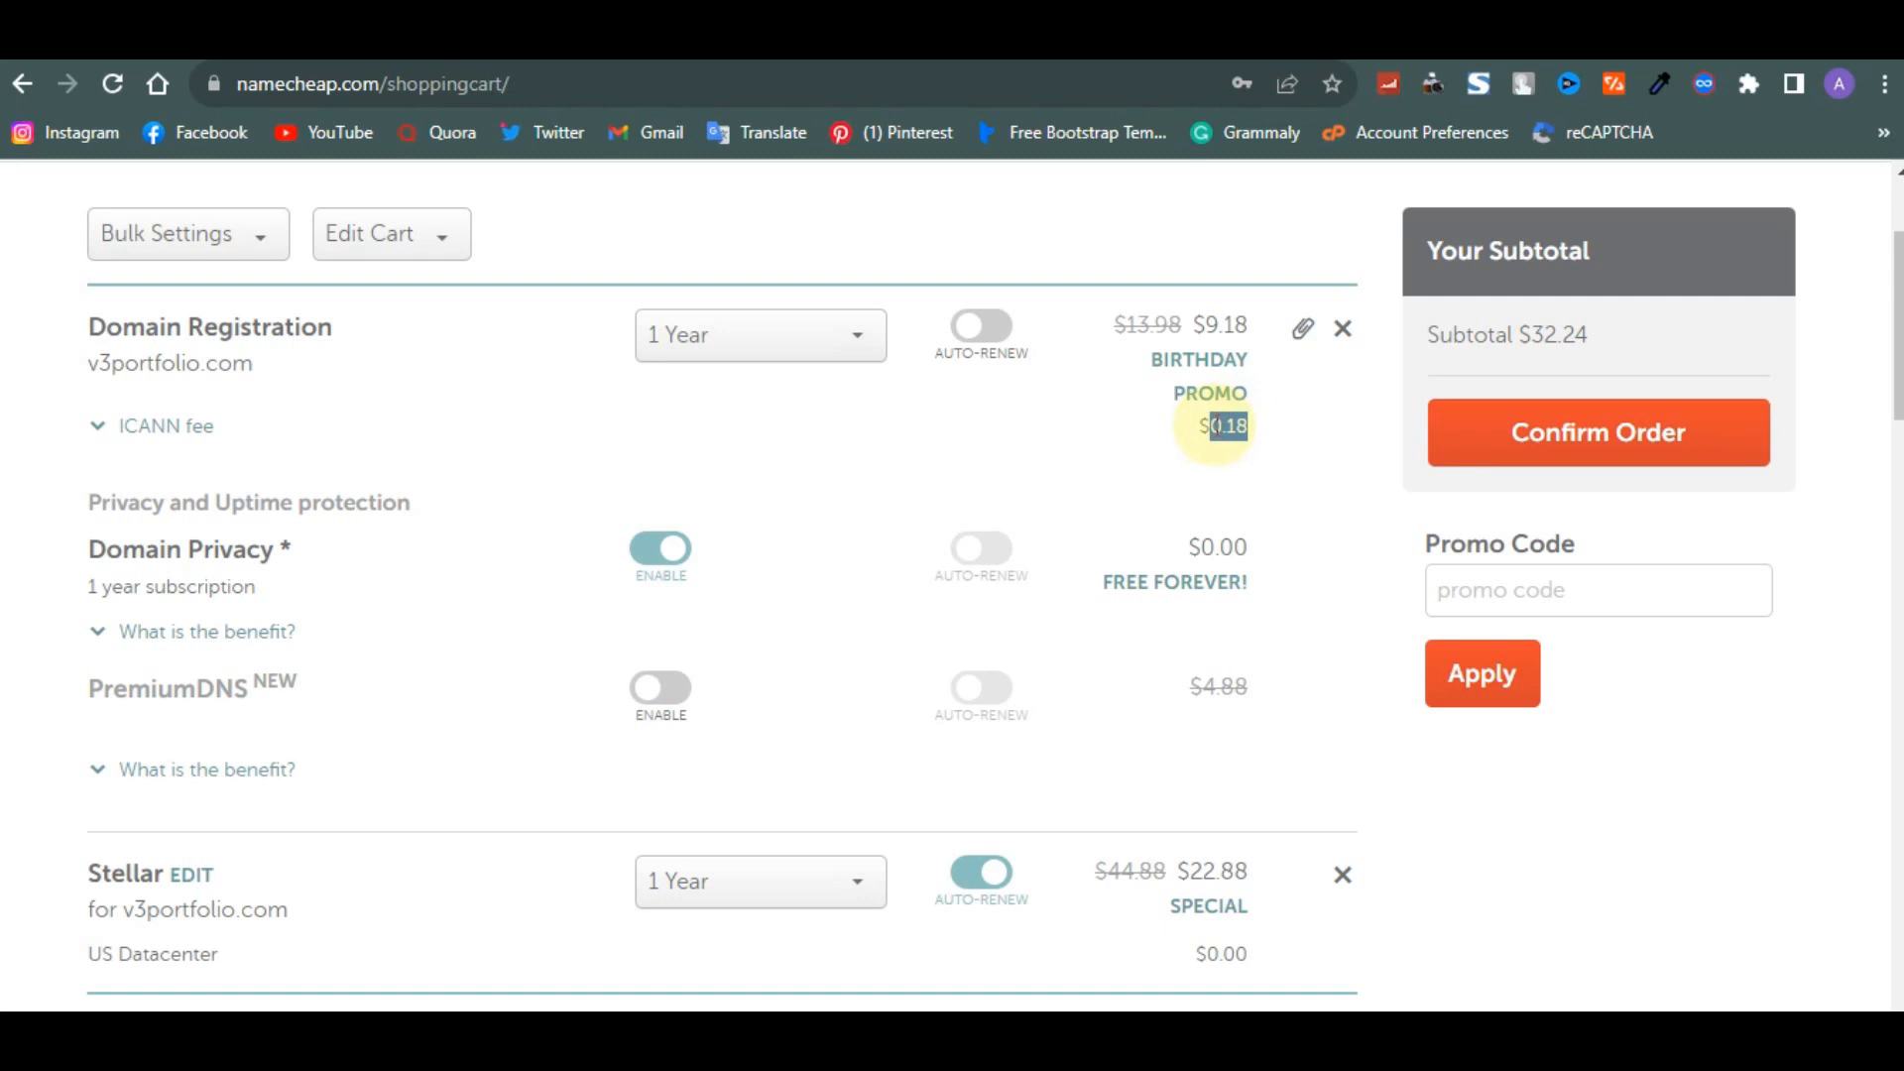
pyautogui.scroll(-2, 1218, 432)
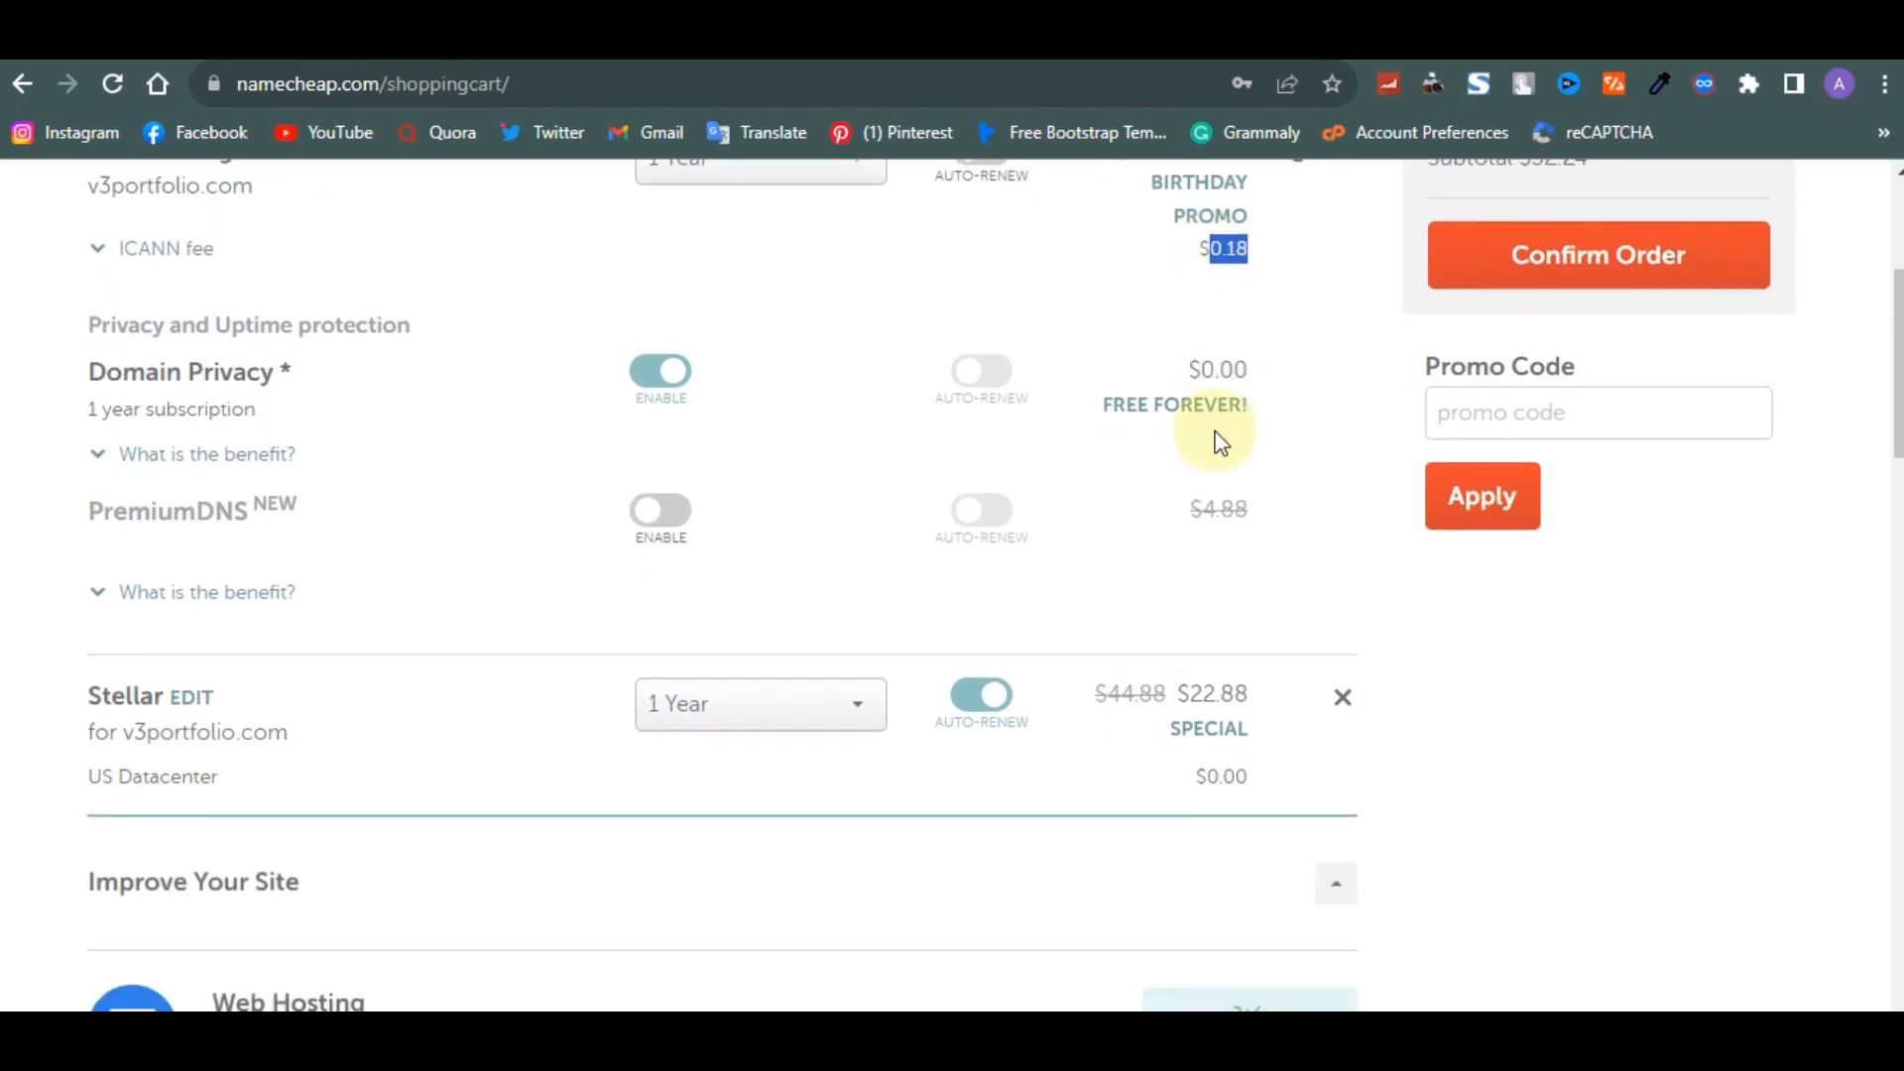
pyautogui.scroll(4, 1090, 496)
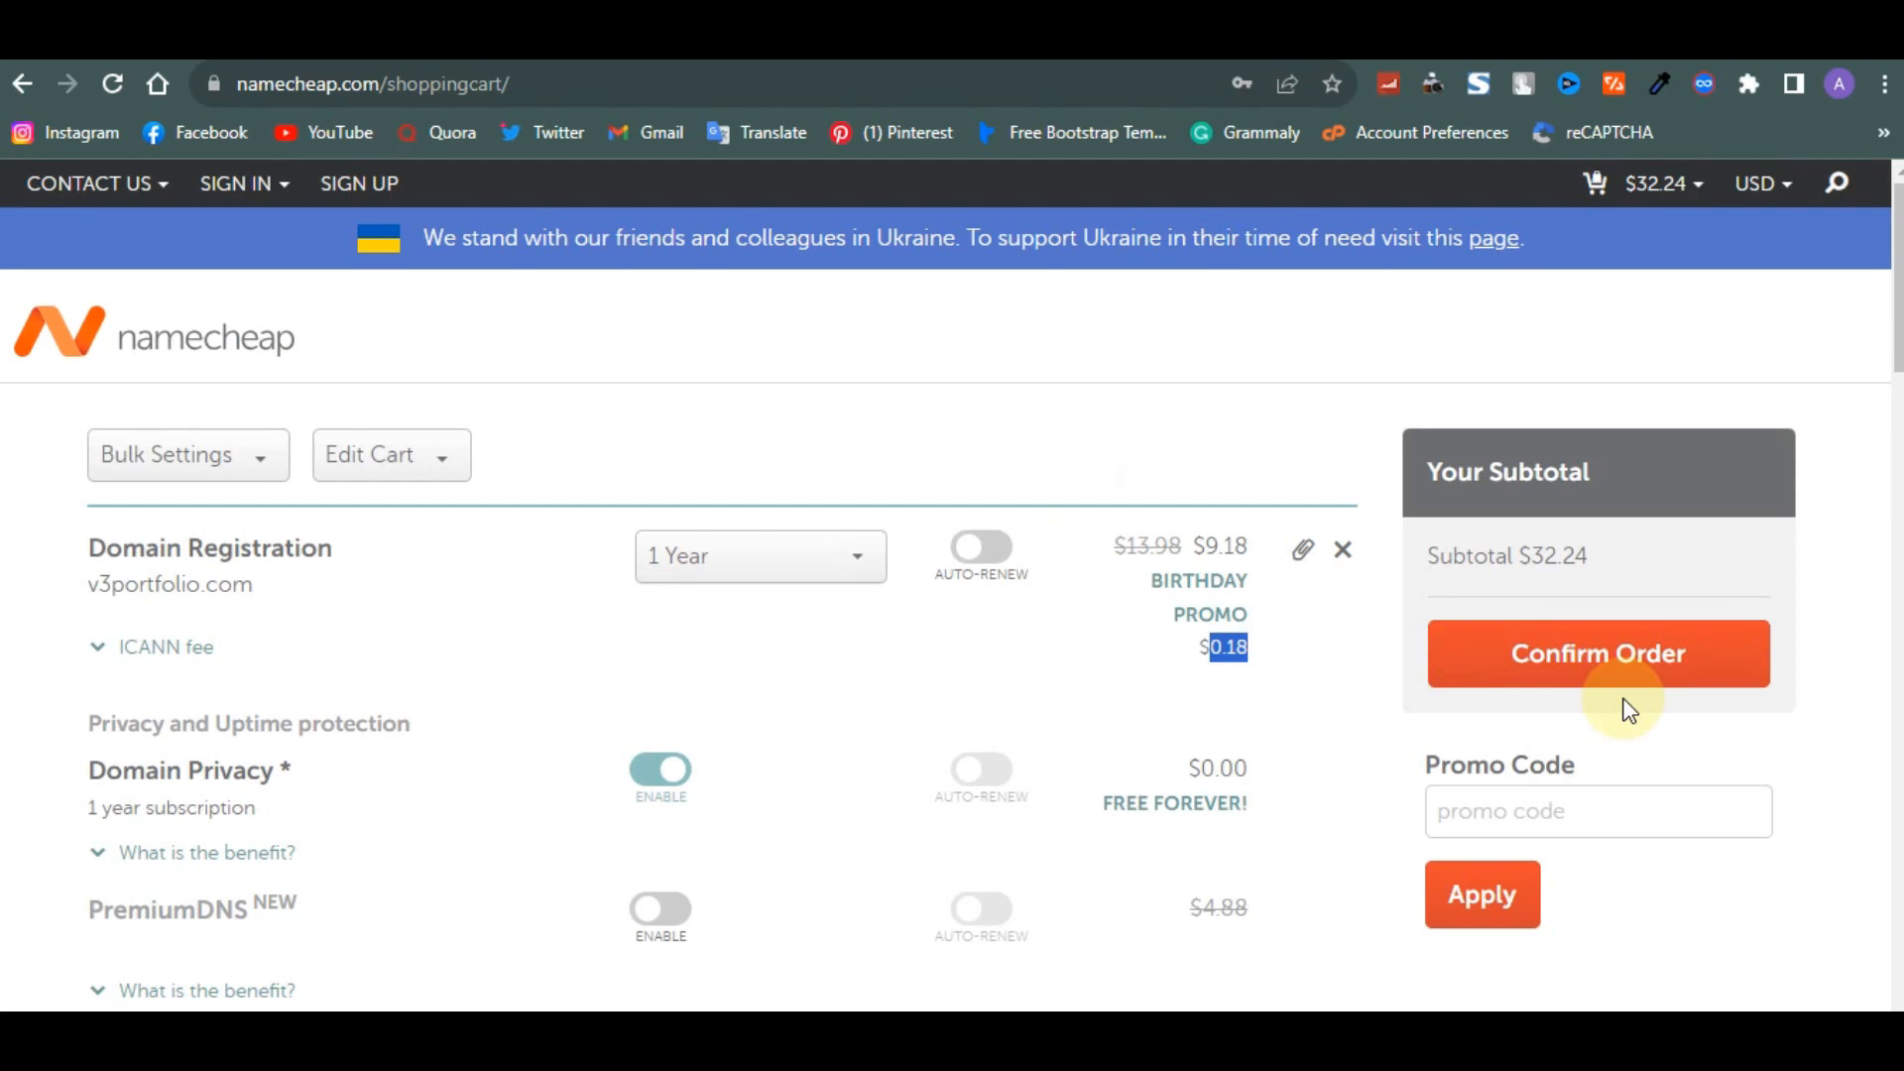
# - Remove the v3portfolio.com domain registration from the cart
pyautogui.moveTo(1689, 189)
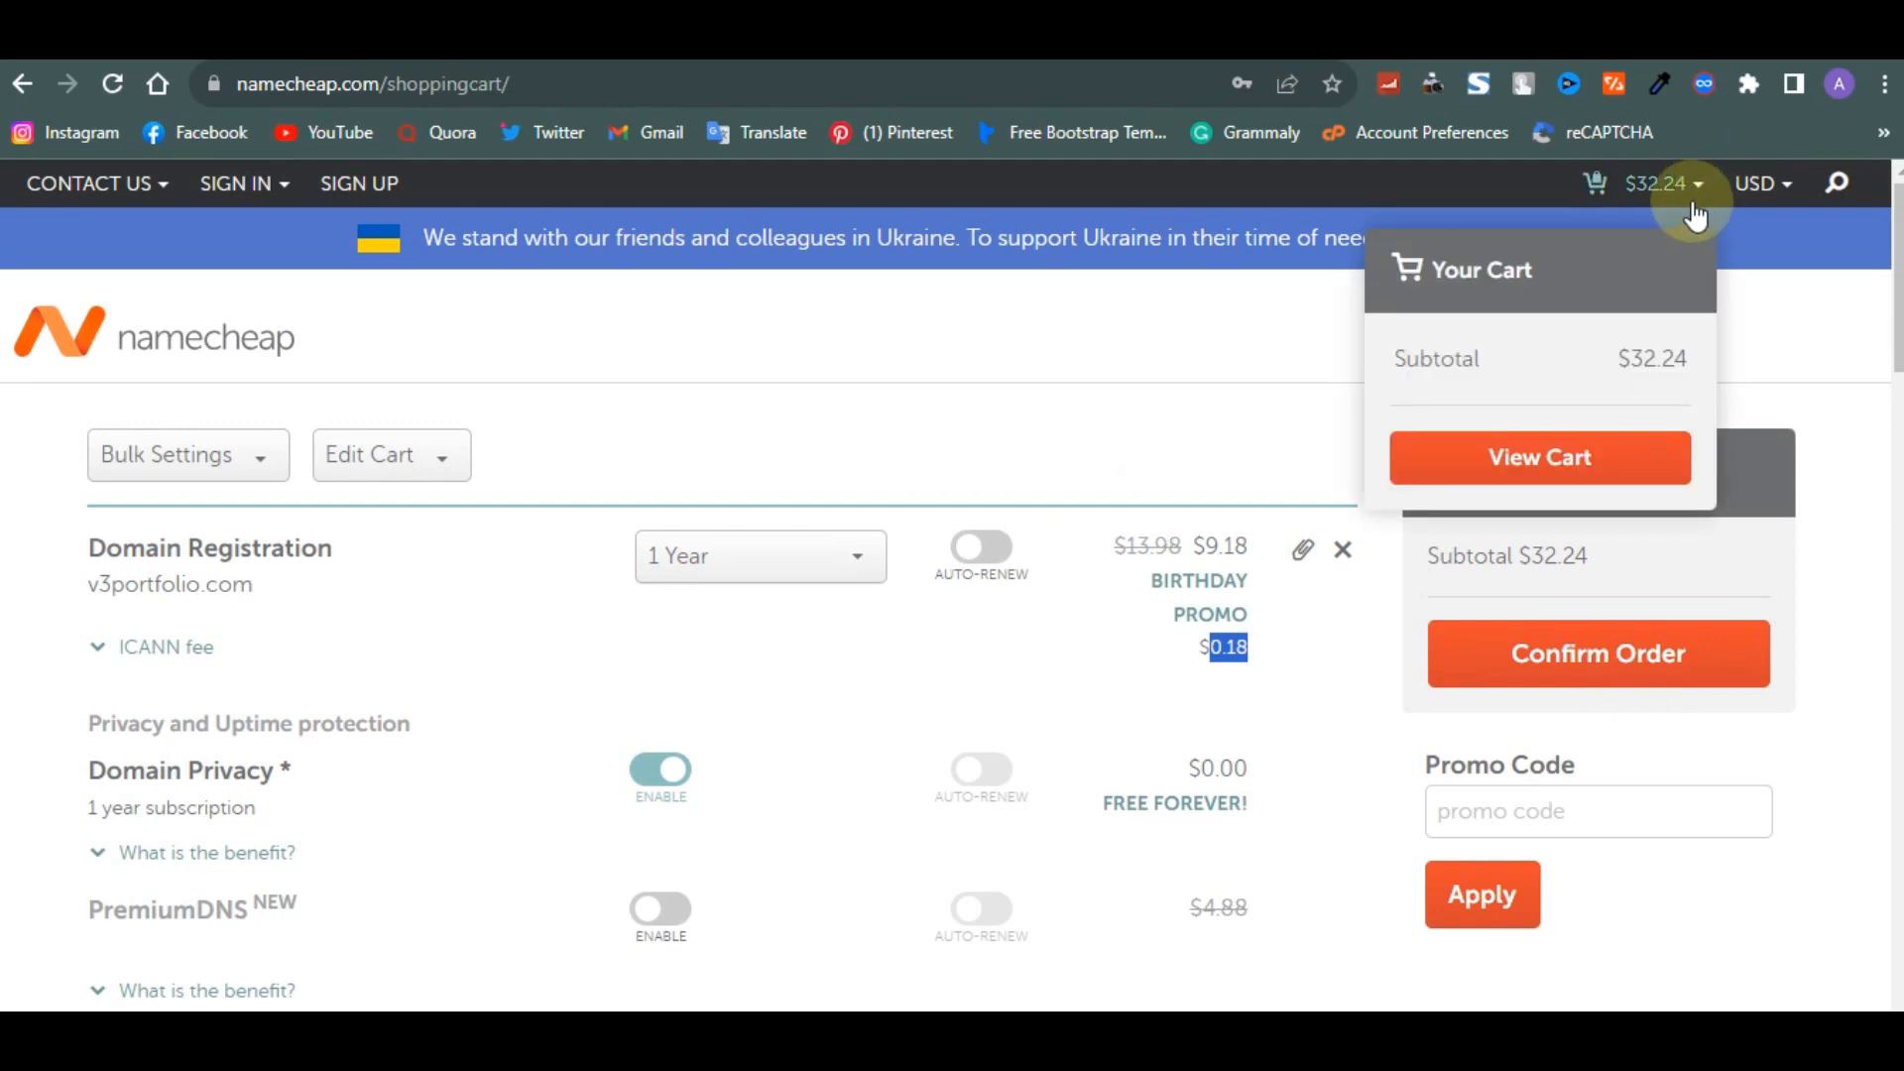
pyautogui.click(1340, 551)
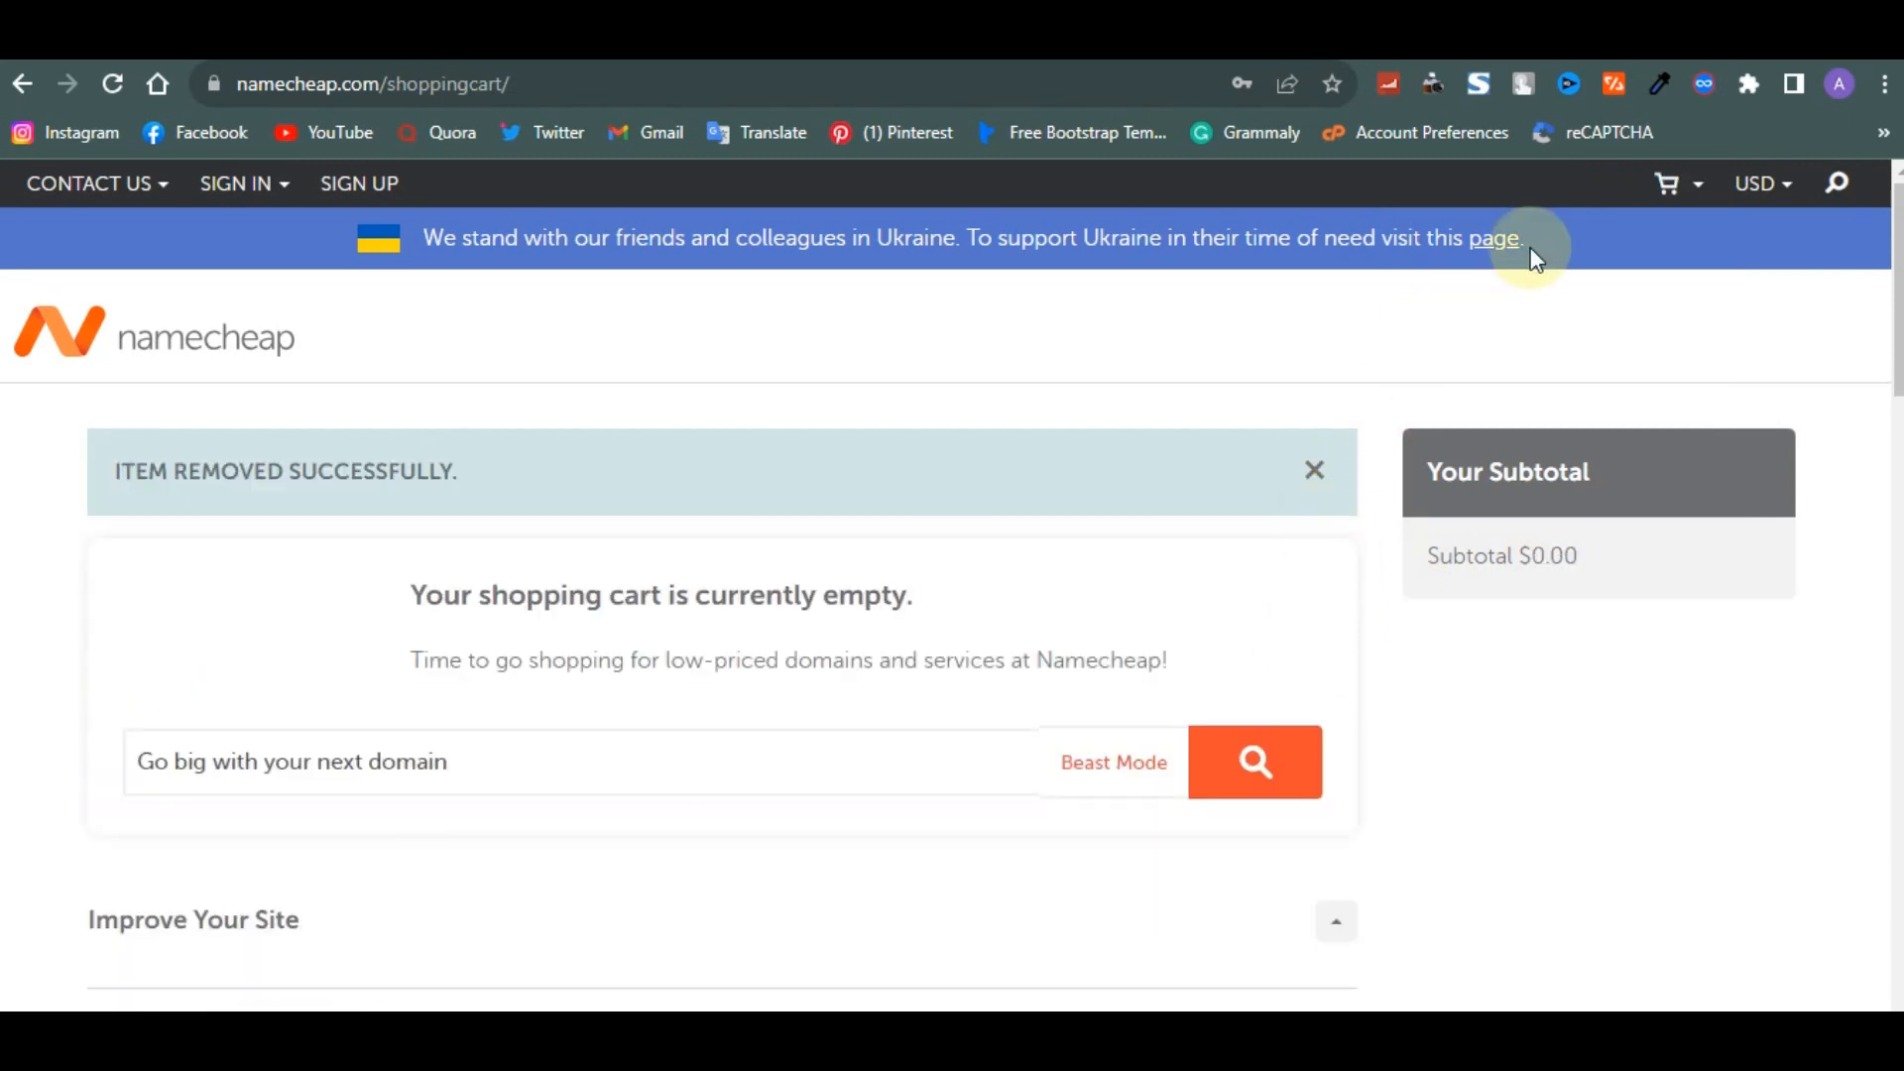
# - Sign in to the account and select the v3design.com.ng domain in the dashboard's domain list
pyautogui.click(238, 183)
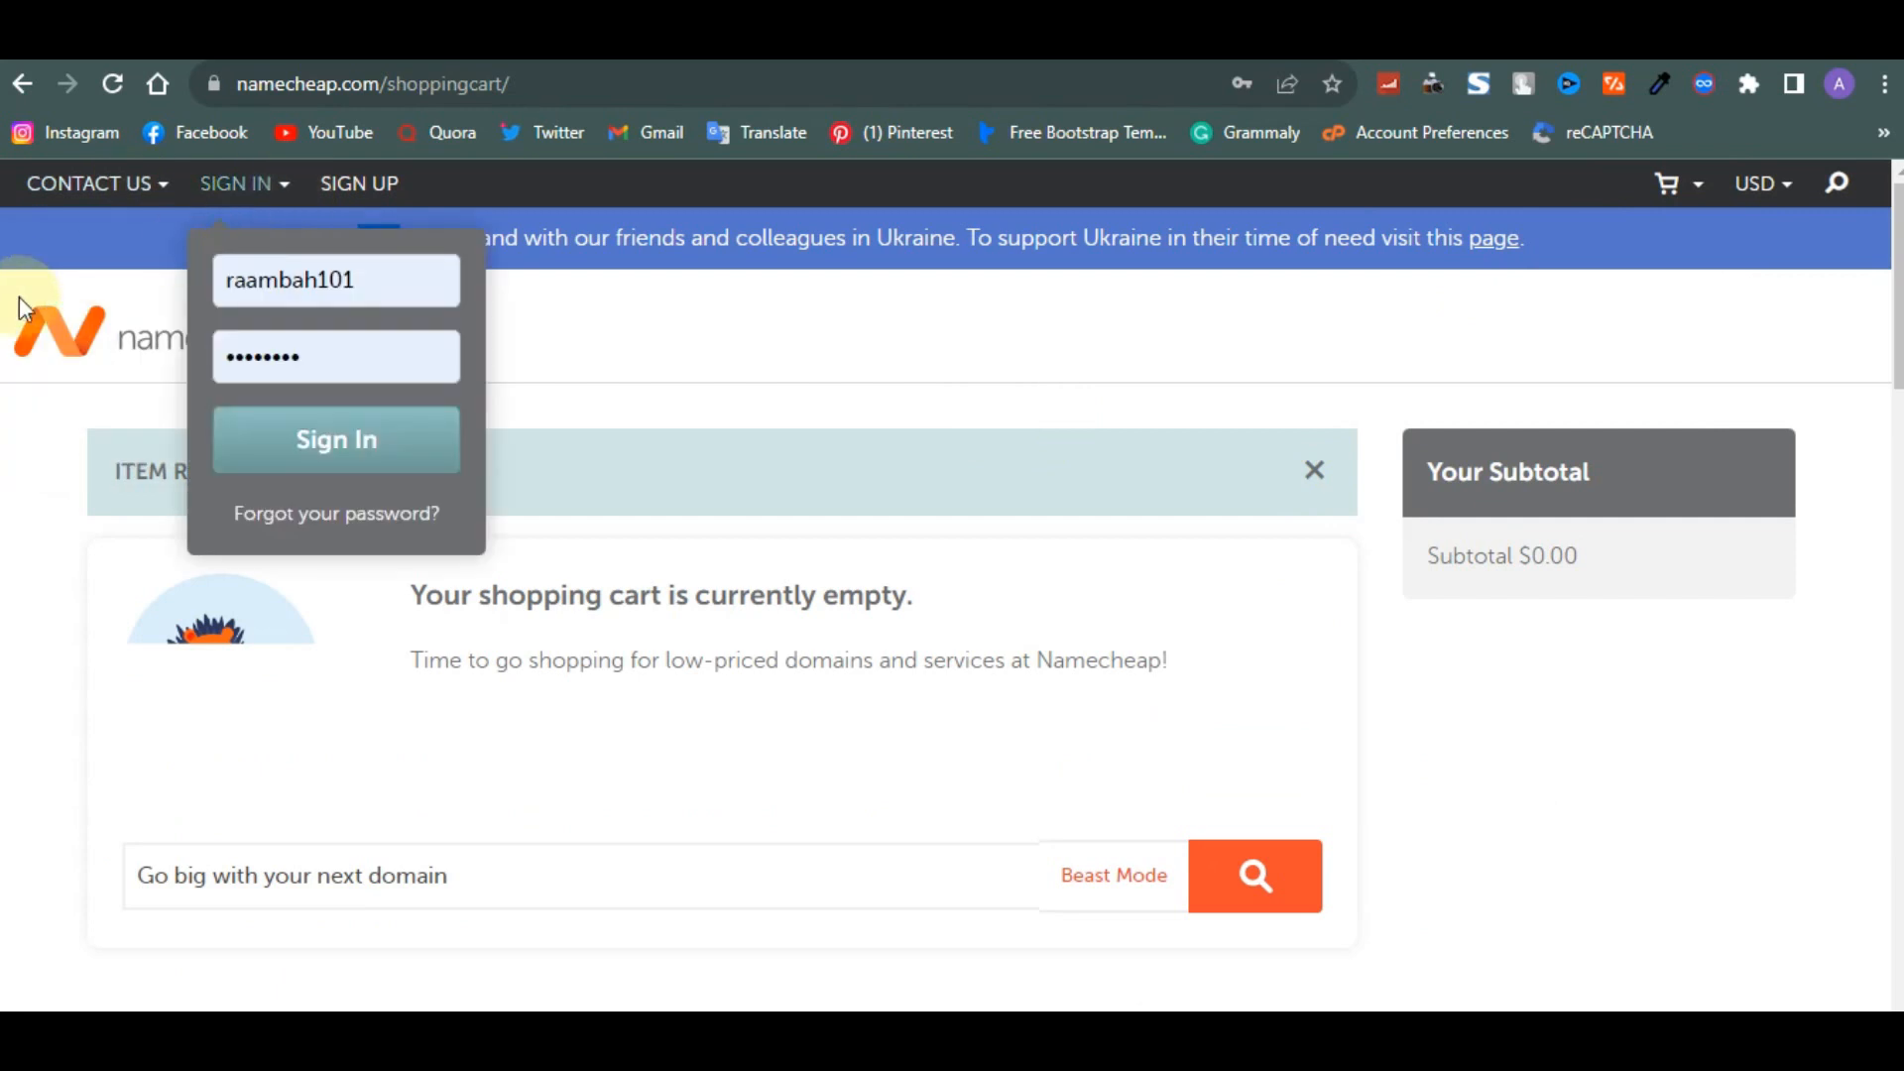
pyautogui.click(69, 325)
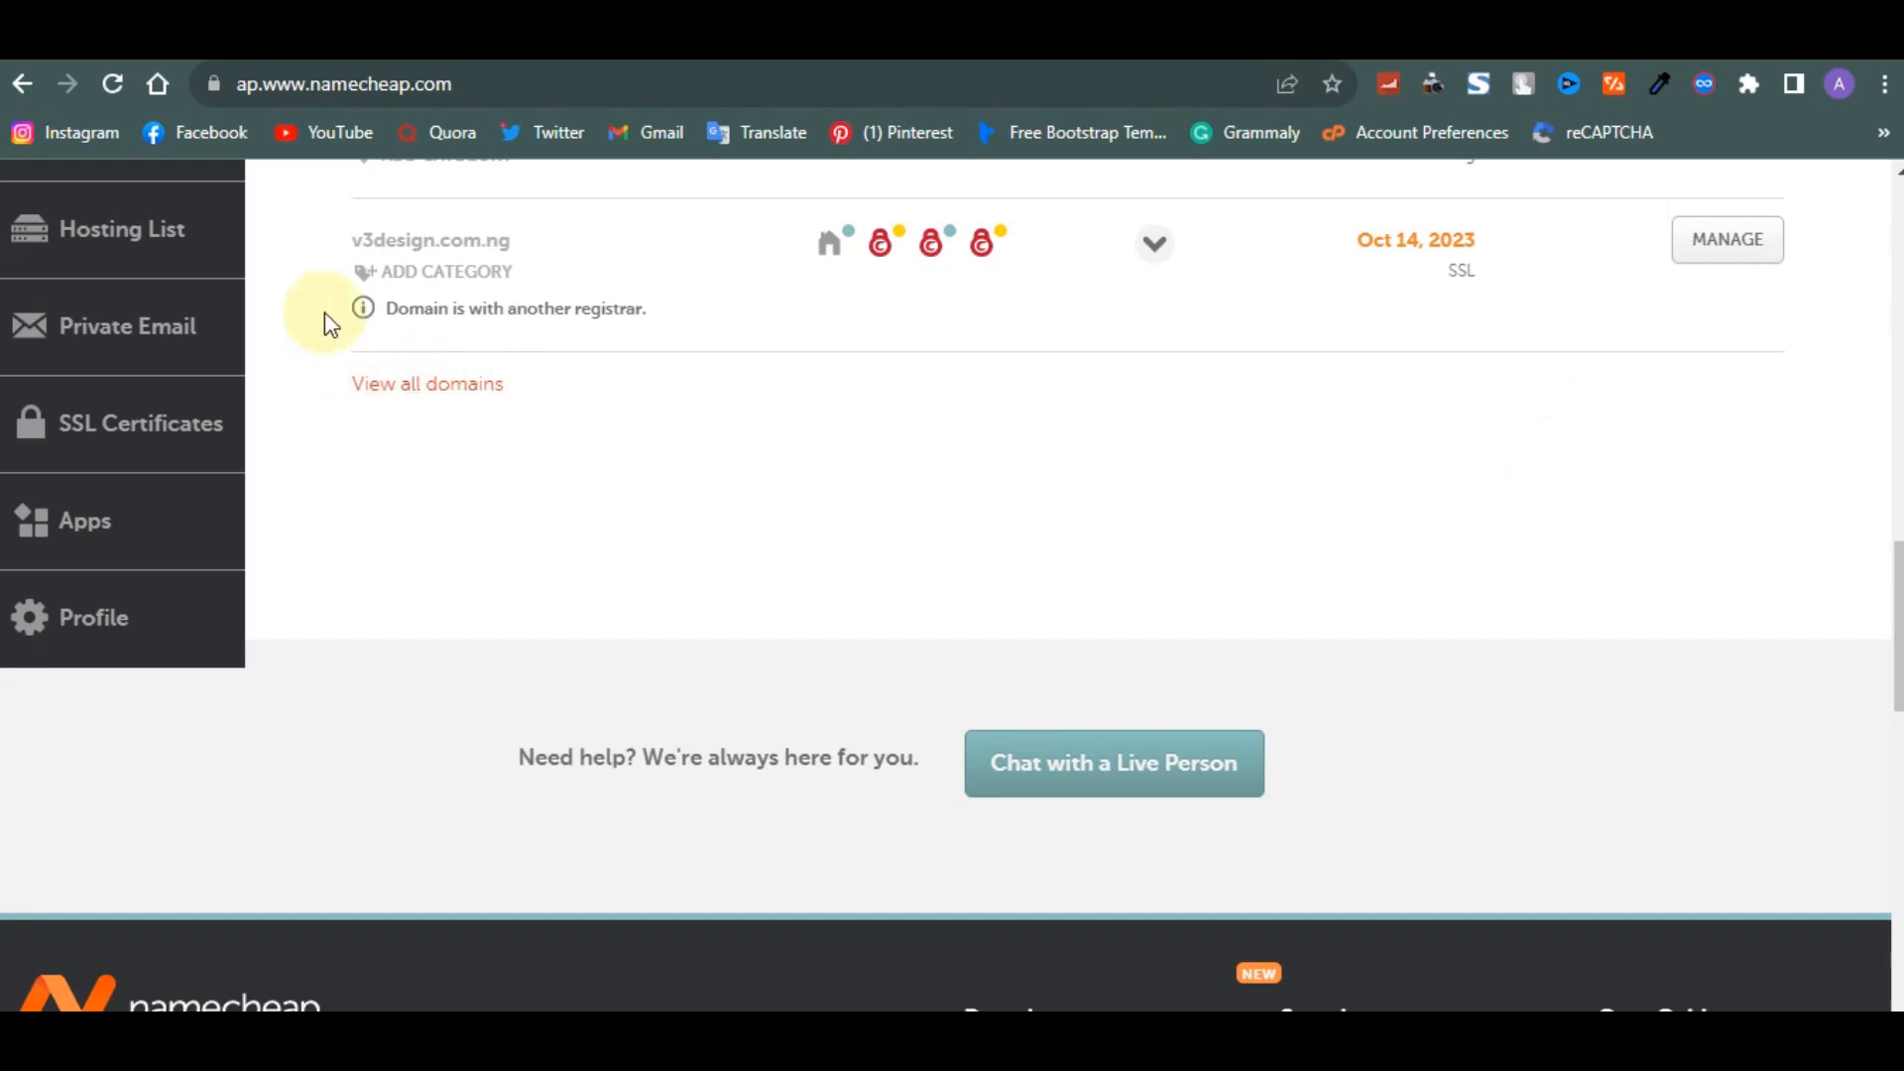
pyautogui.moveTo(341, 268); pyautogui.dragTo(367, 266)
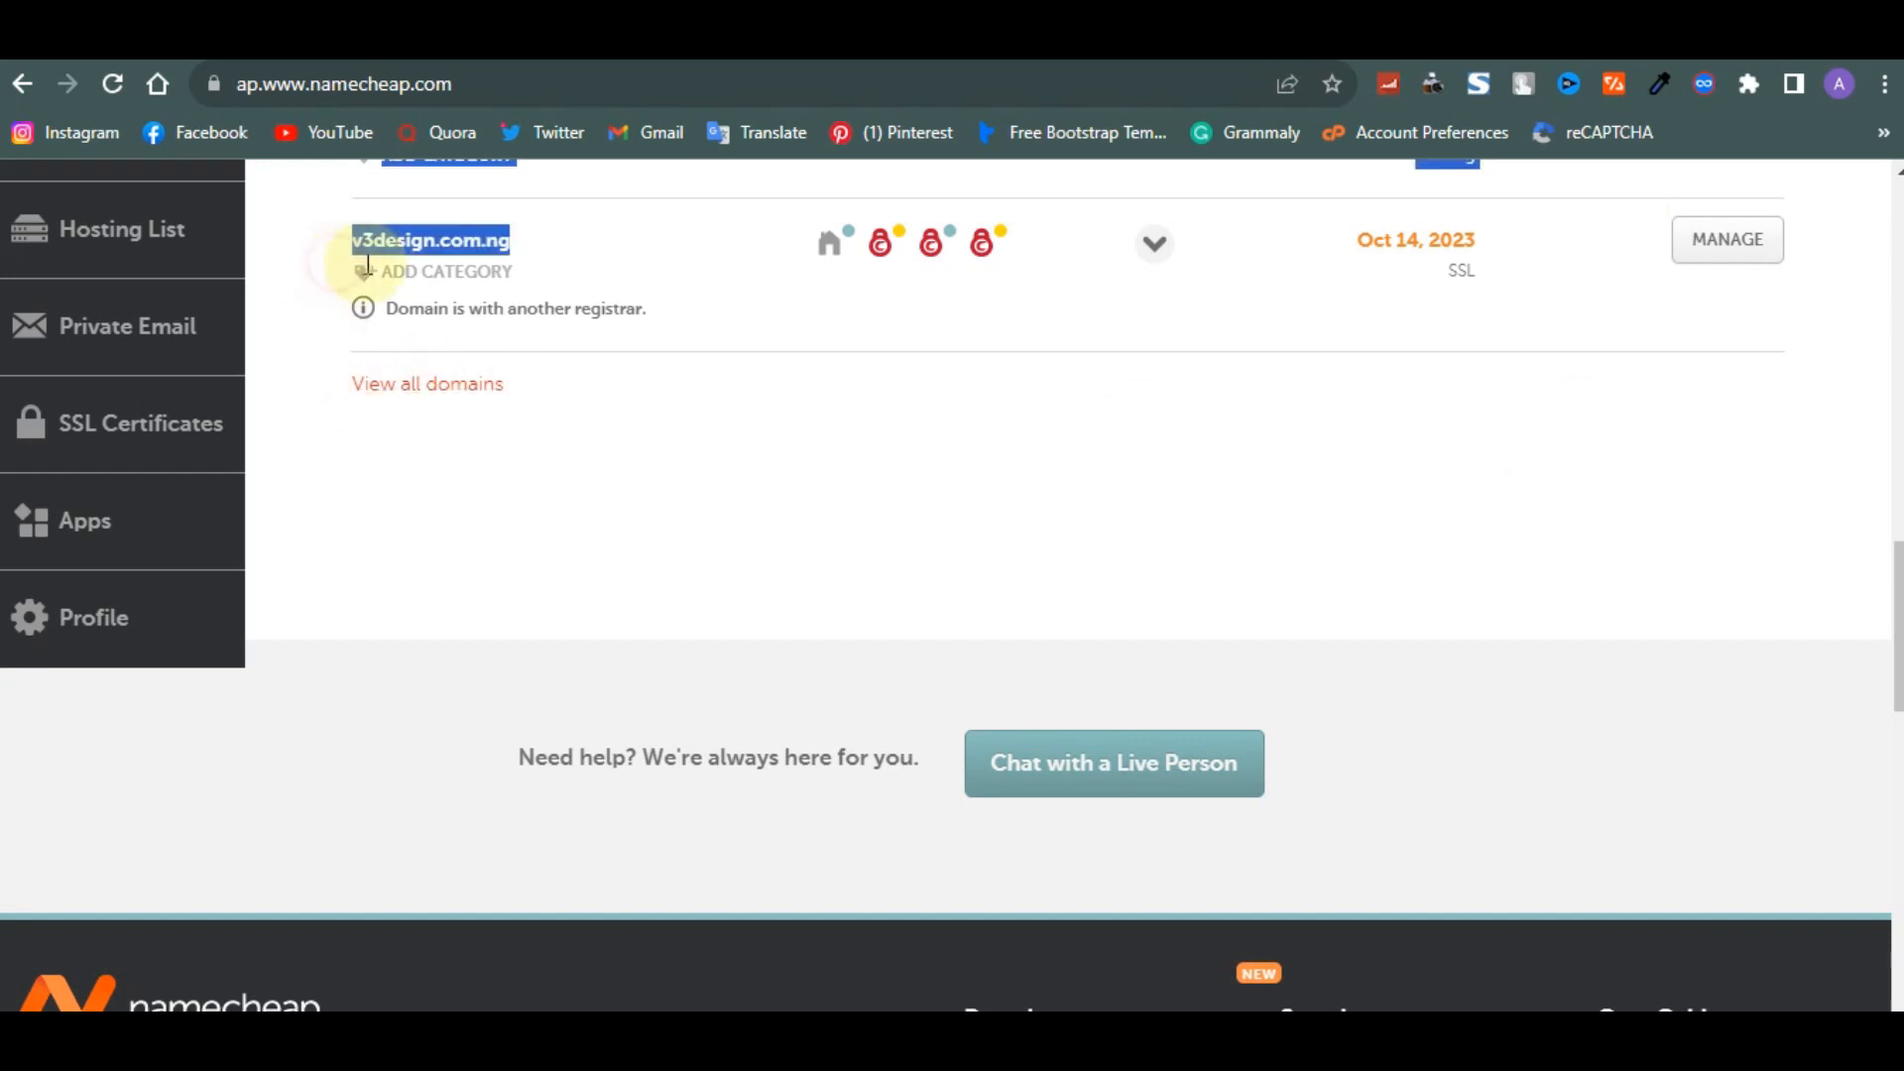
# - Open the hosting's cPanel and browse the tools for Namecheap customers and the Softaculous script installer
pyautogui.click(515, 531)
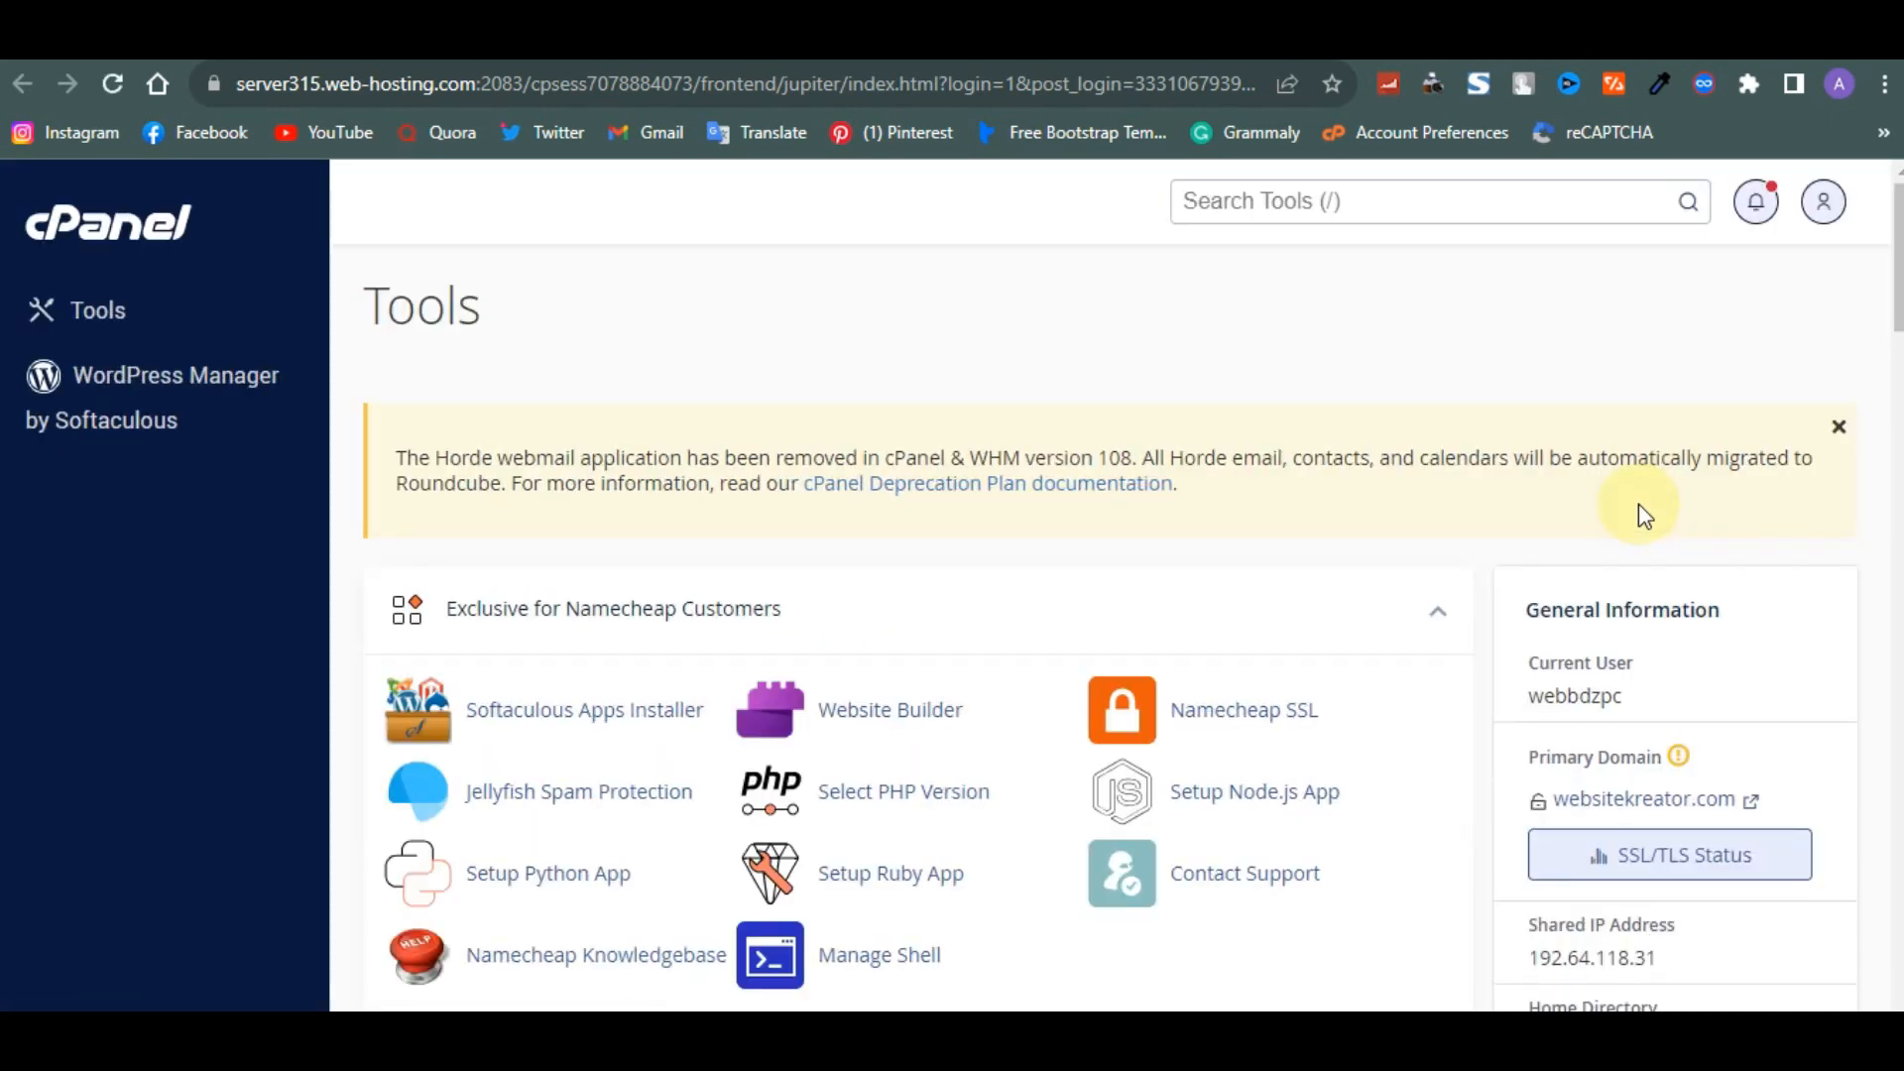
pyautogui.scroll(-2, 1262, 799)
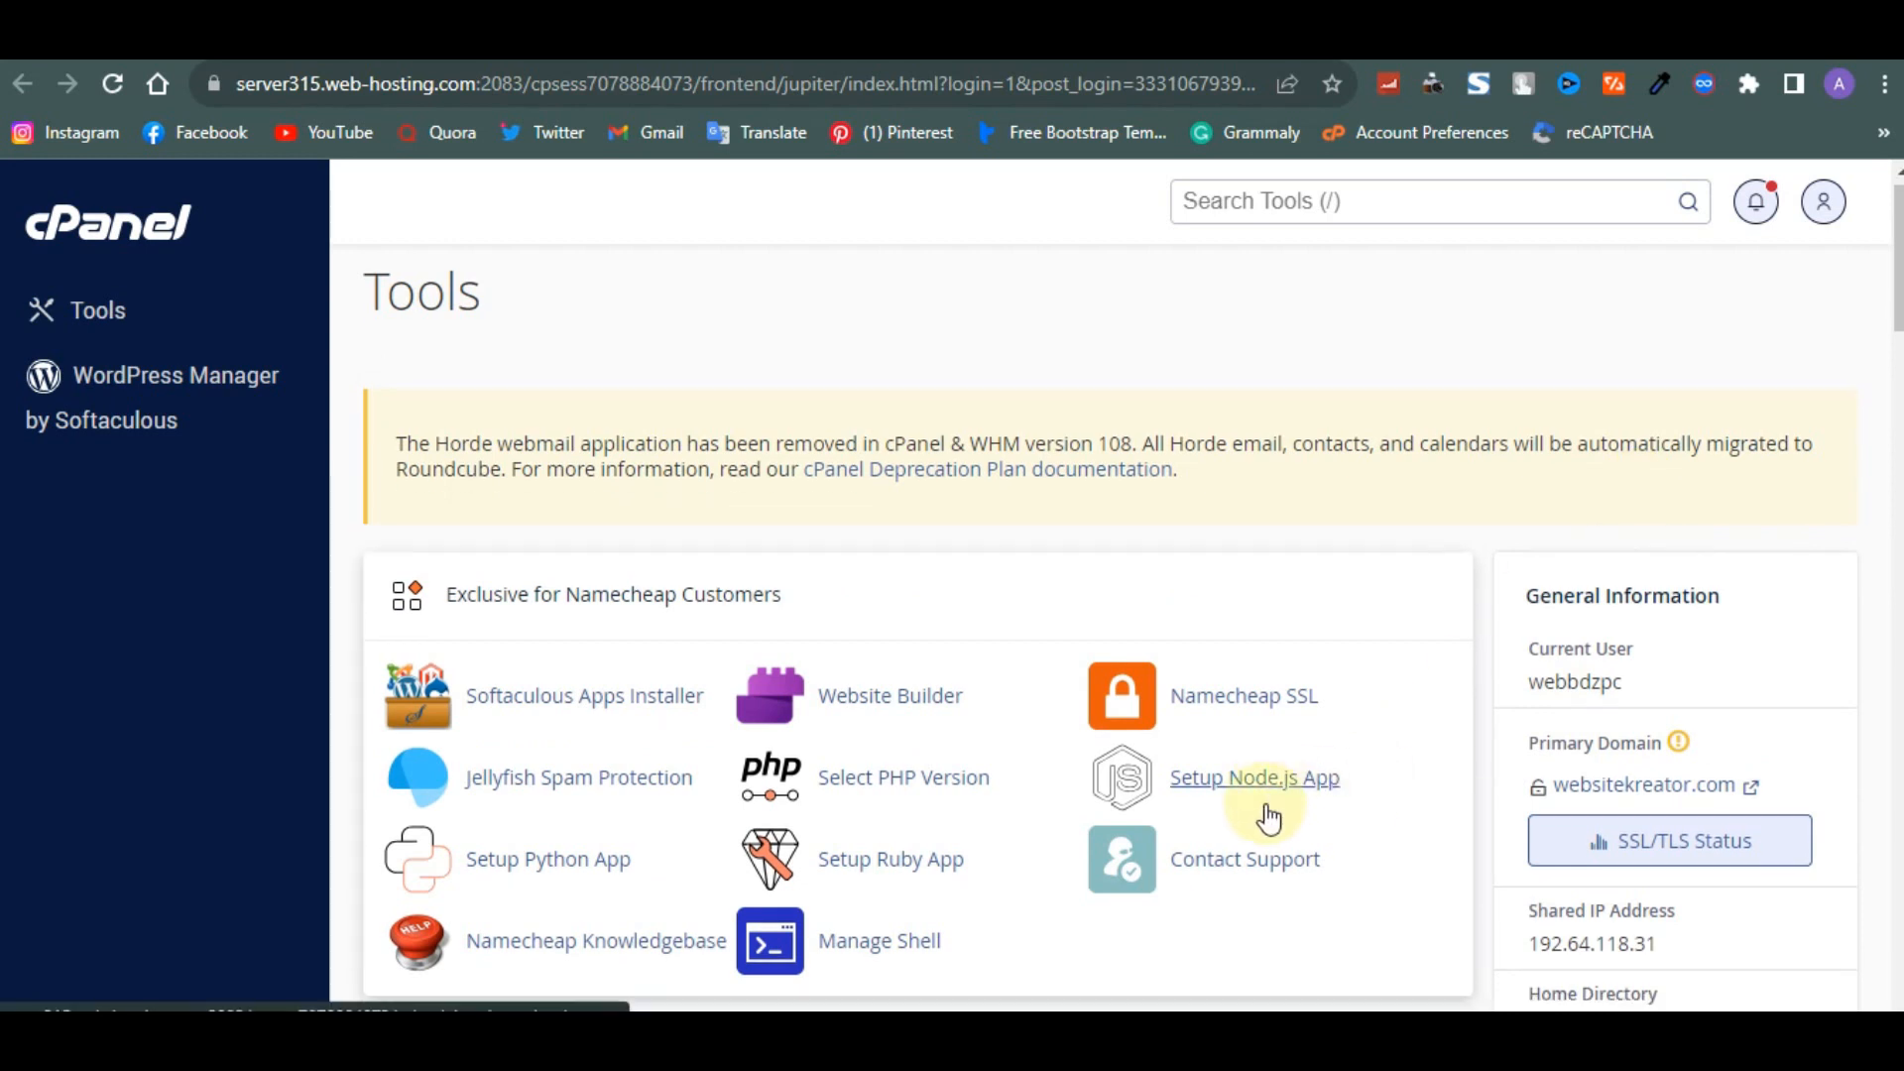
pyautogui.scroll(-4, 1264, 803)
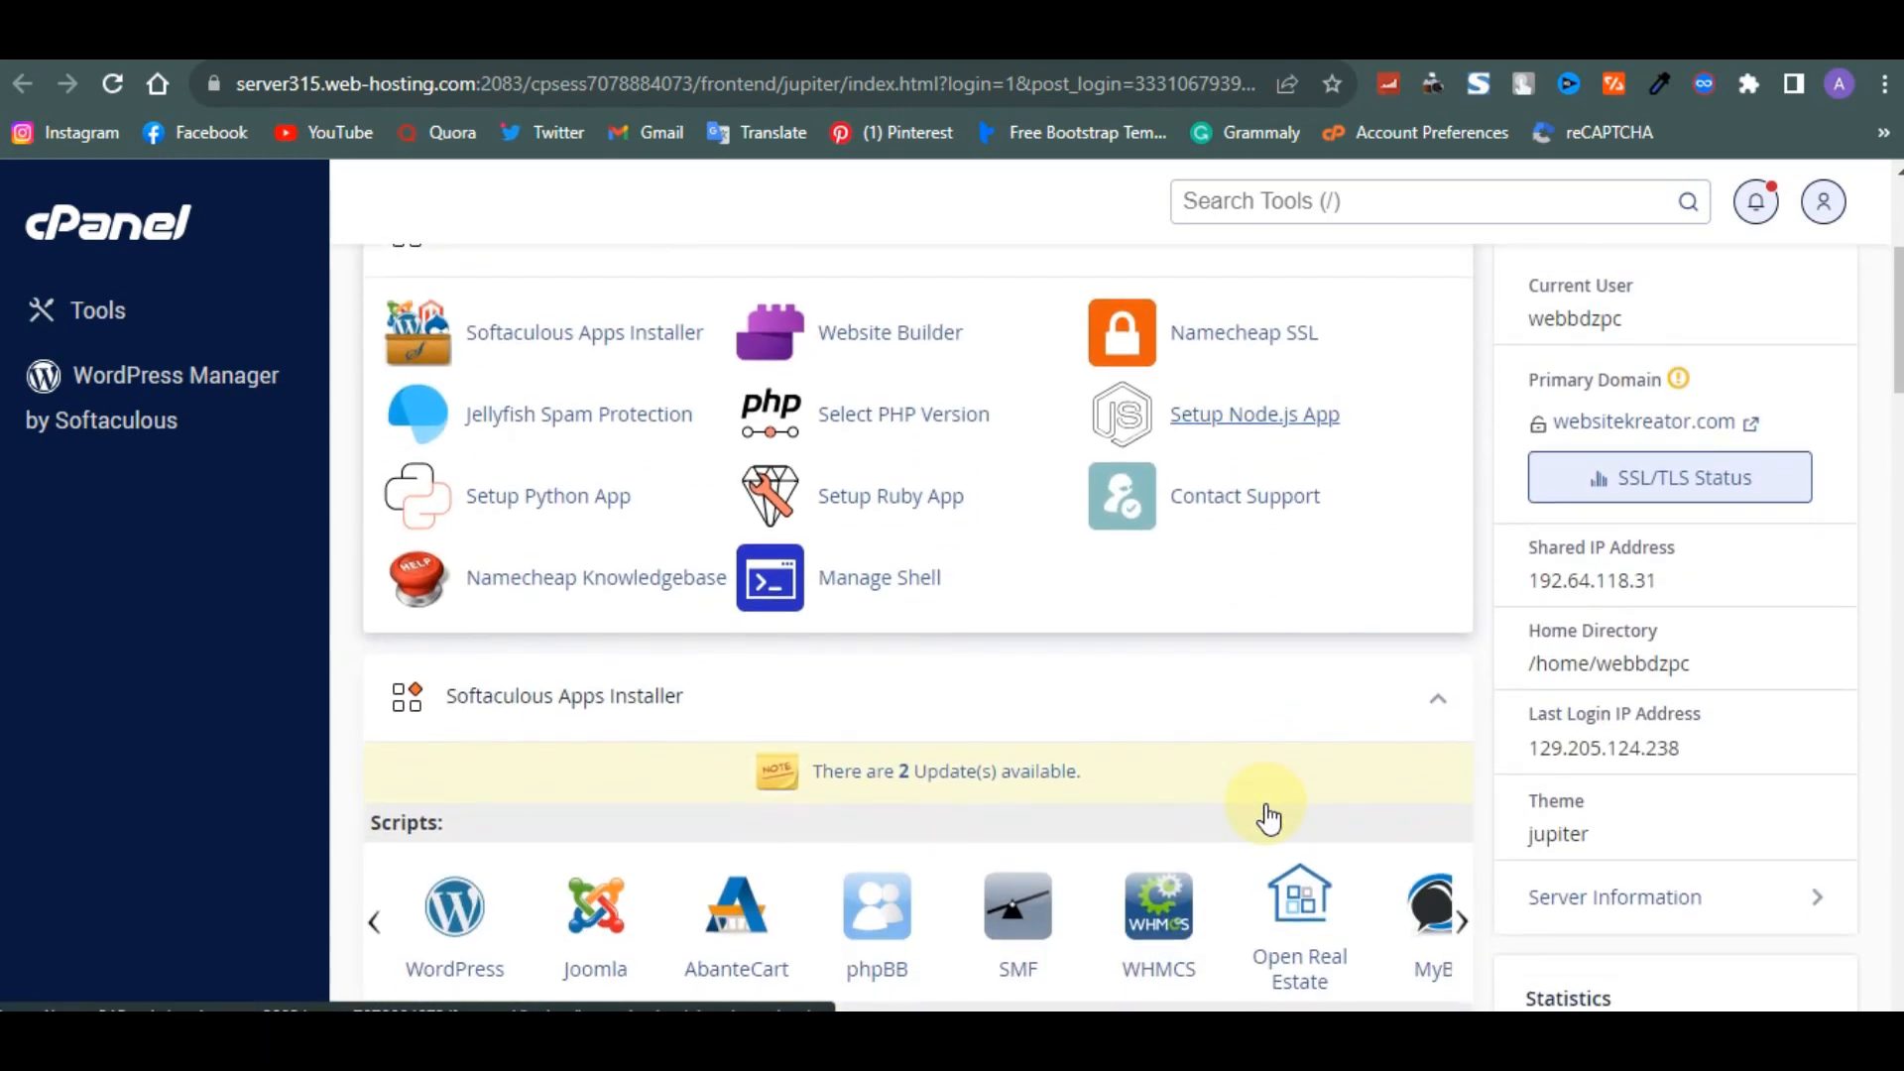
pyautogui.scroll(-6, 1247, 772)
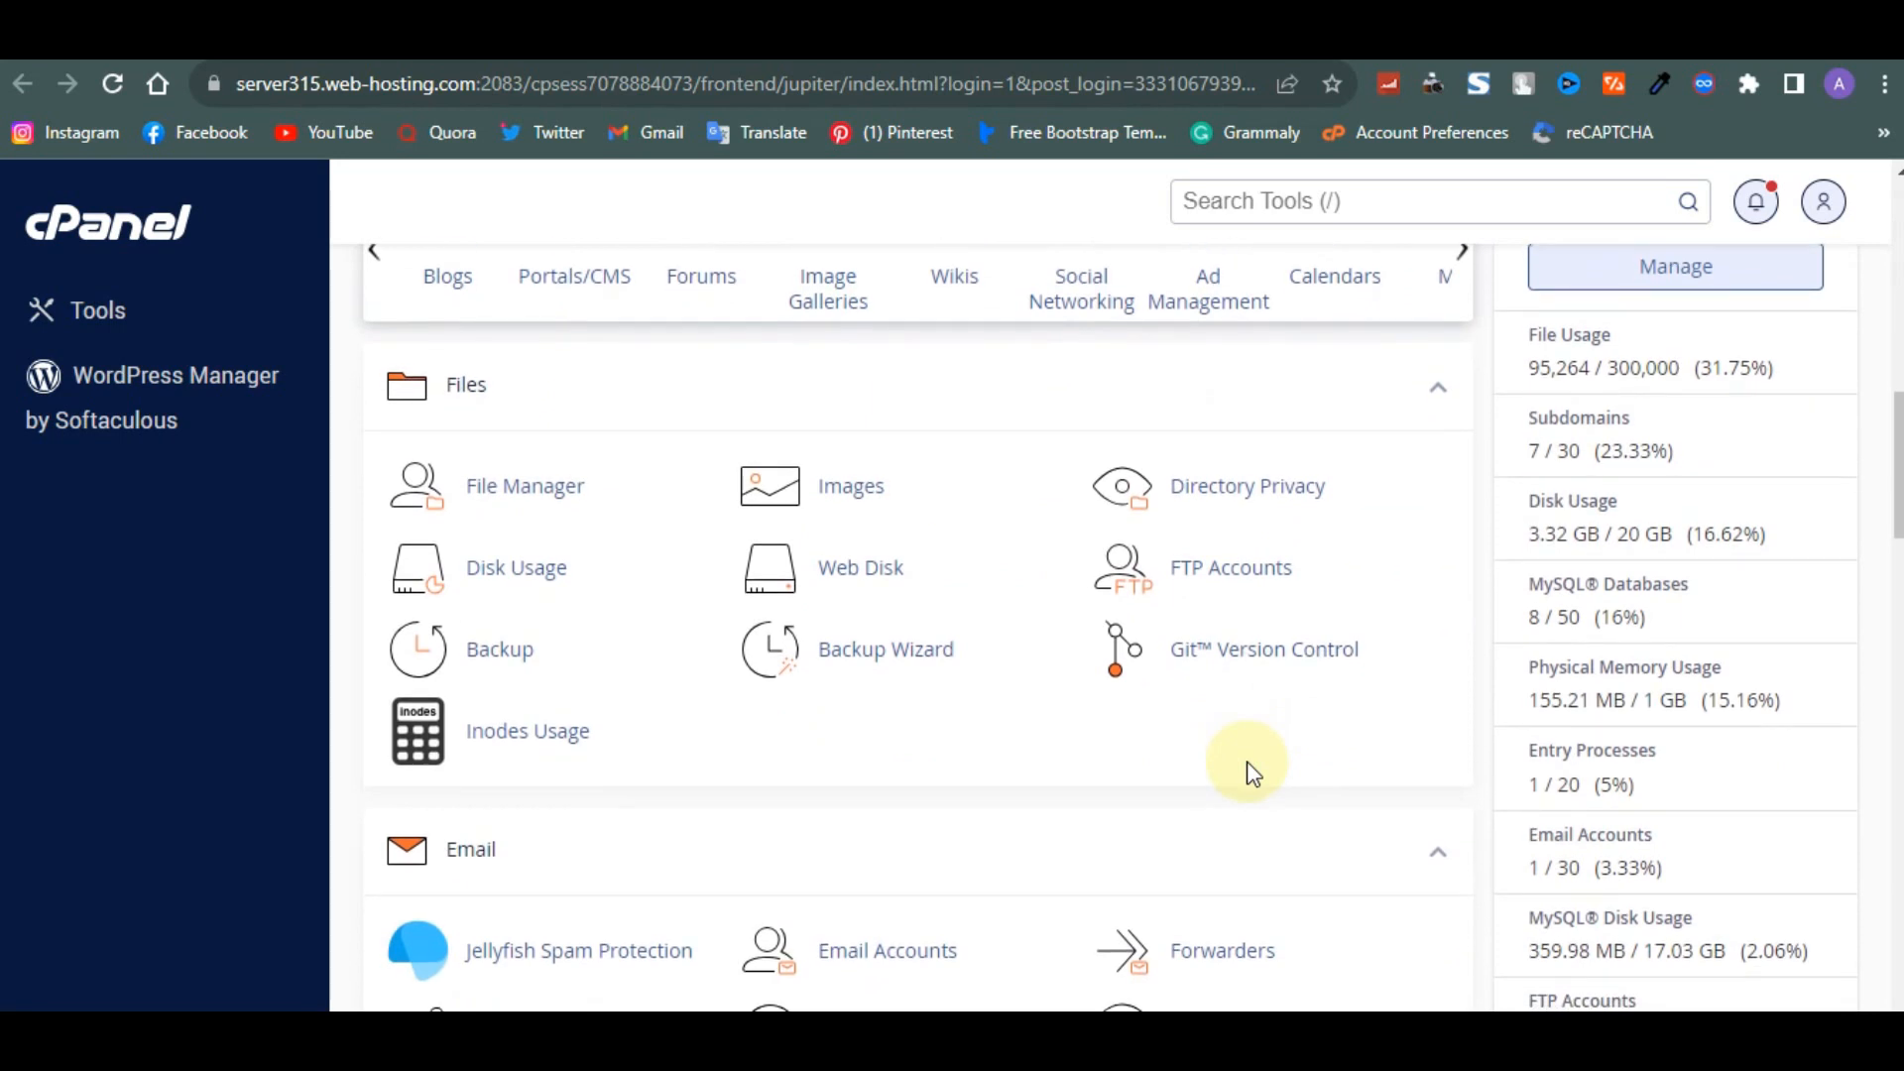
pyautogui.scroll(-4, 1251, 774)
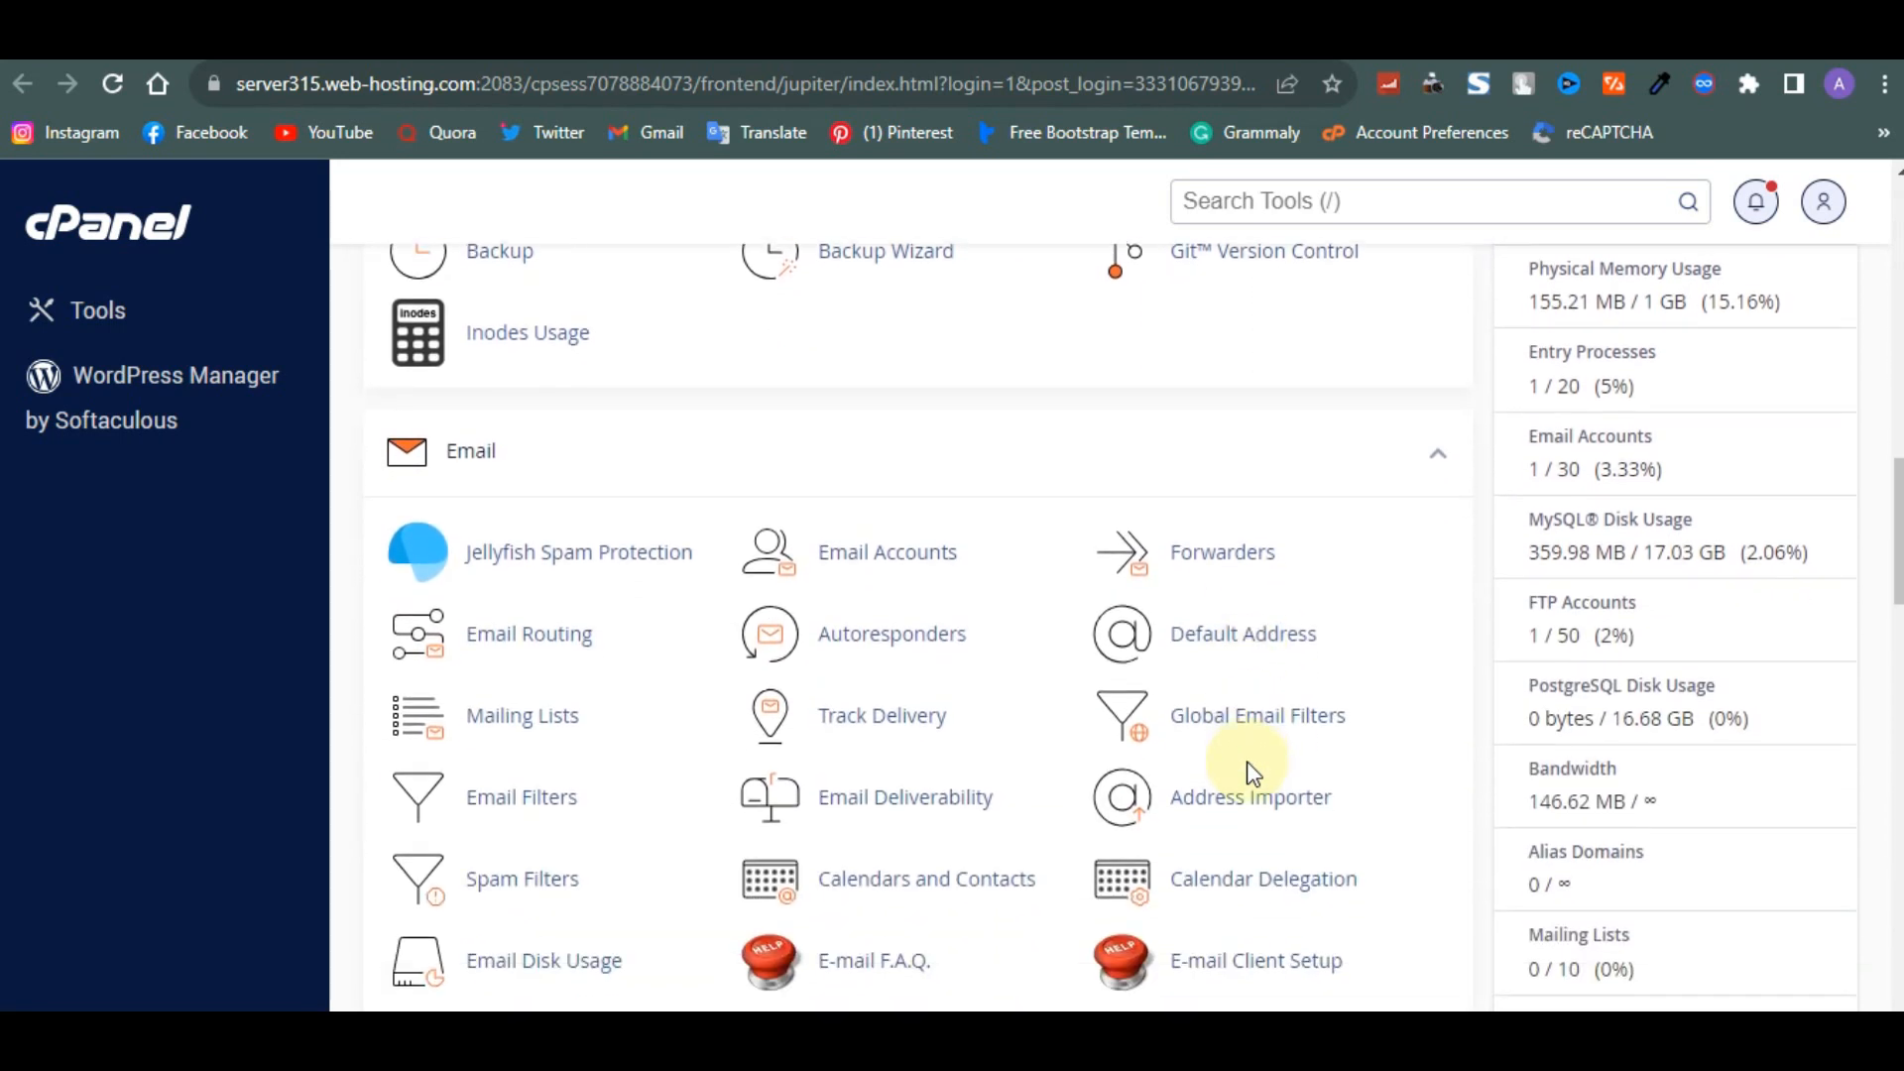
pyautogui.scroll(-10, 1247, 772)
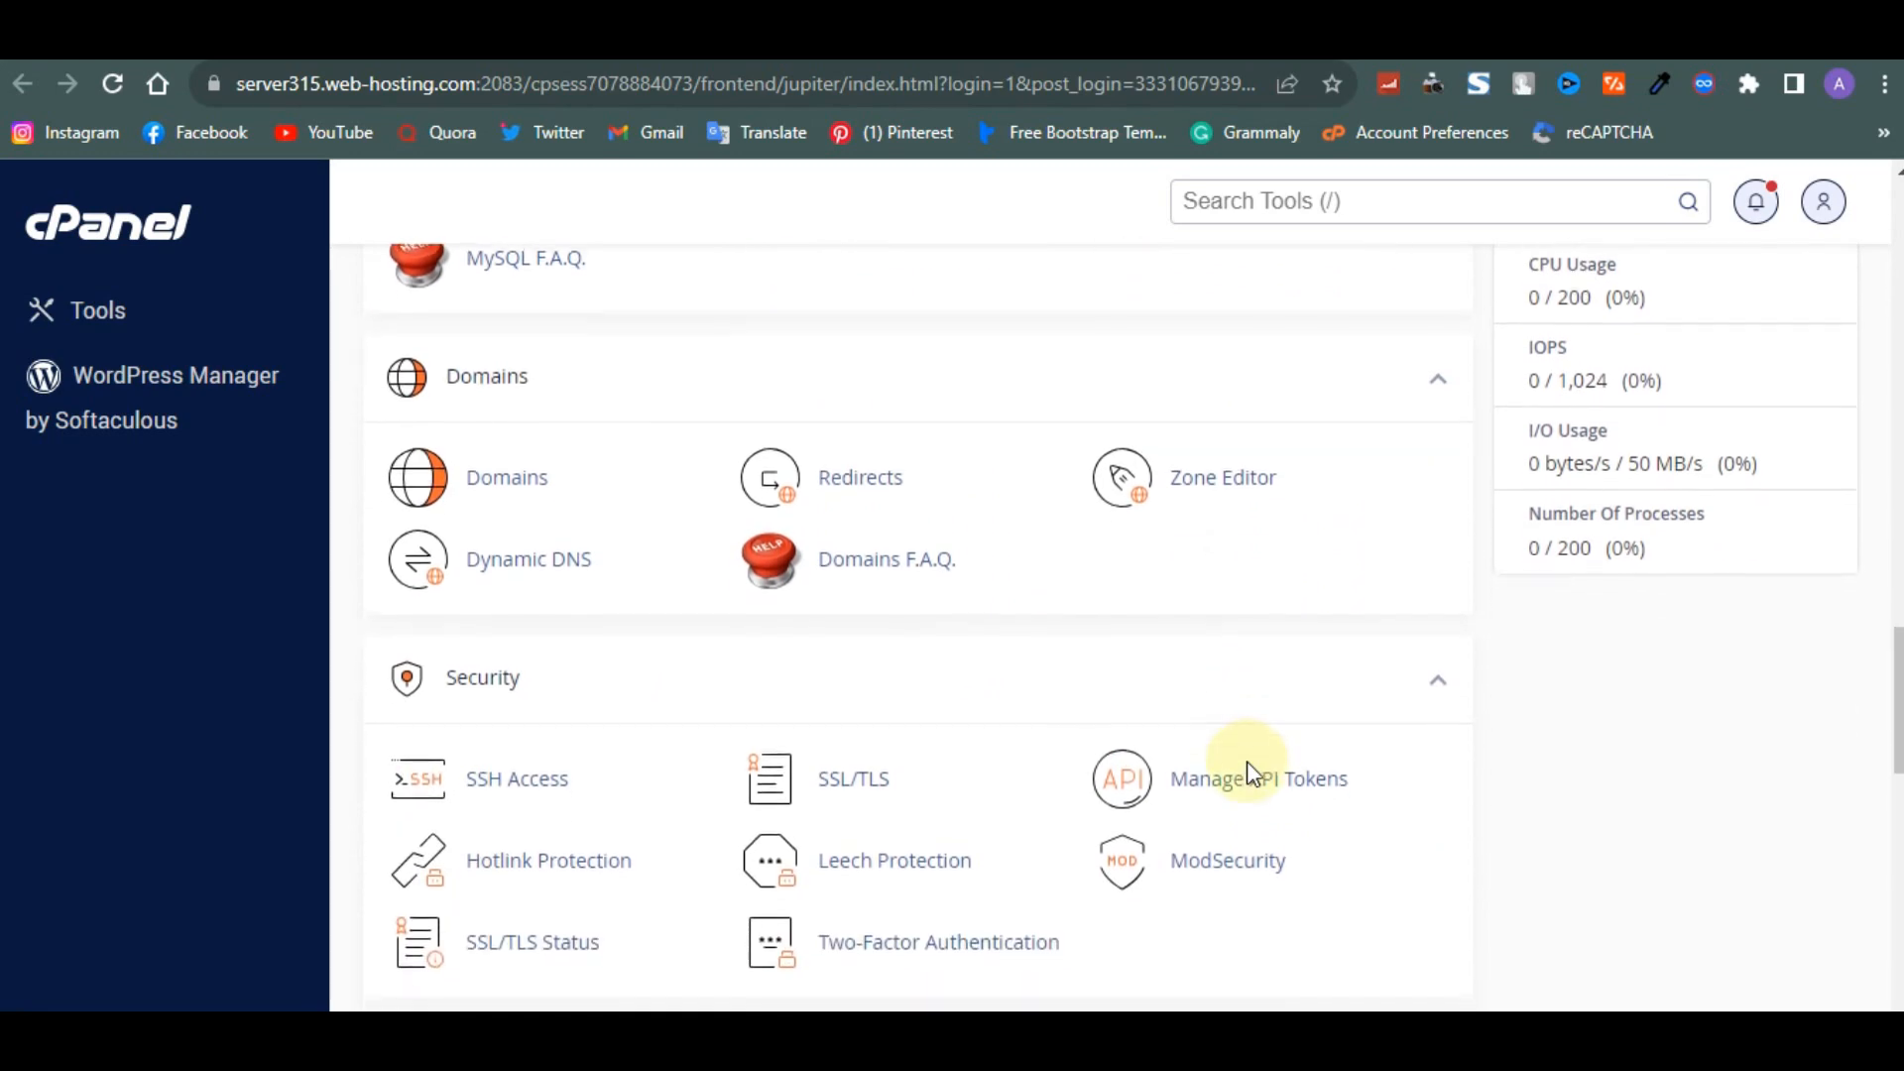
pyautogui.scroll(7, 1248, 771)
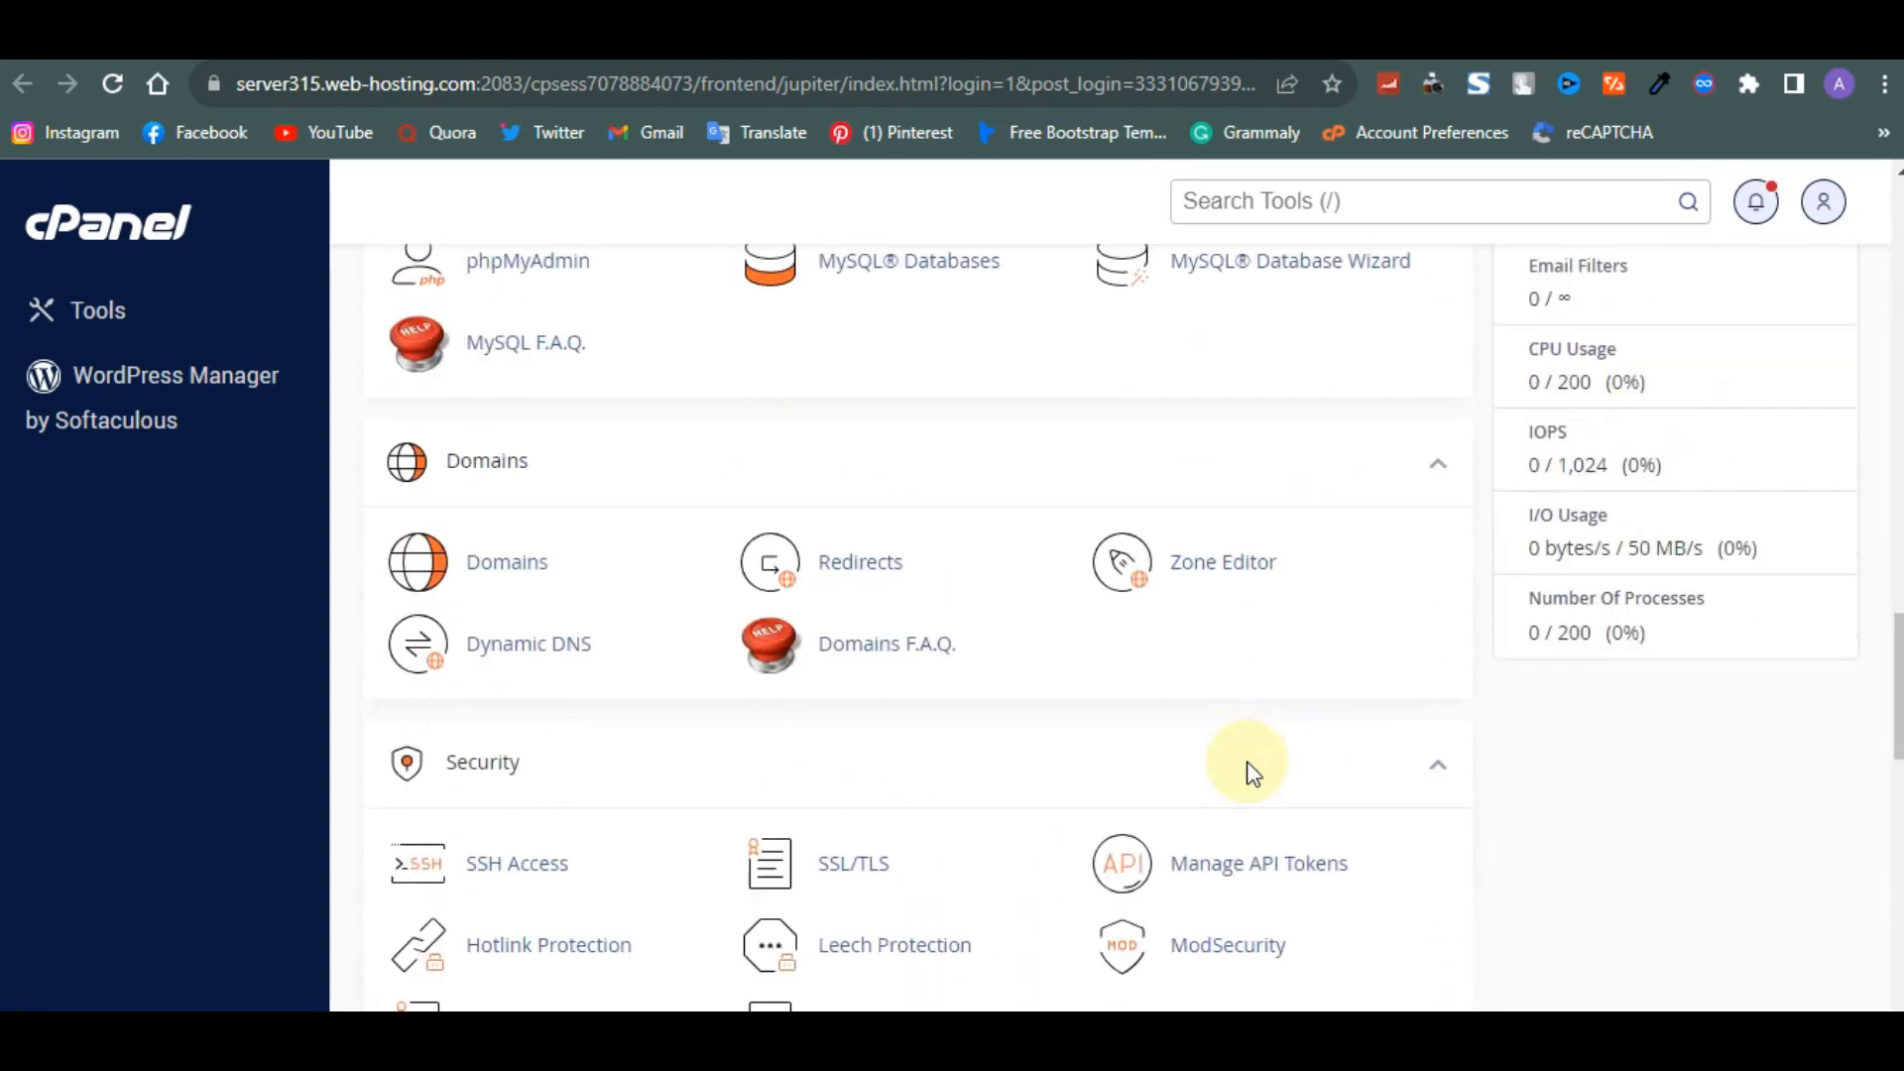
pyautogui.scroll(18, 1250, 771)
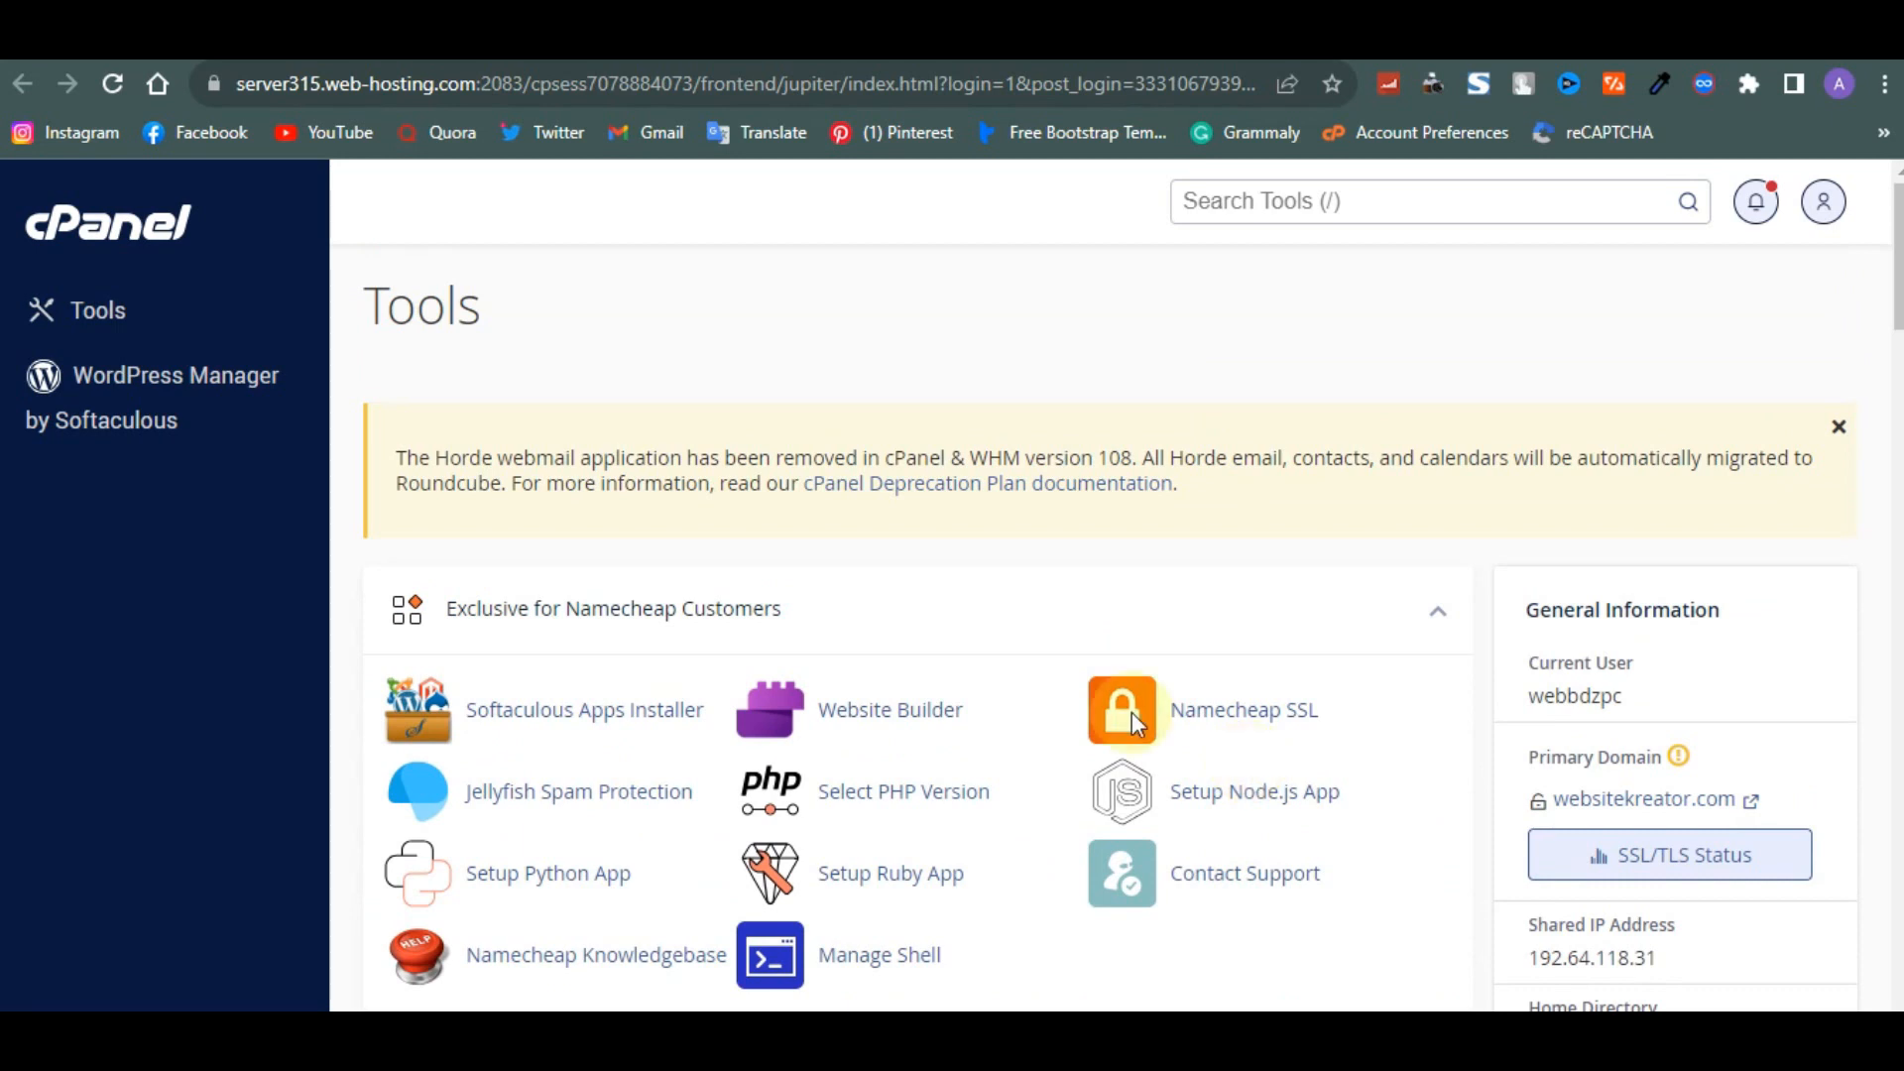
pyautogui.scroll(-1, 918, 627)
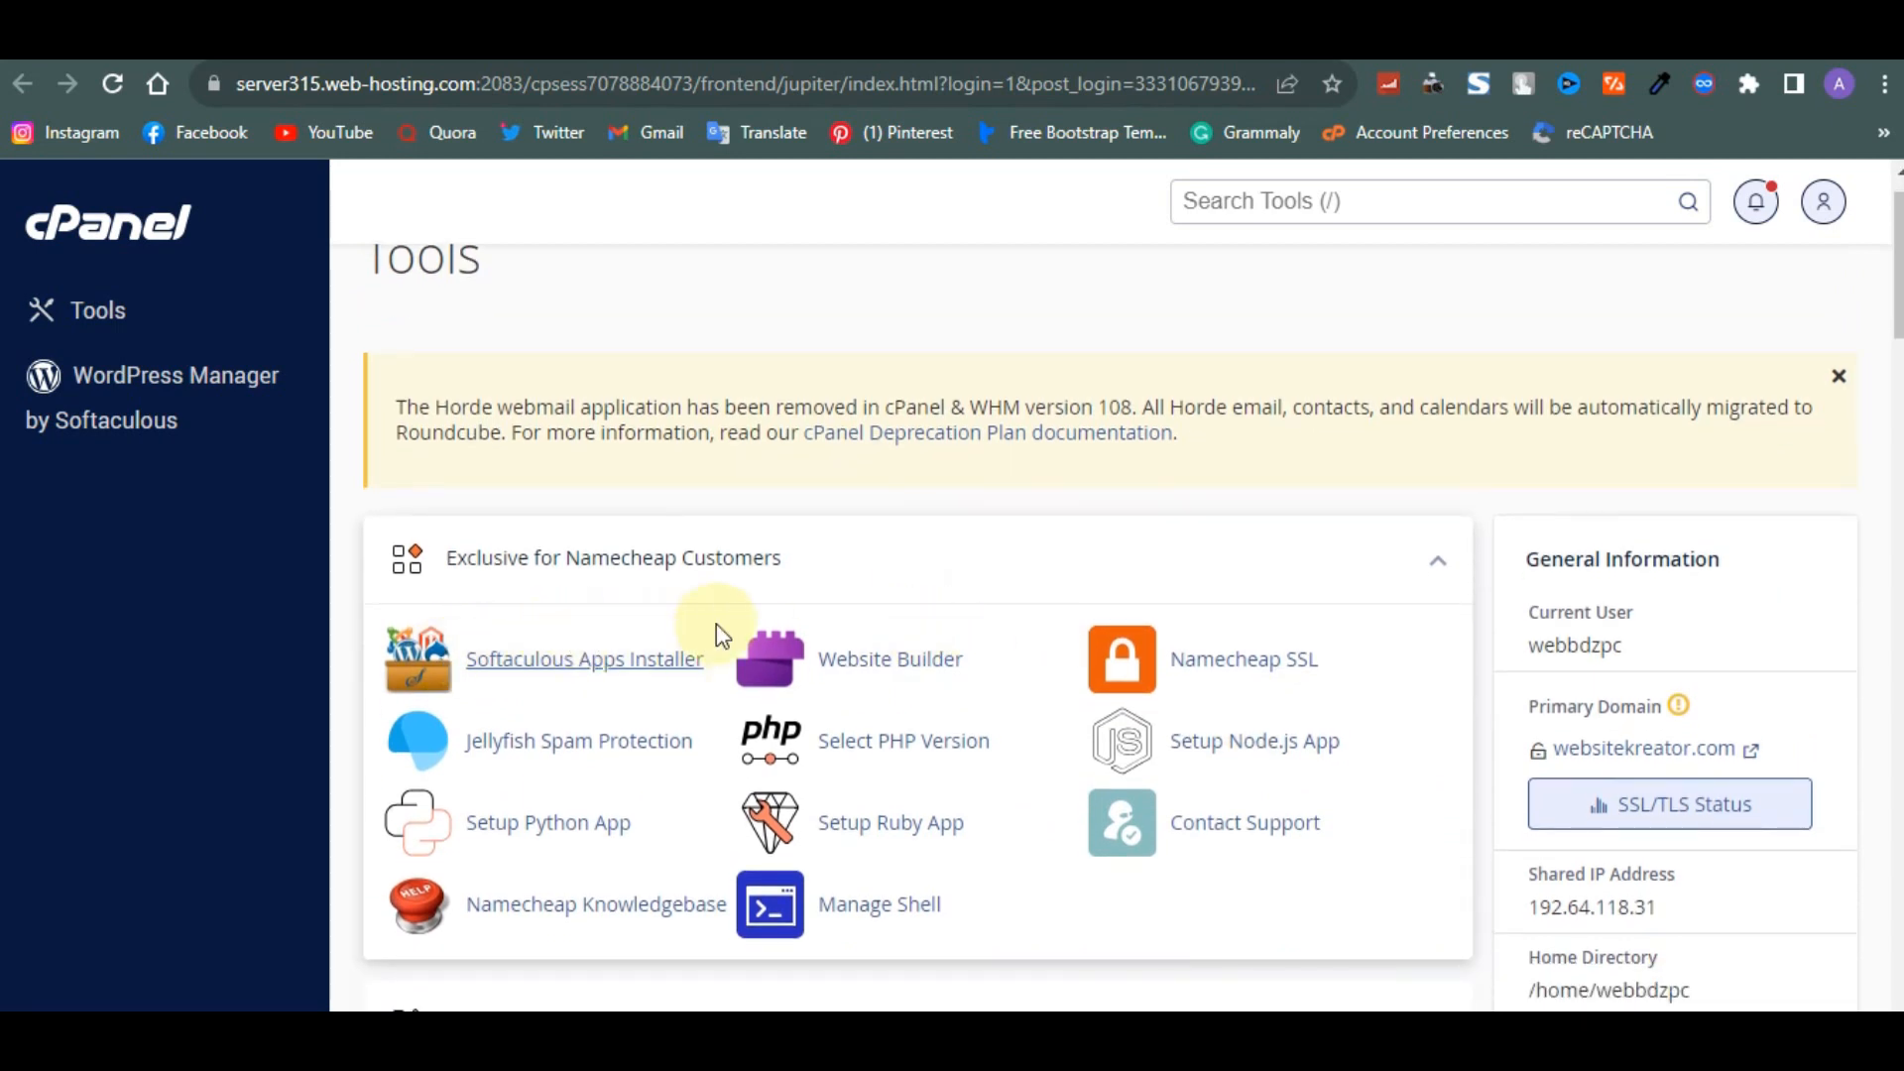
pyautogui.scroll(1, 992, 597)
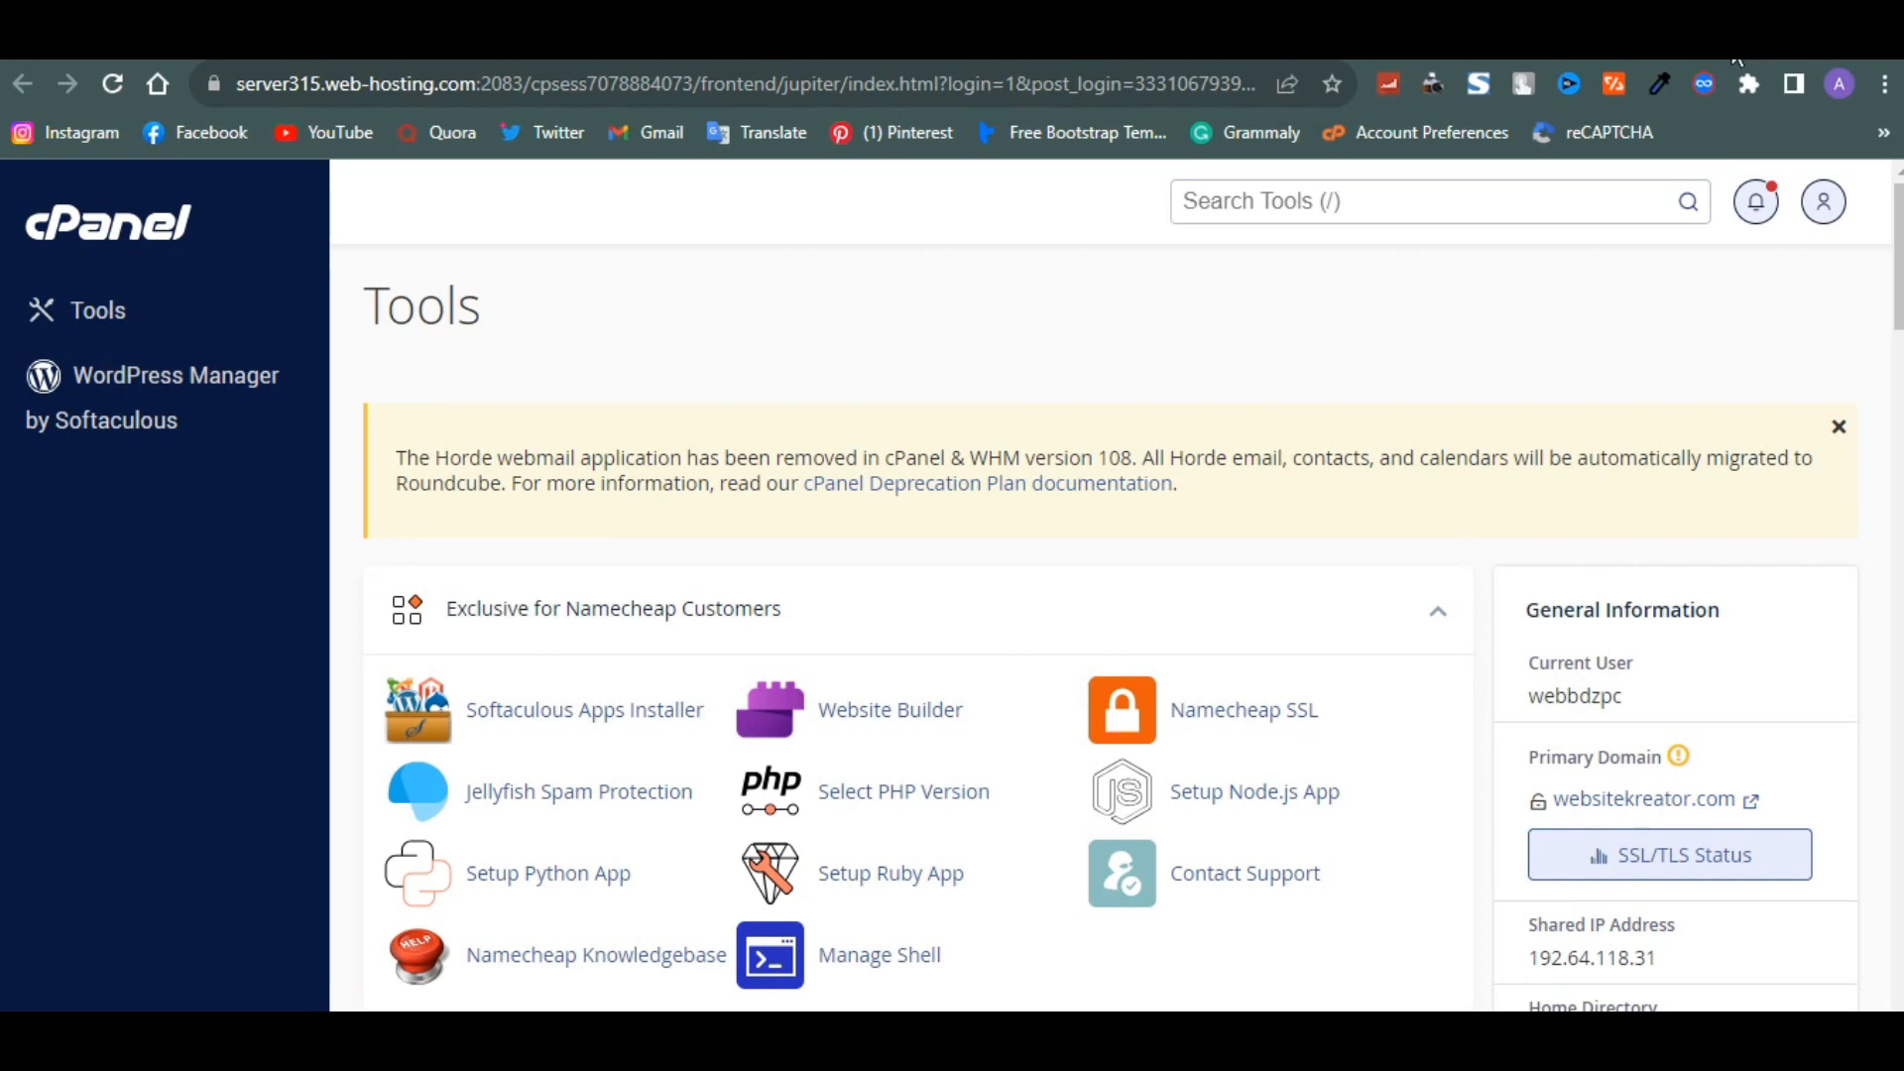
pyautogui.scroll(-2, 1370, 326)
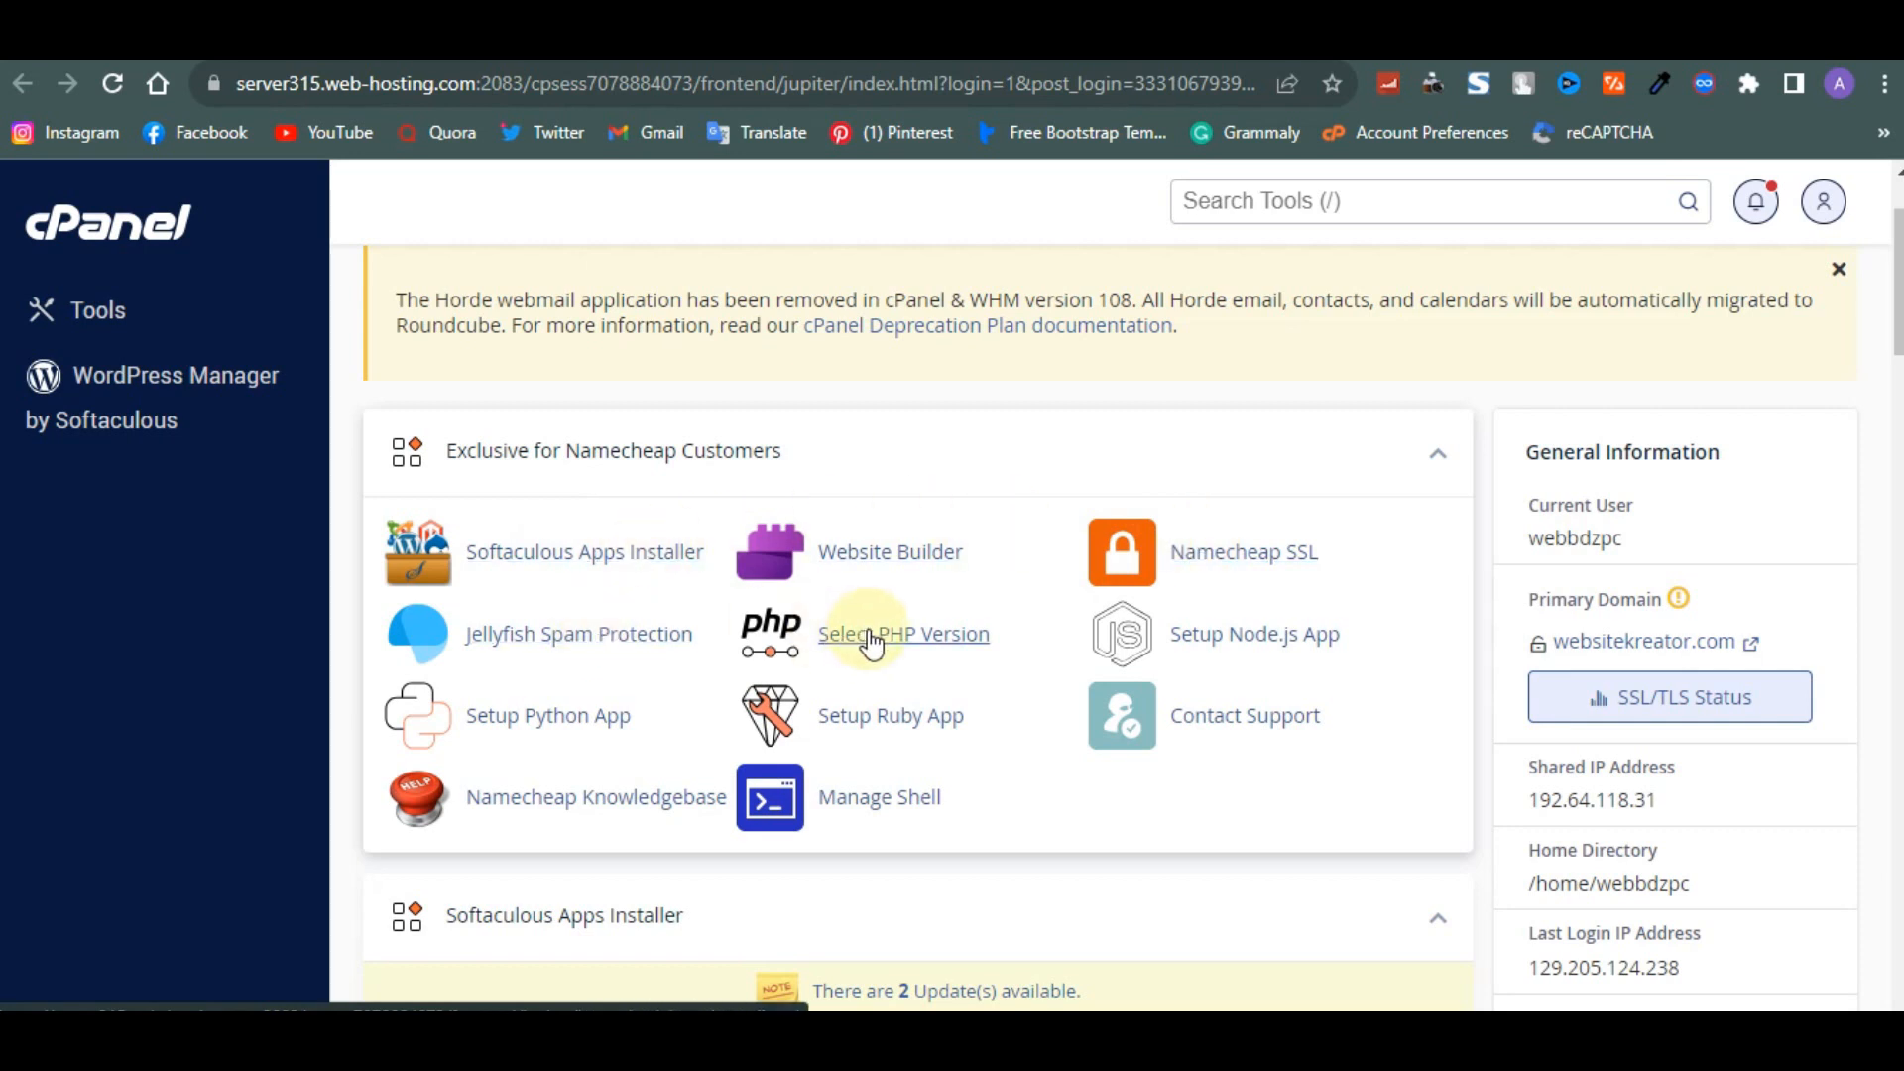
pyautogui.scroll(-2, 526, 655)
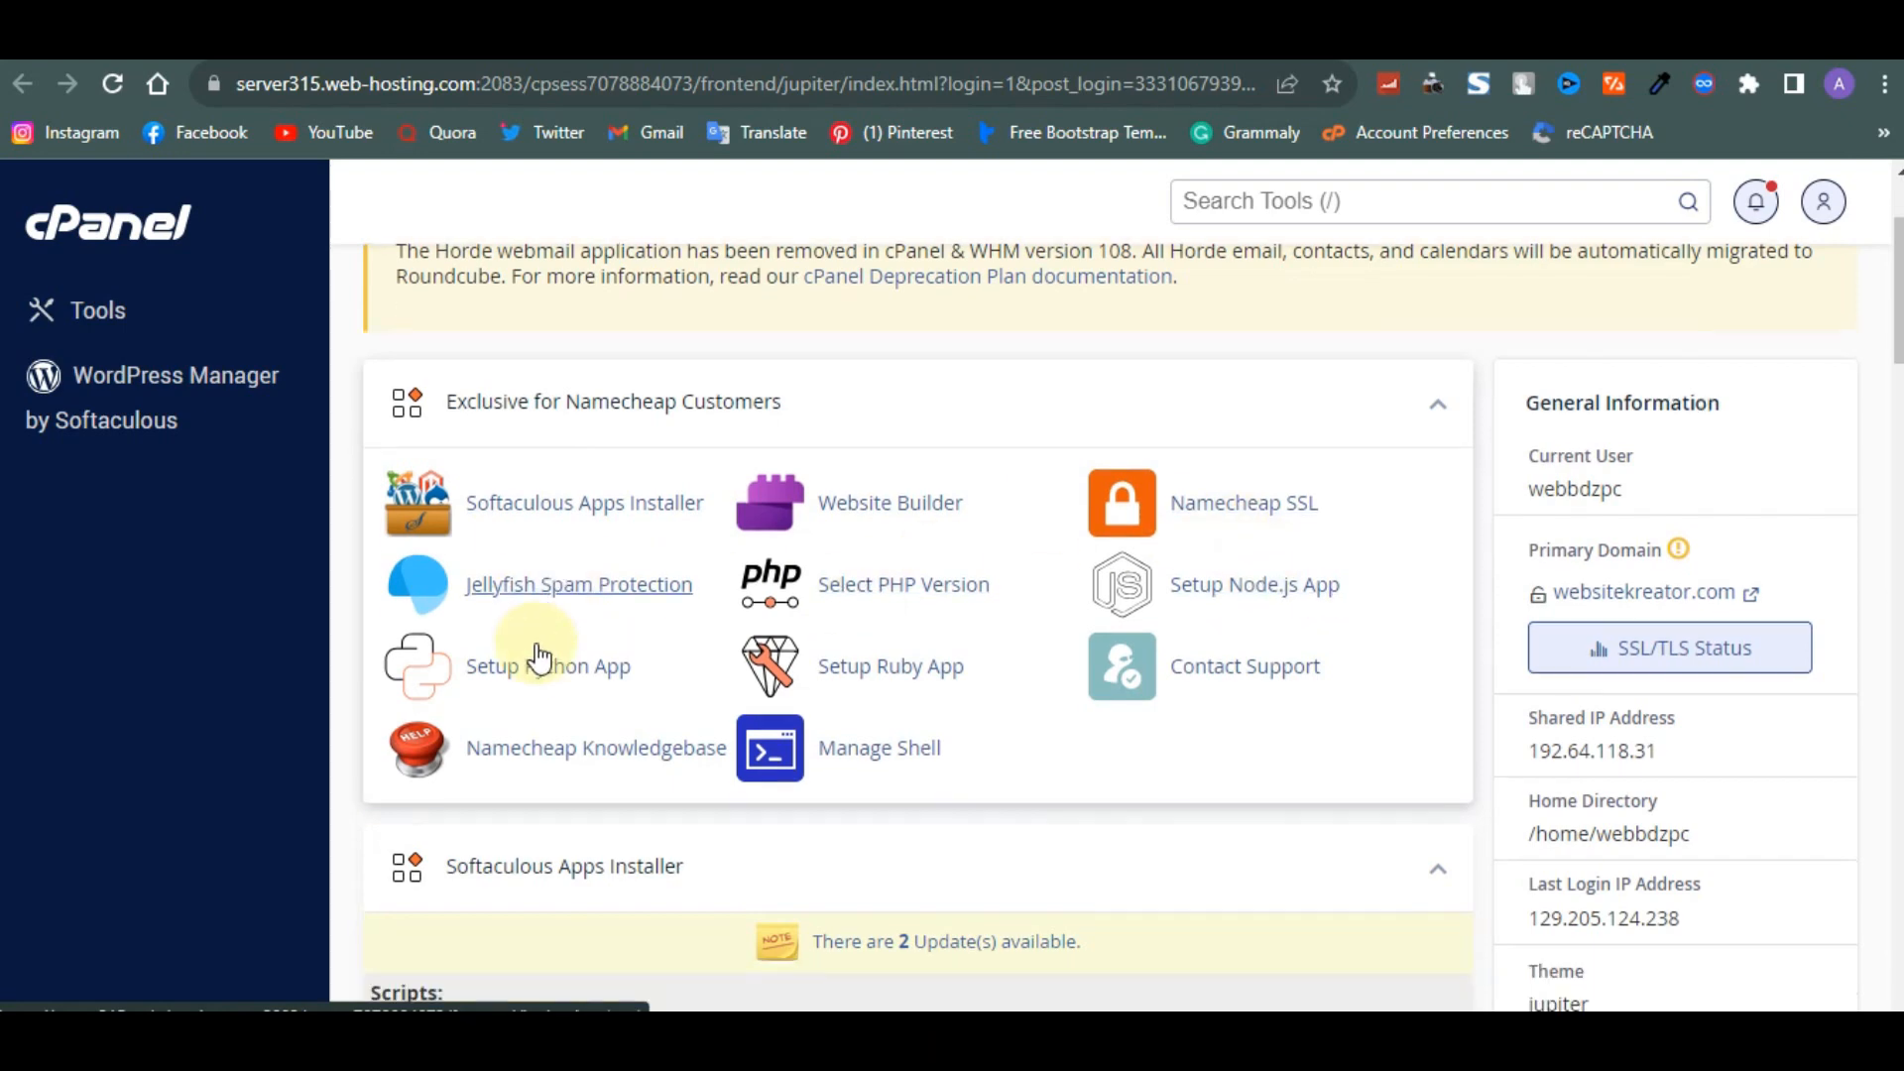
pyautogui.scroll(-2, 539, 656)
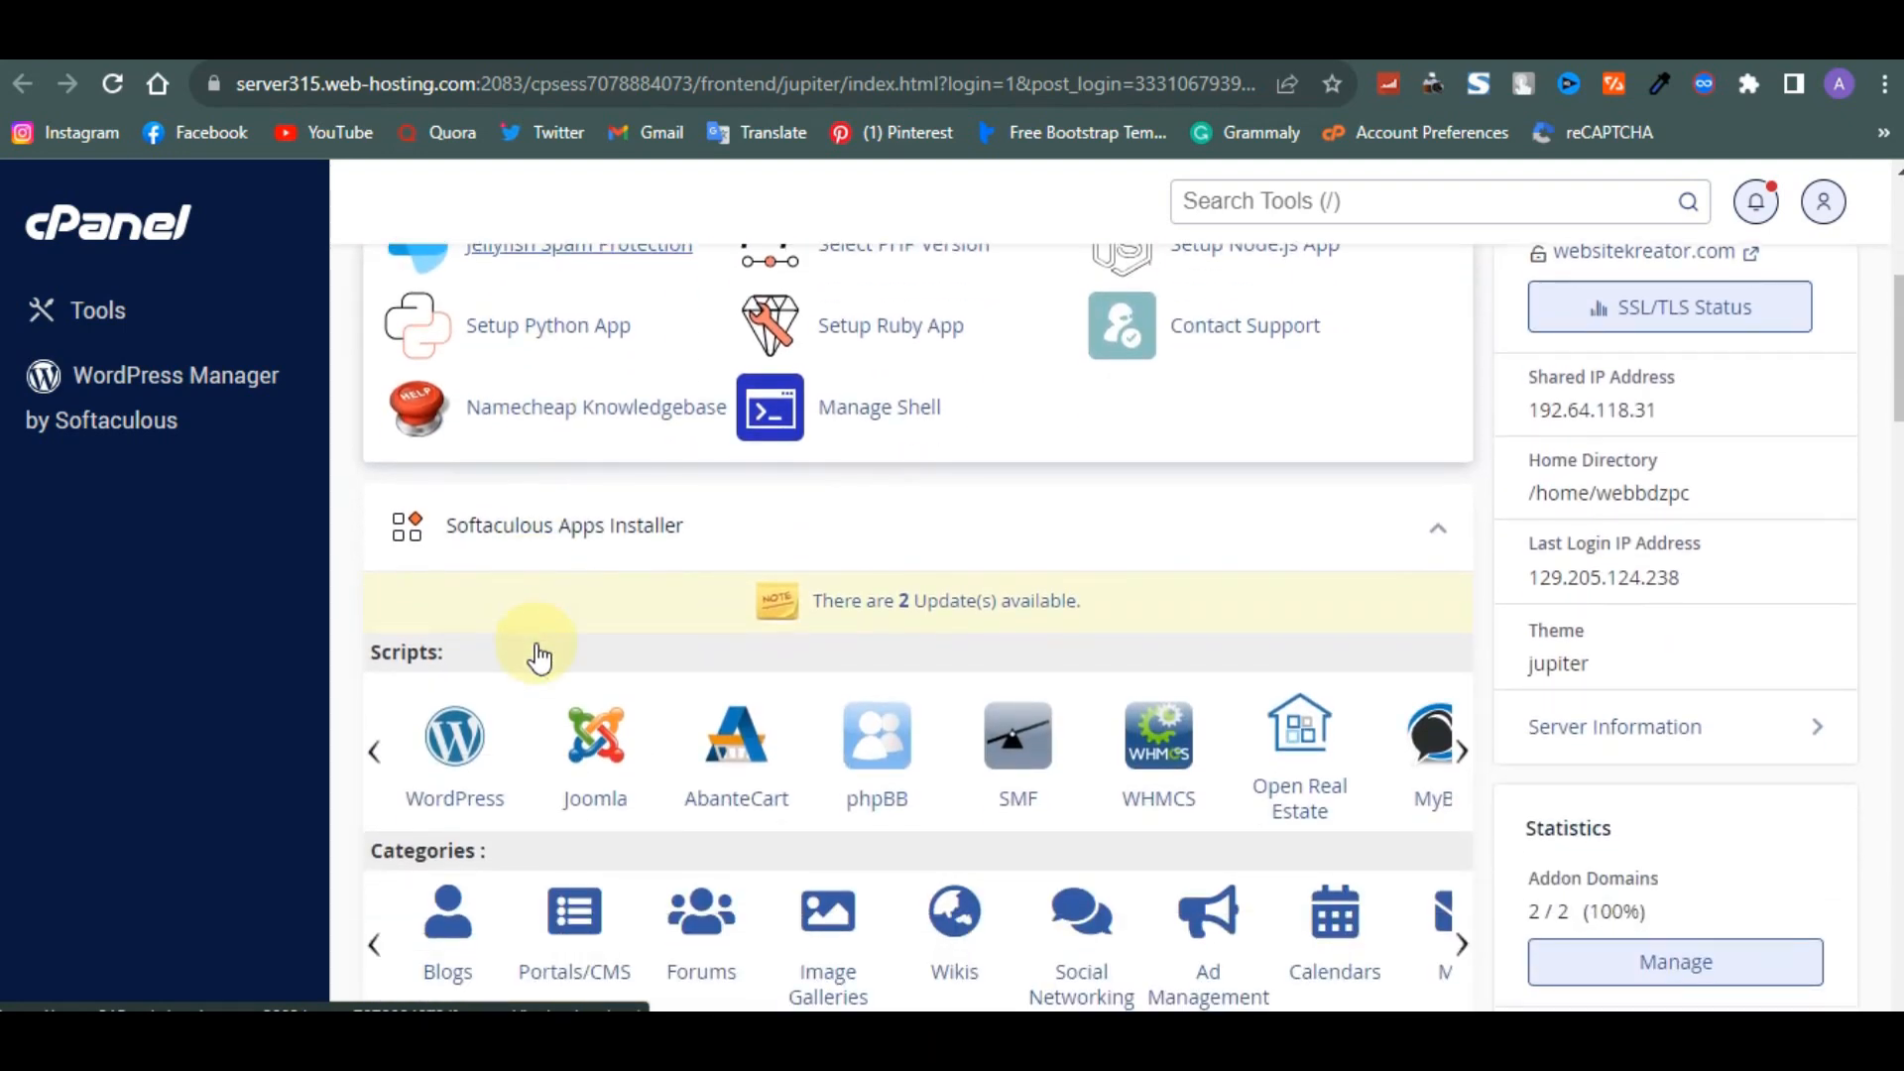
pyautogui.scroll(-1, 538, 657)
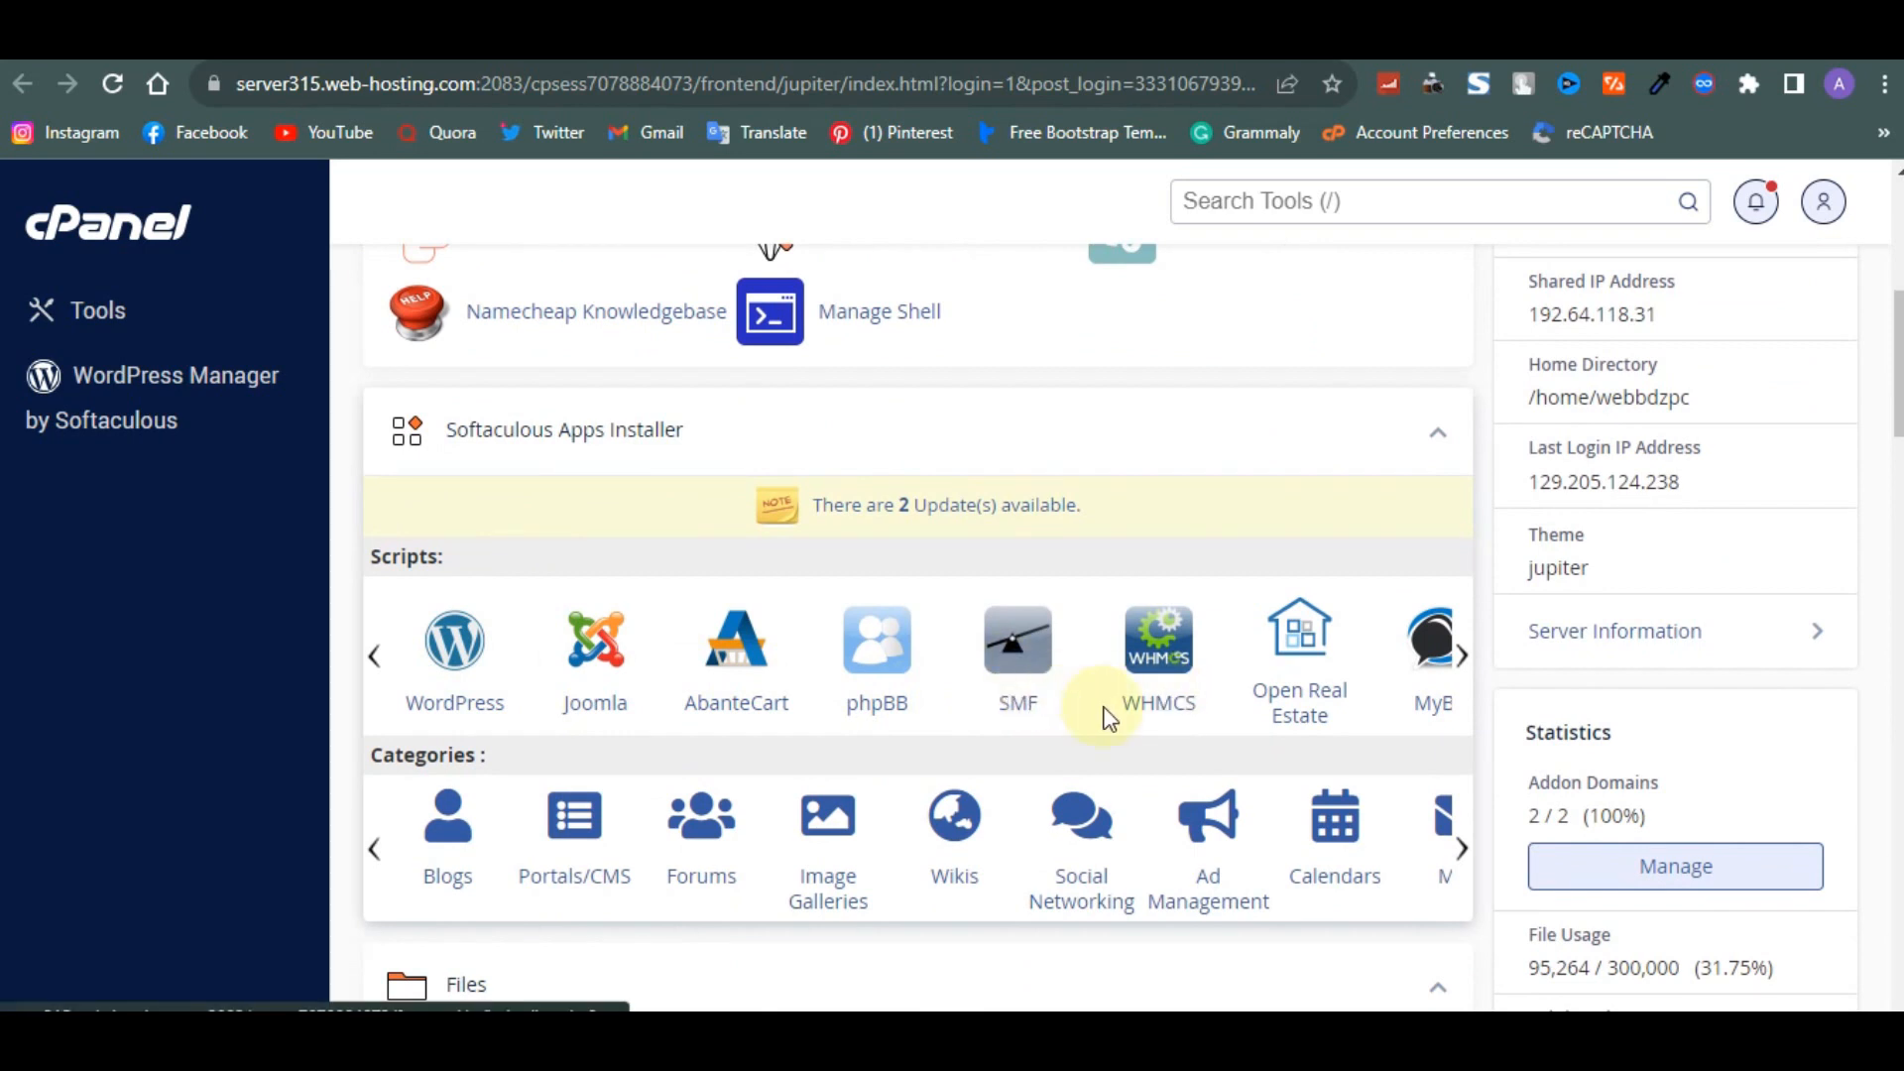
pyautogui.click(1460, 656)
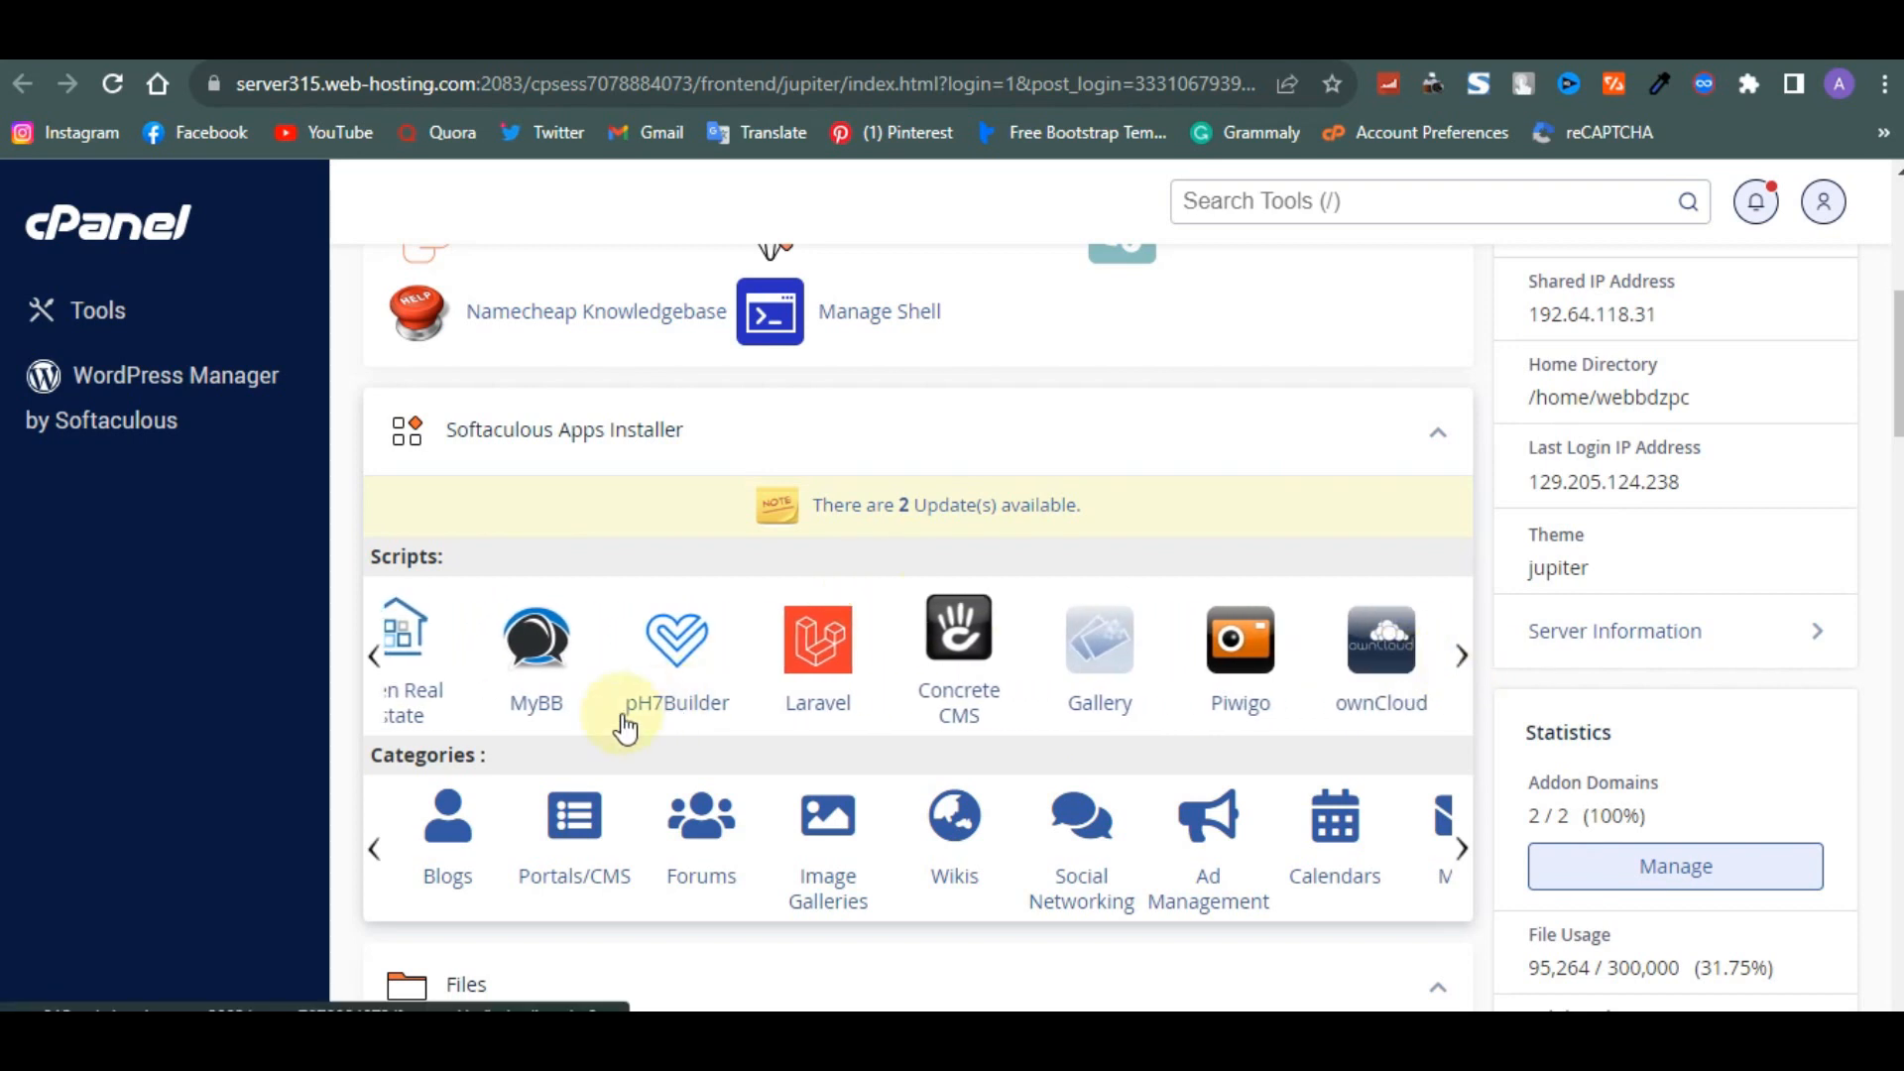
# - Browse the remaining cPanel tool sections, from Files down to Preferences
pyautogui.scroll(-1, 474, 714)
pyautogui.scroll(-3, 474, 714)
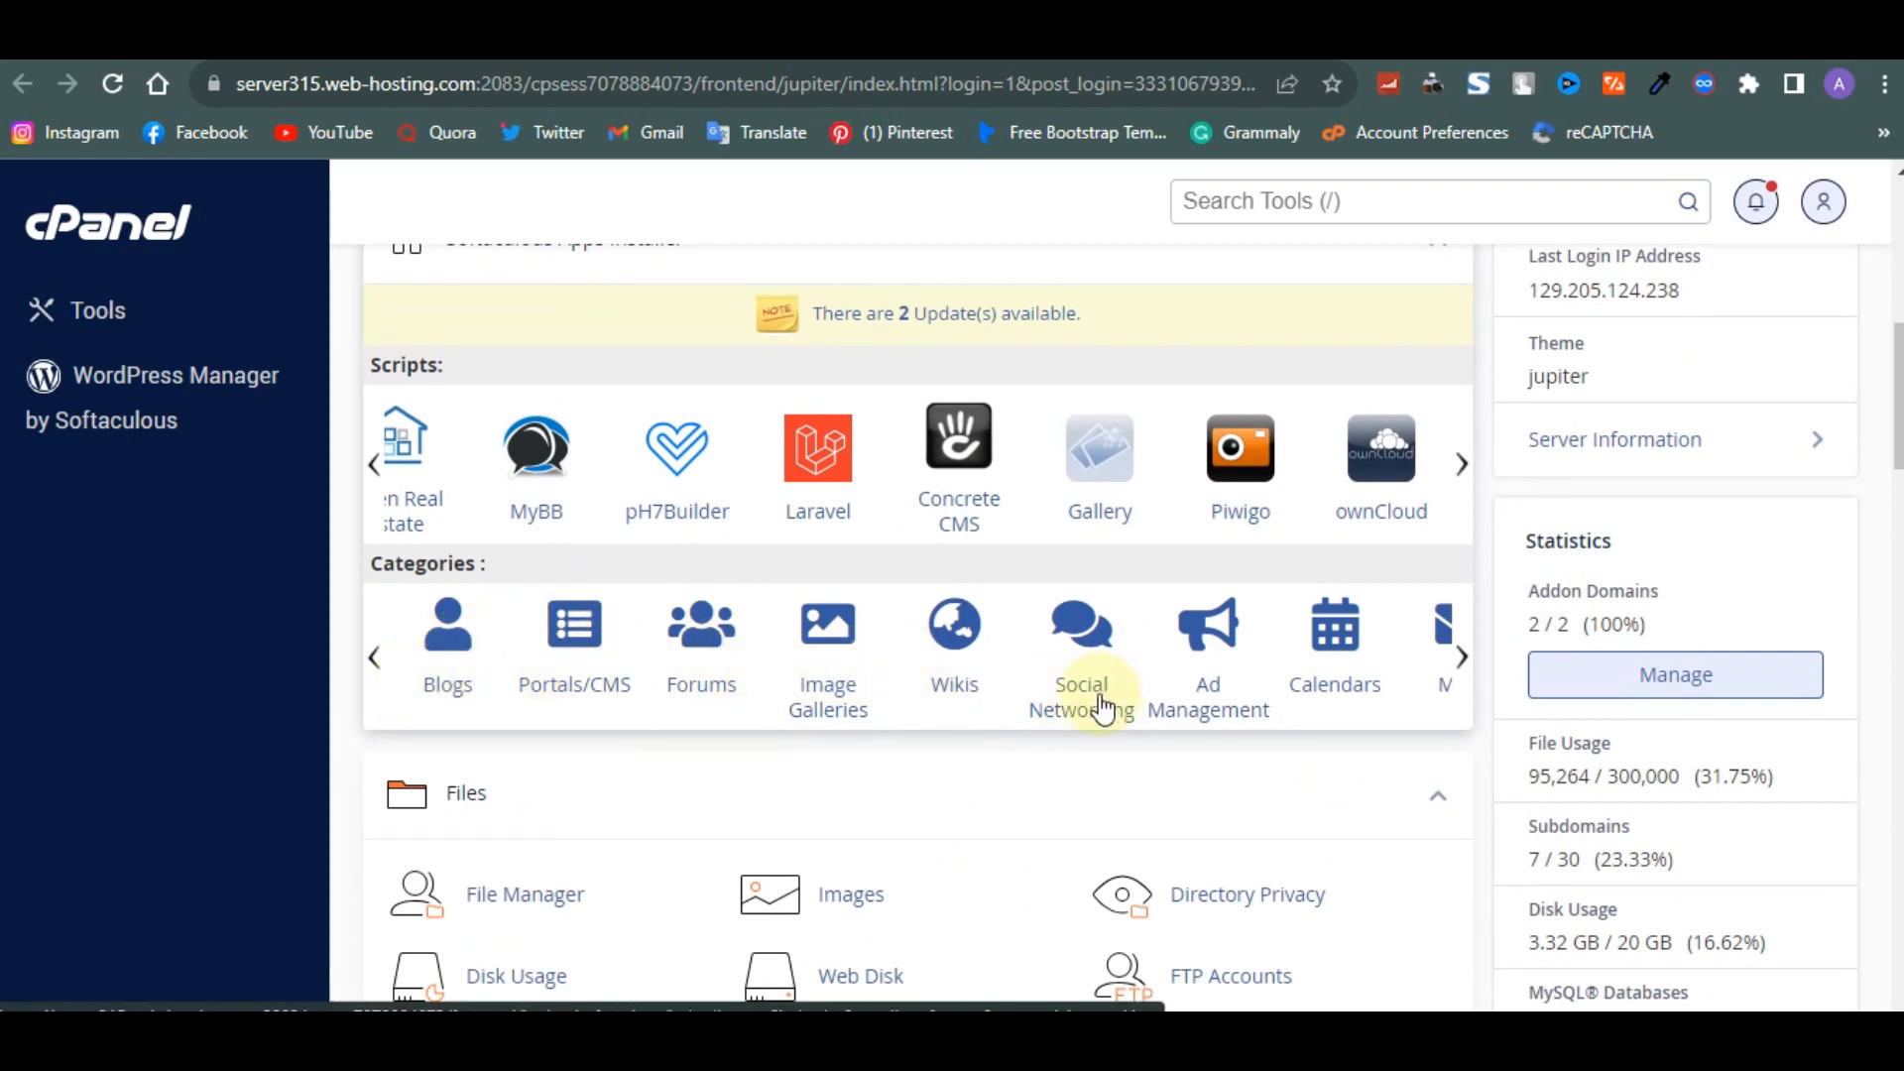
pyautogui.scroll(-1, 1103, 707)
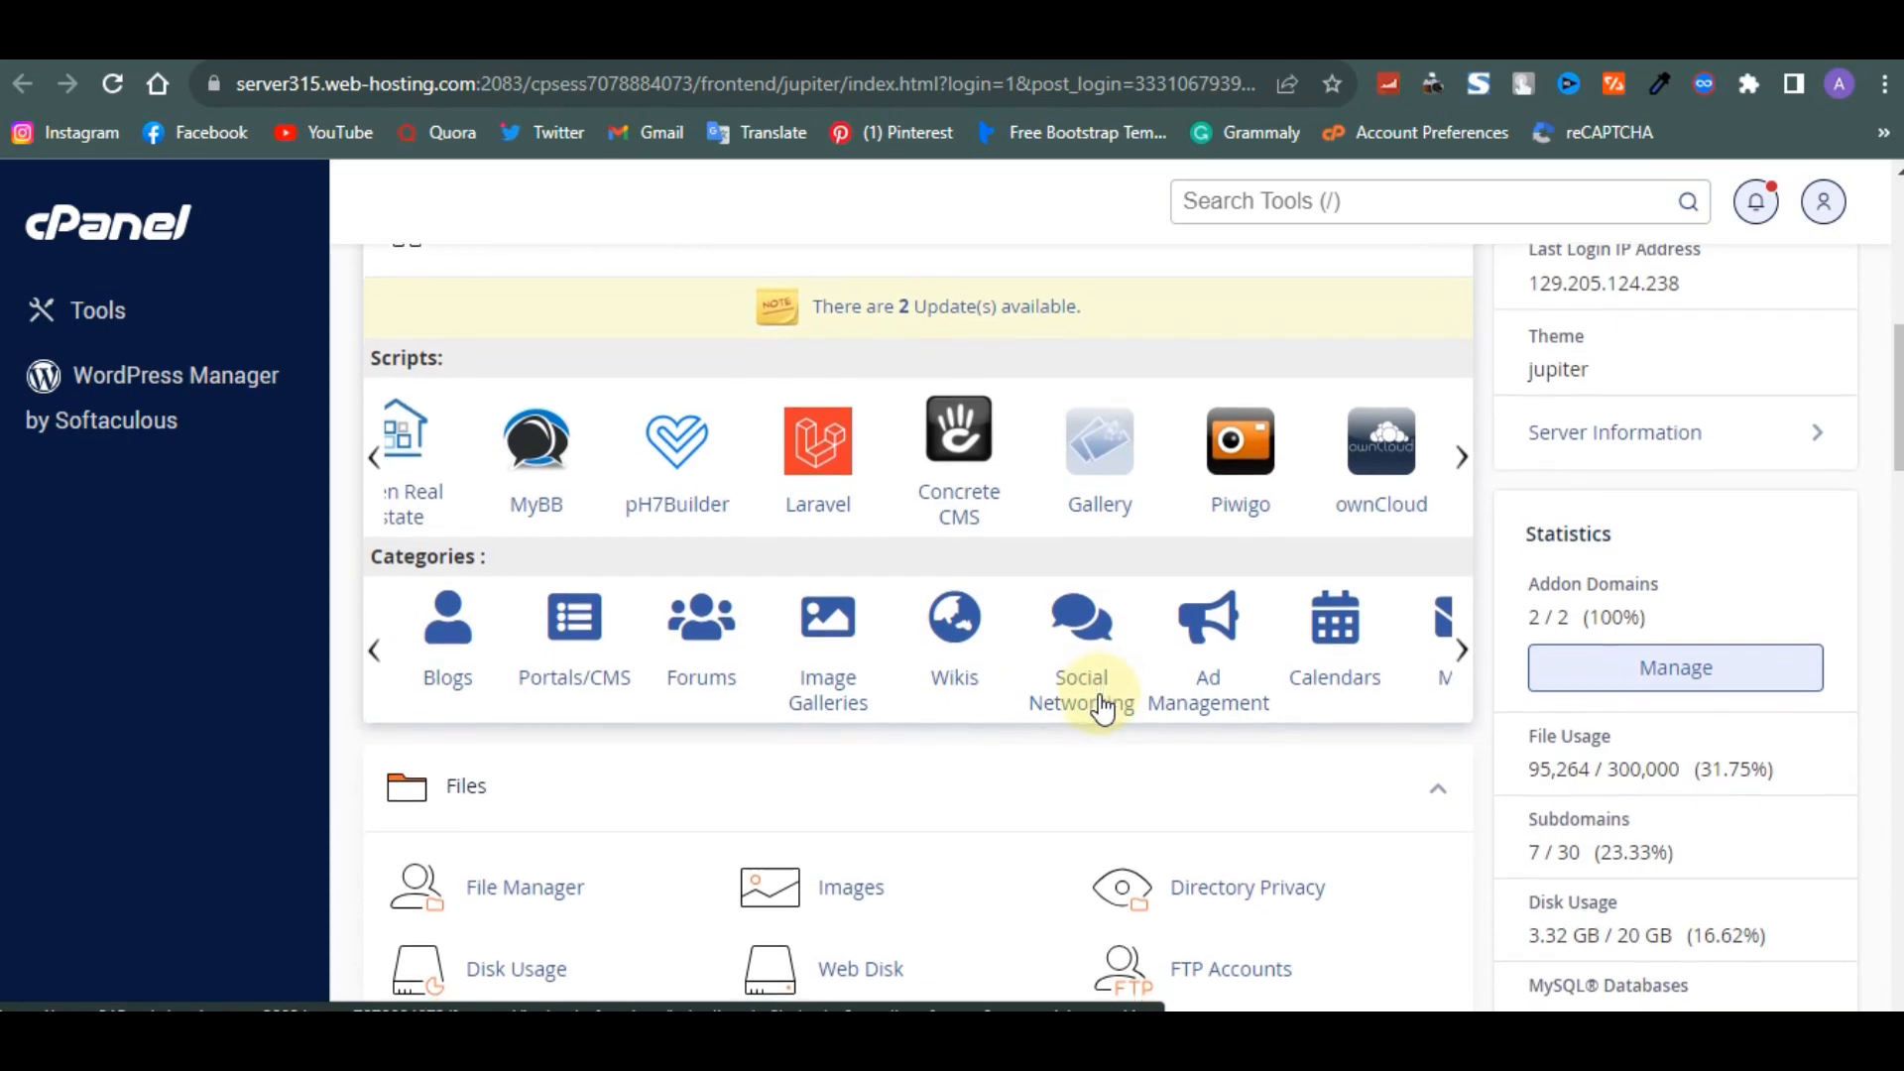
pyautogui.scroll(-2, 1103, 707)
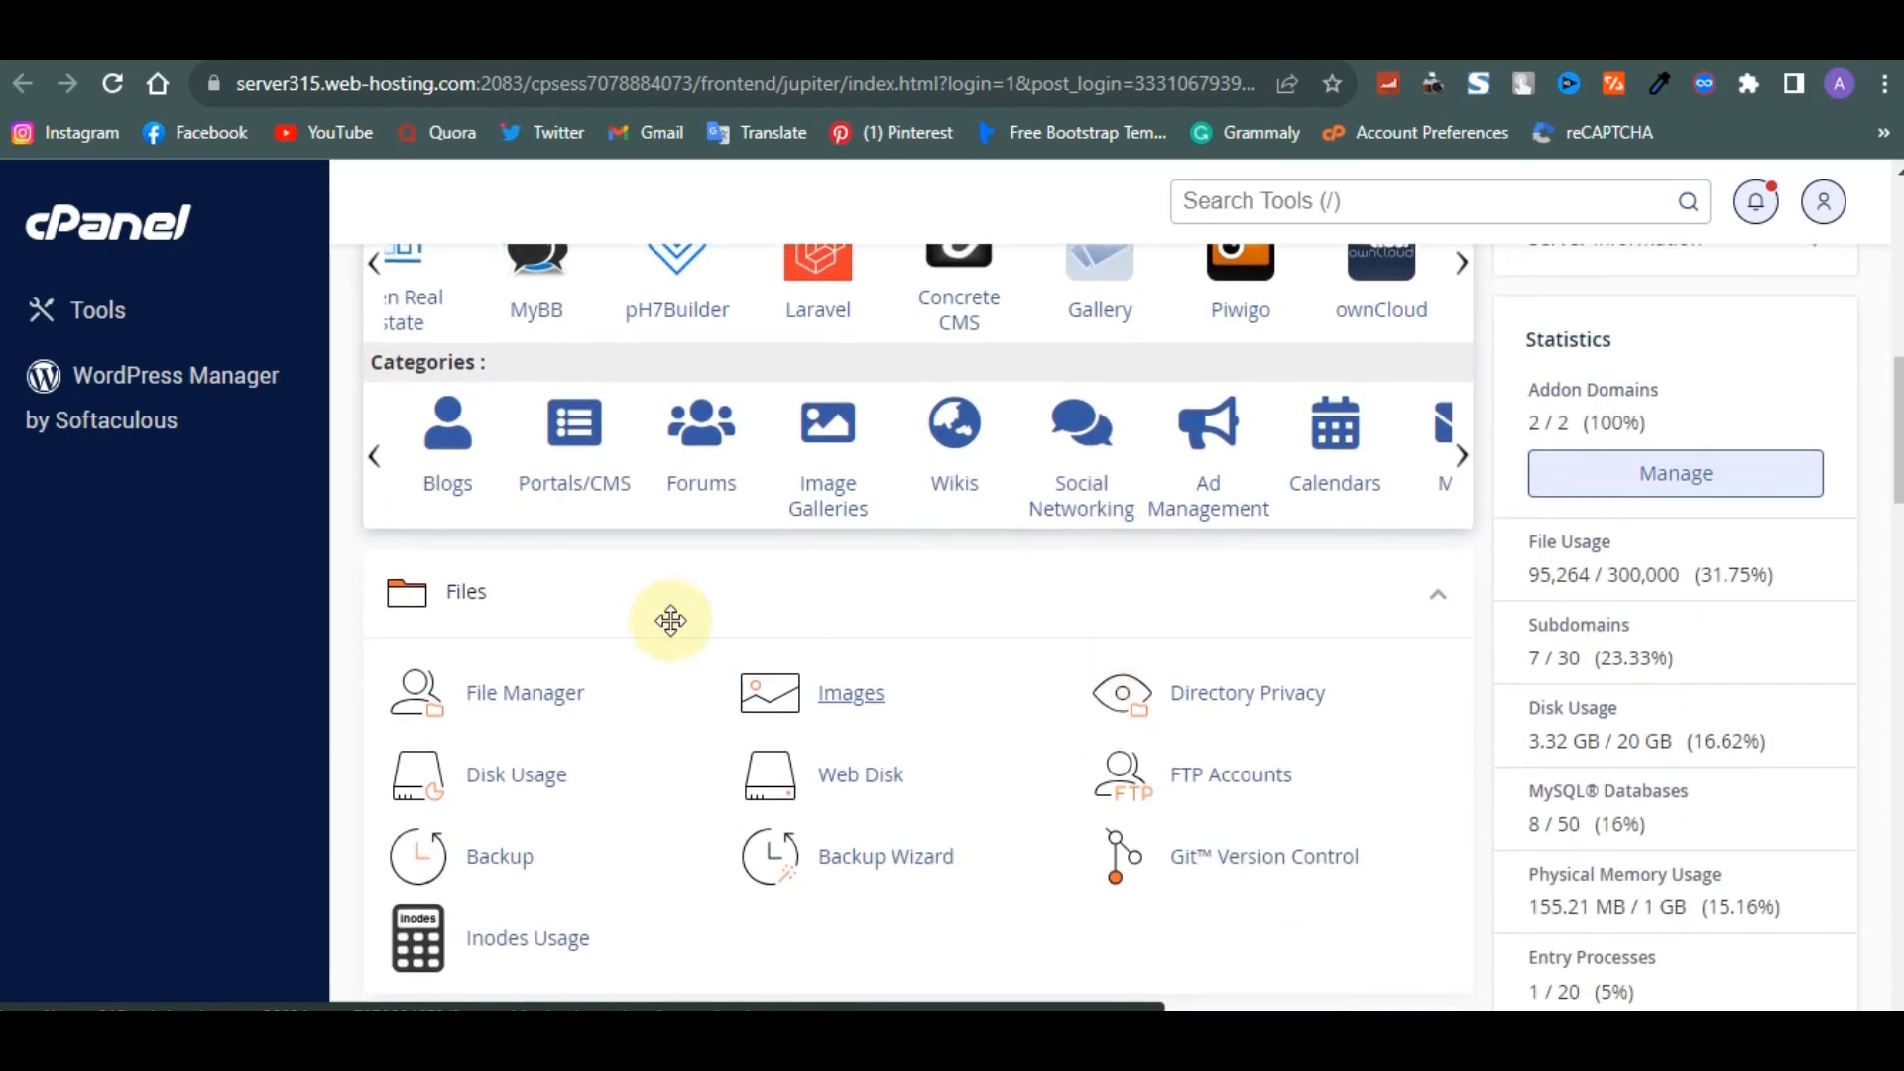
pyautogui.scroll(-2, 605, 535)
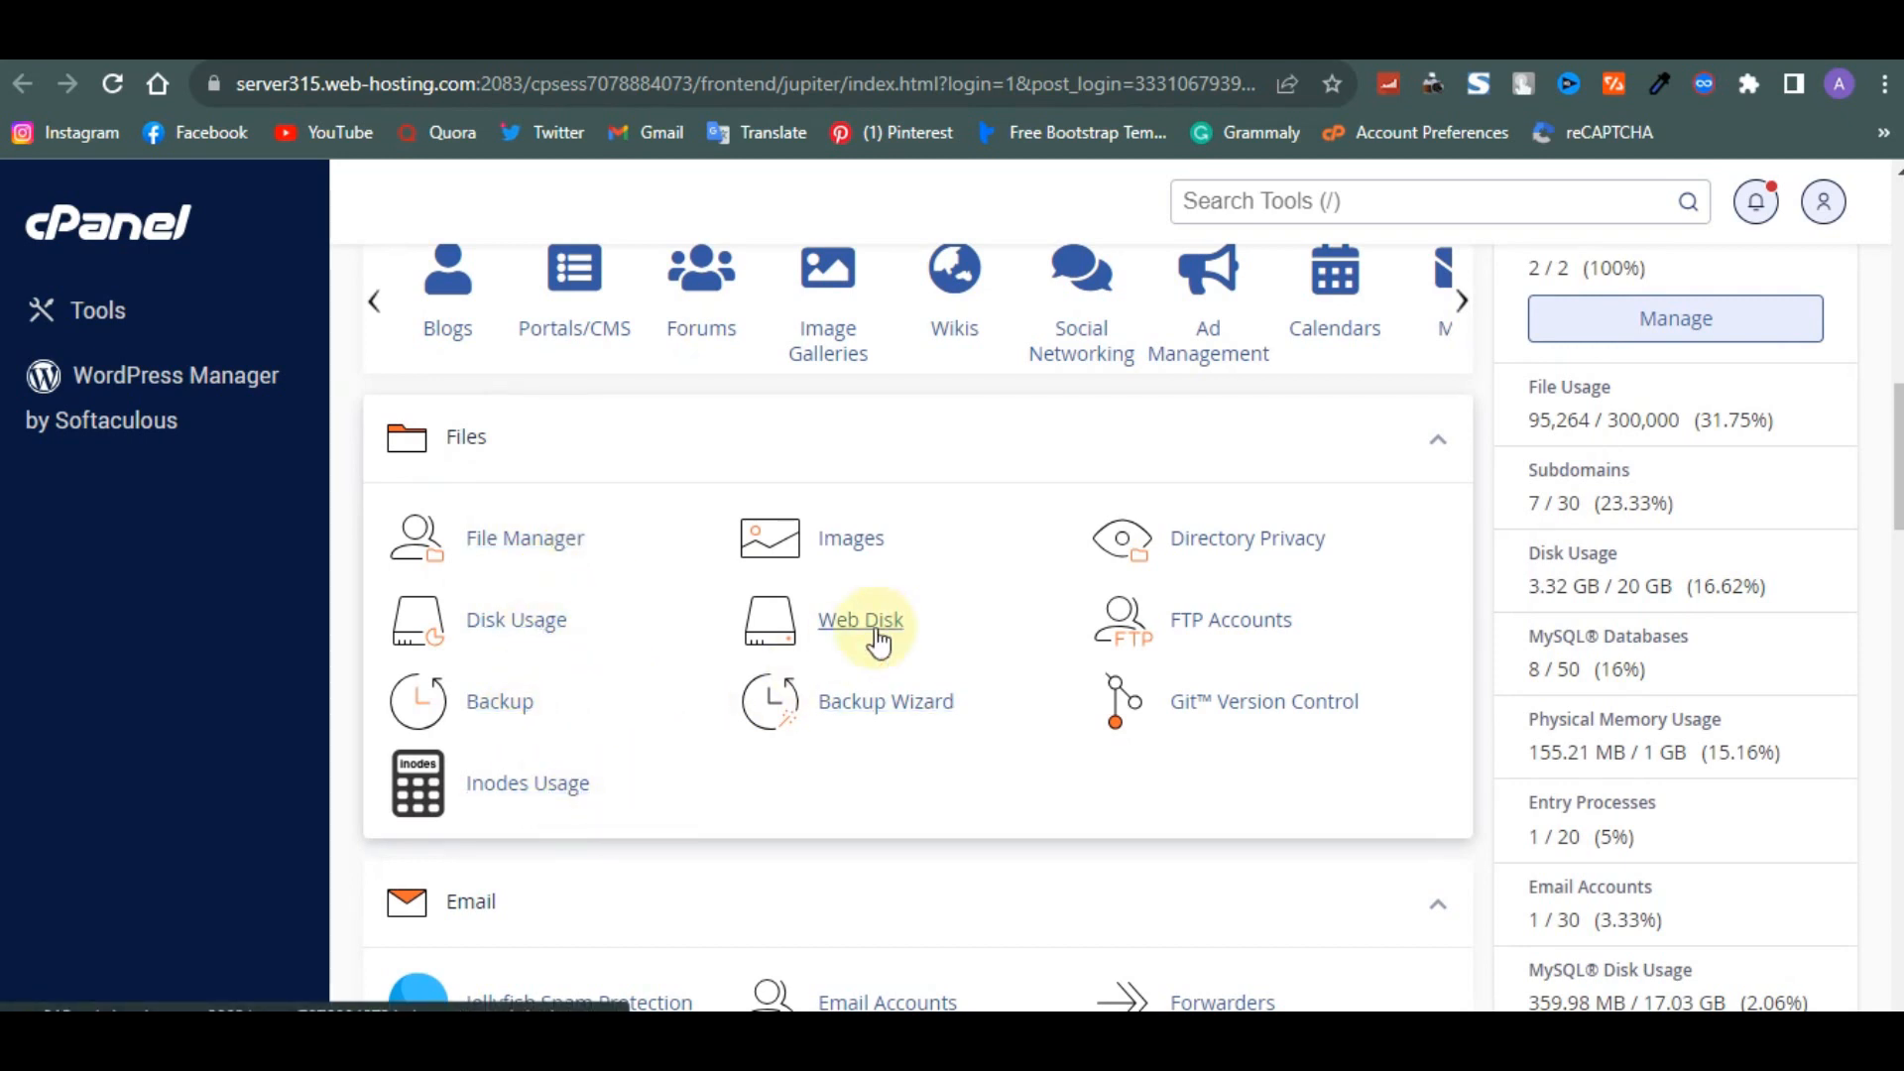
pyautogui.scroll(-6, 710, 702)
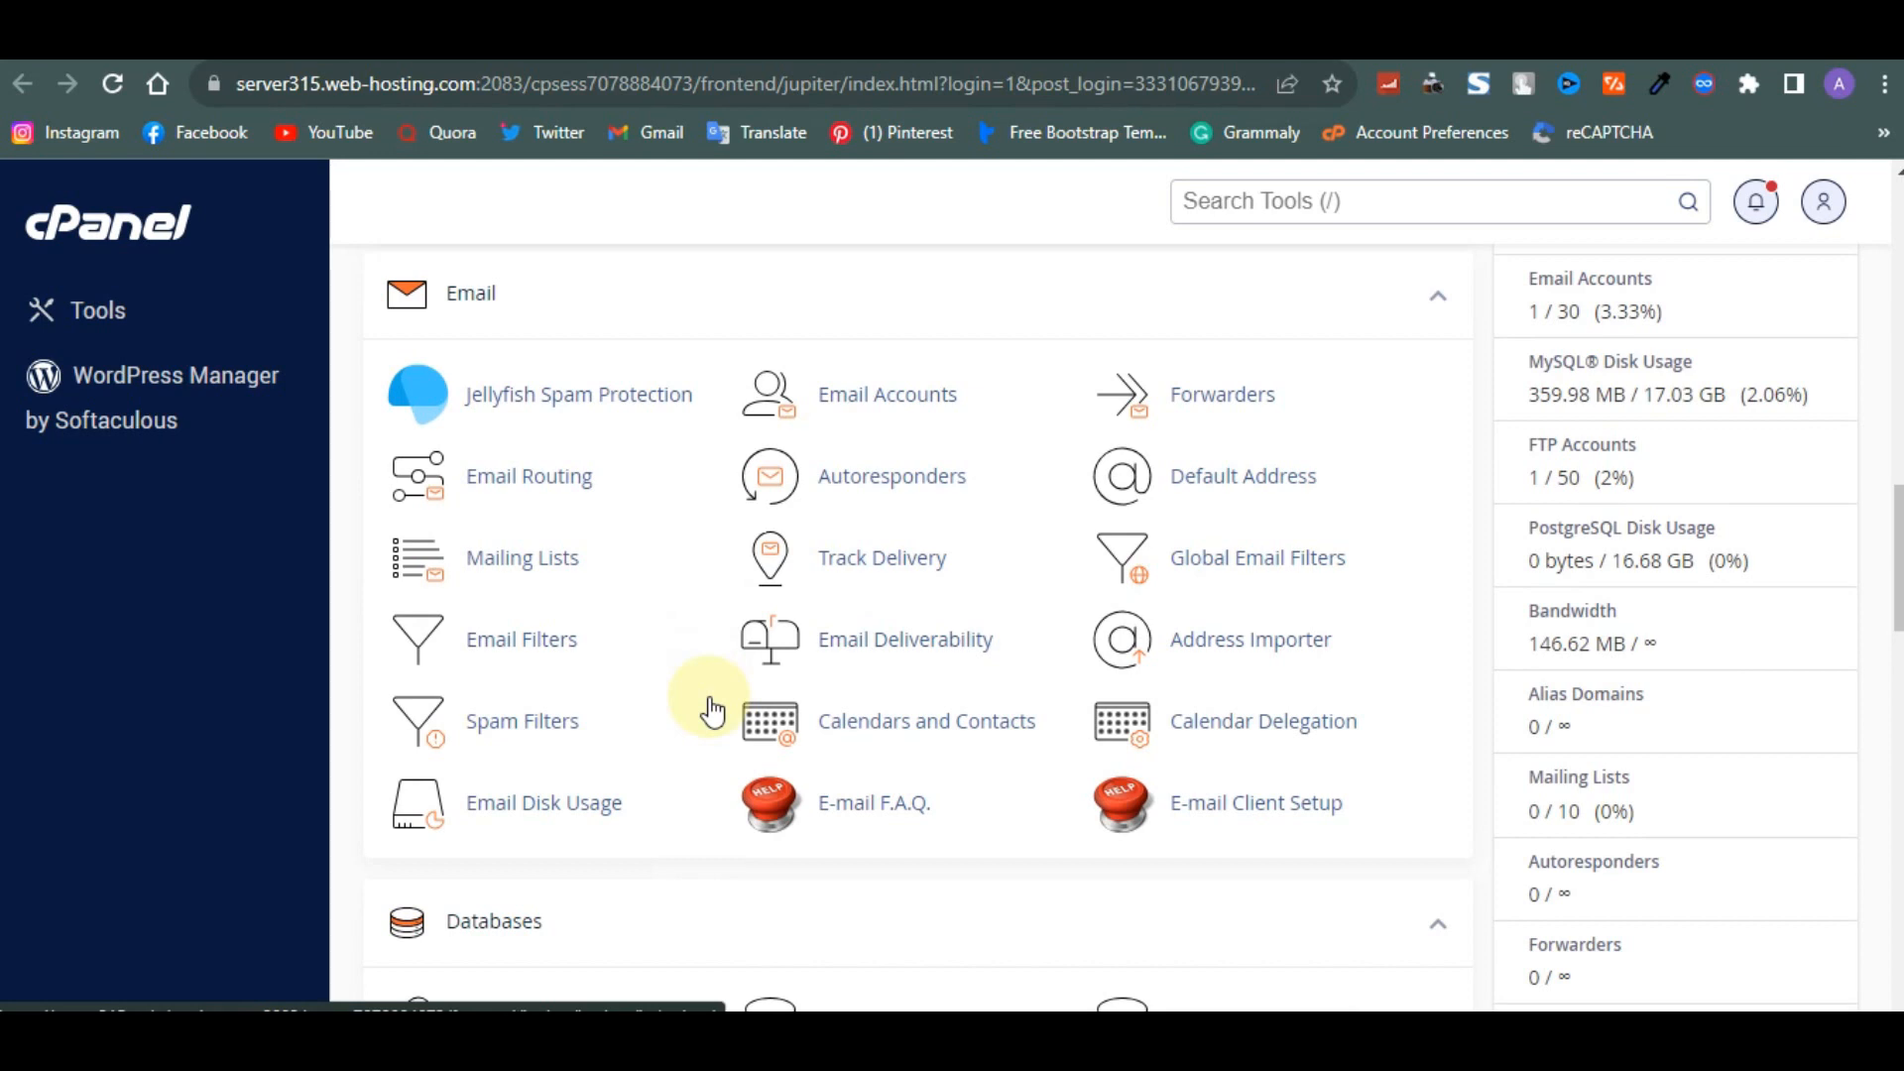
pyautogui.scroll(-3, 711, 711)
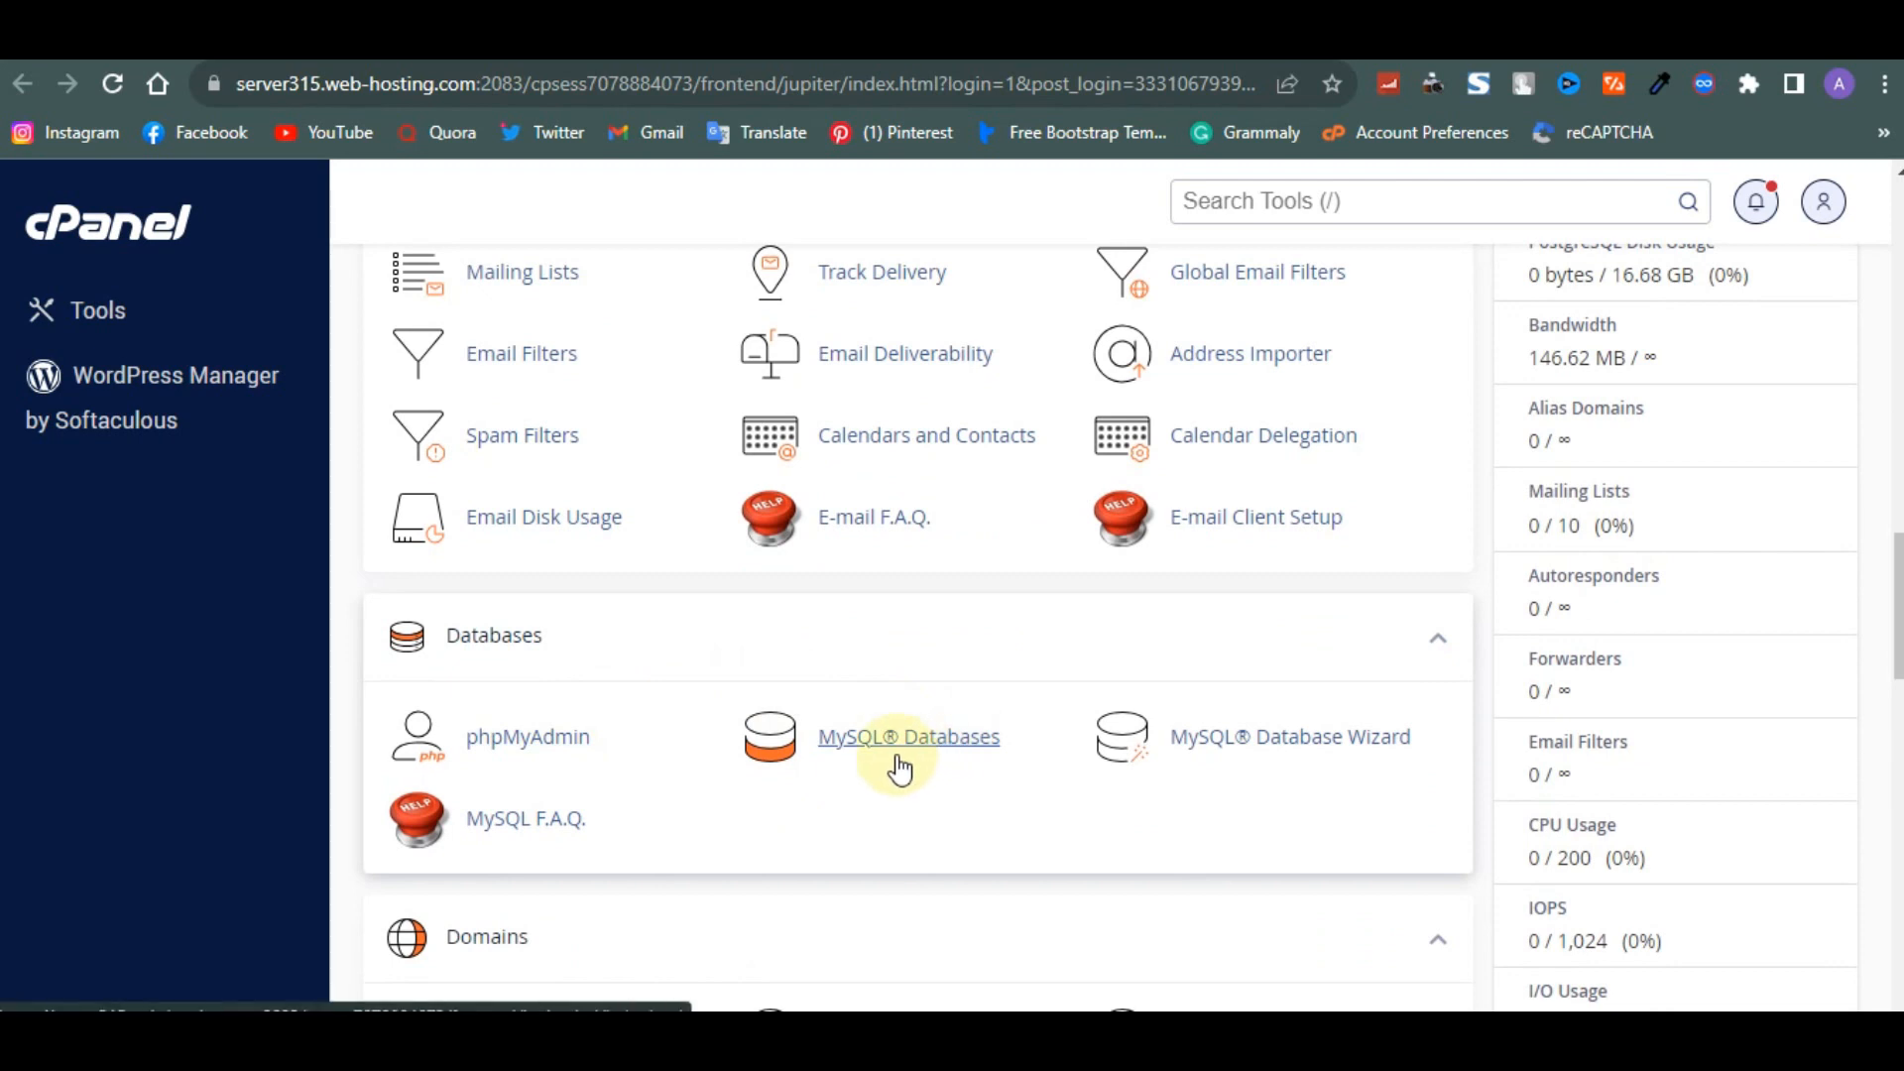
pyautogui.scroll(-2, 897, 765)
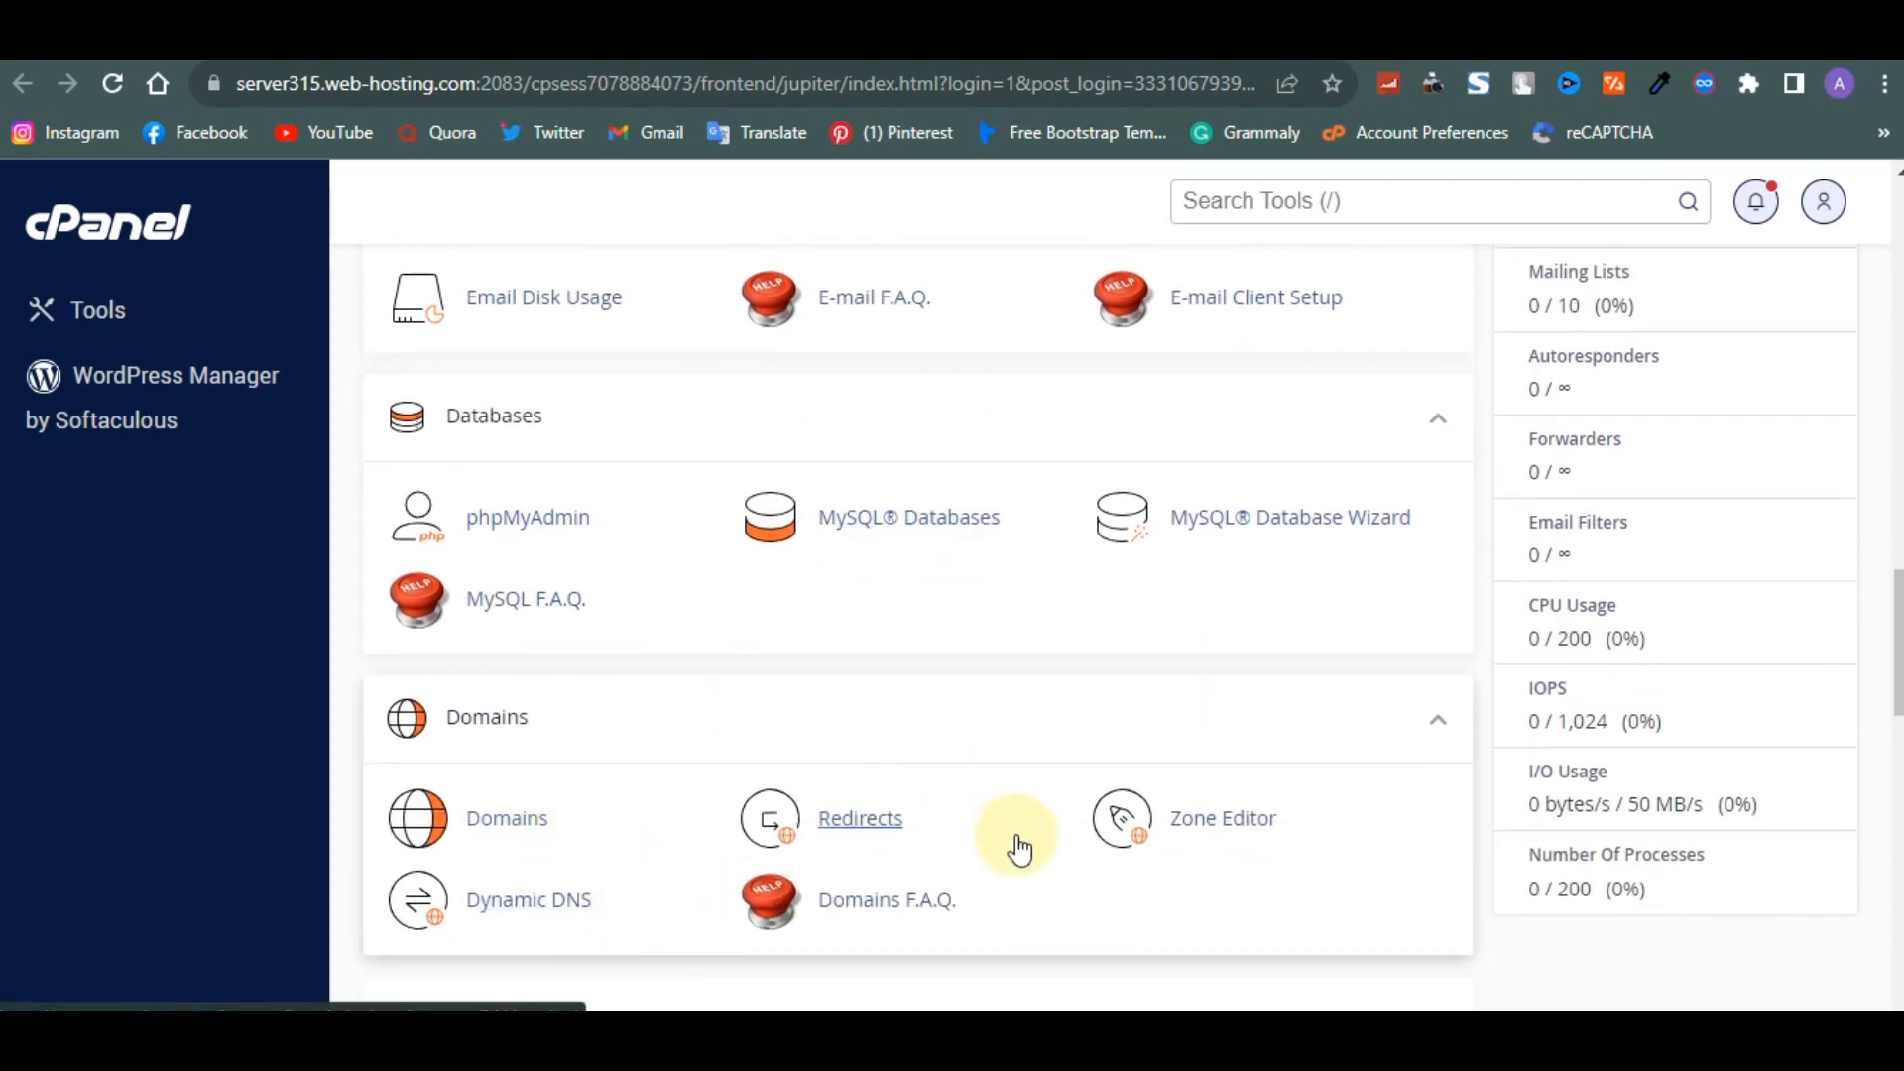
pyautogui.scroll(-8, 1088, 931)
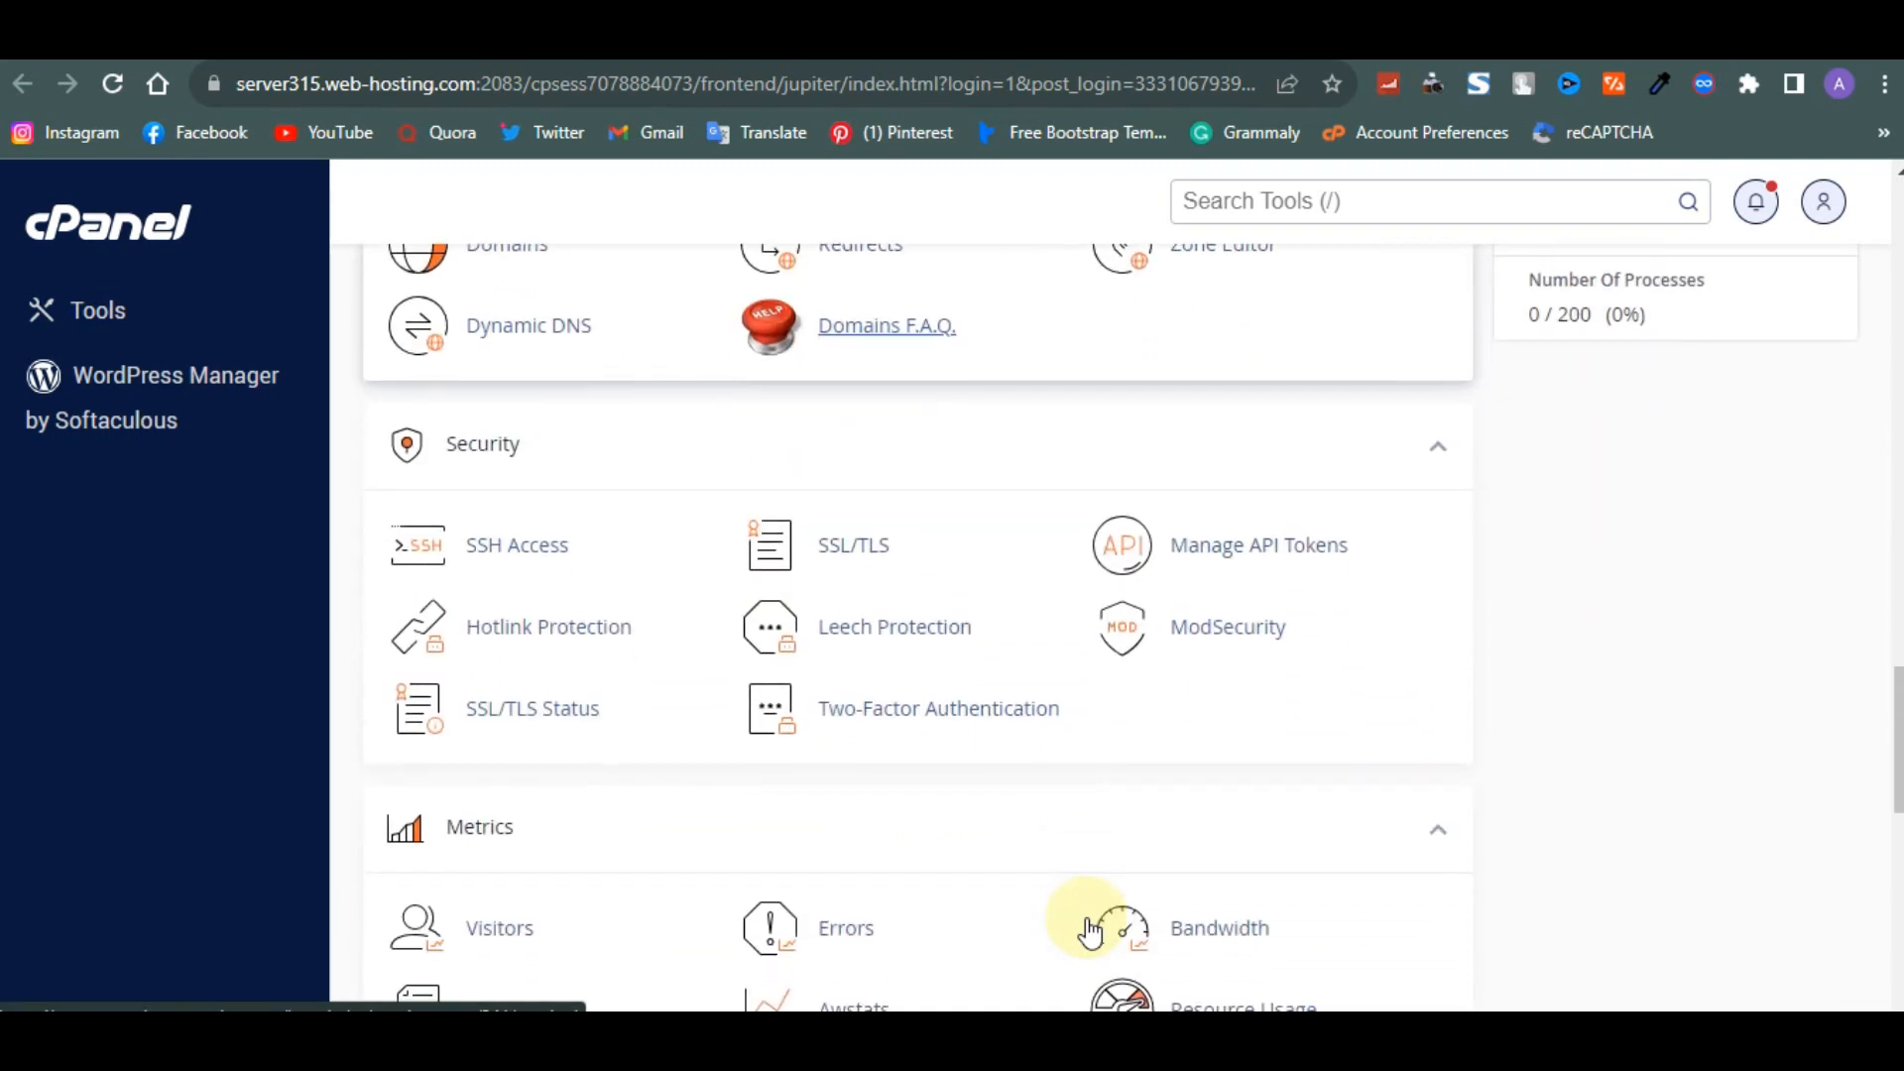
pyautogui.scroll(-8, 1088, 930)
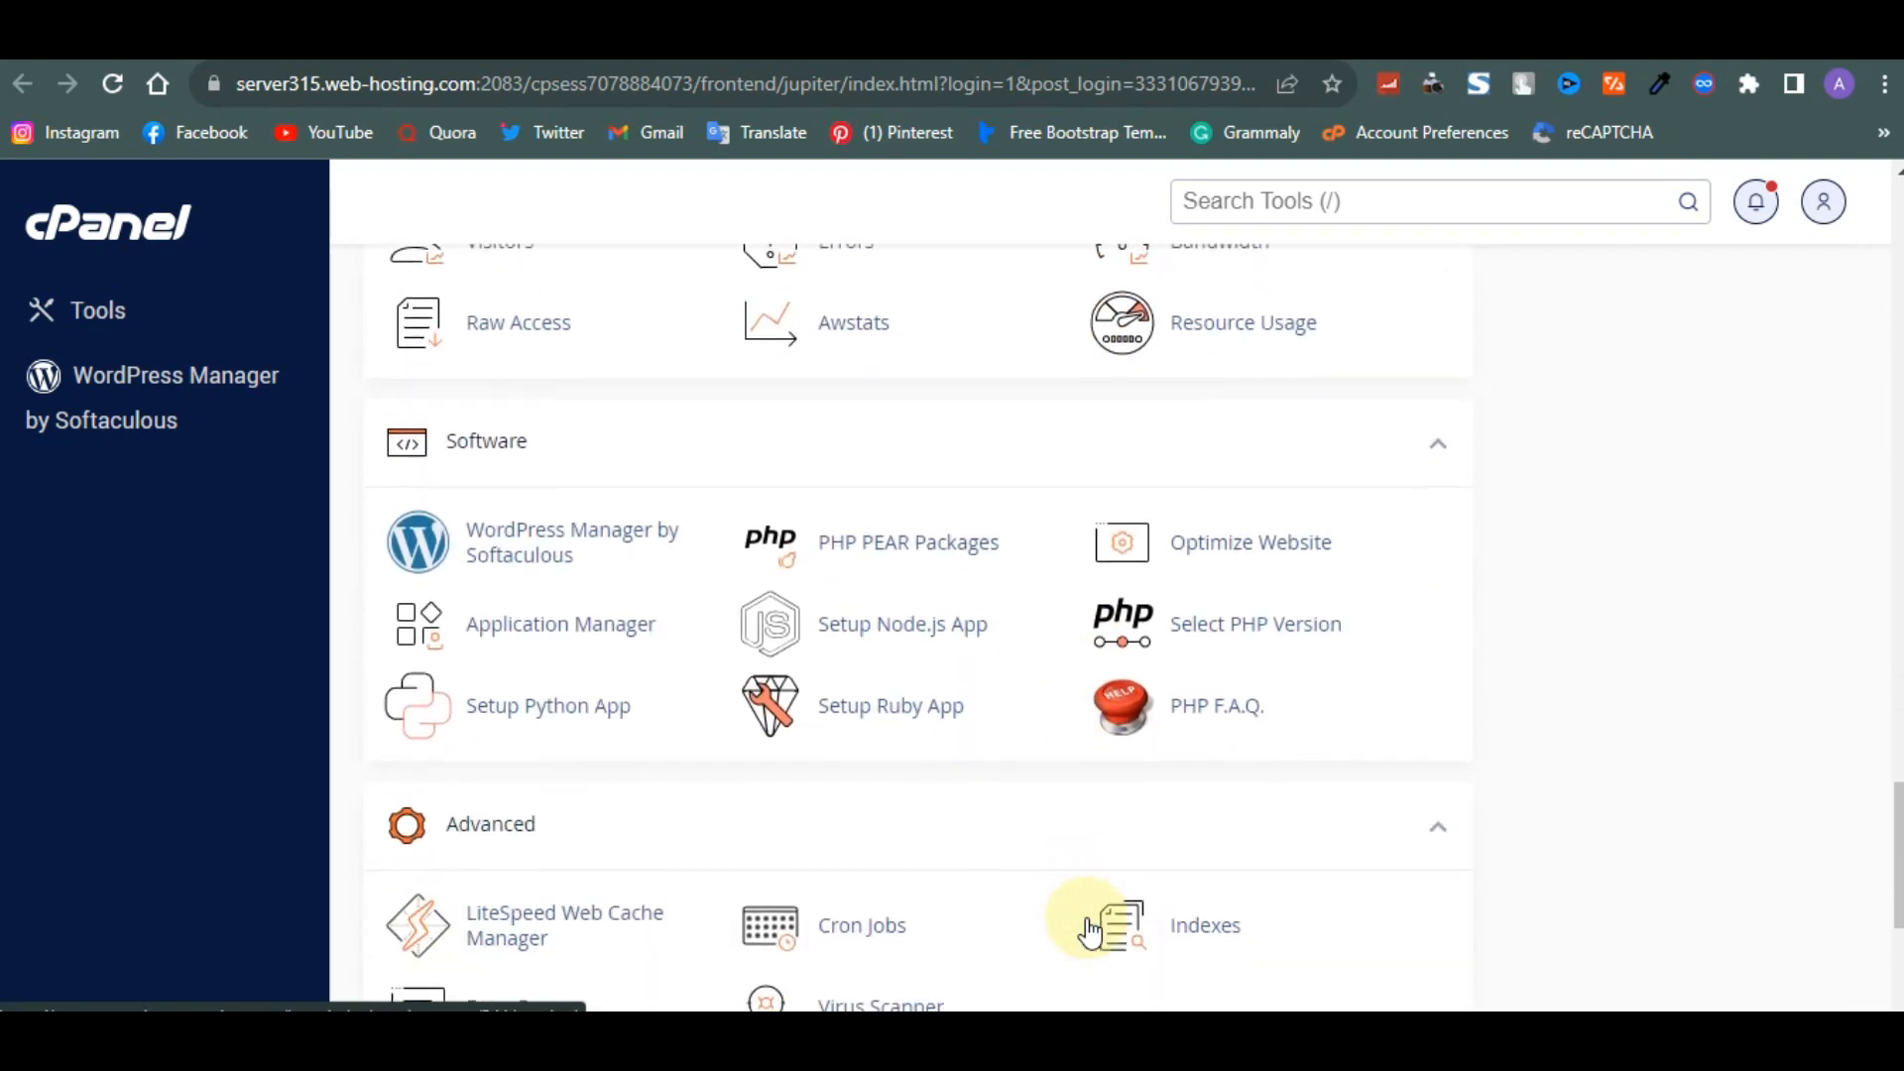
pyautogui.scroll(-1, 1088, 930)
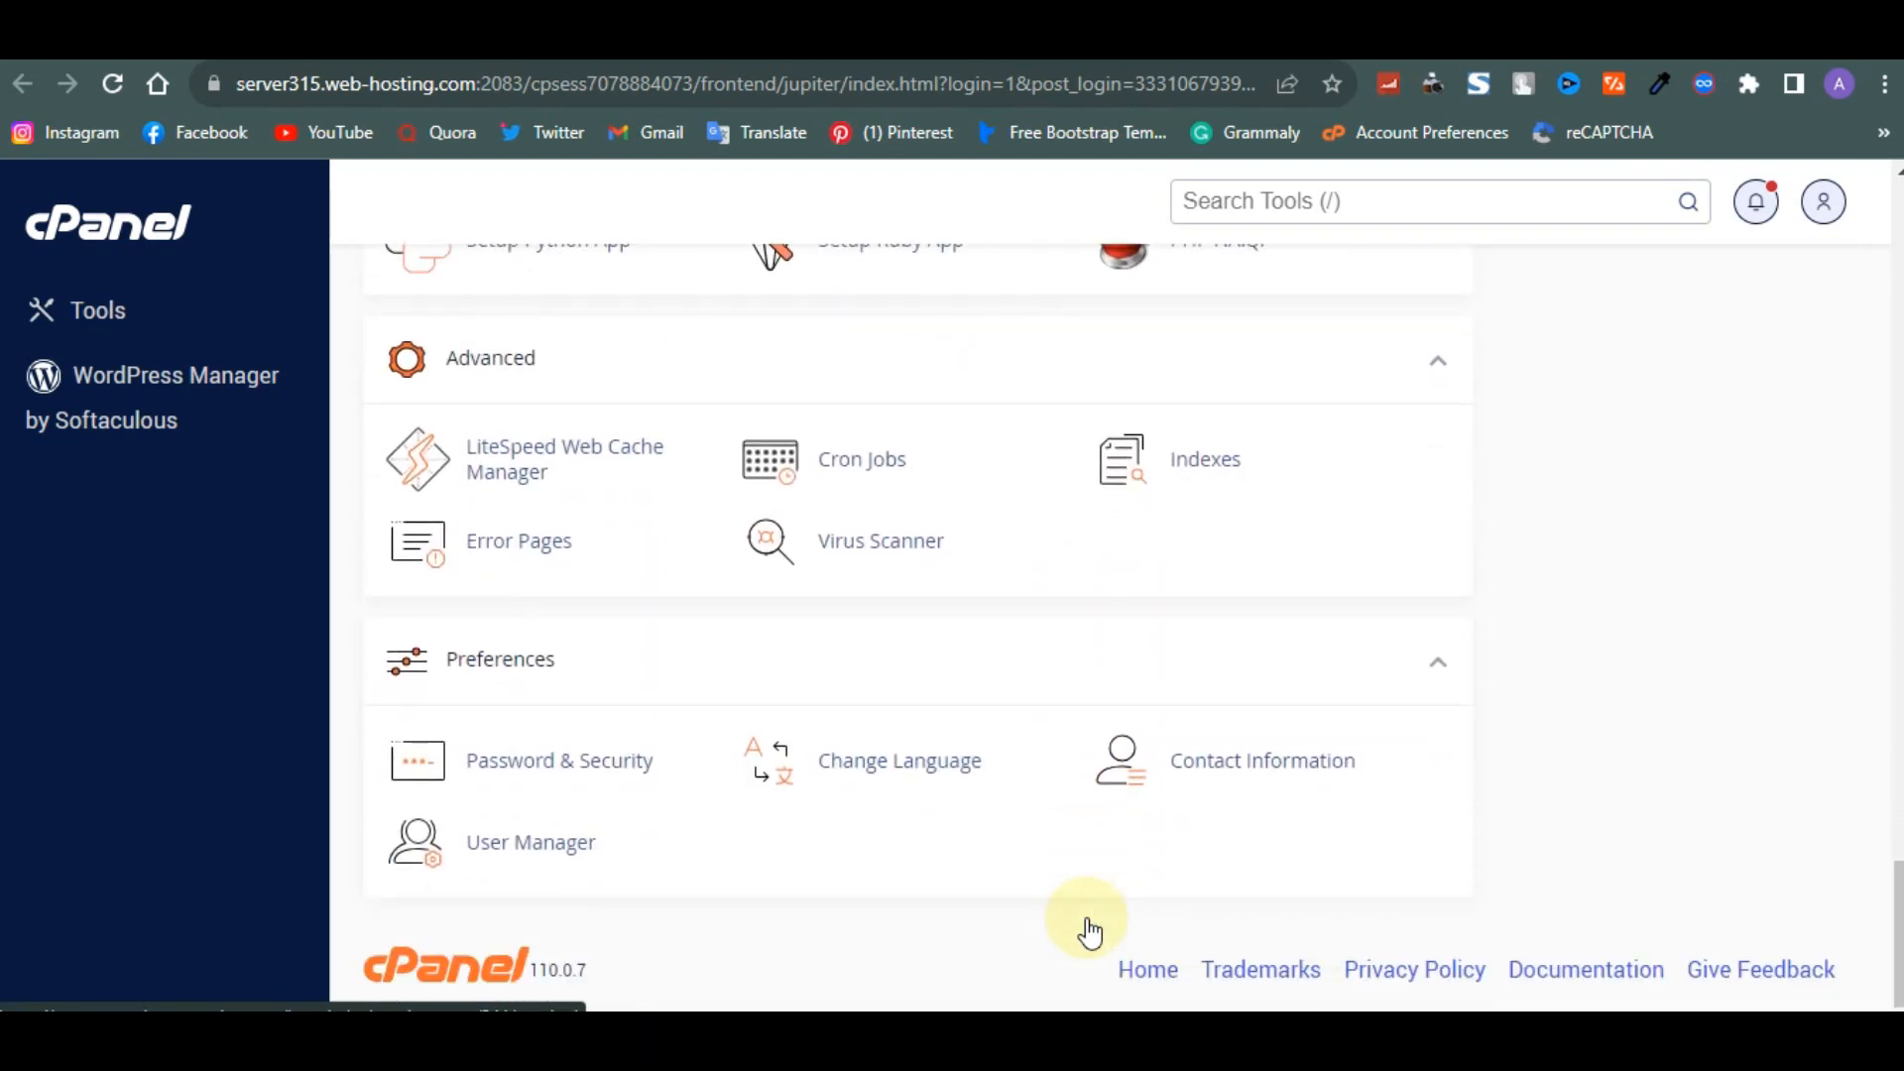
pyautogui.scroll(11, 1088, 930)
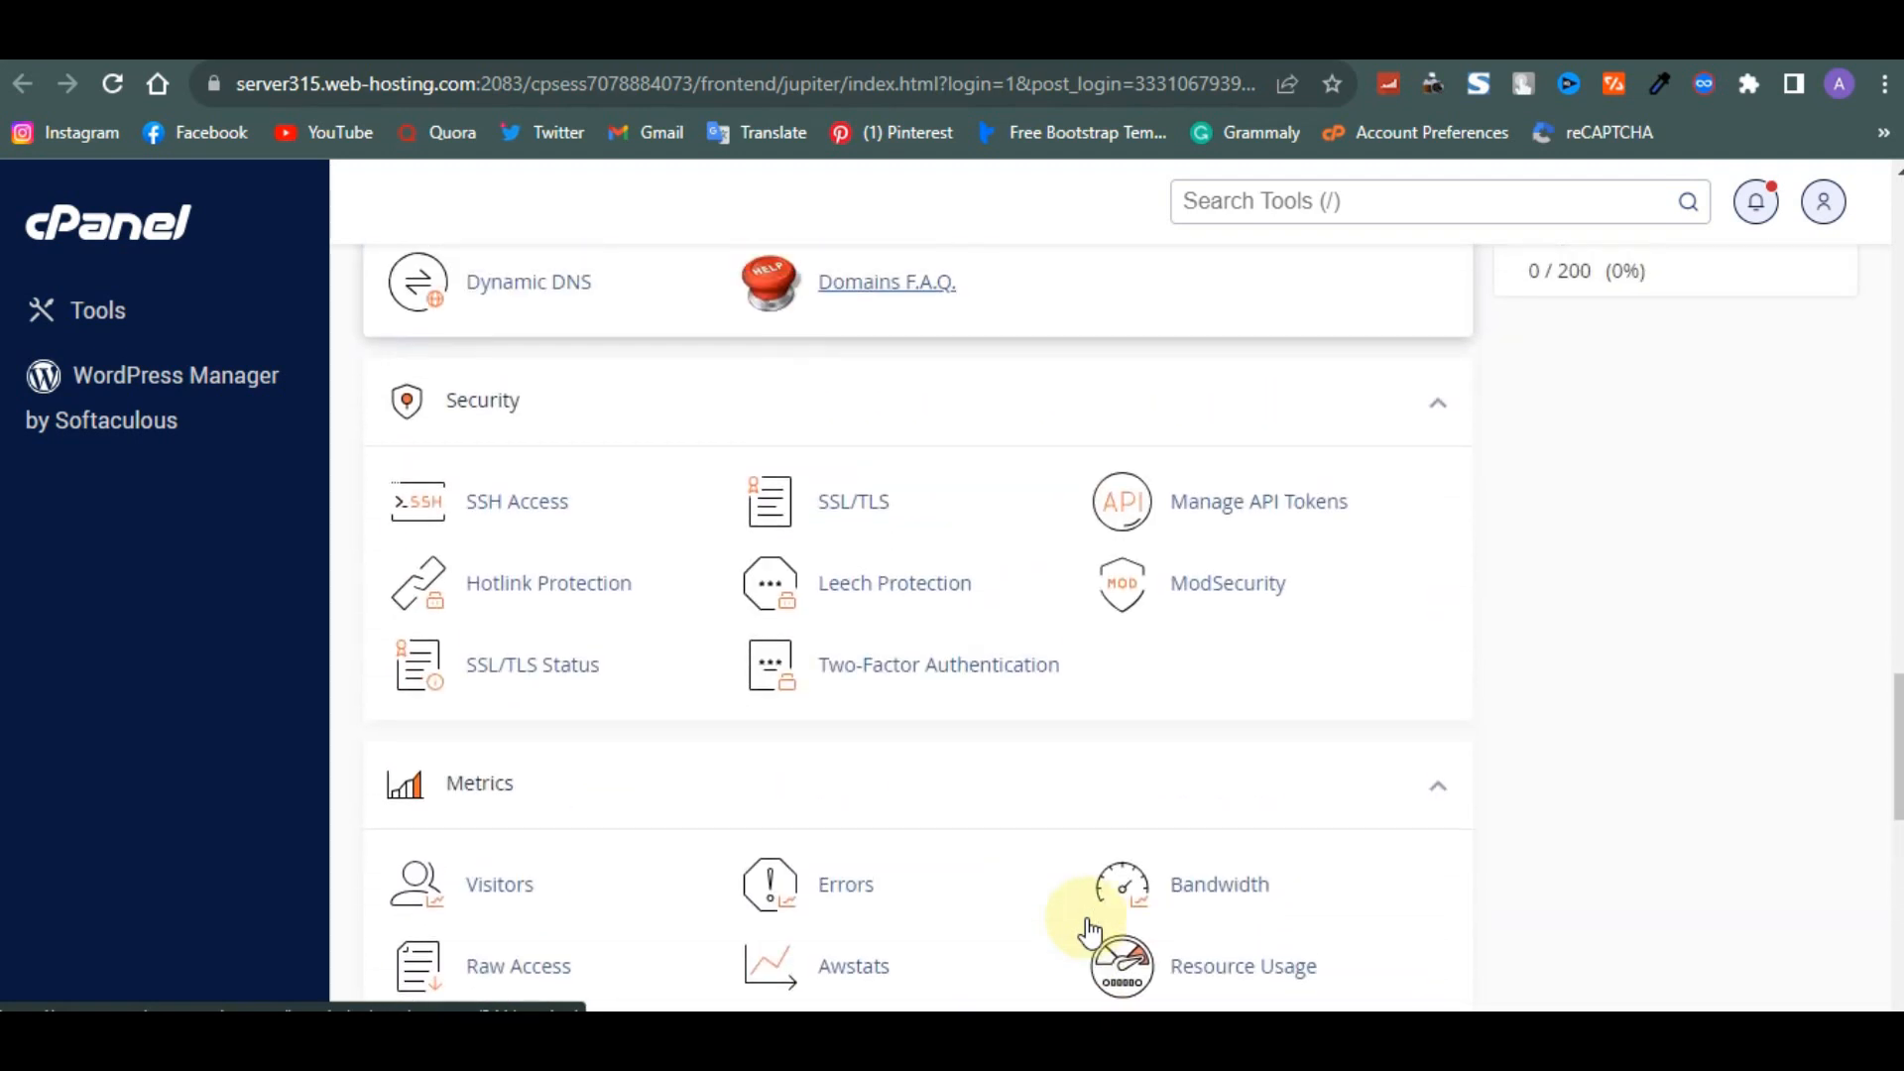
pyautogui.scroll(1, 1088, 930)
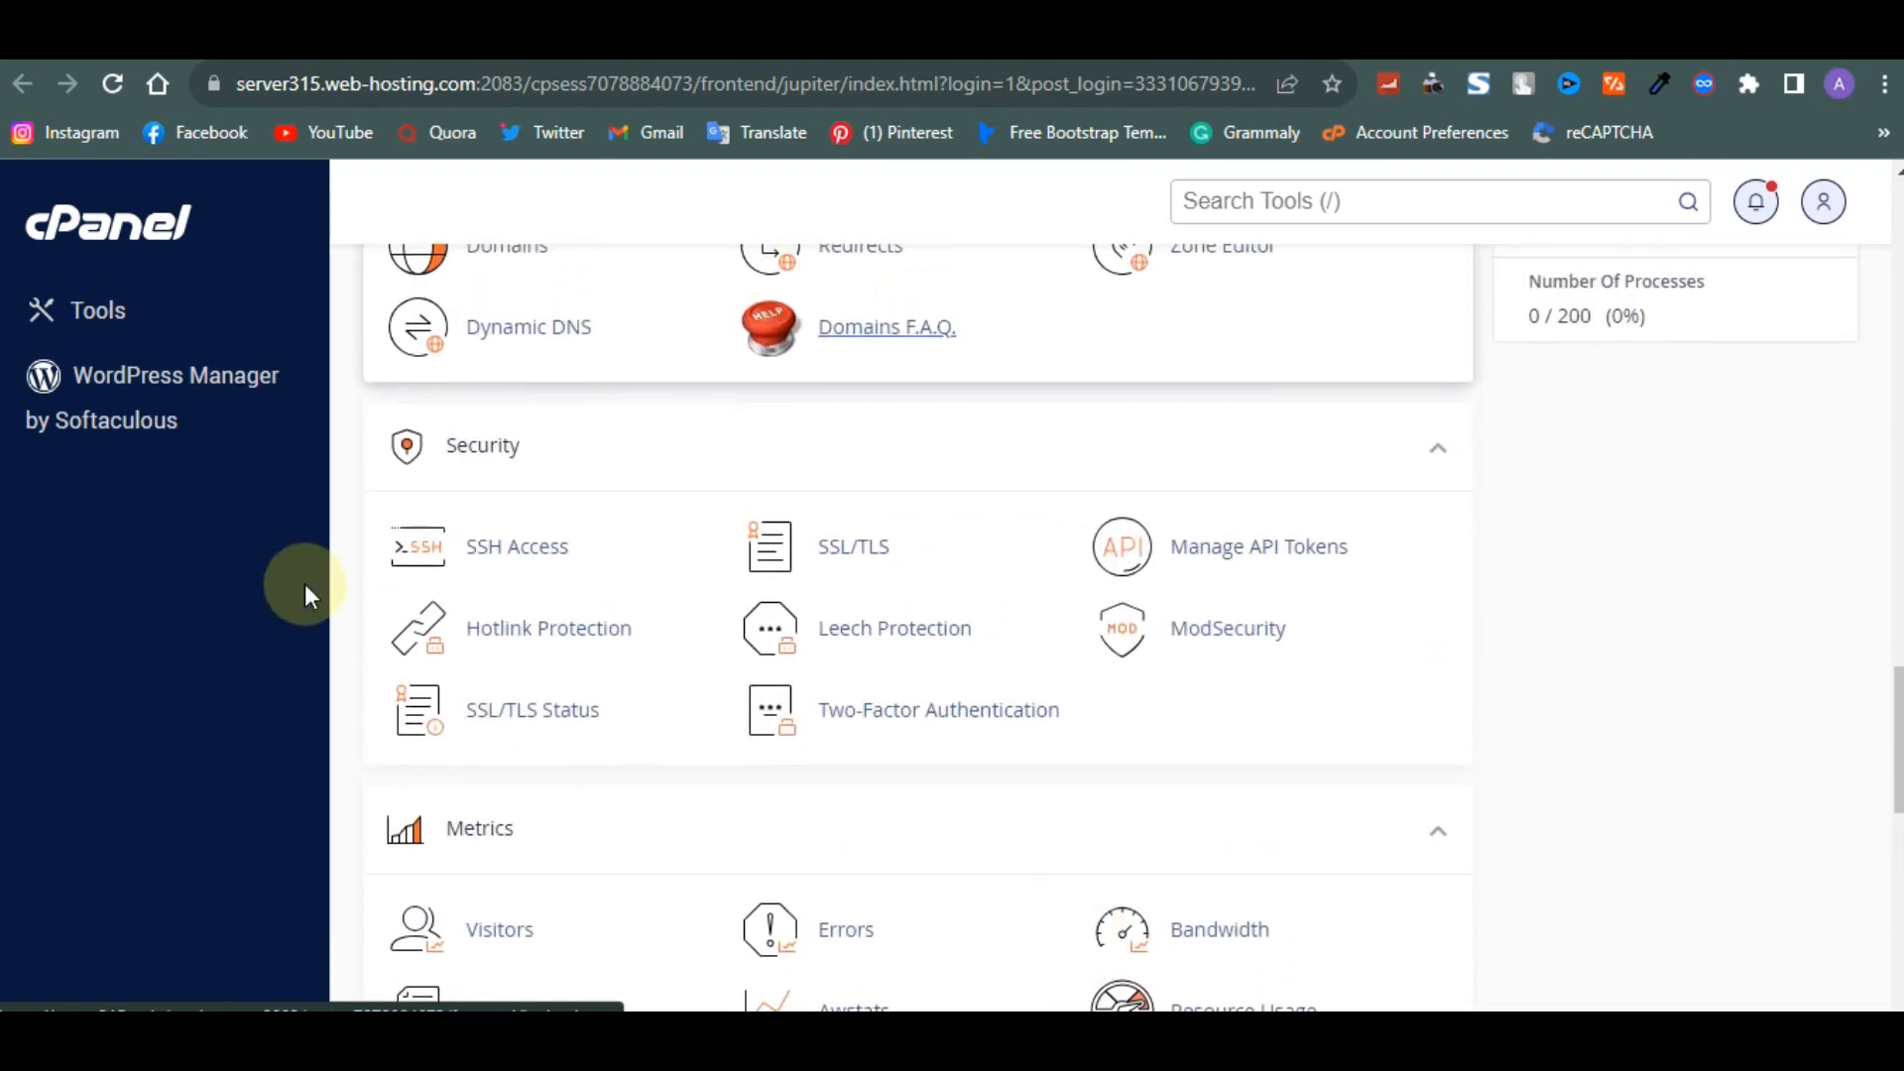
# - Open WordPress Manager by Softaculous, start a new WordPress install, and keep websitekreator.com as the installation domain
pyautogui.click(228, 393)
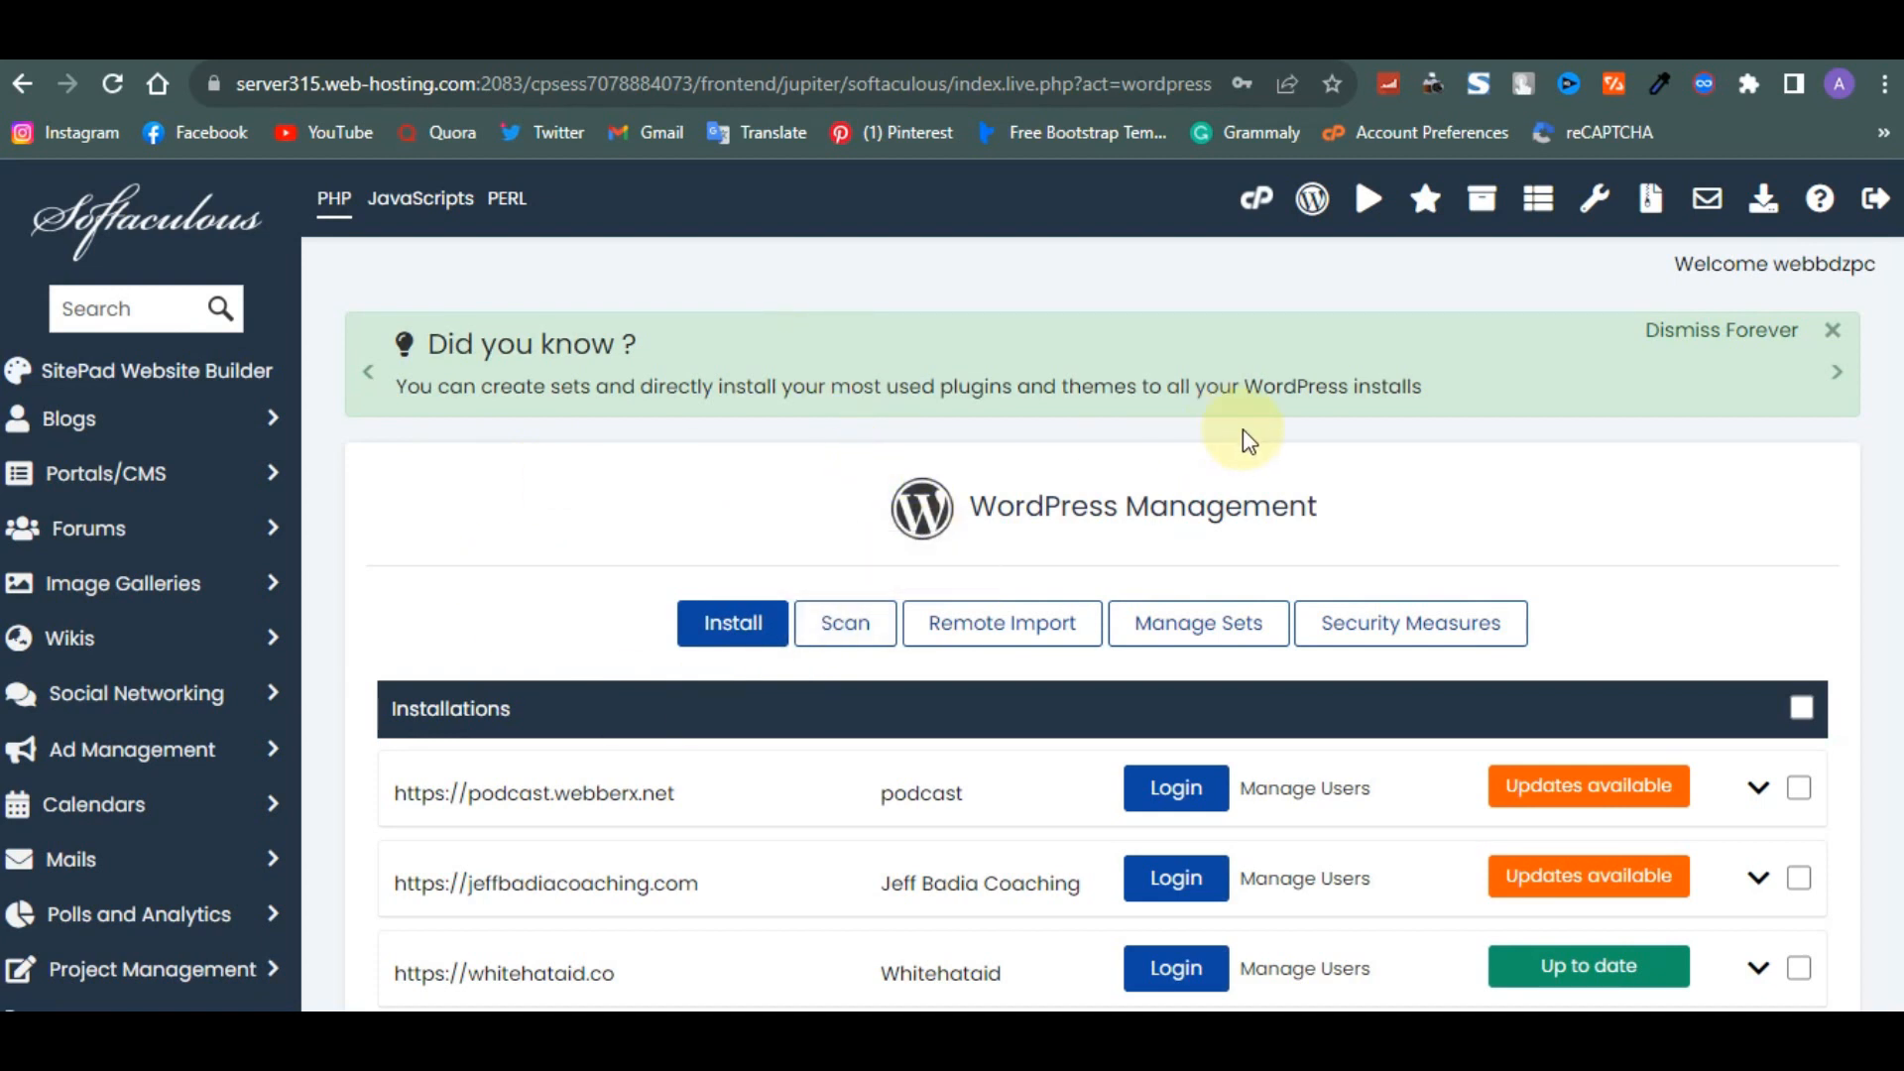
pyautogui.click(752, 650)
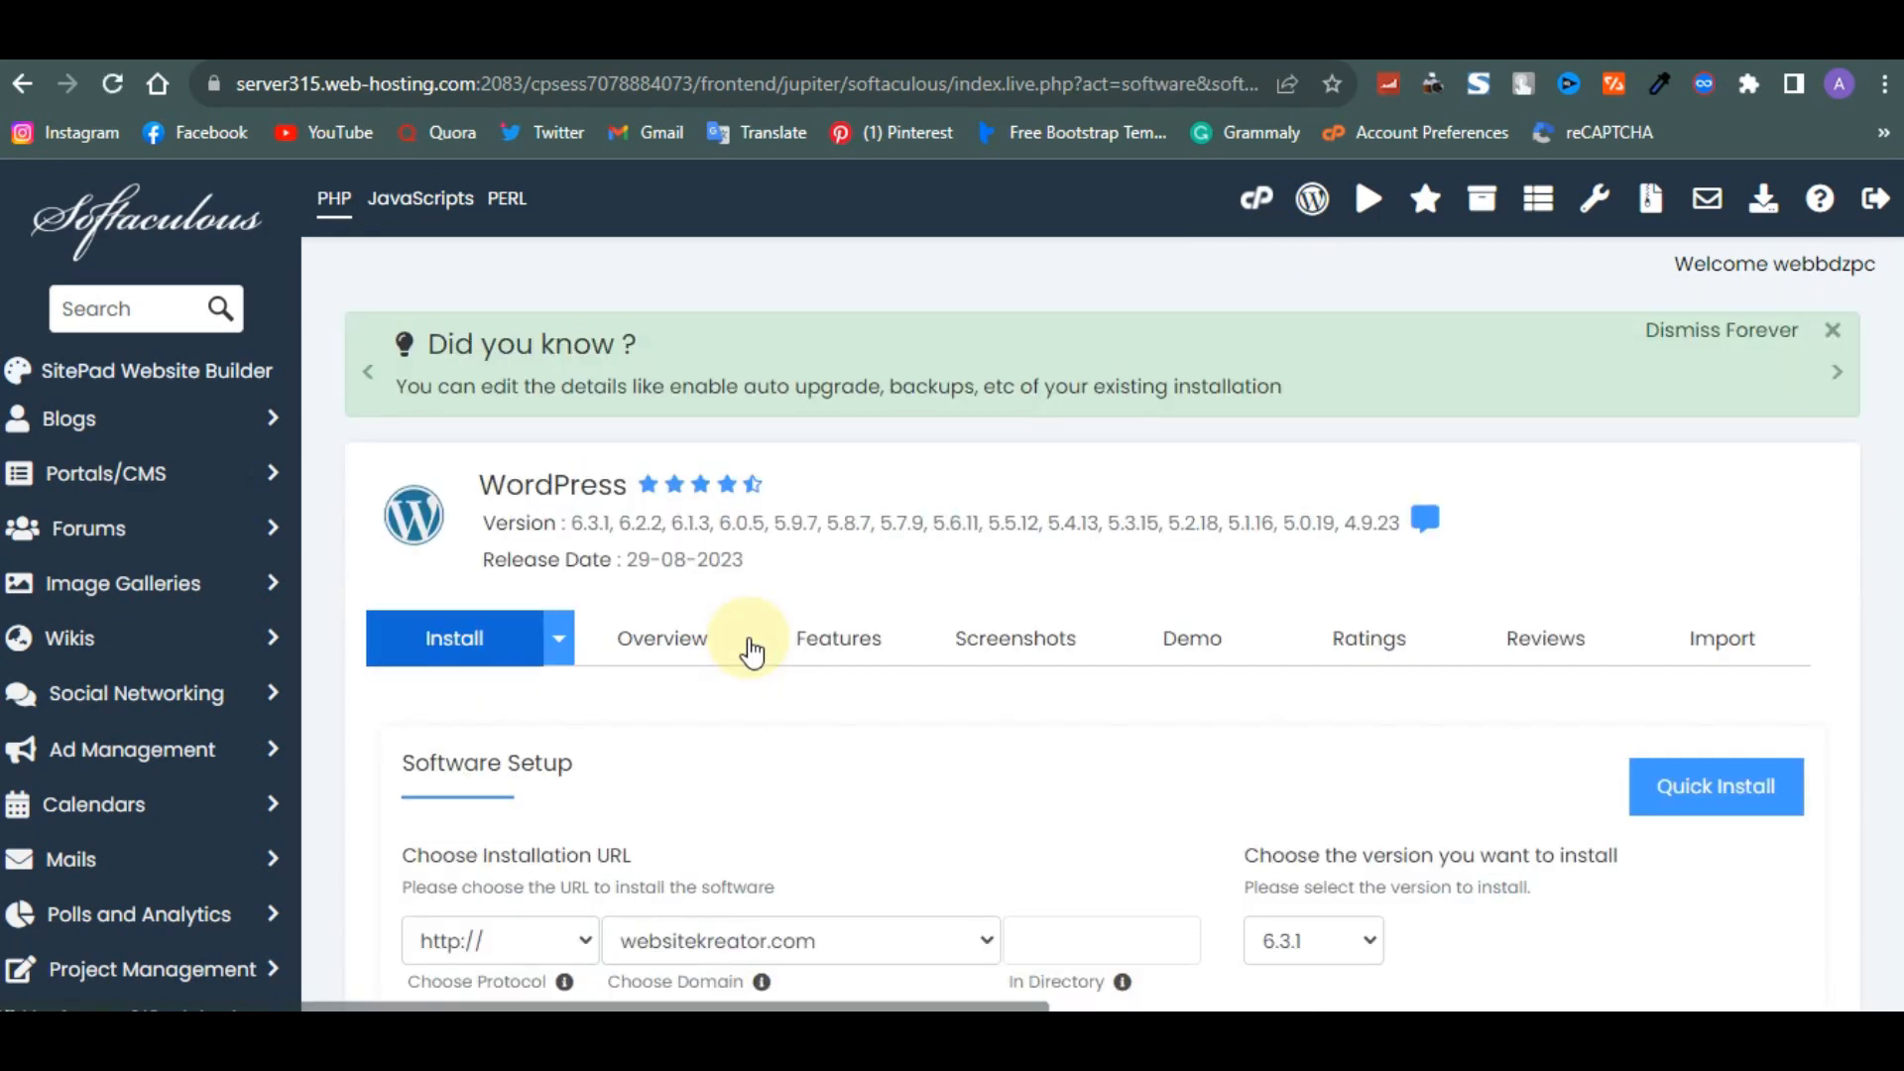
pyautogui.scroll(-5, 751, 649)
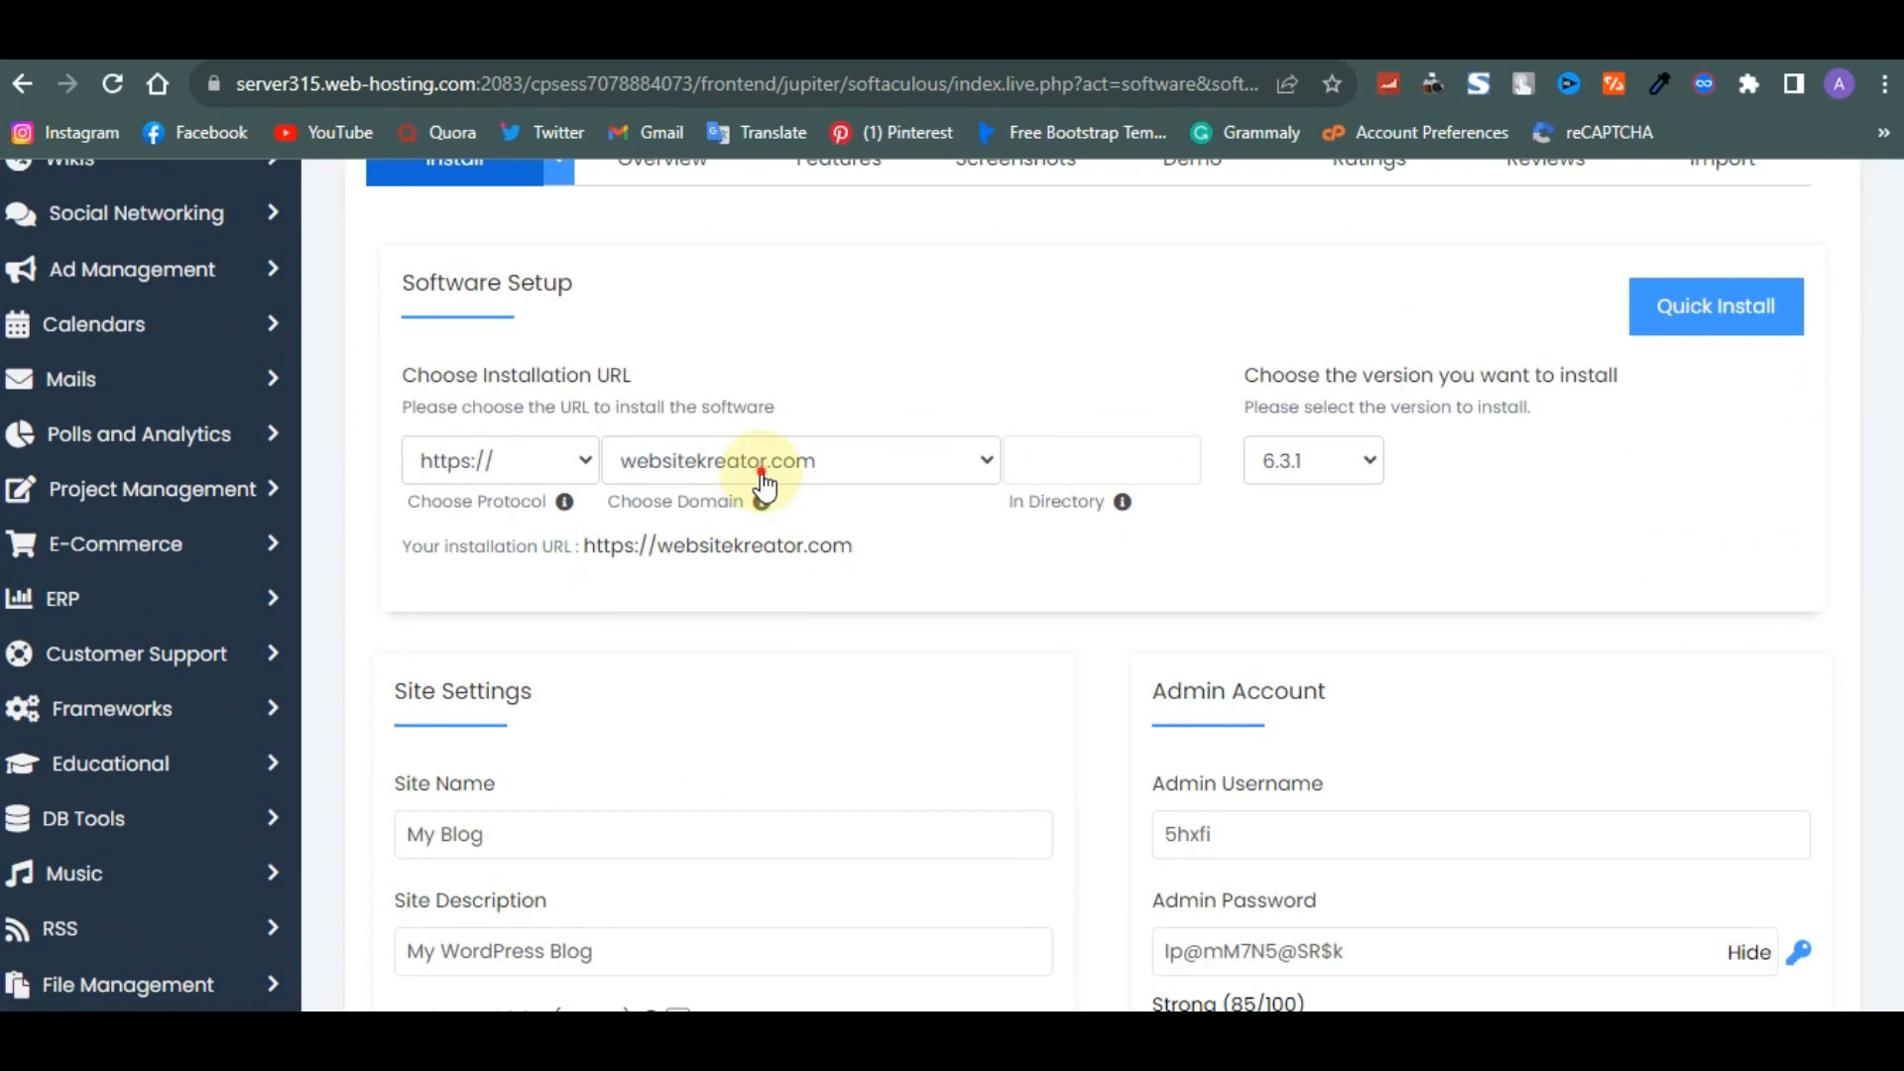
pyautogui.click(762, 474)
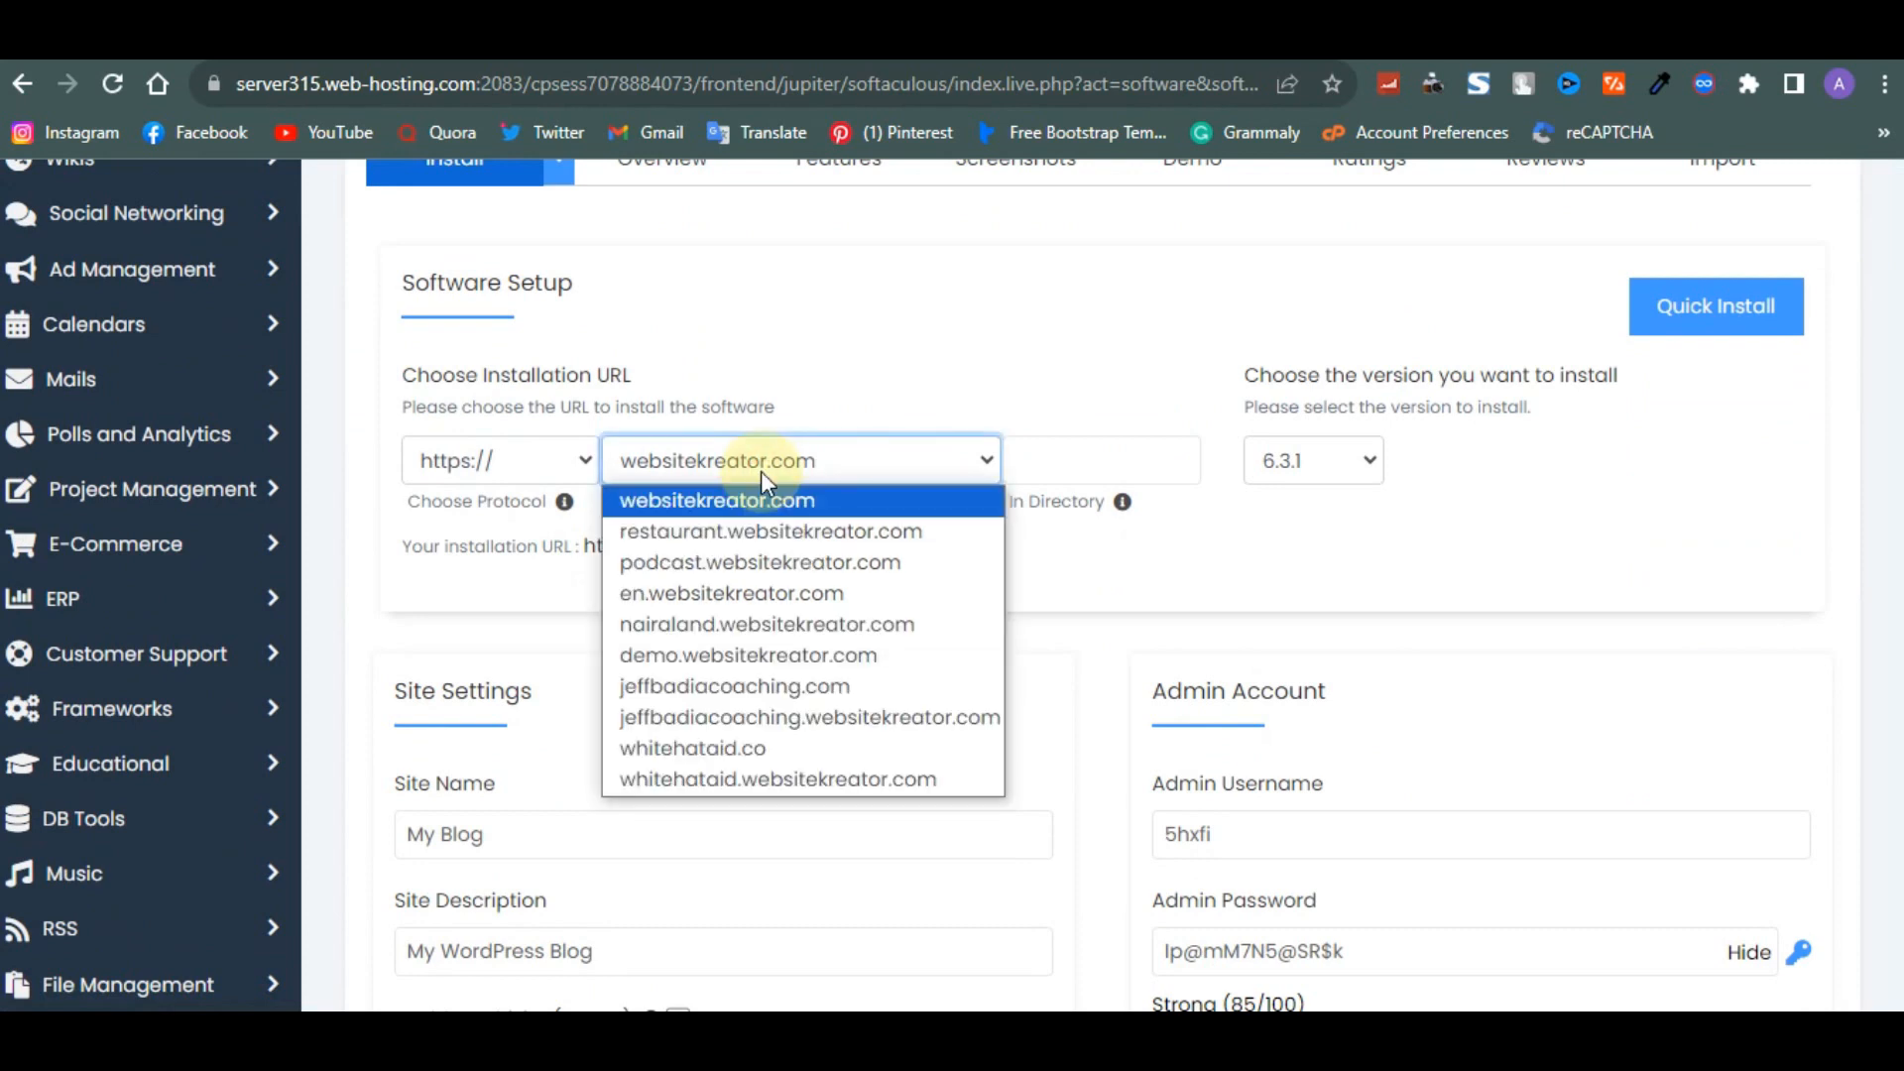
pyautogui.click(760, 473)
# - Set the installation directory to portfolio
pyautogui.click(1076, 455)
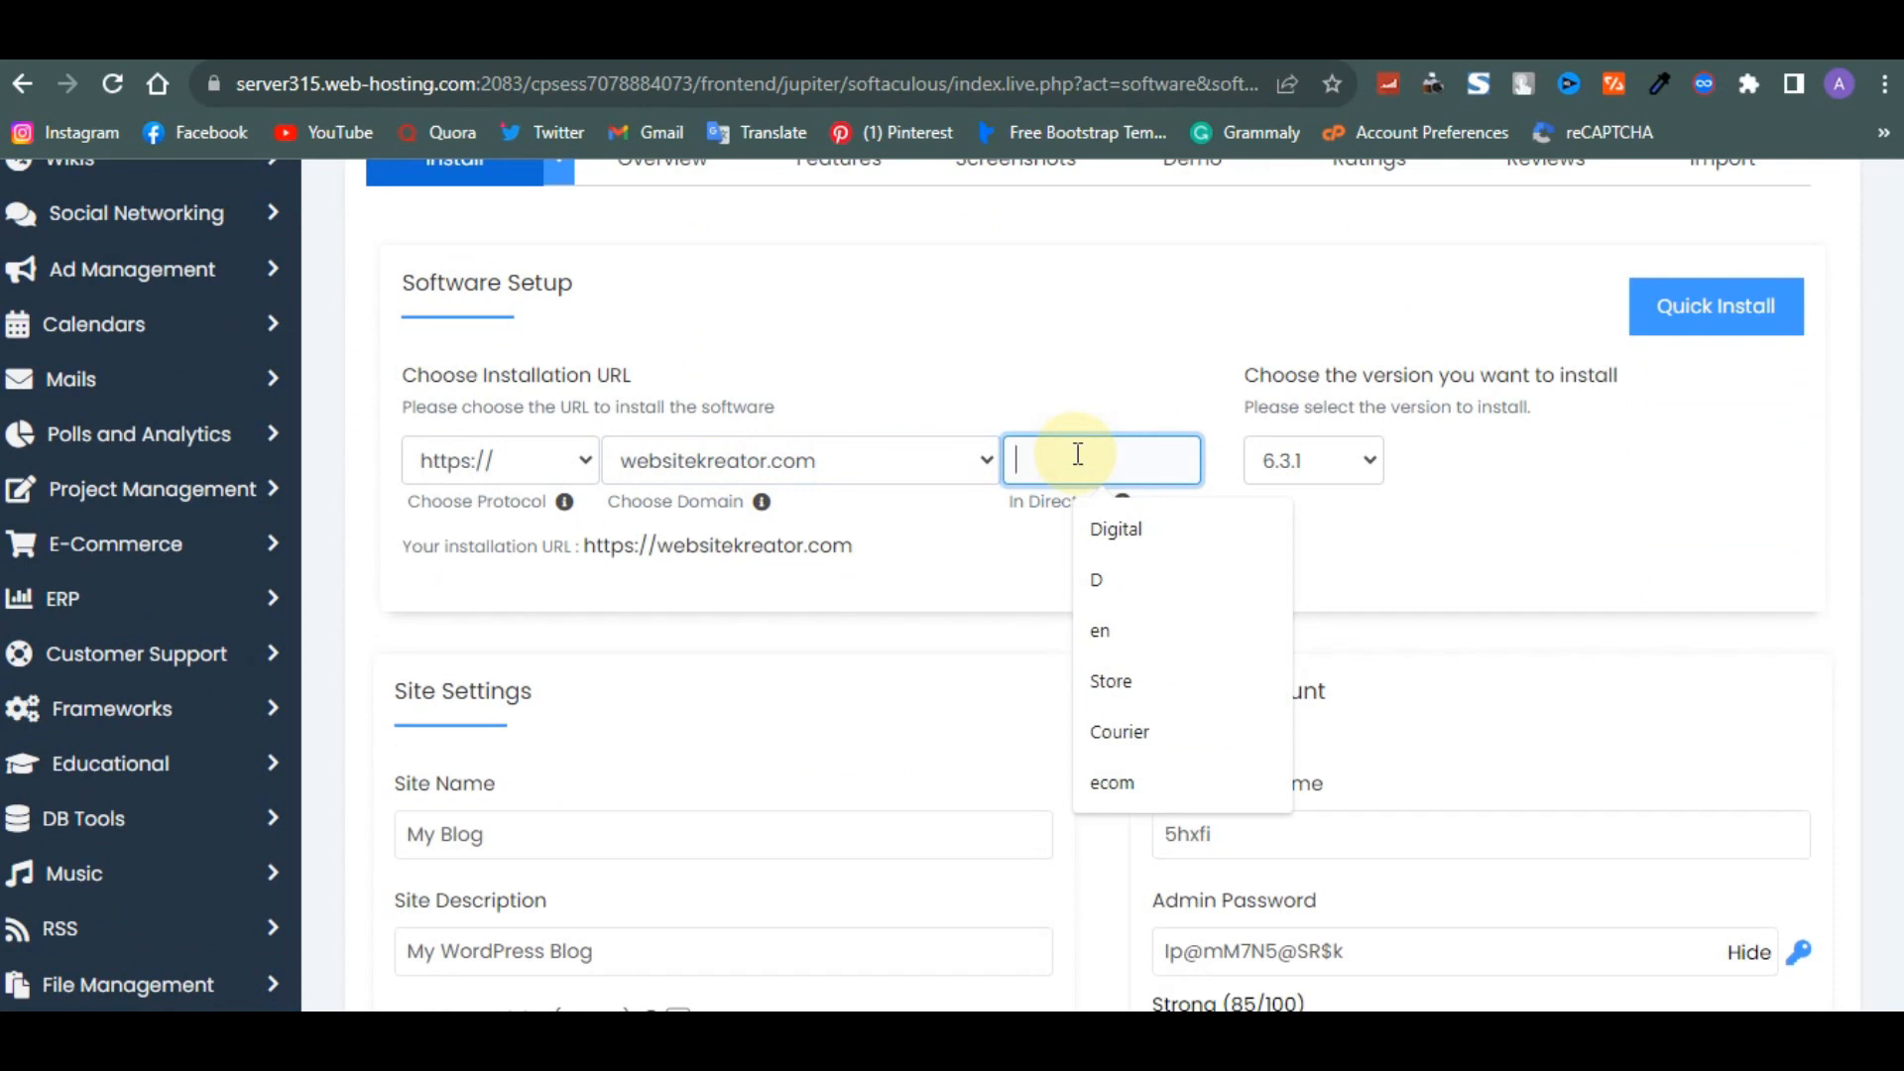
pyautogui.write('Por')
pyautogui.press('BackSpace')
pyautogui.press('BackSpace')
pyautogui.press('BackSpace')
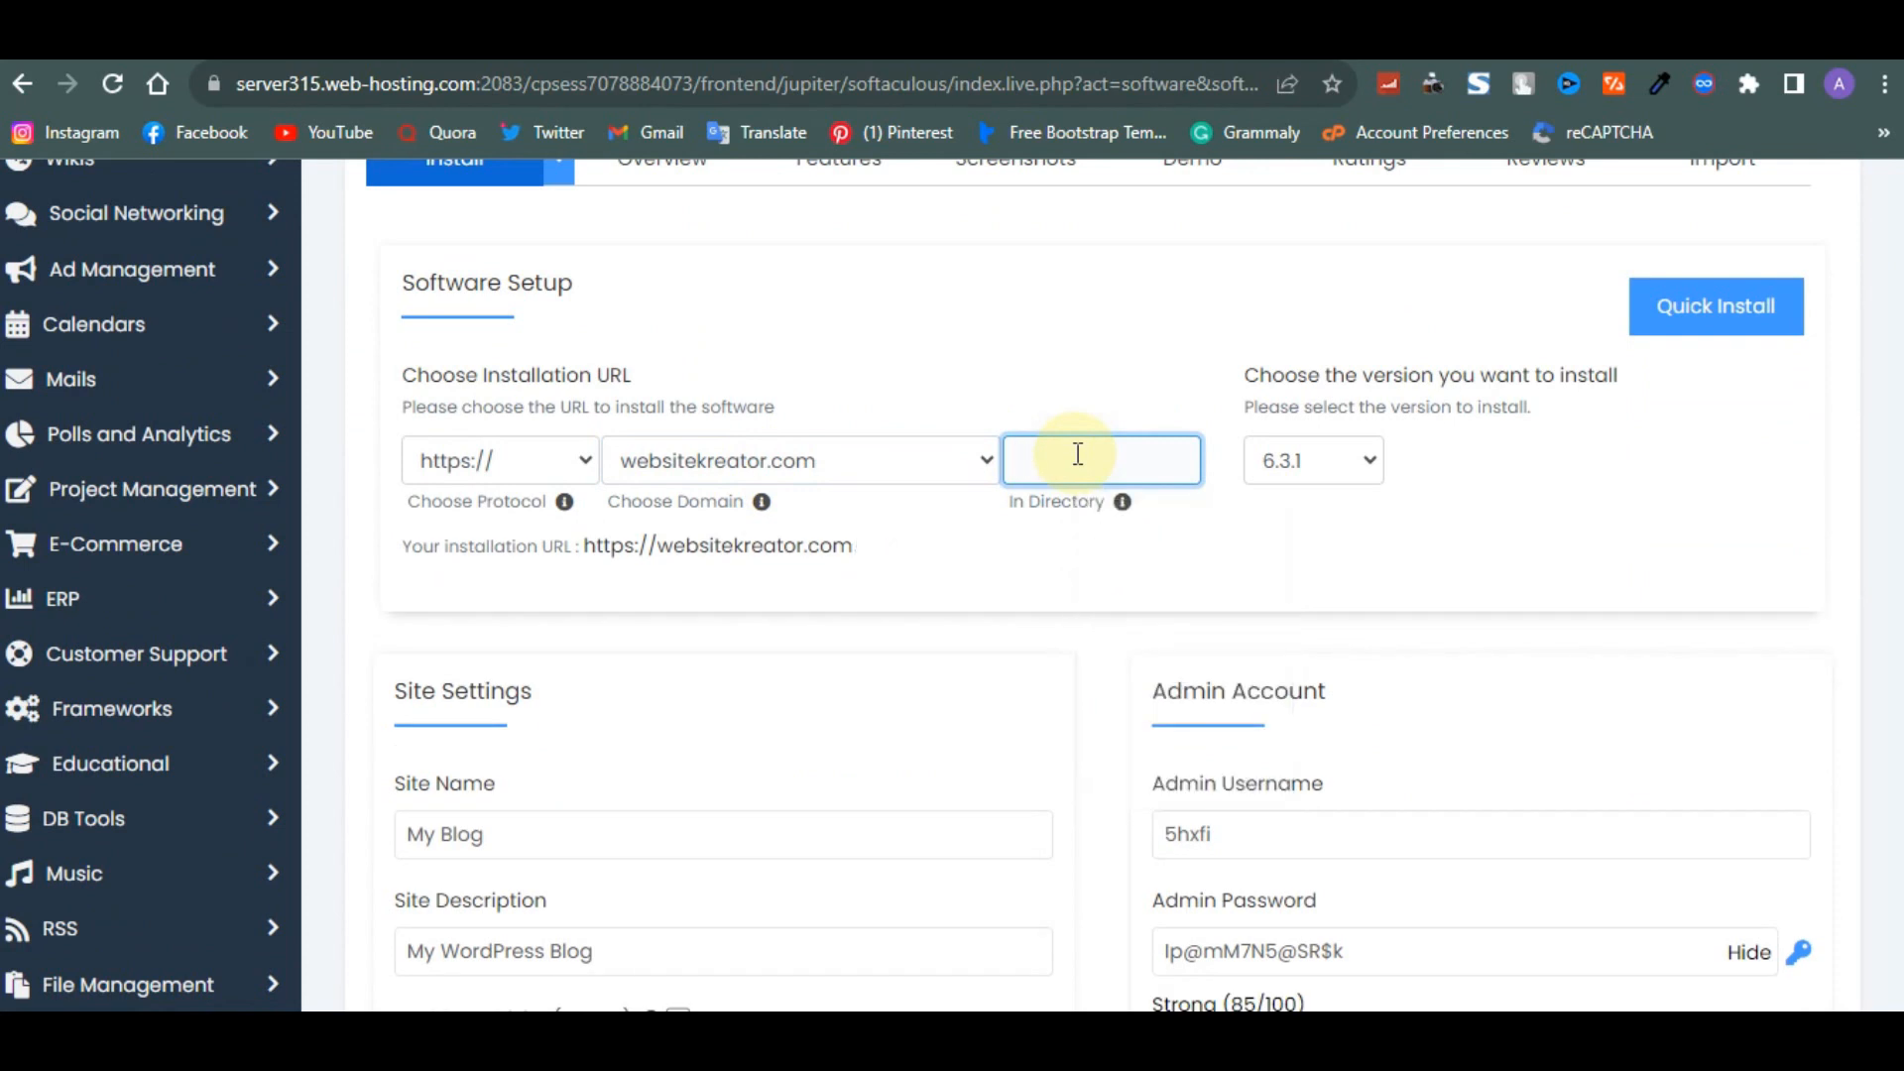
pyautogui.write('portfolio')
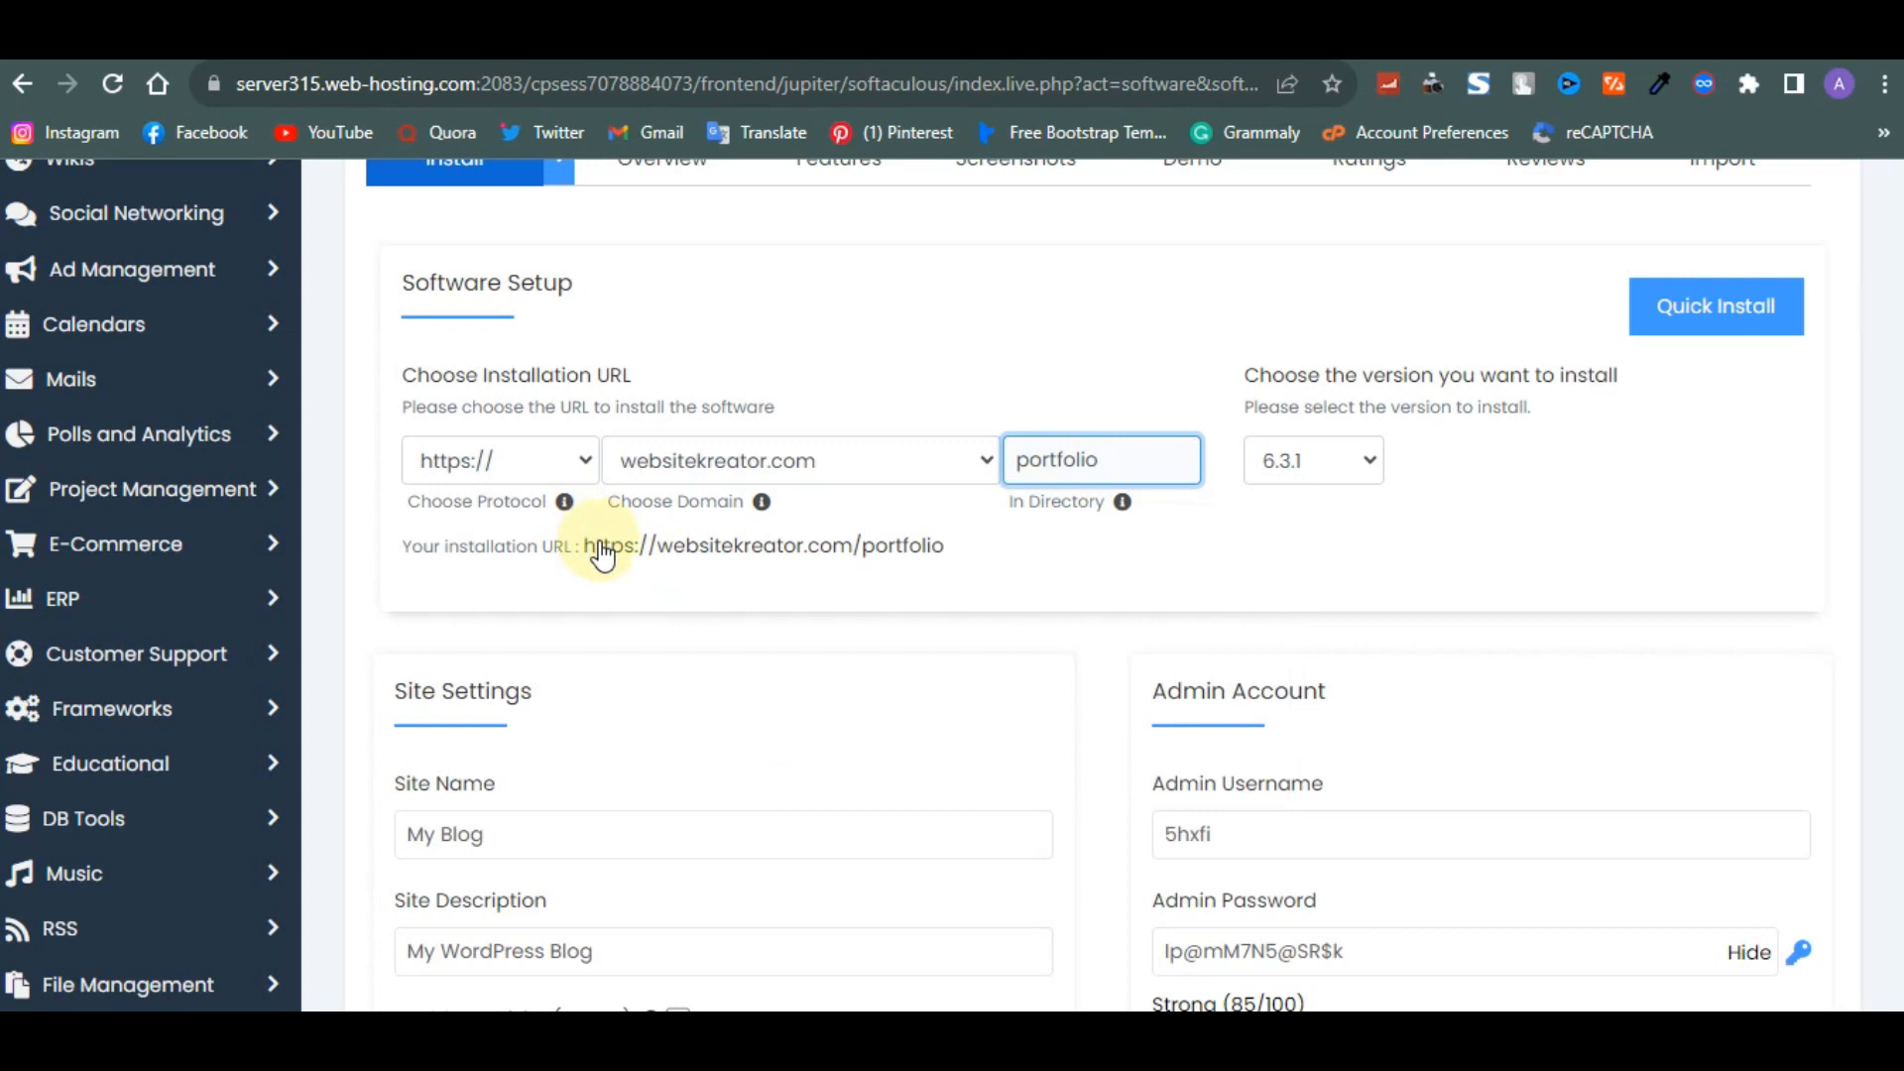
pyautogui.moveTo(1125, 455); pyautogui.dragTo(972, 466)
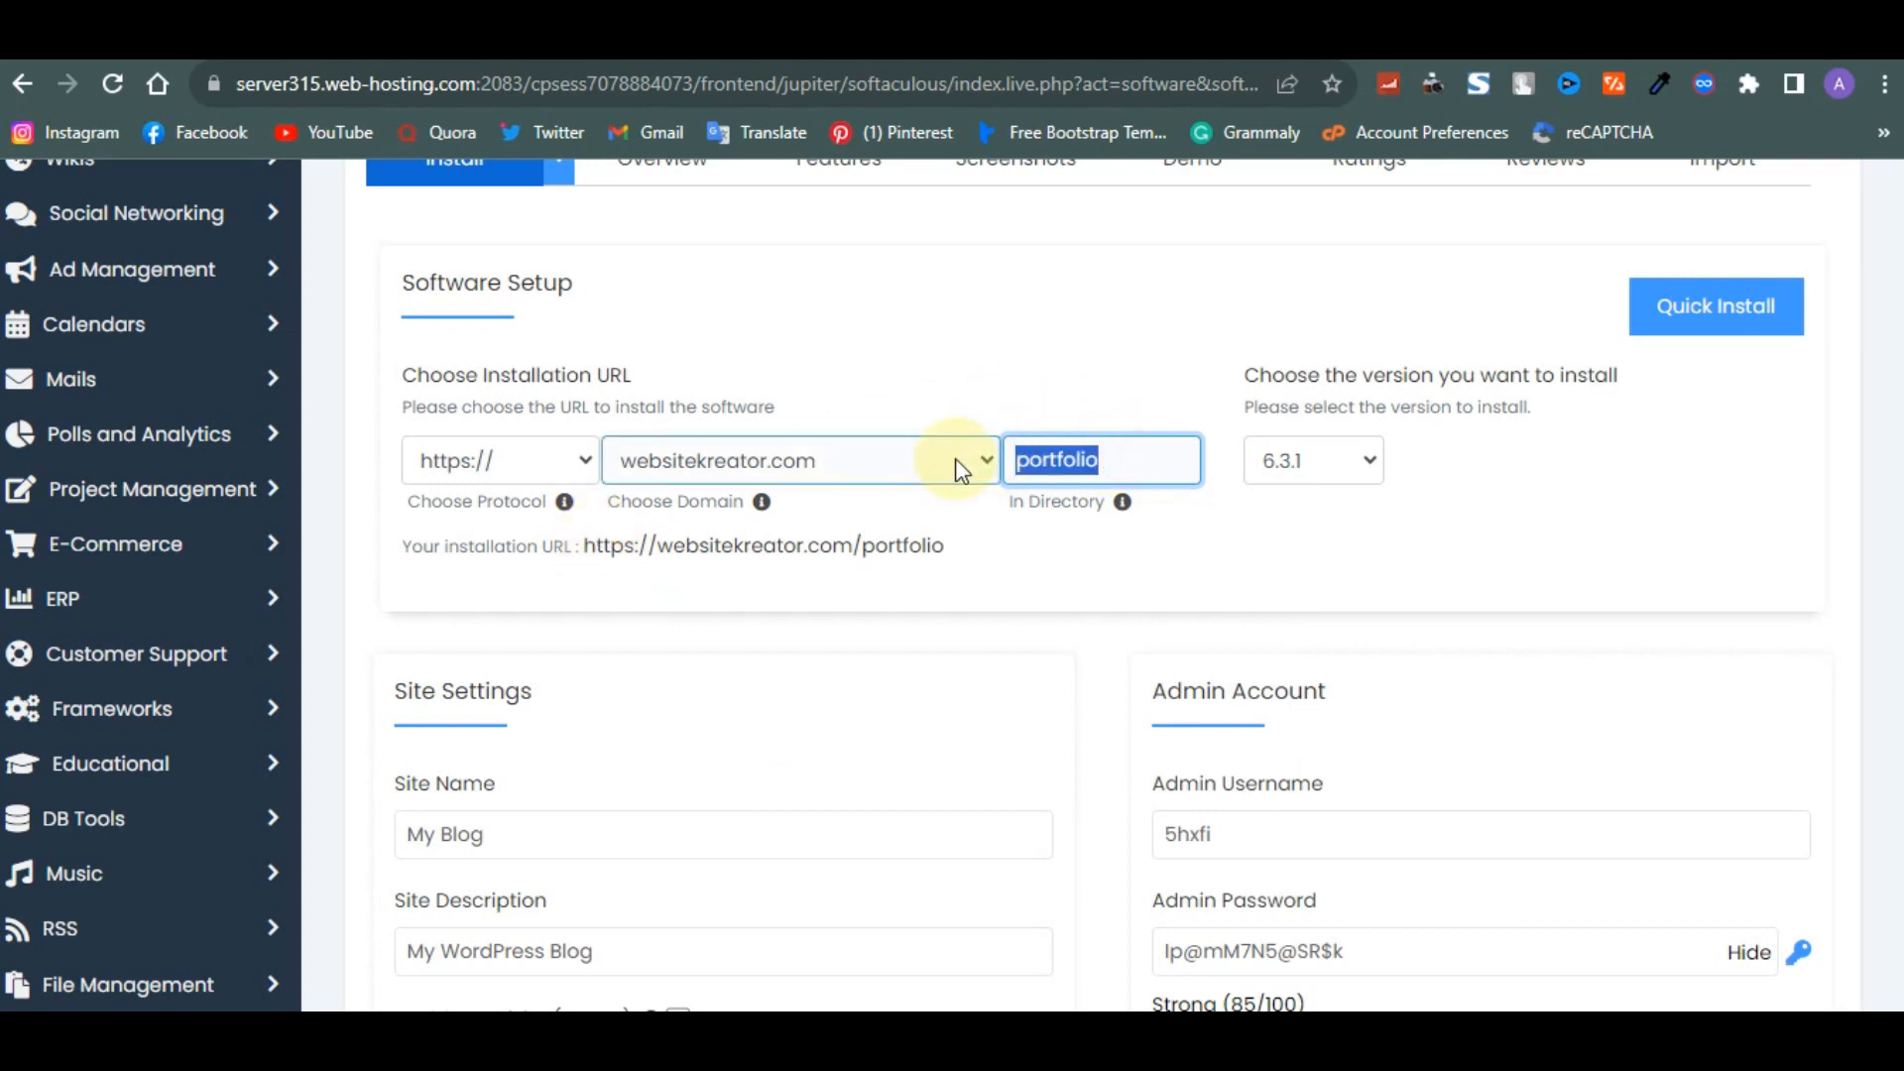
# - Clear the installation directory and enter portfolio again
pyautogui.press('BackSpace')
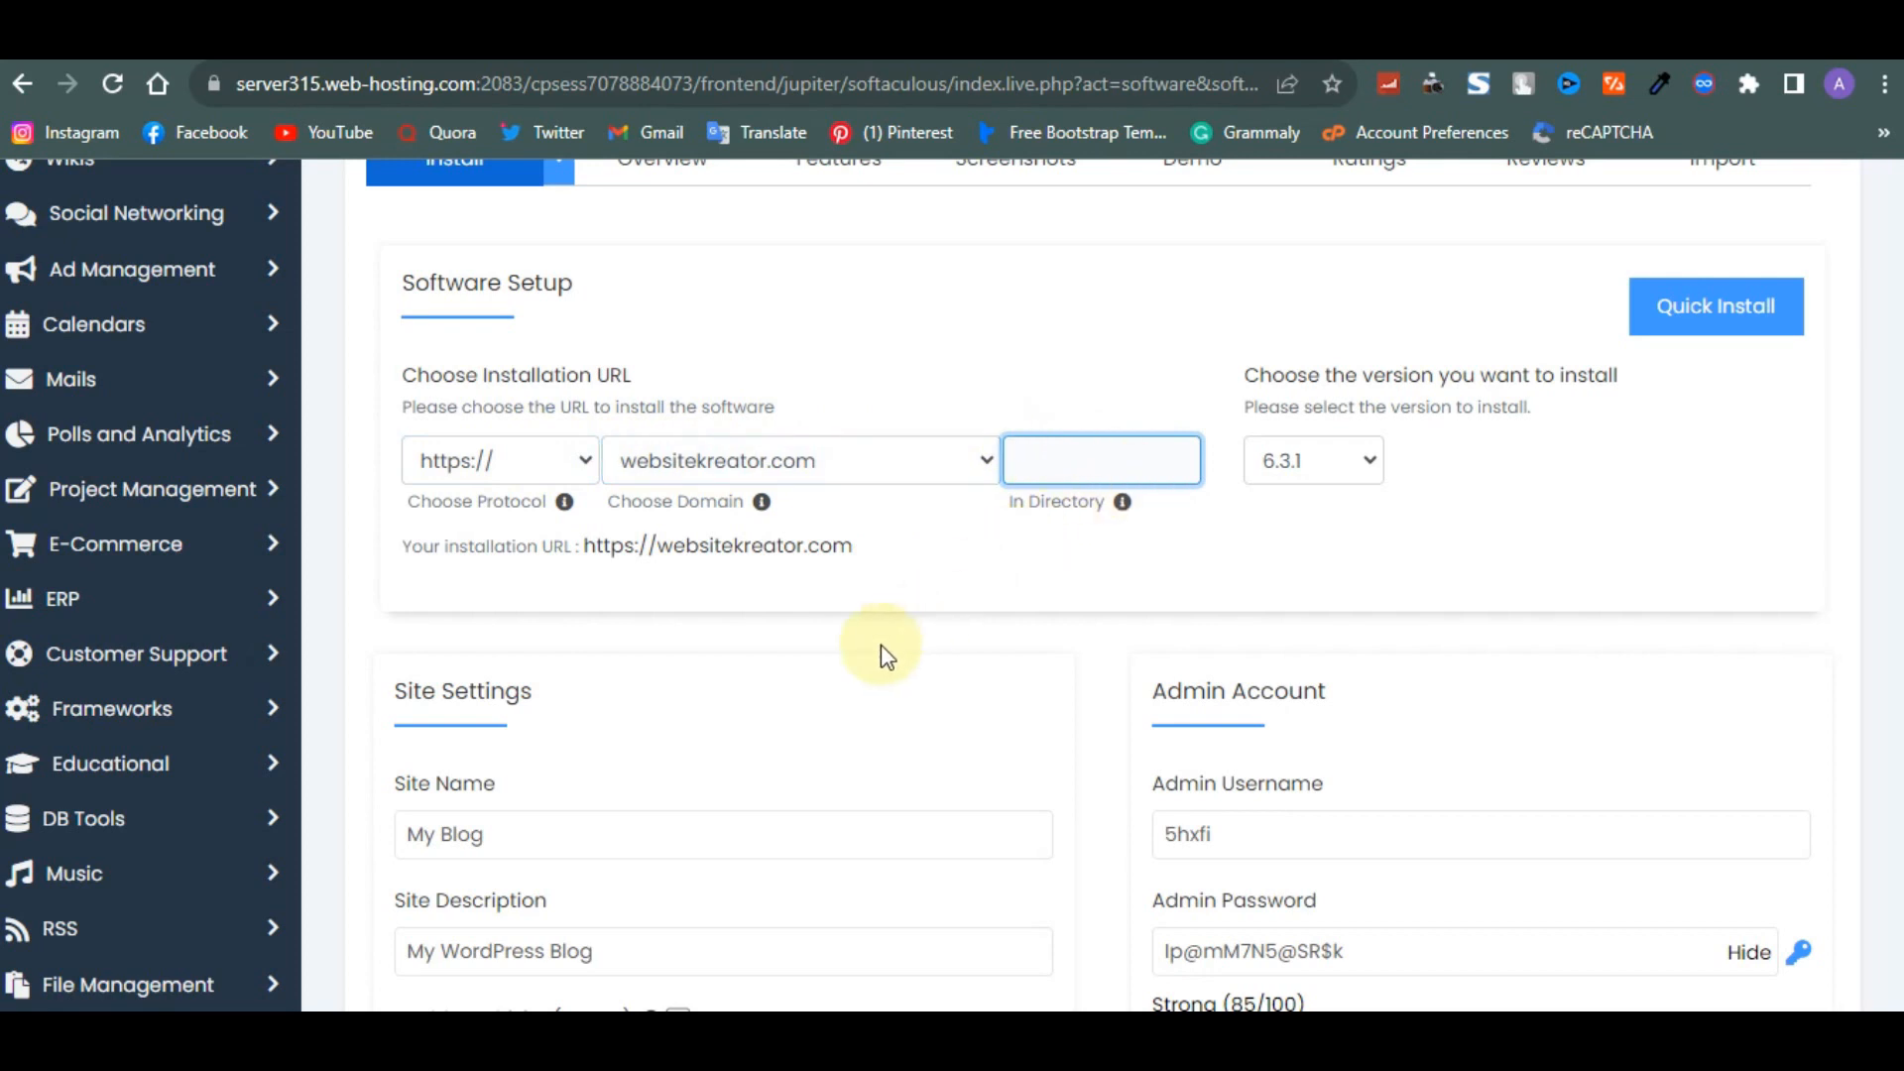
pyautogui.scroll(-1, 881, 645)
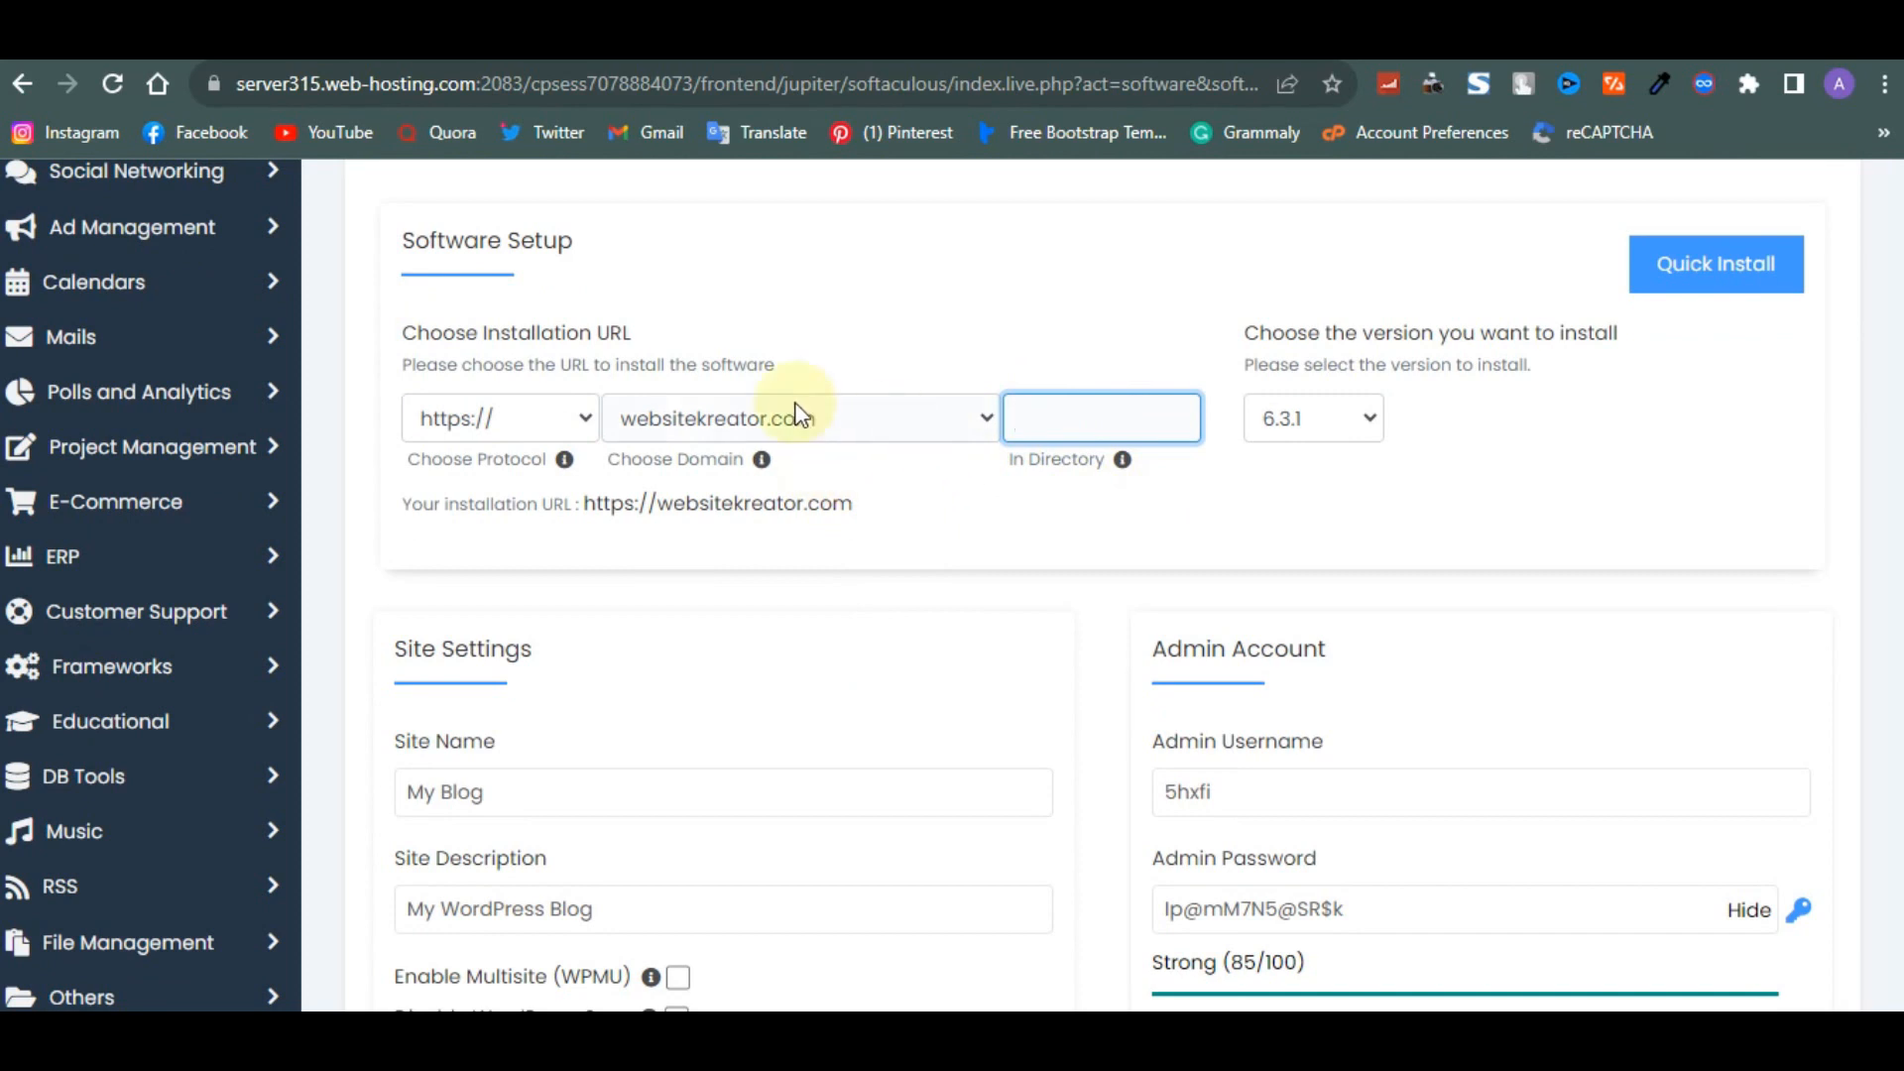
pyautogui.click(1041, 416)
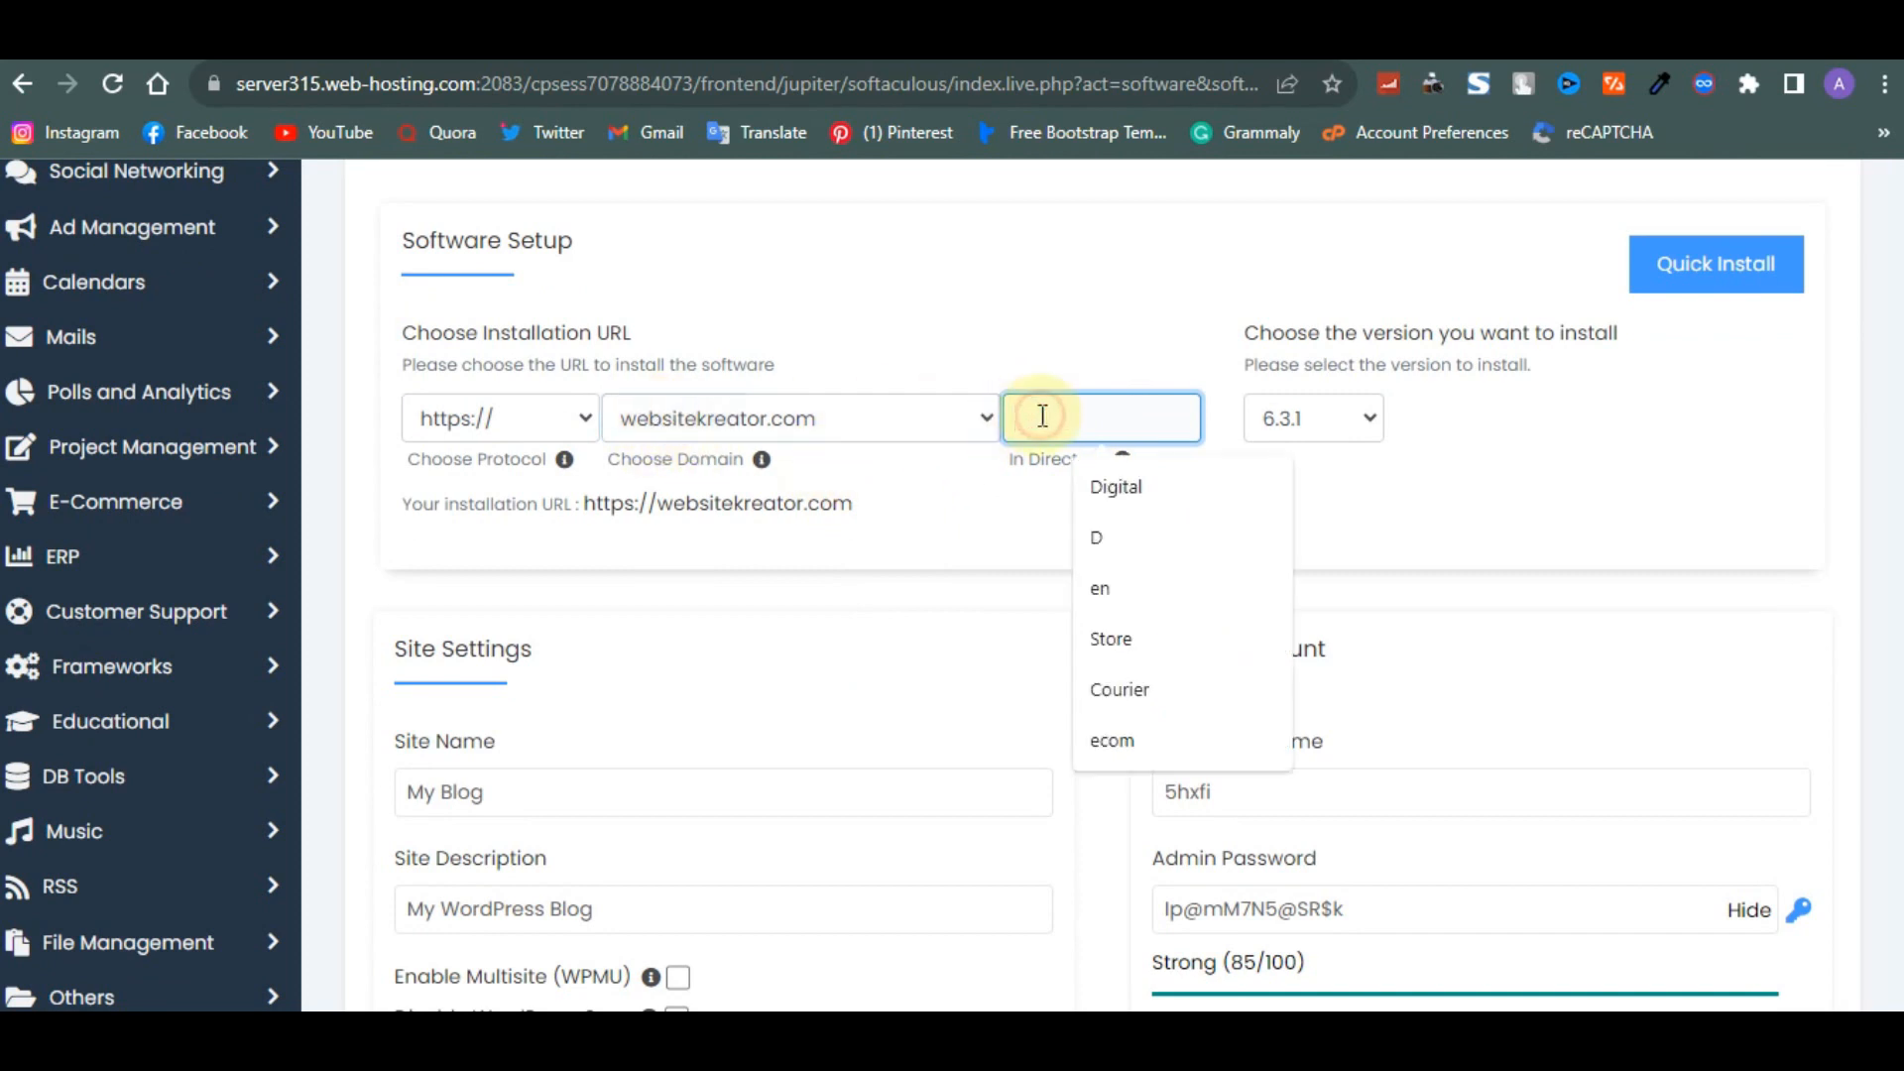
pyautogui.write('portfolio')
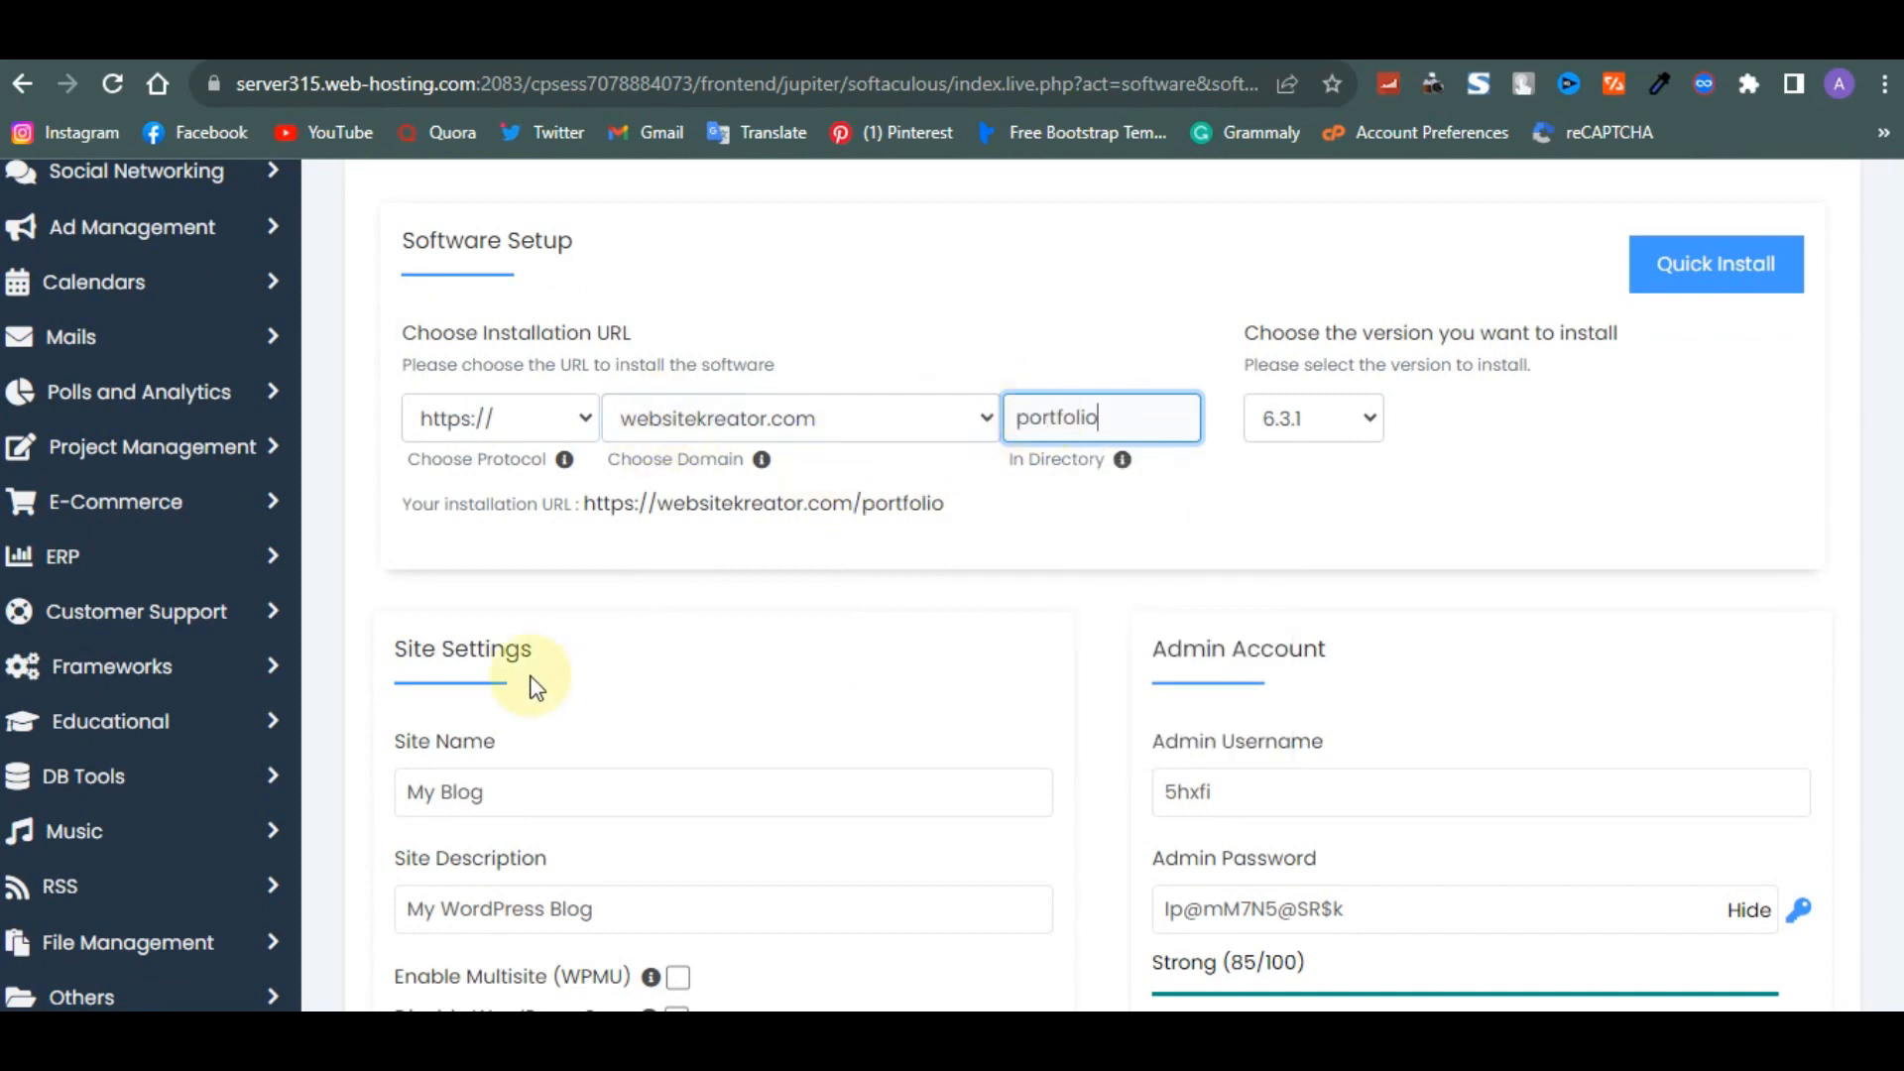
# - Set the site name to v3portfolio
pyautogui.scroll(-1, 530, 675)
pyautogui.moveTo(555, 694); pyautogui.dragTo(384, 697)
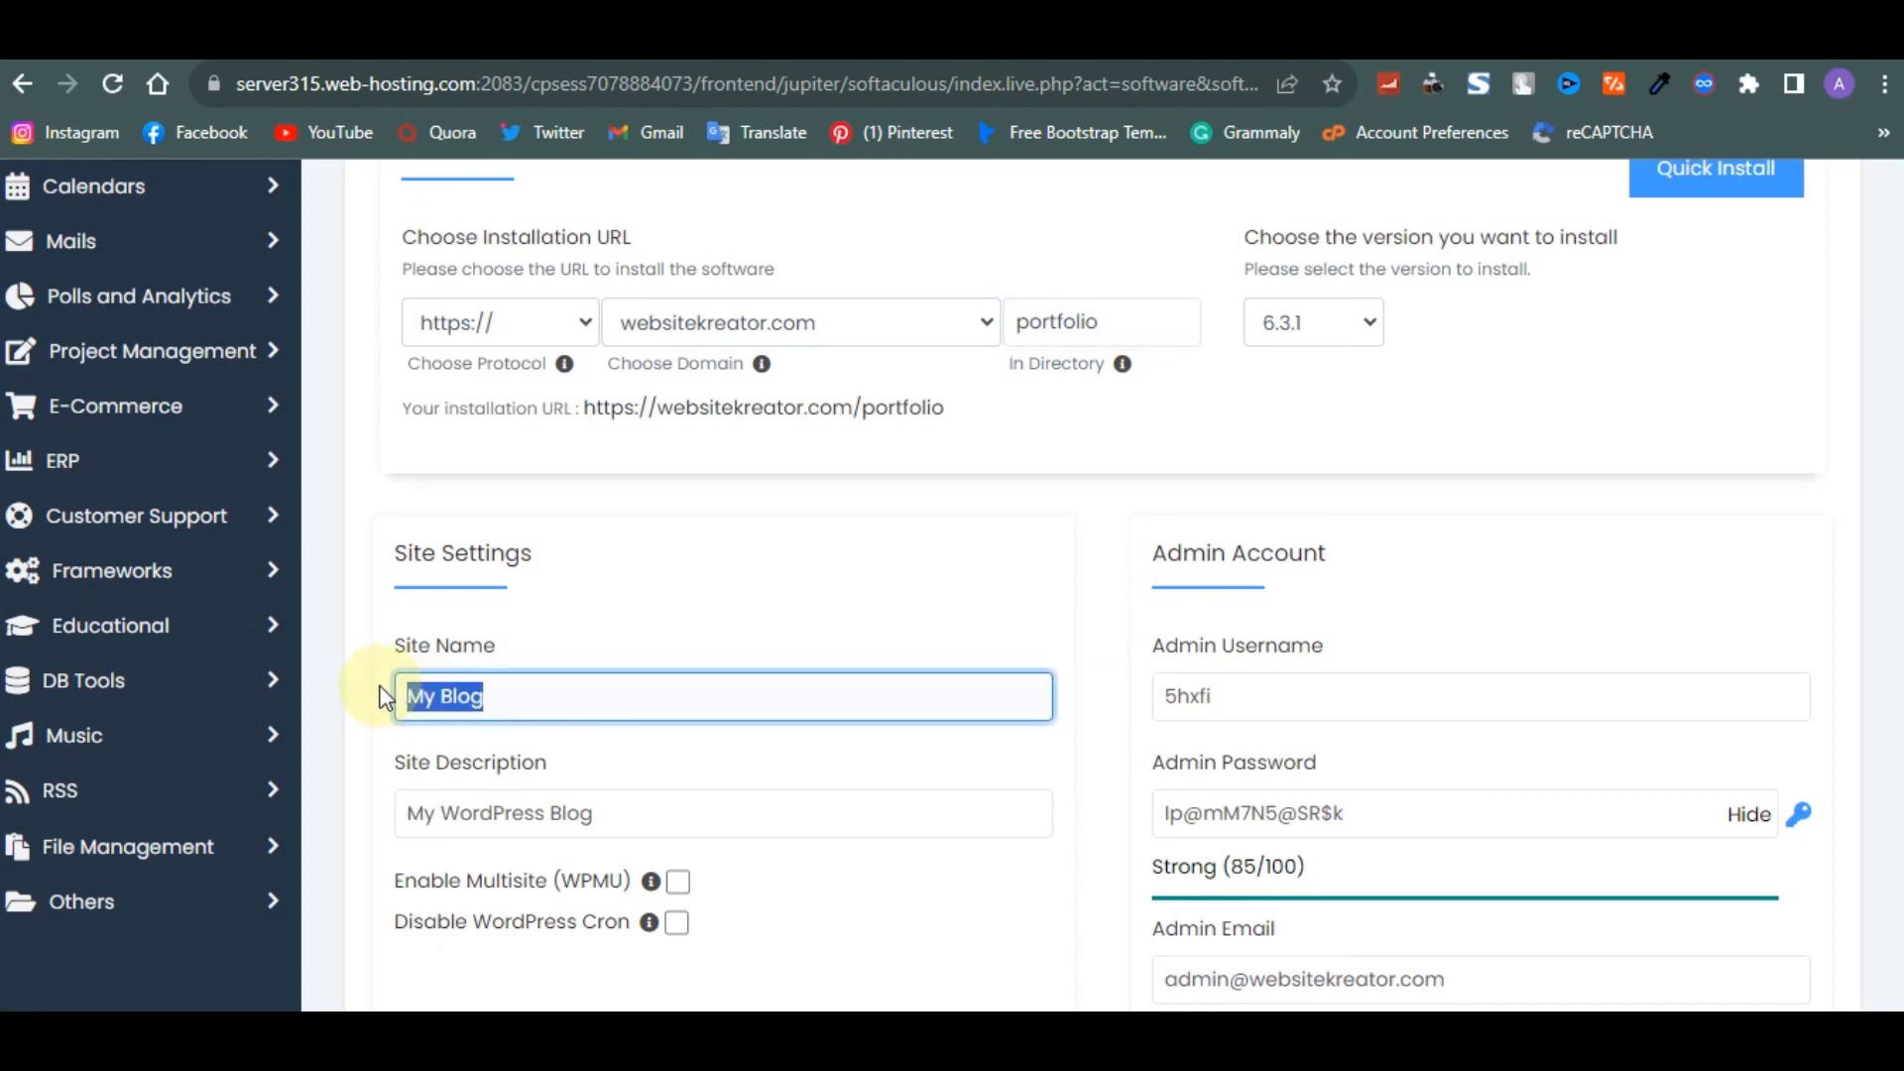
pyautogui.write('v')
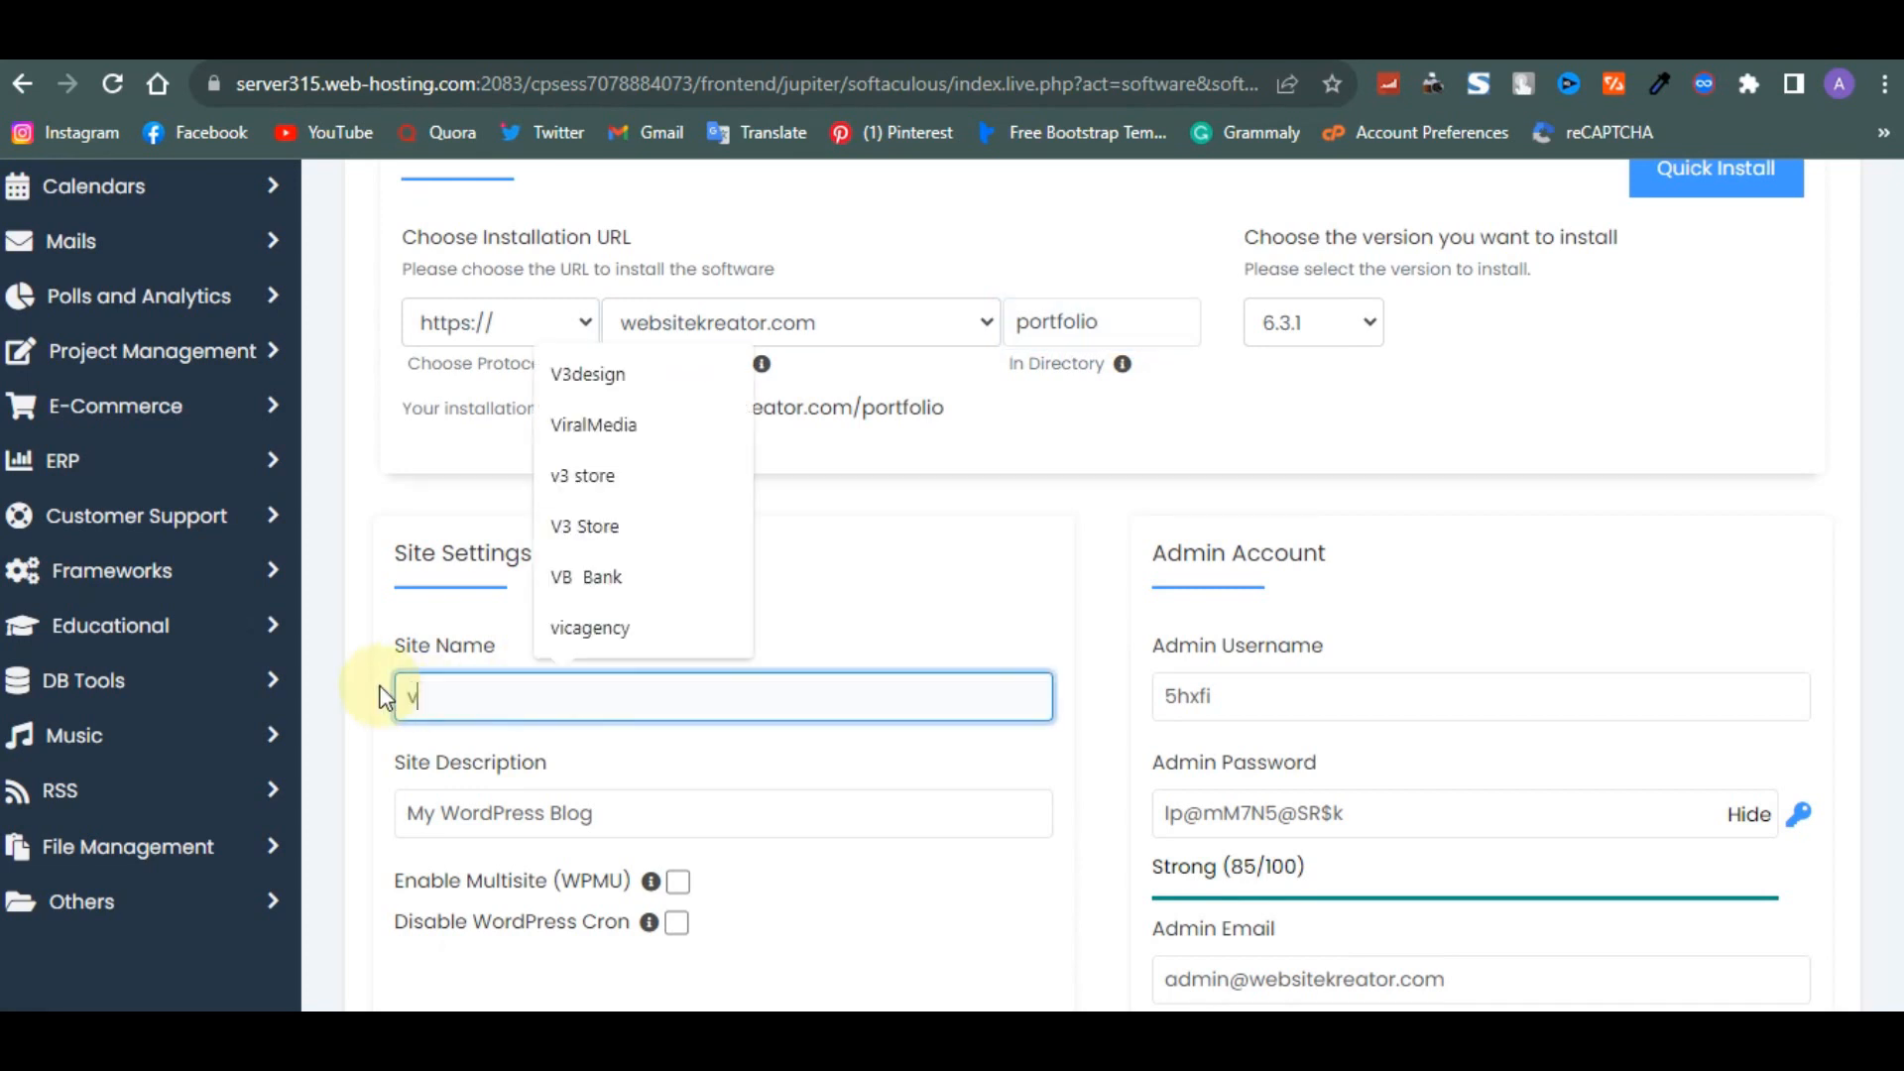
pyautogui.write('3portfolio')
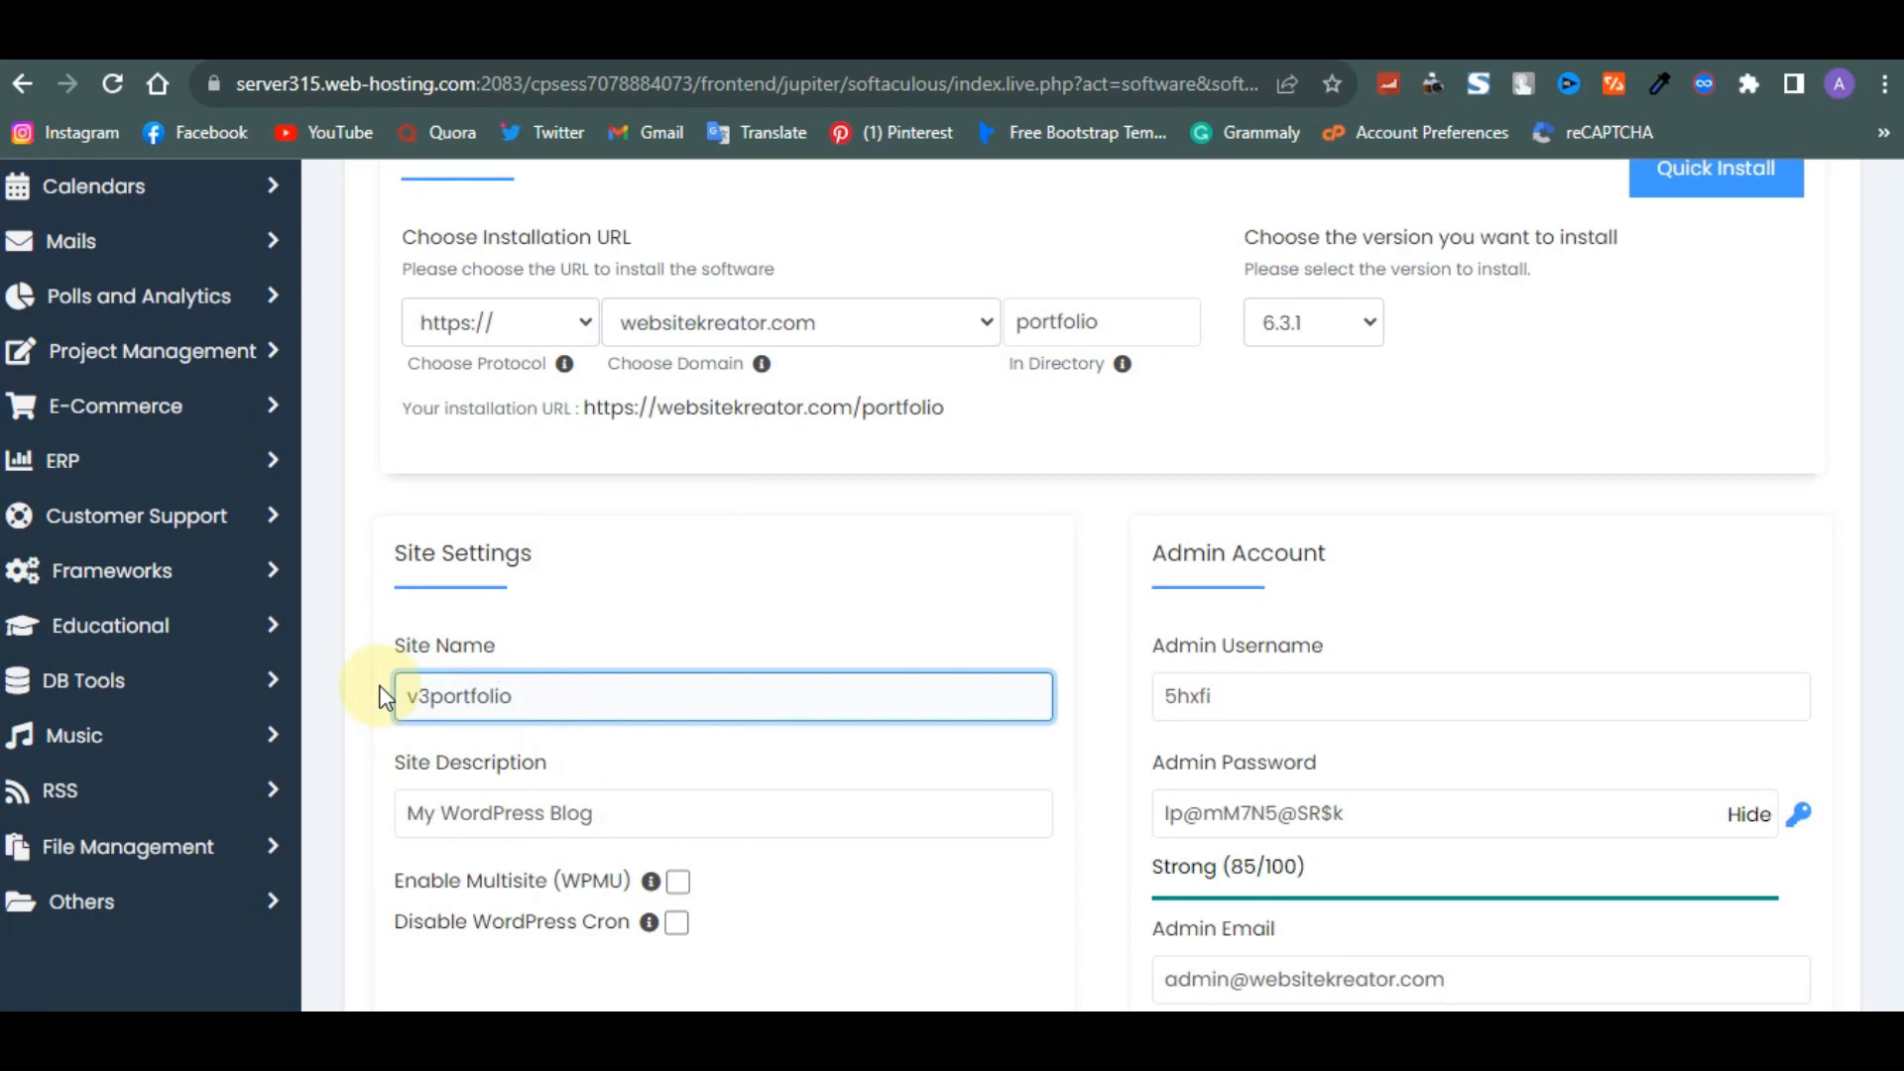
# - Set the site description to Best Graphic Designer Online, fixing the misspelled last word with the spelling suggestion
pyautogui.scroll(-2, 385, 698)
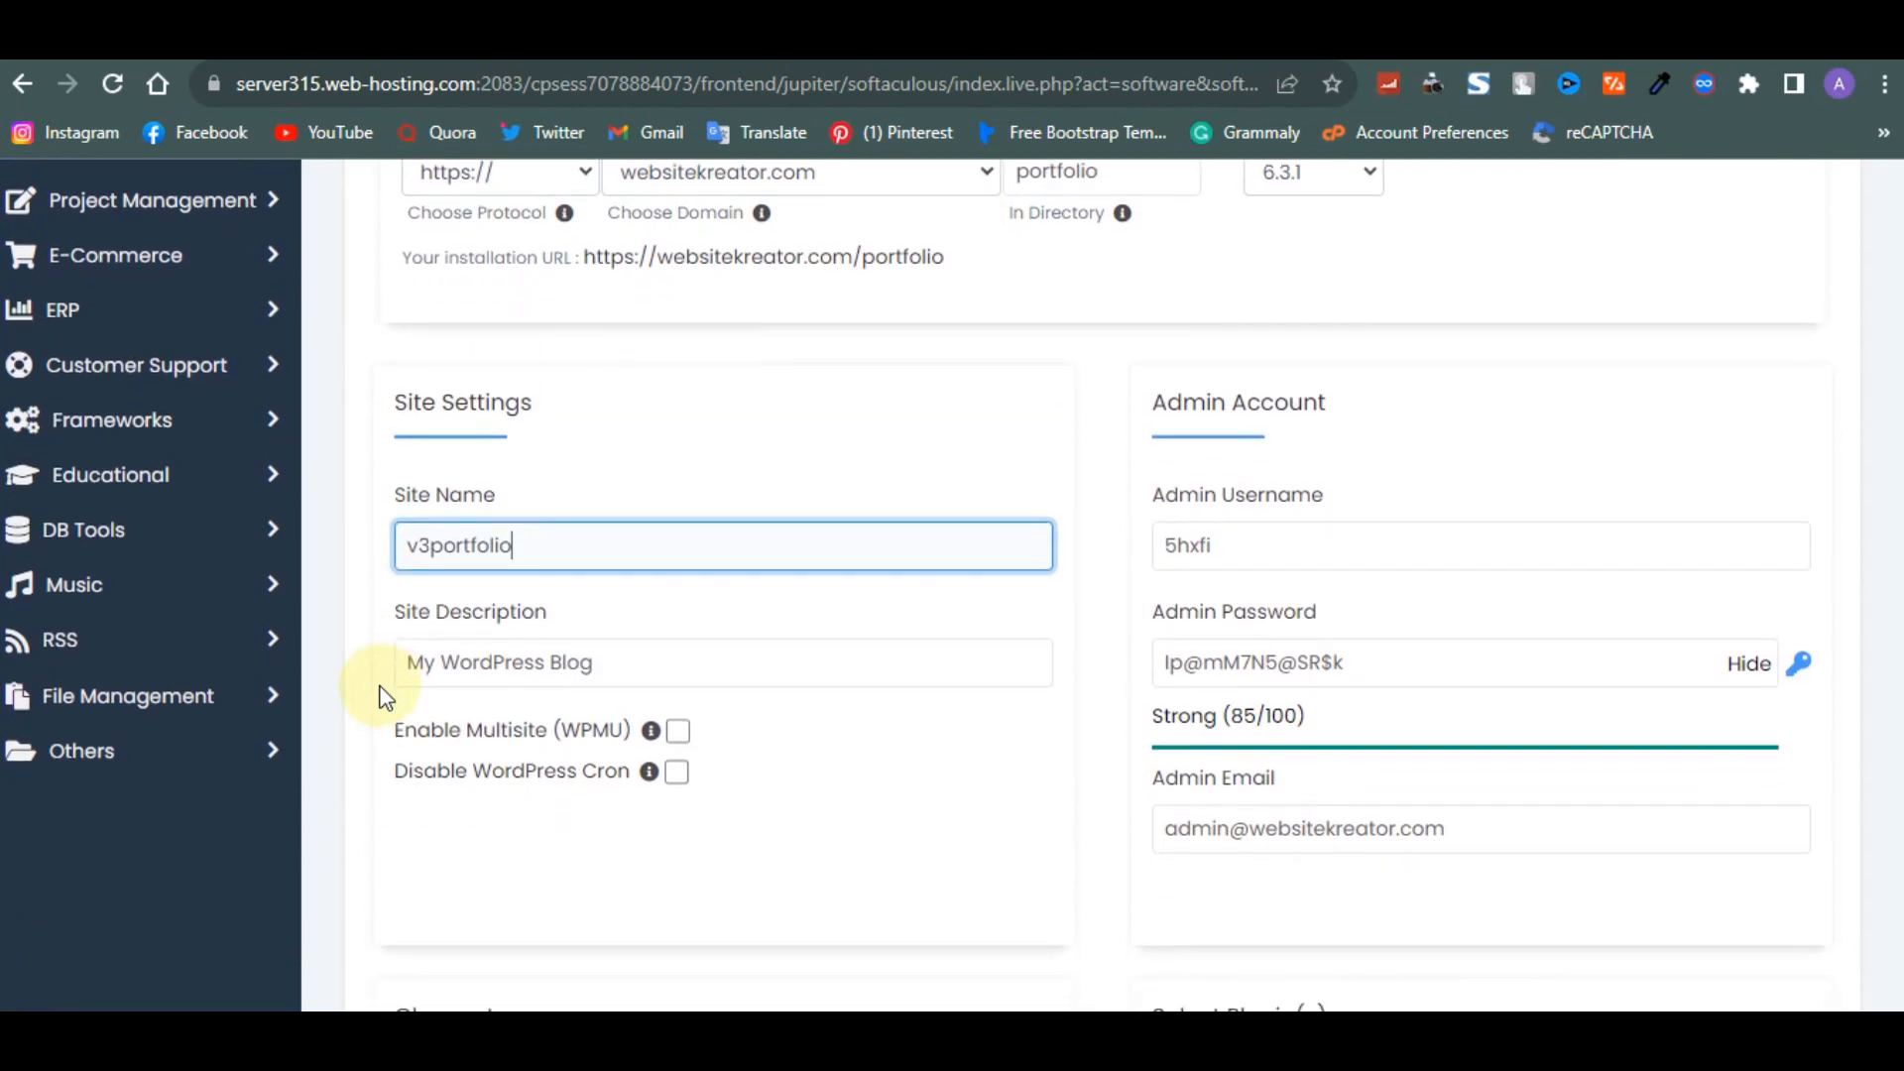
pyautogui.moveTo(672, 662); pyautogui.dragTo(199, 662)
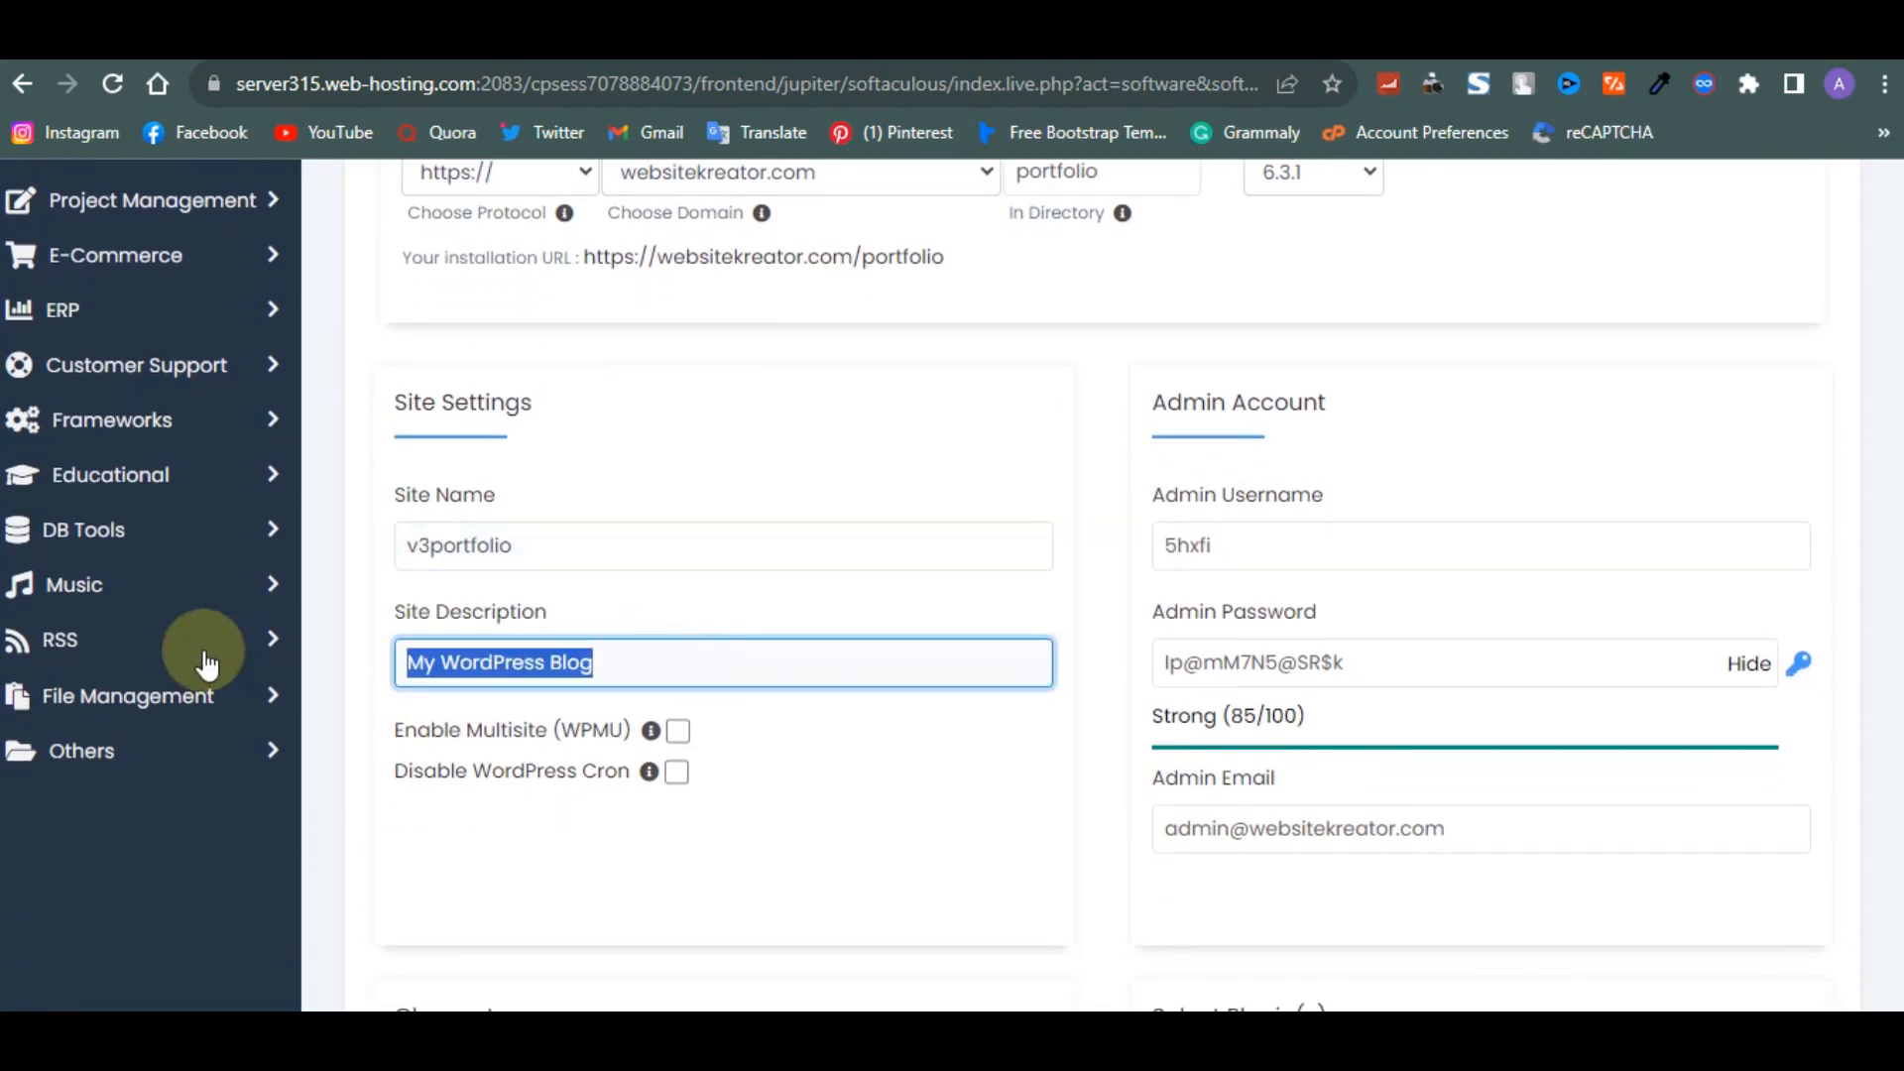
pyautogui.write('Gr')
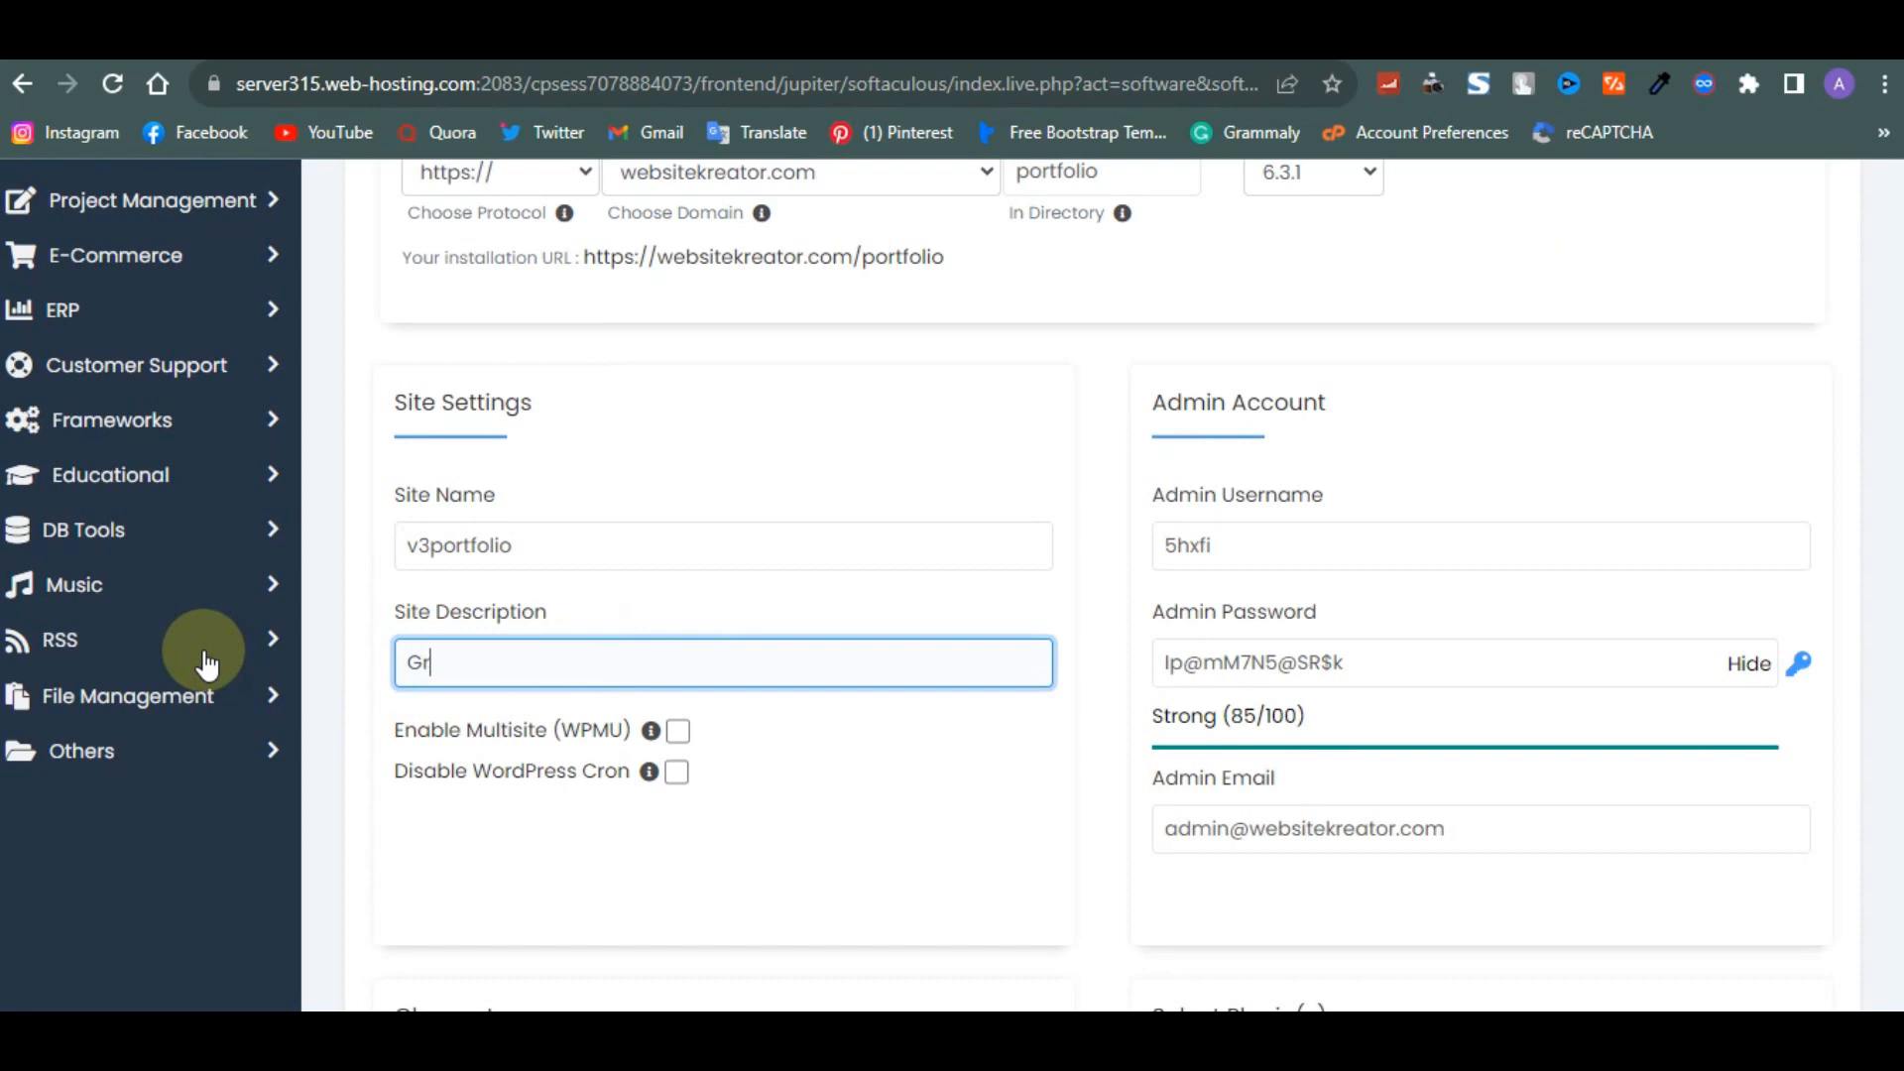
pyautogui.write('ophic Design')
pyautogui.click(413, 662)
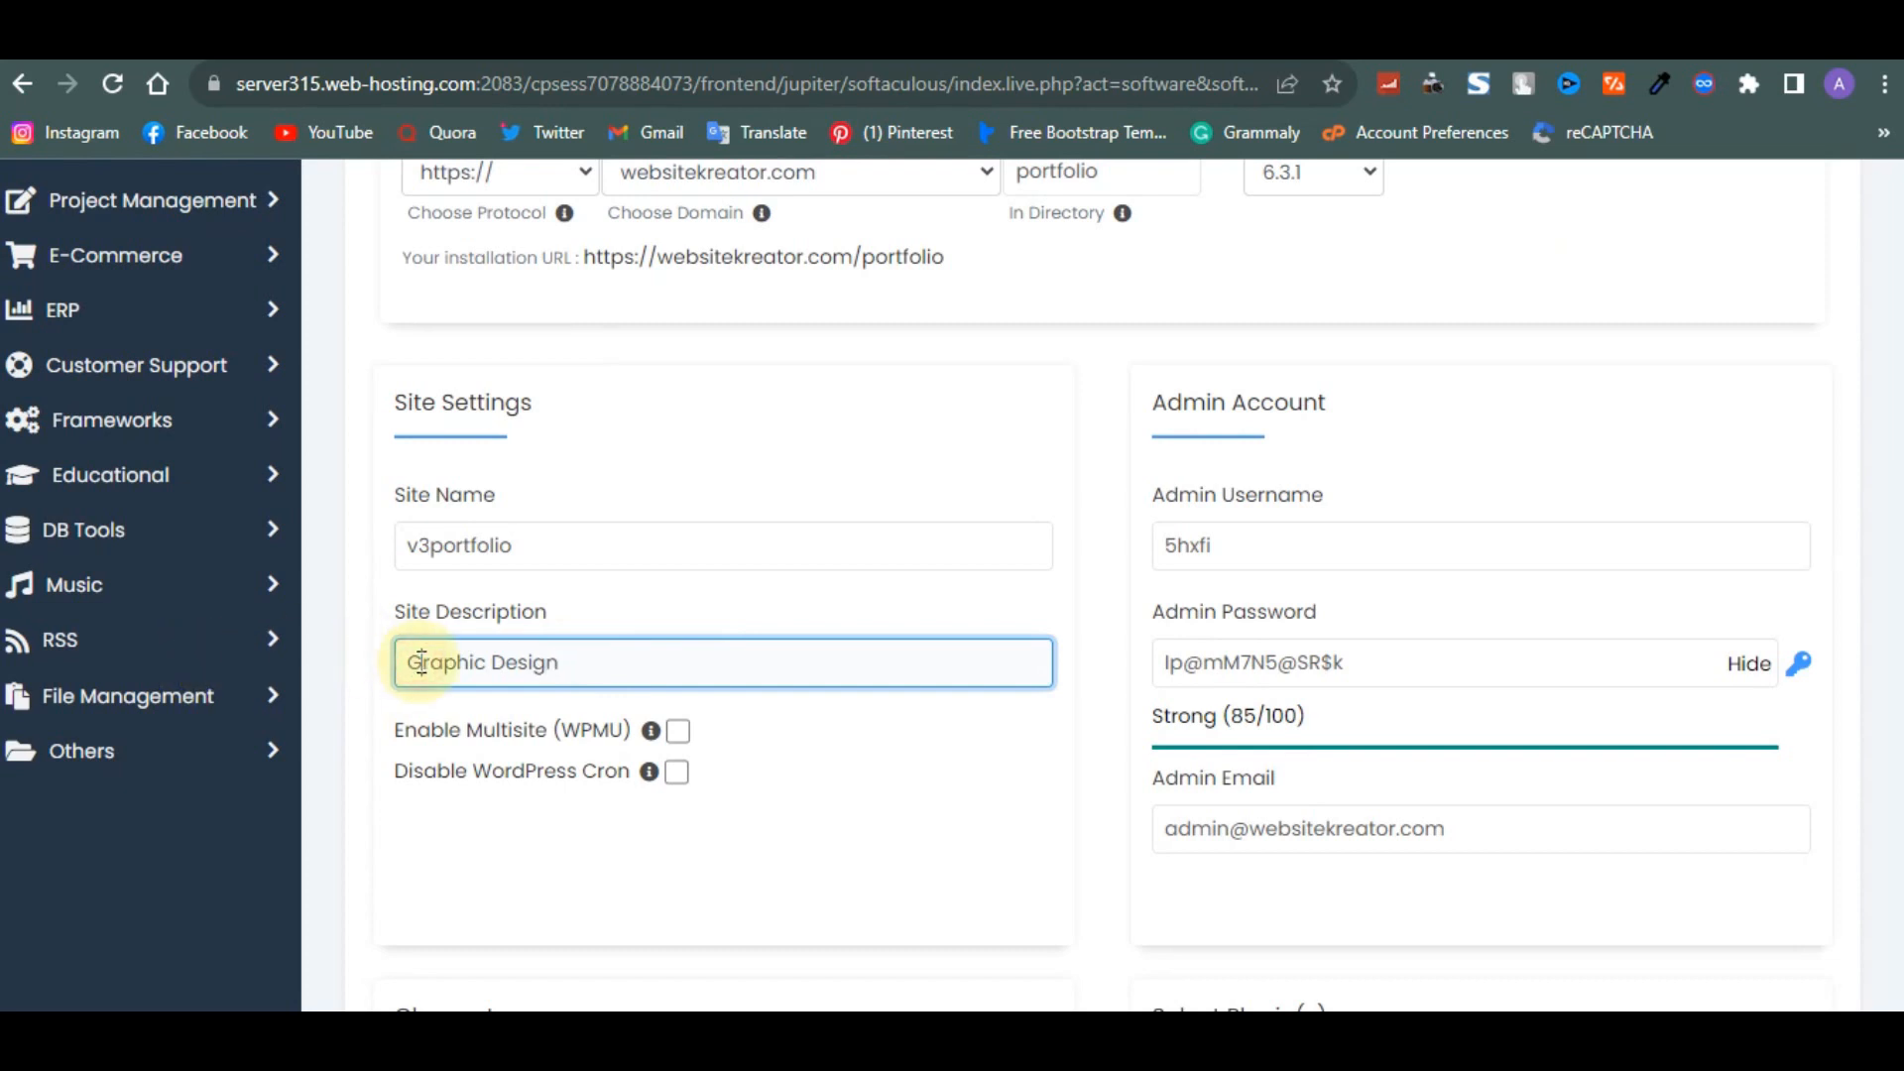
pyautogui.write('Best')
pyautogui.click(629, 655)
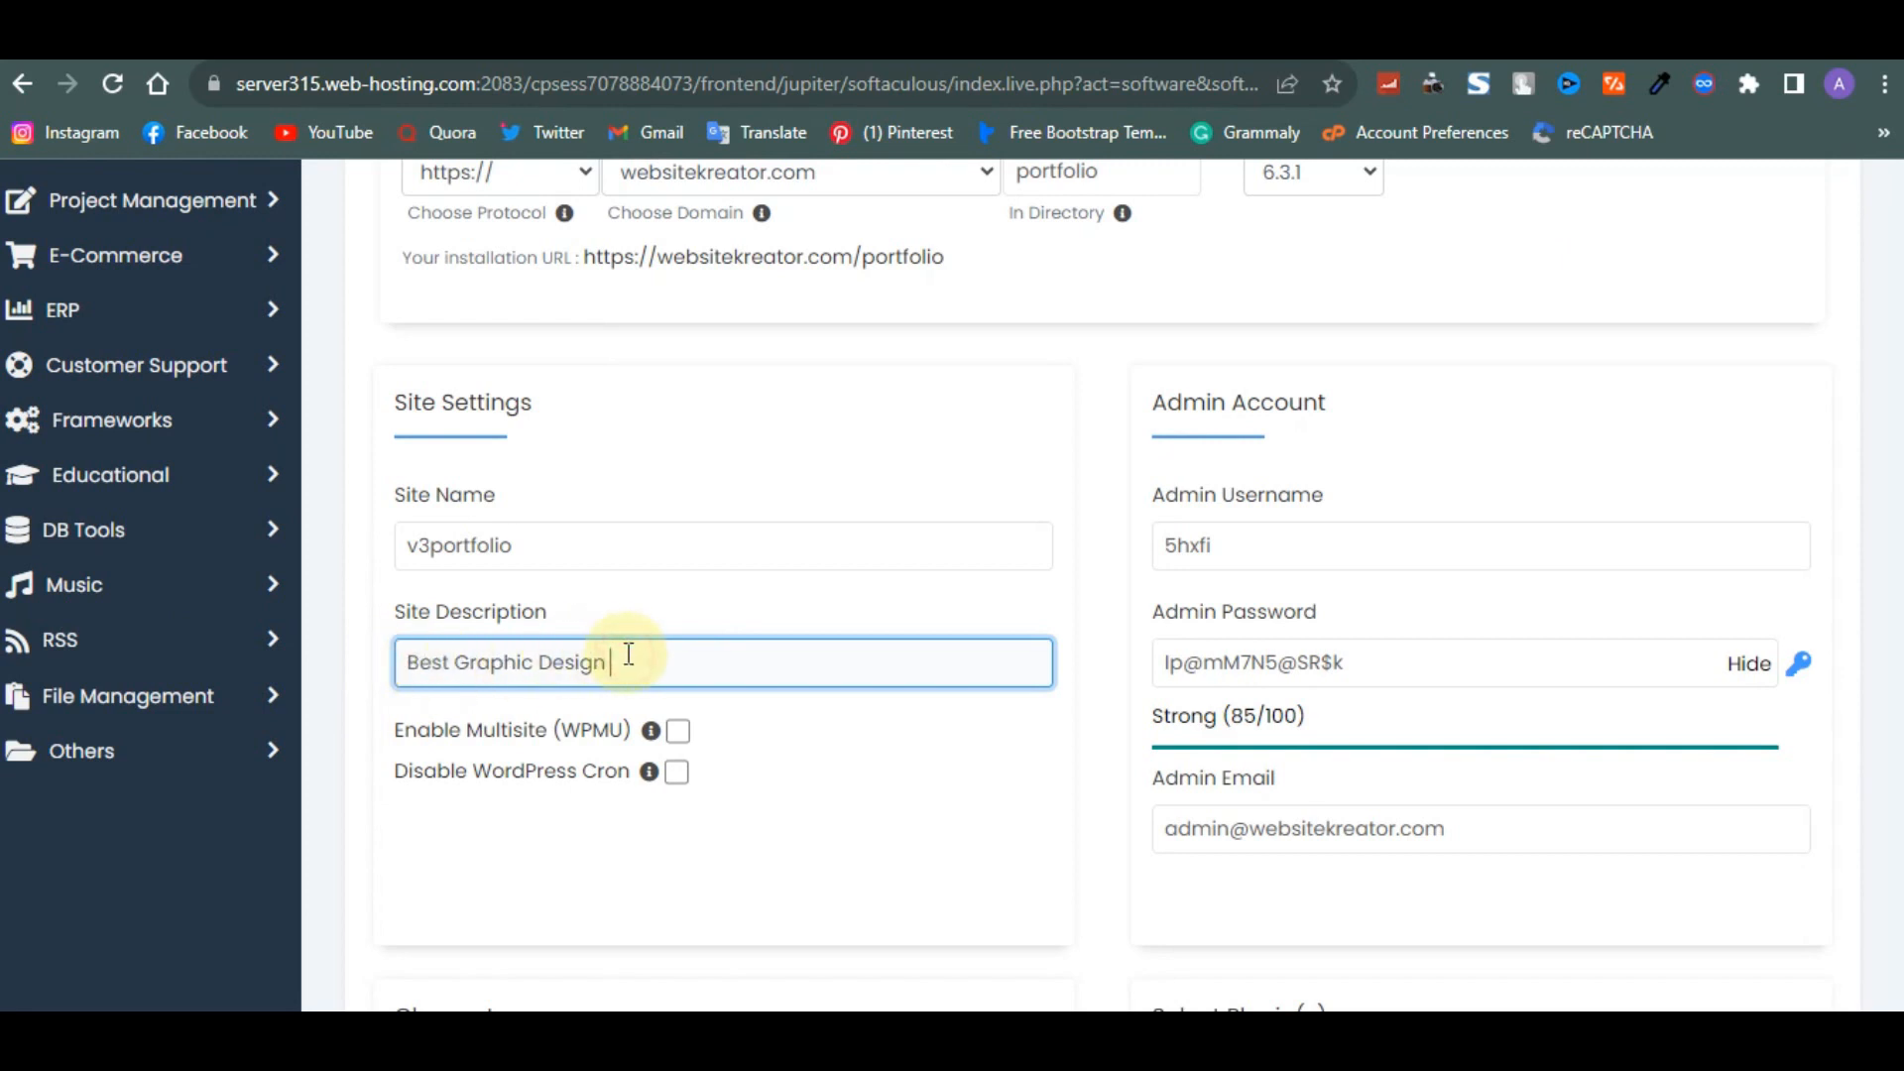
pyautogui.write('er Oline')
pyautogui.rightClick(637, 660)
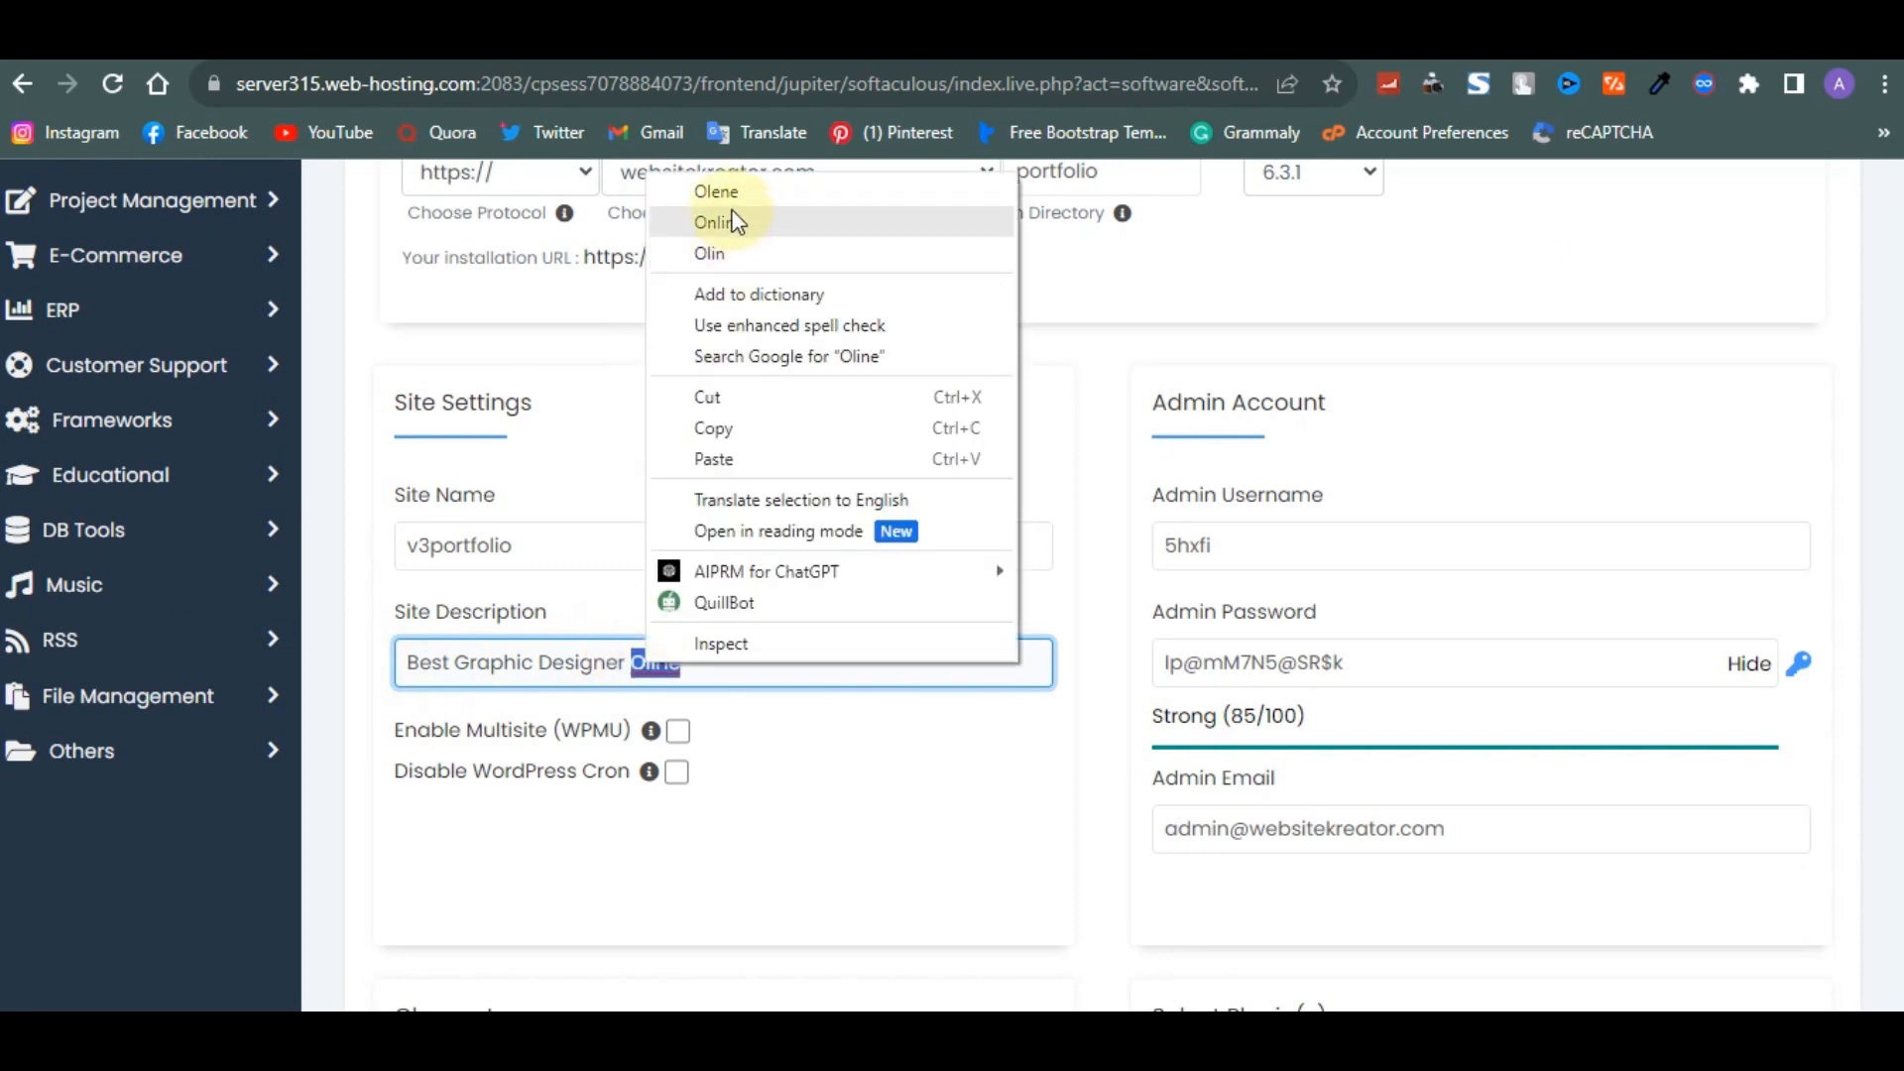
pyautogui.click(734, 222)
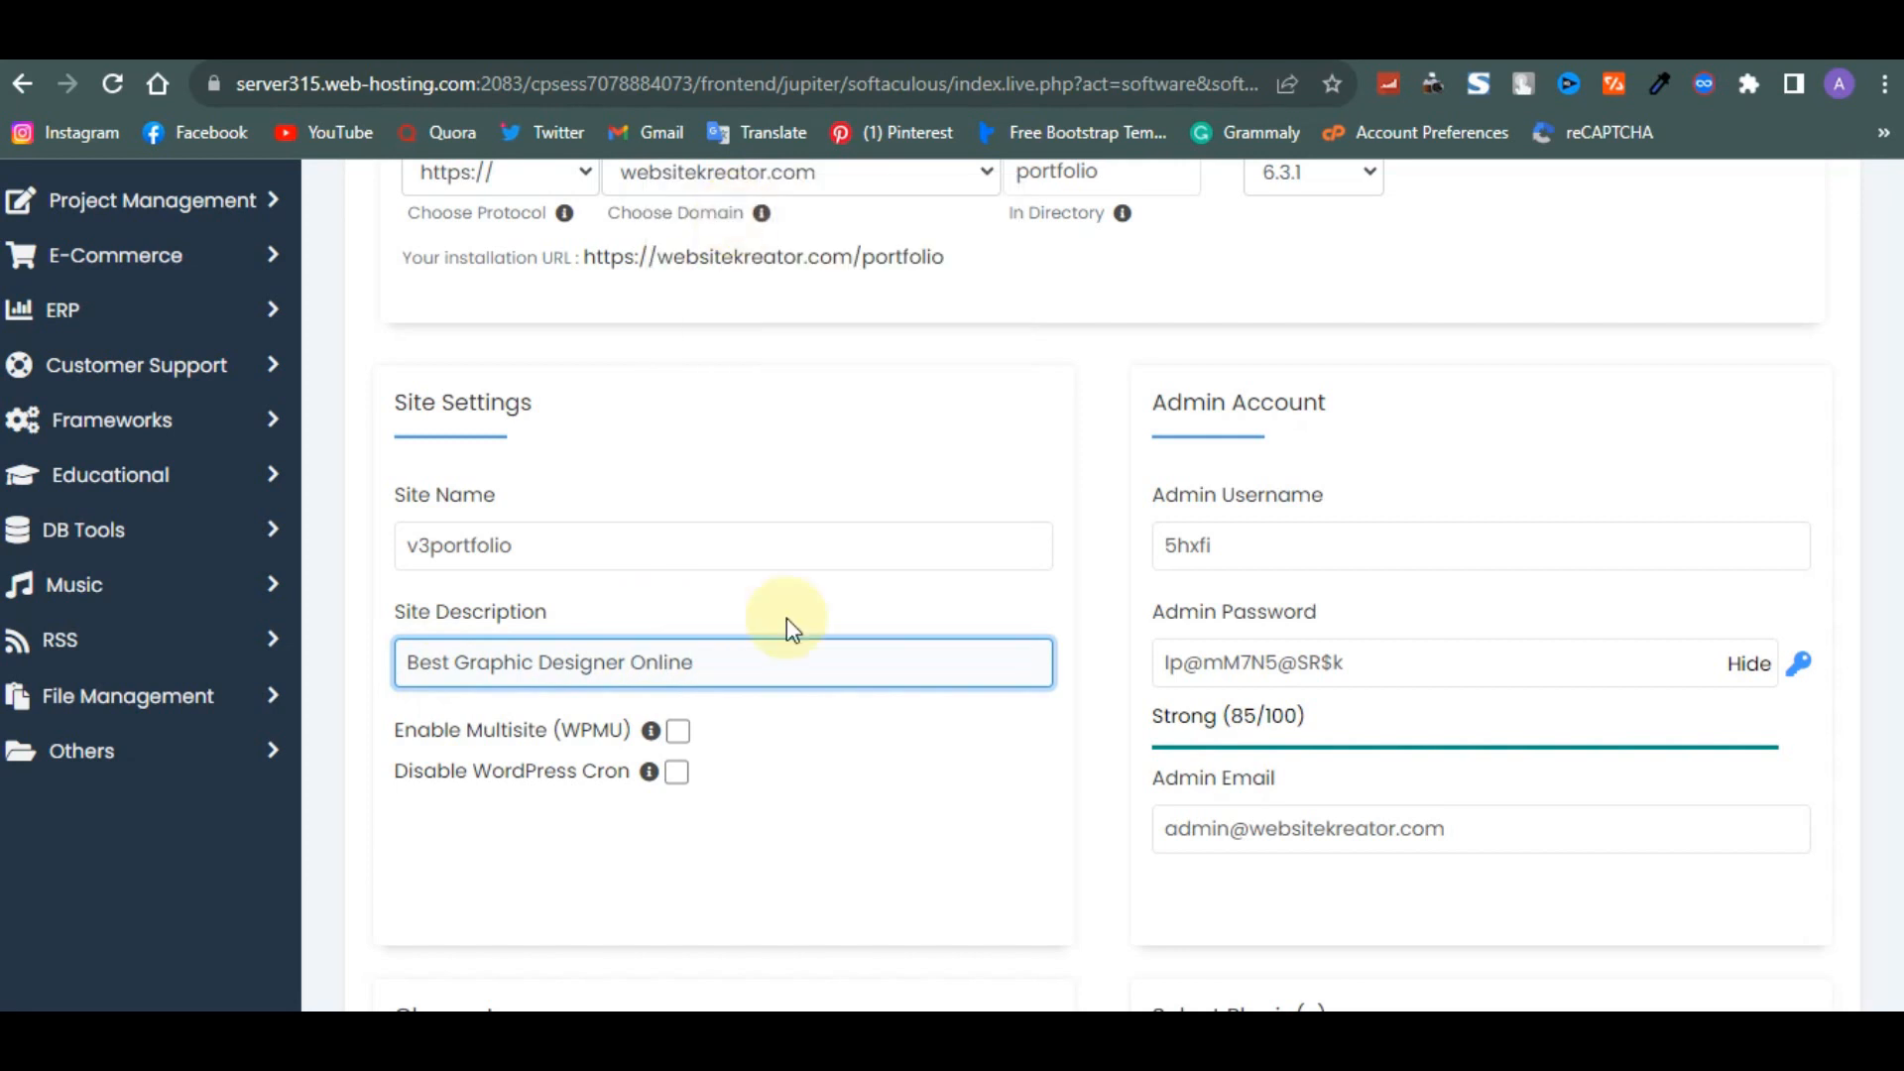
# - Set the admin username to Admin
pyautogui.moveTo(1262, 549); pyautogui.dragTo(1136, 547)
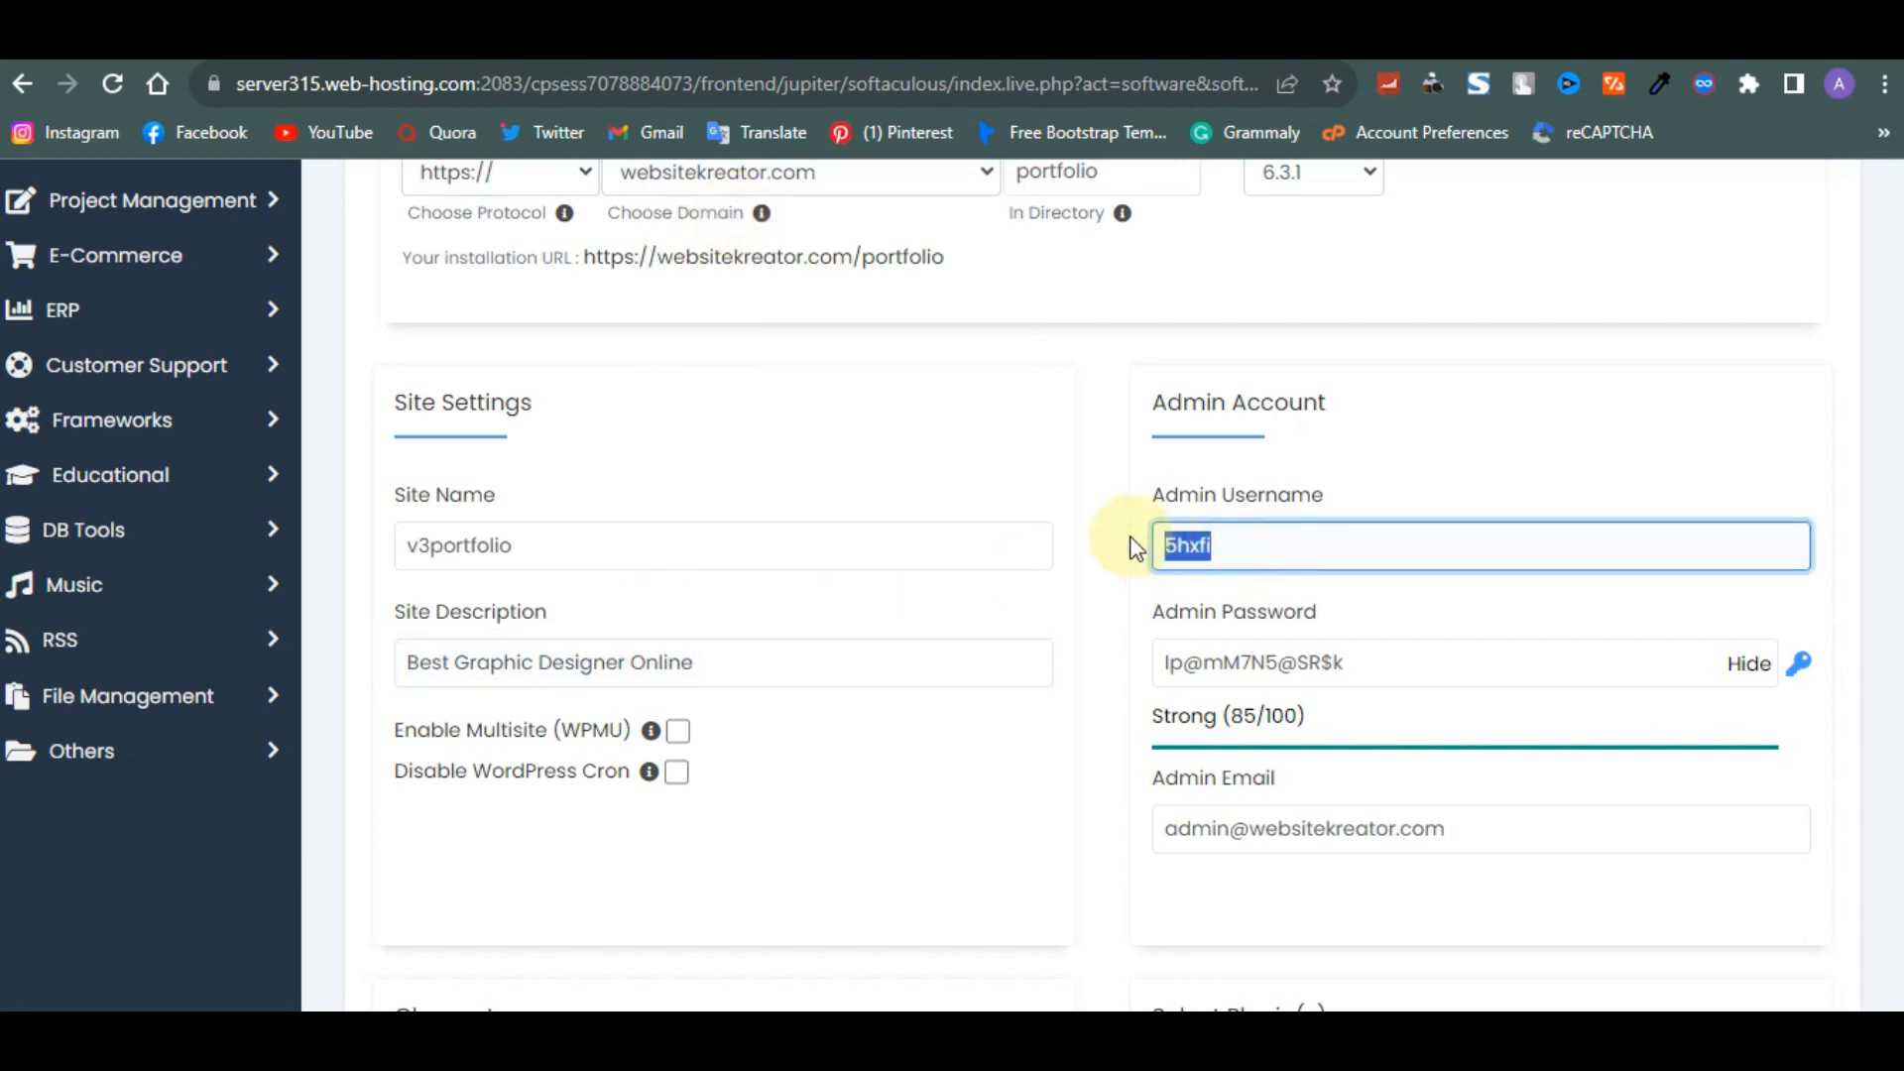
pyautogui.scroll(3, 1135, 547)
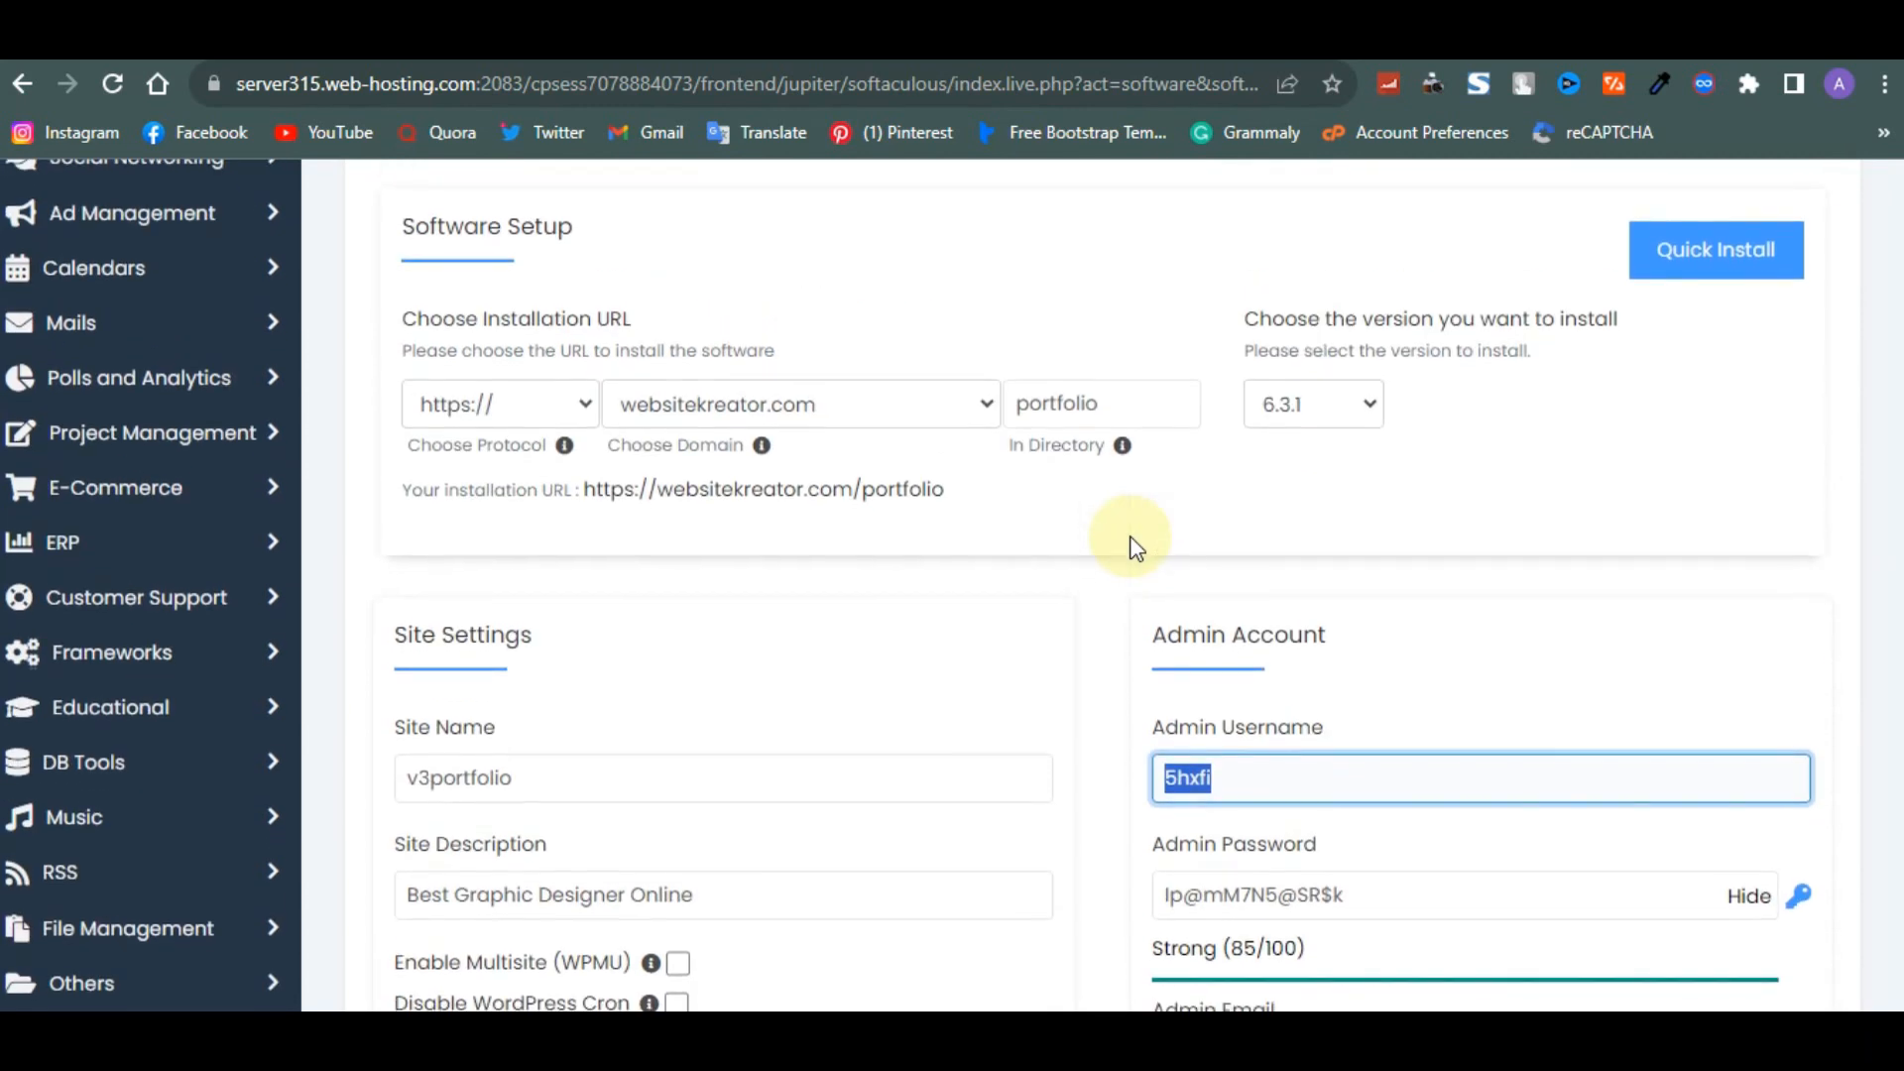
pyautogui.write('Admin')
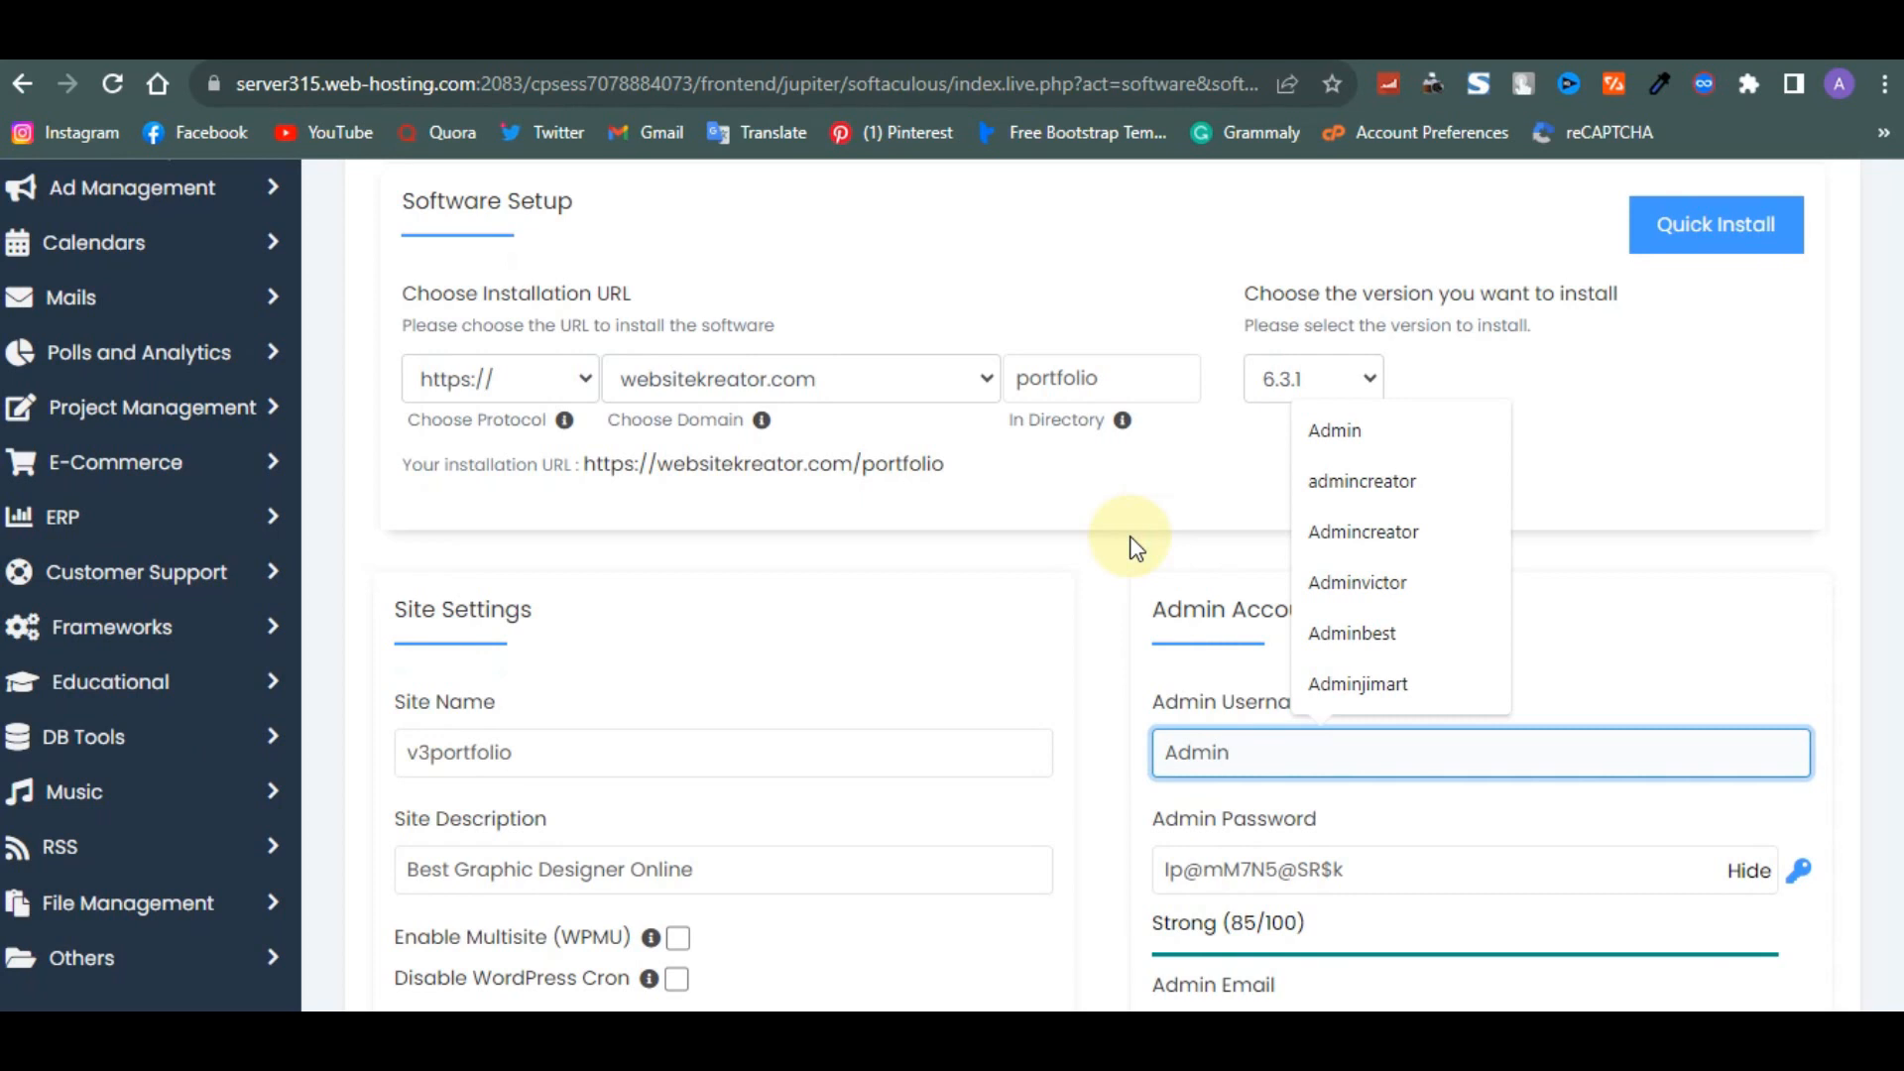
pyautogui.click(1105, 597)
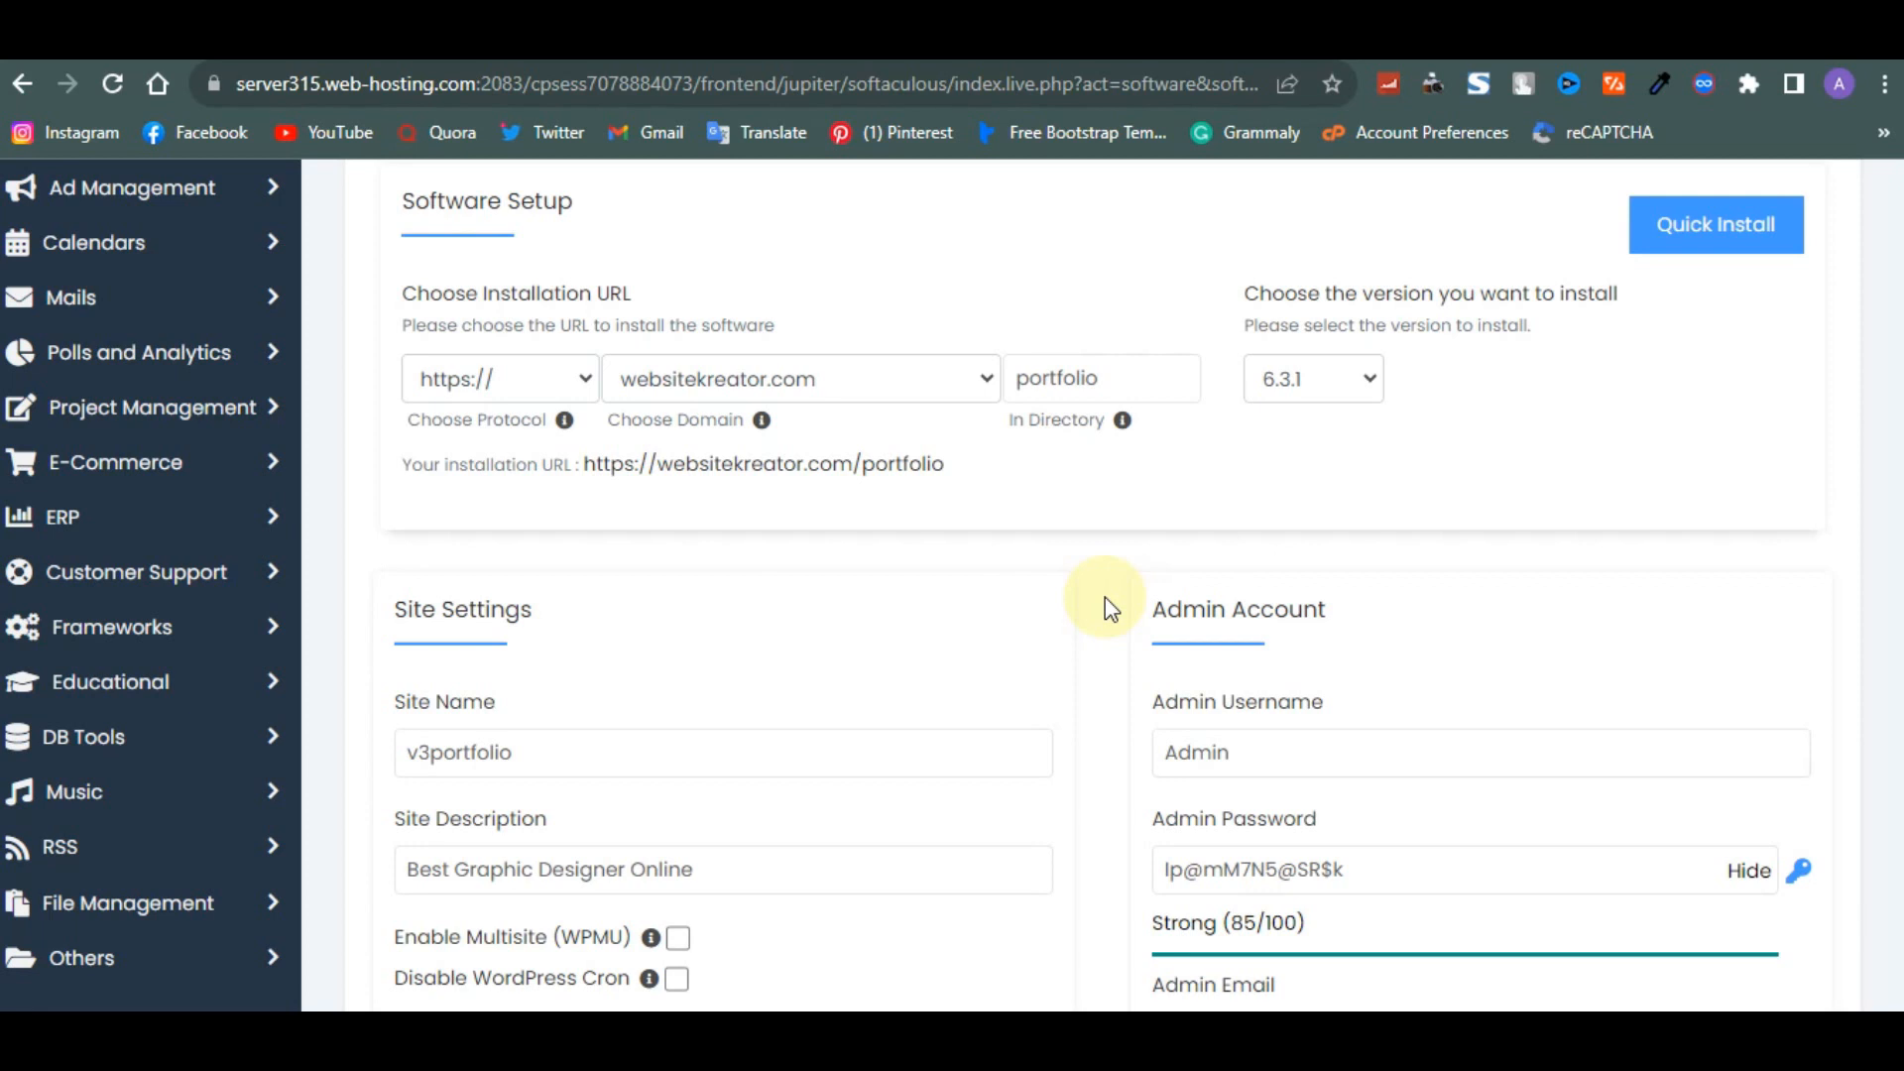
# - Select the generated admin password in its field
pyautogui.scroll(-3, 1105, 597)
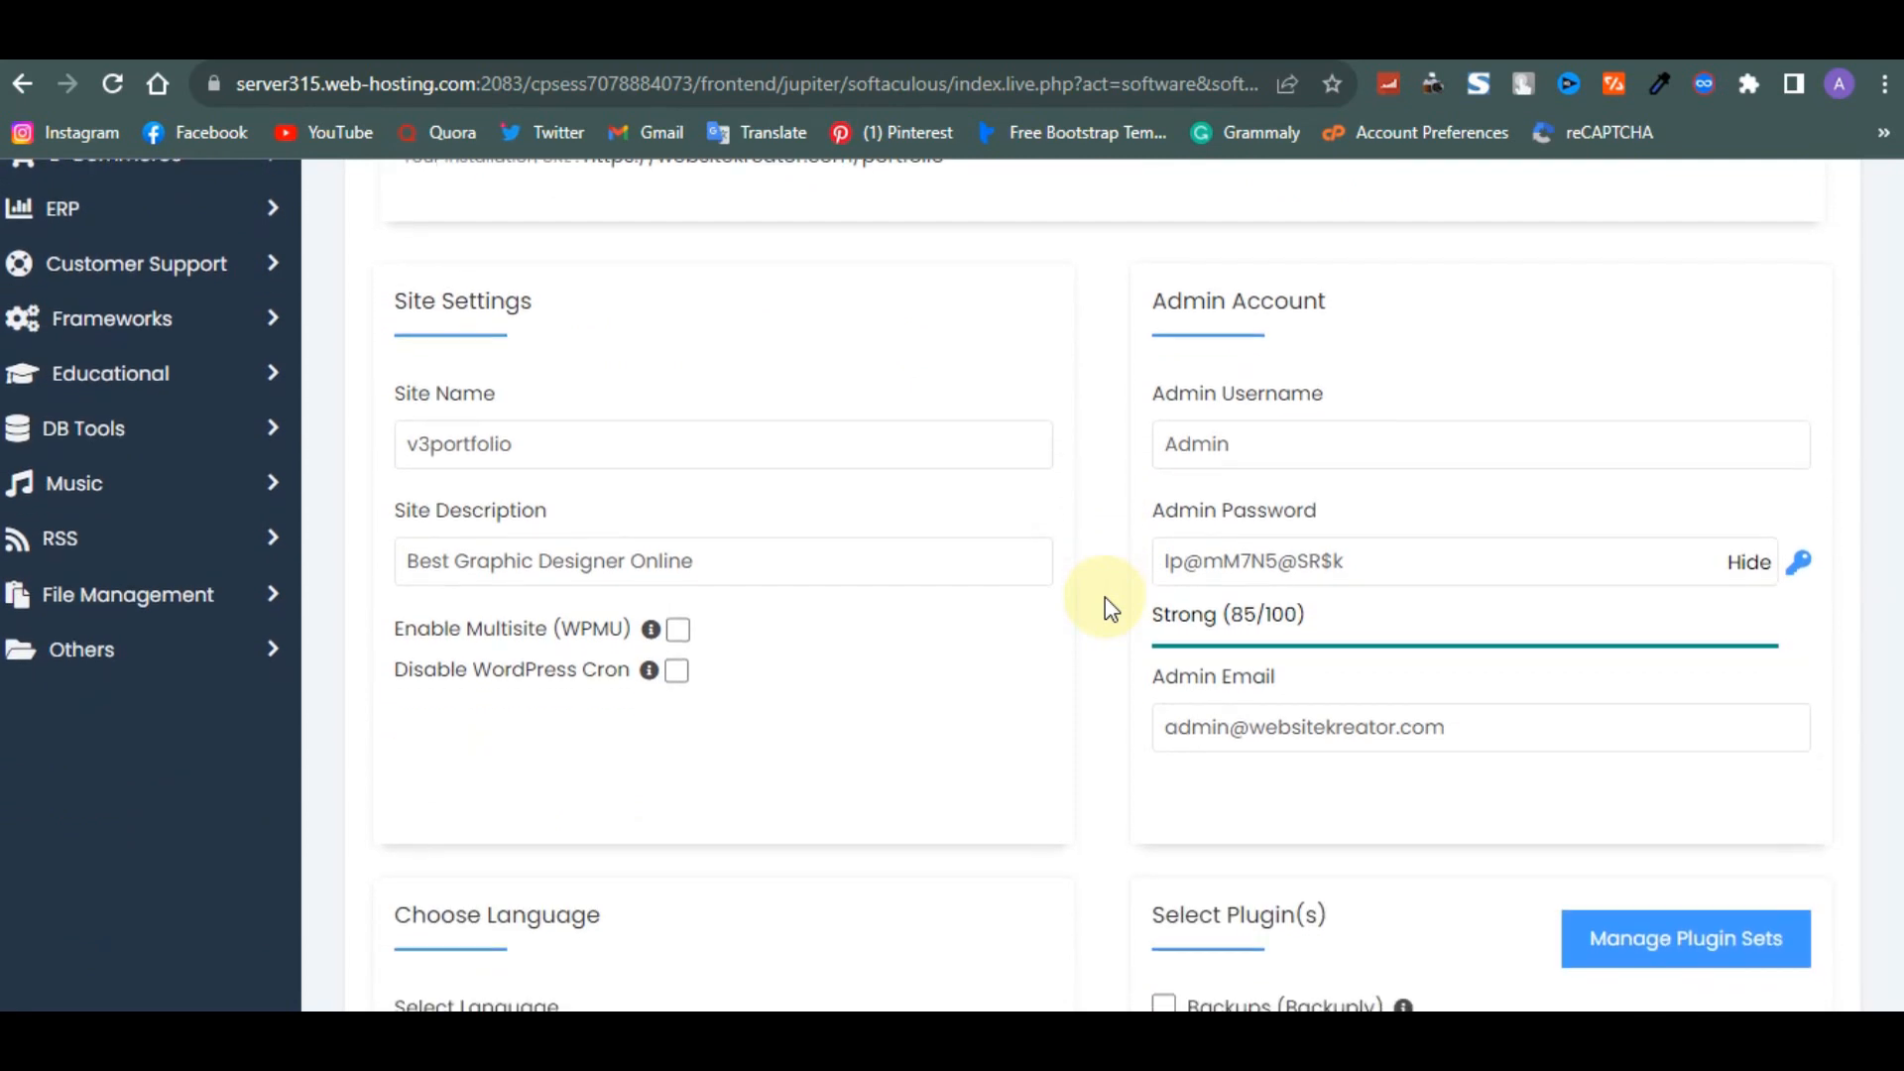
pyautogui.click(1404, 577)
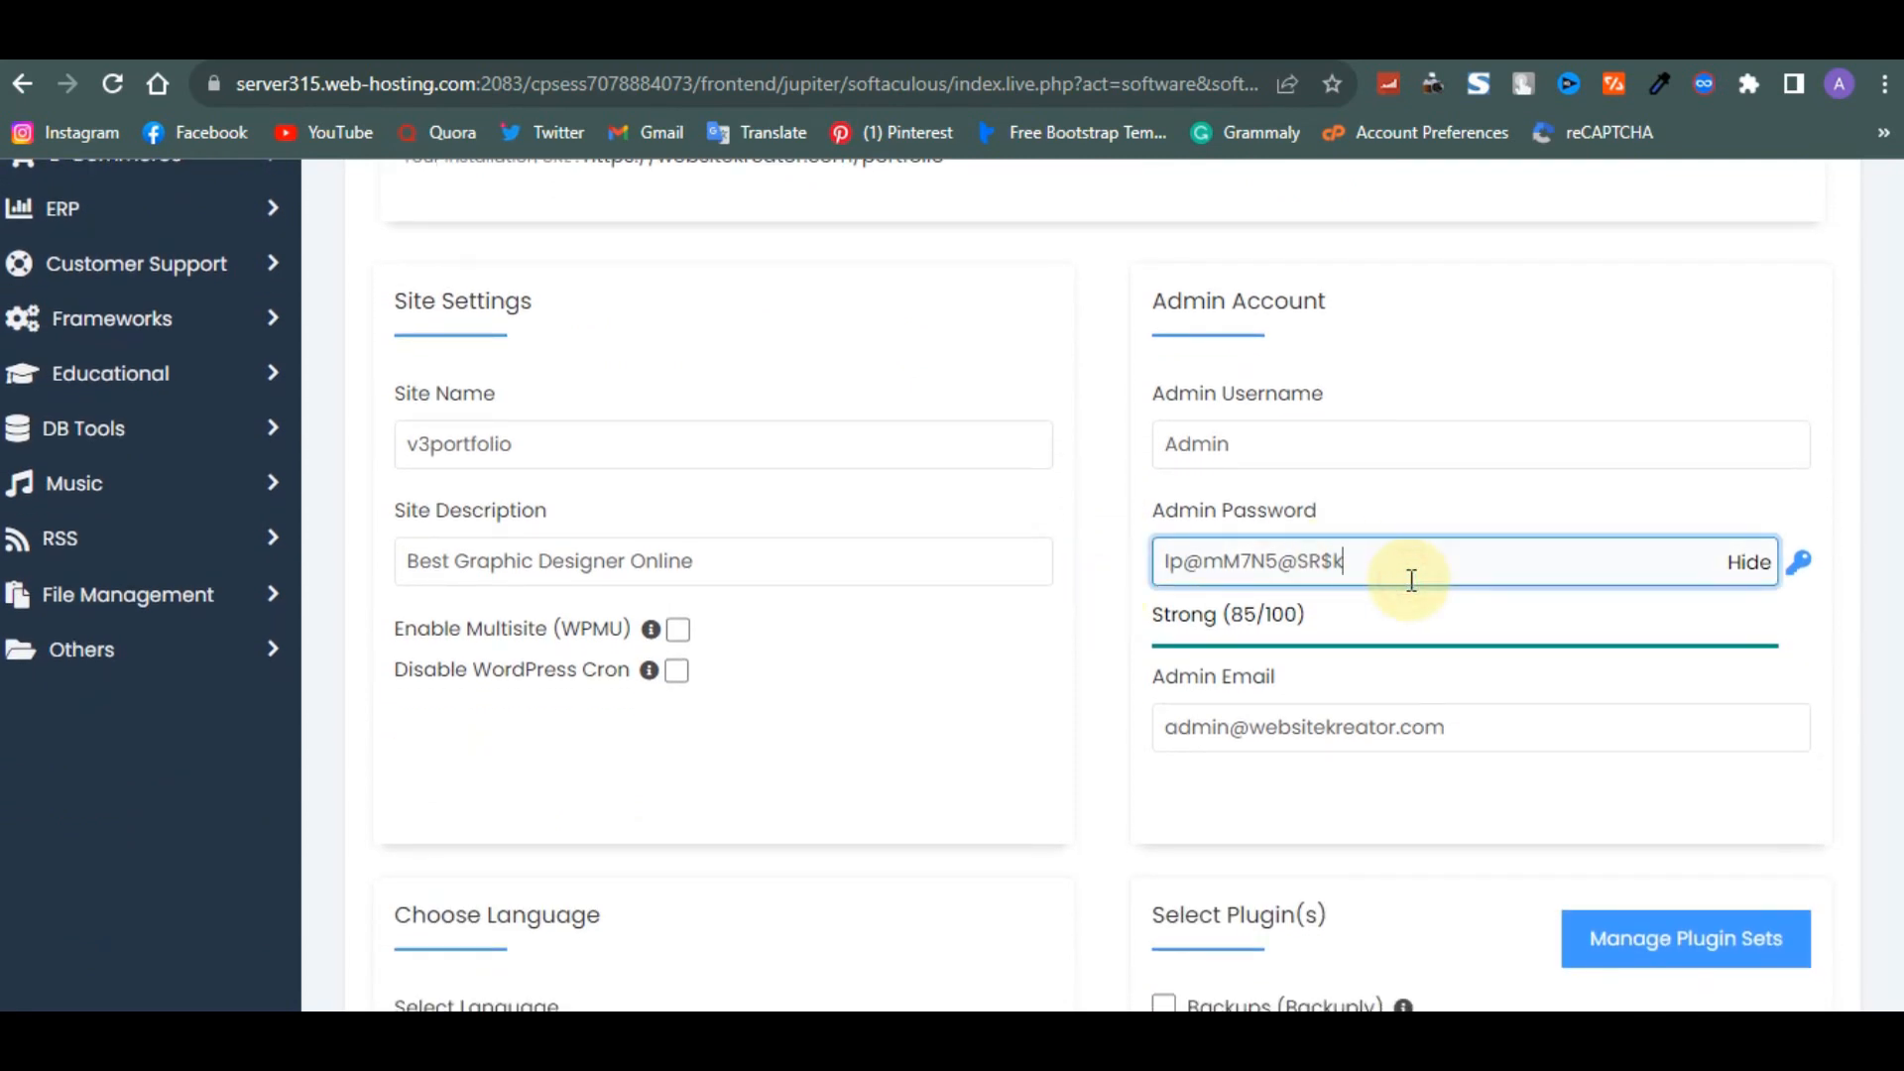
pyautogui.moveTo(1411, 580); pyautogui.dragTo(1158, 558)
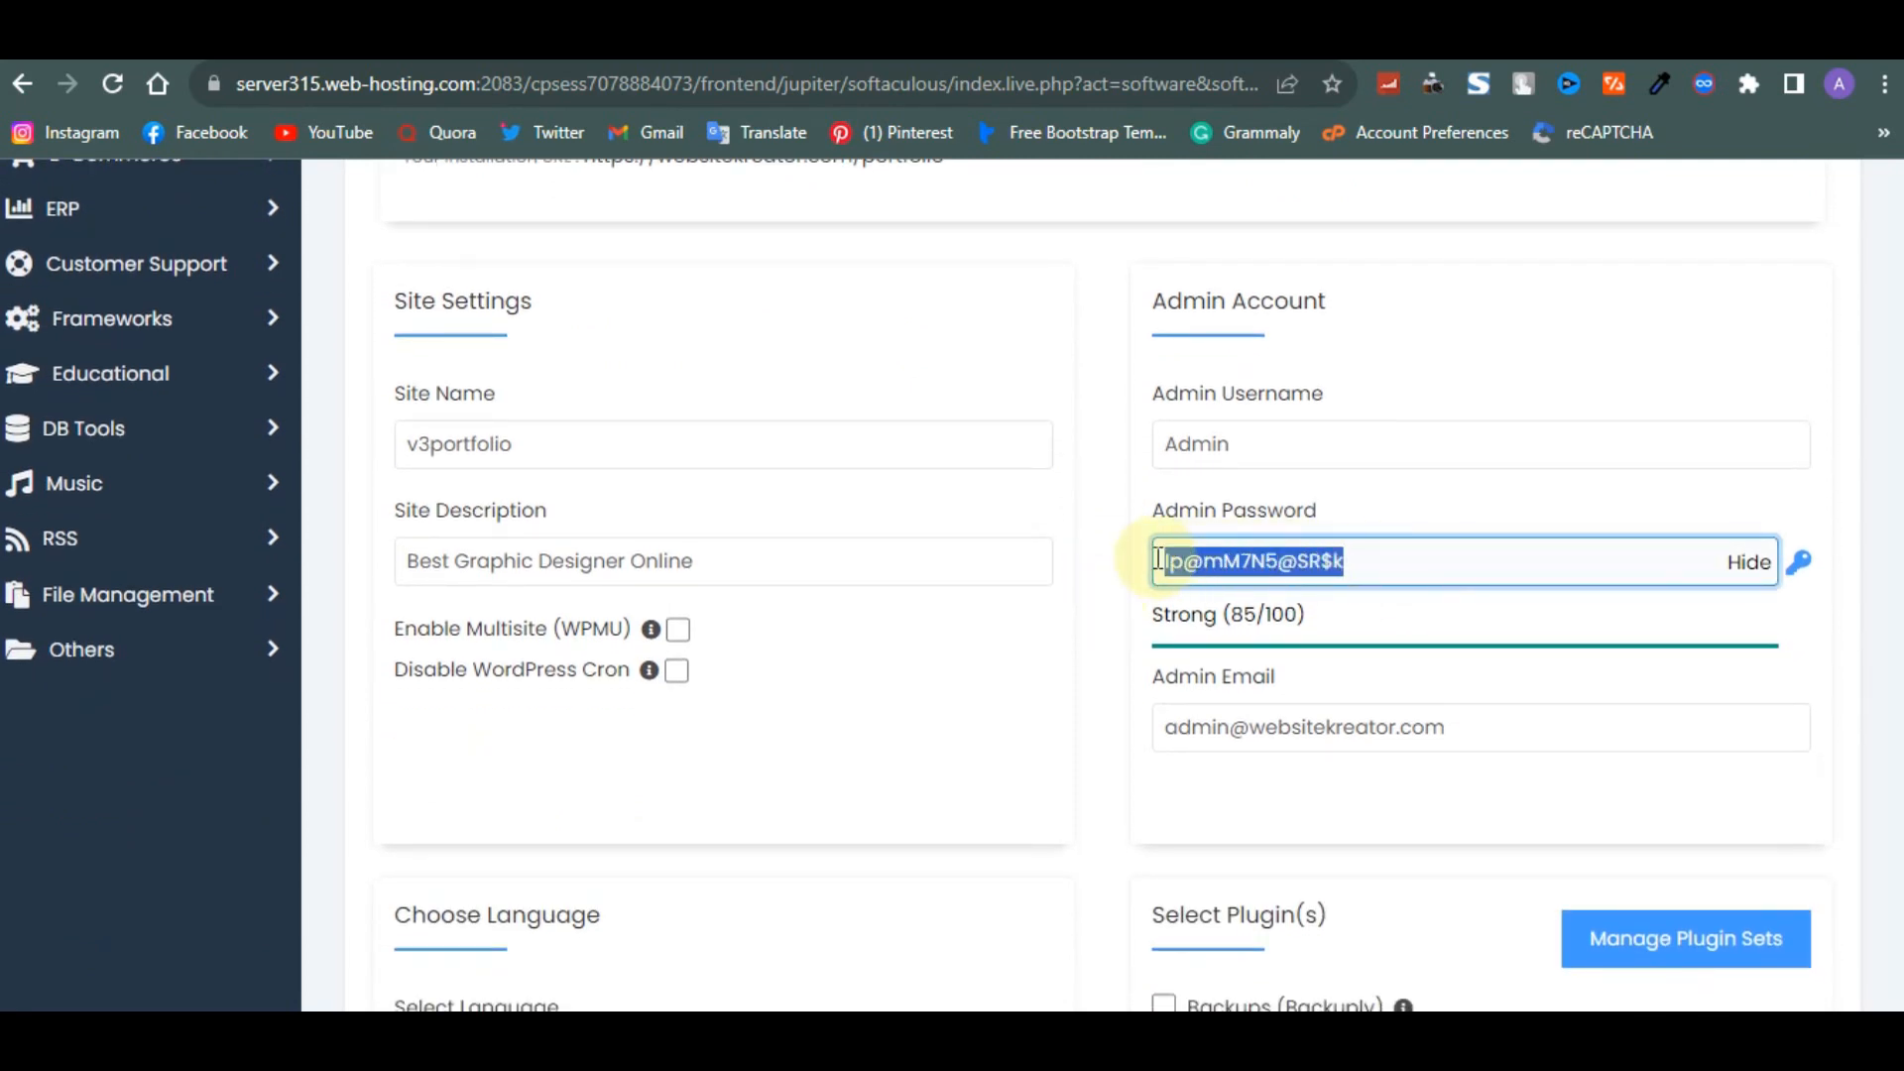
pyautogui.click(1402, 544)
pyautogui.scroll(-1, 1404, 540)
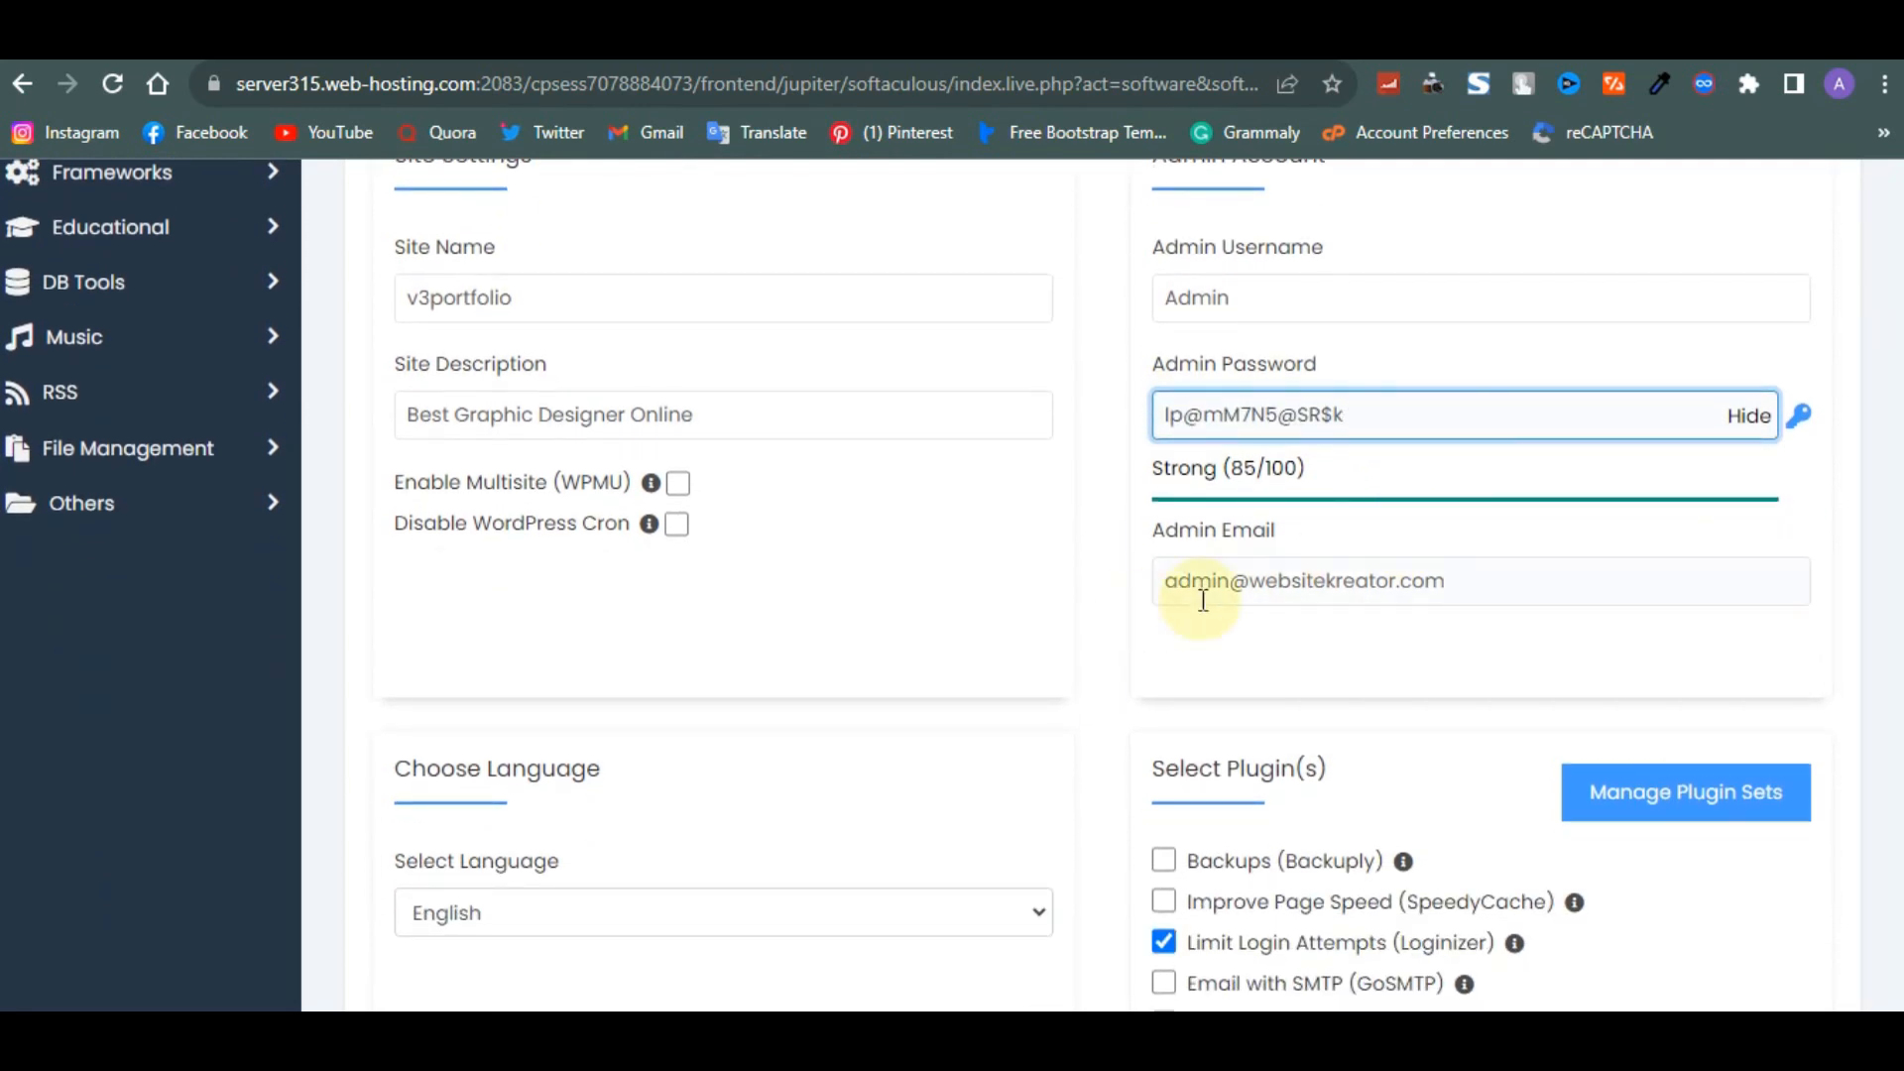
# - Replace the default admin email with the owner's Gmail address
pyautogui.click(1228, 645)
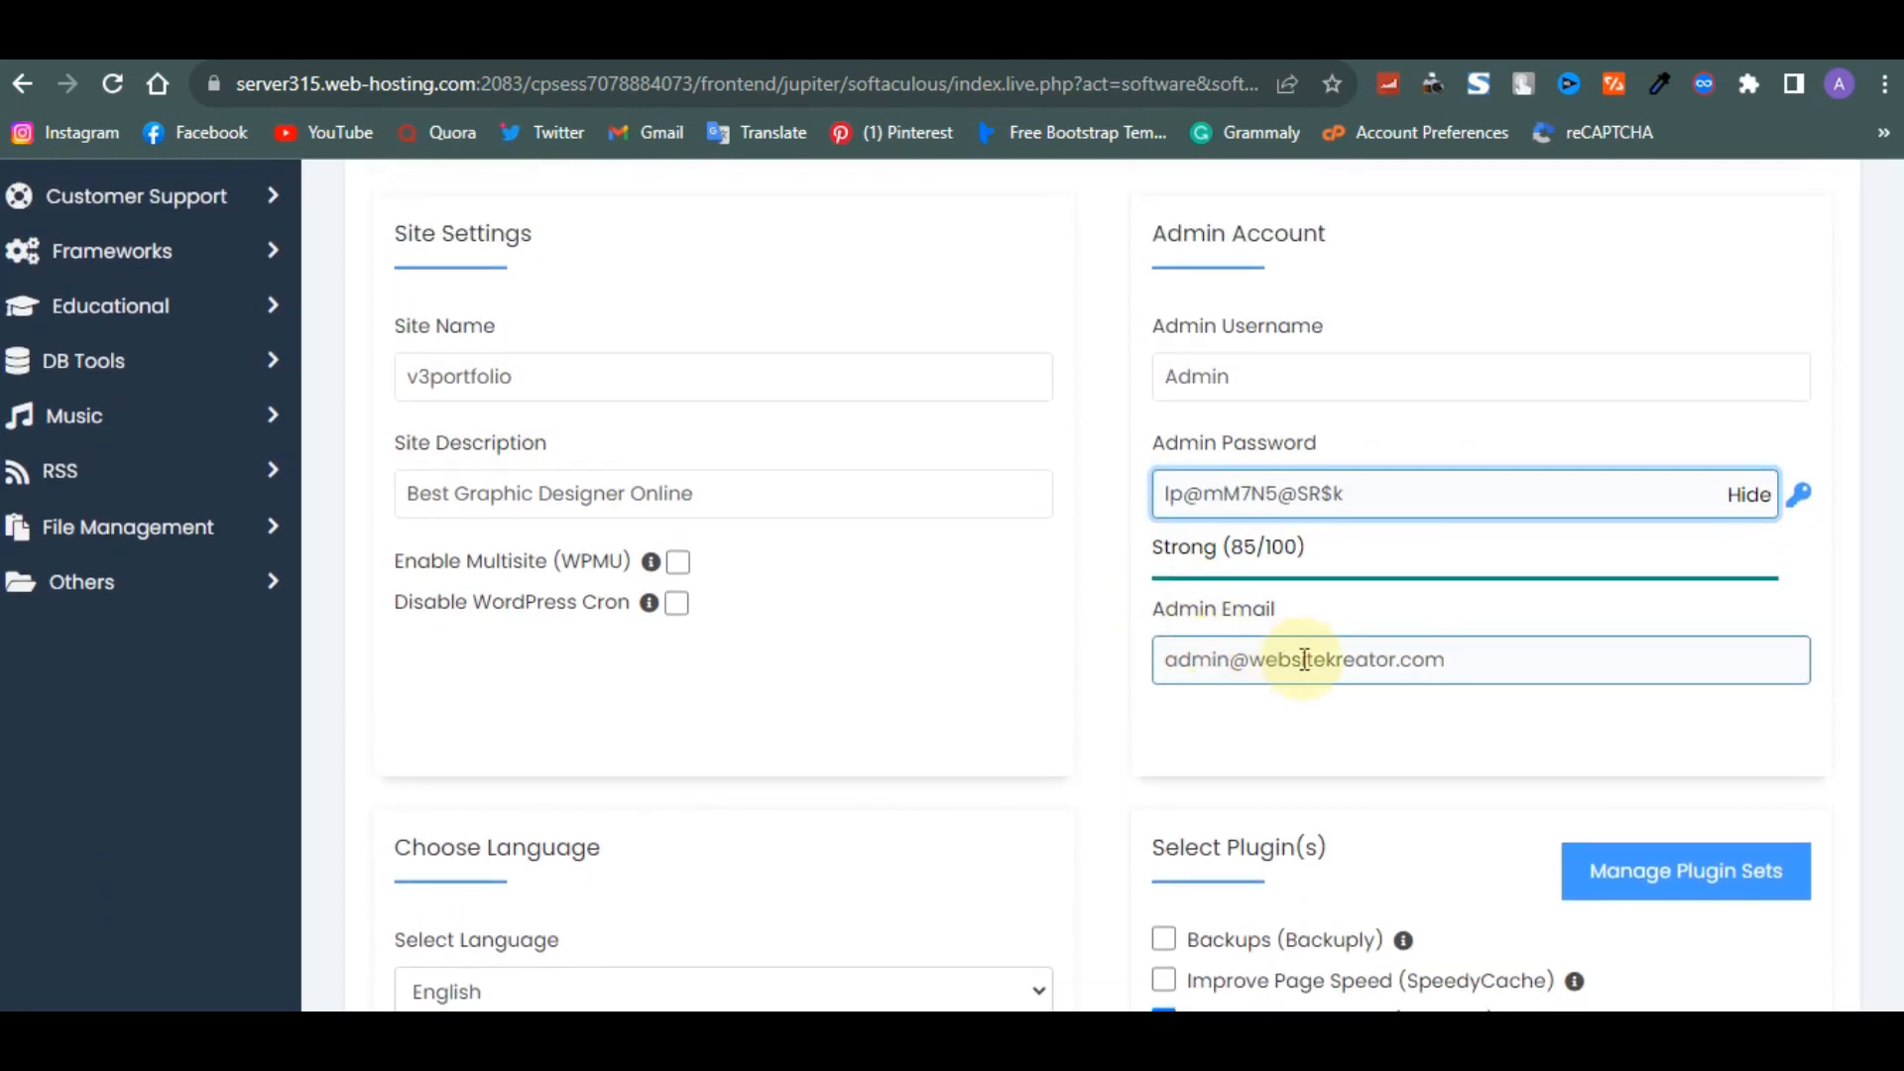
pyautogui.click(1452, 674)
pyautogui.moveTo(1451, 674); pyautogui.dragTo(1139, 656)
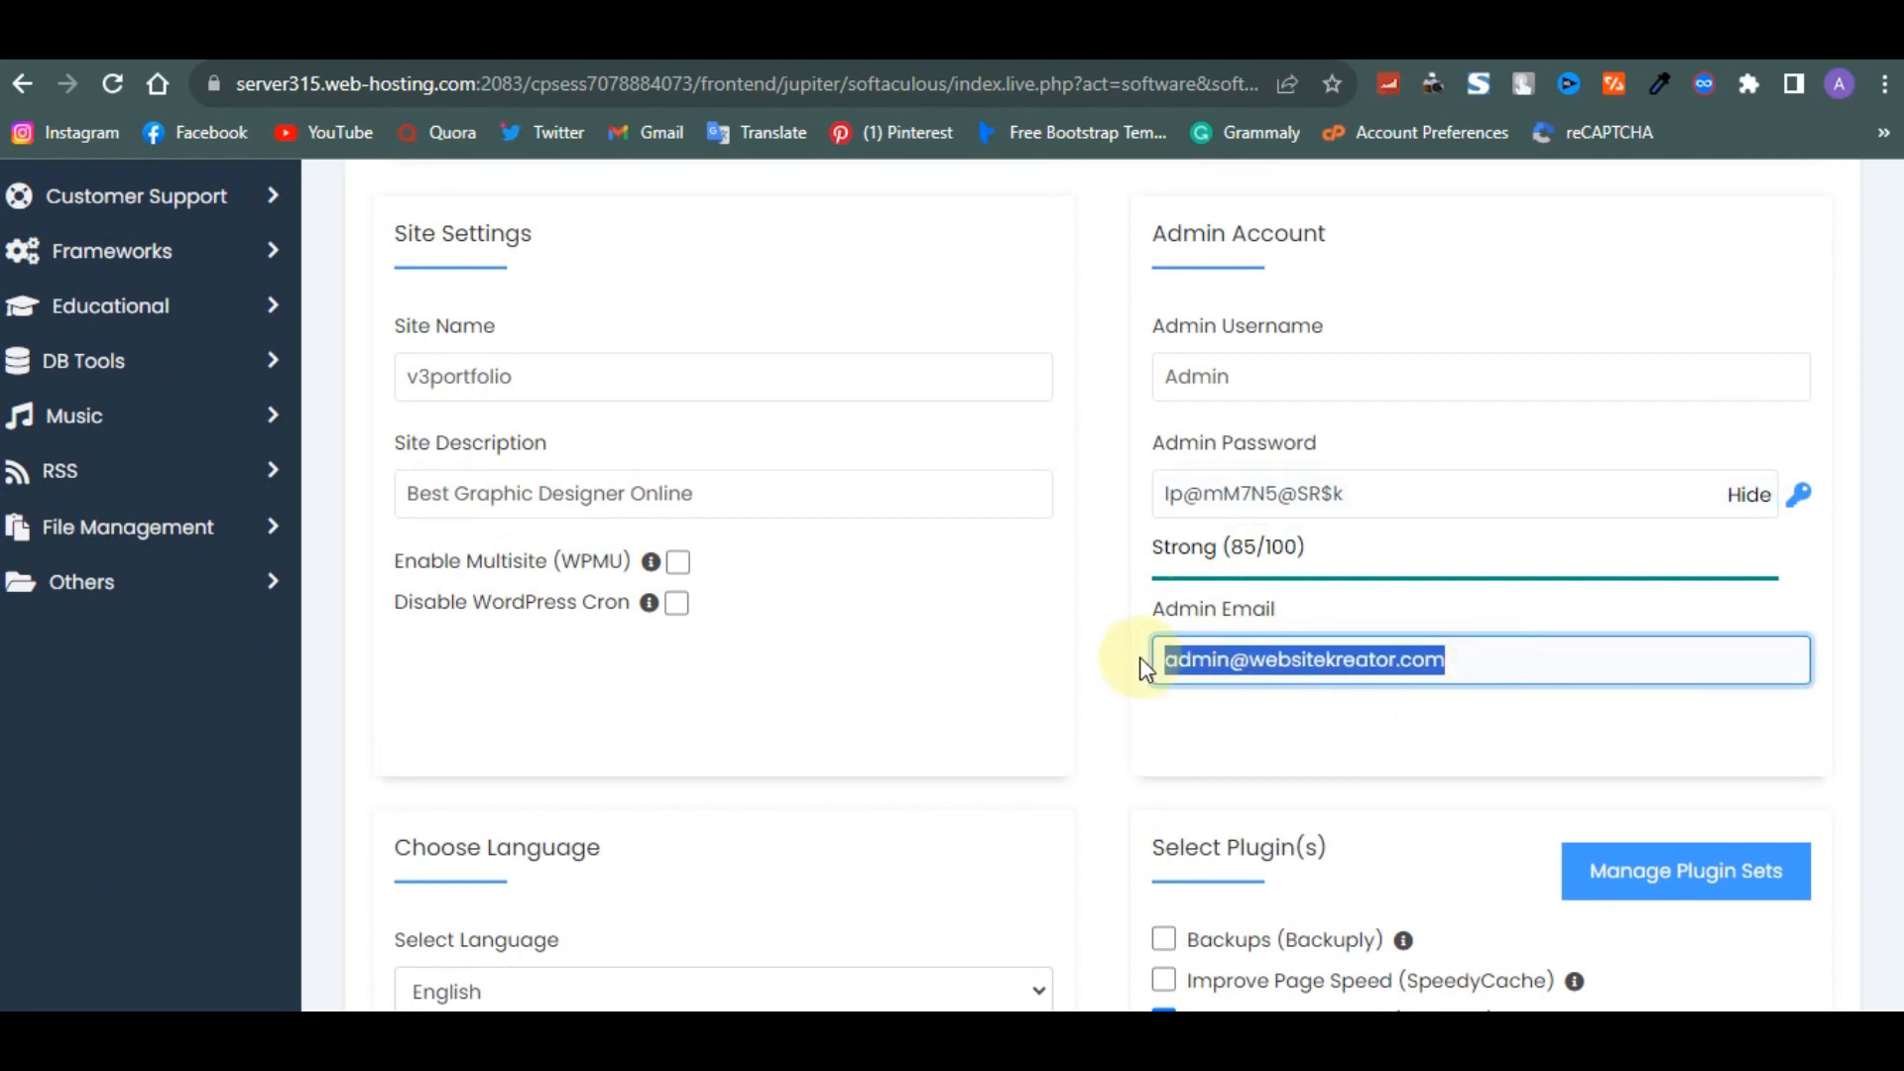
pyautogui.click(1177, 658)
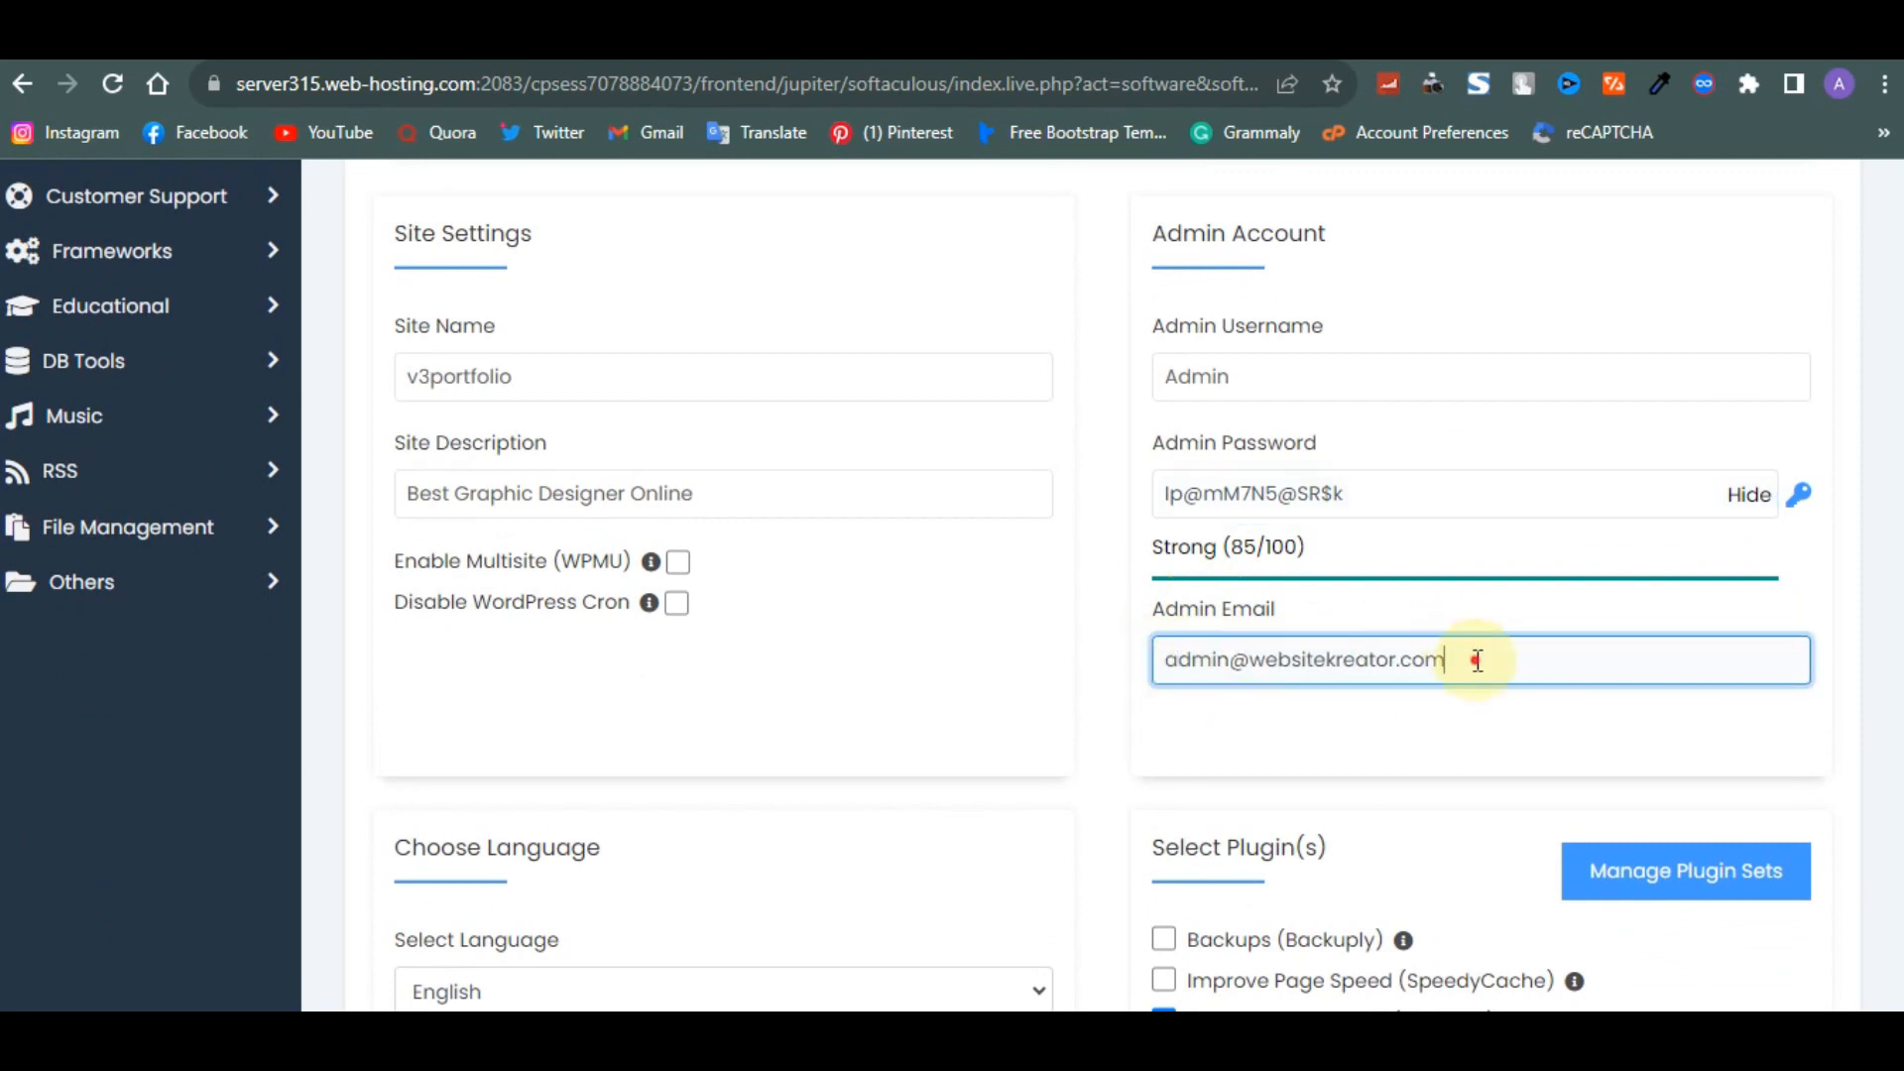
pyautogui.moveTo(1474, 659); pyautogui.dragTo(1151, 674)
pyautogui.press('BackSpace')
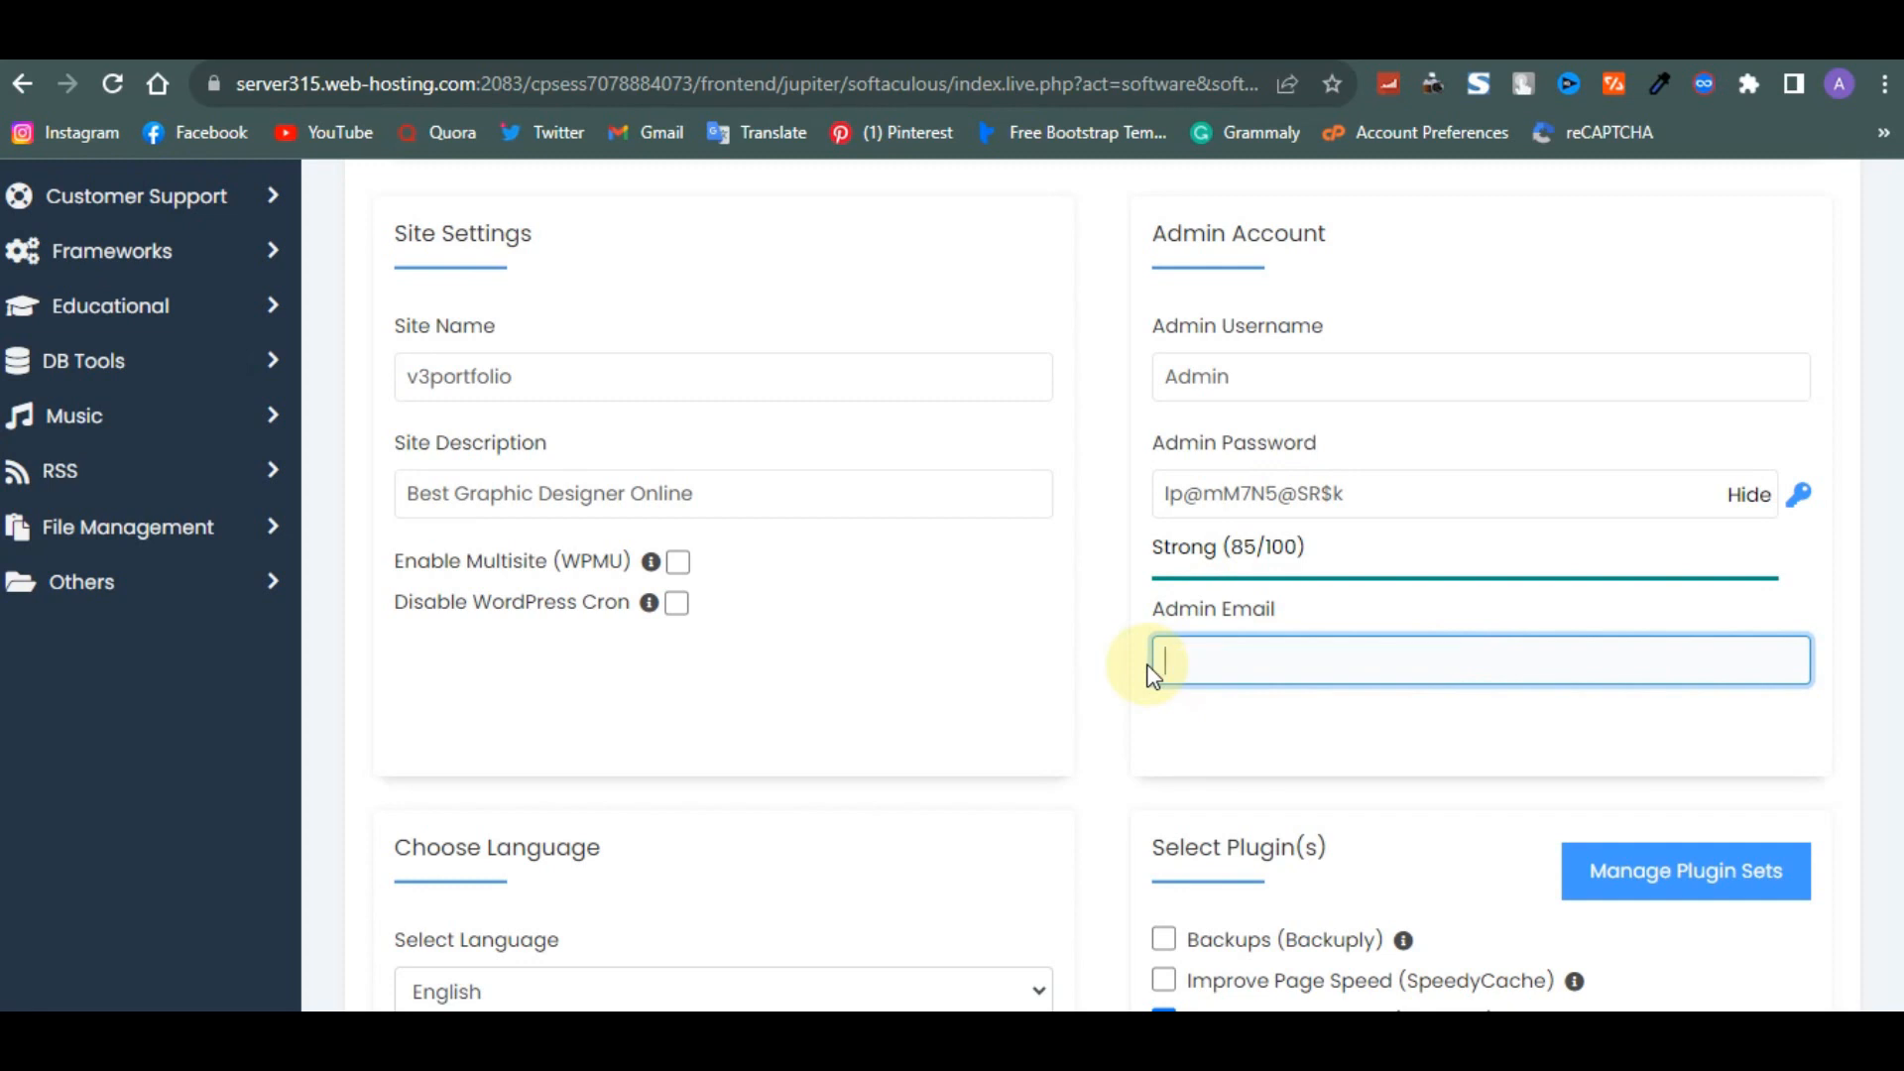
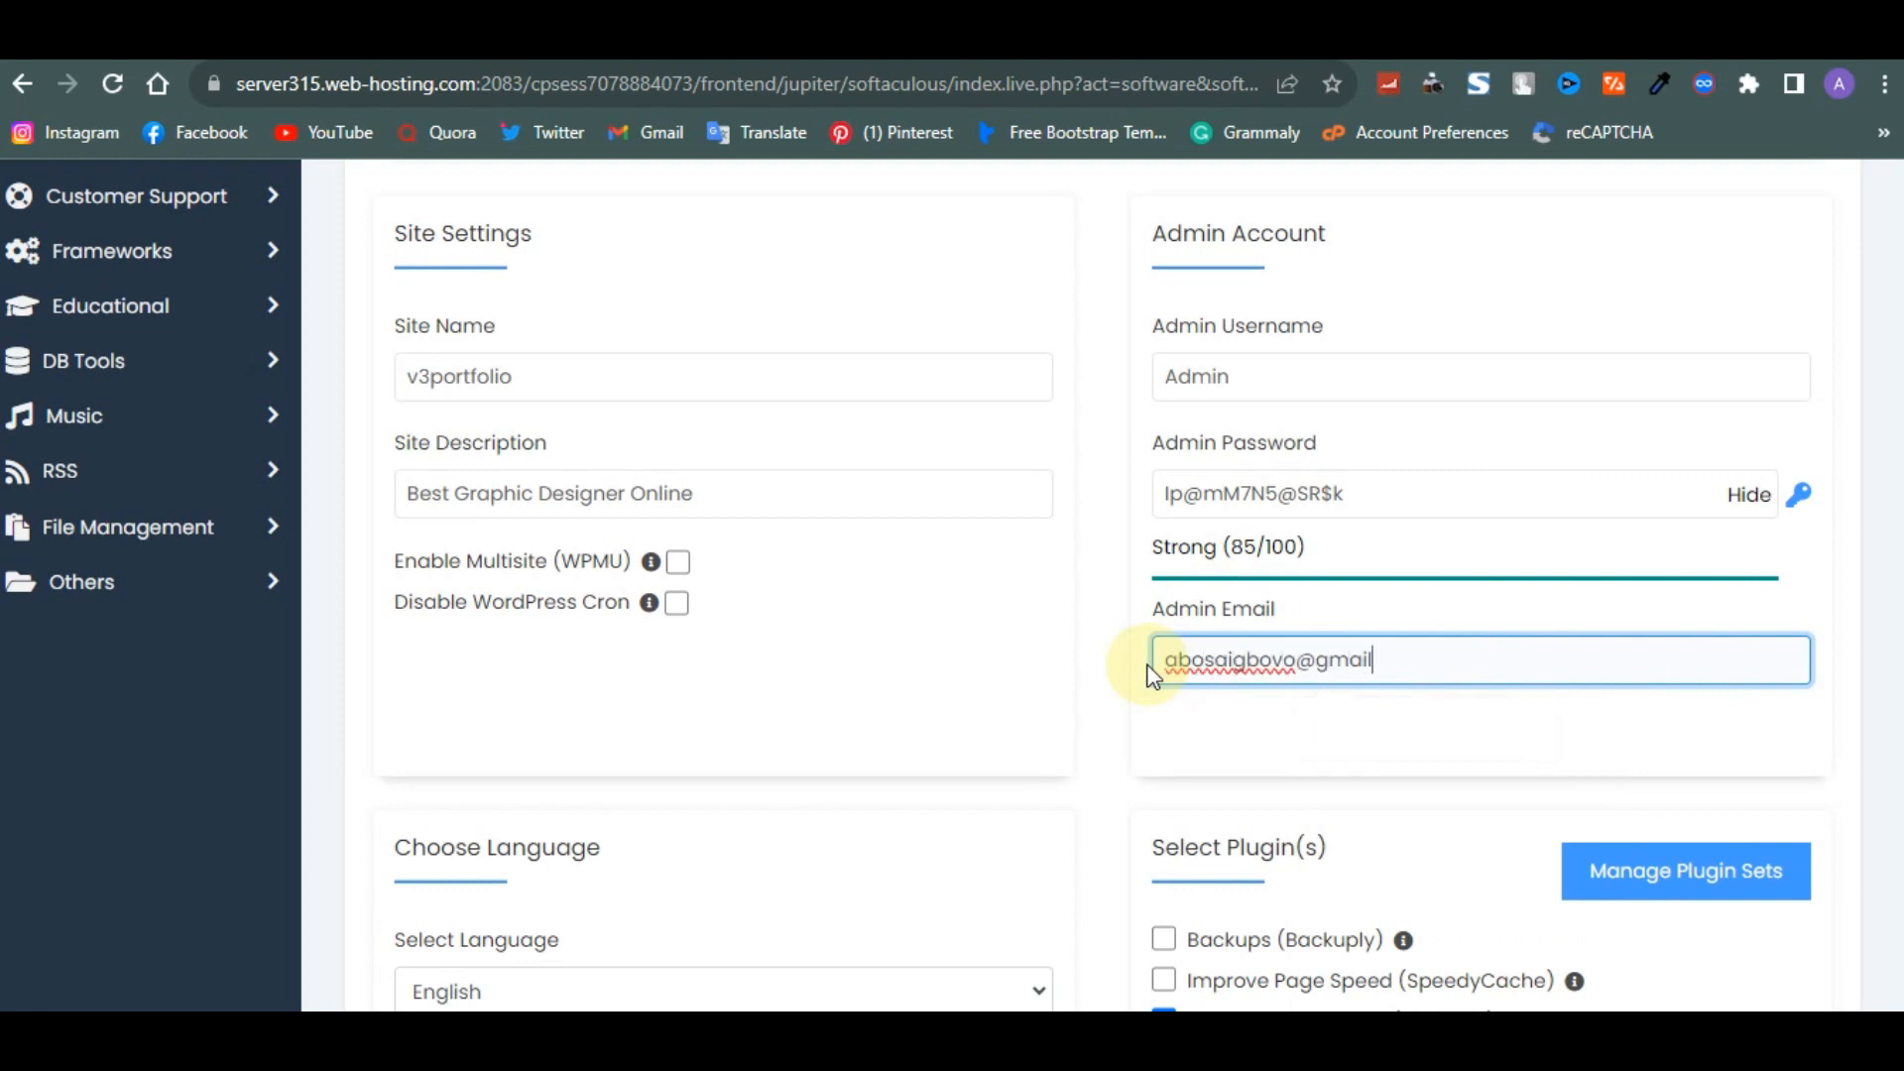
# - Copy the admin email and paste it into the field for emailing installation details
pyautogui.scroll(-1, 1174, 656)
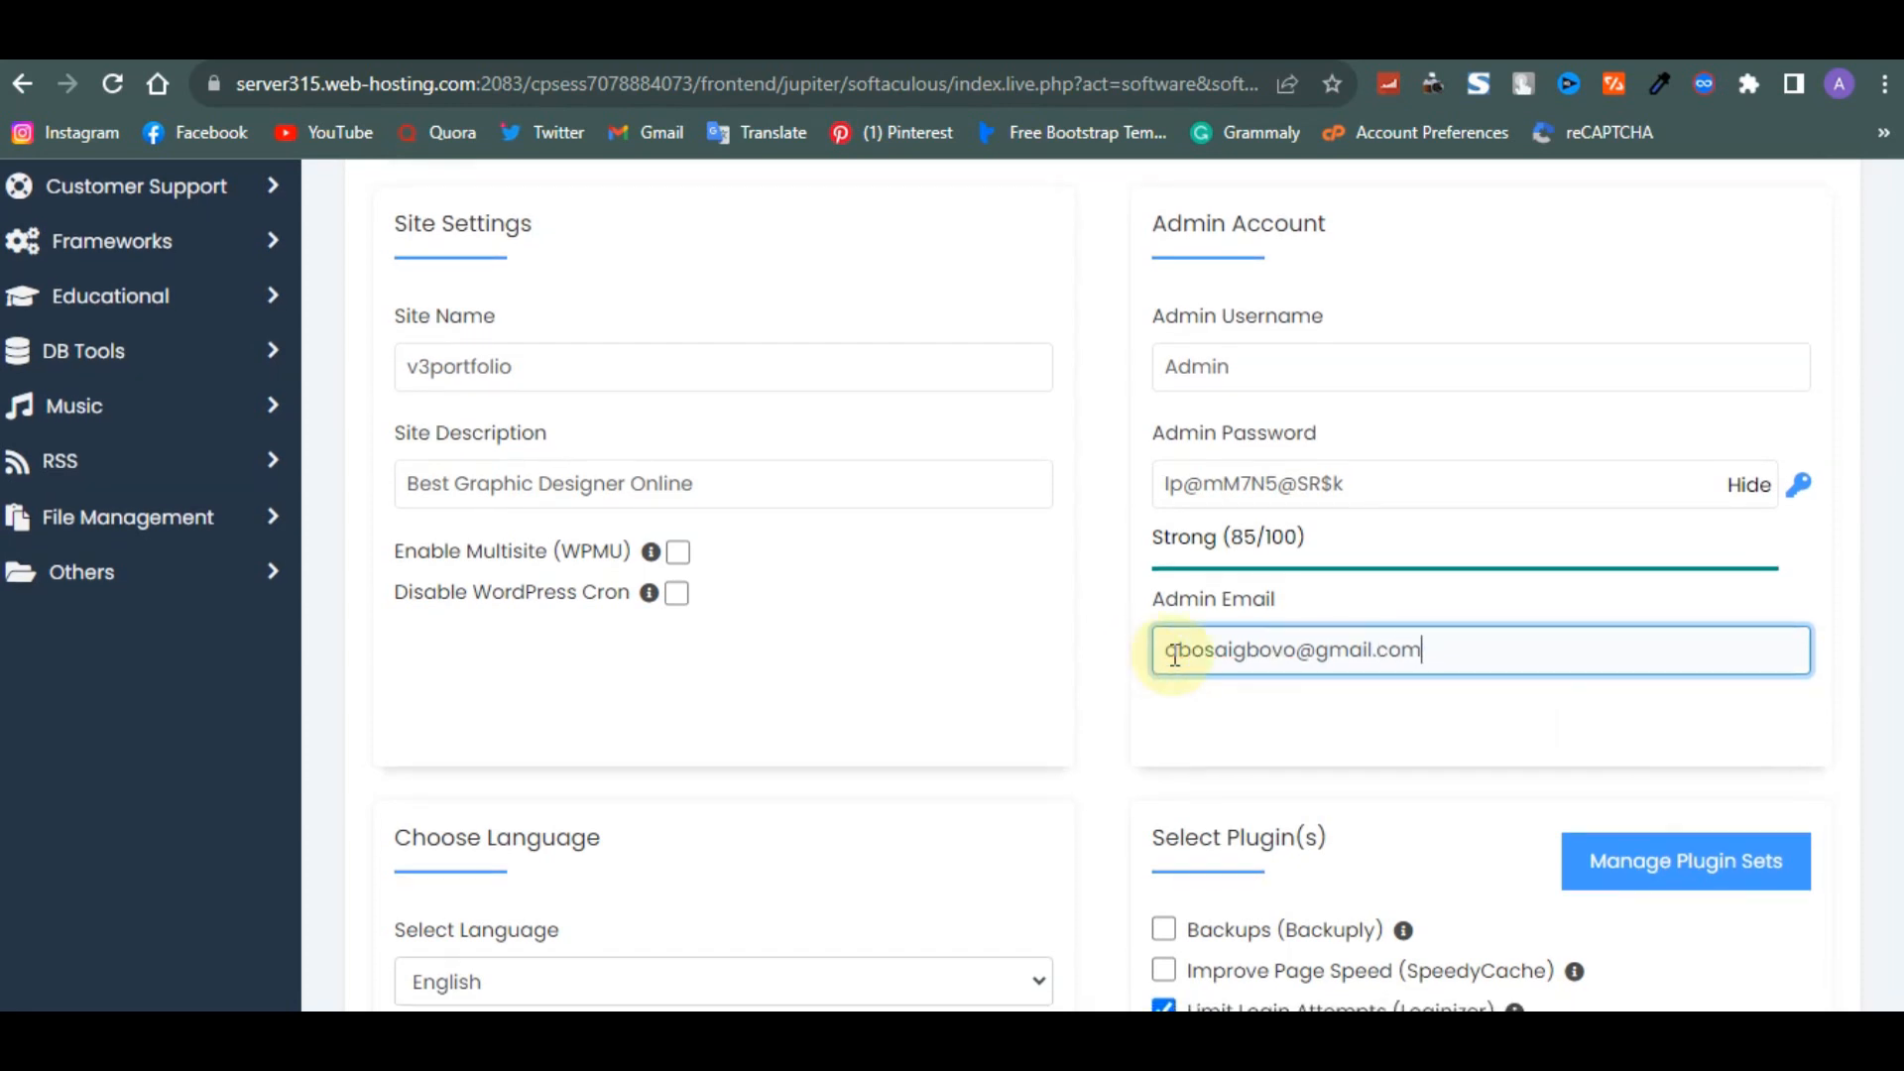
pyautogui.moveTo(1475, 645); pyautogui.dragTo(1131, 650)
pyautogui.hotkey('ctrl', 'c')
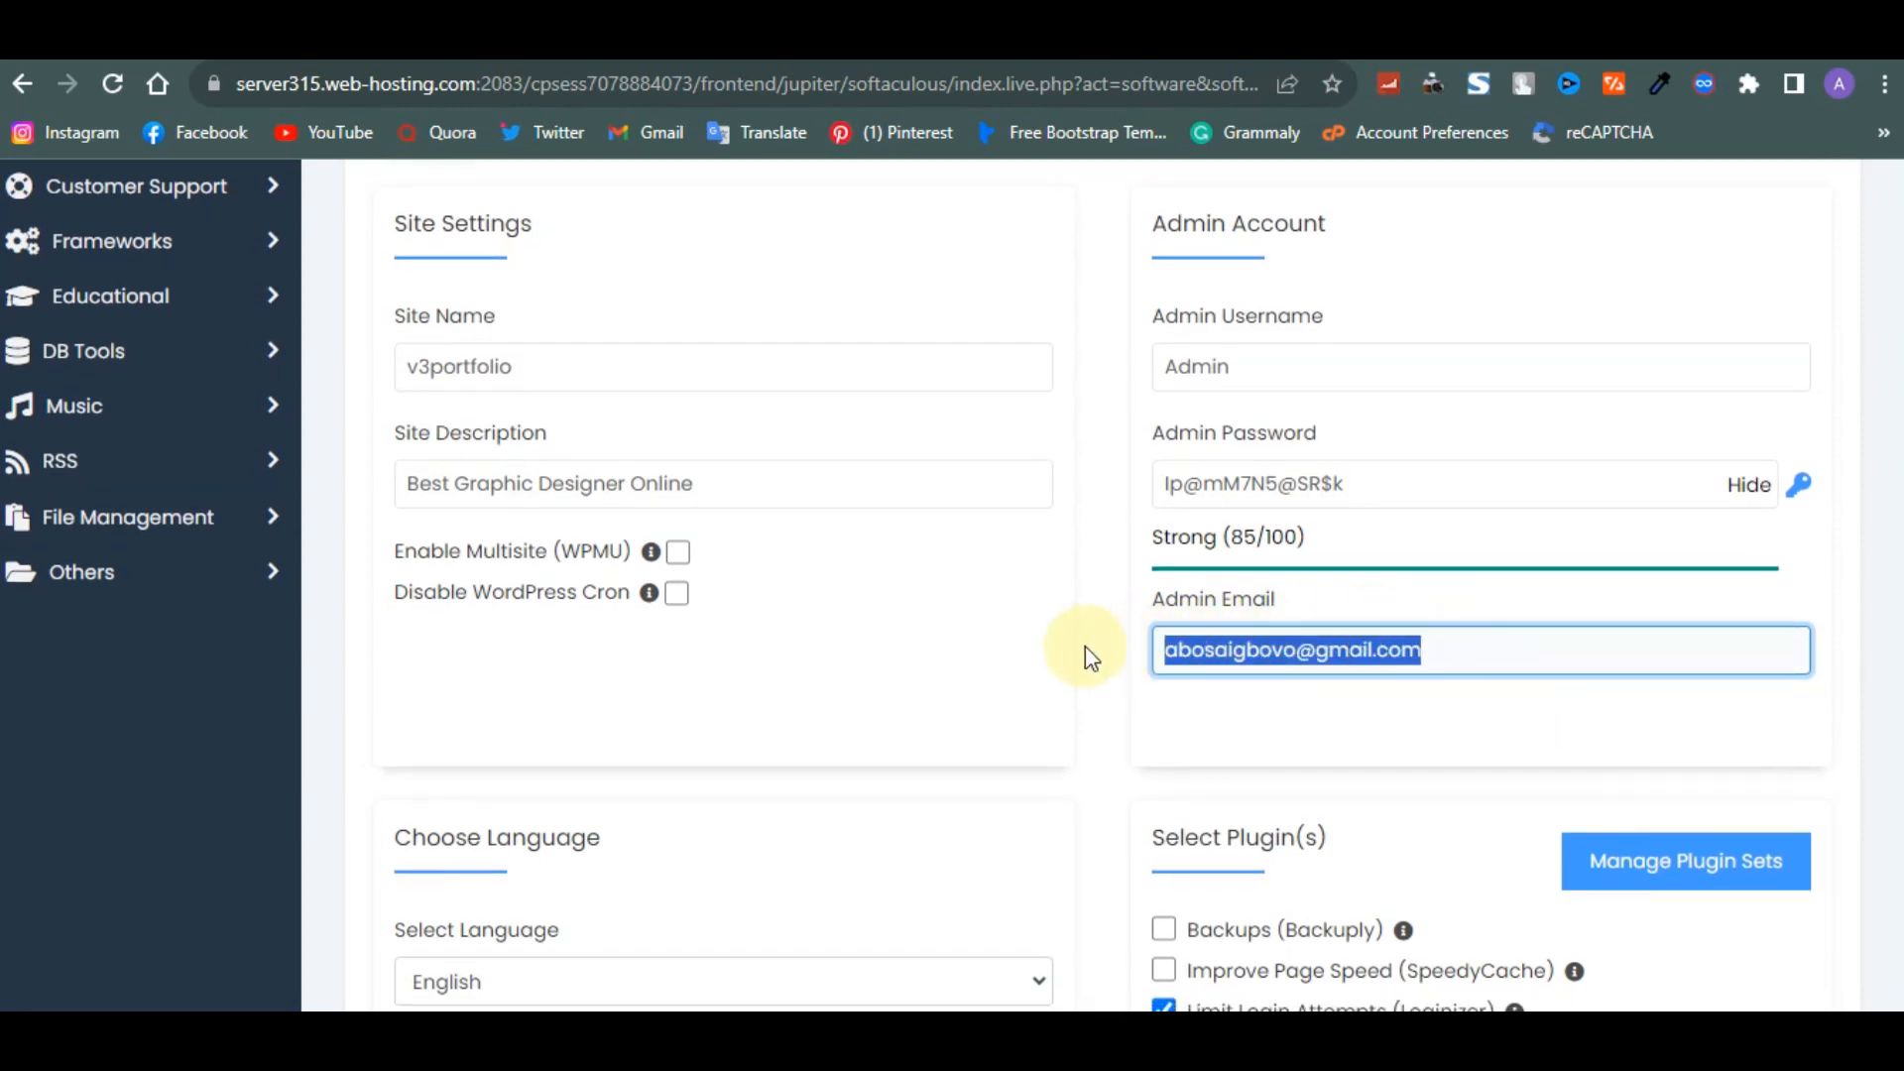
pyautogui.scroll(-10, 1085, 646)
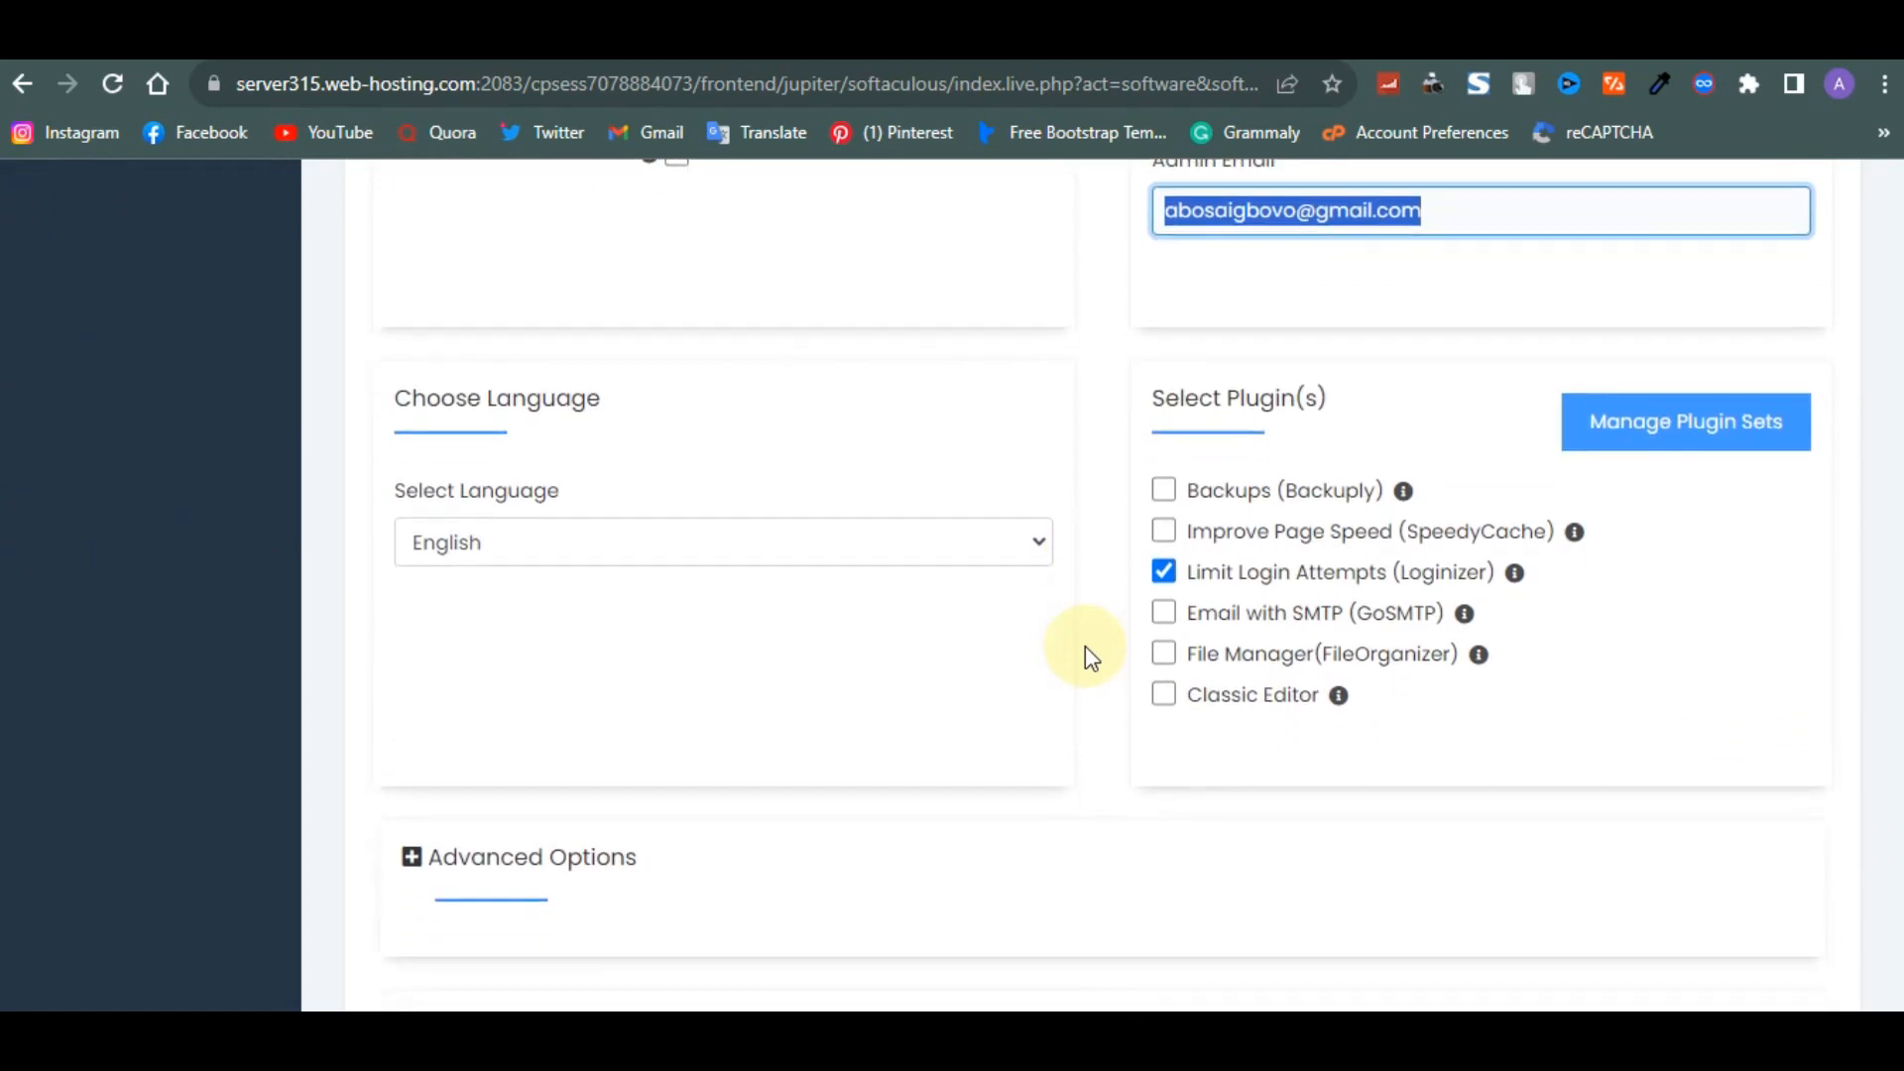
pyautogui.click(1169, 751)
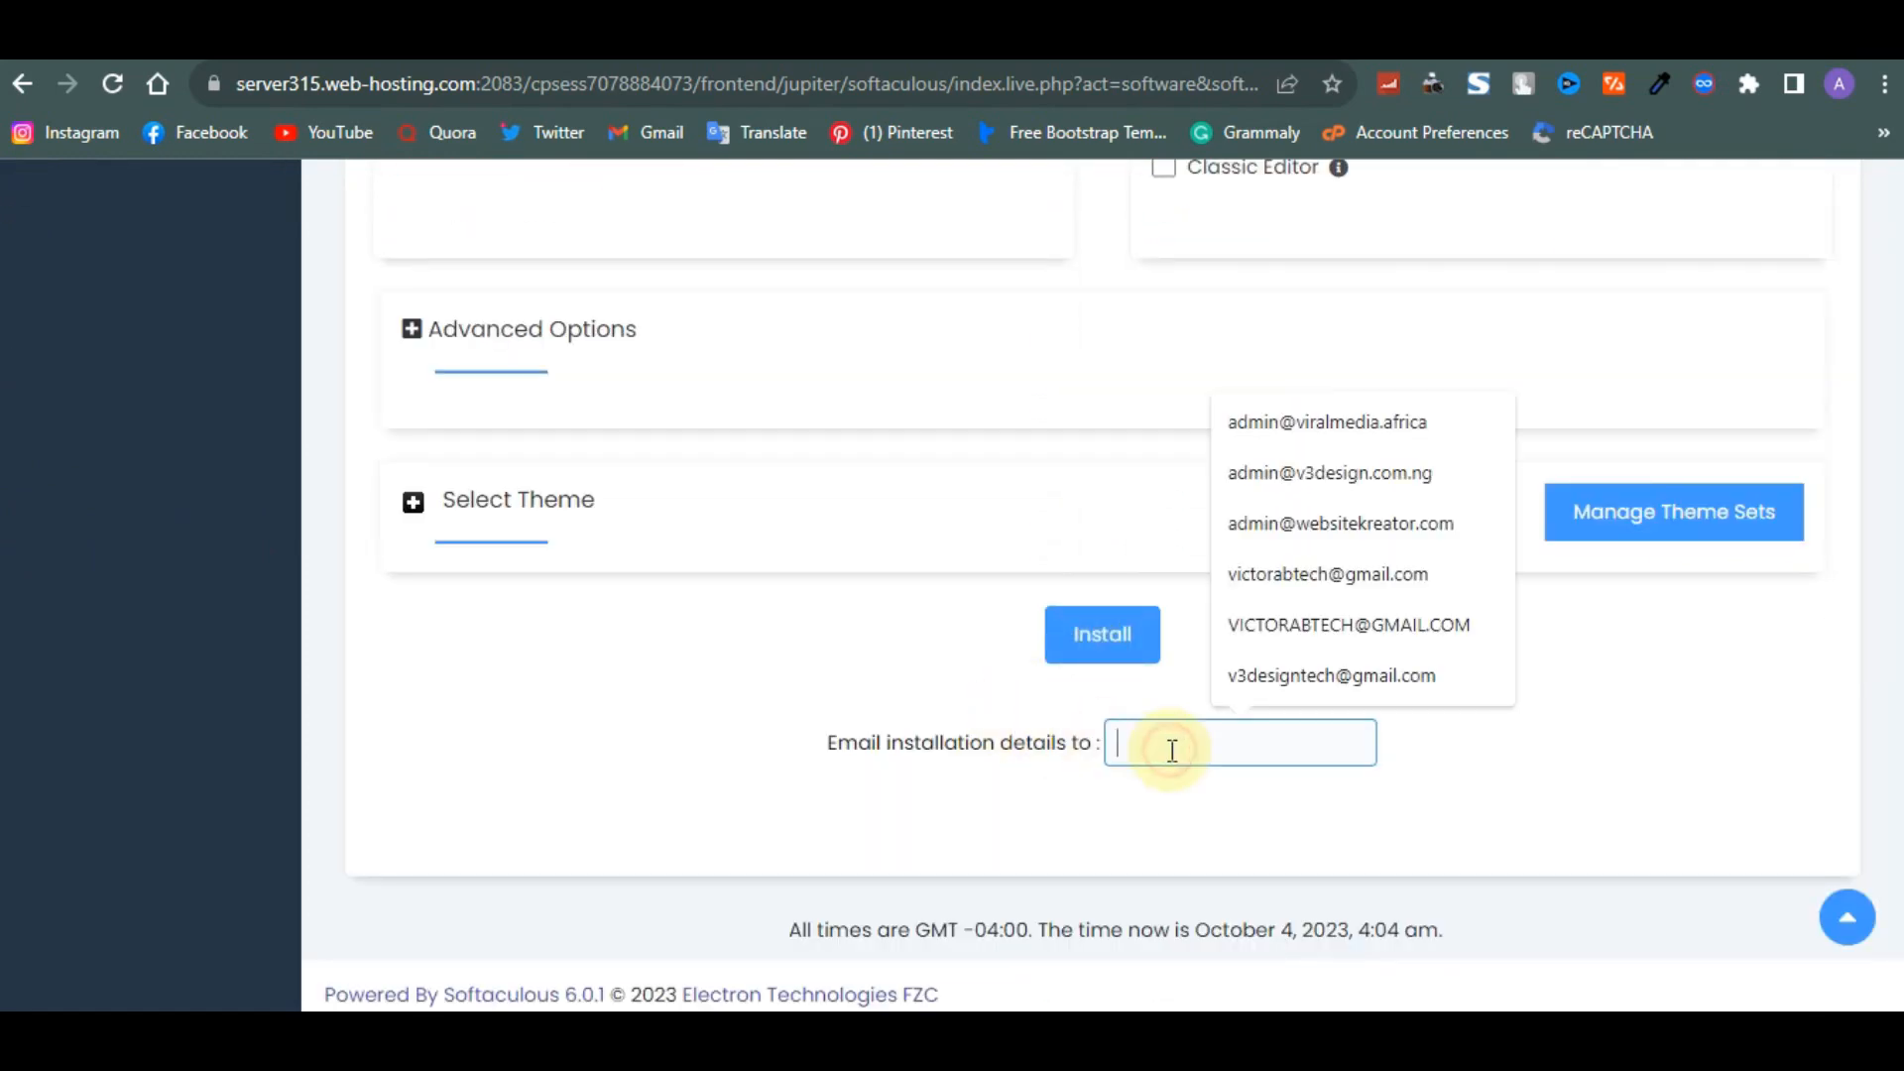
pyautogui.hotkey('ctrl', 'v')
pyautogui.scroll(8, 1172, 751)
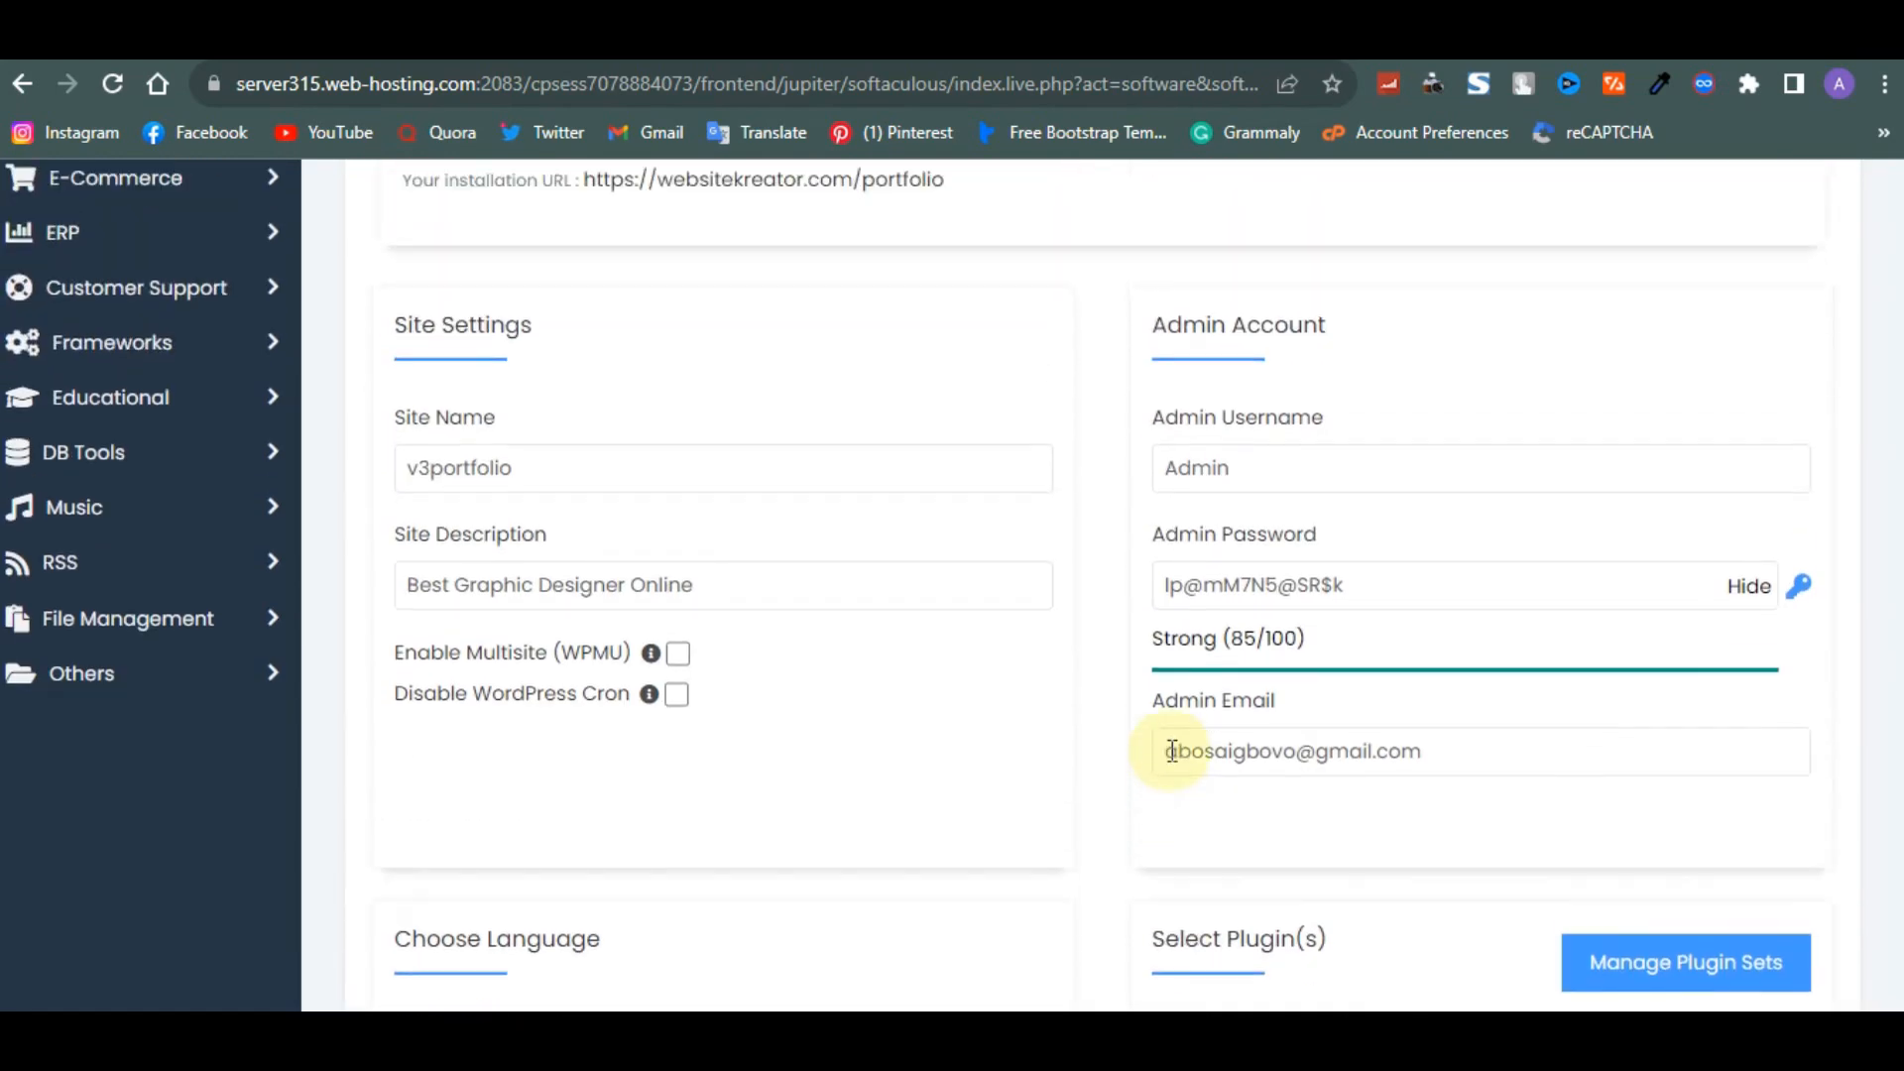
pyautogui.scroll(-6, 1171, 745)
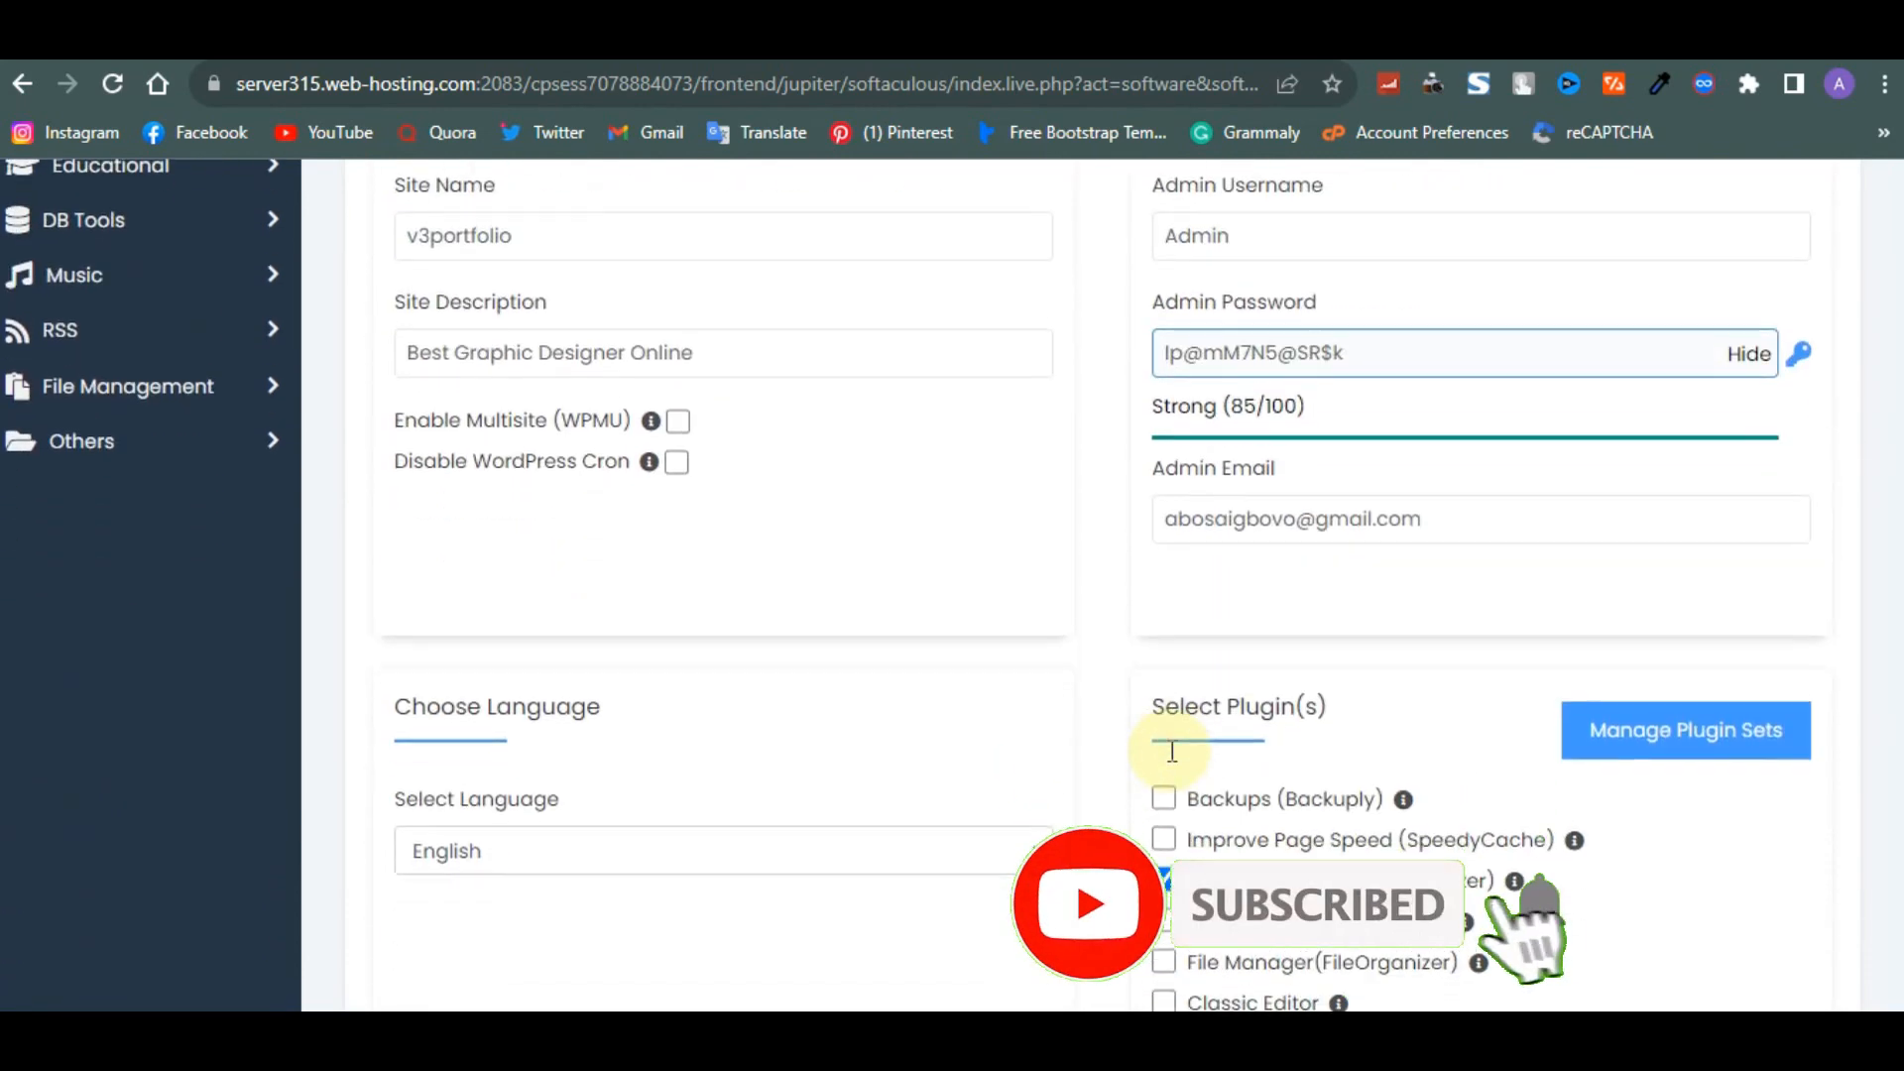
# - Start the WordPress installation with the configured settings
pyautogui.scroll(3, 1169, 751)
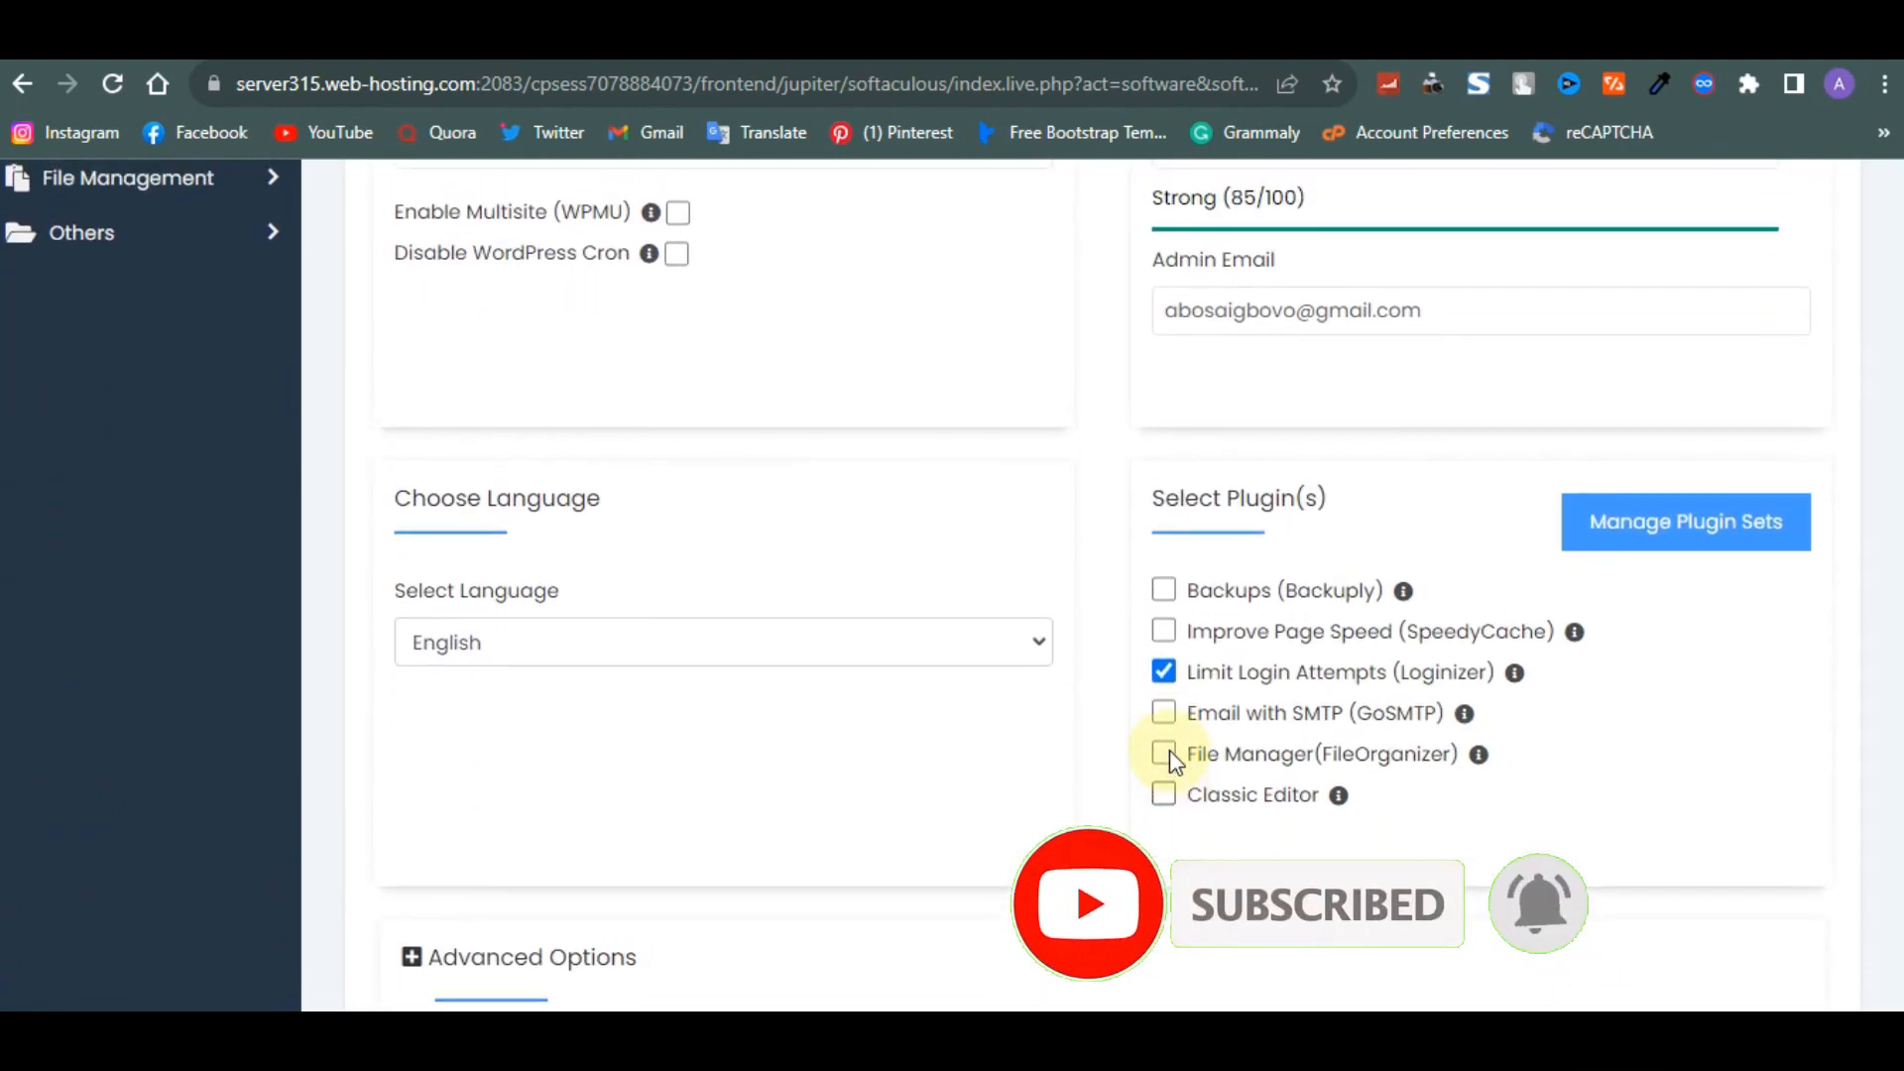
pyautogui.scroll(5, 1169, 750)
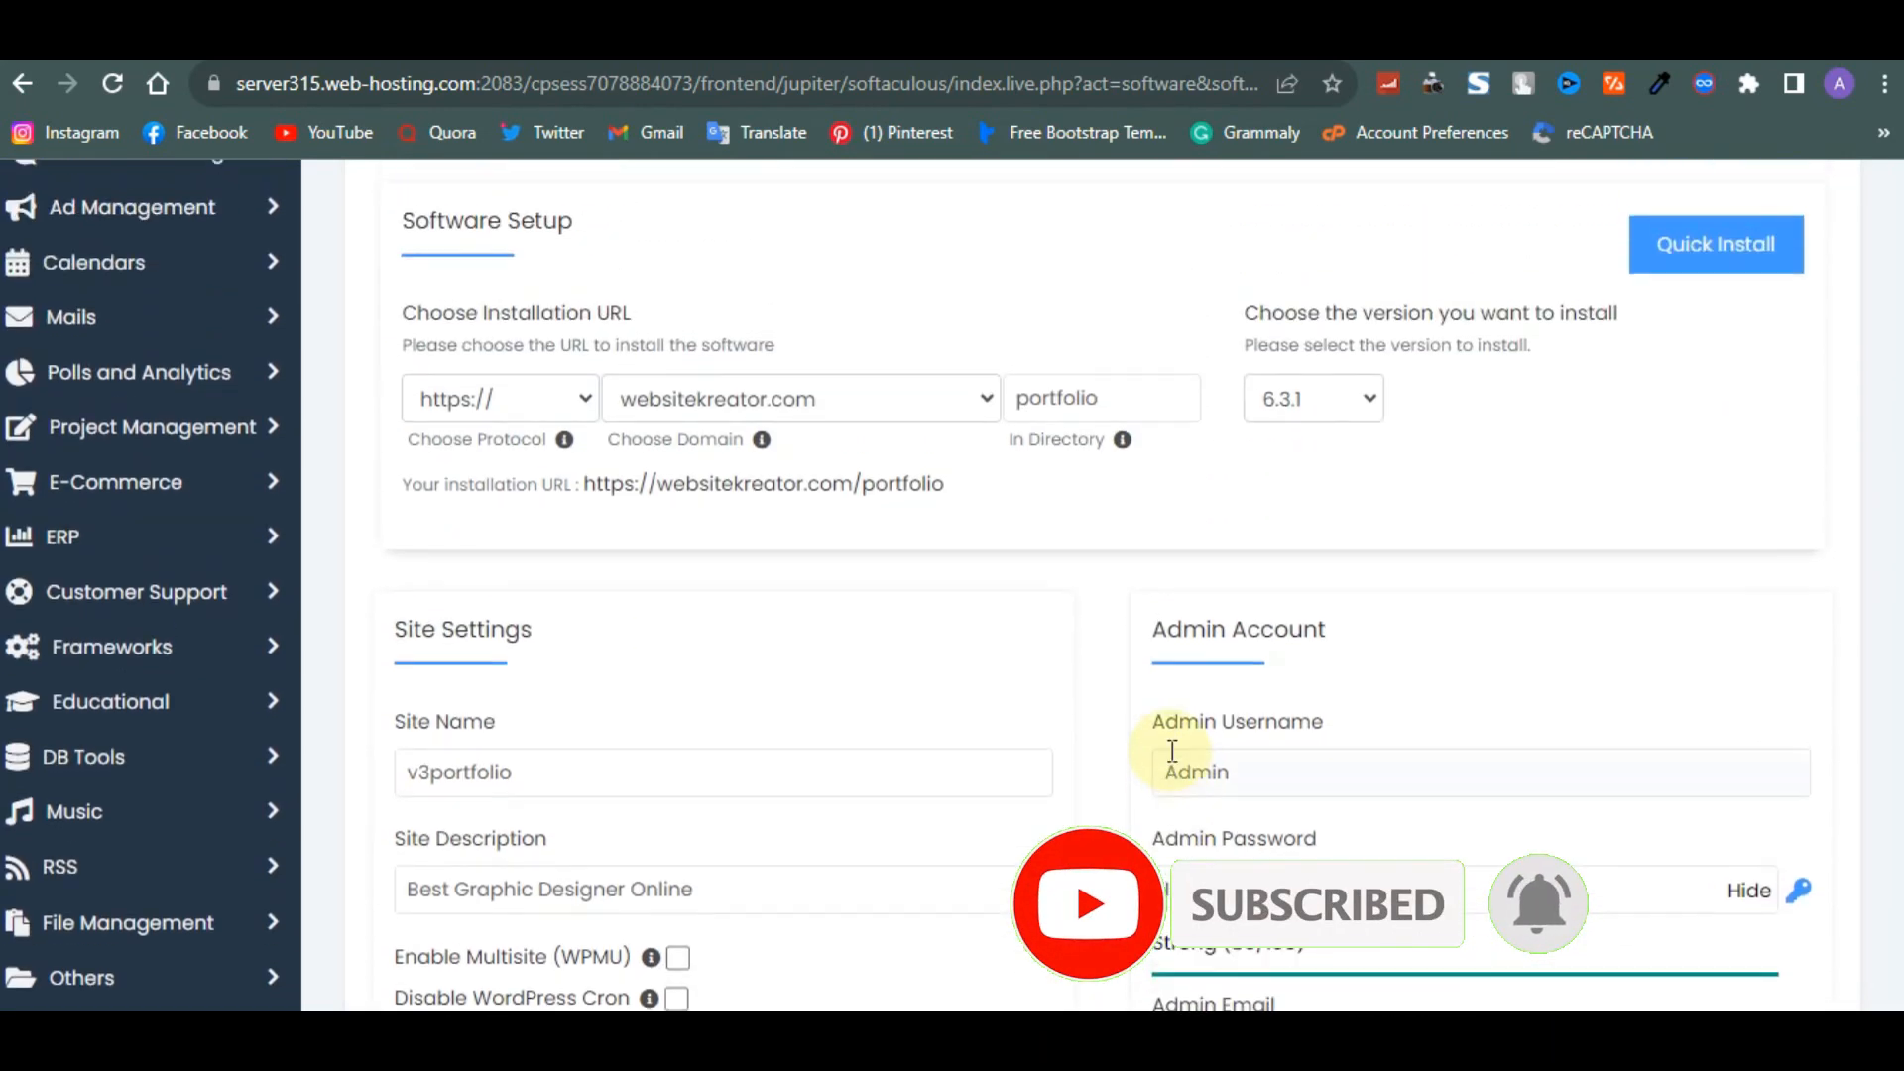
pyautogui.scroll(-15, 1169, 750)
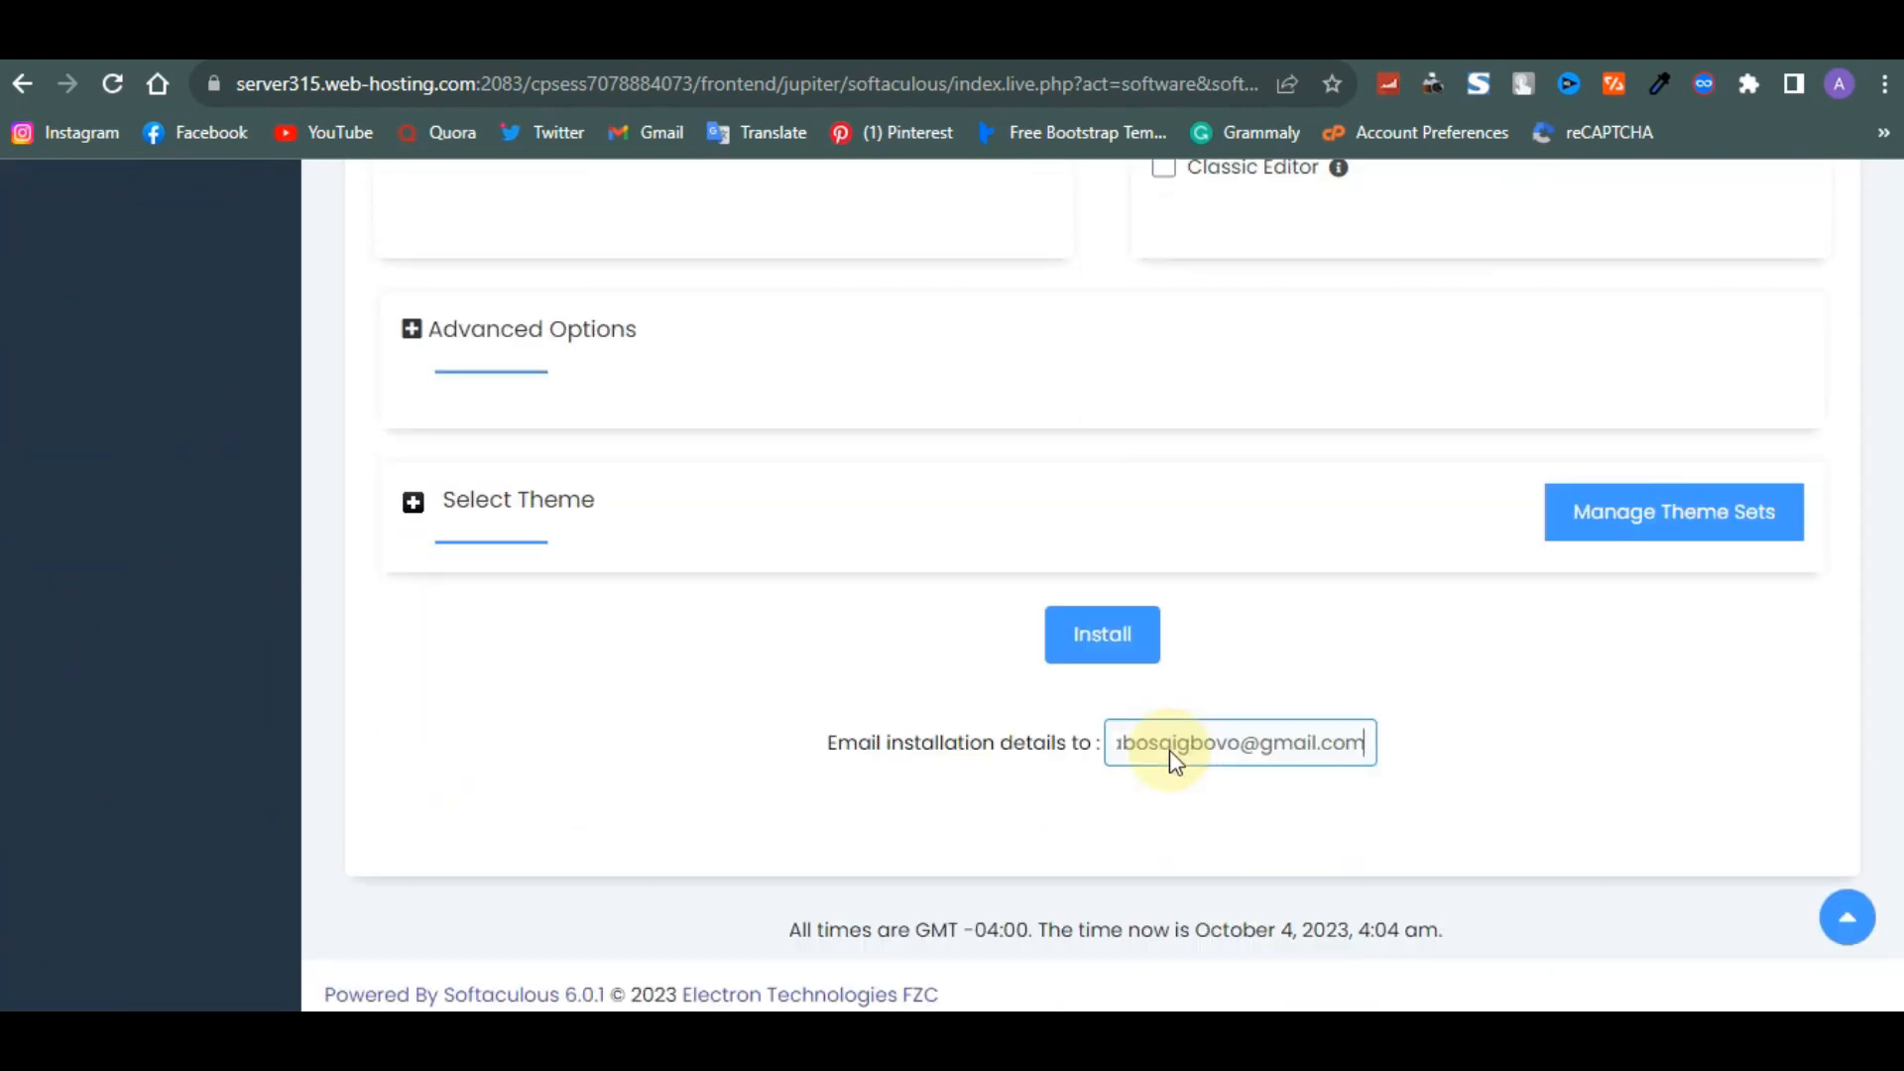
pyautogui.click(1094, 630)
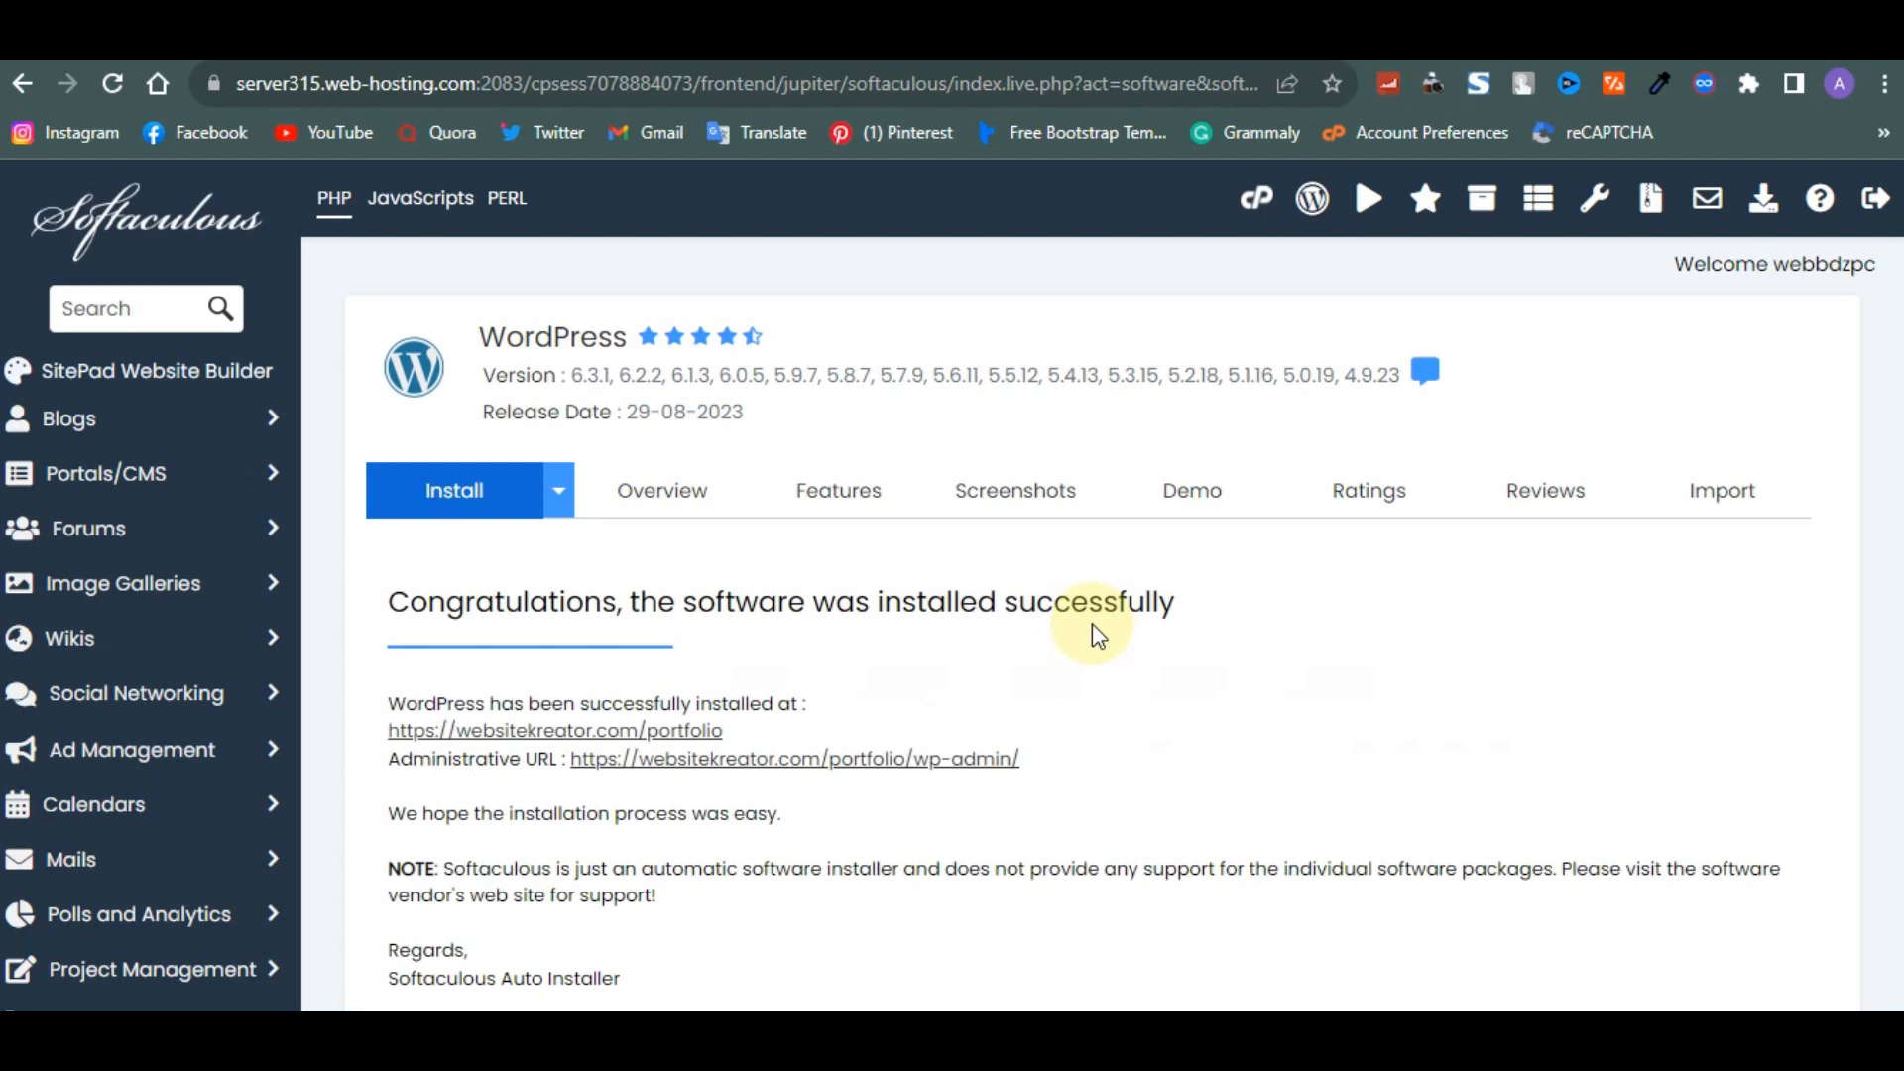
# - Open the installed site at websitekreator.com/portfolio in a new tab and scroll through its home page
pyautogui.rightClick(646, 735)
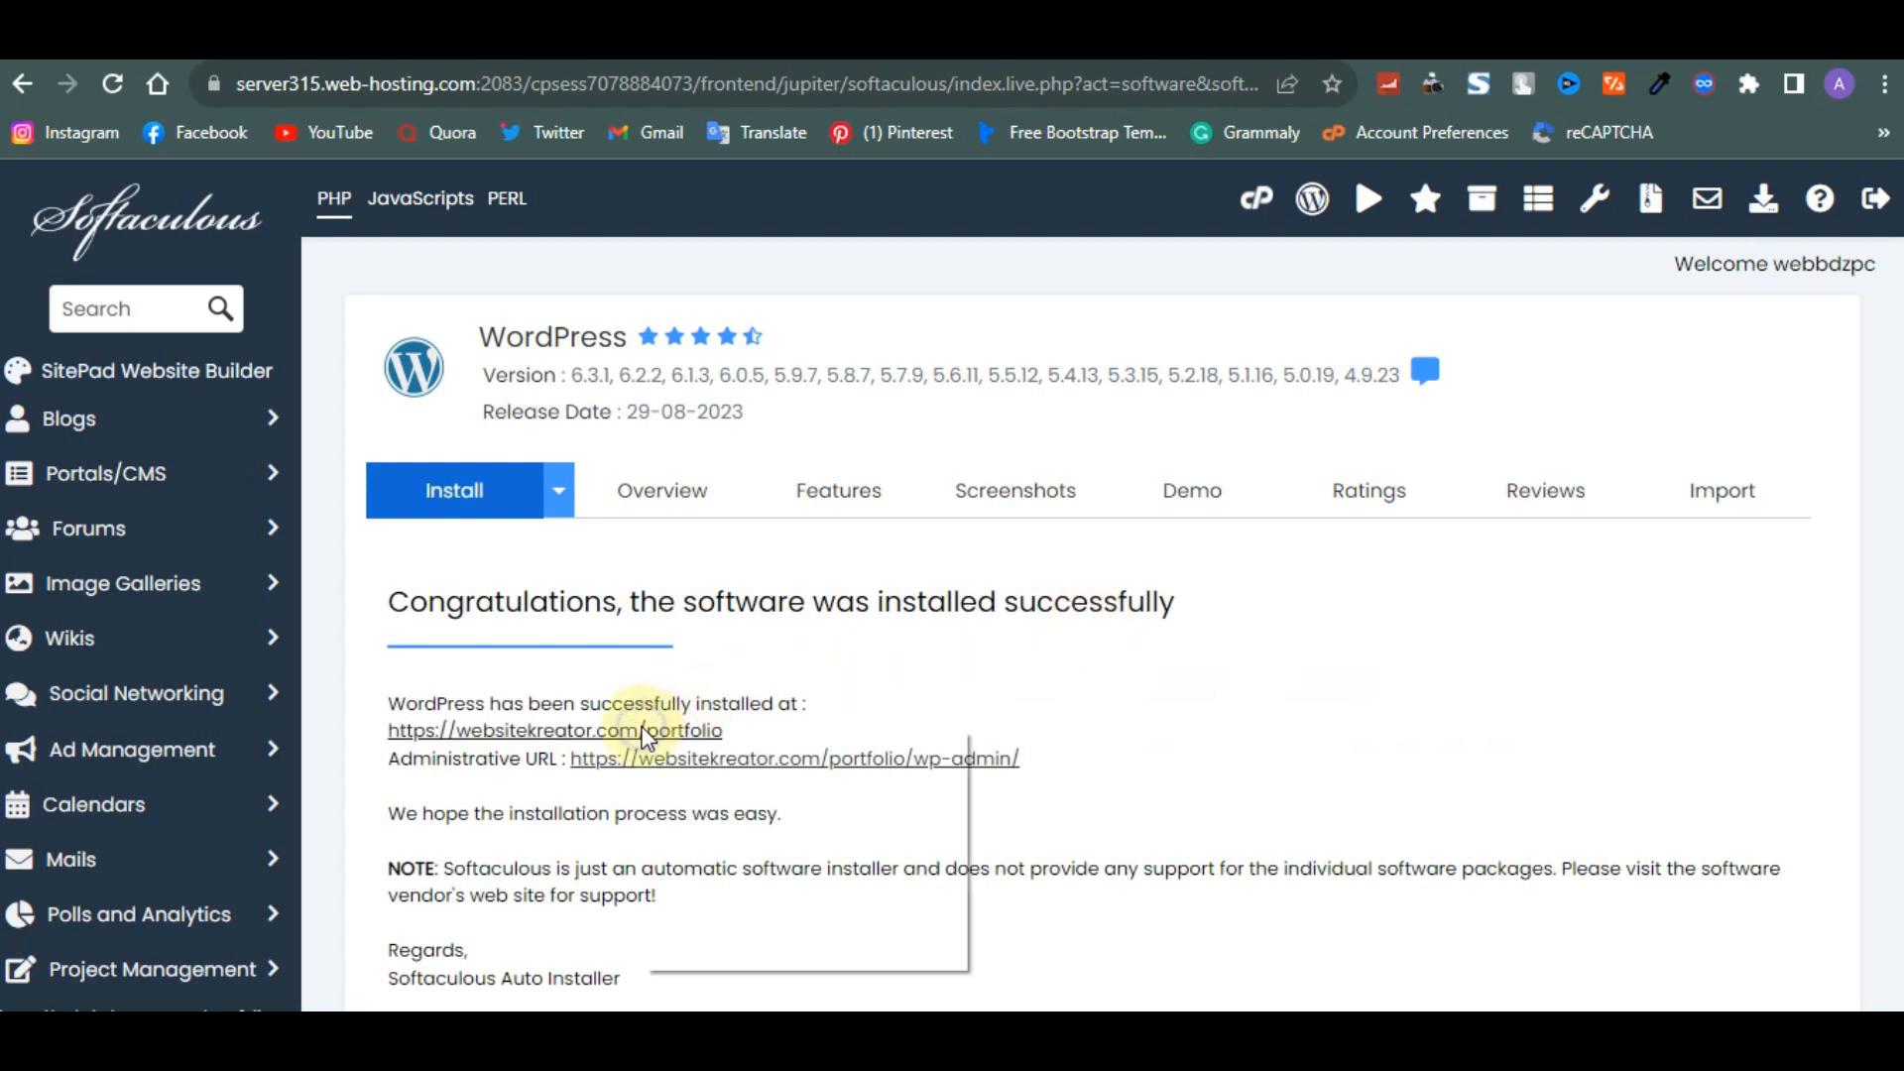
pyautogui.click(694, 747)
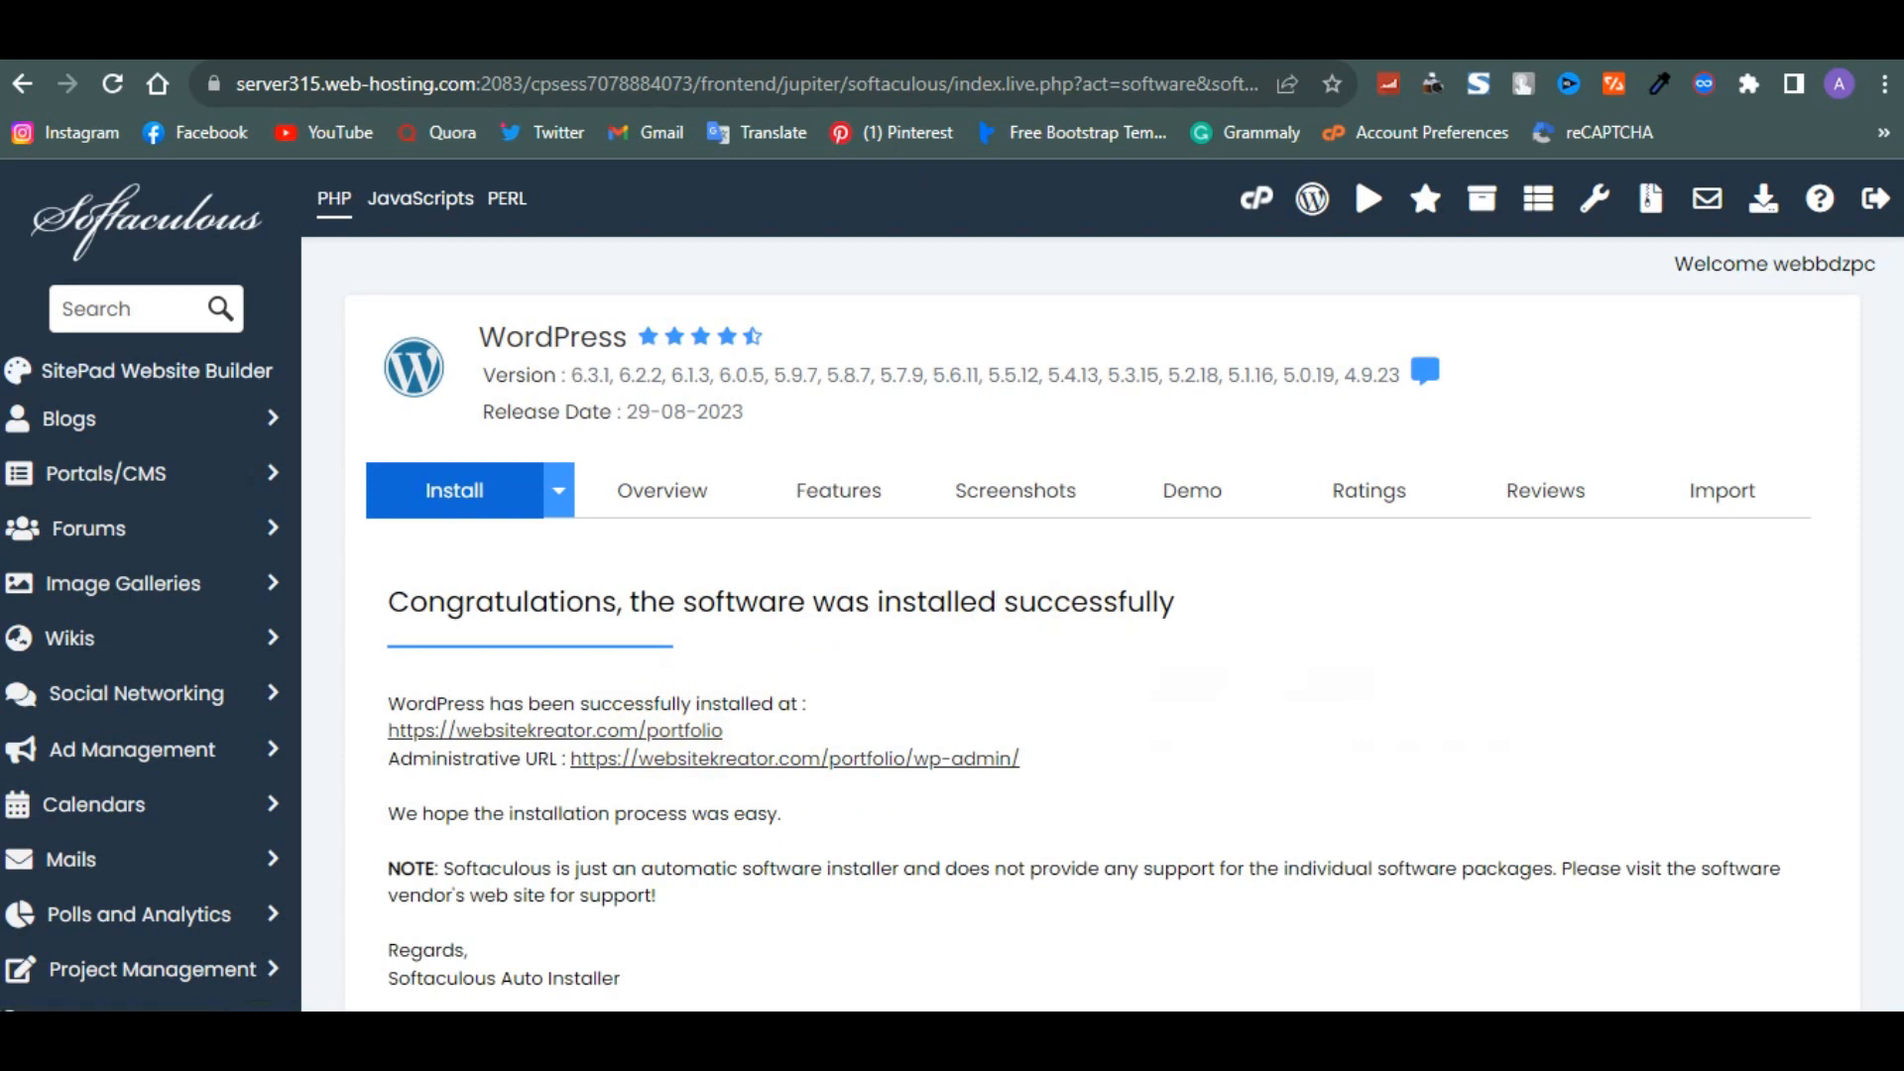
pyautogui.click(922, 39)
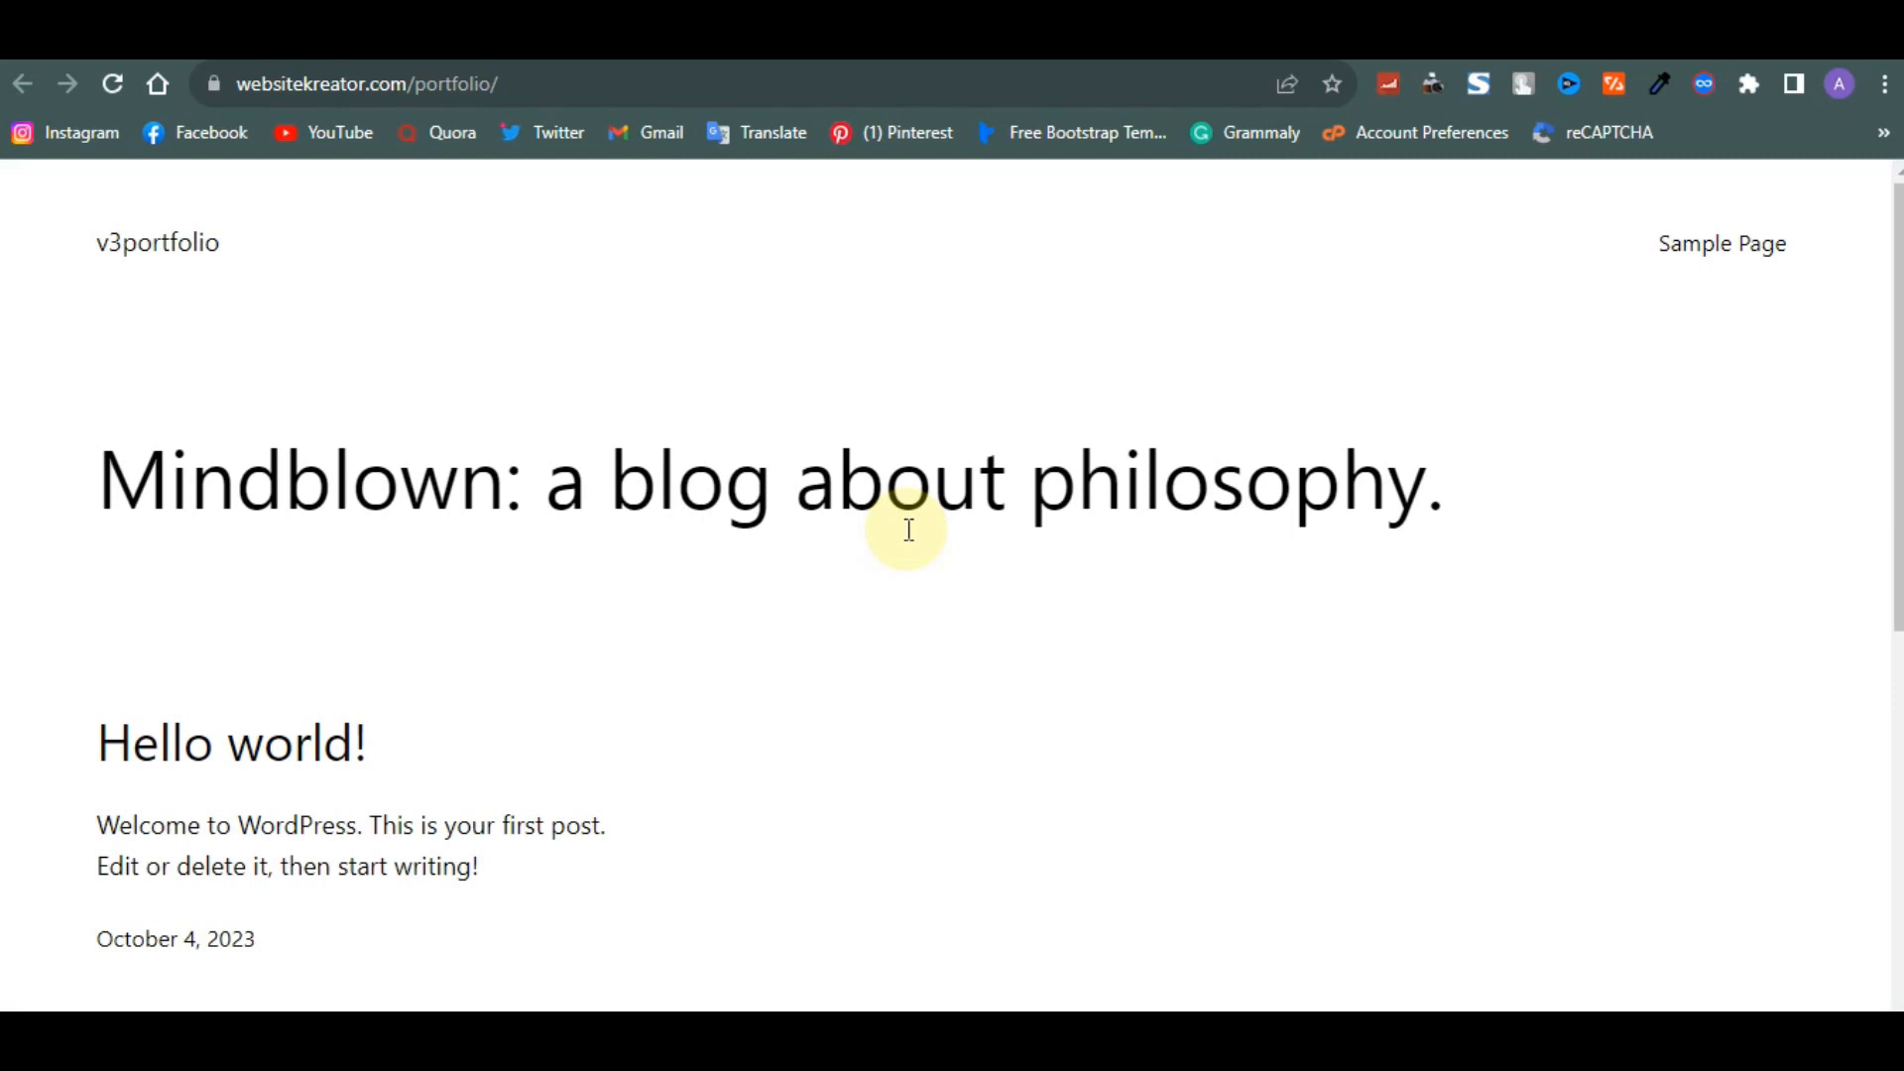
pyautogui.scroll(-6, 908, 529)
pyautogui.scroll(3, 910, 536)
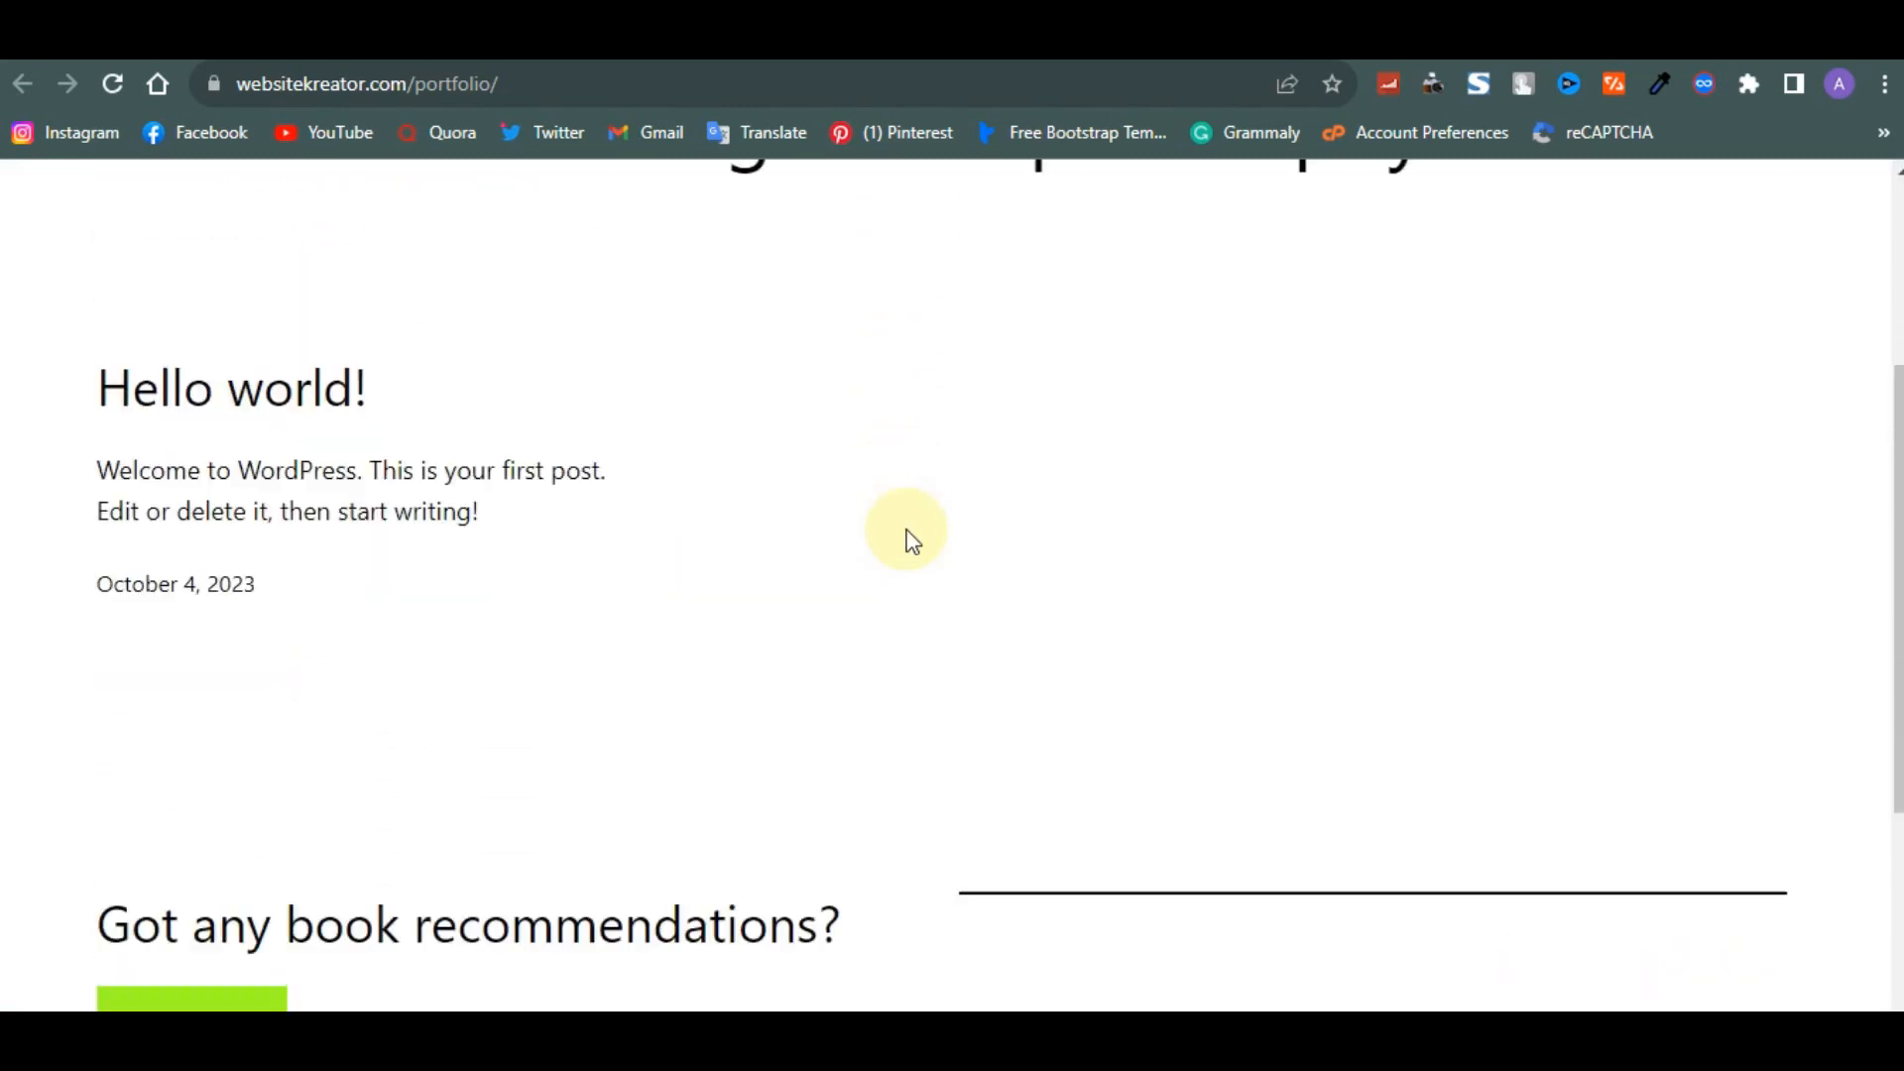
pyautogui.scroll(3, 907, 530)
pyautogui.click(914, 39)
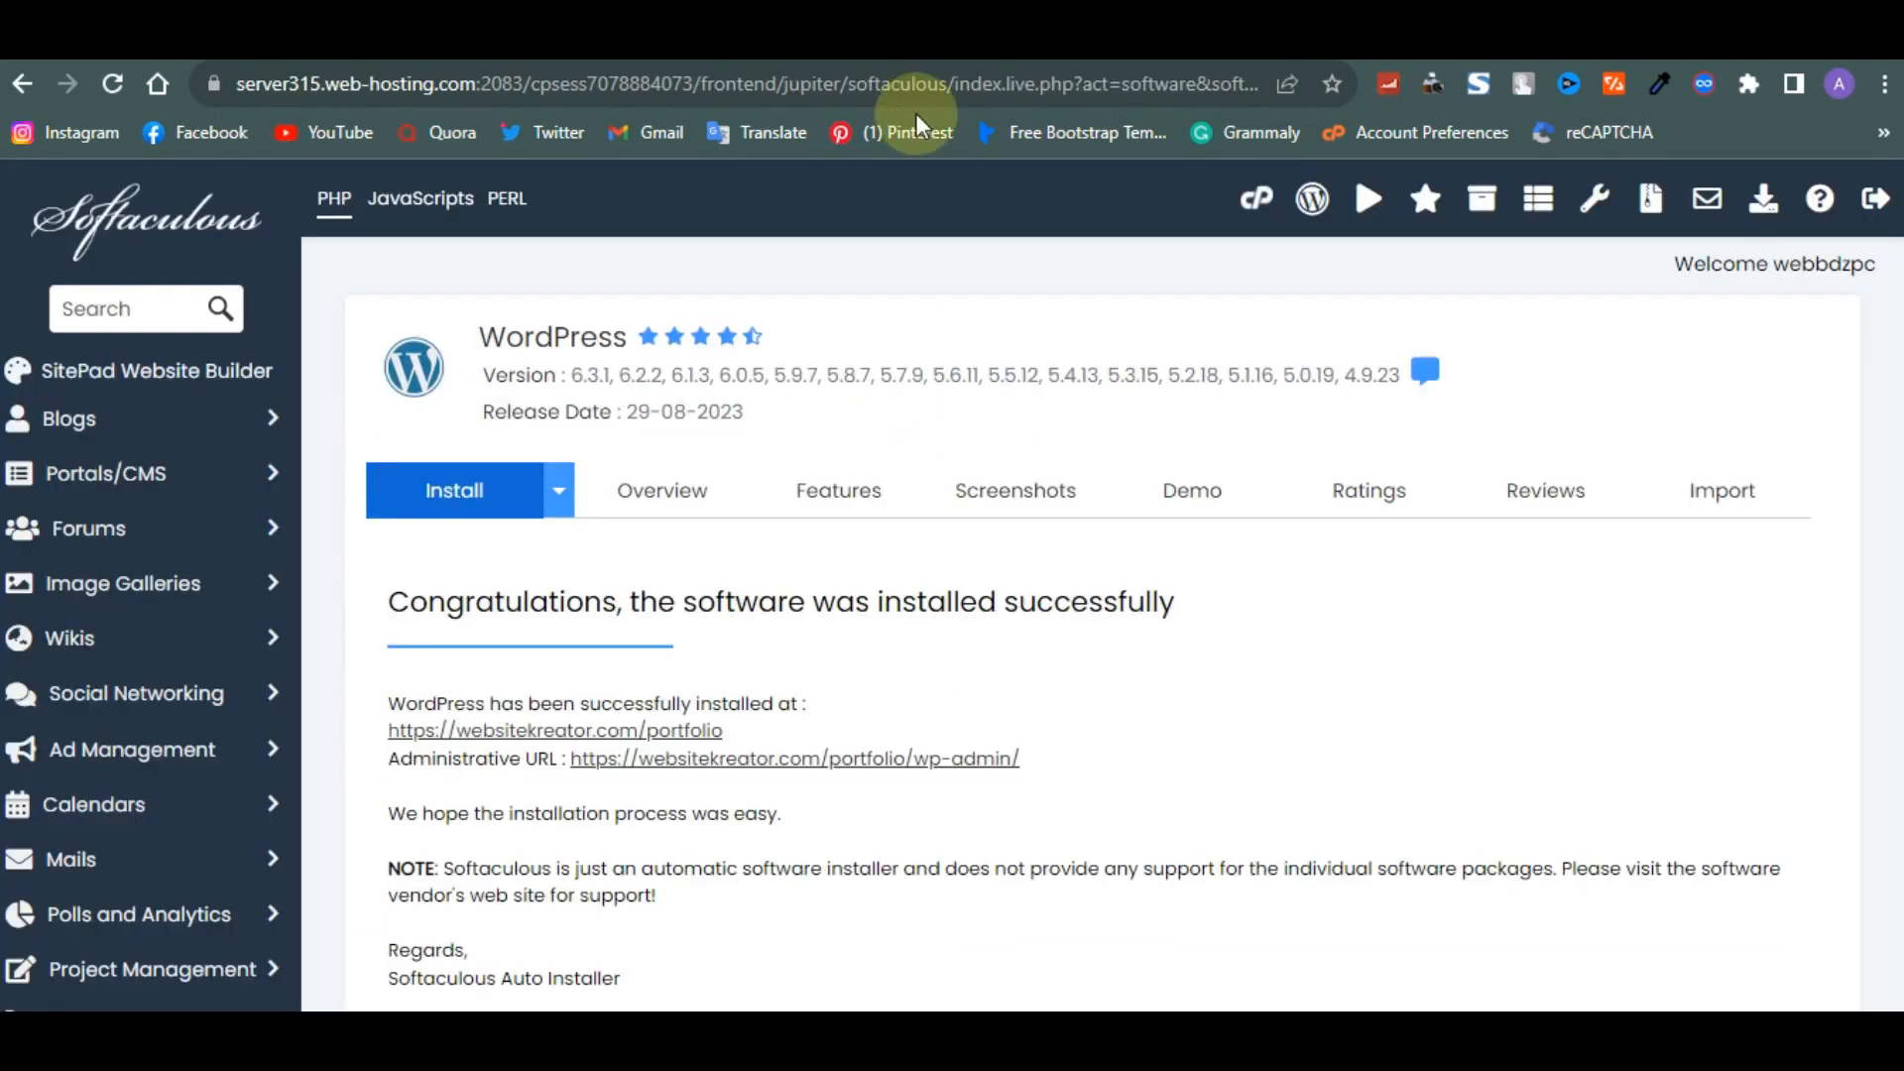
# - Open the administrative URL to reach the WordPress dashboard and scroll through its widgets
pyautogui.rightClick(920, 767)
pyautogui.click(967, 780)
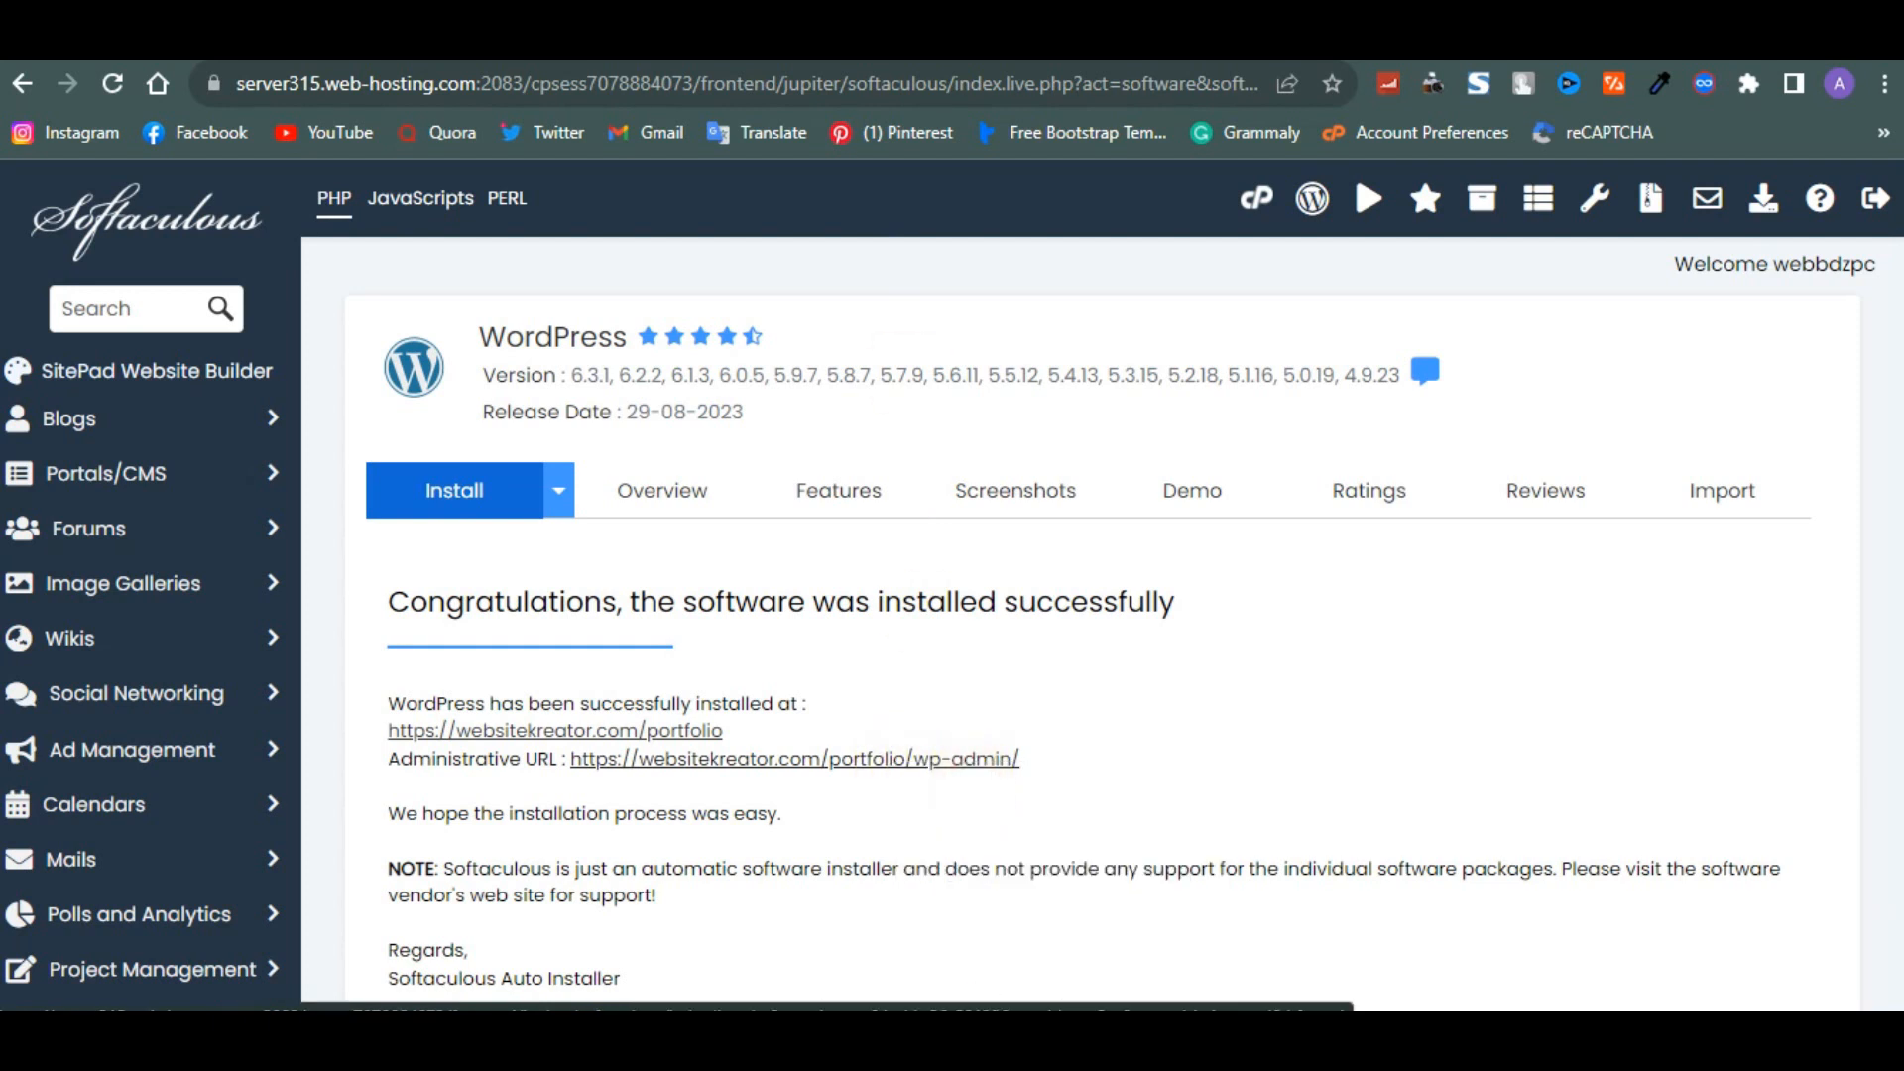
pyautogui.click(920, 759)
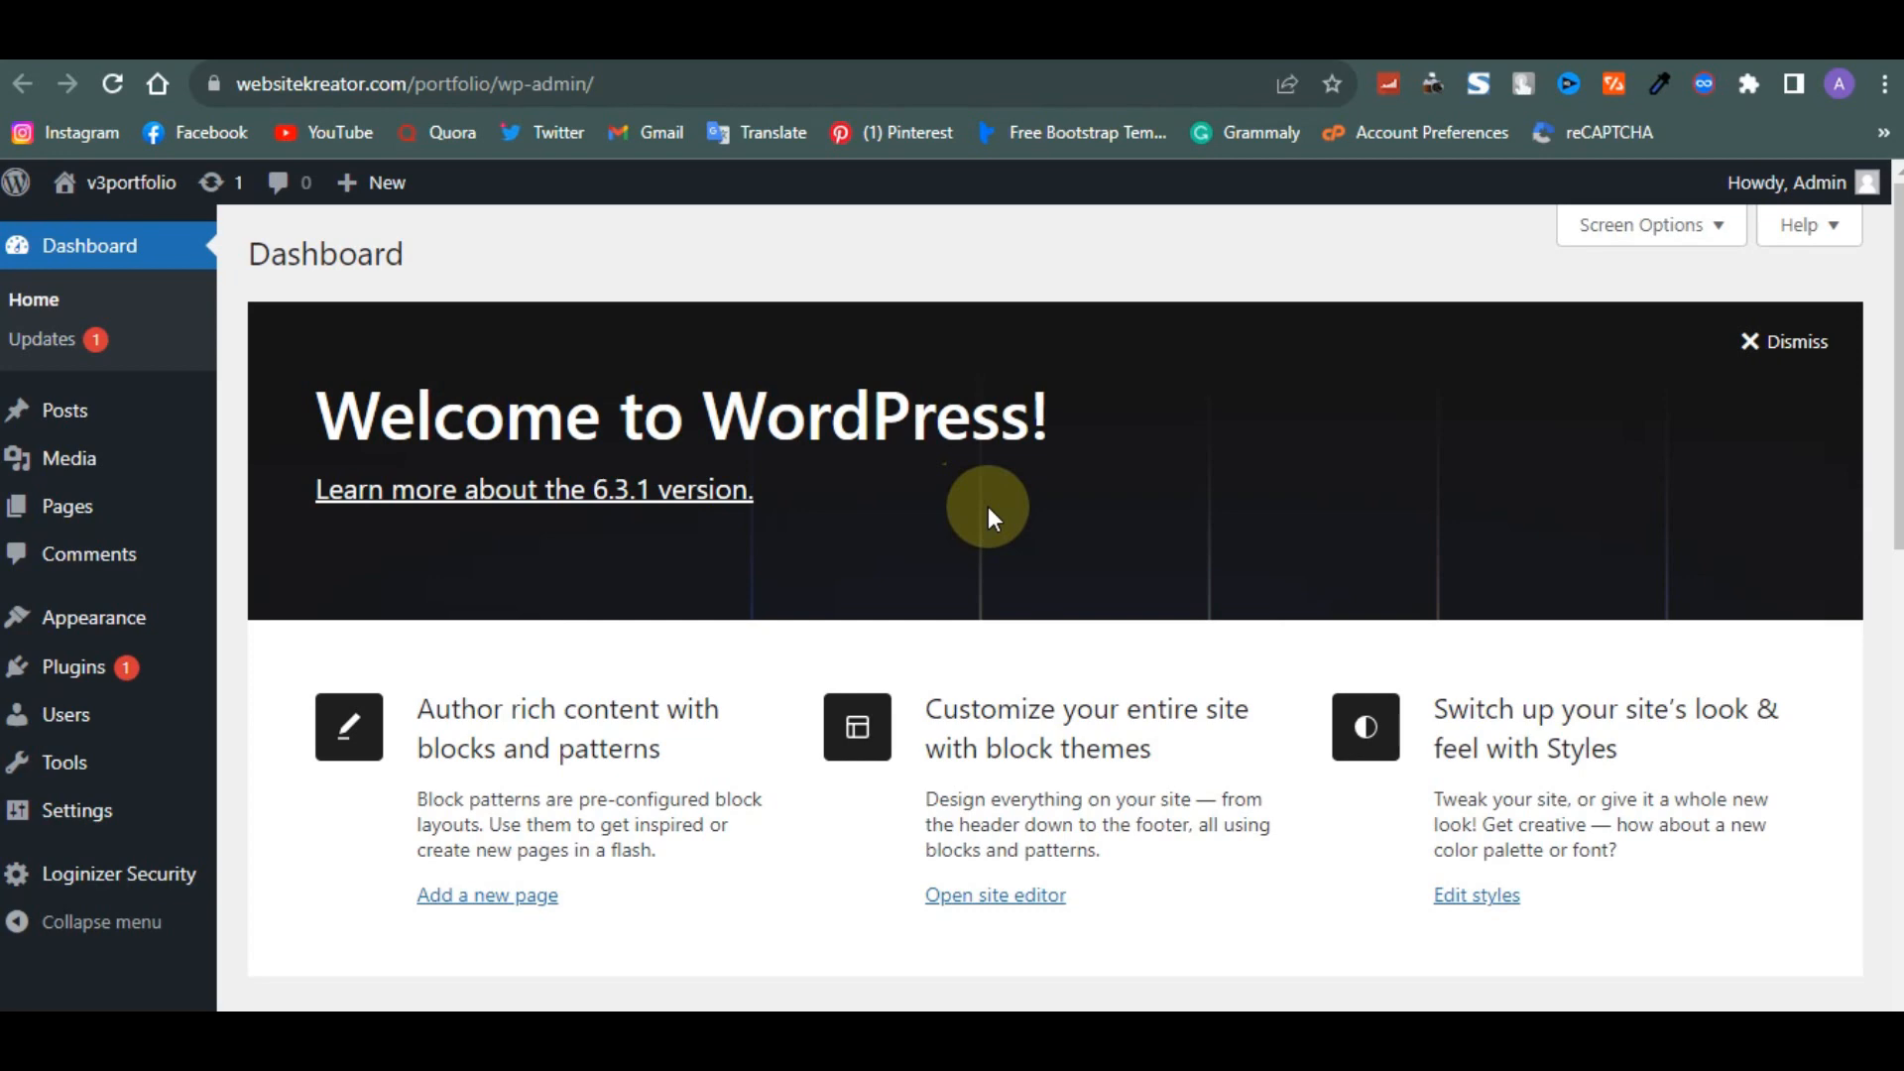
pyautogui.scroll(-10, 987, 506)
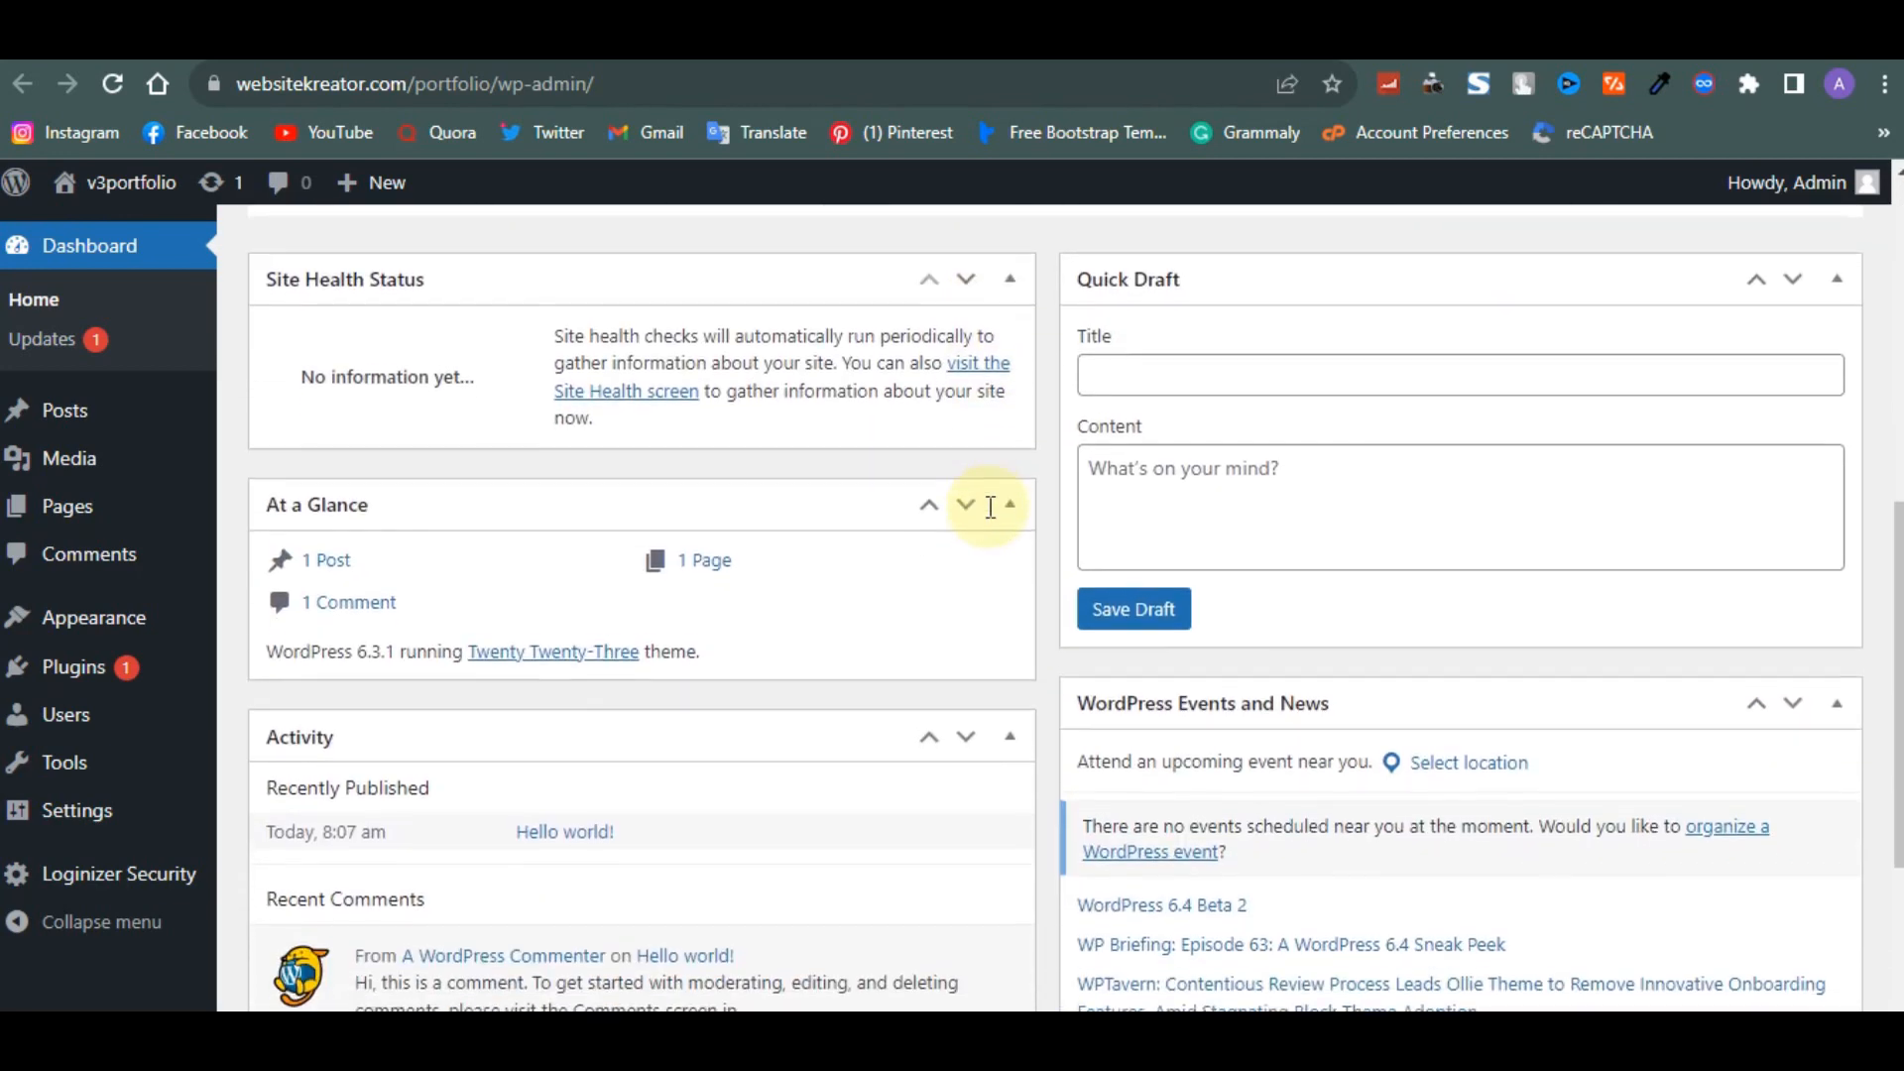
pyautogui.scroll(10, 988, 518)
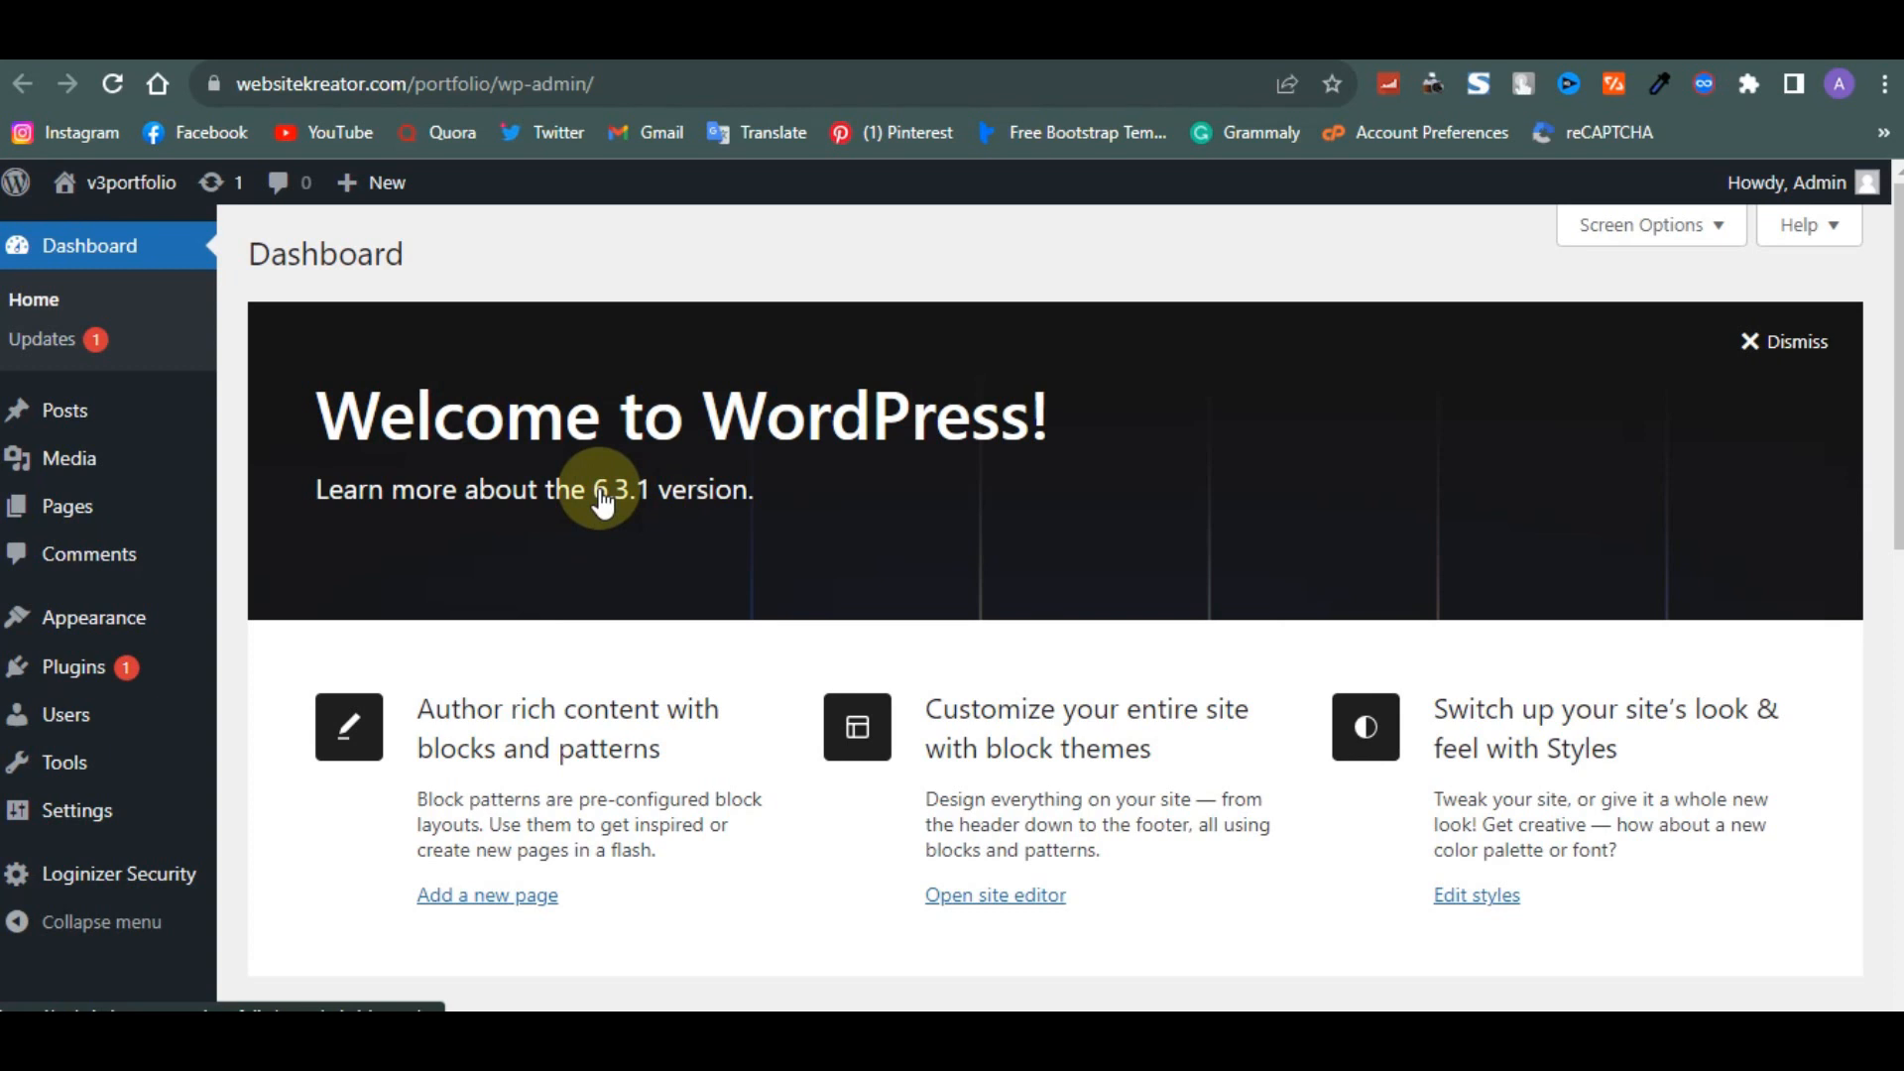
# - Open the WordPress Updates page and review the core and plugin update sections
pyautogui.click(84, 342)
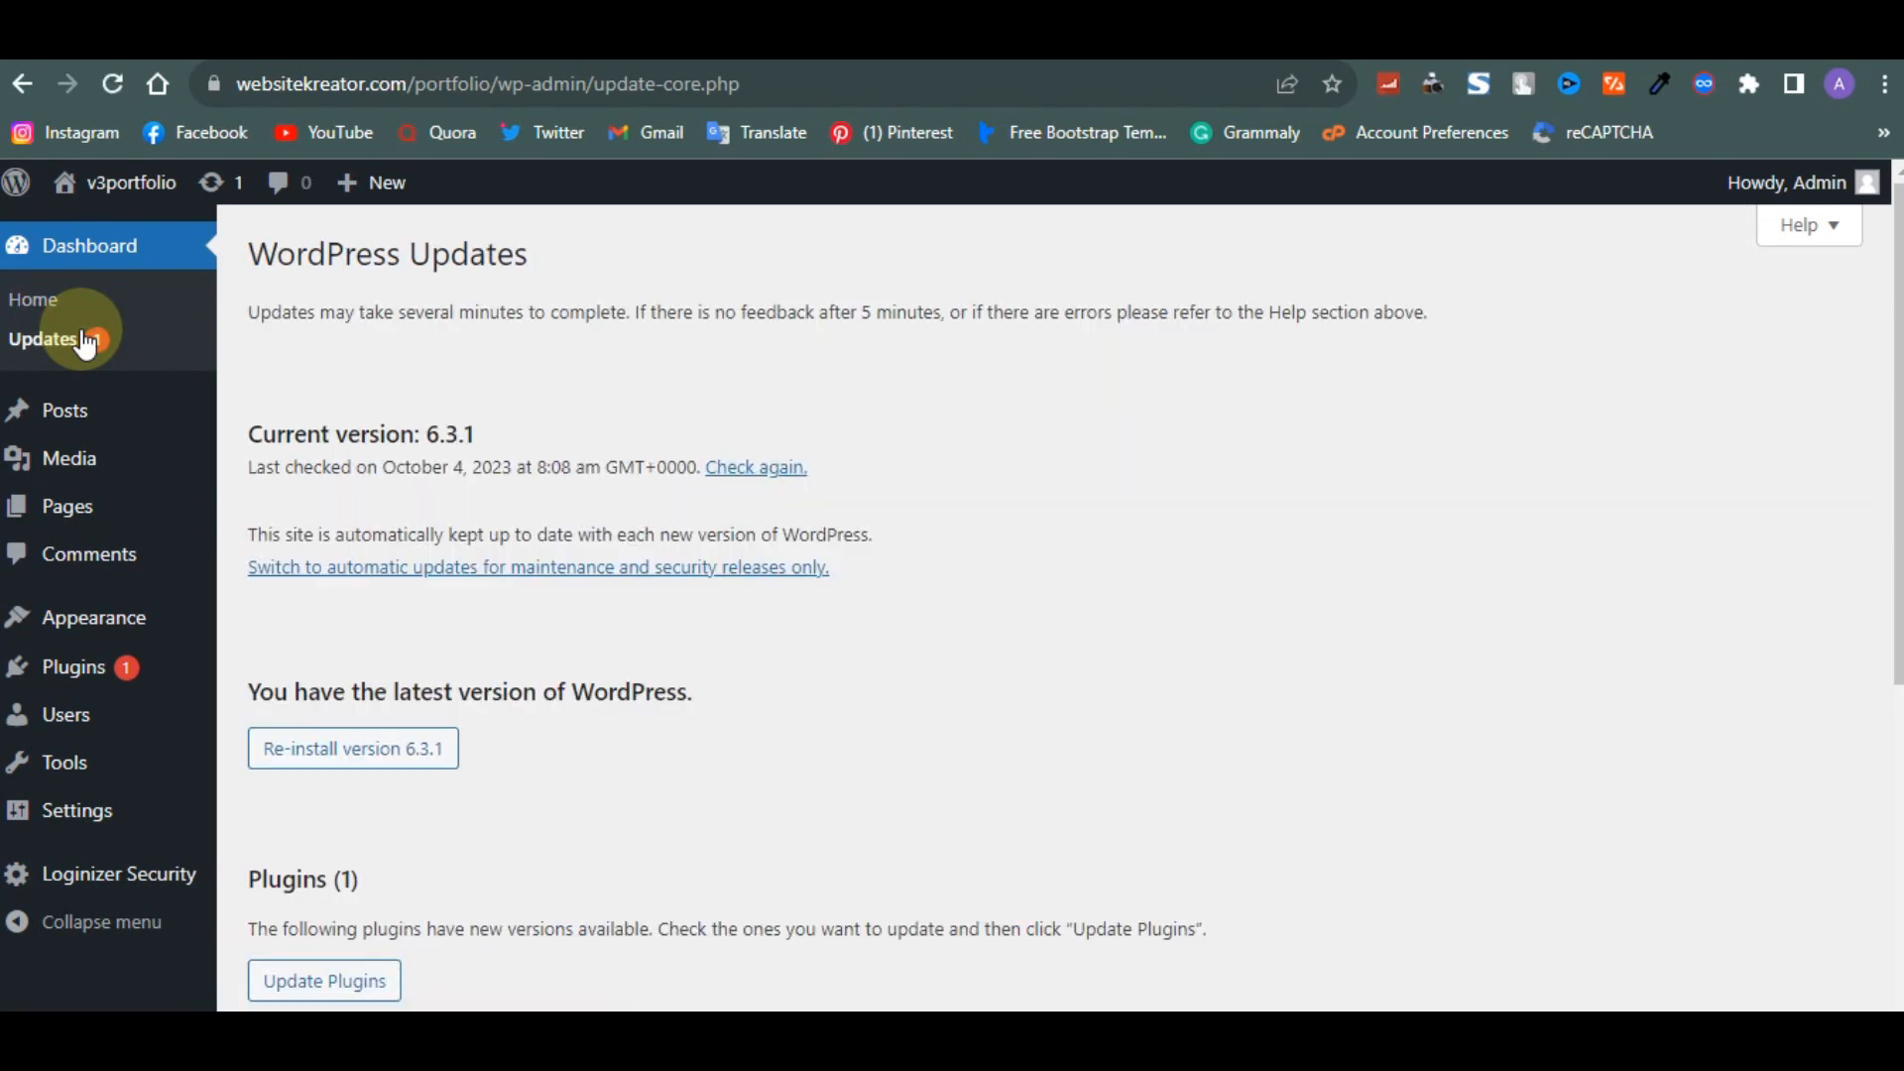
pyautogui.scroll(-1, 583, 696)
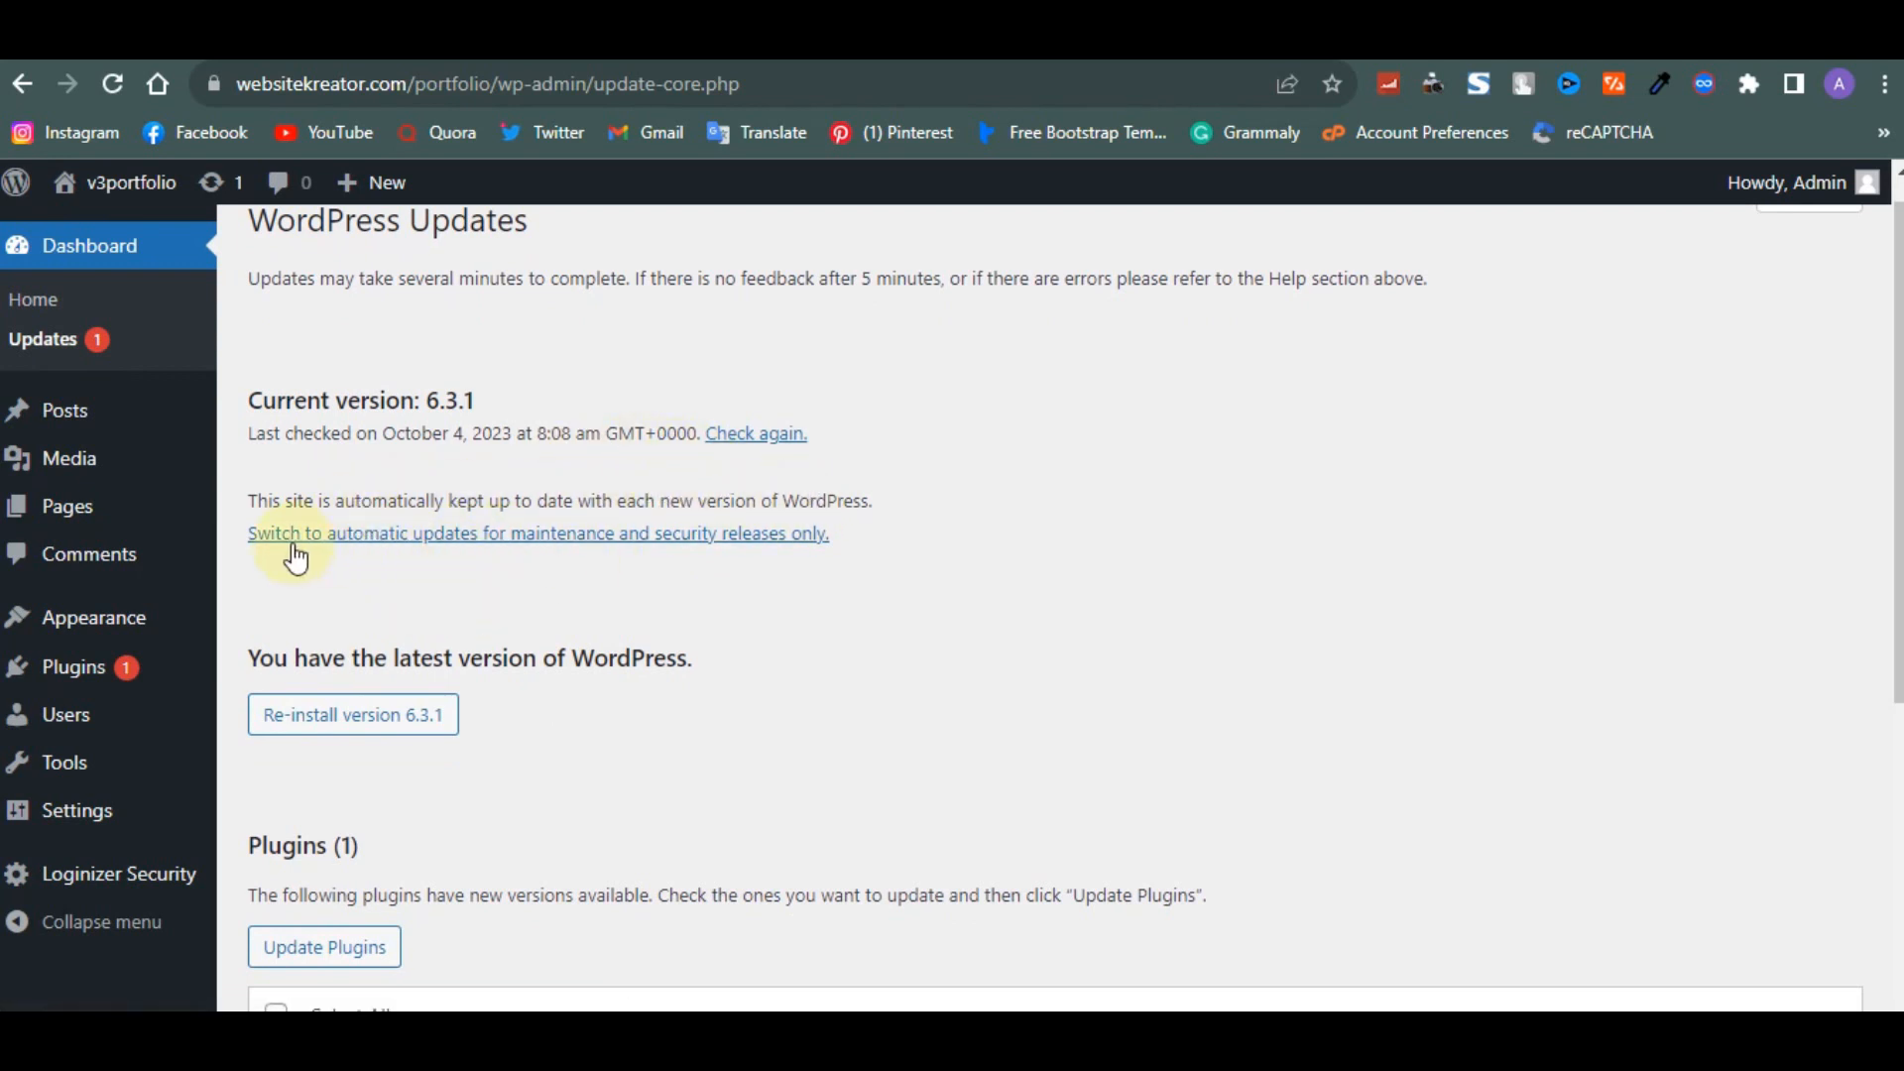
pyautogui.scroll(-1, 619, 585)
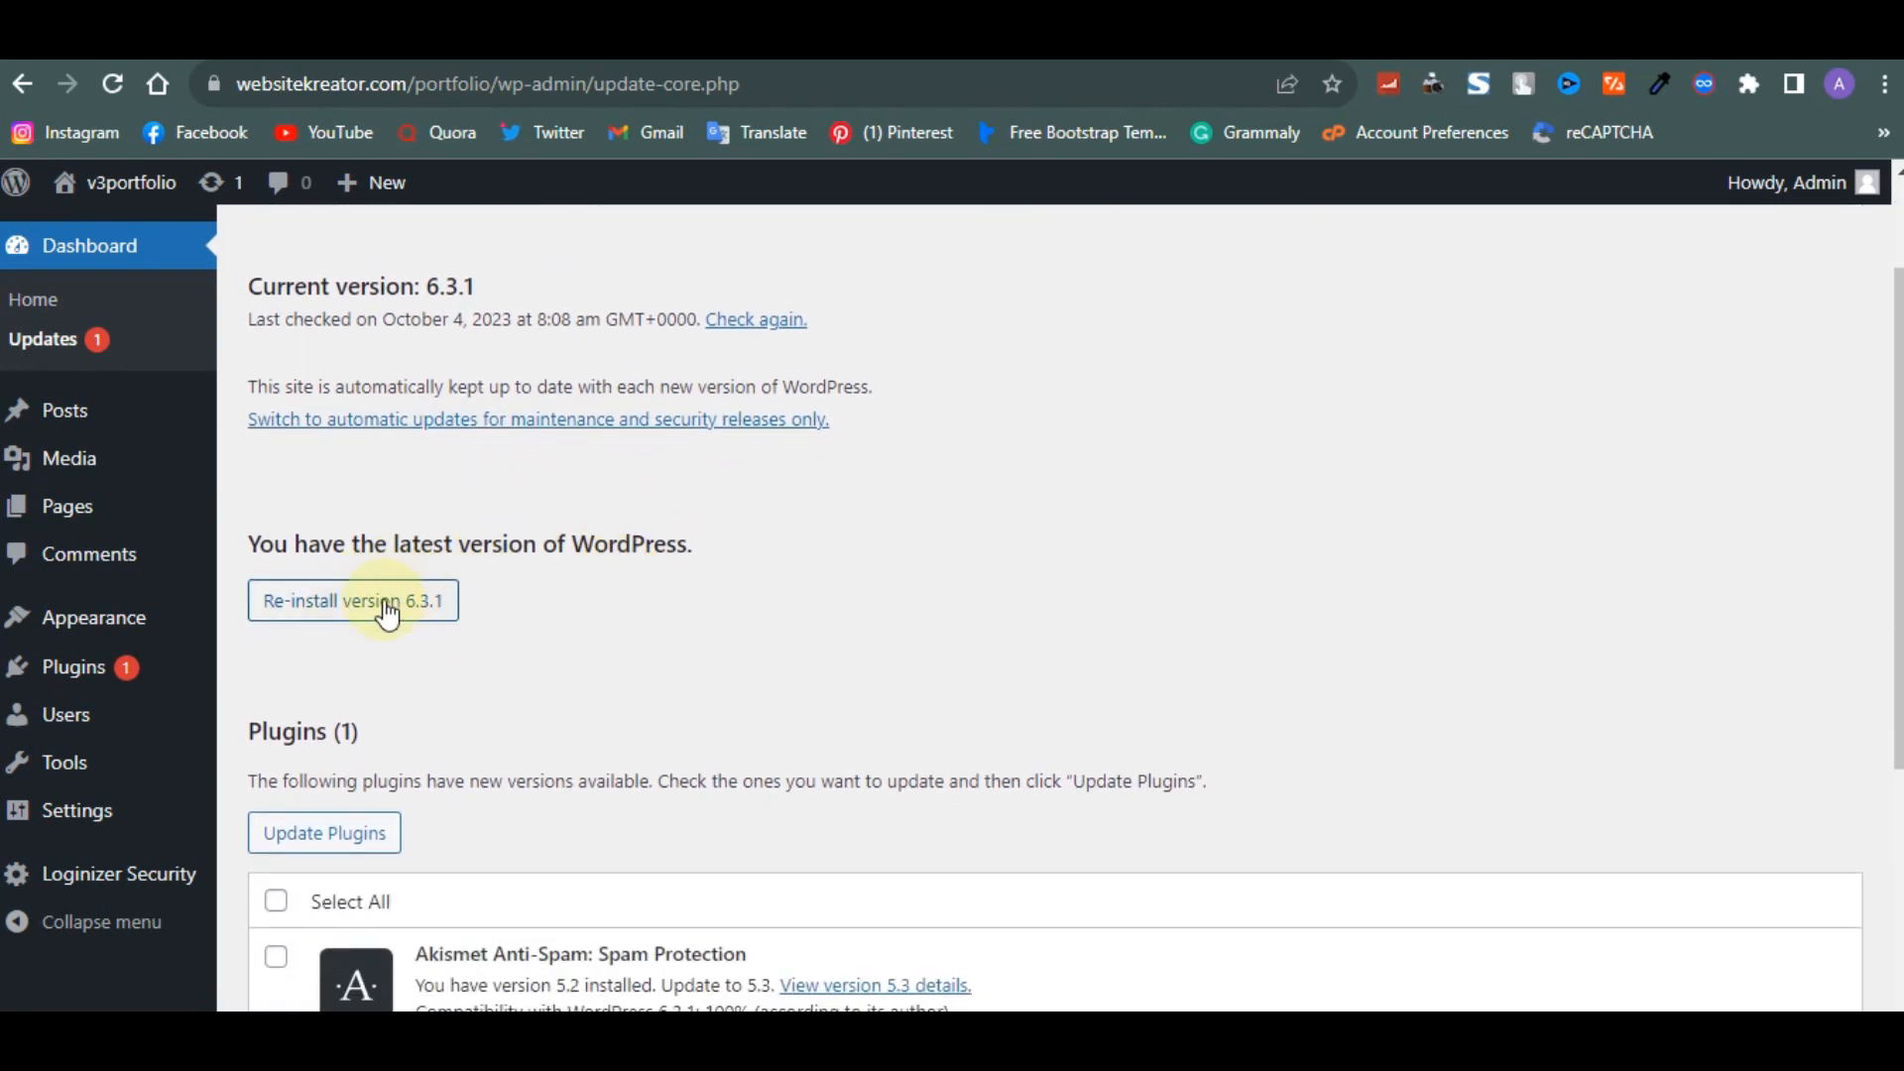
pyautogui.scroll(-2, 447, 654)
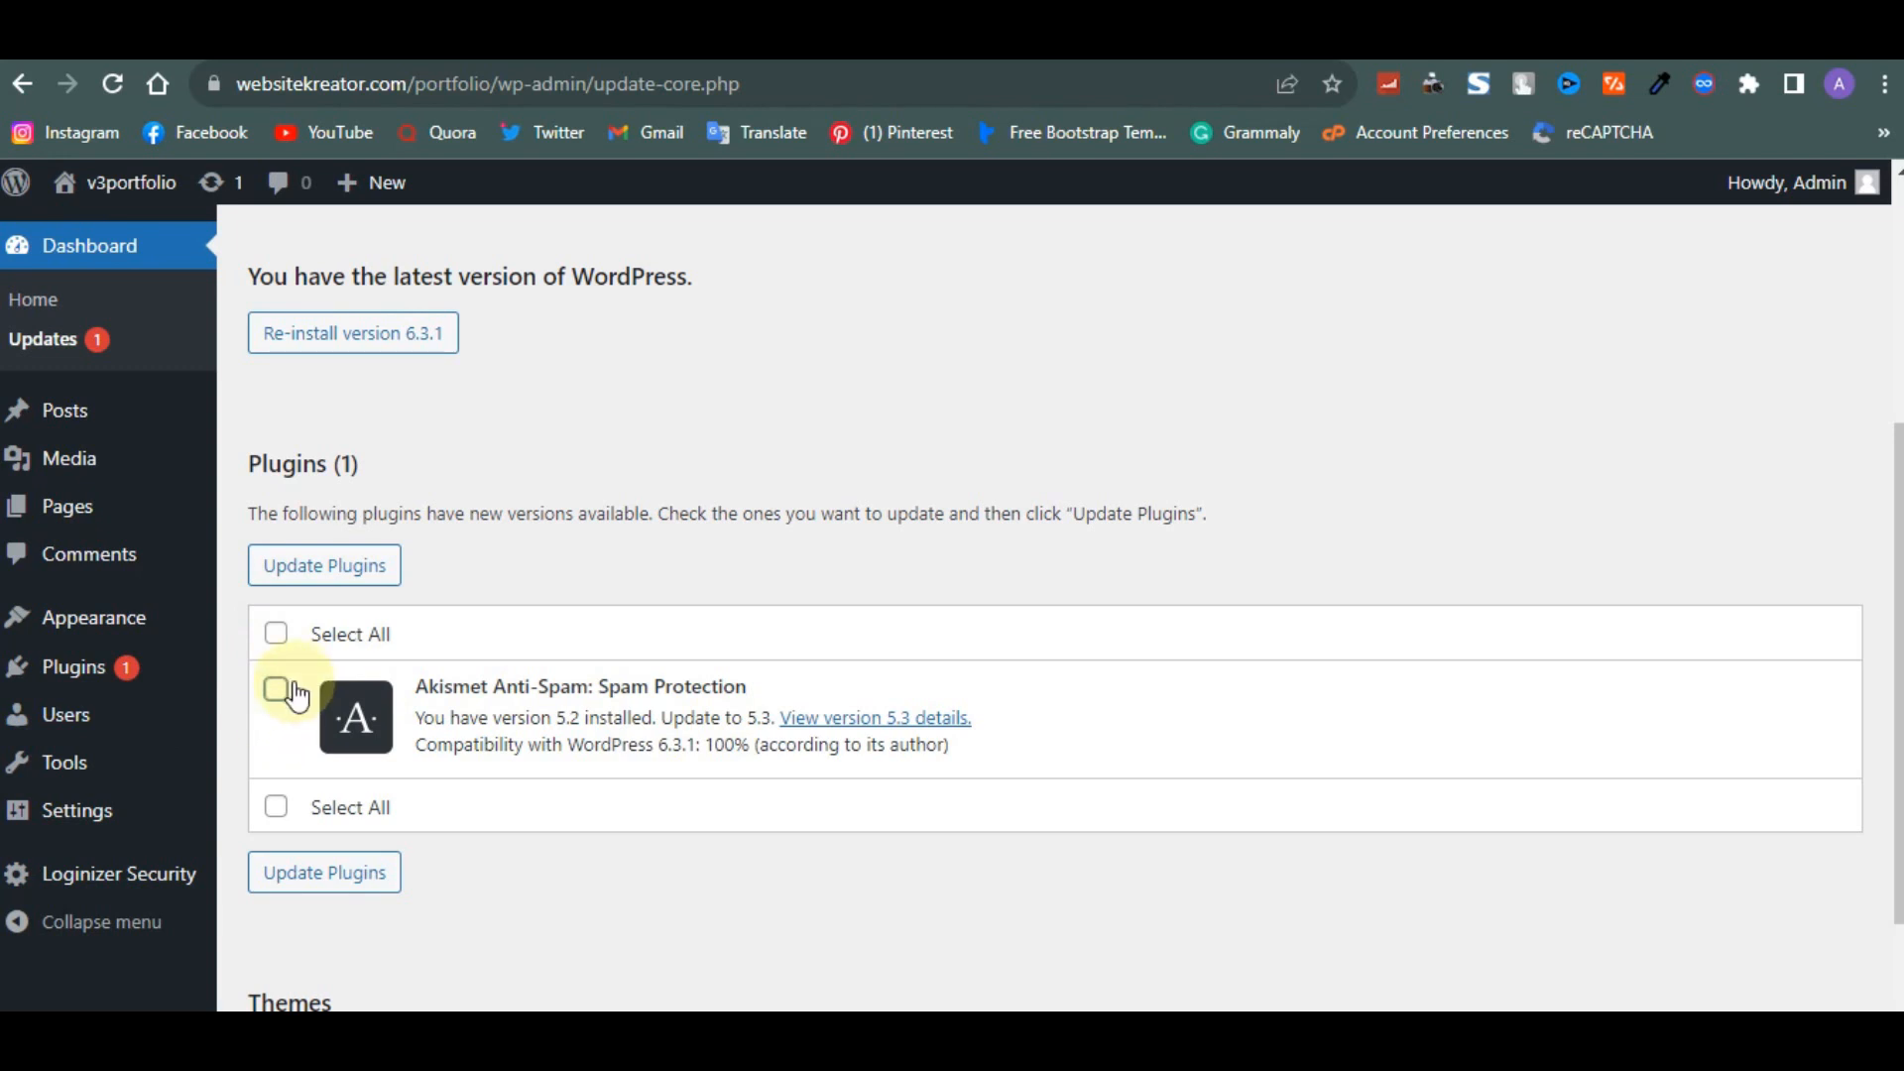
# - Open the Comments page and browse the Plugins, Users, Tools and Settings submenus
pyautogui.moveTo(81, 424)
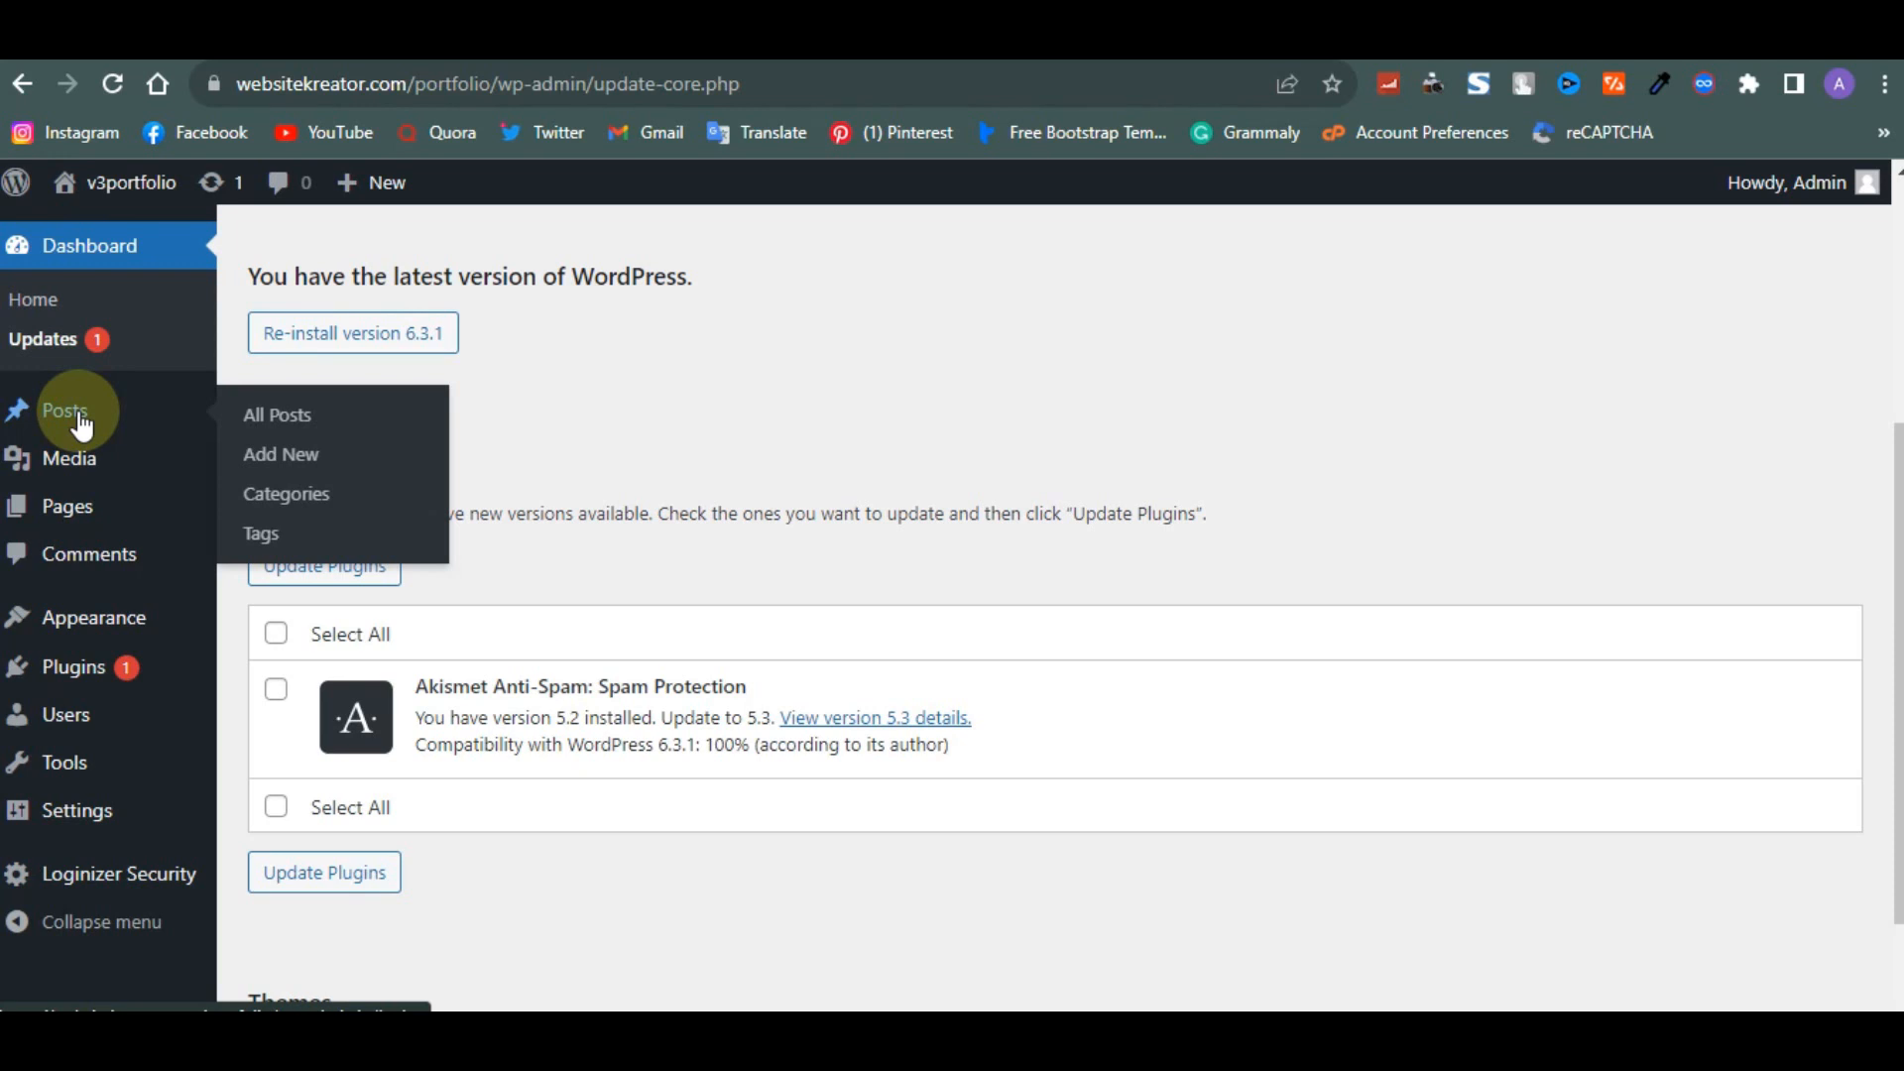
pyautogui.moveTo(84, 481)
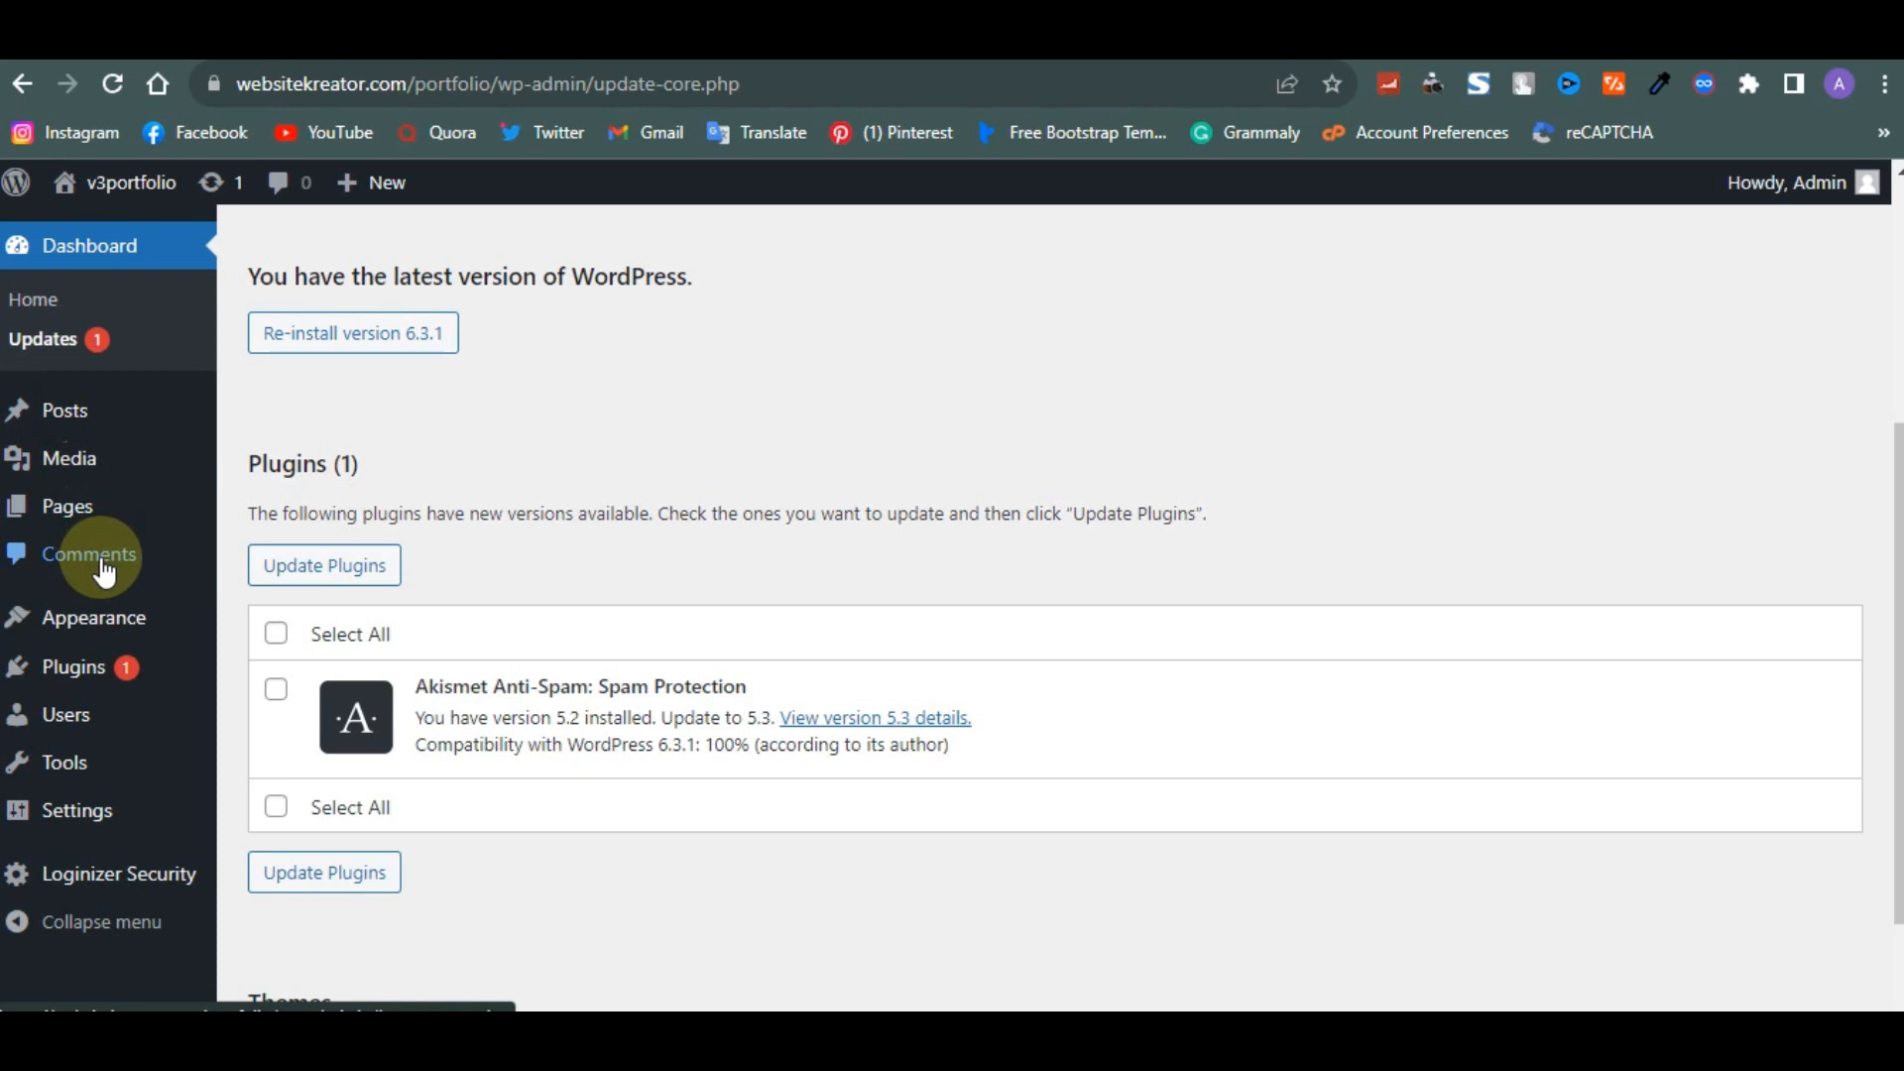
pyautogui.click(102, 561)
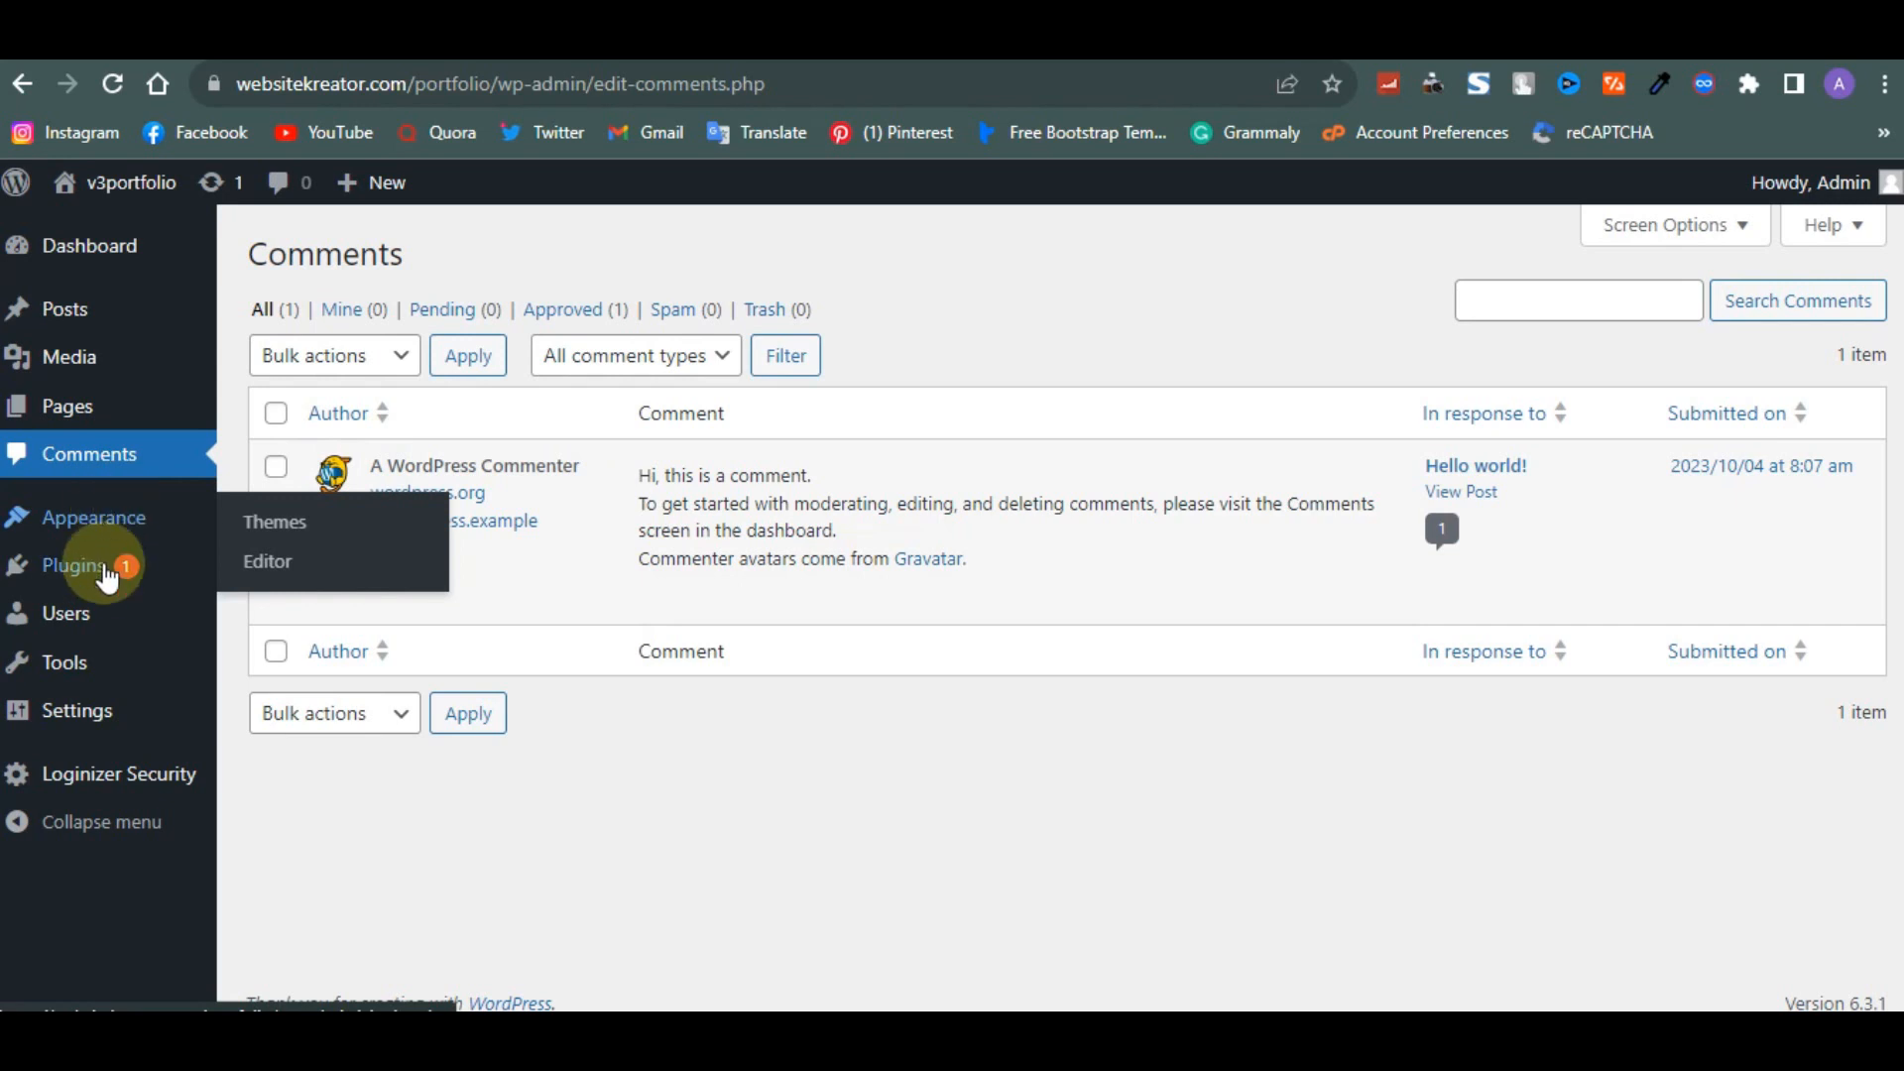
pyautogui.moveTo(107, 591)
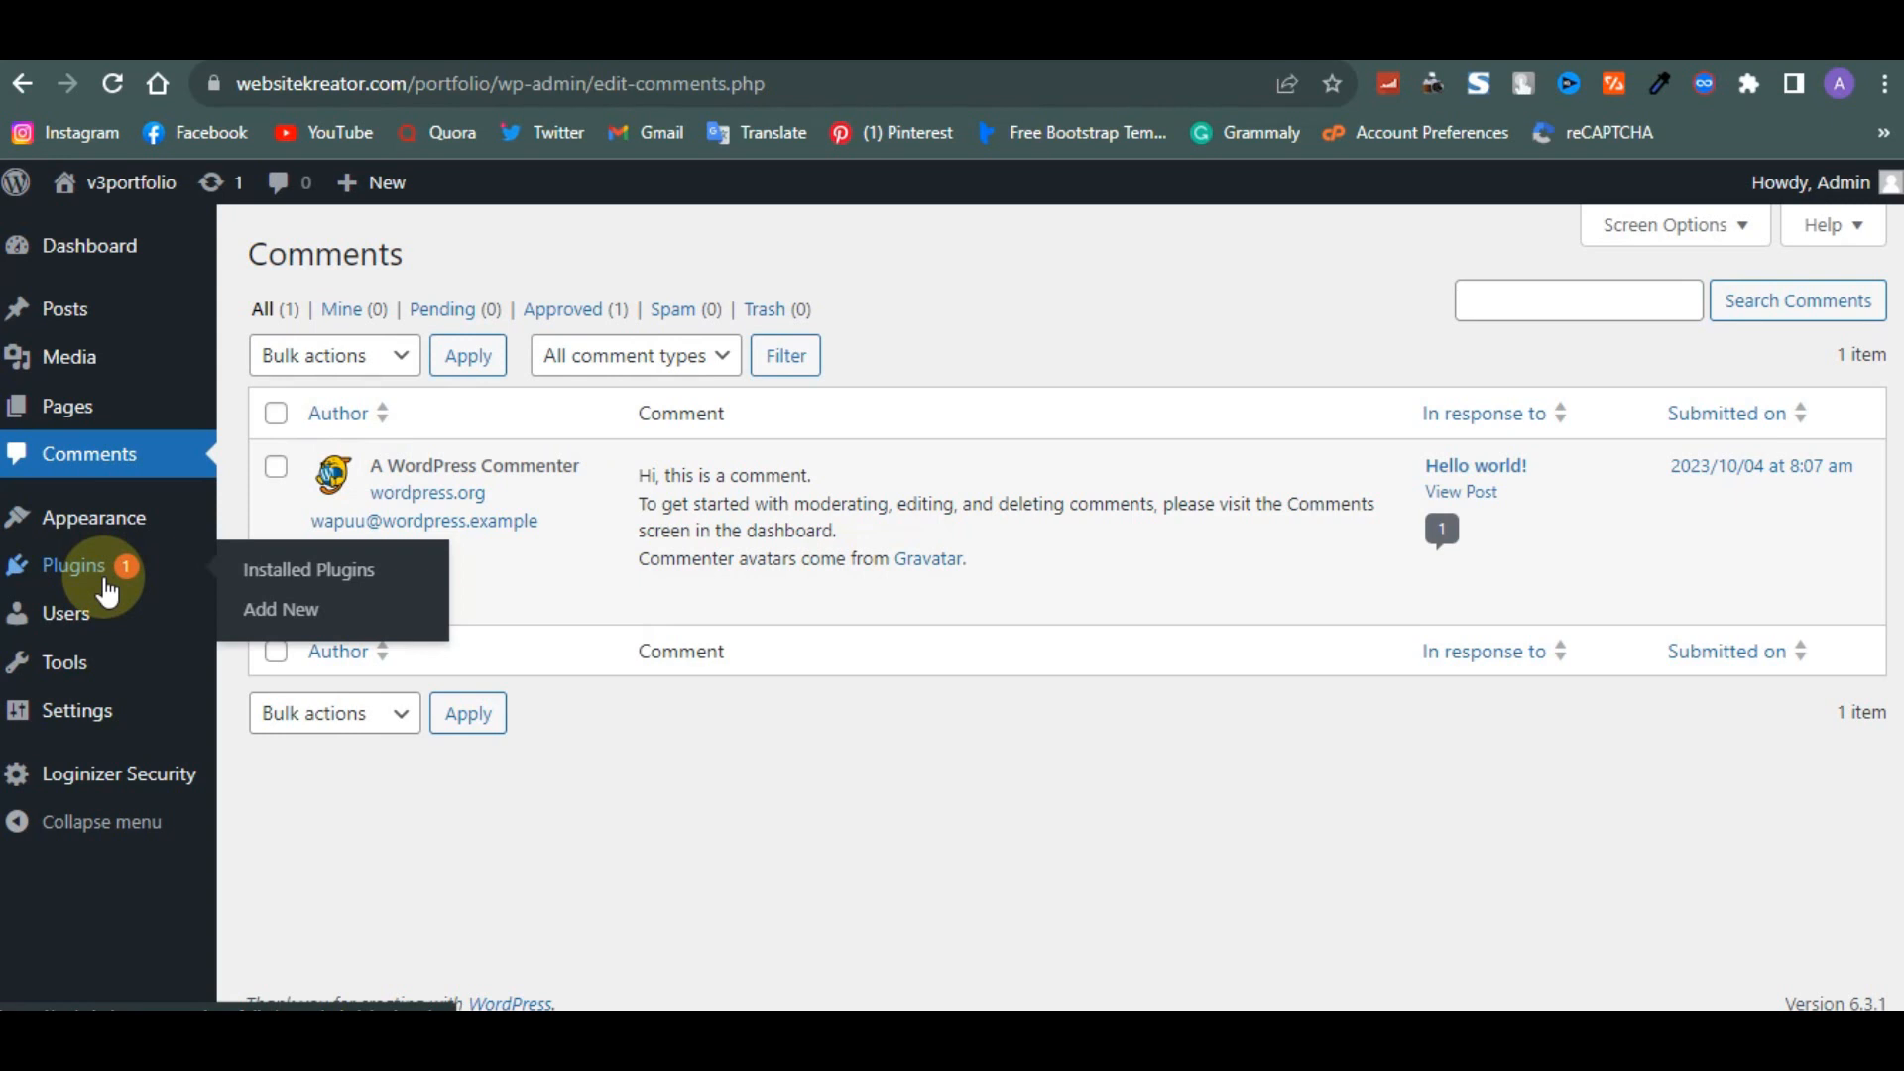
pyautogui.moveTo(91, 629)
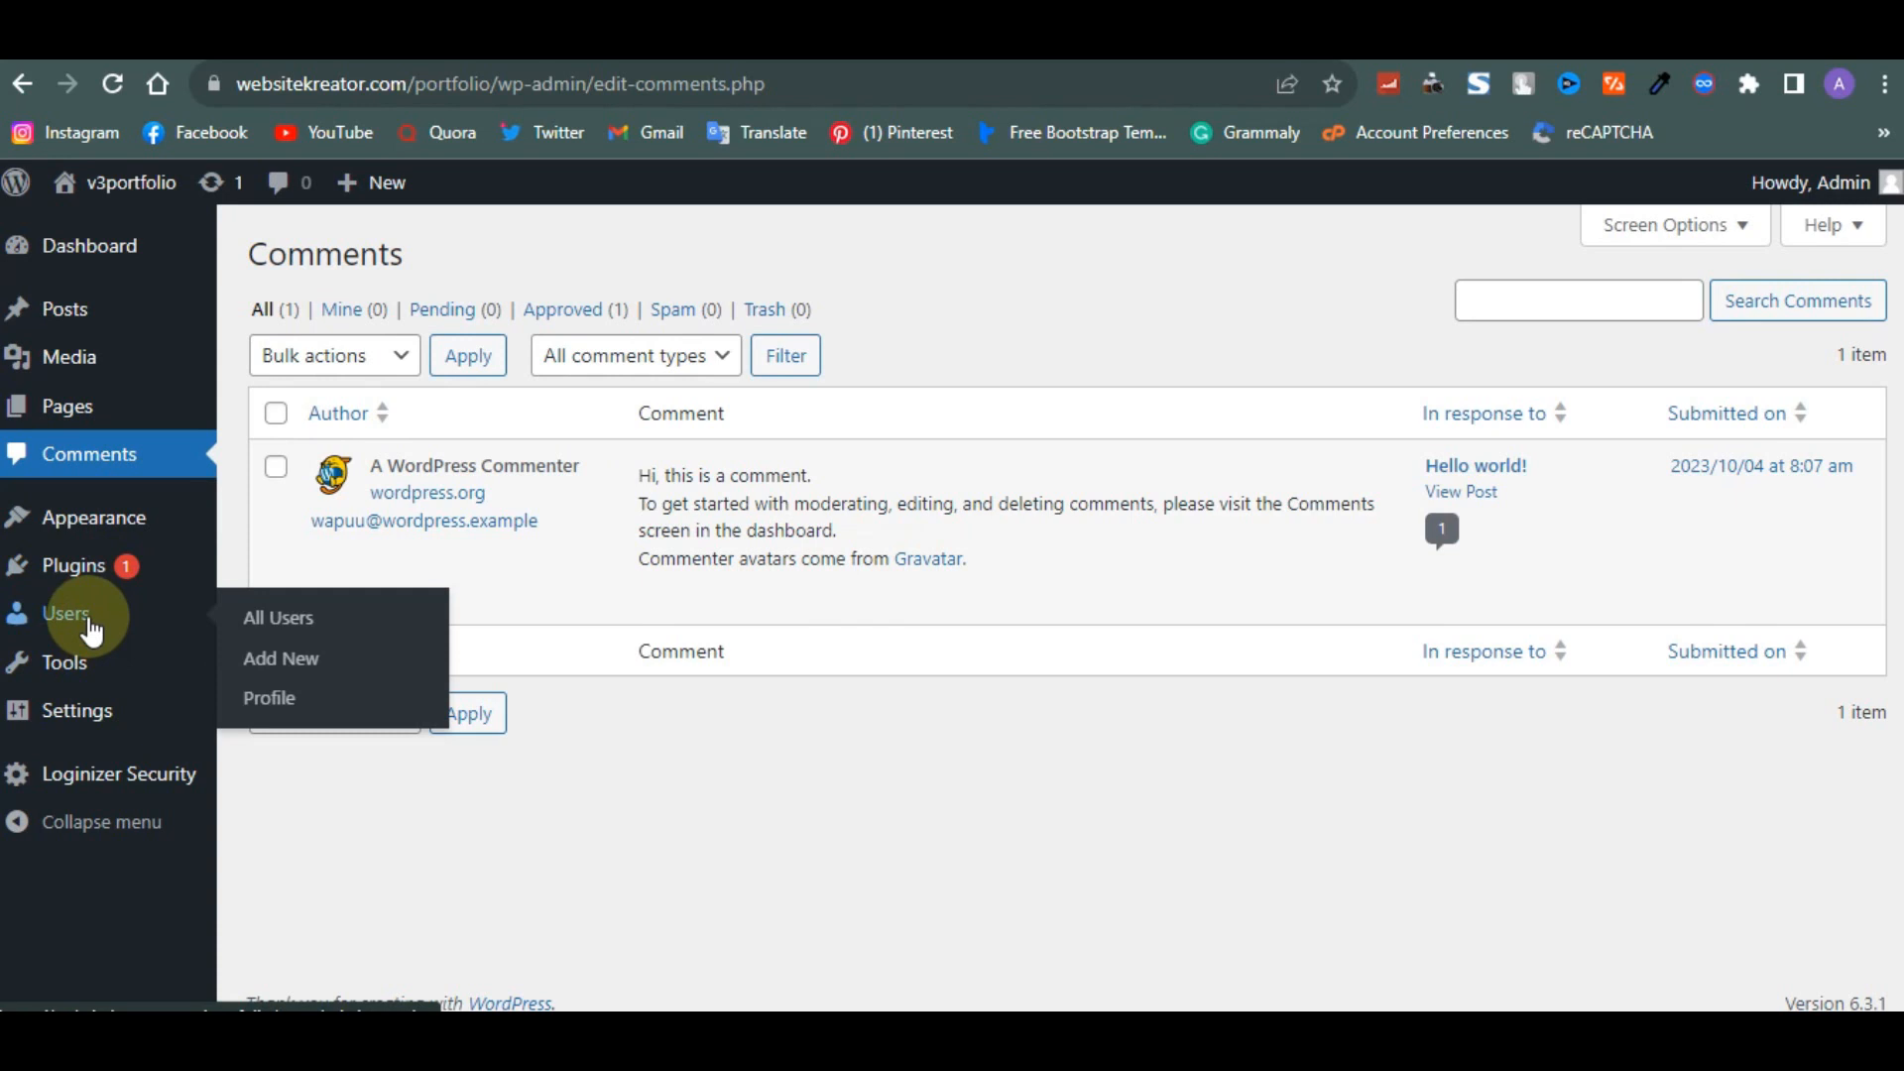
pyautogui.moveTo(72, 669)
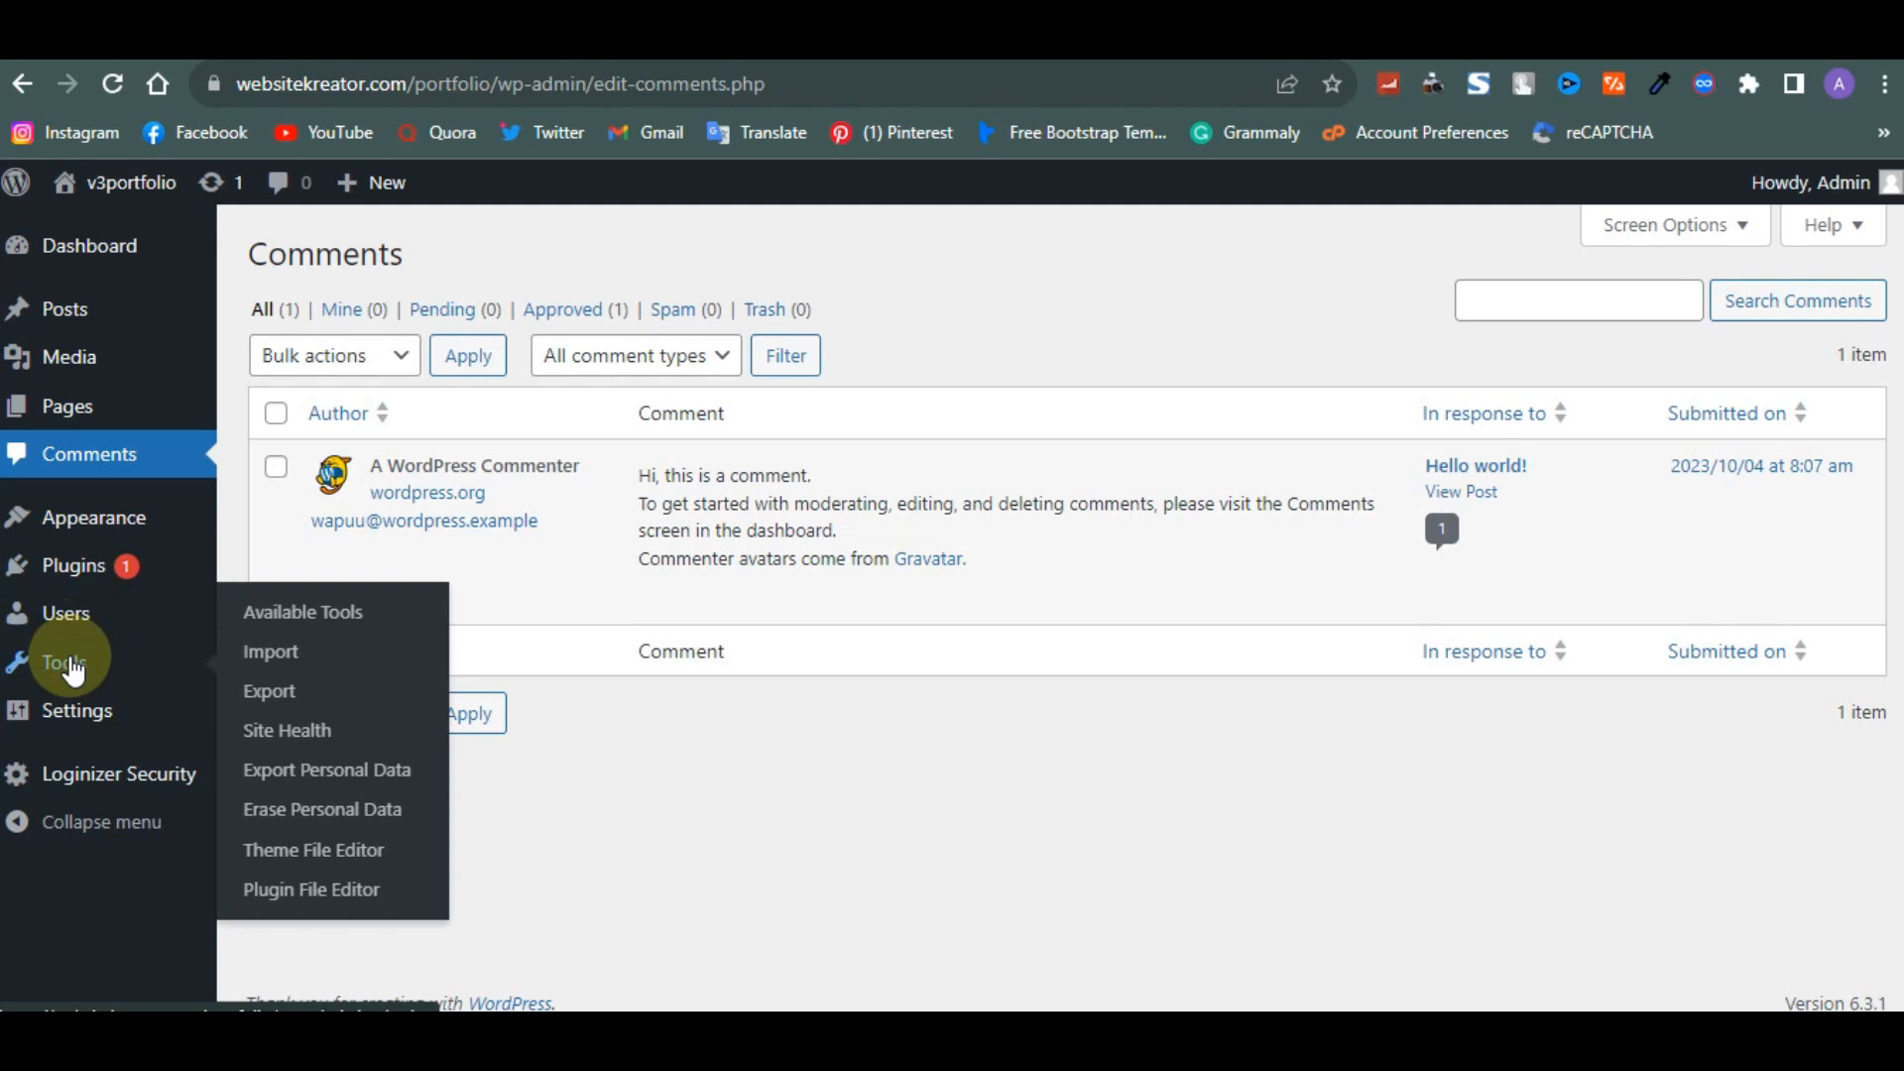
pyautogui.moveTo(81, 722)
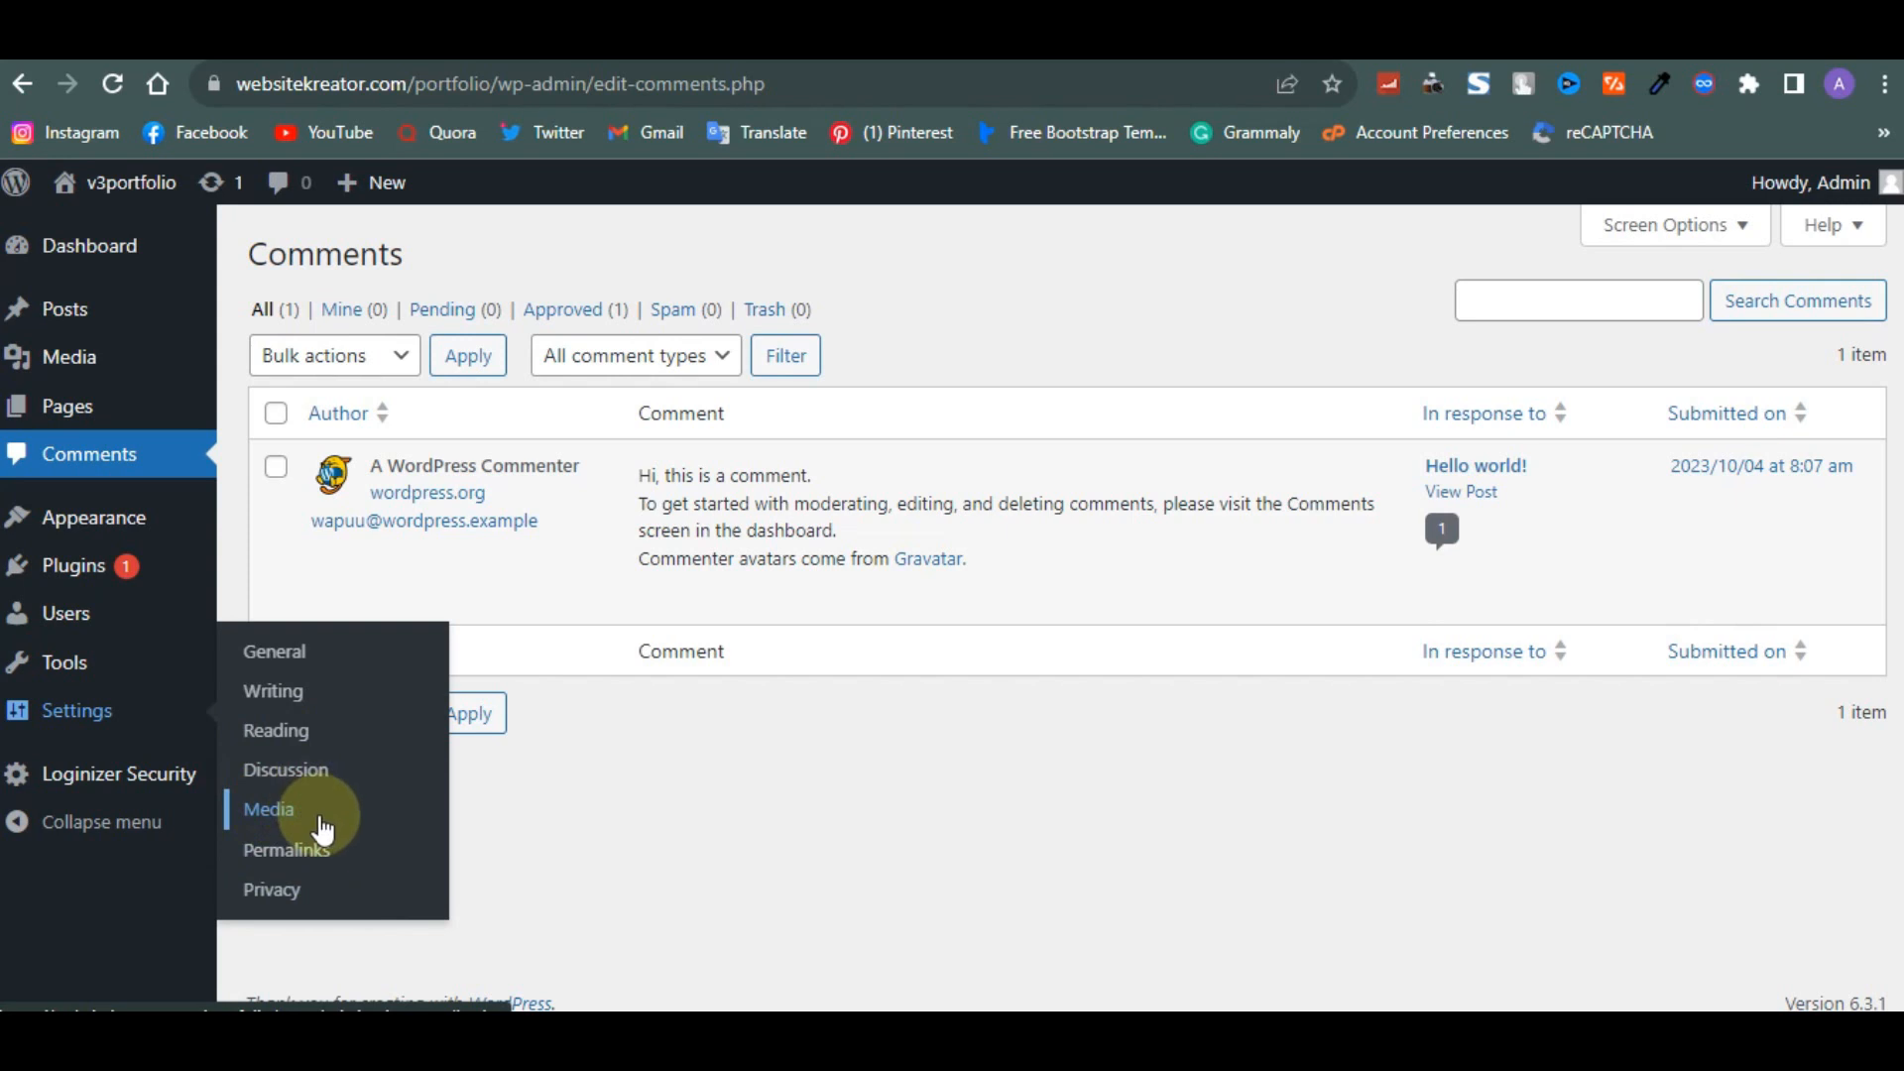
# - Set the permalink structure to Post name in Permalink Settings and save the changes
pyautogui.moveTo(139, 786)
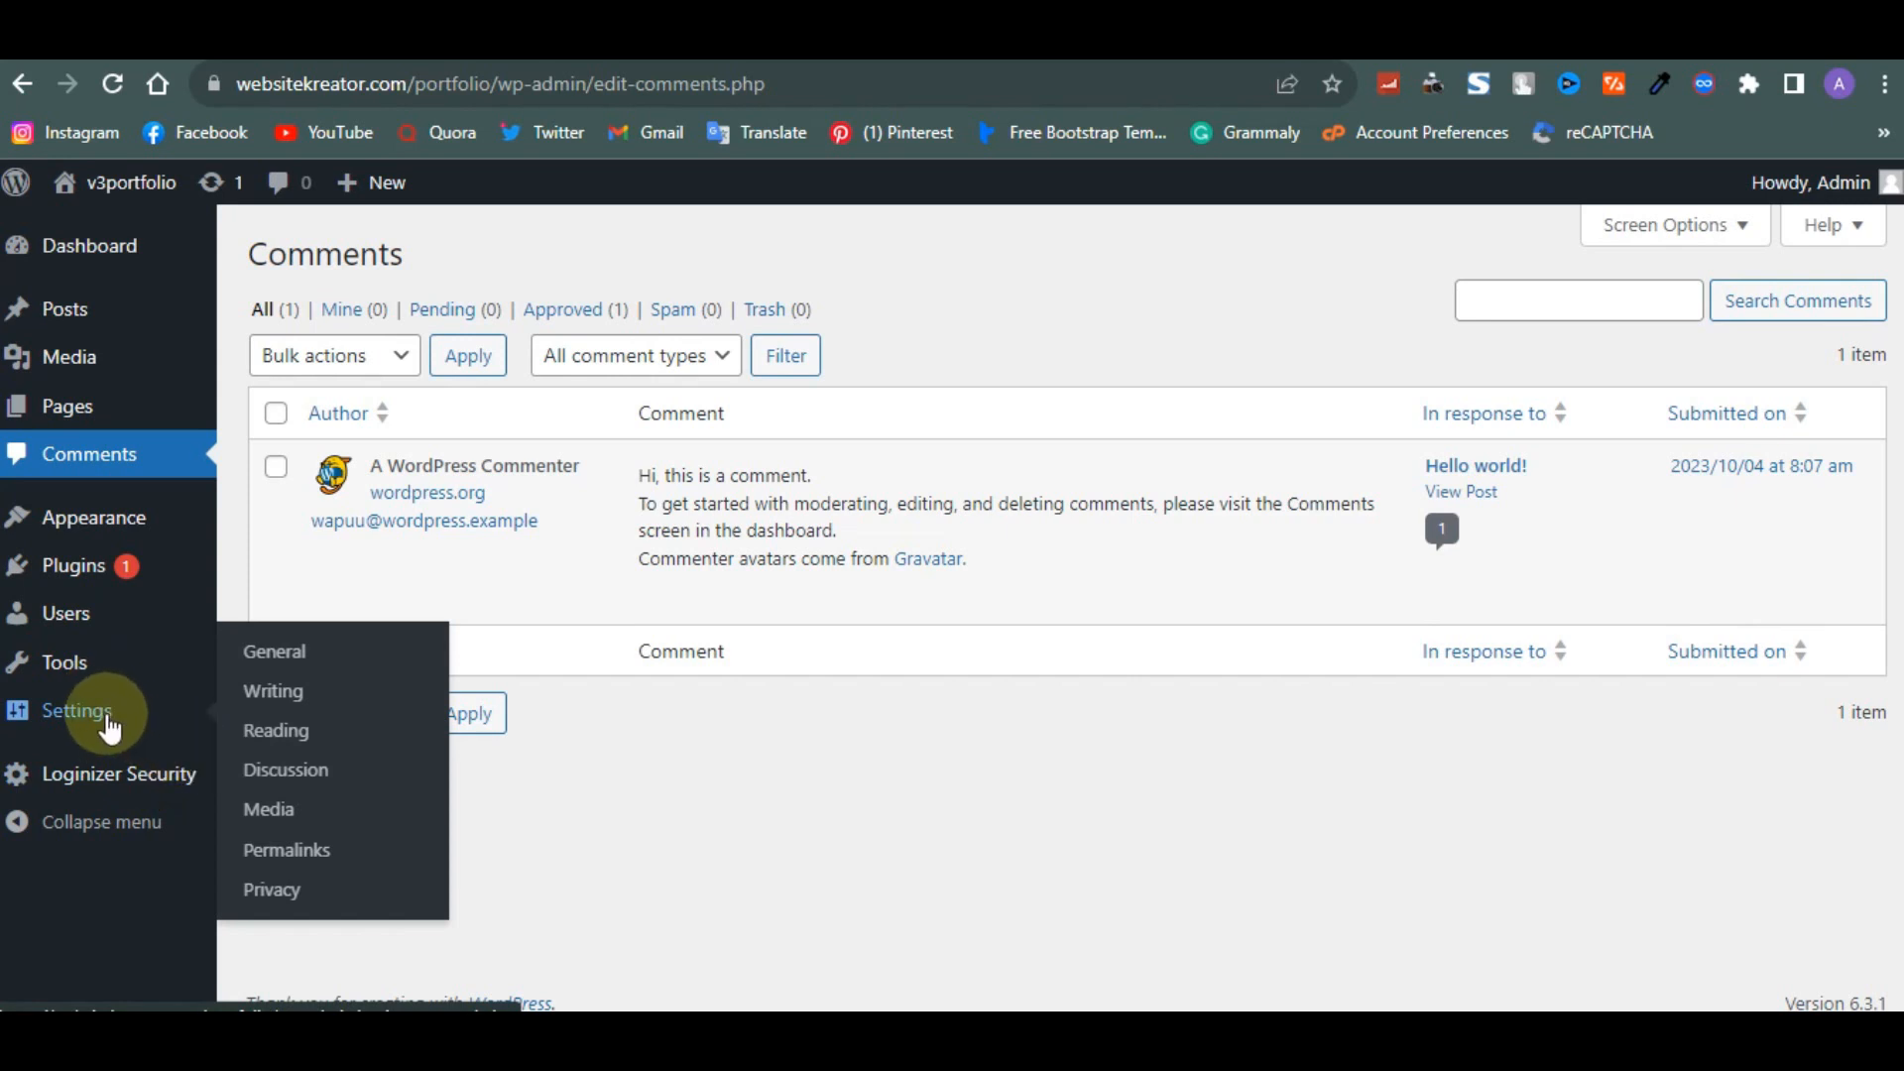
pyautogui.click(293, 850)
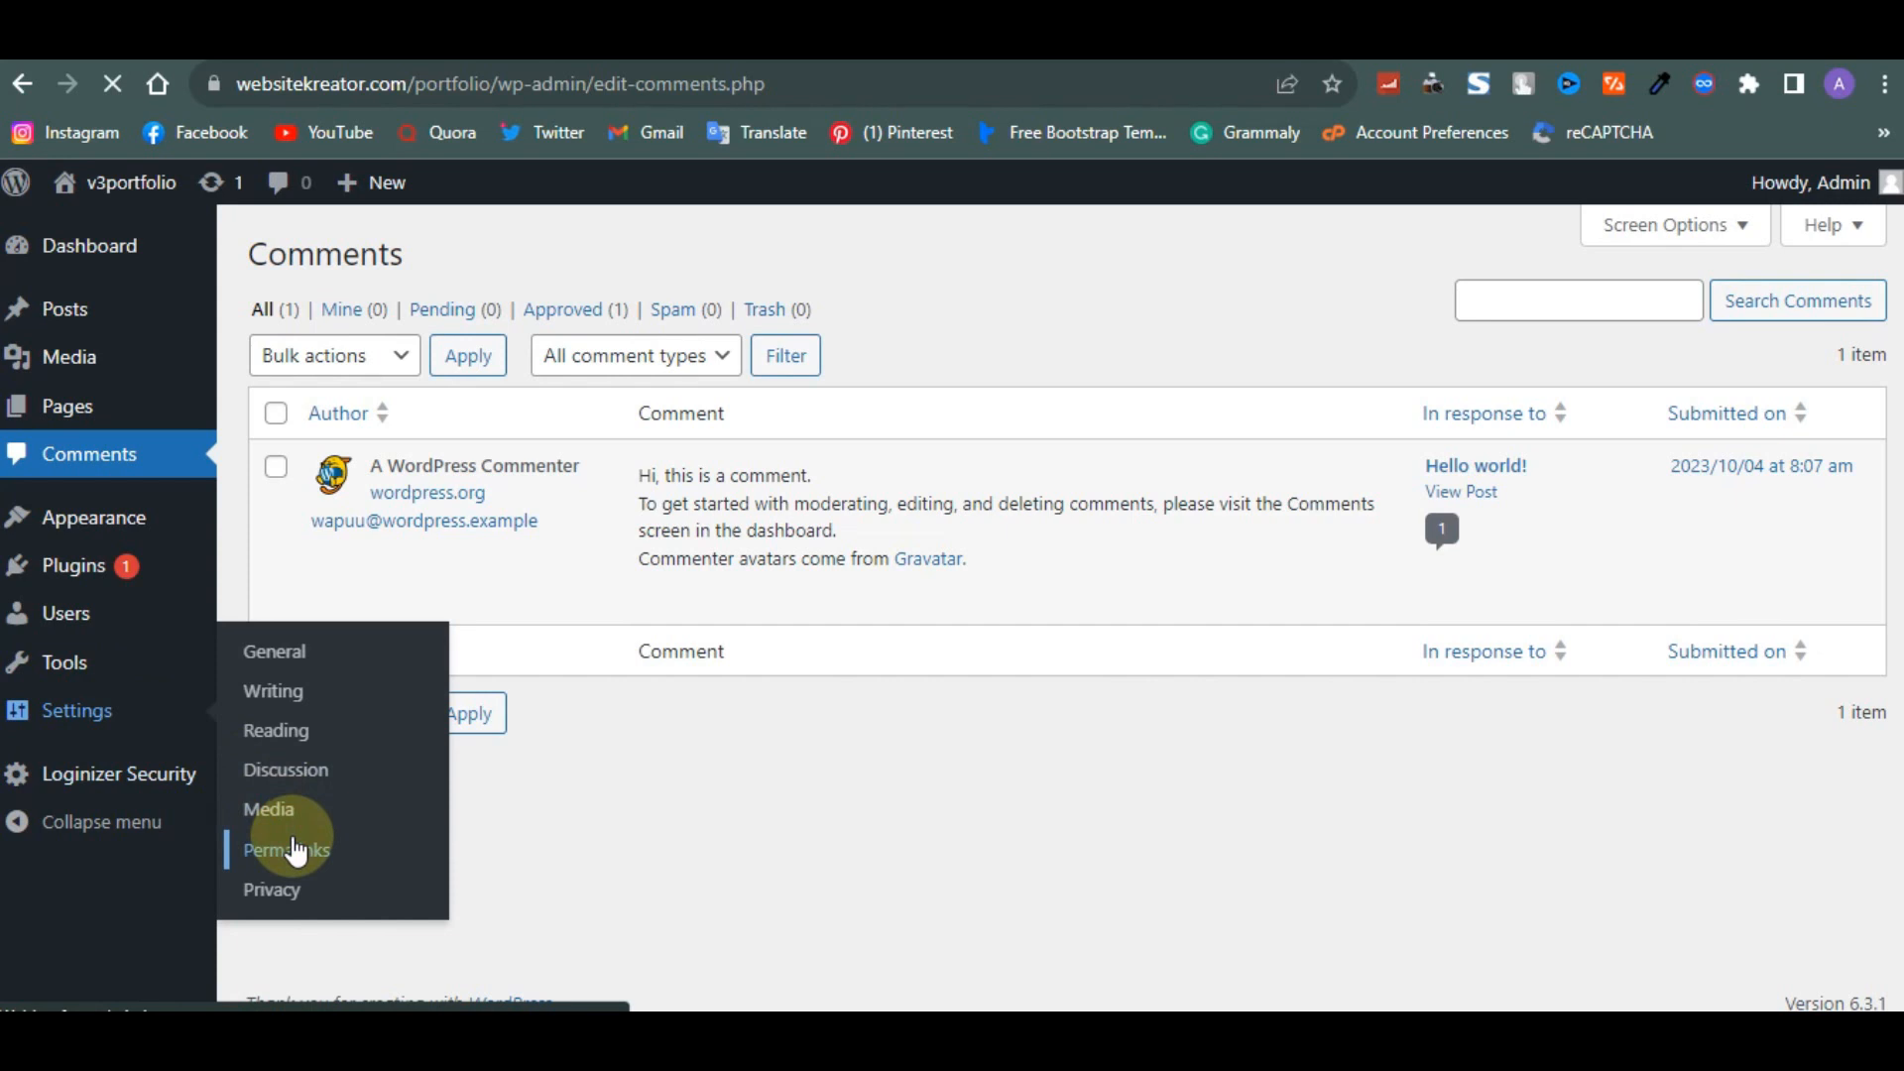
pyautogui.scroll(-1, 578, 808)
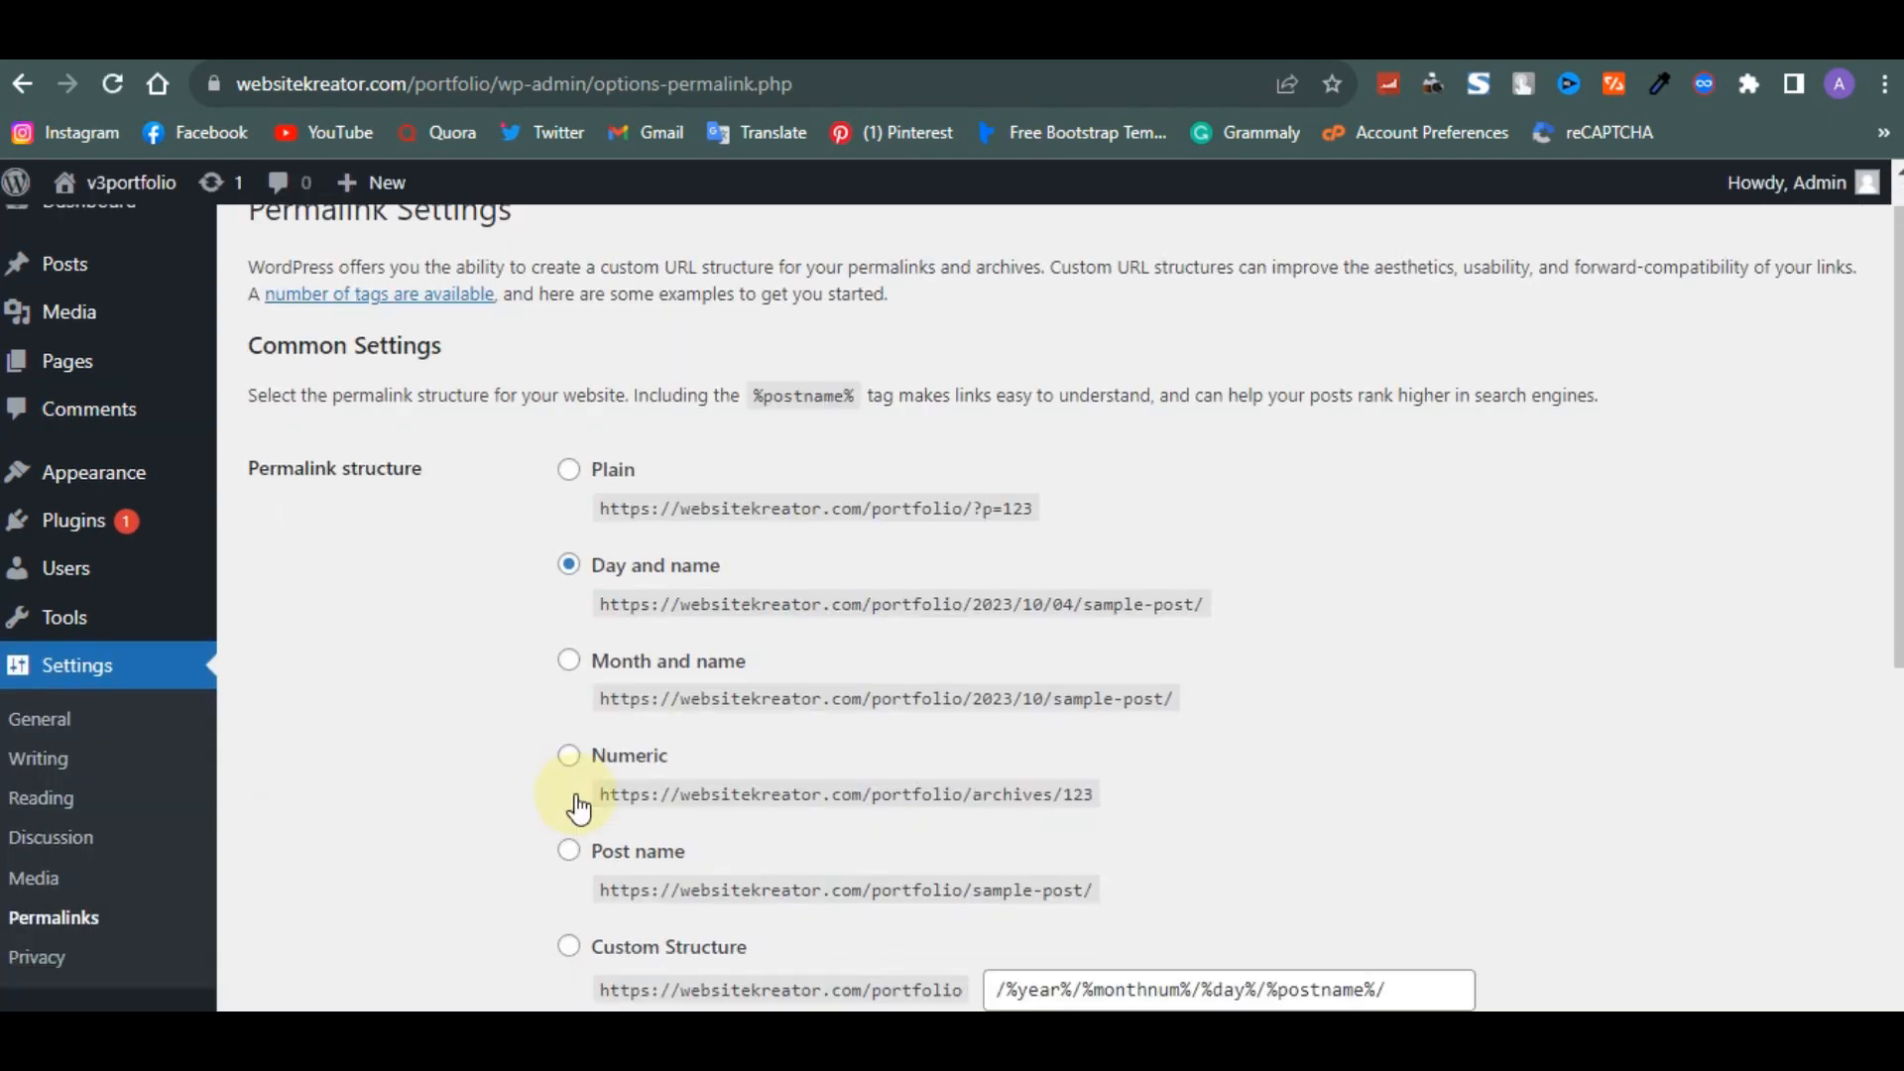
pyautogui.scroll(-3, 578, 809)
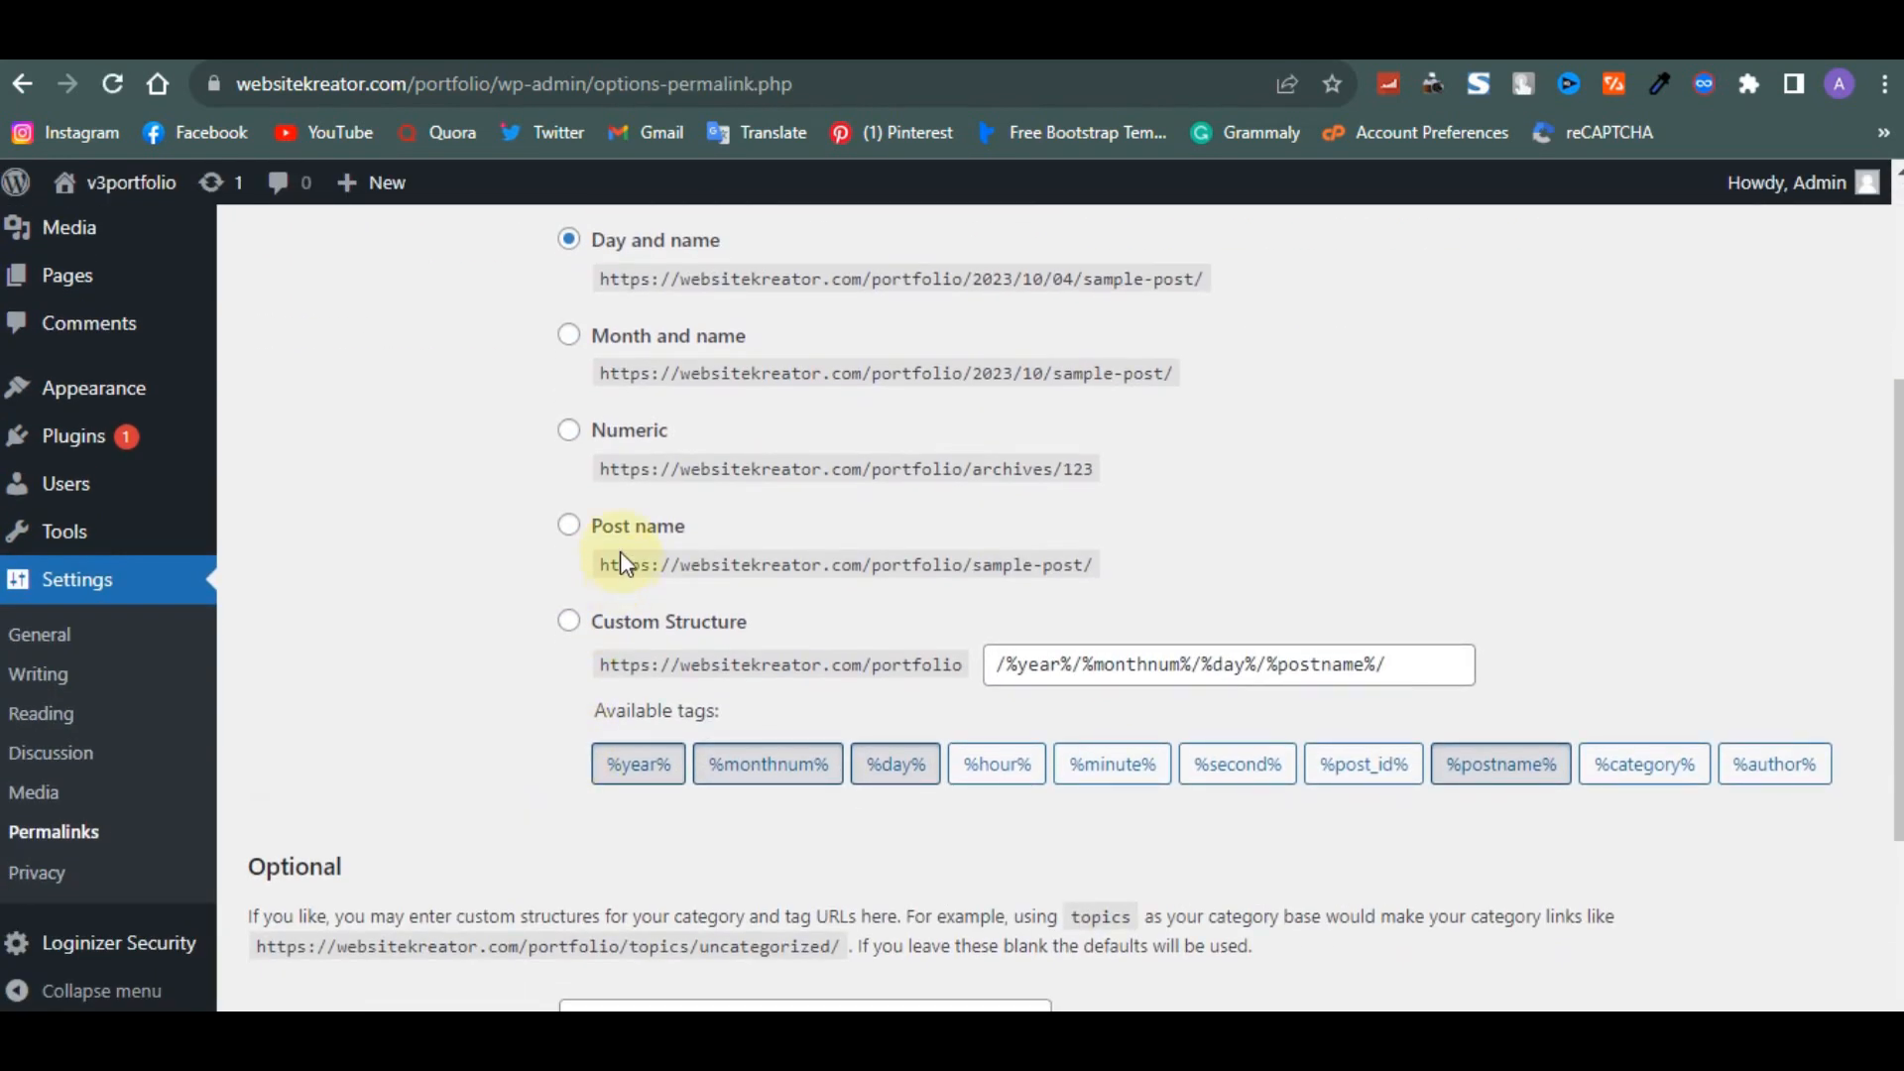
pyautogui.click(571, 529)
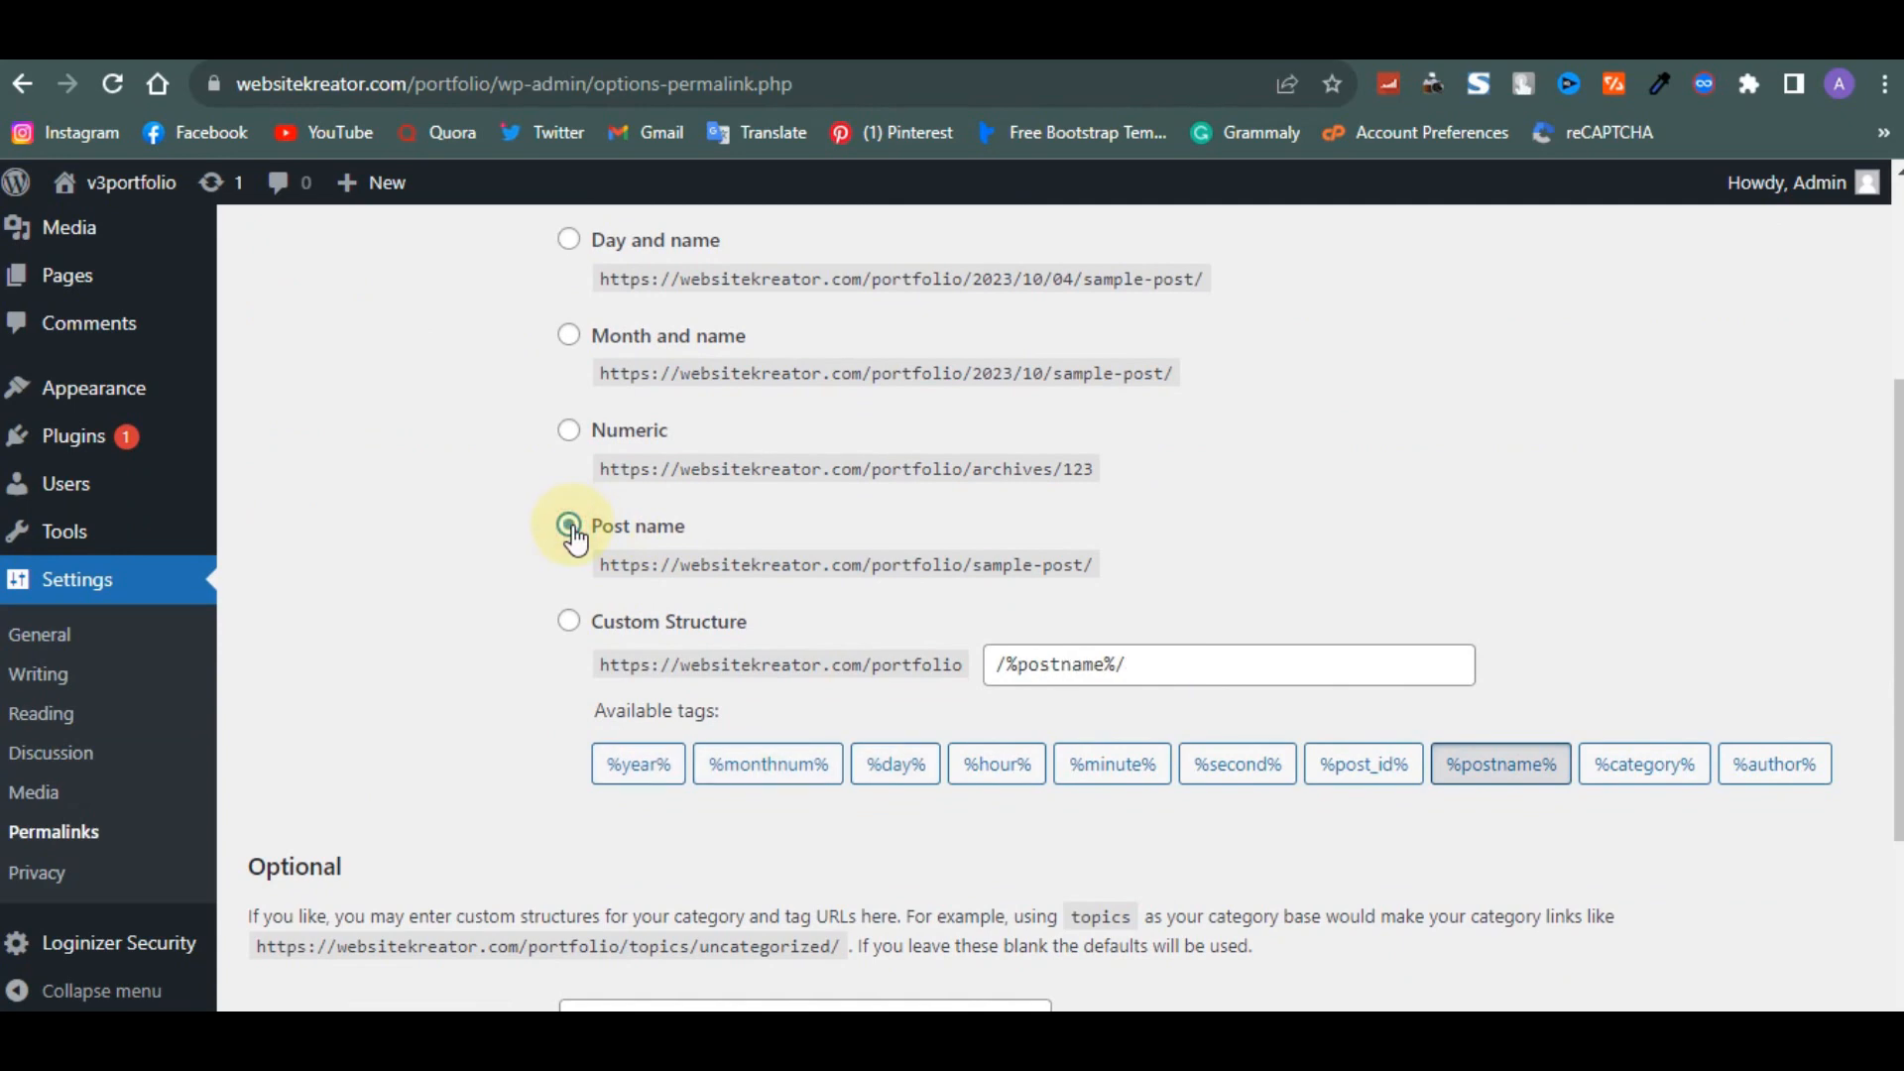
pyautogui.scroll(4, 538, 552)
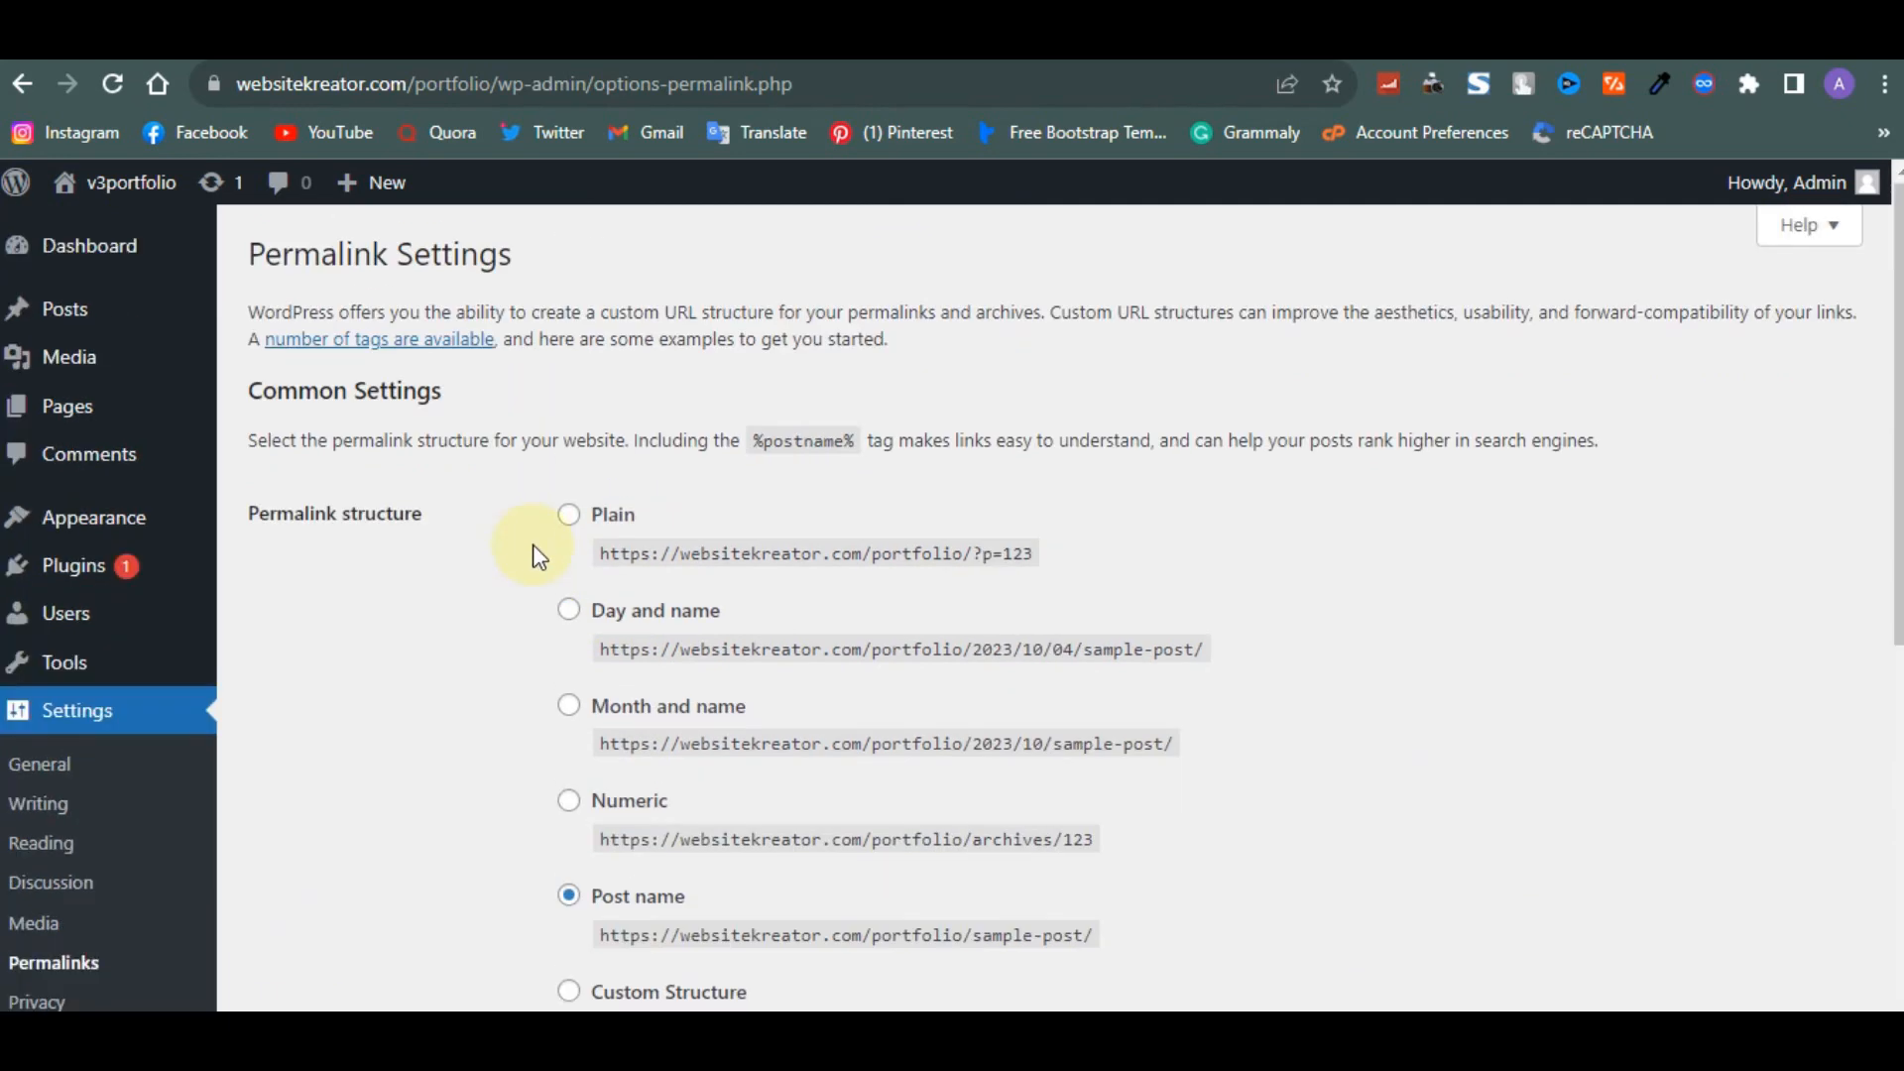
pyautogui.scroll(-3, 482, 631)
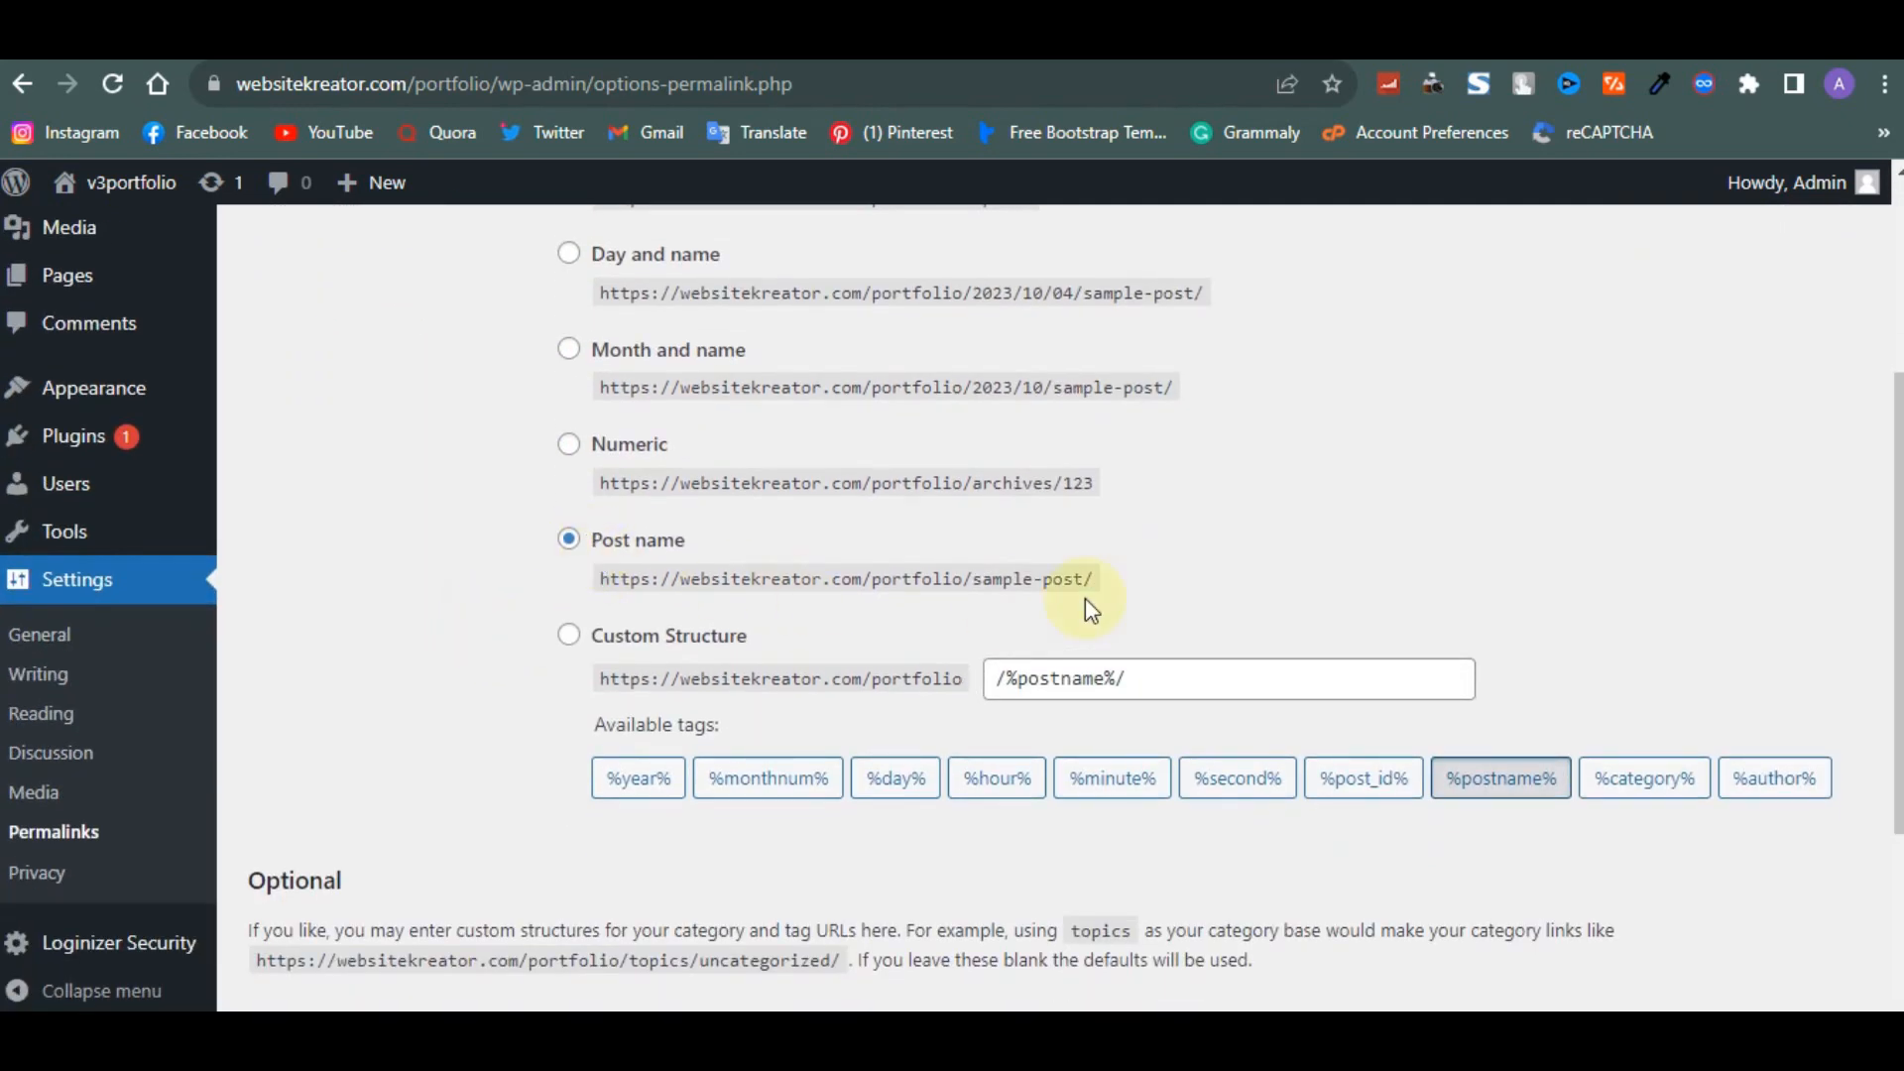
pyautogui.scroll(-3, 730, 519)
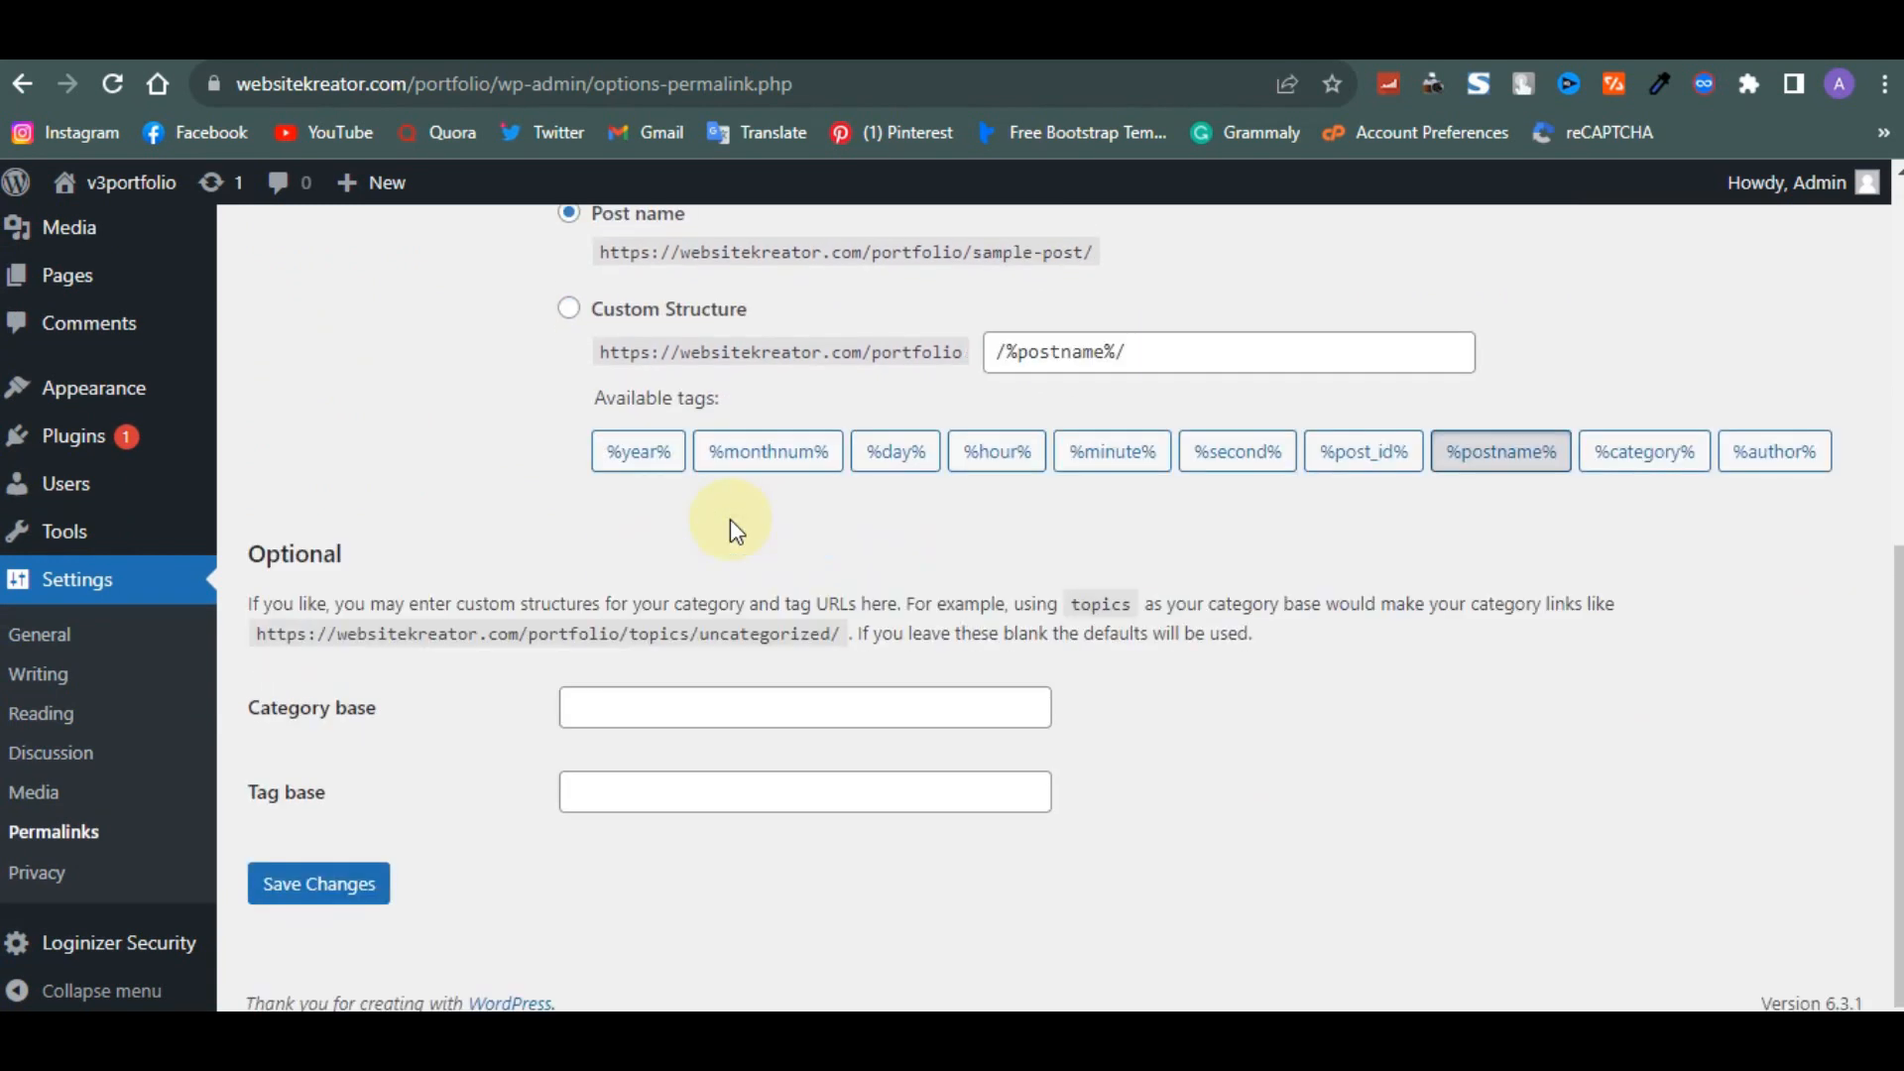
pyautogui.click(340, 885)
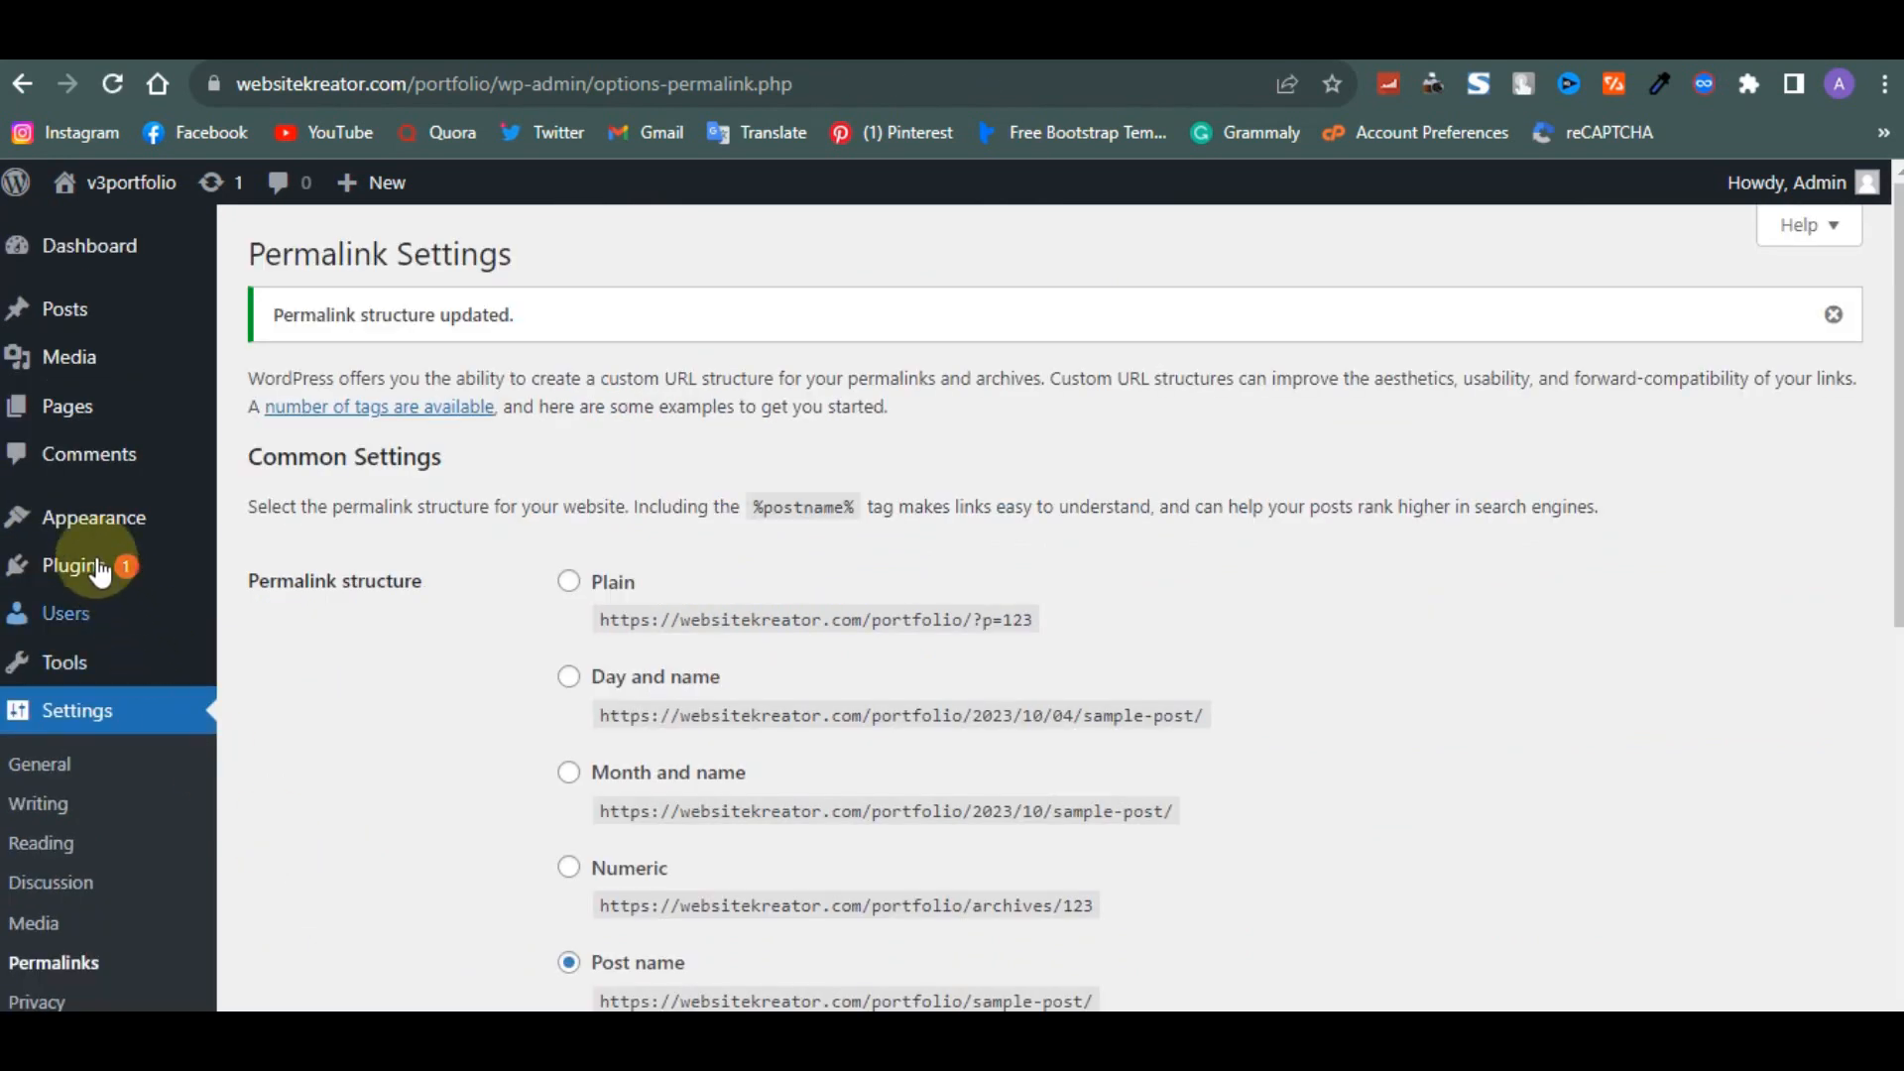
# - Open the Add New plugins page and search the plugin directory for elementor
pyautogui.moveTo(81, 560)
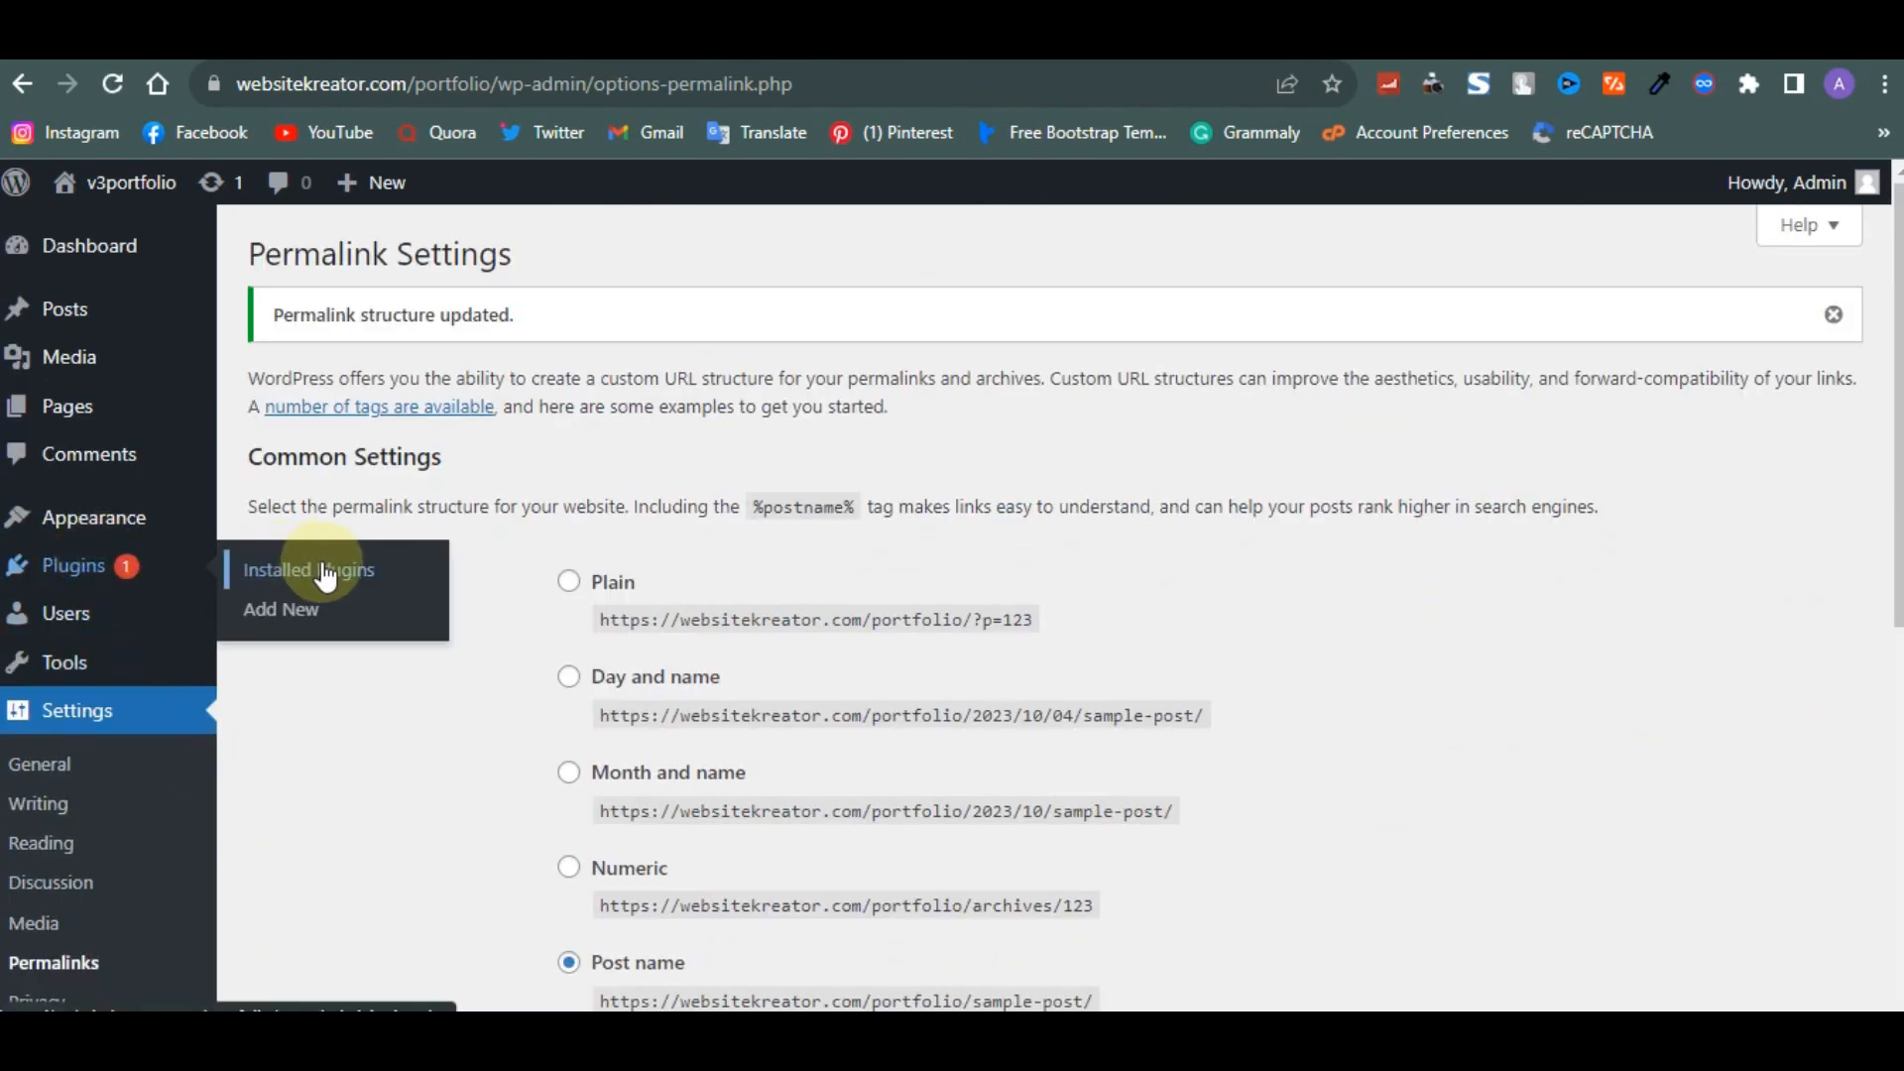
pyautogui.click(302, 621)
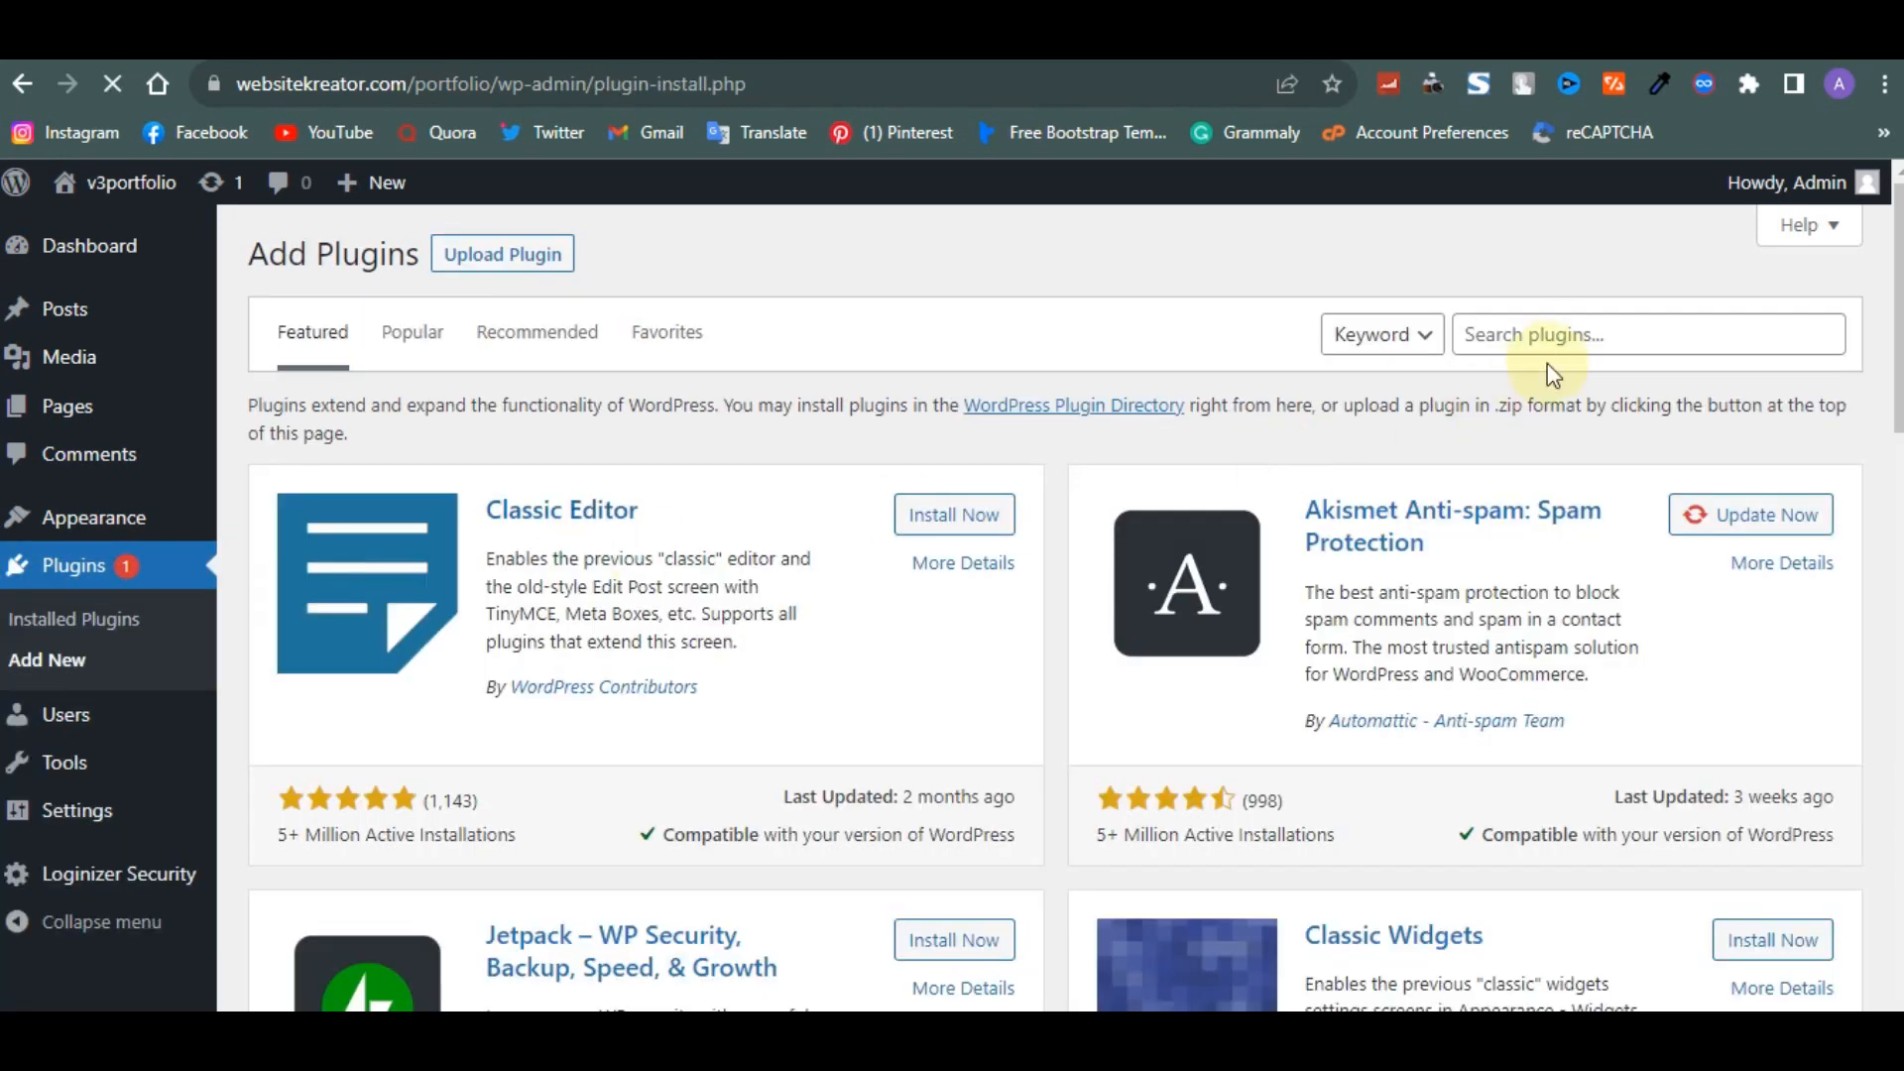
pyautogui.click(1559, 342)
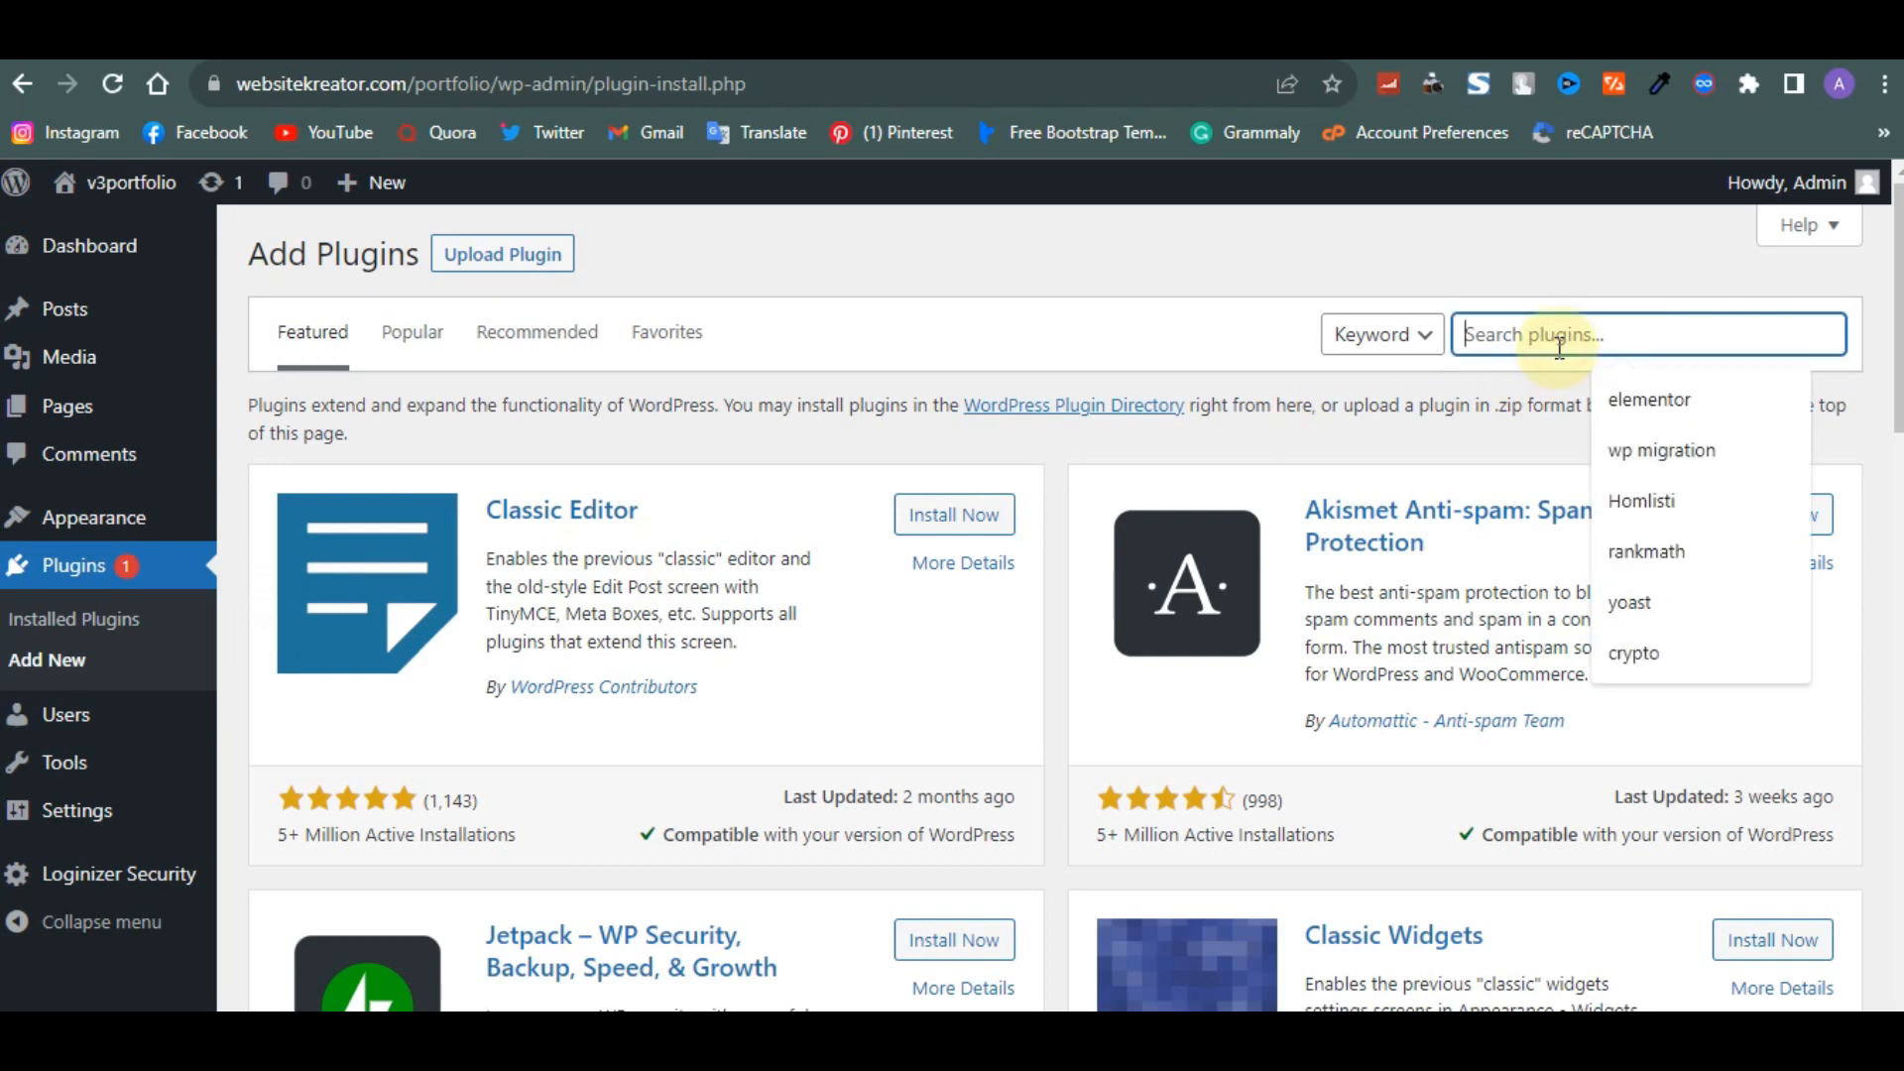
pyautogui.write('element')
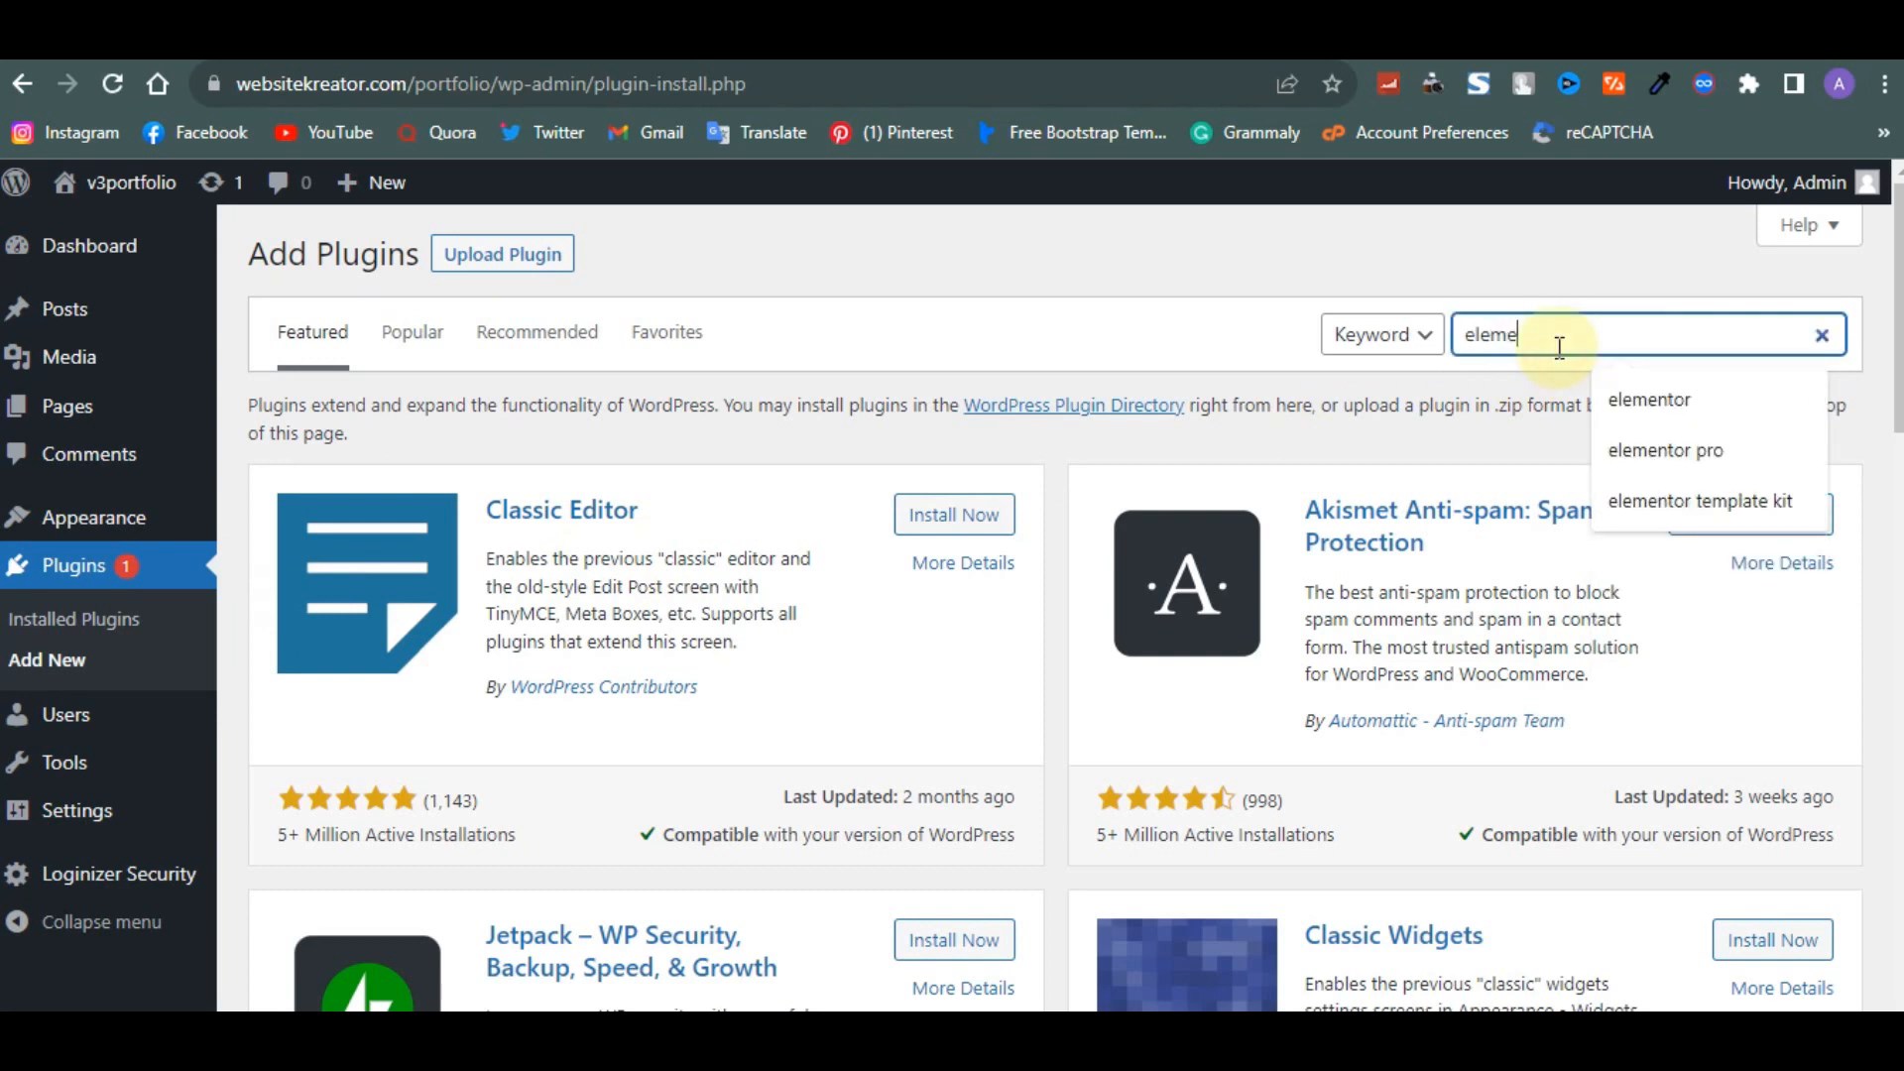
pyautogui.write('or')
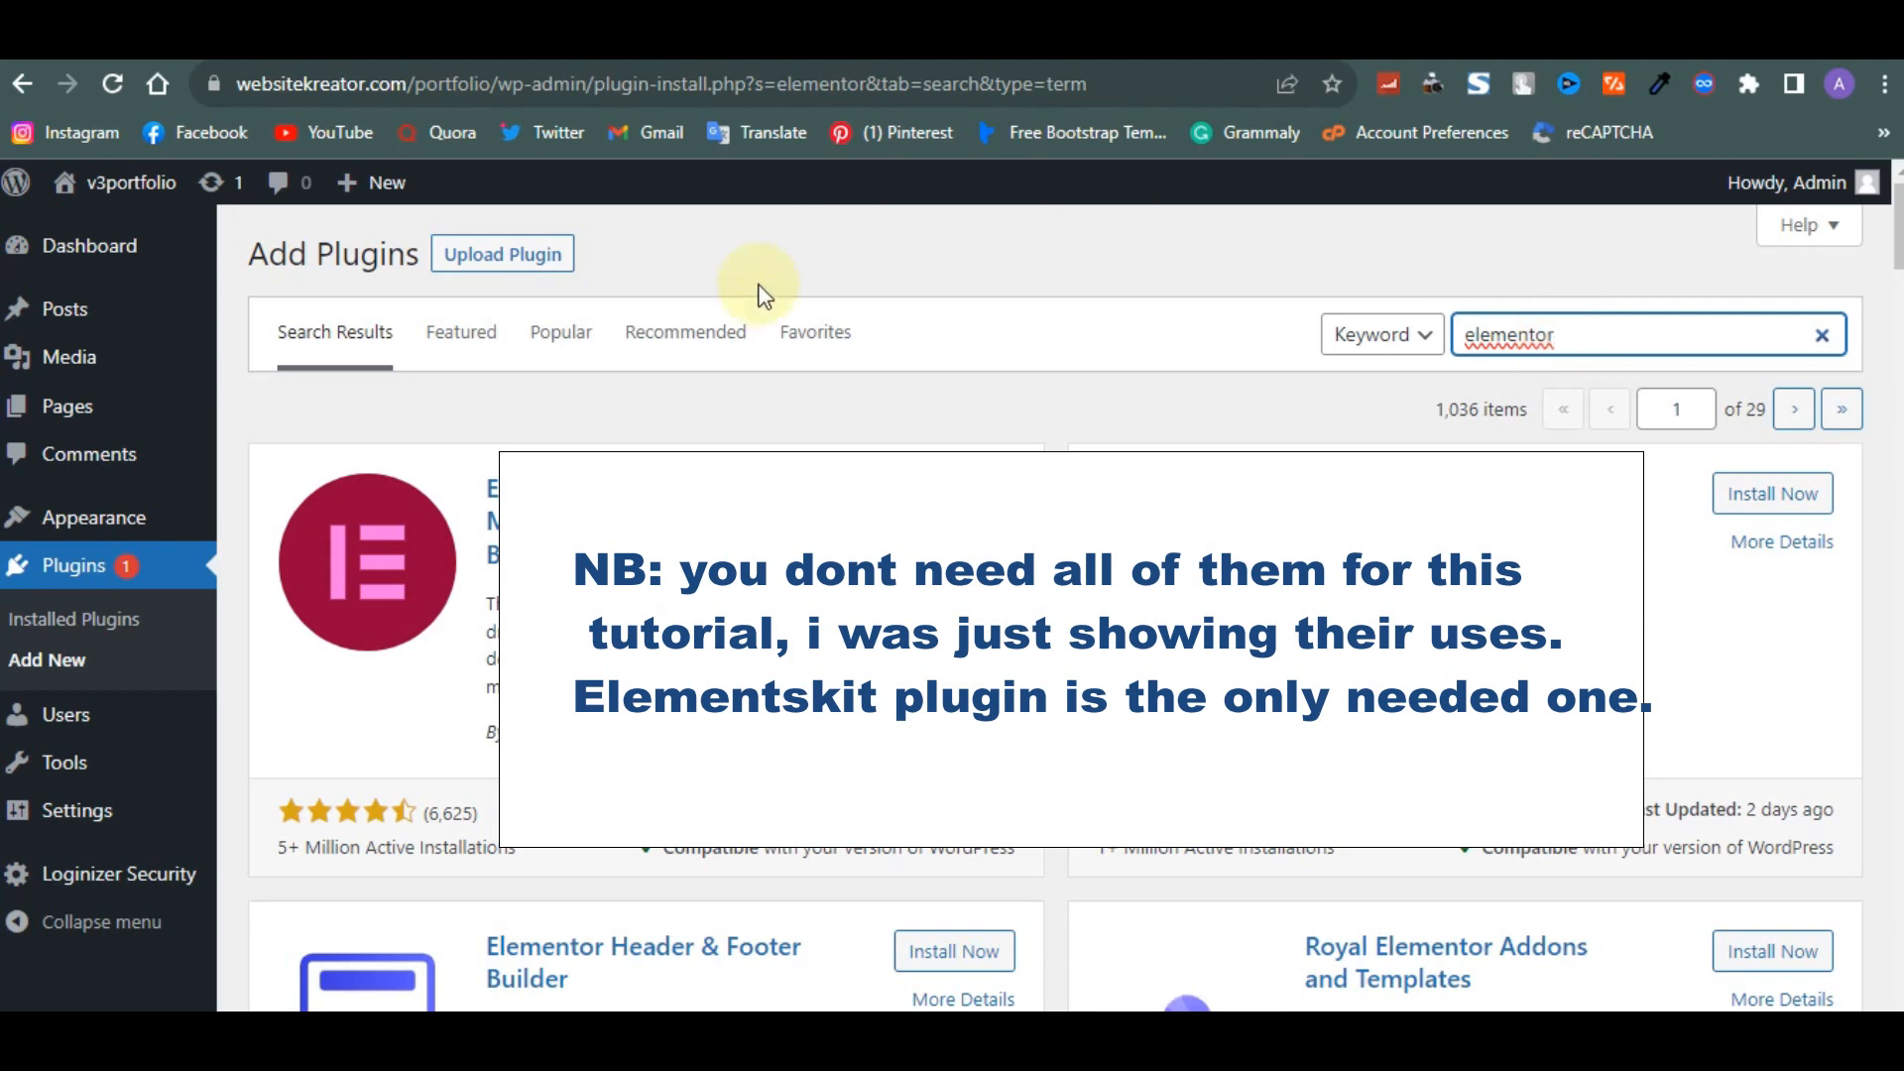
# - Install the Elementor Website Builder and Essential Addons for Elementor plugins from the search results
pyautogui.scroll(-2, 1041, 605)
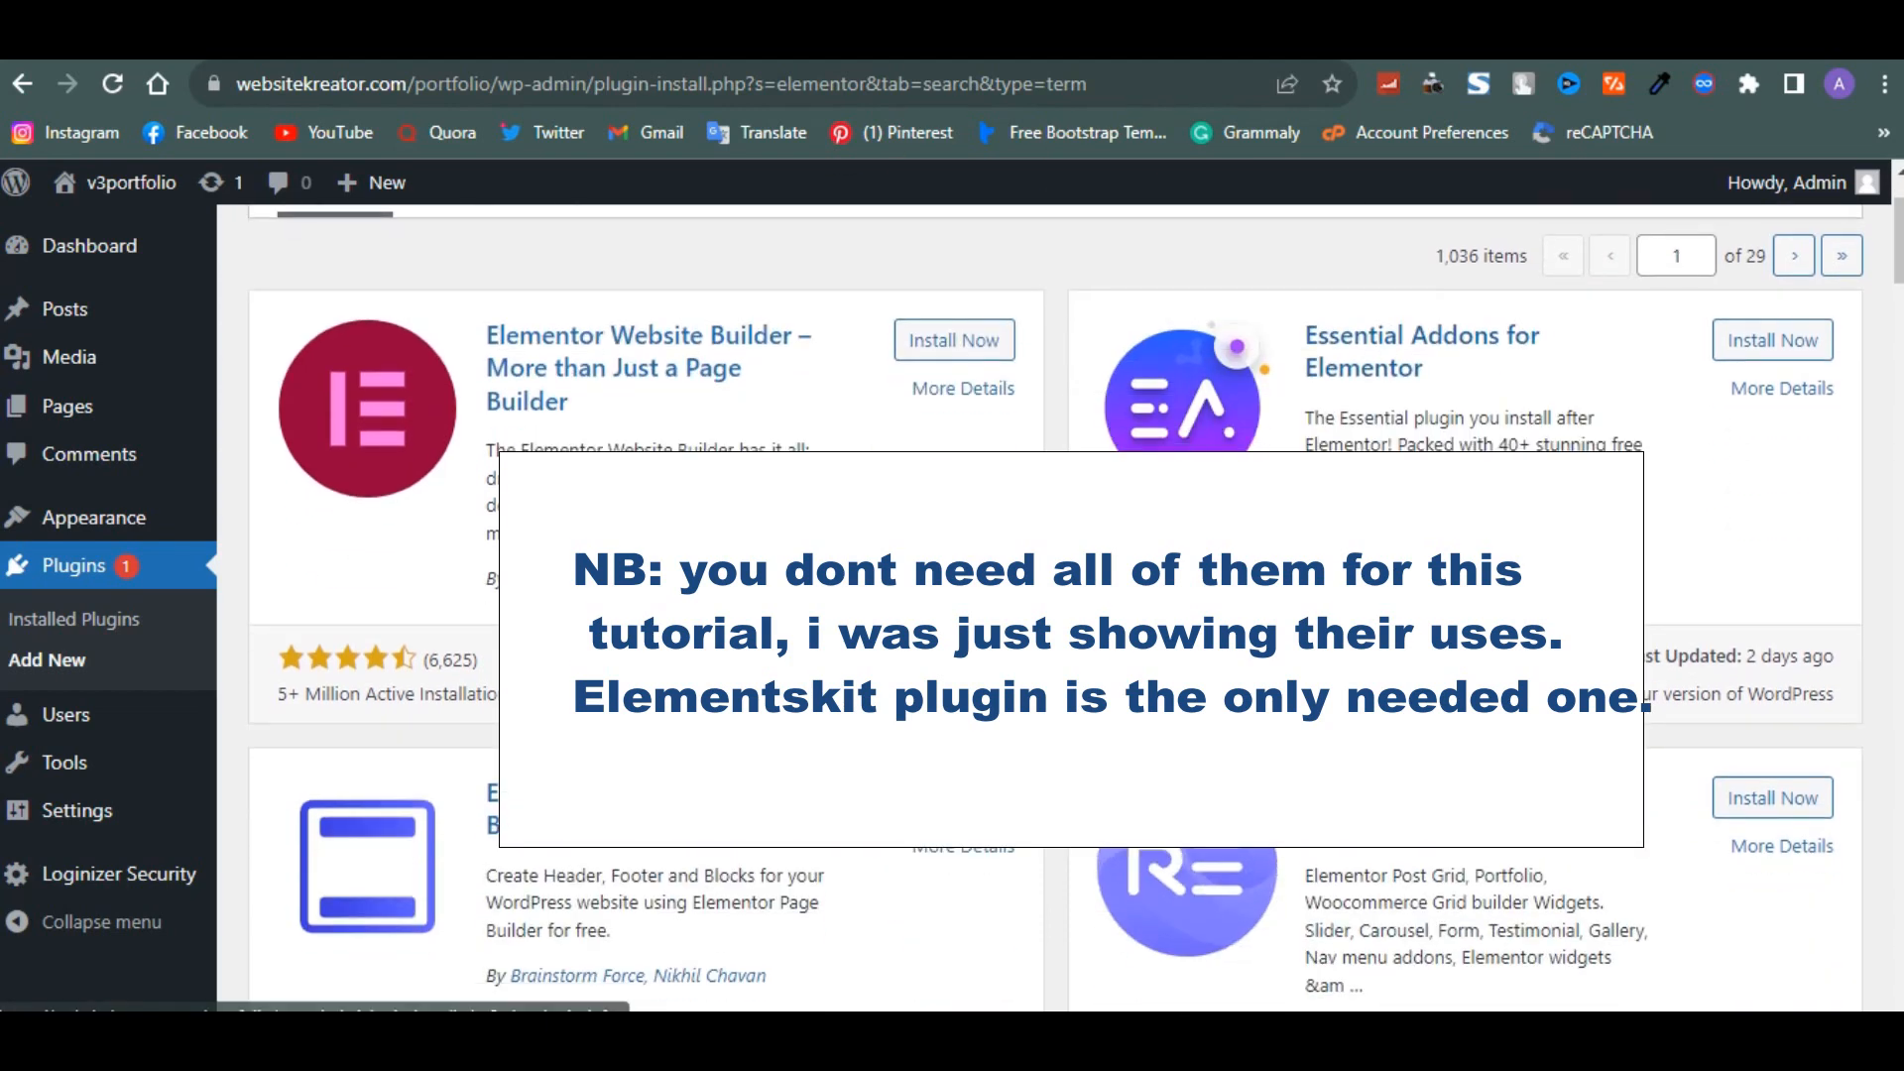
pyautogui.scroll(1, 1041, 605)
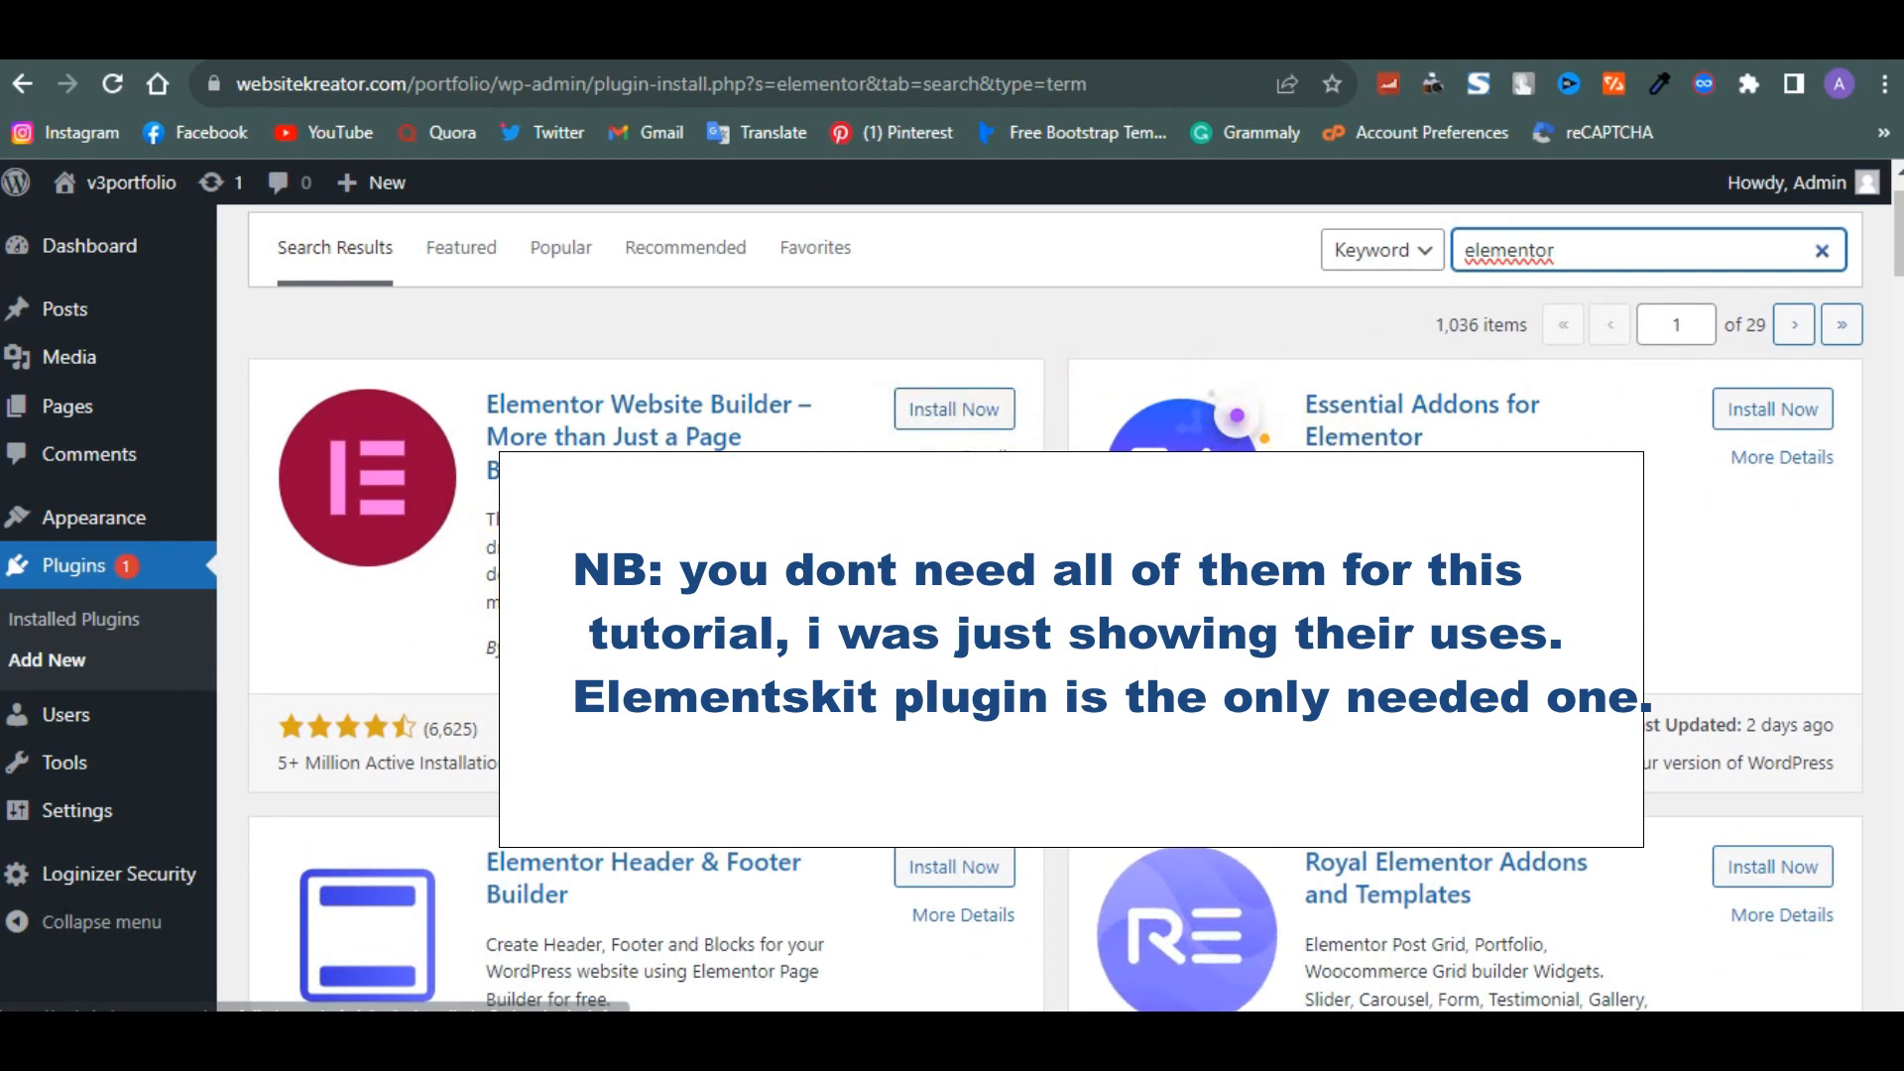
pyautogui.click(977, 415)
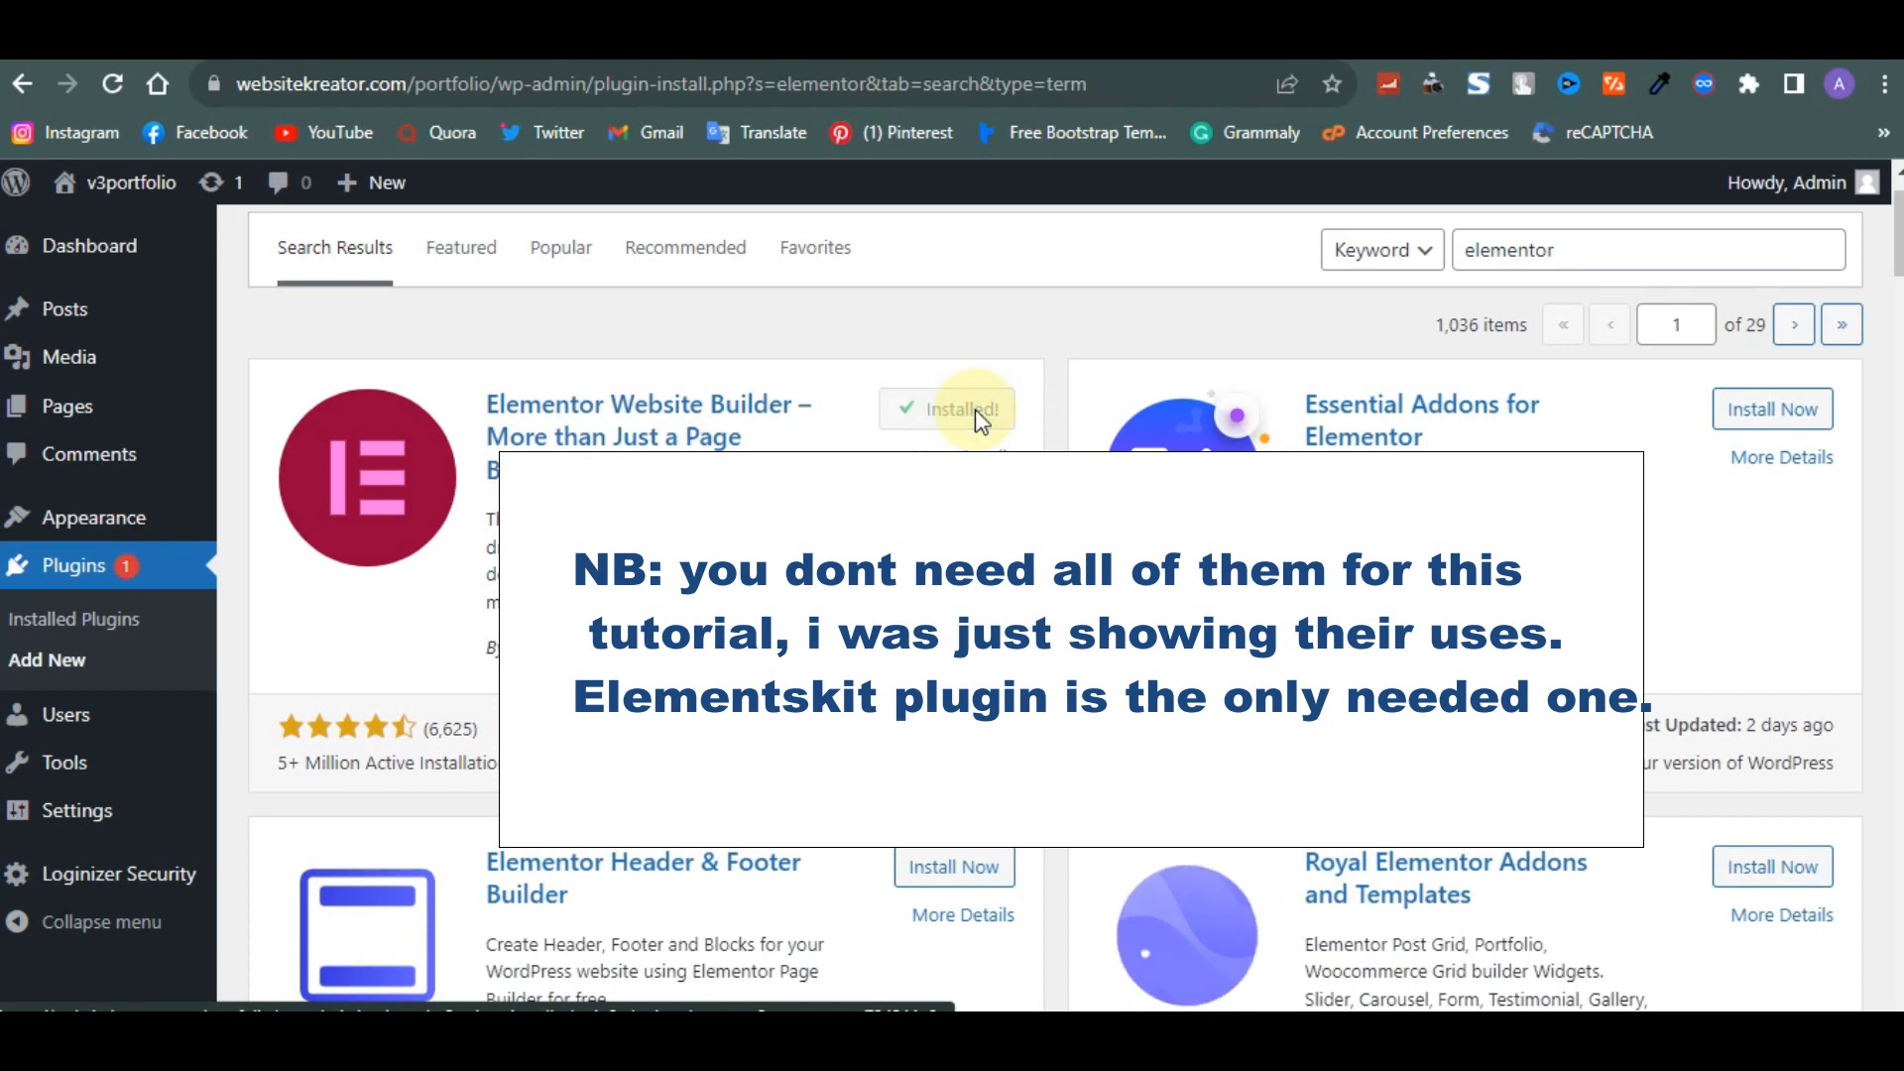
pyautogui.click(1782, 409)
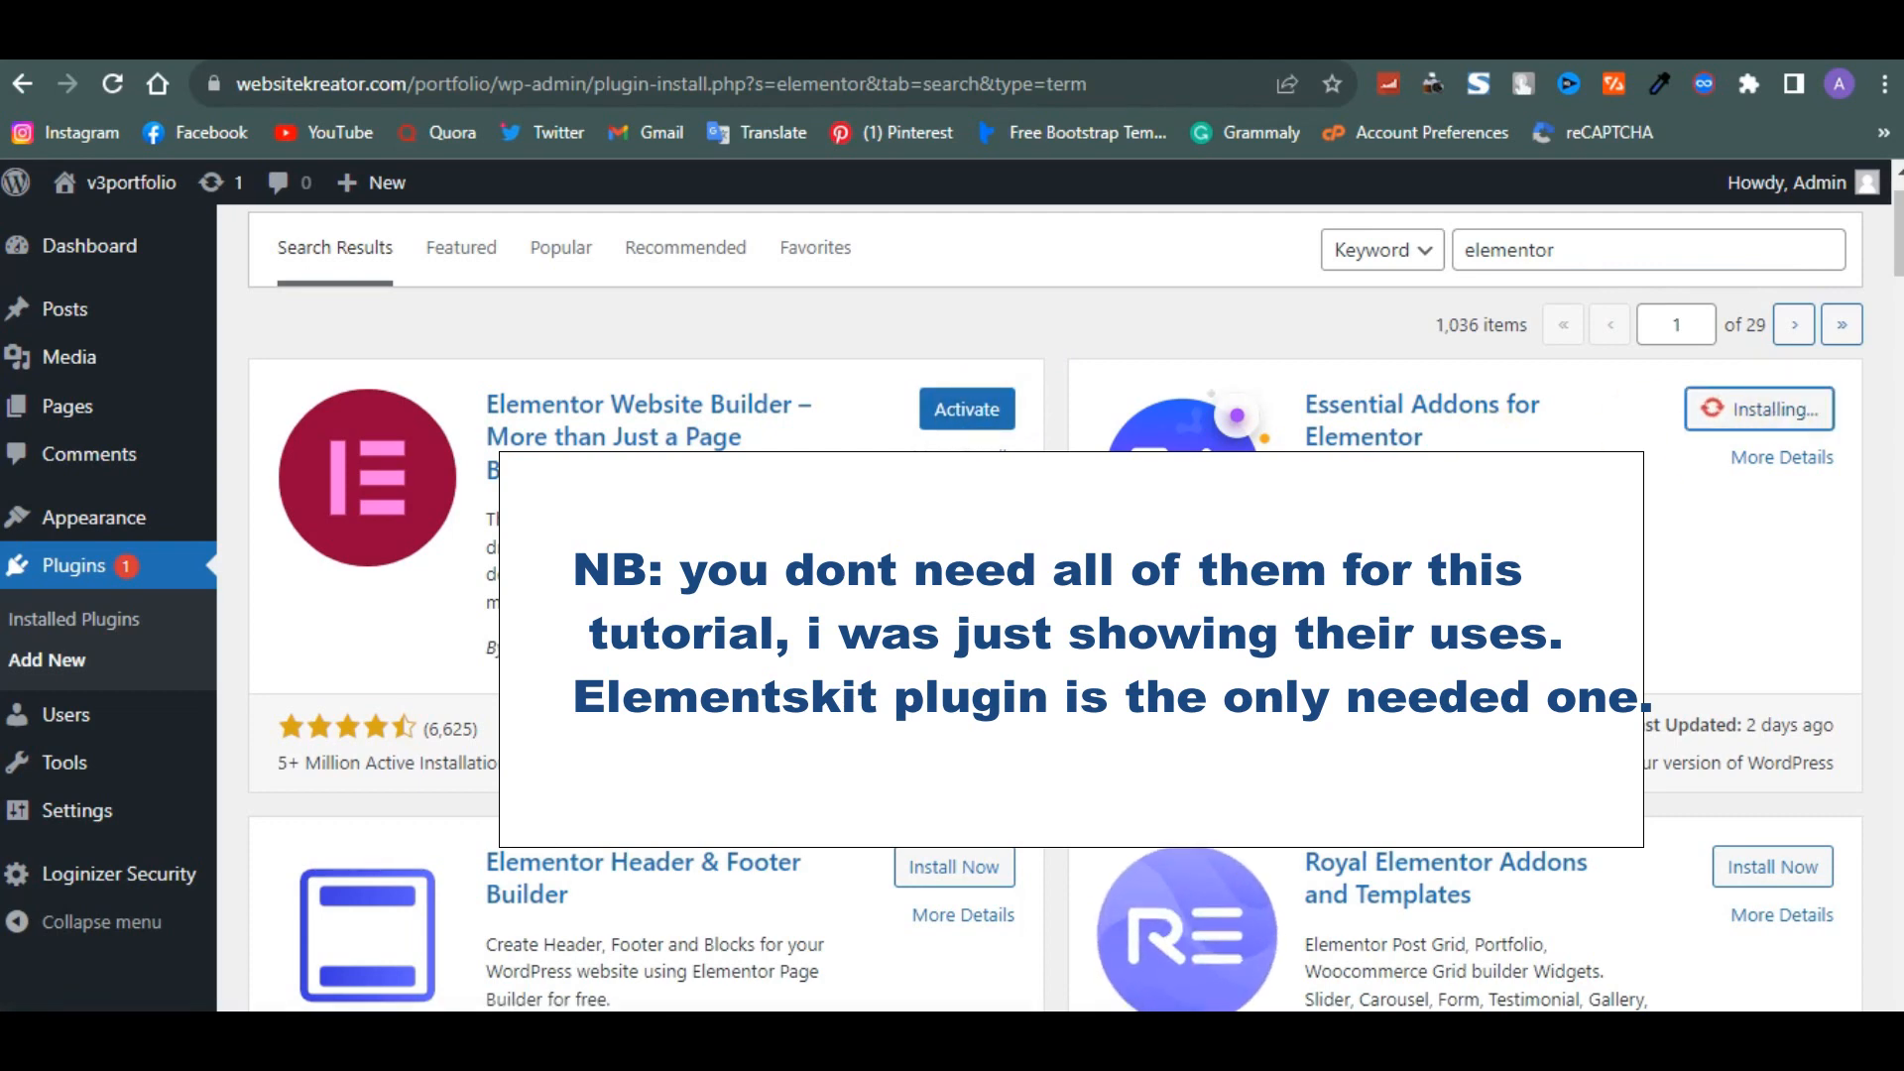
# - Install the Premium Addons for Elementor and ElementsKit Elementor addons plugins
pyautogui.scroll(-2, 1782, 409)
pyautogui.scroll(-5, 1056, 605)
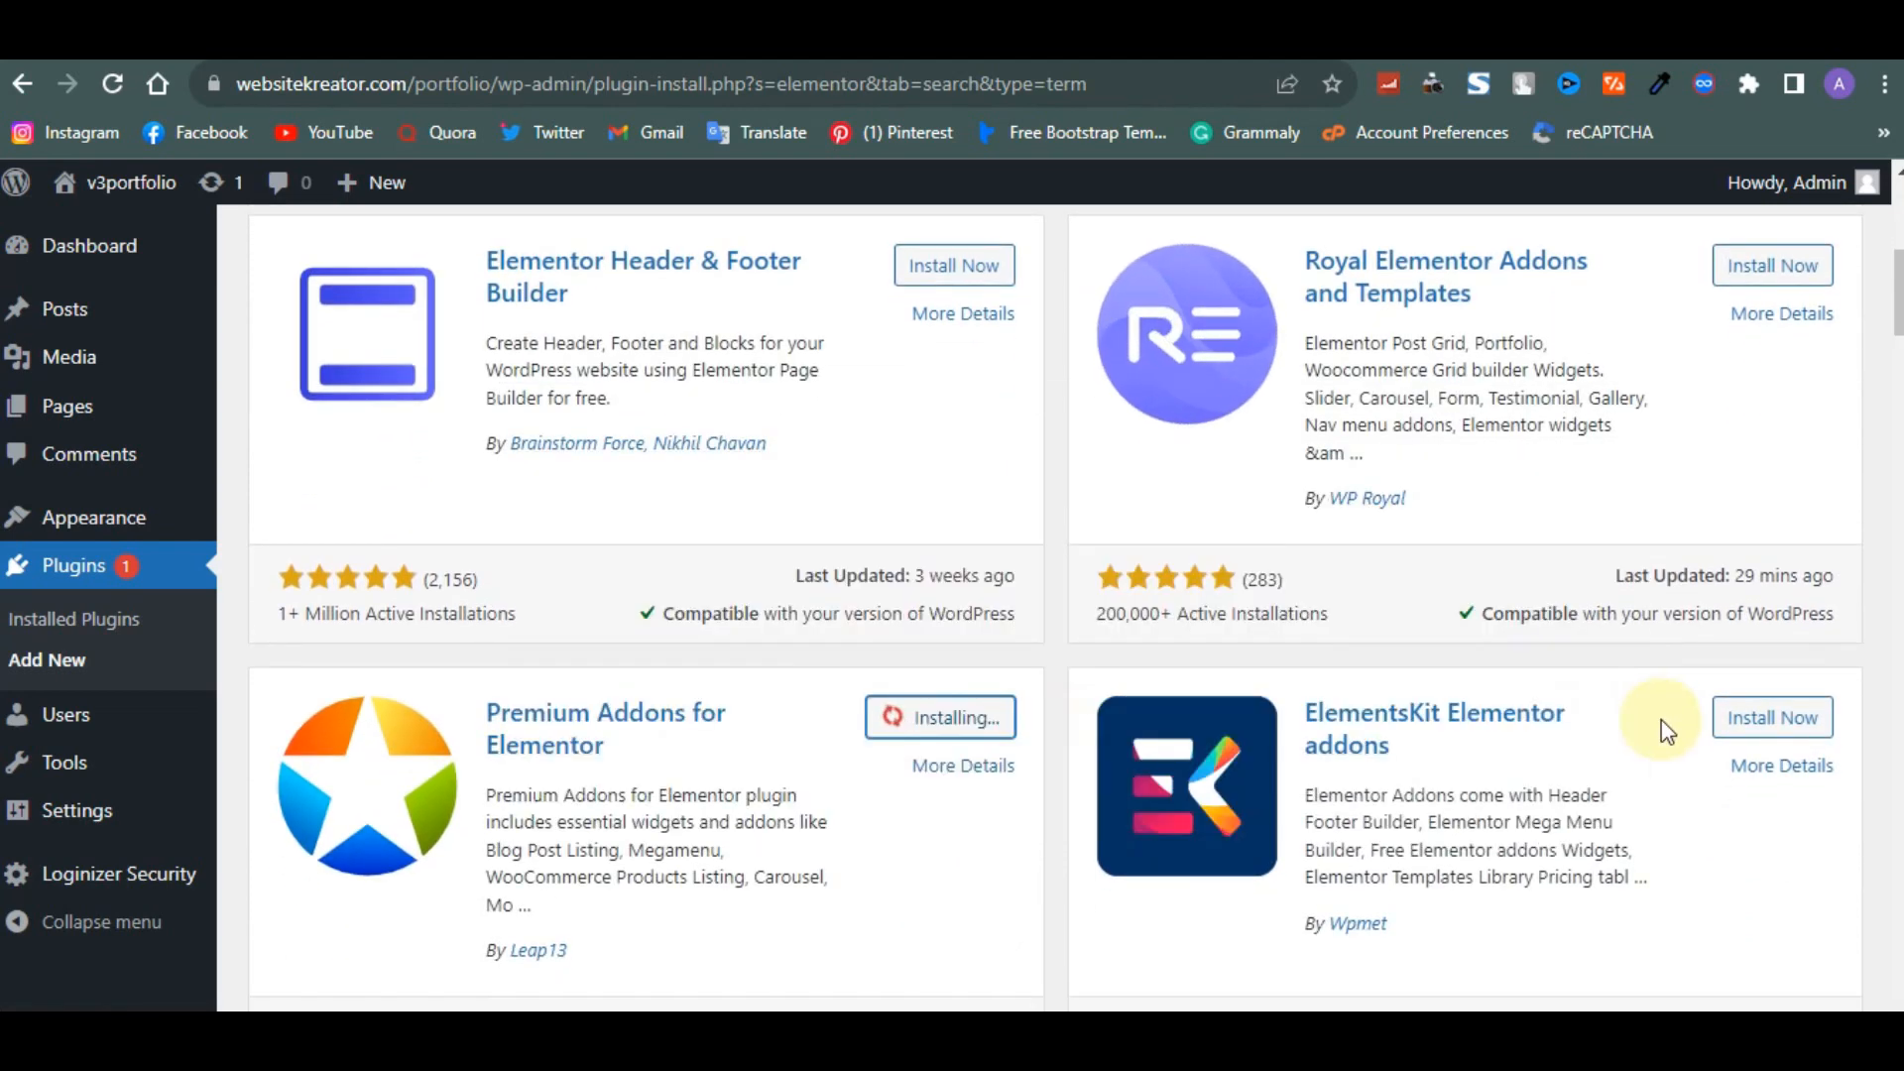
pyautogui.click(1745, 722)
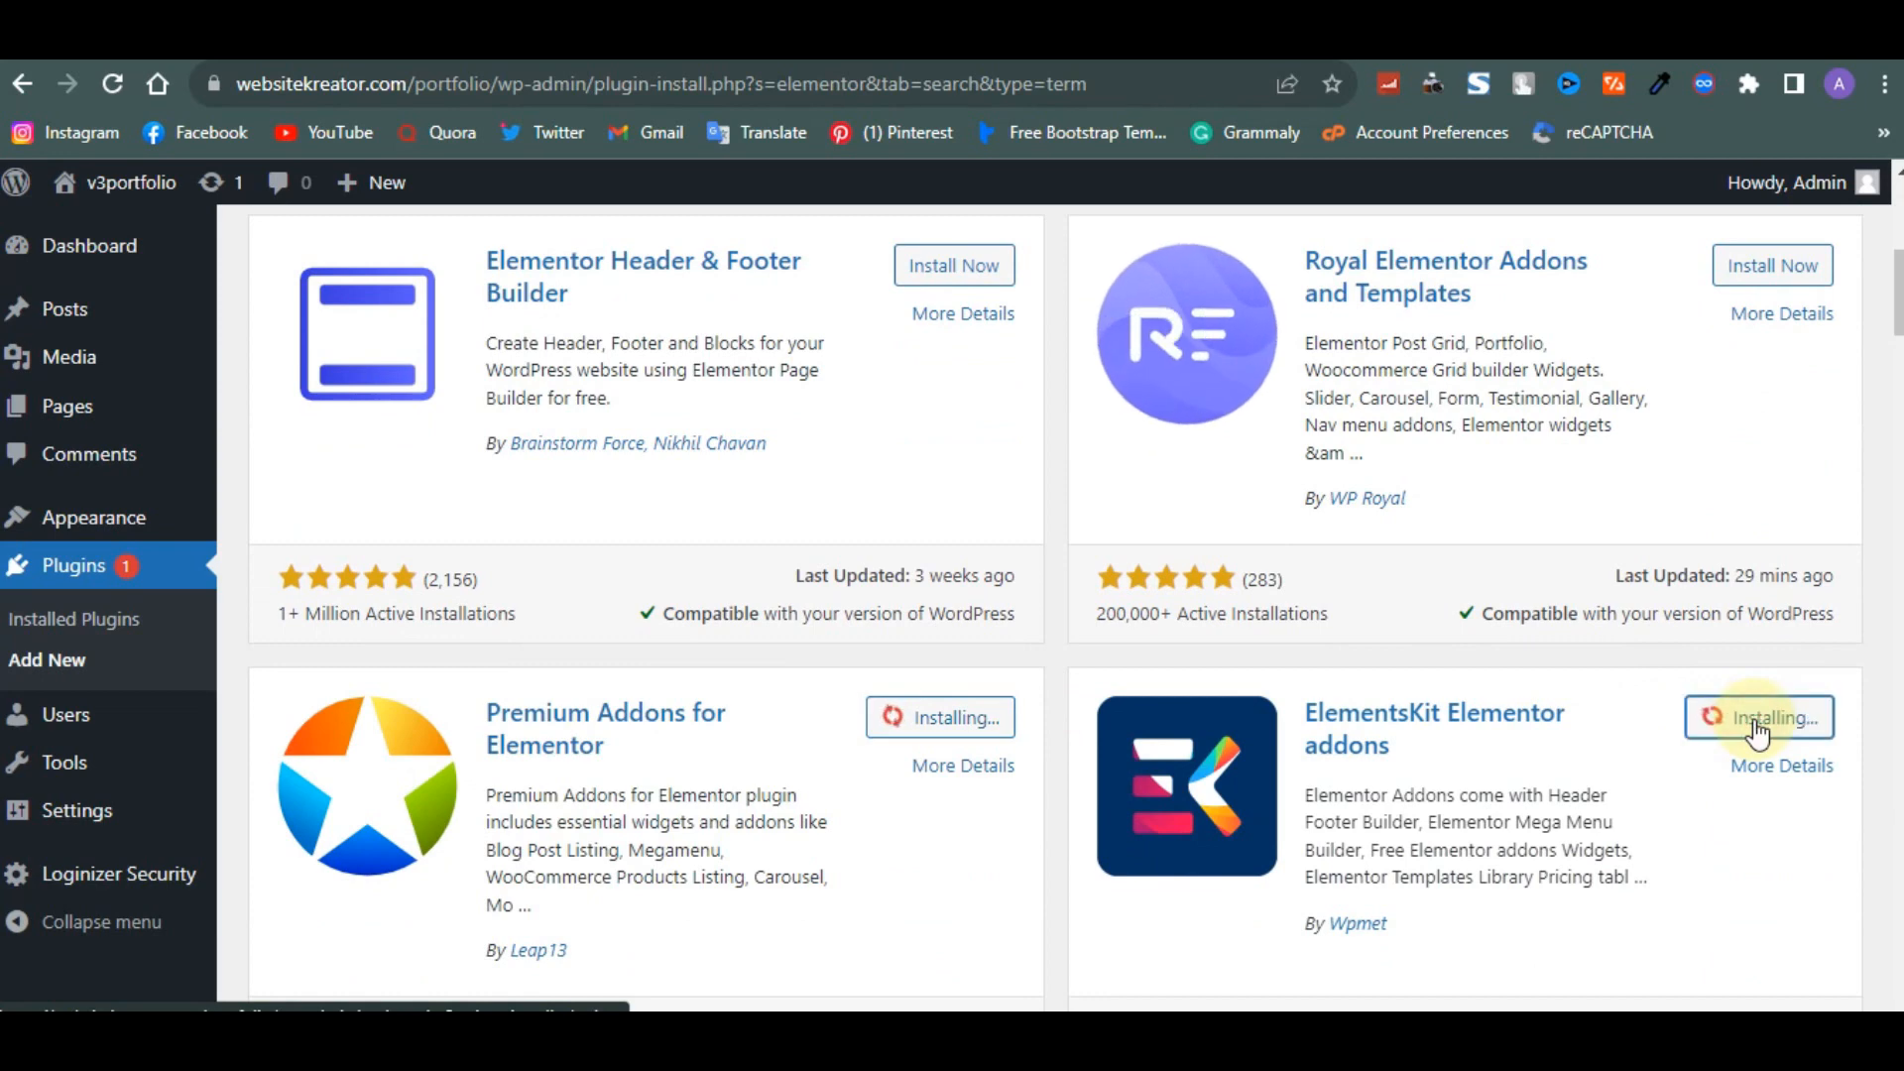
# - Install the Unlimited Elements For Elementor plugin further down the results
pyautogui.scroll(-3, 1565, 784)
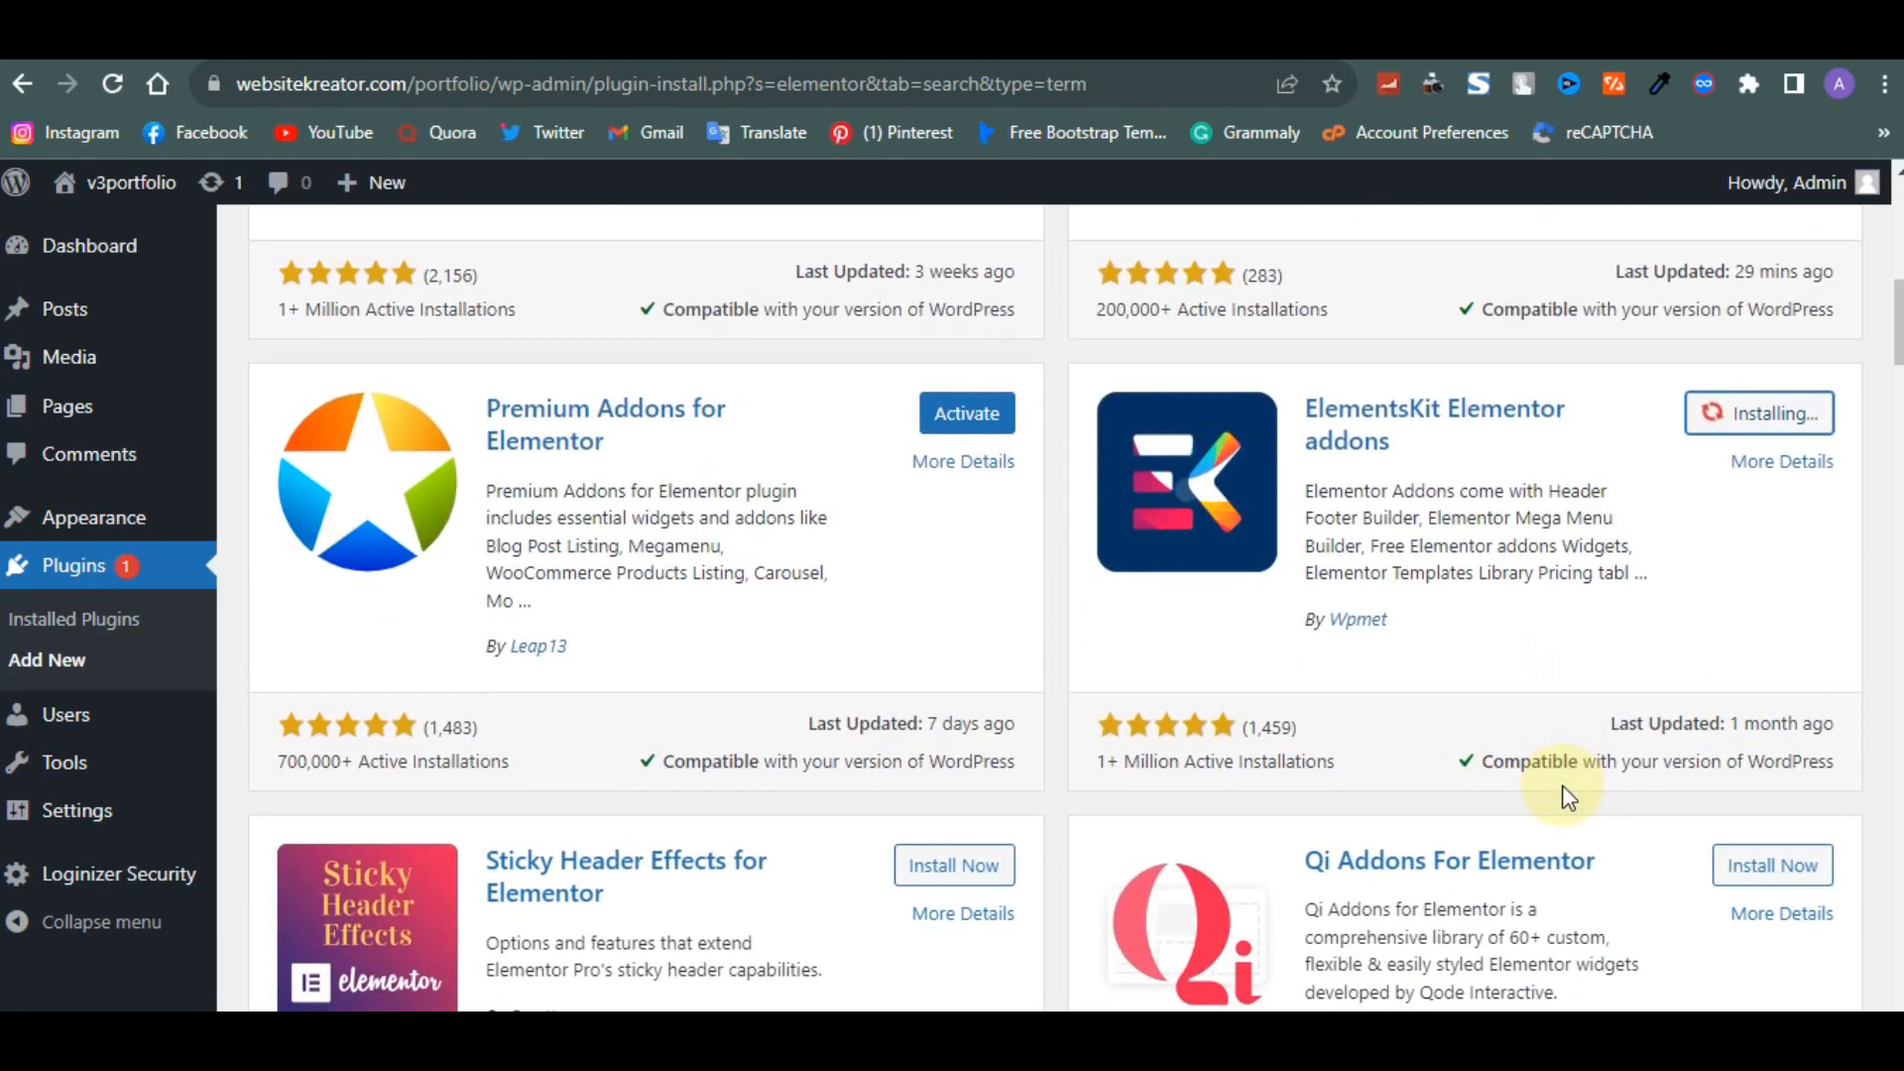
pyautogui.scroll(6, 1565, 793)
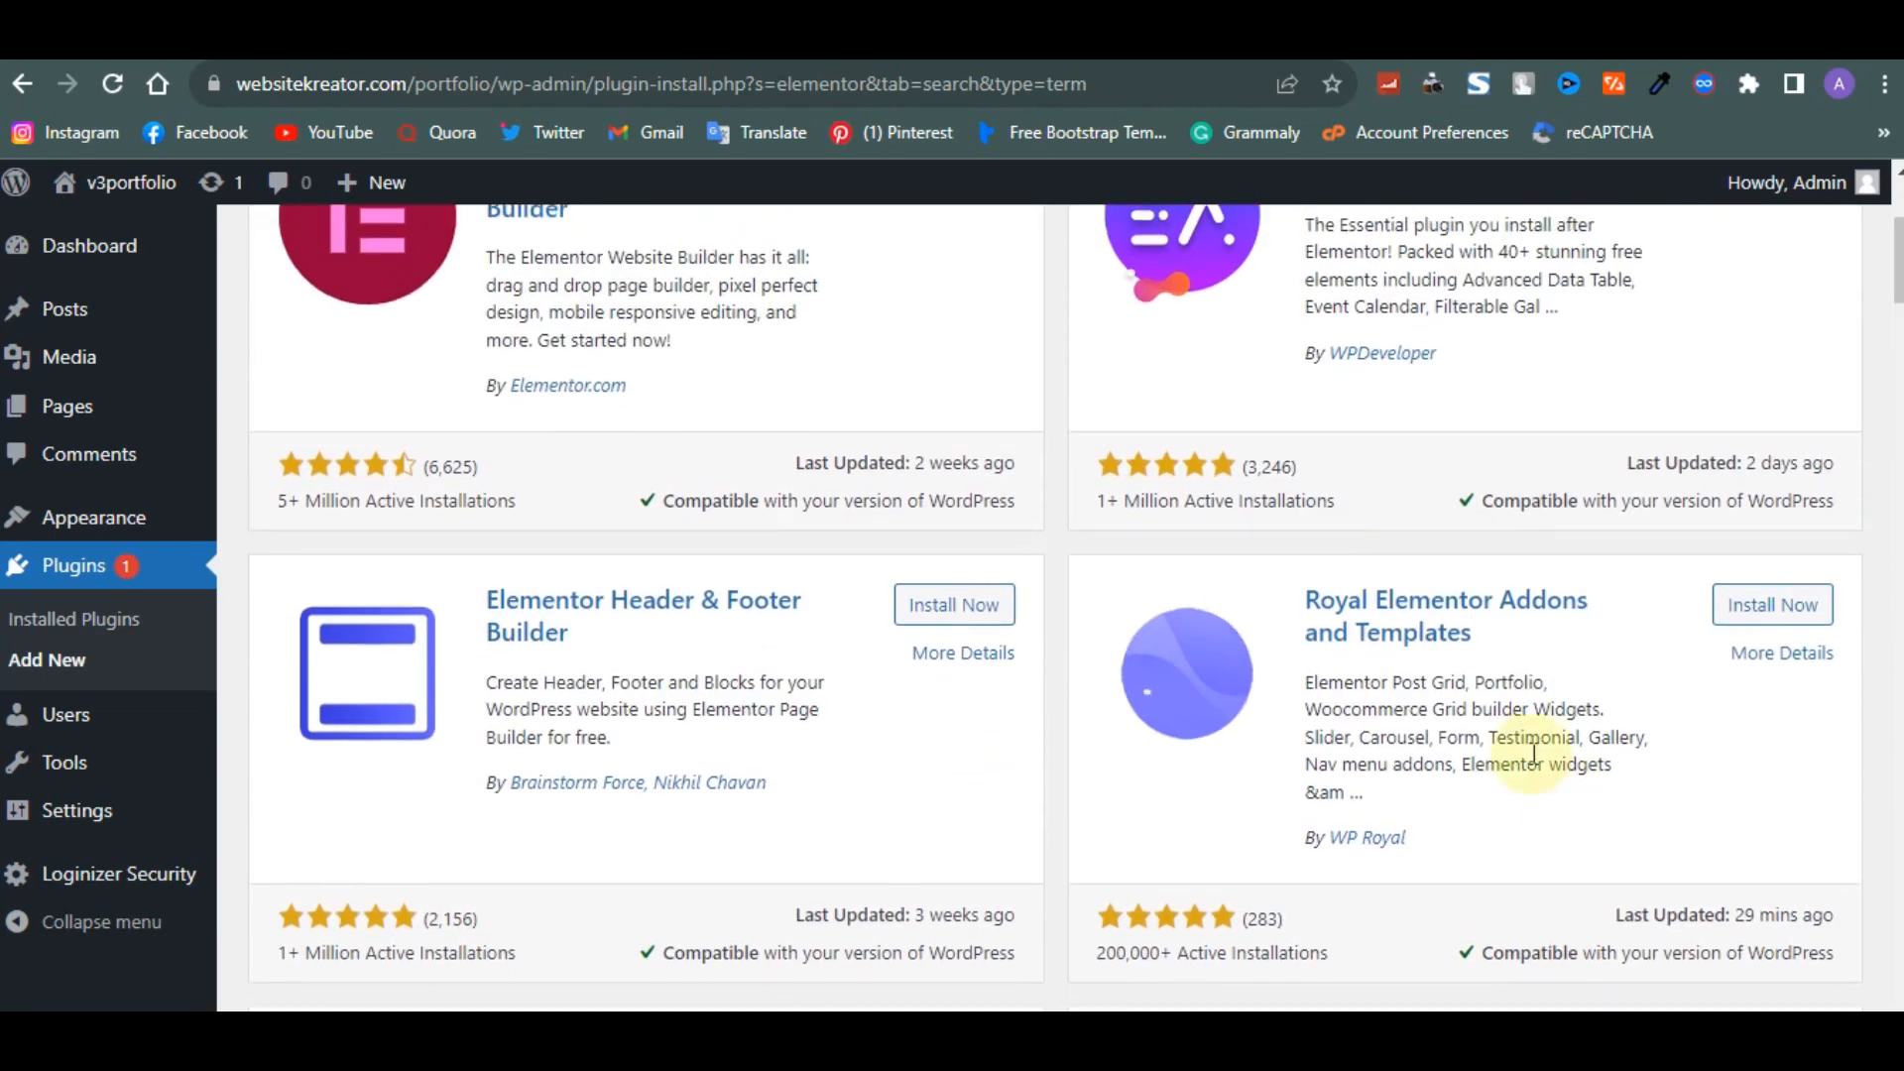
pyautogui.scroll(-2, 1055, 843)
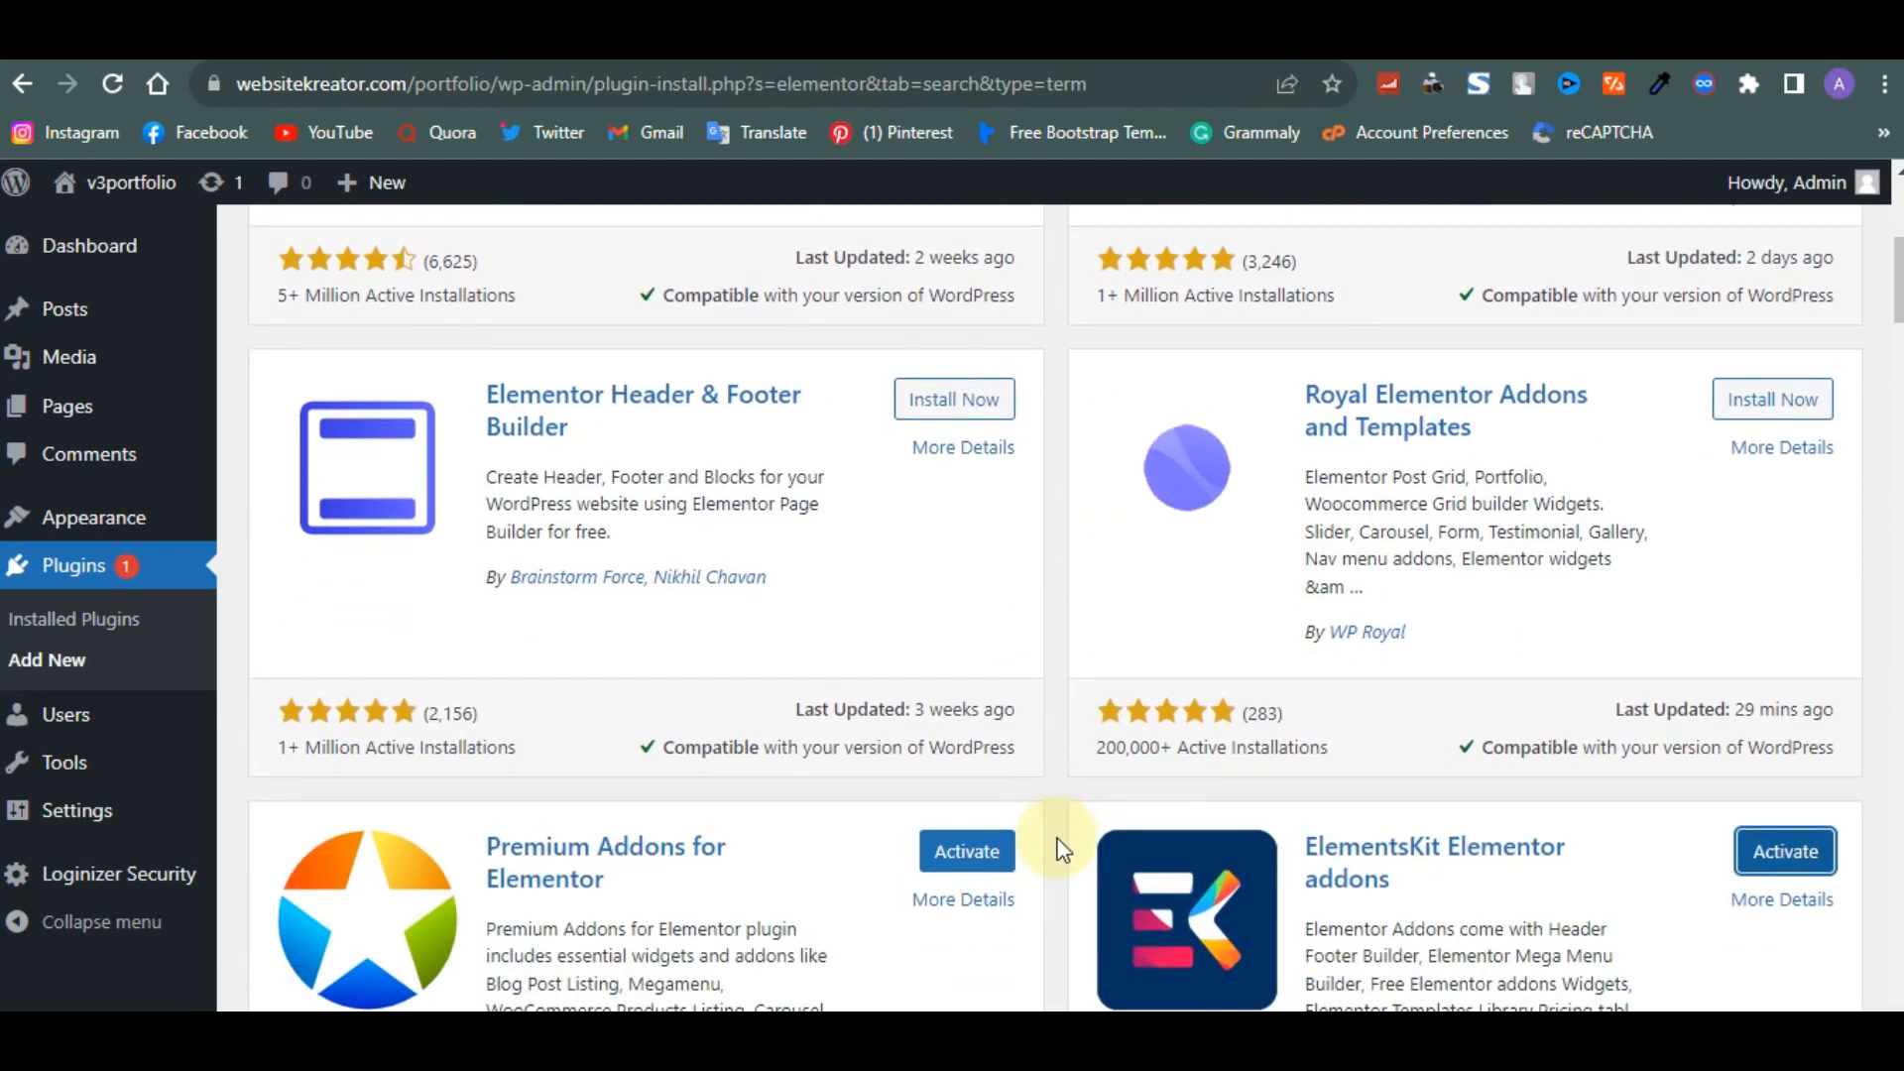
pyautogui.scroll(-2, 1061, 848)
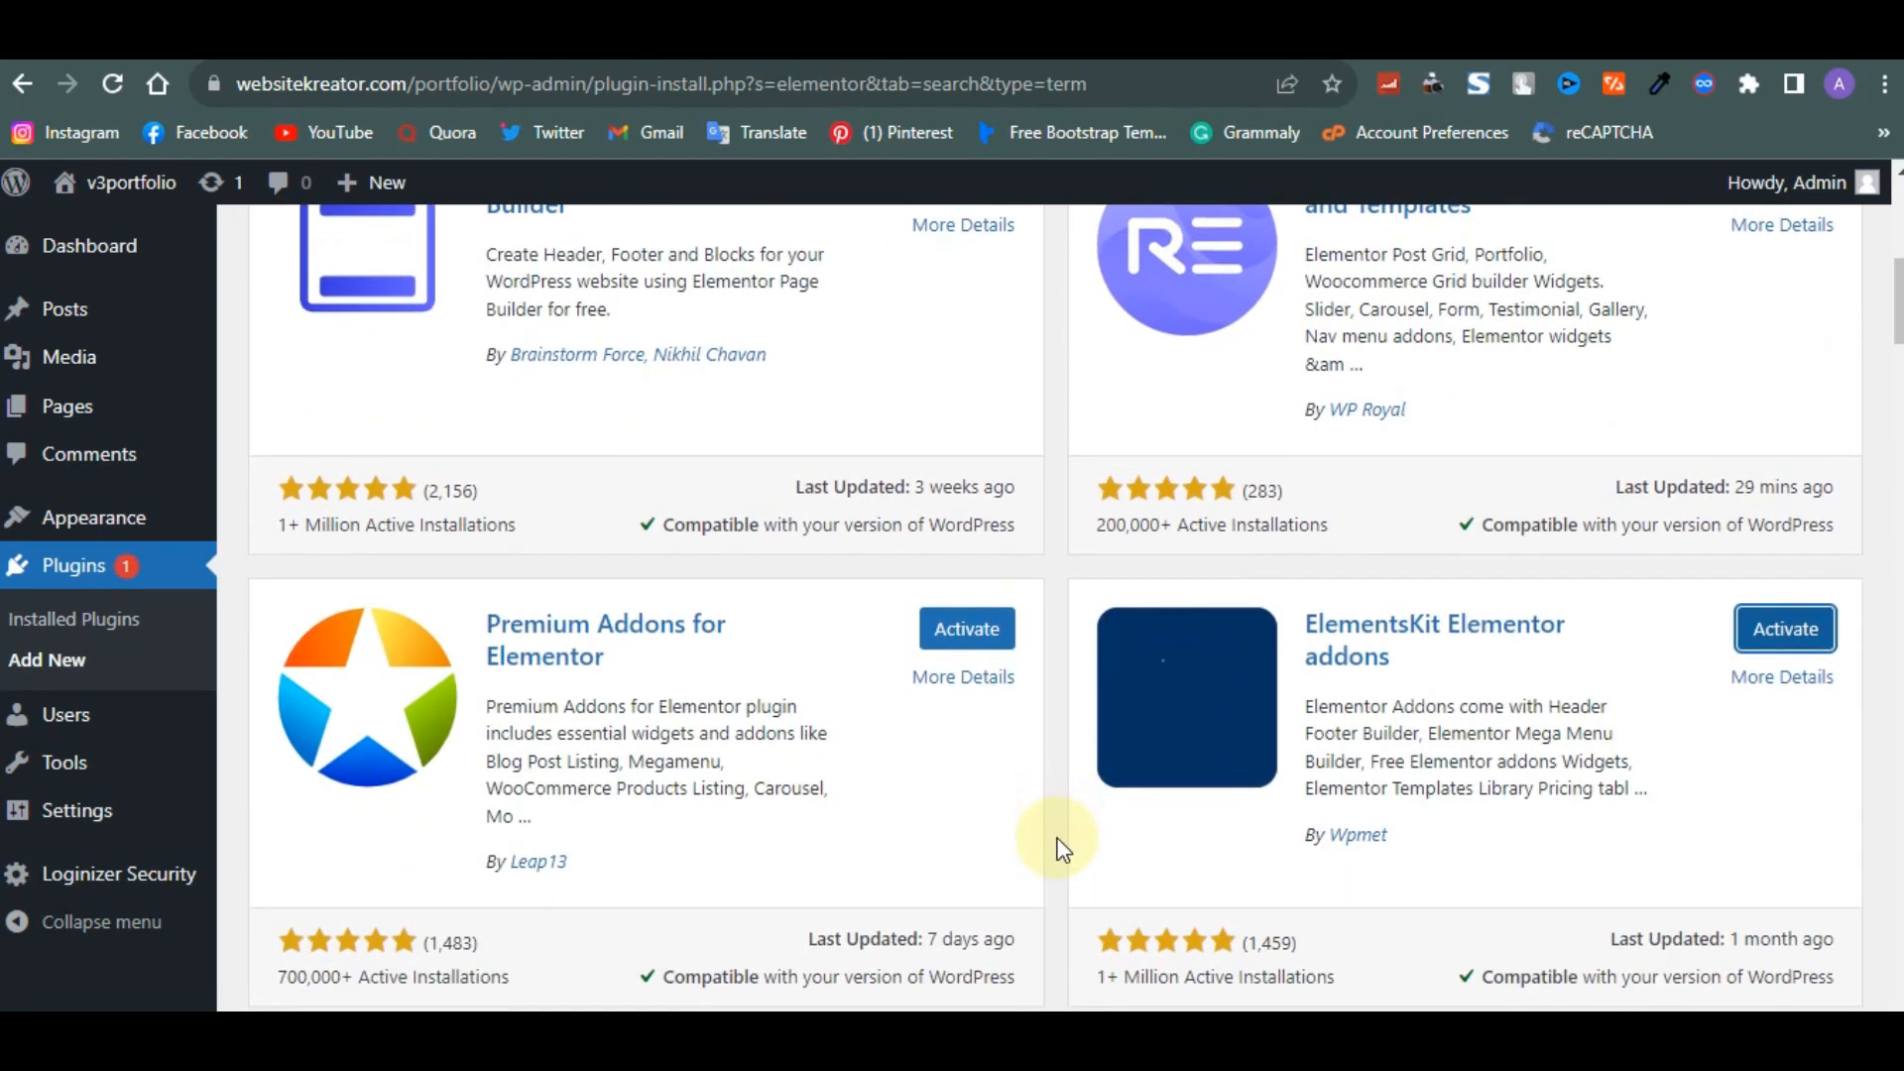
pyautogui.scroll(-3, 1061, 847)
pyautogui.scroll(-3, 1061, 848)
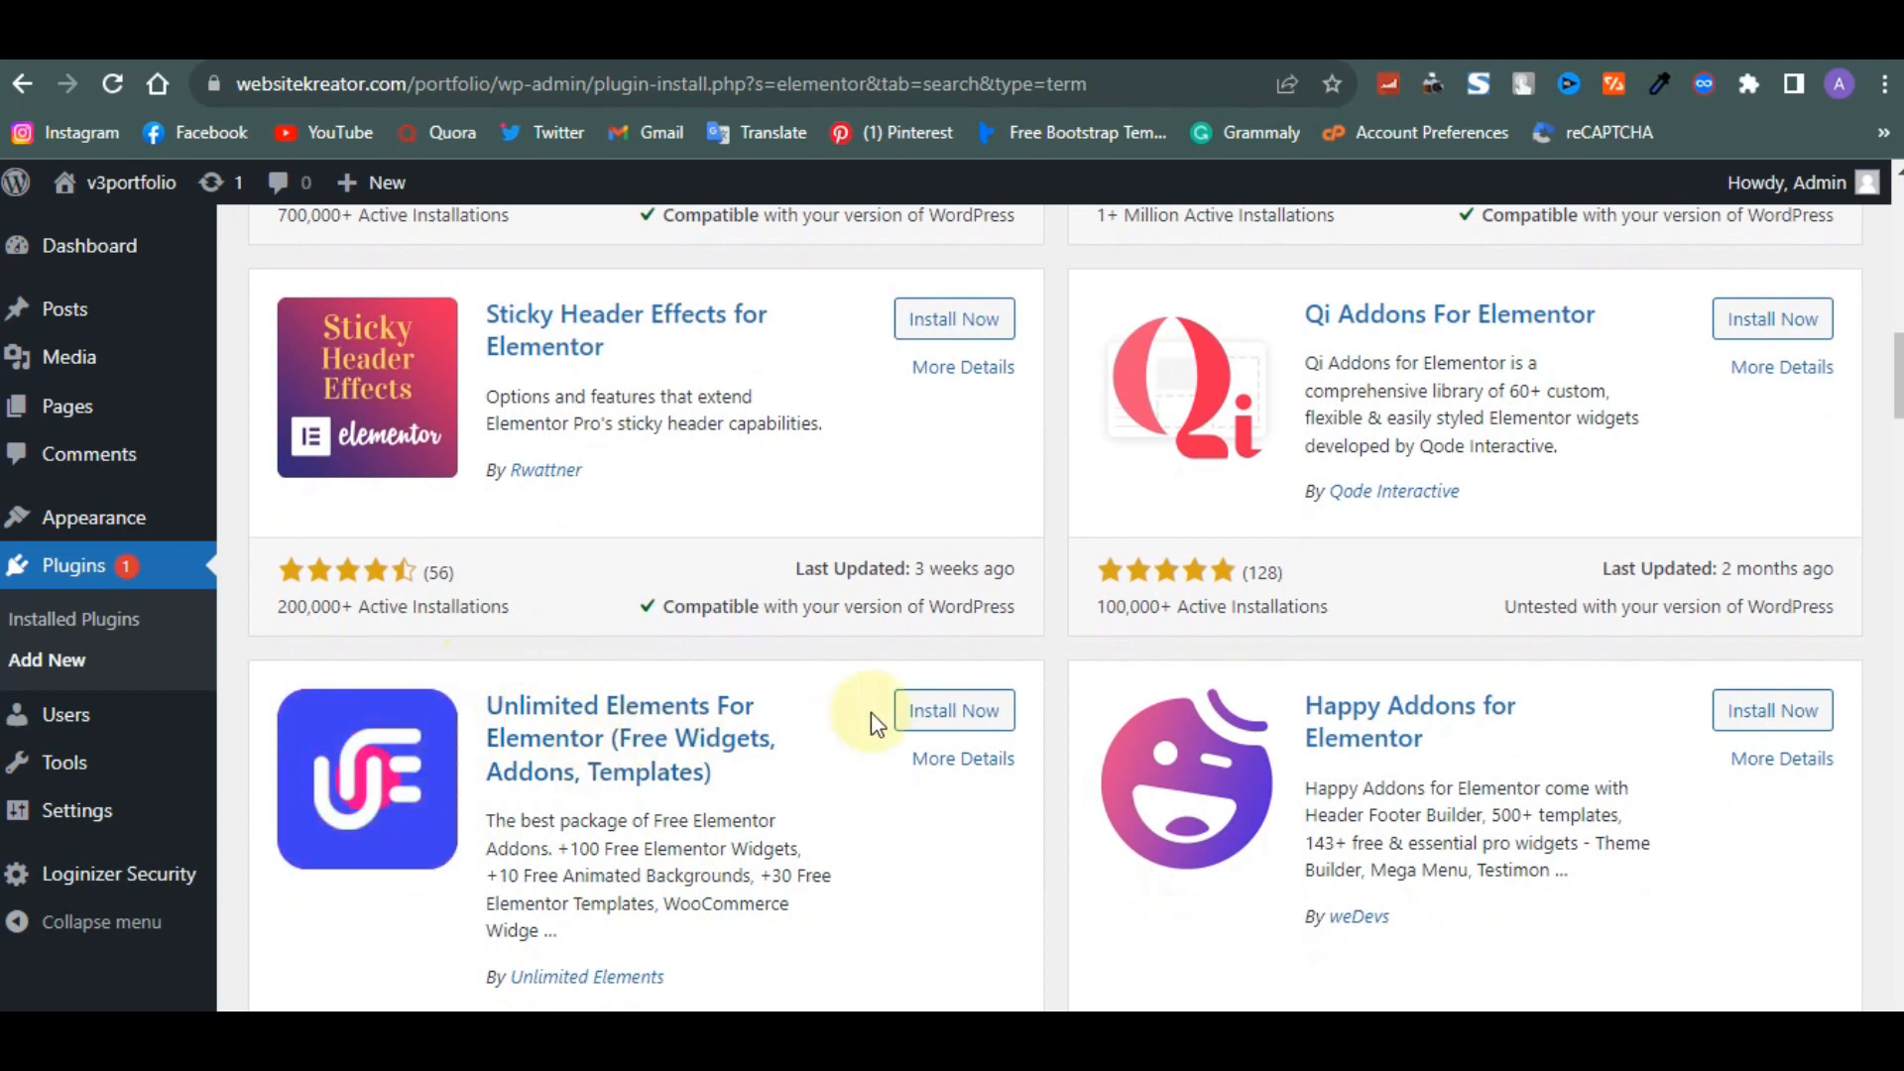
pyautogui.click(982, 722)
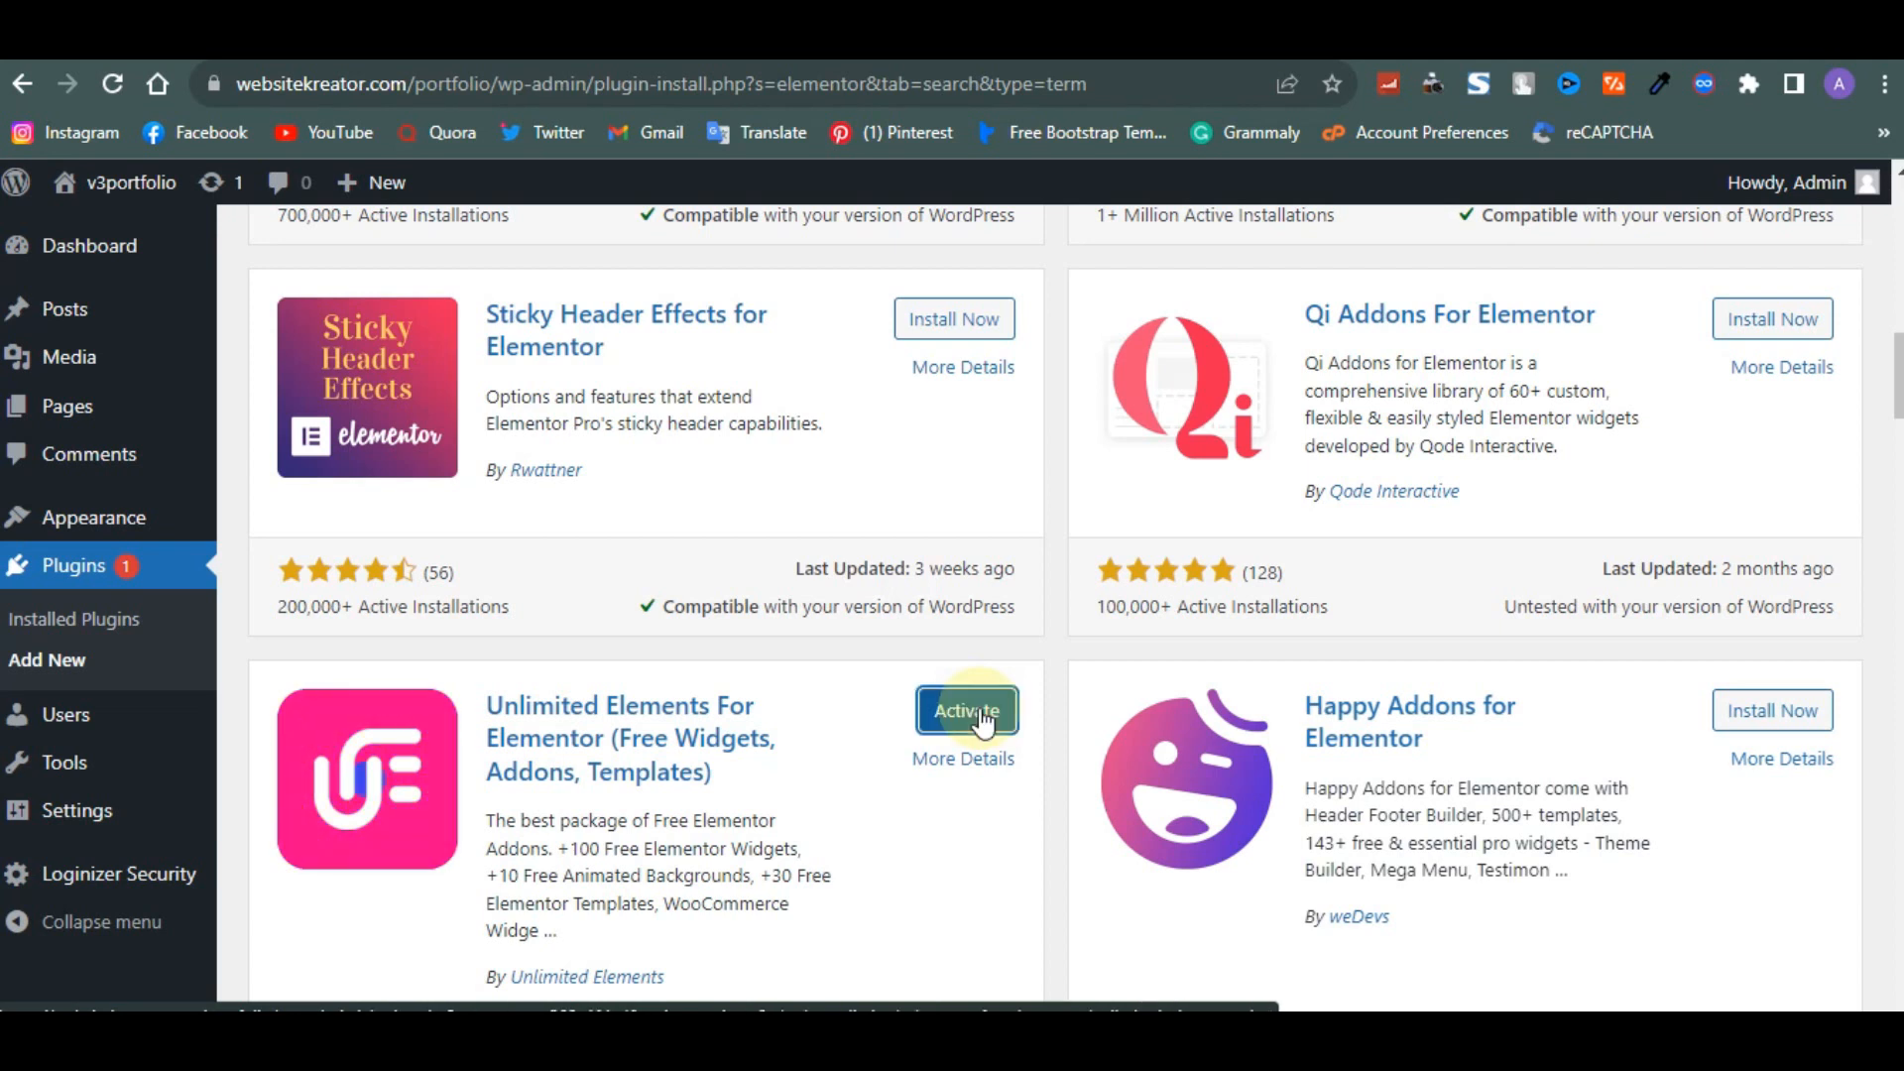
# - Open the installed plugins list and delete the Akismet Anti-Spam: Spam Protection plugin
pyautogui.scroll(10, 982, 723)
pyautogui.scroll(5, 982, 723)
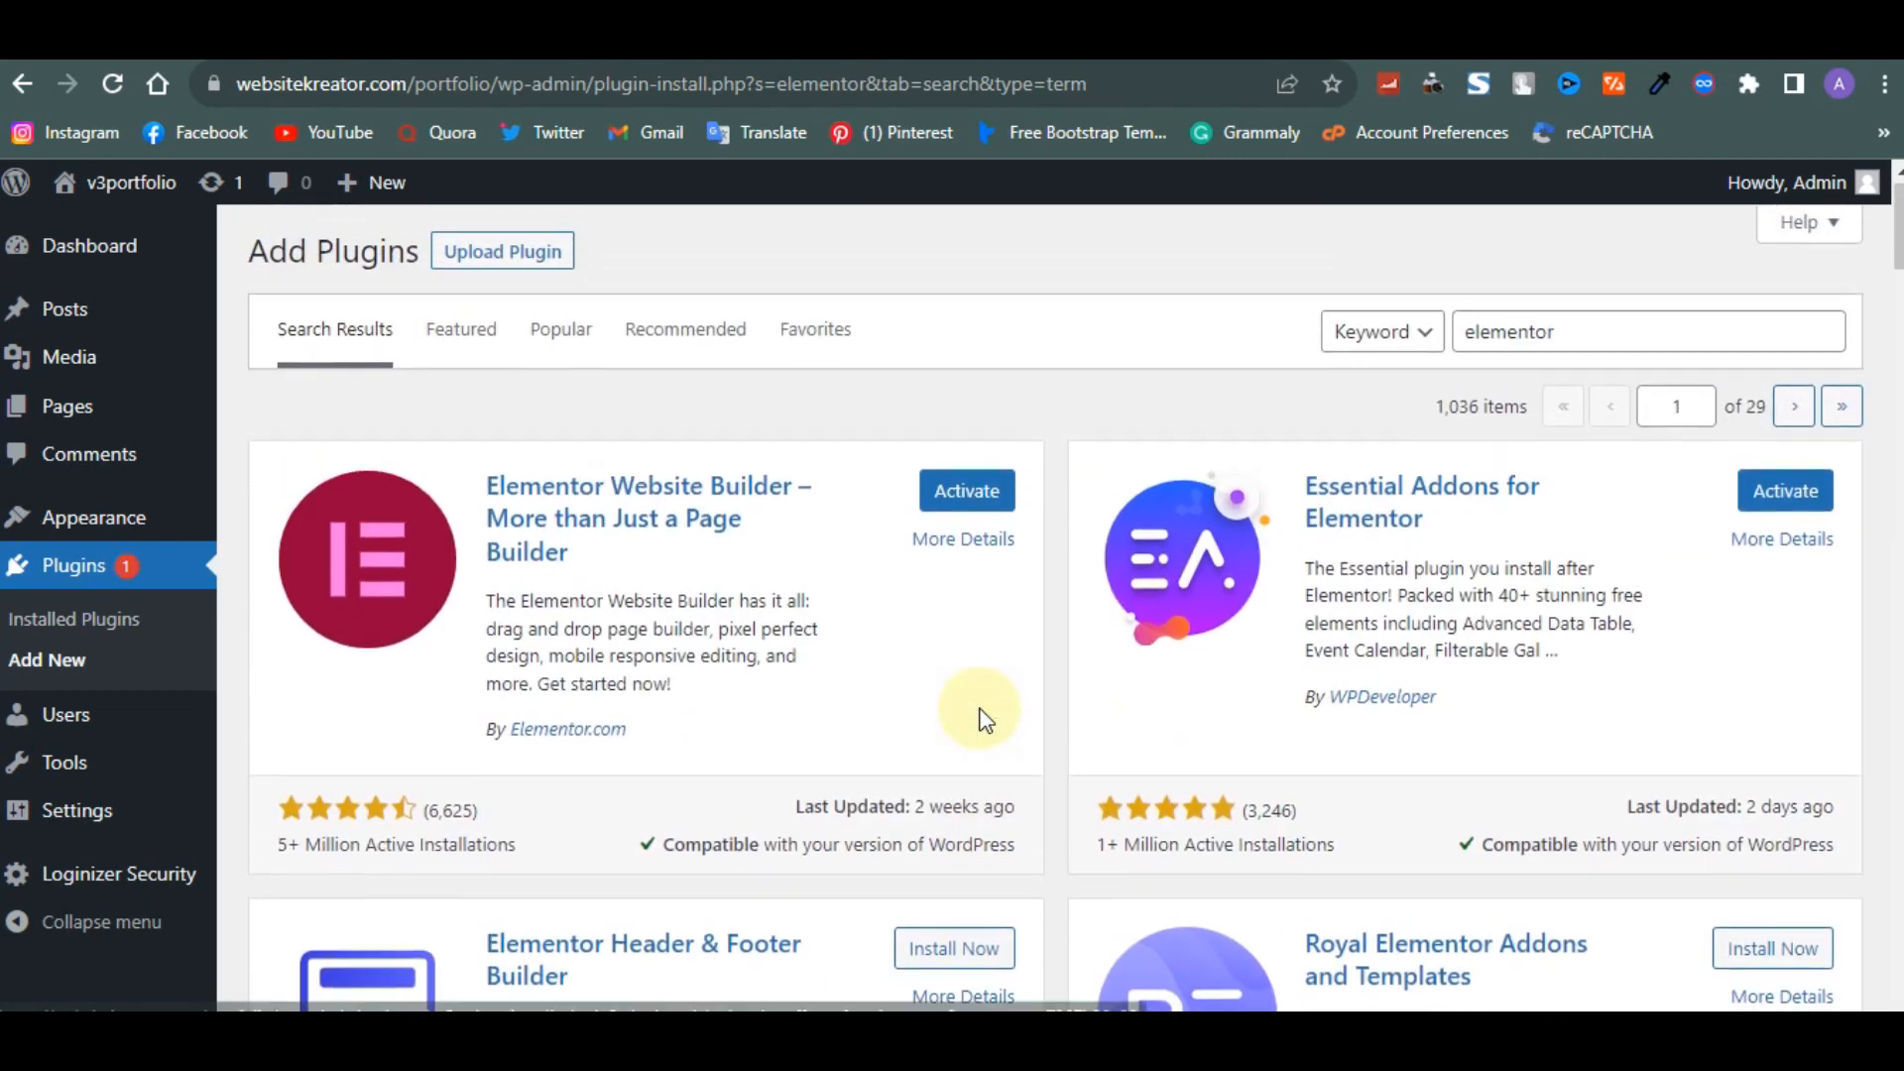
pyautogui.click(91, 619)
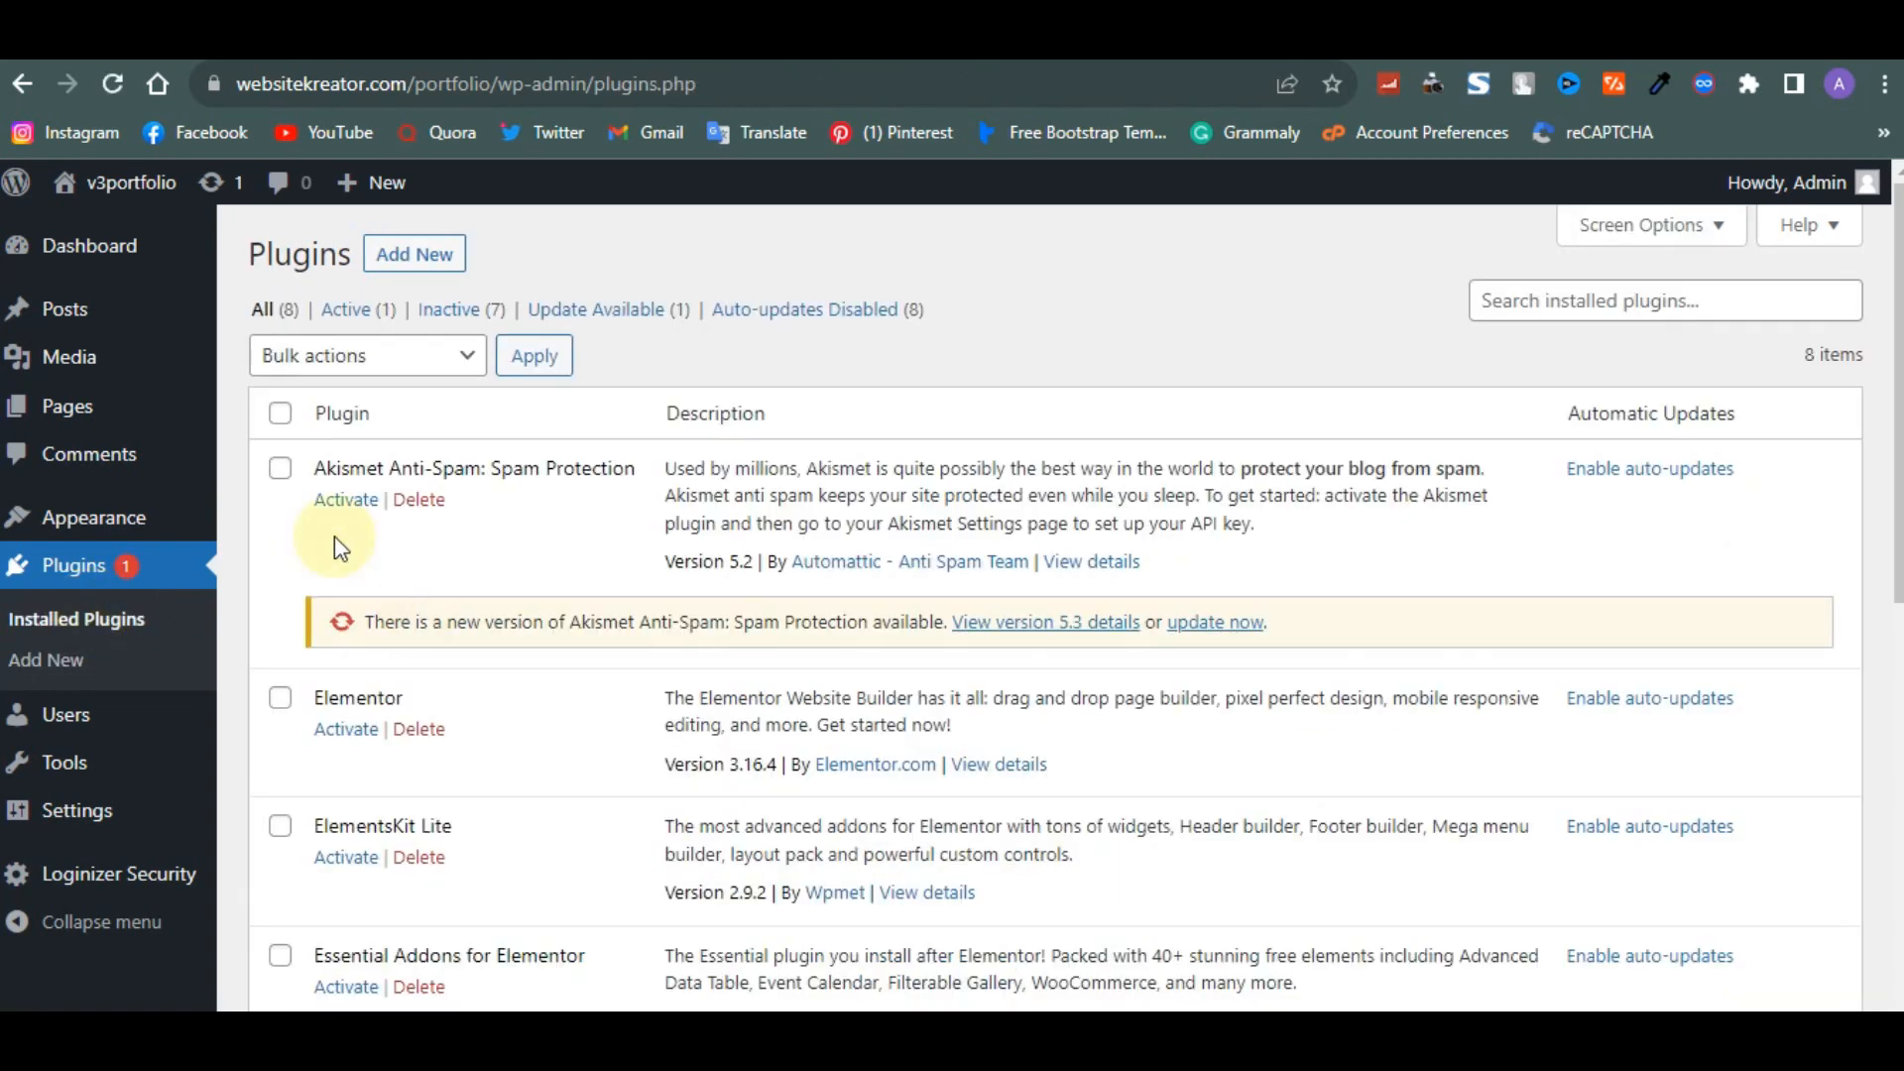
pyautogui.click(430, 503)
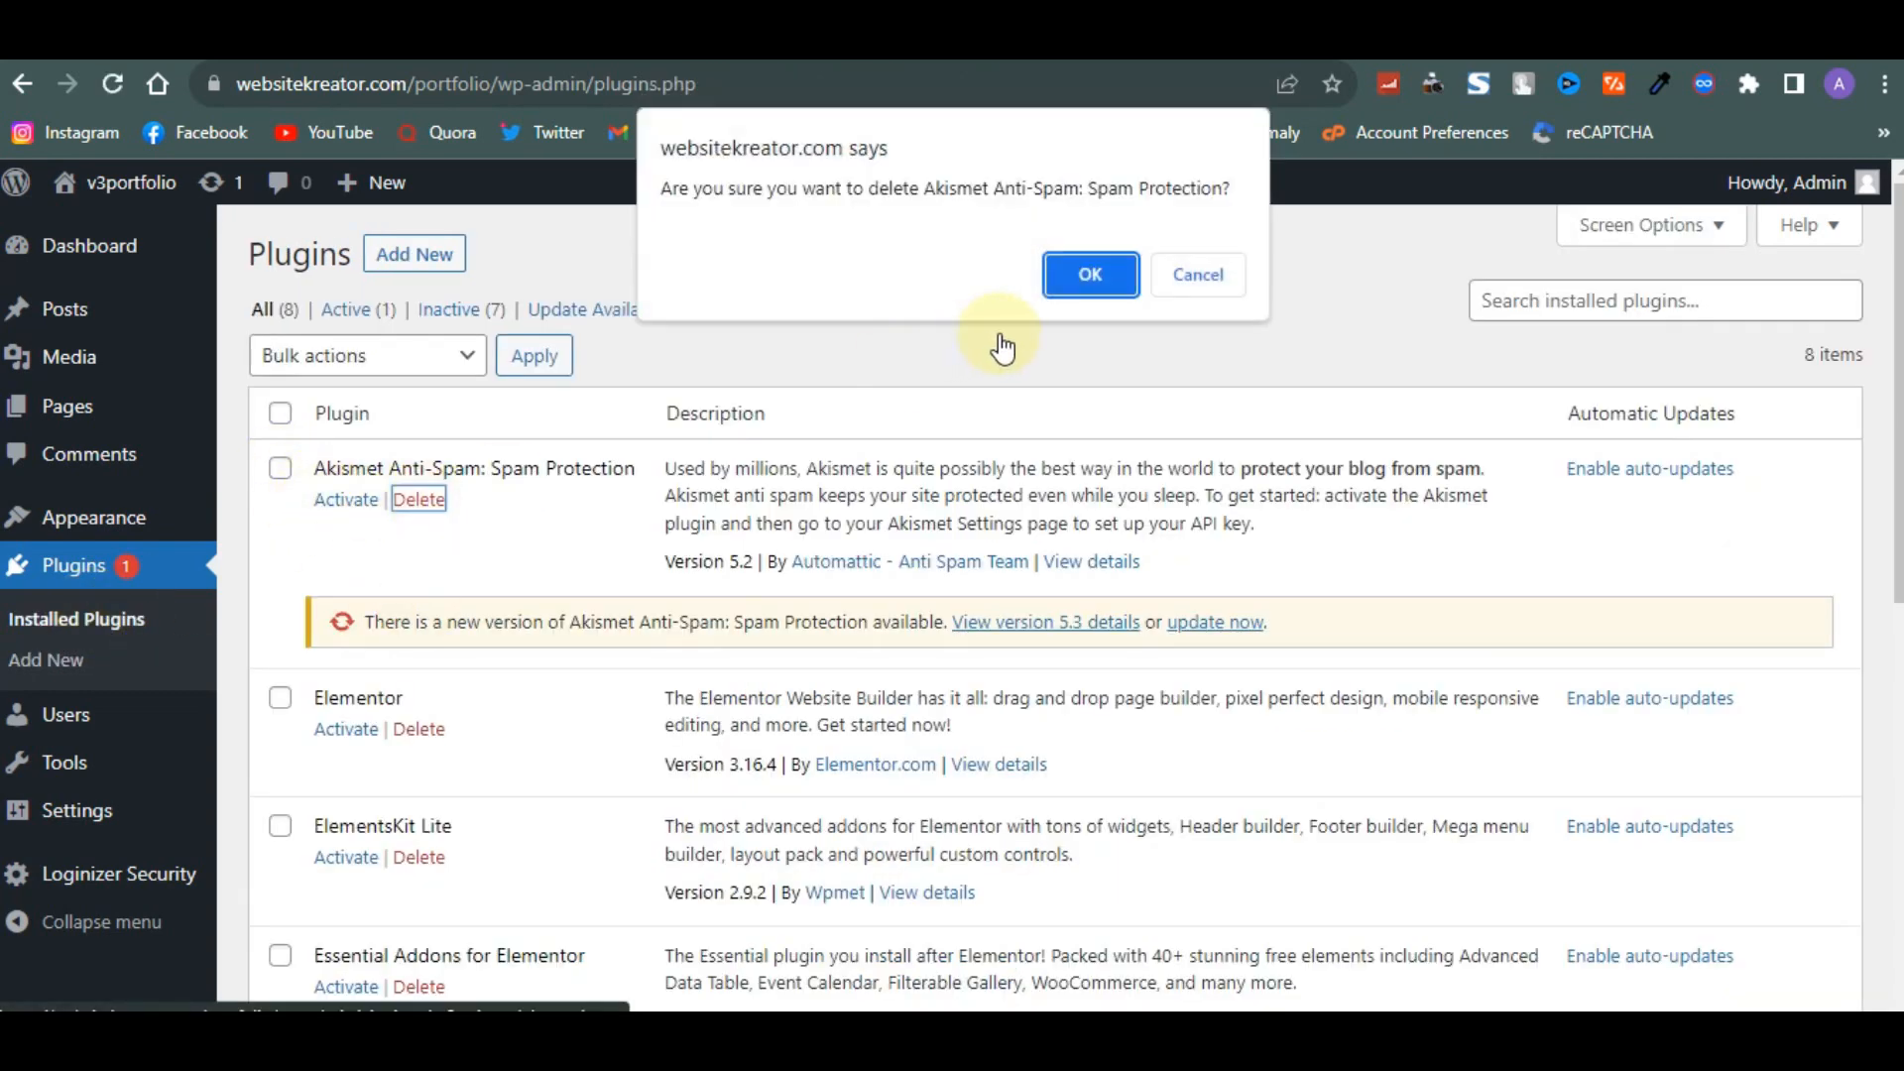
pyautogui.click(1071, 274)
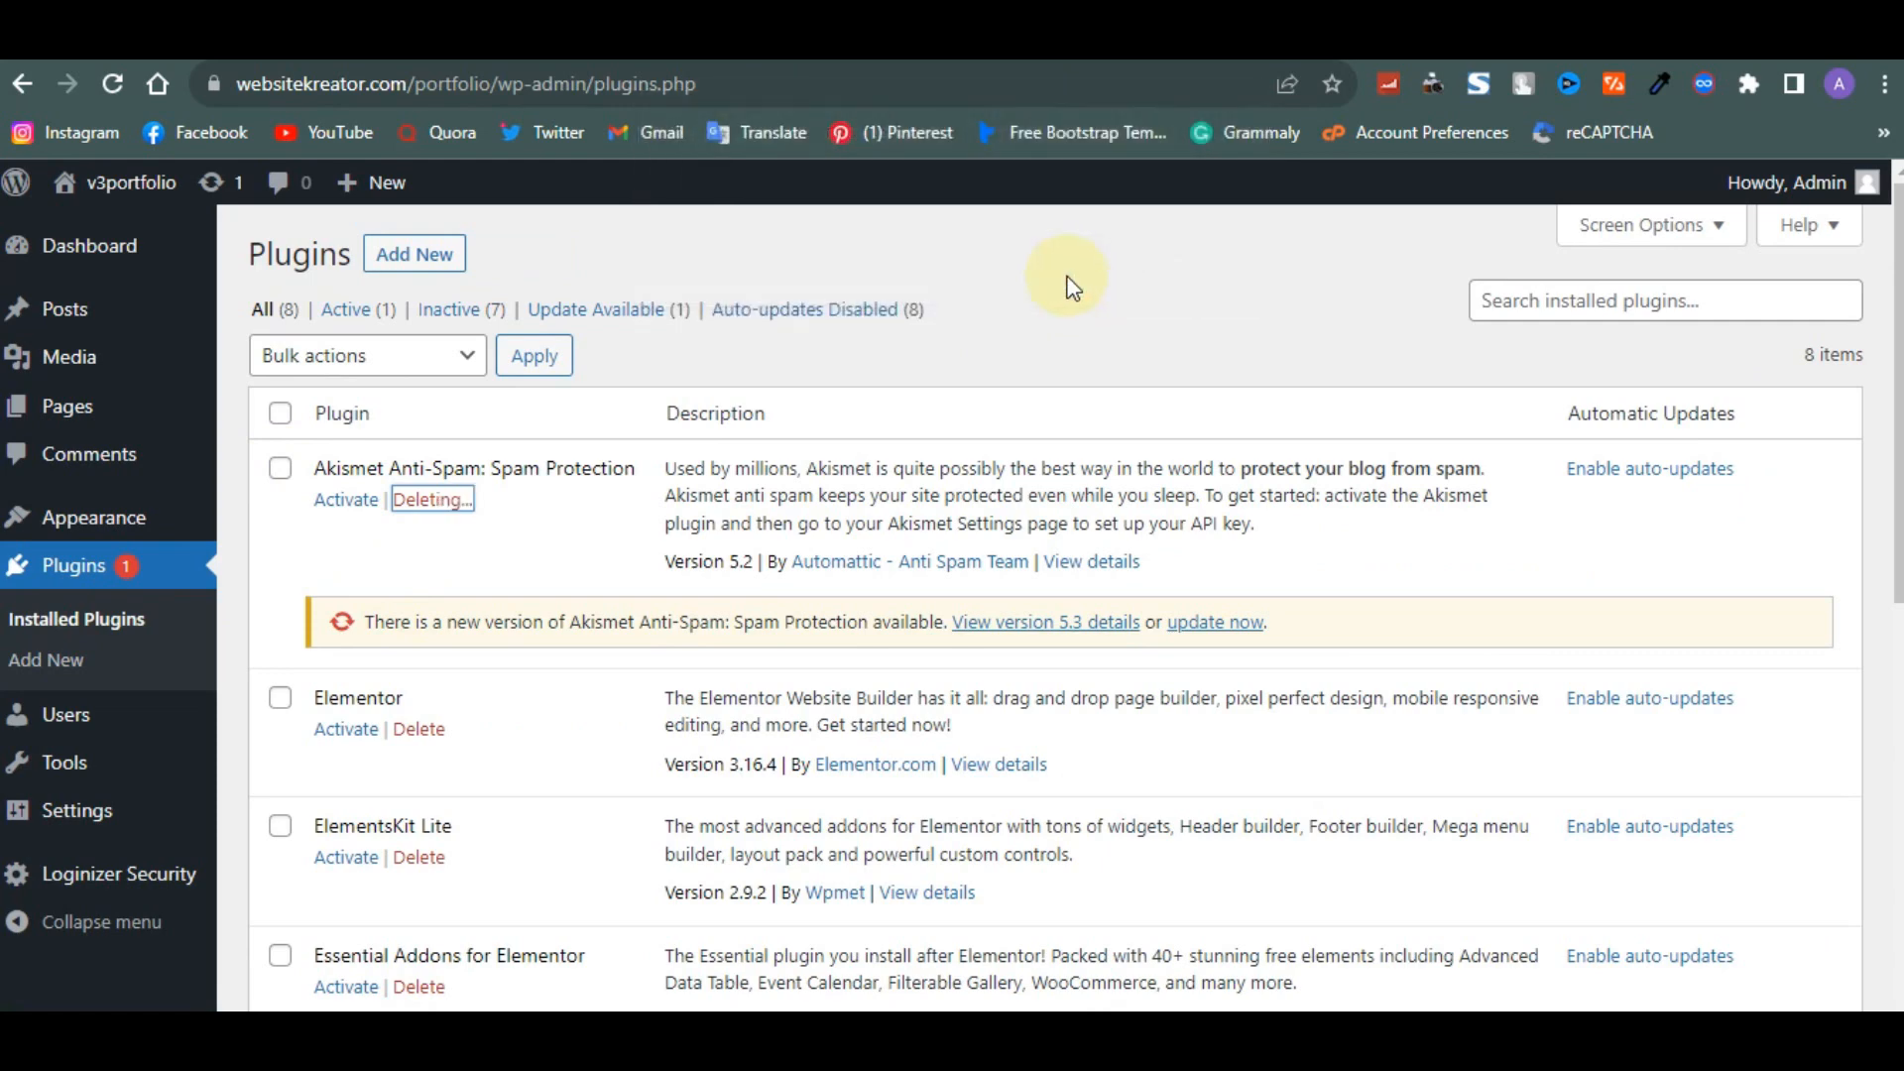
# - Delete the Hello Dolly plugin from the installed plugins list
pyautogui.scroll(-3, 648, 645)
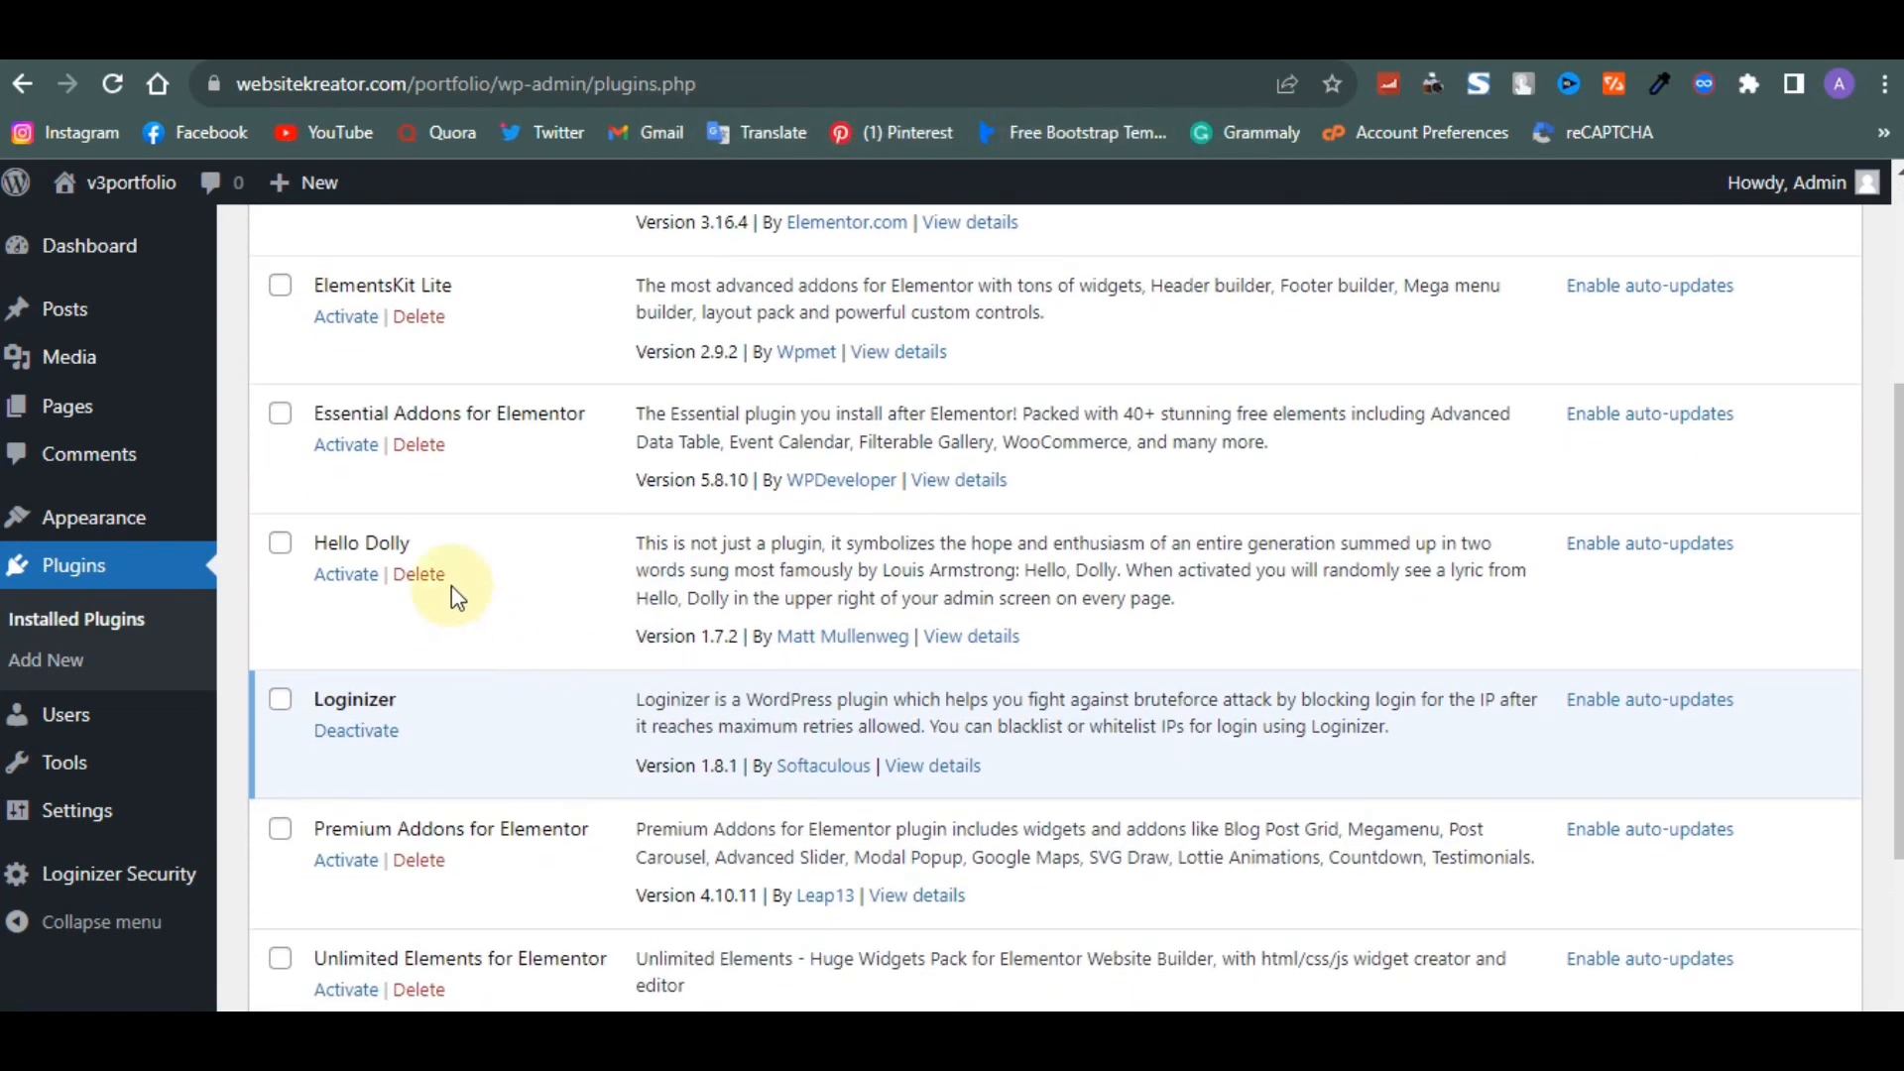
pyautogui.click(416, 574)
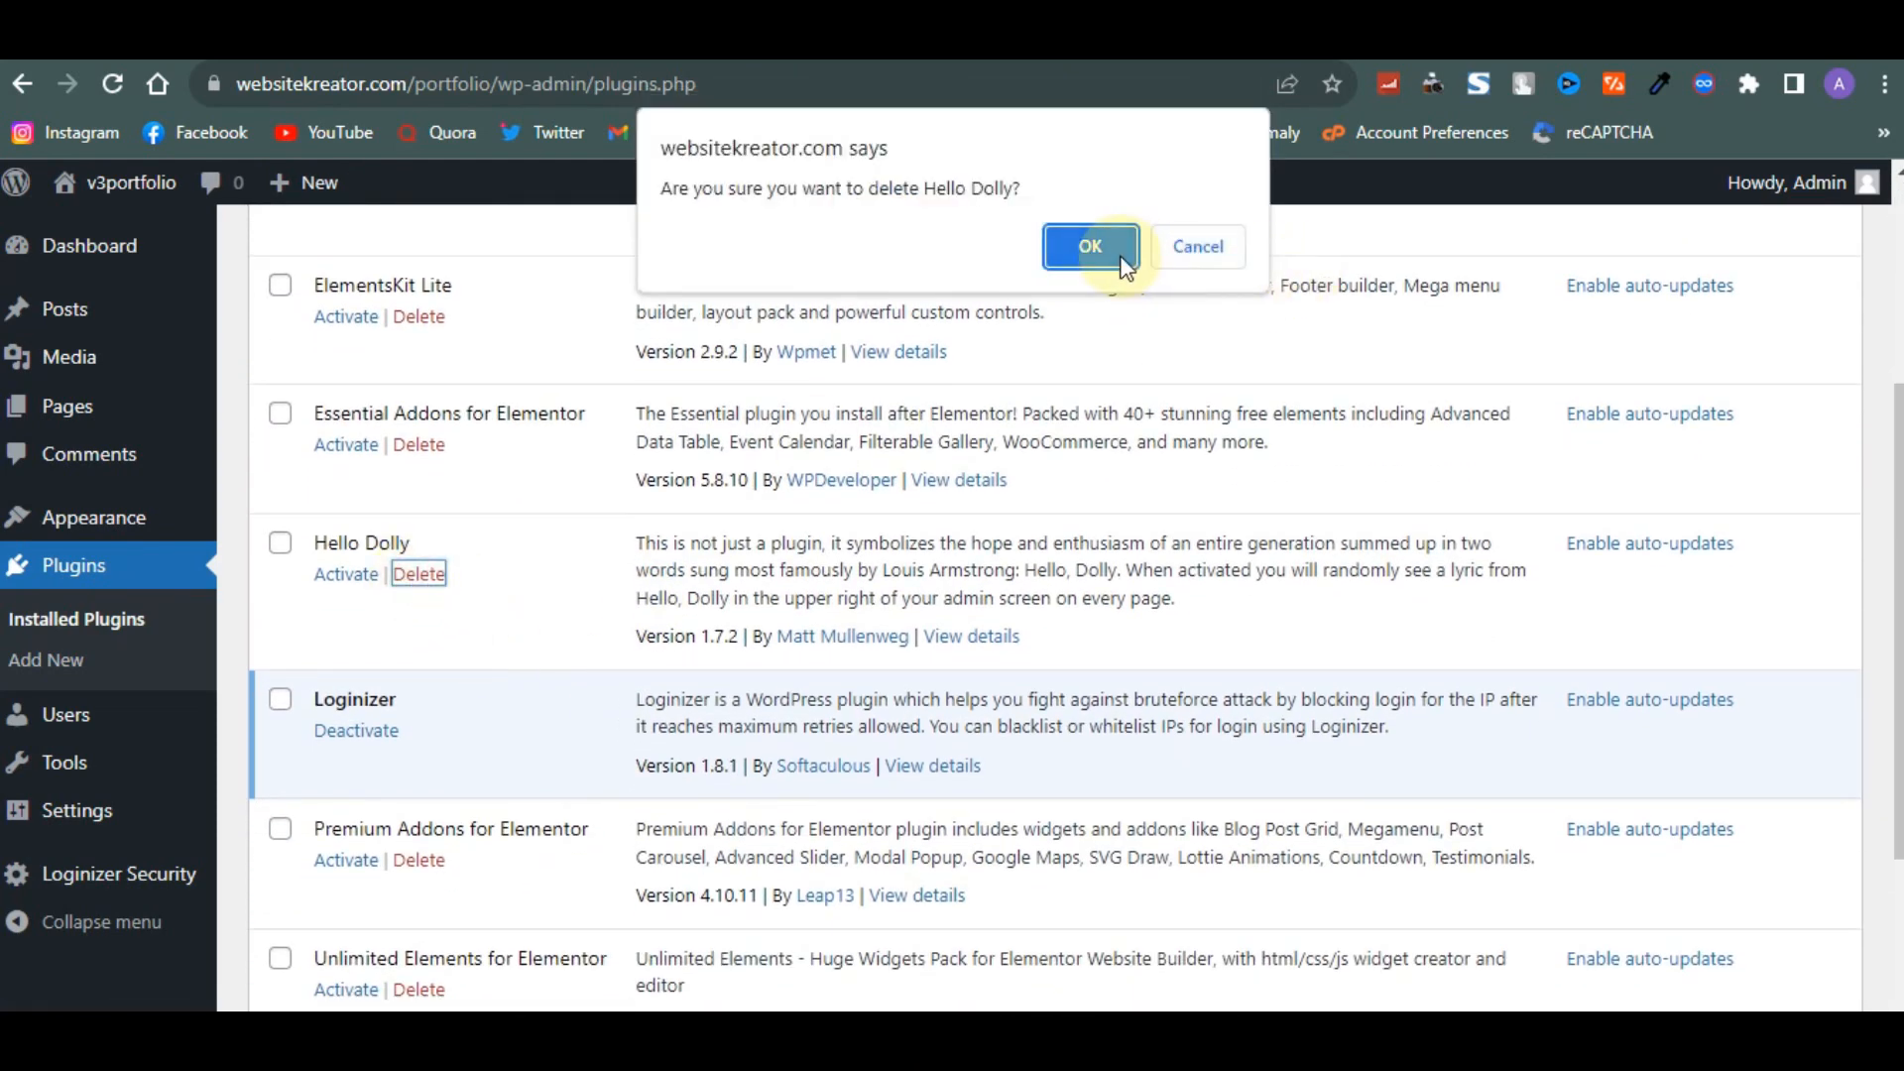
pyautogui.click(1093, 246)
# - Select all installed plugins and activate them with the Activate bulk action
pyautogui.scroll(-2, 486, 778)
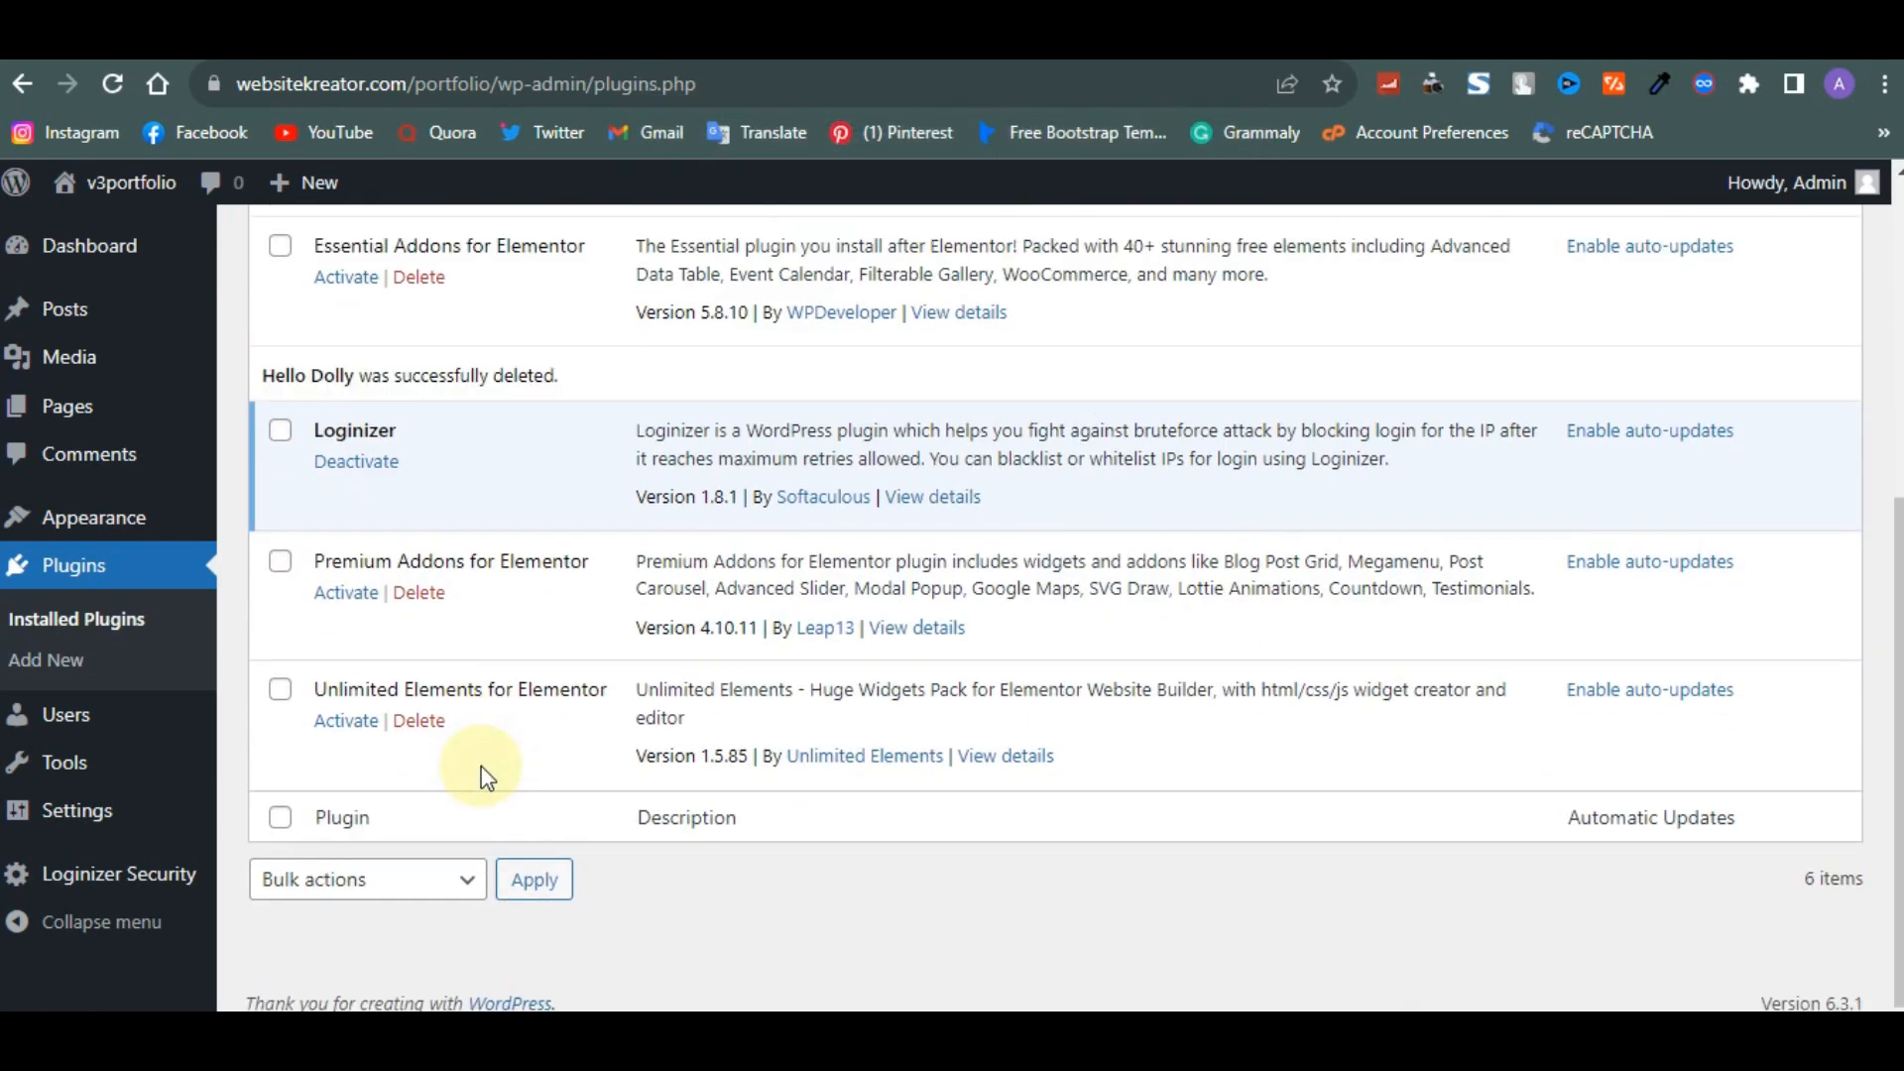
pyautogui.scroll(5, 486, 778)
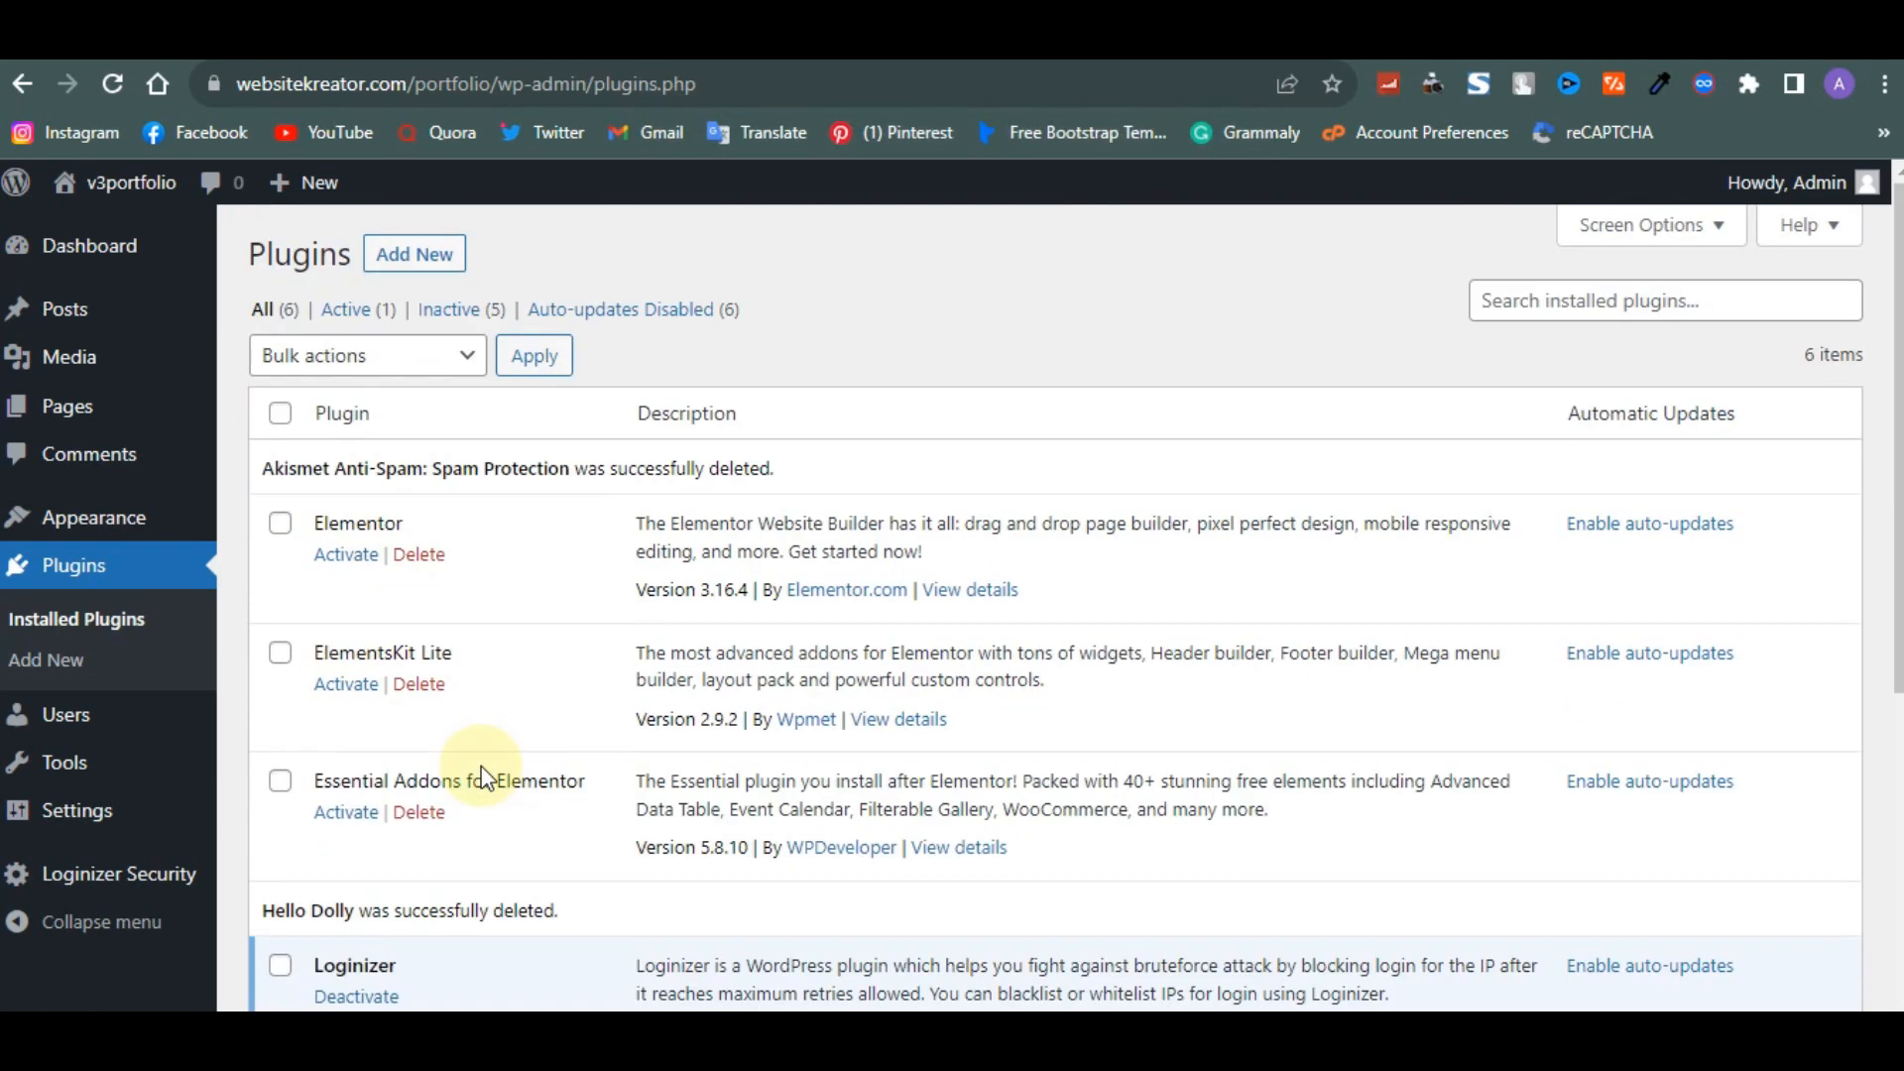
pyautogui.click(282, 409)
pyautogui.click(302, 357)
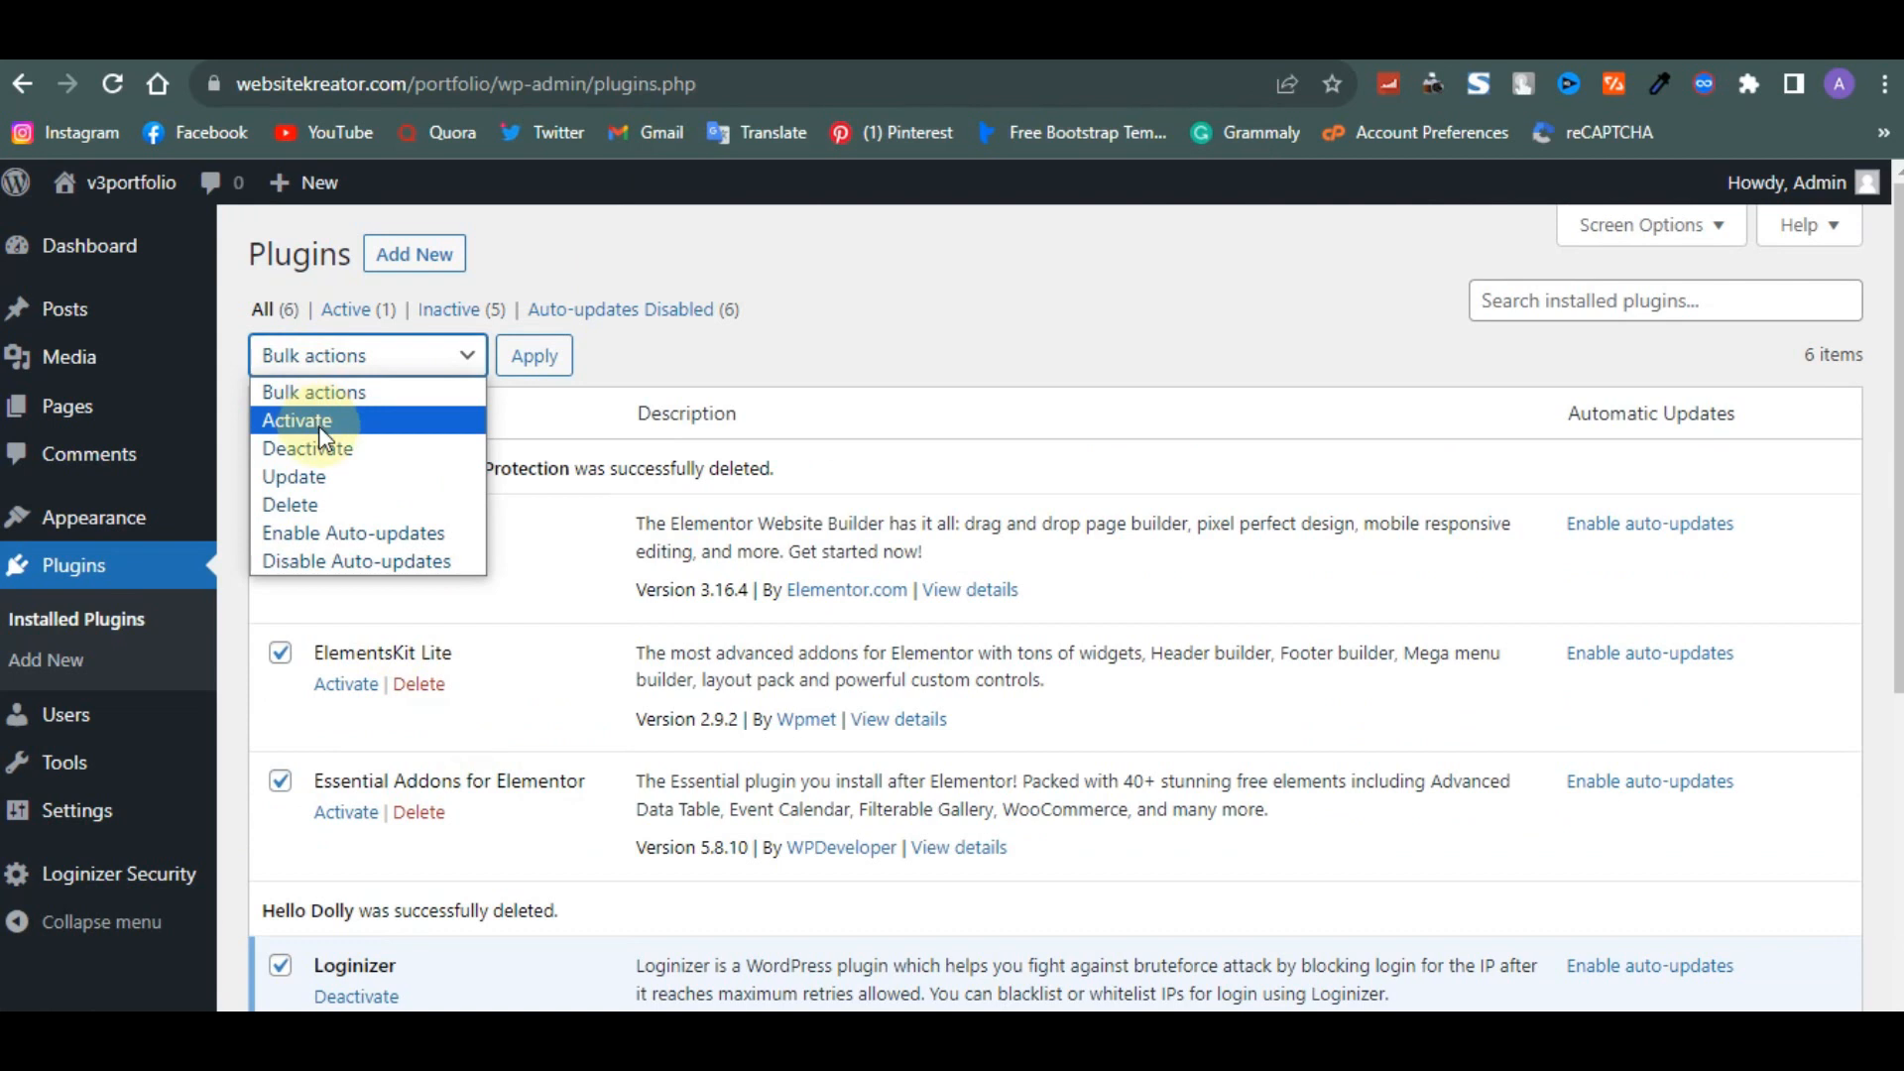
pyautogui.click(319, 425)
pyautogui.click(534, 359)
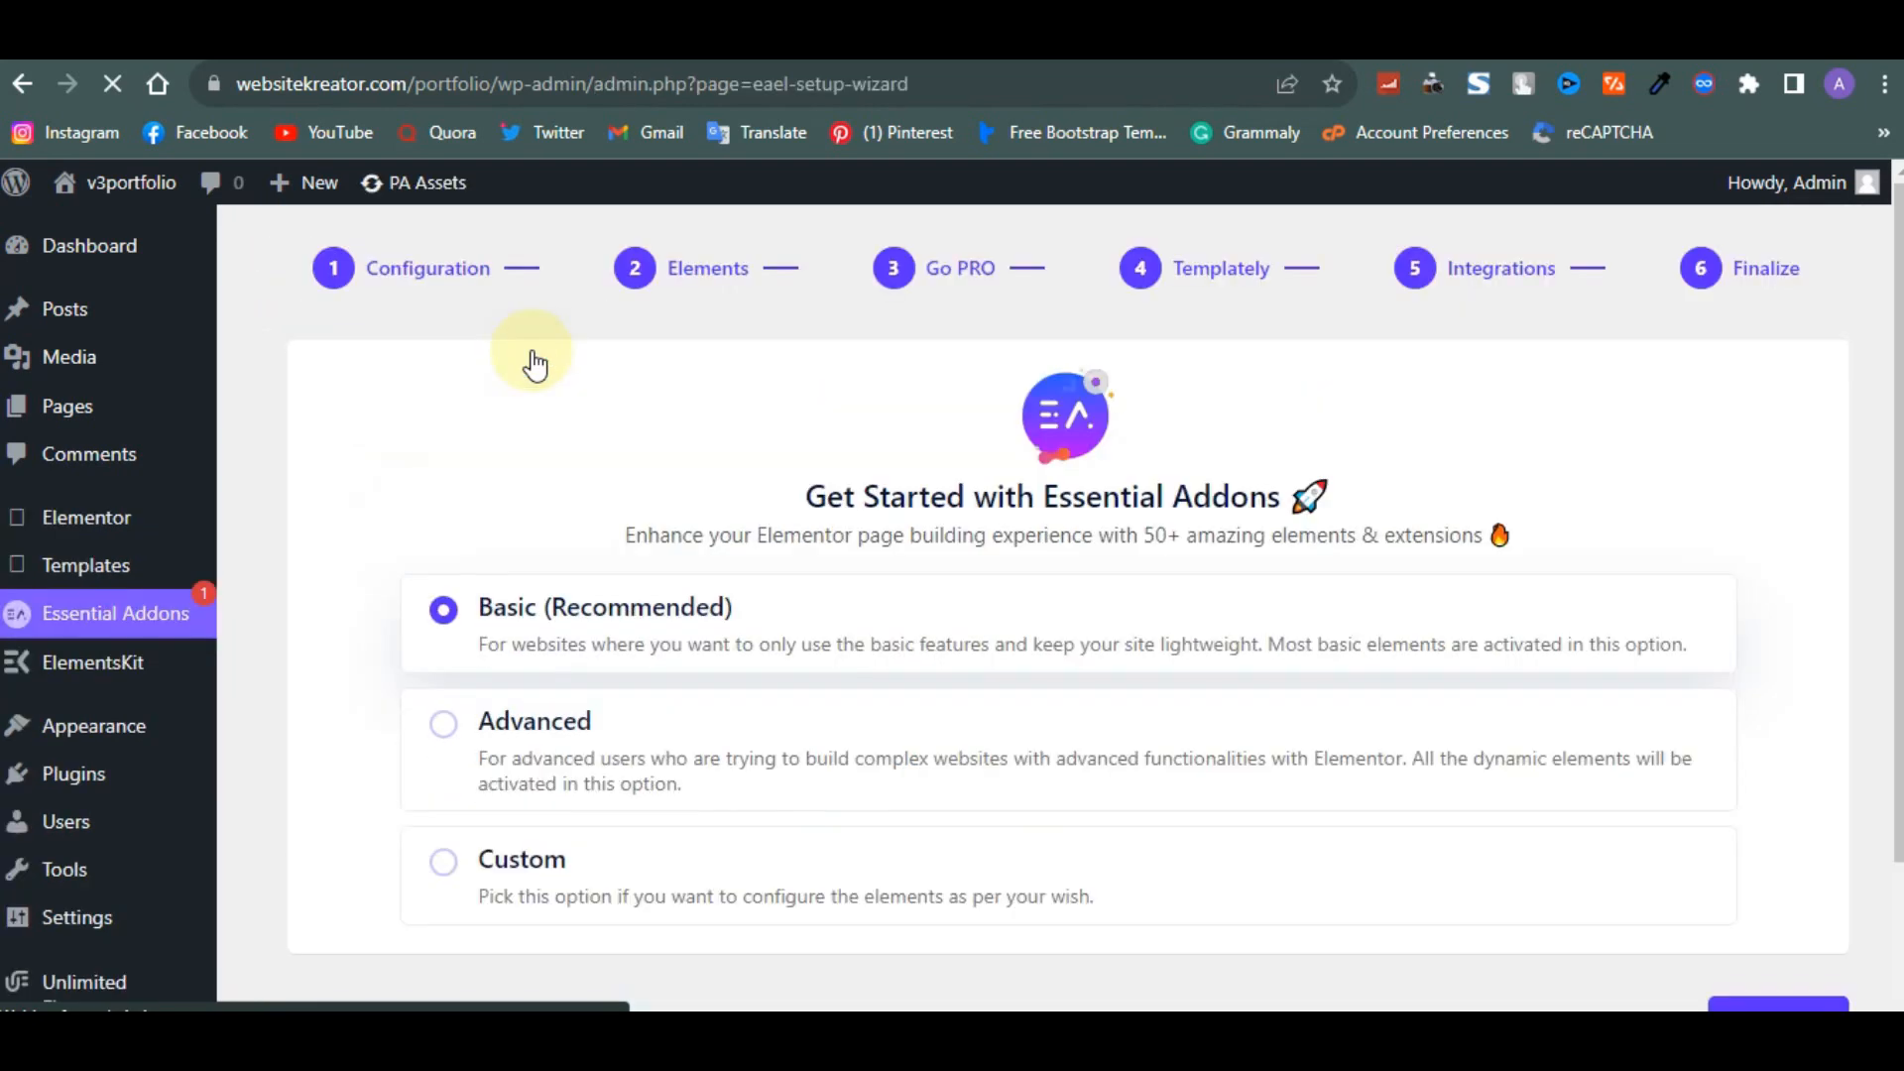
# - Advance the Essential Addons setup wizard with the Basic (Recommended) configuration and default elements past the Go PRO step
pyautogui.scroll(-2, 534, 365)
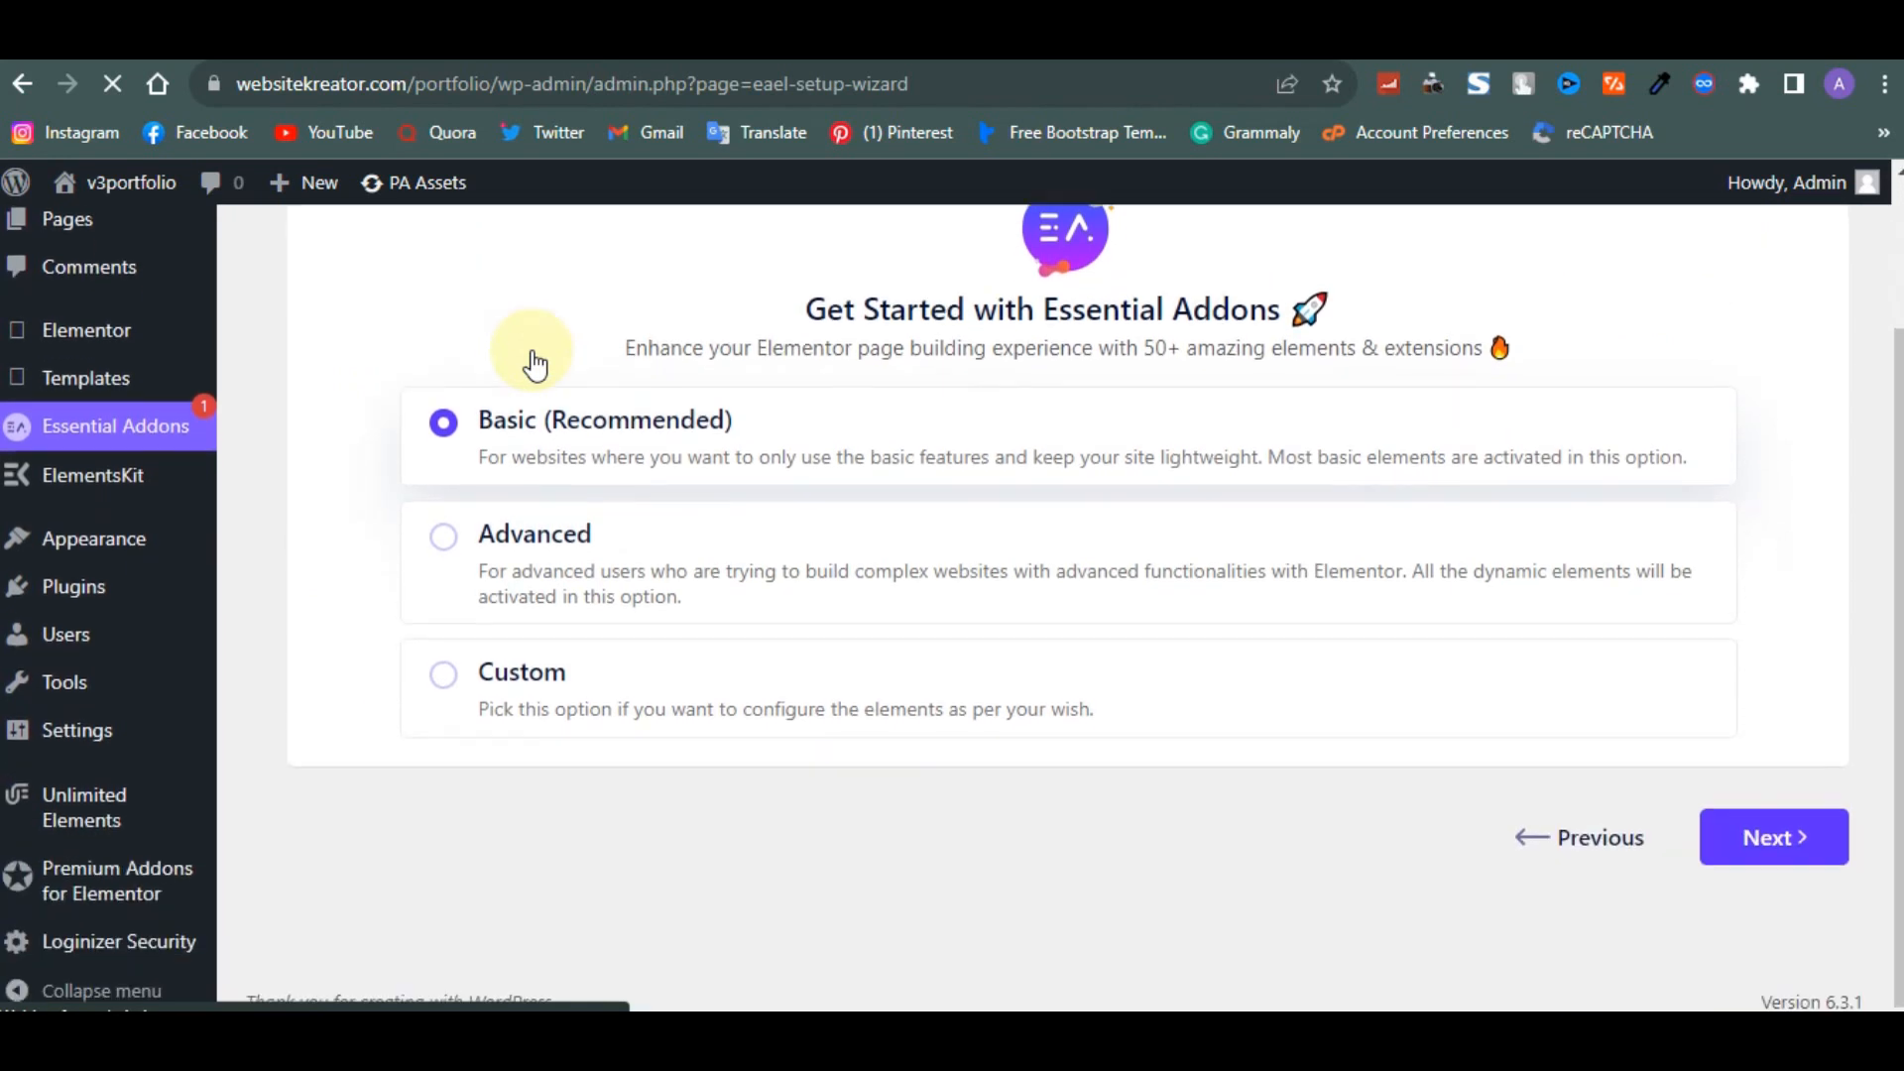
pyautogui.click(1786, 858)
pyautogui.click(1788, 859)
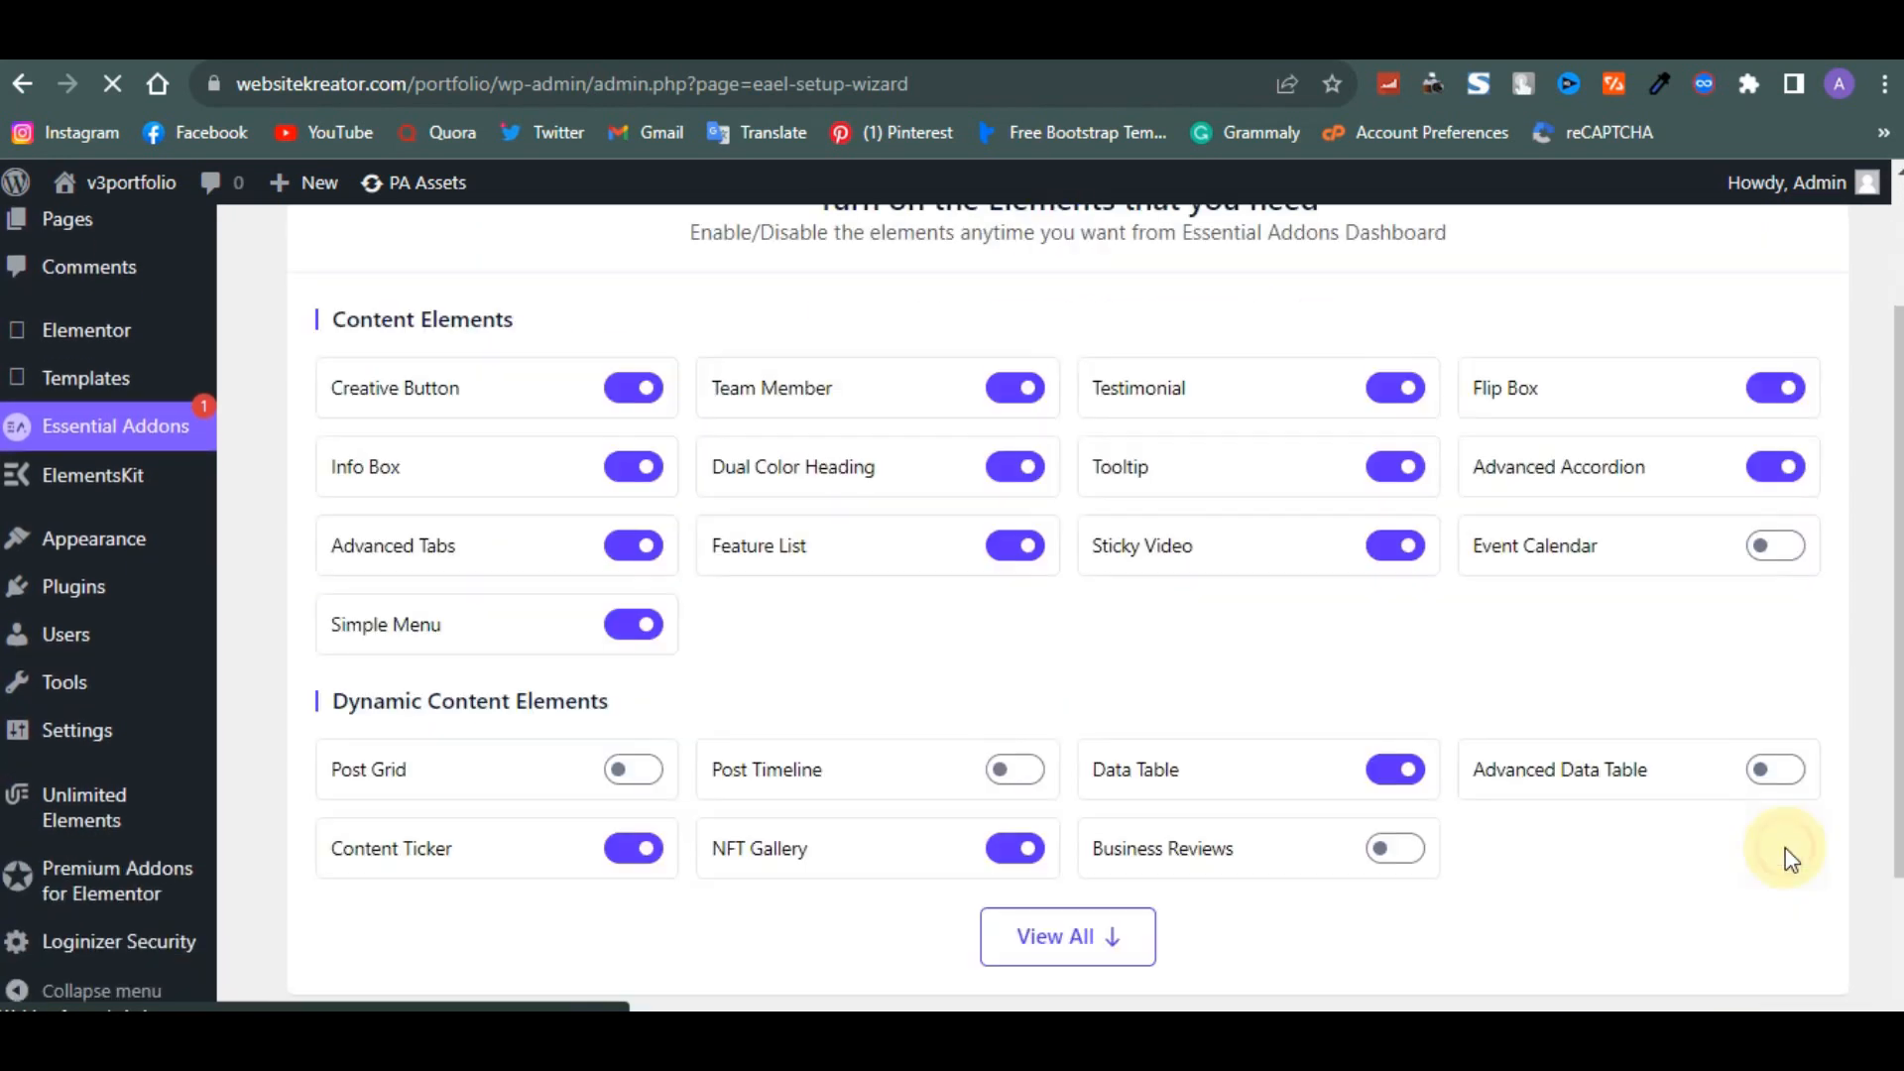
pyautogui.scroll(-2, 1785, 859)
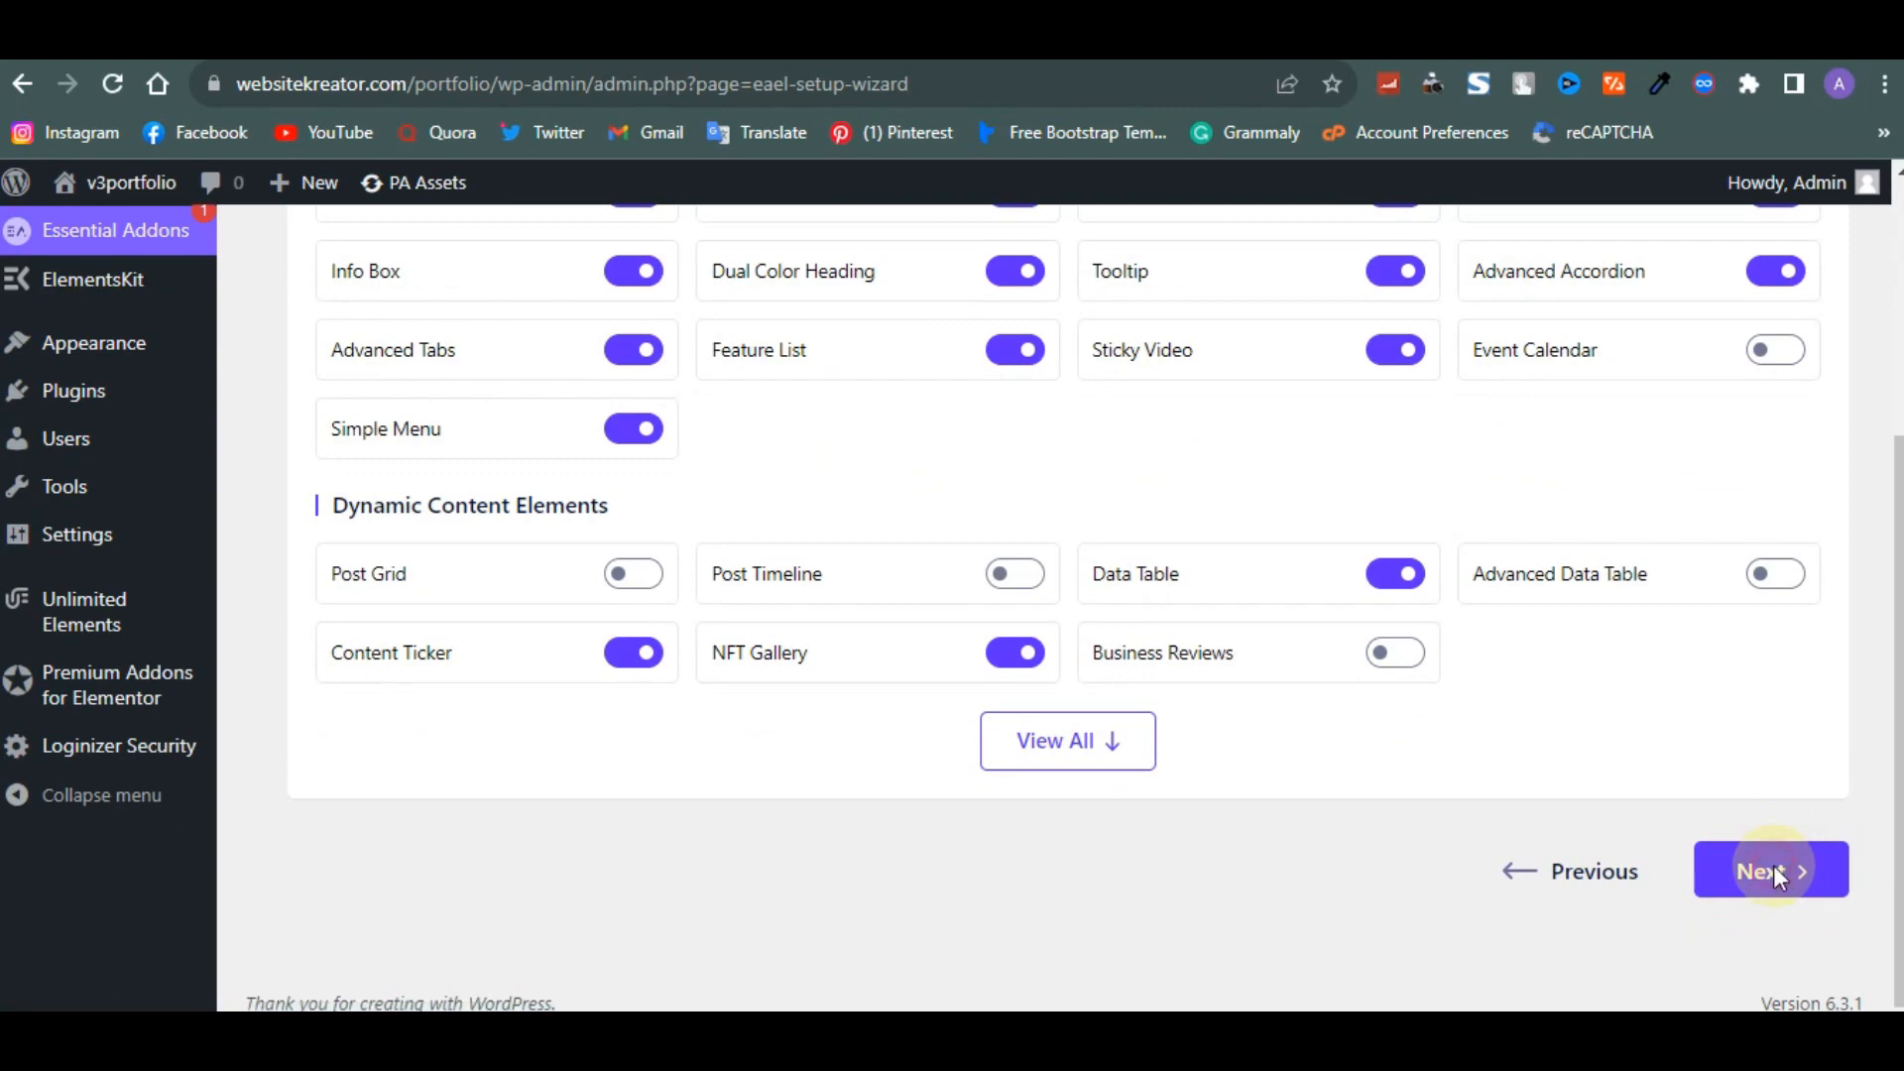
pyautogui.click(1771, 865)
pyautogui.click(1771, 739)
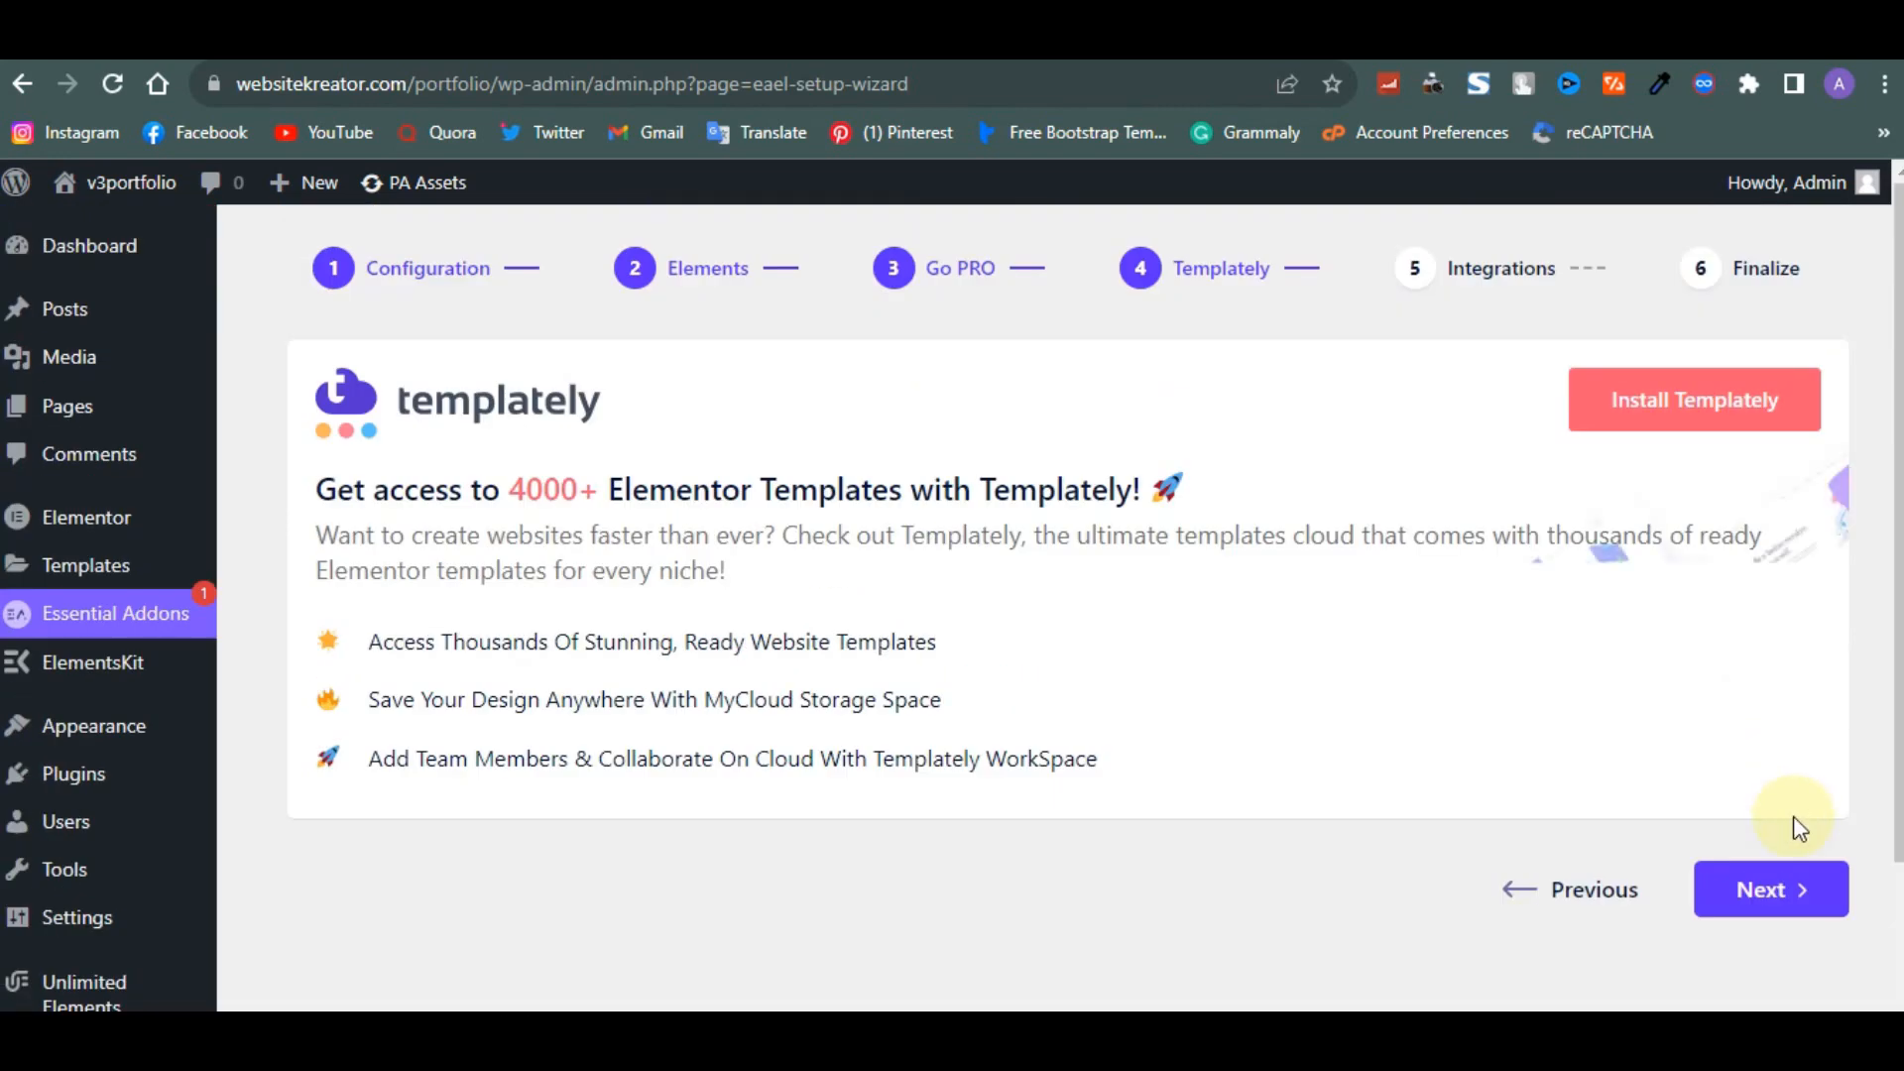
# - Continue past the Templately and Integrations steps of the wizard without installing any extras
pyautogui.click(1785, 895)
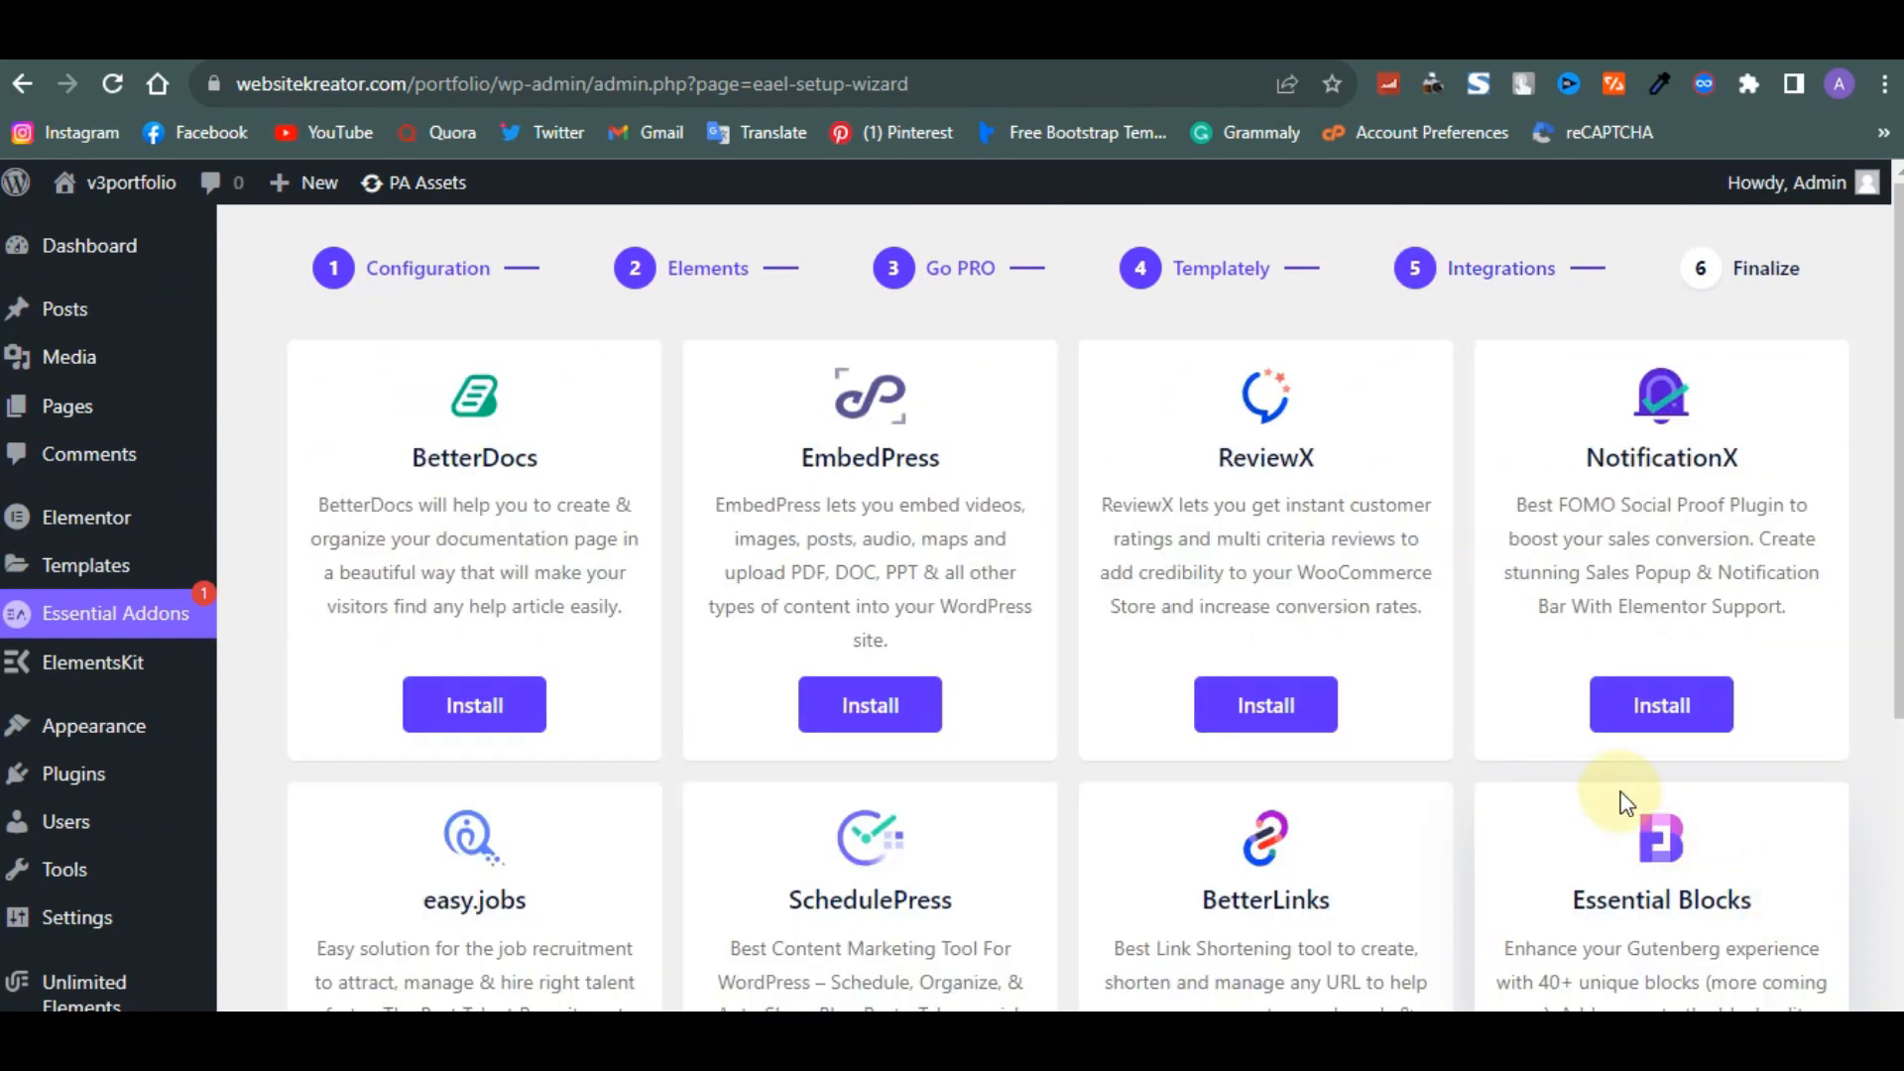
pyautogui.scroll(-3, 1619, 789)
pyautogui.scroll(3, 1619, 790)
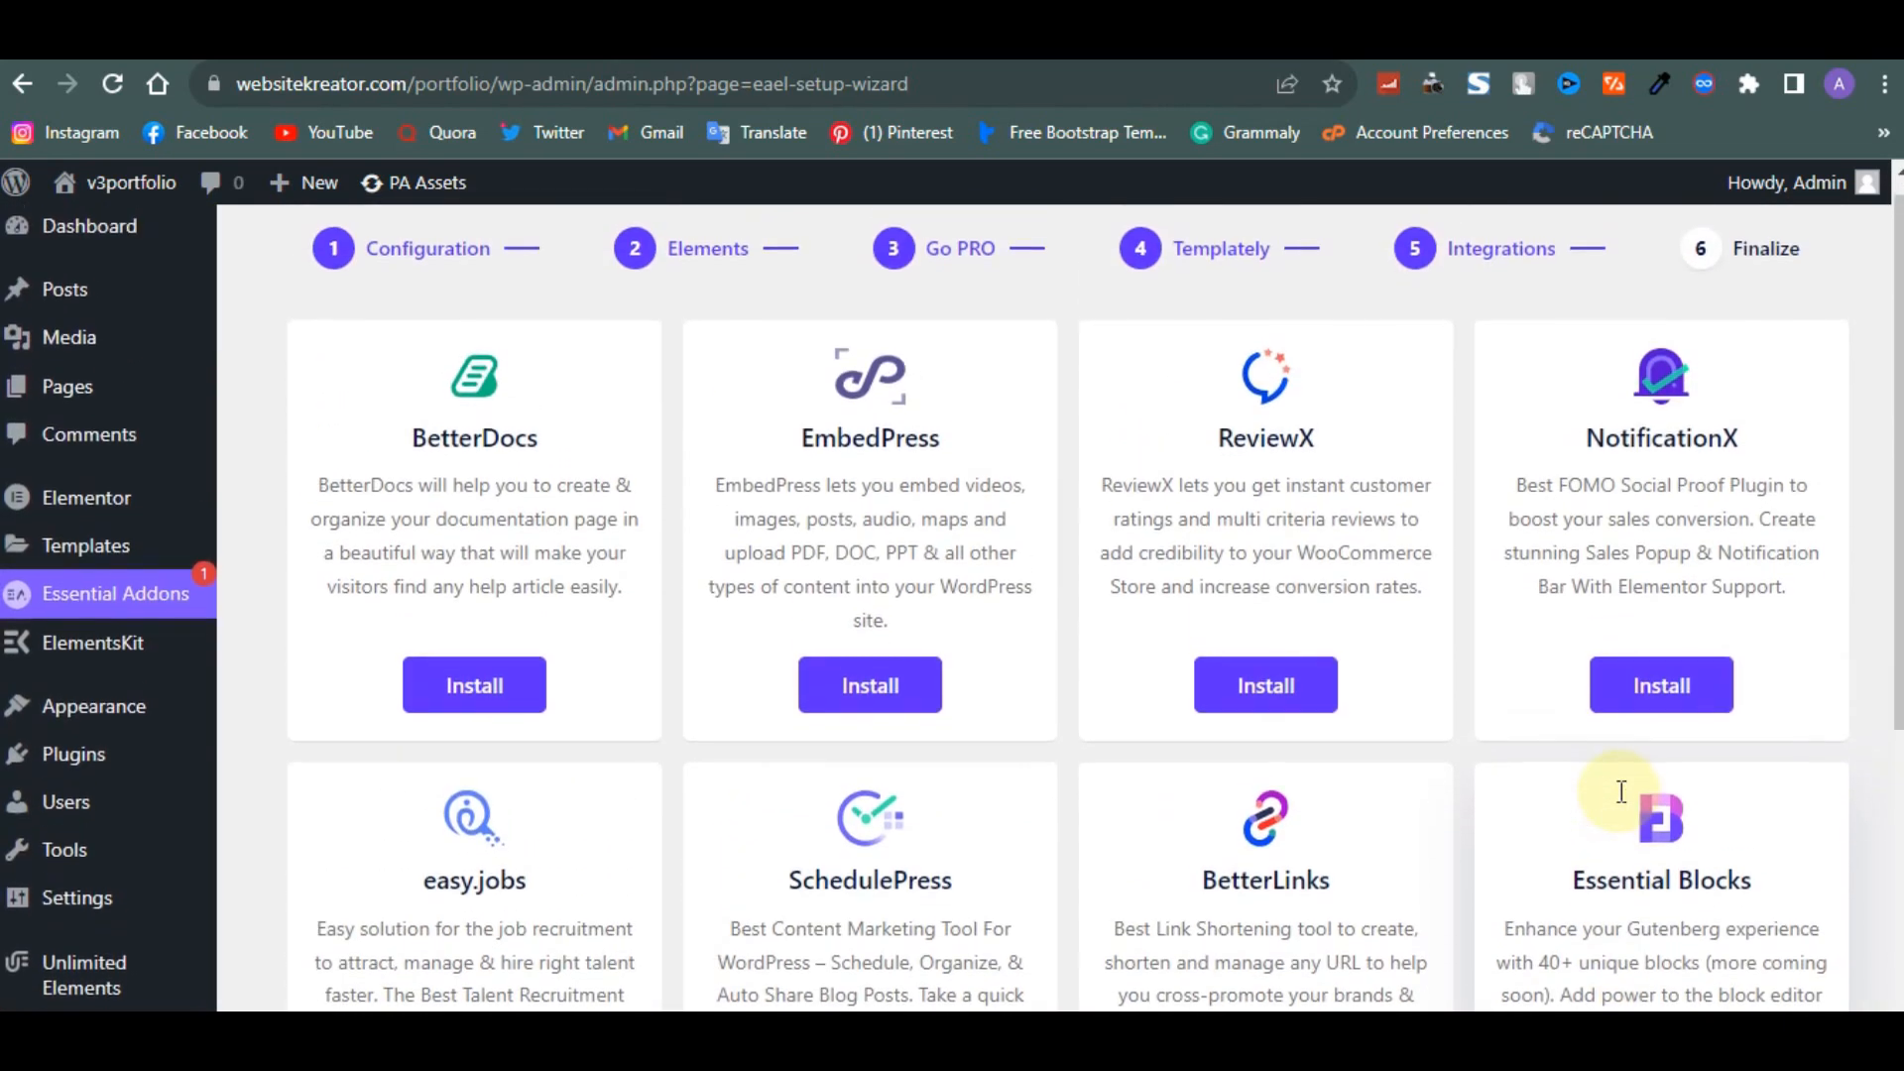
pyautogui.scroll(-1, 1309, 734)
pyautogui.scroll(-3, 1309, 732)
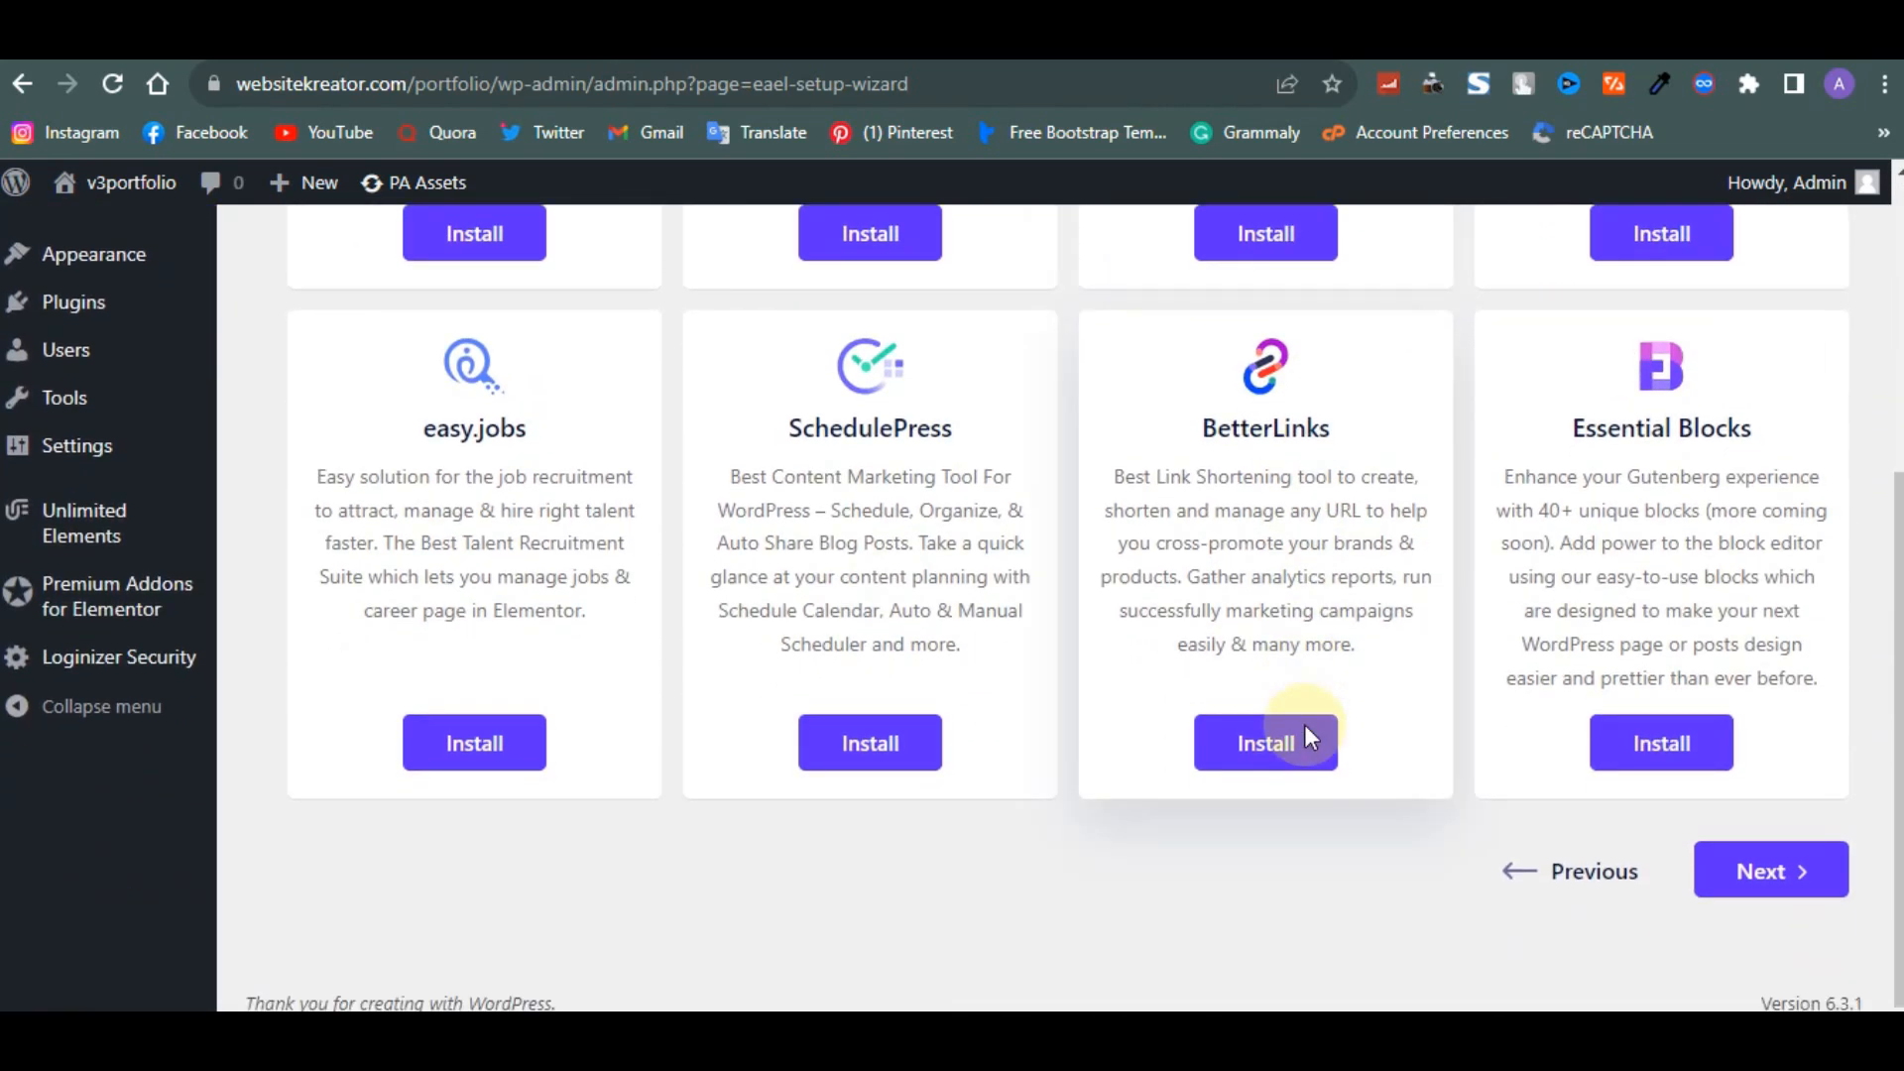
pyautogui.click(1747, 898)
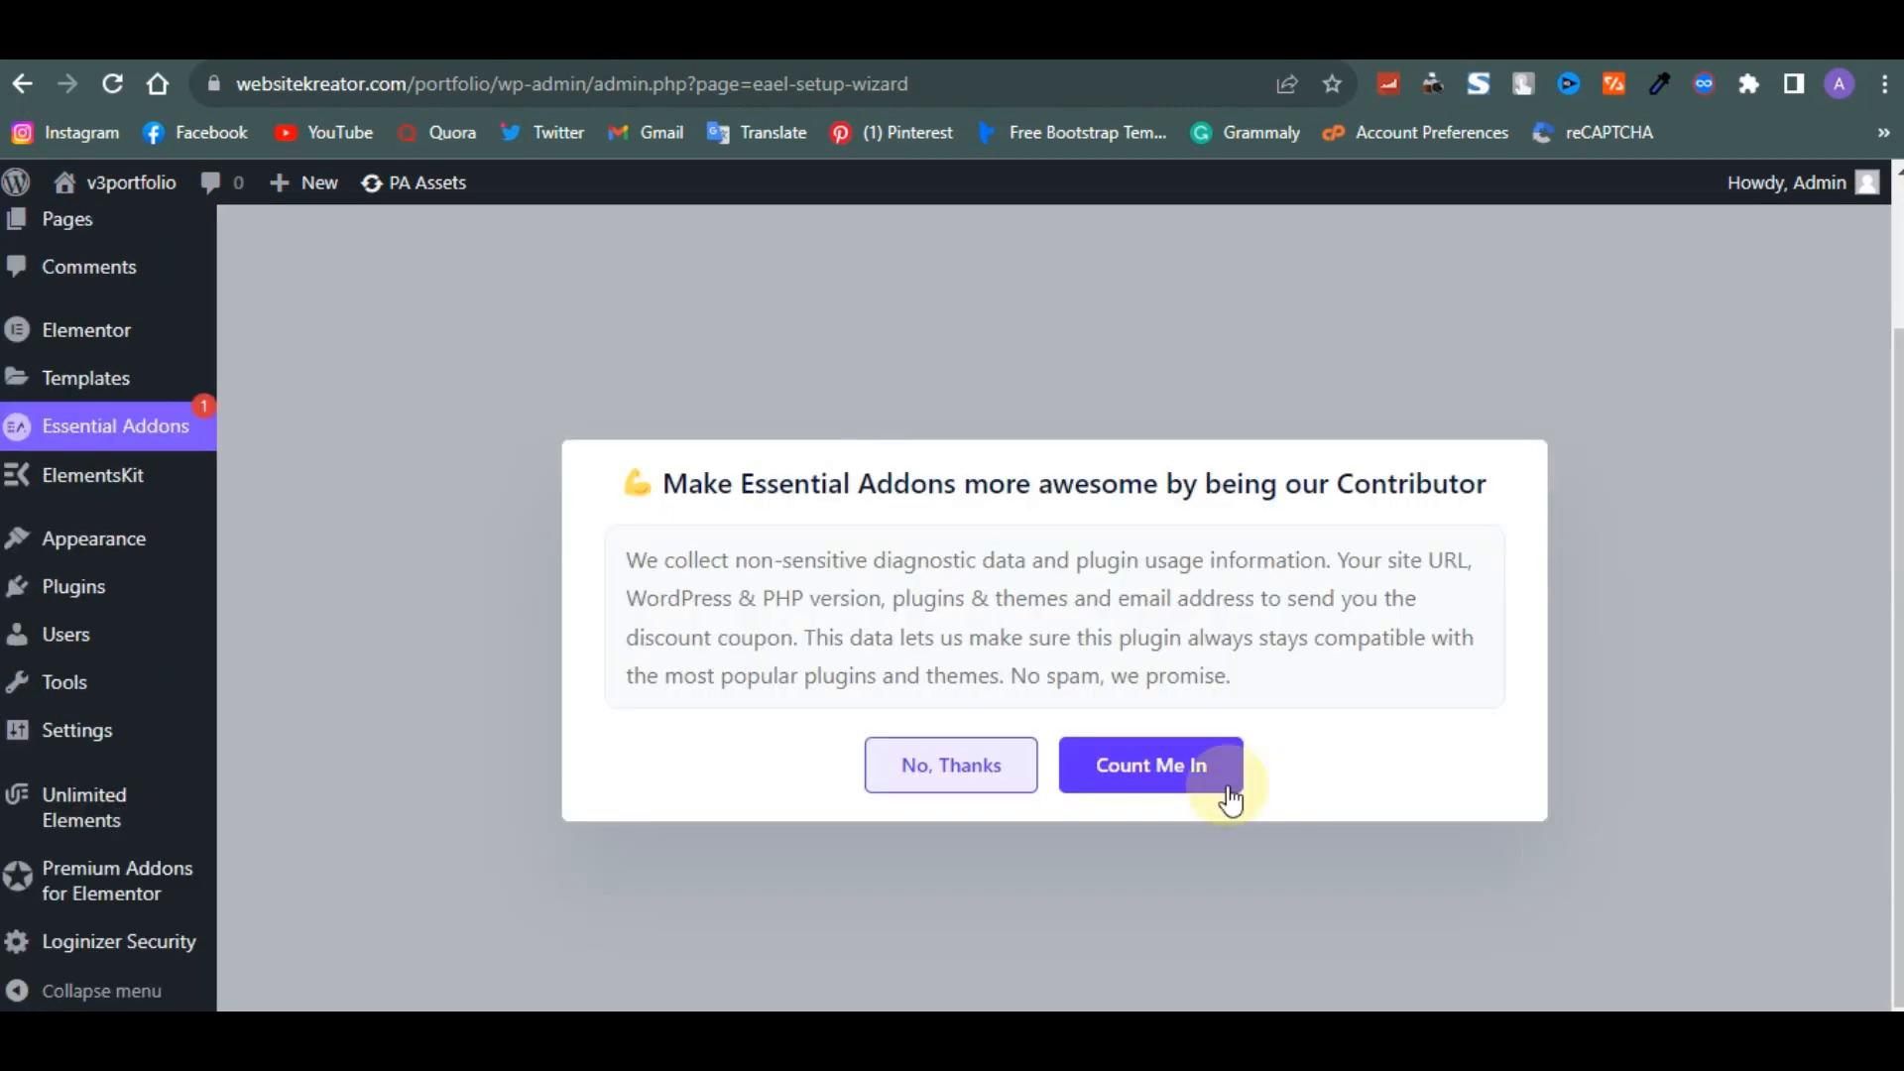
# - Decline the Essential Addons contributor prompt and start adding a new page
pyautogui.click(891, 780)
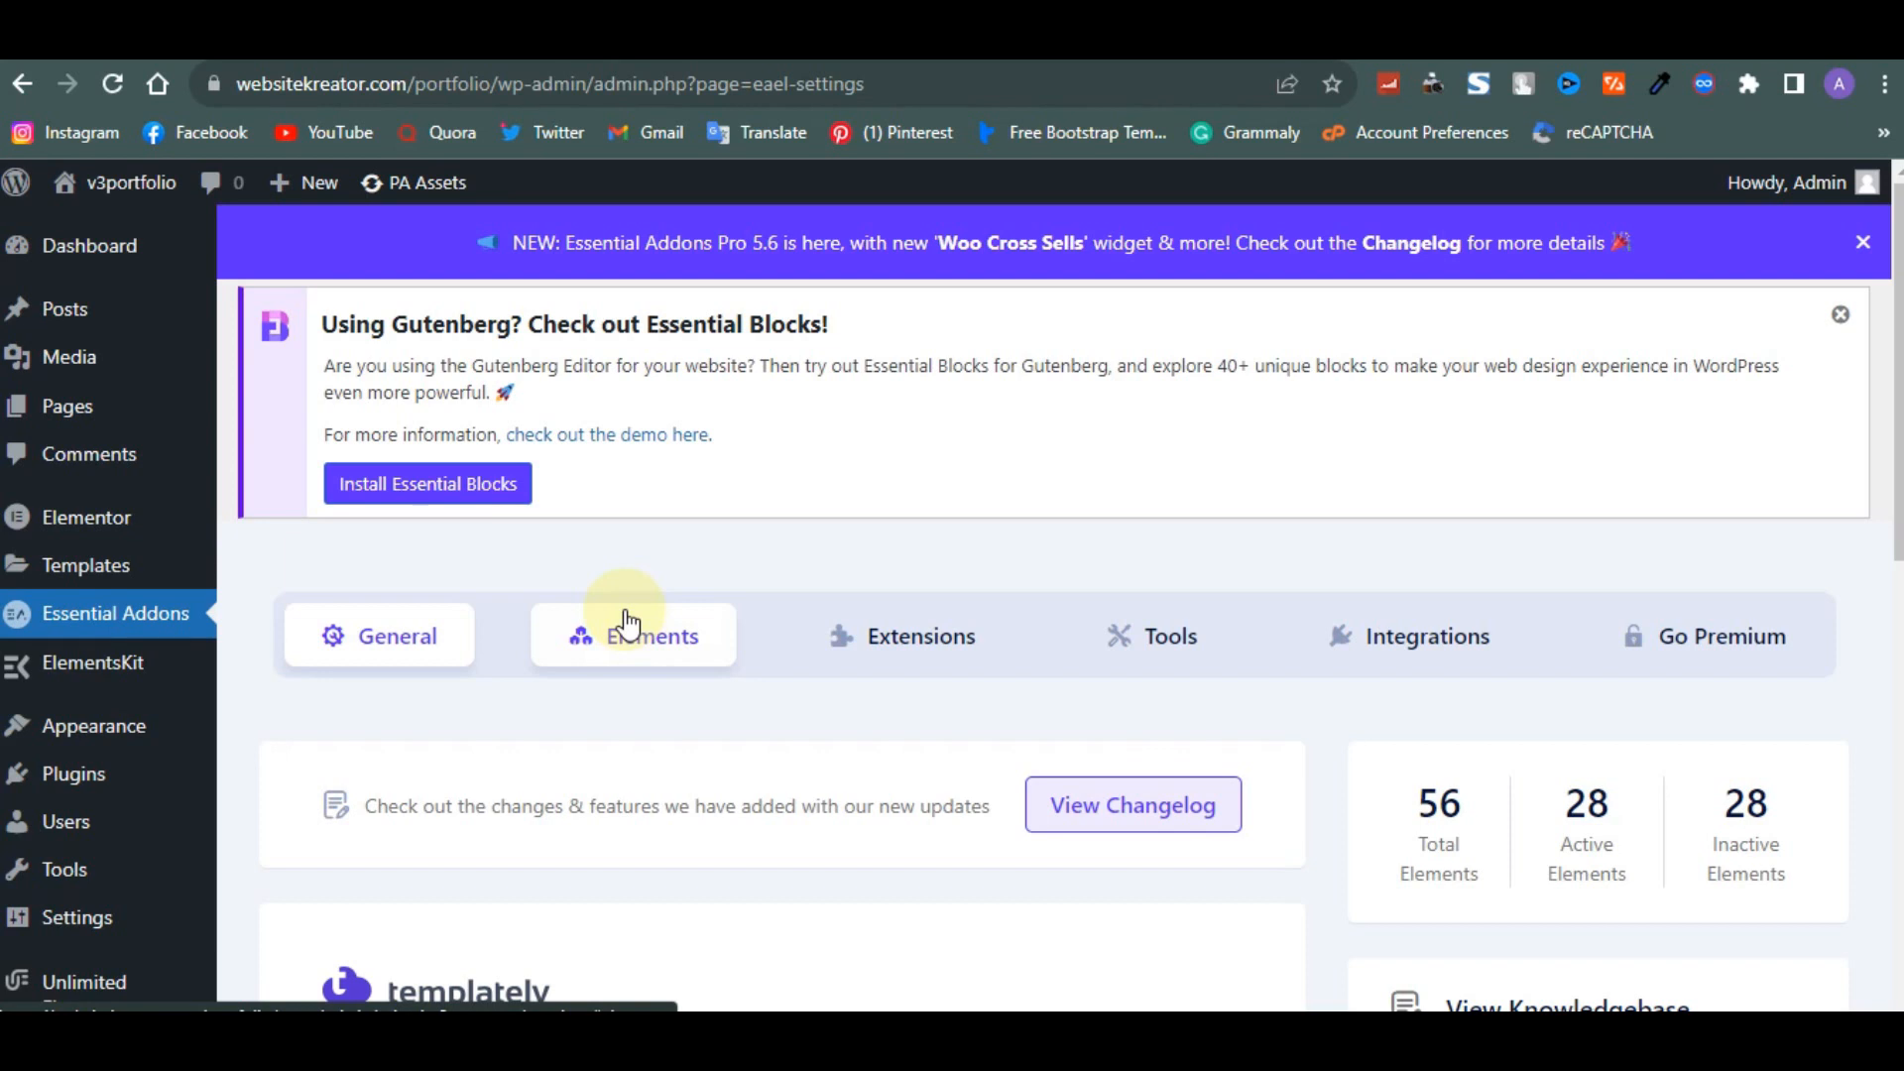
pyautogui.moveTo(72, 411)
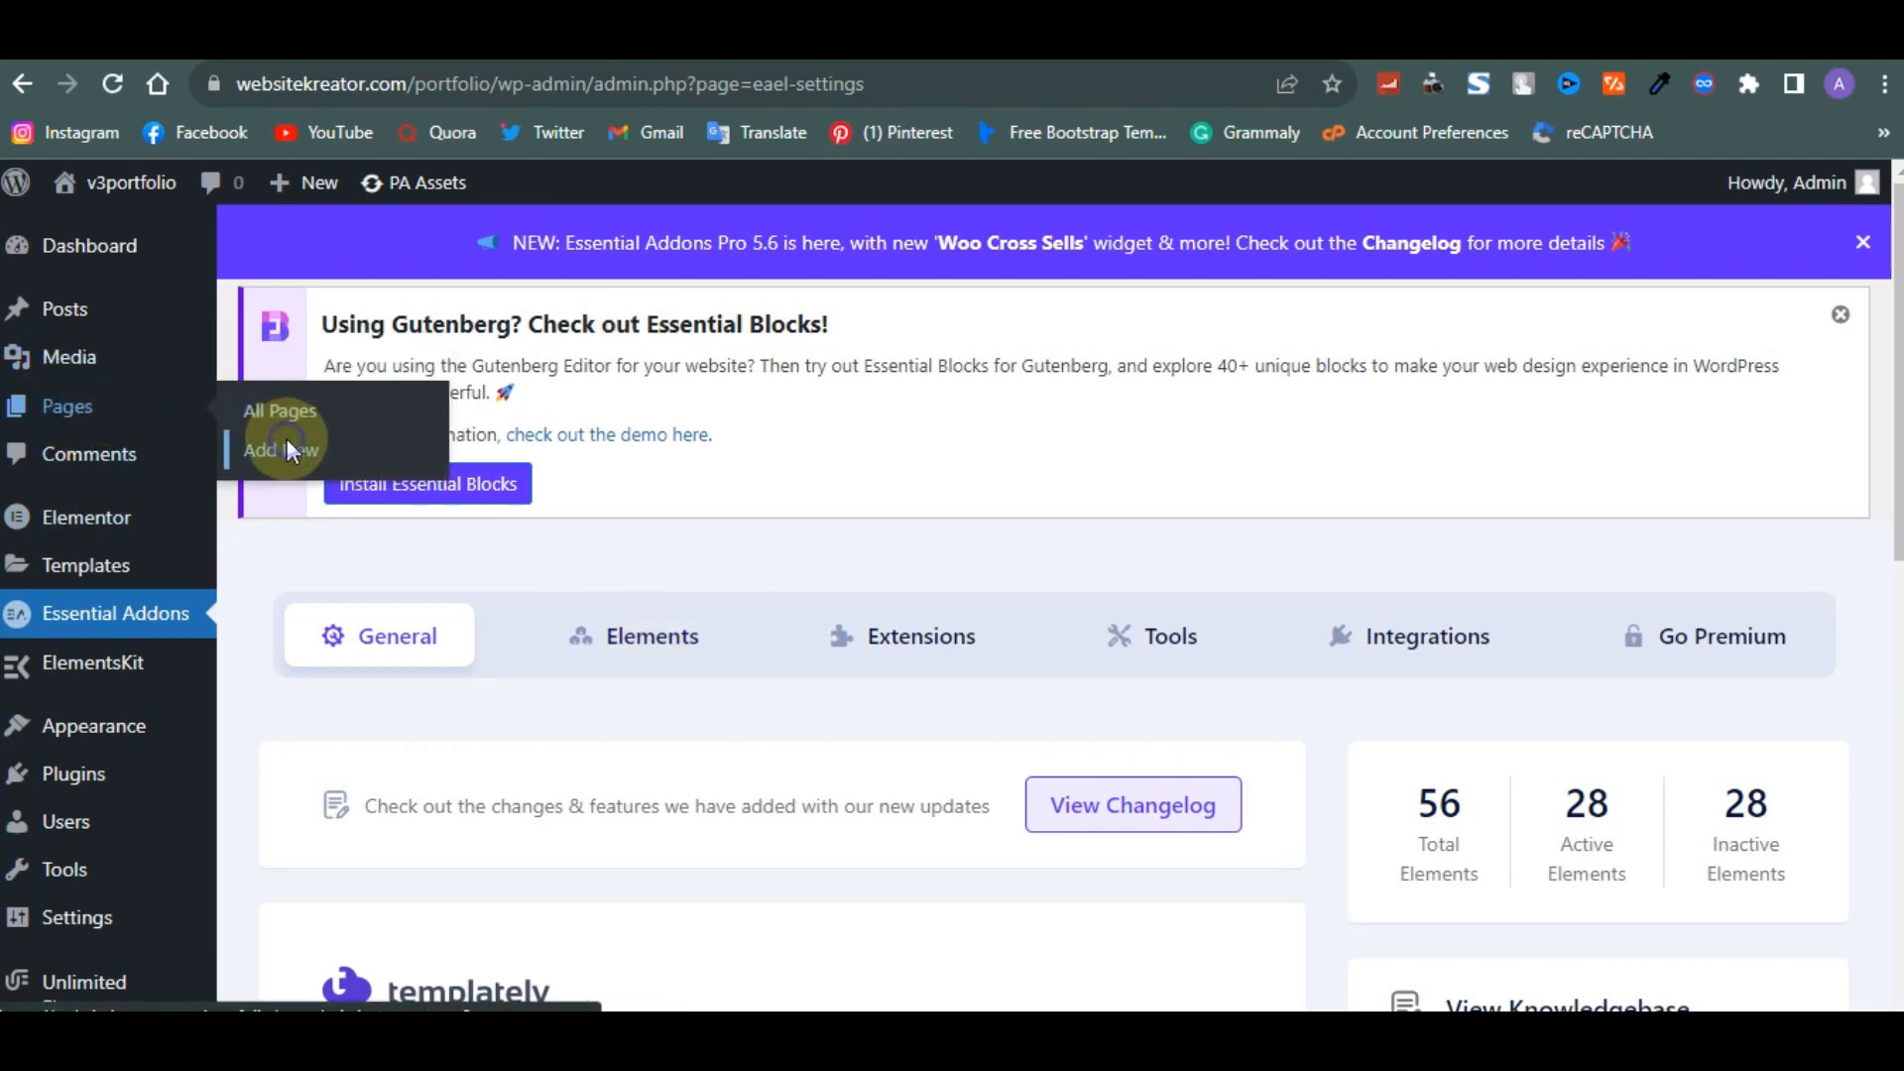
pyautogui.rightClick(288, 448)
pyautogui.click(353, 460)
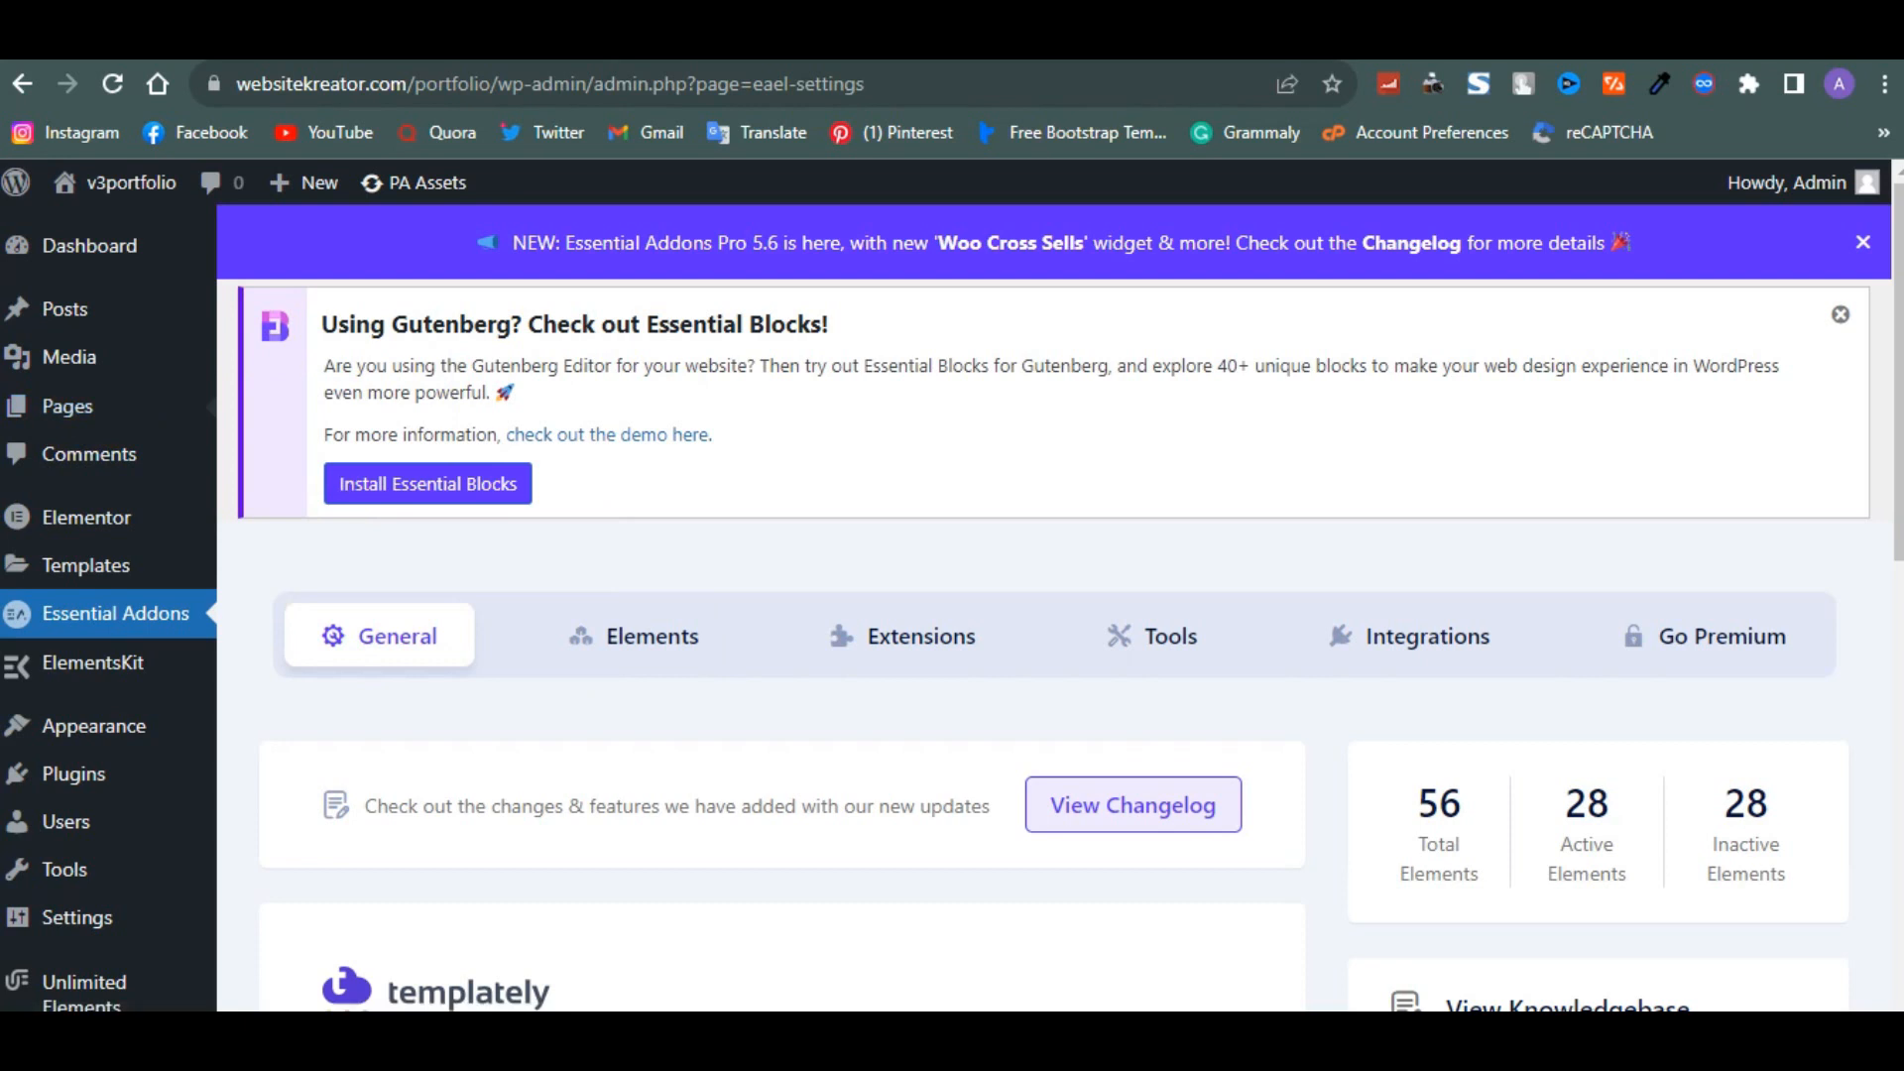
pyautogui.click(923, 42)
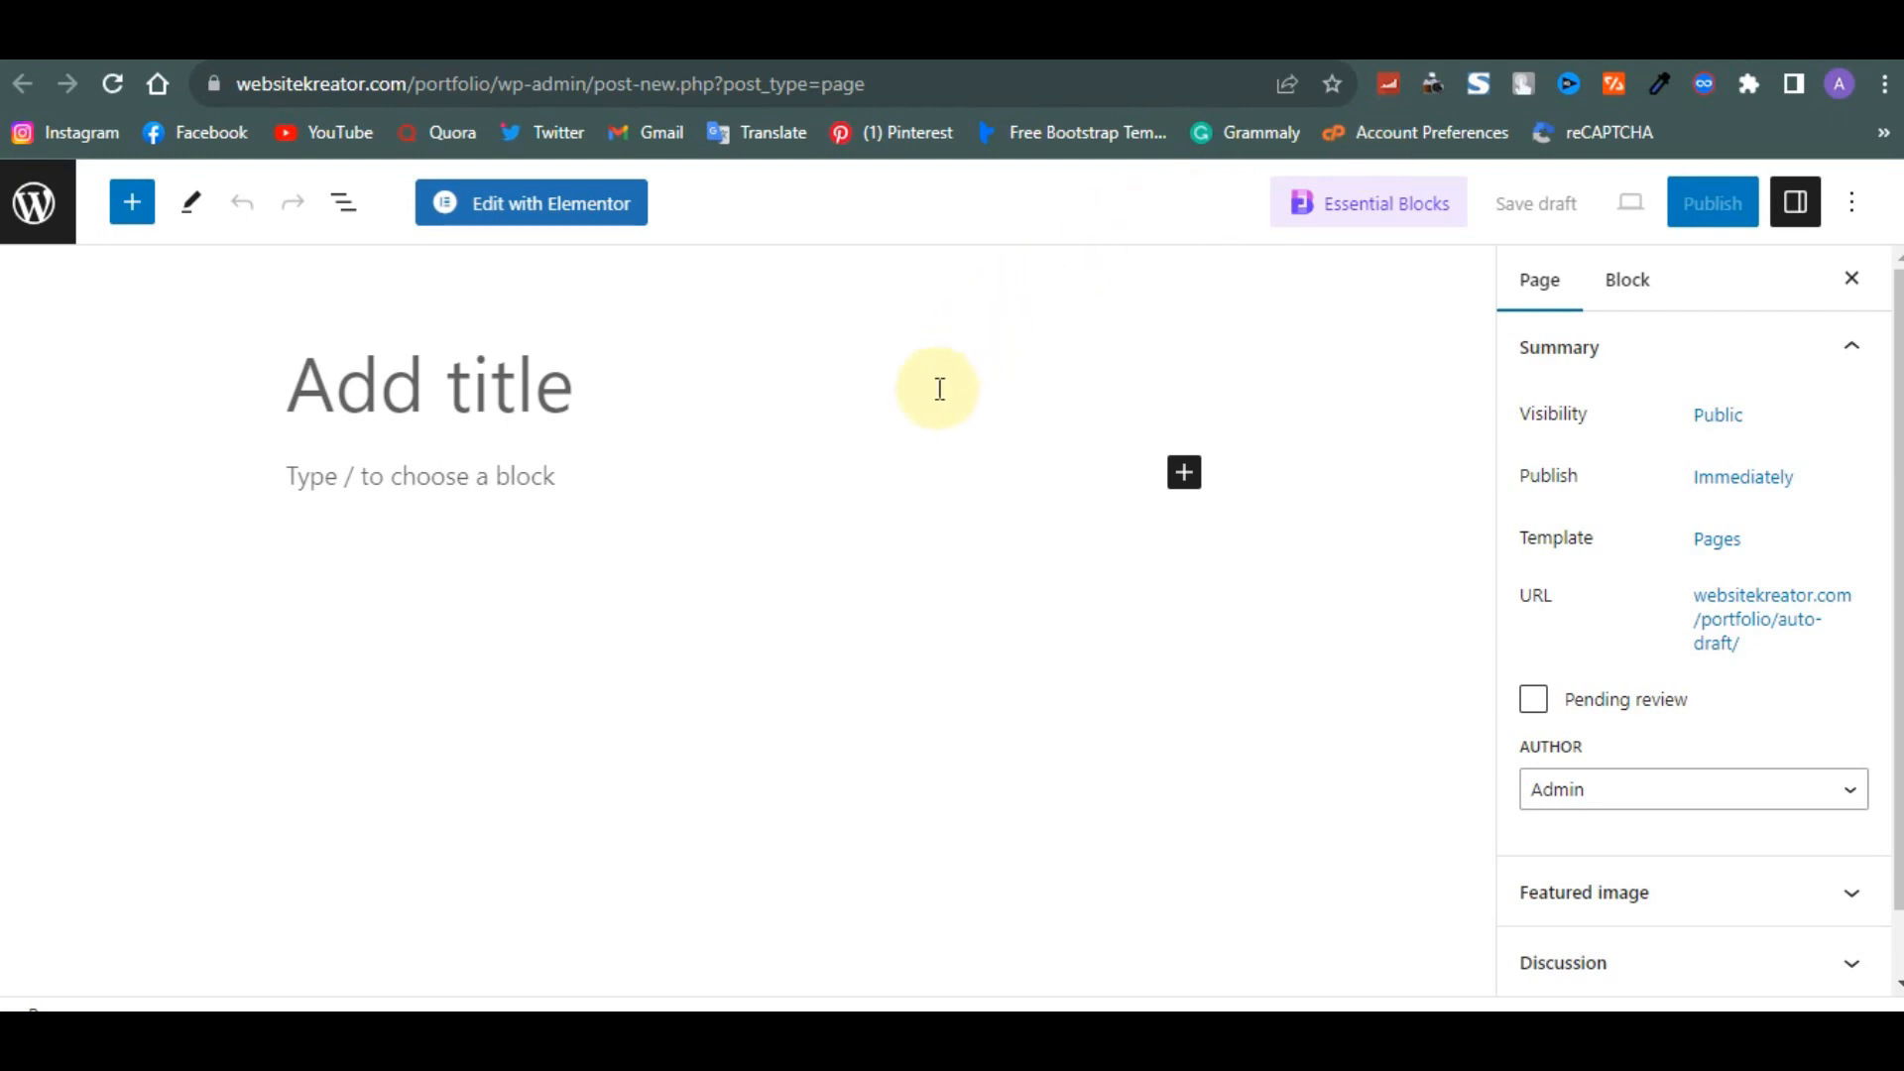
# - Title the new page Home and publish it
pyautogui.click(910, 436)
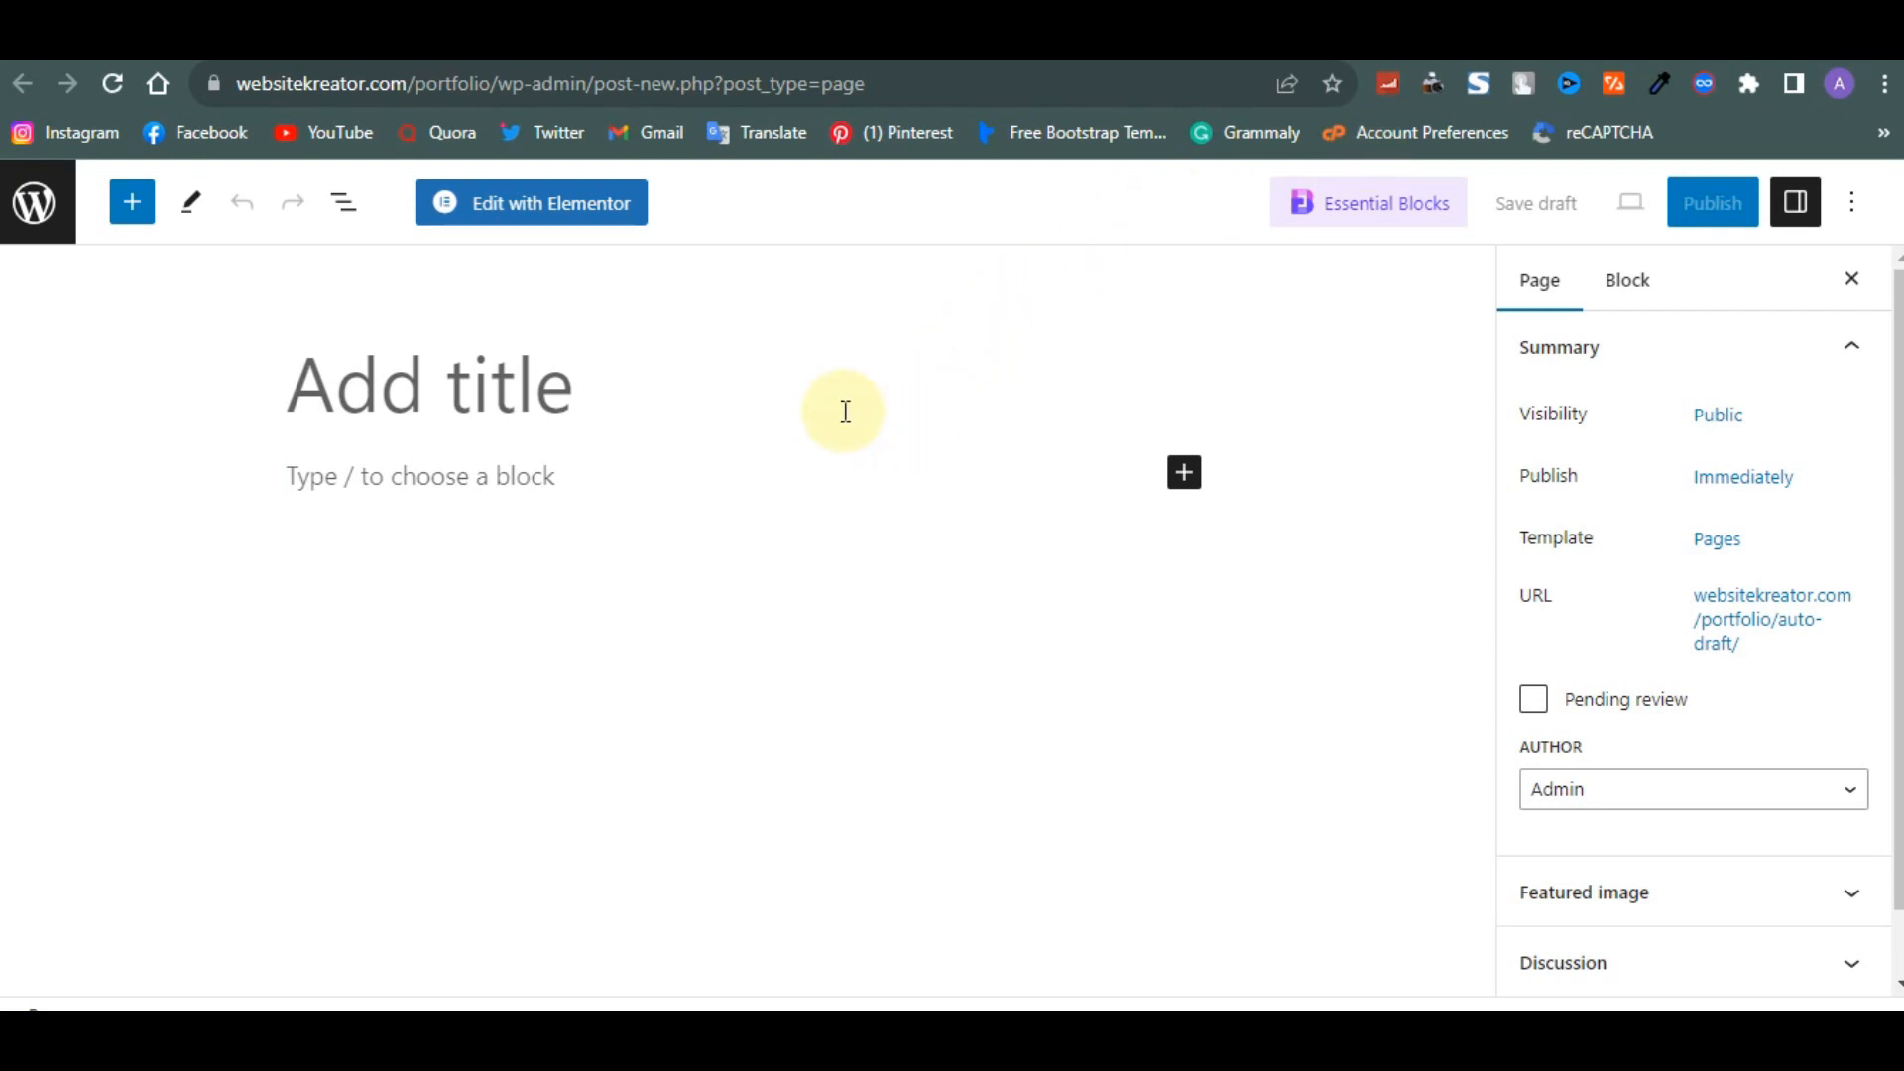
pyautogui.click(679, 418)
pyautogui.write('Home')
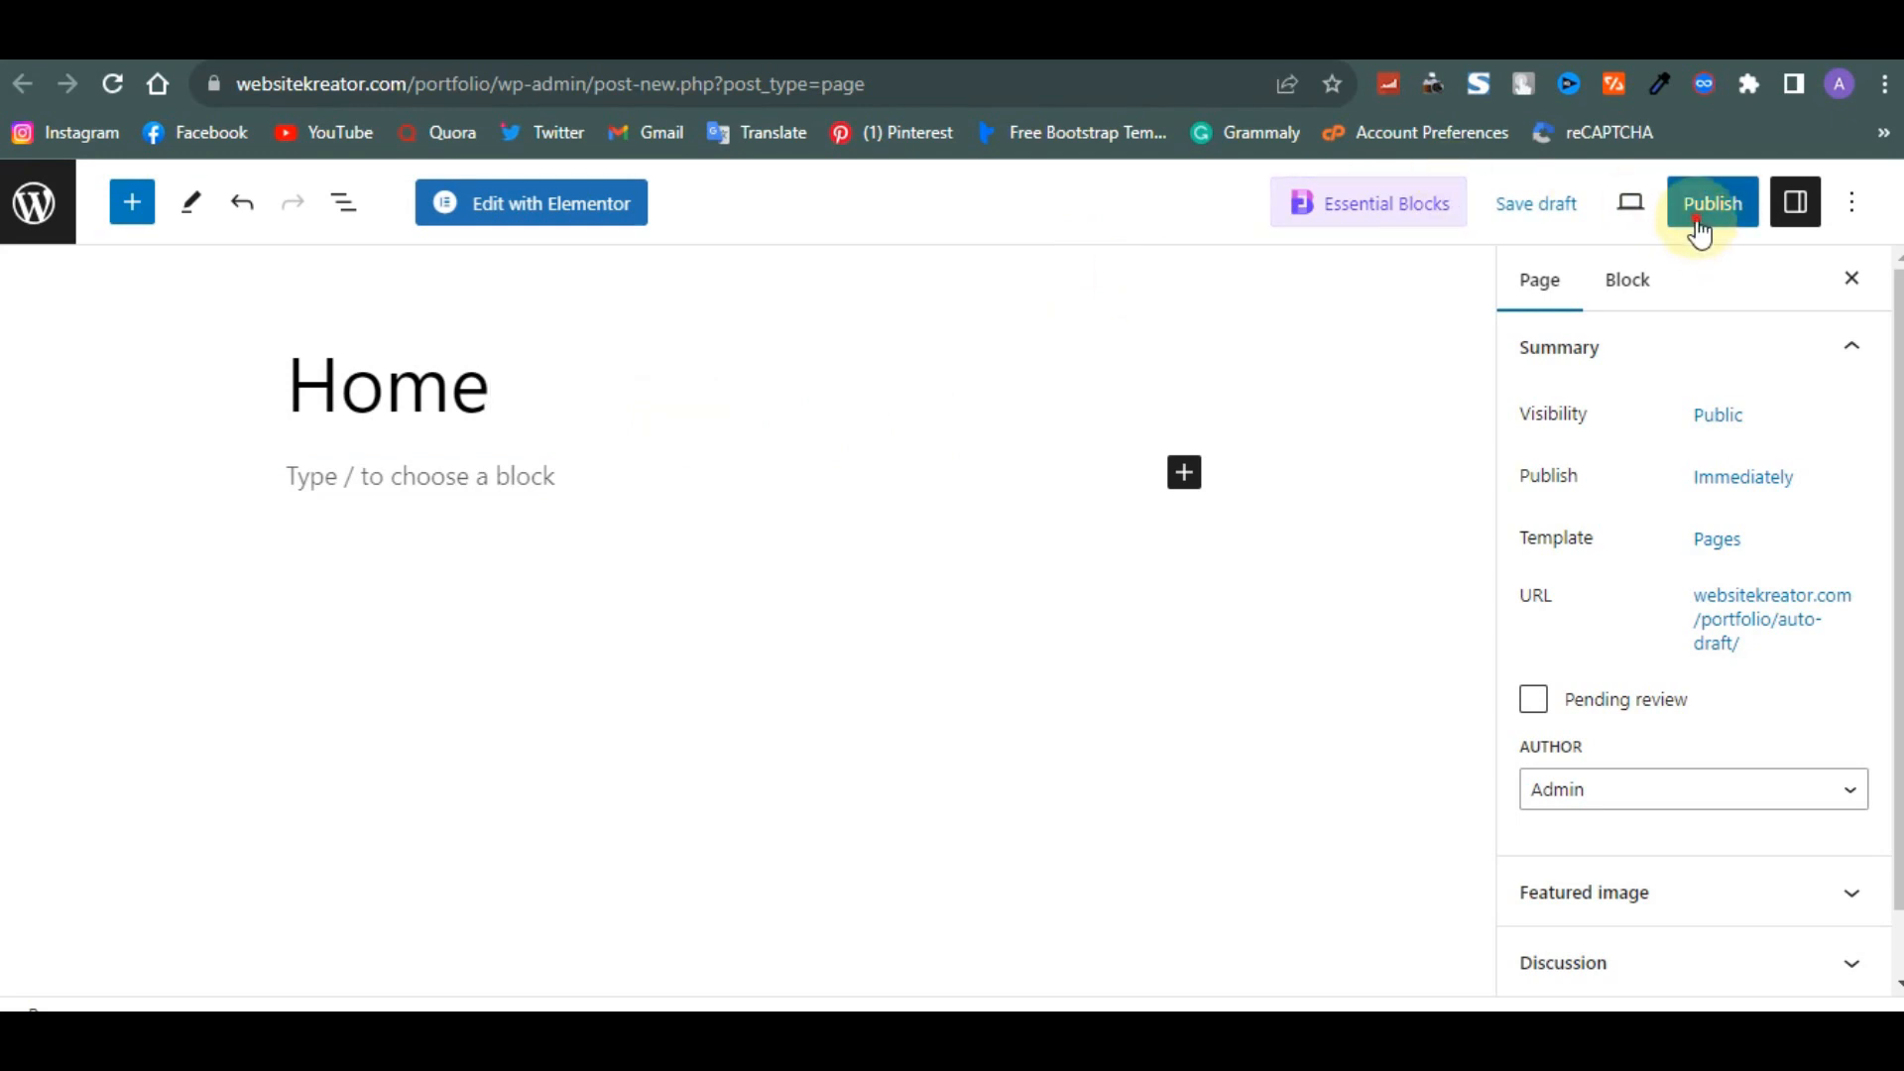
pyautogui.click(1698, 226)
pyautogui.click(1699, 226)
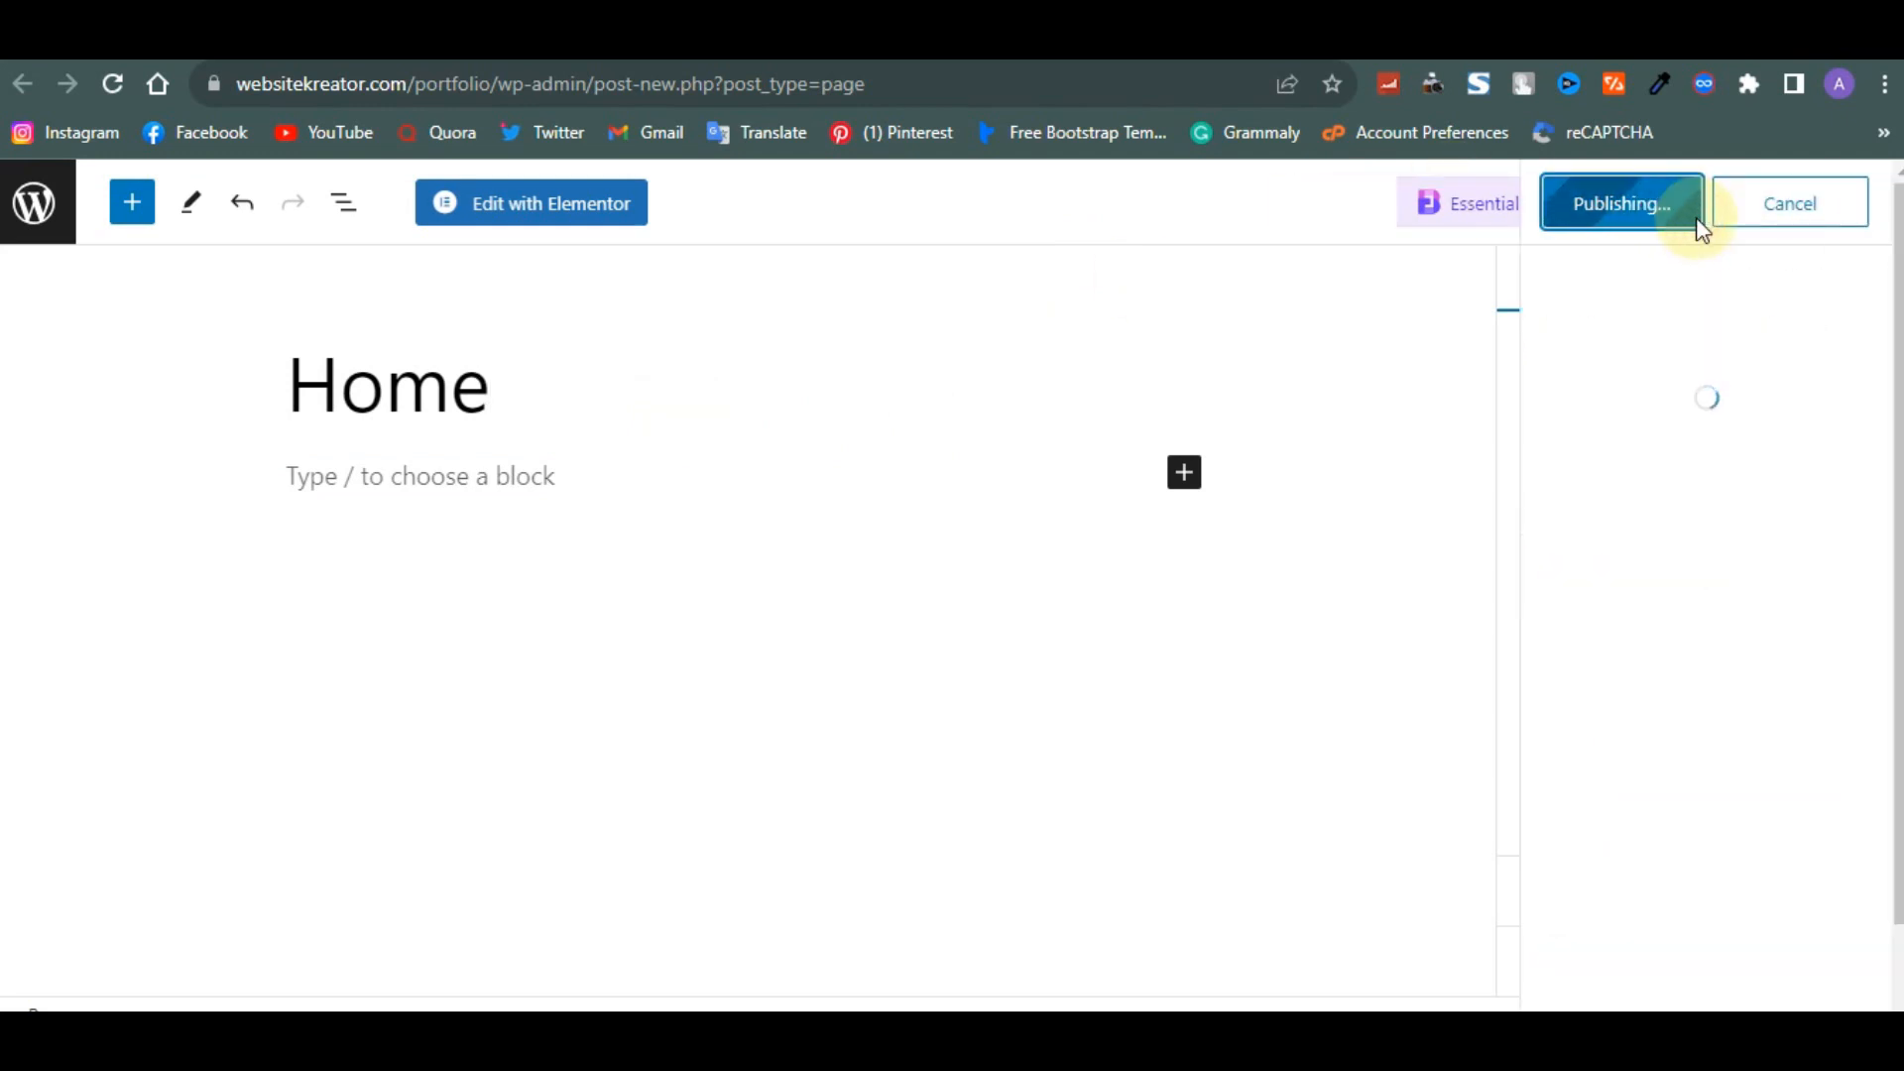
# - Open the Home page in Elementor and close the Templately install prompt
pyautogui.click(516, 204)
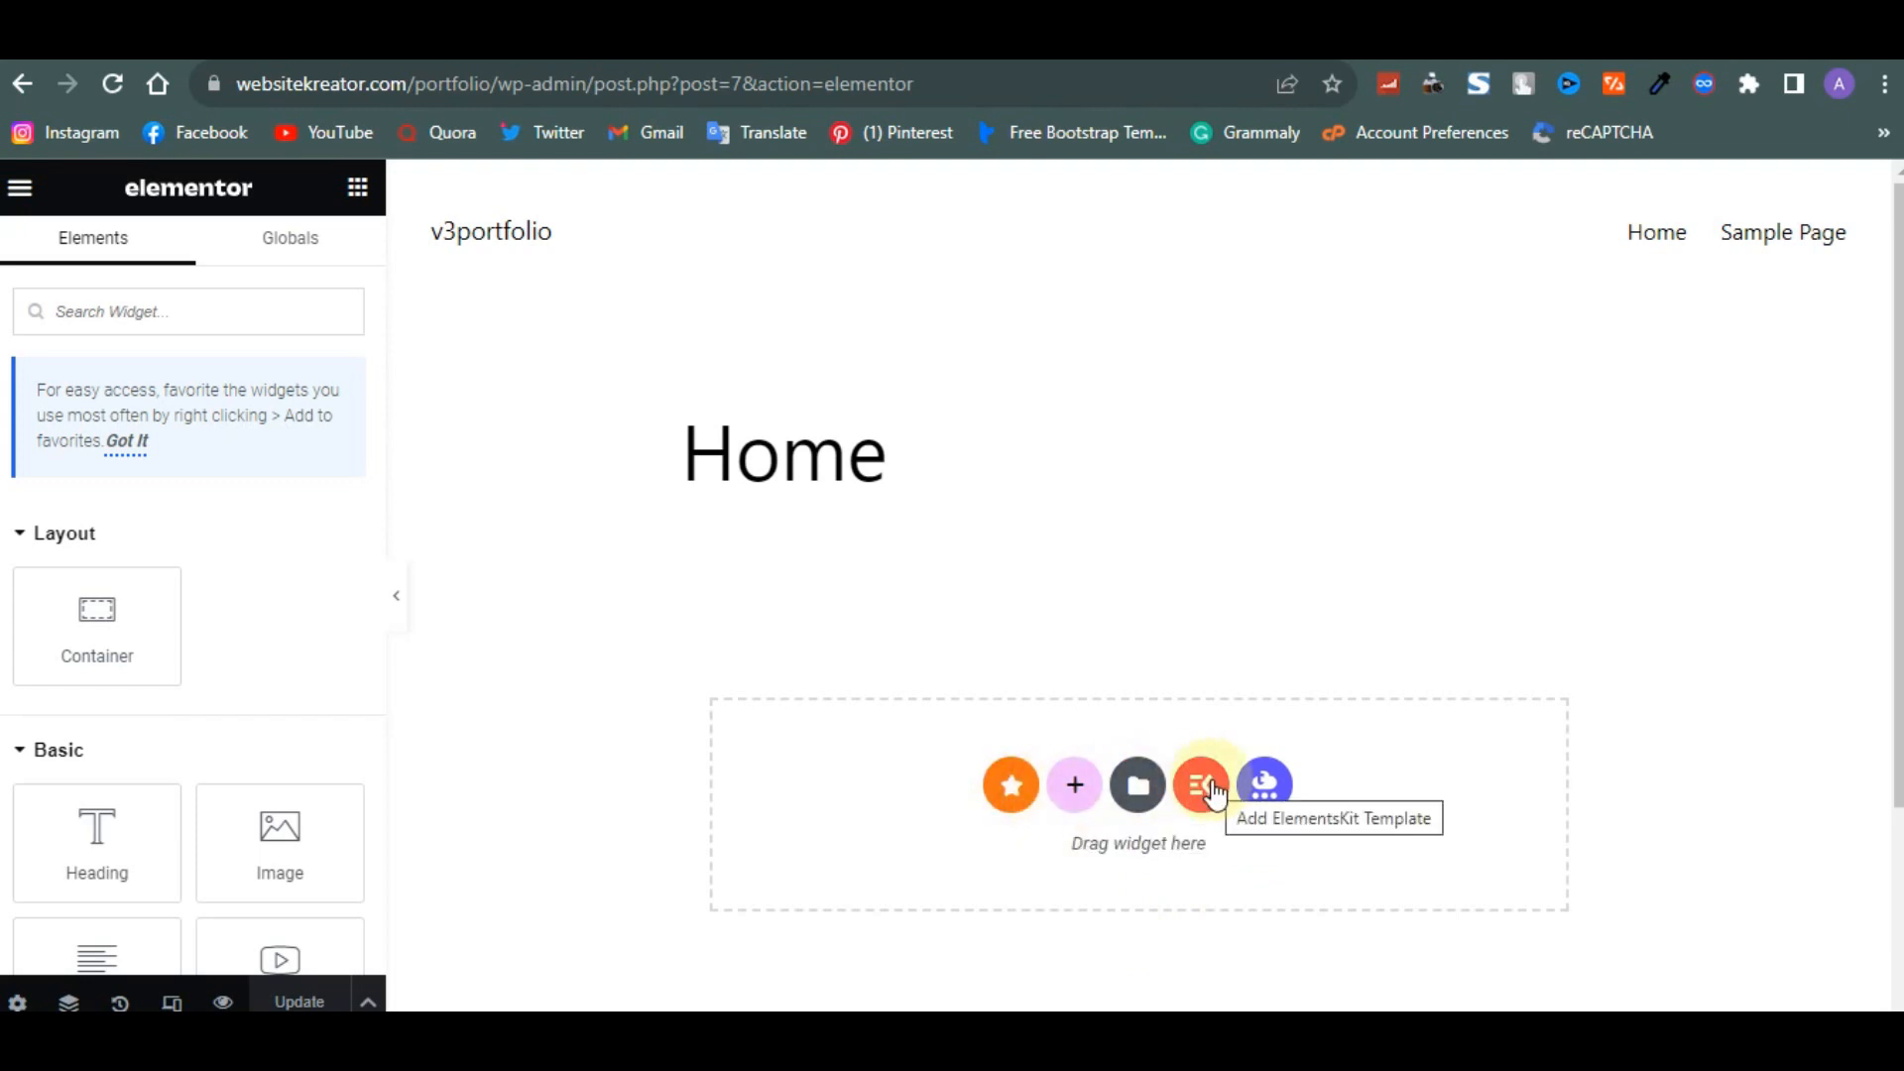
pyautogui.click(1266, 788)
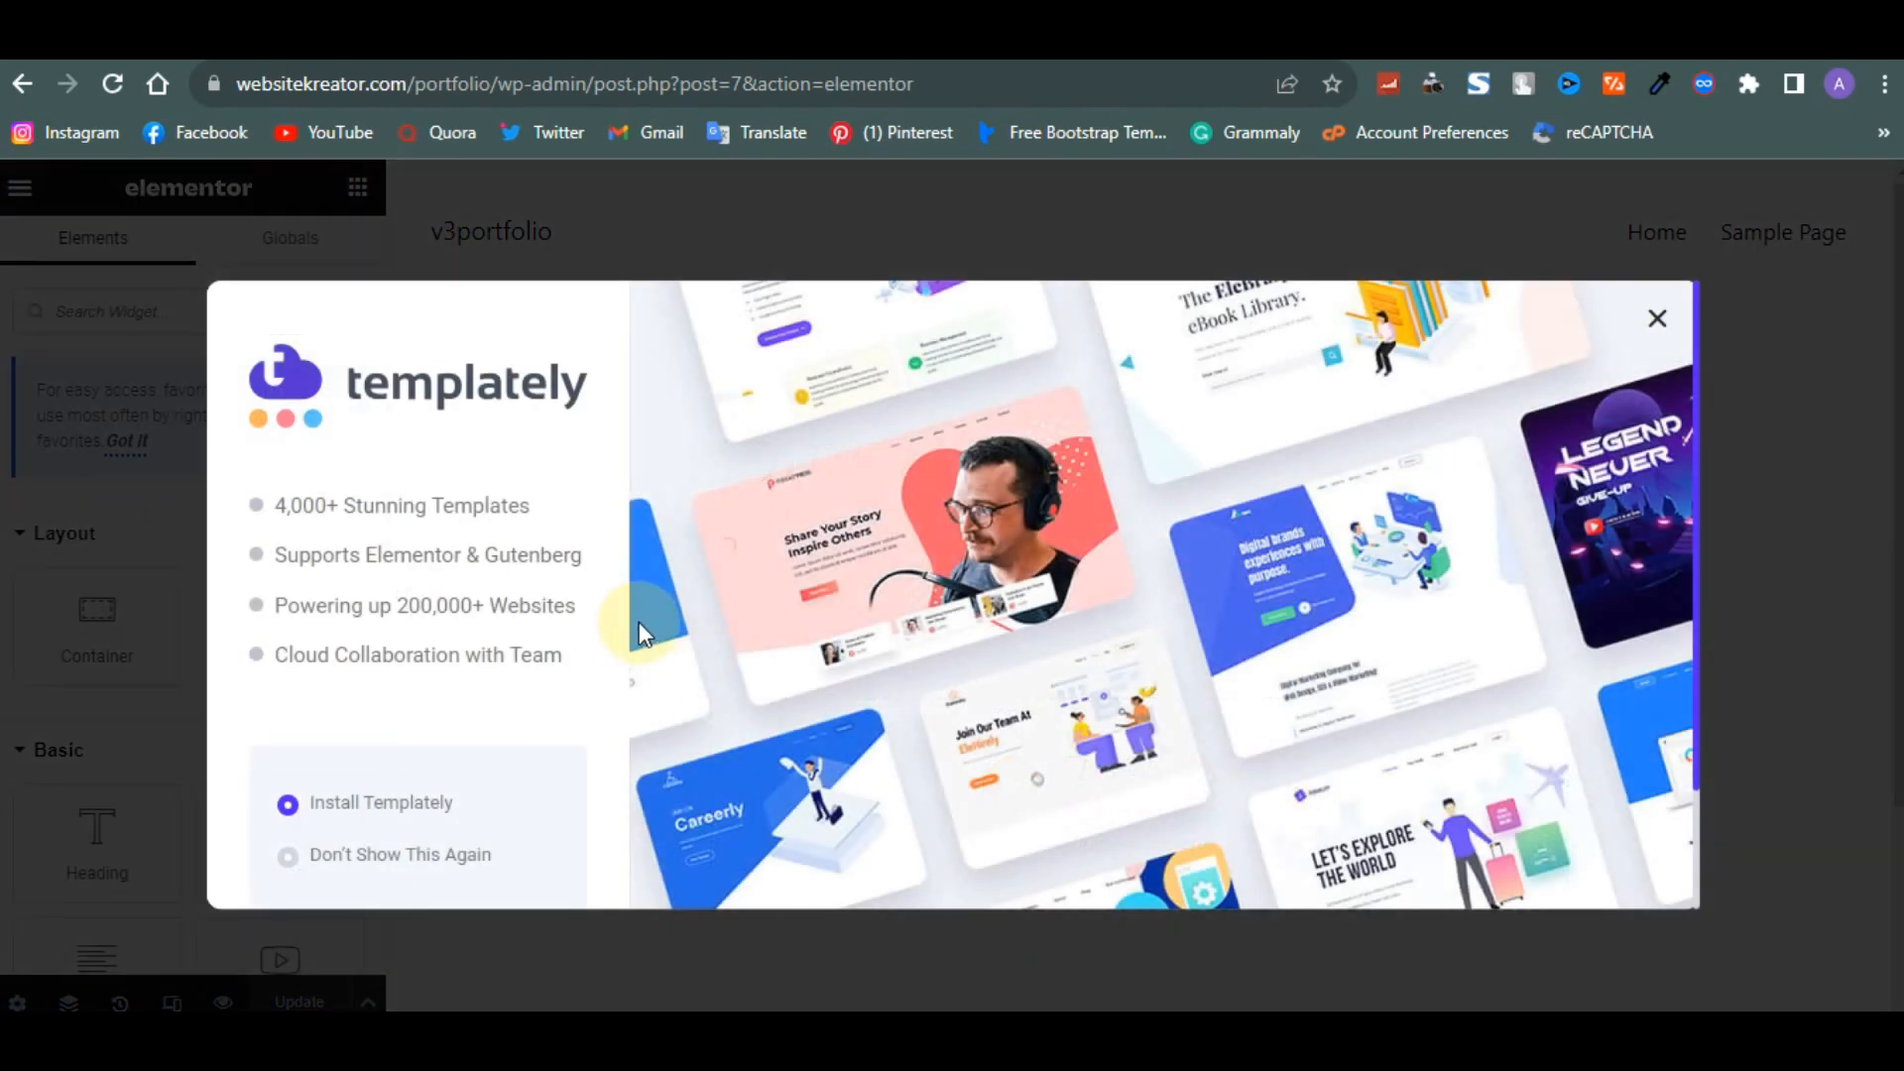
pyautogui.click(1654, 317)
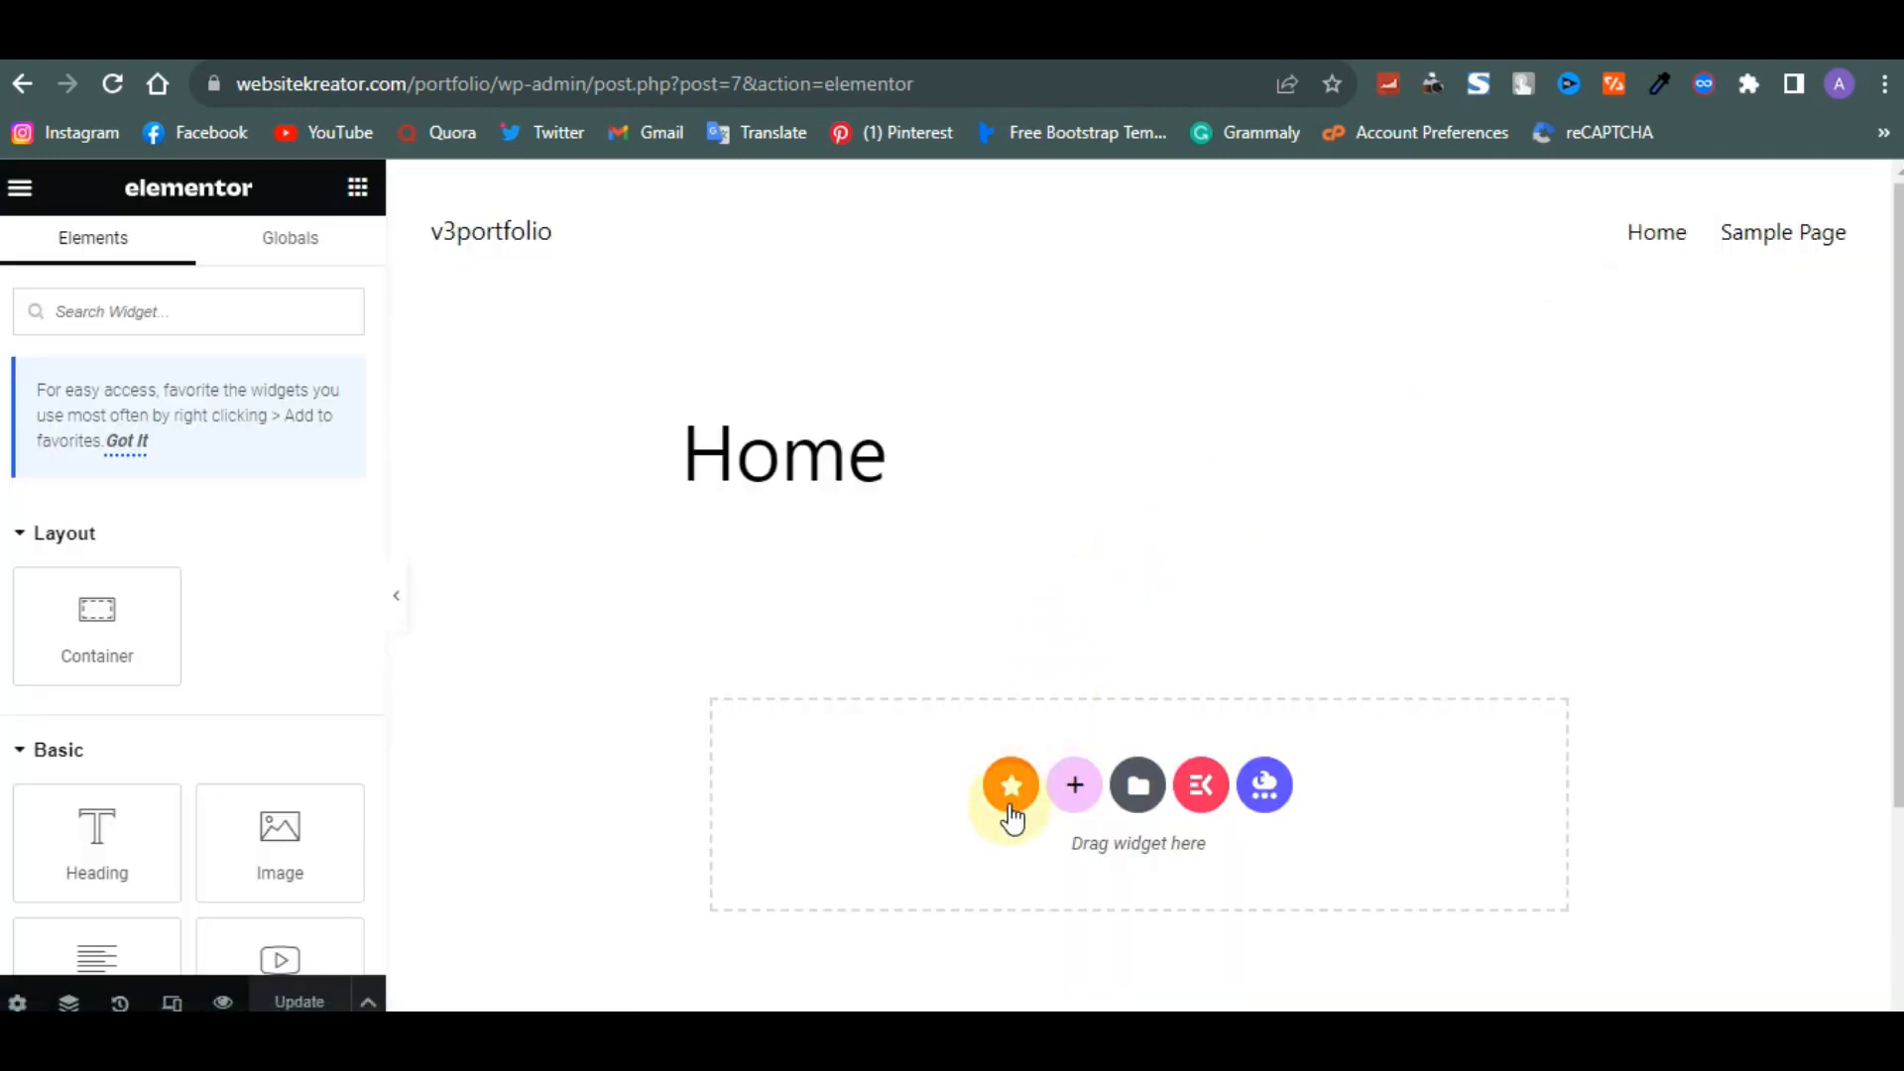
# - Browse the Essential Addons template library sections, then close the library
pyautogui.click(1009, 806)
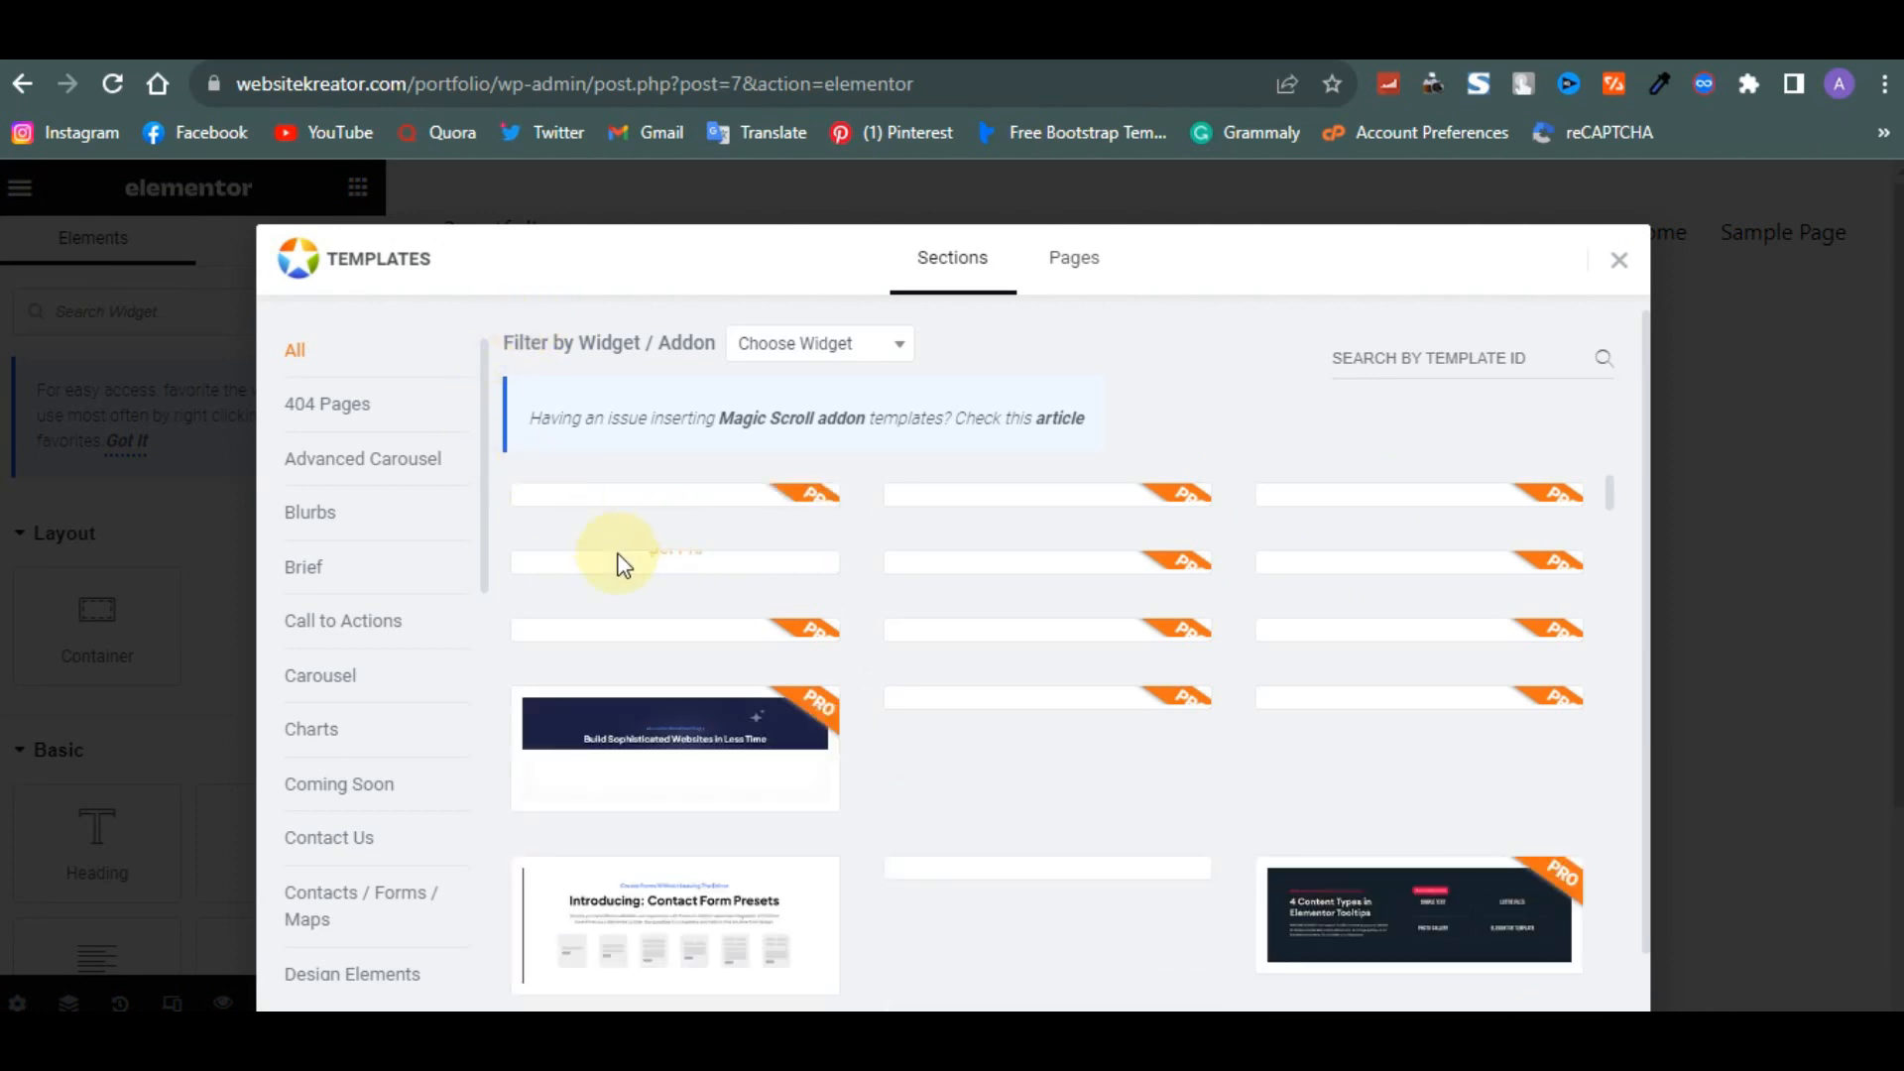
pyautogui.scroll(-10, 742, 664)
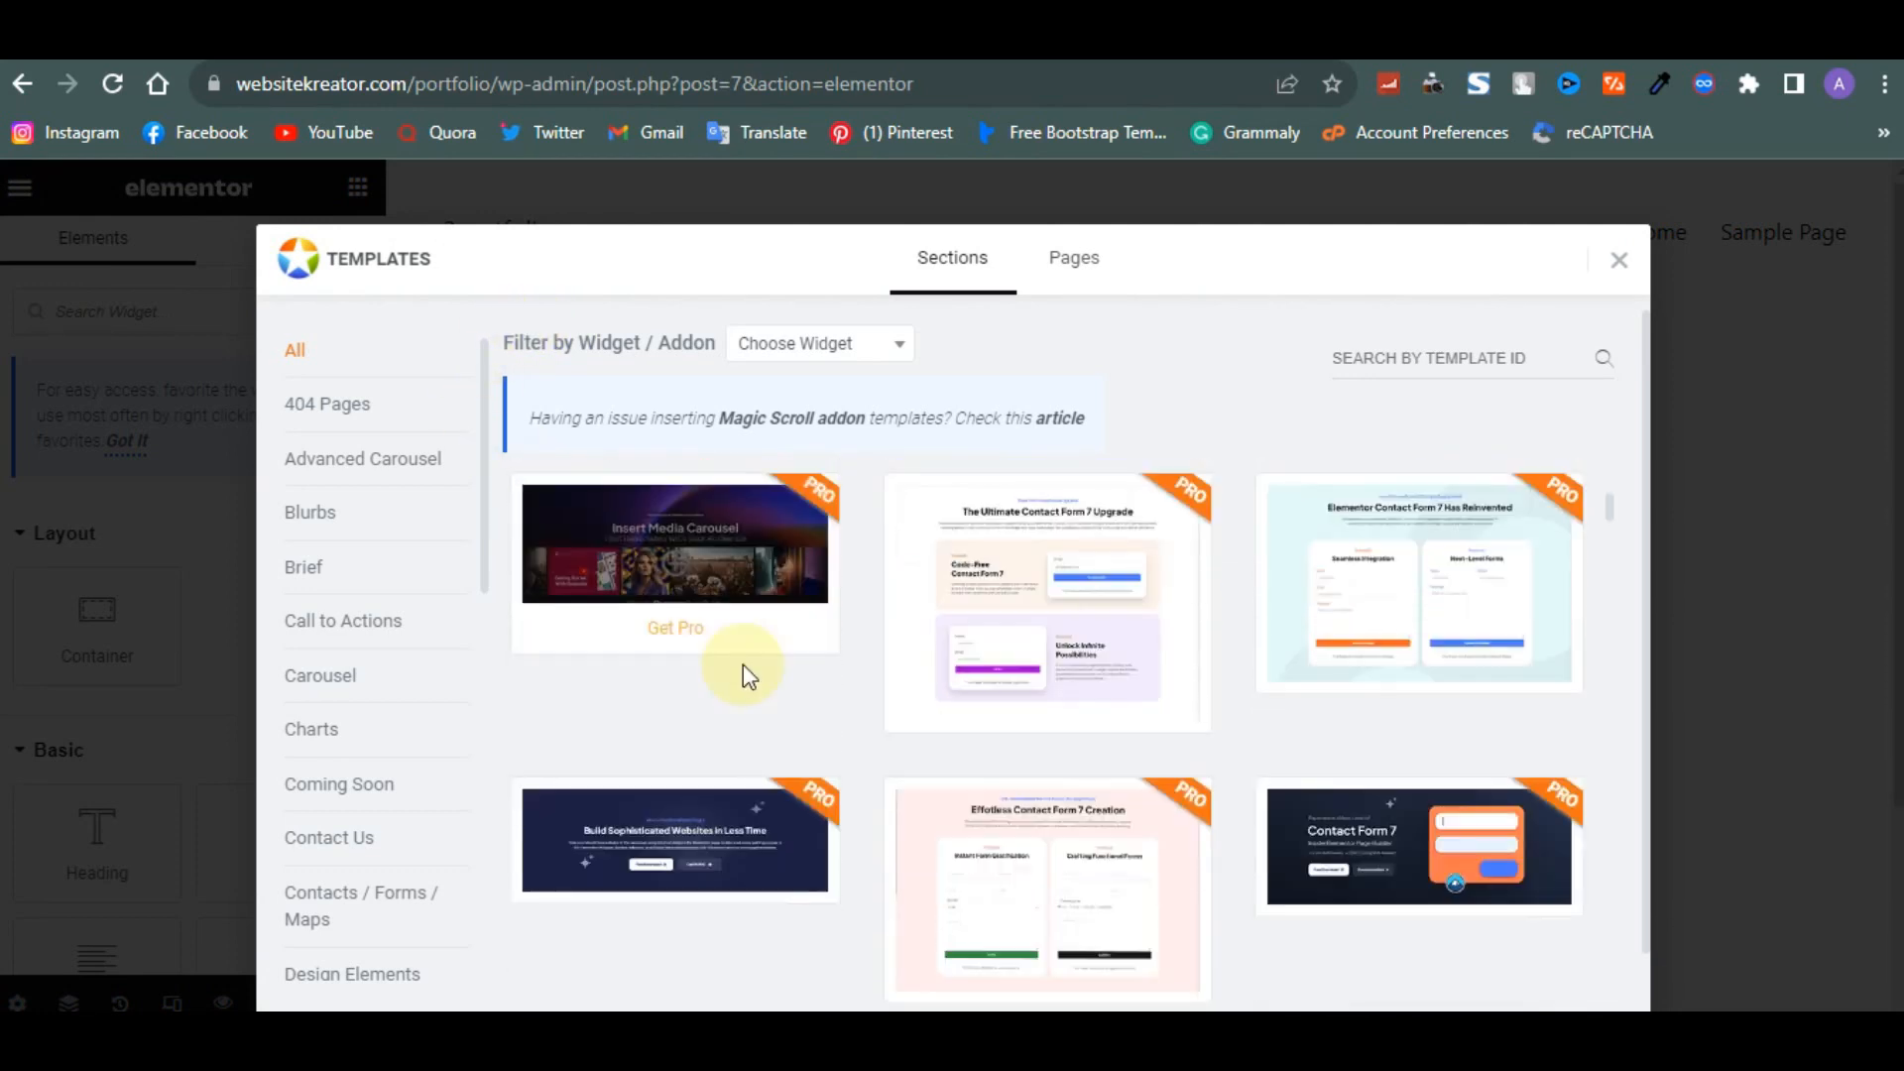
pyautogui.scroll(-8, 743, 669)
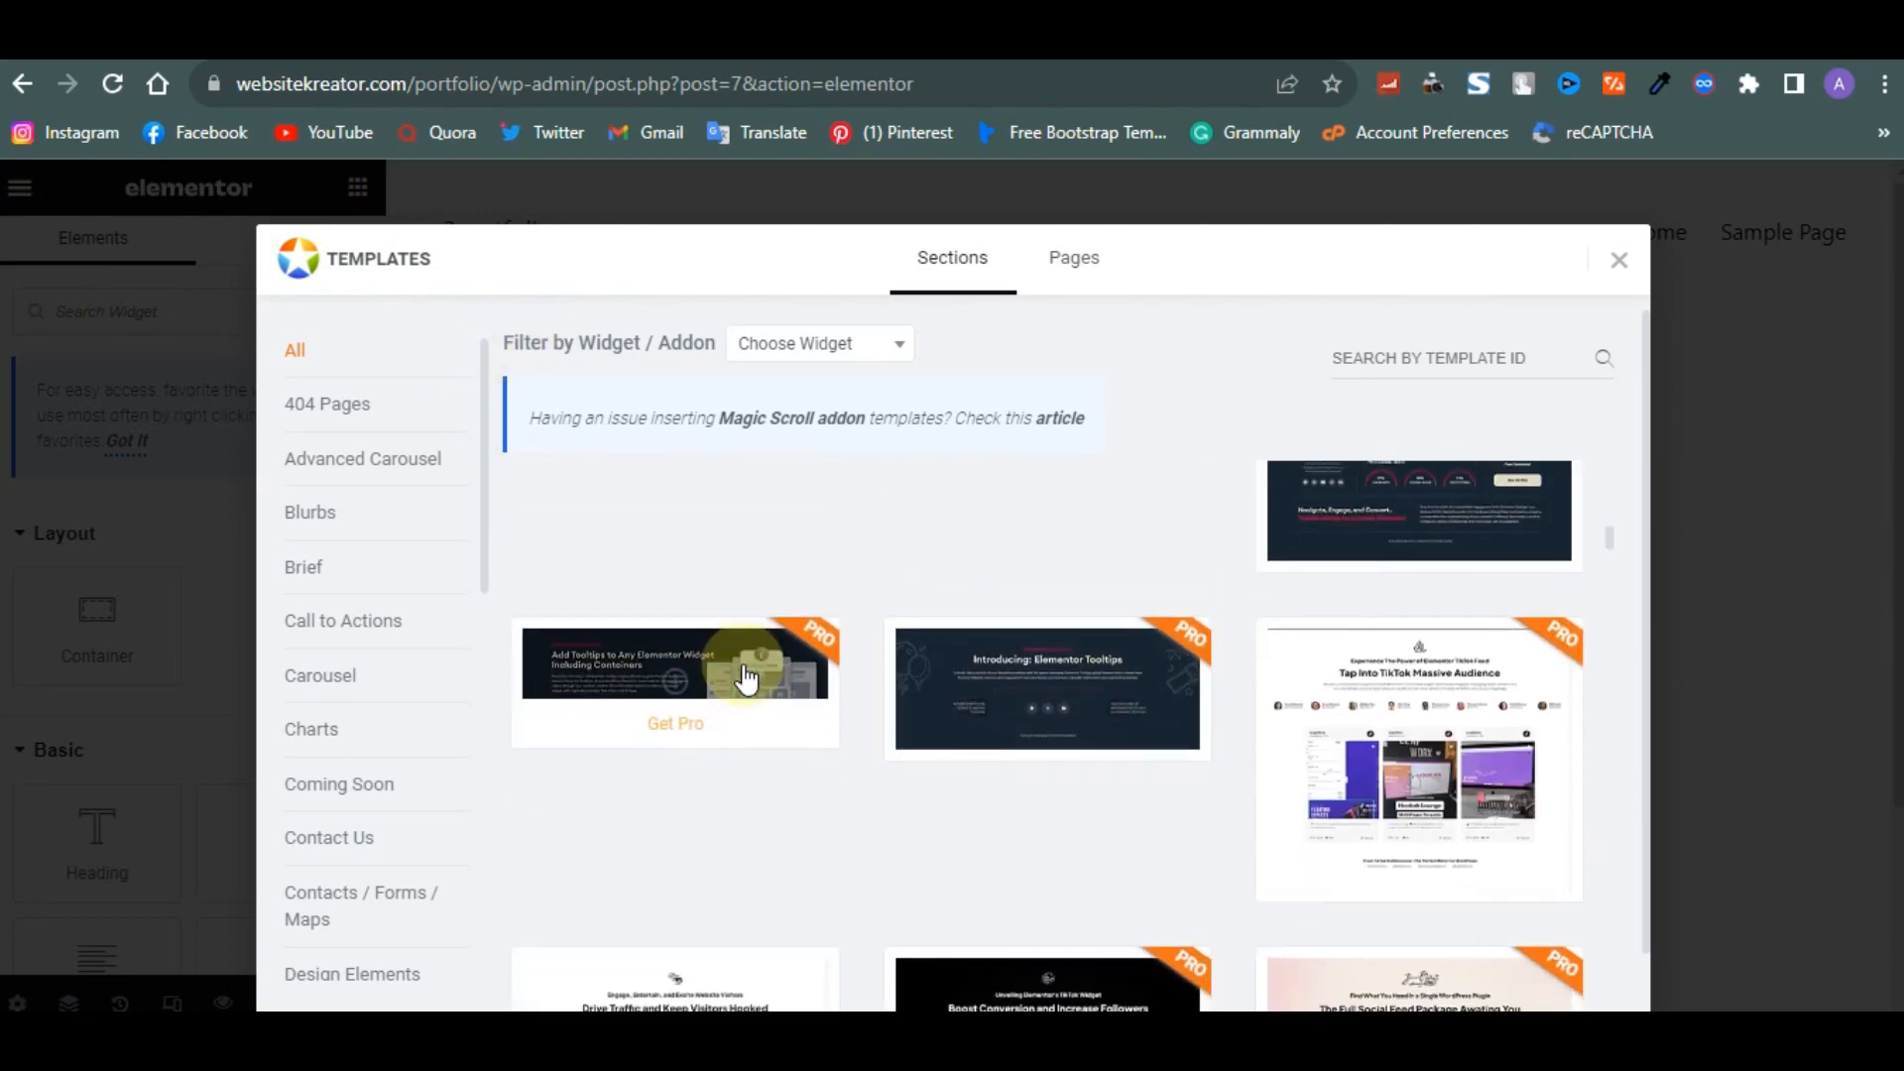
pyautogui.scroll(-3, 742, 635)
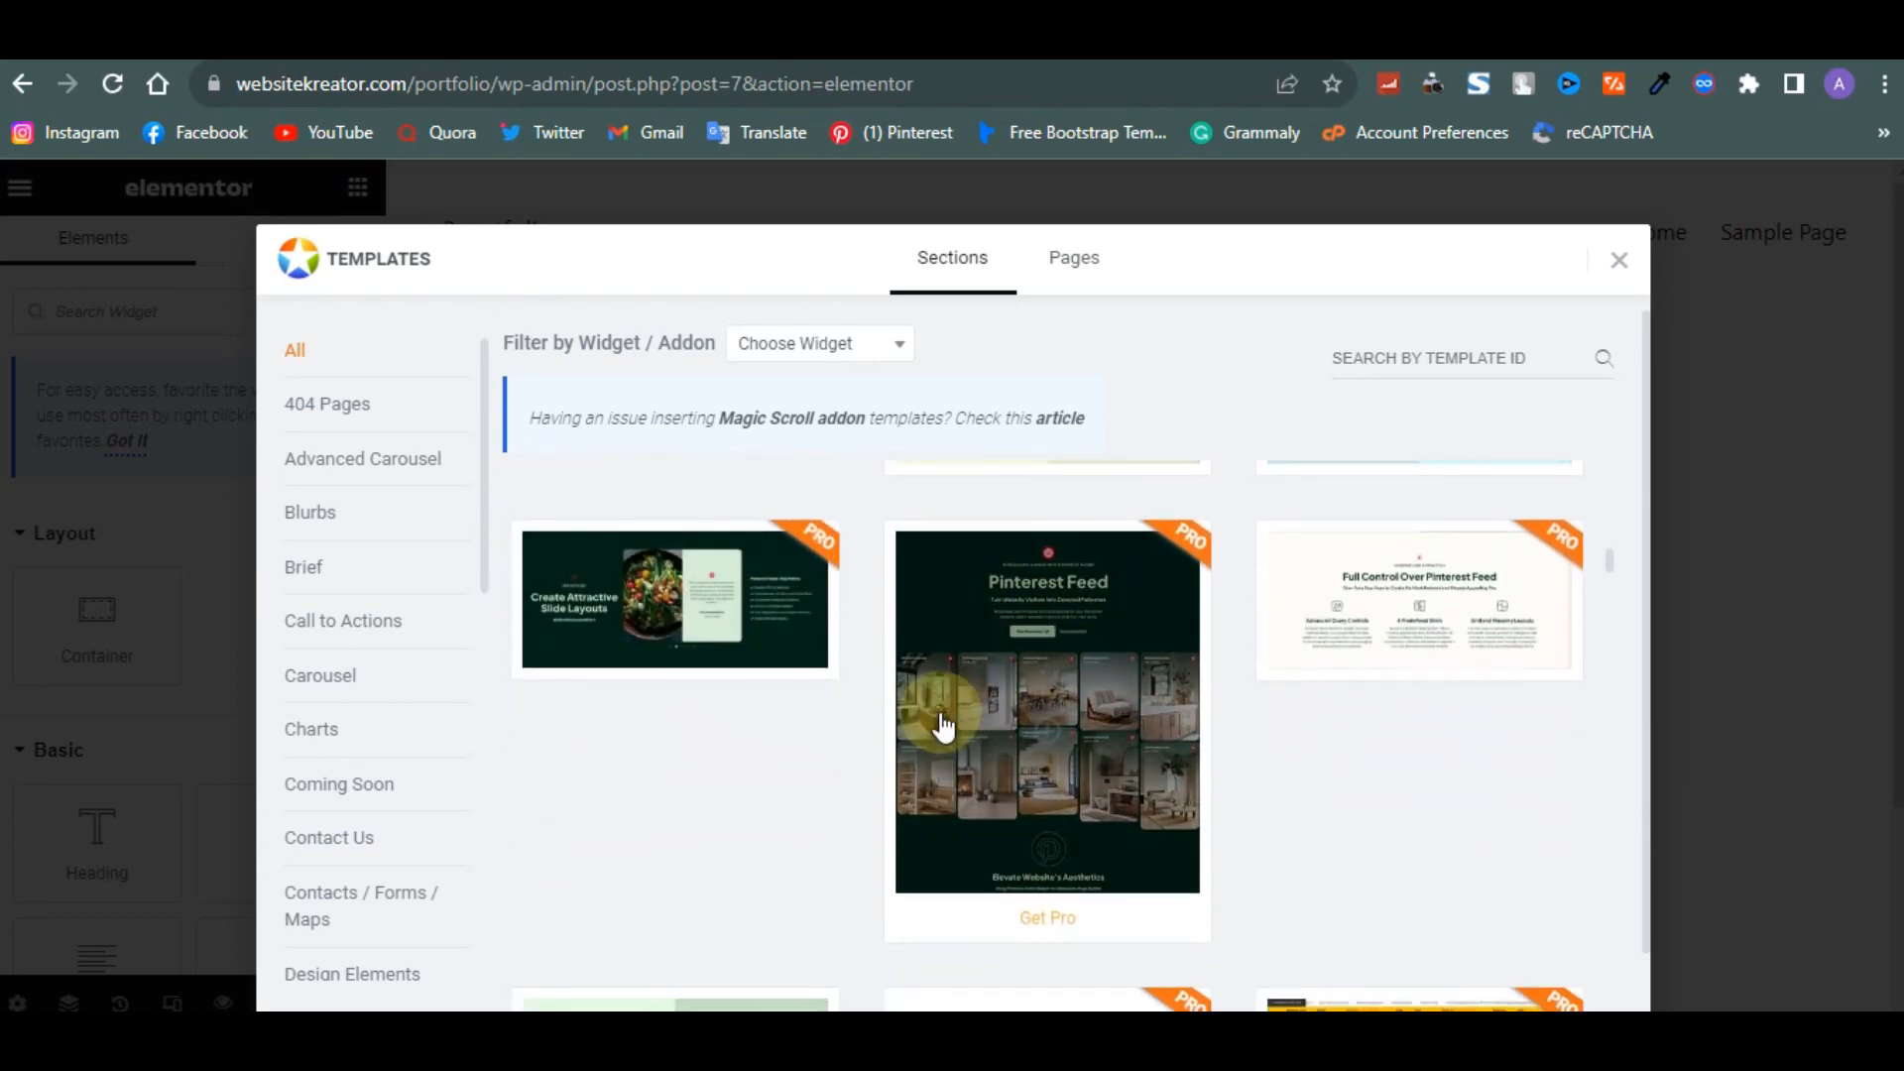
pyautogui.scroll(-5, 937, 639)
pyautogui.scroll(-2, 937, 640)
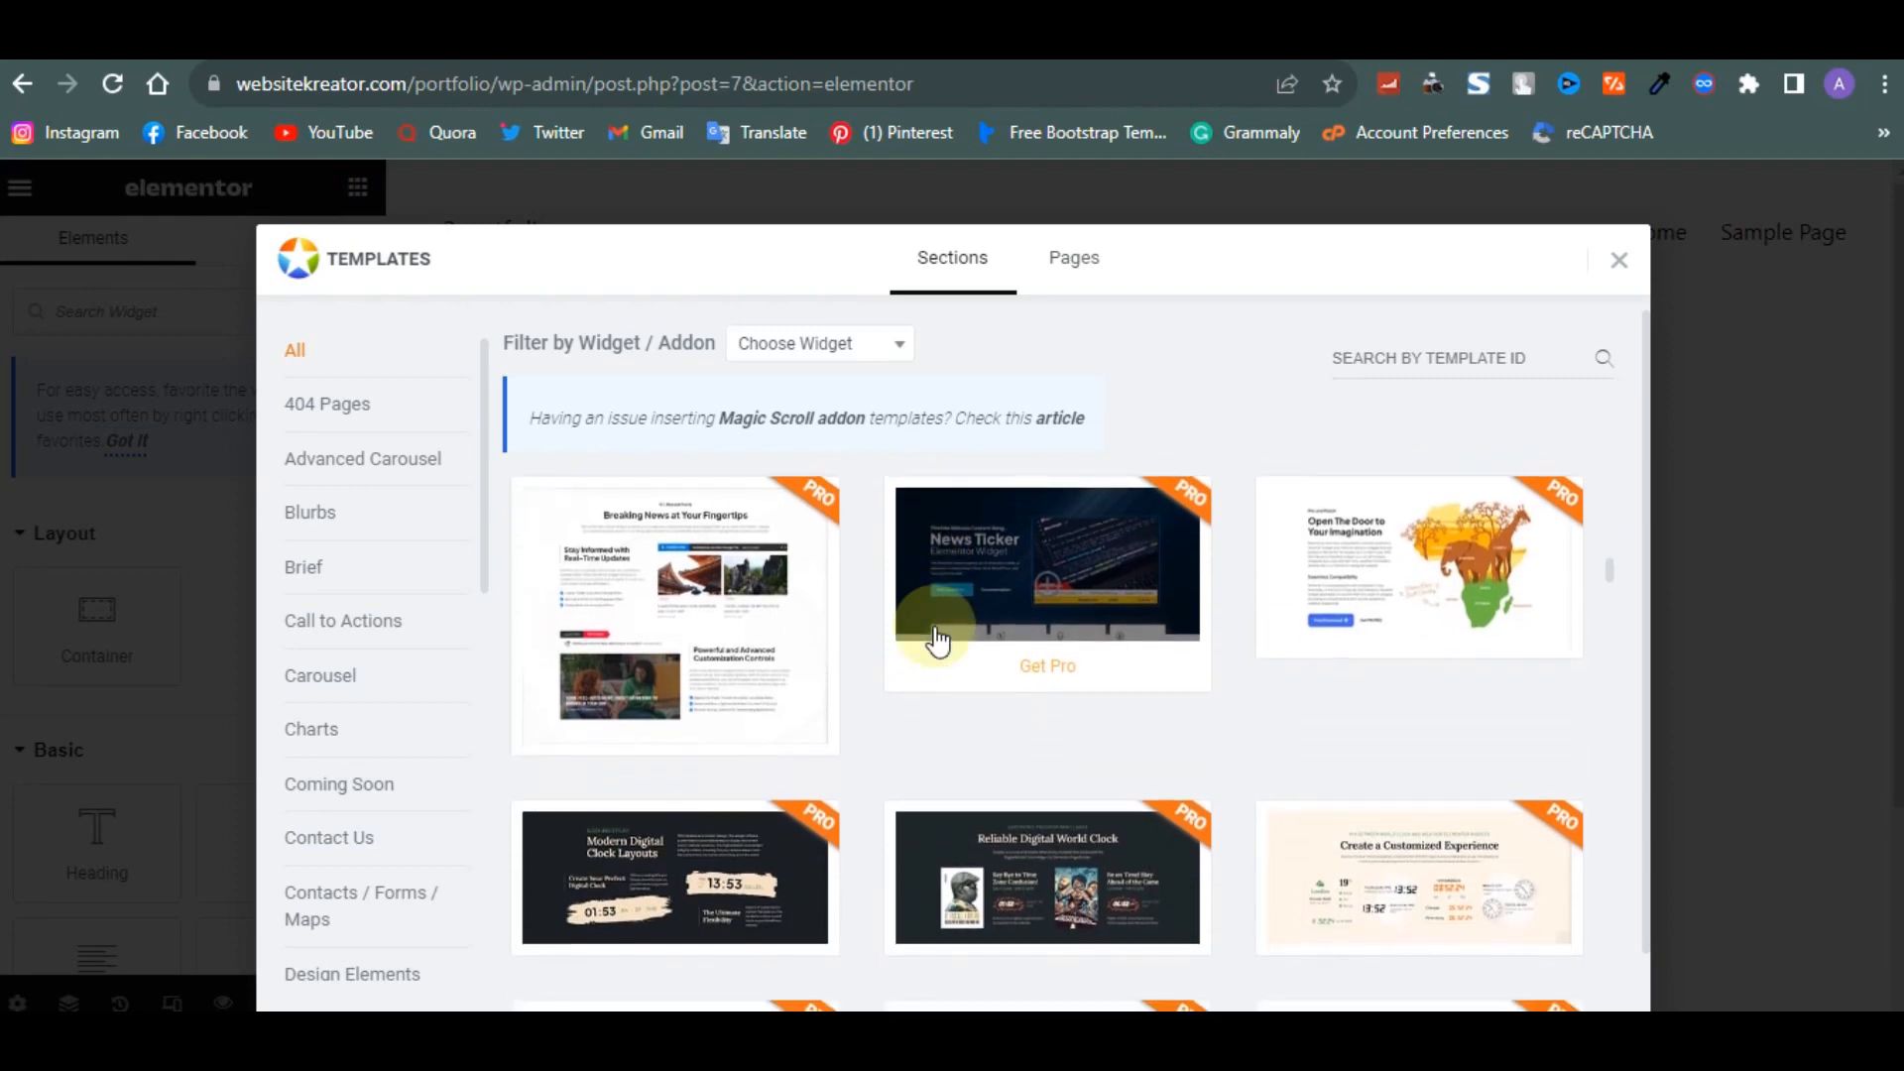
pyautogui.click(1619, 260)
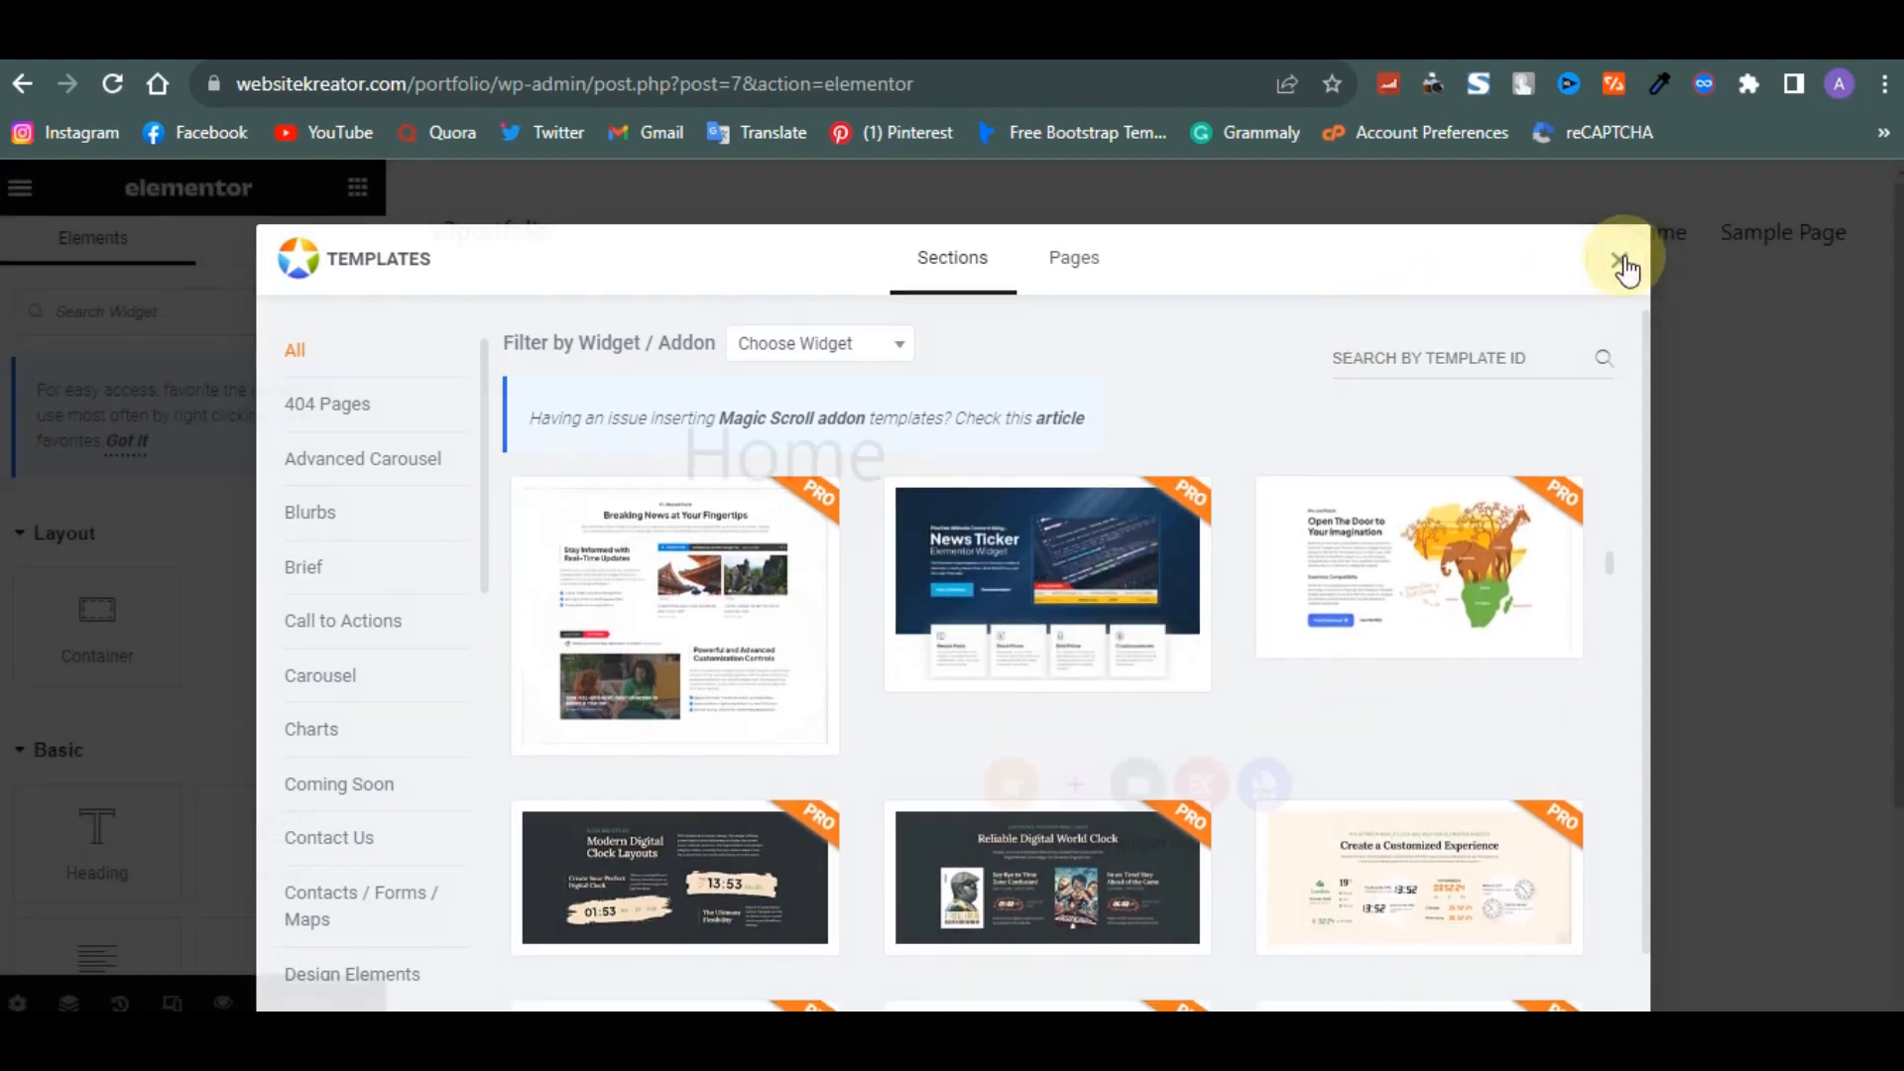
# - Install Templately from its prompt in the Elementor editor
pyautogui.click(1259, 786)
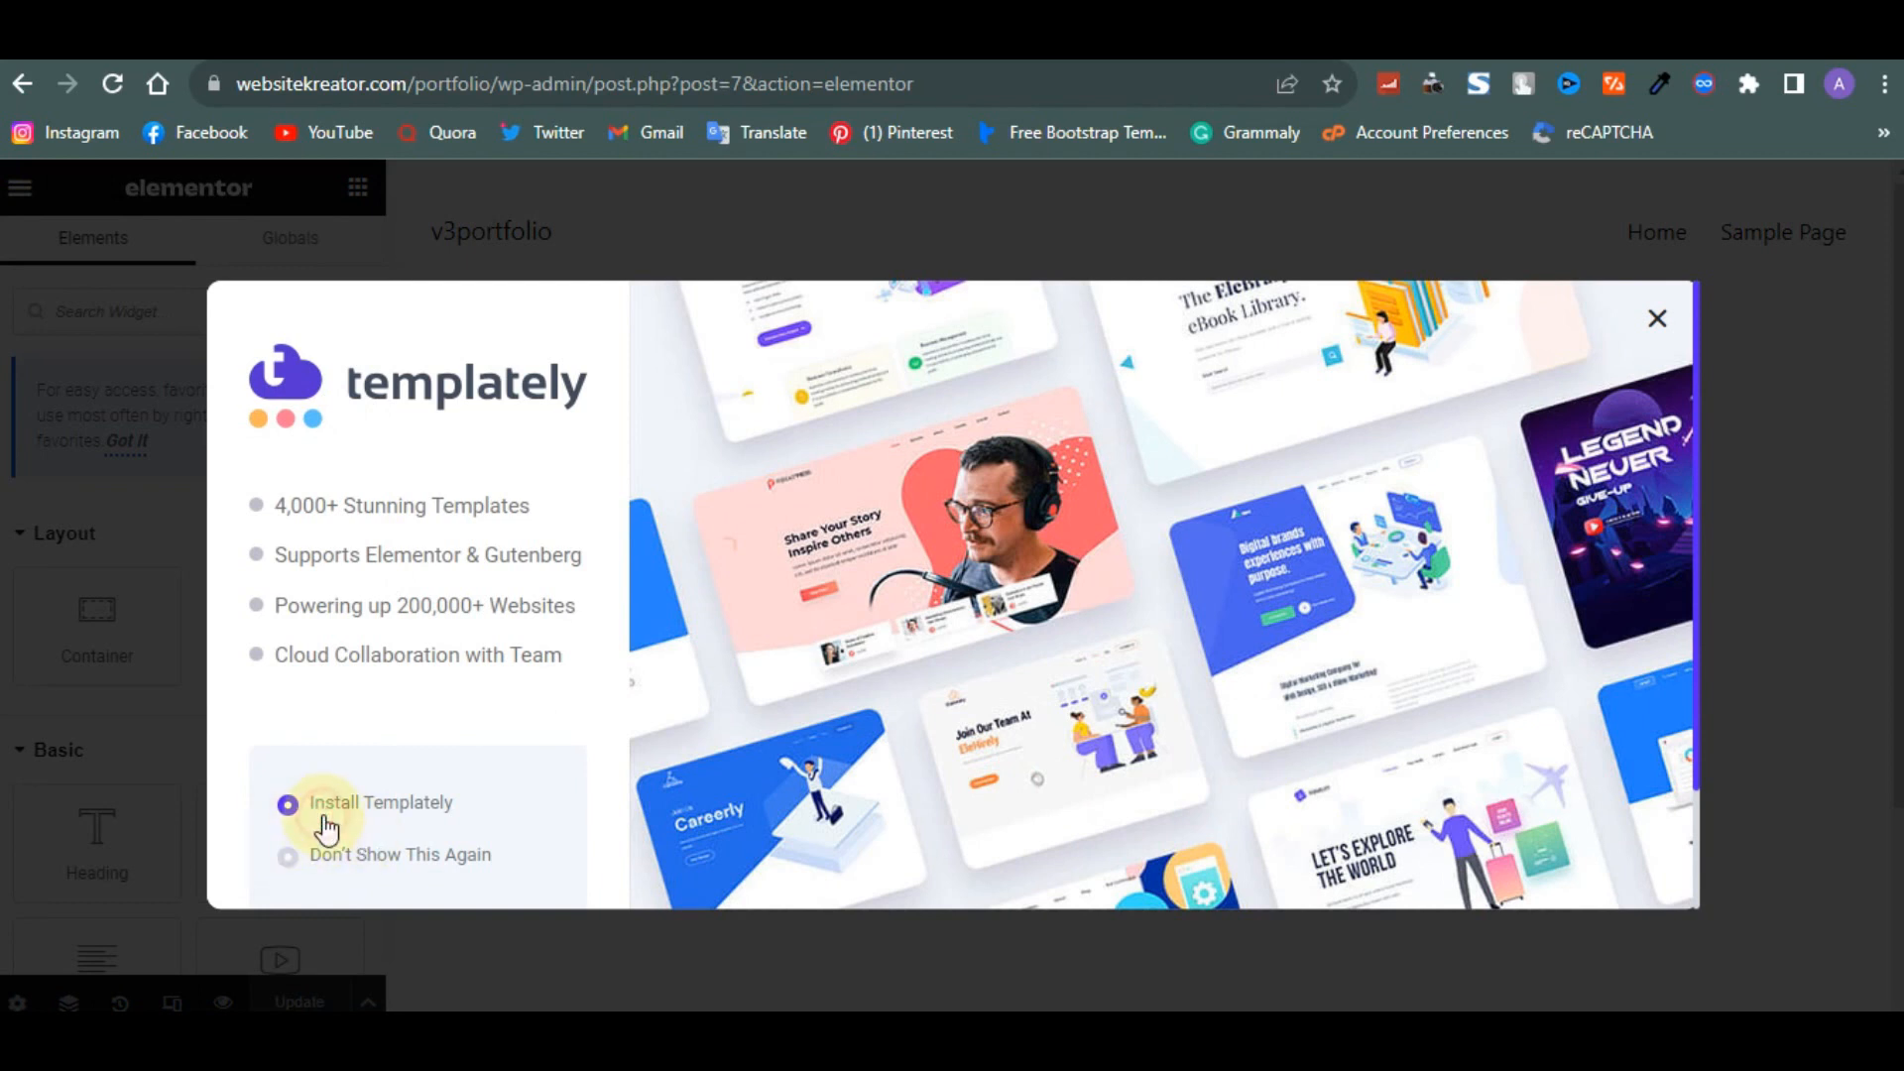
pyautogui.scroll(-2, 589, 769)
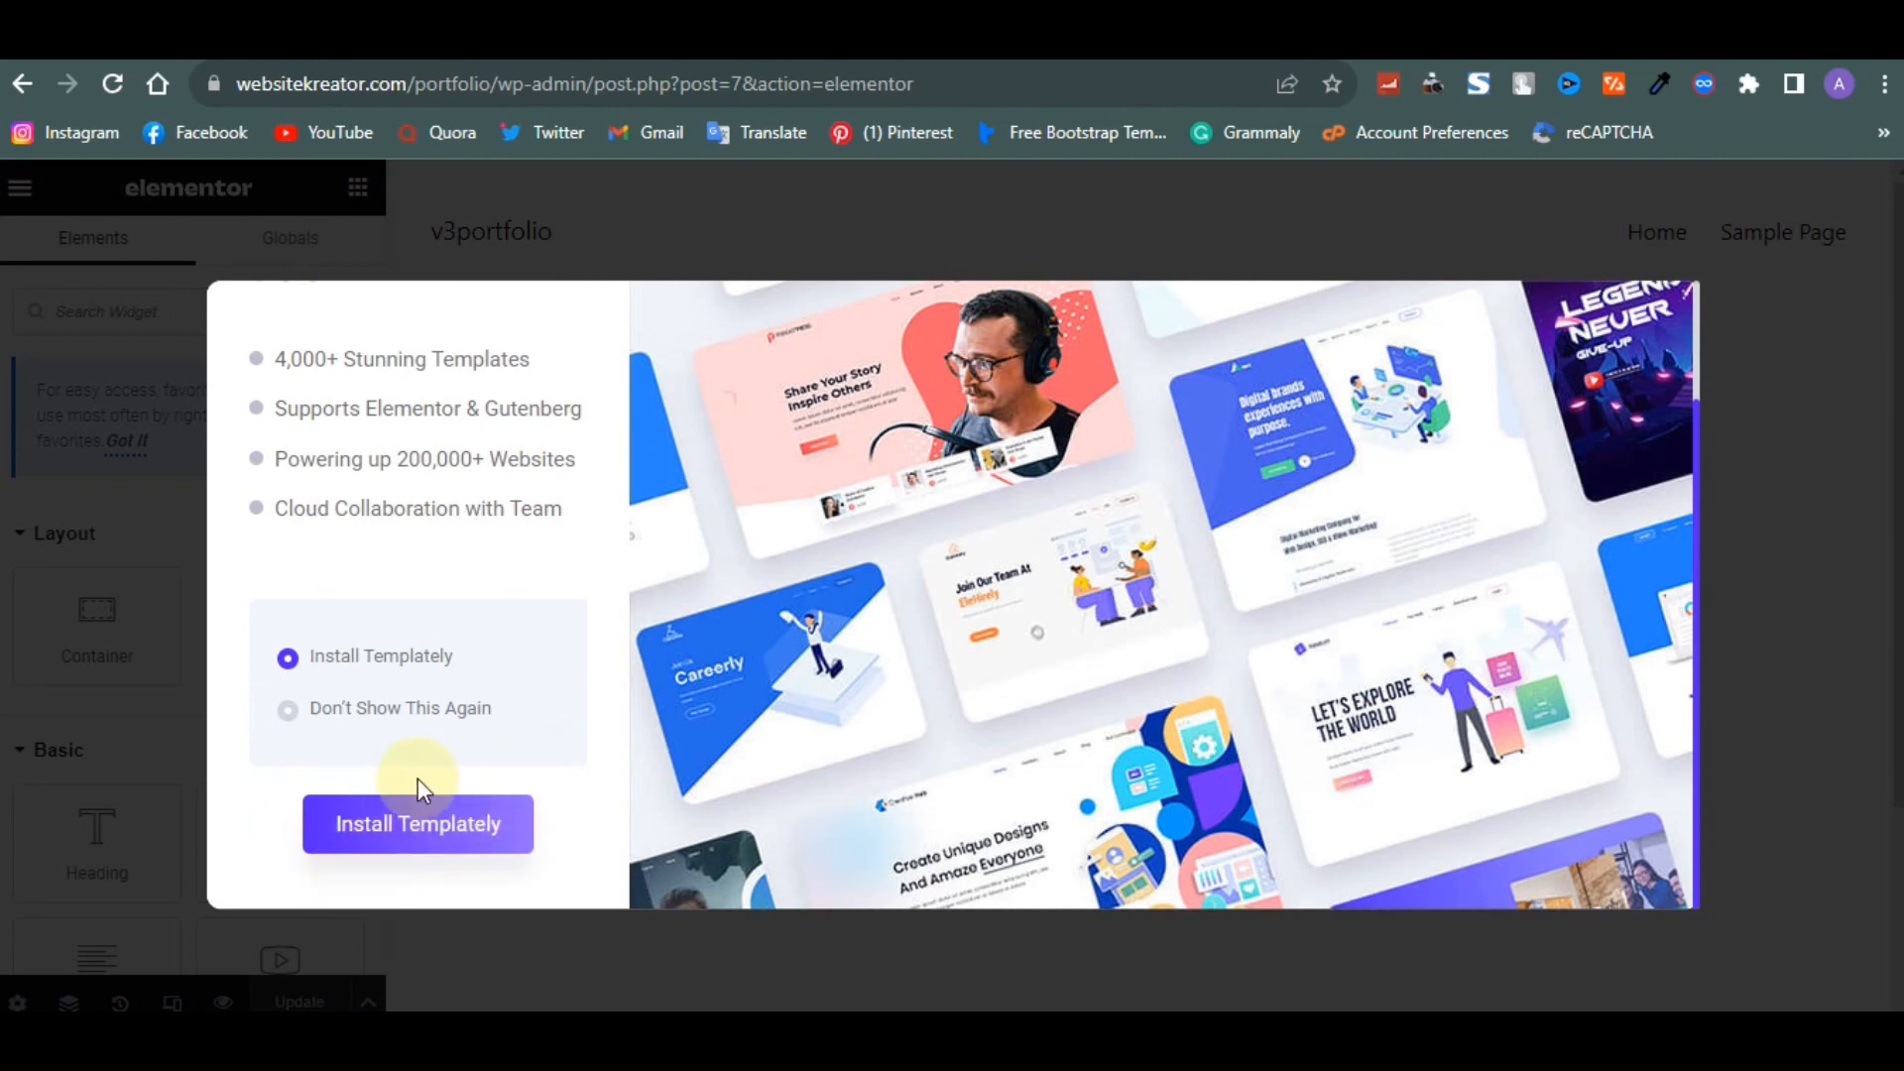
pyautogui.click(337, 829)
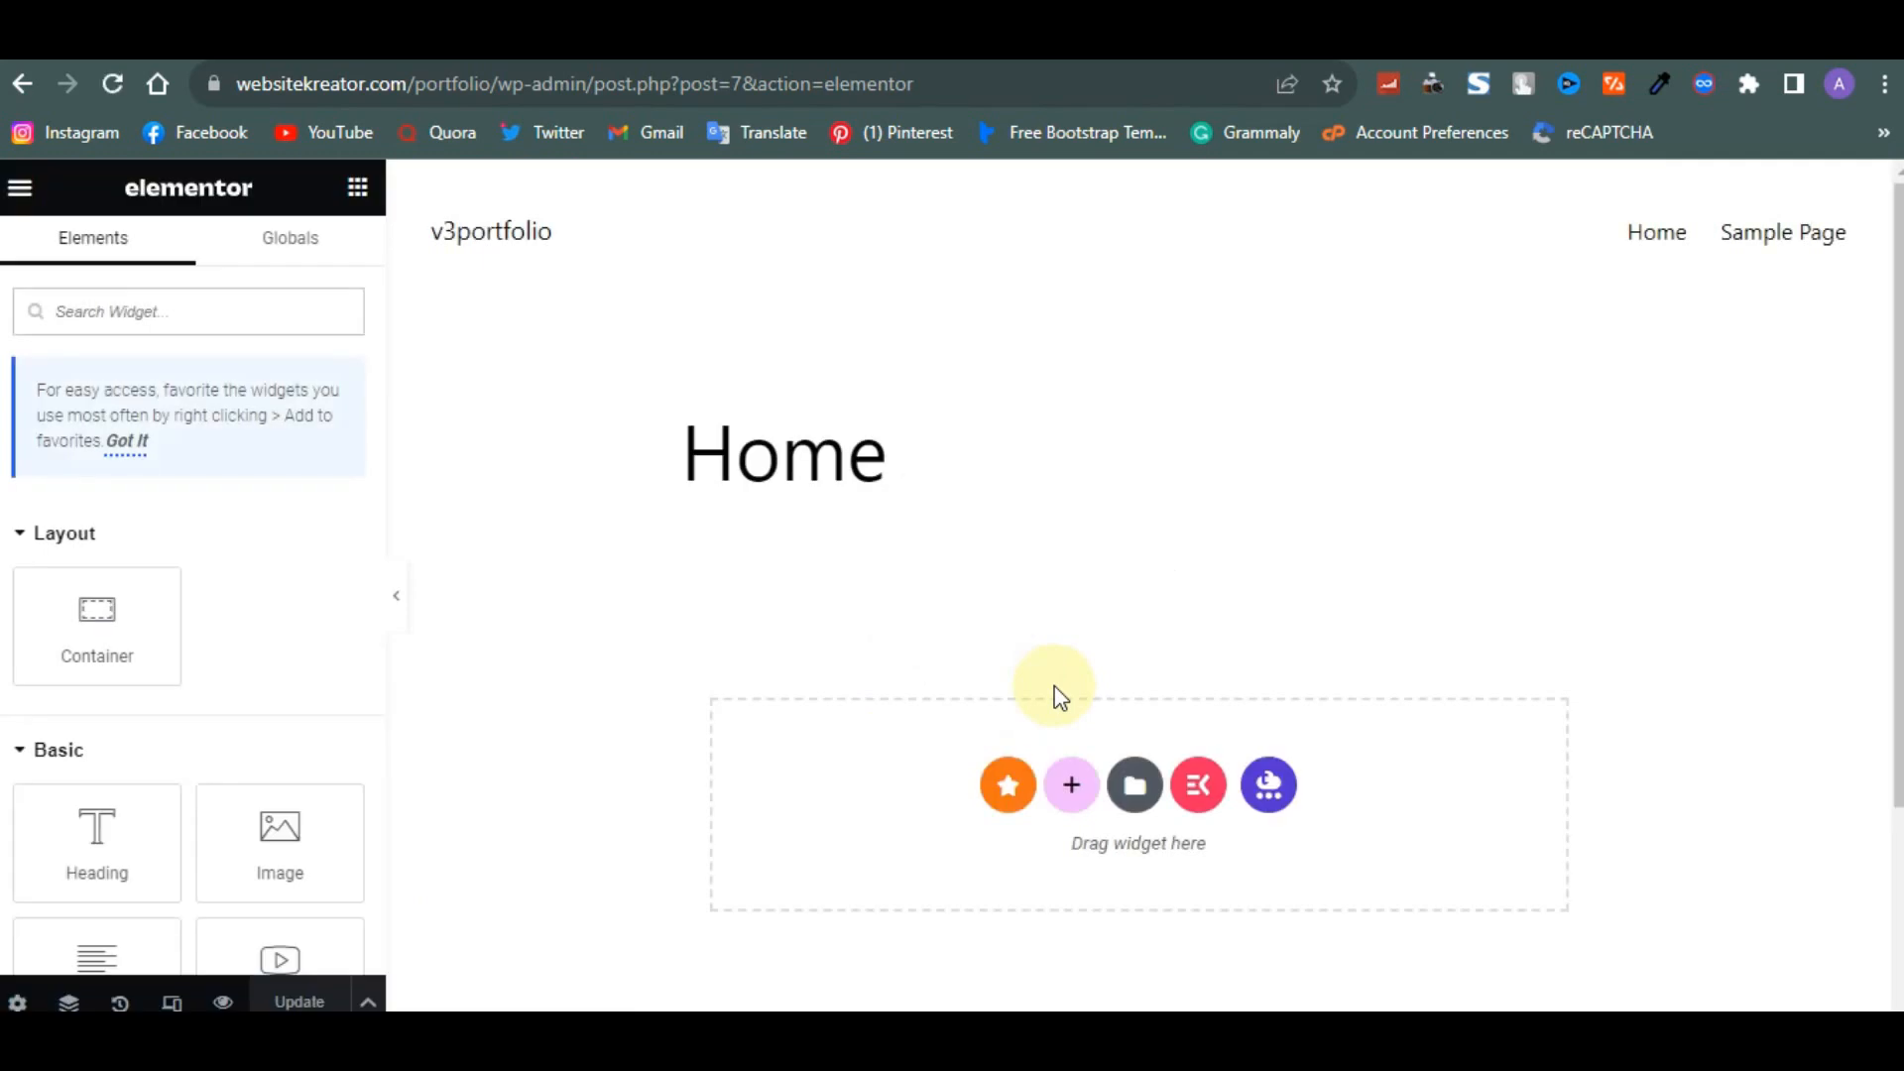
# - Open the Templately library, filter page templates to Starter, and browse through the first page of results
pyautogui.click(1263, 783)
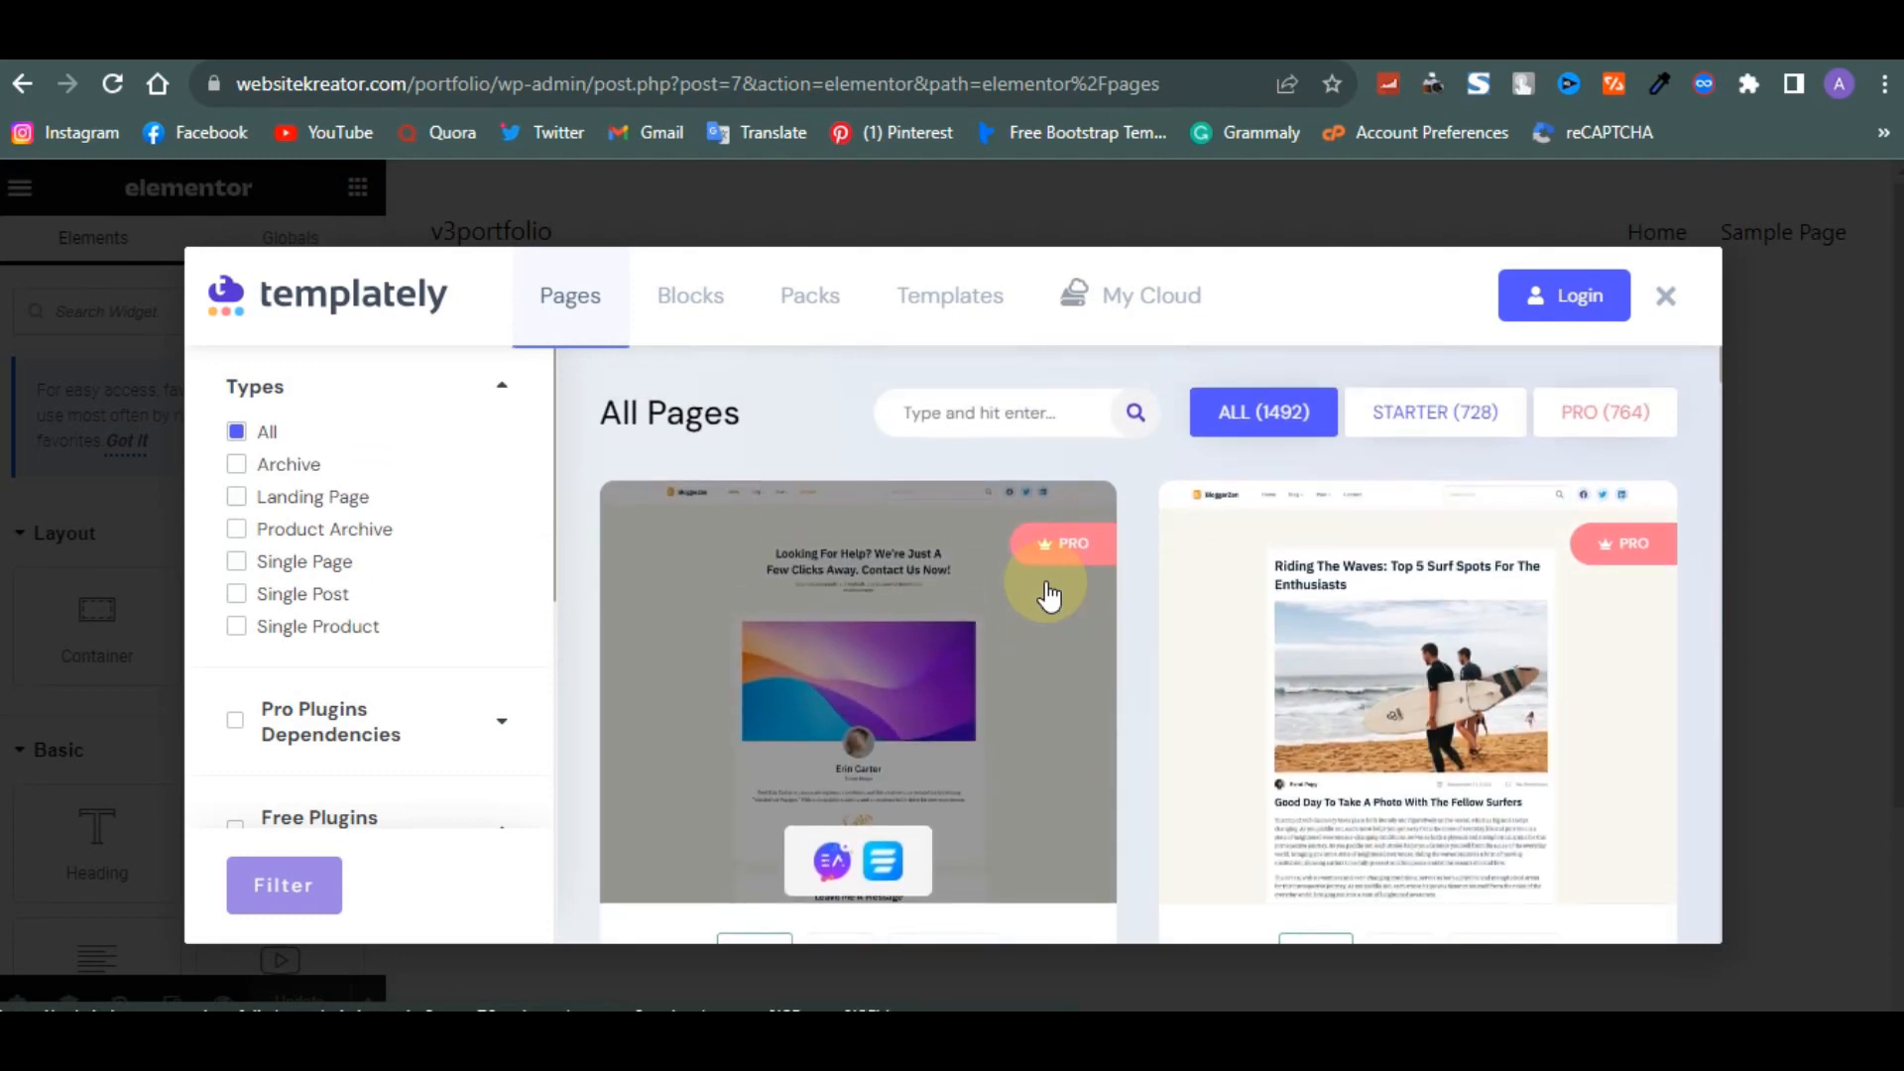
pyautogui.click(1409, 437)
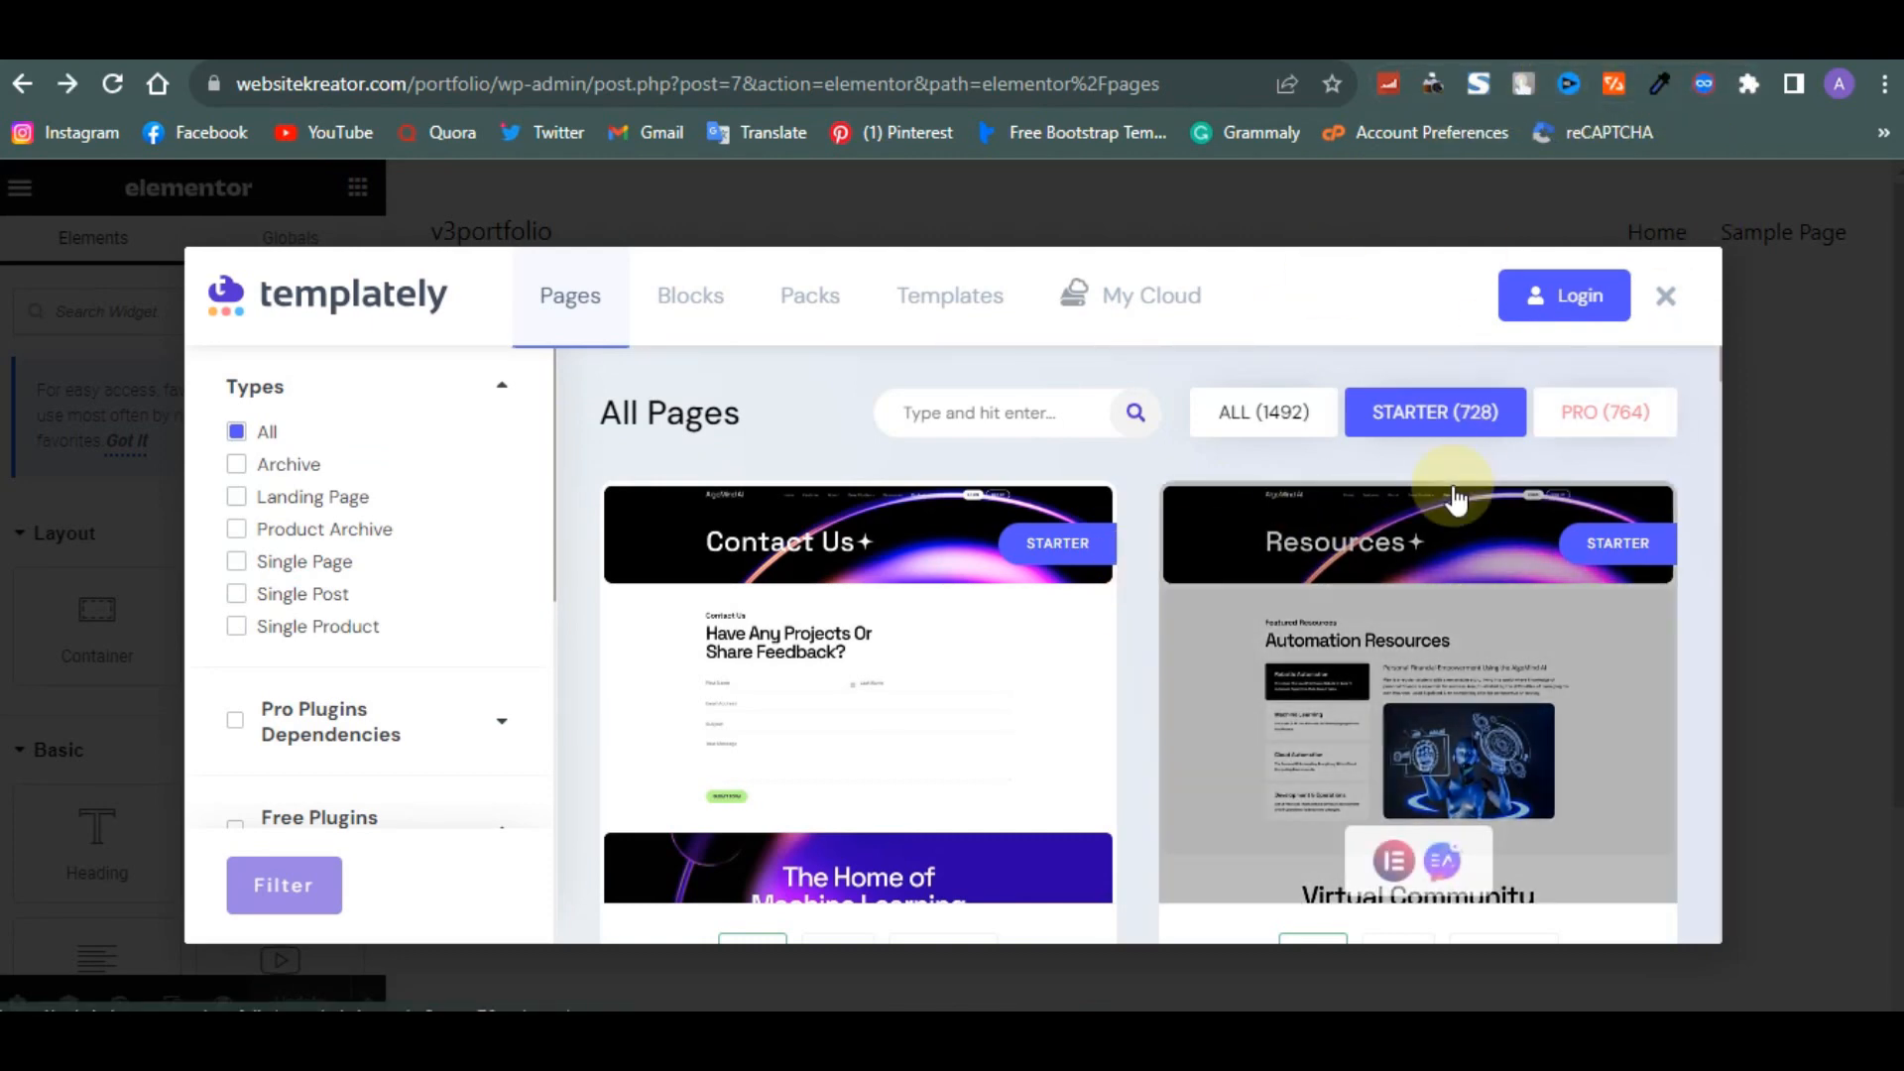
pyautogui.scroll(-8, 1456, 500)
pyautogui.scroll(-10, 1455, 500)
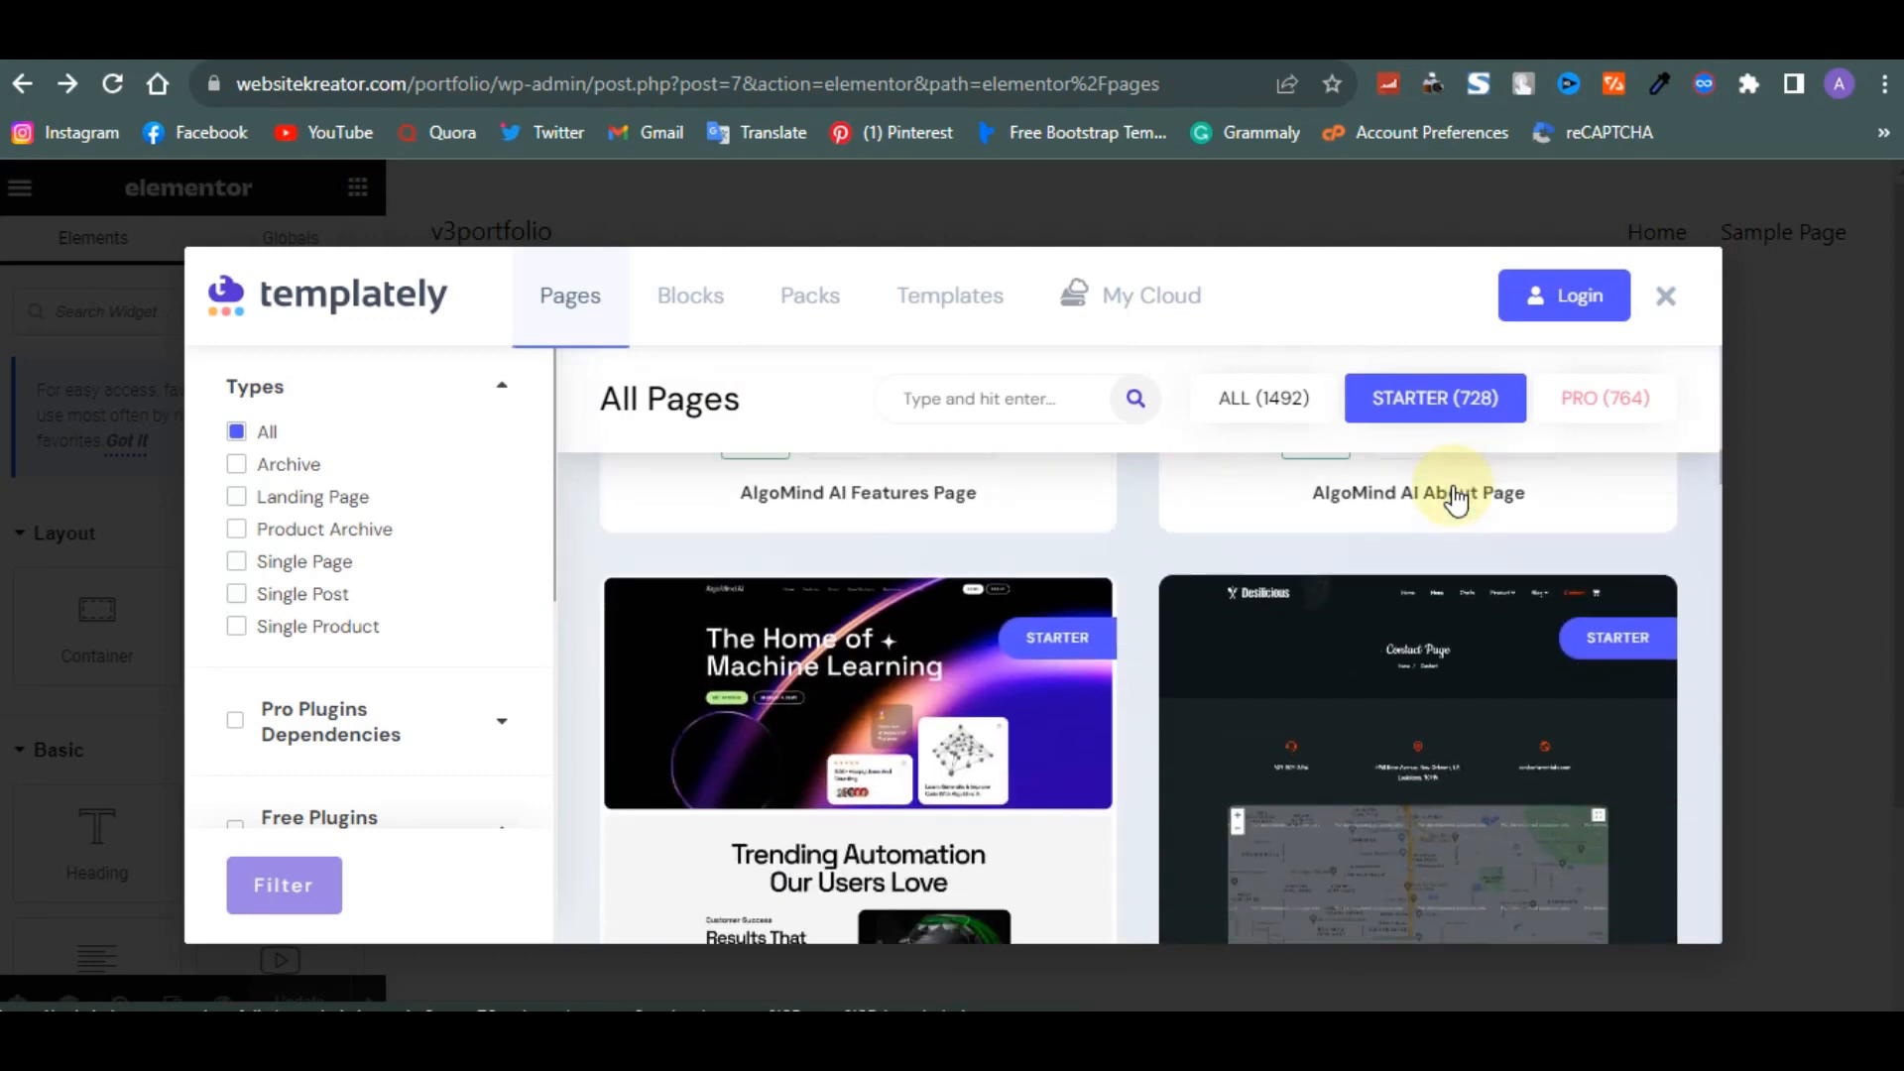
pyautogui.scroll(-10, 1455, 501)
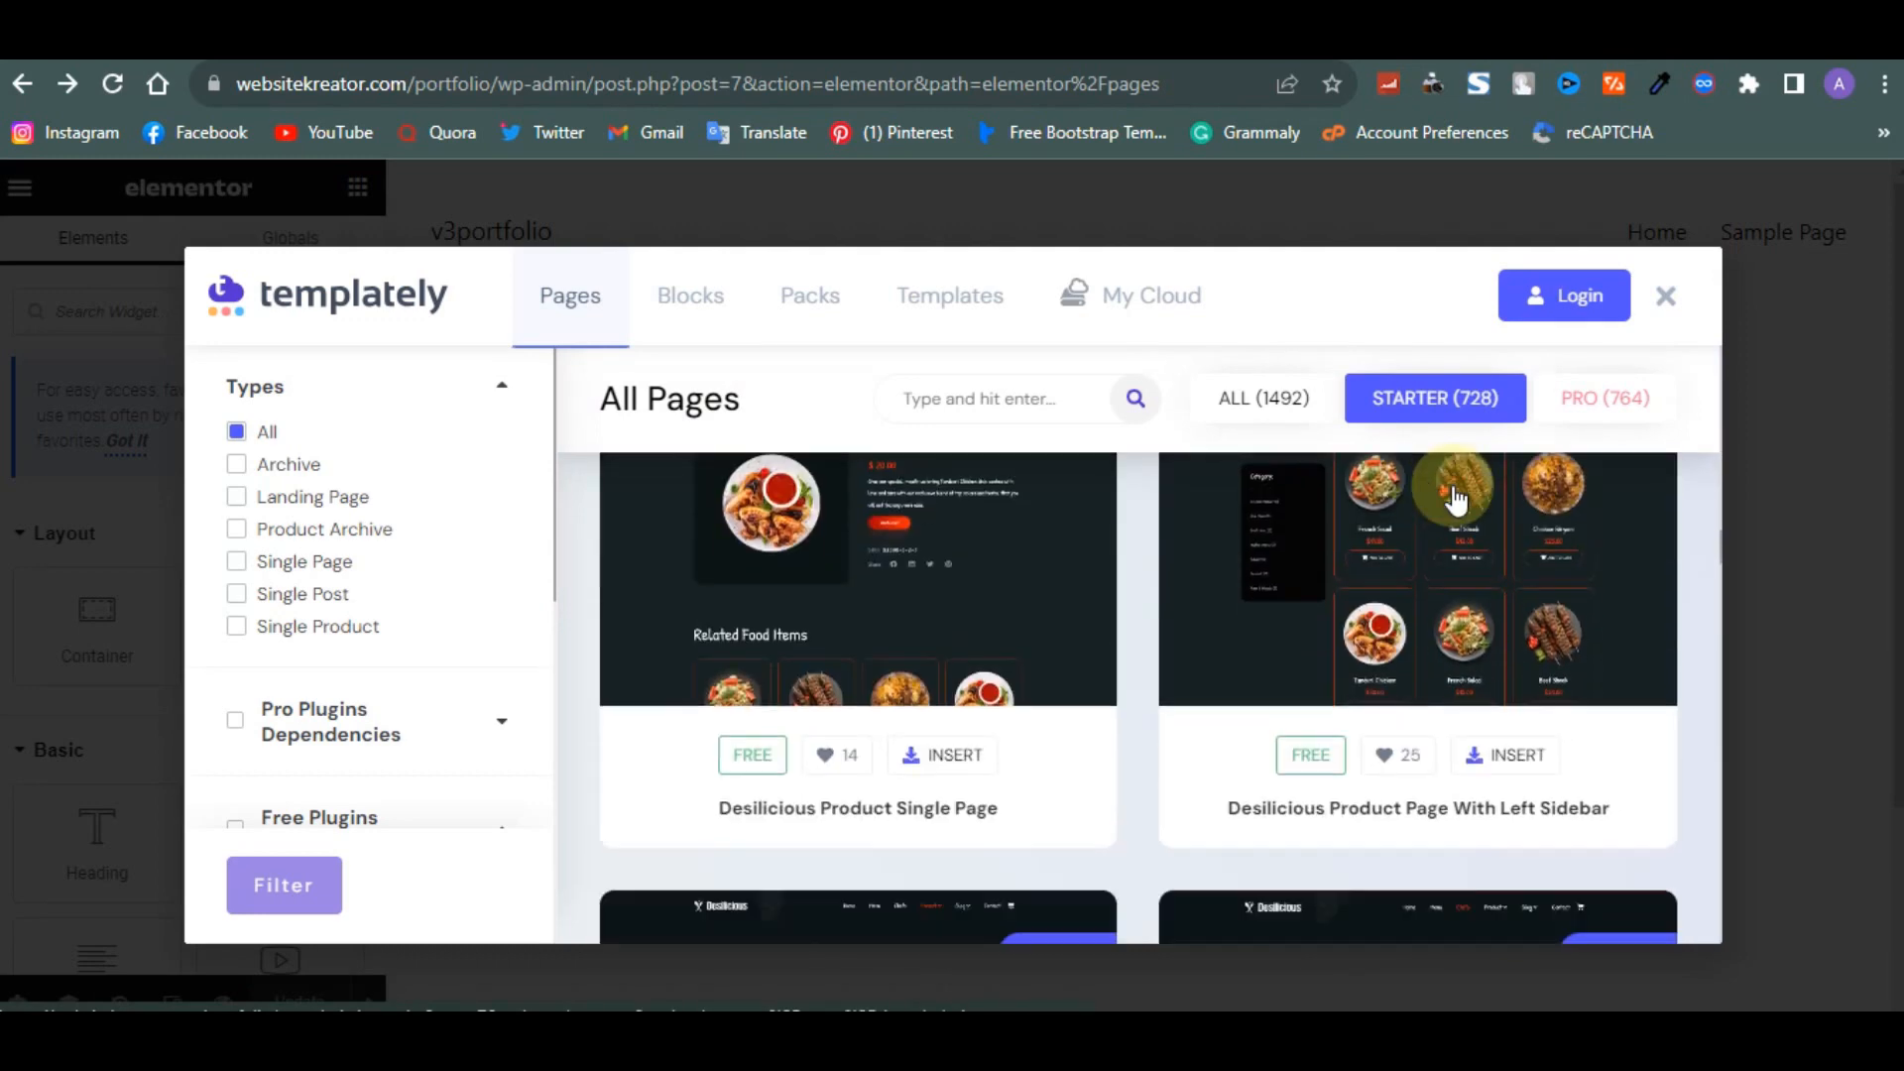
pyautogui.scroll(-10, 1456, 501)
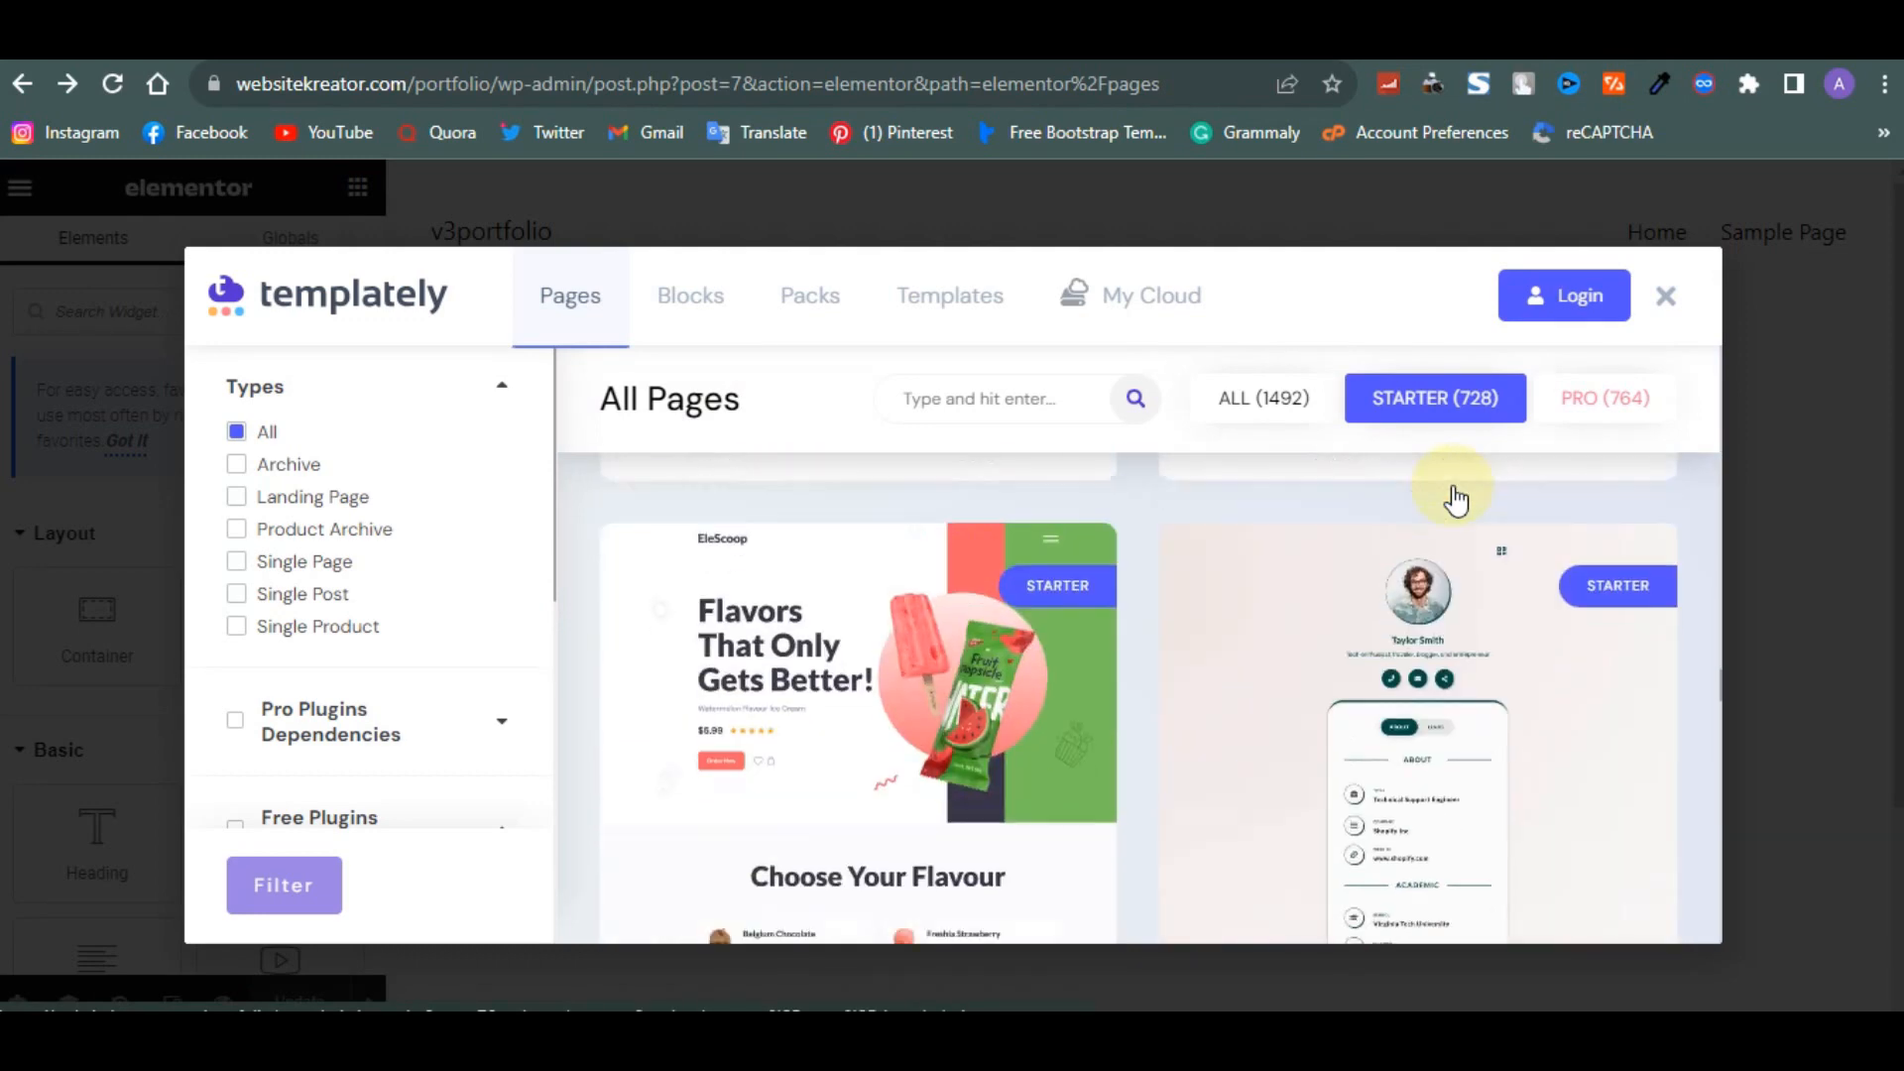
pyautogui.scroll(-7, 1456, 501)
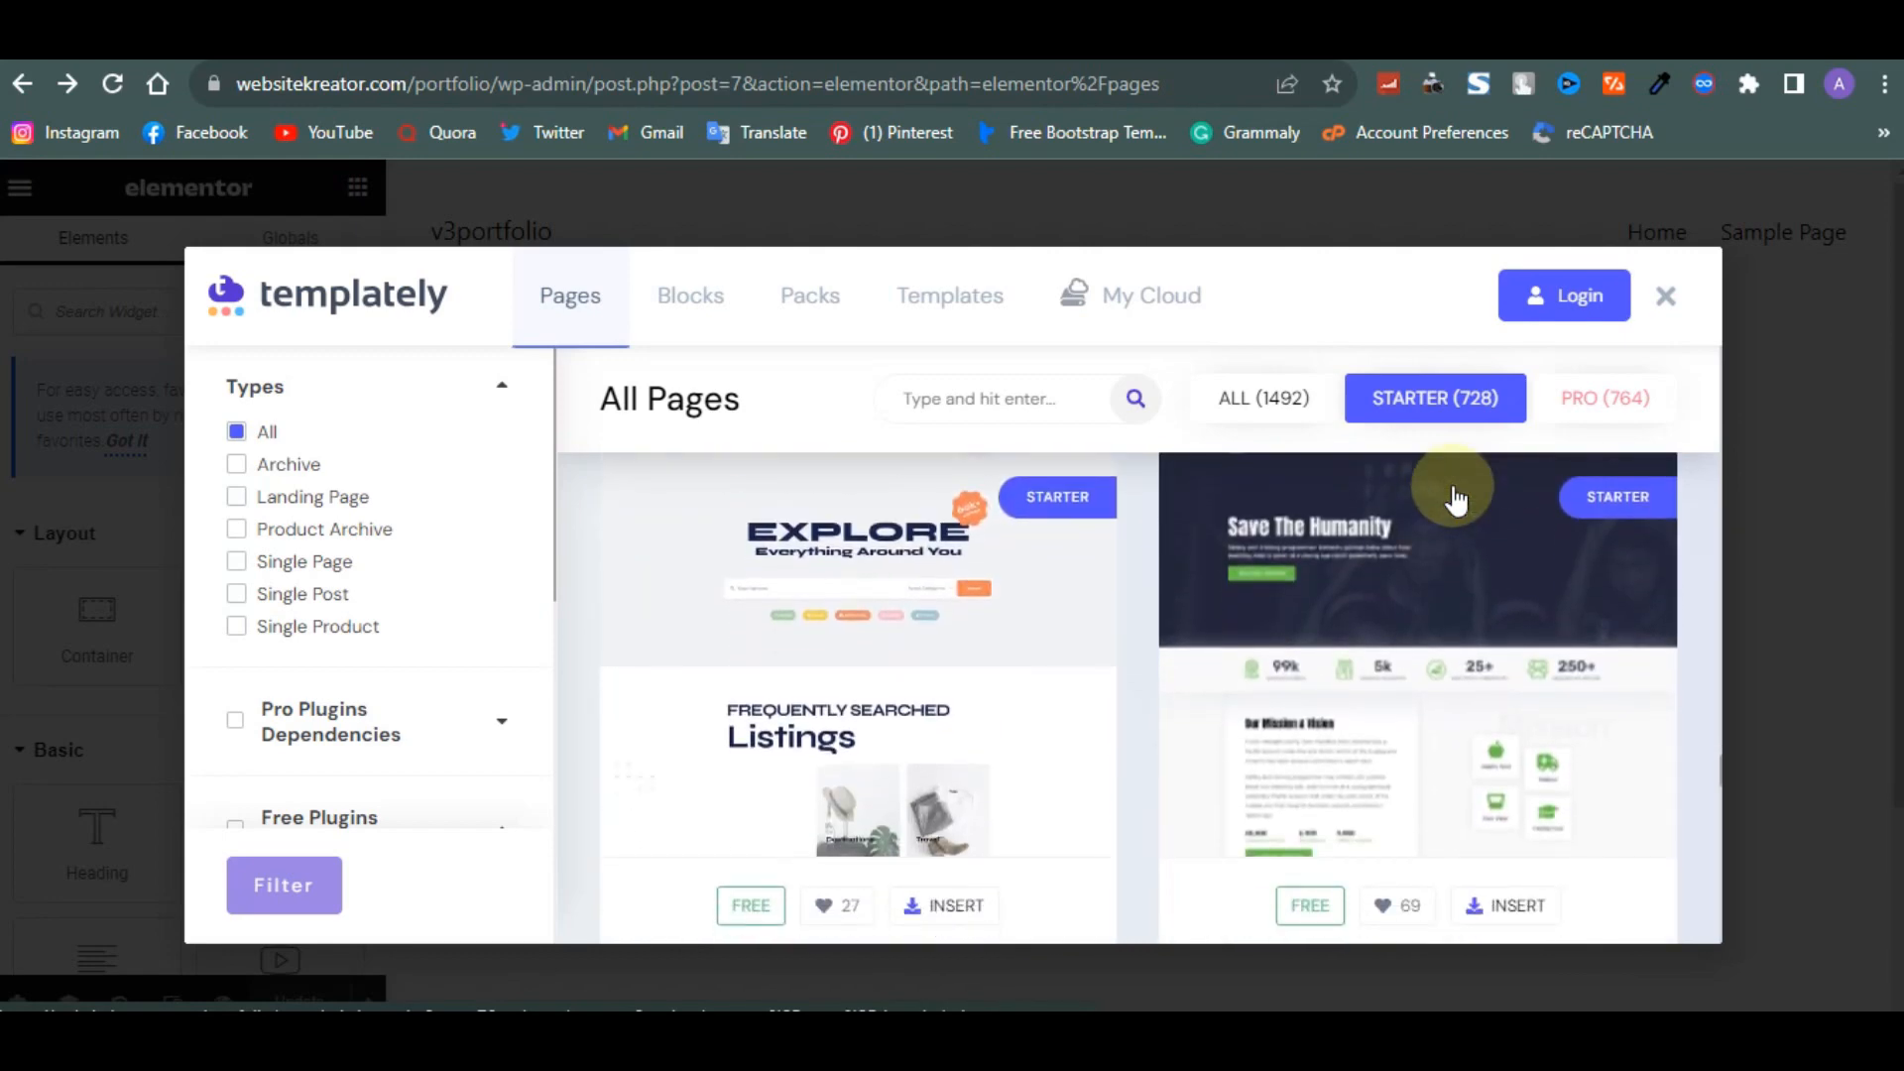
pyautogui.scroll(-10, 1456, 500)
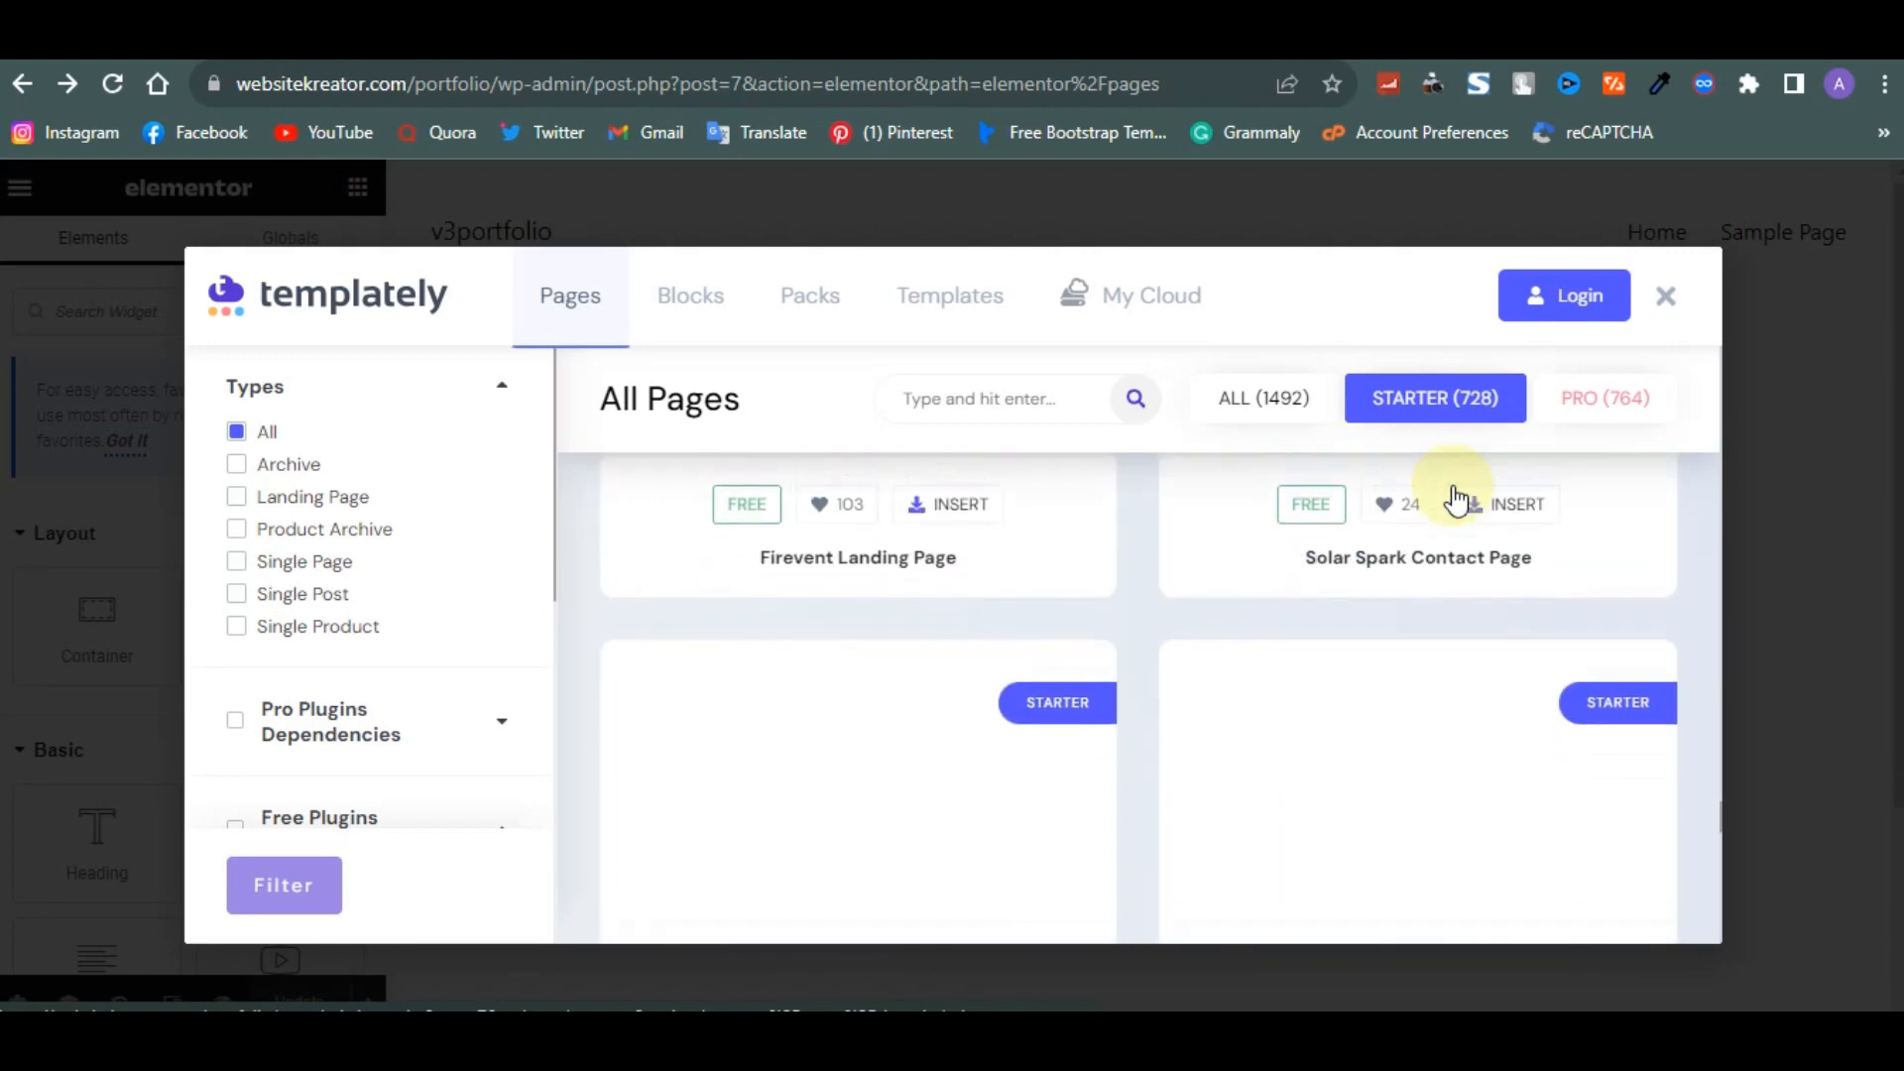
pyautogui.scroll(6, 1456, 501)
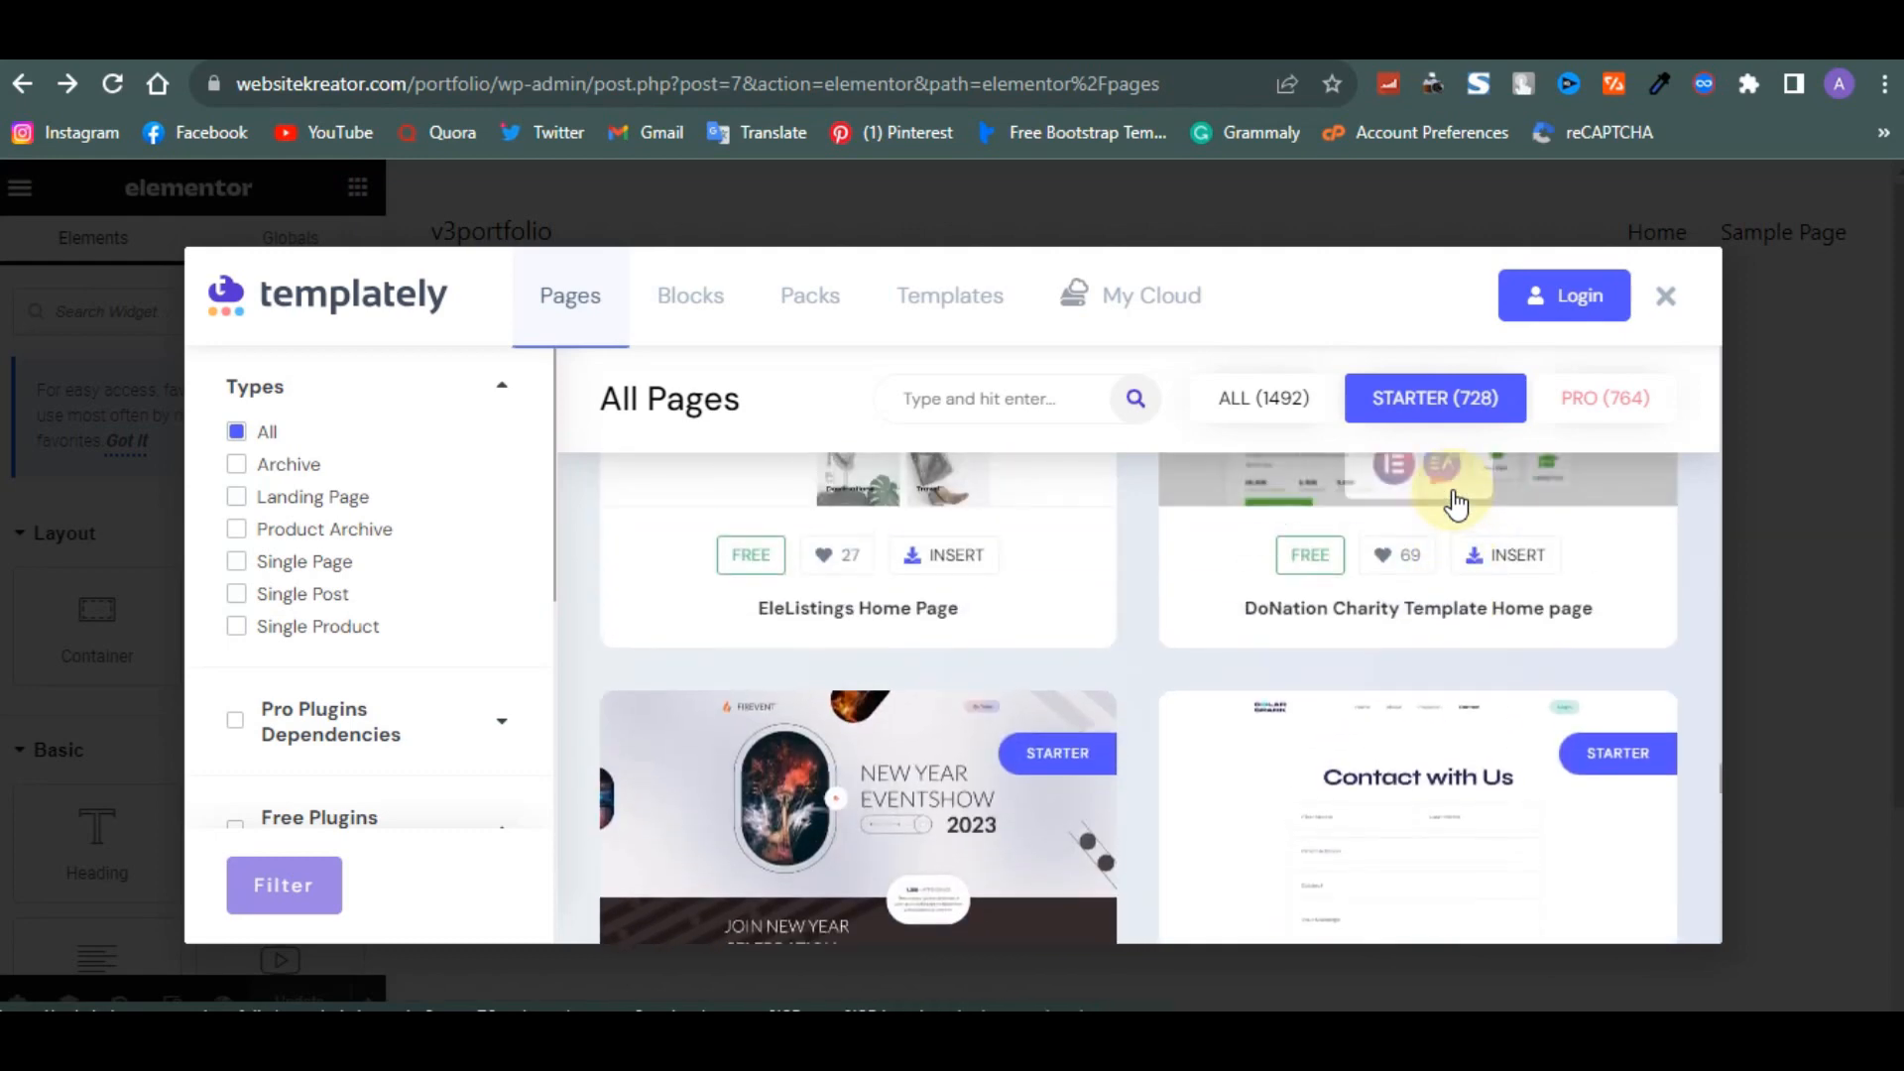
pyautogui.scroll(-7, 1456, 504)
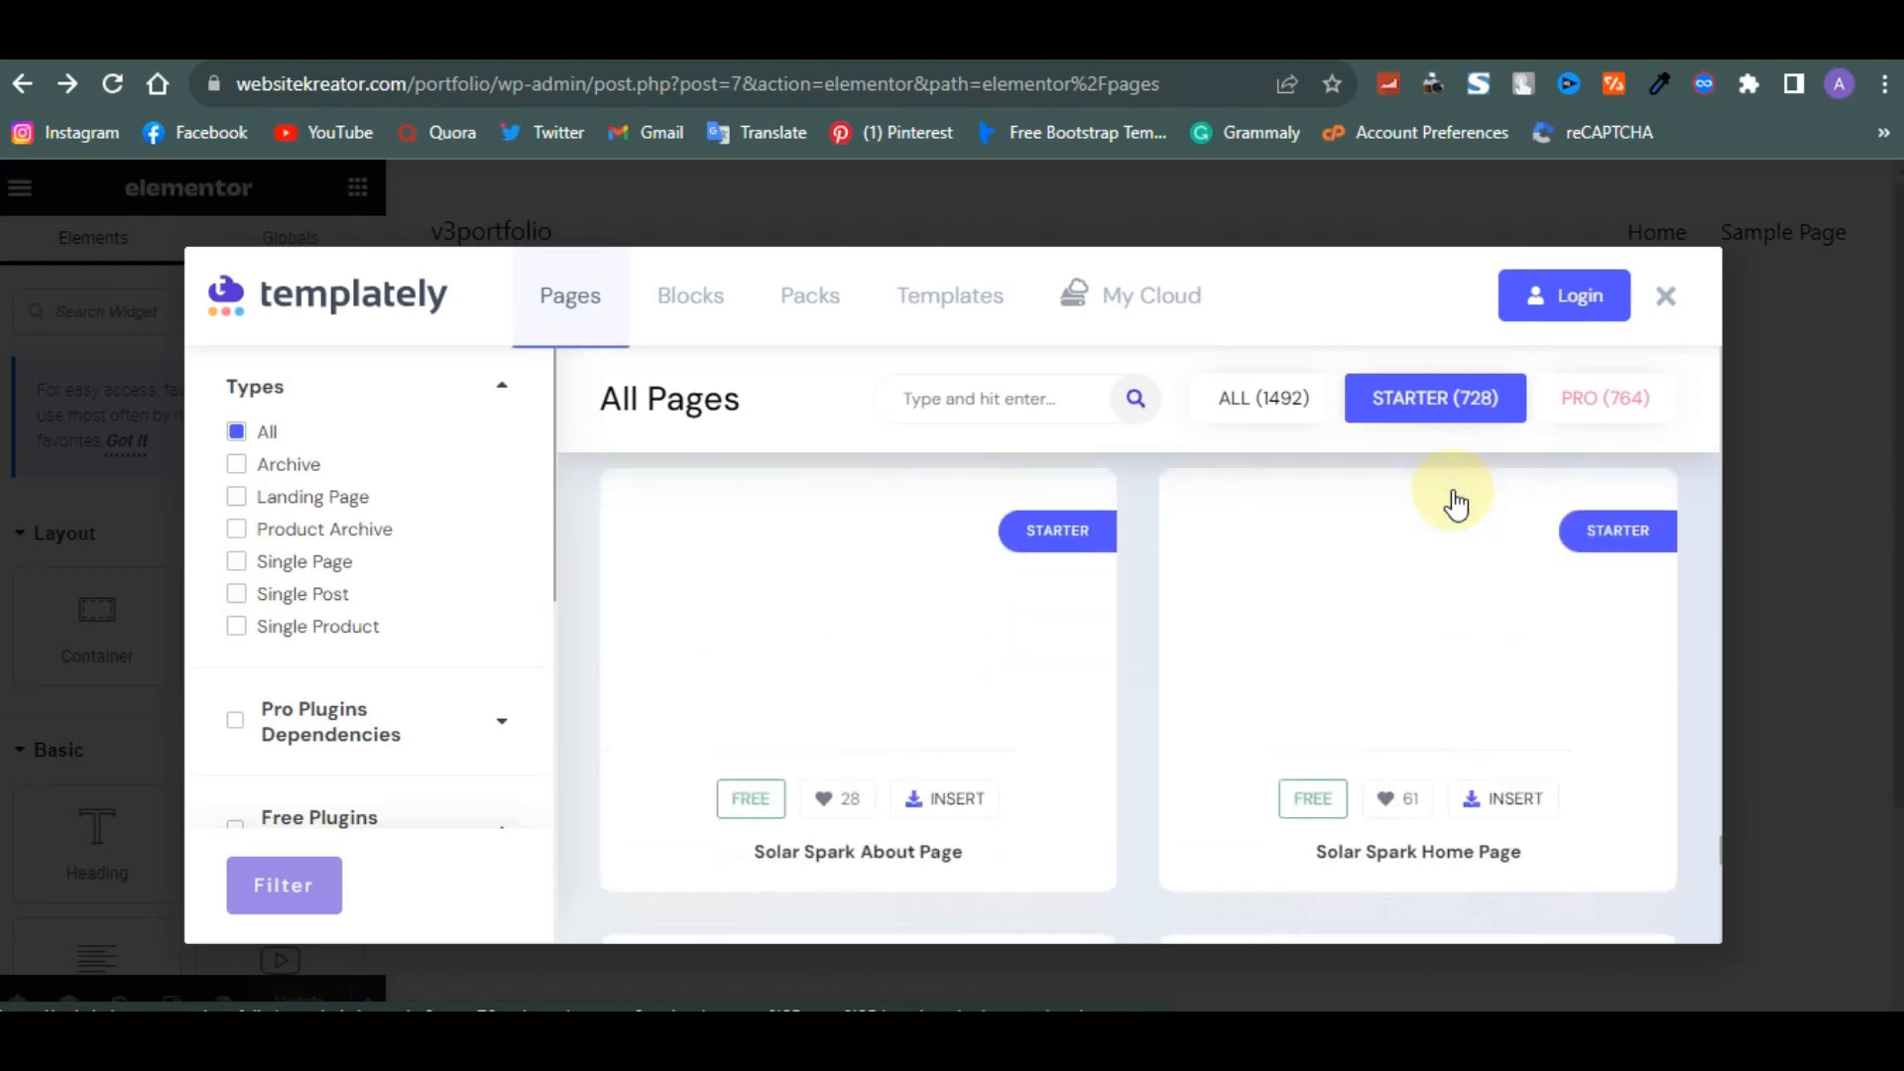
pyautogui.scroll(-8, 1456, 504)
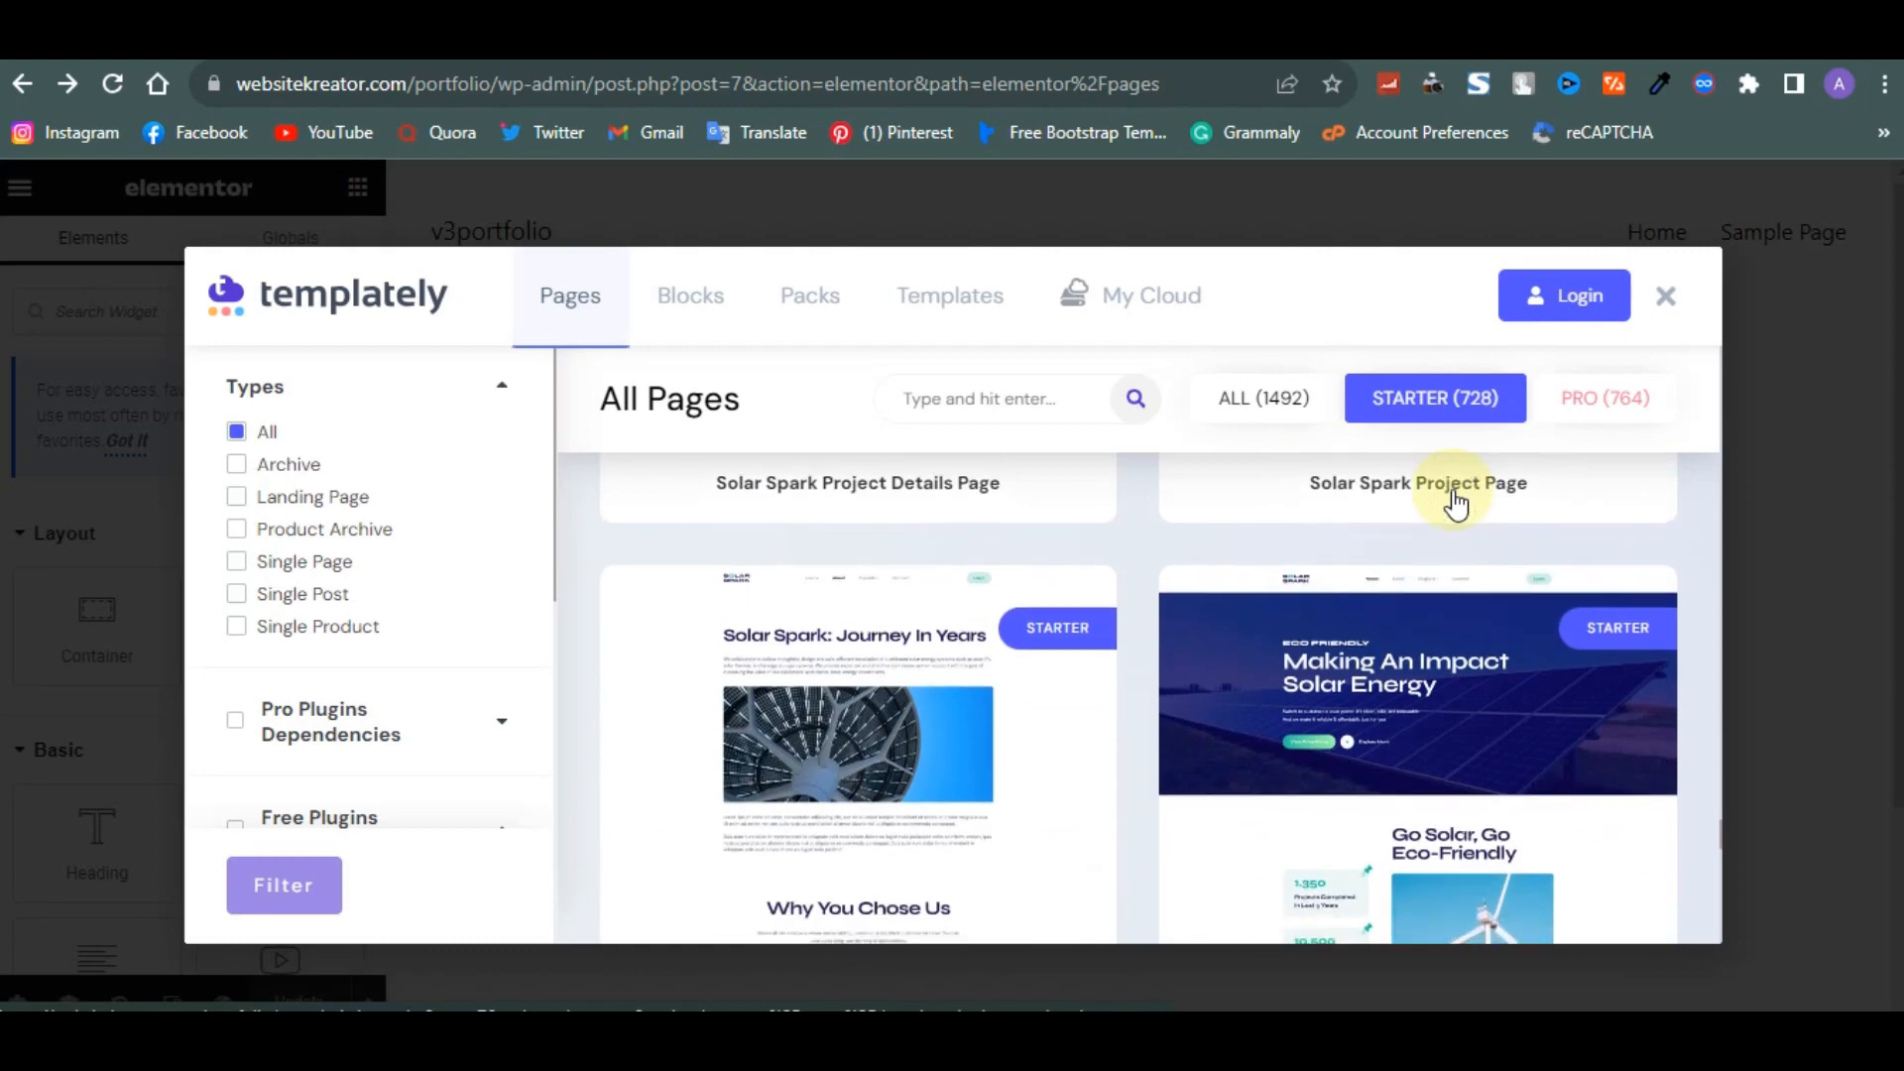
pyautogui.scroll(-7, 1441, 446)
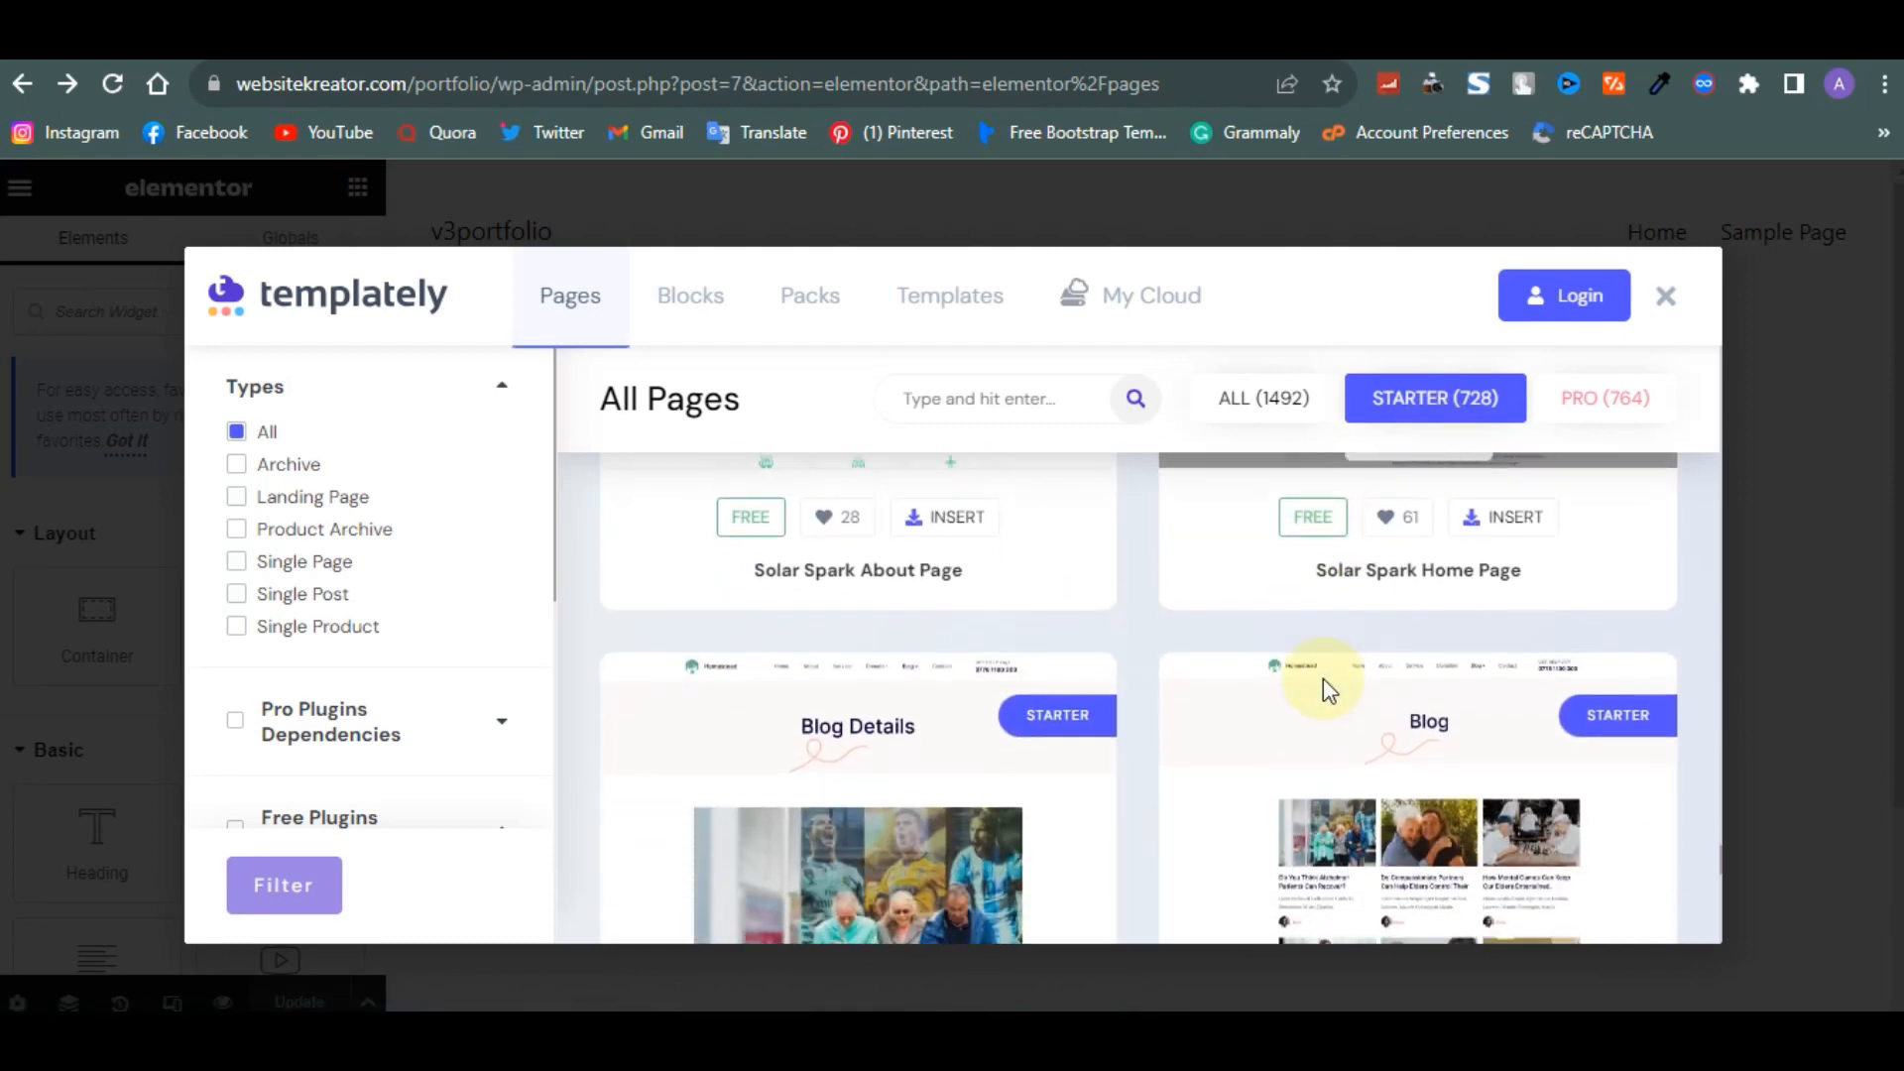
pyautogui.scroll(-6, 1324, 683)
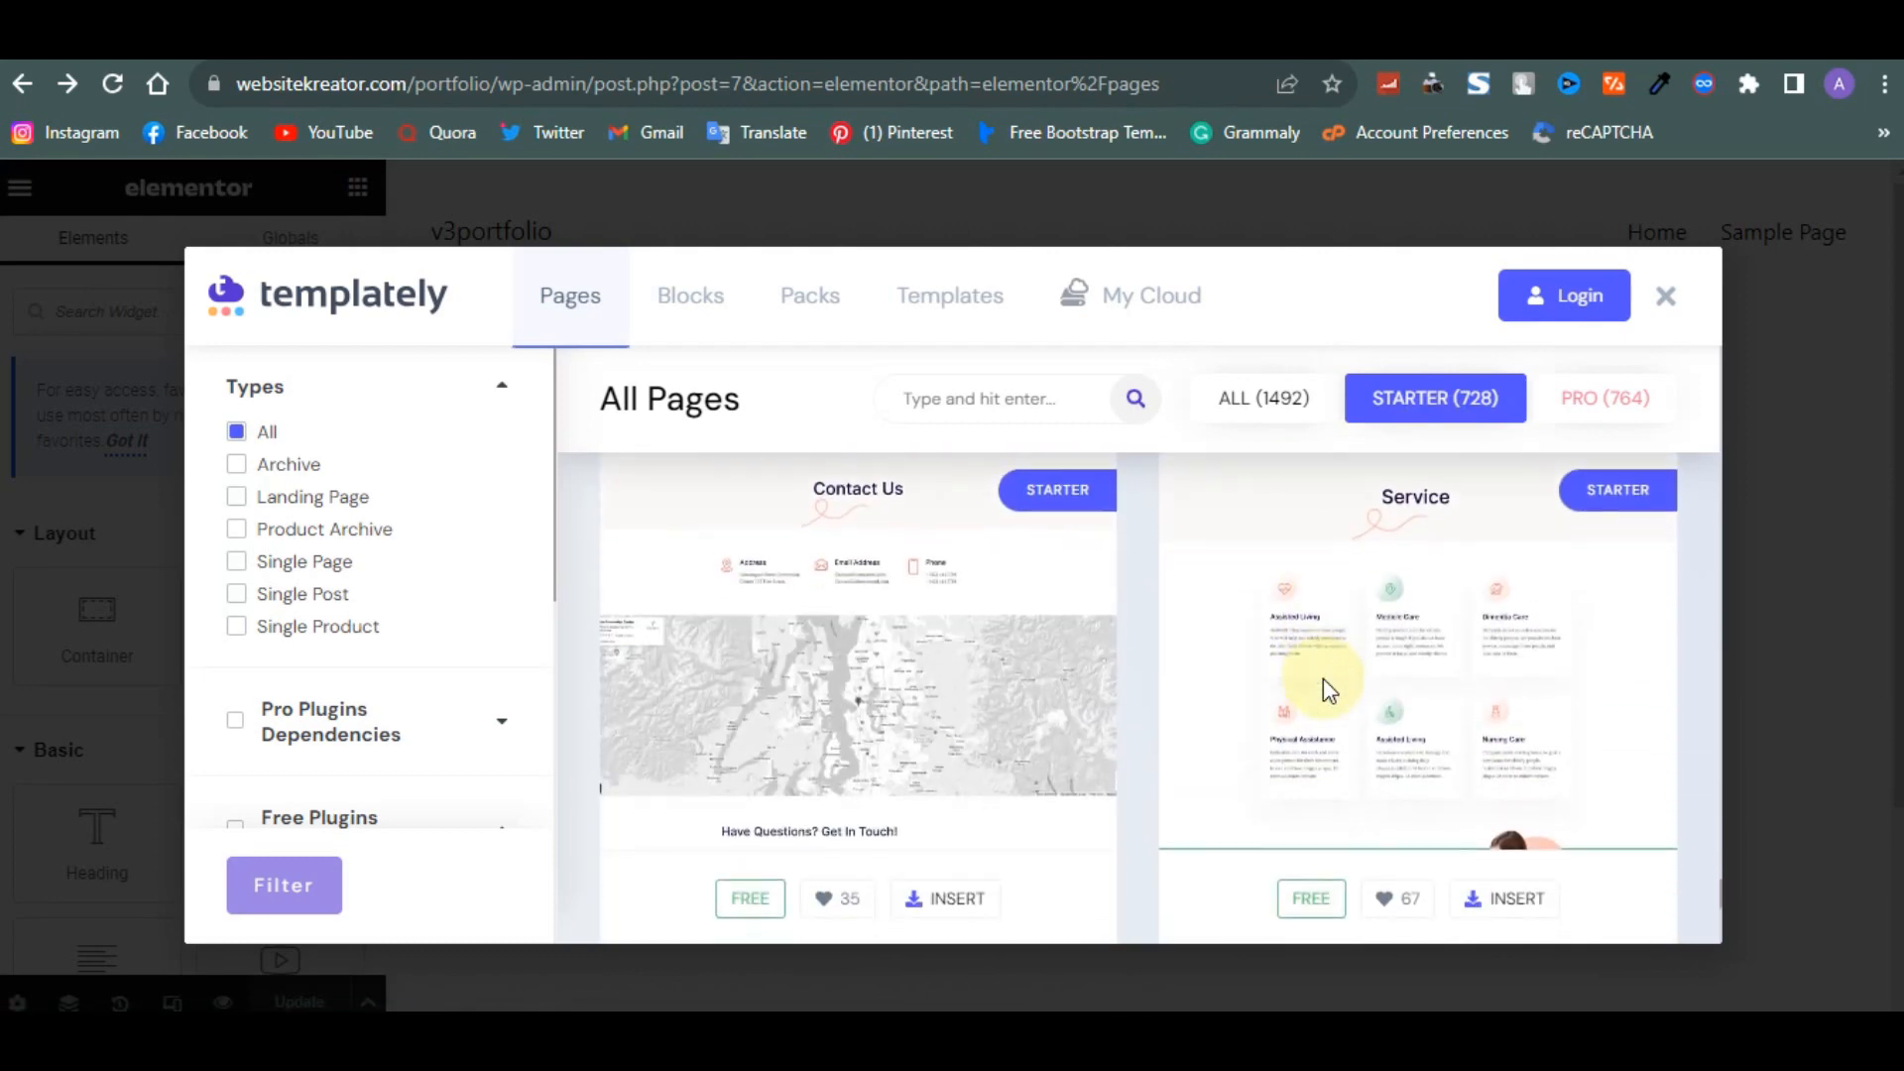
pyautogui.scroll(-4, 1323, 680)
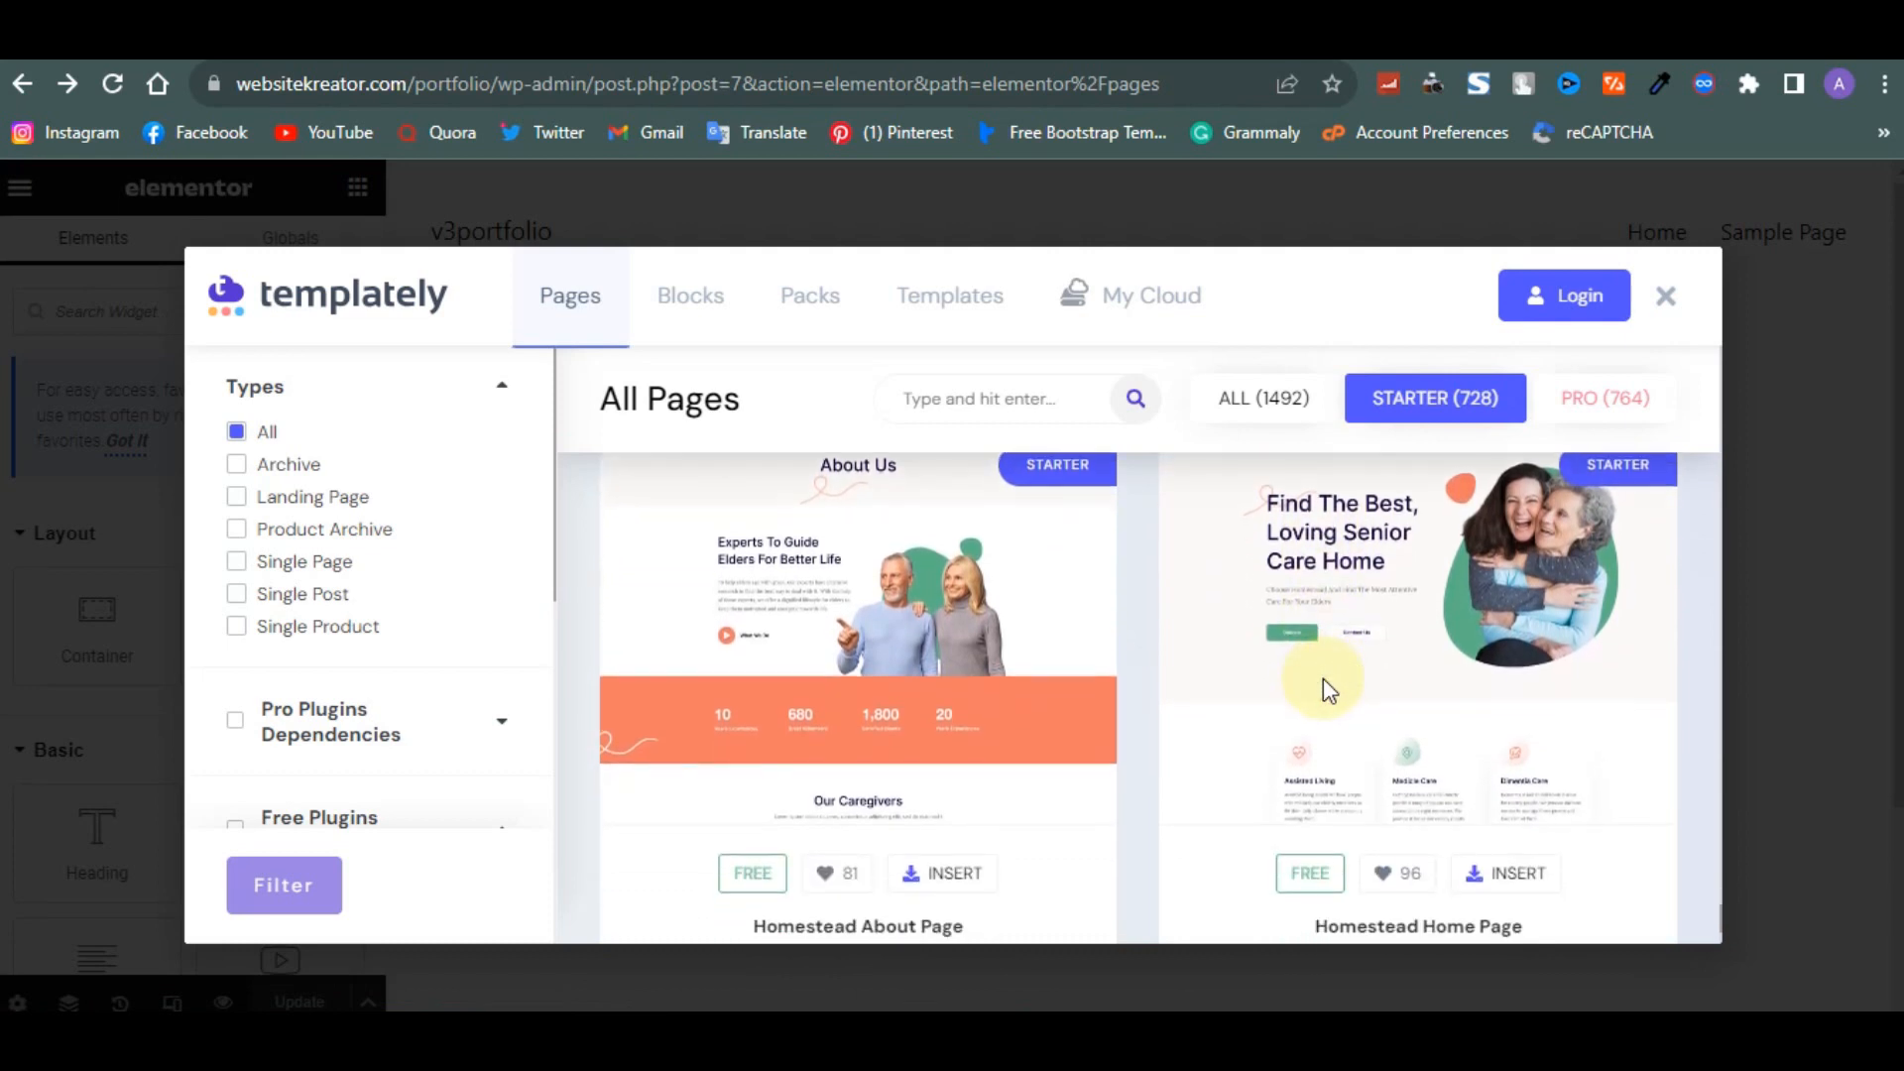
pyautogui.scroll(-2, 1322, 684)
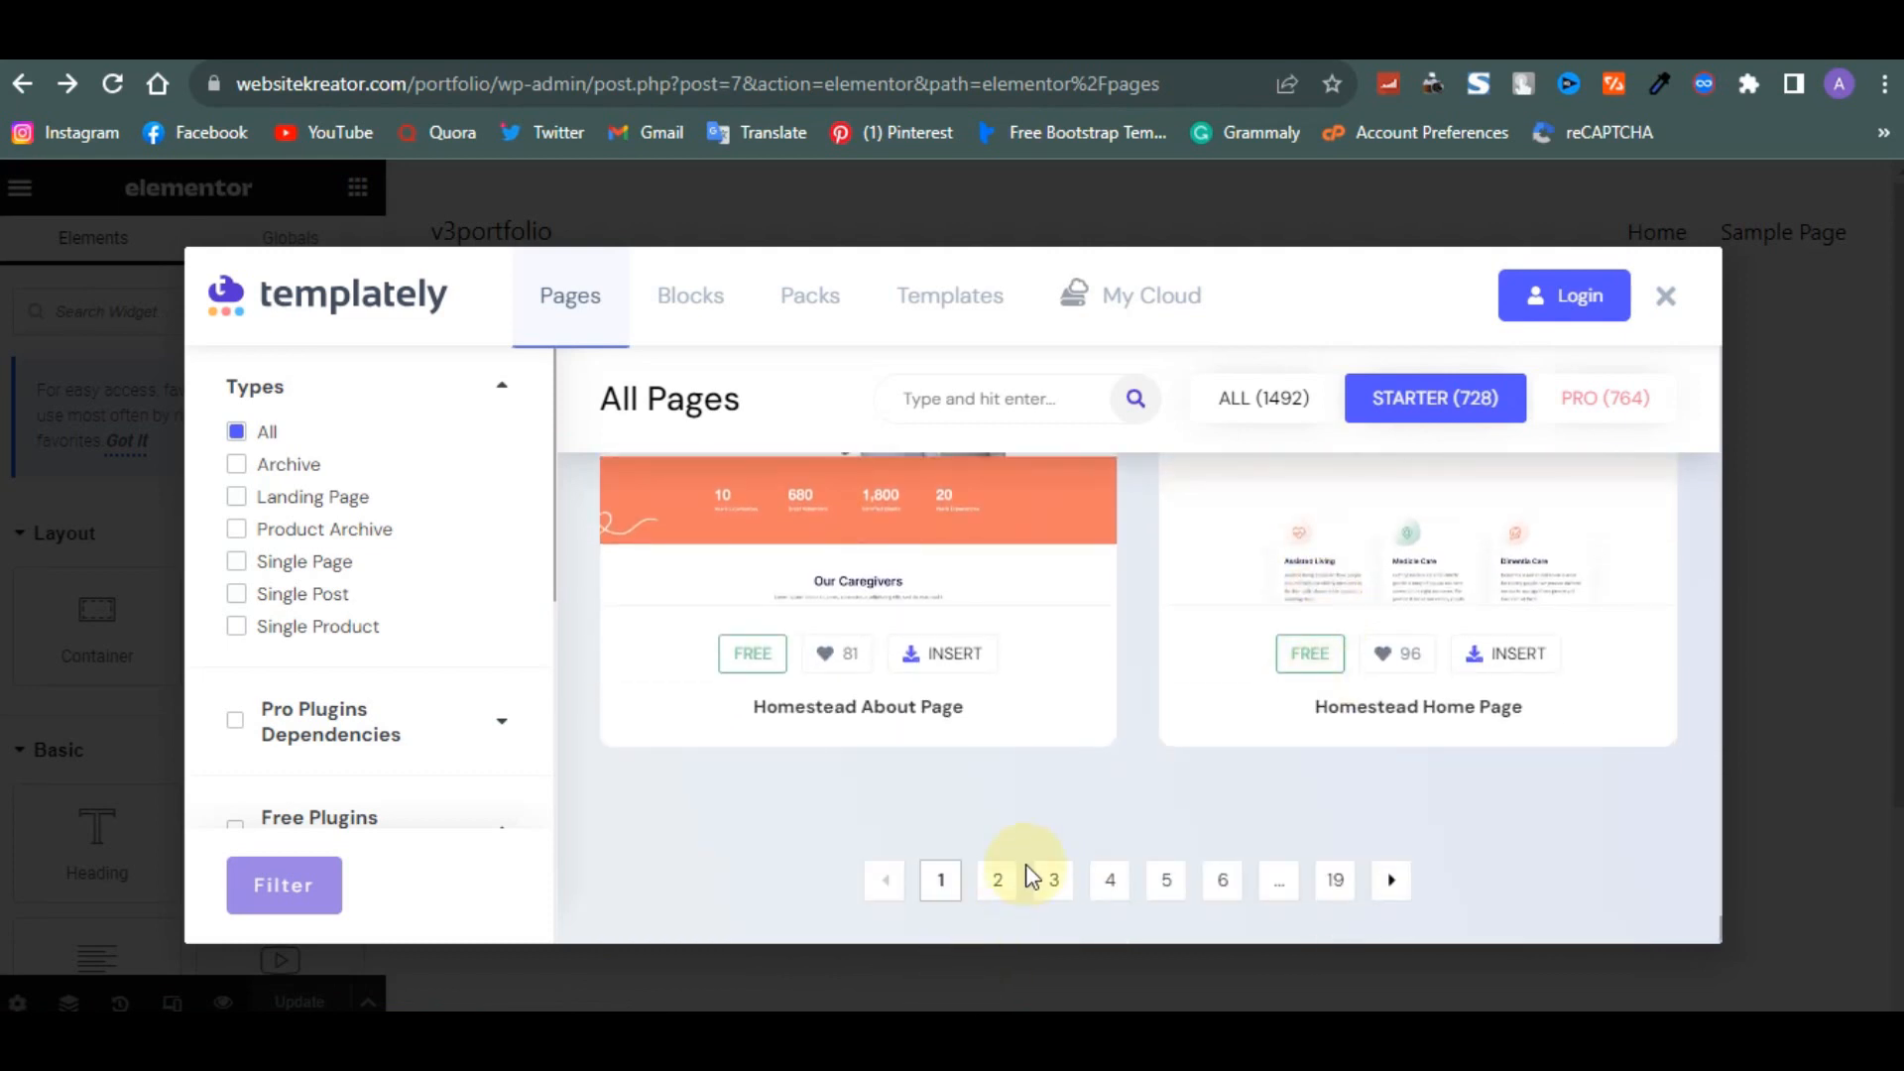
# - Go to the second page of Starter page templates and browse them
pyautogui.click(996, 880)
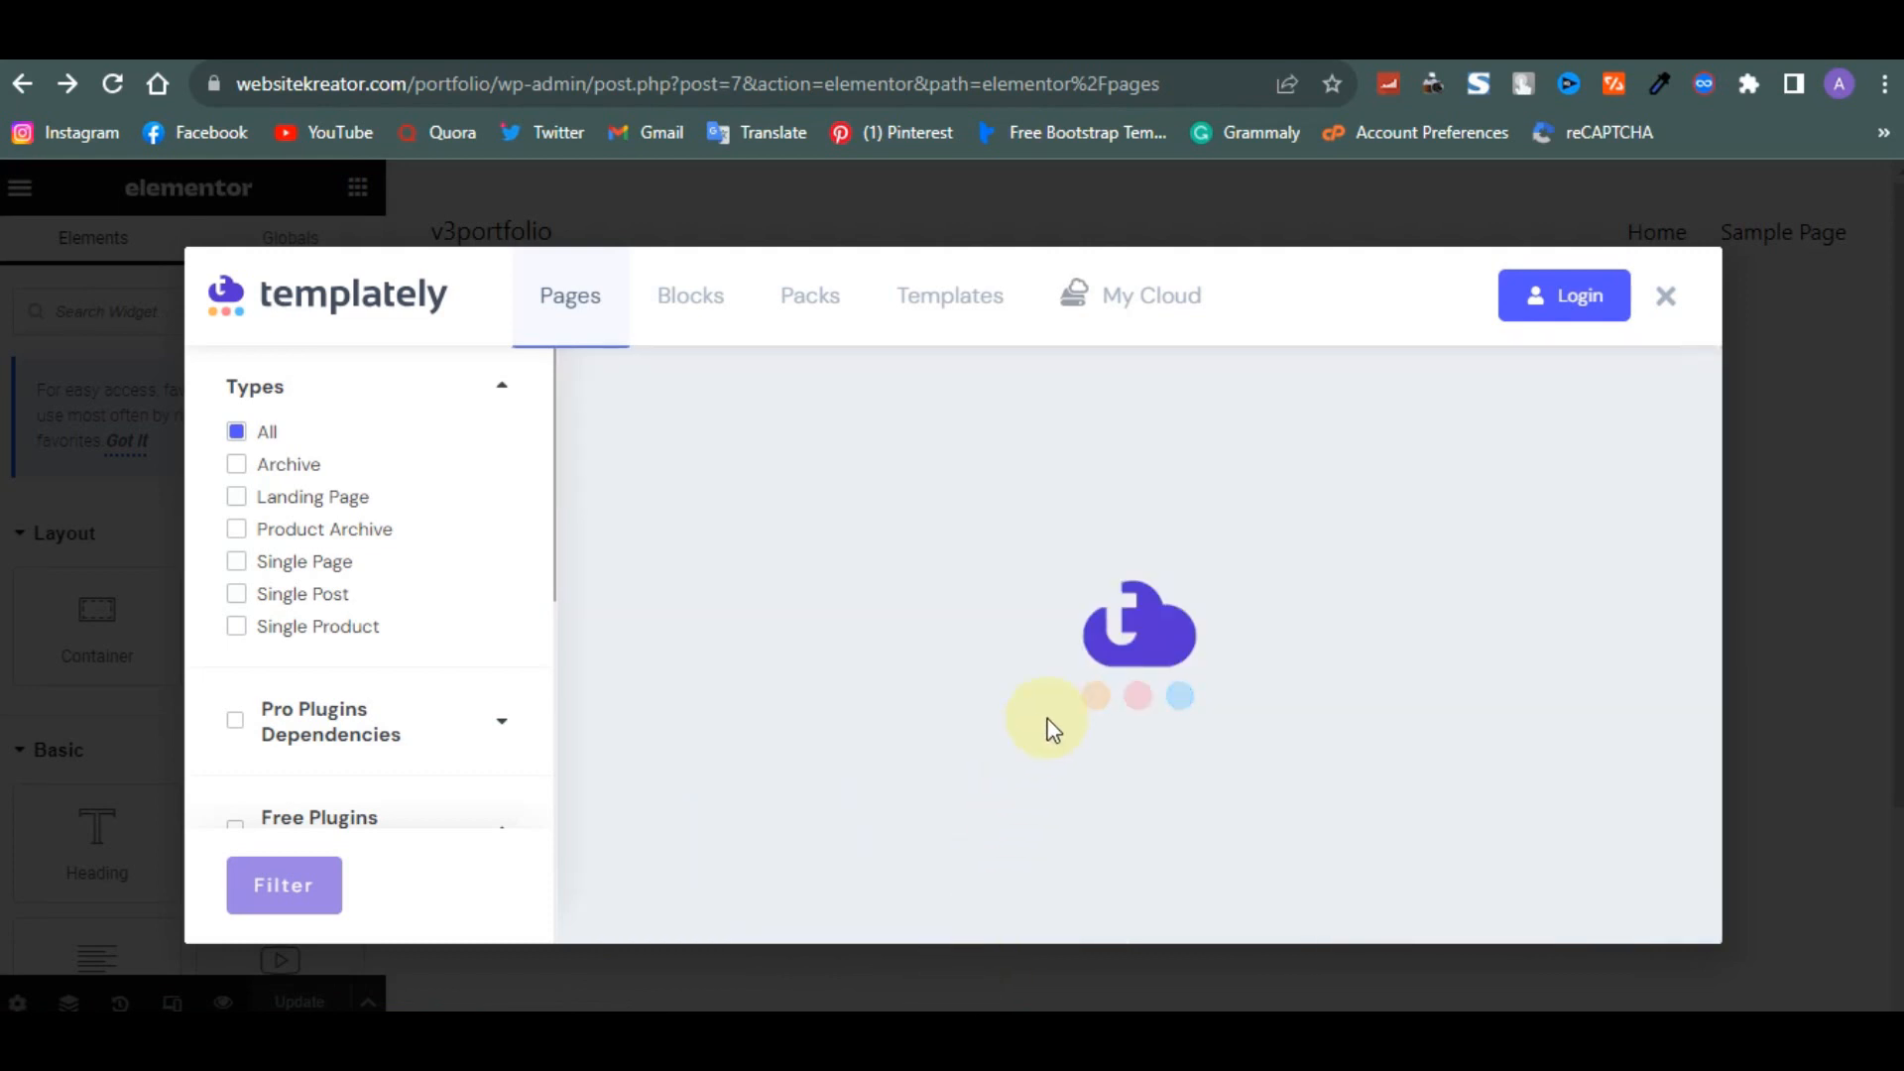
pyautogui.scroll(-1, 1050, 731)
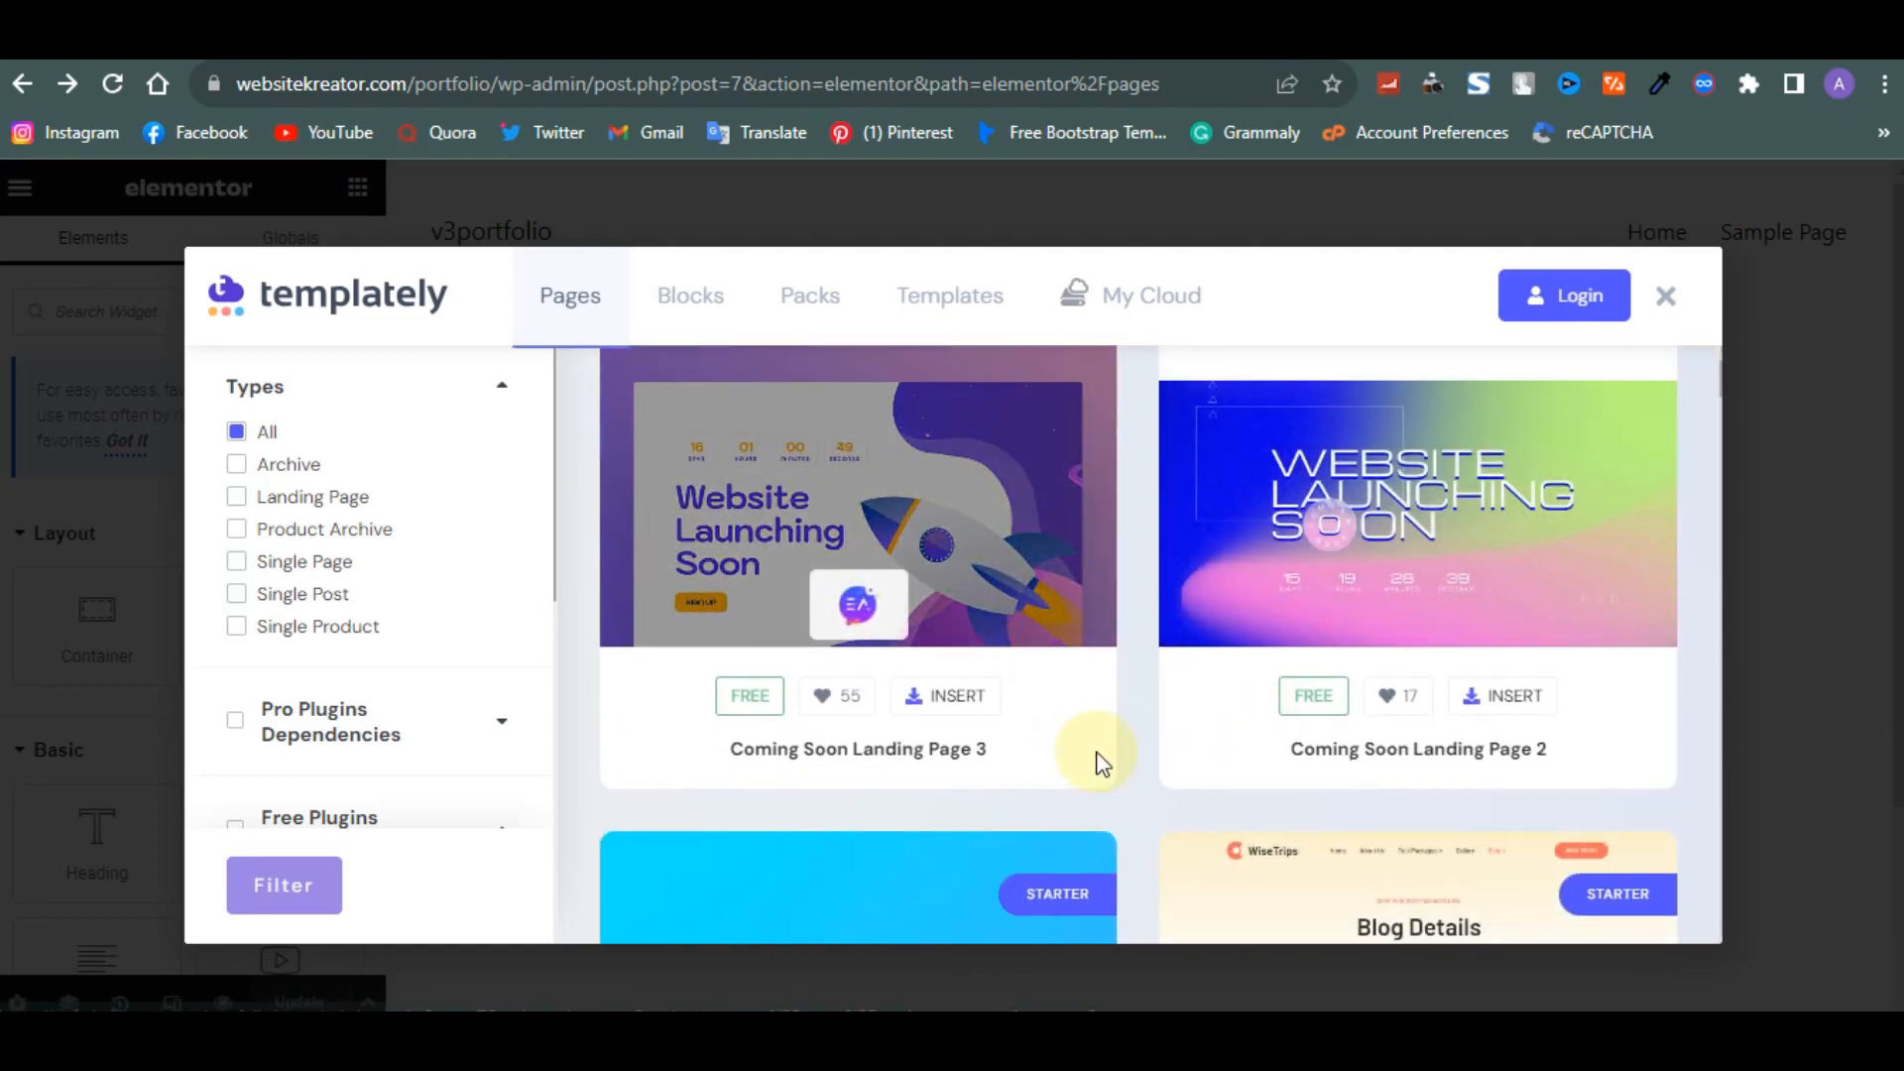
pyautogui.scroll(-1, 1099, 767)
pyautogui.scroll(-5, 1098, 767)
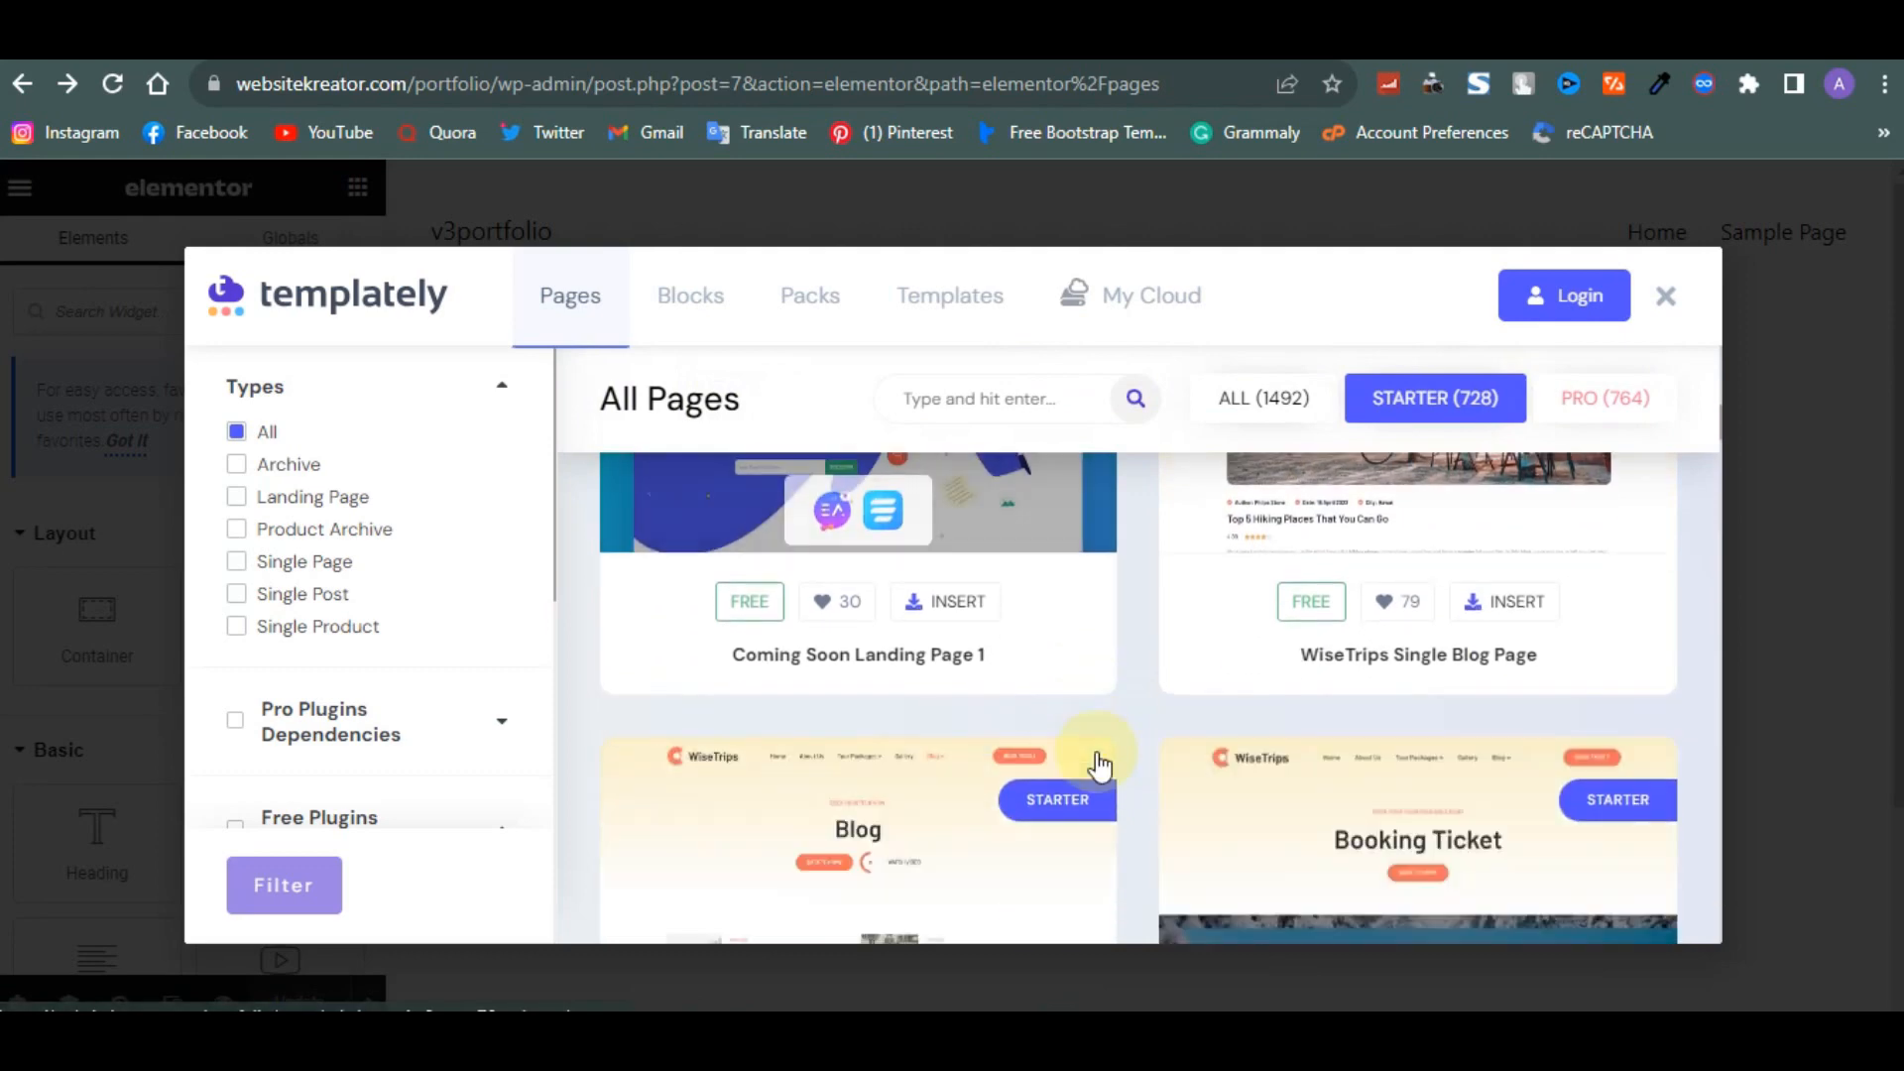
pyautogui.scroll(-5, 1099, 764)
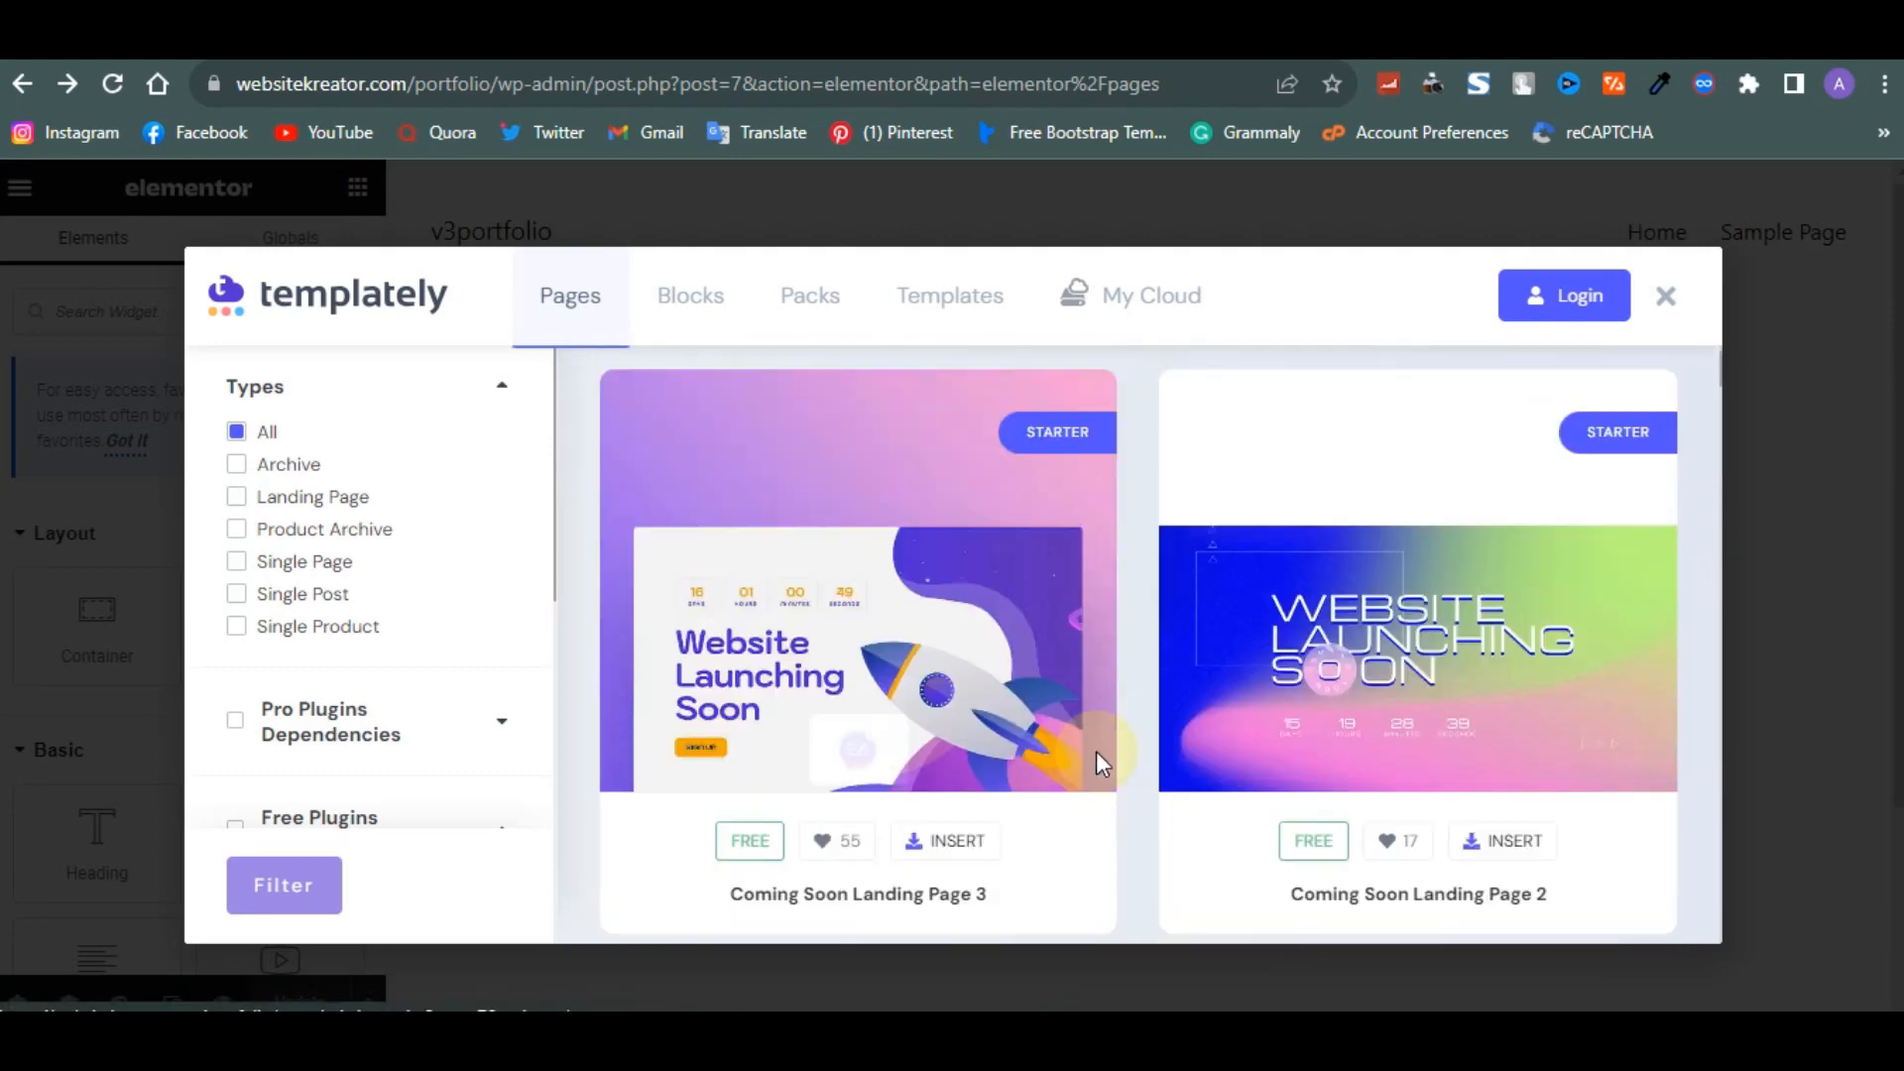
# - Open the Coming Soon Landing Page 3 template details, view its live demo, and close the demo tab
pyautogui.click(942, 670)
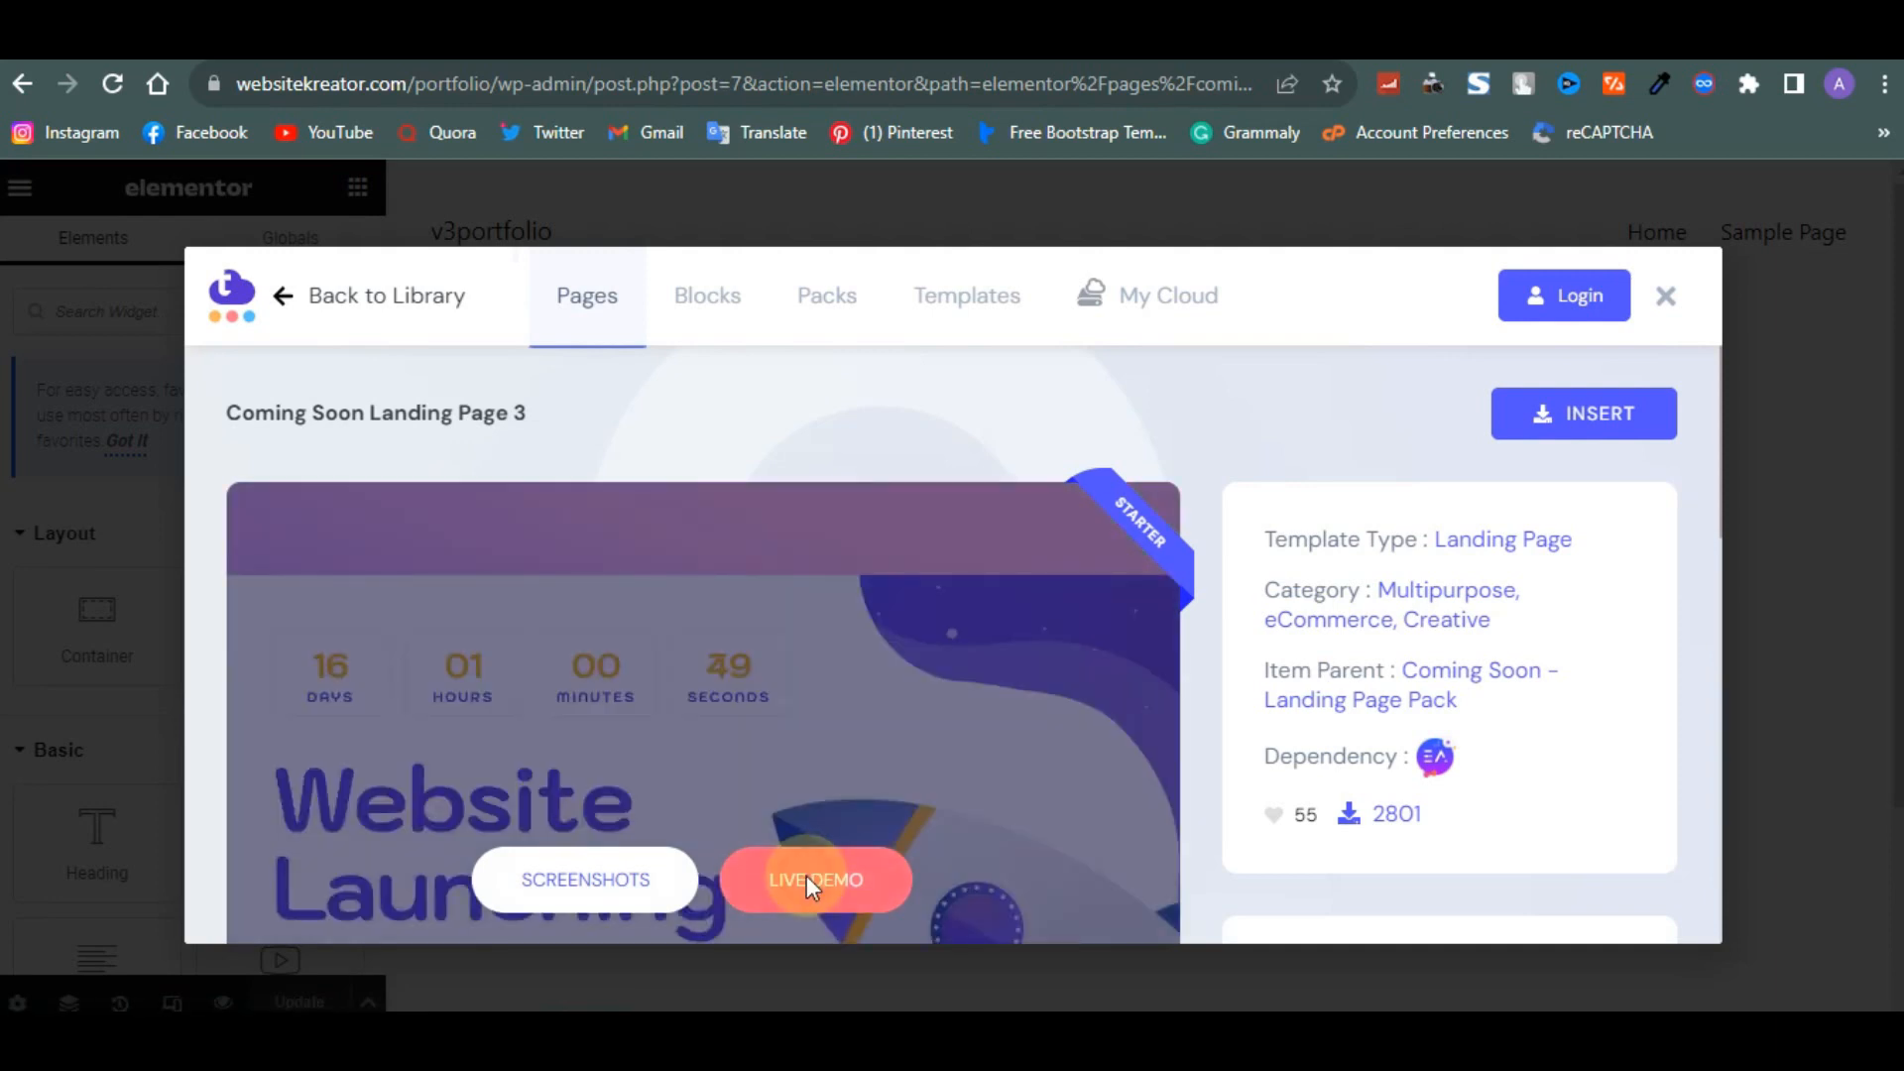
pyautogui.click(808, 880)
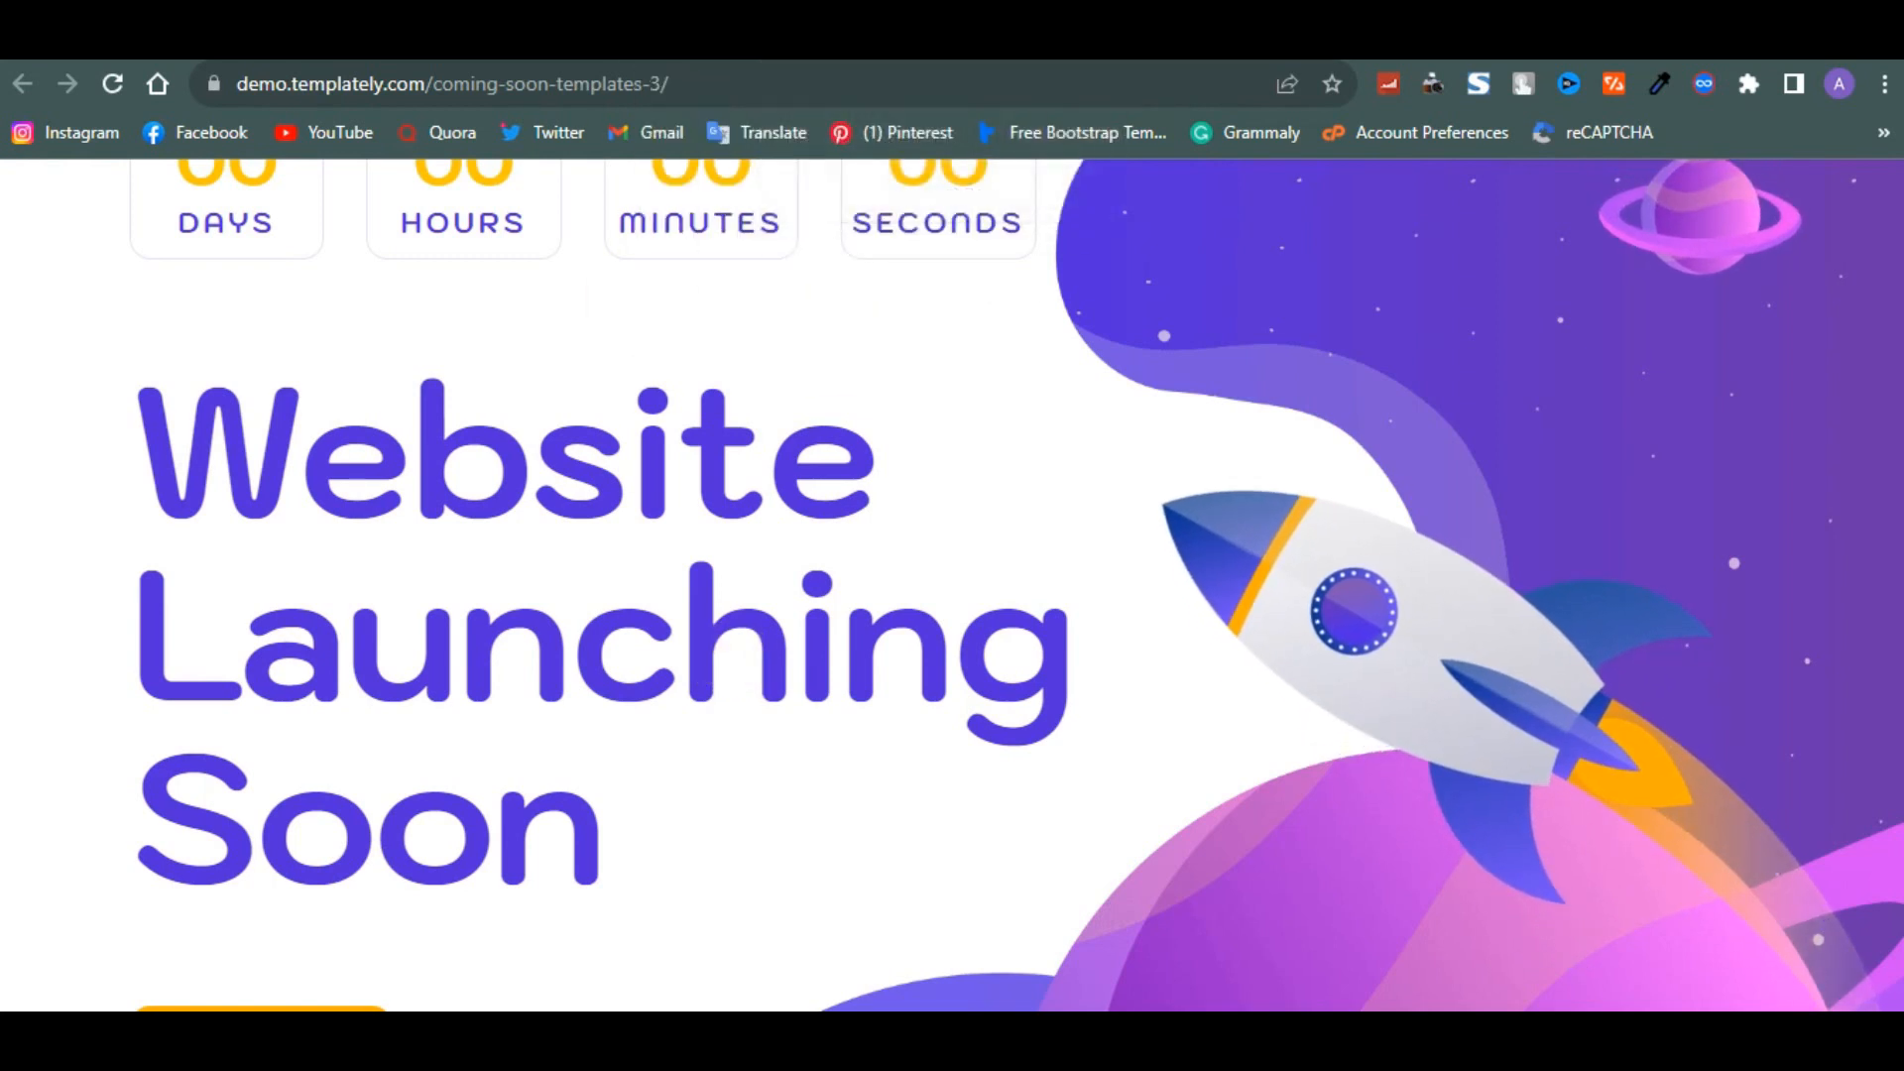
pyautogui.hotkey('ctrl', 'w')
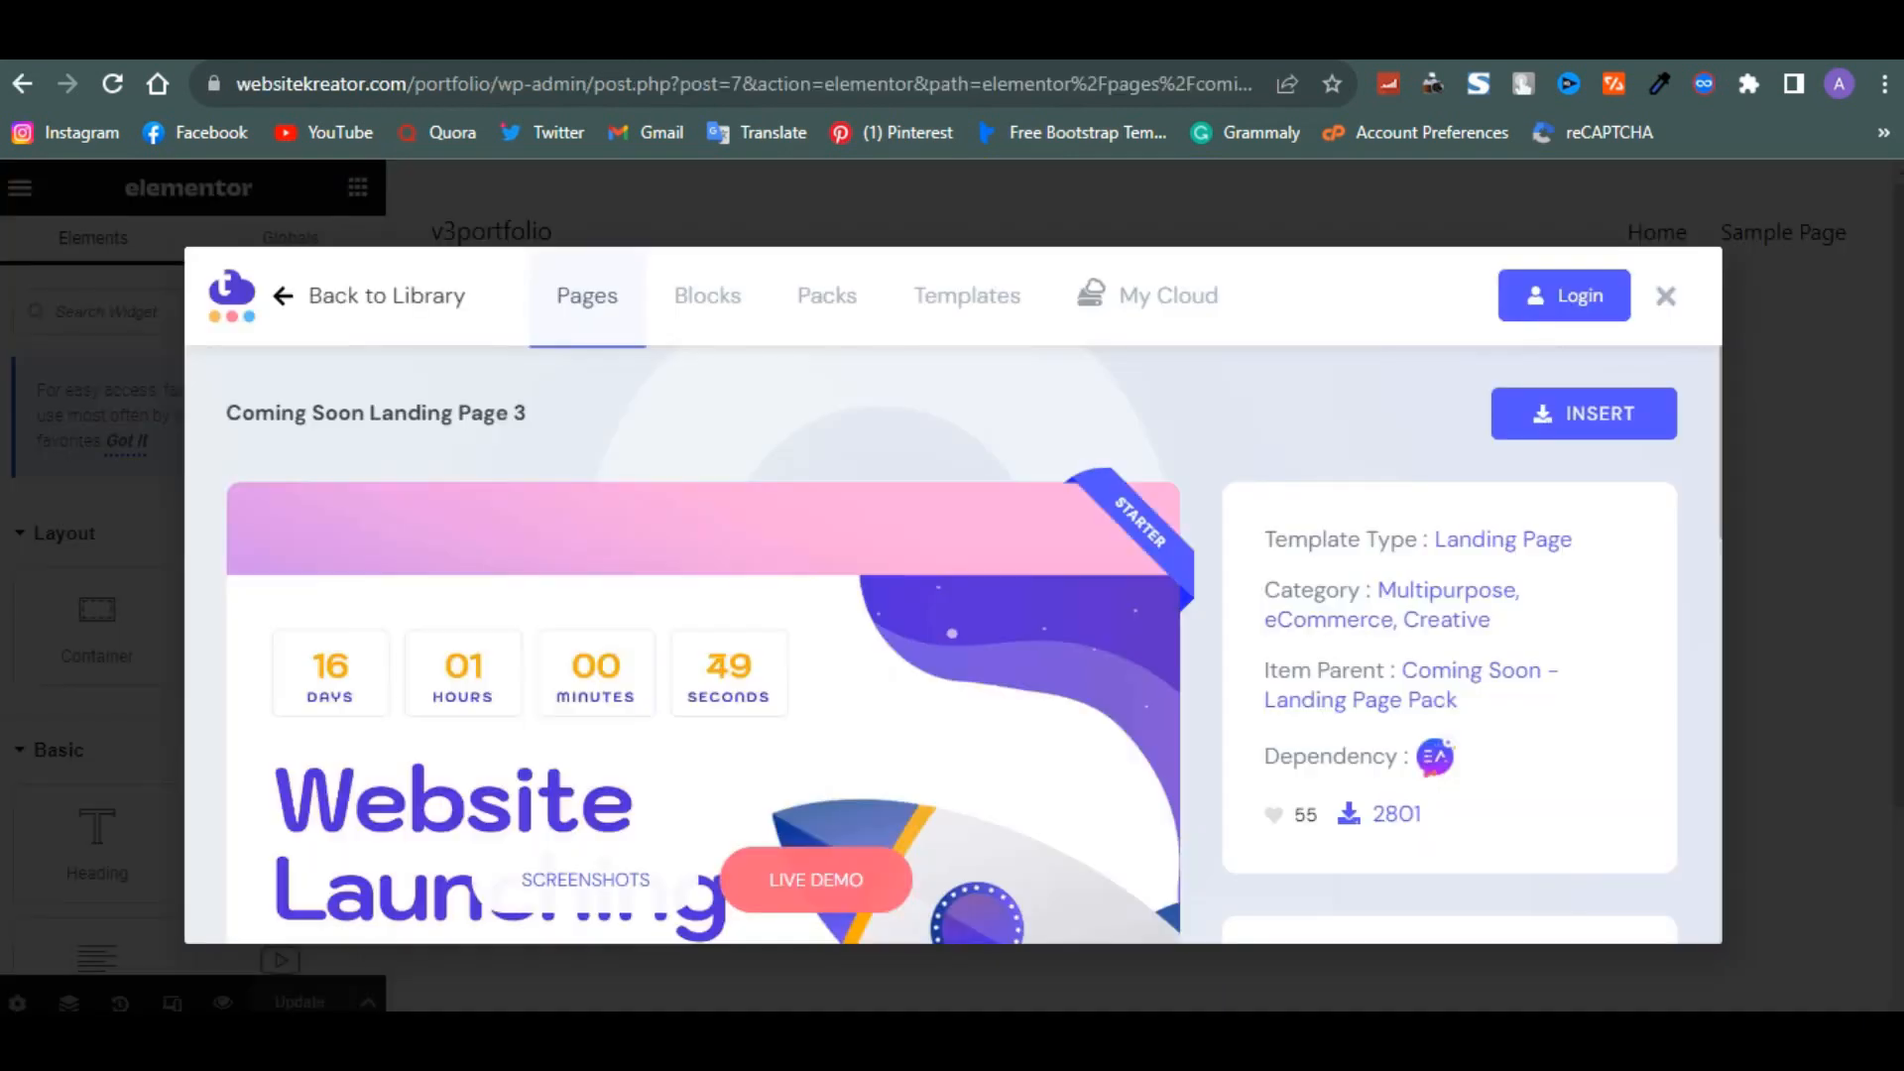
# - Return to and close the Templately library, then open and close the ElementsKit template library
pyautogui.click(293, 310)
pyautogui.click(1668, 298)
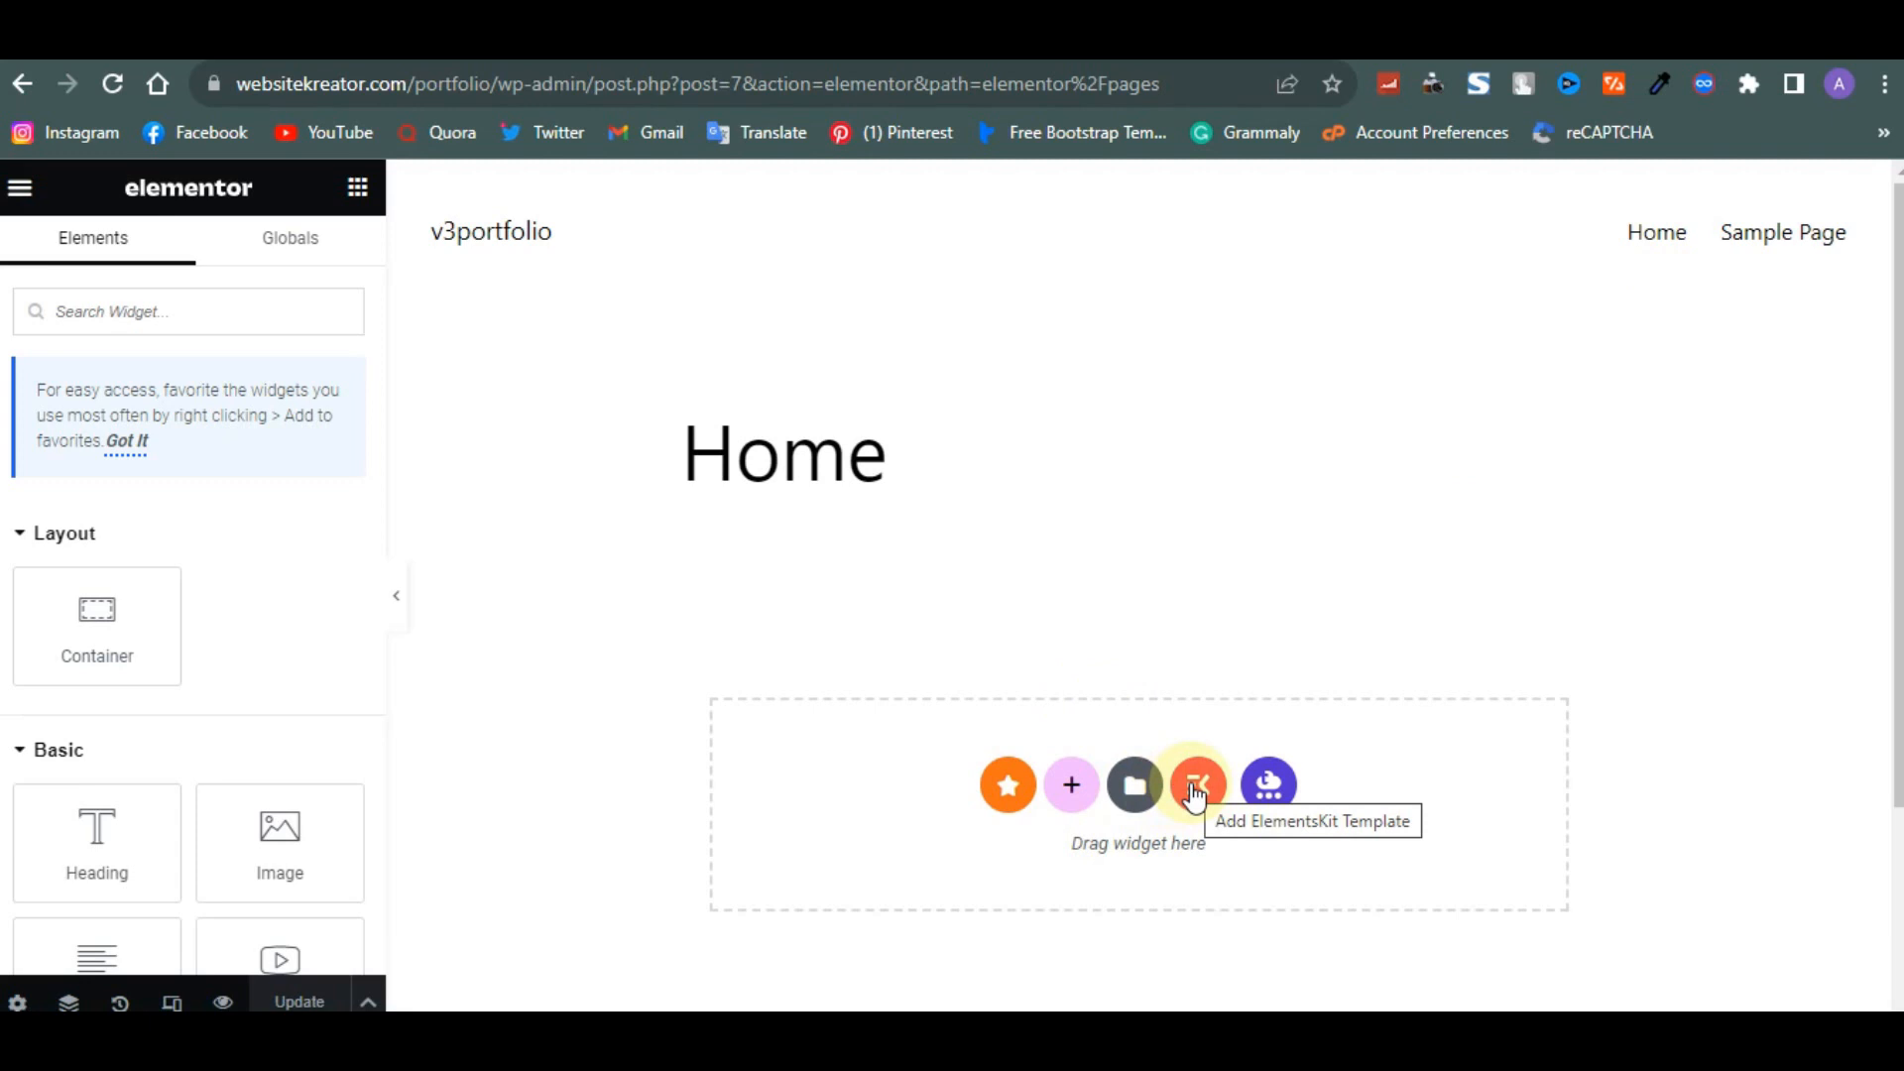
pyautogui.click(1195, 788)
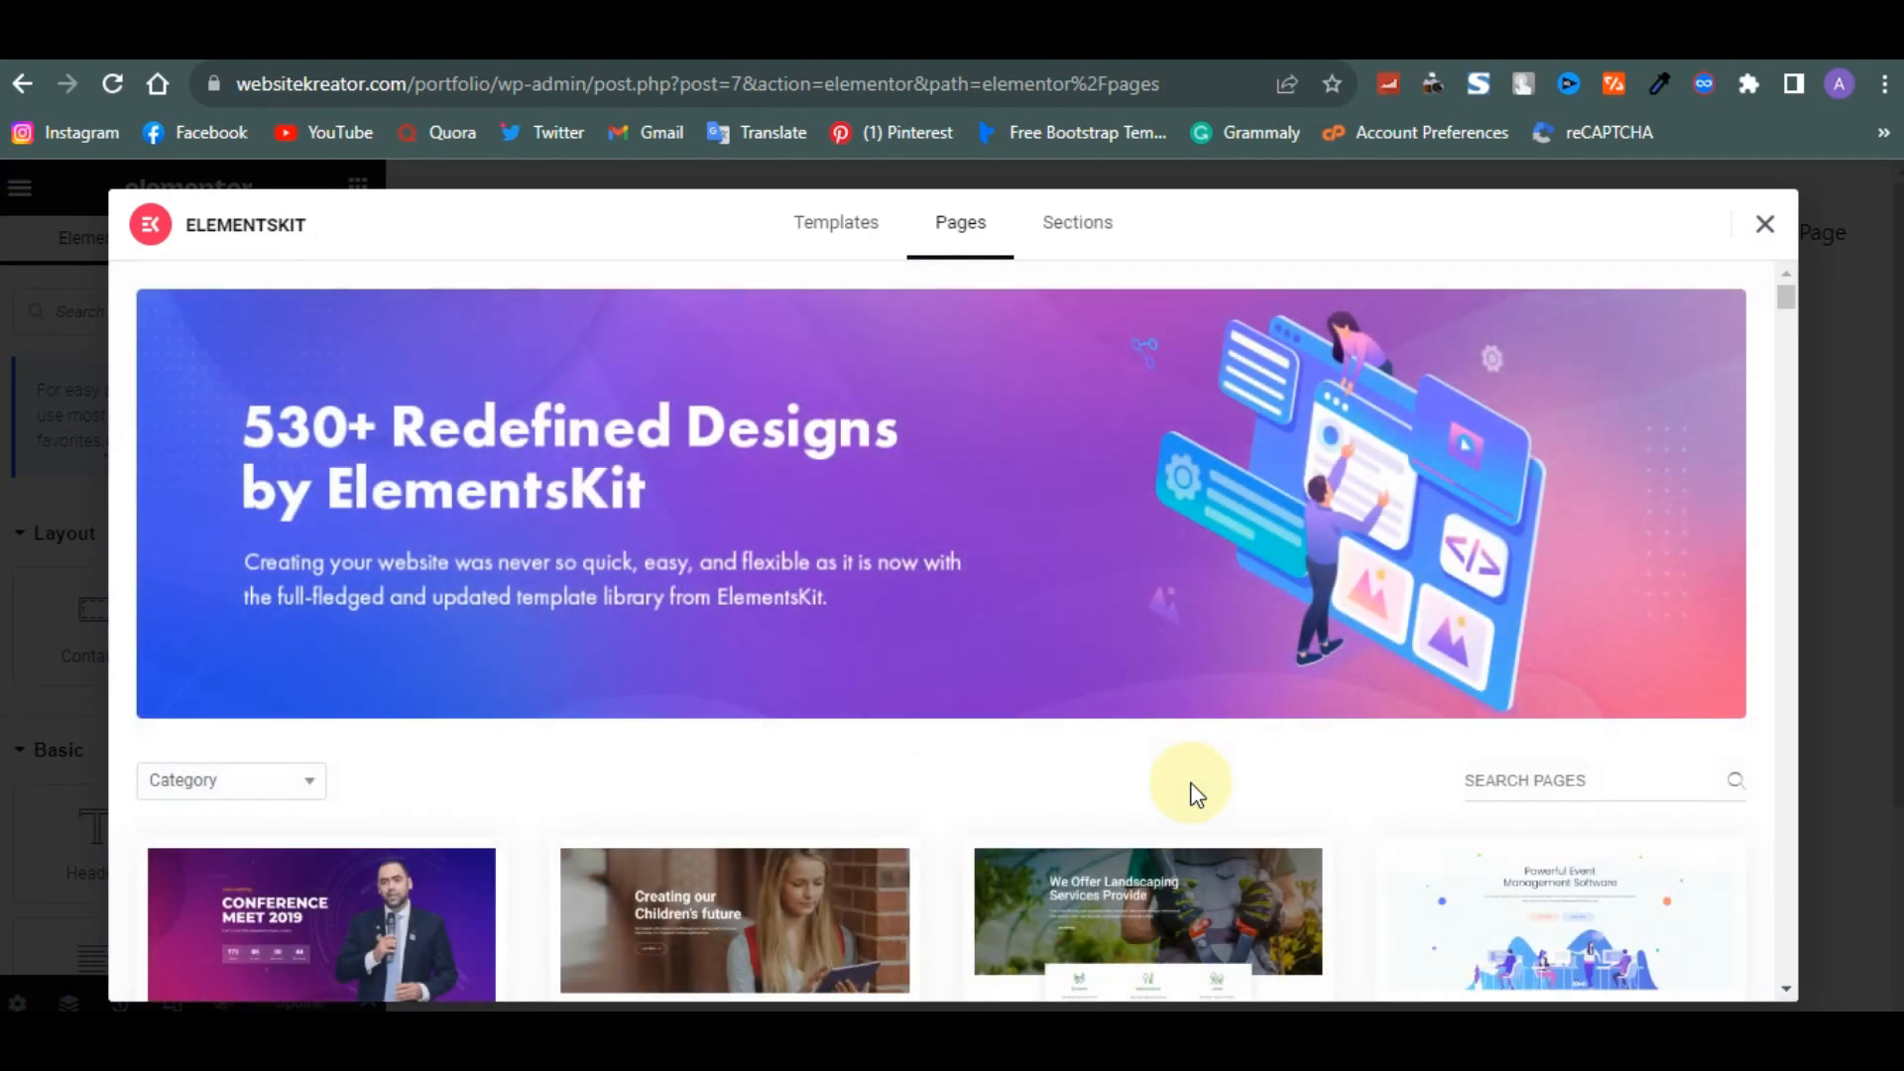
pyautogui.click(1766, 228)
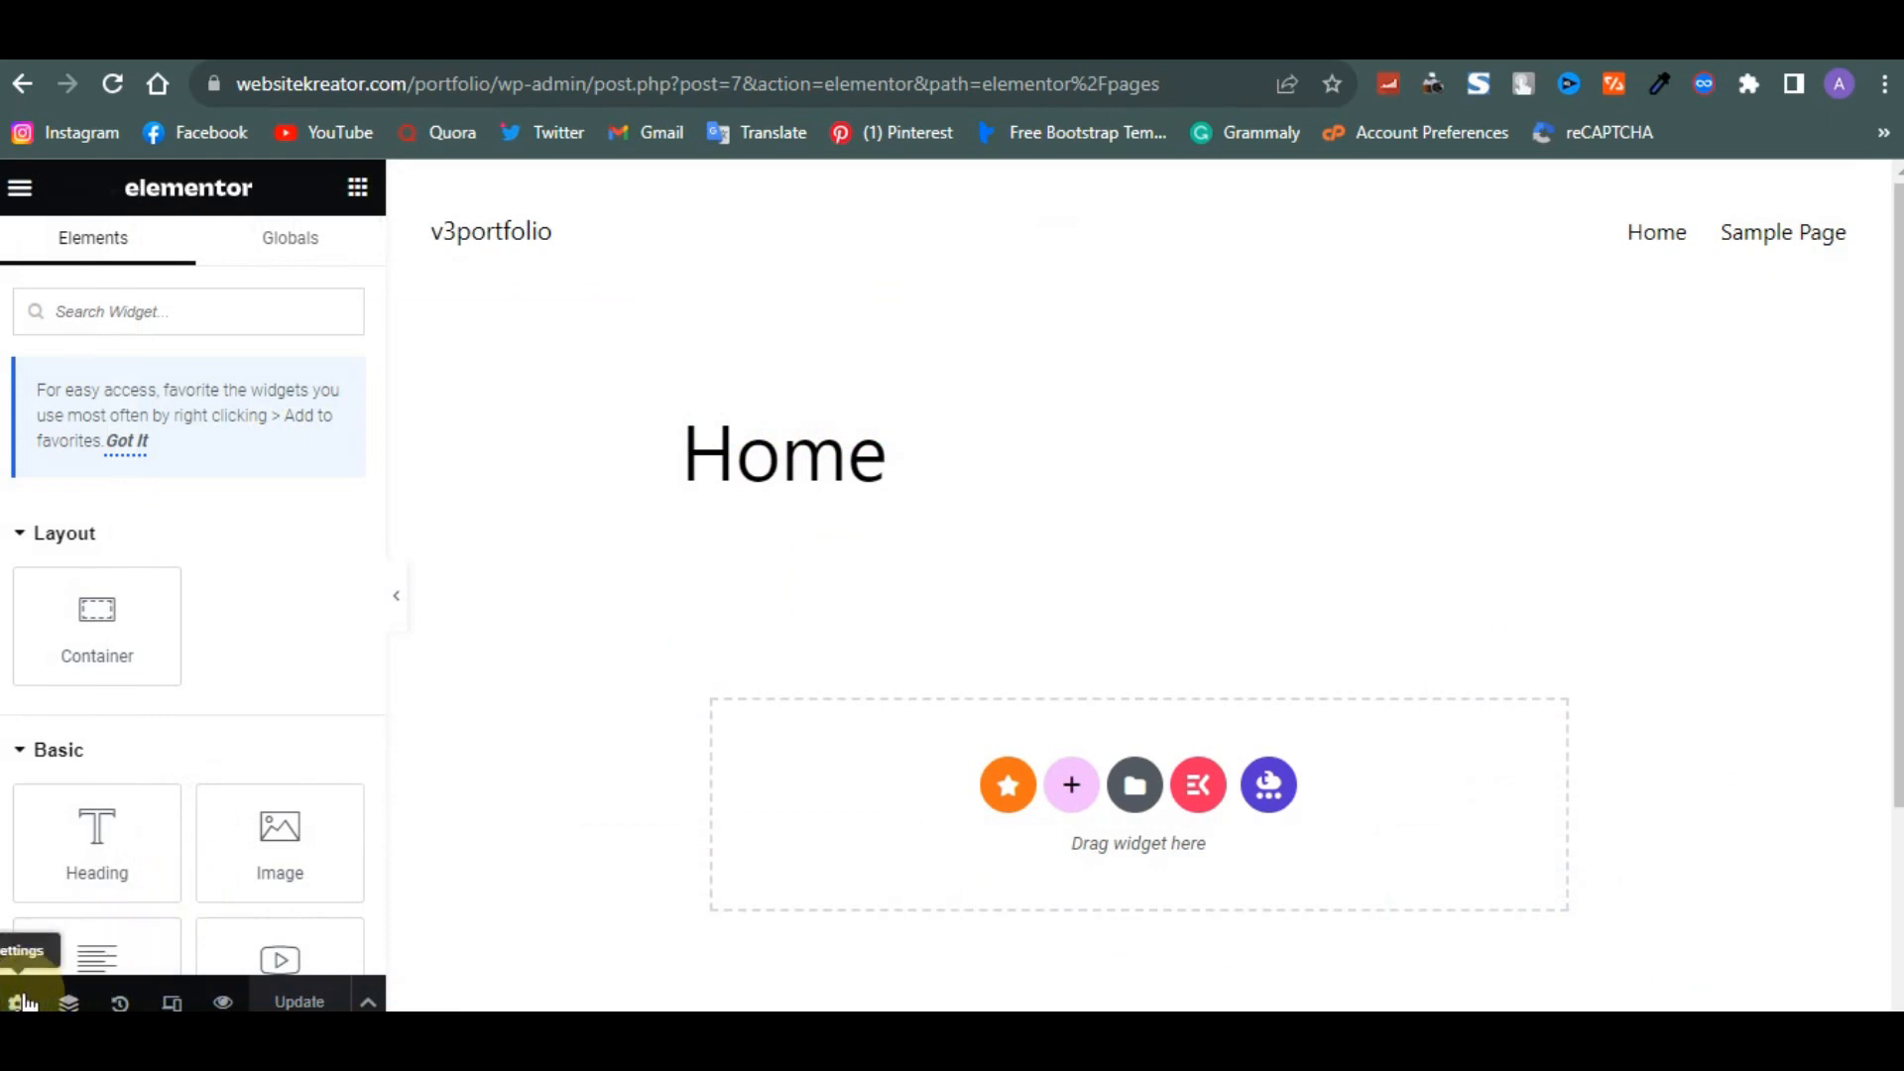
# - Set the Home page's Page Layout to Elementor Canvas in Page Settings and update the page
pyautogui.click(20, 1001)
pyautogui.scroll(-4, 113, 685)
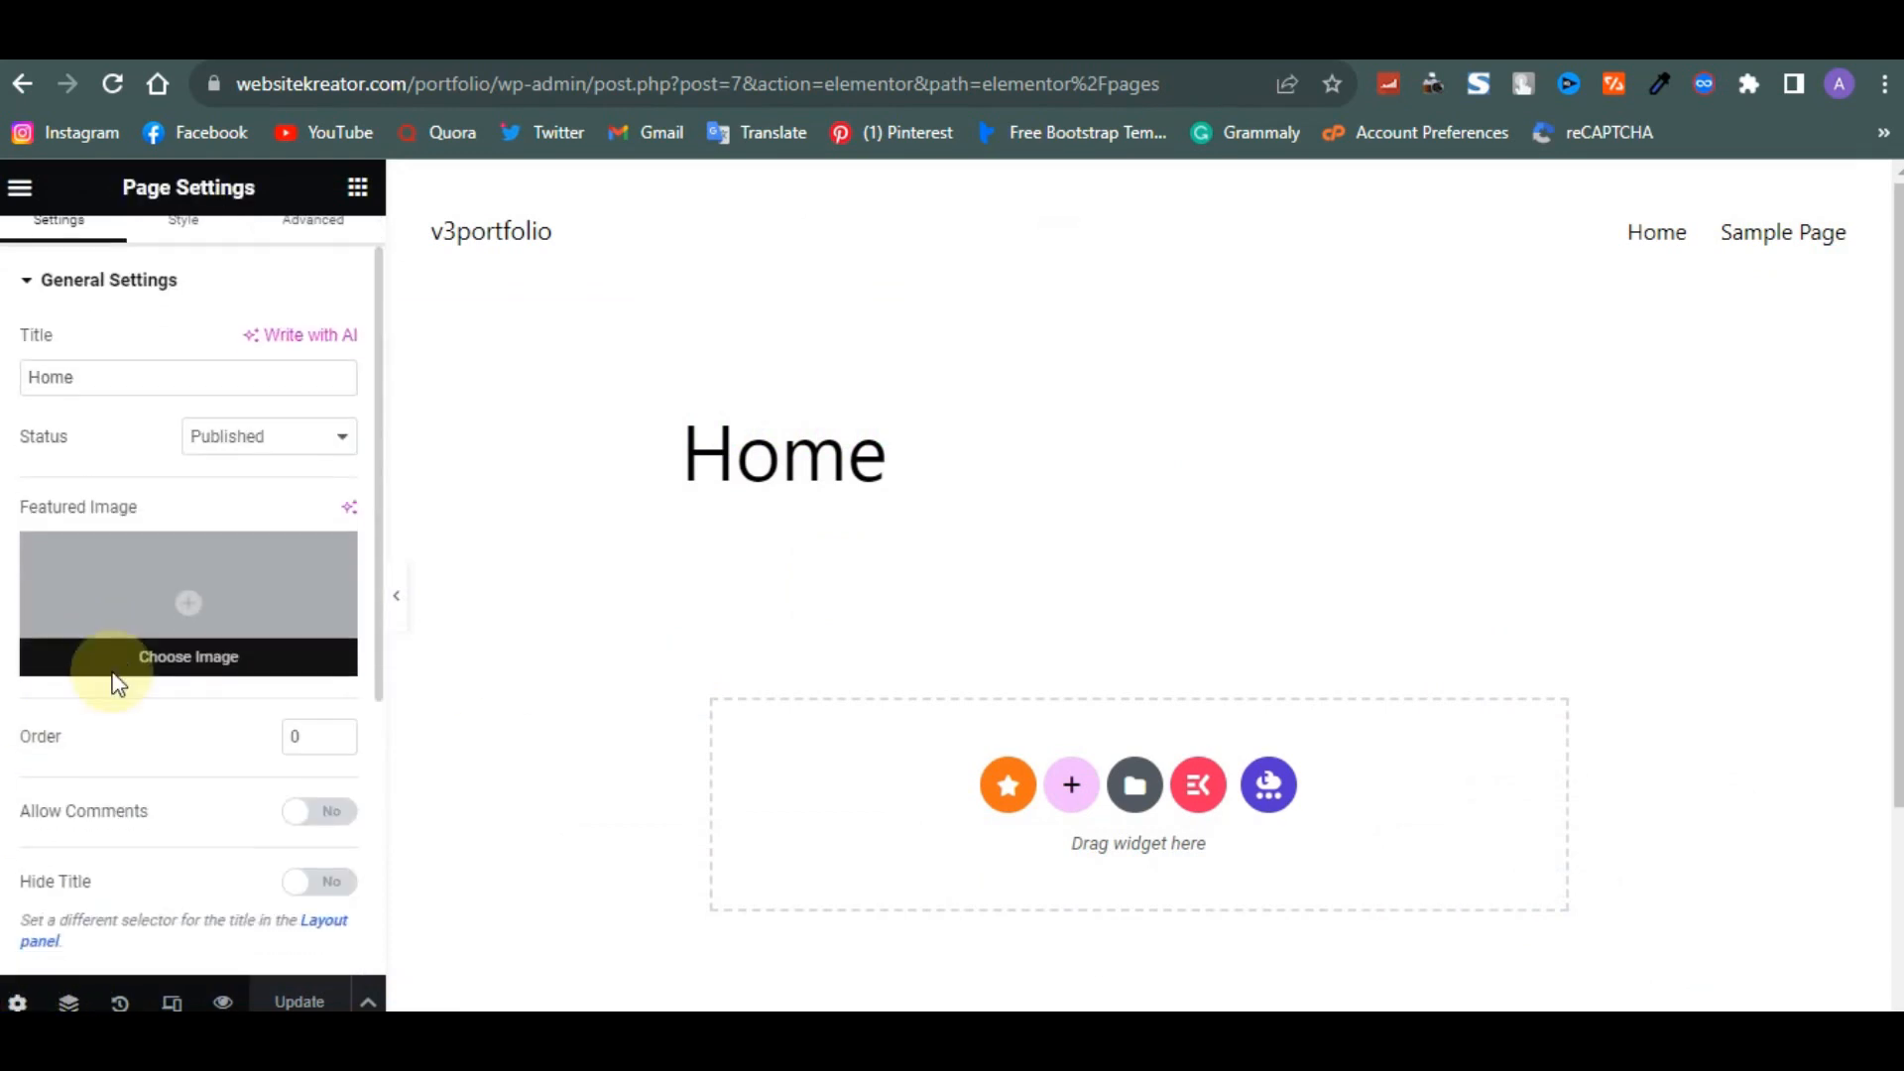
pyautogui.scroll(-1, 114, 674)
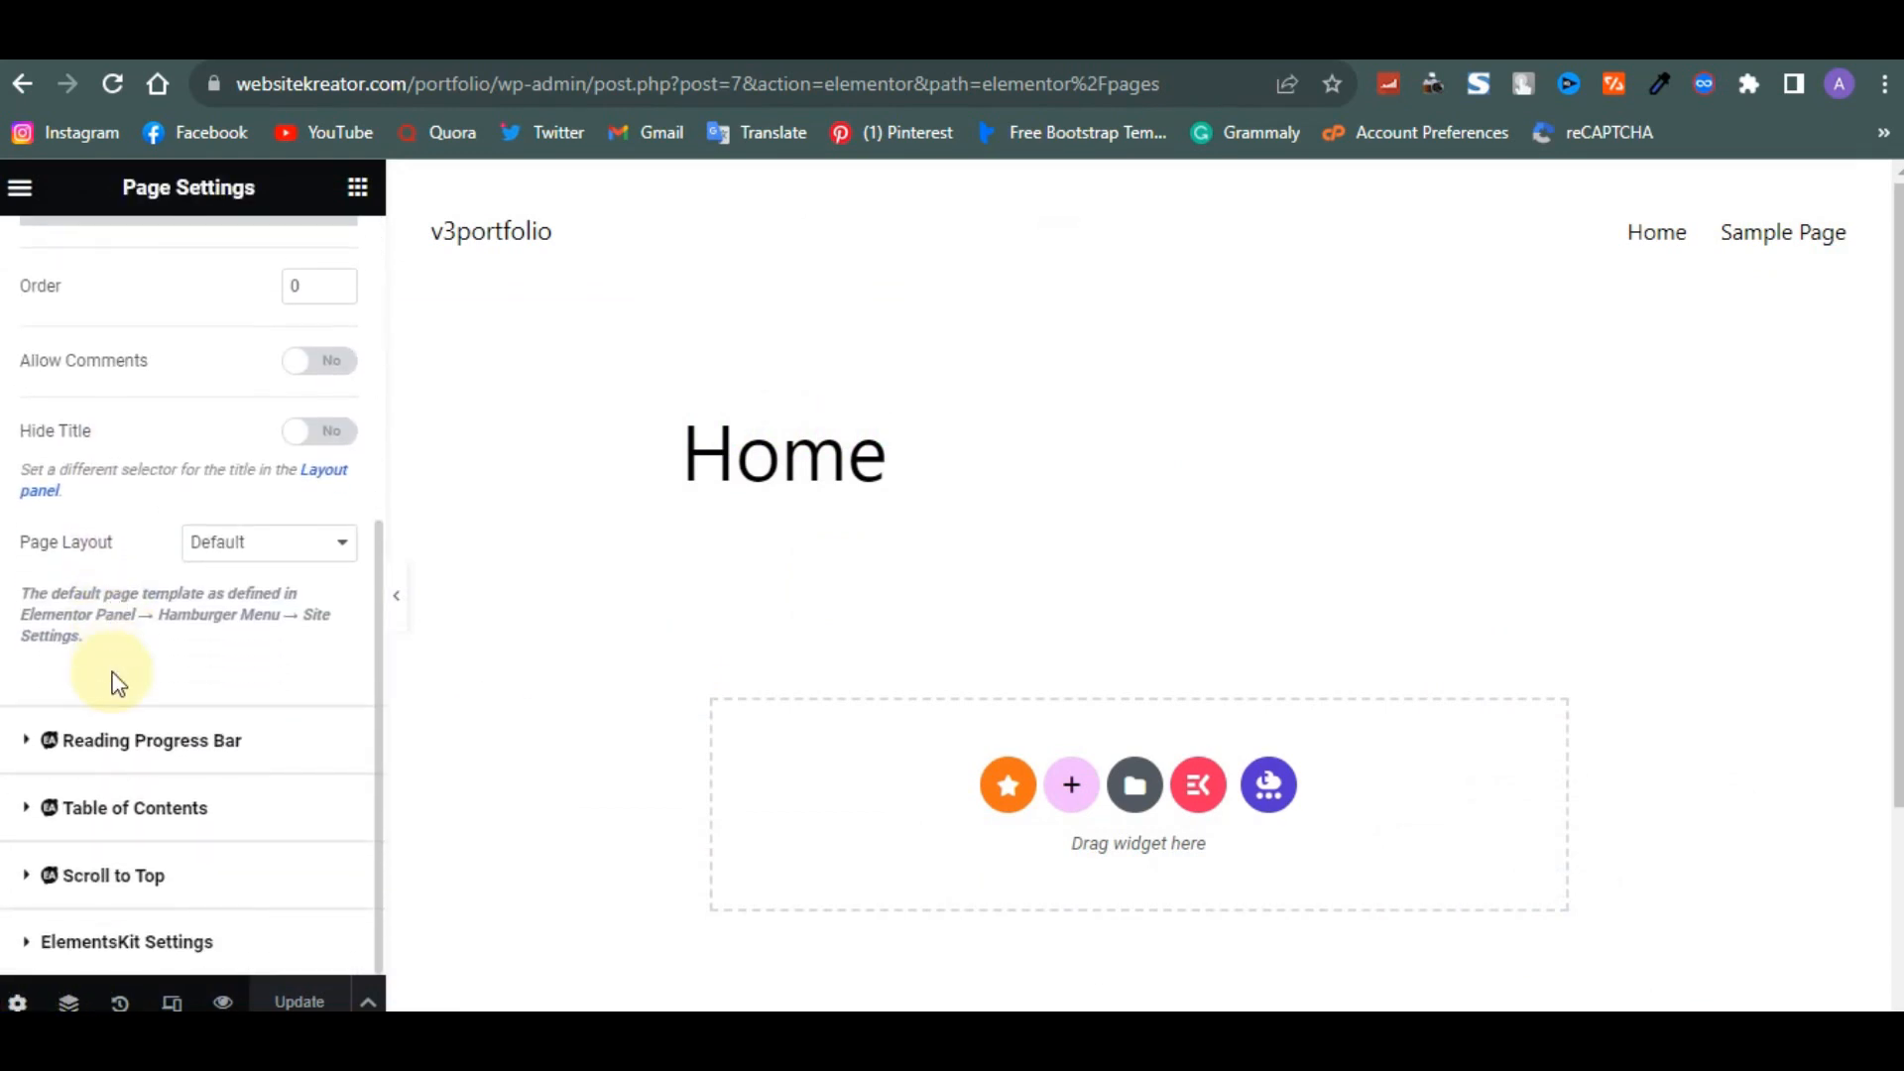
pyautogui.click(236, 544)
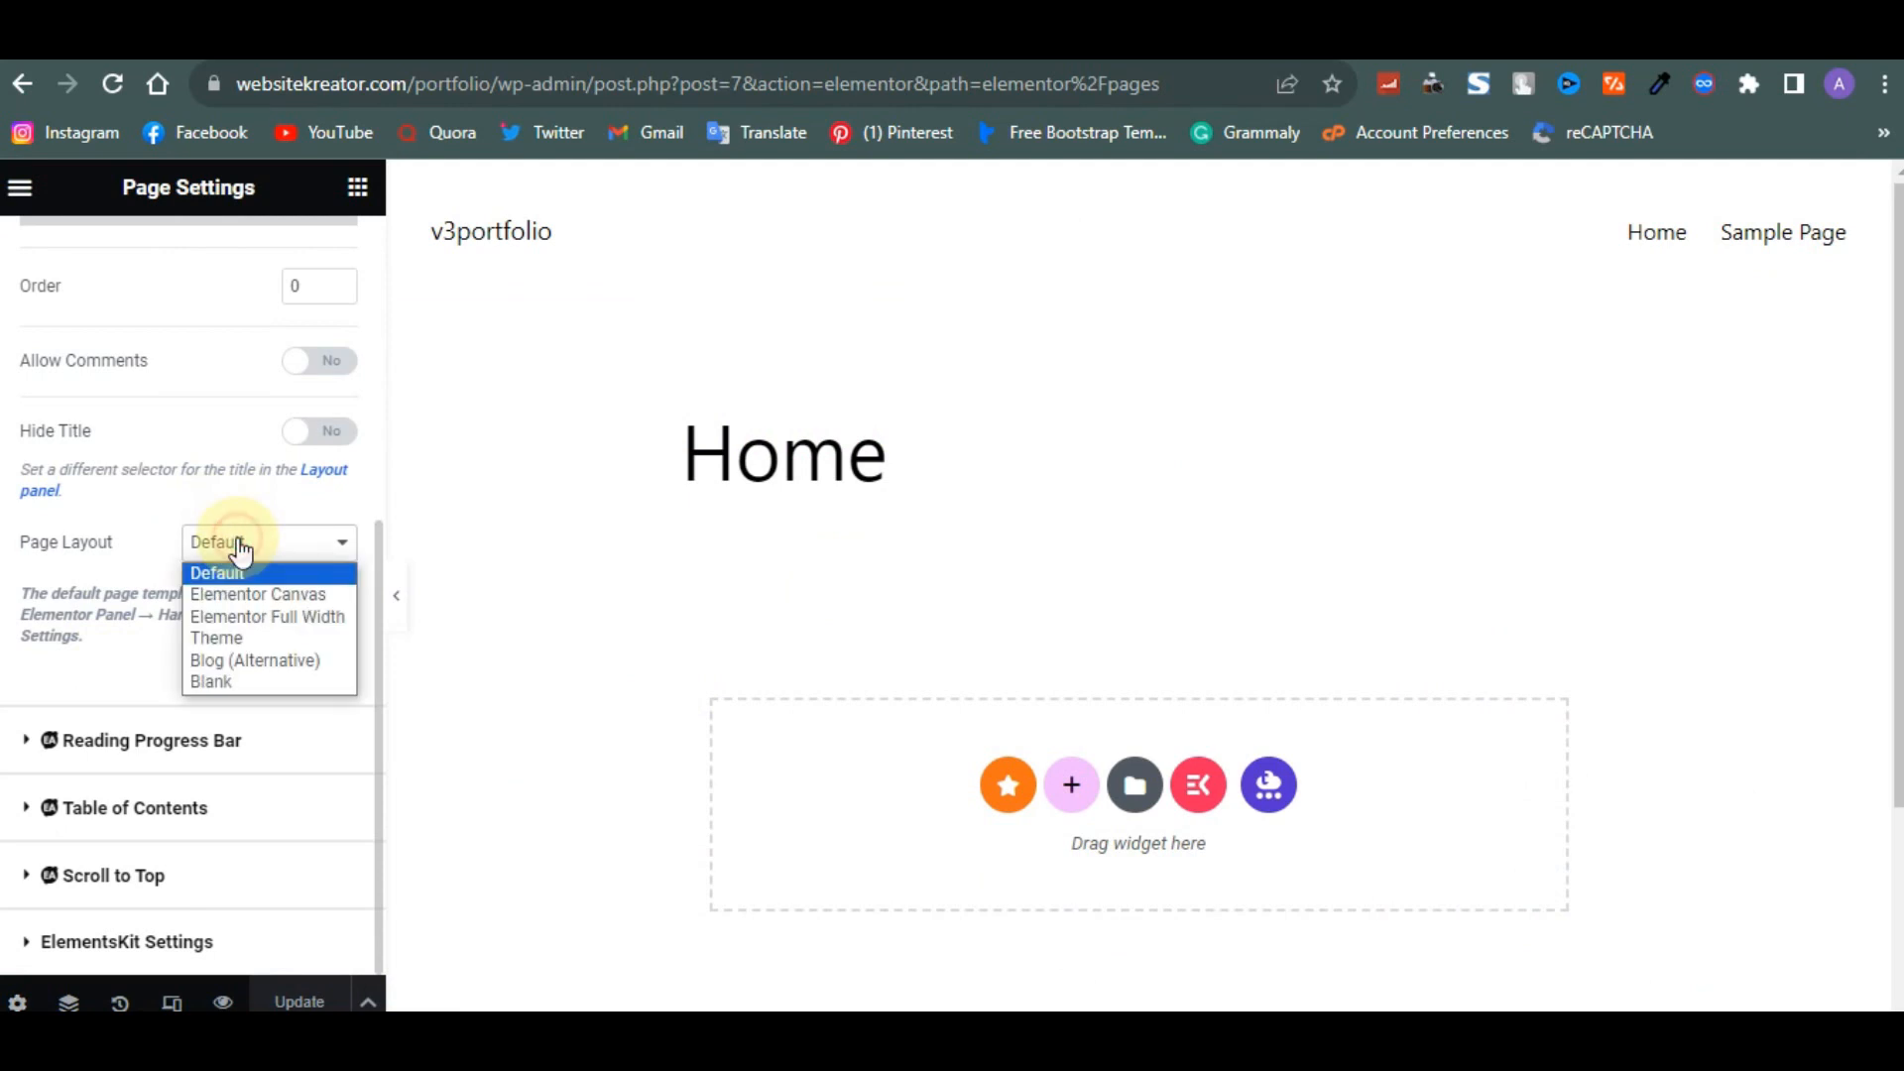
pyautogui.click(224, 595)
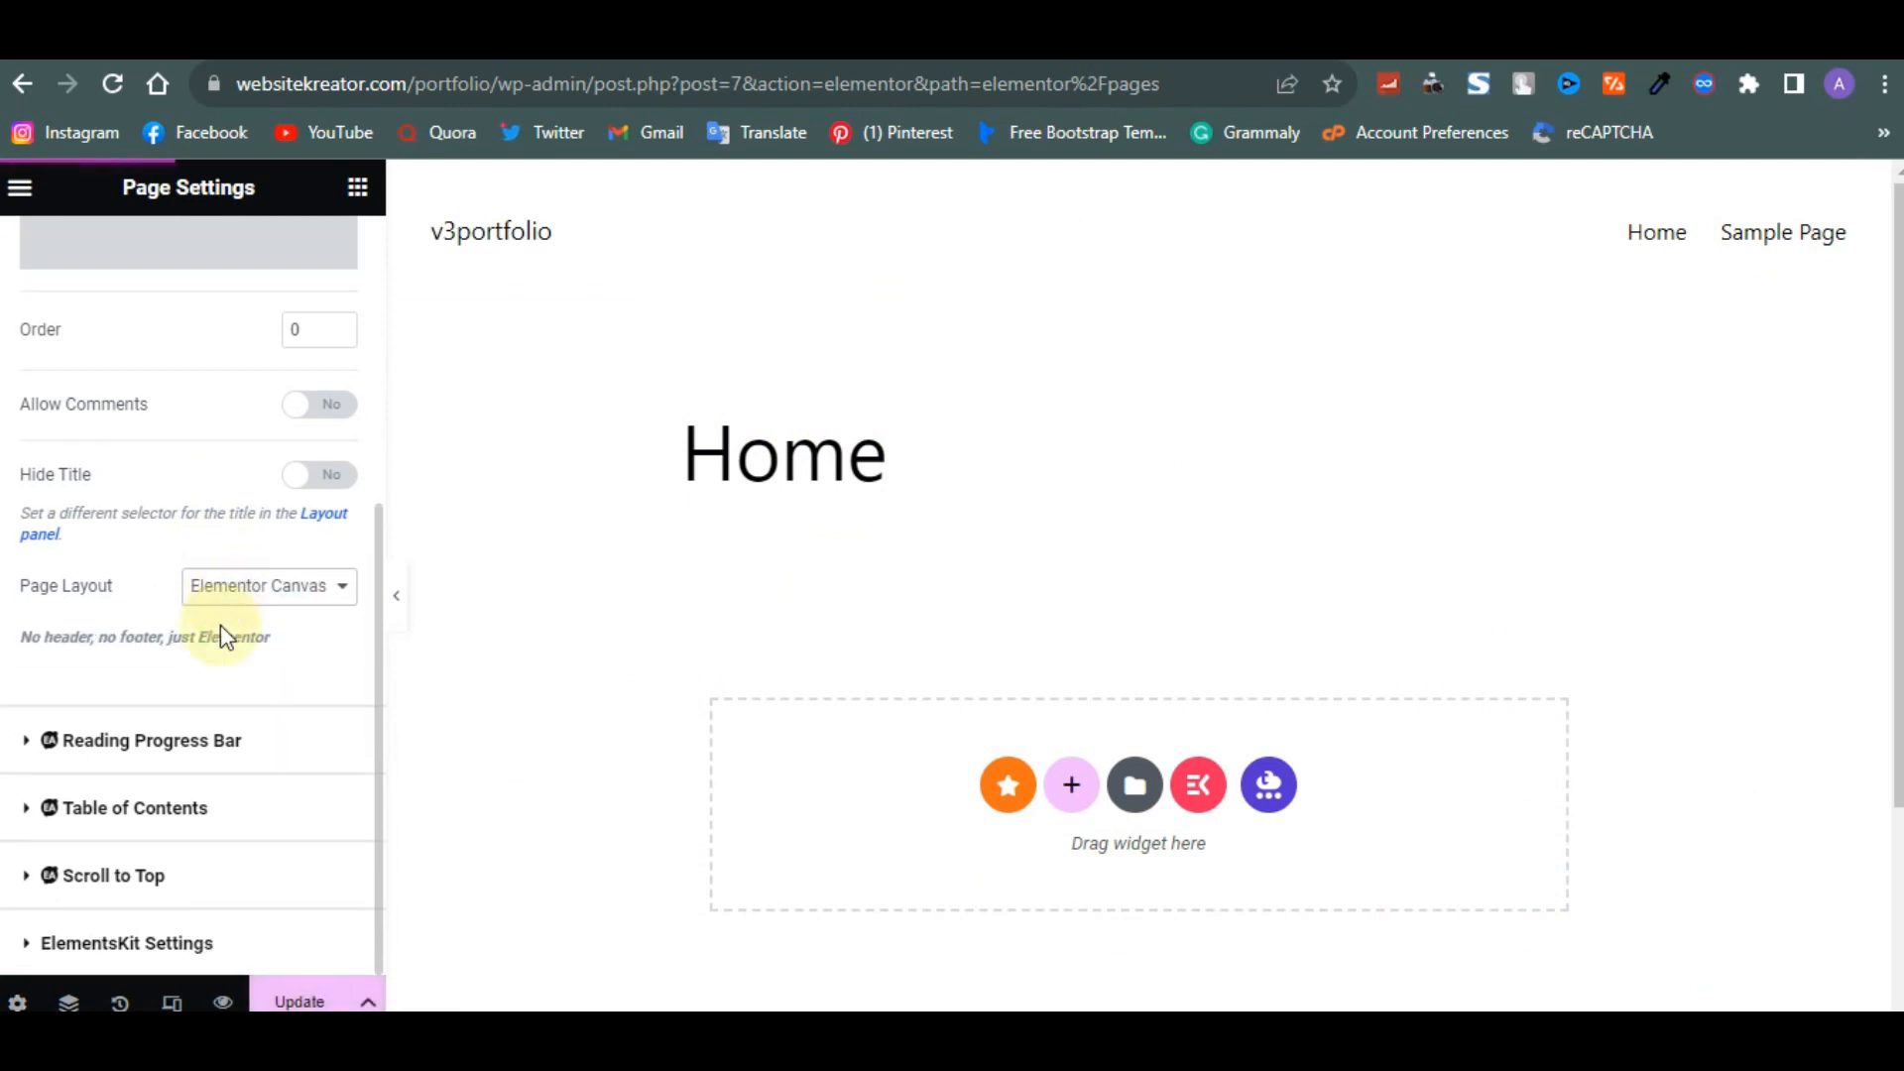
pyautogui.click(301, 997)
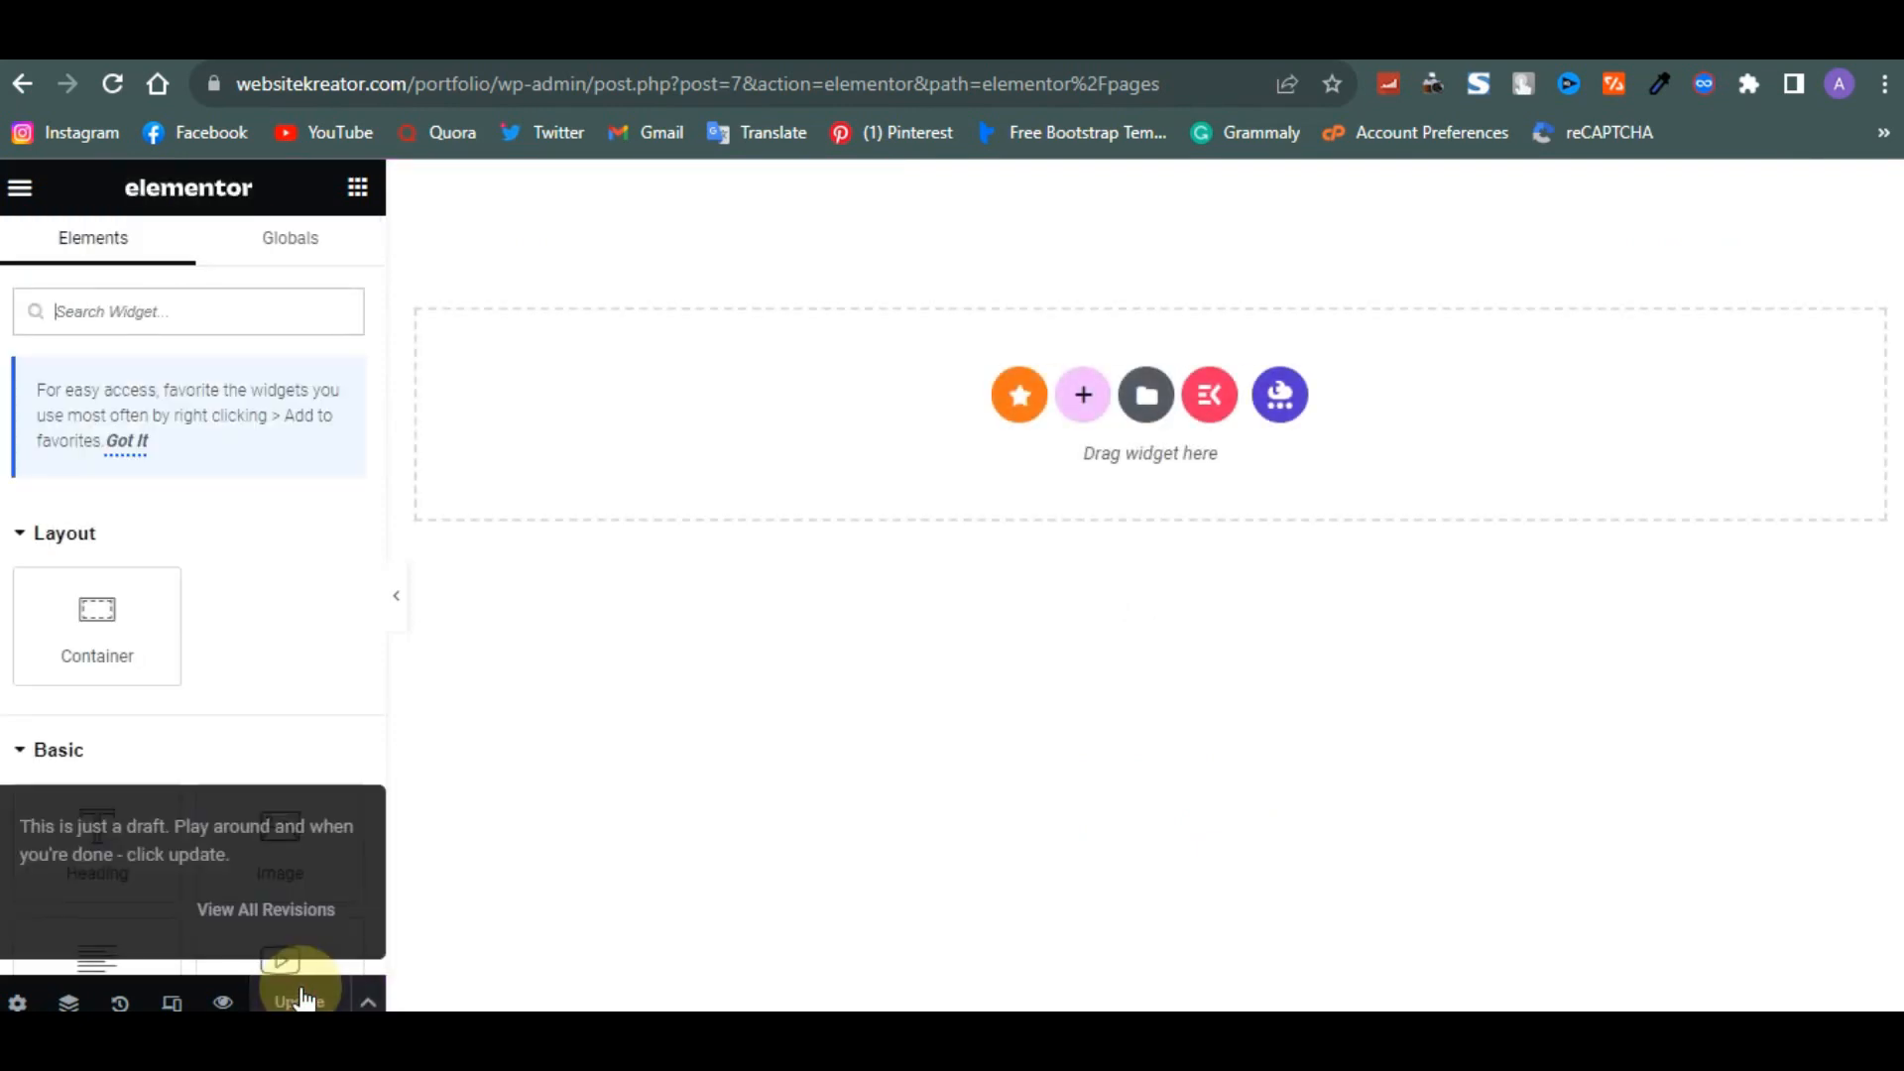
# - Open the ElementsKit template library and browse its ready-made page templates
pyautogui.click(1212, 401)
pyautogui.scroll(3, 813, 777)
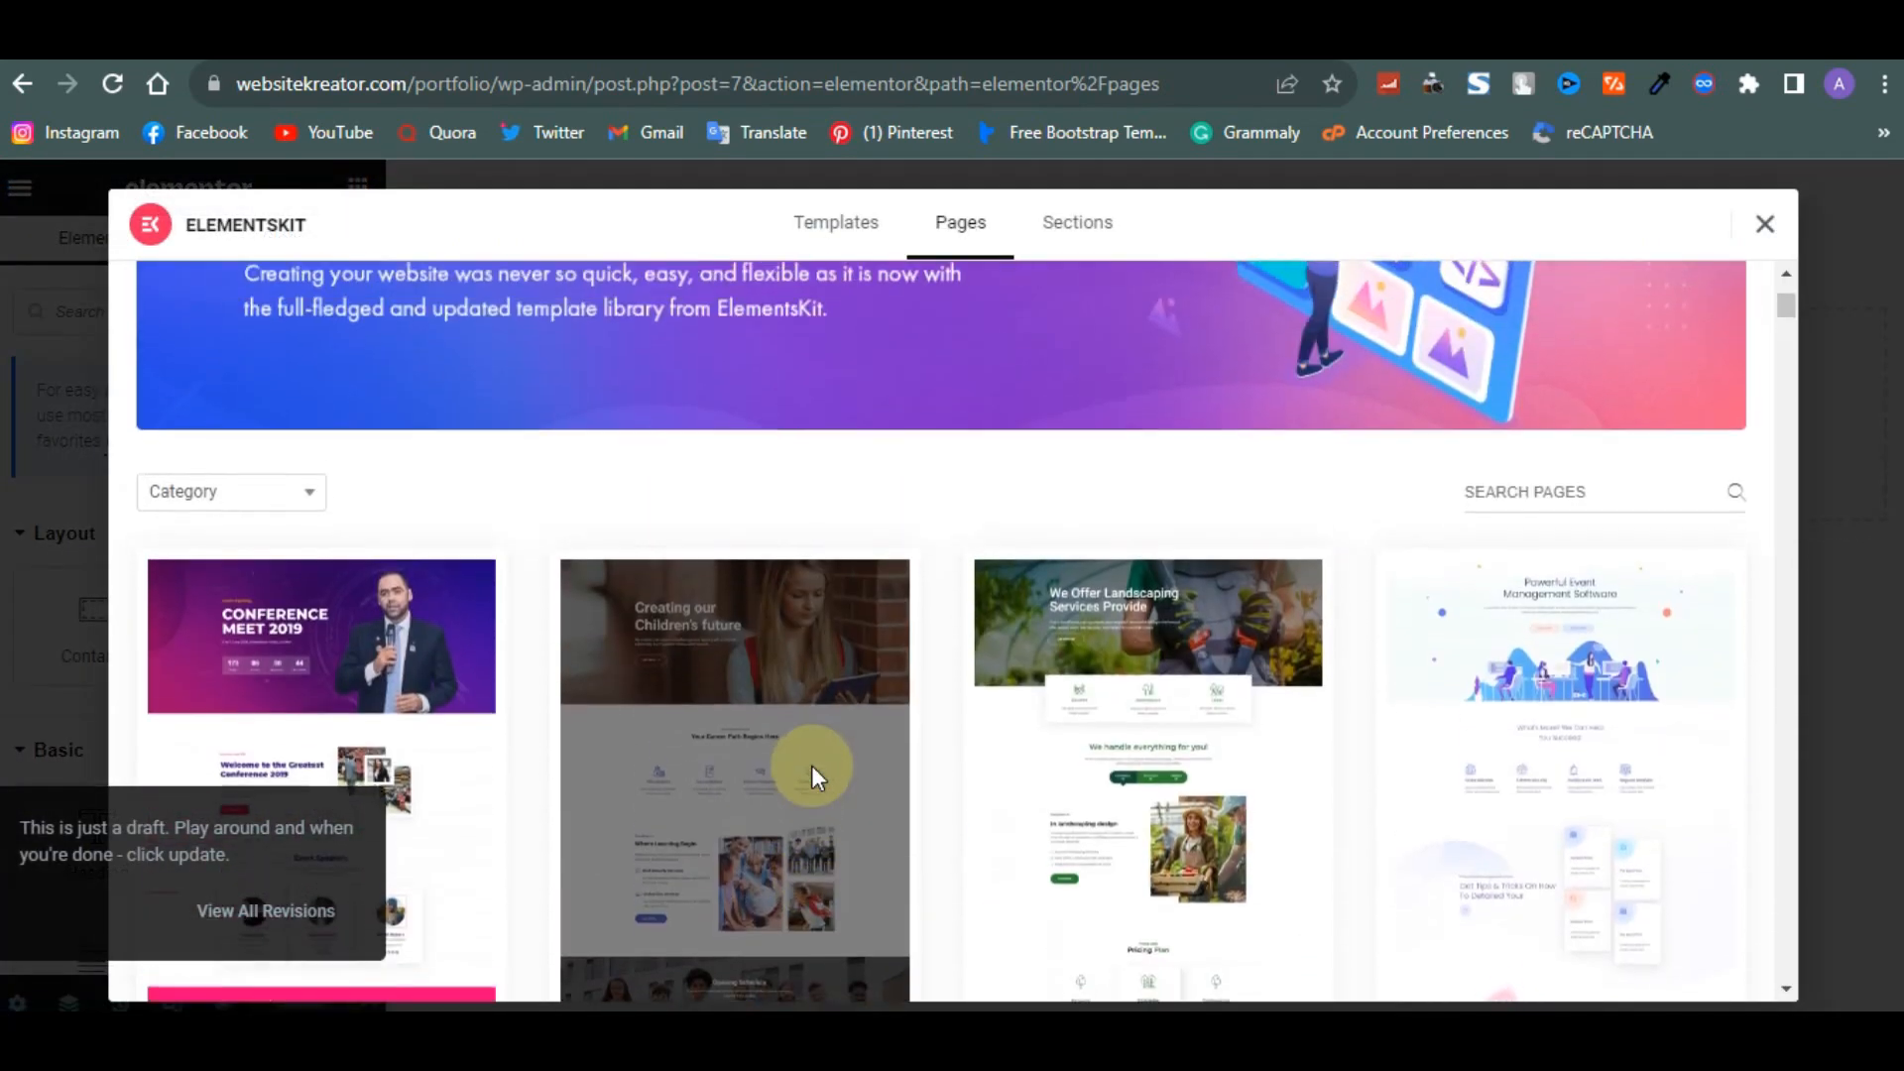
pyautogui.scroll(-4, 813, 777)
pyautogui.scroll(-10, 813, 778)
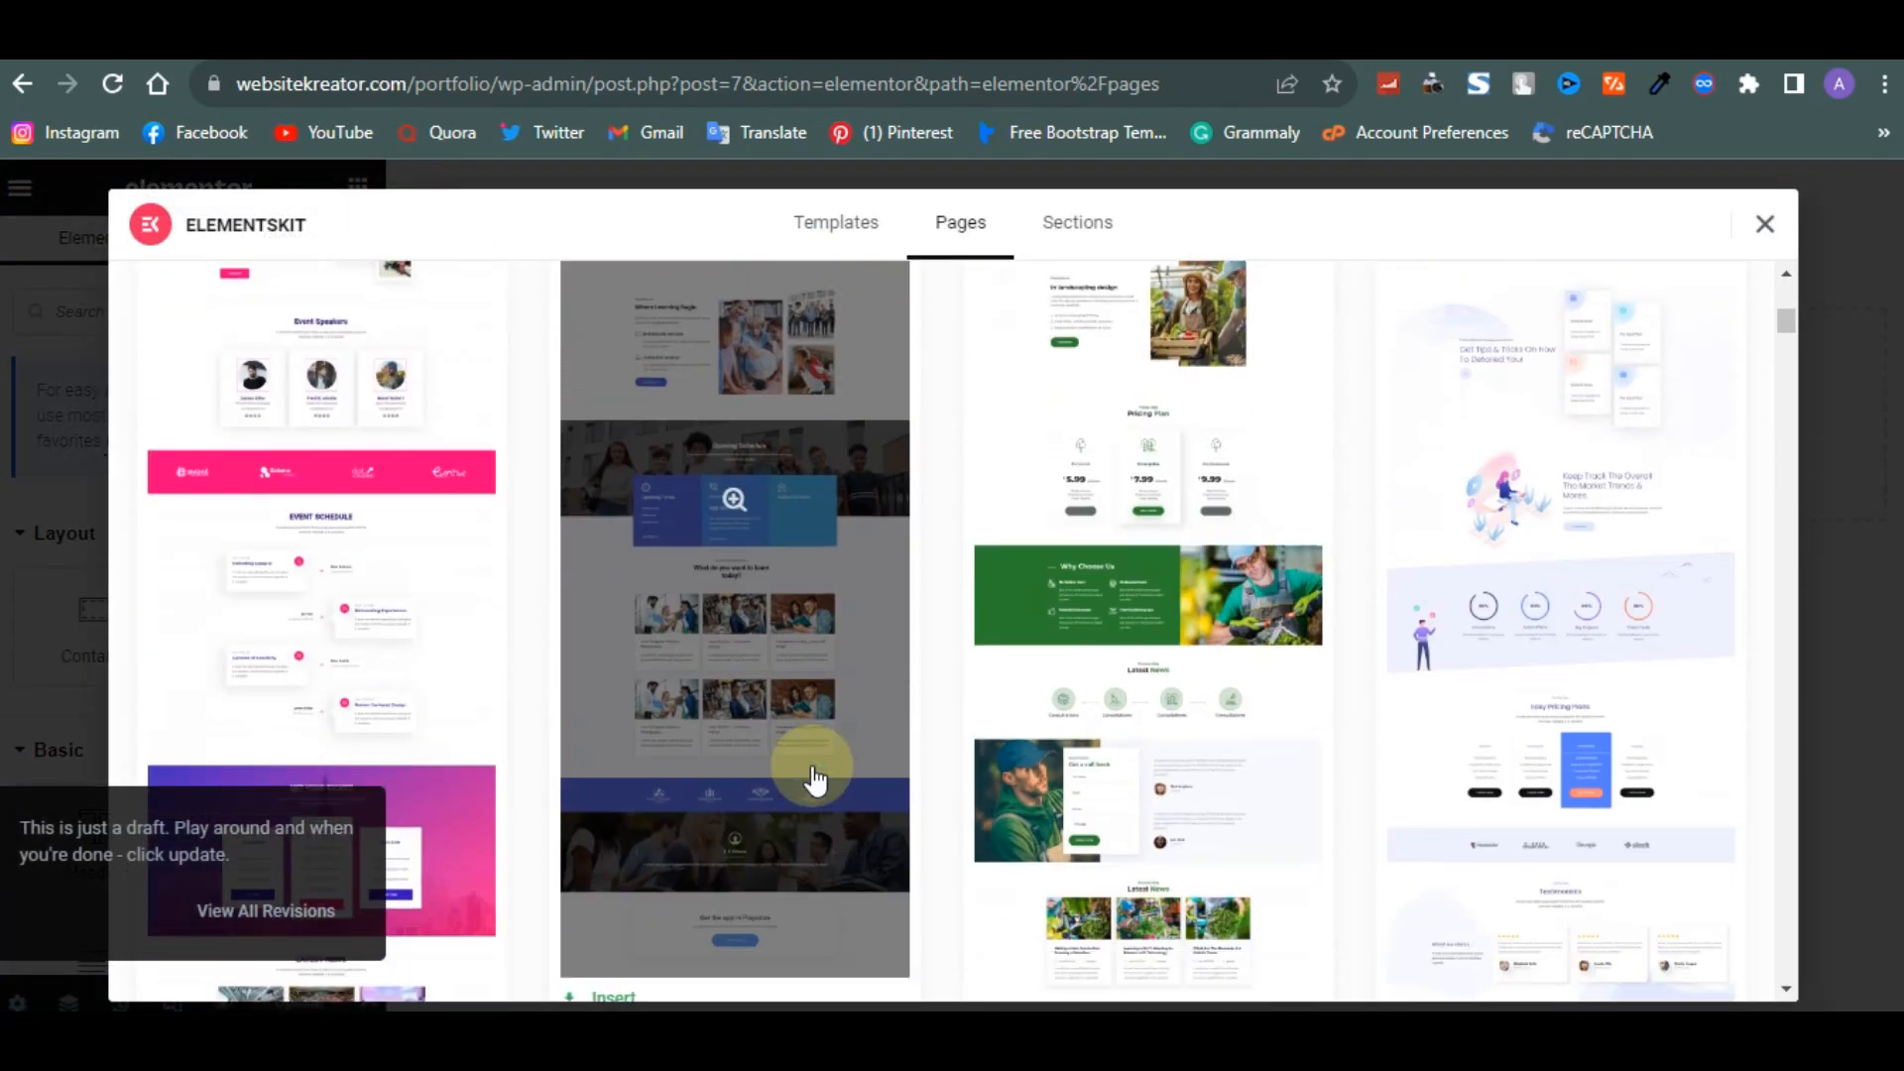
pyautogui.scroll(5, 813, 771)
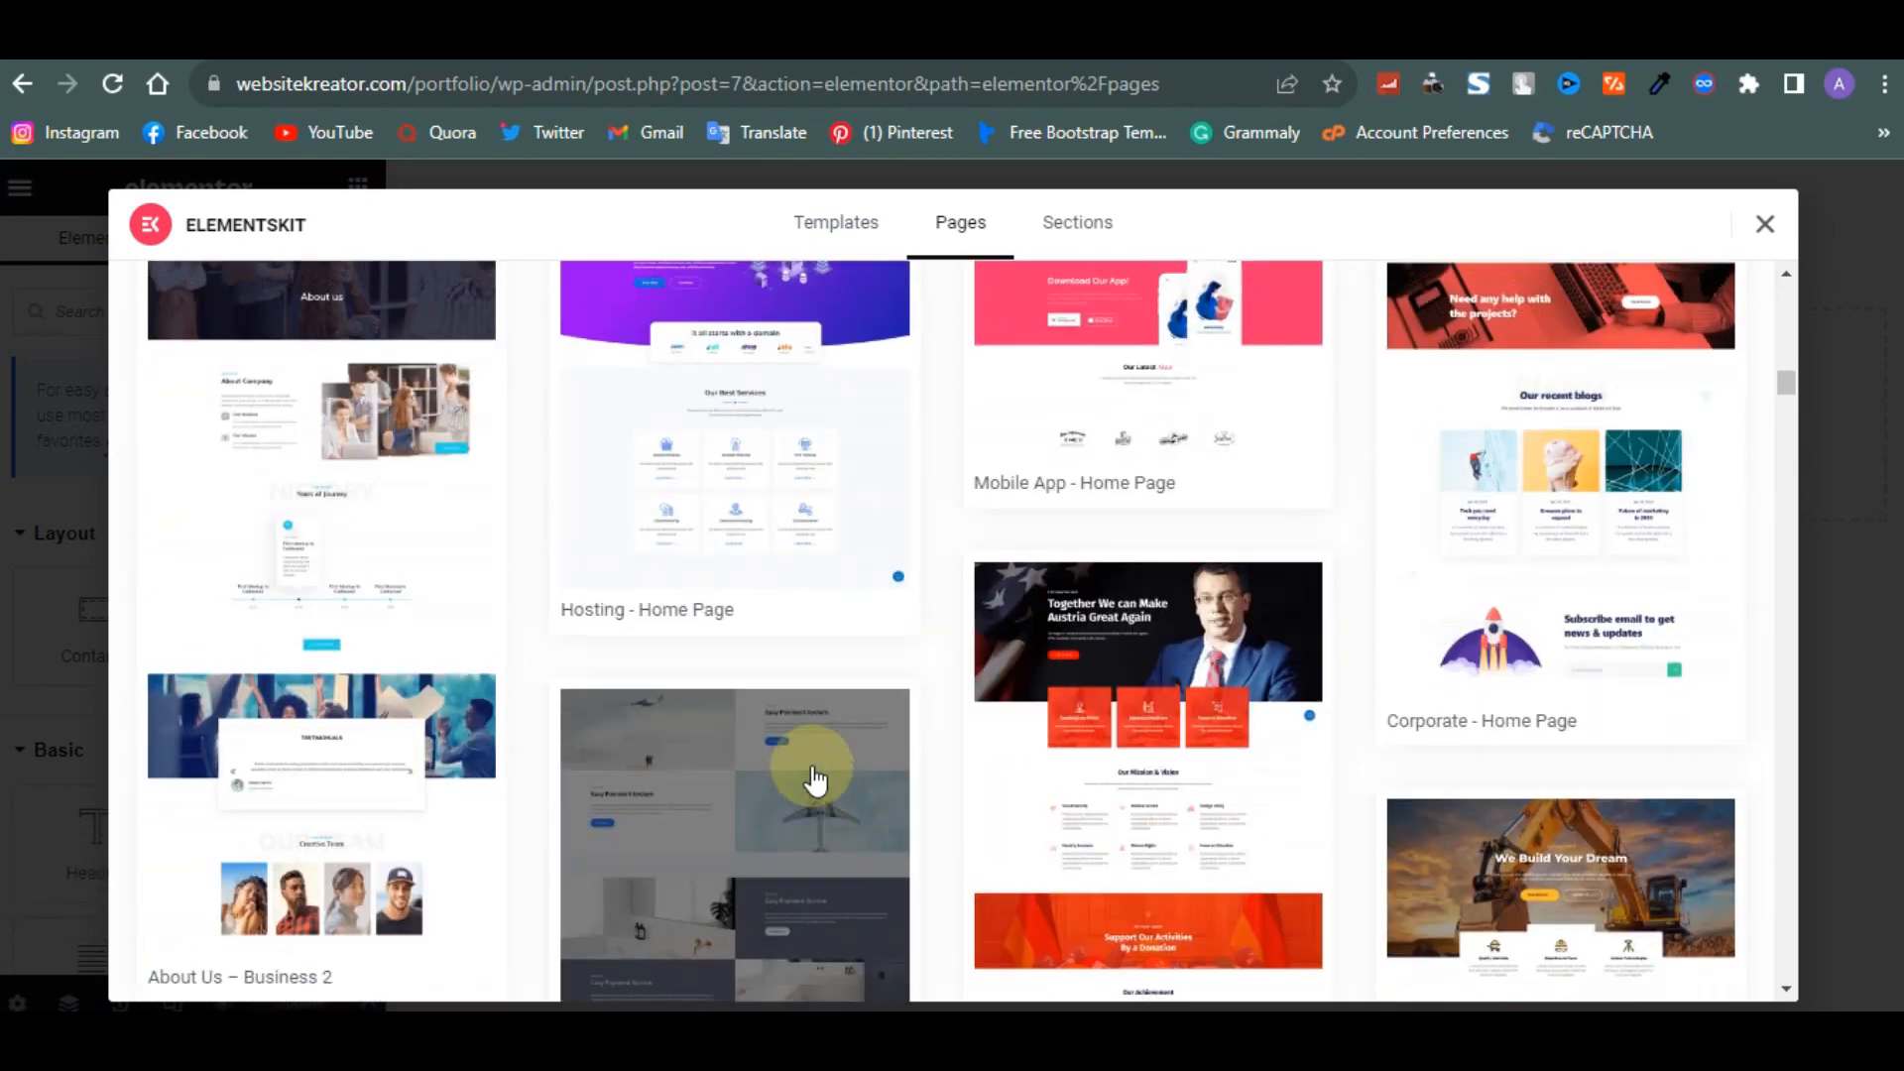
pyautogui.scroll(-5, 793, 714)
pyautogui.scroll(3, 789, 690)
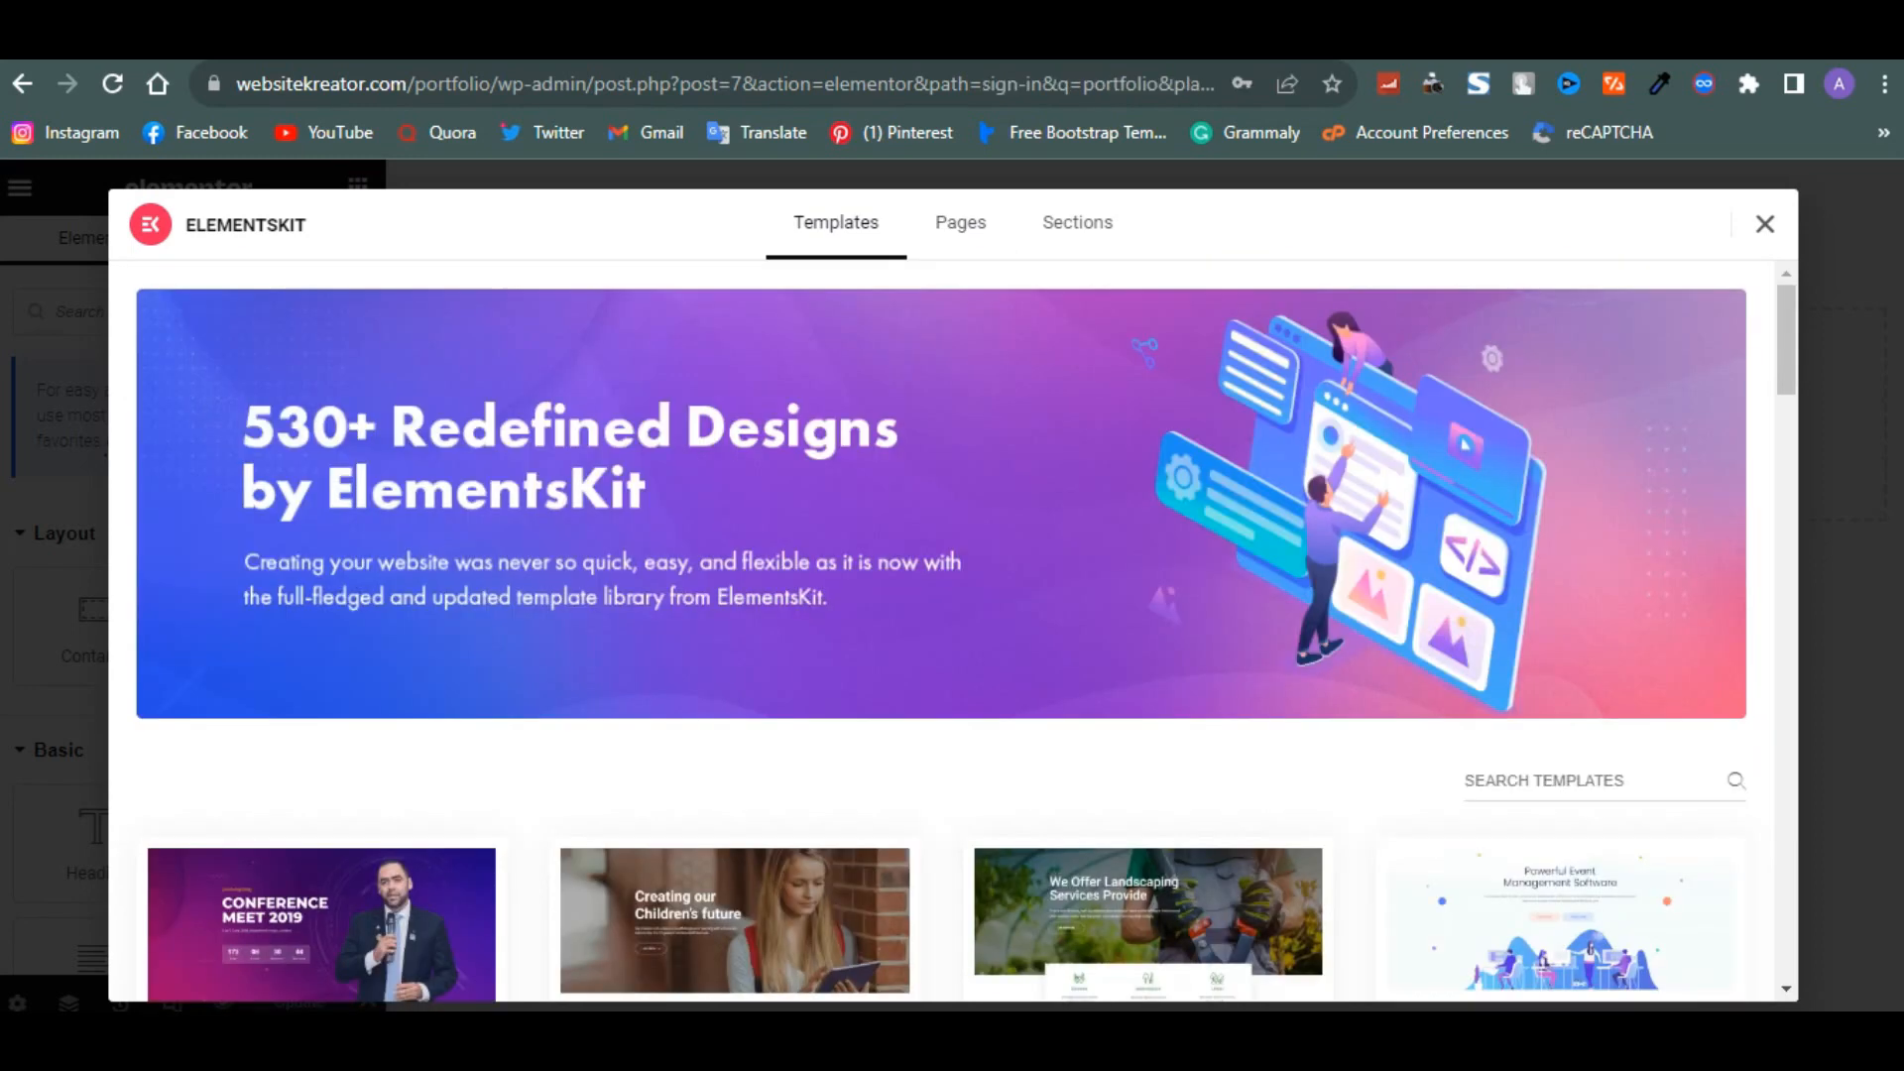
# - Open the Grafhy - Photography Templates kit, preview its Photography - Home Page, and insert that template into the page
pyautogui.scroll(-10, 1319, 490)
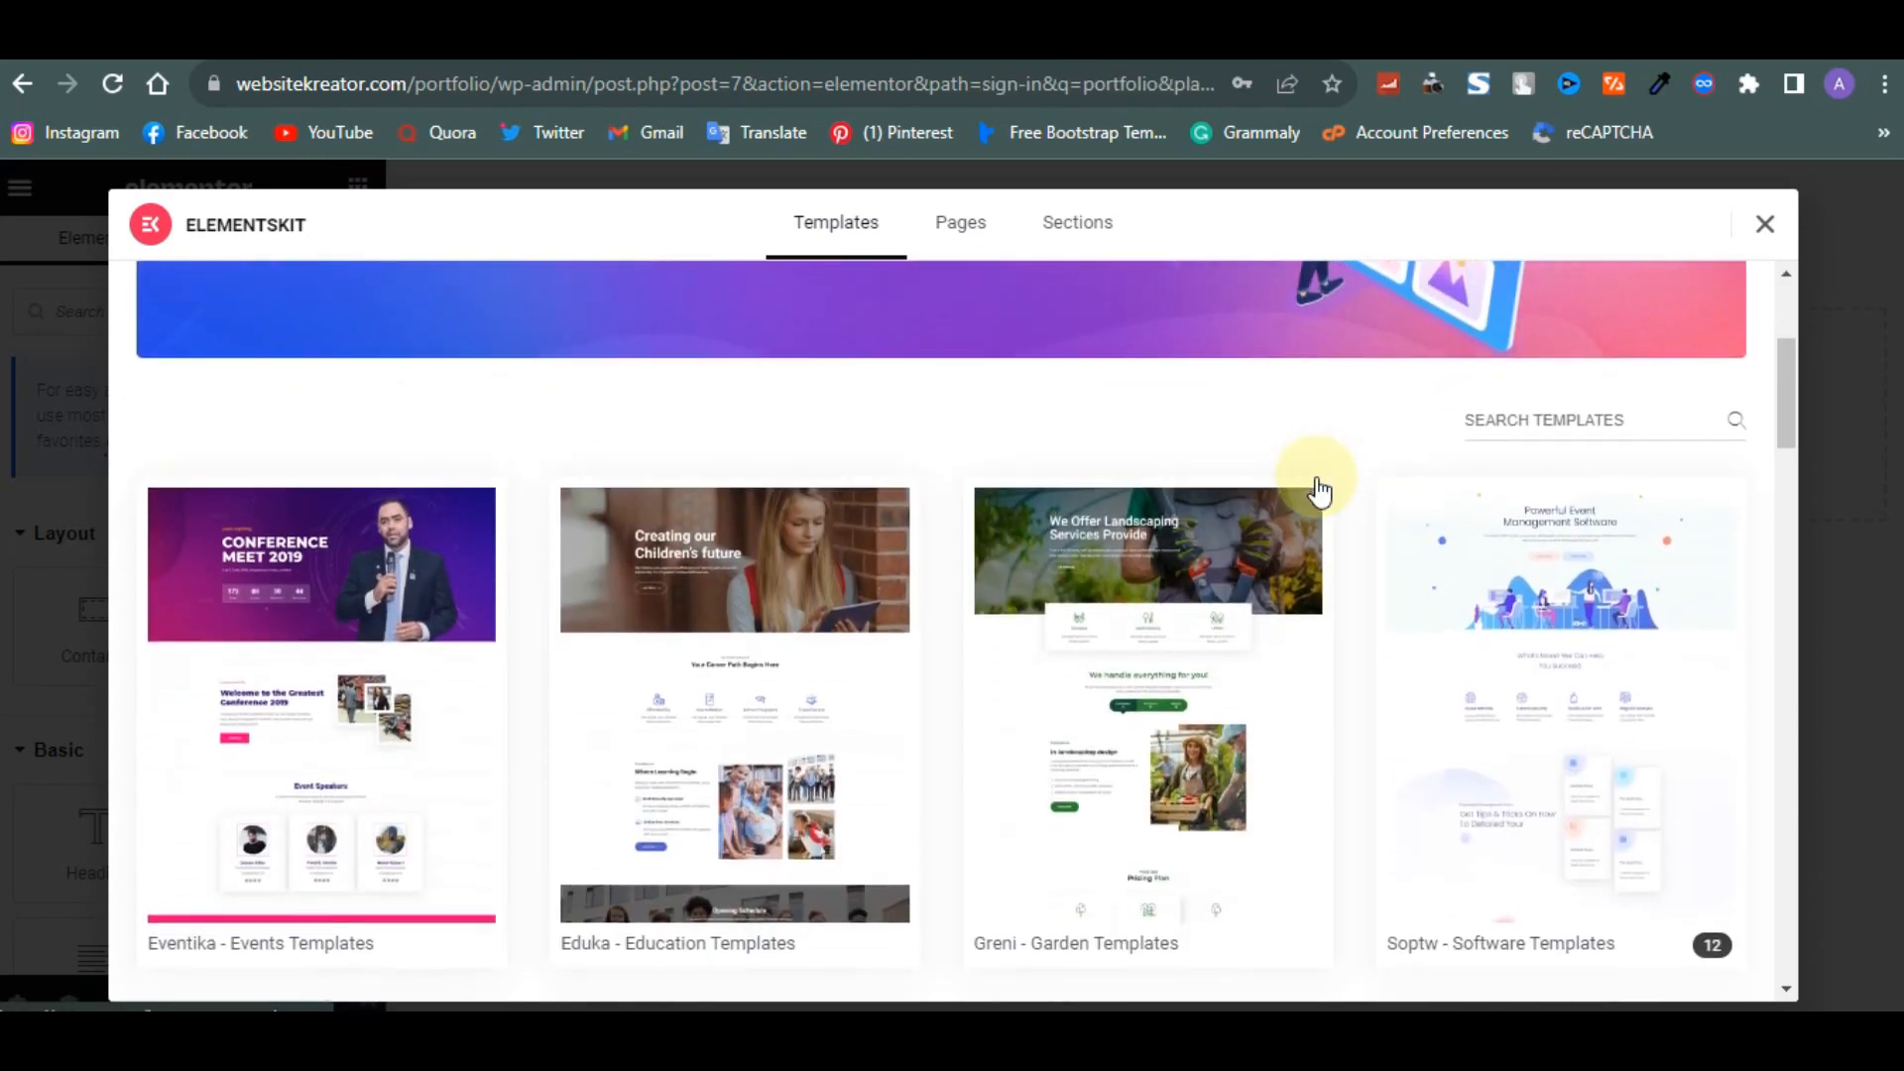
pyautogui.scroll(-5, 1319, 490)
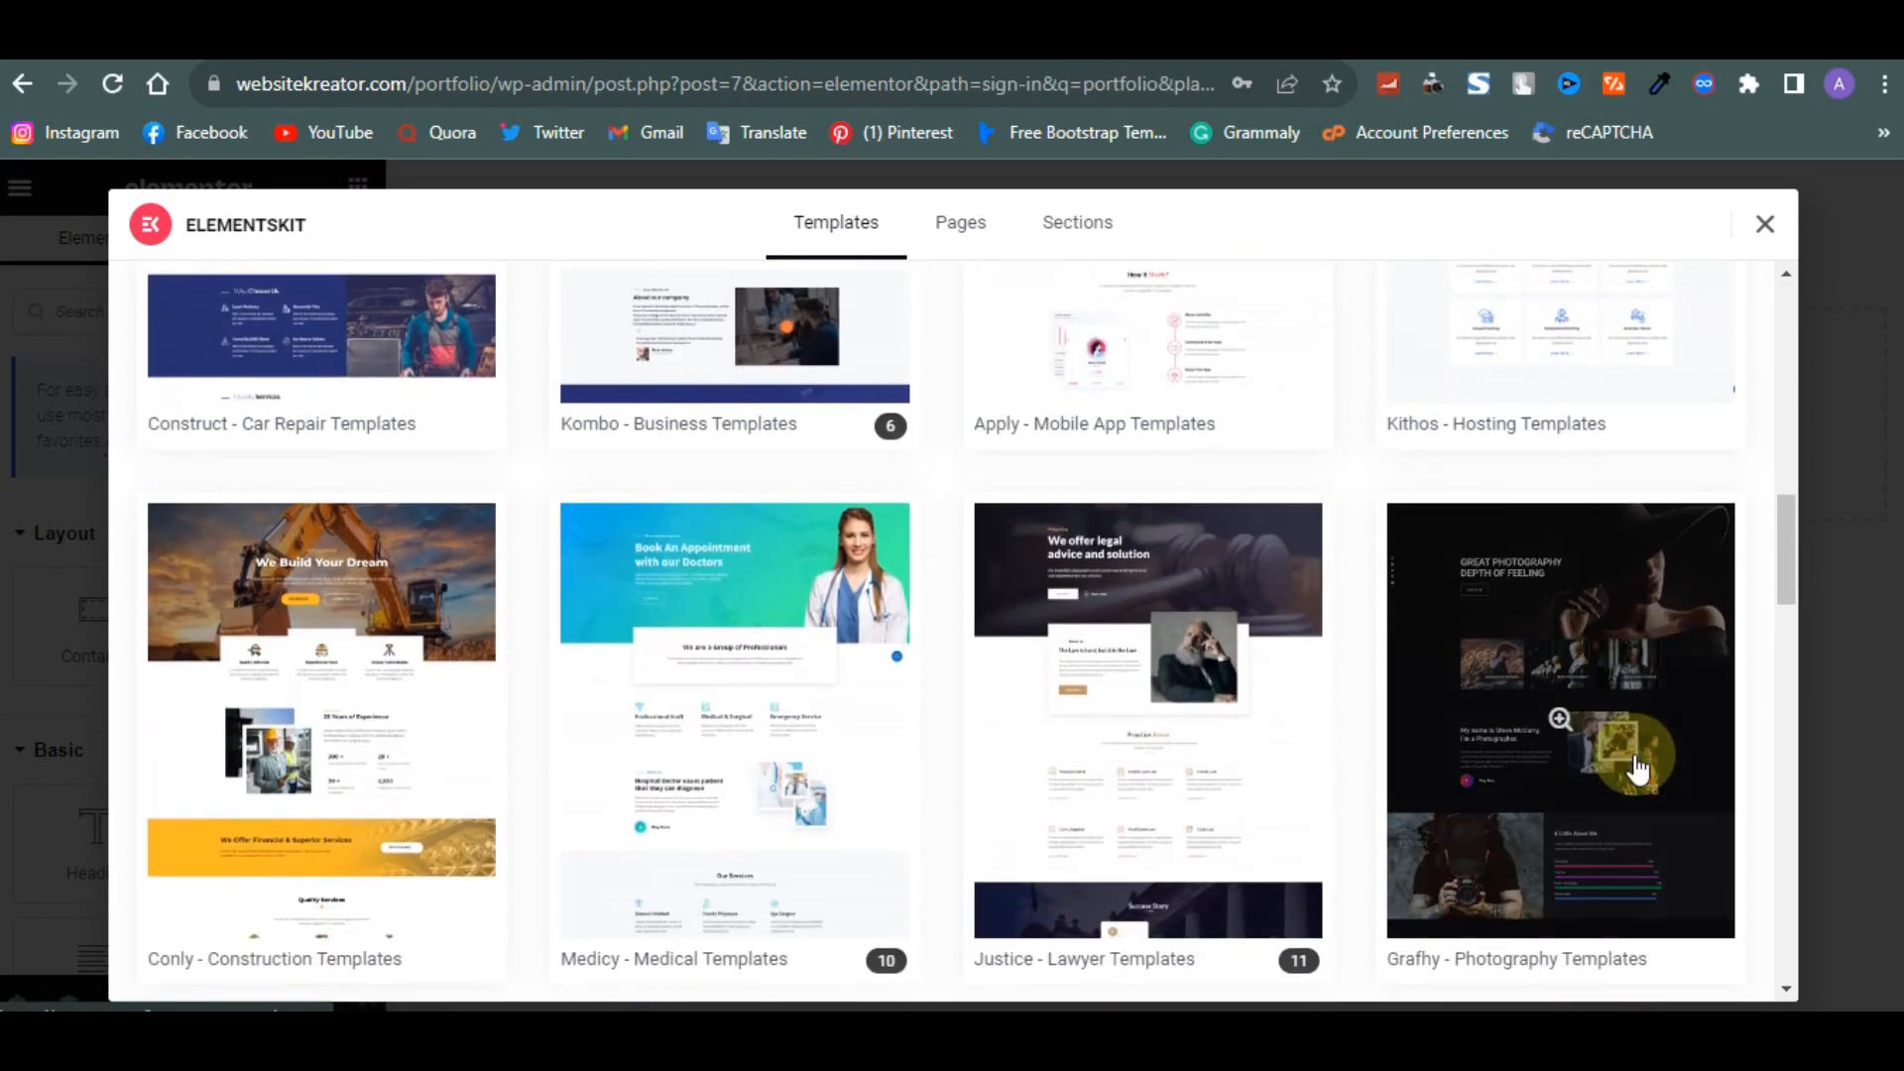
pyautogui.click(1557, 826)
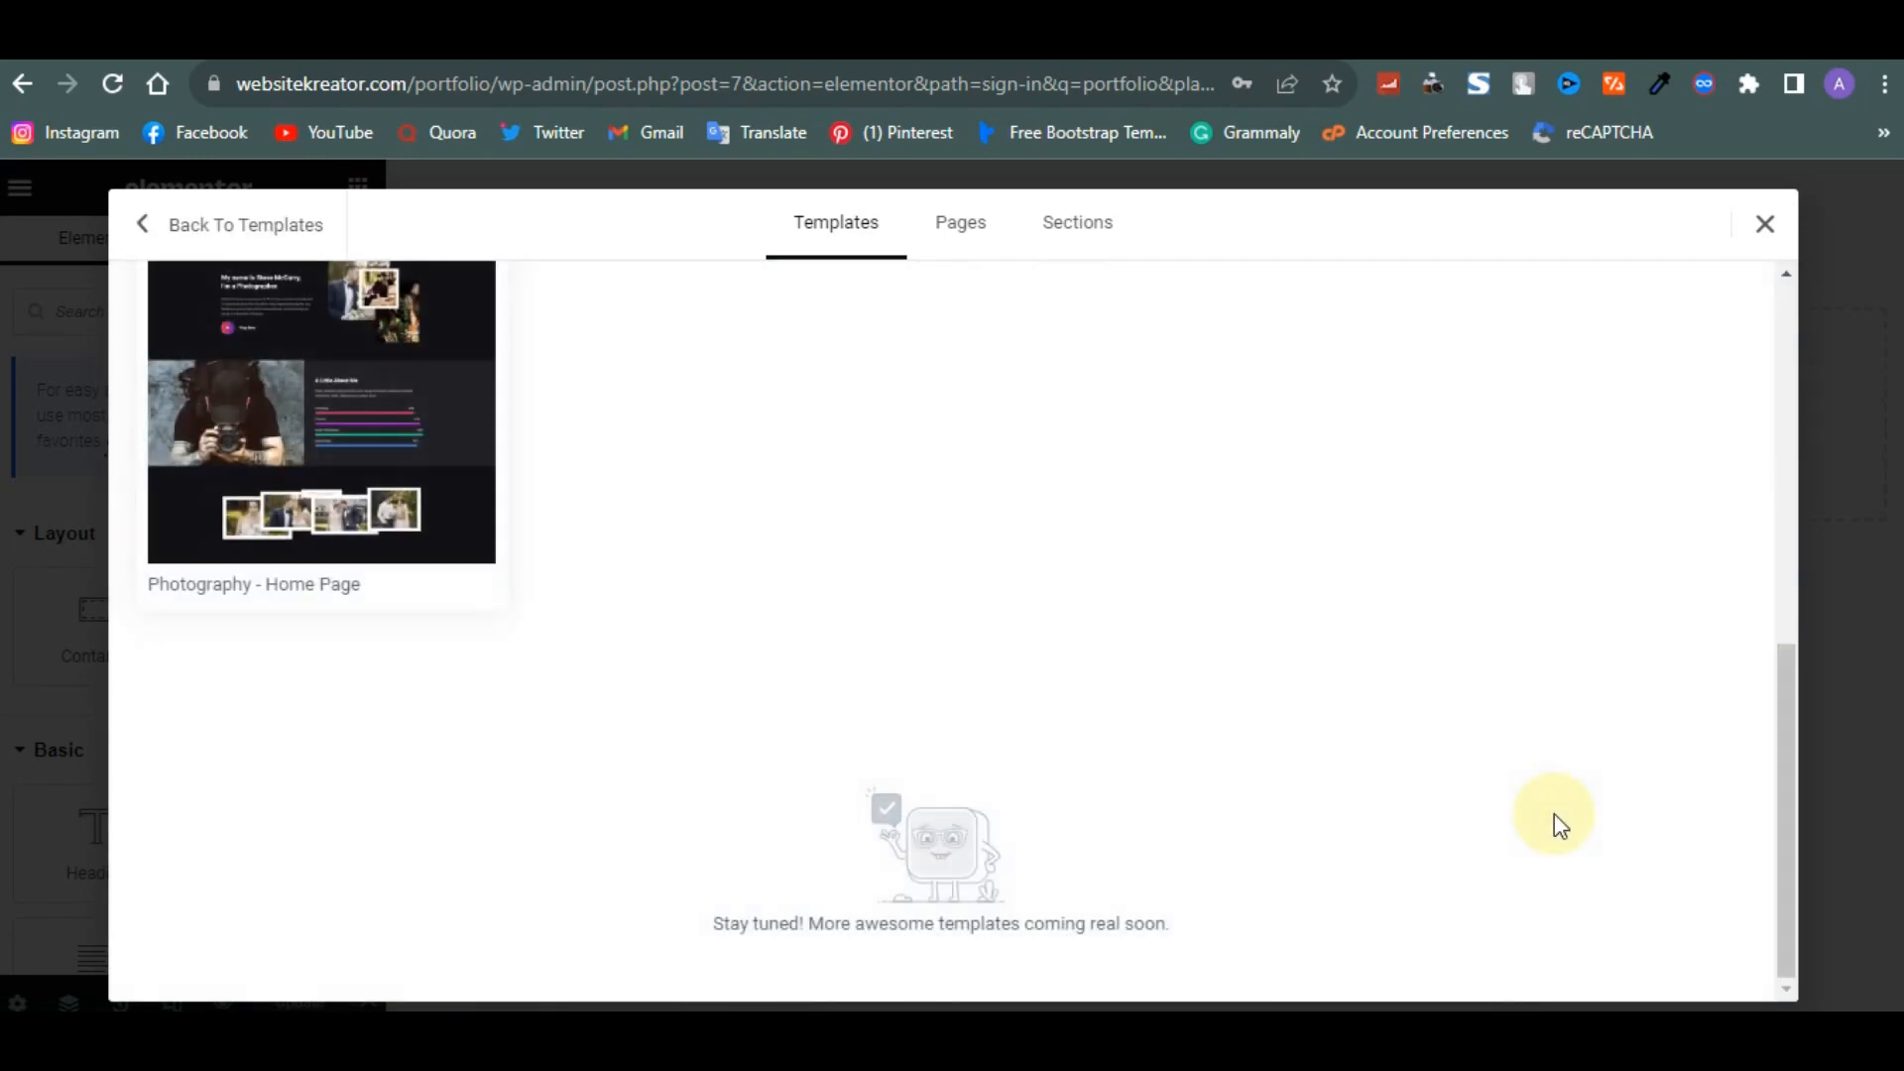
pyautogui.scroll(3, 1091, 783)
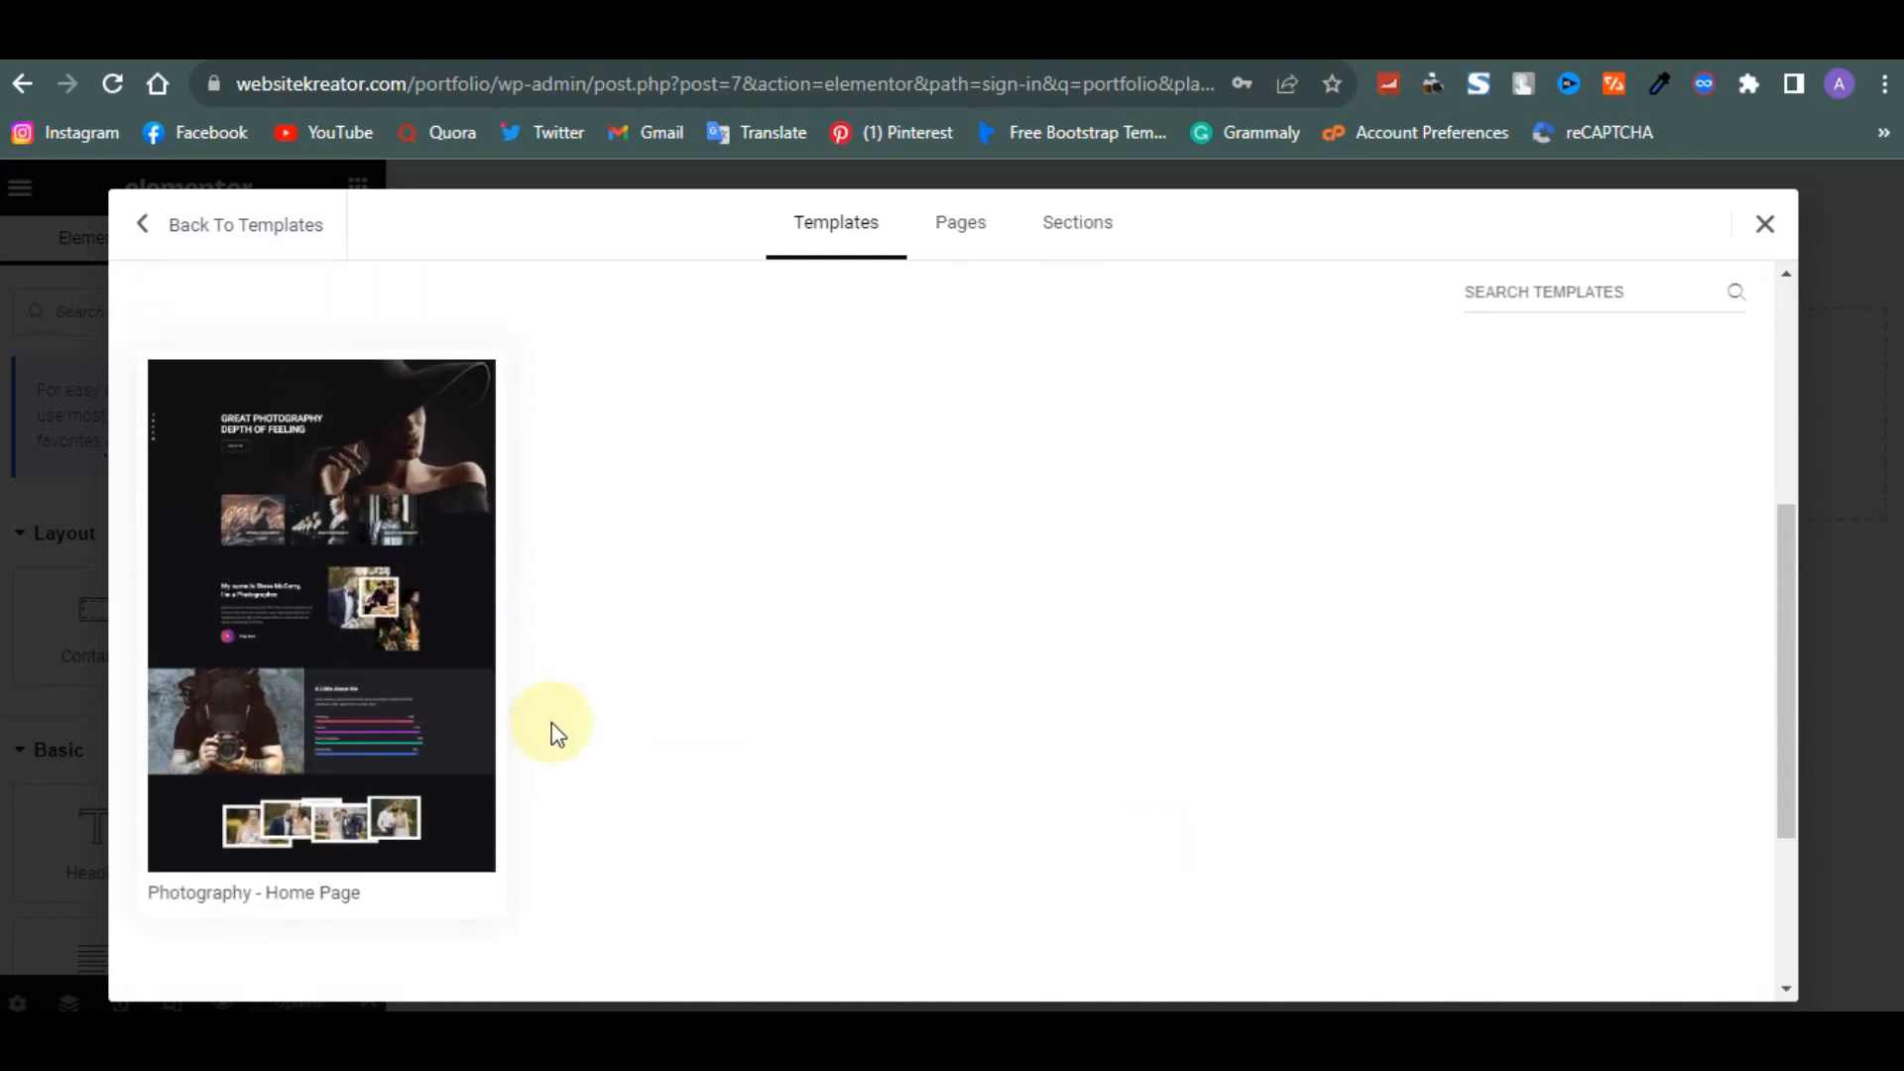
pyautogui.click(359, 712)
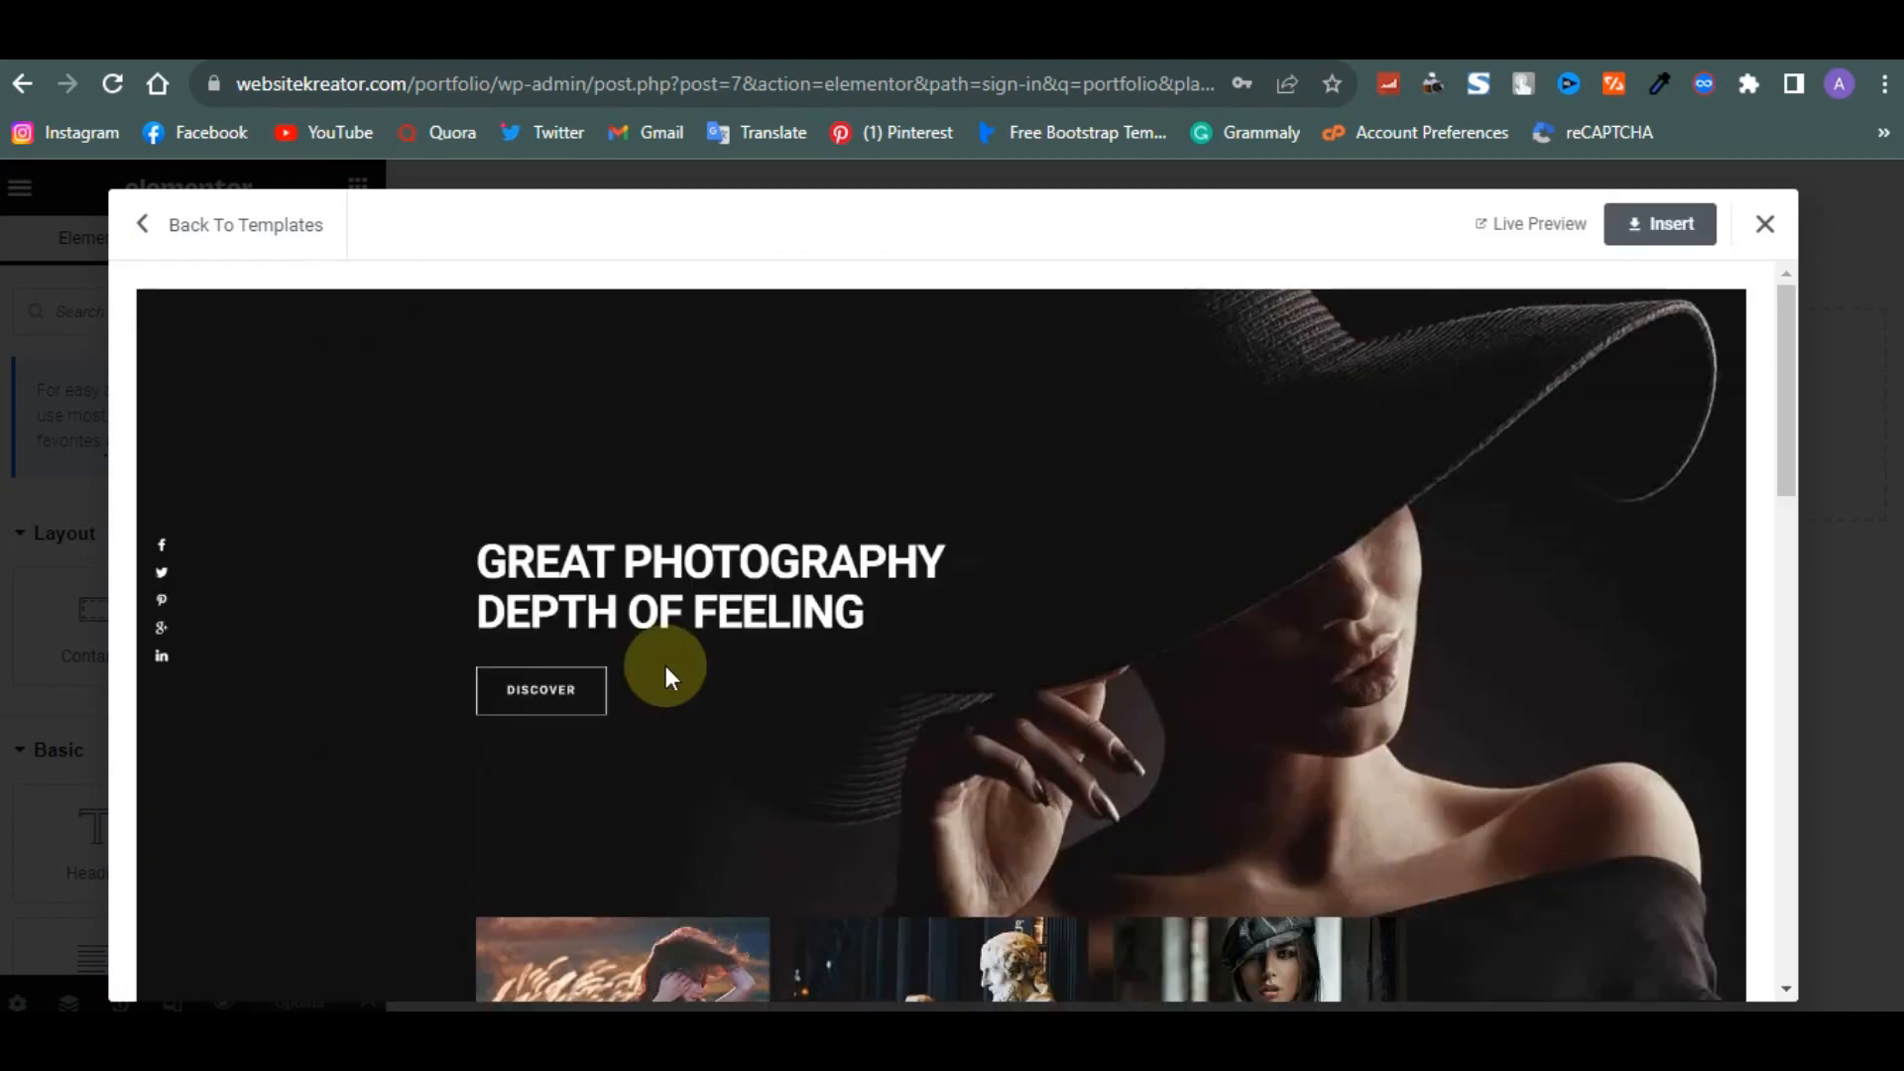
pyautogui.scroll(-7, 938, 736)
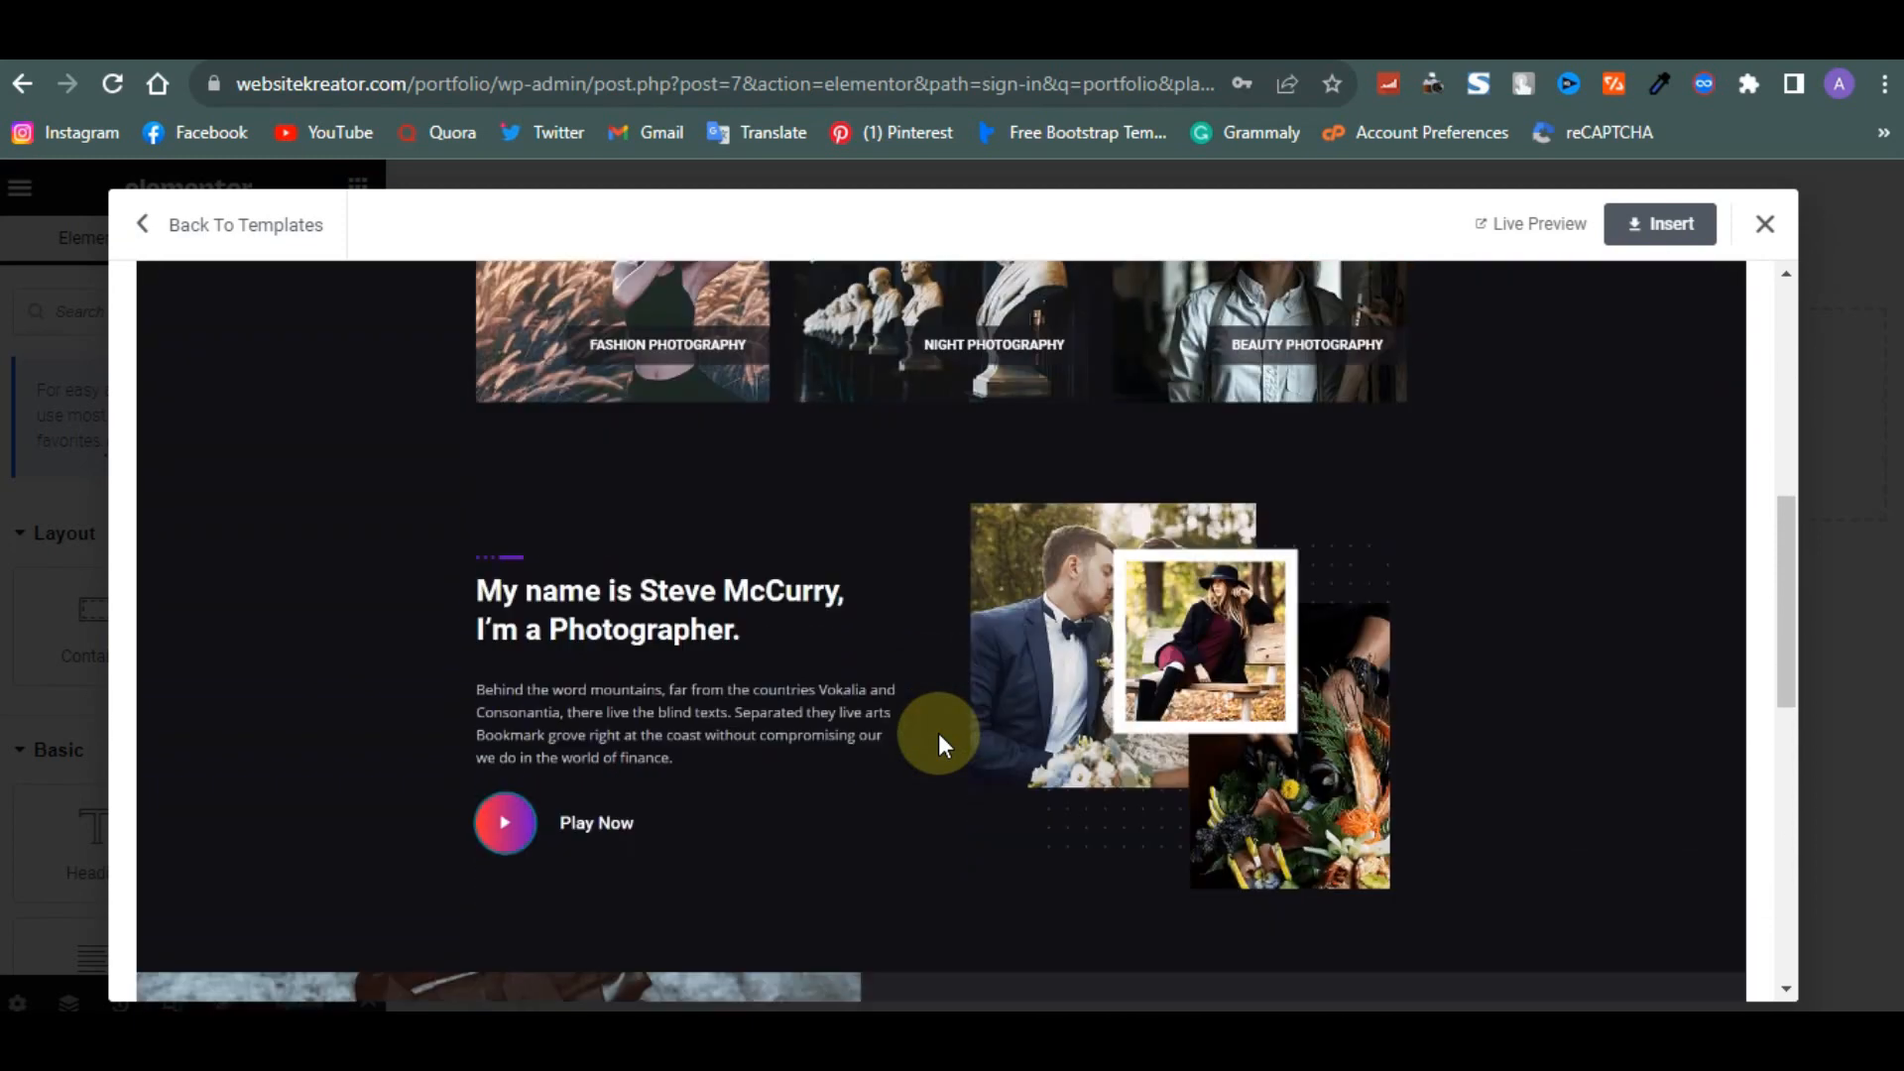
pyautogui.scroll(-9, 938, 734)
pyautogui.scroll(3, 938, 734)
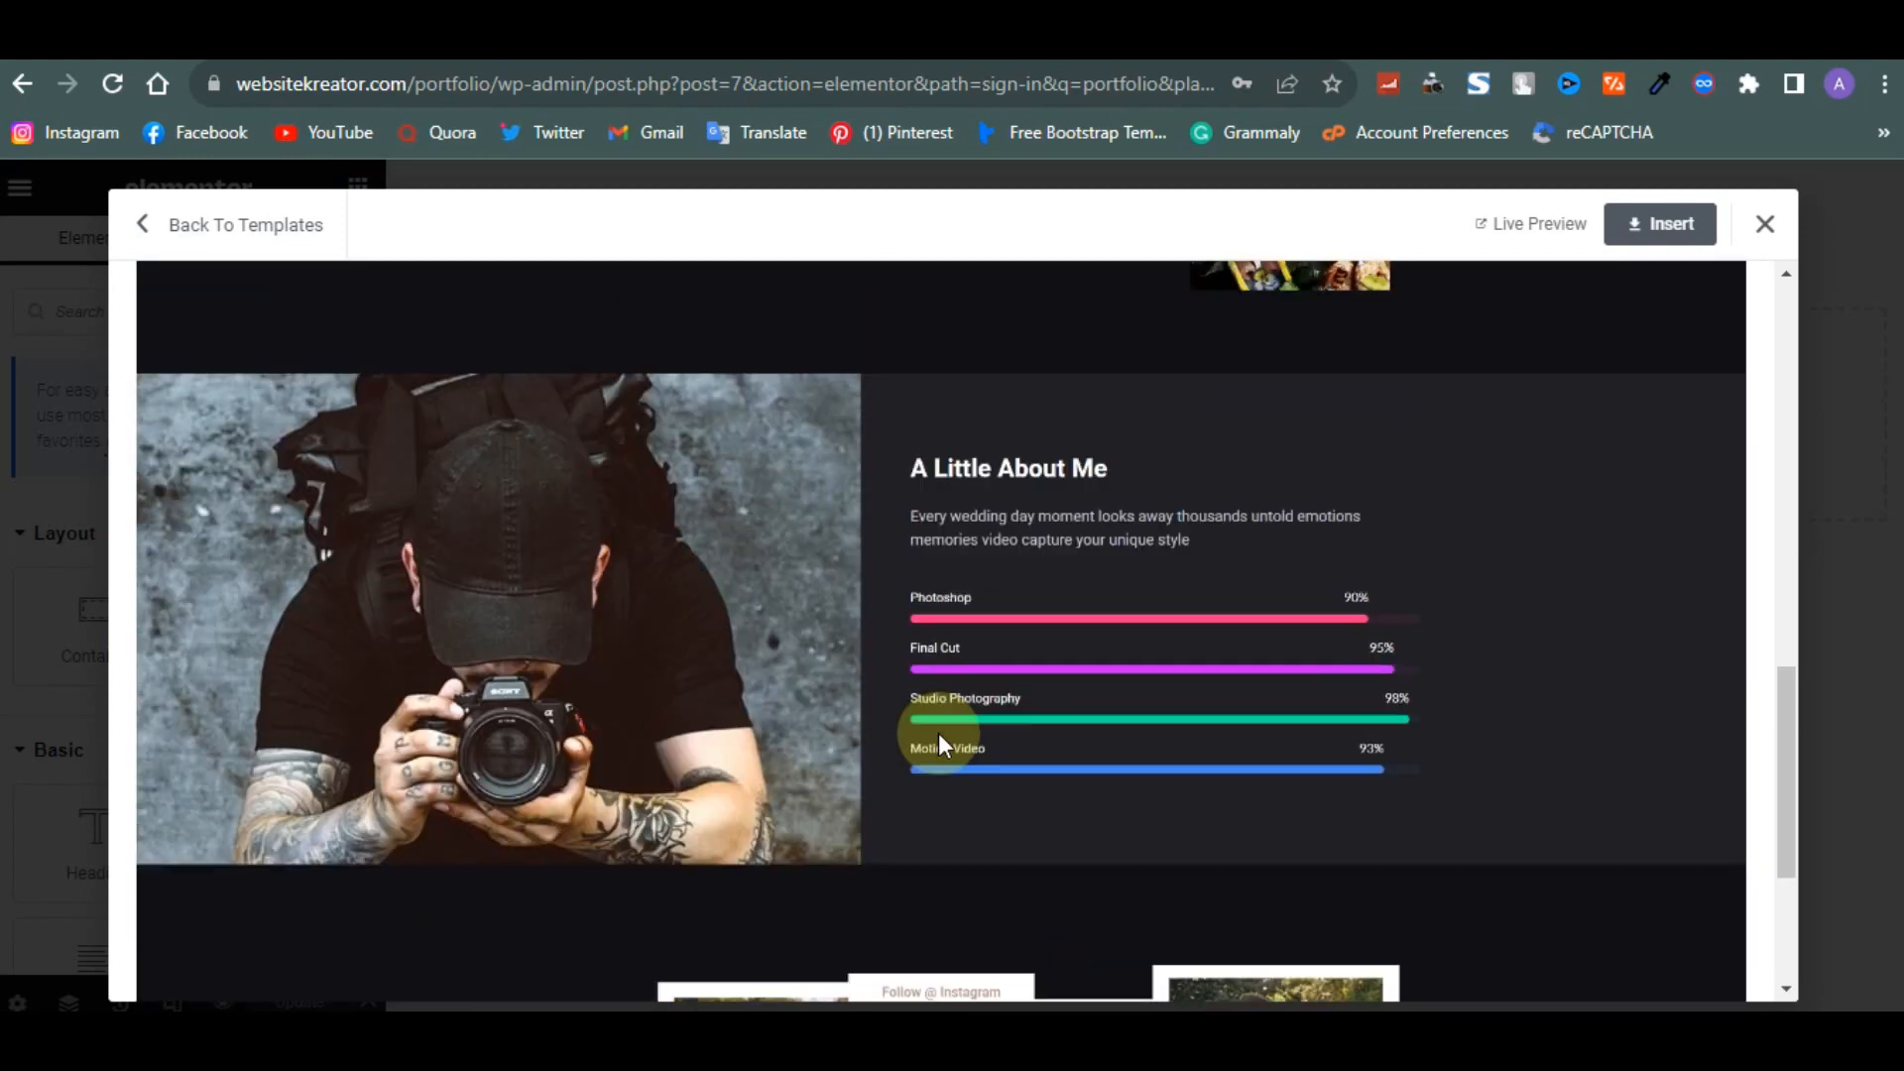
pyautogui.scroll(10, 938, 733)
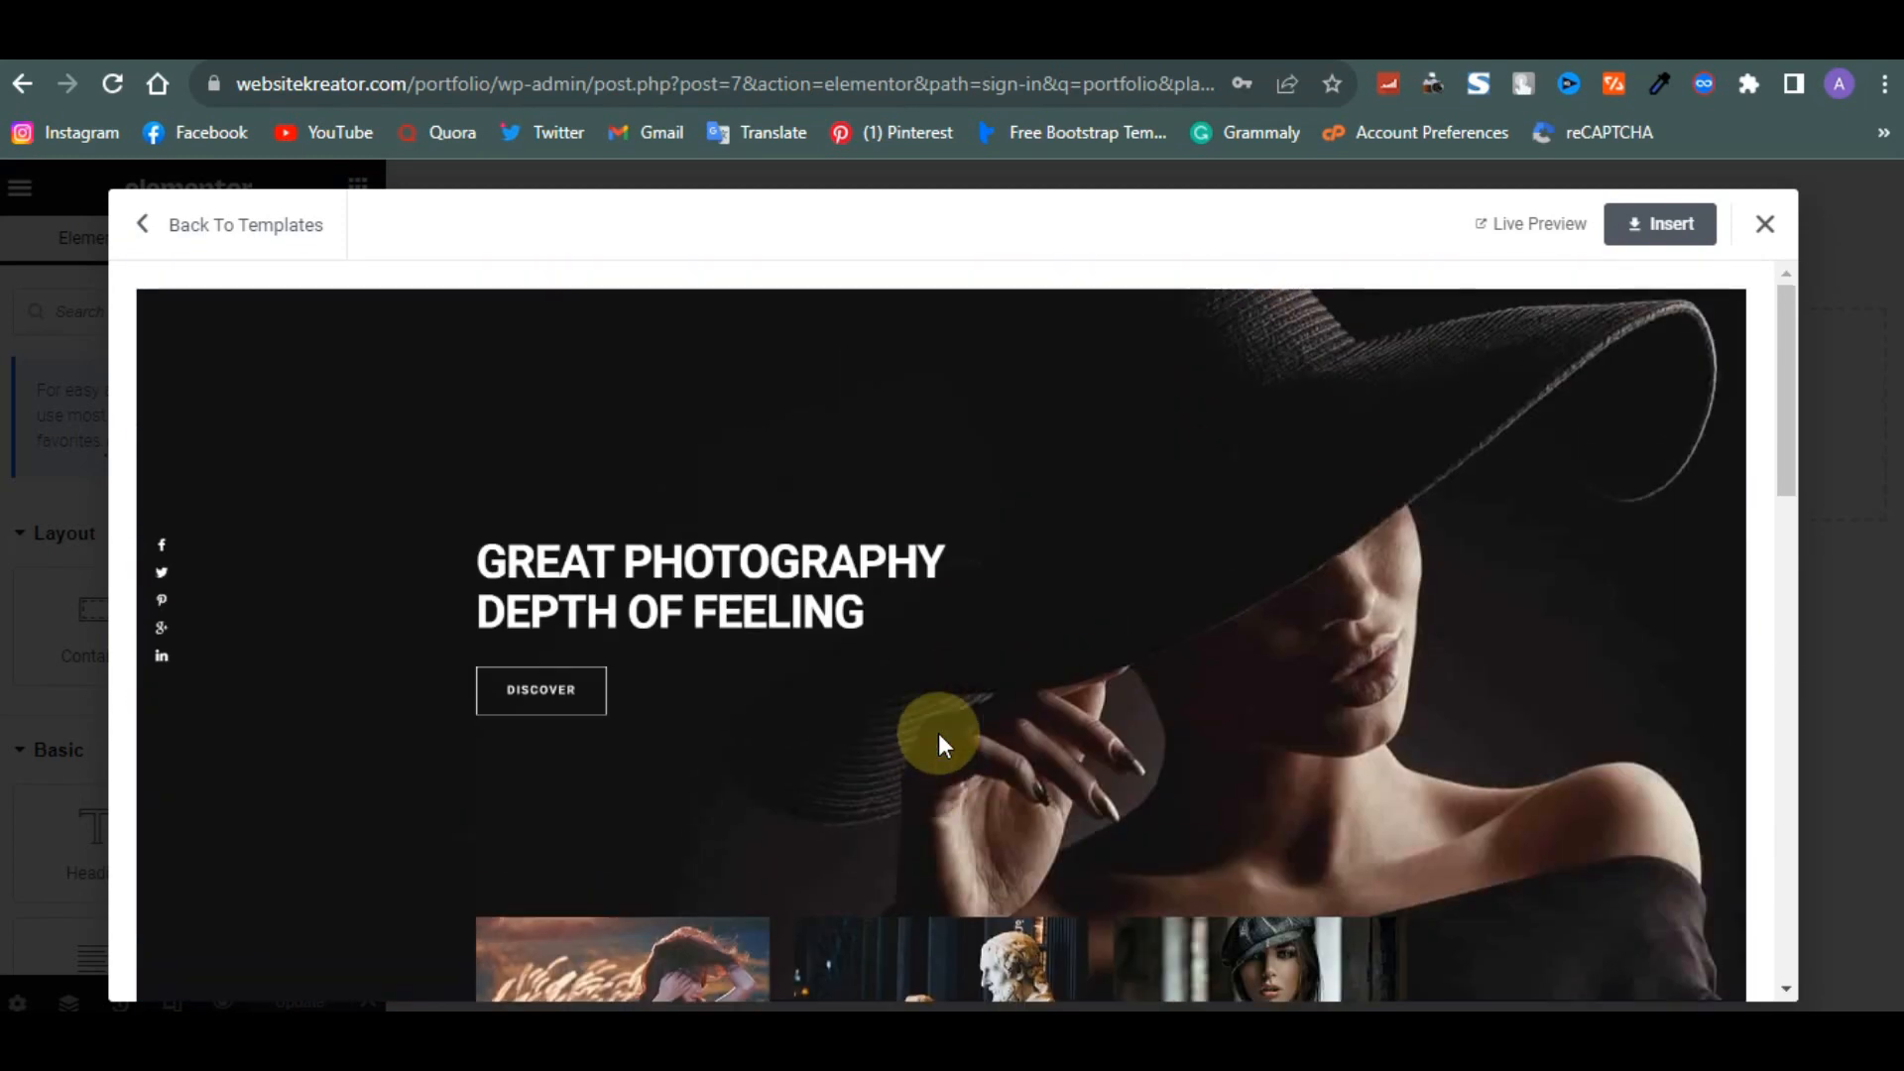
pyautogui.click(1622, 238)
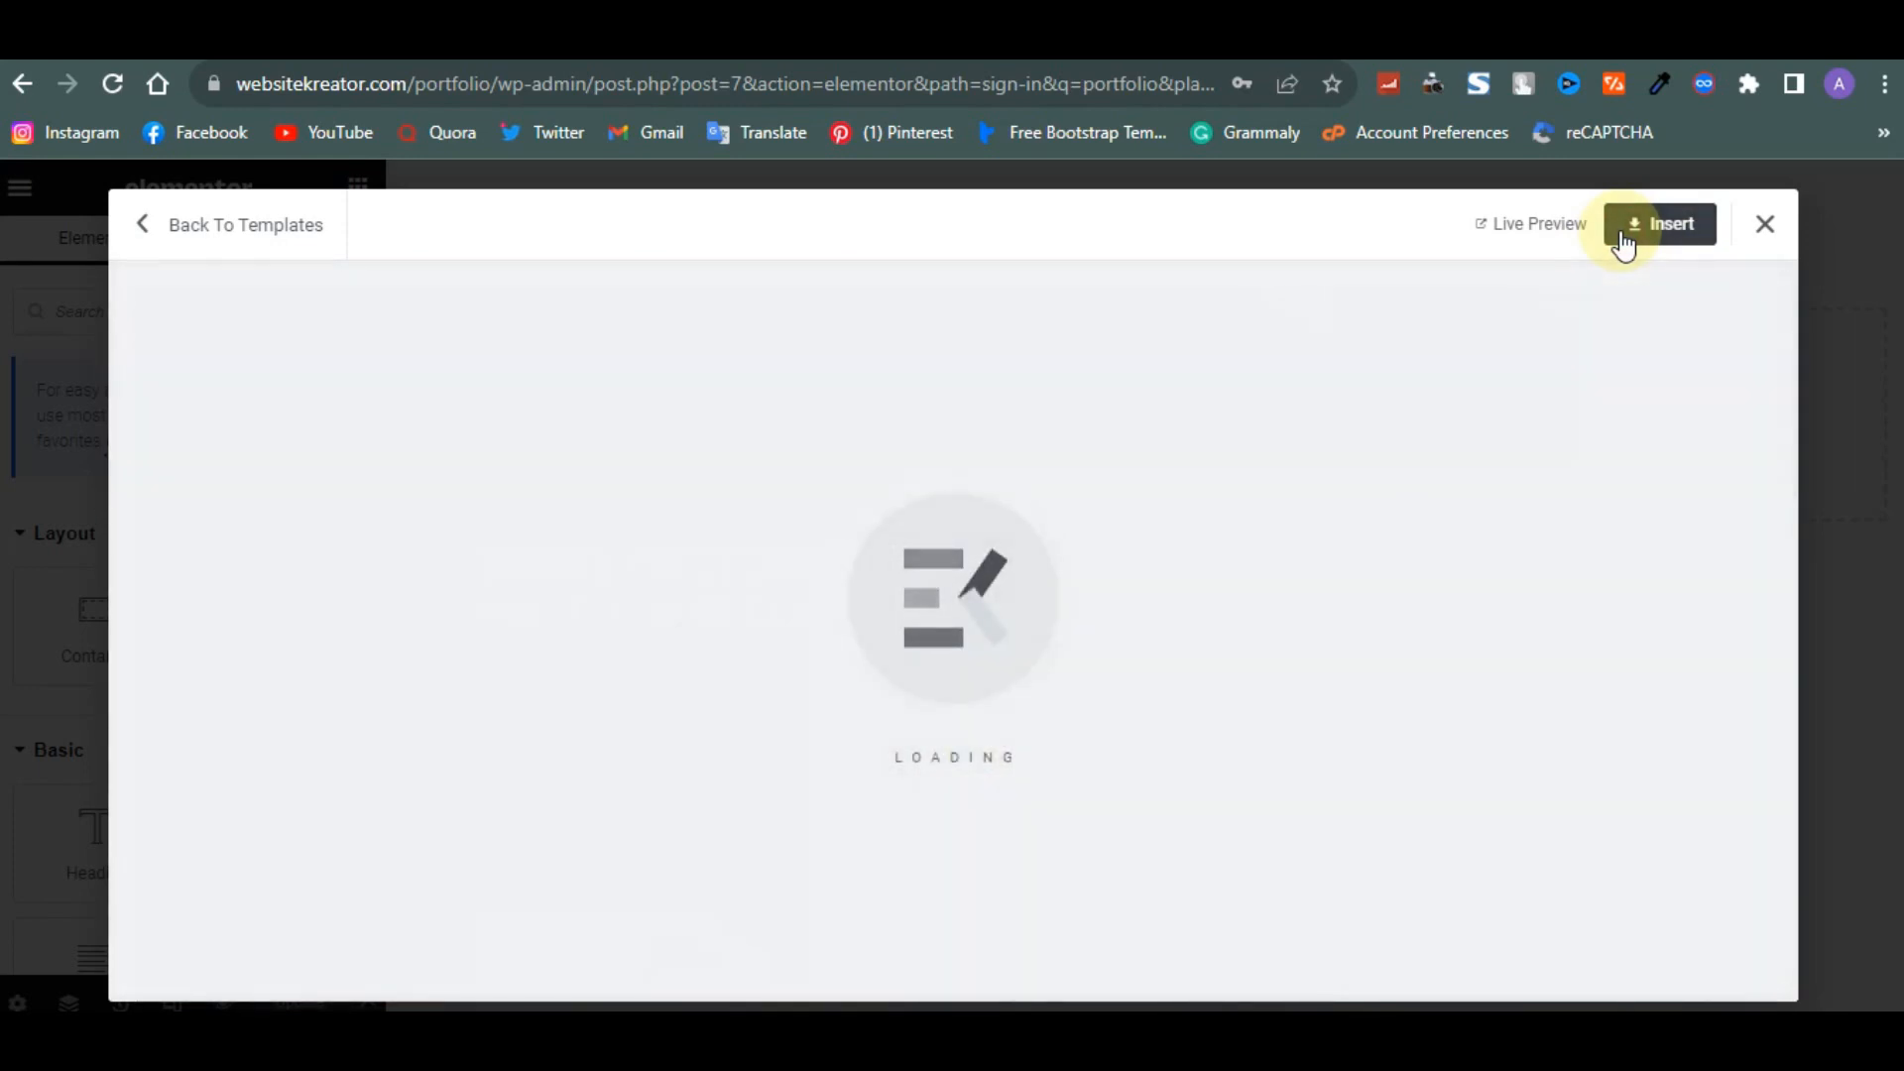
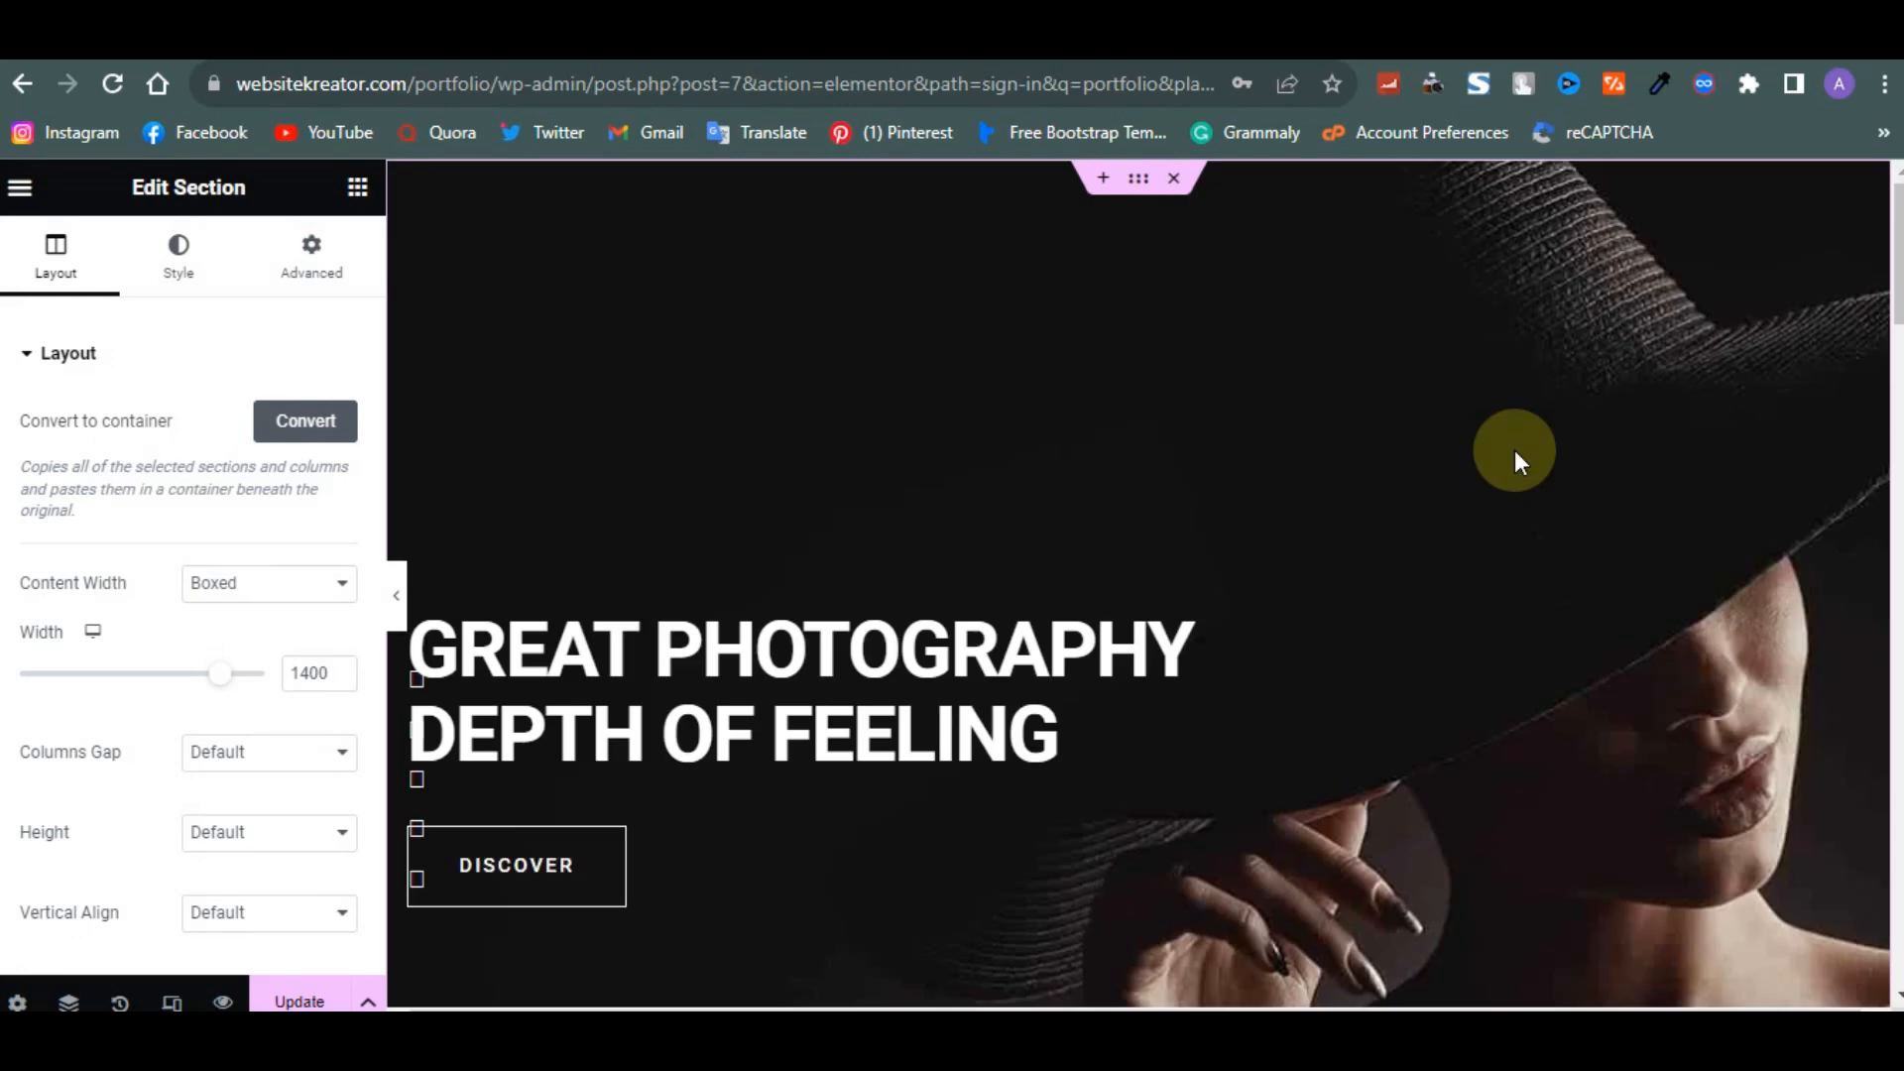
# - Scroll through the inserted photography home page to review its sections
pyautogui.scroll(-8, 1514, 450)
pyautogui.scroll(-15, 1514, 450)
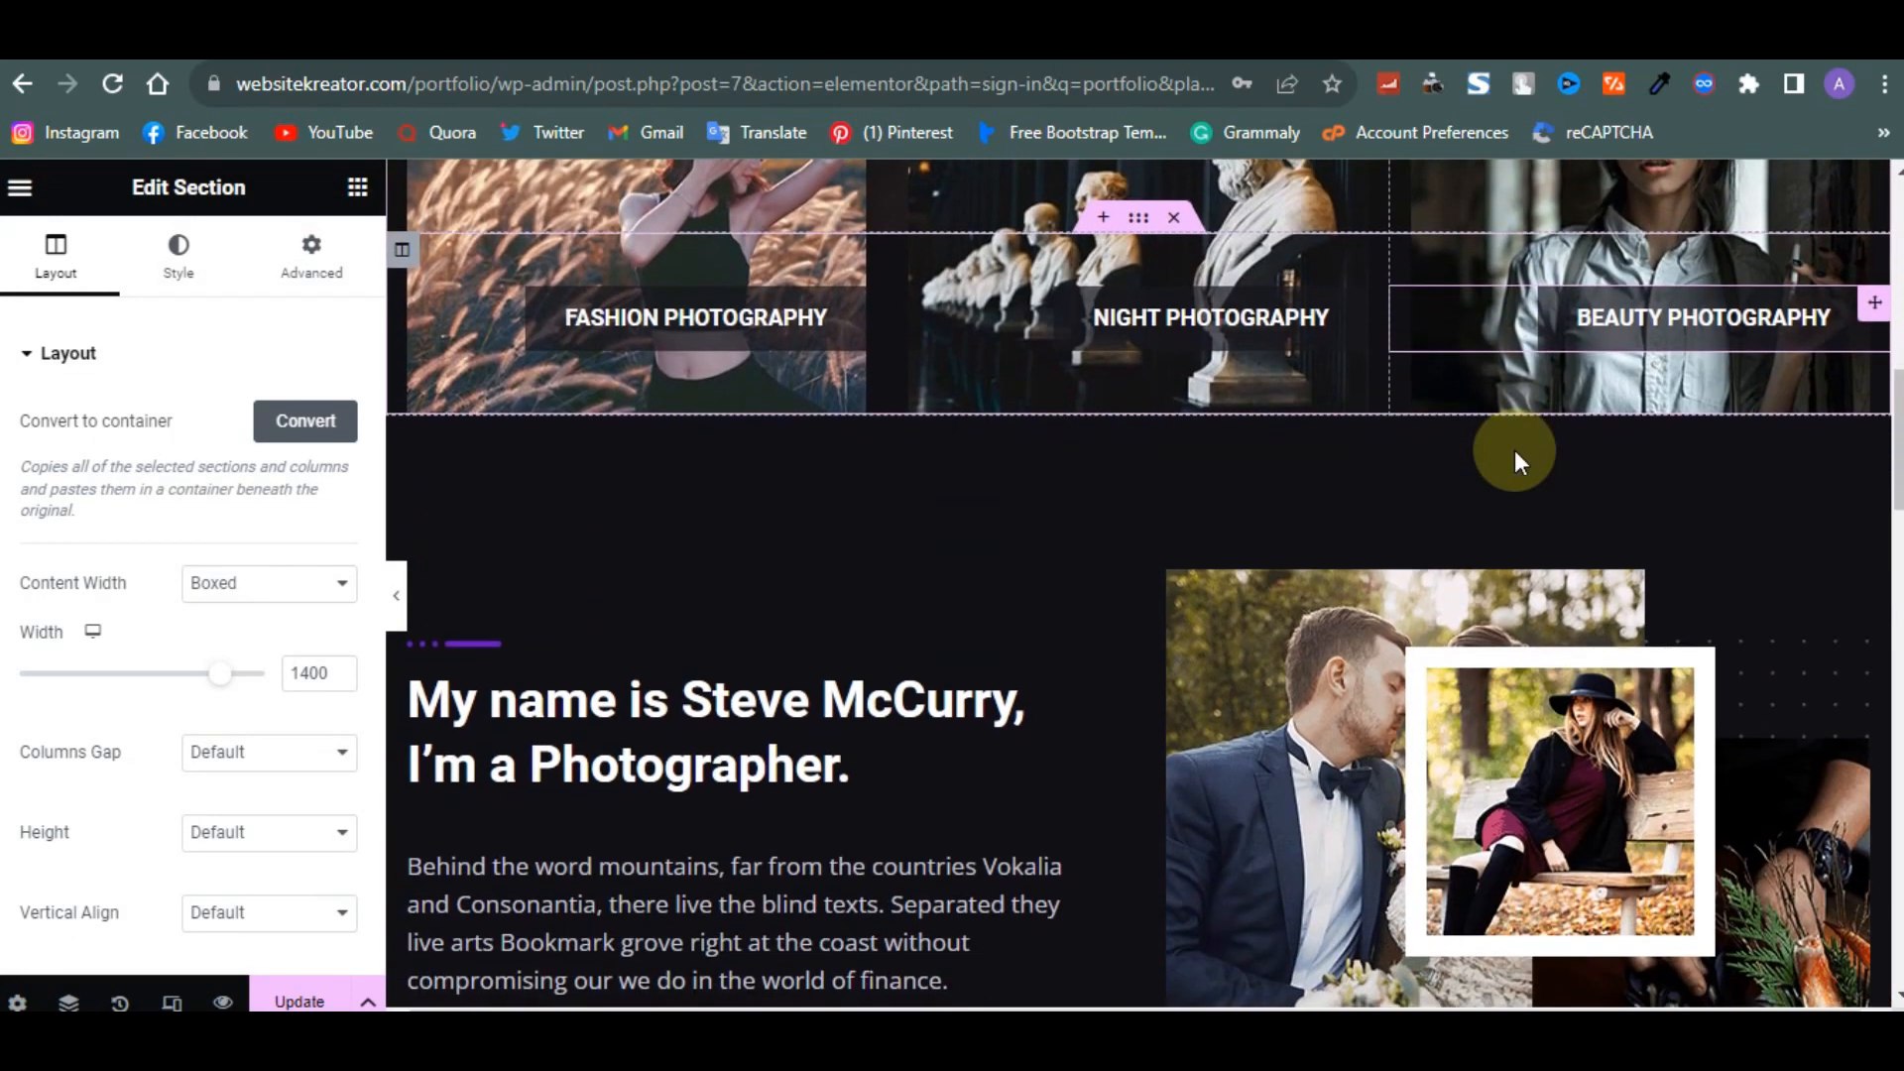
pyautogui.scroll(-15, 1514, 450)
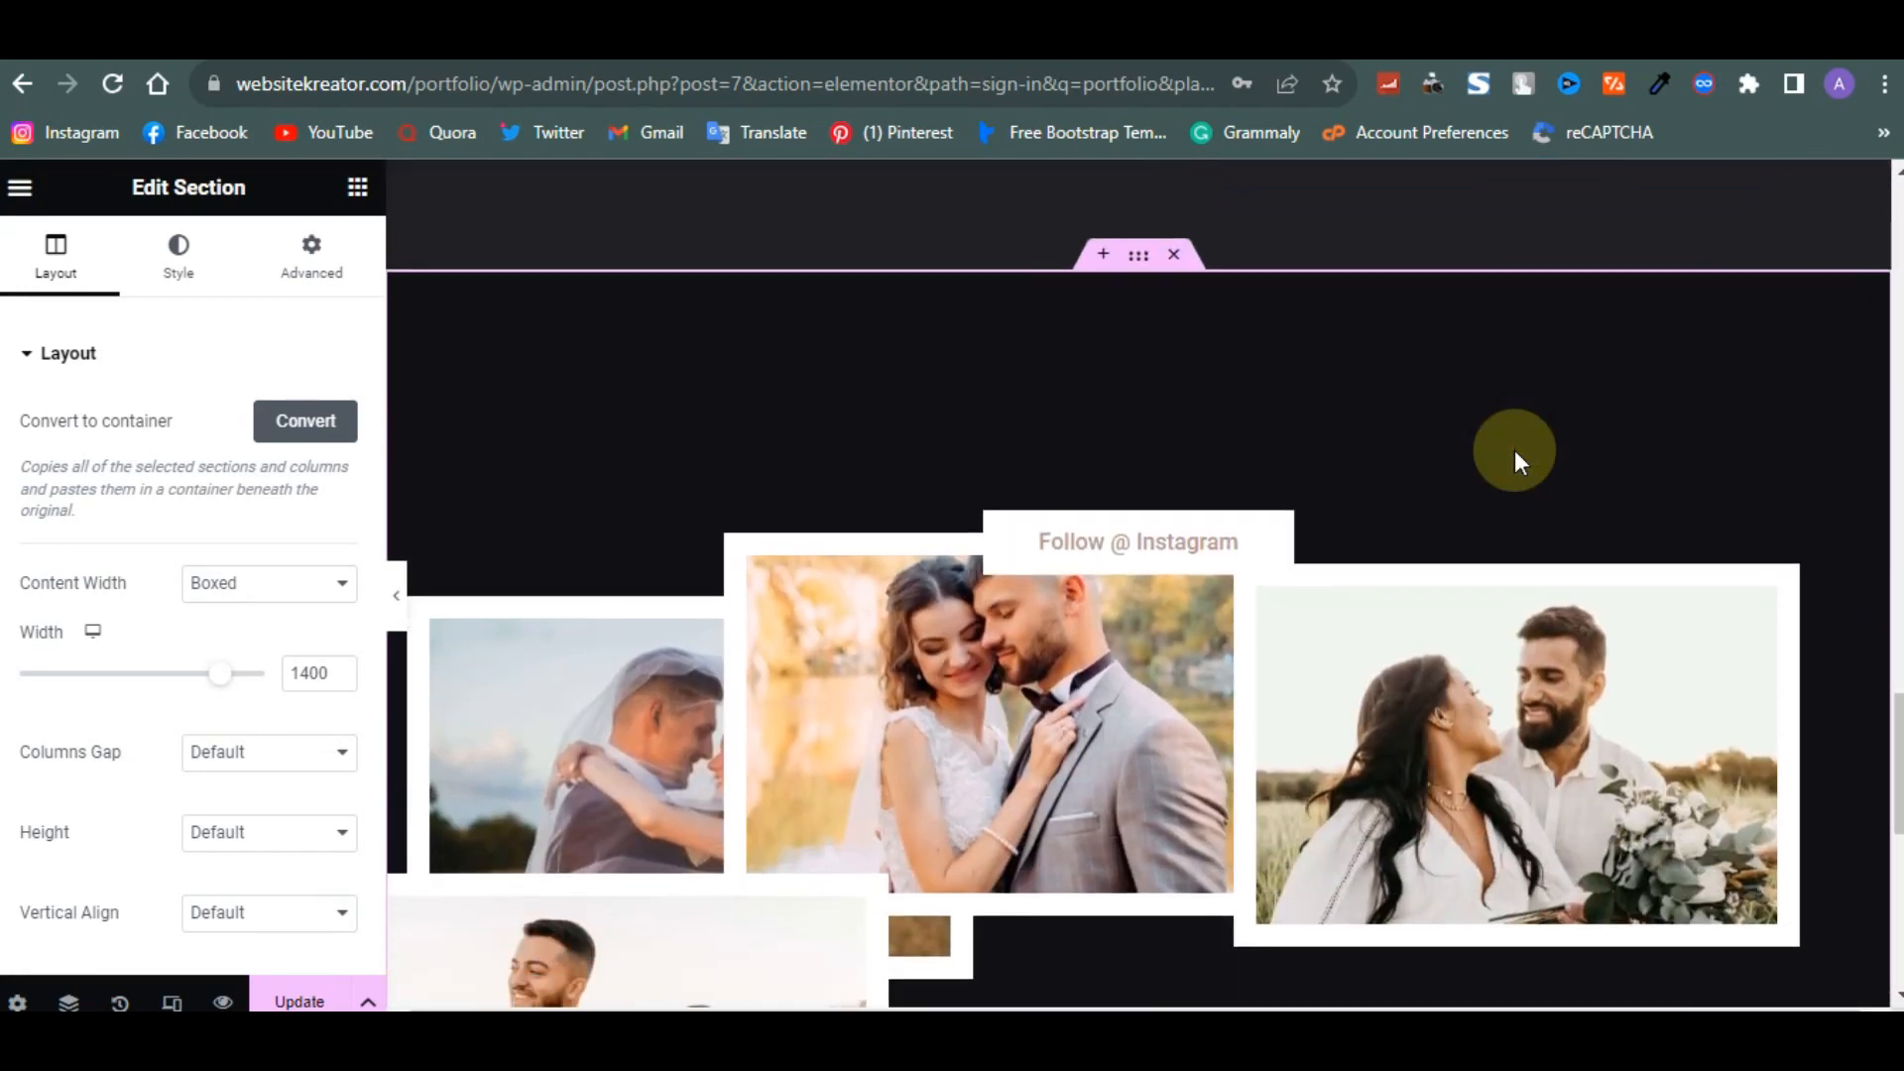
pyautogui.scroll(10, 1514, 450)
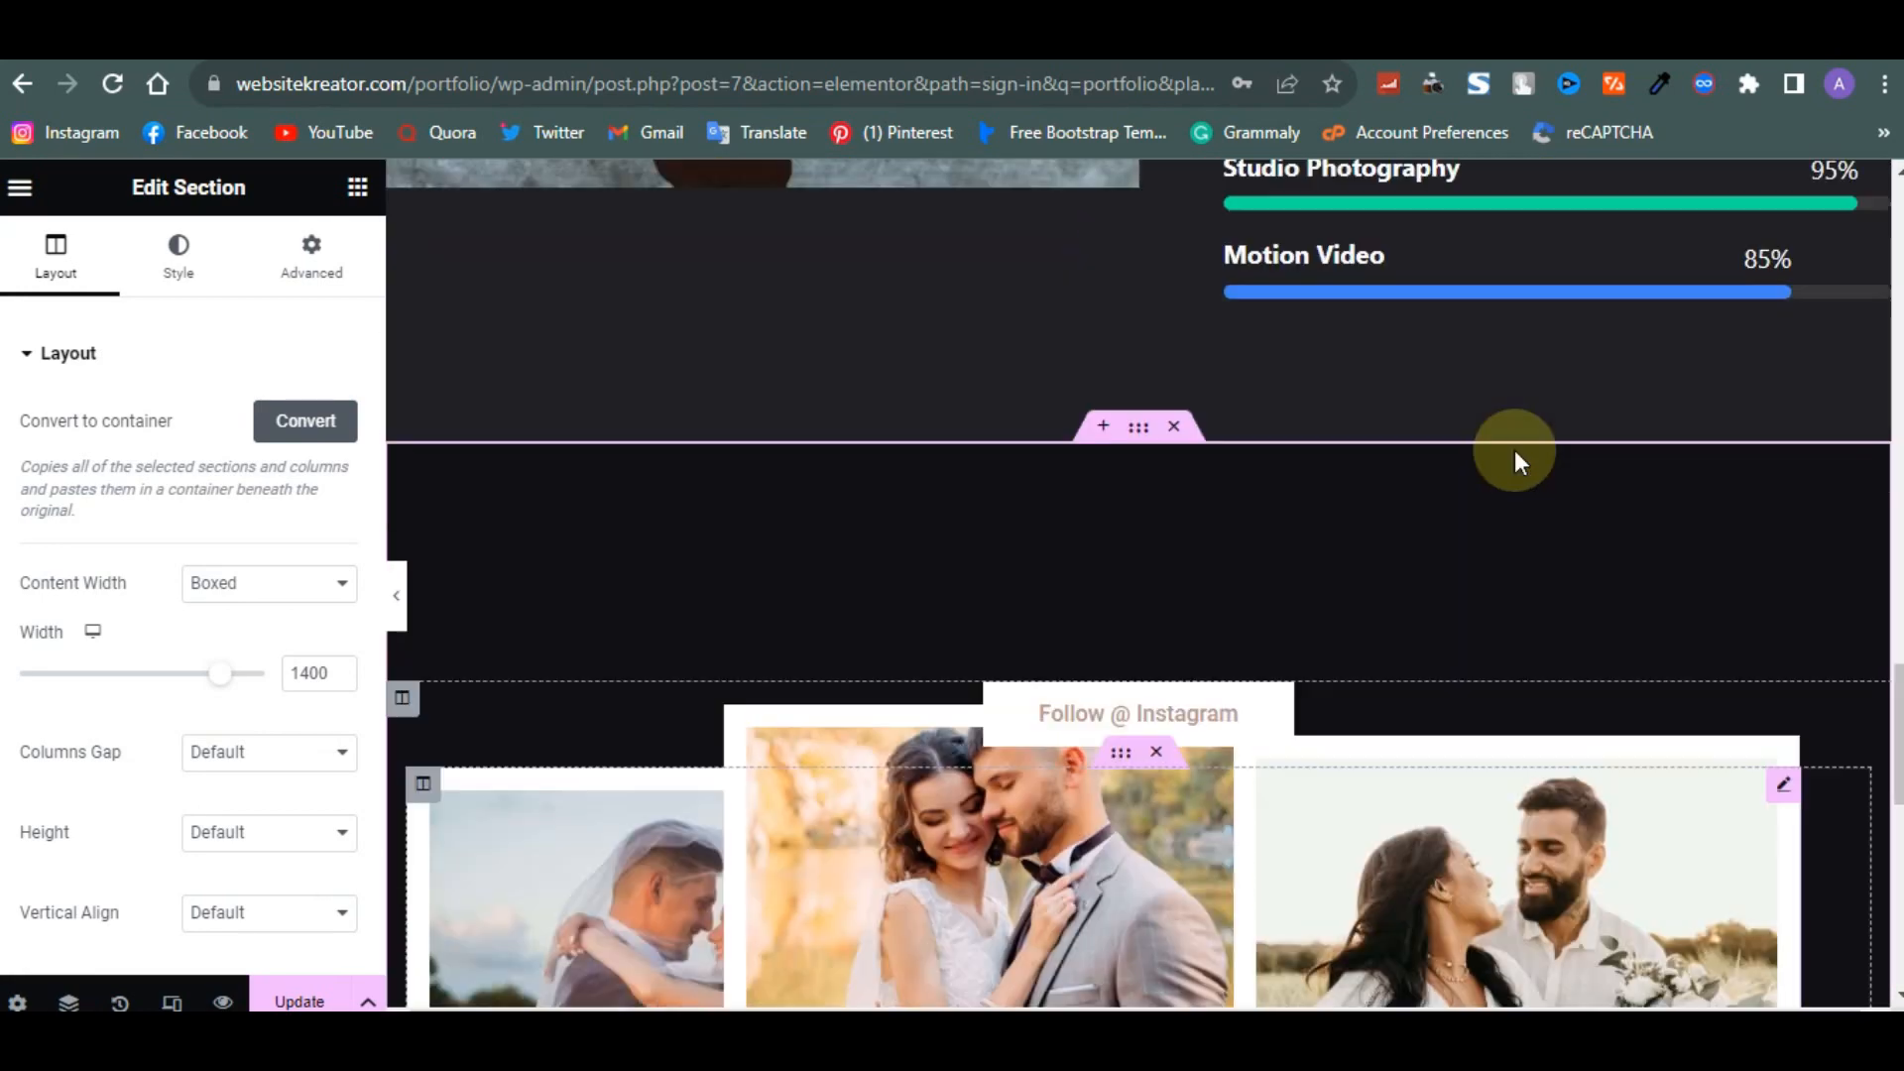
pyautogui.scroll(-10, 1514, 451)
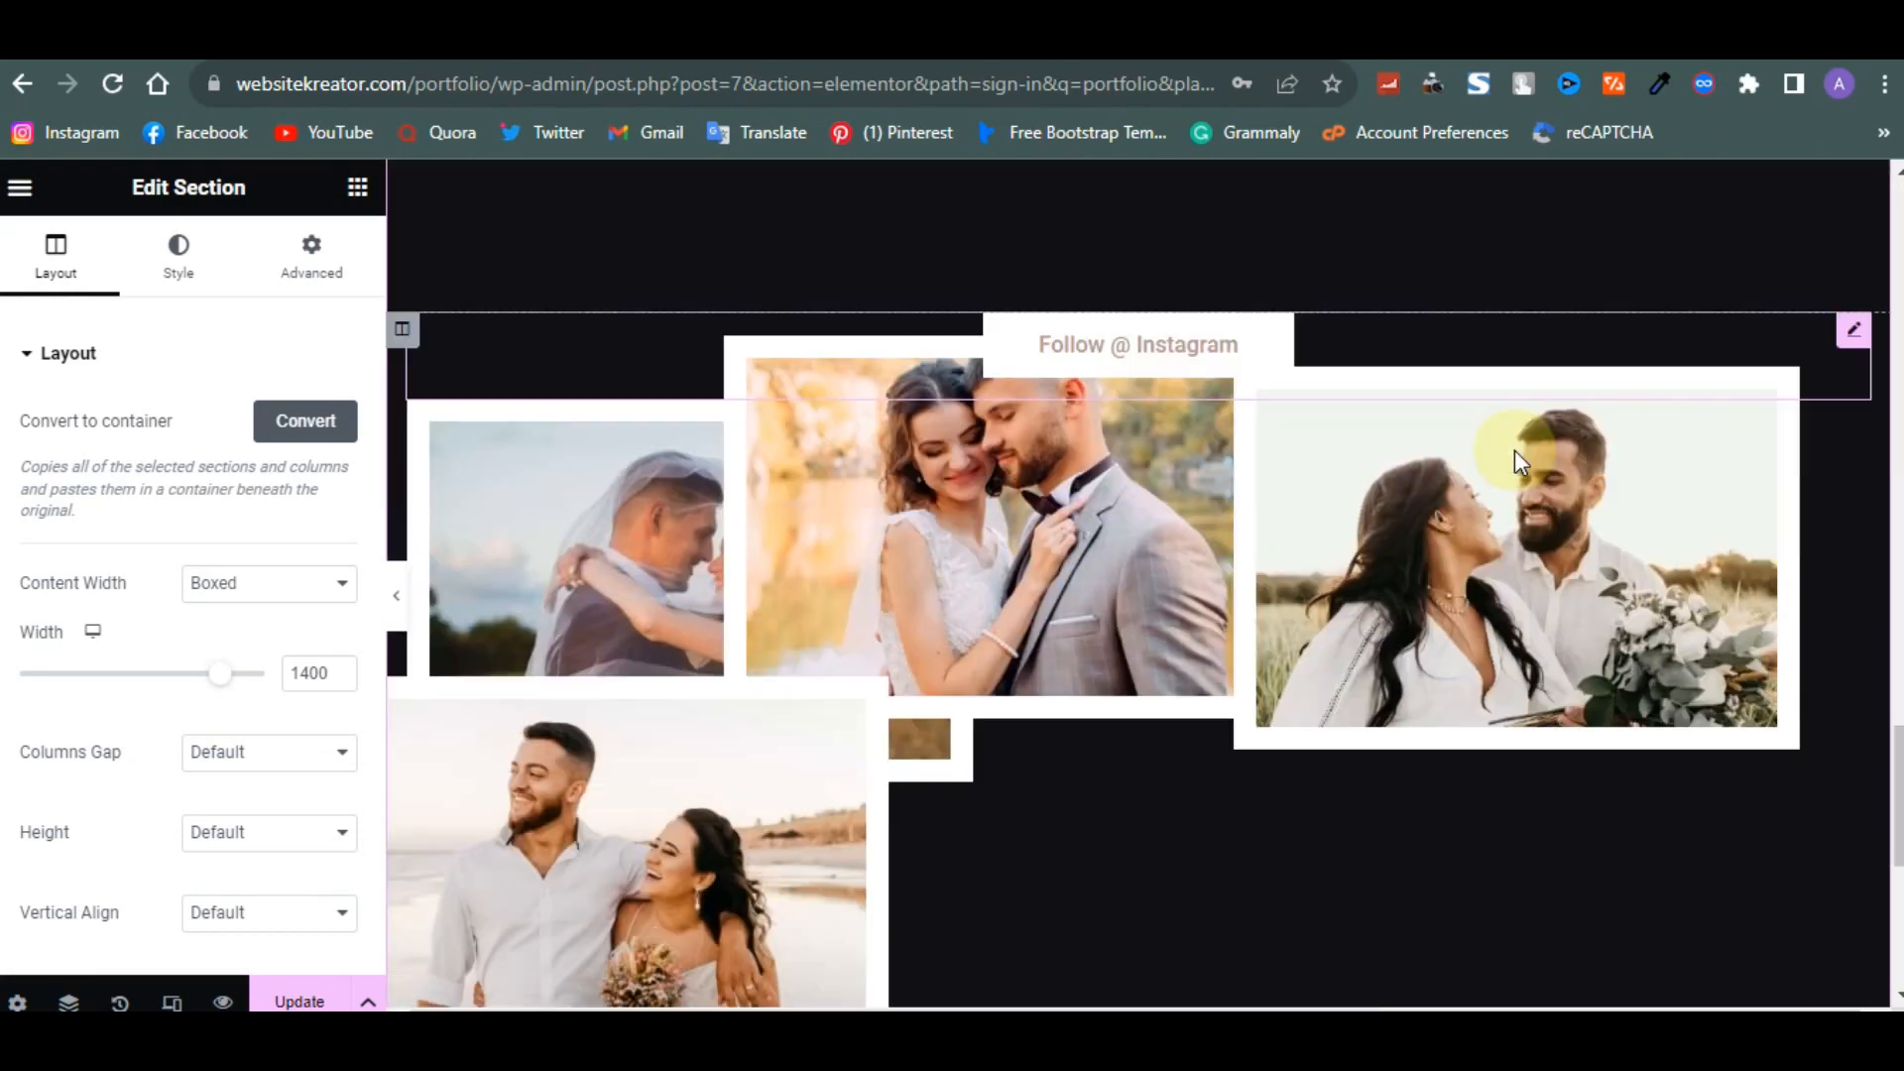
pyautogui.scroll(15, 1514, 450)
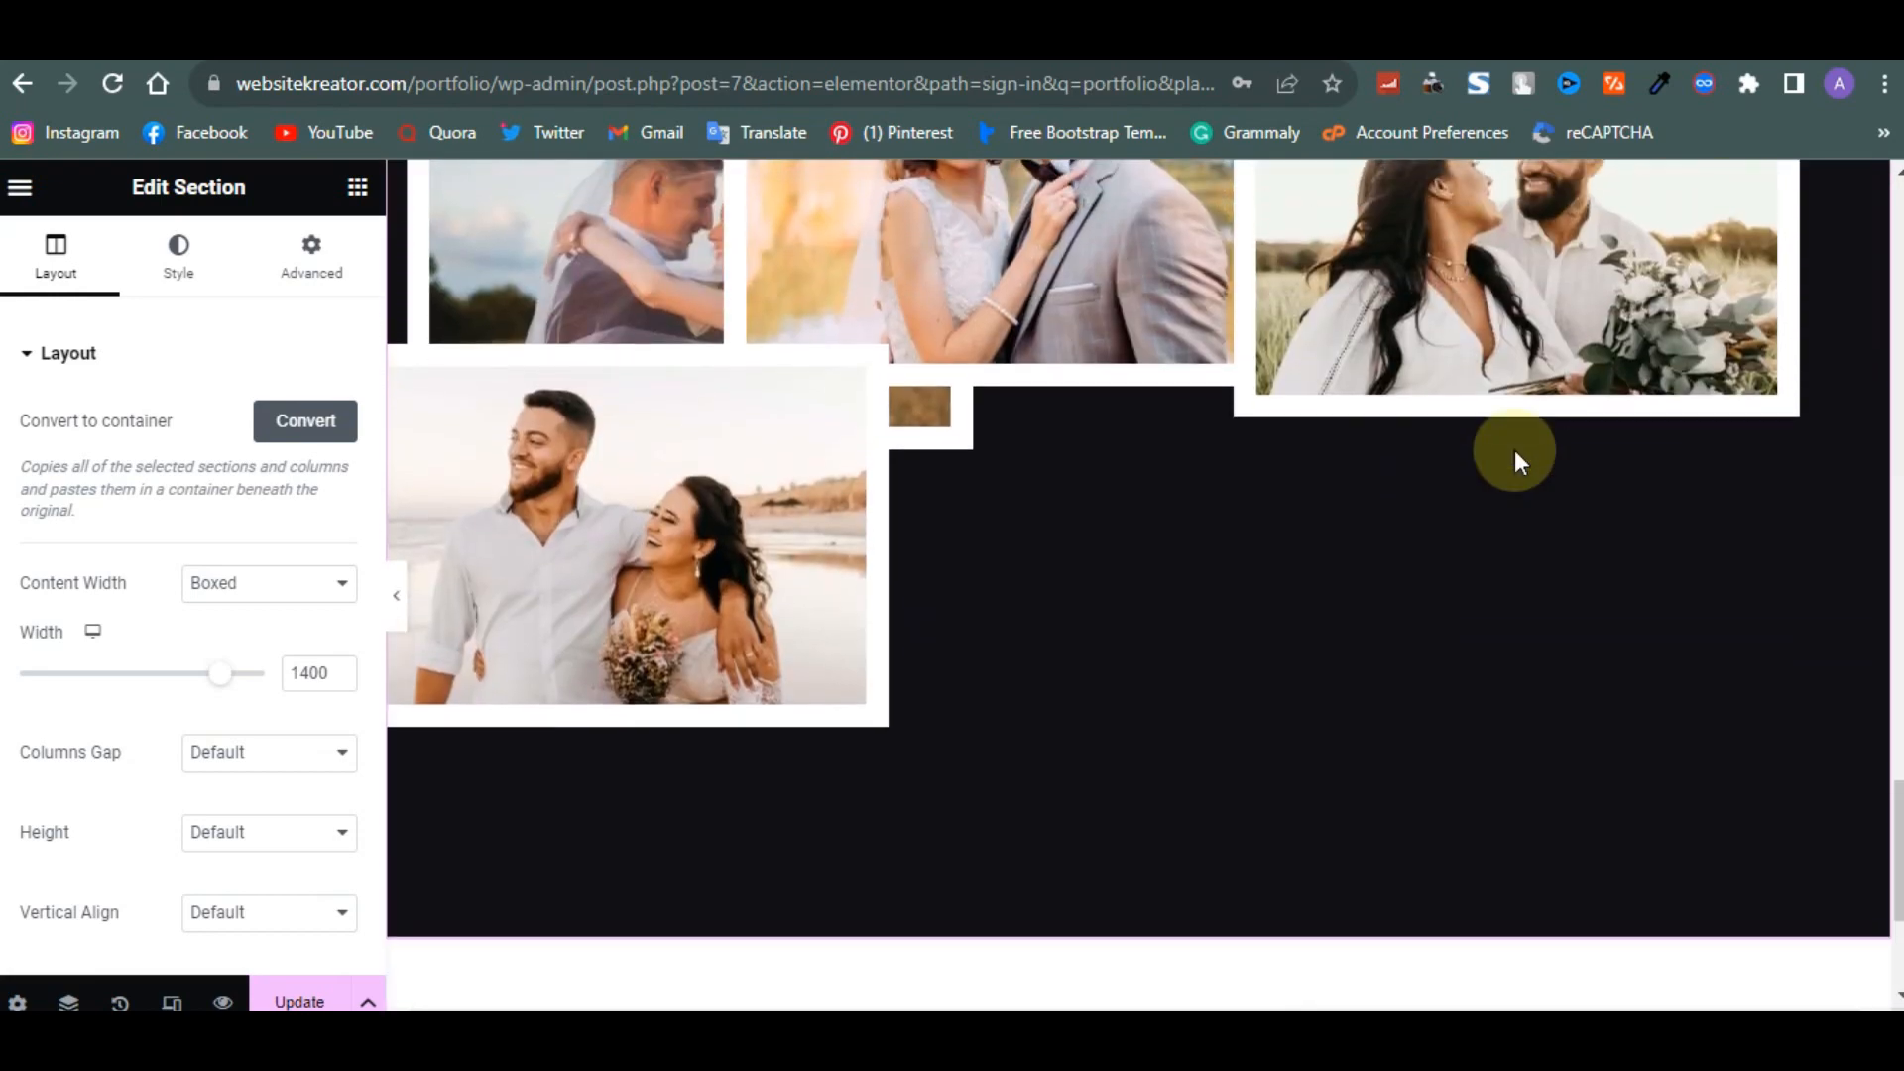
pyautogui.scroll(10, 1514, 450)
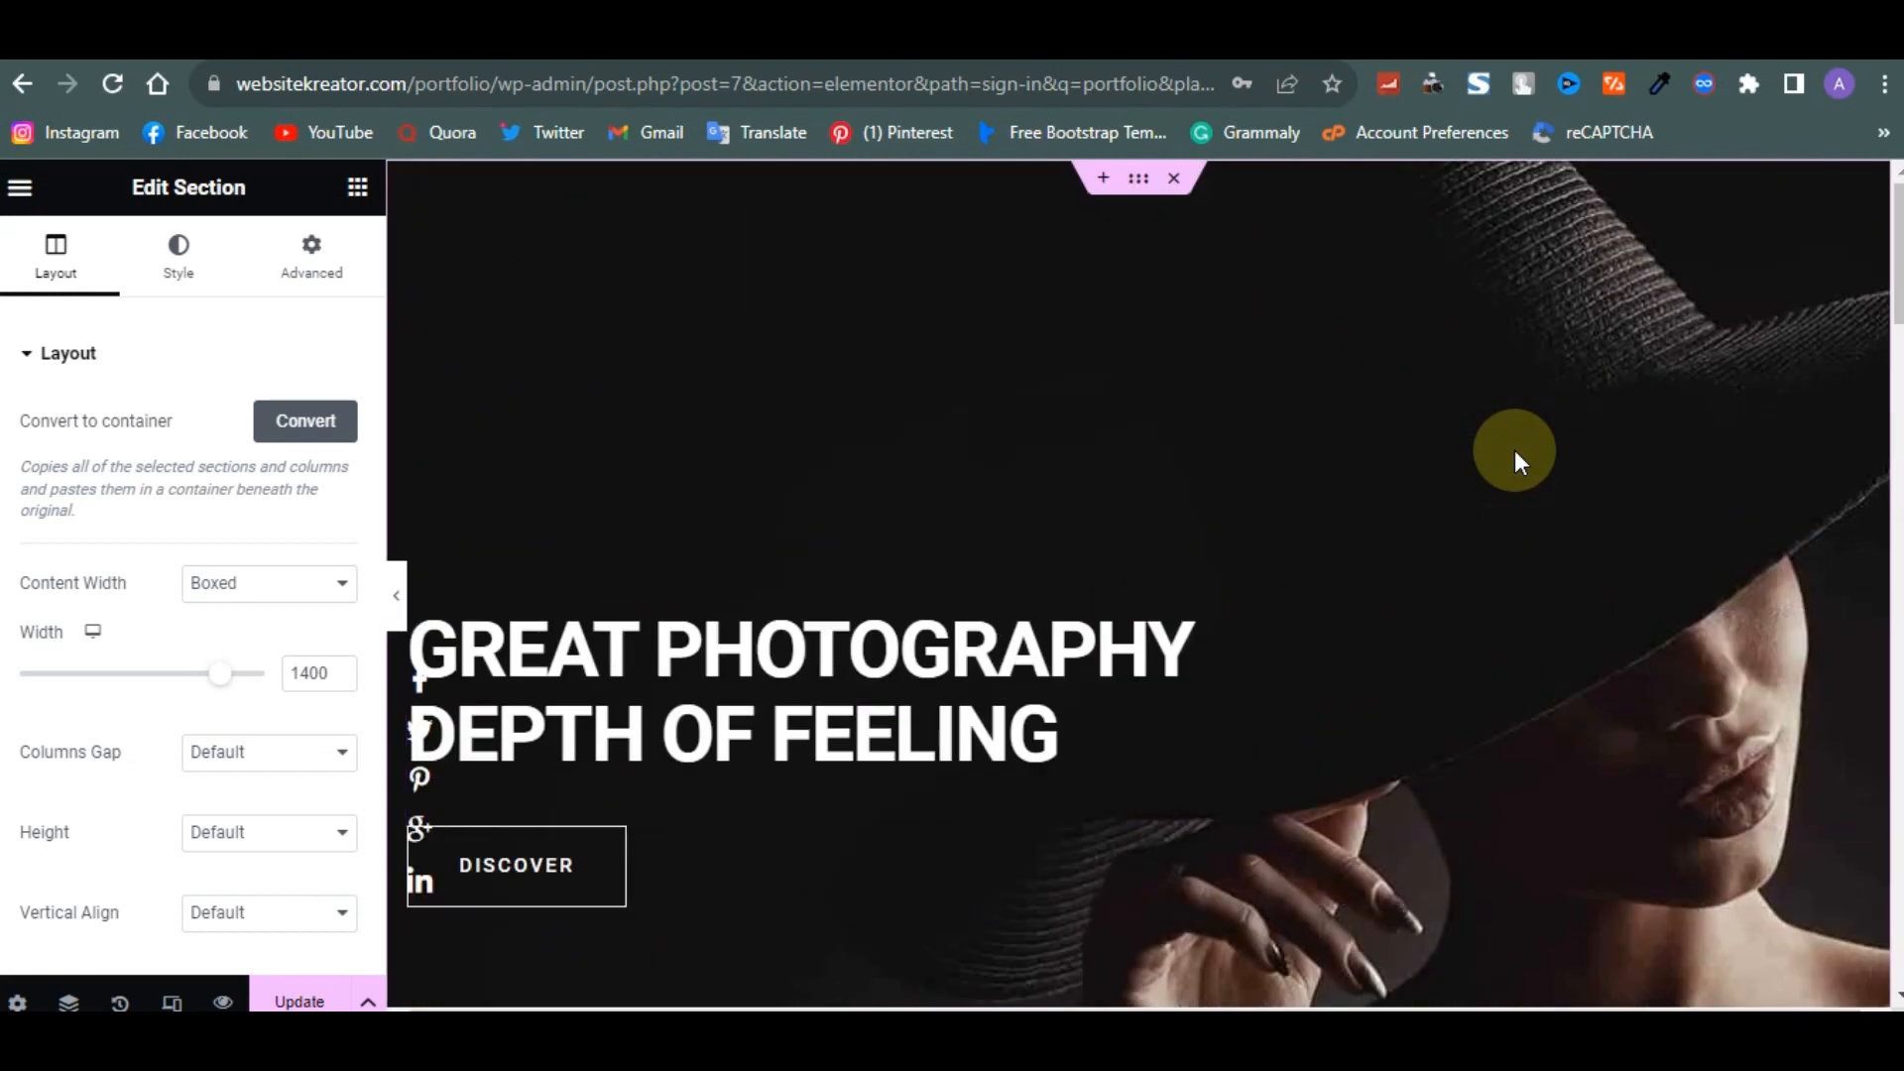
# - Open the ElementsKit template library and browse its ready-made page designs
pyautogui.click(1102, 184)
pyautogui.click(1185, 288)
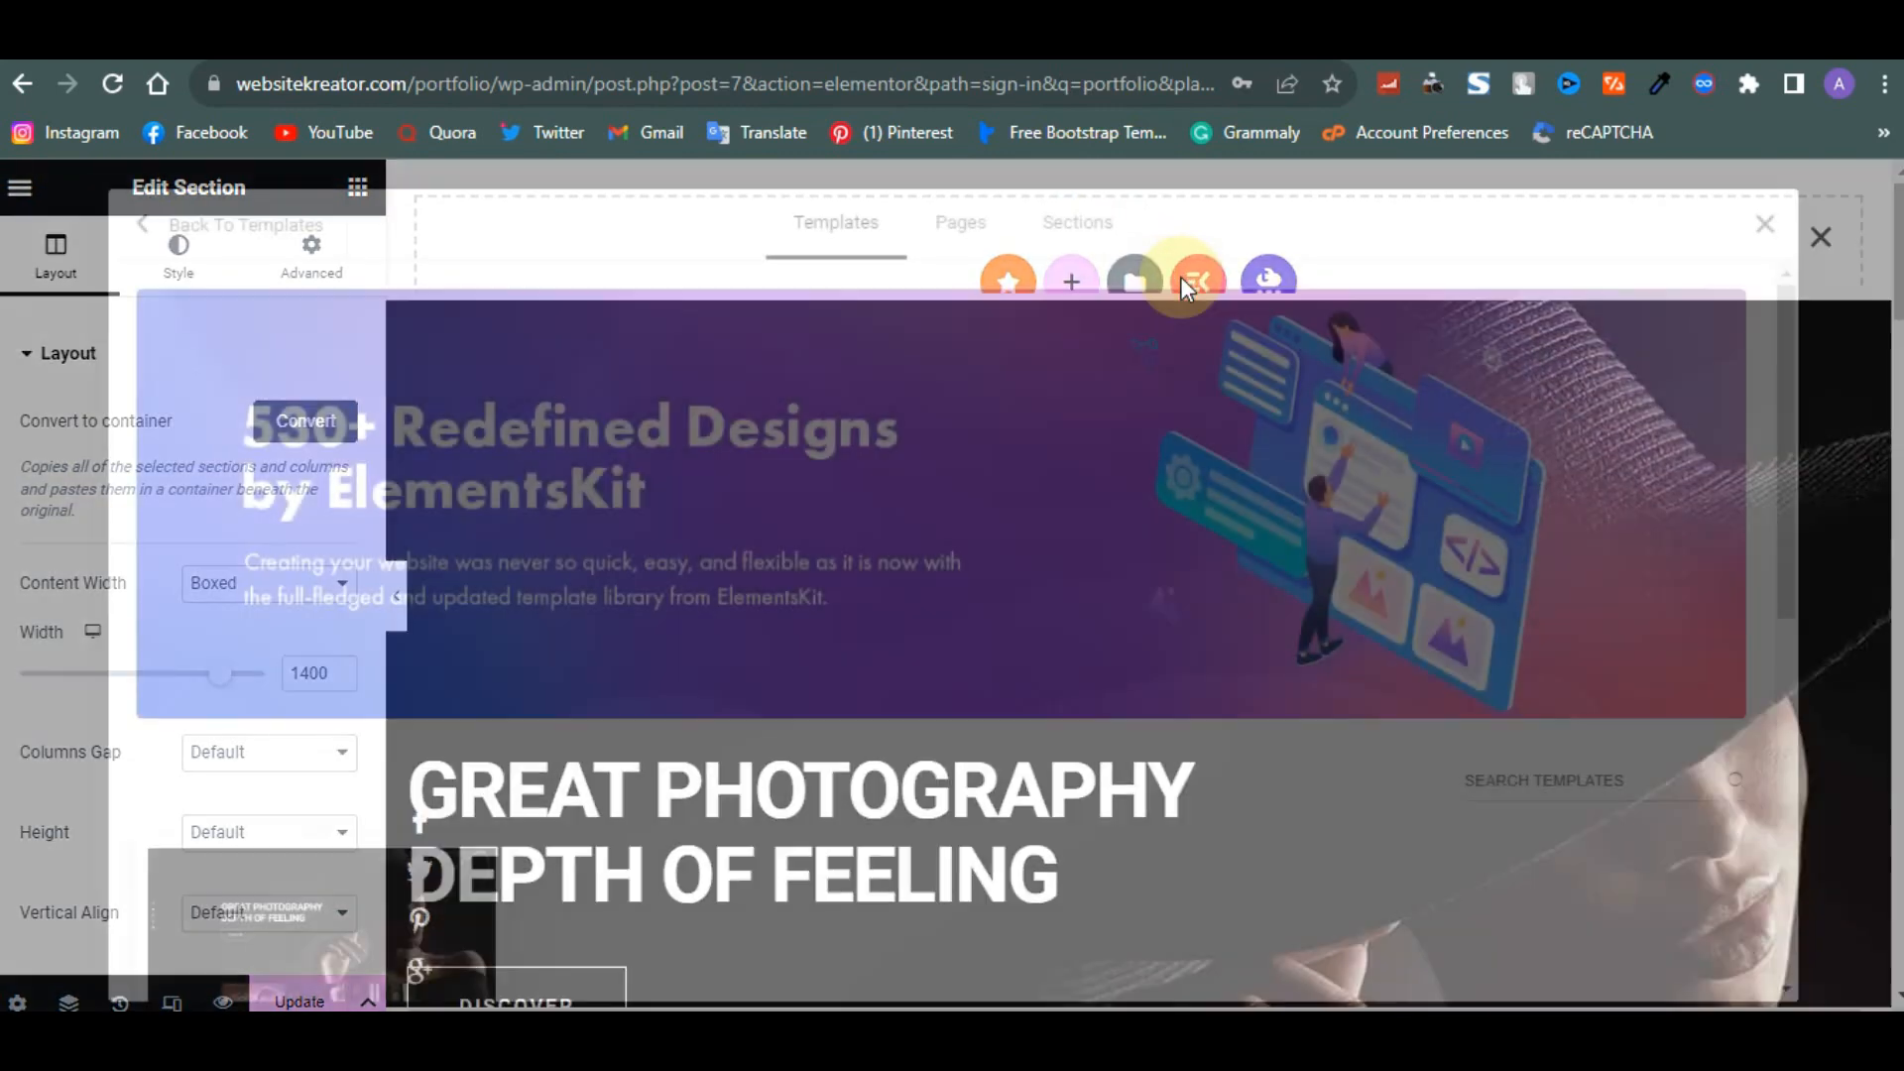
pyautogui.click(960, 248)
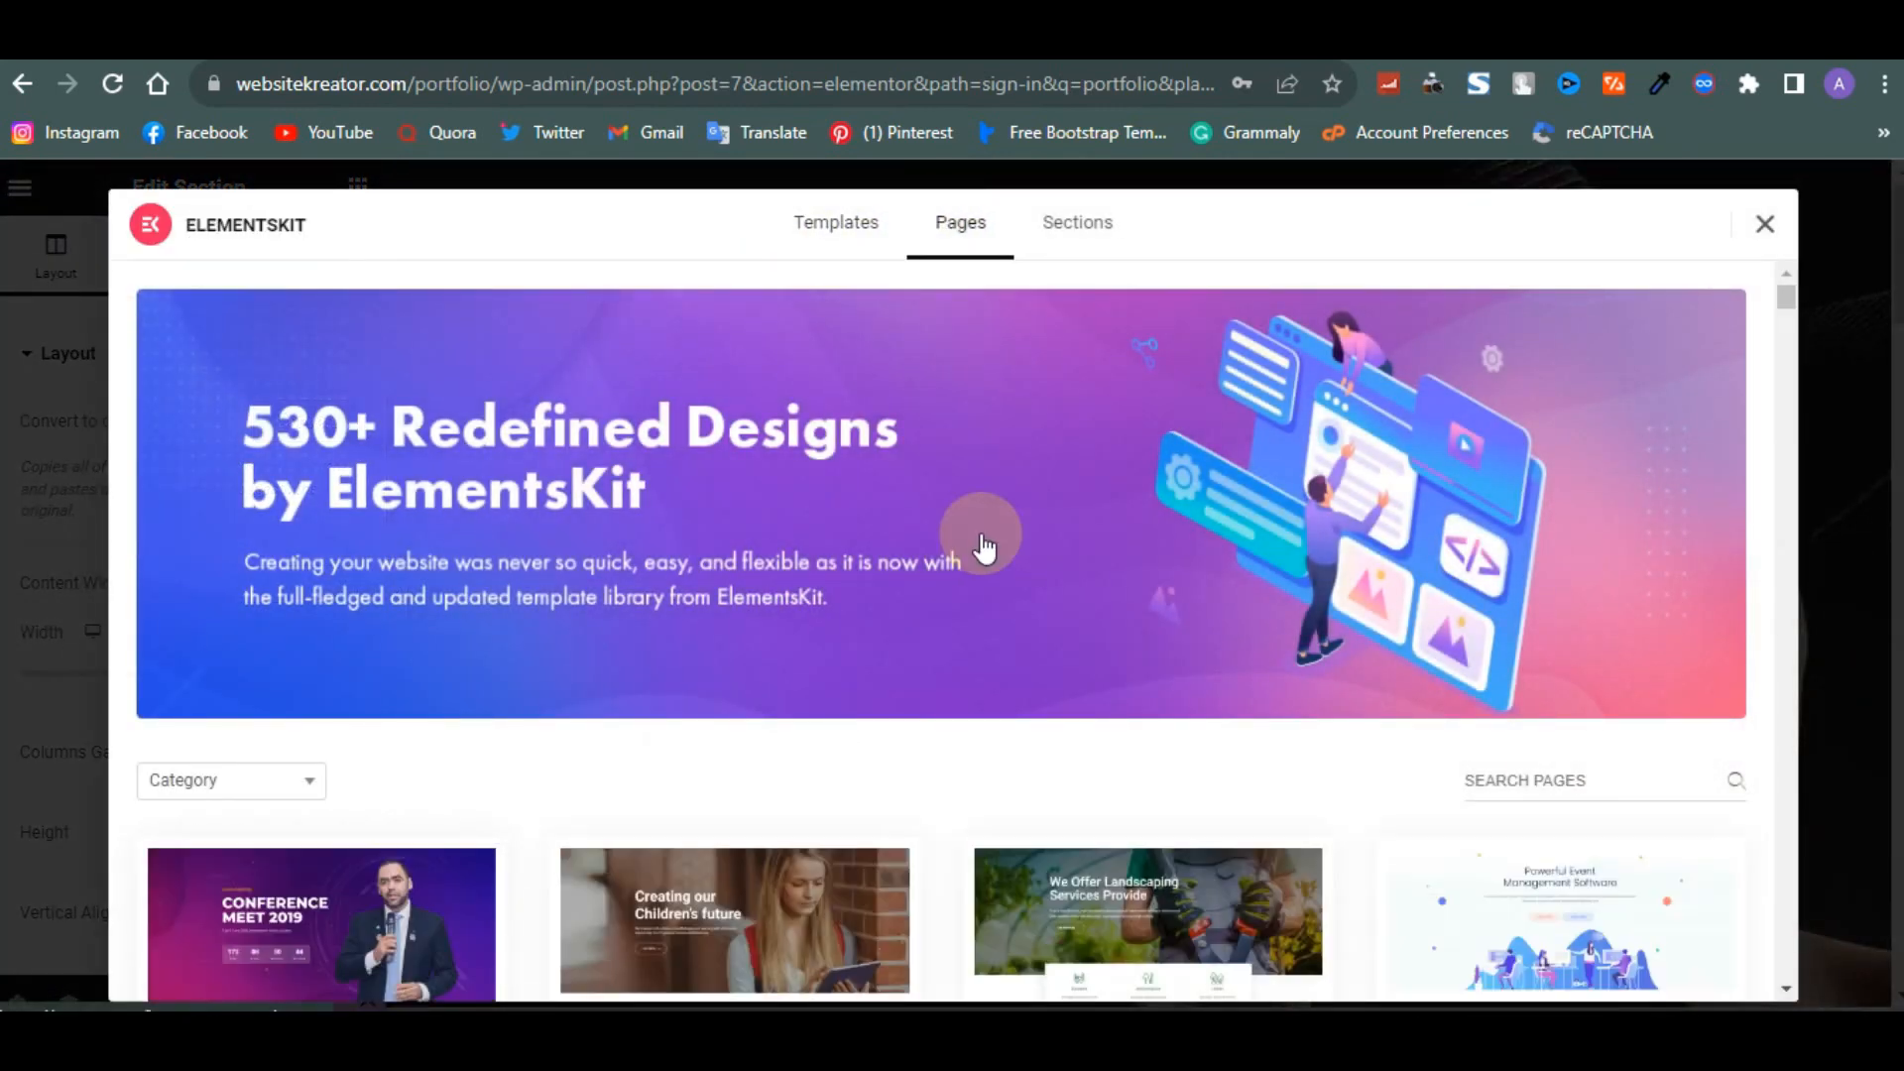
pyautogui.scroll(-2, 982, 544)
pyautogui.scroll(2, 985, 546)
pyautogui.scroll(-8, 983, 546)
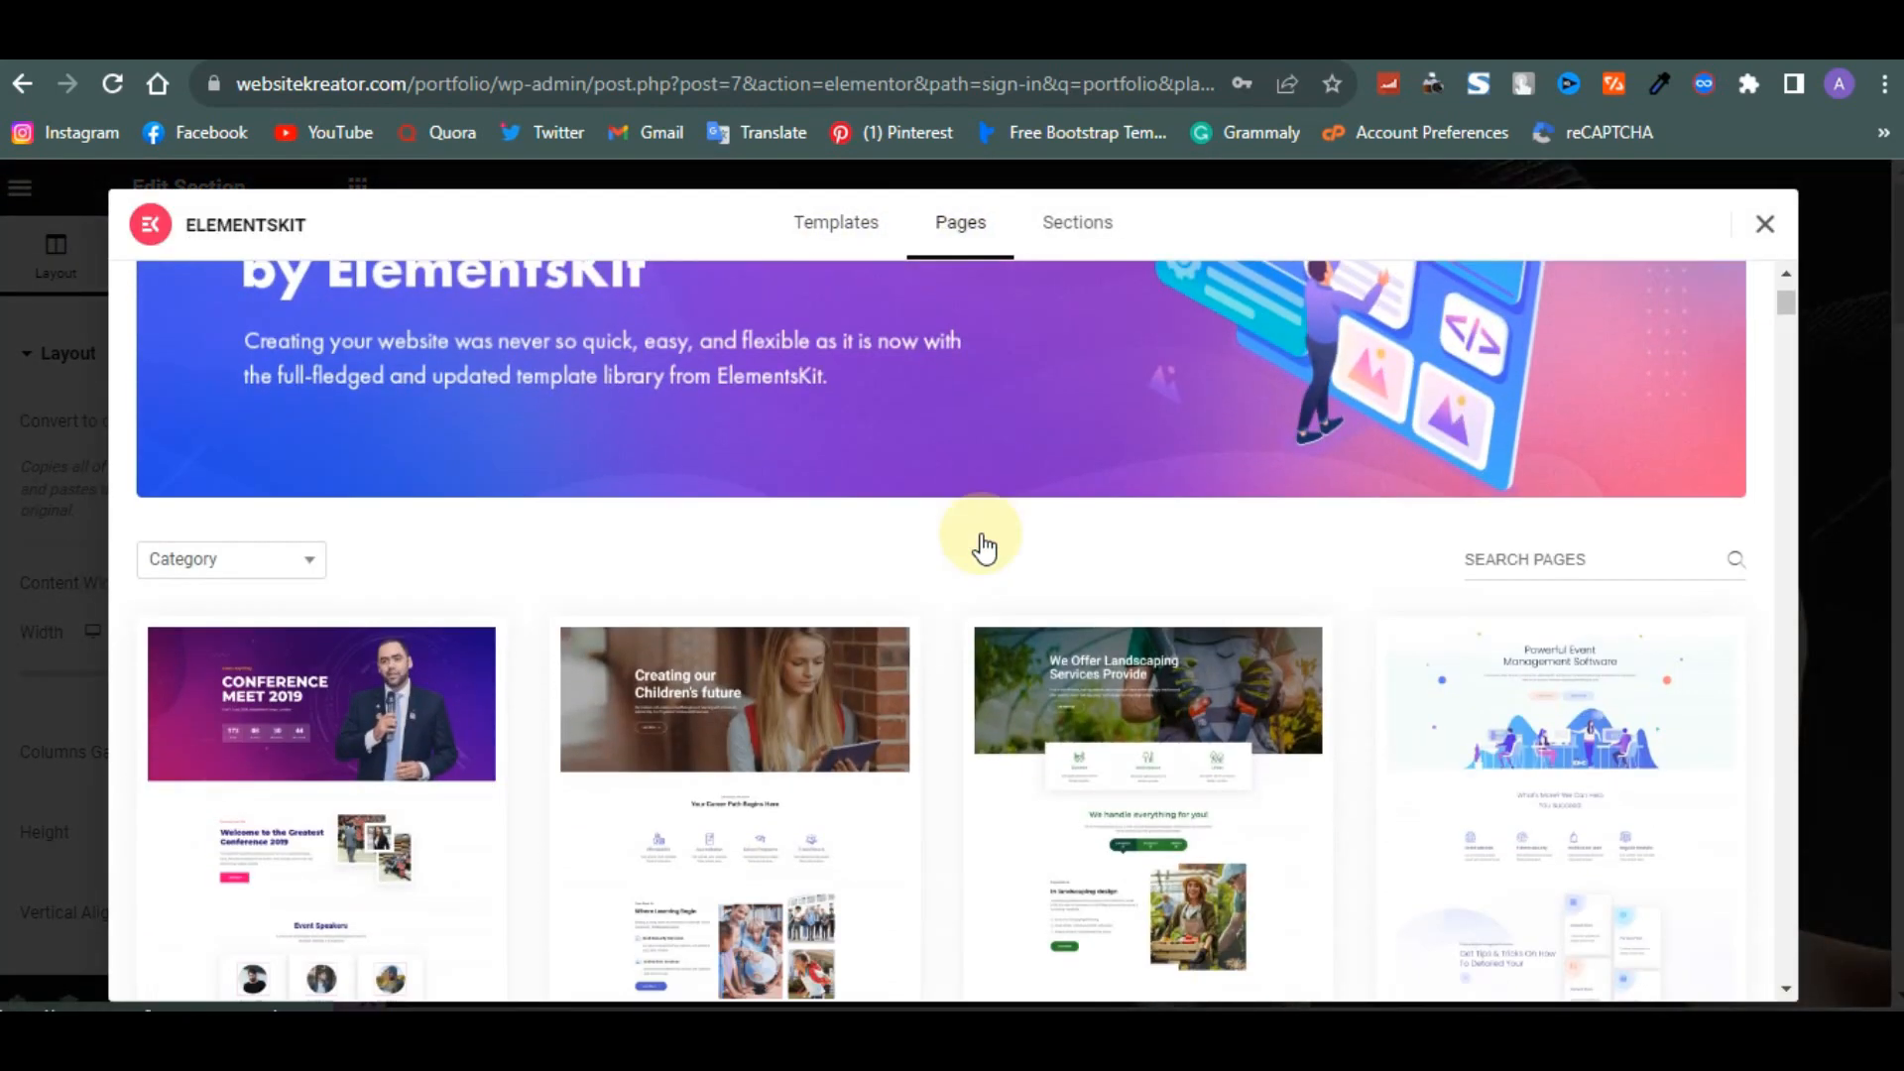
pyautogui.scroll(-9, 983, 546)
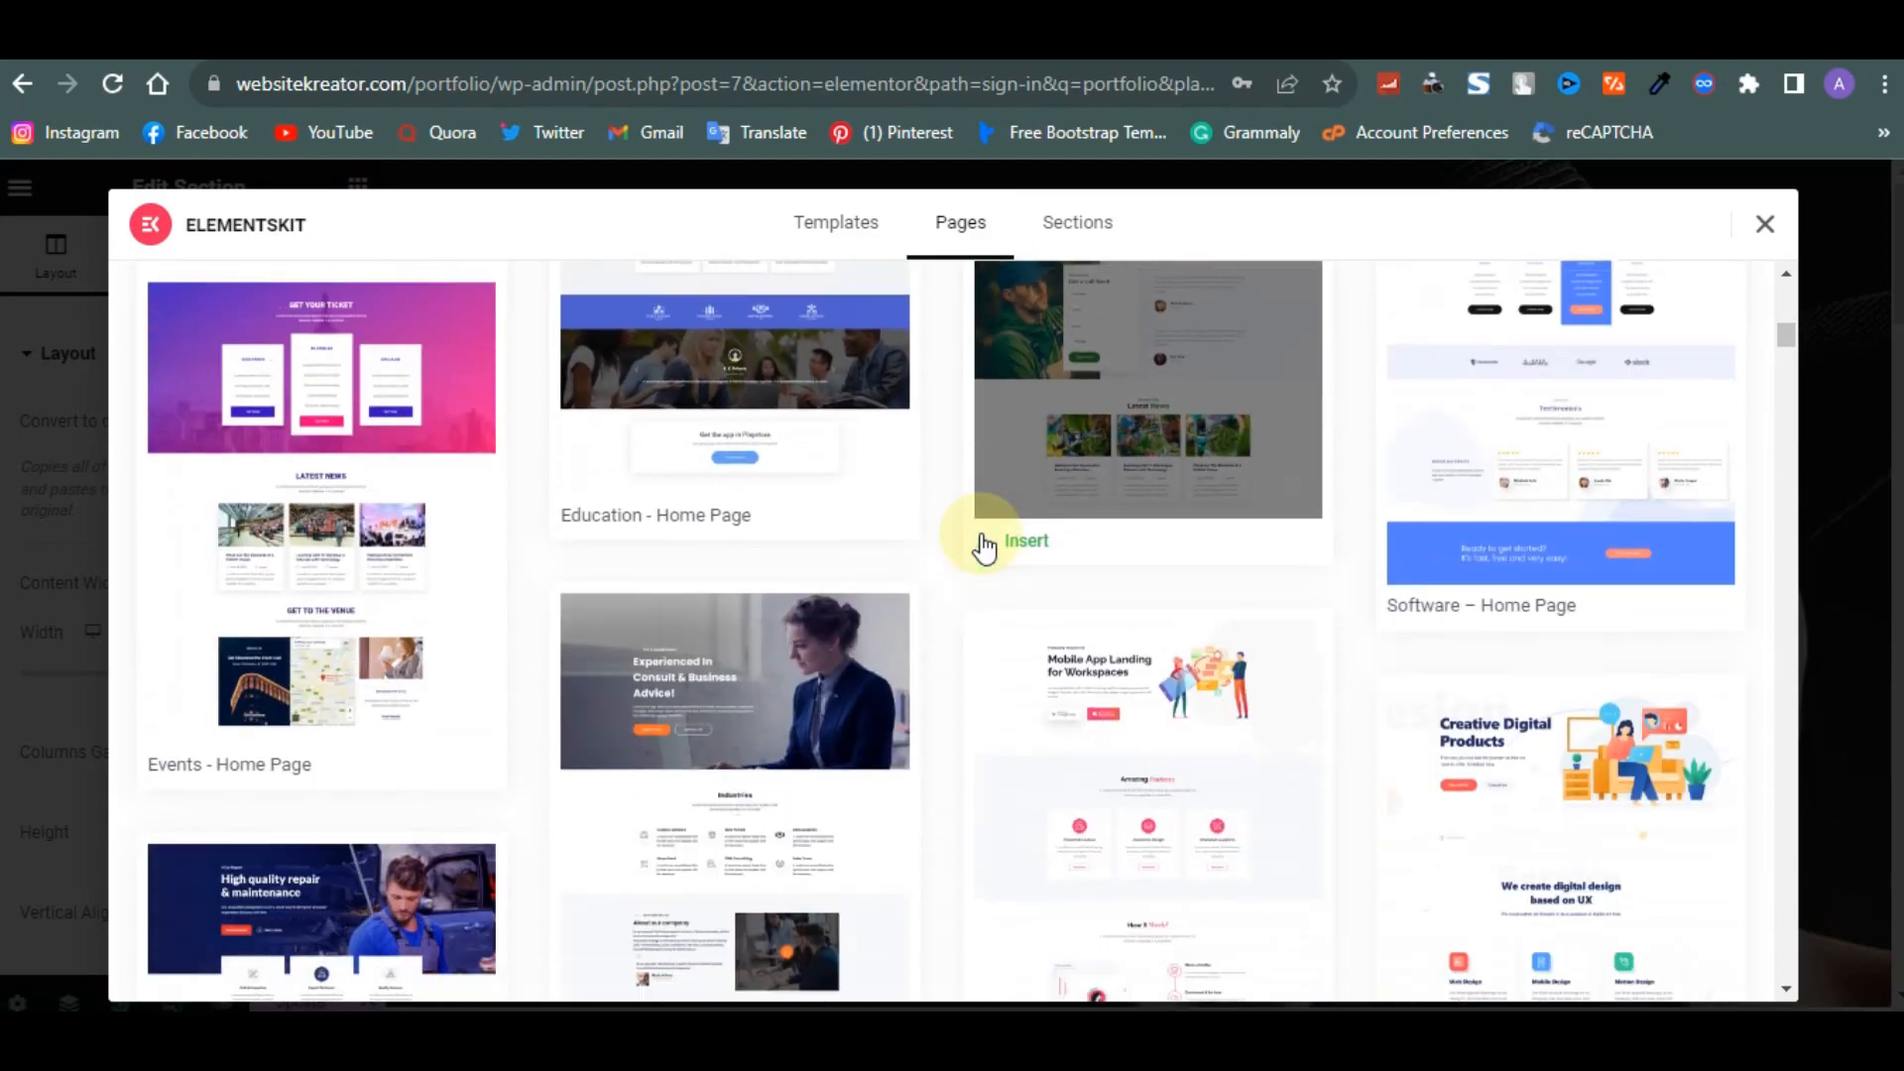
pyautogui.scroll(5, 982, 544)
pyautogui.scroll(12, 980, 533)
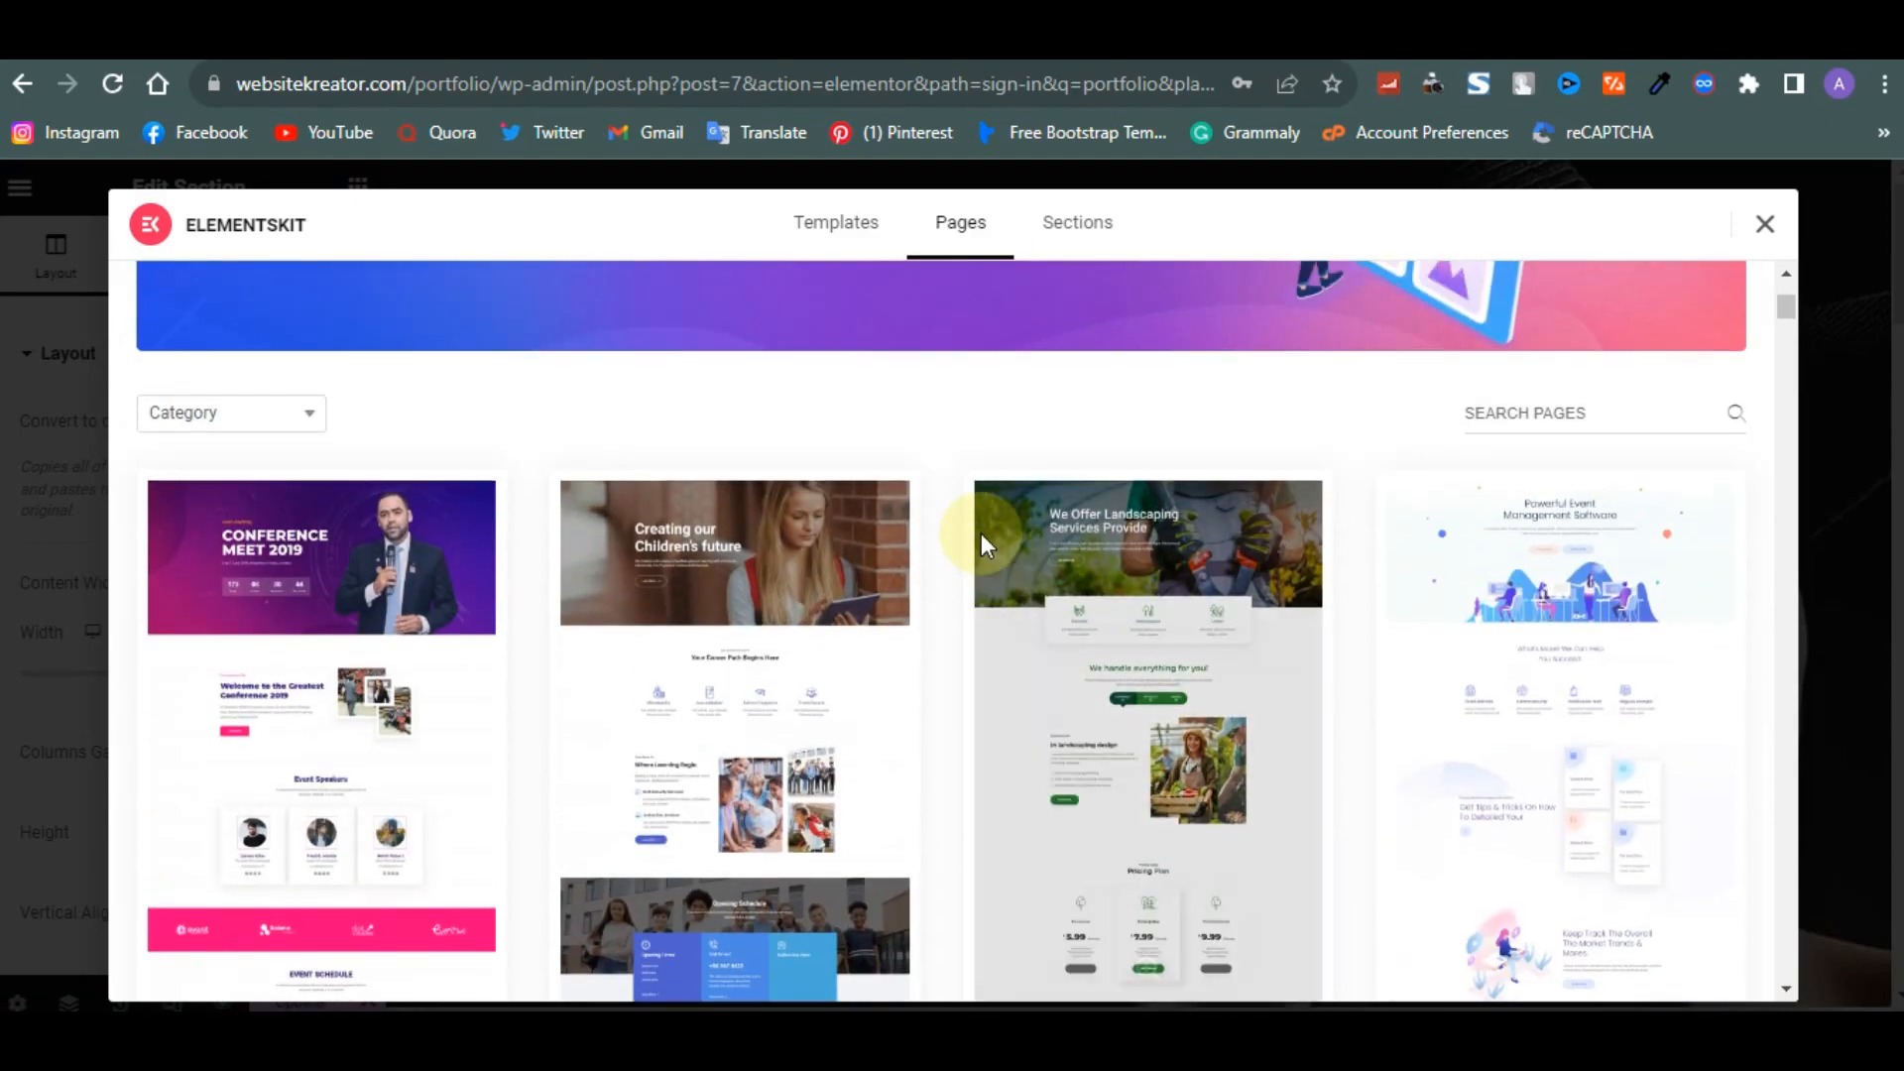
pyautogui.scroll(-8, 811, 903)
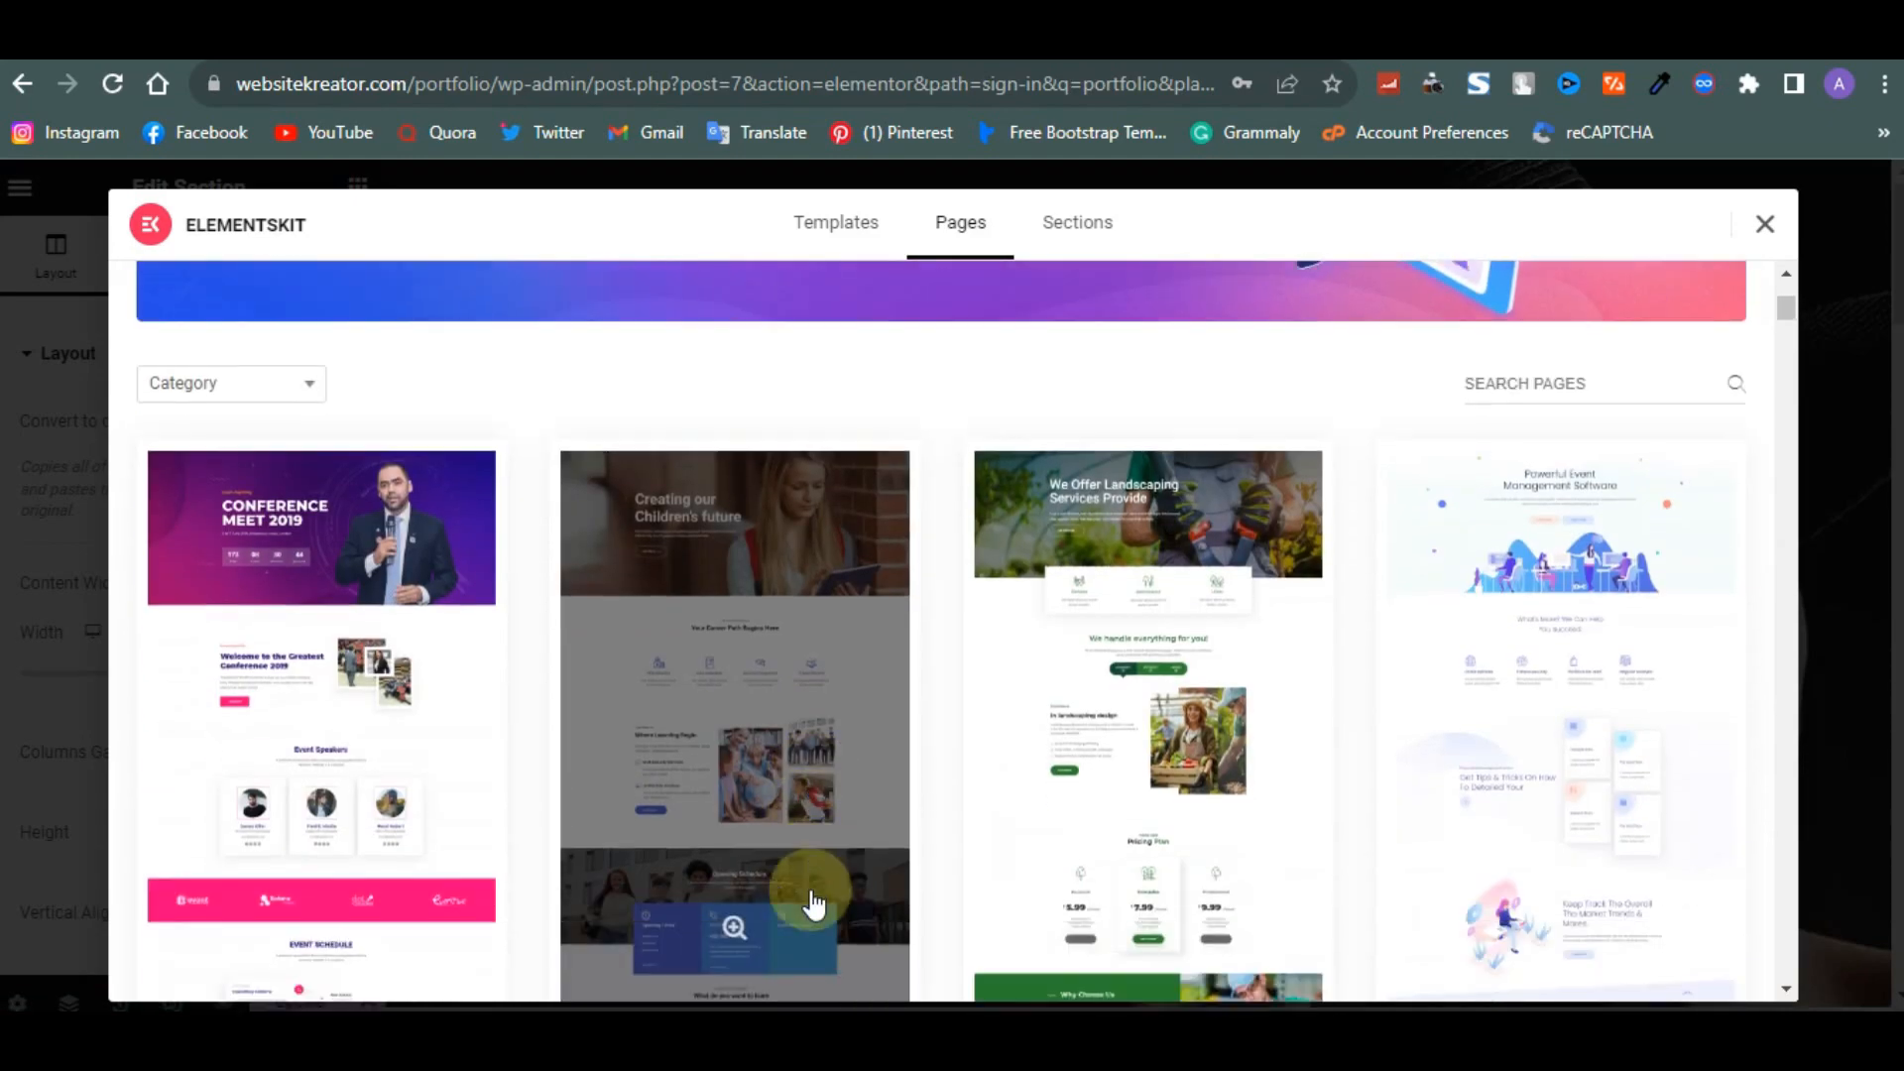
pyautogui.scroll(8, 811, 889)
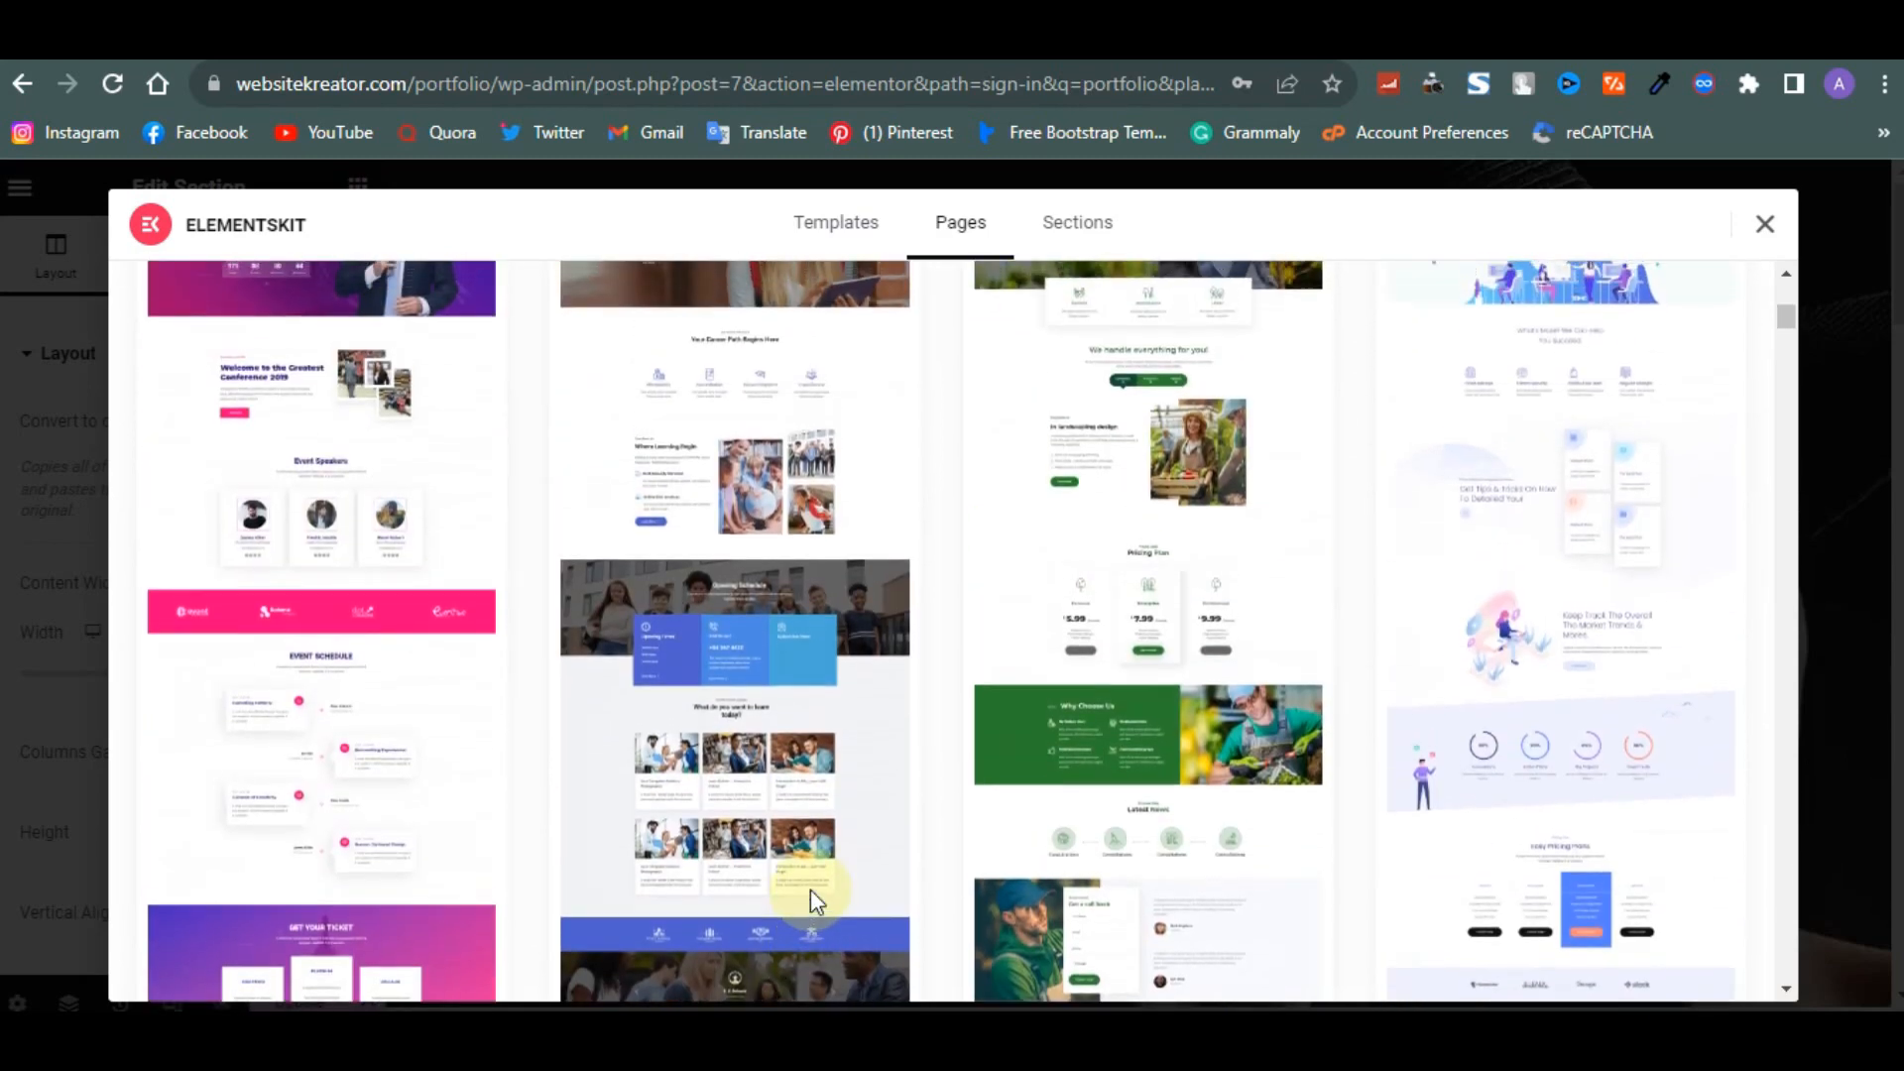
# - Preview the Creating our Children's future education page, then return to the pages list
pyautogui.click(739, 689)
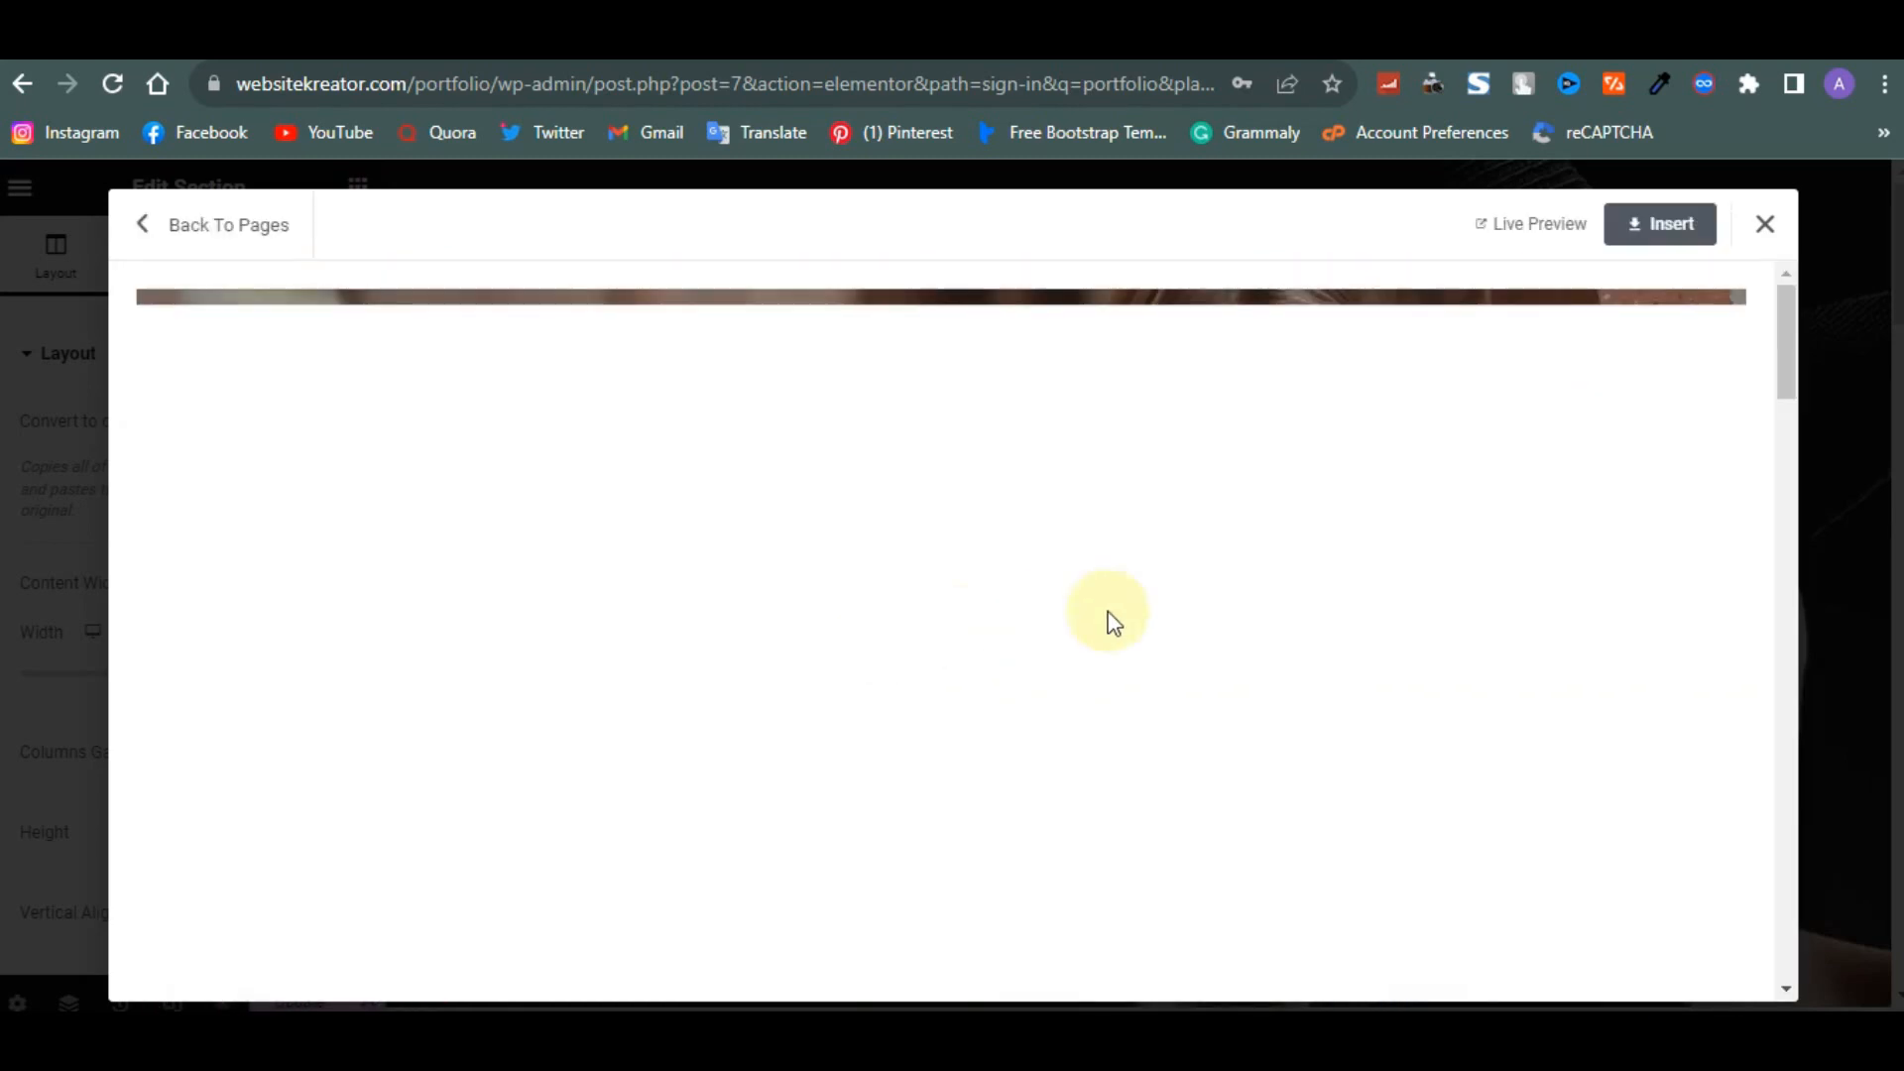
pyautogui.scroll(-10, 1133, 605)
pyautogui.scroll(10, 1132, 605)
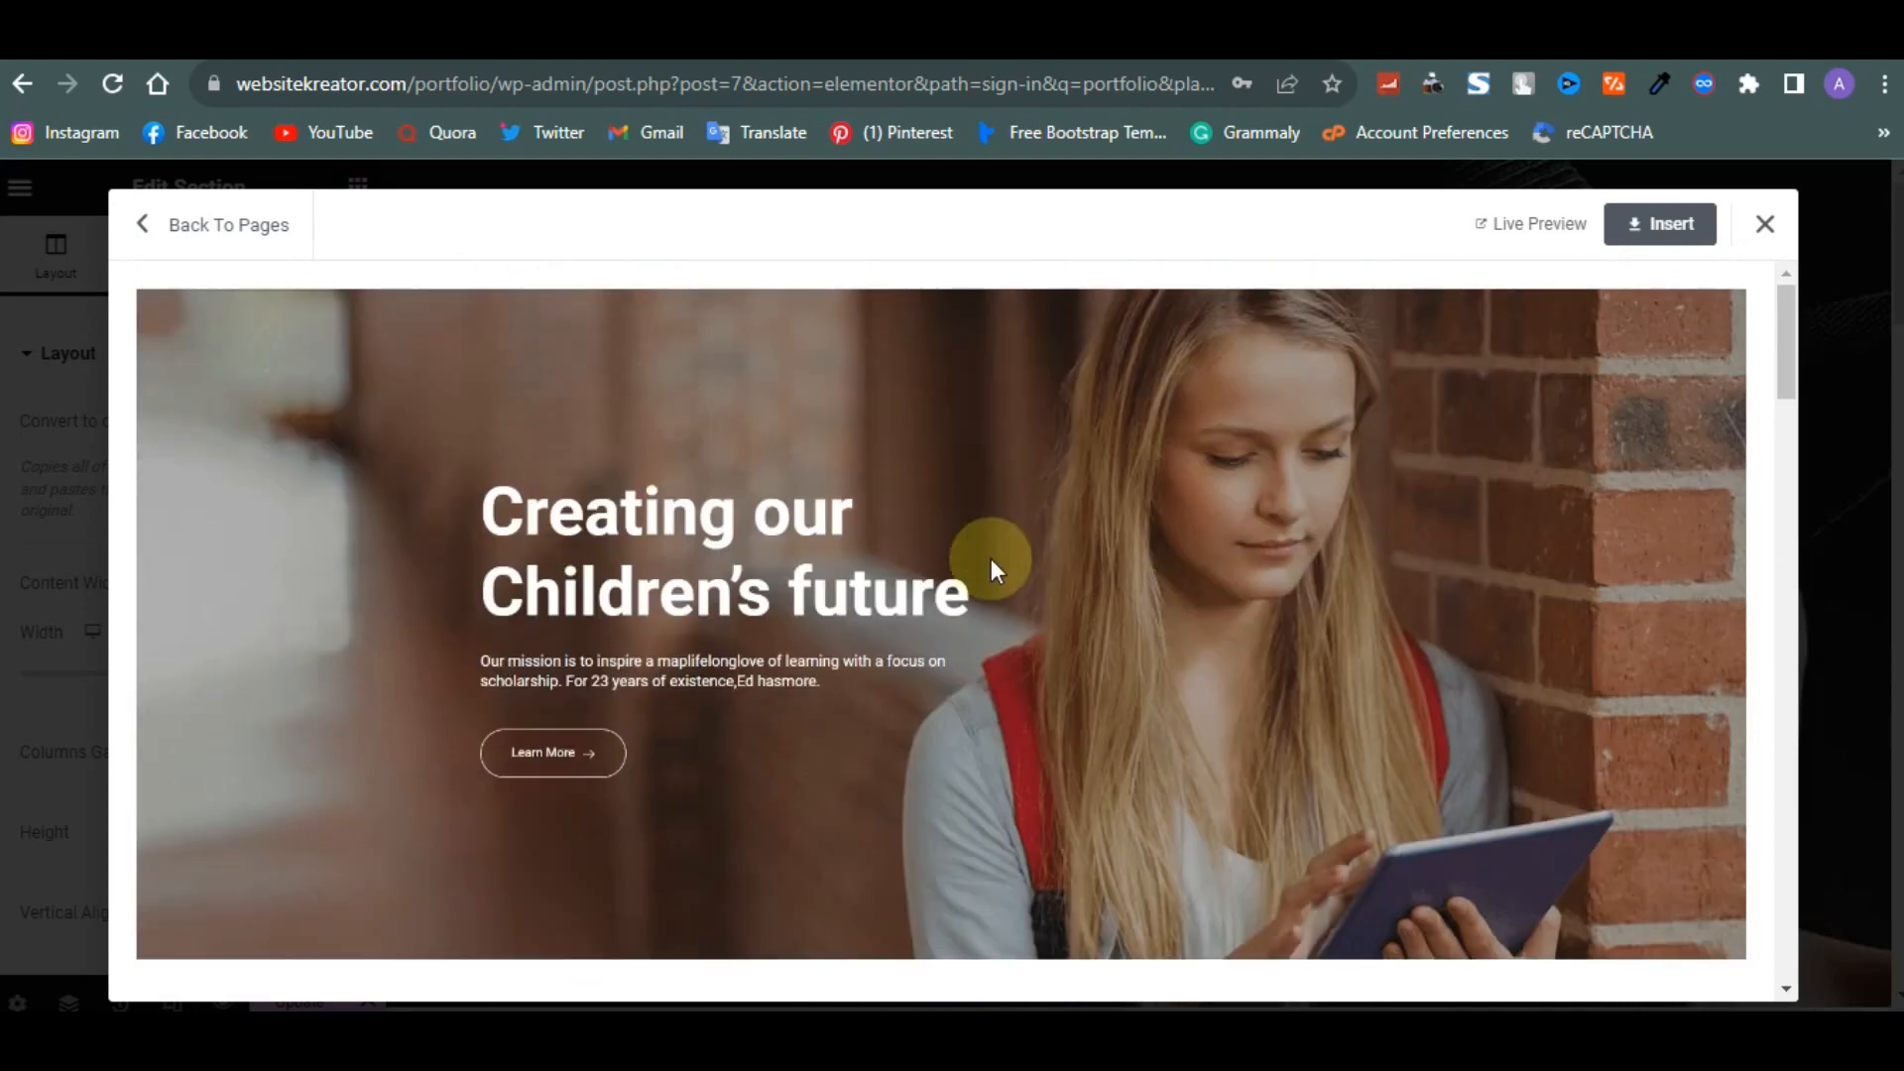
pyautogui.click(208, 227)
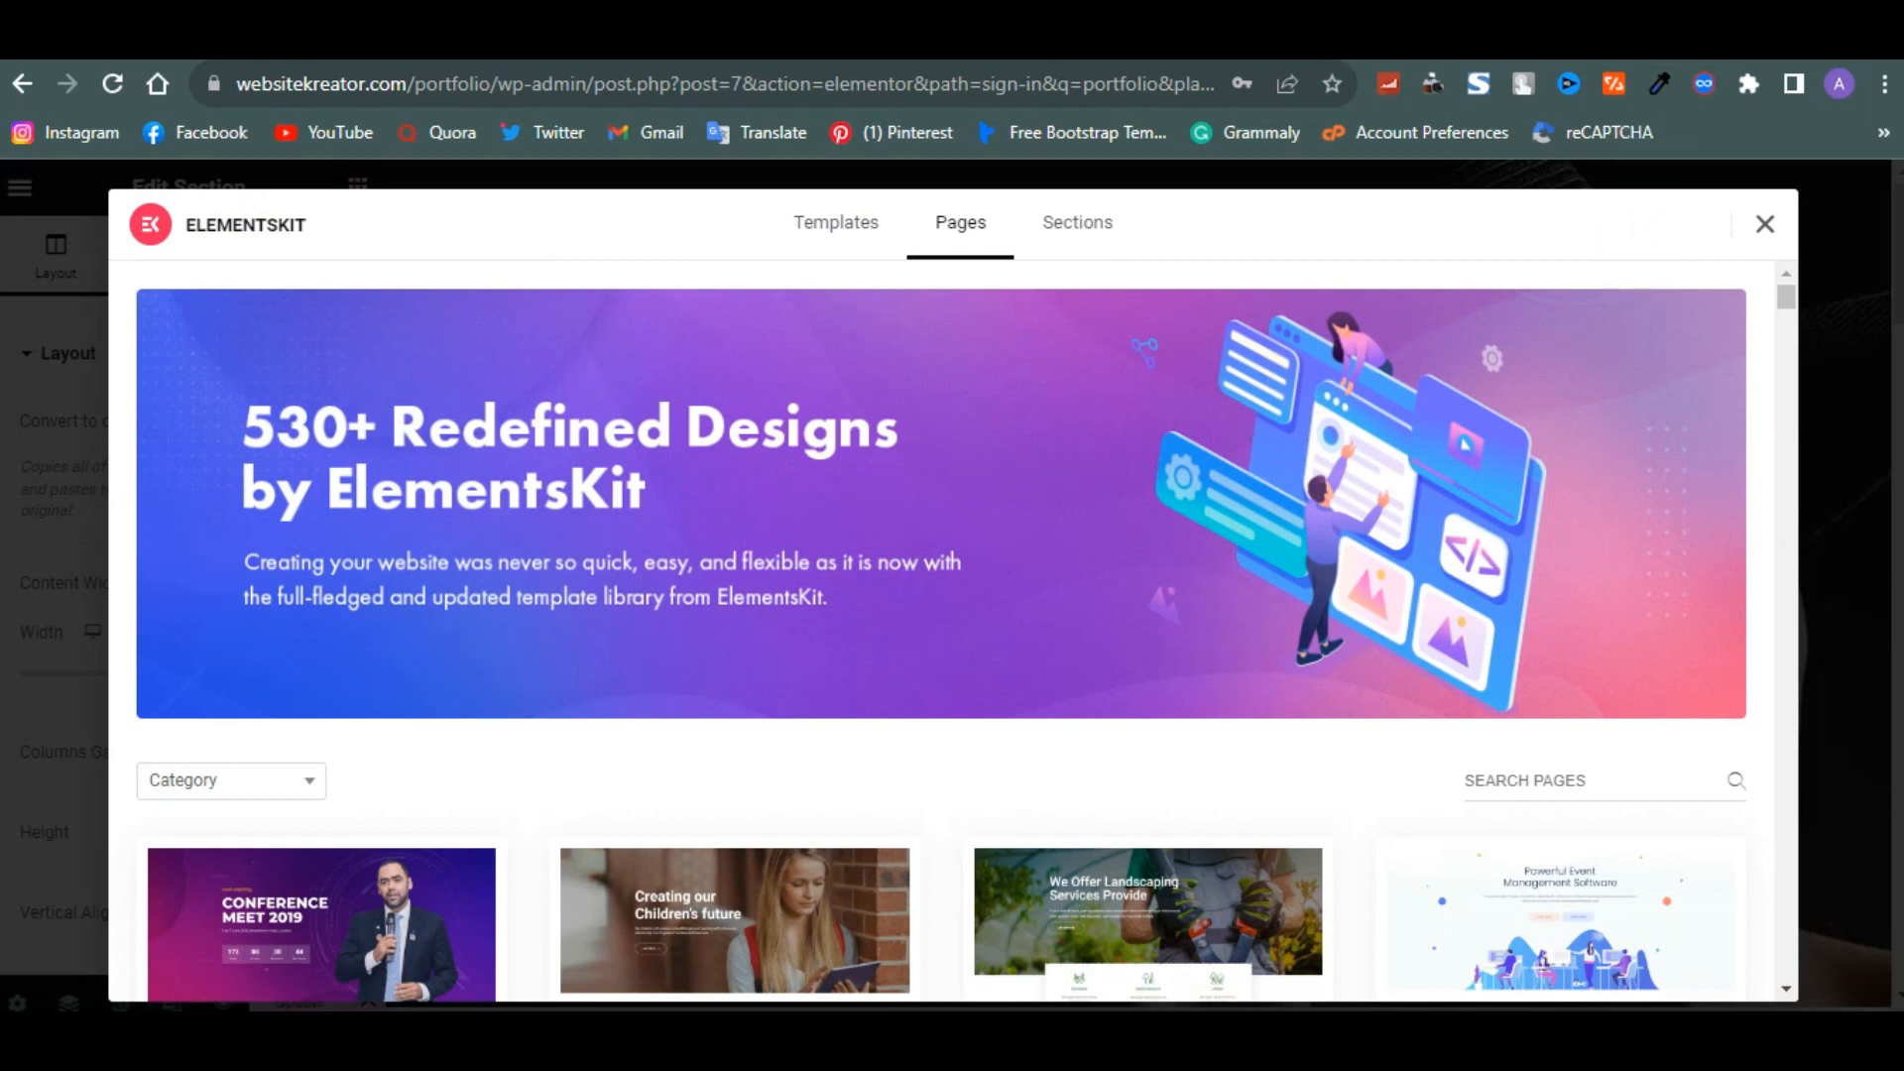
# - Switch to the library's sections and insert the Header – Section 5 header at the top of the page
pyautogui.click(836, 222)
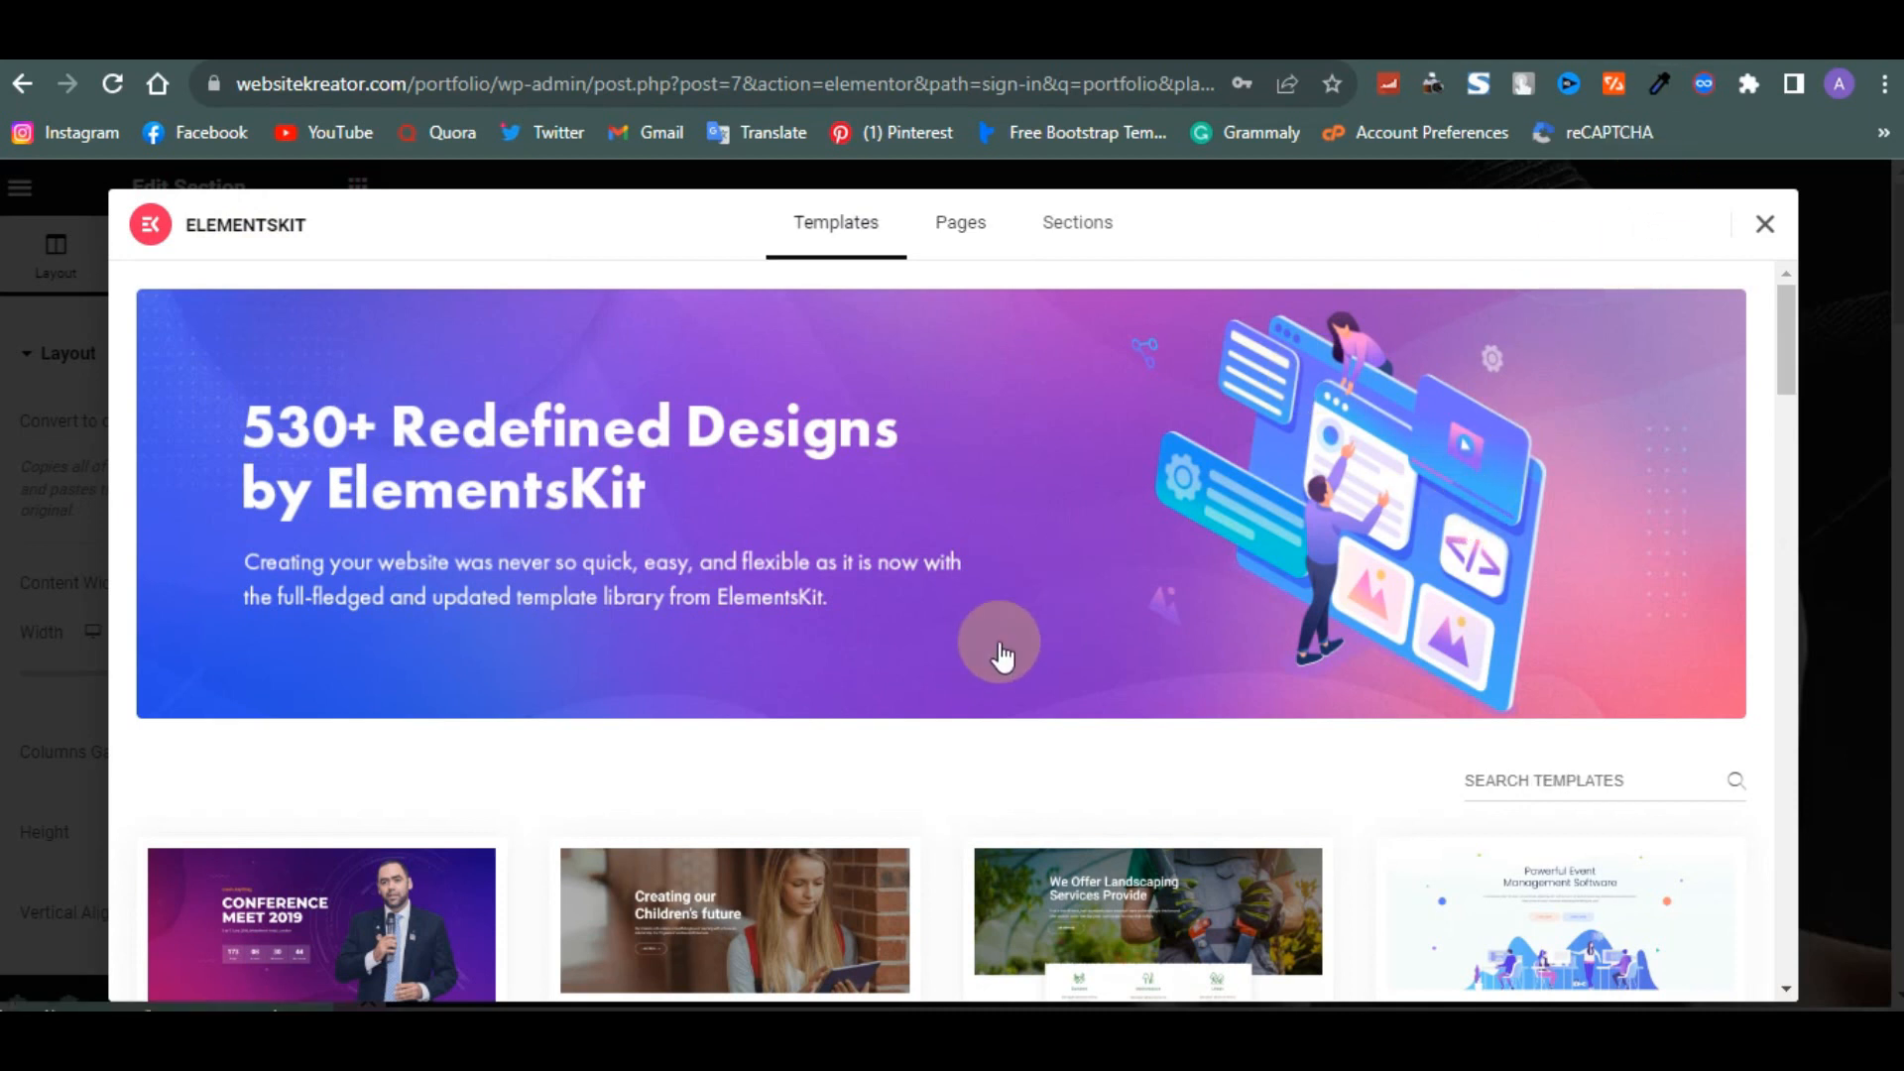
pyautogui.click(1096, 242)
pyautogui.click(1087, 242)
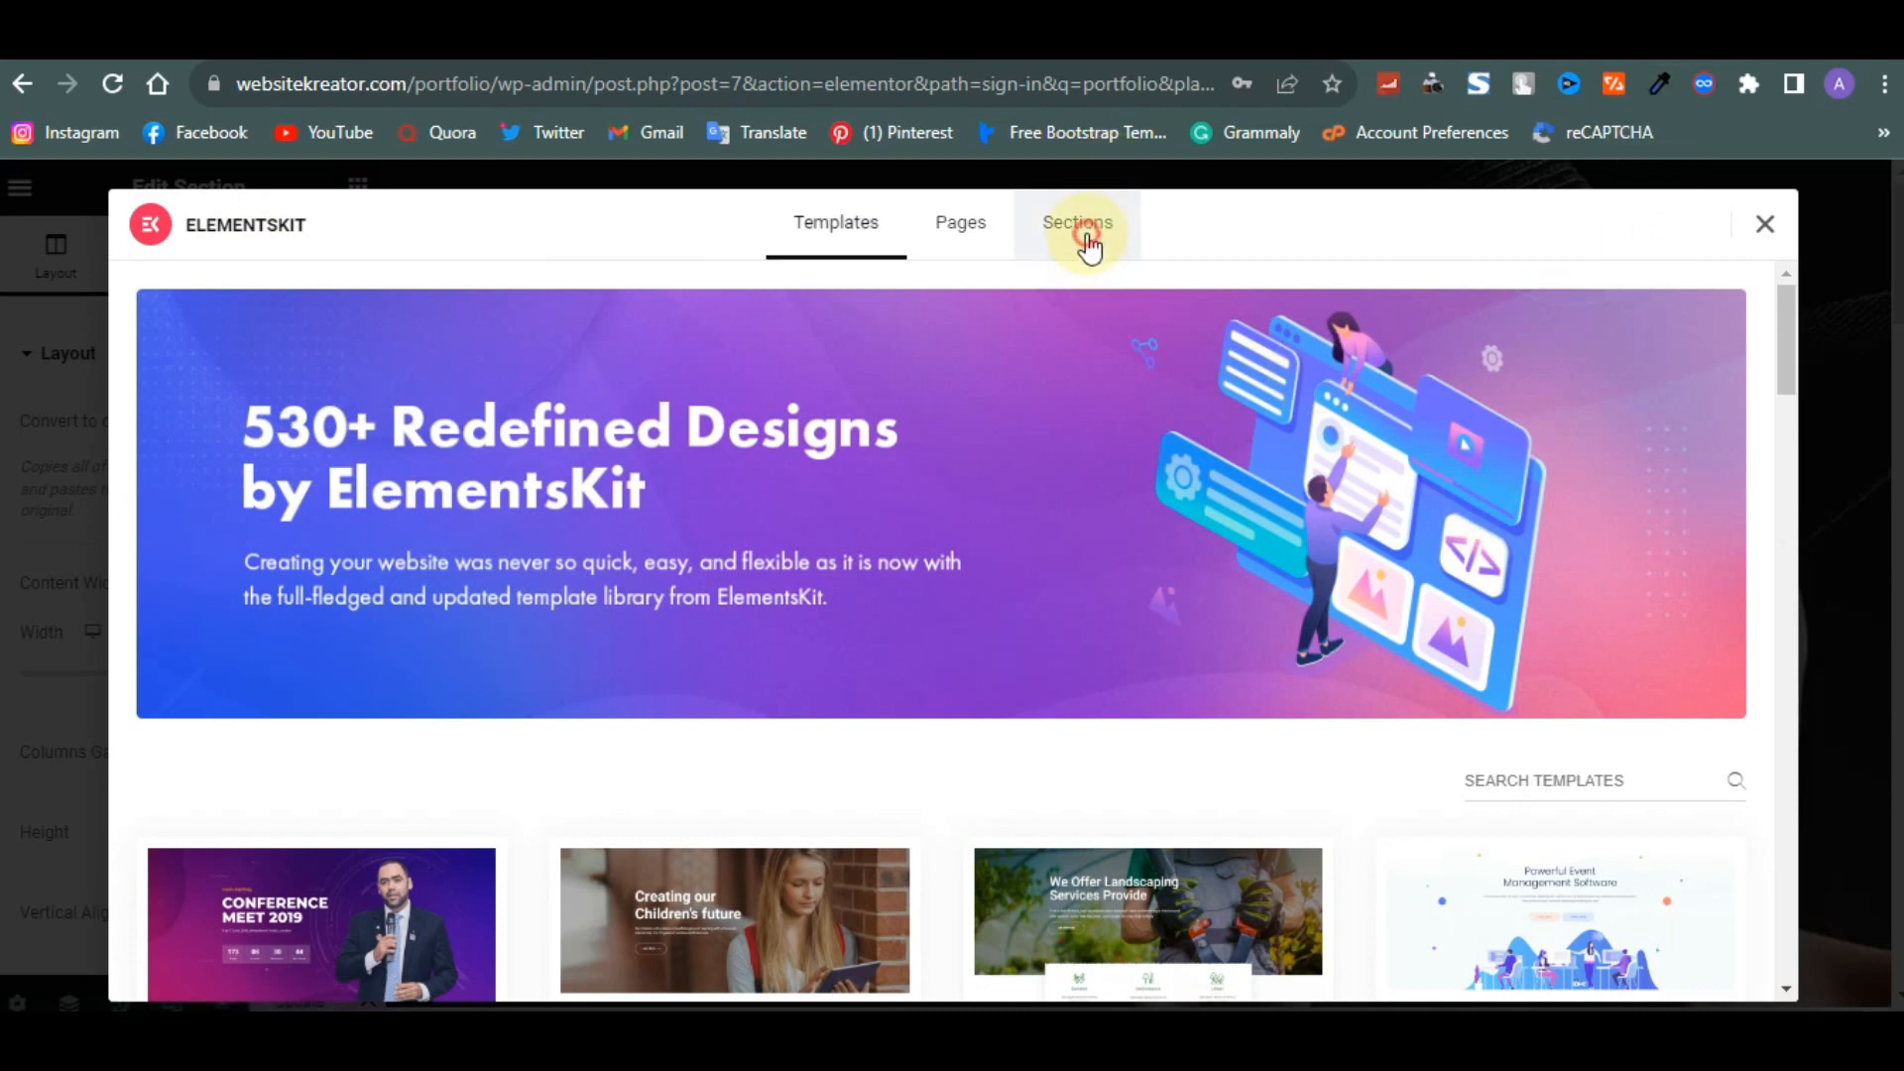
pyautogui.scroll(-2, 1038, 607)
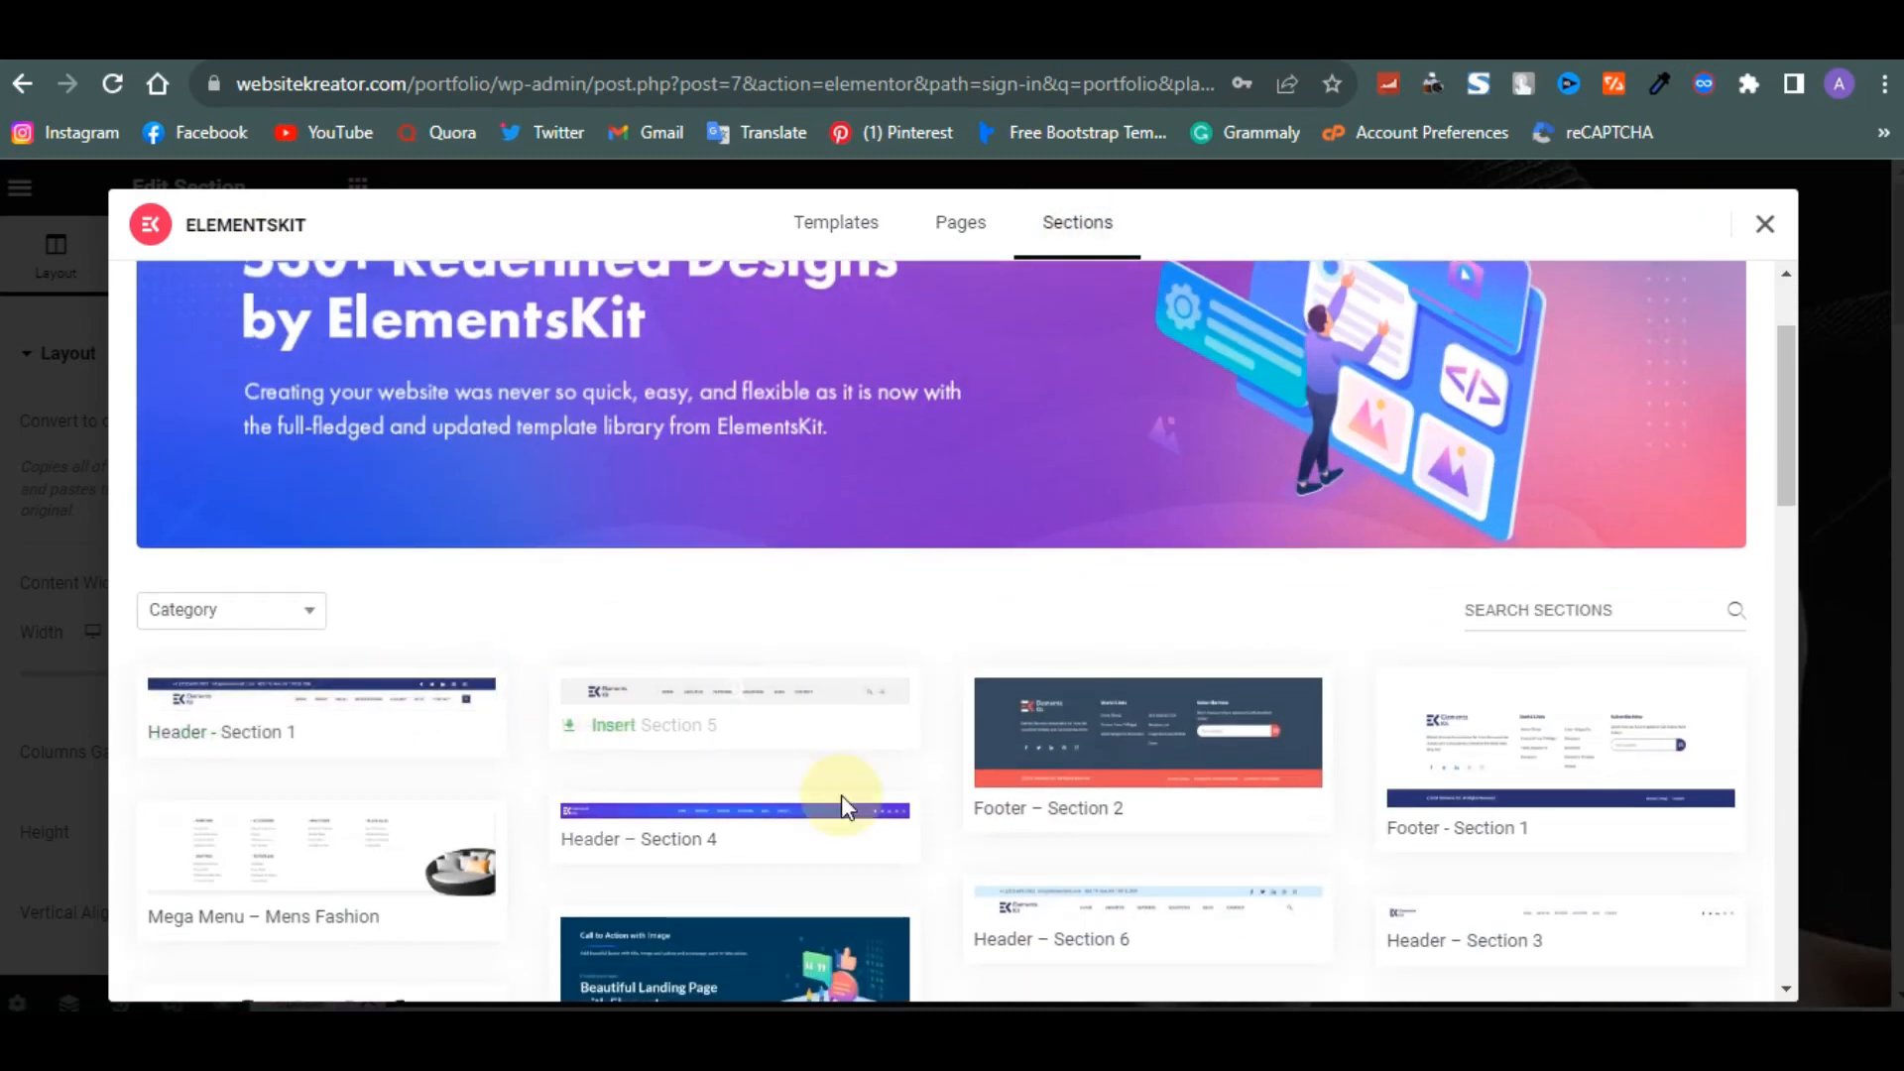
pyautogui.scroll(-1, 841, 798)
pyautogui.moveTo(774, 577)
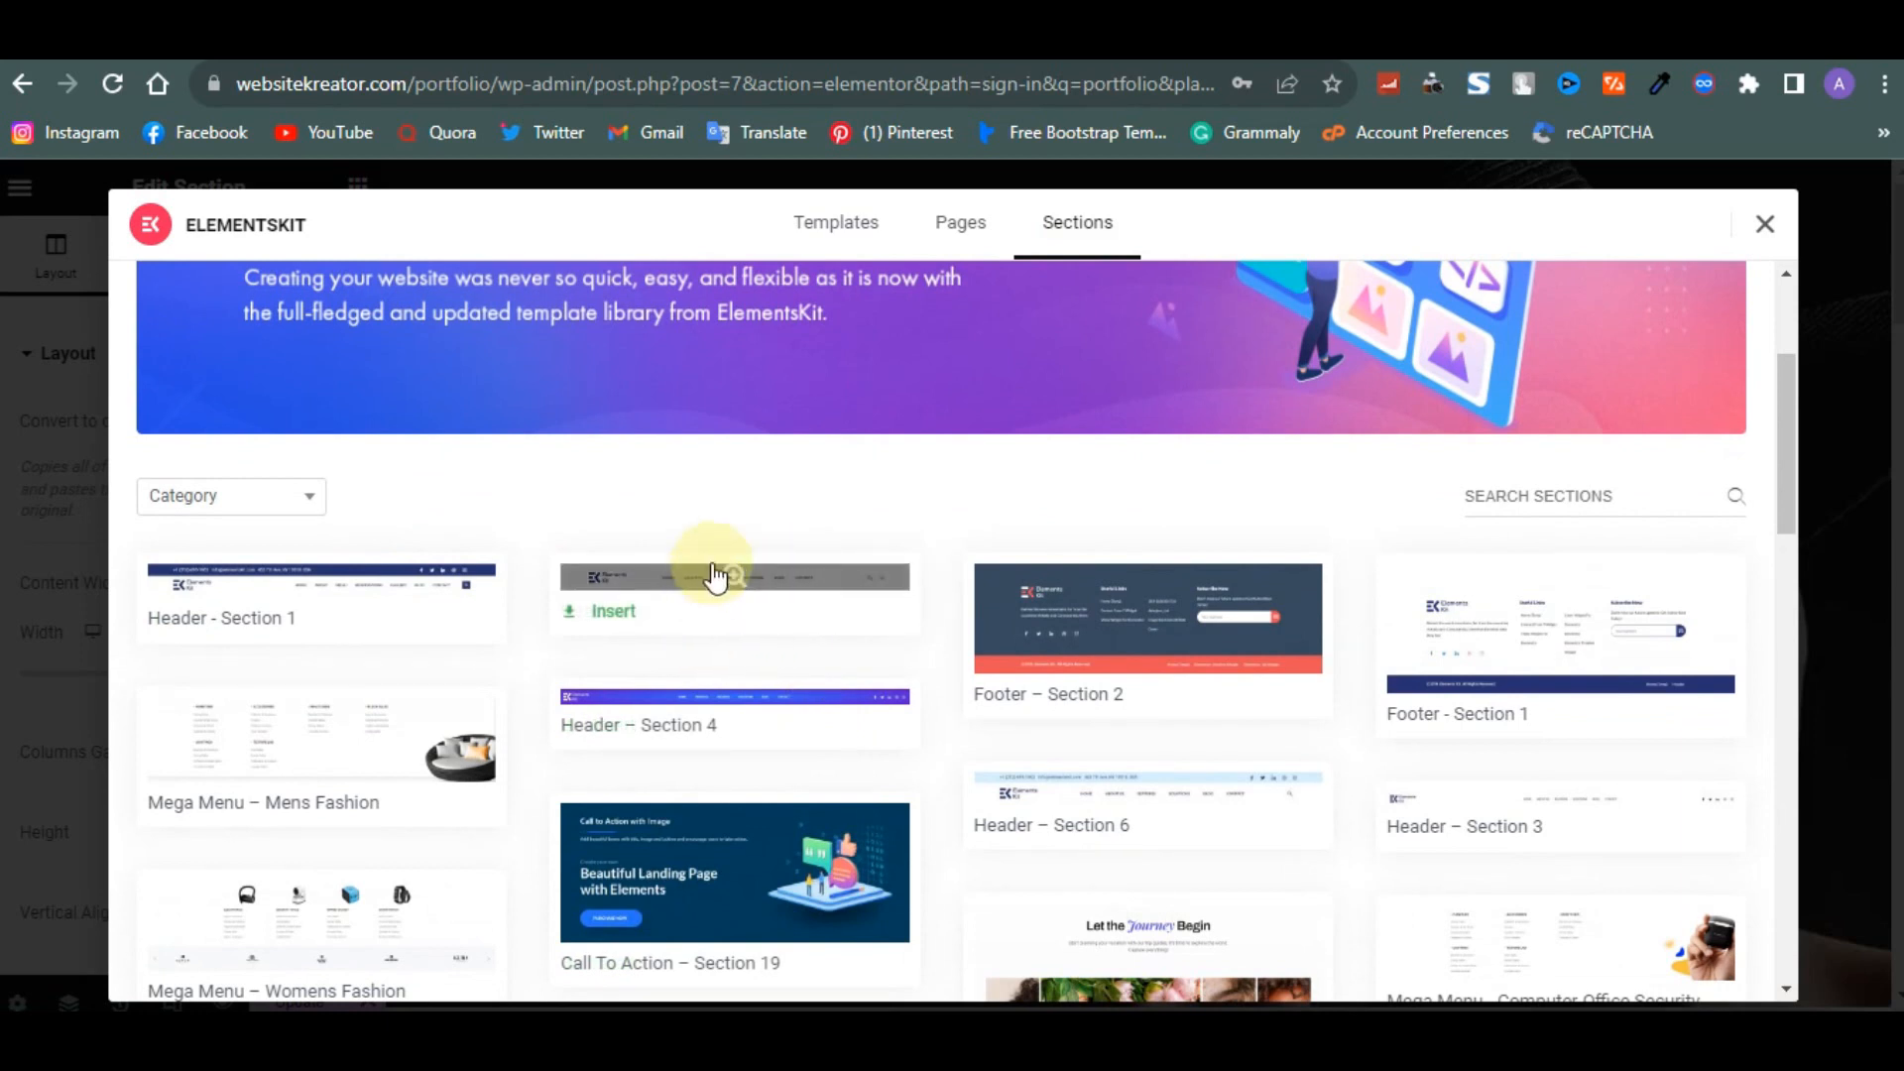
pyautogui.scroll(-2, 712, 590)
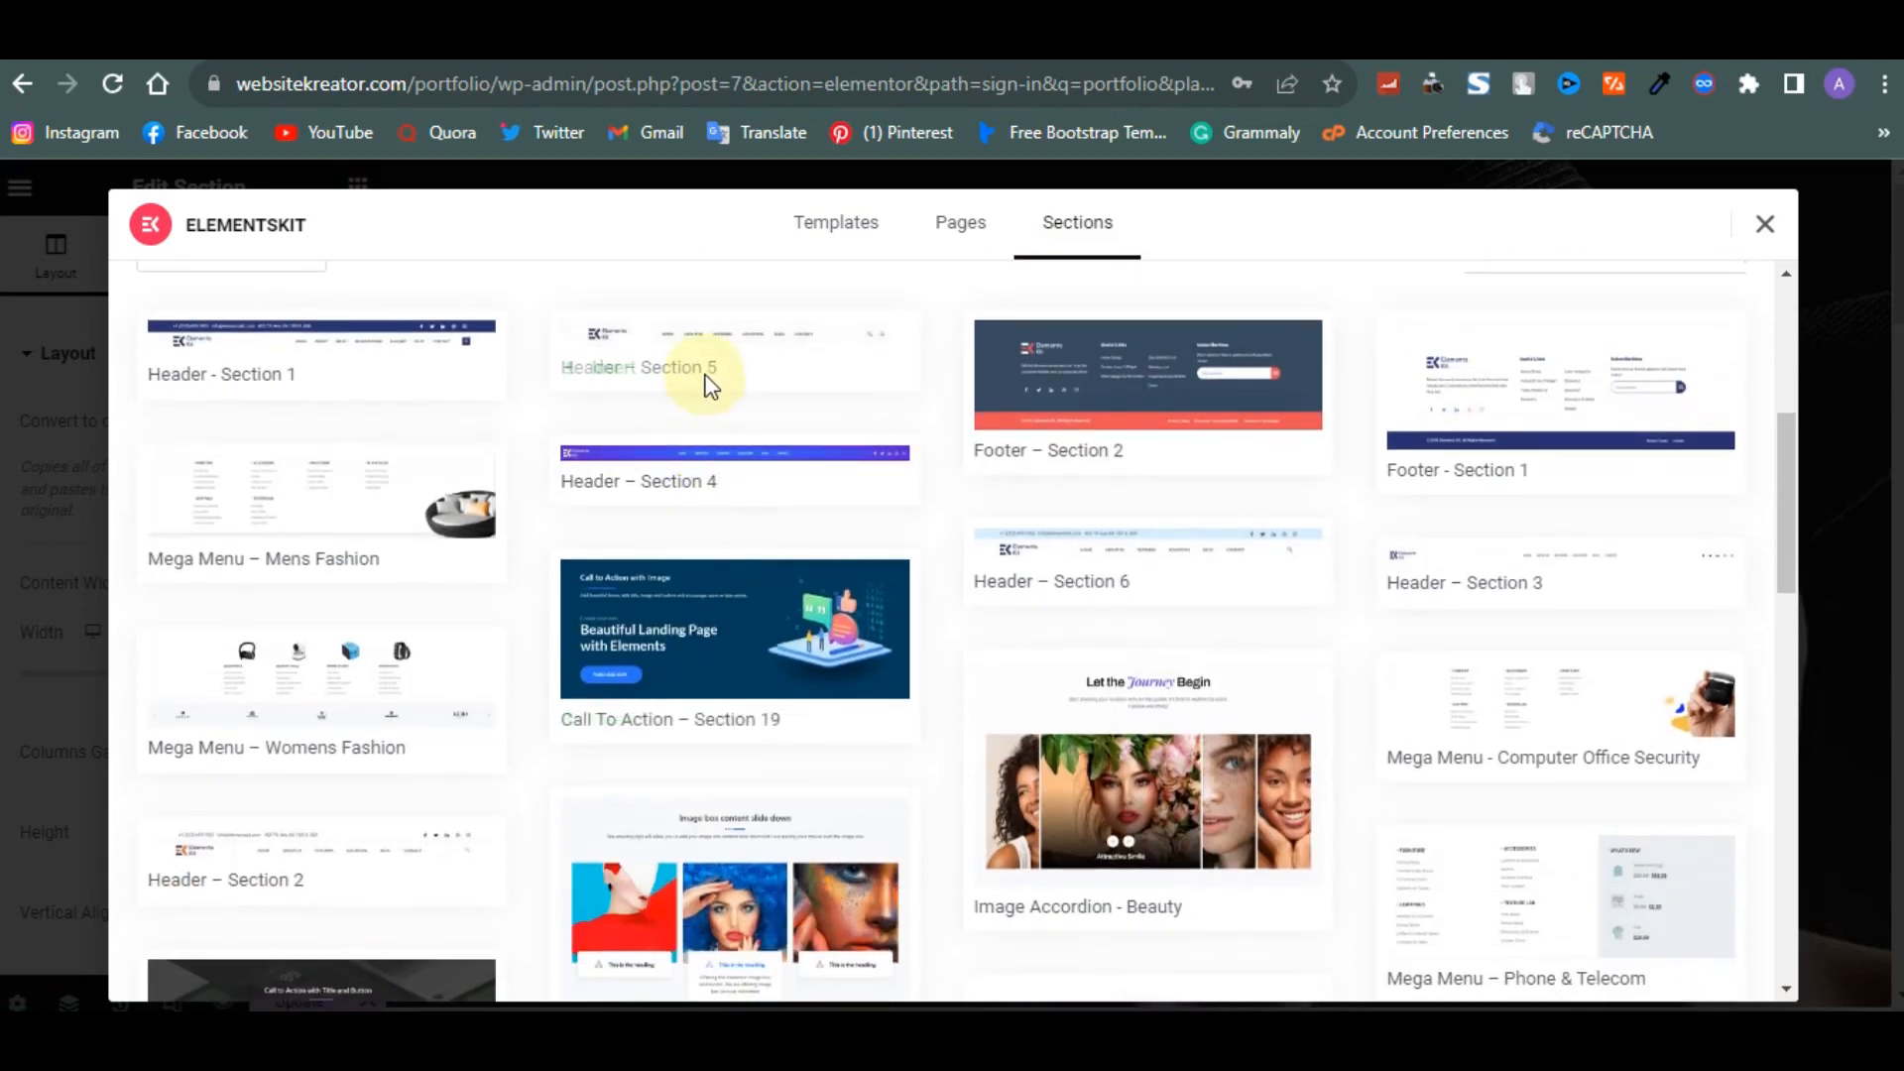
pyautogui.moveTo(1521, 715)
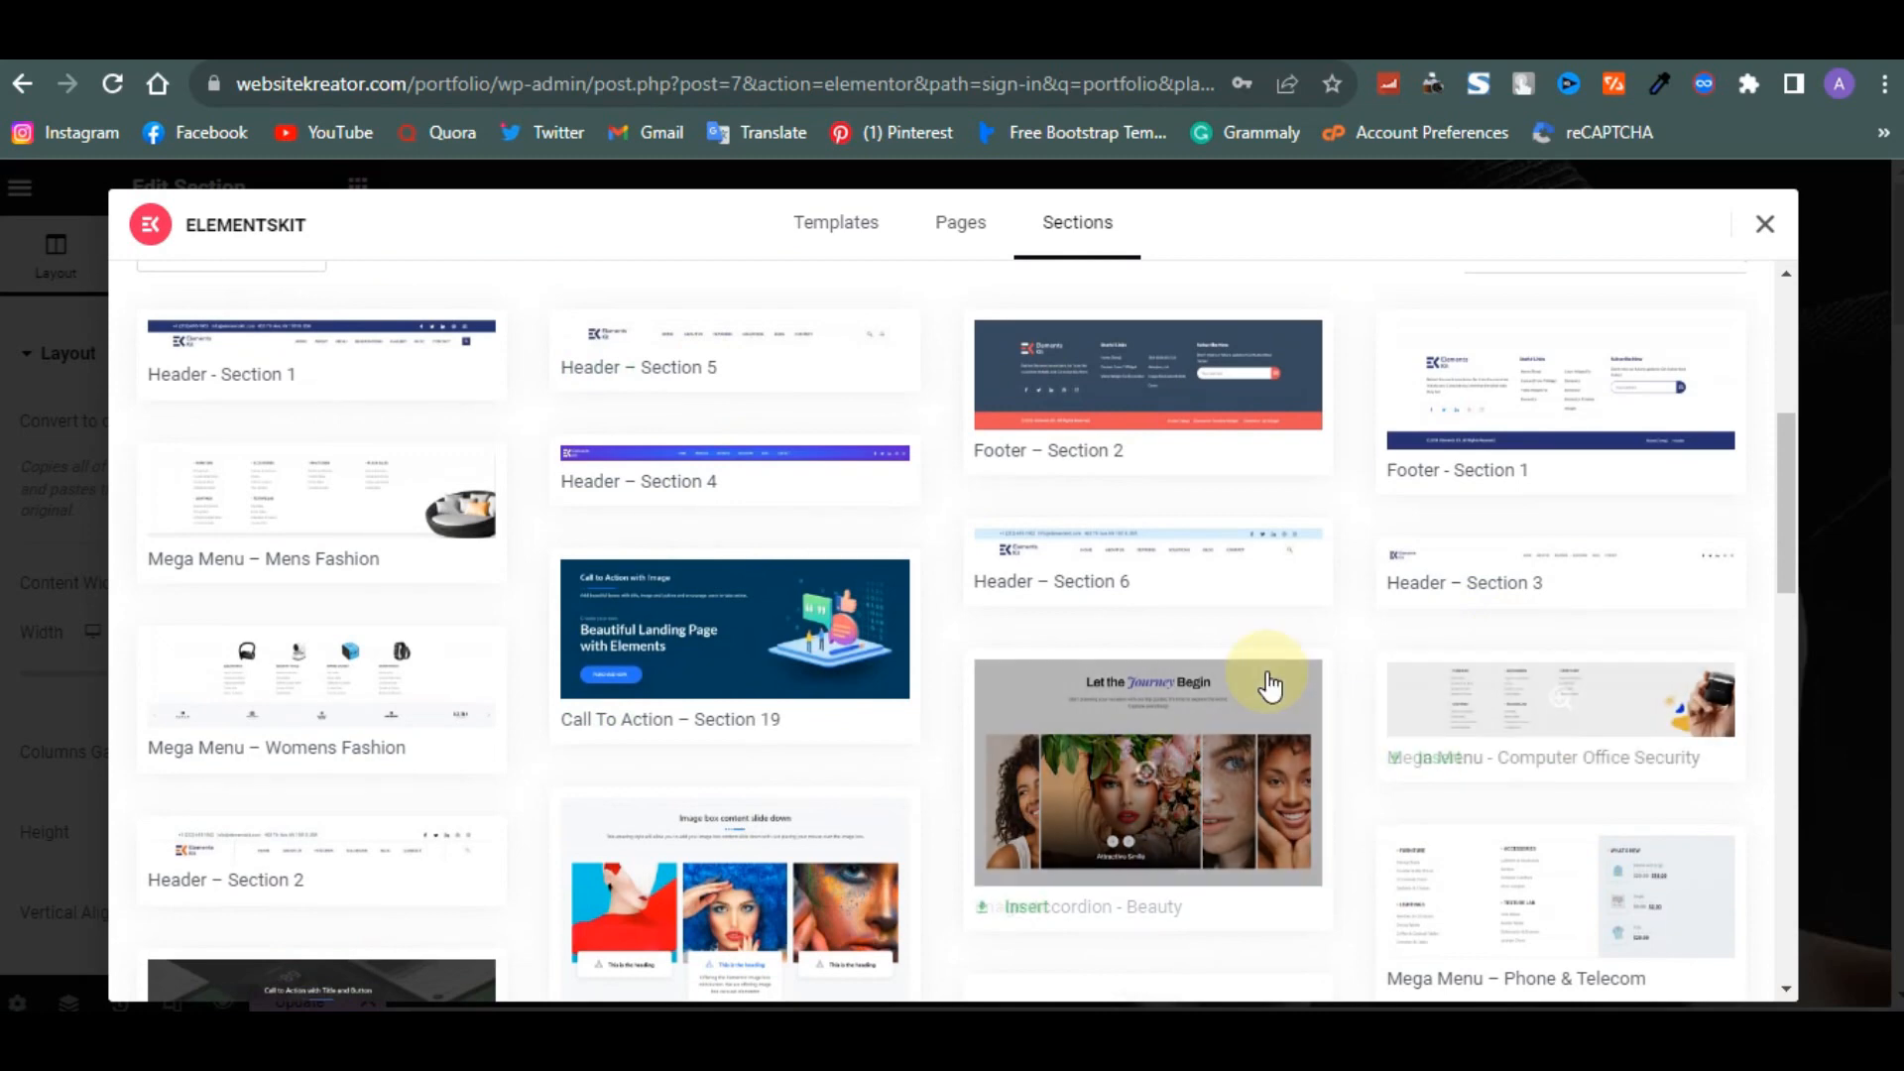
pyautogui.scroll(2, 652, 494)
pyautogui.moveTo(717, 592)
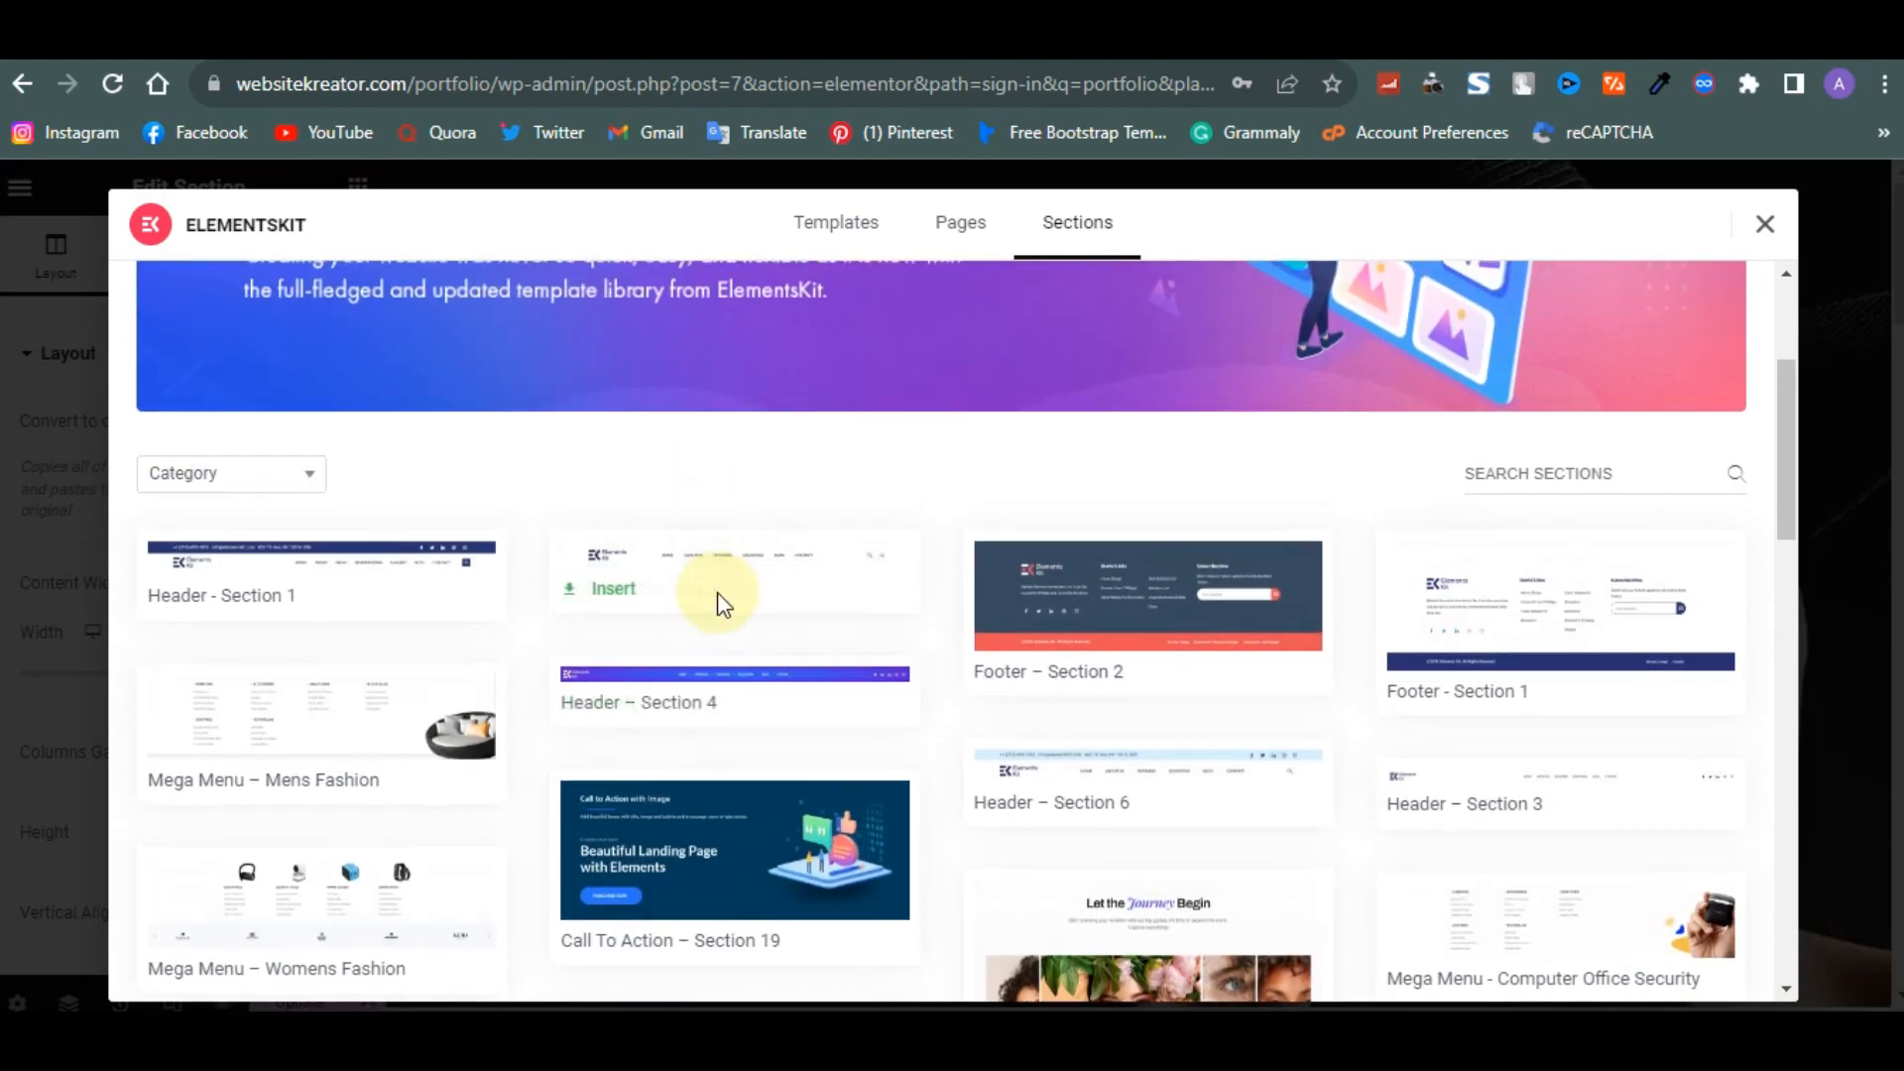
pyautogui.click(601, 591)
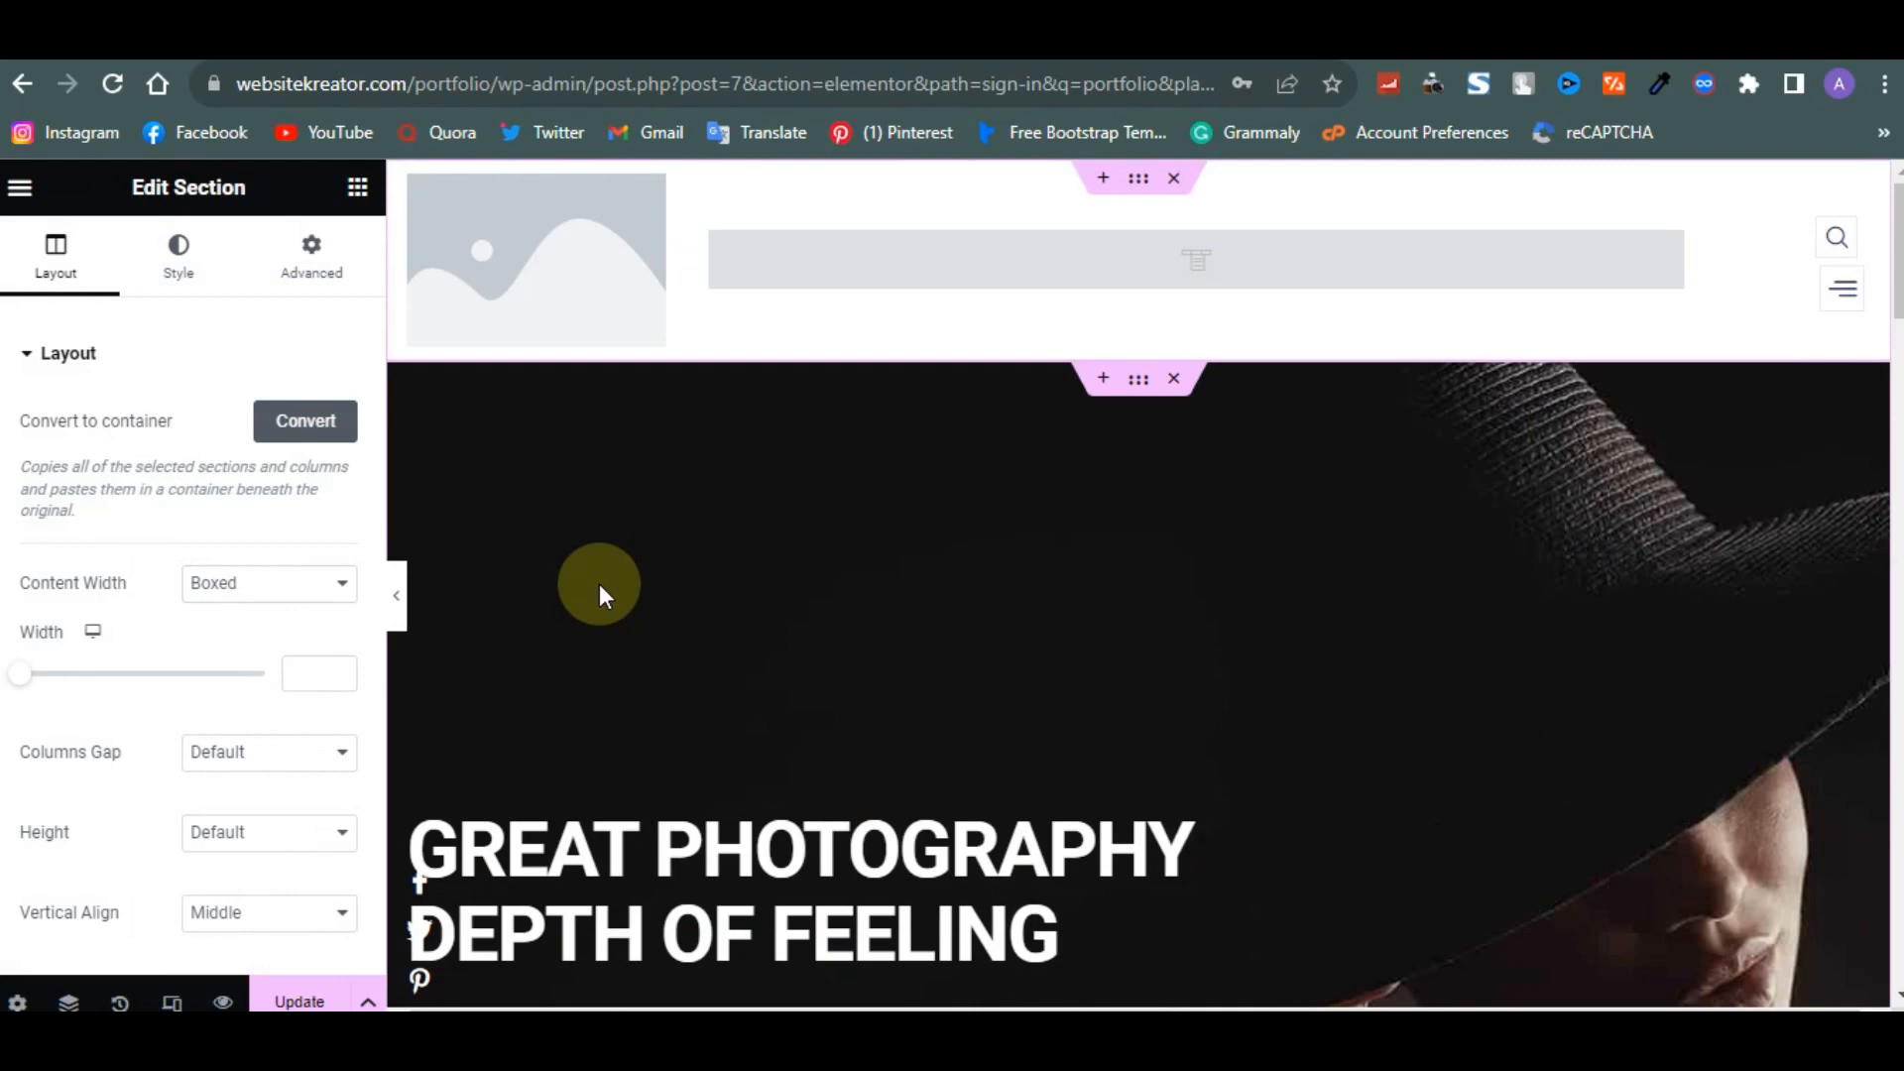
# - Open the ElementsKit sections at the page's end, preview Footer – Section 1, and insert it as the footer
pyautogui.scroll(-15, 985, 502)
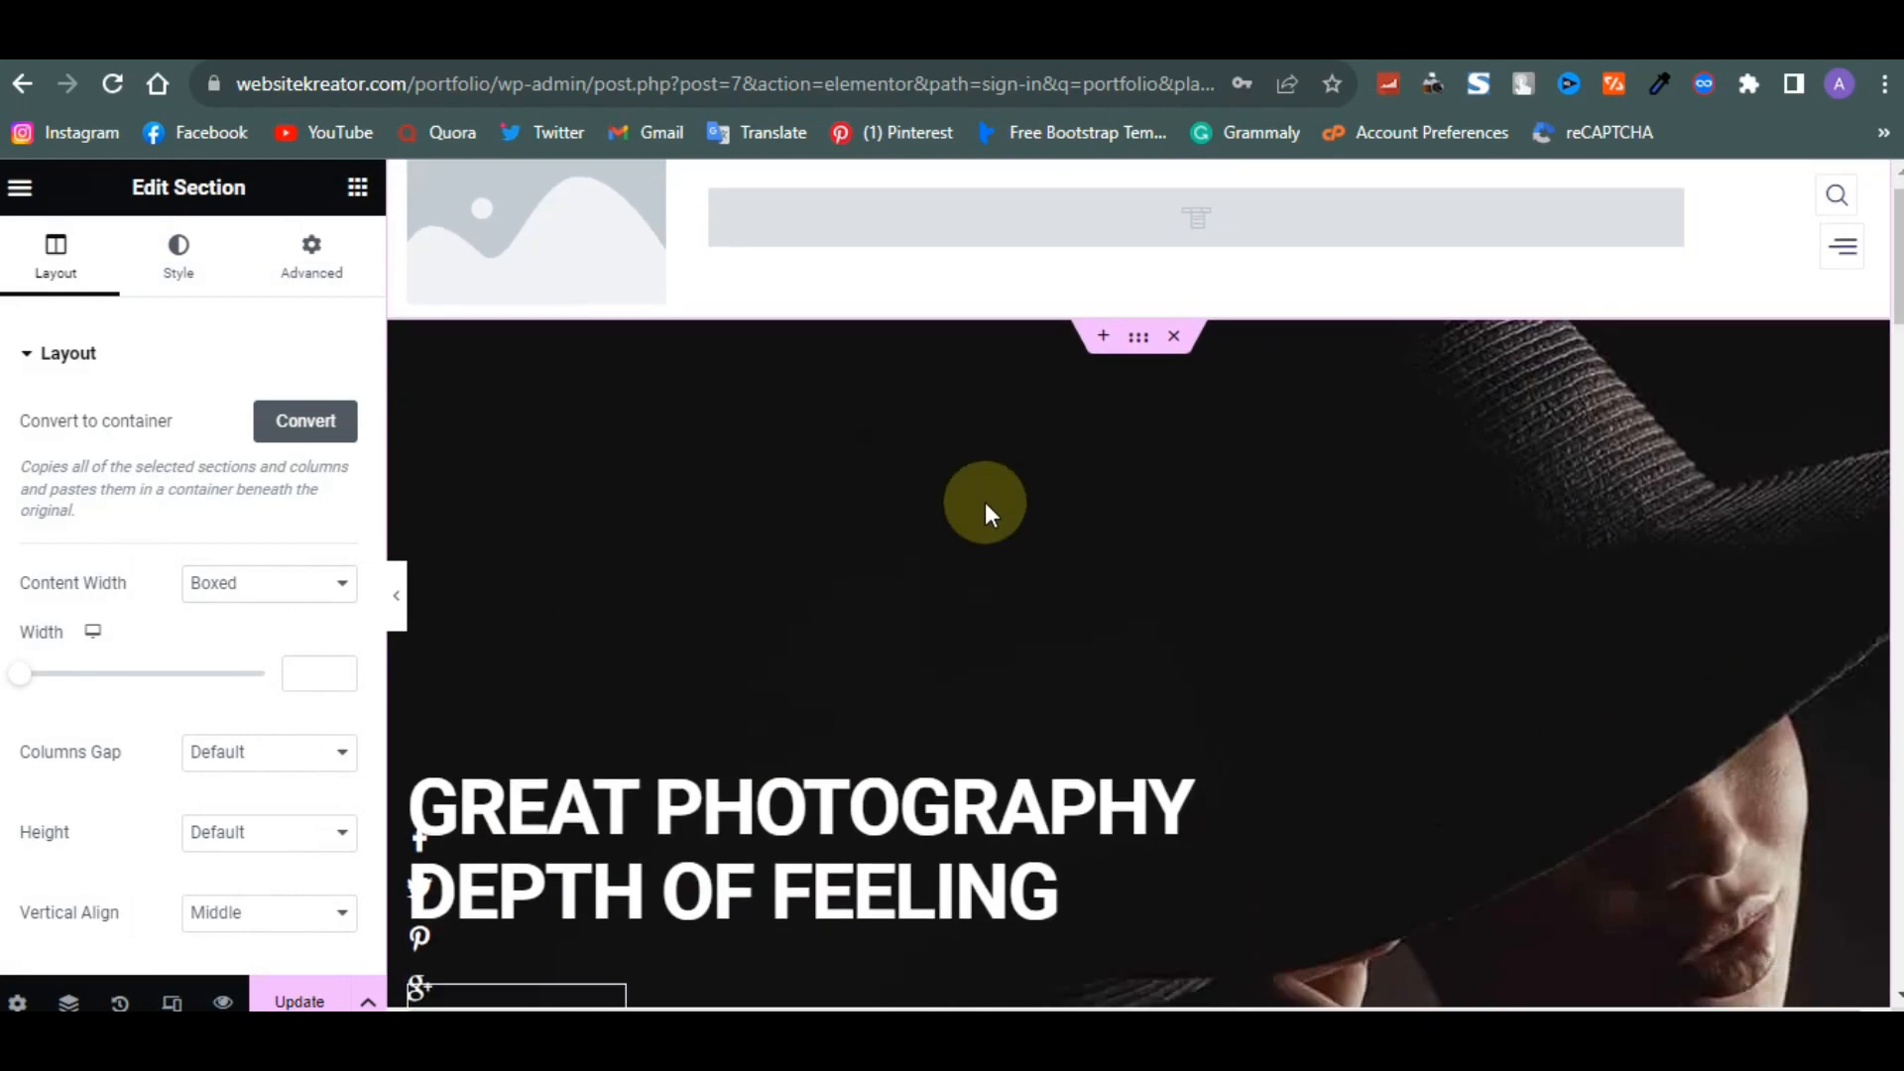
pyautogui.scroll(-5, 985, 502)
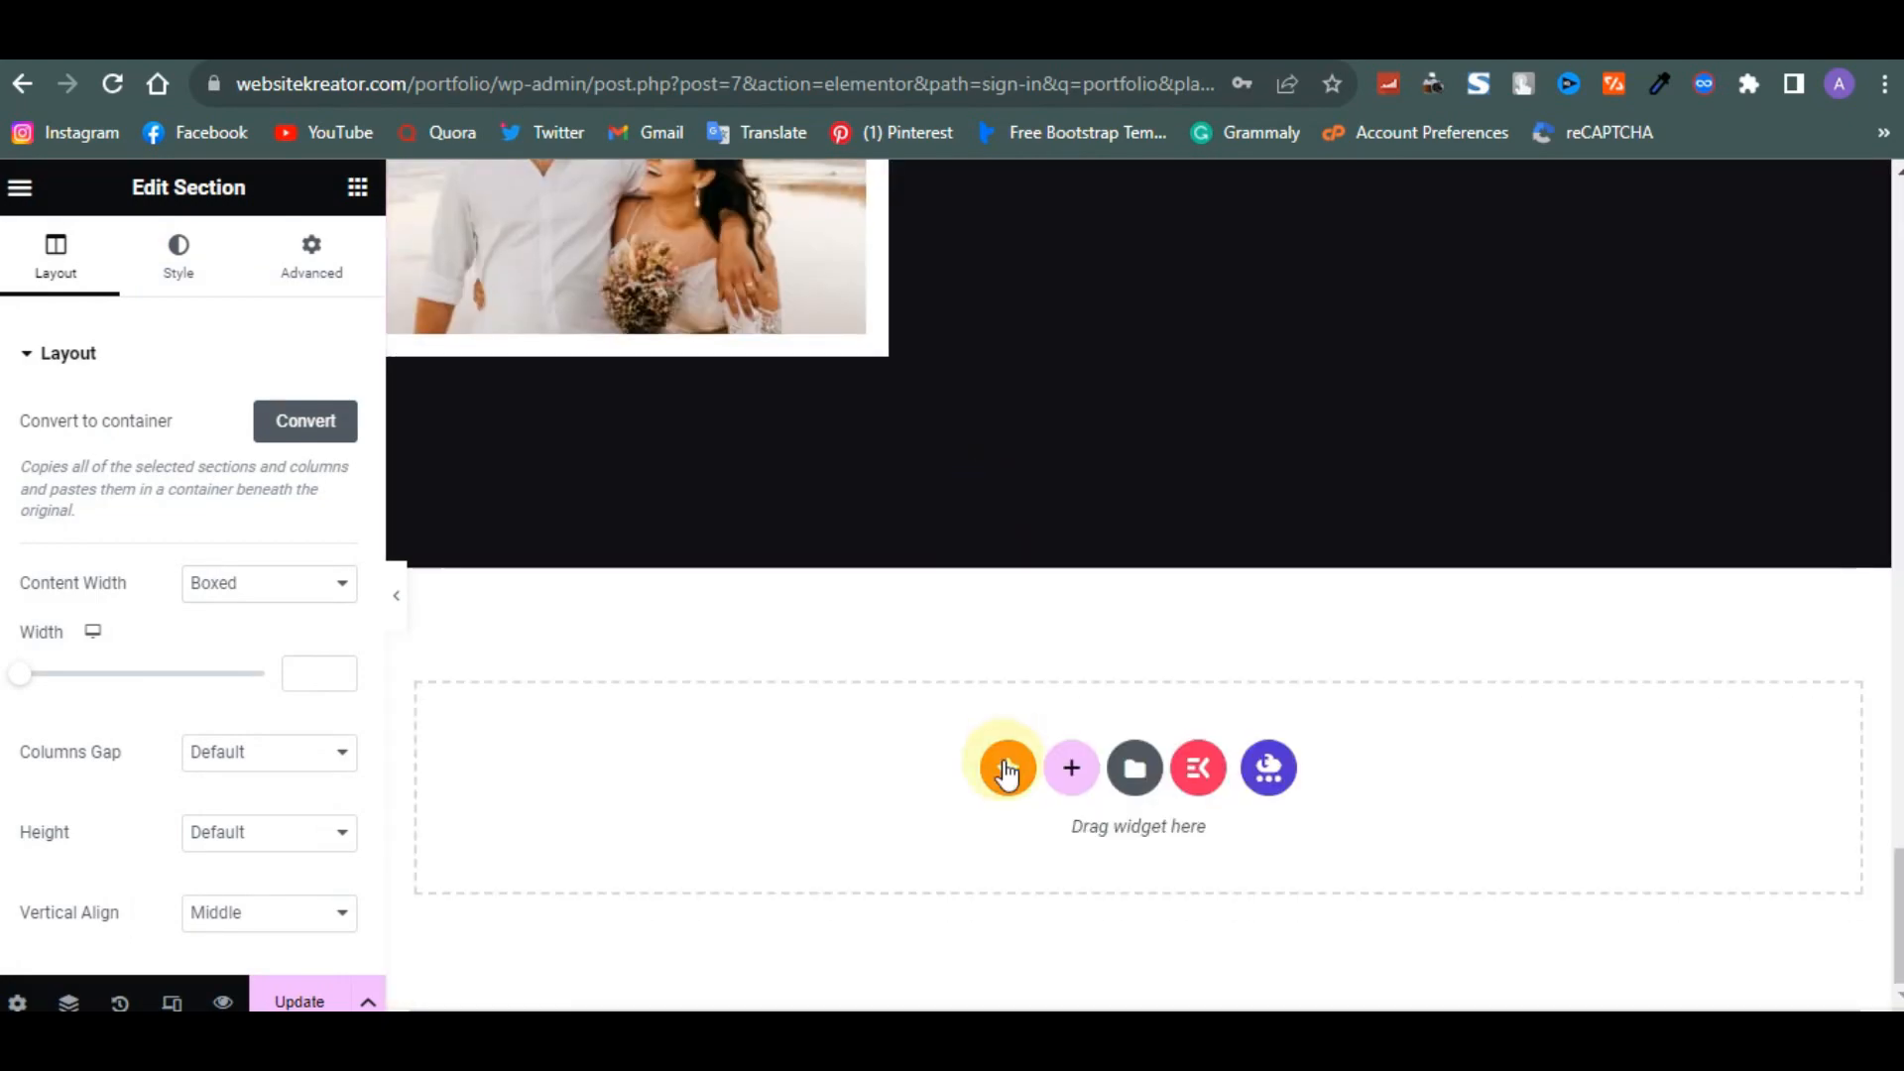
pyautogui.click(1207, 785)
pyautogui.scroll(-4, 1383, 763)
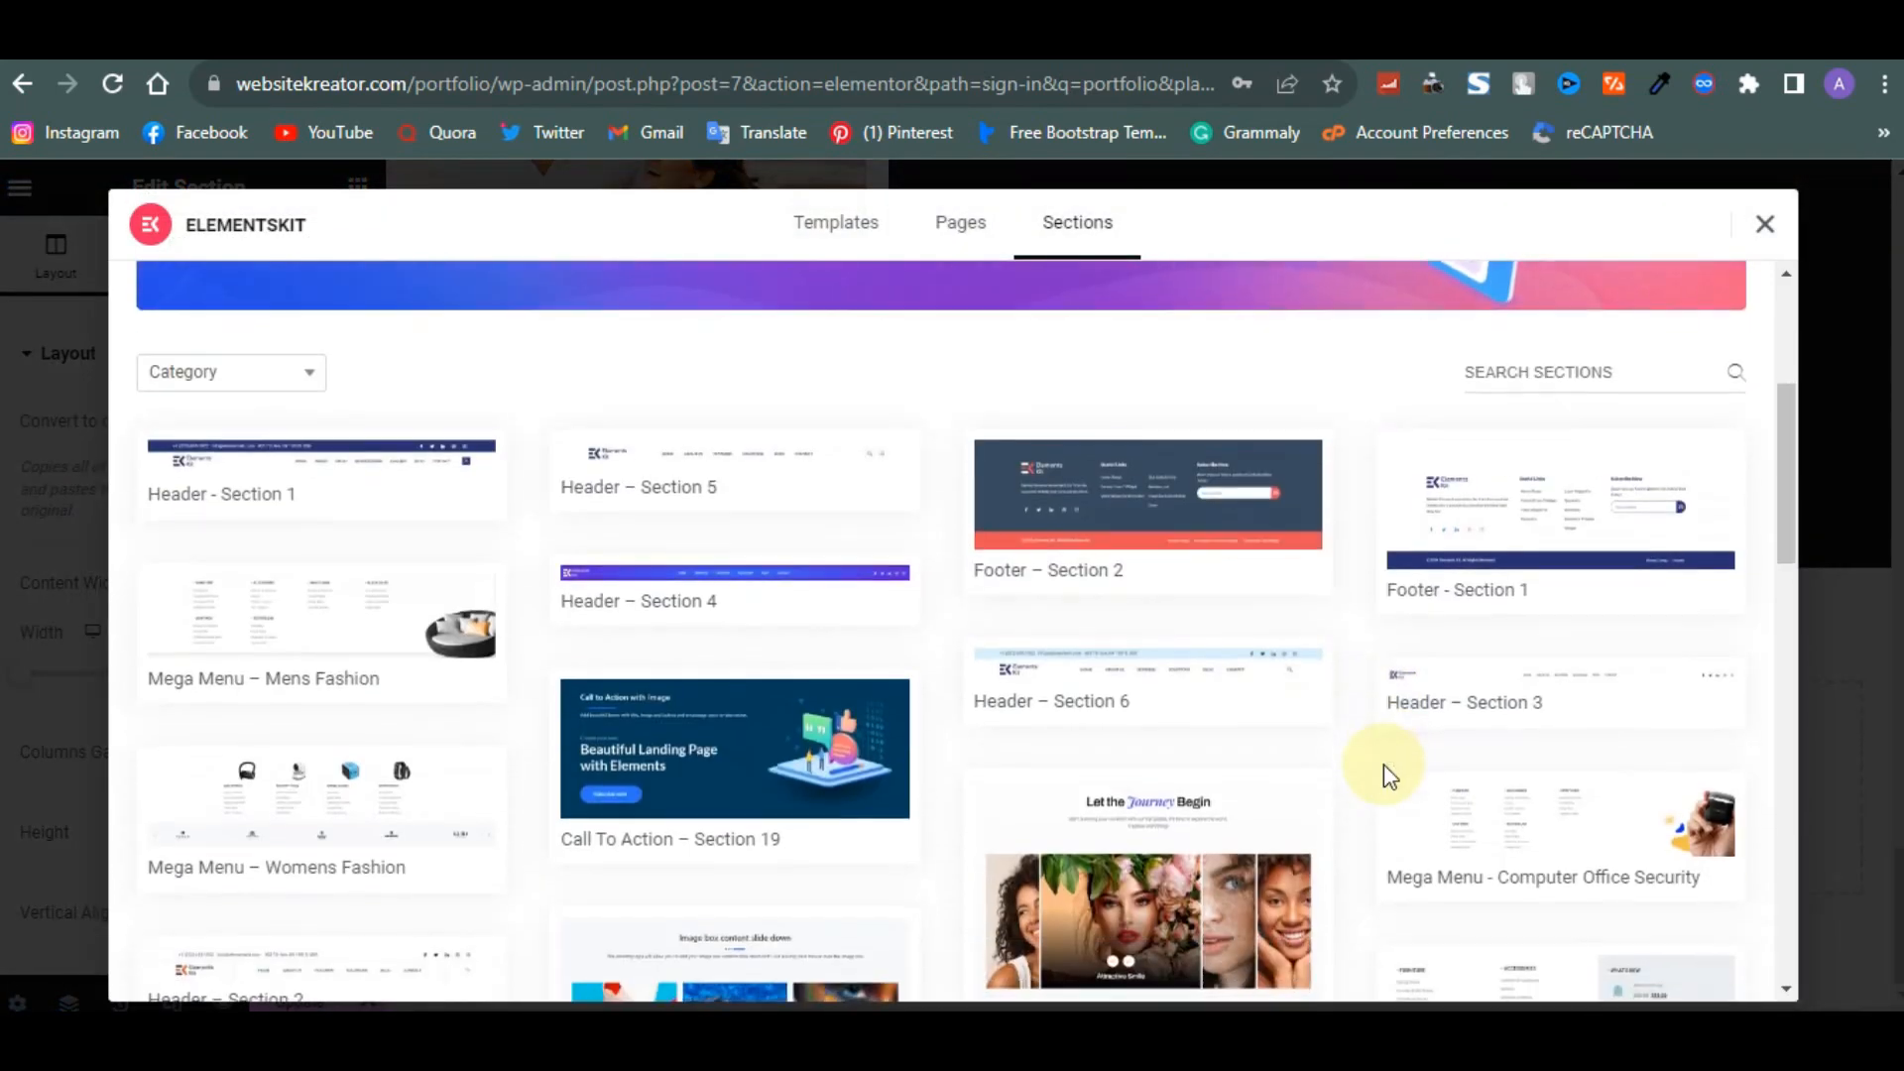
pyautogui.moveTo(1517, 799)
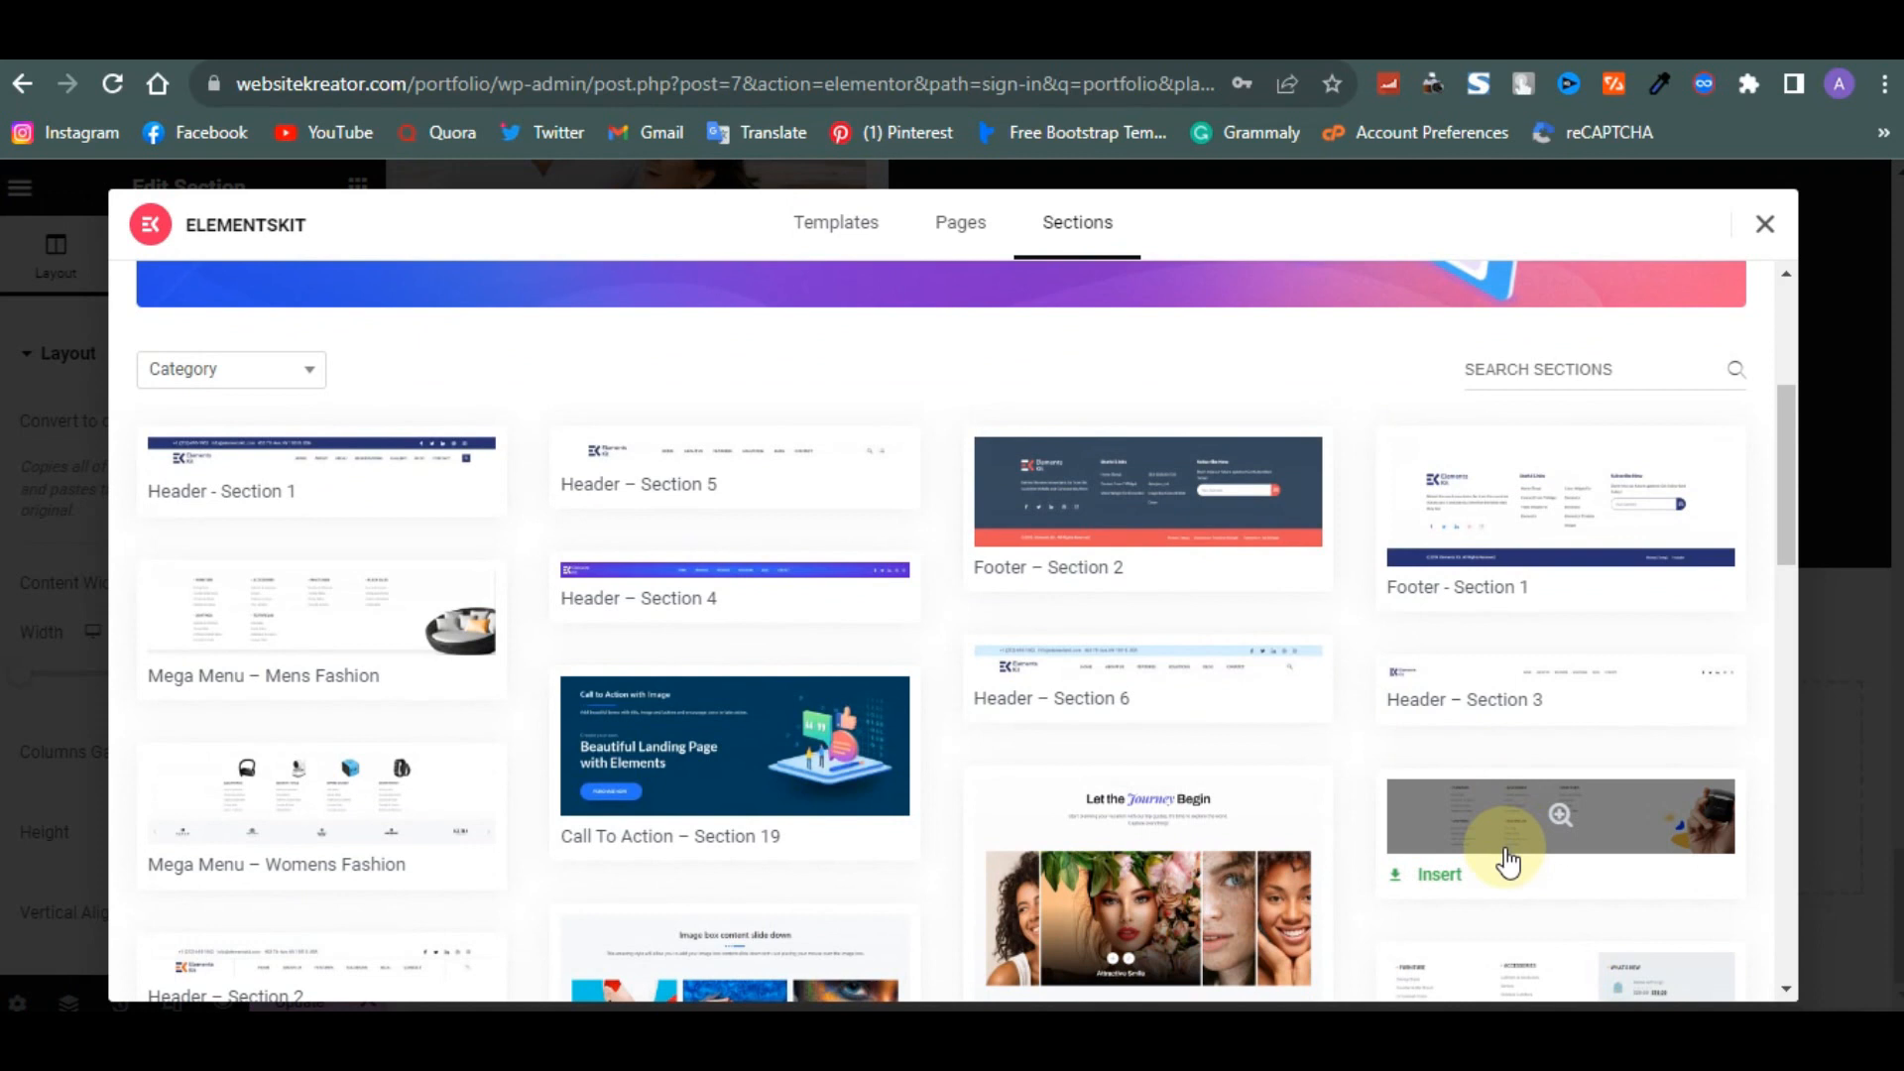
pyautogui.click(1562, 535)
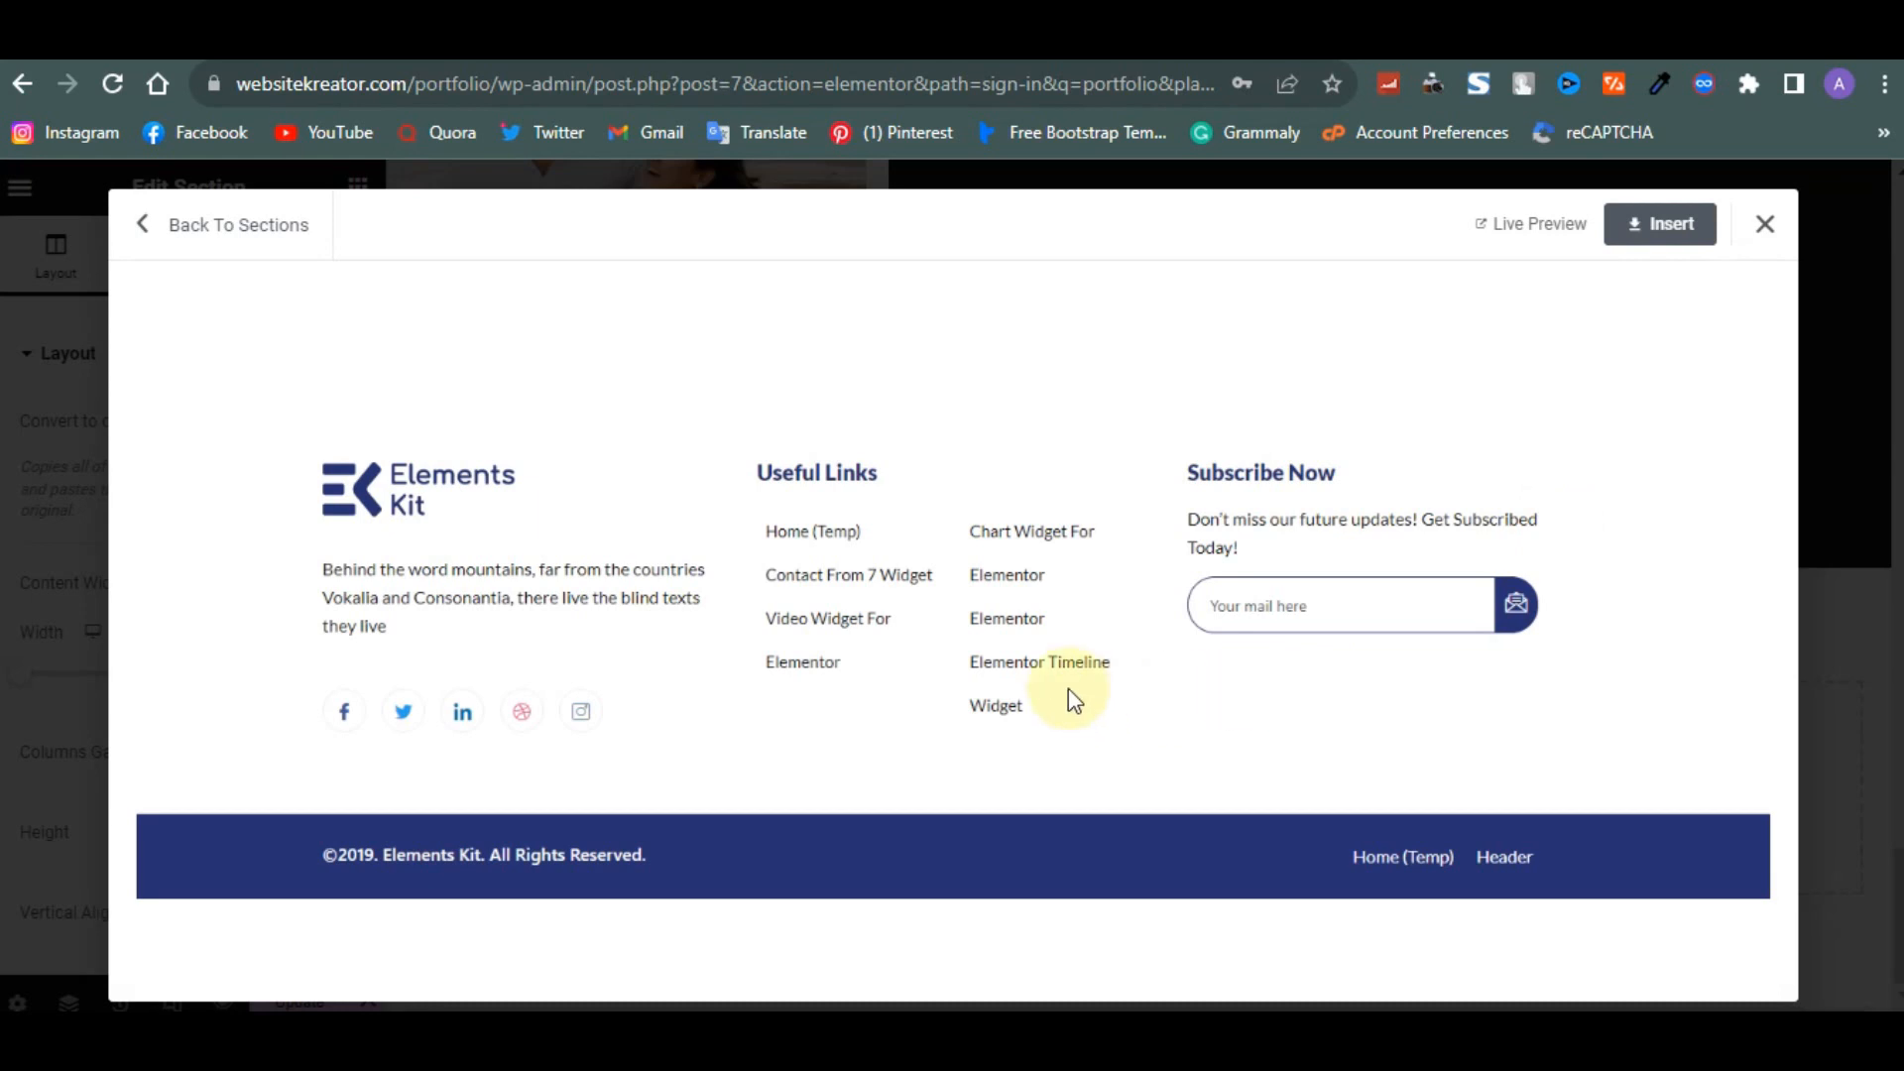
pyautogui.click(1663, 229)
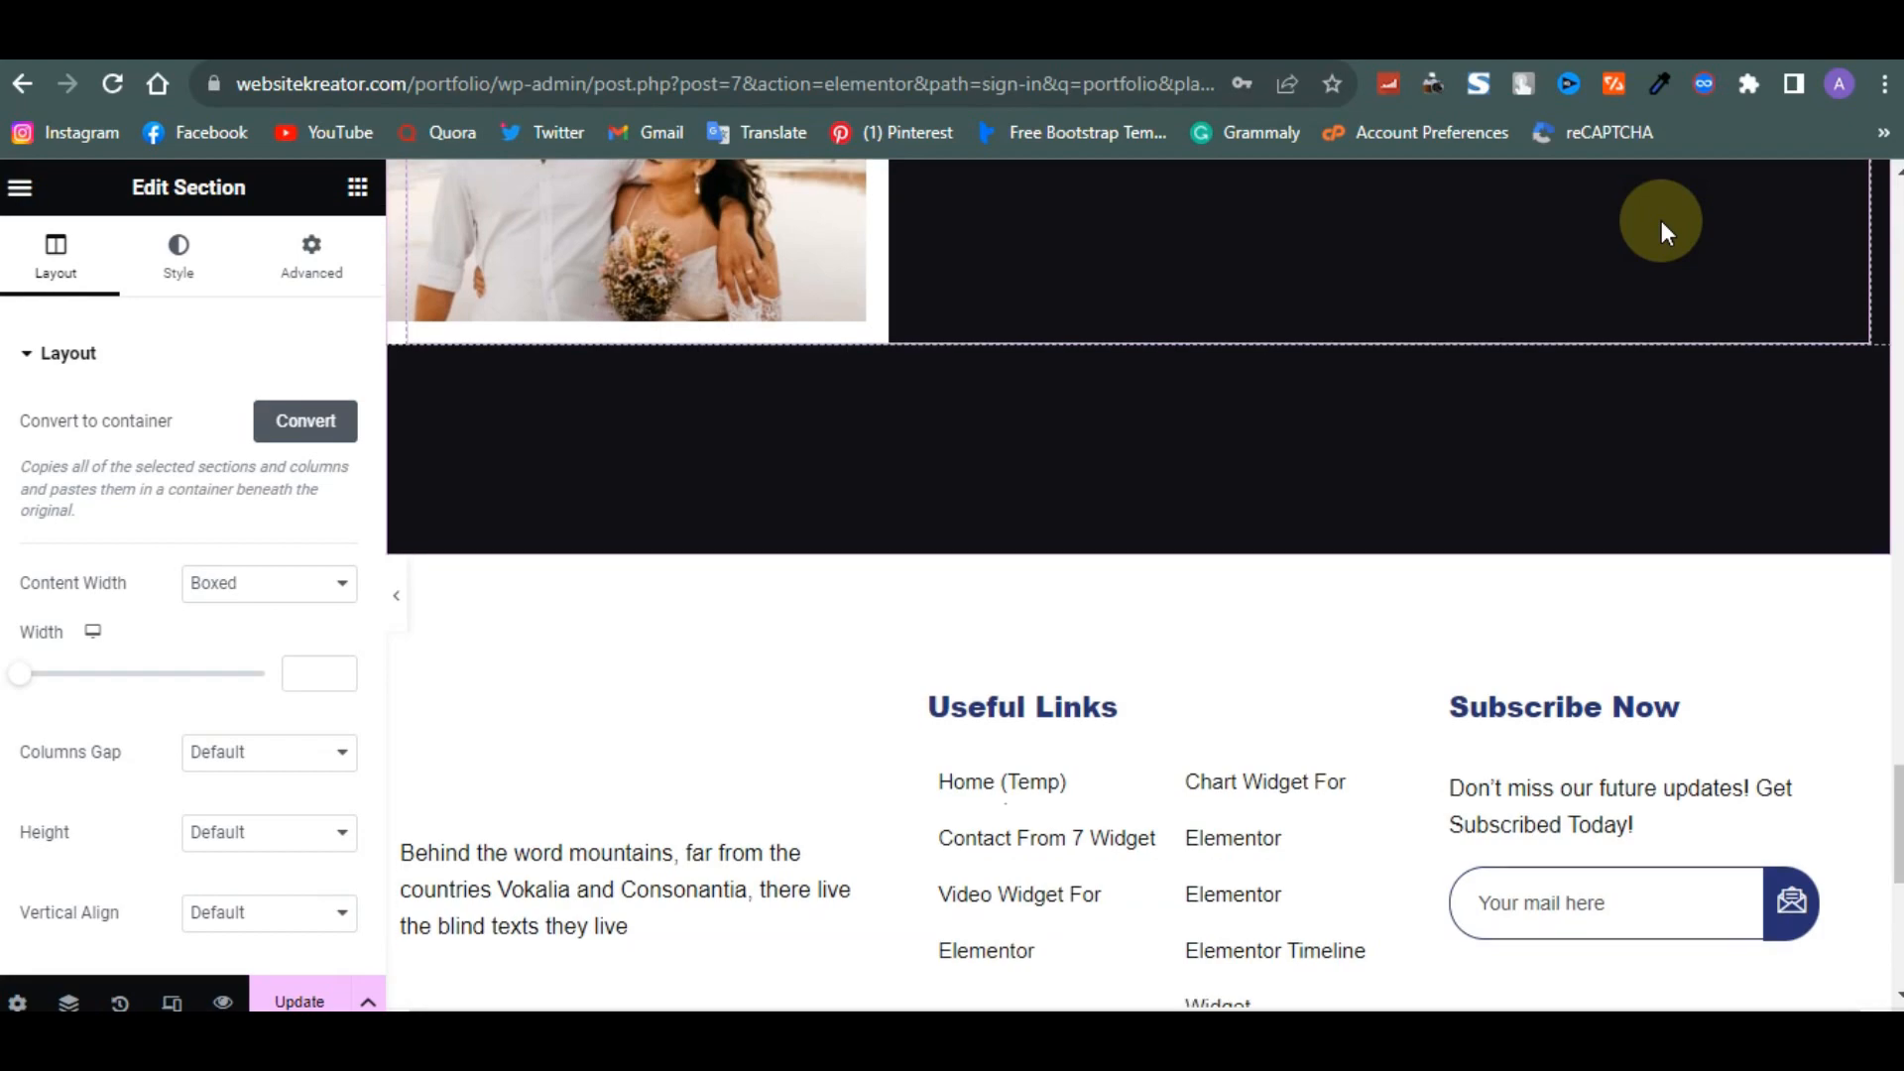
# - Scroll back up through the page to check the inserted header and hero heading
pyautogui.scroll(10, 1103, 389)
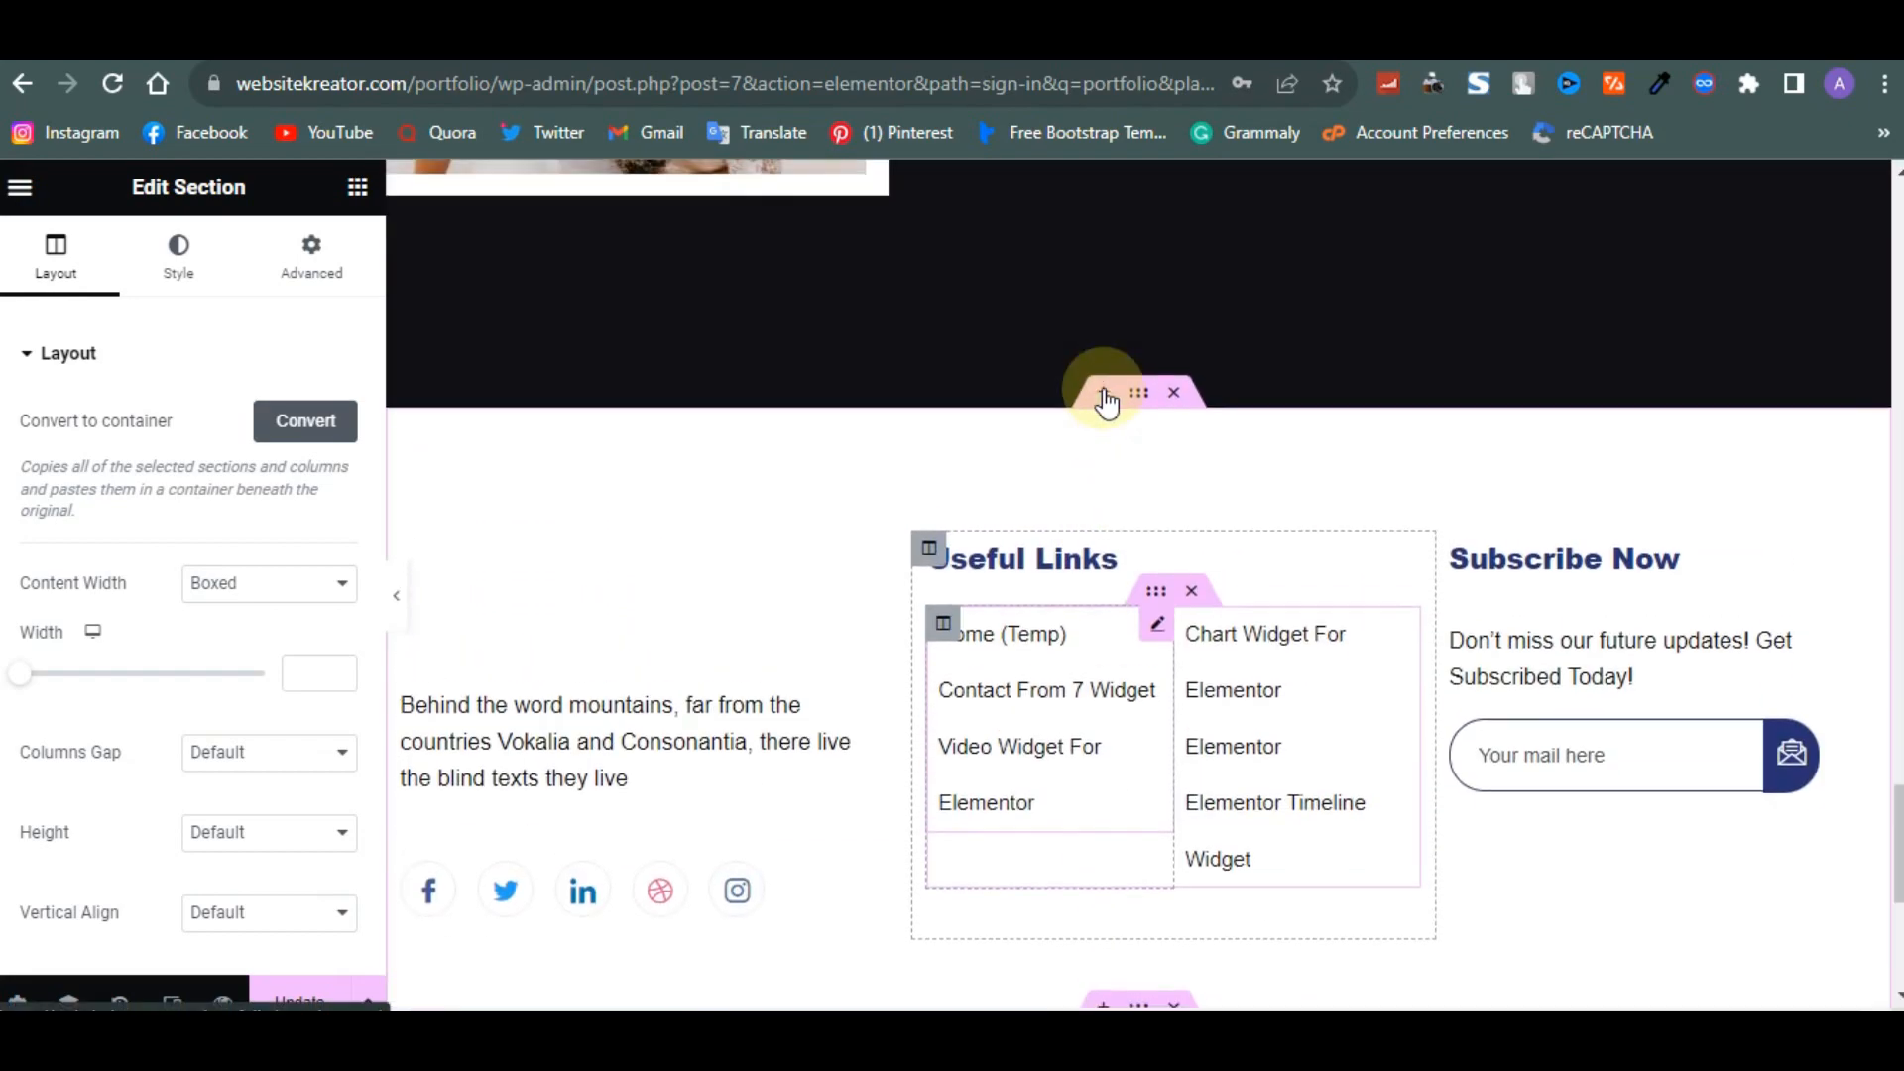
pyautogui.scroll(10, 1102, 389)
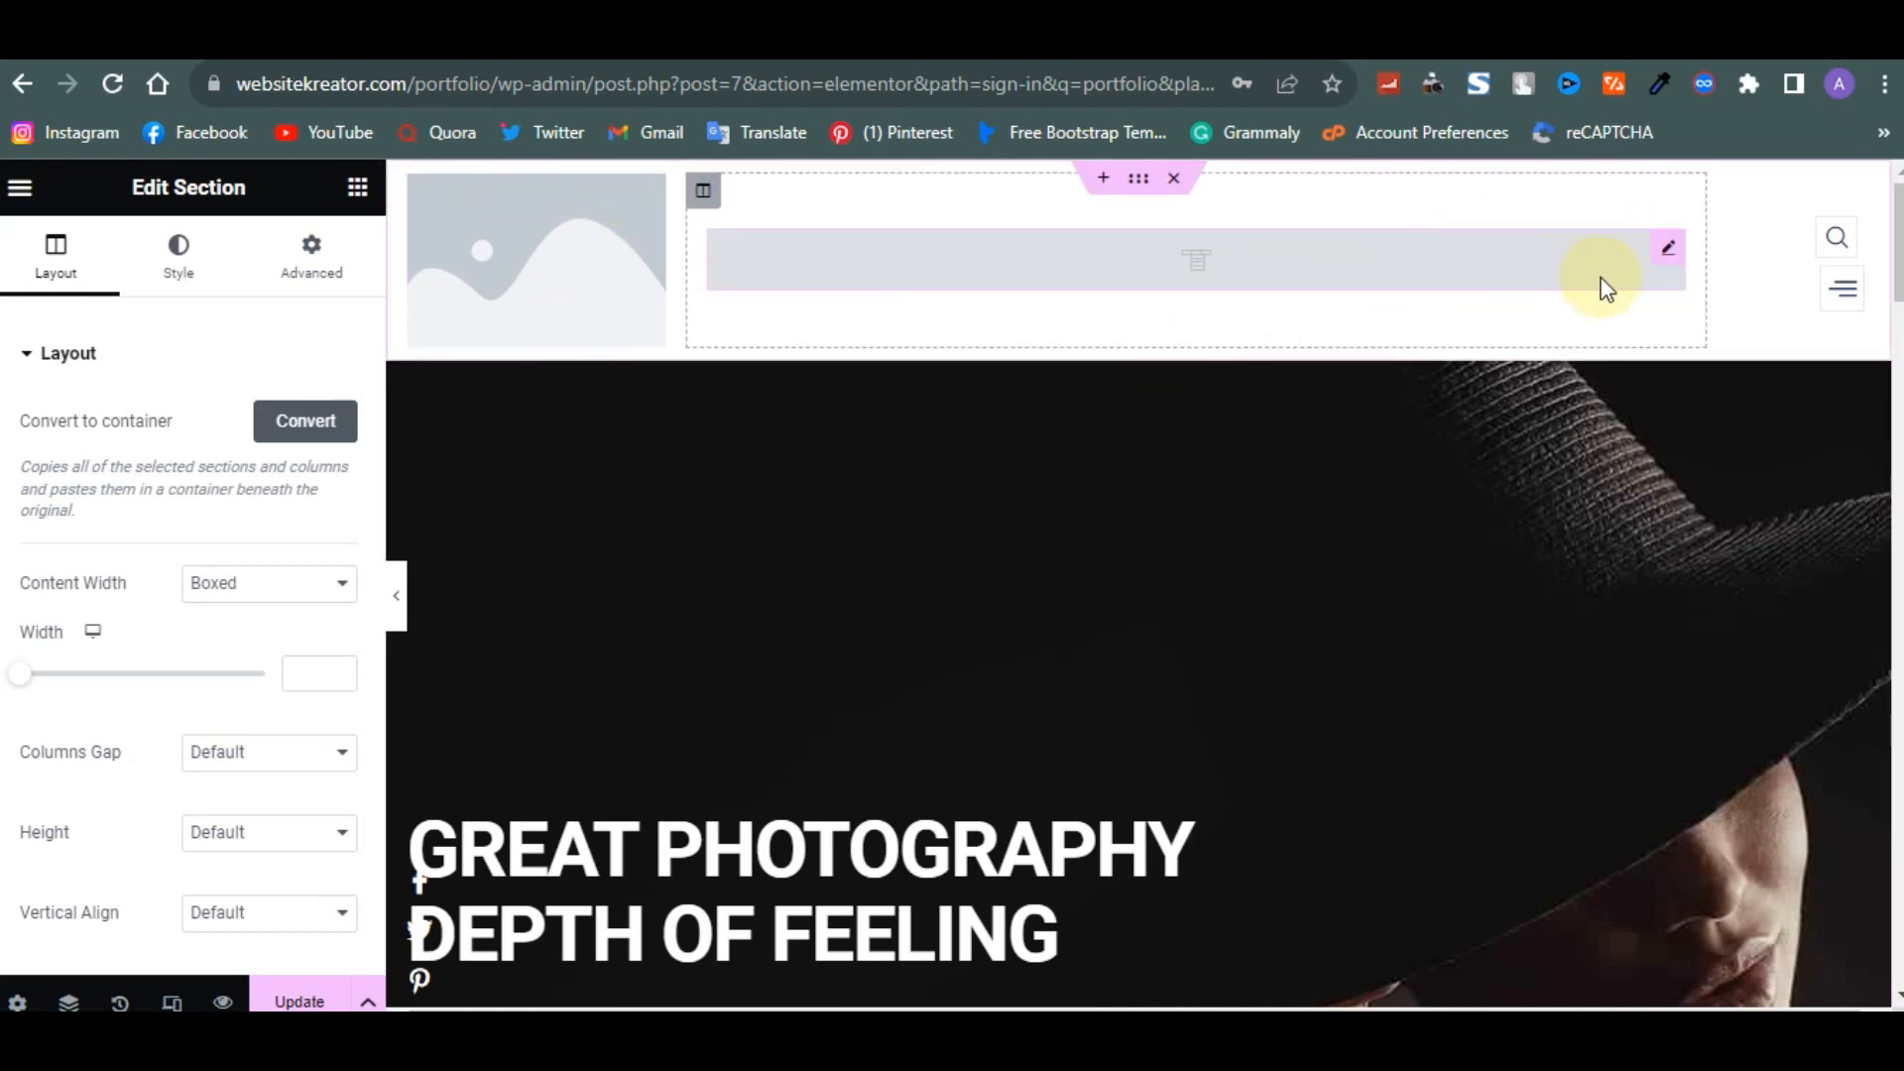
pyautogui.click(1676, 253)
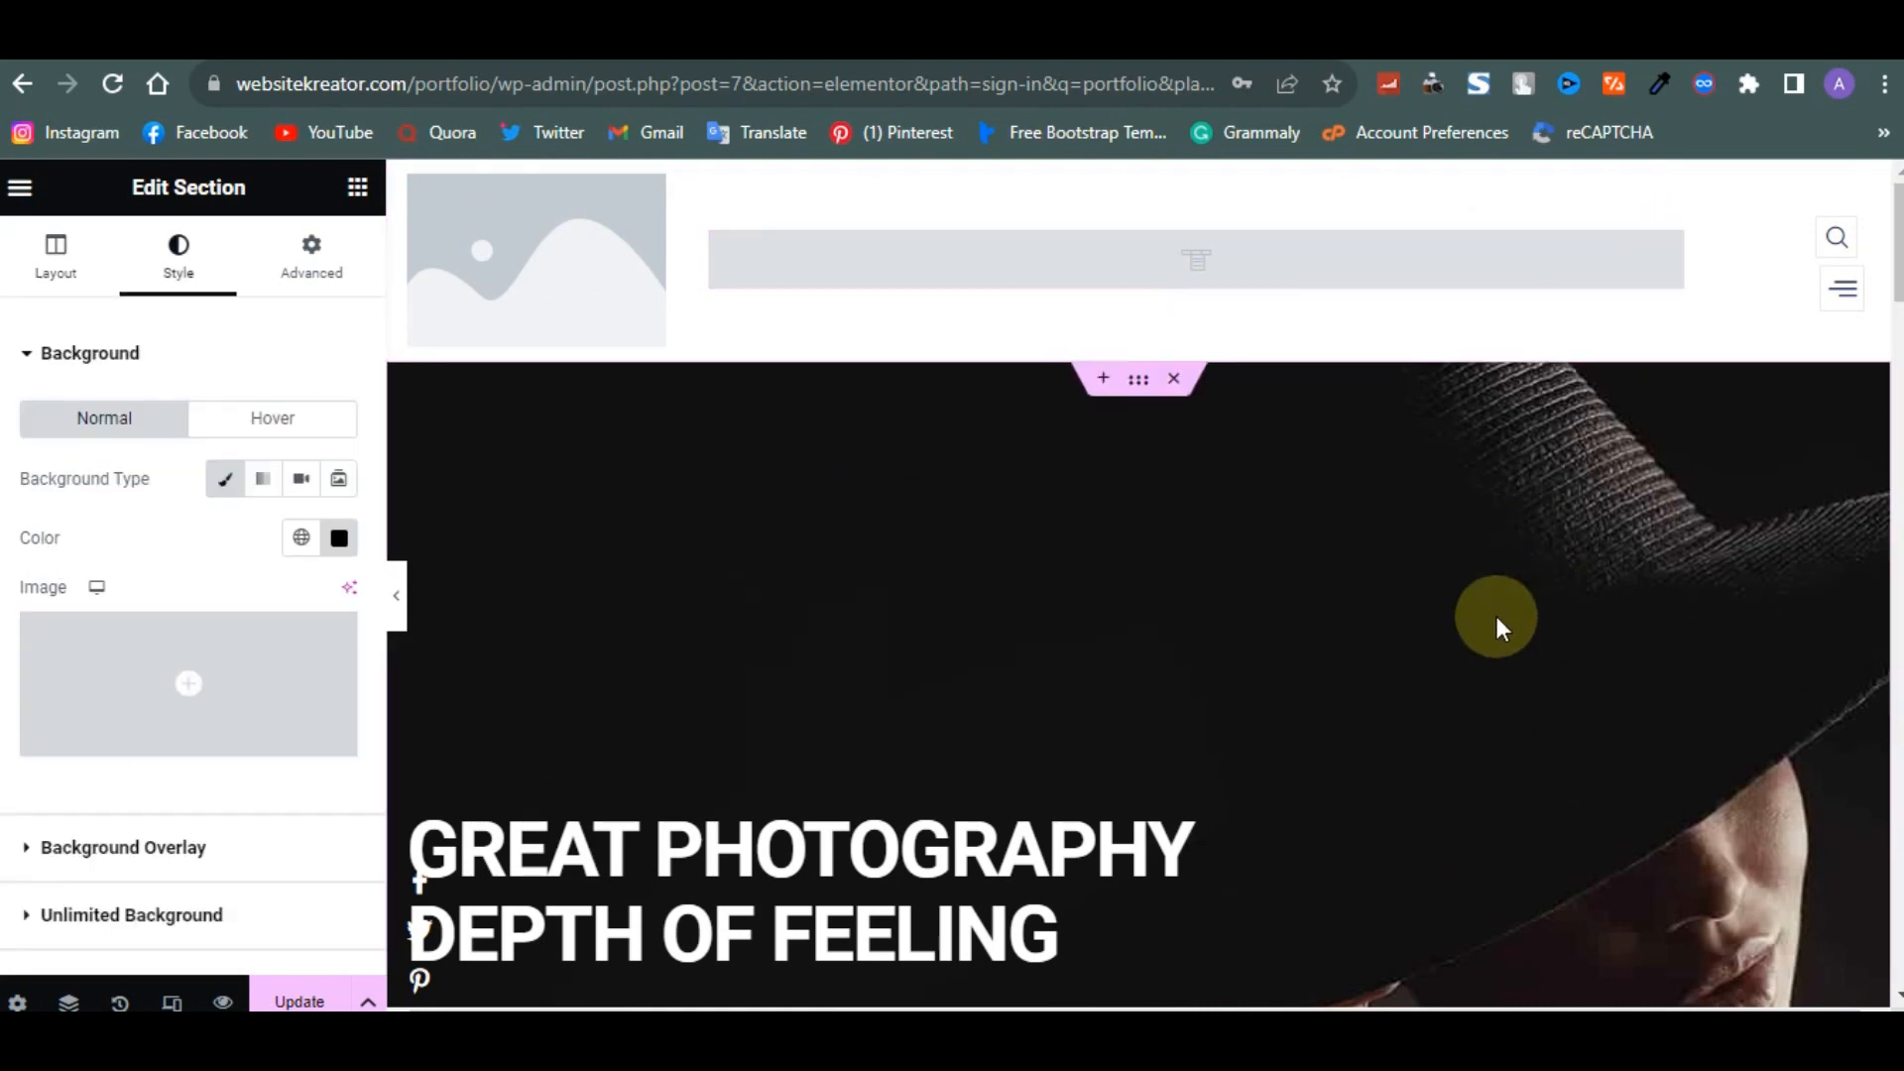
pyautogui.scroll(-3, 1496, 615)
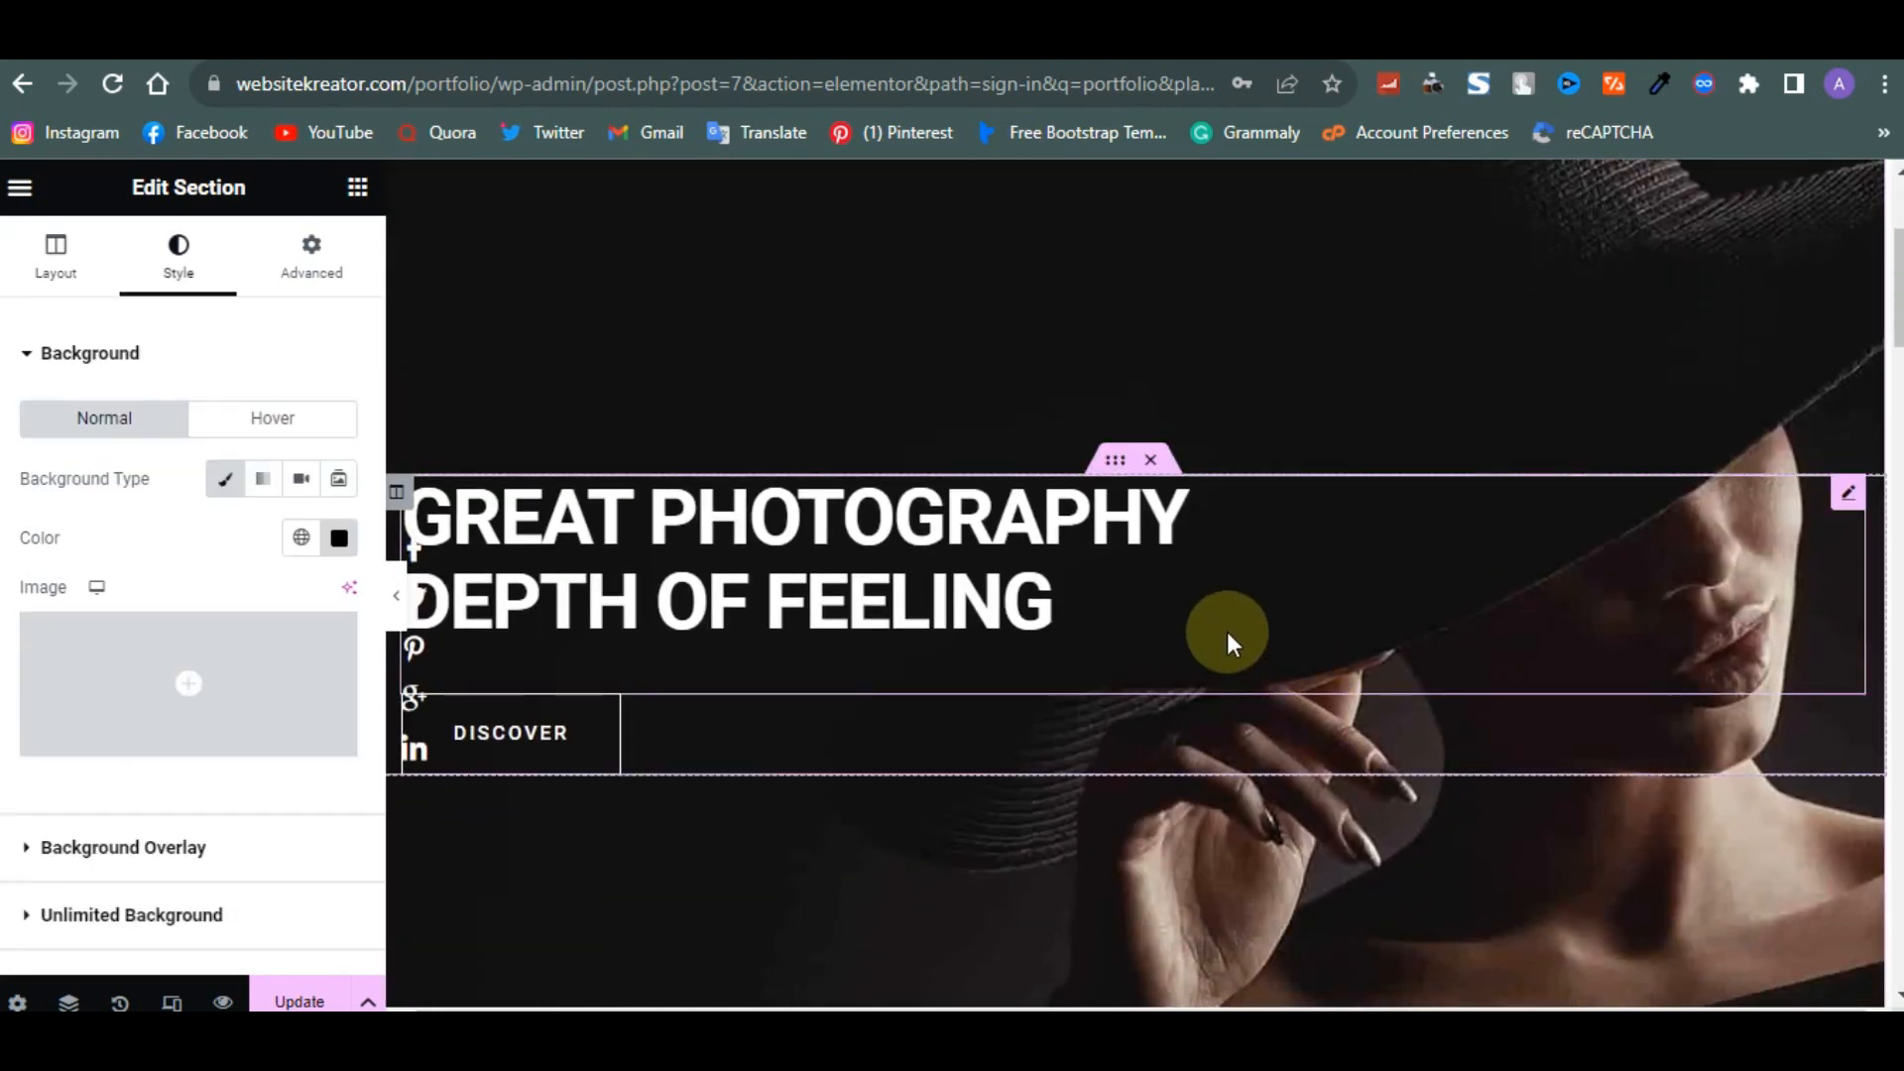
pyautogui.scroll(-2, 1228, 632)
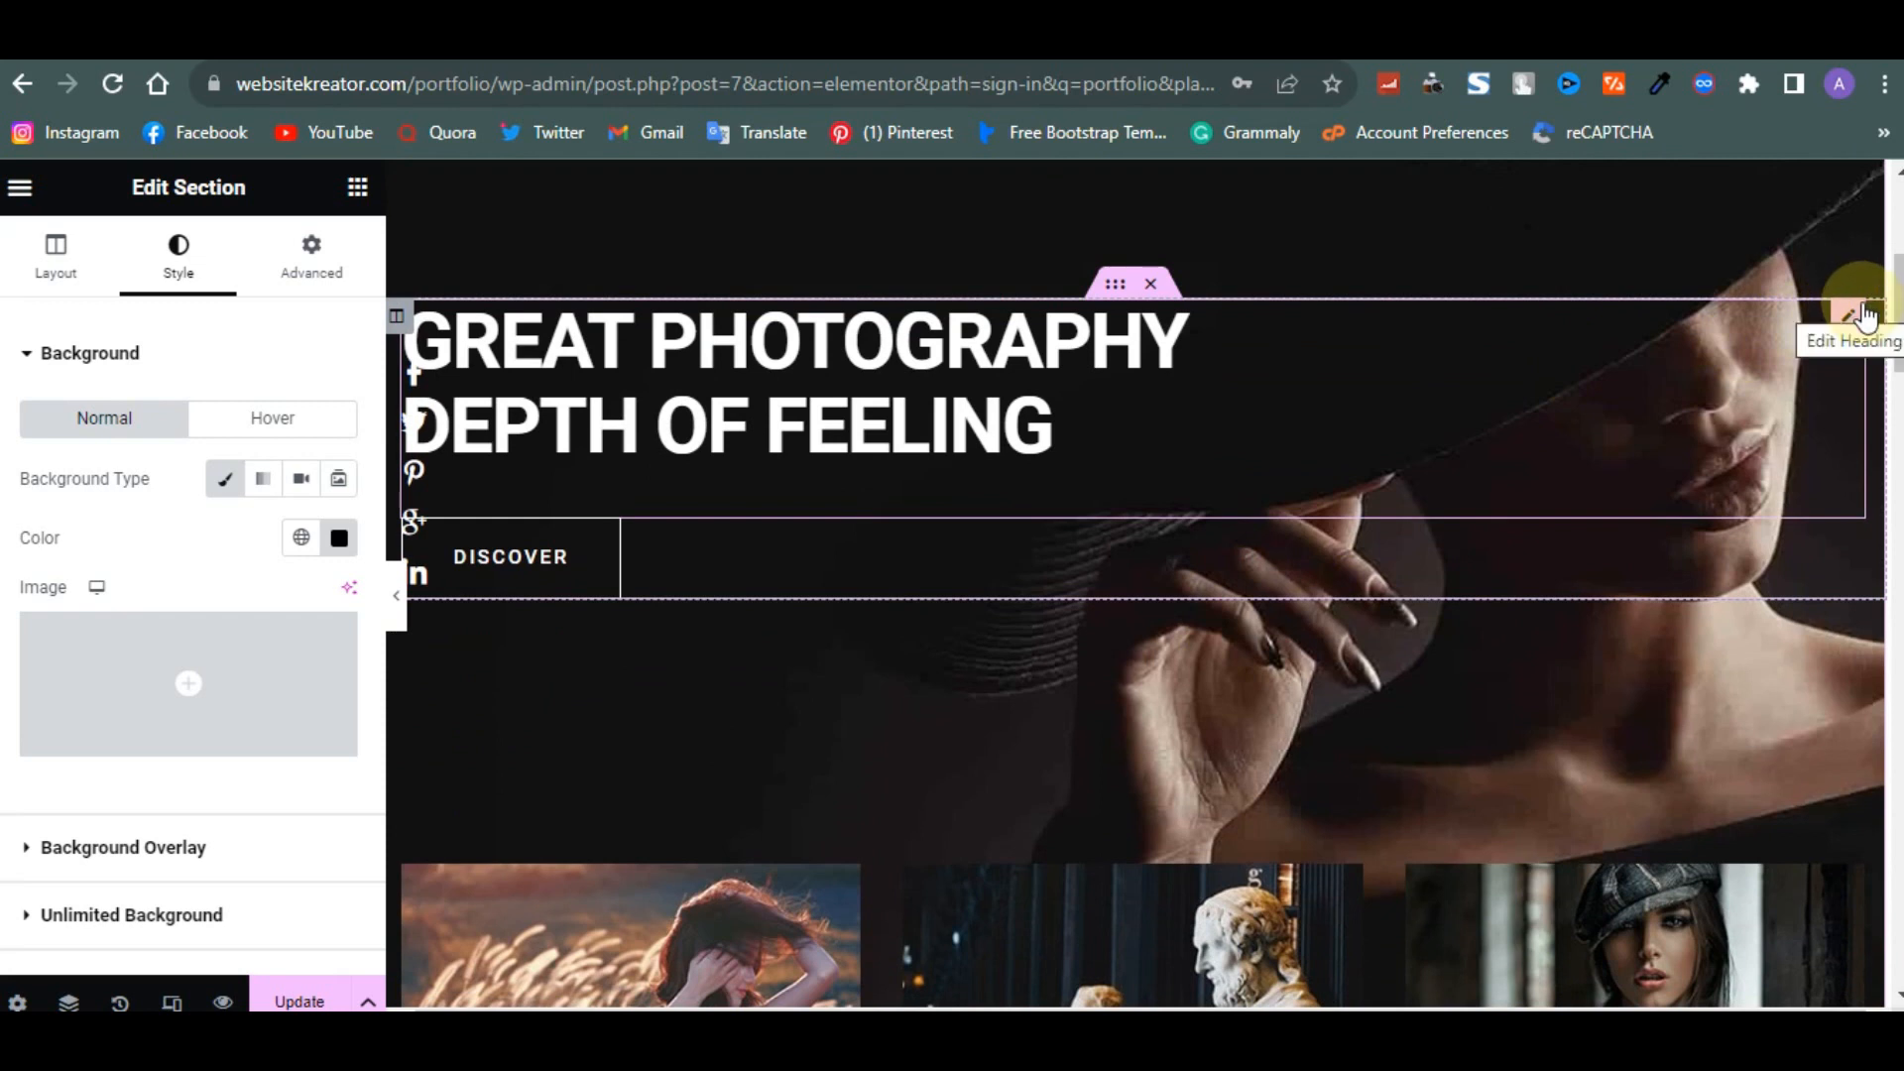
# - Edit the hero heading to read PHOTOGRAPHY <br>OF THE CENTURY, removing GREAT and replacing DEPTH OF FEELING
pyautogui.click(1858, 313)
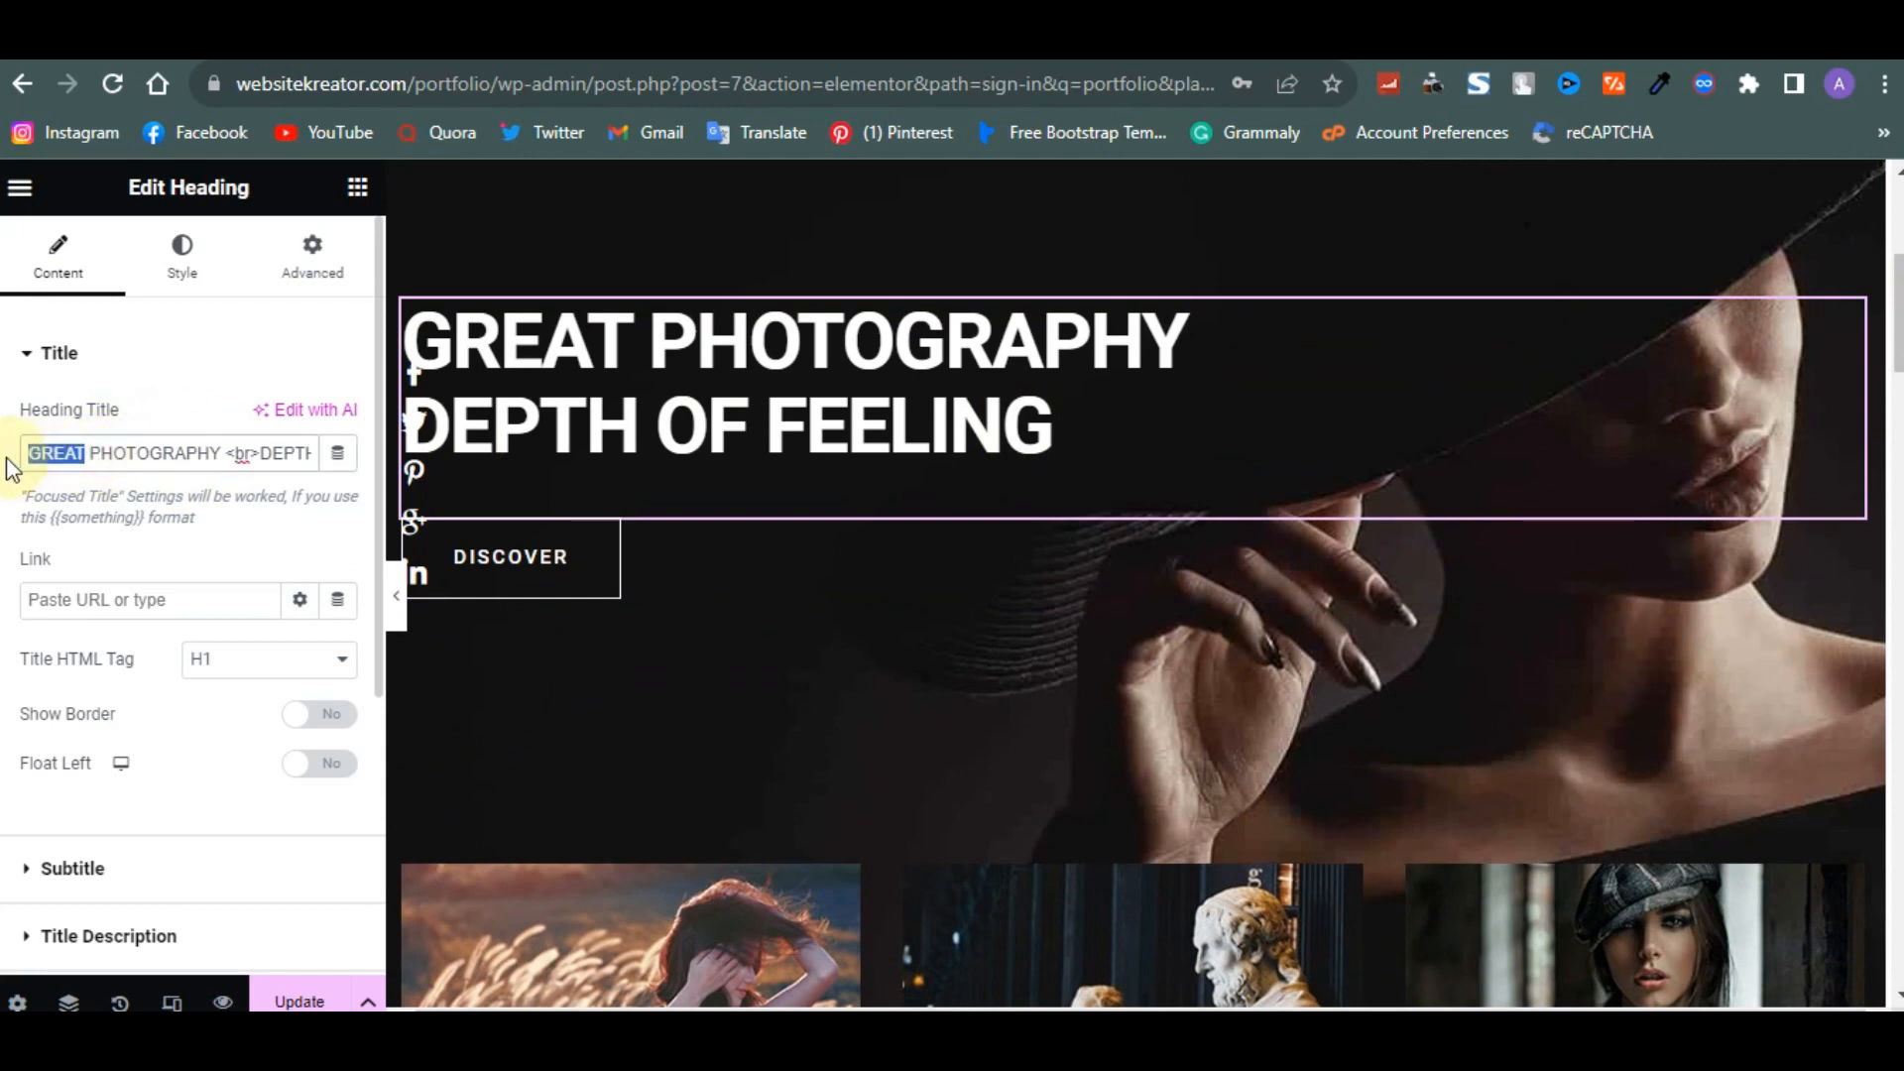
pyautogui.press('BackSpace')
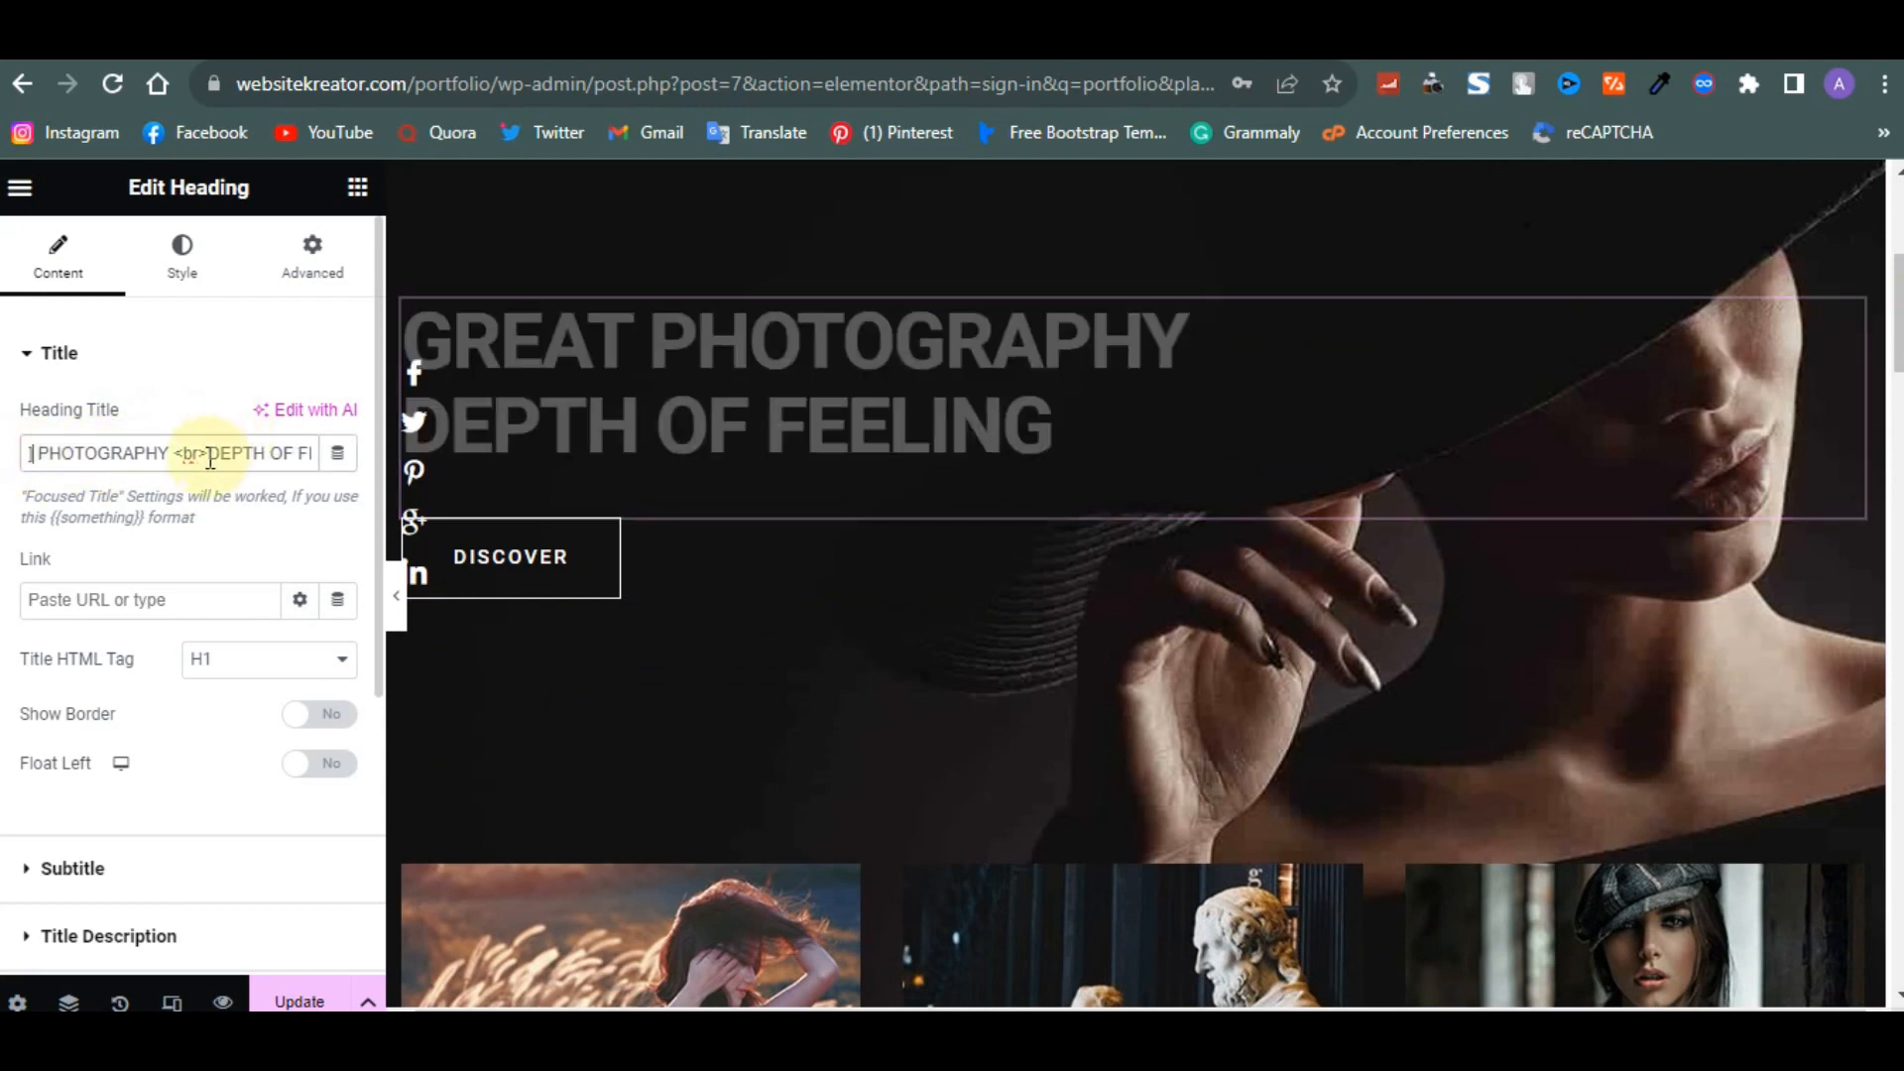
pyautogui.moveTo(208, 457); pyautogui.dragTo(405, 437)
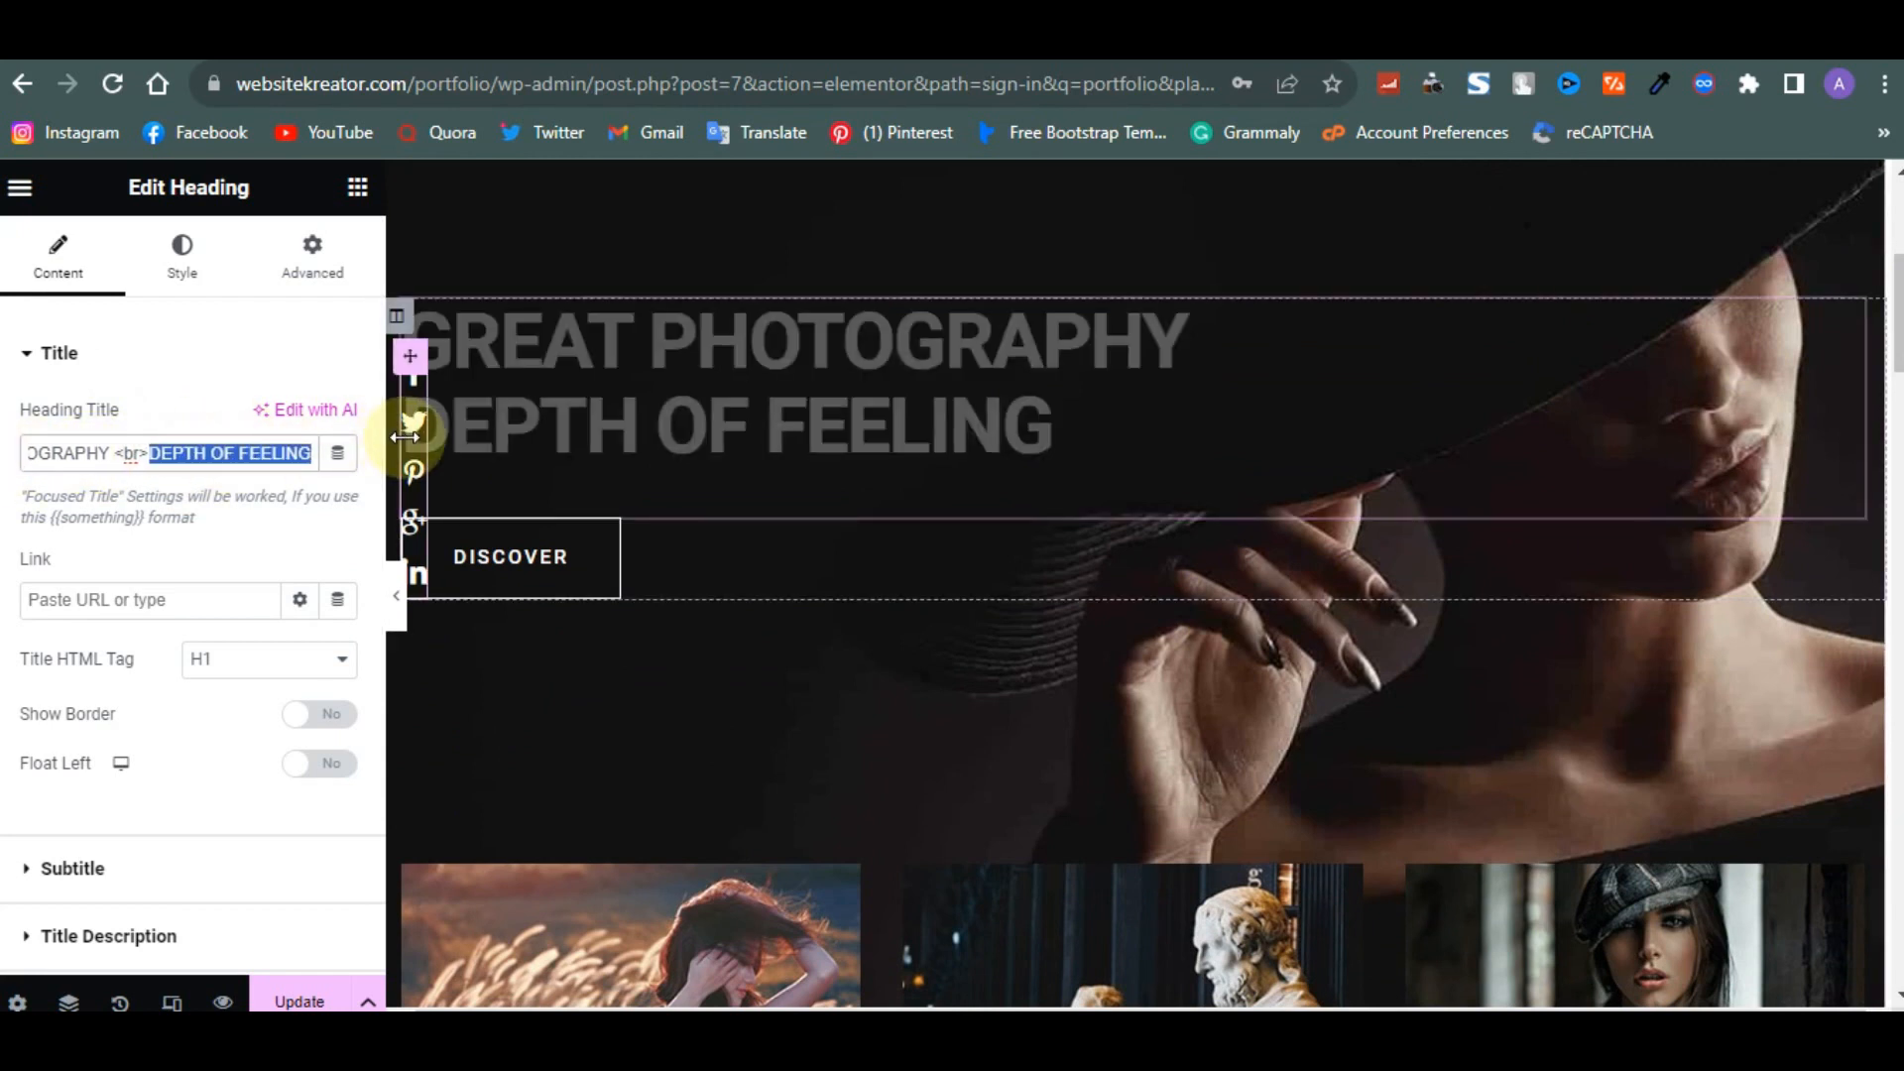
pyautogui.write('OF THE')
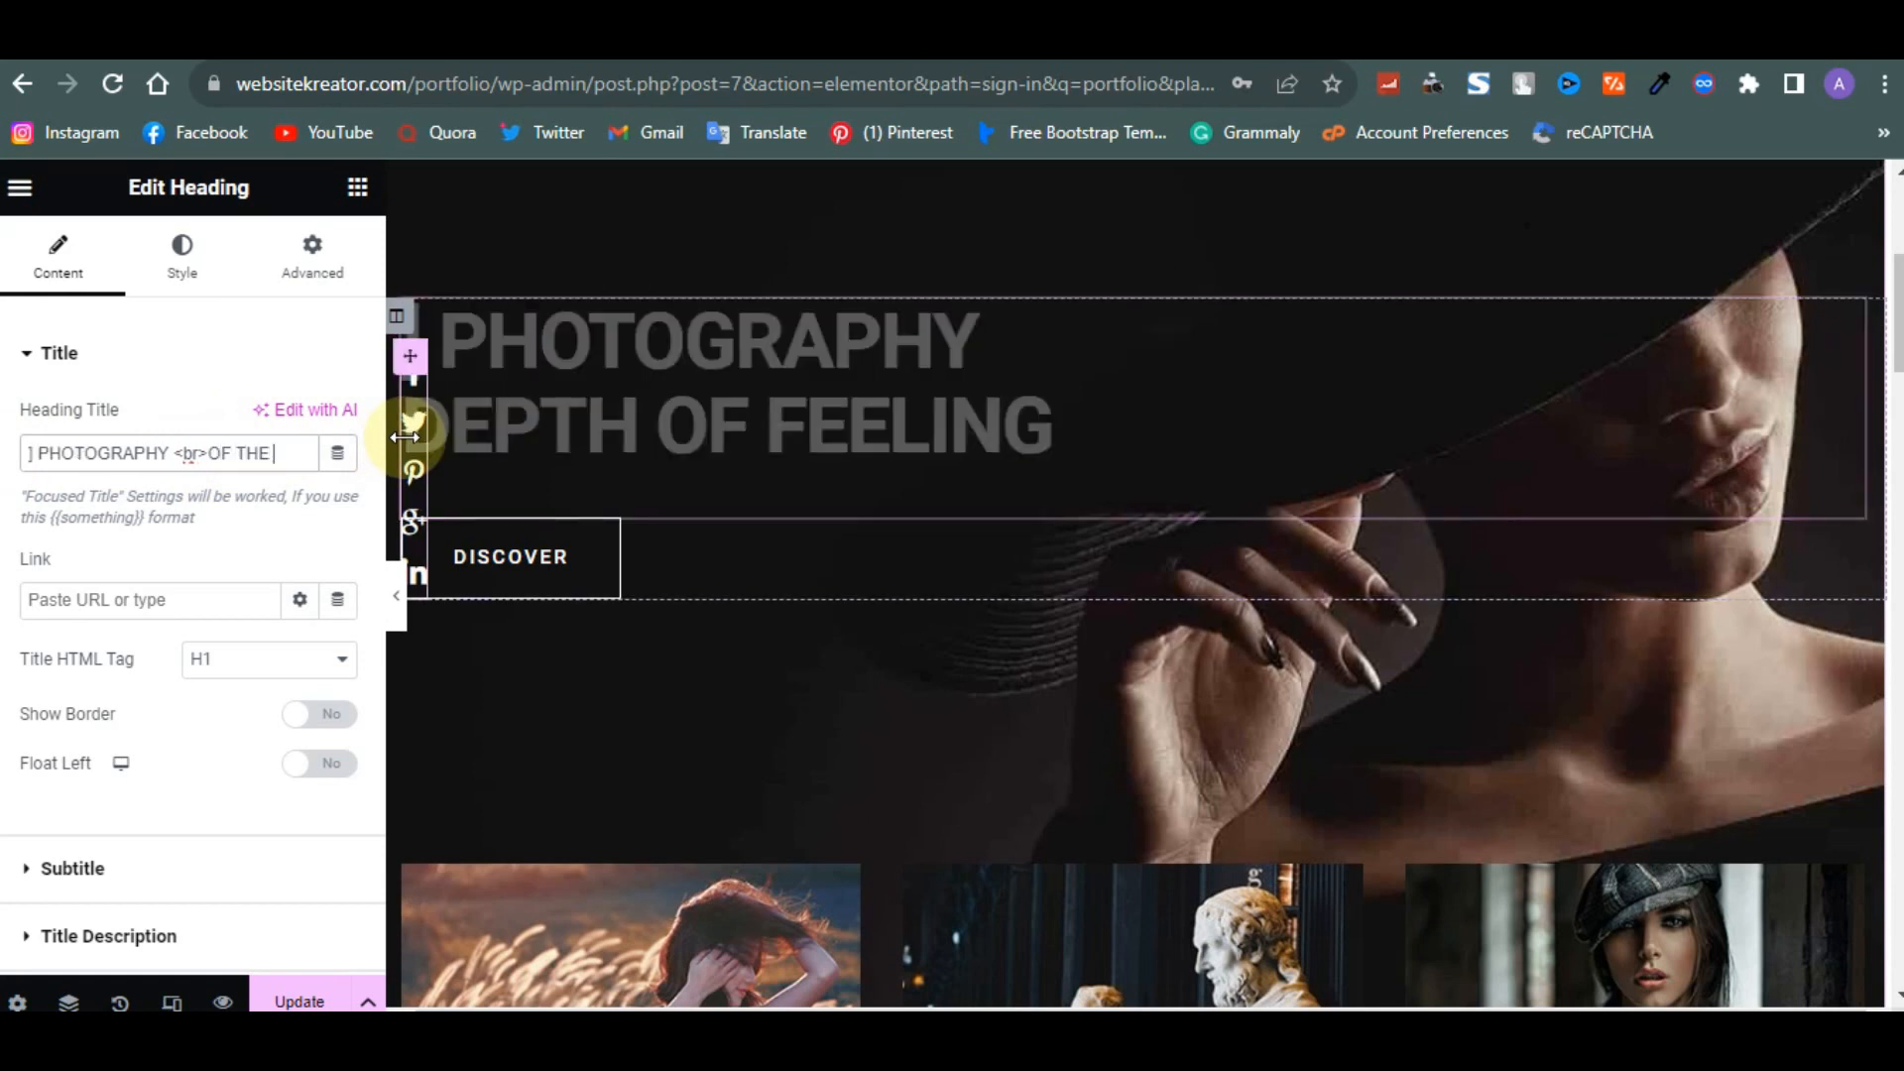
pyautogui.write(' CENTURY')
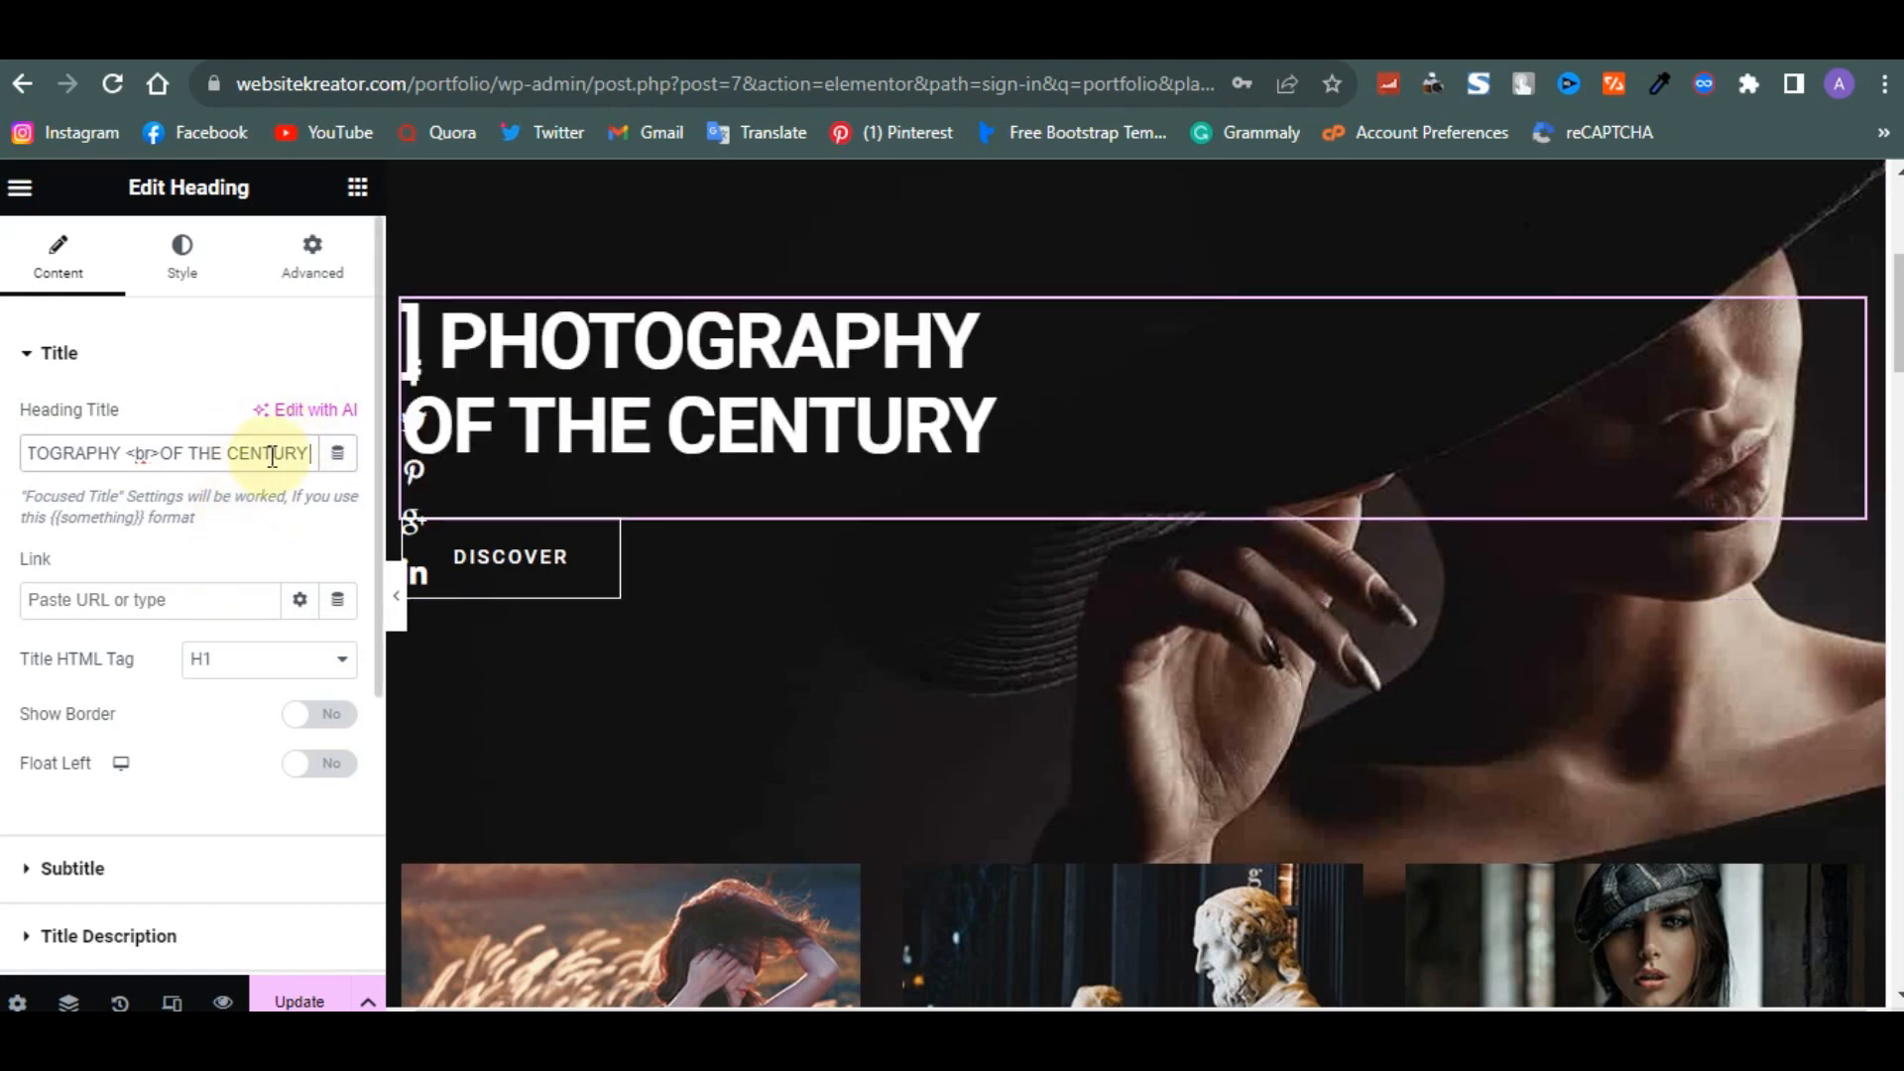
pyautogui.write('centu')
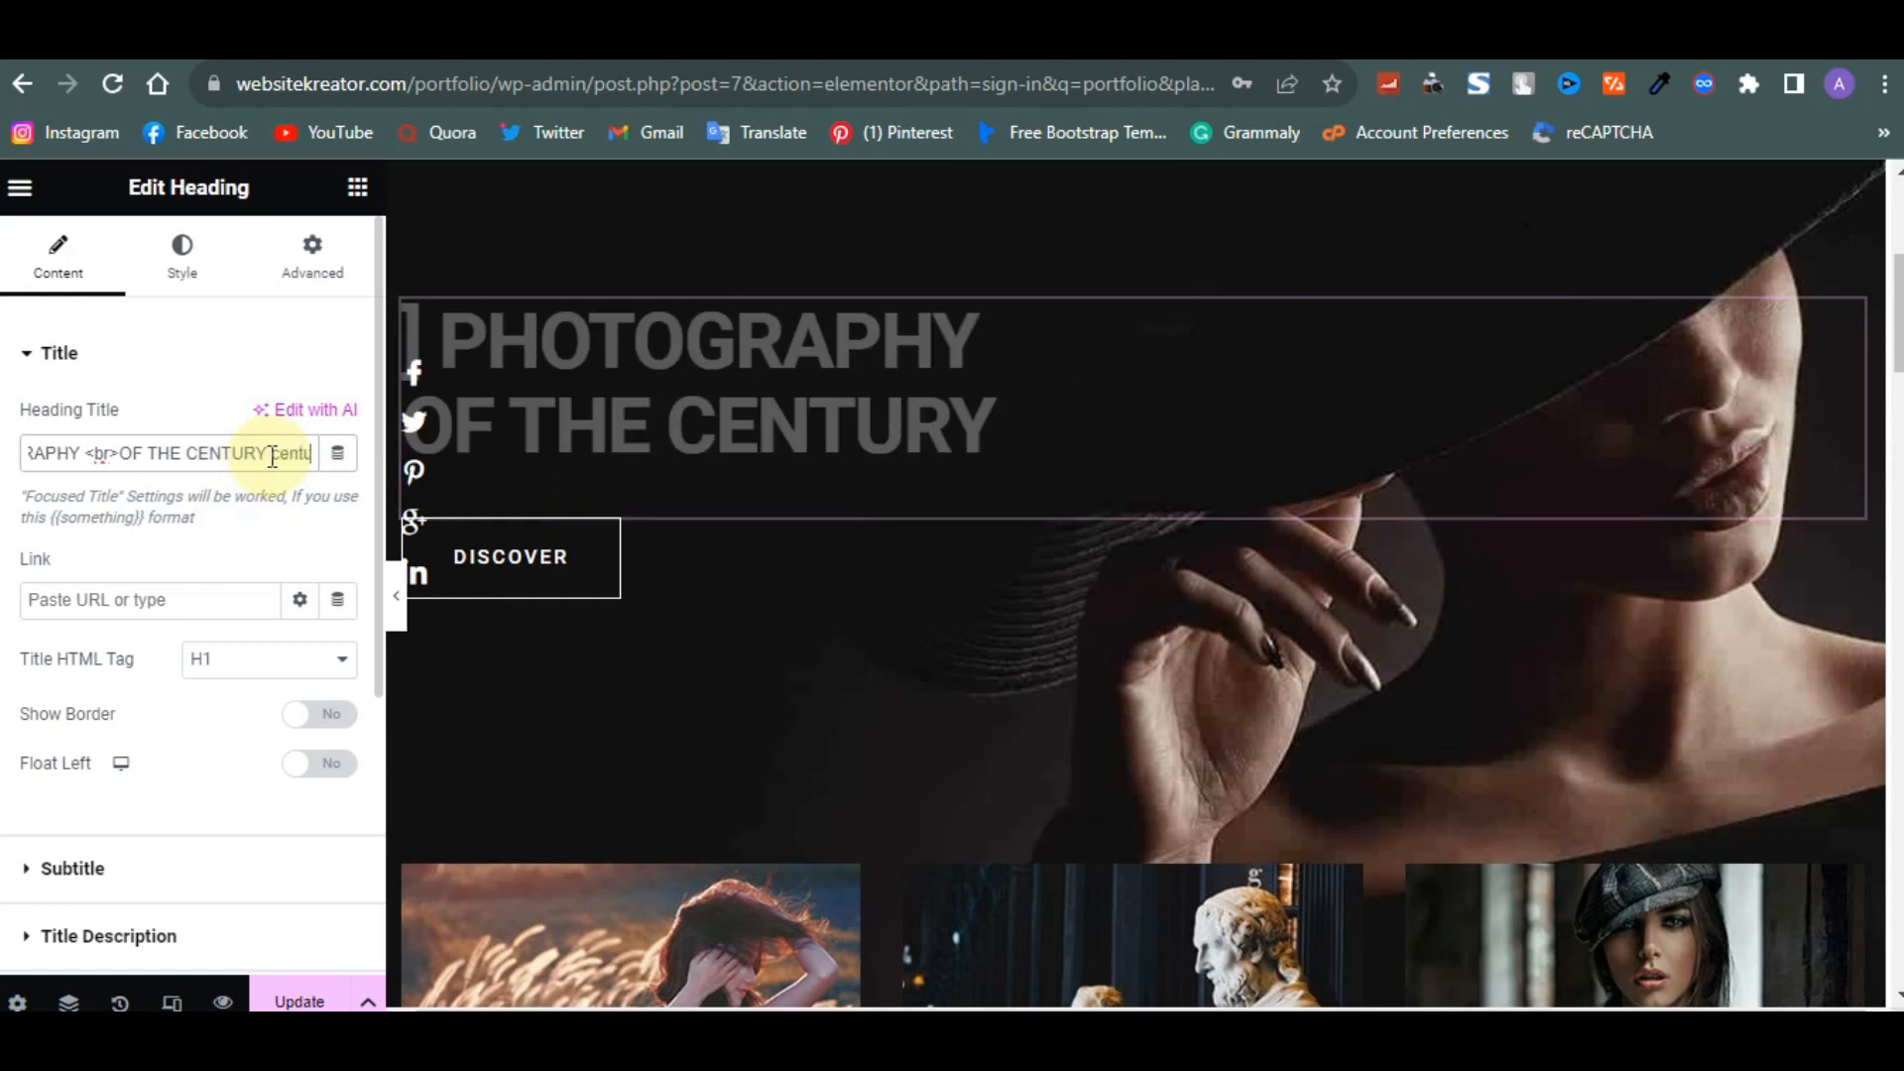
pyautogui.write('ry')
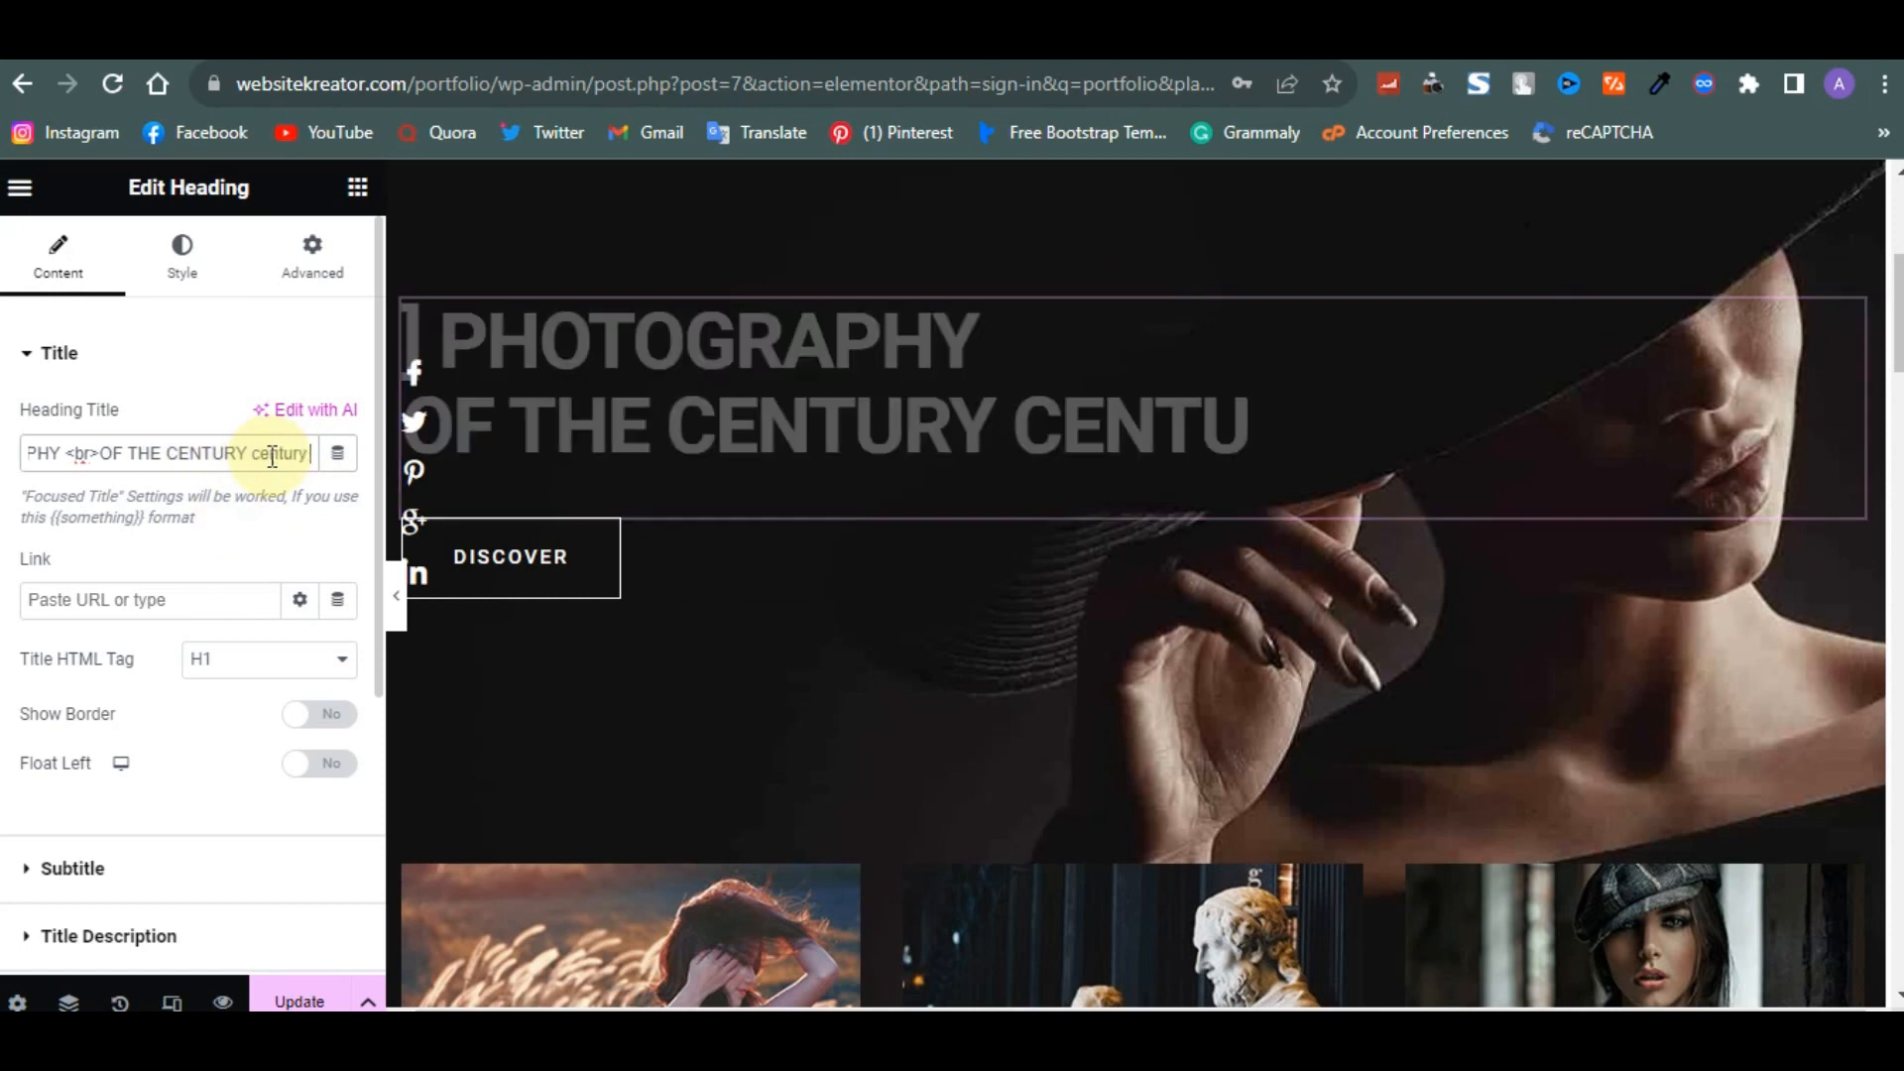
pyautogui.doubleClick(308, 454)
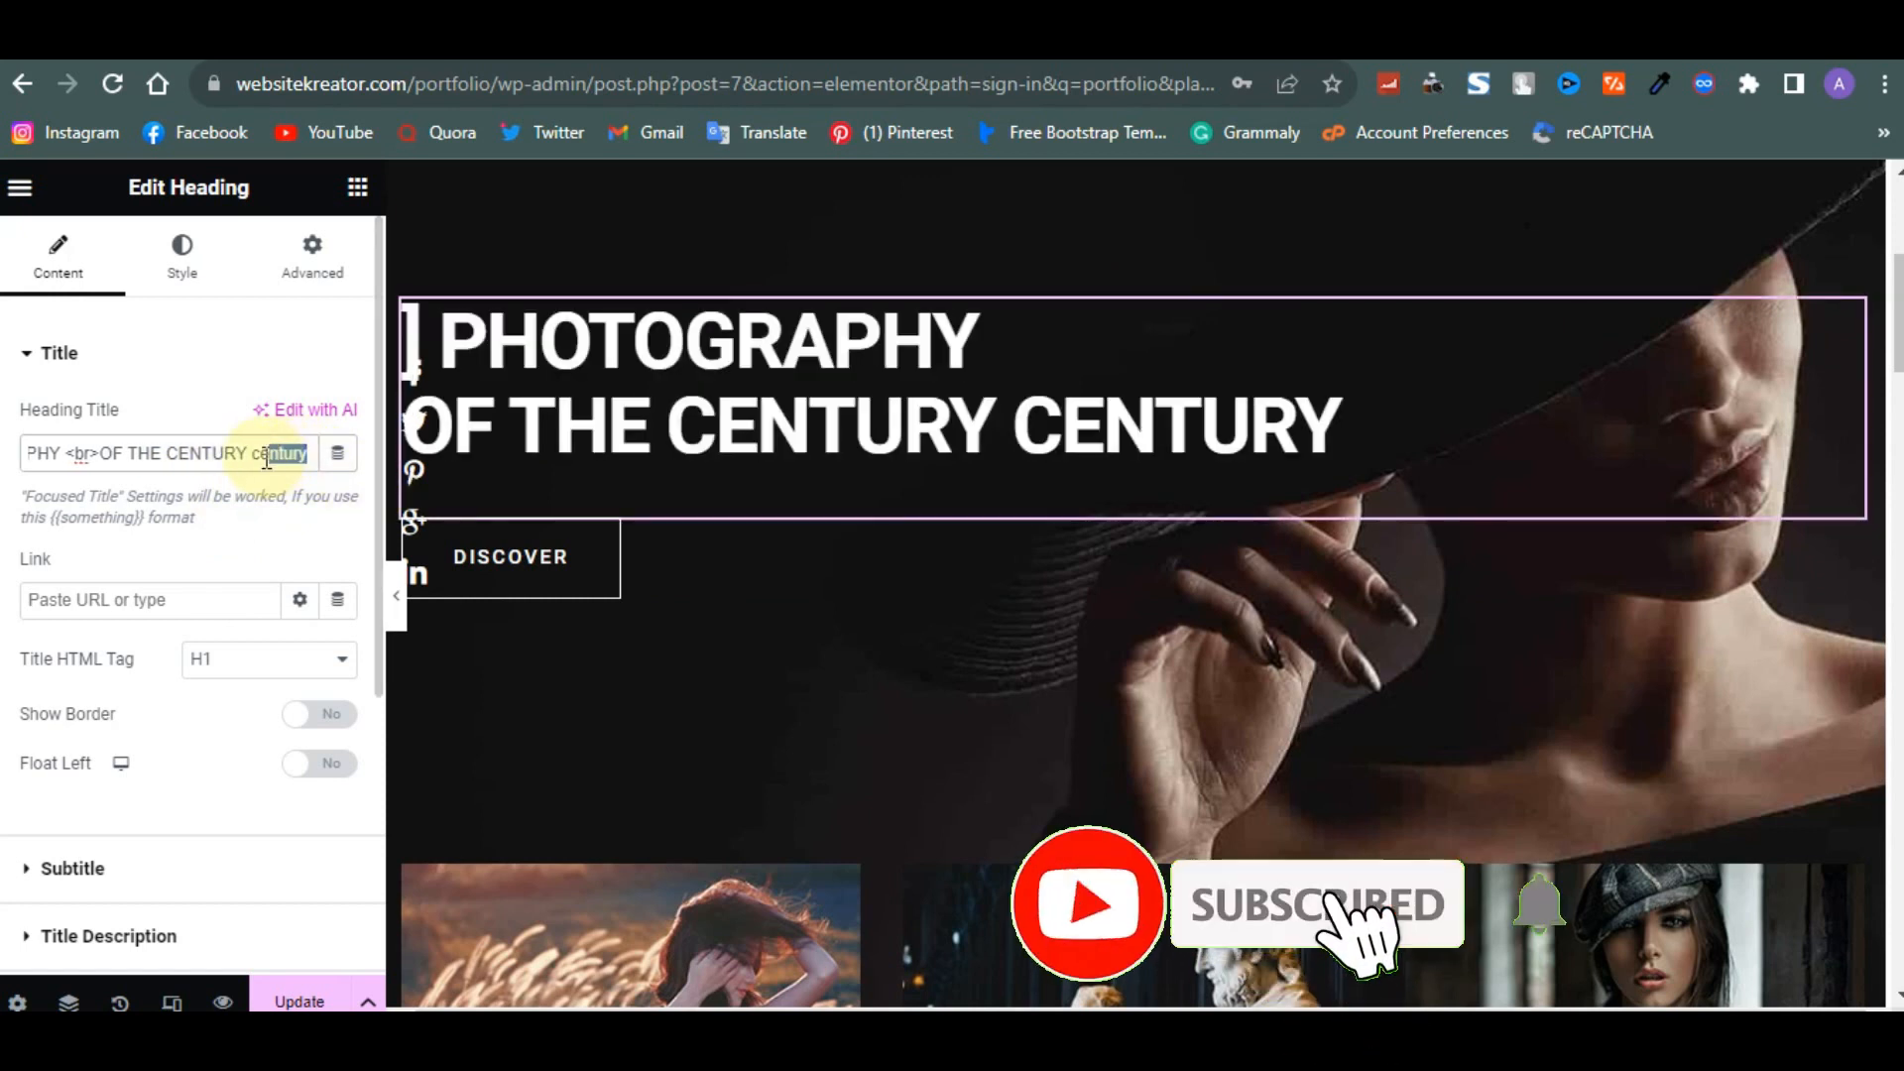
pyautogui.write('CENTURY')
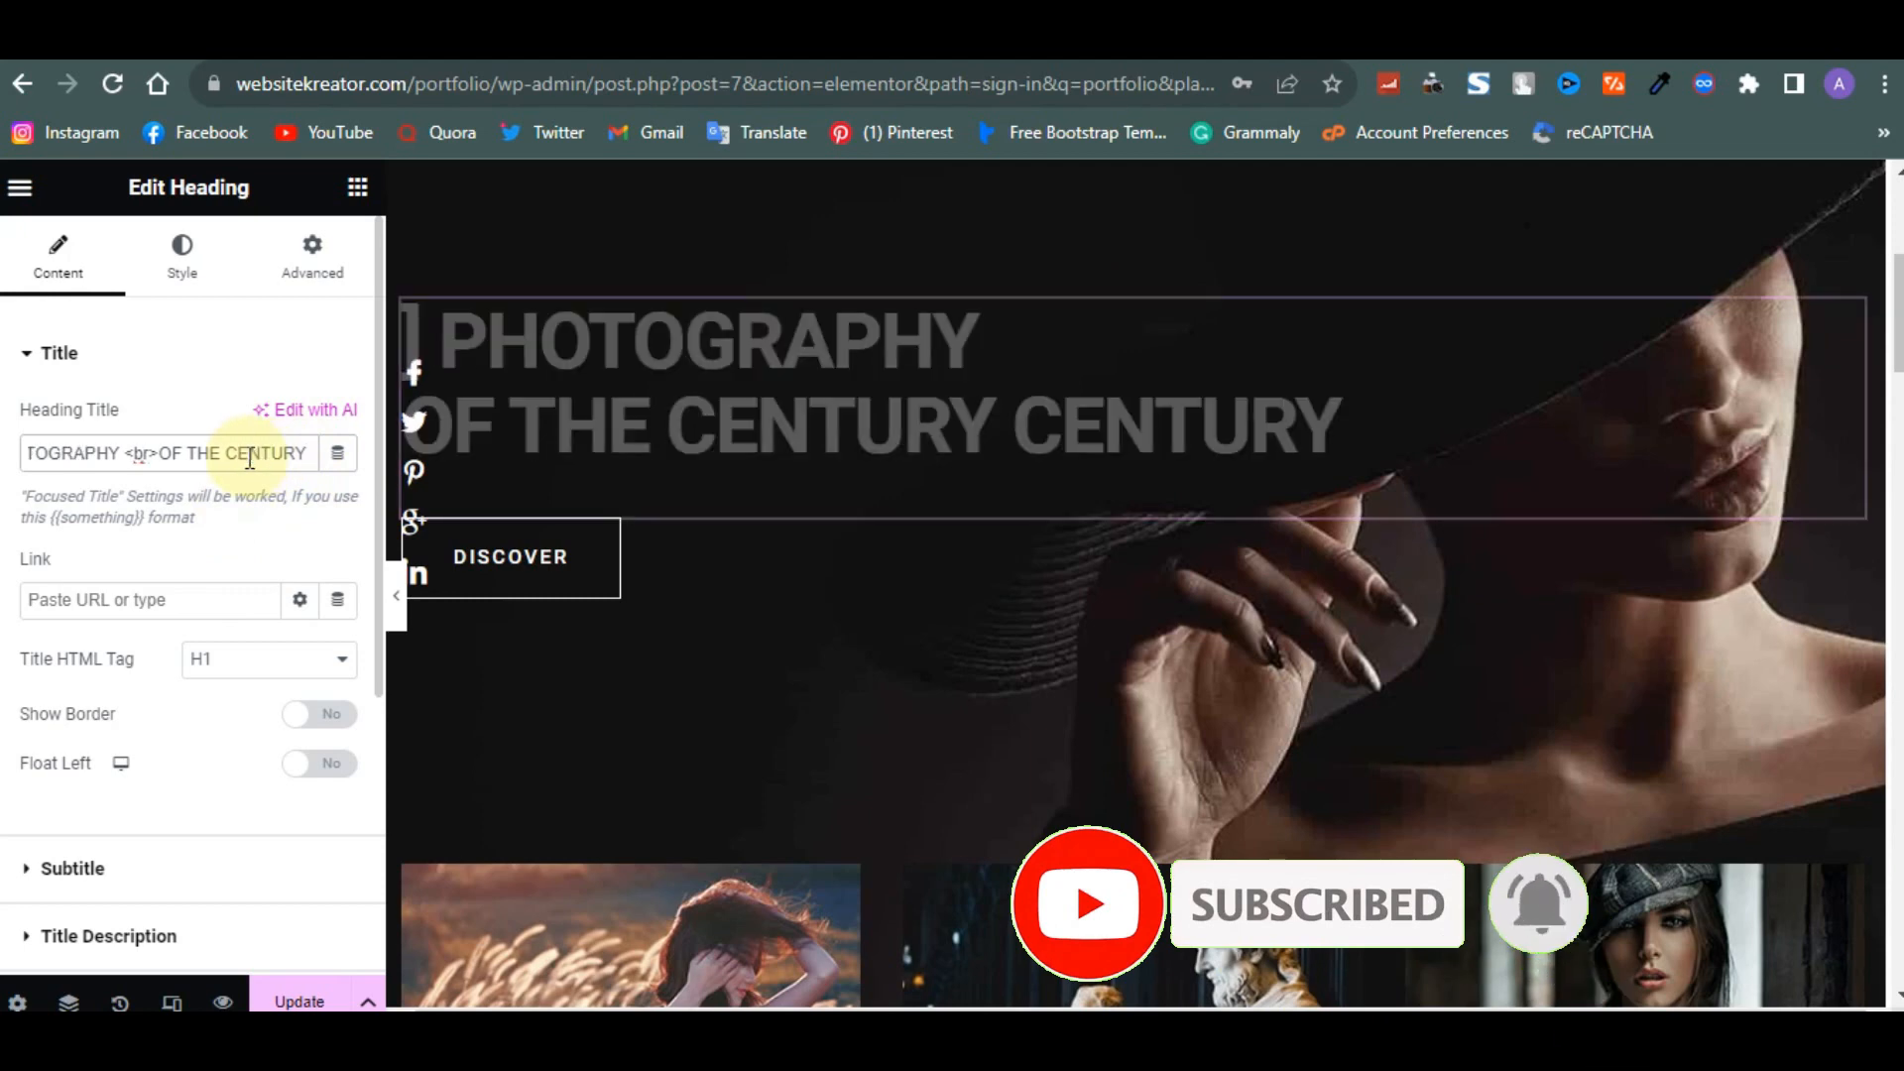
# - Search the widgets for anch and place a Menu Anchor above the My name is Steve McCurry intro heading
pyautogui.scroll(-3, 632, 521)
pyautogui.scroll(-3, 633, 532)
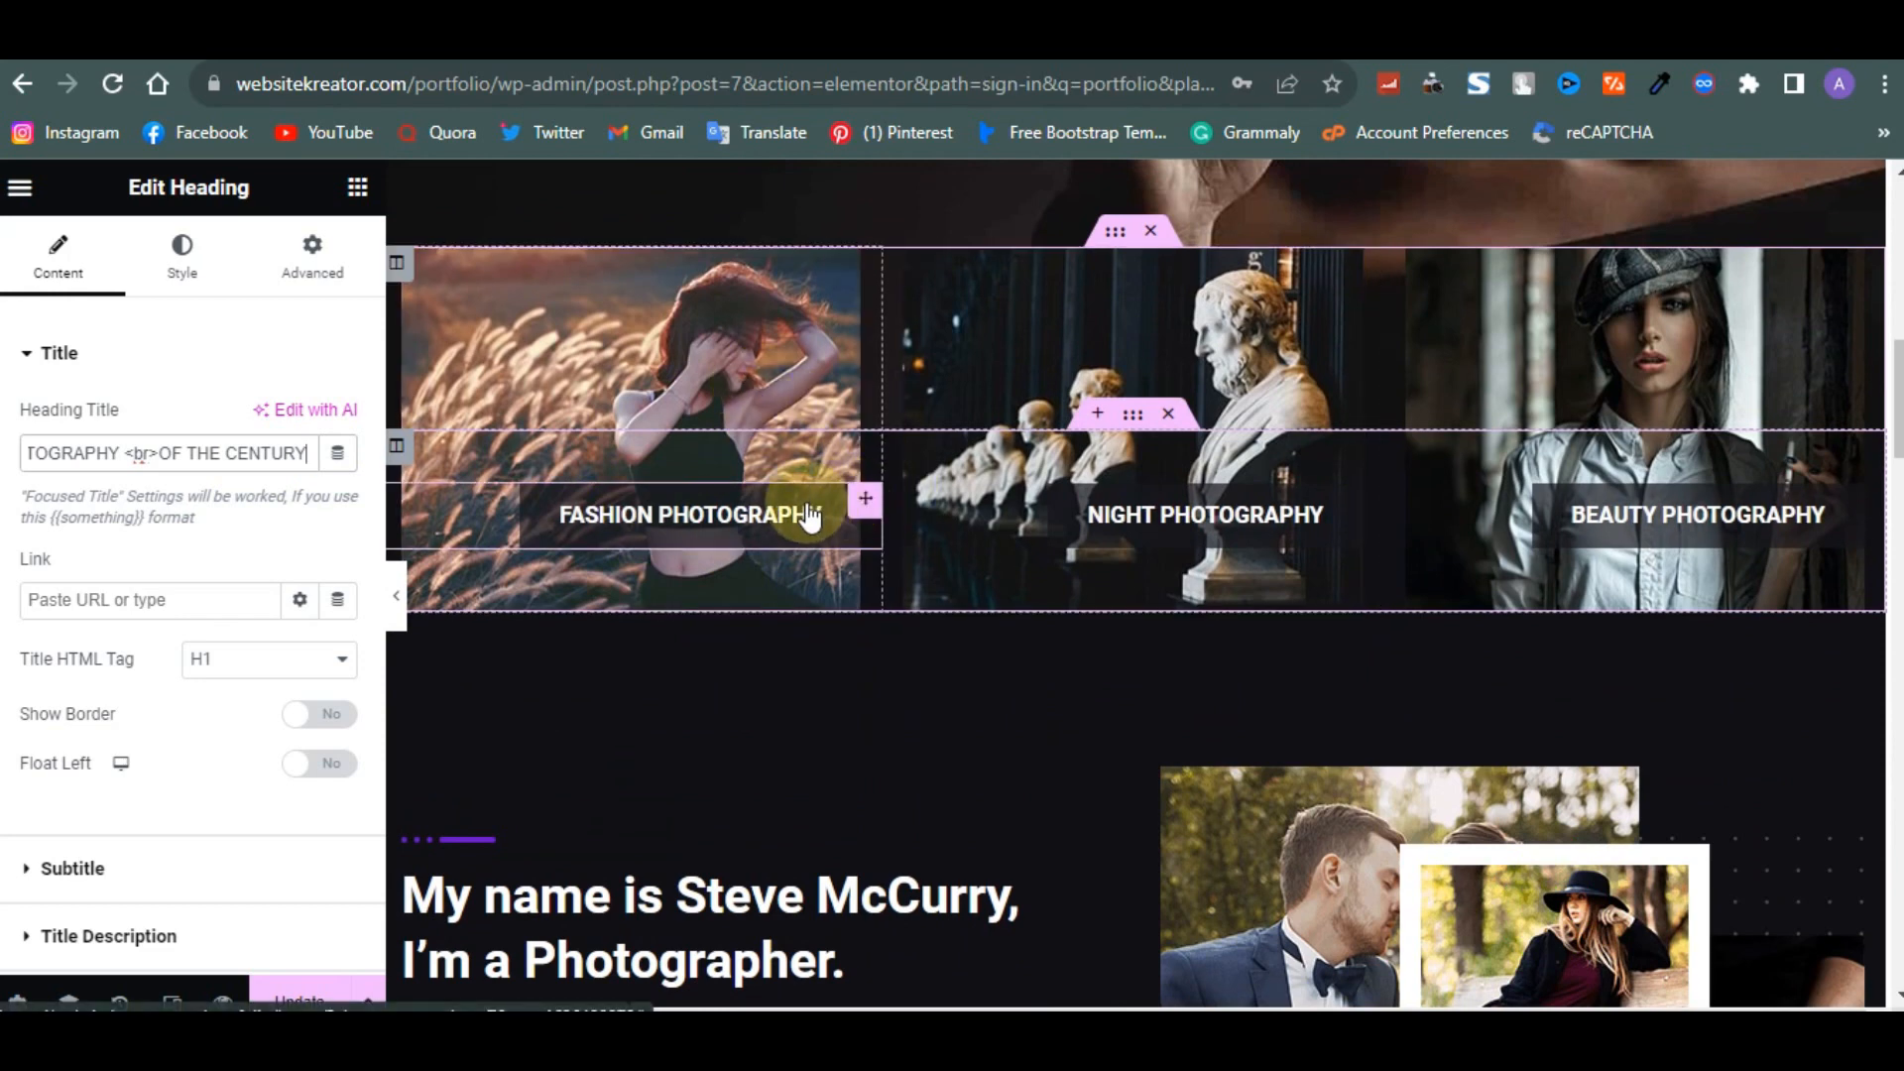
pyautogui.scroll(-3, 1327, 483)
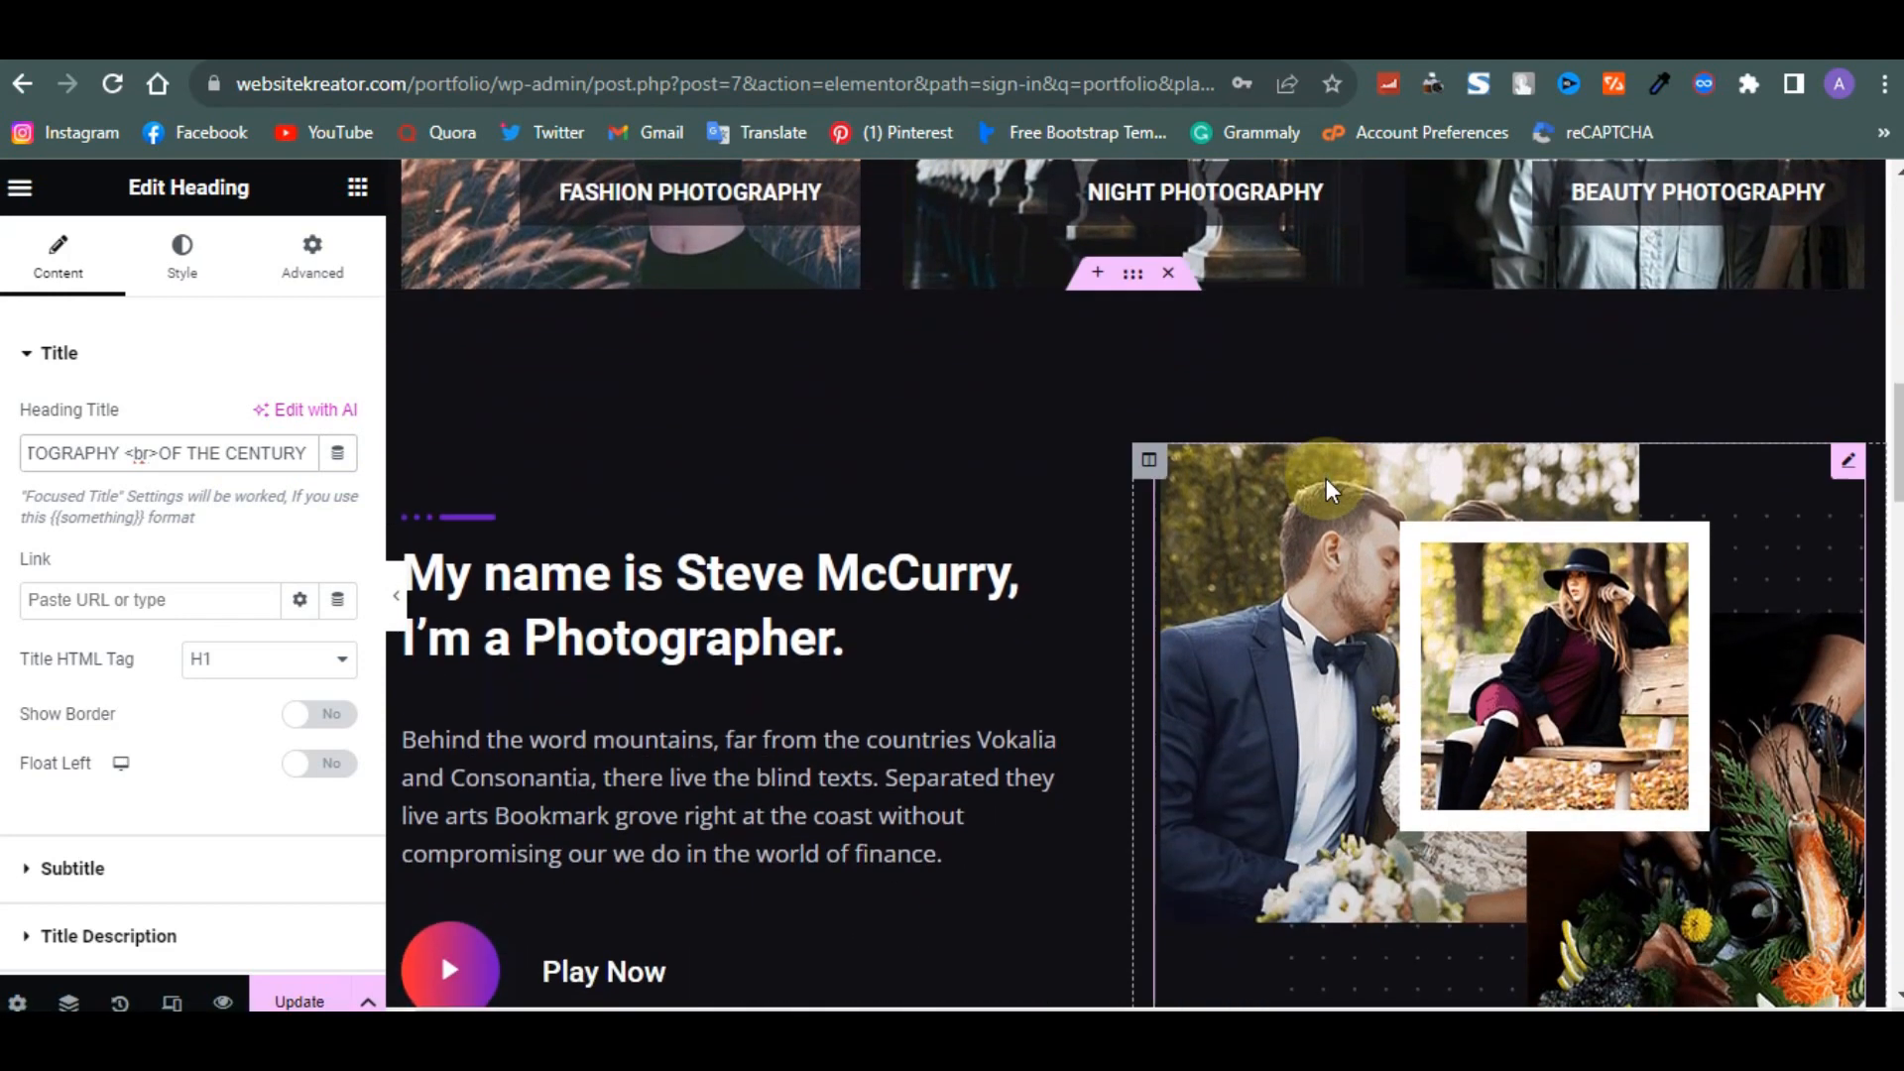
pyautogui.scroll(8, 1376, 563)
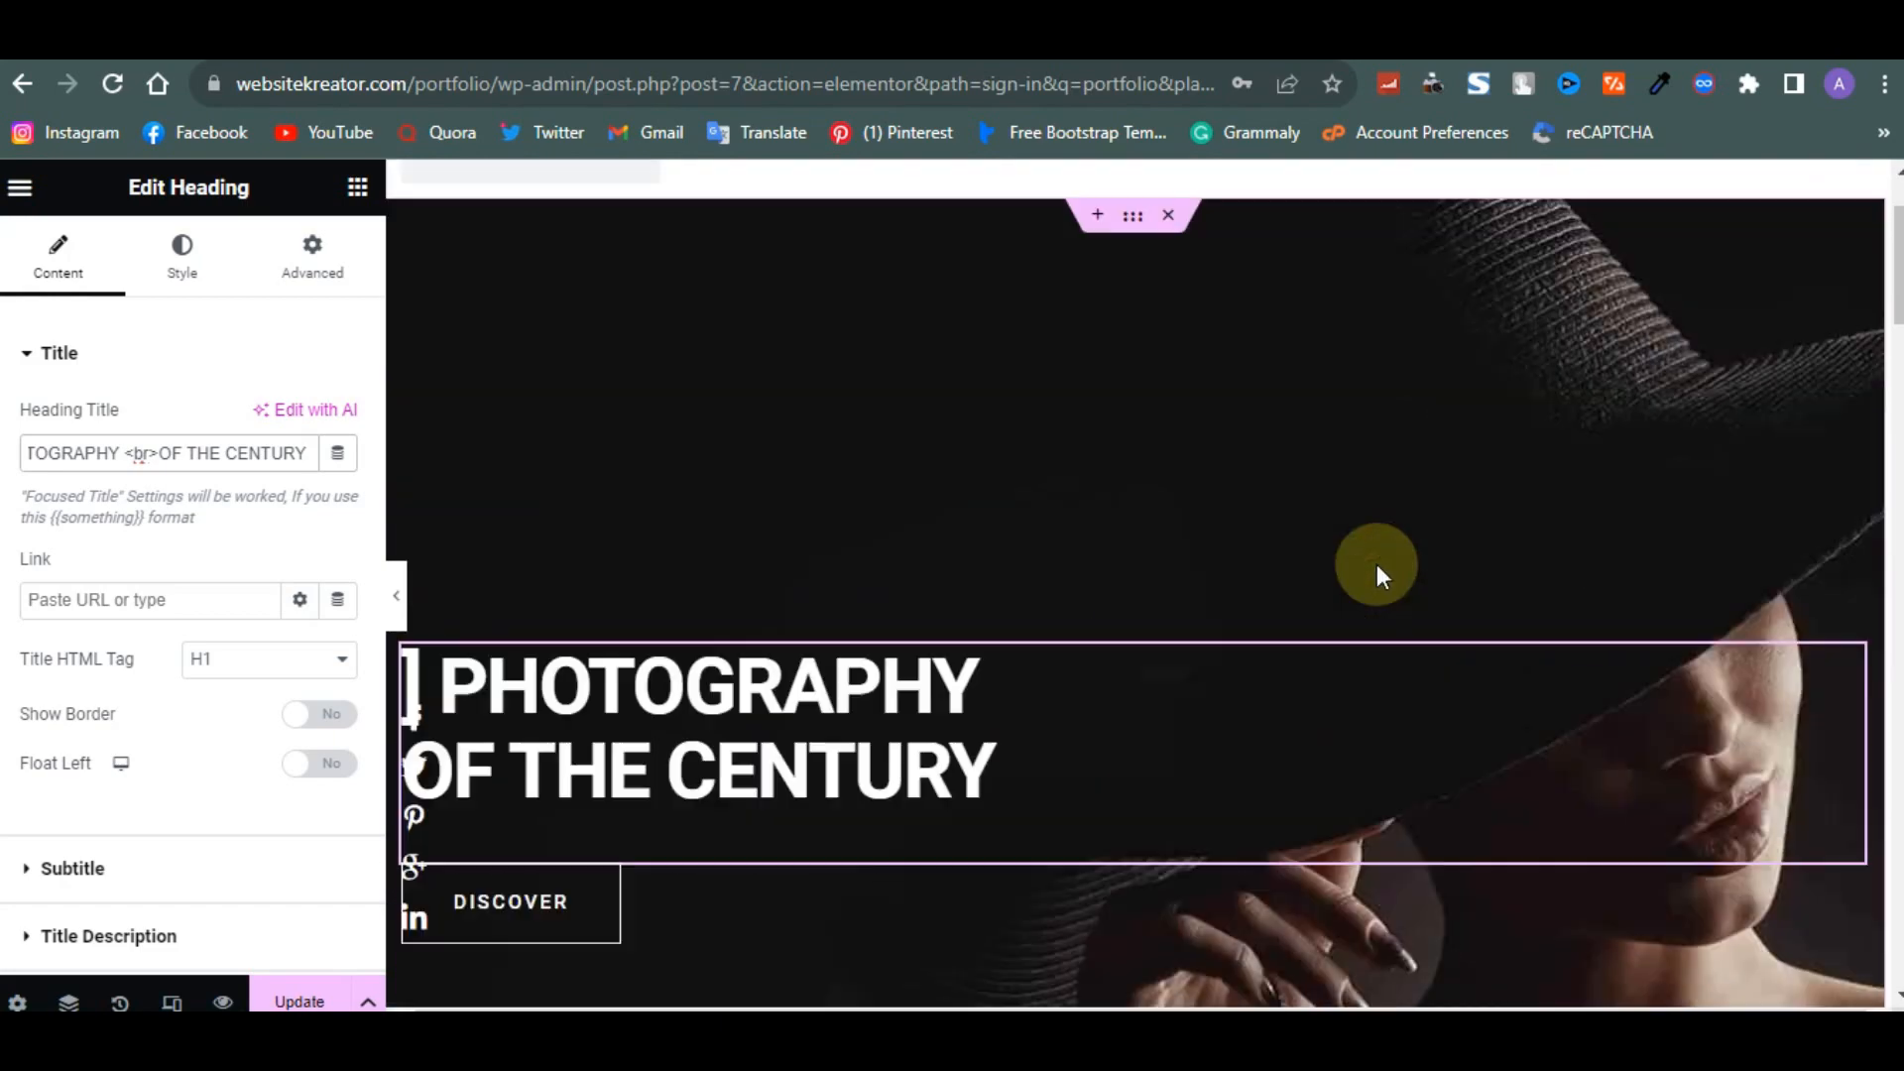
pyautogui.scroll(-8, 1377, 563)
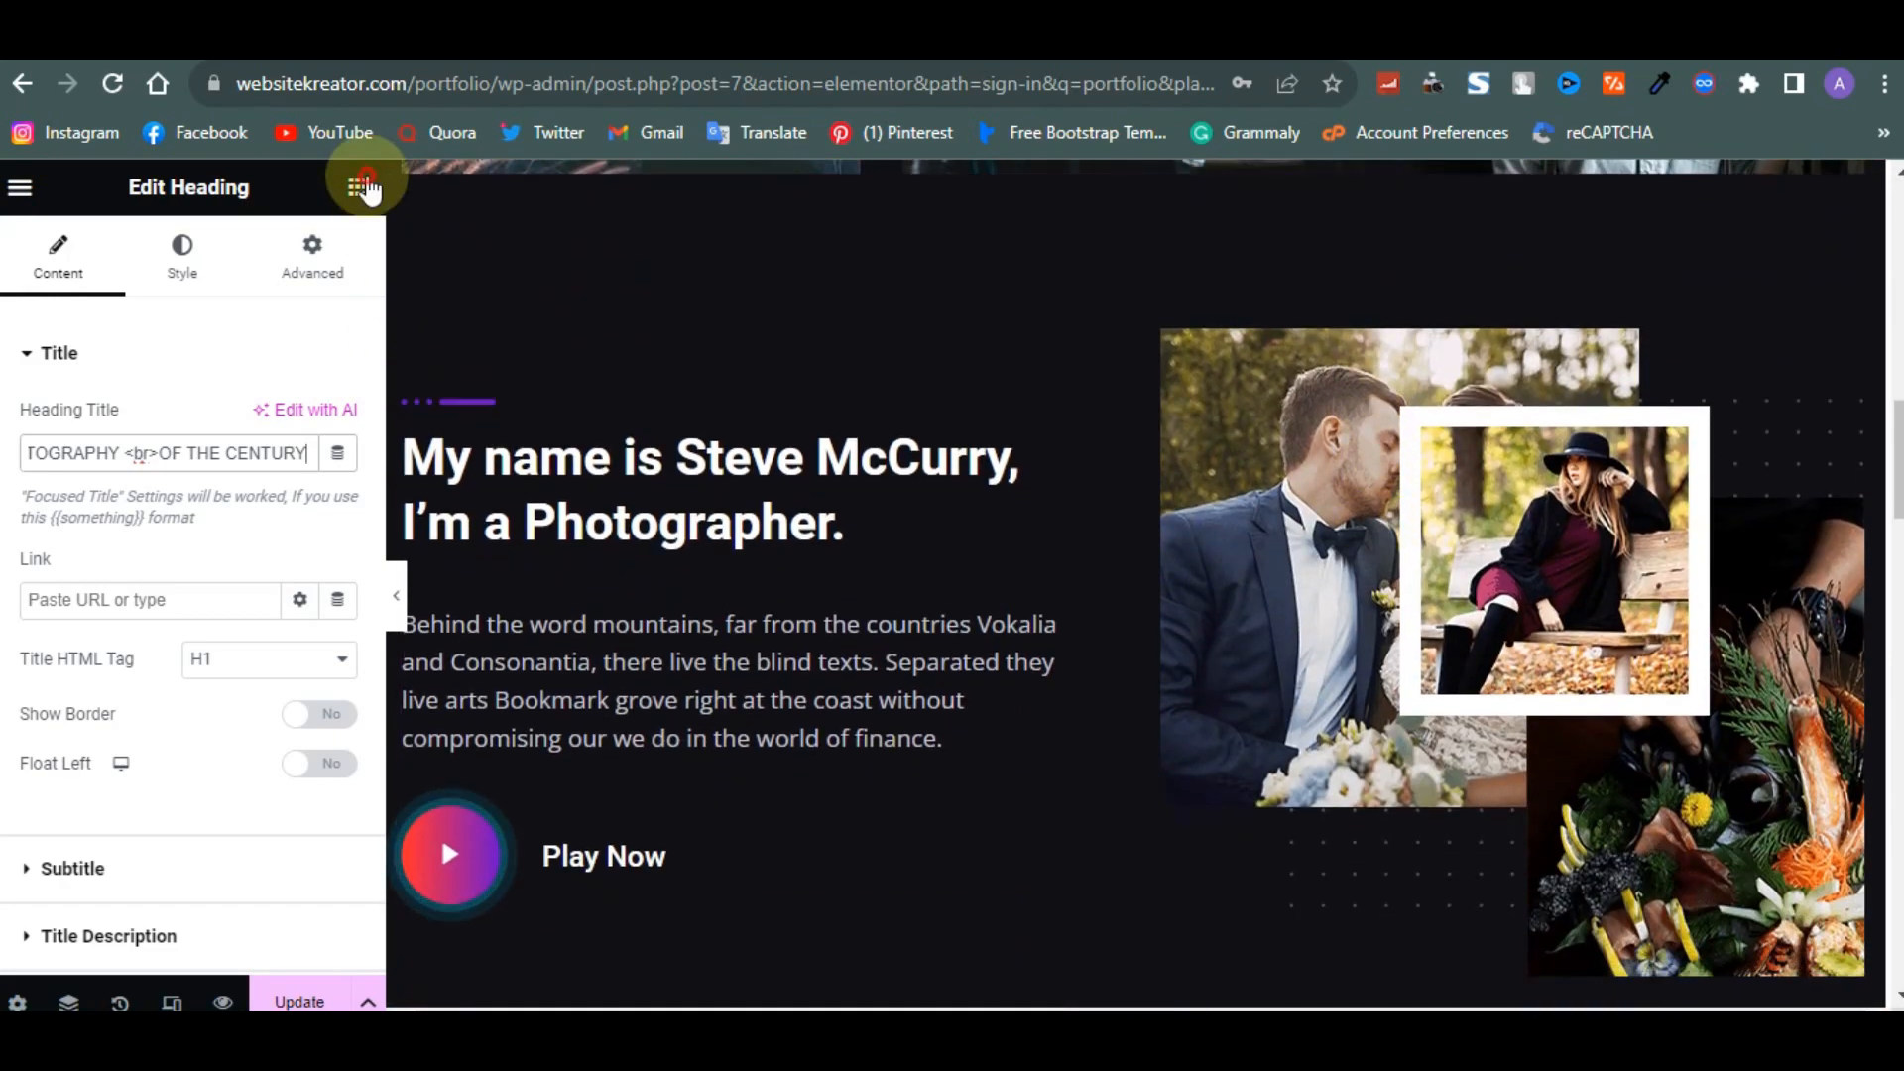
pyautogui.click(366, 189)
pyautogui.scroll(-3, 307, 493)
pyautogui.scroll(3, 211, 393)
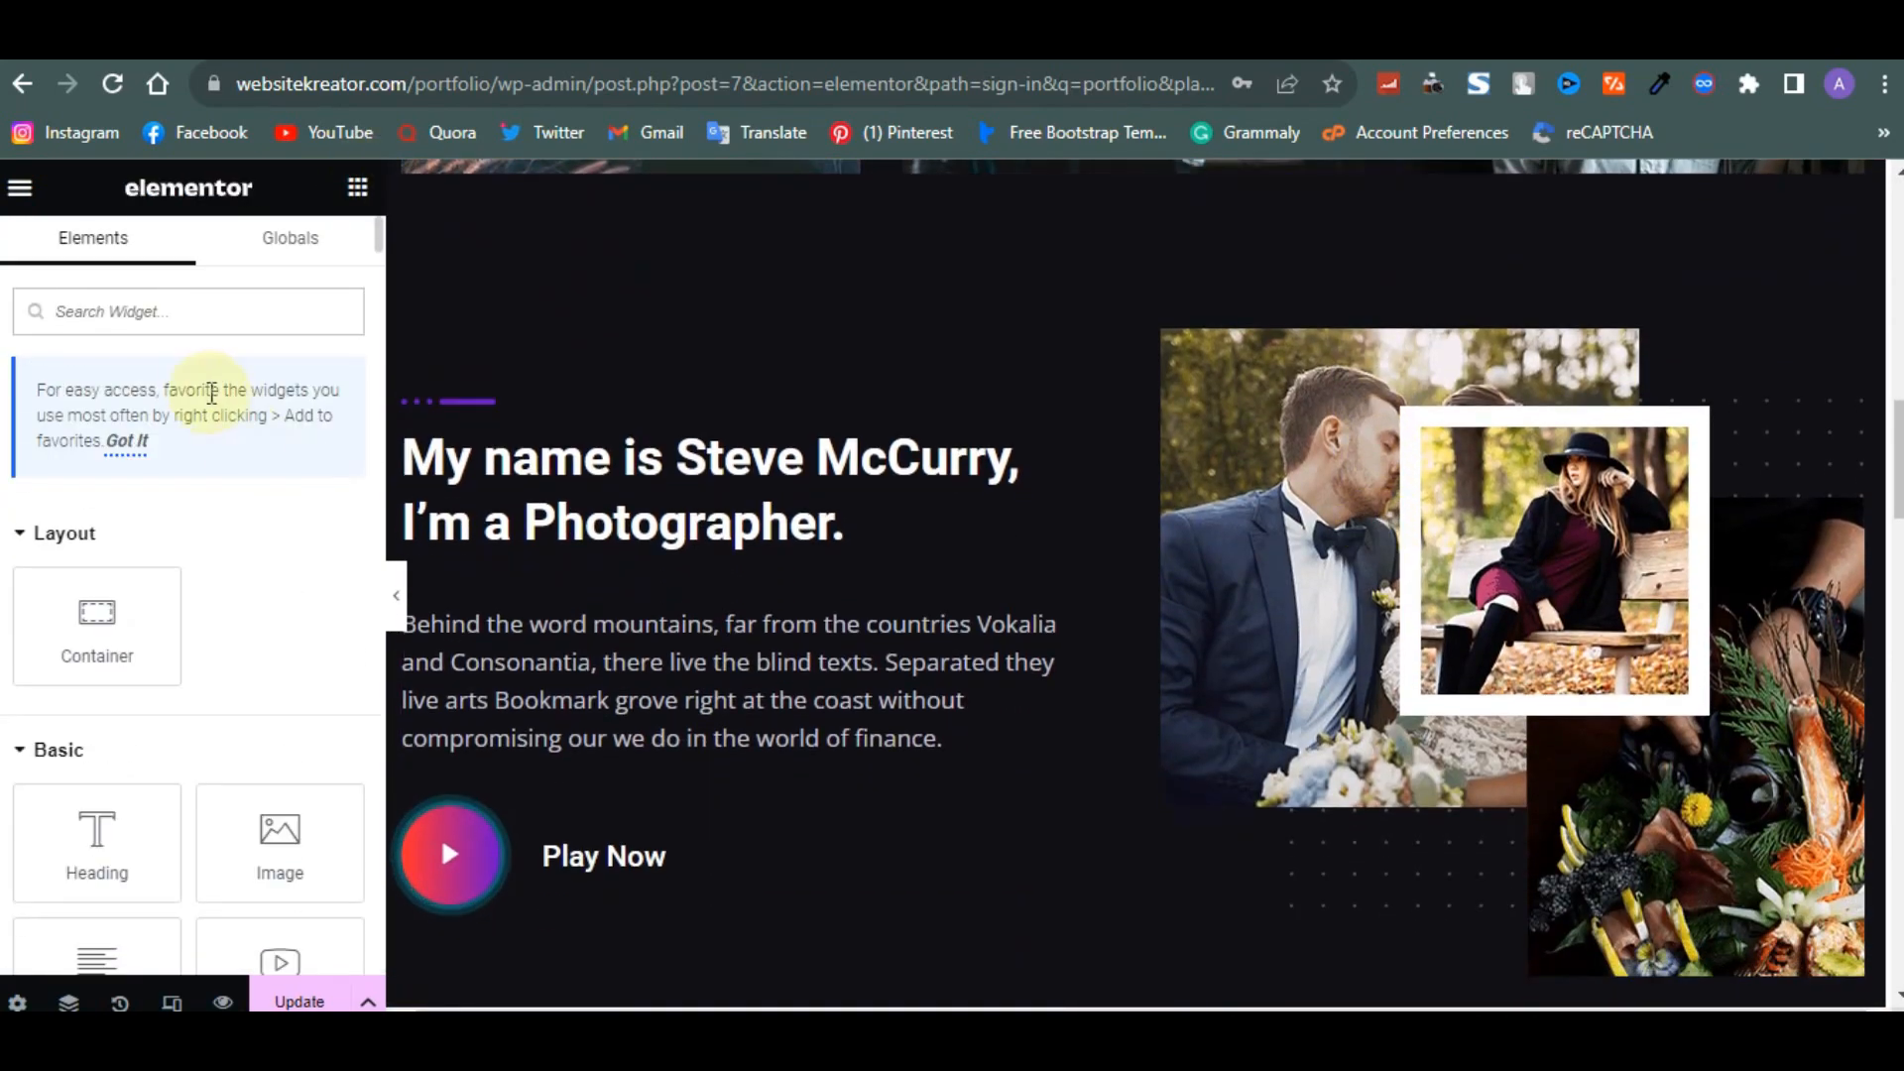
pyautogui.write('anch')
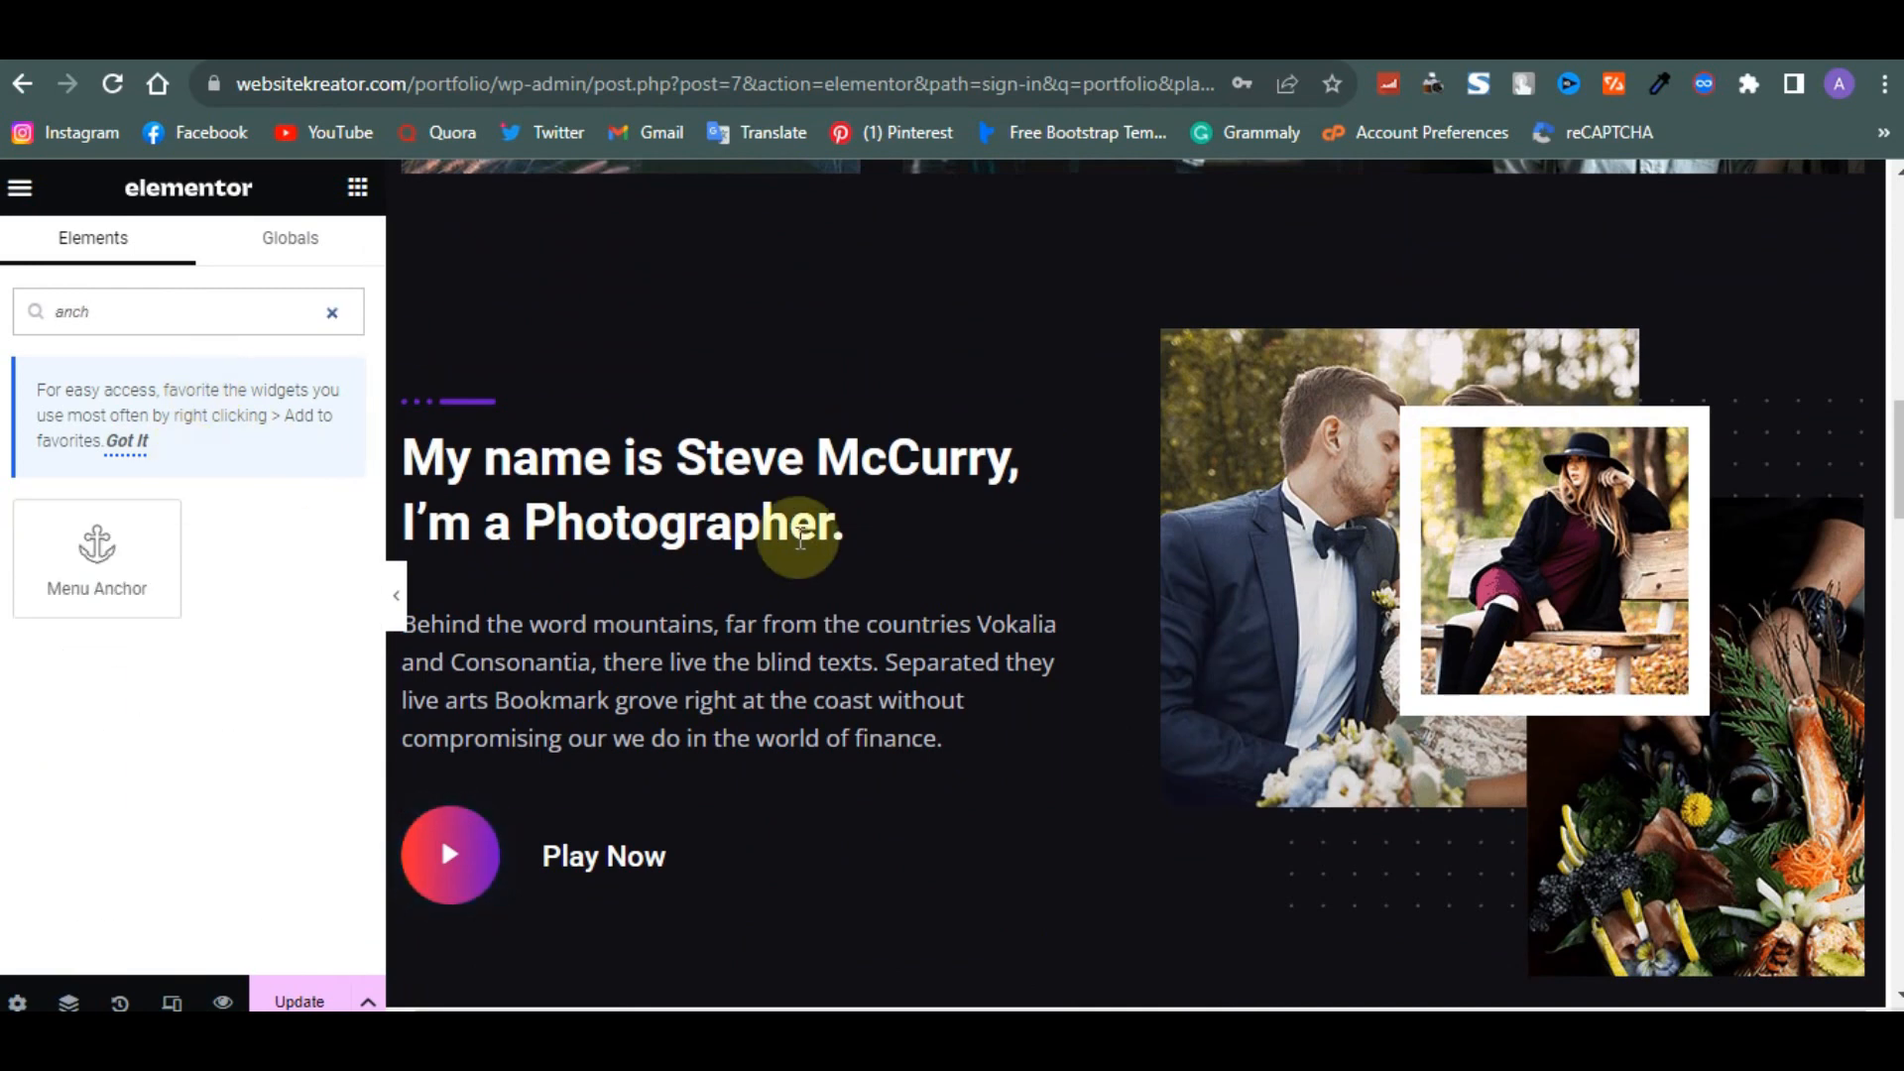
pyautogui.scroll(4, 801, 538)
pyautogui.scroll(-5, 800, 539)
pyautogui.scroll(2, 801, 539)
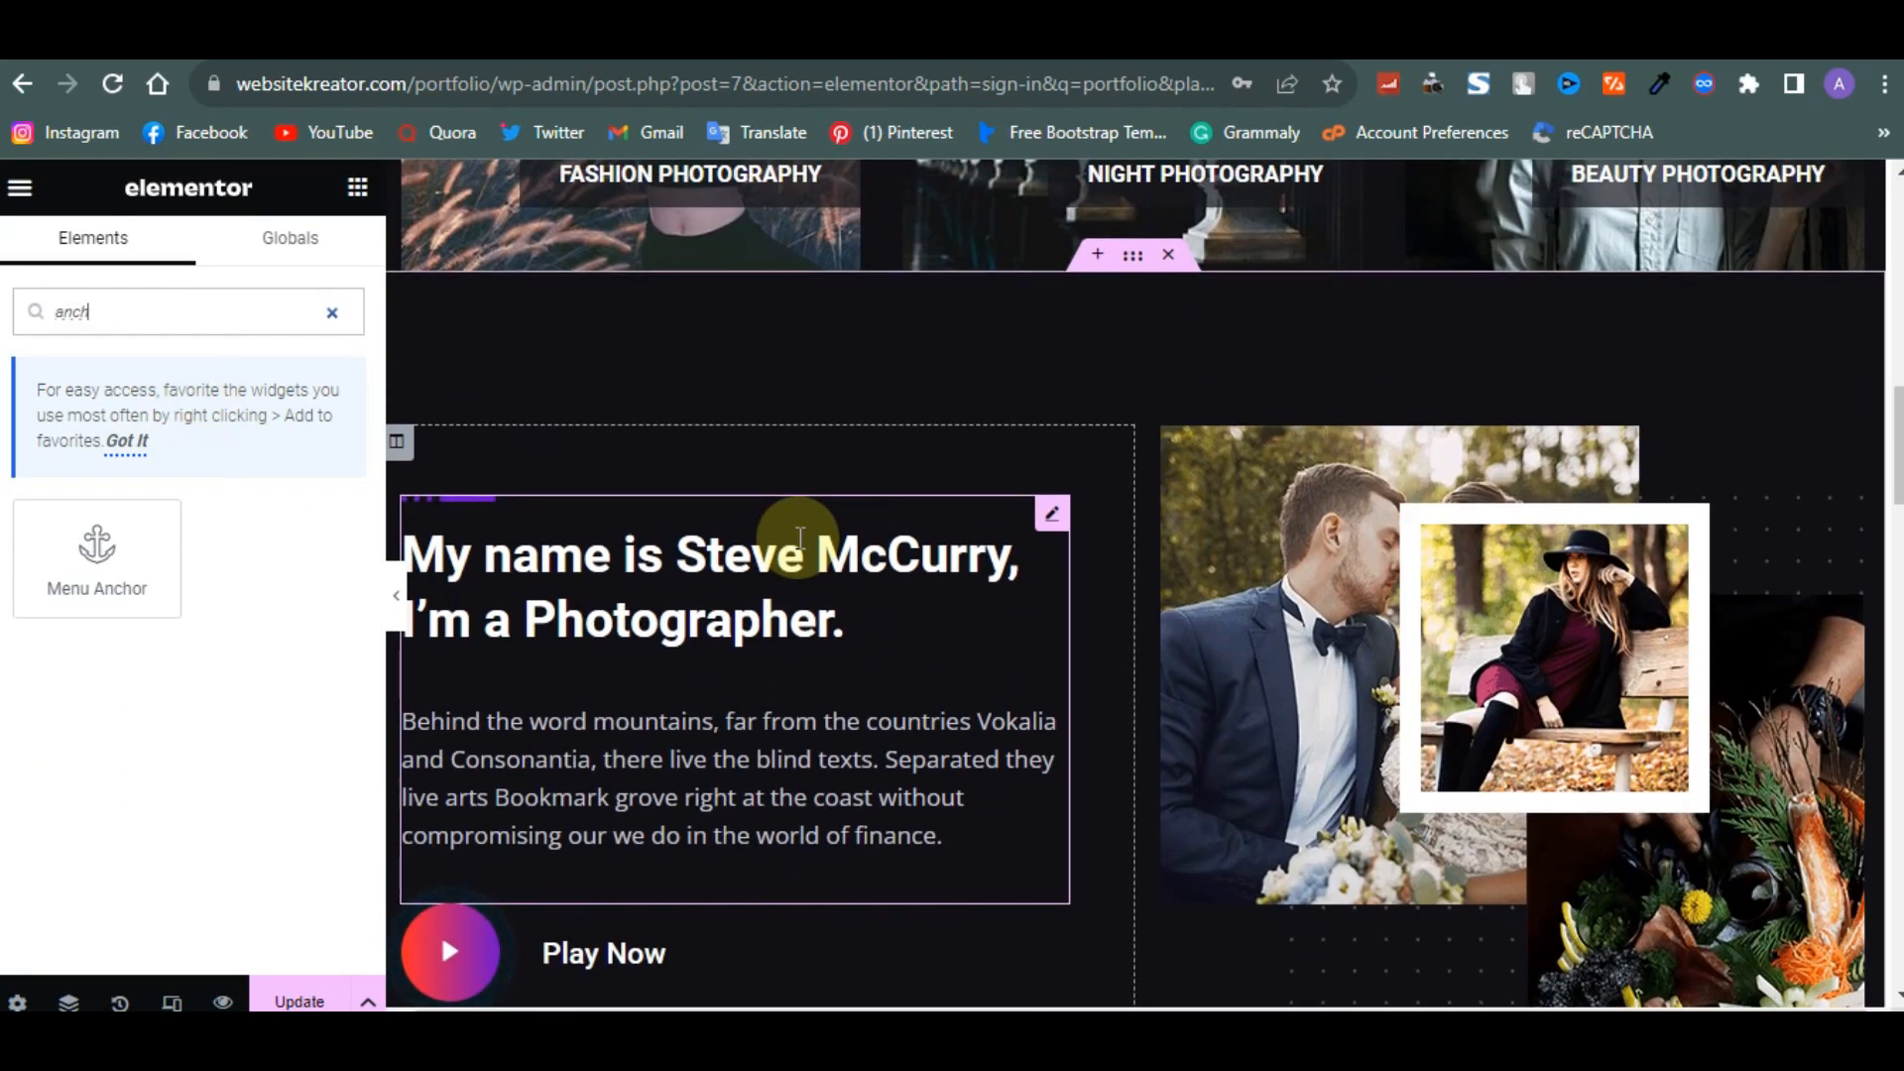
pyautogui.moveTo(102, 552); pyautogui.dragTo(1015, 513)
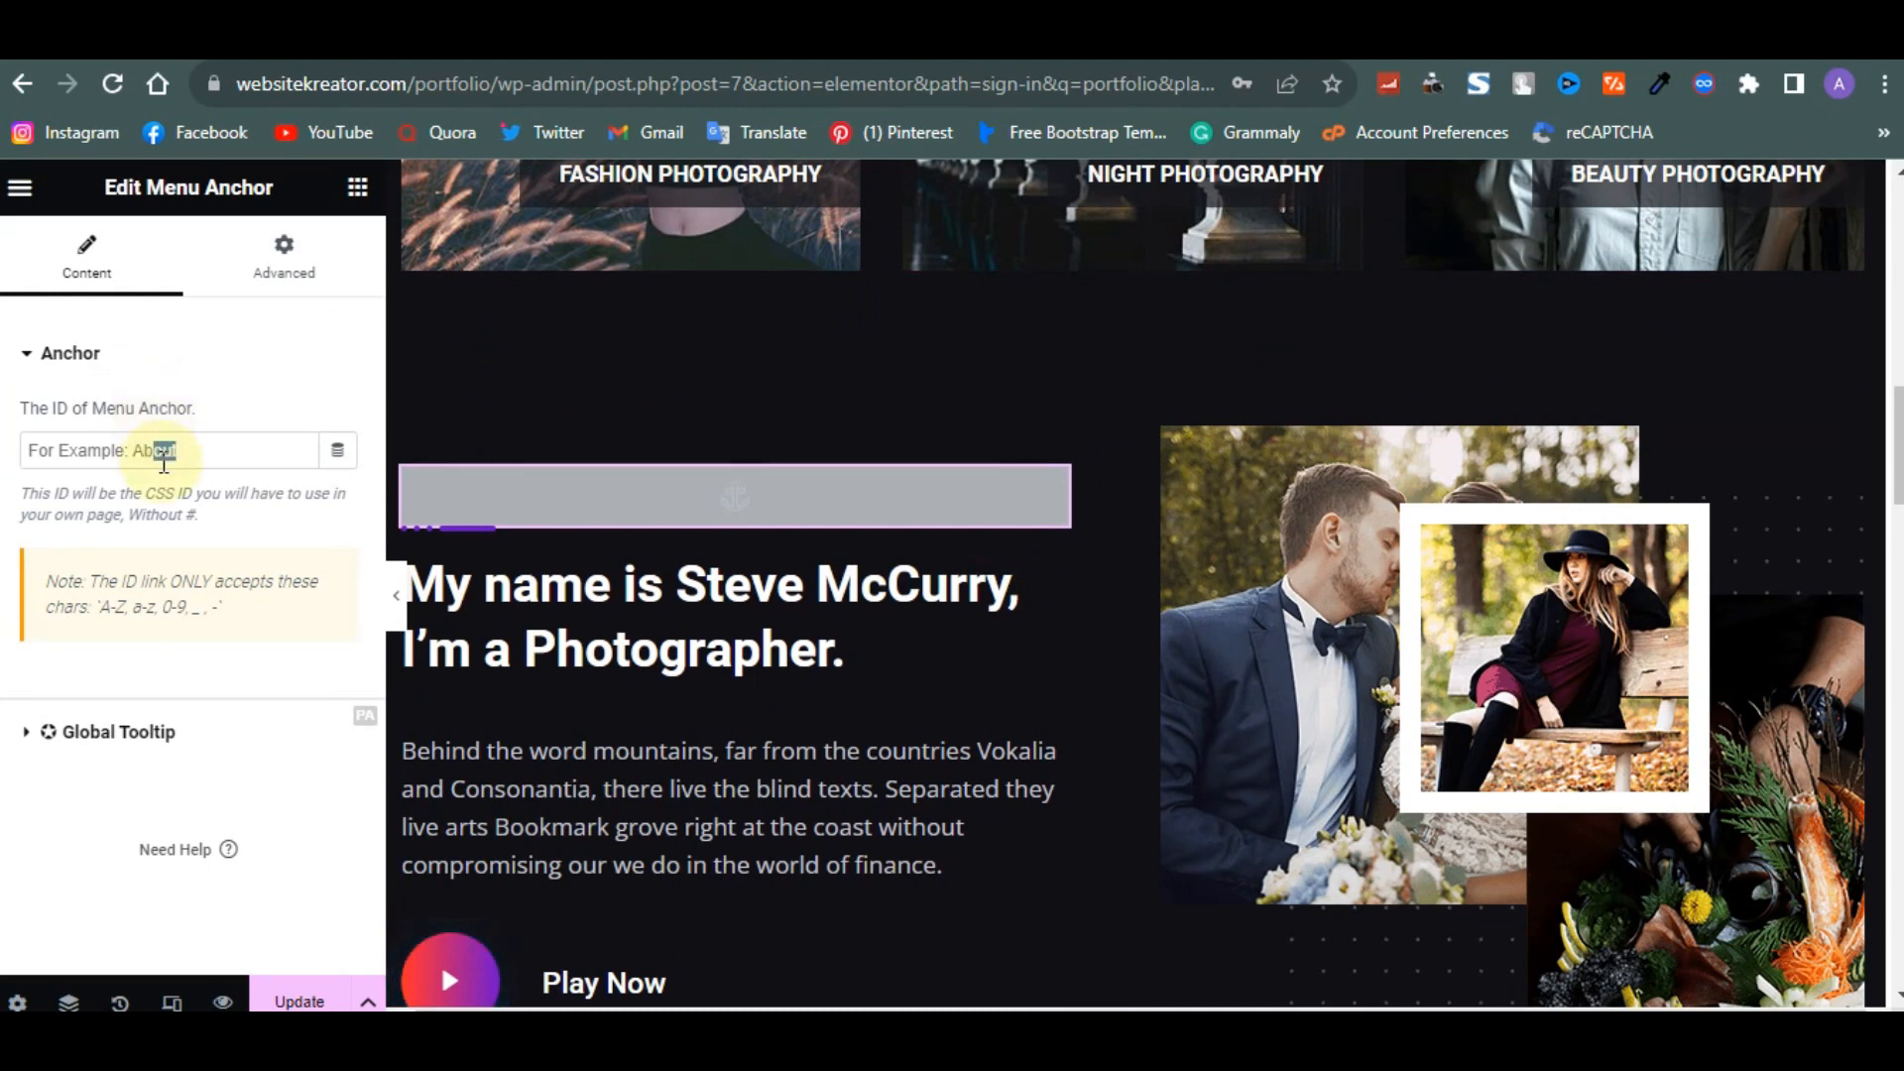
# - Set the new menu anchor's ID to about and update the page
pyautogui.click(164, 454)
pyautogui.write('ab')
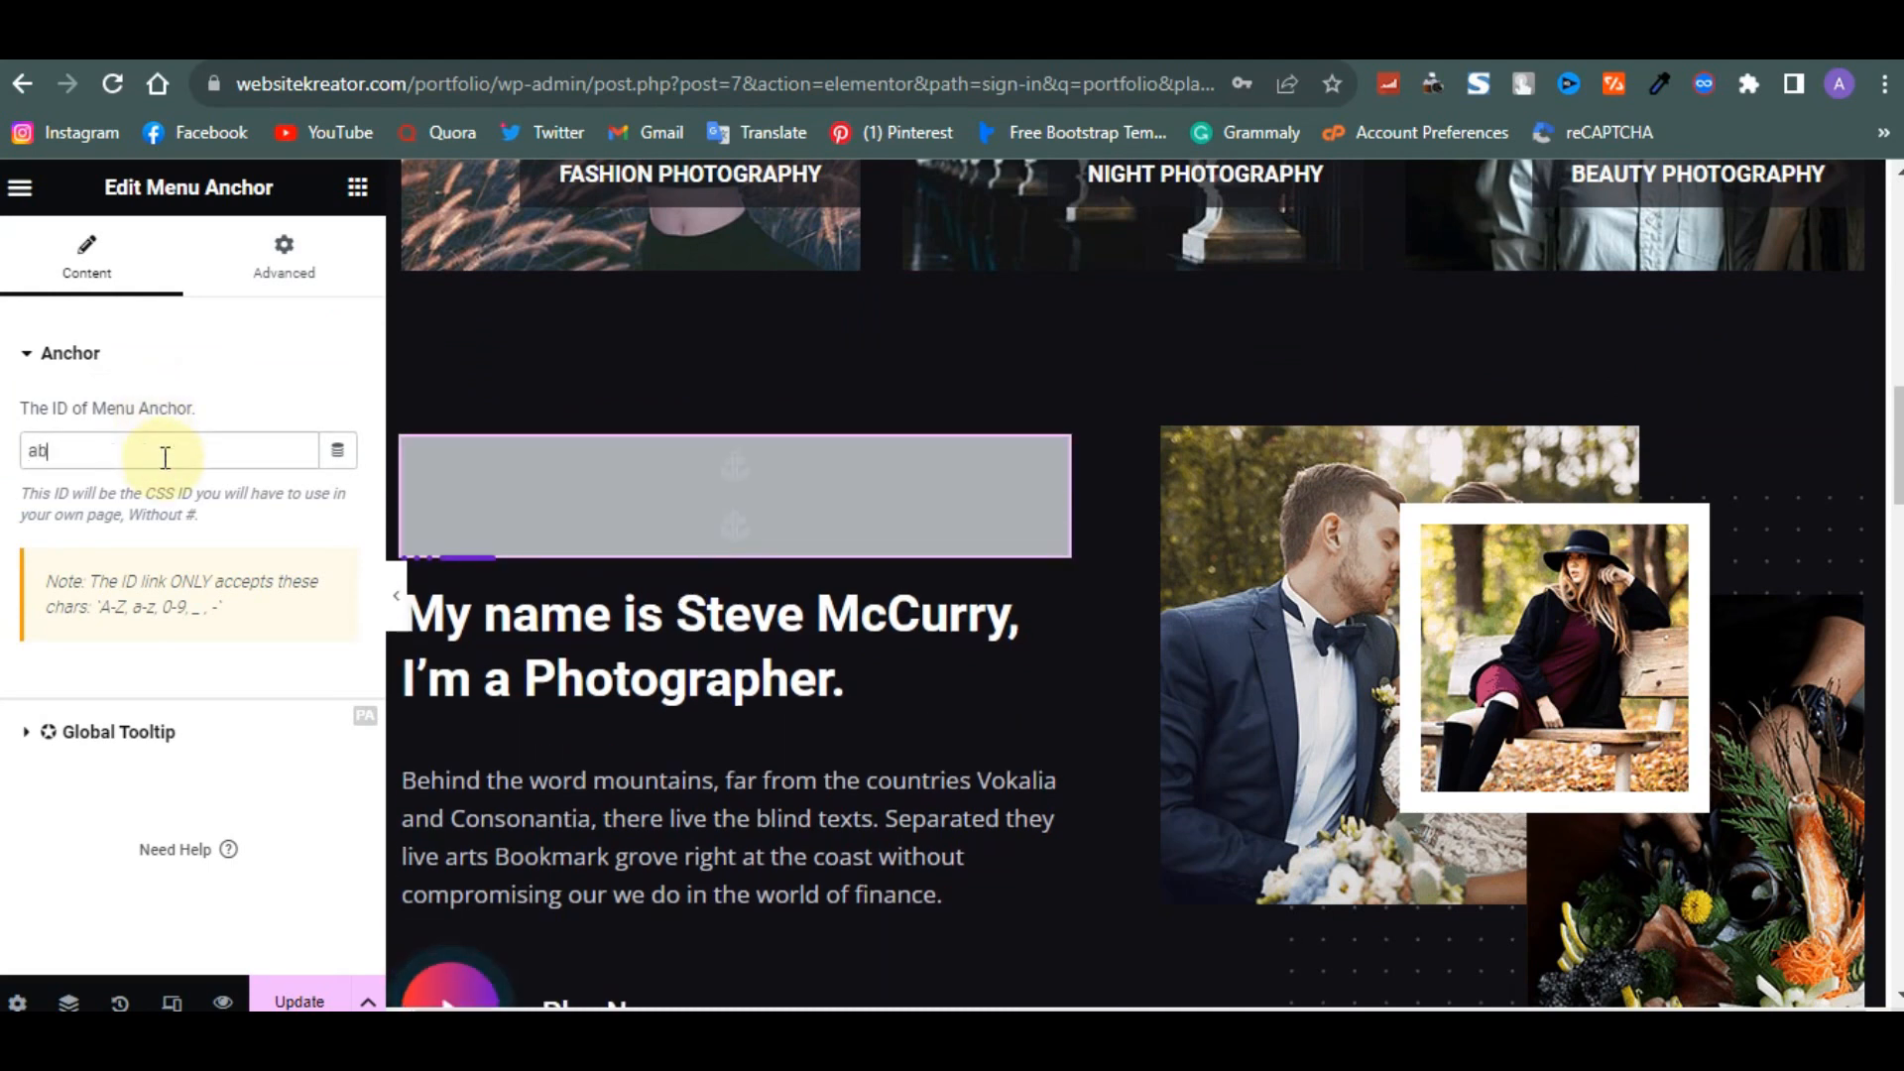
pyautogui.write('out')
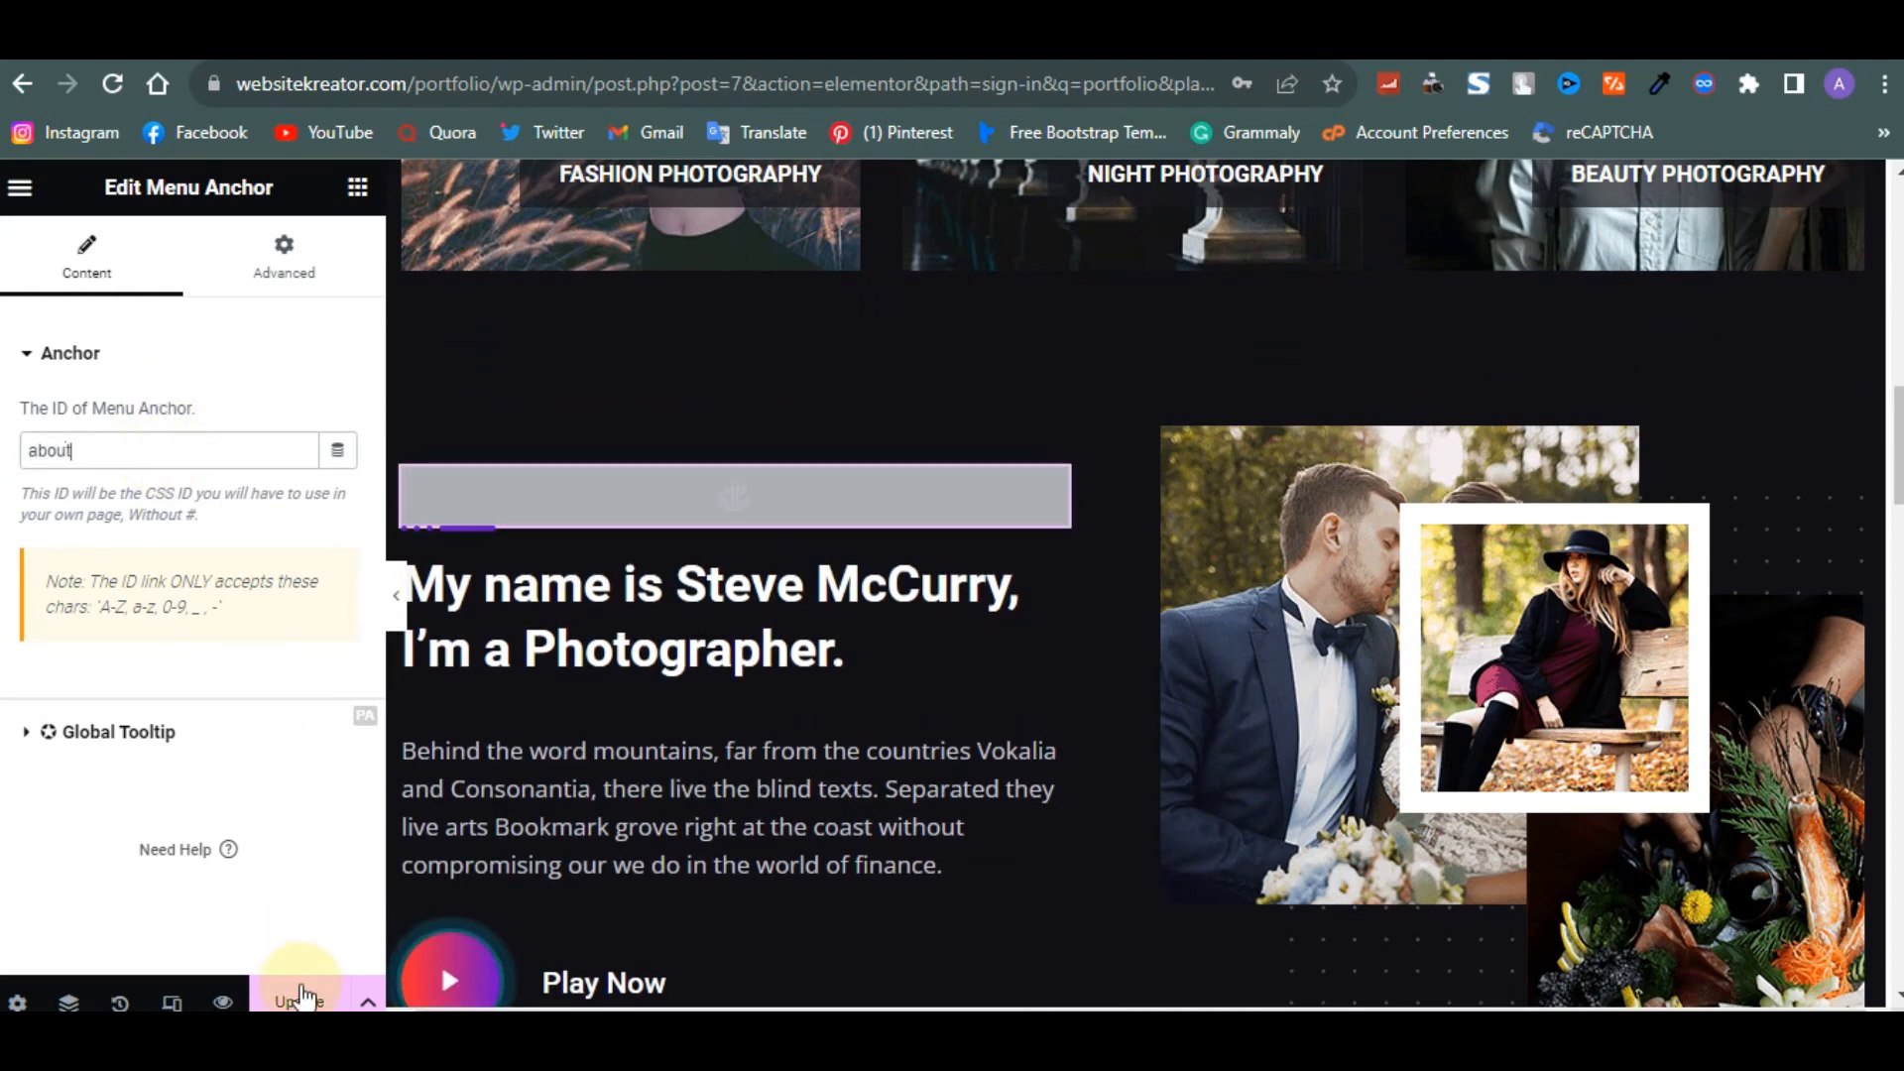
pyautogui.click(303, 995)
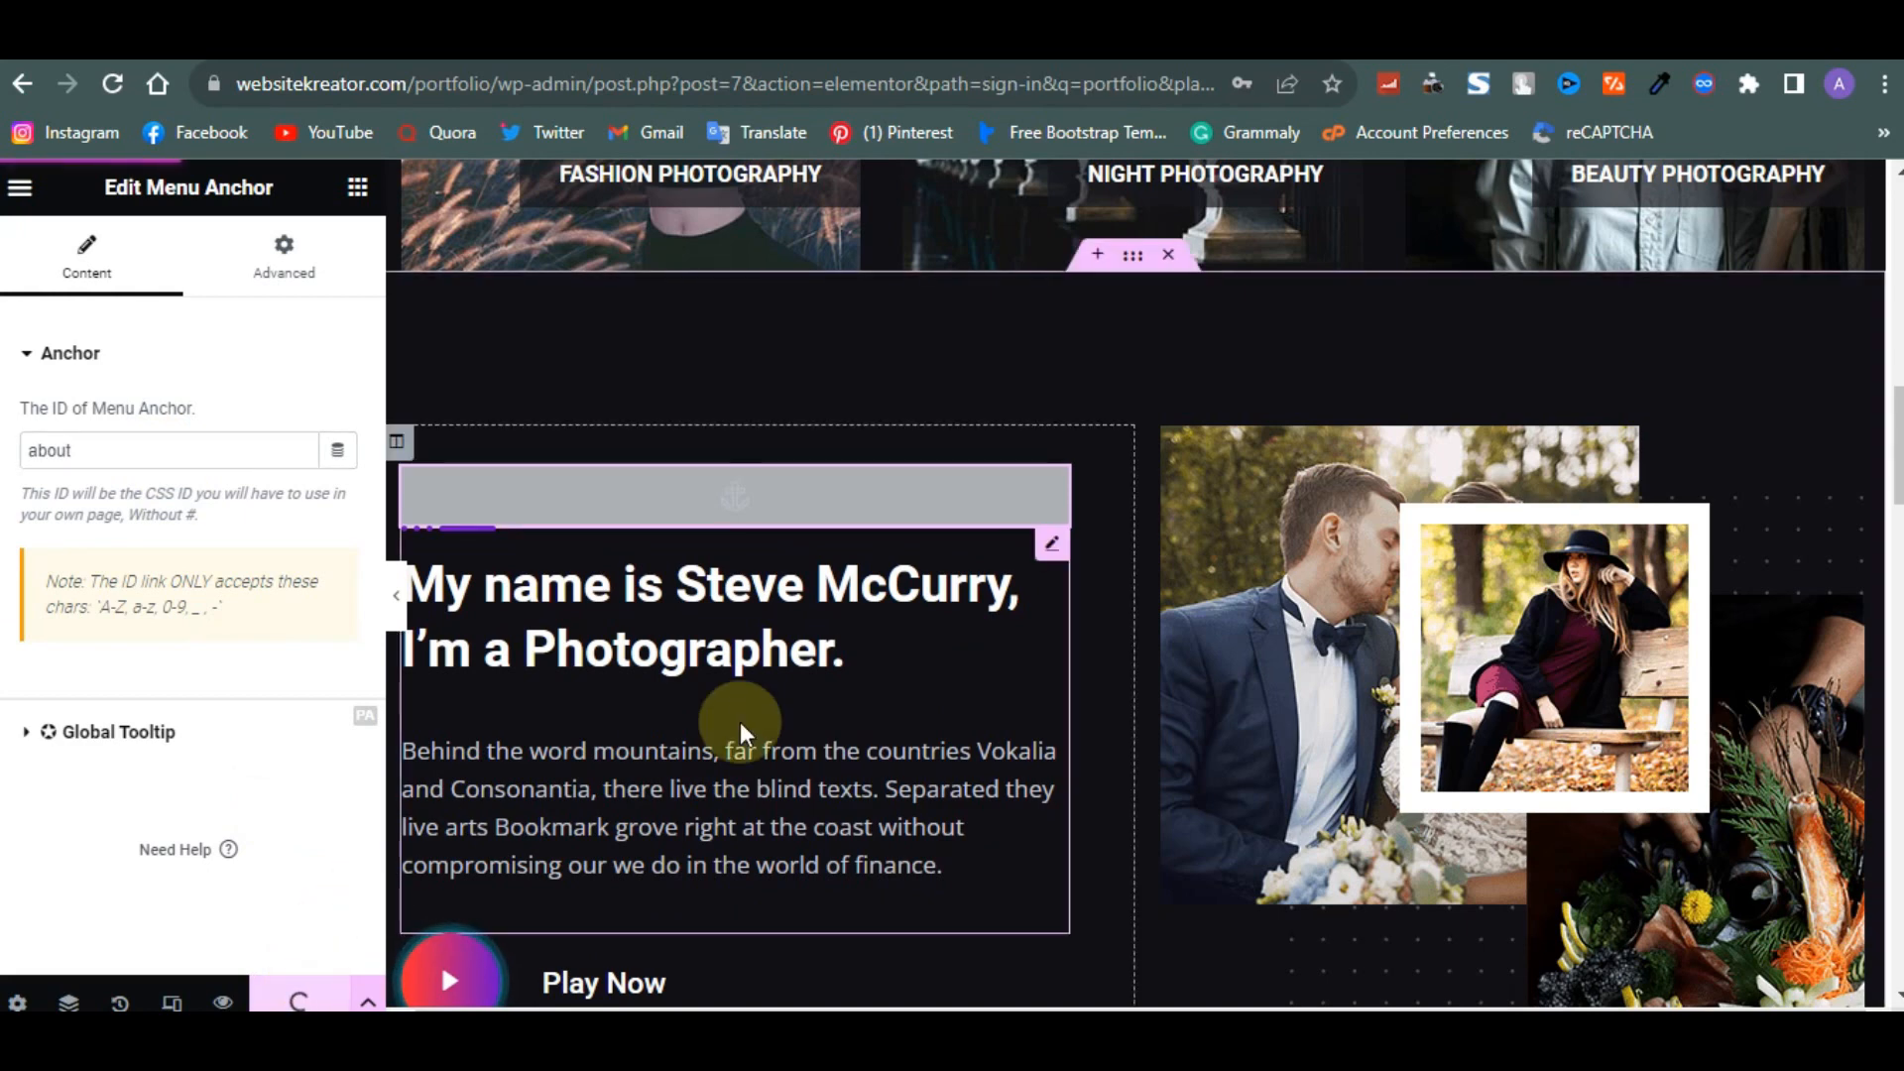
# - Add another Menu Anchor between the skills section and the Follow @ Instagram gallery section
pyautogui.scroll(-1, 742, 734)
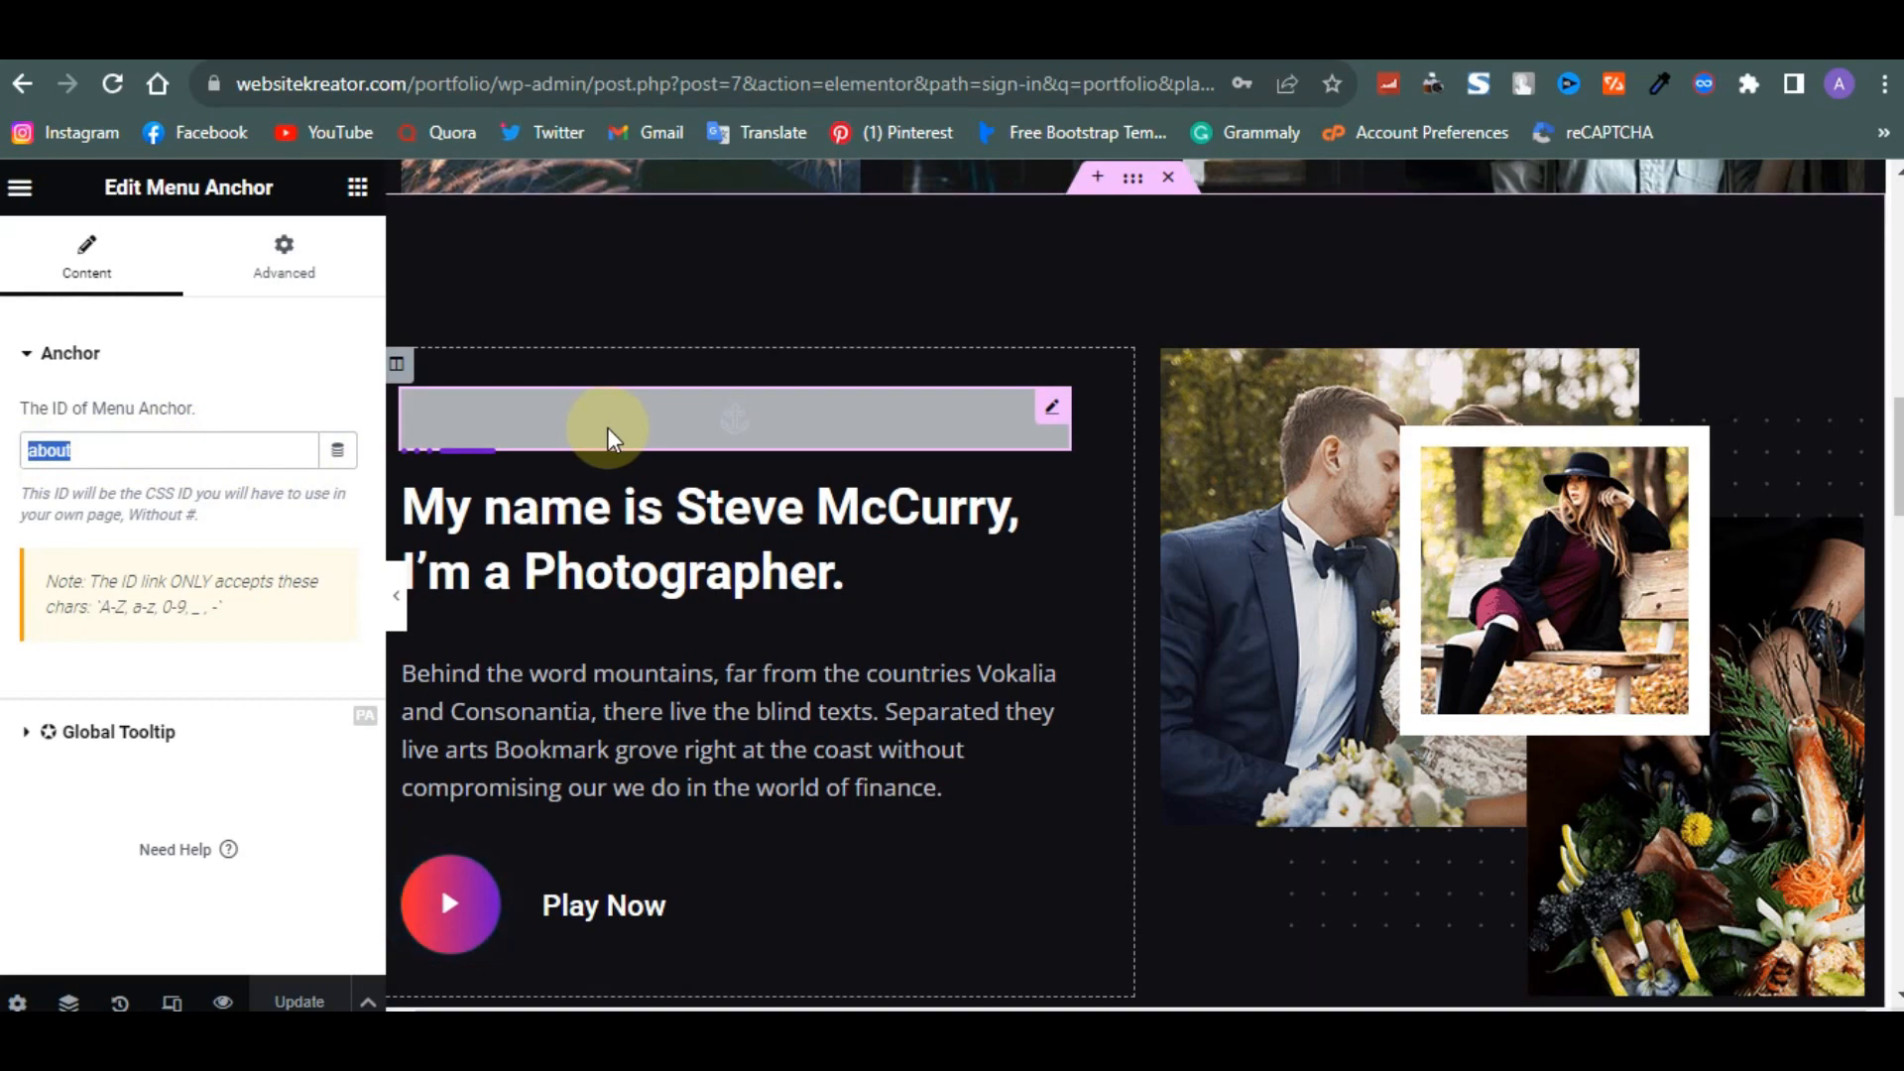
pyautogui.scroll(8, 607, 436)
pyautogui.scroll(-4, 607, 426)
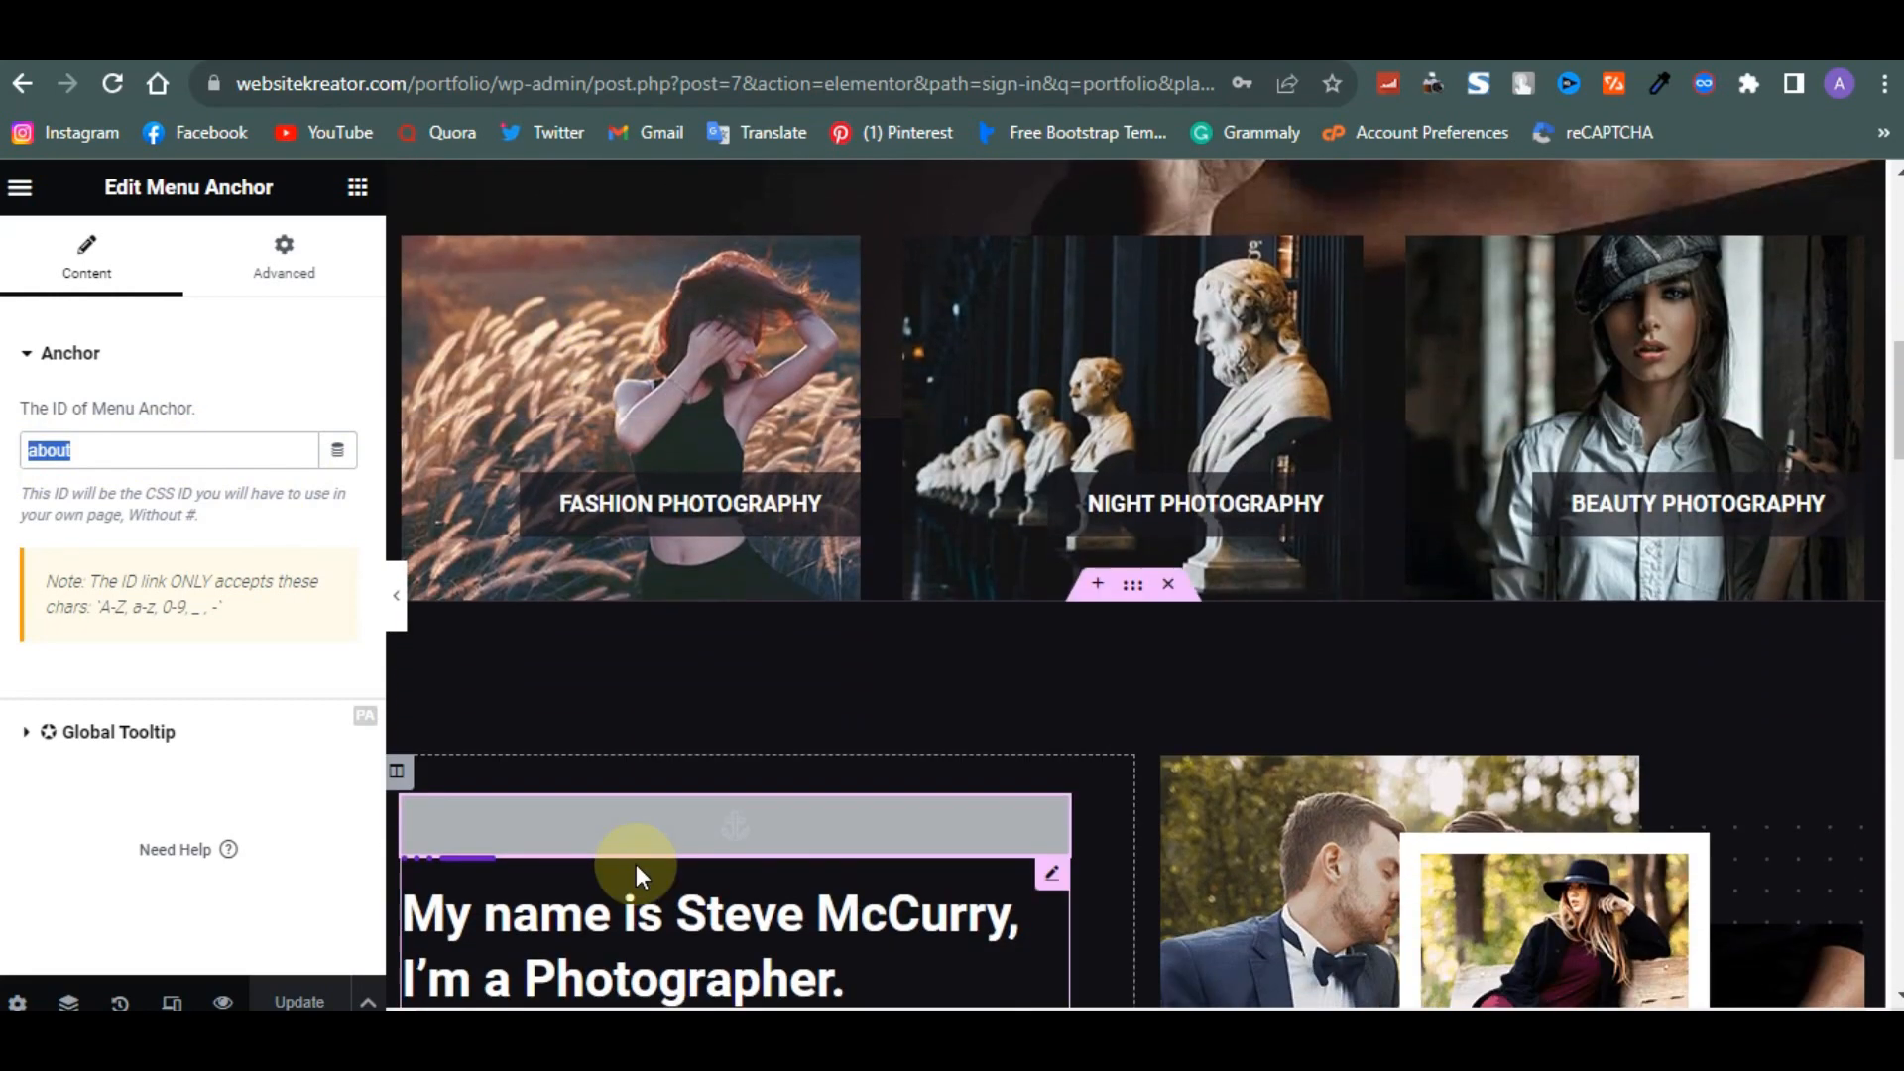
pyautogui.scroll(-2, 568, 872)
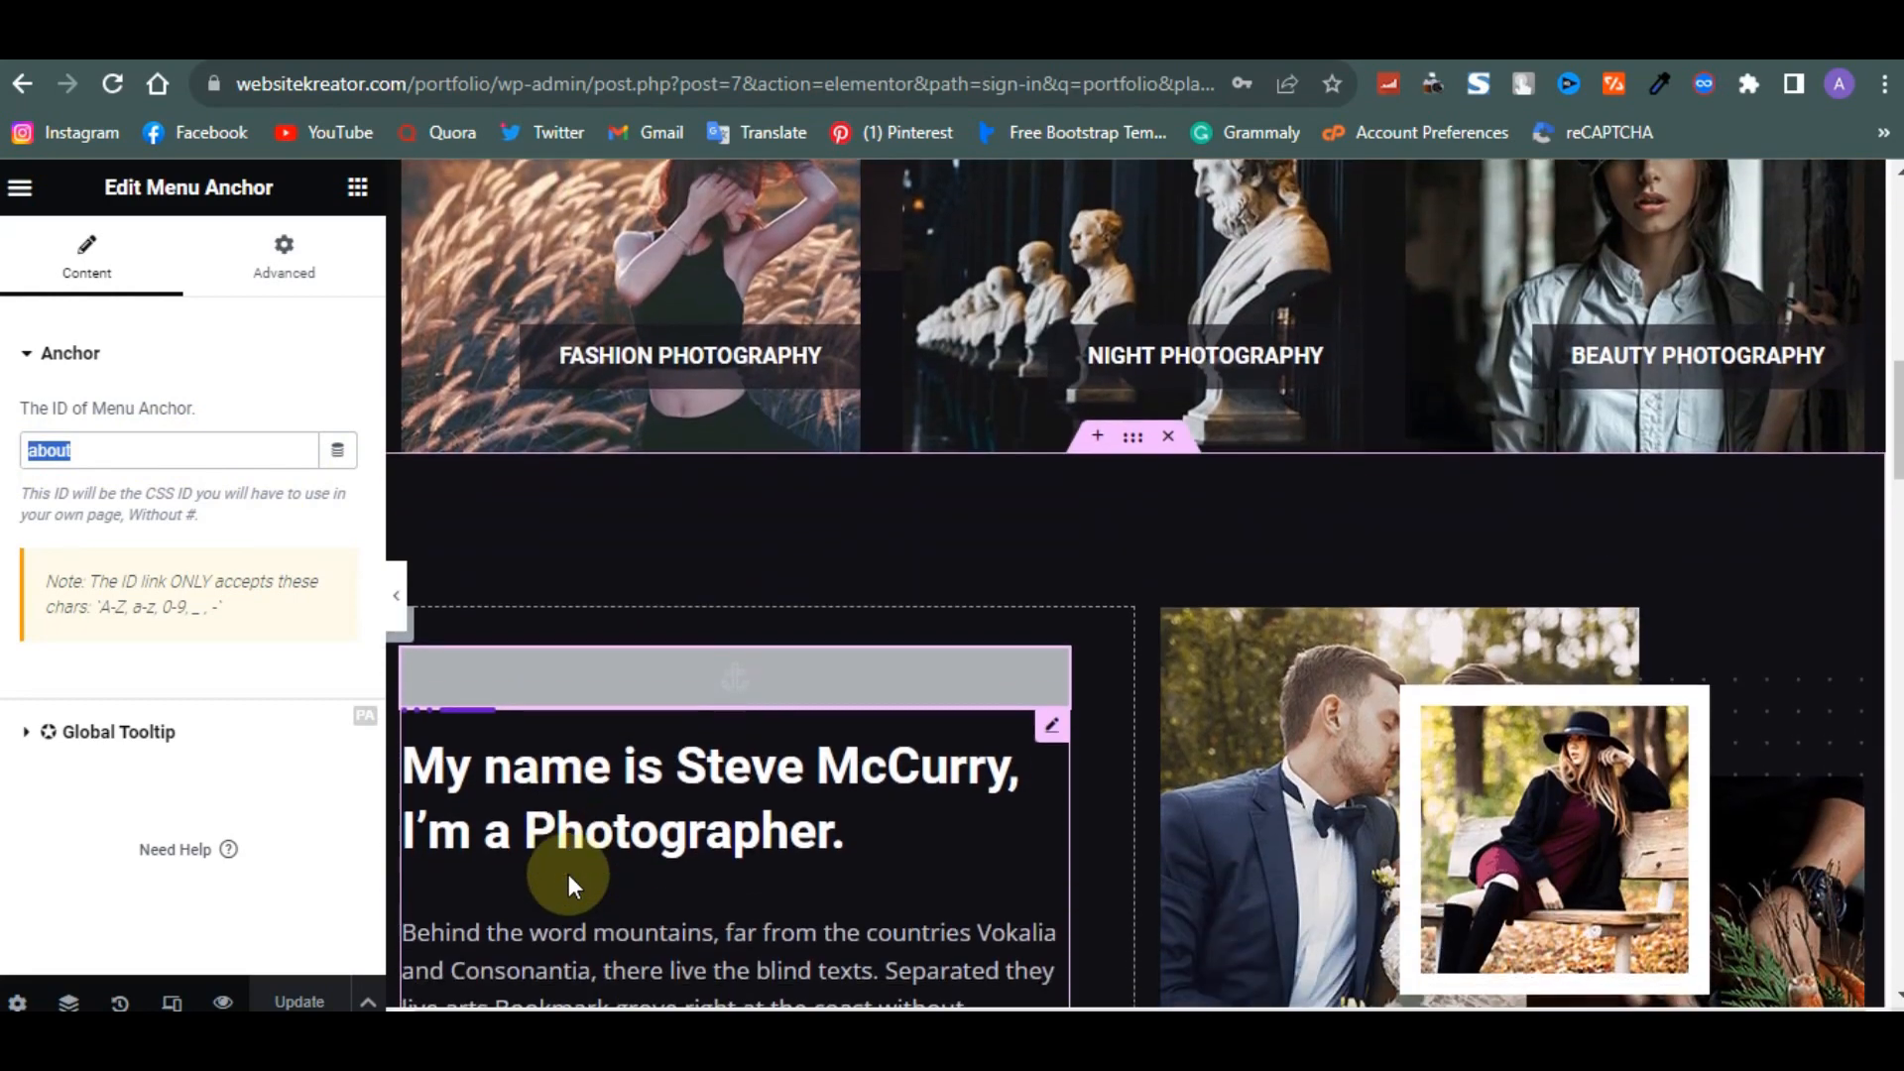
pyautogui.scroll(-8, 782, 885)
pyautogui.scroll(-10, 781, 884)
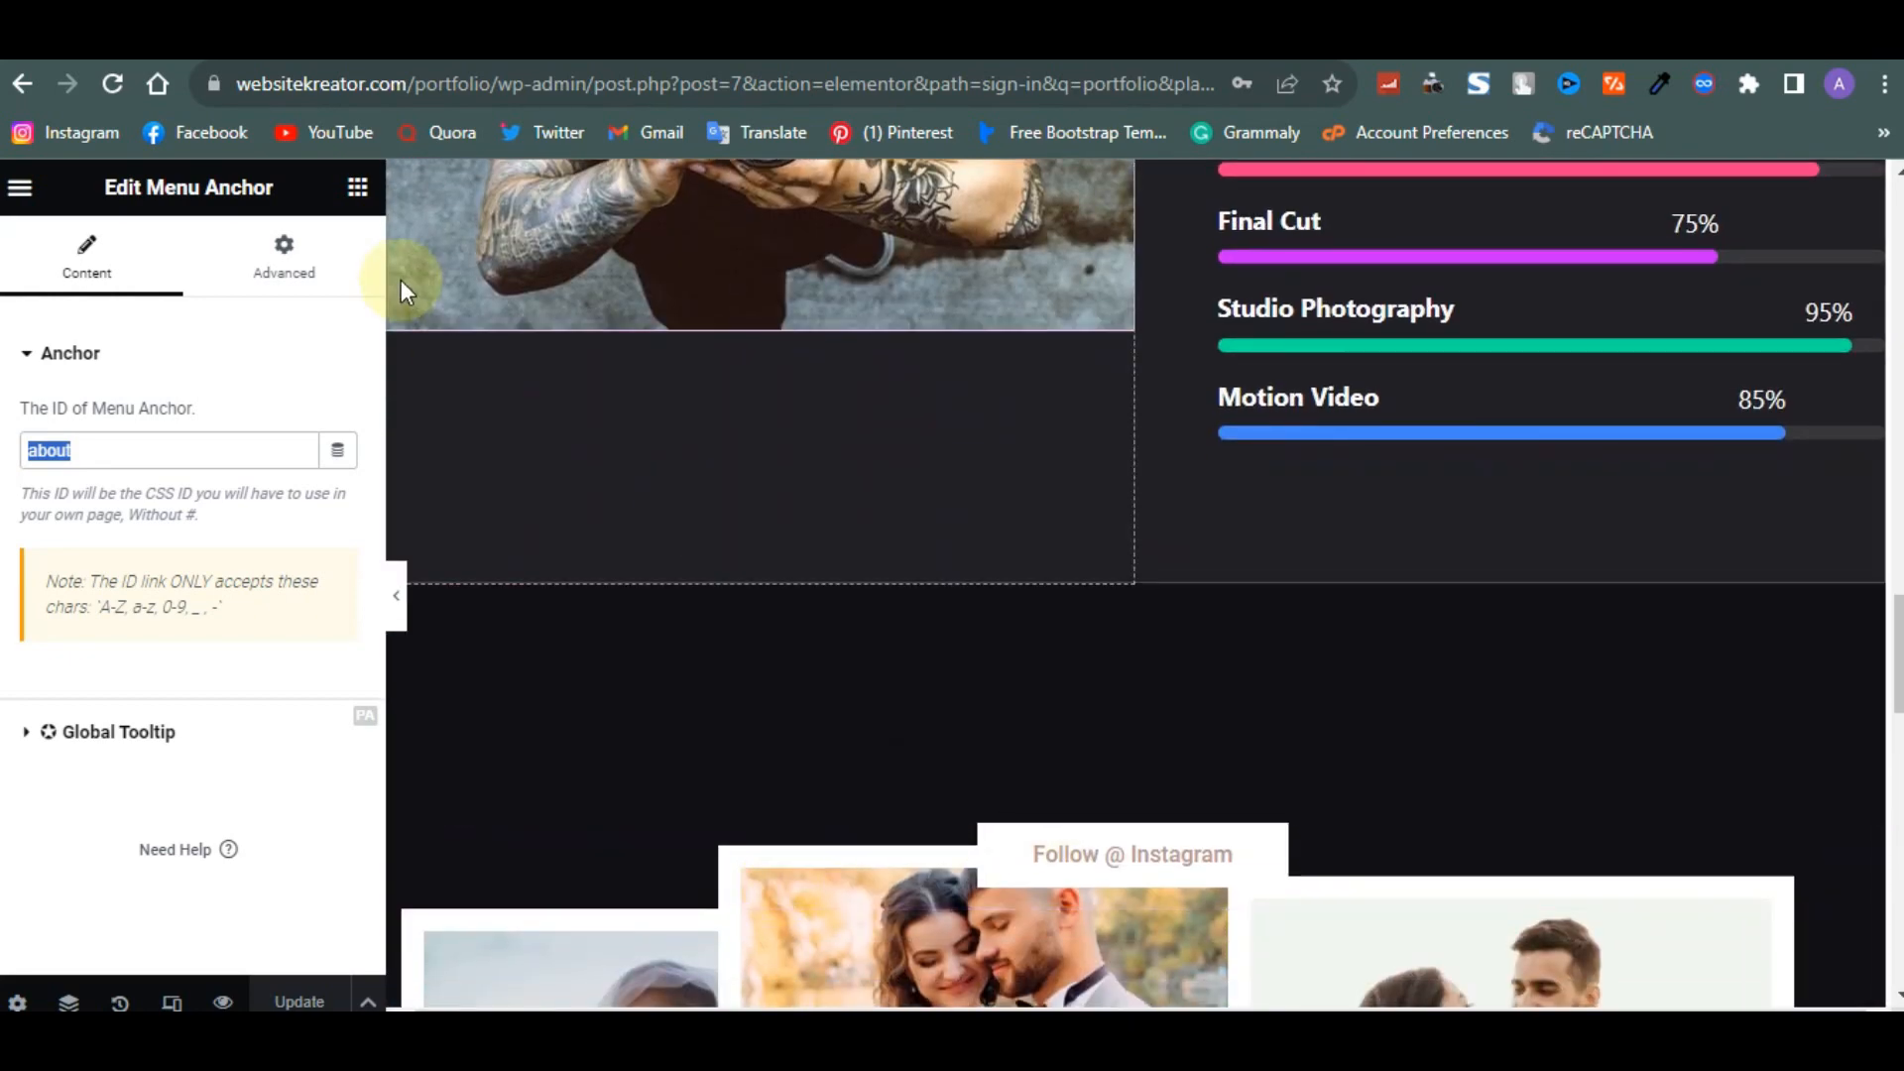
pyautogui.click(358, 187)
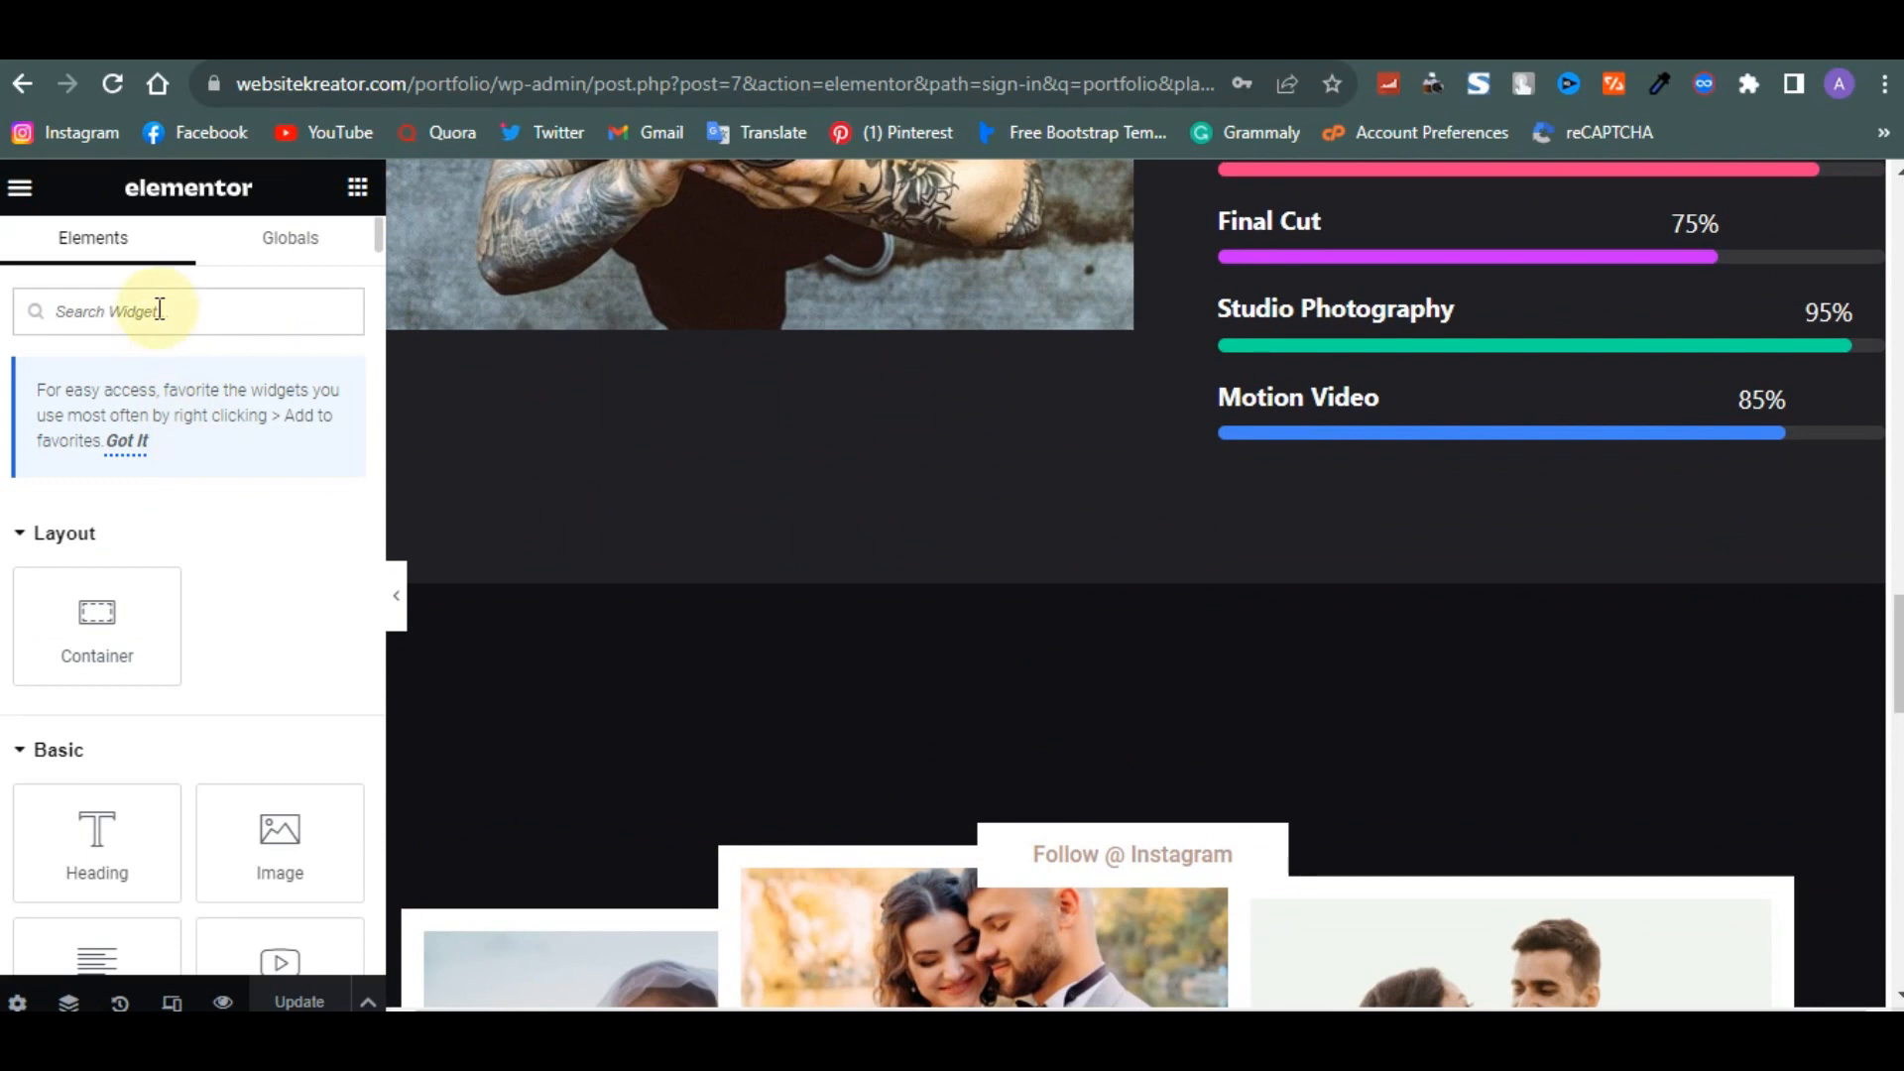
pyautogui.write('anch')
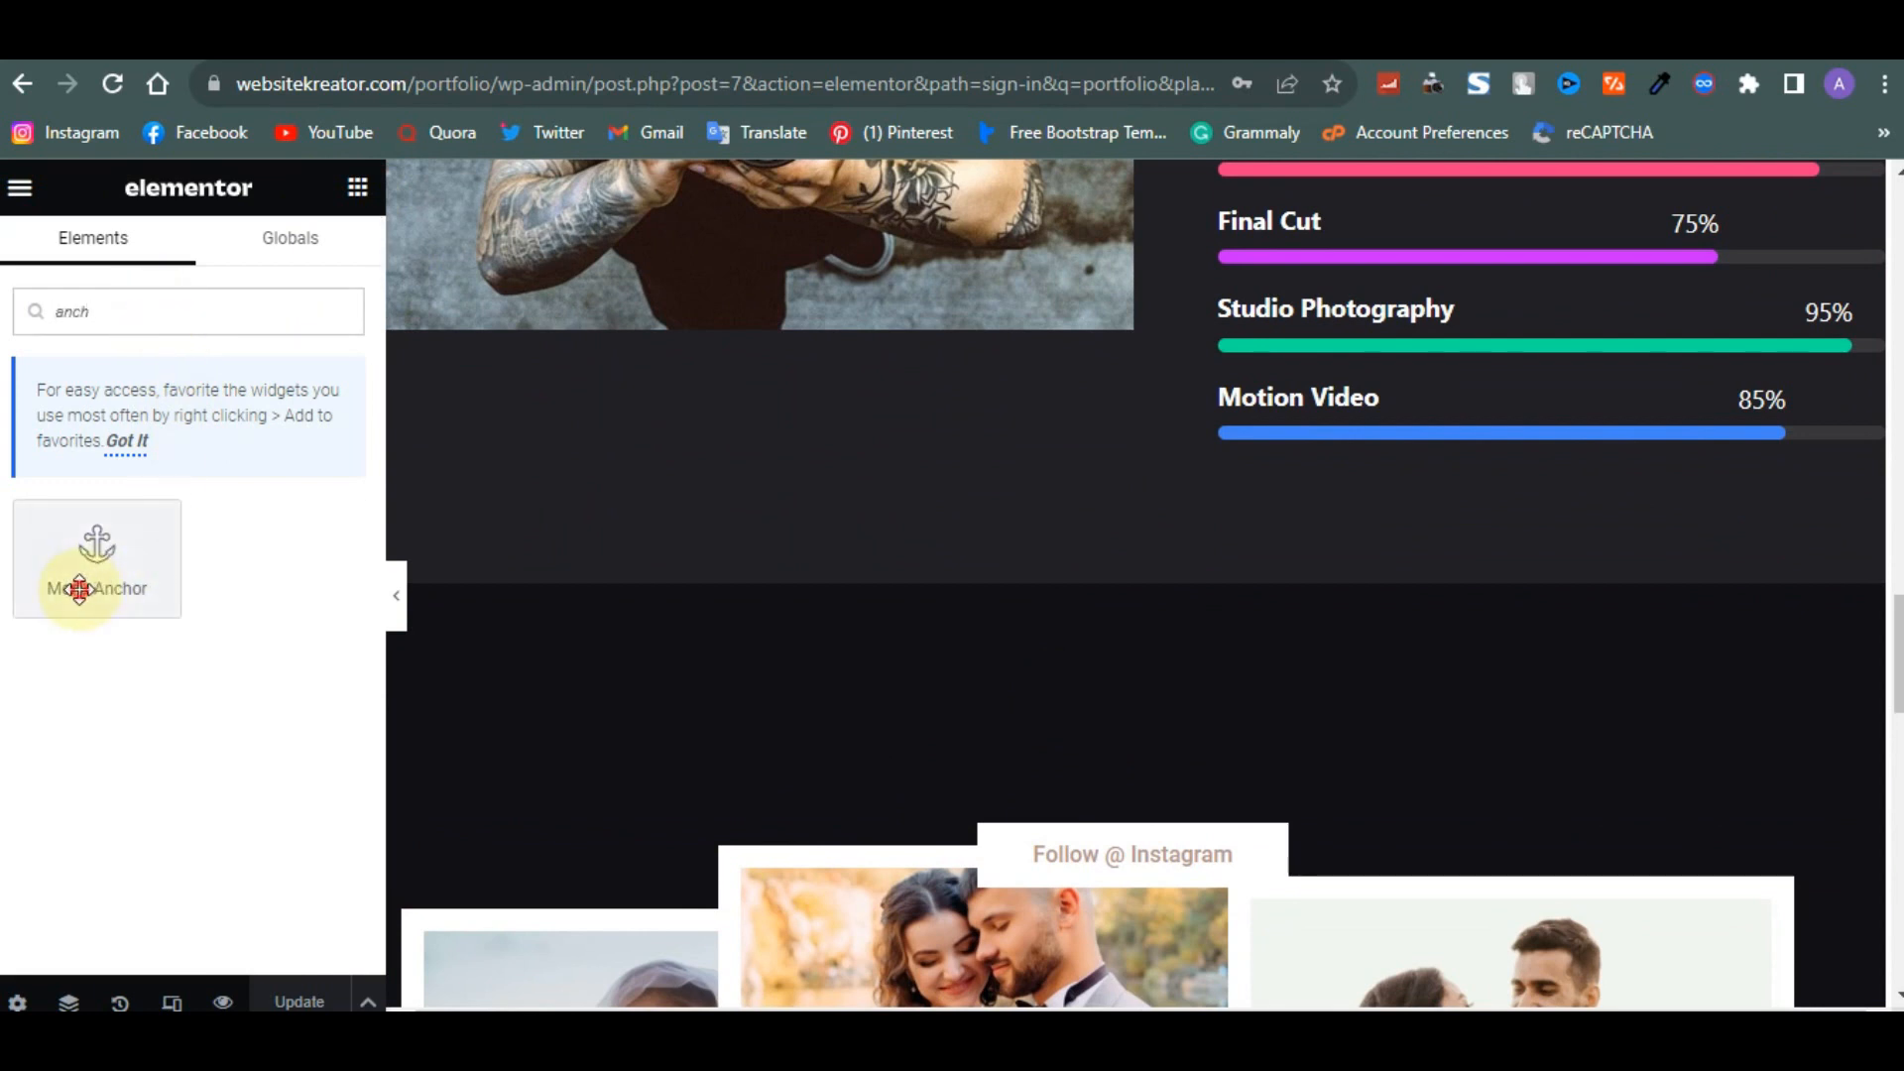
pyautogui.moveTo(74, 570); pyautogui.dragTo(5, 660)
pyautogui.scroll(-1, 1012, 807)
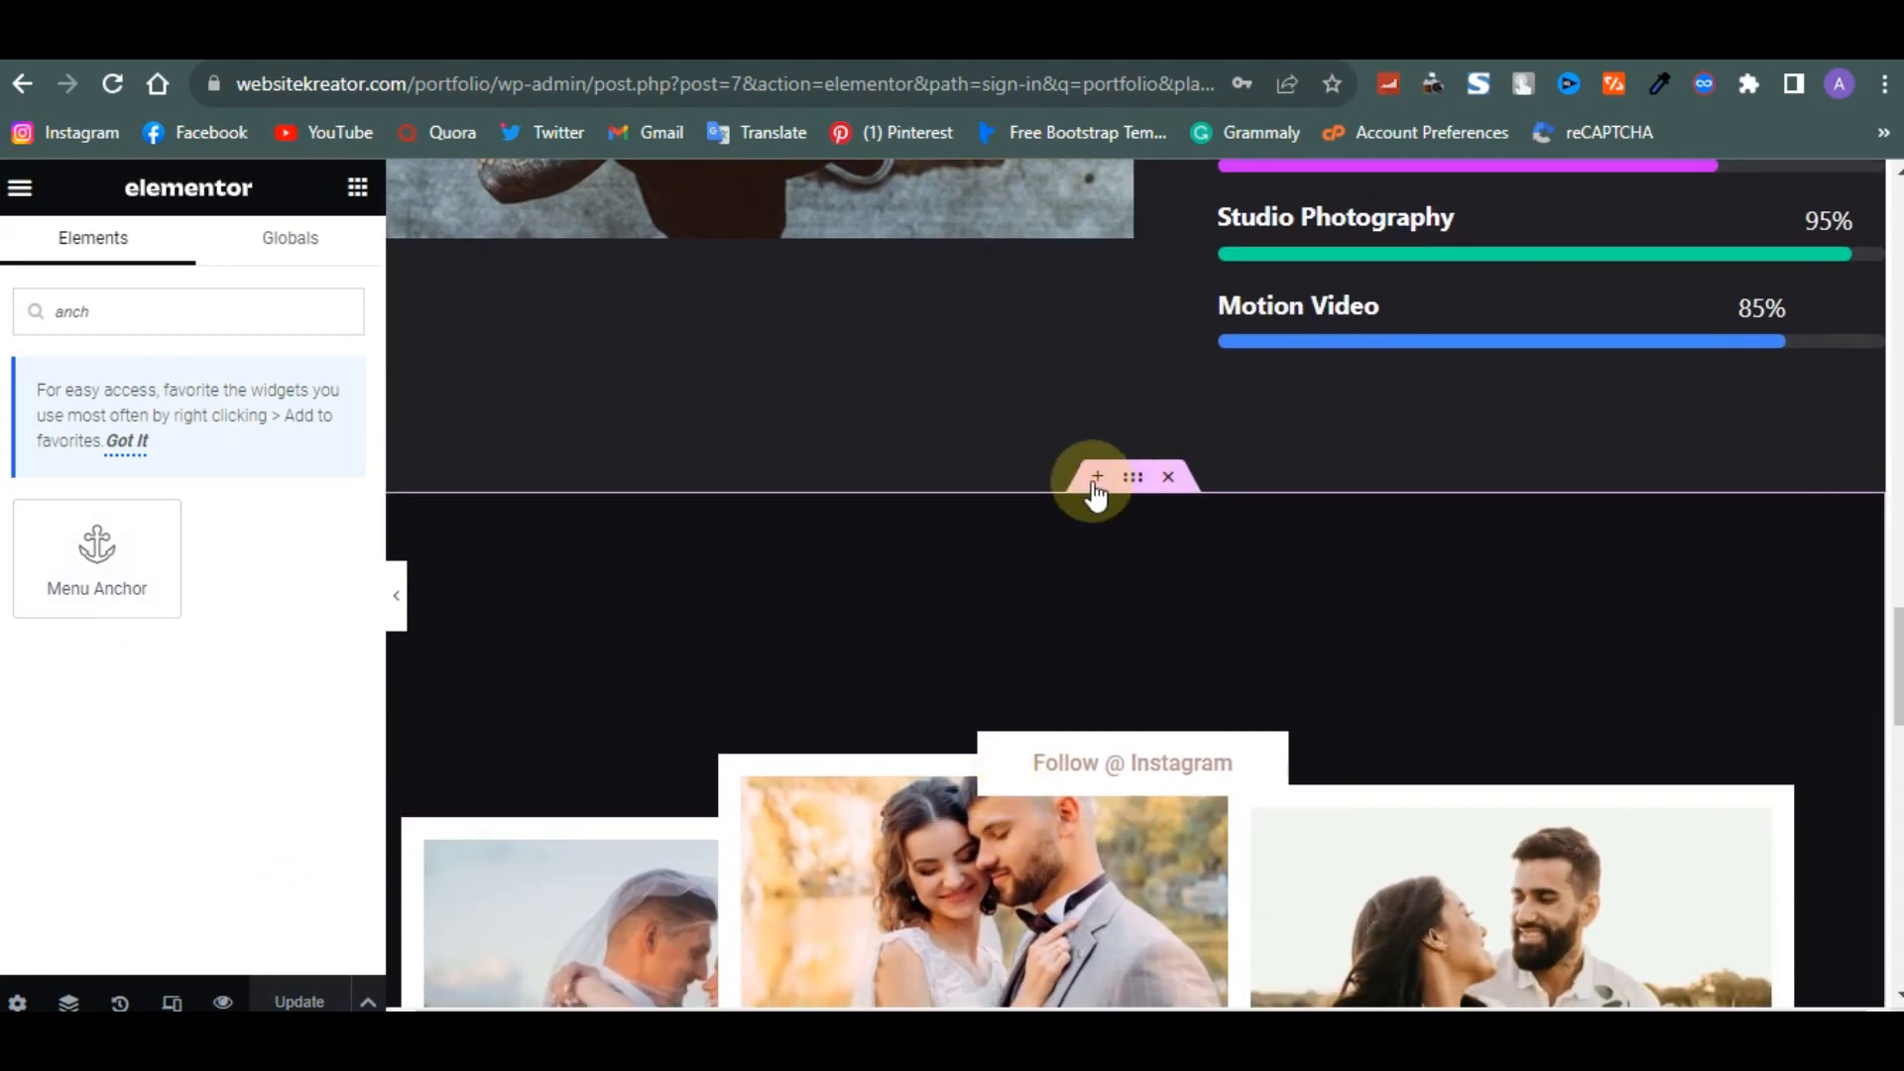
pyautogui.click(1096, 480)
pyautogui.moveTo(115, 544); pyautogui.dragTo(989, 609)
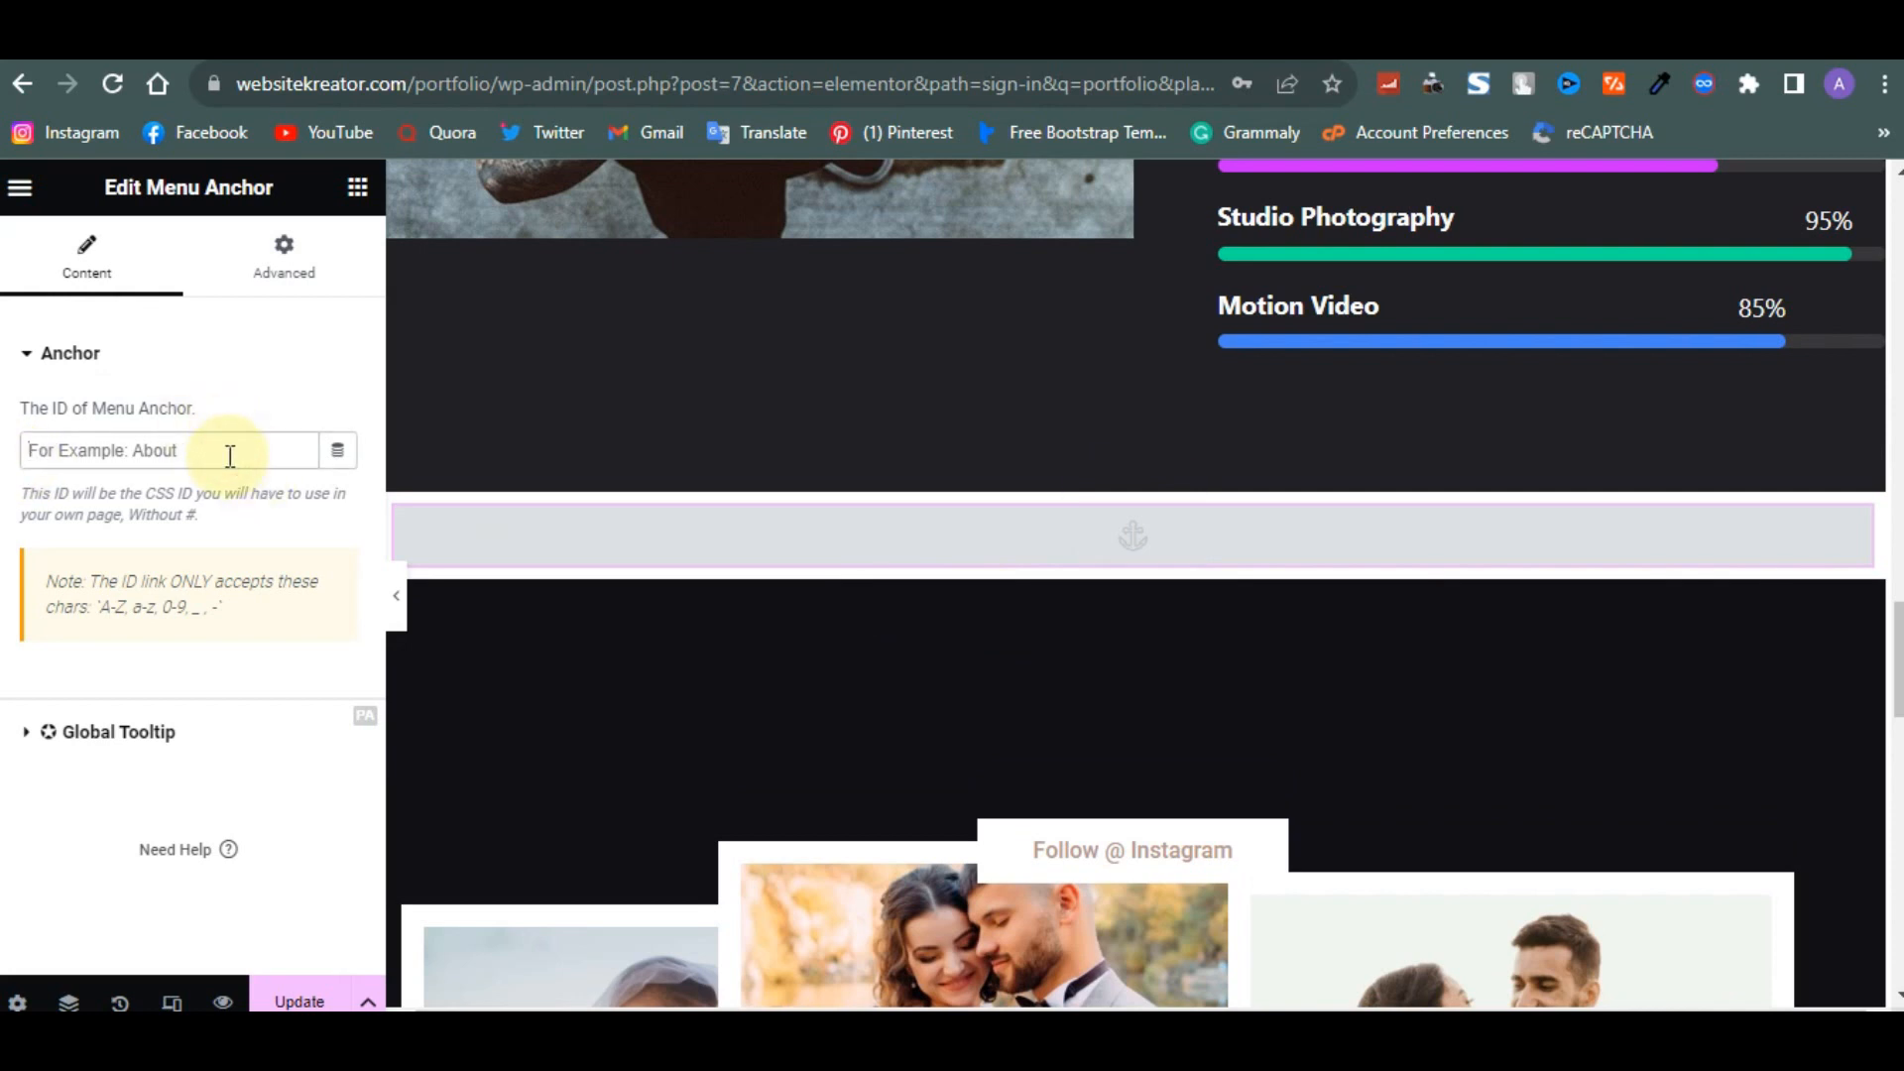
# - Set this menu anchor's ID to works and update the page
pyautogui.write('Works')
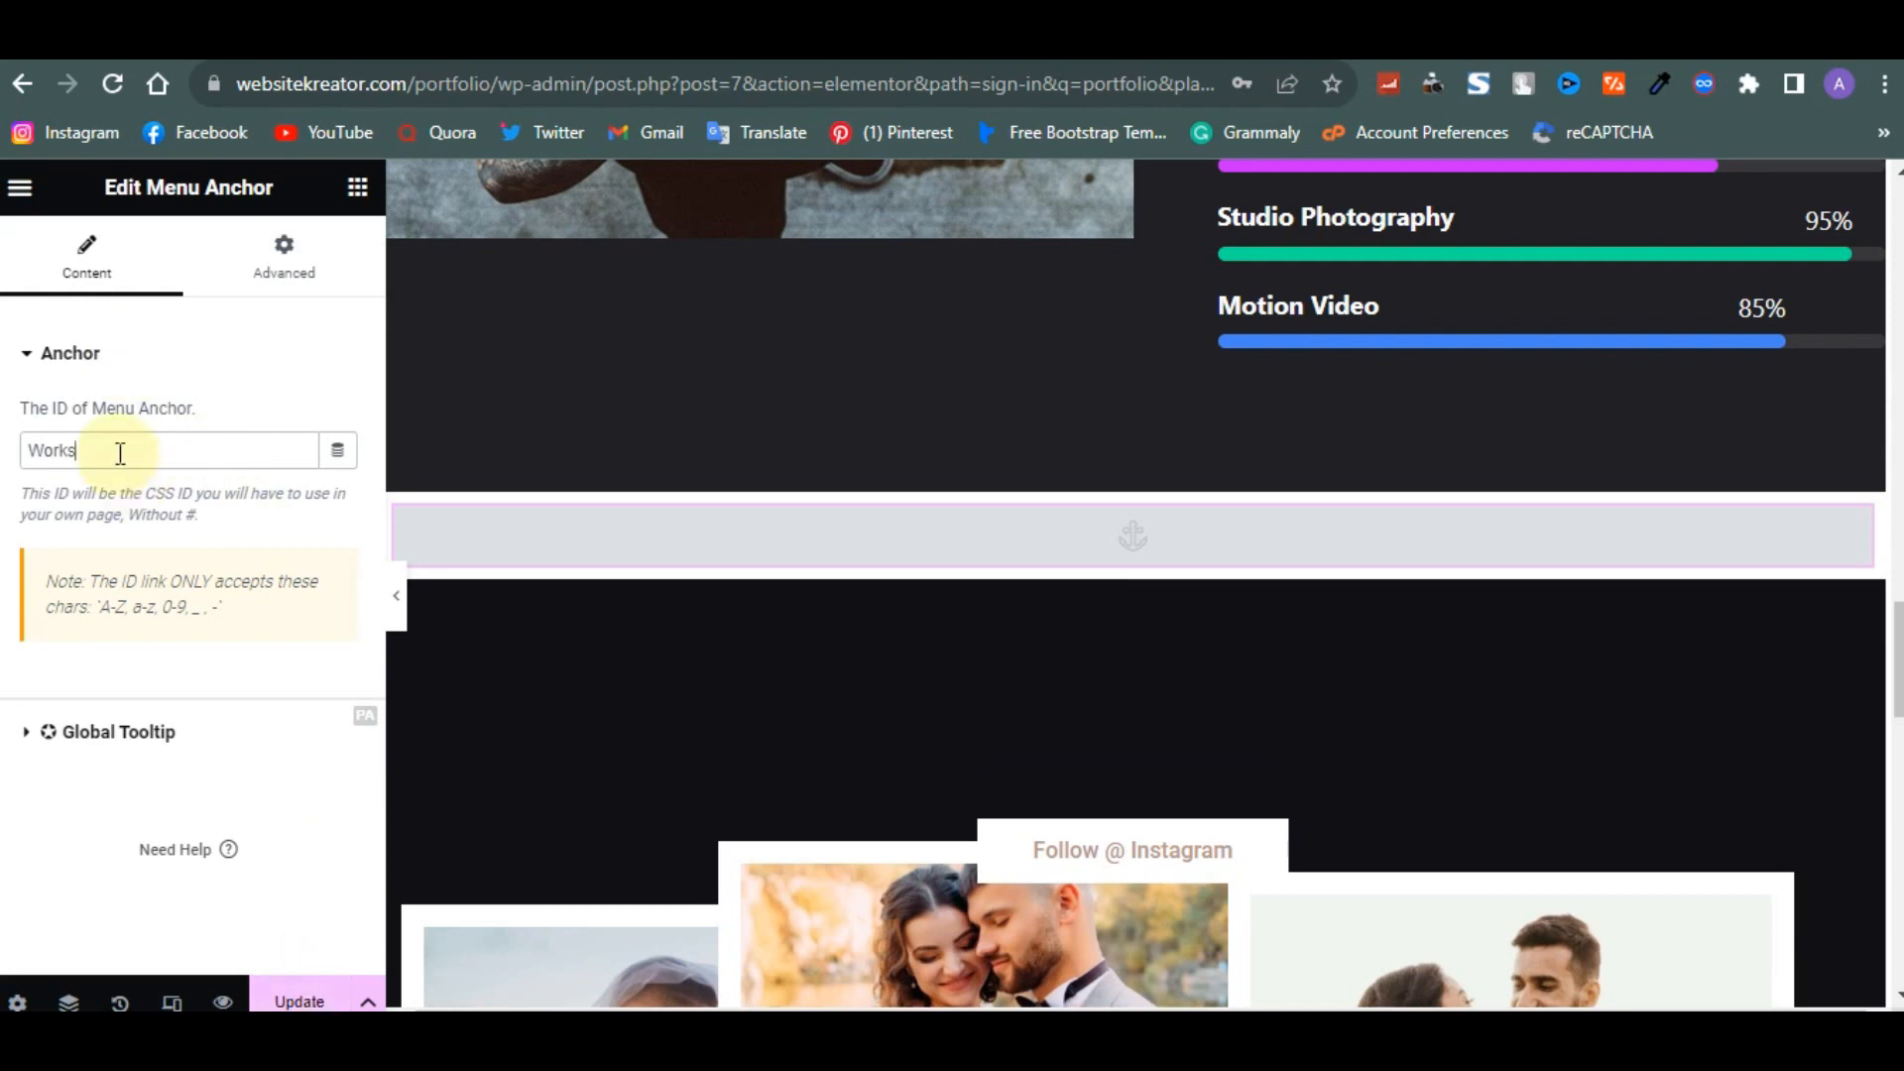
pyautogui.write('works')
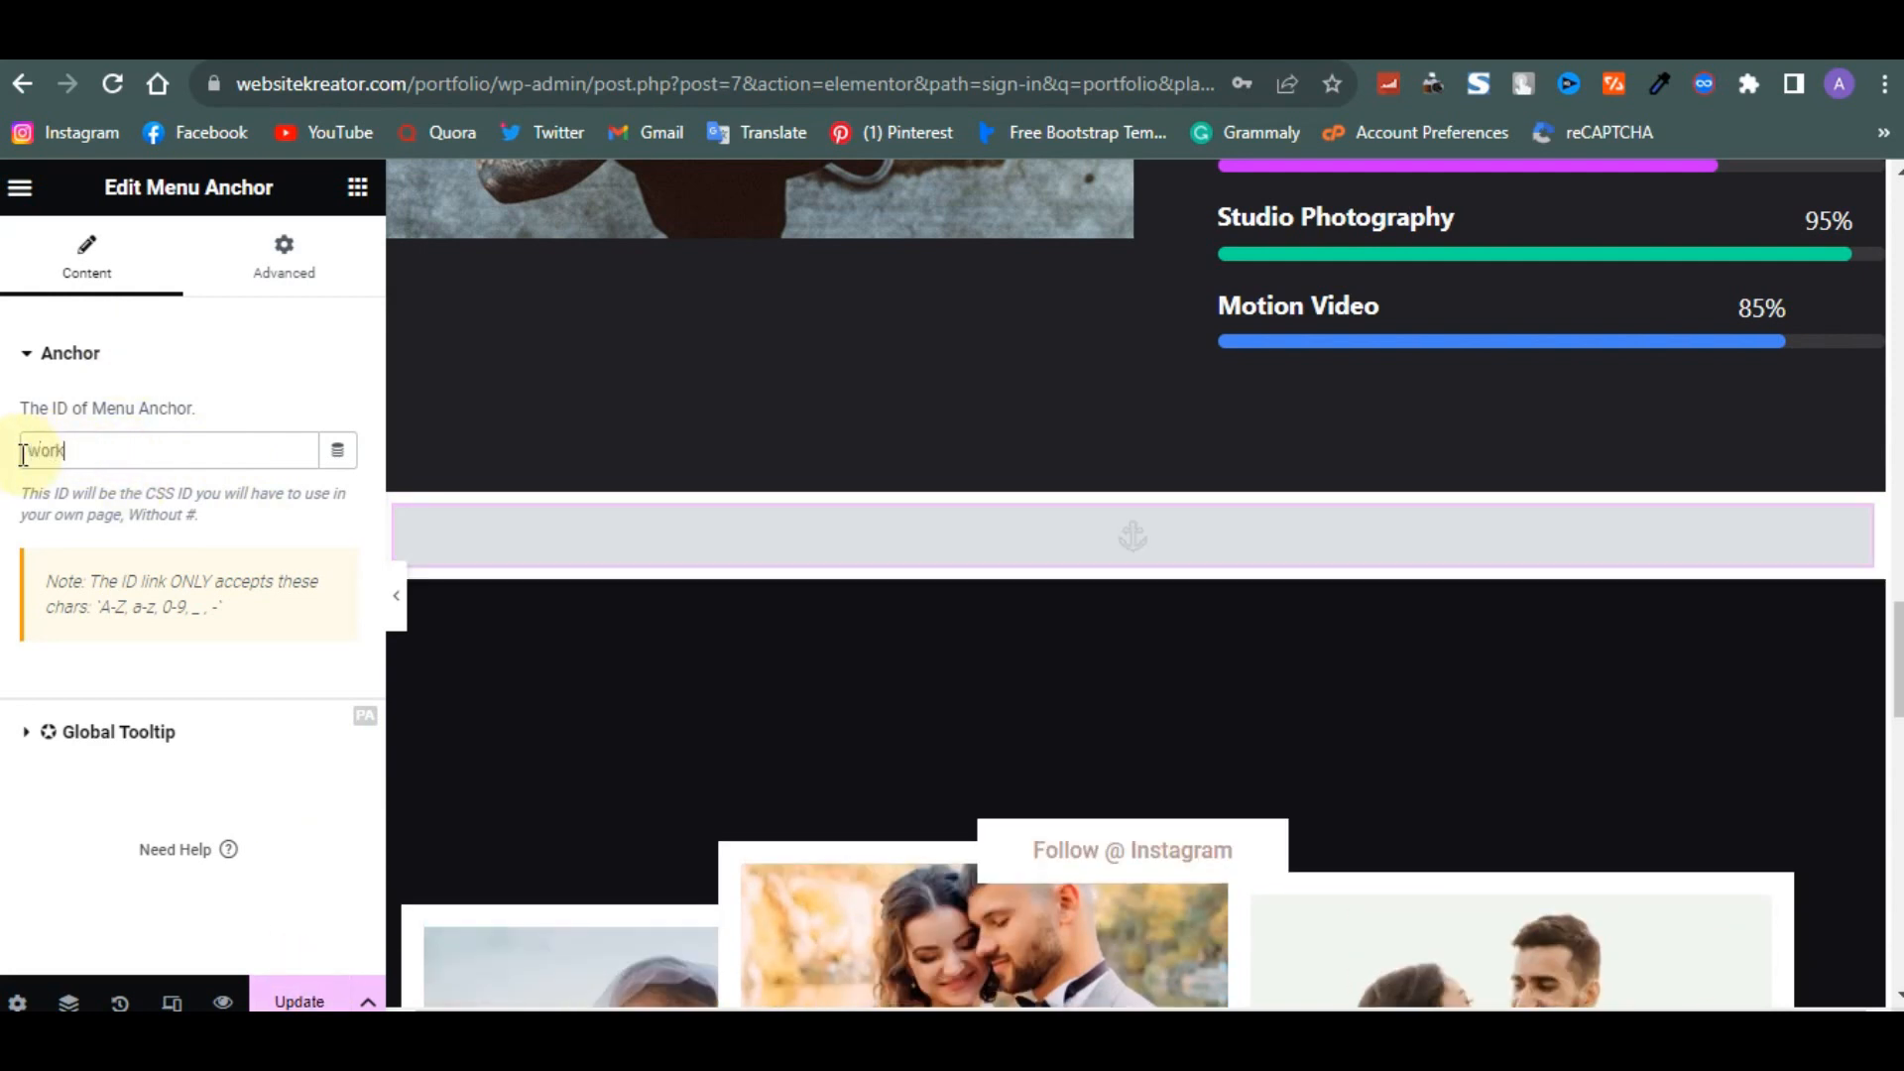
pyautogui.click(302, 999)
# - Change the footer copyright heading to read ©2023. V3portfolio. All Rights Reserved
pyautogui.scroll(-15, 926, 788)
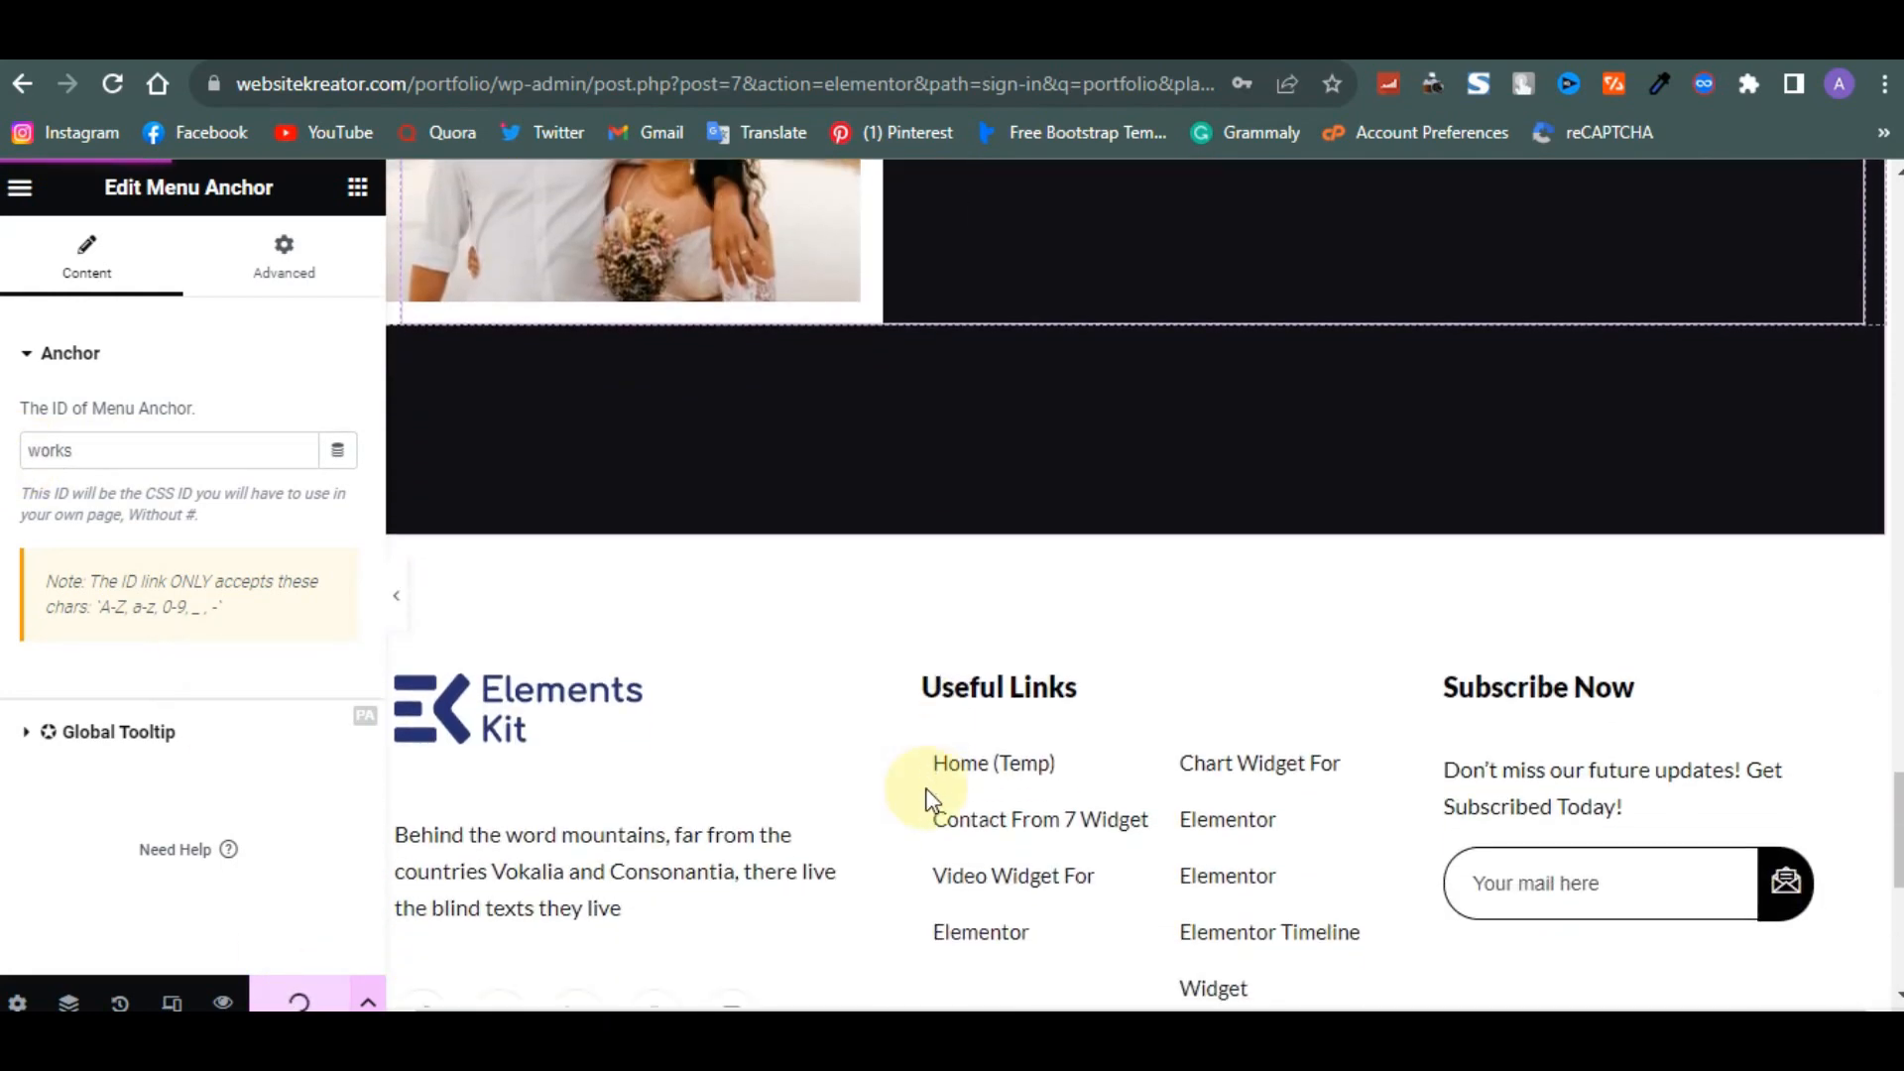
pyautogui.scroll(-2, 1180, 515)
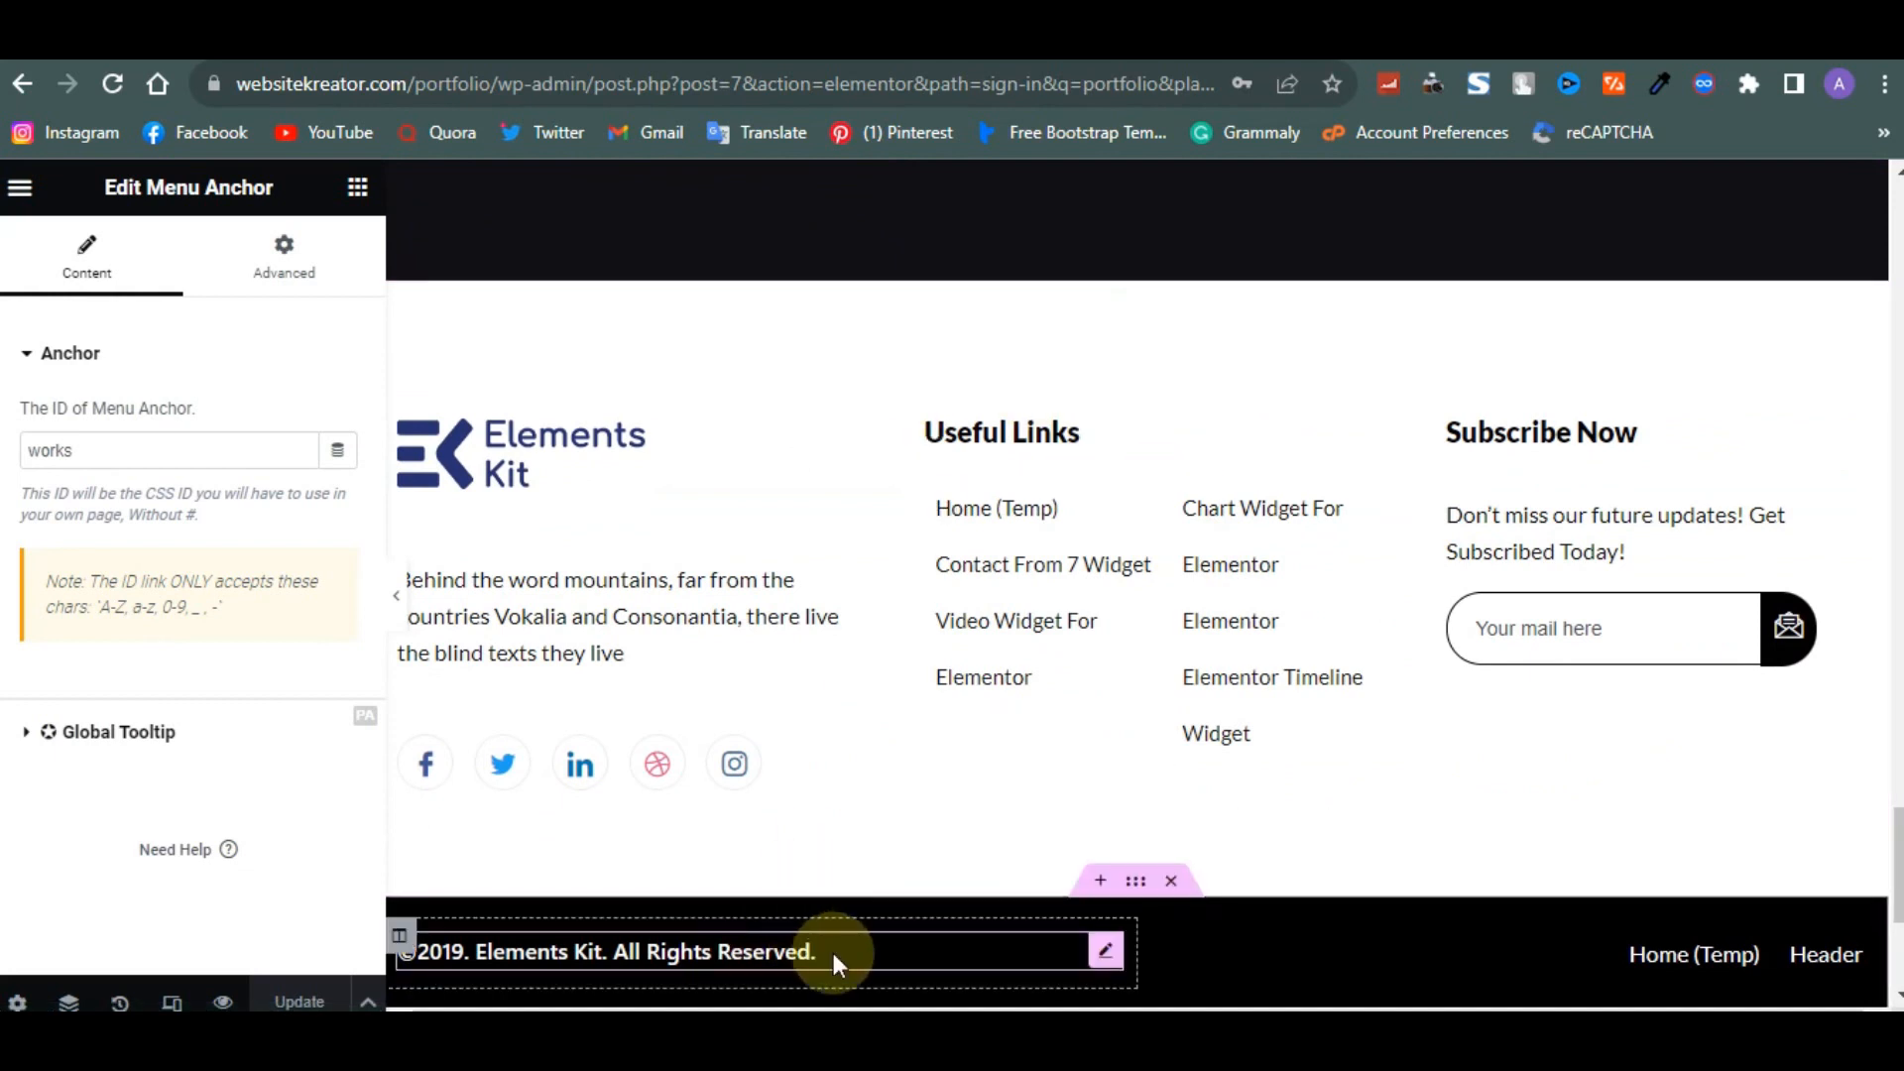
pyautogui.click(1106, 954)
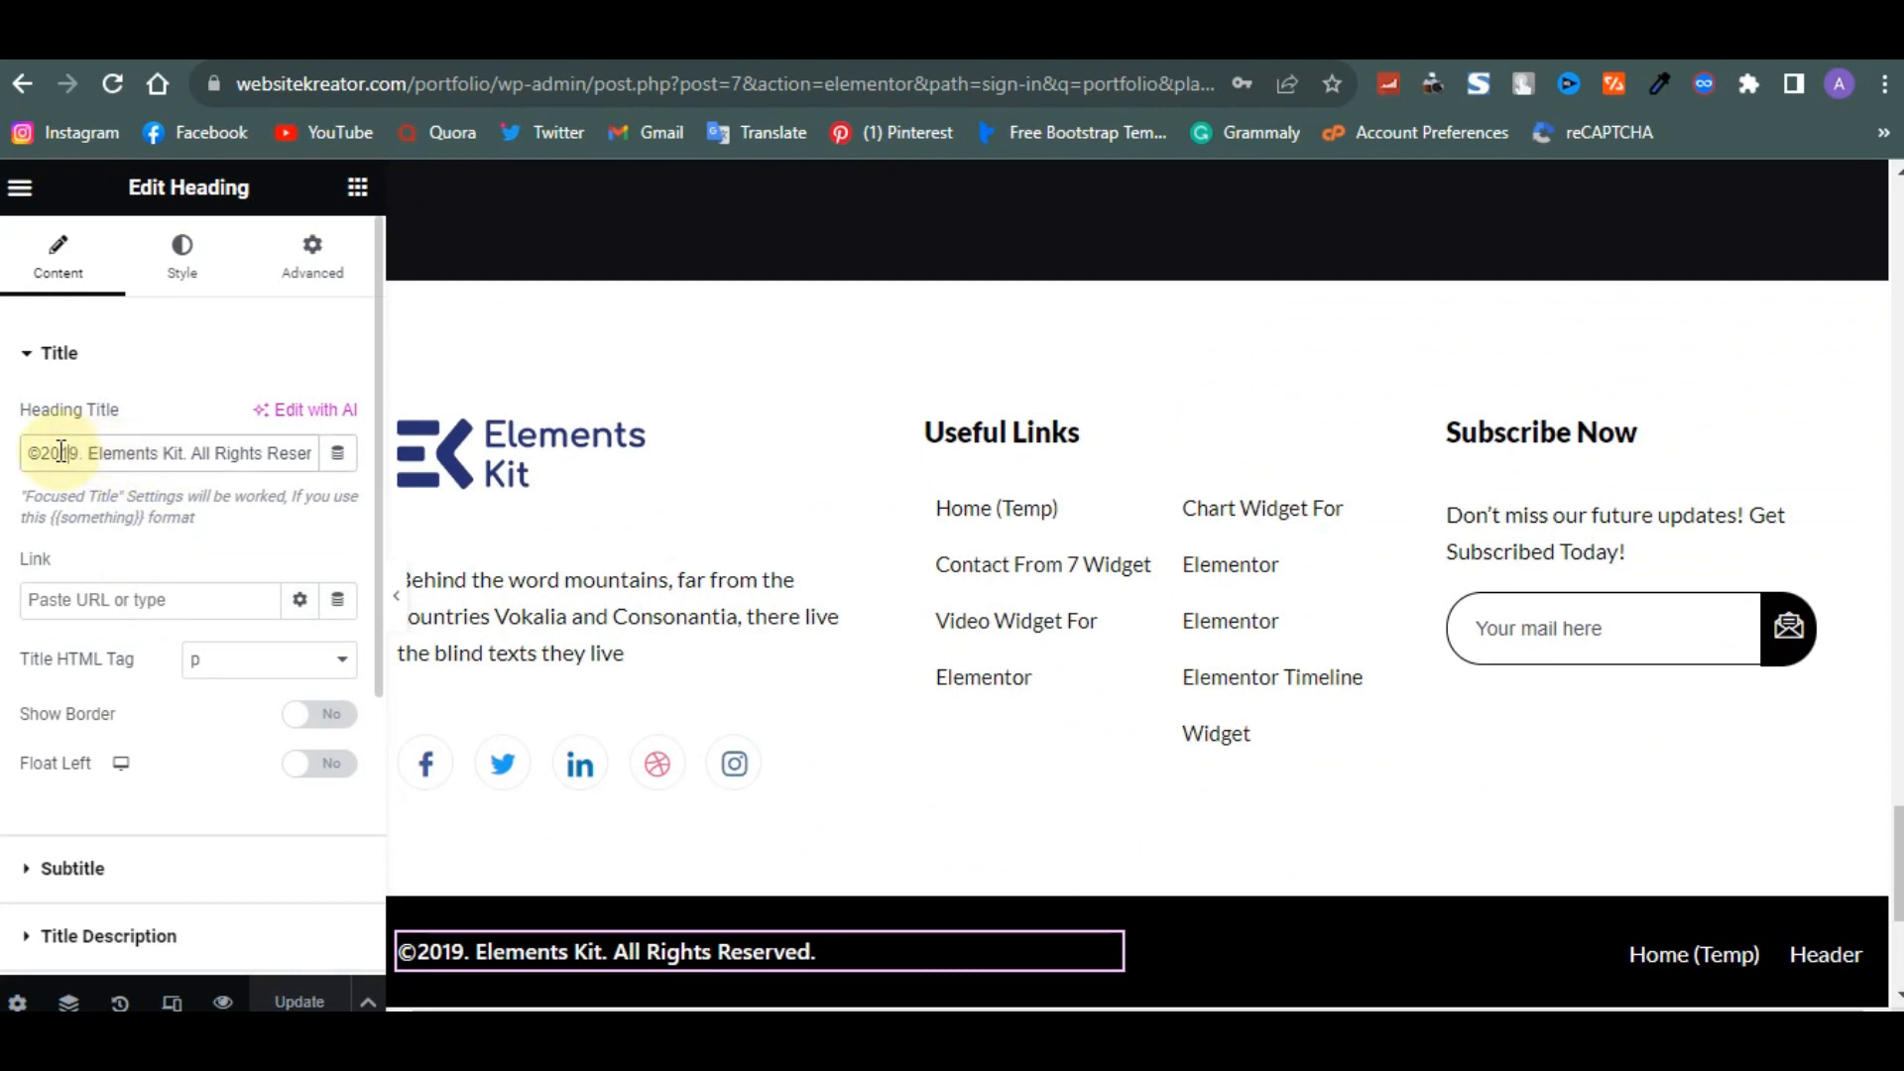
pyautogui.write('23')
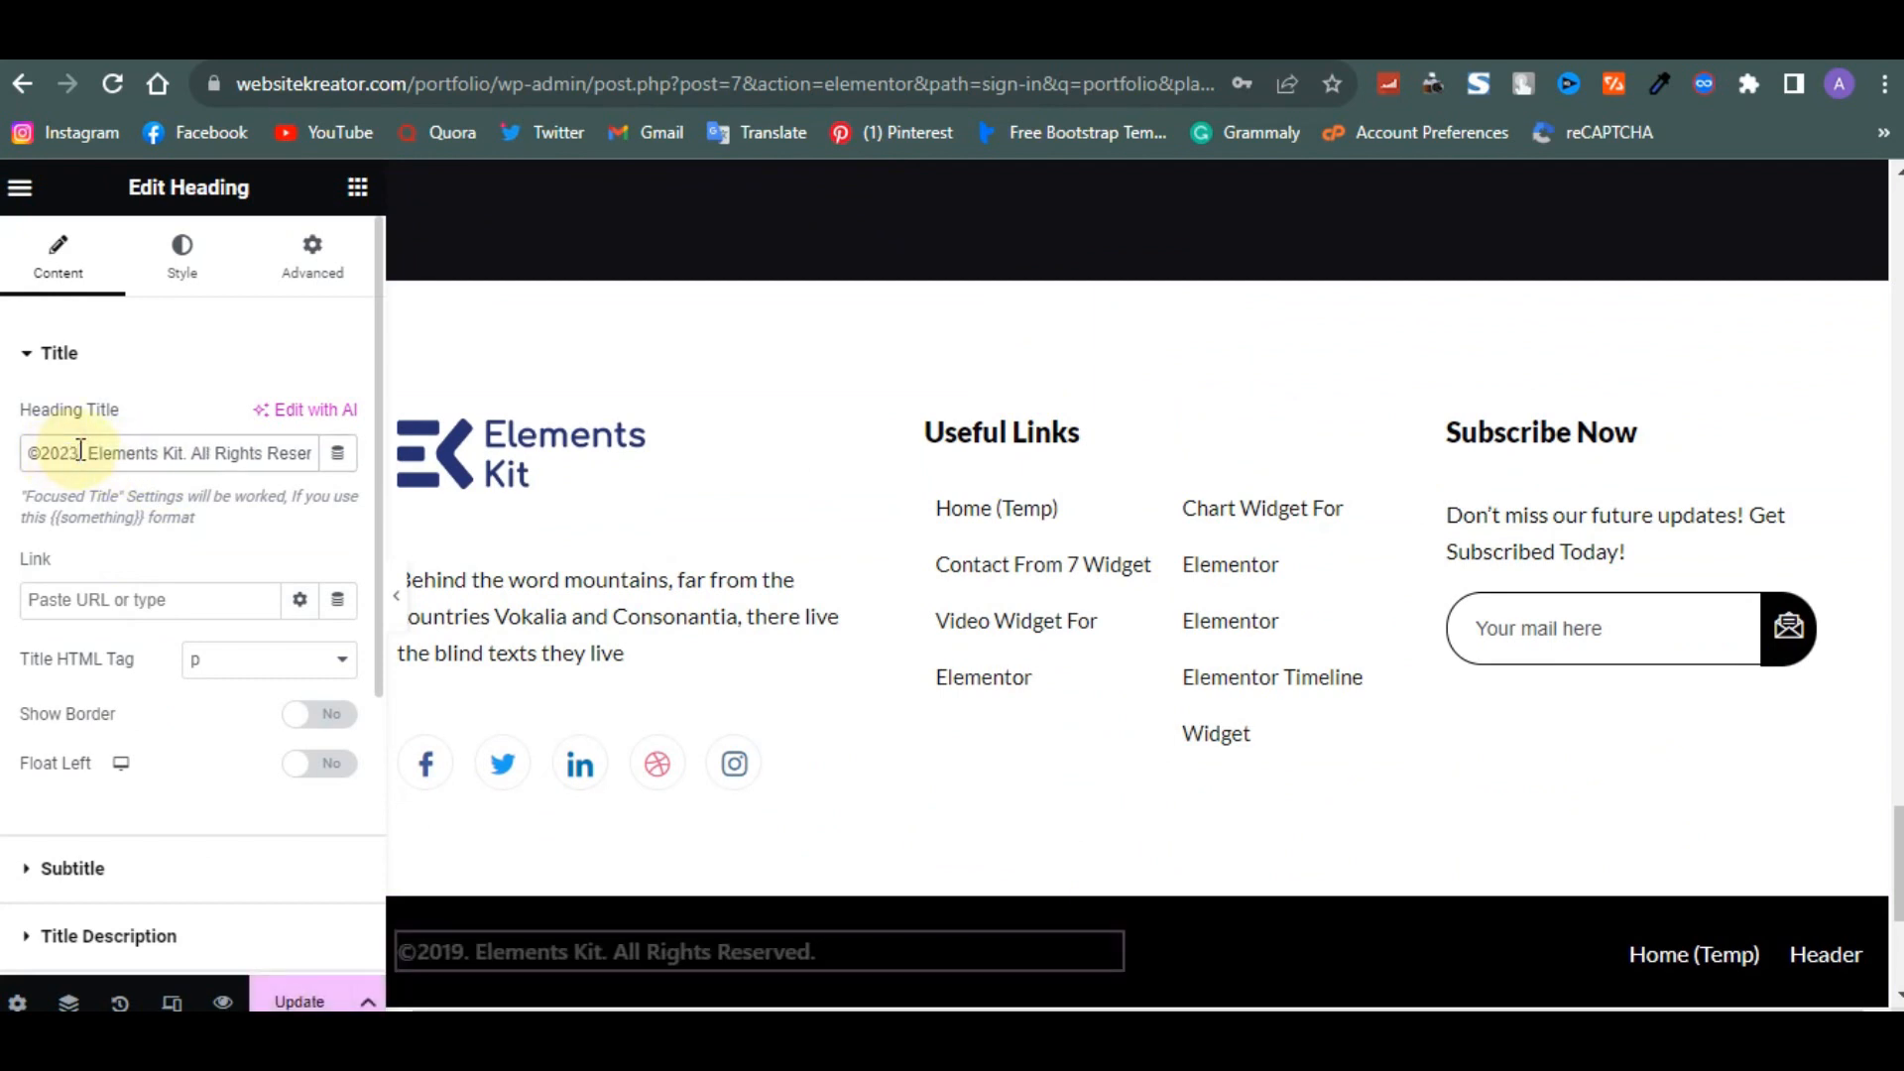
pyautogui.press('Right')
pyautogui.press('Right')
pyautogui.press('Right')
pyautogui.press('Right')
pyautogui.press('Right')
pyautogui.press('Right')
pyautogui.press('Right')
pyautogui.press('Right')
pyautogui.press('Right')
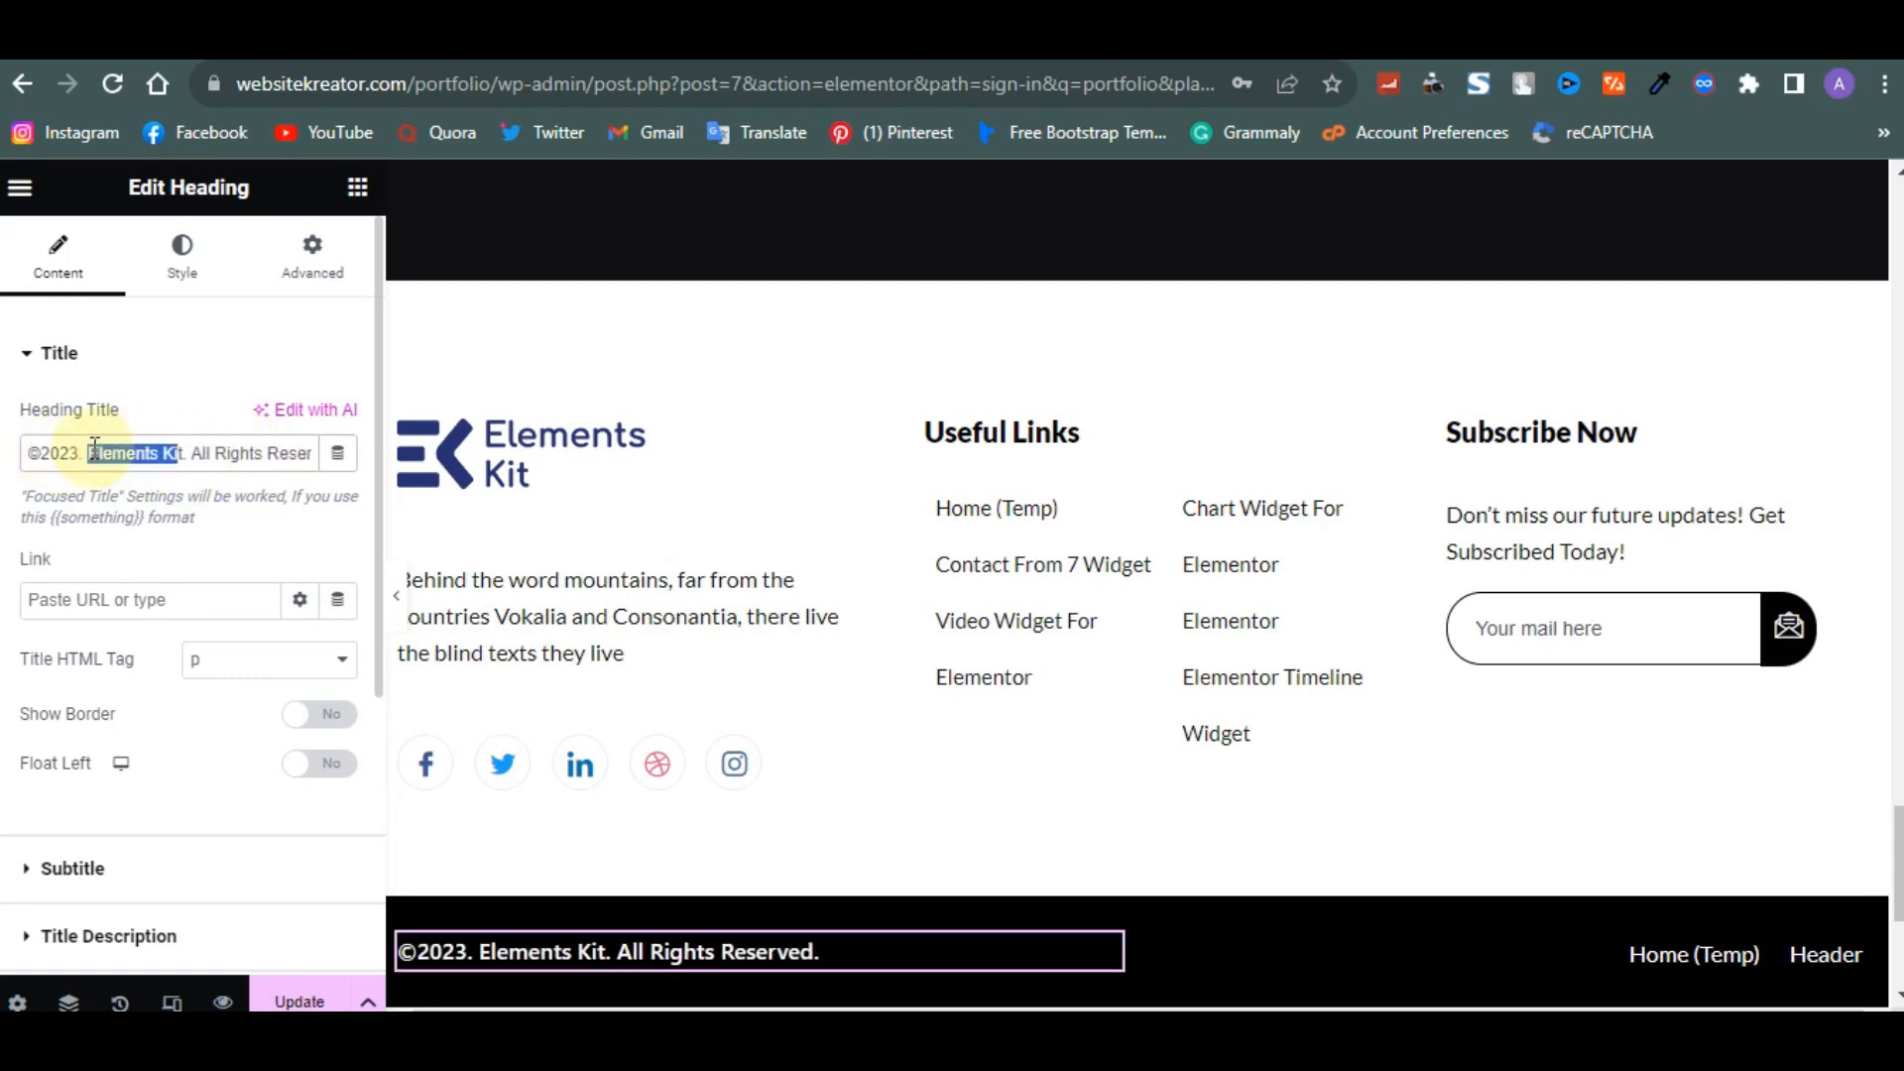
pyautogui.press('BackSpace')
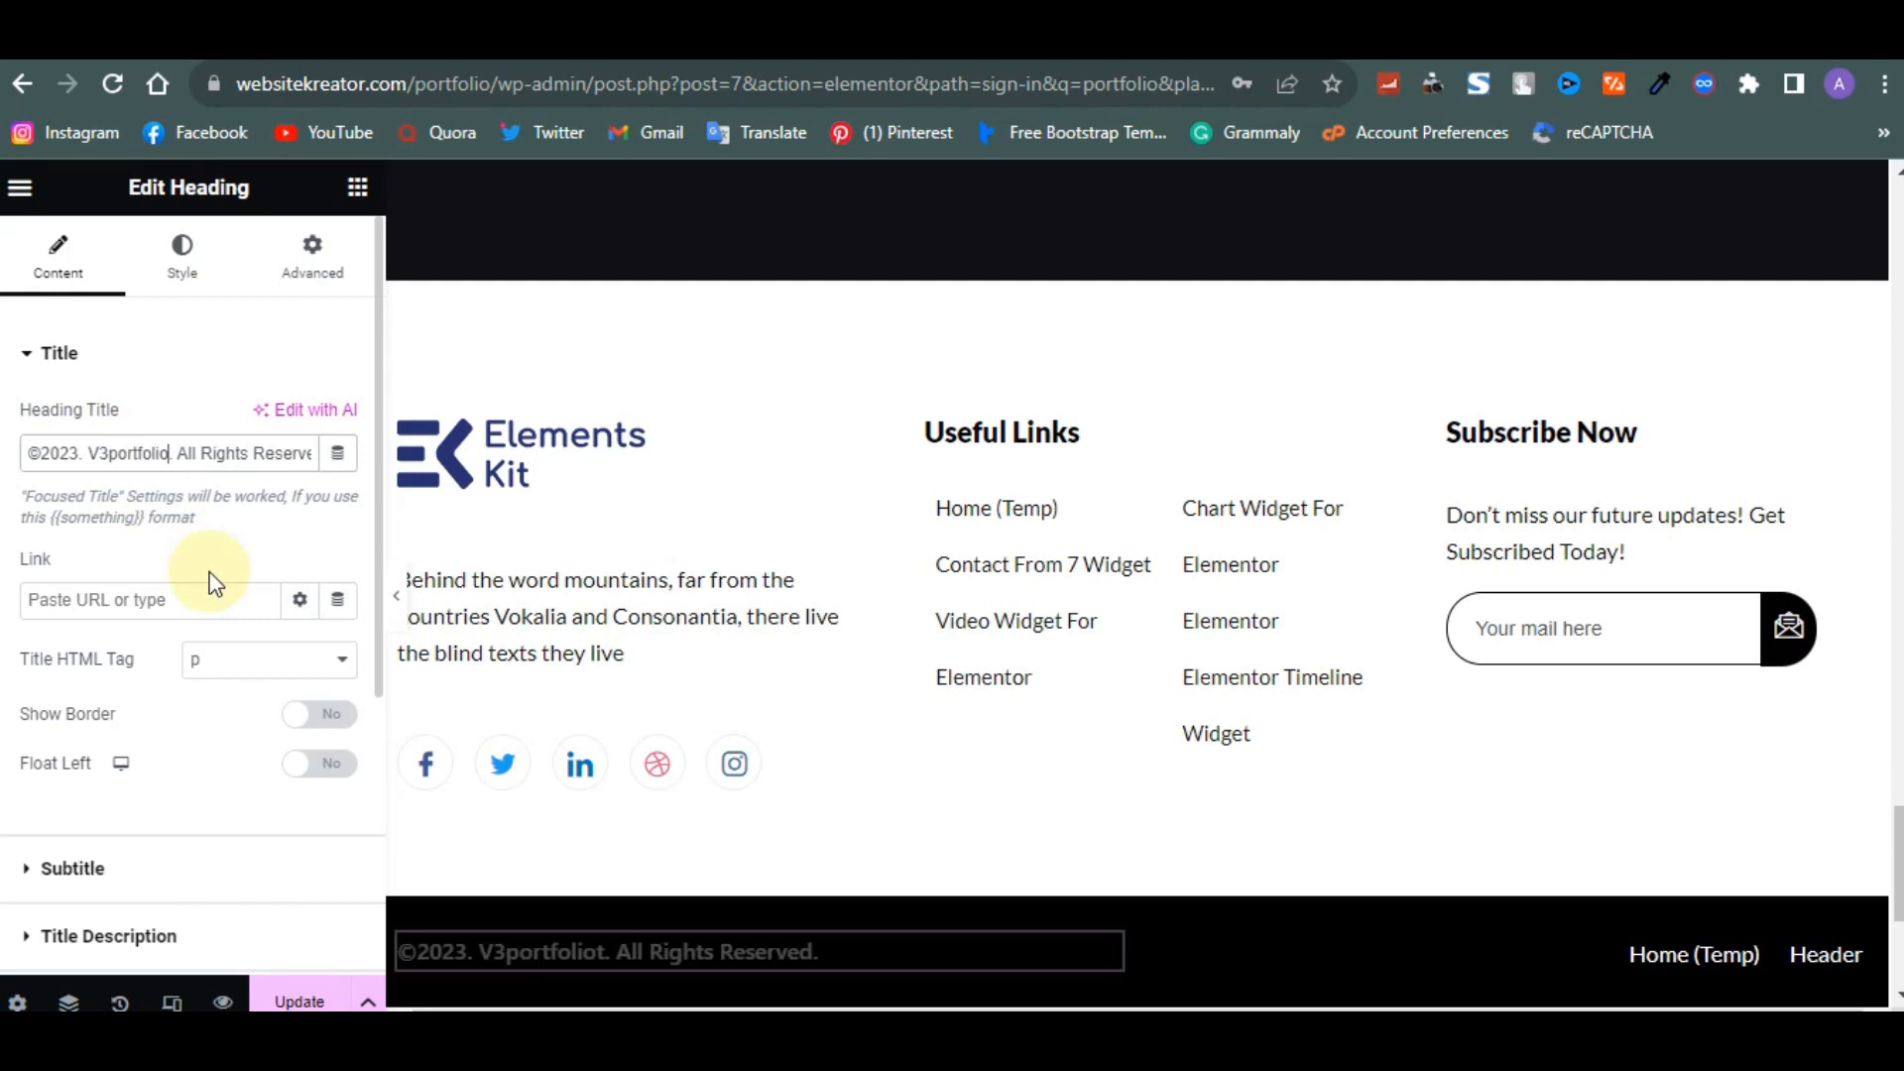
# - Open the footer social icons widget and view the Facebook item's link setting
pyautogui.scroll(2, 803, 684)
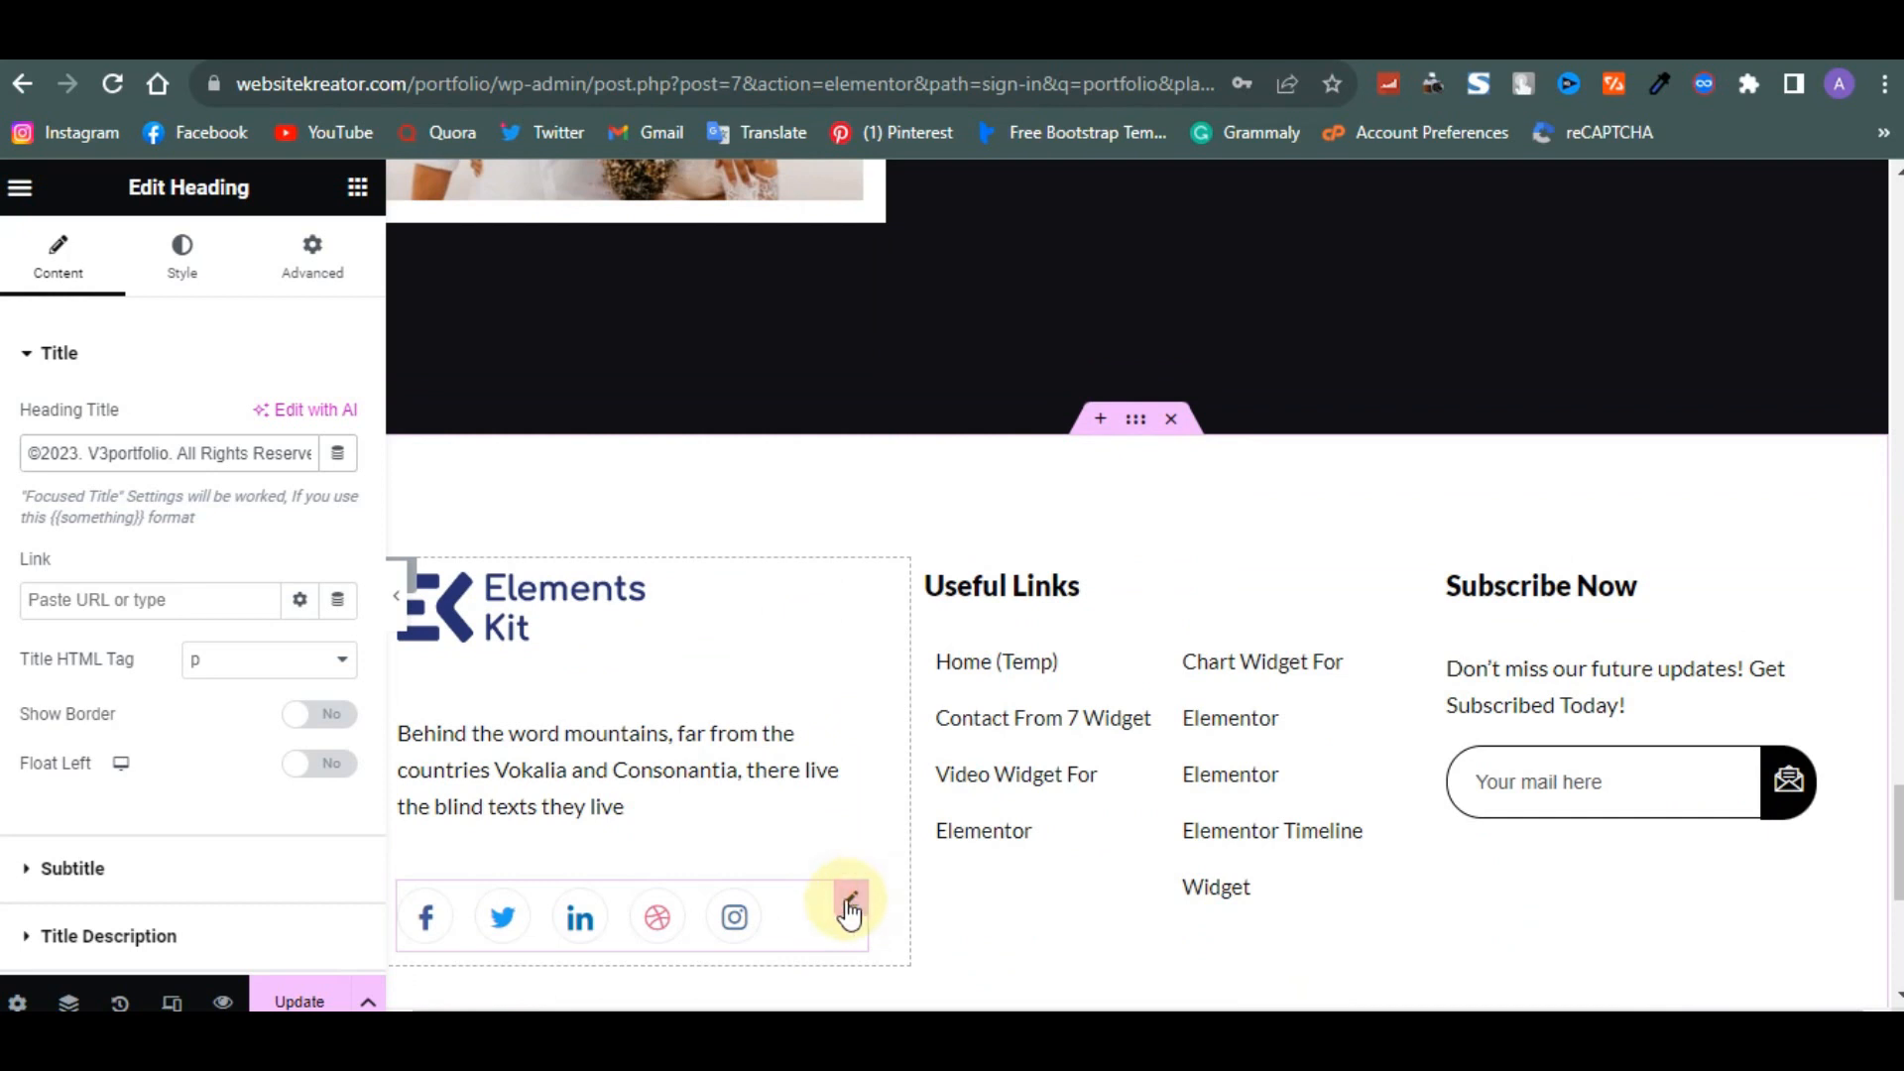
pyautogui.click(843, 904)
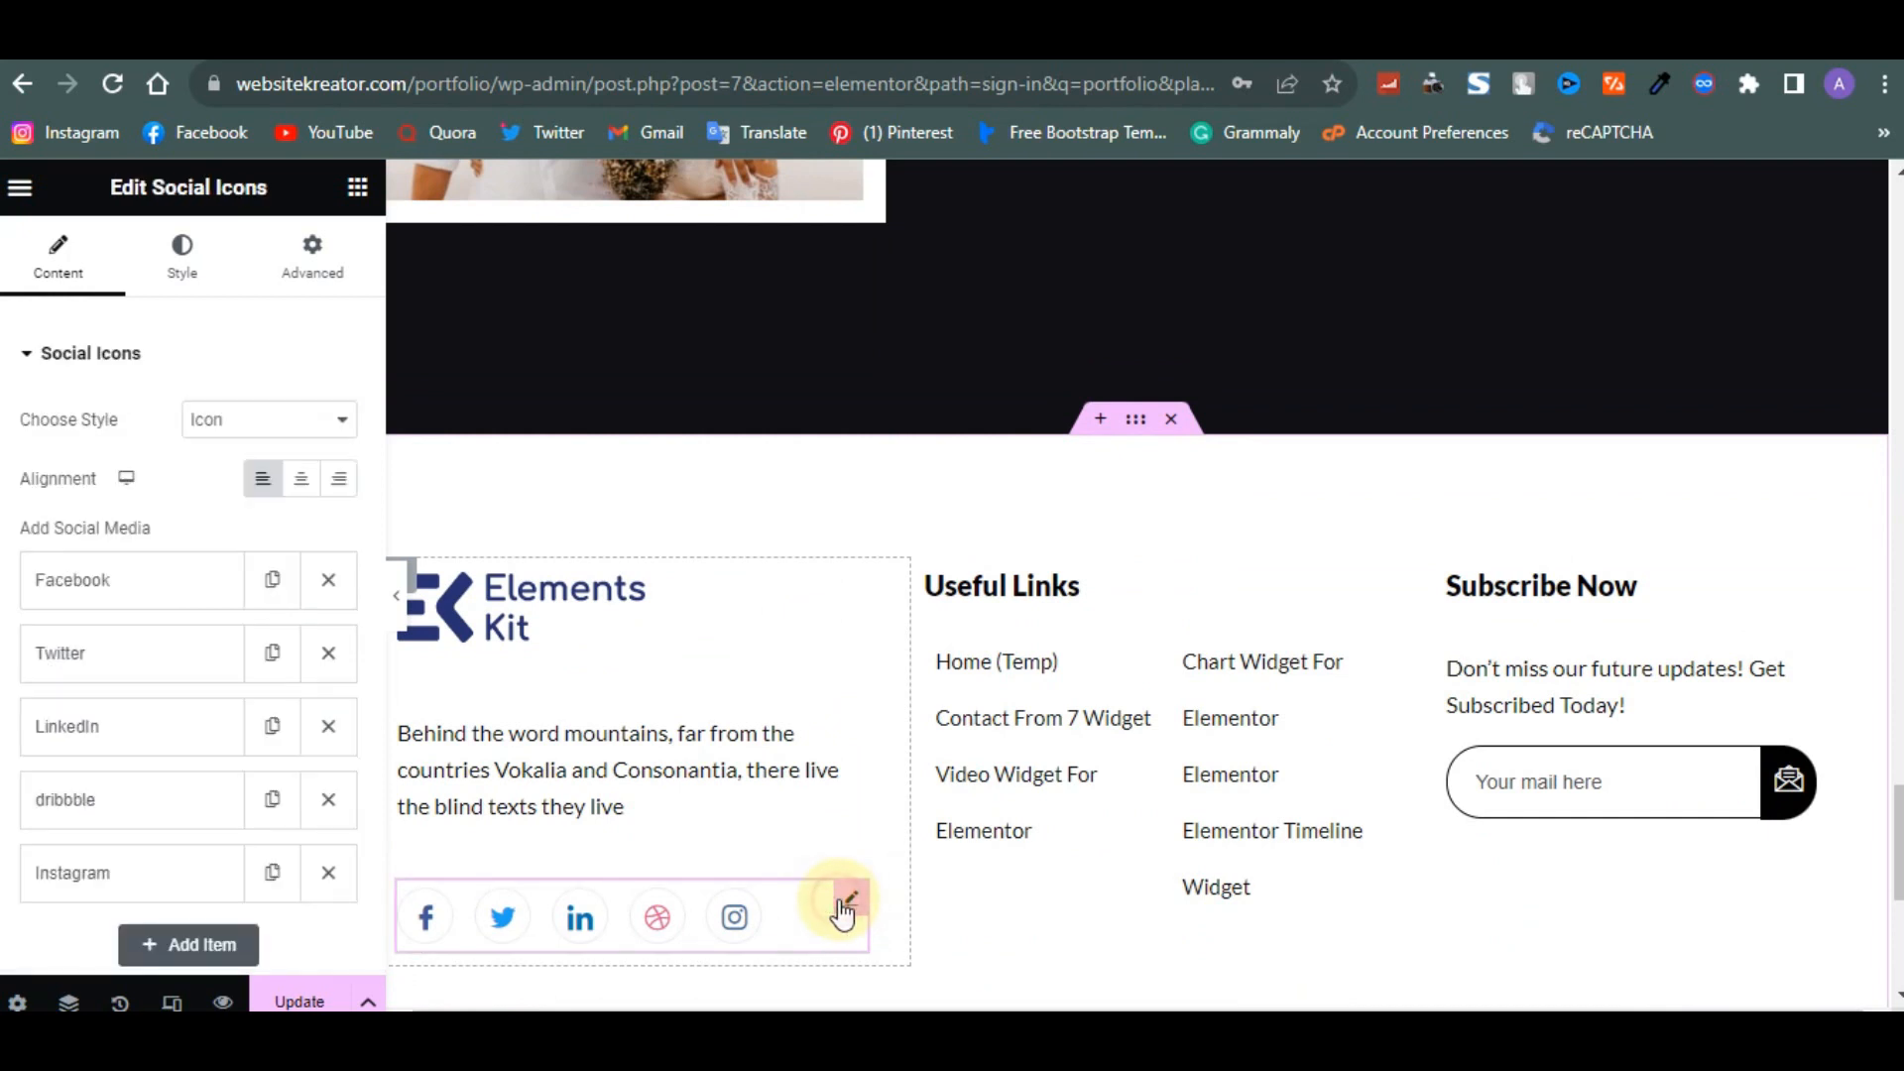
pyautogui.click(159, 599)
pyautogui.scroll(-2, 114, 716)
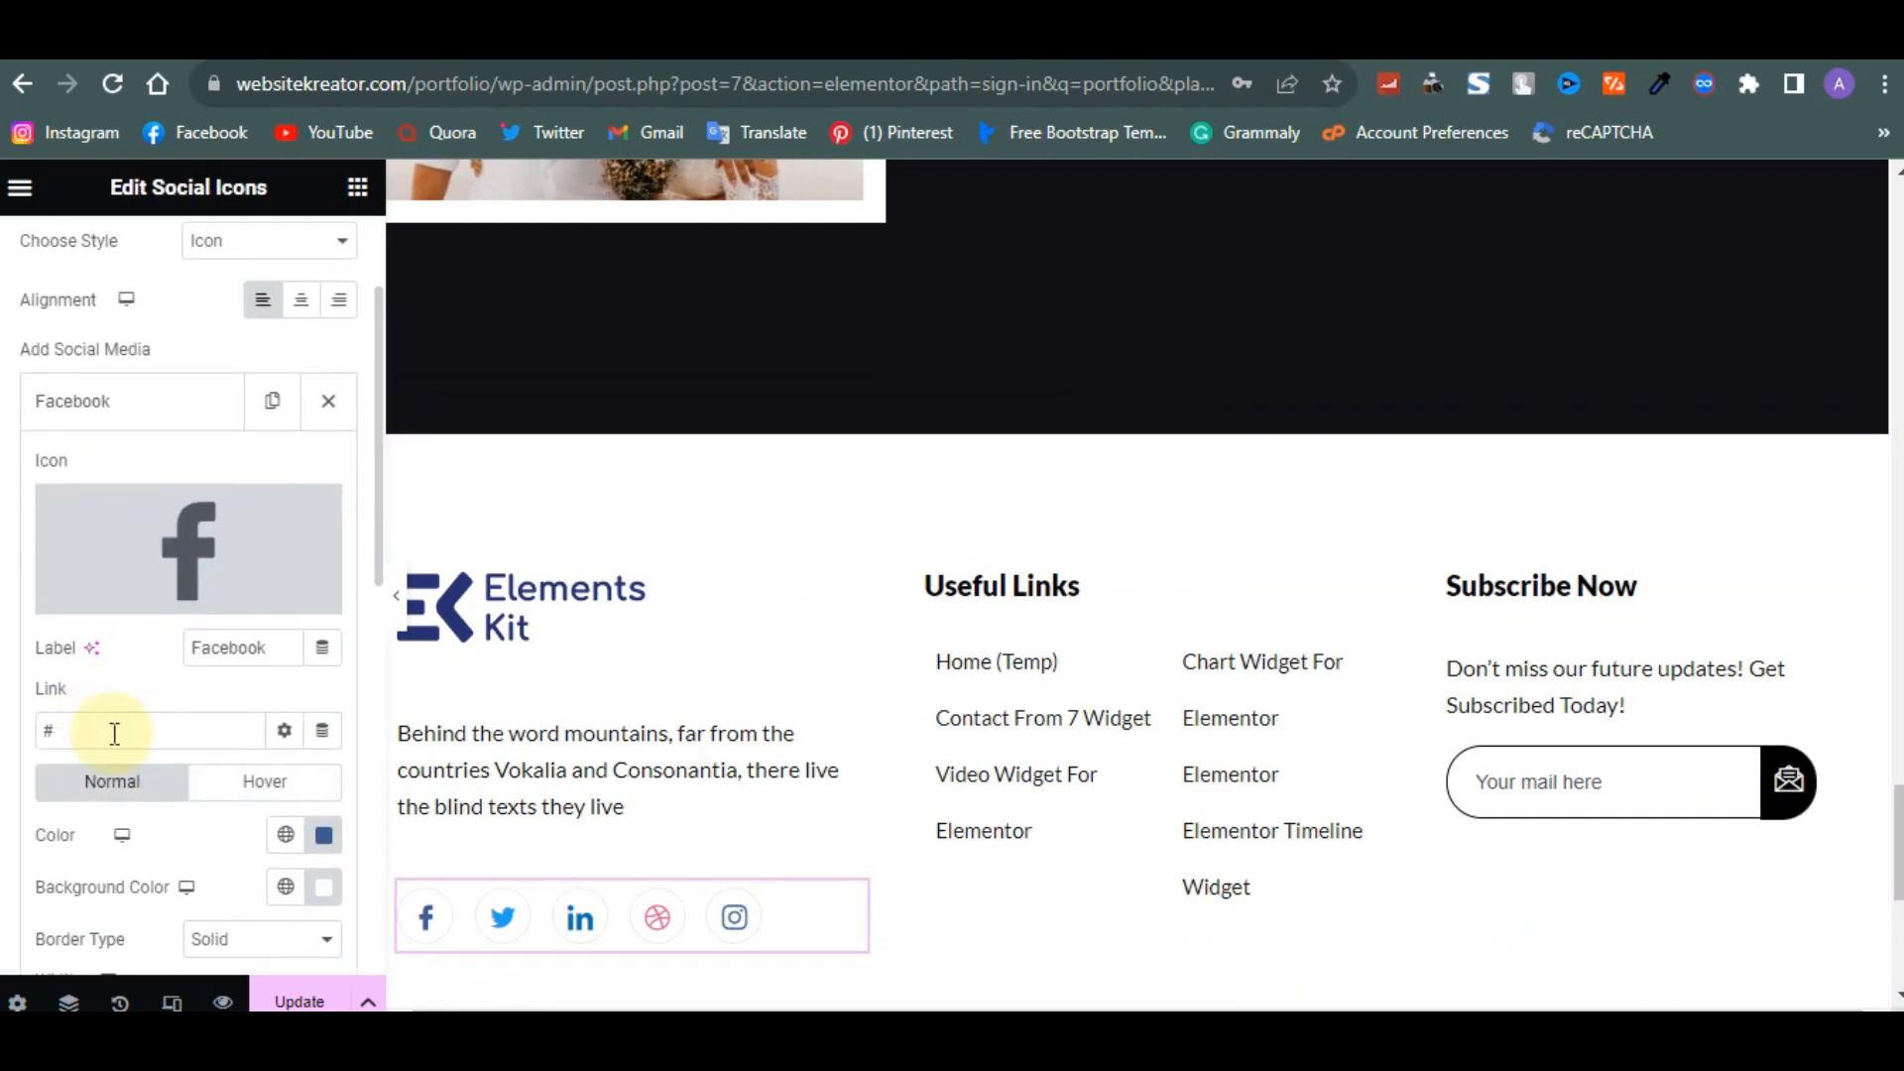
pyautogui.scroll(-3, 159, 878)
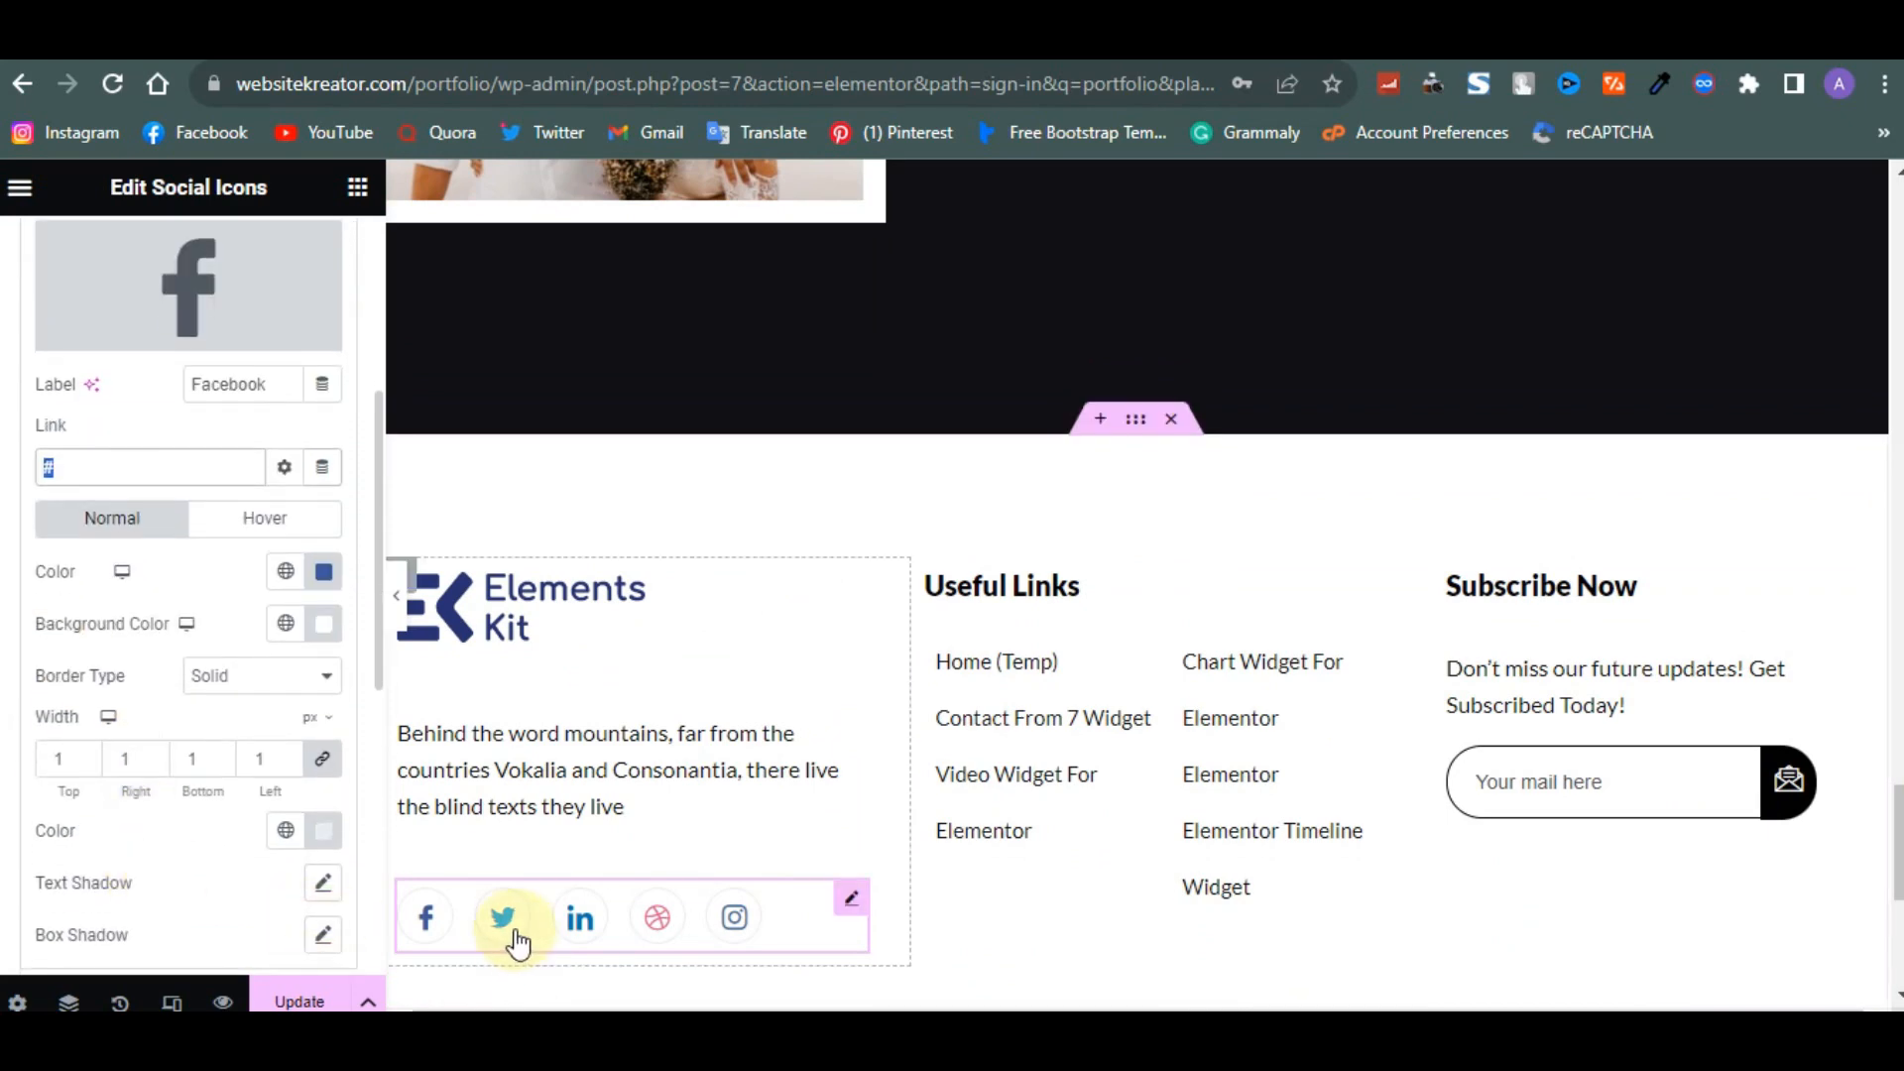
# - Scroll through the whole page to review its sections from footer to header
pyautogui.scroll(10, 754, 893)
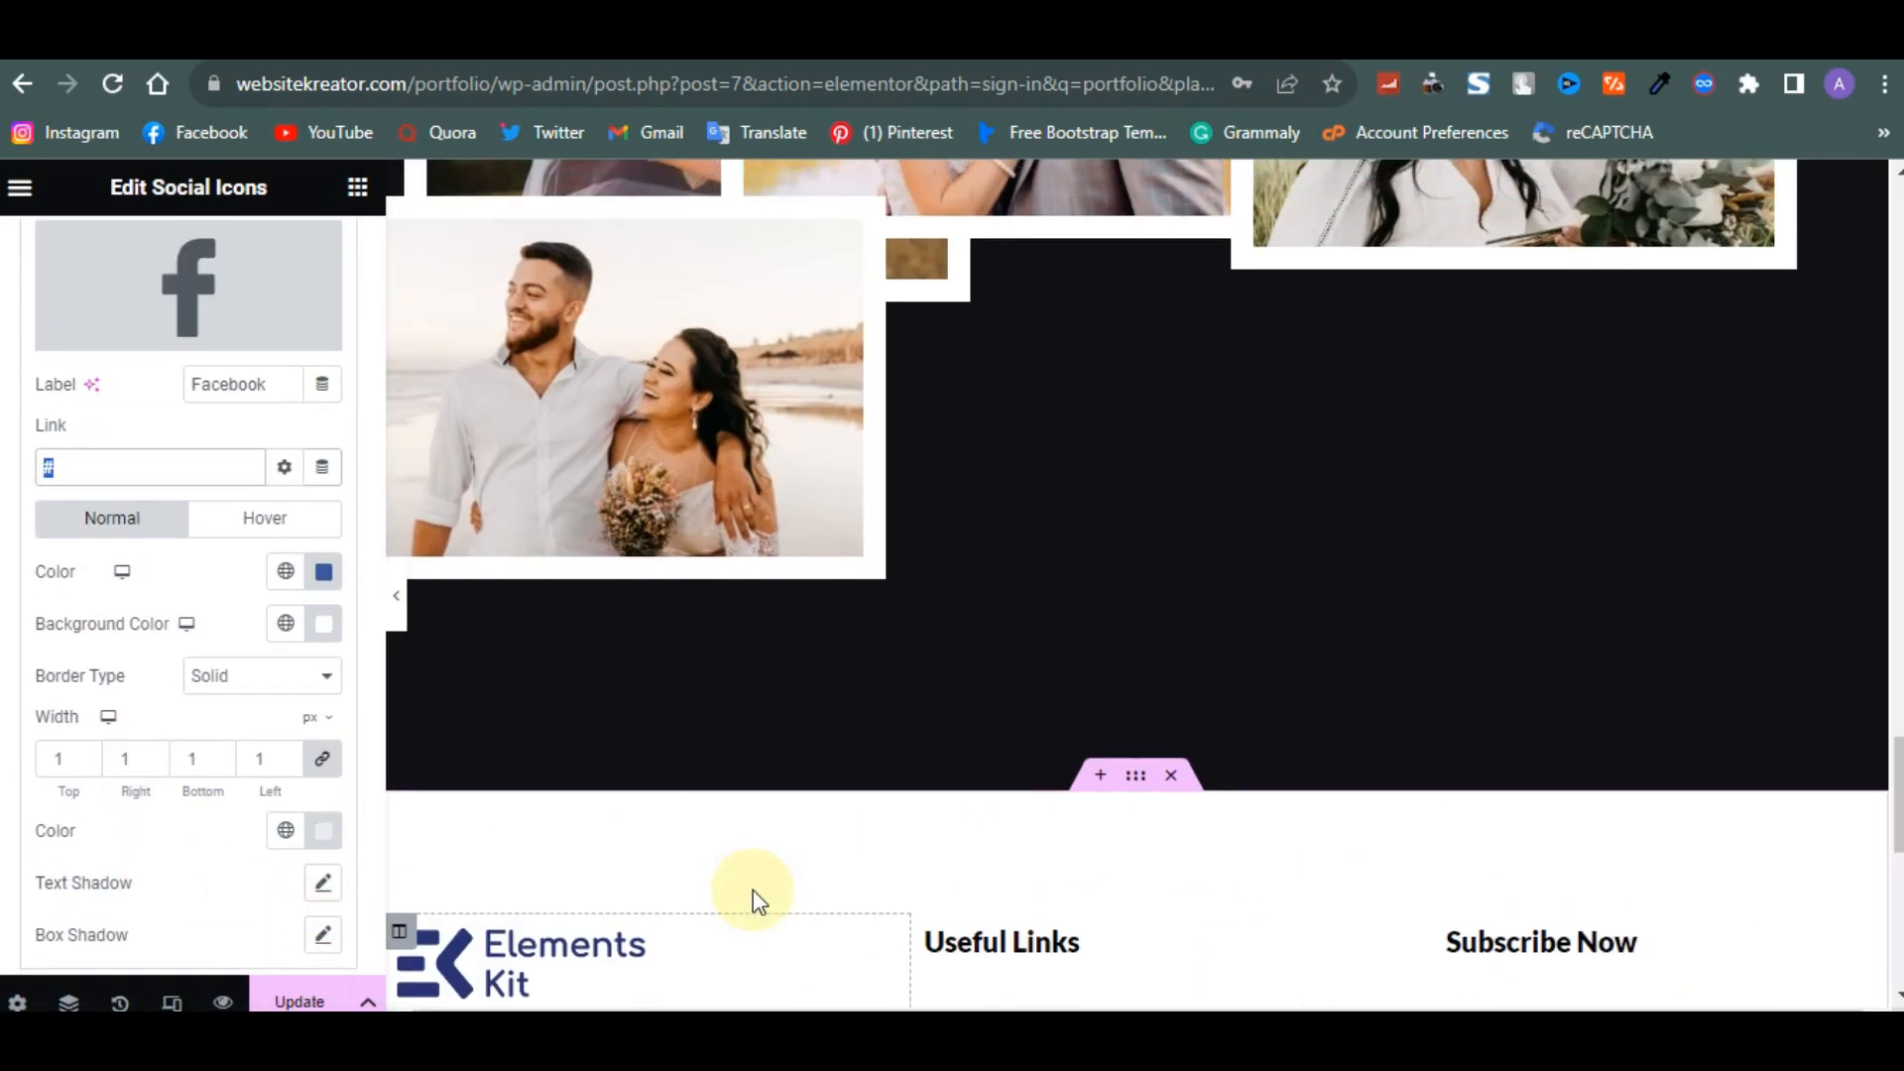
pyautogui.scroll(10, 752, 890)
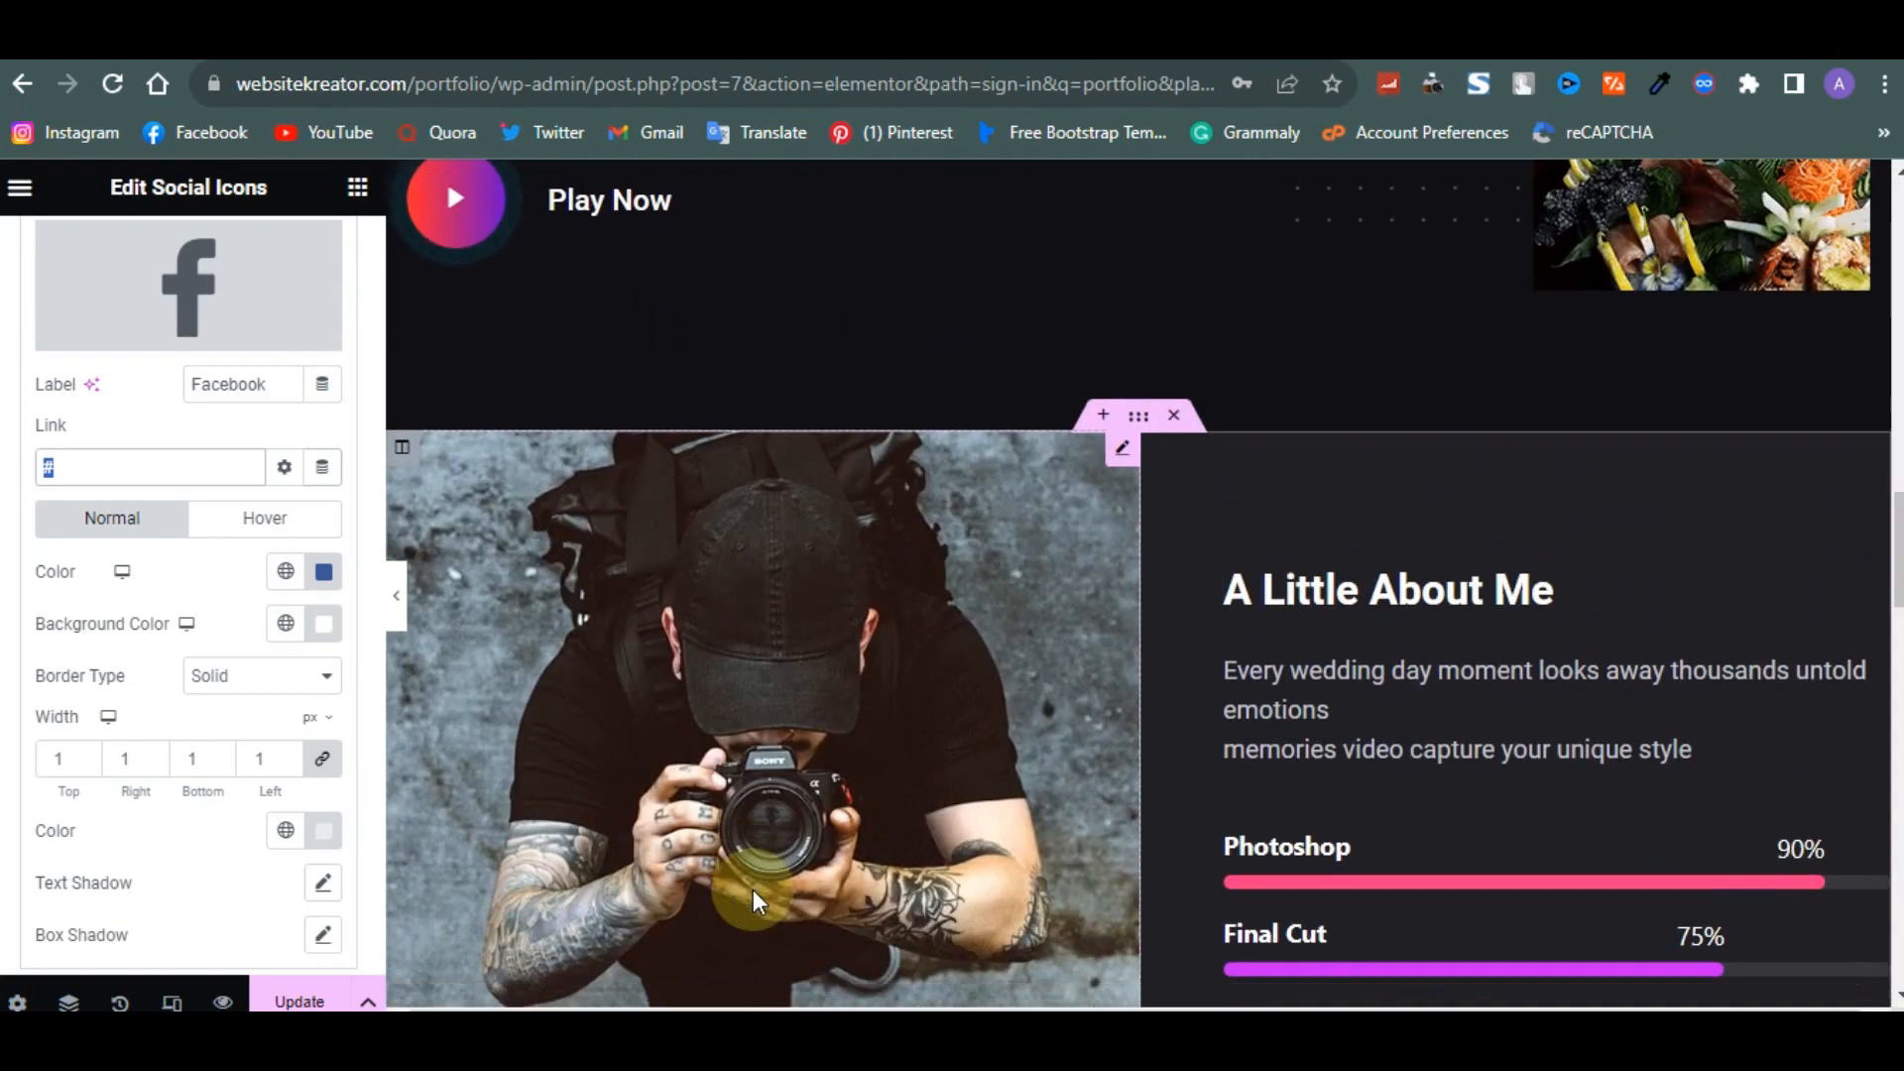
pyautogui.scroll(6, 753, 889)
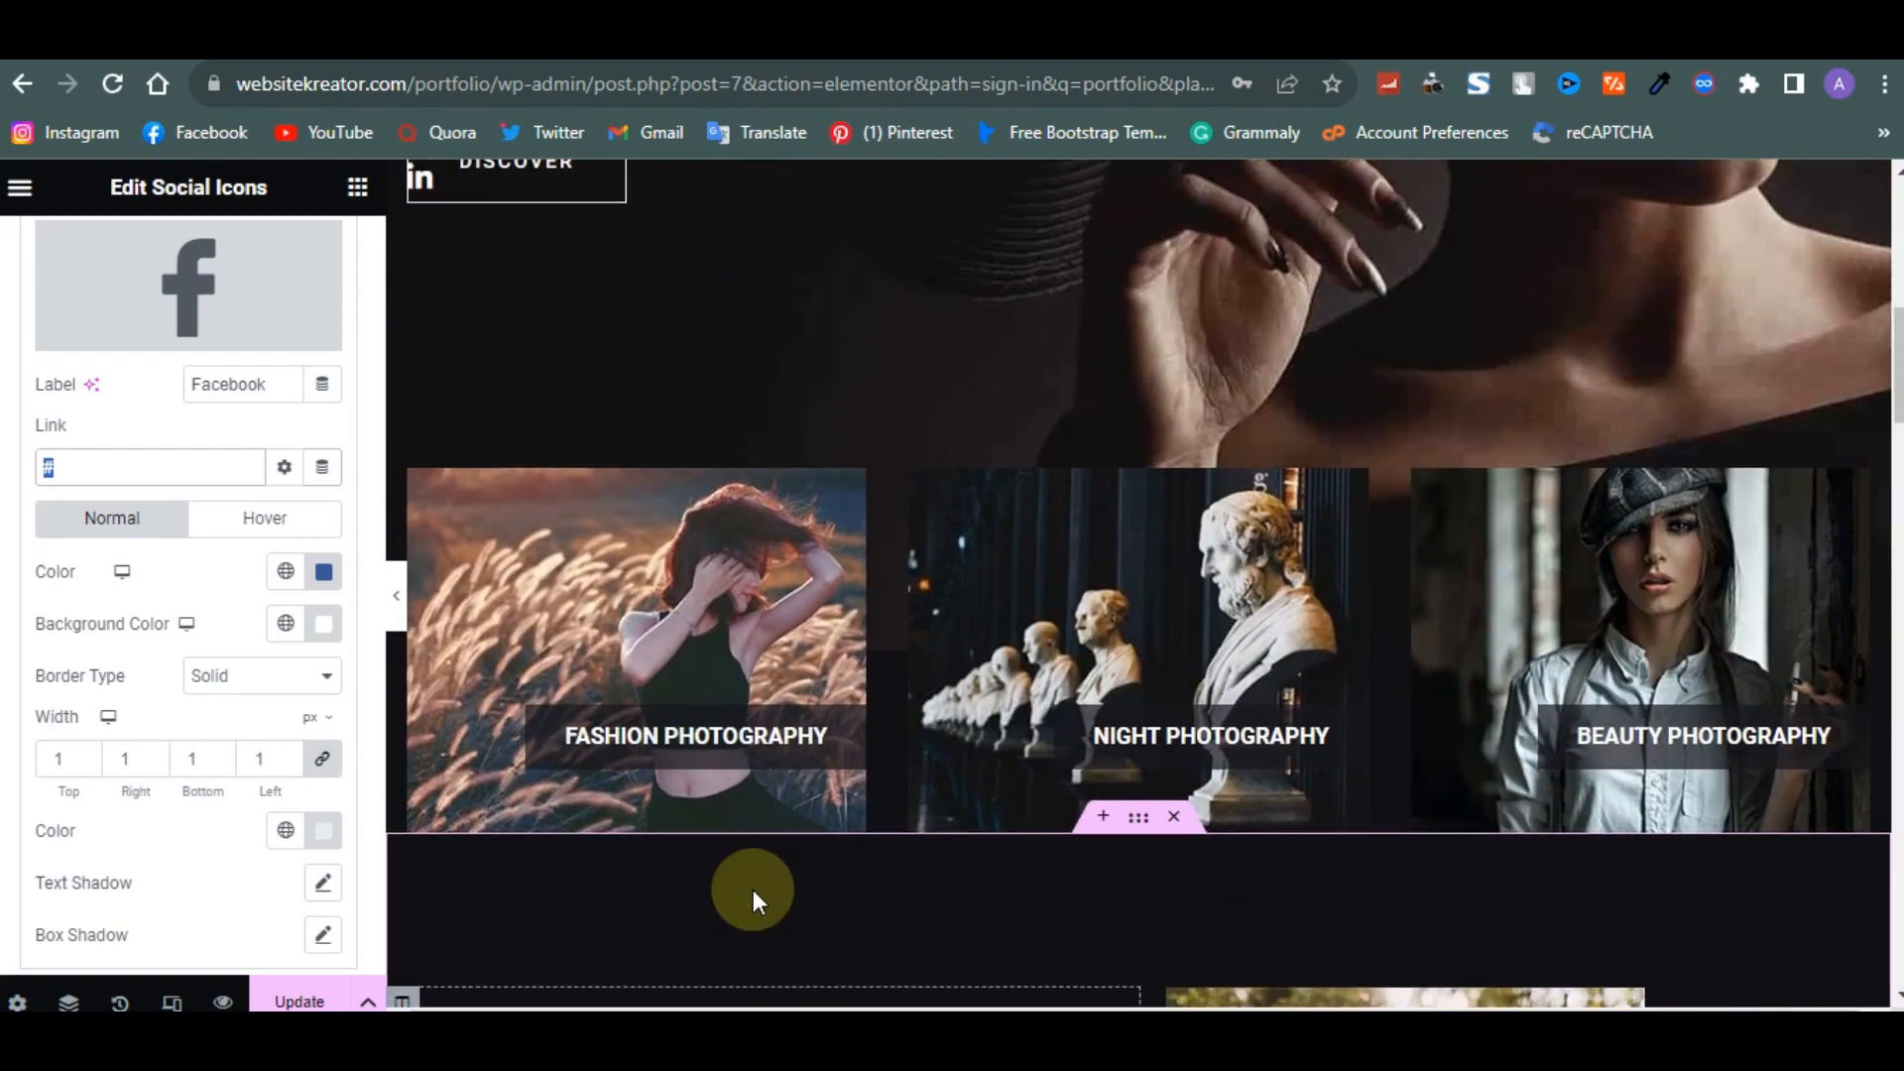
pyautogui.scroll(-6, 753, 890)
pyautogui.scroll(-1, 752, 889)
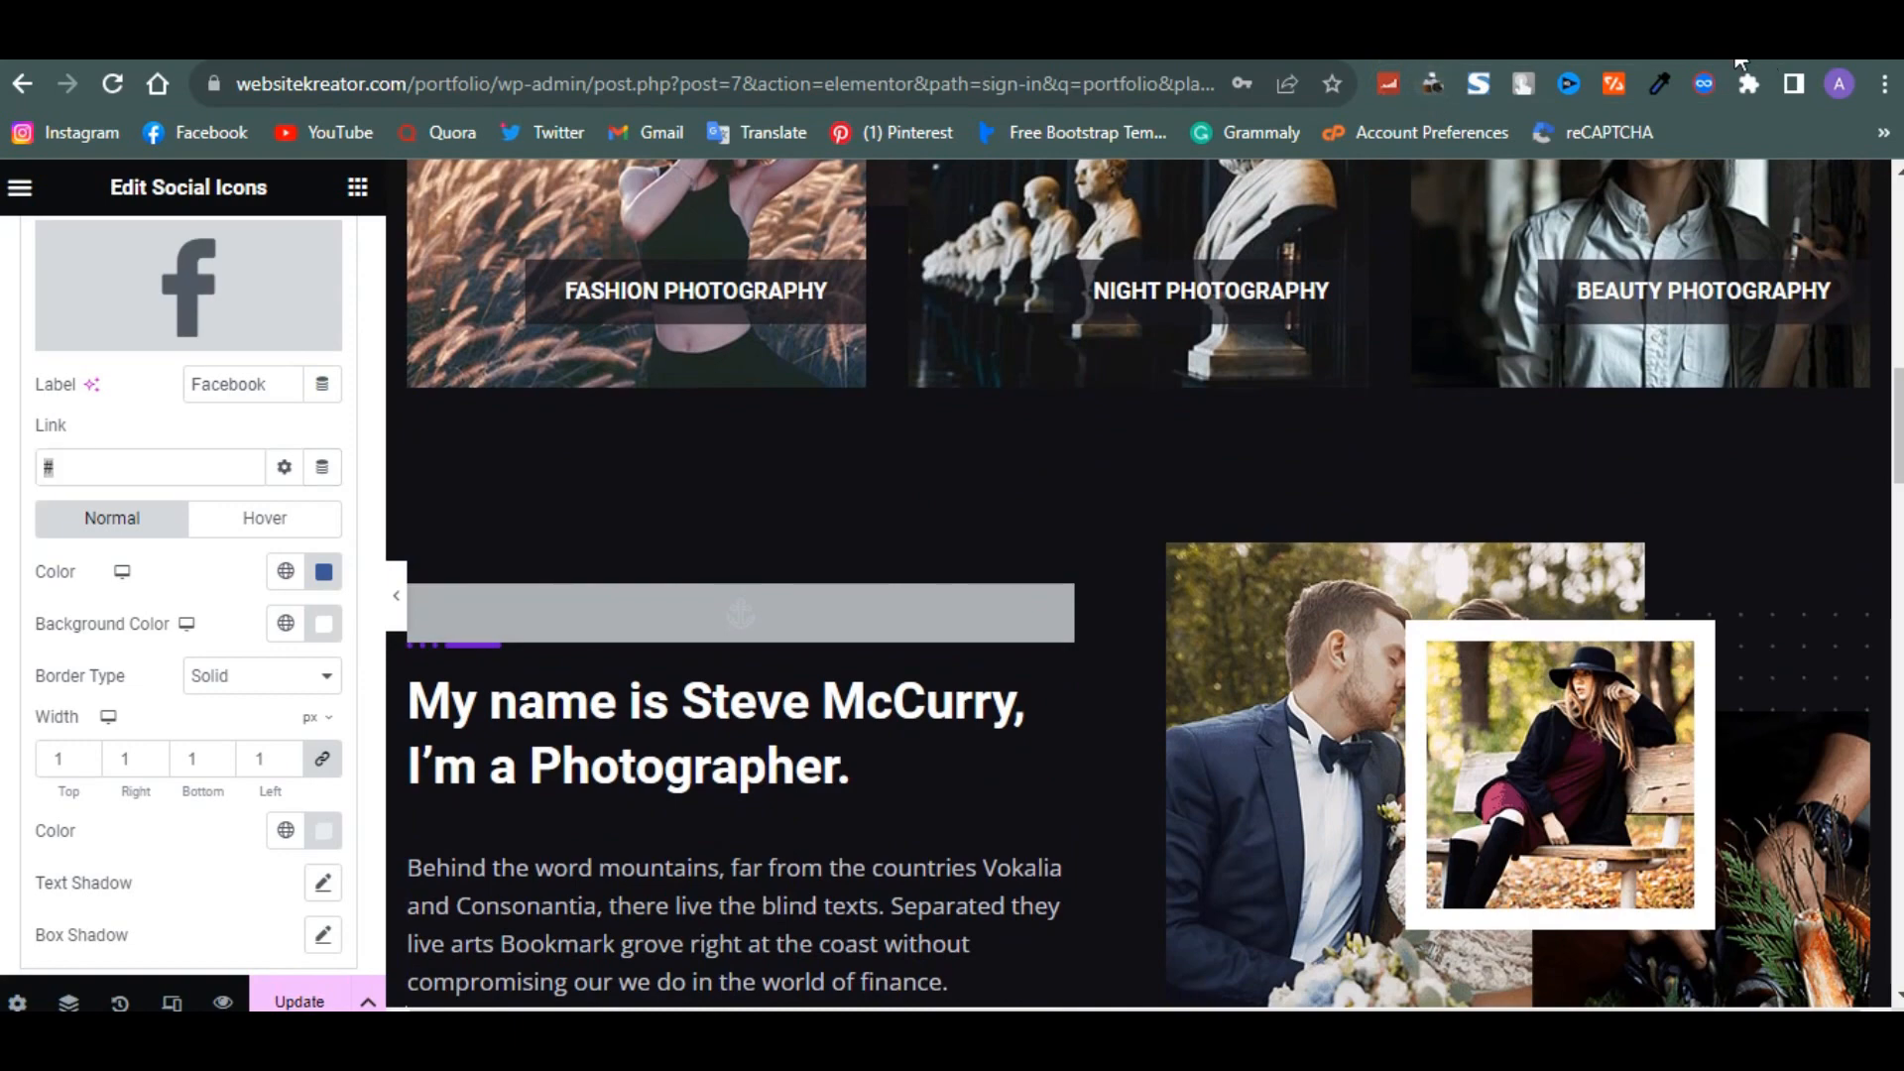
pyautogui.scroll(13, 1353, 678)
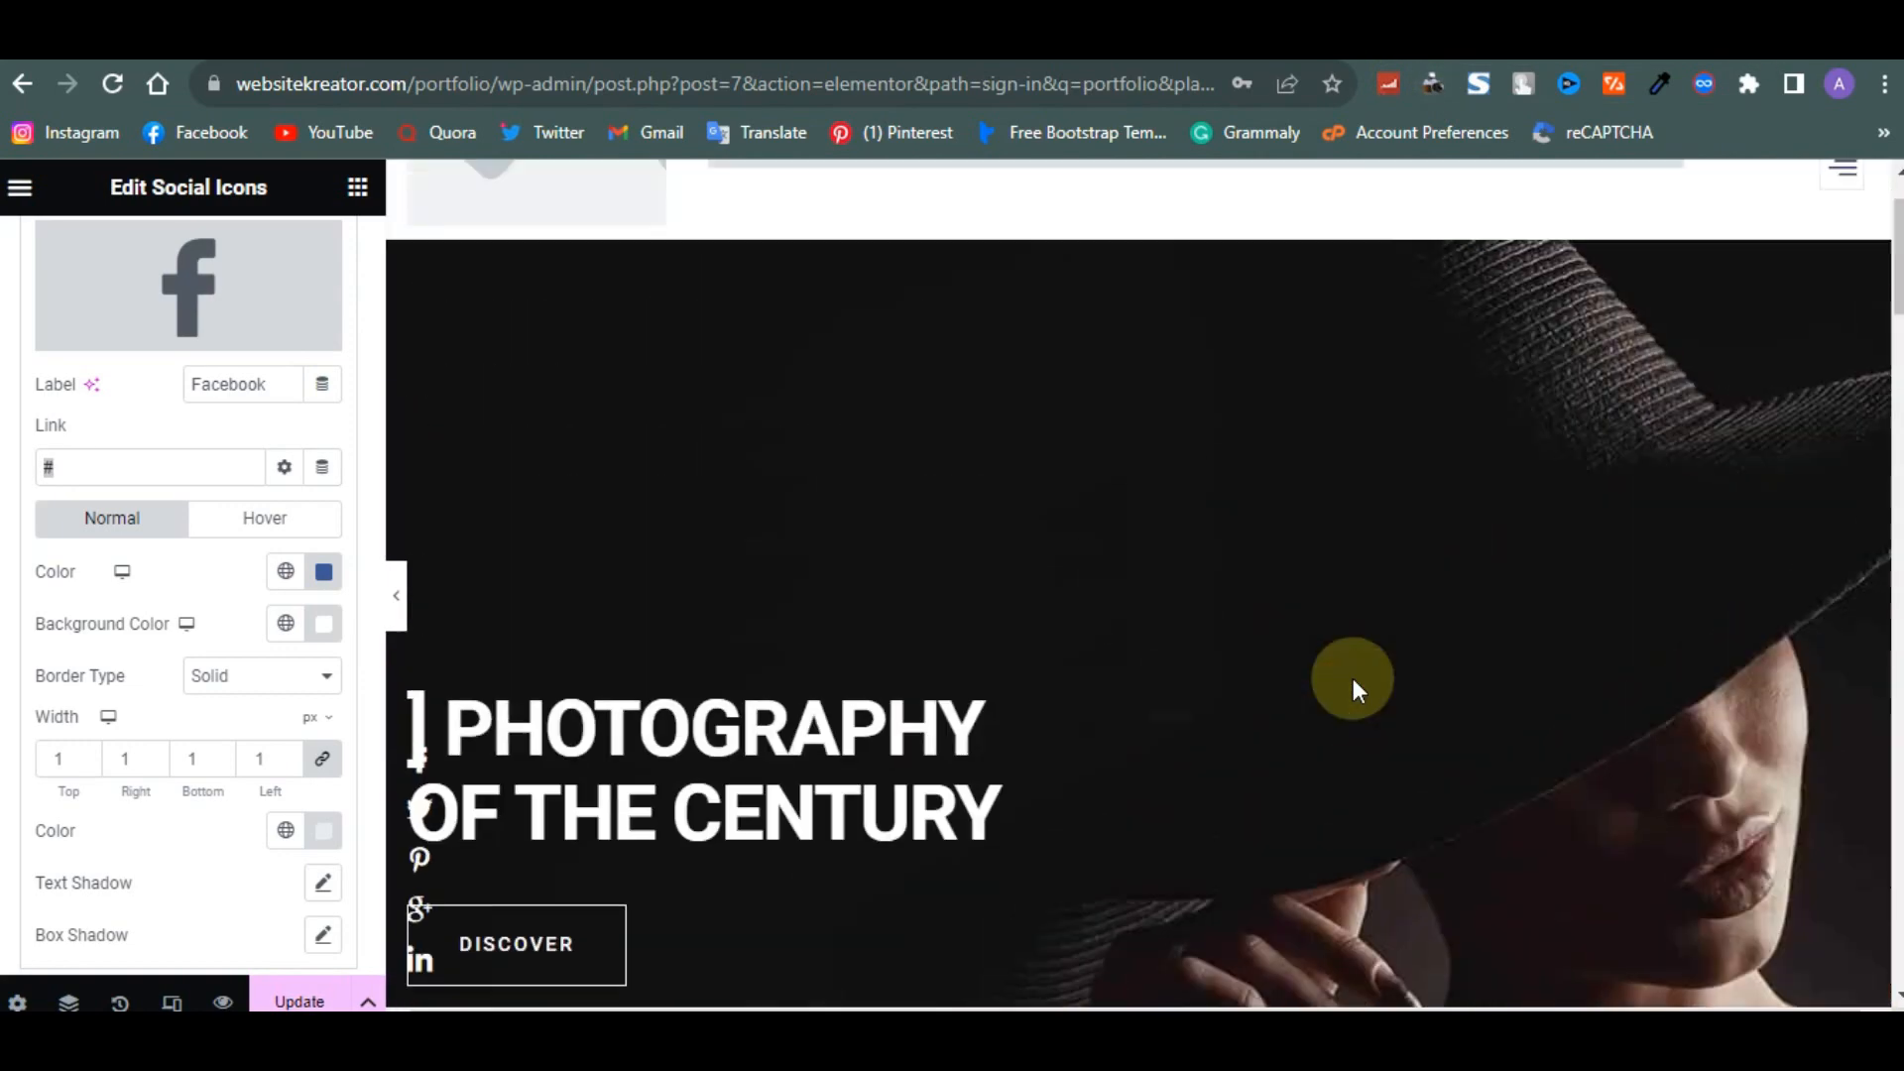
pyautogui.scroll(-10, 1353, 678)
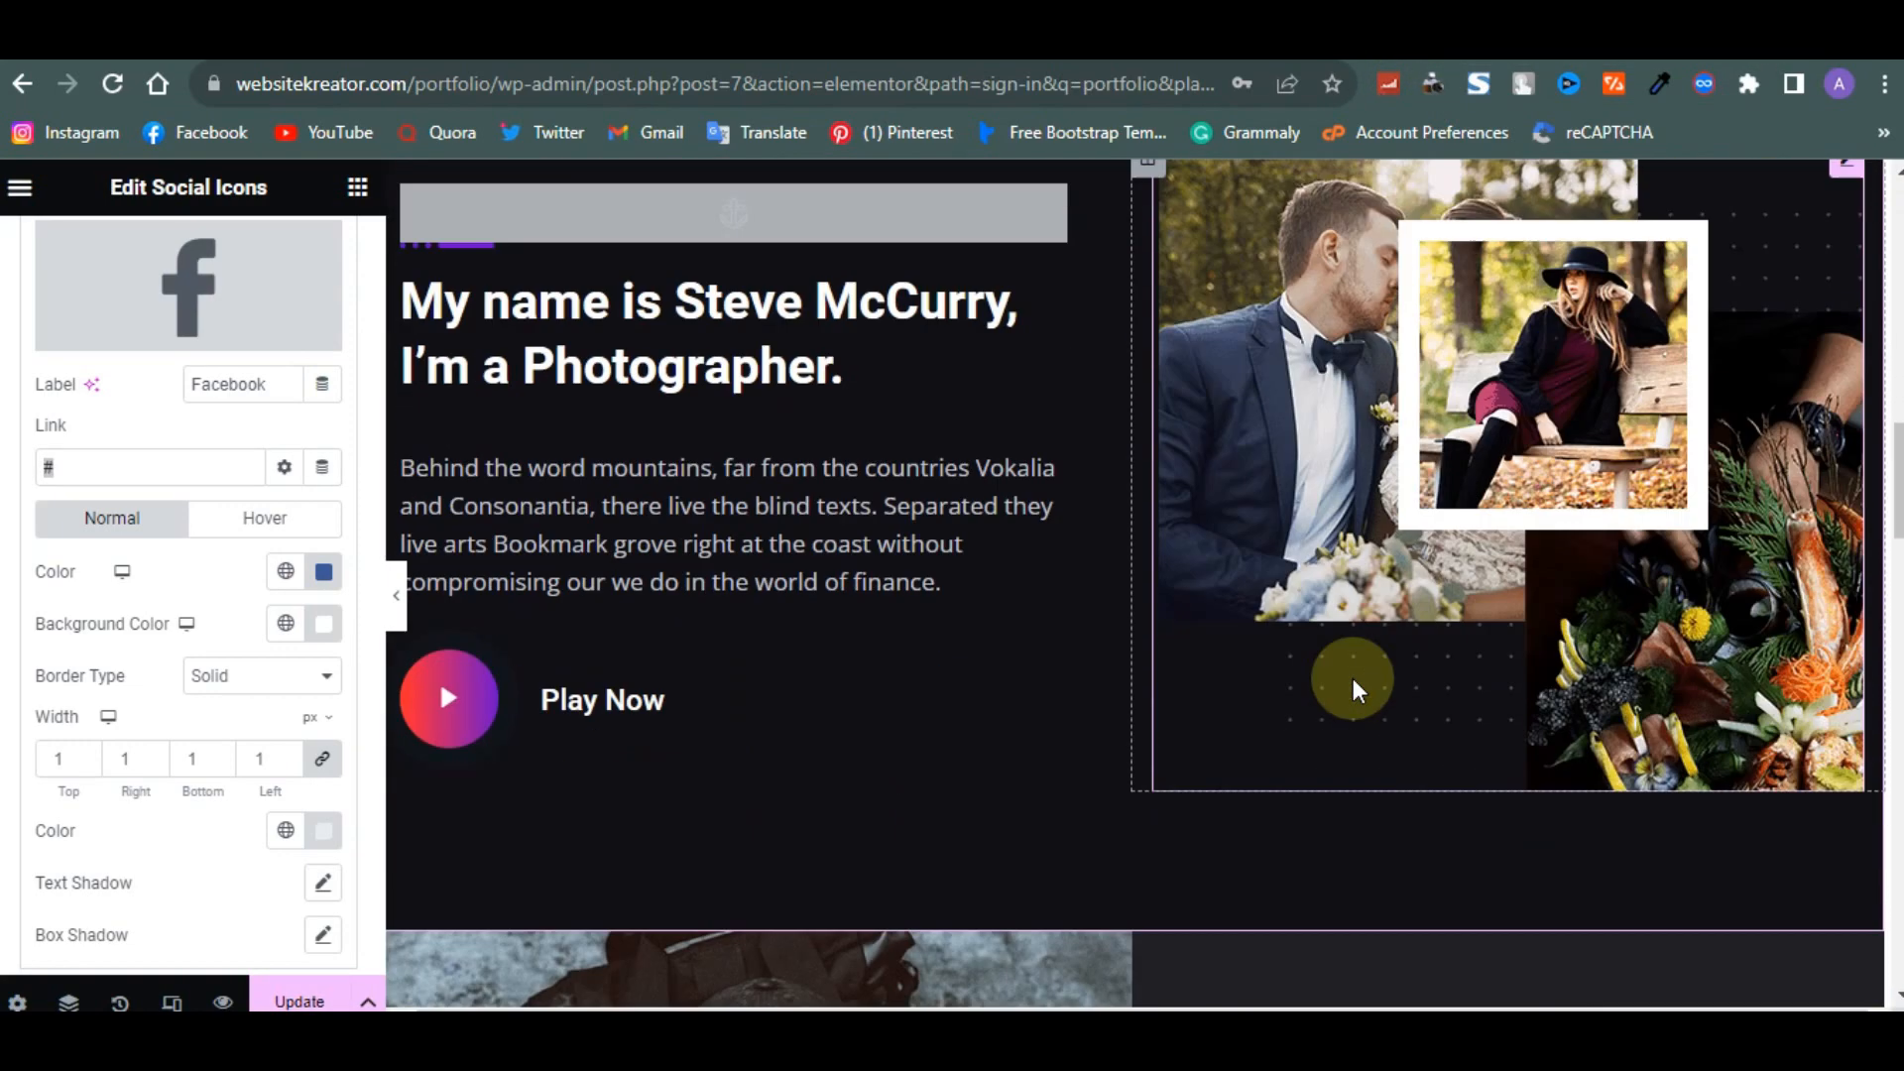
pyautogui.scroll(-10, 1352, 678)
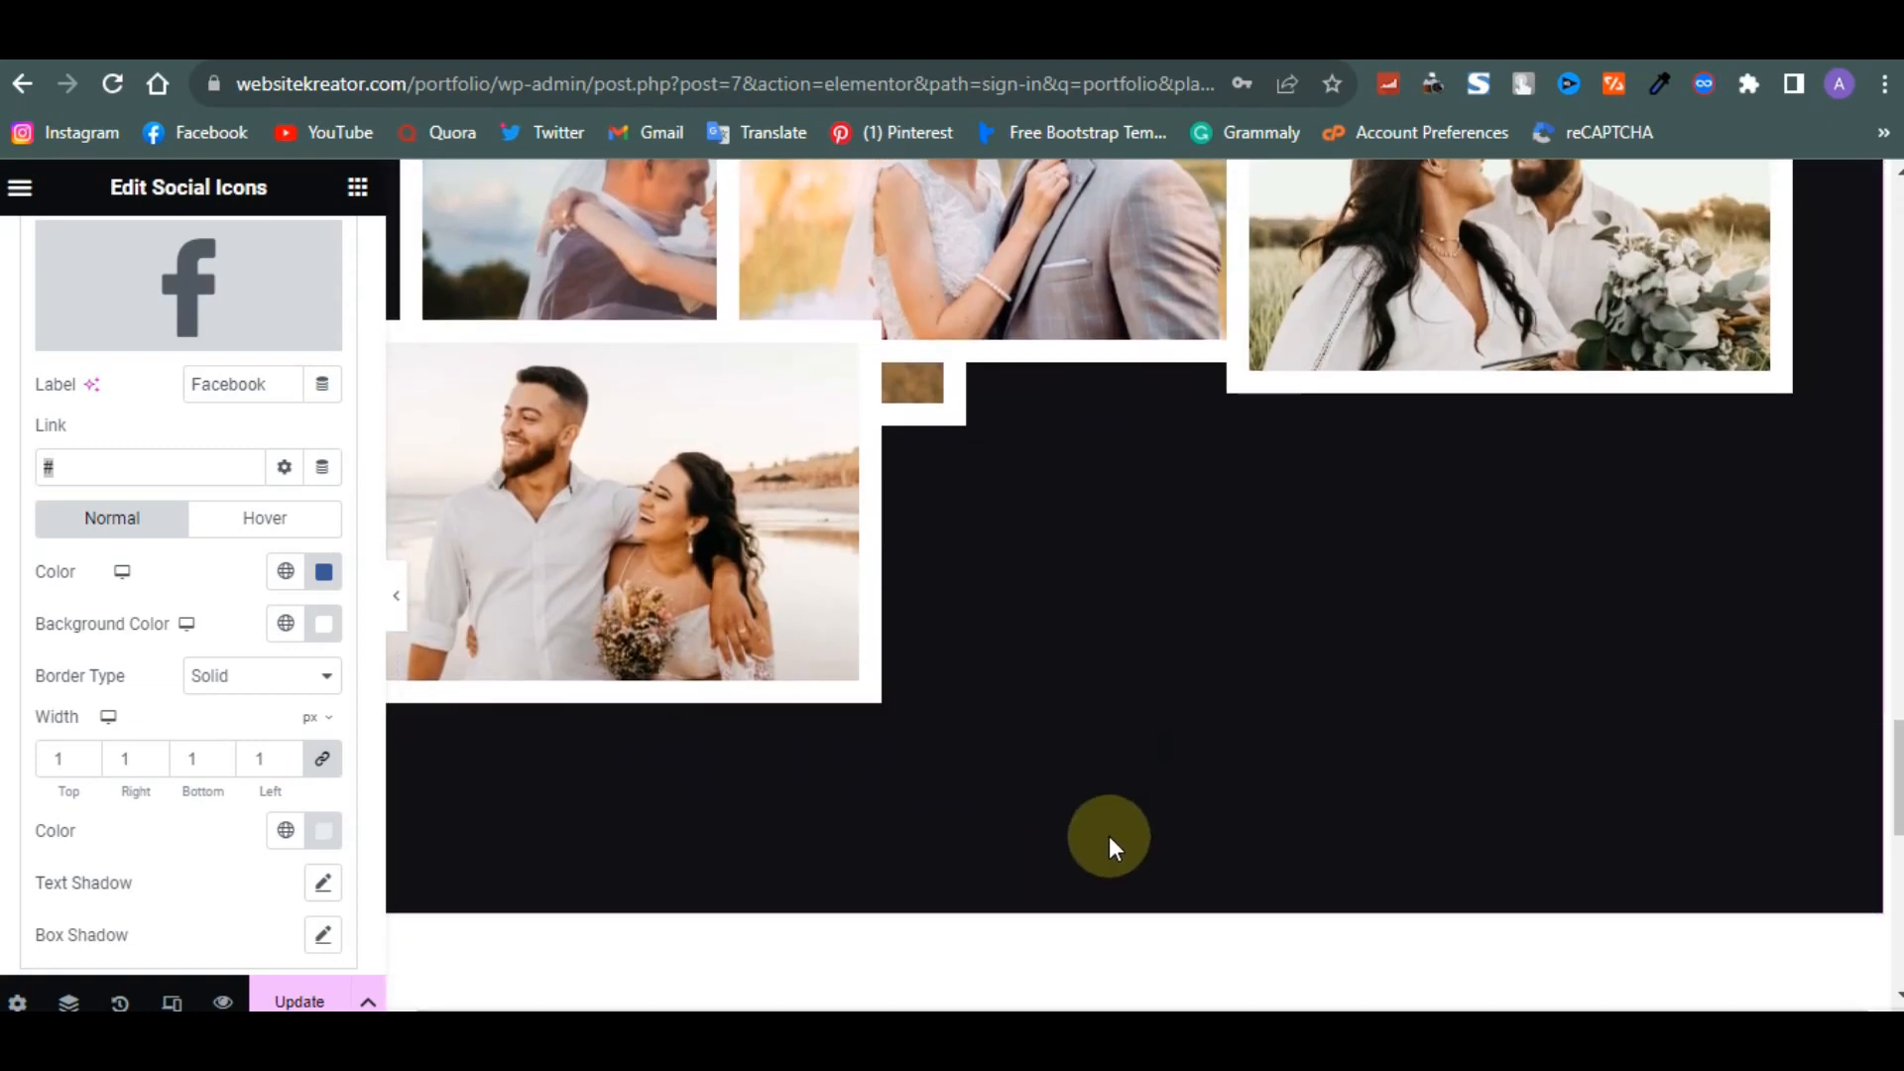
pyautogui.scroll(-4, 1109, 836)
pyautogui.scroll(8, 1062, 734)
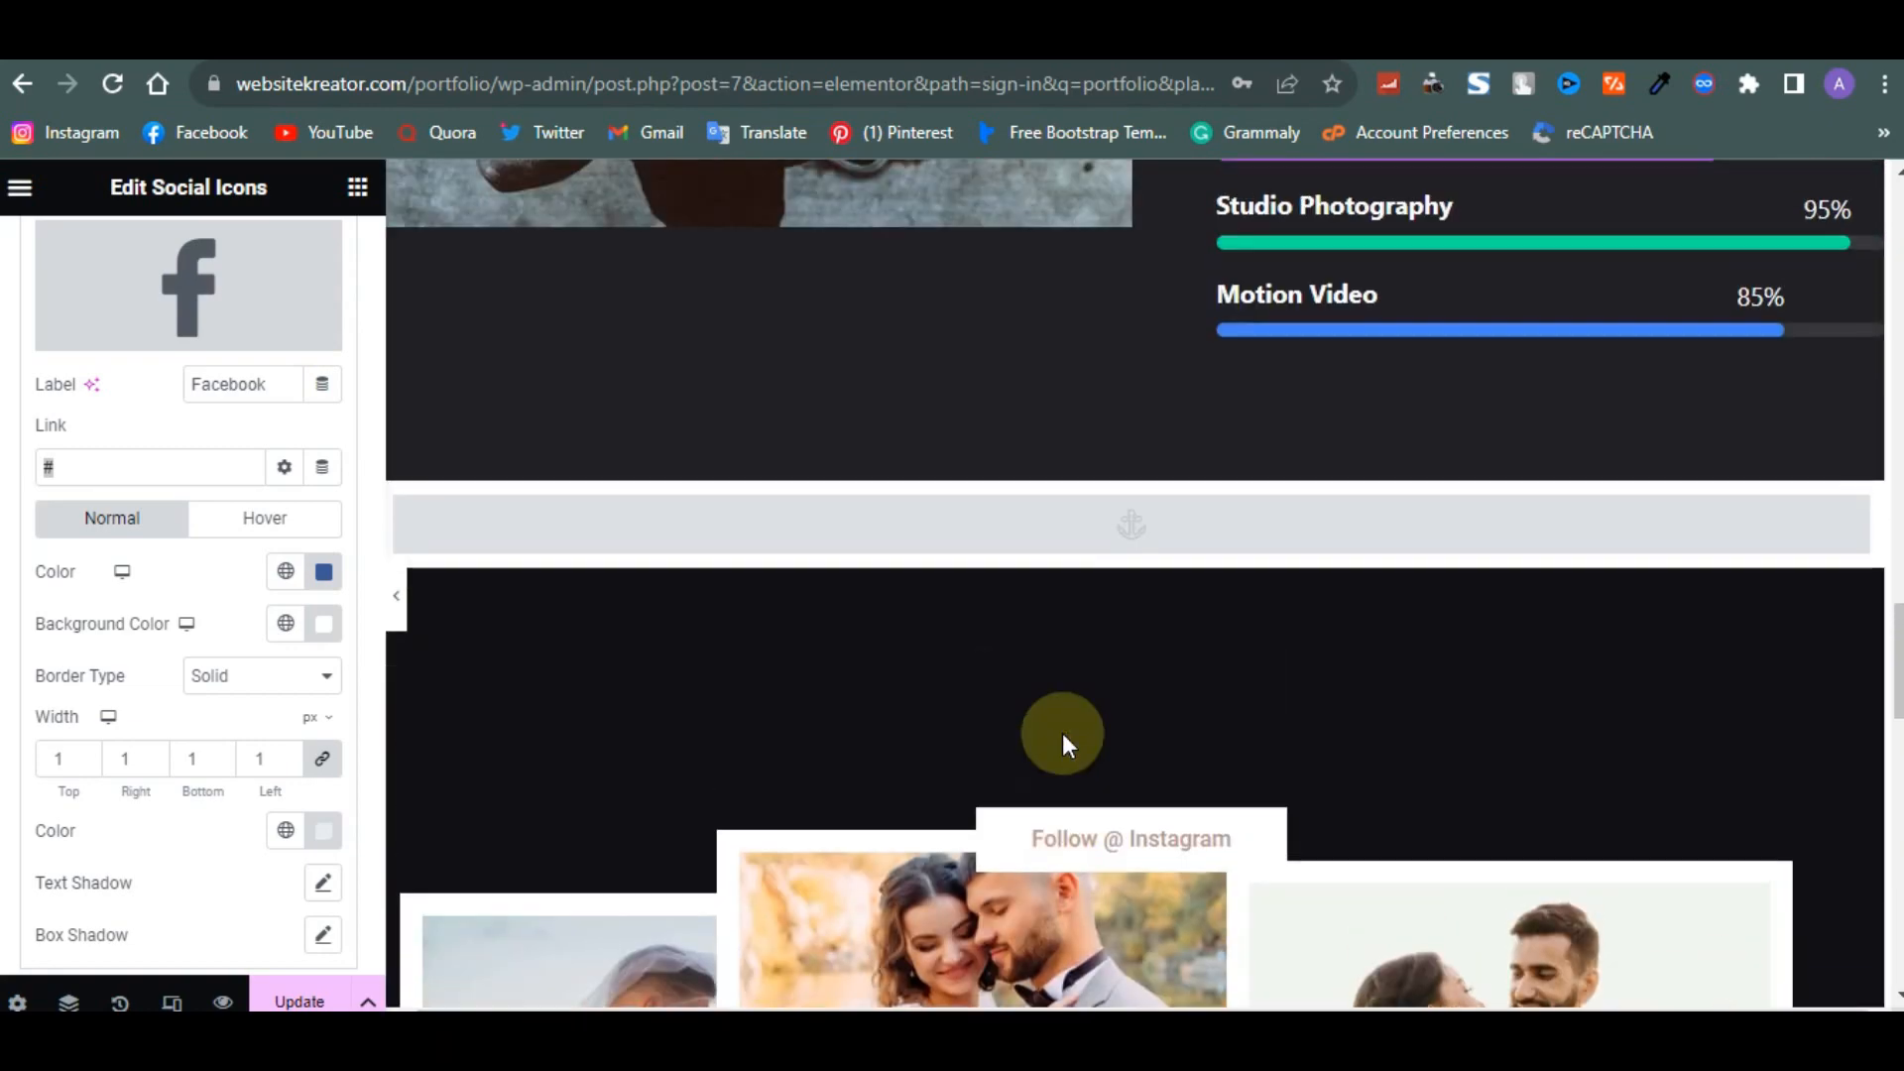
pyautogui.scroll(15, 1062, 733)
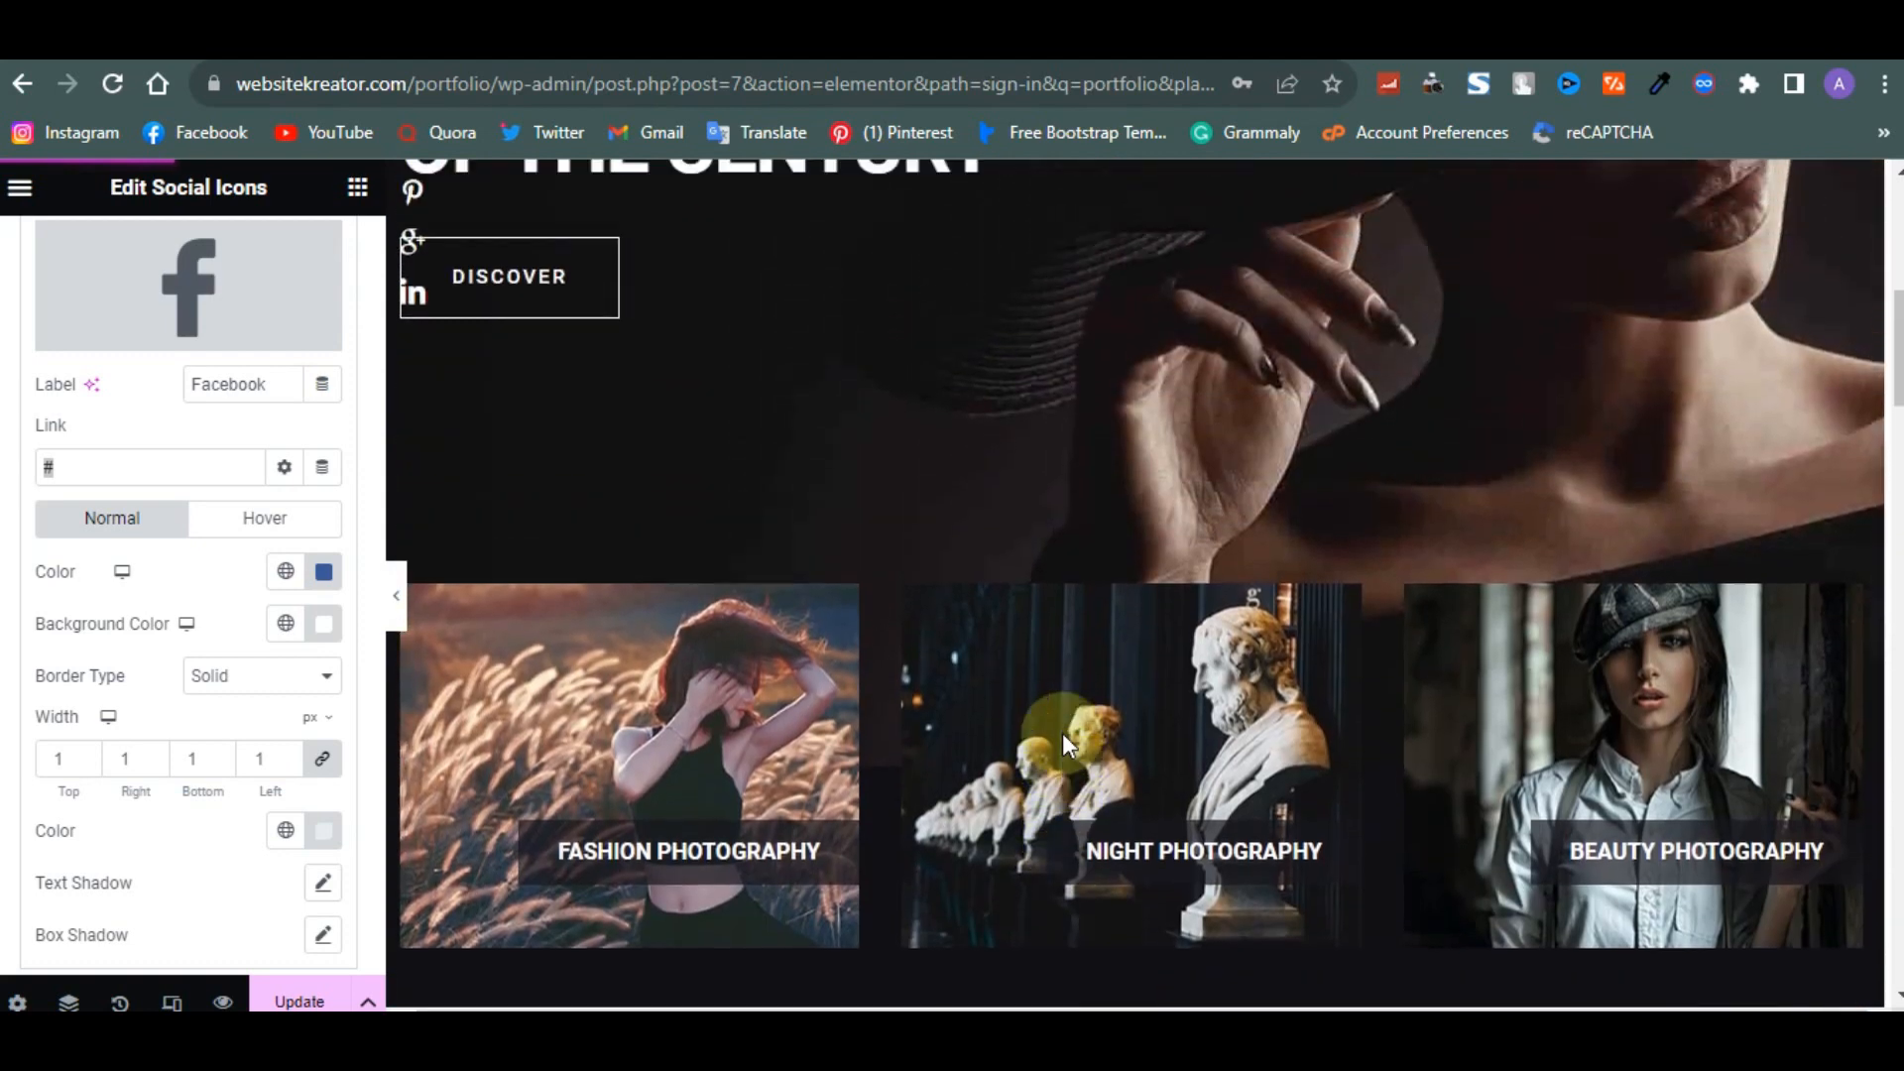
pyautogui.scroll(8, 1062, 734)
pyautogui.scroll(-2, 1329, 293)
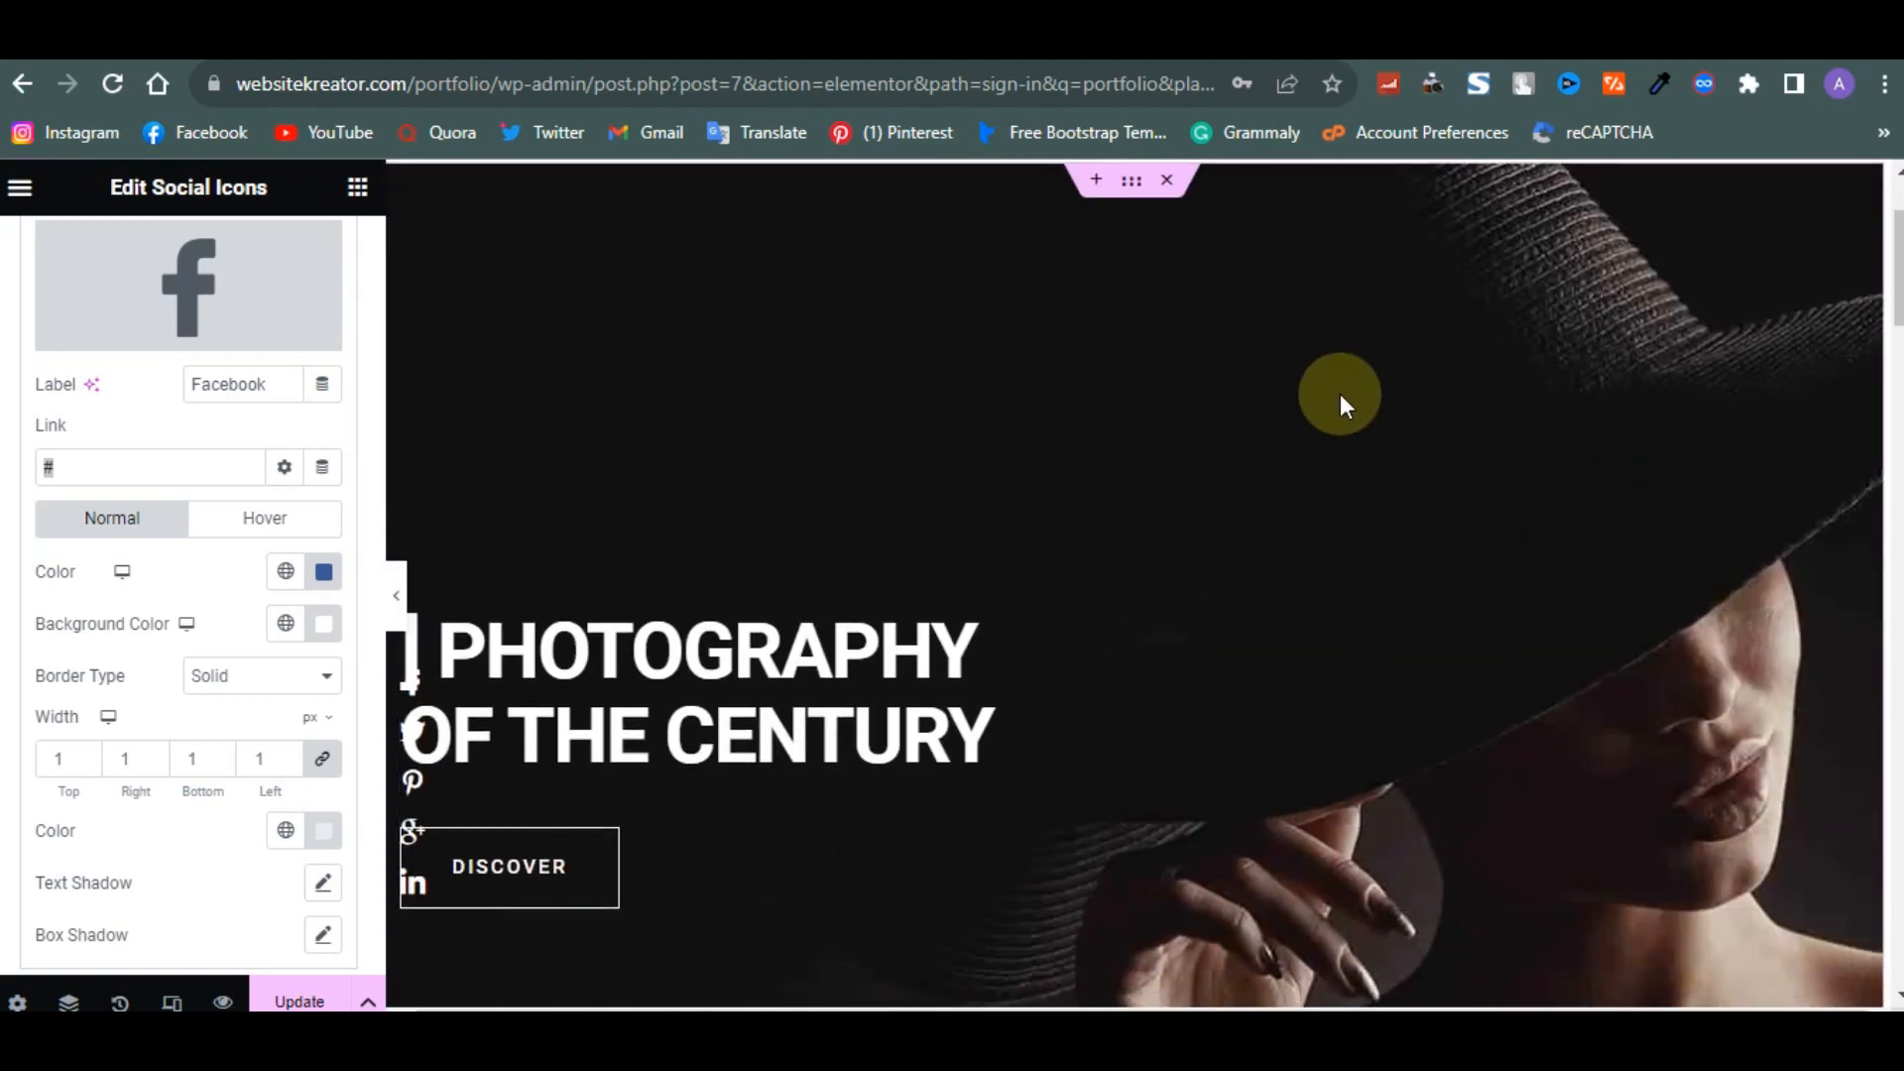
pyautogui.scroll(2, 1318, 387)
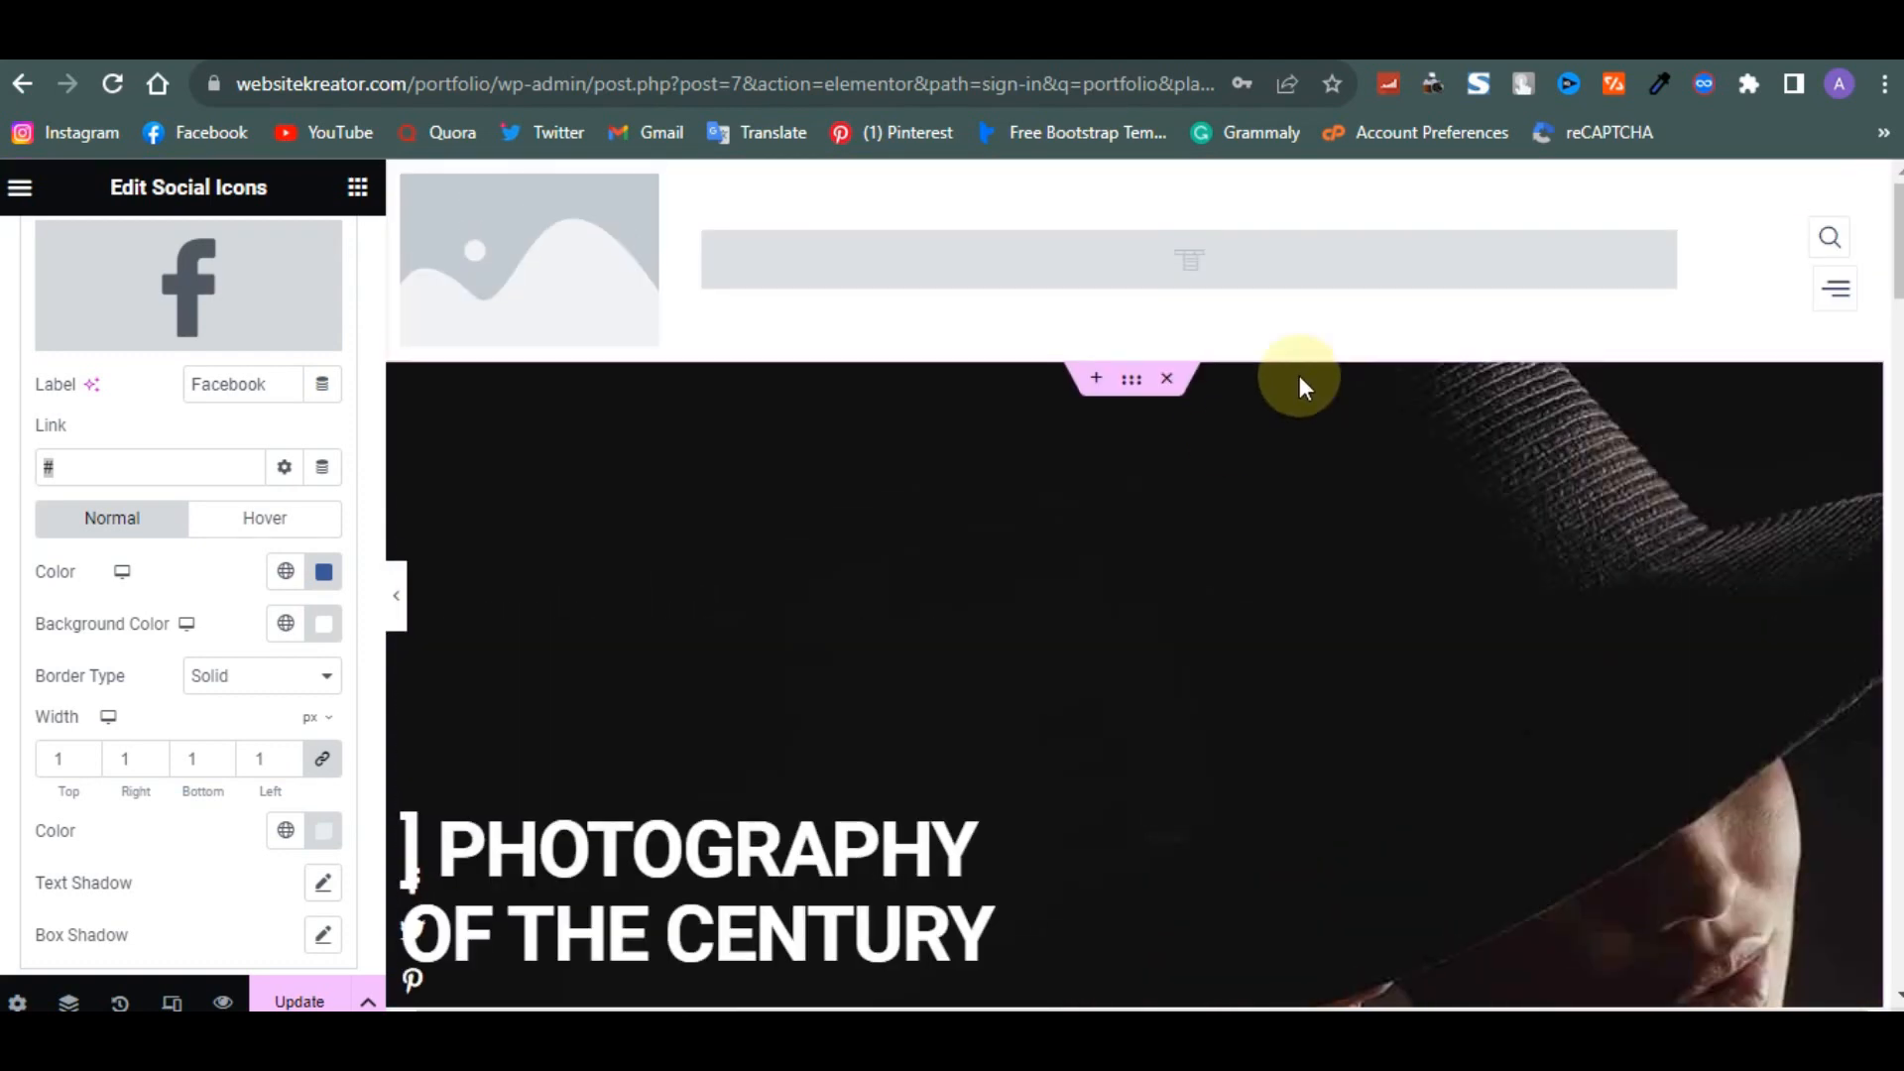
# - Remove the stray bracket character from the start of the hero heading PHOTOGRAPHY OF THE CENTURY
pyautogui.click(716, 387)
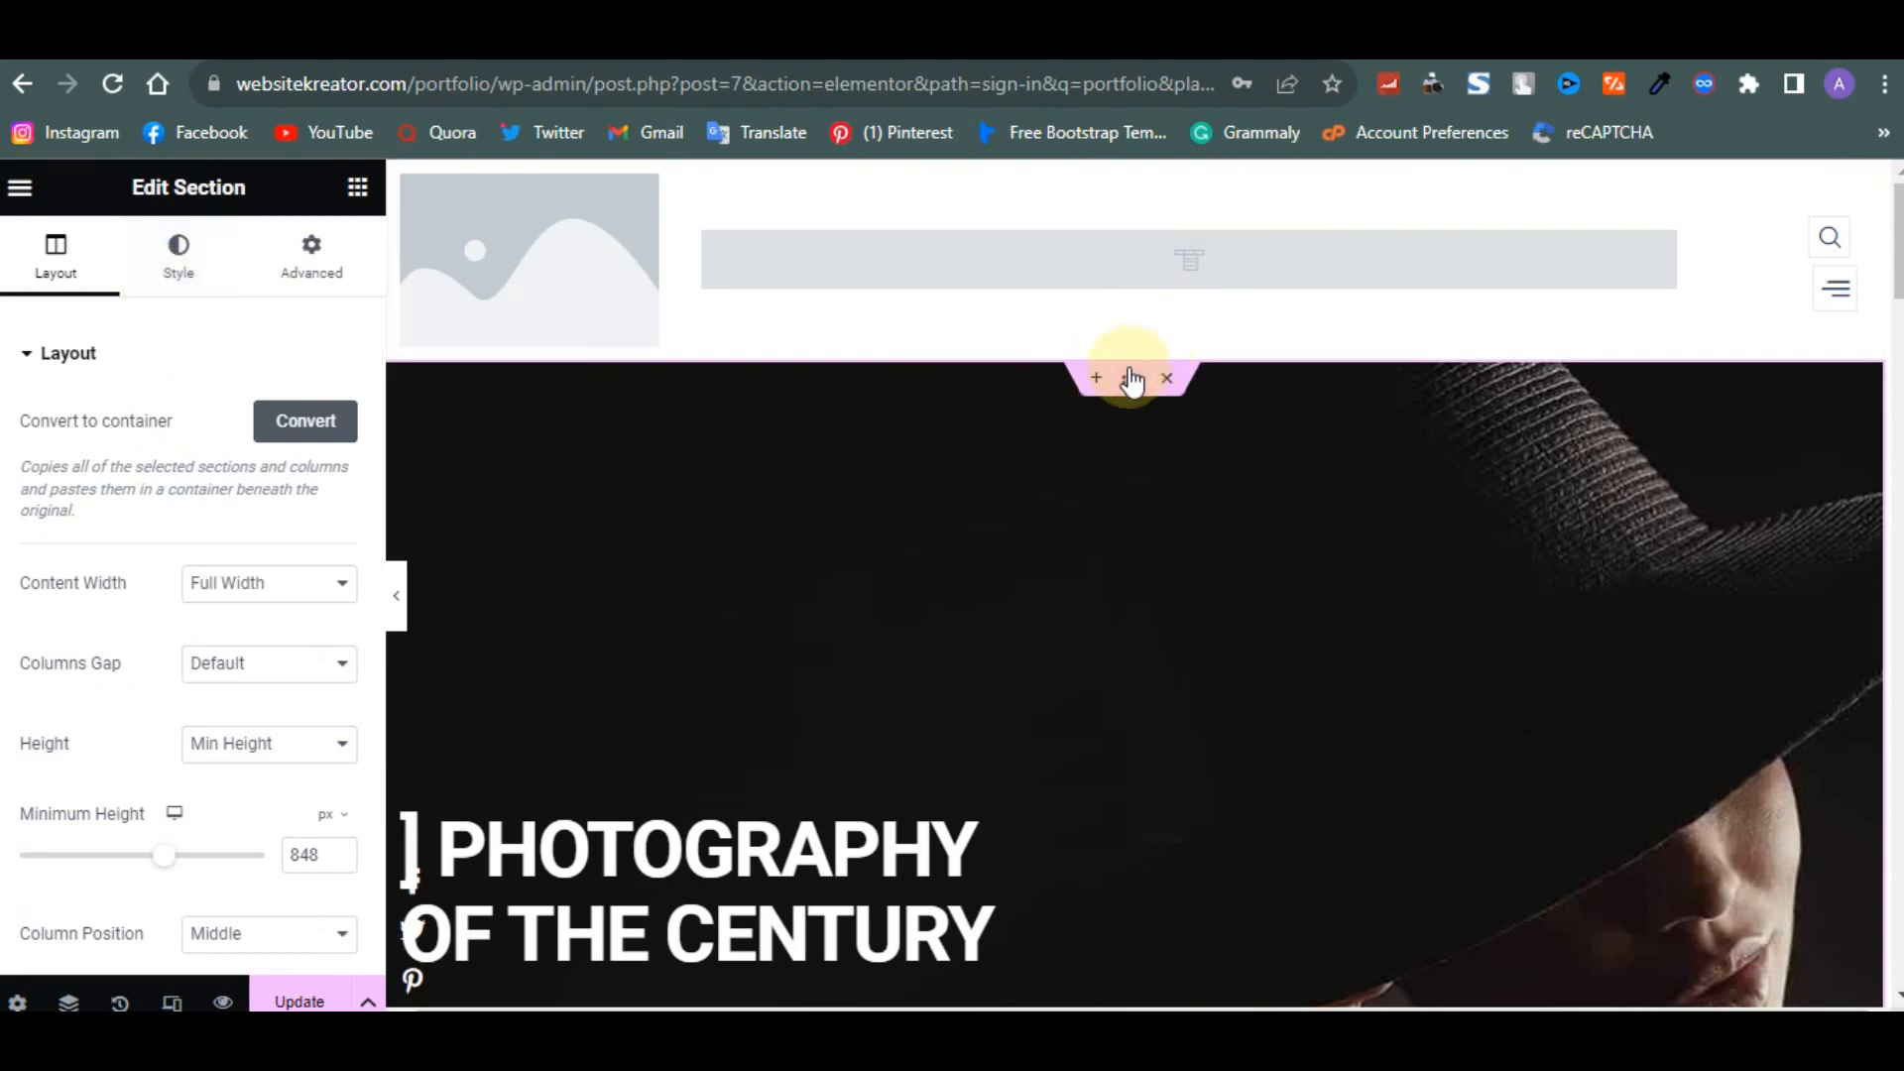
pyautogui.click(171, 254)
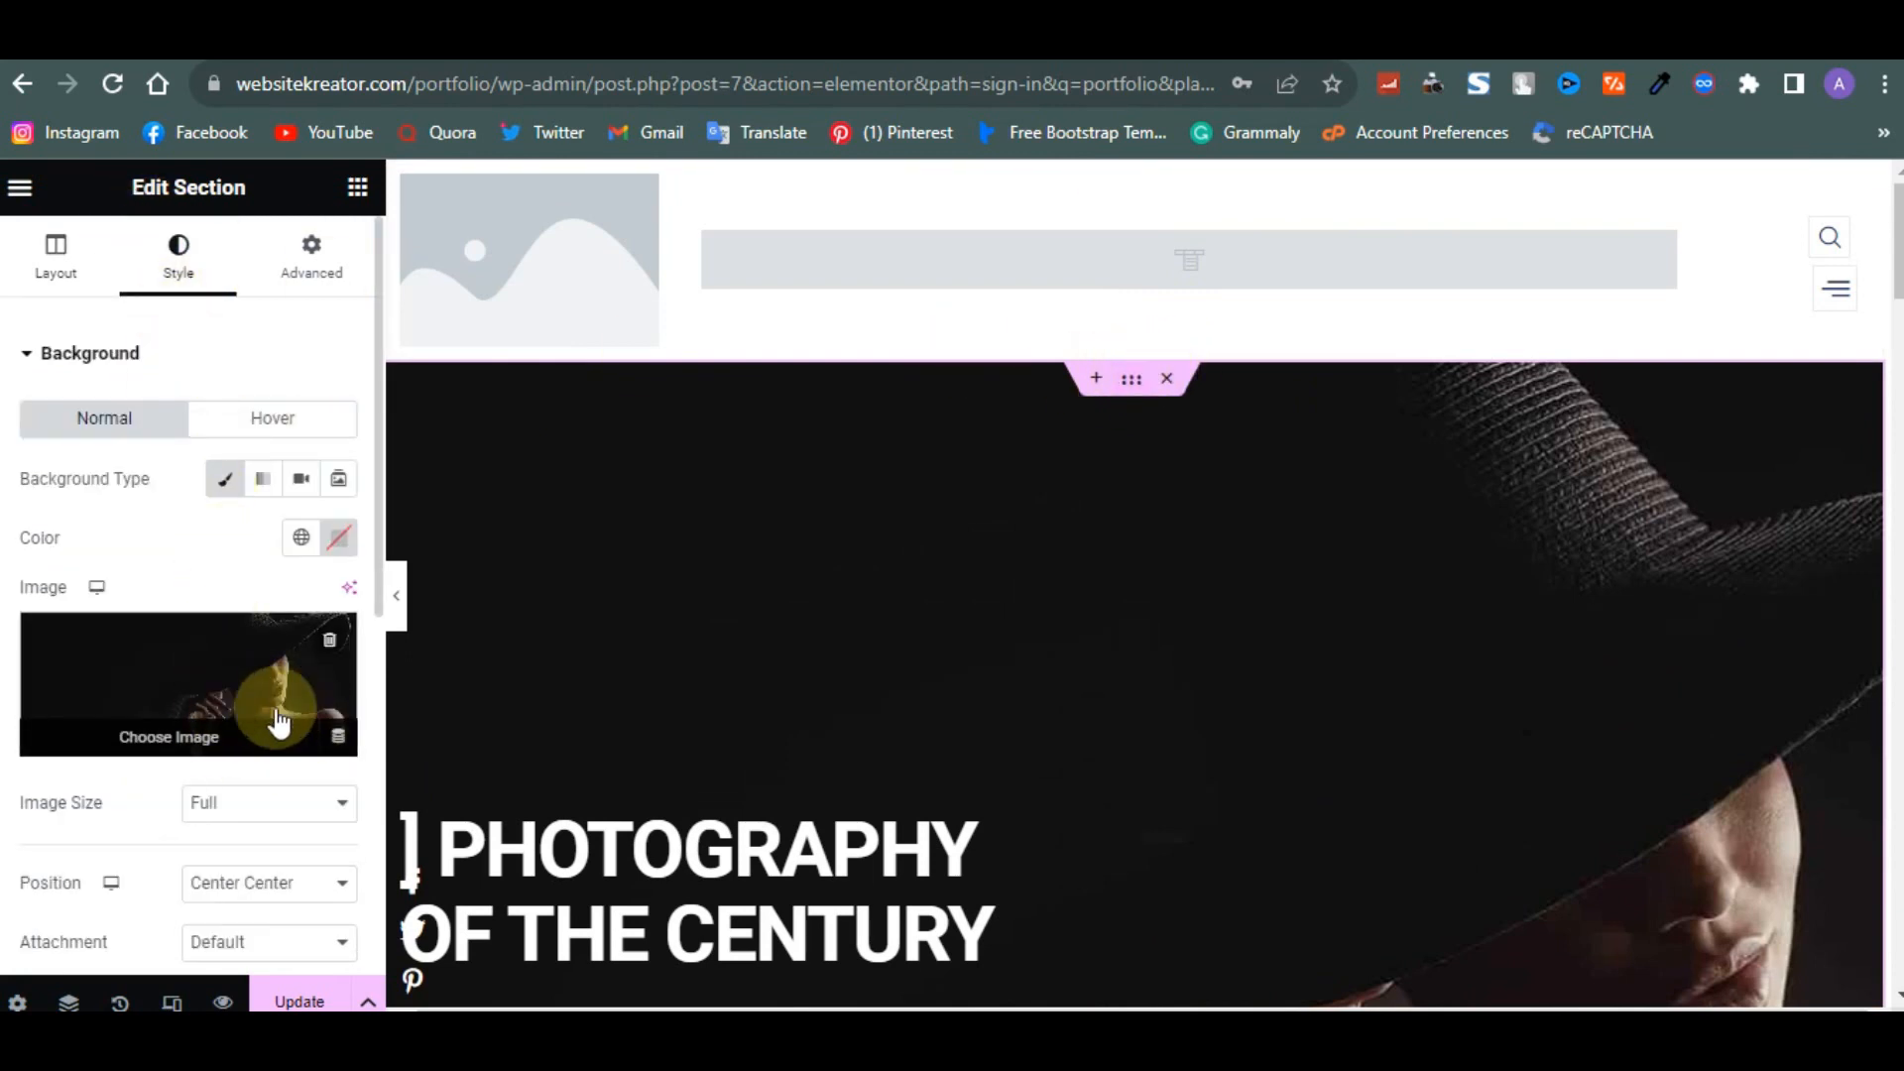
pyautogui.scroll(-3, 730, 773)
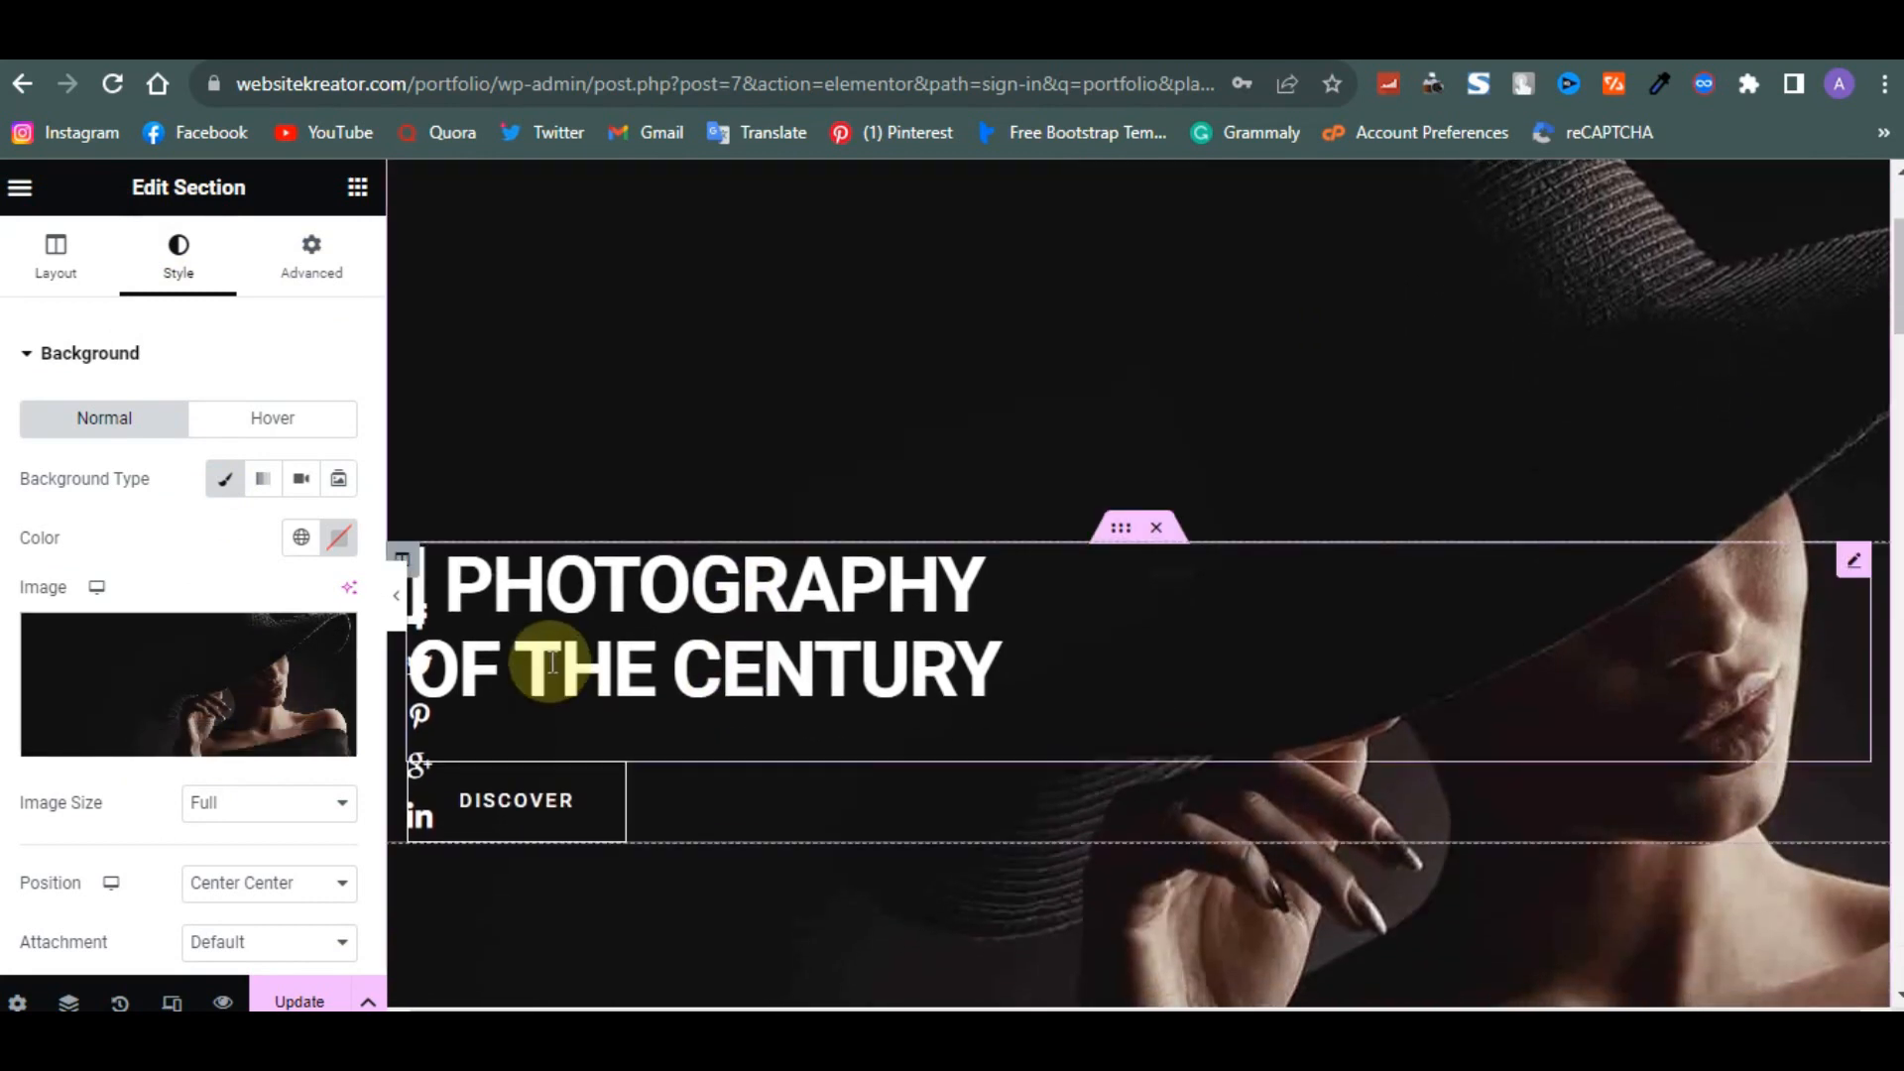
pyautogui.click(850, 607)
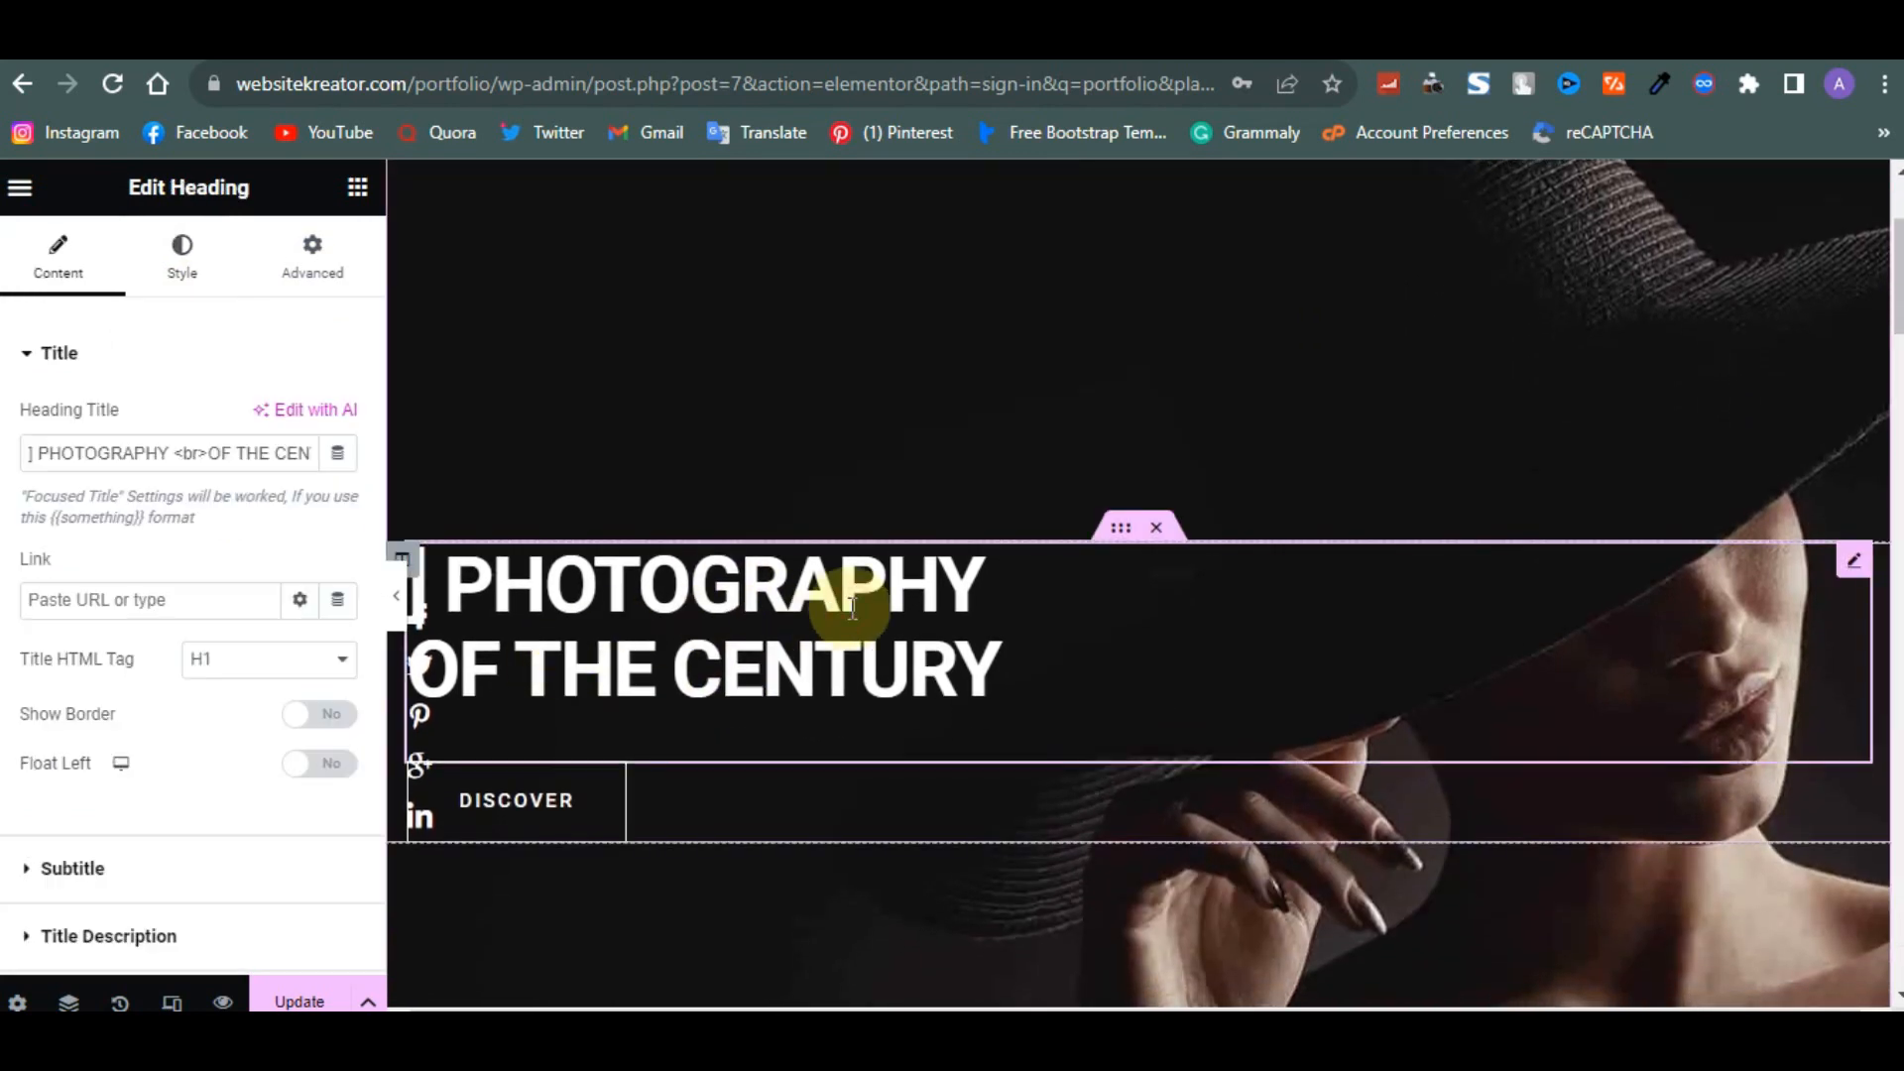
pyautogui.click(38, 458)
pyautogui.press('BackSpace')
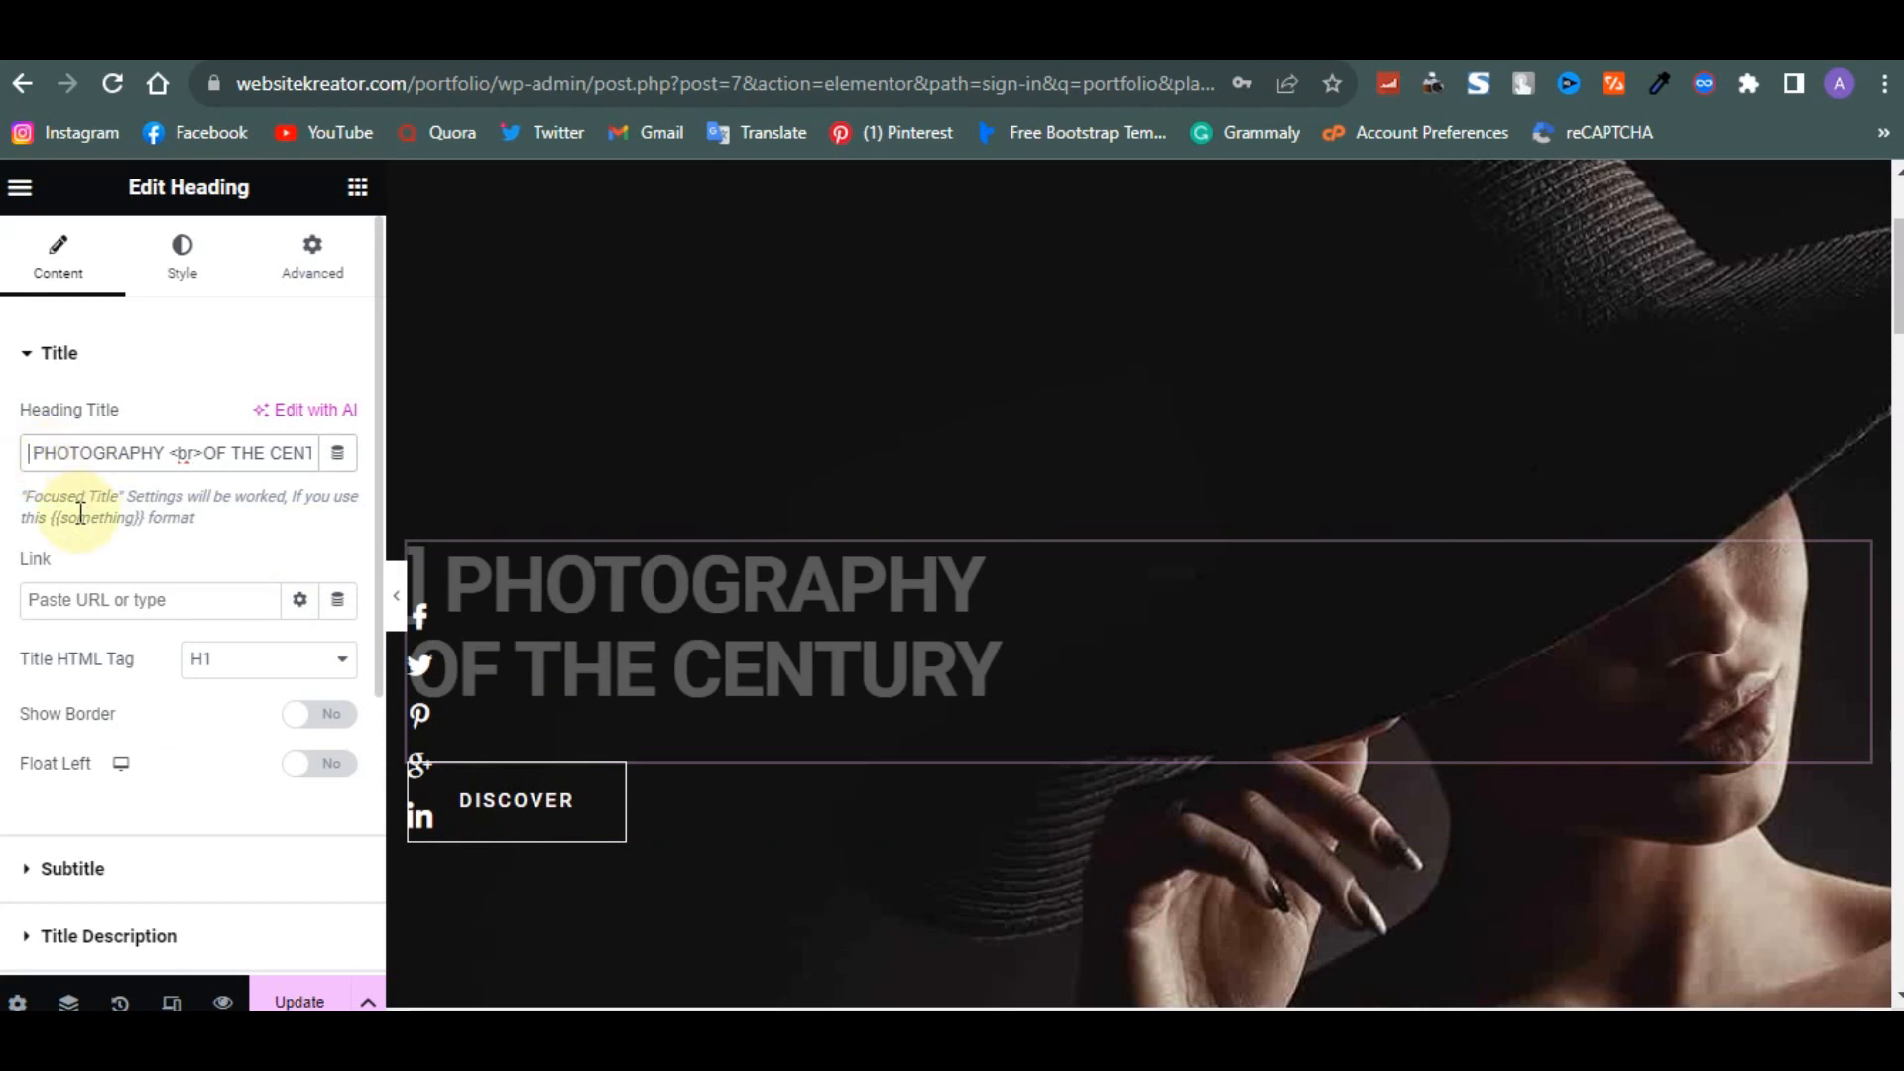
# - Give the hero heading a Bounce In entrance animation under Motion Effects
pyautogui.click(182, 259)
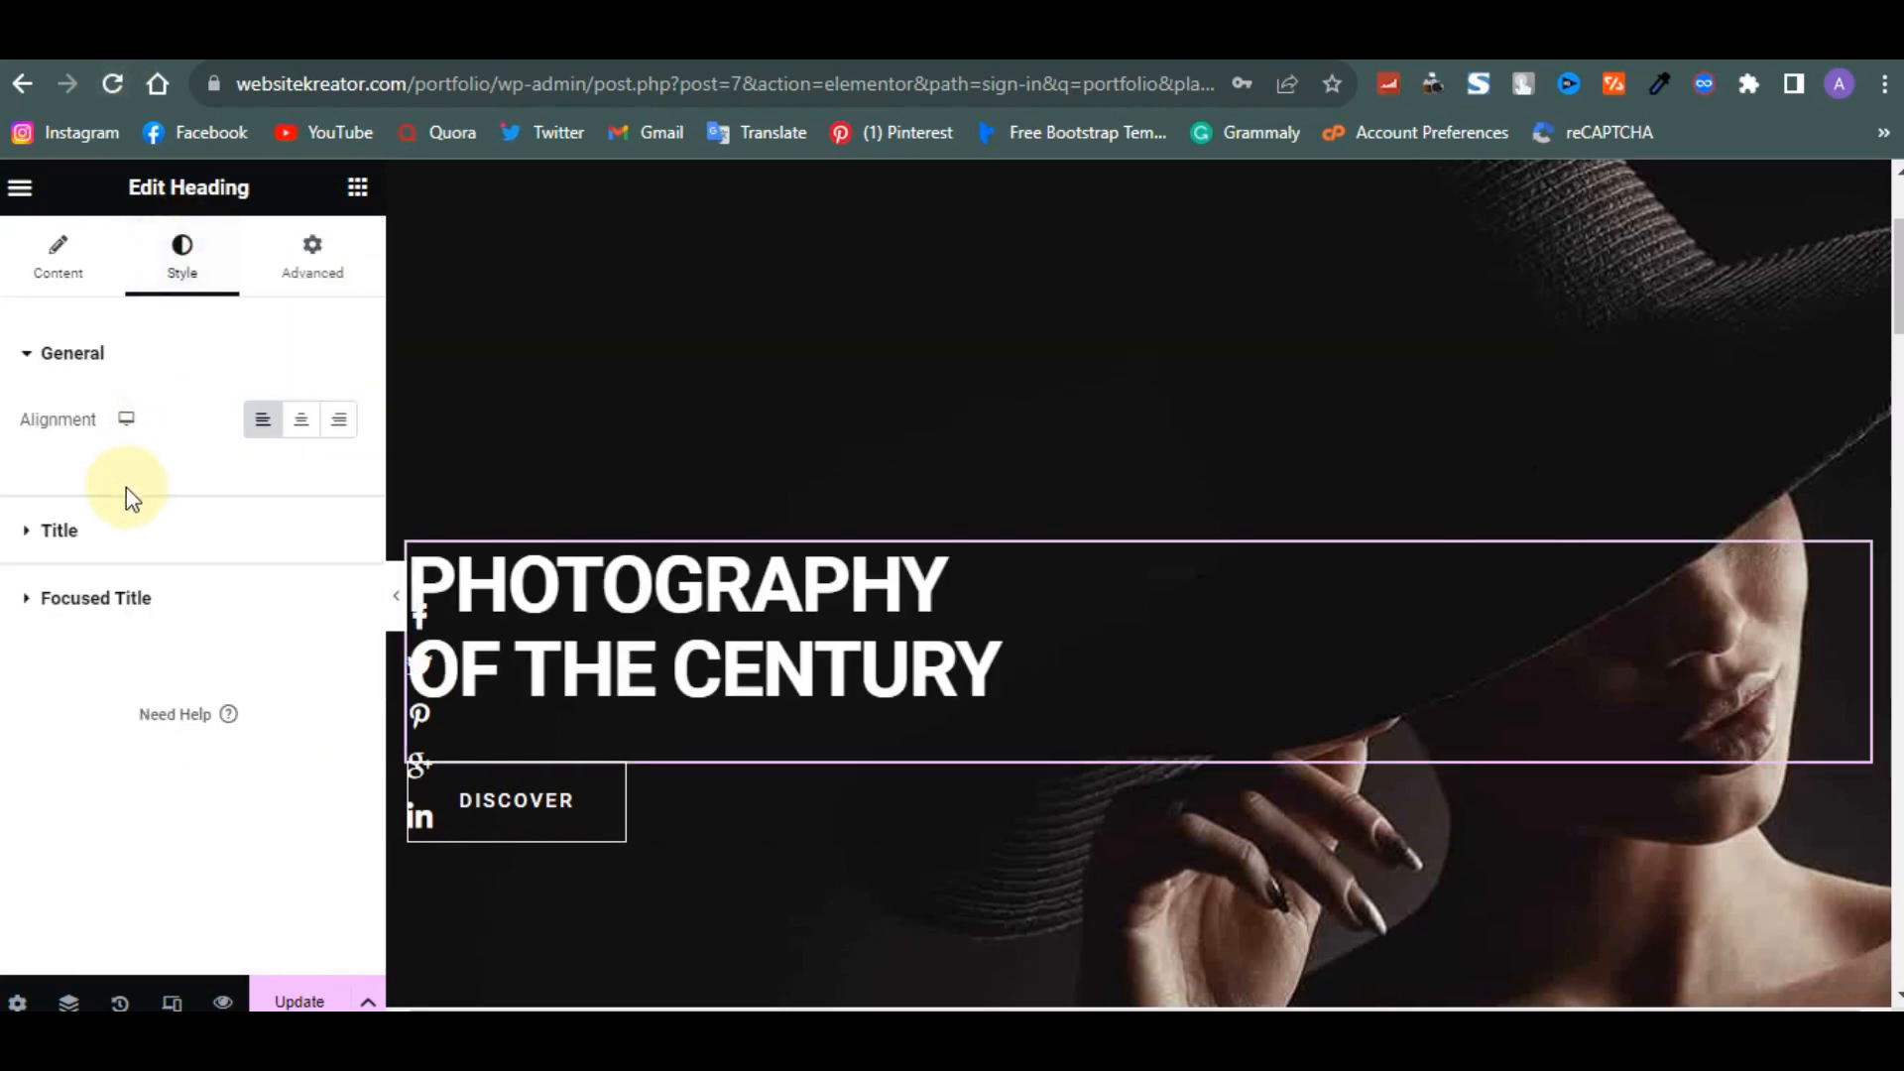
pyautogui.click(289, 300)
pyautogui.scroll(-6, 66, 671)
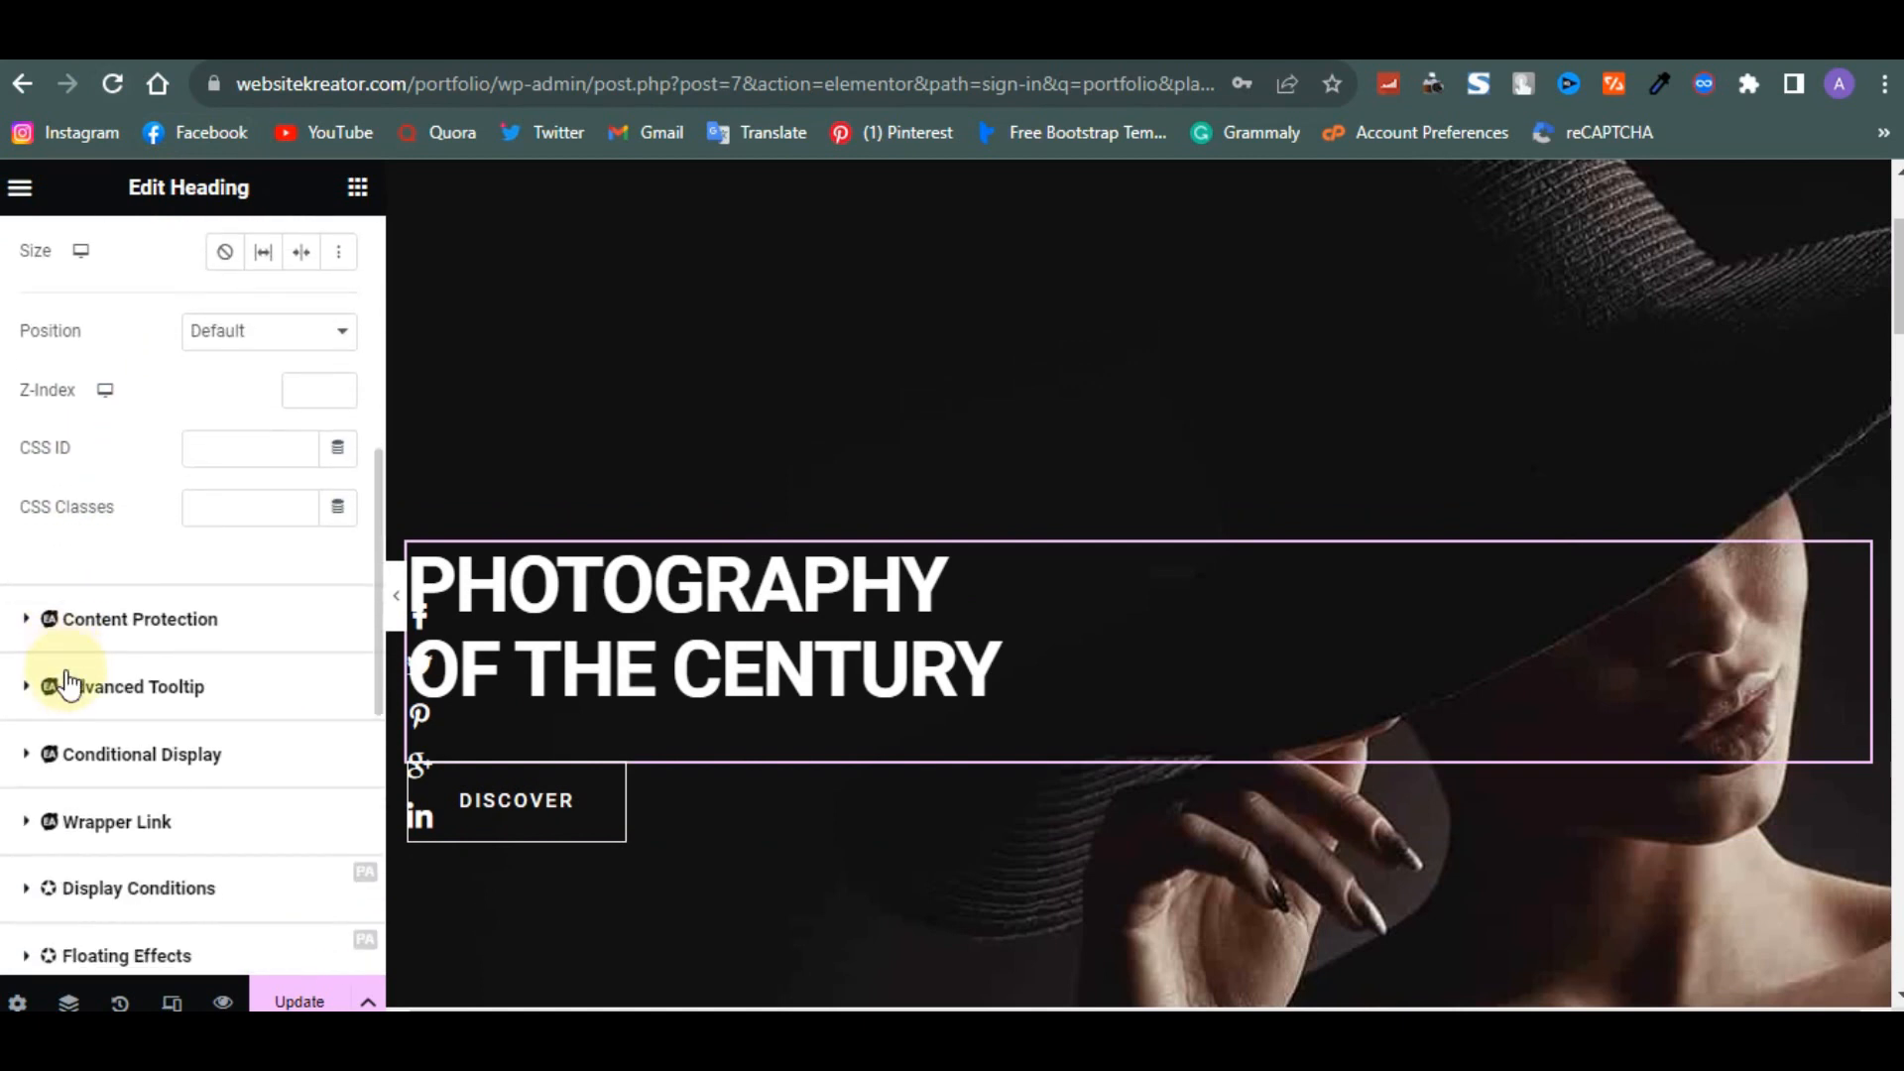
pyautogui.scroll(-5, 68, 682)
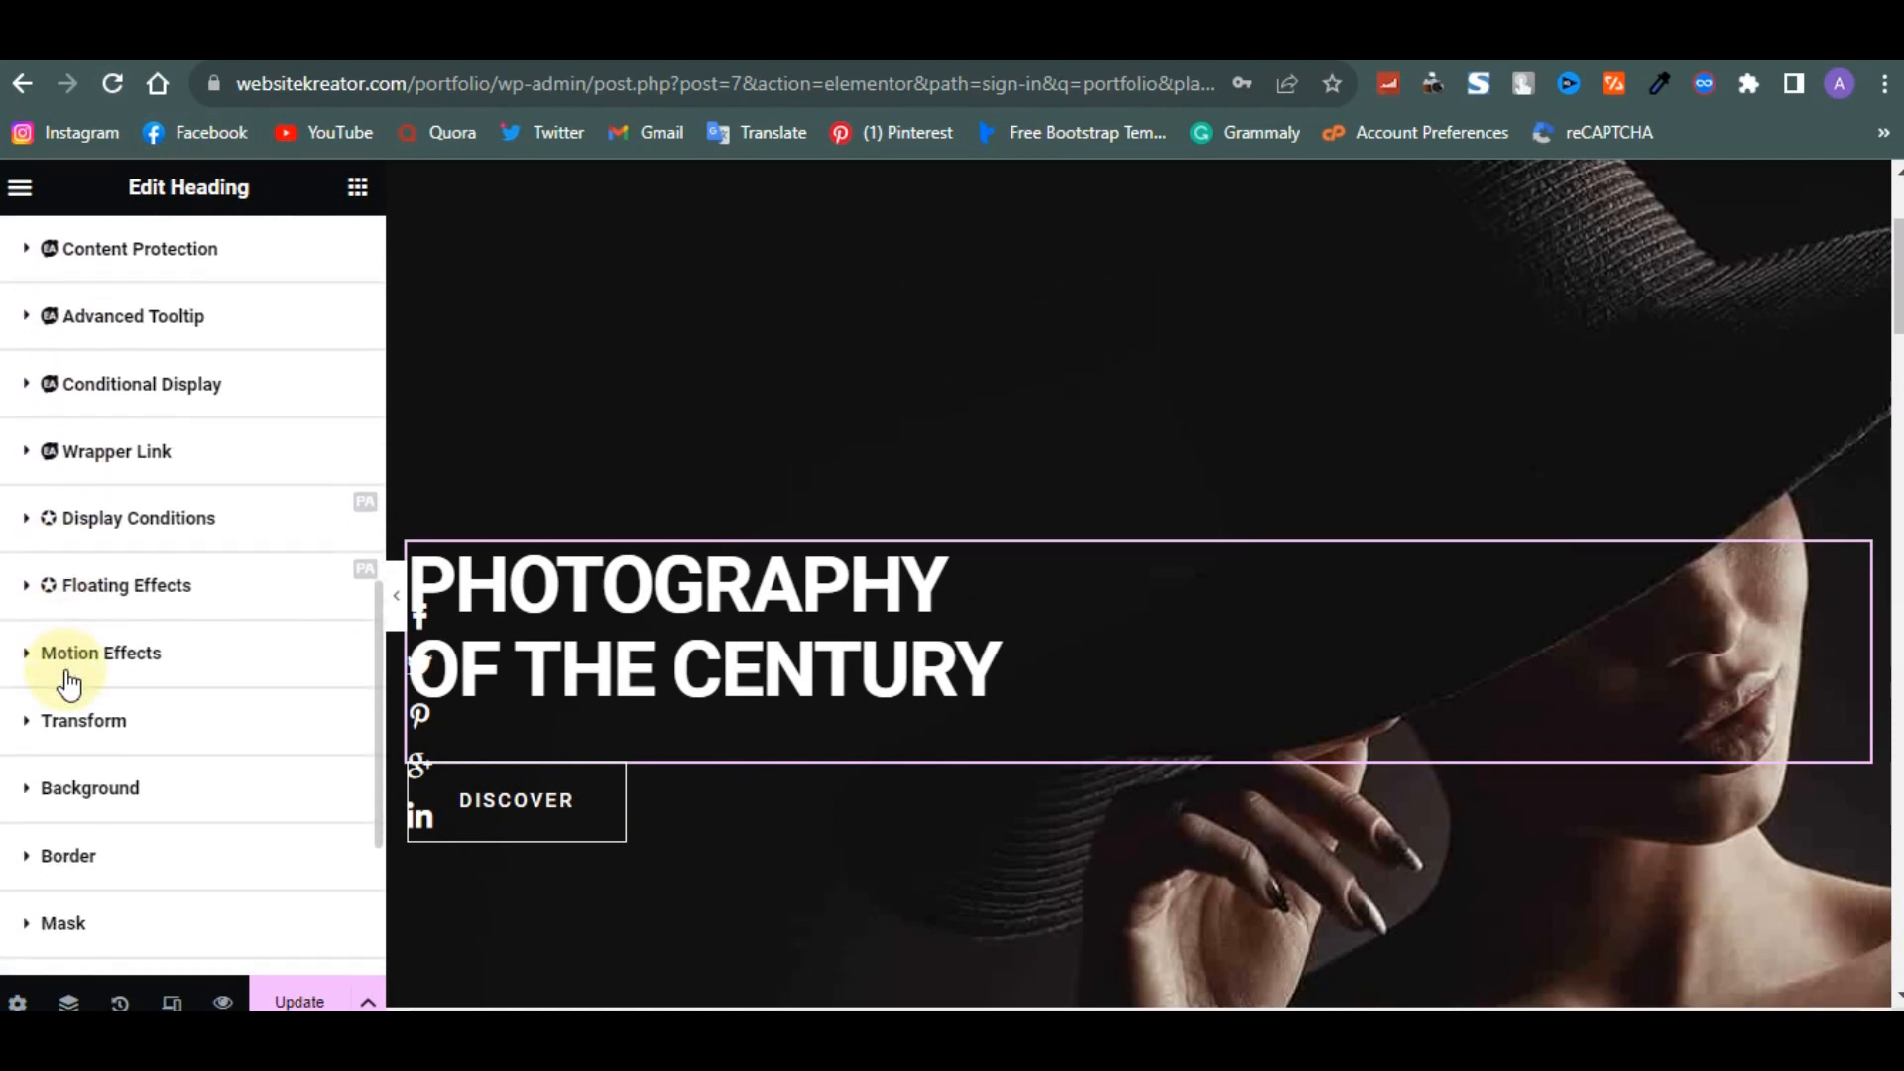
pyautogui.scroll(-1, 65, 655)
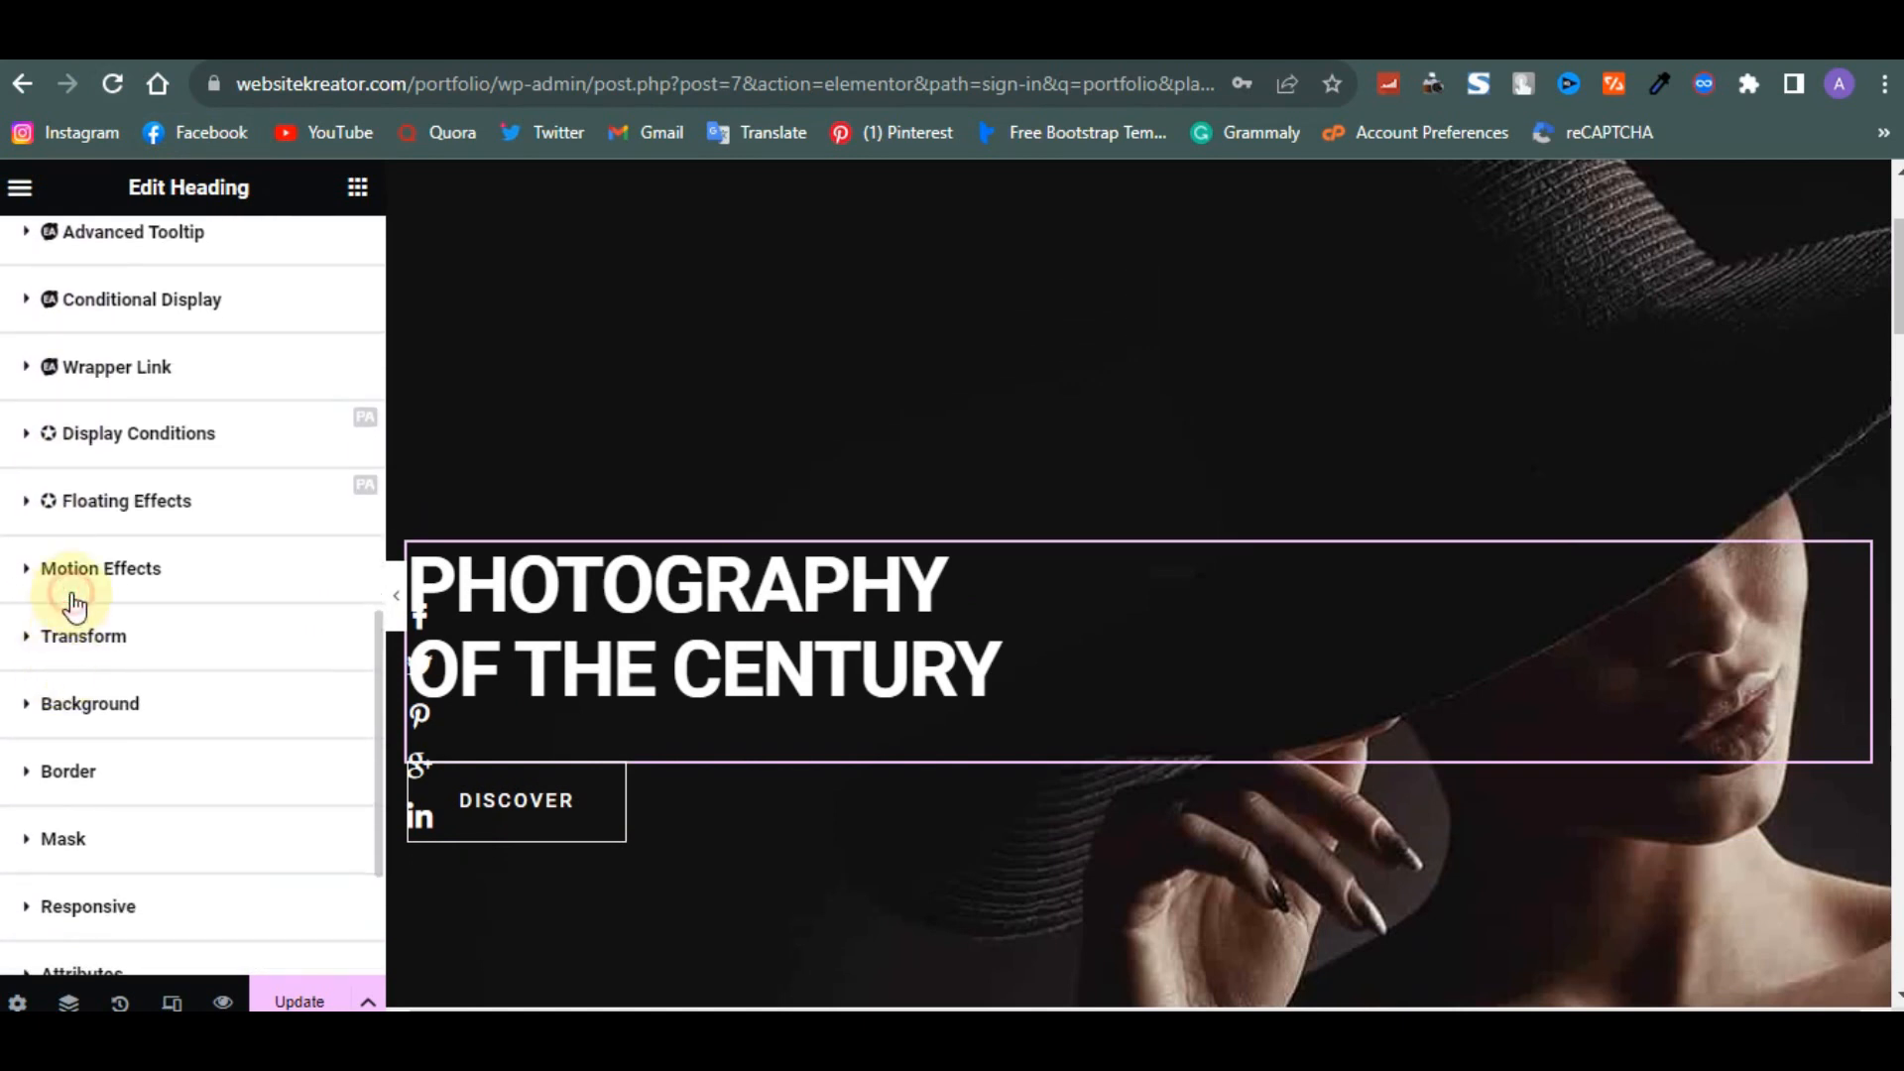
pyautogui.click(74, 595)
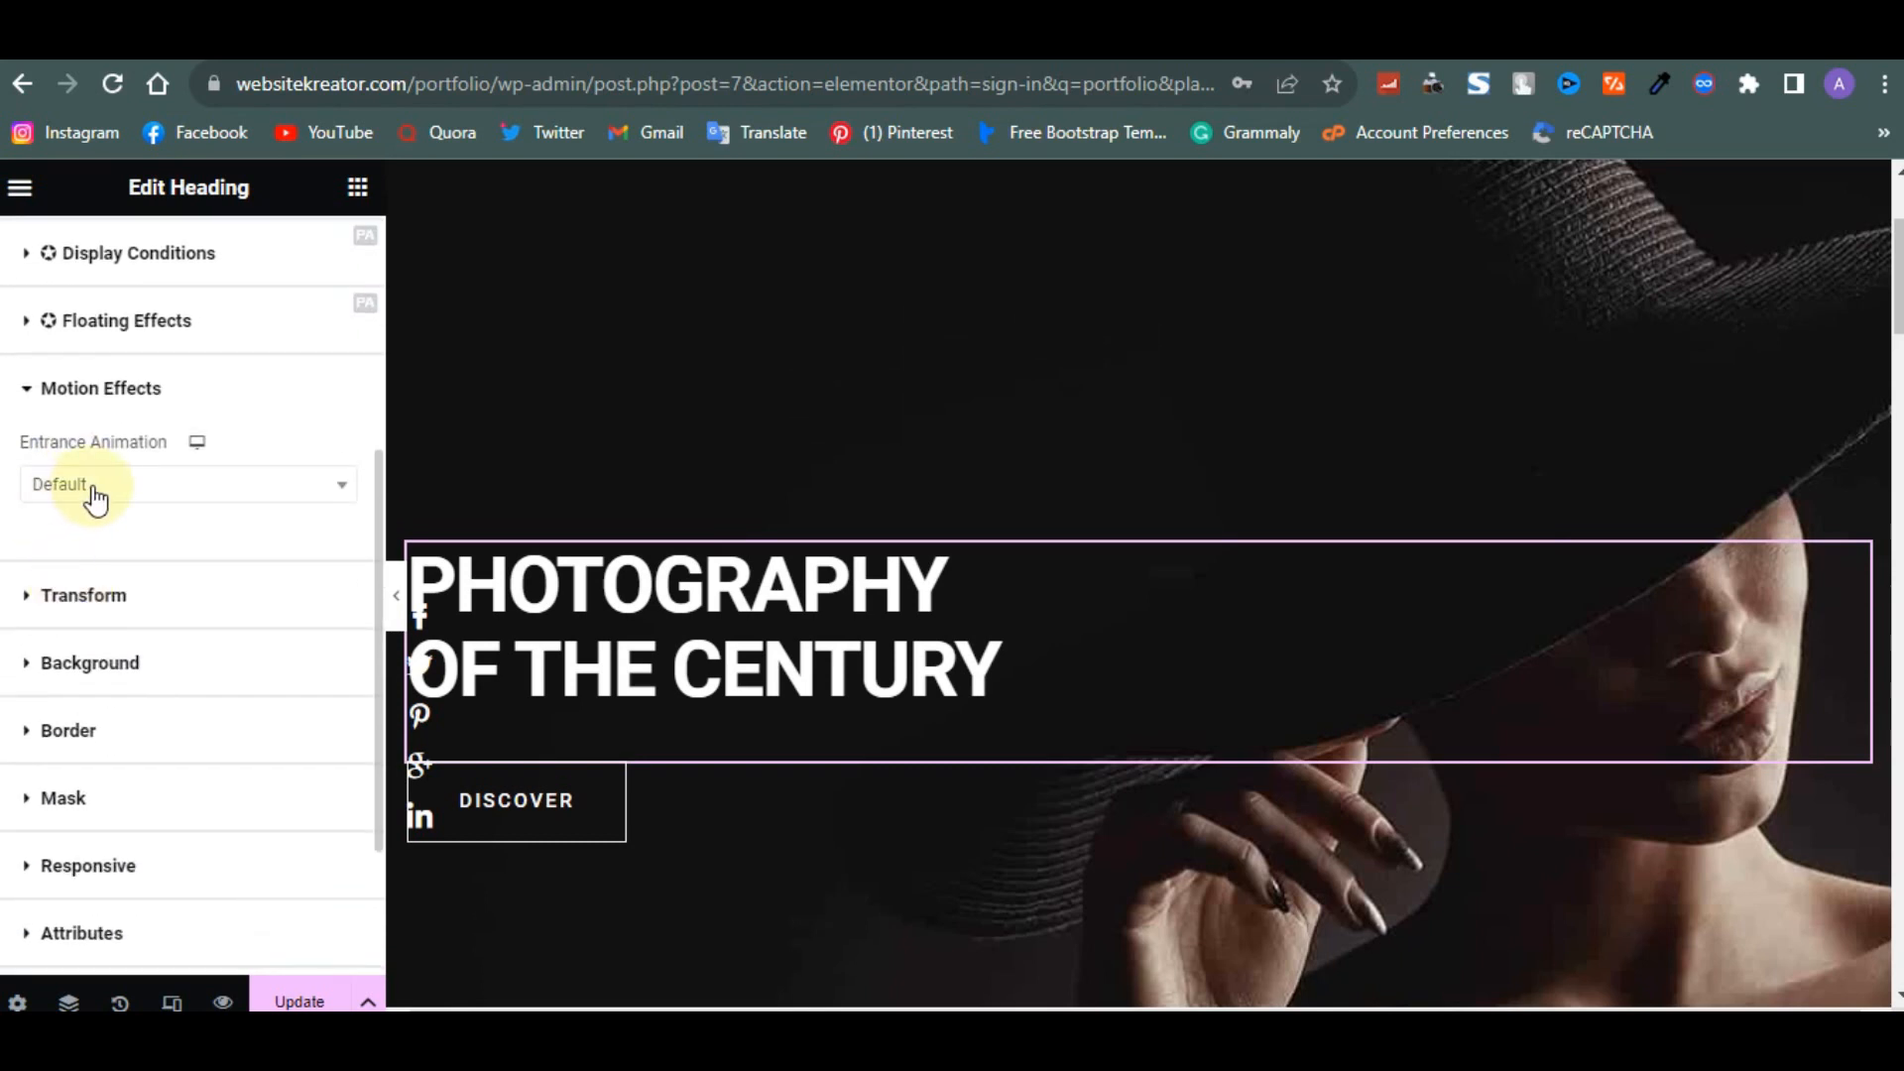
pyautogui.click(93, 485)
pyautogui.scroll(-5, 119, 754)
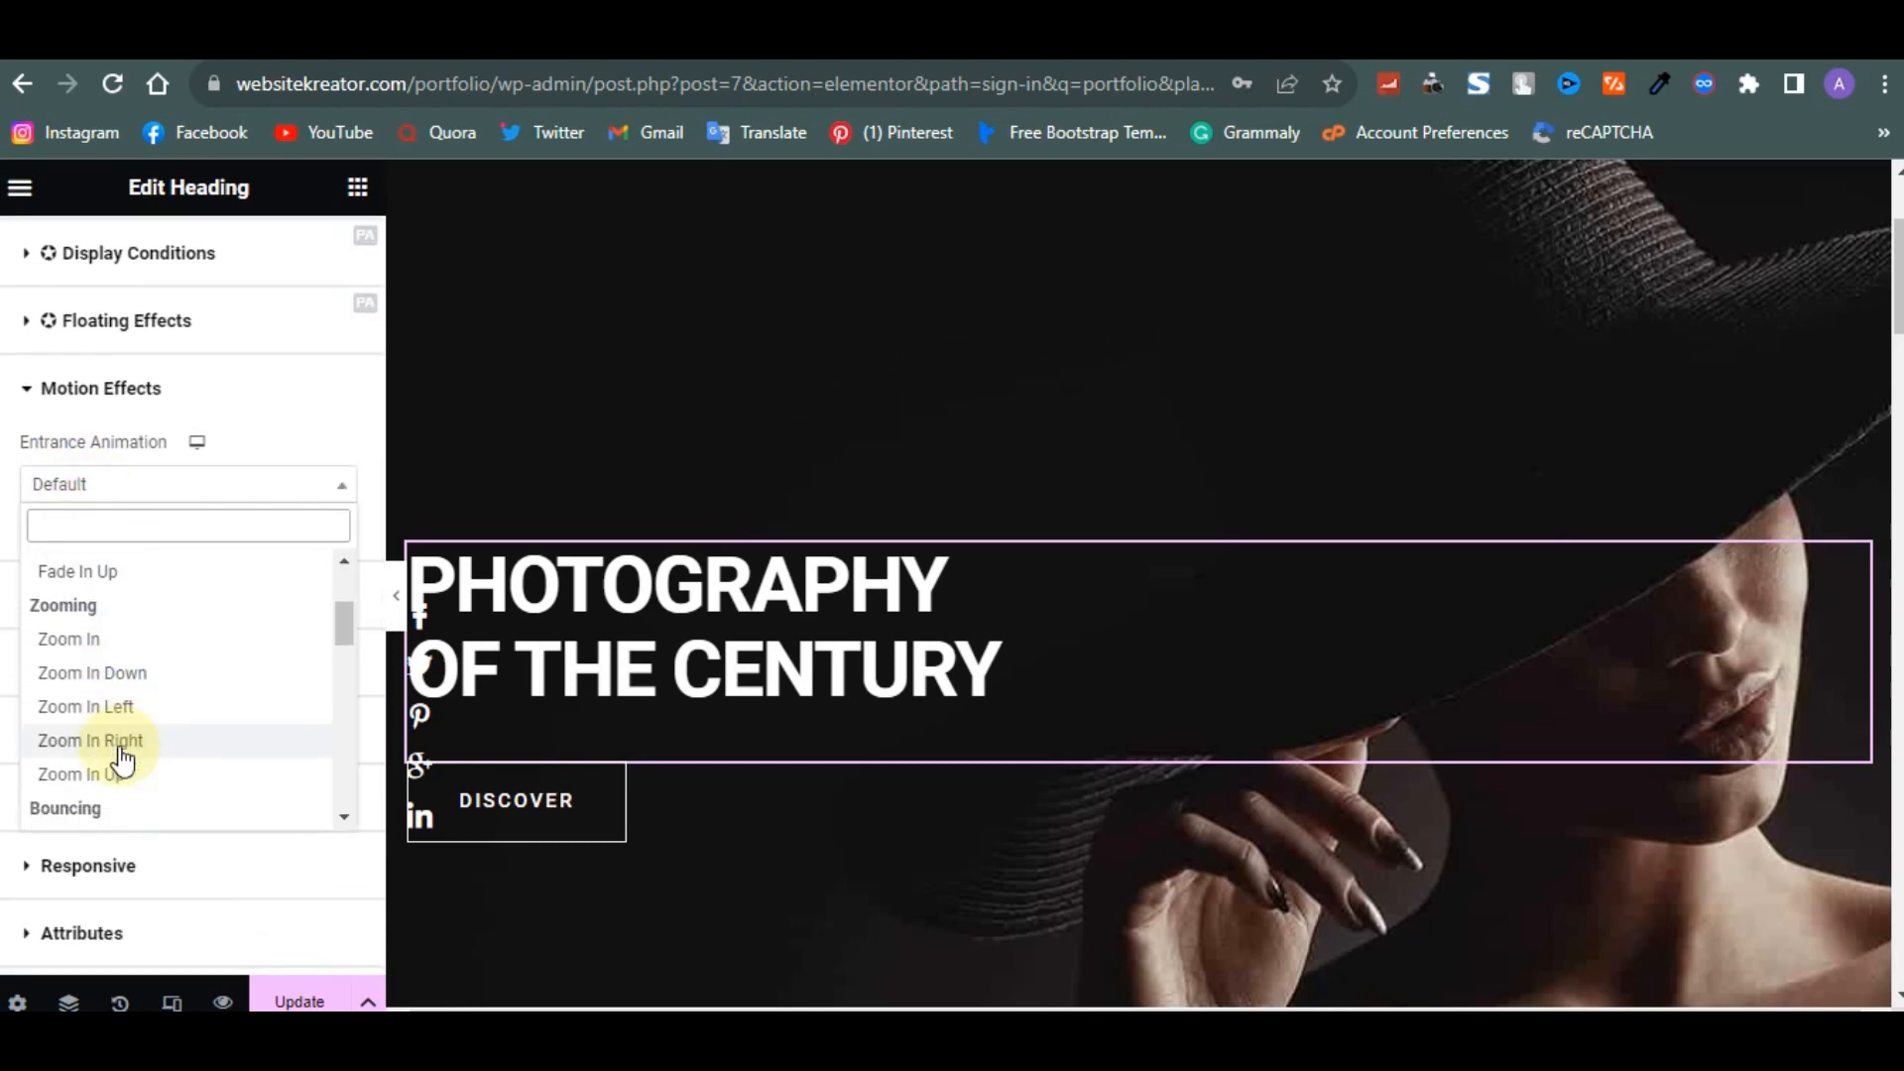
pyautogui.click(109, 680)
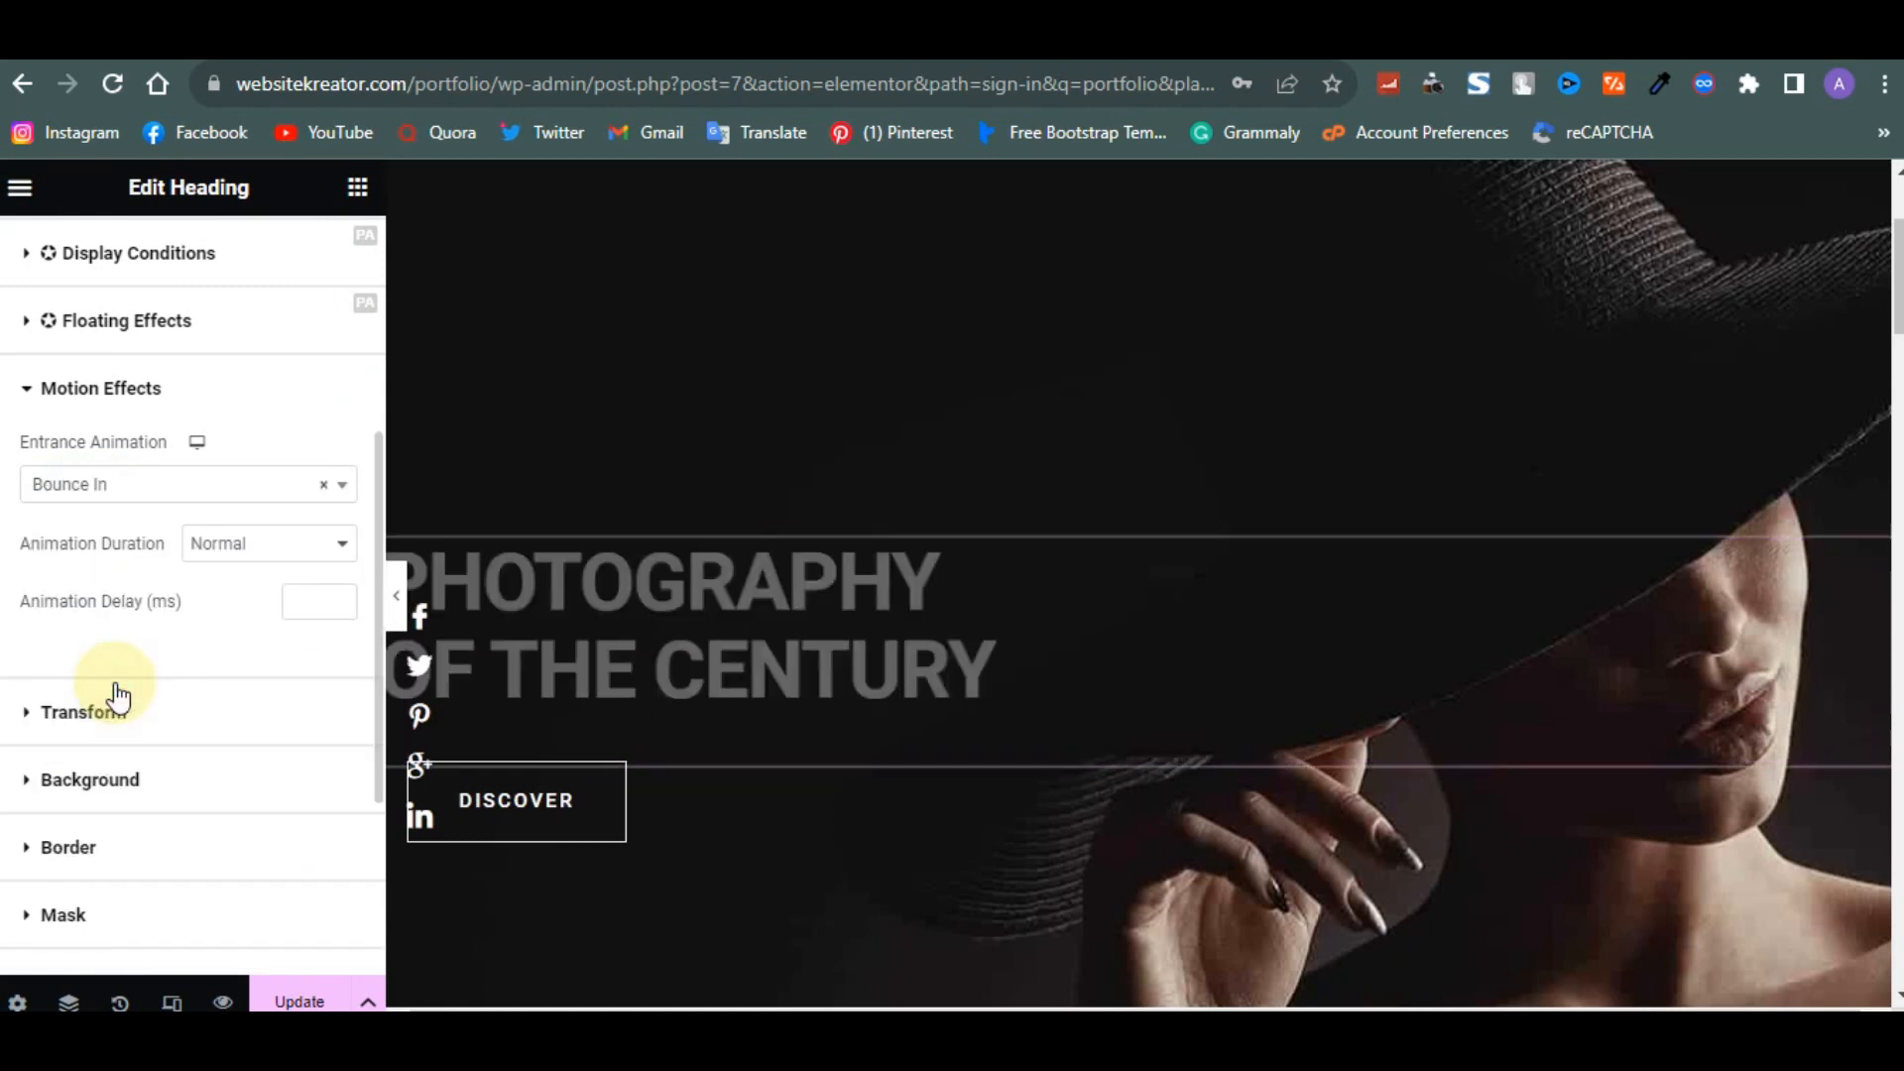
# - Set the hero heading's entrance animation to Roll In
pyautogui.click(165, 493)
pyautogui.scroll(-3, 133, 778)
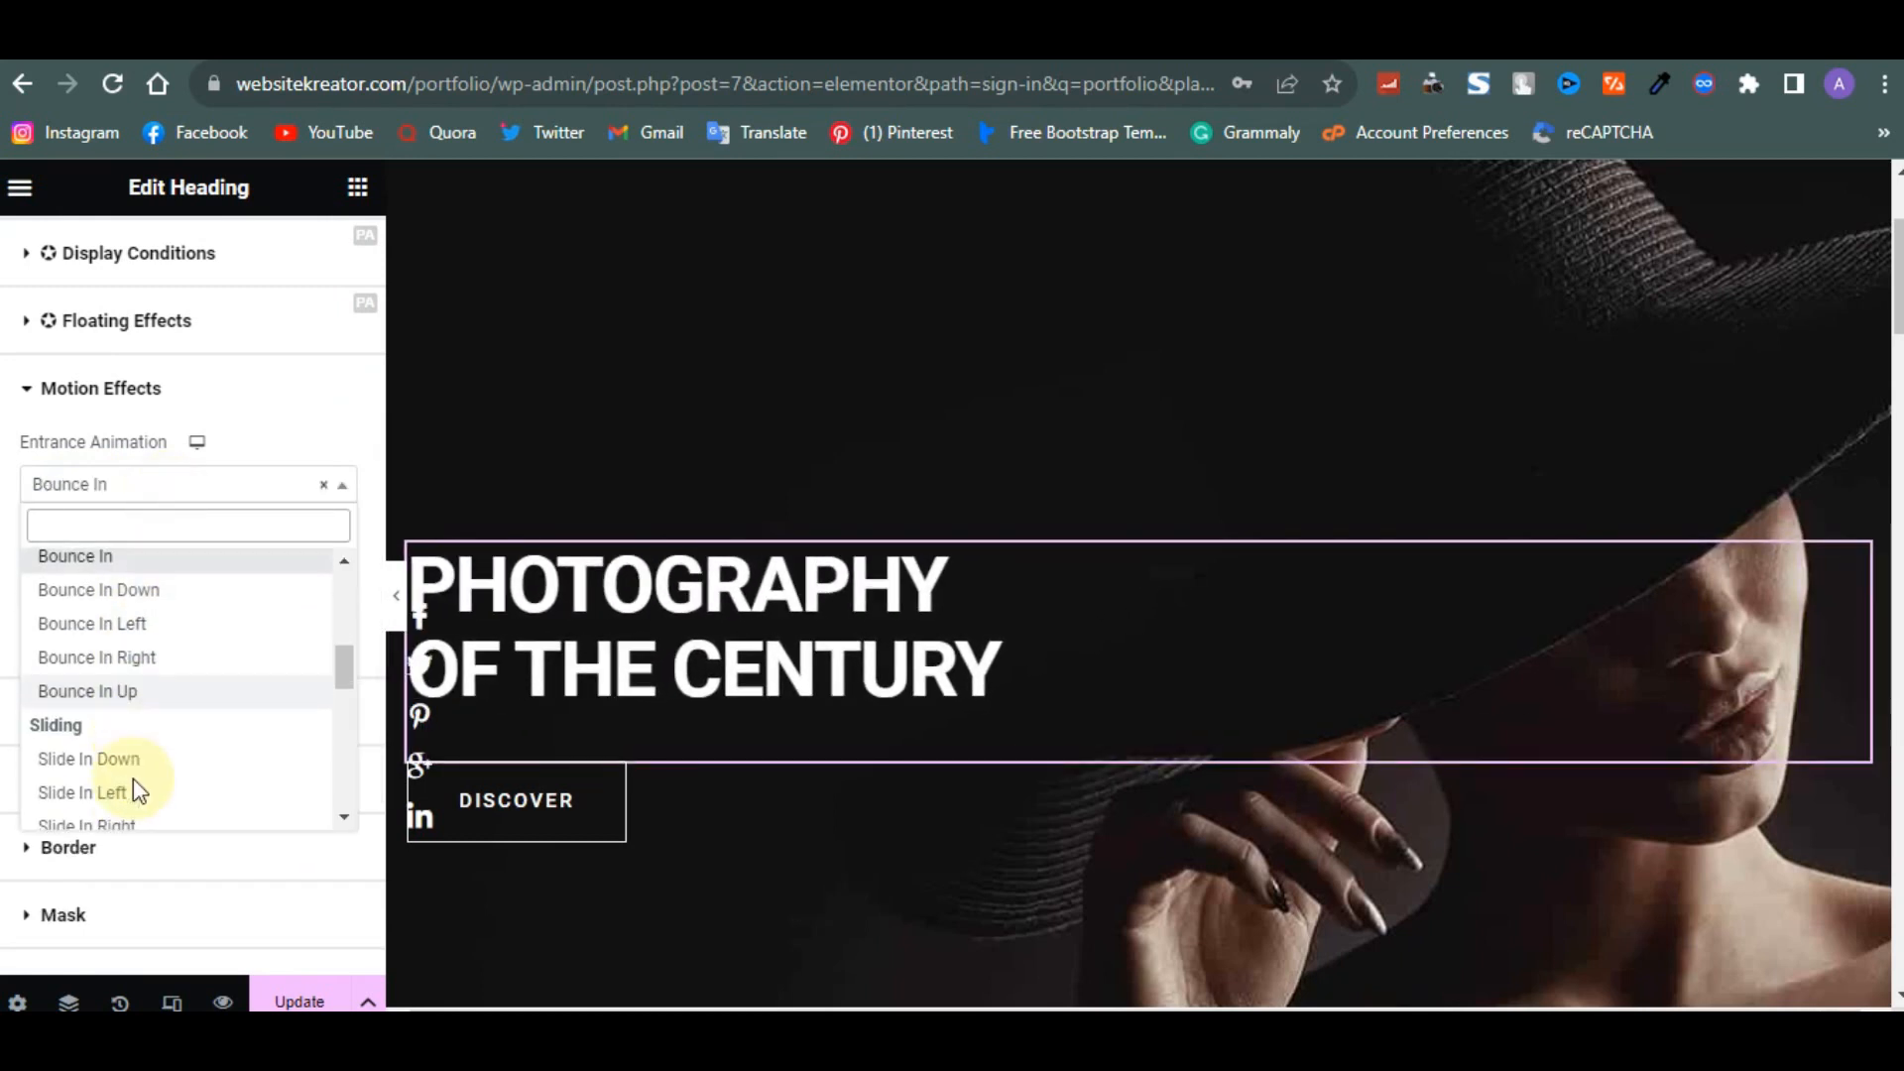
pyautogui.scroll(-3, 137, 793)
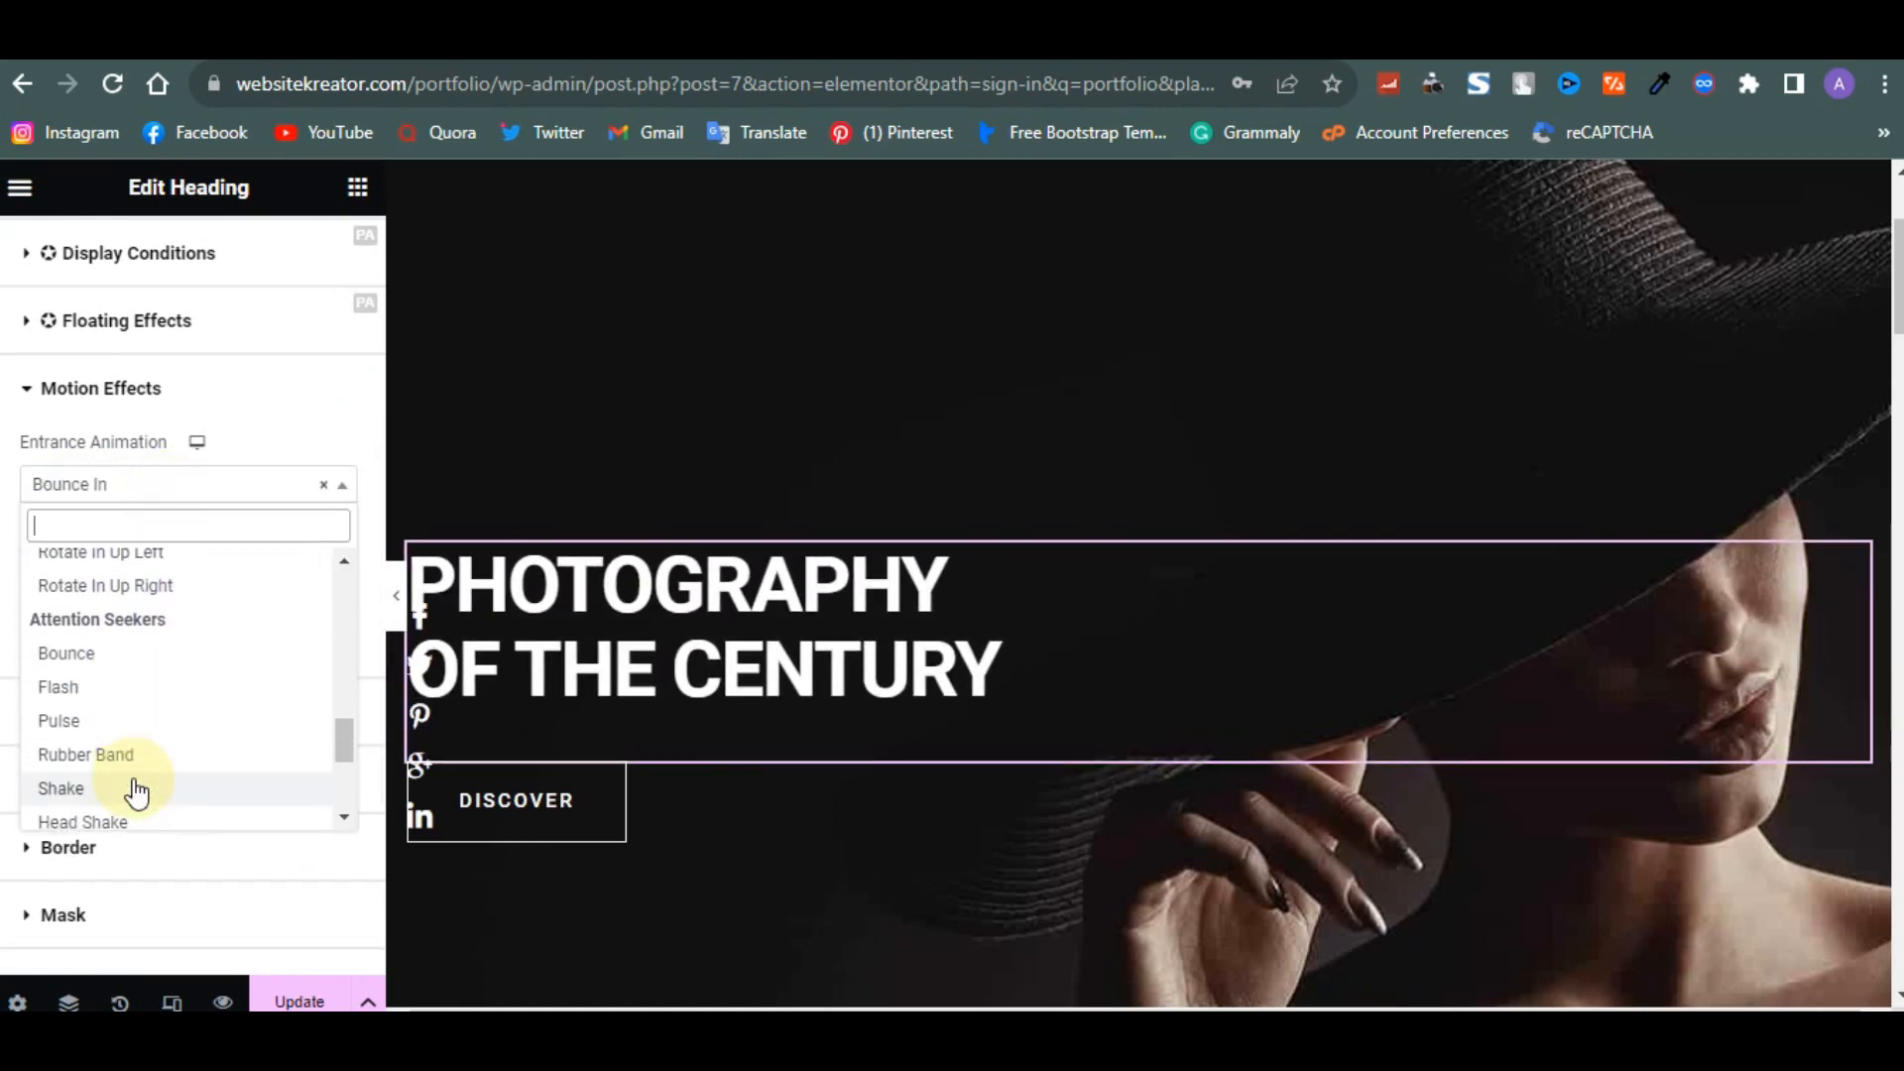
pyautogui.scroll(-3, 137, 793)
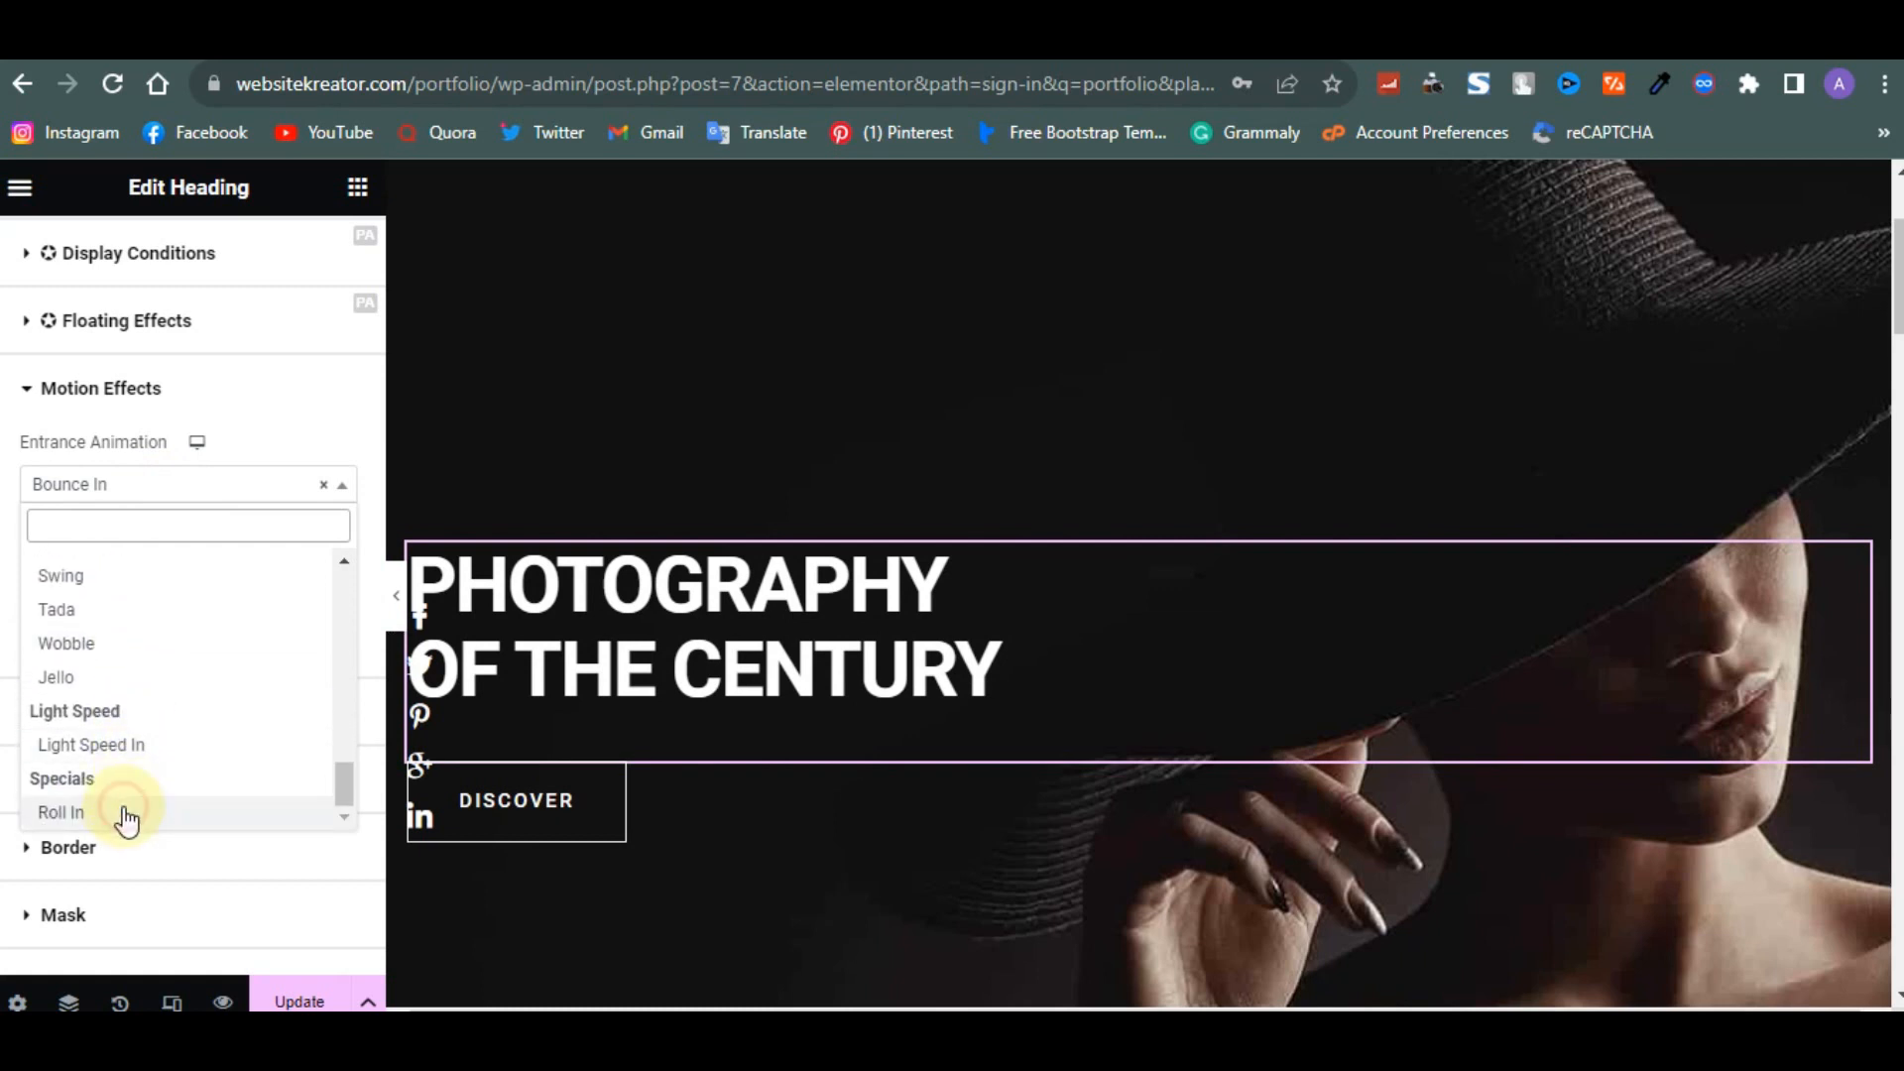
pyautogui.click(125, 812)
# - Change the hero heading's entrance animation to Slide In Right
pyautogui.click(105, 481)
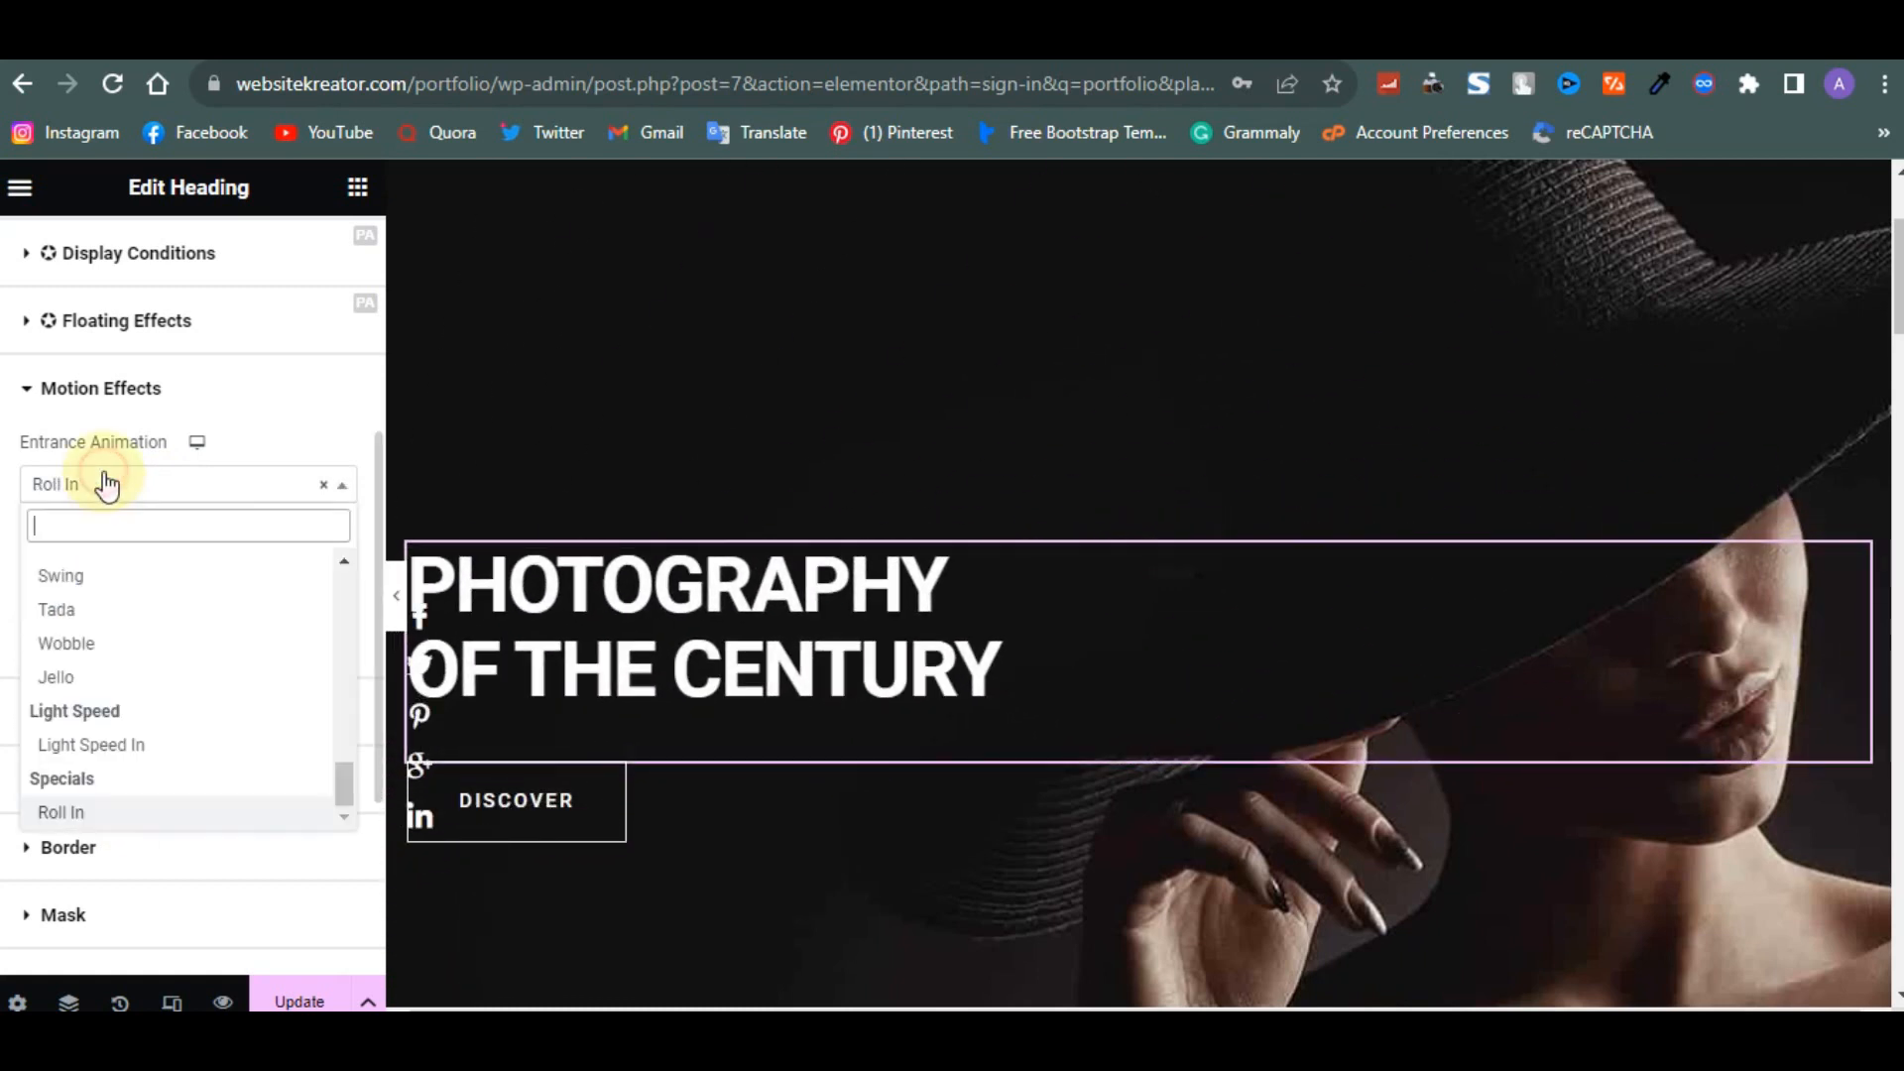
pyautogui.scroll(10, 140, 672)
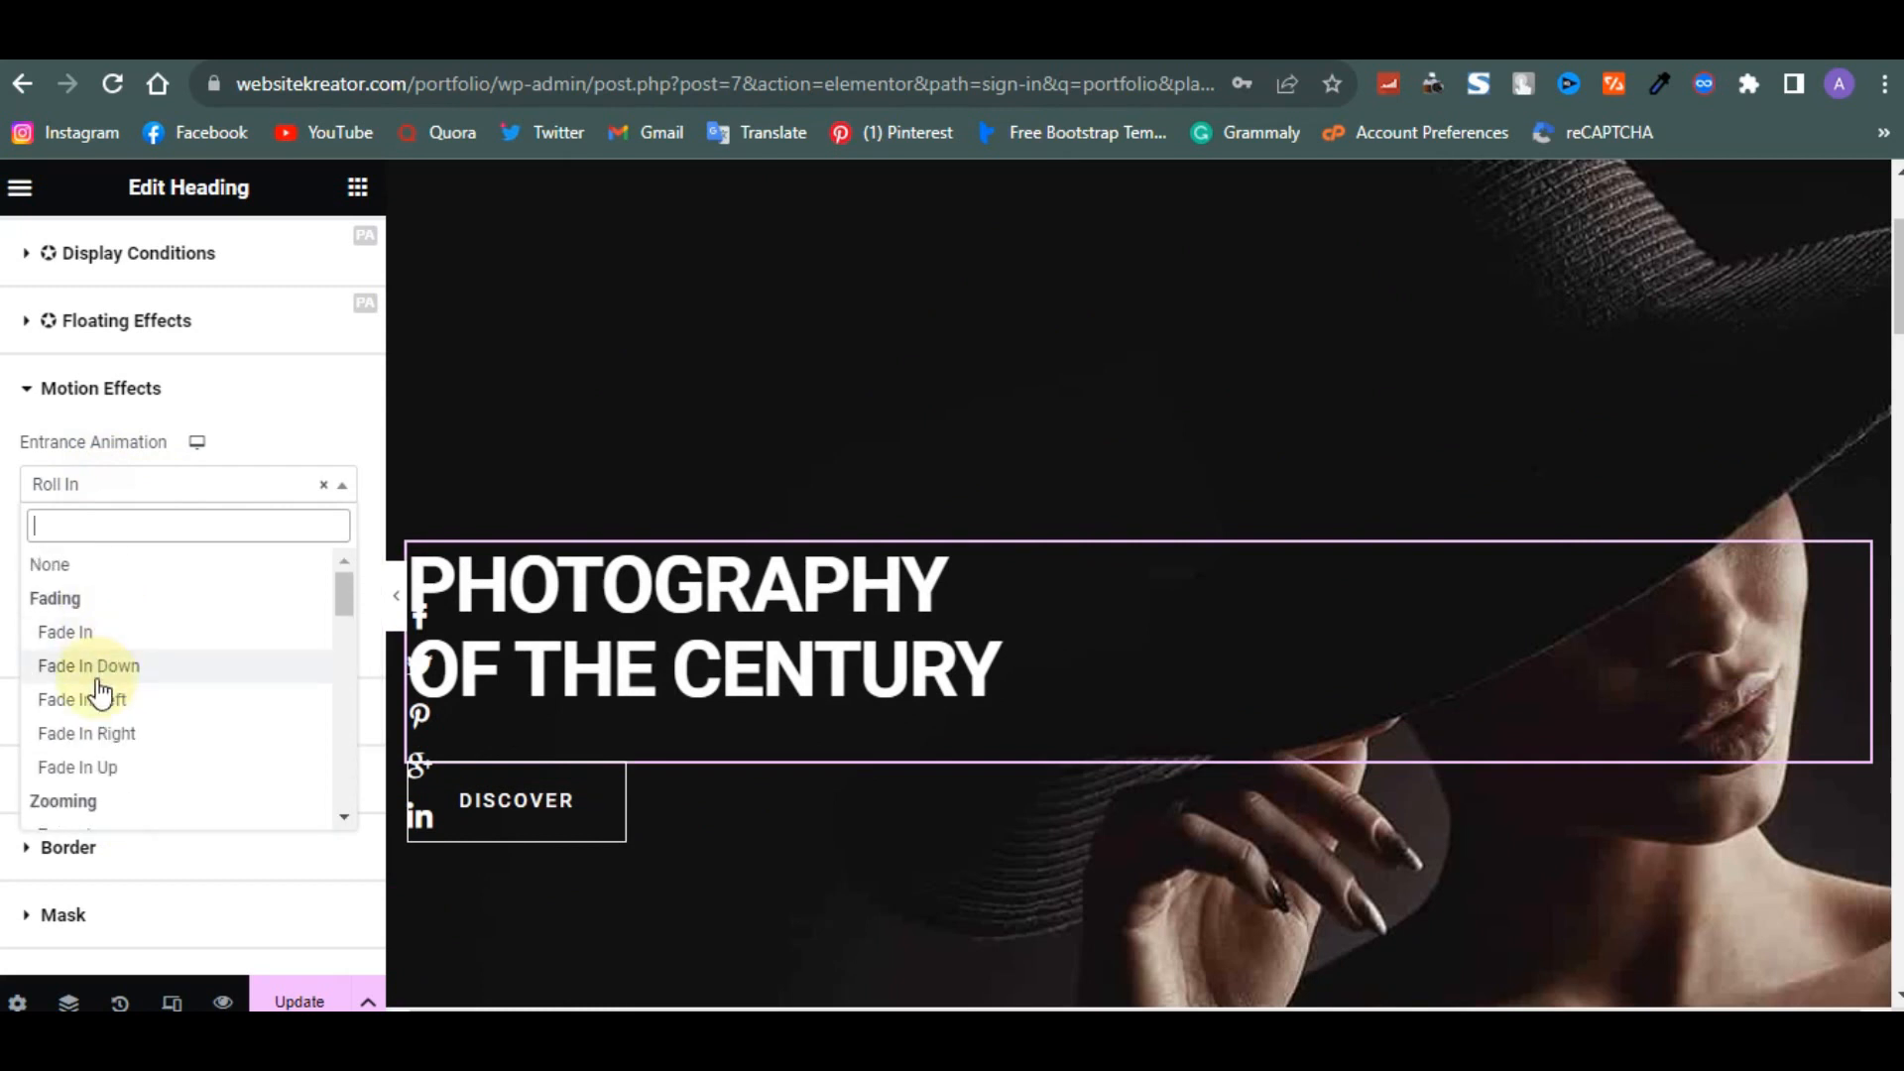
pyautogui.scroll(-2, 95, 692)
pyautogui.scroll(-2, 100, 691)
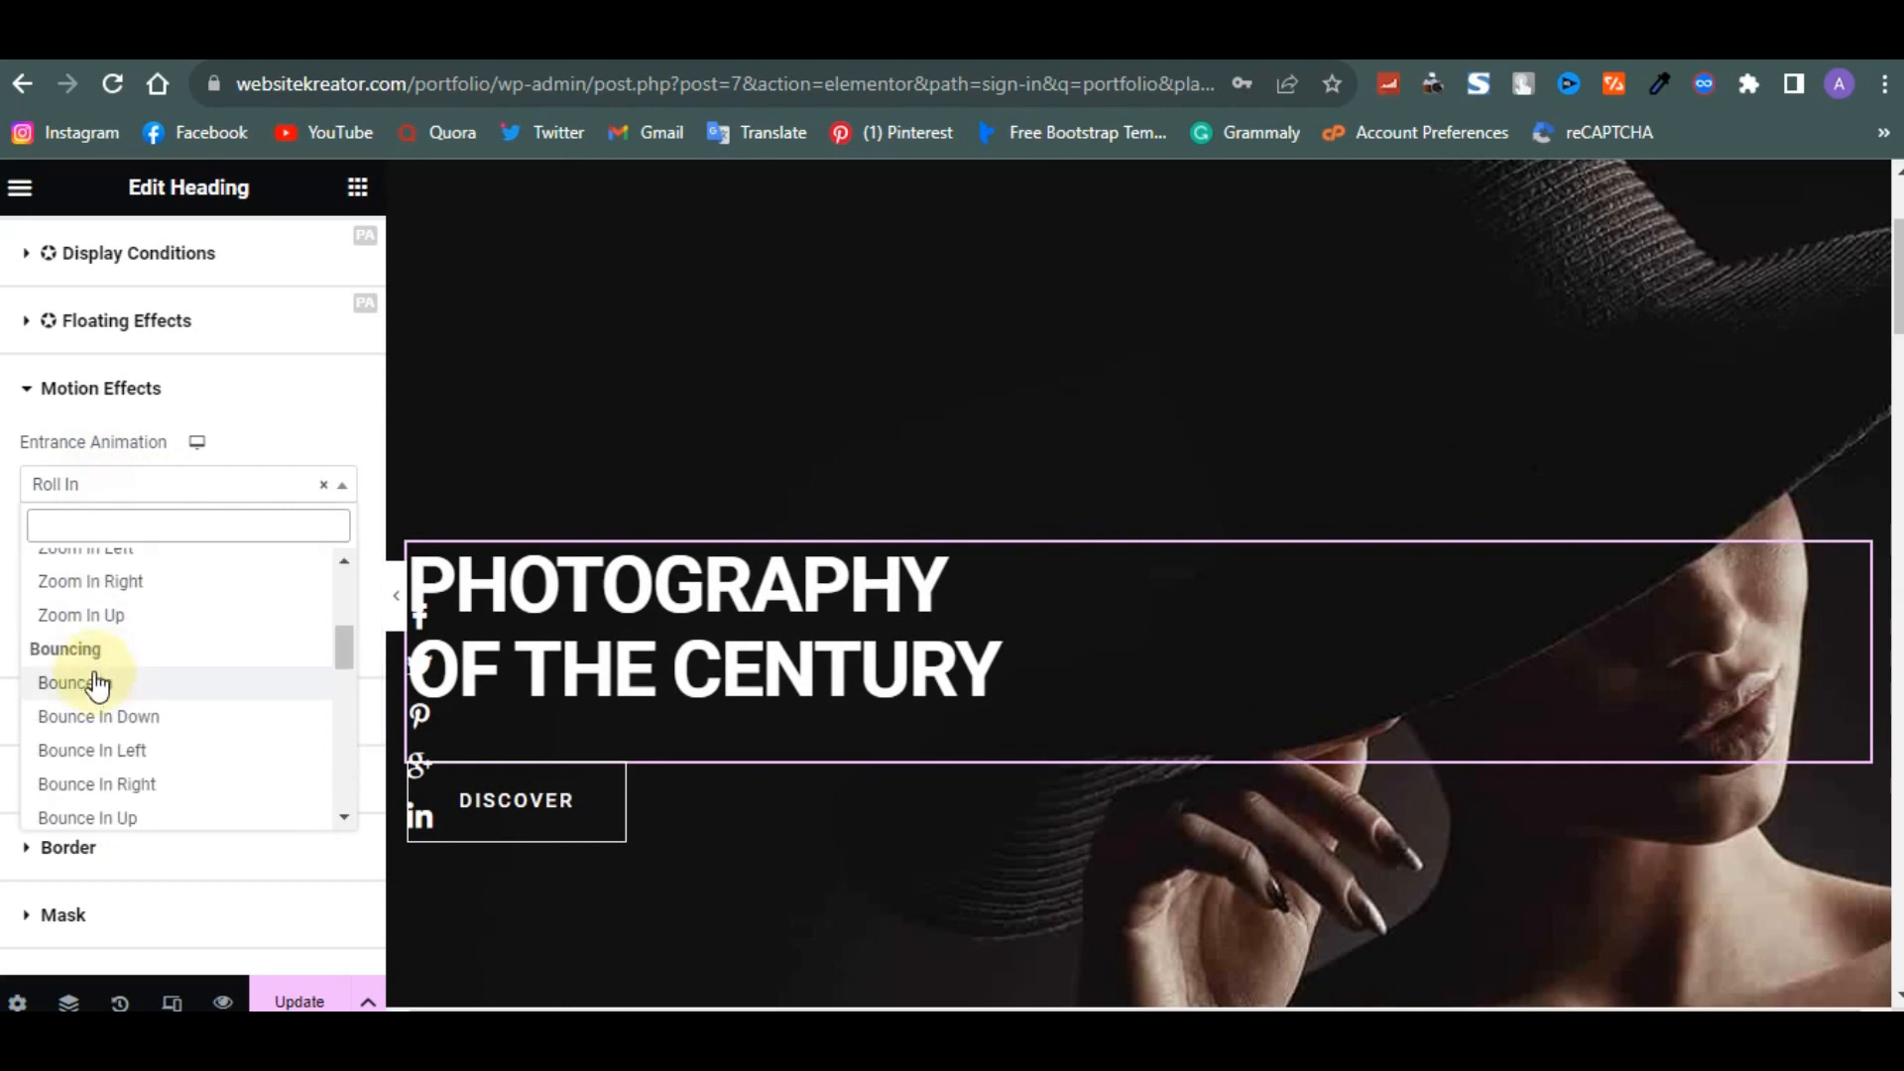
pyautogui.scroll(-2, 96, 685)
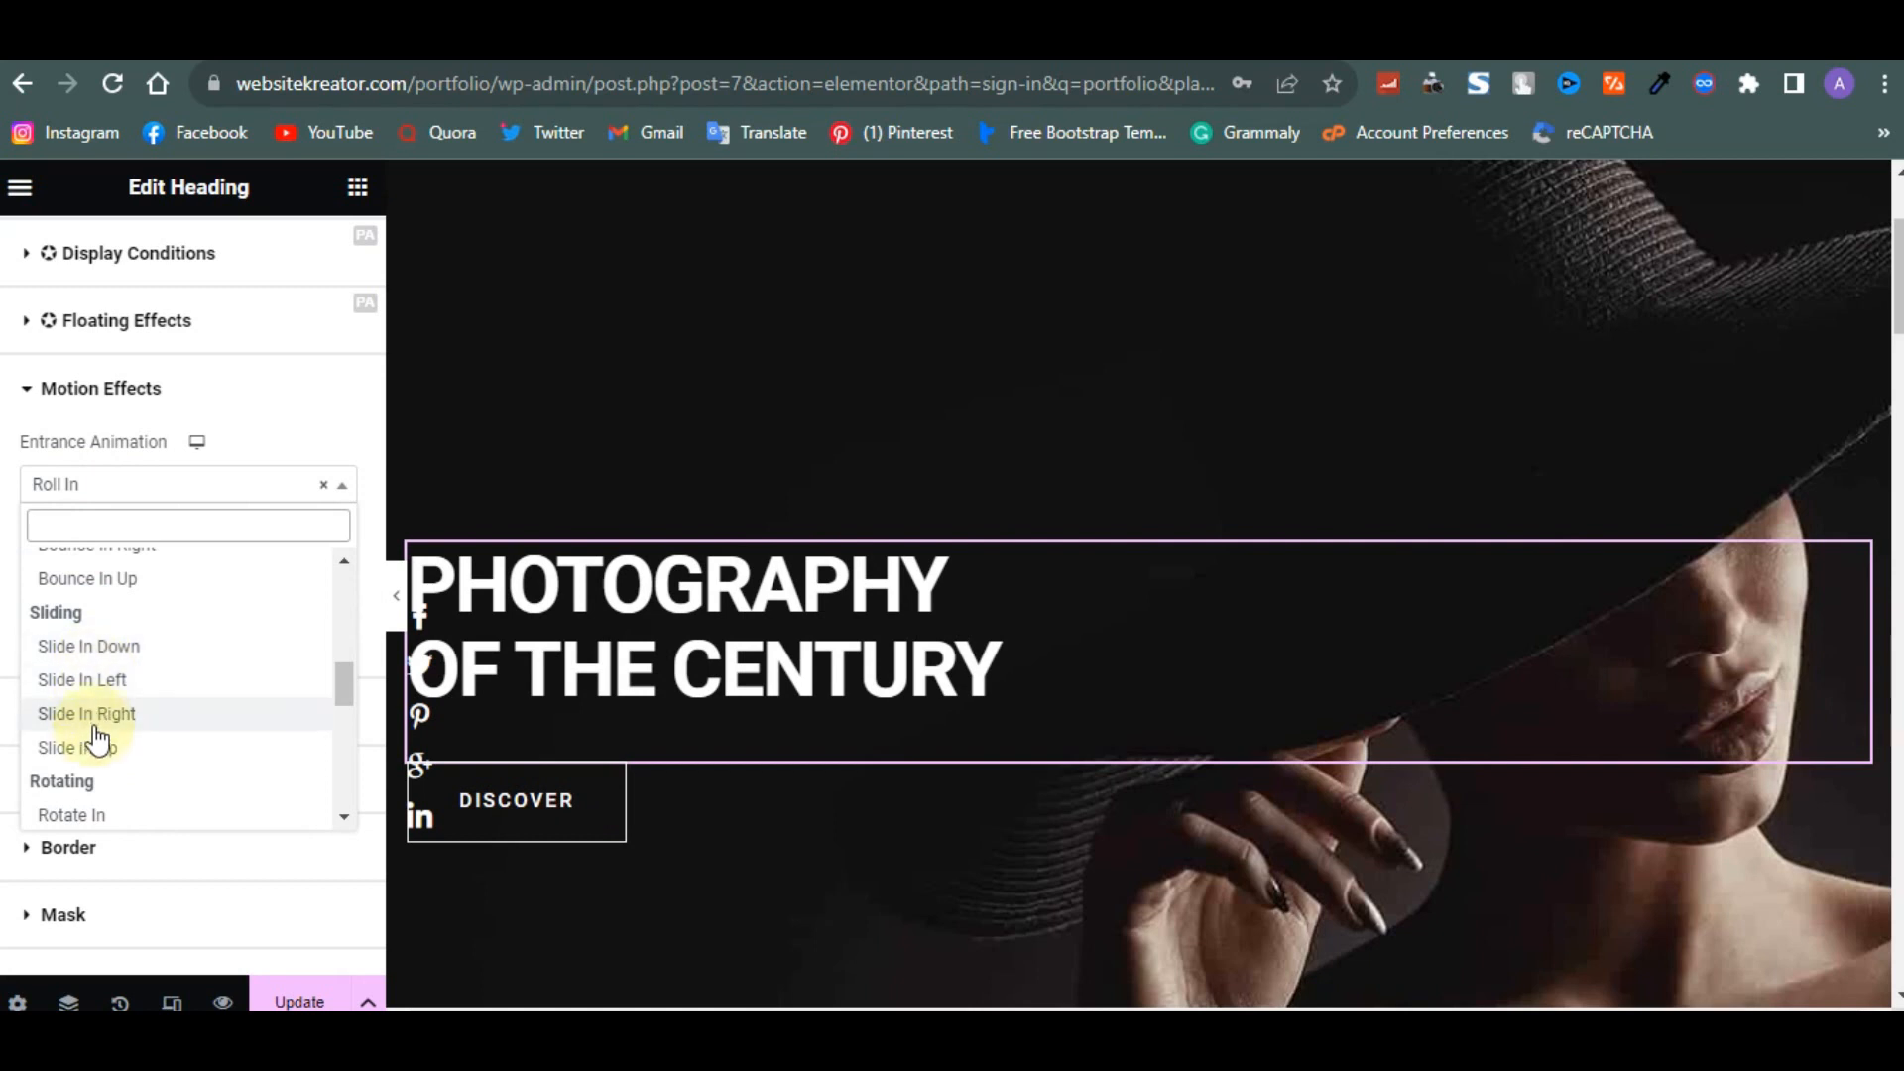
pyautogui.click(95, 731)
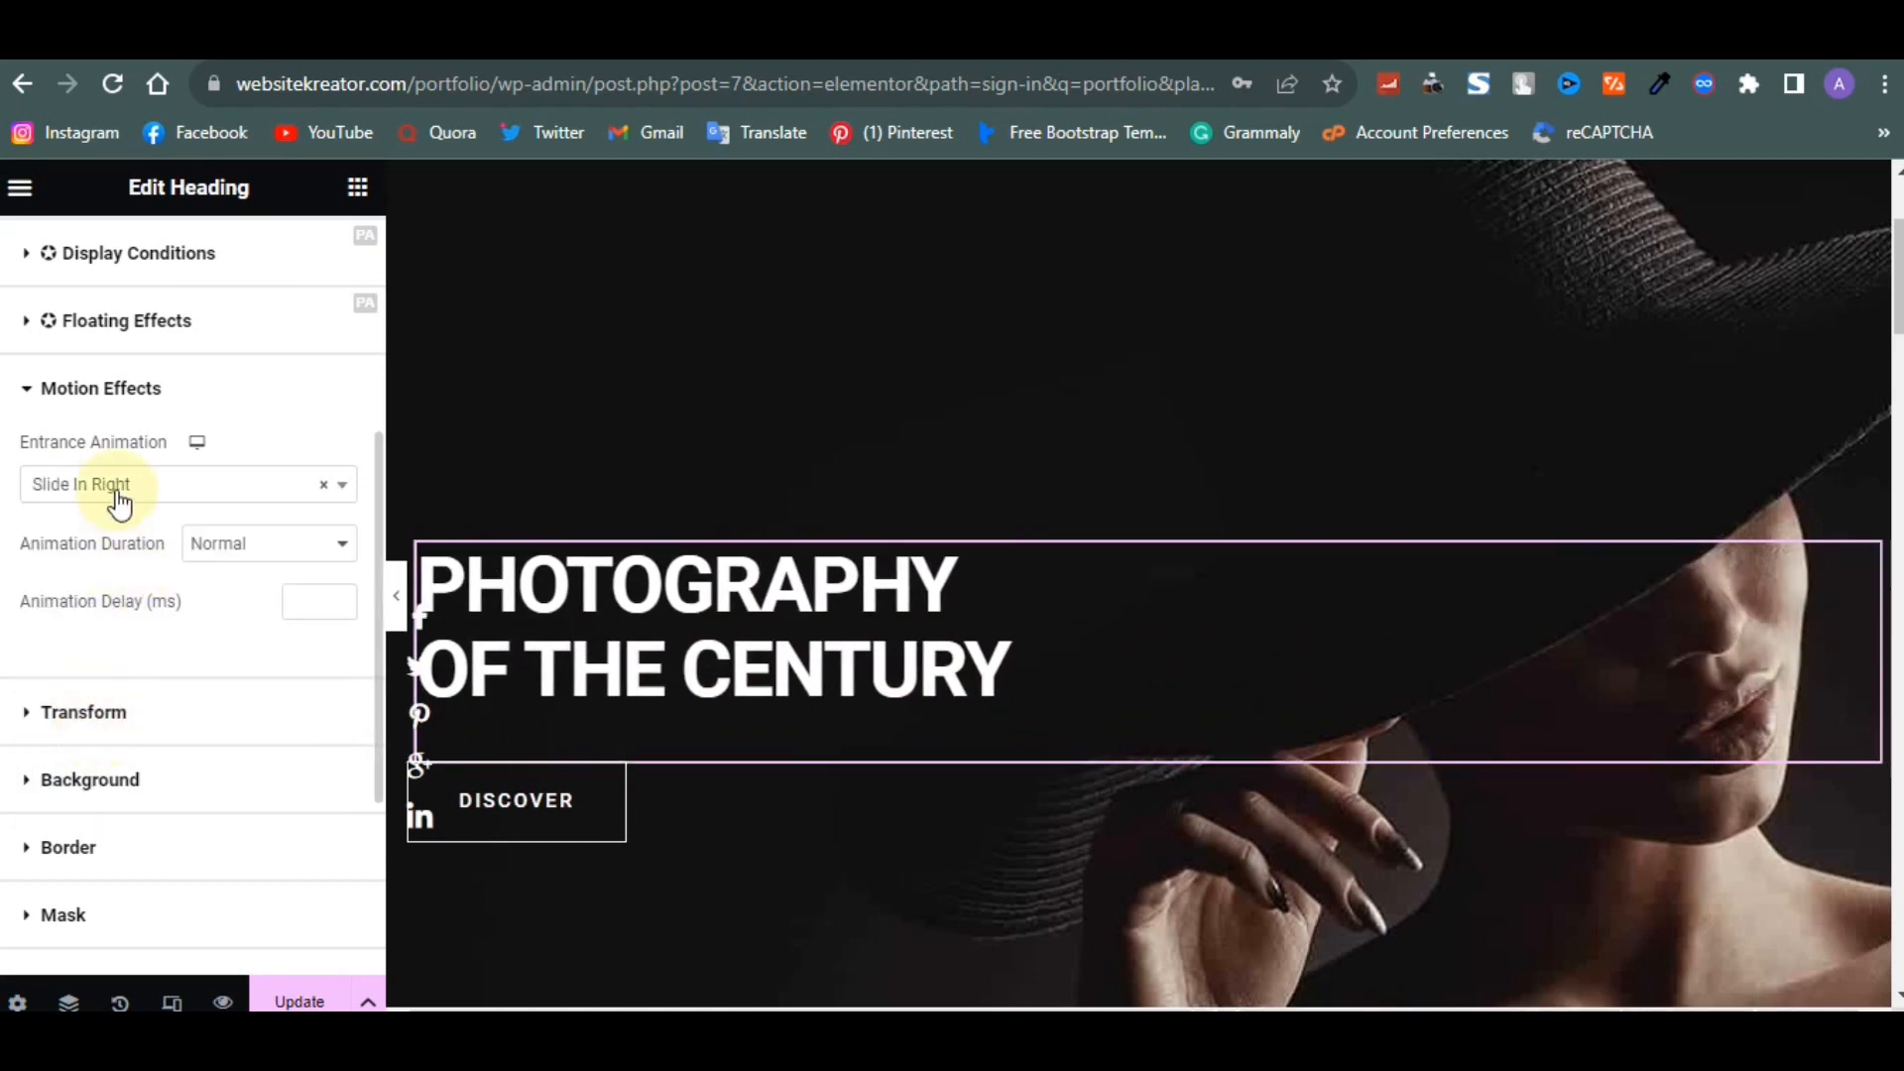
# - Update the page and leave the editor for the WordPress dashboard
pyautogui.scroll(-1, 144, 811)
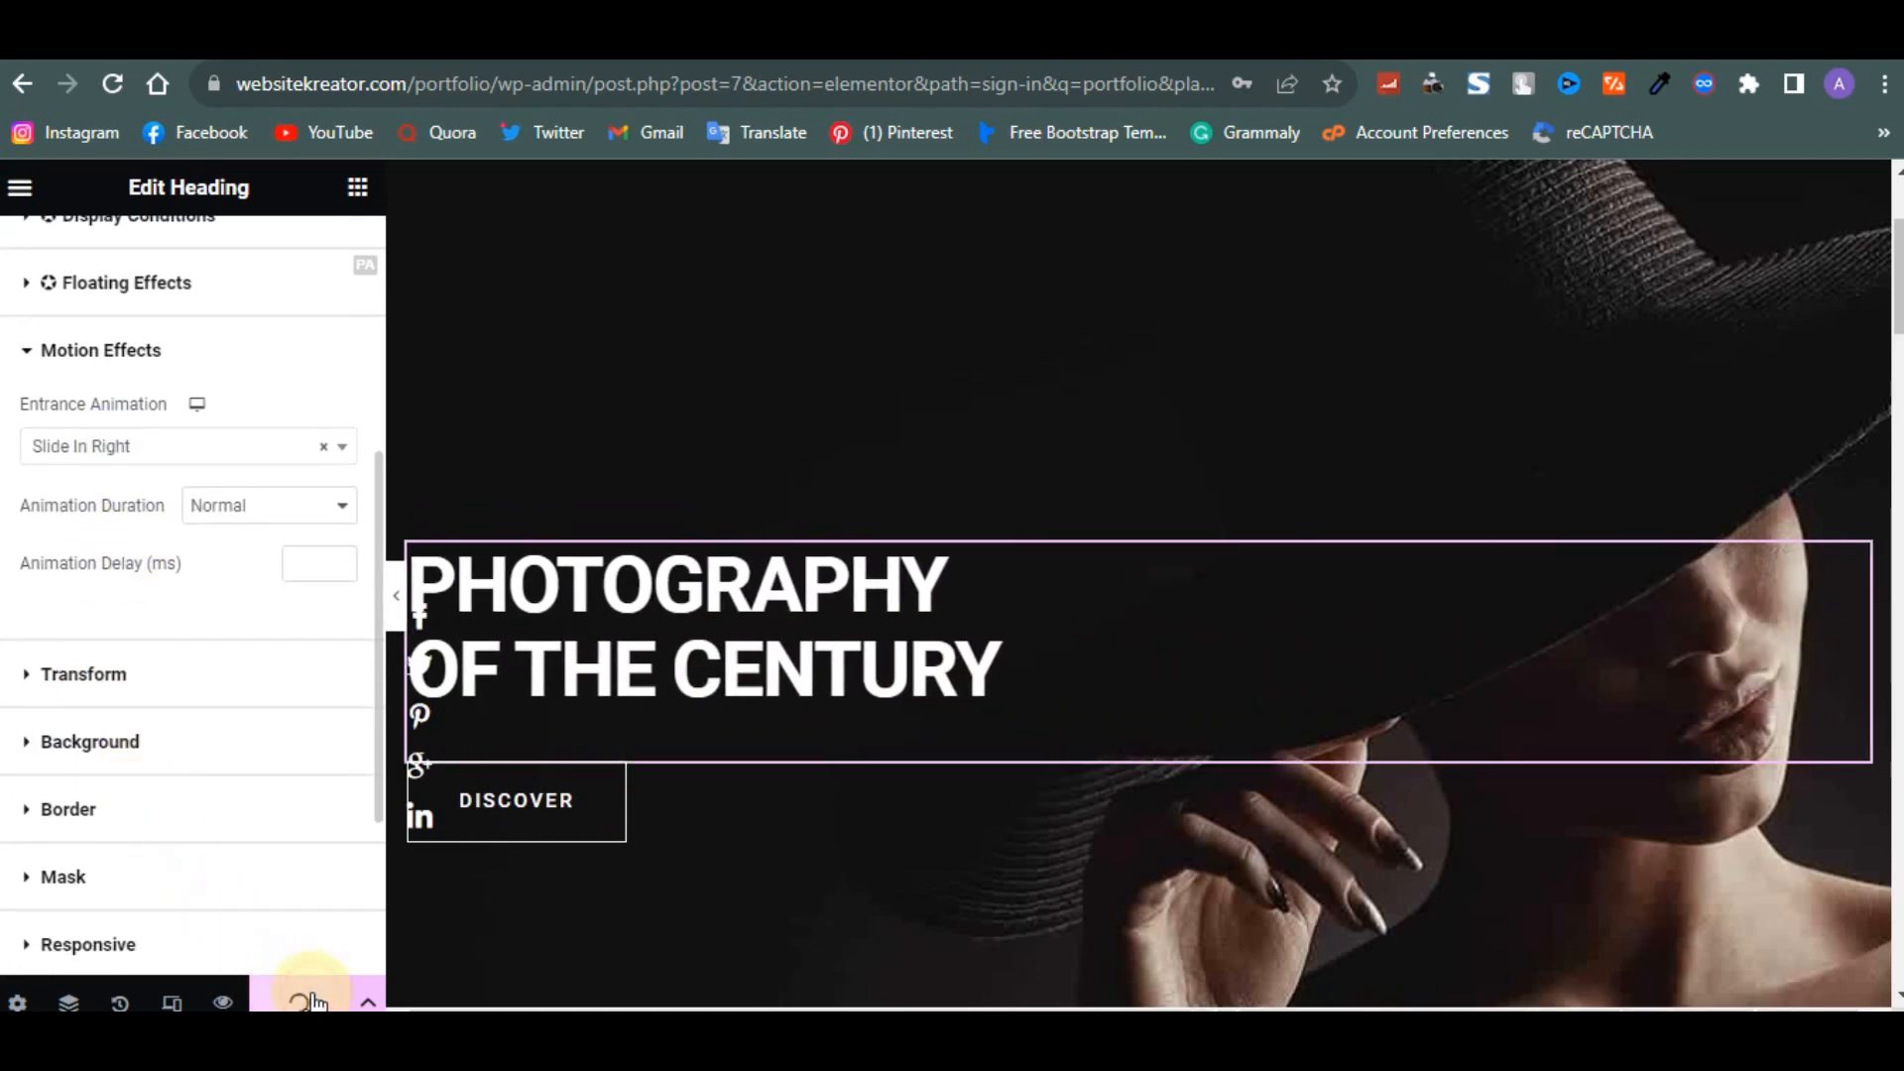
pyautogui.scroll(-3, 942, 802)
pyautogui.scroll(5, 942, 801)
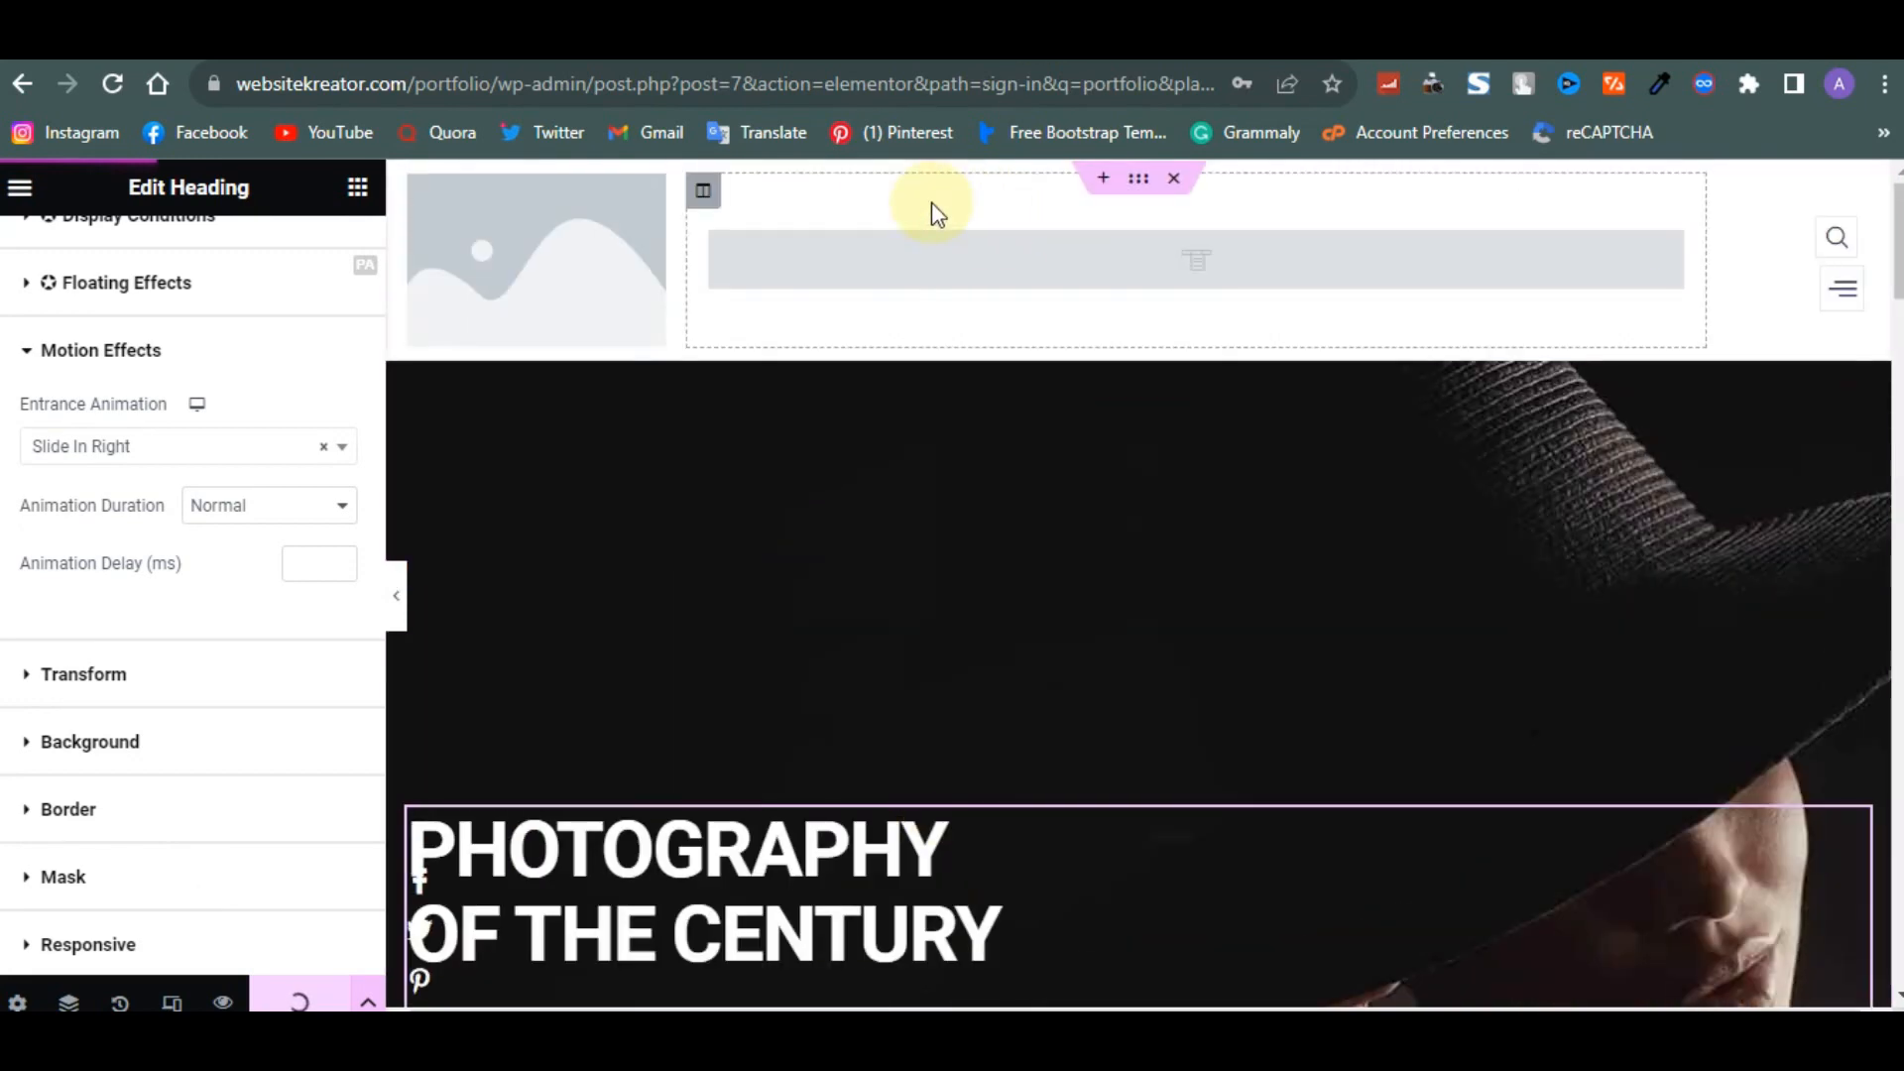
pyautogui.click(496, 42)
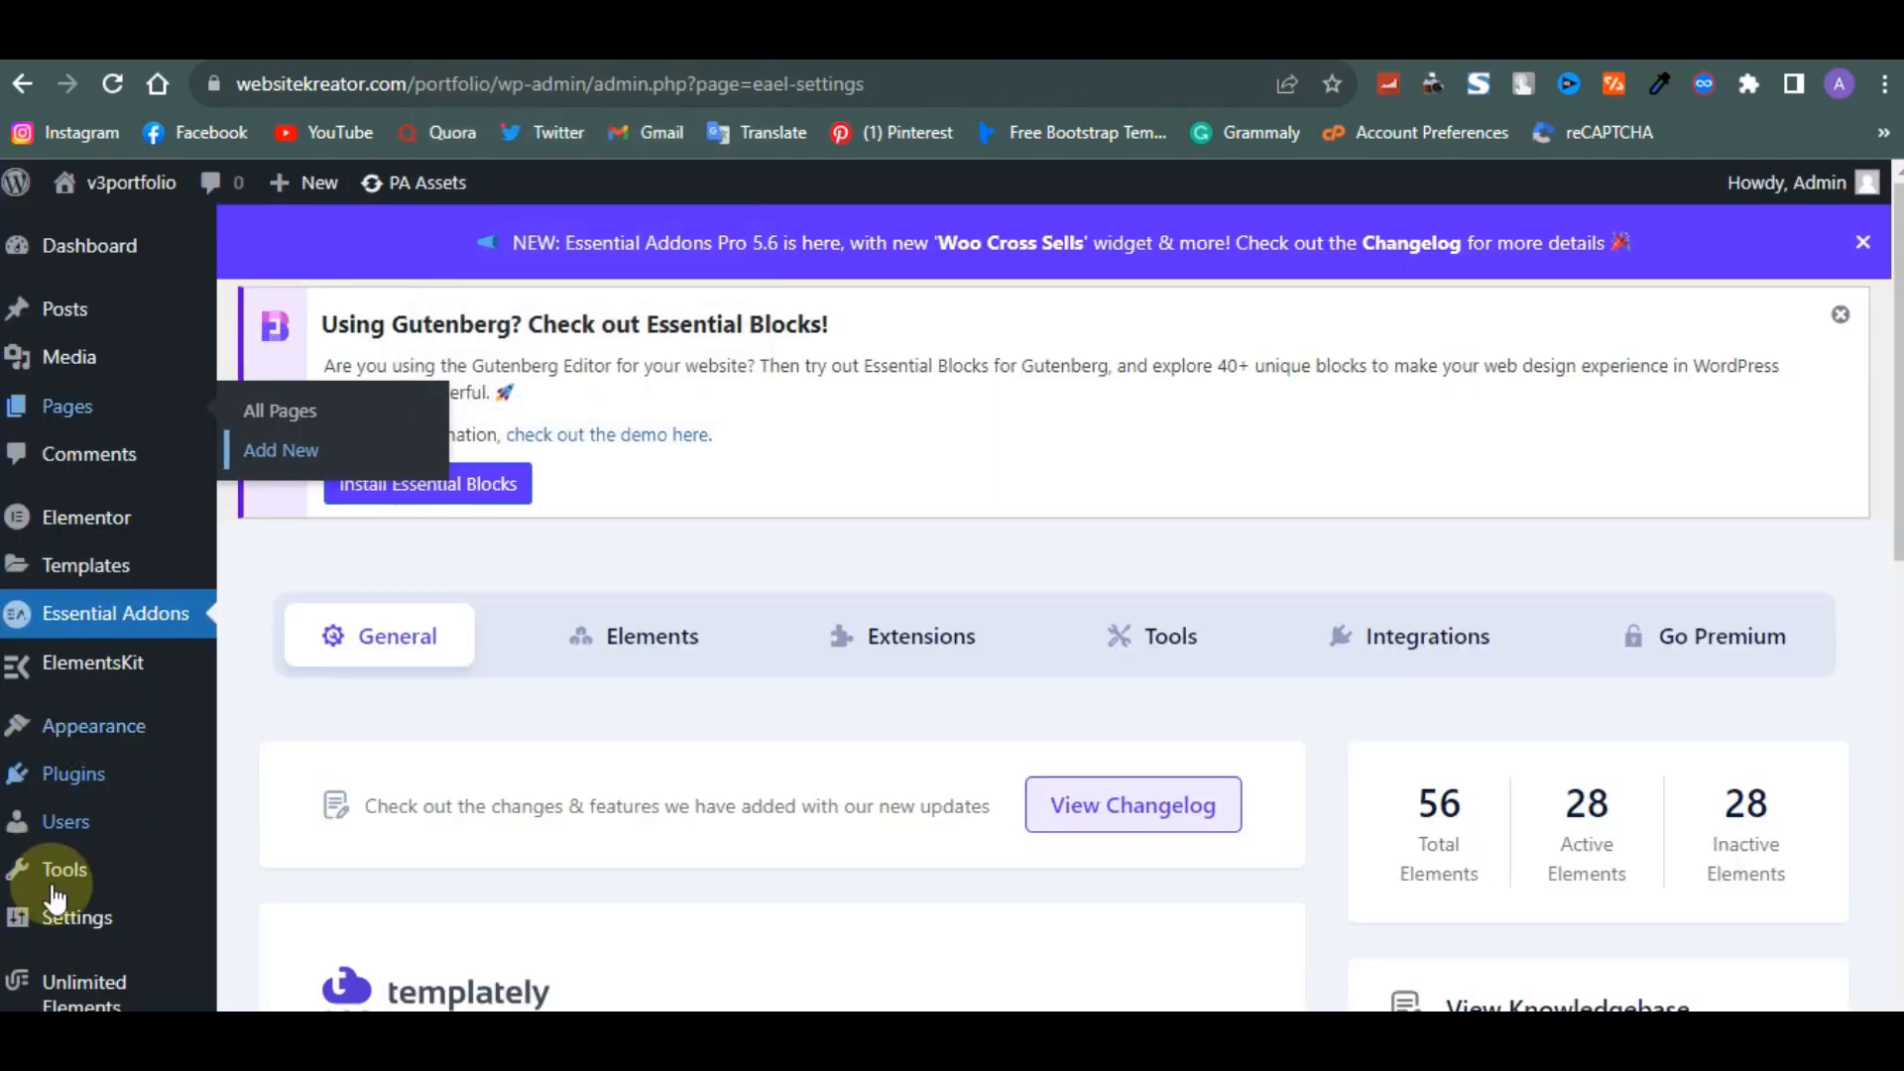
# - Install and activate the Hello Elementor theme from the Add Themes page
pyautogui.moveTo(104, 739)
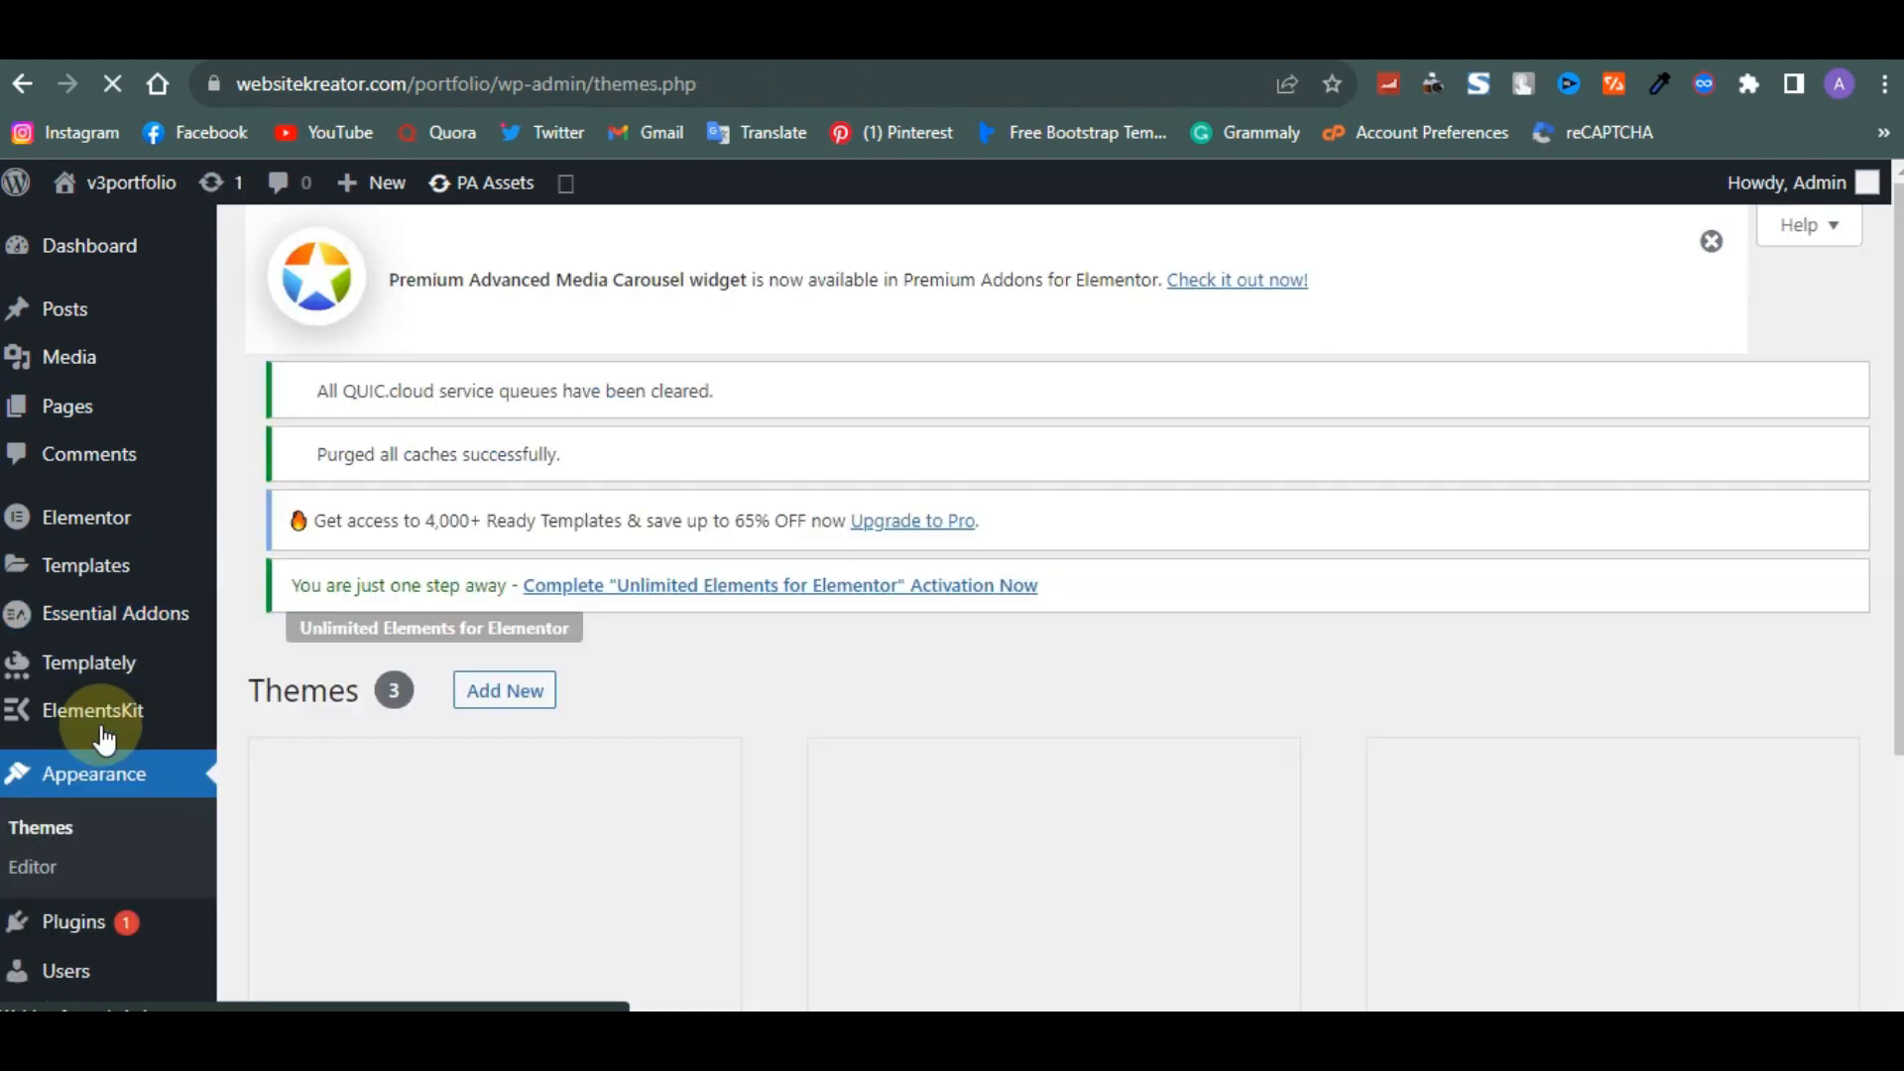
pyautogui.scroll(-5, 193, 833)
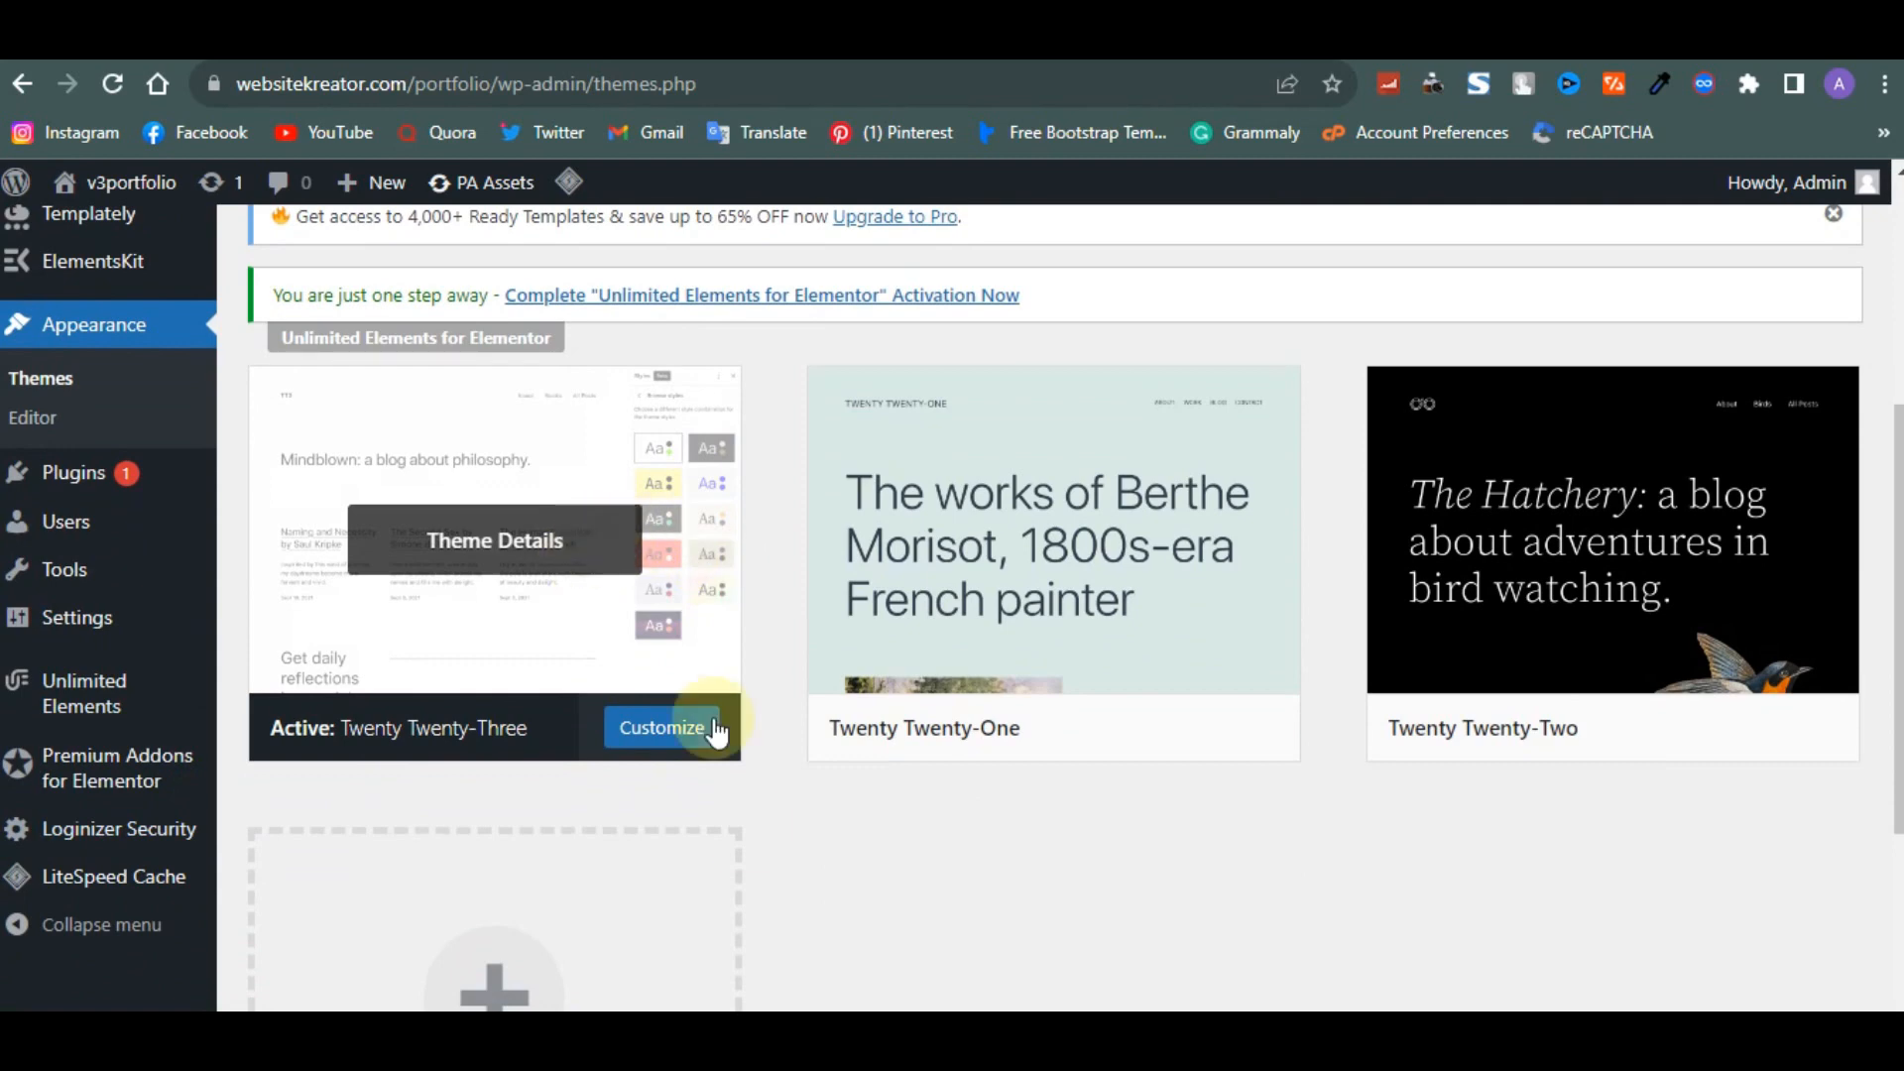
pyautogui.scroll(5, 548, 389)
pyautogui.click(520, 266)
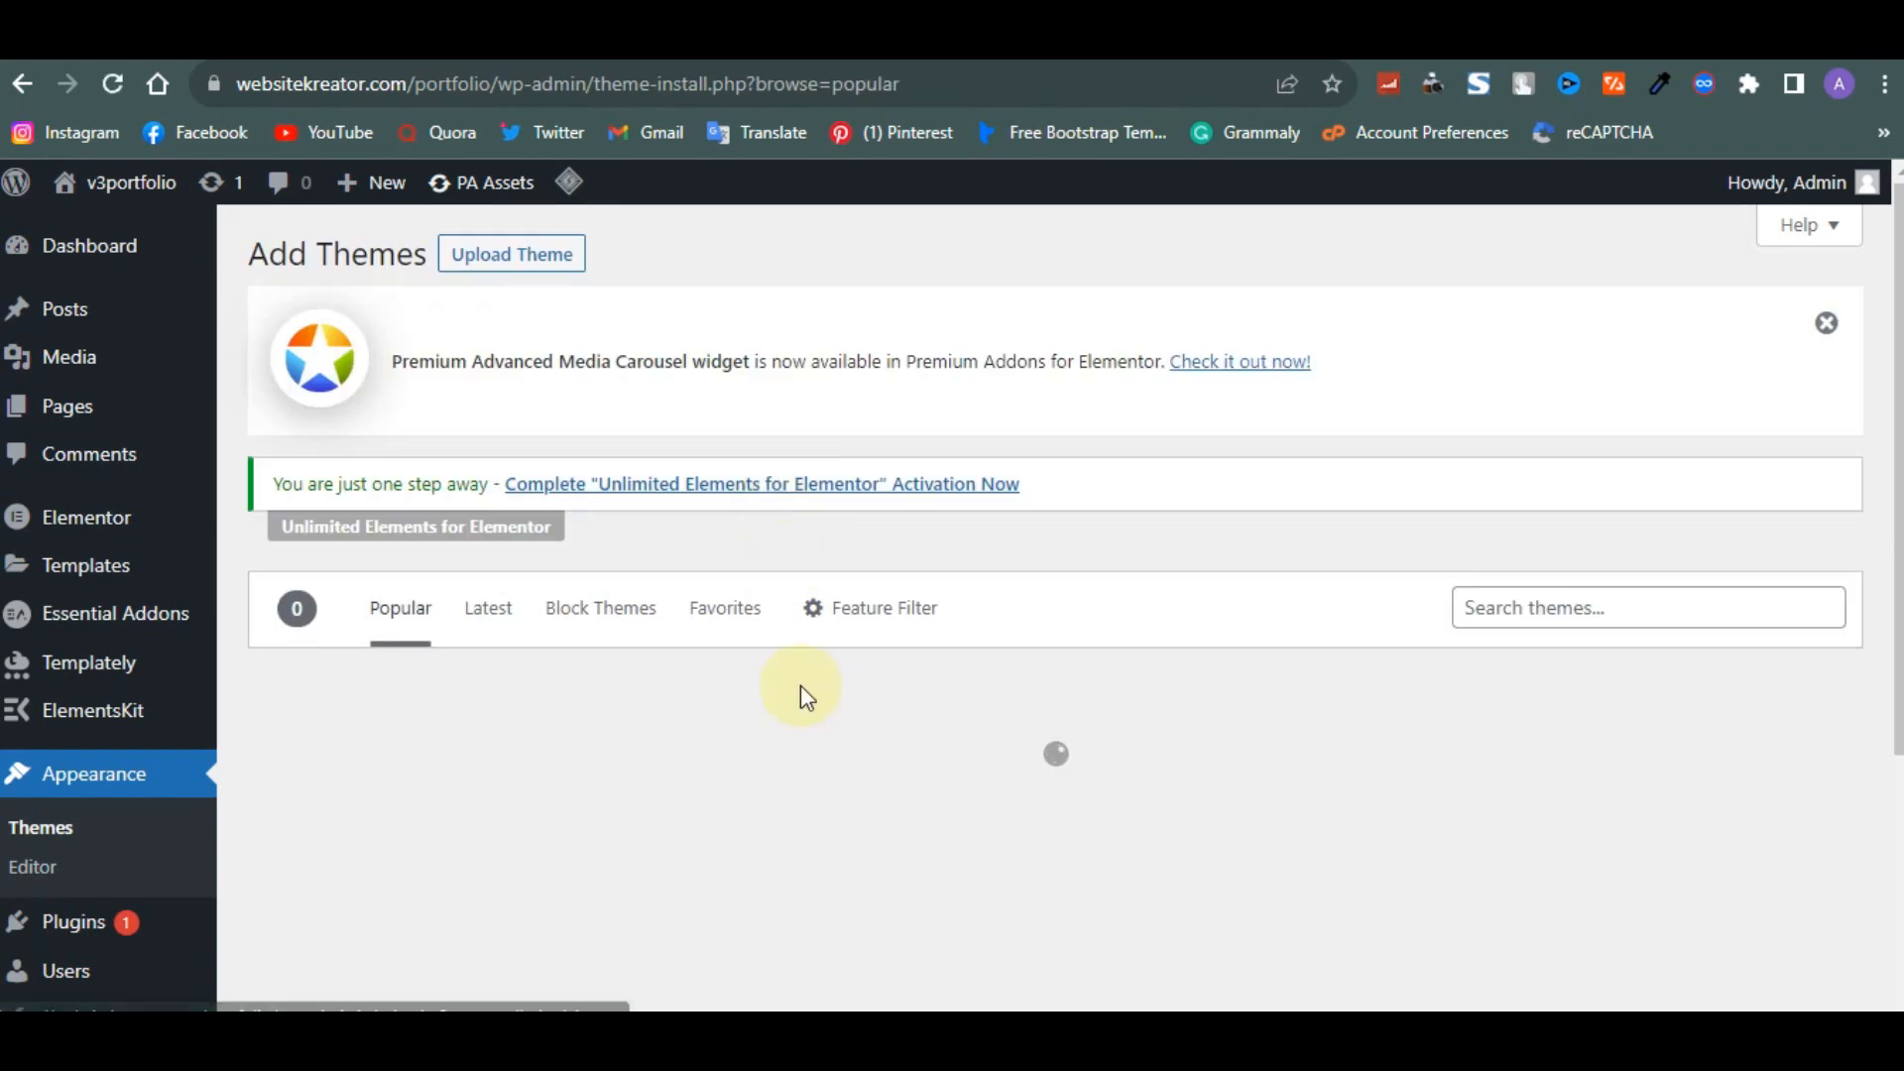
pyautogui.scroll(-2, 800, 687)
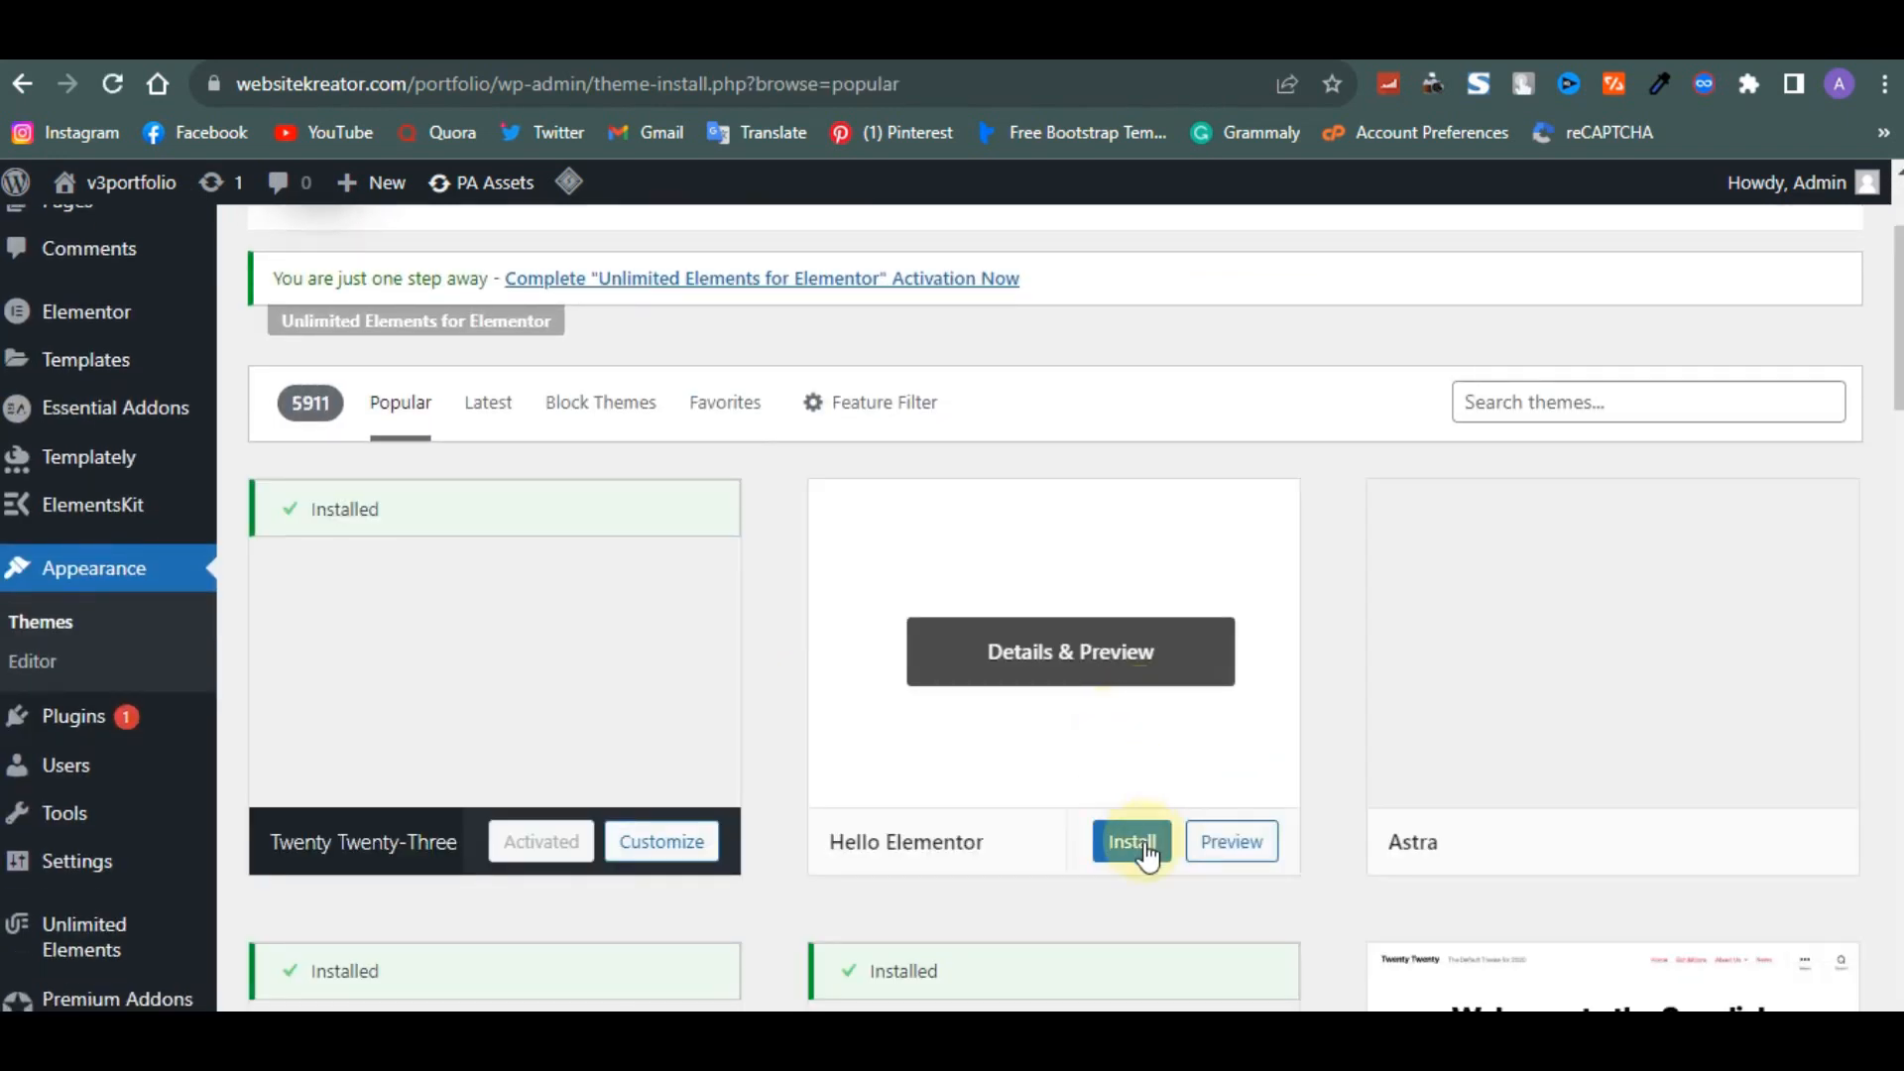
pyautogui.click(1140, 848)
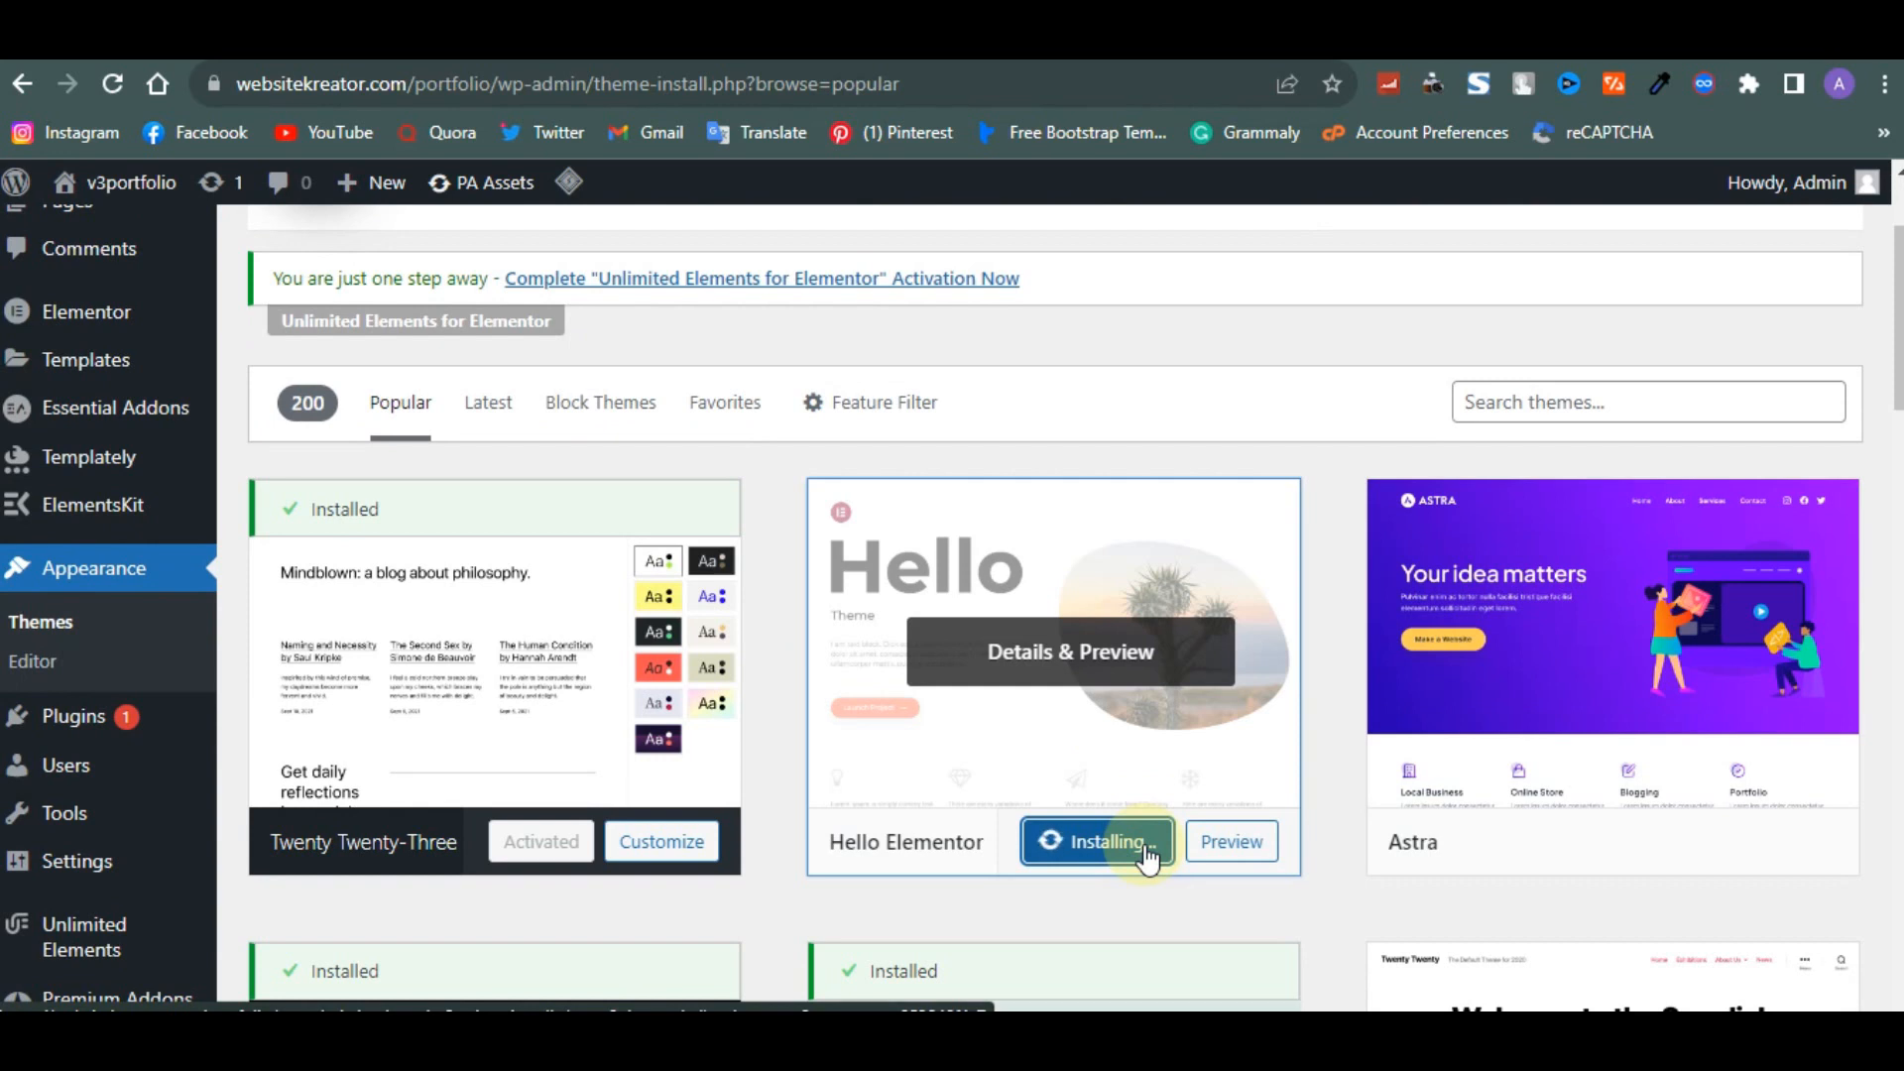
pyautogui.click(1091, 851)
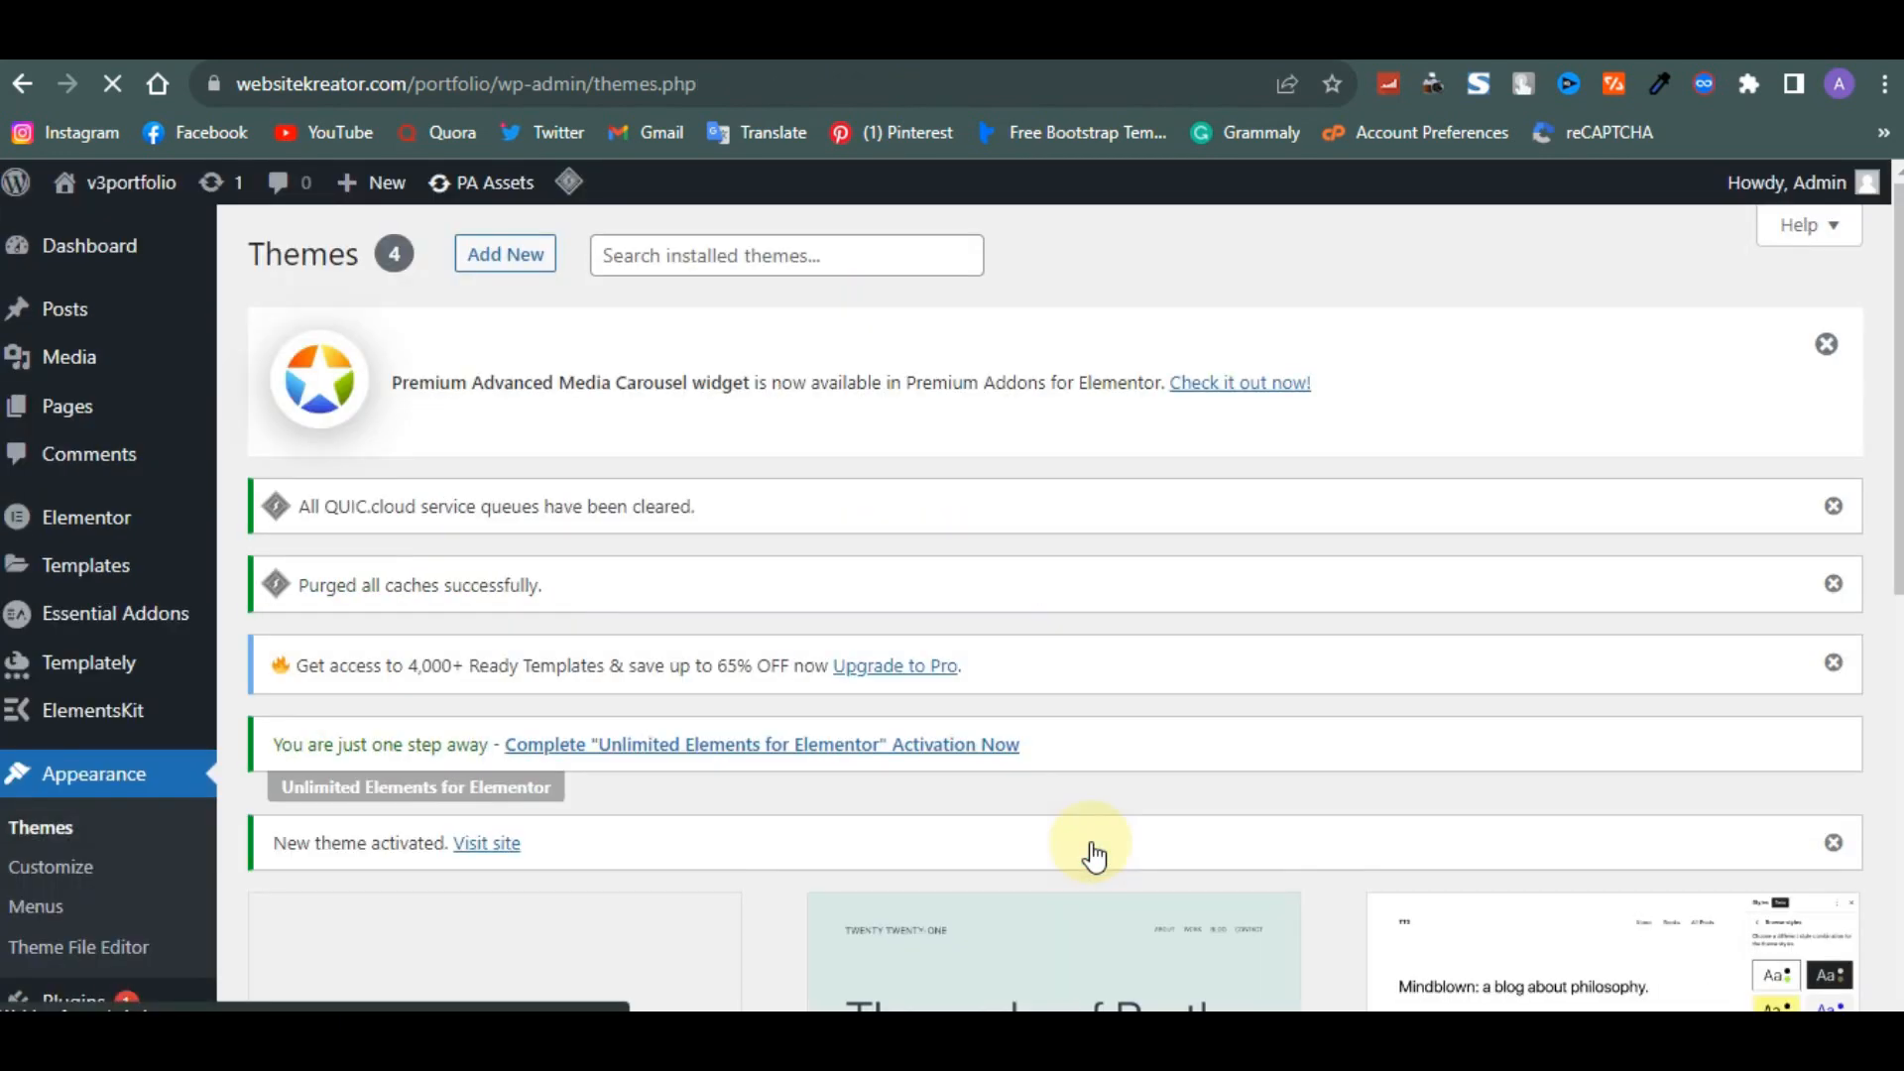
# - Create a new navigation menu named main
pyautogui.scroll(-5, 1090, 853)
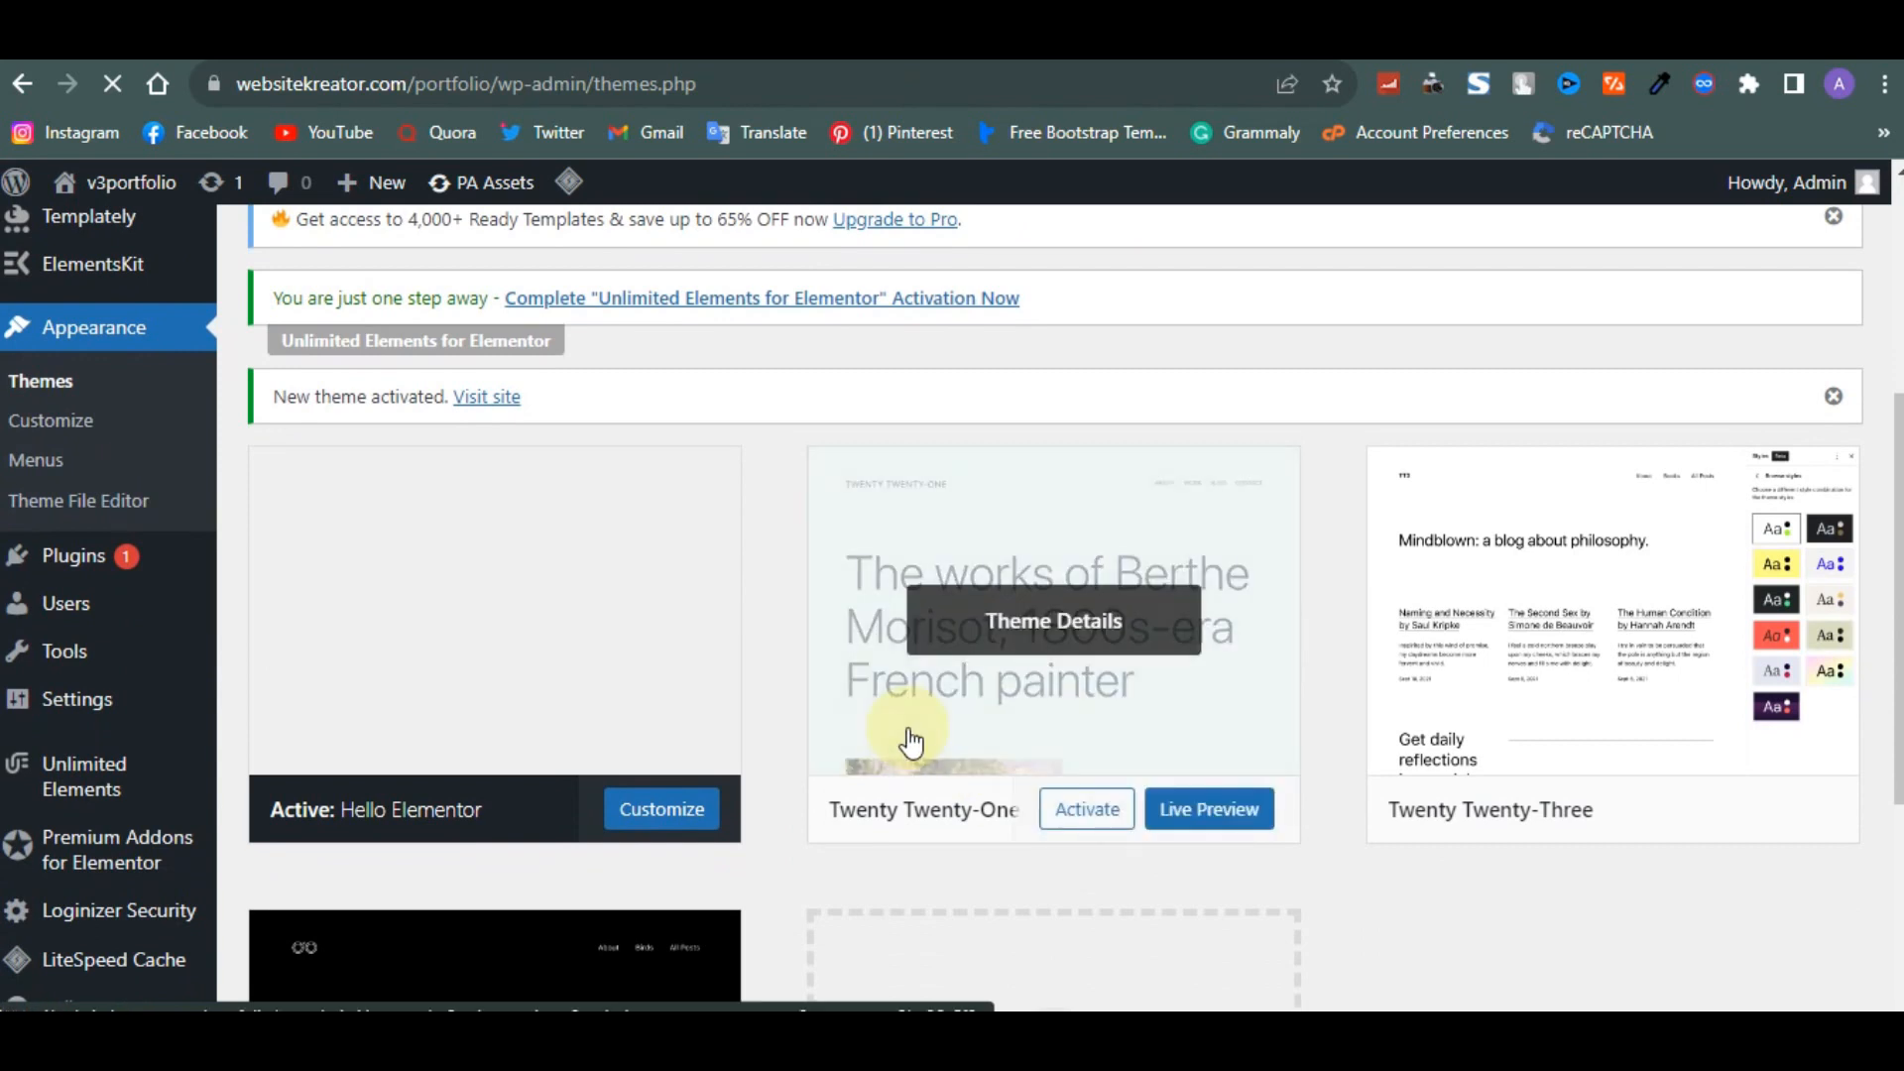
pyautogui.scroll(-1, 911, 742)
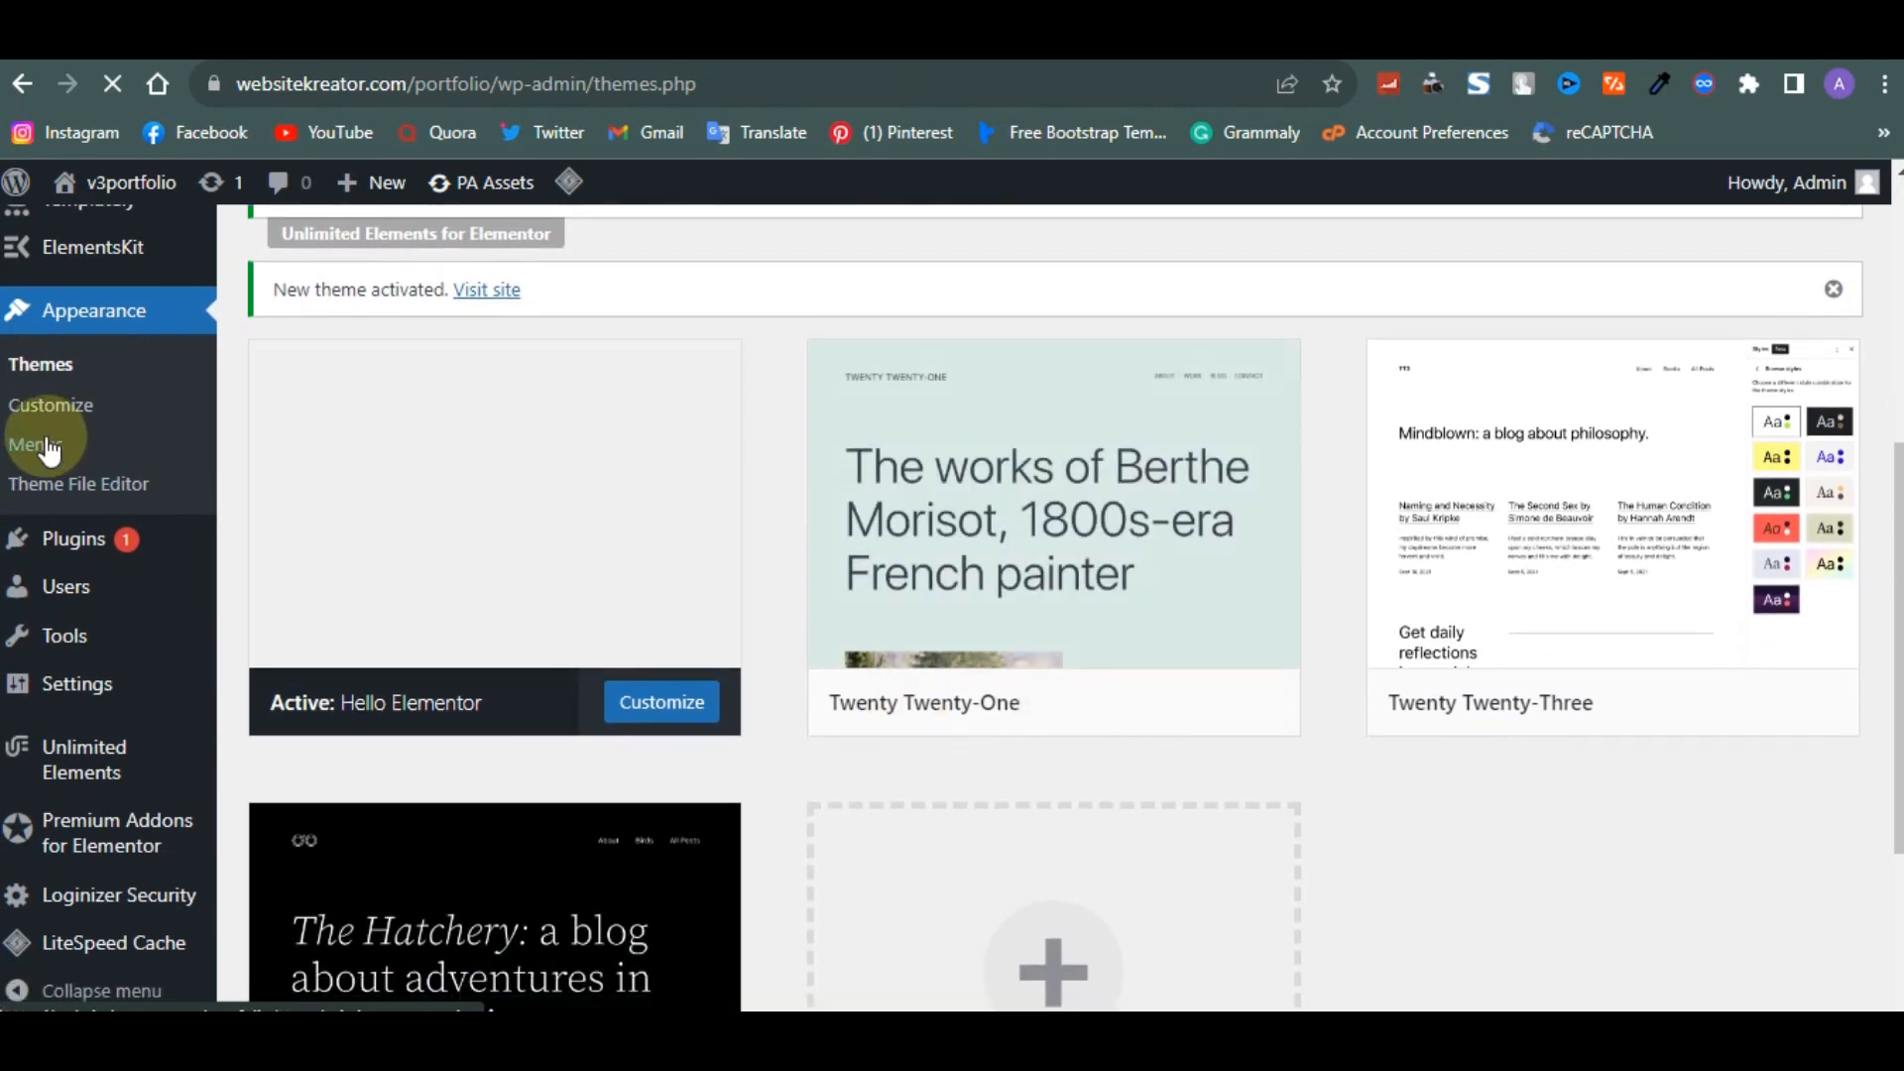
pyautogui.click(48, 446)
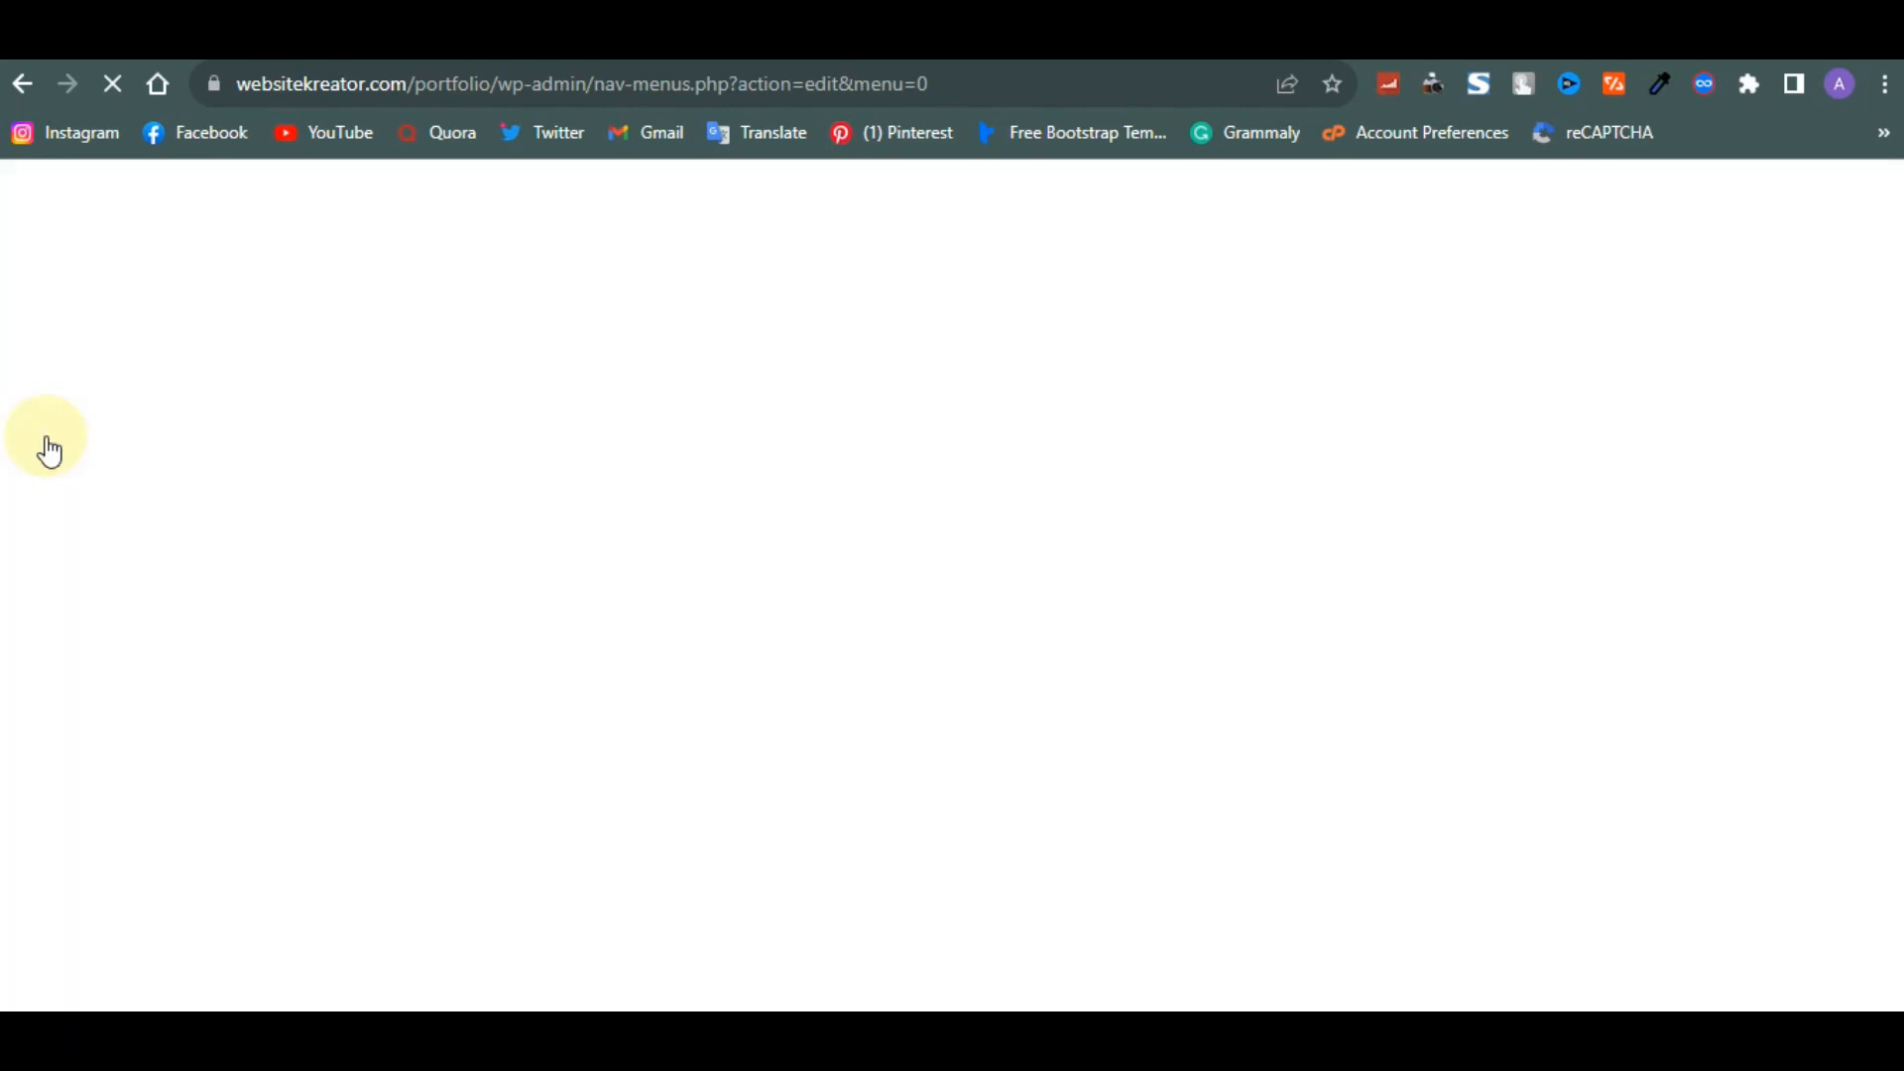
pyautogui.scroll(-3, 428, 635)
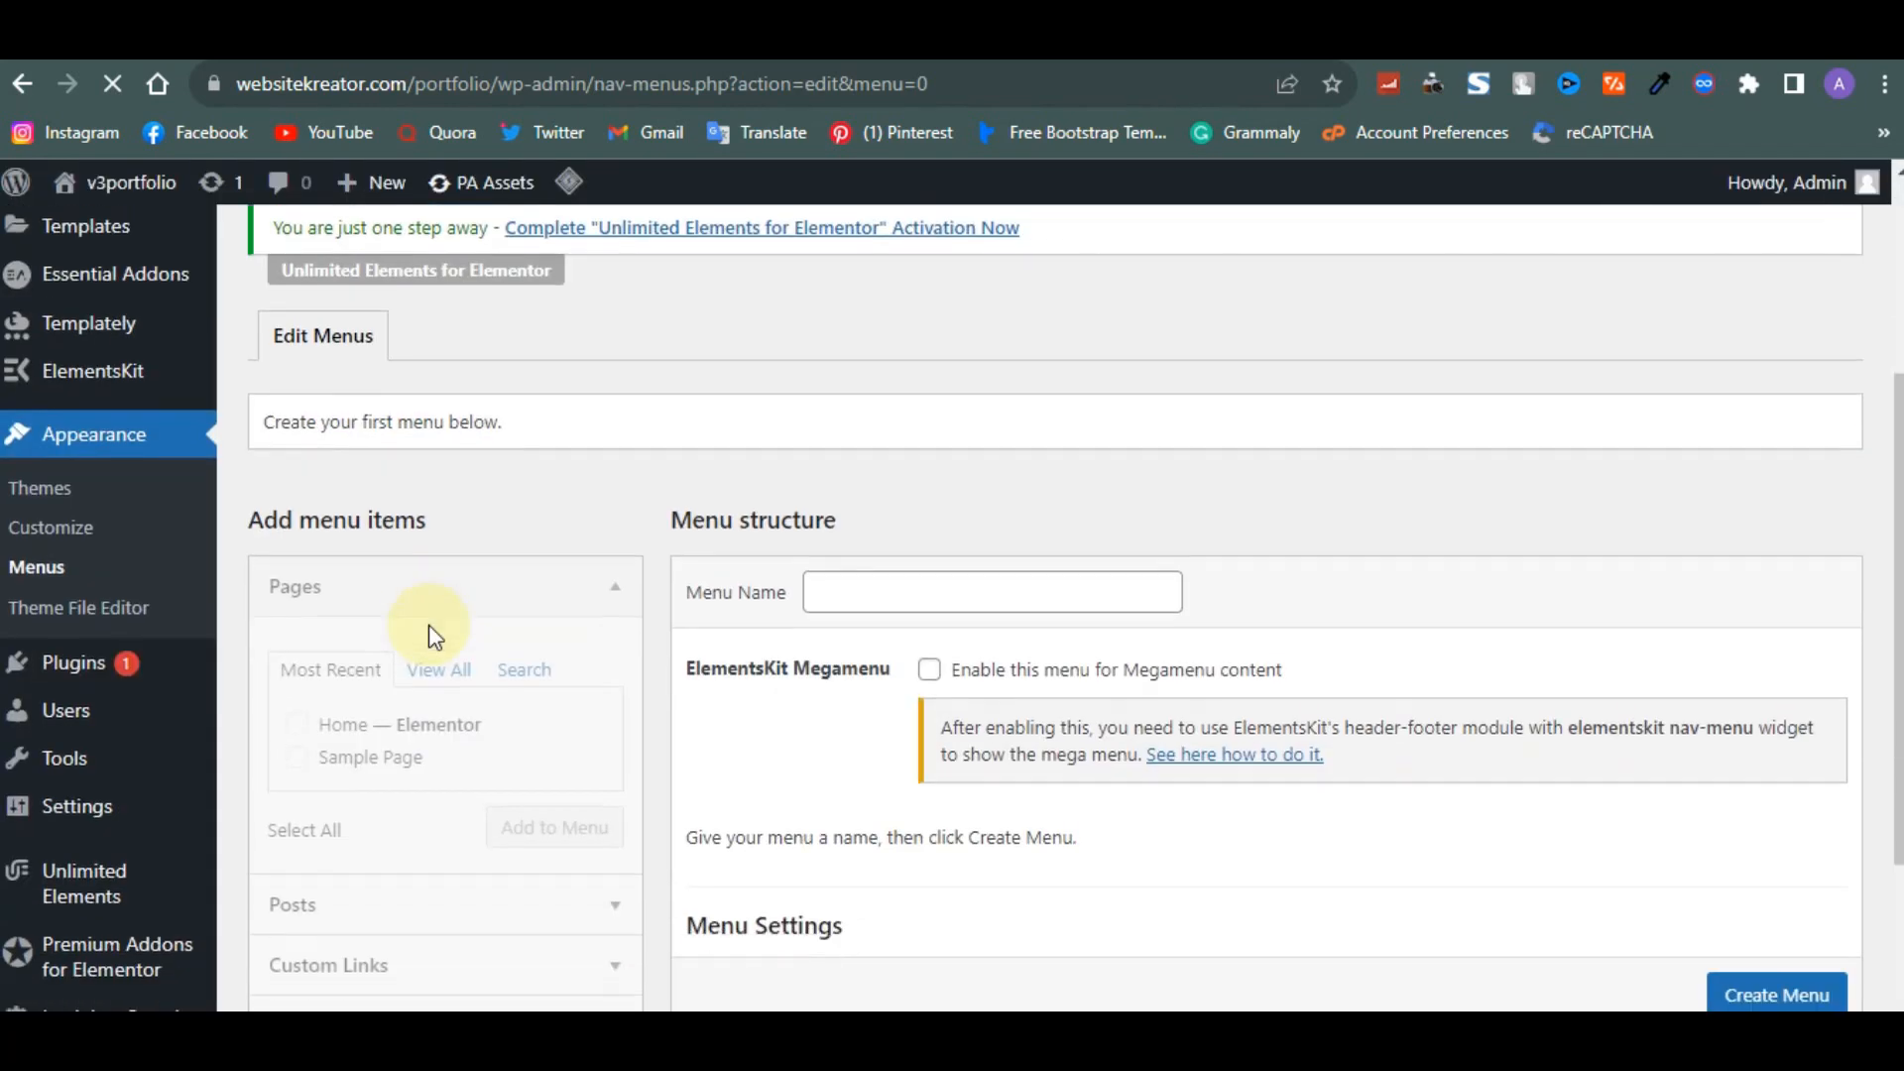
pyautogui.click(918, 556)
pyautogui.write('ma')
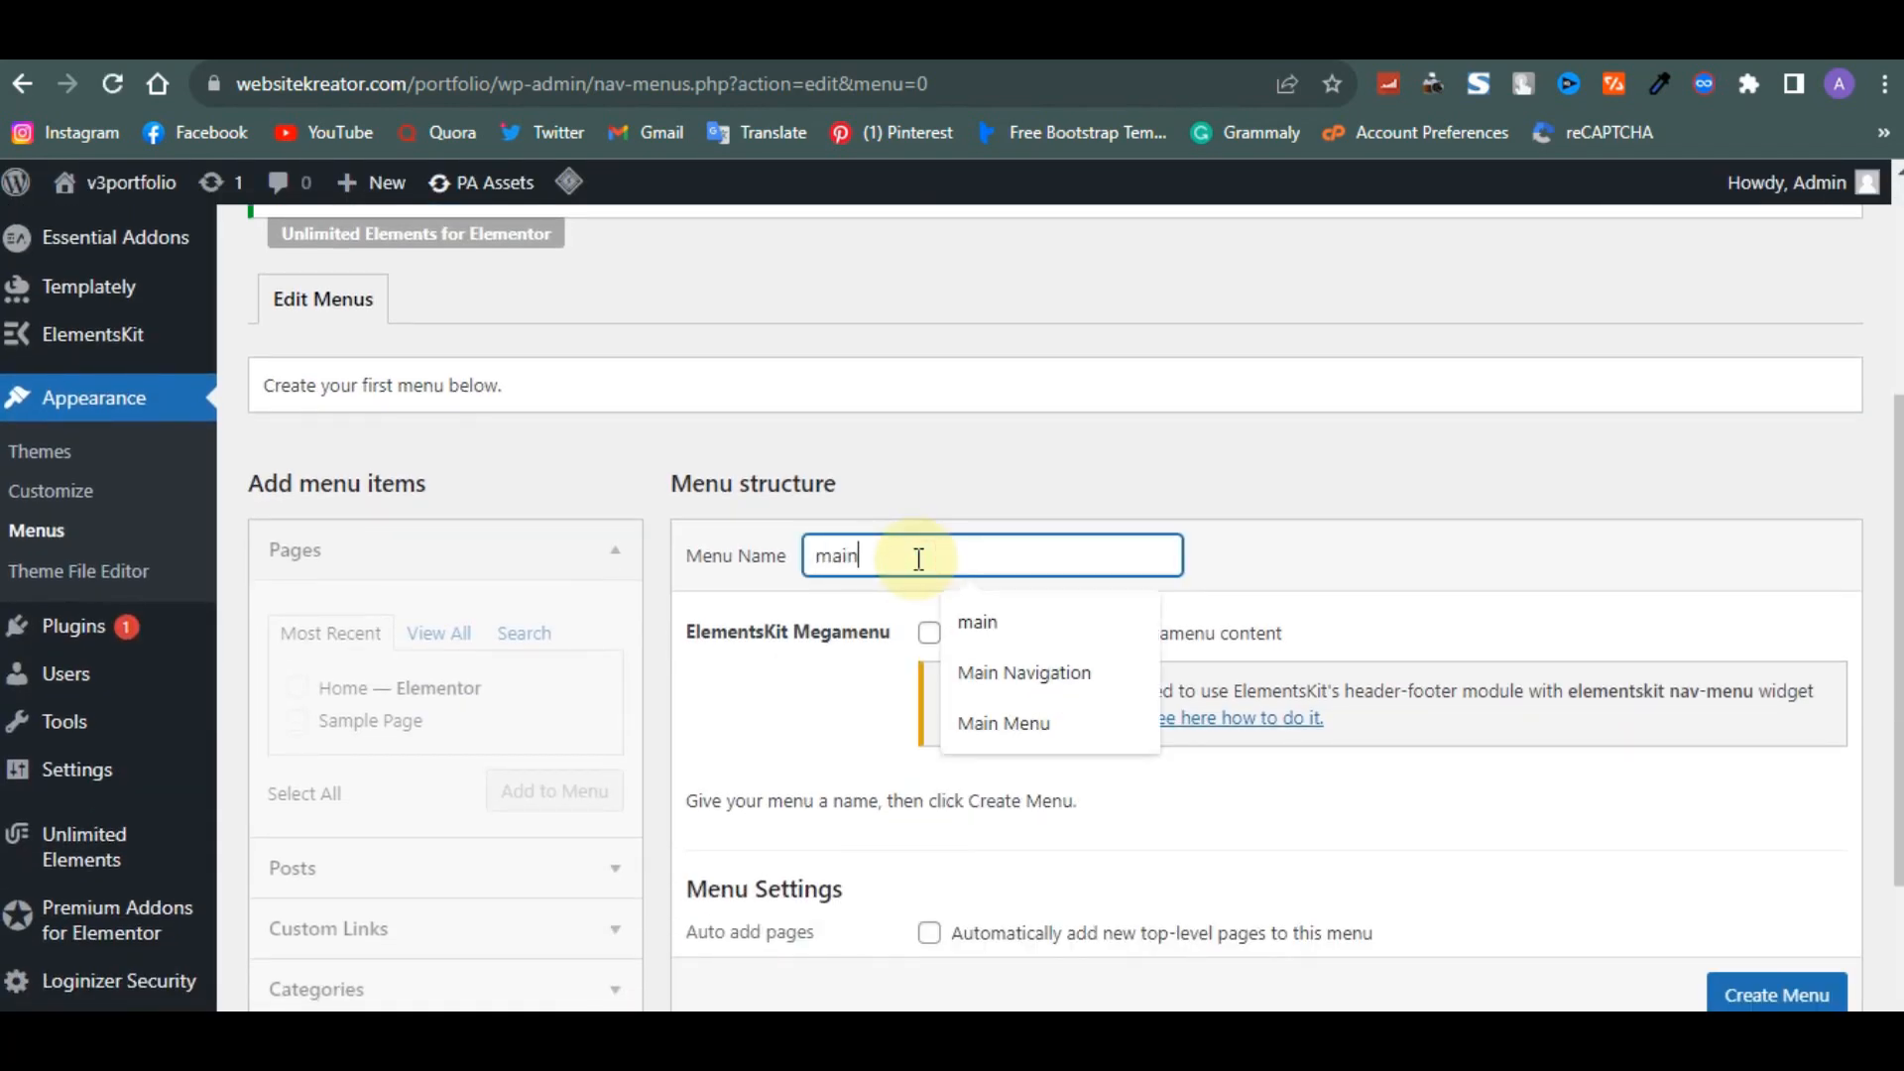
pyautogui.write('in')
pyautogui.scroll(-2, 918, 556)
pyautogui.click(1777, 873)
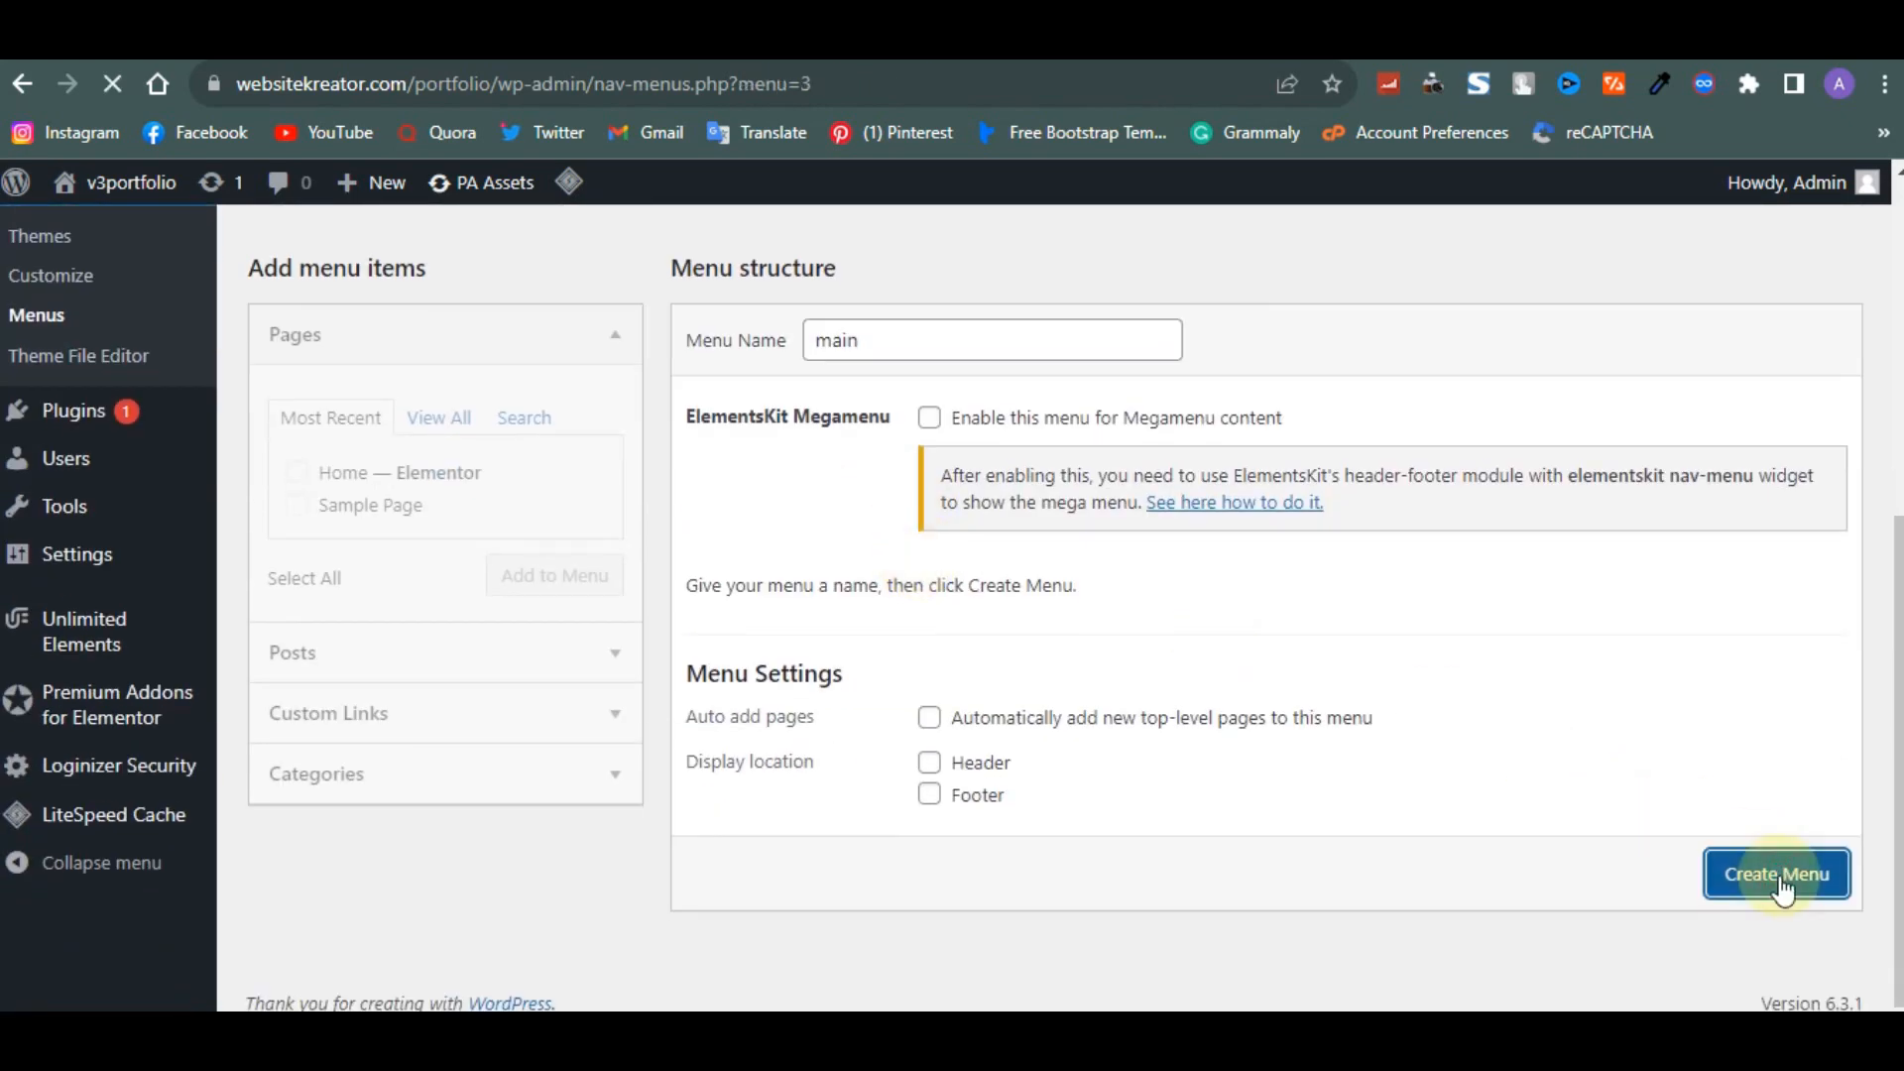
# - Add the Home page to the main menu
pyautogui.scroll(-4, 1148, 778)
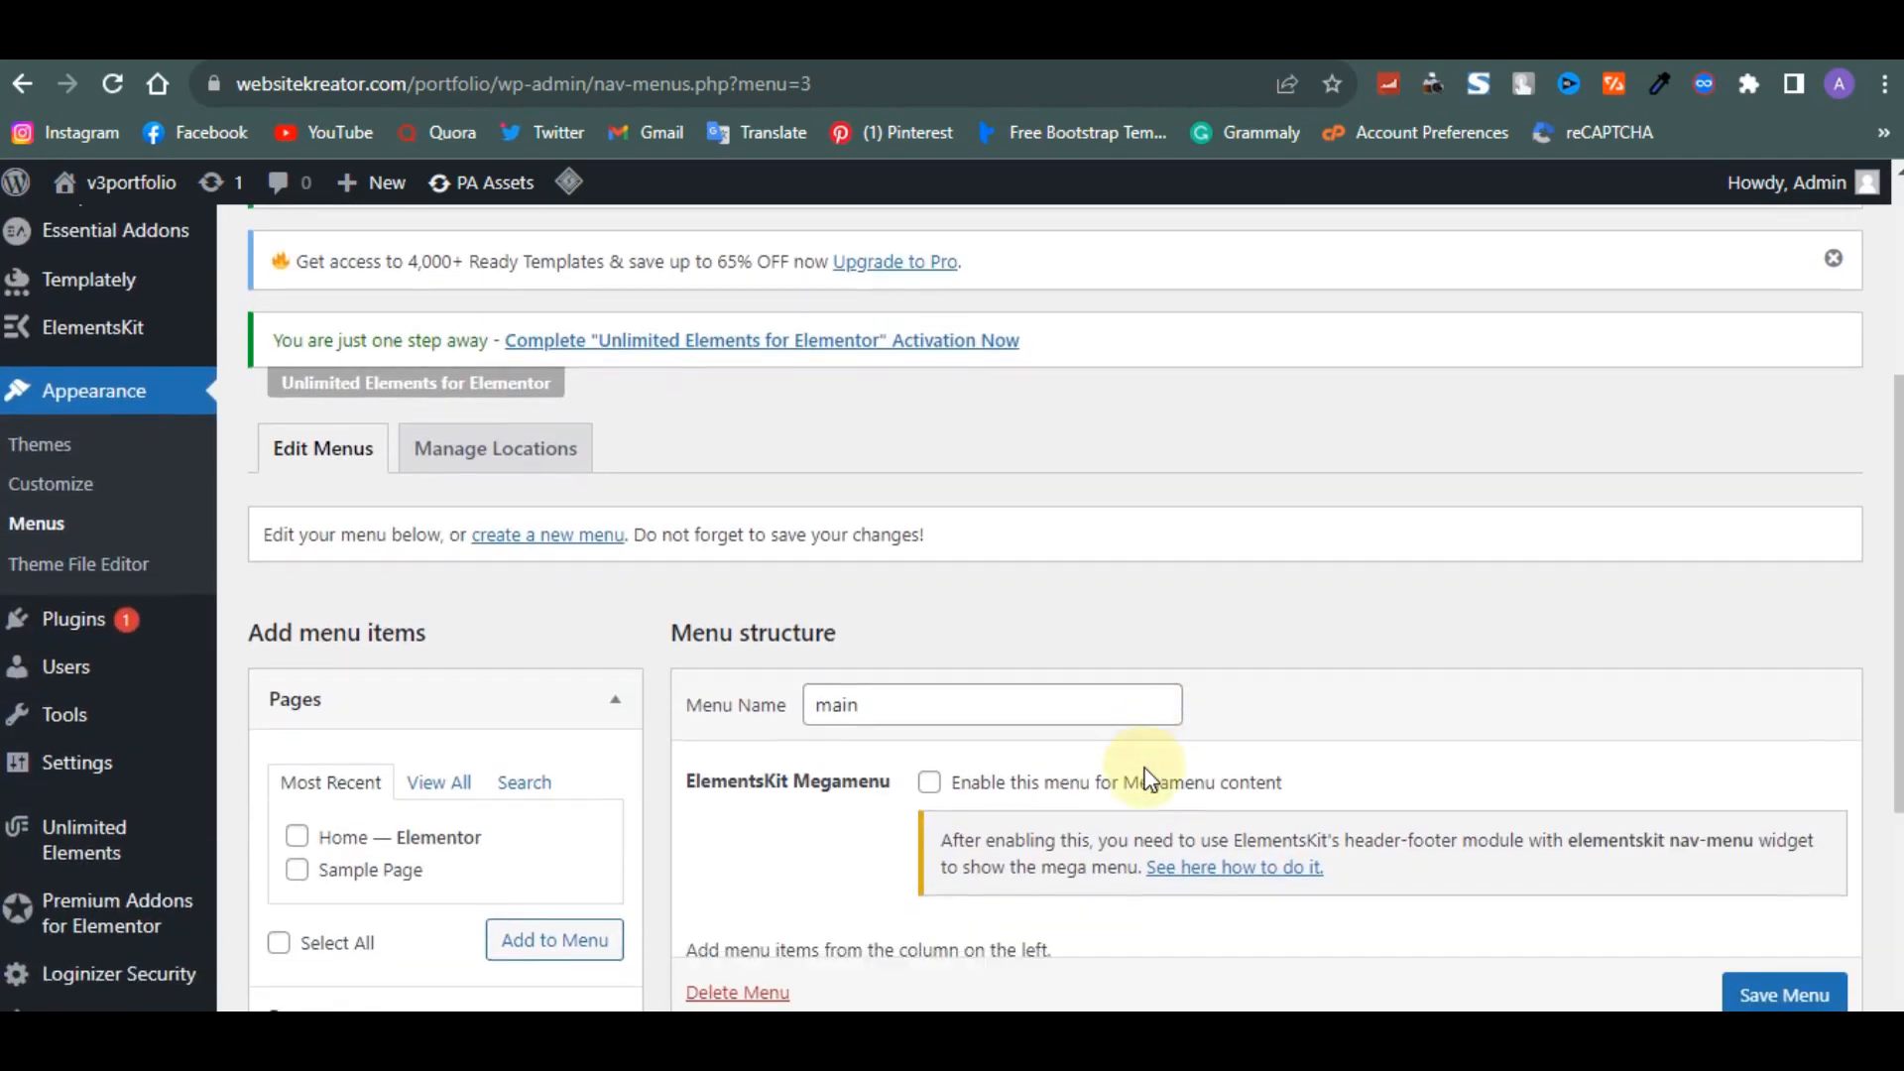
pyautogui.click(297, 827)
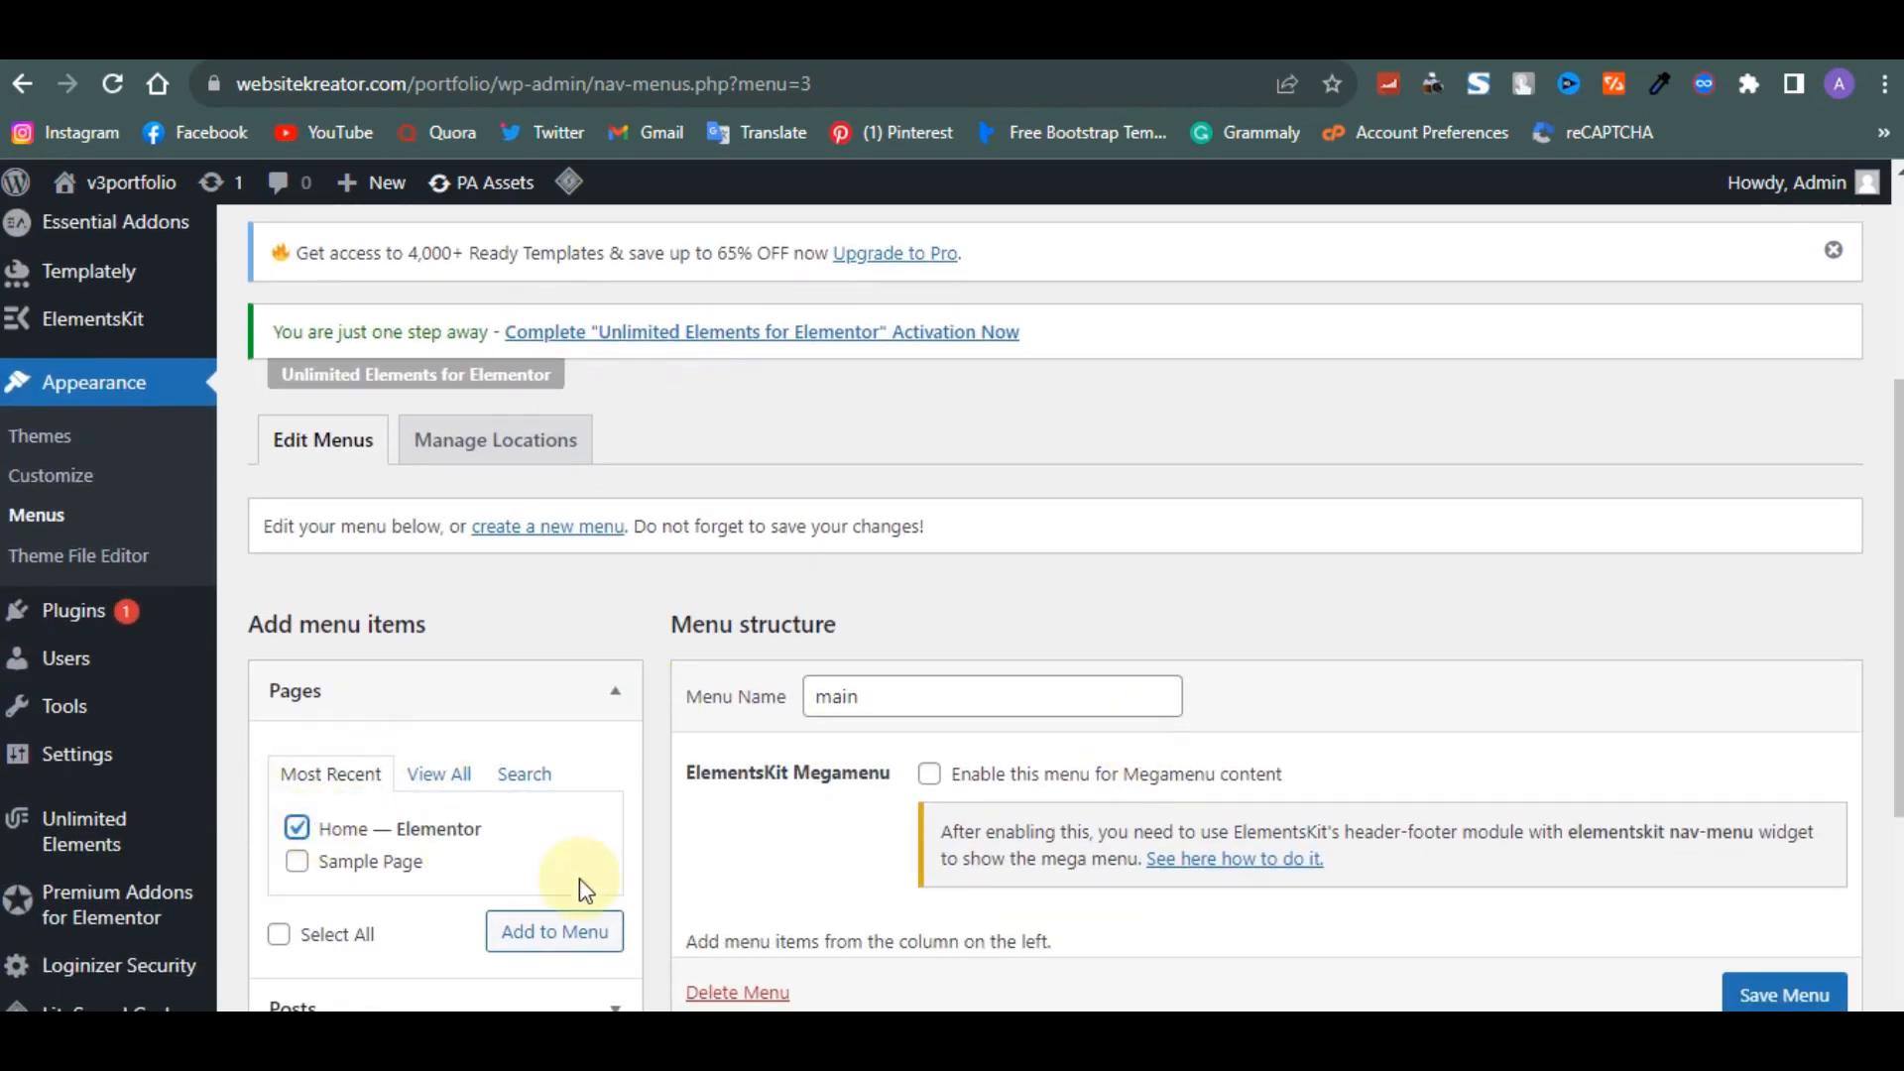
pyautogui.click(582, 930)
pyautogui.scroll(-3, 583, 934)
pyautogui.scroll(-2, 583, 934)
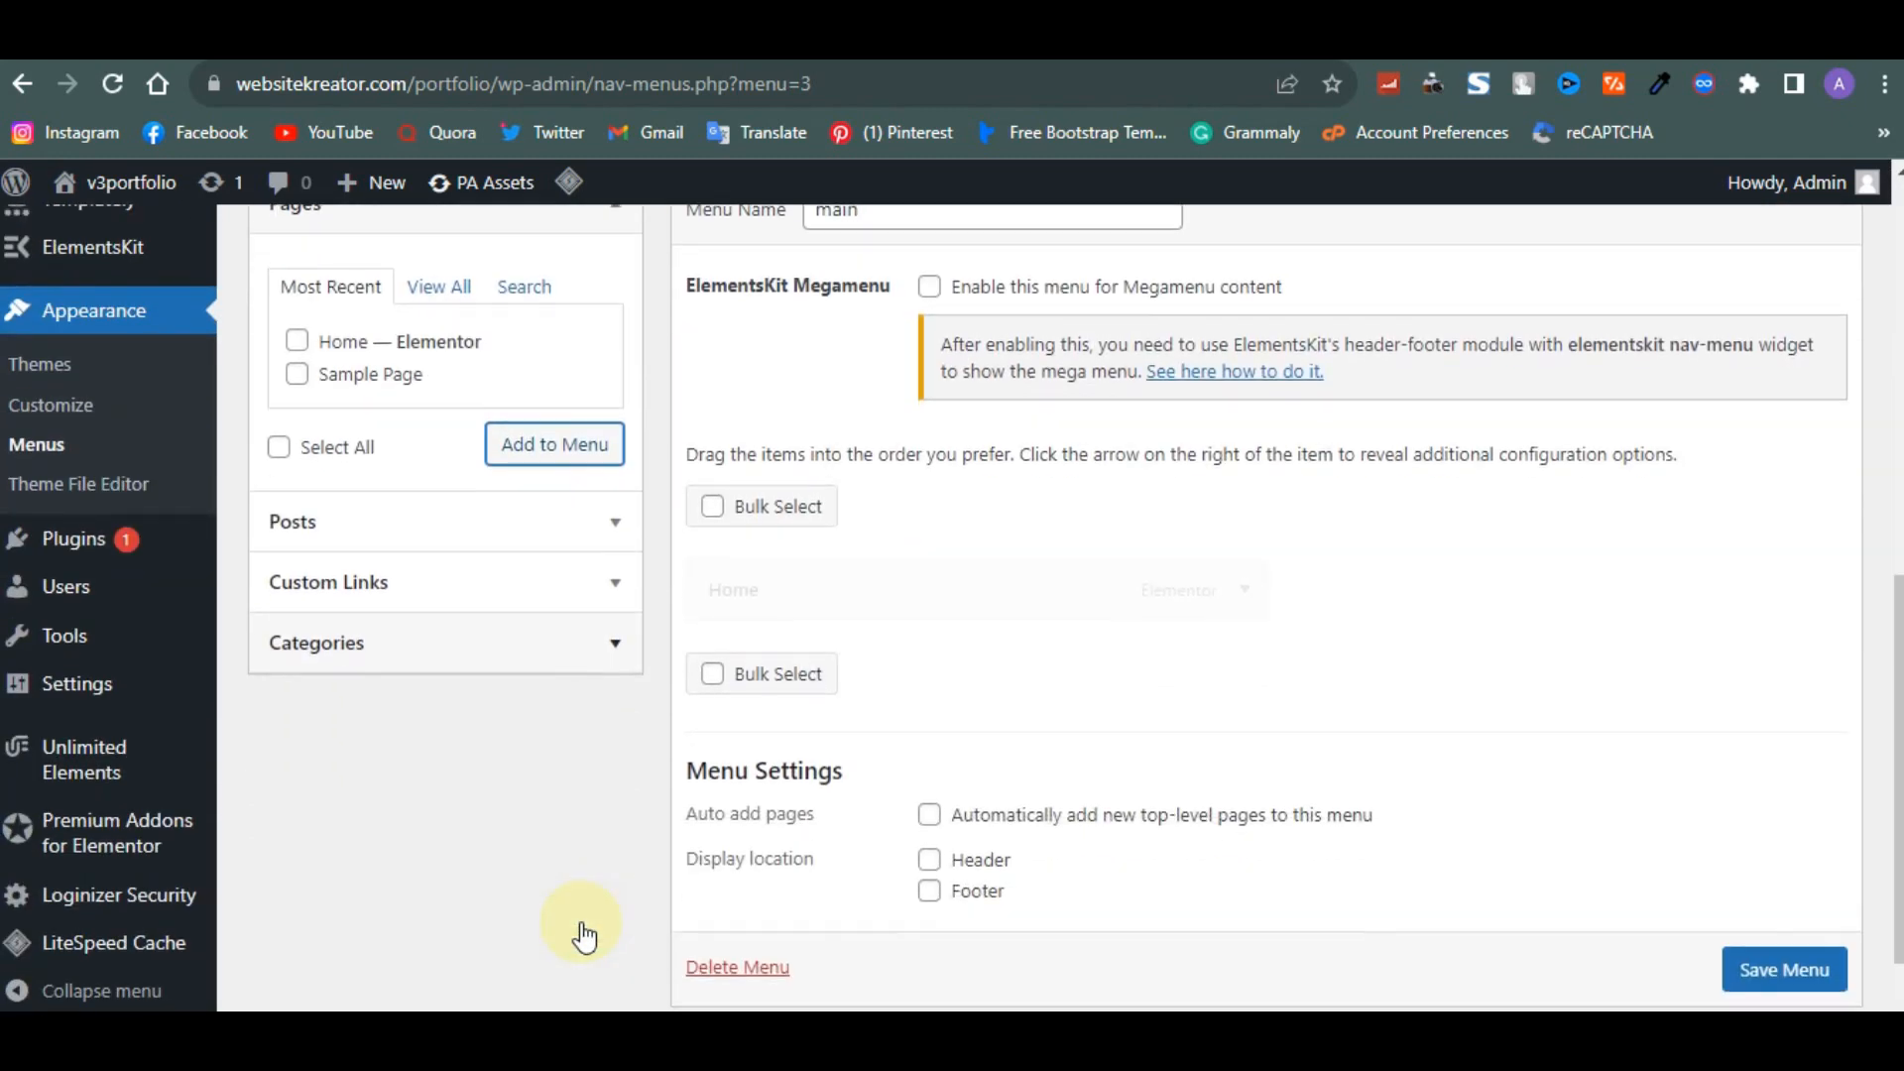
# - Add a custom link with URL #about and link text About to the menu
pyautogui.click(607, 568)
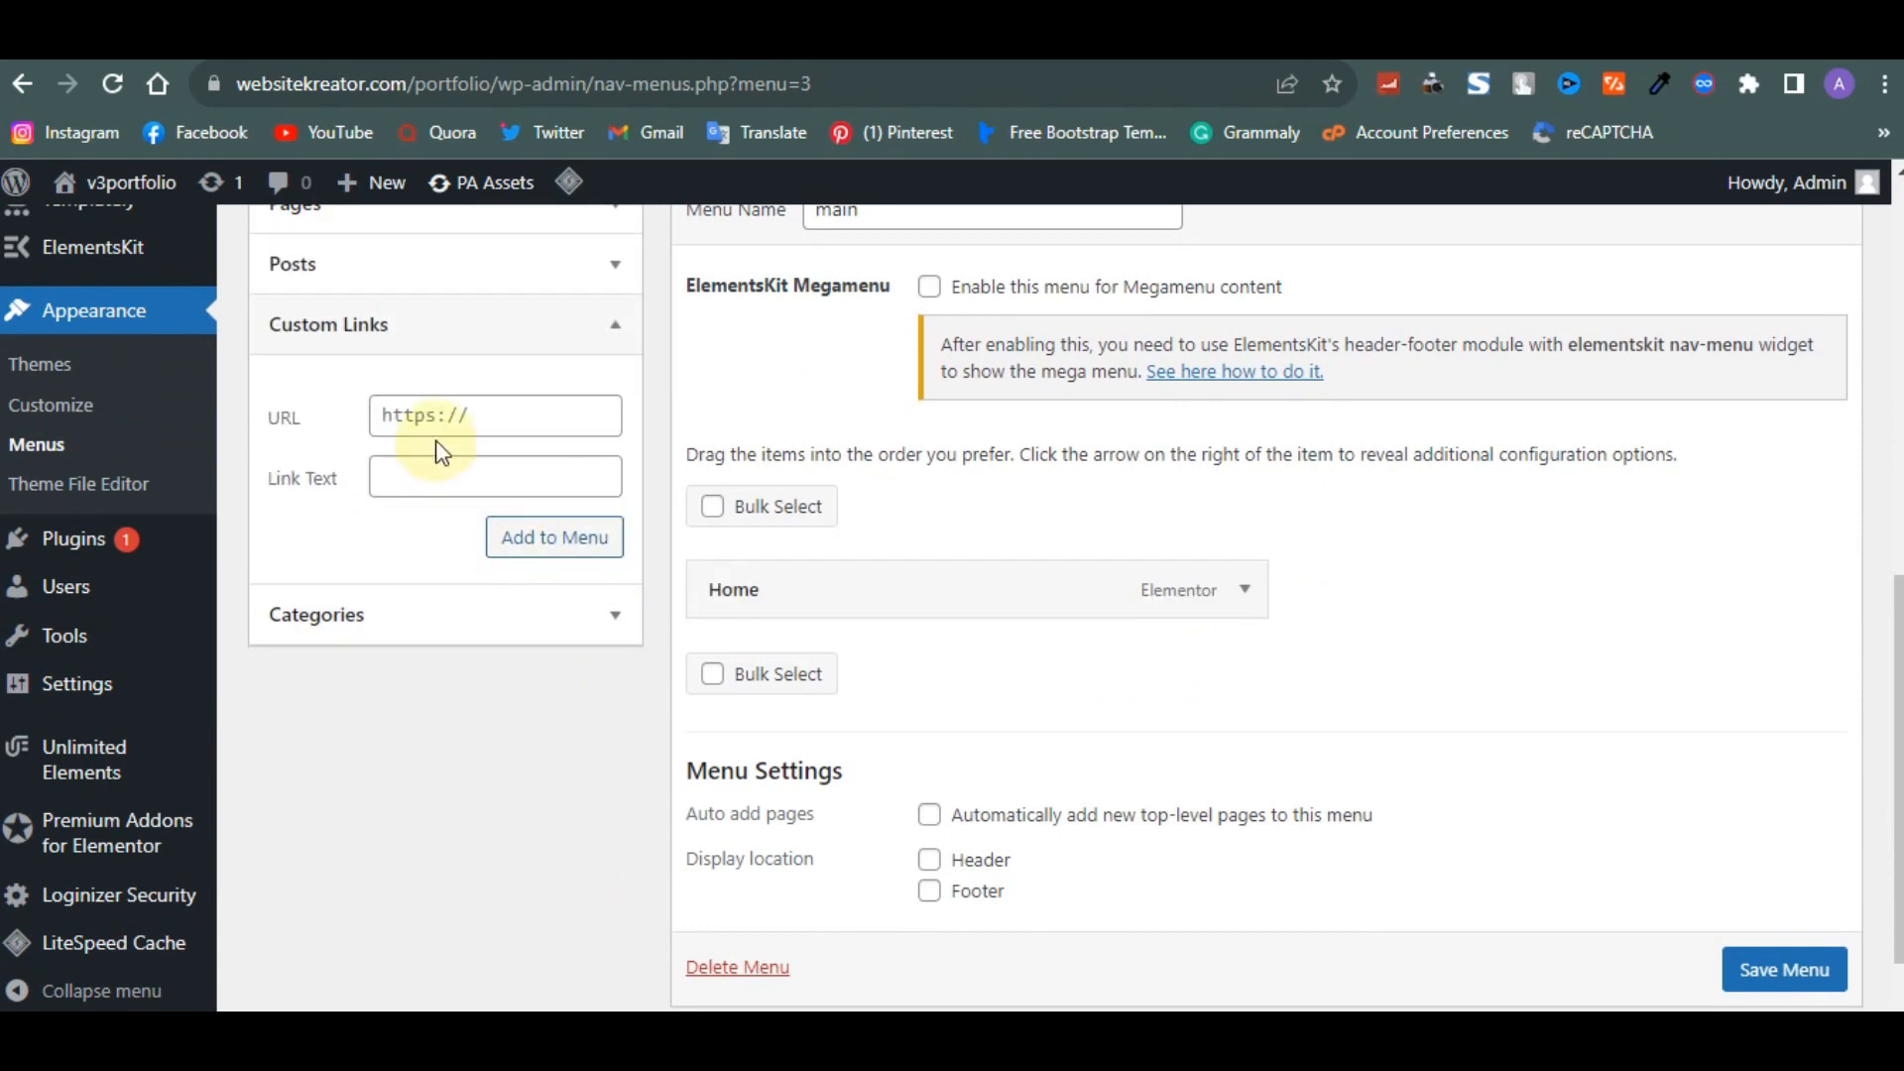
pyautogui.click(417, 485)
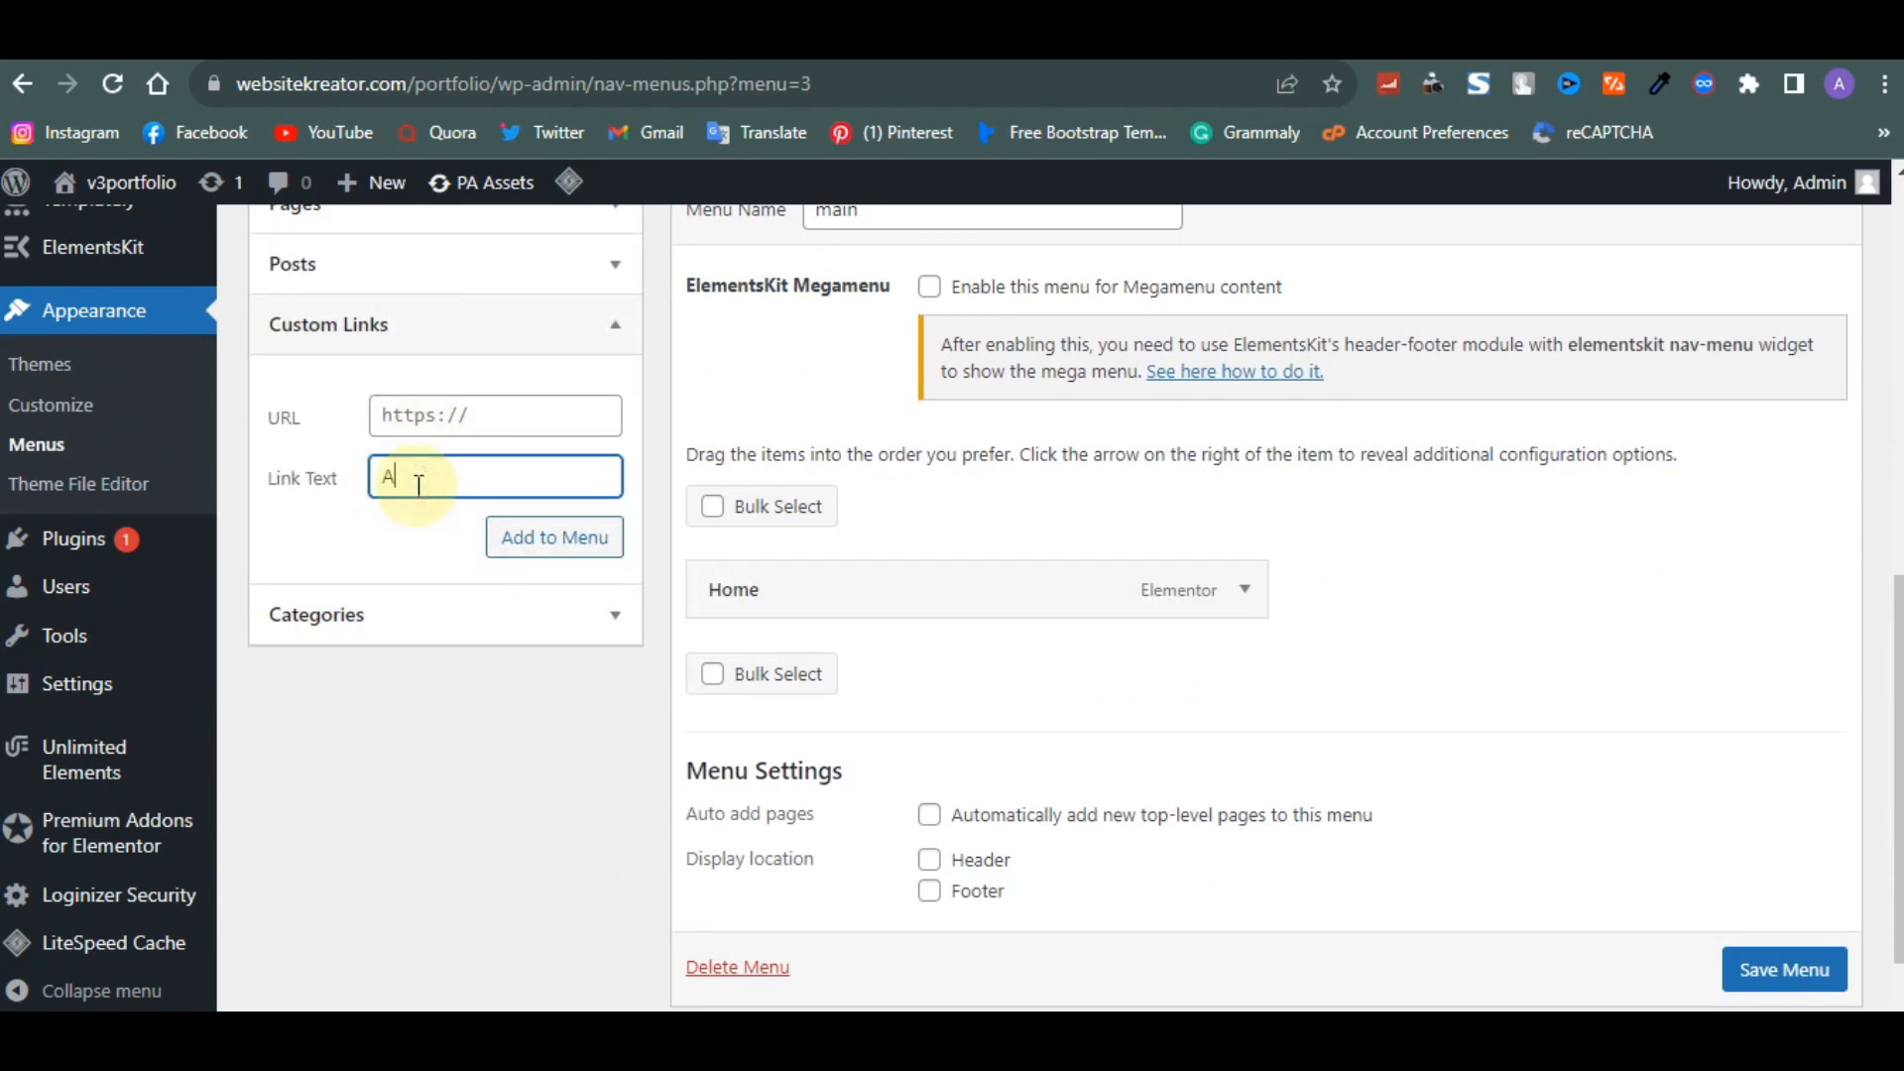
pyautogui.click(455, 415)
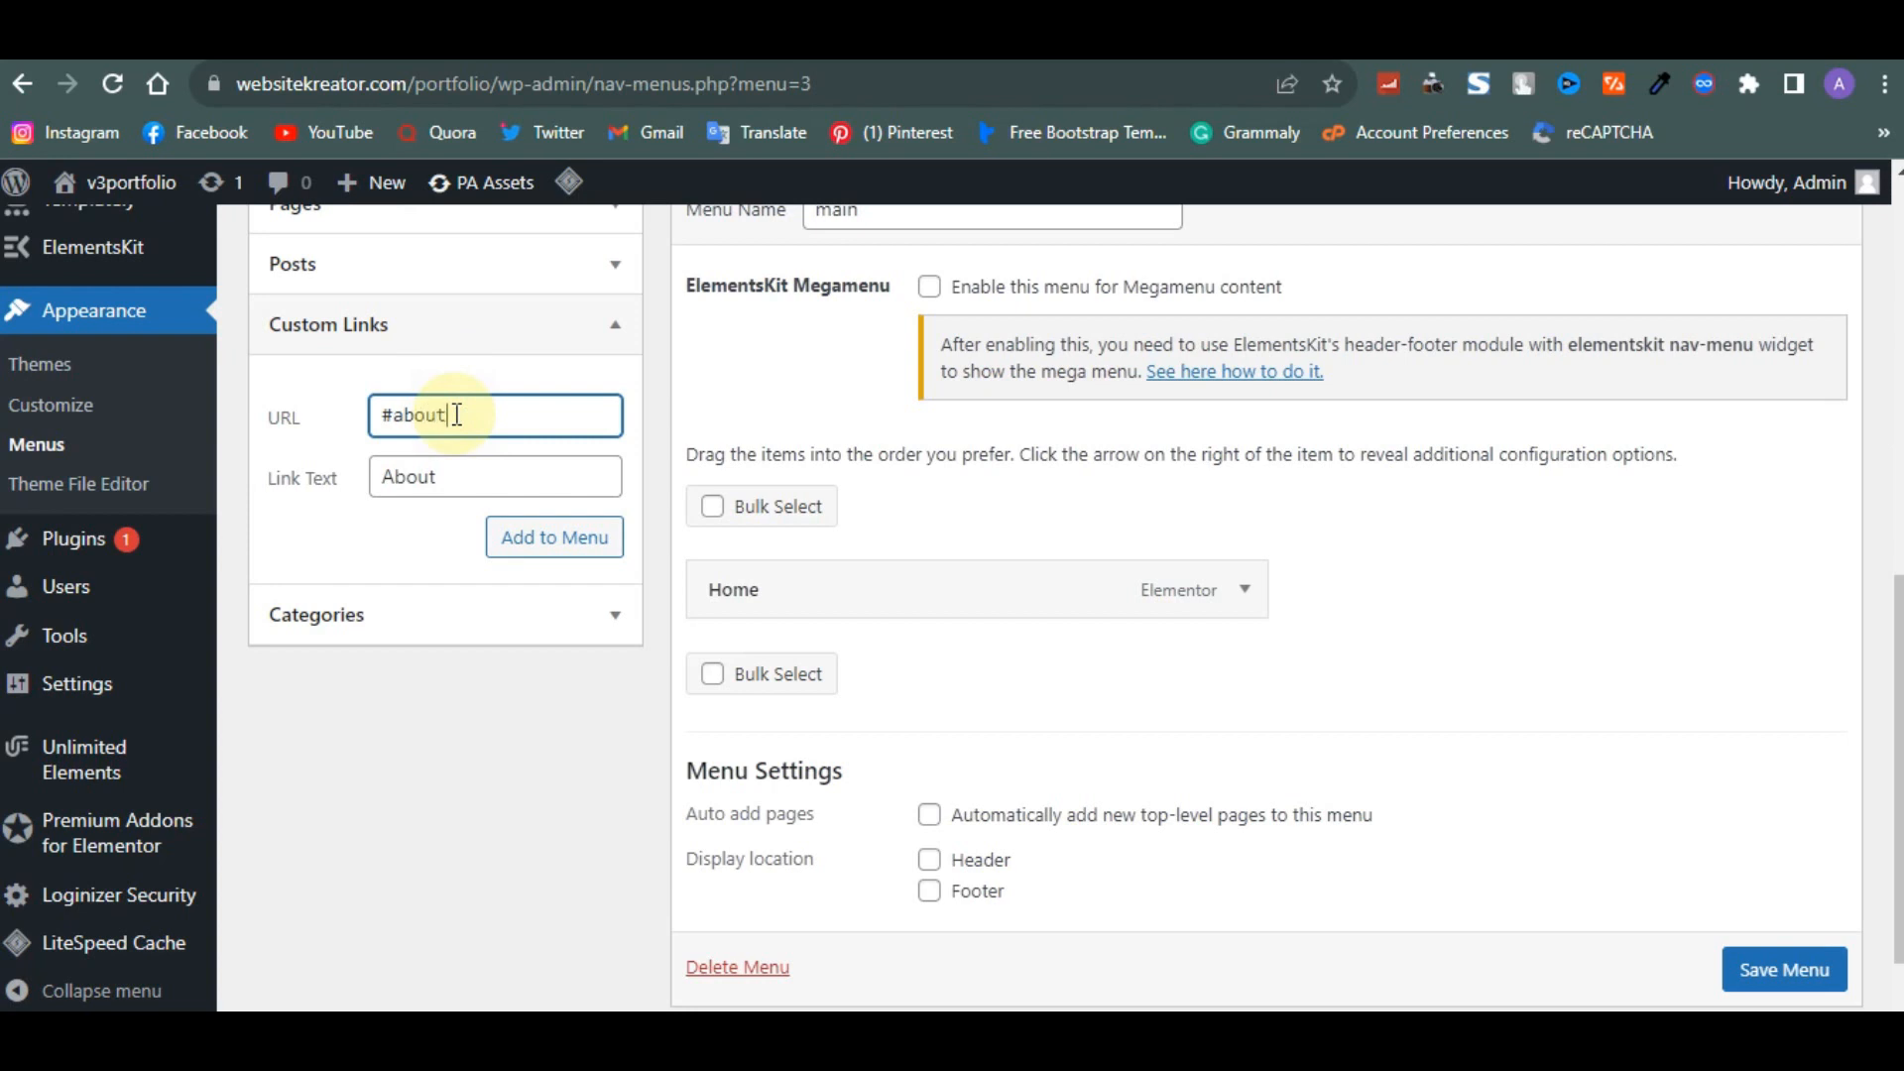
pyautogui.click(536, 540)
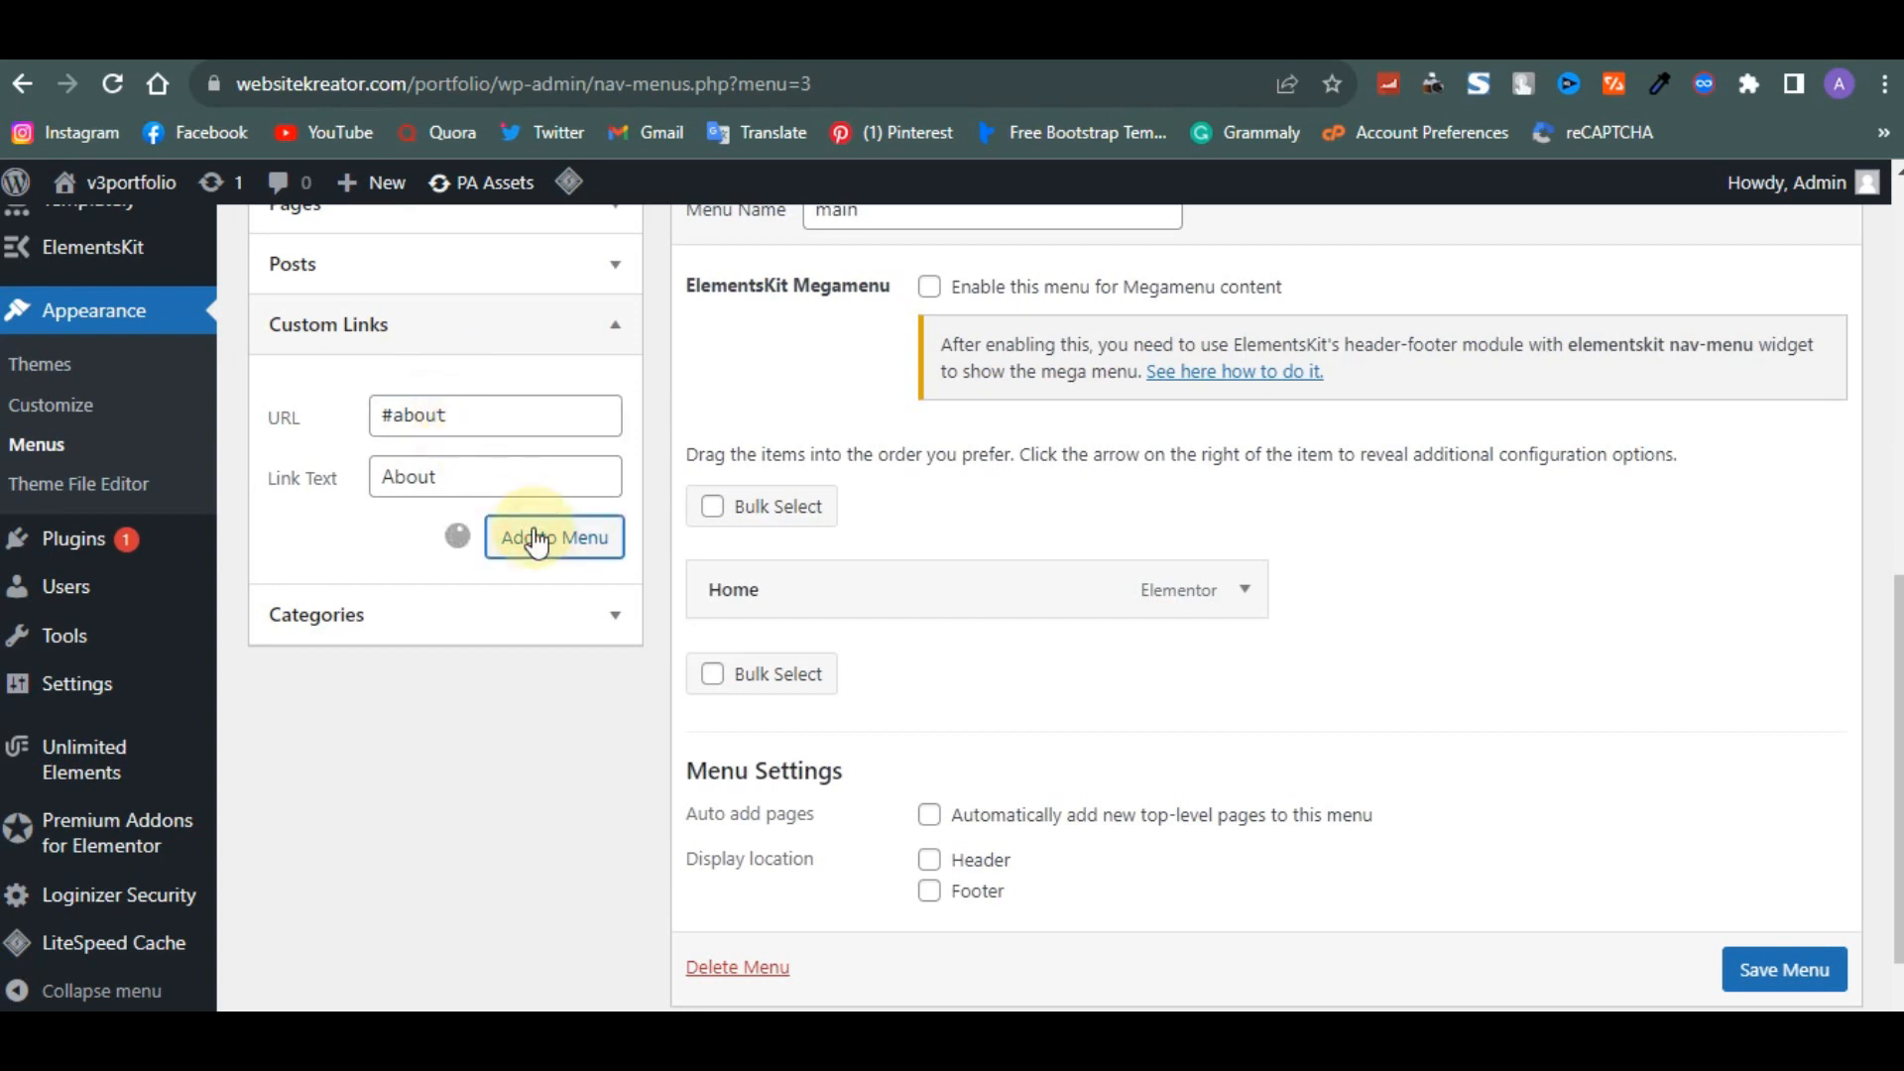
# - Add a custom link with URL #contact and link text Contact to the menu
pyautogui.click(515, 424)
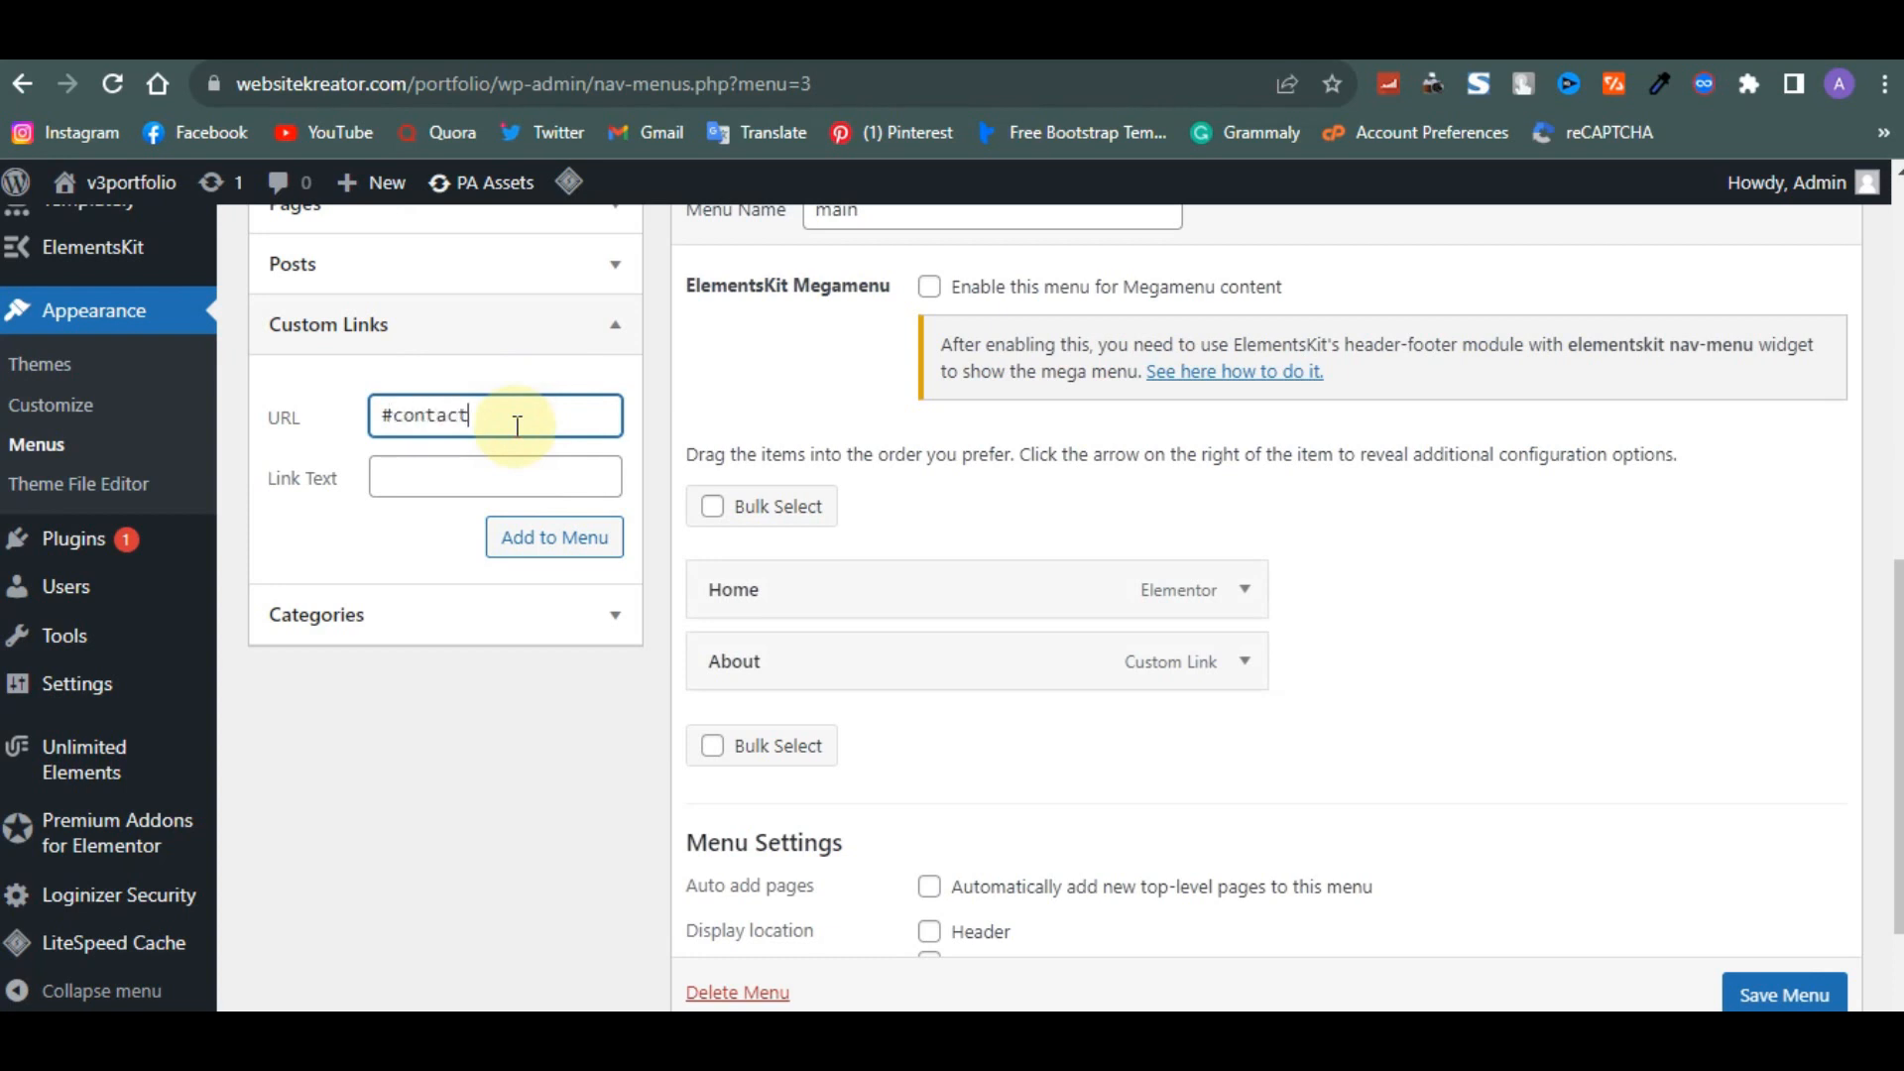
pyautogui.click(503, 481)
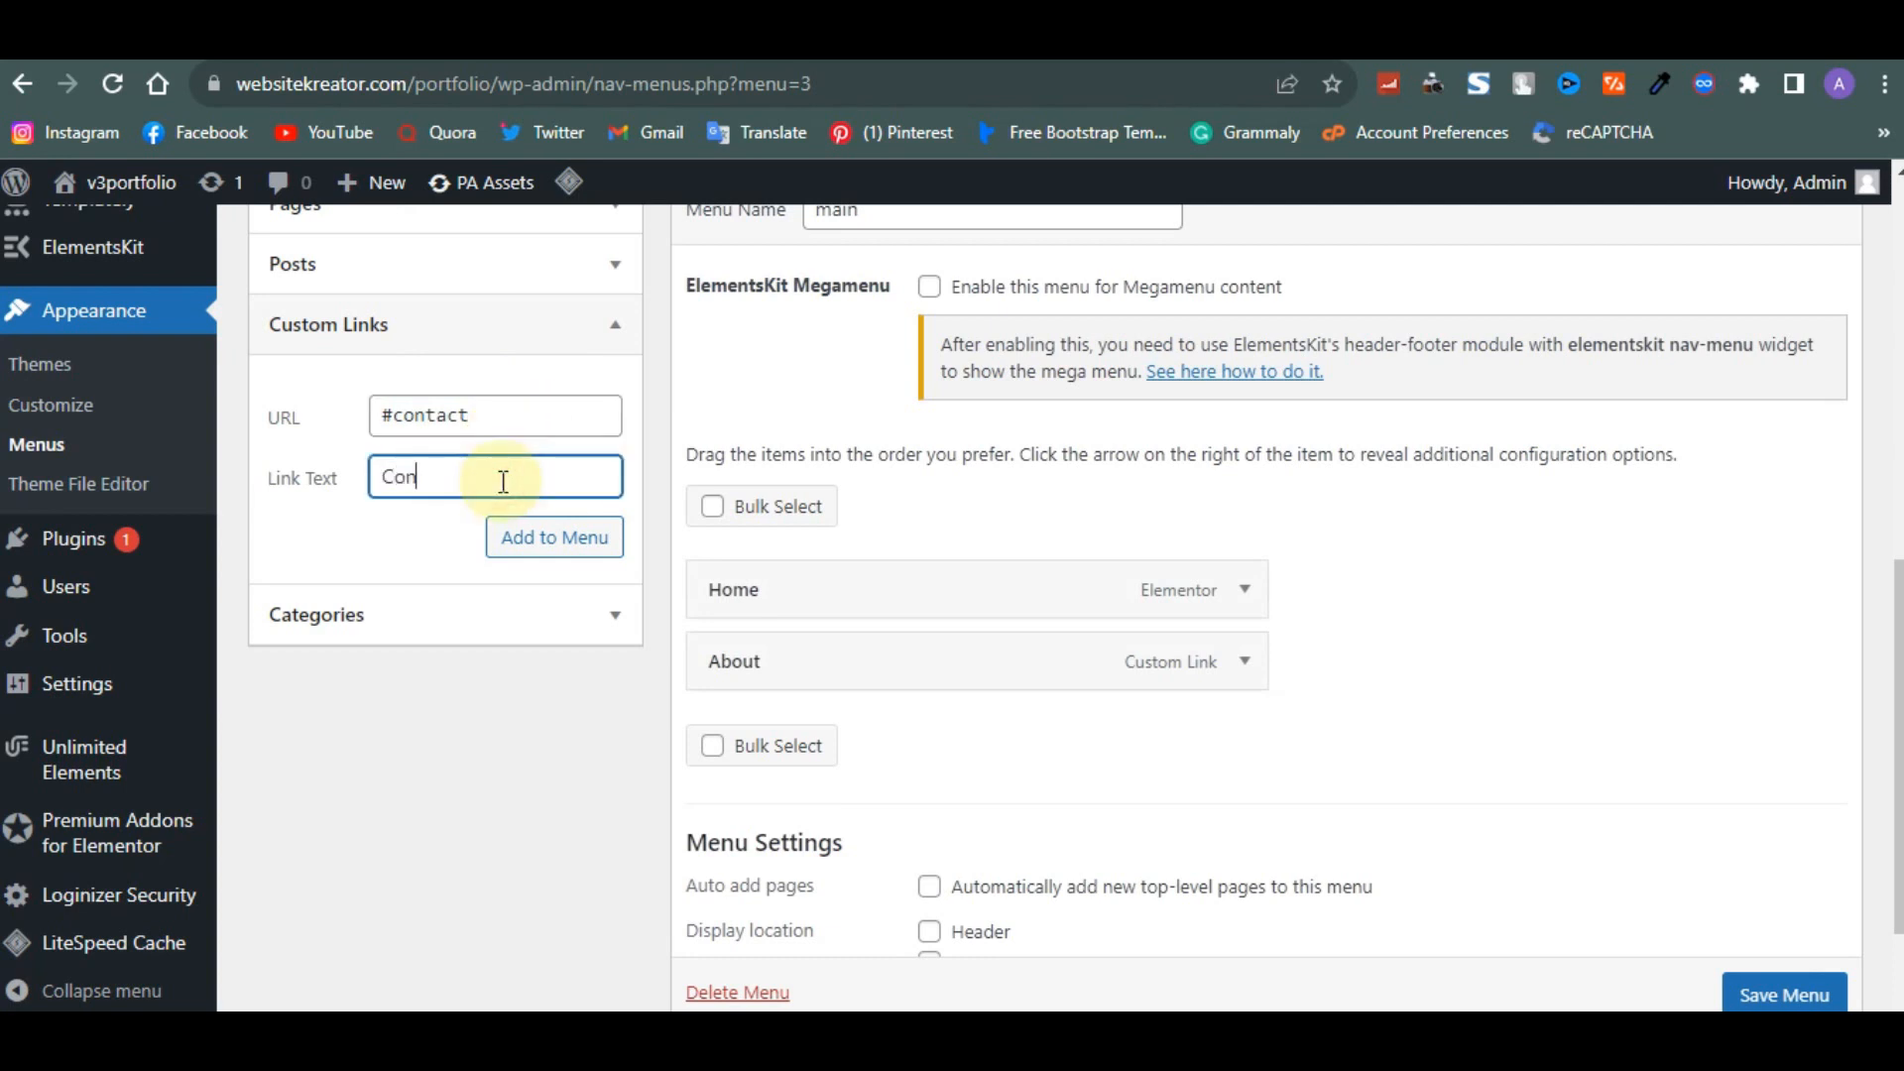
pyautogui.click(559, 541)
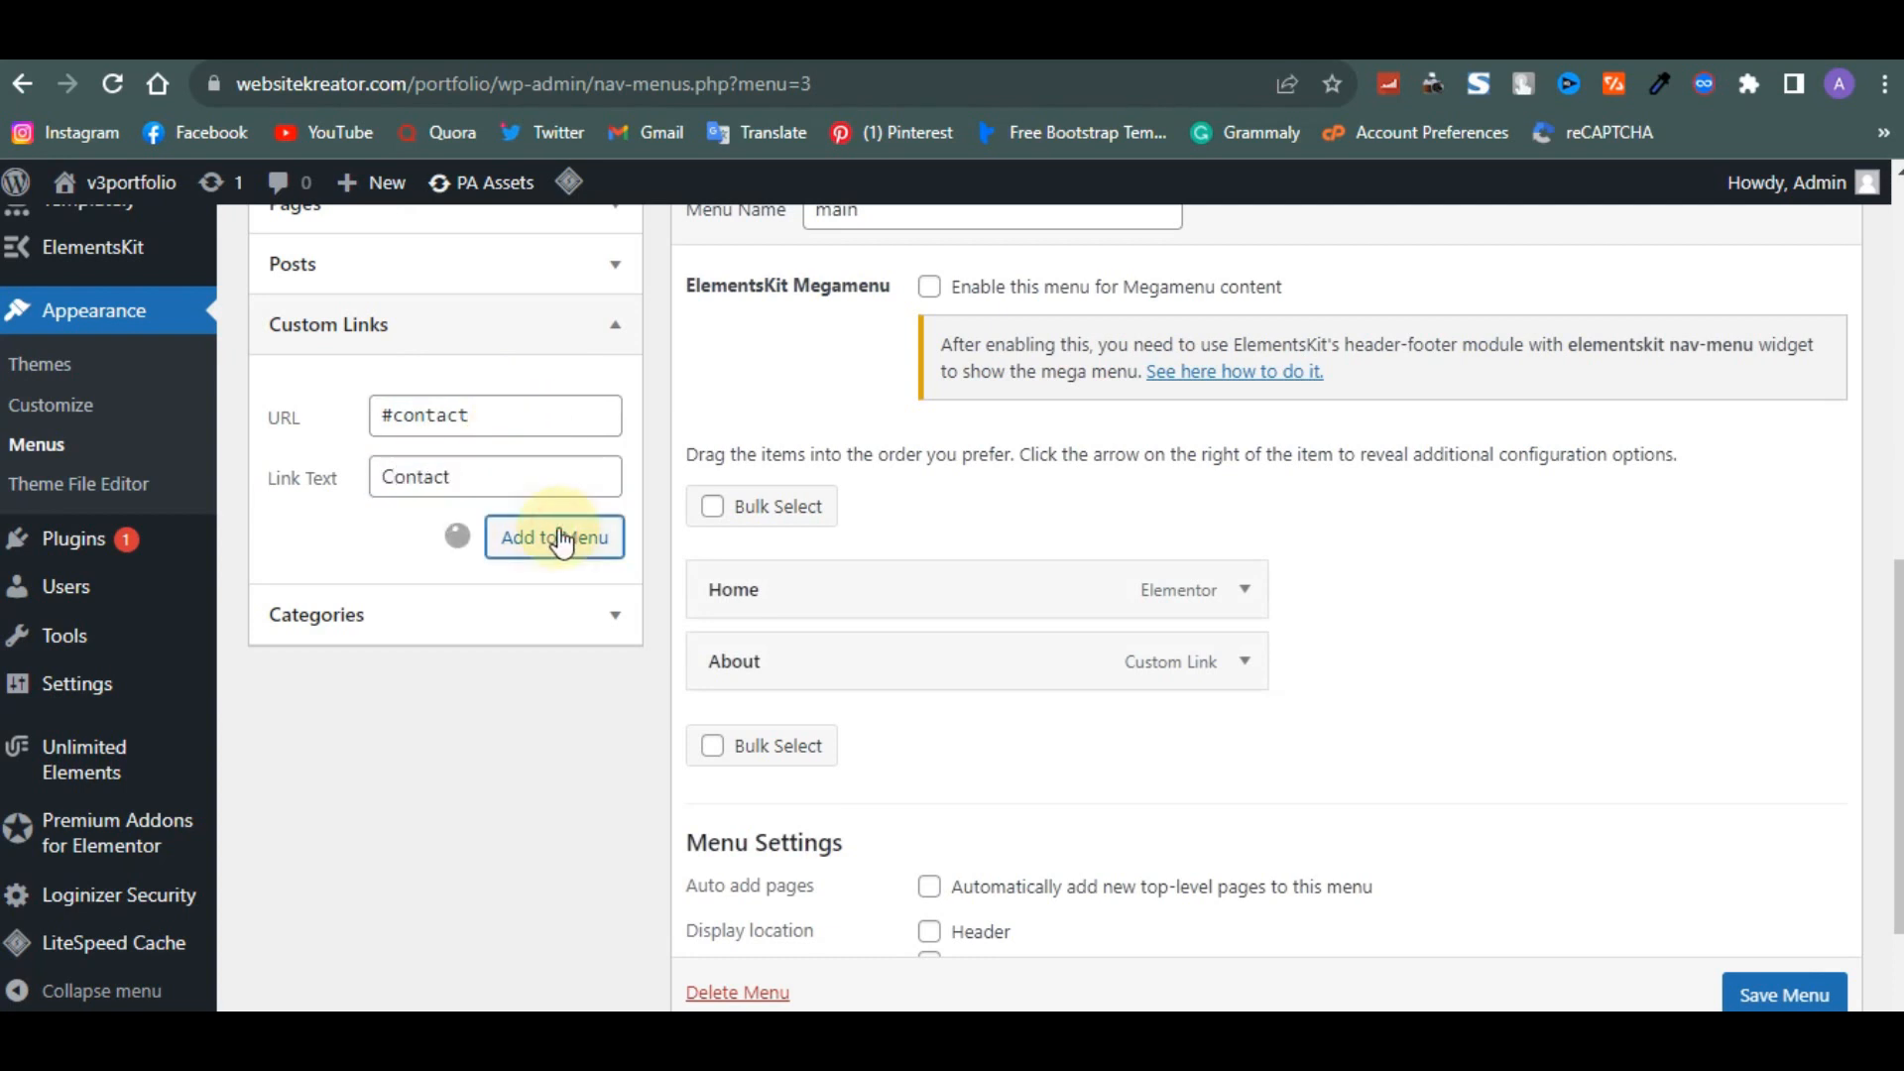
# - Add a custom link with URL #works and link text Works to the menu
pyautogui.click(462, 416)
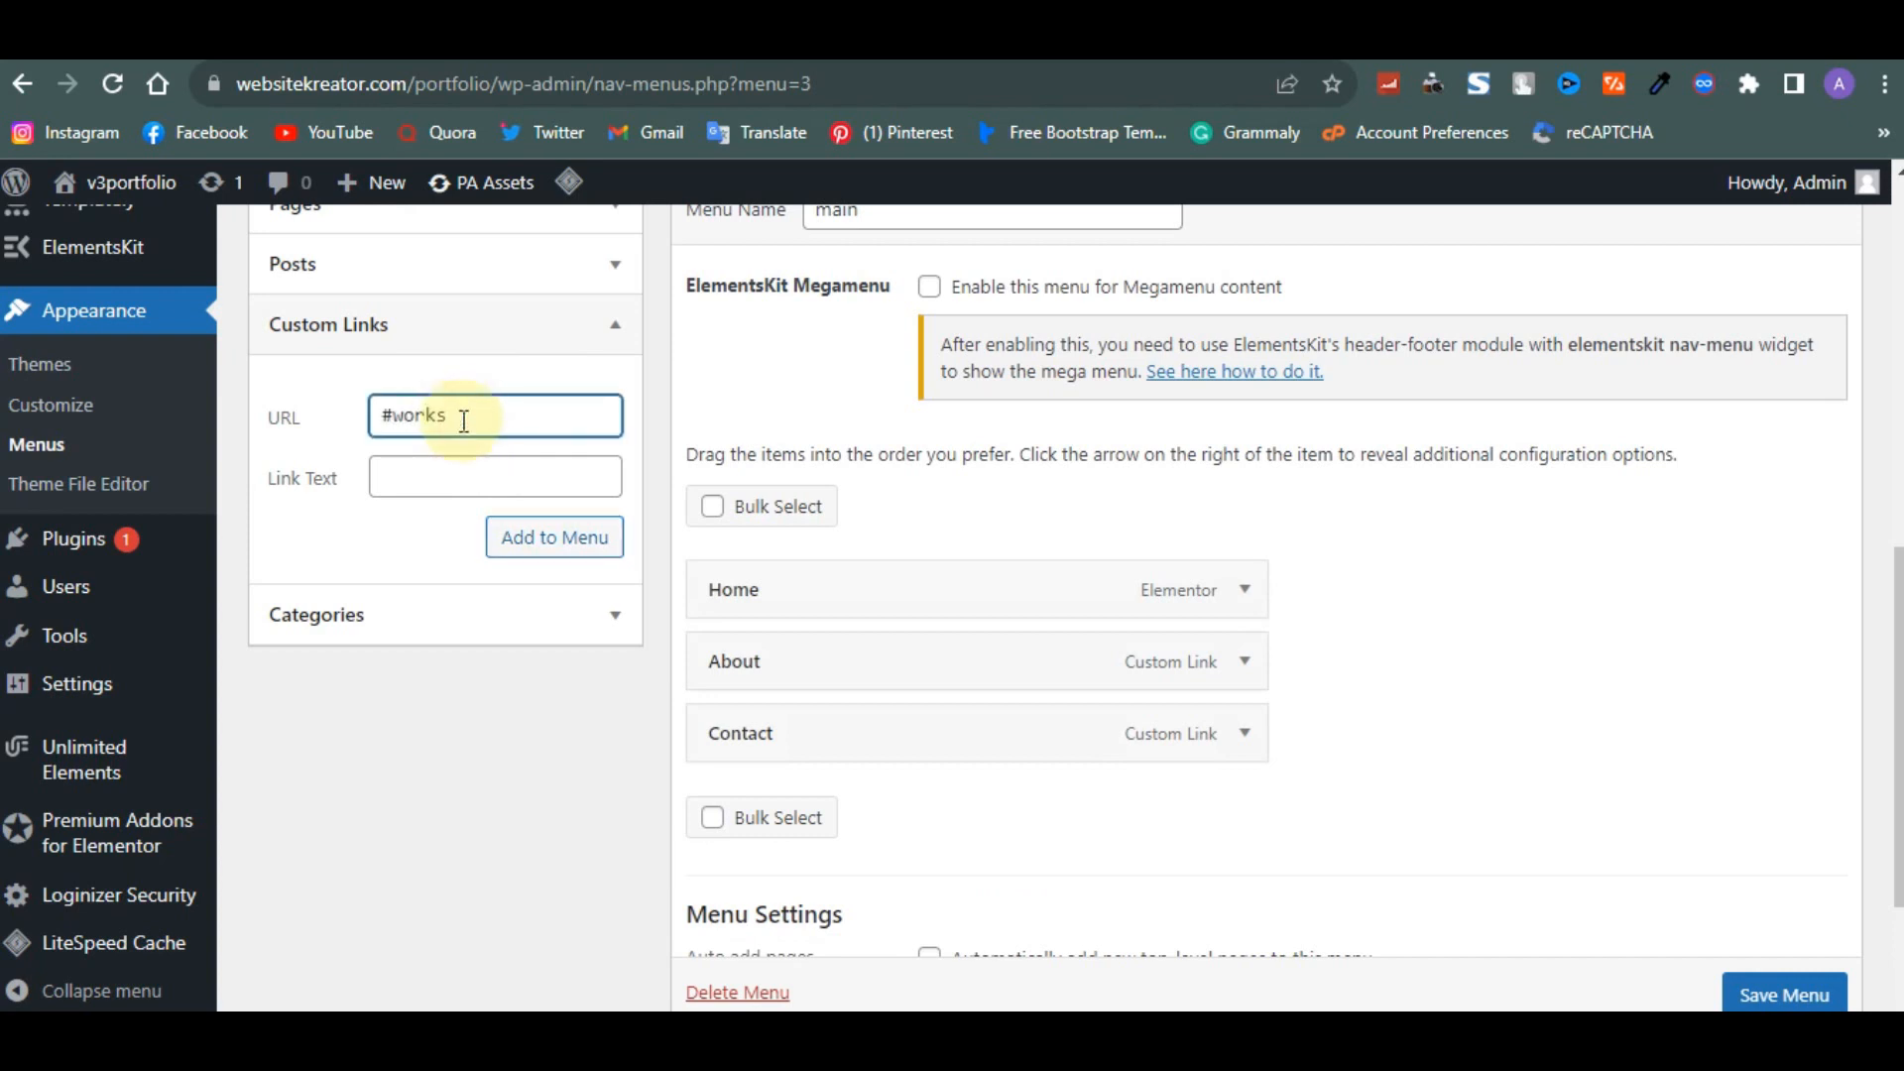
pyautogui.click(445, 483)
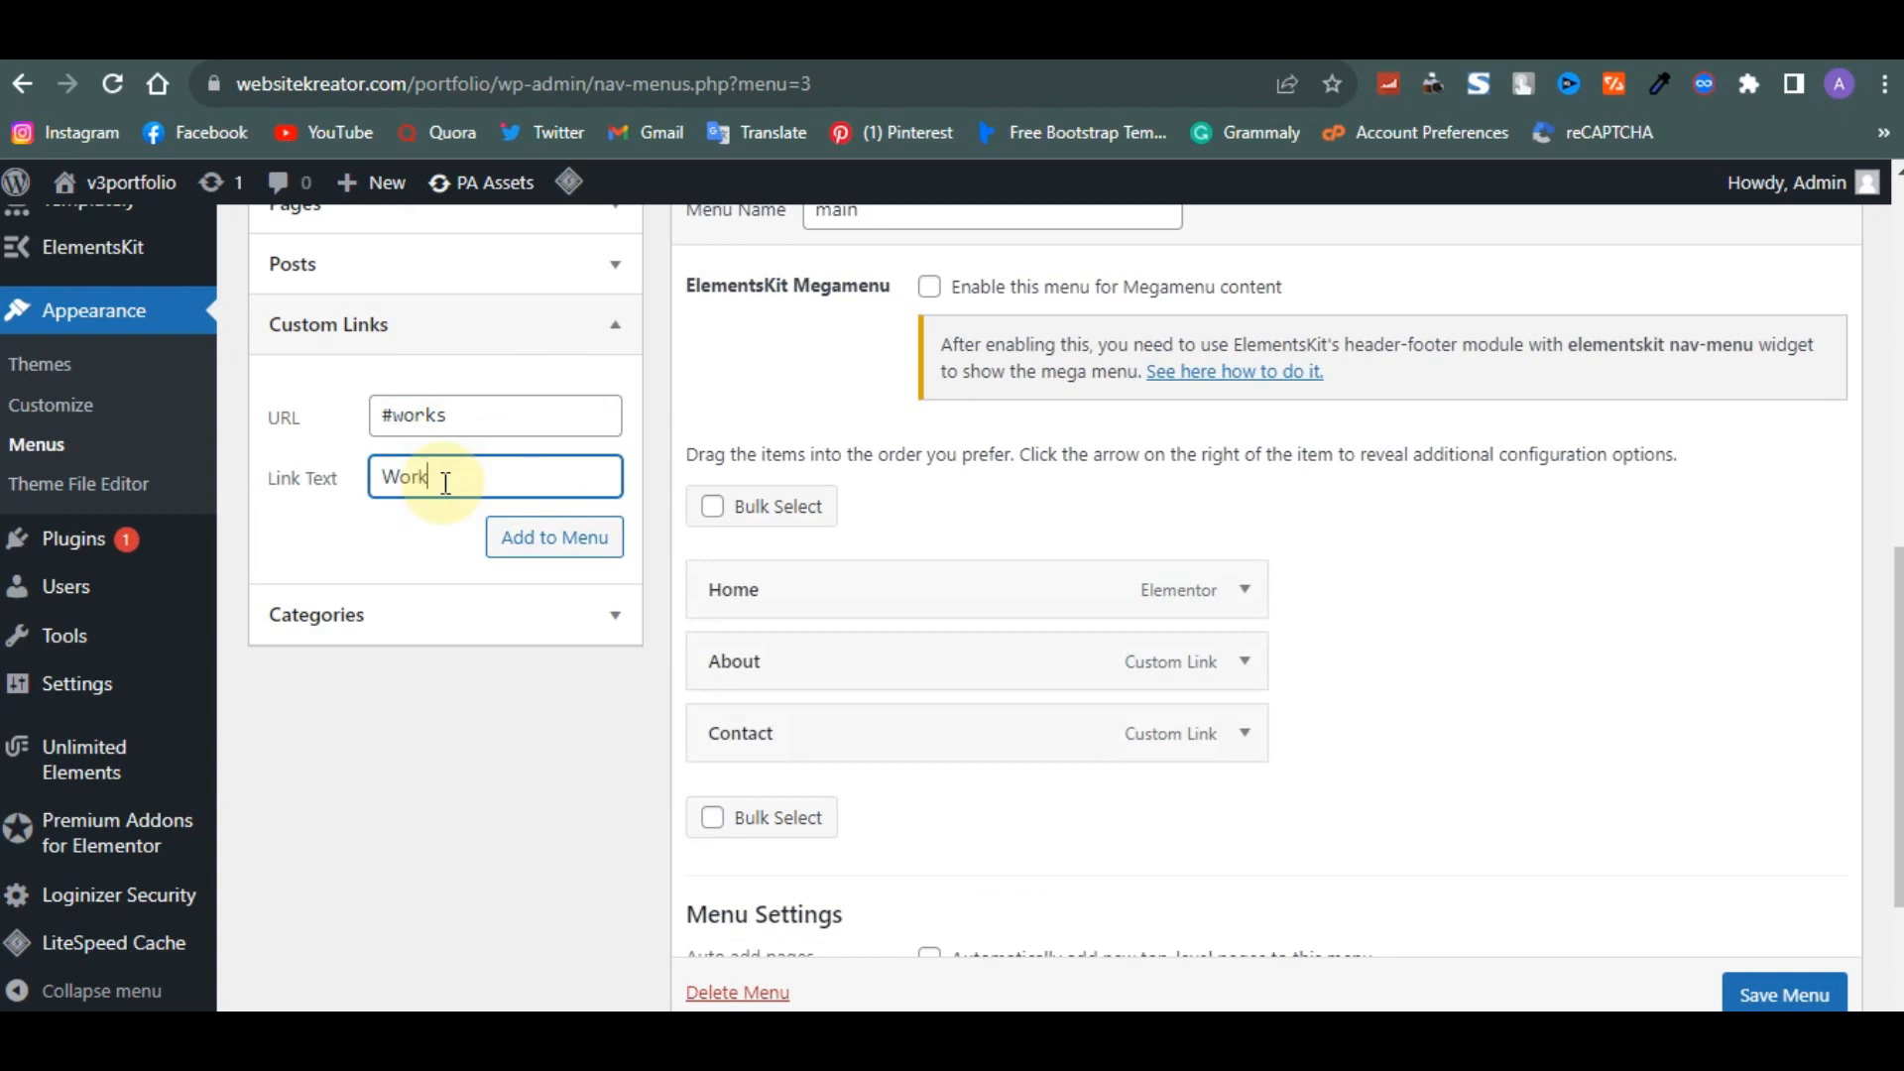
pyautogui.click(523, 548)
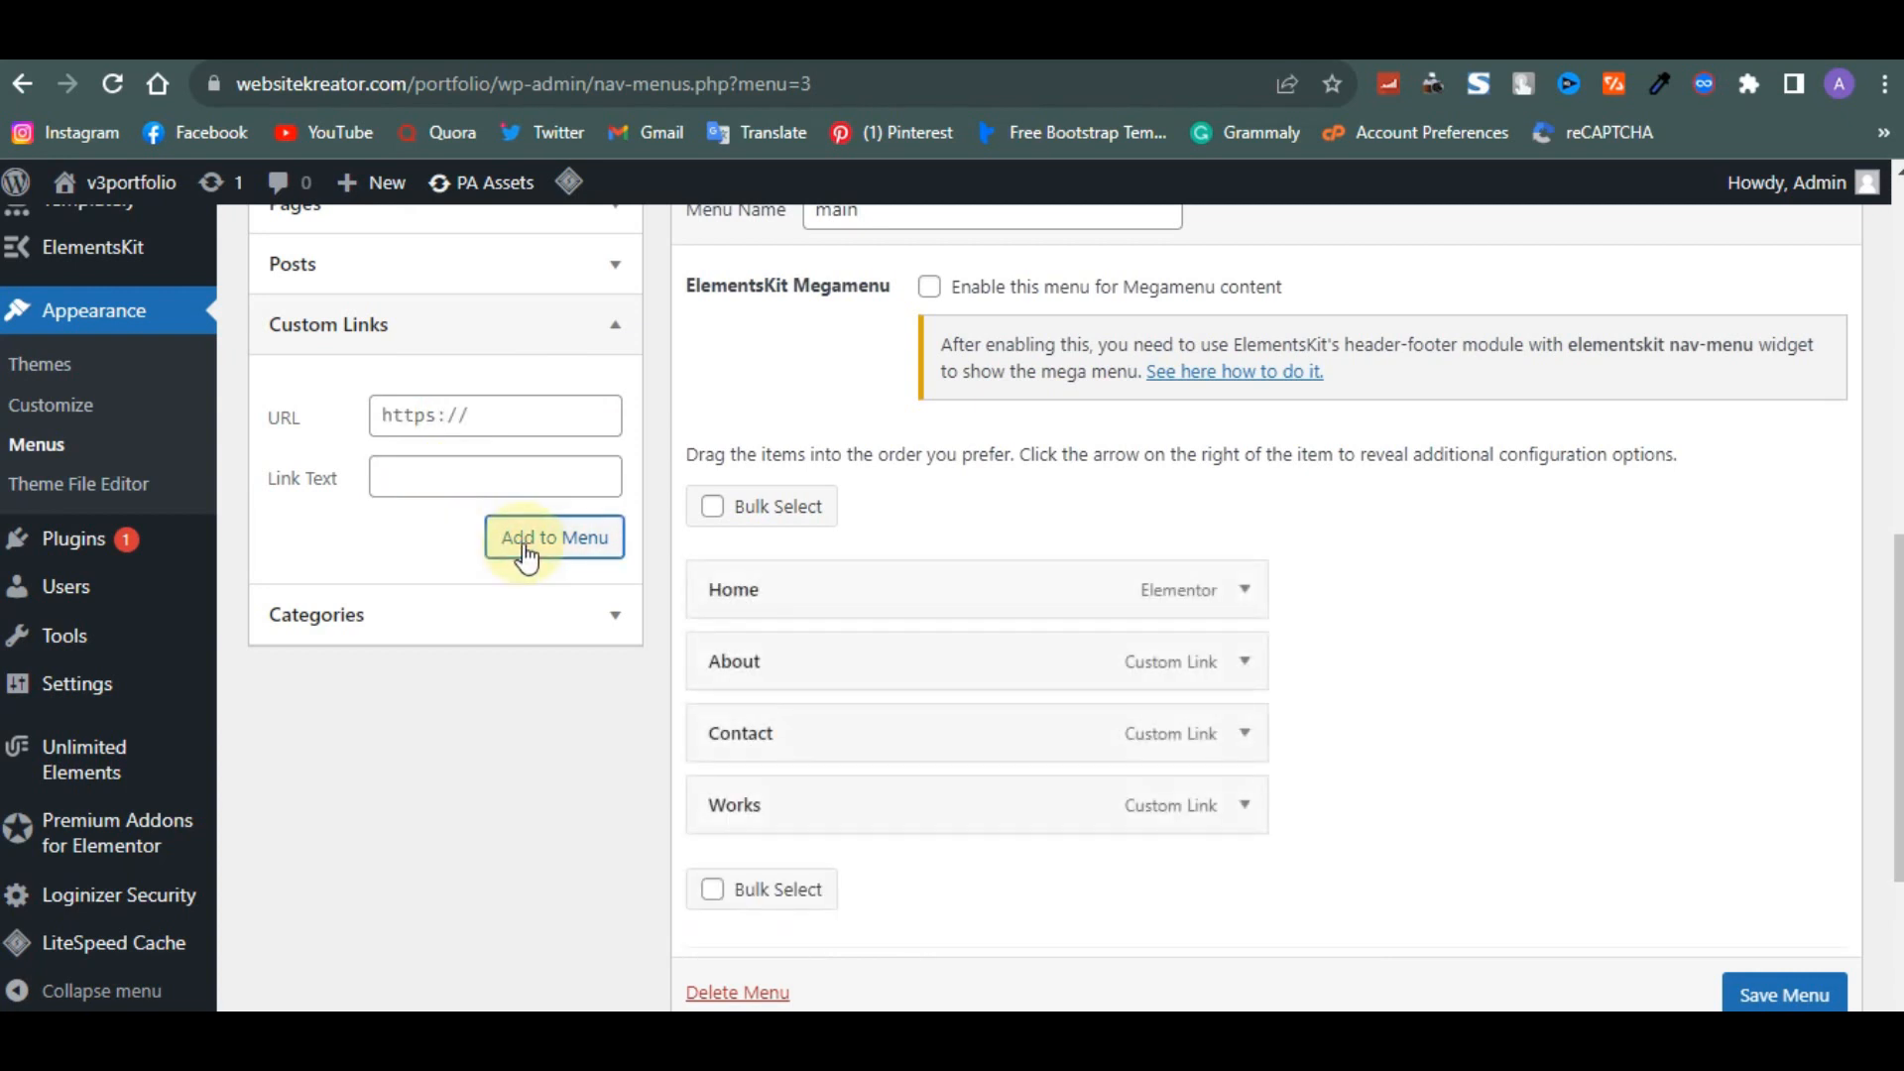
# - Move the Works item directly below Home and save the main menu
pyautogui.moveTo(863, 812); pyautogui.dragTo(820, 681)
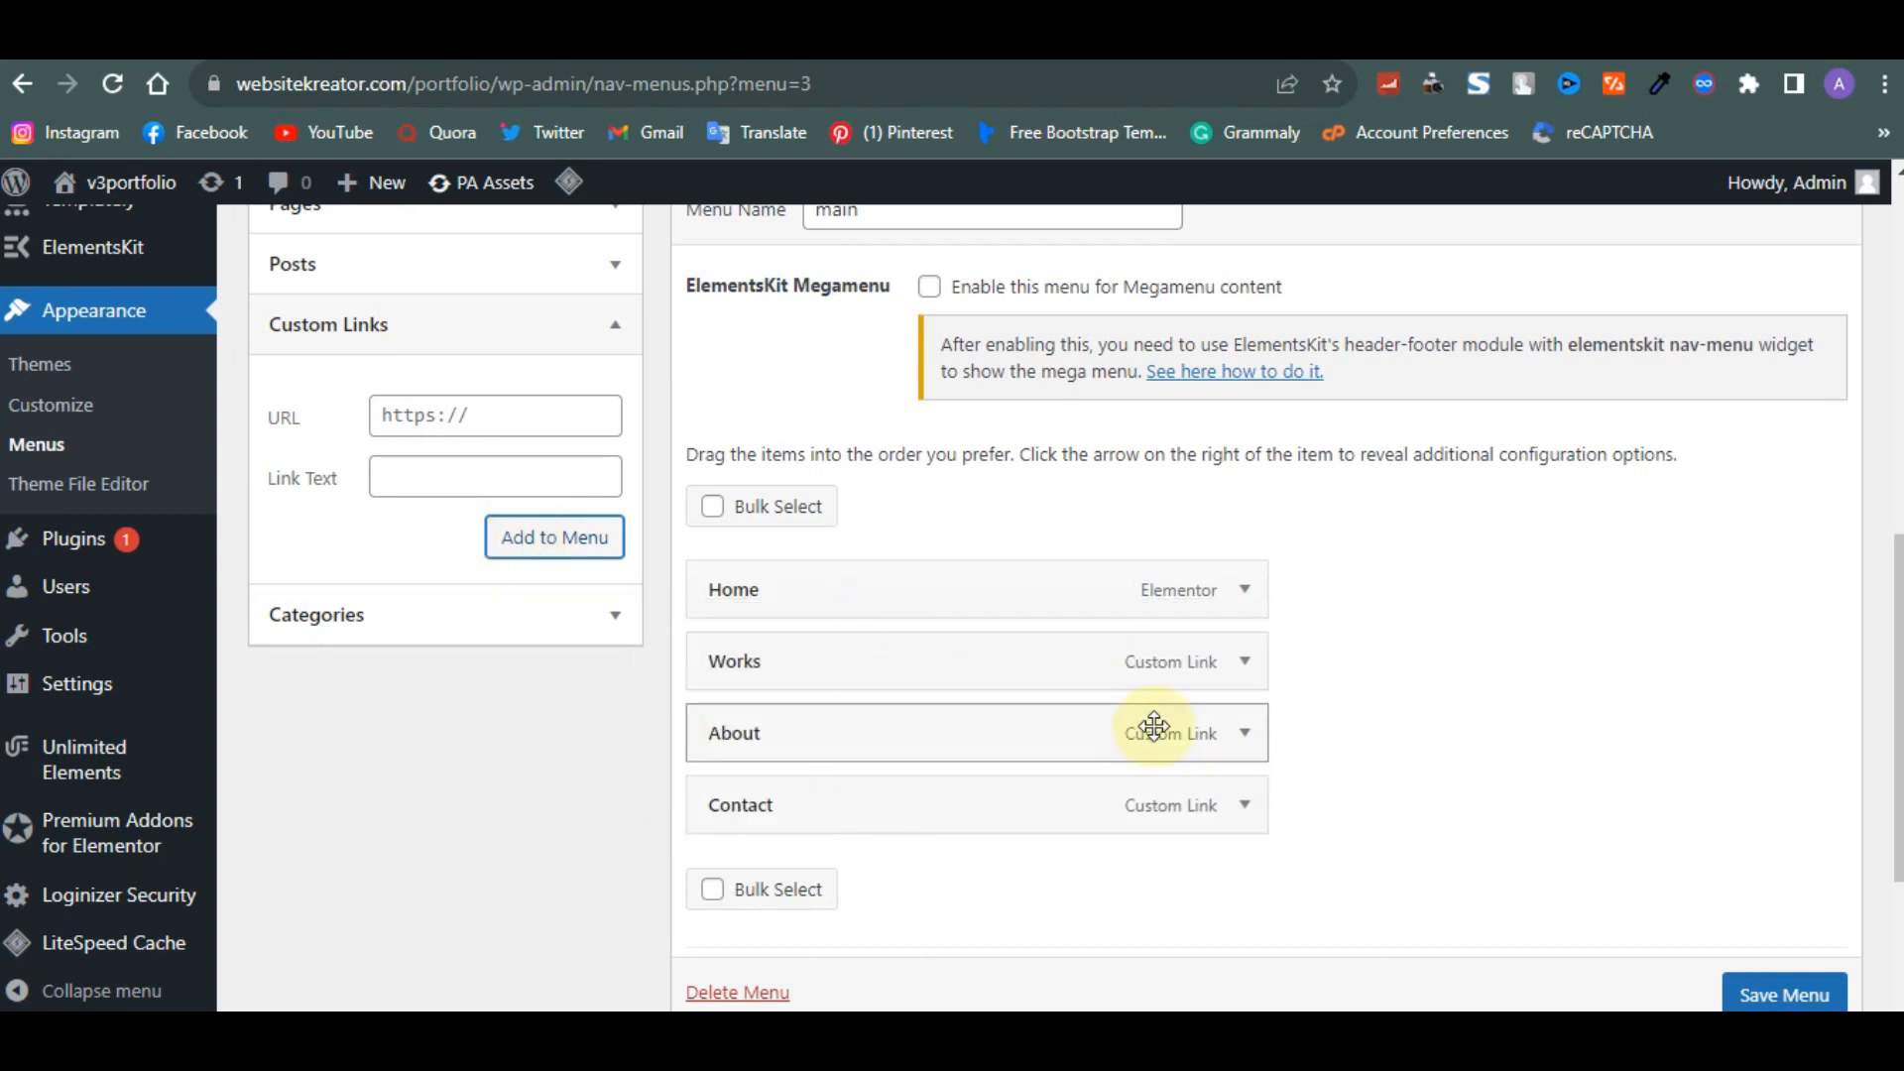
pyautogui.scroll(-1, 1785, 984)
pyautogui.click(1785, 987)
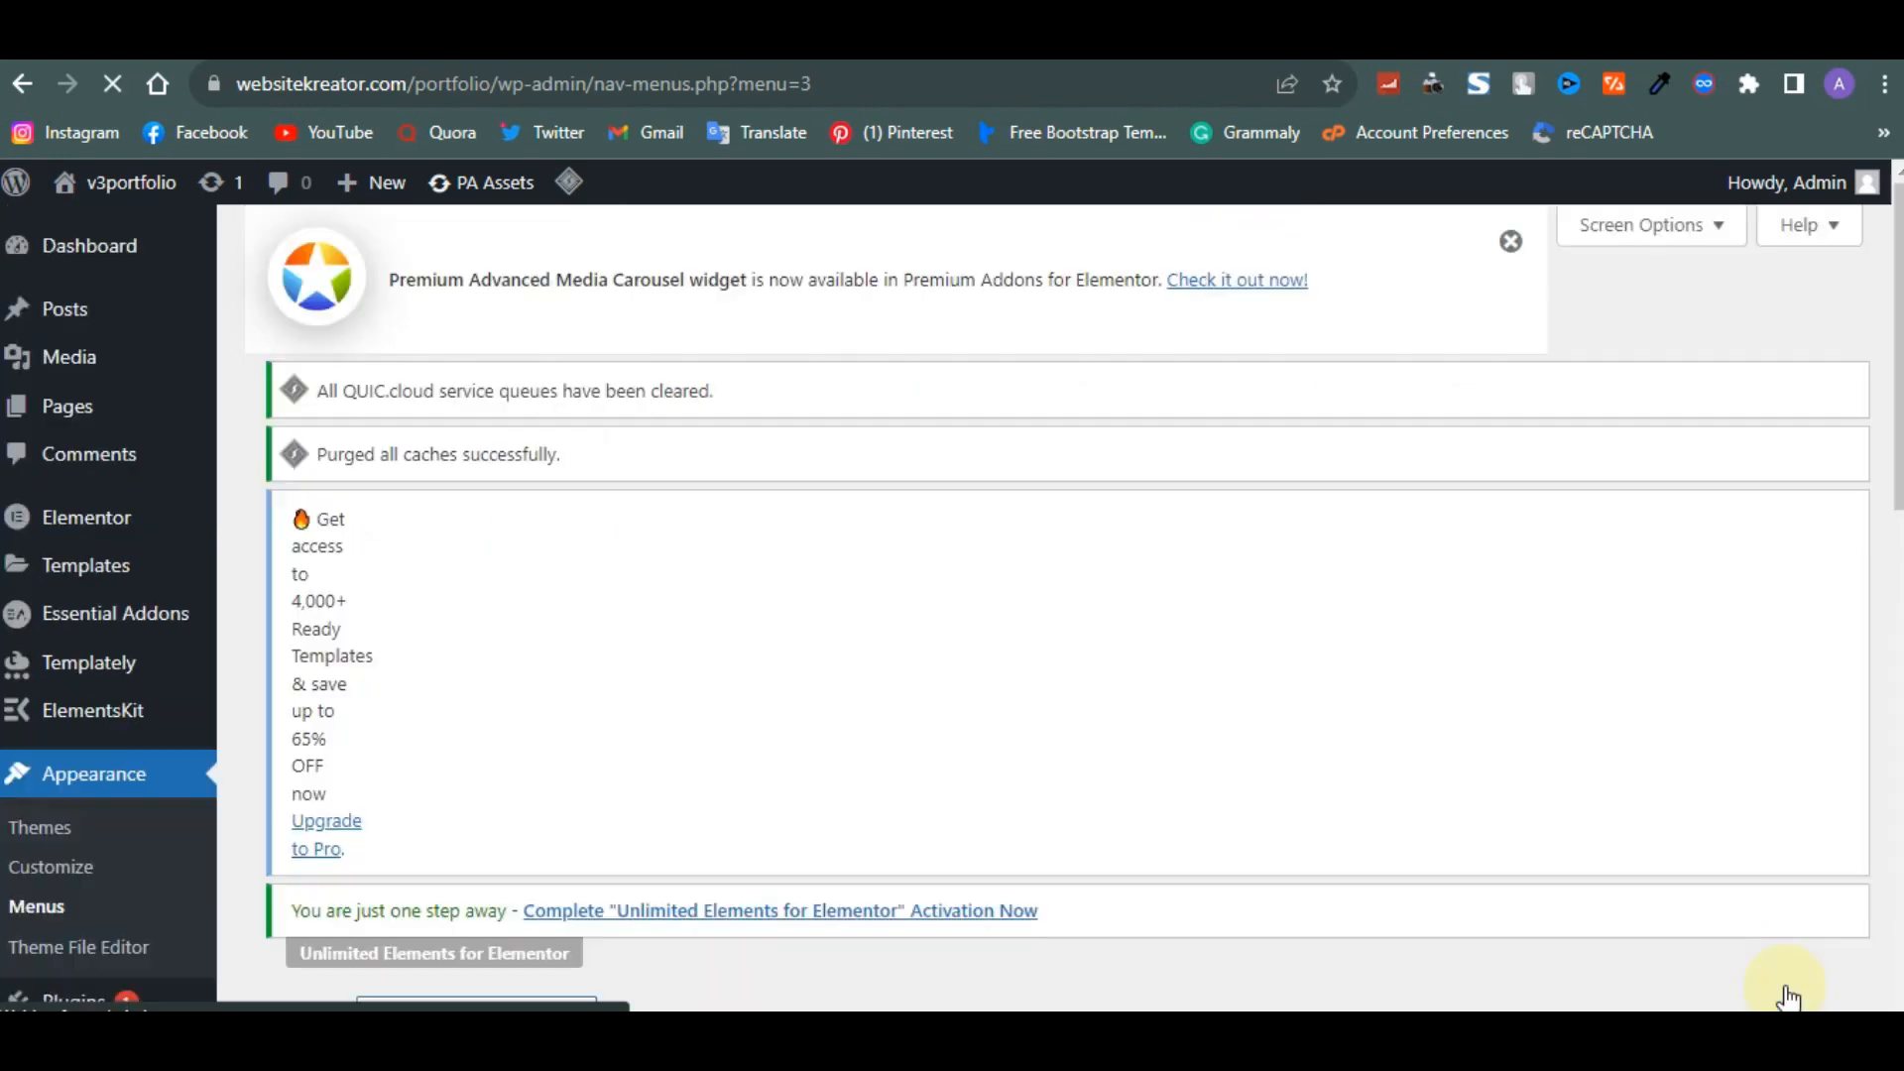
# - Reload the Home page in the Elementor editor
pyautogui.scroll(-3, 1141, 926)
pyautogui.scroll(-2, 1141, 925)
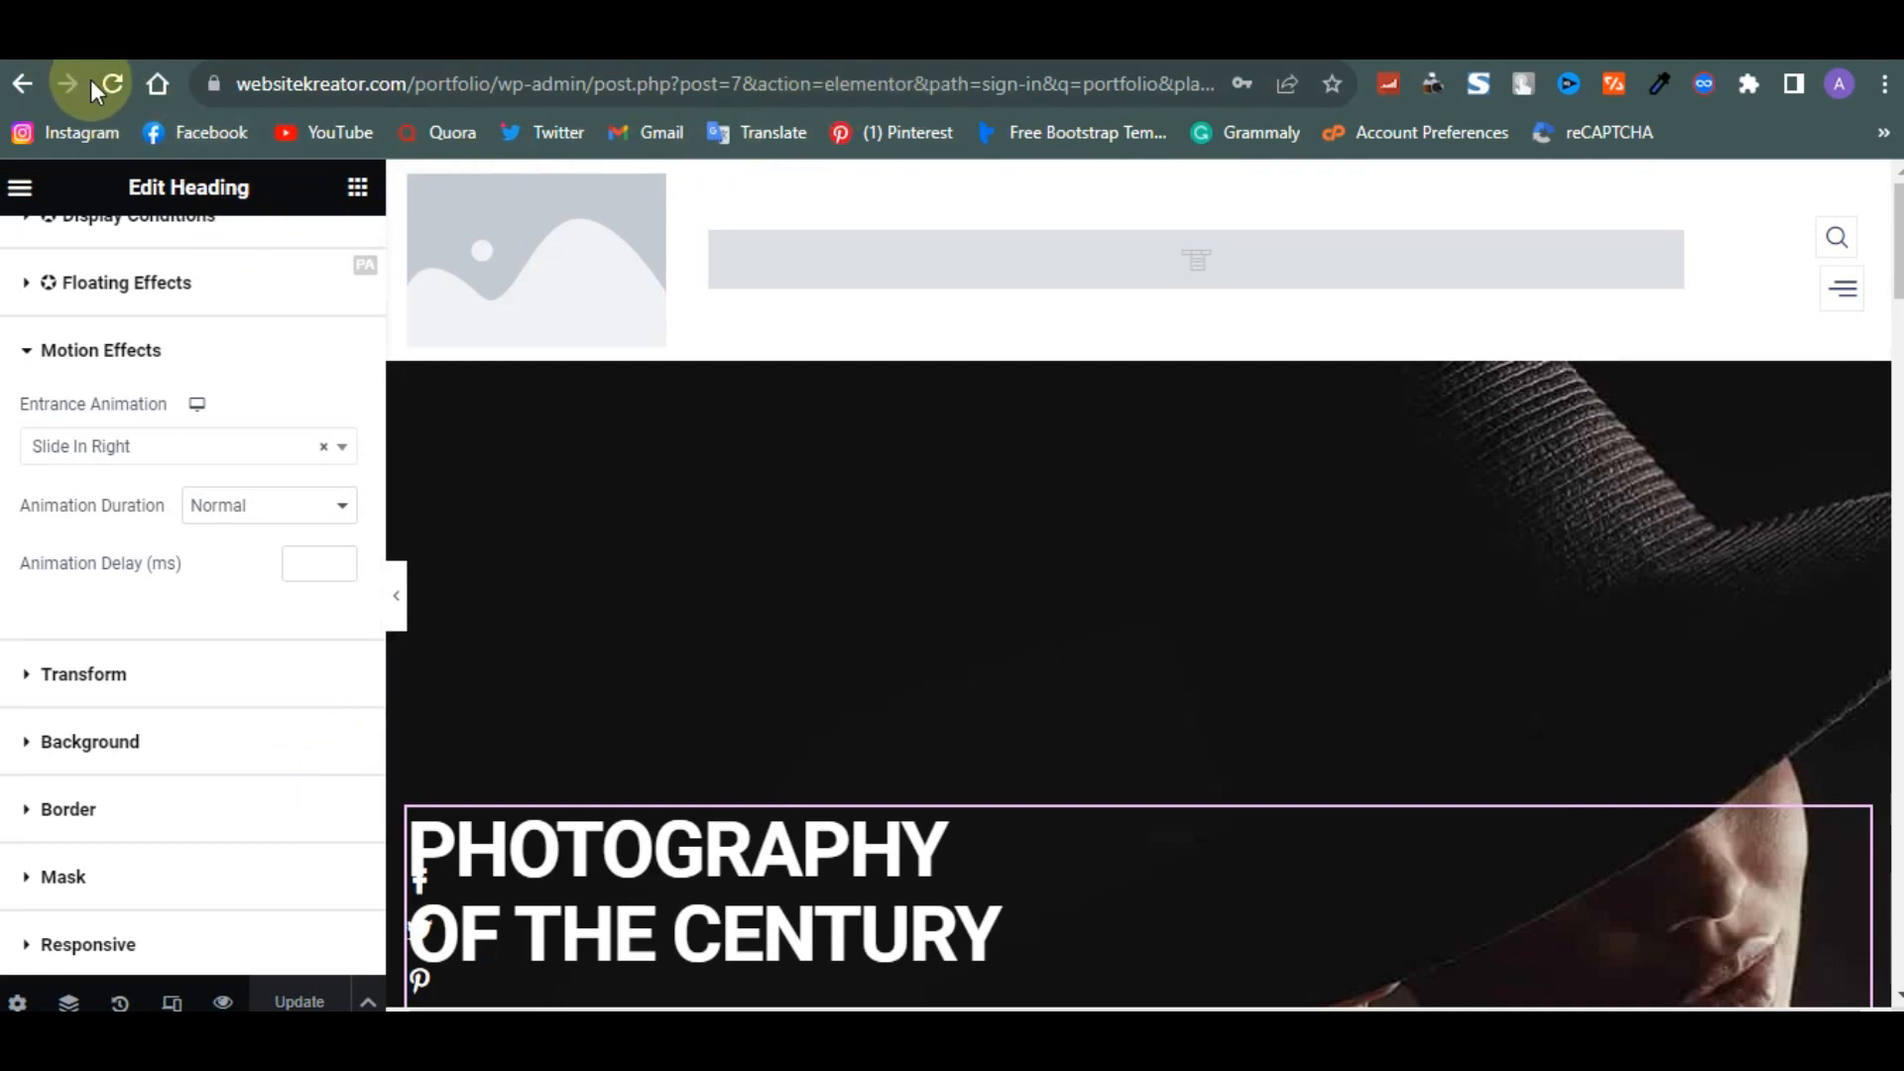
pyautogui.click(116, 88)
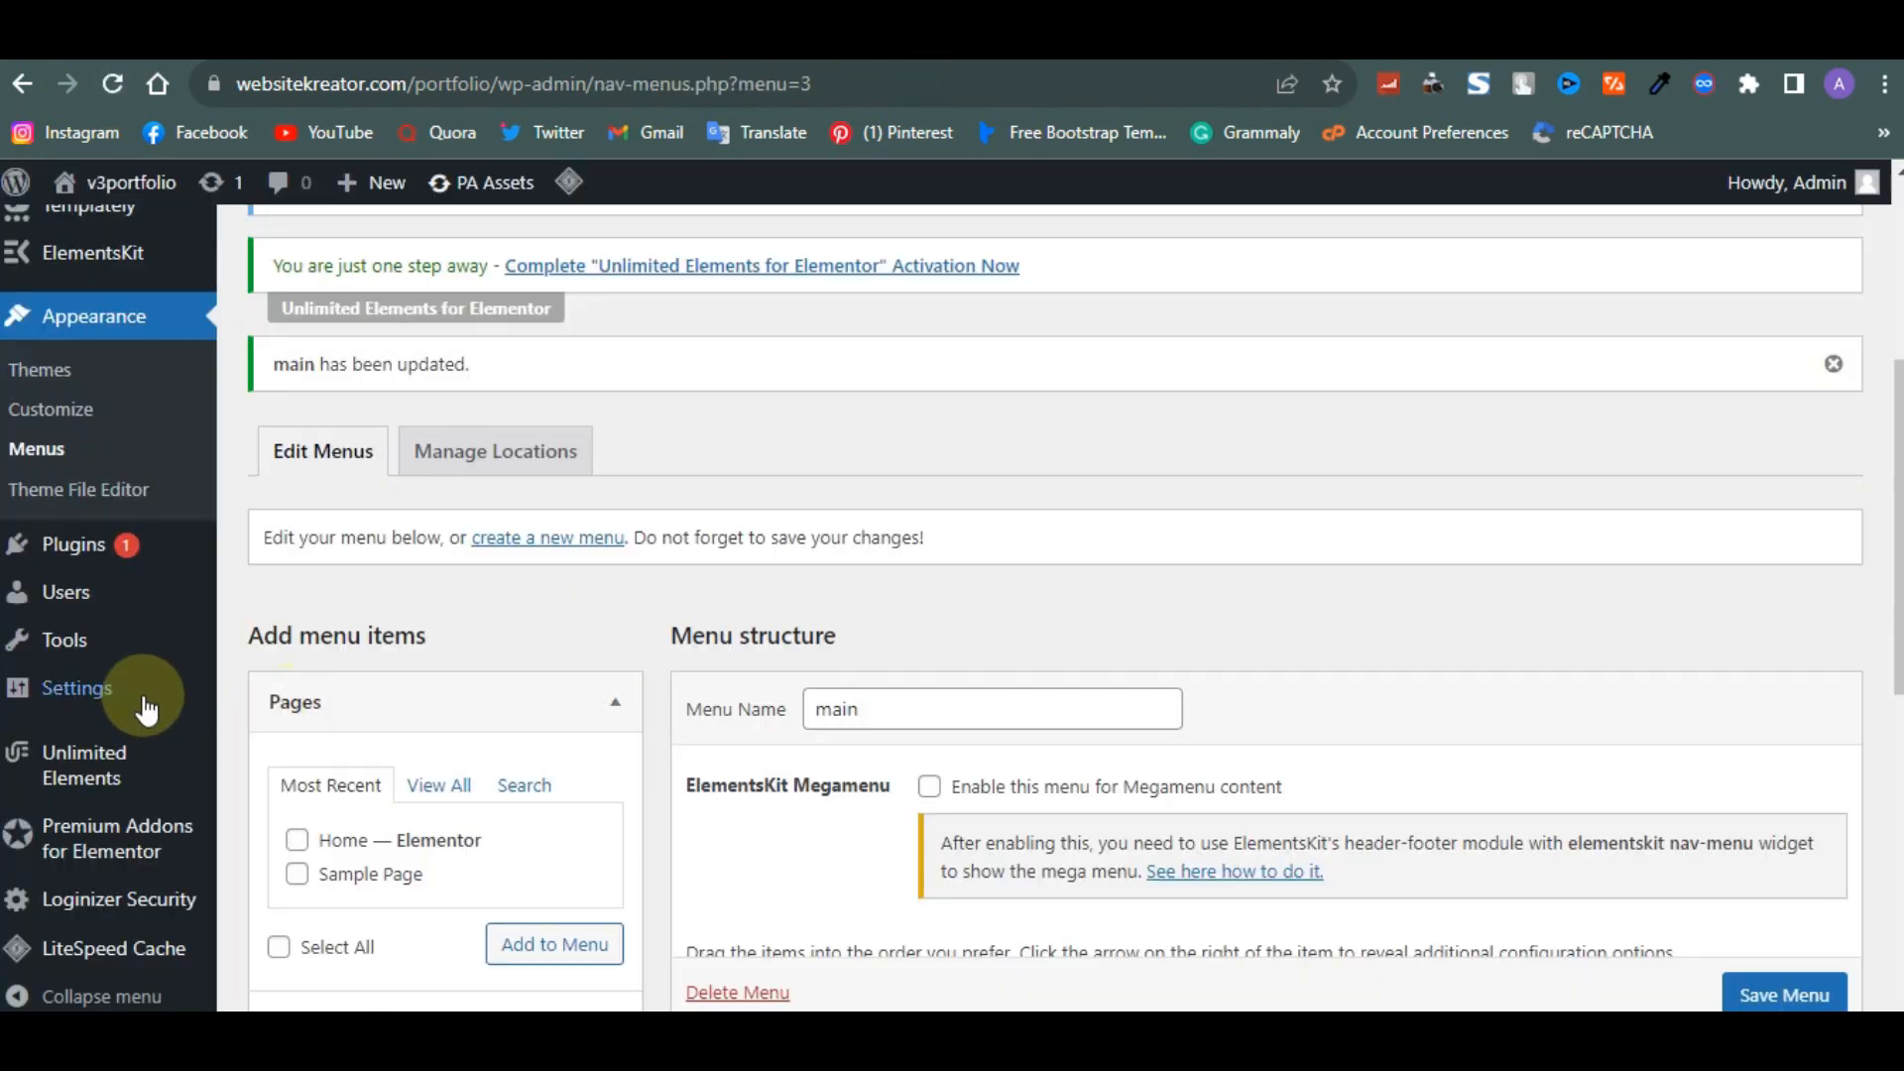
pyautogui.moveTo(113, 682)
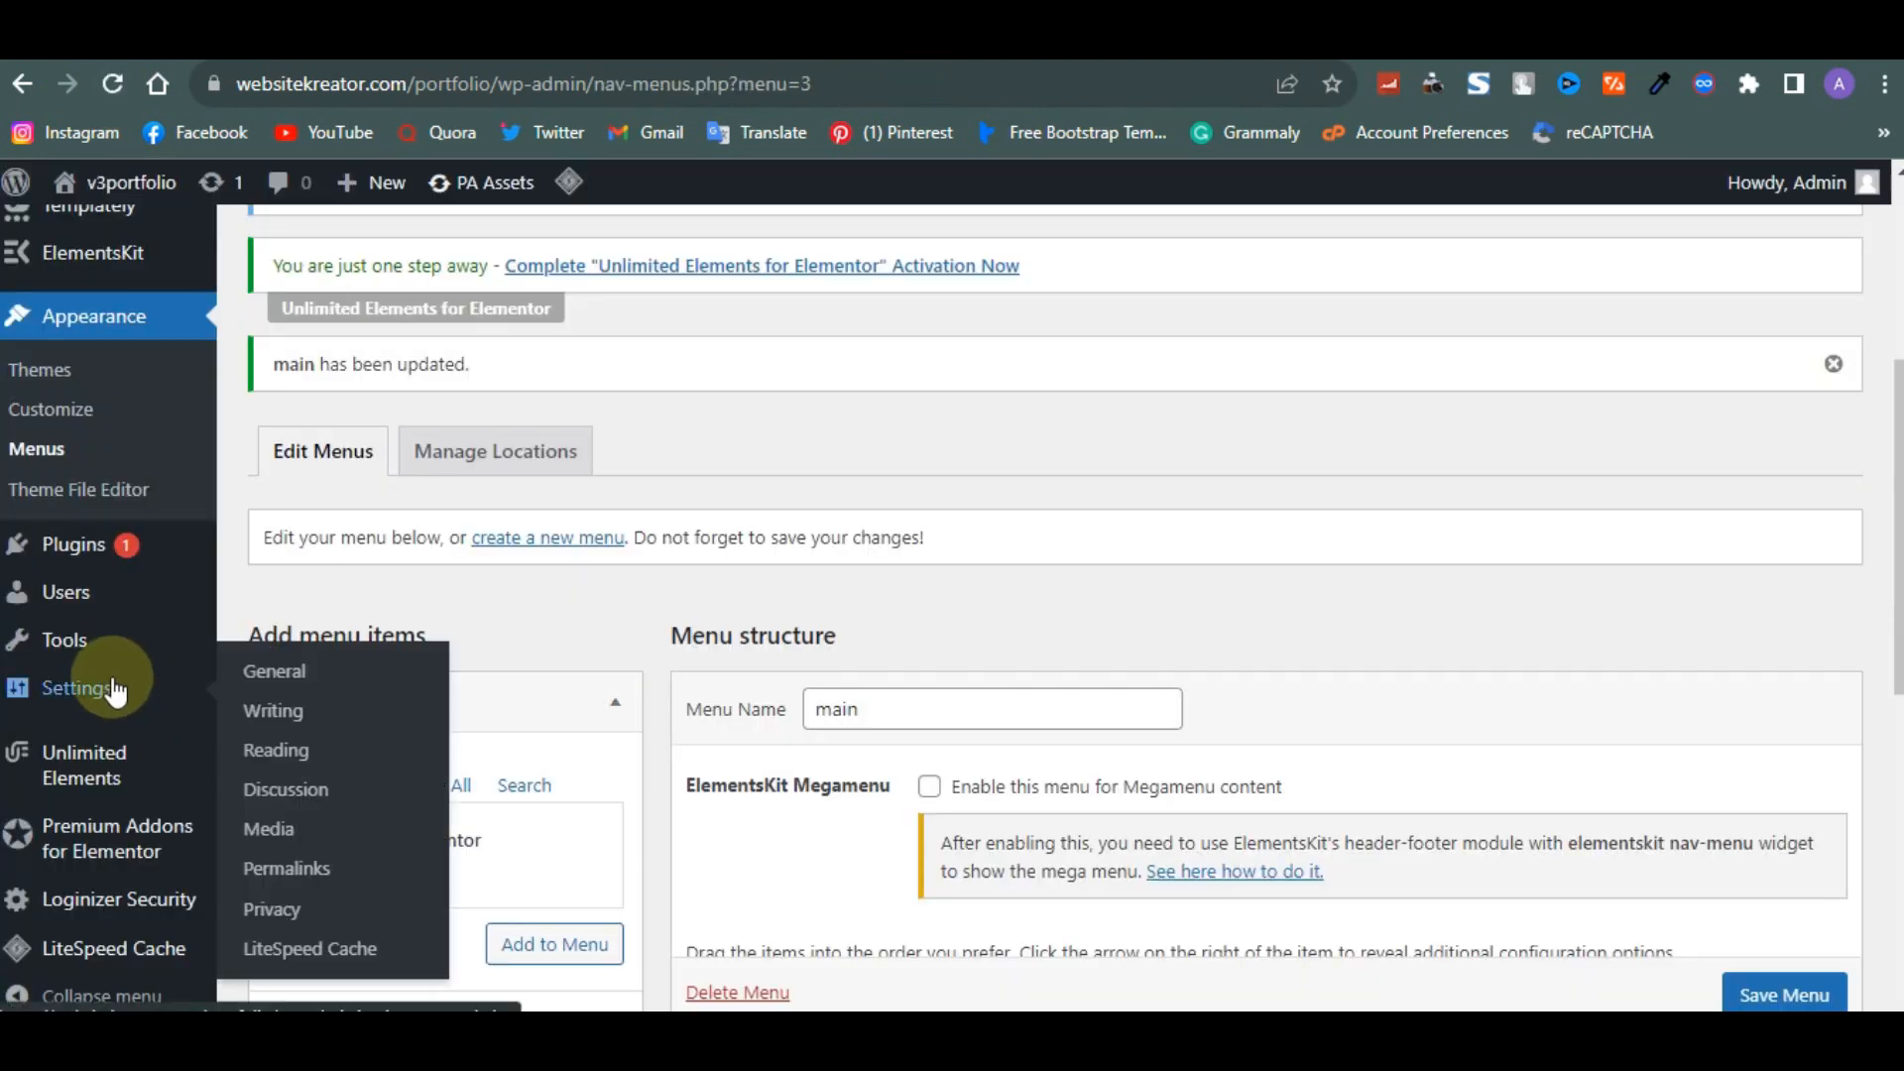
# - Search the plugin directory for contact, then install and activate Contact Form 7
pyautogui.scroll(-3, 111, 682)
pyautogui.moveTo(76, 544)
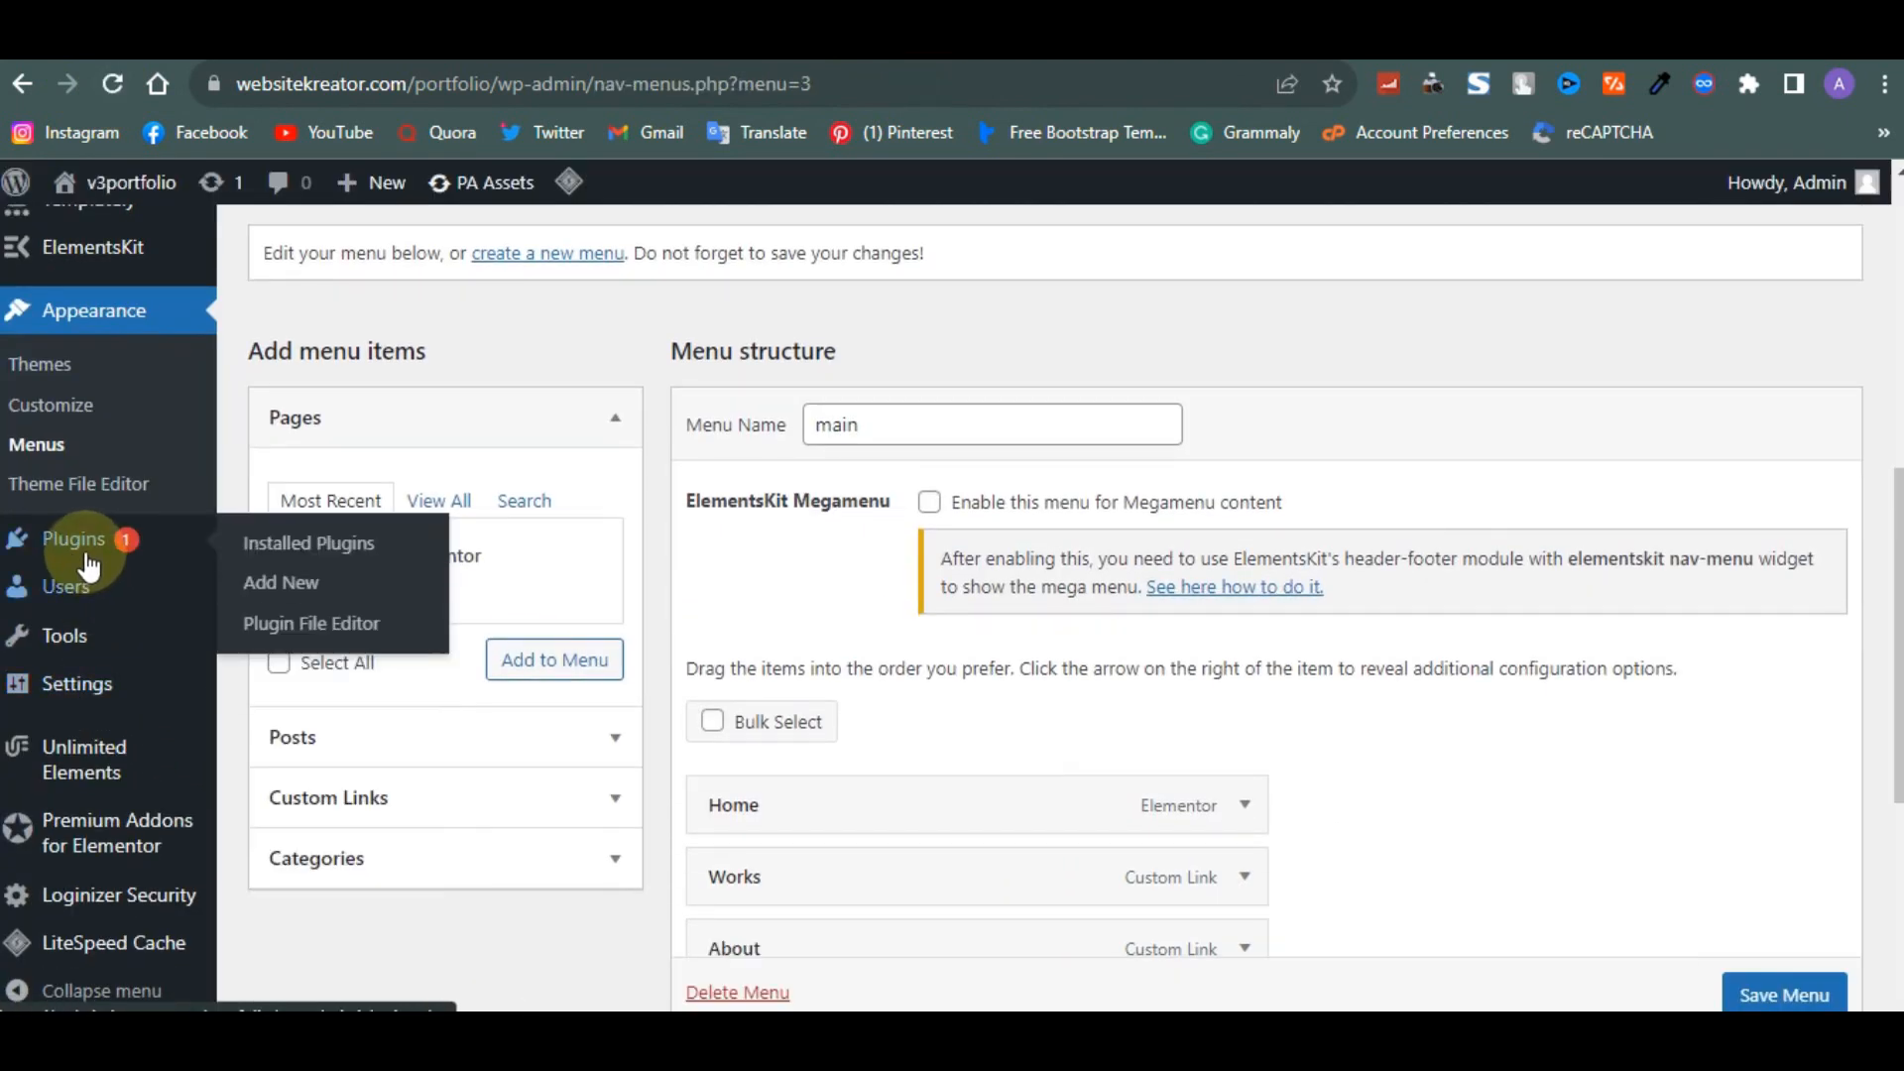
pyautogui.click(274, 587)
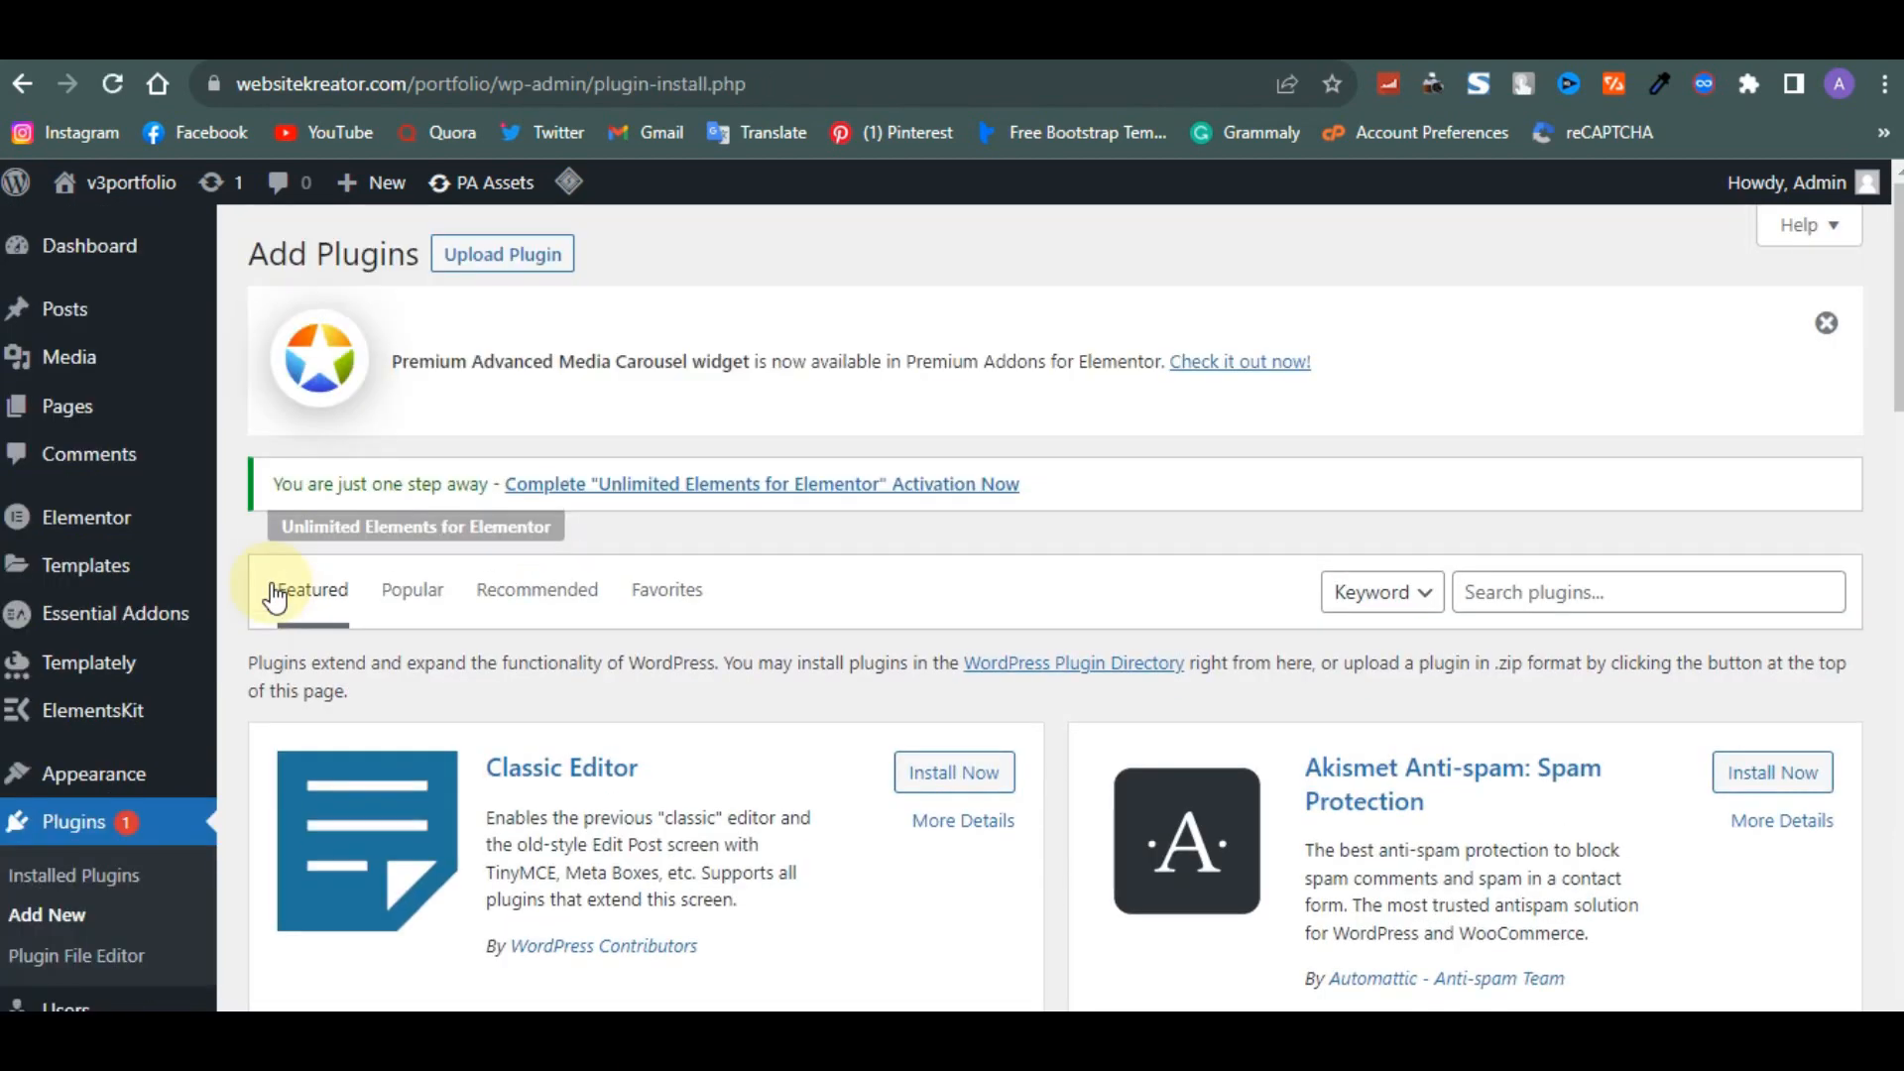
pyautogui.click(1614, 605)
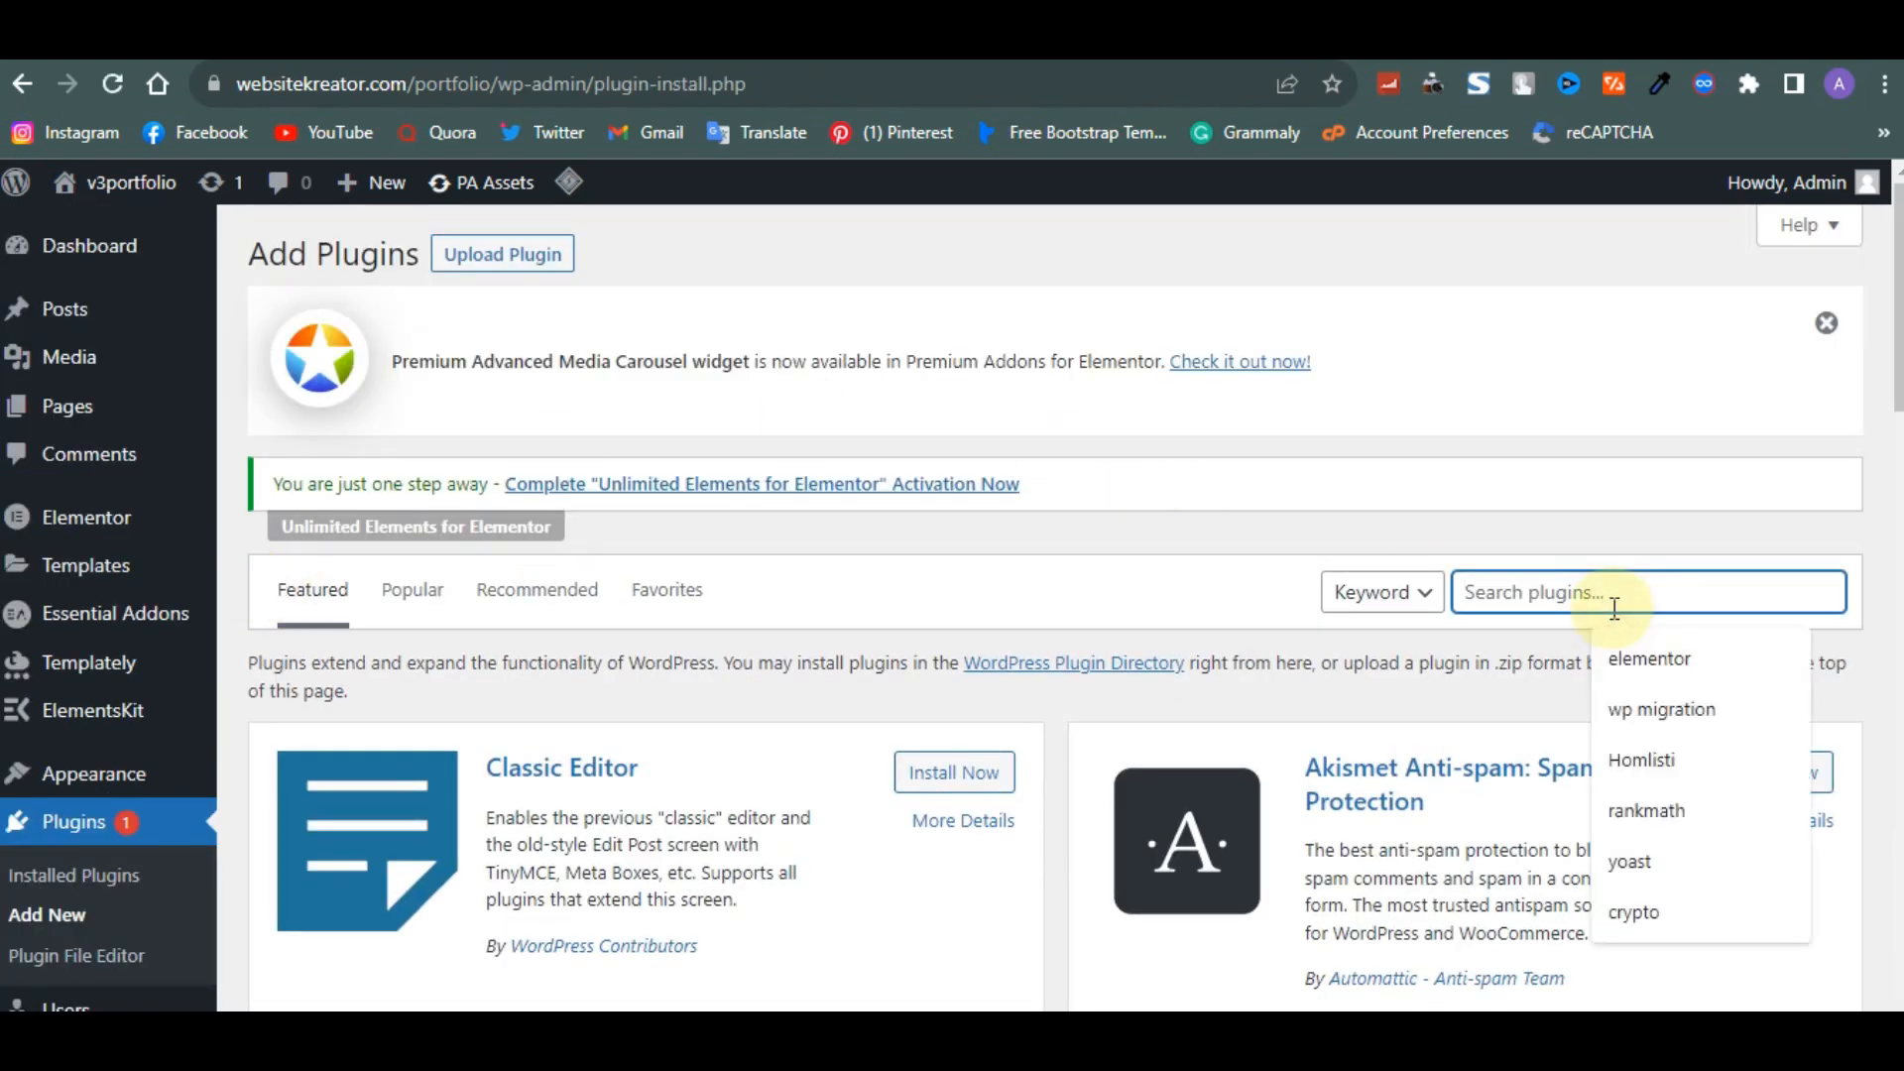
pyautogui.write('contact')
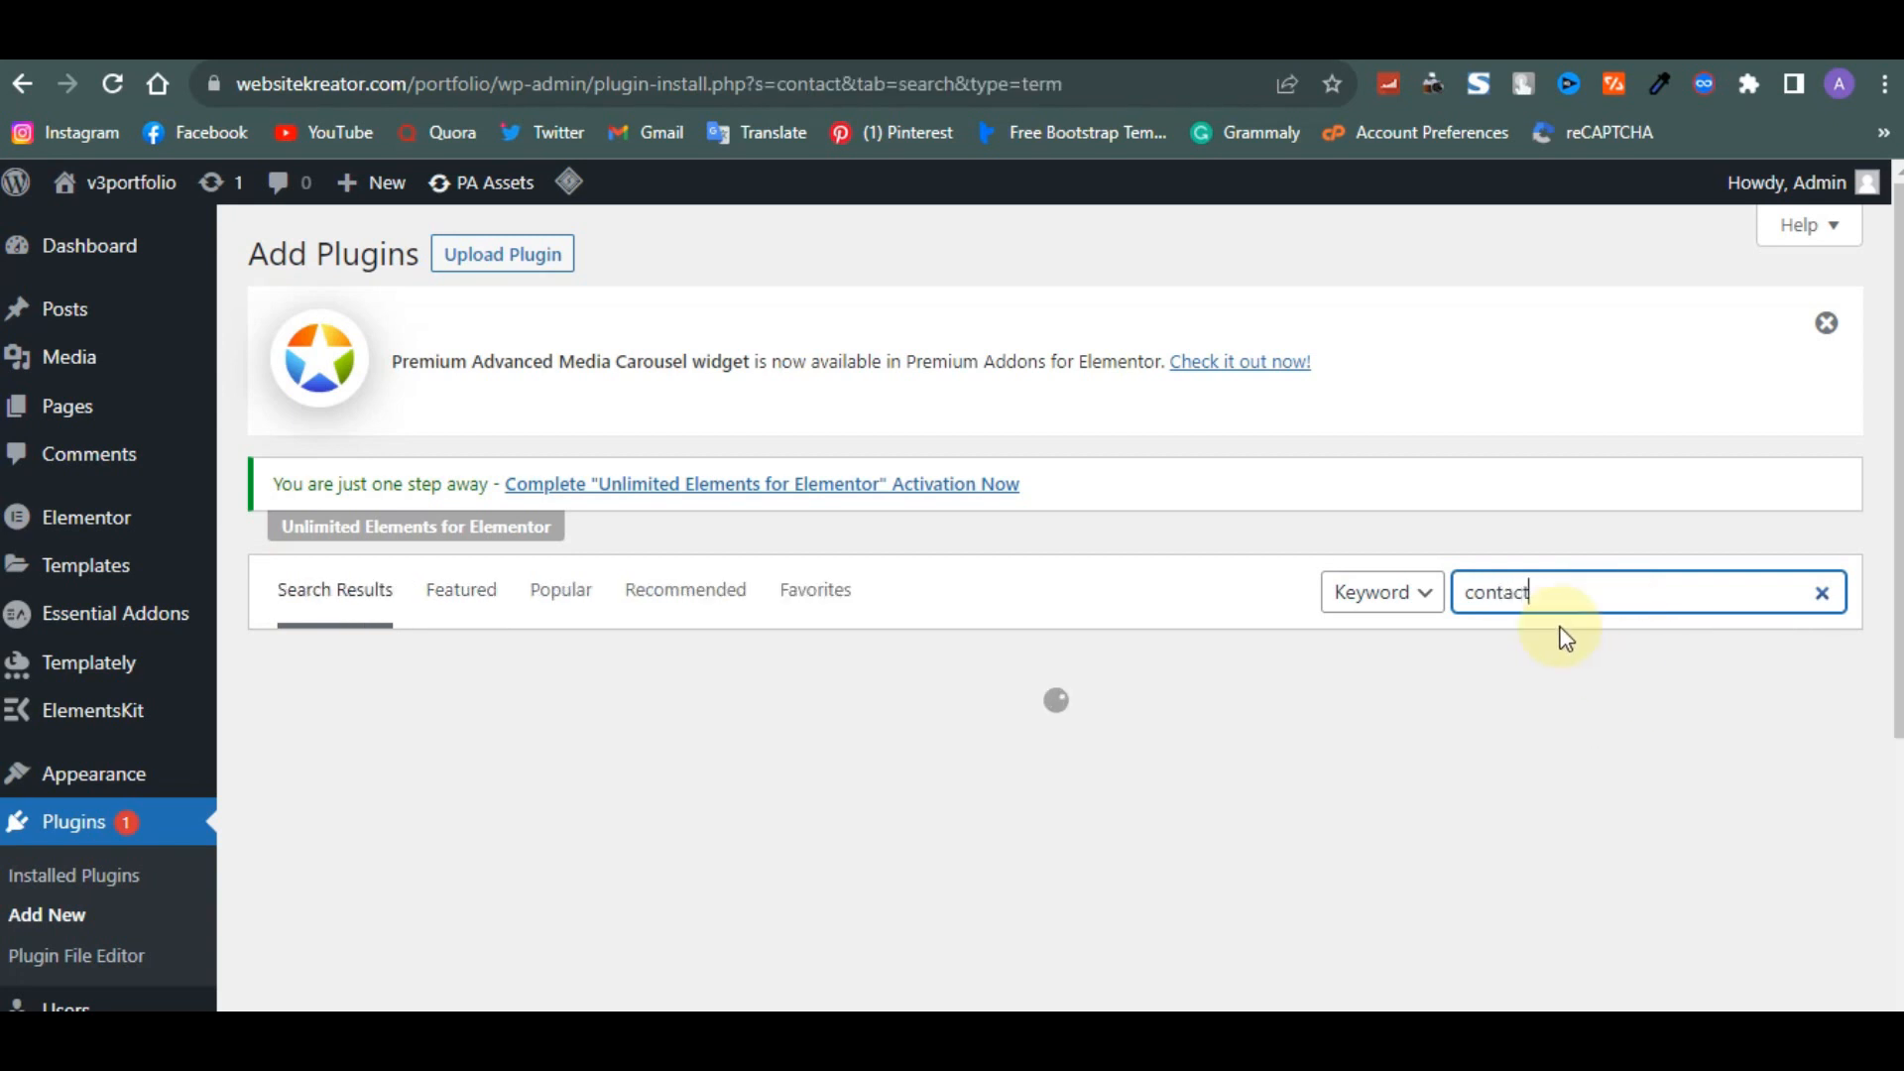
pyautogui.click(1010, 753)
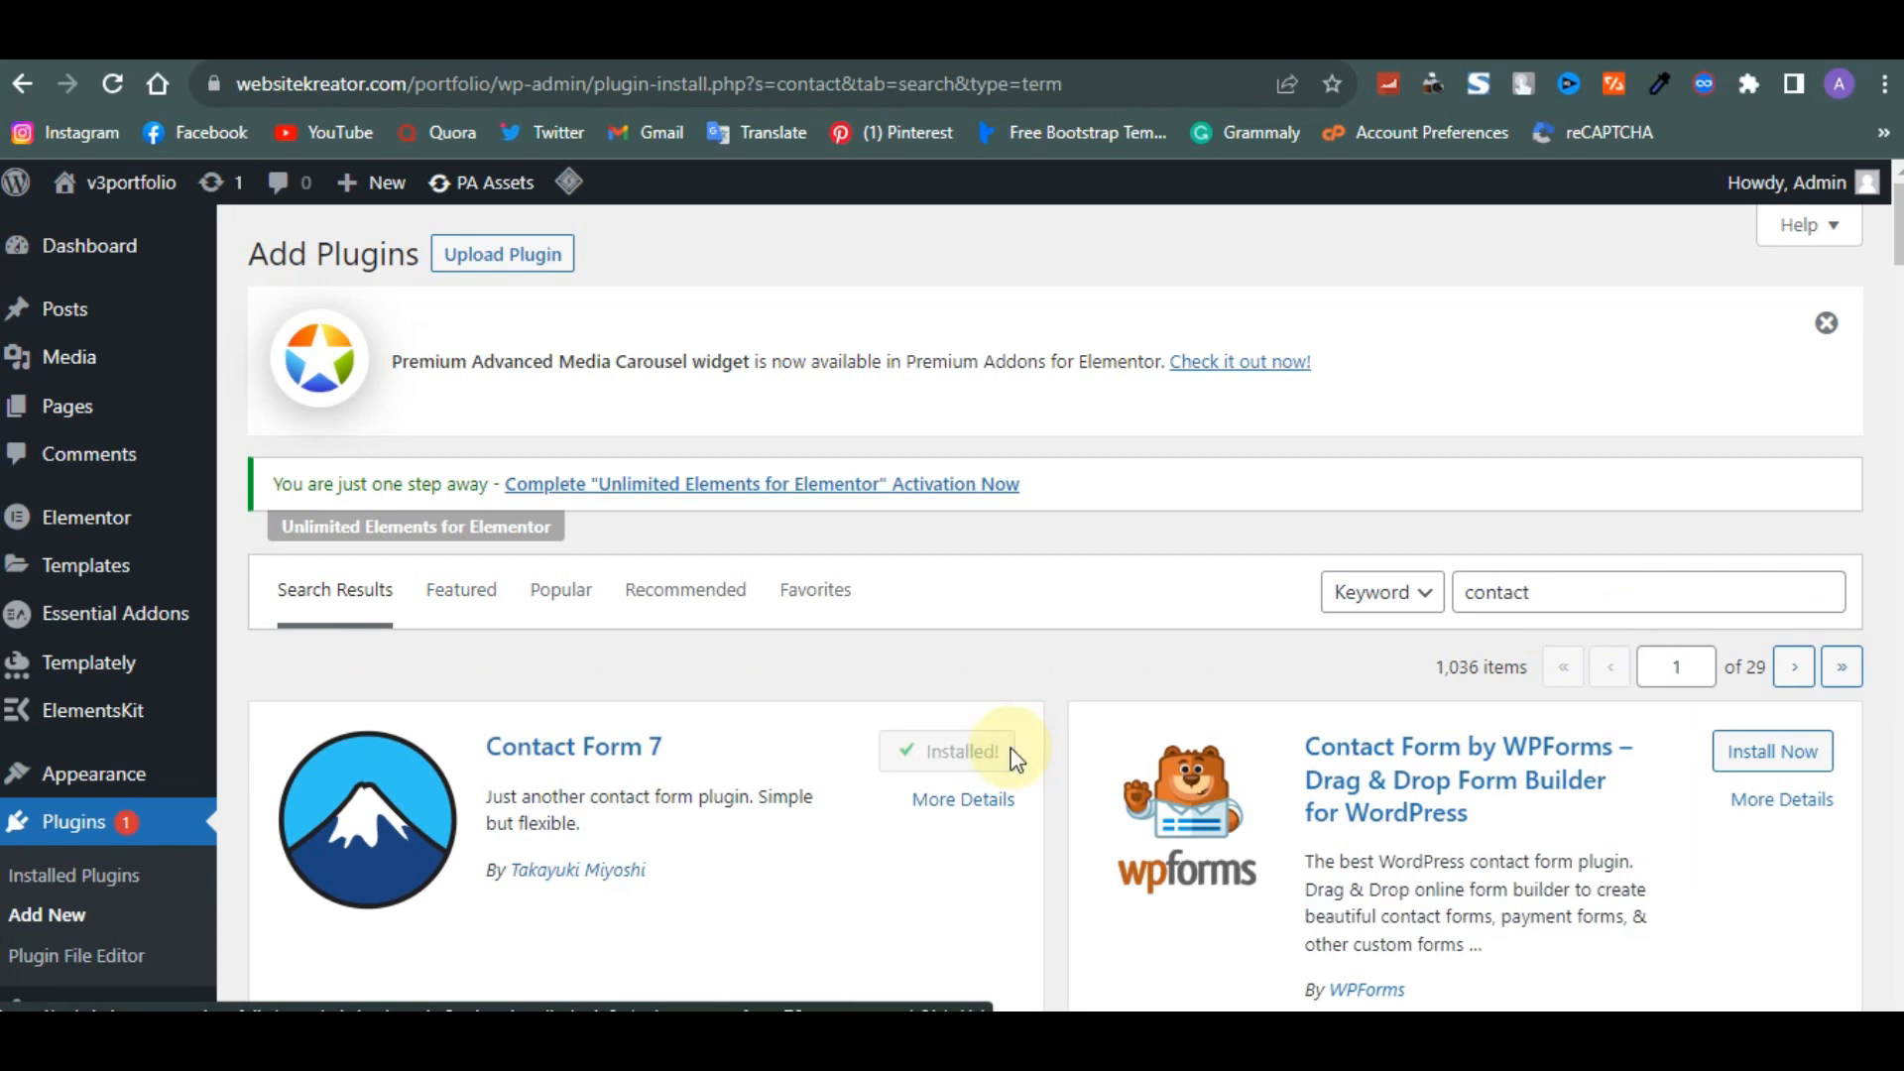
pyautogui.scroll(-1, 1014, 761)
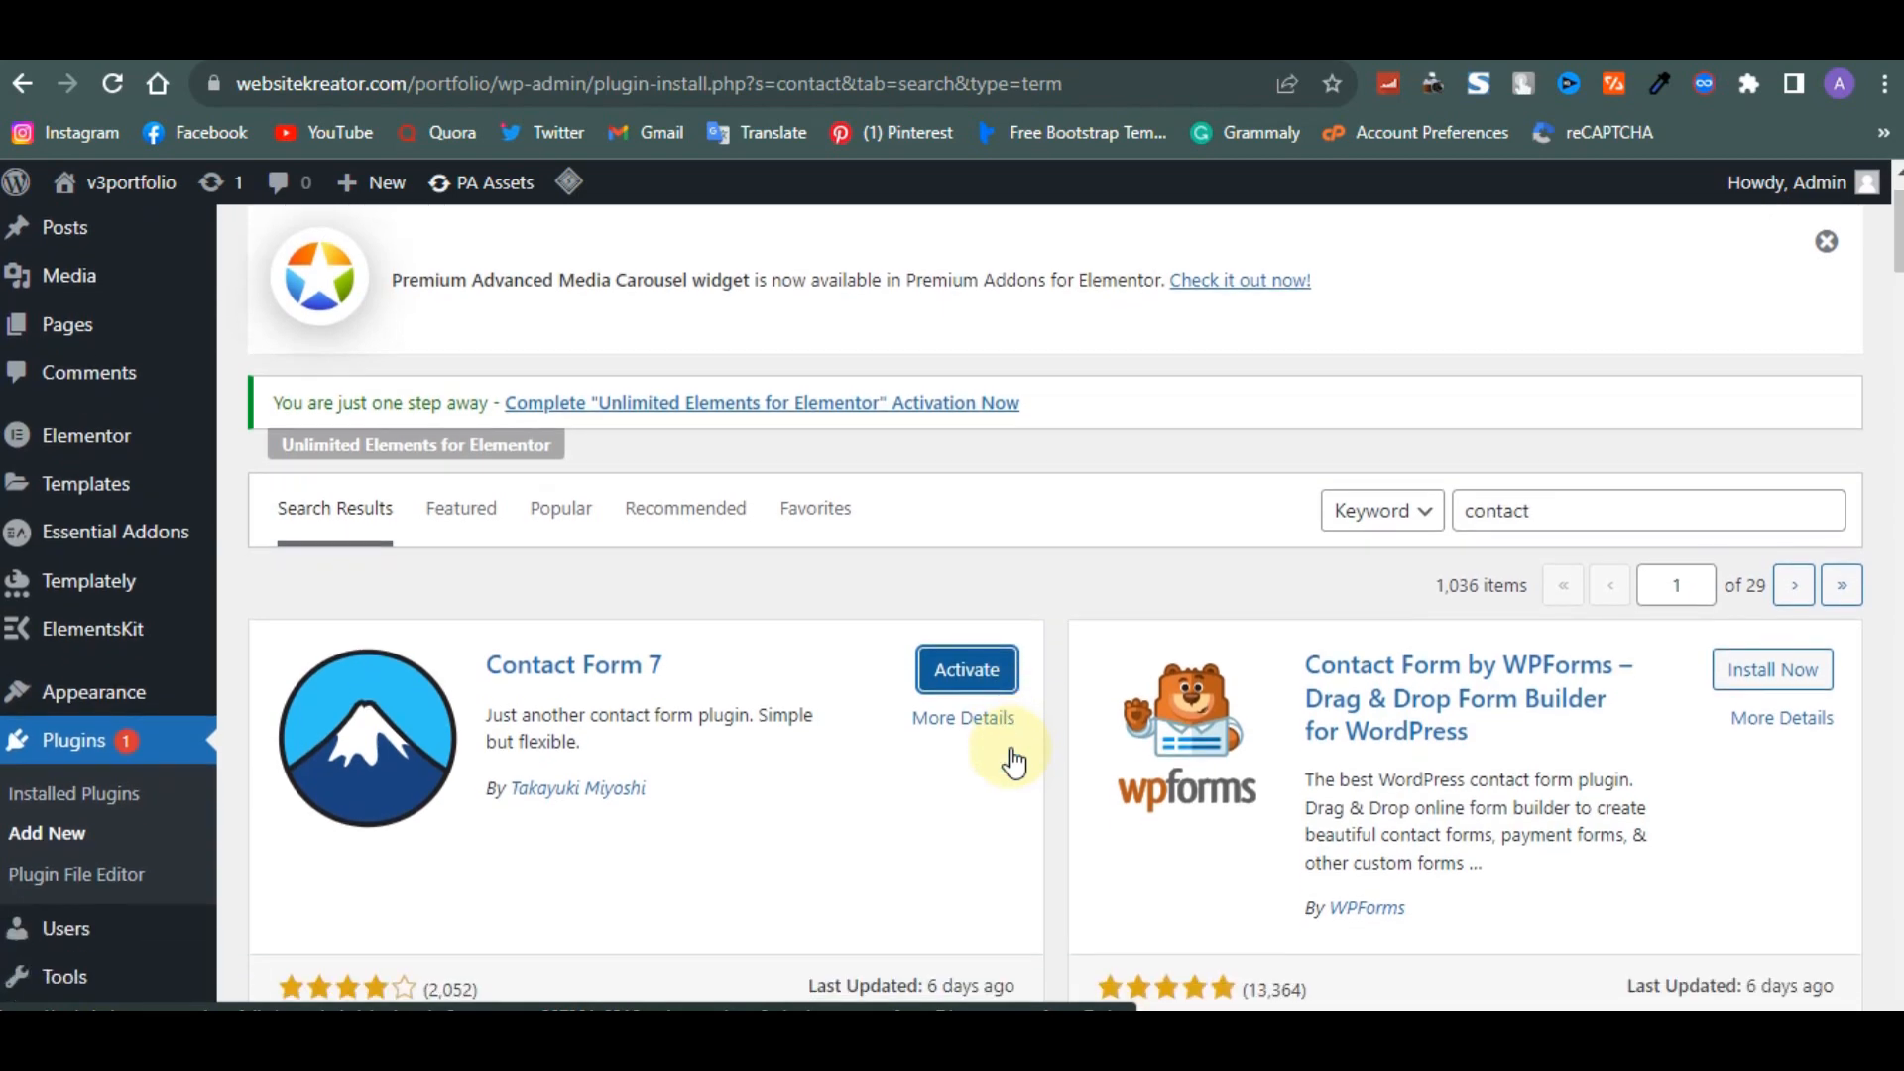
pyautogui.click(968, 662)
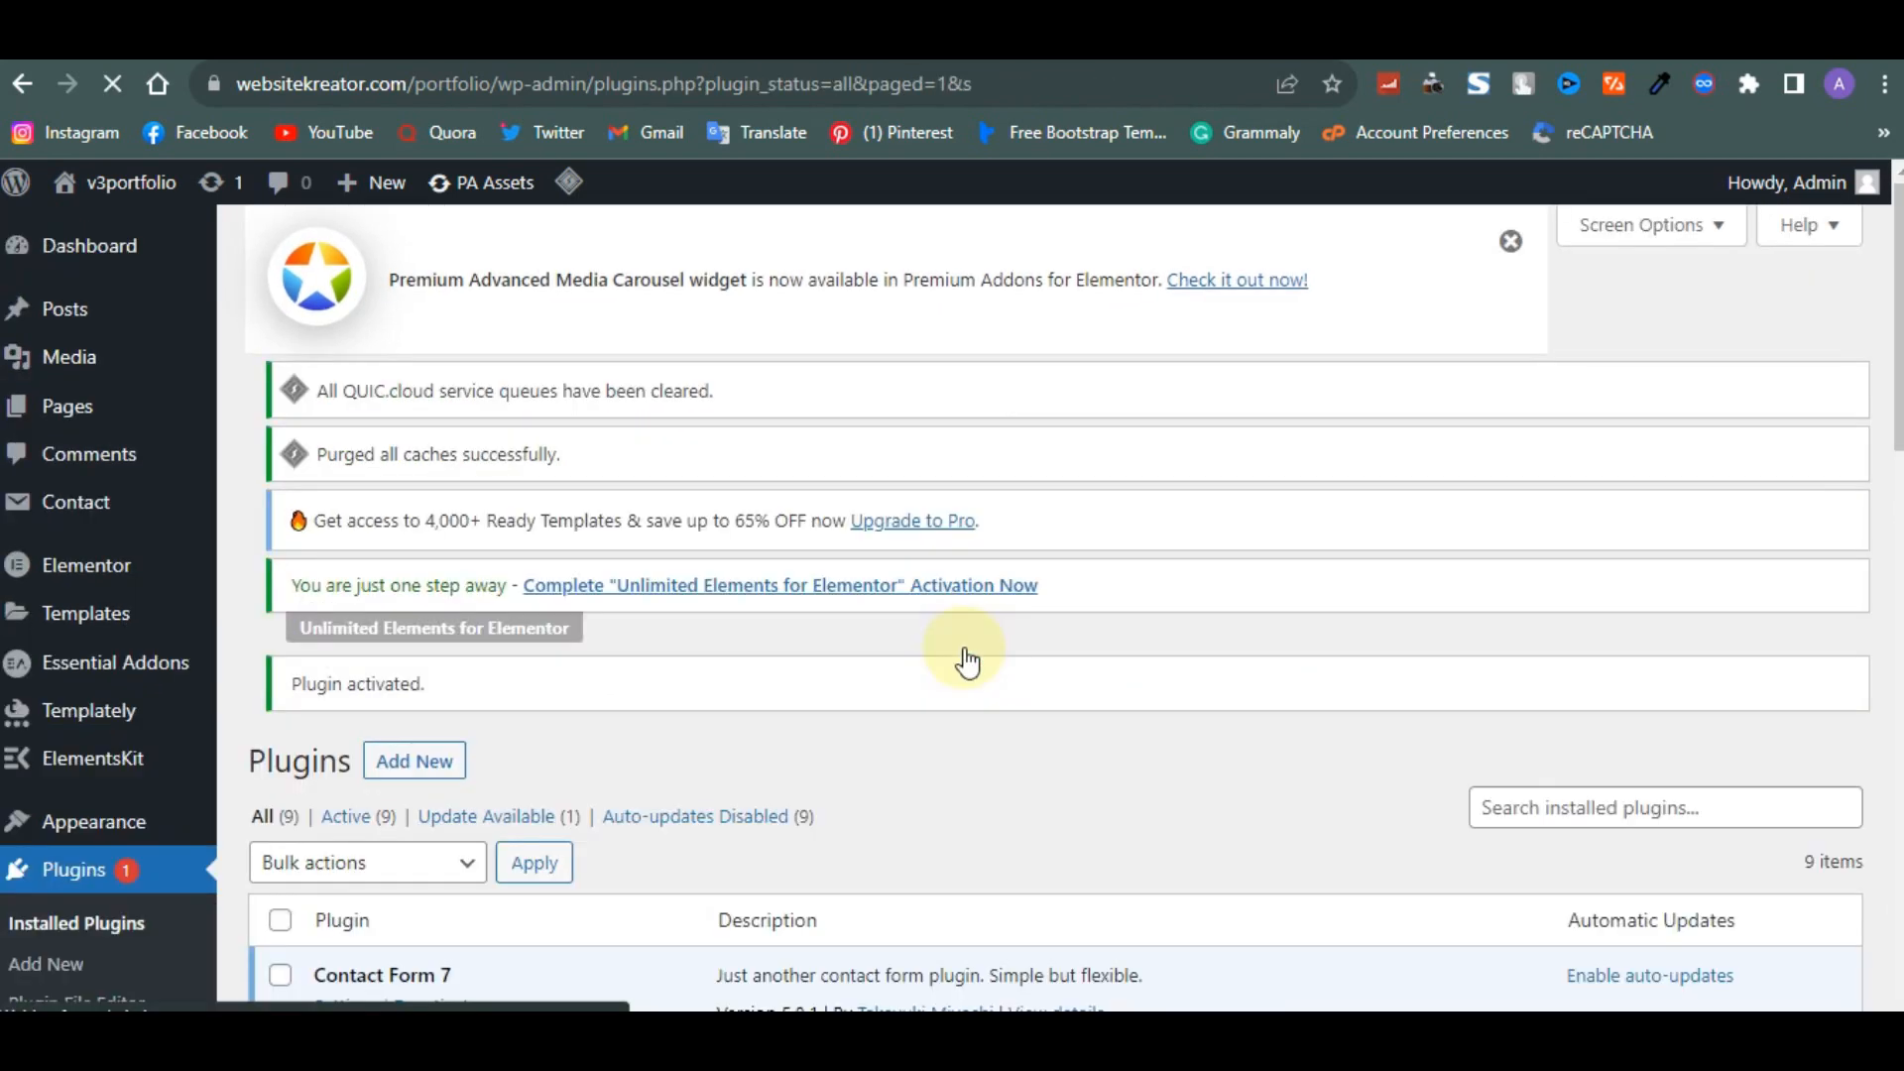
# - Open Contact Form 7's forms list and select the shortcode of Contact form 1
pyautogui.scroll(-3, 968, 660)
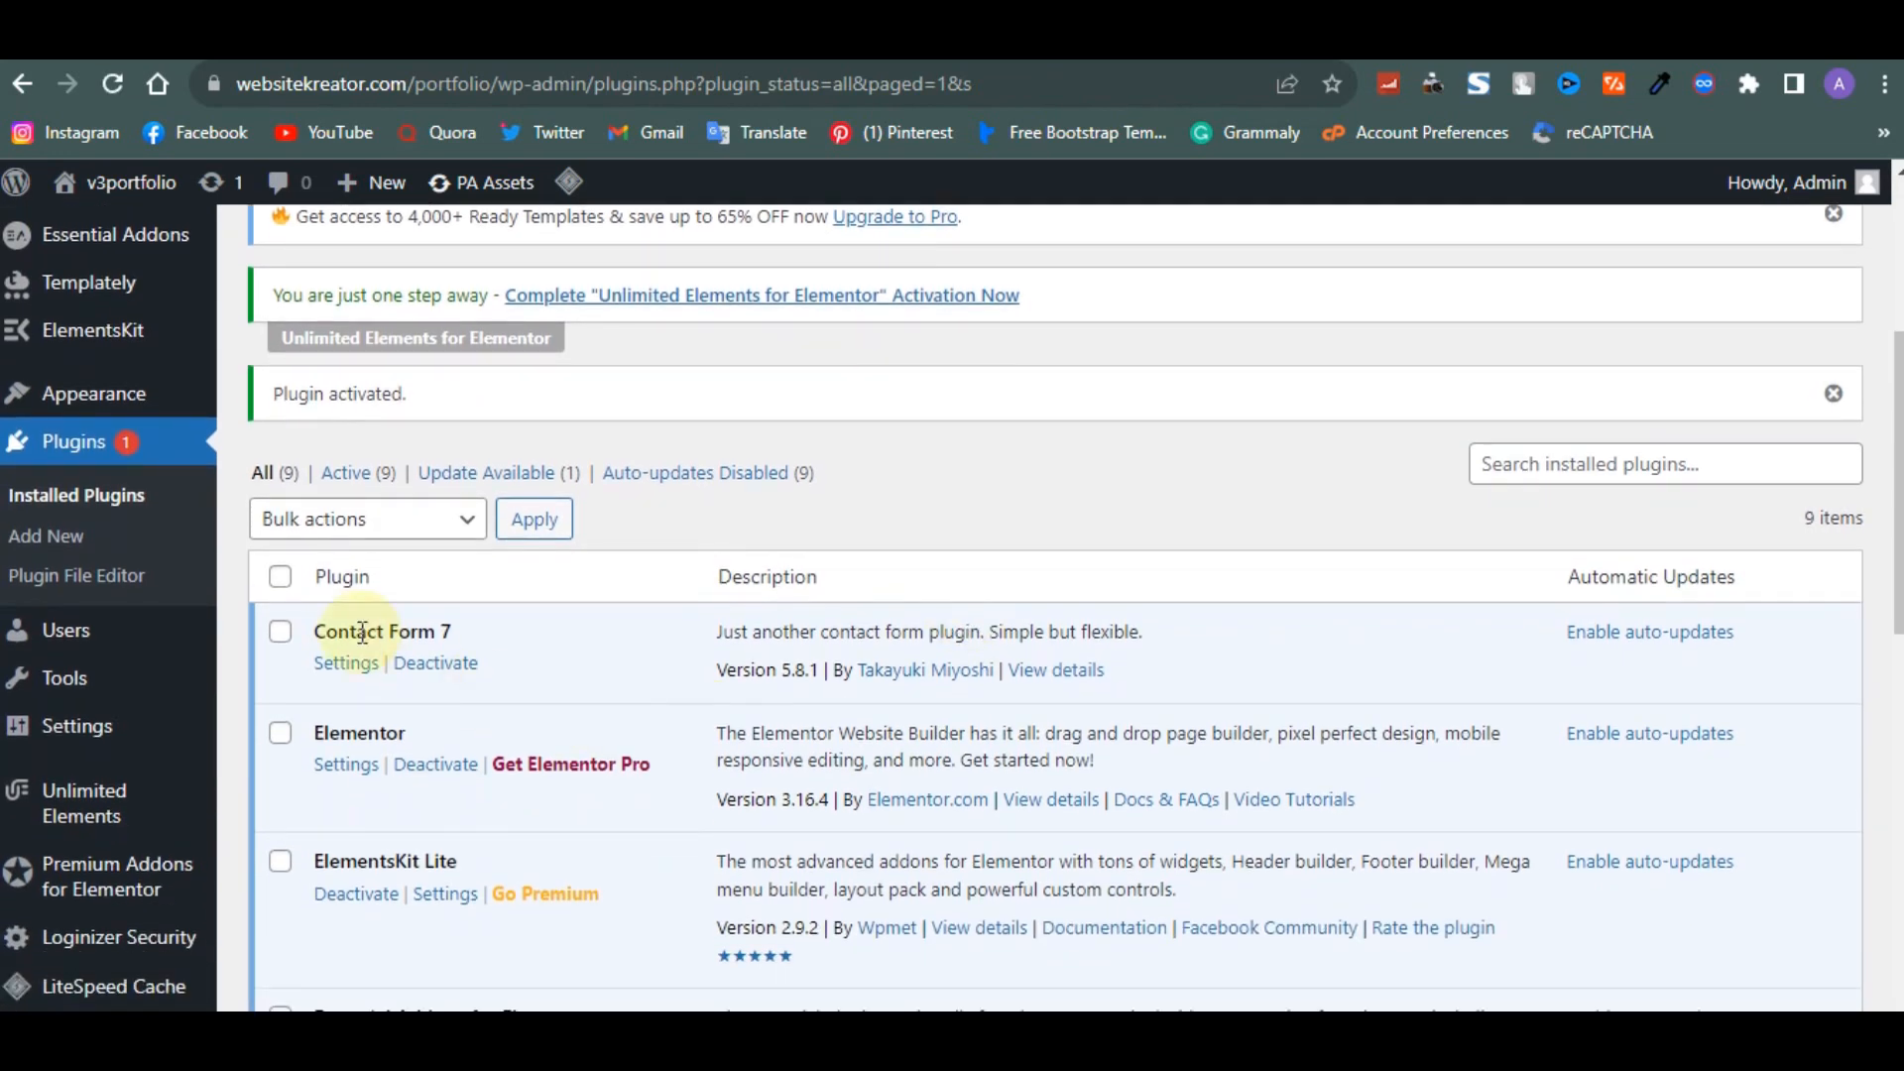
pyautogui.click(359, 662)
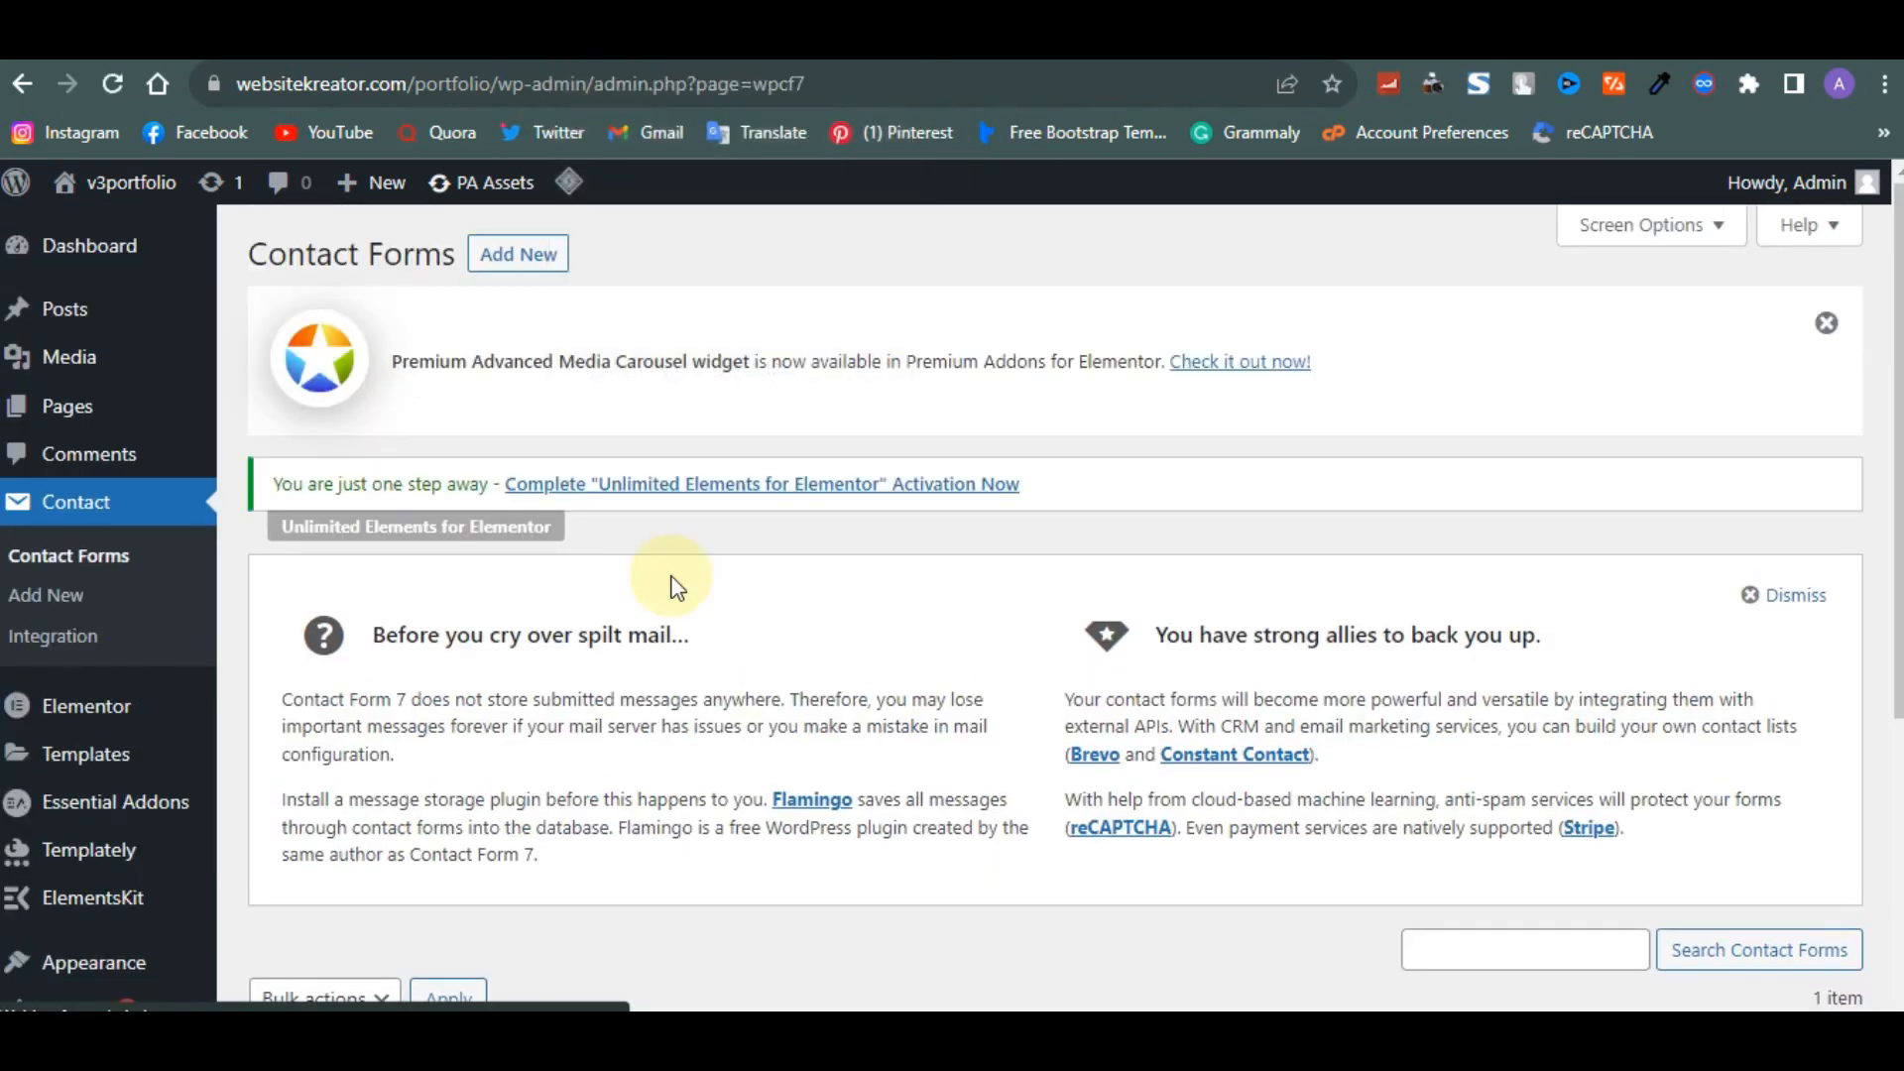
pyautogui.scroll(-2, 670, 580)
pyautogui.scroll(-2, 673, 575)
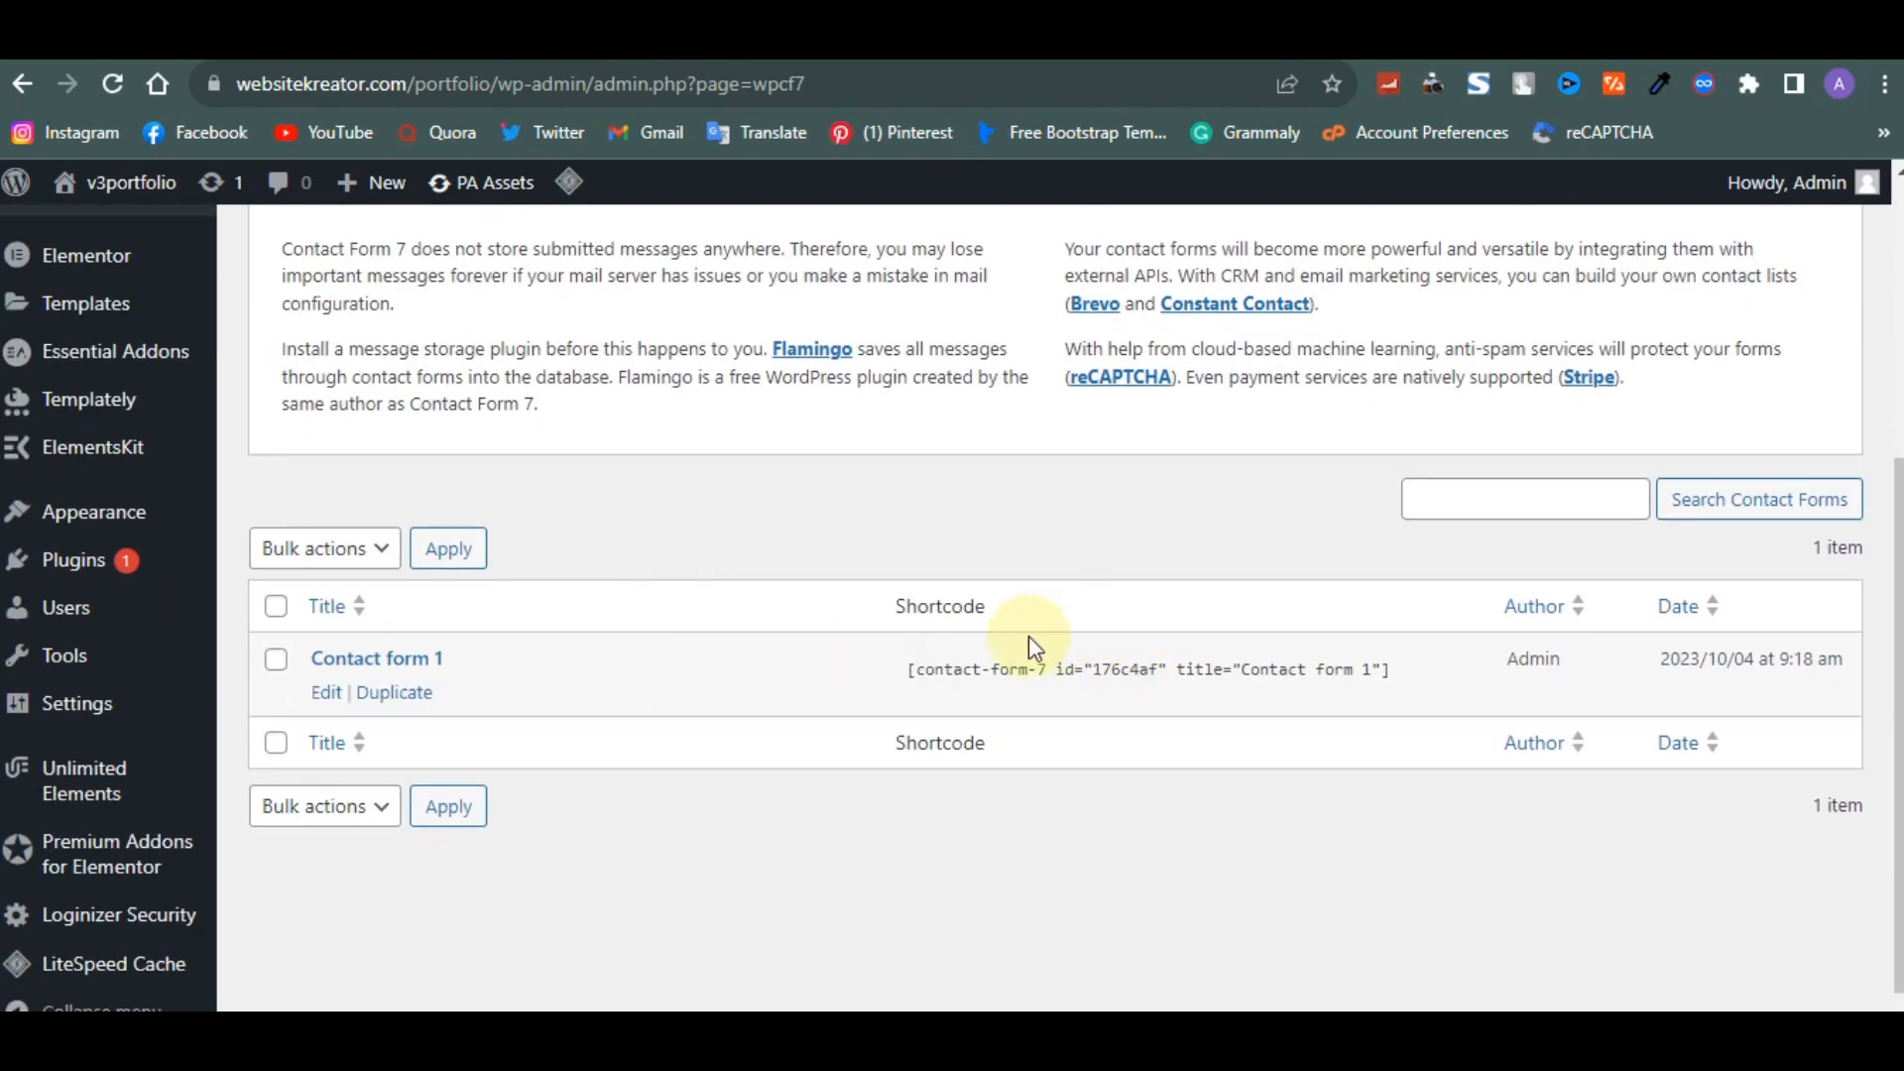
pyautogui.moveTo(915, 673); pyautogui.dragTo(941, 673)
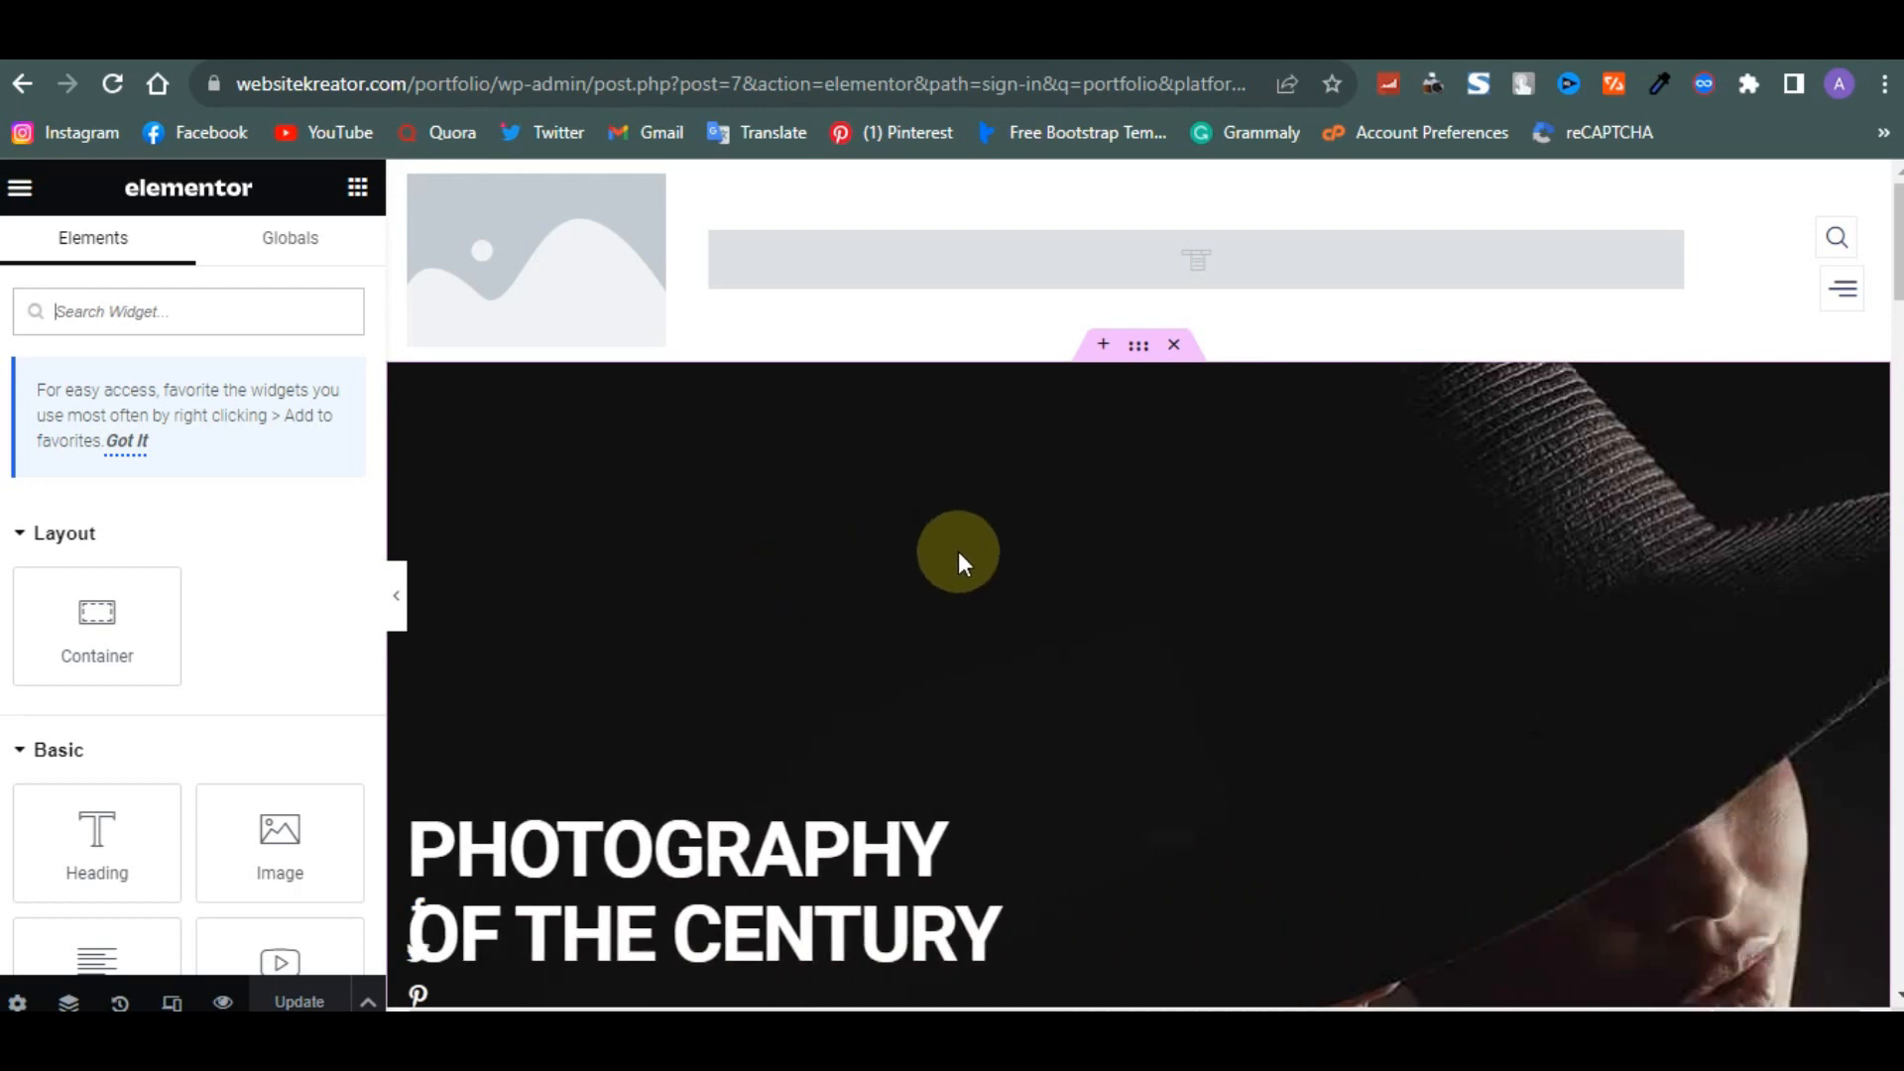
# - Assign the main menu to the ElementsKit Nav Menu widget in the header
pyautogui.click(1672, 260)
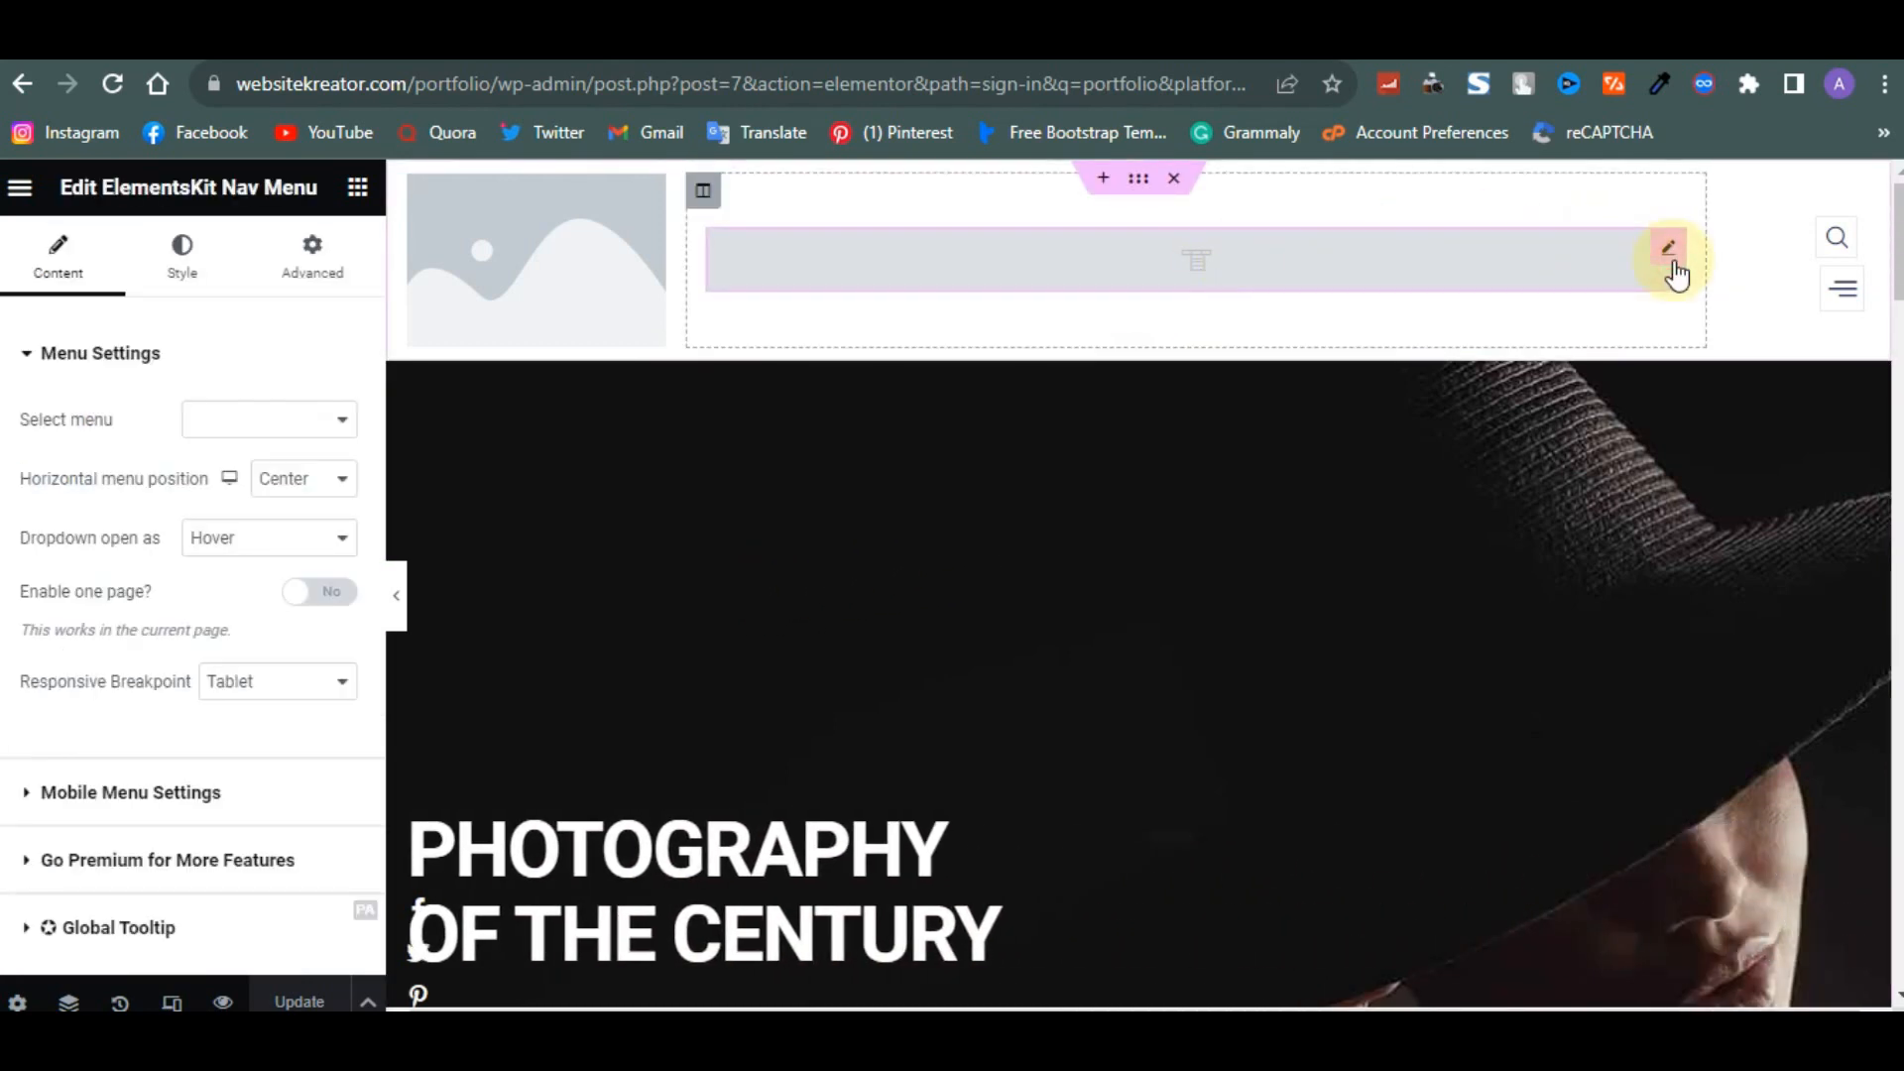
pyautogui.click(302, 417)
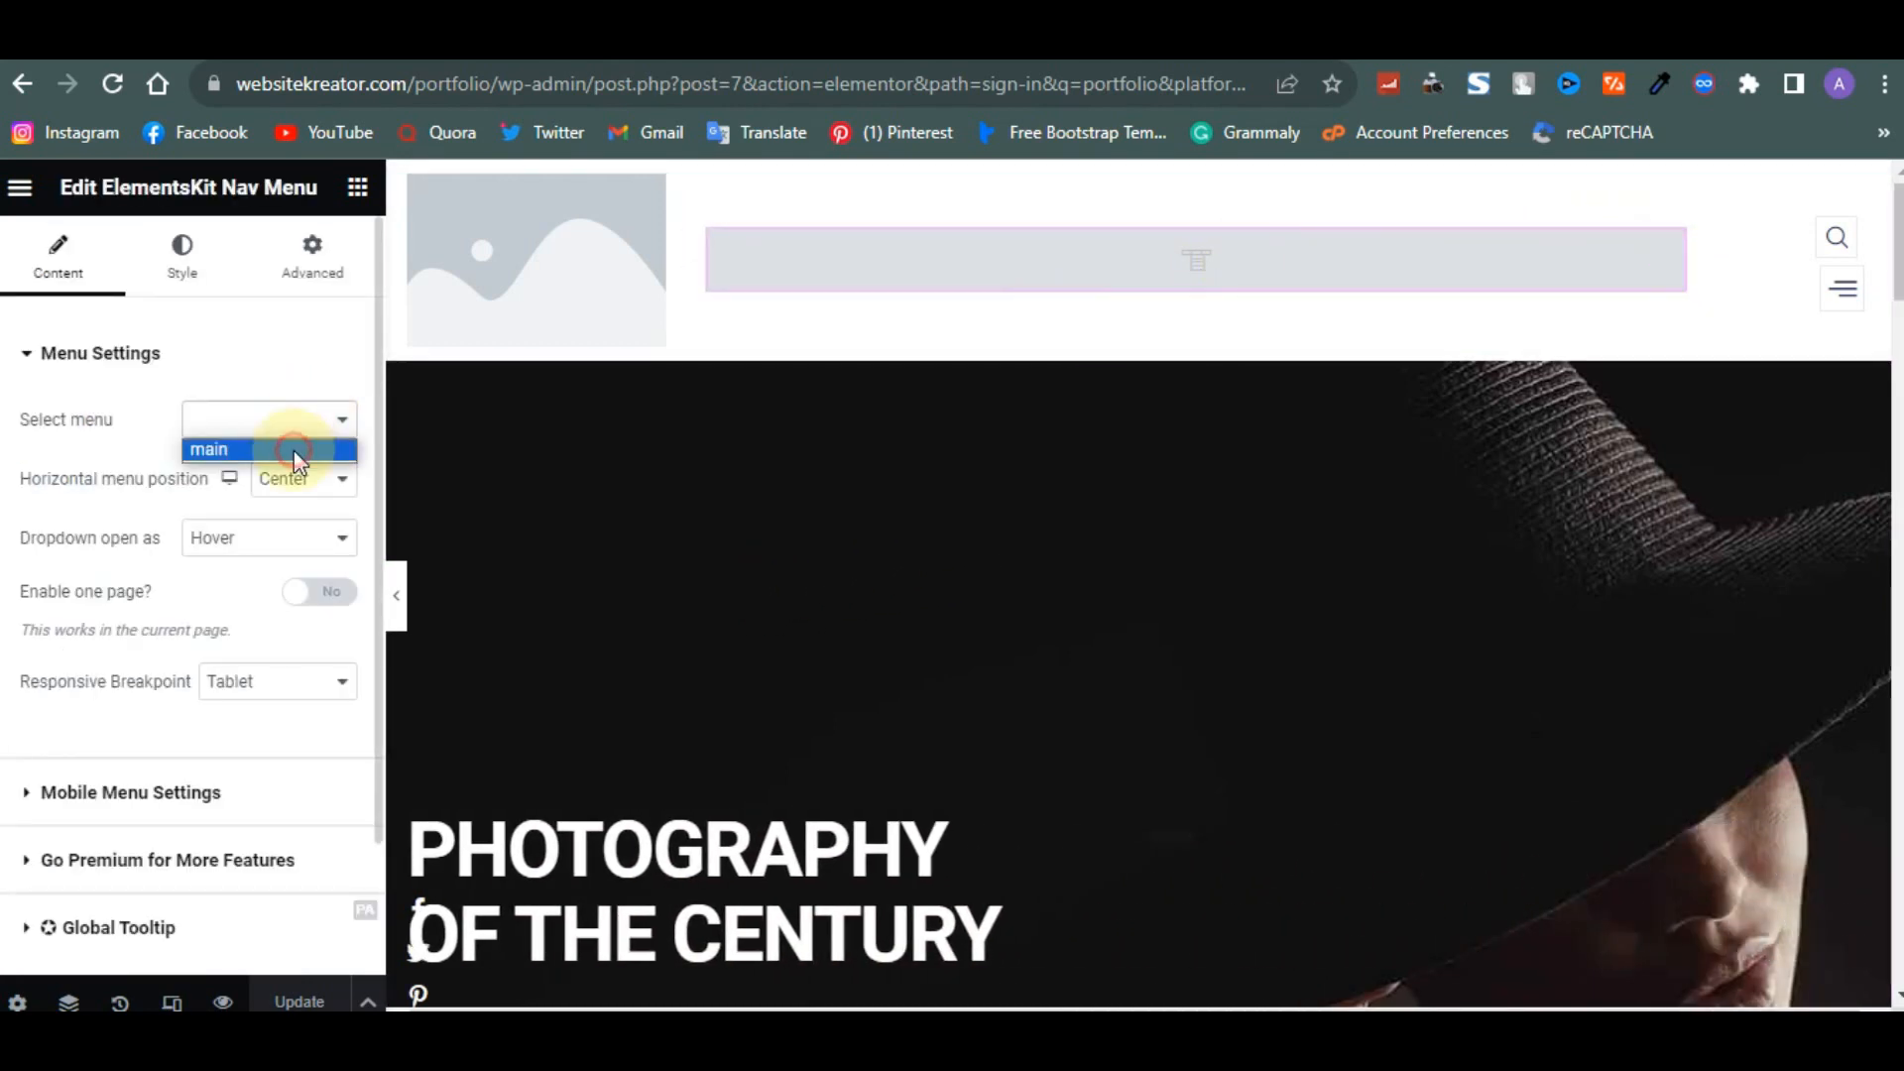
pyautogui.click(294, 449)
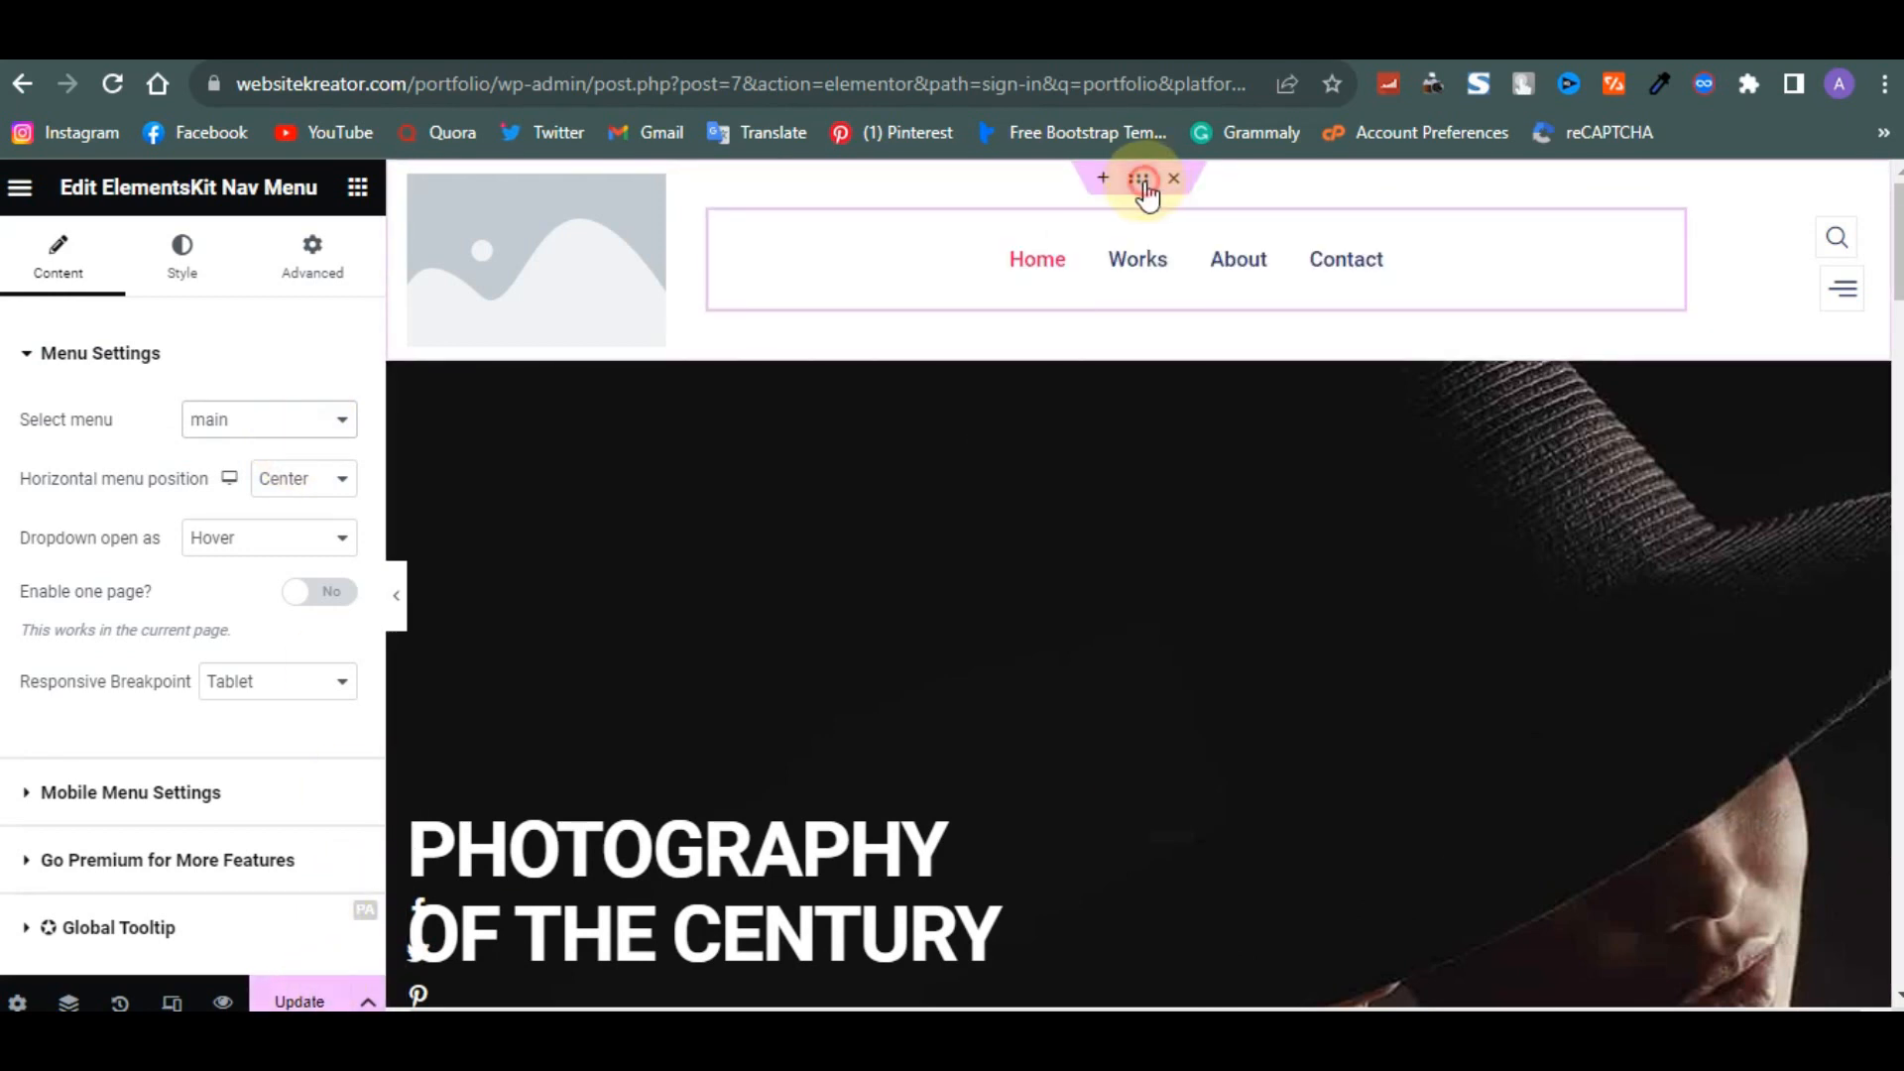
# - Give the header section a classic background colour of #000000
pyautogui.click(1140, 184)
pyautogui.click(189, 248)
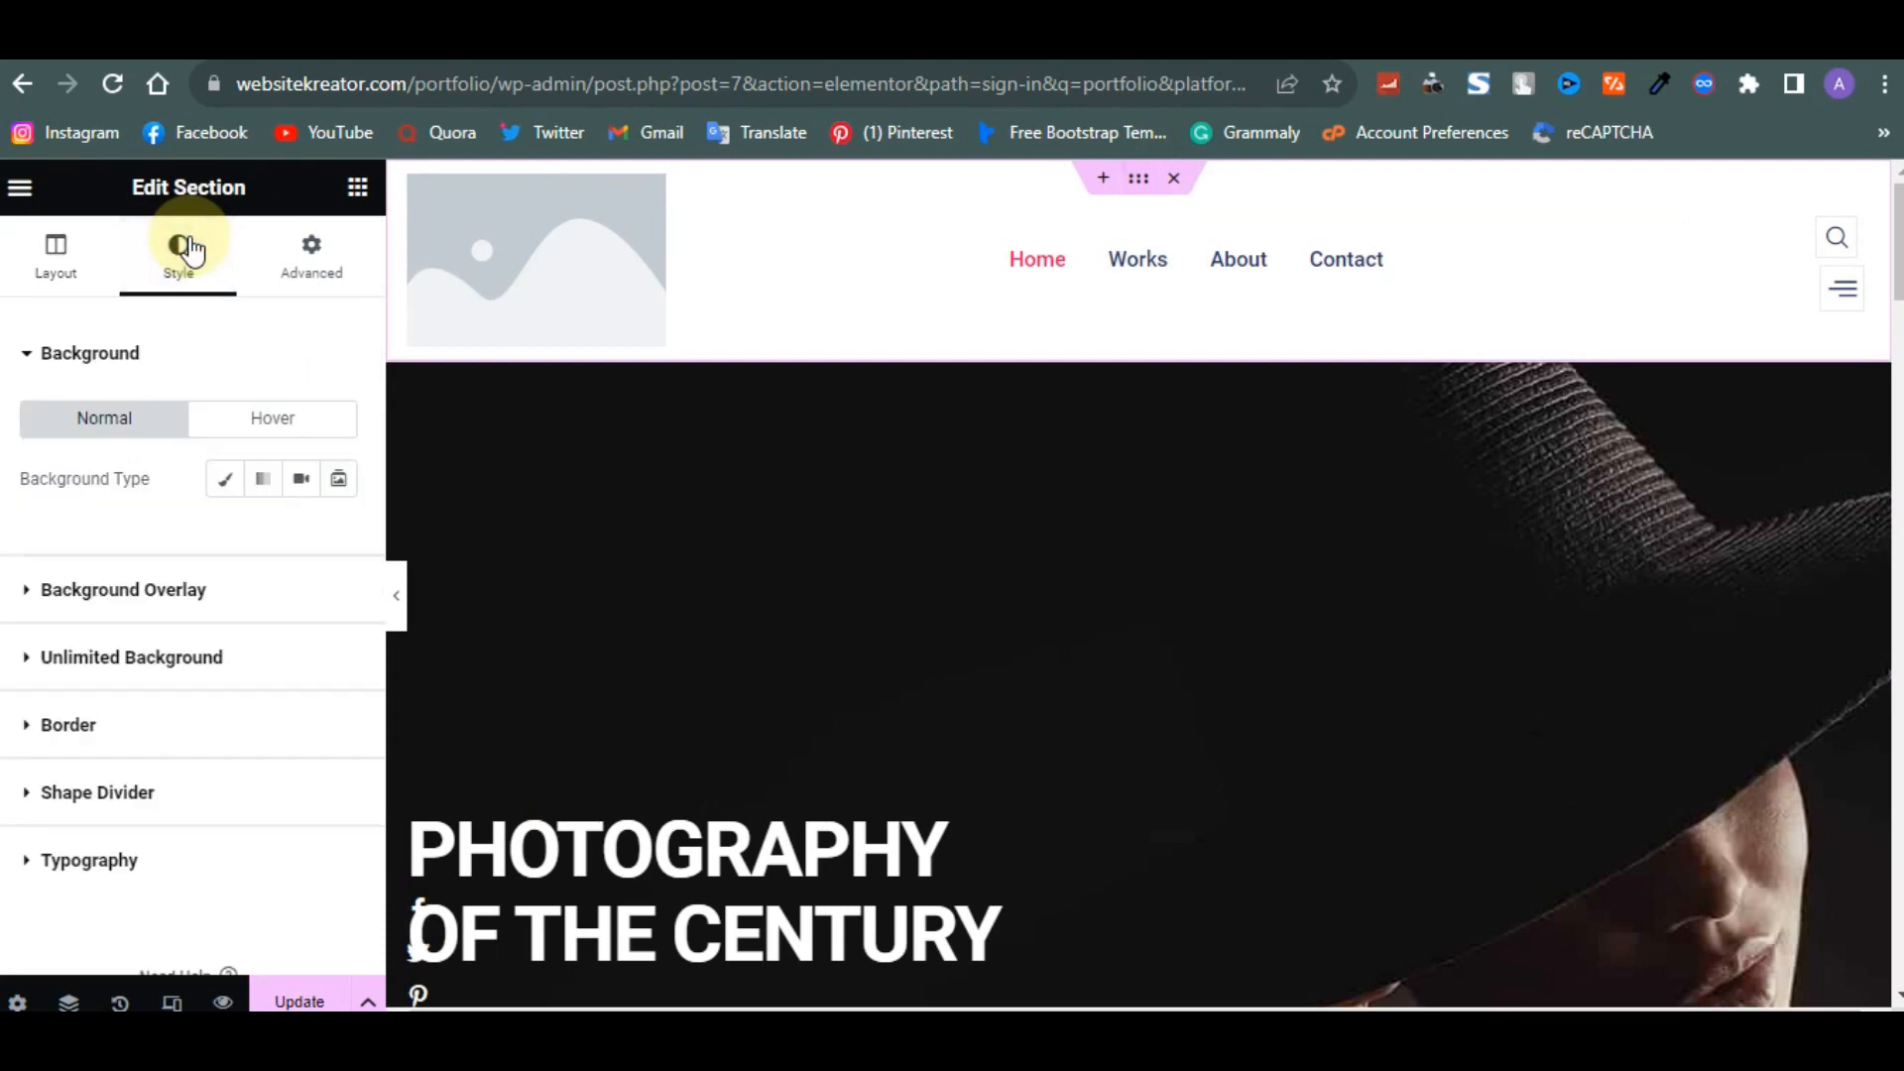
pyautogui.click(222, 486)
pyautogui.click(338, 536)
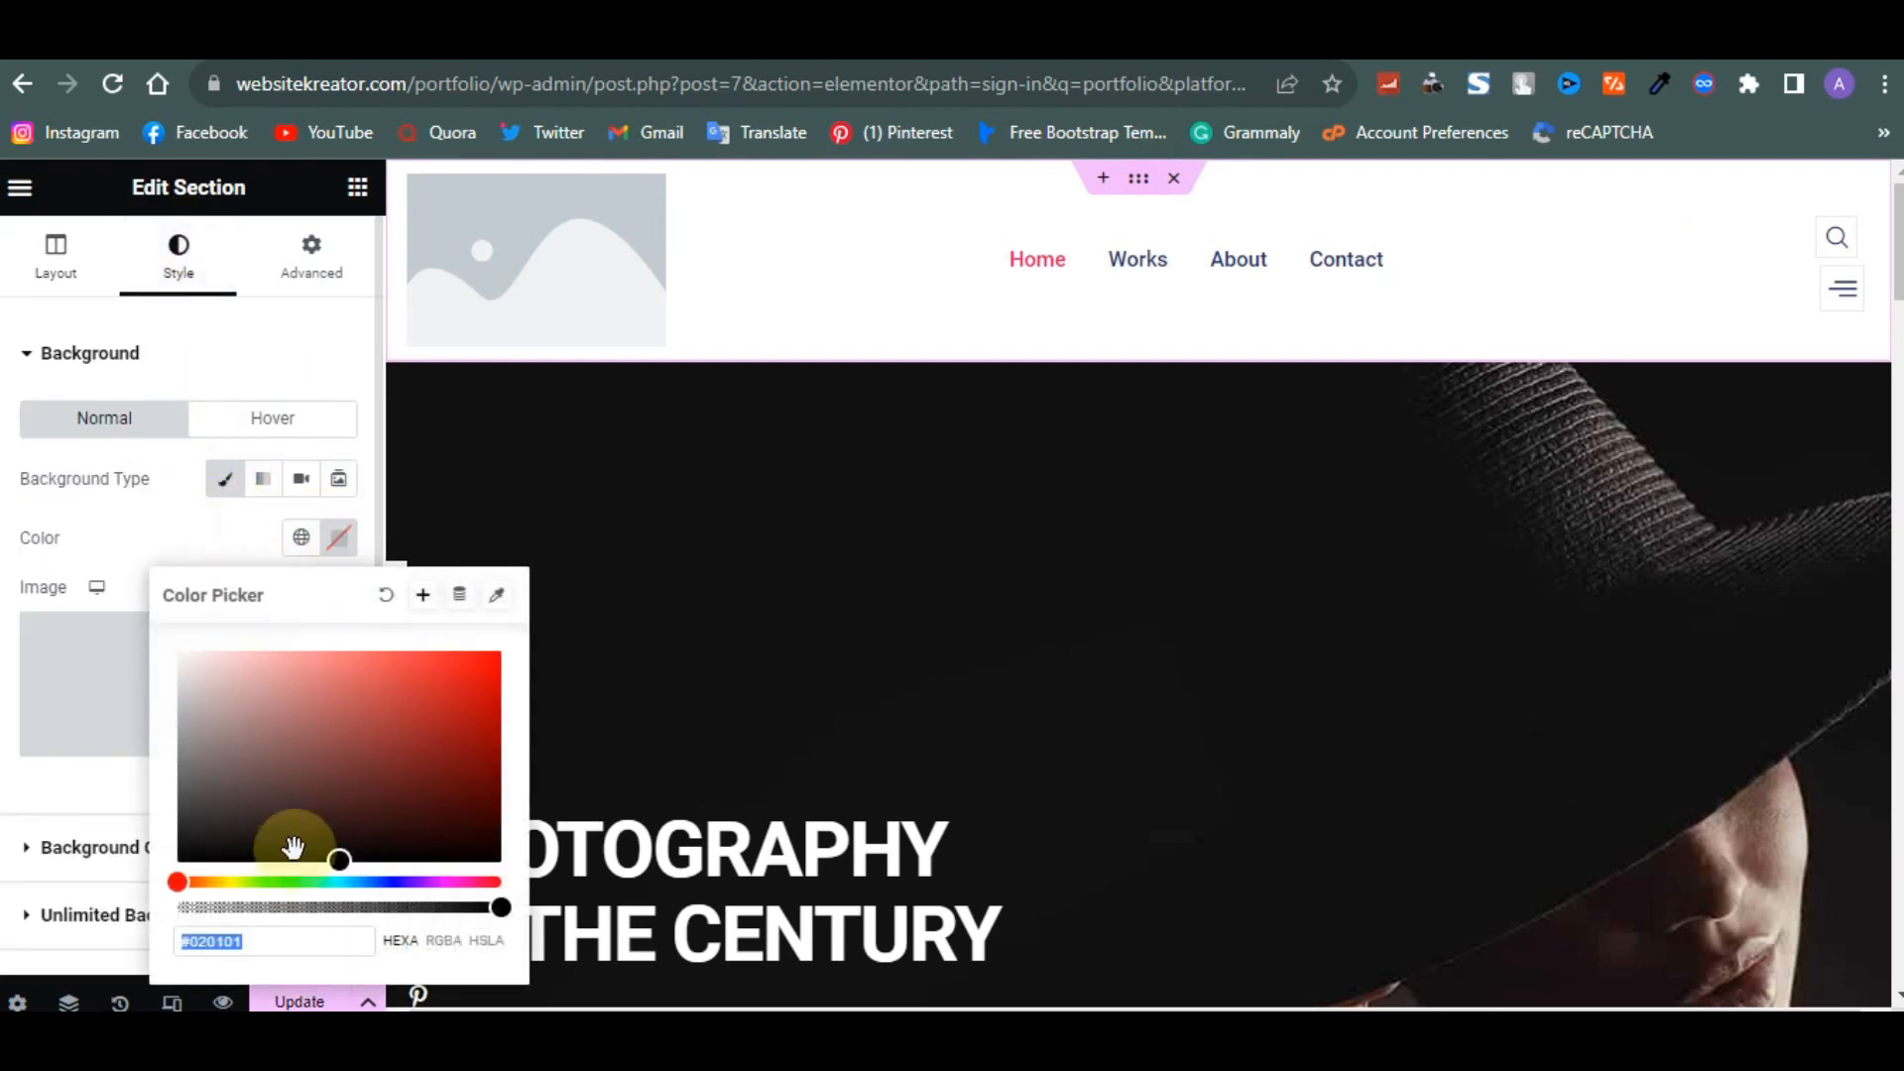
pyautogui.moveTo(263, 843); pyautogui.dragTo(229, 861)
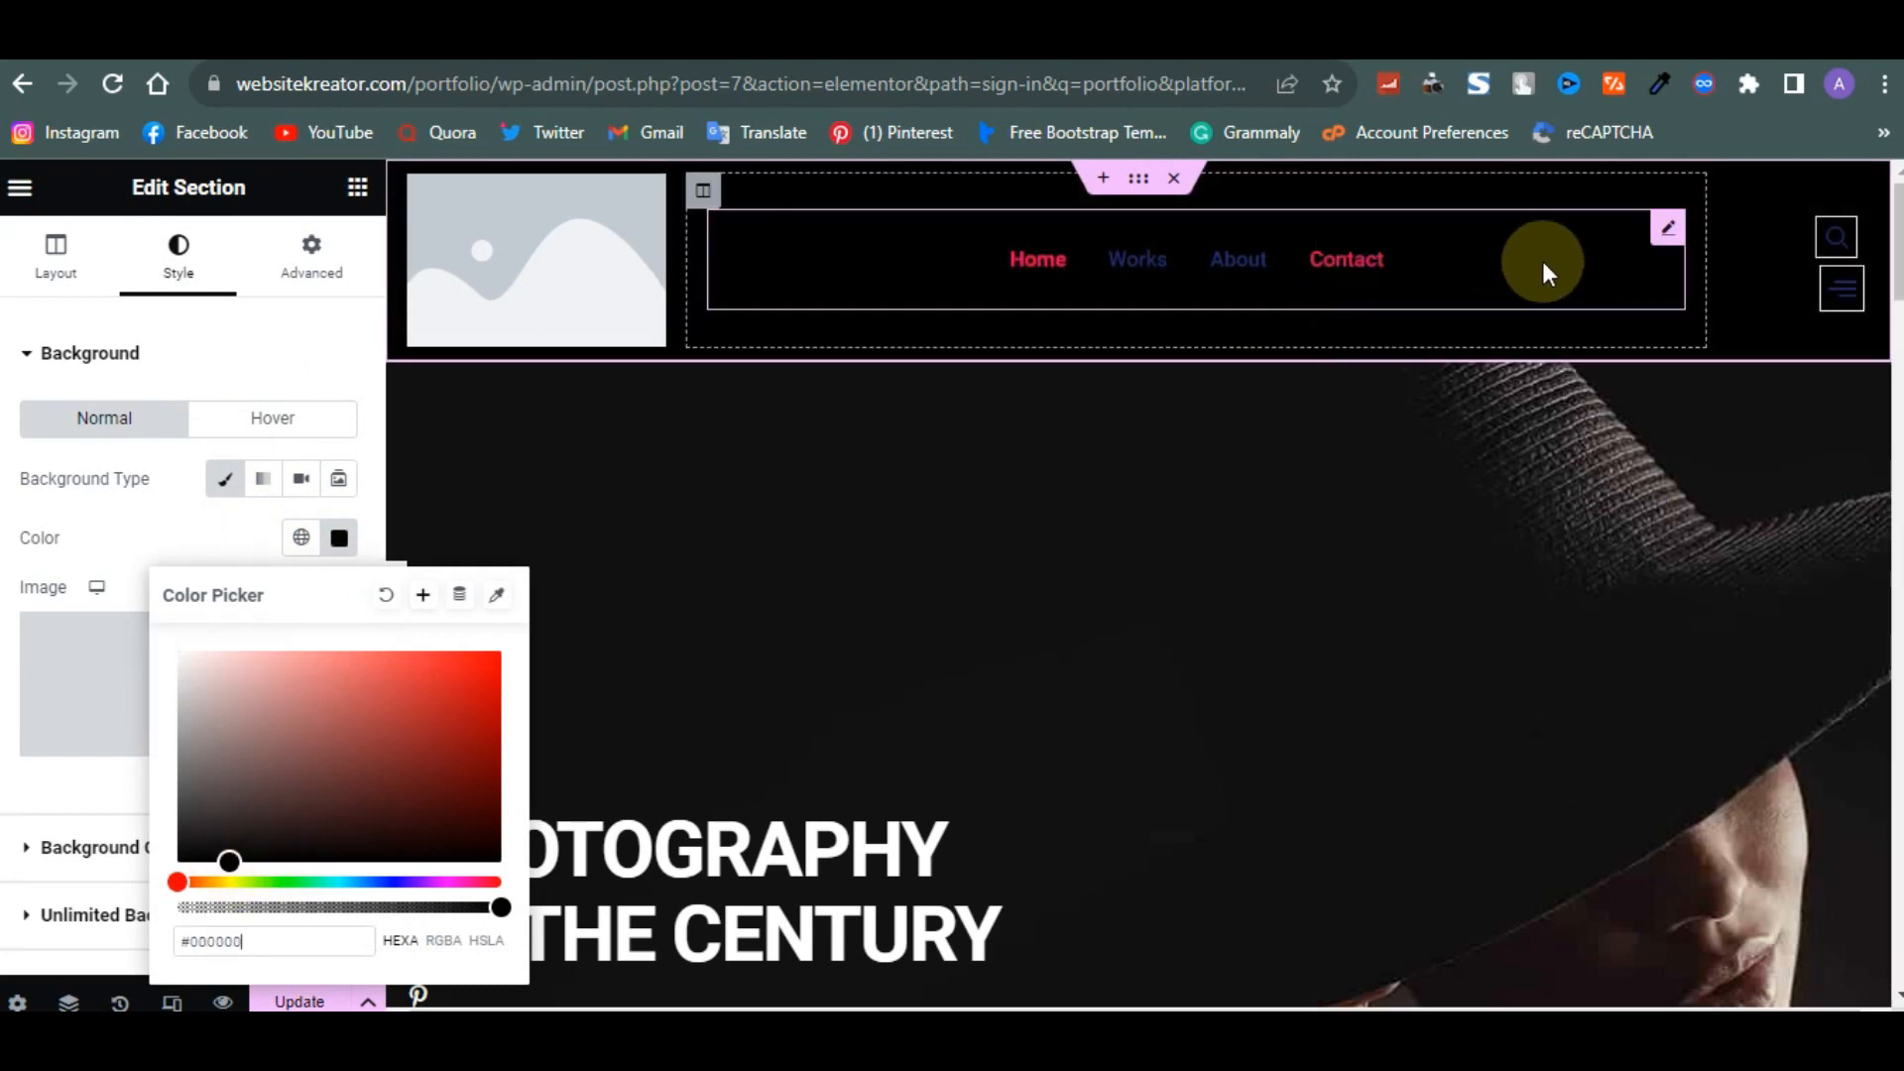
# - Set the nav menu's normal item text colour to #ECEDF0
pyautogui.click(1668, 227)
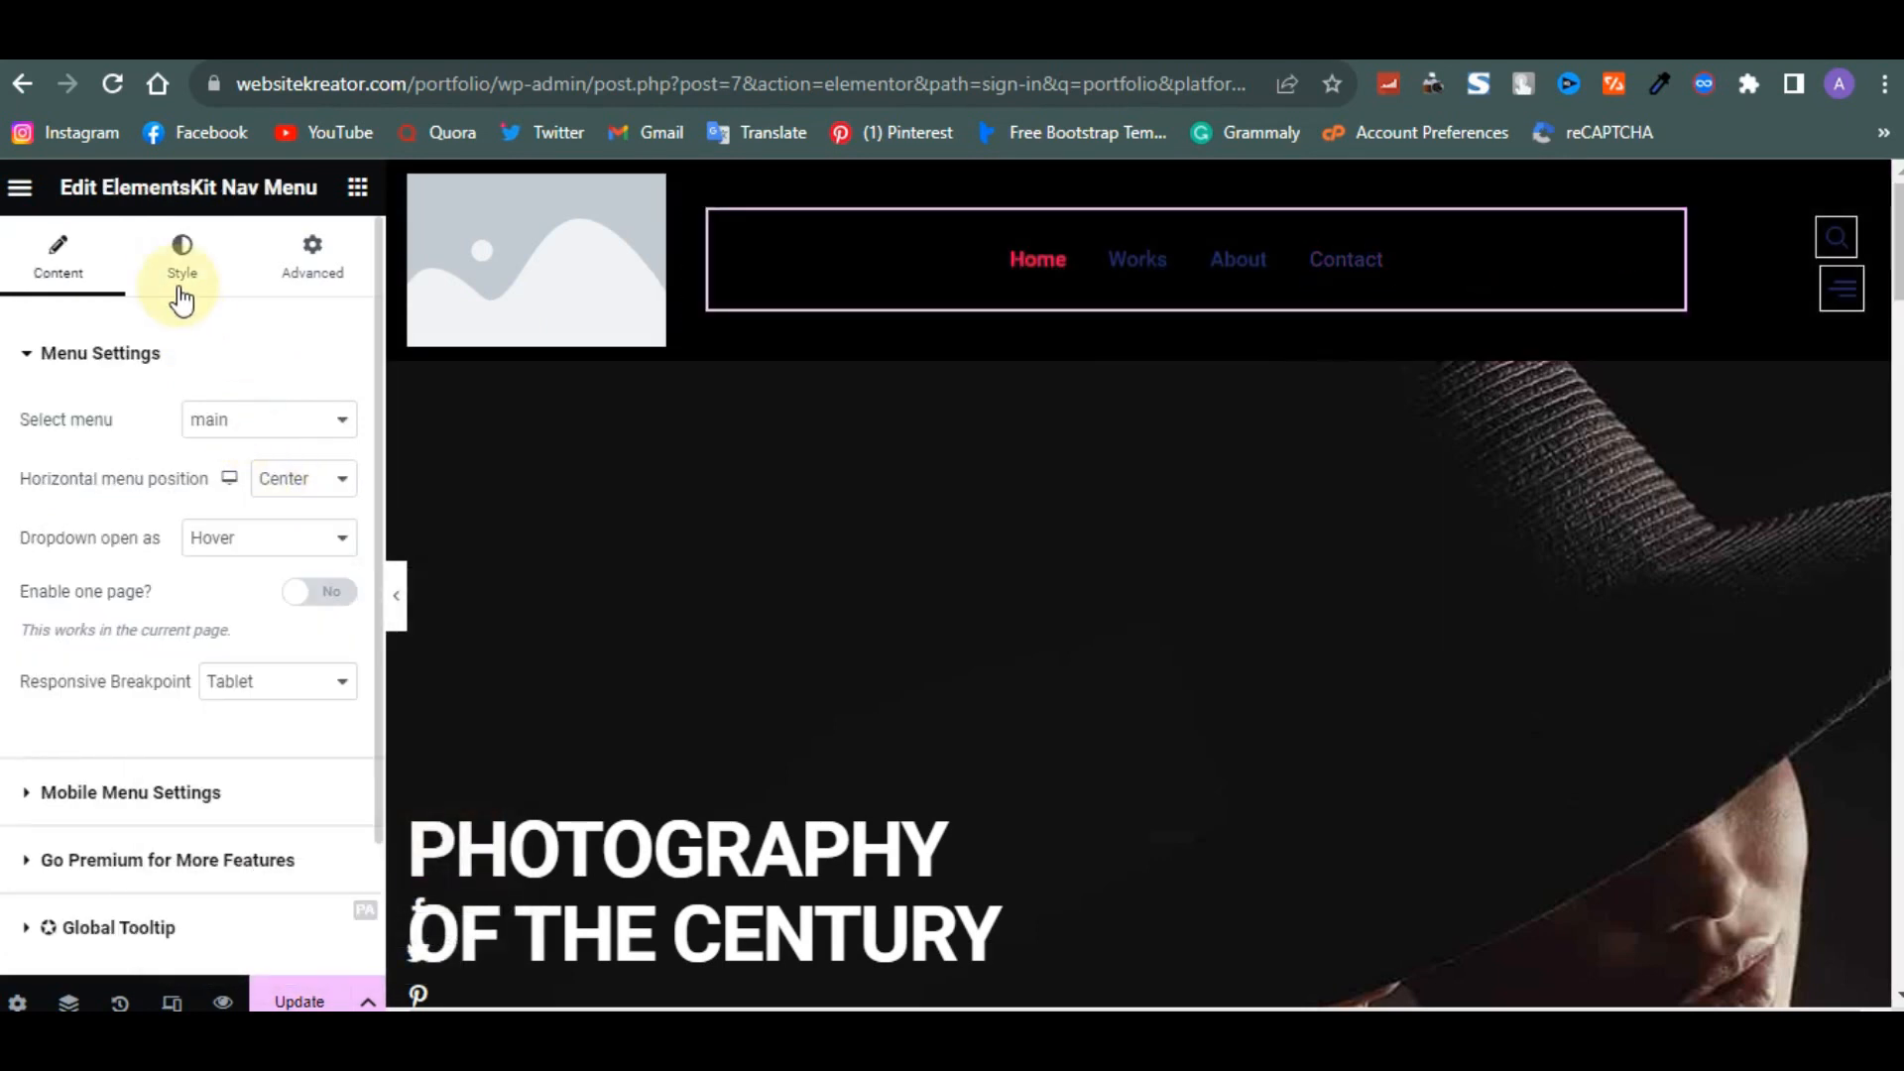
pyautogui.click(181, 287)
pyautogui.scroll(-5, 132, 572)
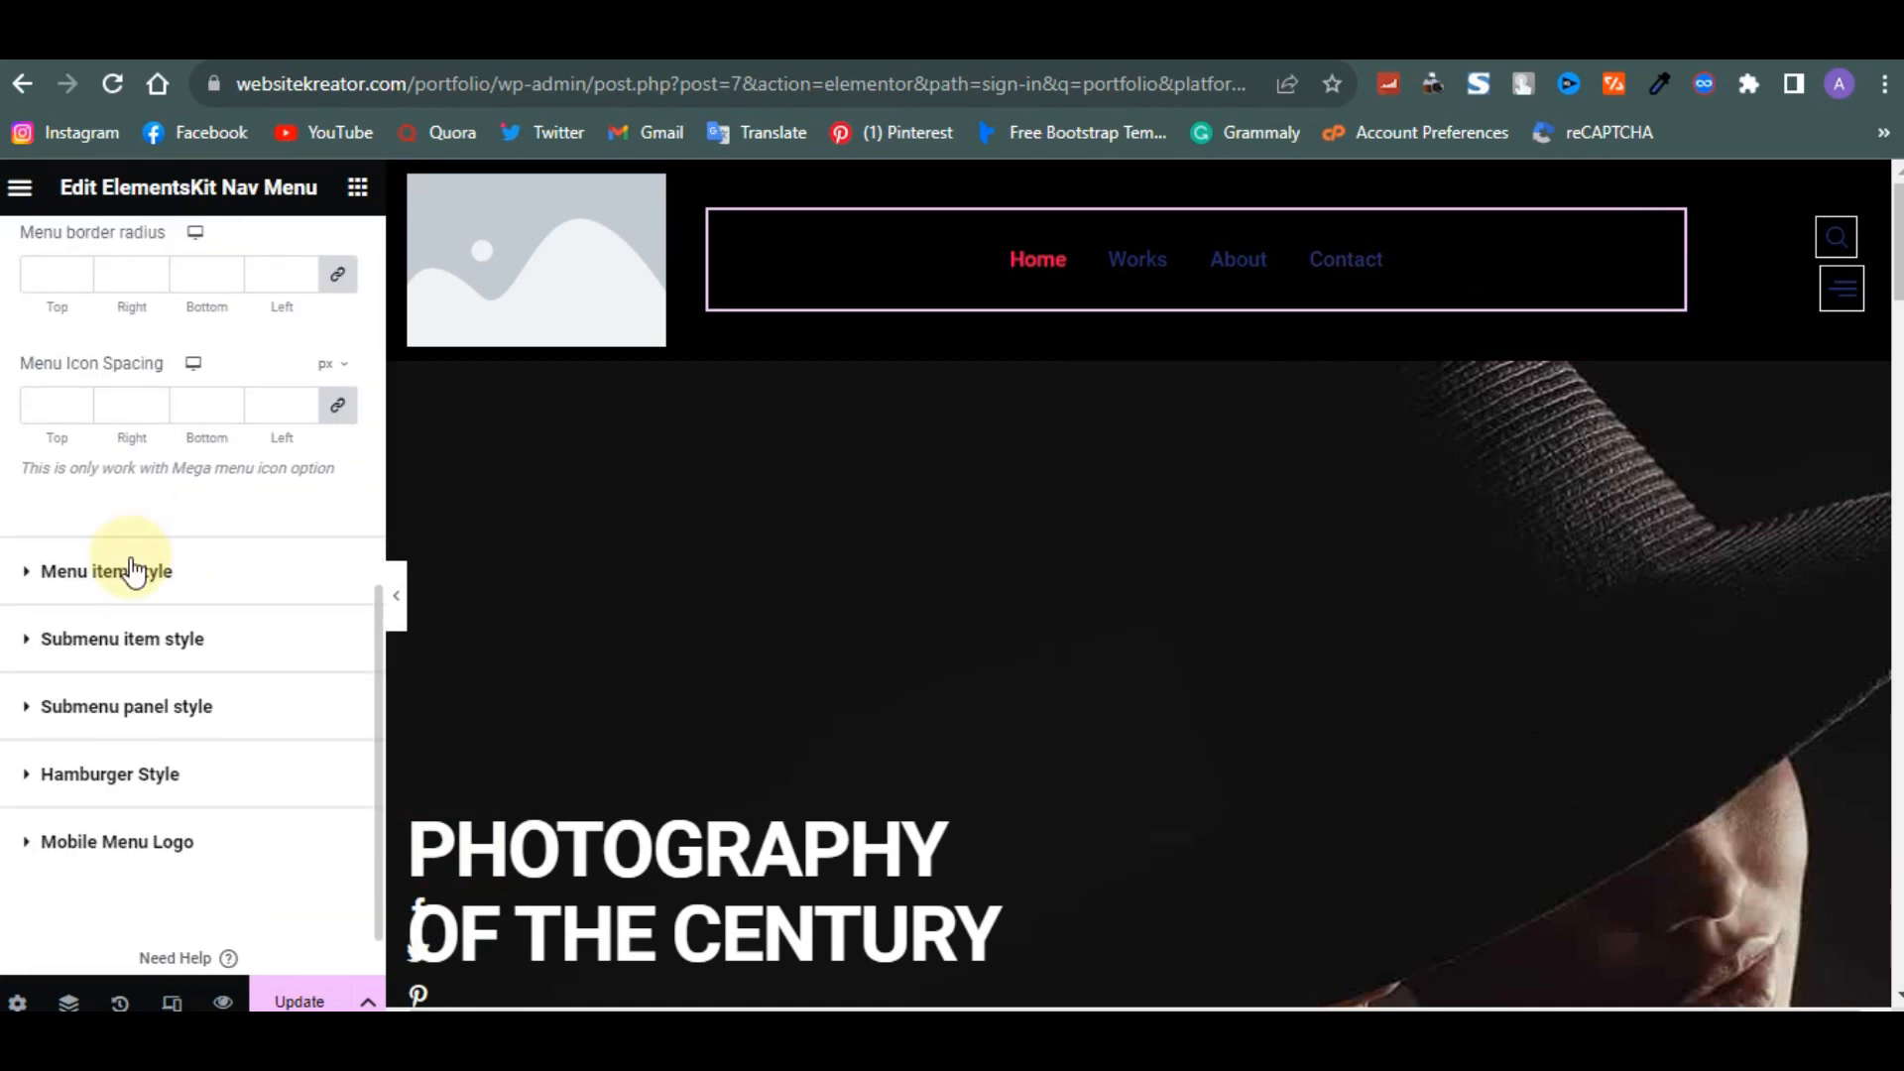
pyautogui.click(132, 572)
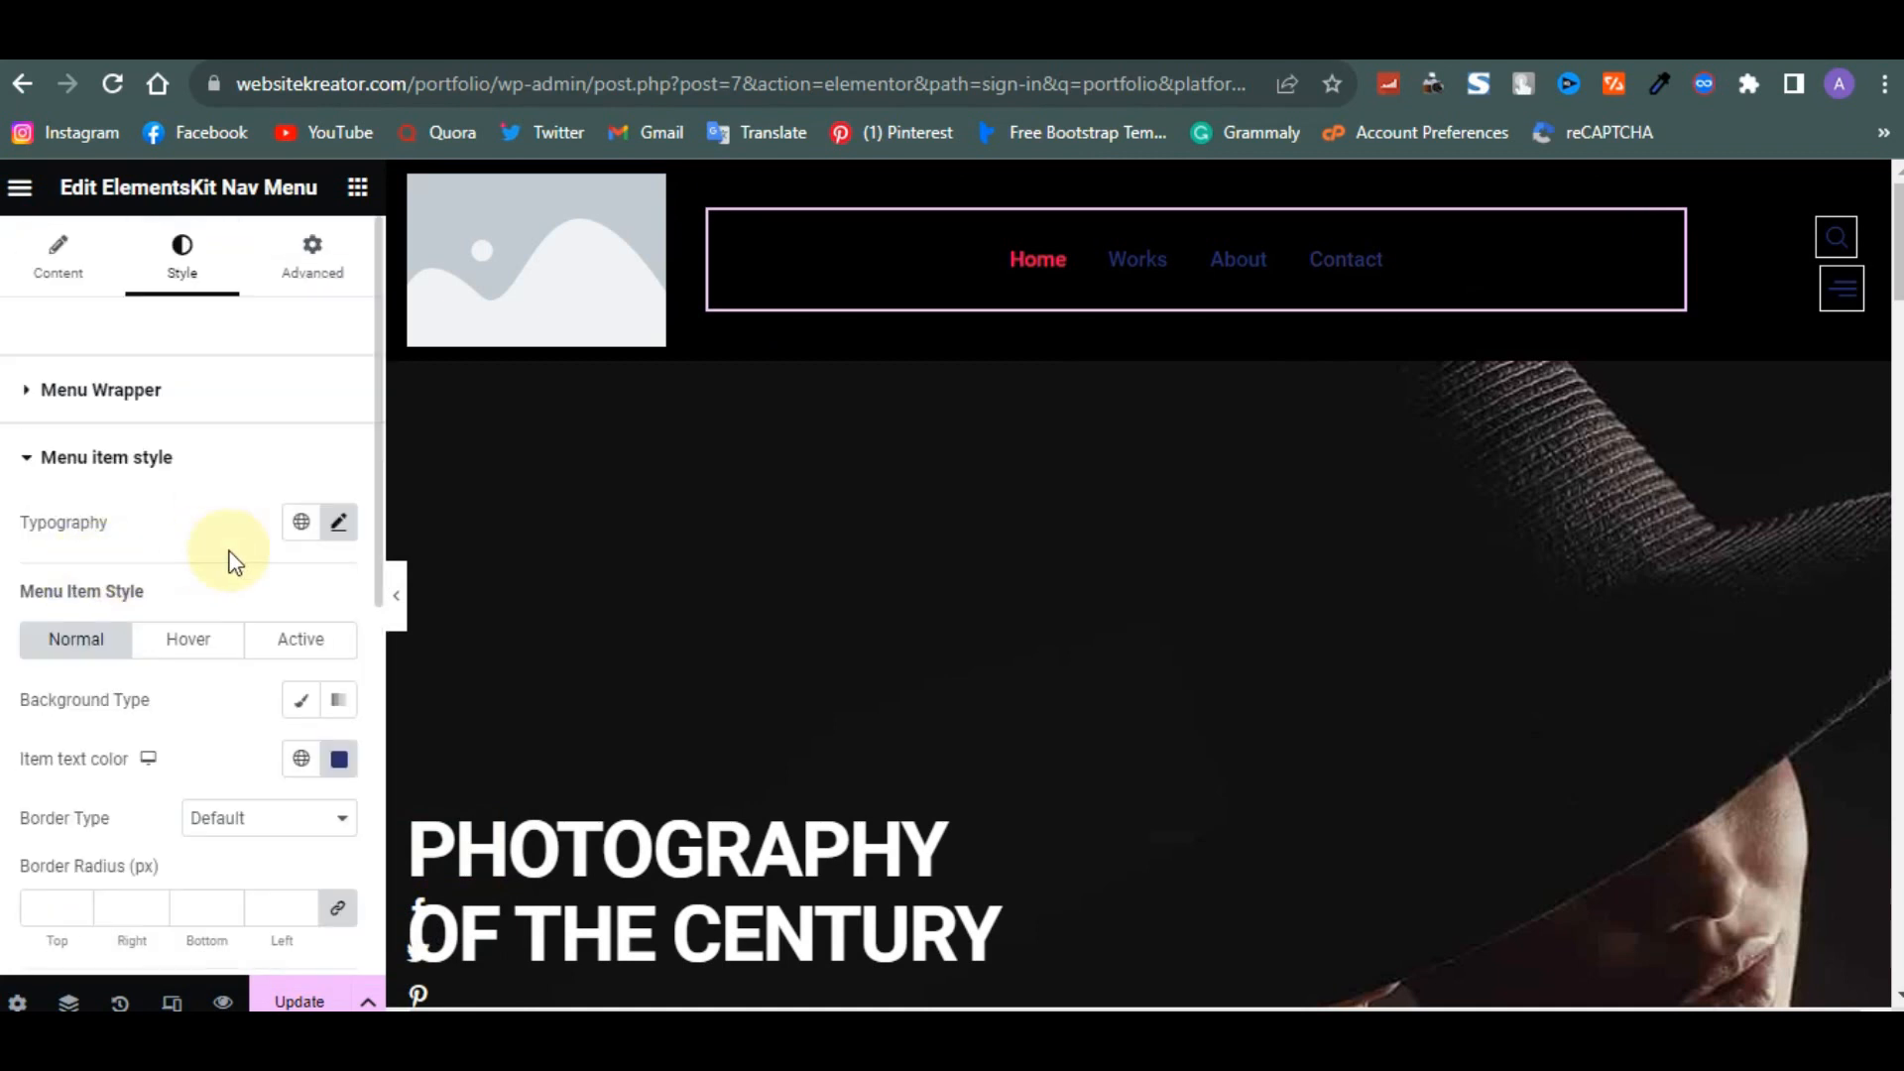
pyautogui.scroll(-1, 278, 684)
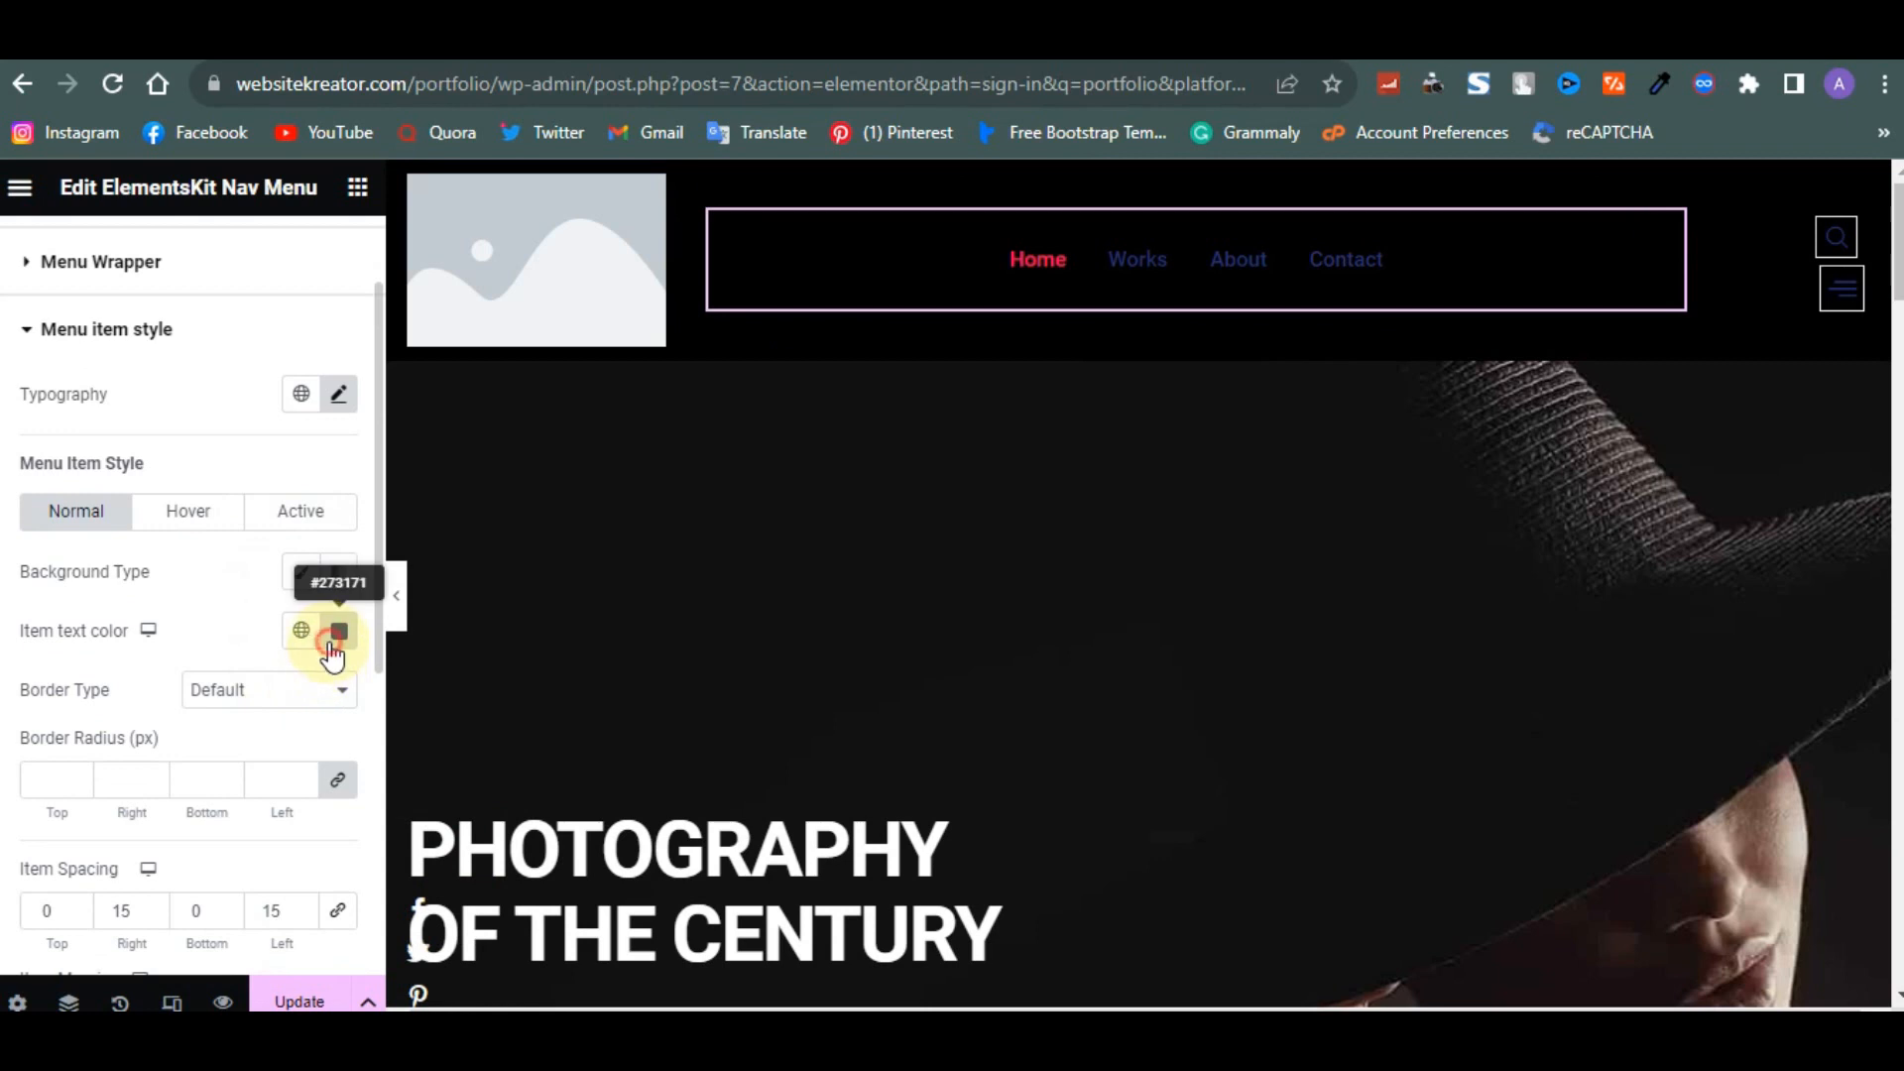
pyautogui.click(339, 631)
pyautogui.click(181, 282)
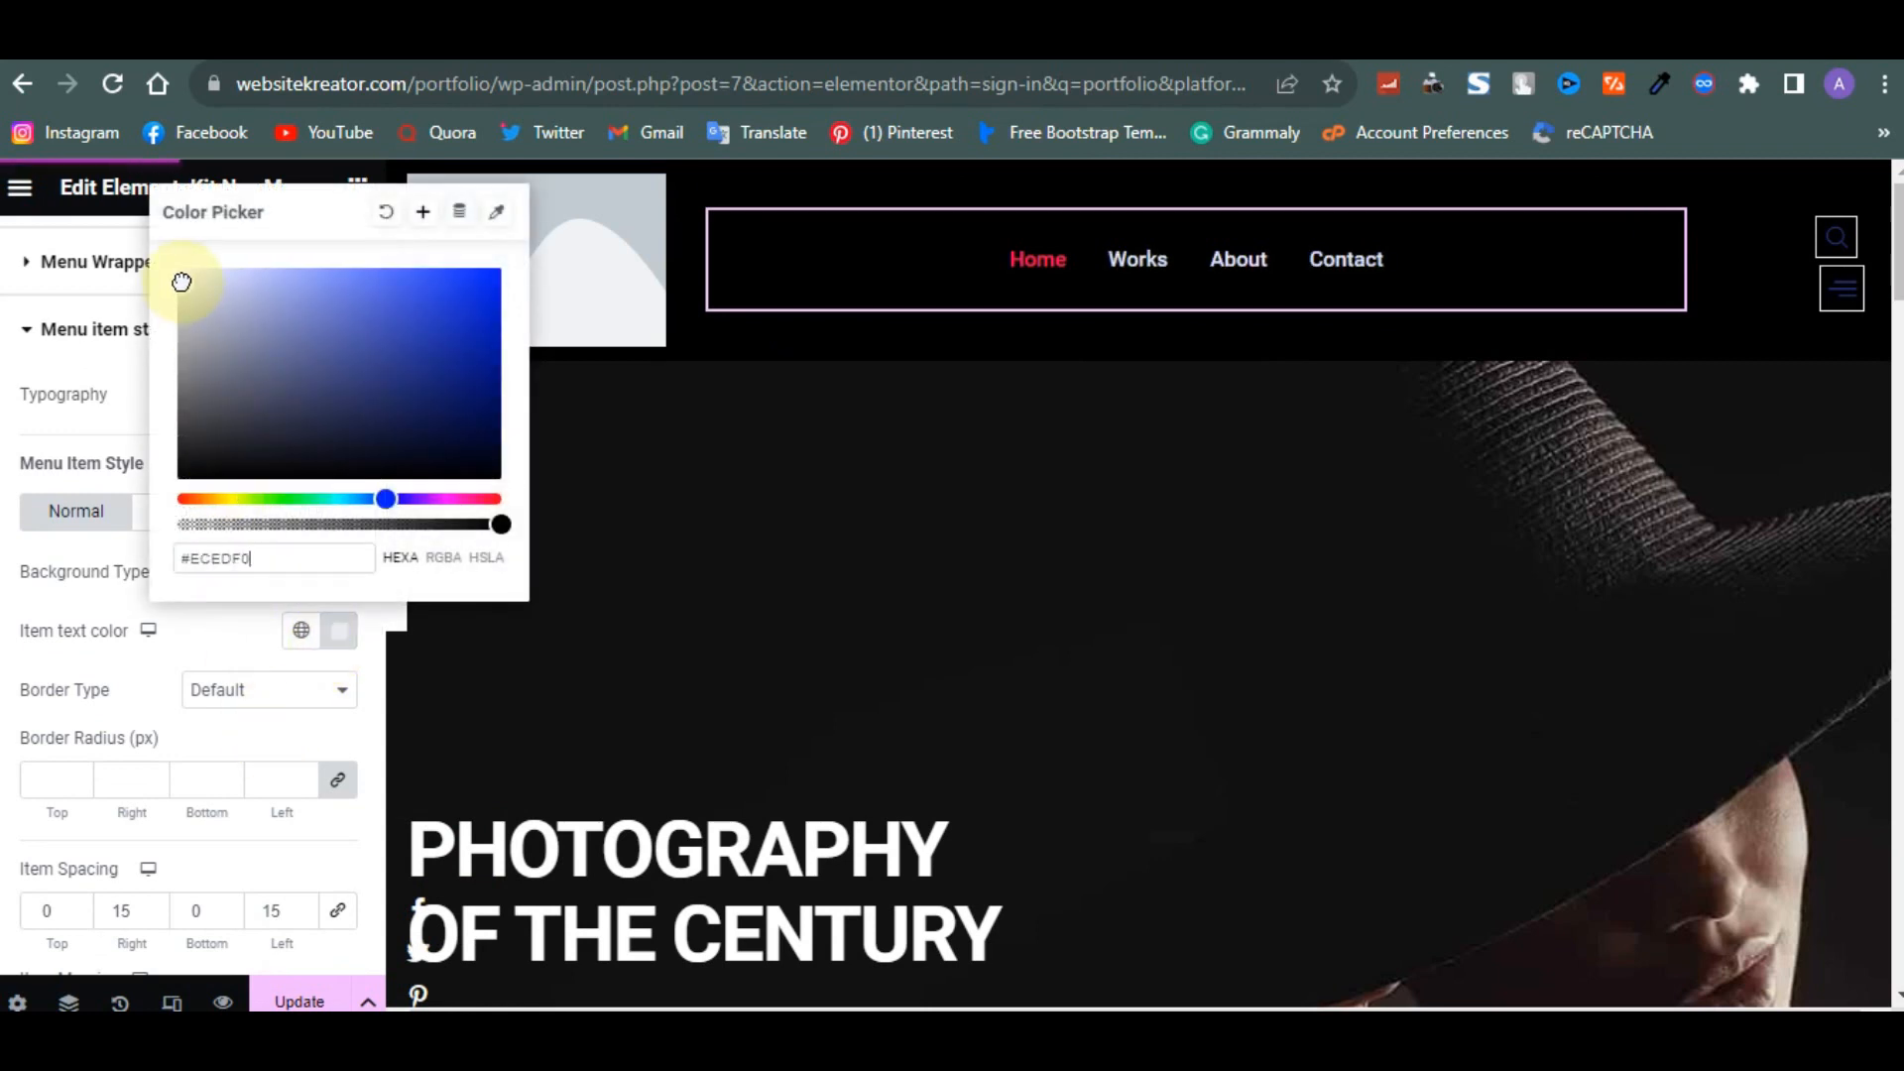
pyautogui.scroll(-1, 76, 674)
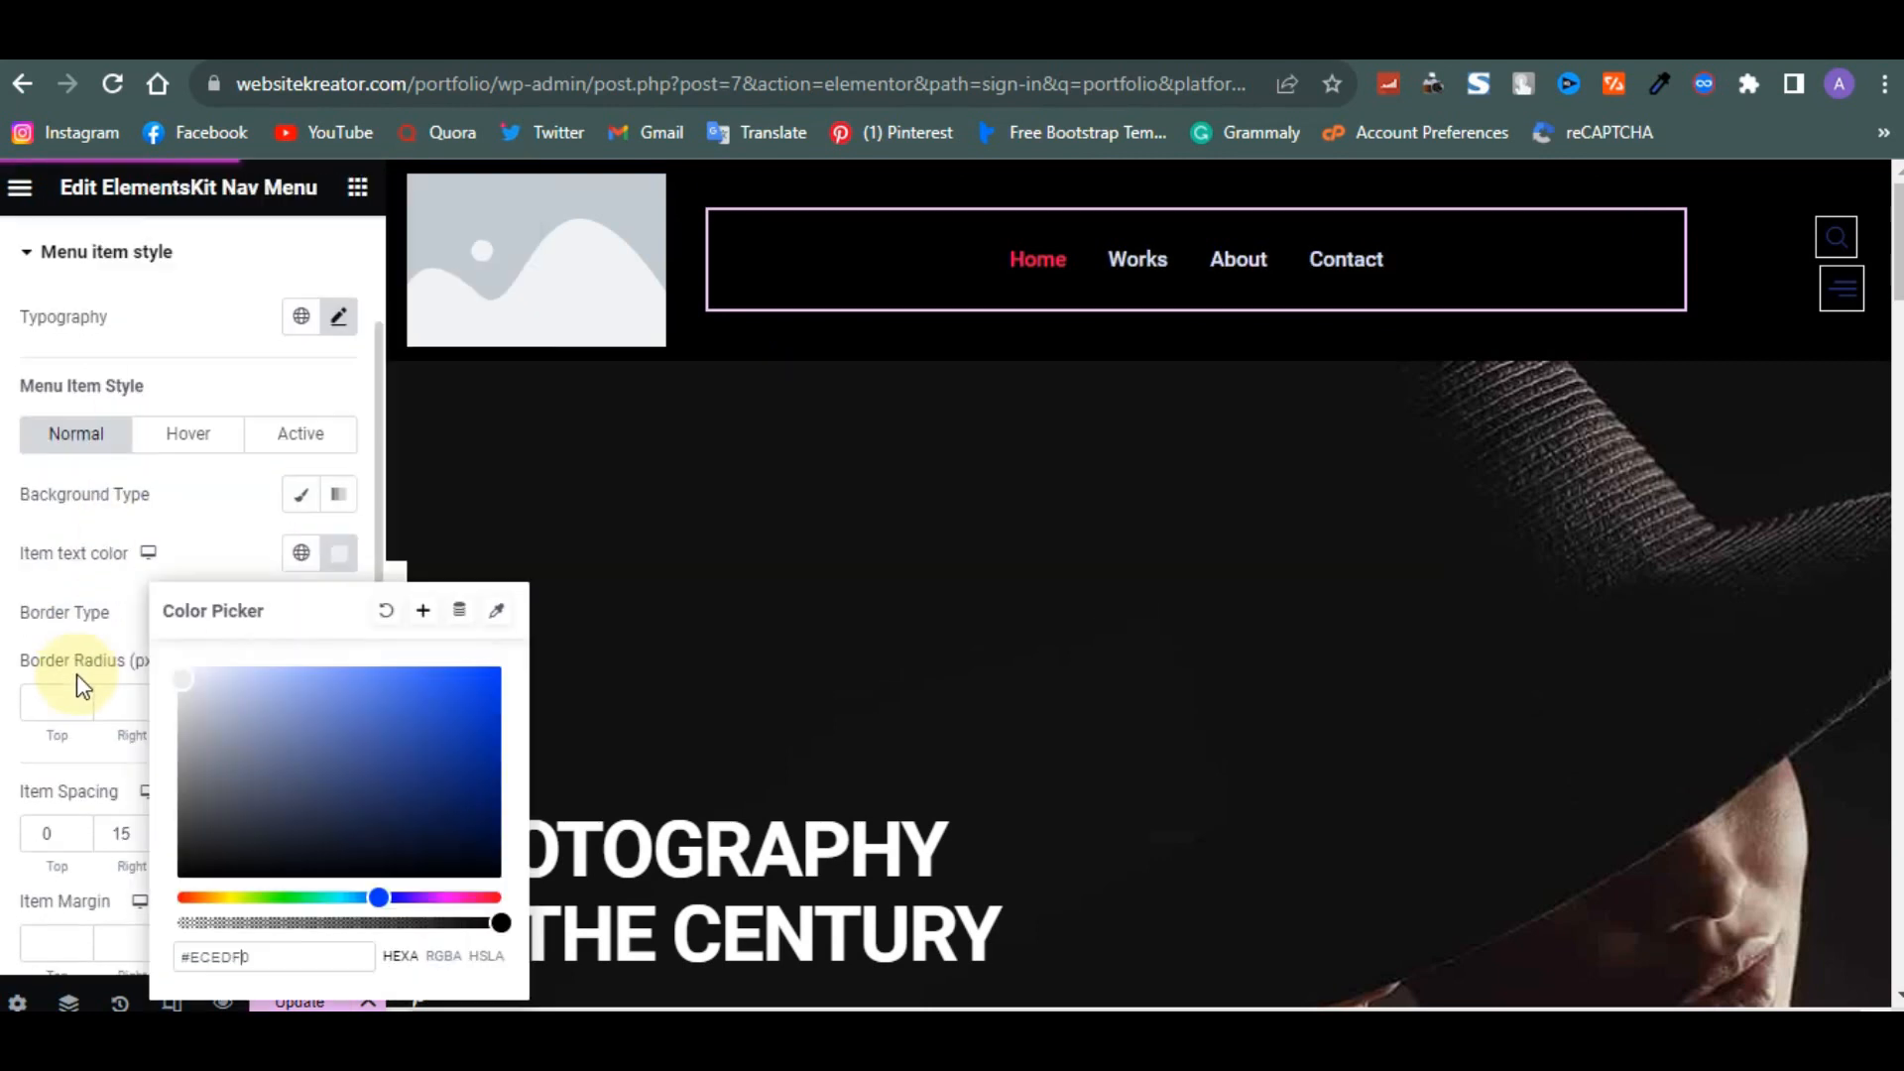
pyautogui.click(22, 609)
pyautogui.scroll(-3, 24, 605)
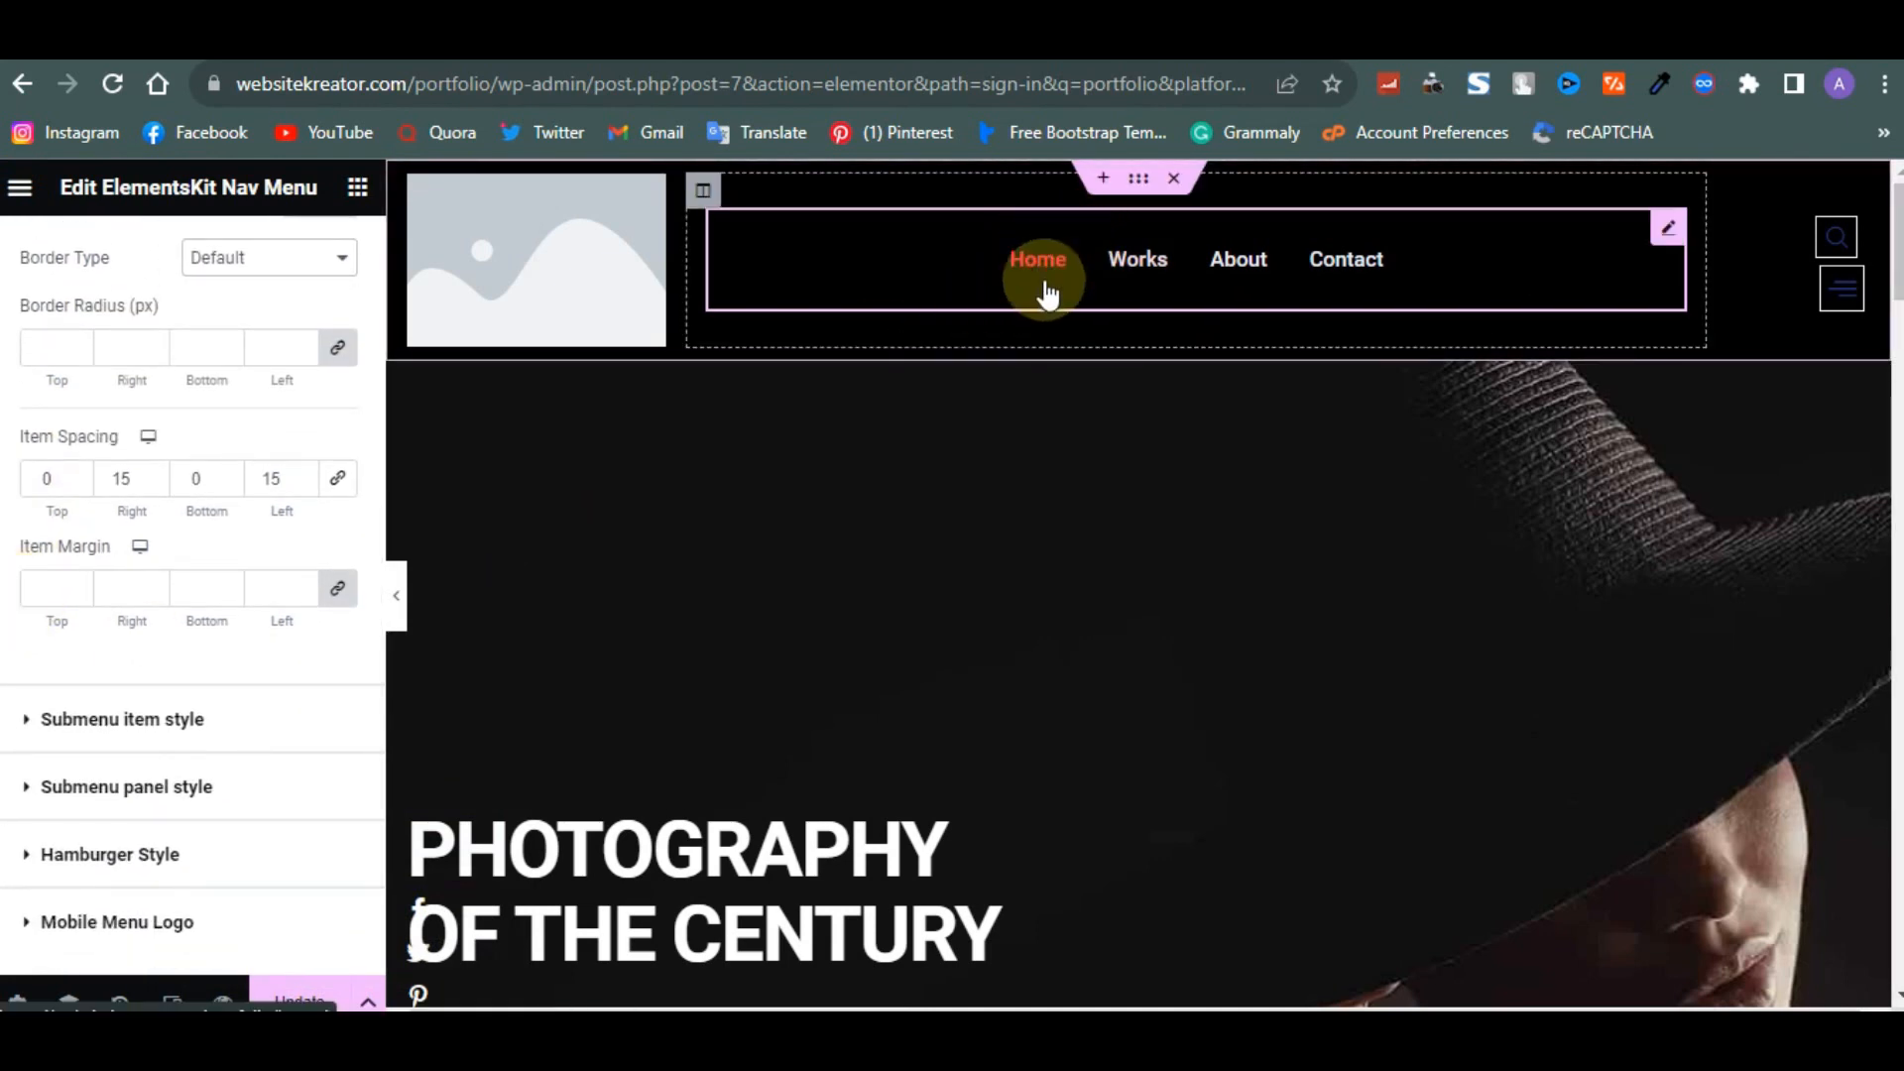
pyautogui.scroll(-2, 36, 773)
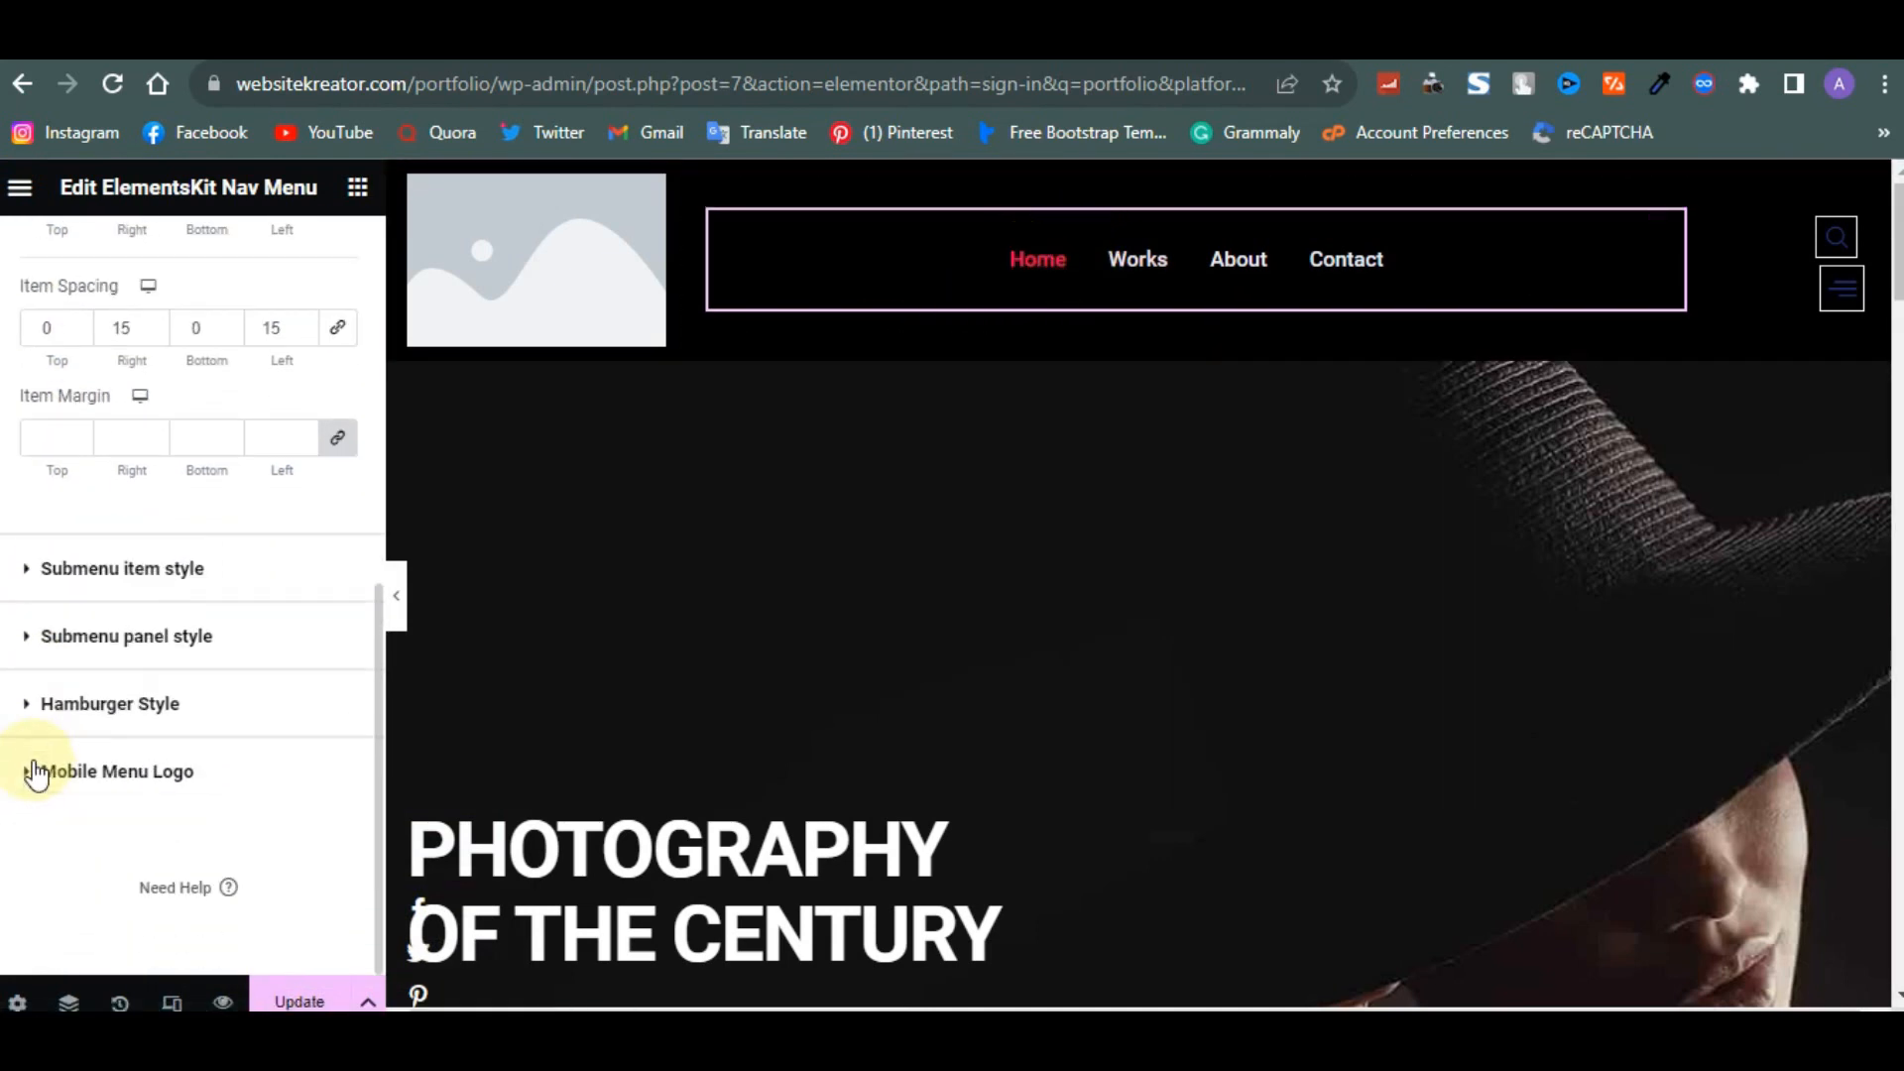
pyautogui.scroll(2, 36, 773)
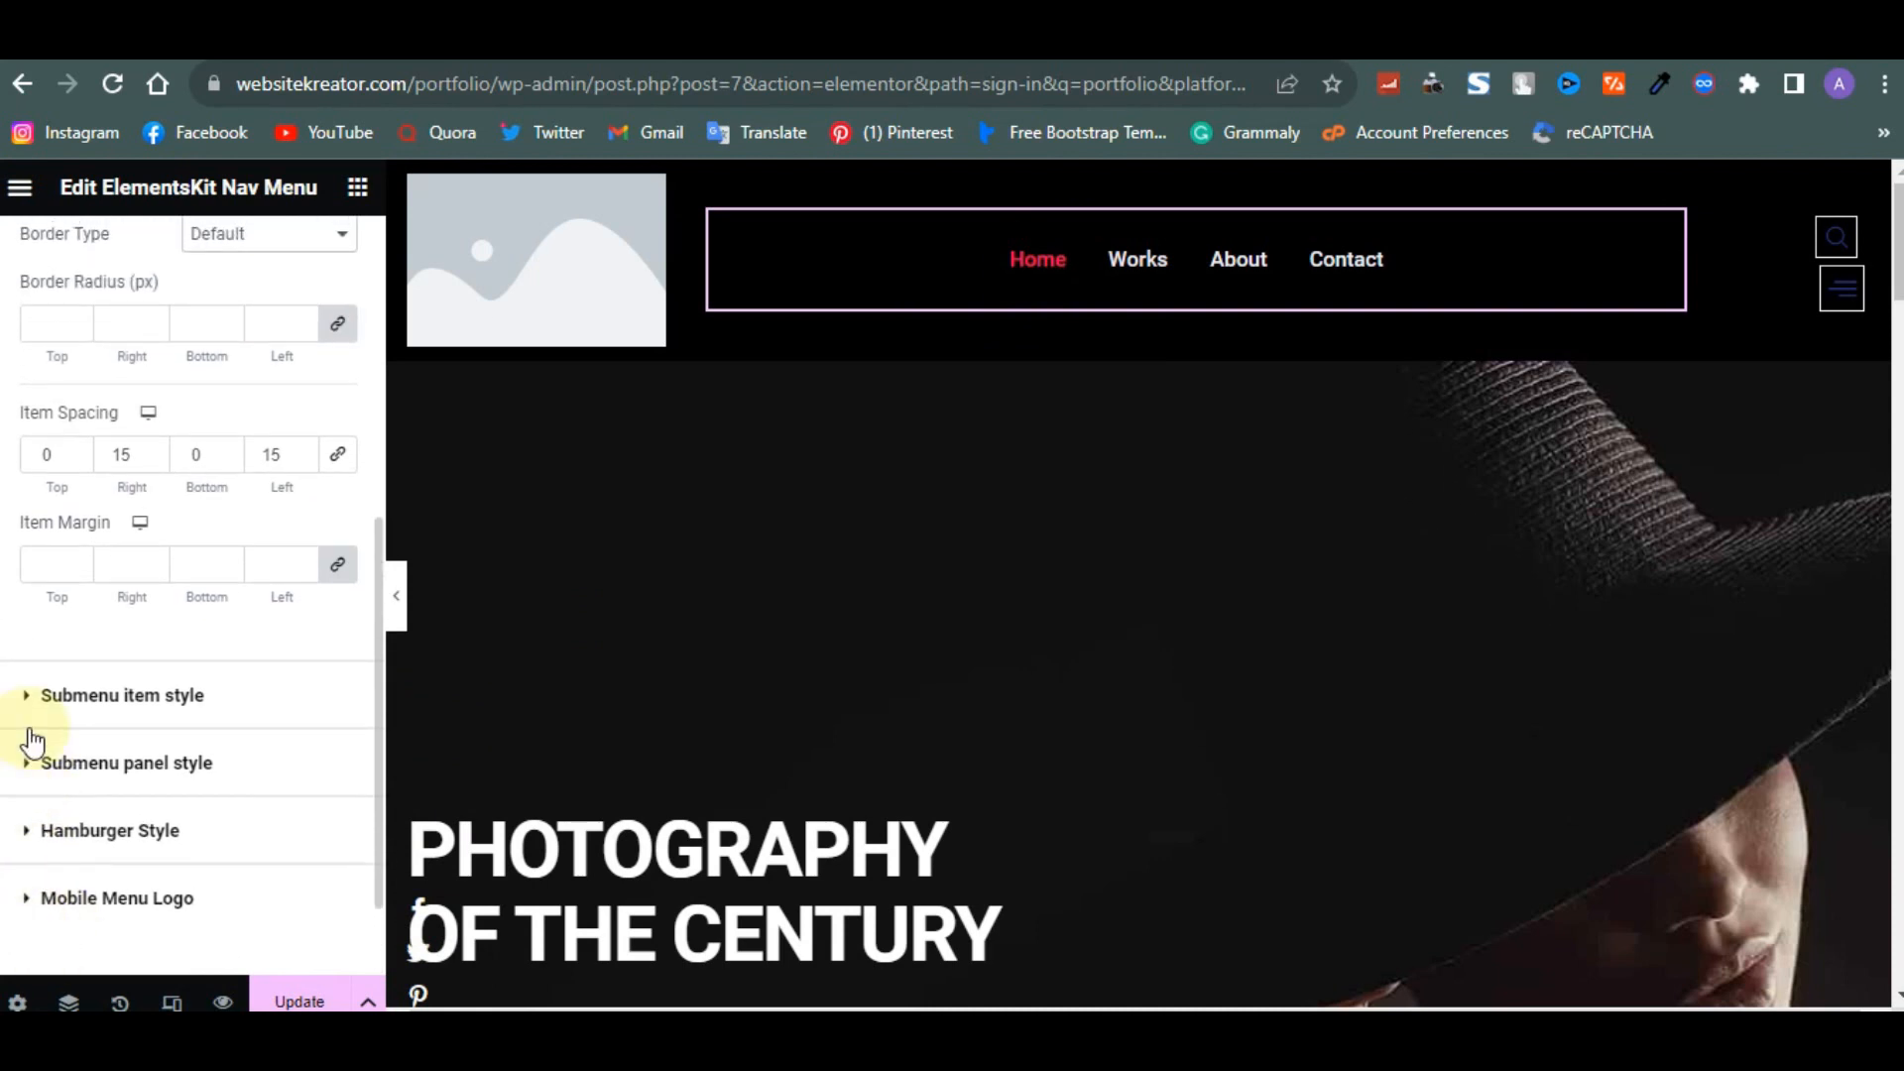
pyautogui.scroll(8, 29, 739)
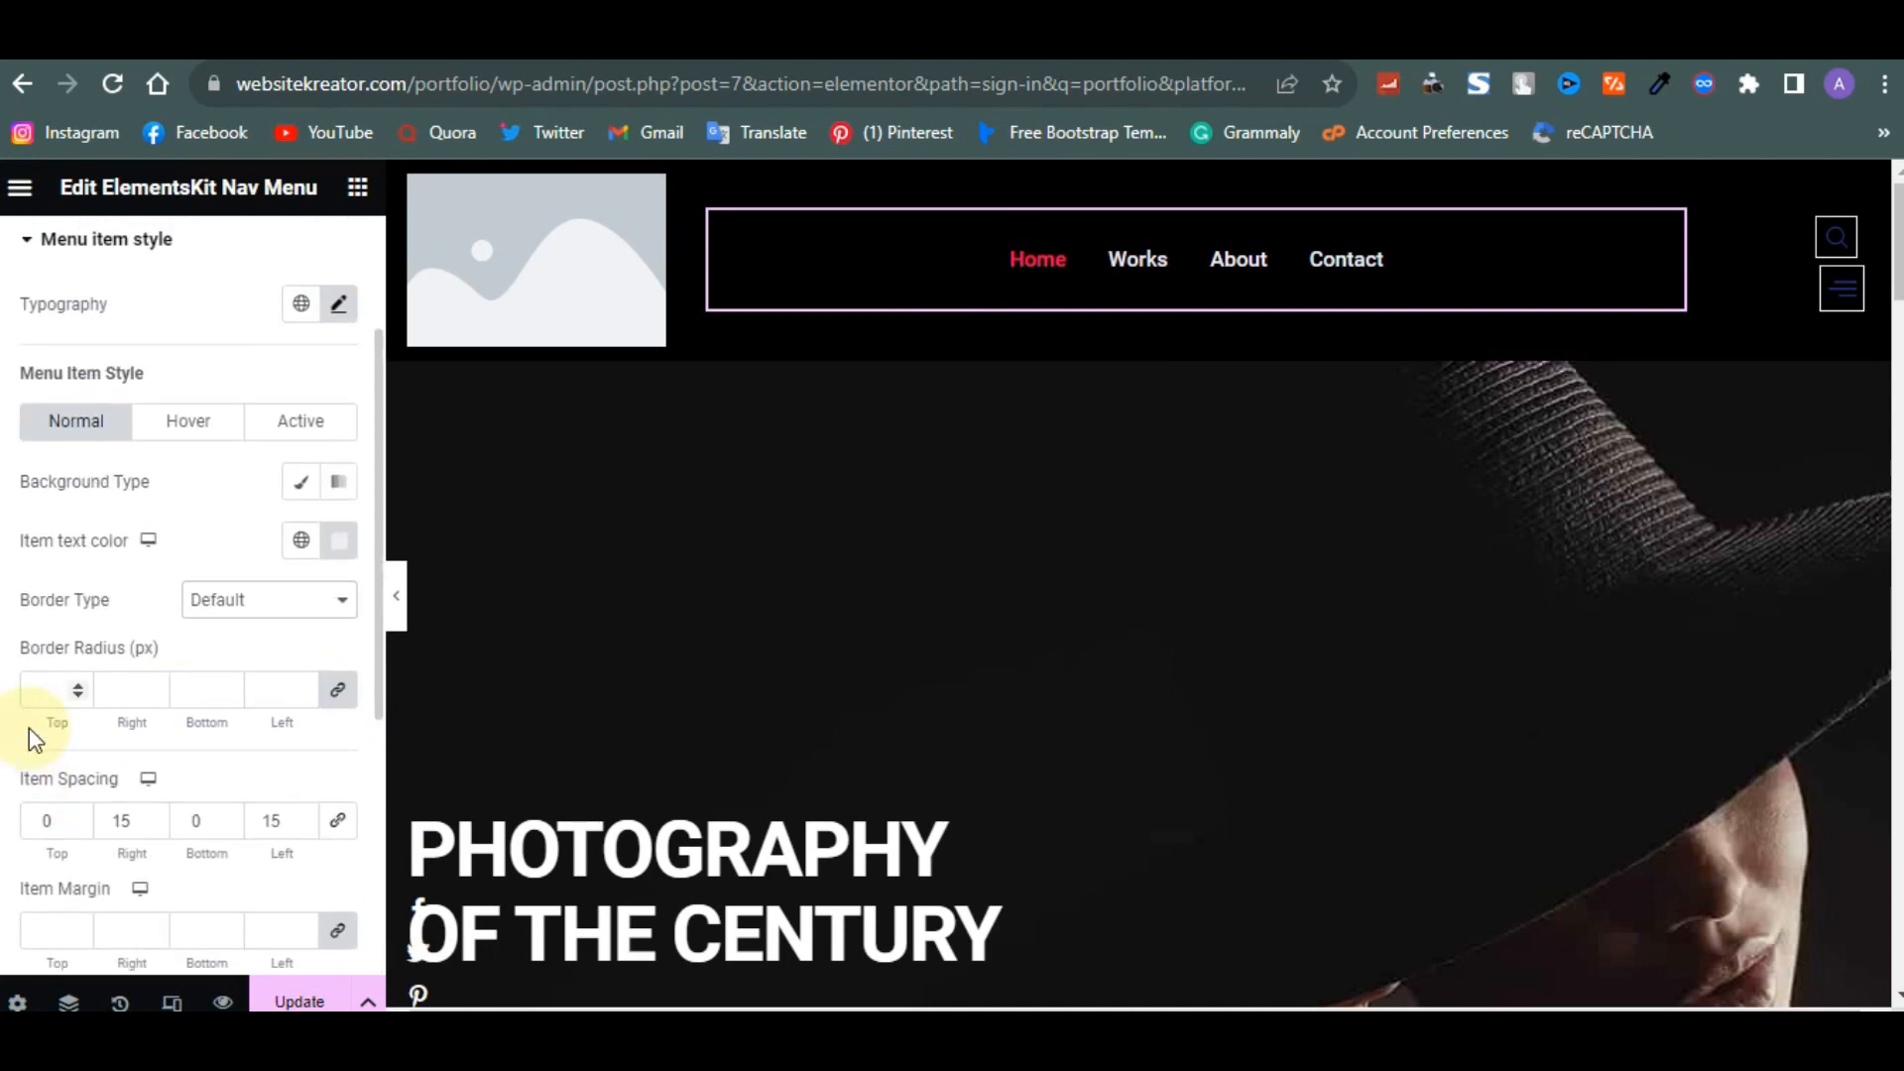
# - Save the page and delete the search icon widget from the header
pyautogui.click(291, 992)
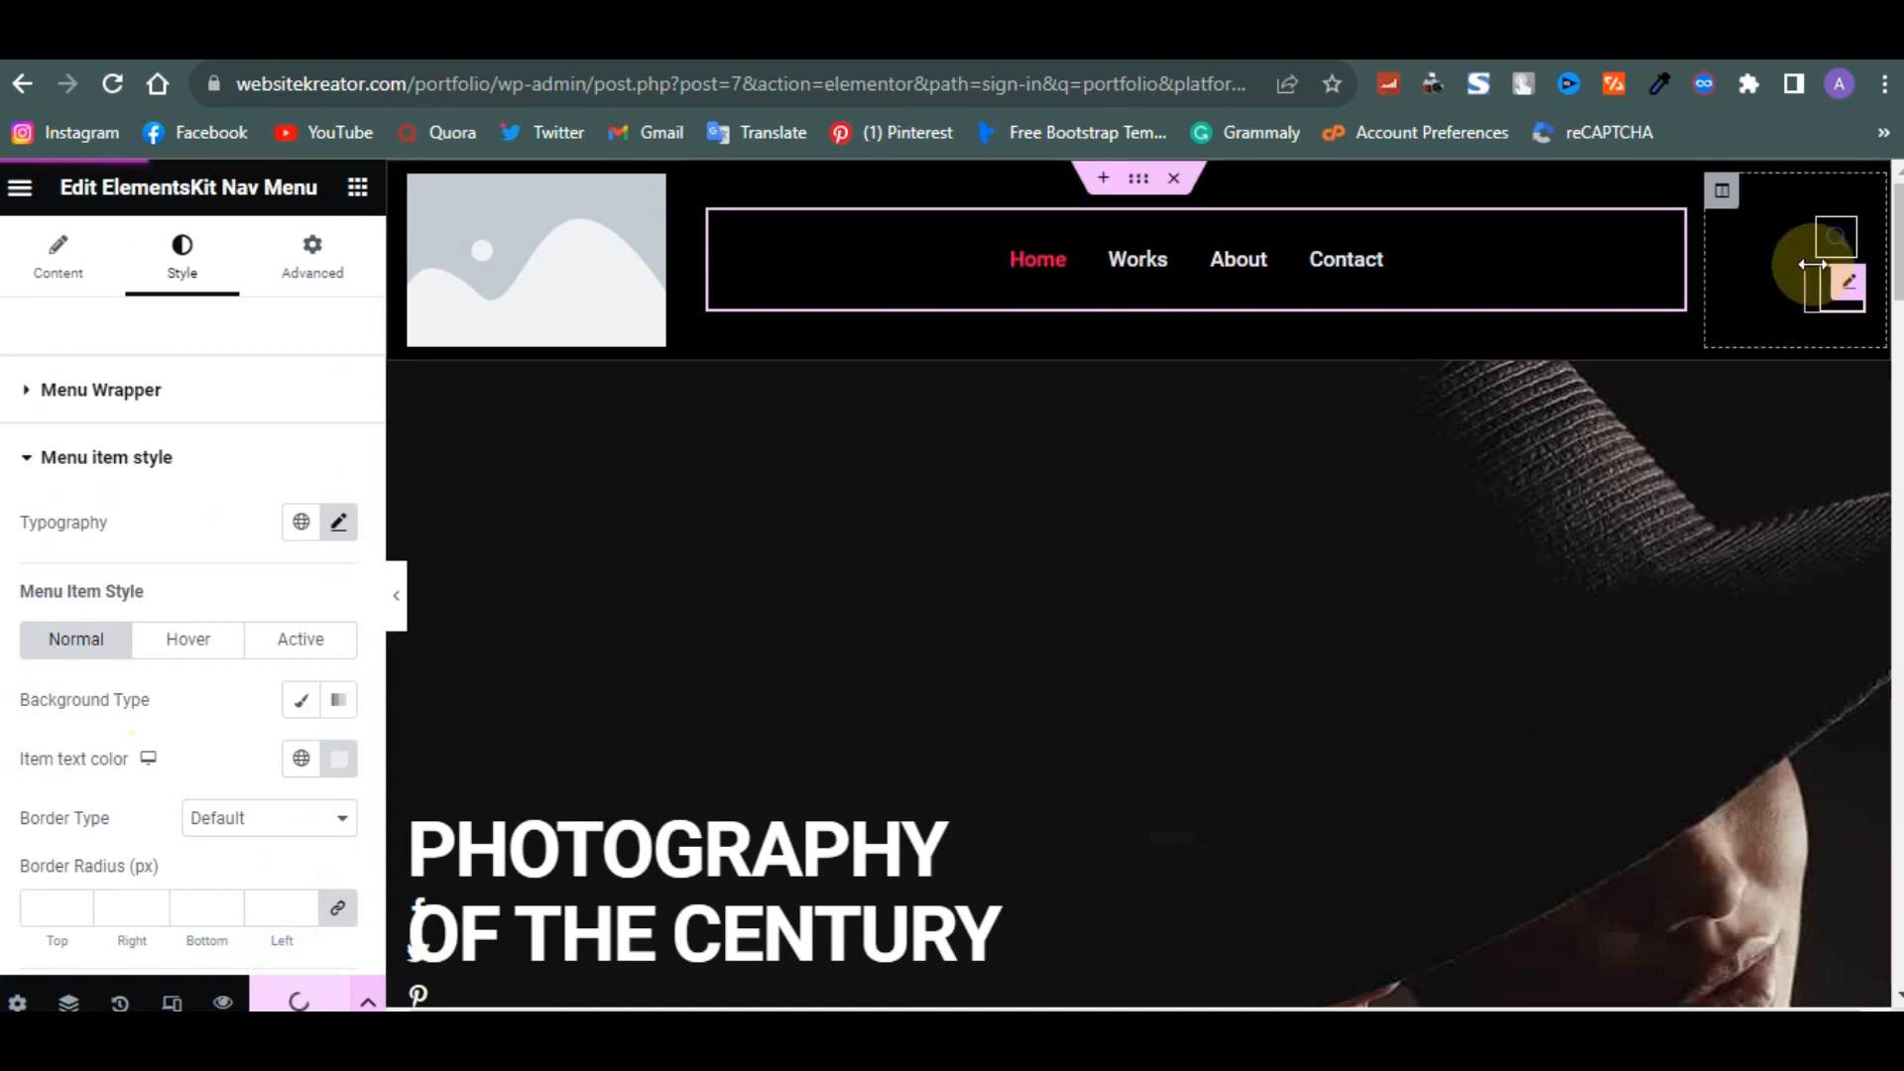
pyautogui.rightClick(1848, 244)
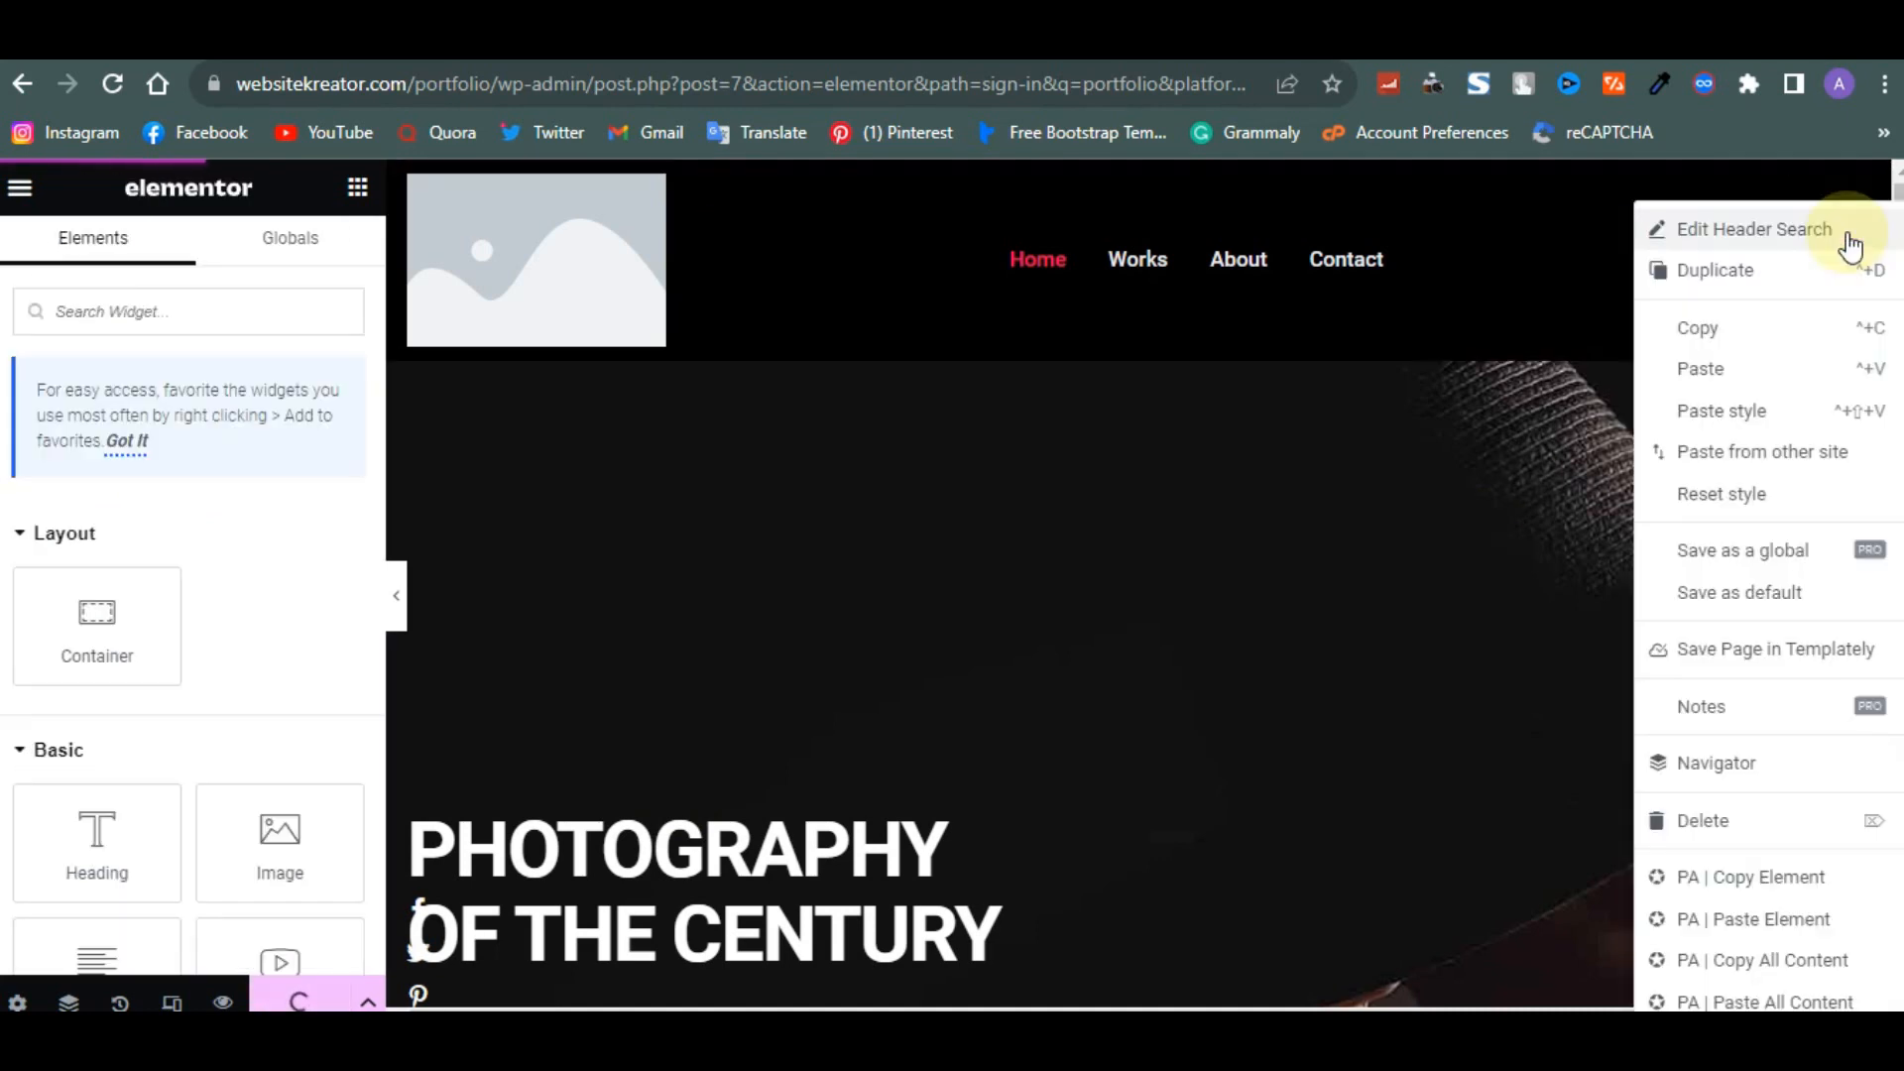
pyautogui.click(1729, 816)
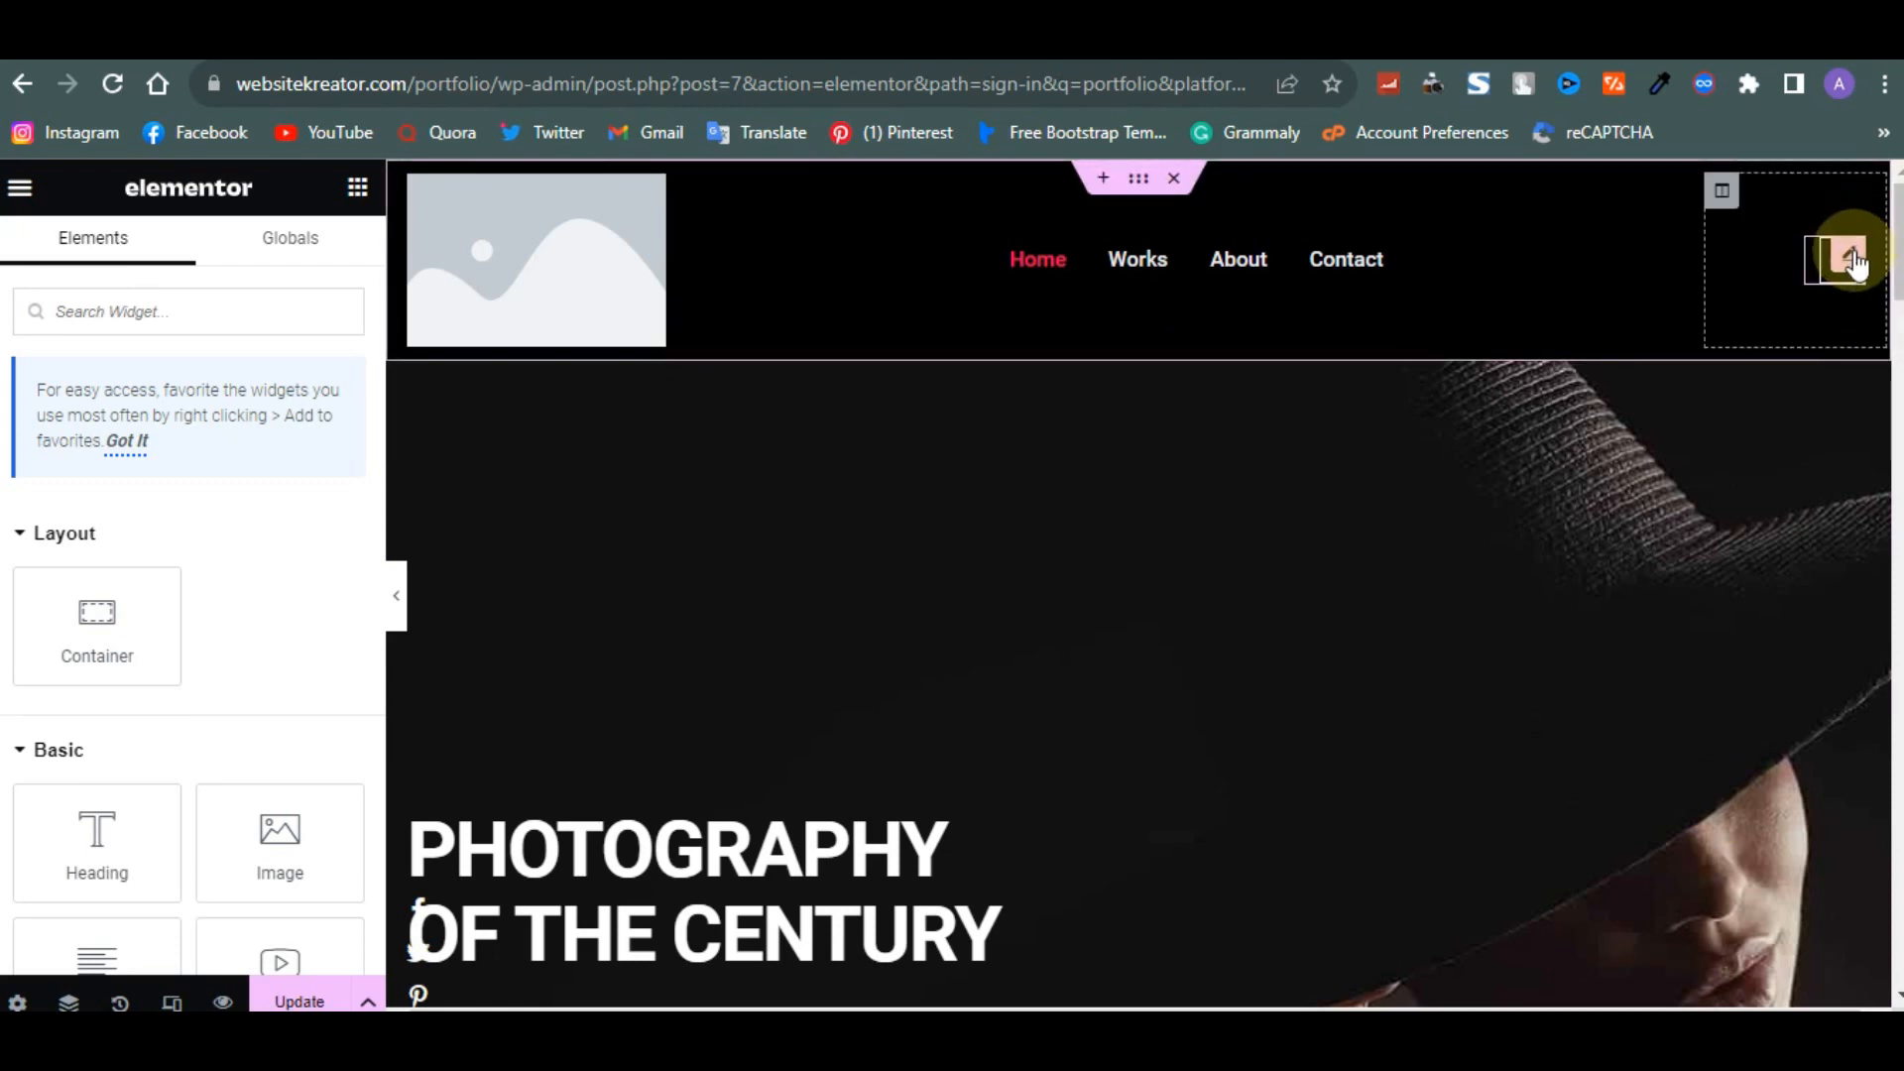
# - Inspect the header offcanvas widget's content and style settings
pyautogui.click(1850, 260)
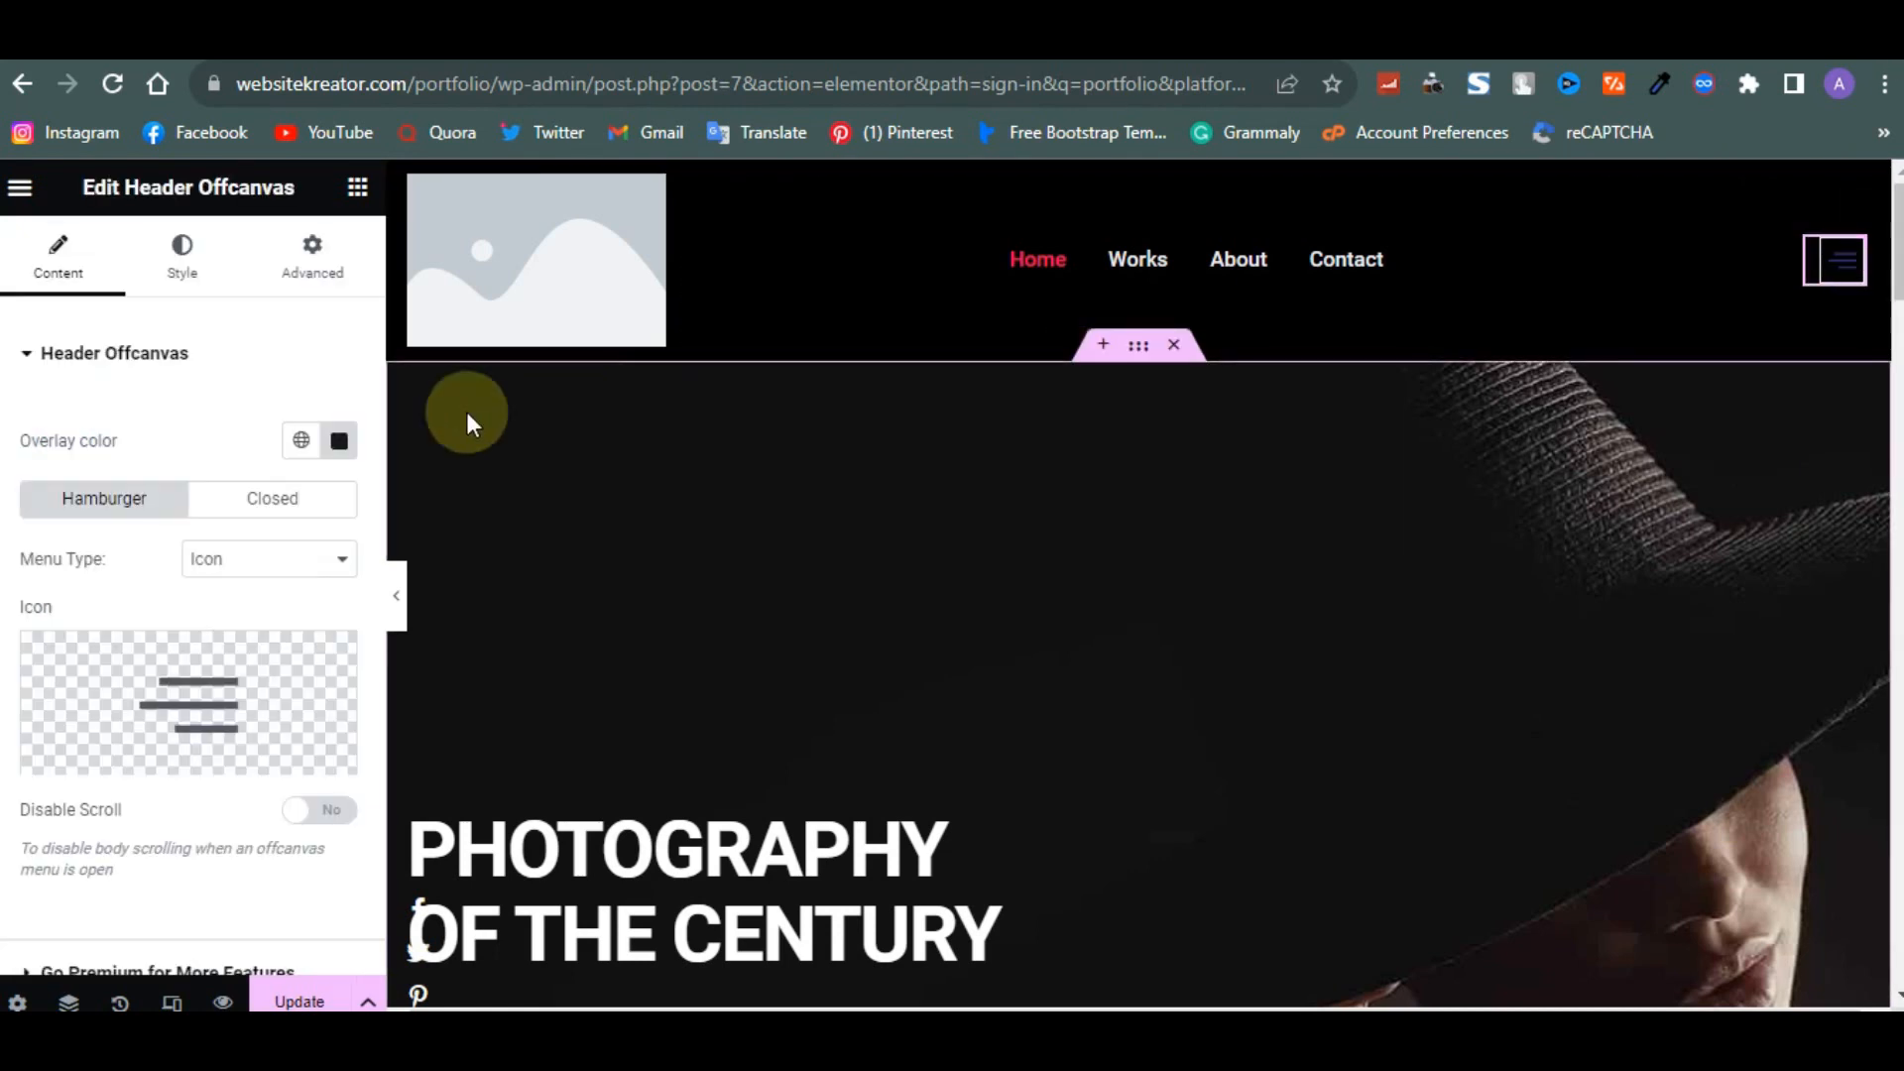
pyautogui.scroll(-2, 359, 544)
pyautogui.scroll(-1, 180, 710)
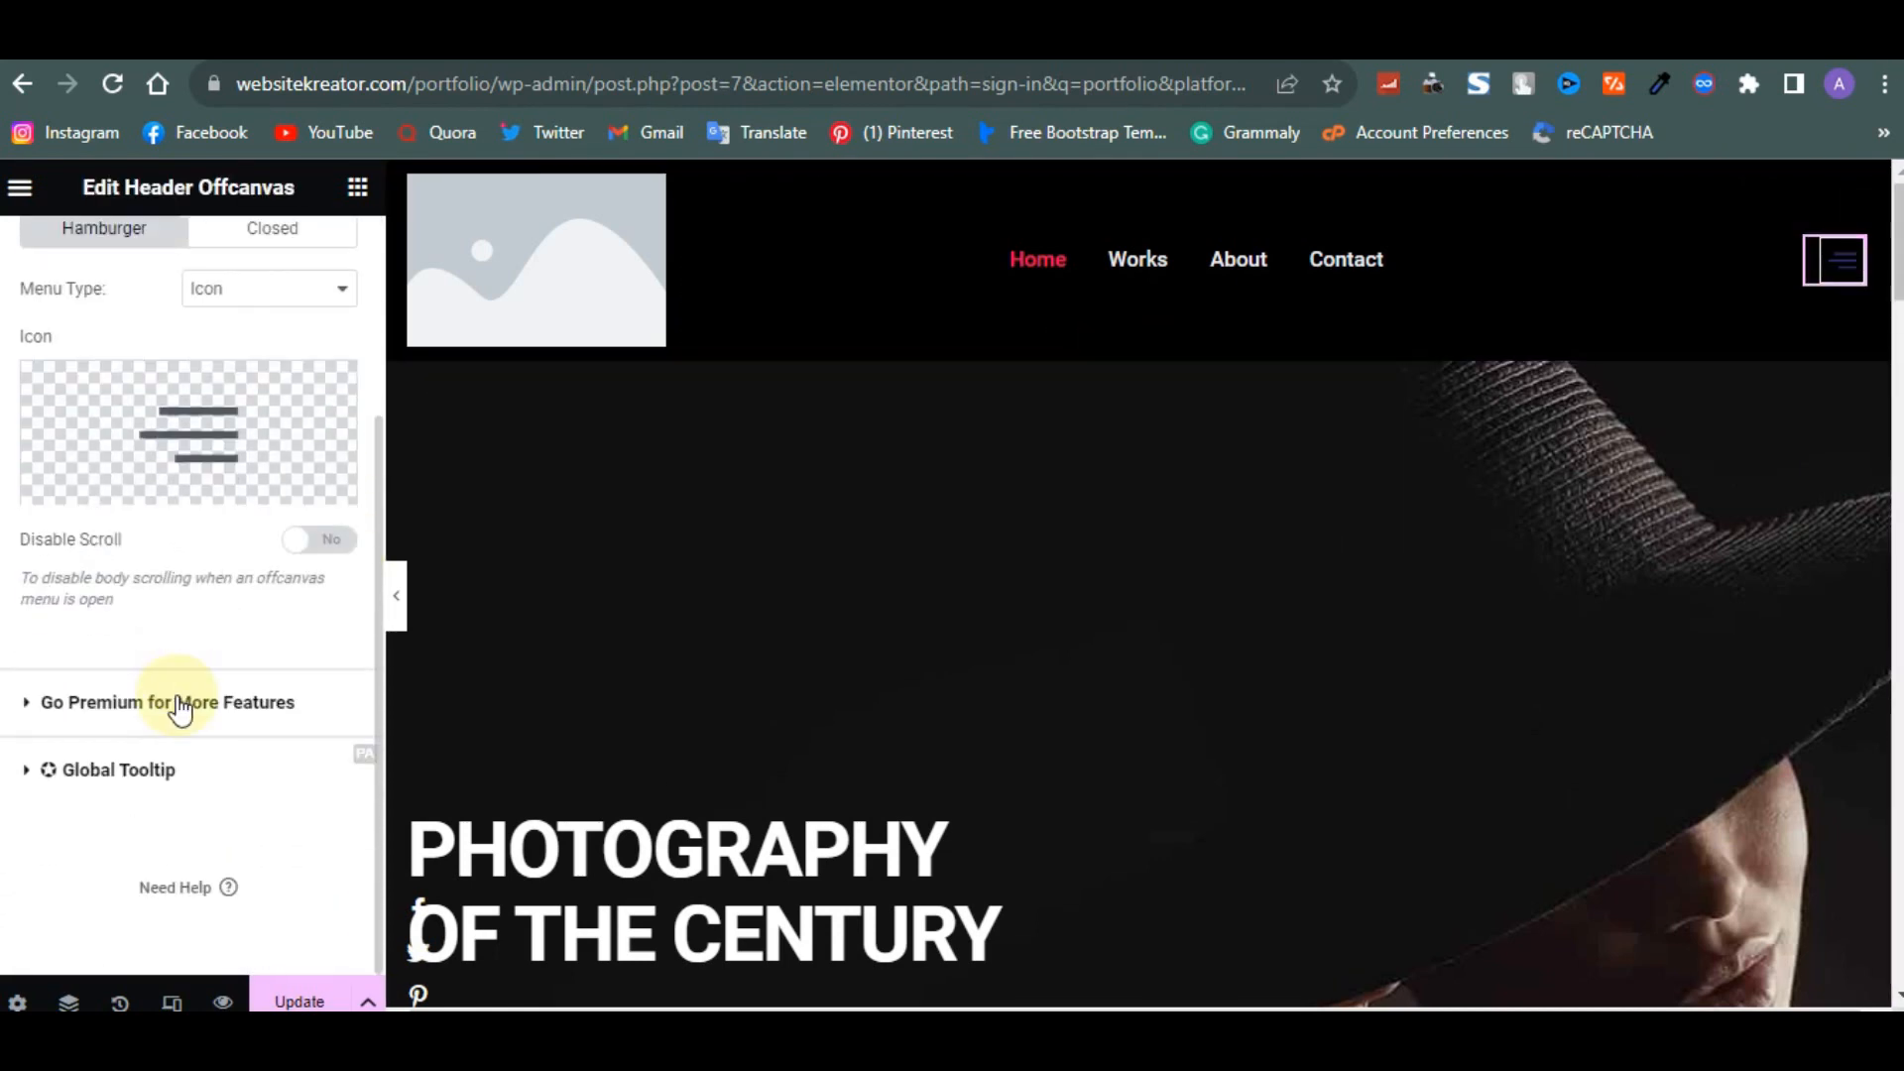
pyautogui.scroll(3, 180, 710)
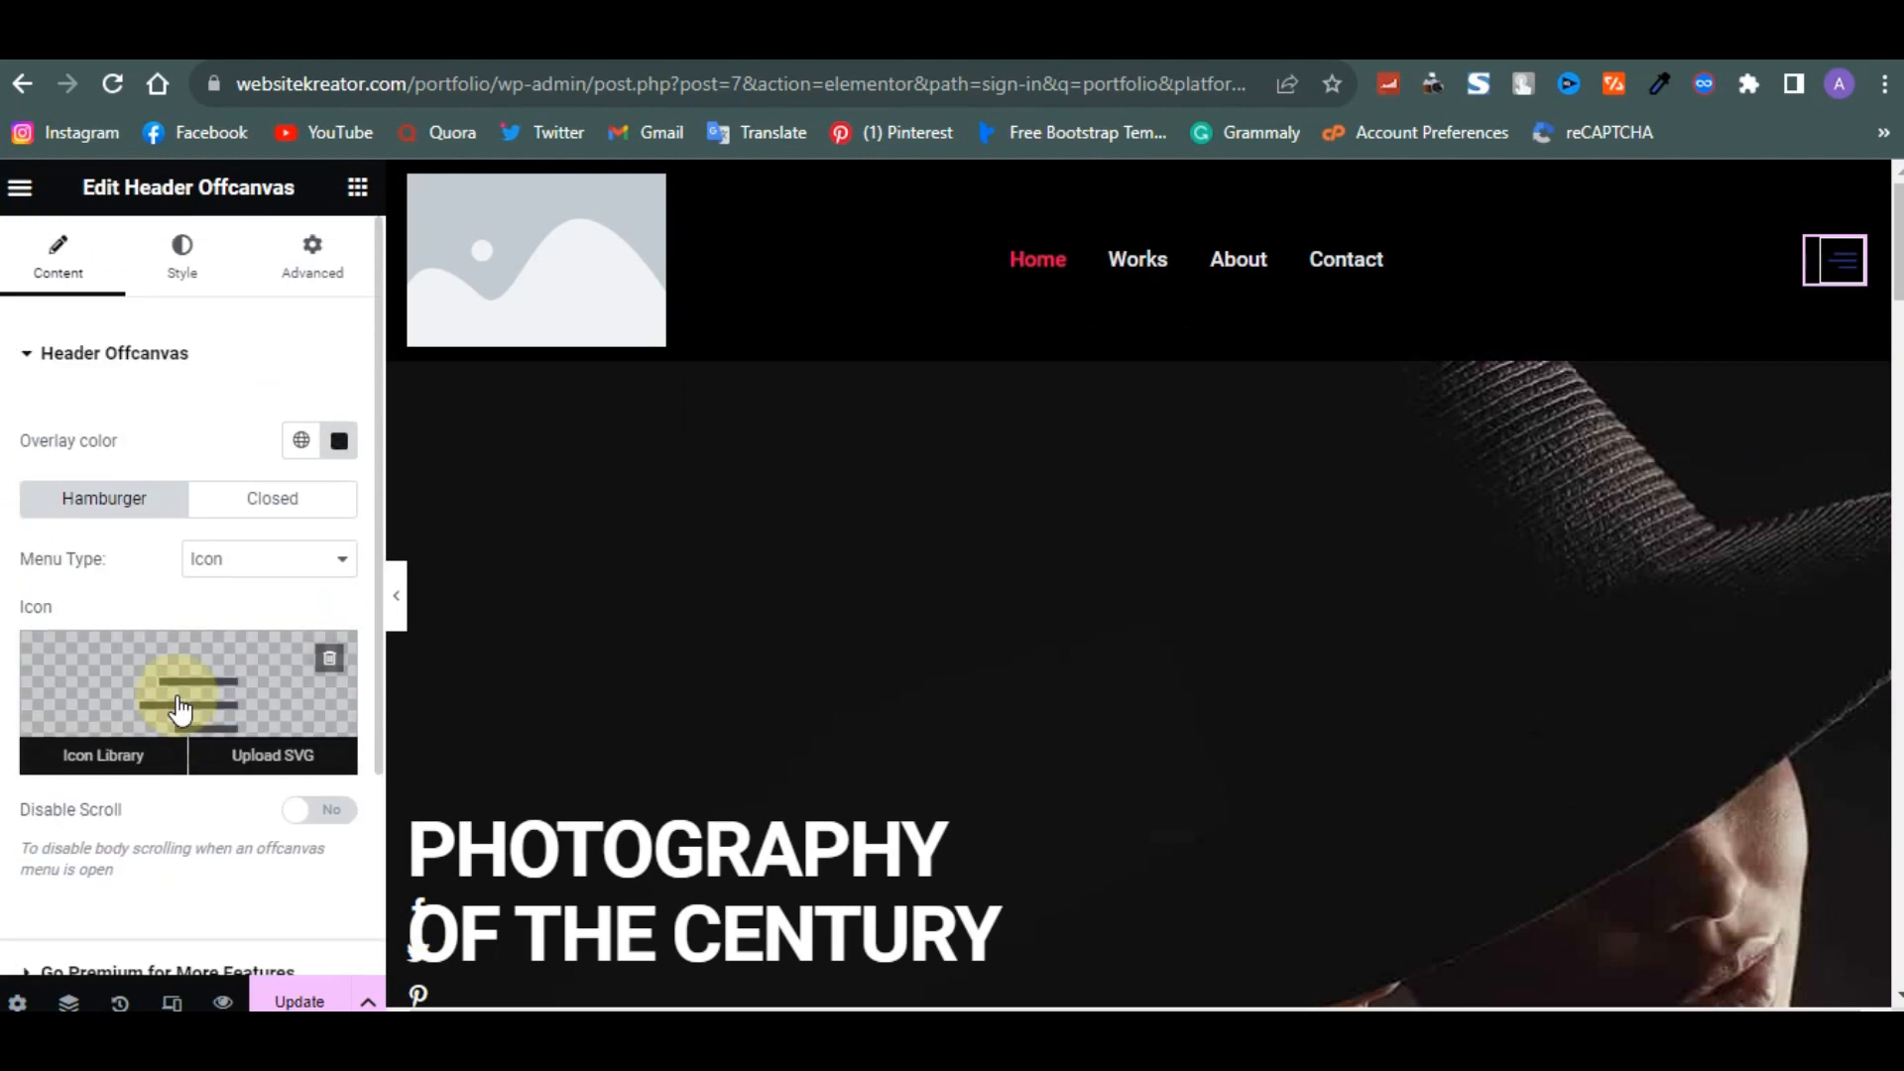
pyautogui.click(188, 283)
pyautogui.click(291, 289)
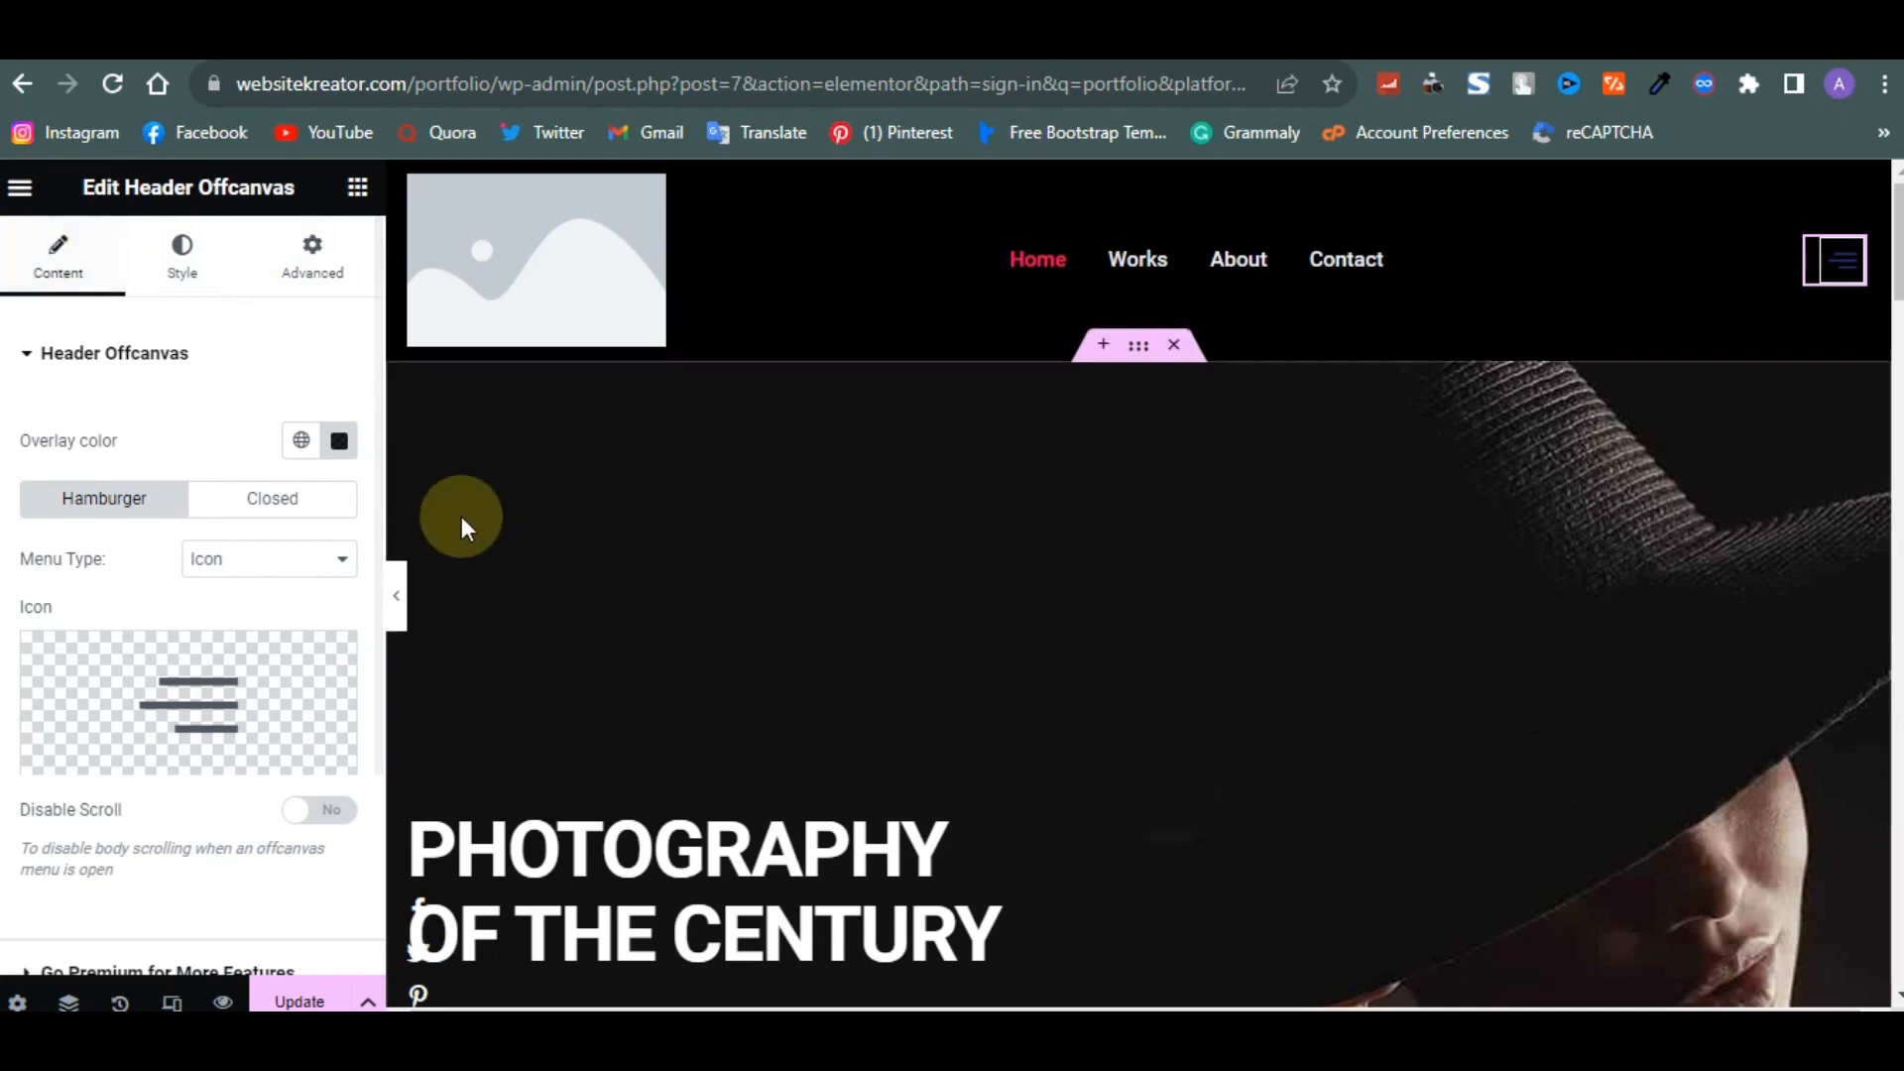
pyautogui.click(367, 186)
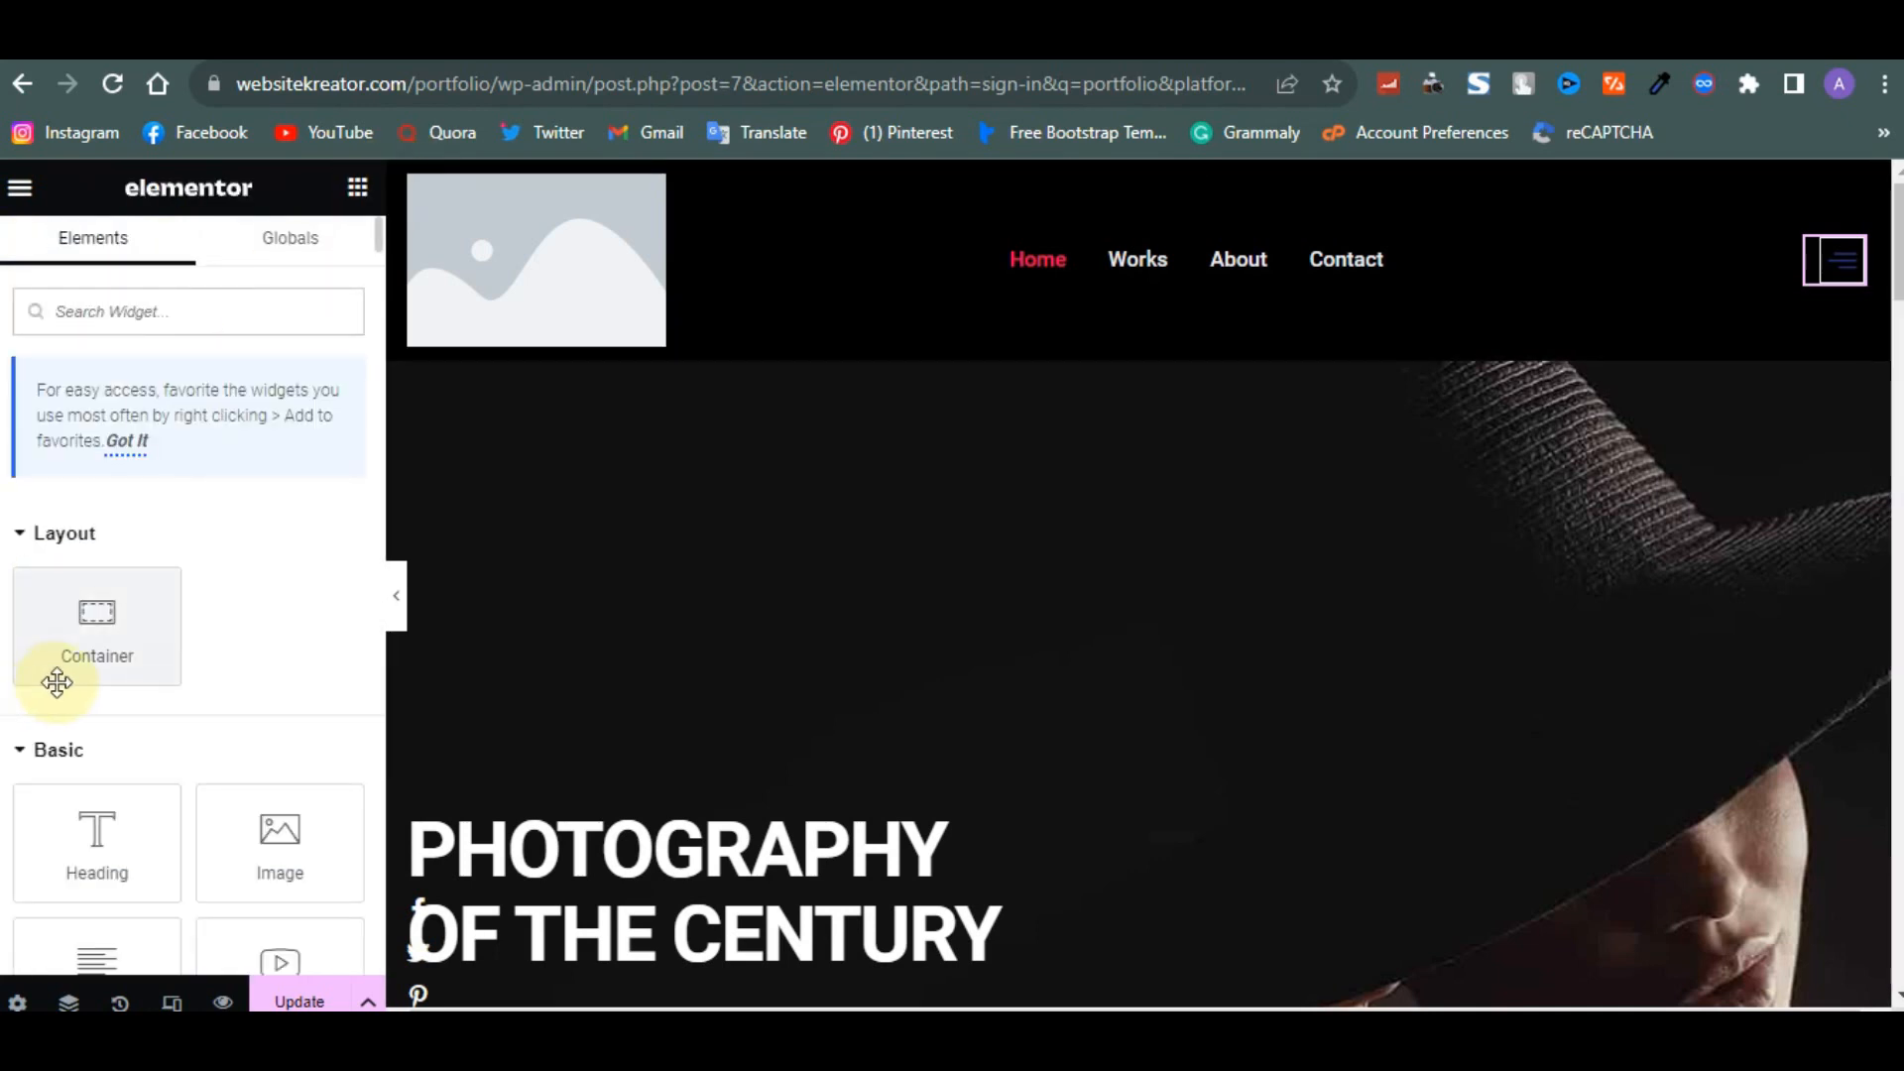
# - Add a Button widget to the header's right column and delete the offcanvas hamburger widget
pyautogui.scroll(-4, 56, 682)
pyautogui.scroll(-1, 57, 682)
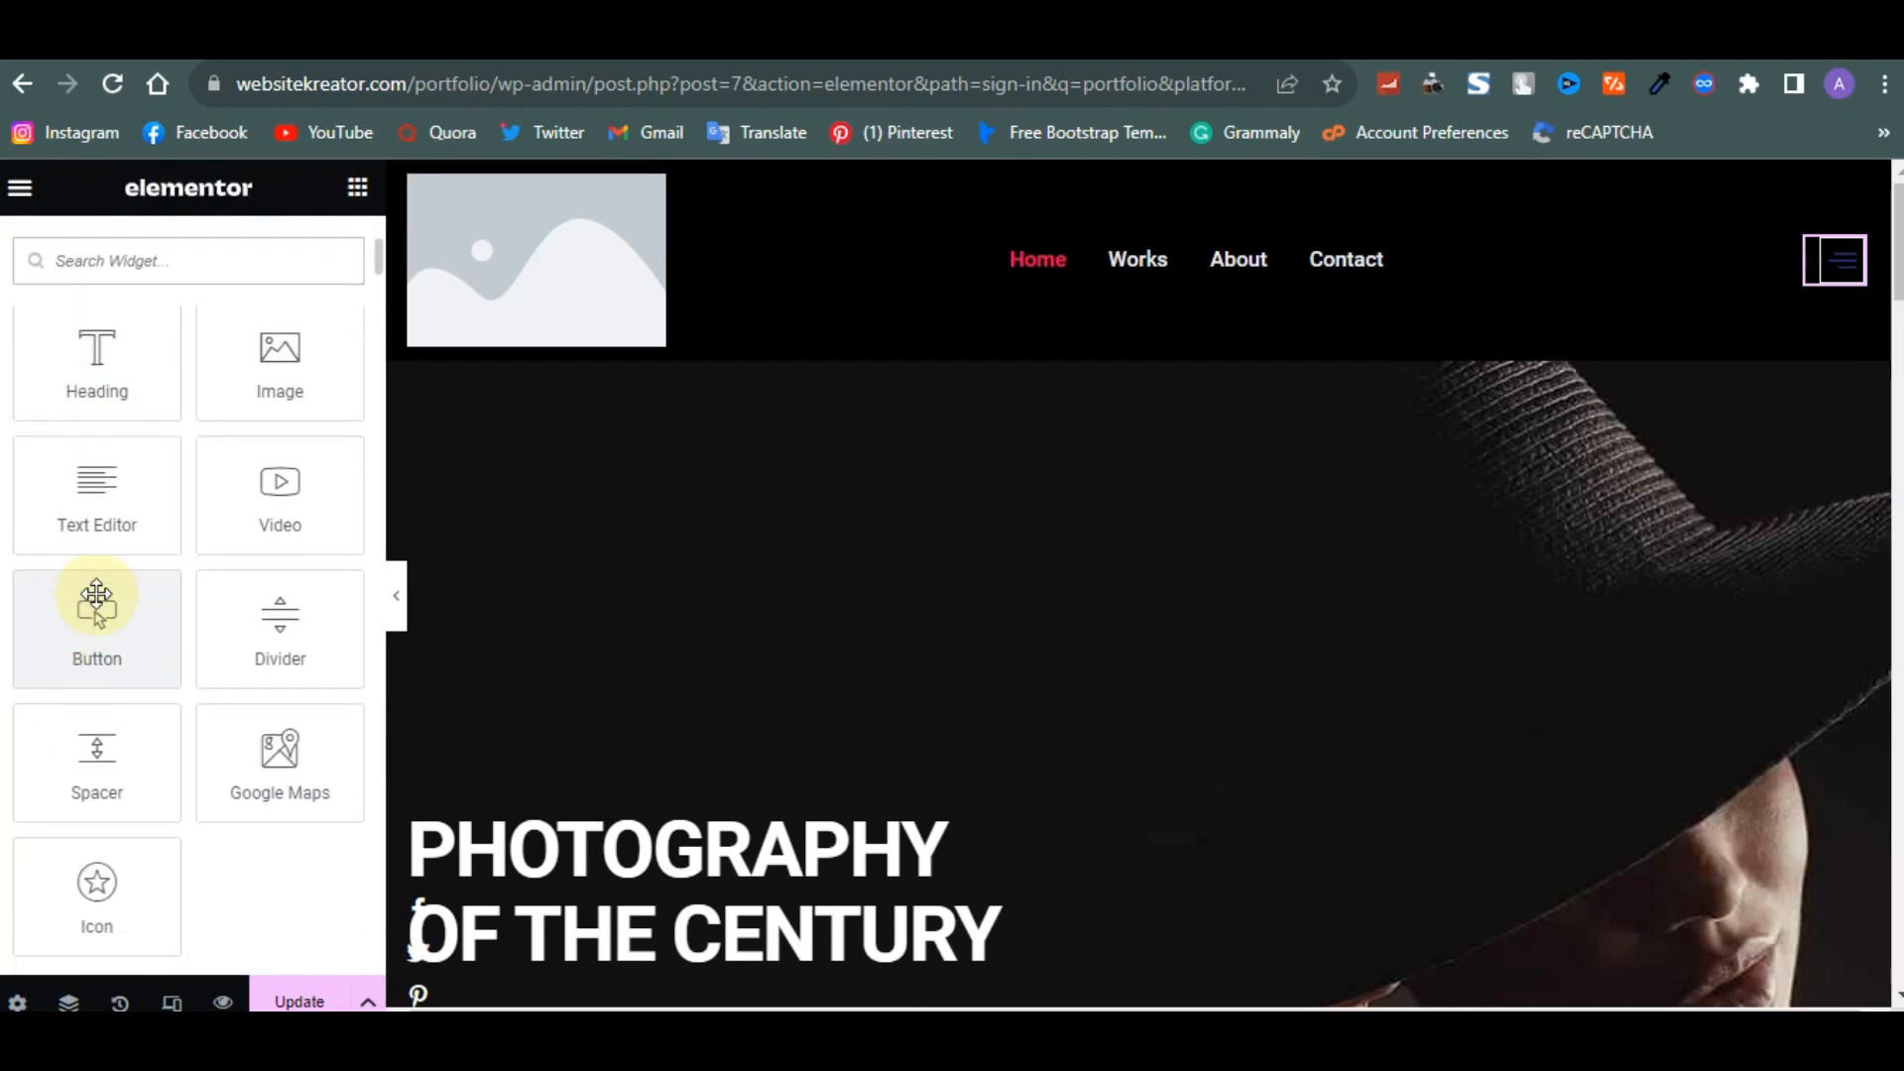
pyautogui.moveTo(93, 608); pyautogui.dragTo(1840, 264)
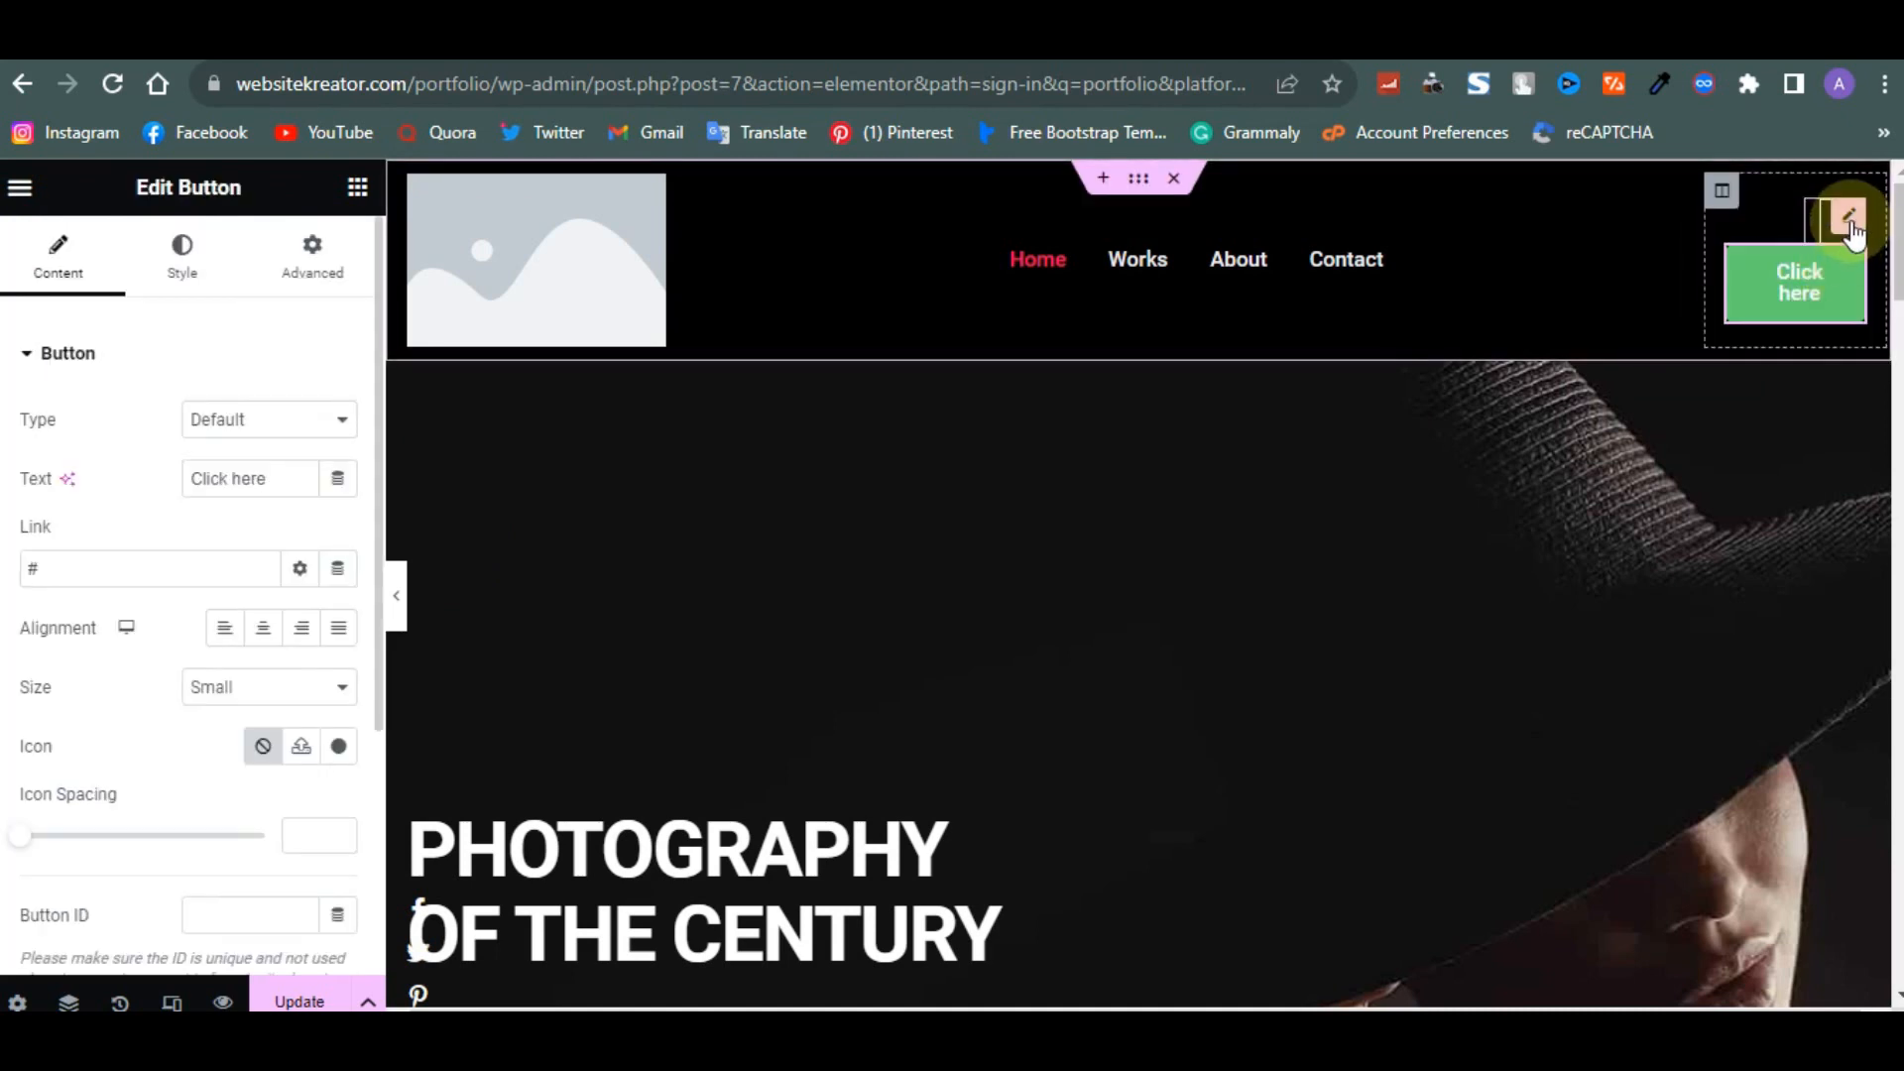
pyautogui.rightClick(1850, 227)
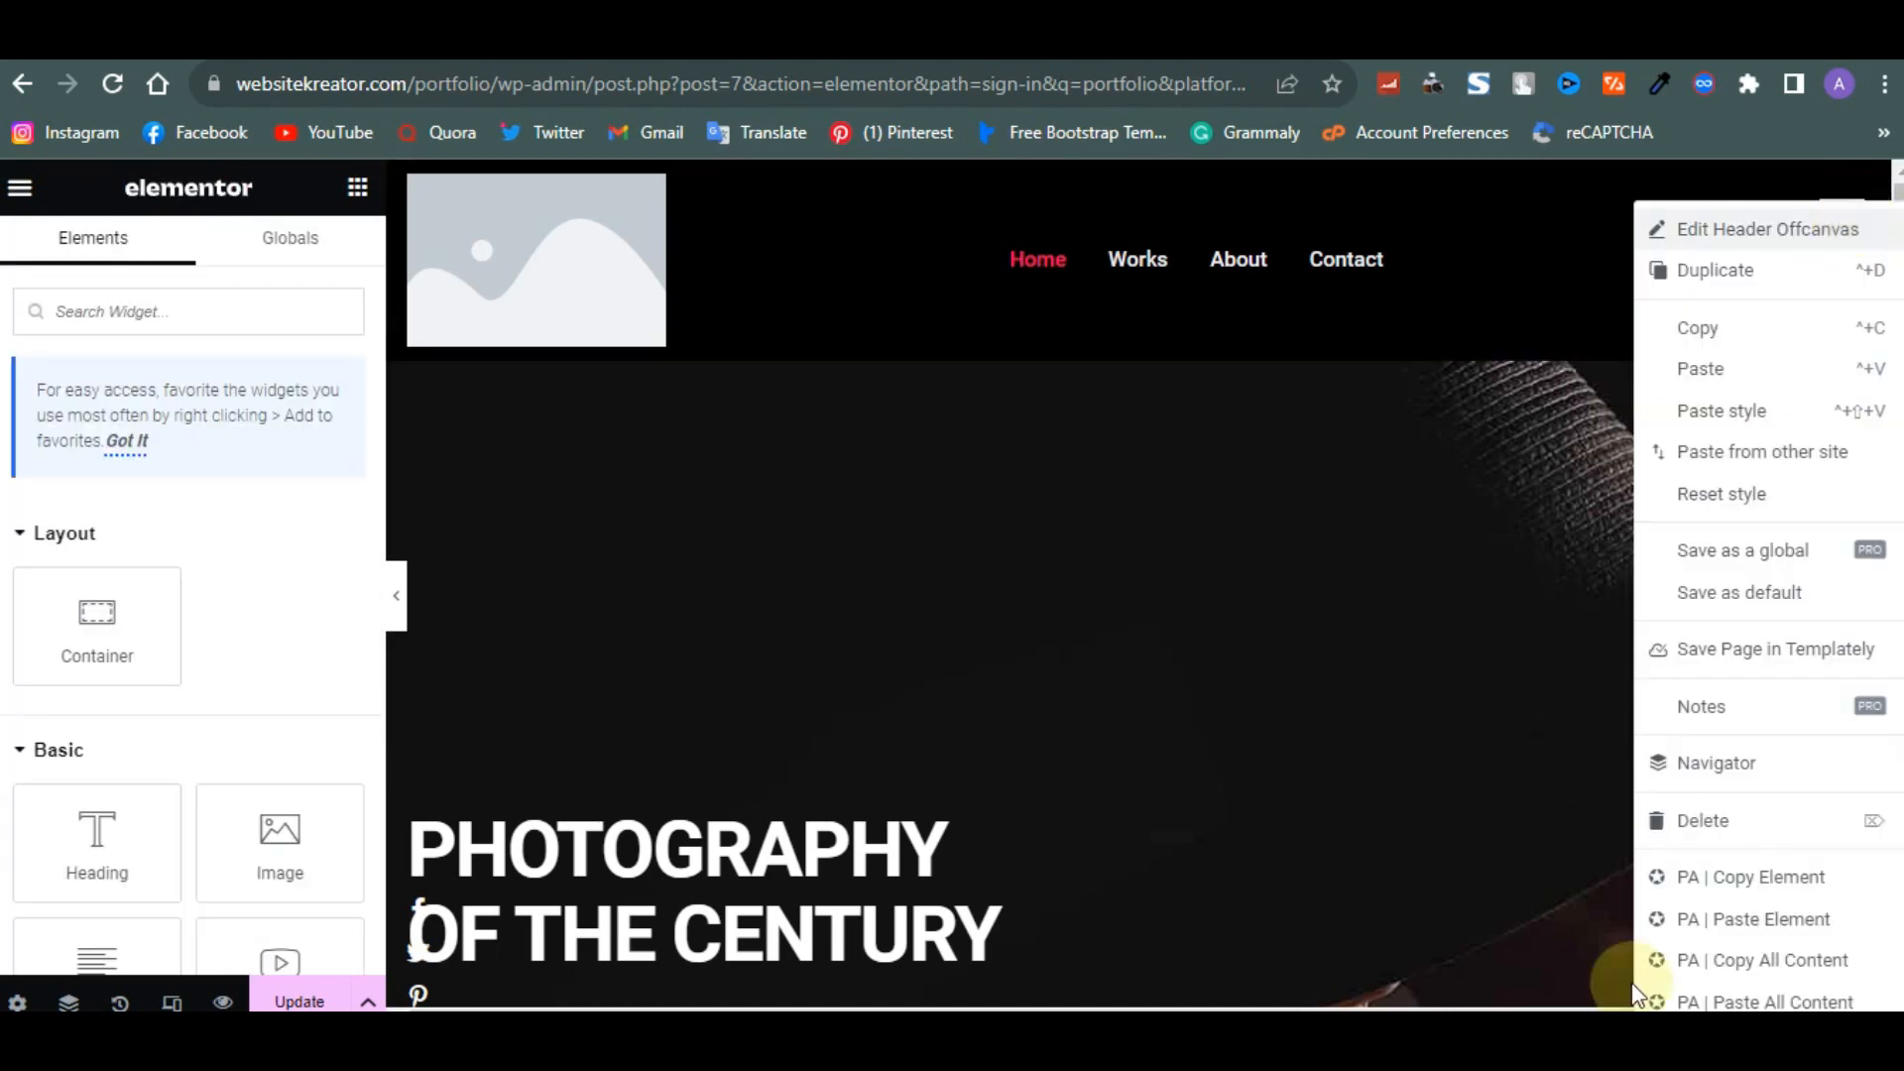
pyautogui.click(1711, 815)
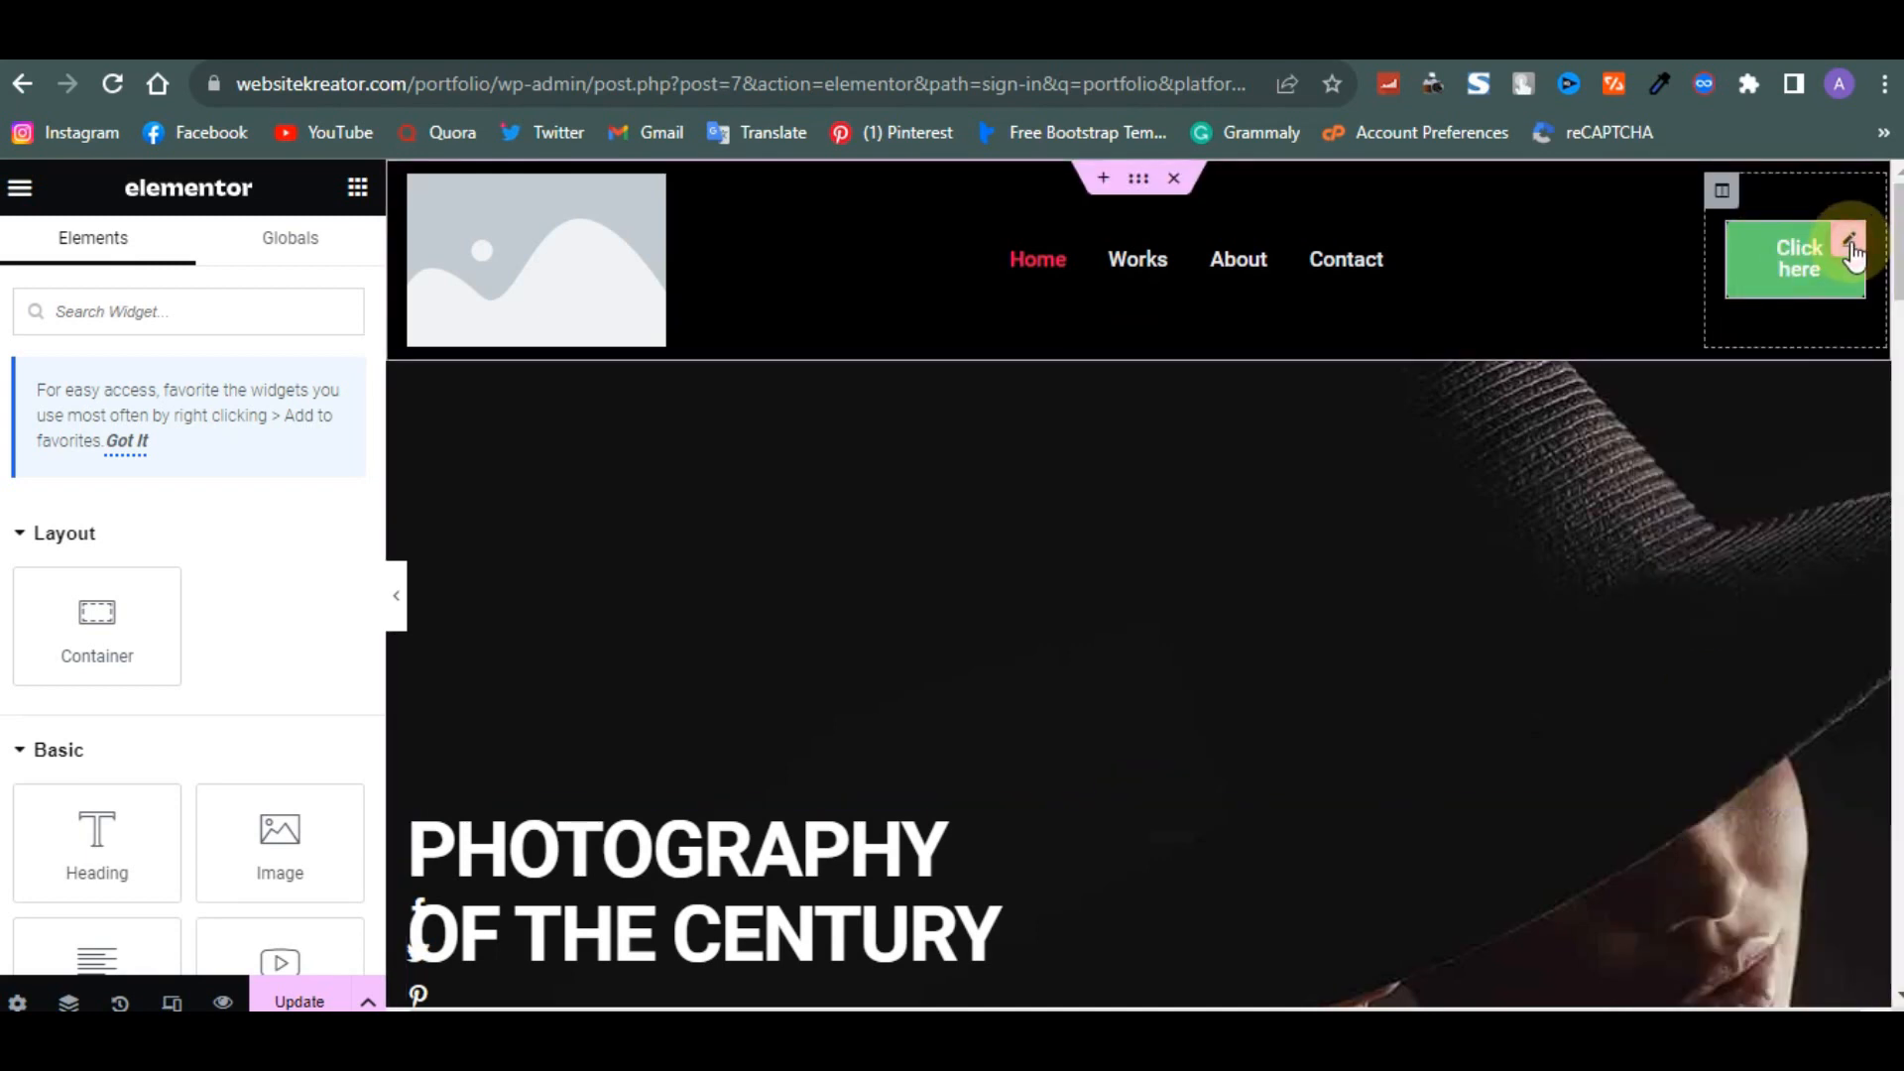
# - Set the button text to Book and its type to Success
pyautogui.click(1849, 244)
pyautogui.moveTo(284, 478); pyautogui.dragTo(169, 499)
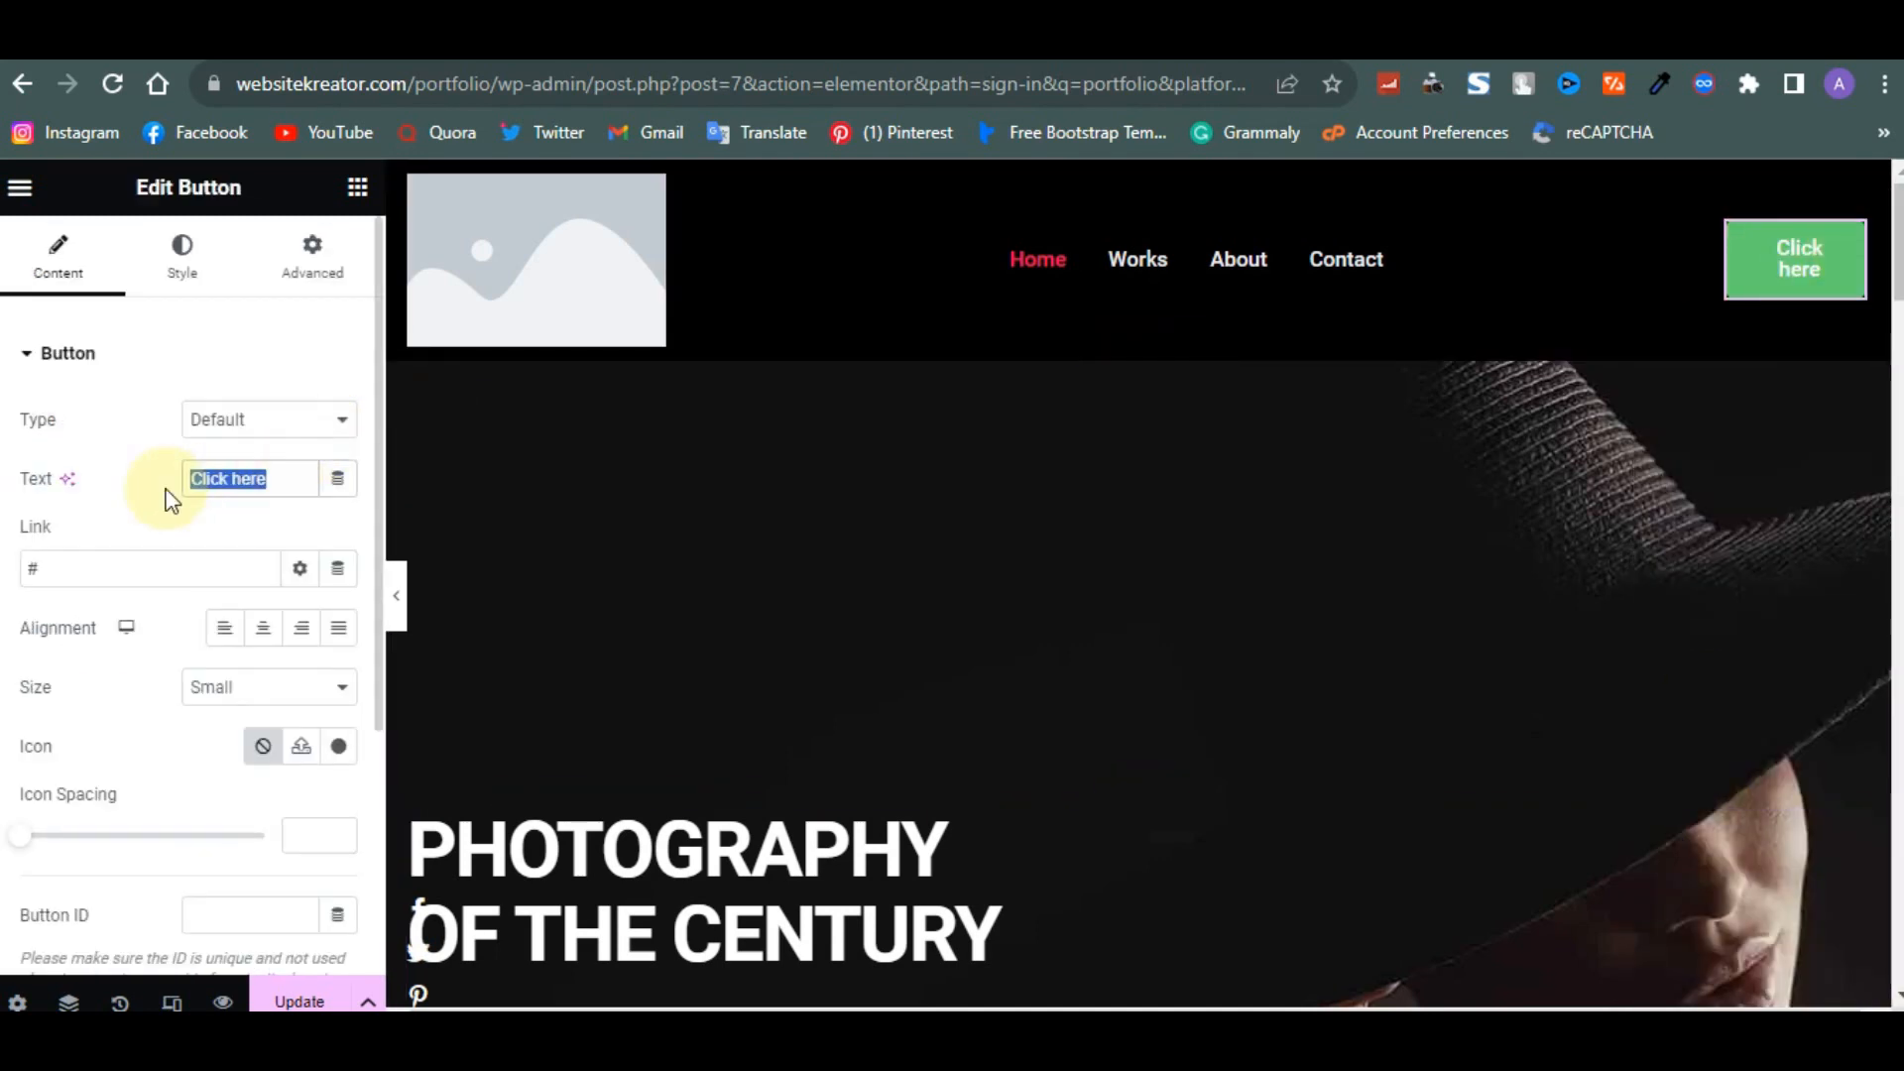
pyautogui.write('Book')
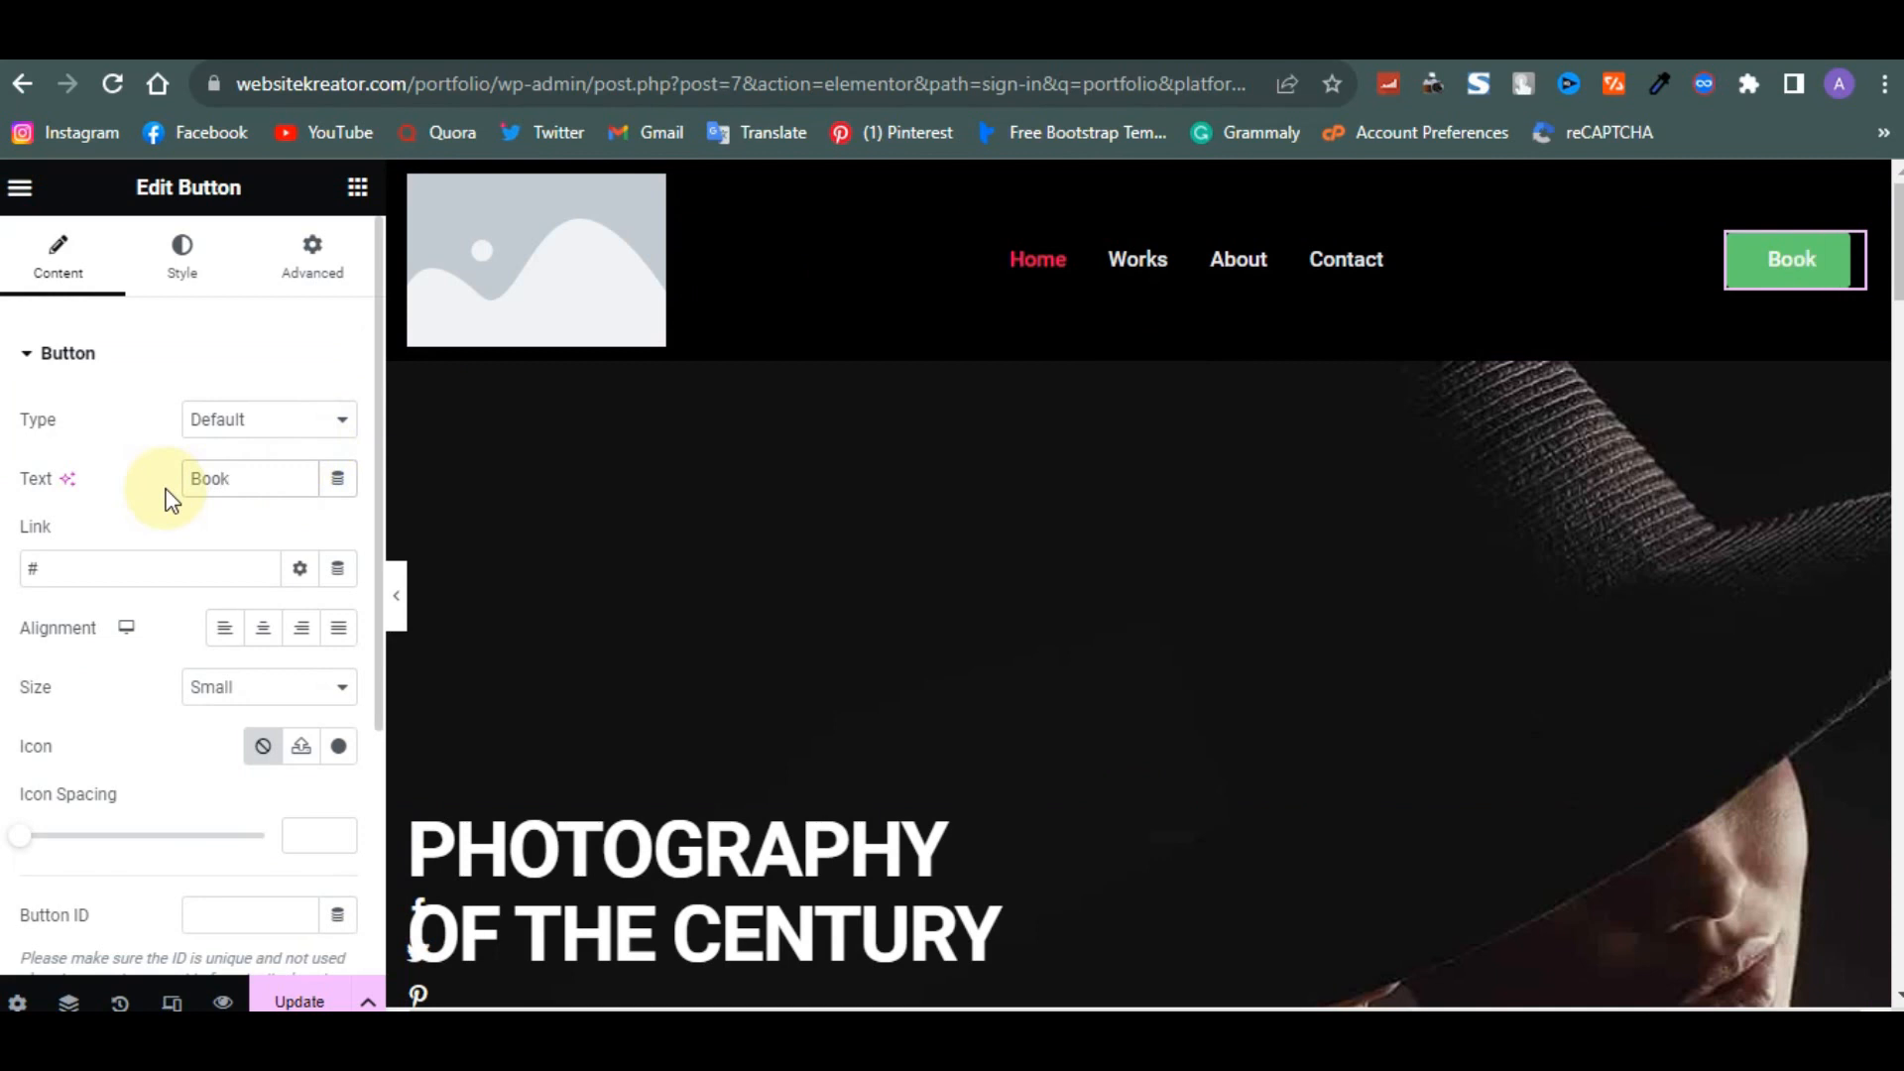
pyautogui.click(256, 418)
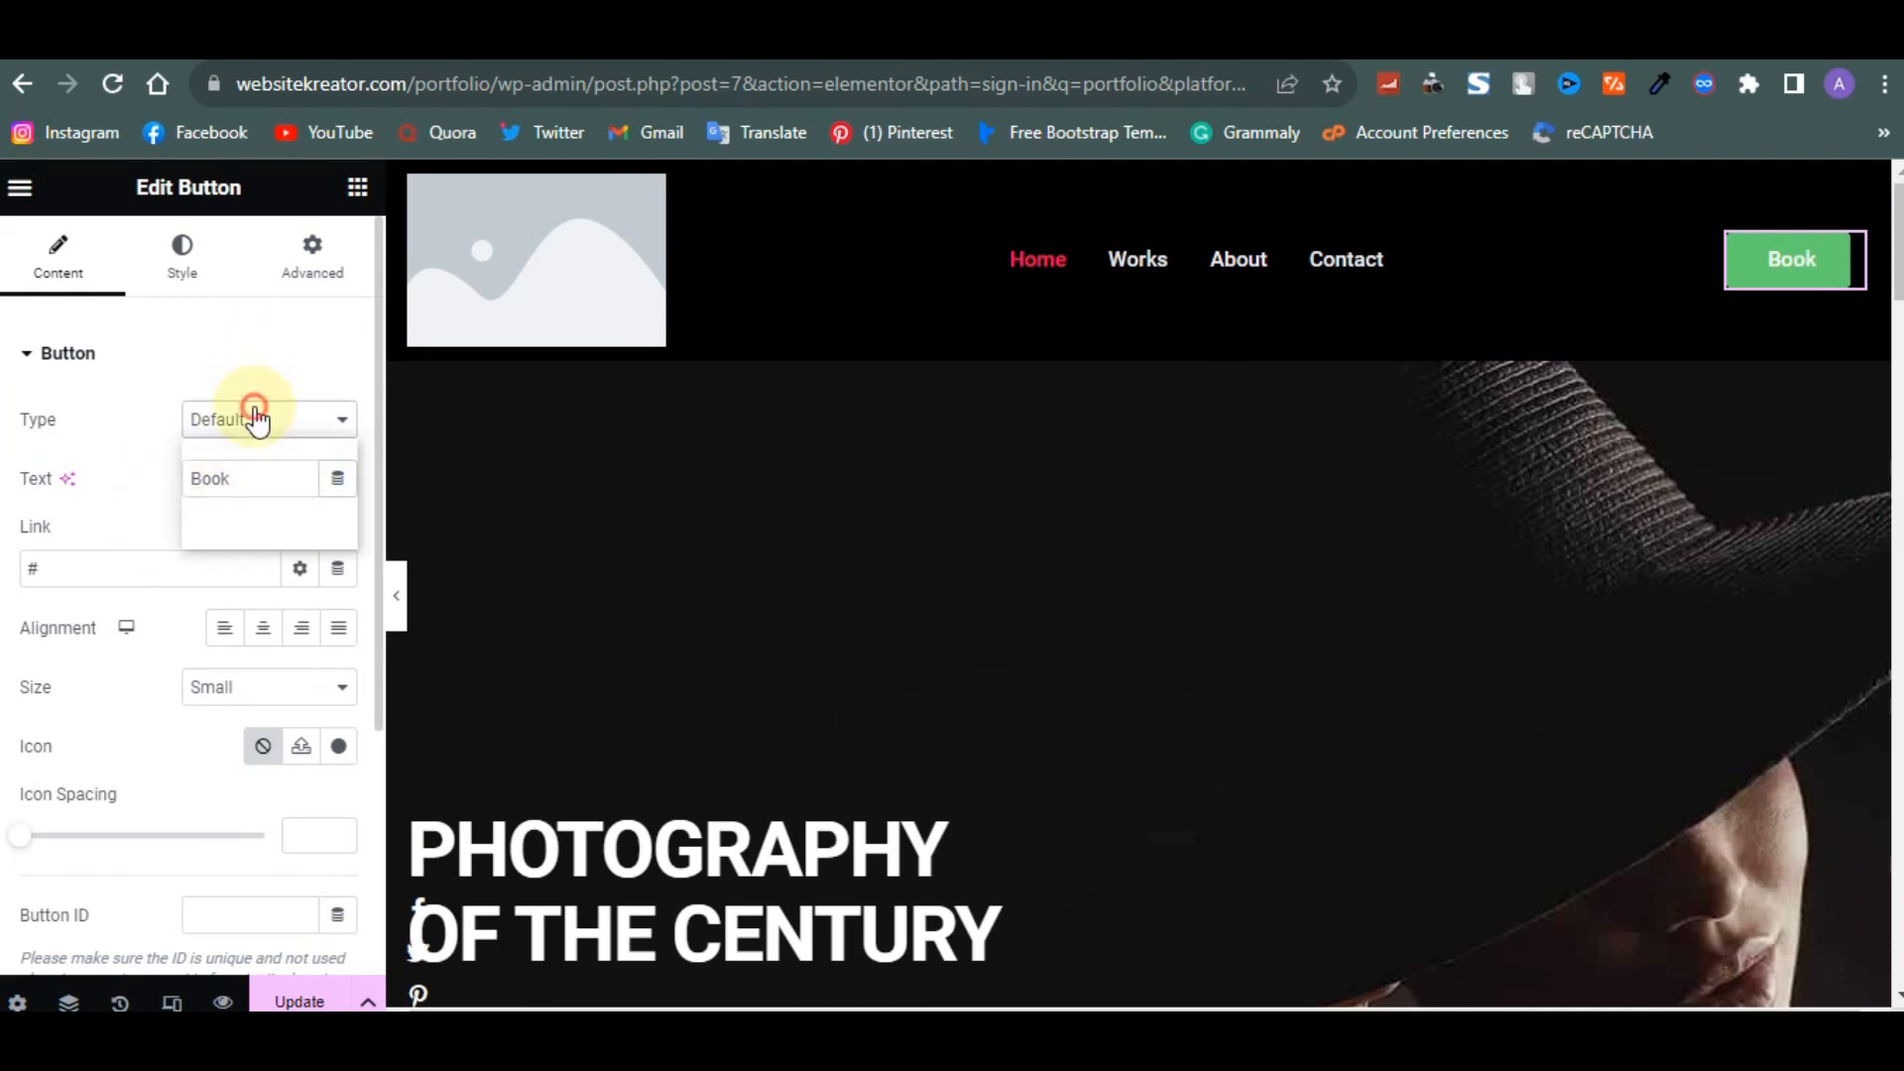
pyautogui.click(236, 492)
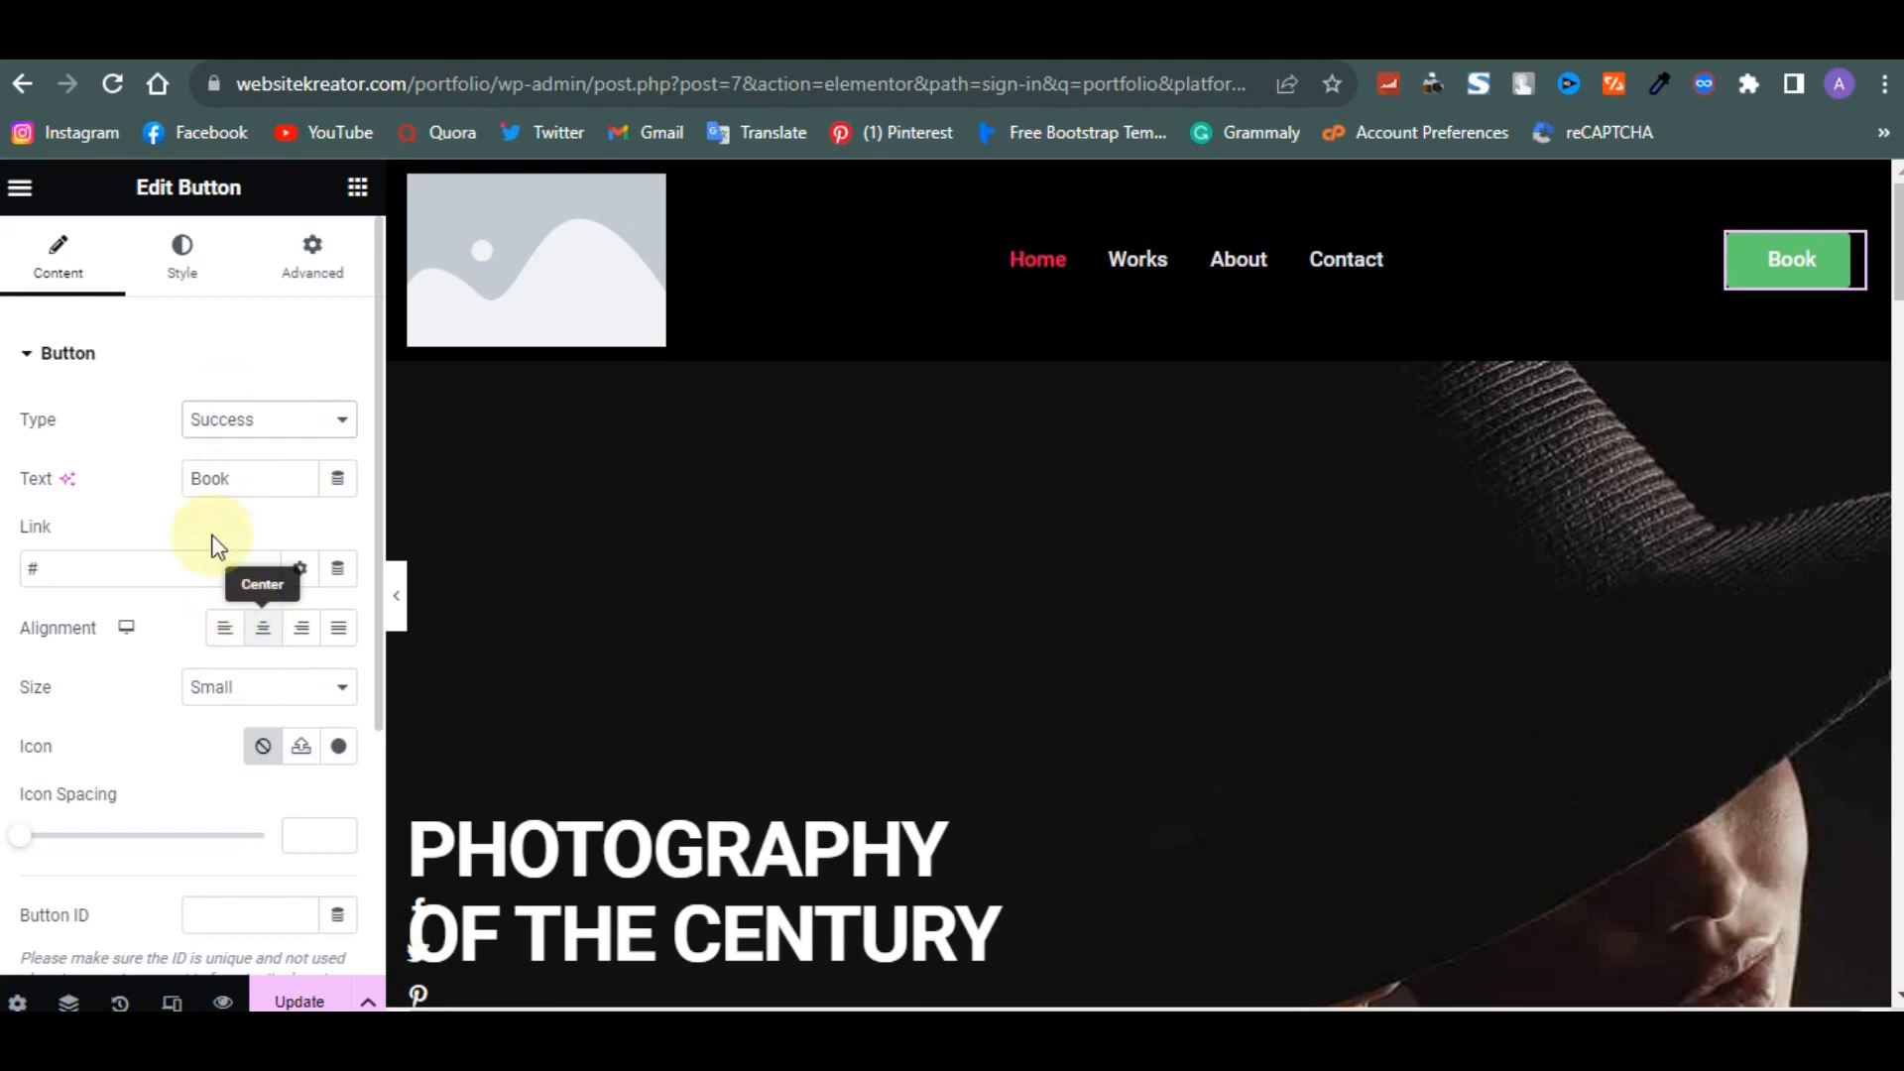
# - Set the button's background colour to white #FFFFFF
pyautogui.click(191, 246)
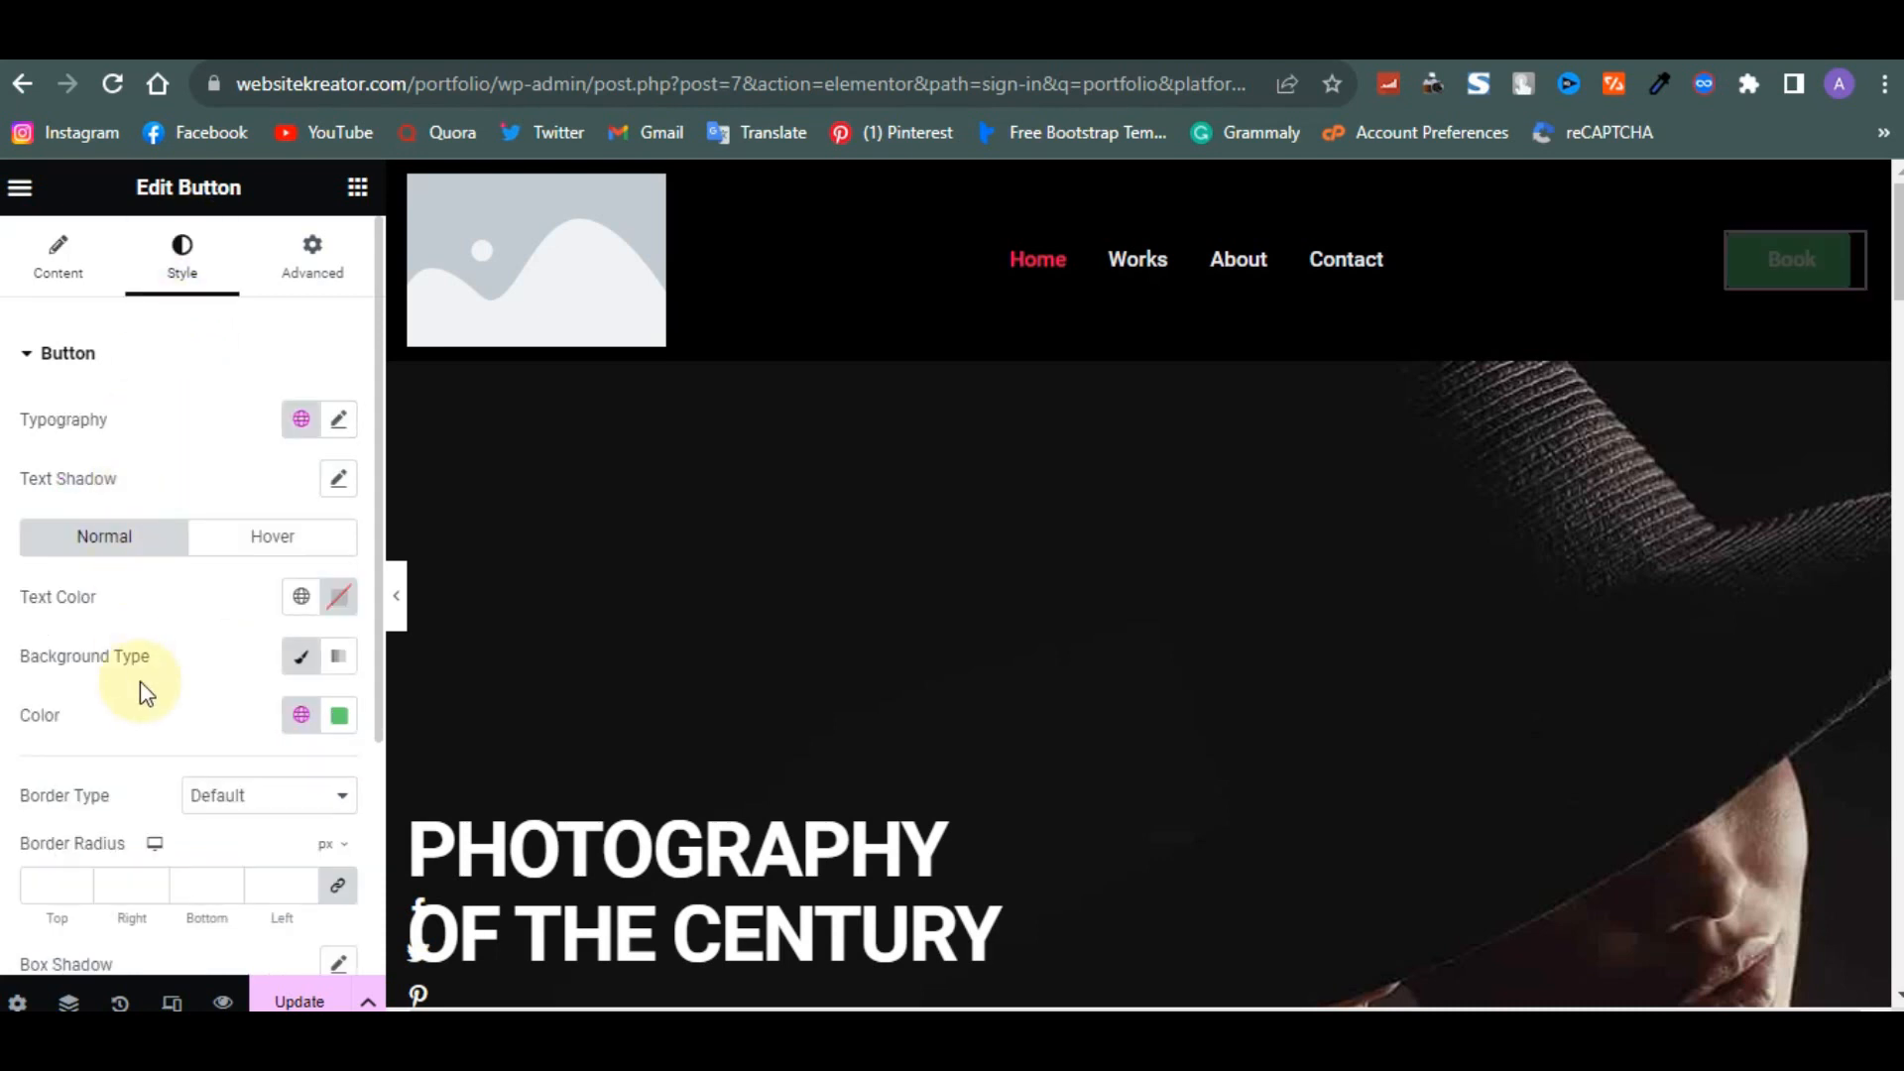
pyautogui.click(337, 719)
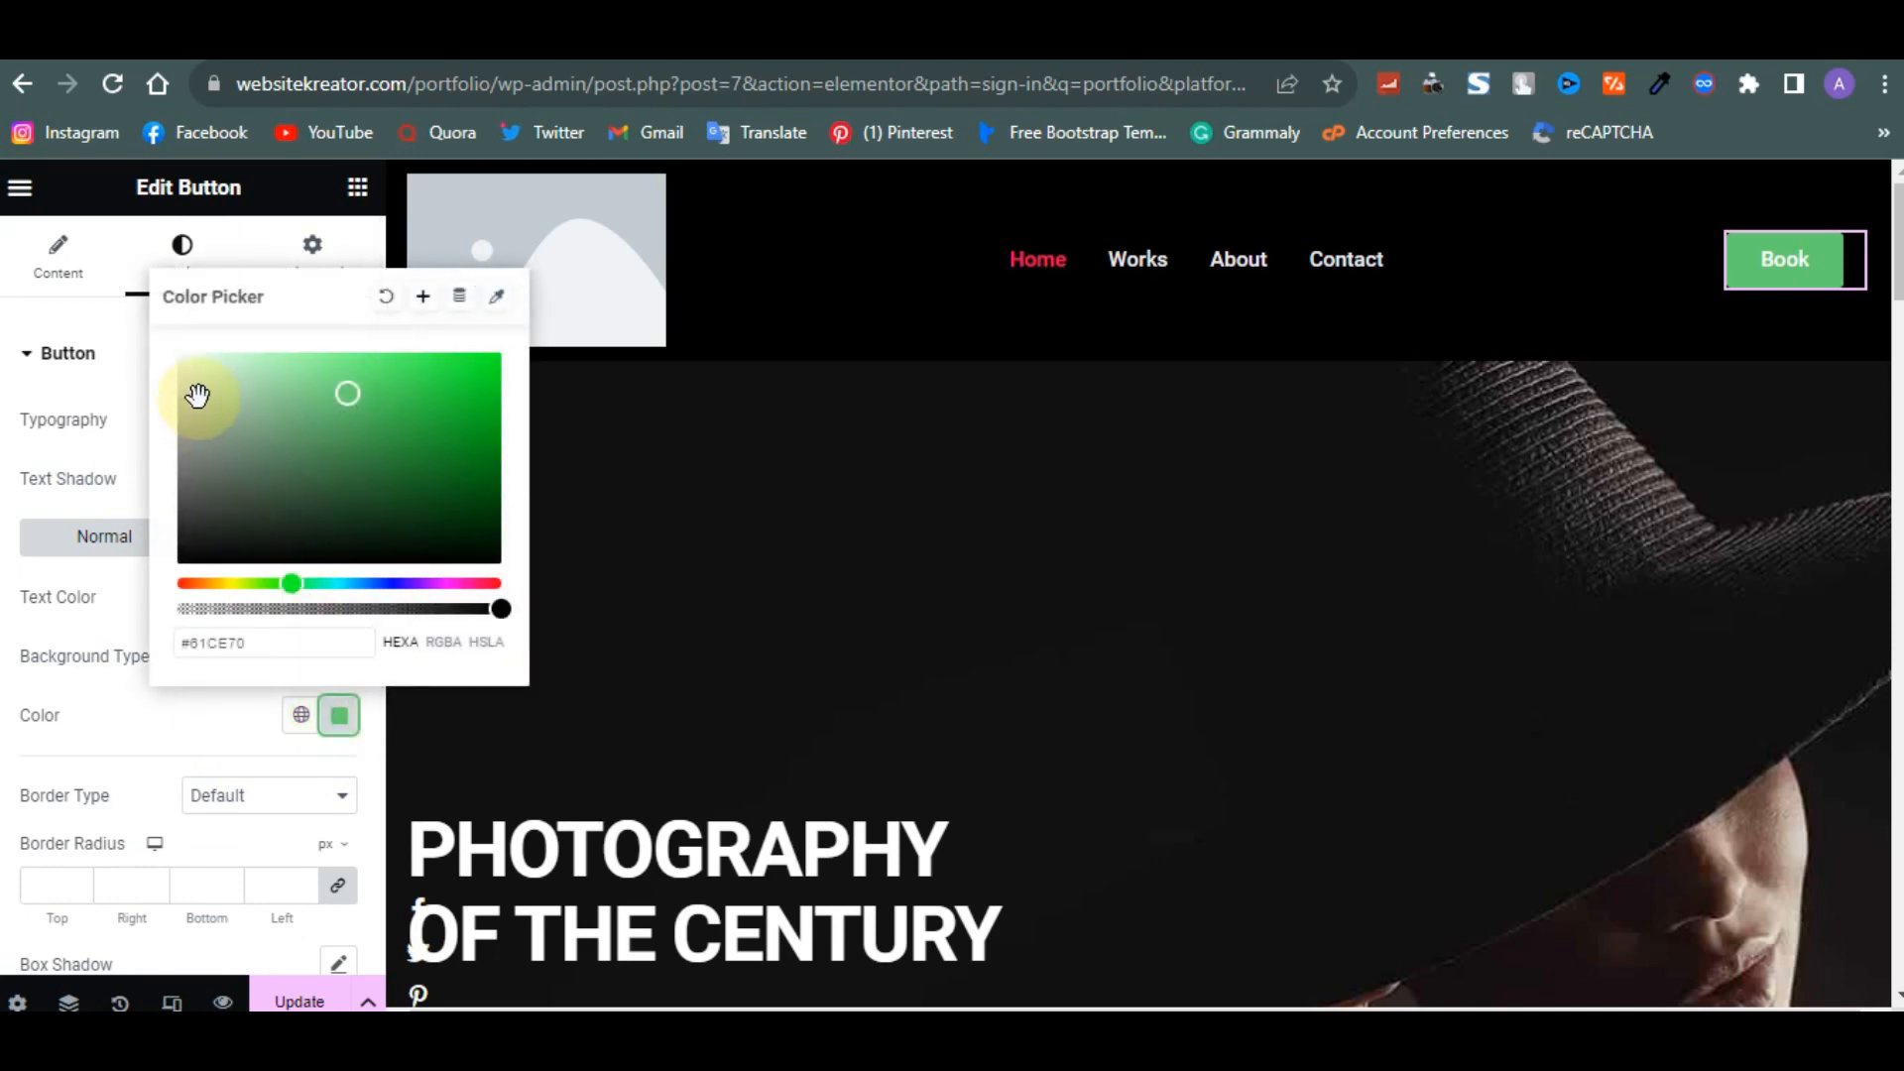
pyautogui.click(180, 355)
pyautogui.moveTo(181, 342); pyautogui.dragTo(171, 339)
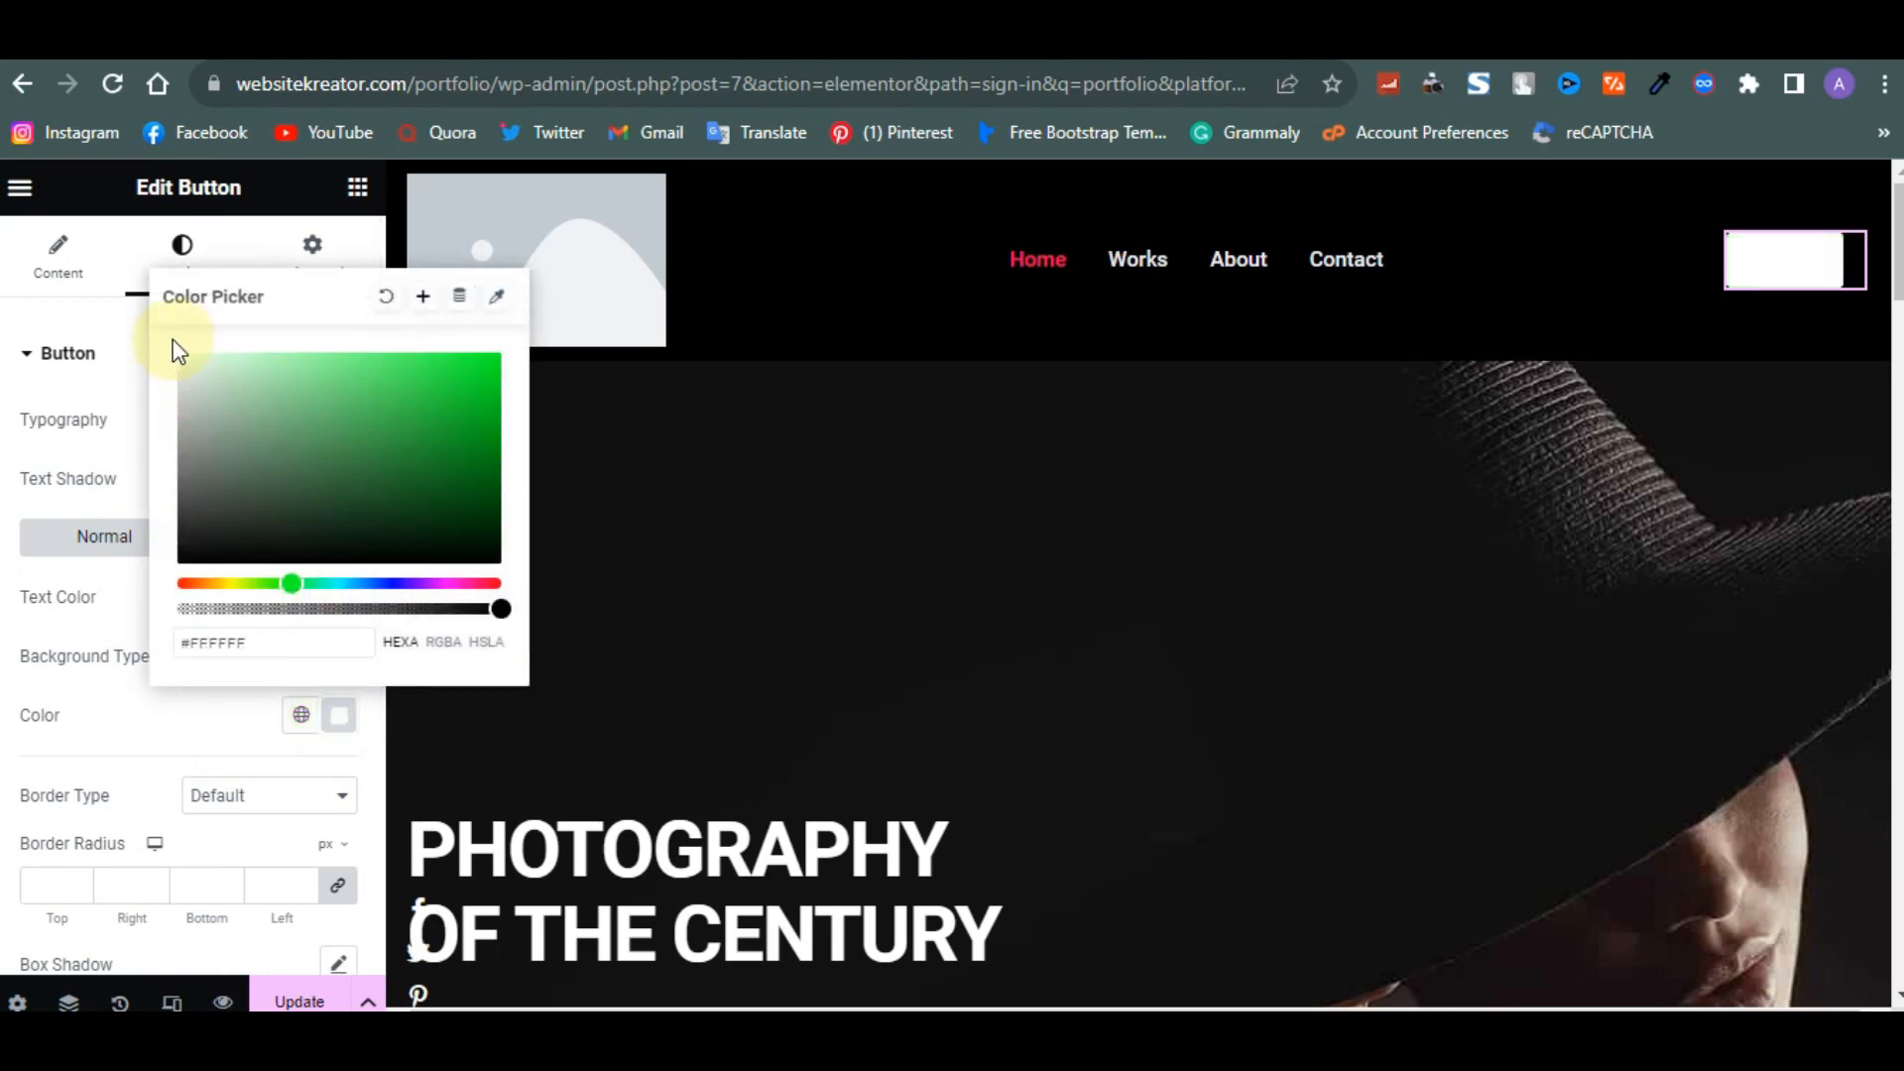
pyautogui.click(169, 742)
# - Set the button's normal text colour to #000000
pyautogui.scroll(-4, 170, 741)
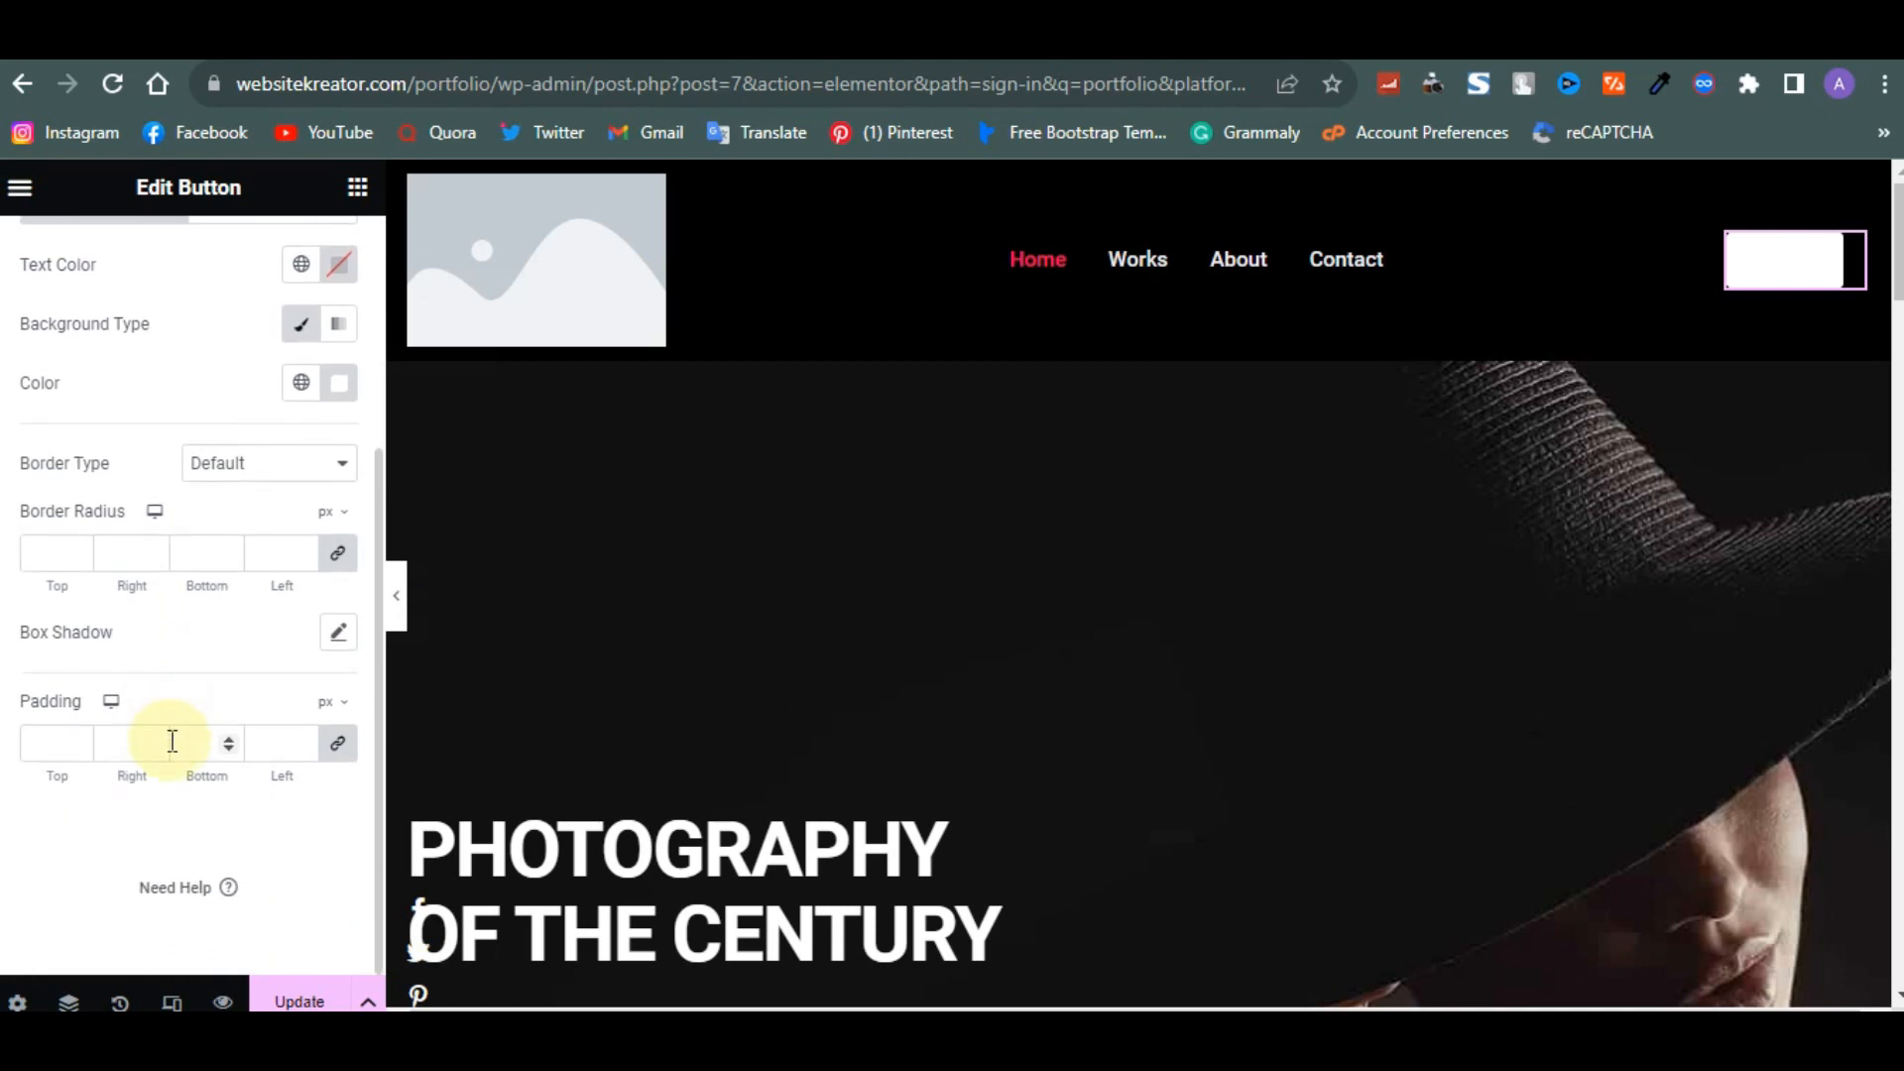
pyautogui.scroll(4, 169, 741)
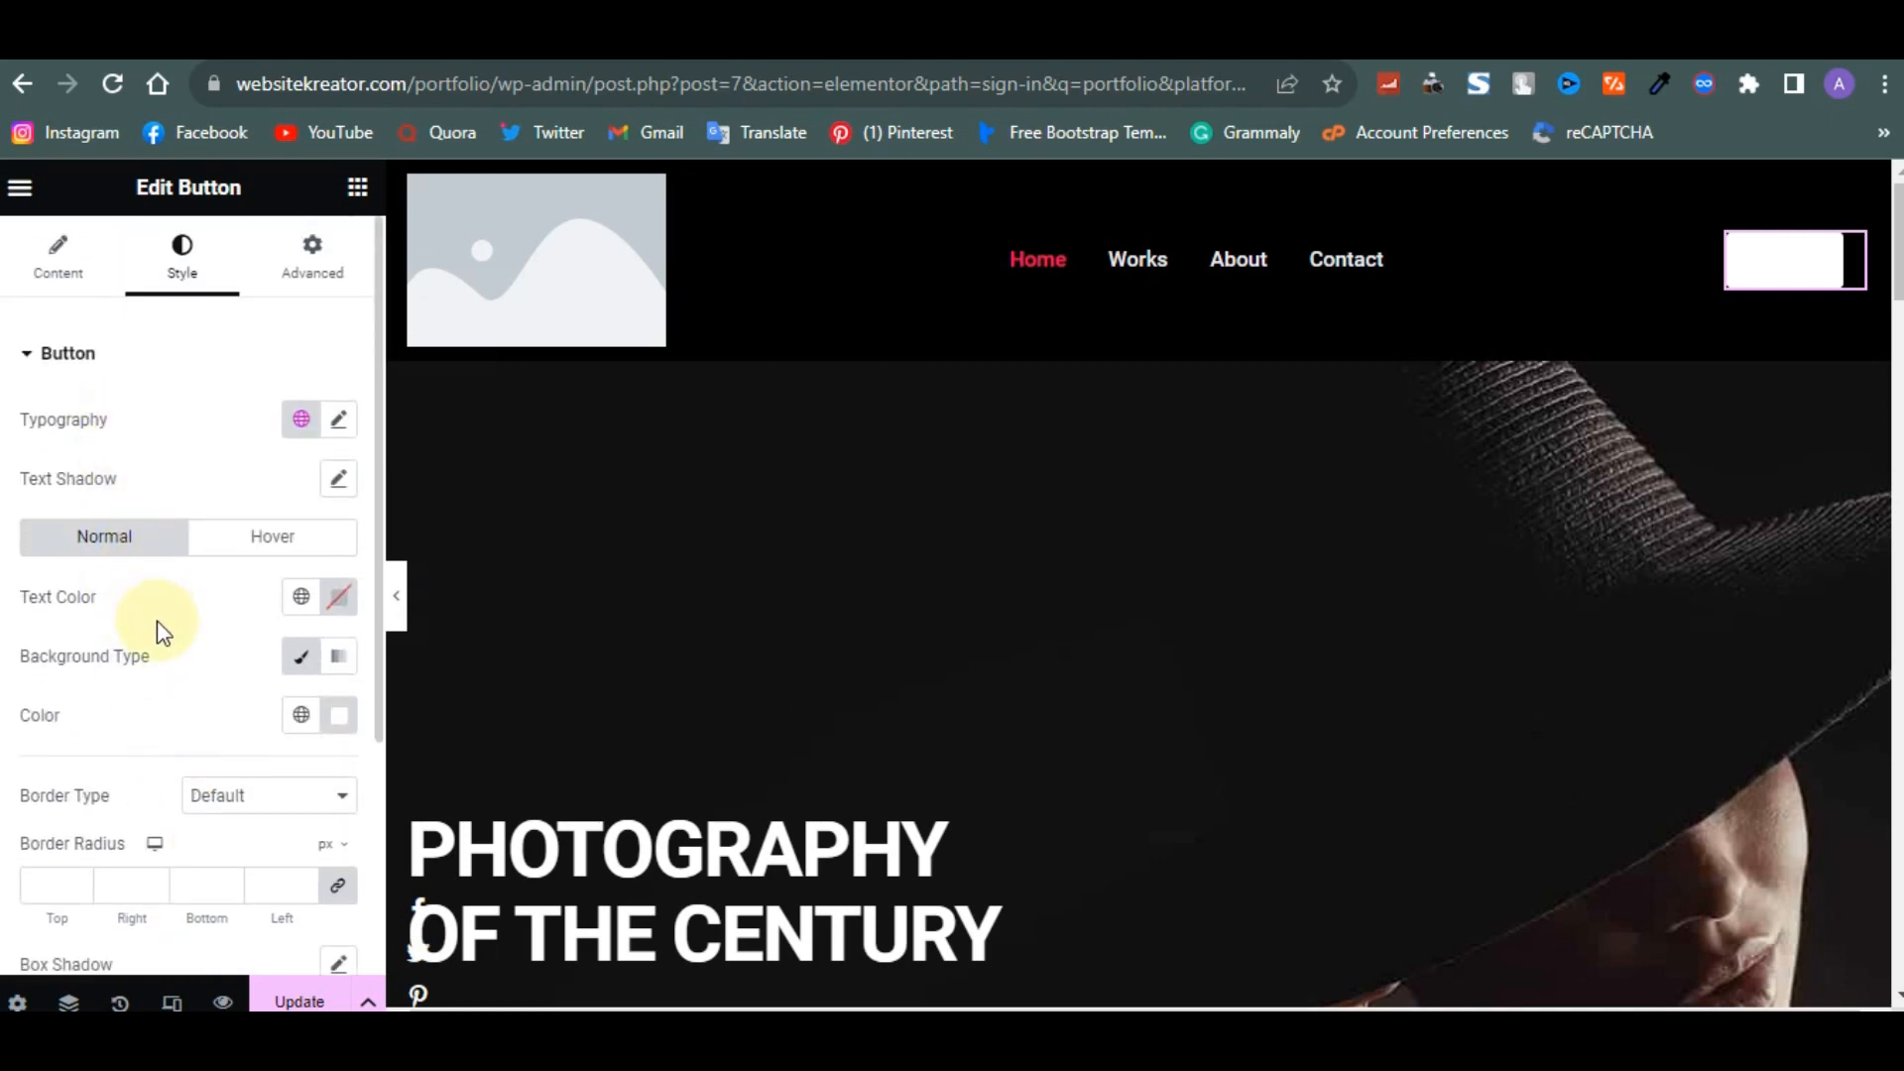
pyautogui.click(338, 419)
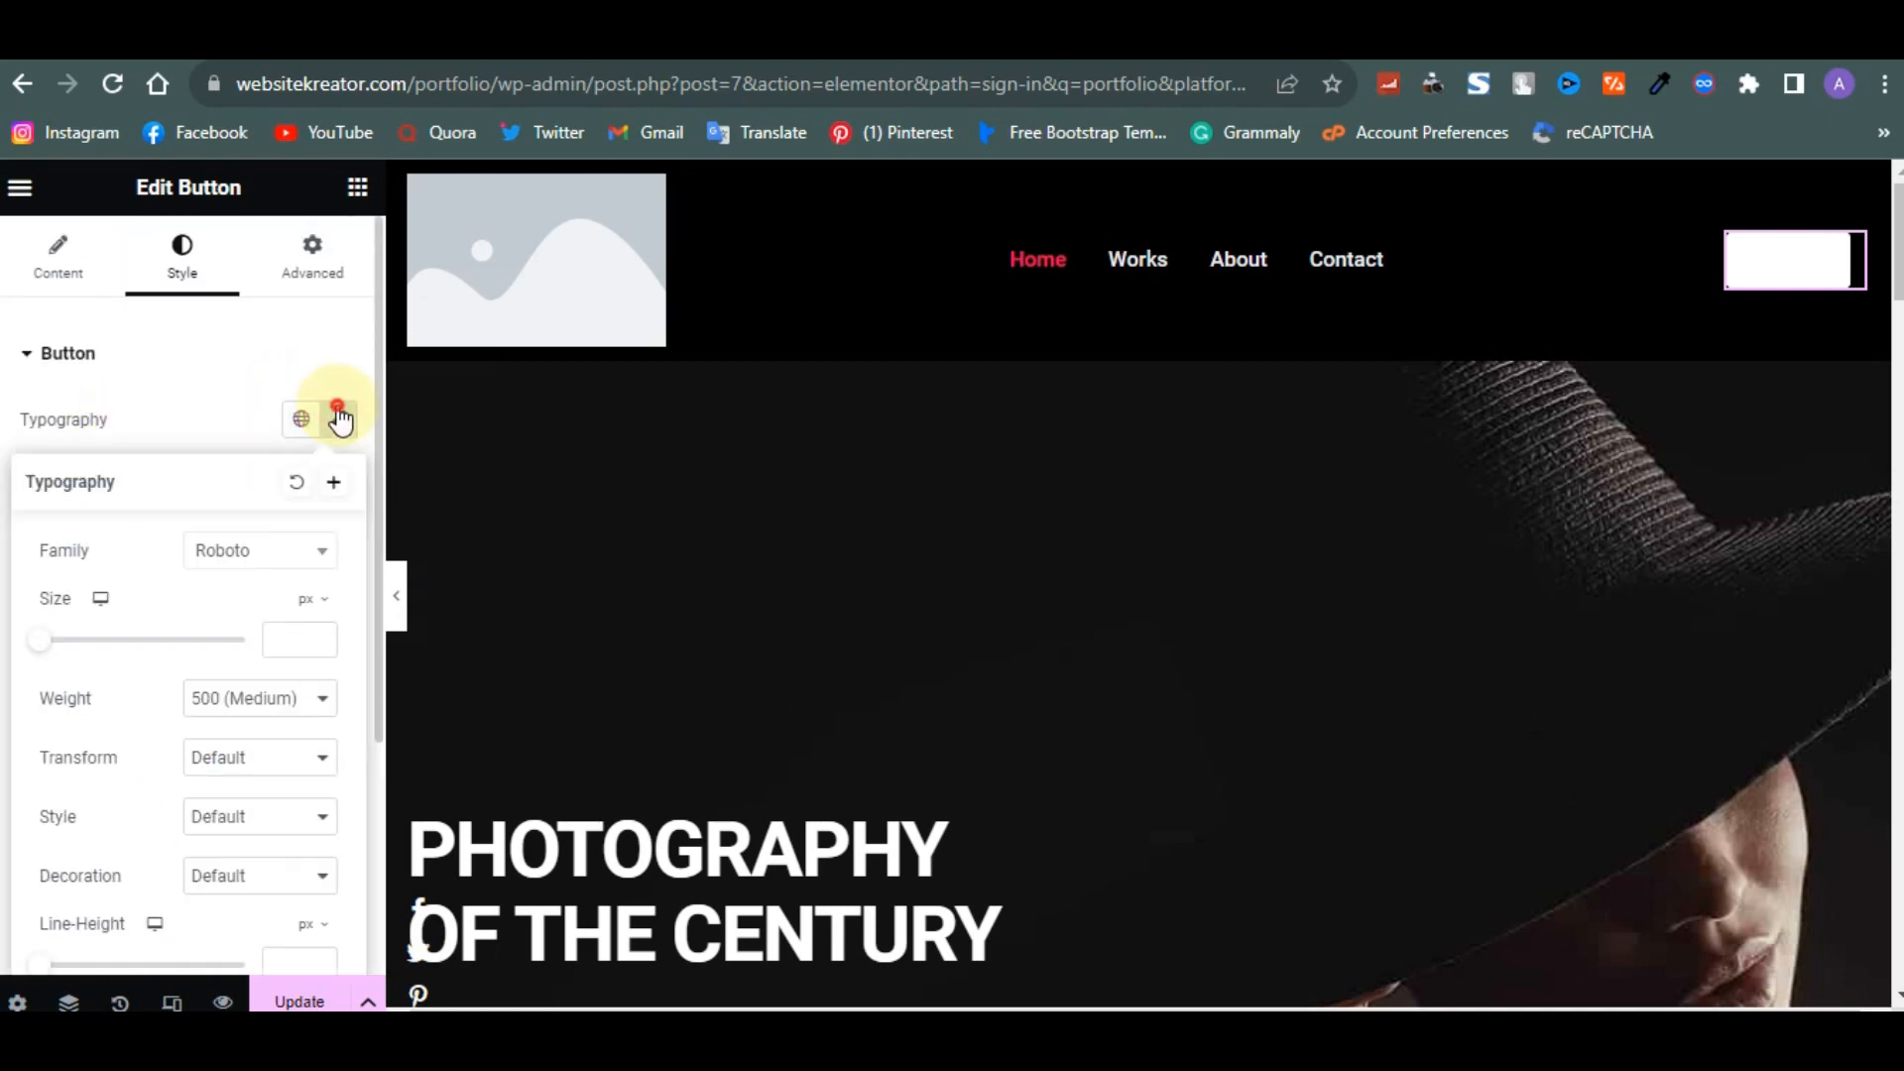
pyautogui.click(338, 418)
pyautogui.scroll(-1, 336, 506)
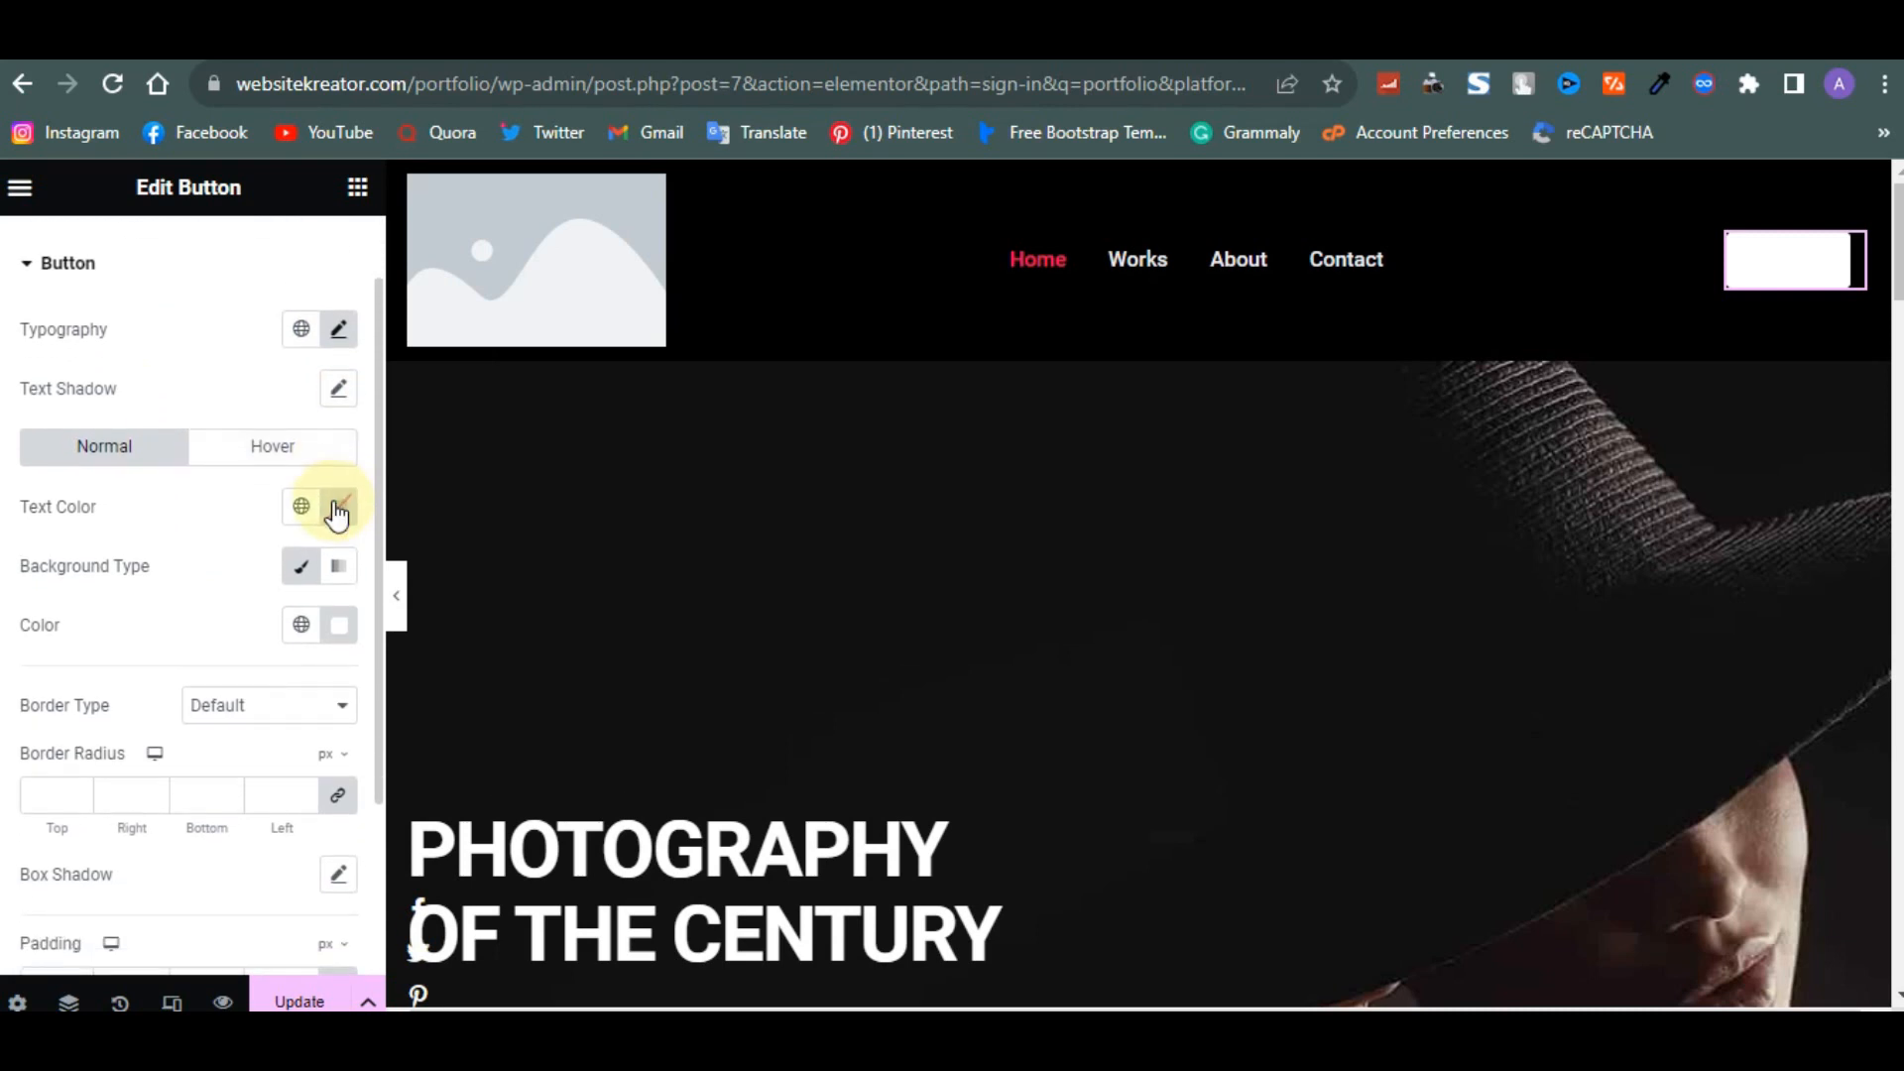
pyautogui.click(337, 510)
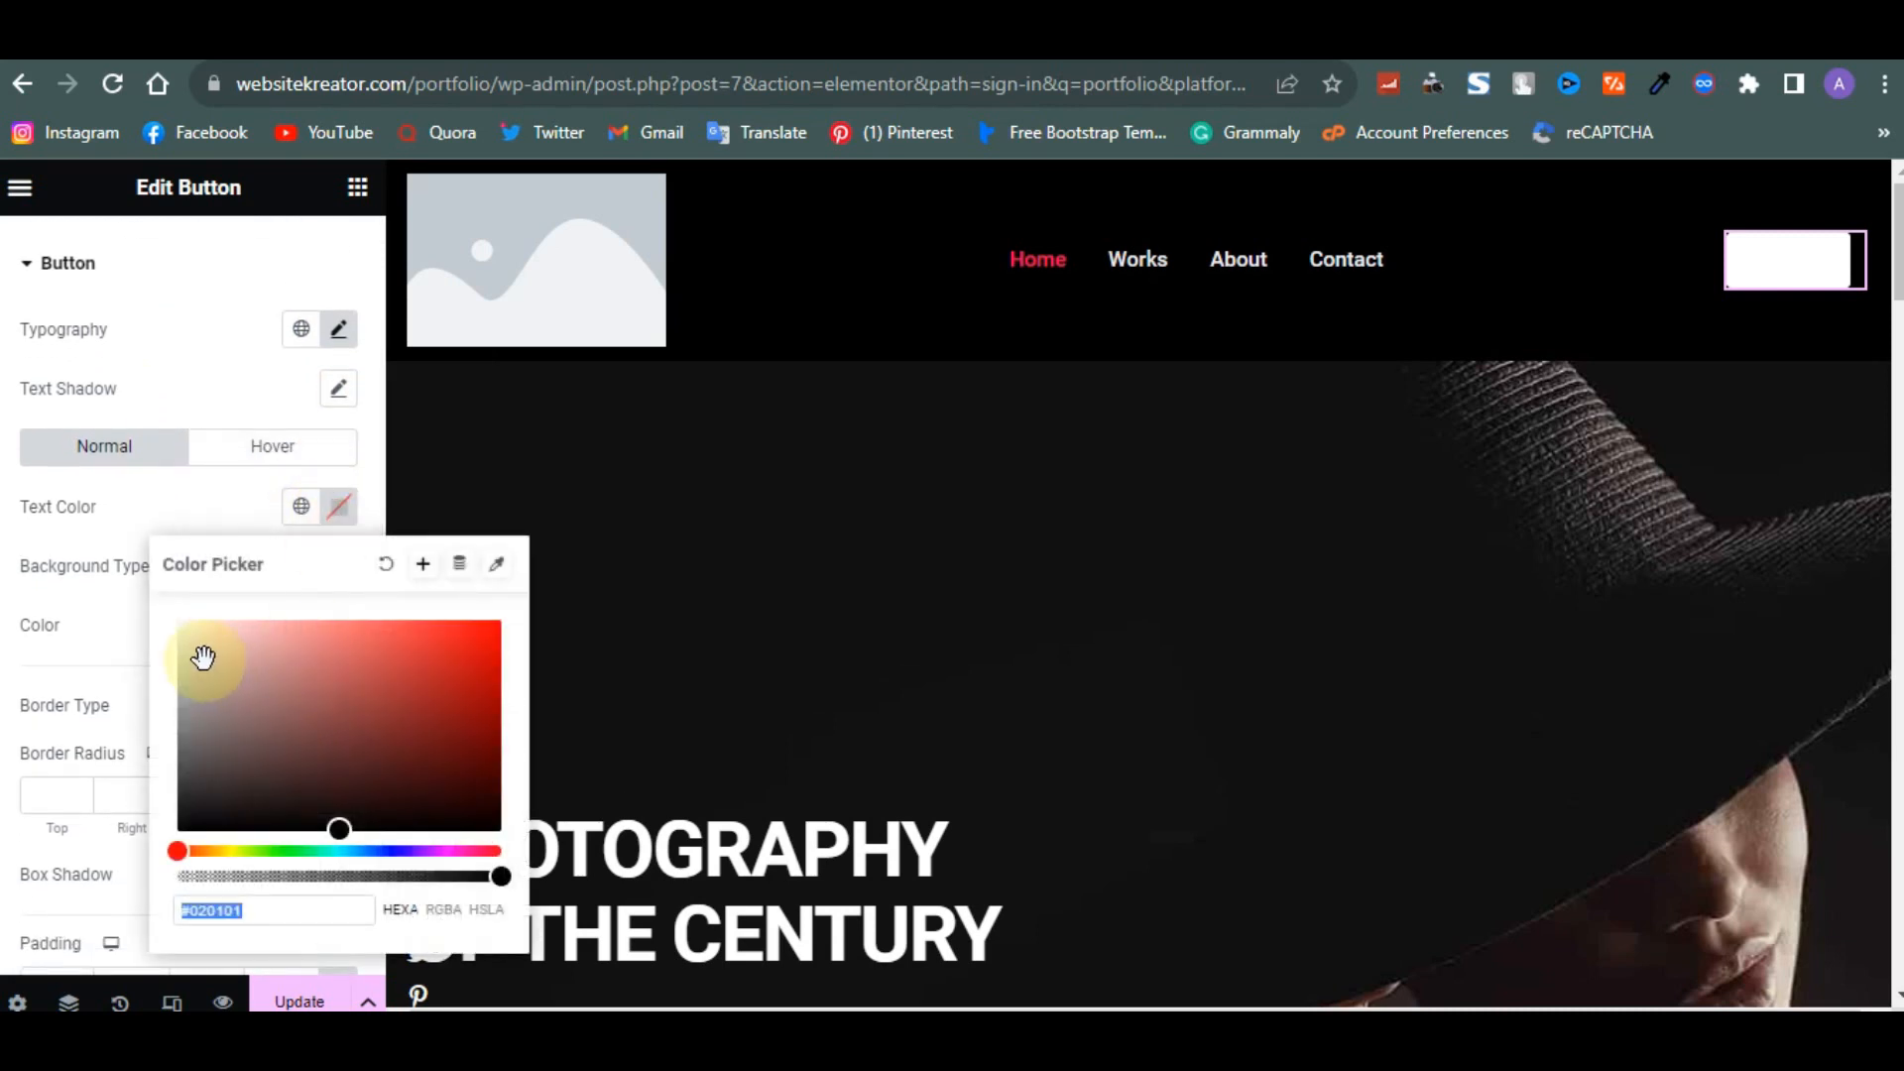
pyautogui.click(212, 811)
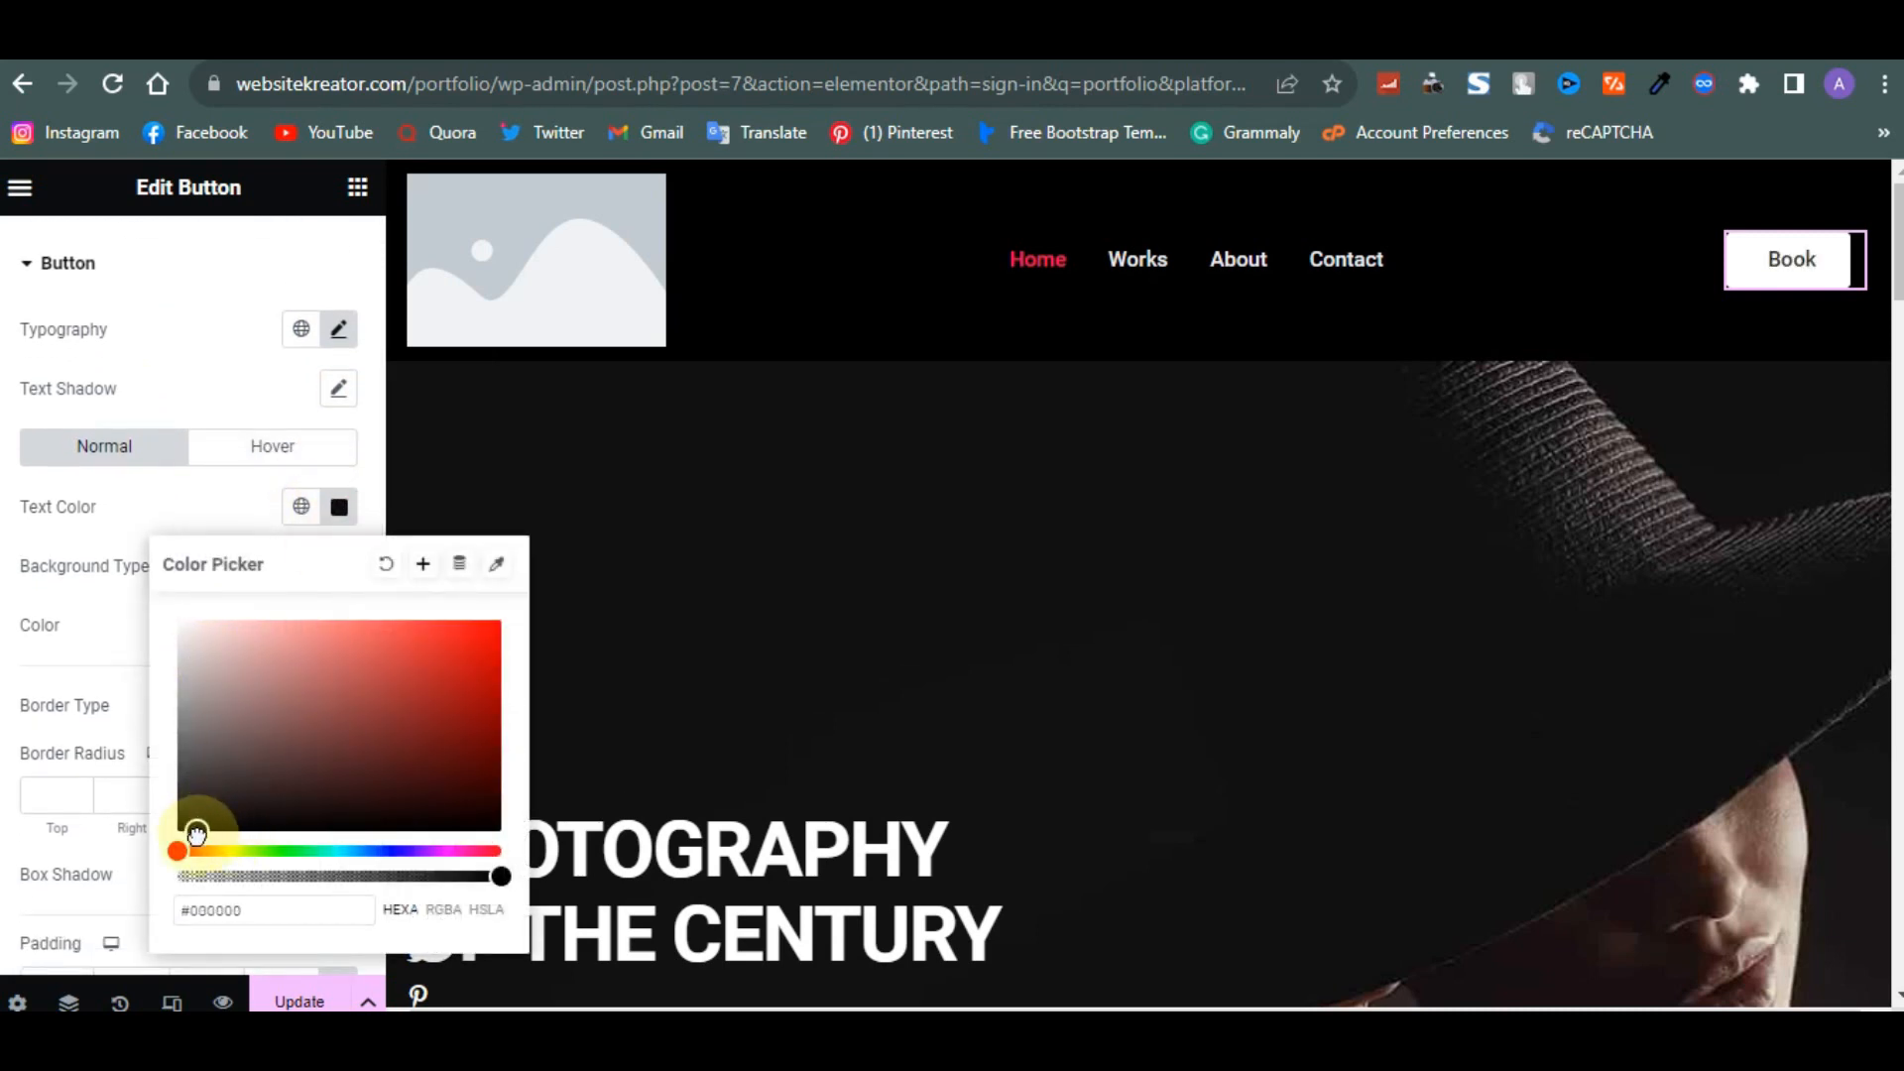
pyautogui.click(204, 342)
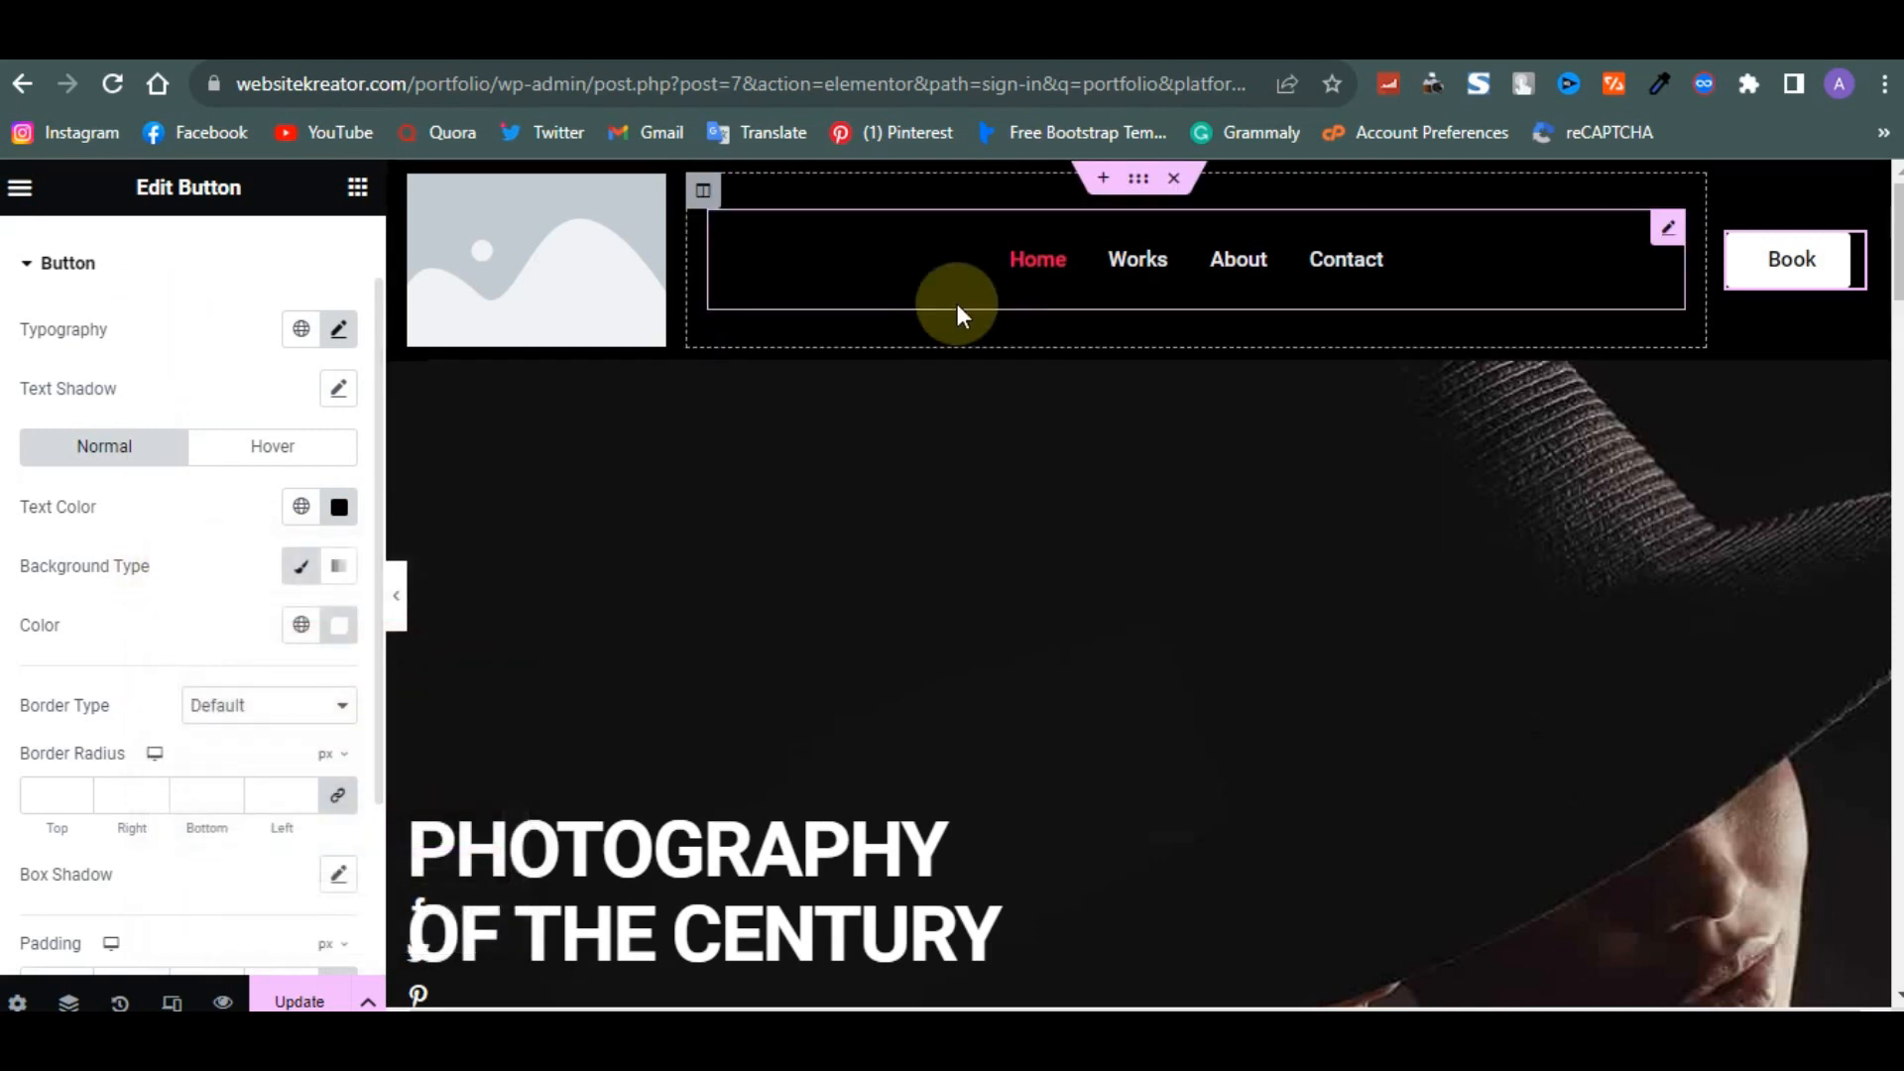
# - Change the button text to Booking and narrow the nav menu column slightly
pyautogui.scroll(1, 255, 281)
pyautogui.click(59, 272)
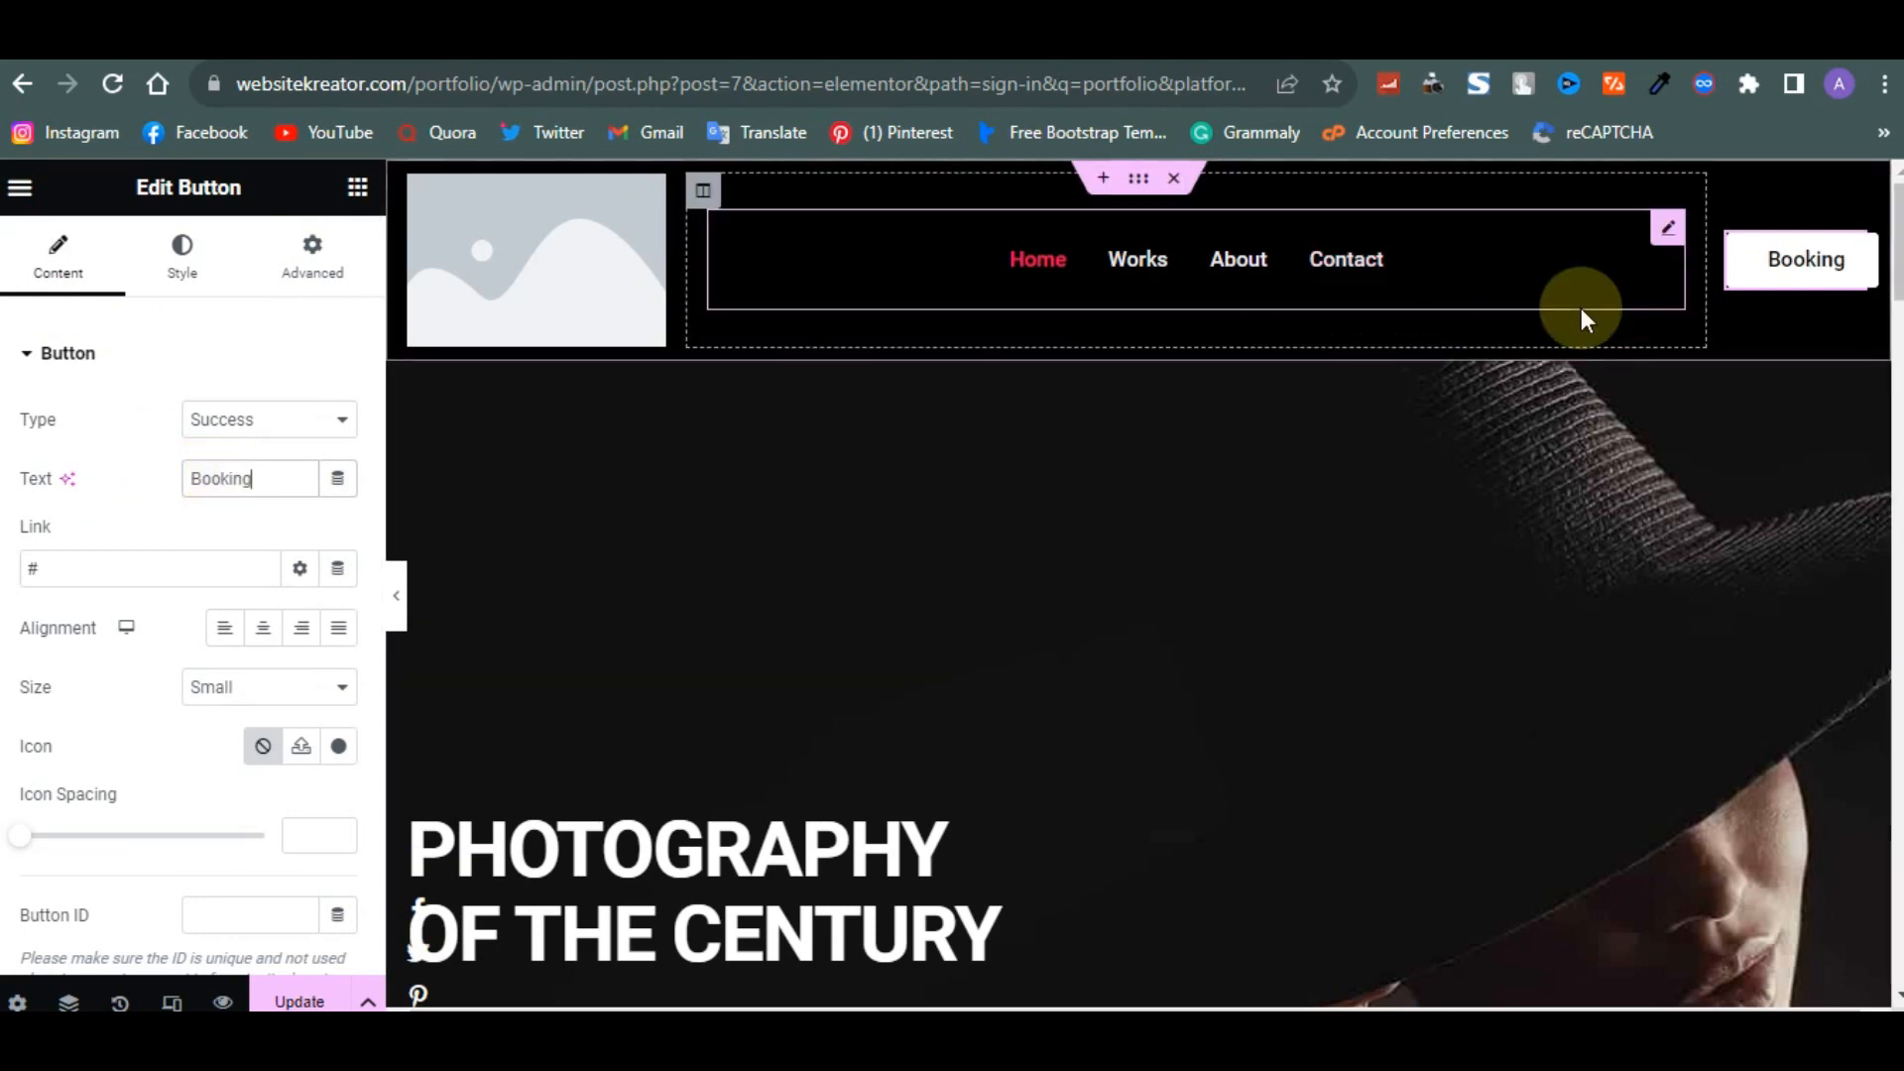
pyautogui.moveTo(1707, 247); pyautogui.dragTo(1678, 248)
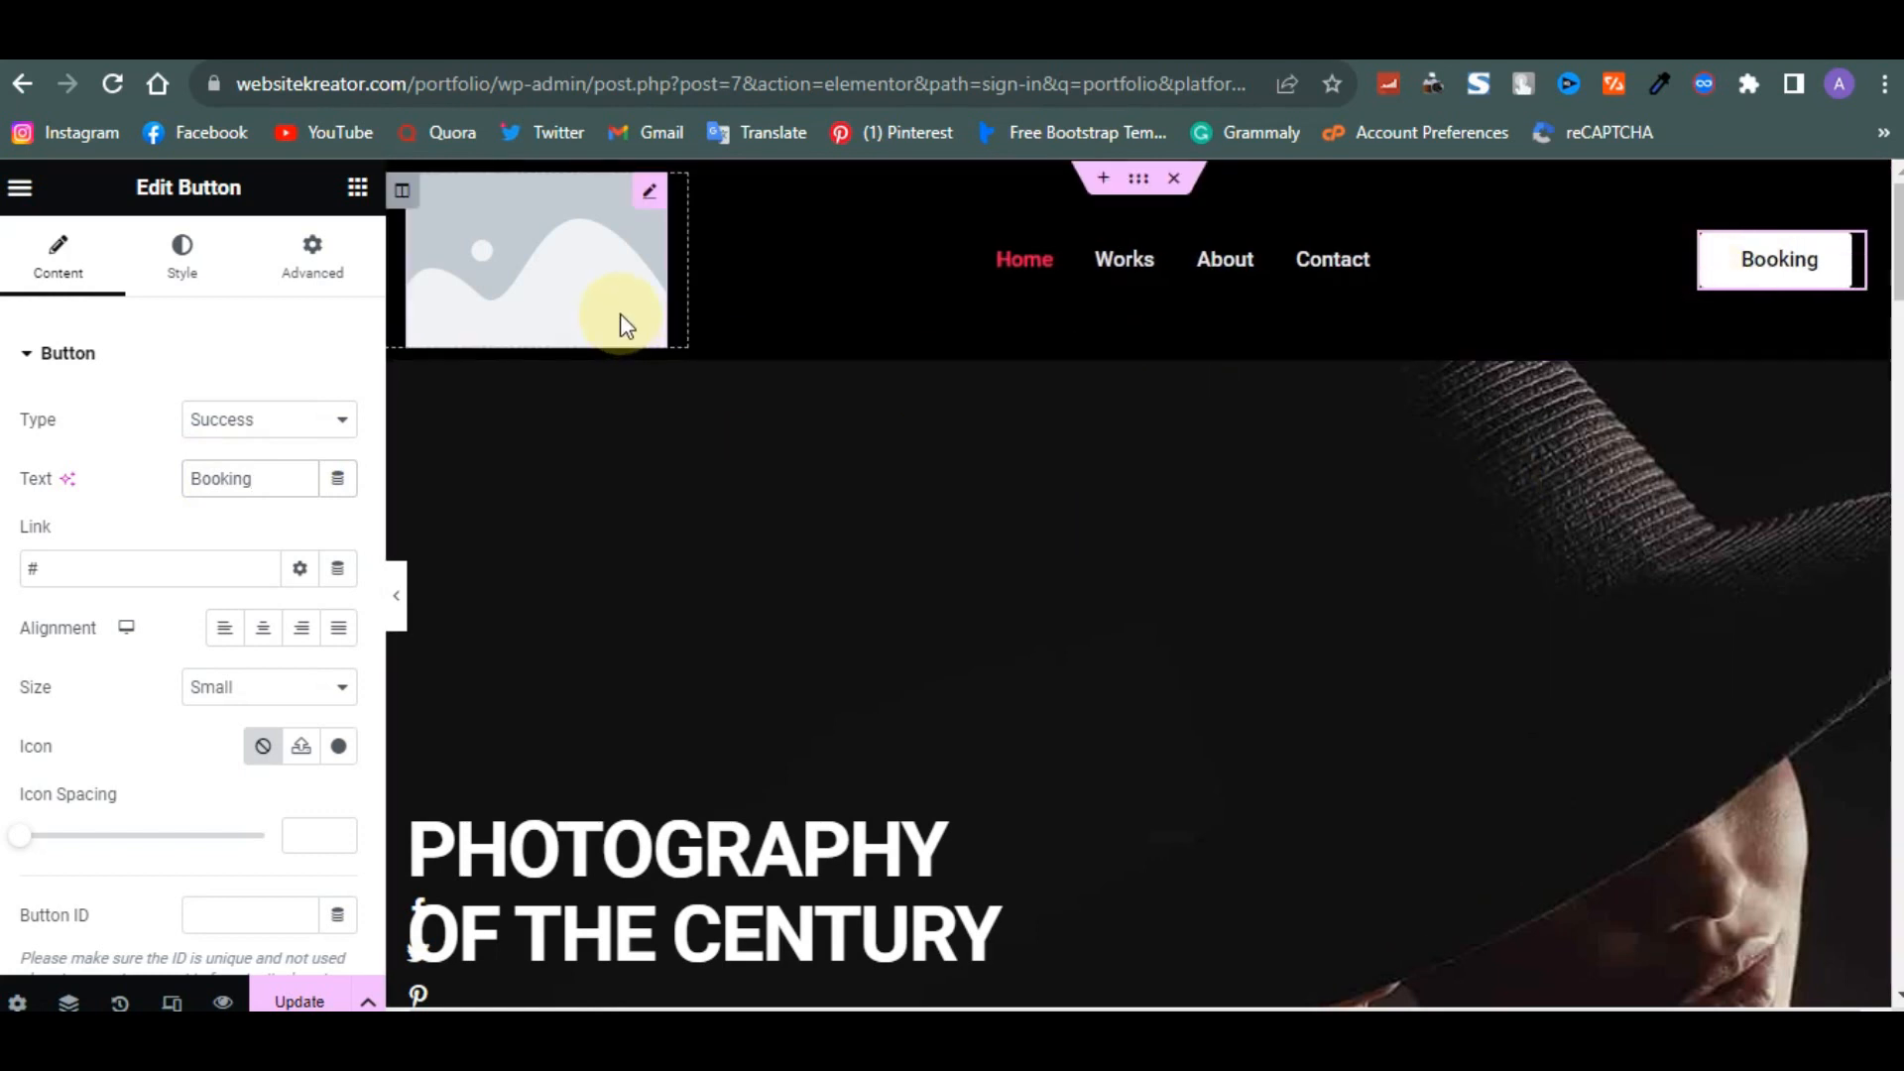
# - Replace the header logo placeholder with logo_v1.png from the media library
pyautogui.click(657, 191)
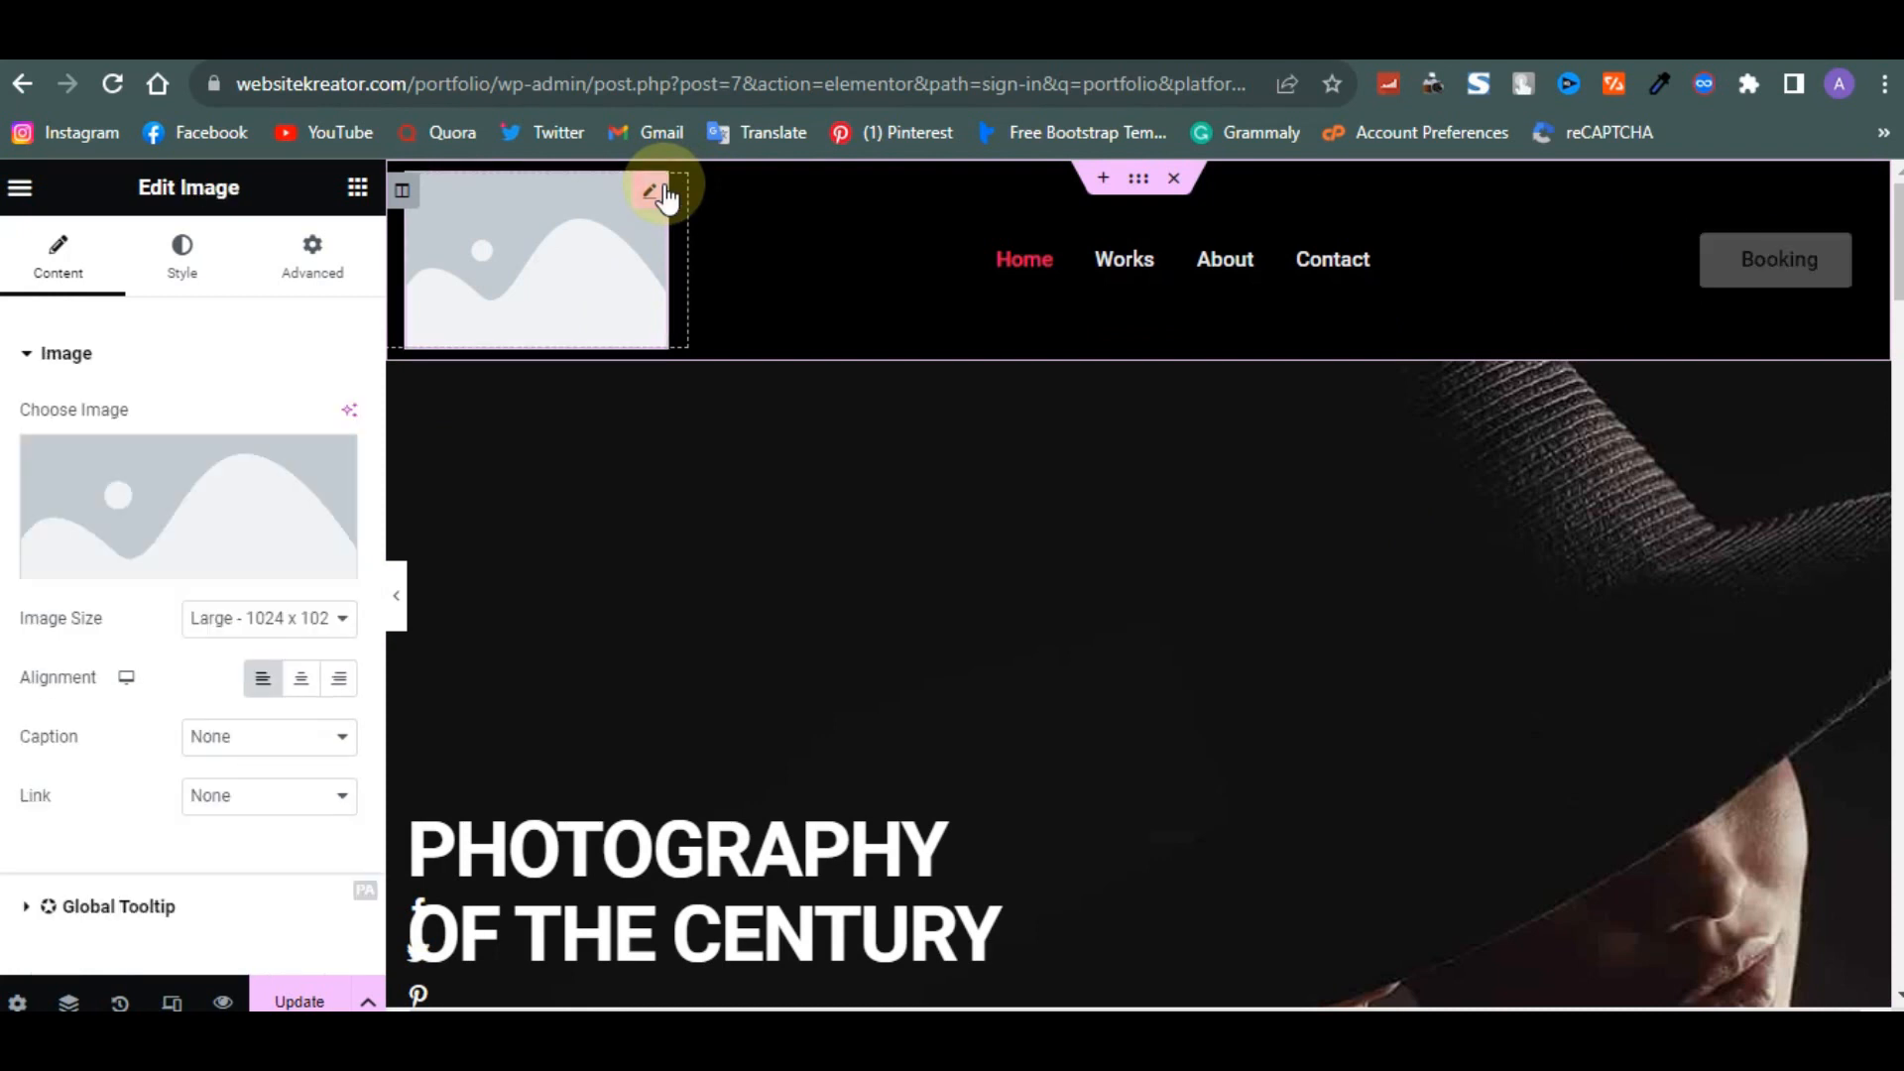
pyautogui.click(169, 562)
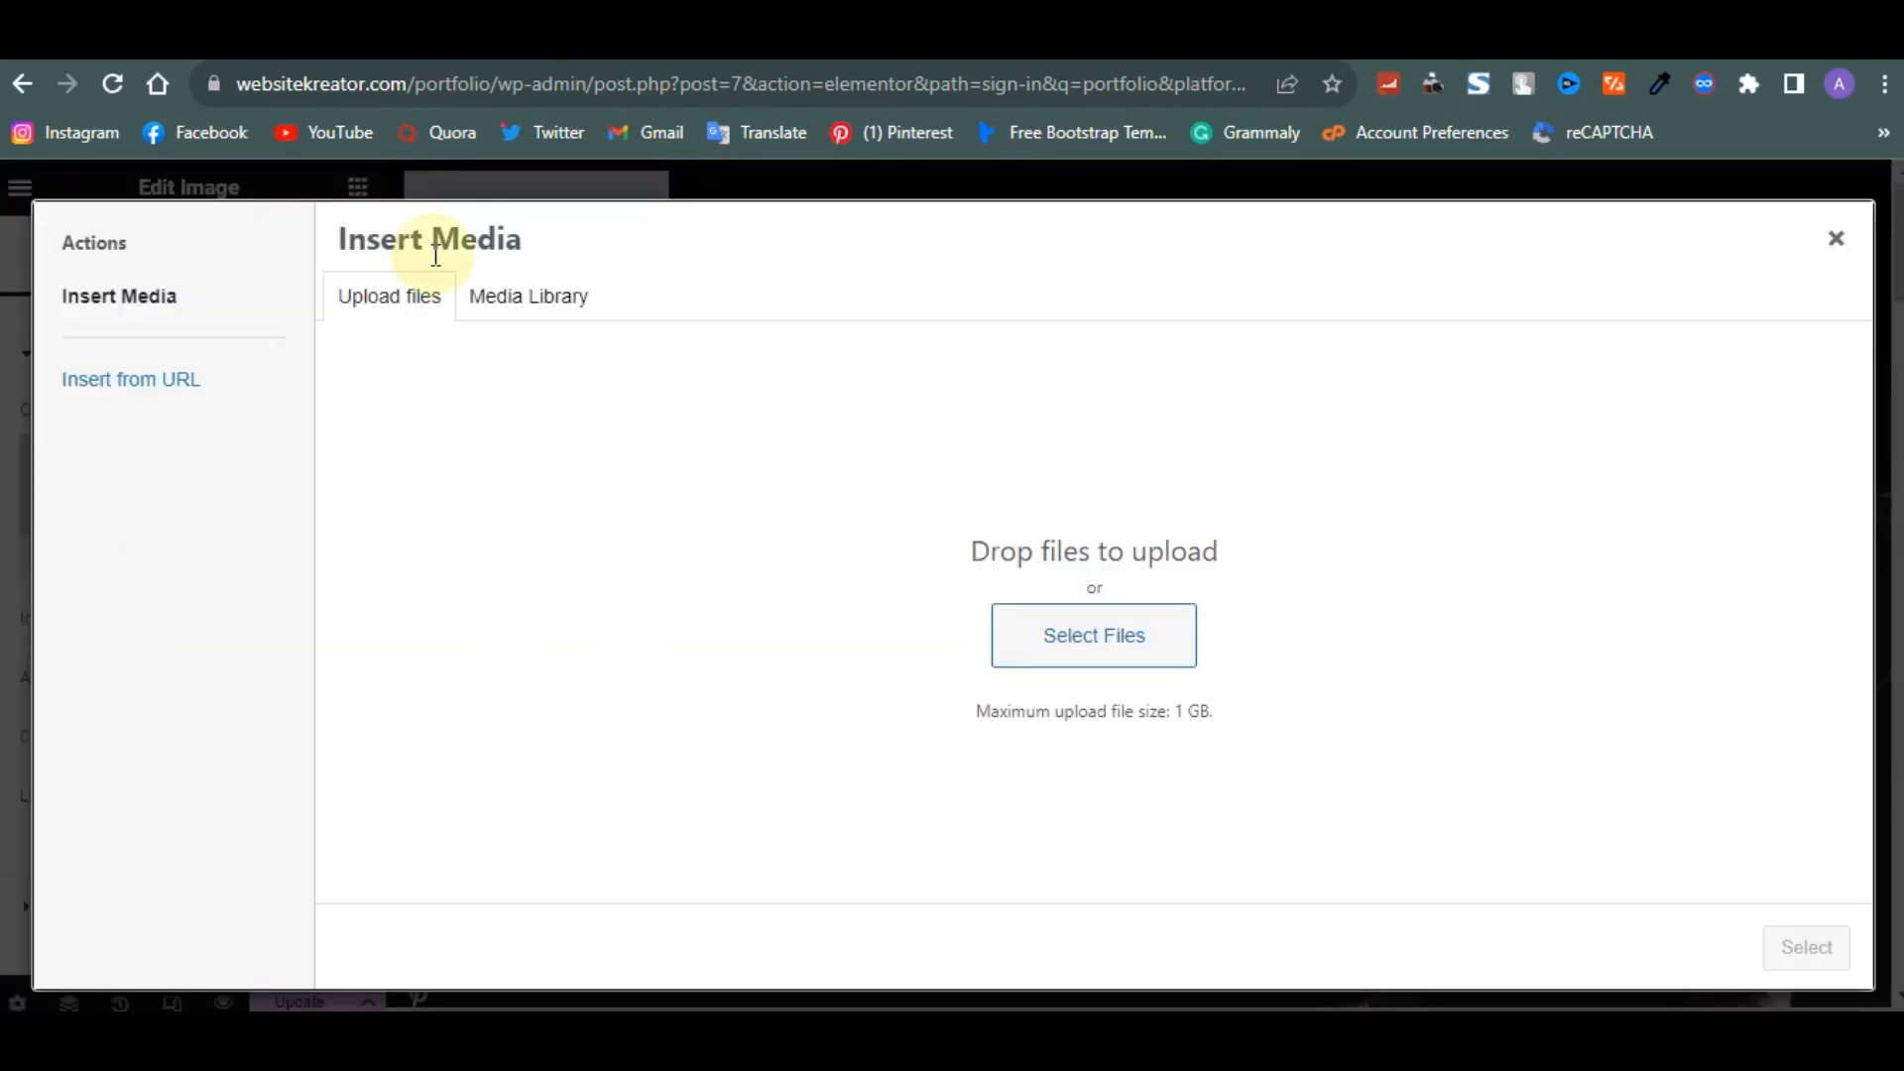
pyautogui.click(531, 294)
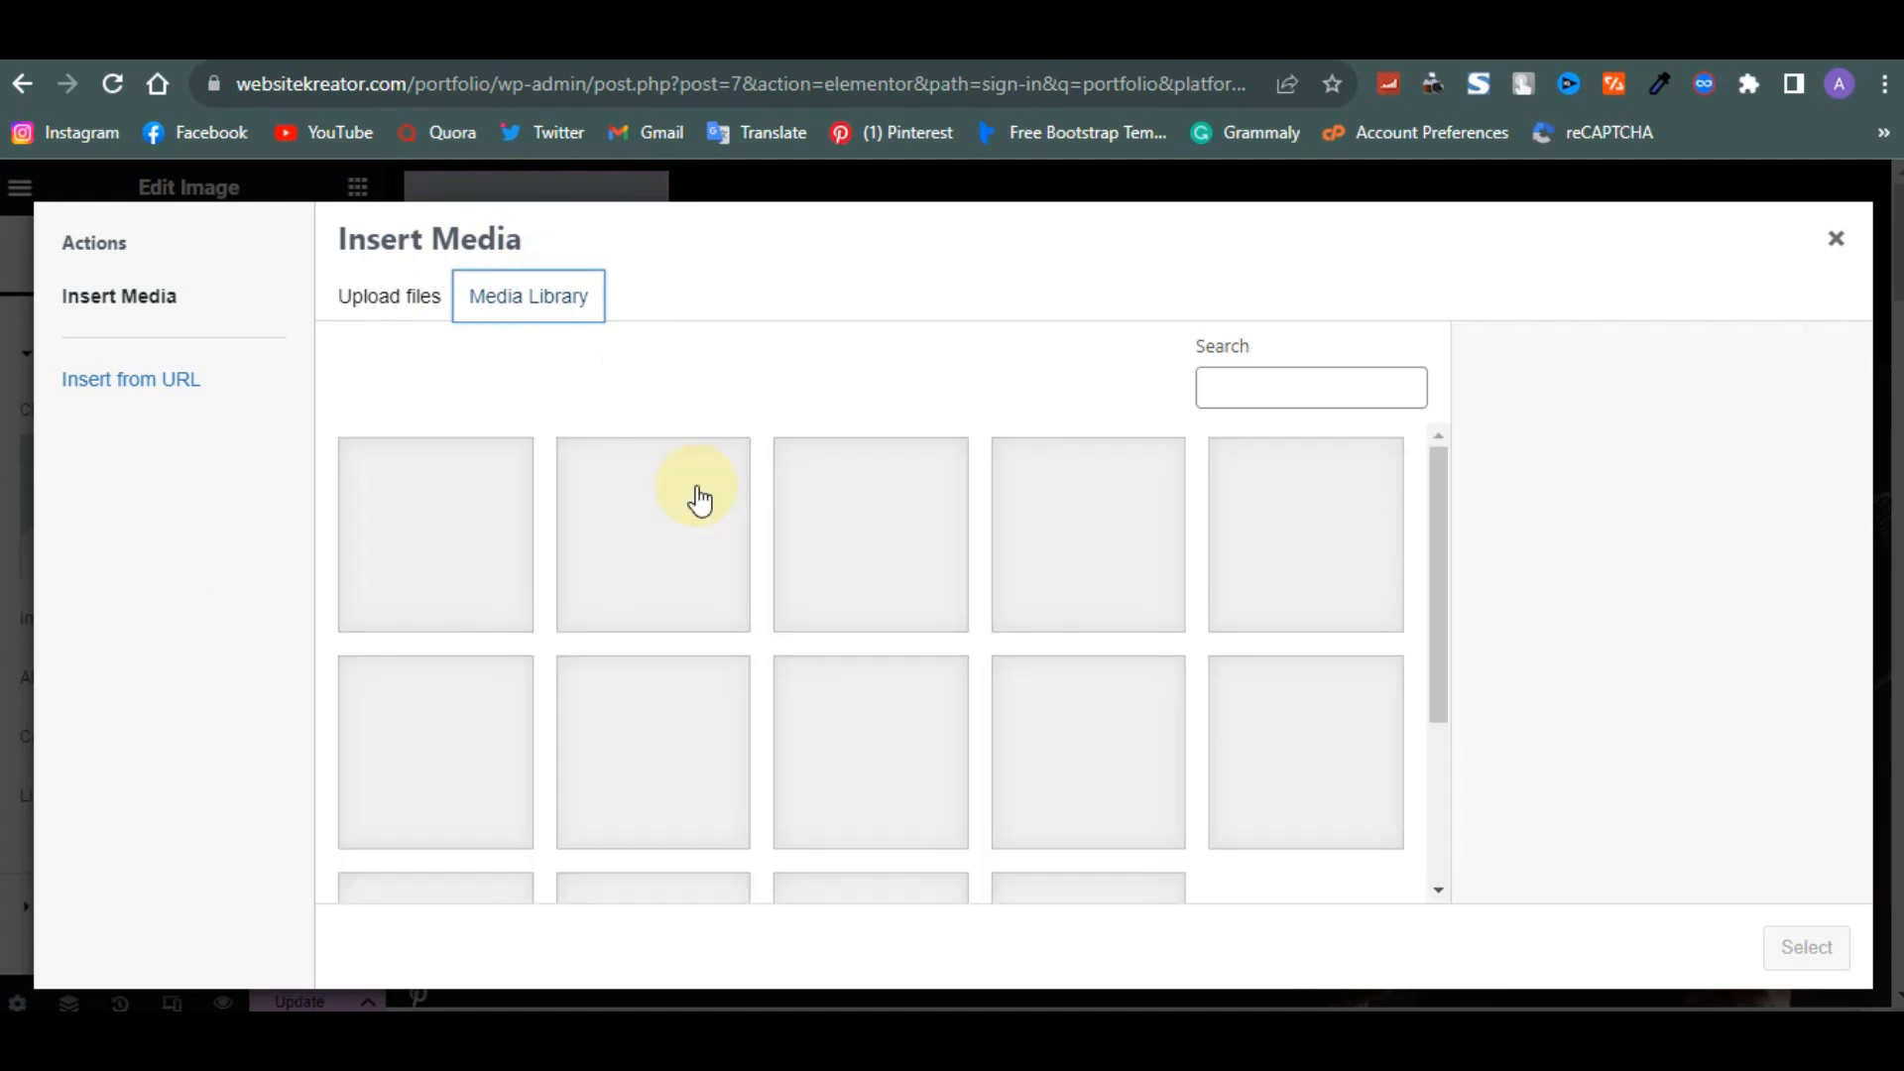
pyautogui.scroll(-1, 700, 496)
pyautogui.scroll(-2, 699, 498)
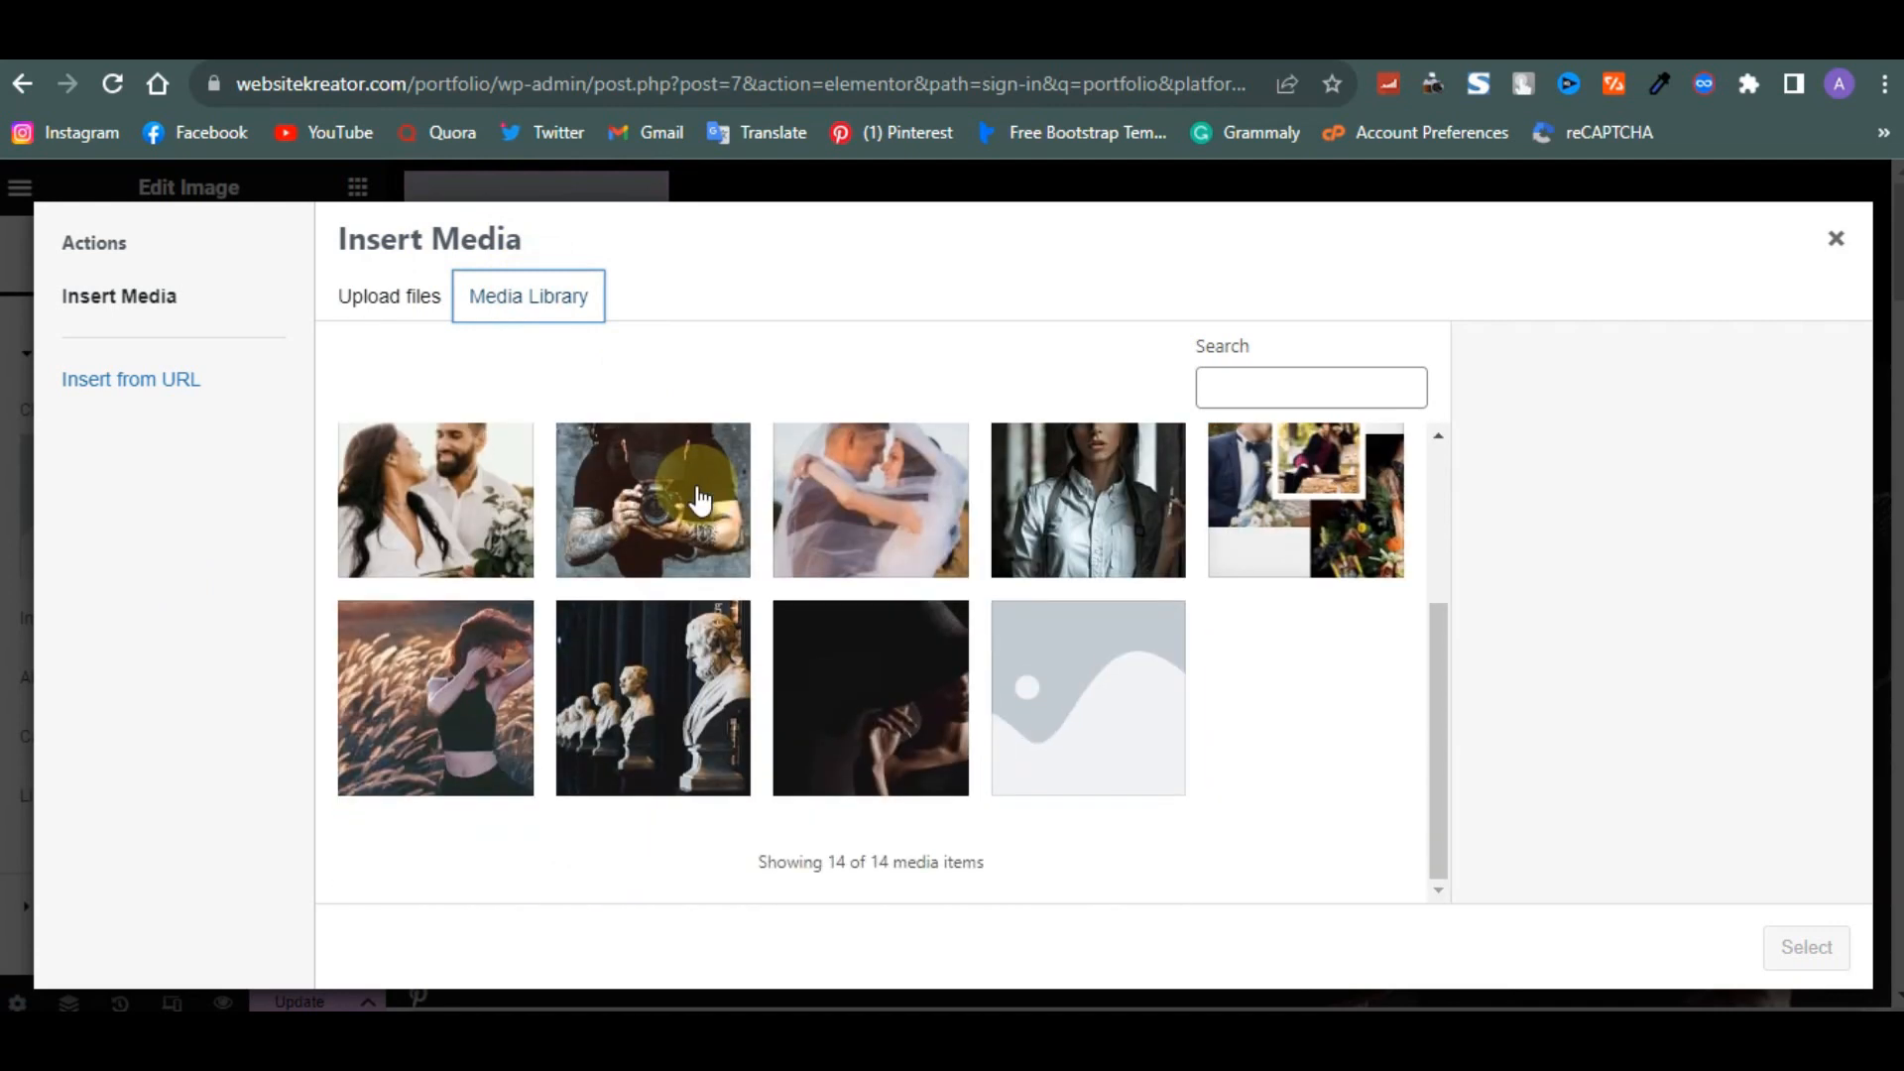
pyautogui.scroll(3, 555, 535)
pyautogui.click(467, 553)
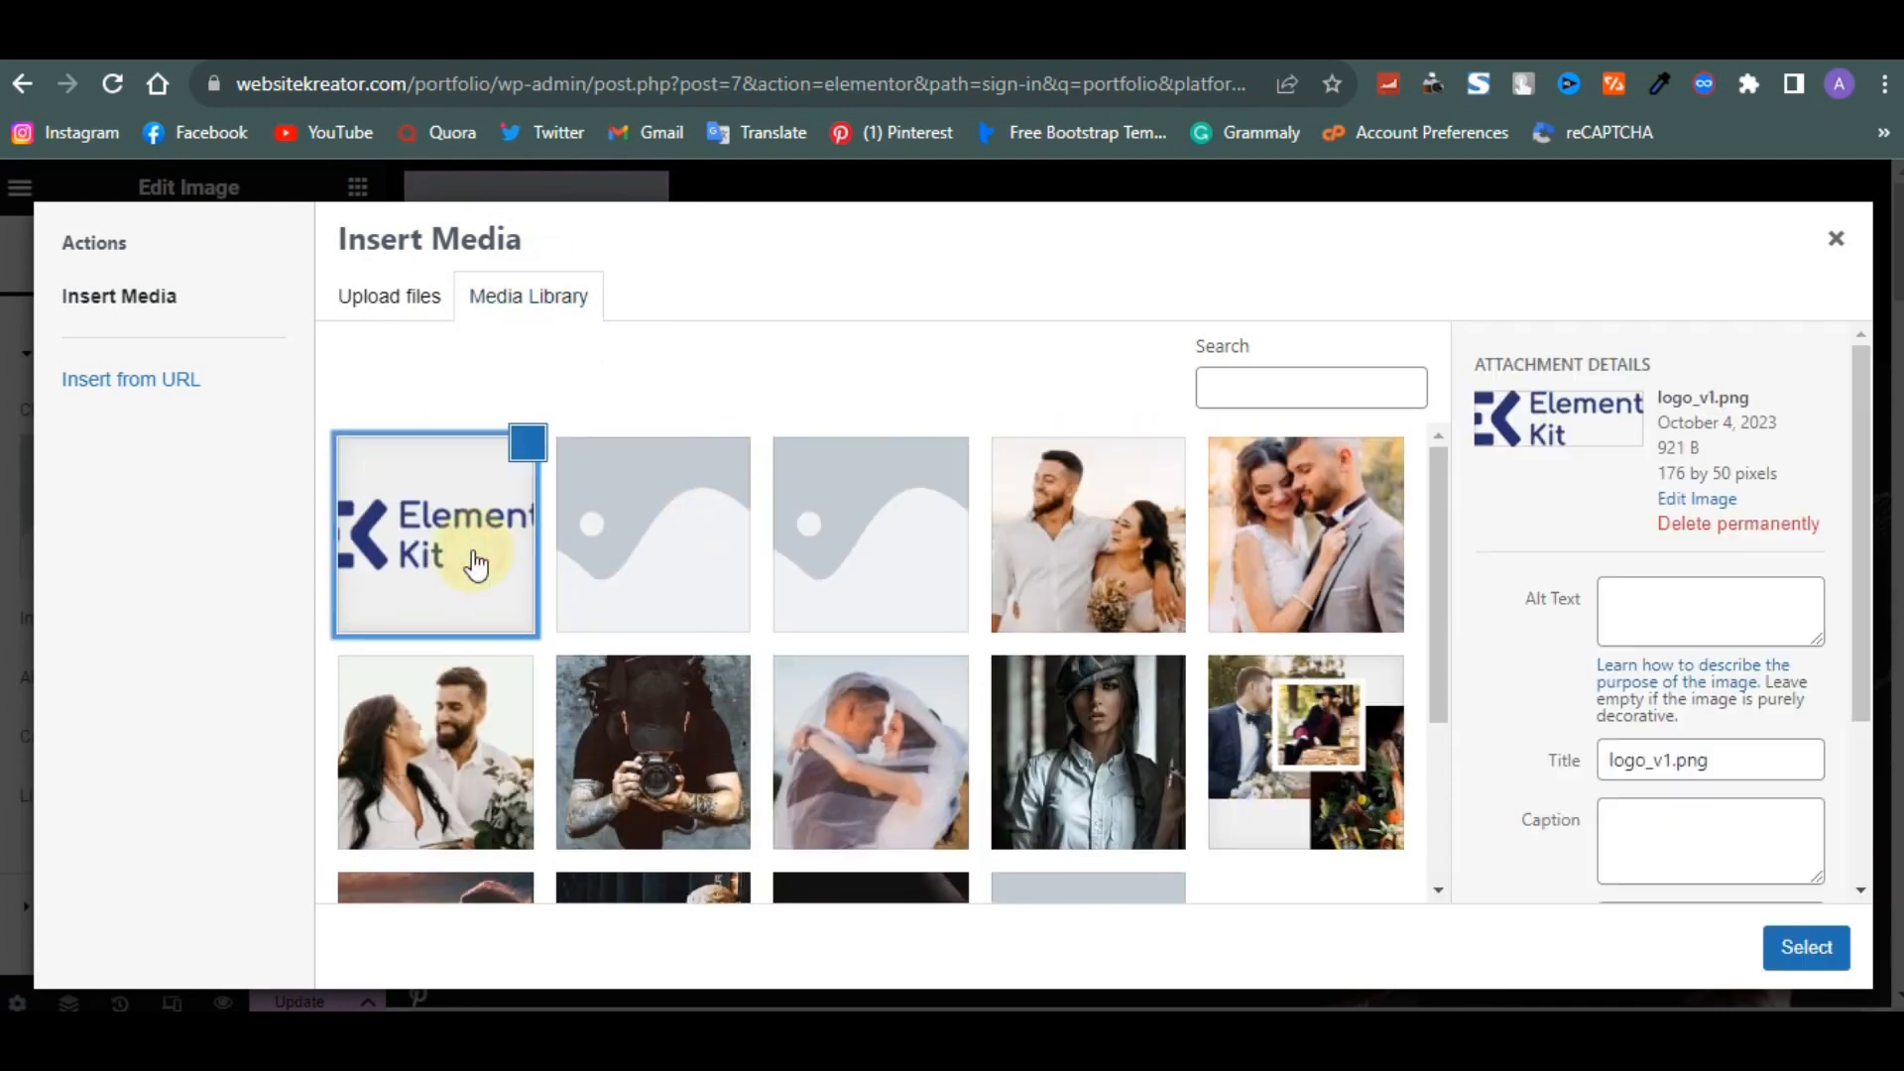
pyautogui.click(1776, 957)
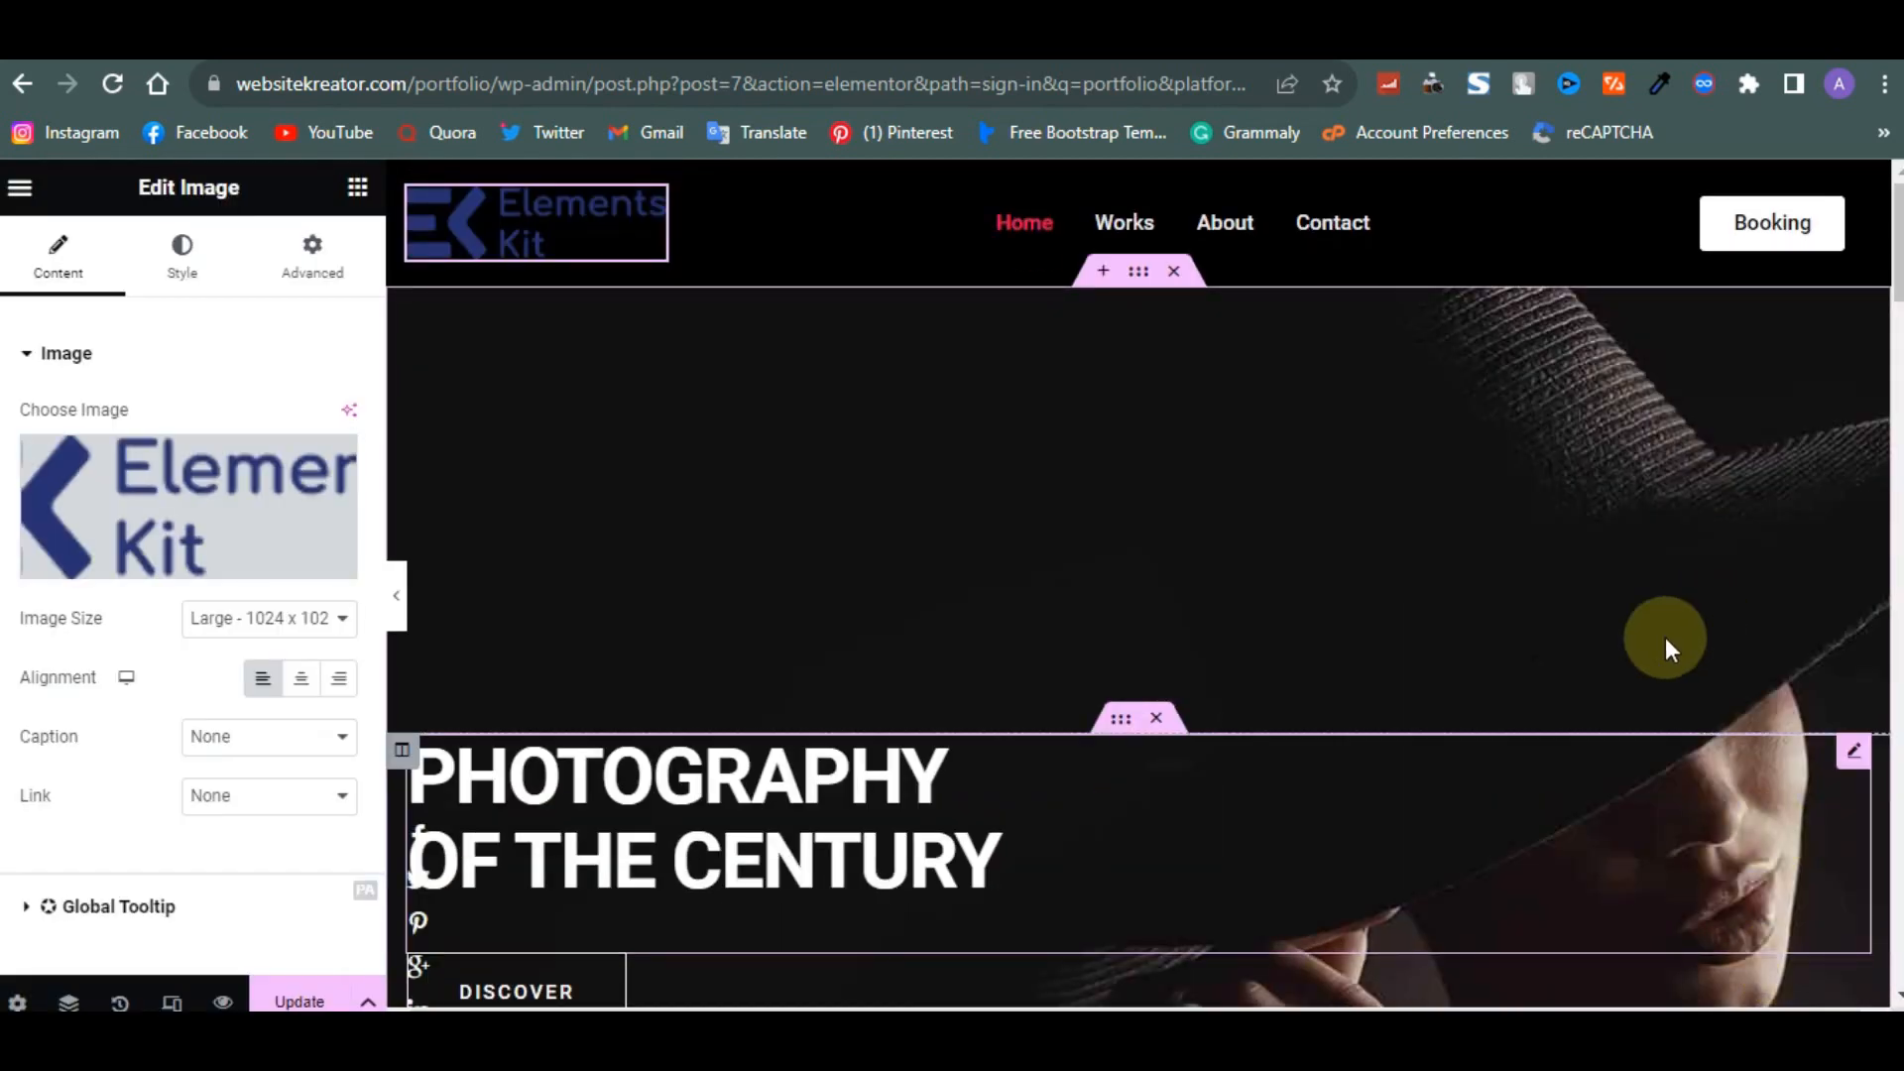
pyautogui.click(1541, 756)
pyautogui.scroll(-8, 1541, 756)
pyautogui.scroll(-8, 1541, 756)
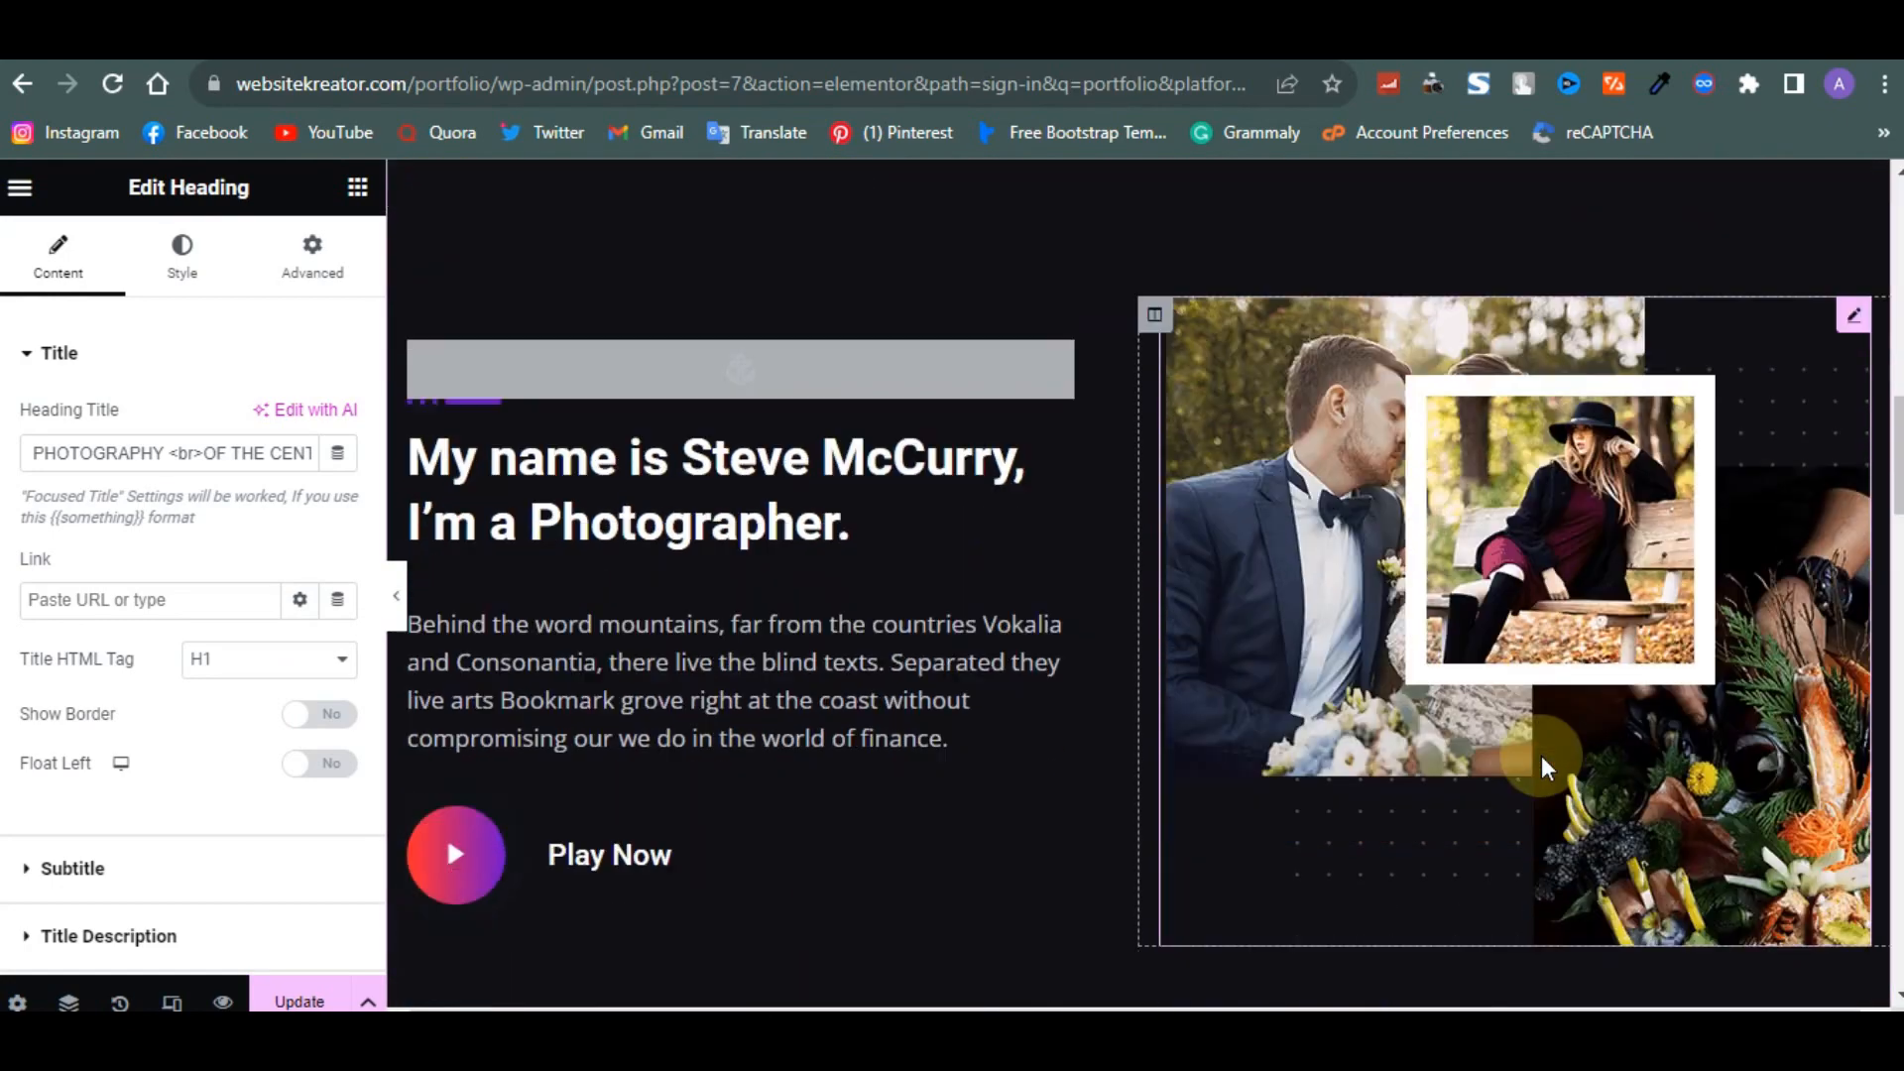
# - Inspect the header nav menu and the Play Now video widget's embed URL, then scroll down to the footer
pyautogui.scroll(13, 1541, 756)
pyautogui.scroll(3, 1541, 756)
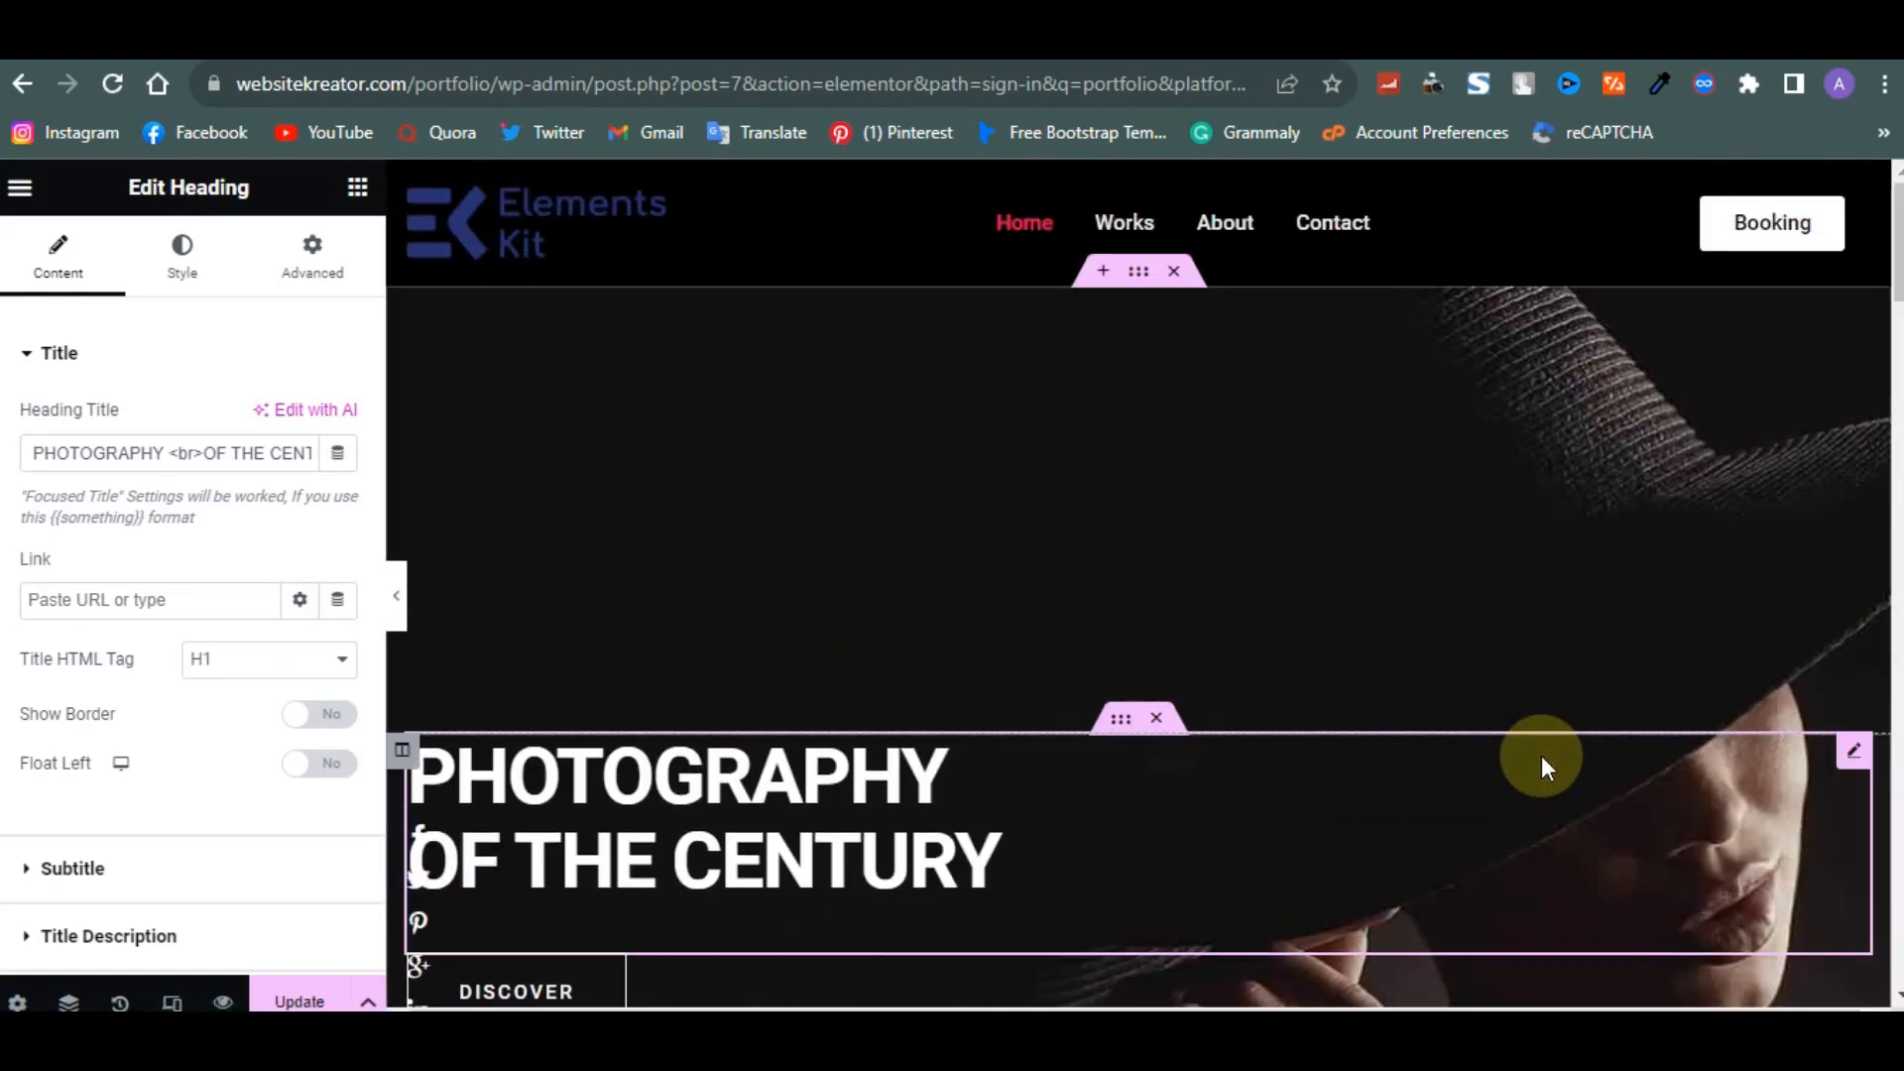
pyautogui.click(1140, 226)
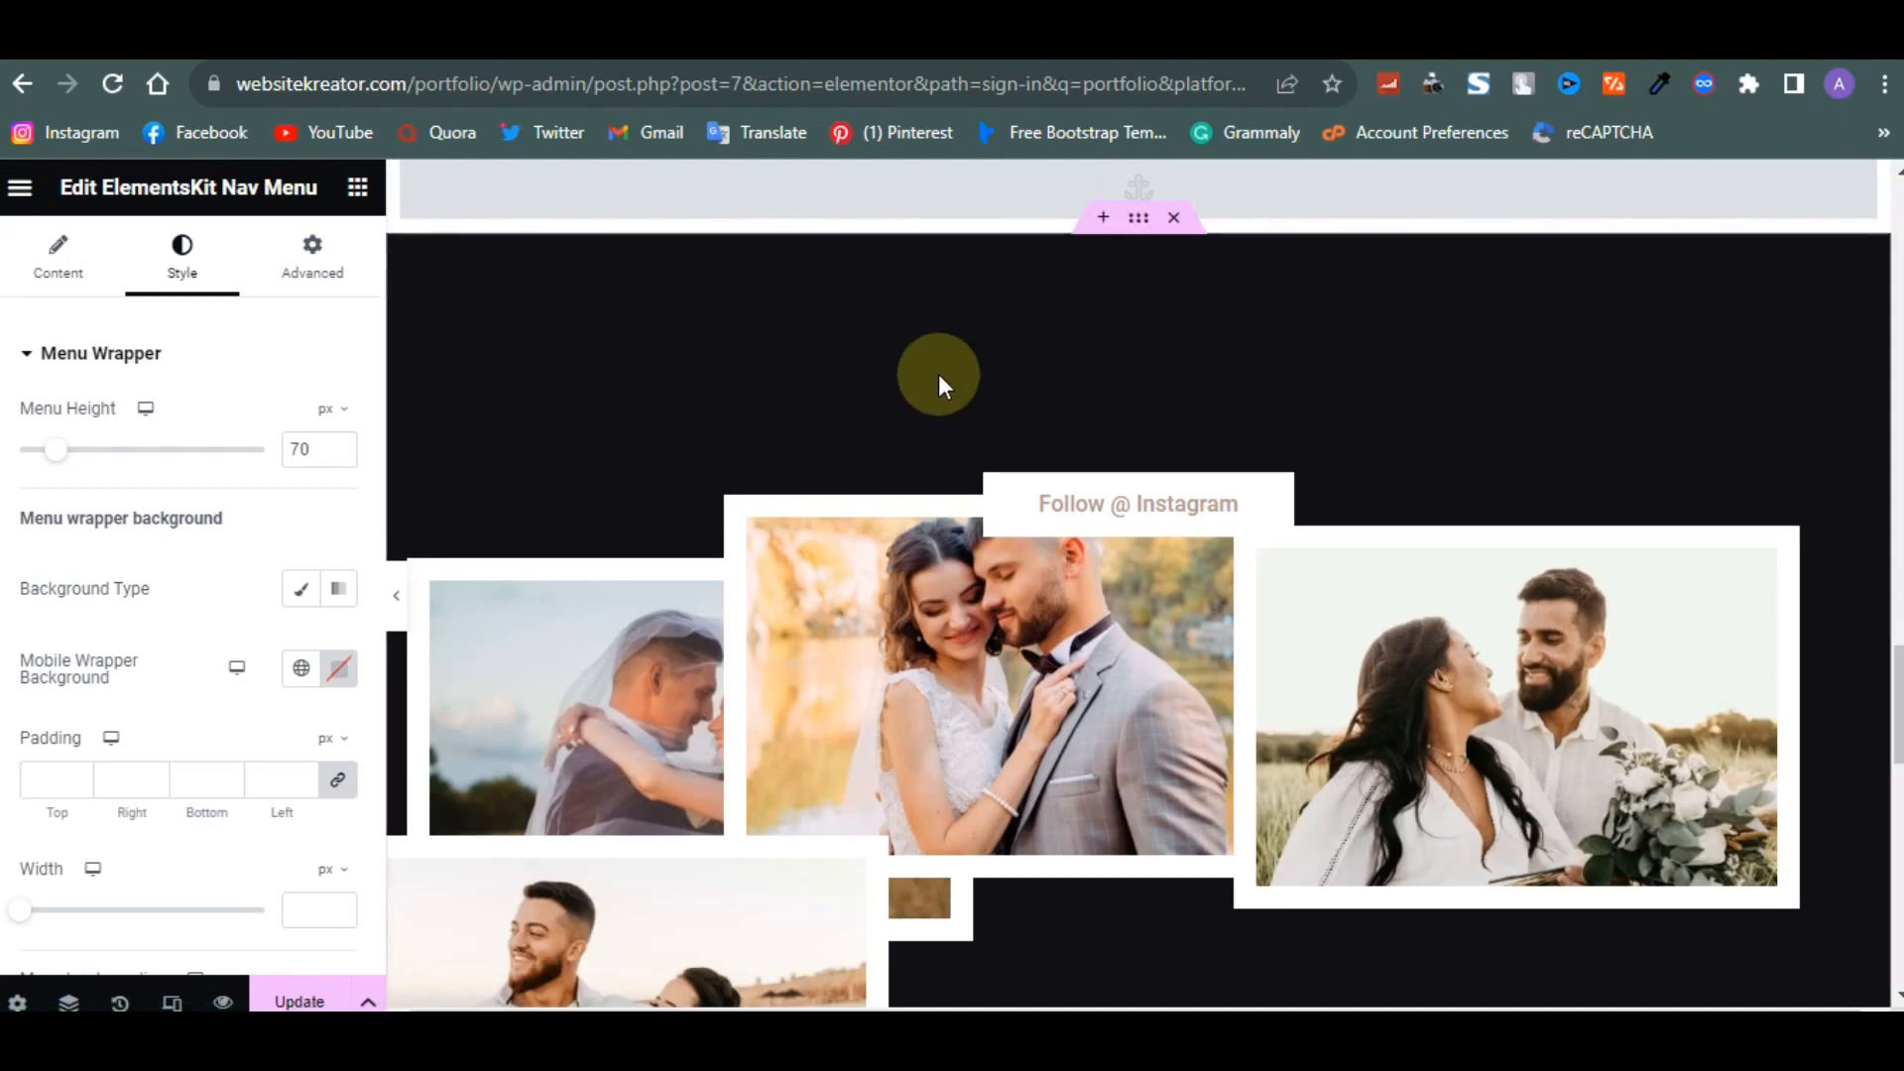
pyautogui.scroll(12, 976, 536)
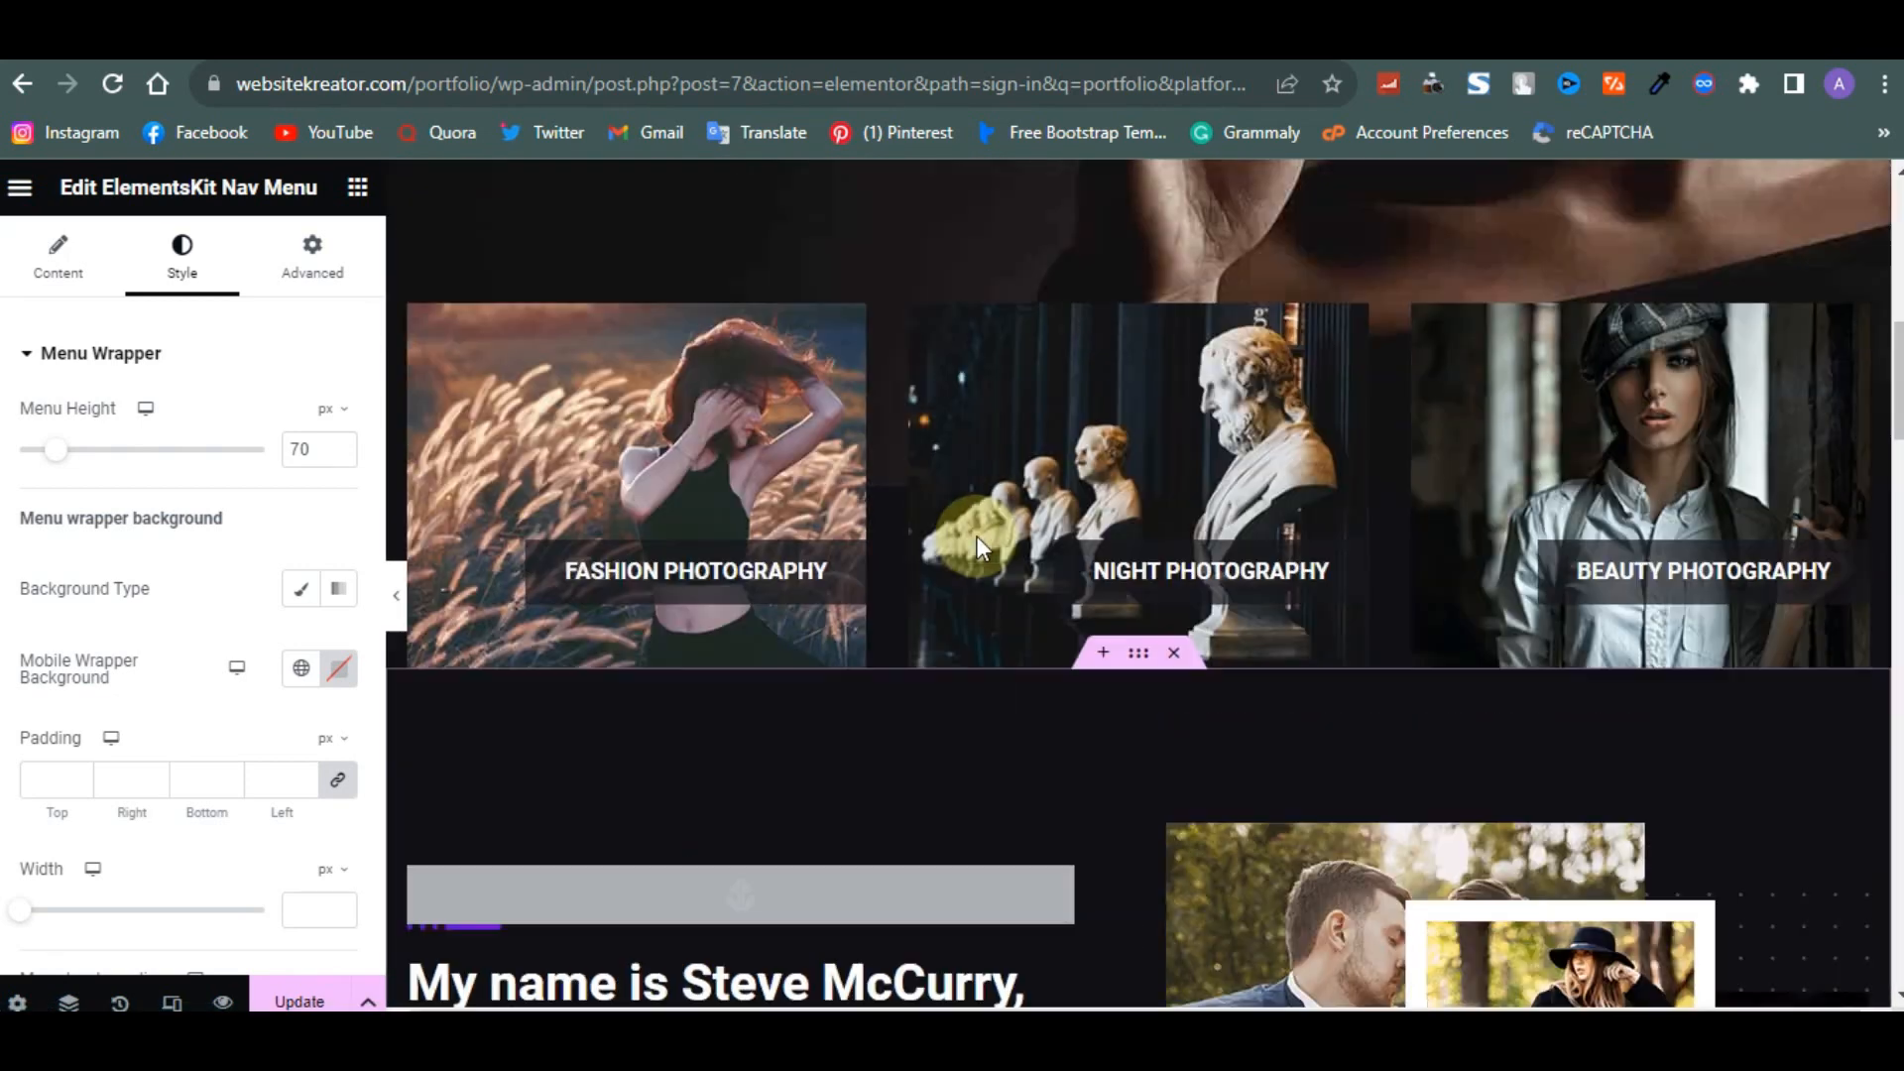
pyautogui.click(1247, 216)
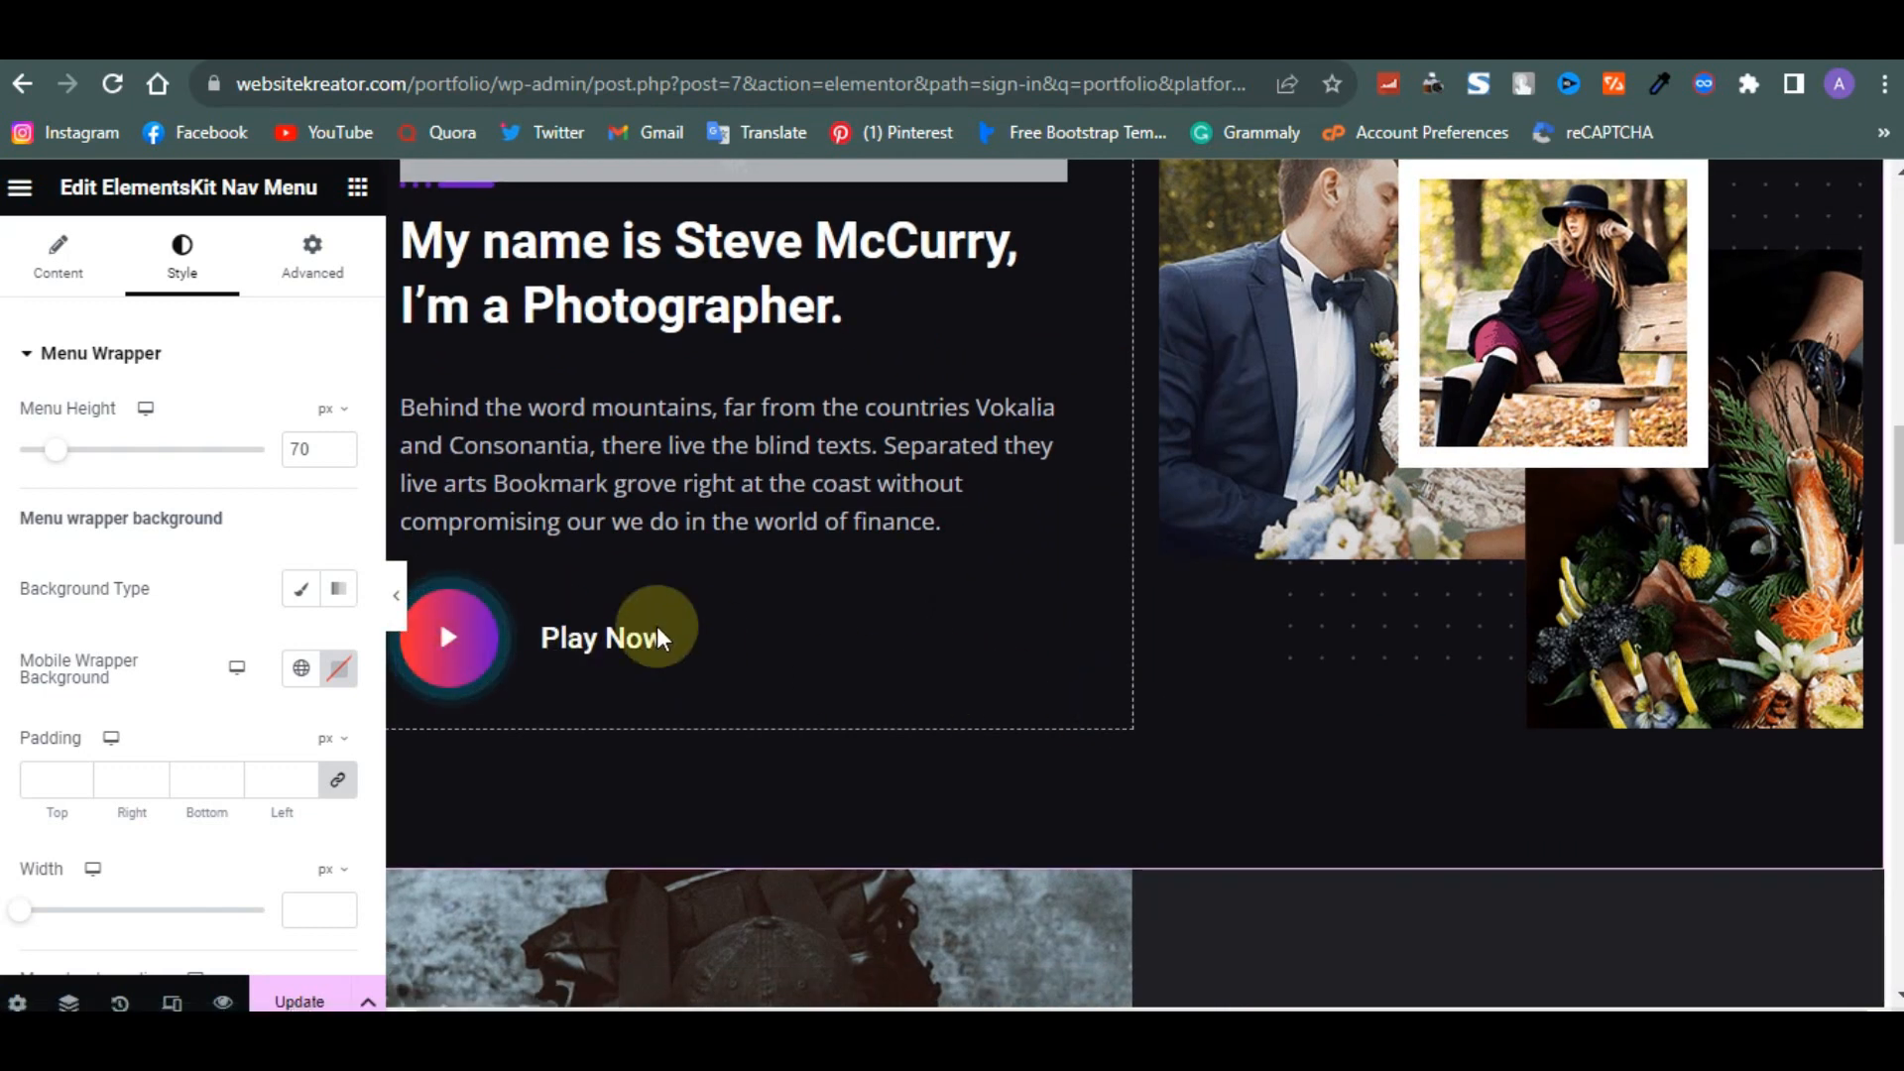
pyautogui.click(491, 613)
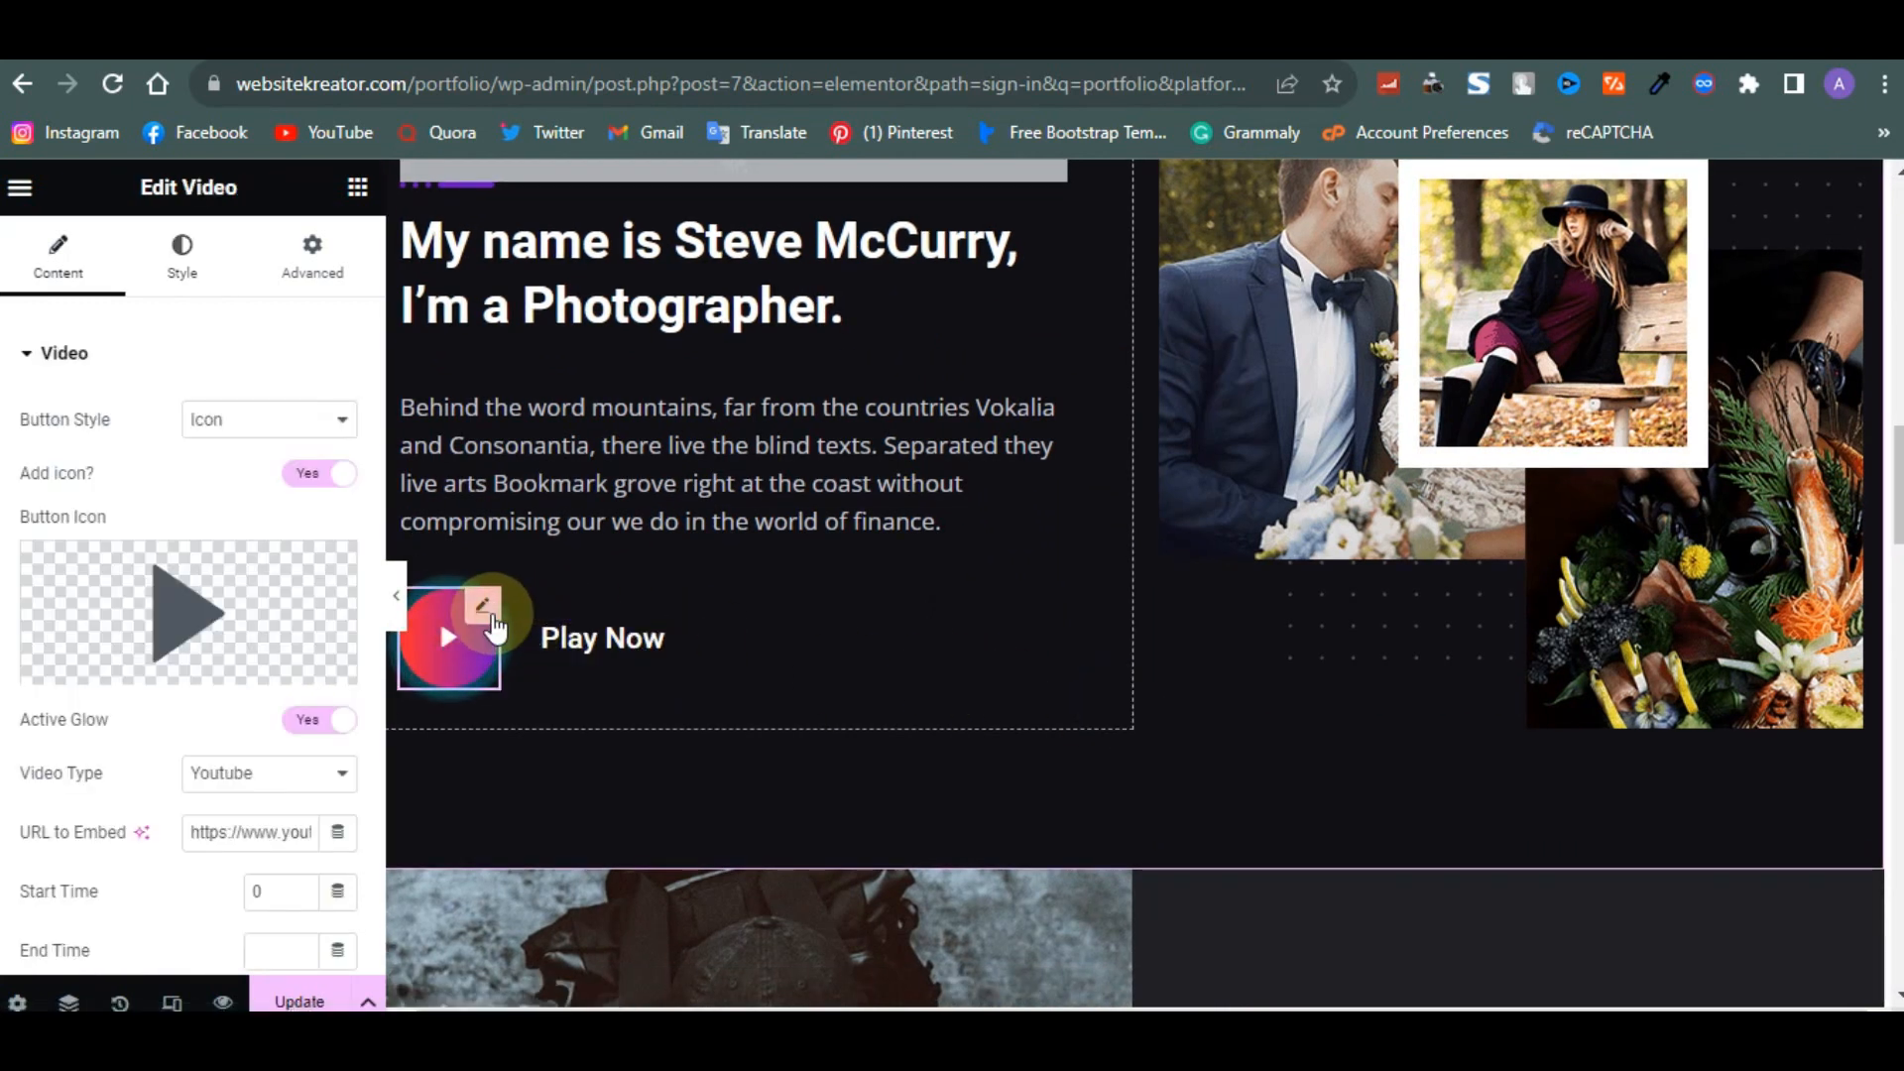
pyautogui.scroll(-5, 491, 613)
pyautogui.scroll(3, 605, 599)
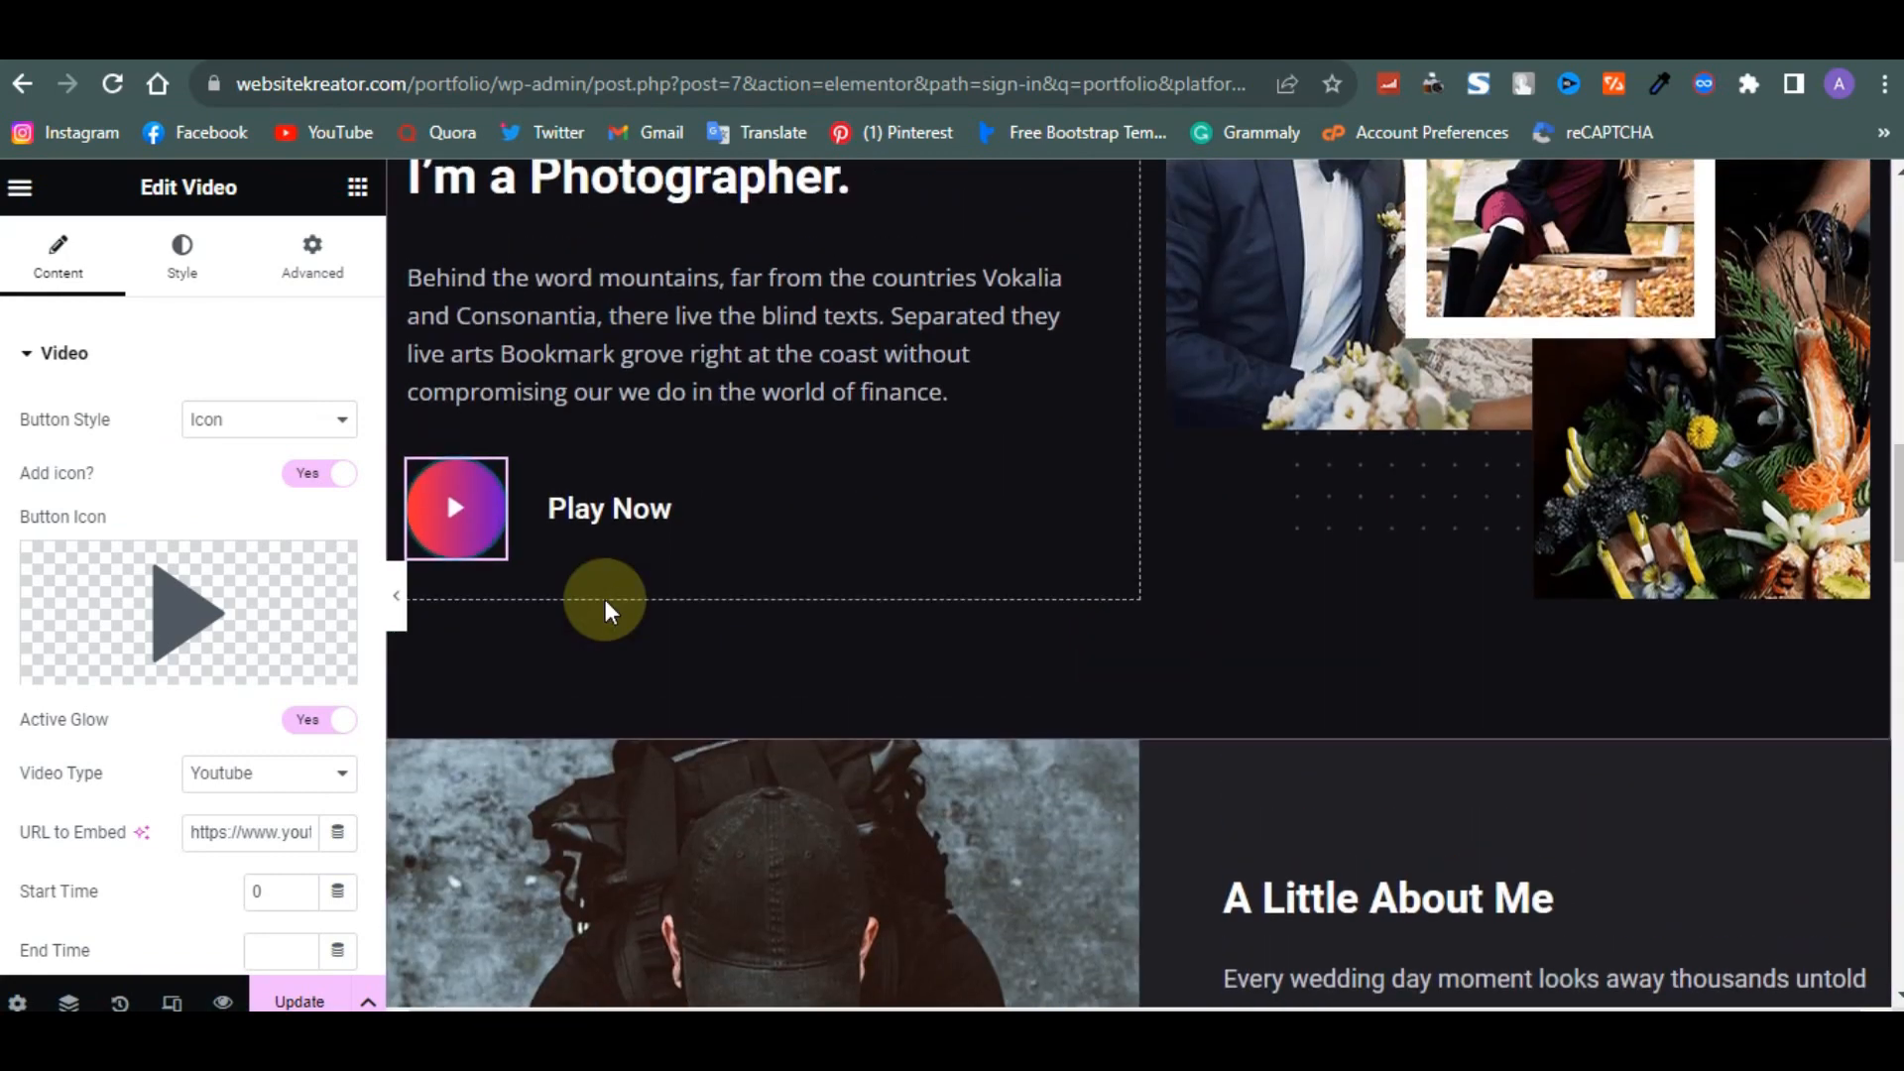
pyautogui.moveTo(221, 832); pyautogui.dragTo(259, 831)
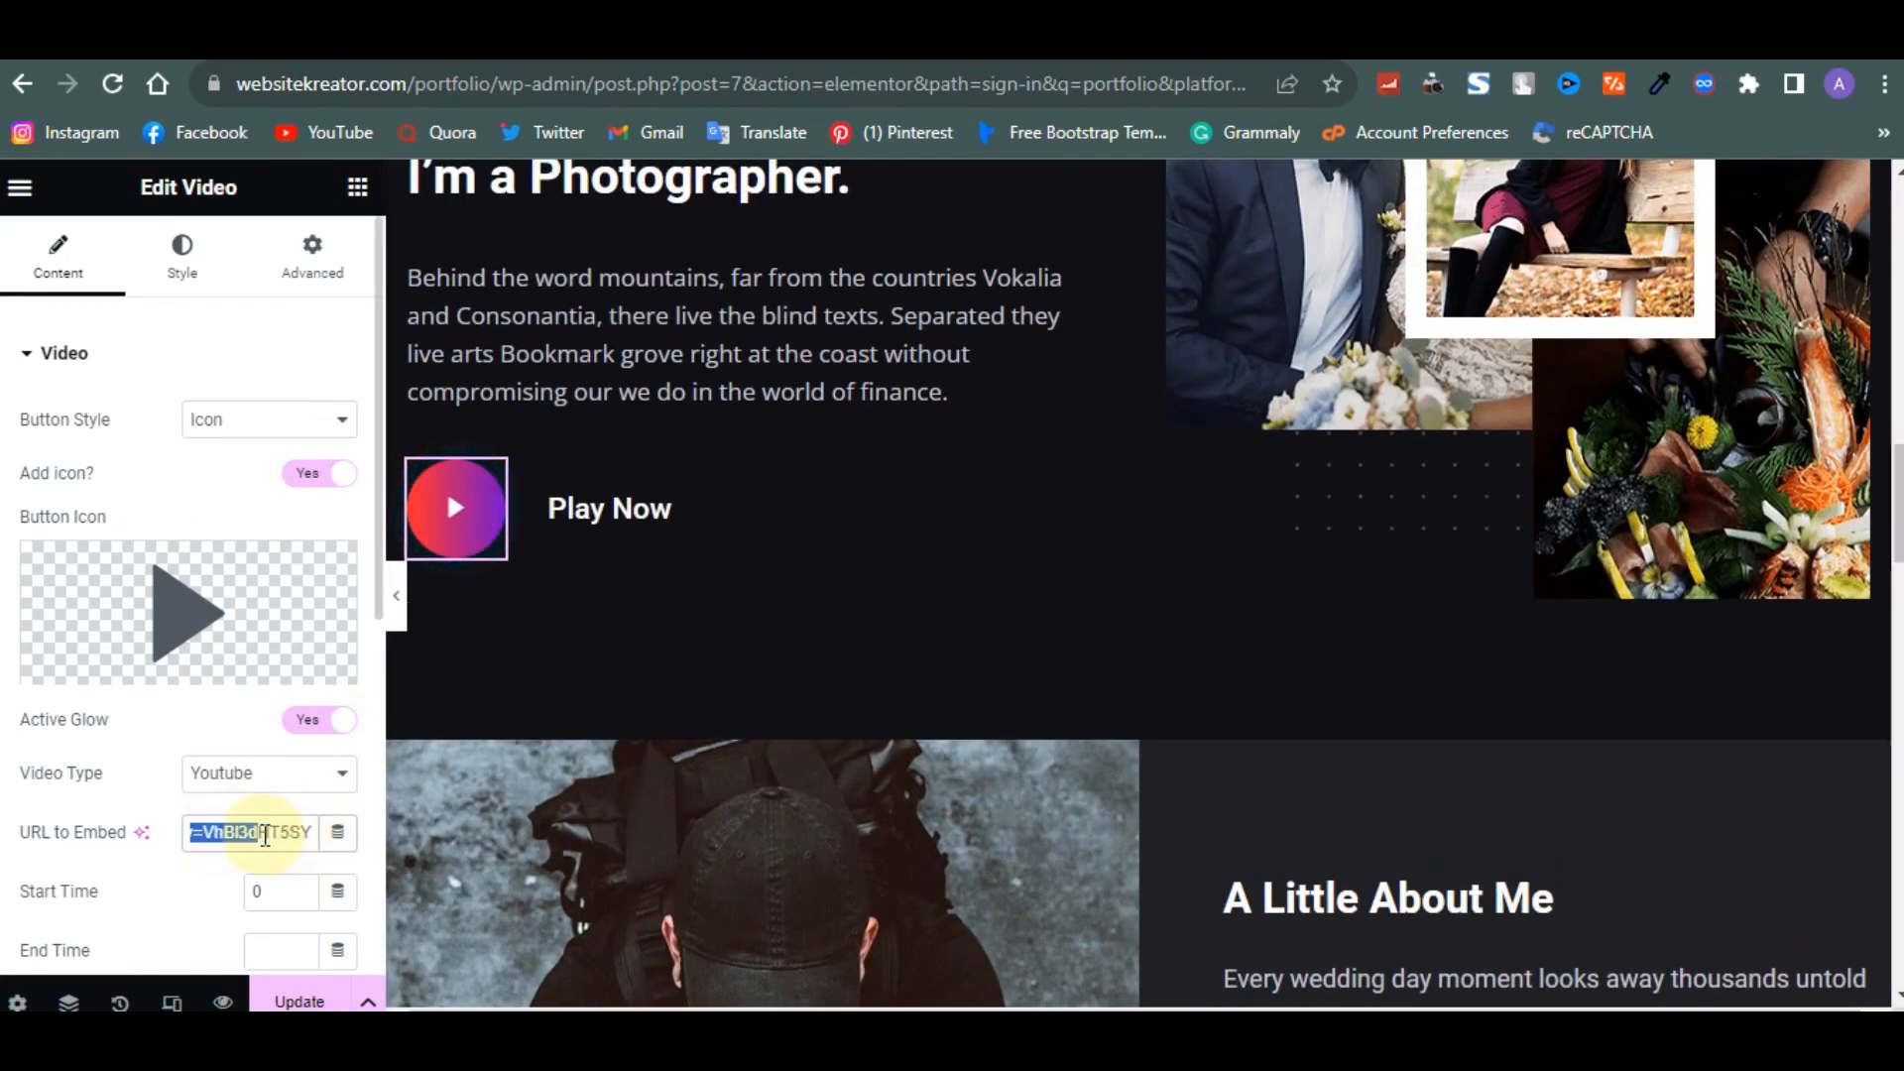
pyautogui.scroll(-1, 900, 717)
pyautogui.scroll(-15, 900, 717)
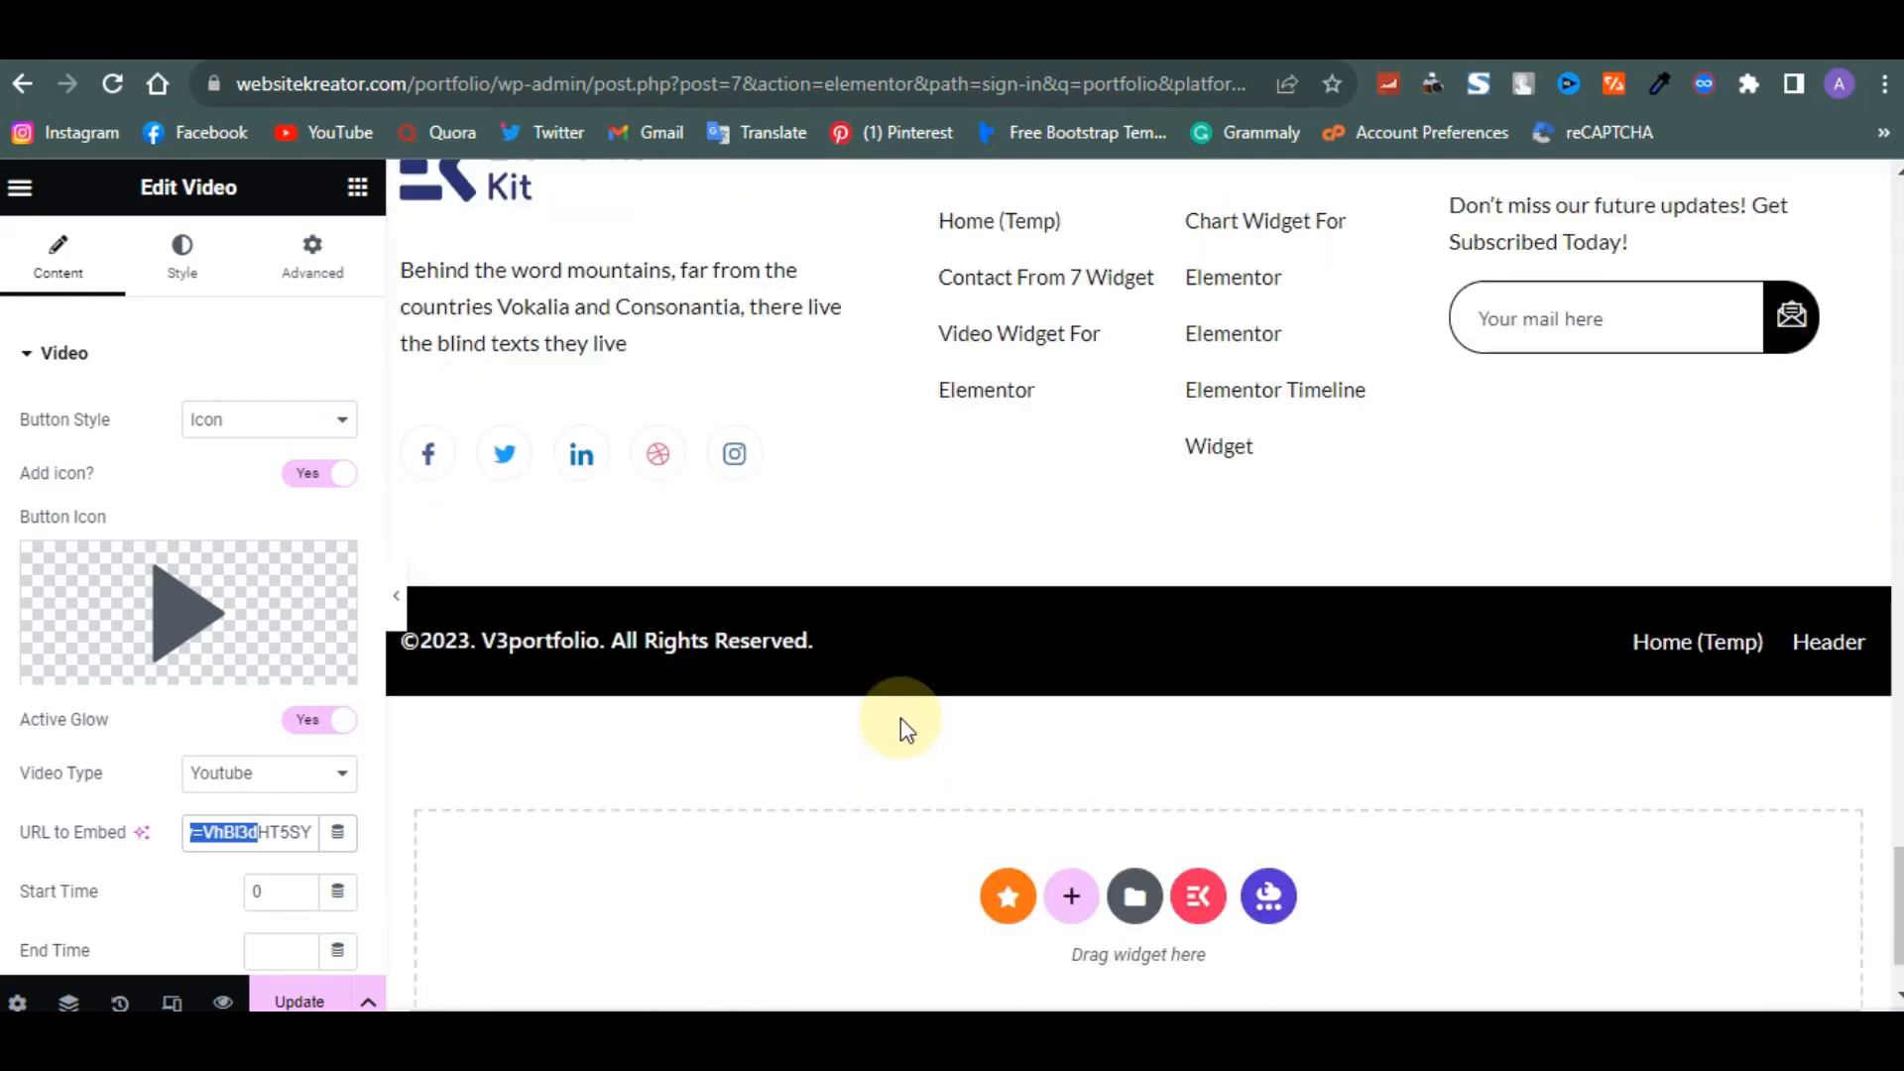
# - Add a new single-container structure between the Instagram gallery section and the footer
pyautogui.scroll(5, 900, 717)
pyautogui.scroll(1, 901, 717)
pyautogui.click(1102, 886)
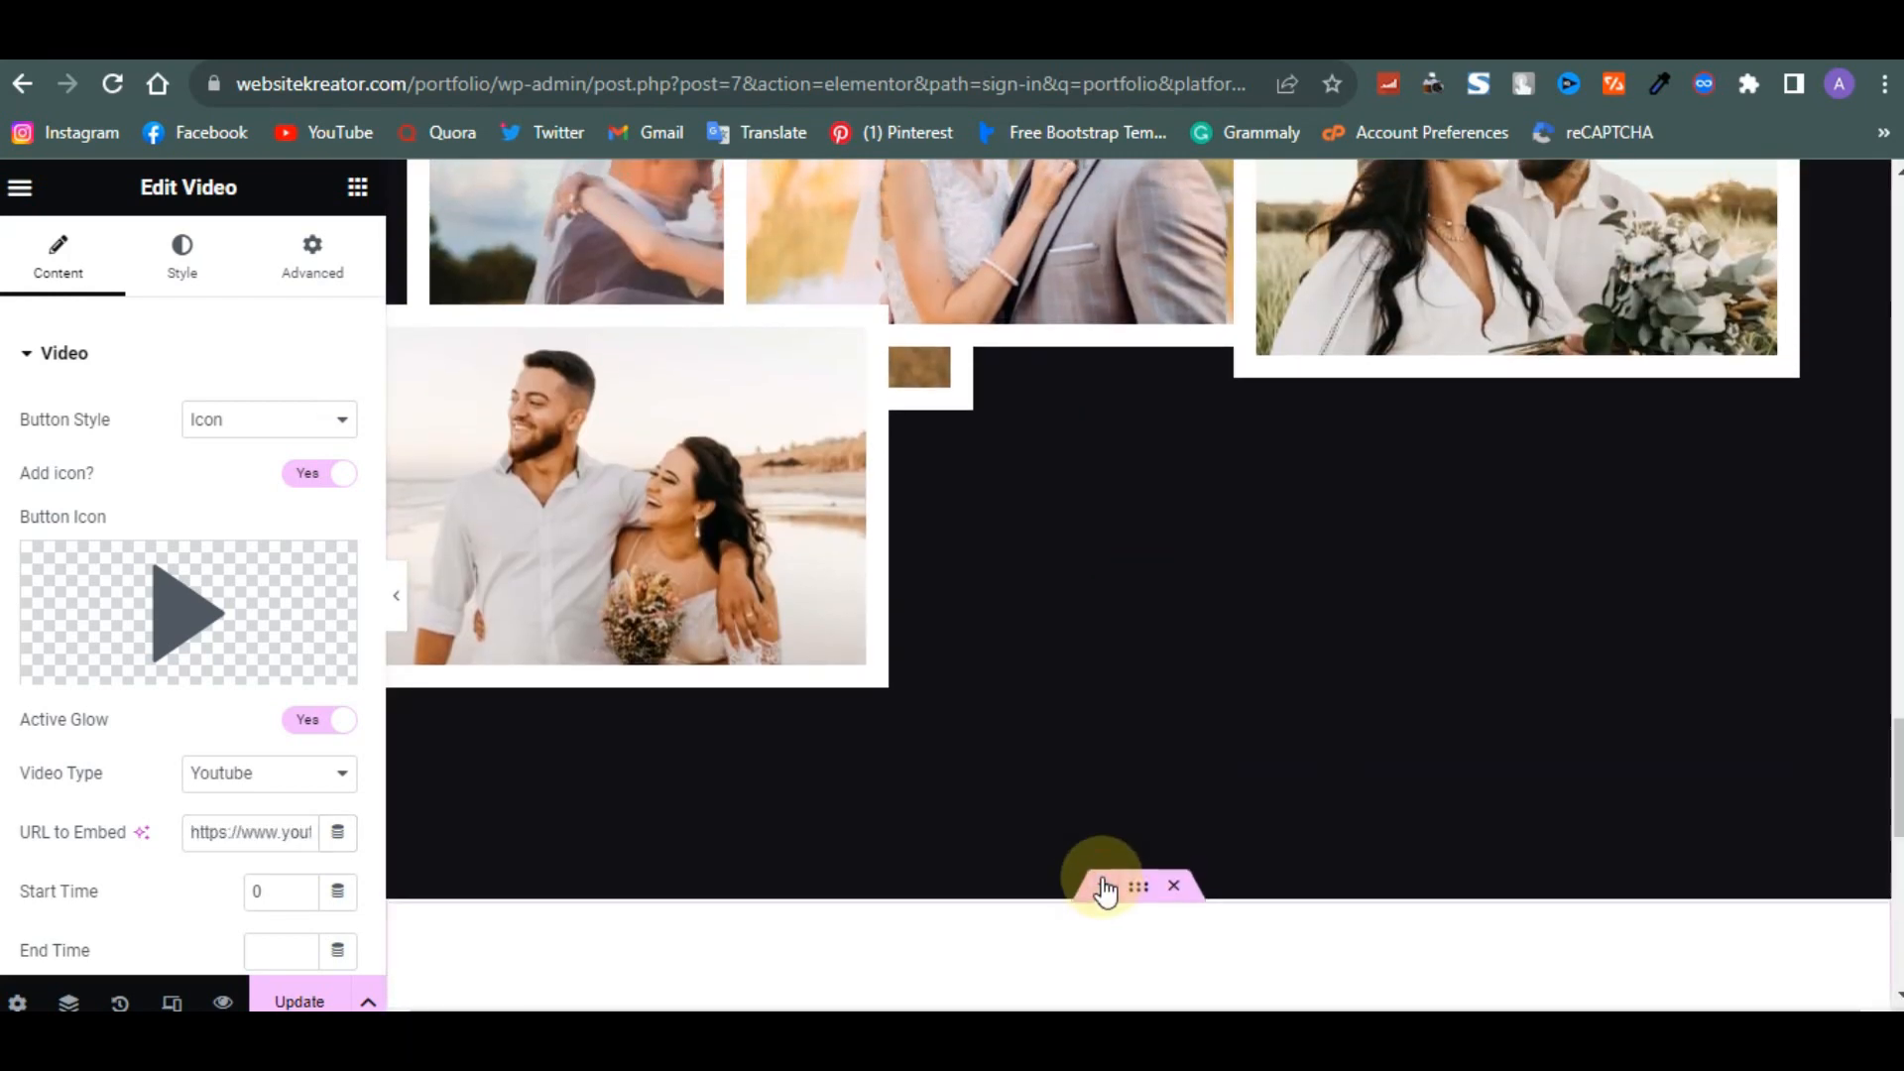
pyautogui.scroll(-5, 1050, 806)
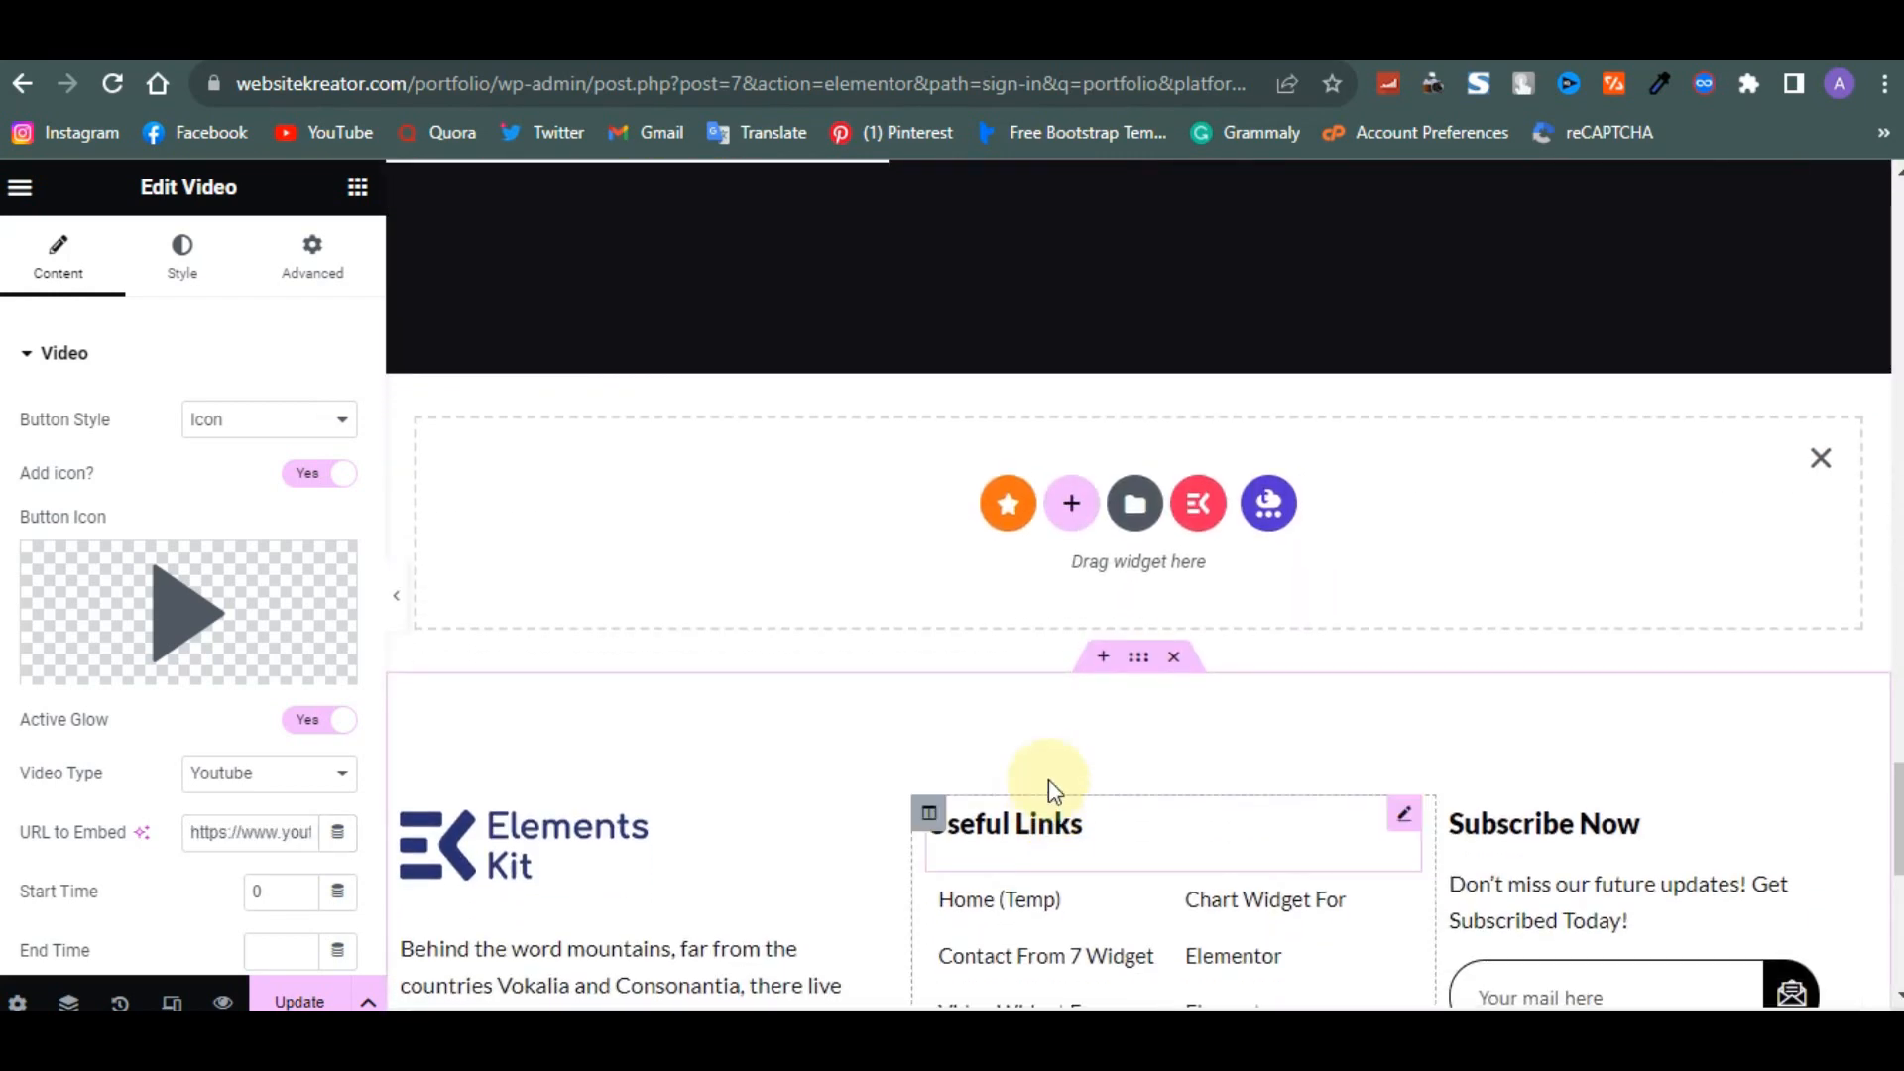
pyautogui.click(1079, 512)
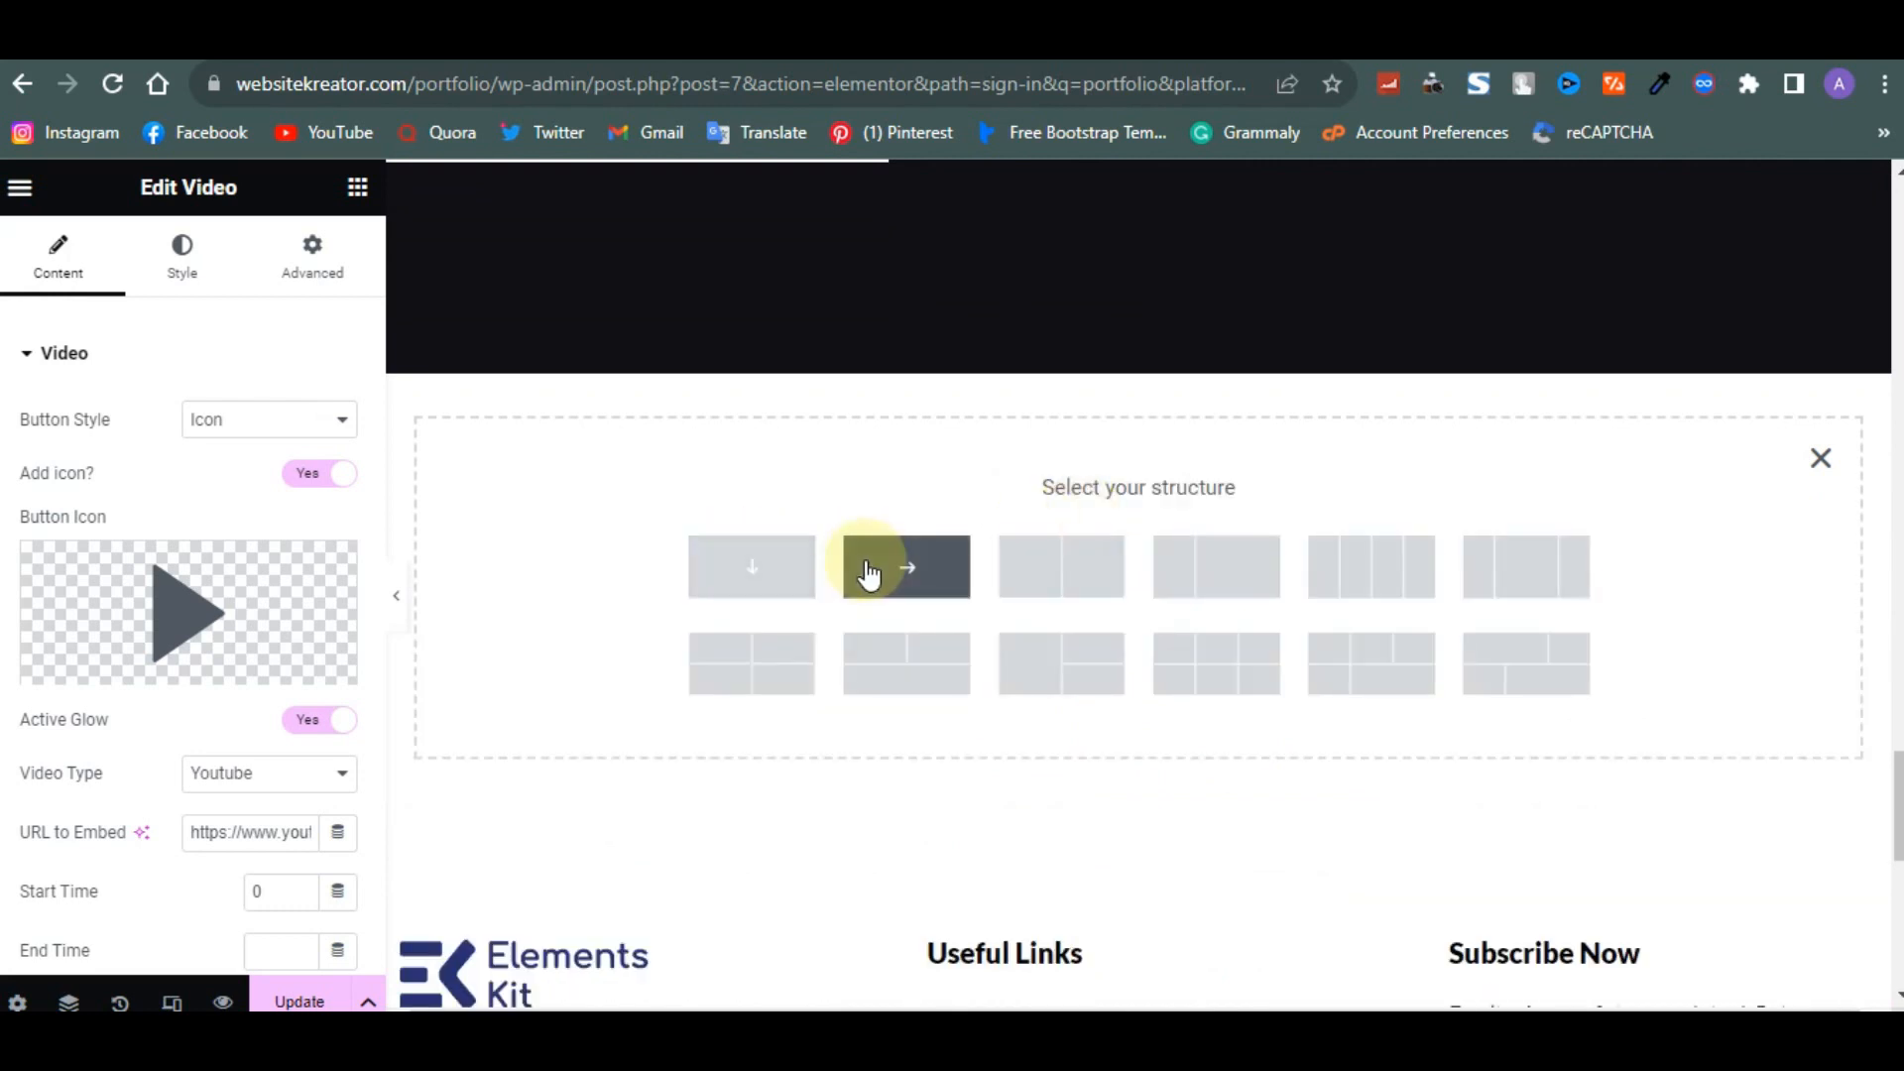
pyautogui.click(809, 567)
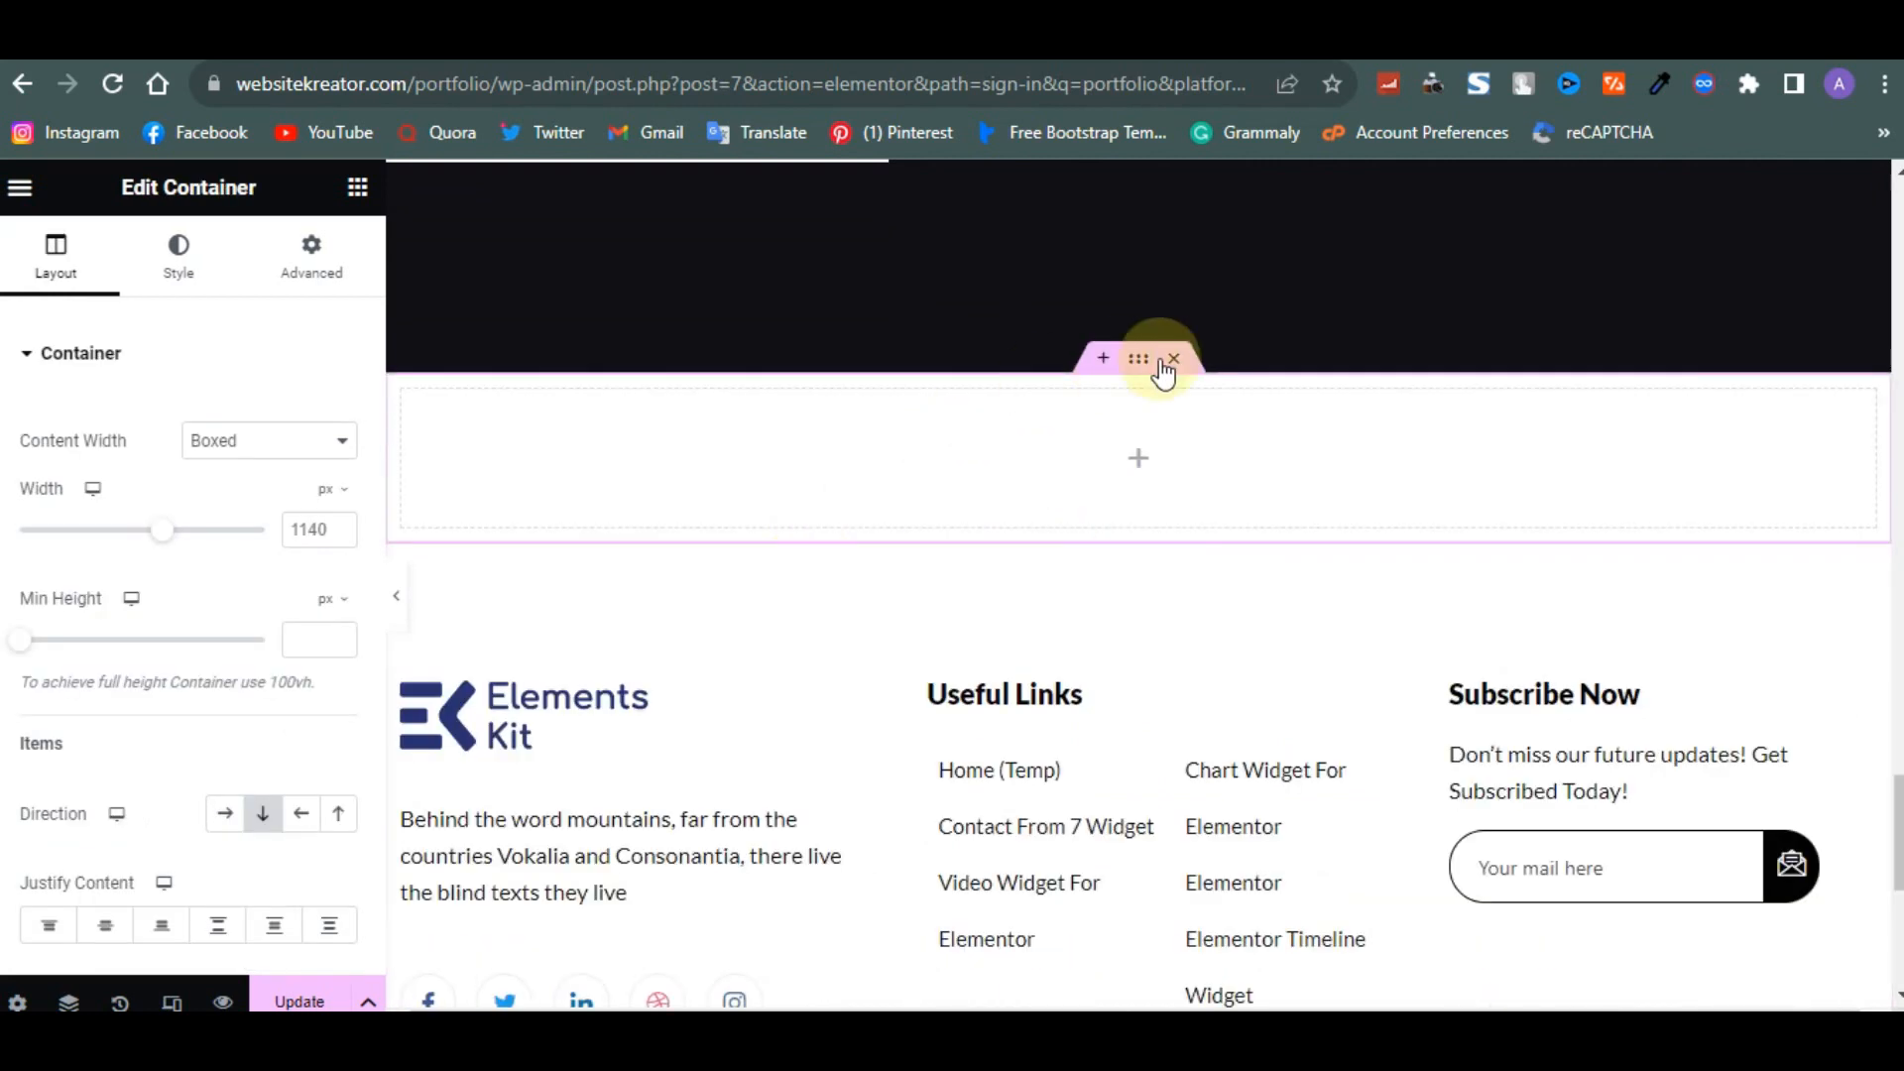
# - Give the new container a classic background colour of #474444
pyautogui.click(178, 255)
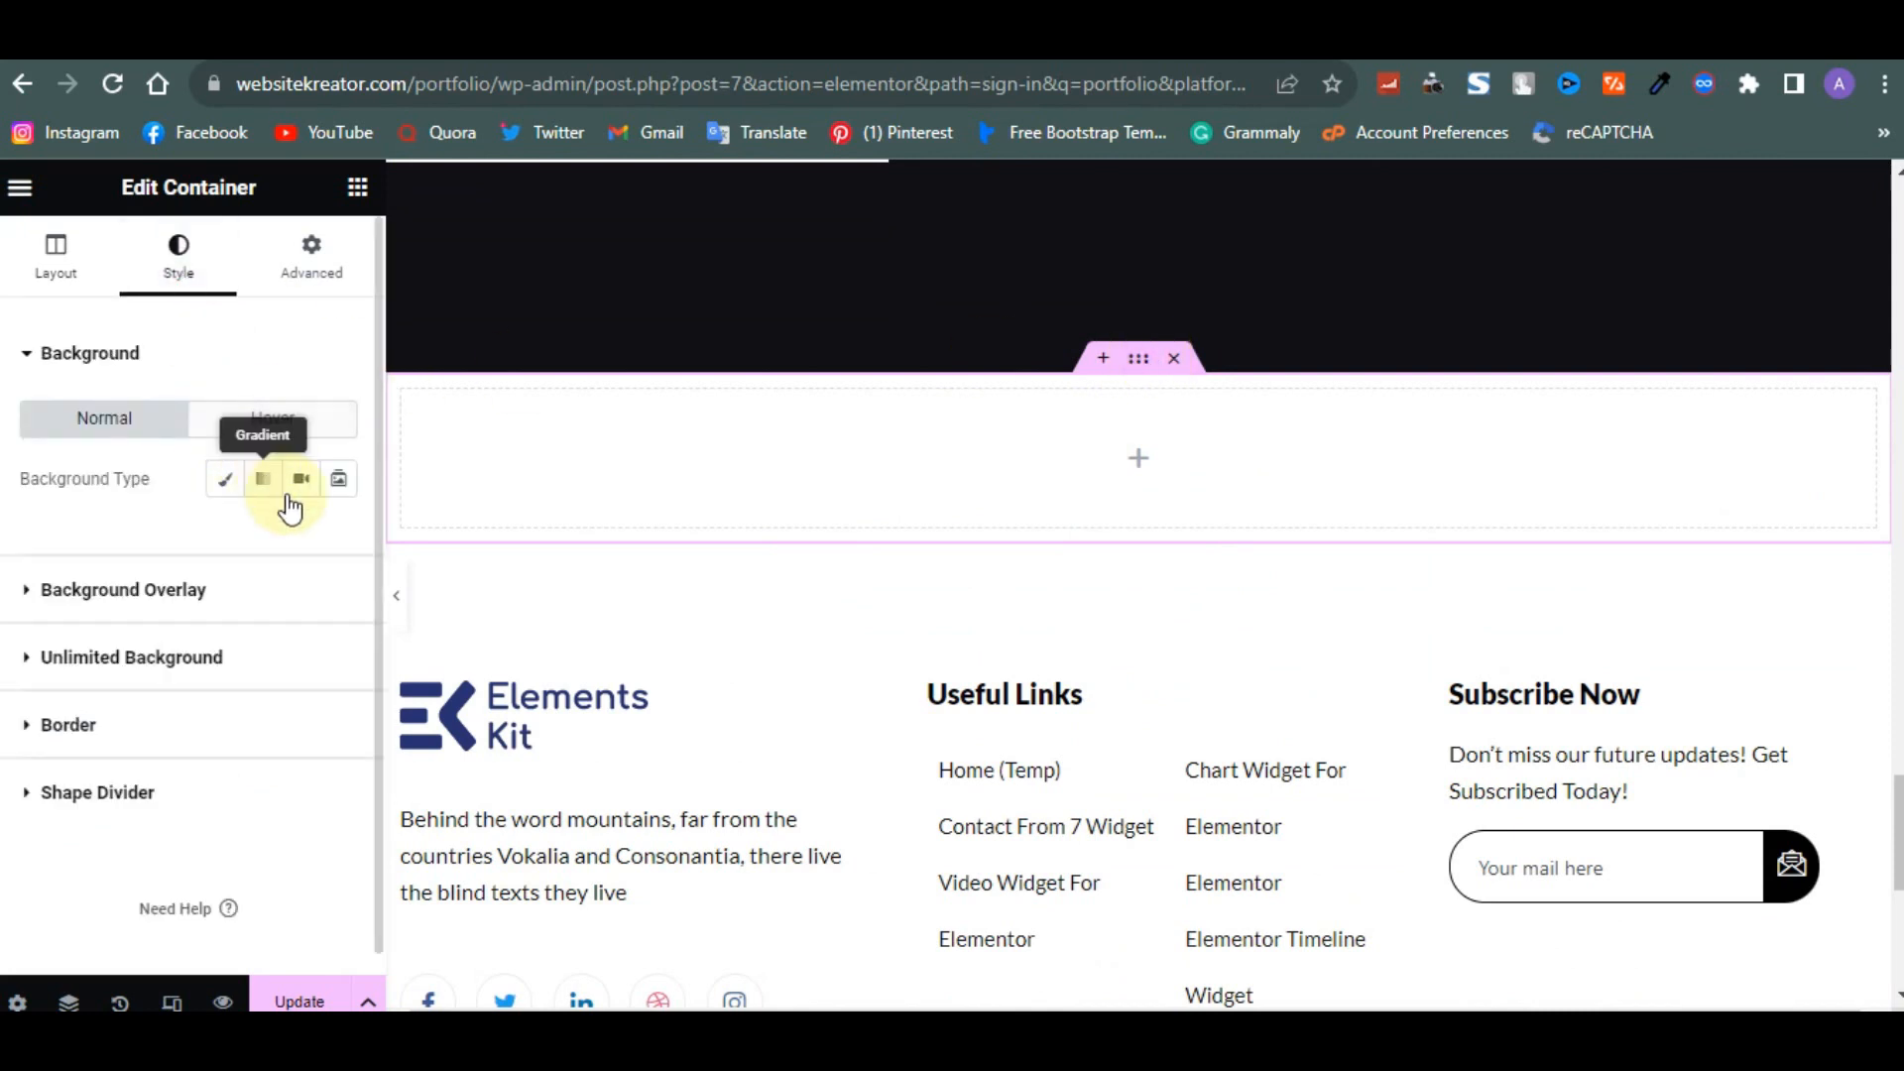
pyautogui.click(226, 482)
pyautogui.click(332, 544)
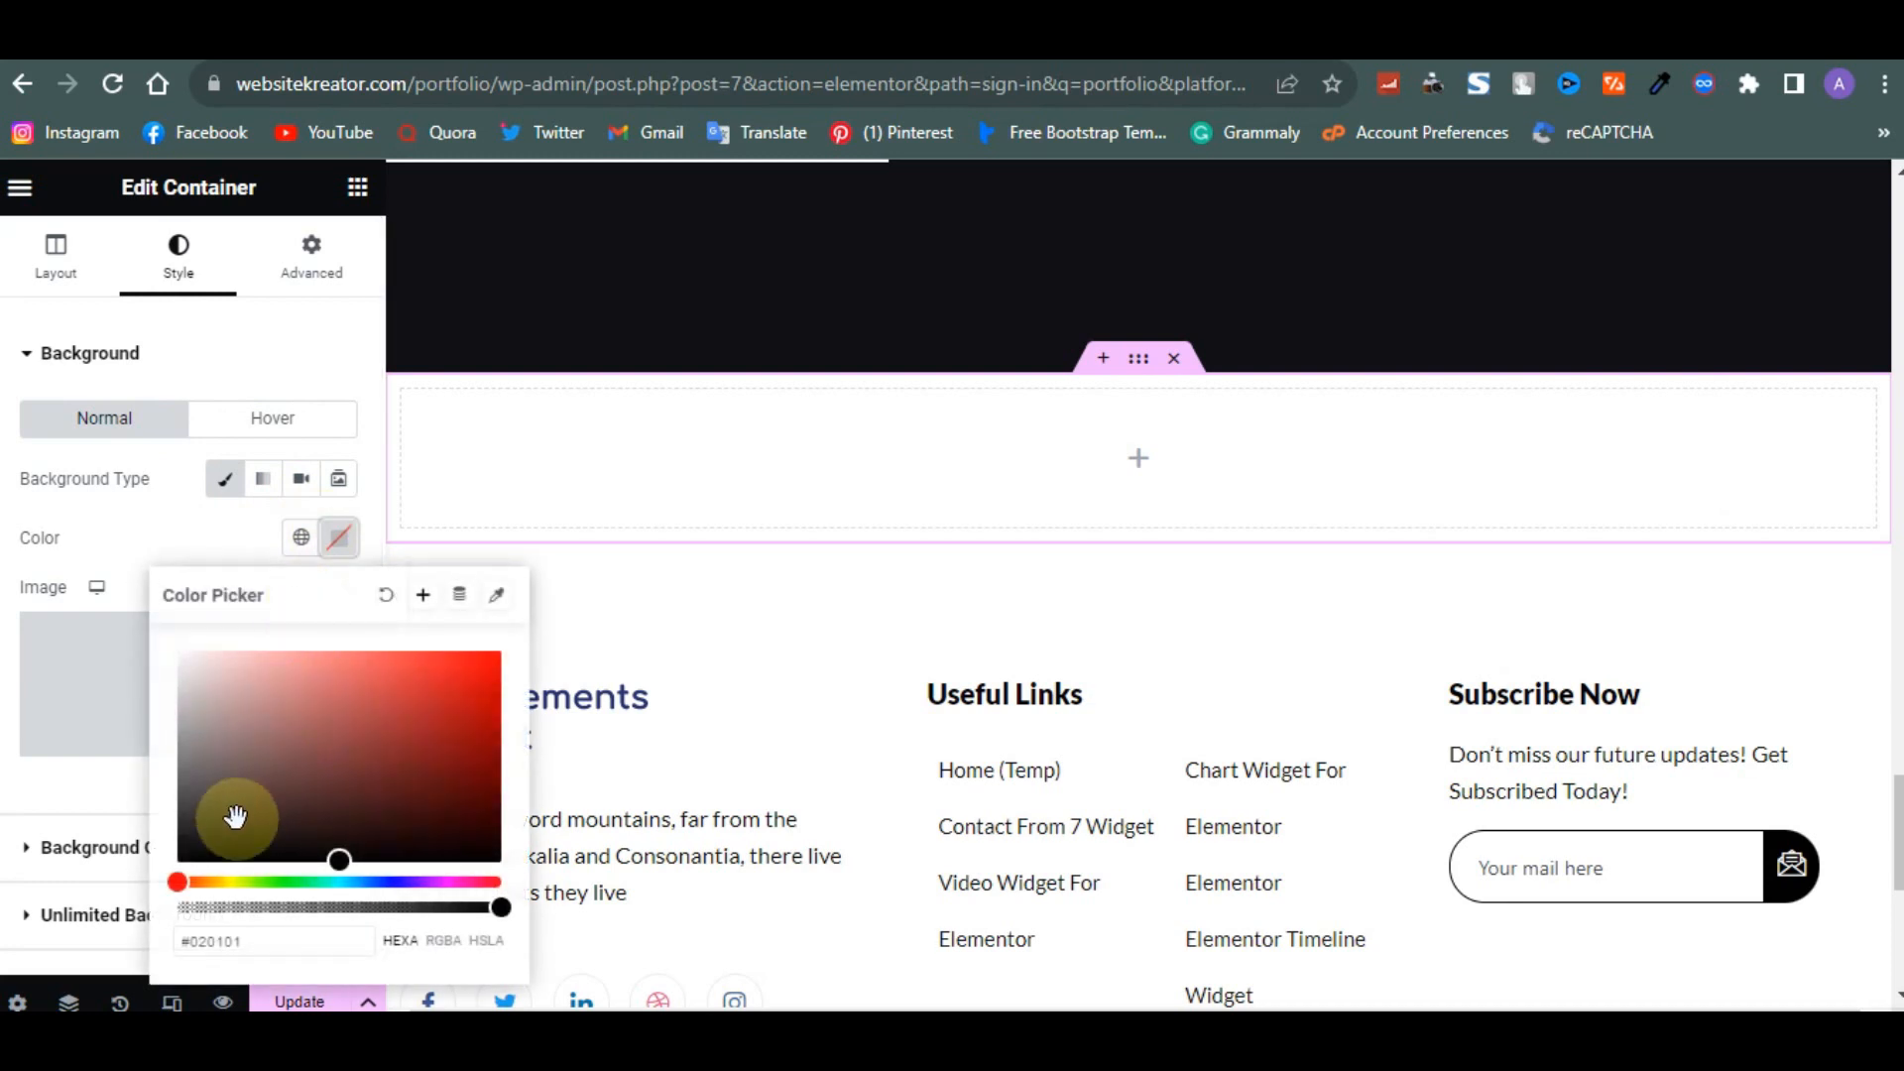
pyautogui.moveTo(234, 807); pyautogui.dragTo(132, 949)
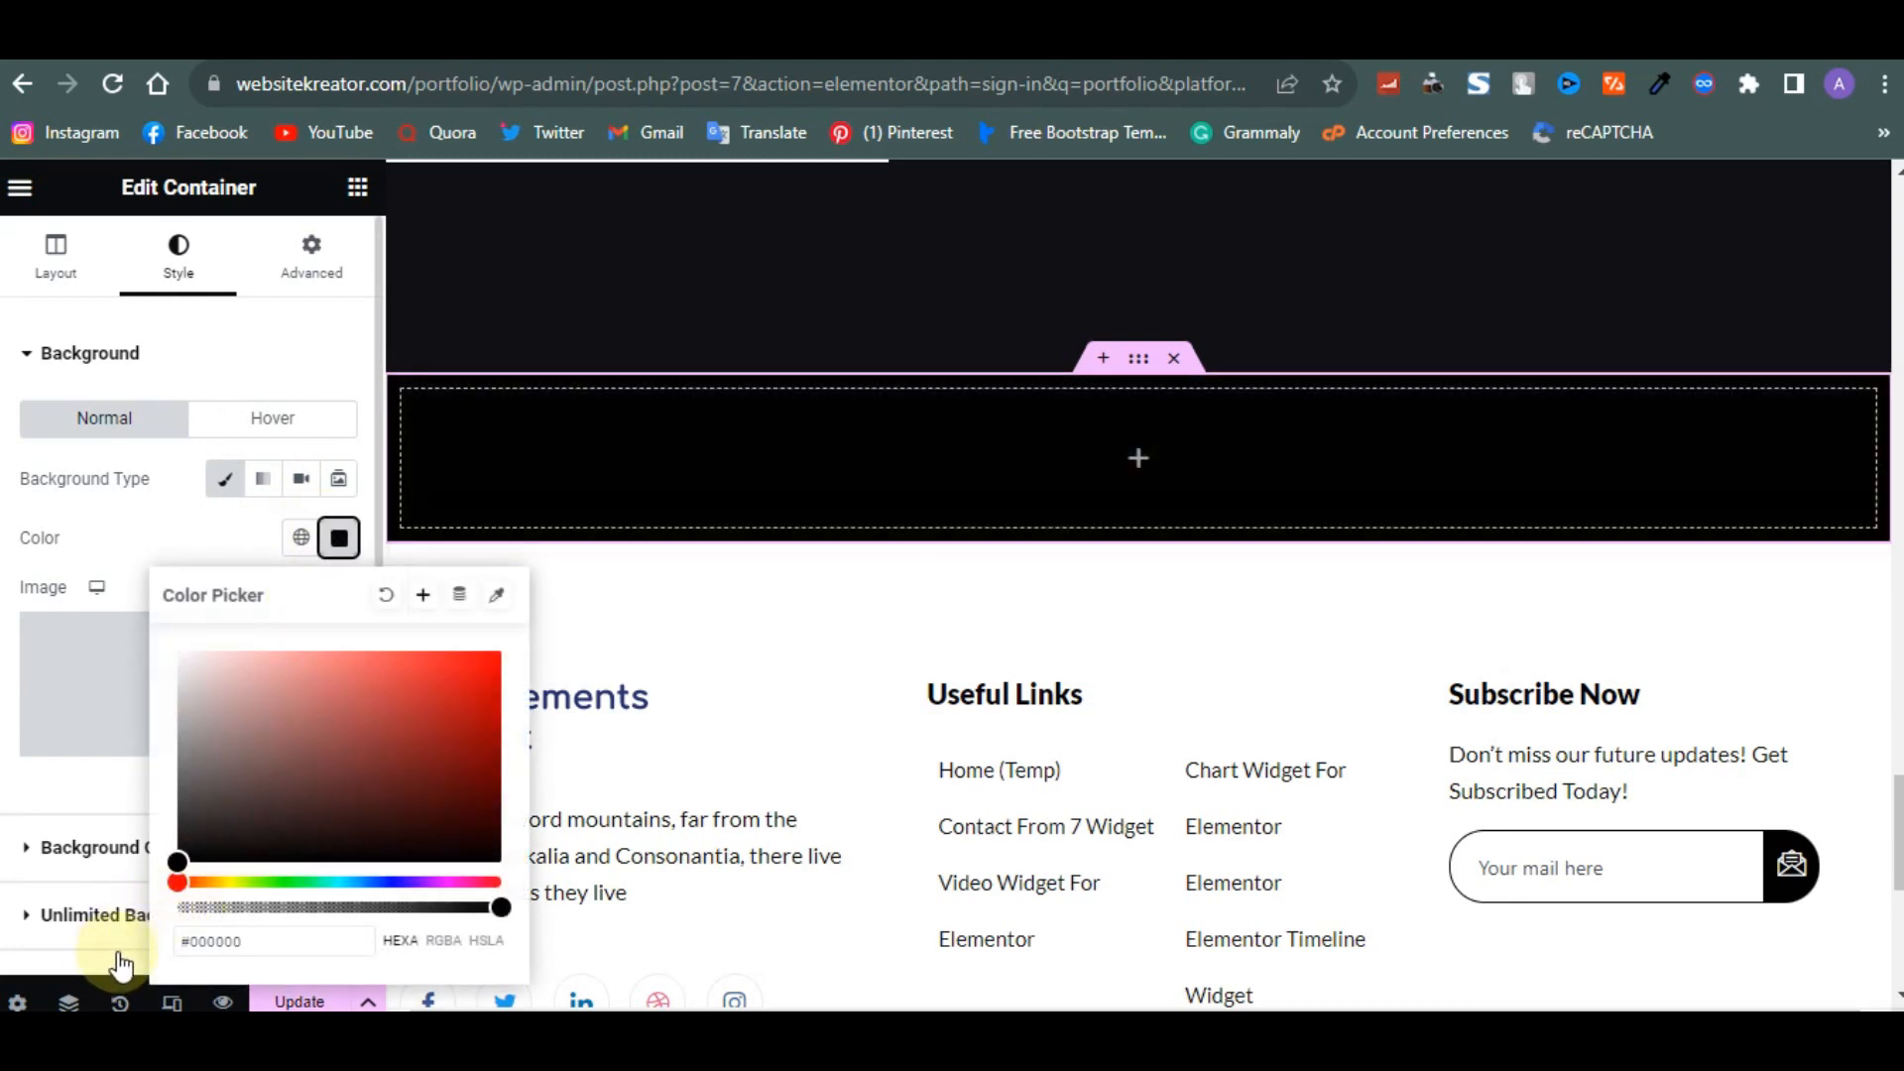
pyautogui.scroll(4, 701, 642)
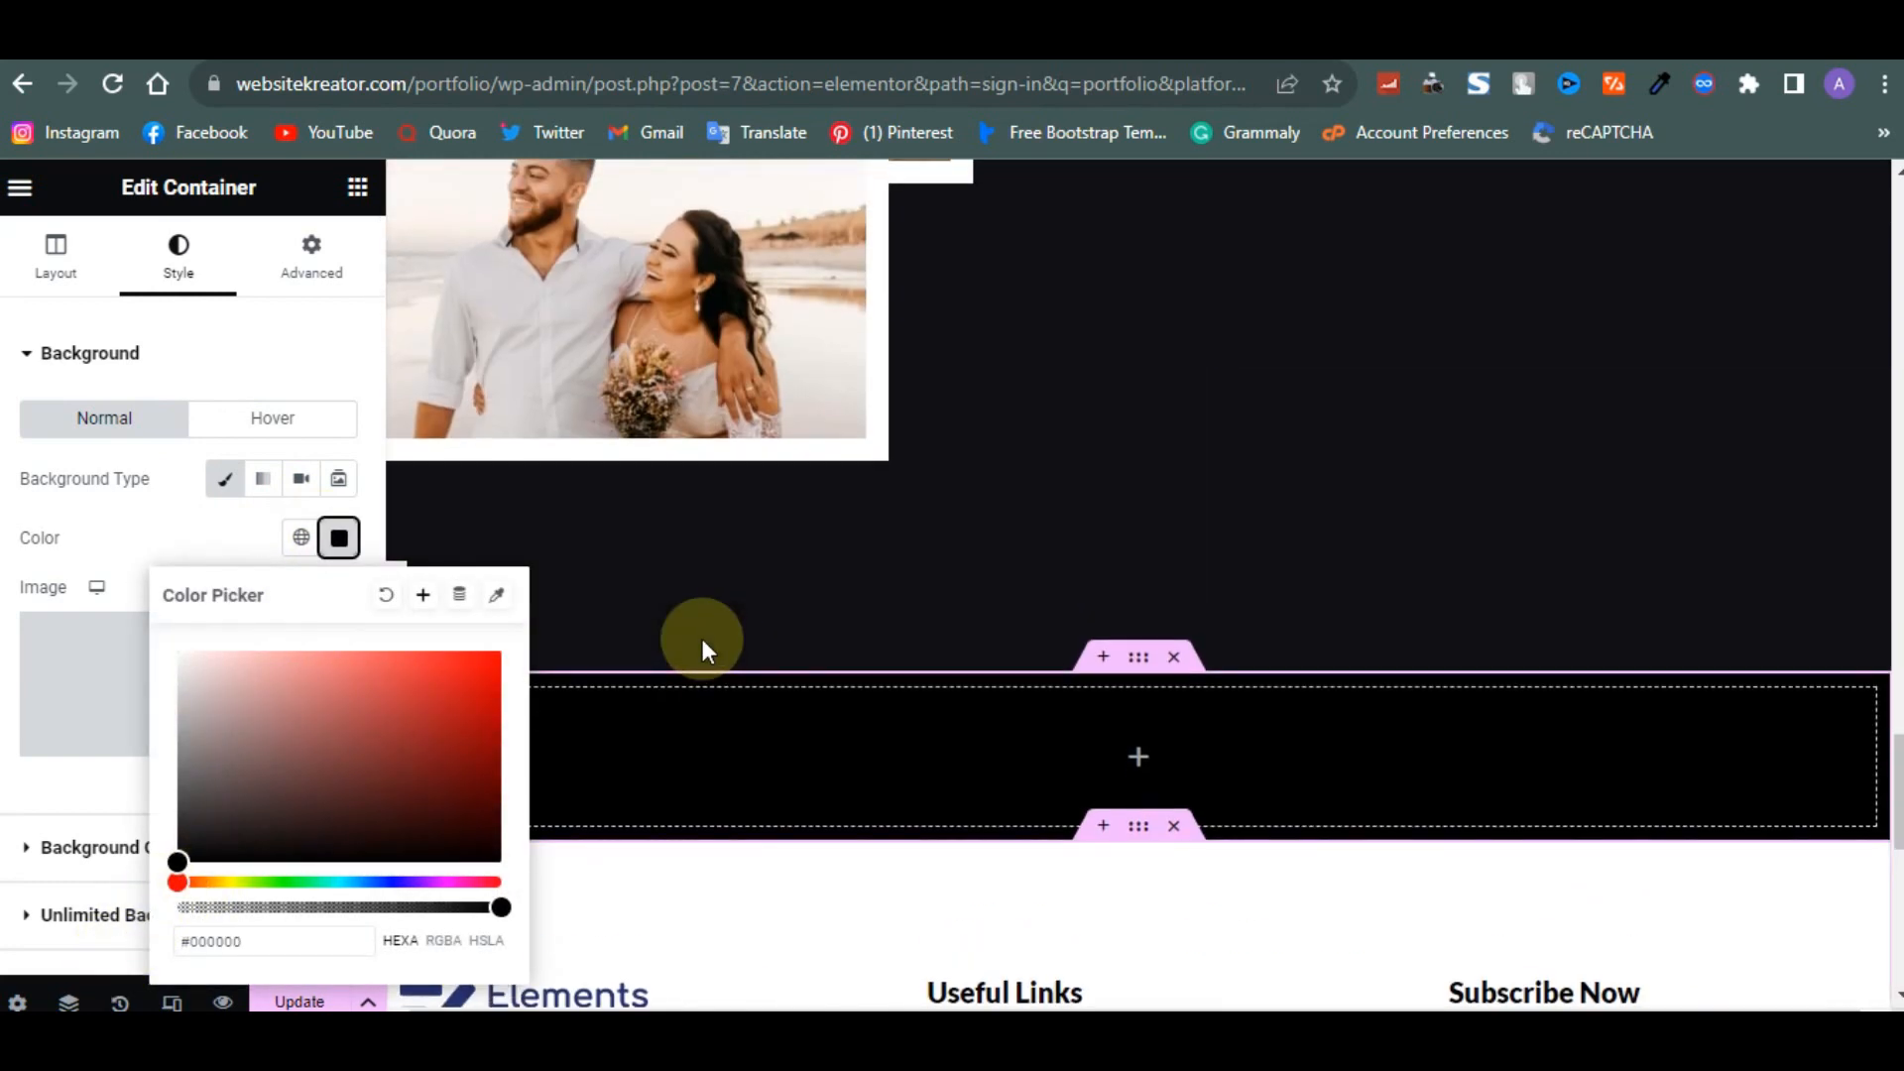
pyautogui.moveTo(186, 839)
pyautogui.mouseDown()
pyautogui.moveTo(190, 815)
pyautogui.moveTo(212, 859)
pyautogui.moveTo(316, 826)
pyautogui.moveTo(225, 790)
pyautogui.moveTo(189, 803)
pyautogui.mouseUp()
# - Check the background colour of the Instagram gallery section
pyautogui.scroll(8, 1091, 593)
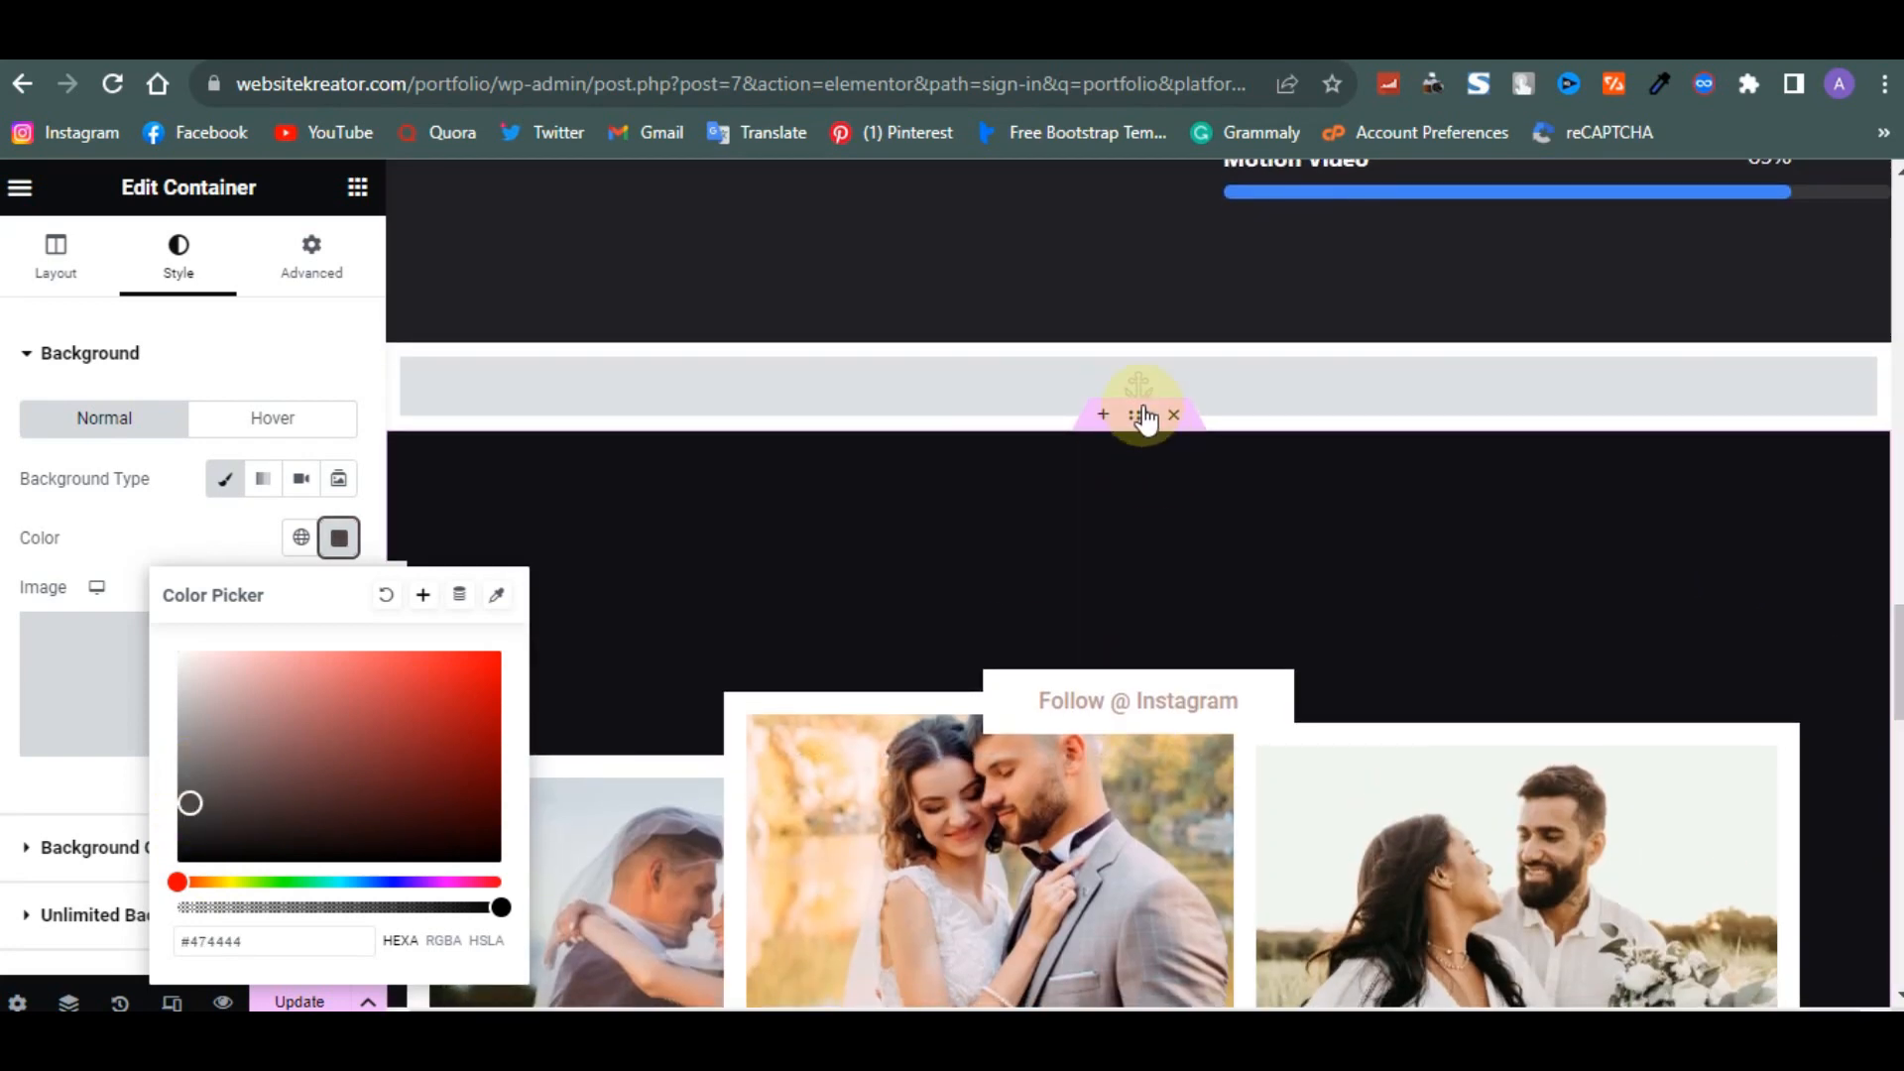
pyautogui.click(1141, 414)
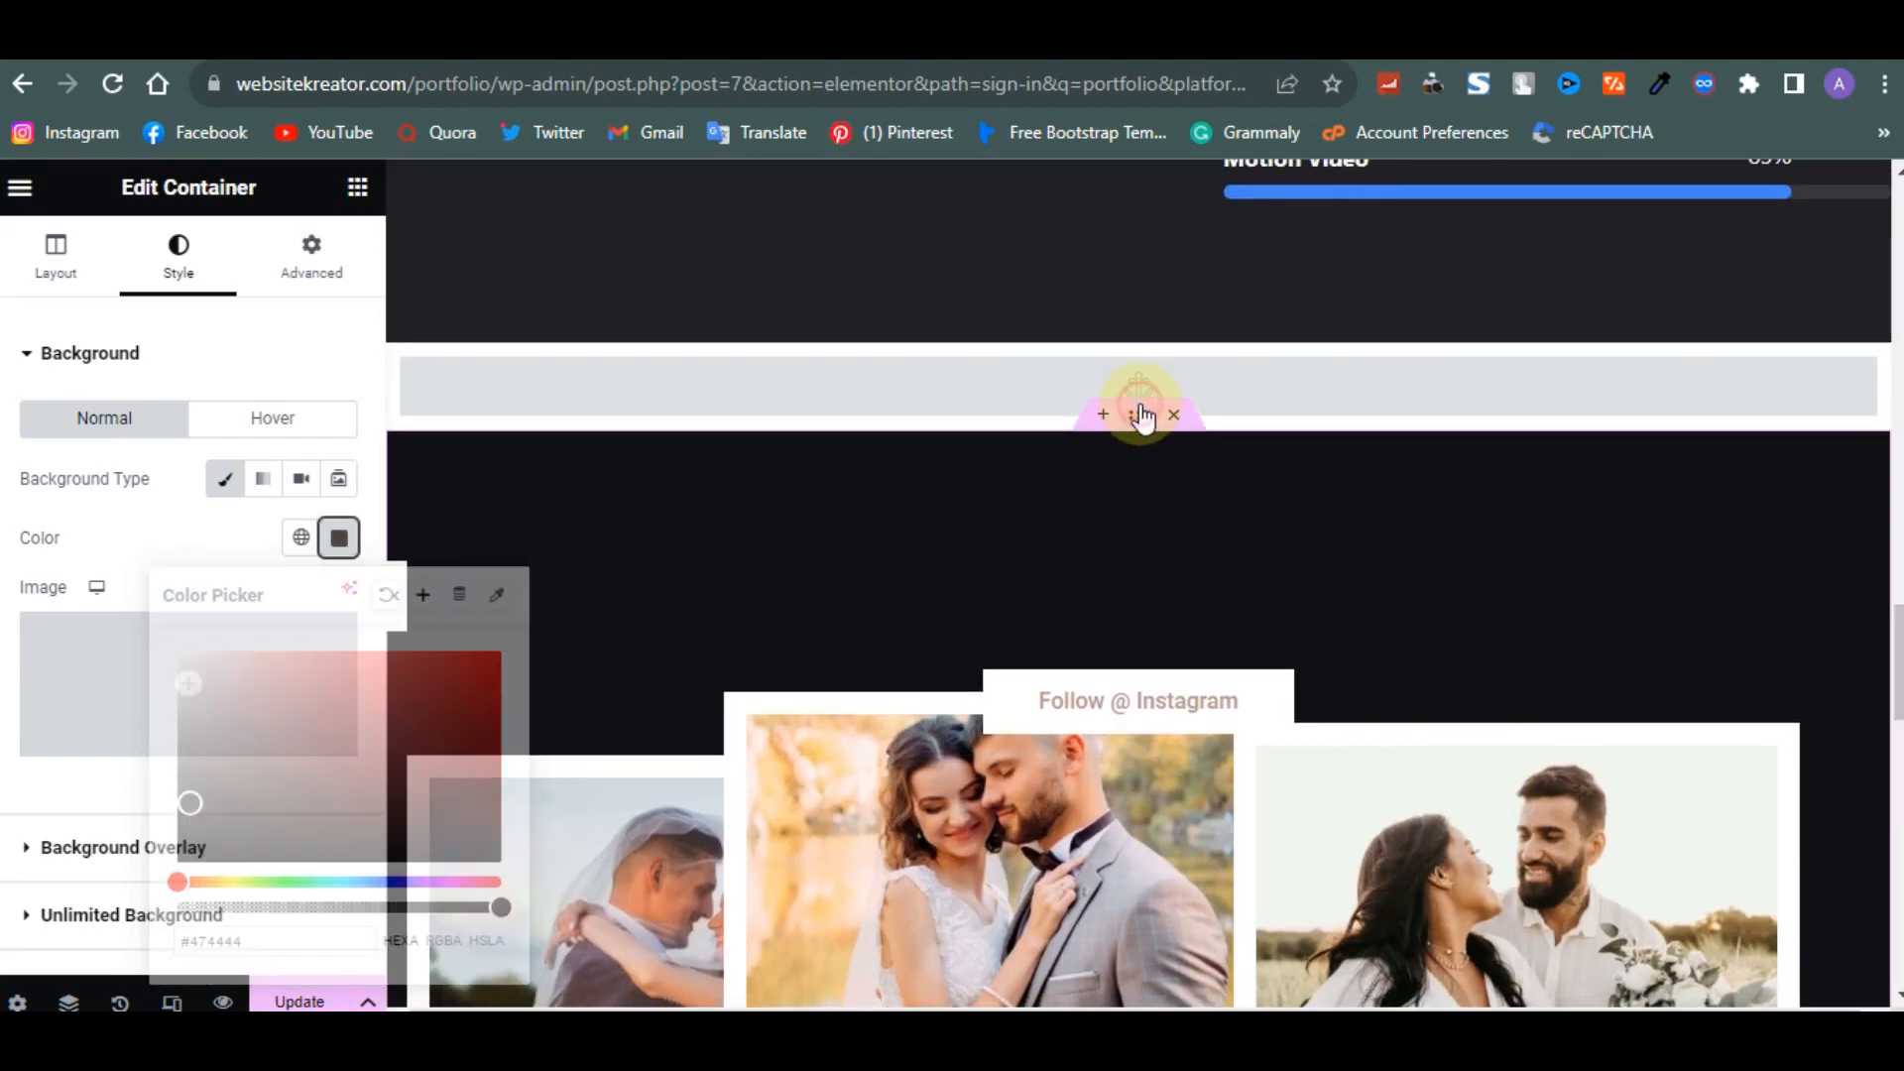
pyautogui.click(164, 290)
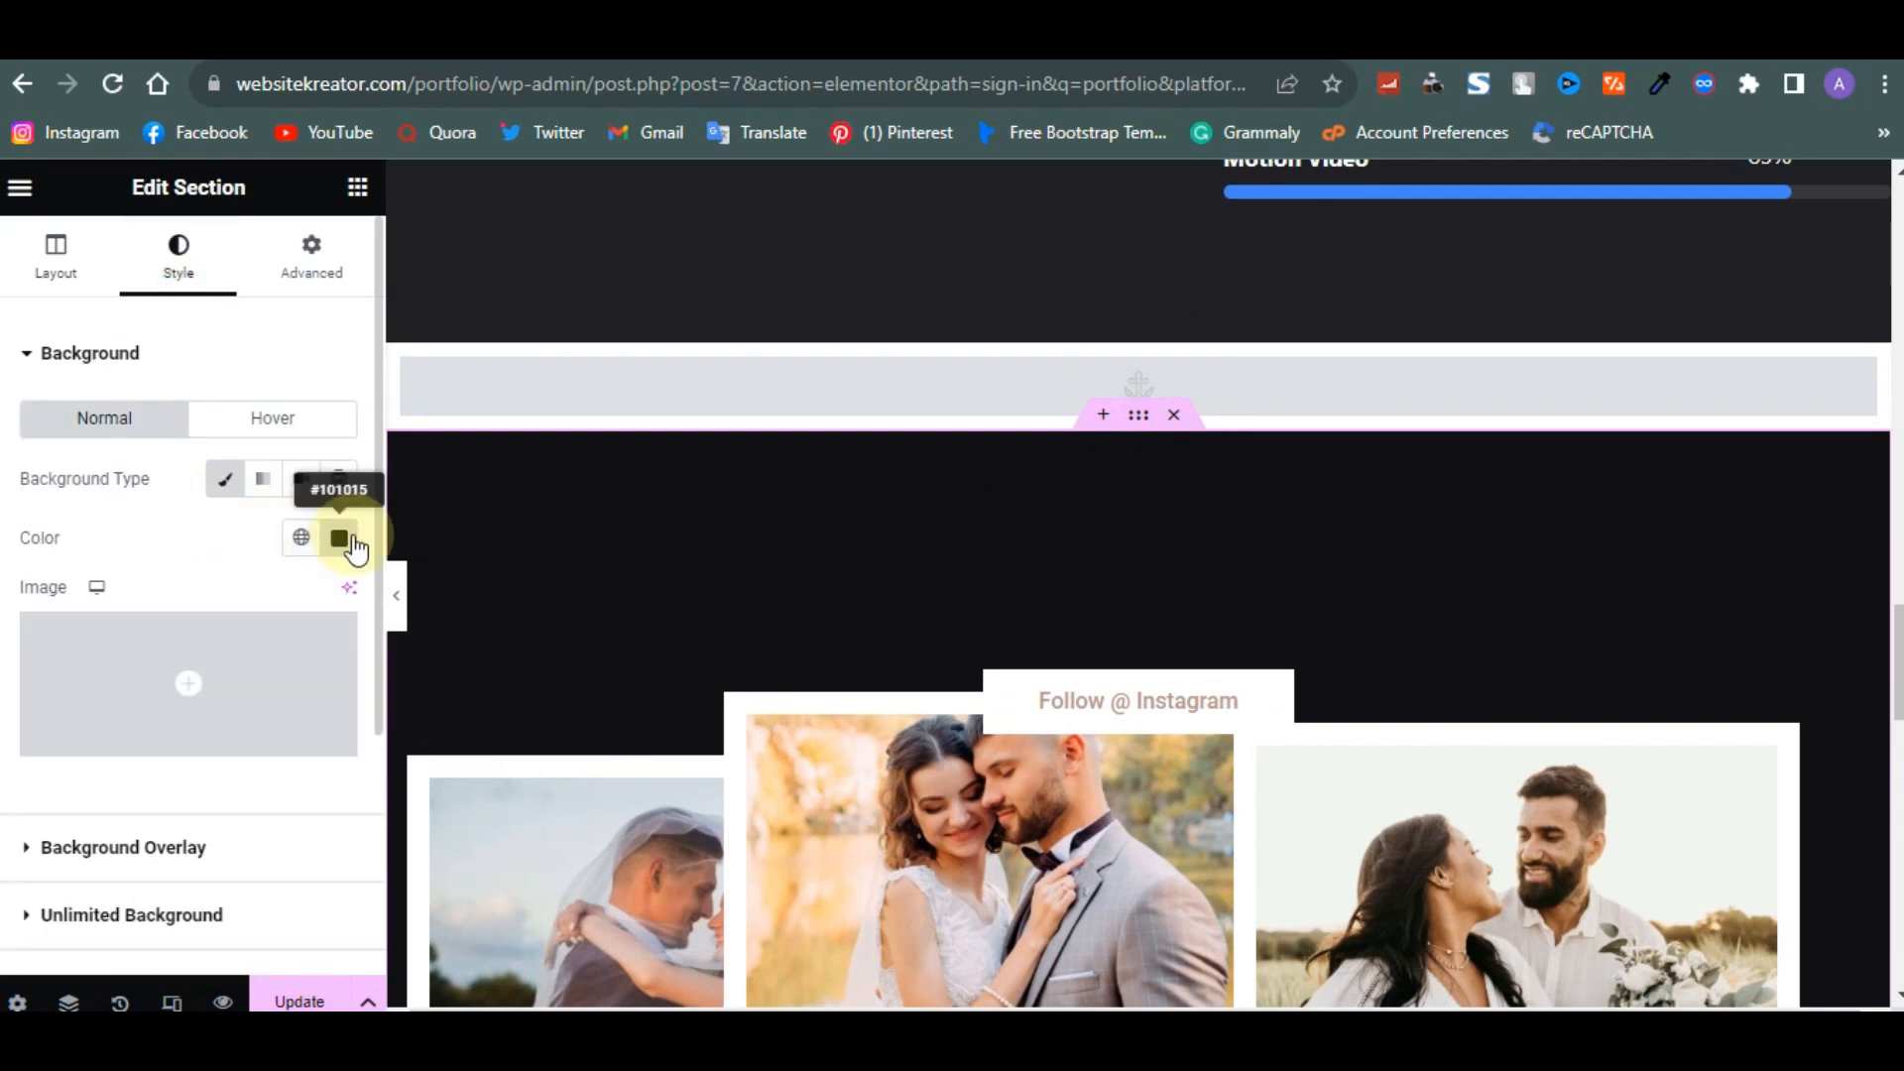
# - Try to enter #101015 as the new container's background hex colour
pyautogui.scroll(-6, 789, 535)
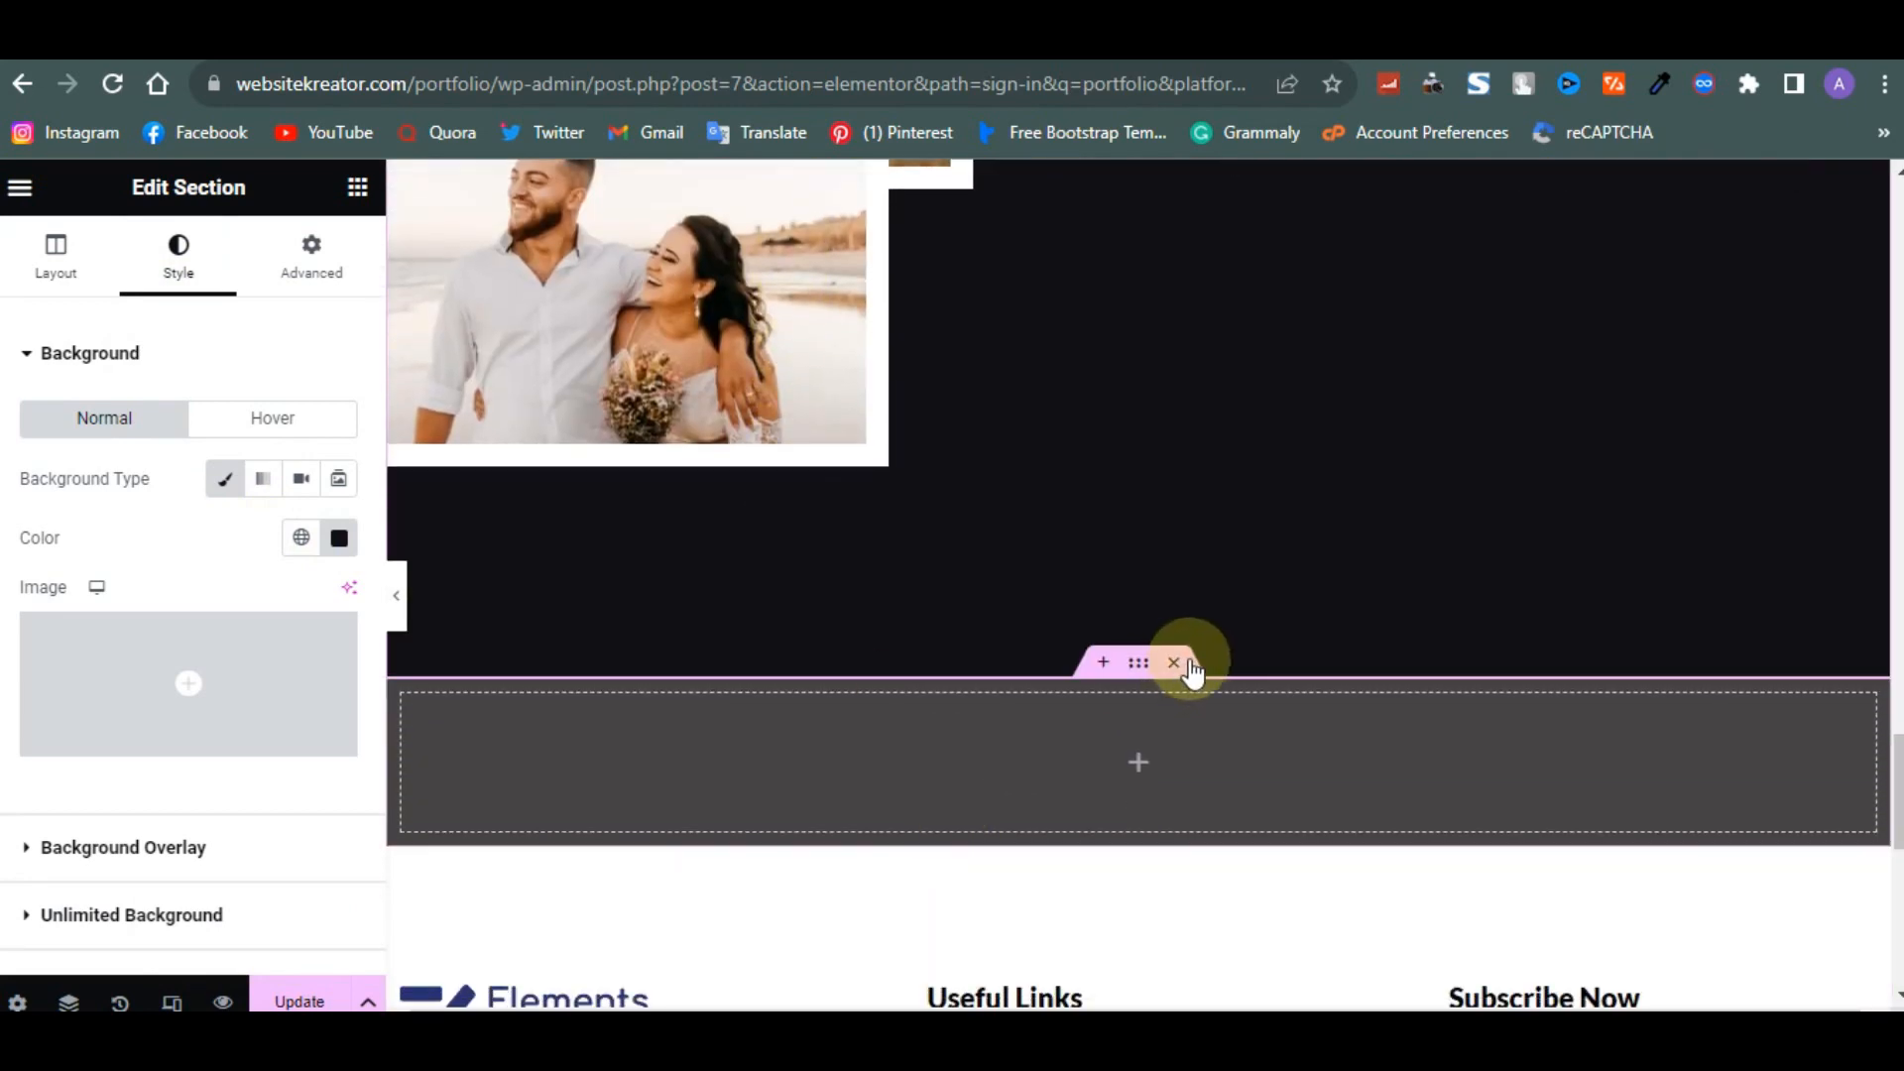
pyautogui.click(1138, 662)
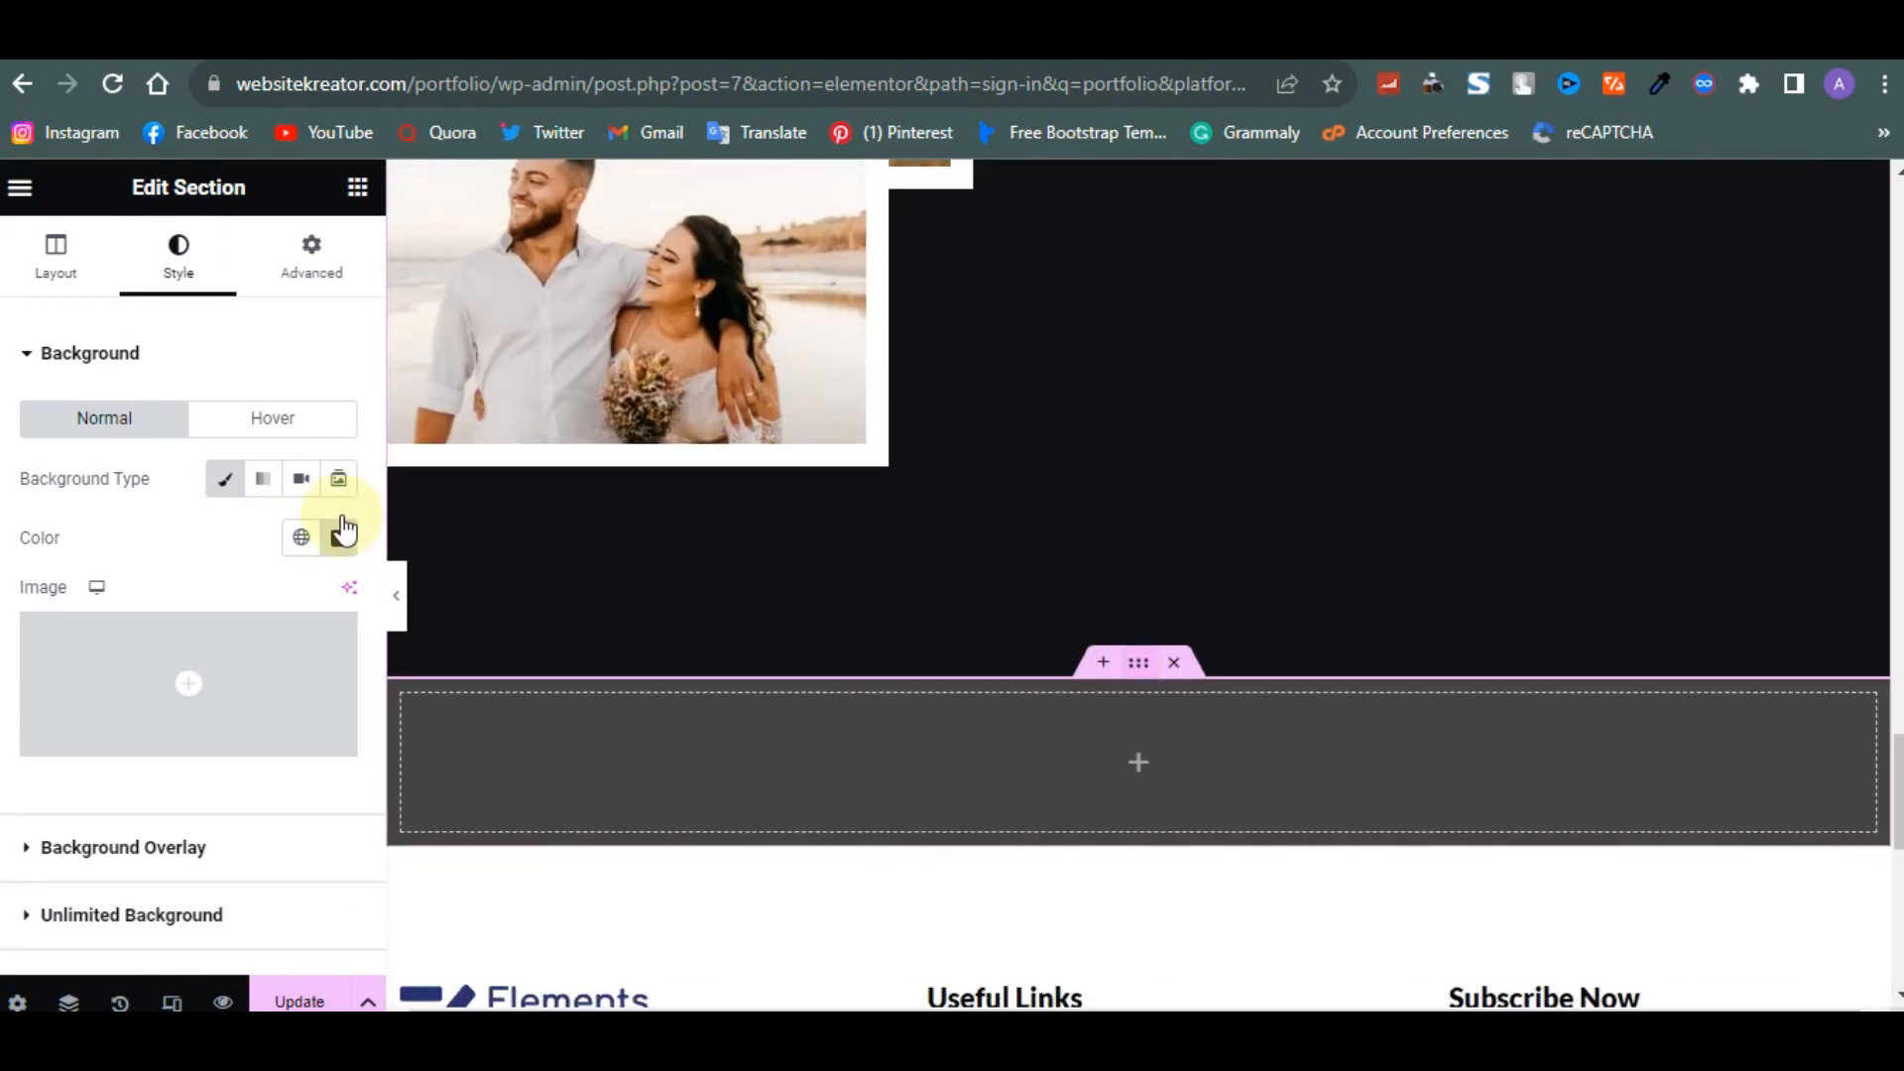
pyautogui.click(337, 541)
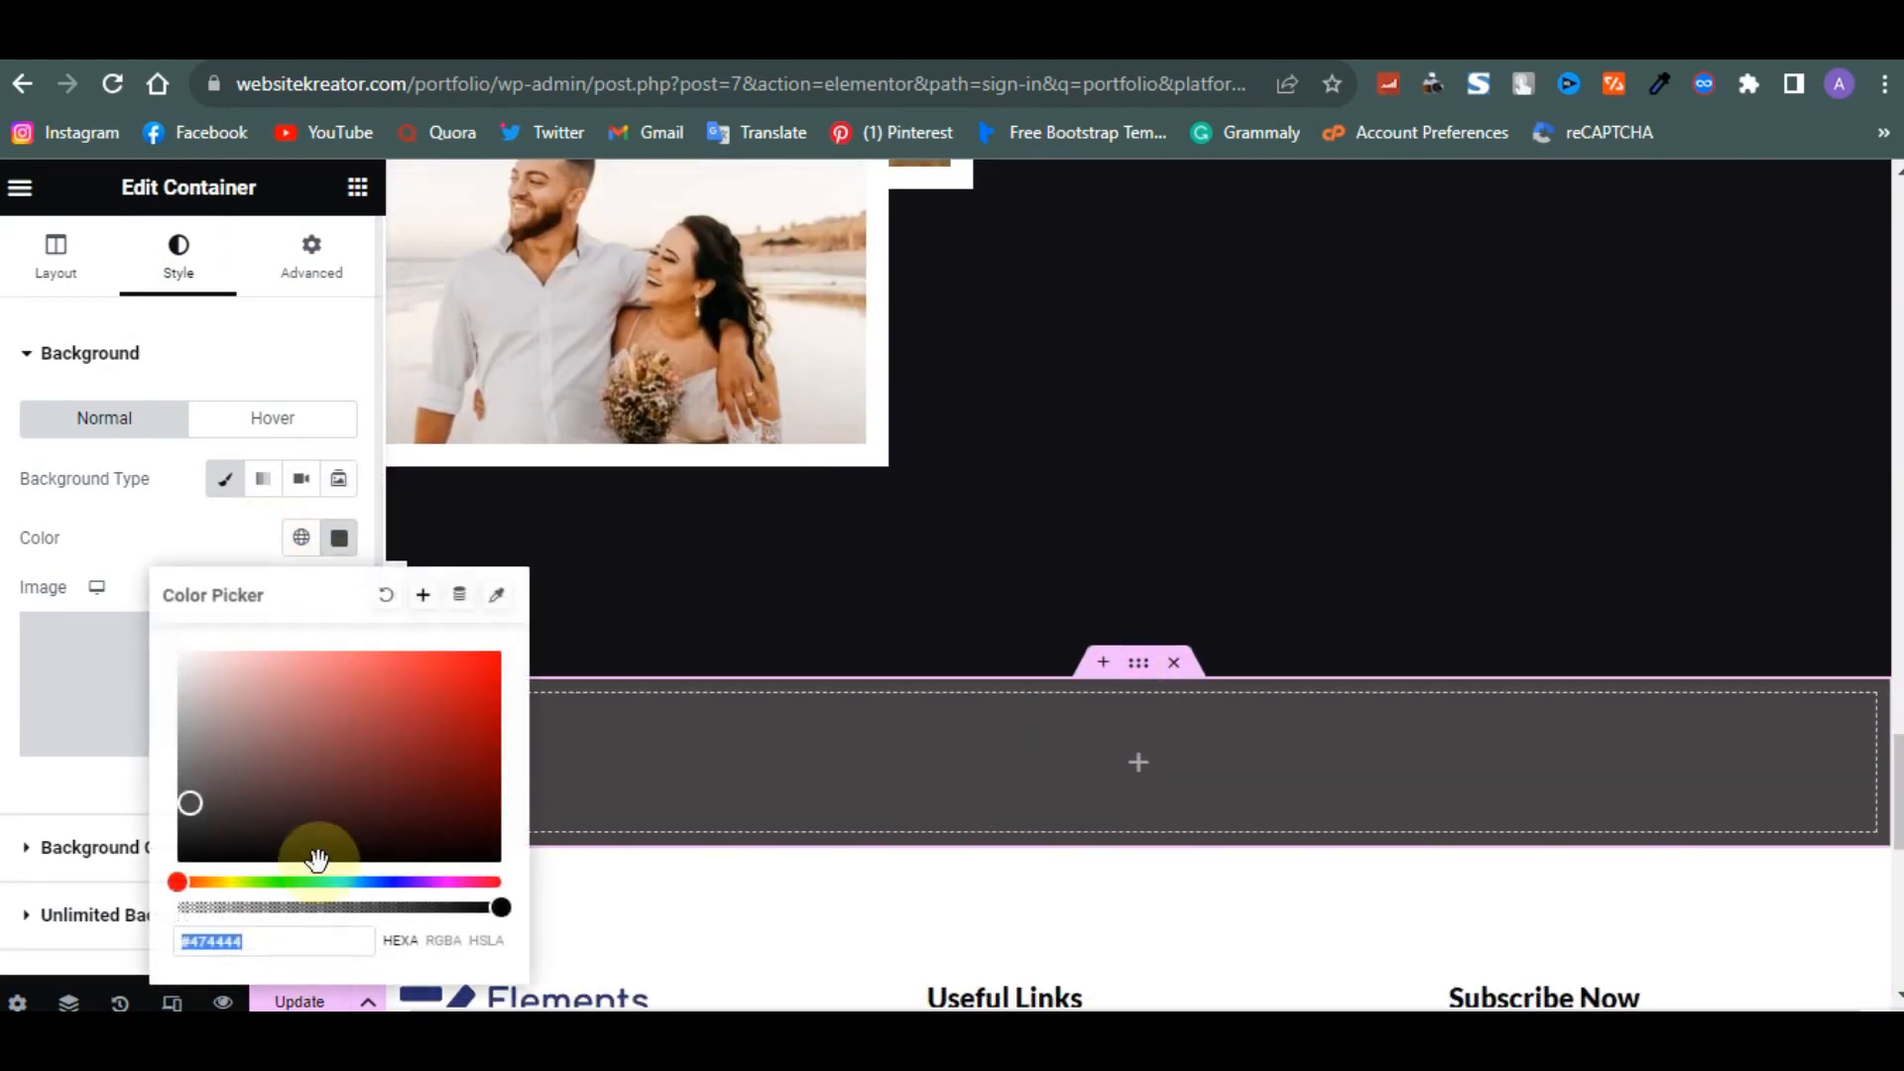
pyautogui.press('BackSpace')
pyautogui.press('BackSpace')
pyautogui.press('BackSpace')
pyautogui.press('BackSpace')
pyautogui.press('BackSpace')
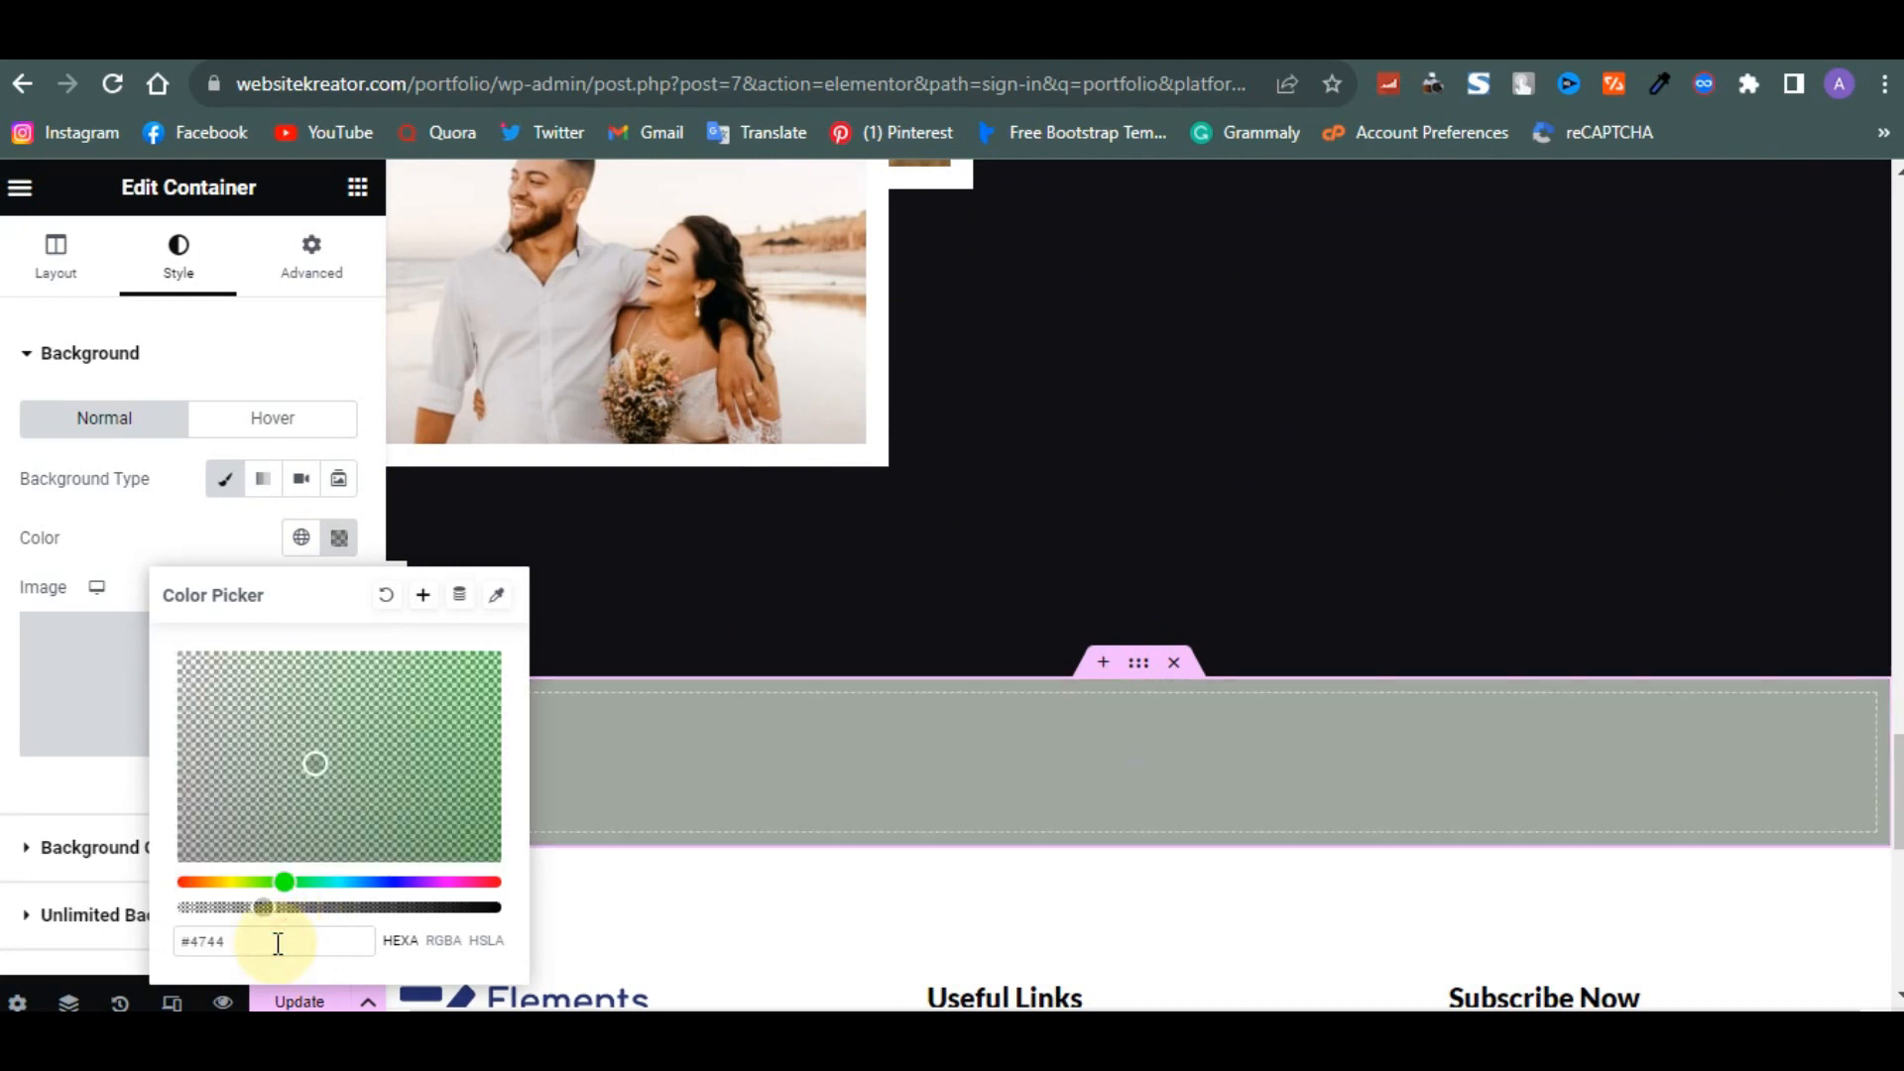
pyautogui.write('10')
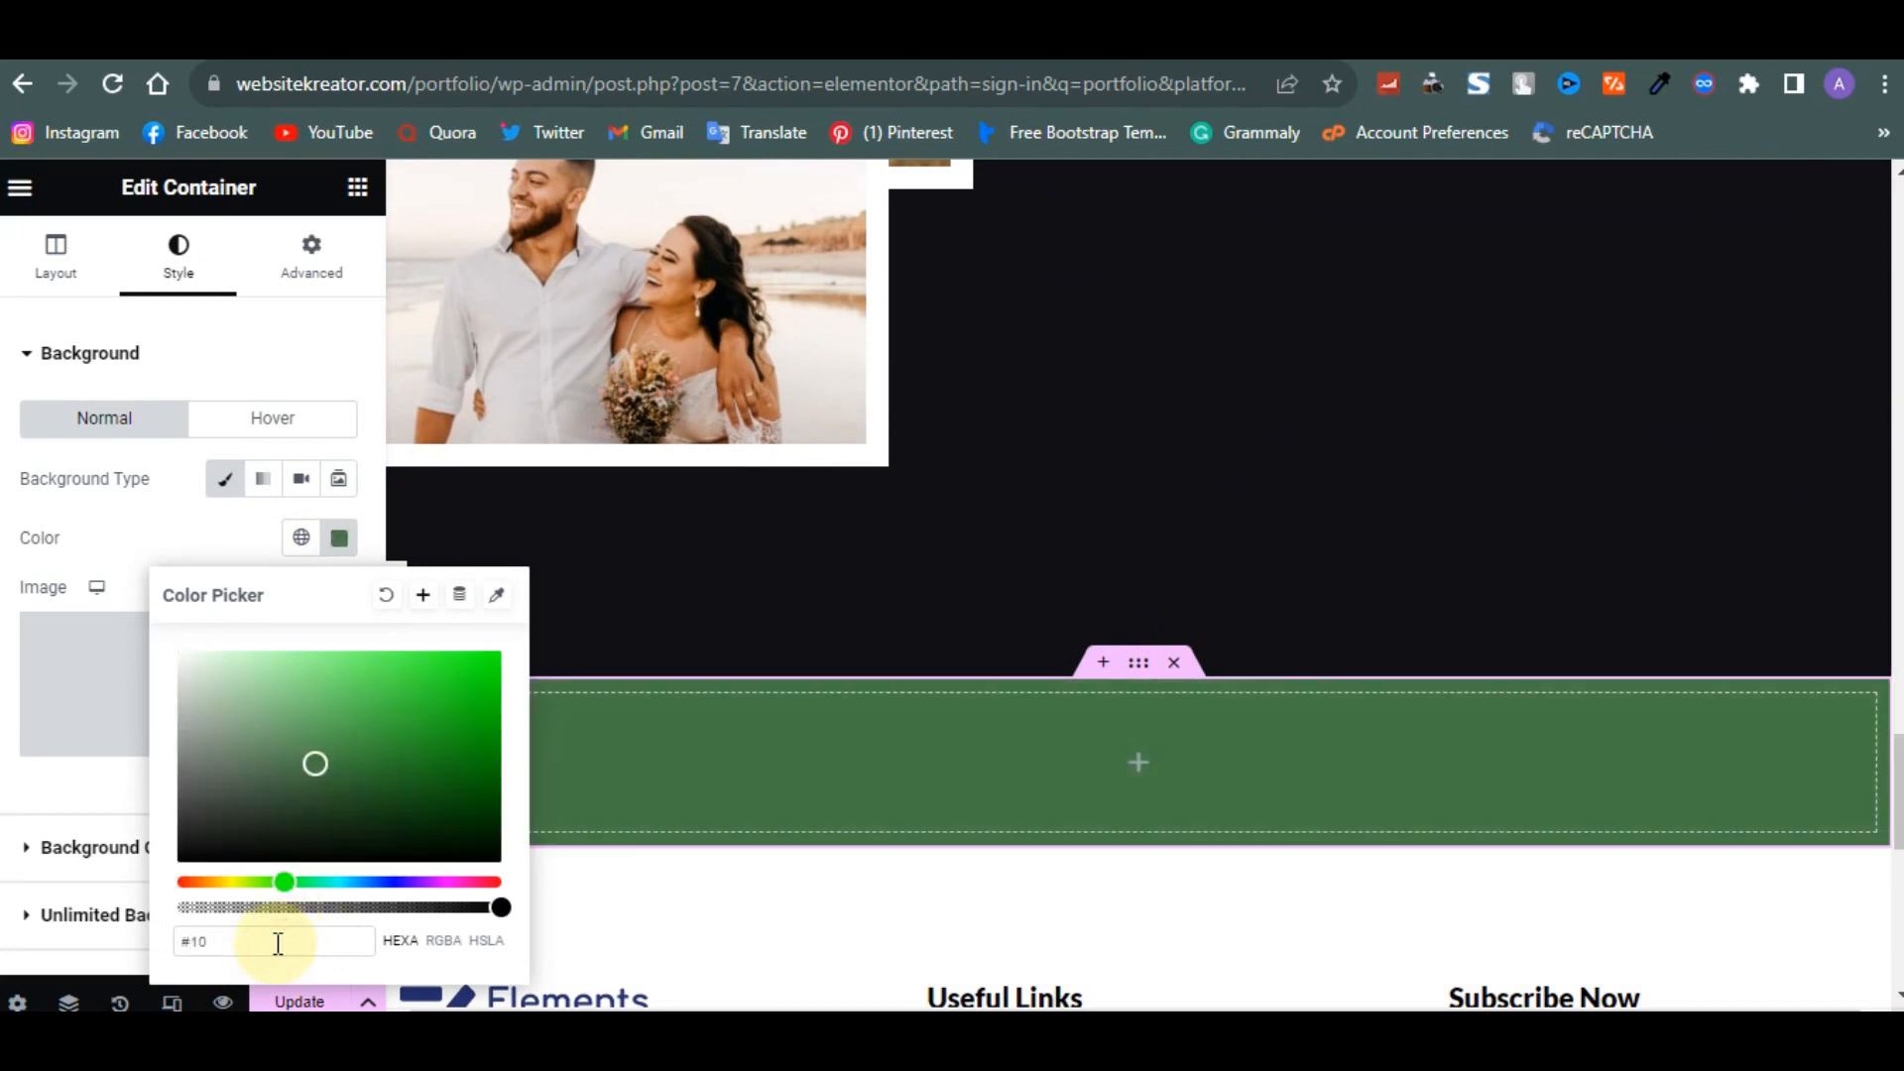
pyautogui.write('1')
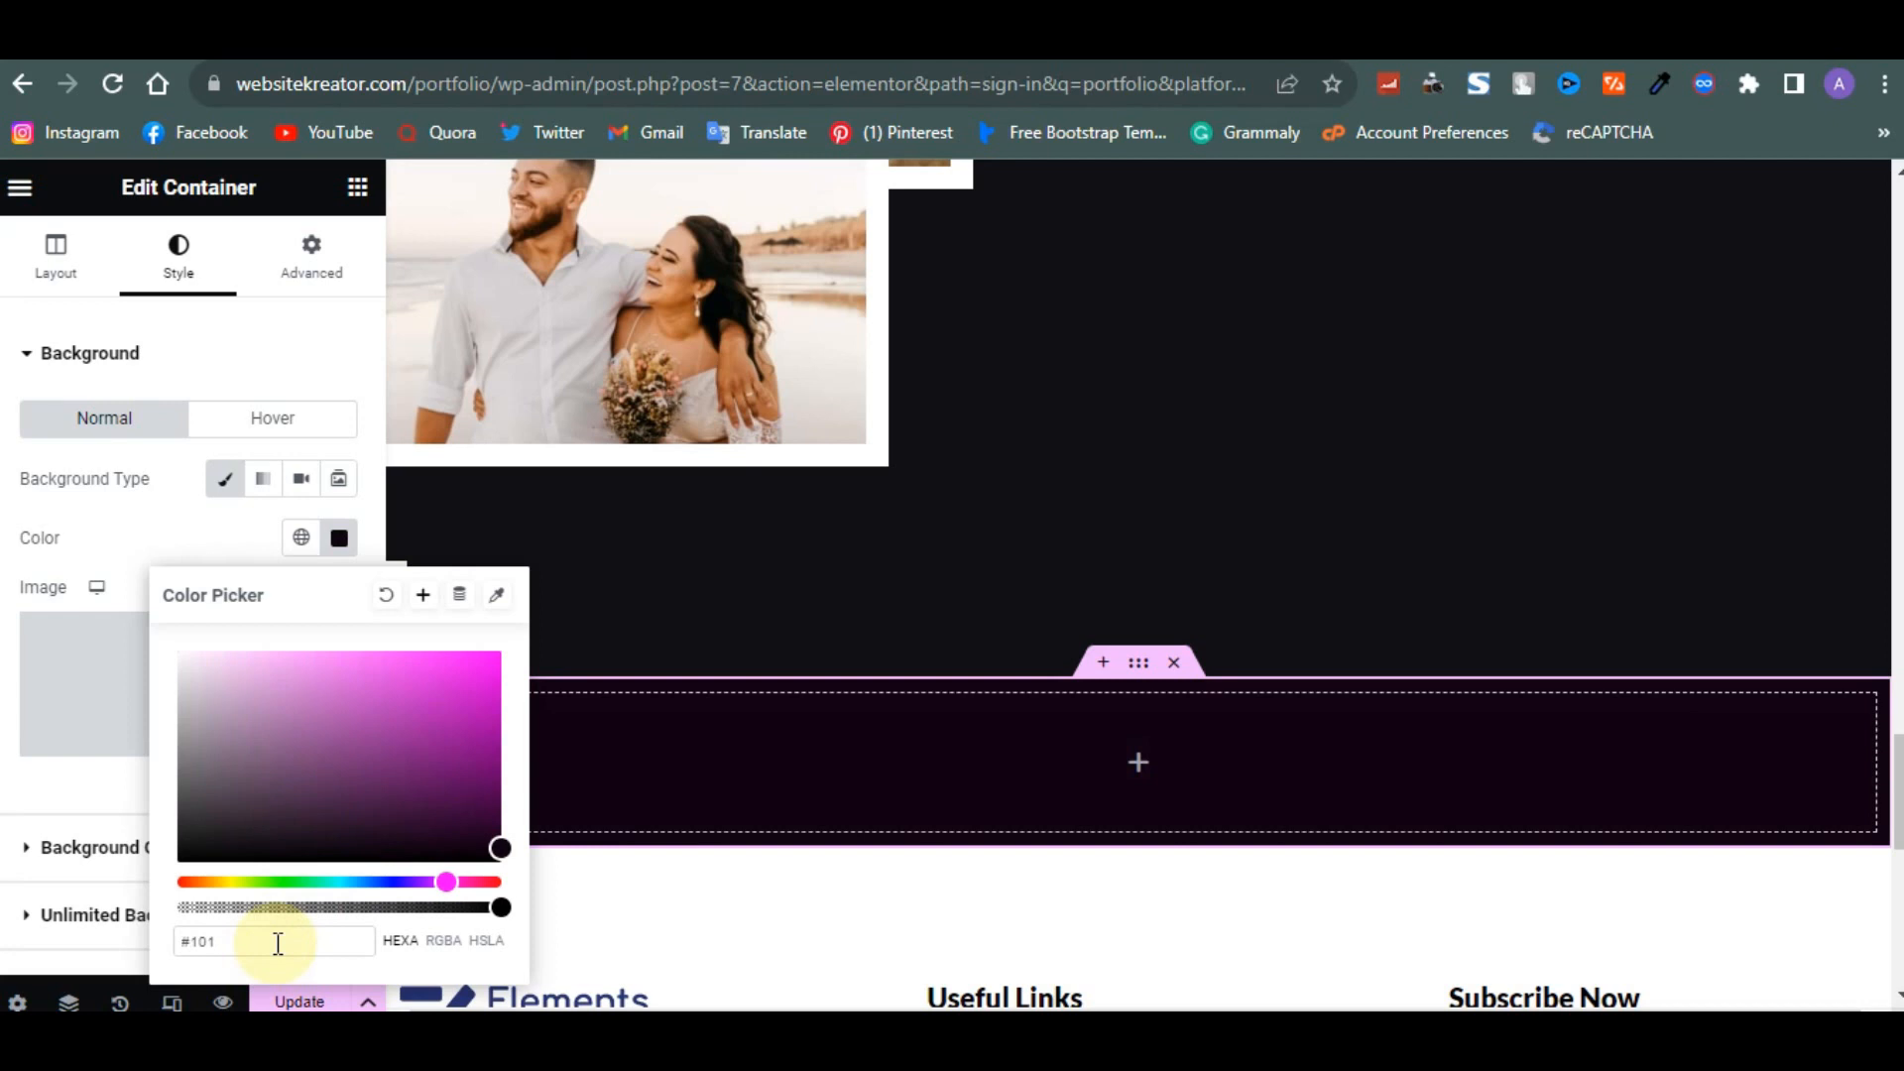
pyautogui.write('51')
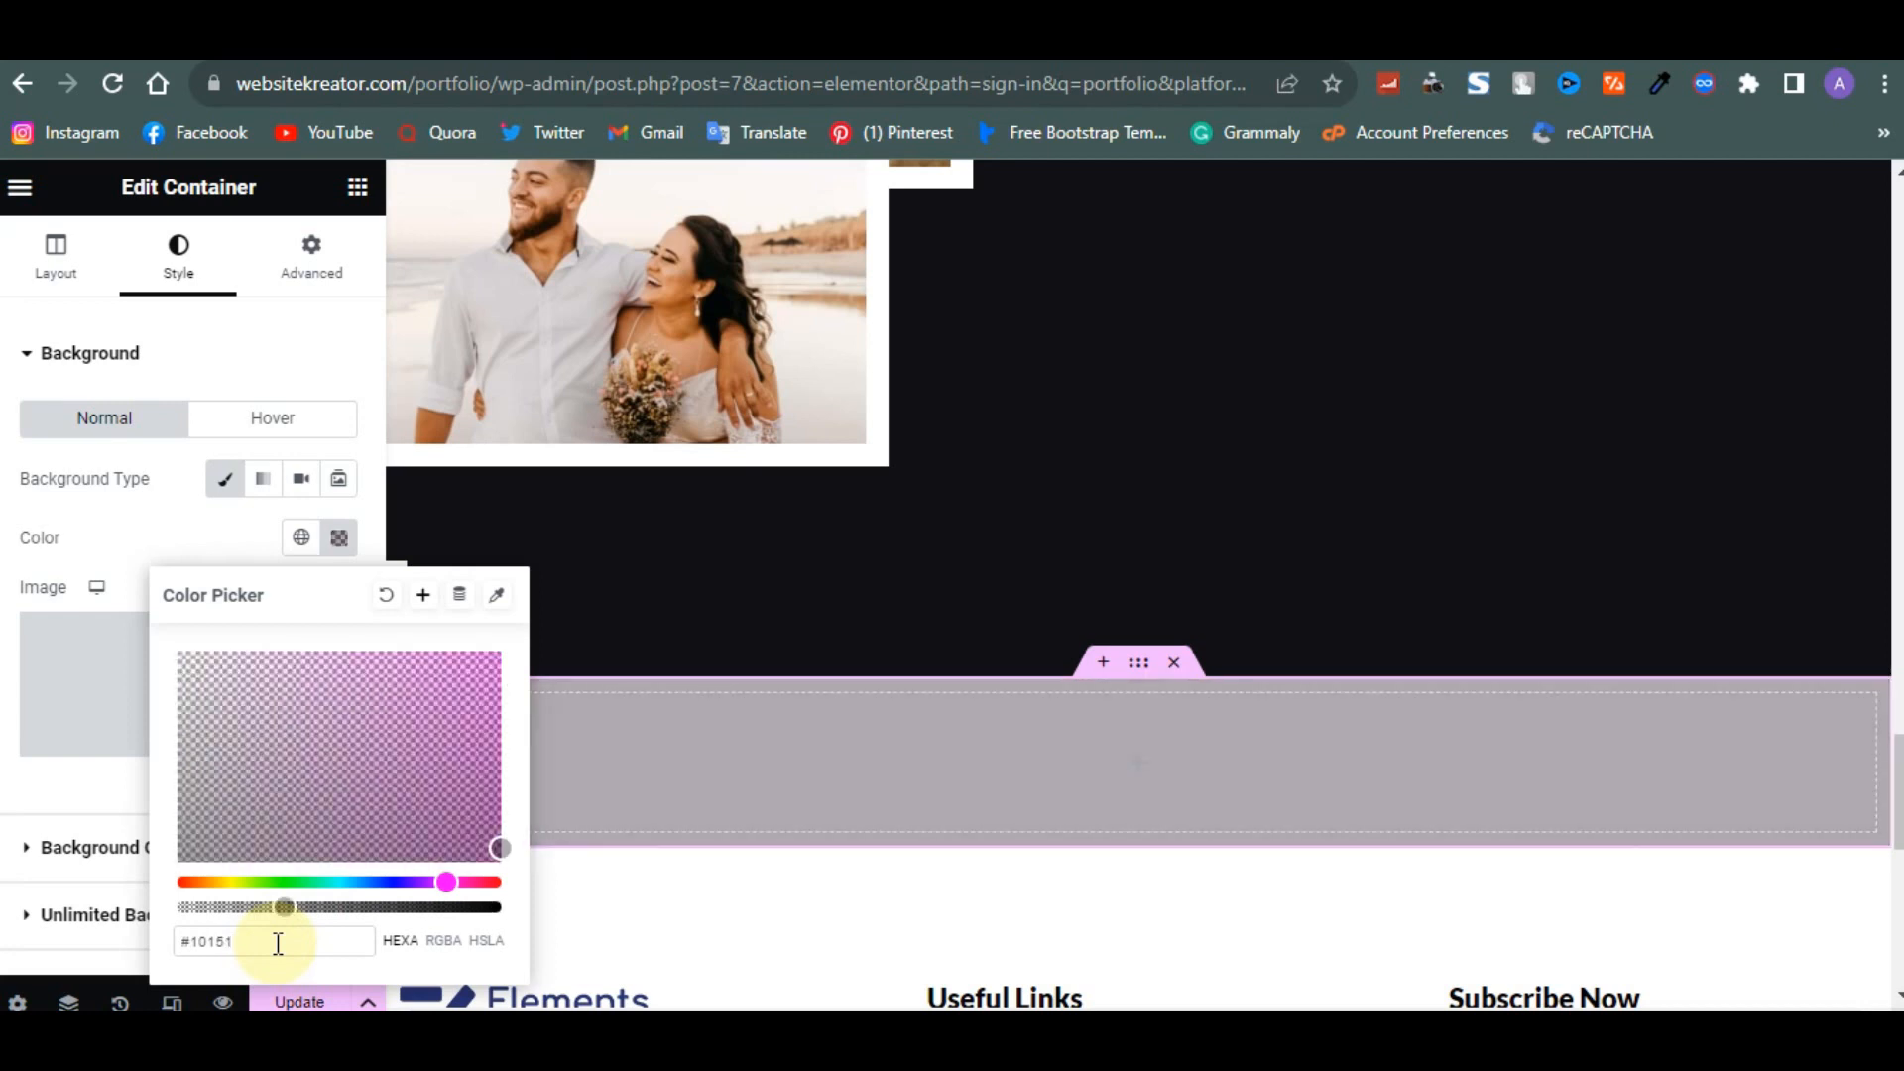
pyautogui.press('BackSpace')
pyautogui.press('BackSpace')
pyautogui.write('051')
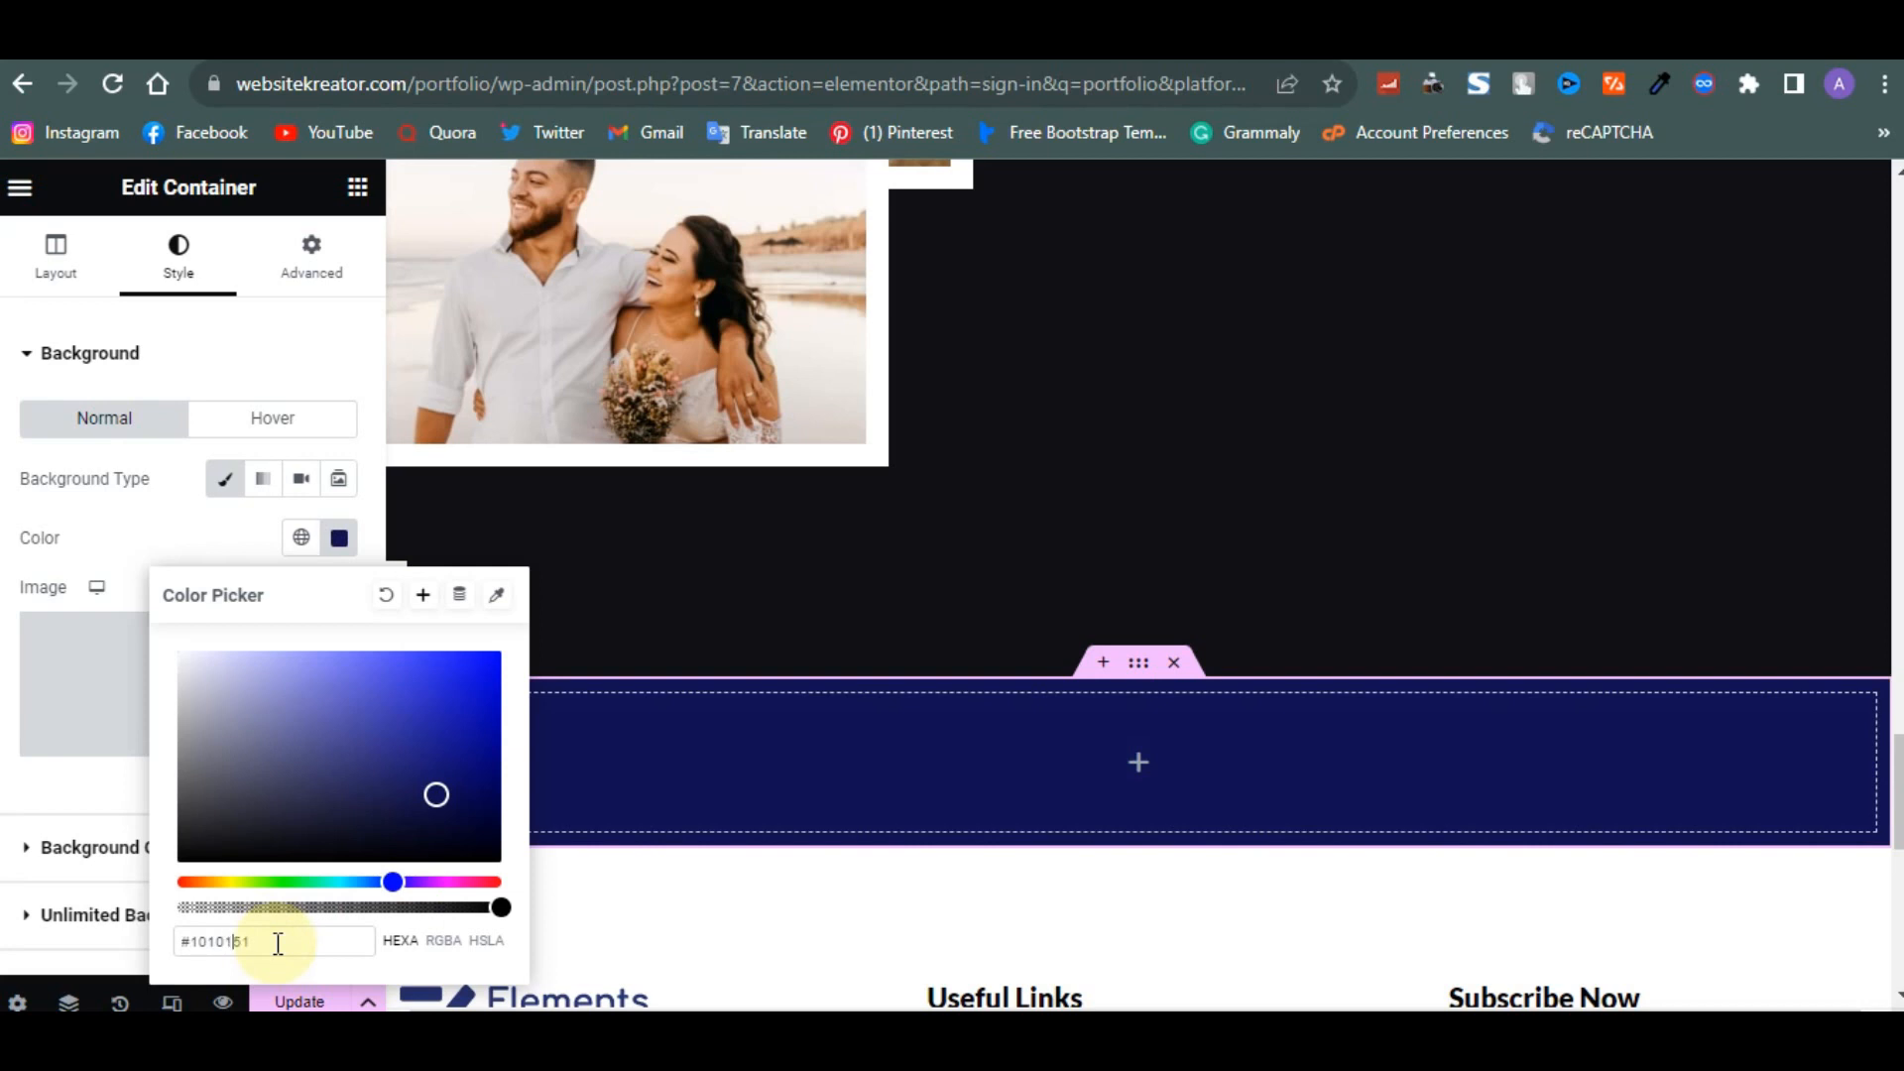
pyautogui.press('BackSpace')
pyautogui.press('BackSpace')
pyautogui.press('BackSpace')
pyautogui.press('BackSpace')
pyautogui.scroll(10, 862, 592)
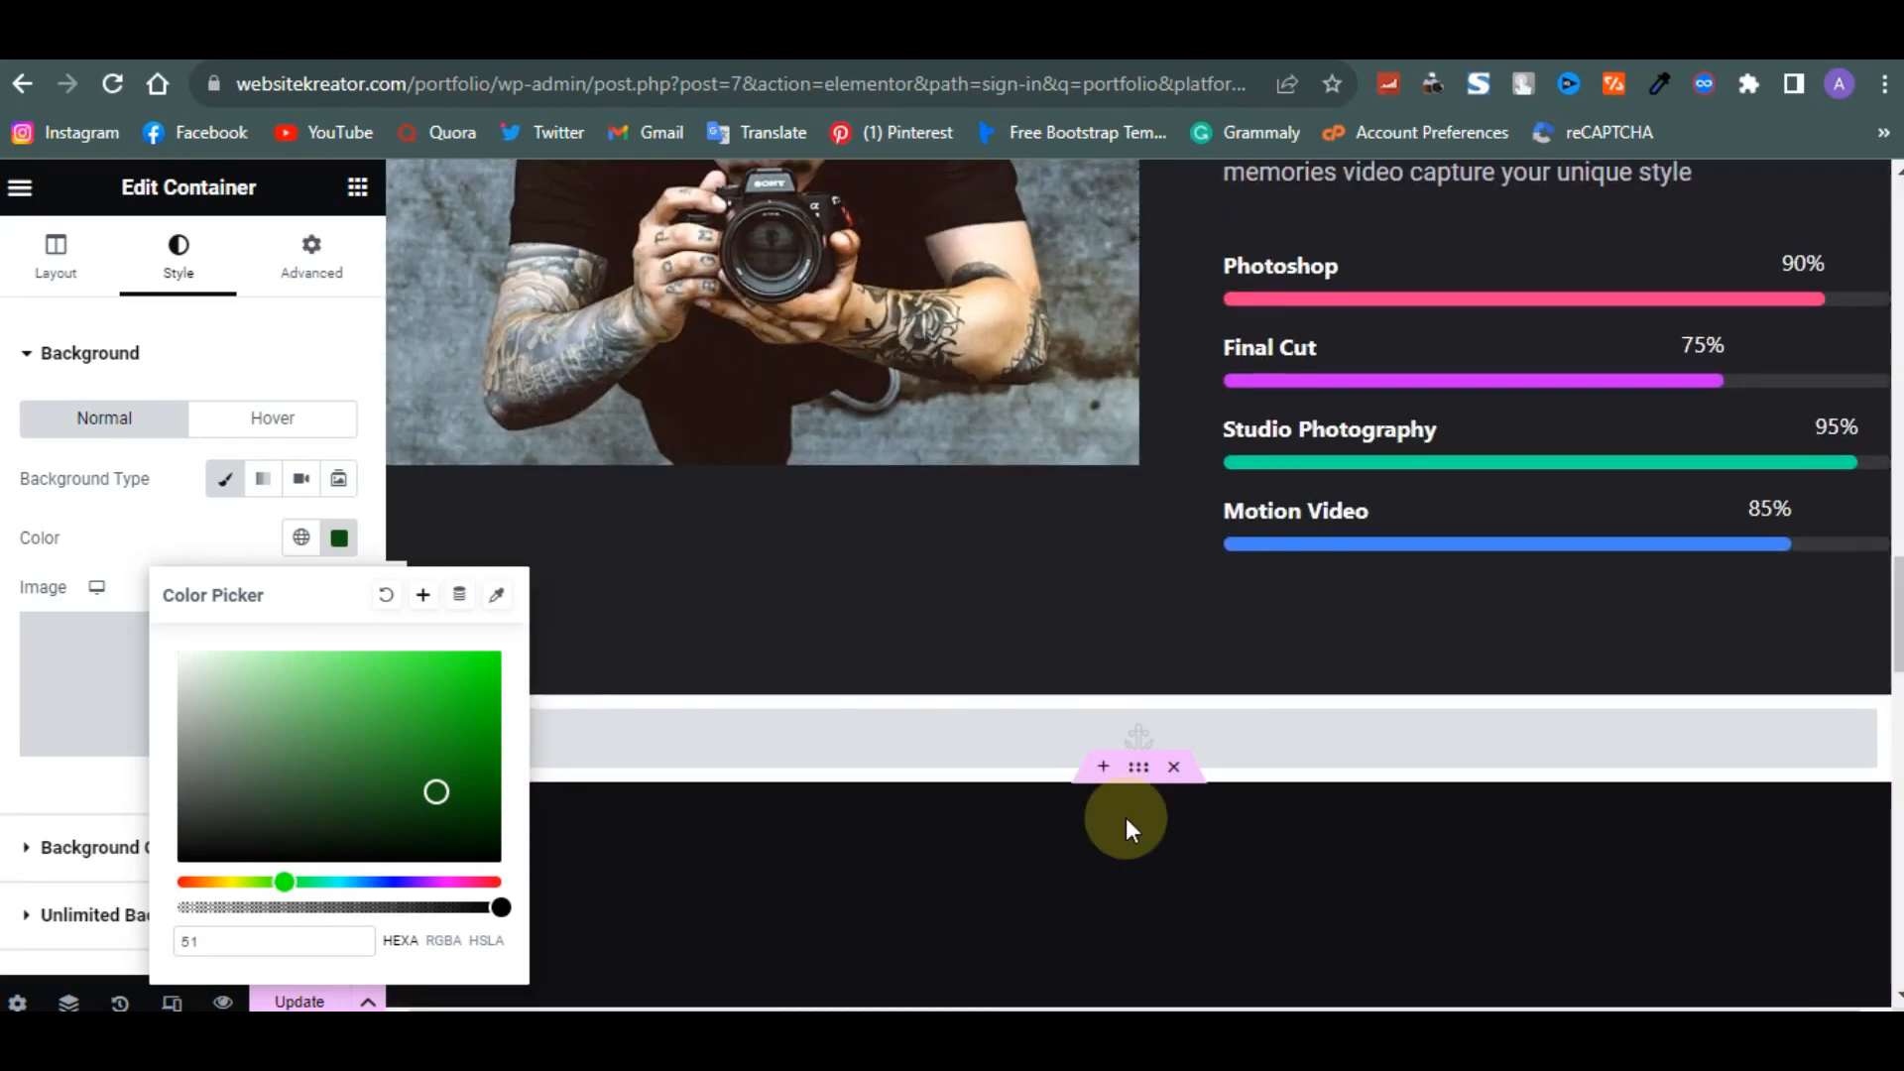
# - Save the gallery section's #101015 background as a new global colour named New Global Color1
pyautogui.click(1126, 817)
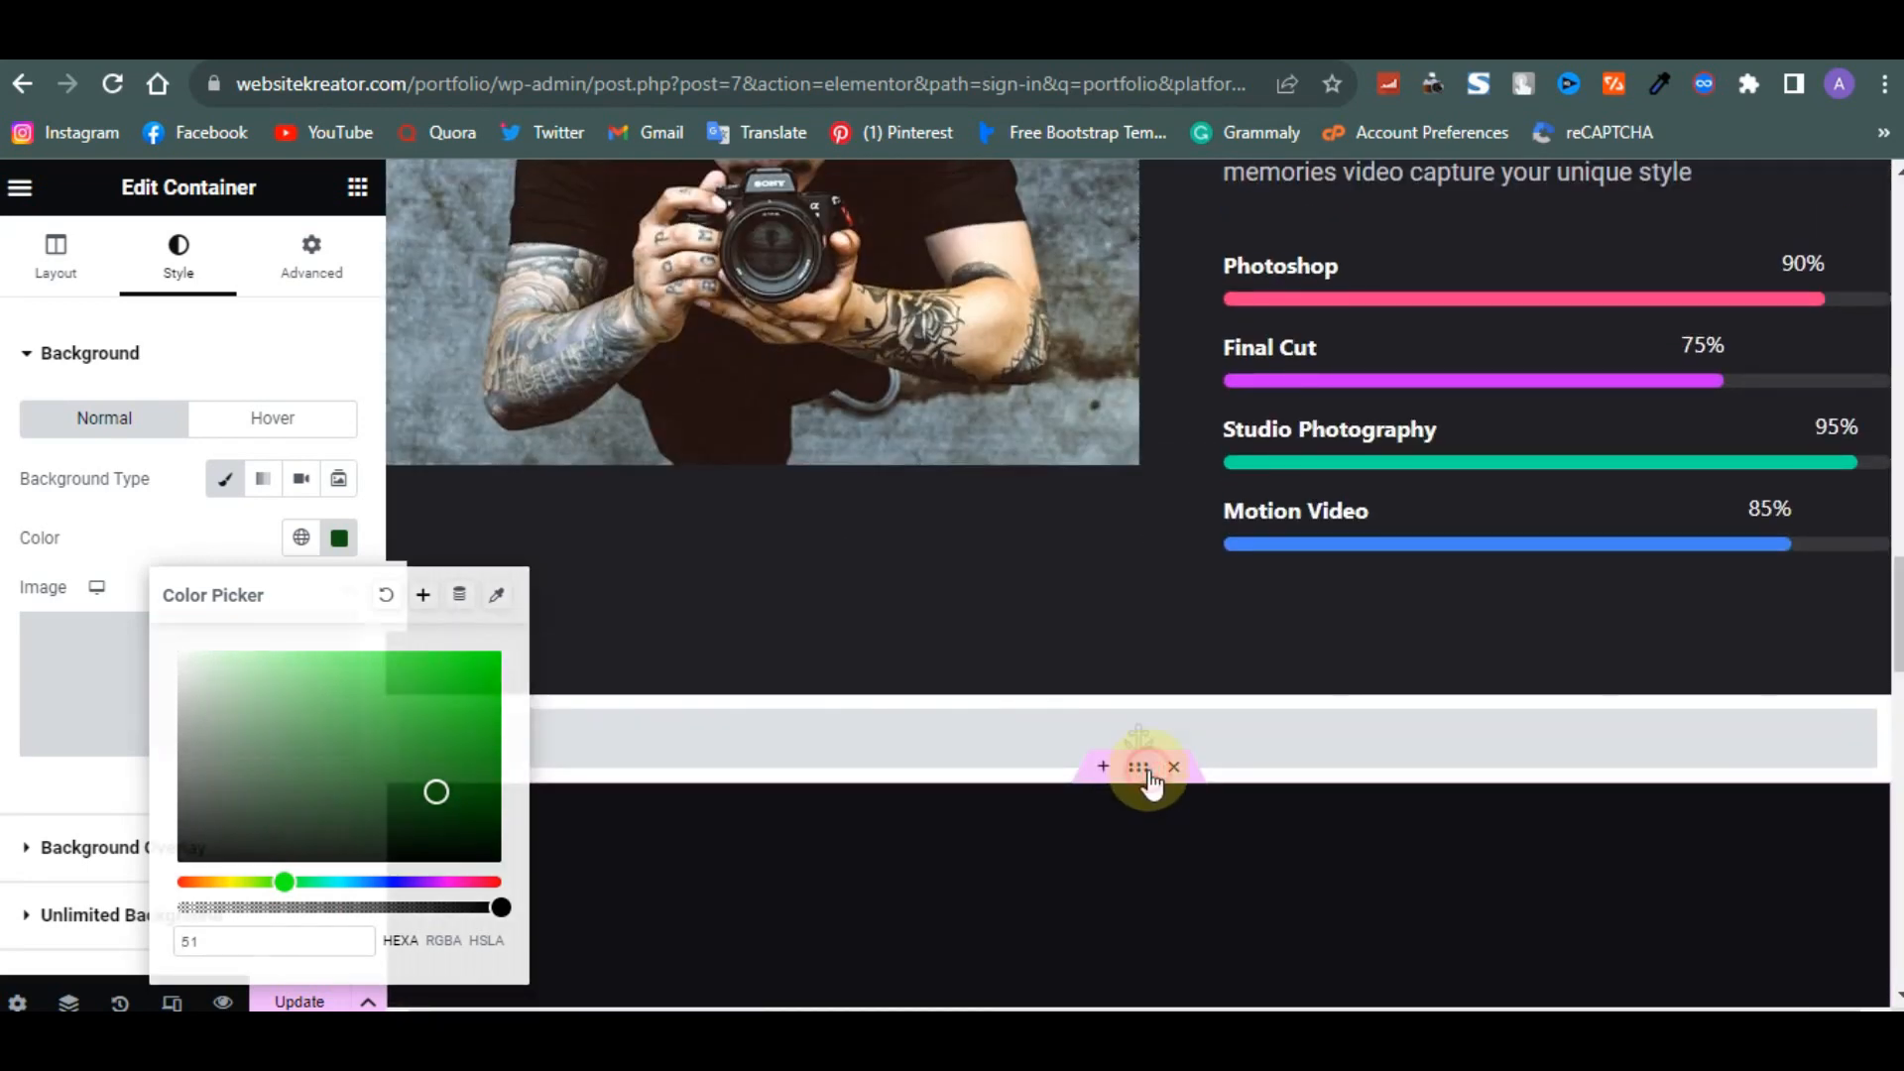
pyautogui.click(335, 538)
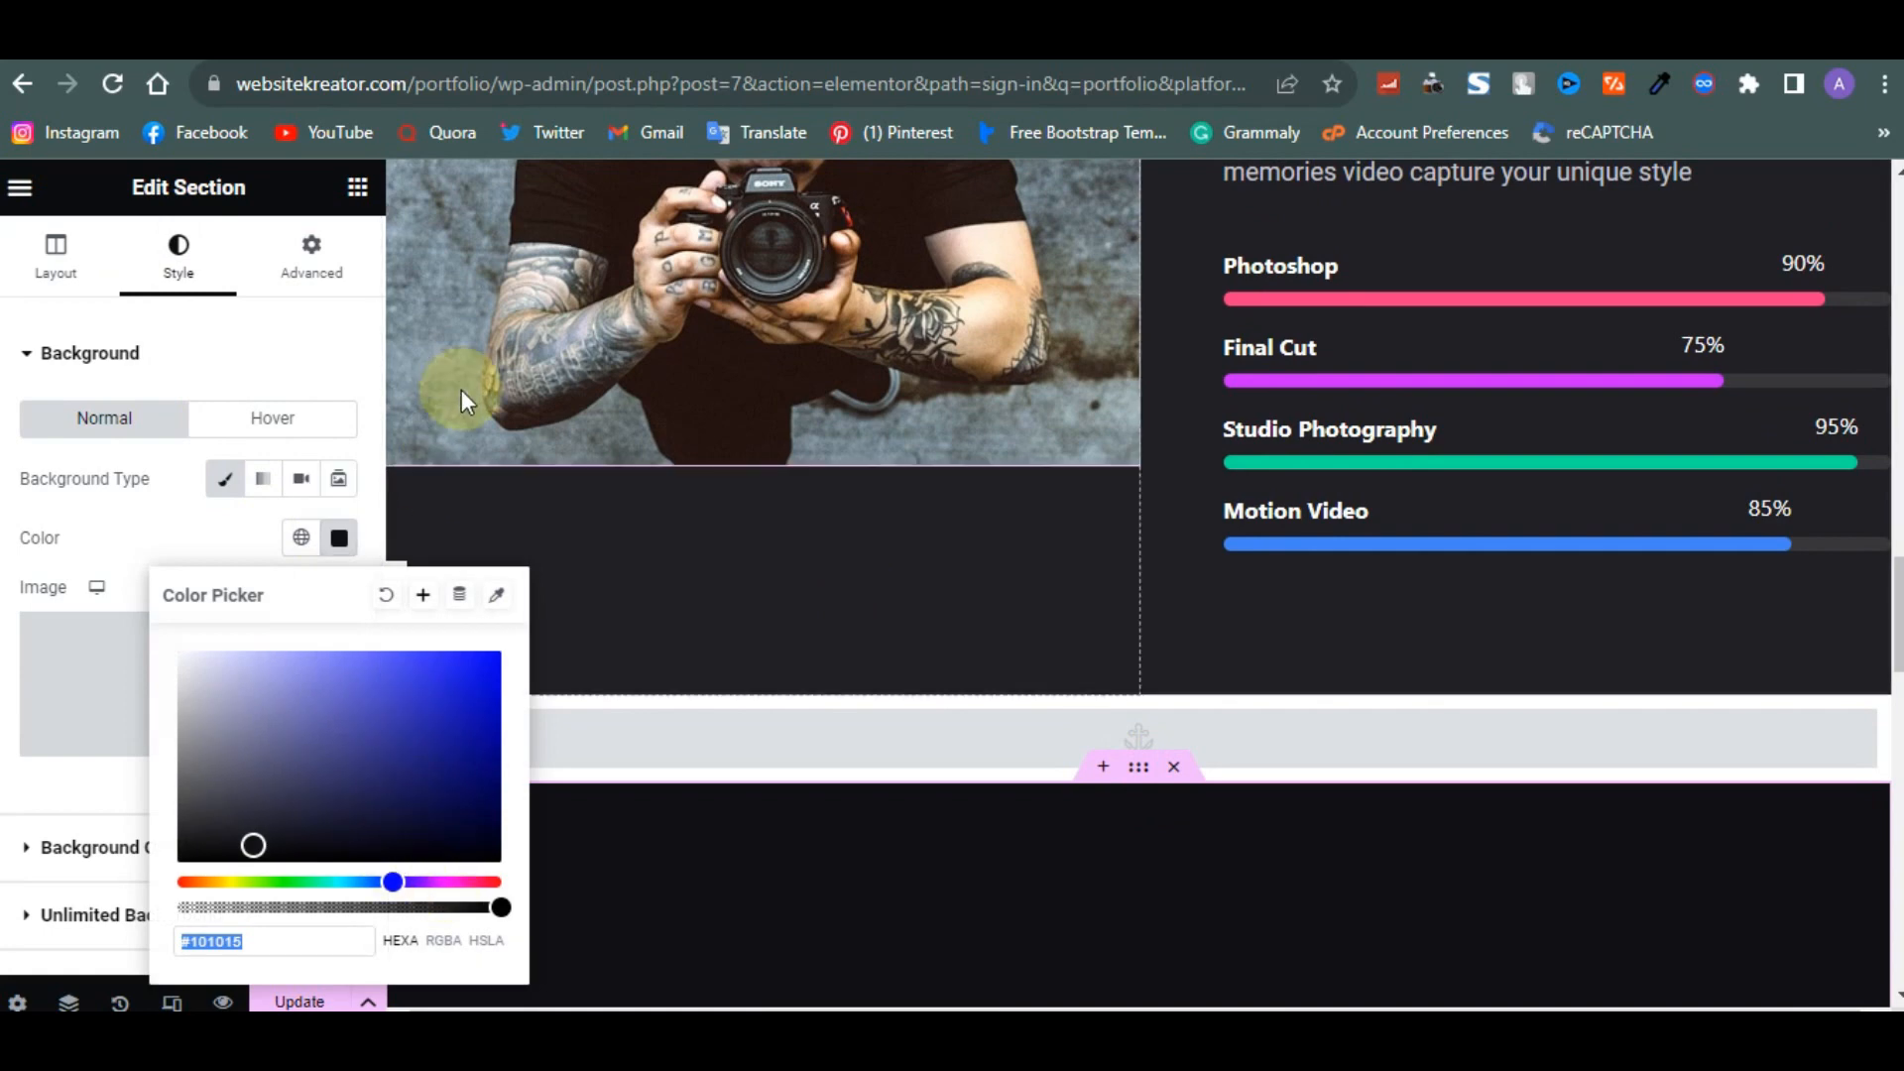
pyautogui.click(423, 598)
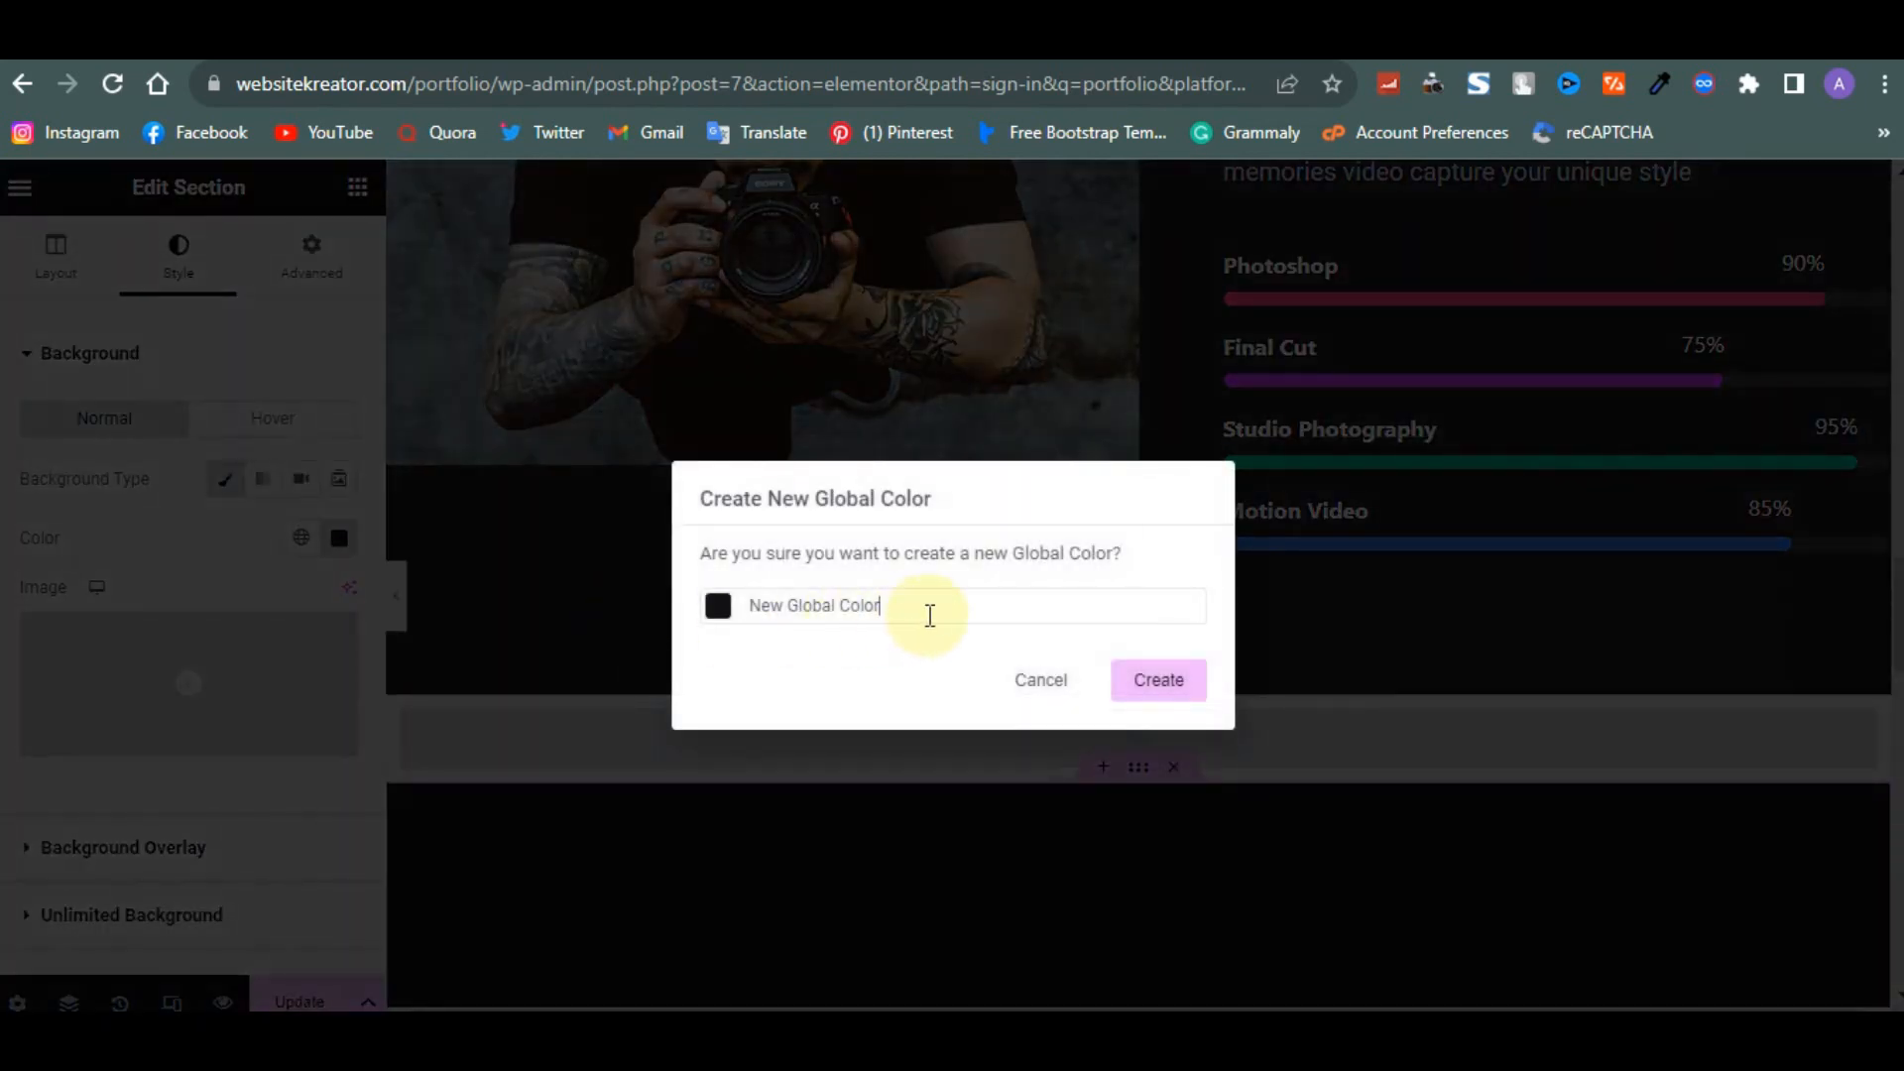
pyautogui.write('1')
pyautogui.click(1158, 681)
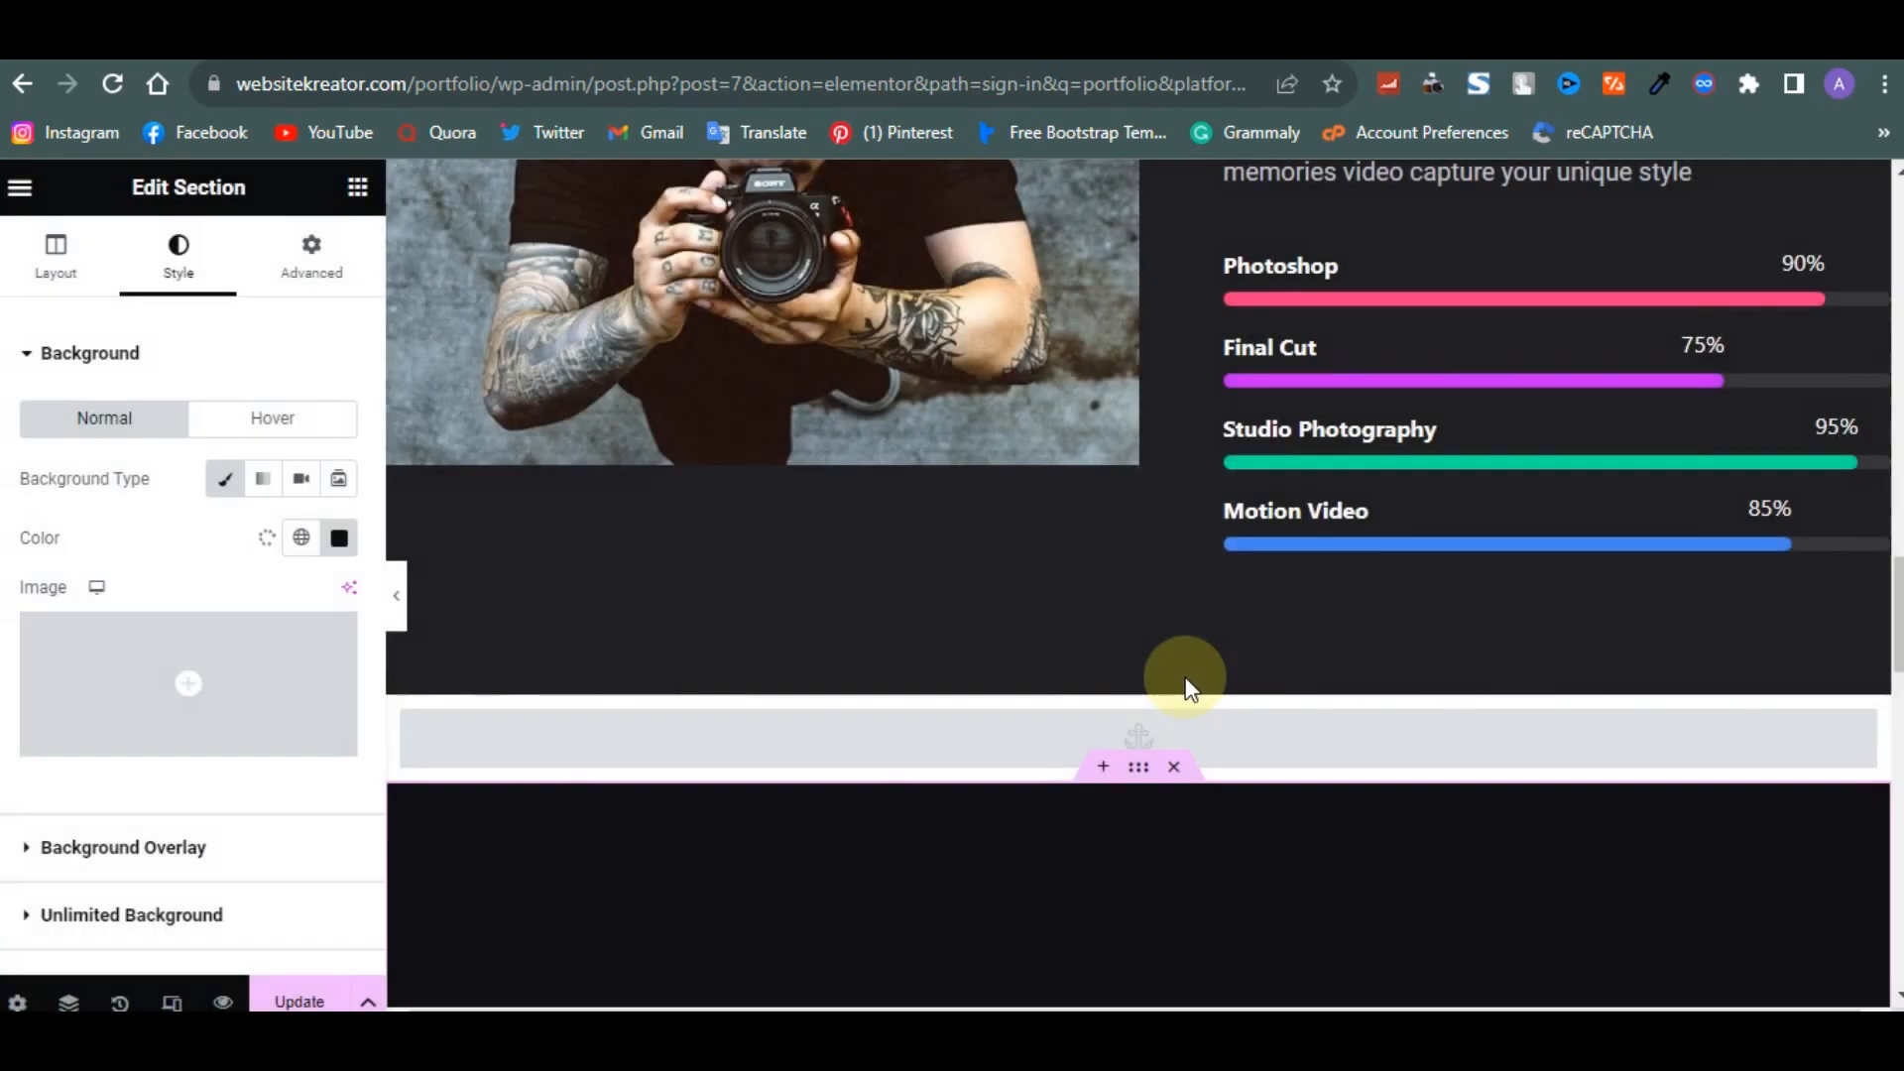
# - Apply the saved New Global Color1 as the background colour of the new container below the gallery
pyautogui.scroll(-6, 1186, 676)
pyautogui.scroll(-10, 1186, 677)
pyautogui.scroll(3, 1170, 655)
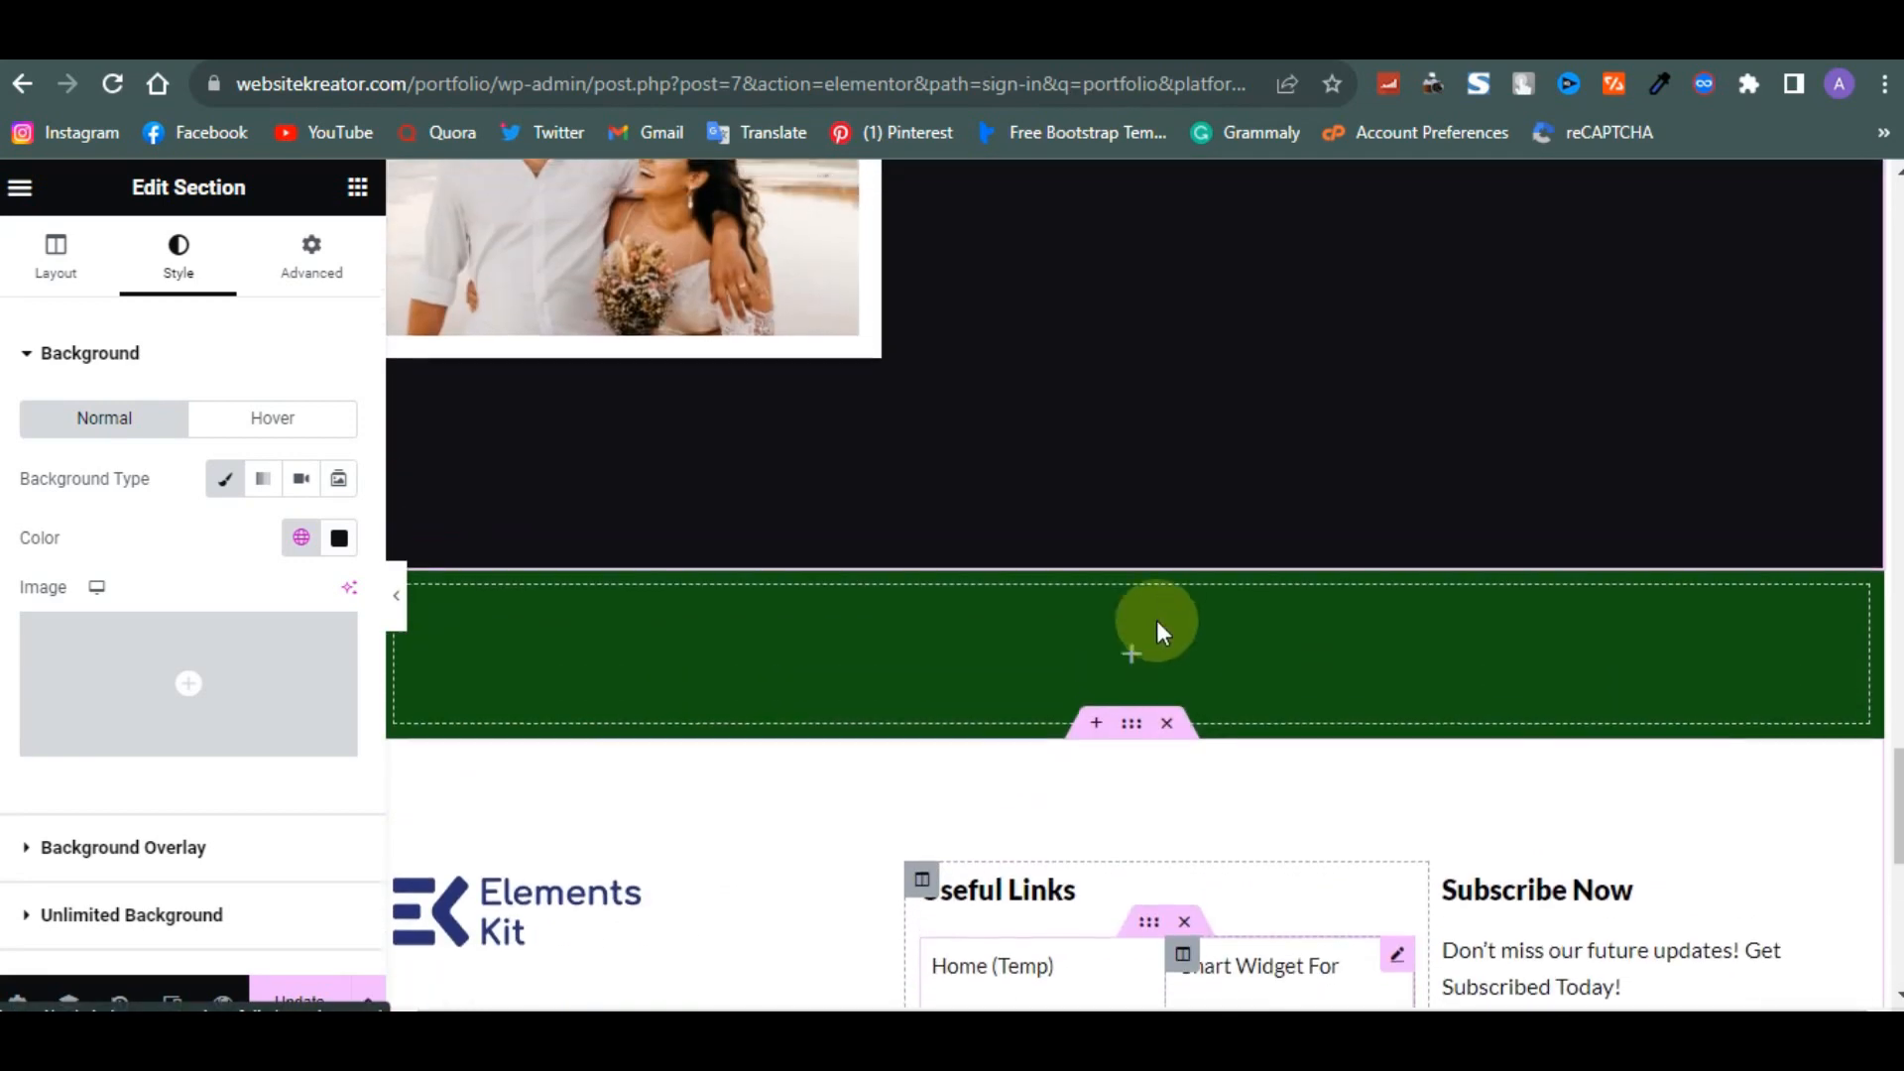
pyautogui.click(1131, 583)
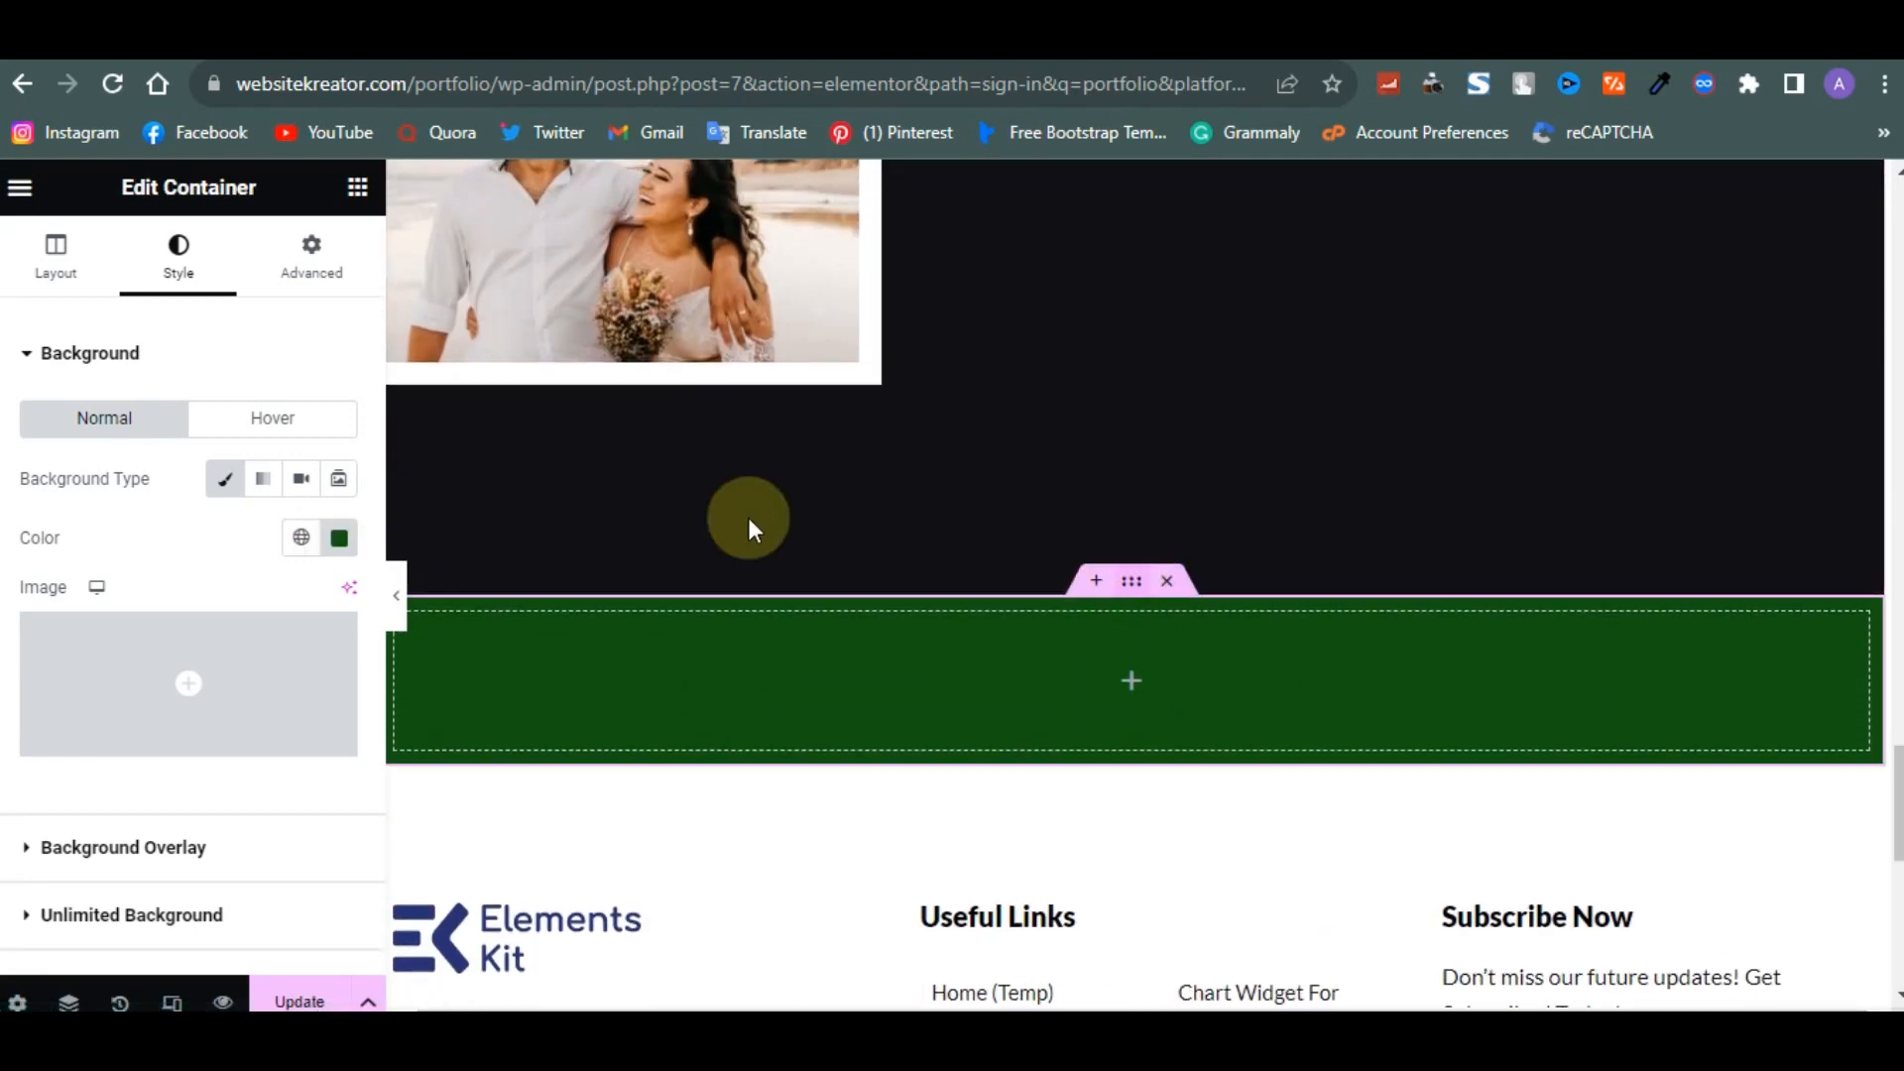
pyautogui.click(300, 538)
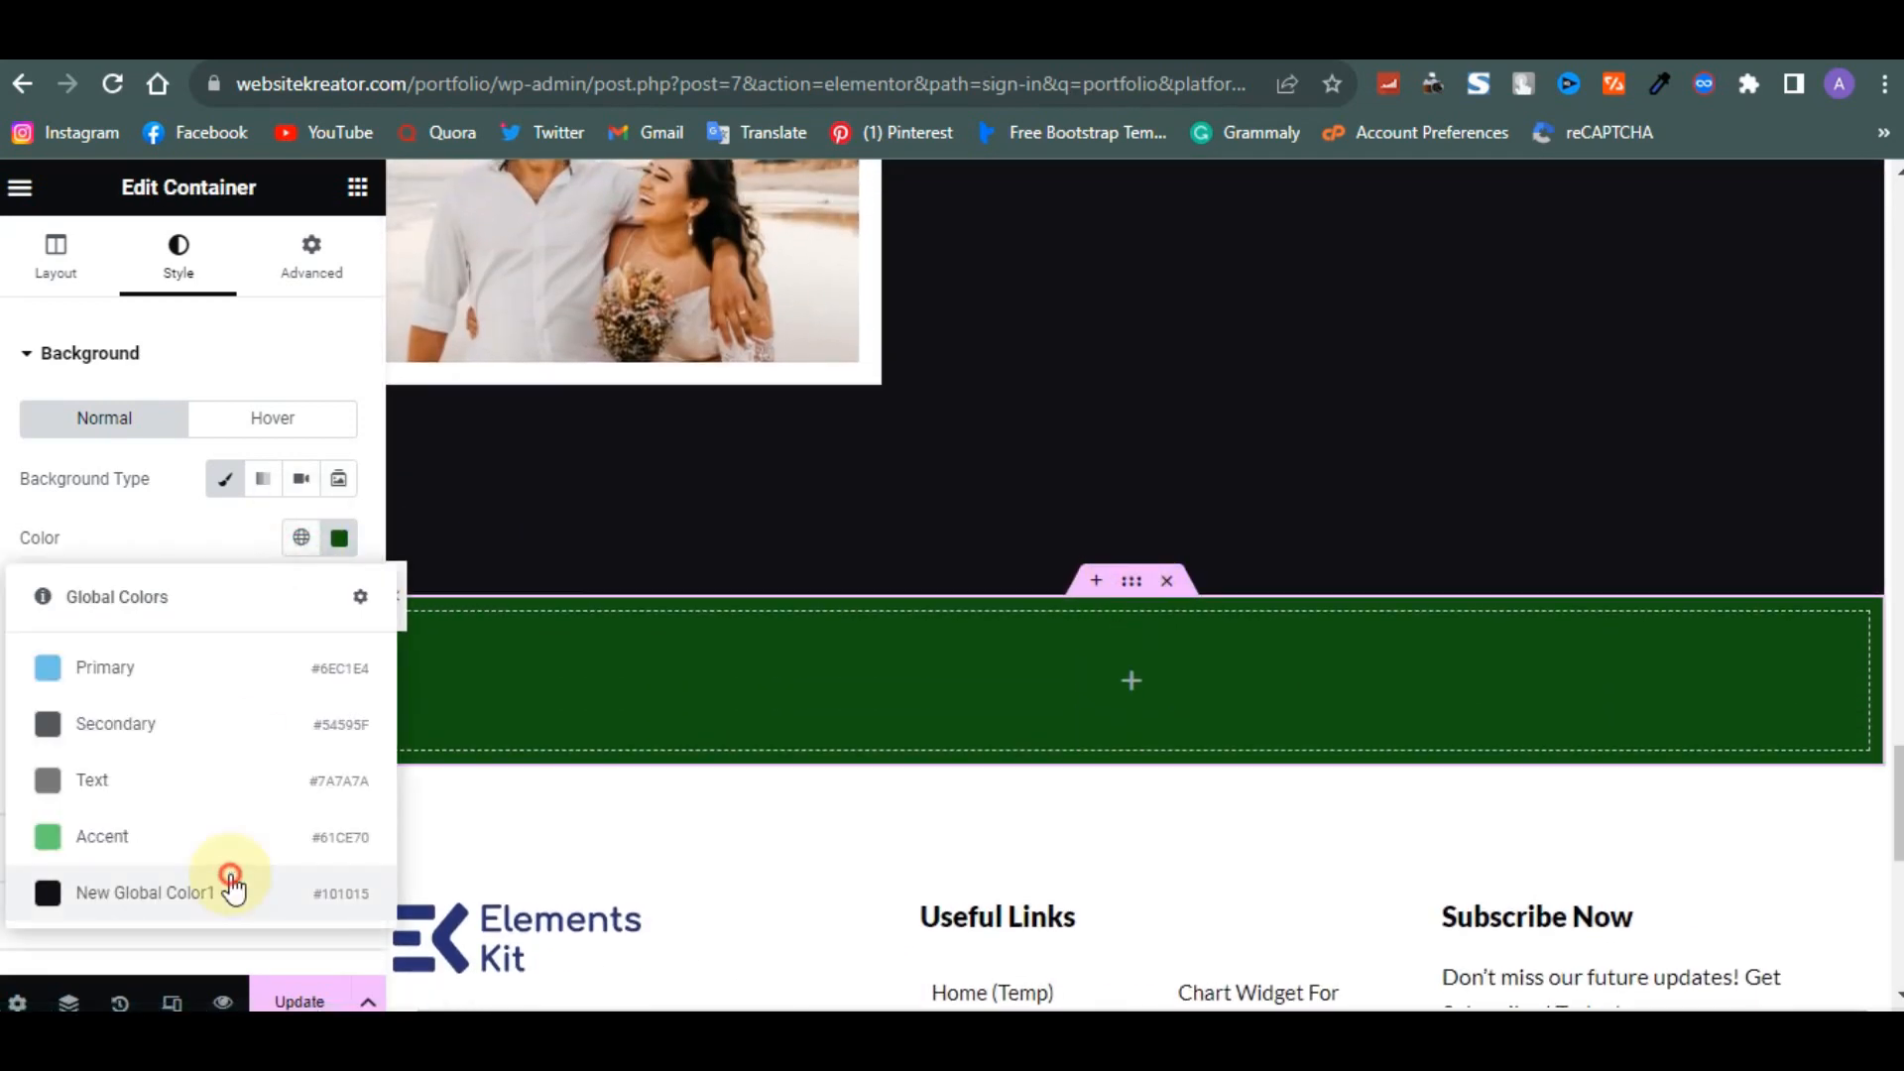
pyautogui.click(149, 892)
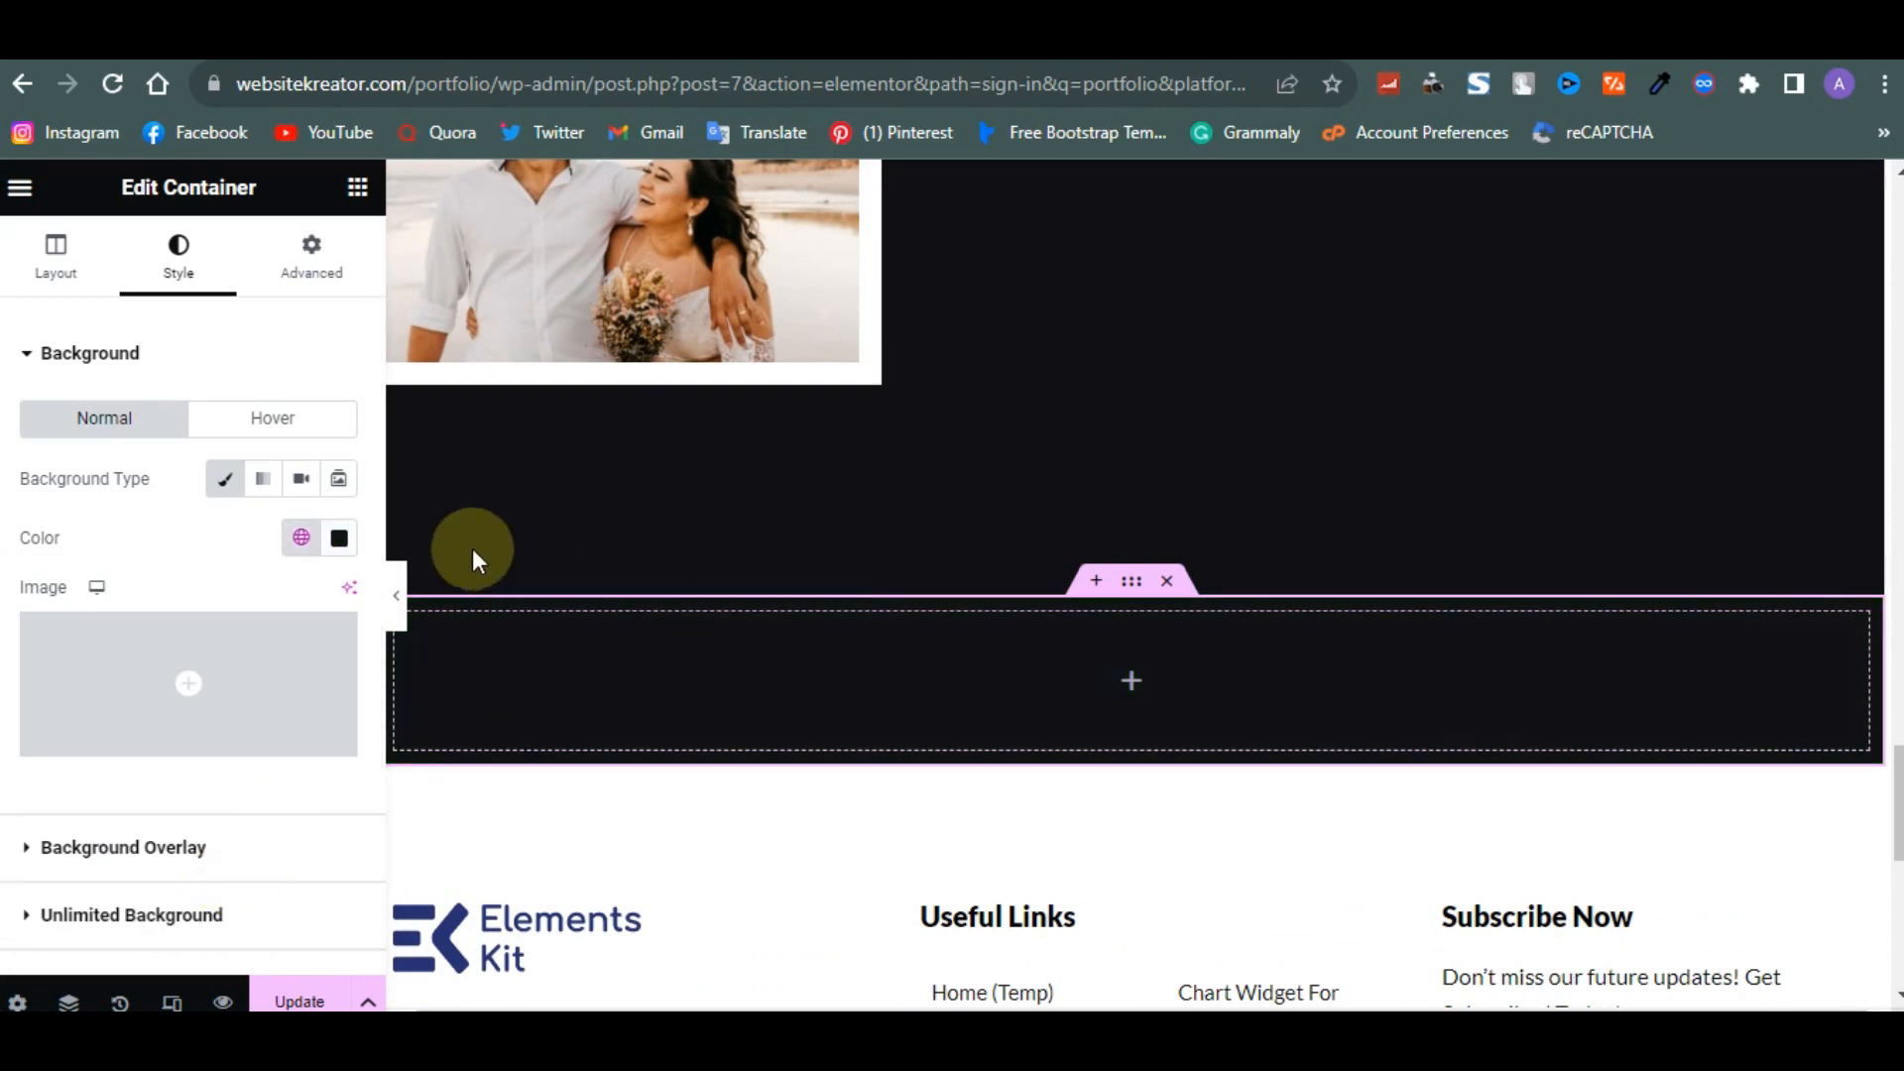
# - Search the widgets for a shortcode widget and add it to the new container
pyautogui.click(358, 205)
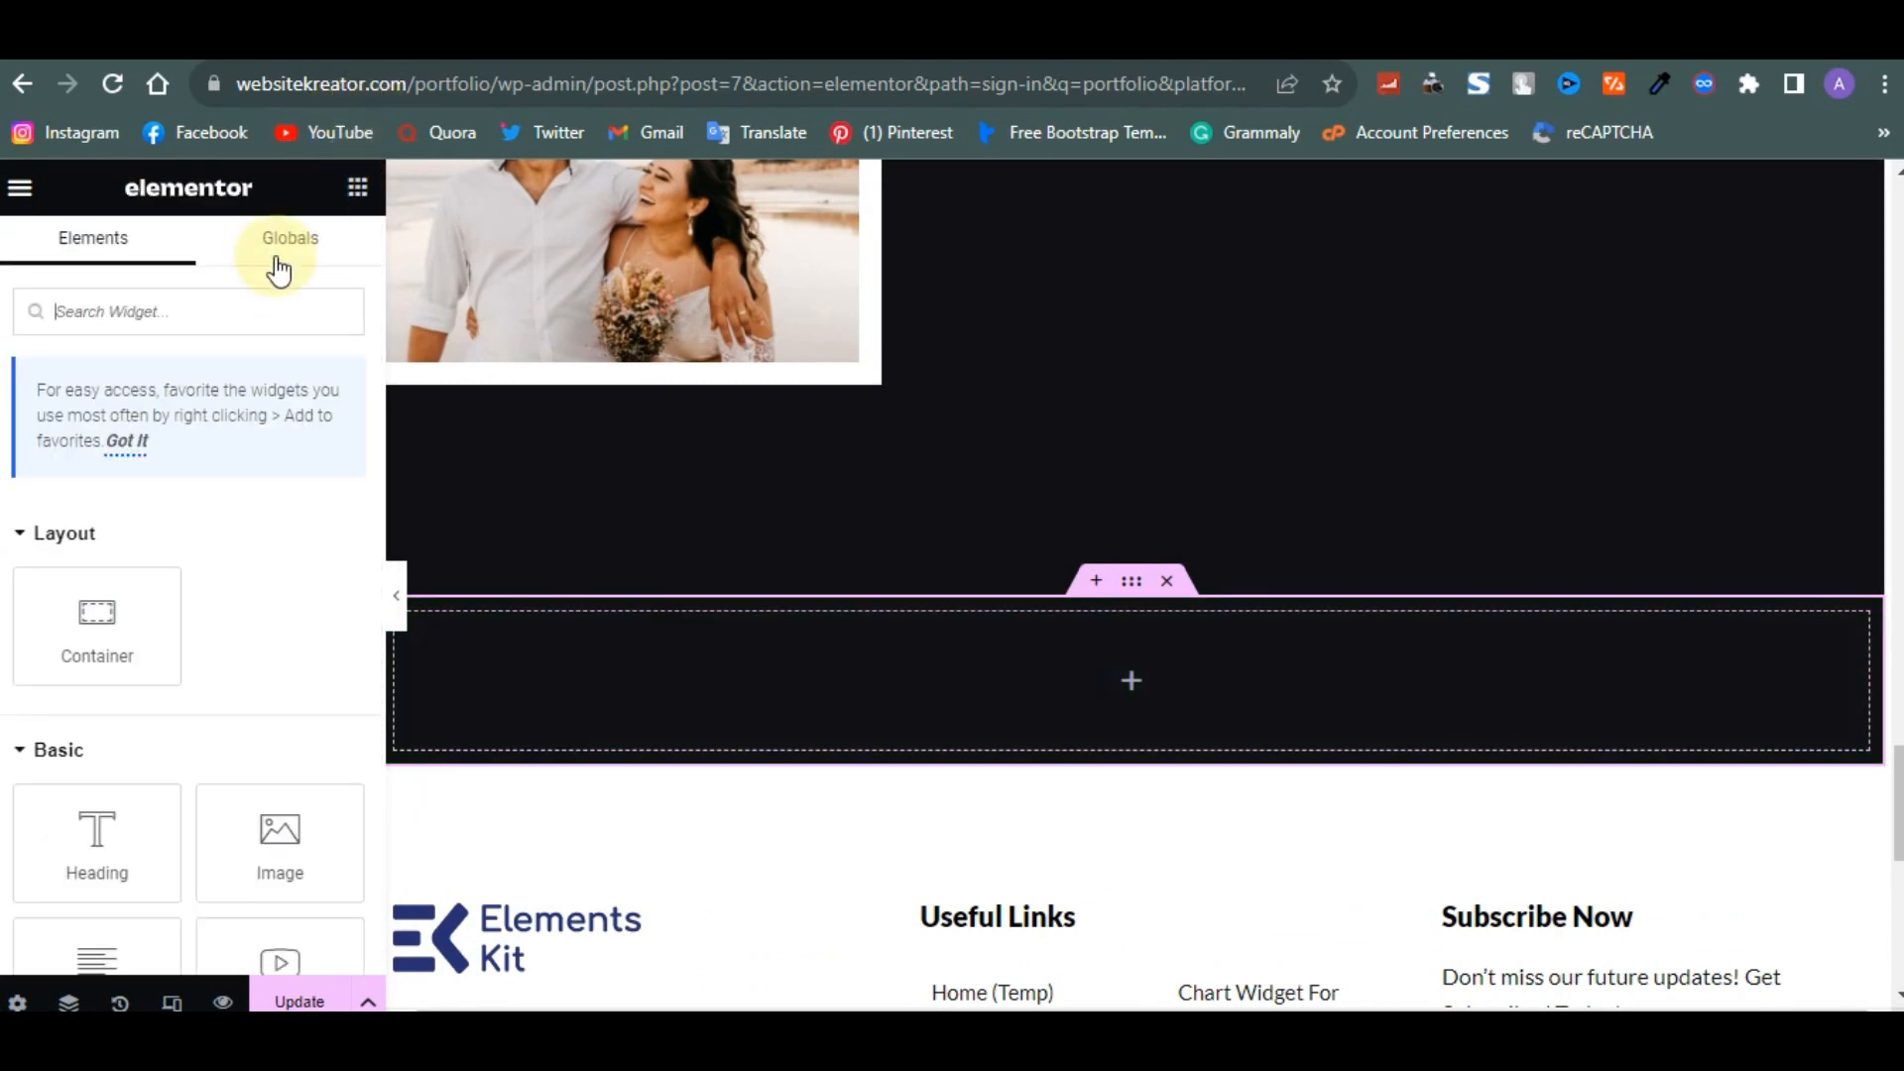
pyautogui.write('shor')
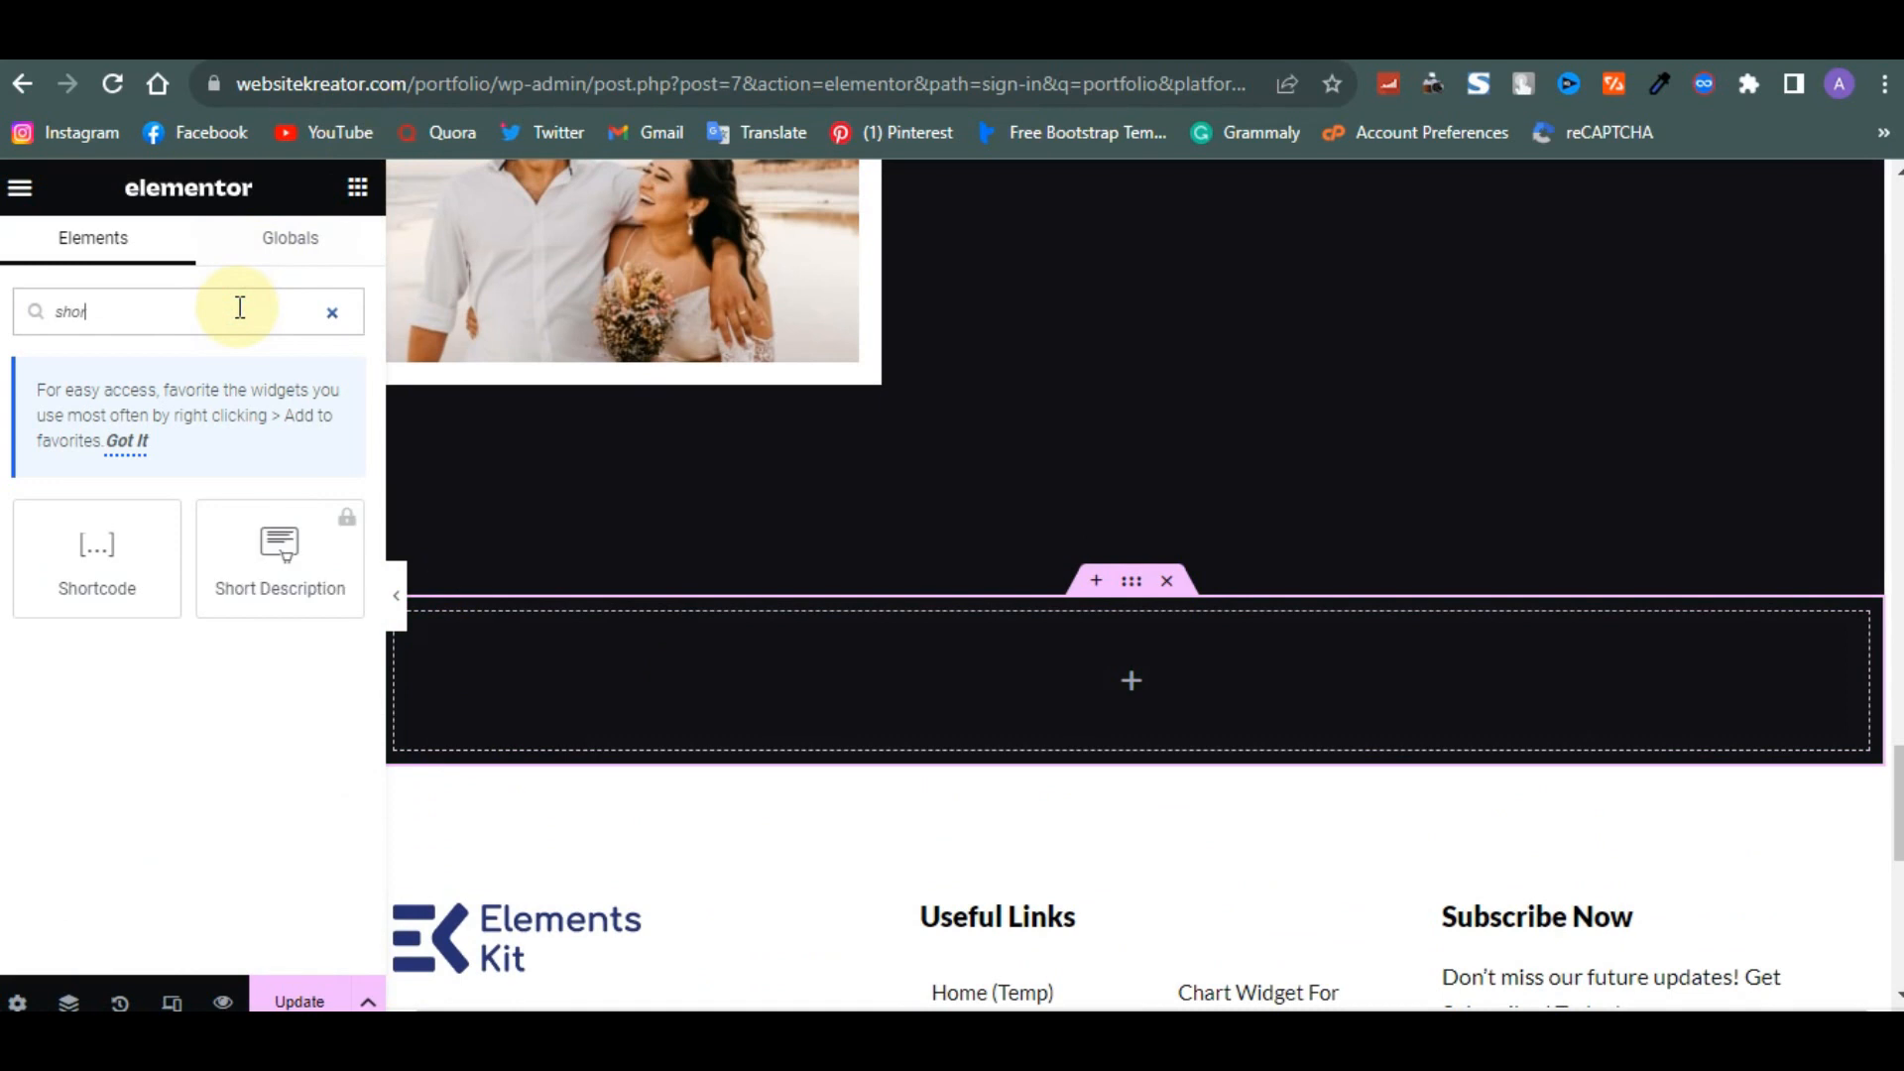
pyautogui.moveTo(117, 533); pyautogui.dragTo(1096, 646)
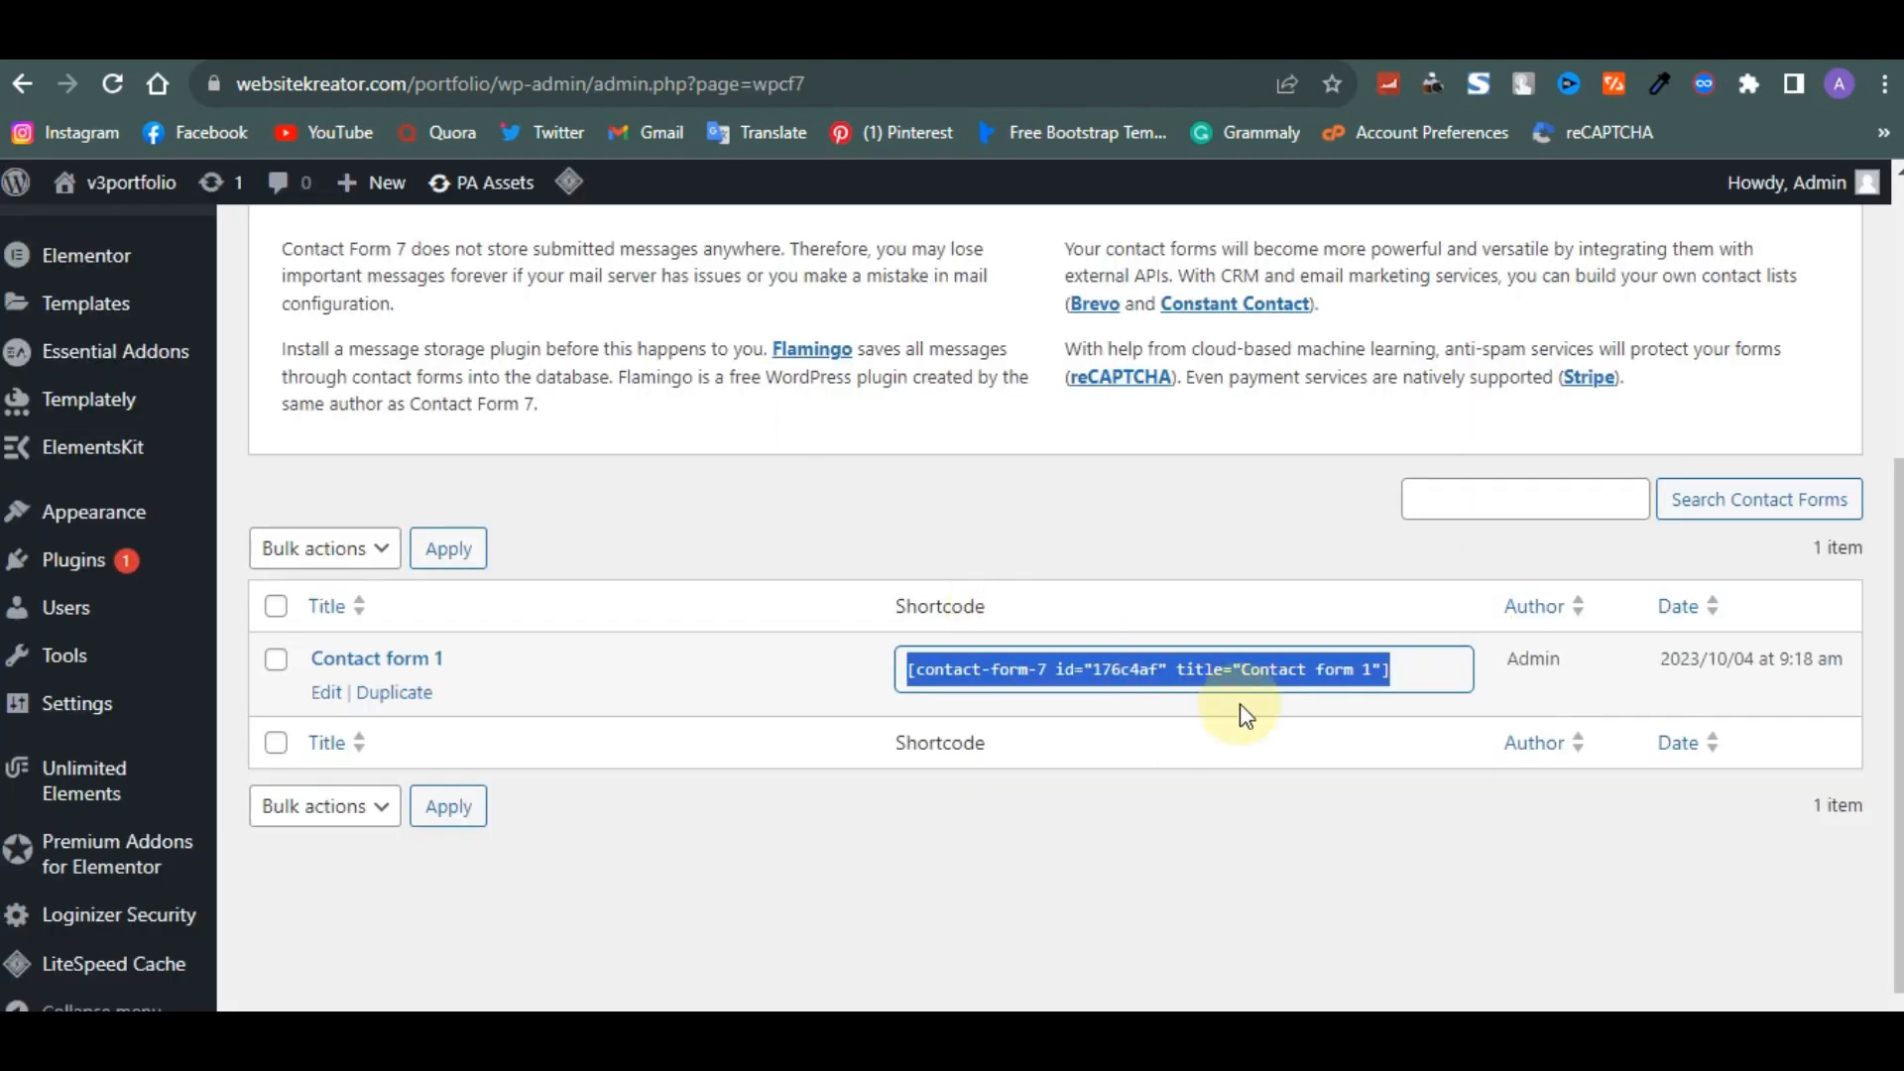
# - Copy the Contact form 1 shortcode and paste it into the Shortcode widget
pyautogui.click(1420, 682)
pyautogui.moveTo(1420, 682); pyautogui.dragTo(901, 686)
pyautogui.hotkey('ctrl', 'c')
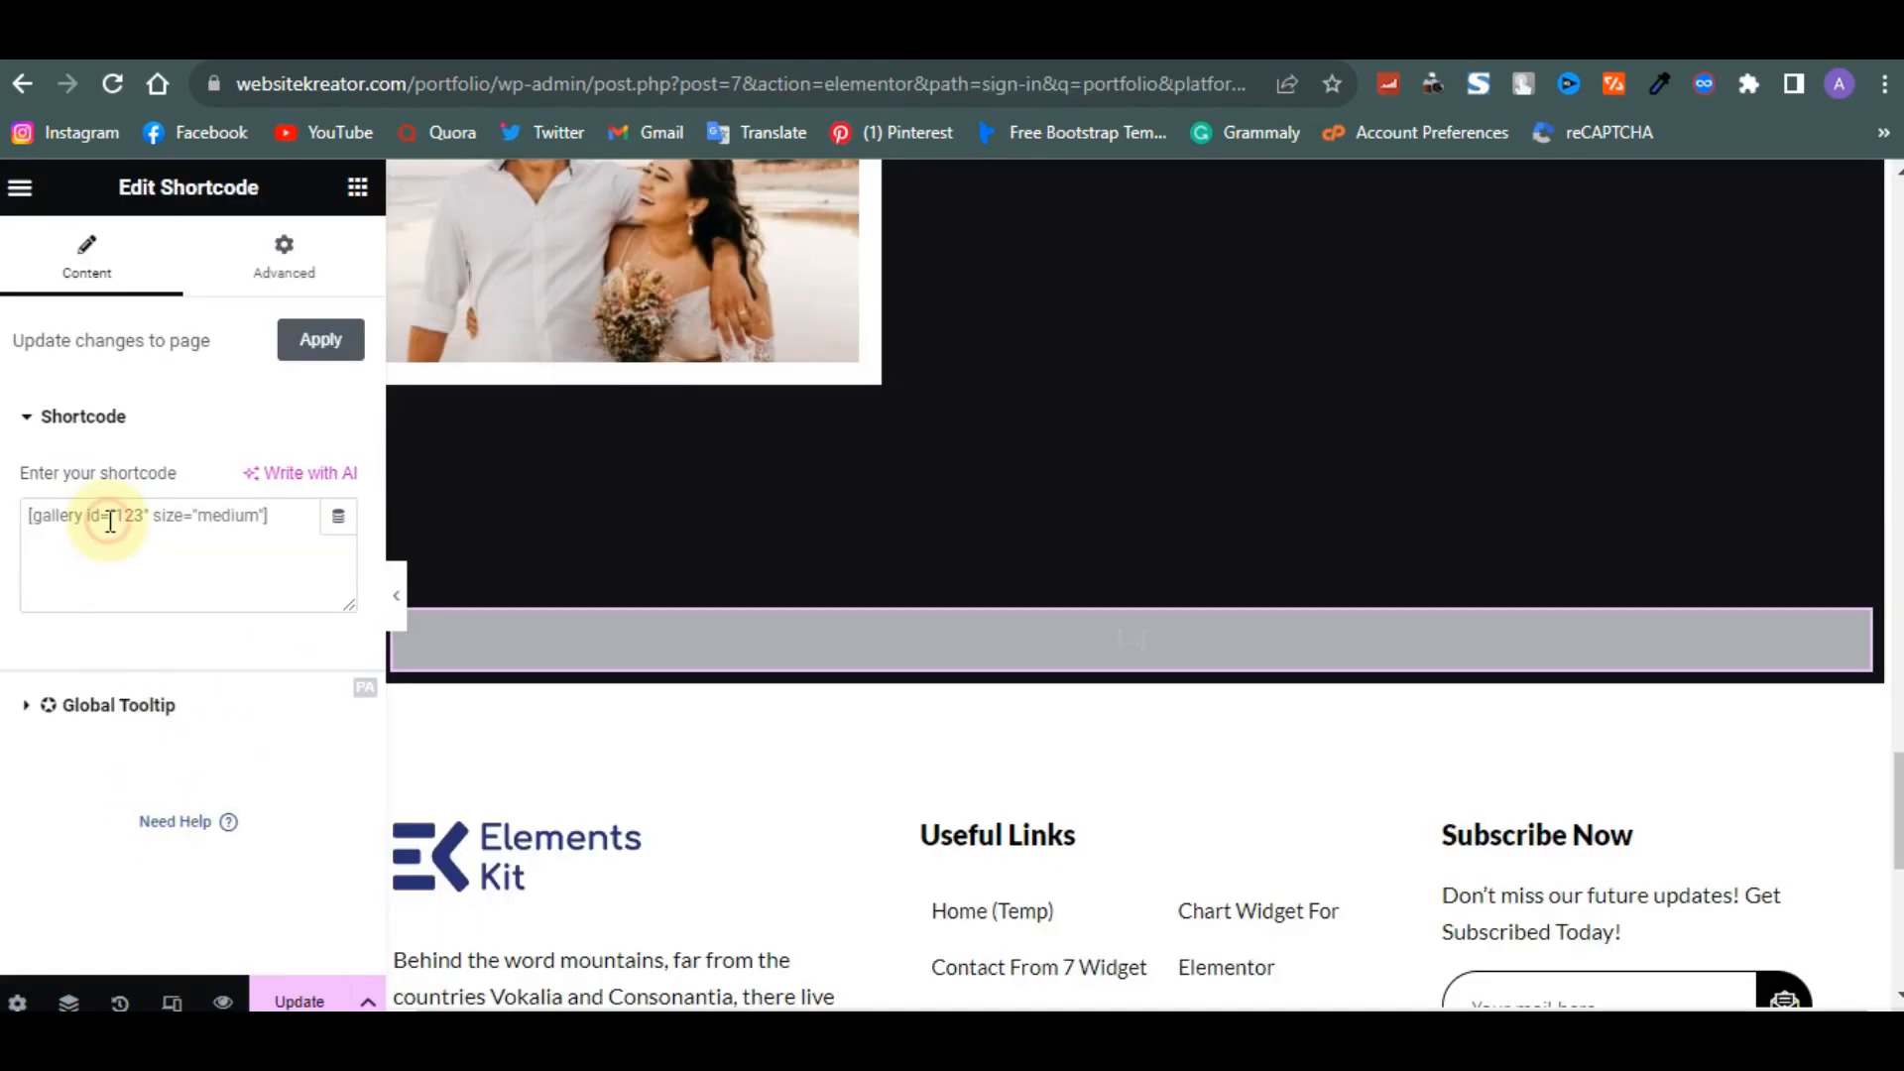
pyautogui.click(110, 520)
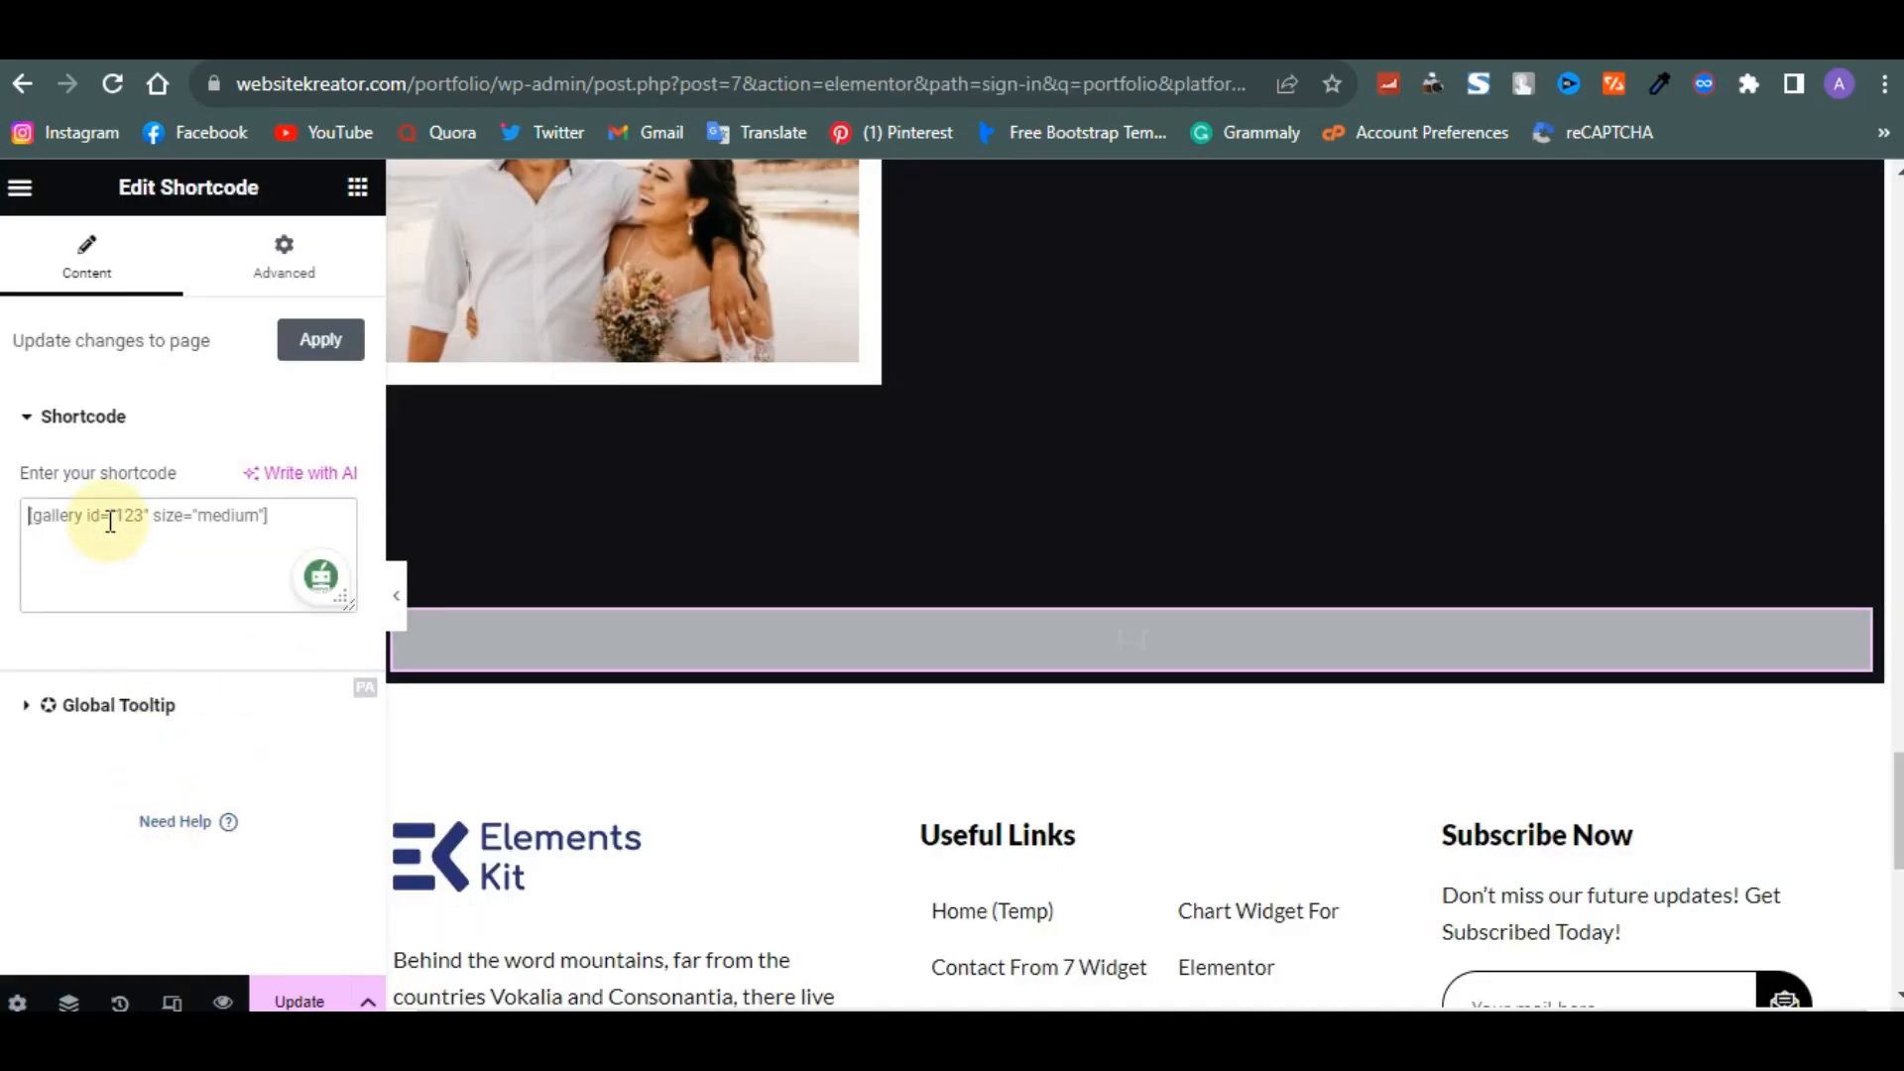
pyautogui.hotkey('ctrl', 'v')
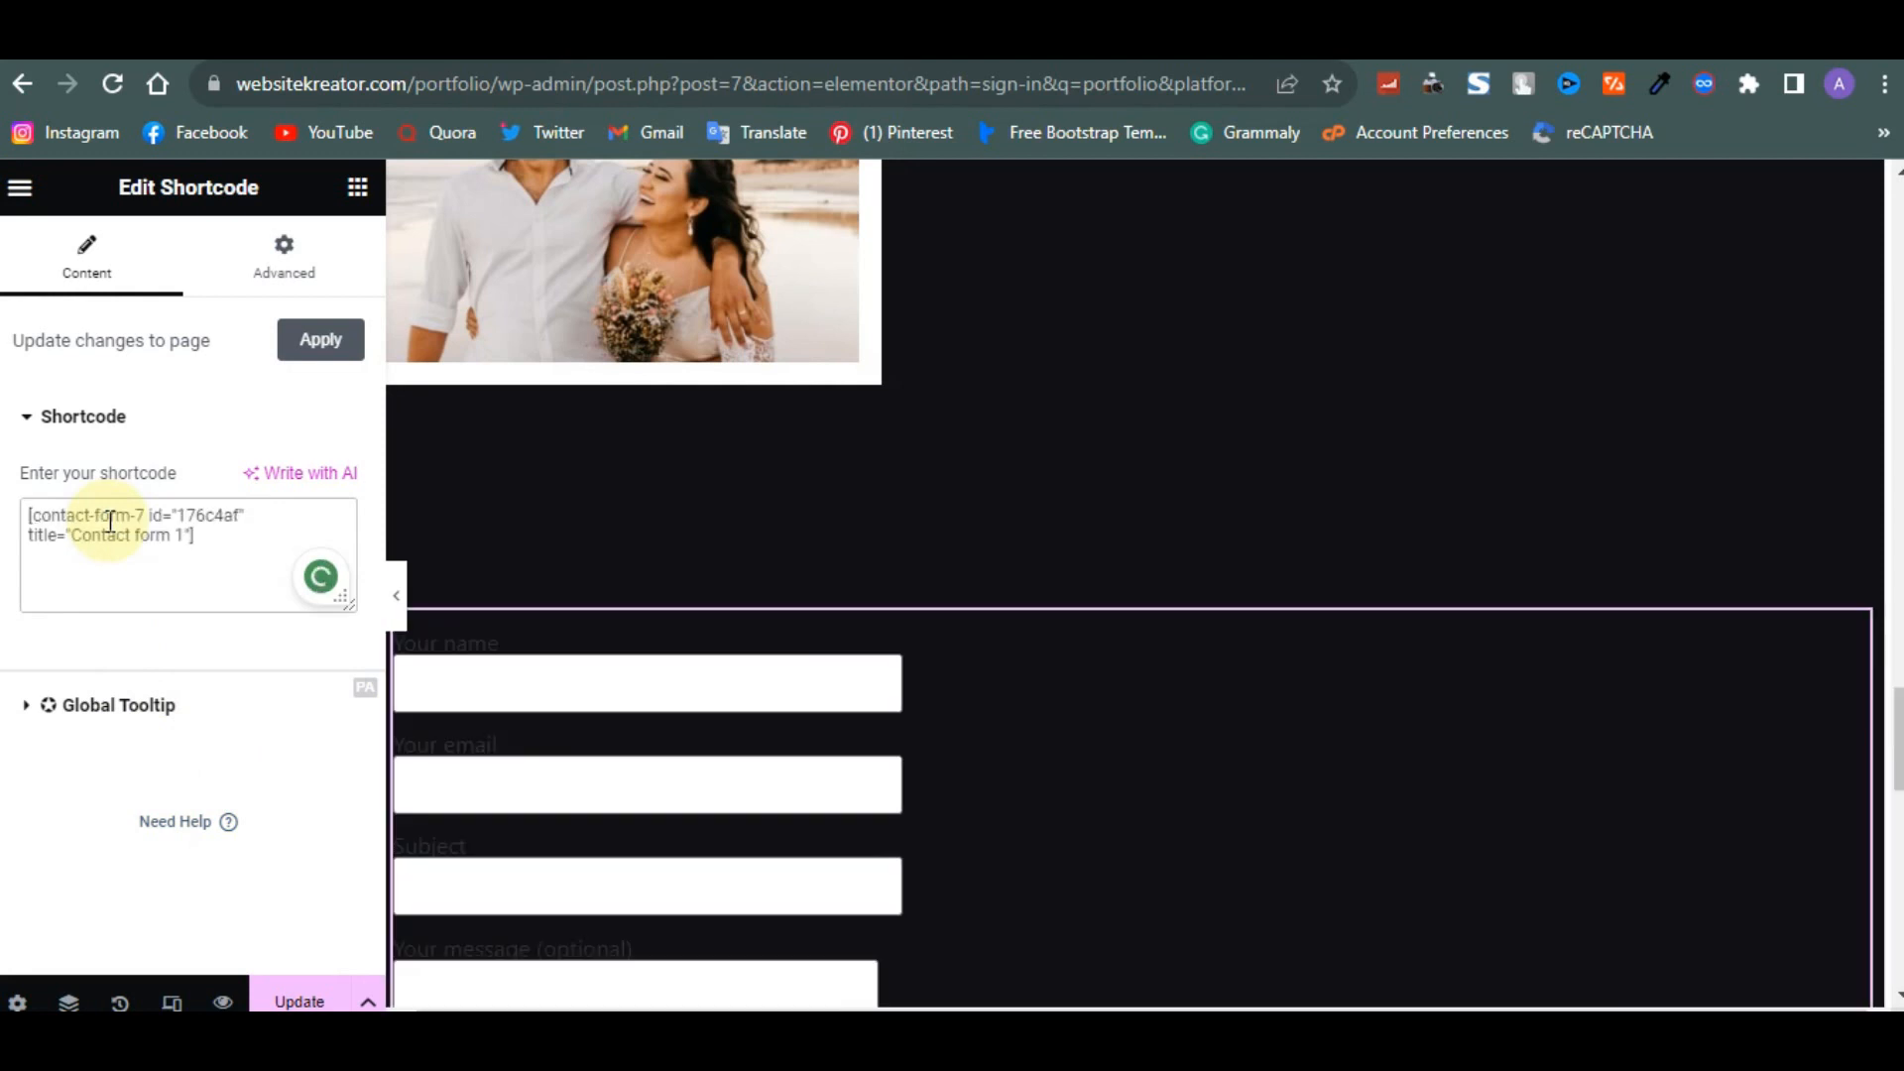
# - Apply the shortcode changes to the page
pyautogui.scroll(-2, 1012, 709)
pyautogui.scroll(-3, 1017, 710)
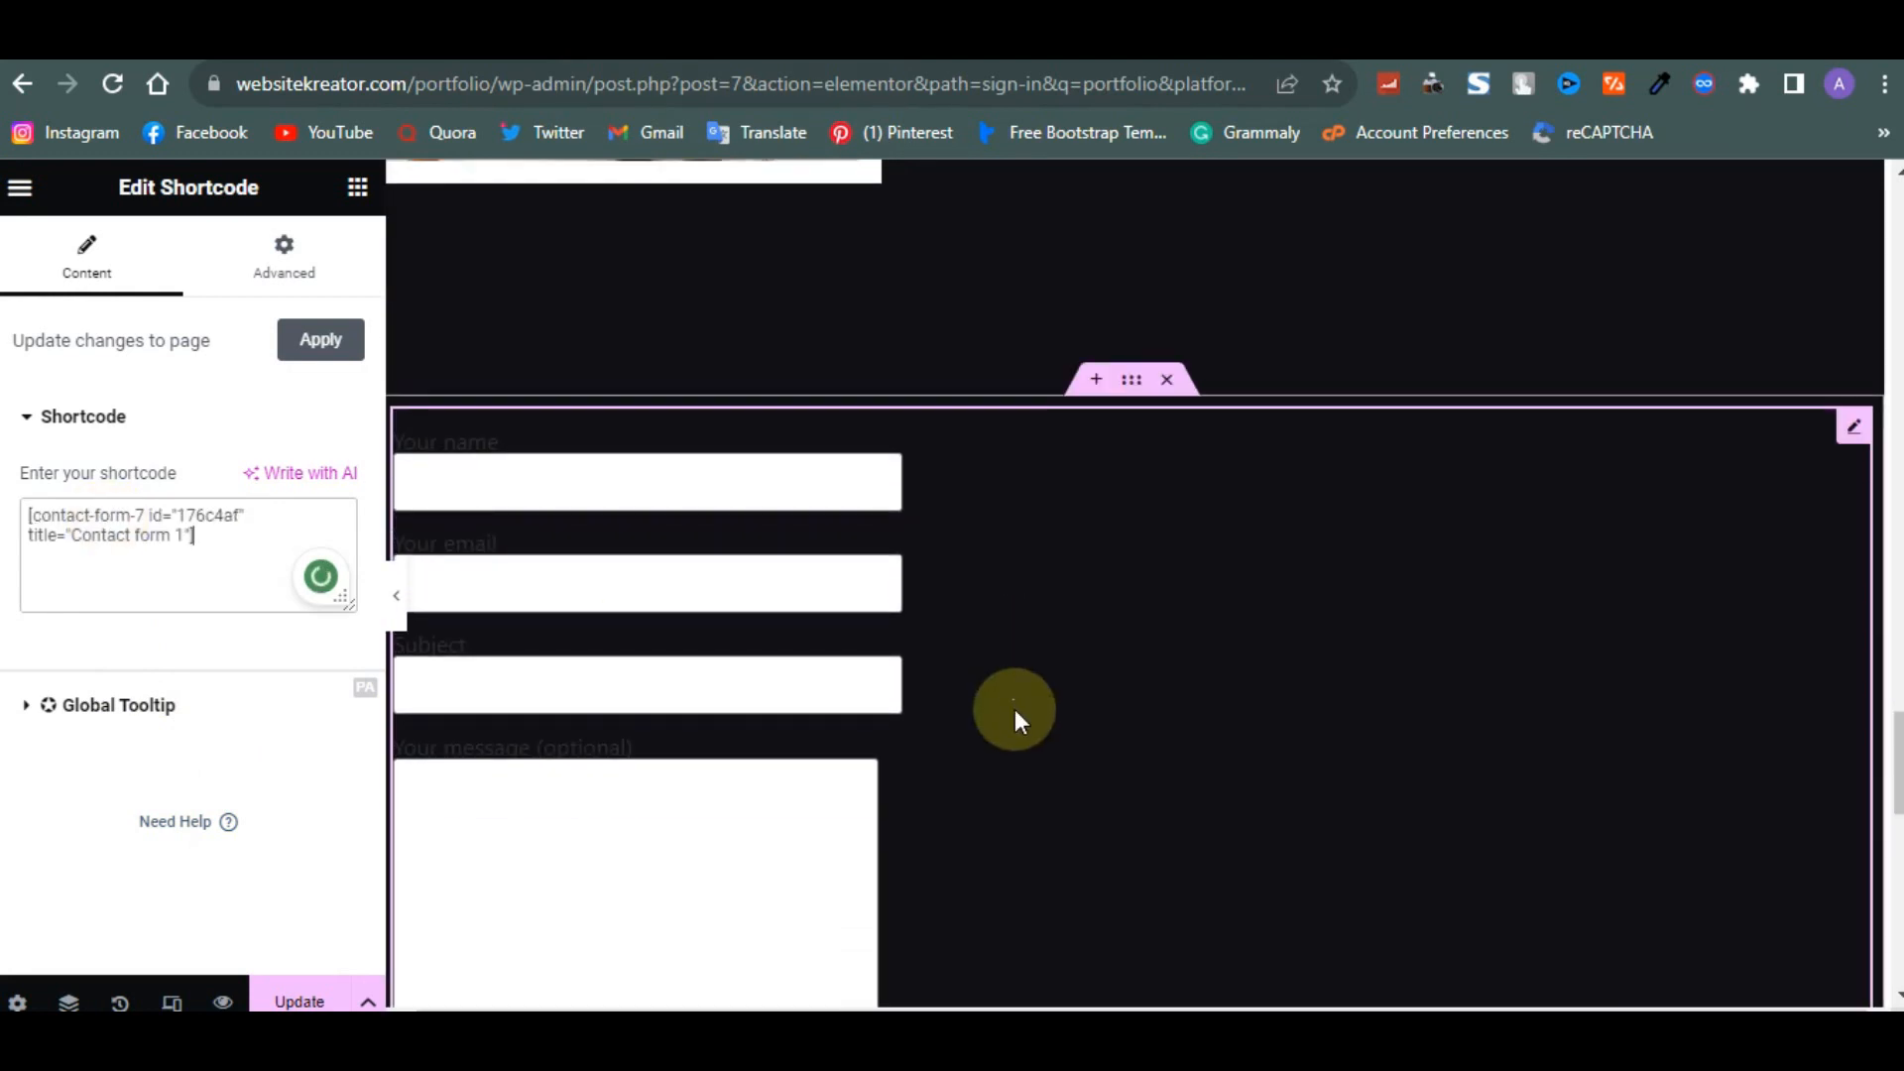
pyautogui.scroll(2, 595, 382)
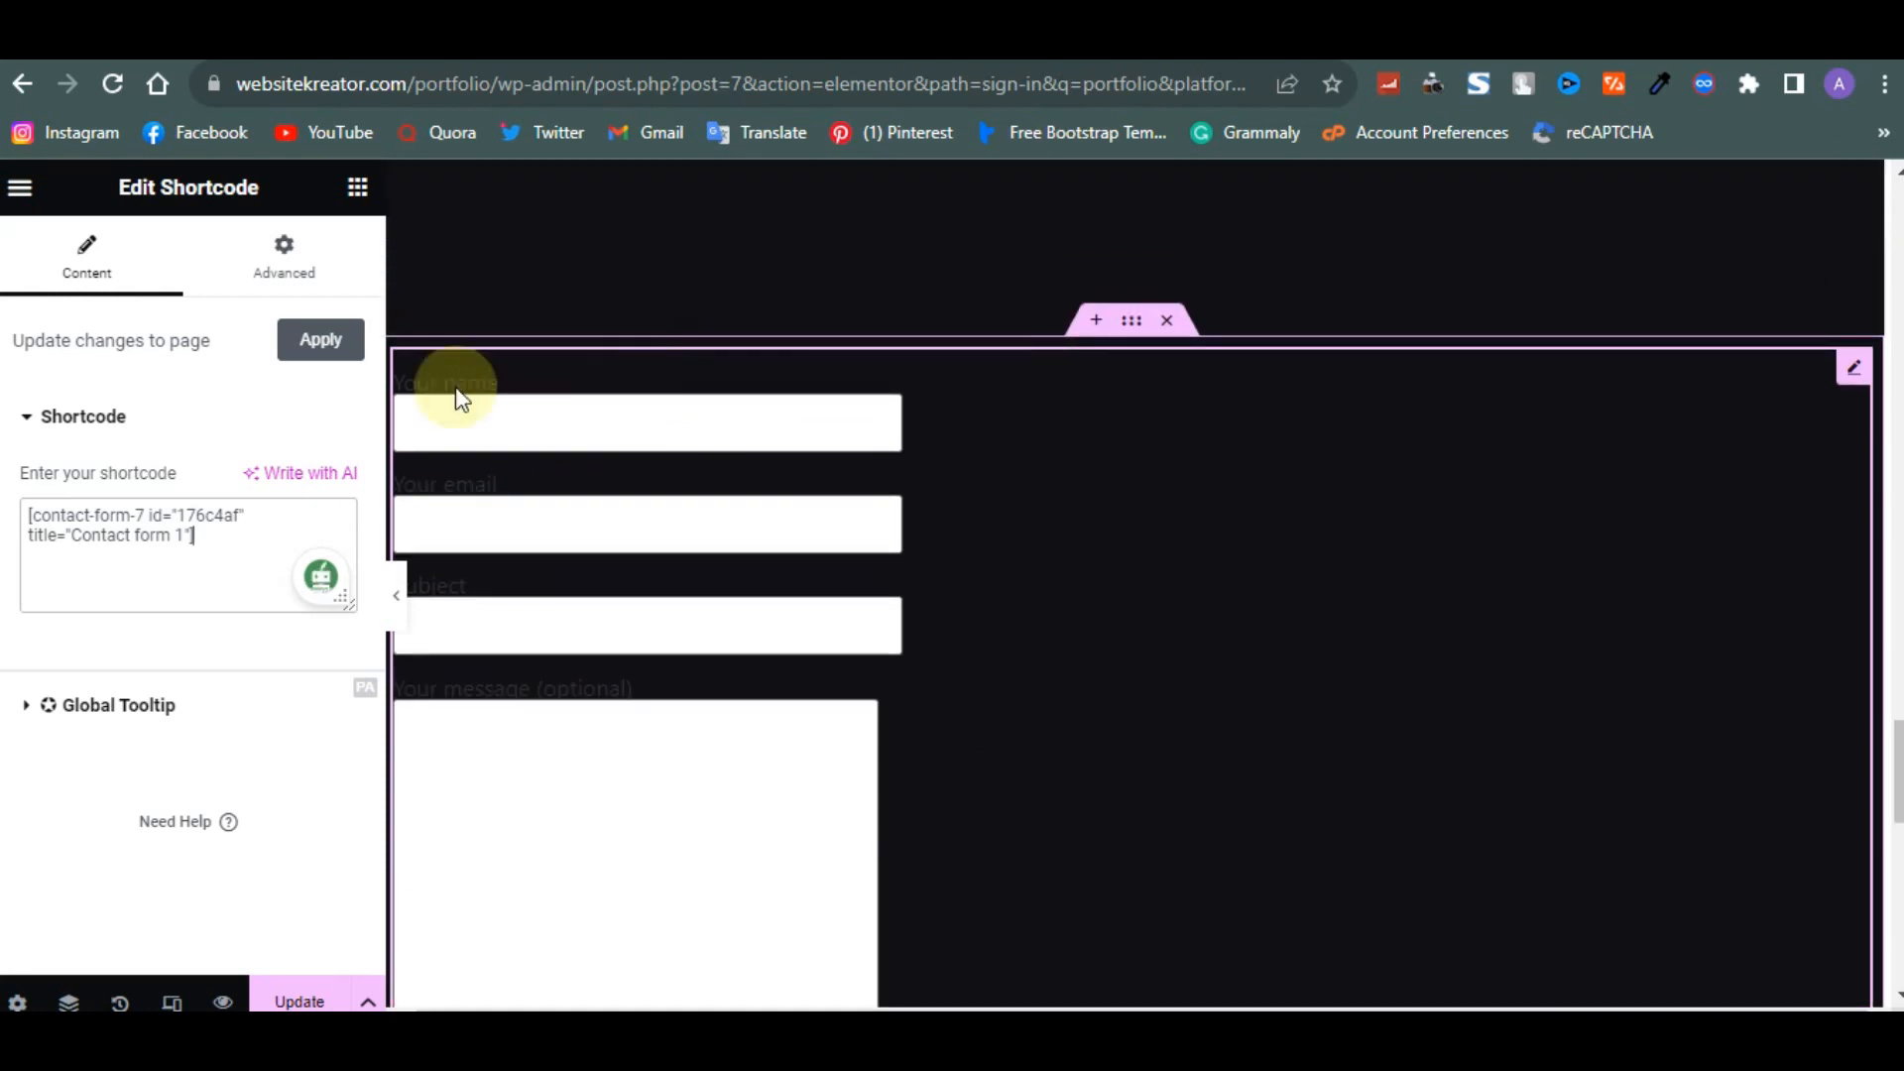
pyautogui.click(314, 340)
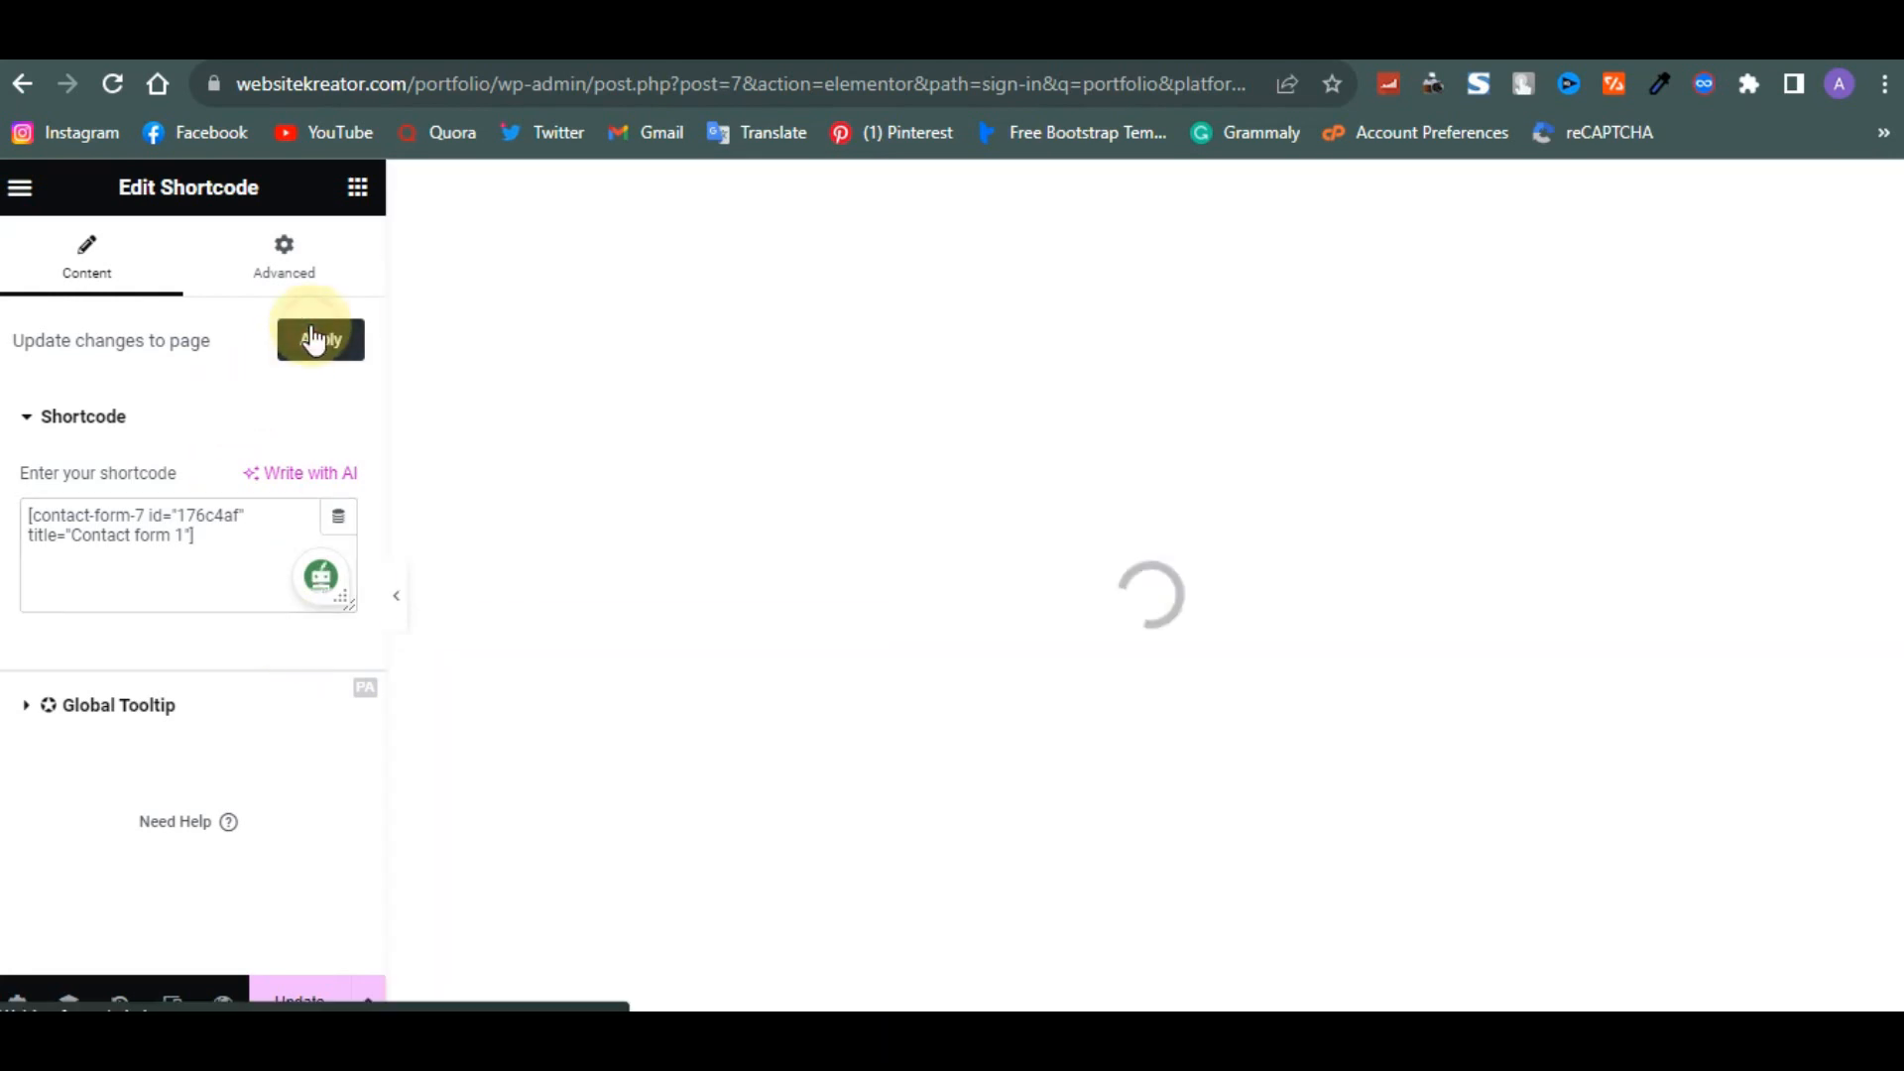
pyautogui.click(279, 260)
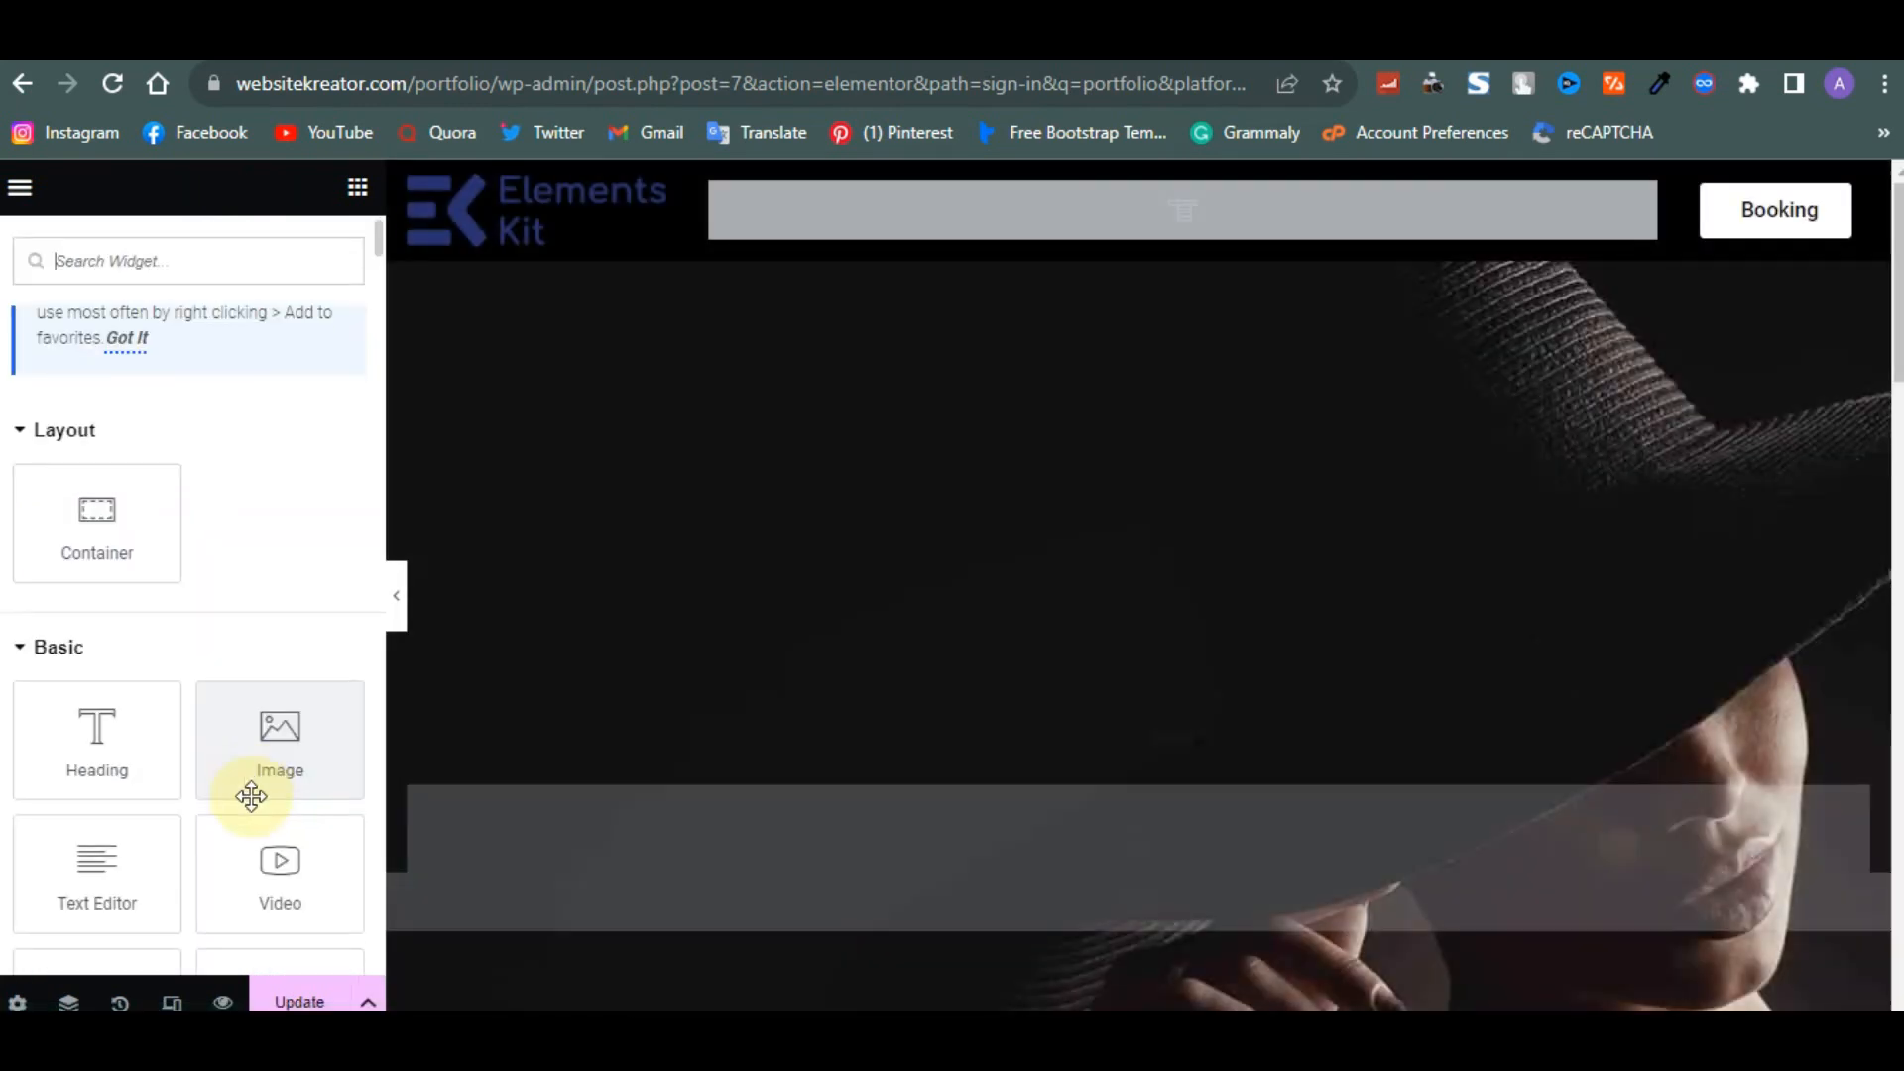
# - Select the contact form shortcode widget and centre it with Align Self
pyautogui.scroll(-15, 746, 751)
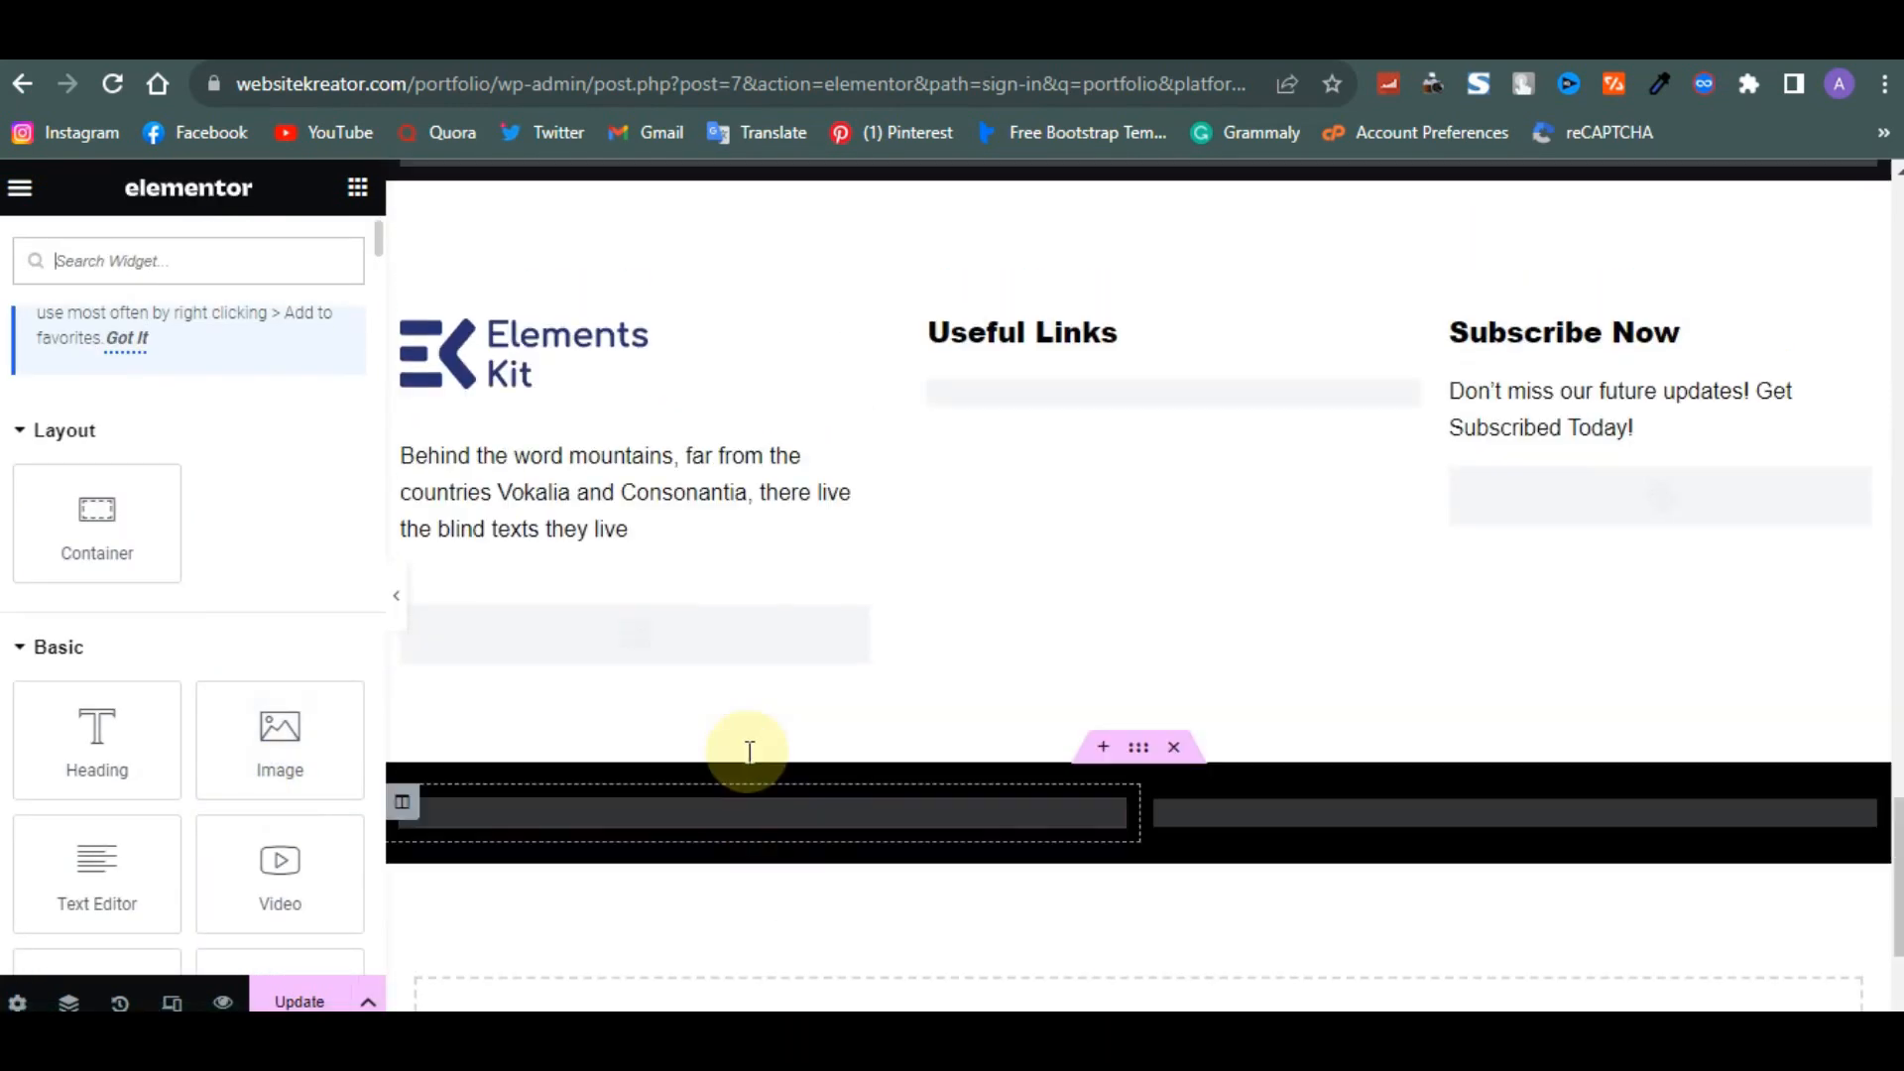
pyautogui.scroll(20, 747, 751)
pyautogui.scroll(-18, 746, 751)
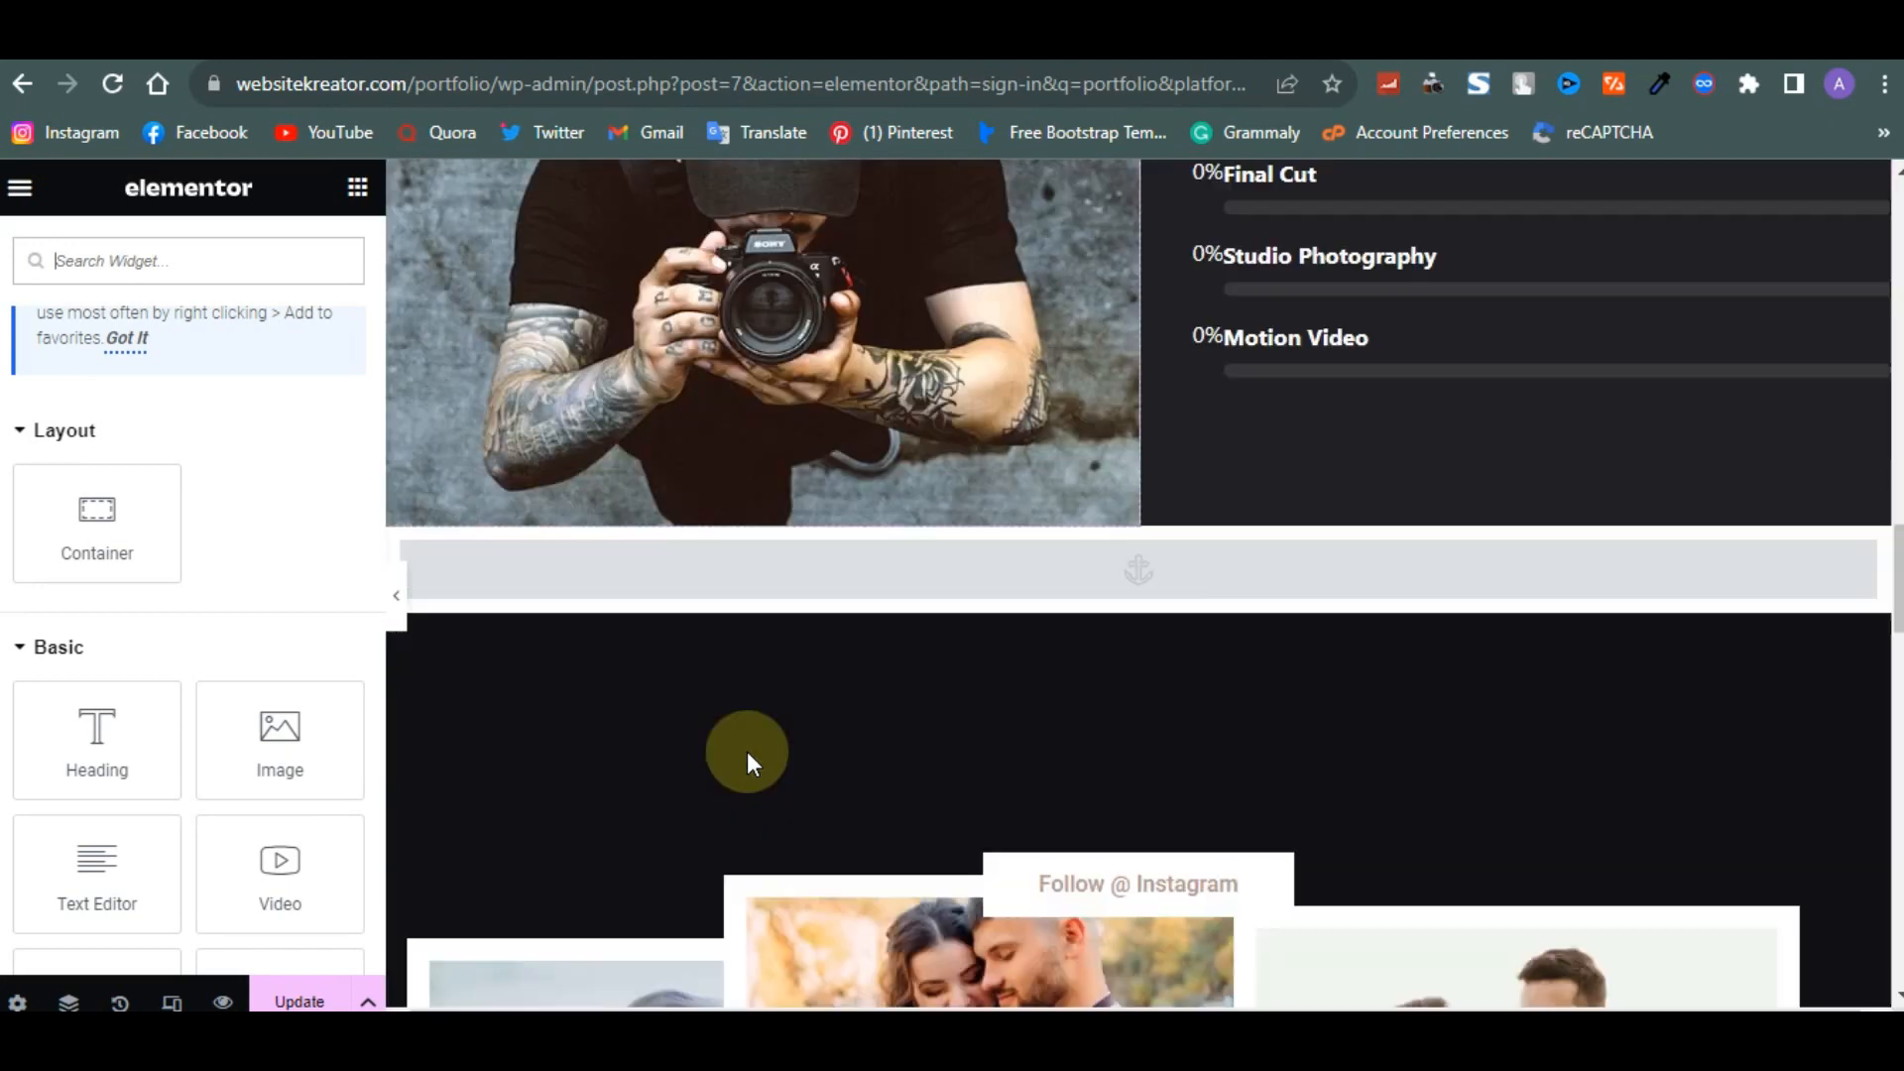
pyautogui.scroll(-10, 747, 752)
pyautogui.scroll(6, 747, 752)
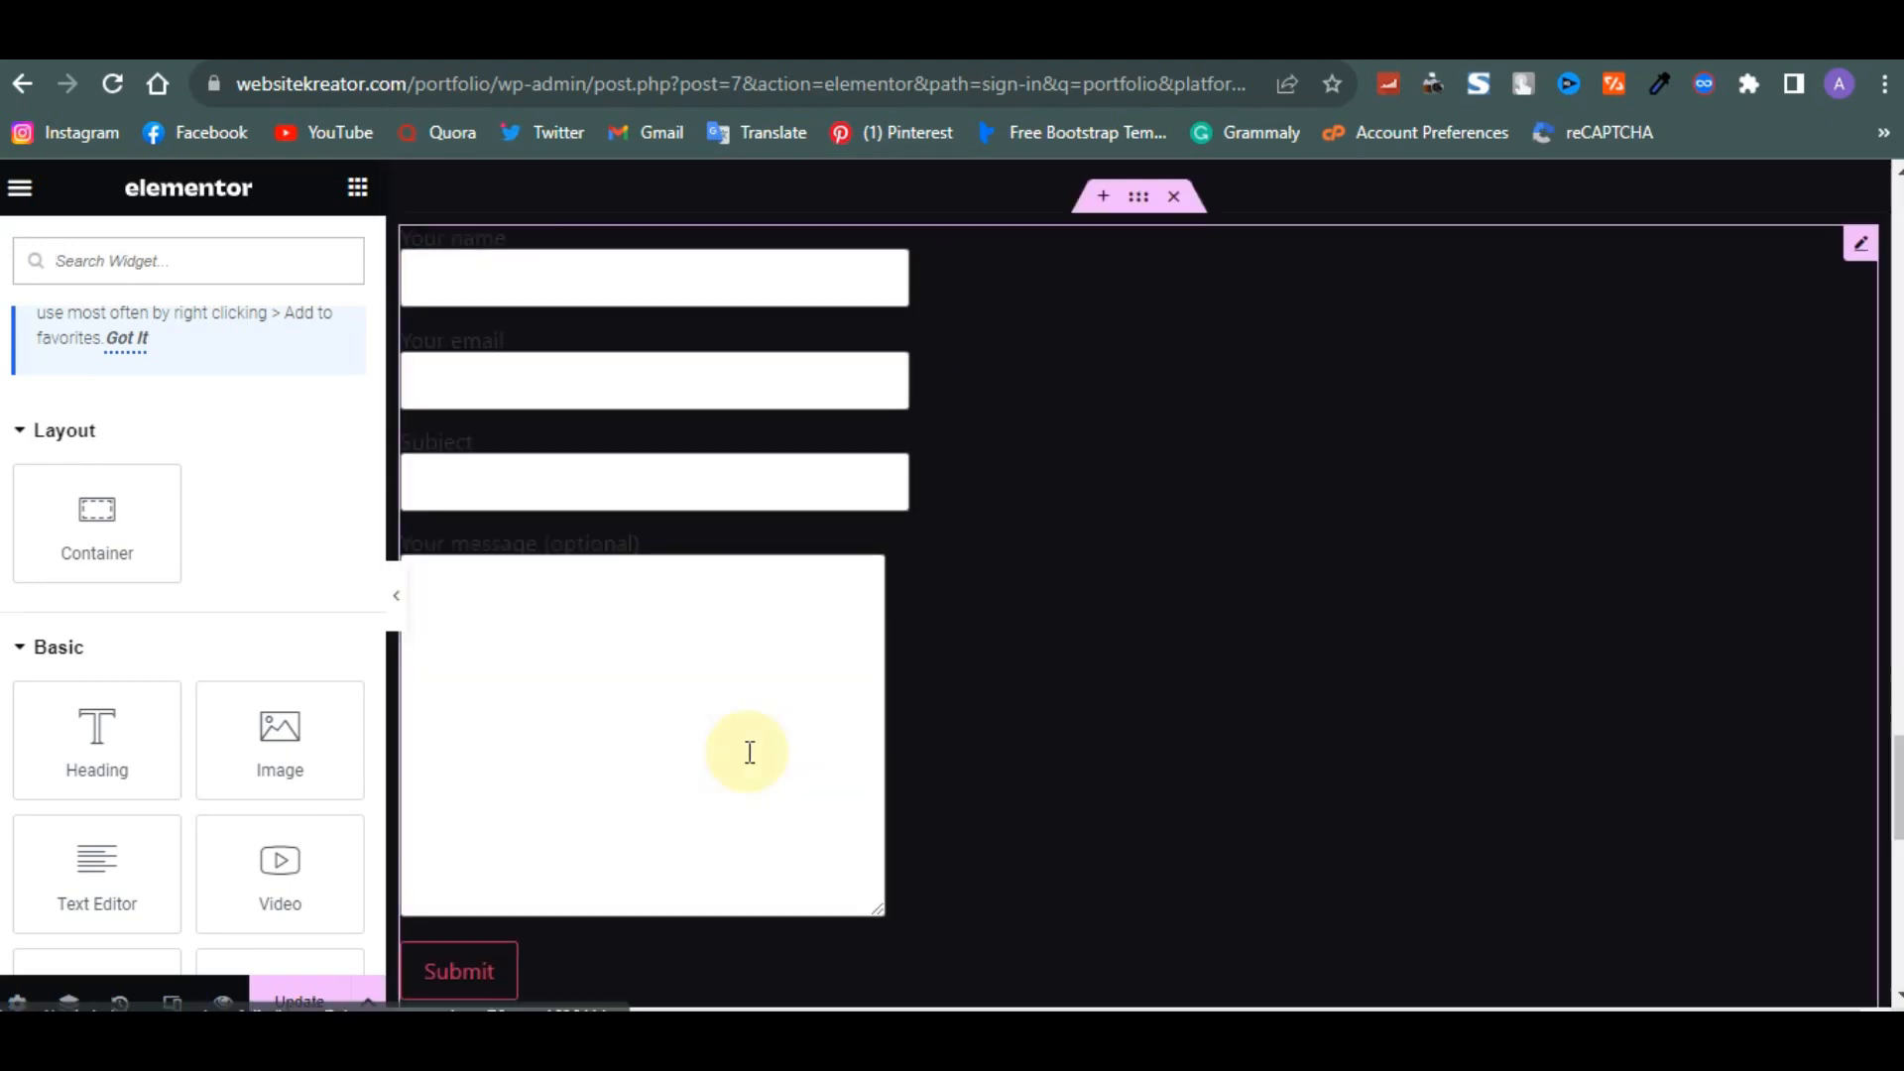
pyautogui.scroll(2, 750, 751)
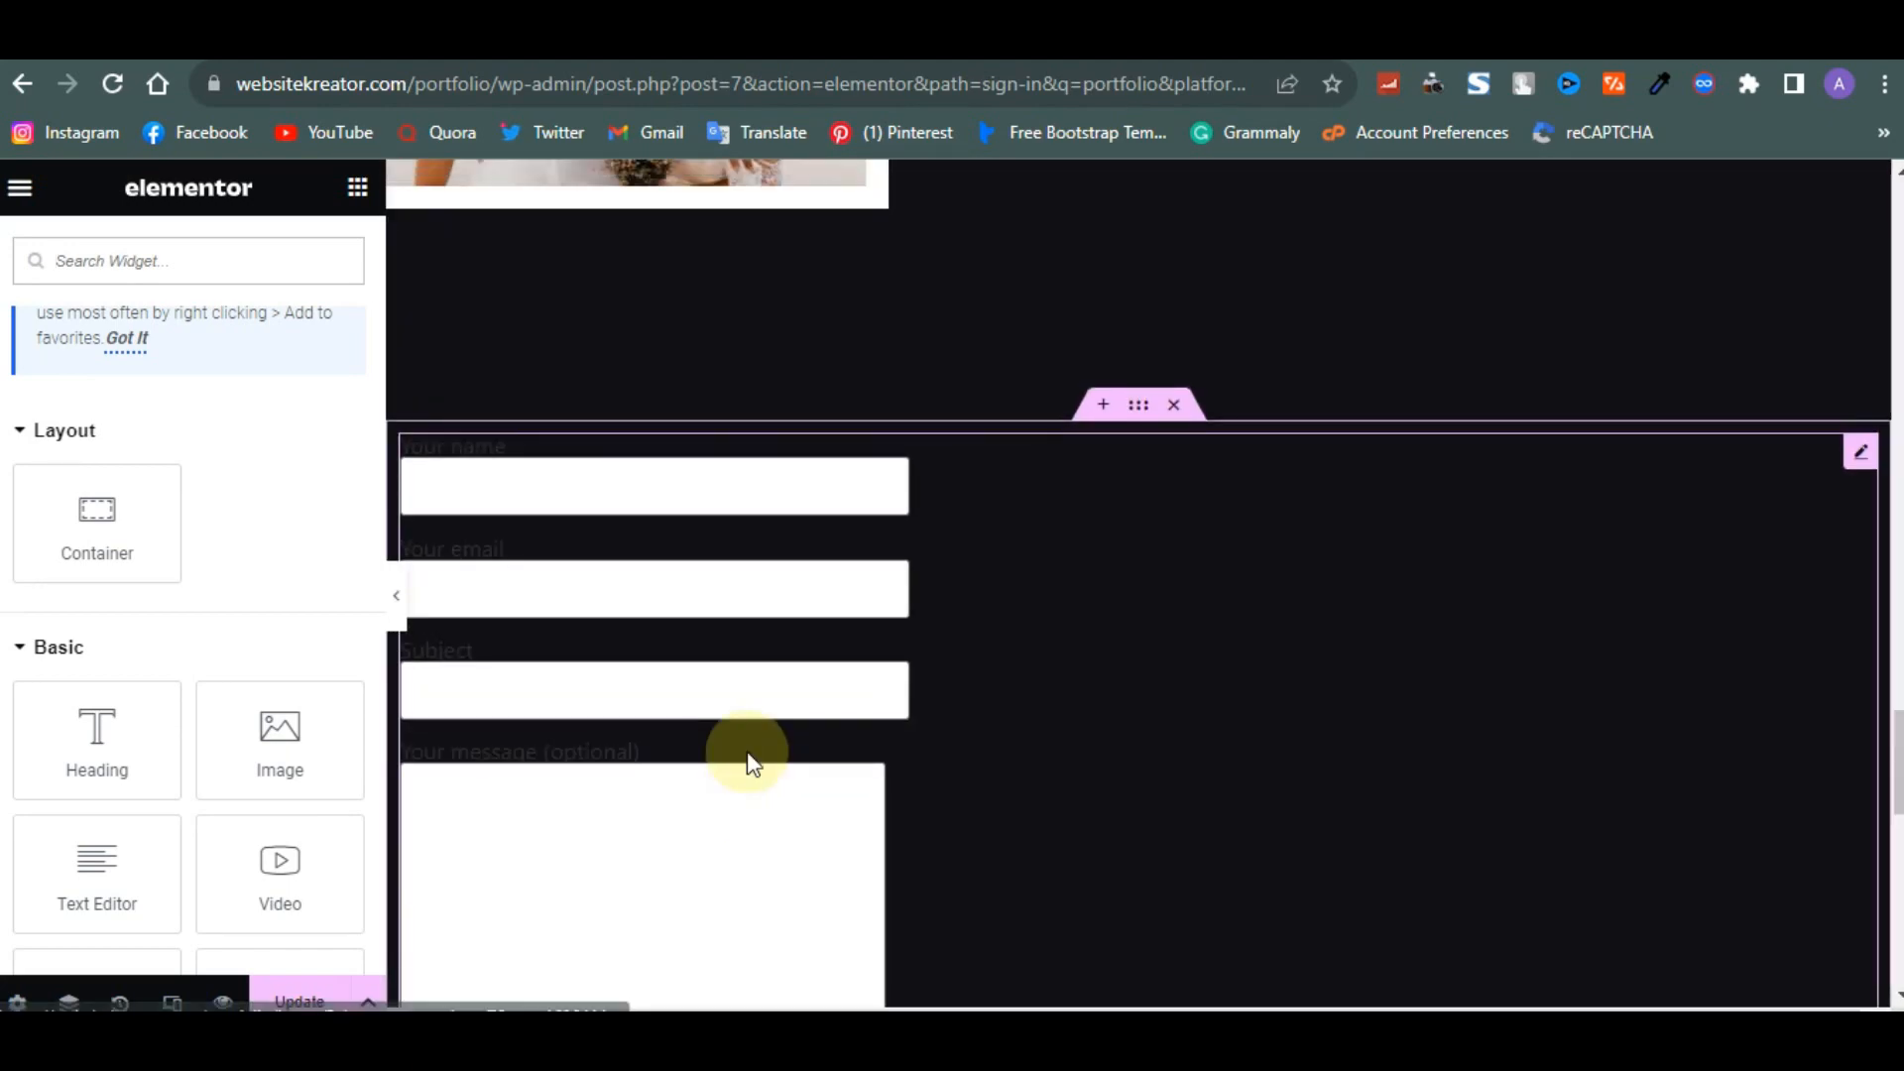
pyautogui.click(862, 567)
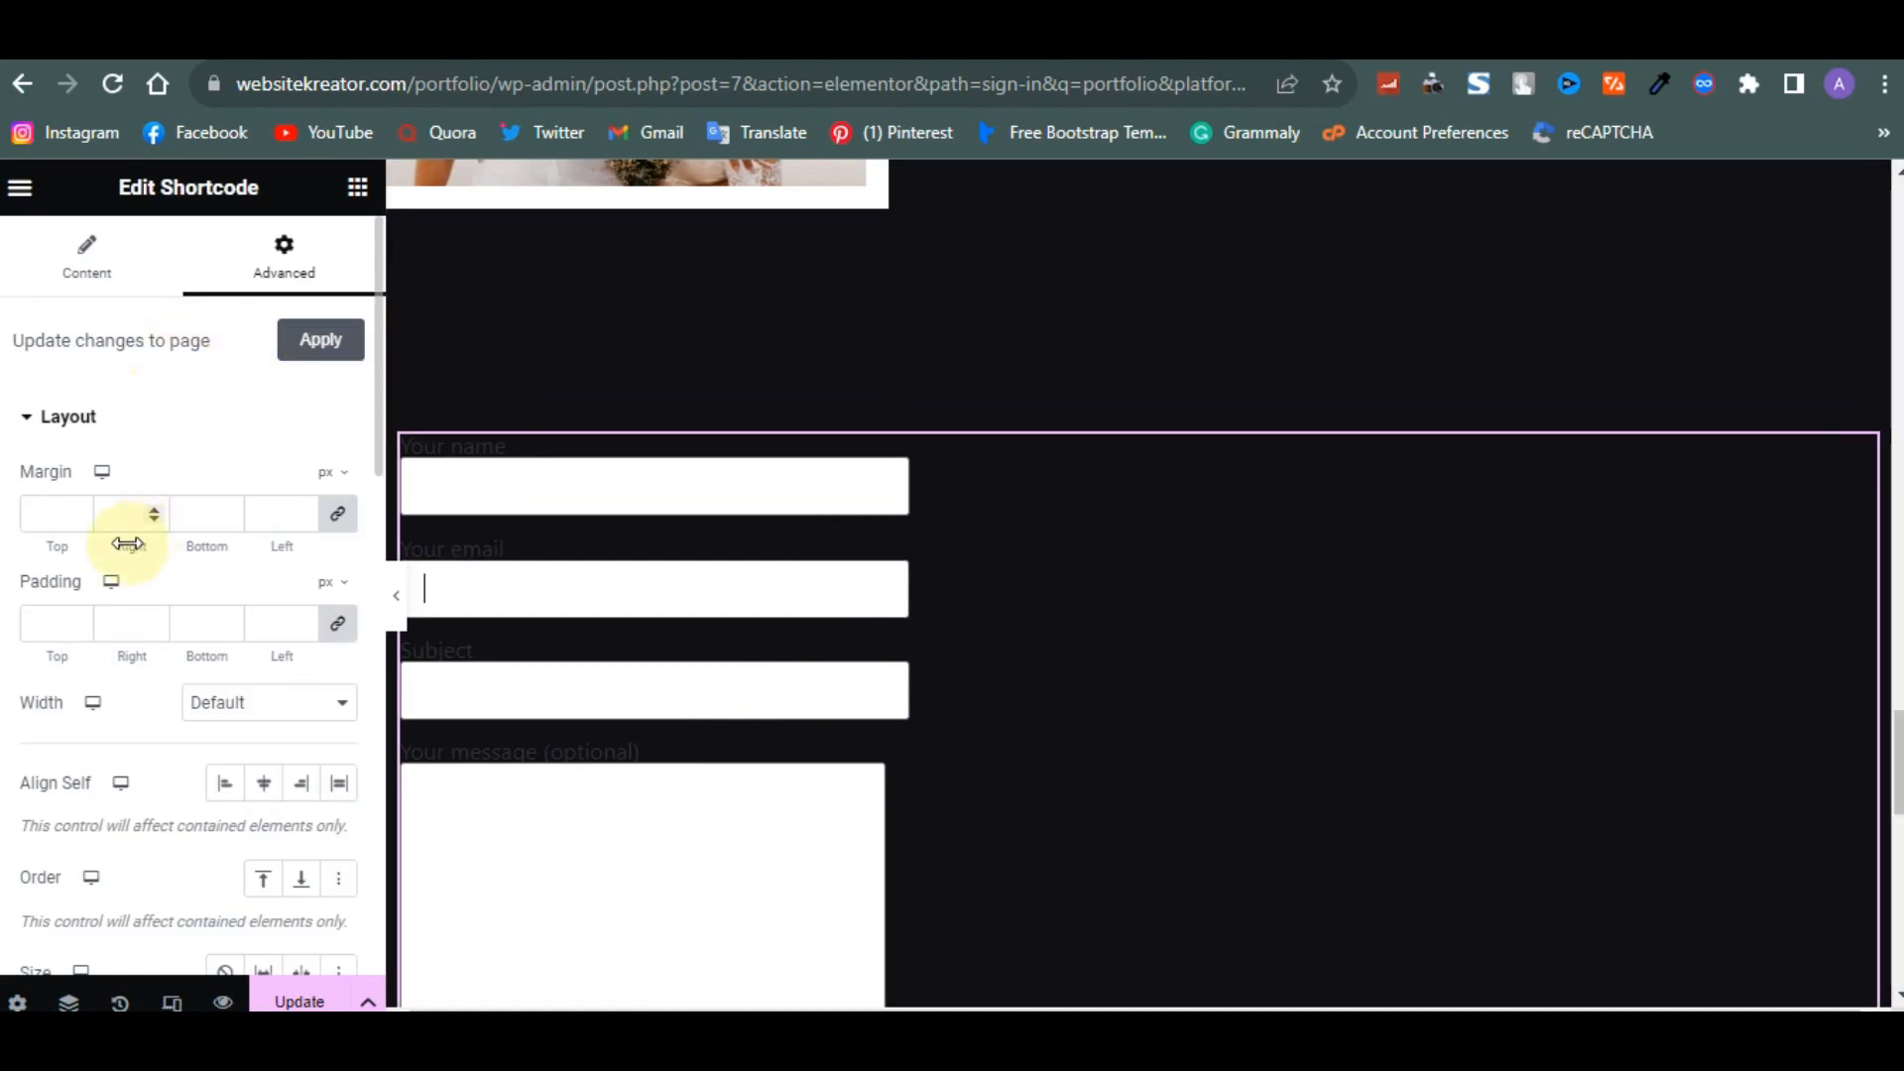
pyautogui.click(261, 783)
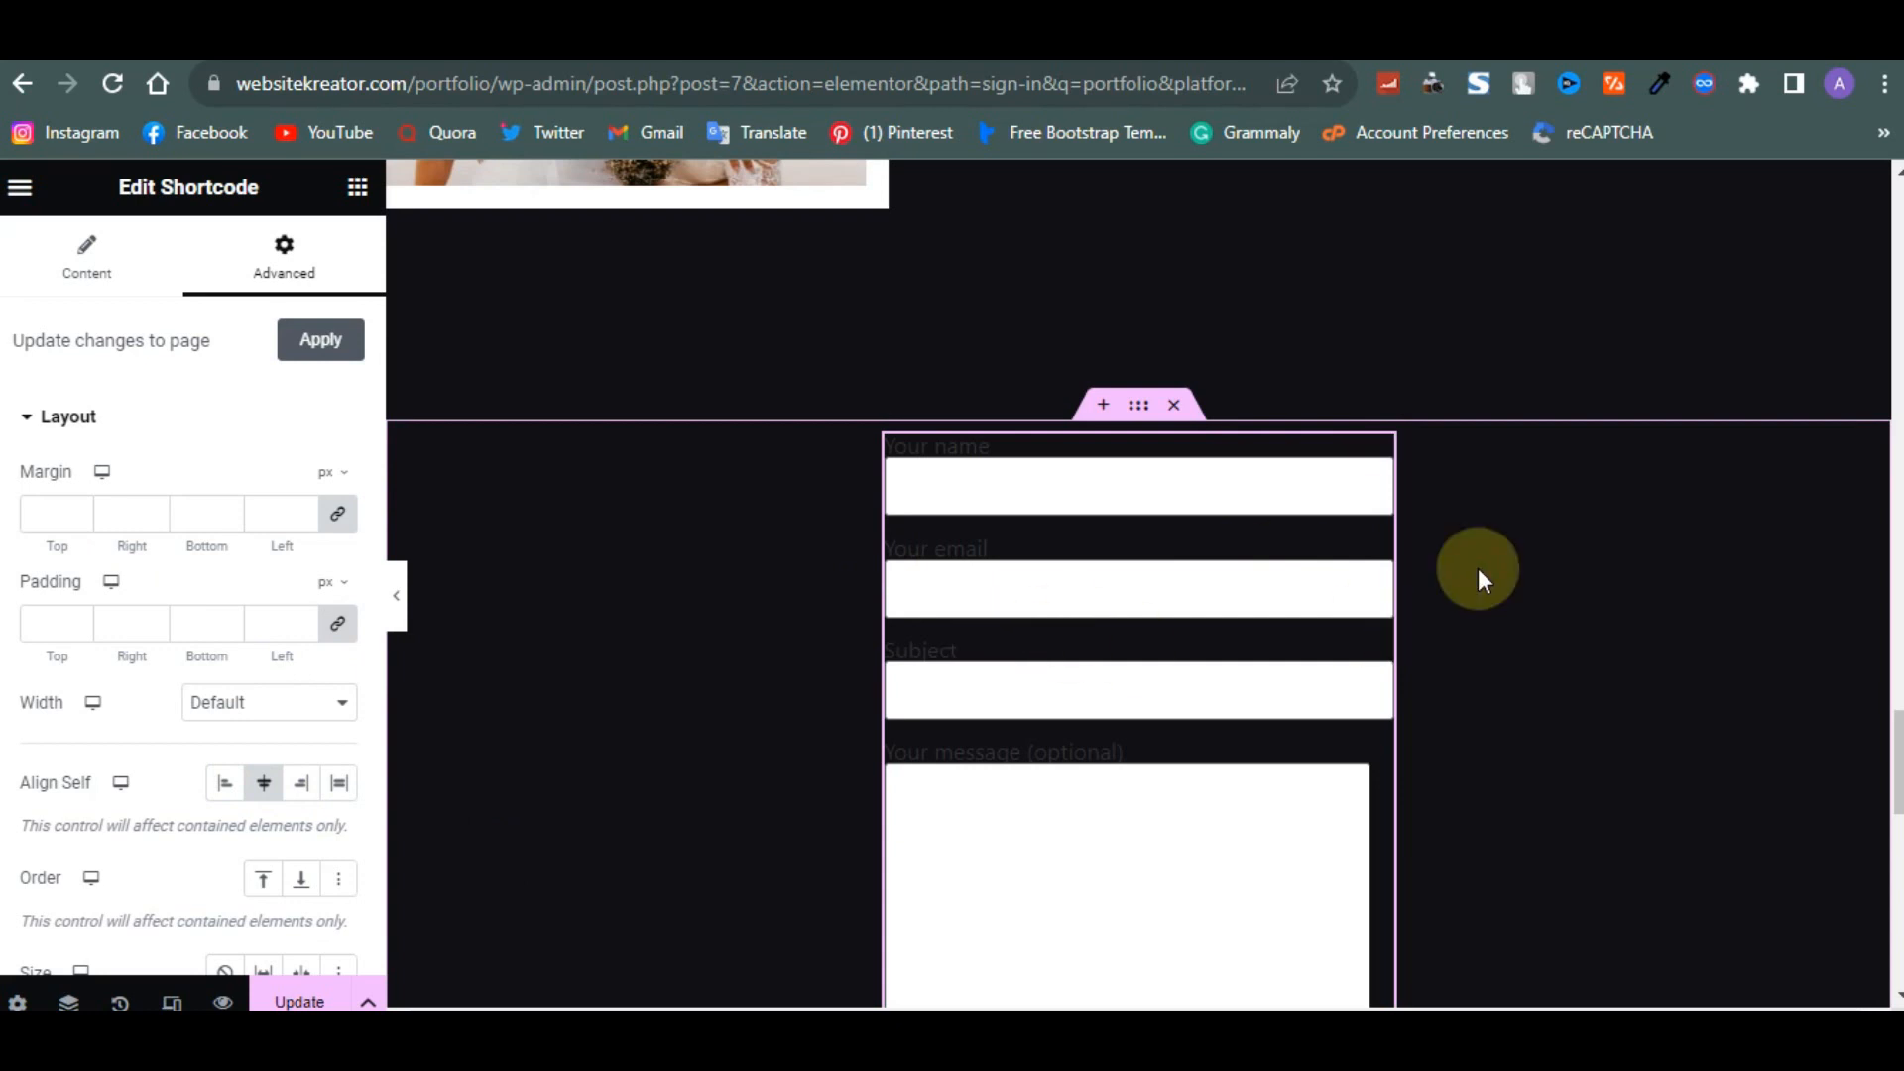
# - Open Contact form 1 for editing in the Contact Form 7 admin
pyautogui.scroll(-7, 1478, 568)
pyautogui.scroll(2, 1478, 568)
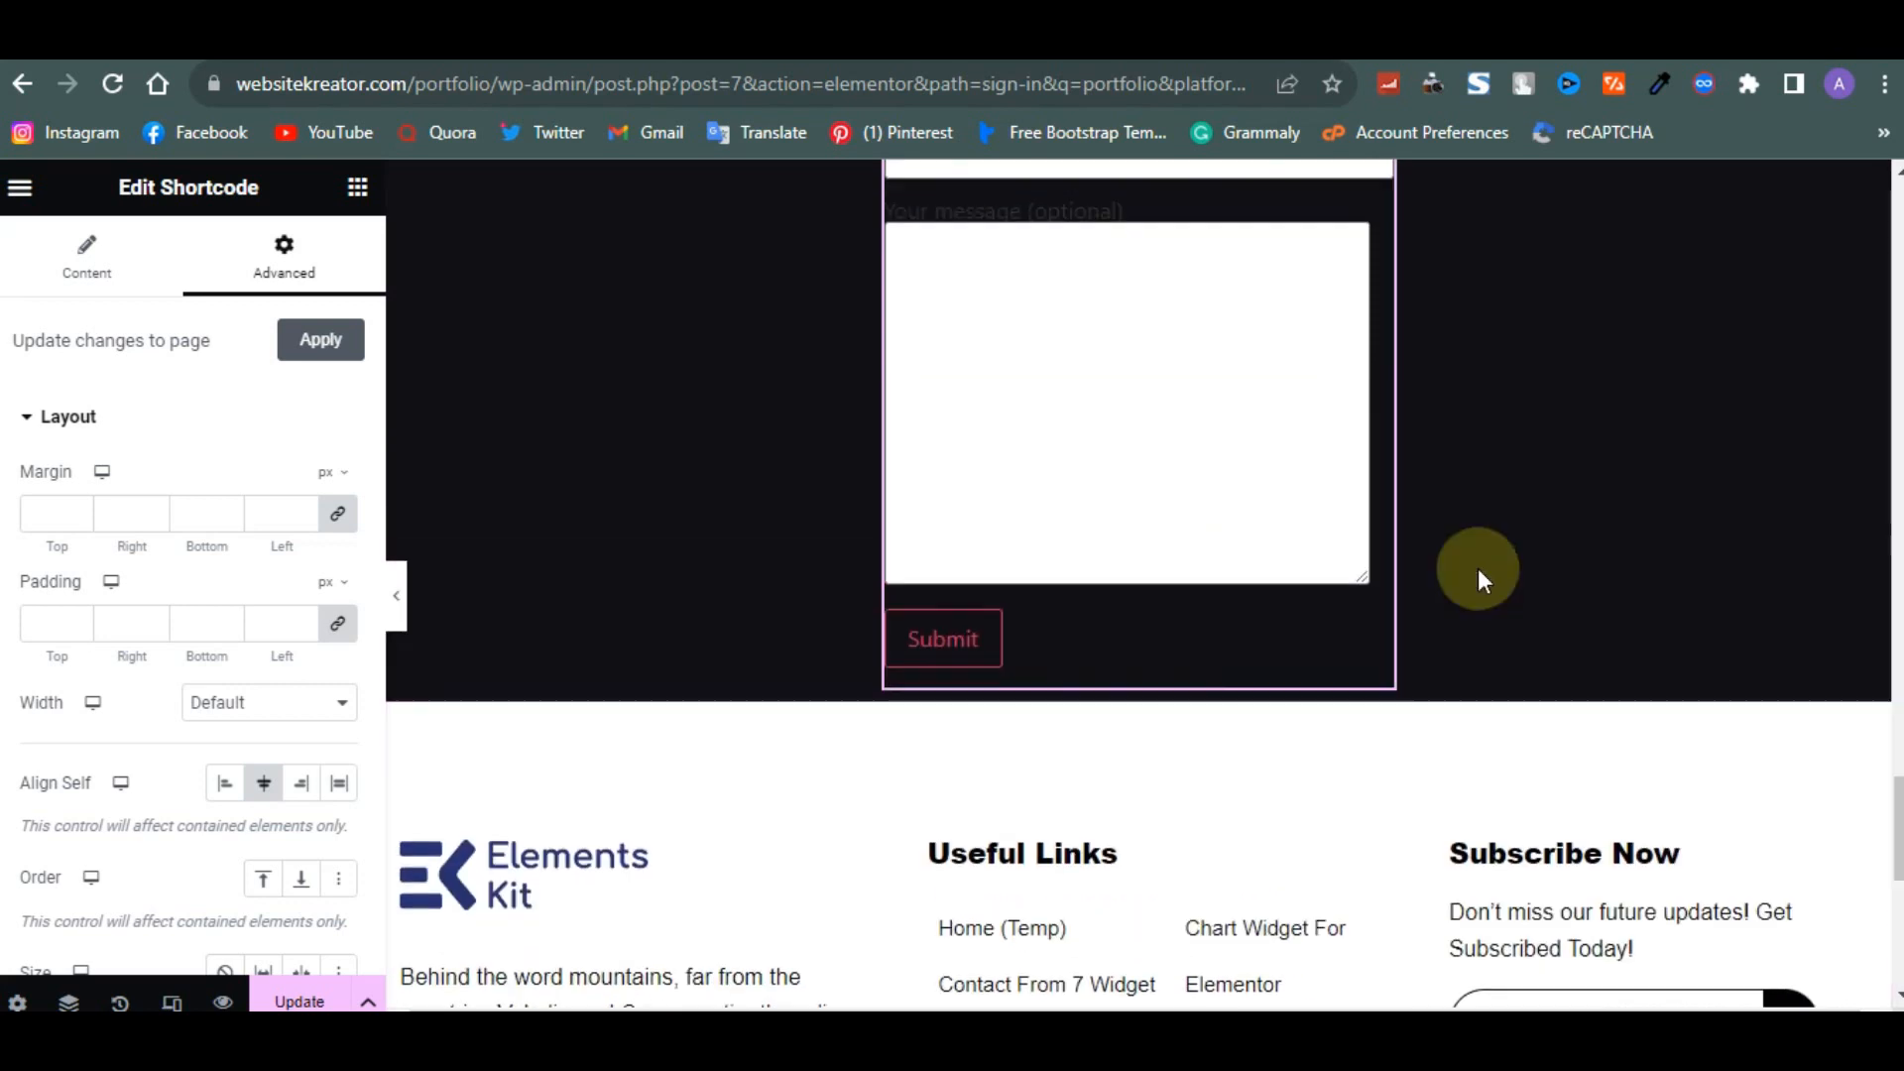
pyautogui.scroll(3, 1453, 551)
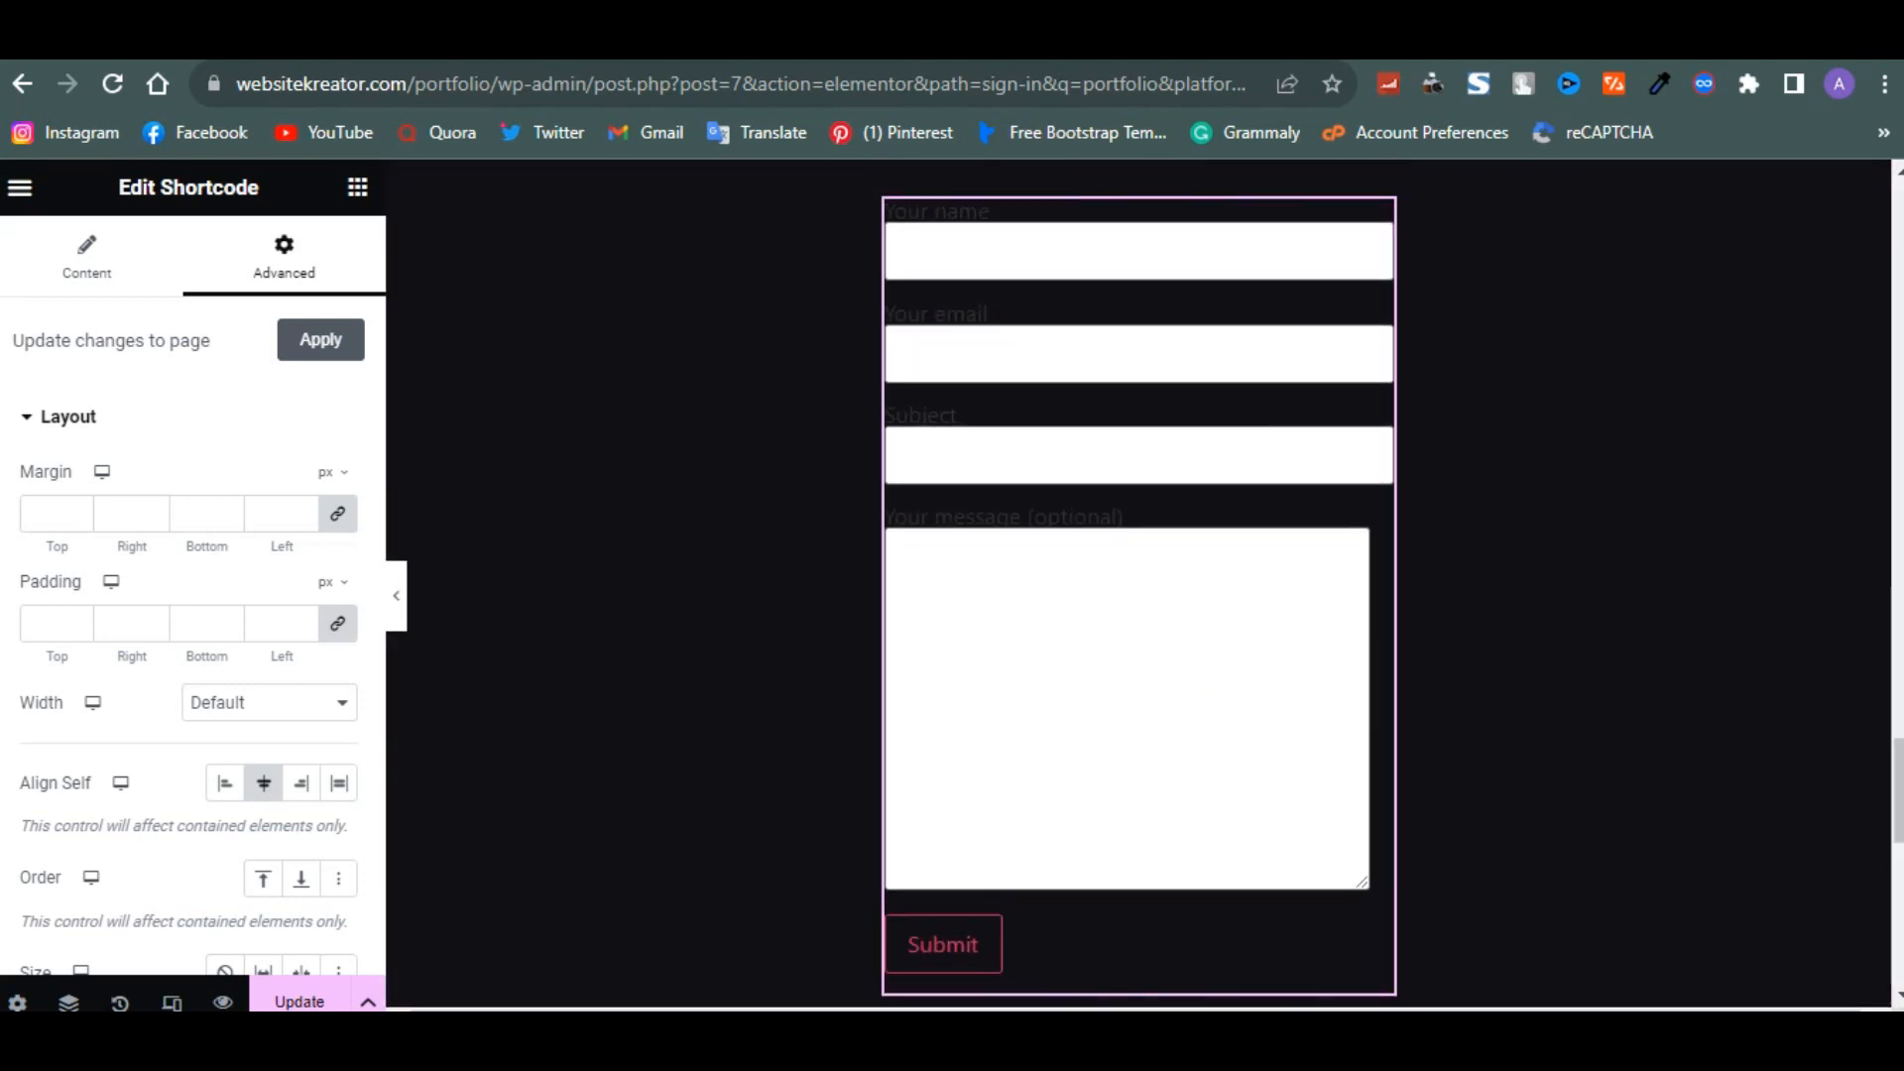
pyautogui.click(530, 38)
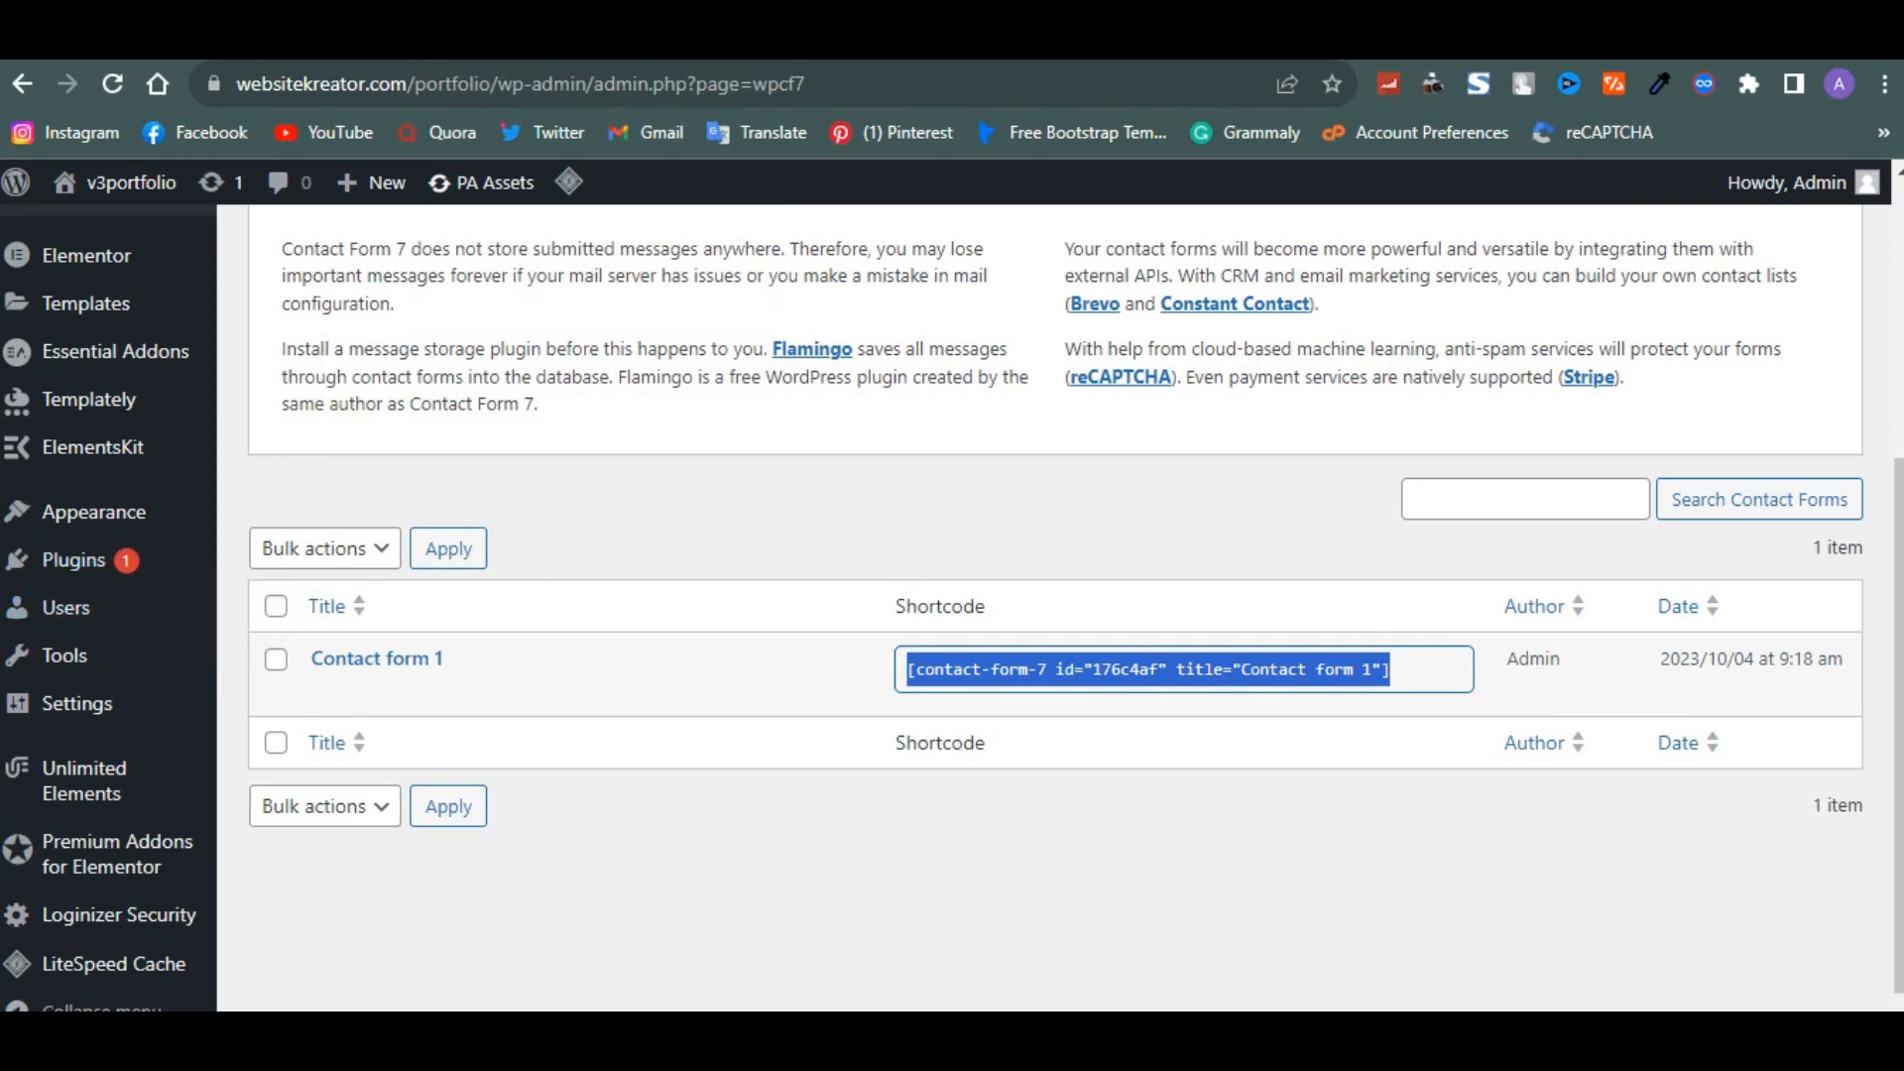
pyautogui.click(330, 693)
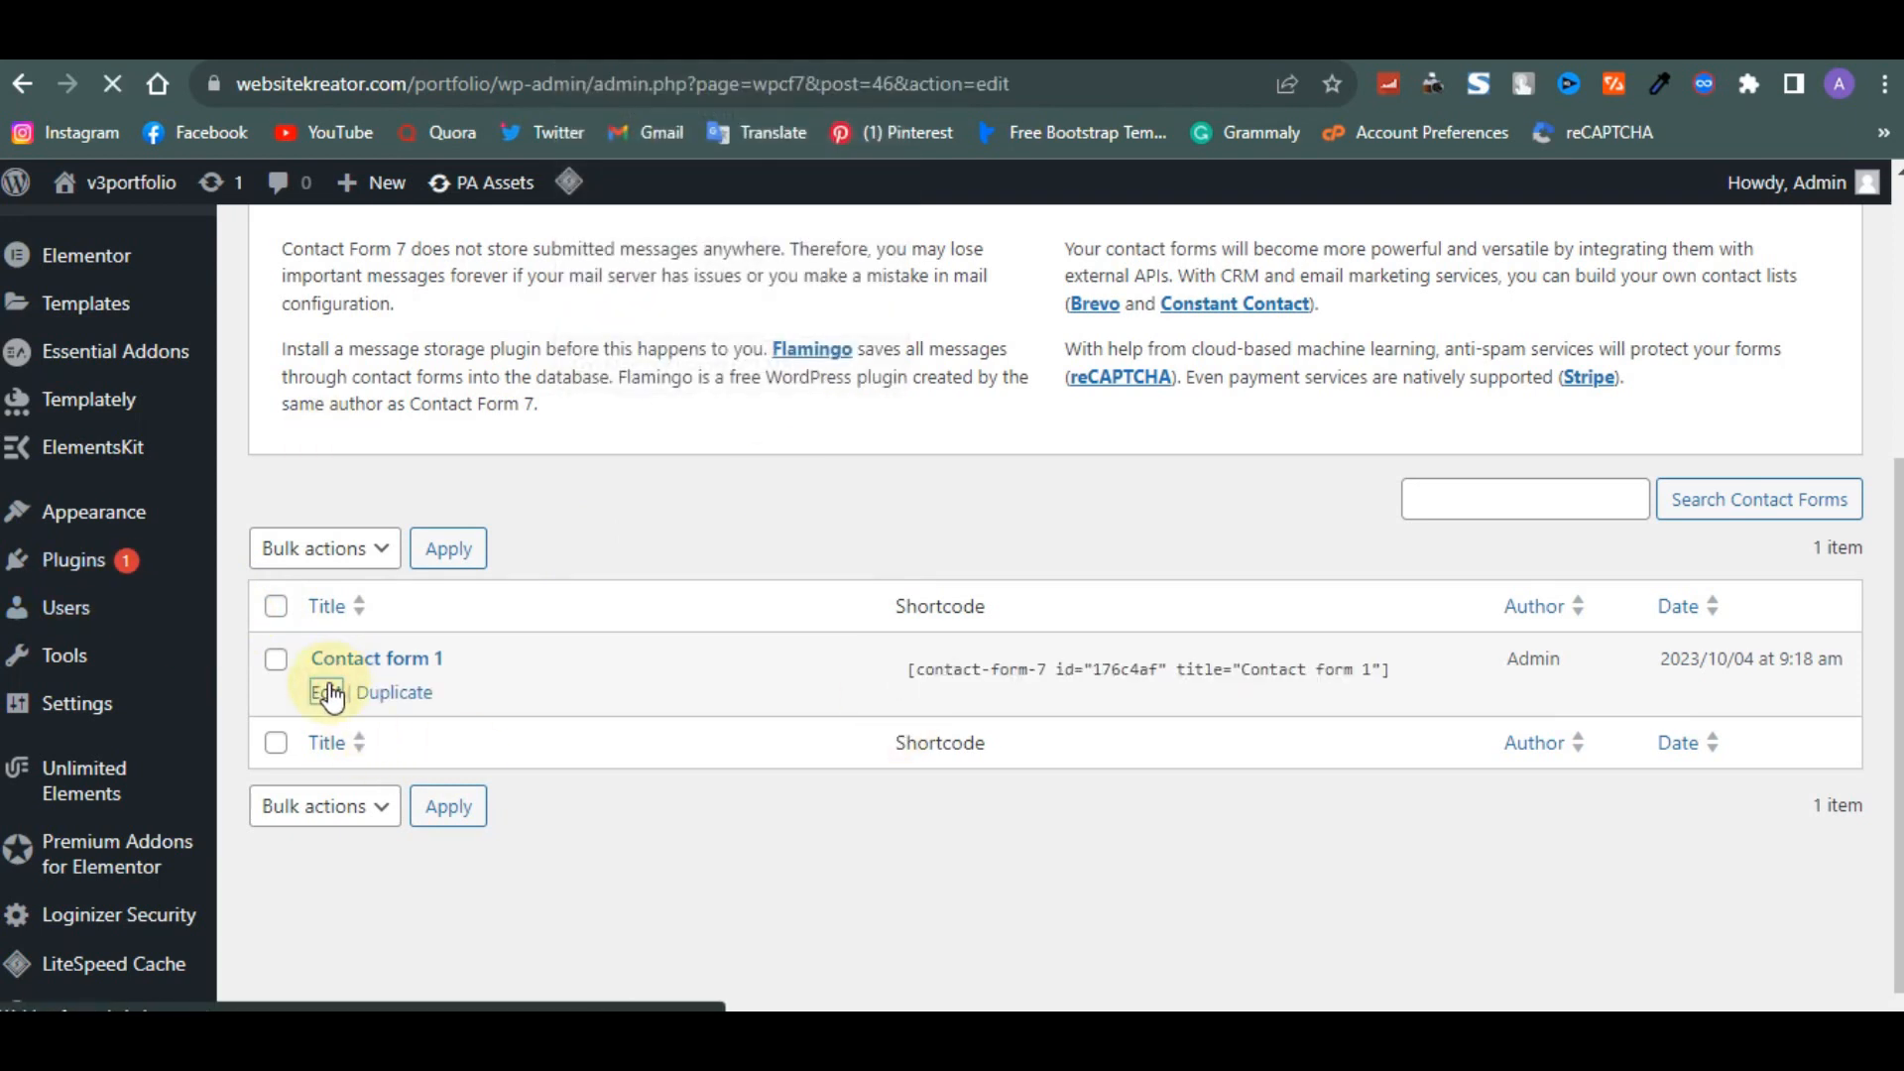
# - Look through the contact form's Form, Additional Settings and Messages tabs
pyautogui.scroll(-5, 330, 694)
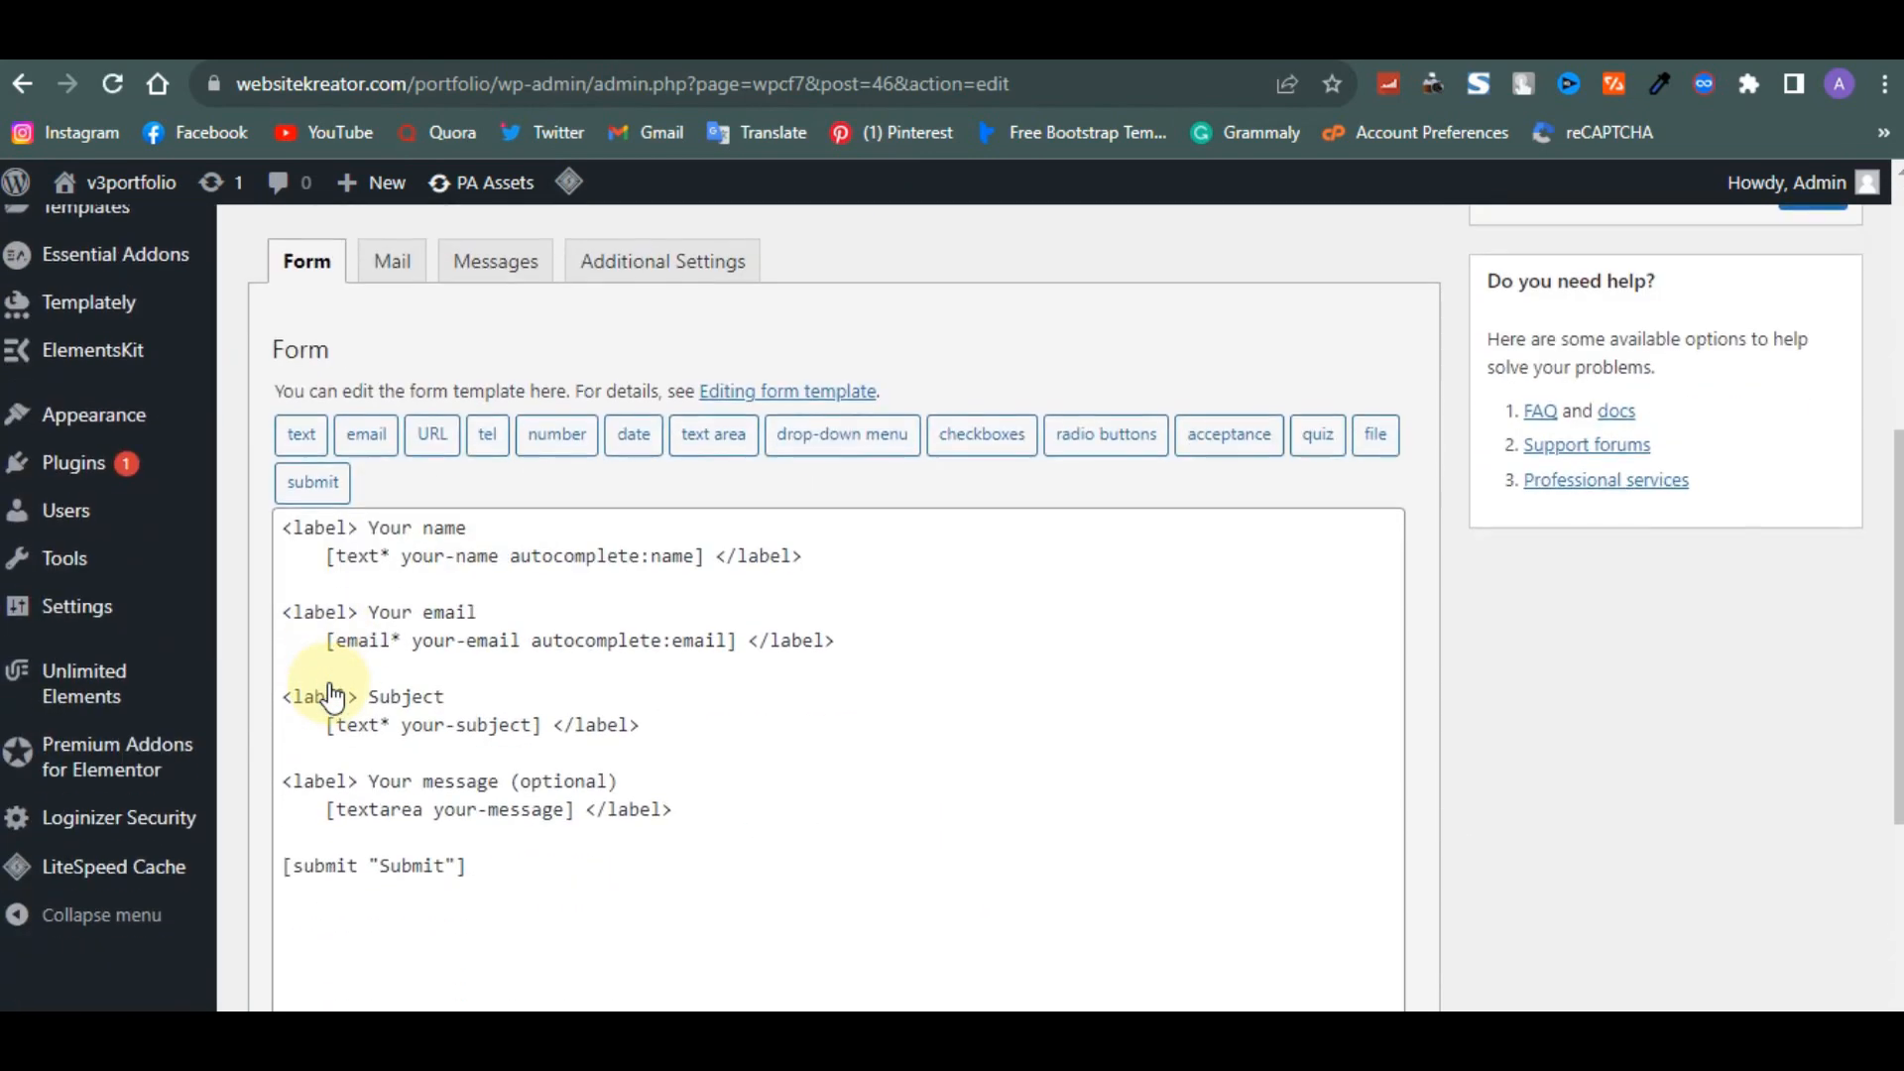
pyautogui.scroll(1, 330, 694)
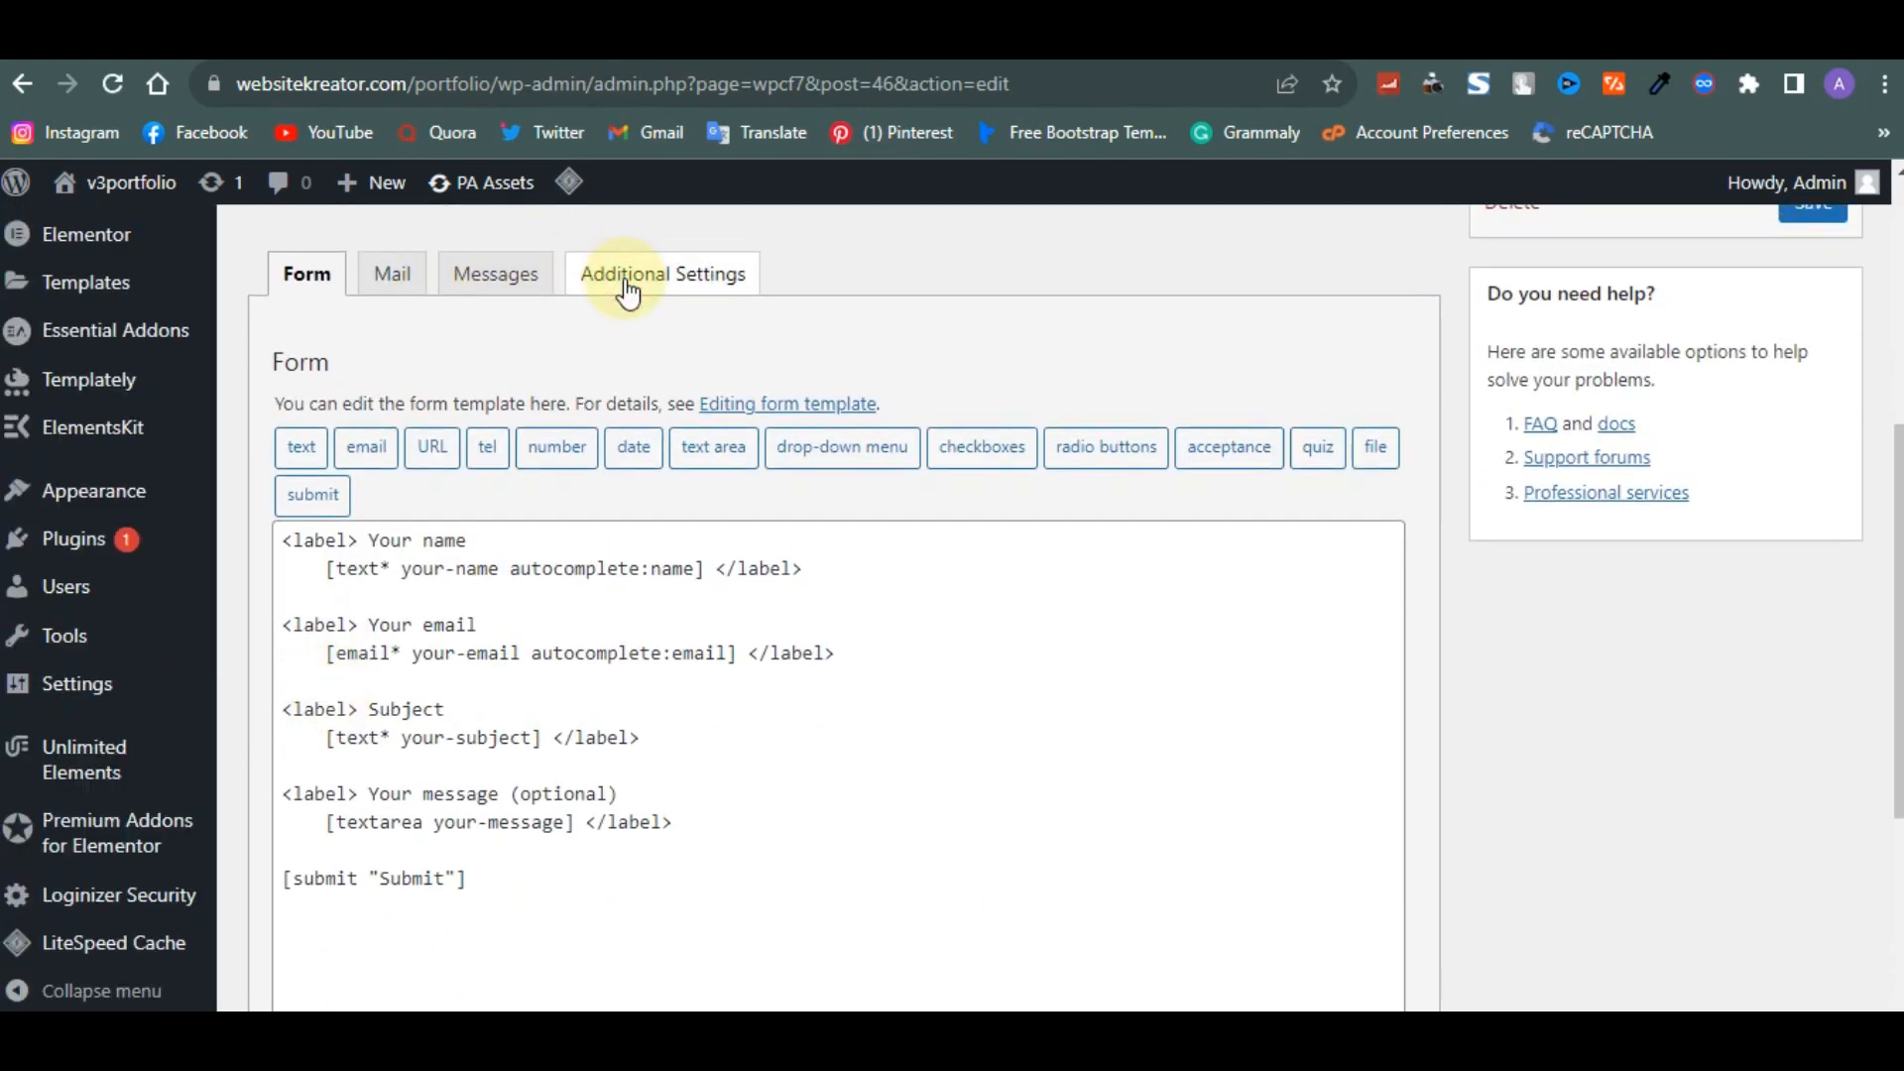
pyautogui.click(687, 288)
pyautogui.scroll(2, 686, 283)
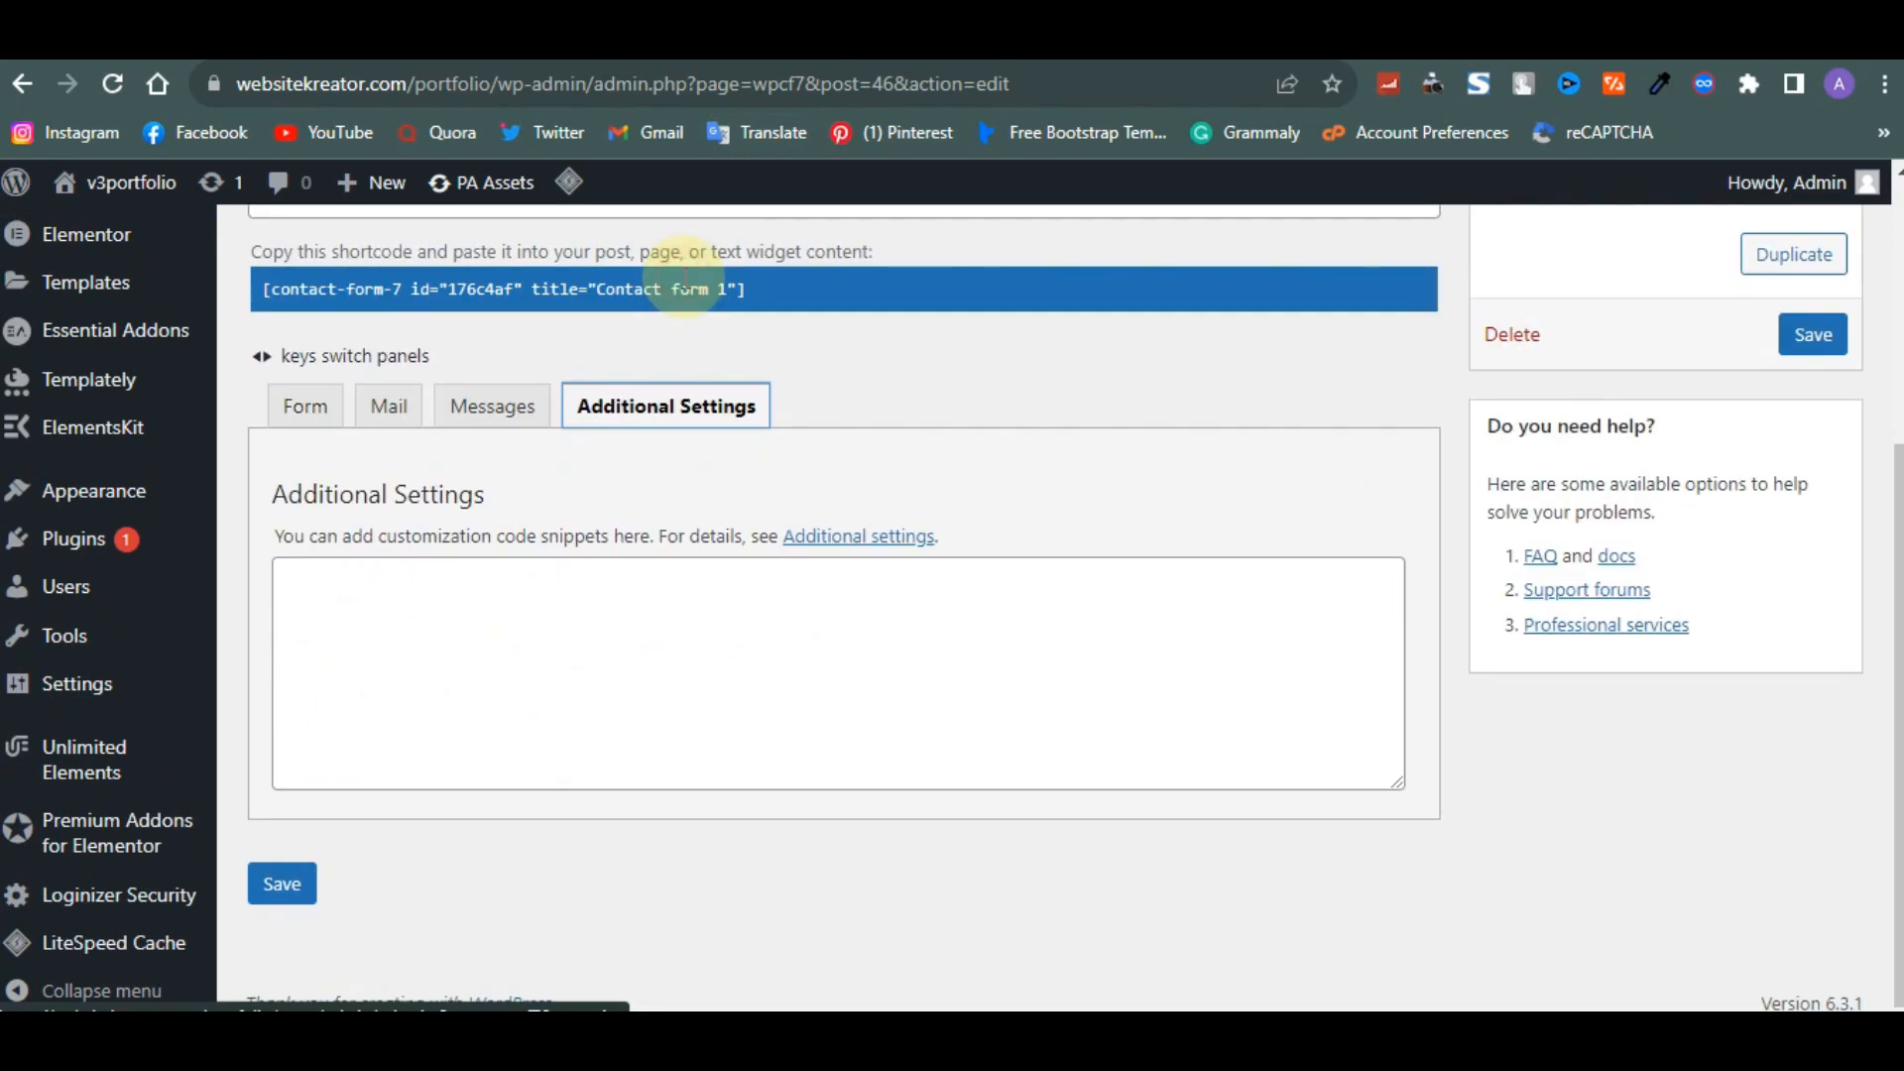
pyautogui.scroll(-1, 686, 277)
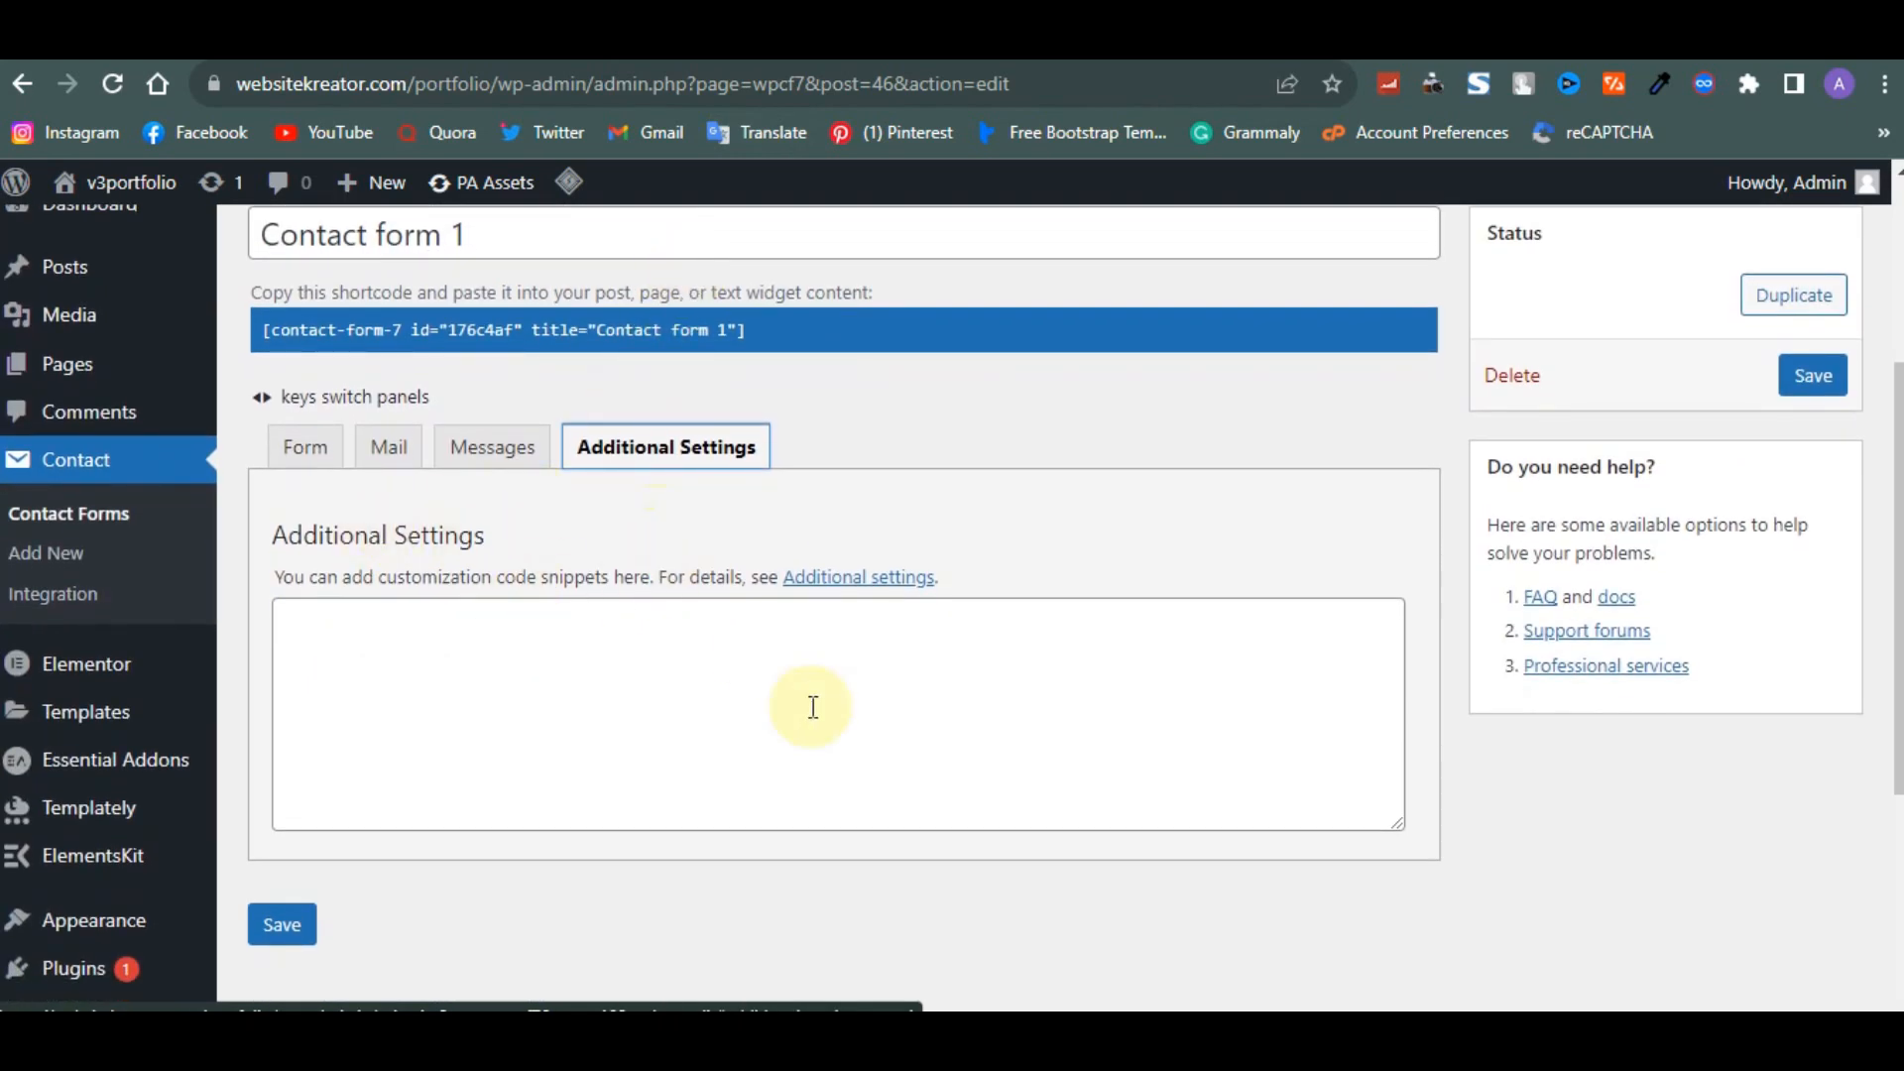
pyautogui.scroll(4, 811, 706)
pyautogui.scroll(-2, 811, 706)
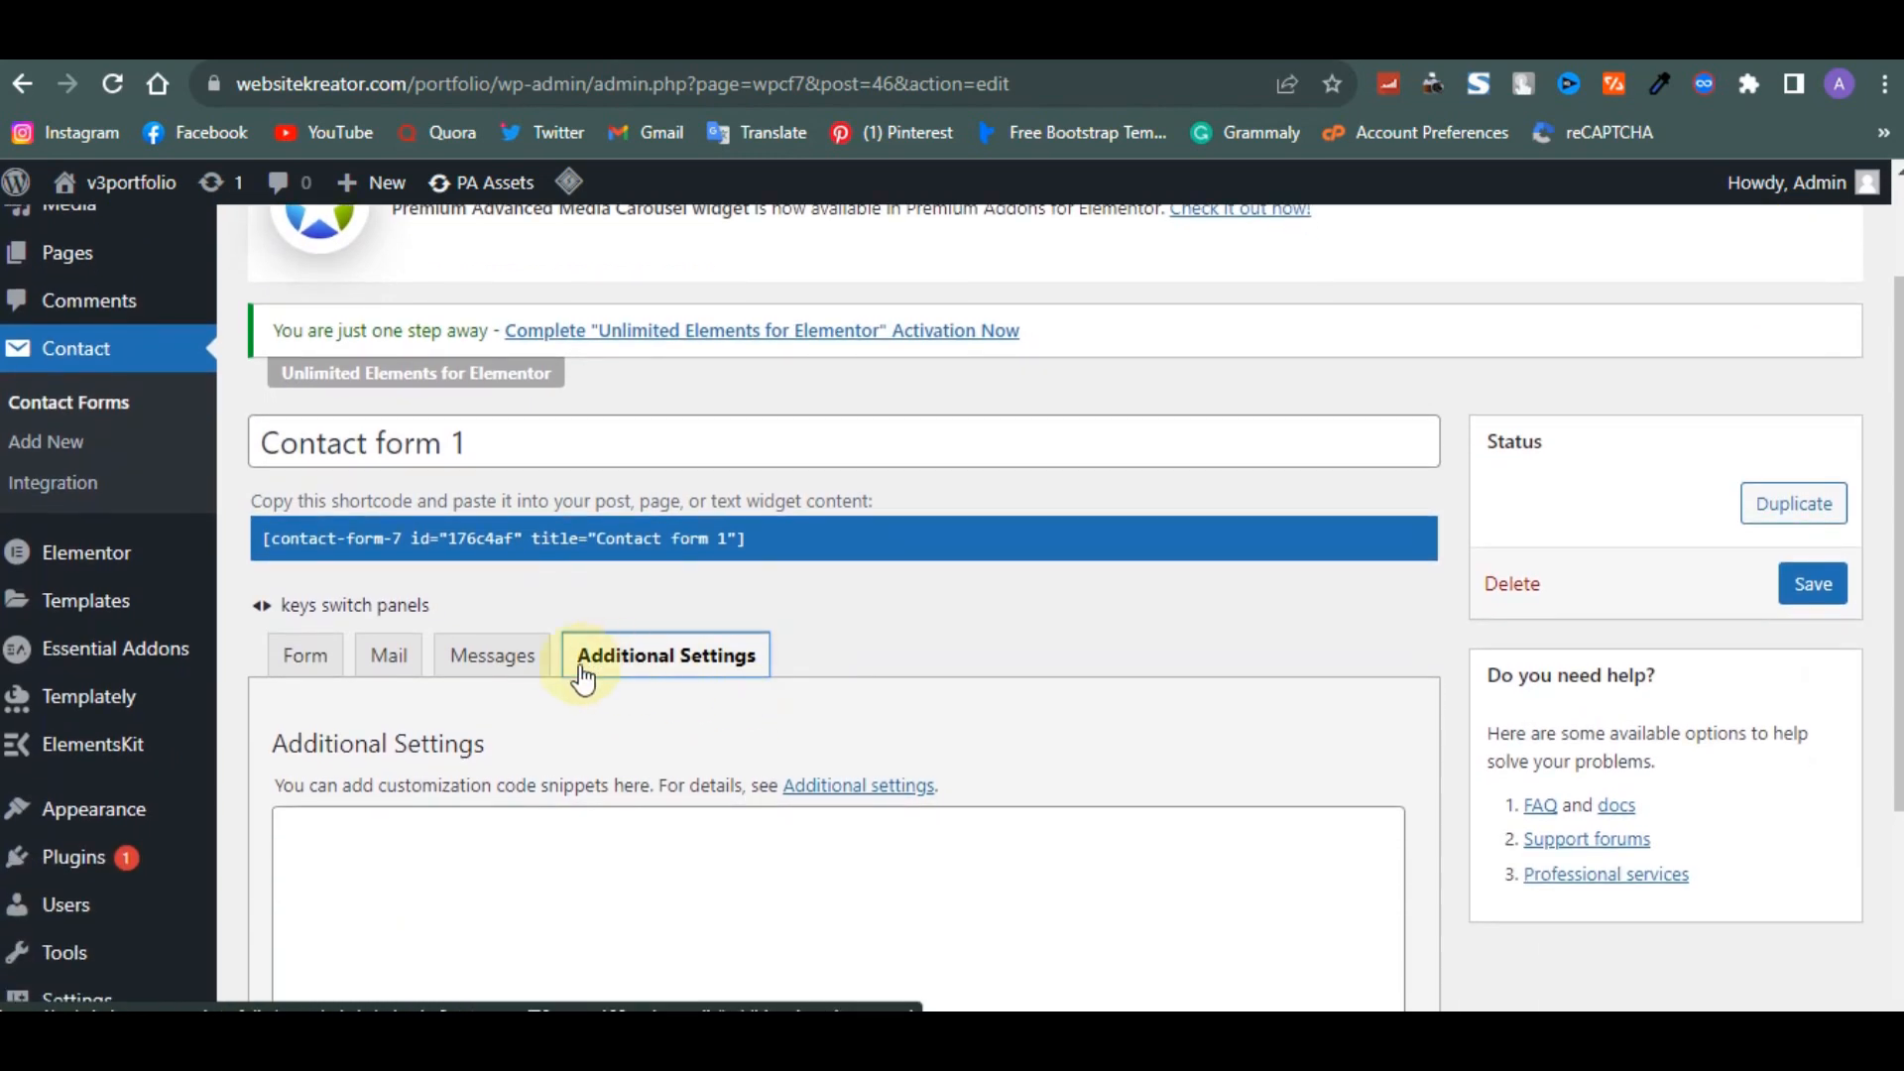
pyautogui.click(519, 662)
pyautogui.scroll(-12, 496, 777)
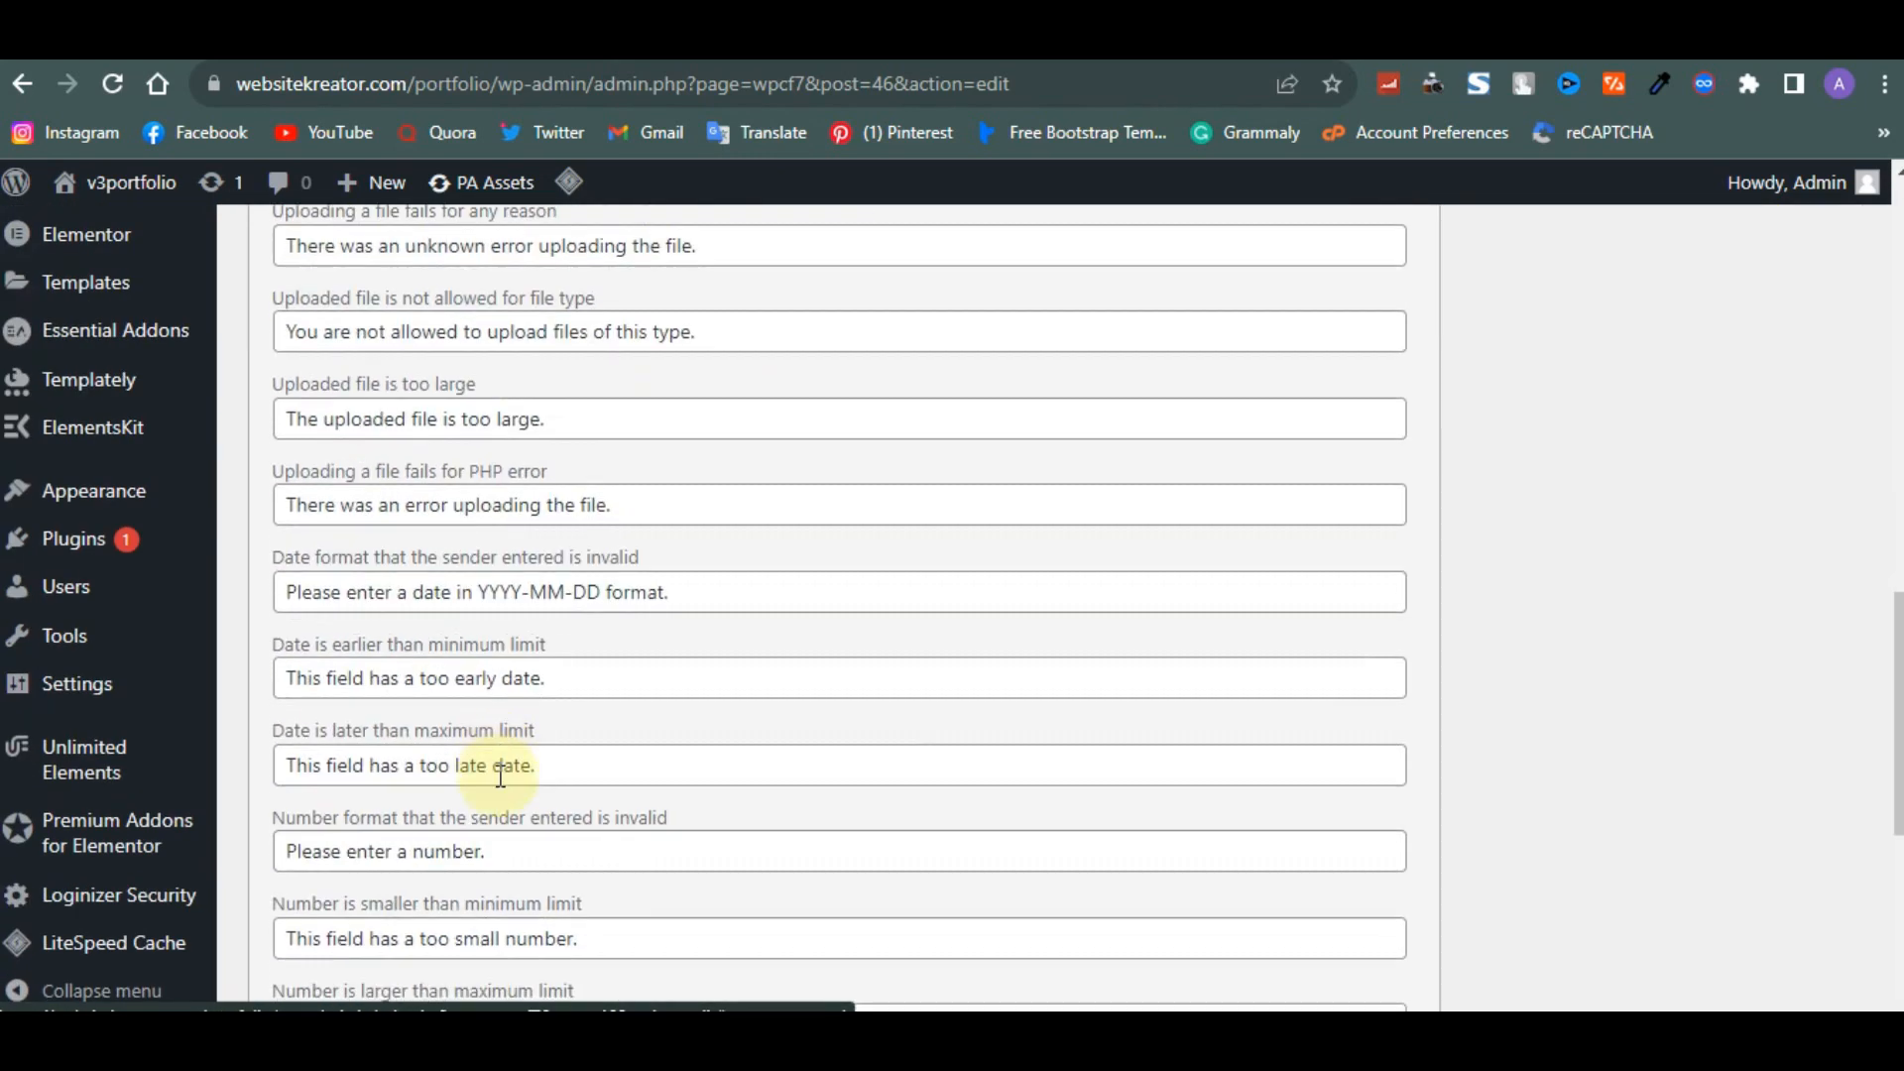
pyautogui.scroll(13, 499, 775)
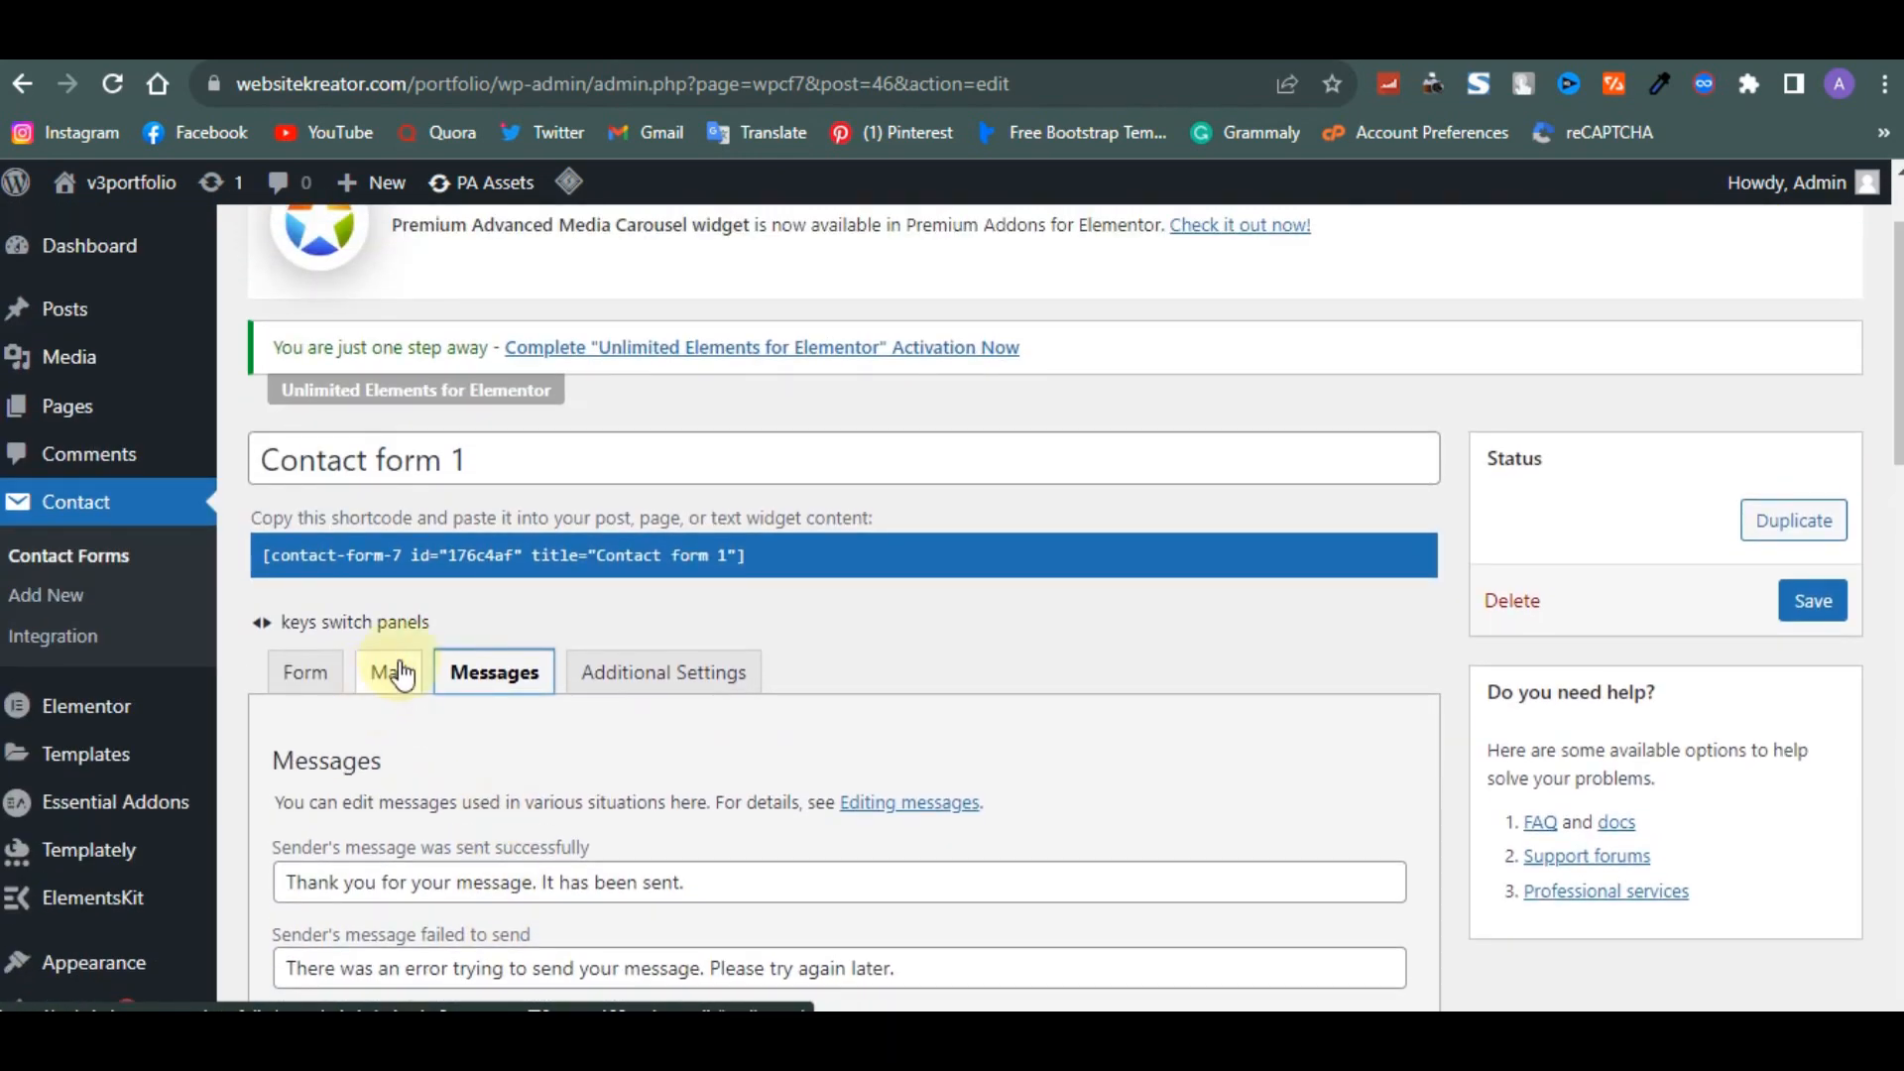
pyautogui.scroll(-1, 643, 625)
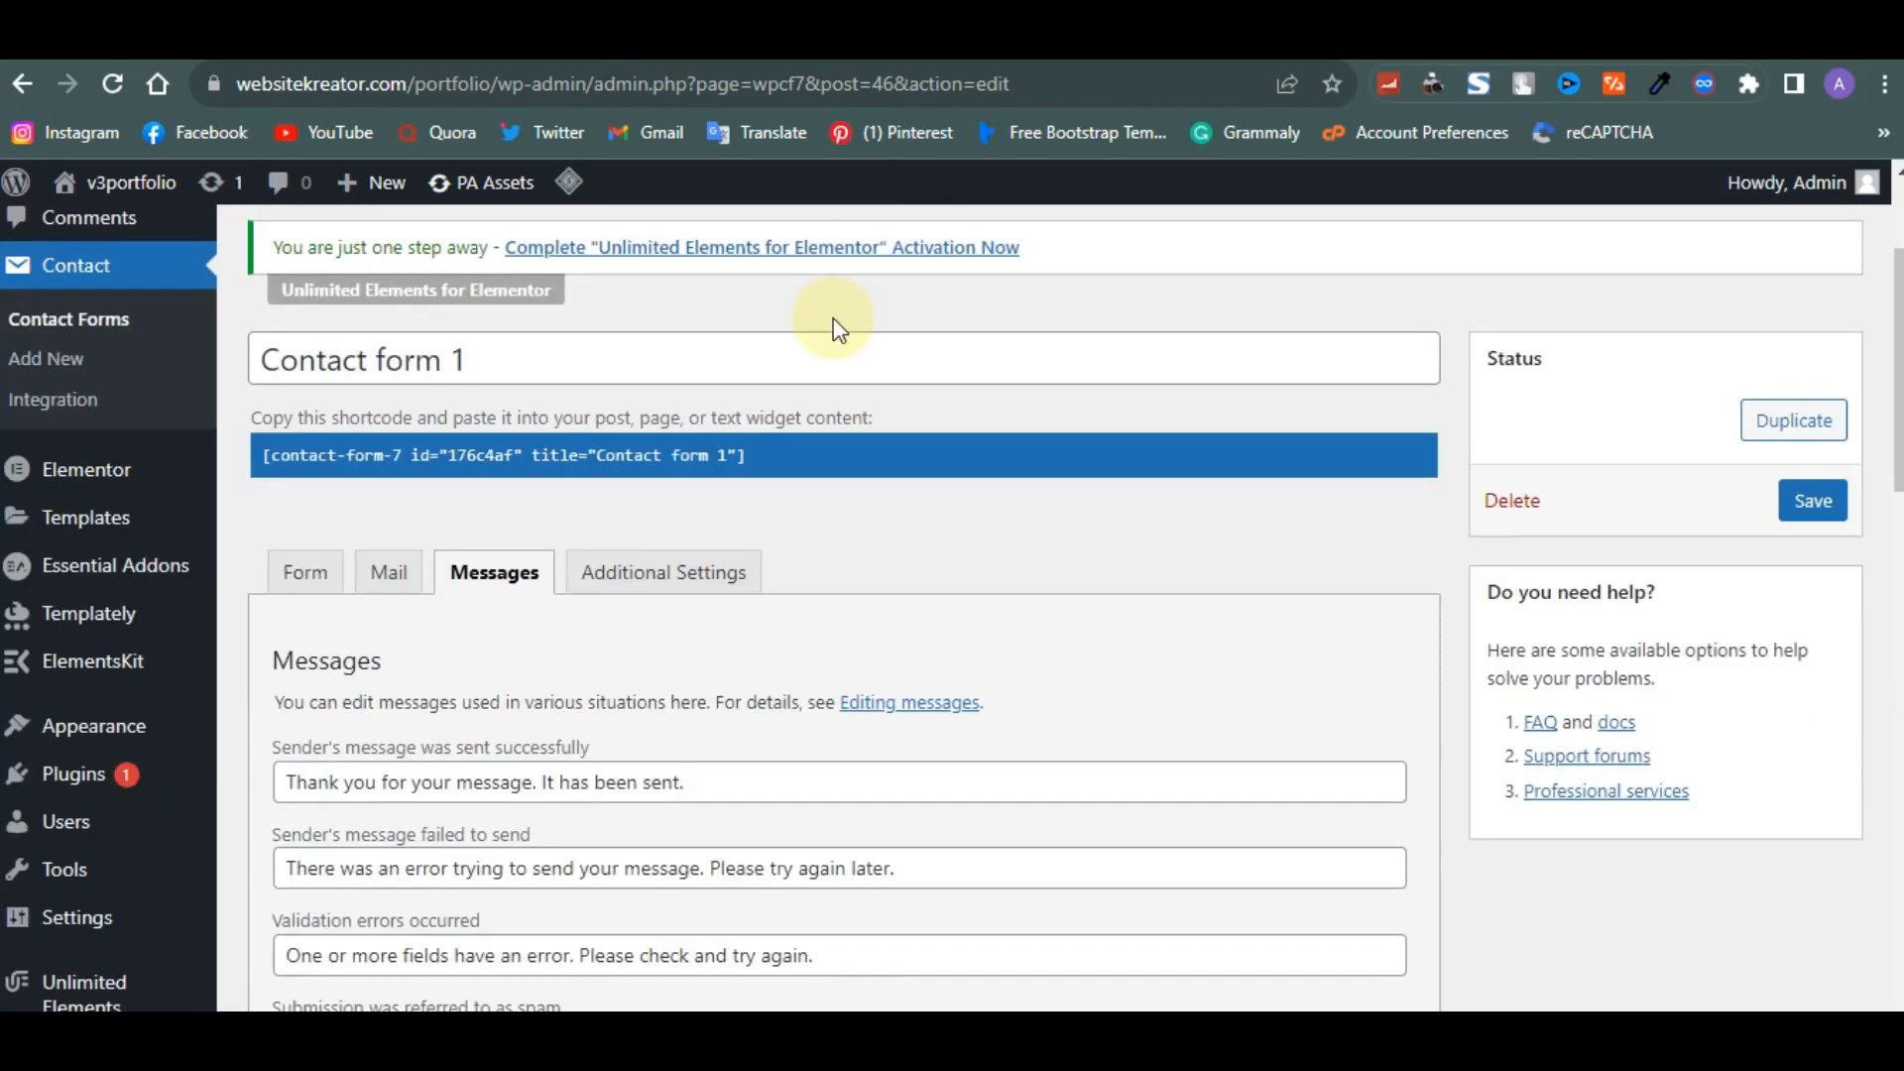
pyautogui.scroll(1, 643, 623)
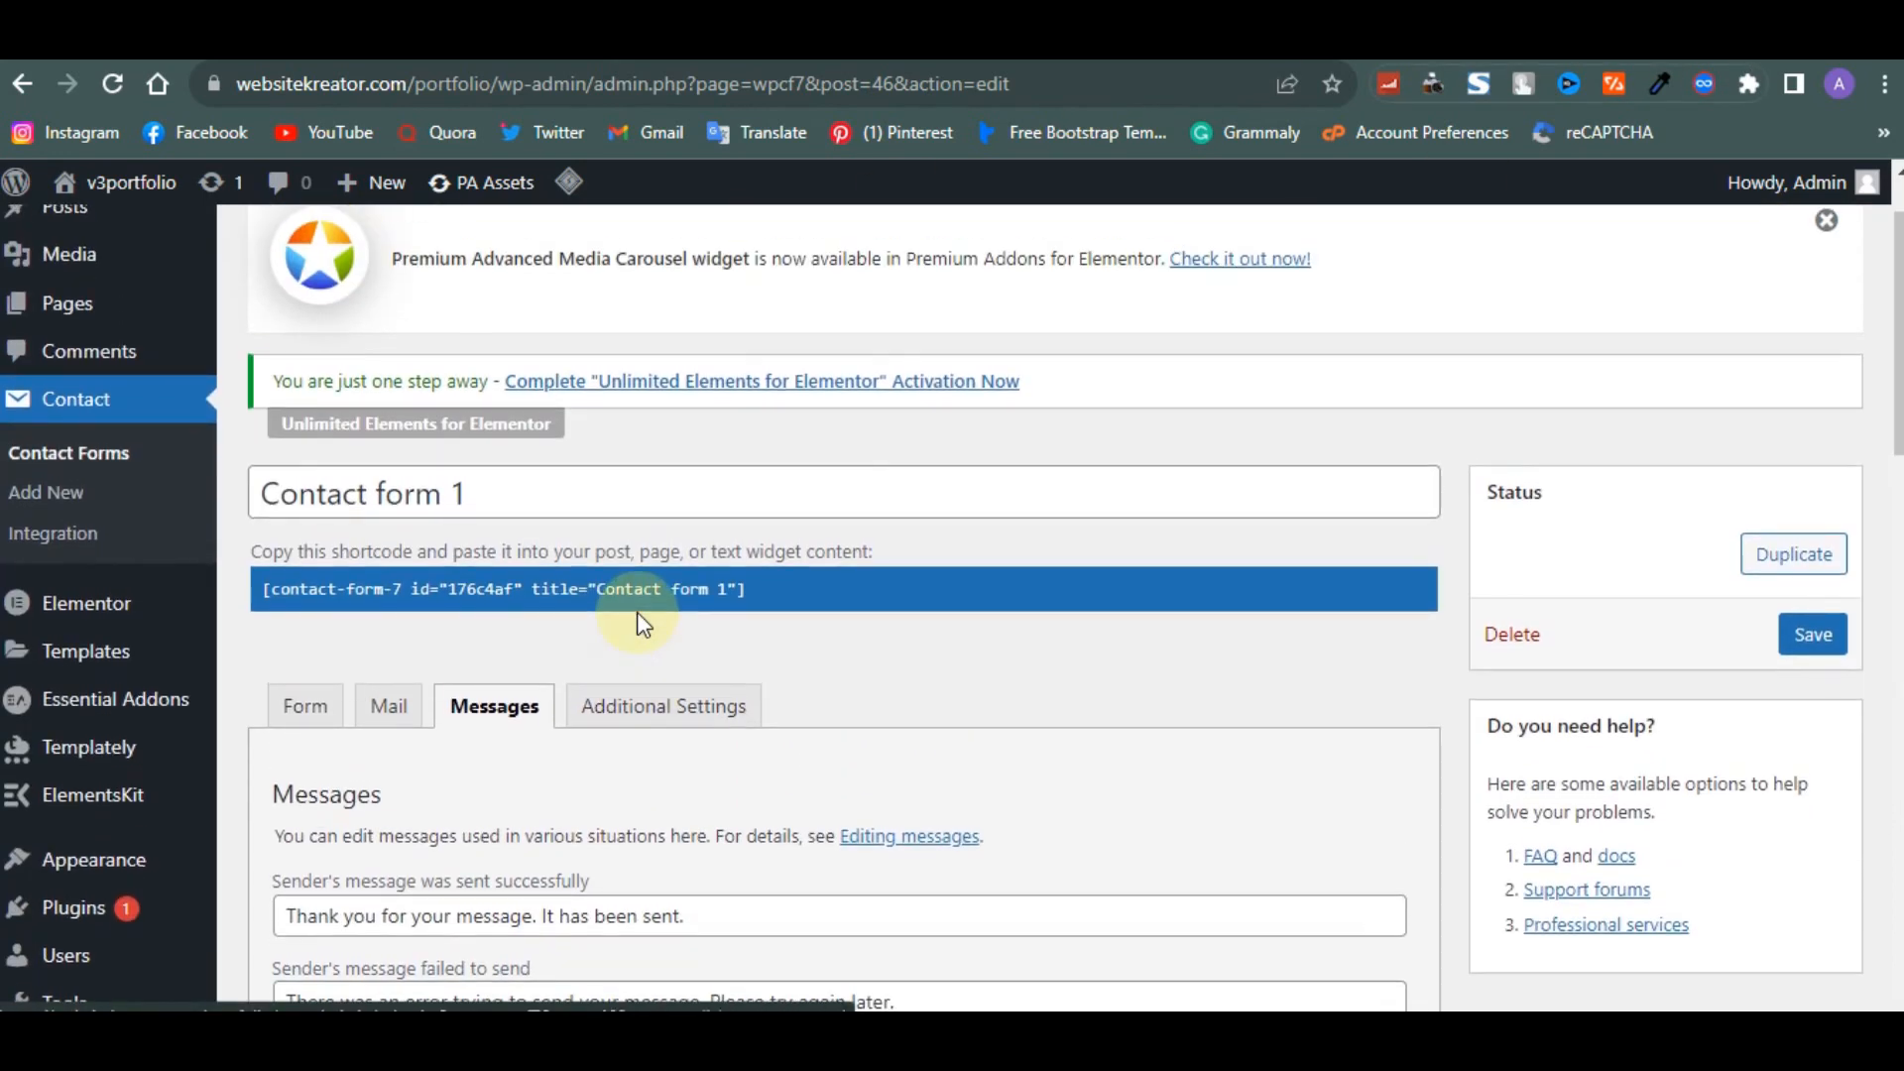
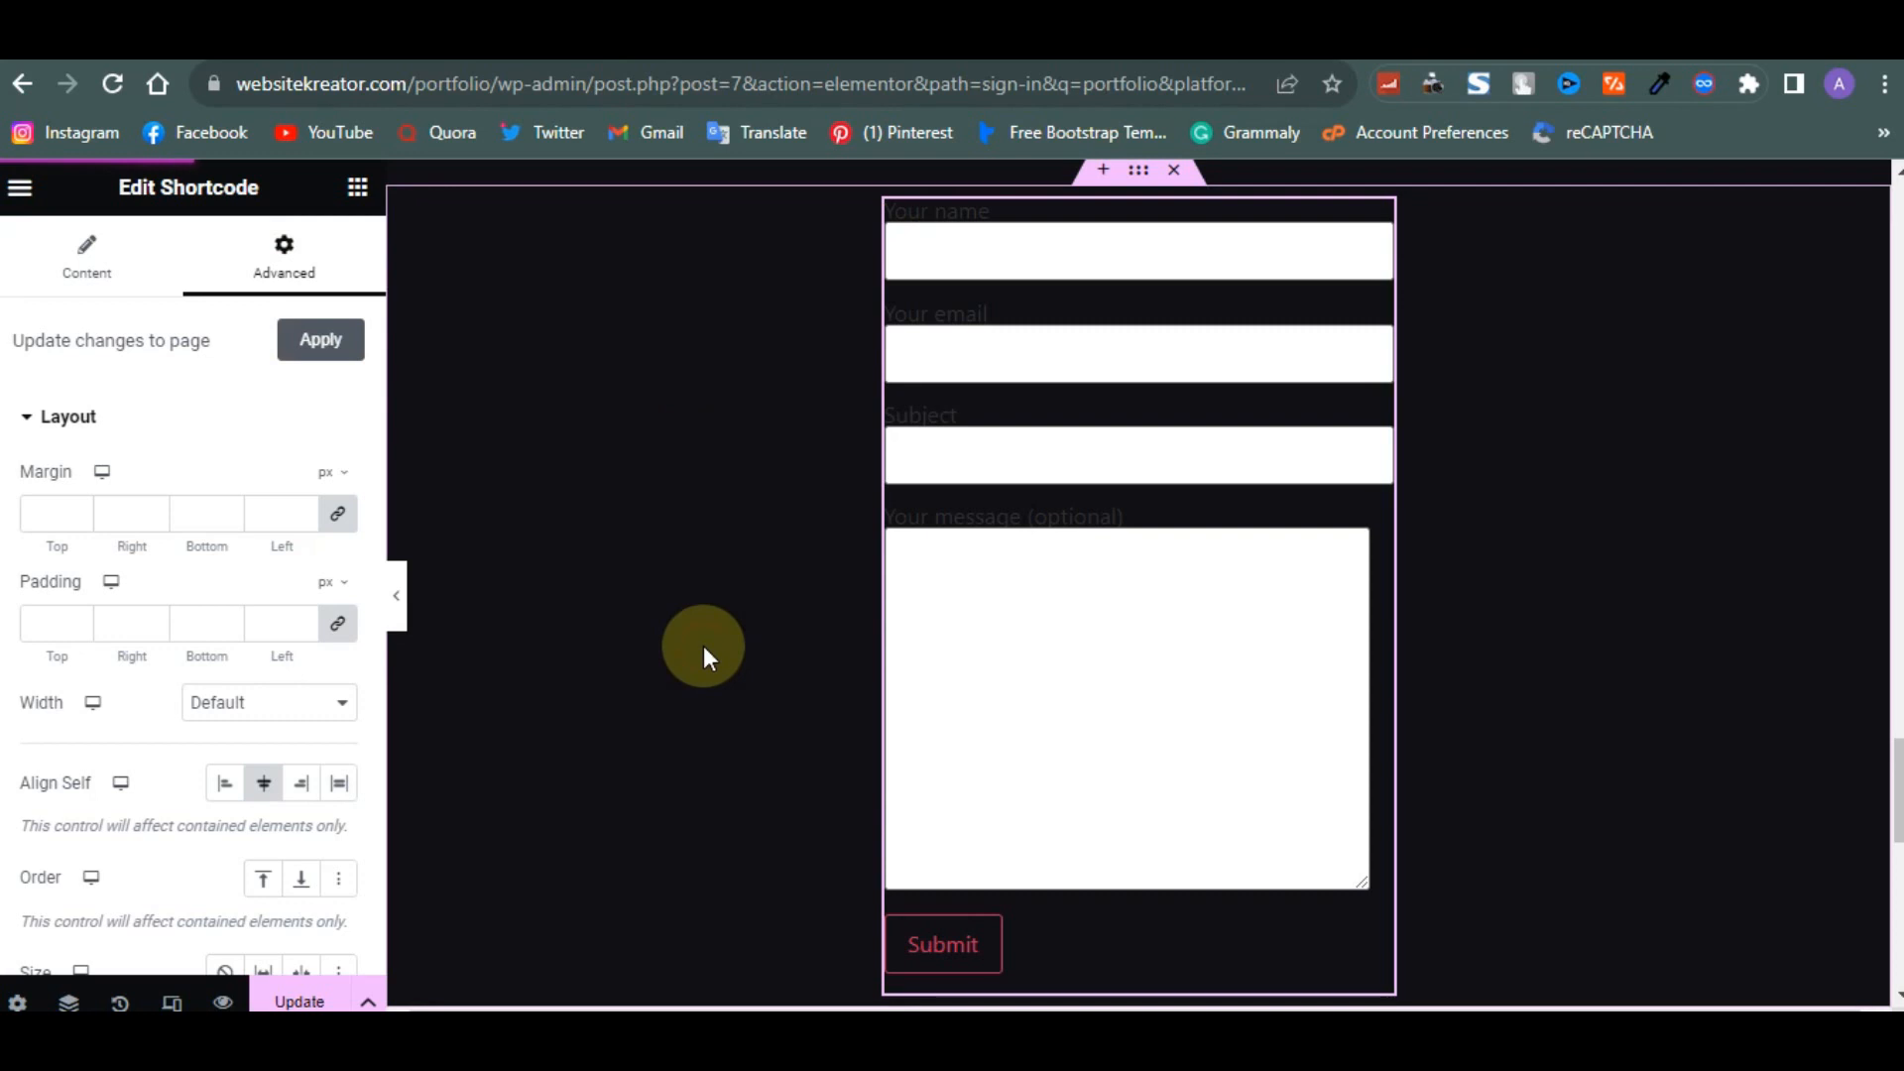
# - Insert a Menu Anchor widget with the ID contact in a new section above the contact form, and update the page
pyautogui.scroll(3, 704, 646)
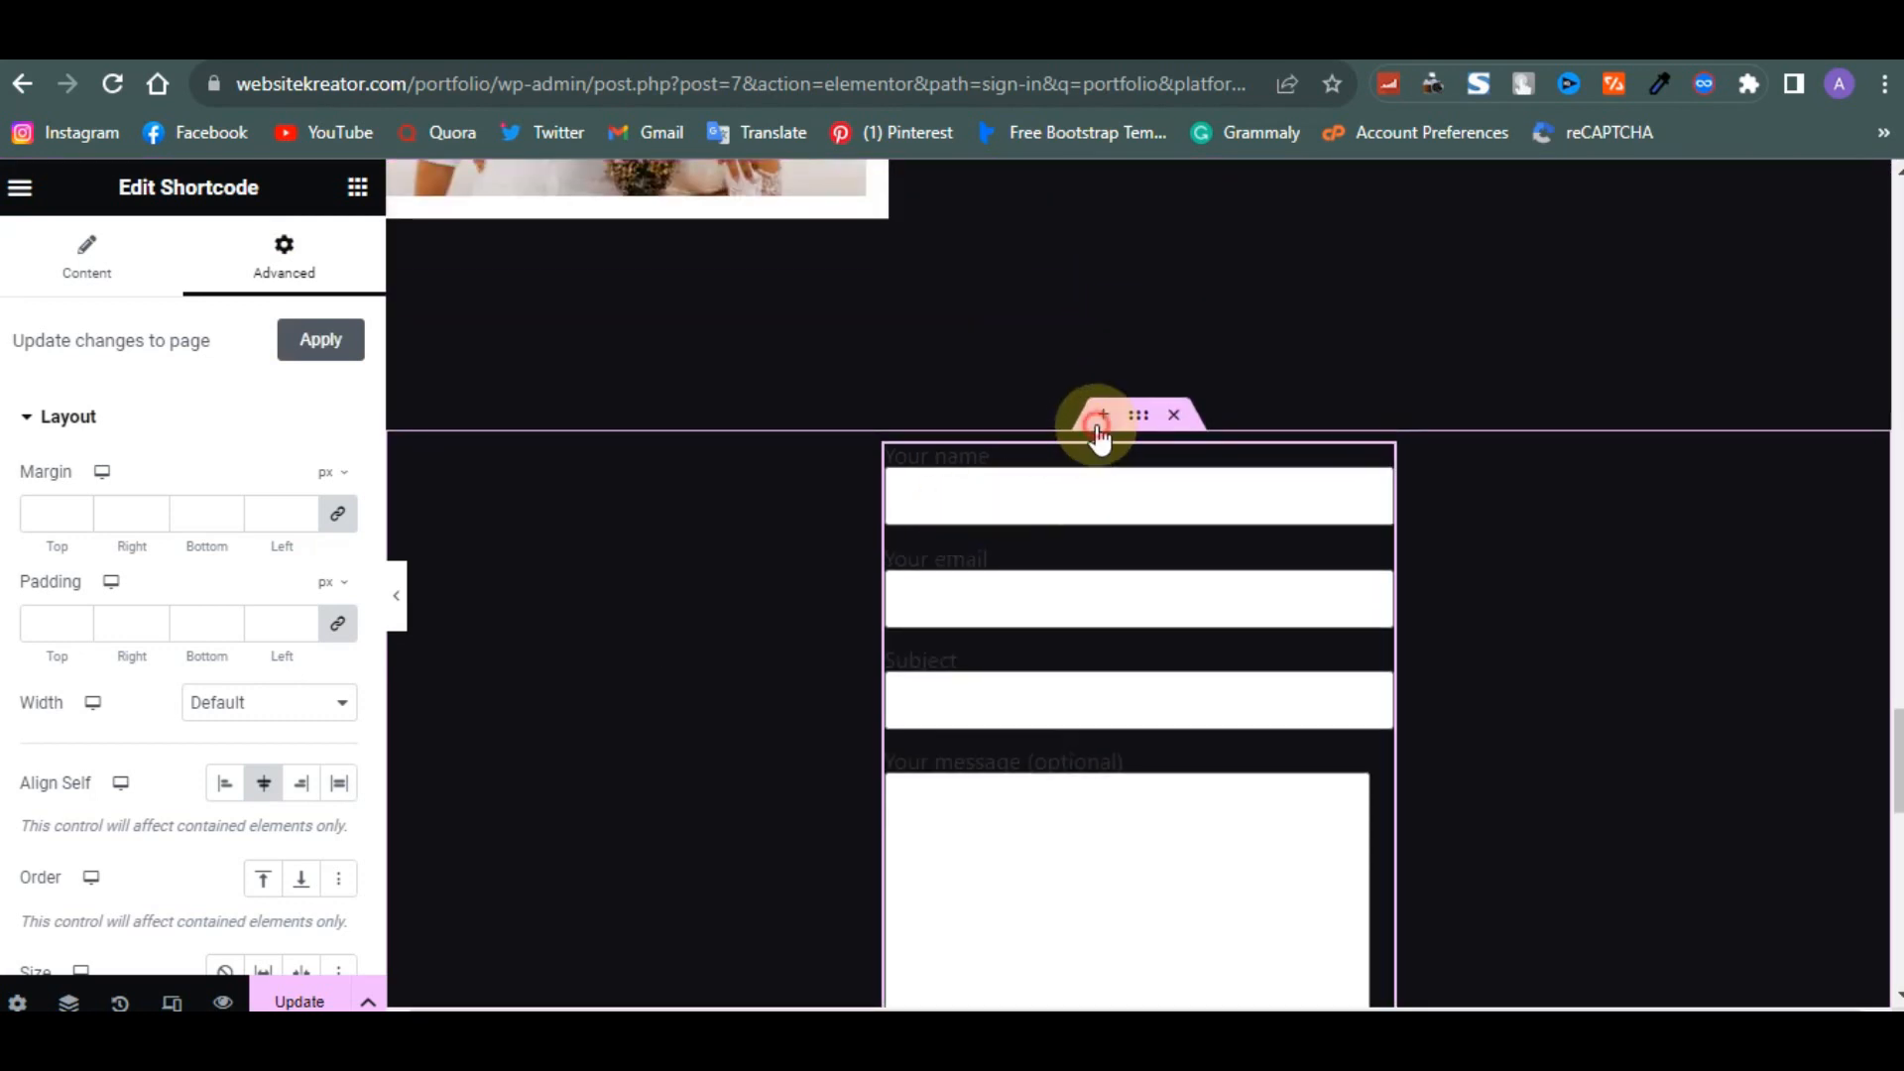
pyautogui.click(1100, 422)
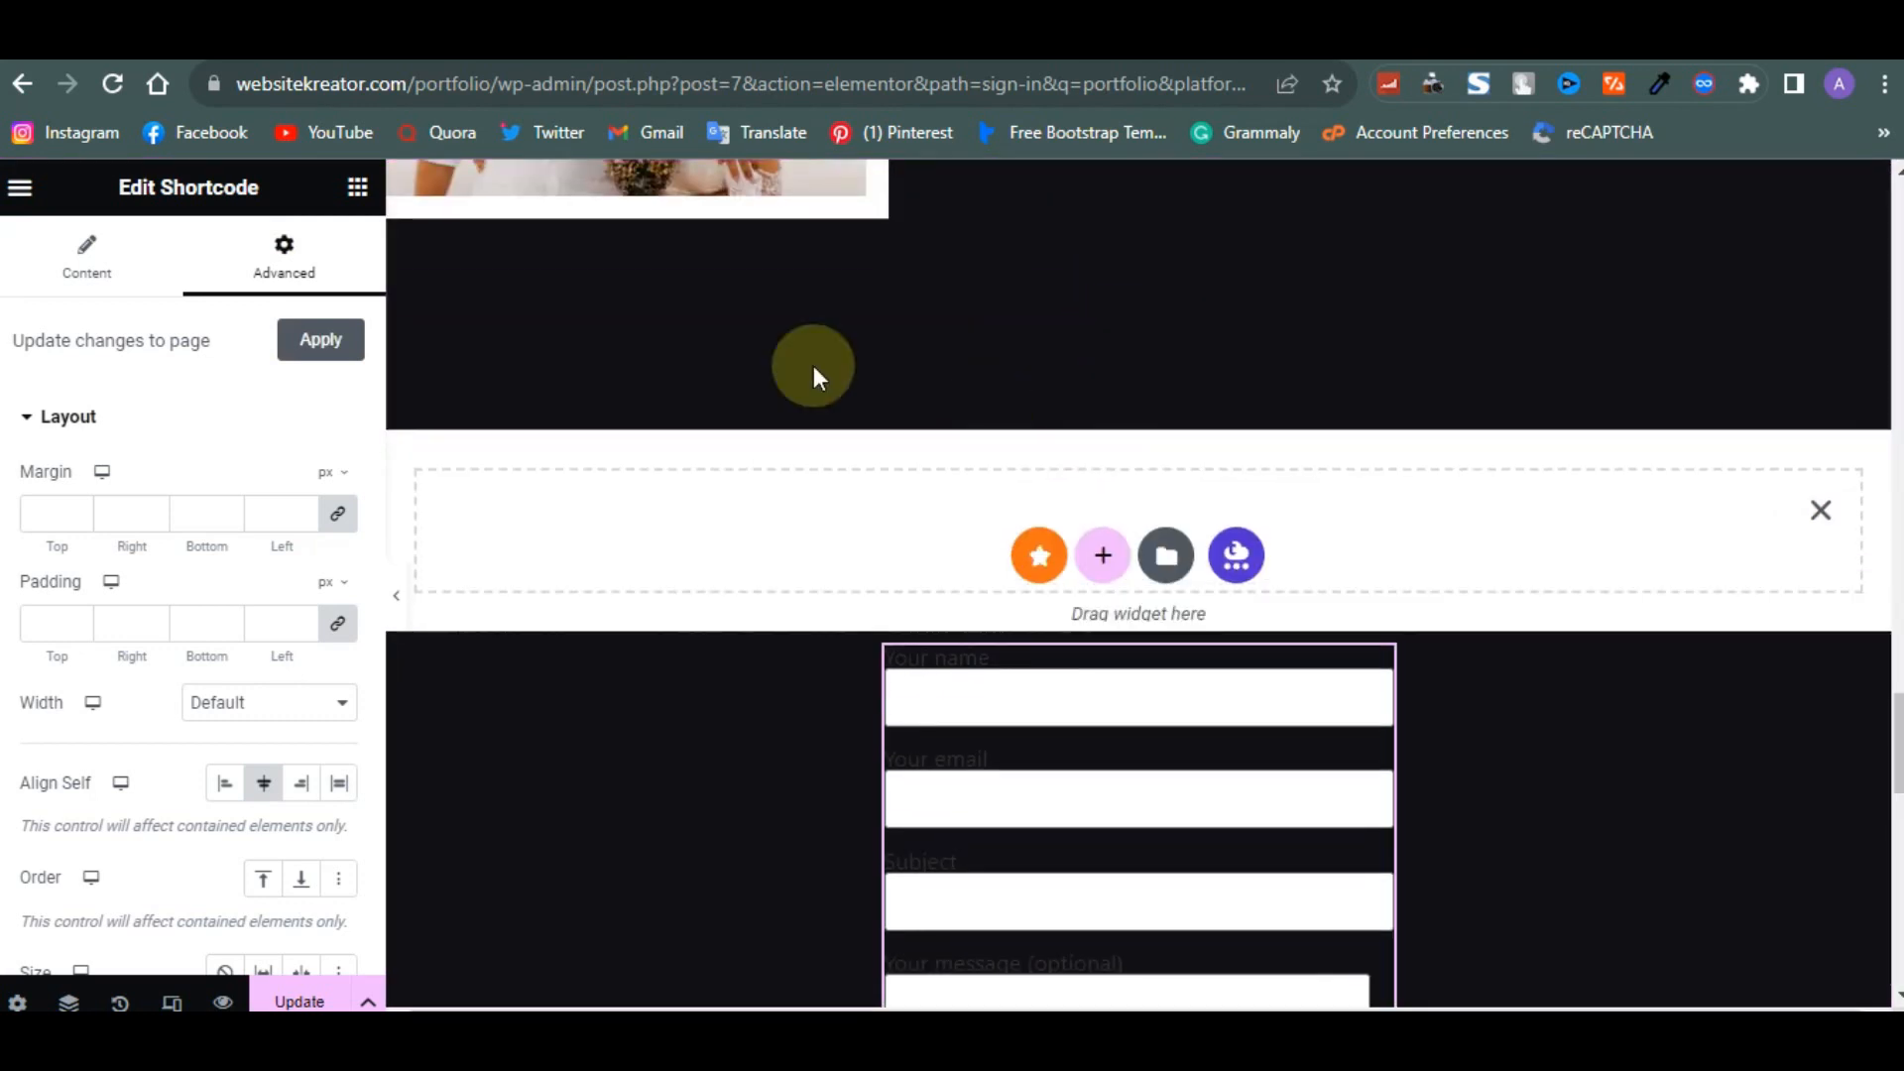
pyautogui.click(354, 183)
pyautogui.write('a')
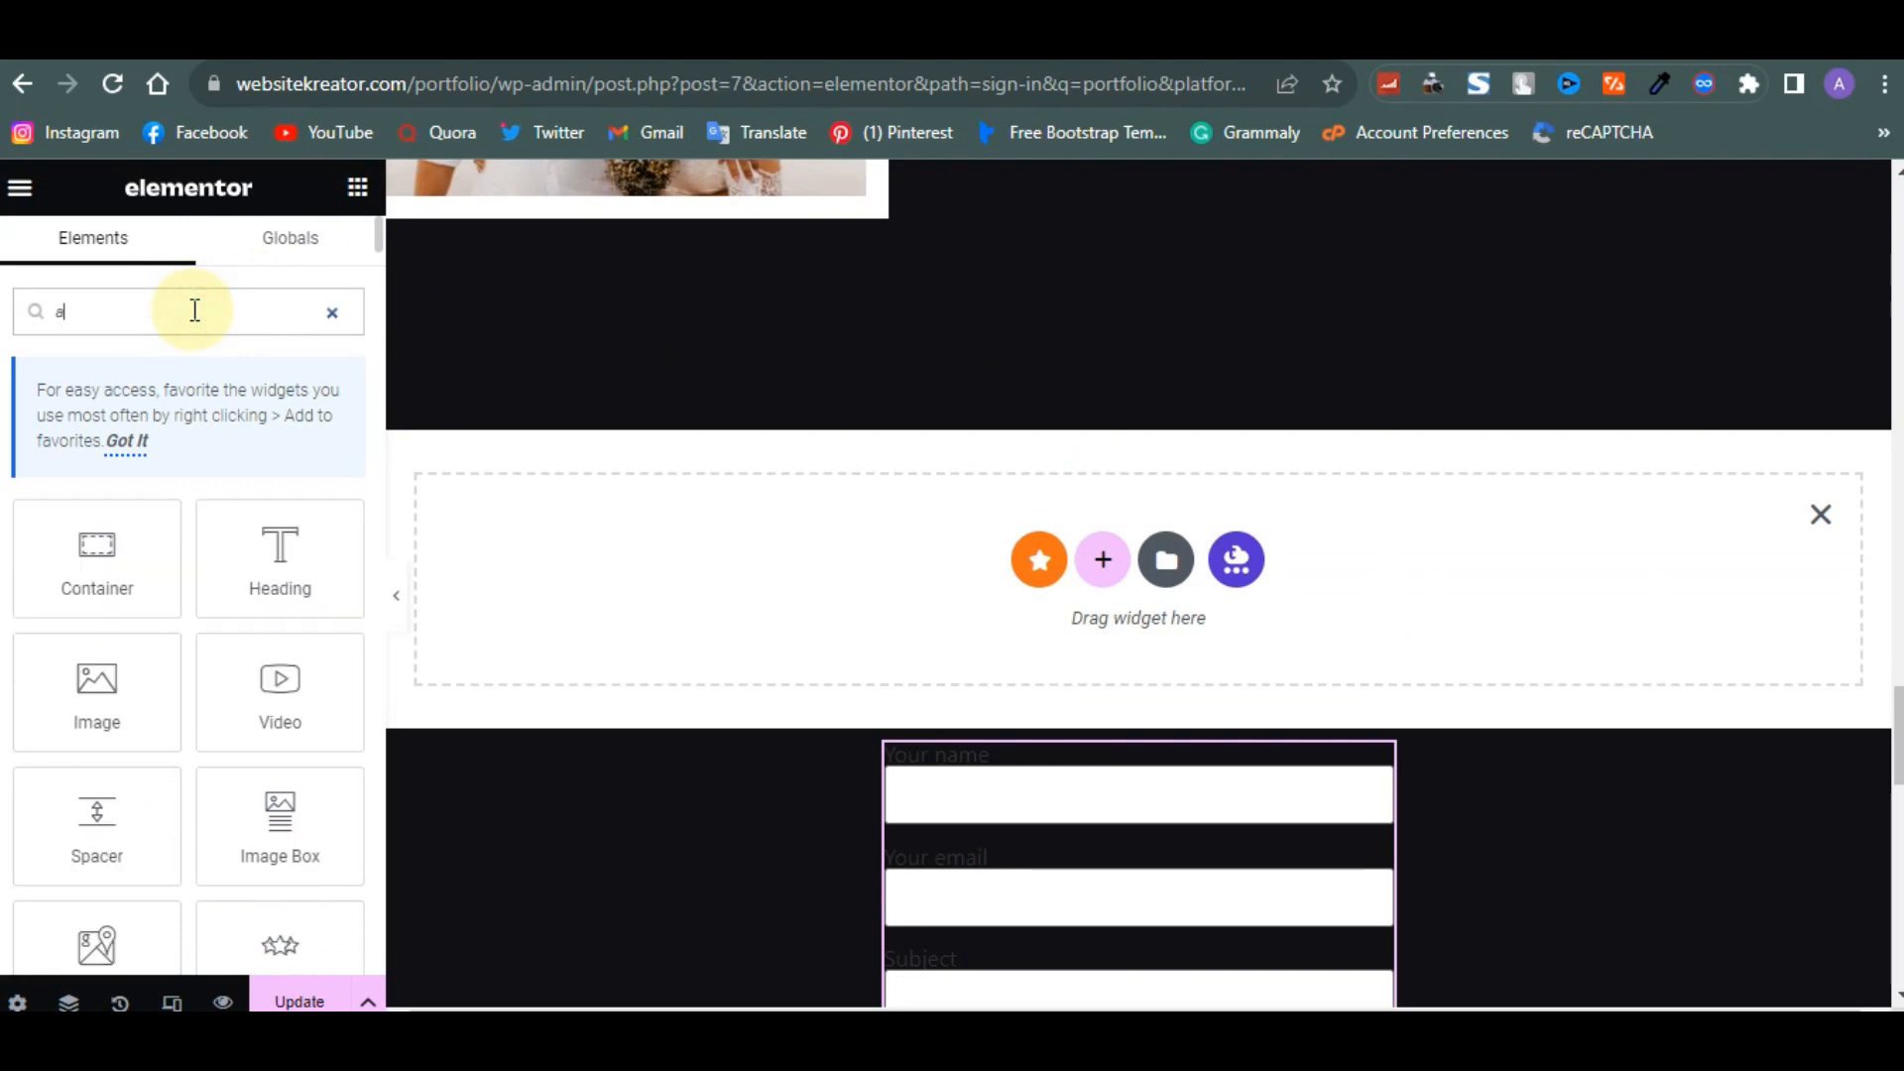
pyautogui.write('nd')
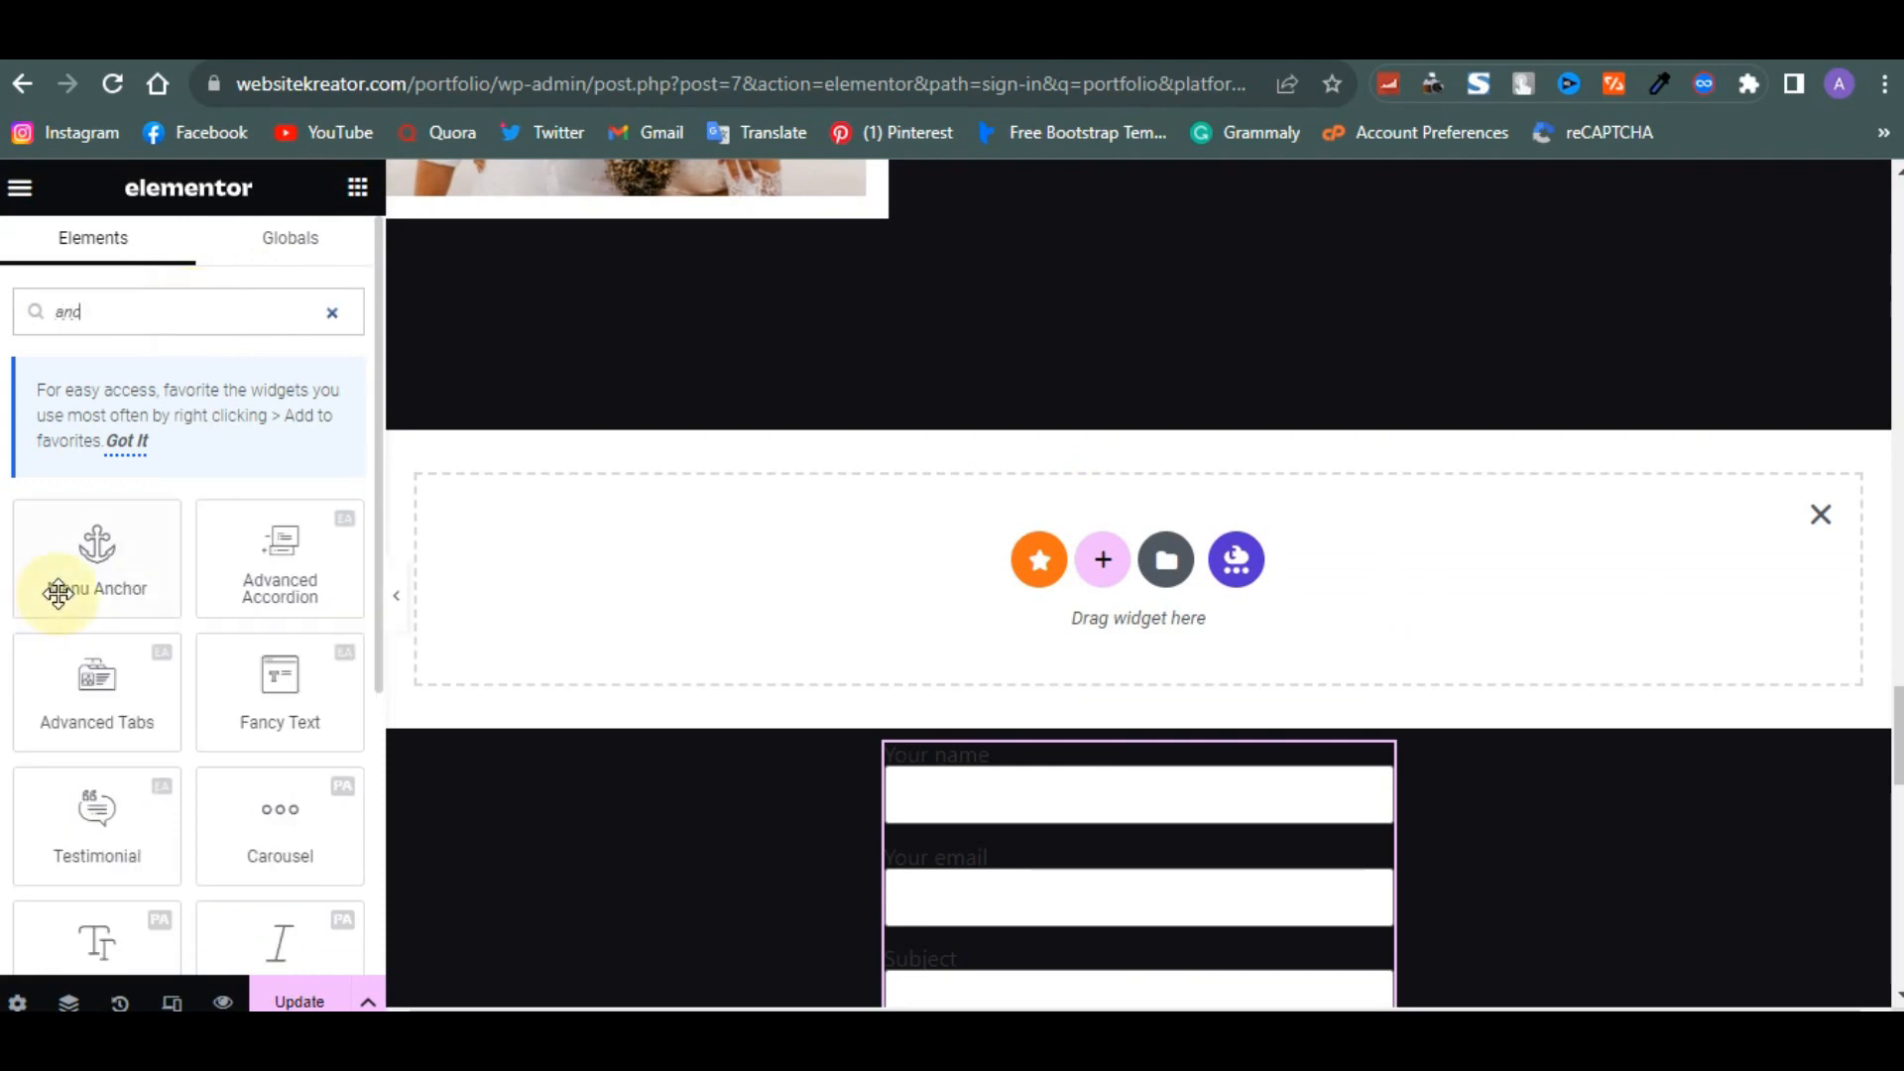
pyautogui.moveTo(61, 583); pyautogui.dragTo(740, 527)
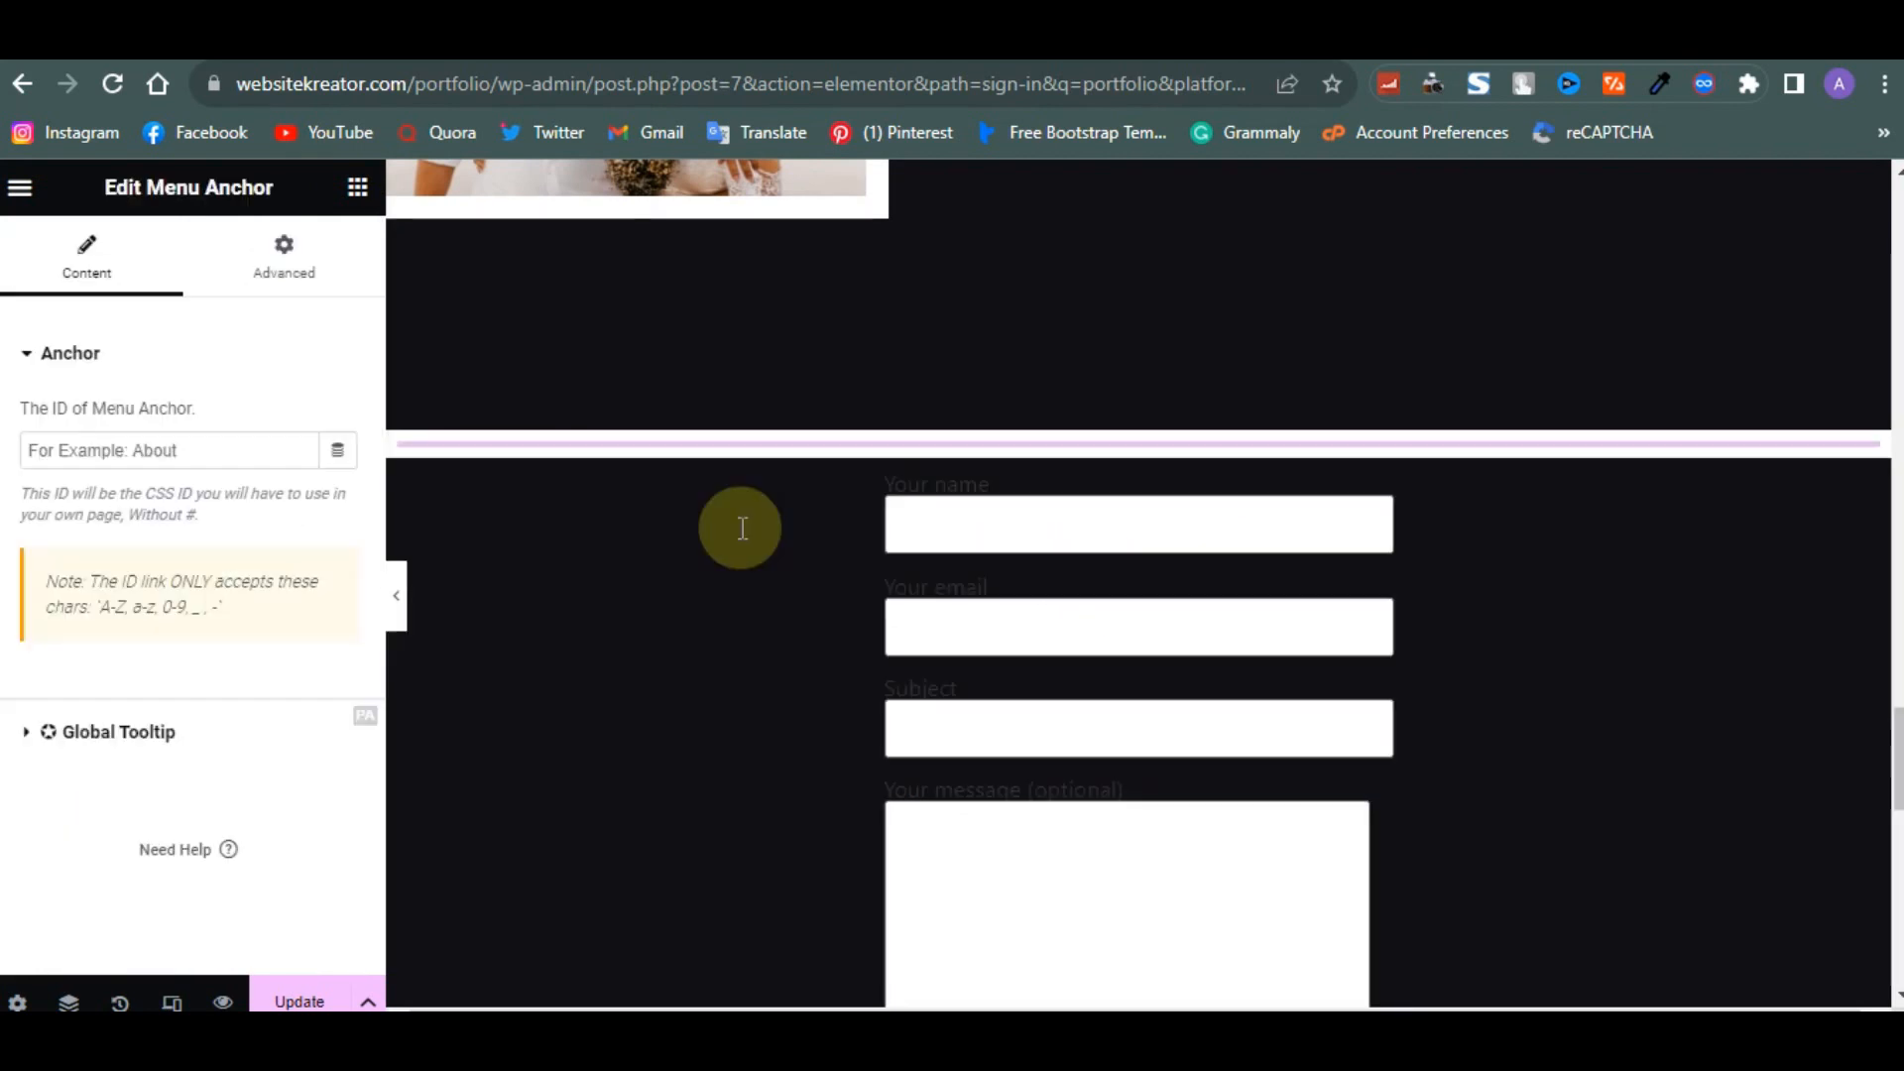
pyautogui.write('contact')
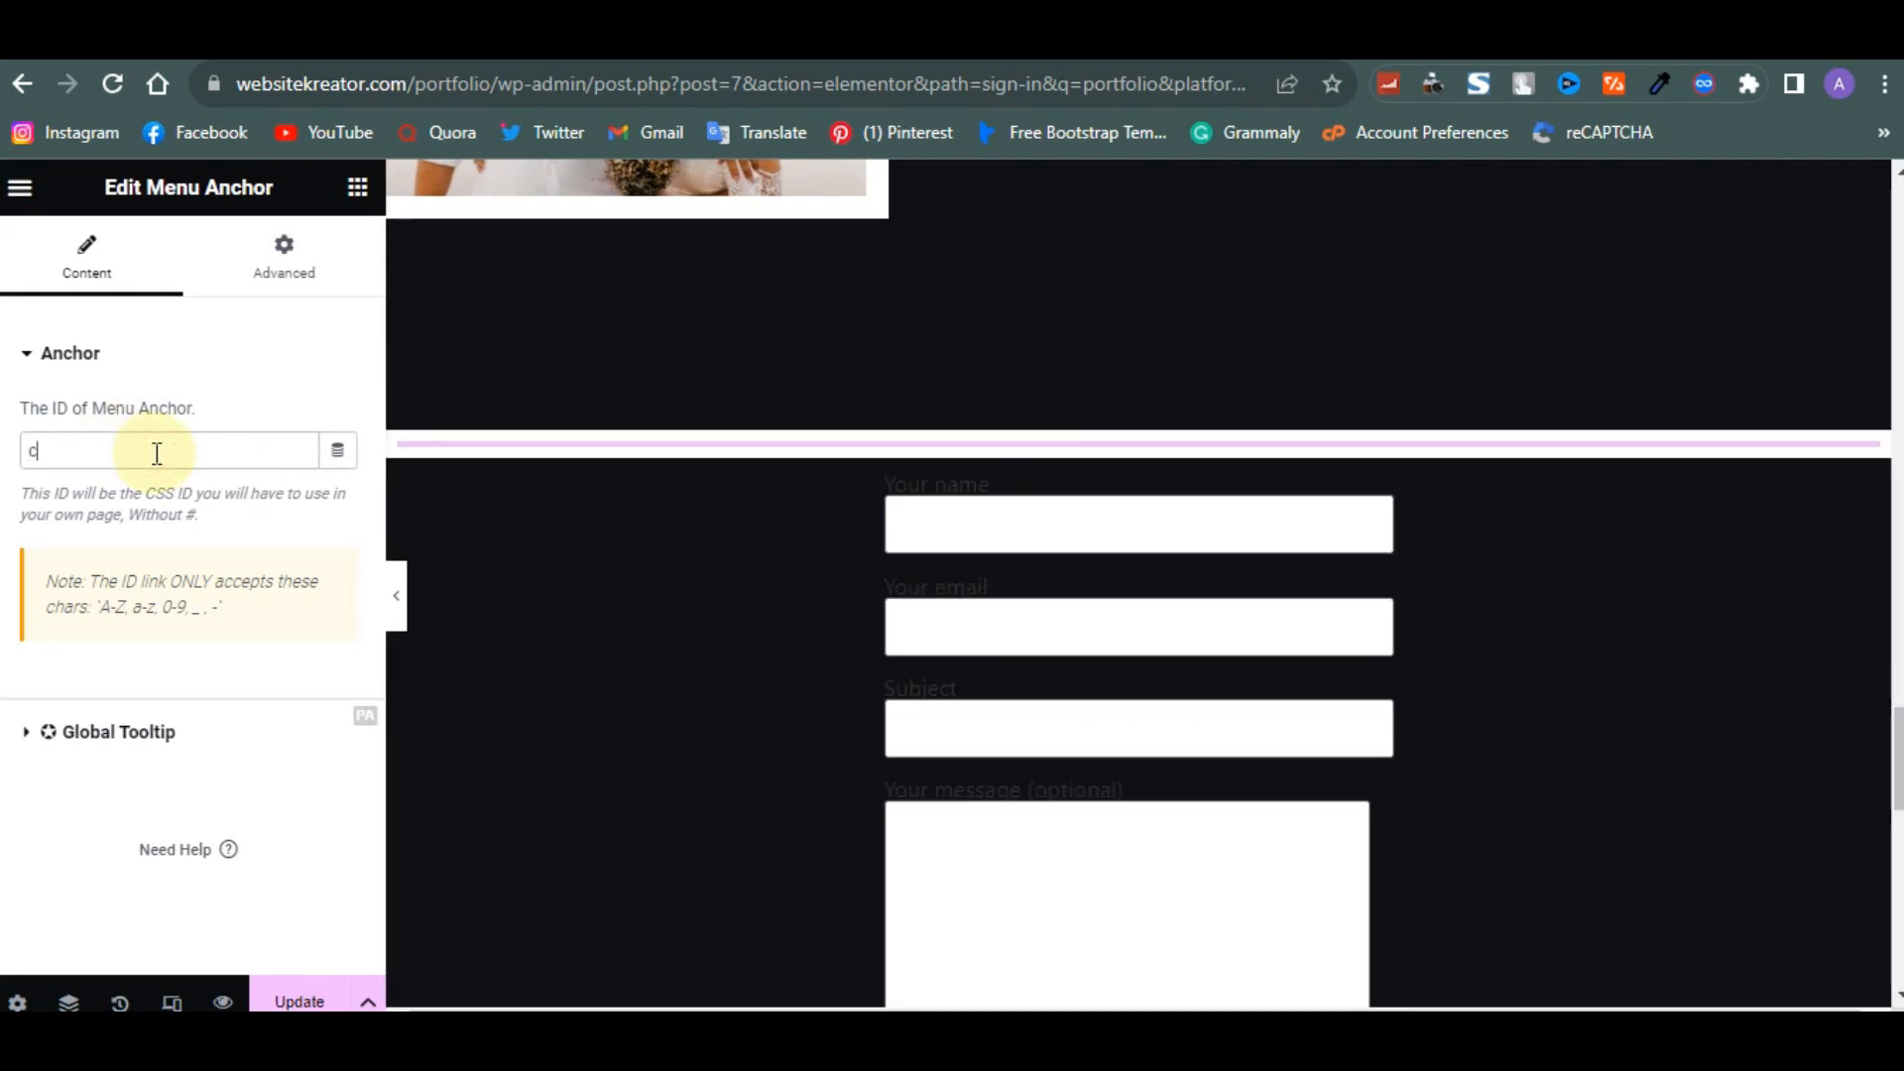
pyautogui.click(304, 999)
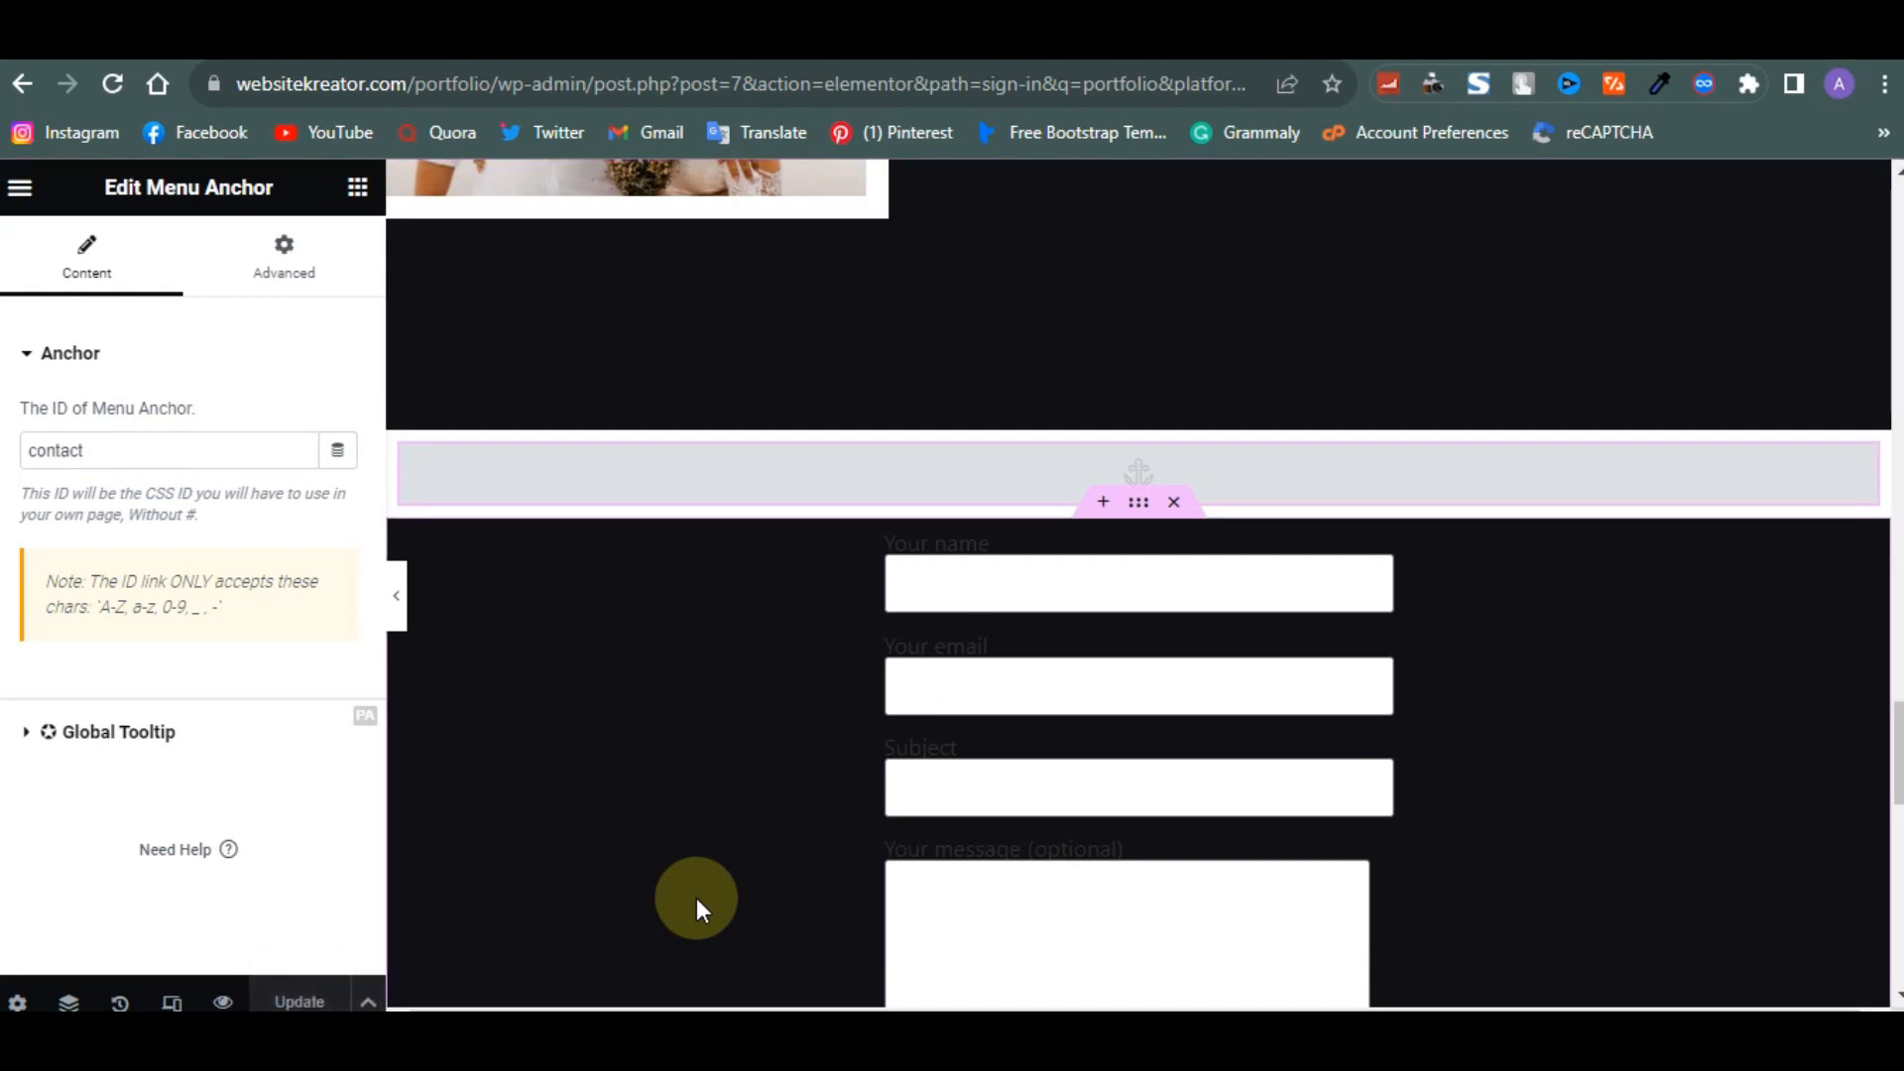
# - Switch to the yasio.dev tab and scroll through the reference portfolio site
pyautogui.scroll(-9, 696, 896)
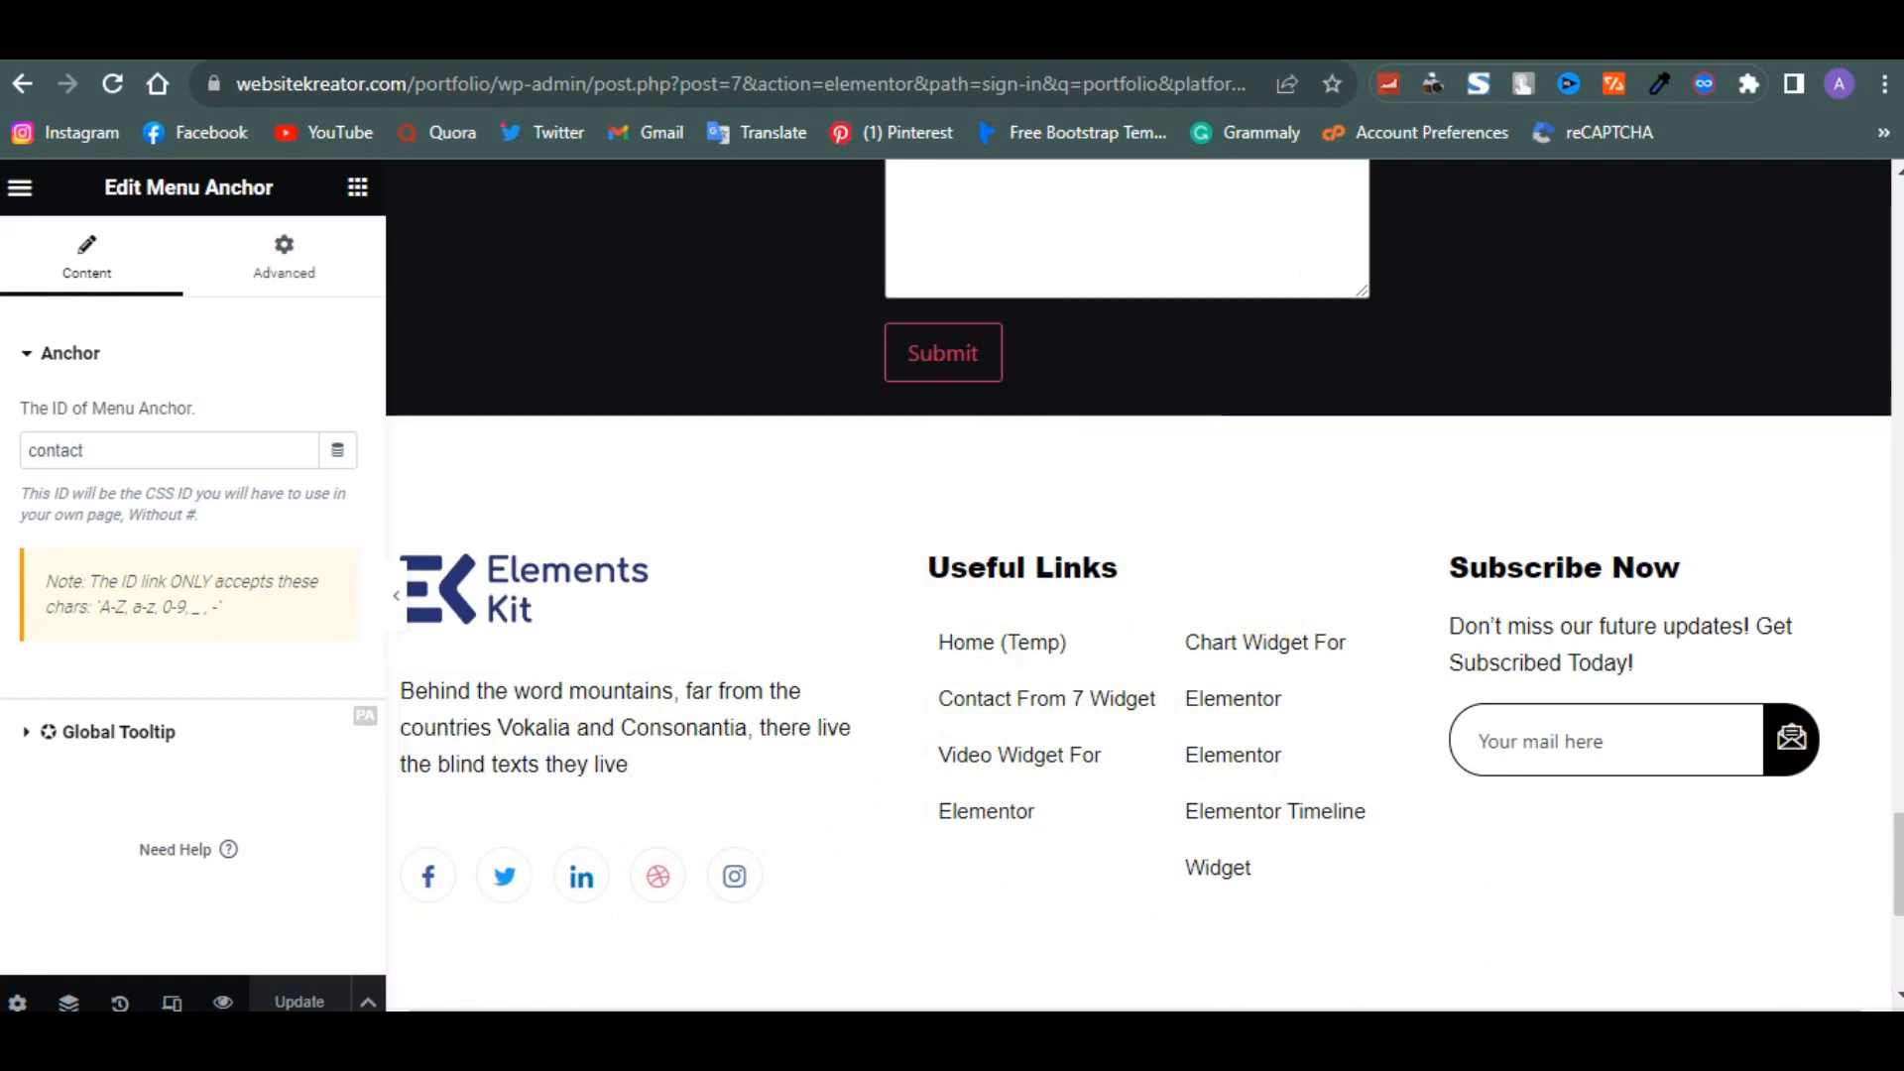
pyautogui.click(1425, 52)
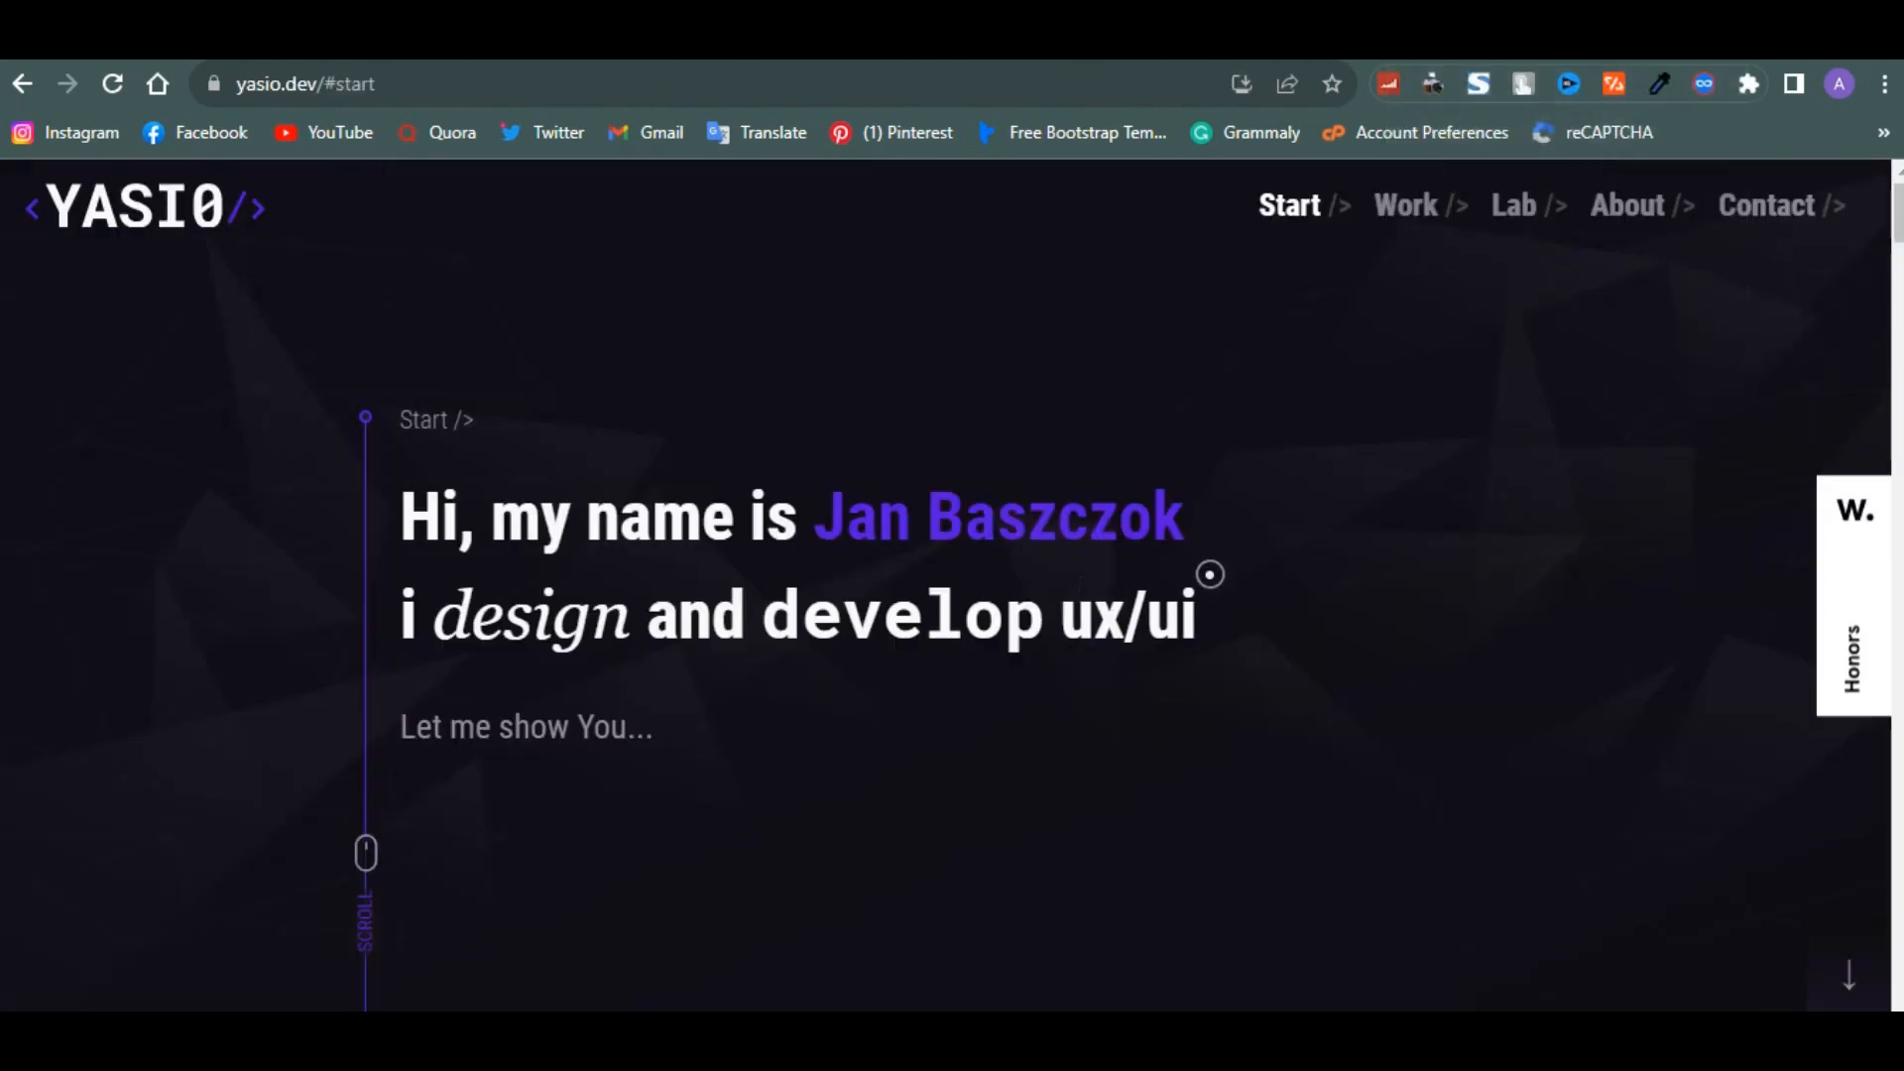
pyautogui.scroll(-5, 1209, 574)
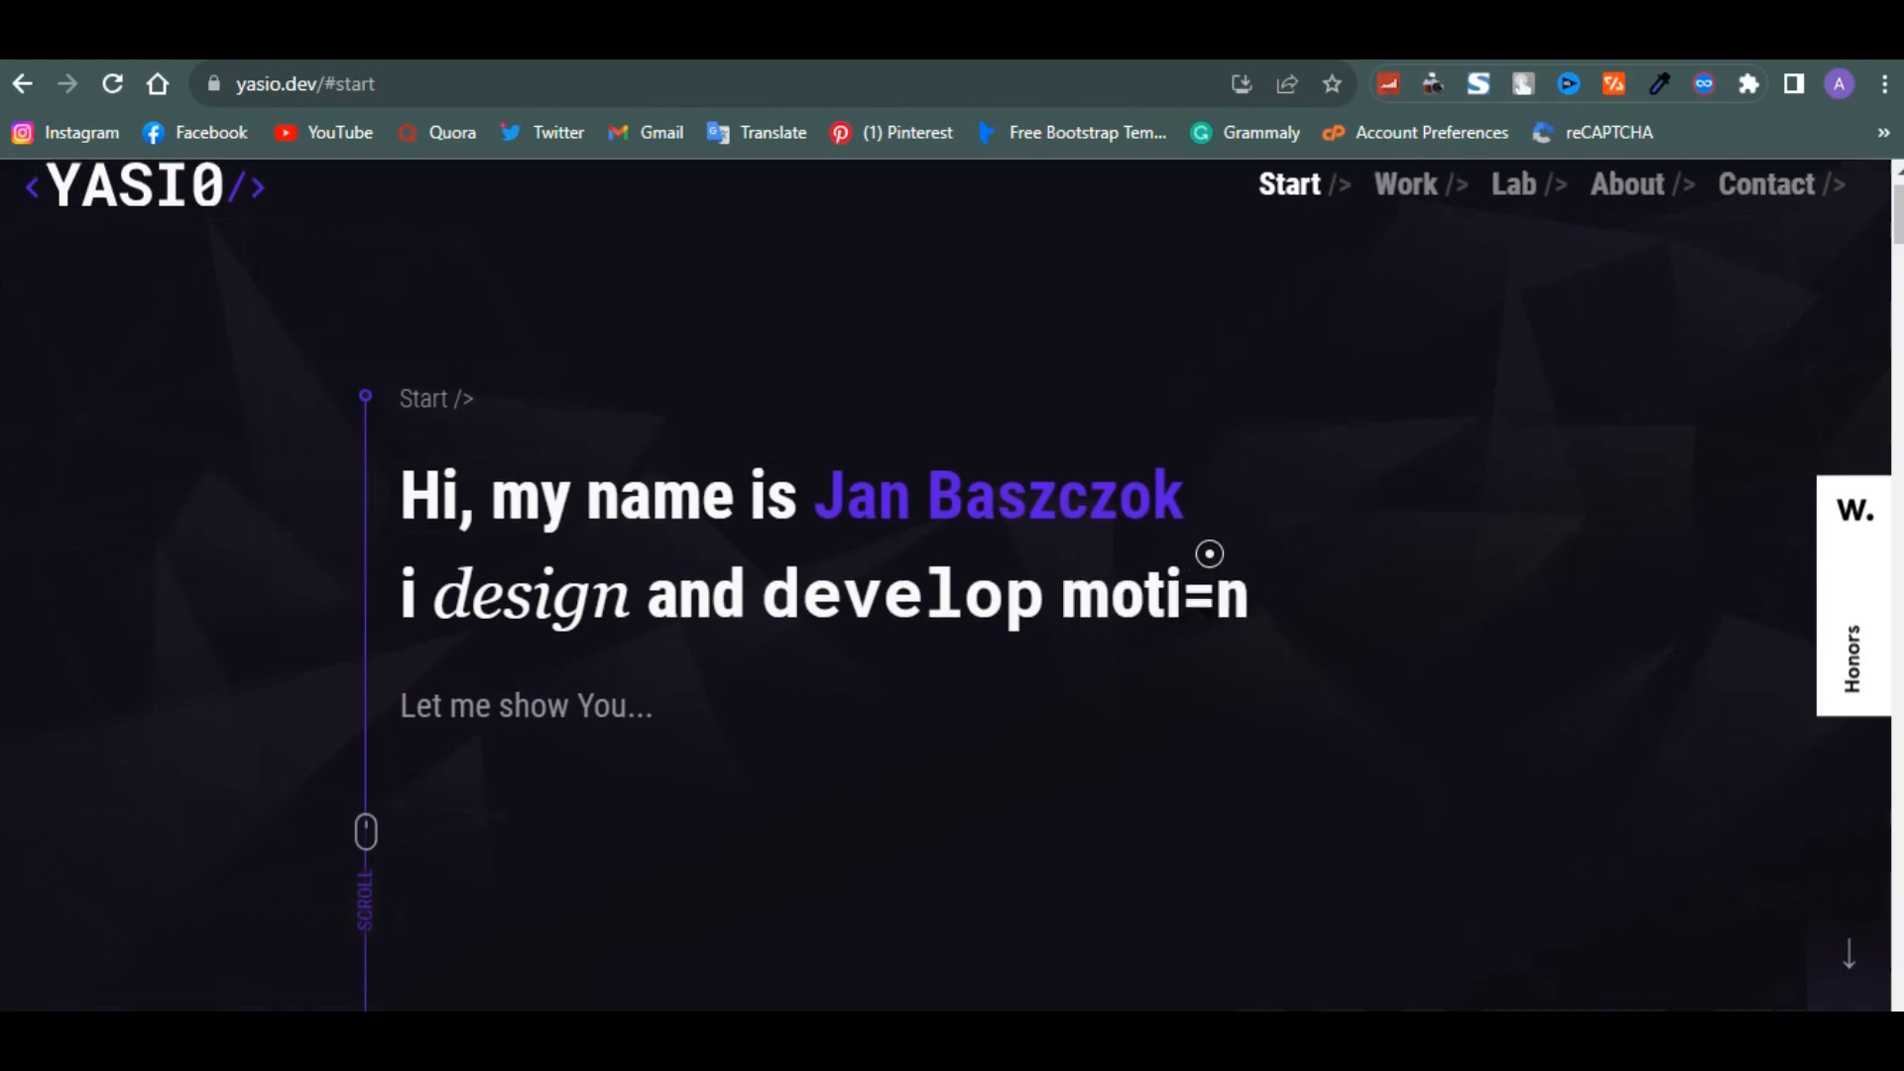
pyautogui.scroll(-15, 952, 585)
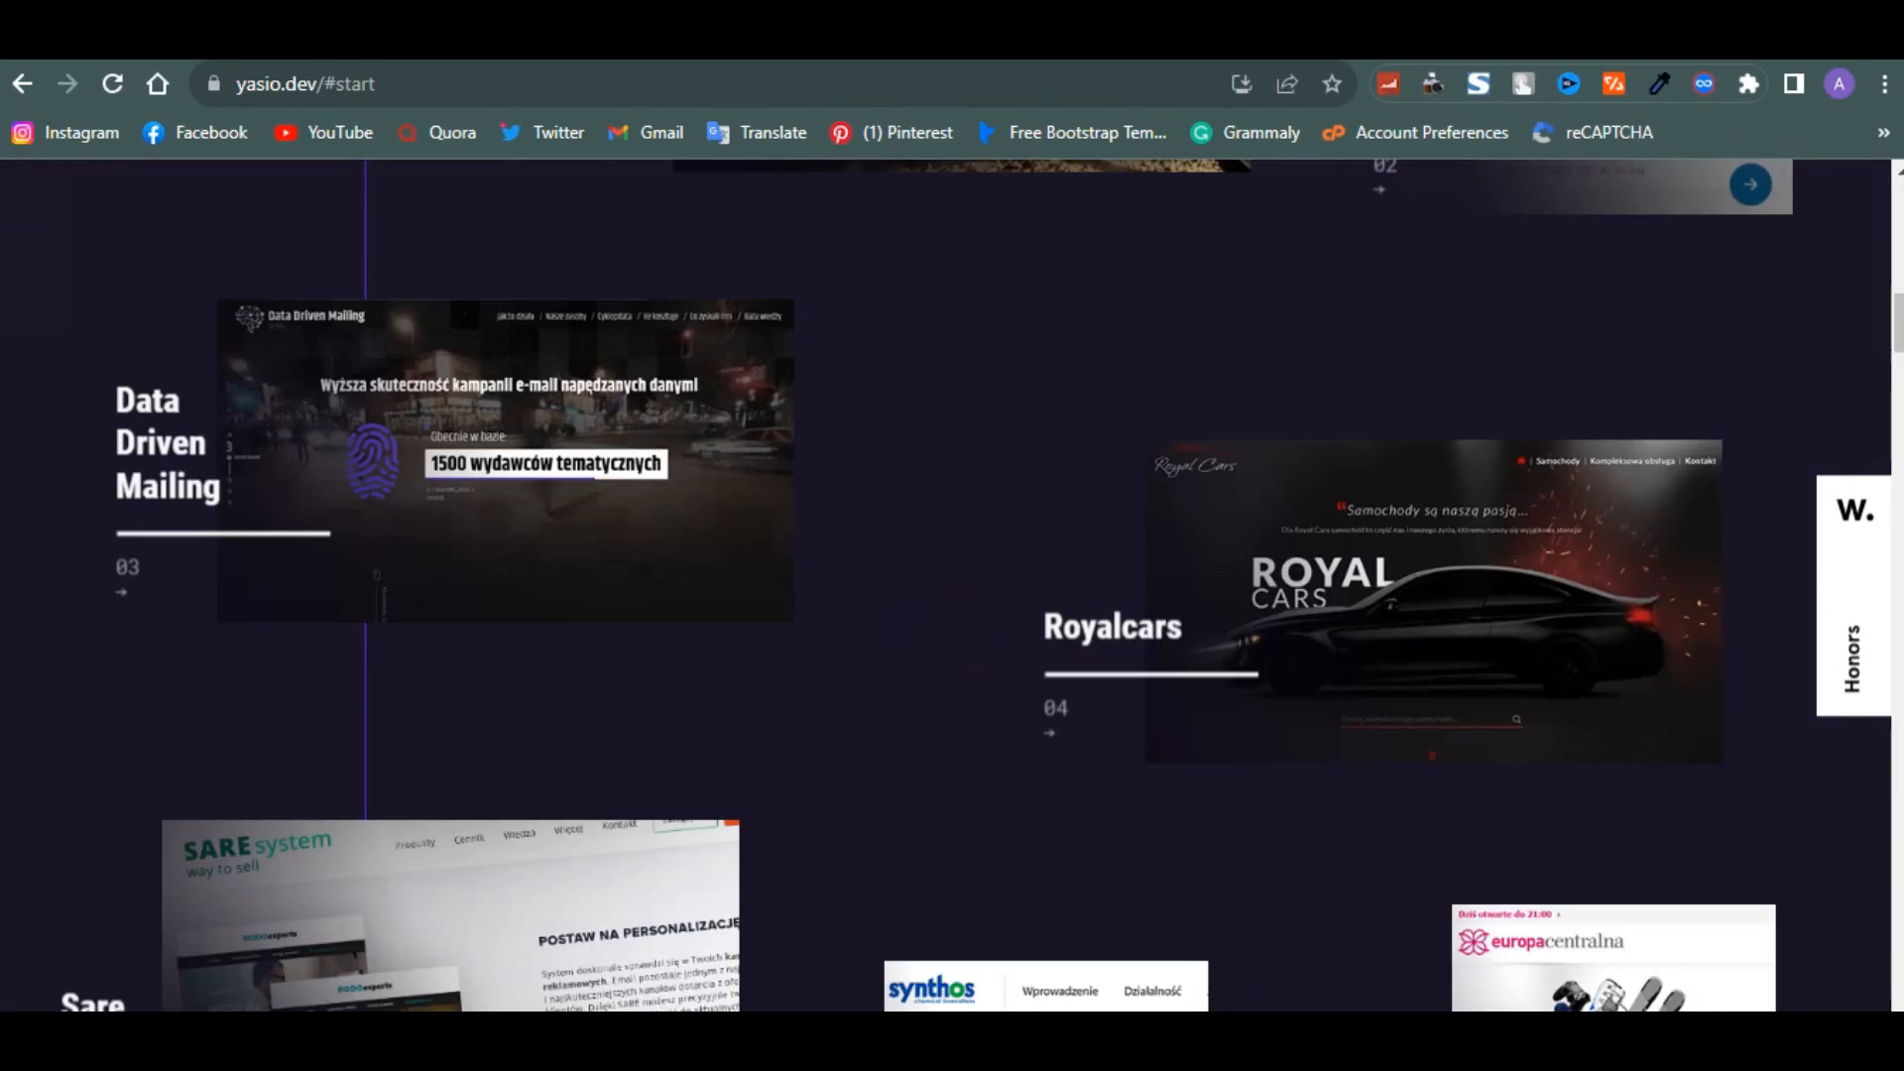
pyautogui.scroll(-15, 952, 585)
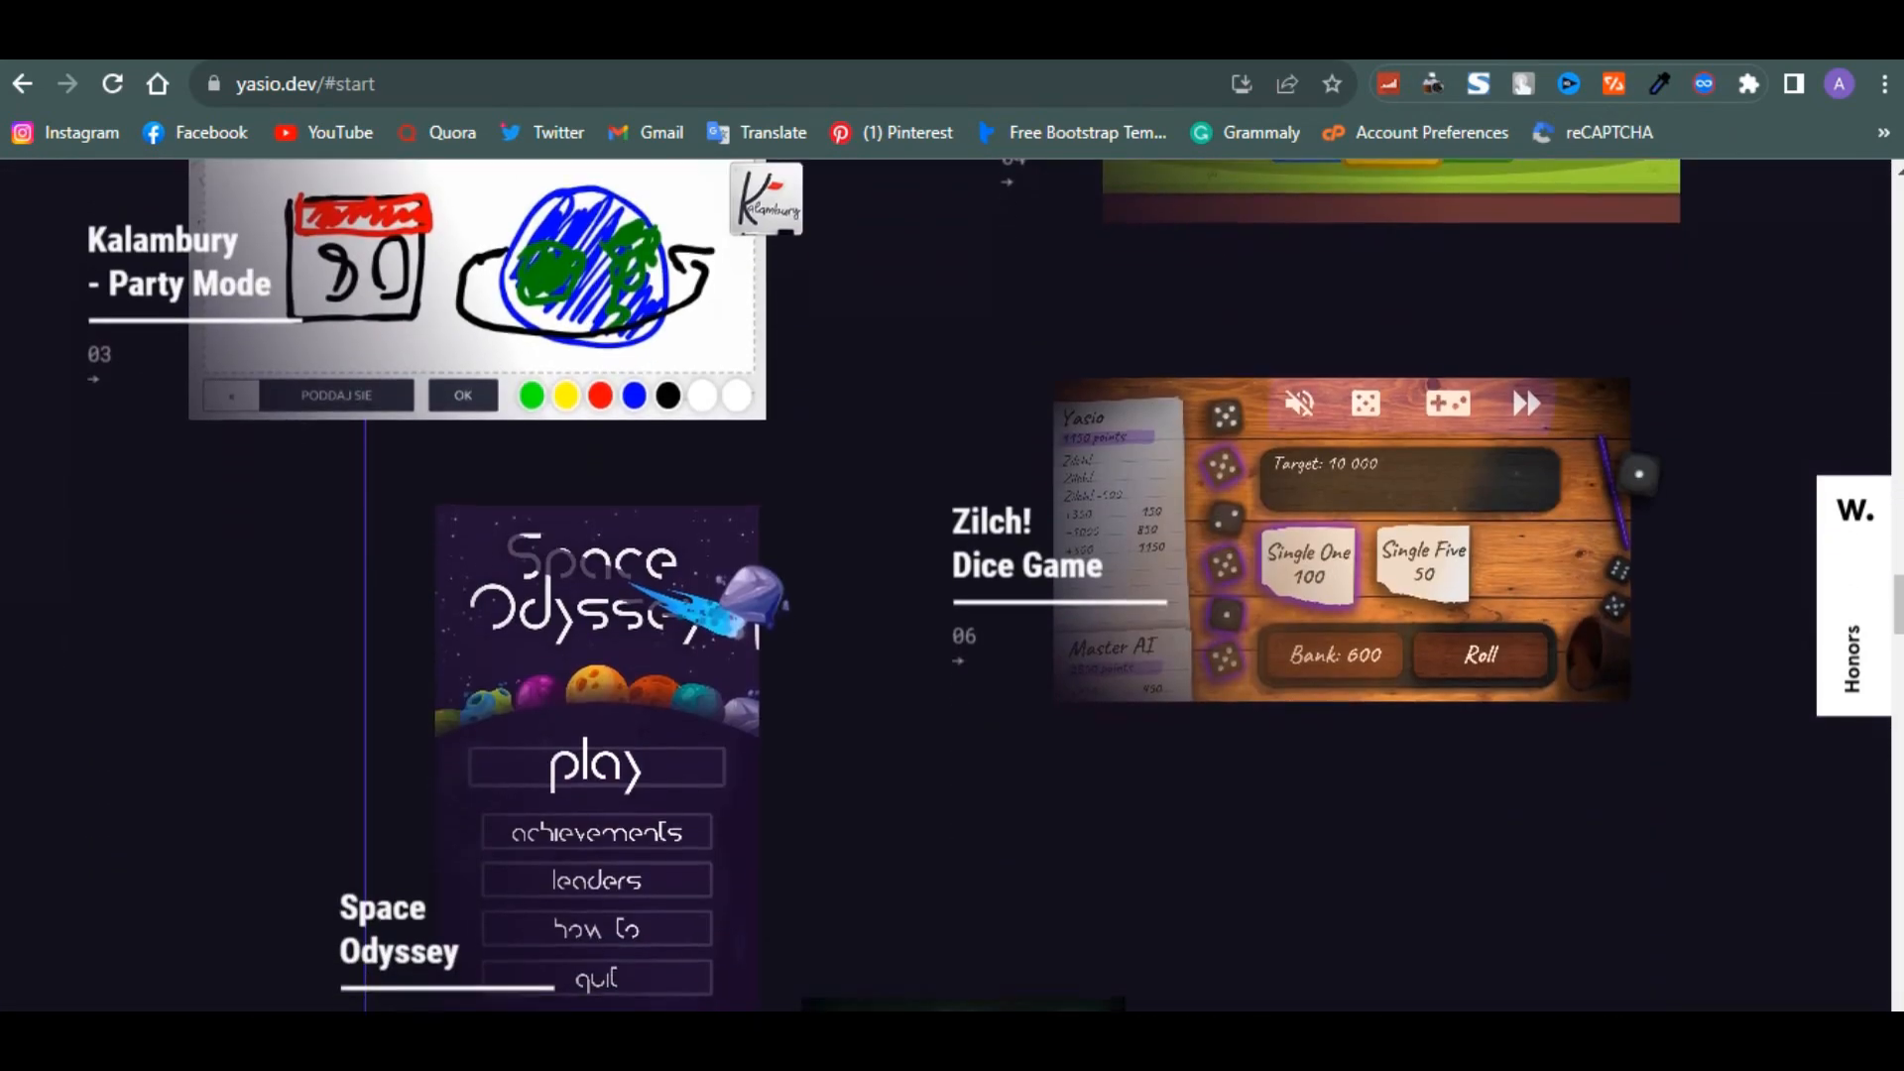
pyautogui.scroll(-15, 952, 585)
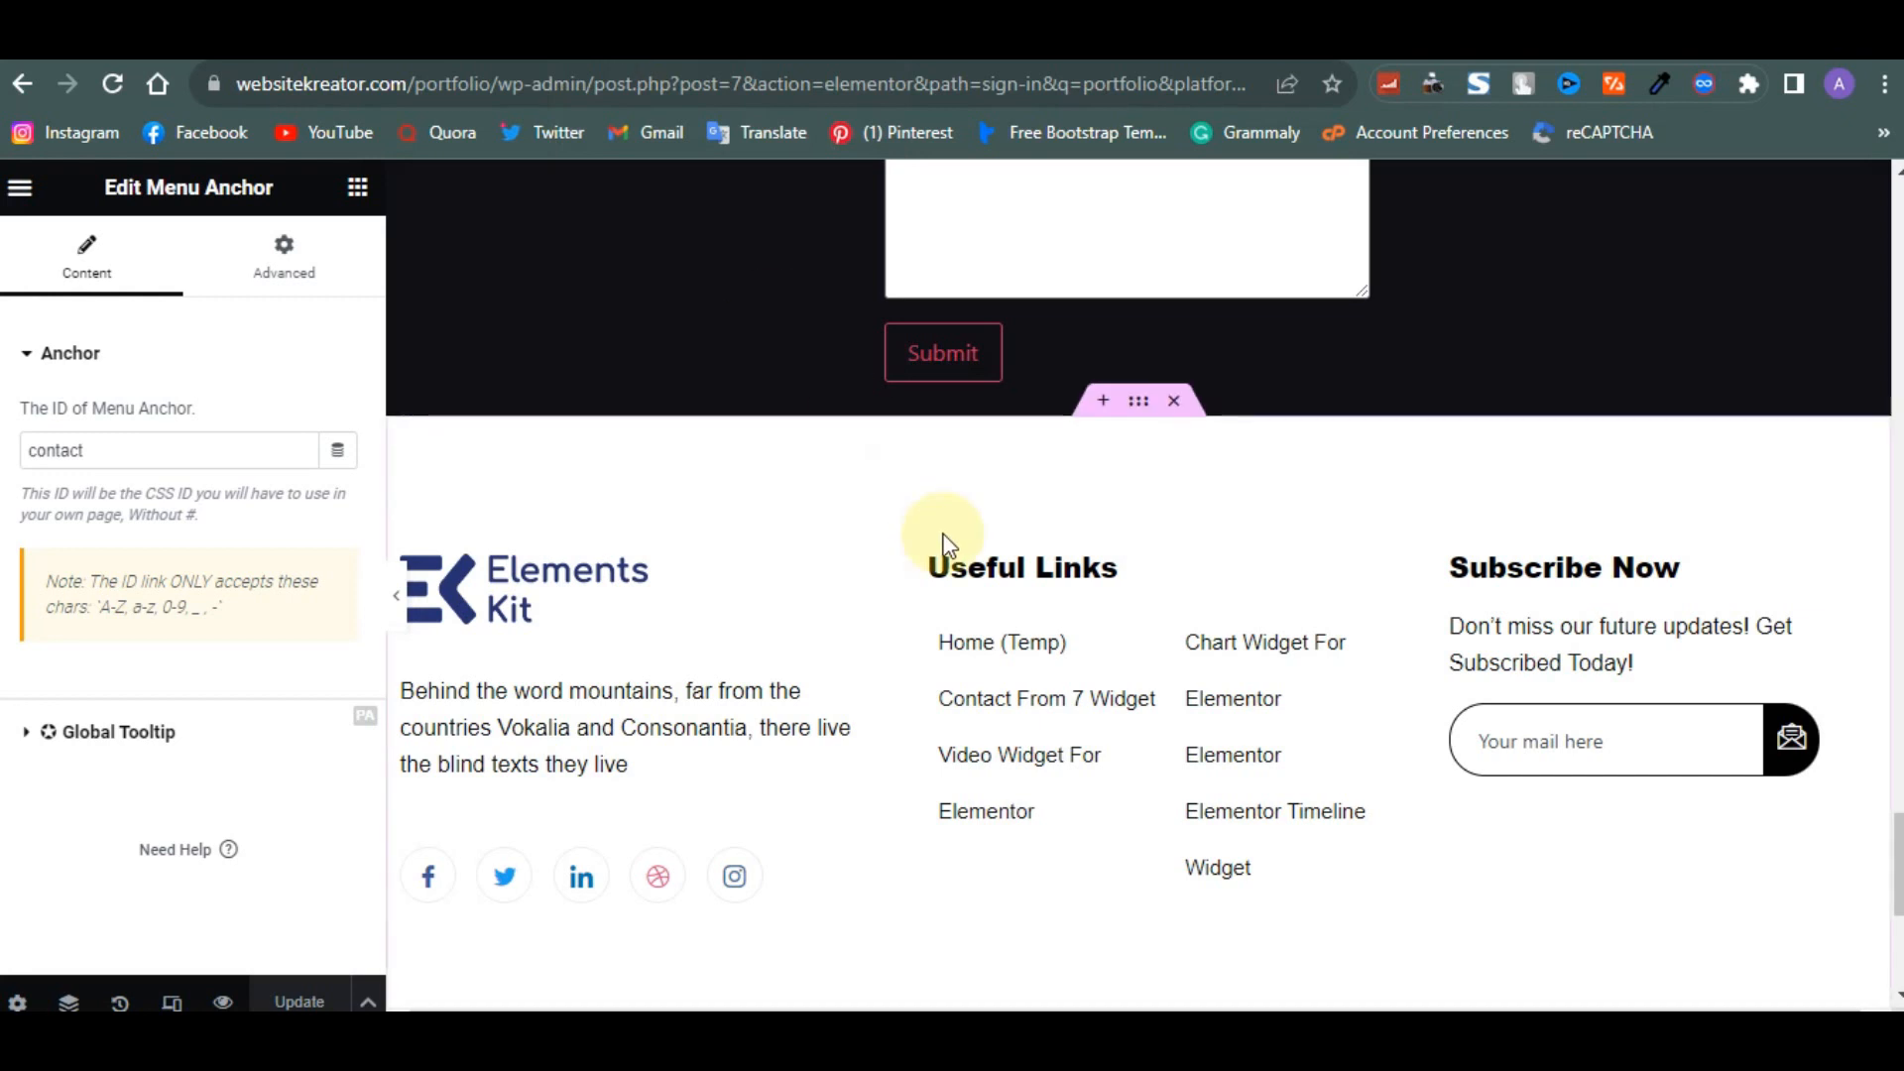
pyautogui.scroll(2, 942, 540)
pyautogui.scroll(-4, 942, 541)
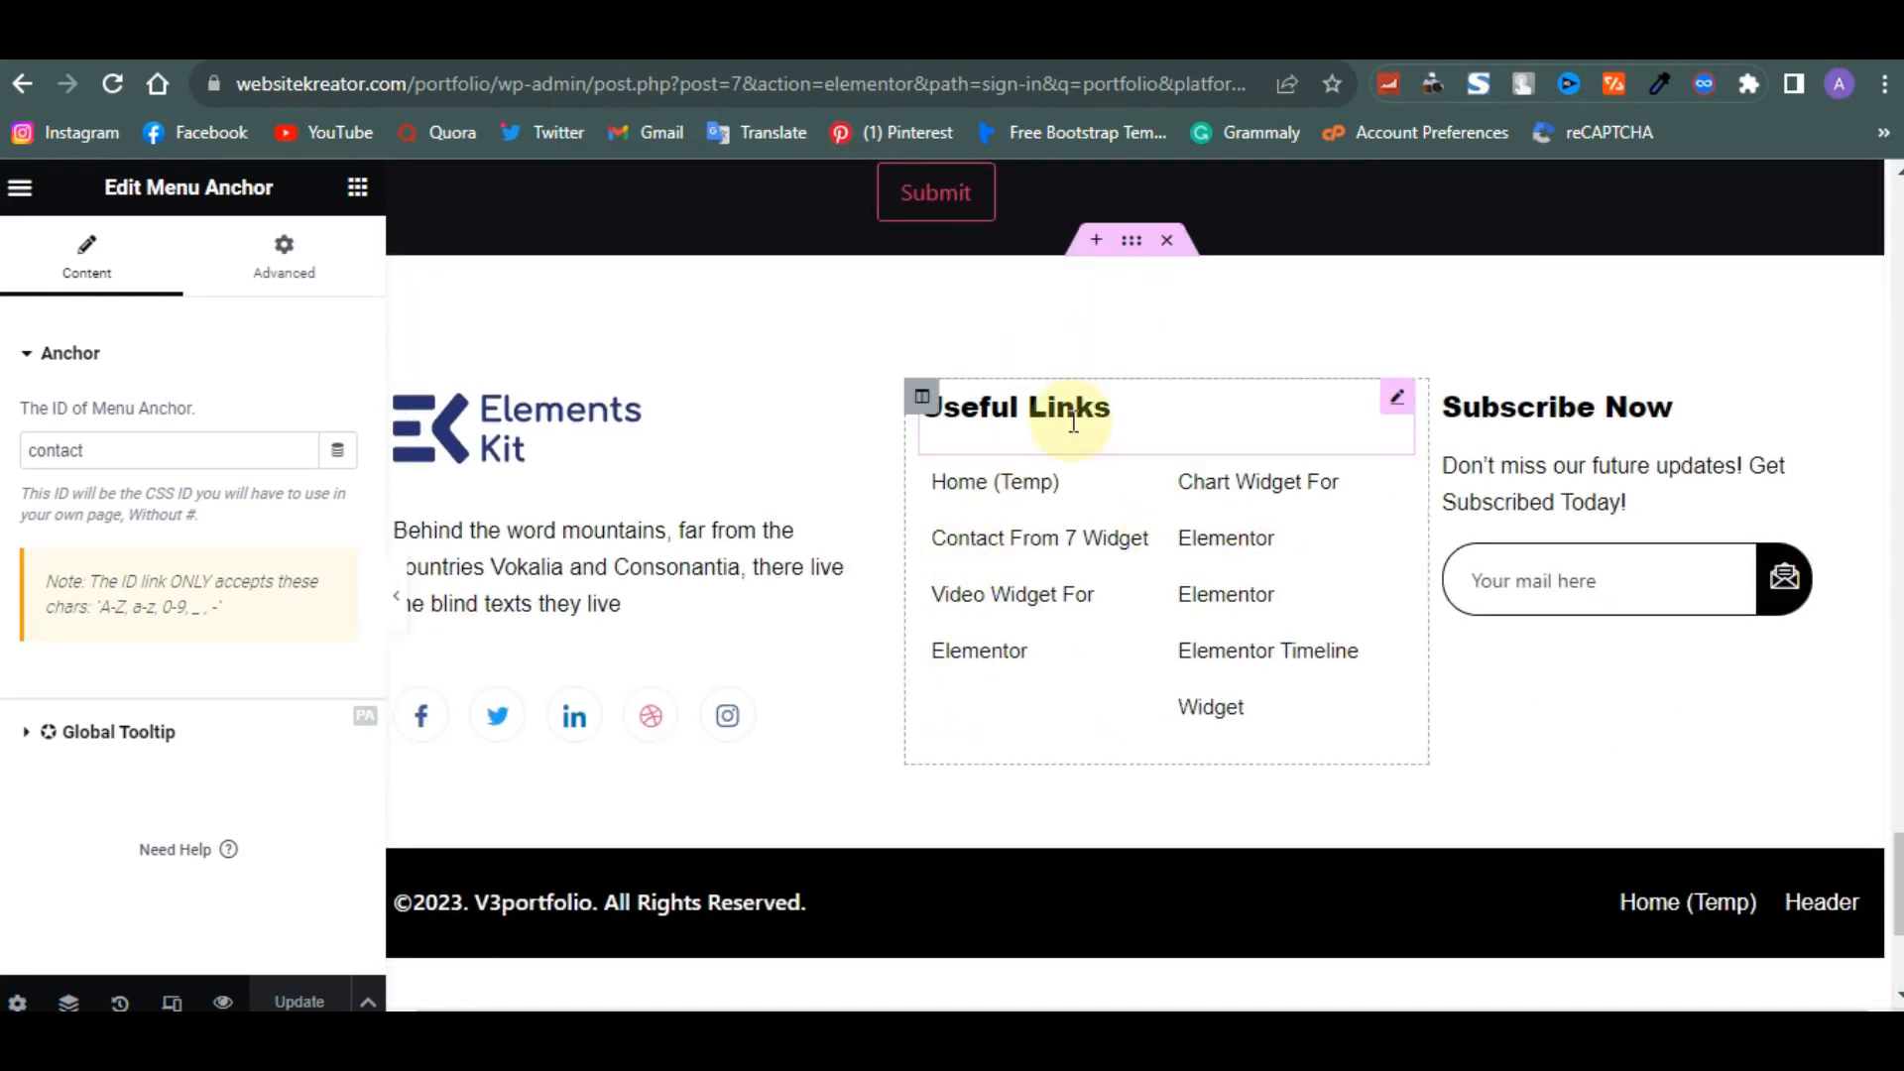
pyautogui.click(1166, 241)
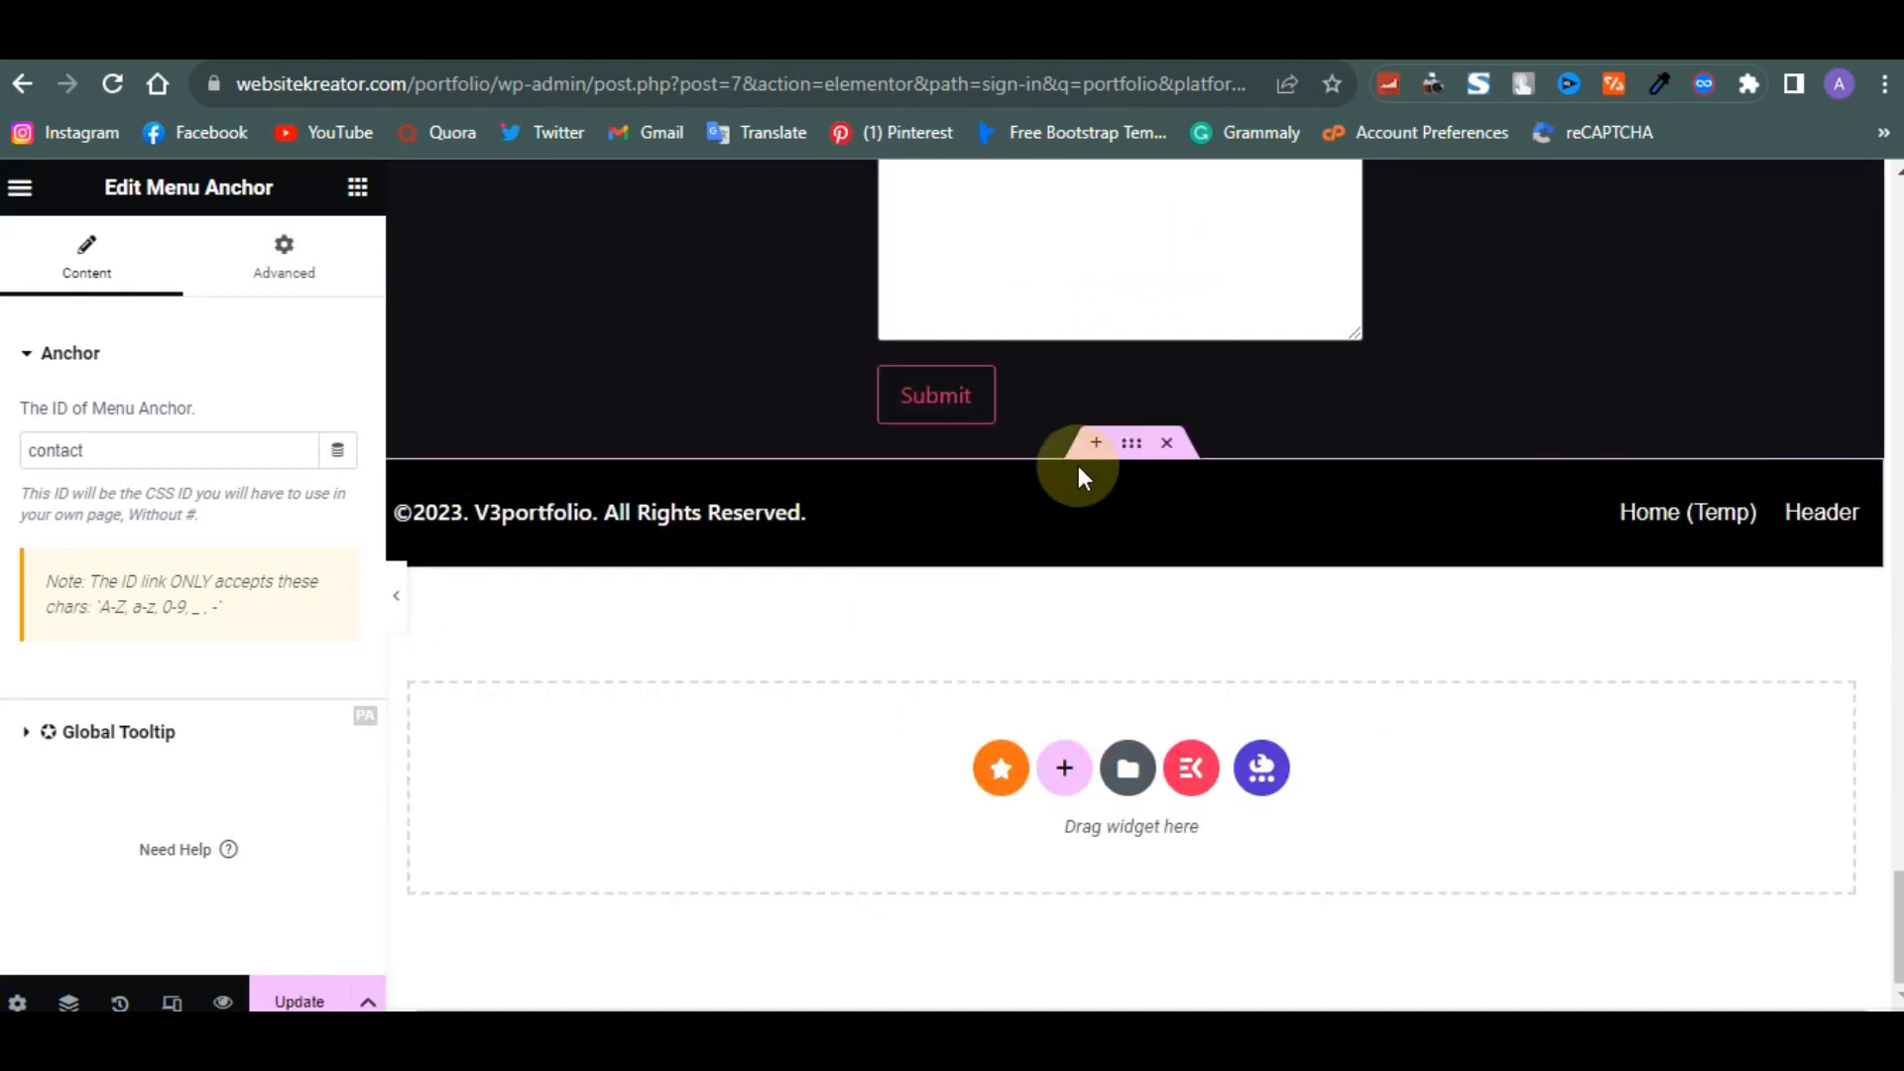
pyautogui.hotkey('ctrl', 'z')
pyautogui.scroll(5, 970, 493)
pyautogui.scroll(-5, 1119, 777)
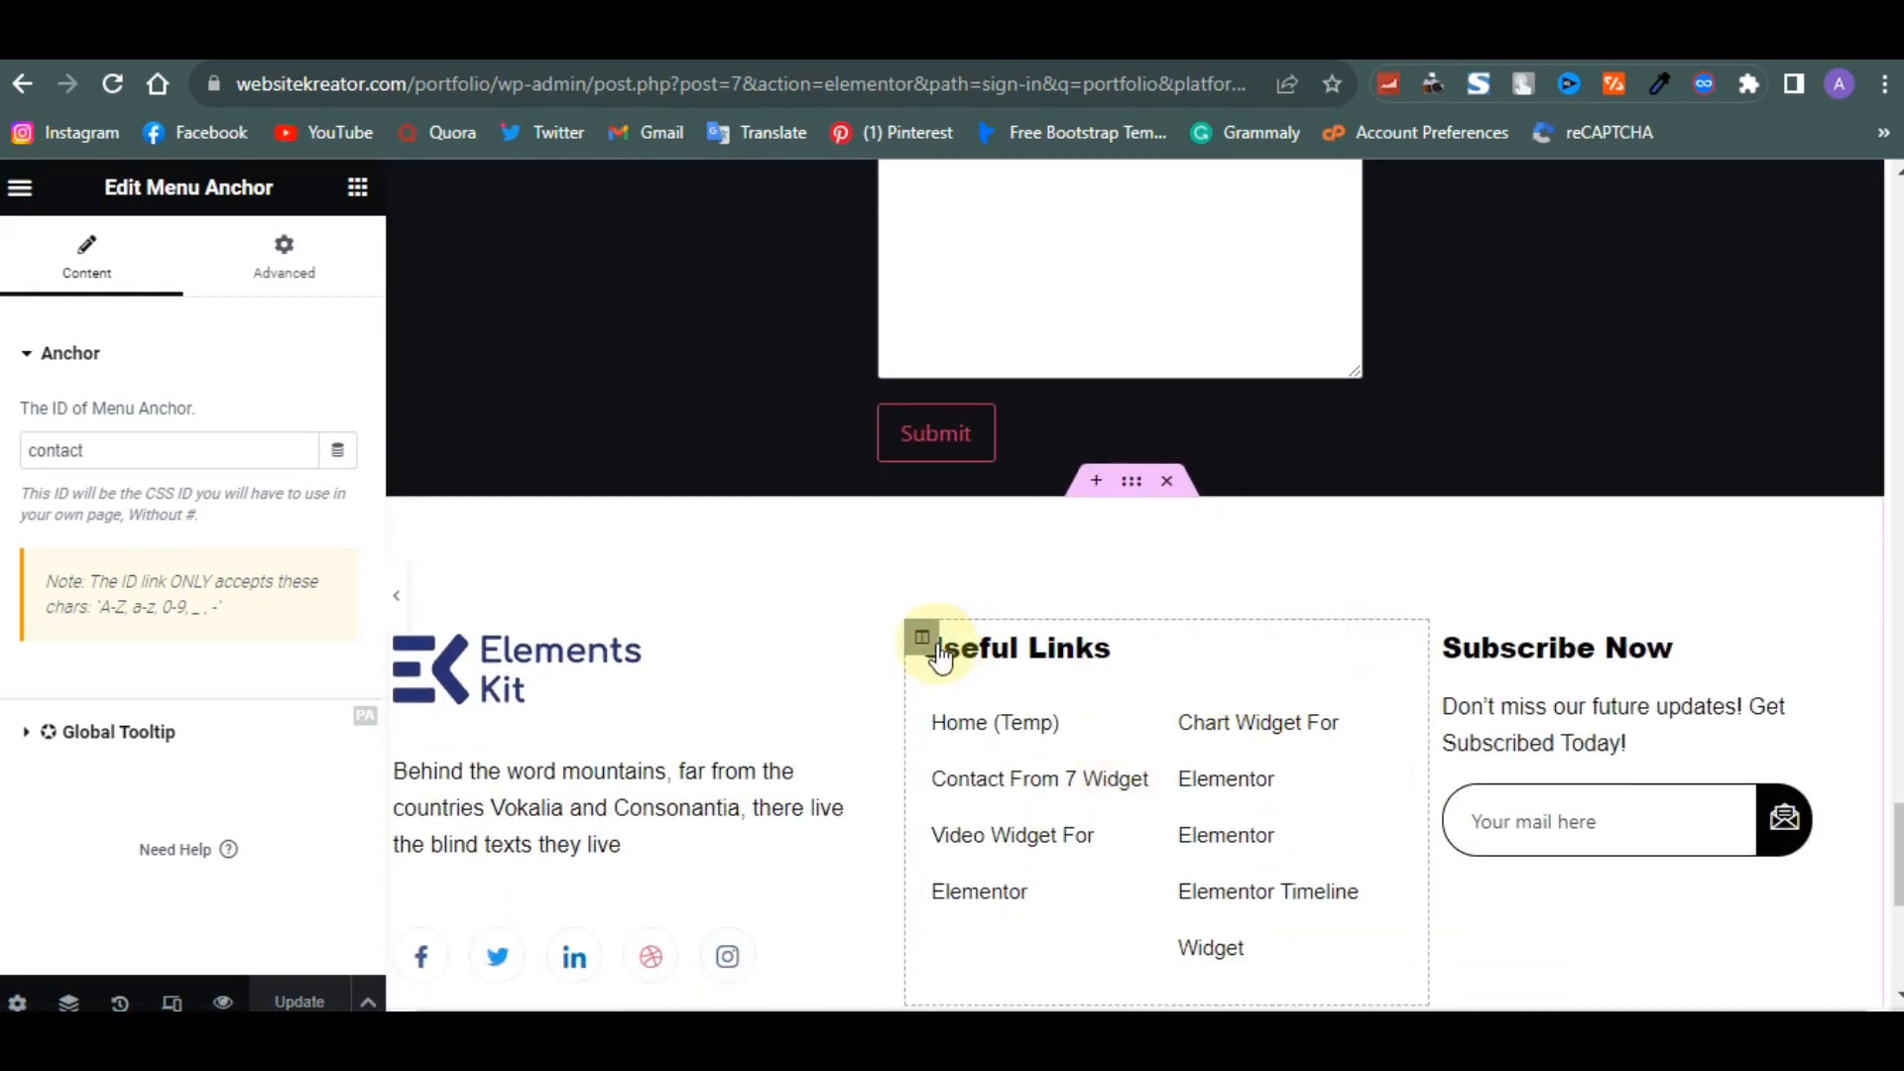
# - Delete the Useful Links column from the footer section
pyautogui.rightClick(932, 654)
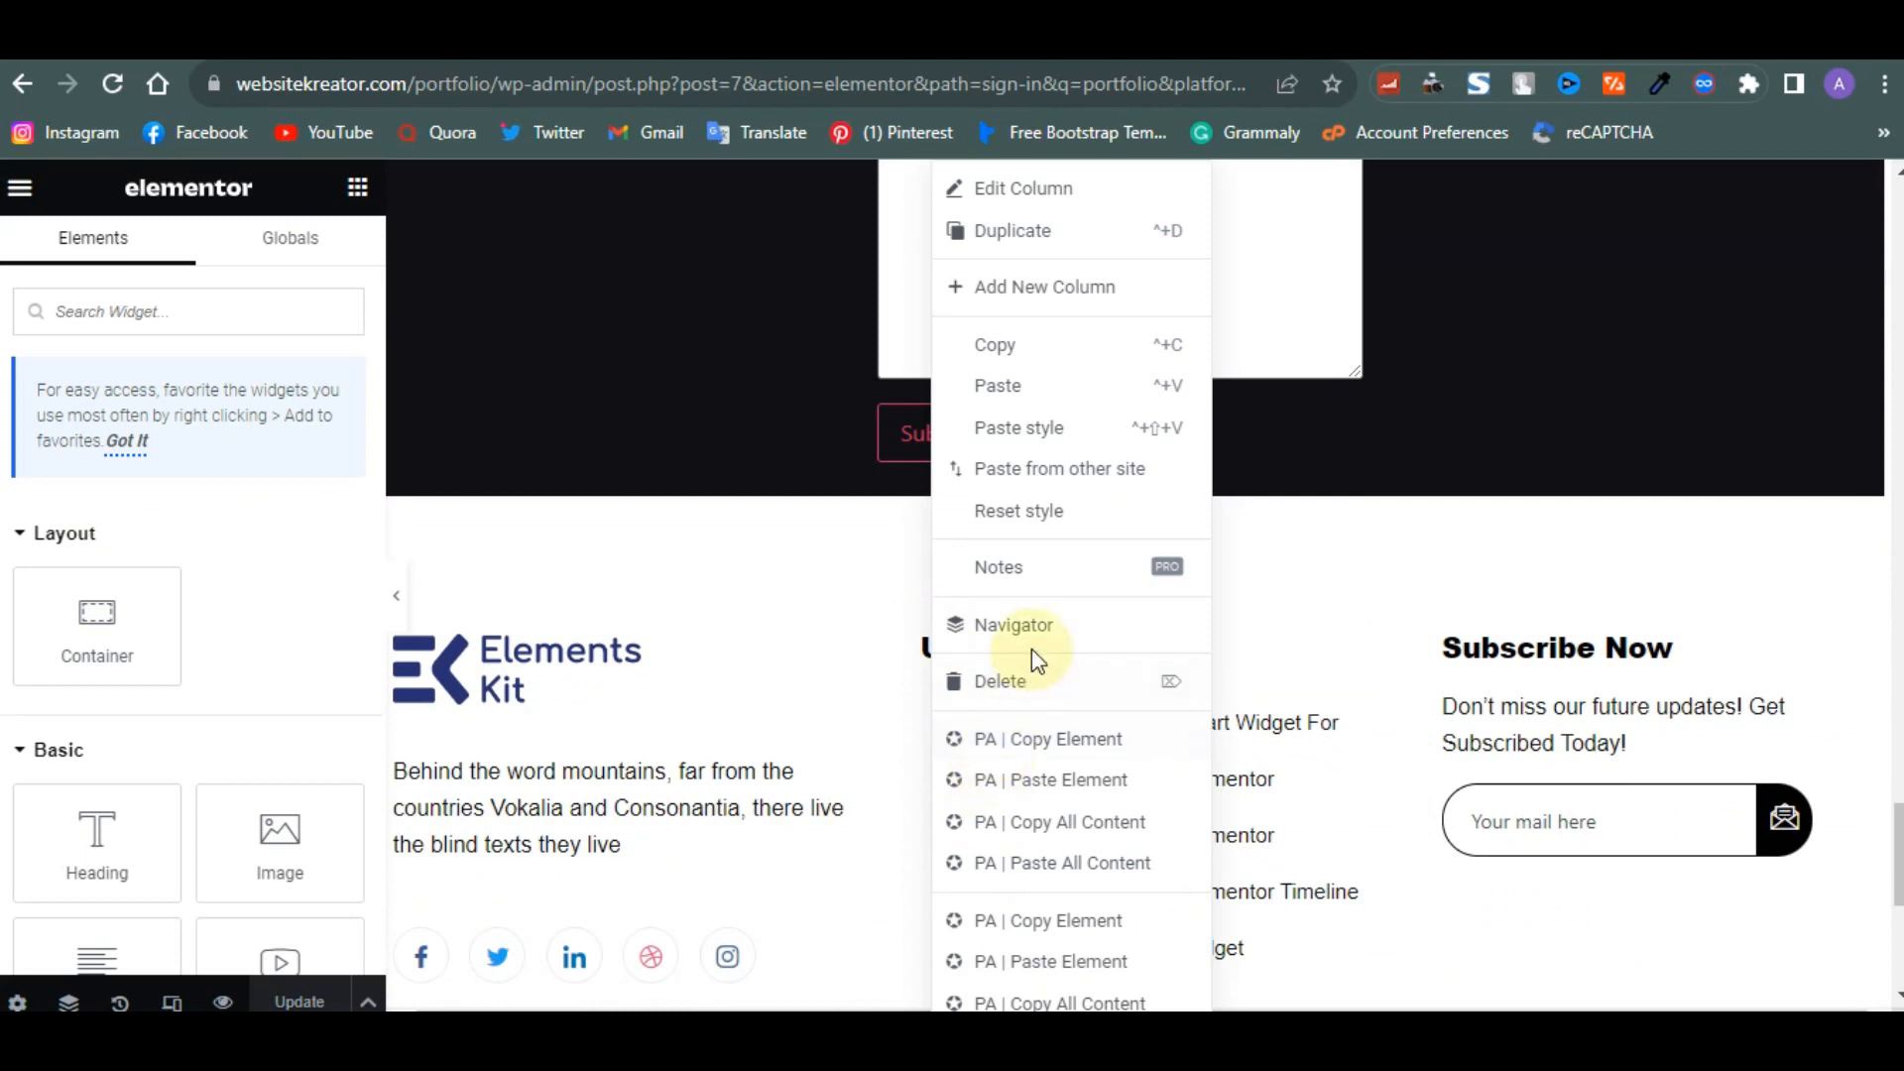
pyautogui.click(1027, 684)
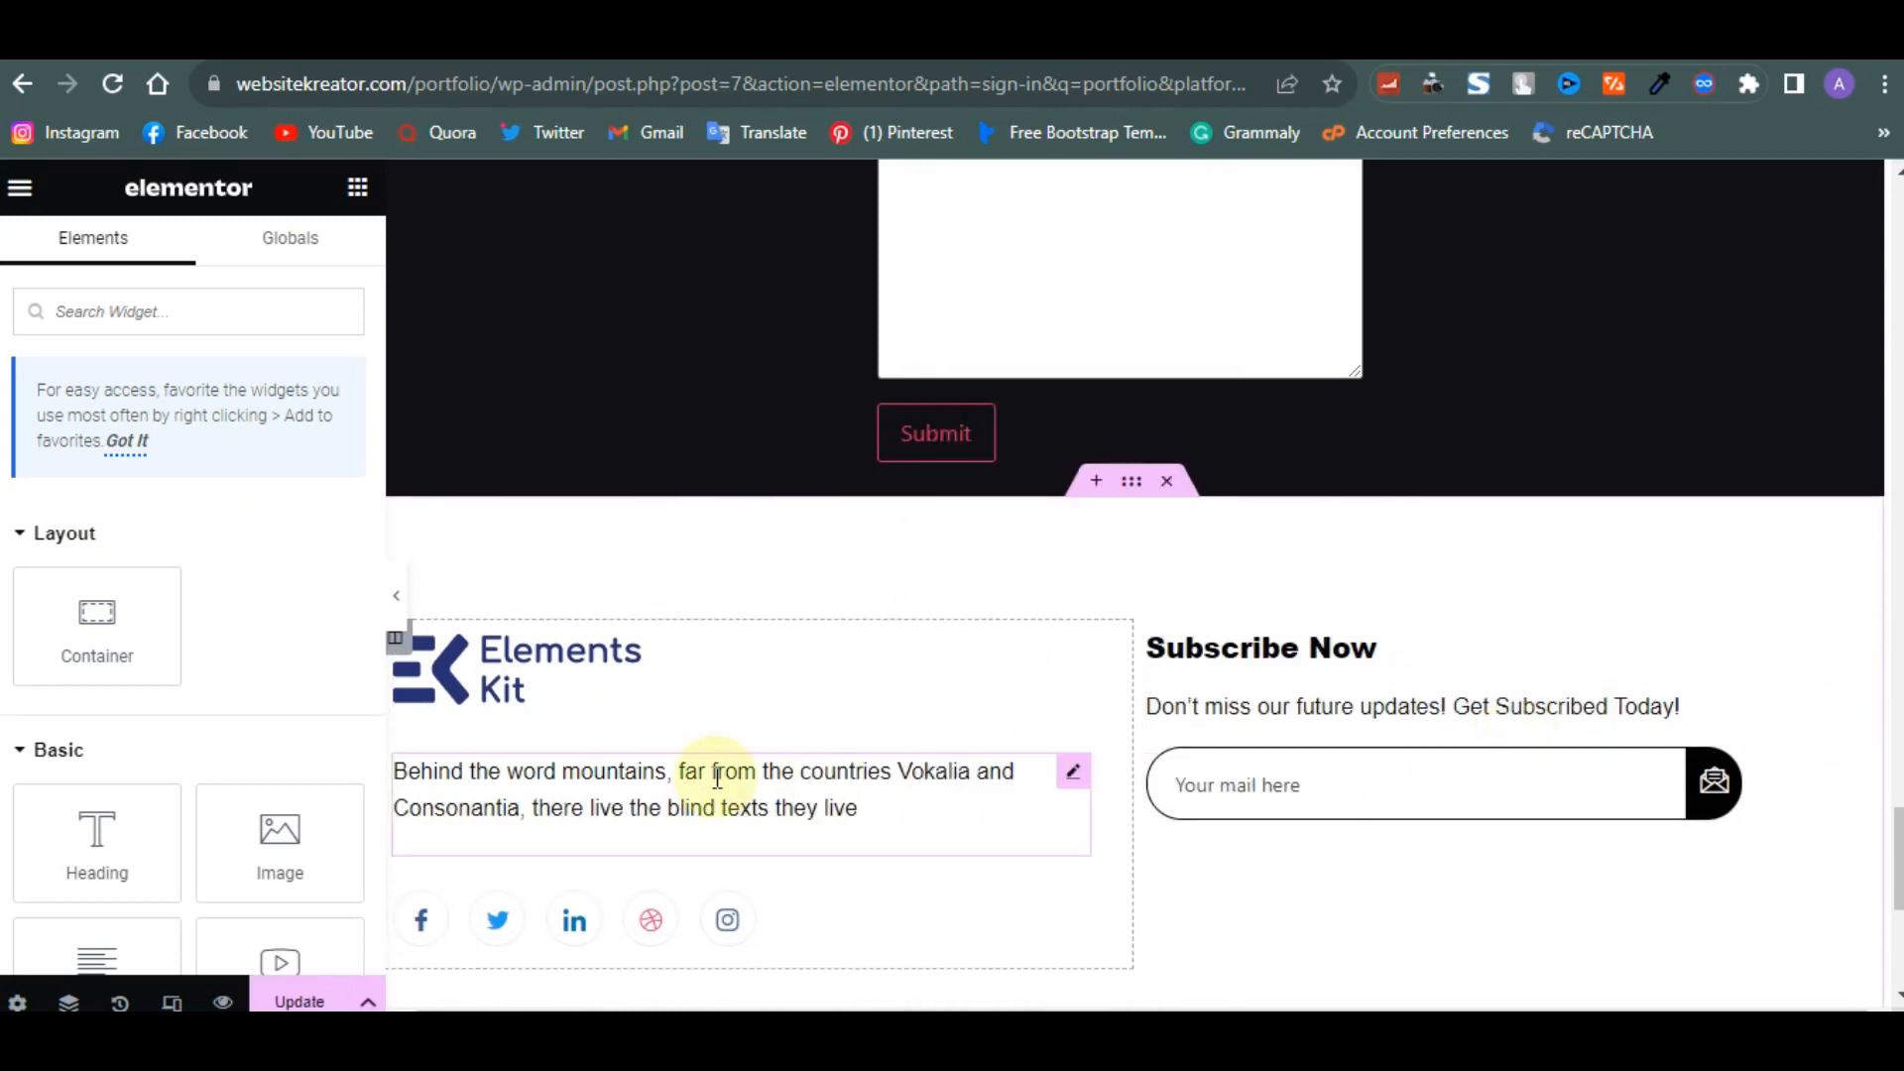
# - Set the footer's description text colour to #FFFFFF
pyautogui.scroll(-1, 714, 756)
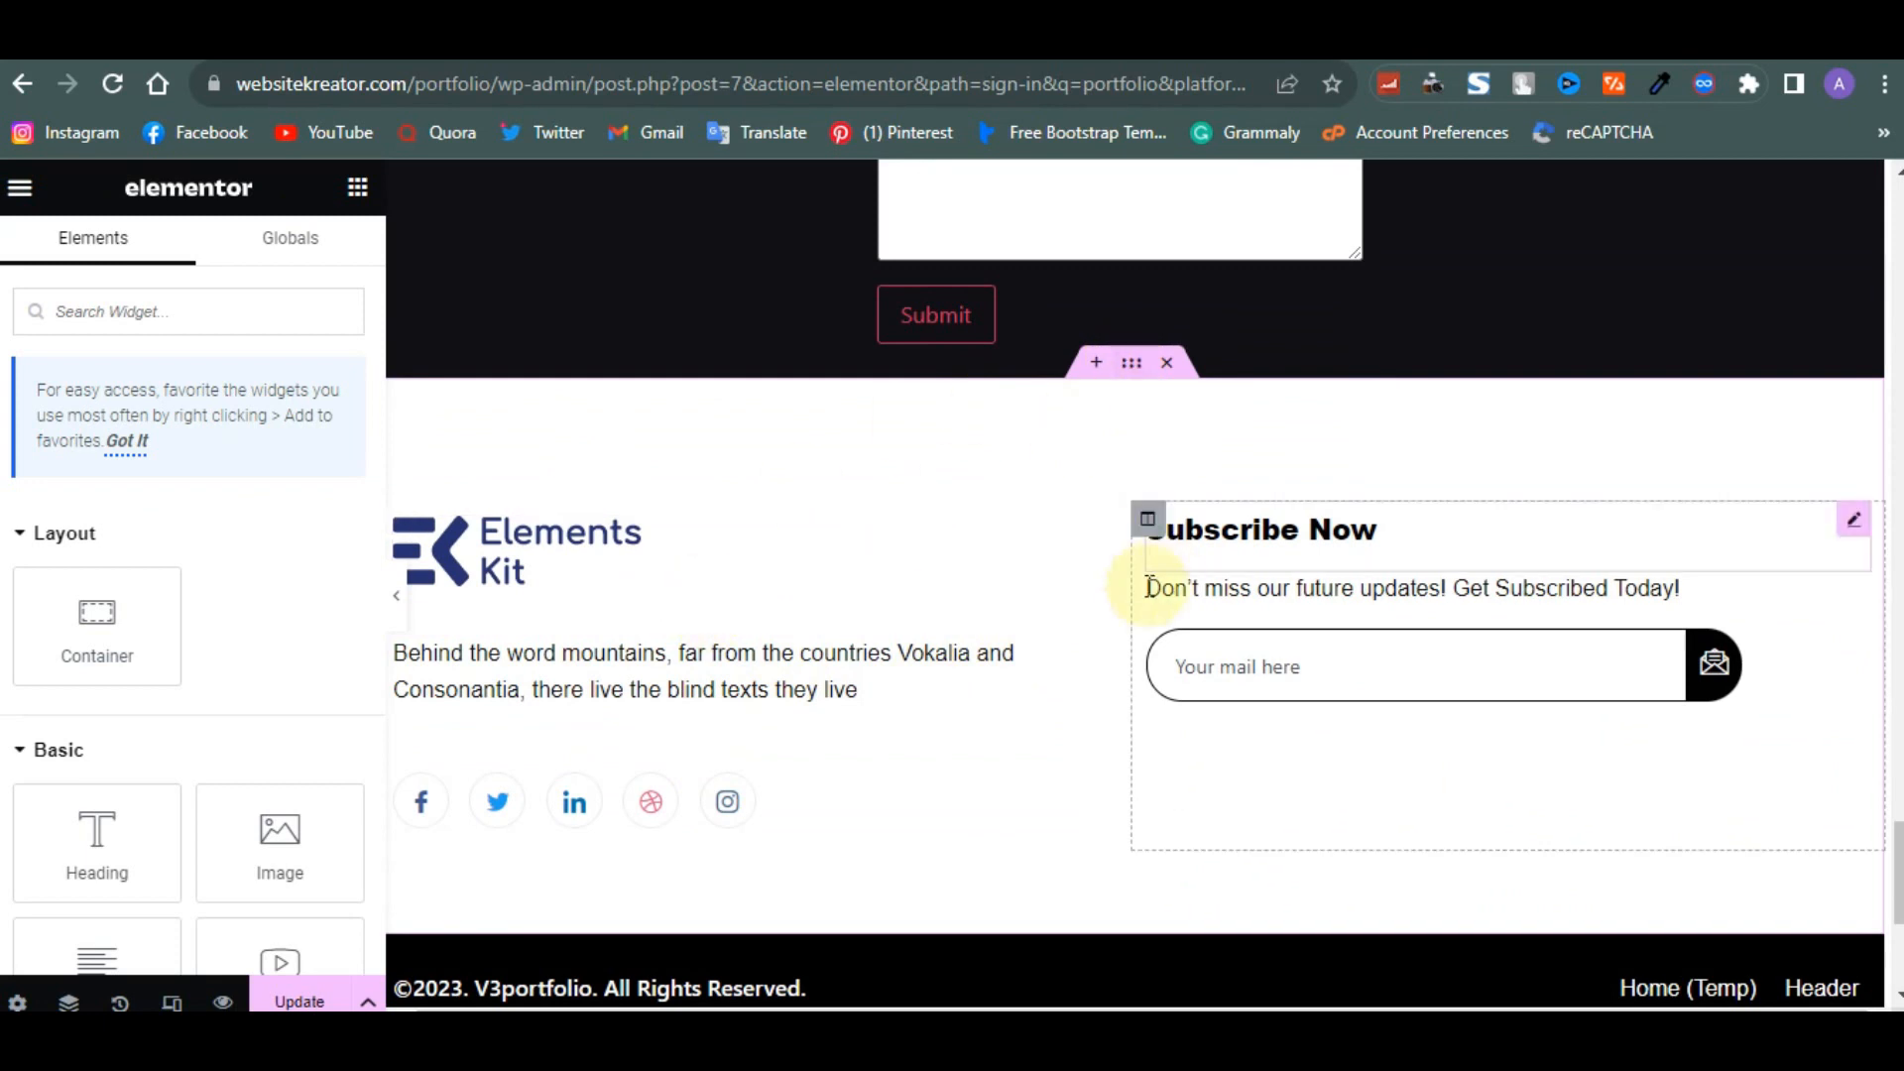
pyautogui.click(1073, 653)
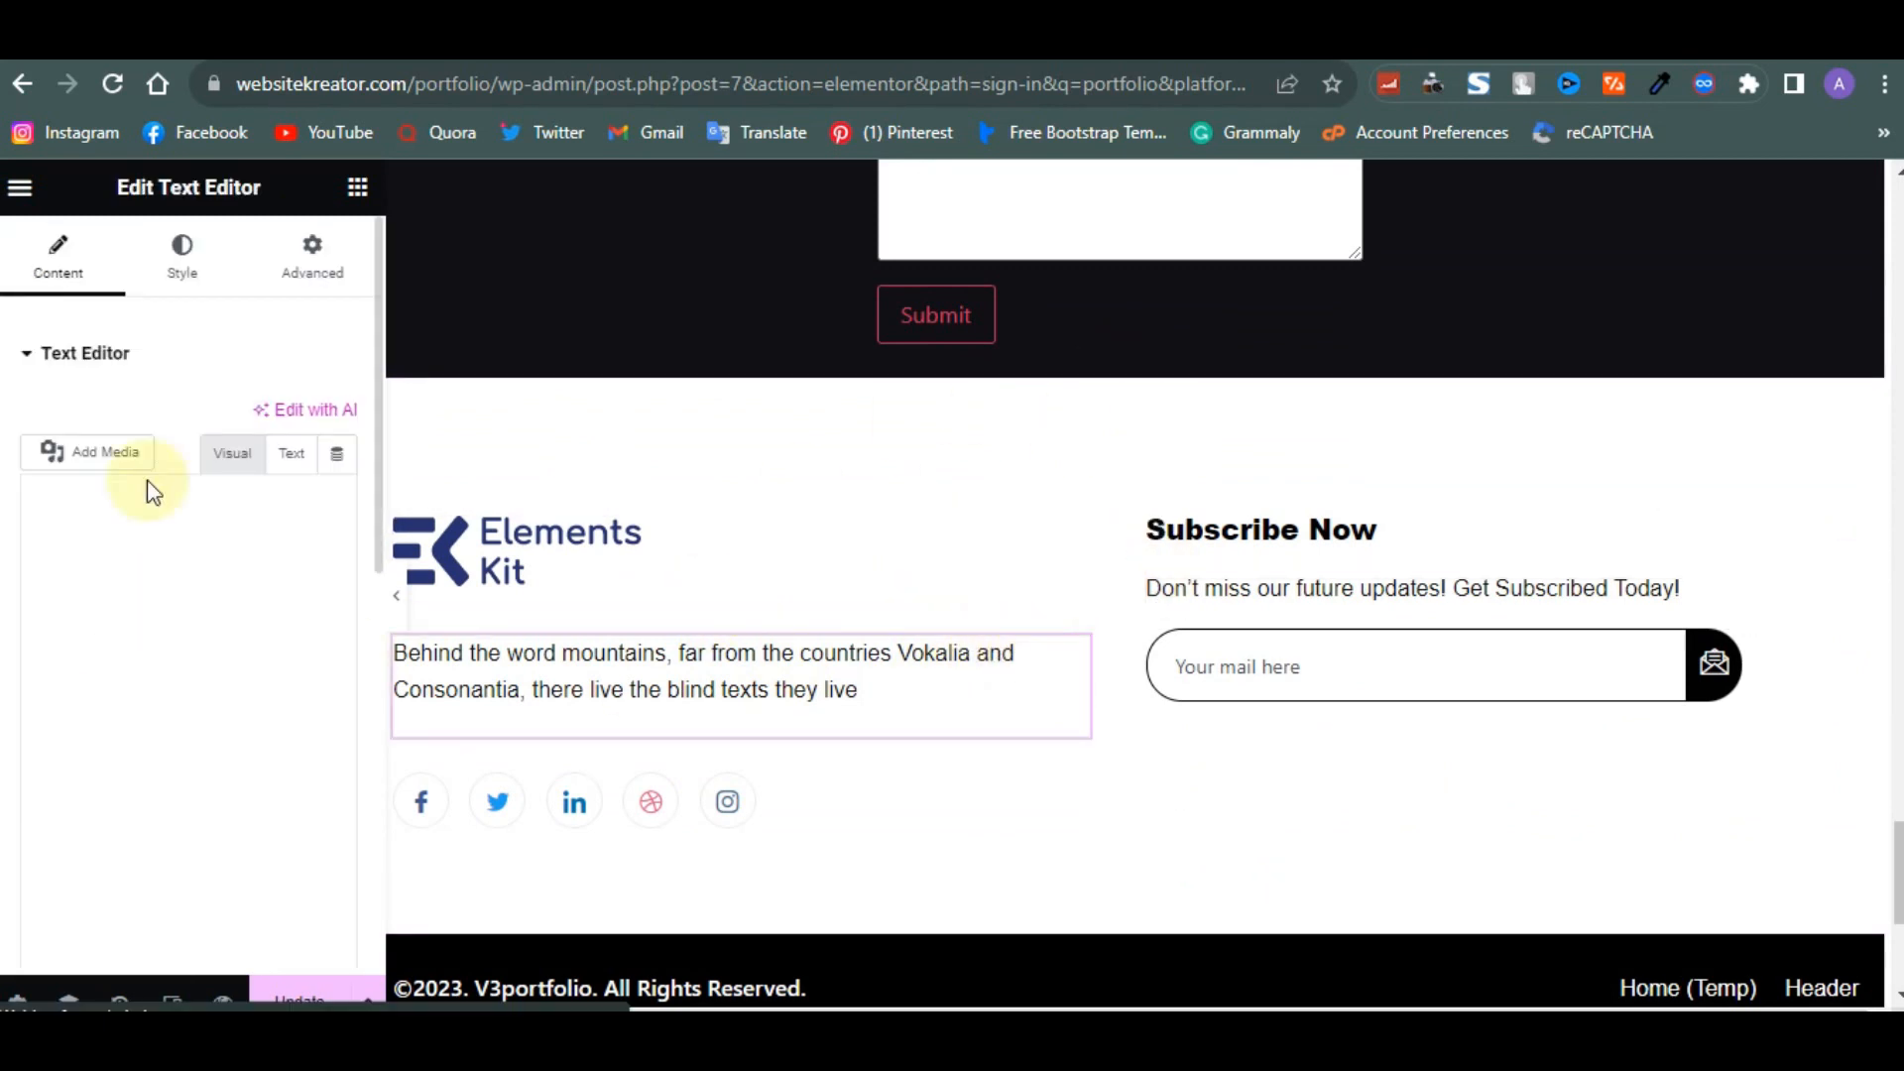
pyautogui.click(189, 256)
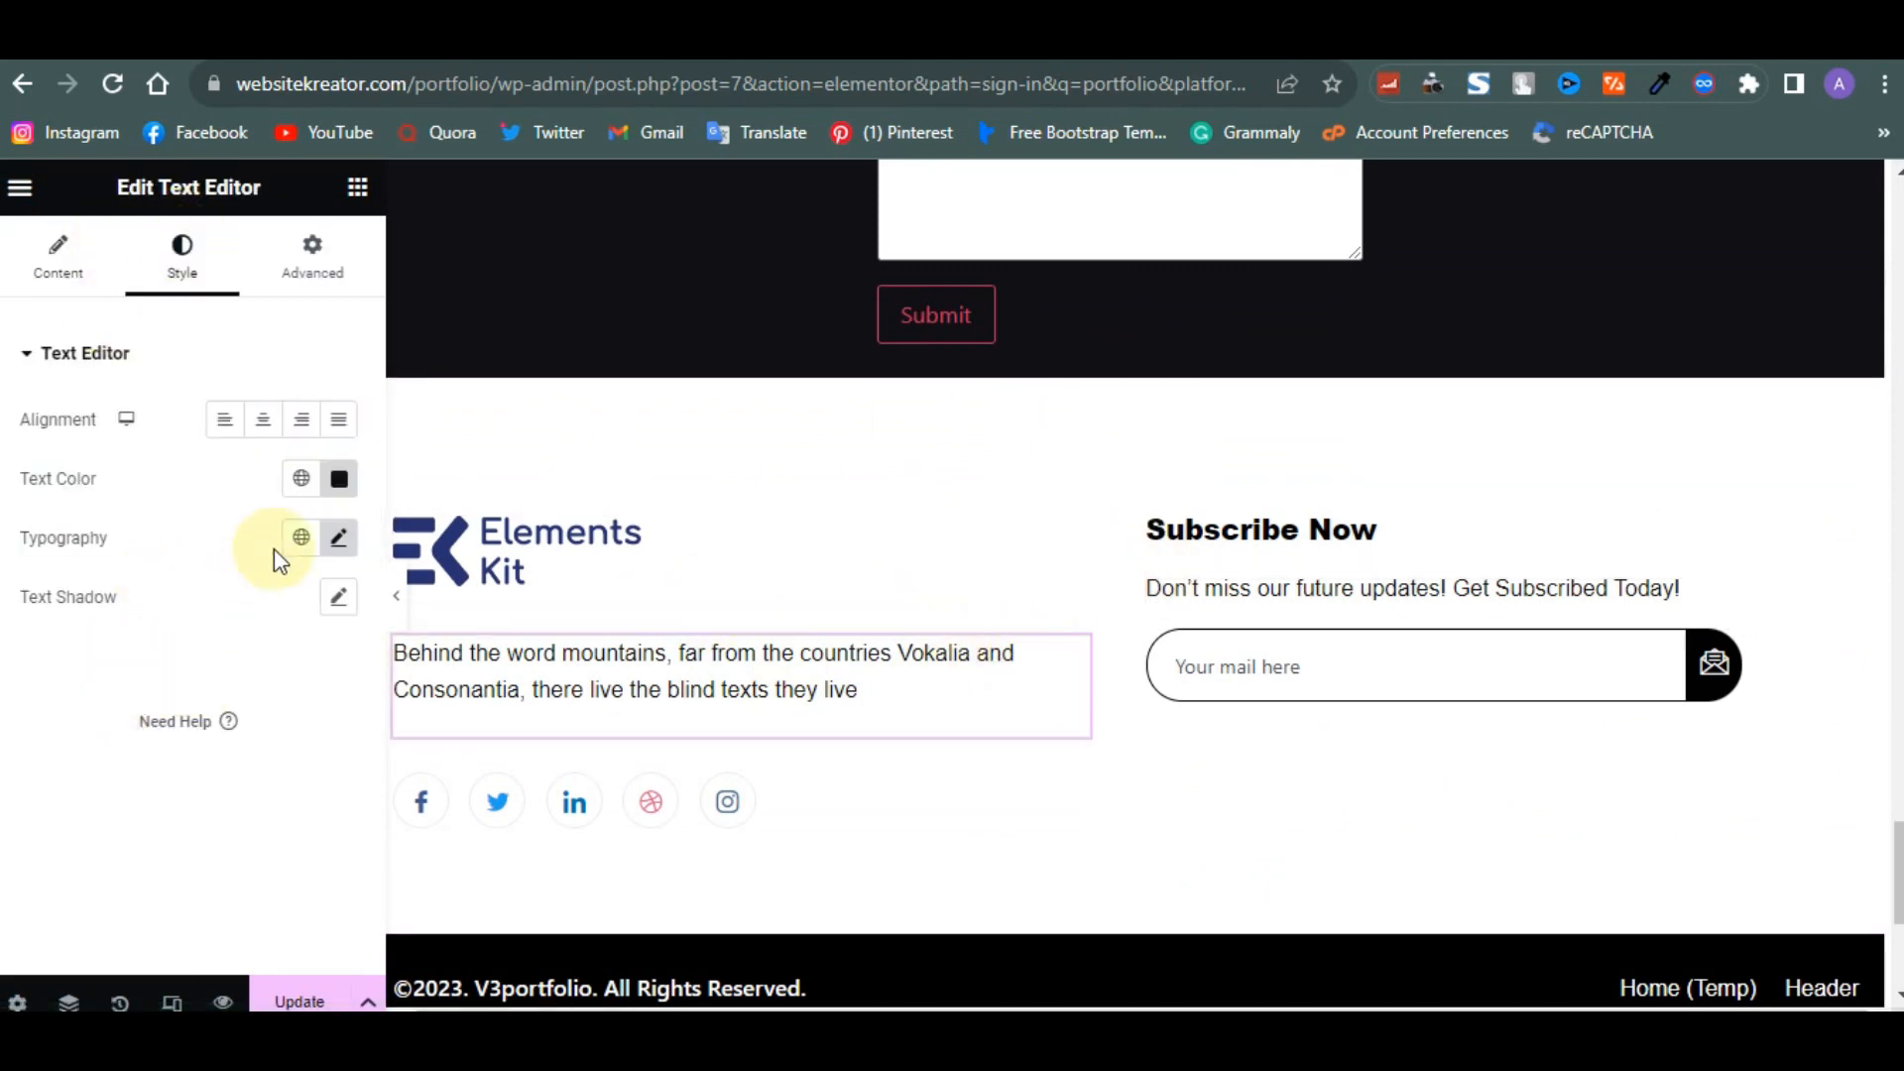
pyautogui.click(338, 479)
pyautogui.write('#FFFFFF')
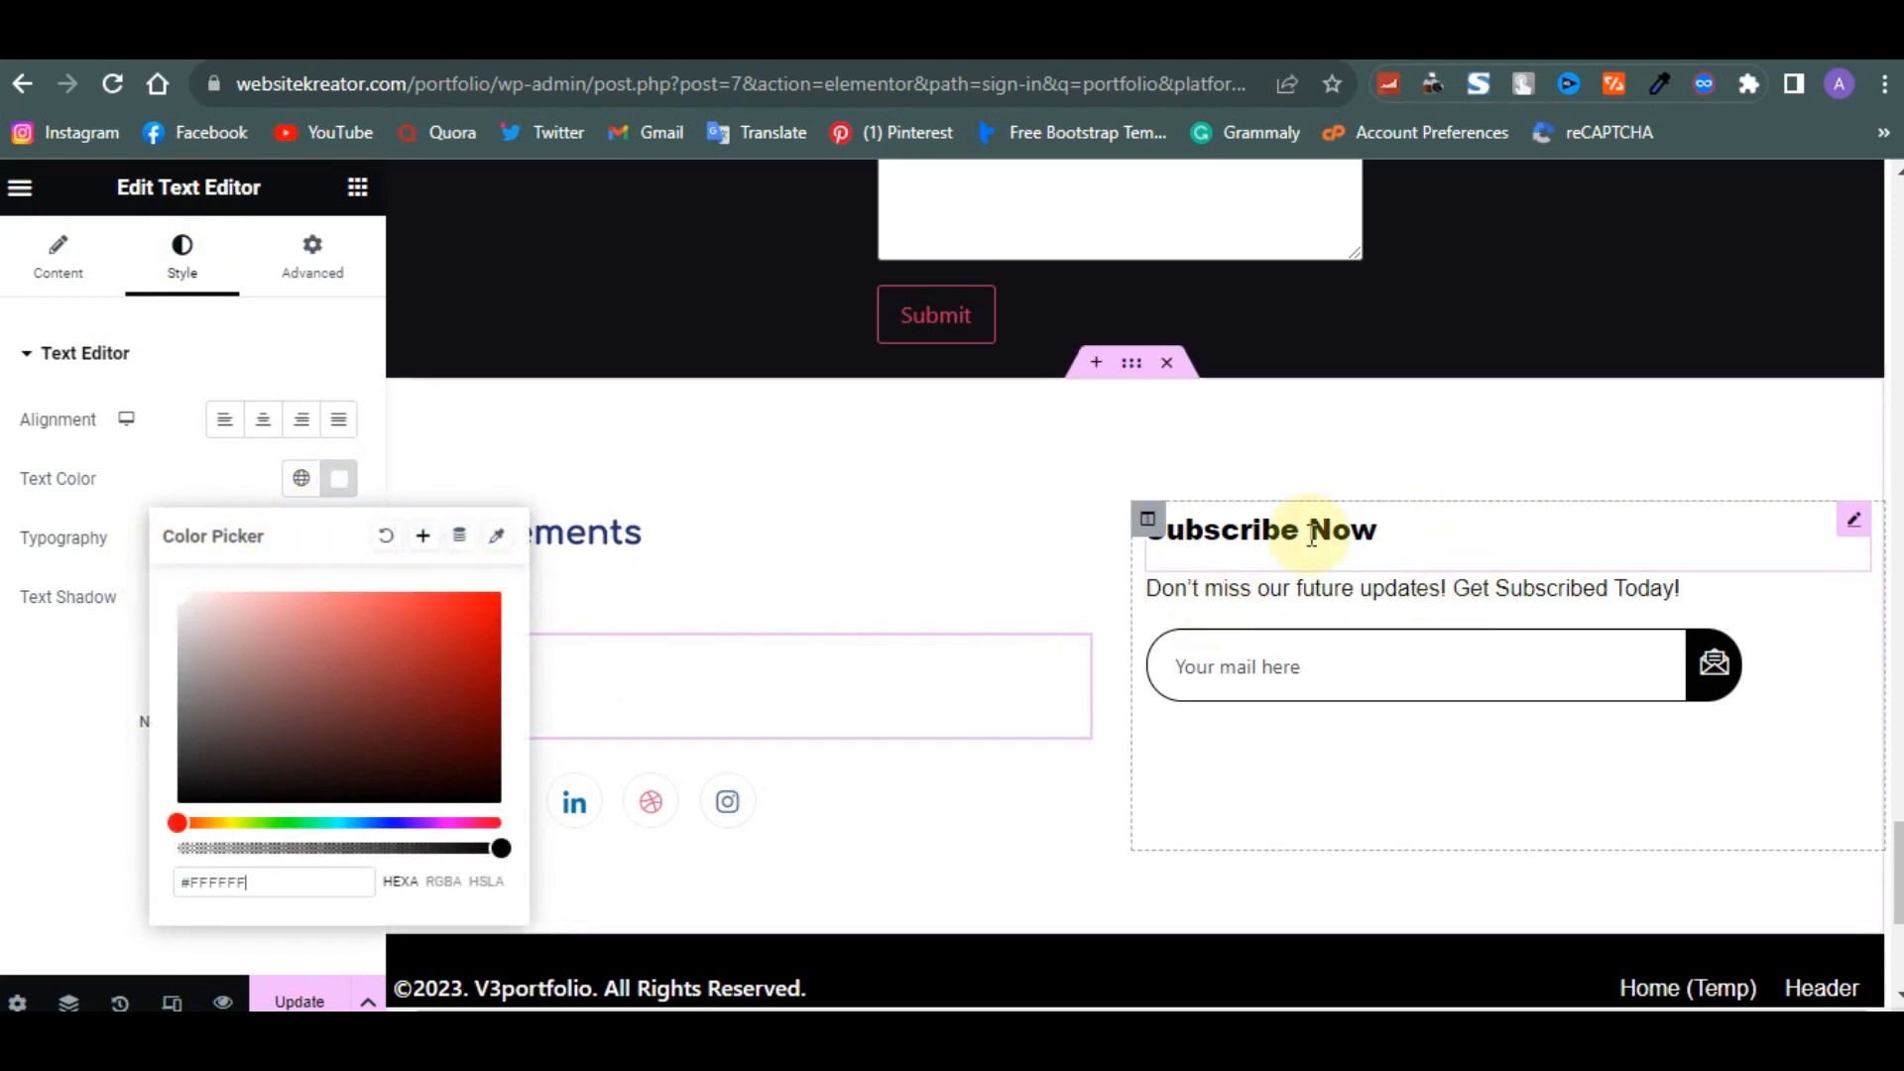
# - Set the Subscribe Now heading's text colour to near white
pyautogui.click(1854, 518)
pyautogui.click(178, 260)
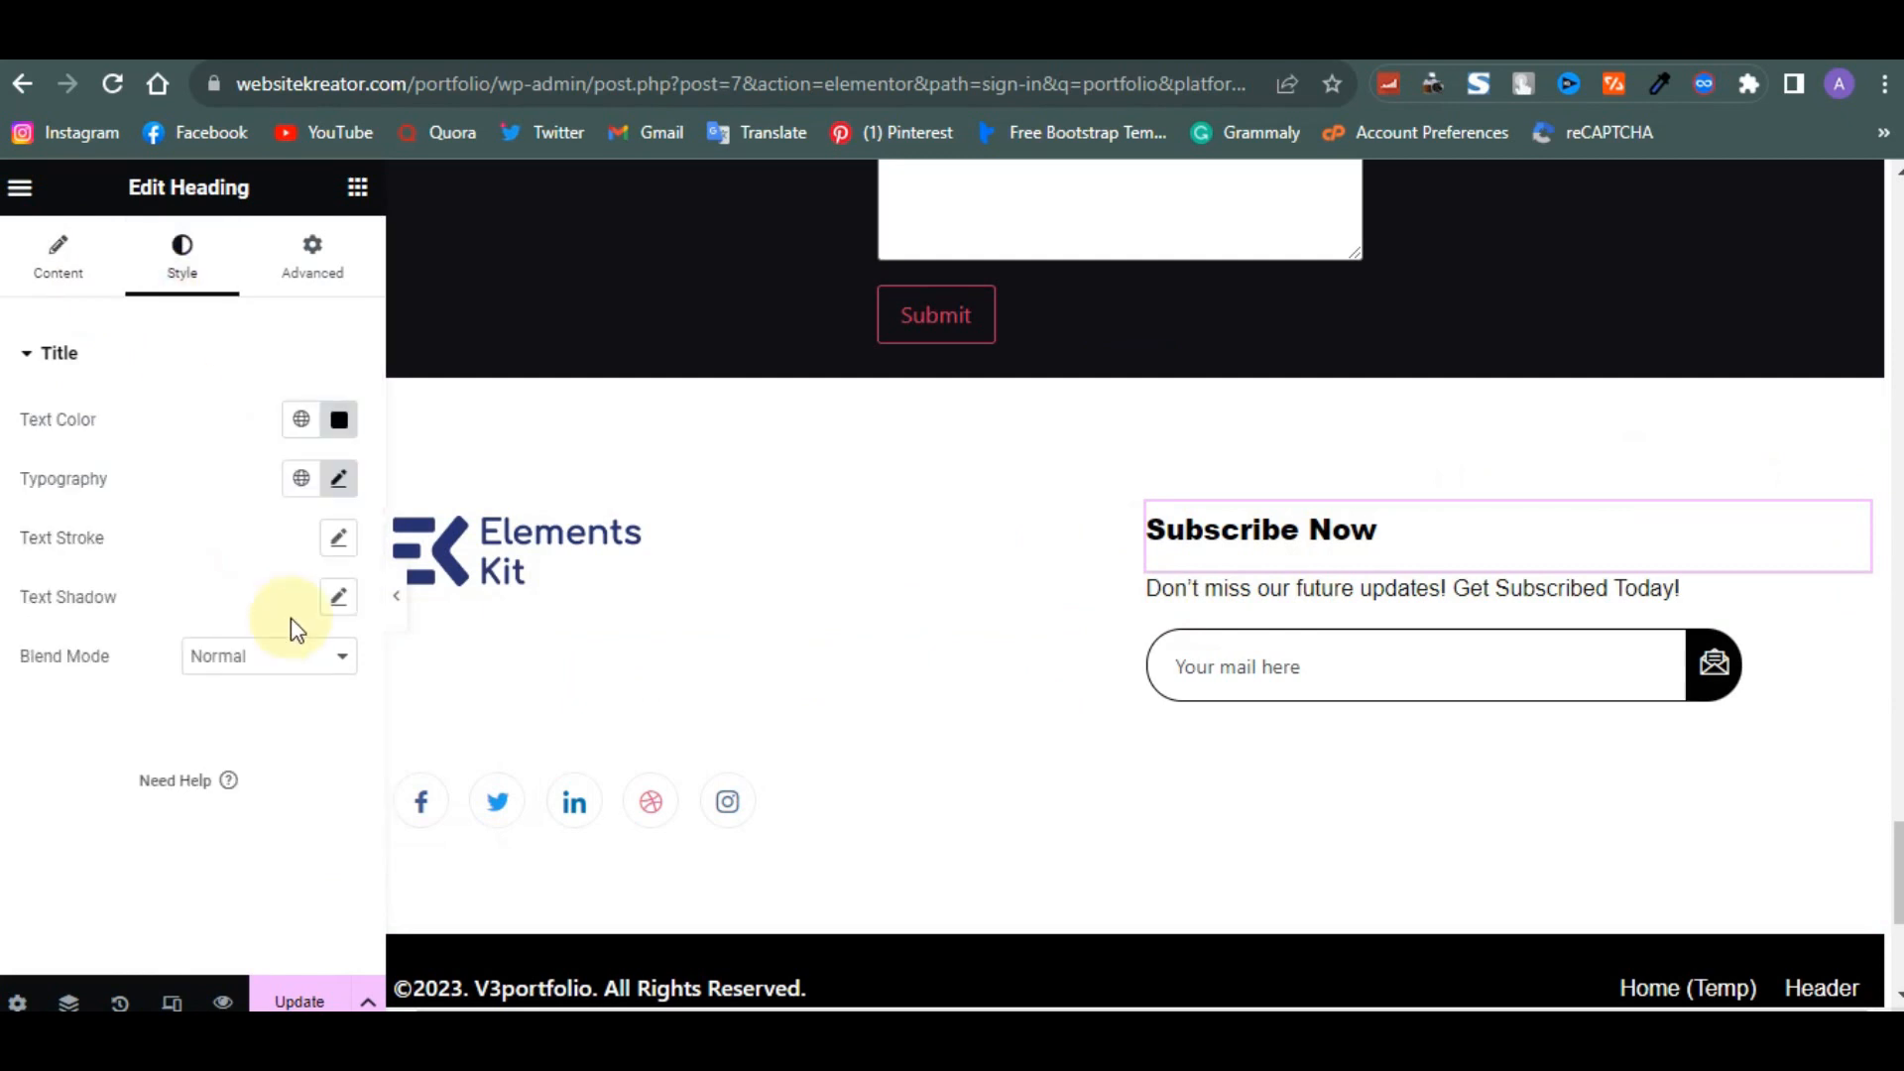
pyautogui.click(335, 419)
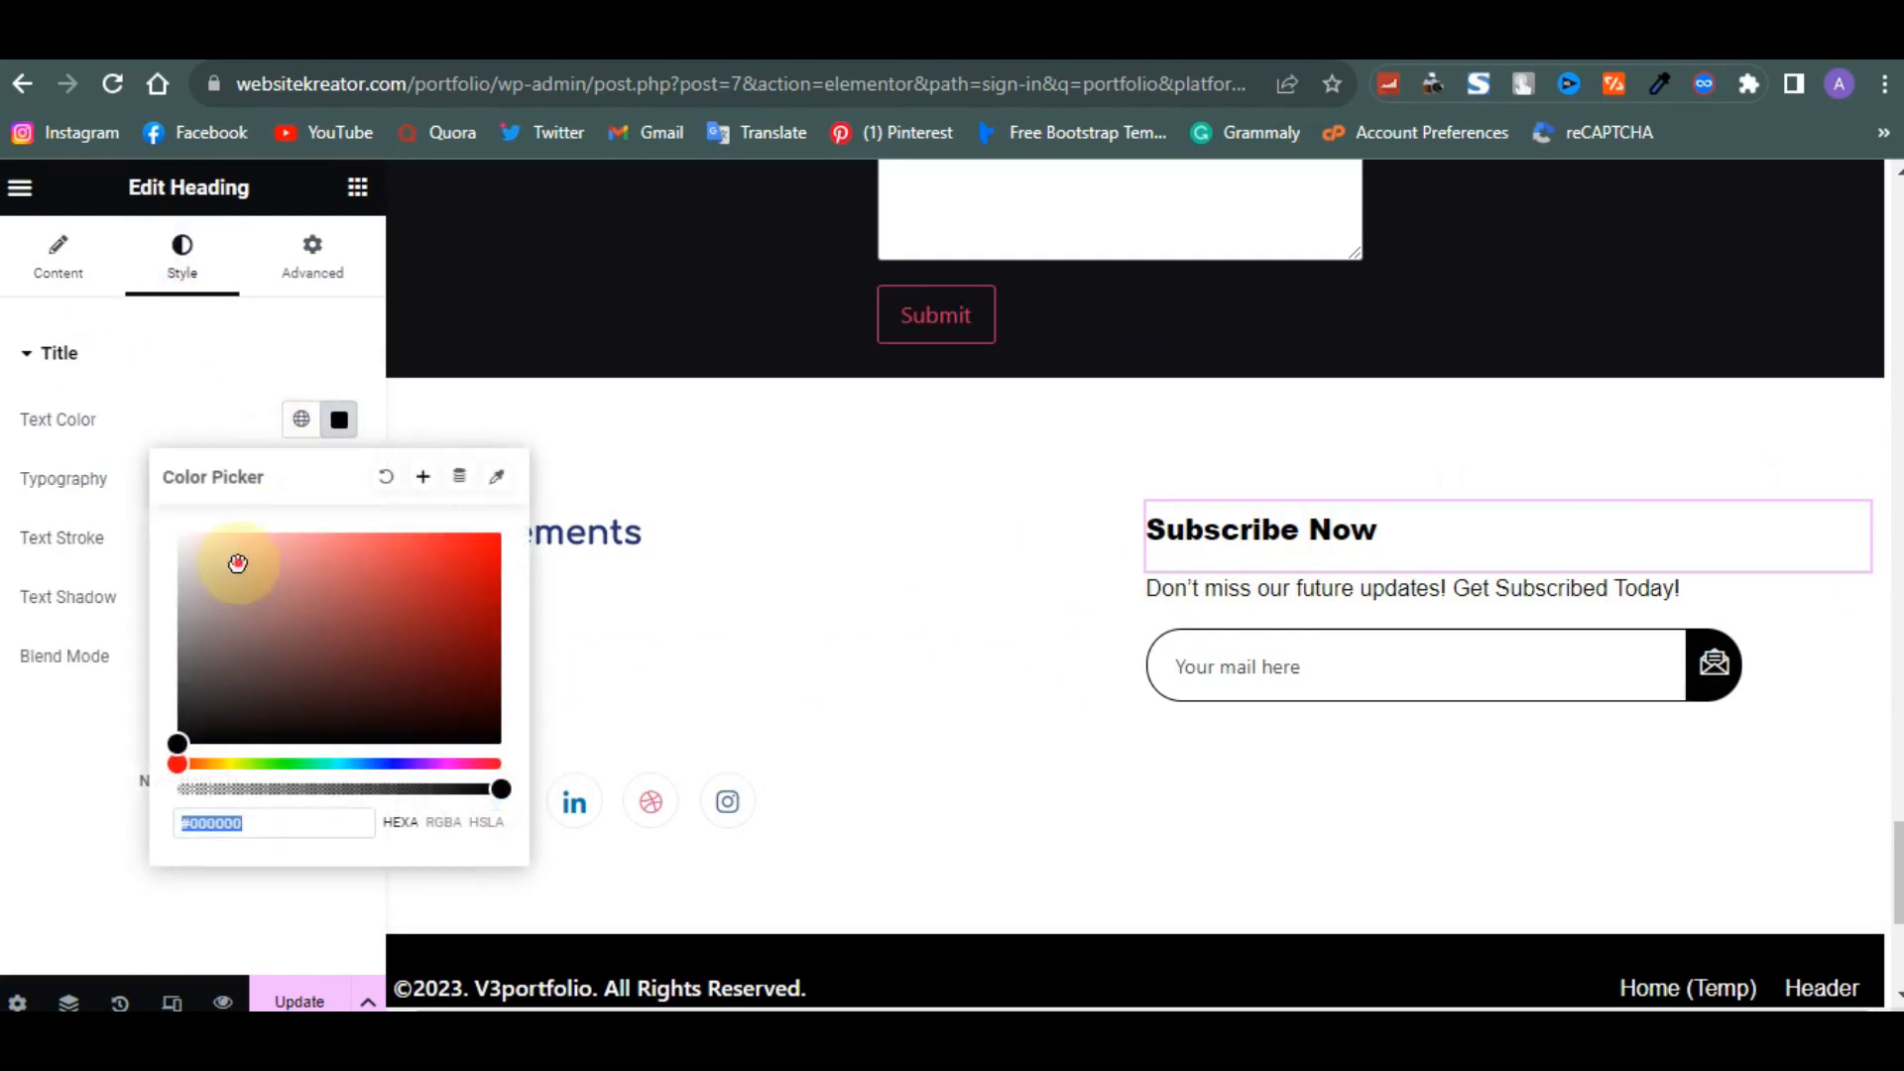
pyautogui.moveTo(234, 553); pyautogui.dragTo(161, 539)
# - Set the subscribe description text colour to #FFFFFF
pyautogui.click(1853, 607)
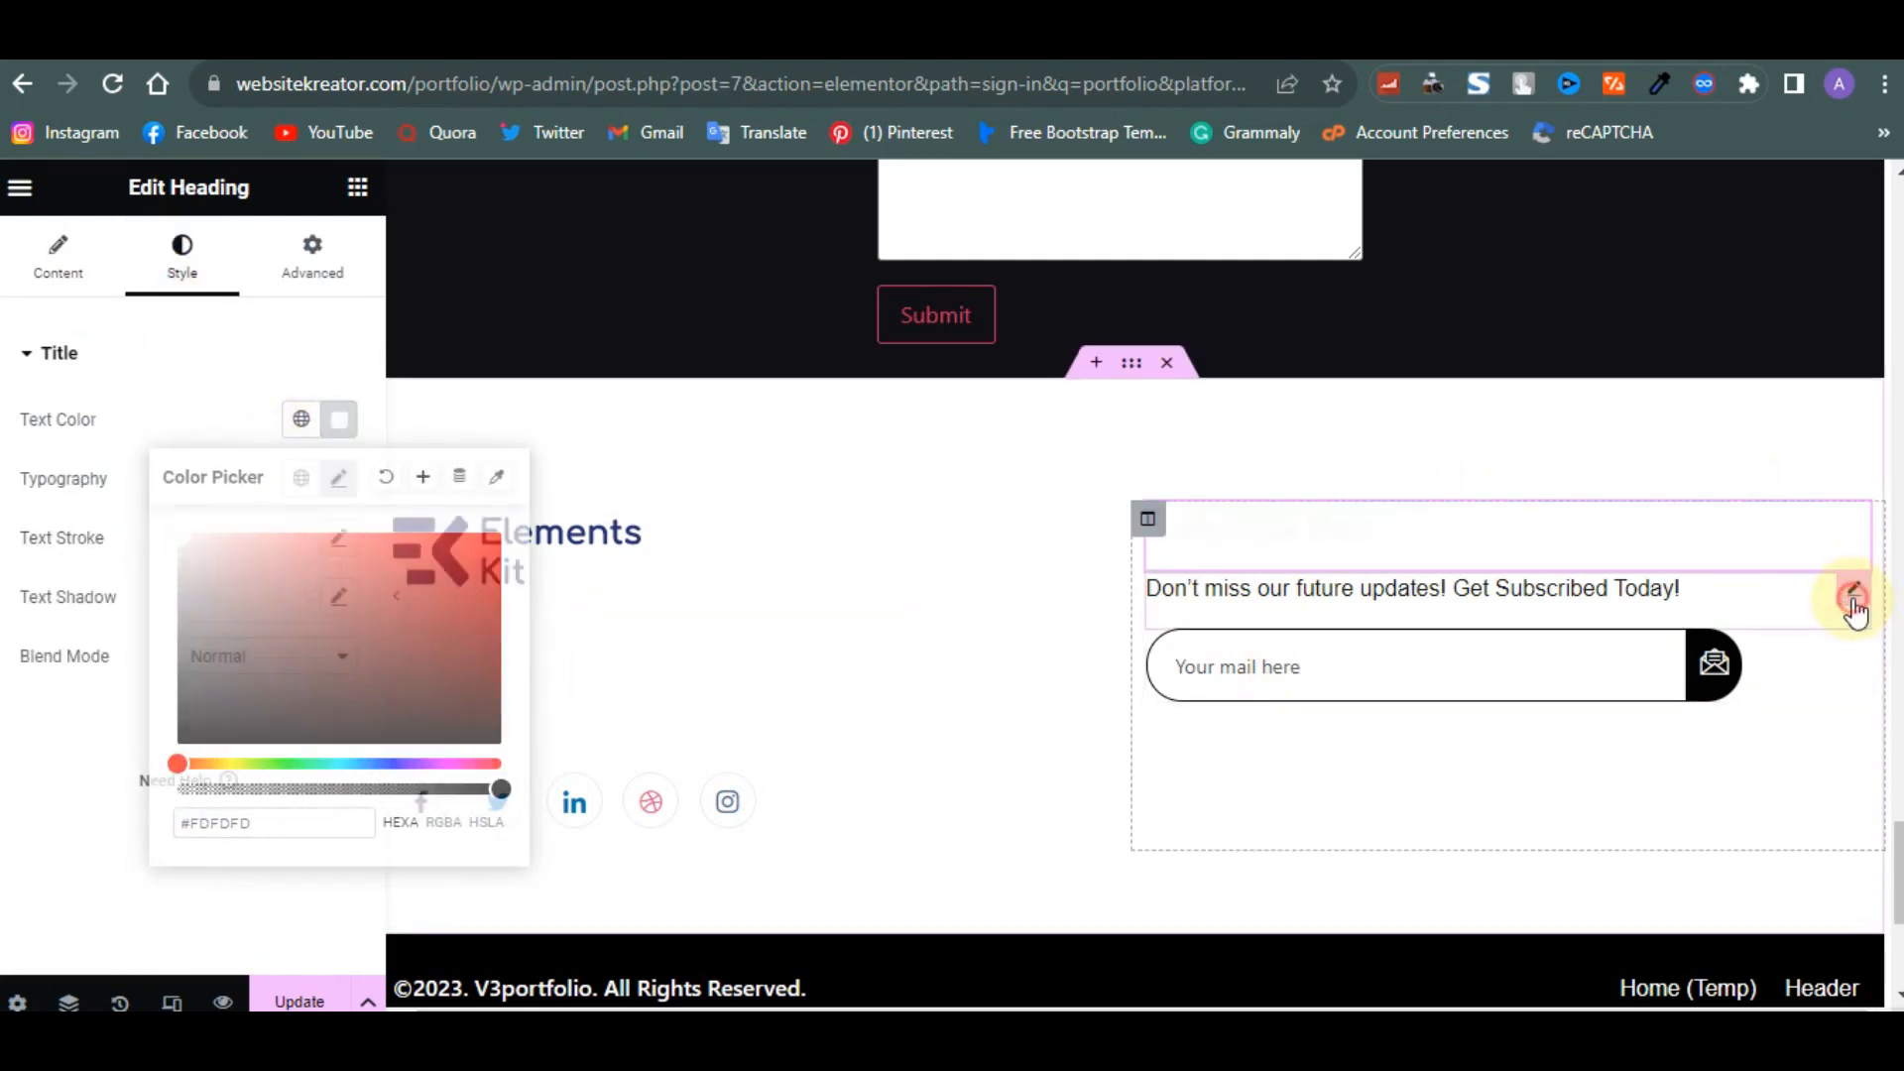
pyautogui.click(183, 259)
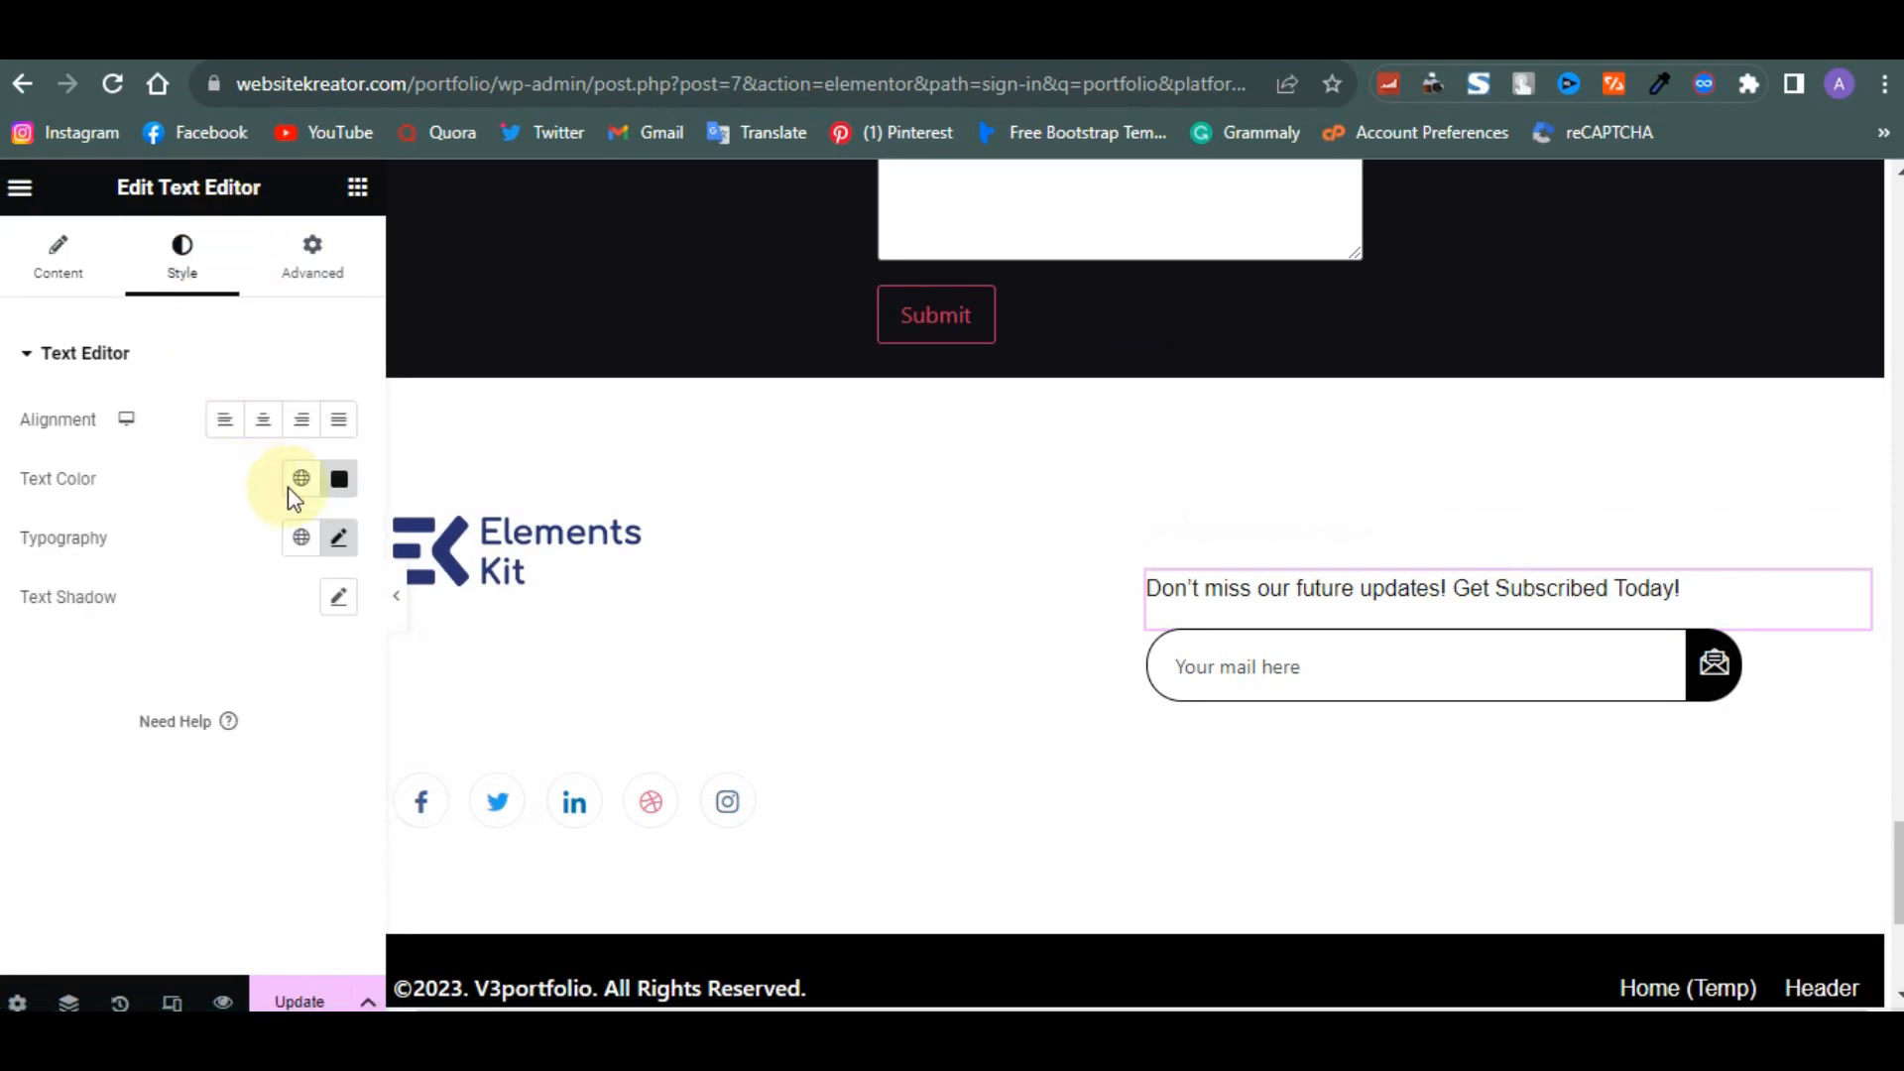
pyautogui.click(331, 499)
pyautogui.moveTo(247, 621); pyautogui.dragTo(165, 583)
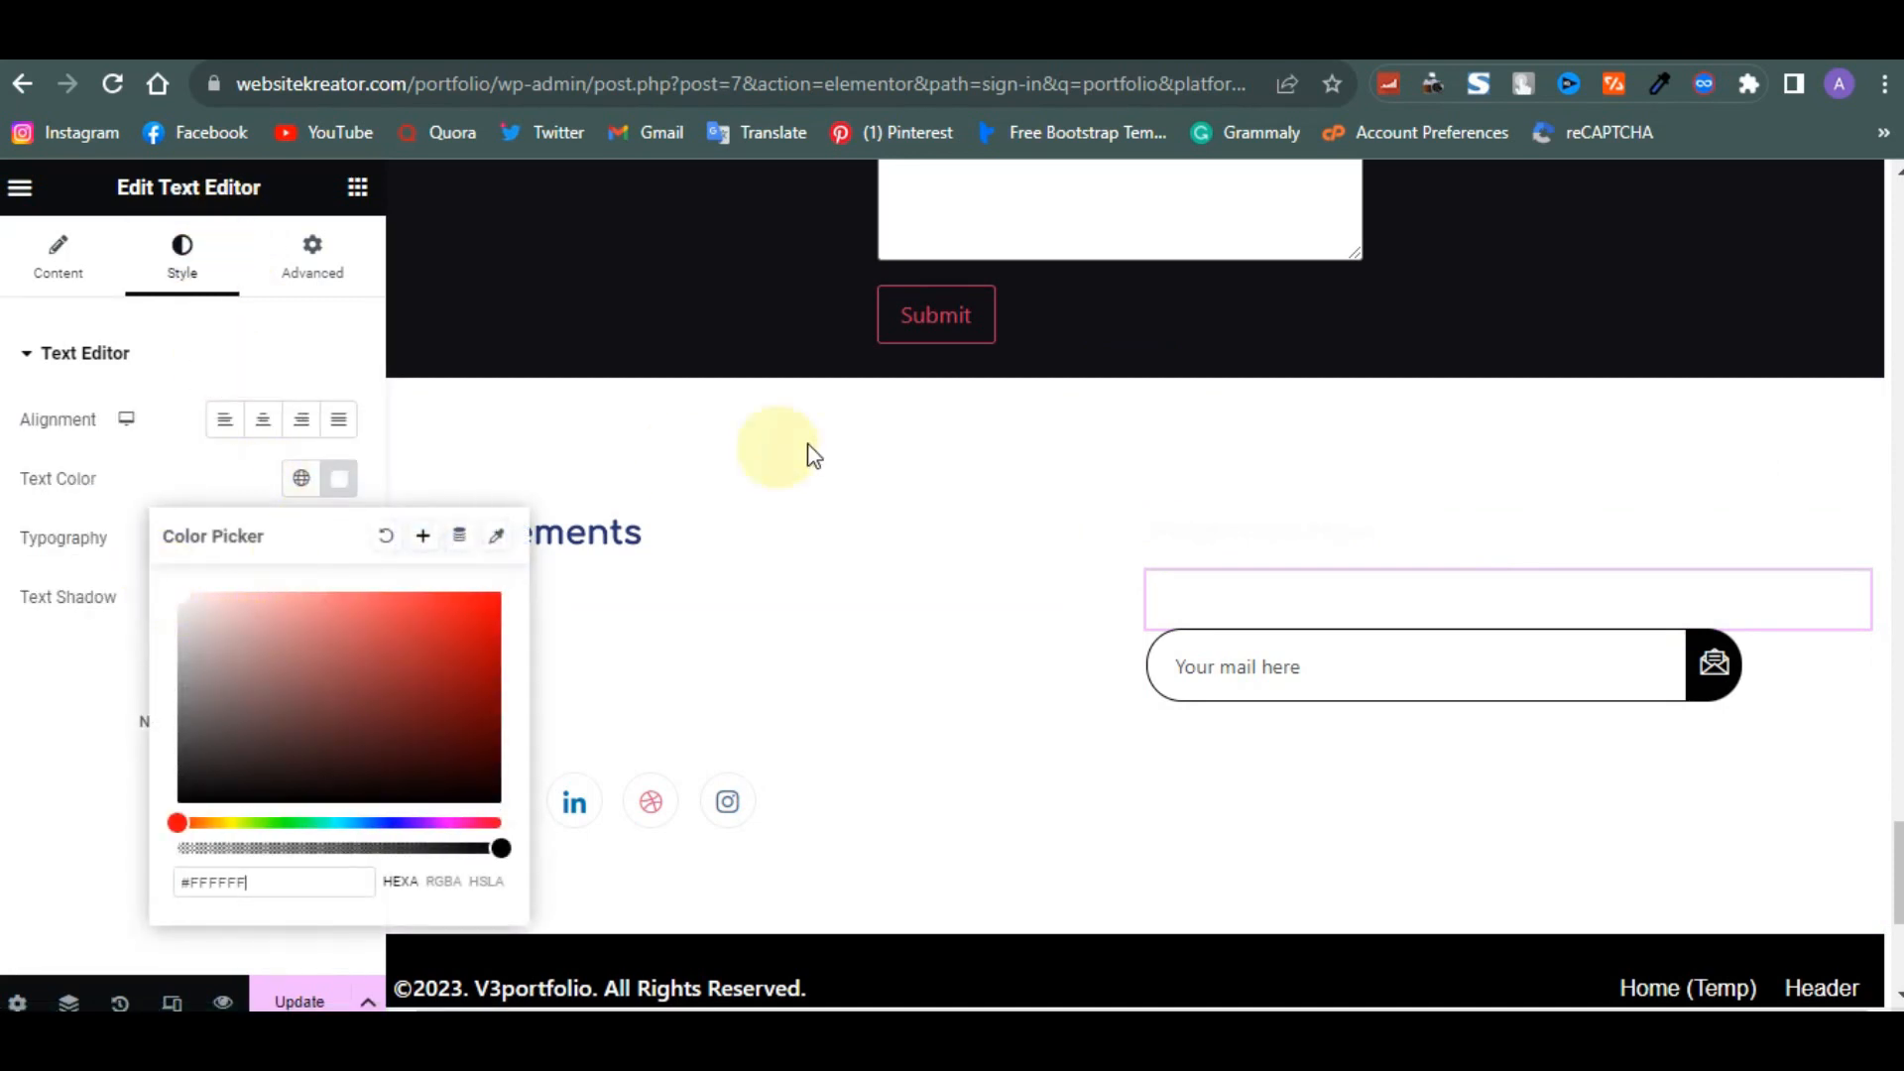
# - Give the footer section a classic background colour of #000000
pyautogui.click(1132, 364)
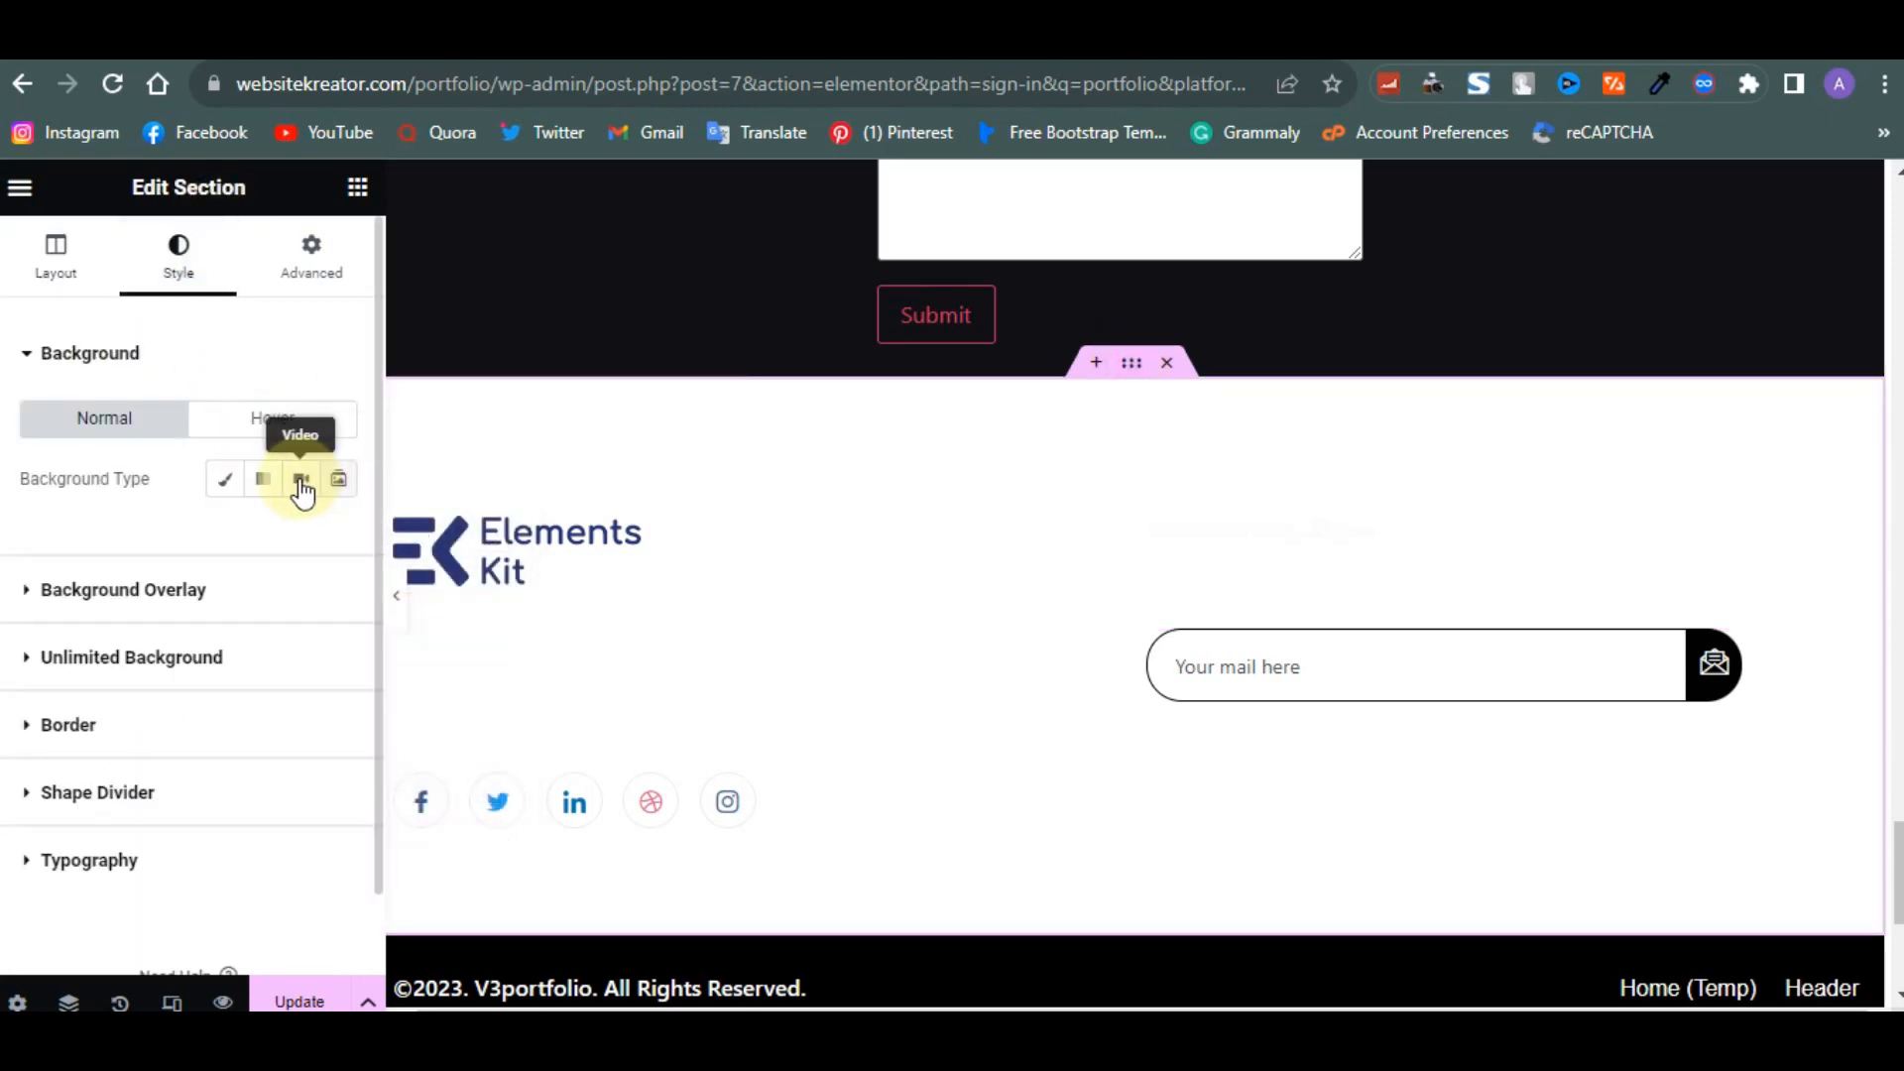
pyautogui.click(228, 480)
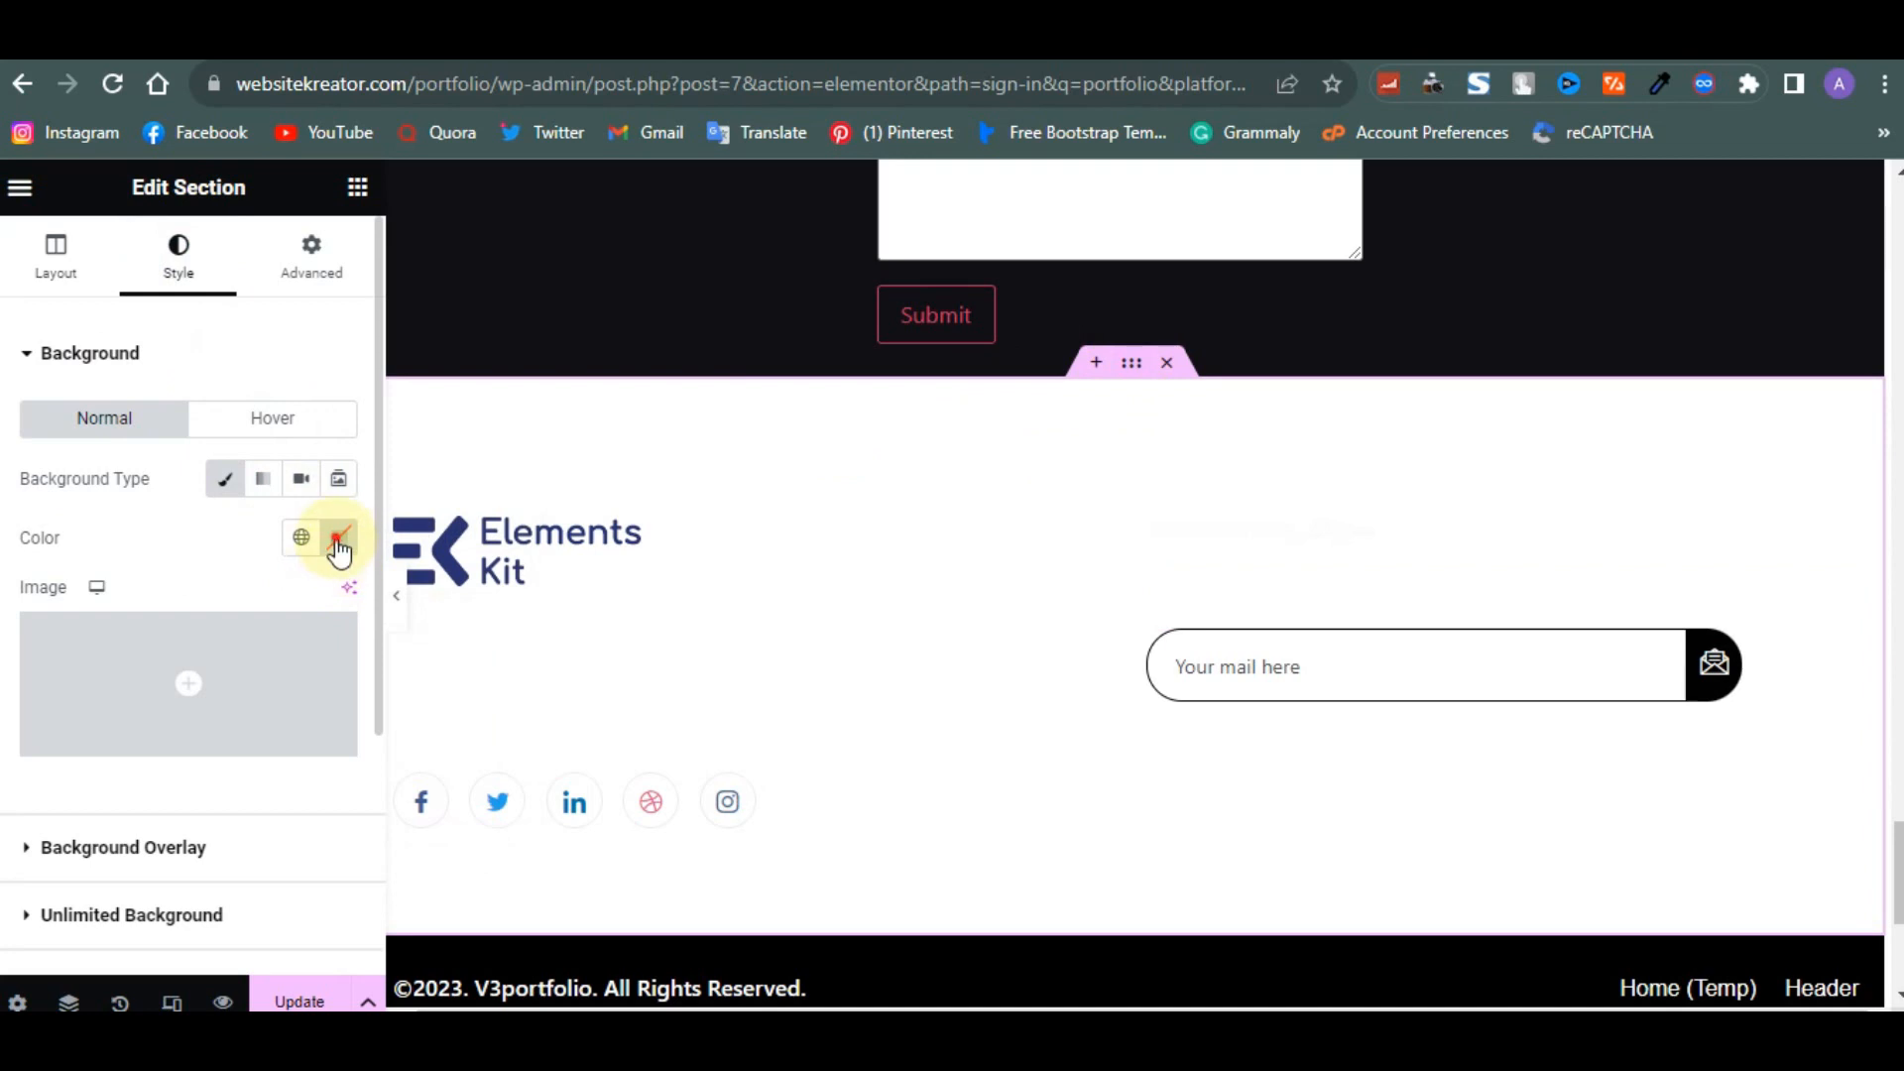
pyautogui.click(339, 538)
pyautogui.click(185, 861)
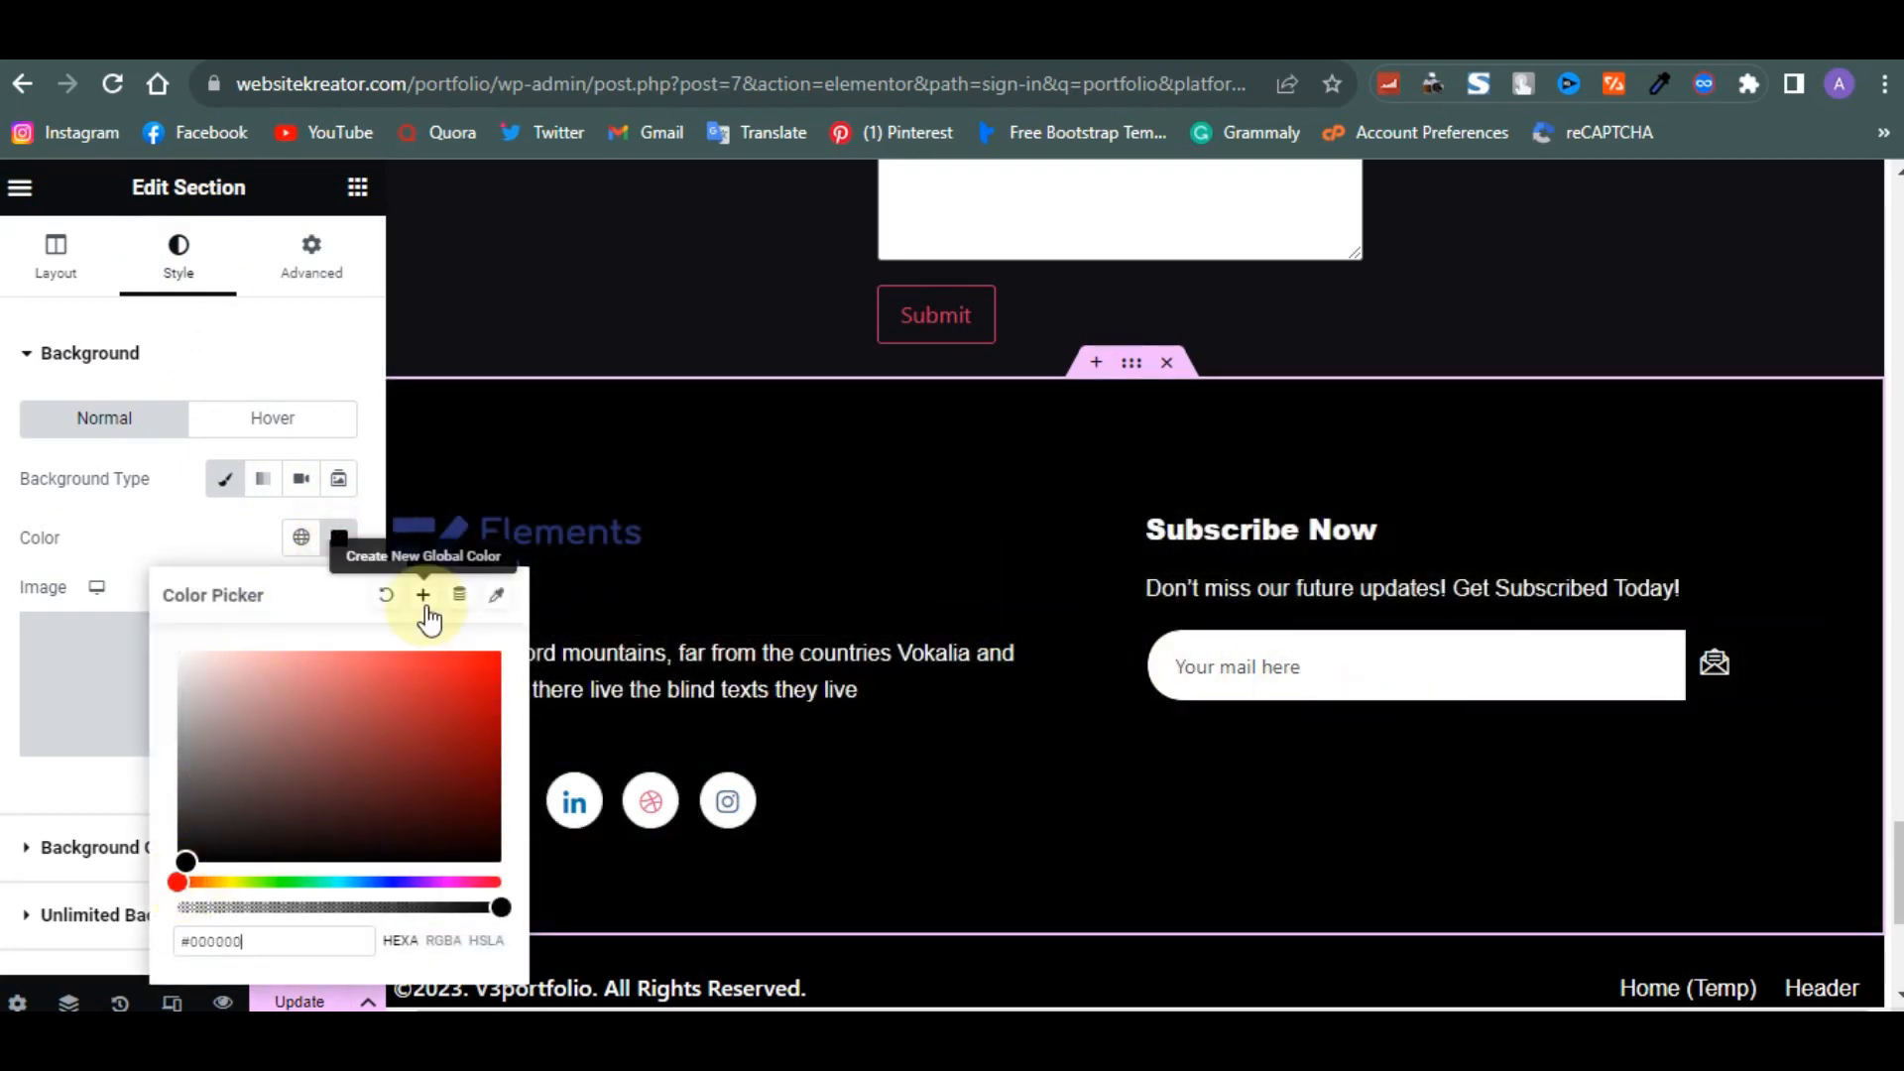
pyautogui.click(298, 327)
# - Delete the page list column from the copyright bar
pyautogui.scroll(-4, 1477, 752)
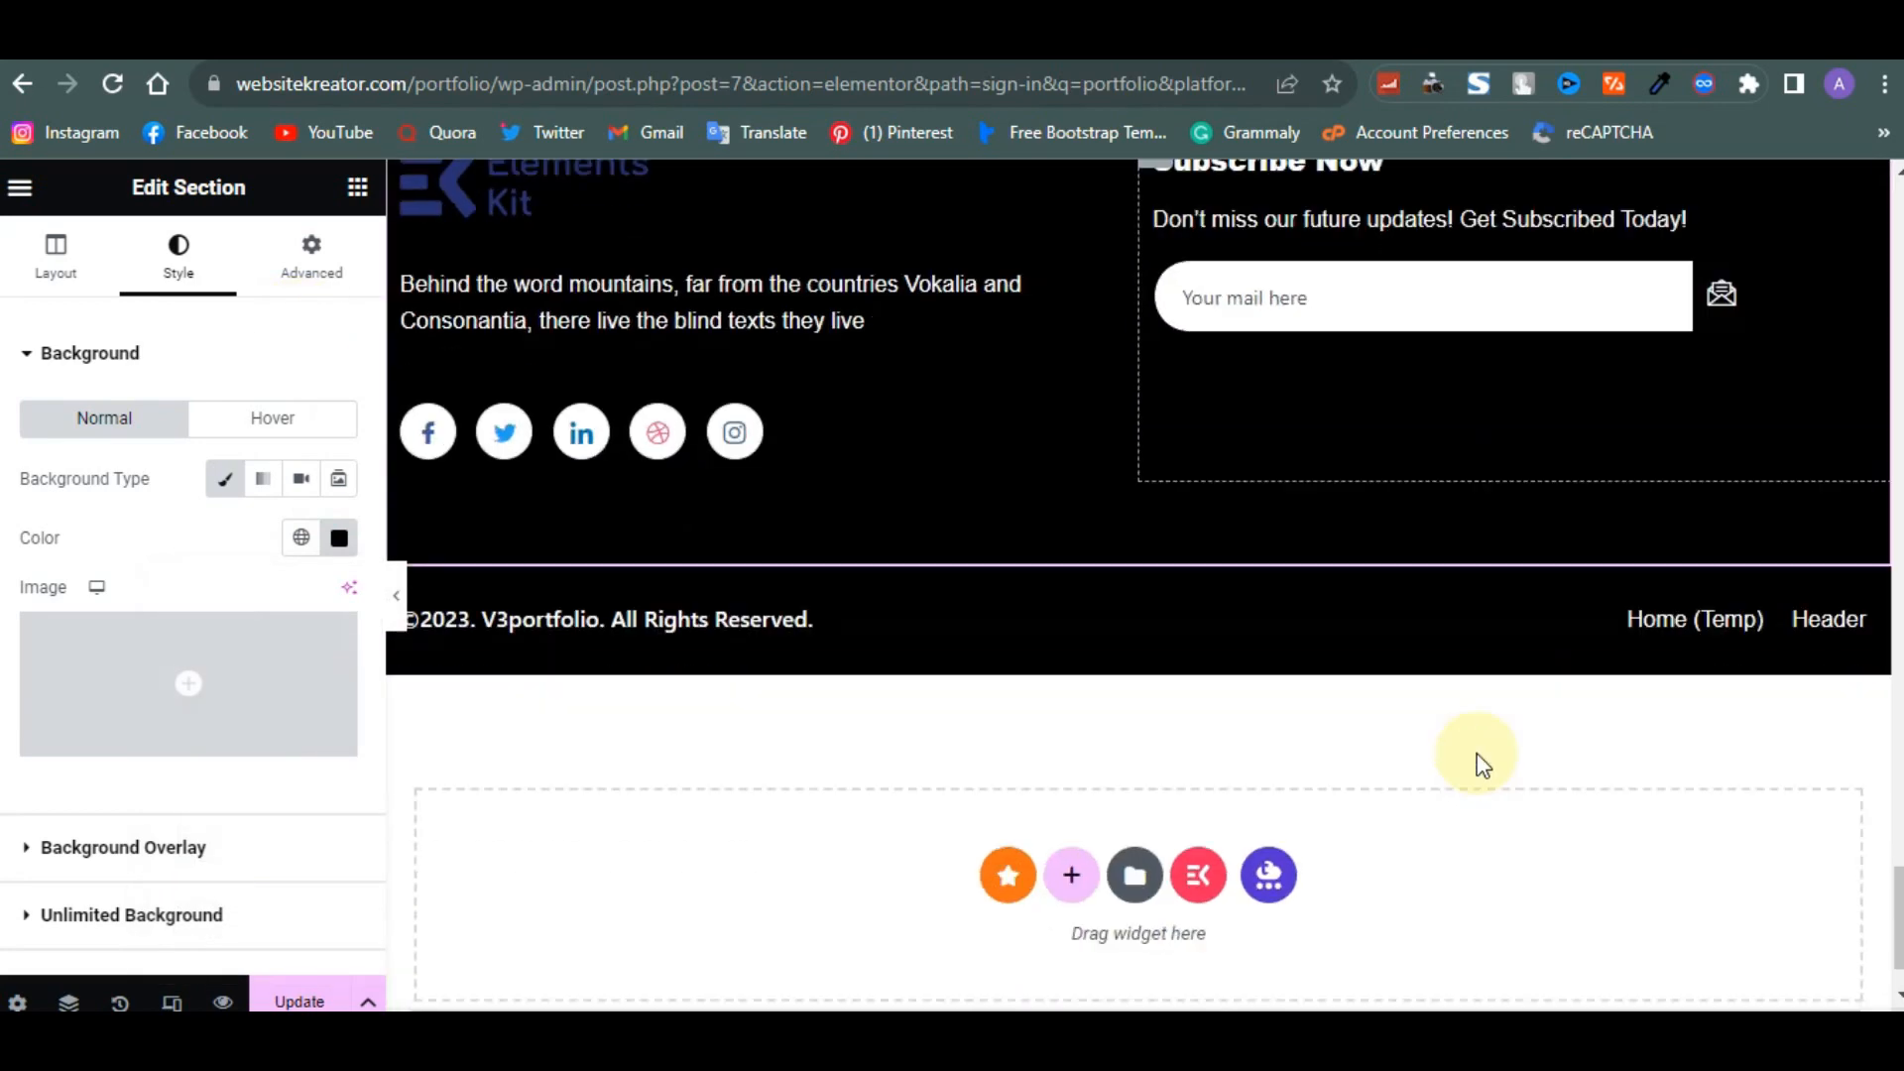
pyautogui.scroll(2, 1478, 758)
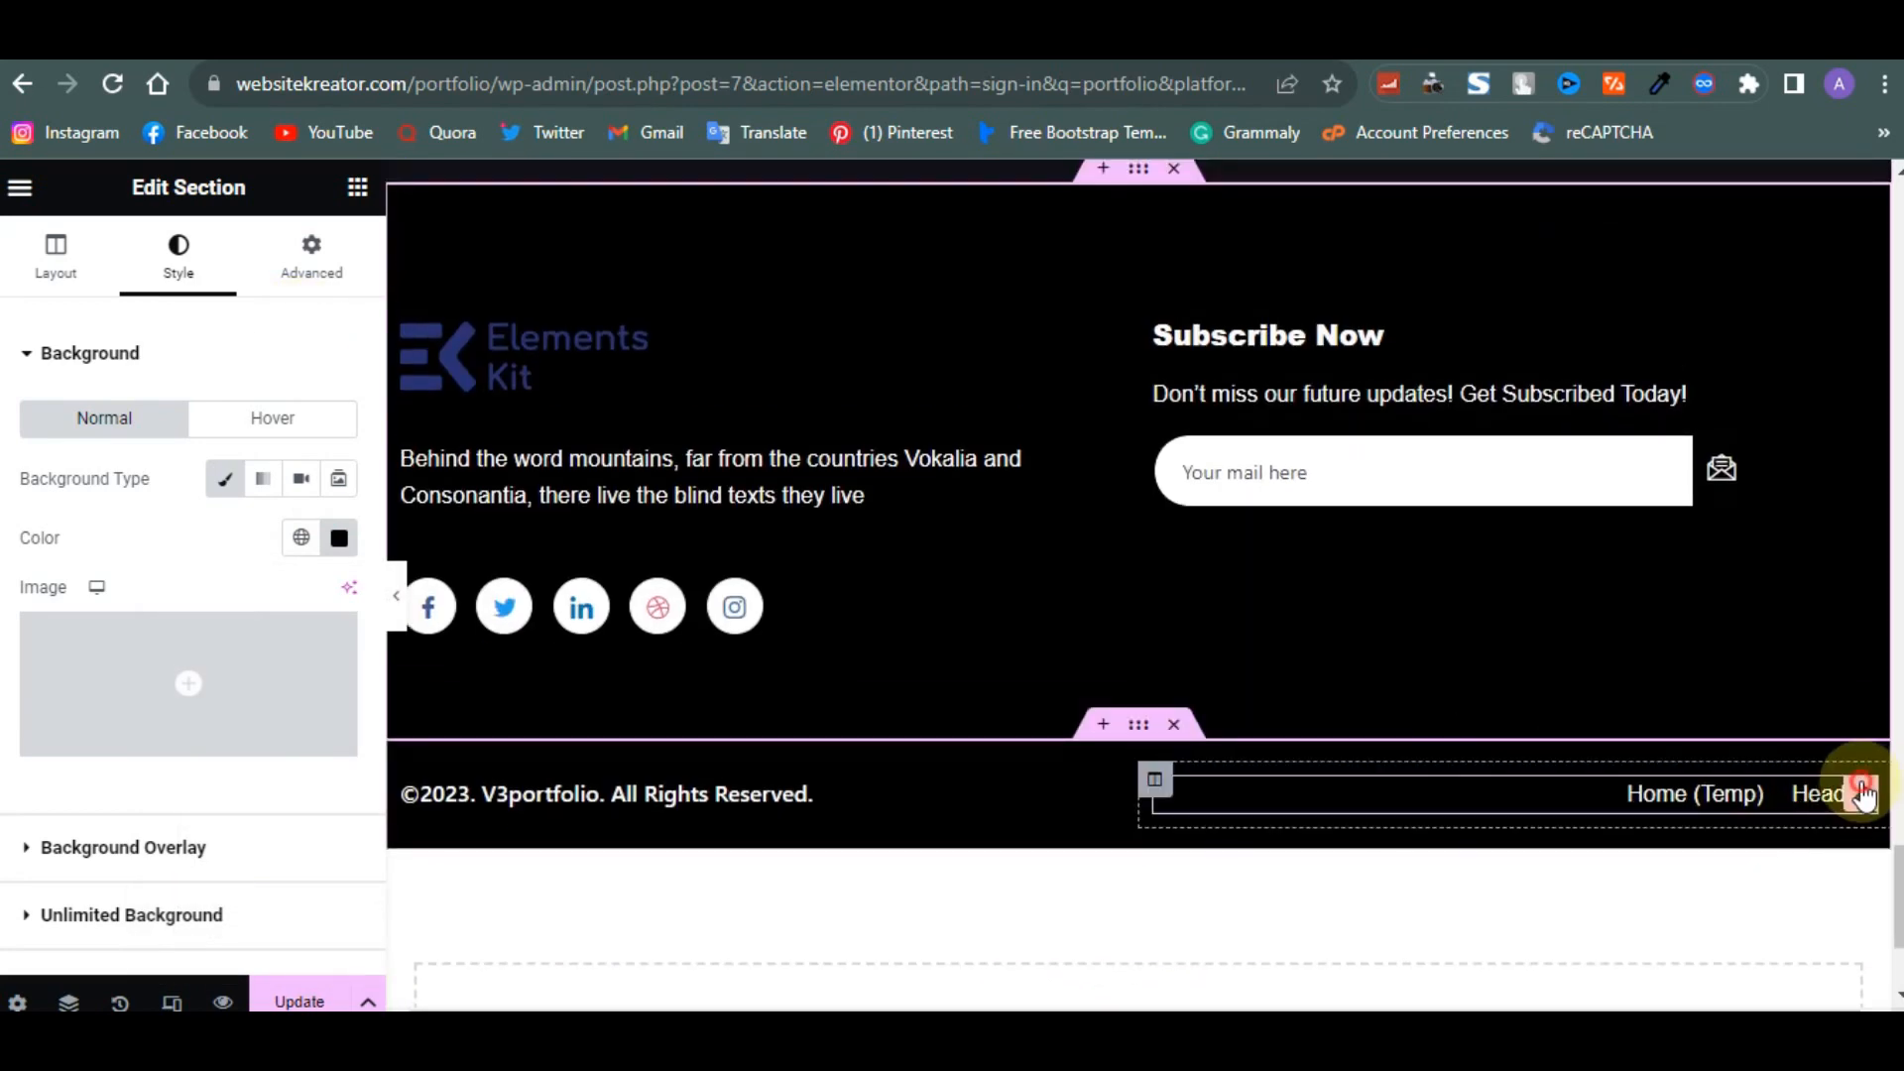
pyautogui.click(1864, 793)
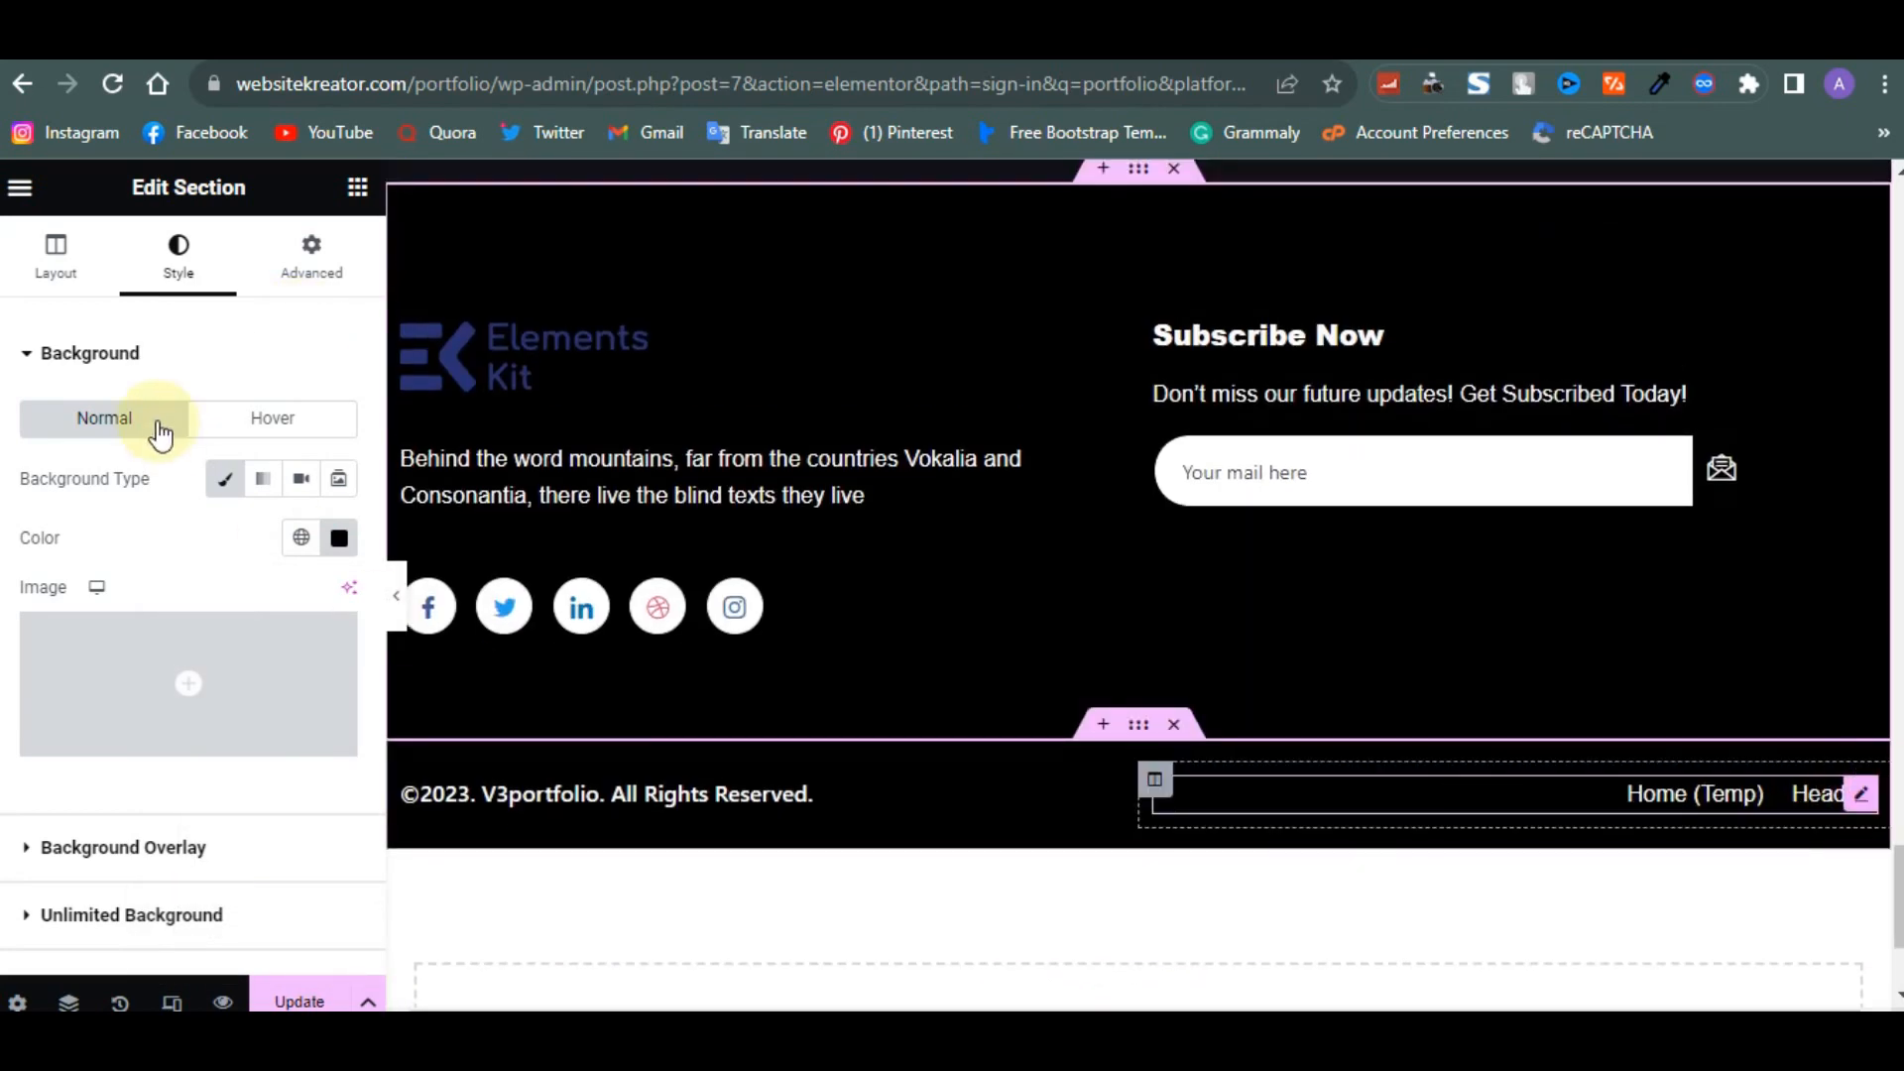
pyautogui.rightClick(1168, 783)
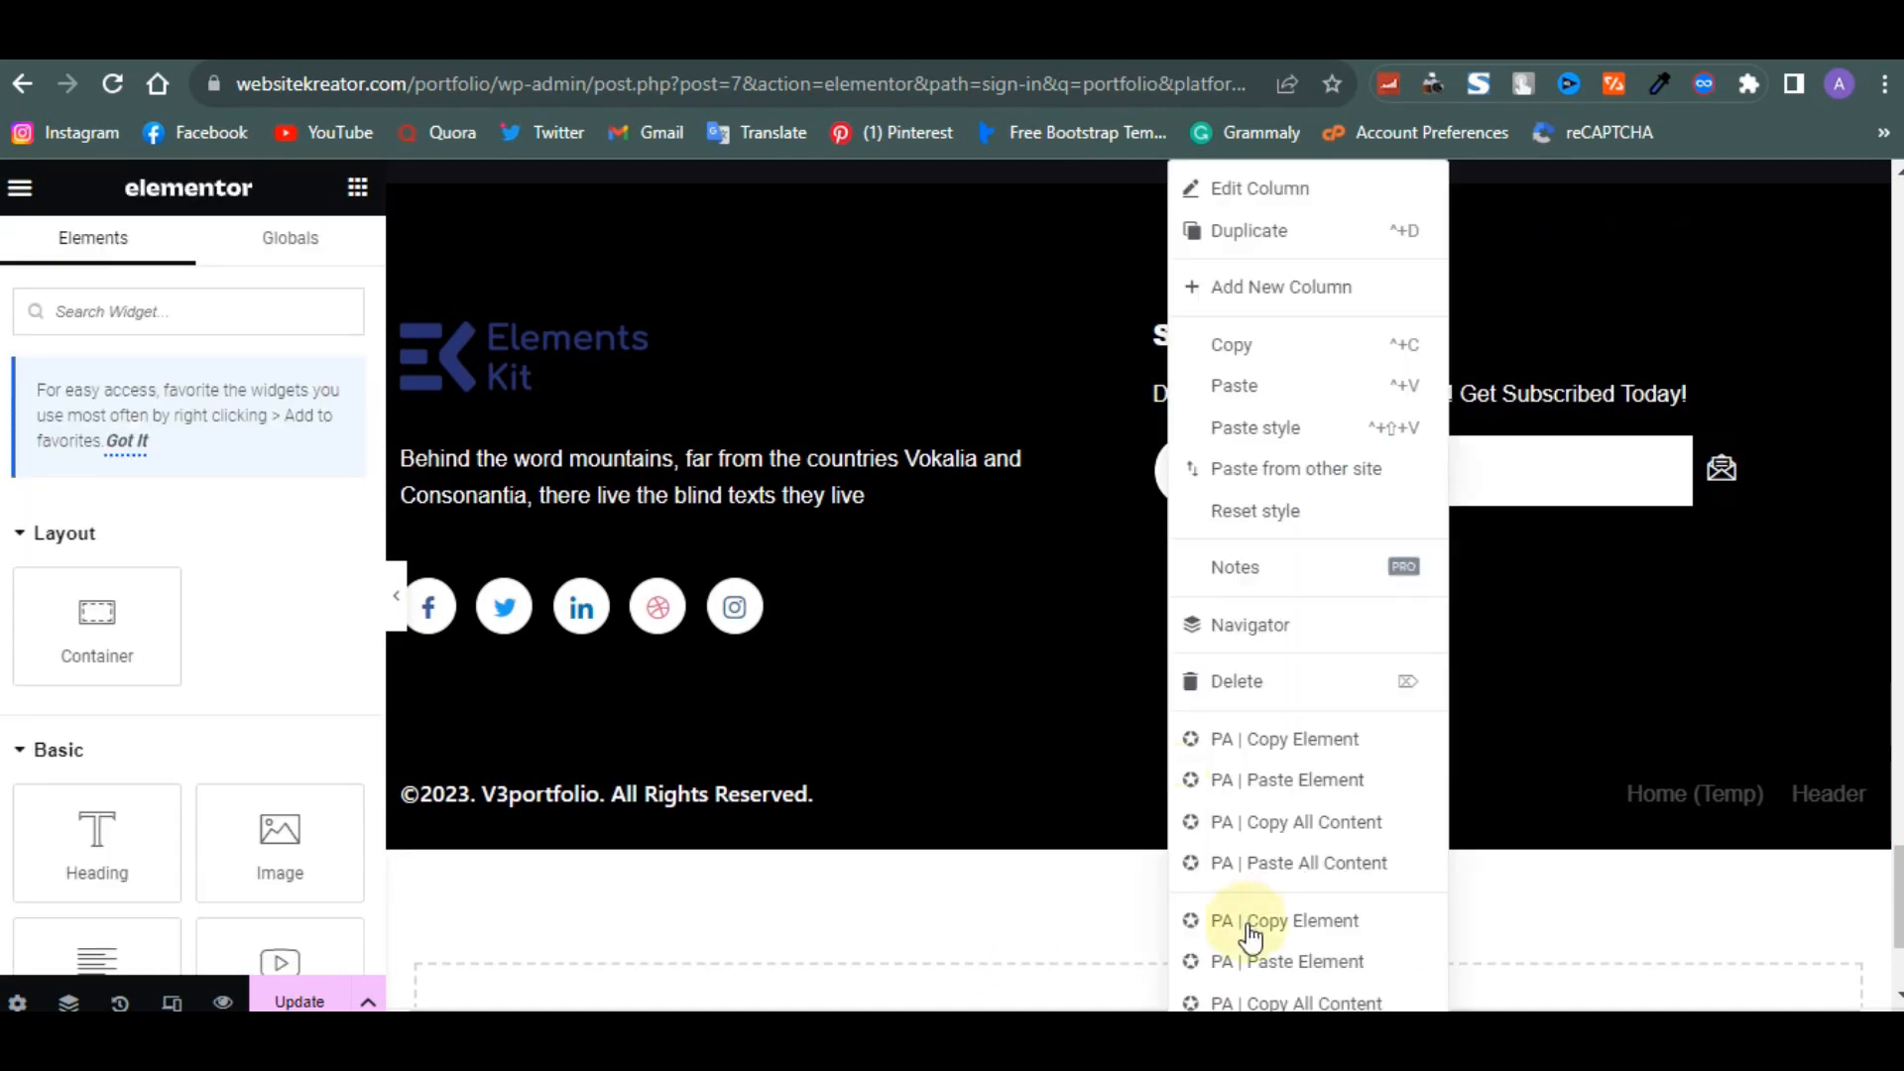
pyautogui.click(1240, 682)
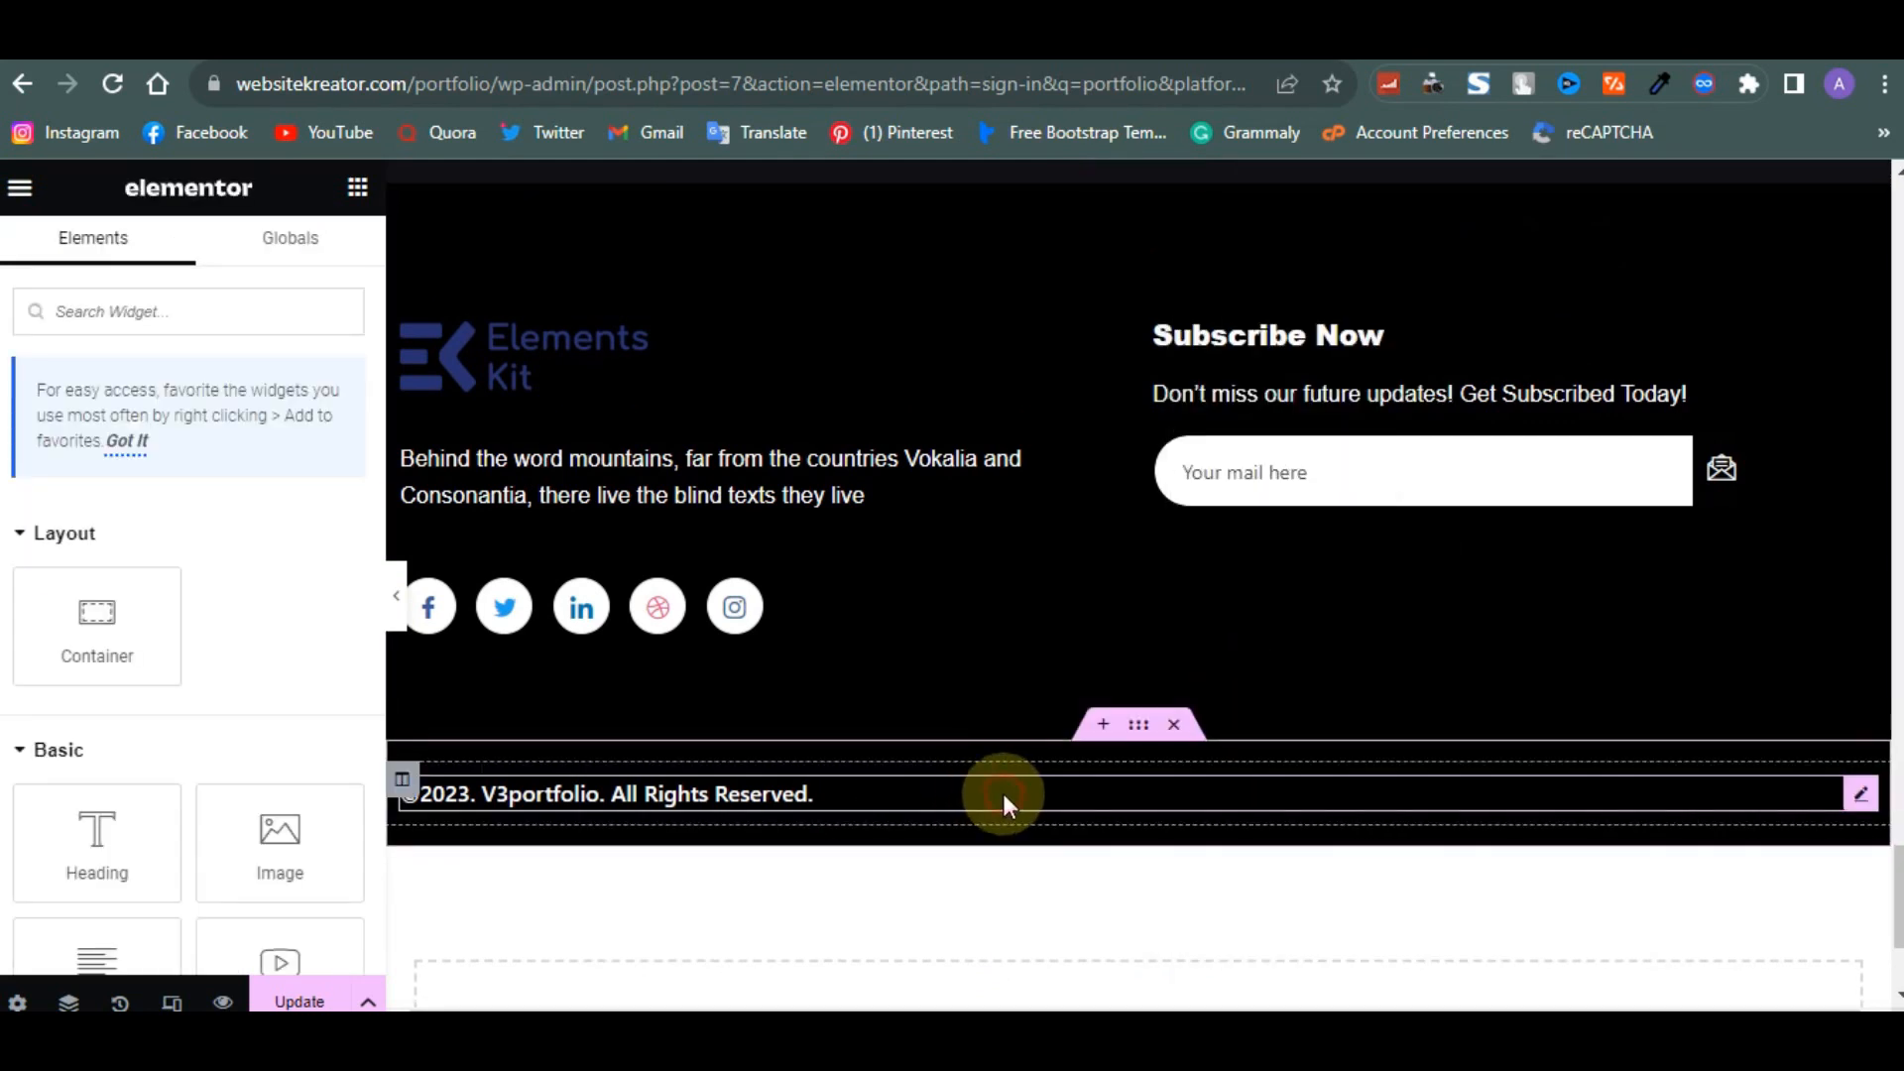
# - Center-align the copyright heading in the footer bar
pyautogui.click(1003, 793)
pyautogui.scroll(-3, 206, 613)
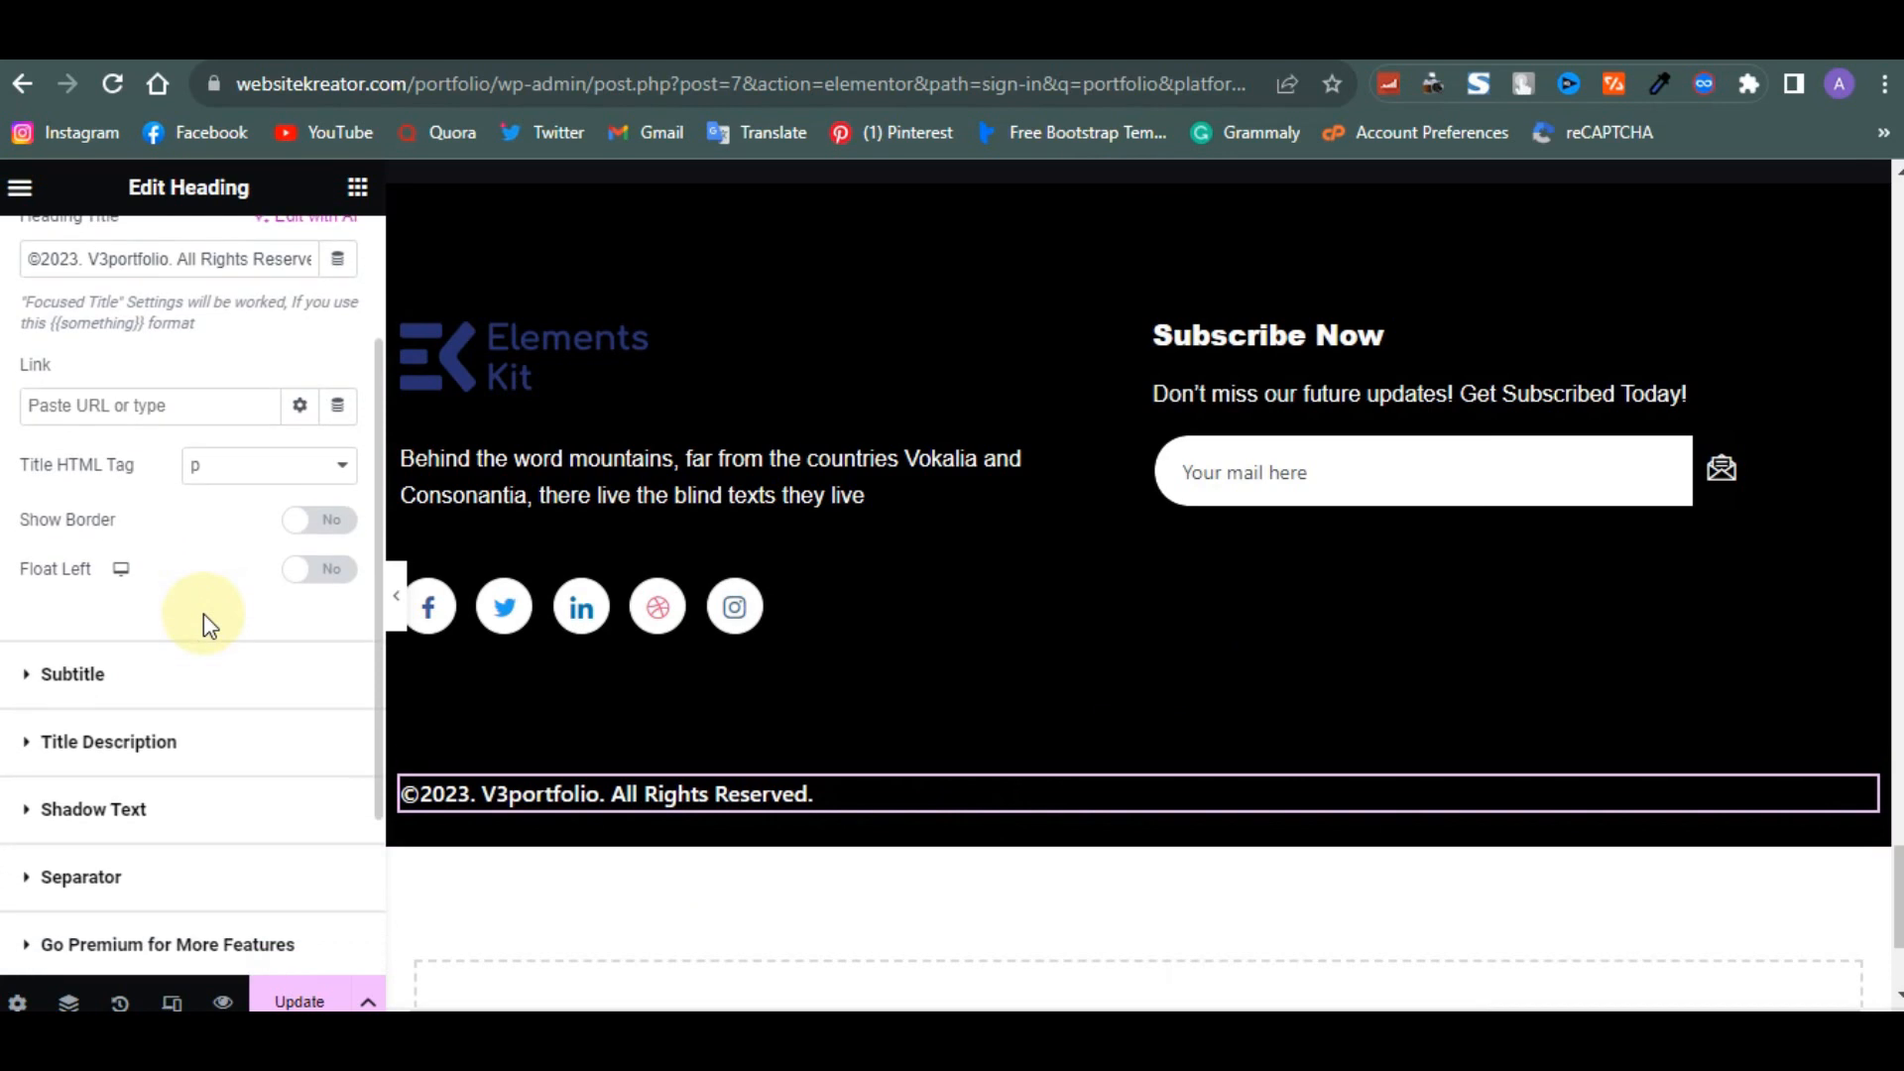
pyautogui.scroll(-2, 151, 694)
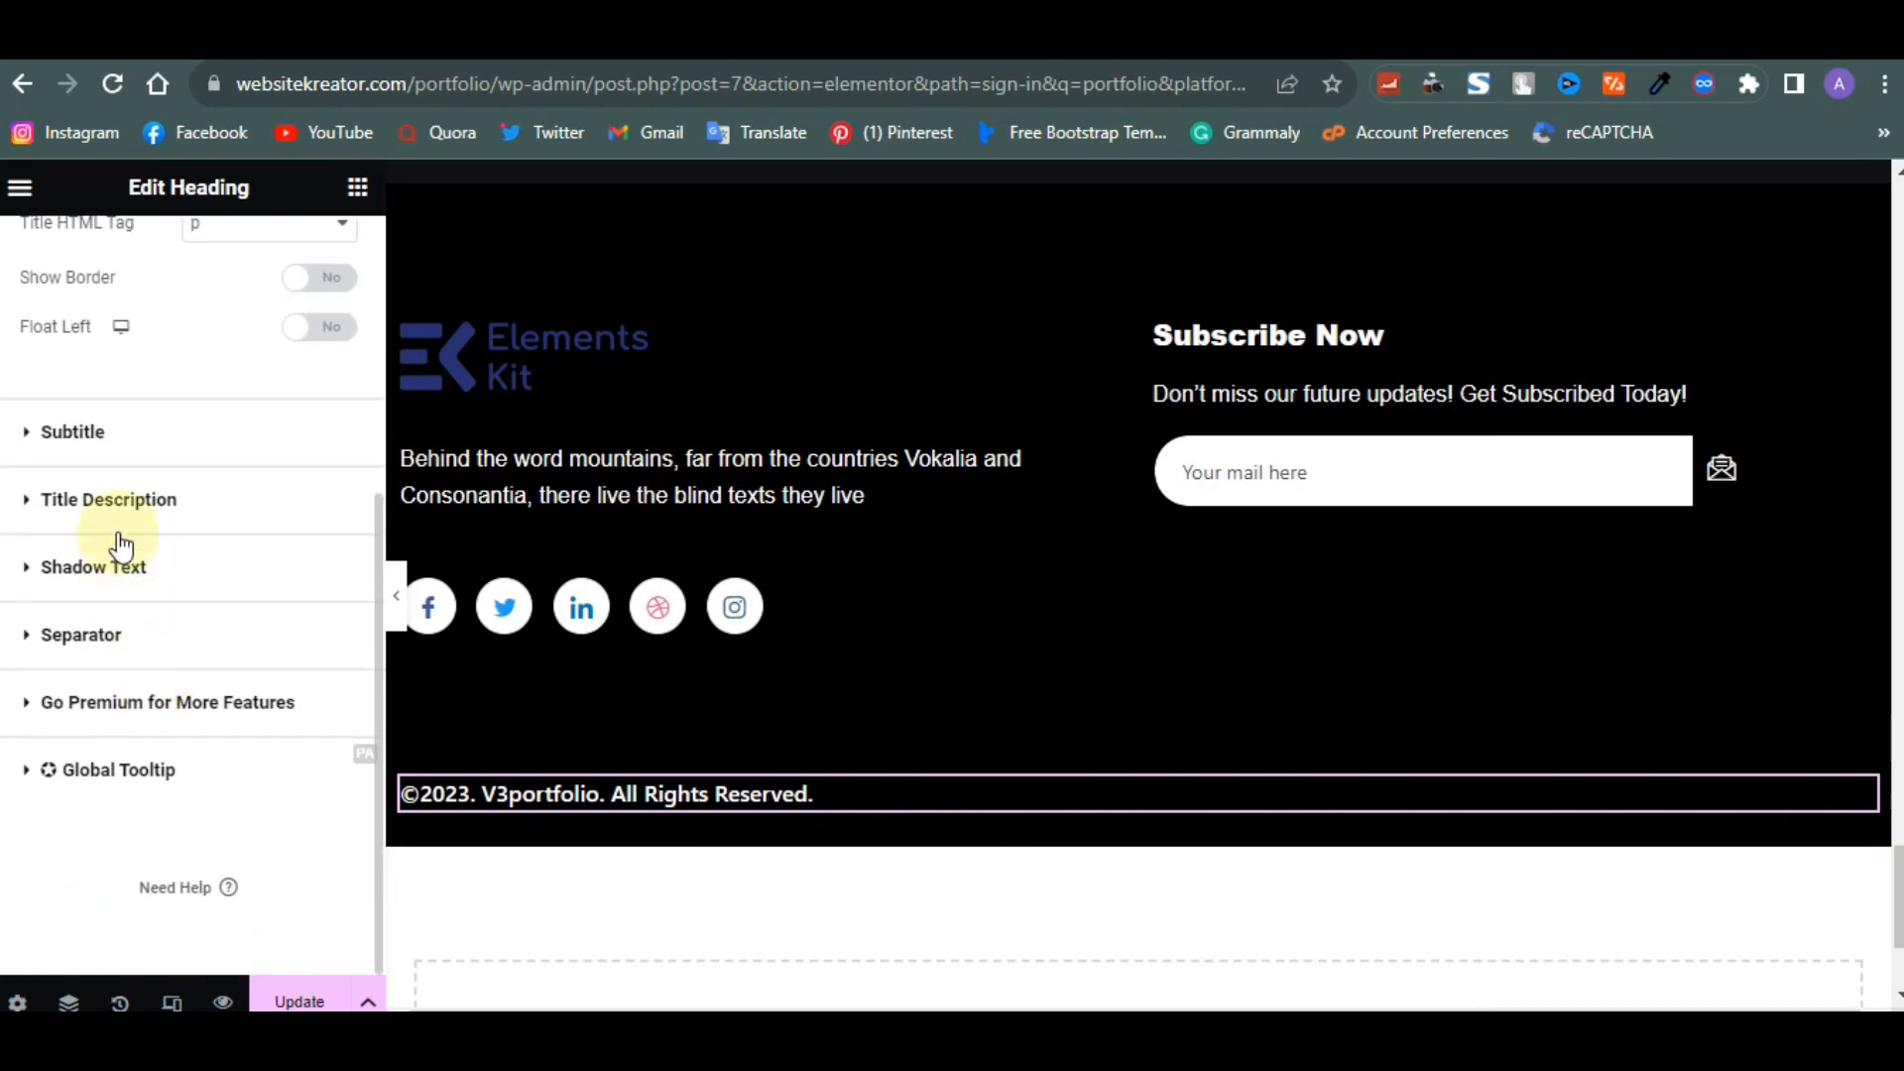
pyautogui.click(112, 443)
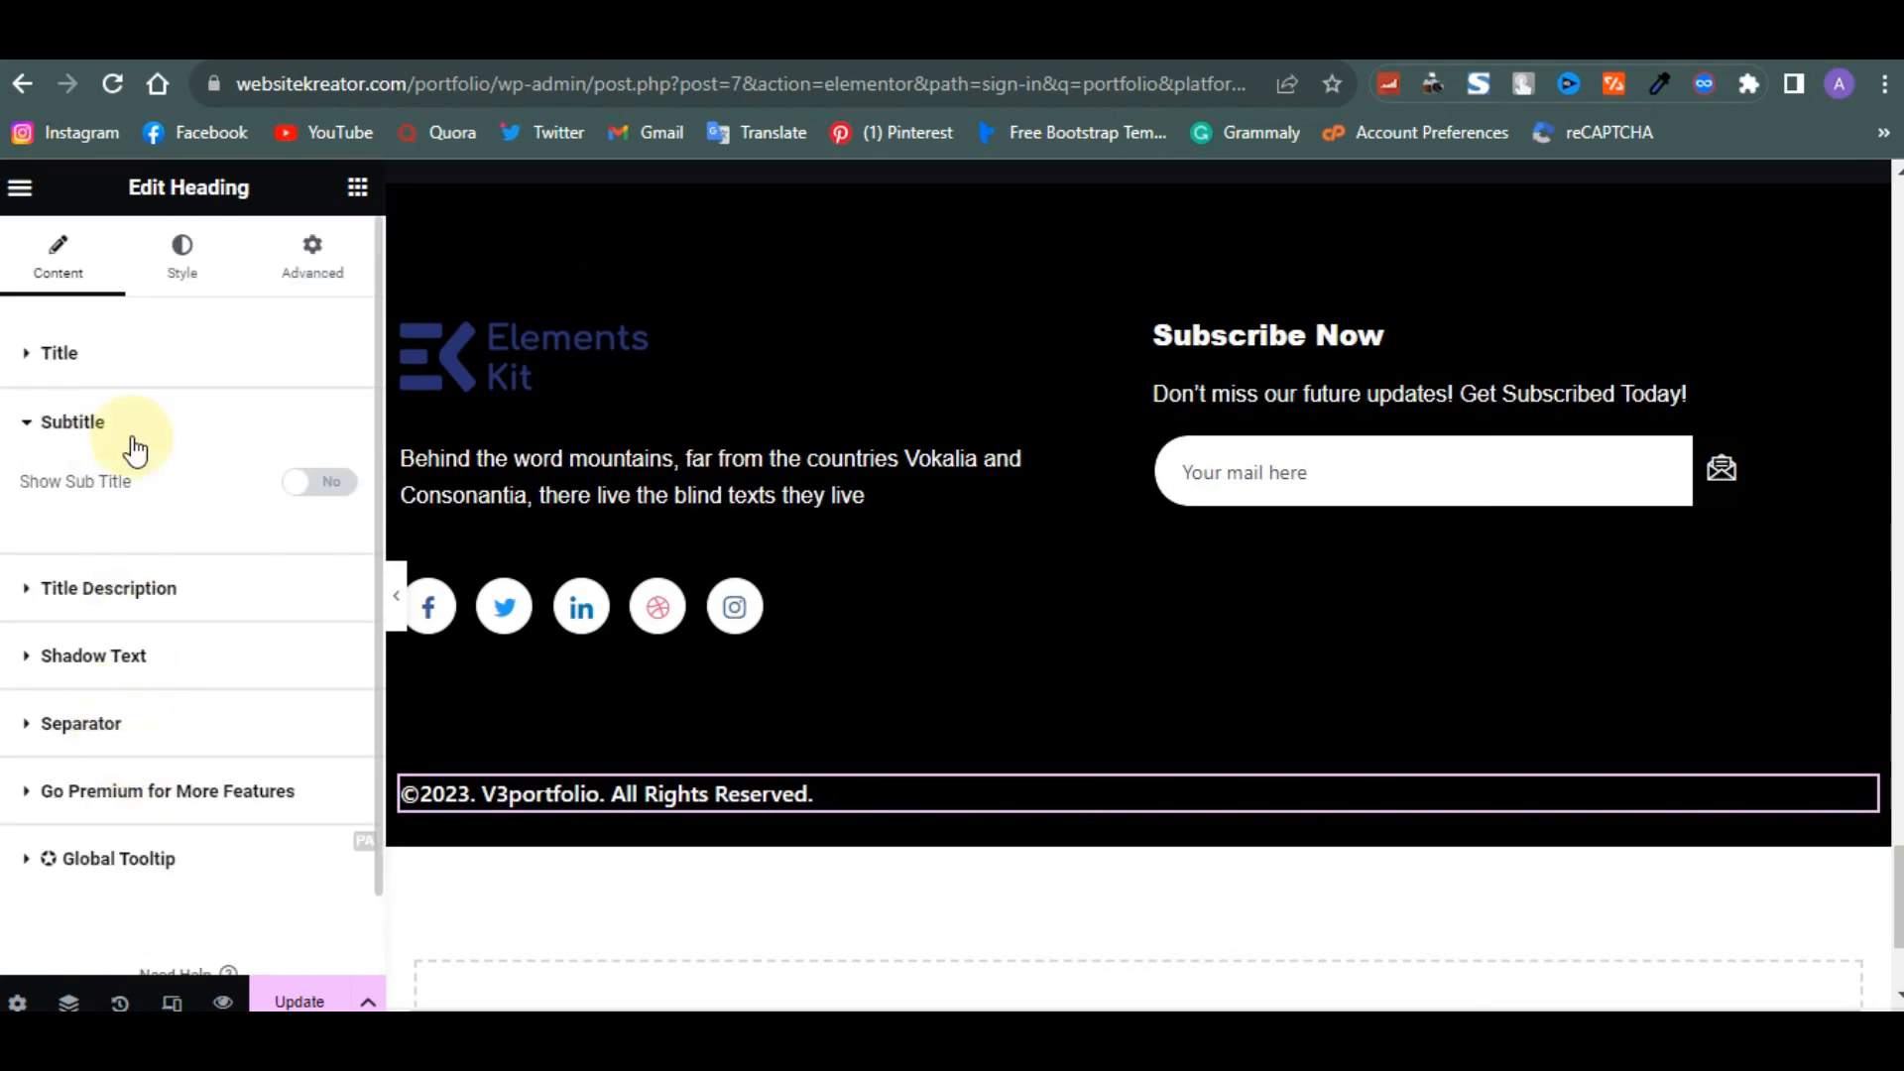
pyautogui.click(182, 260)
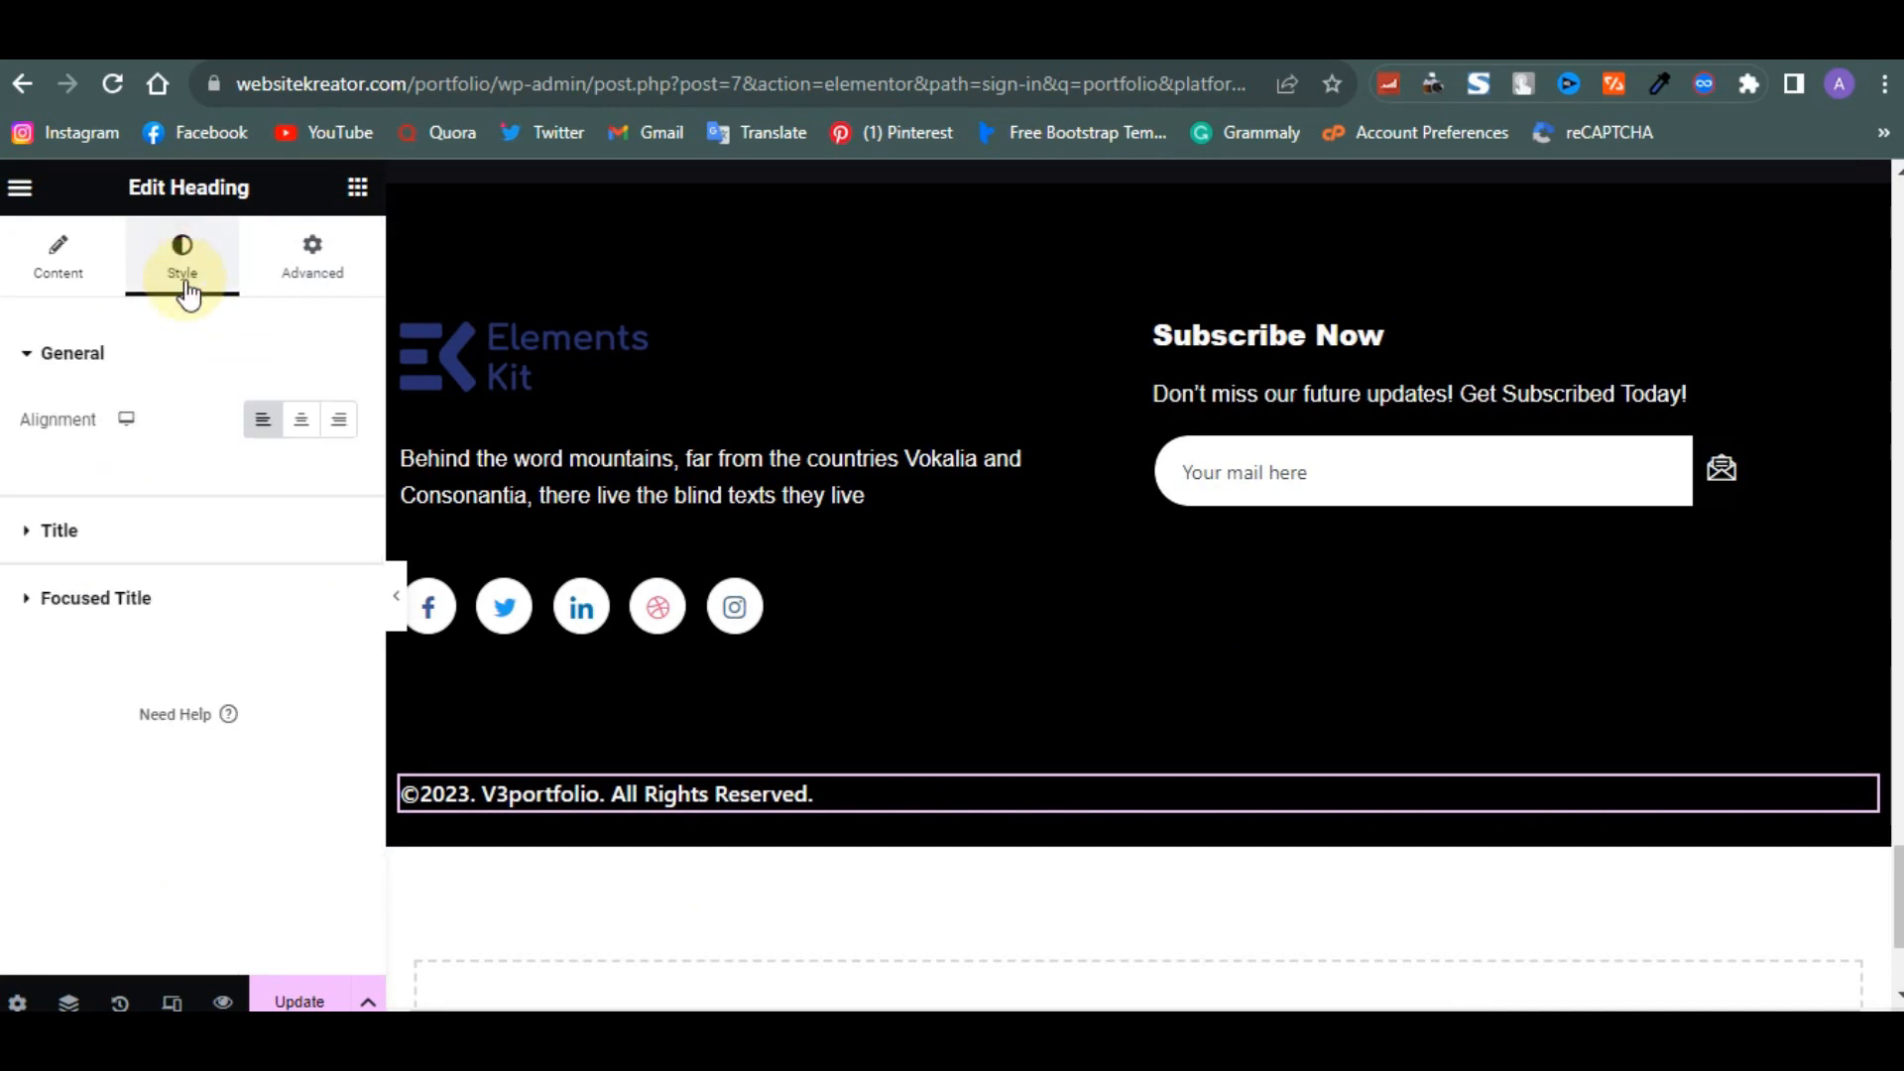
pyautogui.click(315, 428)
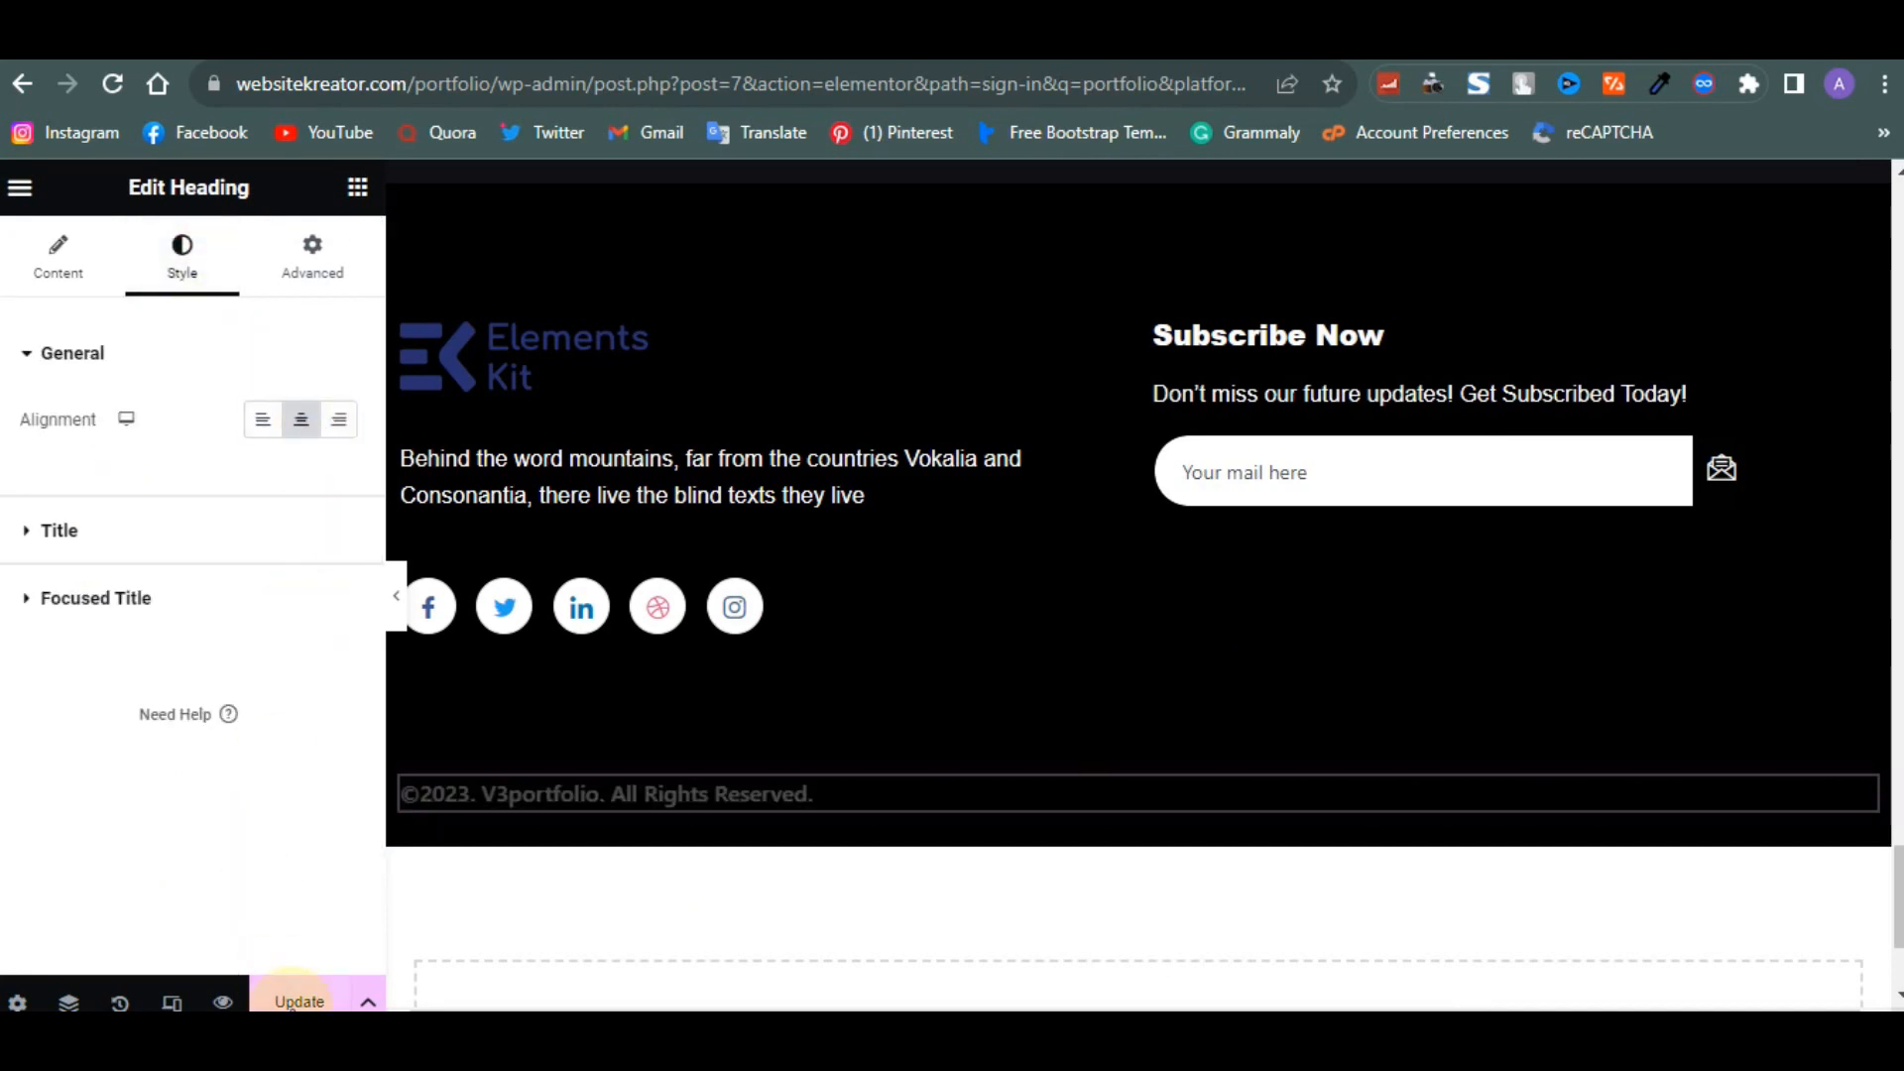
# - Set the homepage to display the static page Home in Reading Settings and save the changes
pyautogui.click(722, 550)
pyautogui.scroll(4, 722, 550)
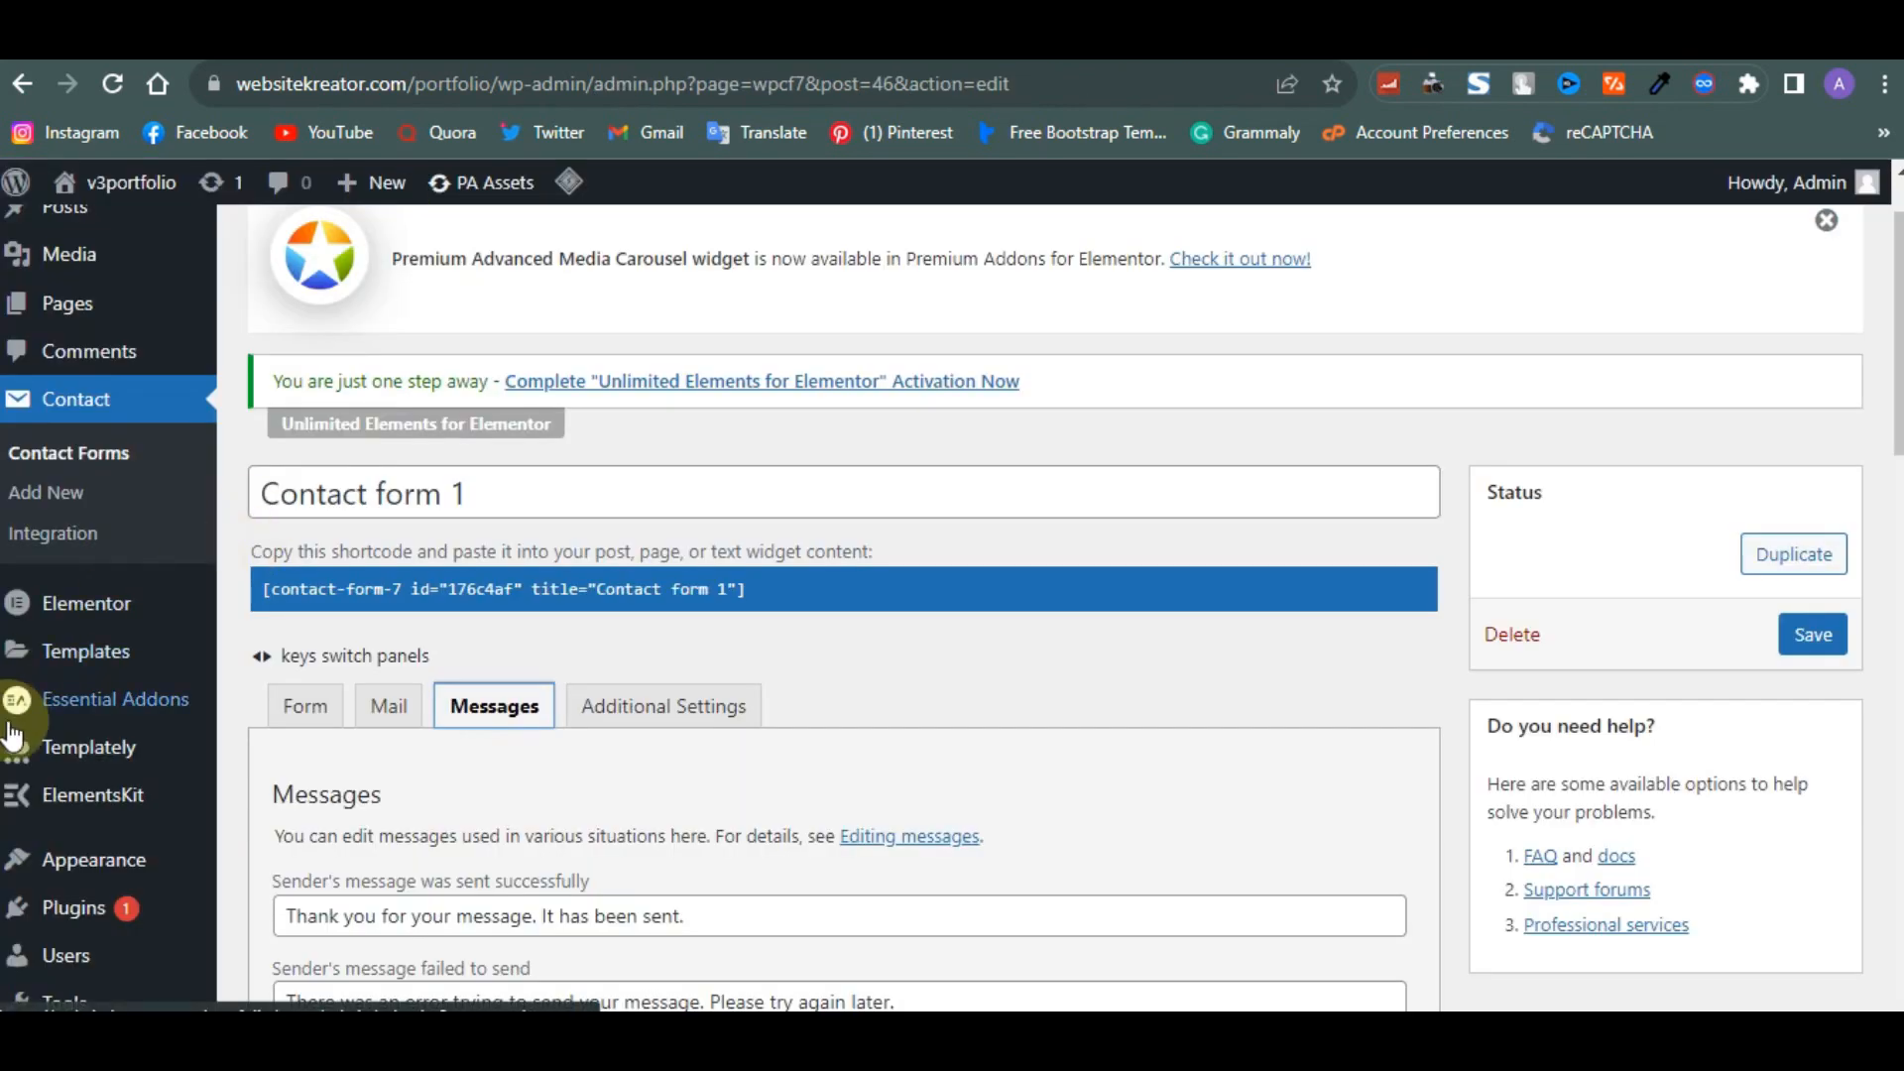
pyautogui.scroll(-1, 12, 734)
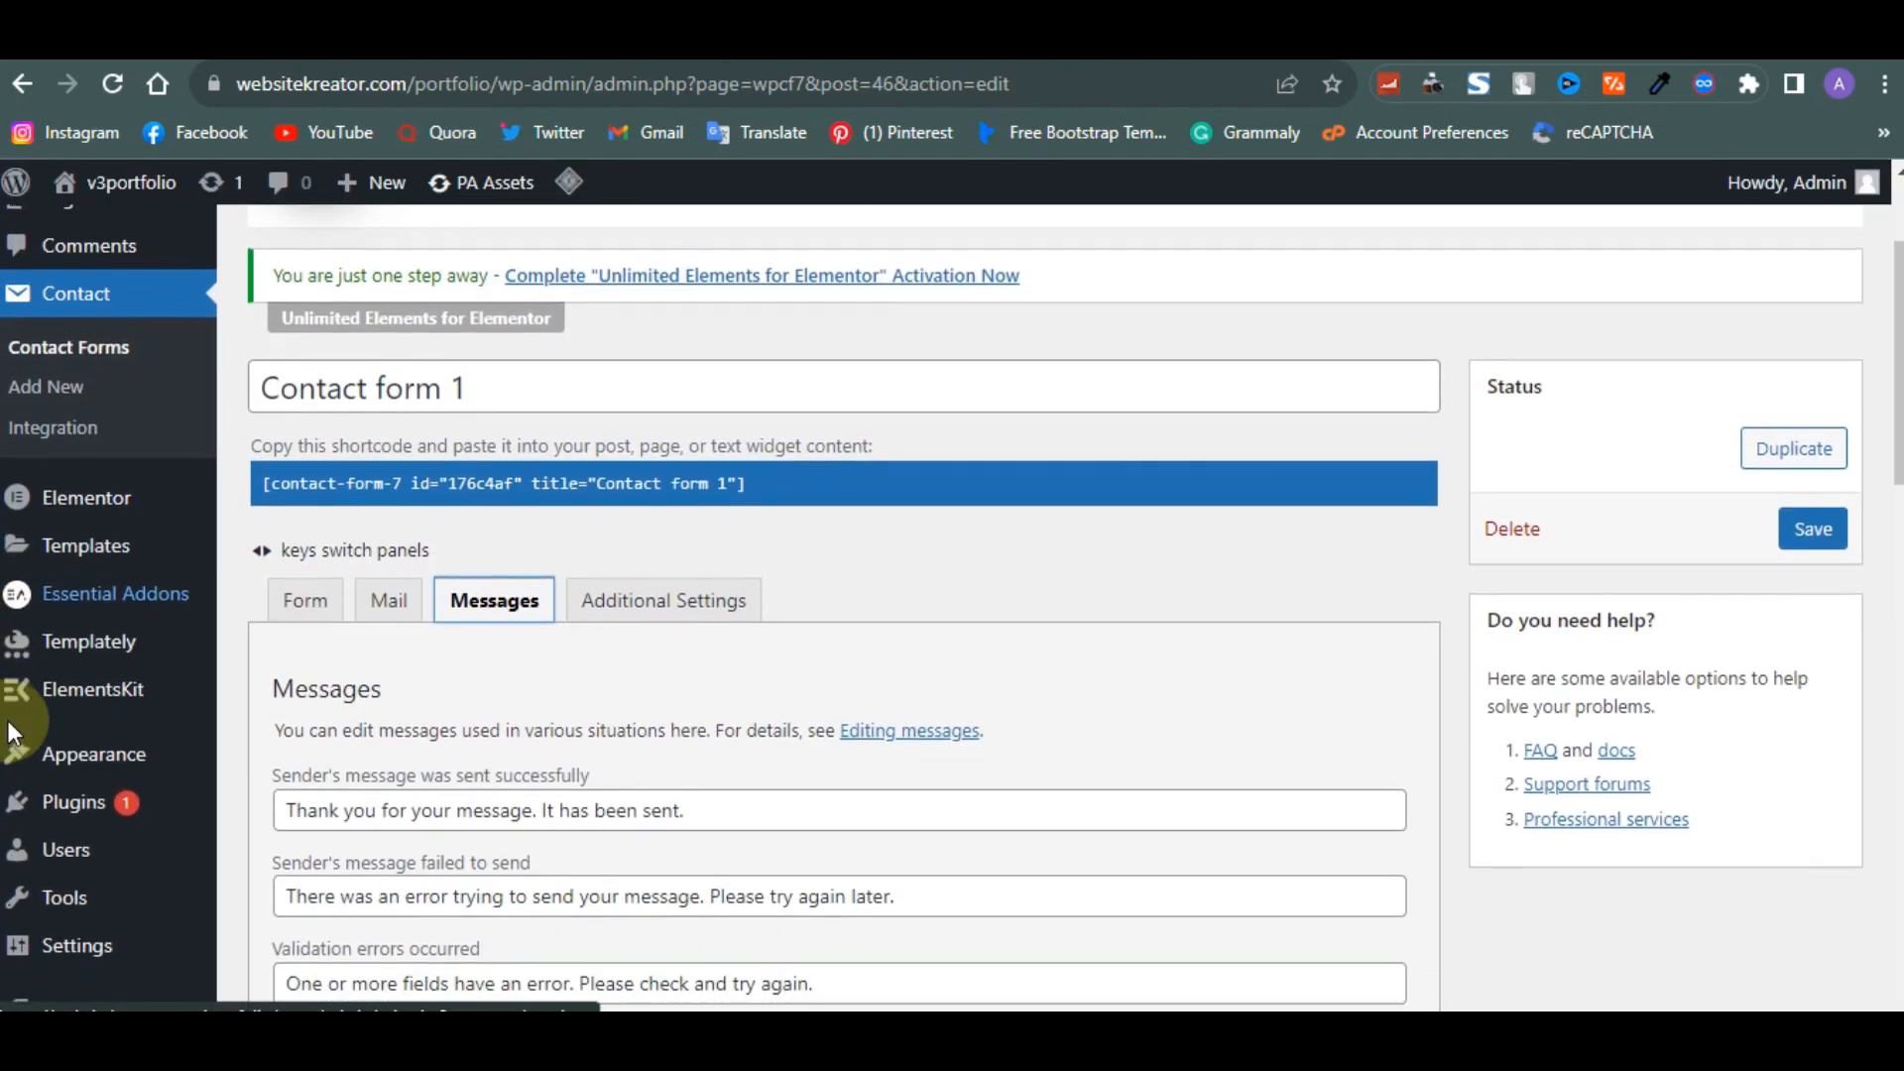
pyautogui.moveTo(96, 907)
pyautogui.moveTo(91, 937)
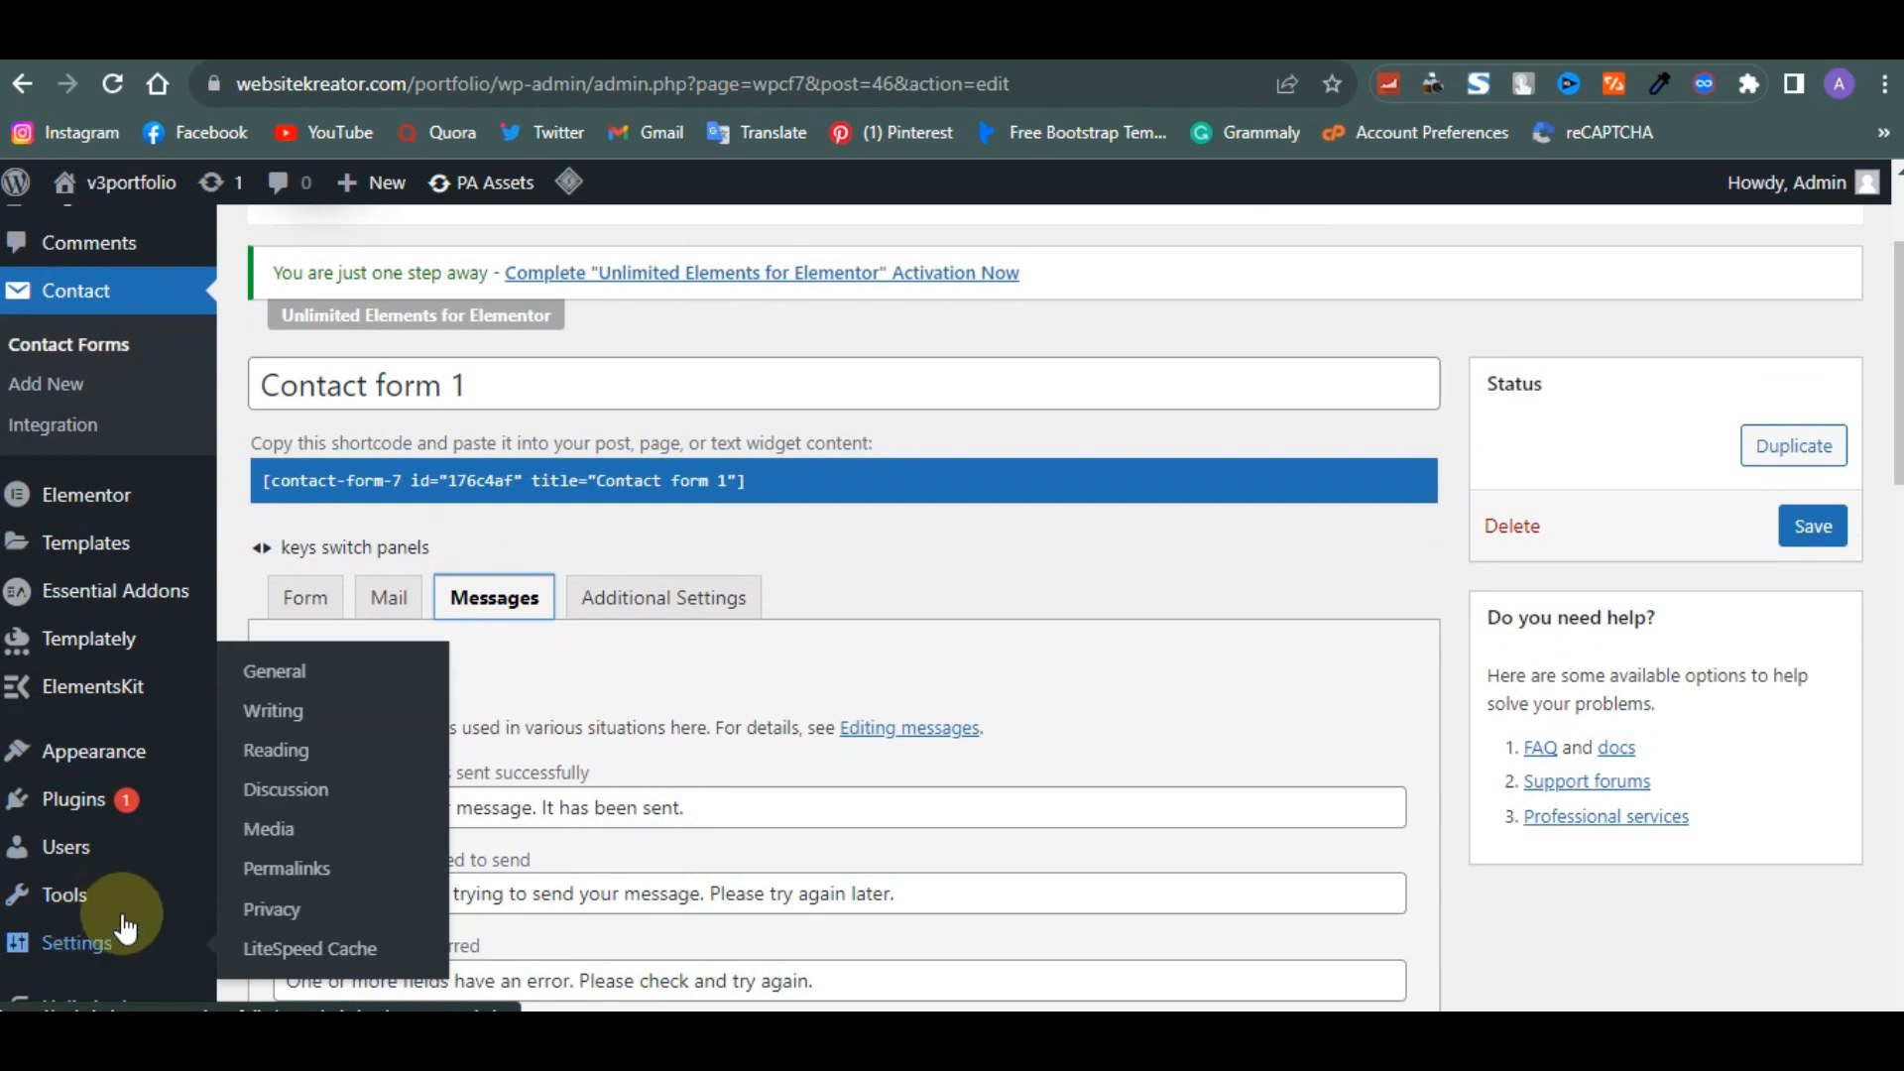
pyautogui.click(302, 758)
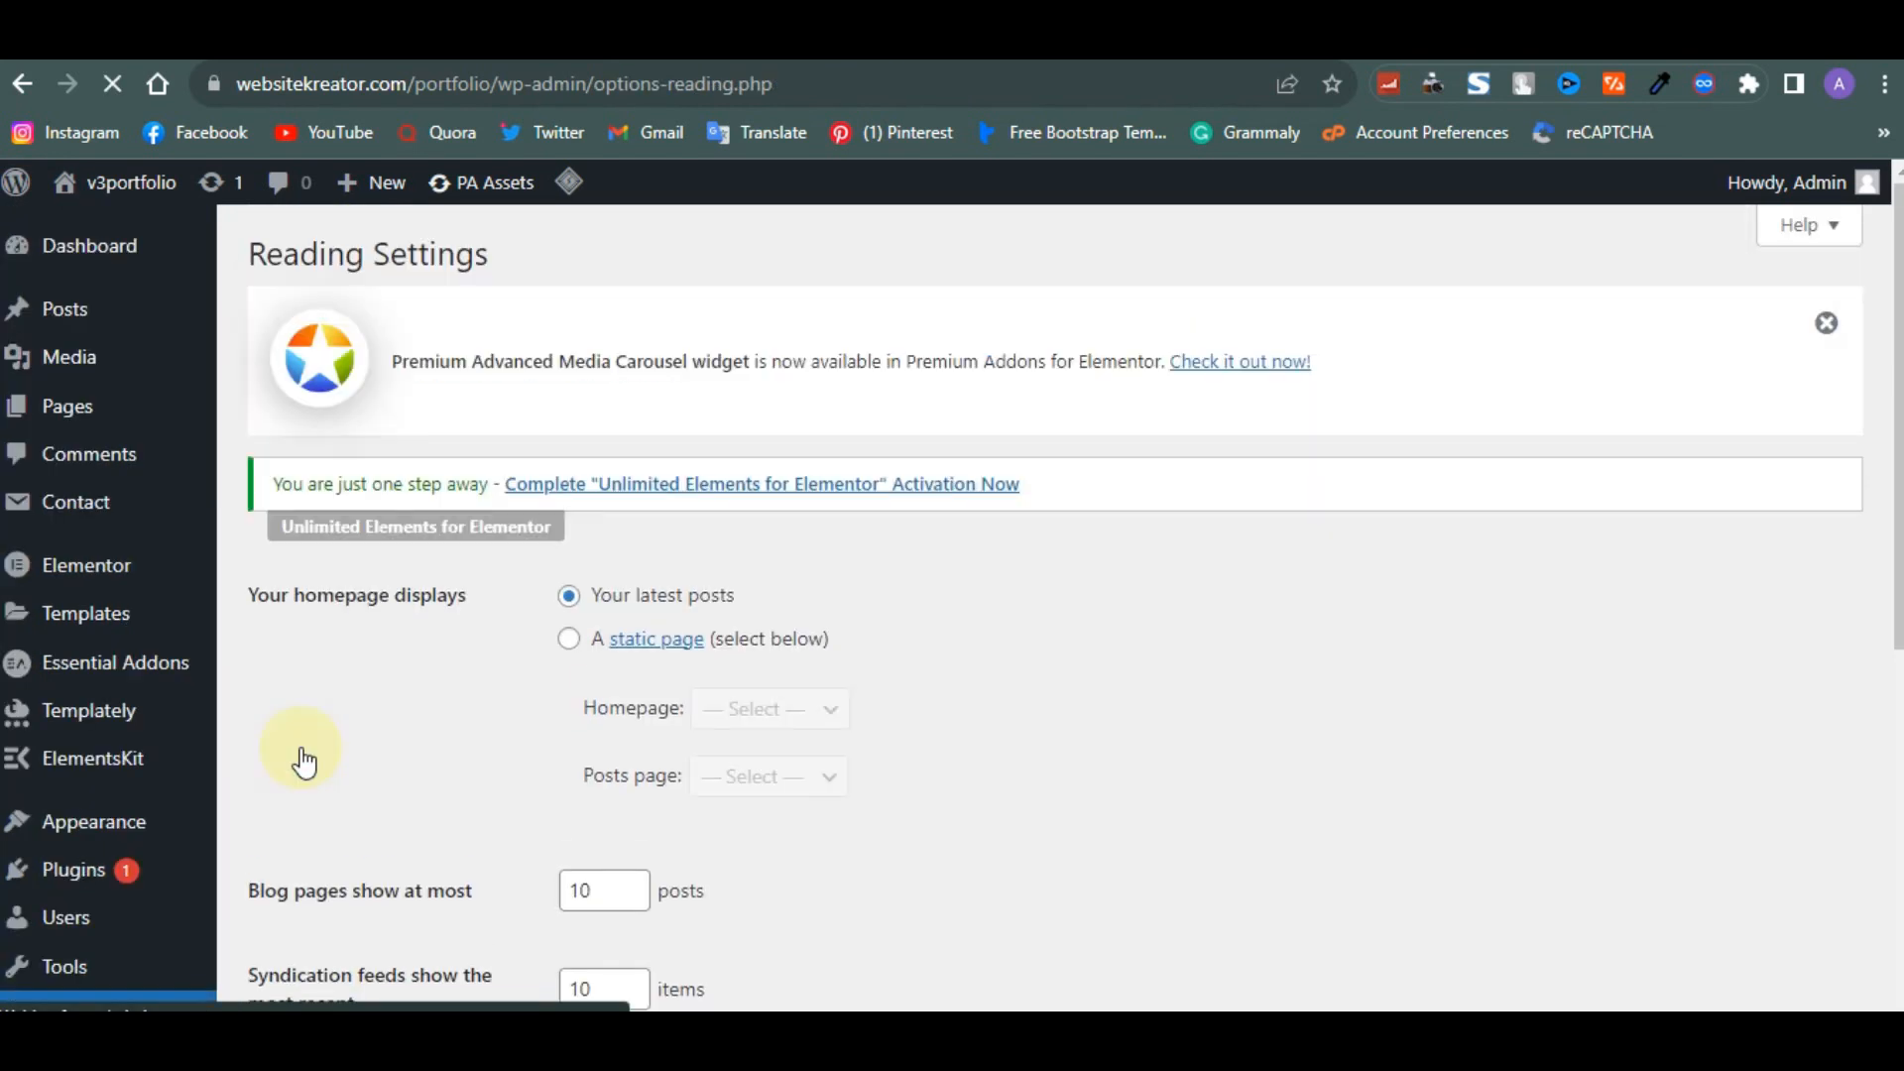
pyautogui.click(568, 638)
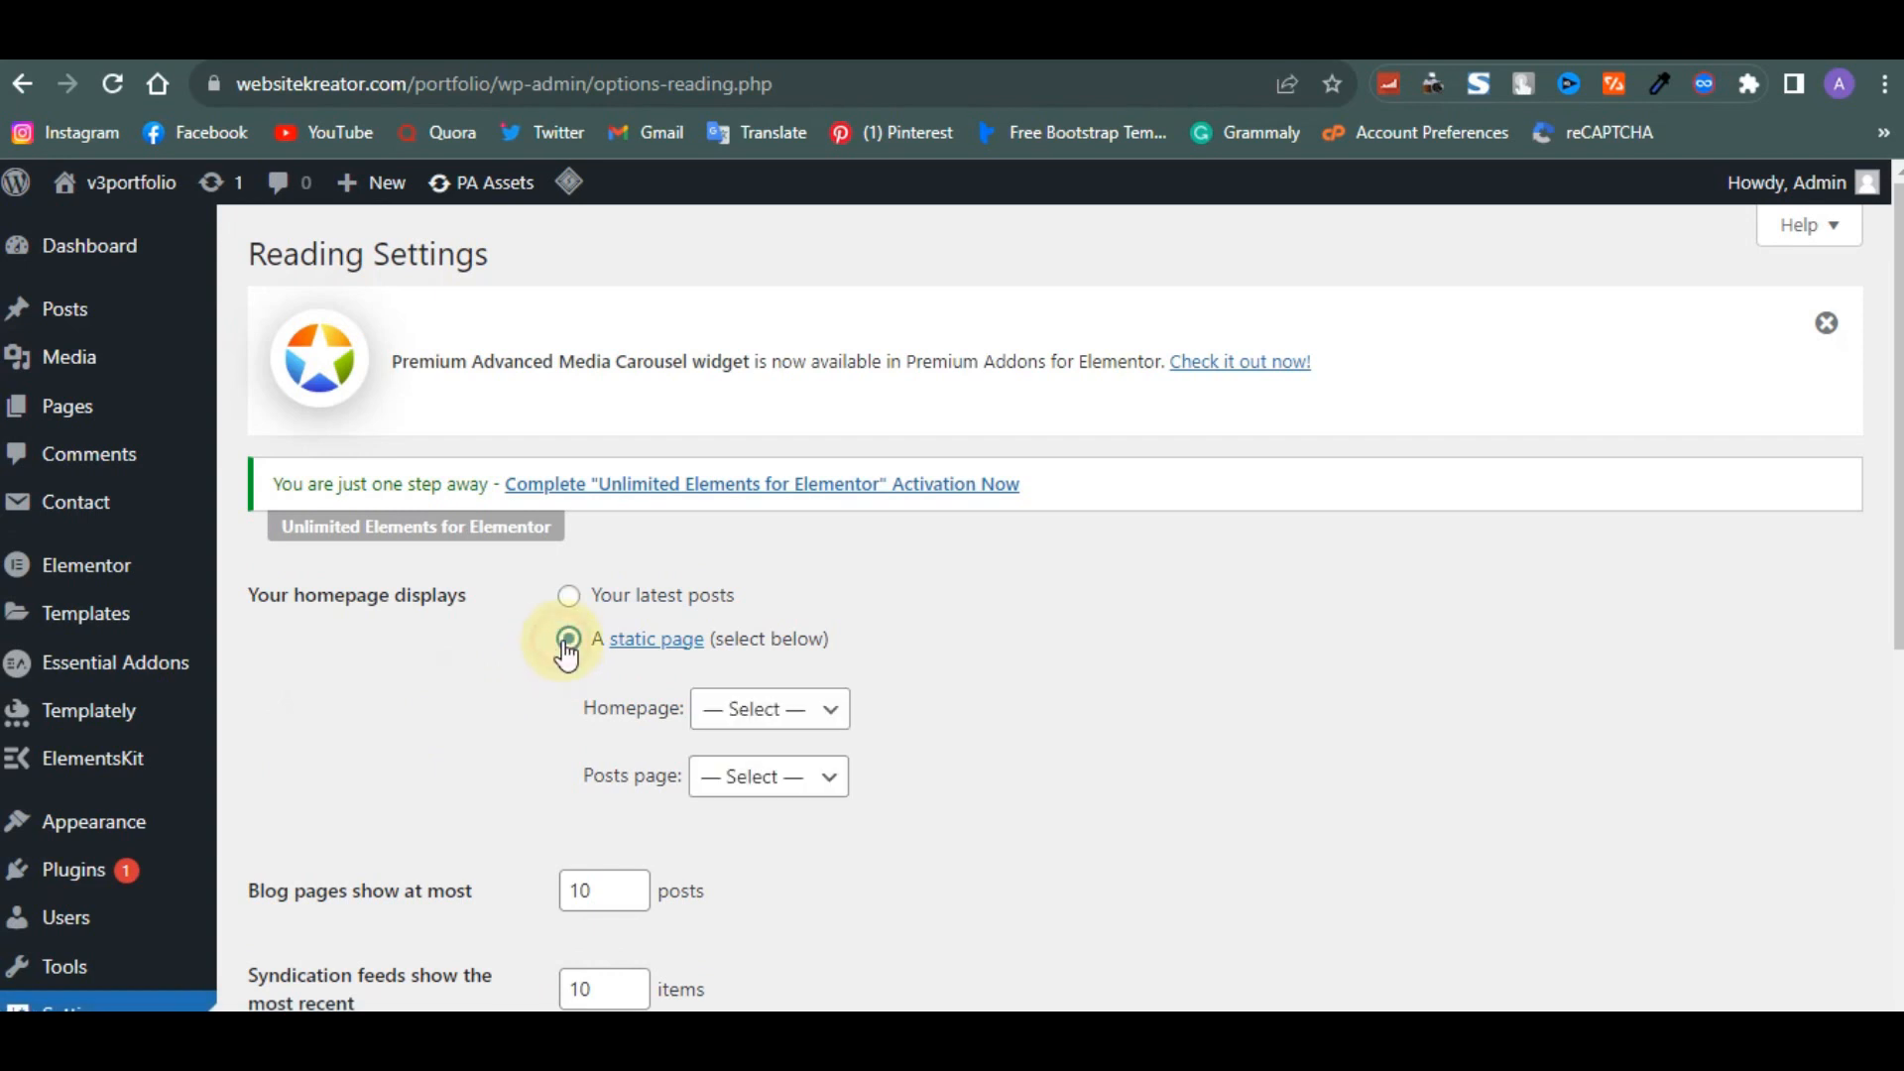
pyautogui.click(740, 724)
pyautogui.click(733, 774)
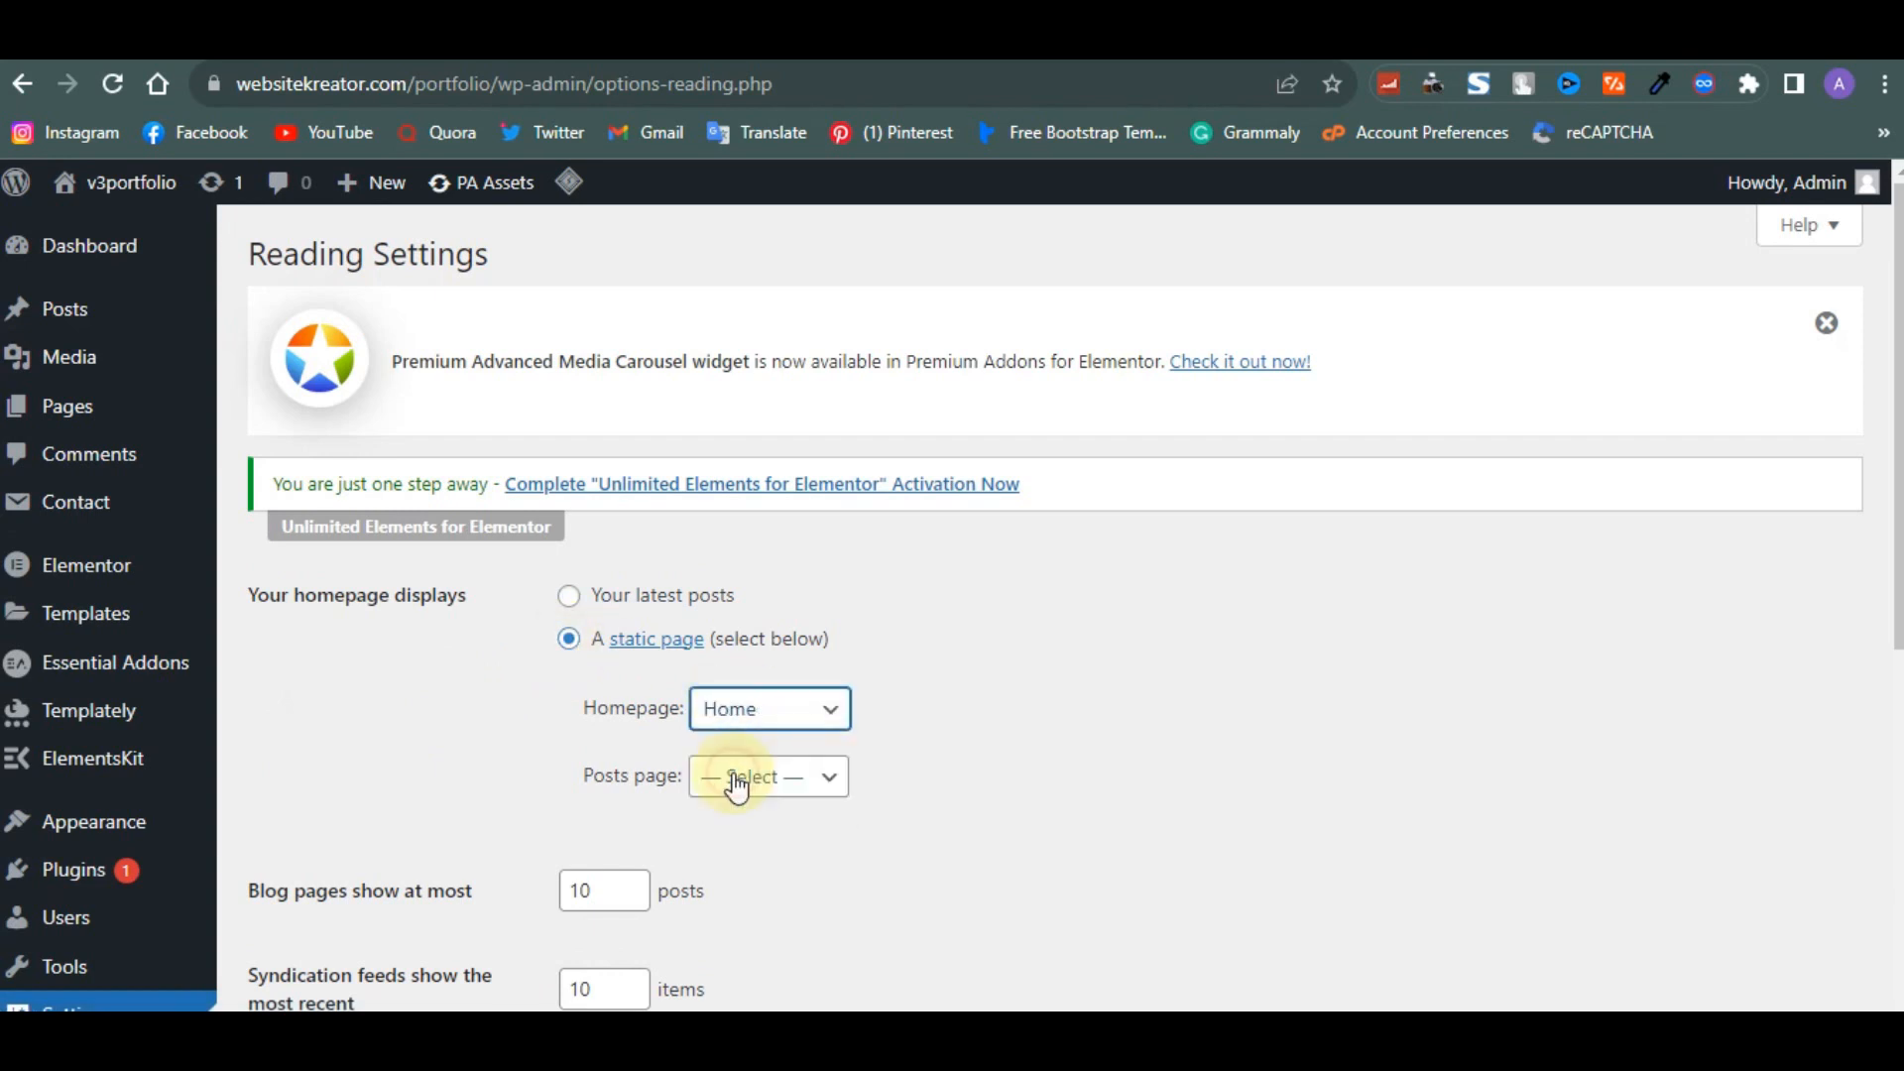
pyautogui.scroll(-2, 734, 786)
pyautogui.scroll(-2, 736, 788)
pyautogui.click(349, 988)
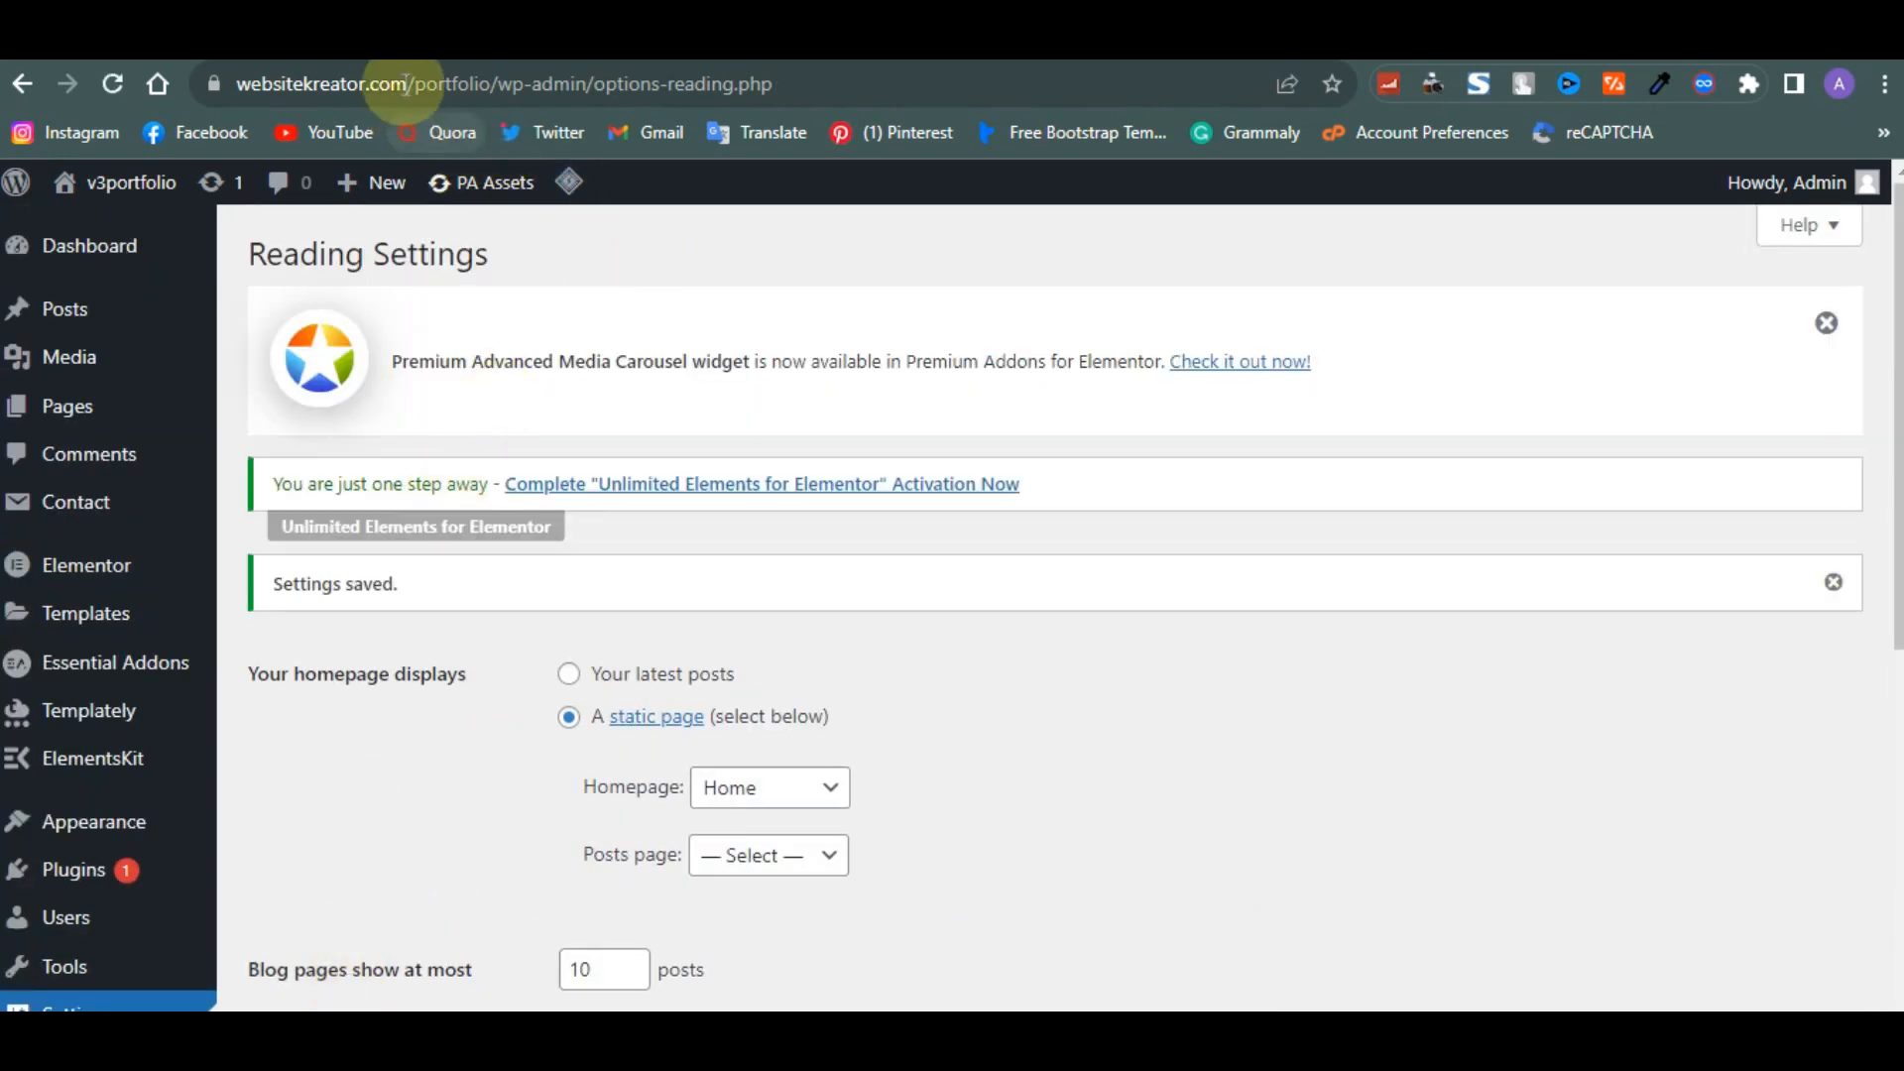
# - Copy the site URL and open it in a new incognito window
pyautogui.moveTo(496, 84); pyautogui.dragTo(206, 106)
pyautogui.hotkey('ctrl', 'c')
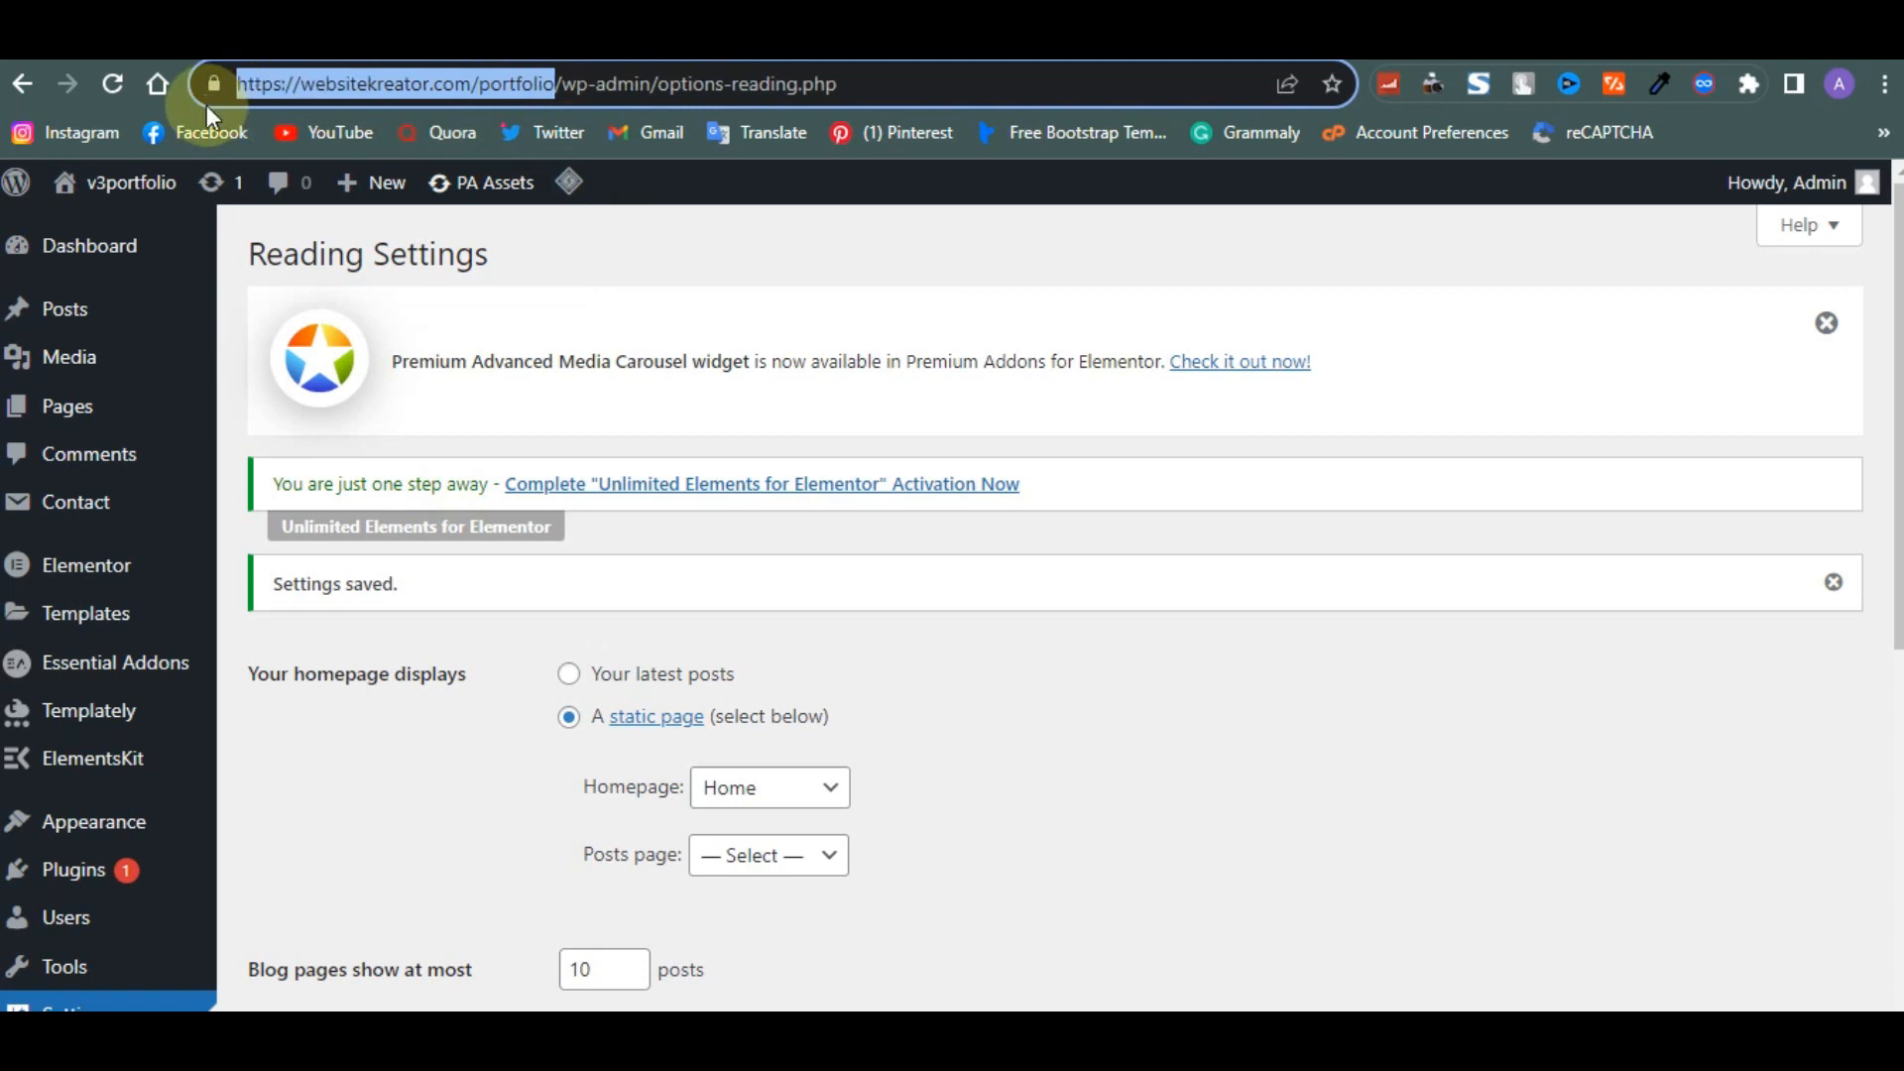
pyautogui.click(1884, 84)
pyautogui.click(1675, 189)
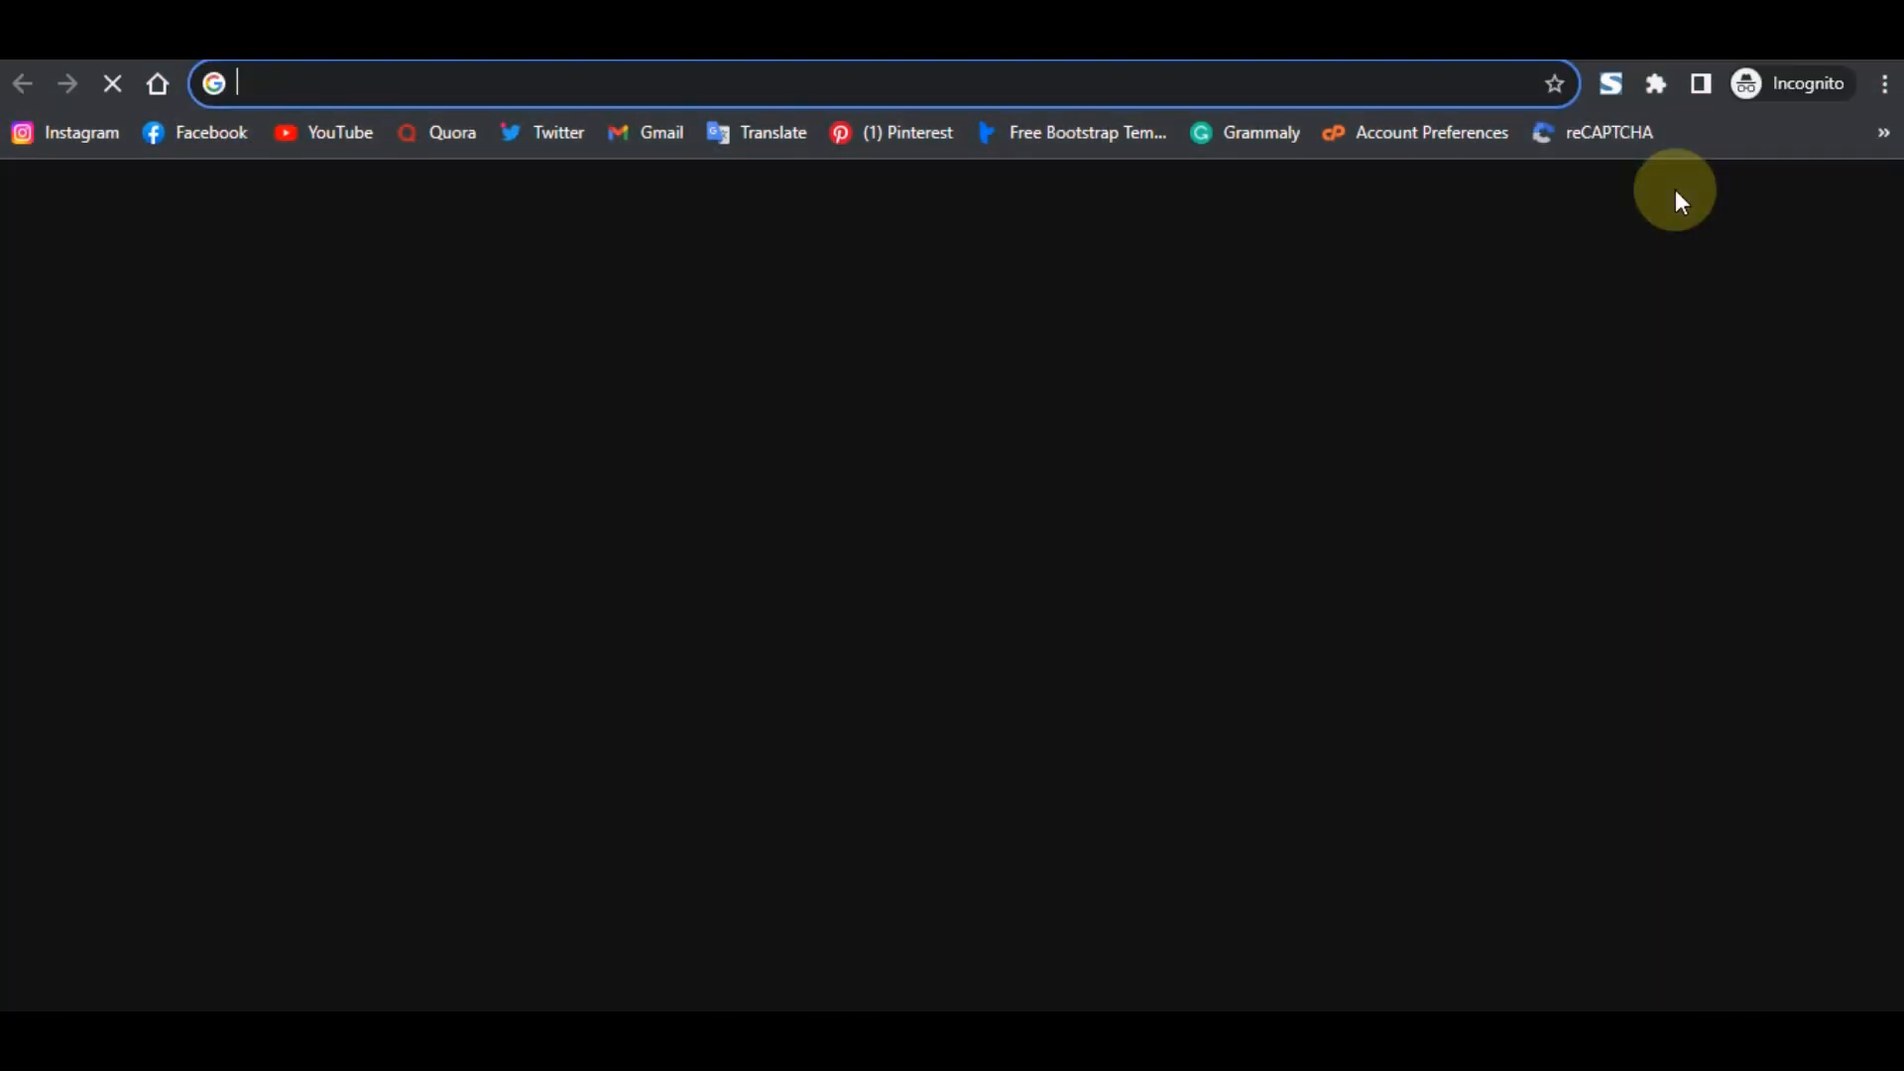
pyautogui.hotkey('ctrl', 'v')
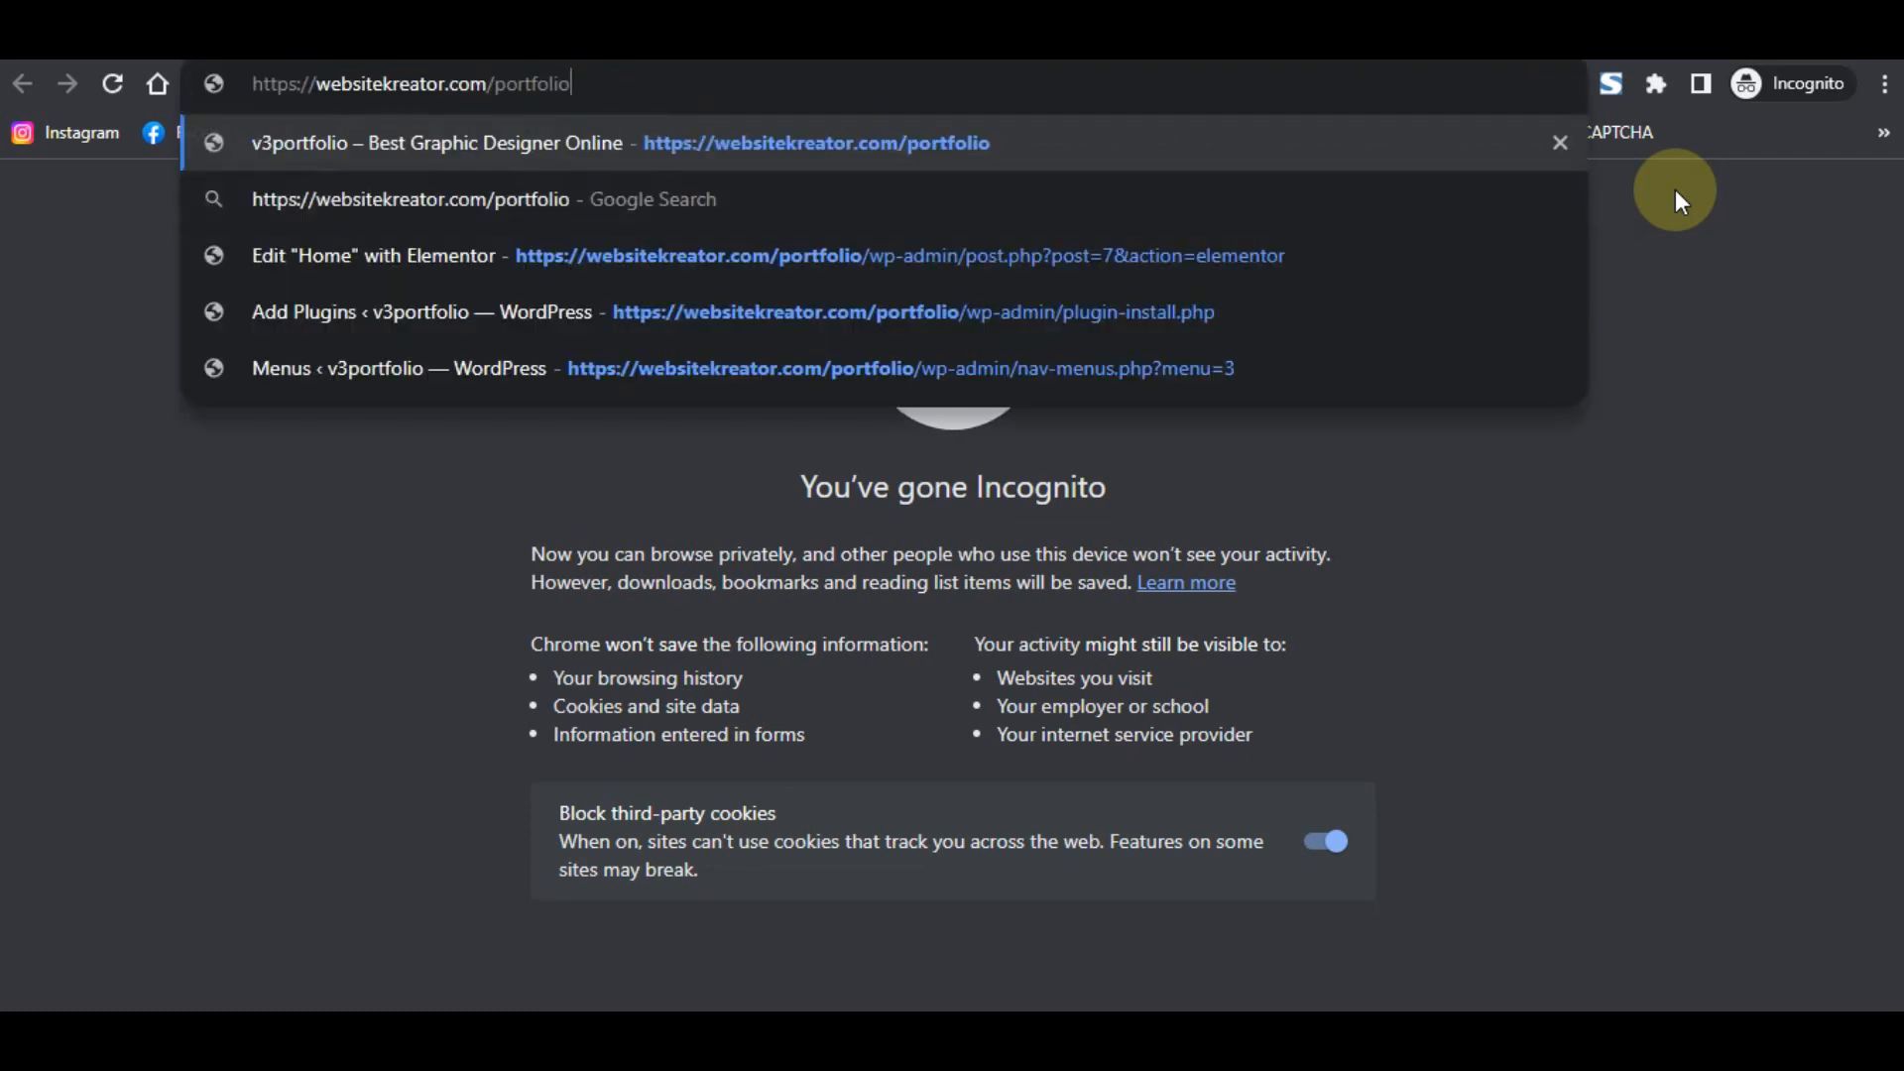
pyautogui.press('Return')
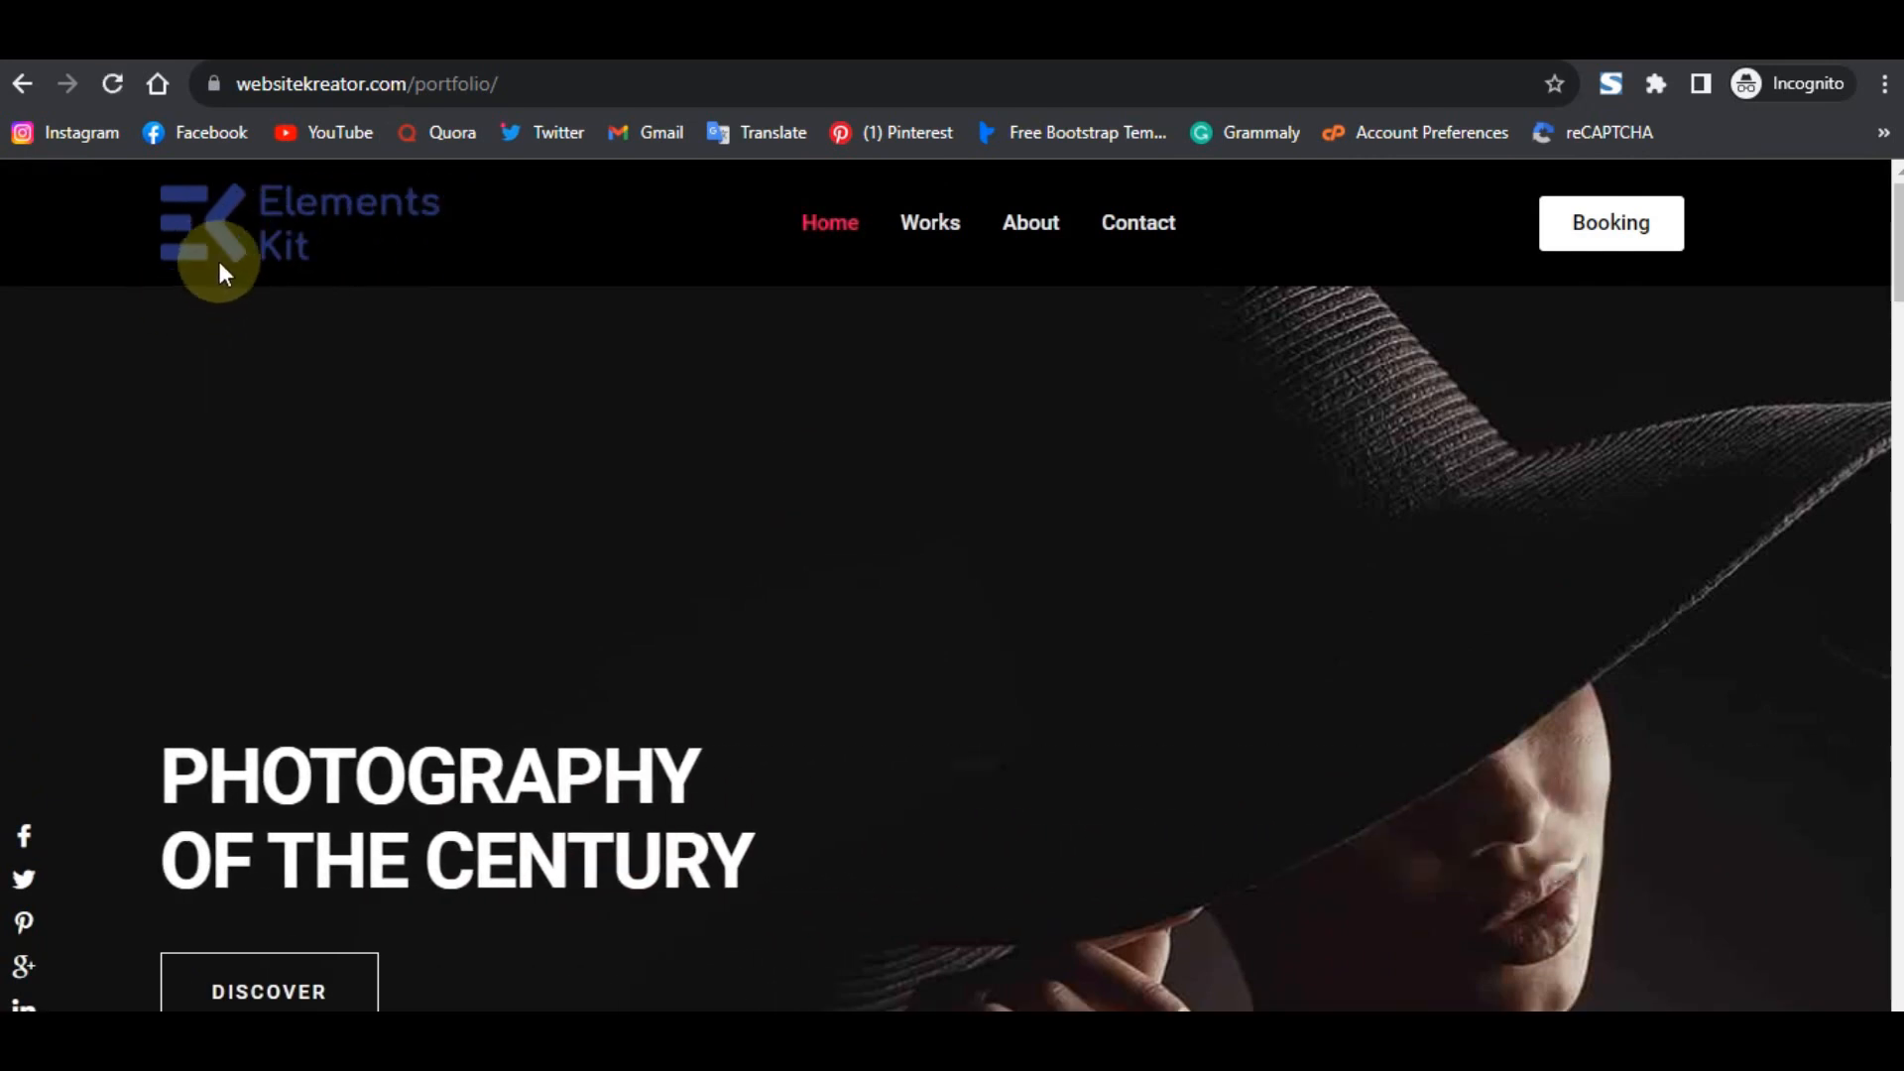
# - Test the Works, About and Contact menu links on the live site
pyautogui.scroll(-4, 415, 501)
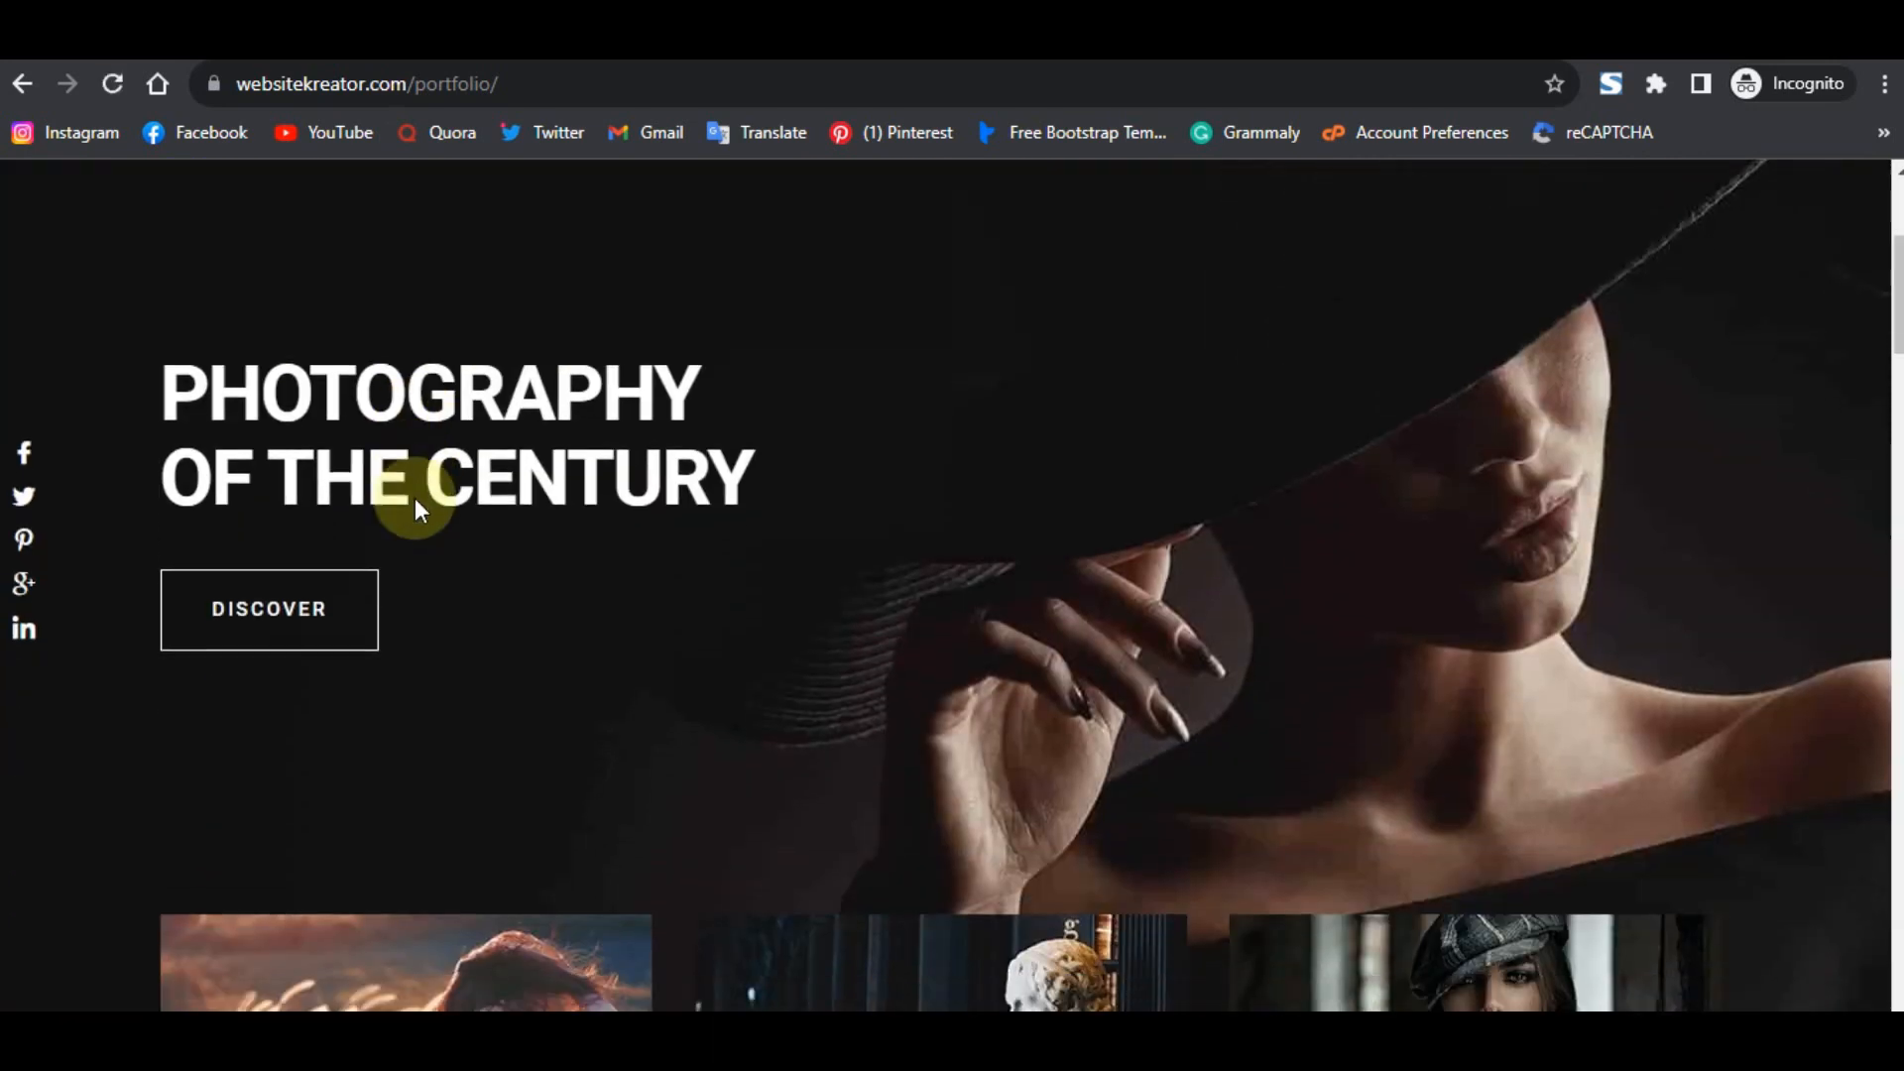
pyautogui.scroll(-8, 415, 497)
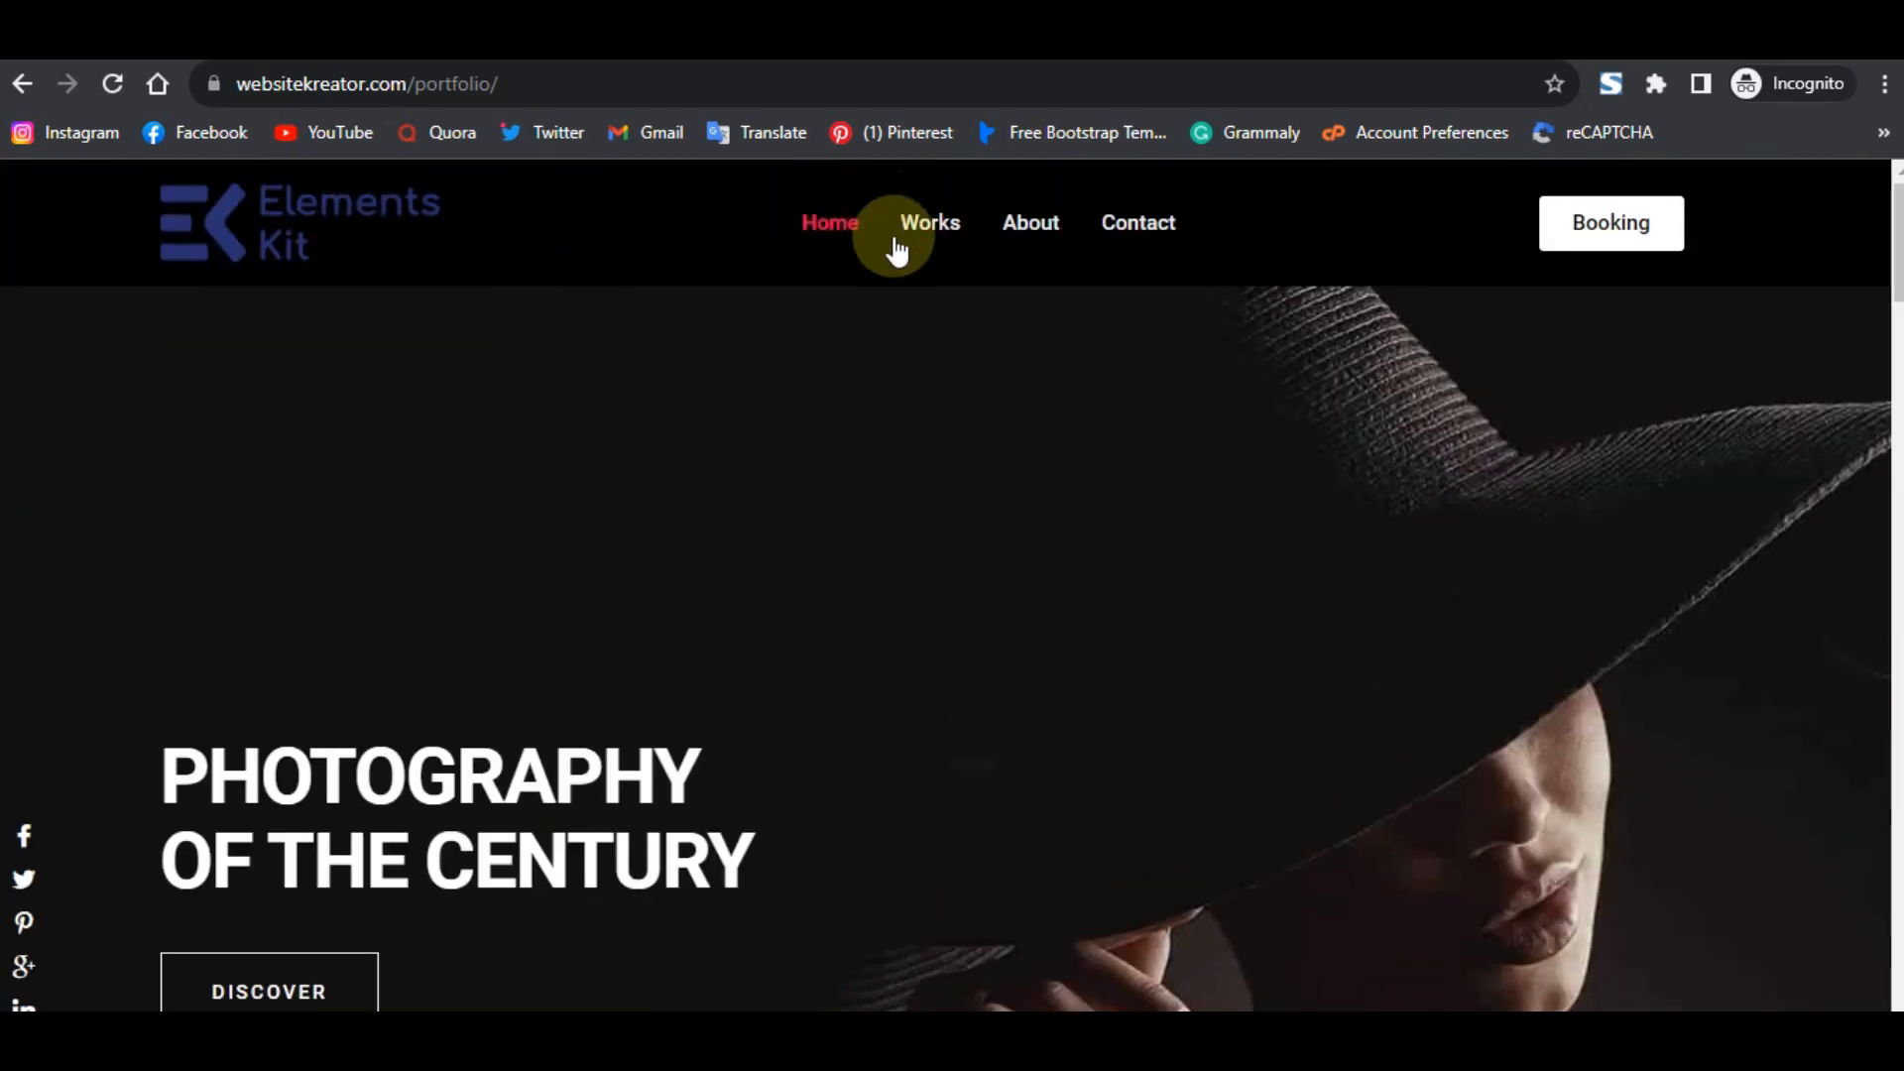
pyautogui.click(902, 236)
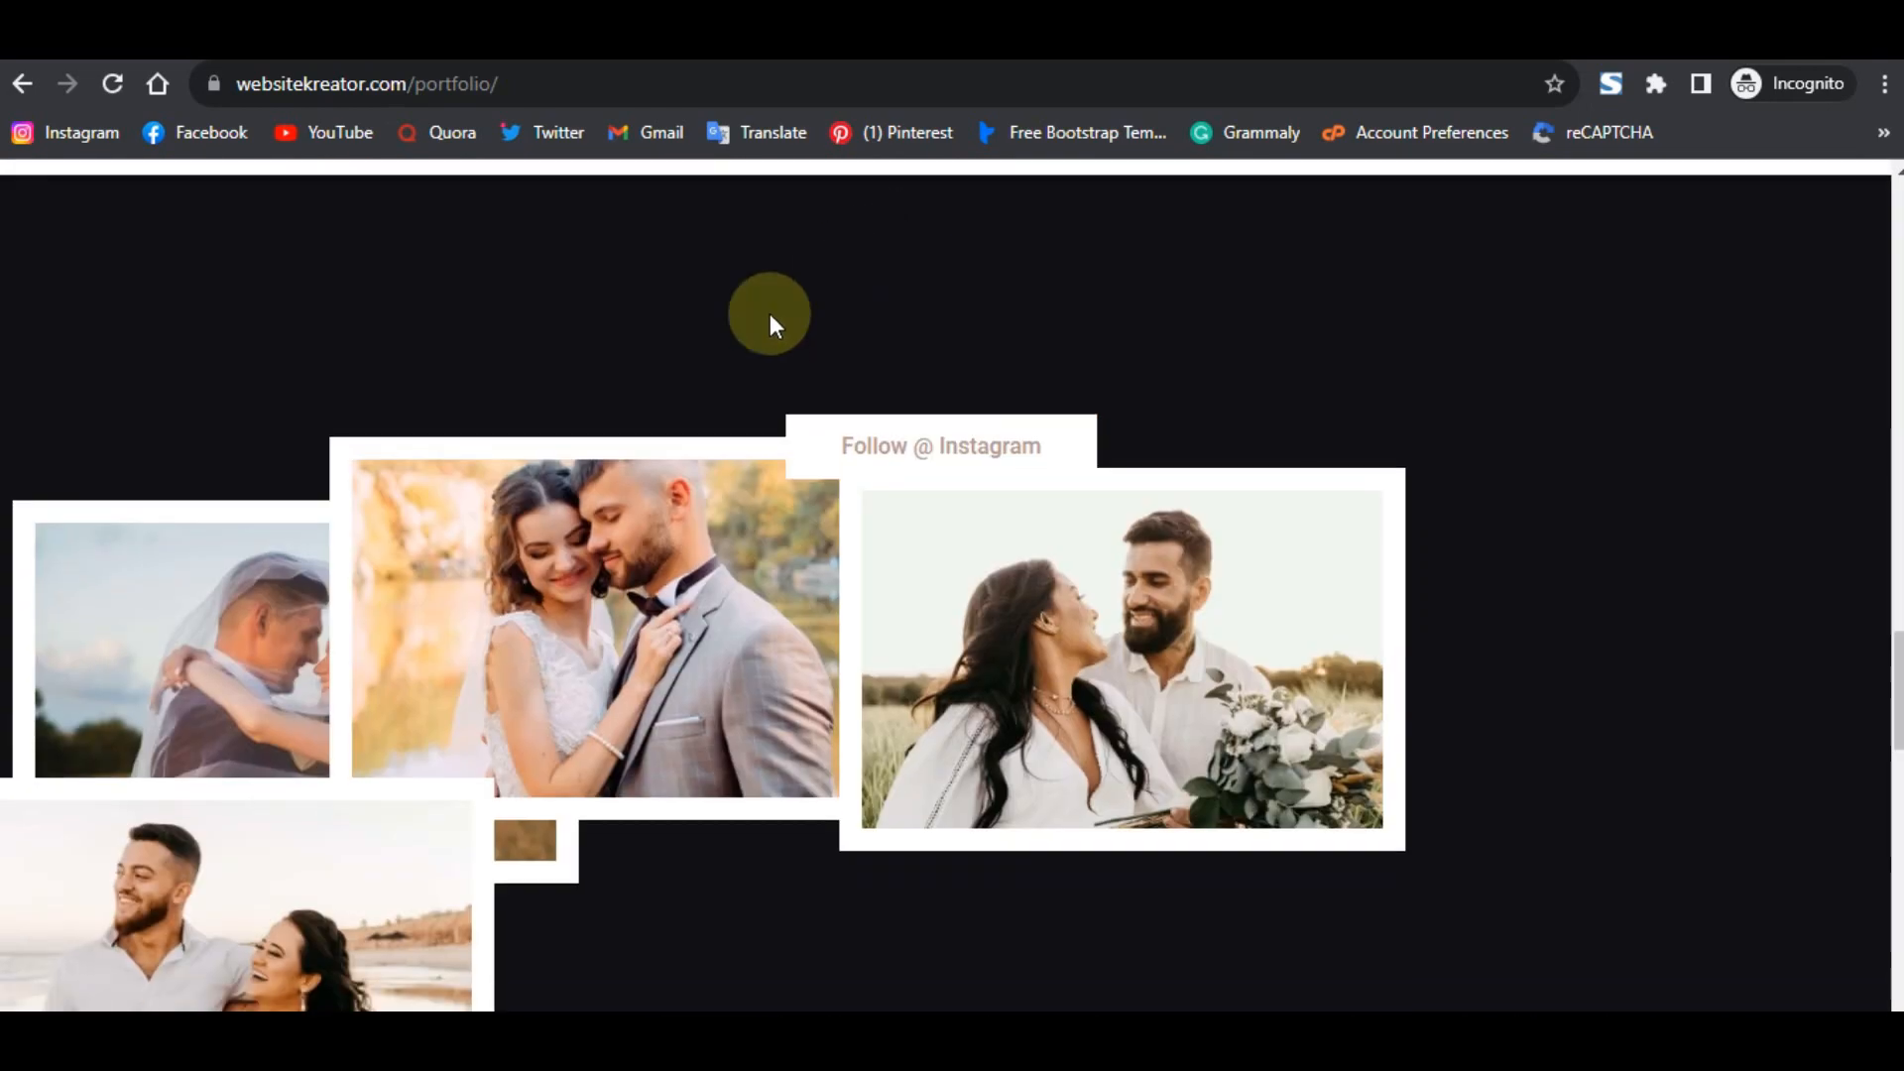
pyautogui.scroll(5, 659, 526)
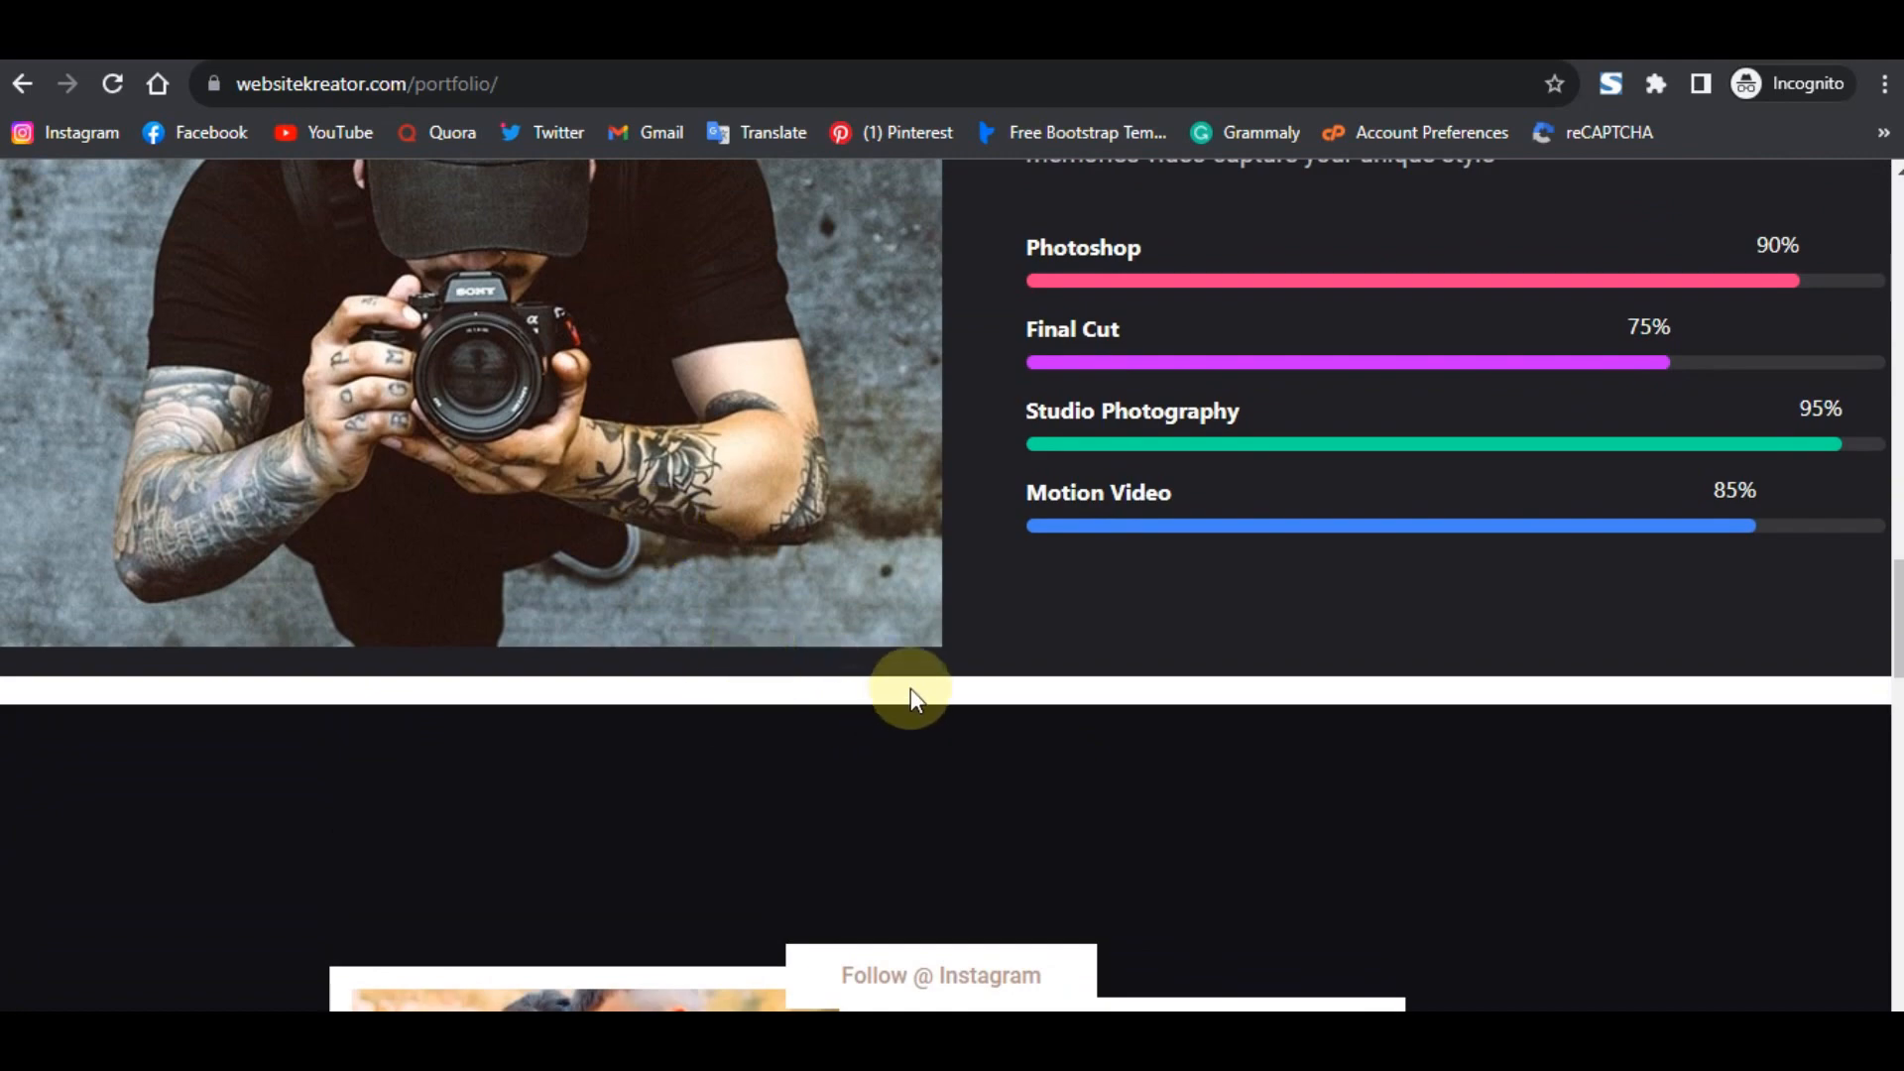
pyautogui.scroll(15, 910, 688)
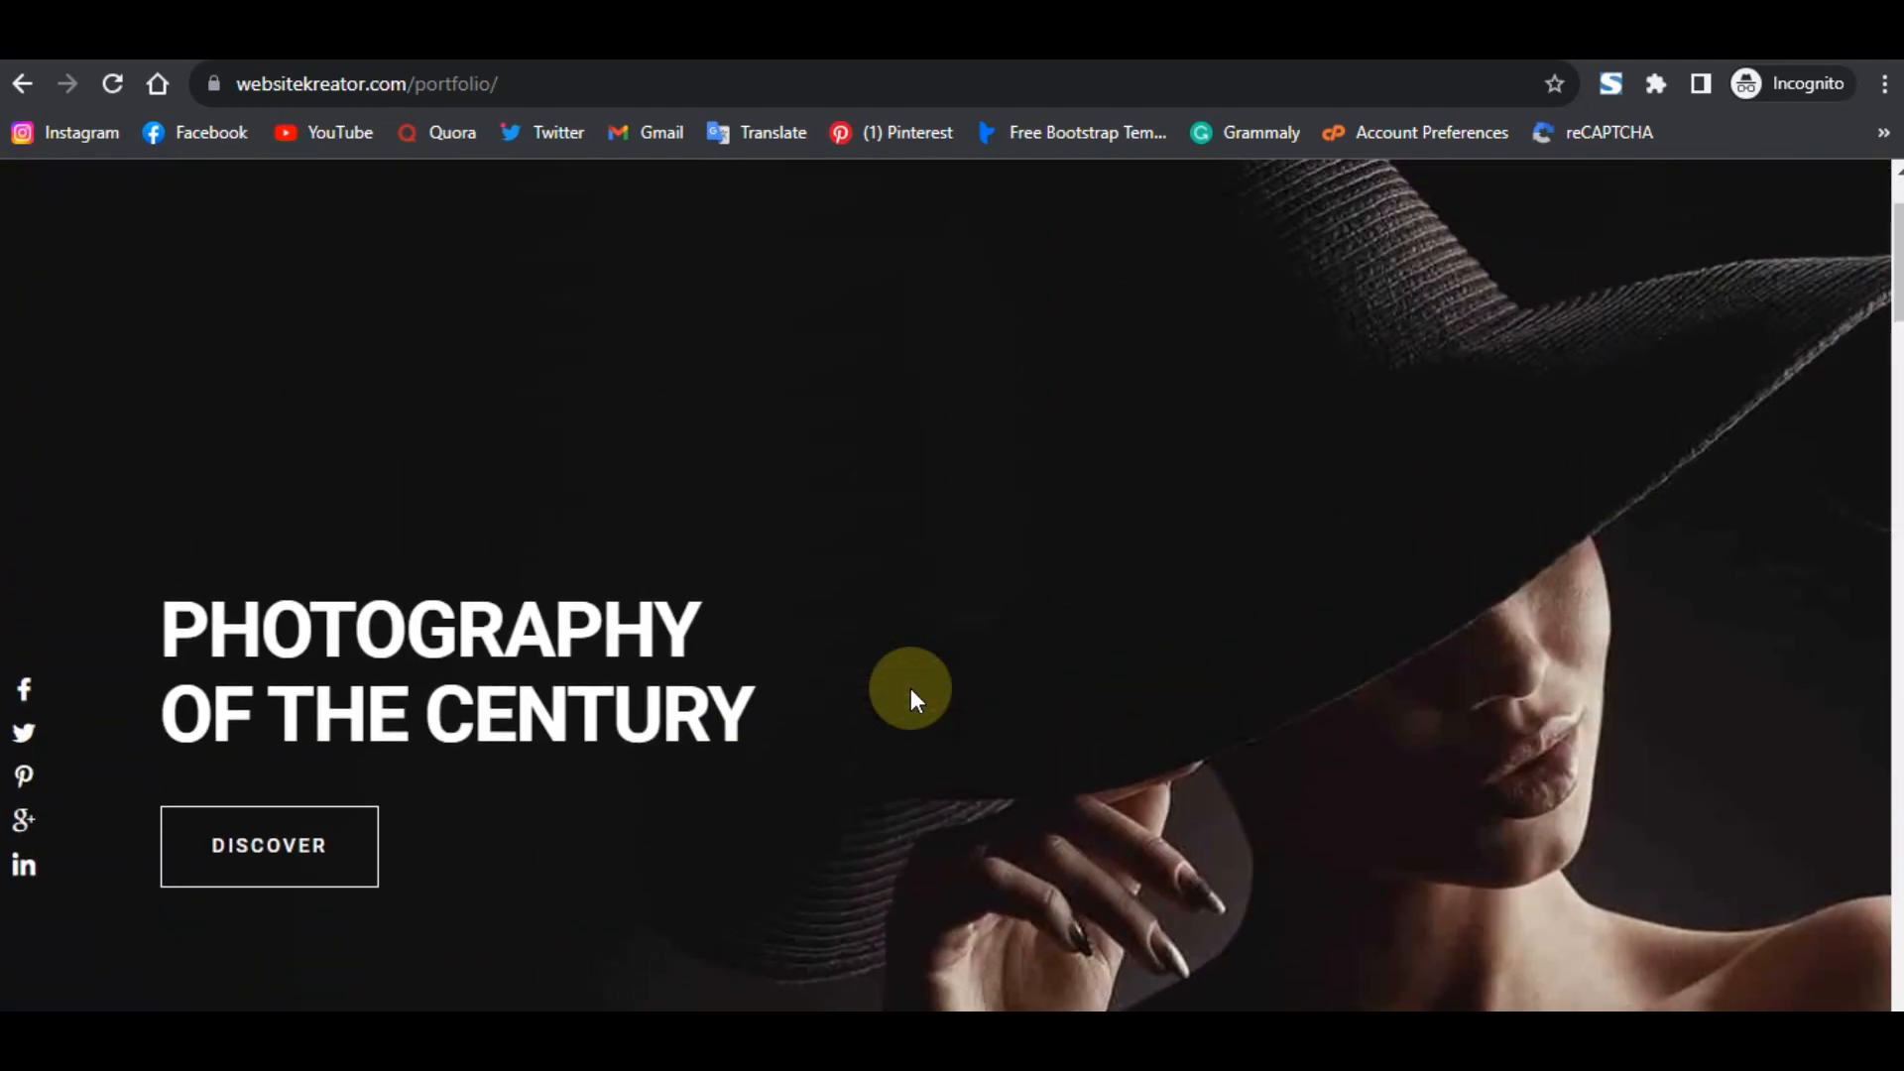
pyautogui.scroll(2, 910, 688)
pyautogui.click(1022, 212)
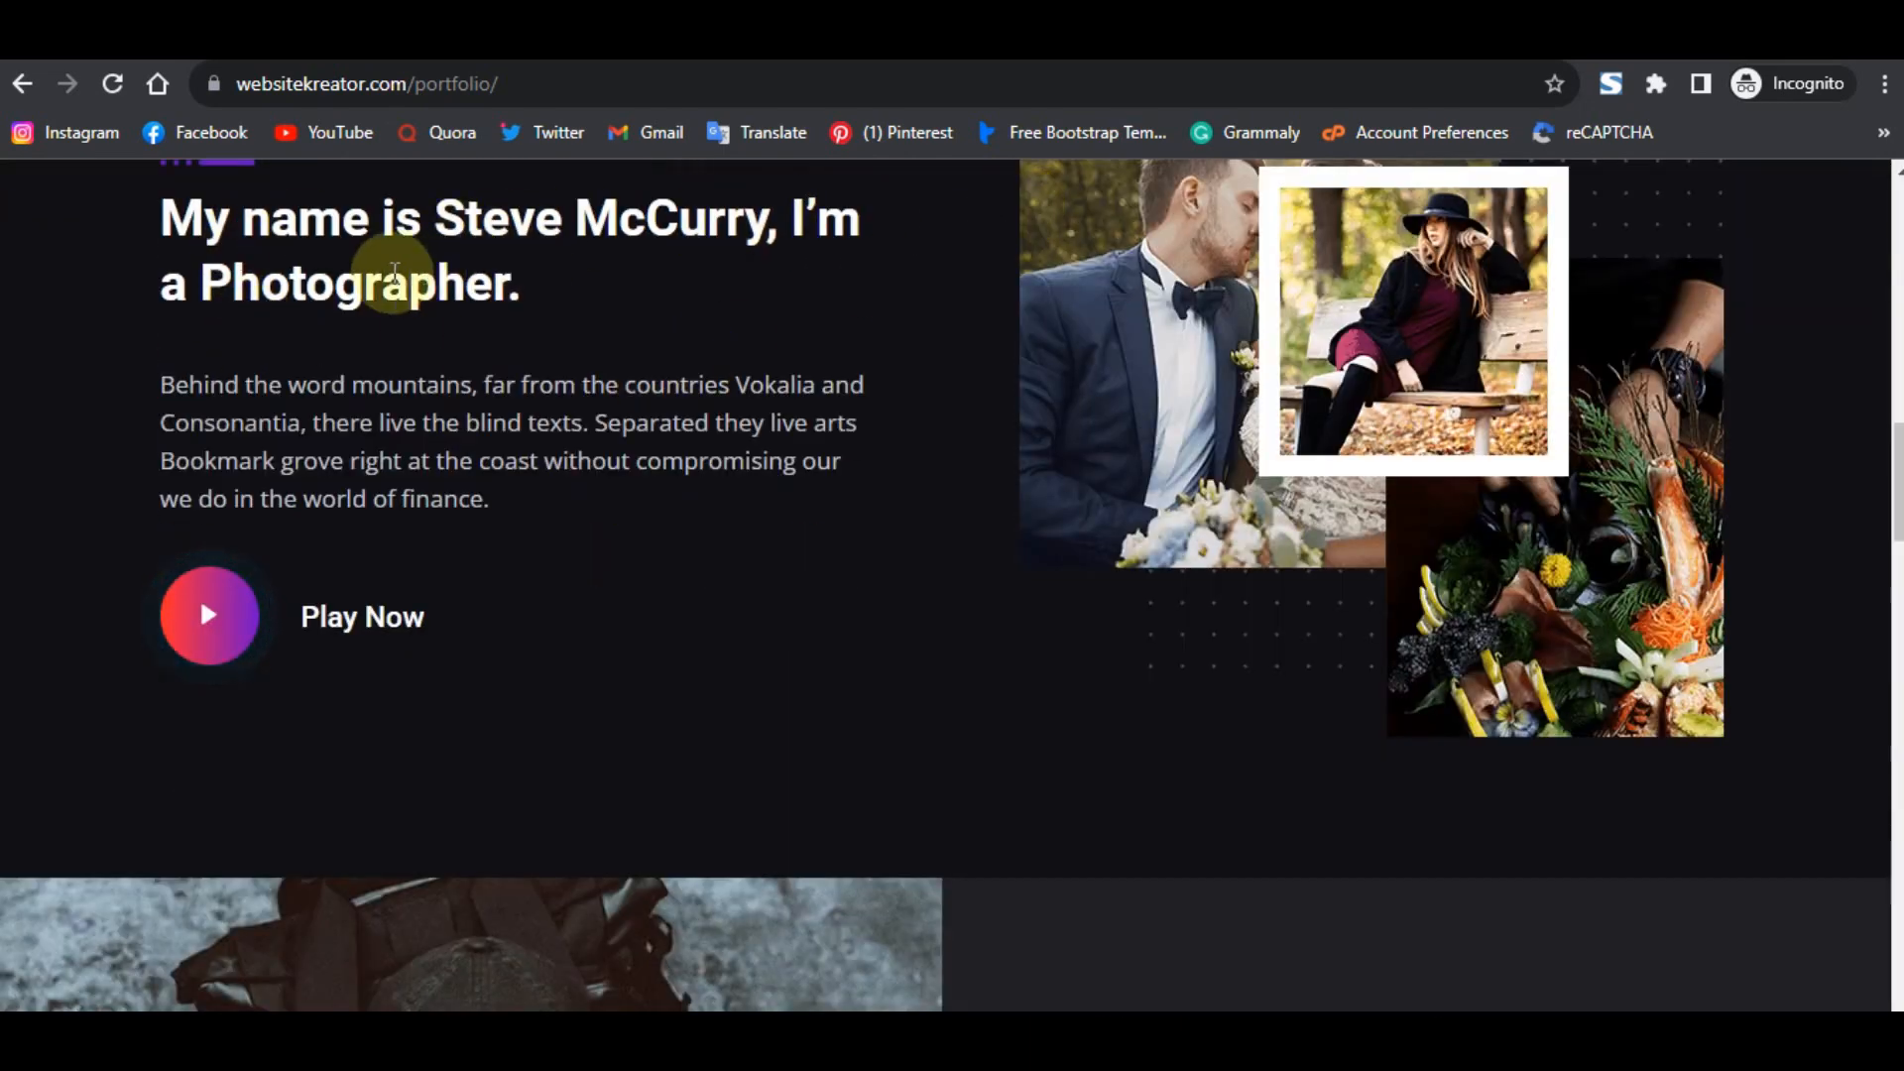
pyautogui.scroll(4, 722, 387)
pyautogui.scroll(5, 722, 387)
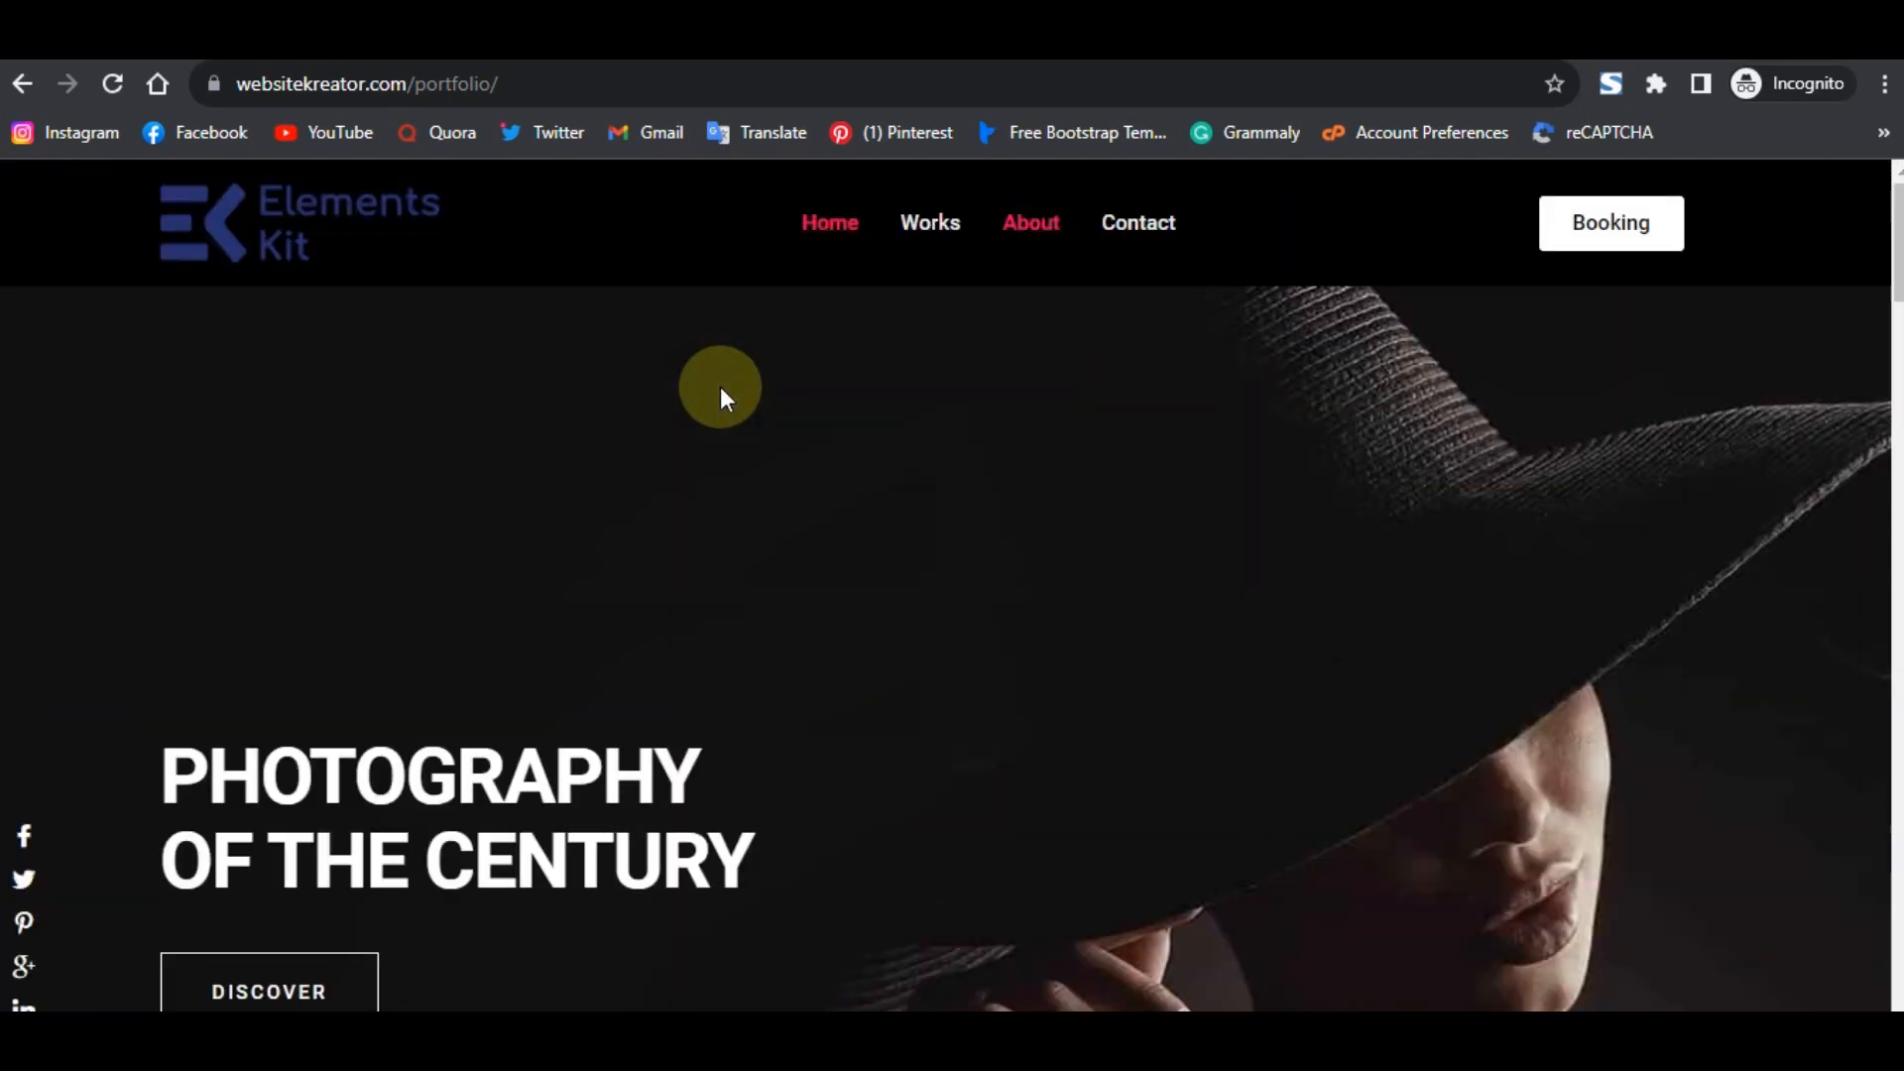
pyautogui.click(1151, 211)
# - Give the anchor container above the contact form a classic background using New Global Color1
pyautogui.scroll(3, 947, 431)
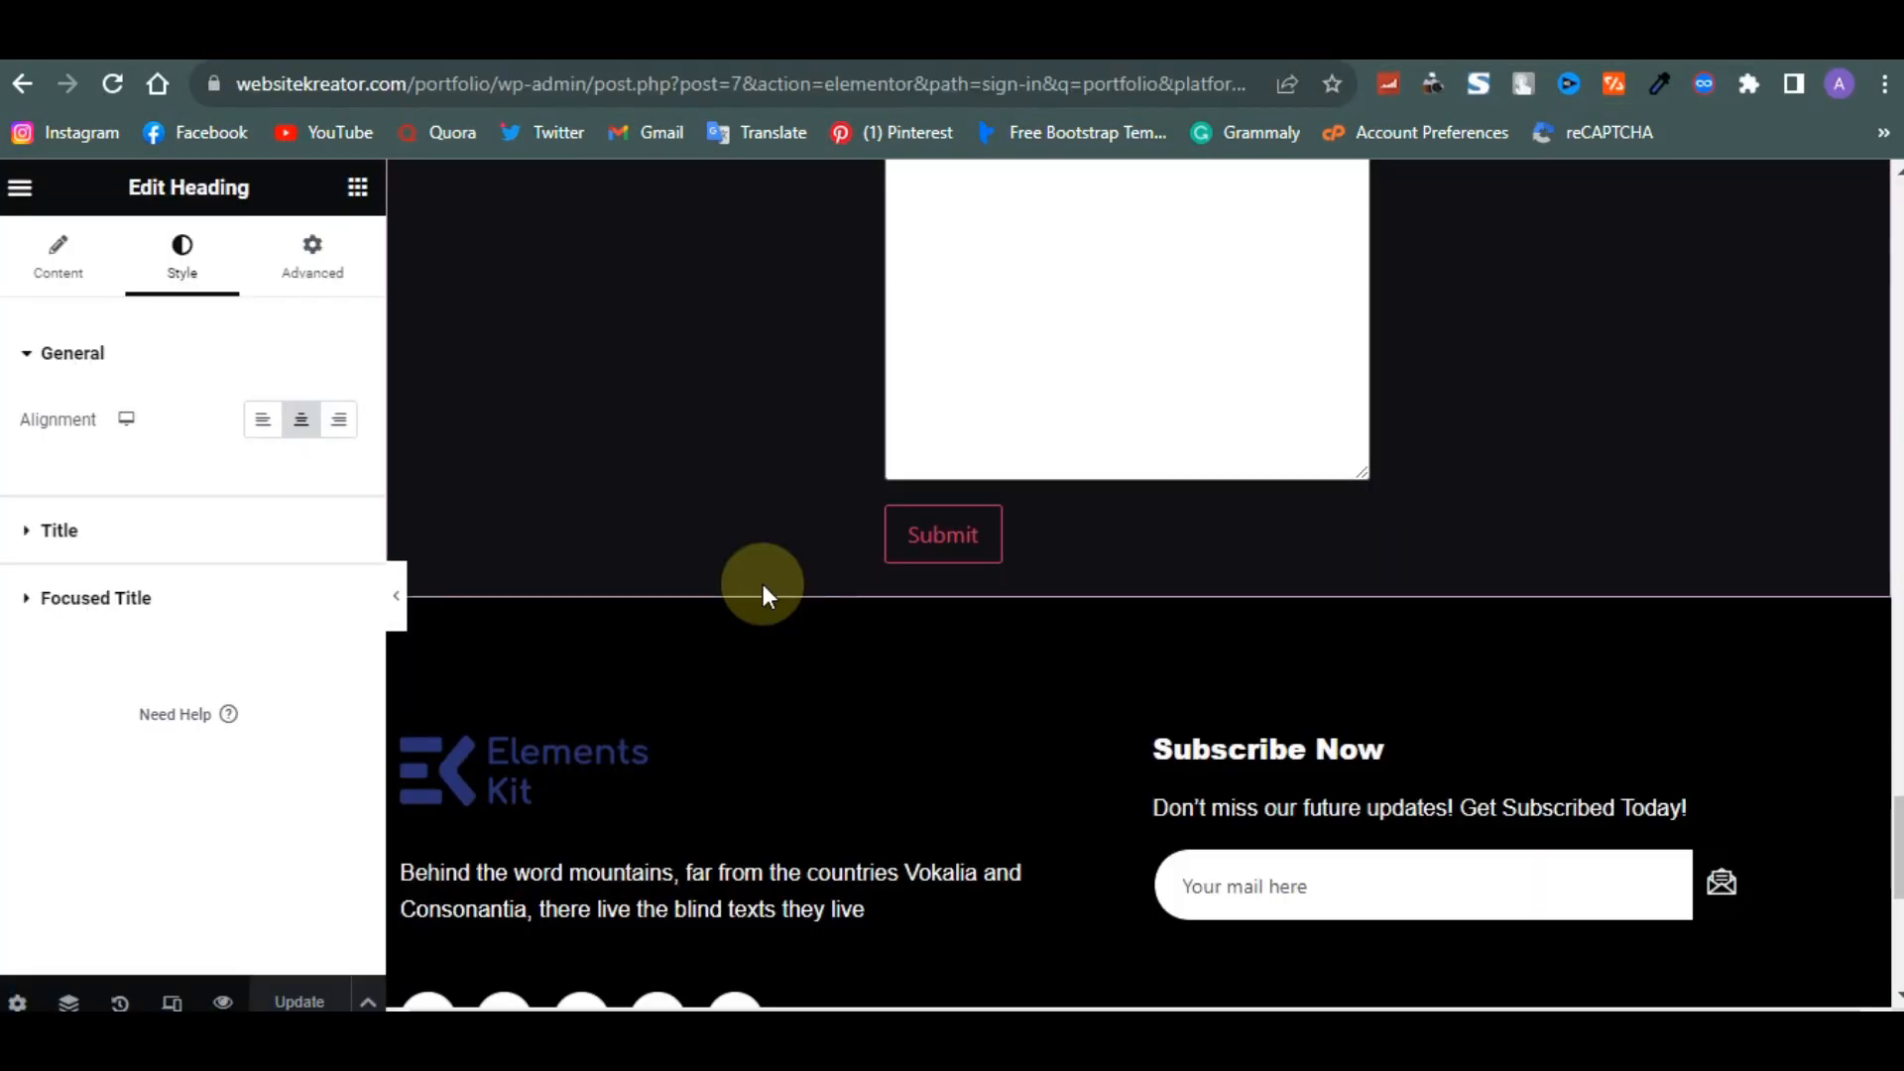
pyautogui.scroll(10, 764, 590)
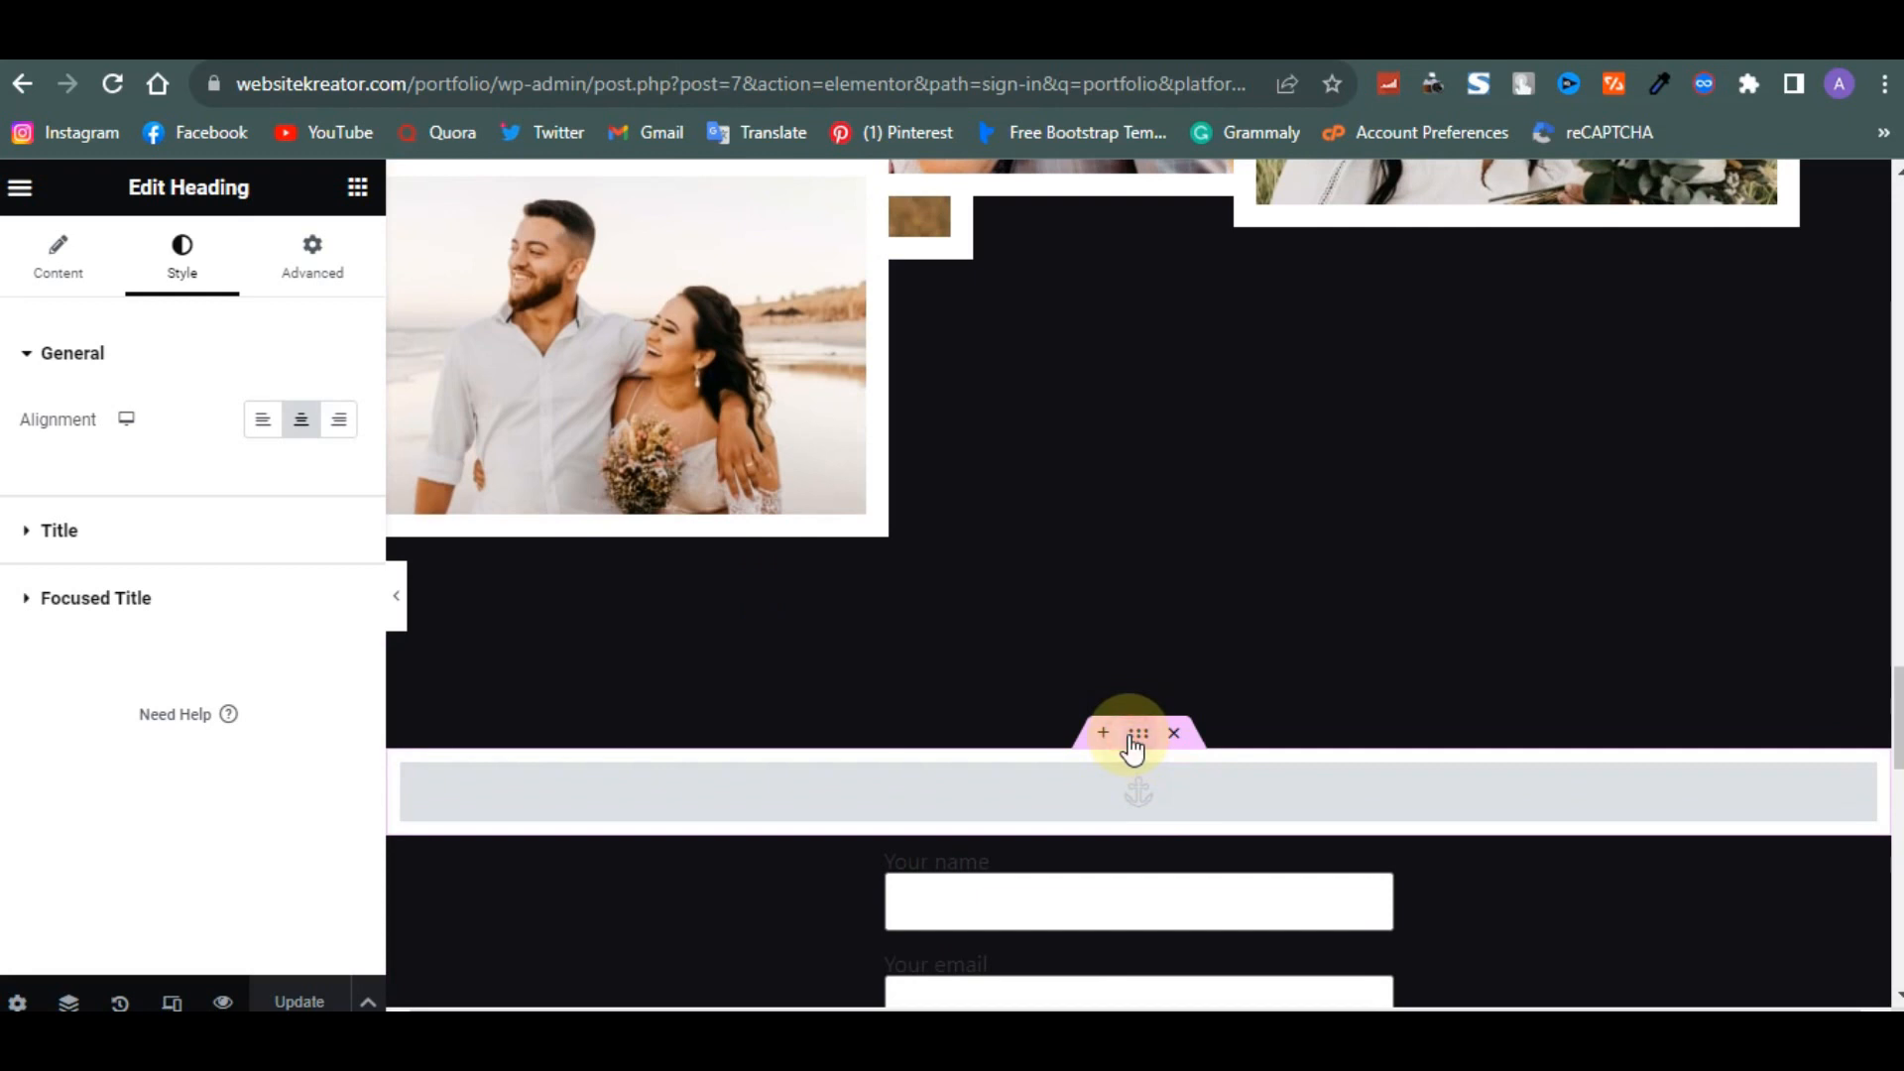
pyautogui.click(1138, 734)
pyautogui.click(161, 265)
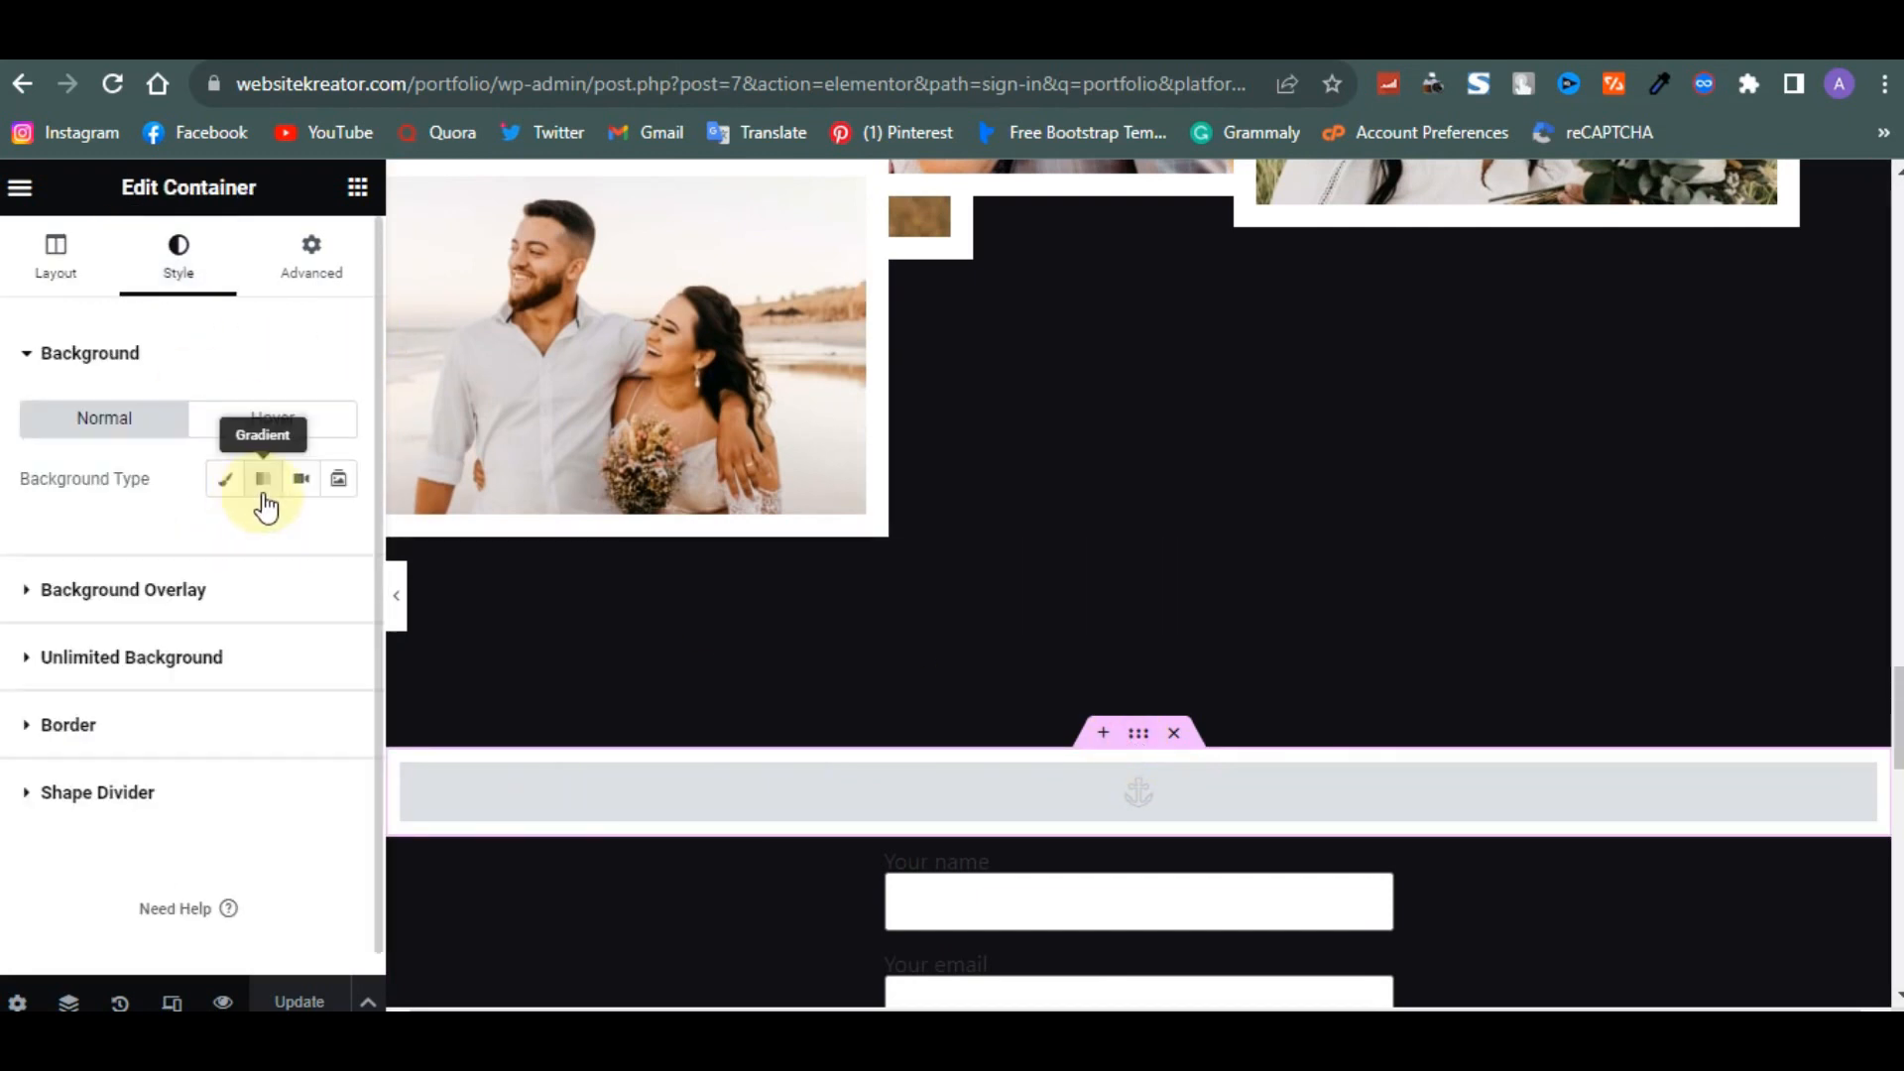
pyautogui.click(230, 480)
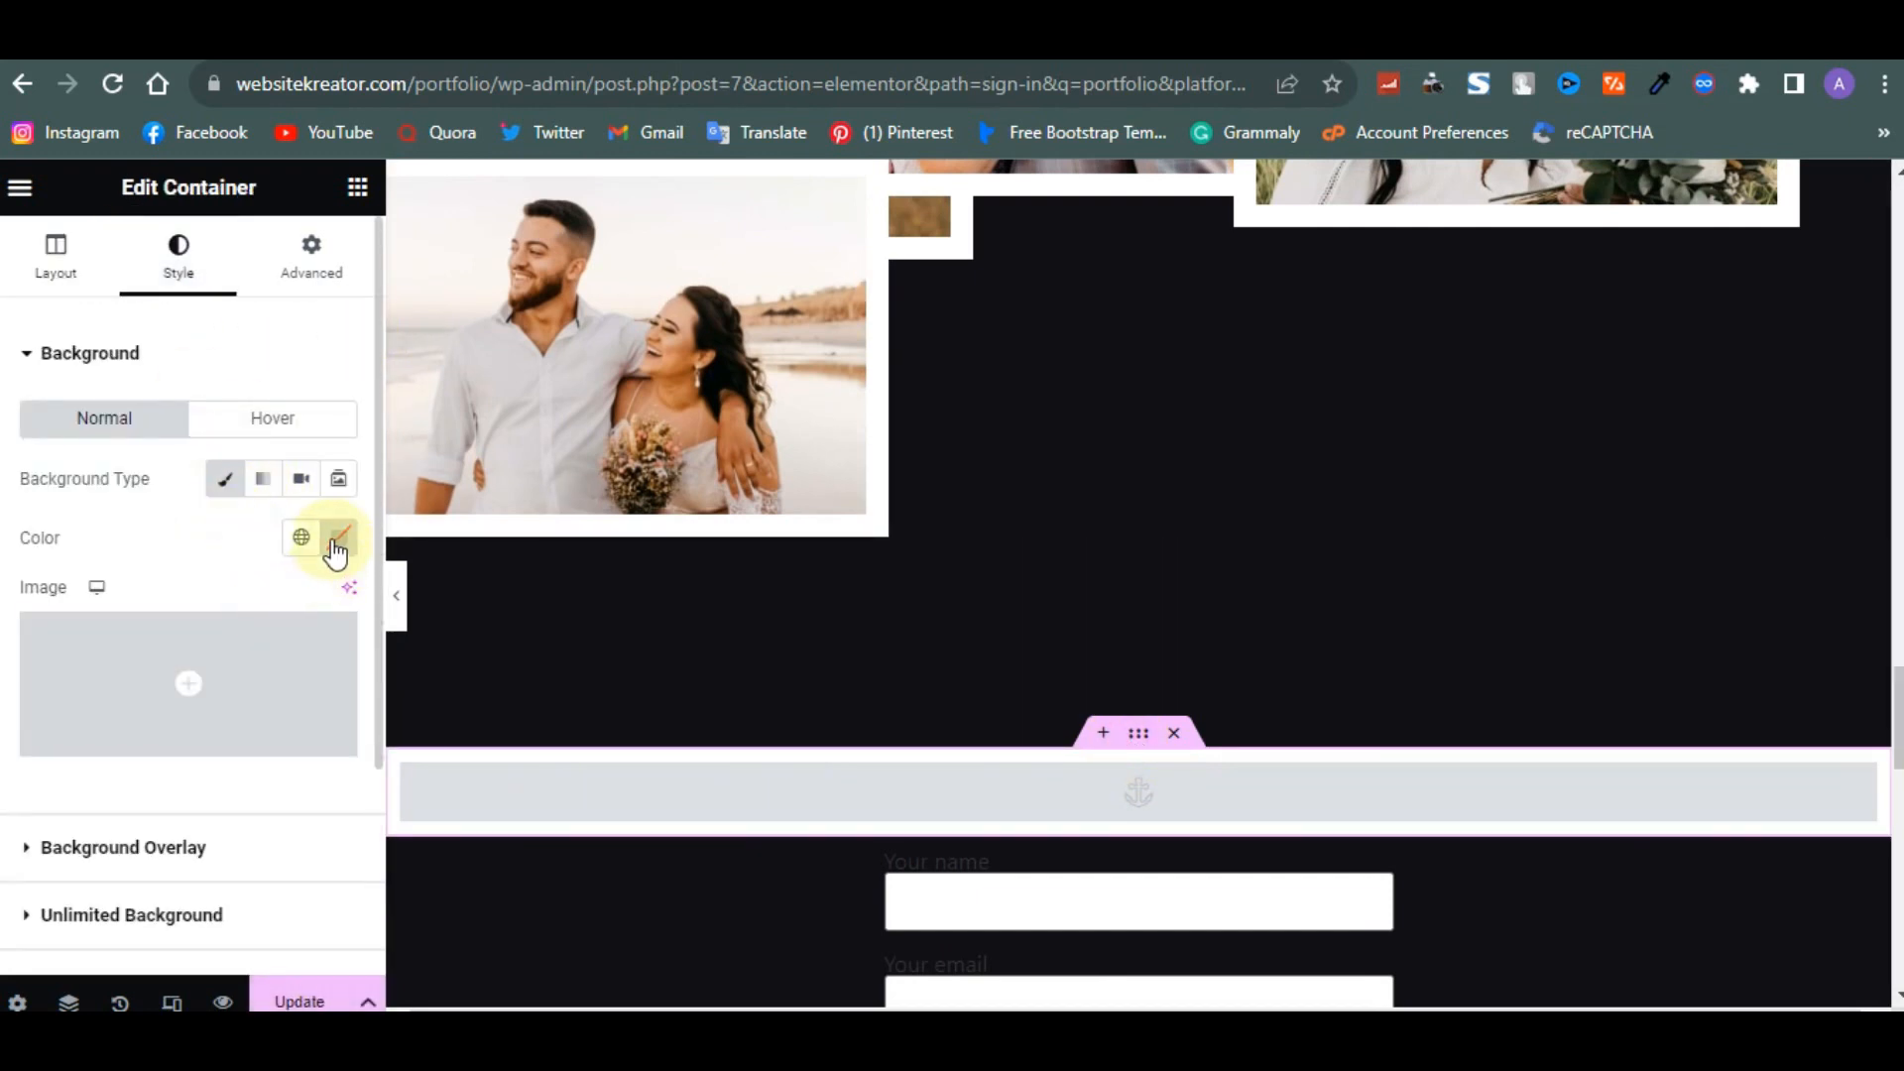
pyautogui.click(301, 538)
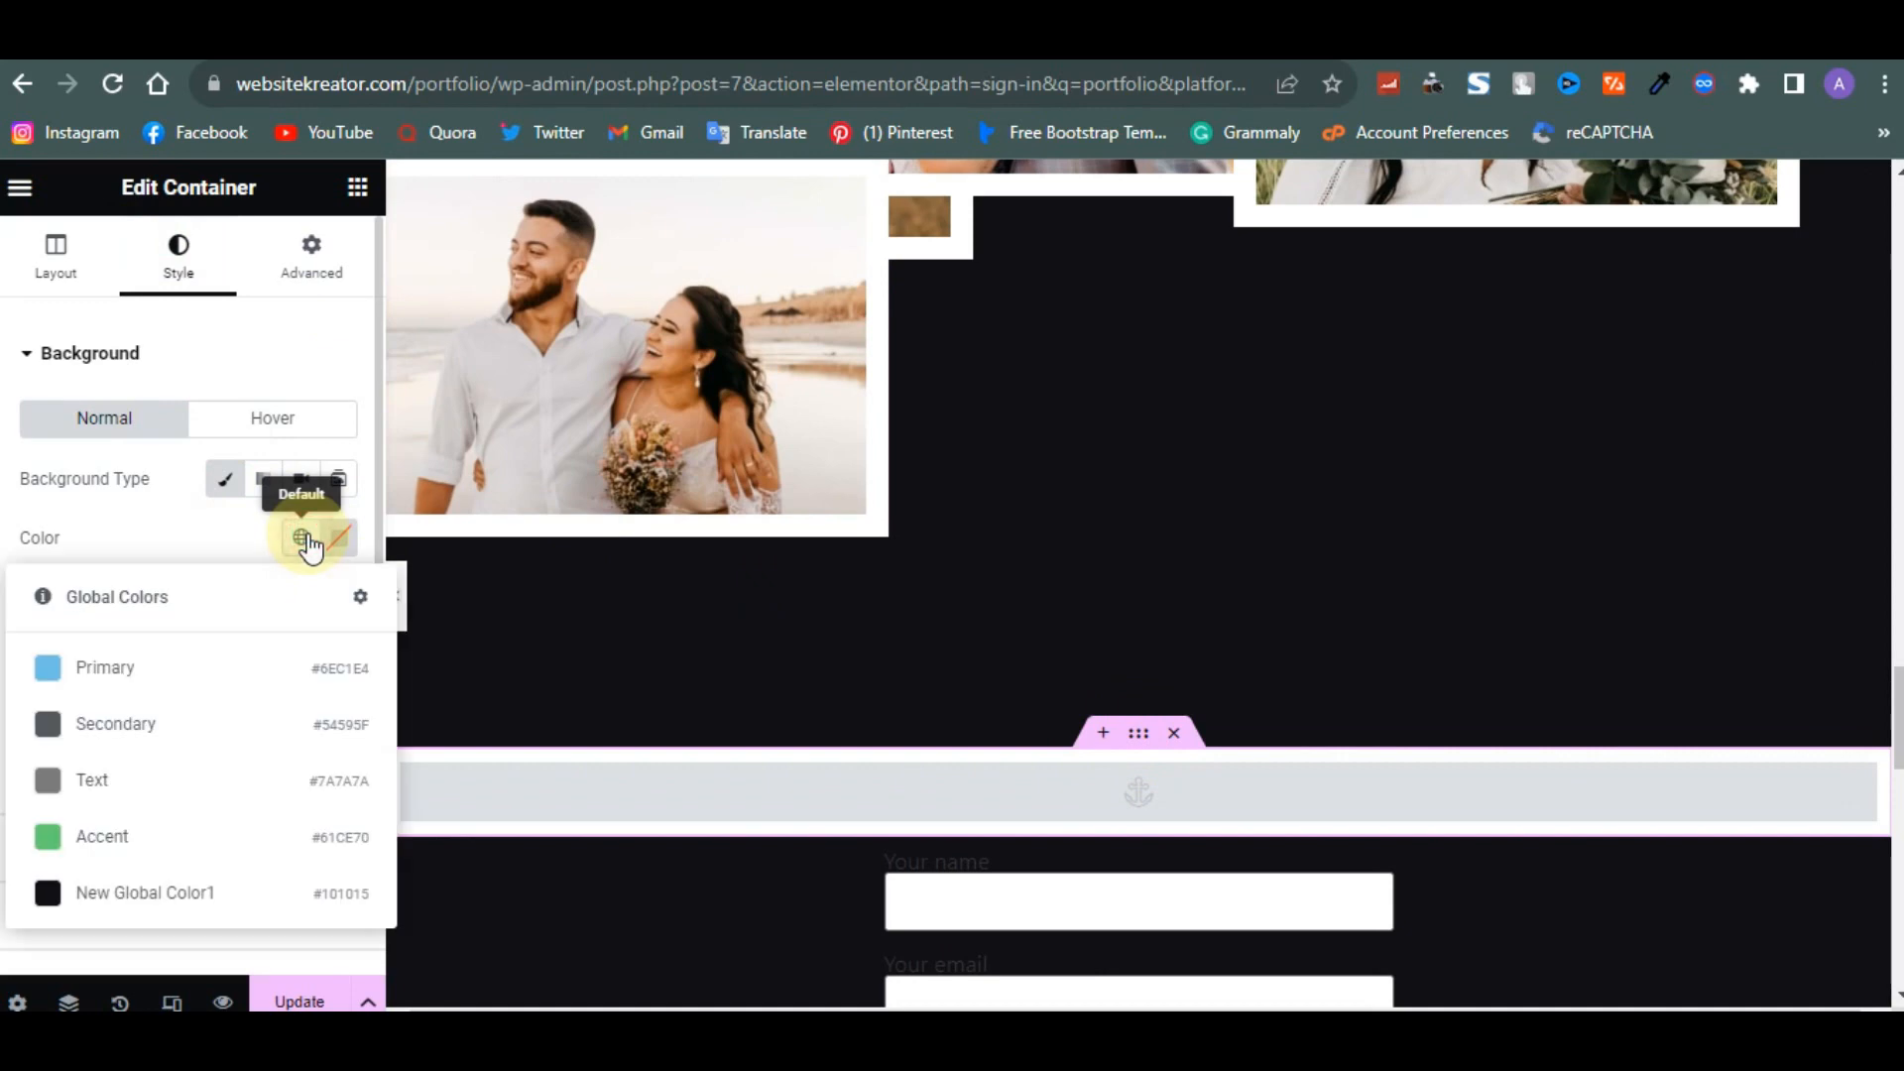
pyautogui.click(224, 922)
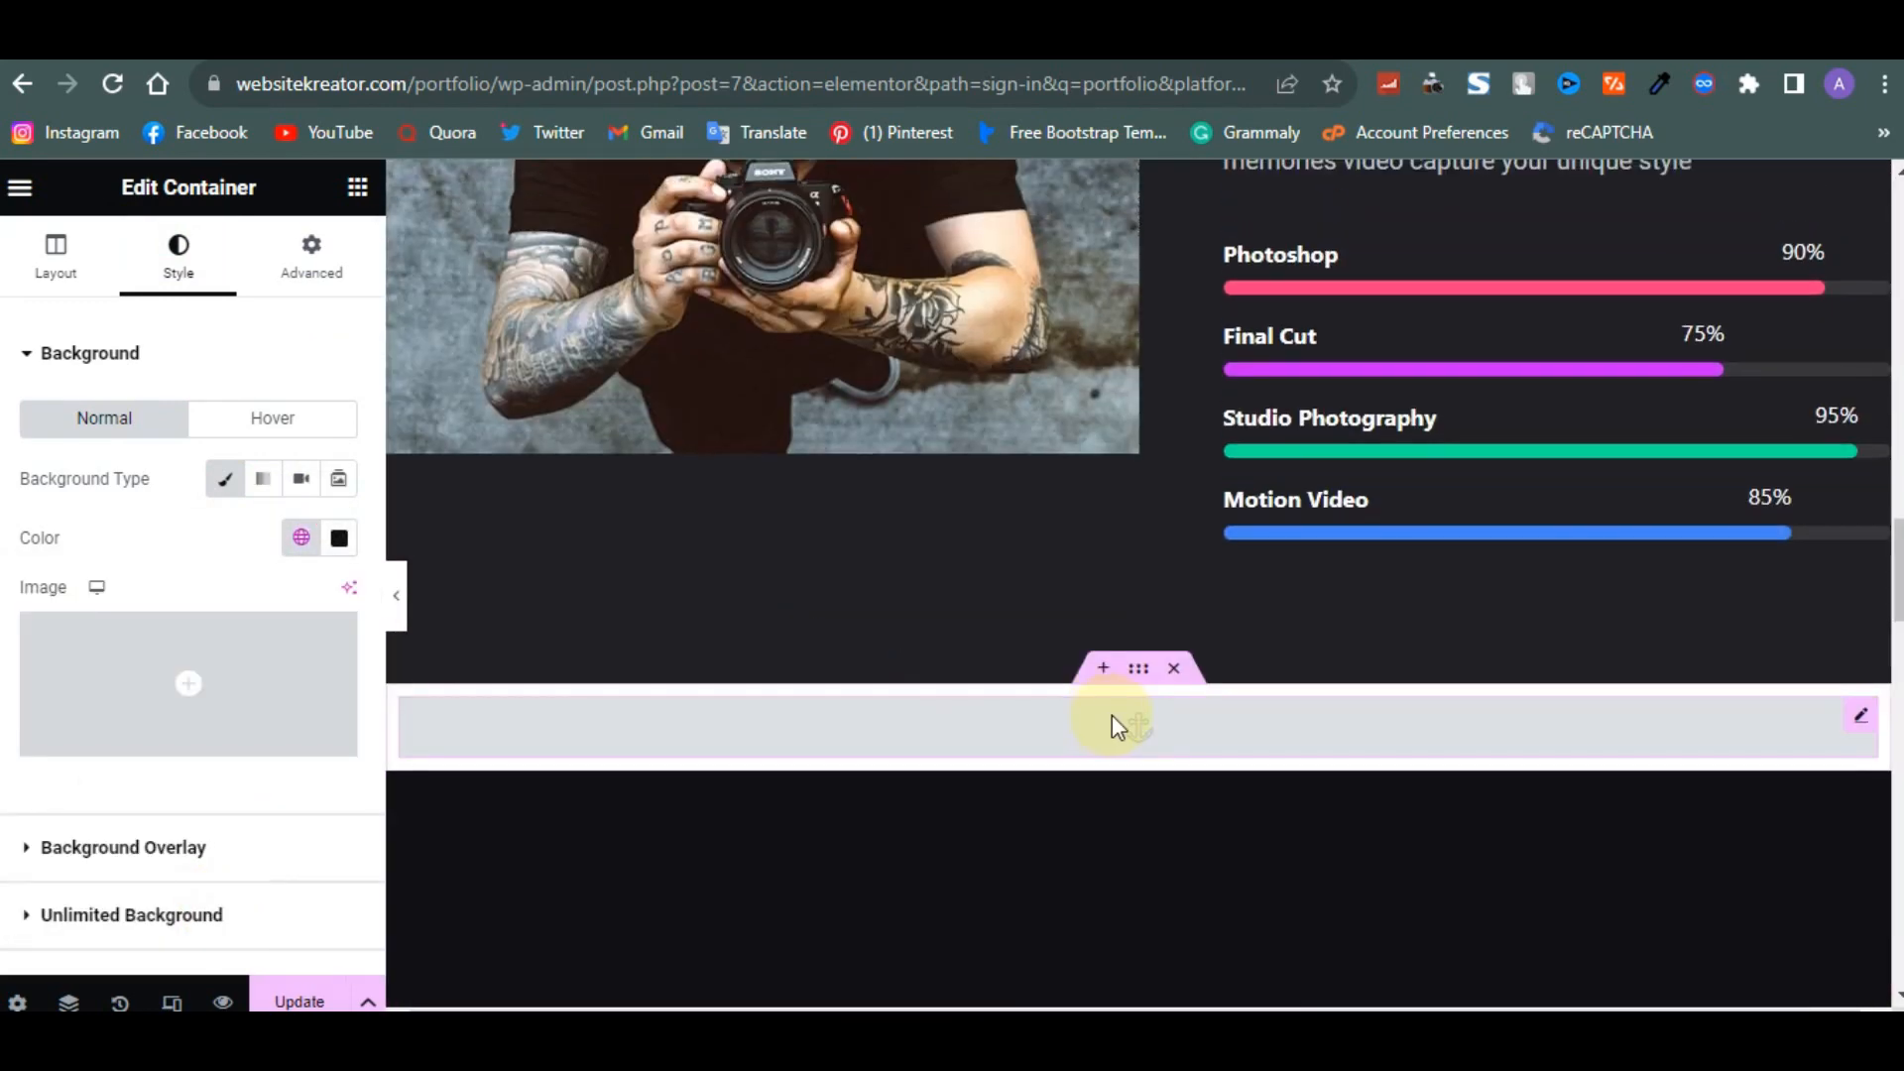
# - Give the anchor container below the skills section a classic background using New Global Color1
pyautogui.click(1137, 672)
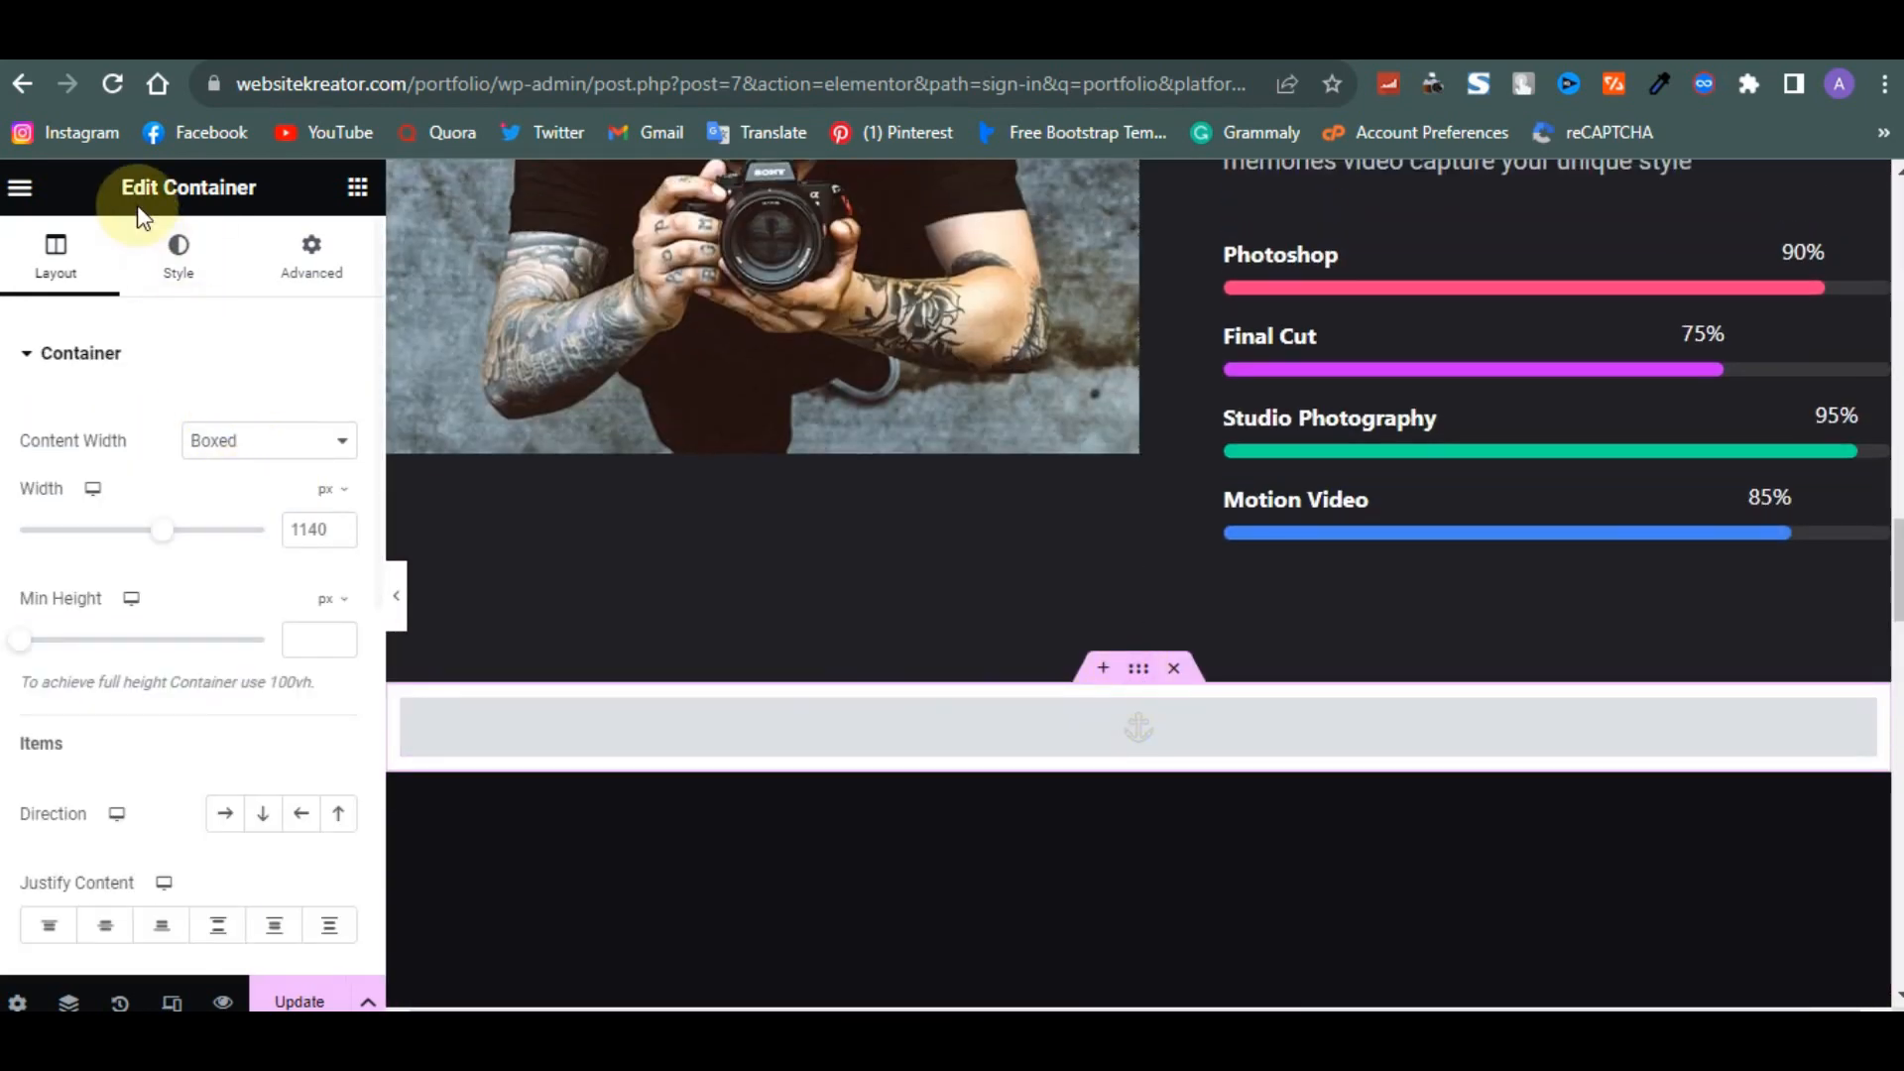
pyautogui.click(164, 239)
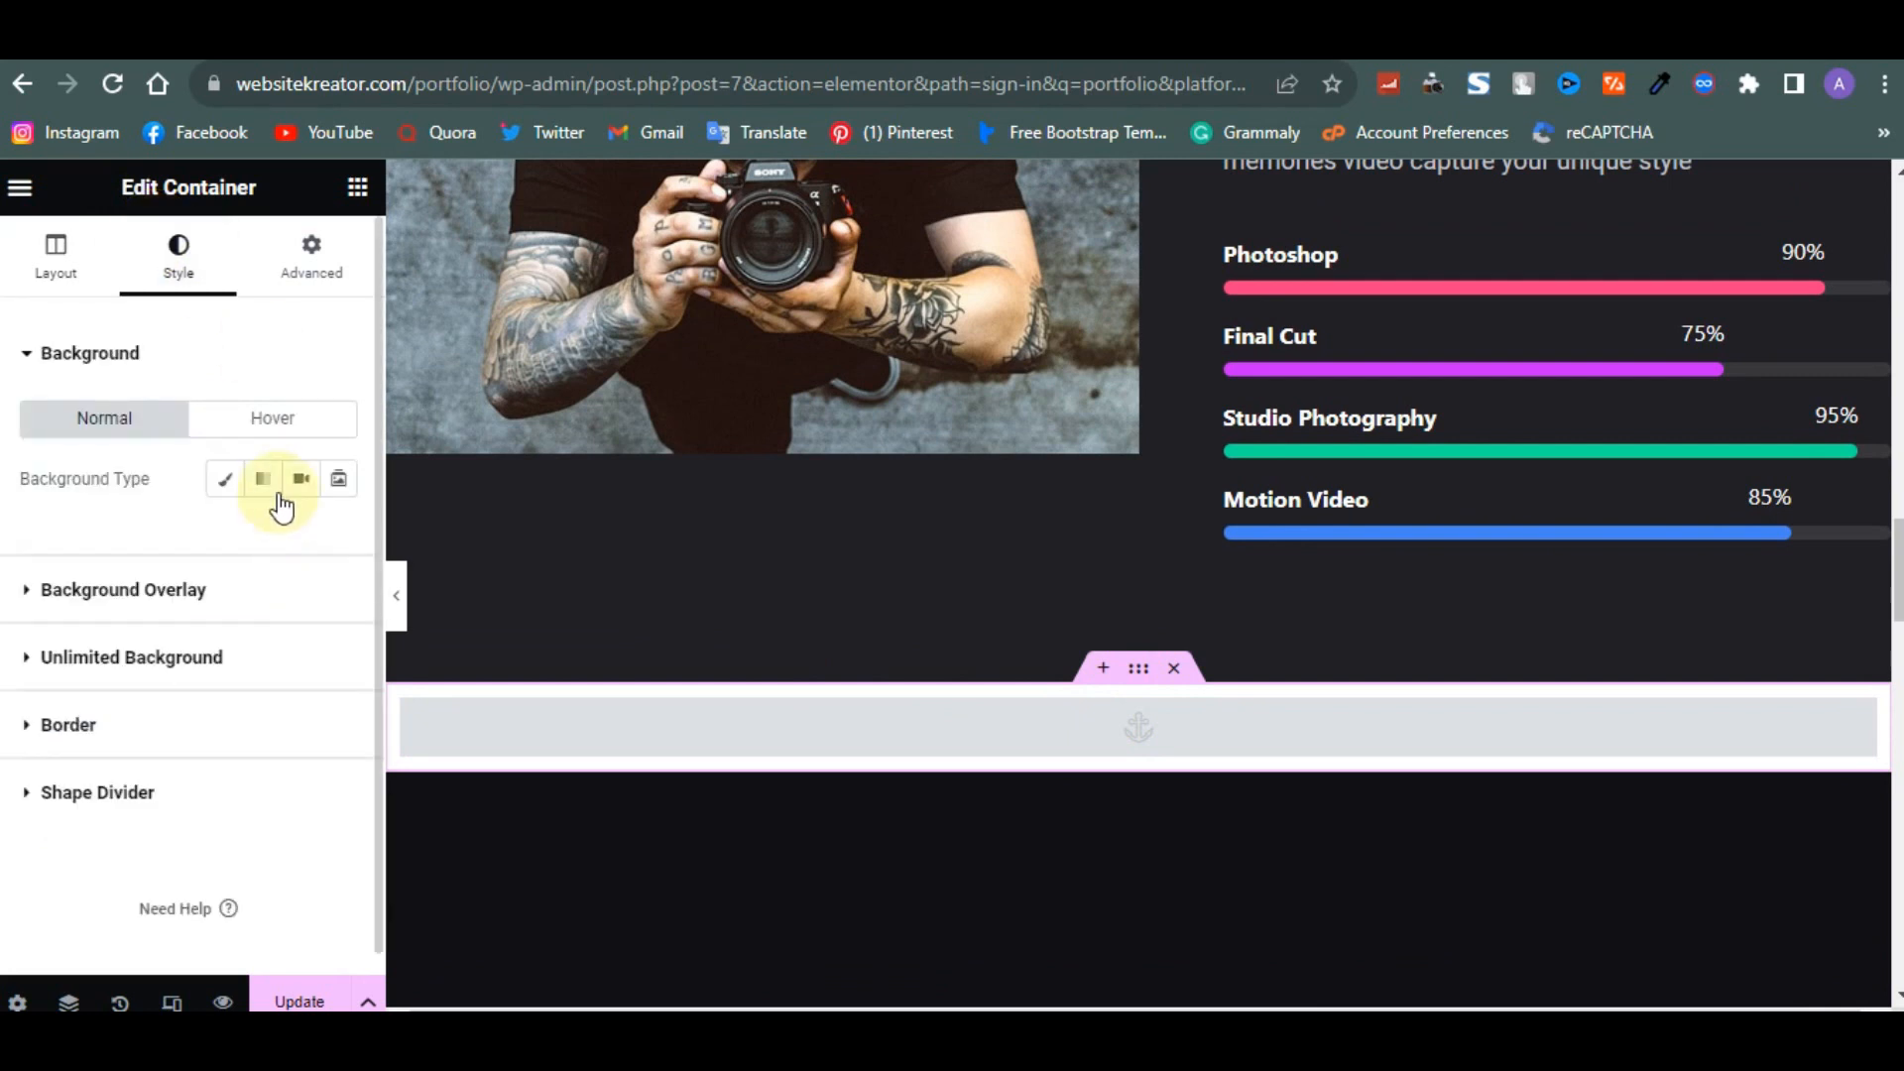
pyautogui.click(222, 484)
pyautogui.click(298, 539)
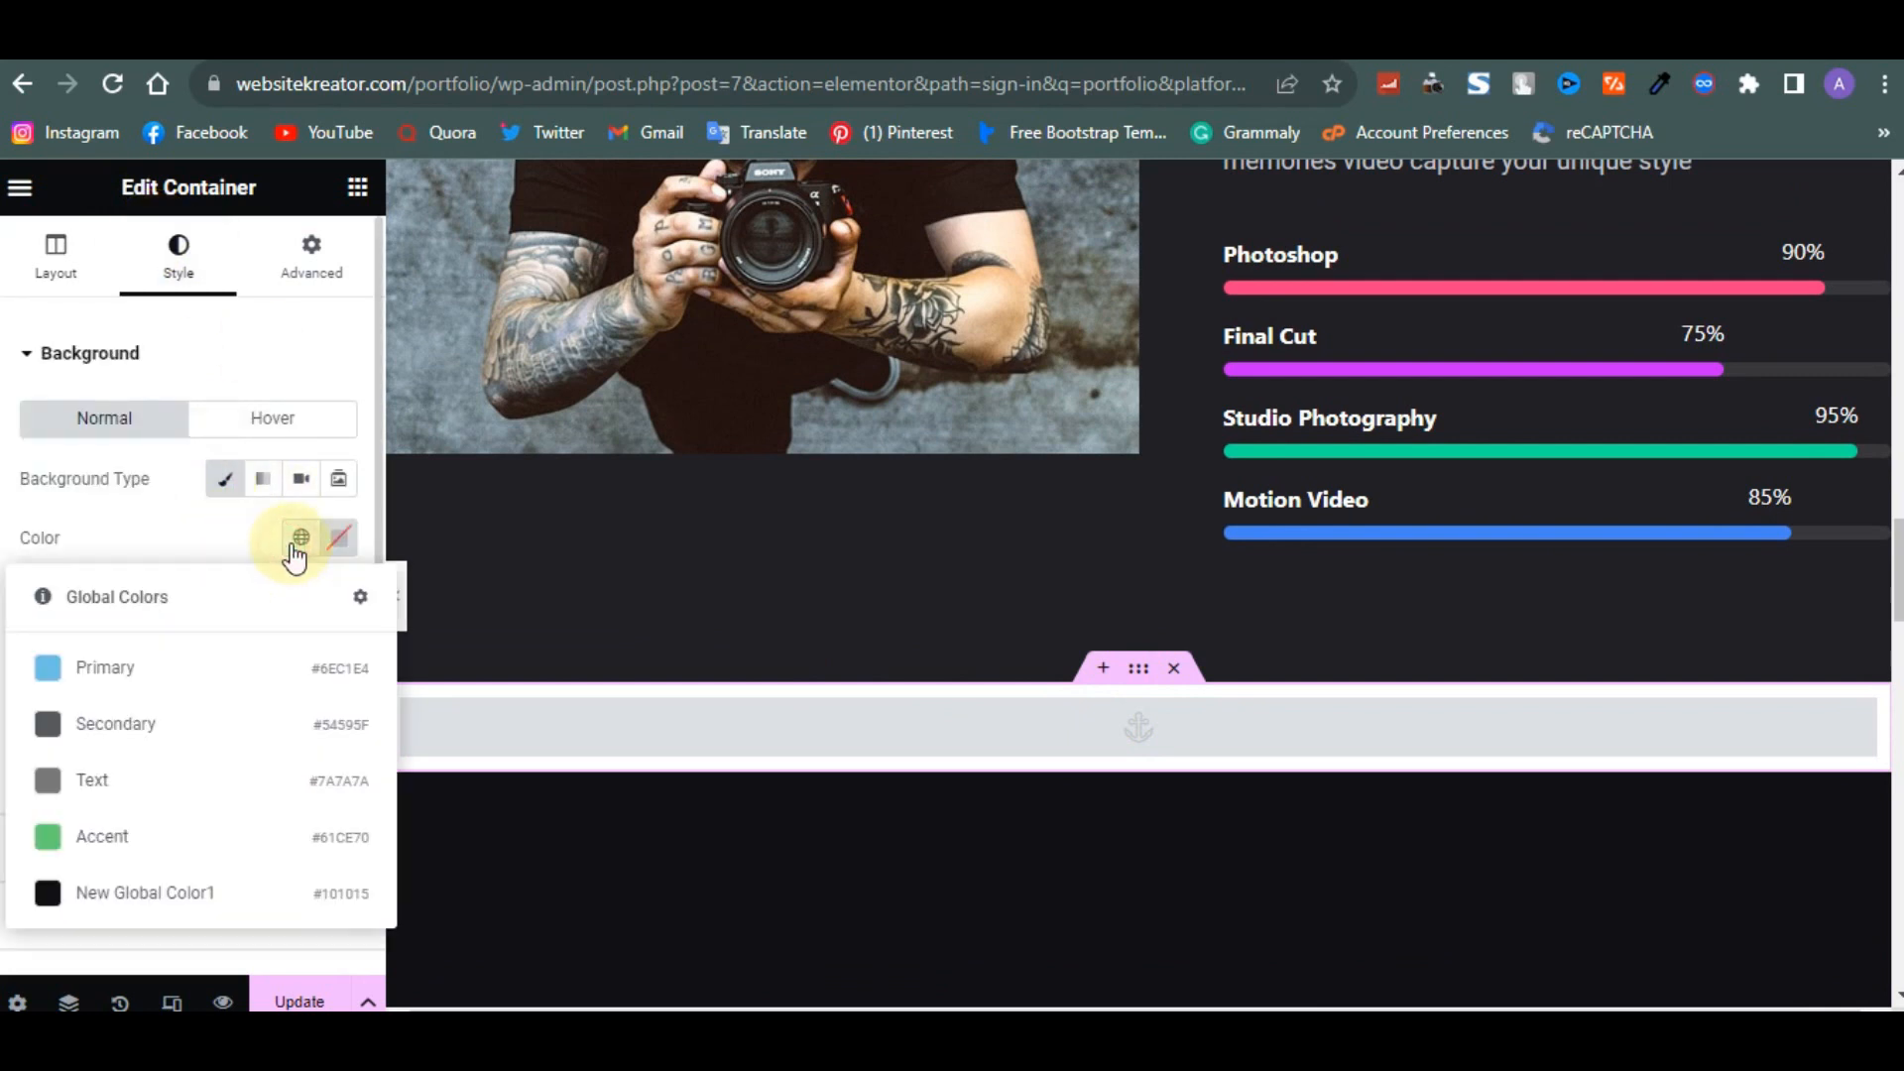
pyautogui.click(157, 902)
# - Give the 'about' menu anchor a classic background using New Global Color1, then update the page
pyautogui.scroll(10, 748, 580)
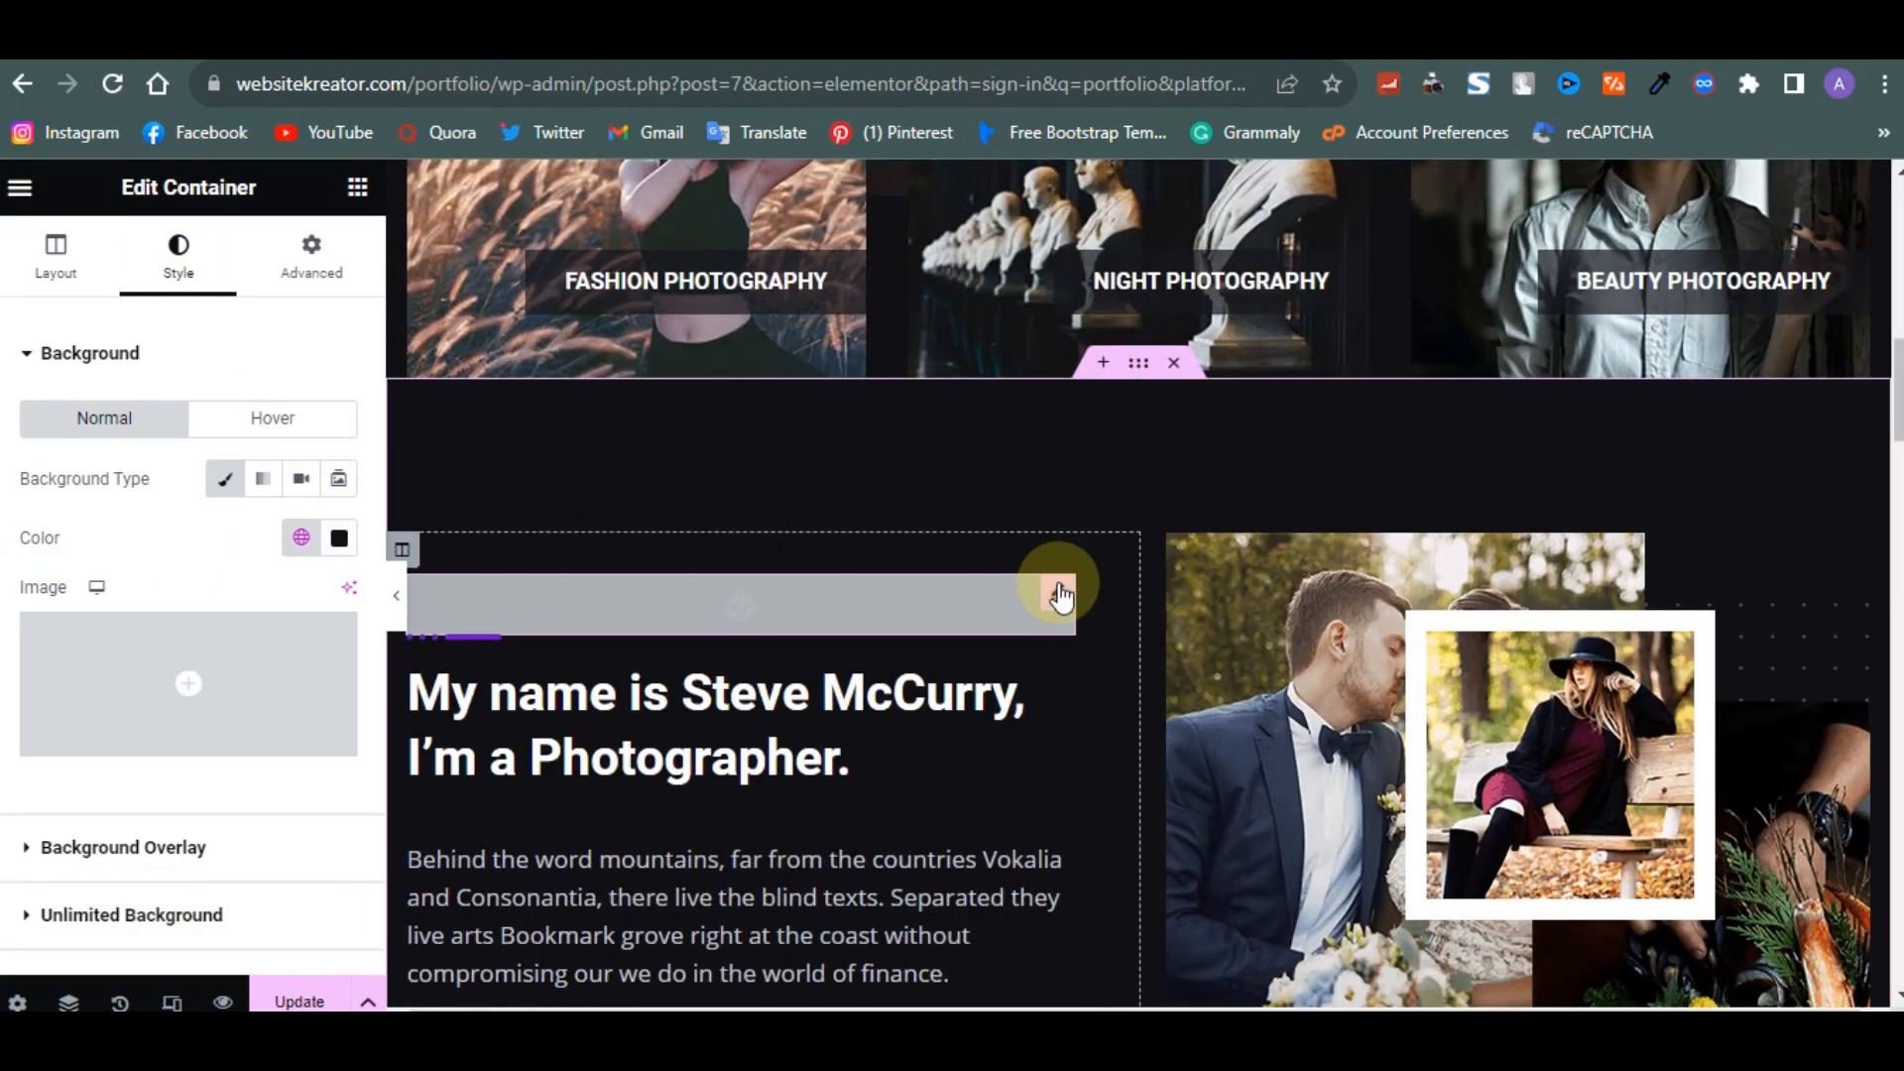
pyautogui.click(1049, 577)
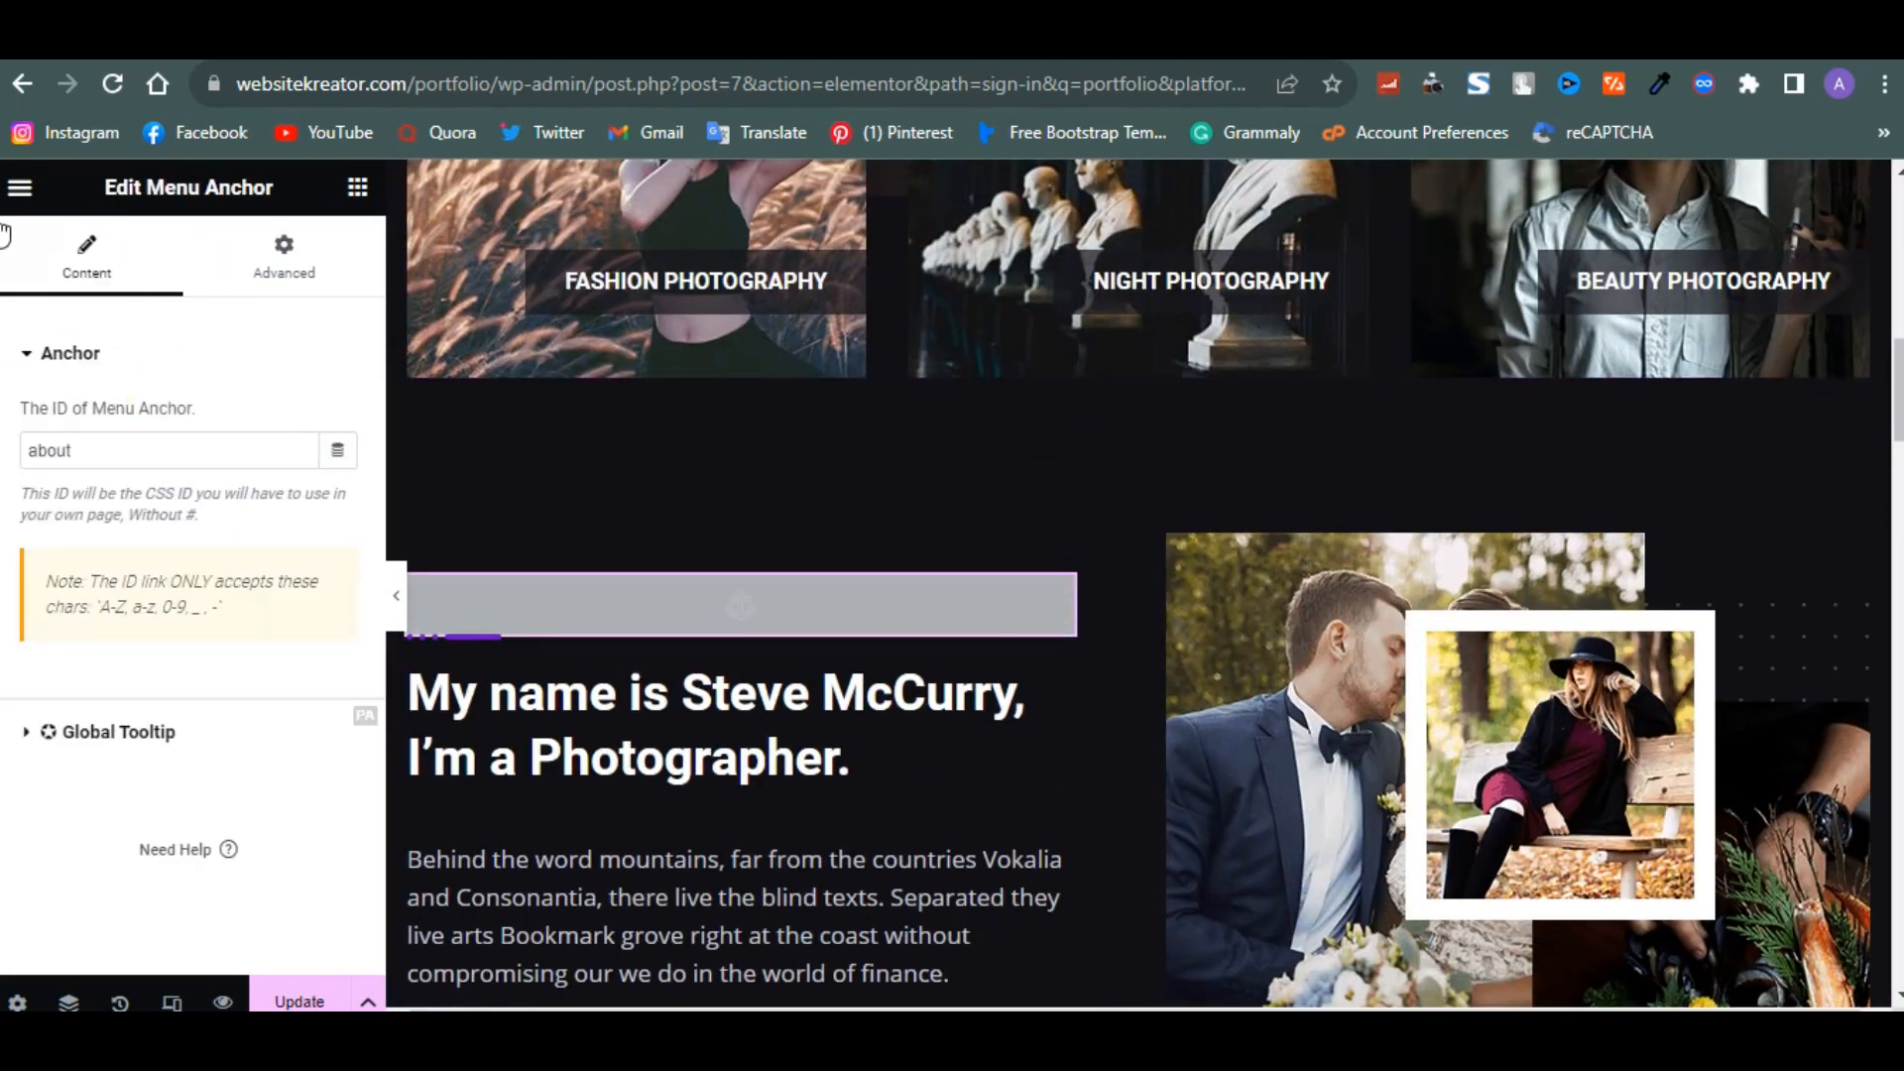
pyautogui.click(266, 281)
pyautogui.scroll(-5, 193, 640)
pyautogui.scroll(-5, 193, 635)
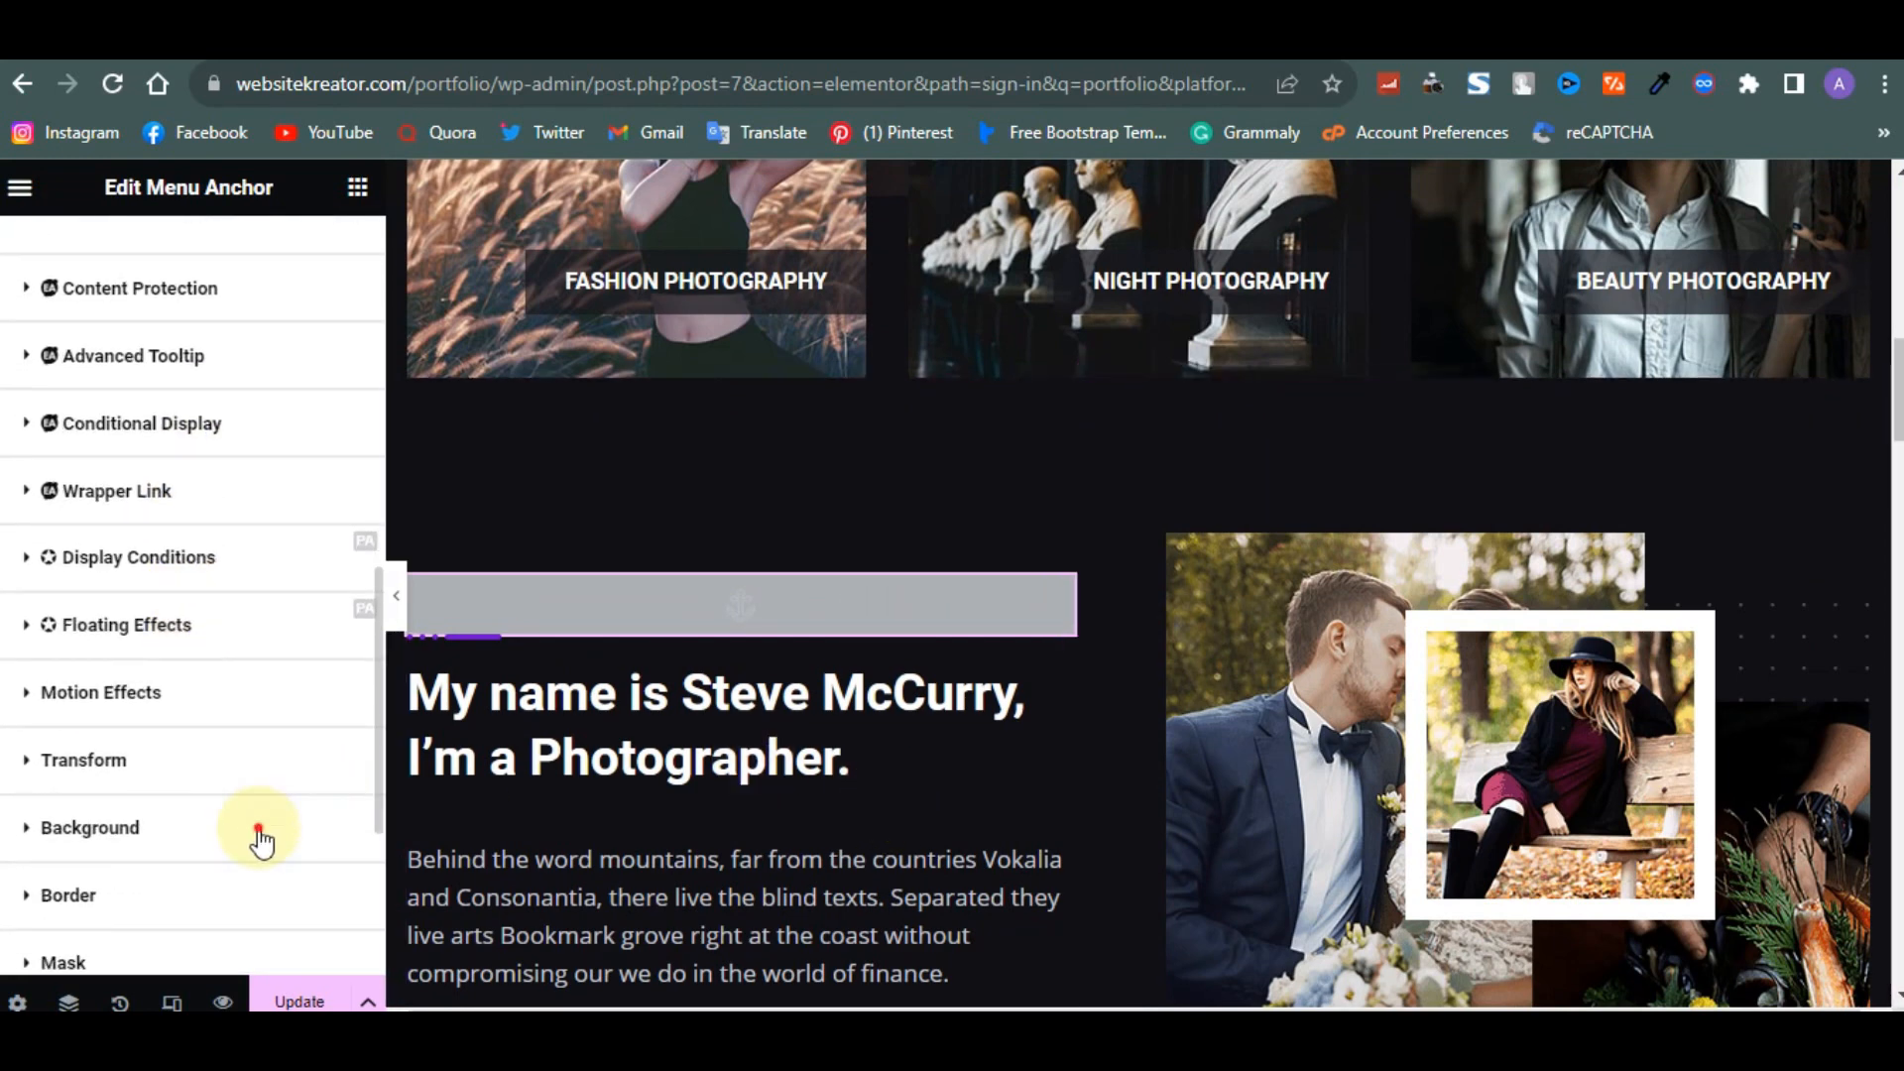
pyautogui.click(200, 824)
pyautogui.scroll(-5, 142, 824)
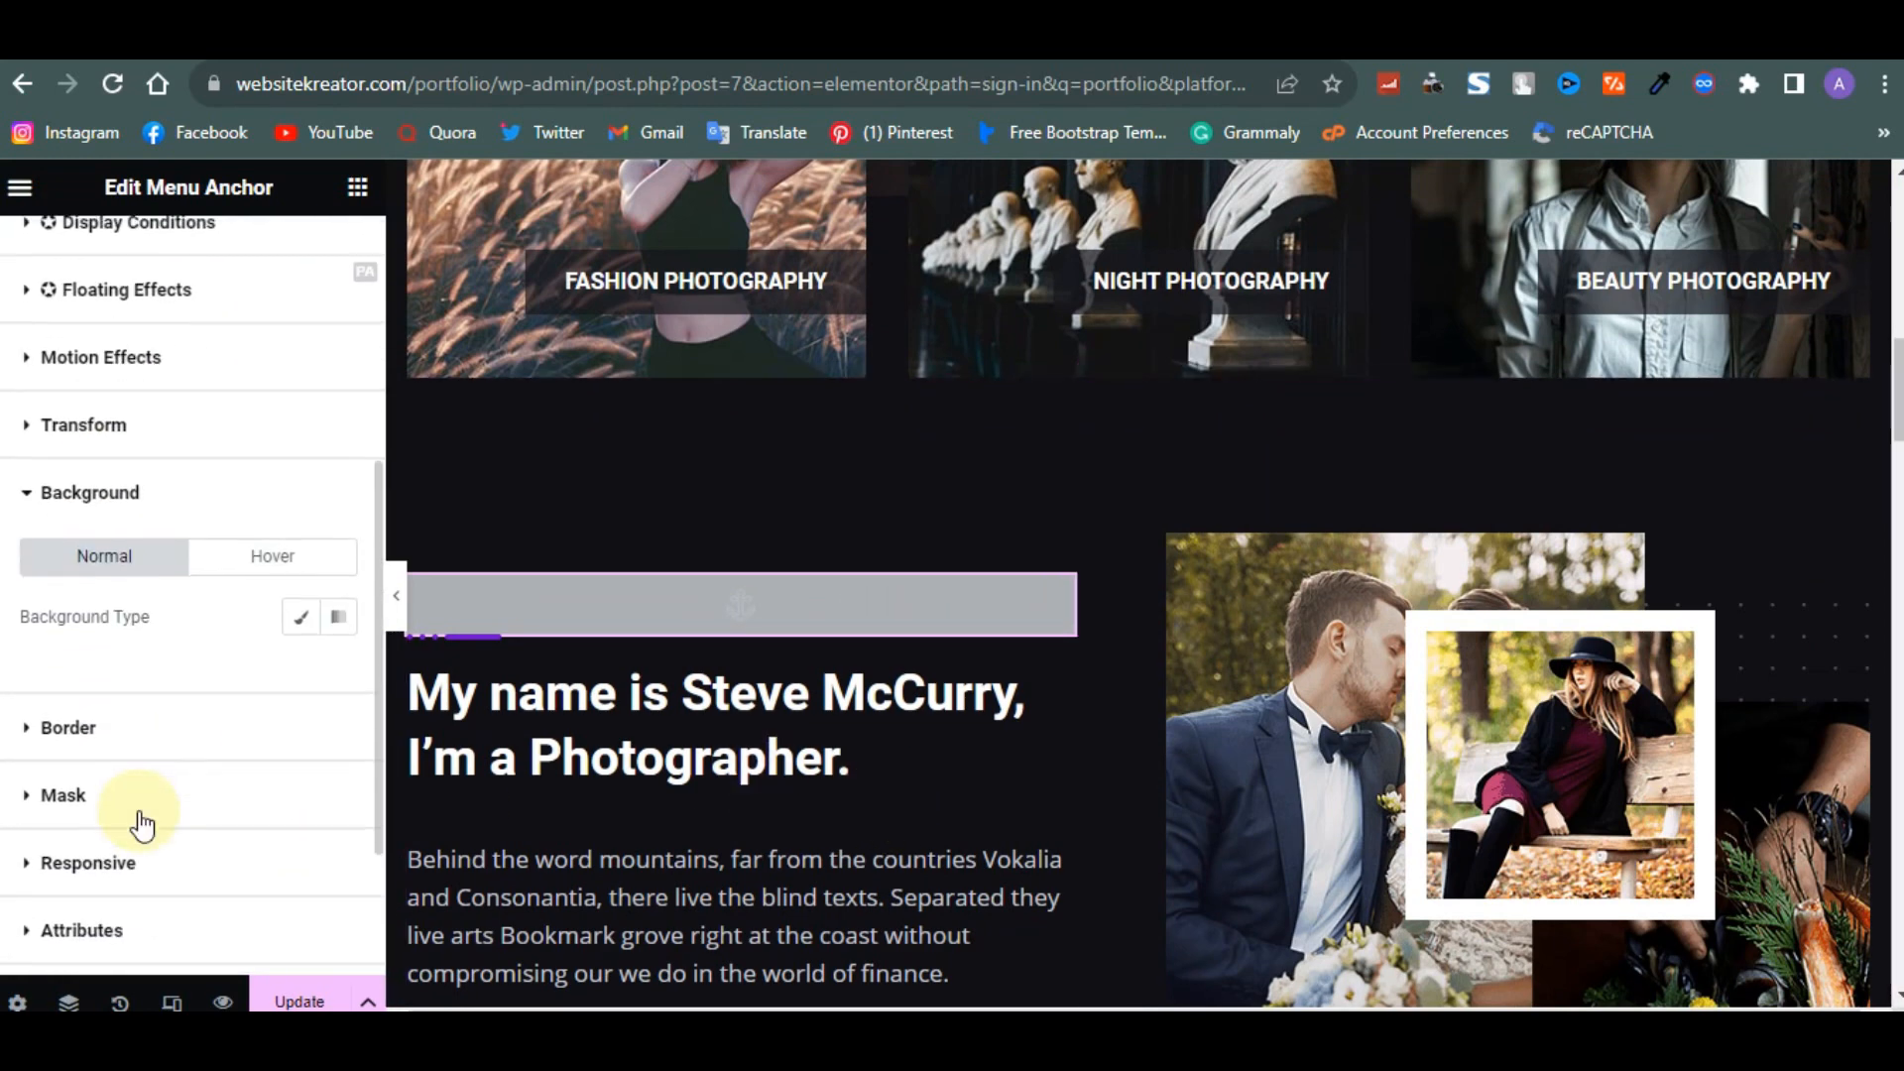
pyautogui.click(297, 606)
pyautogui.click(302, 678)
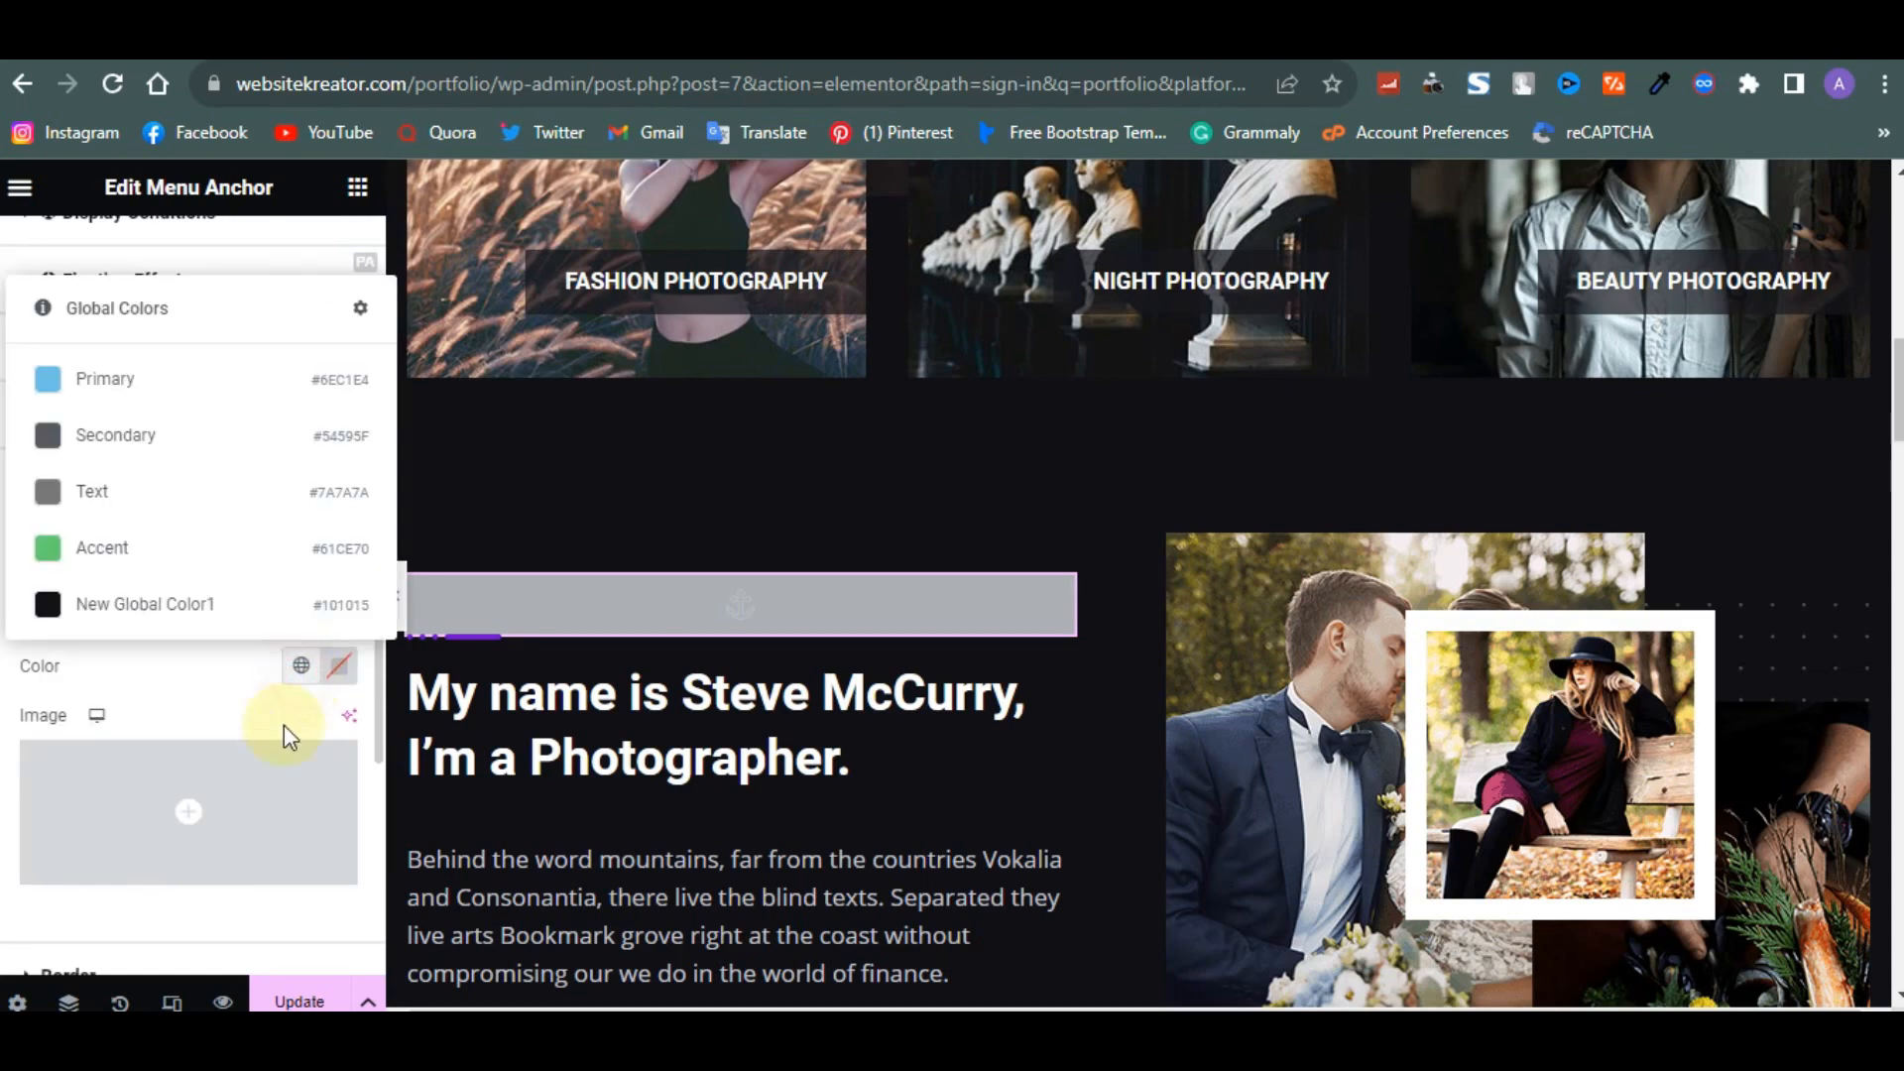
pyautogui.click(185, 621)
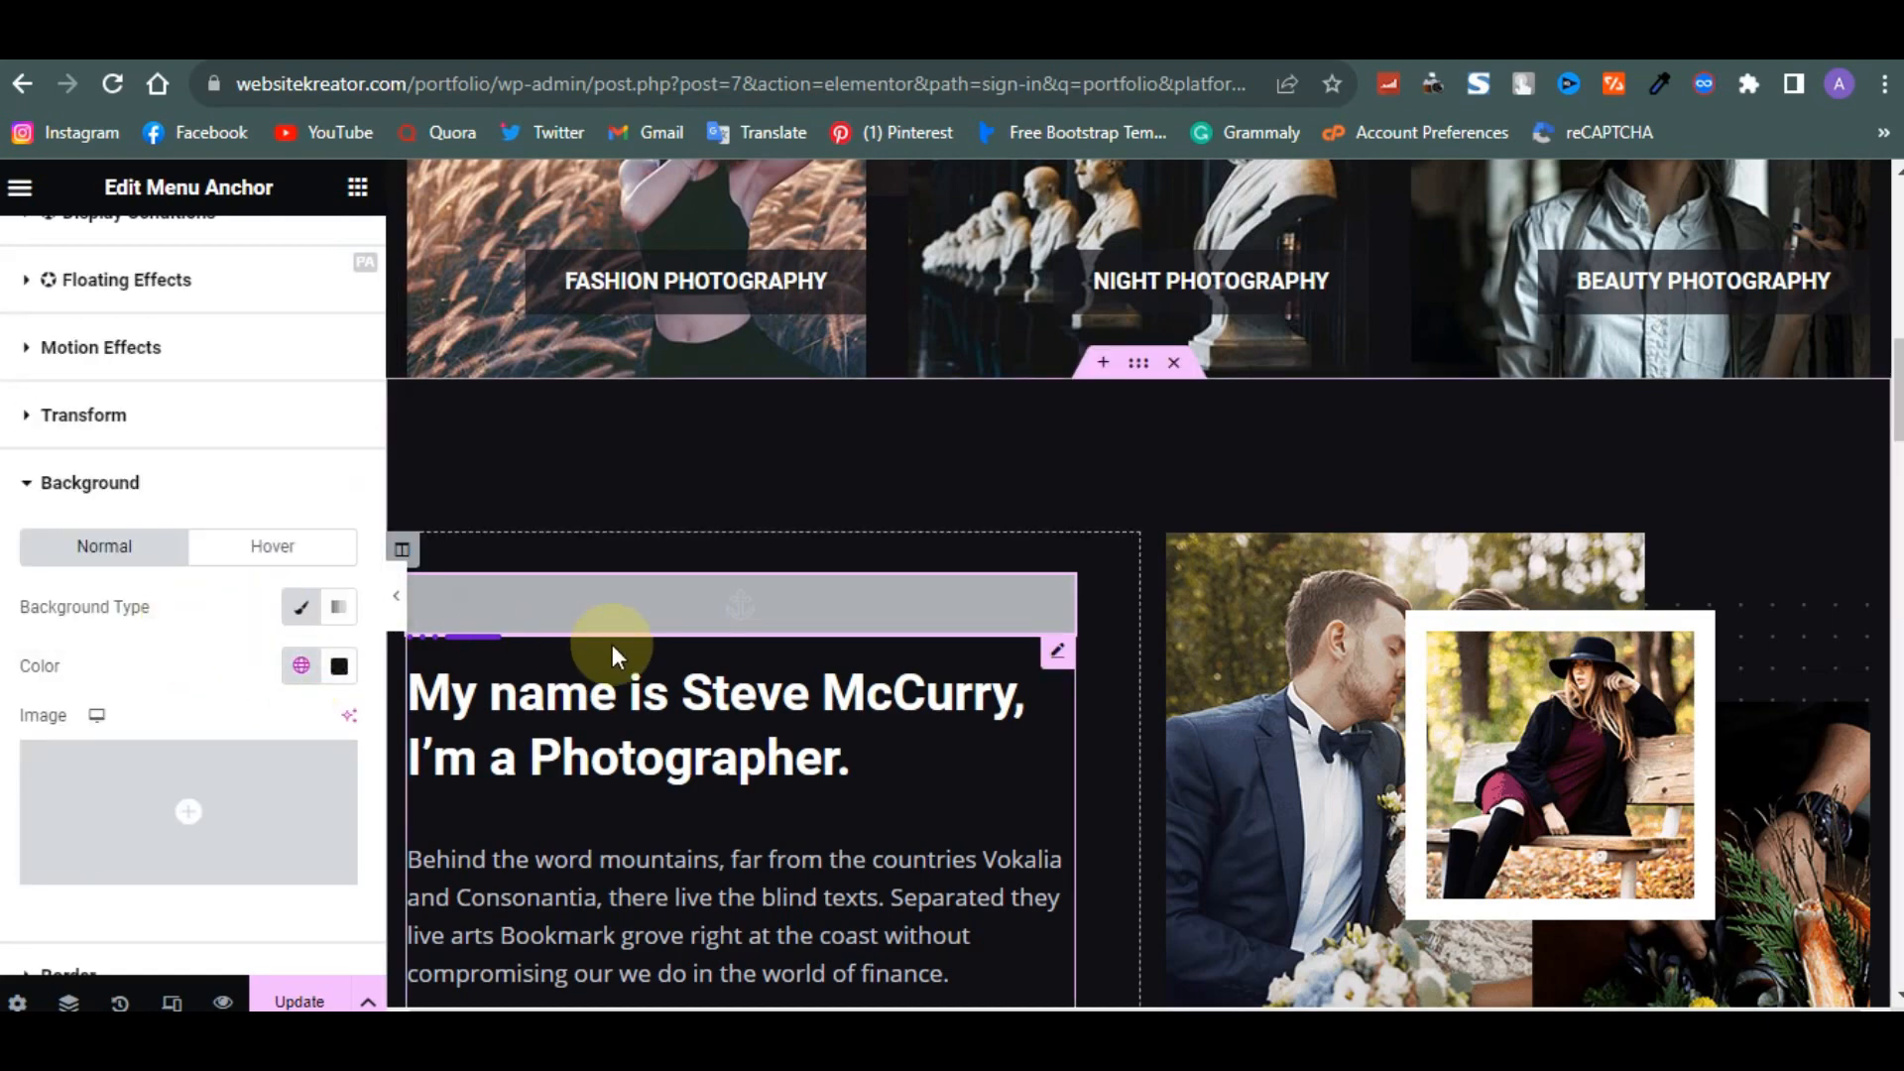
pyautogui.scroll(15, 611, 644)
pyautogui.click(335, 994)
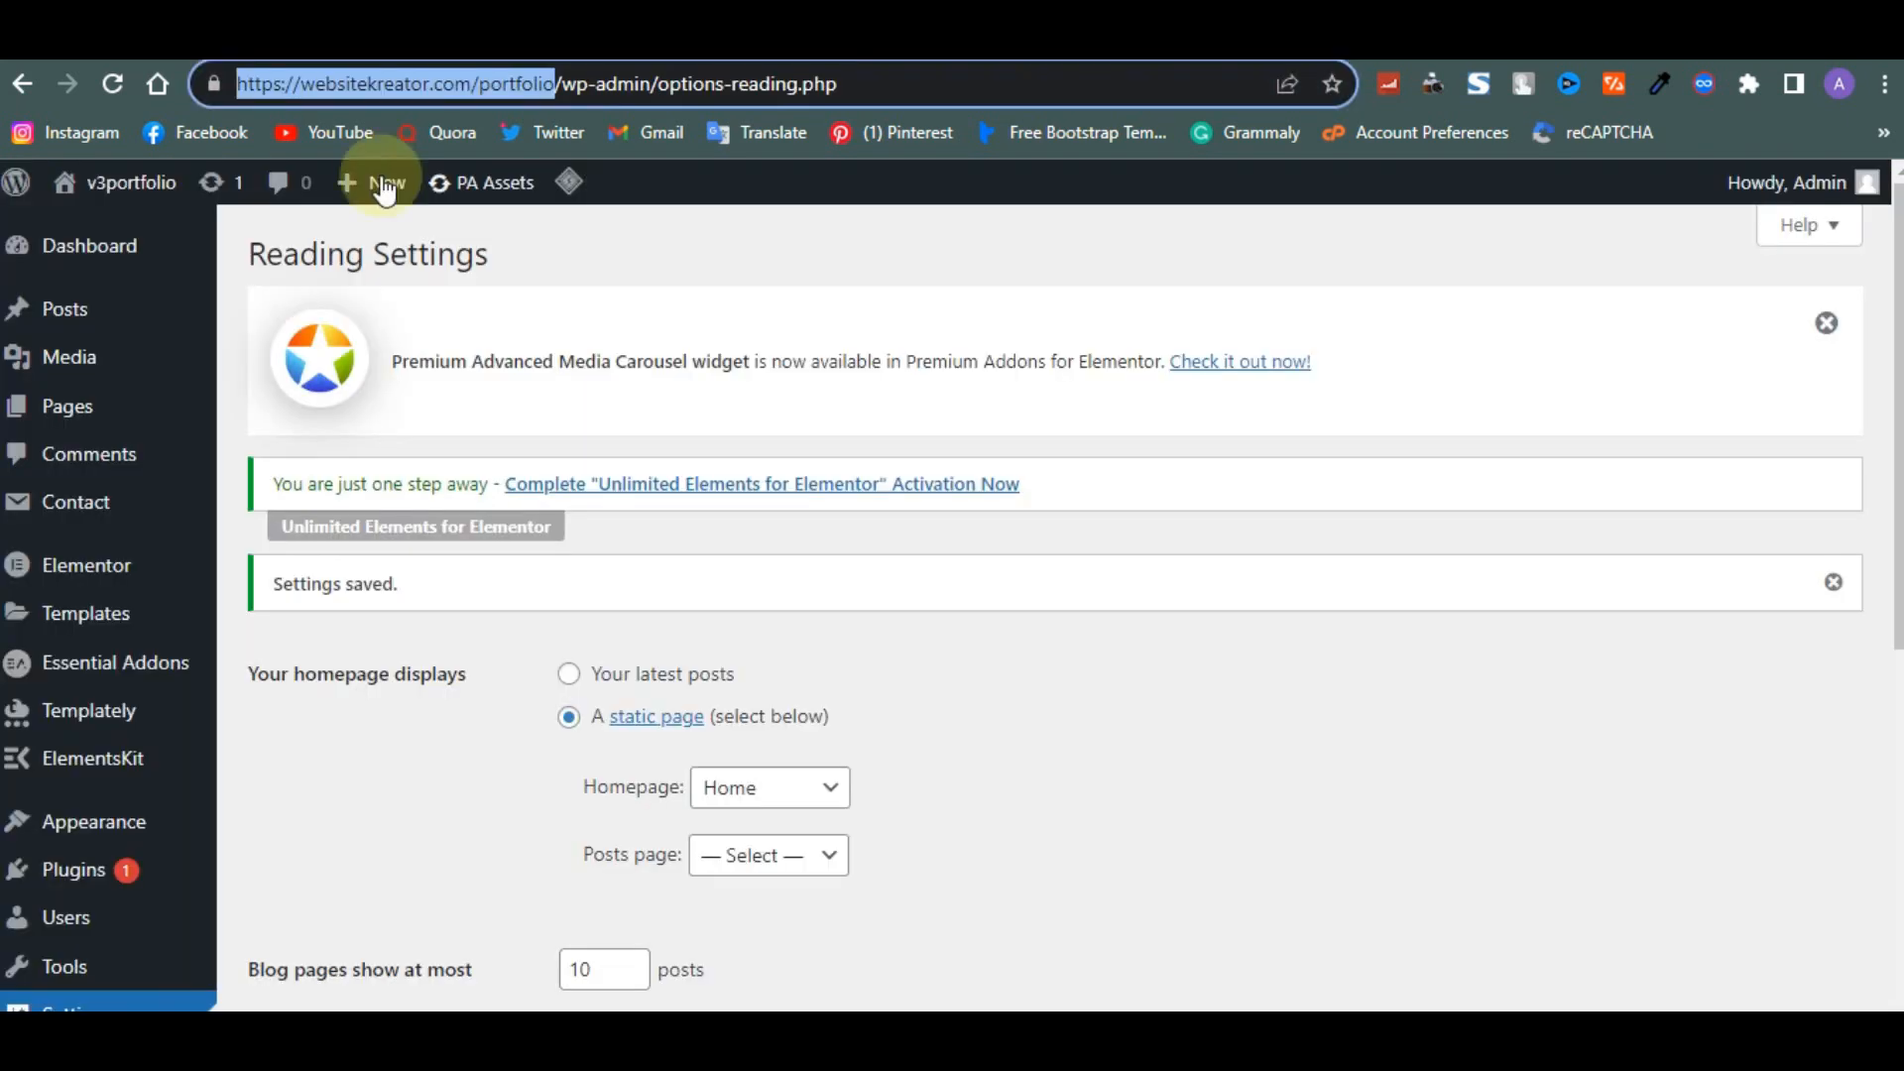
# - Search the plugin directory for 'google site' and install the Site Kit by Google plugin
pyautogui.moveTo(115, 870)
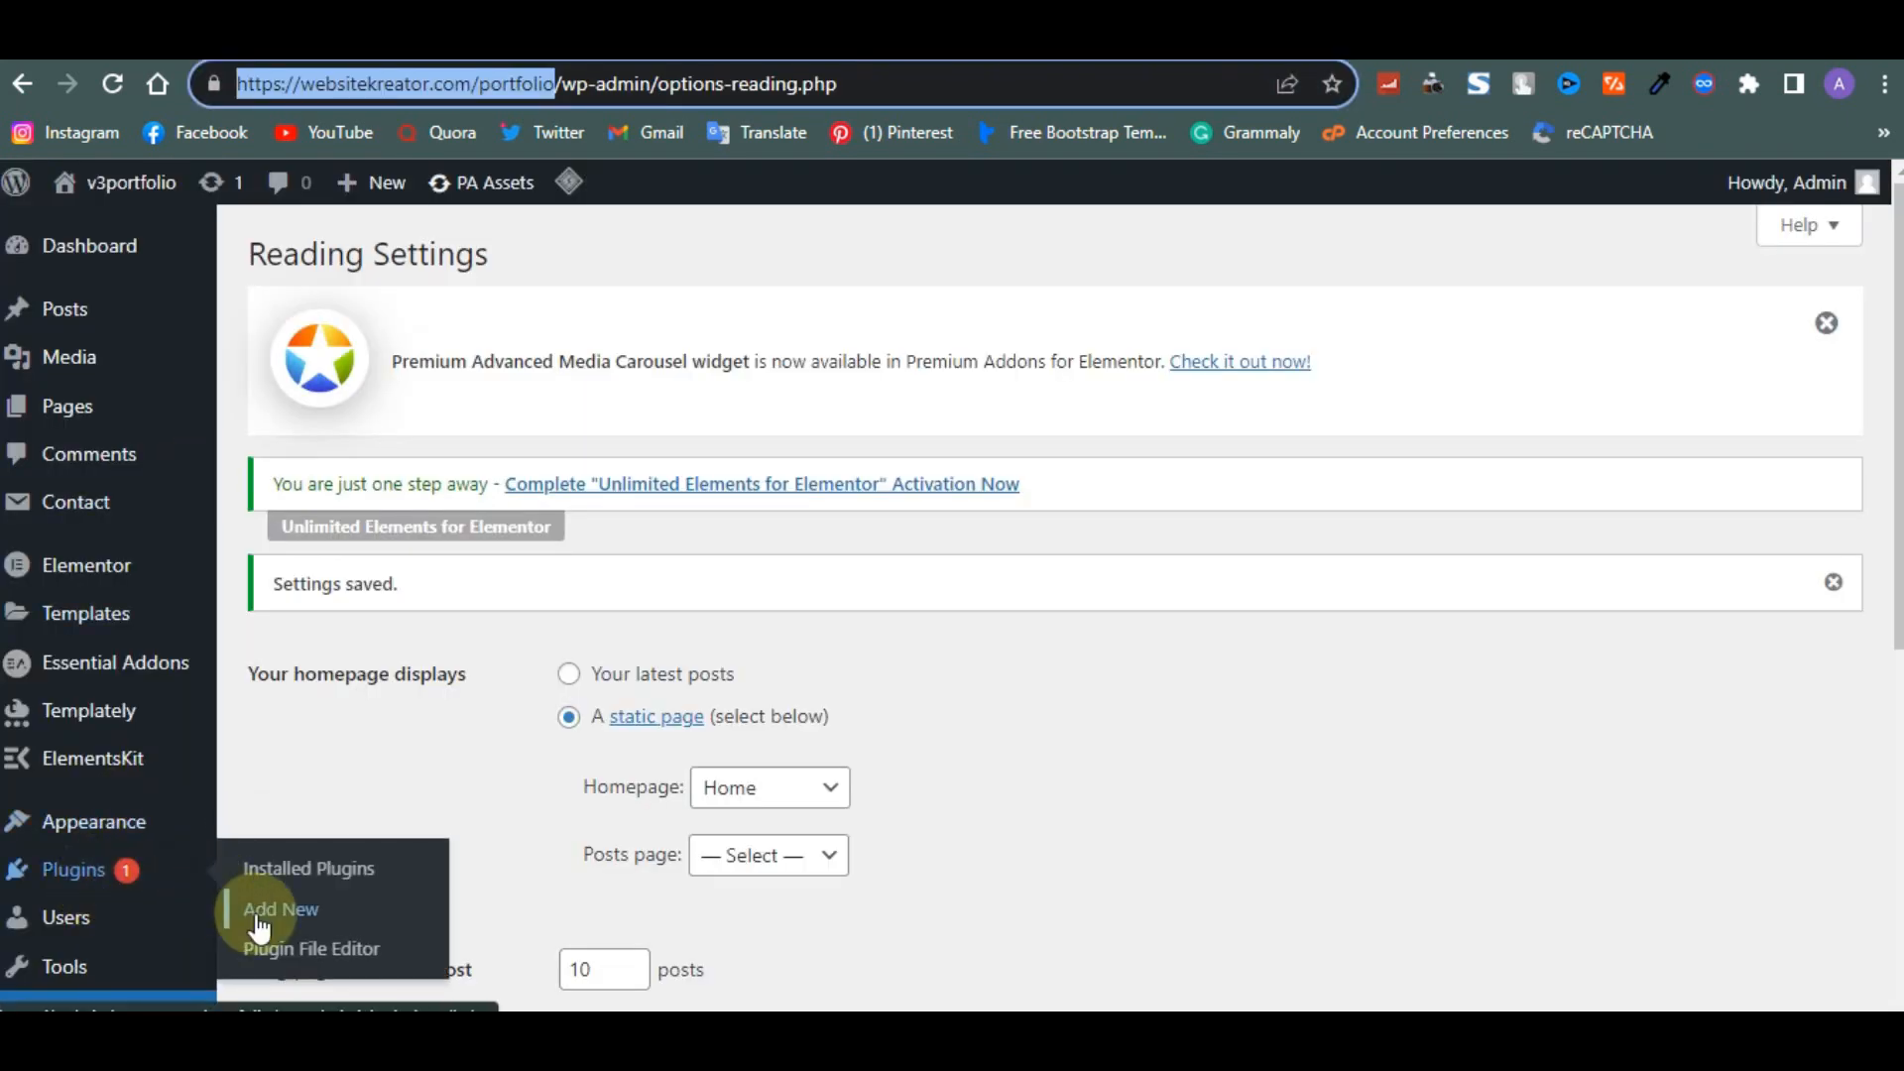
pyautogui.click(259, 925)
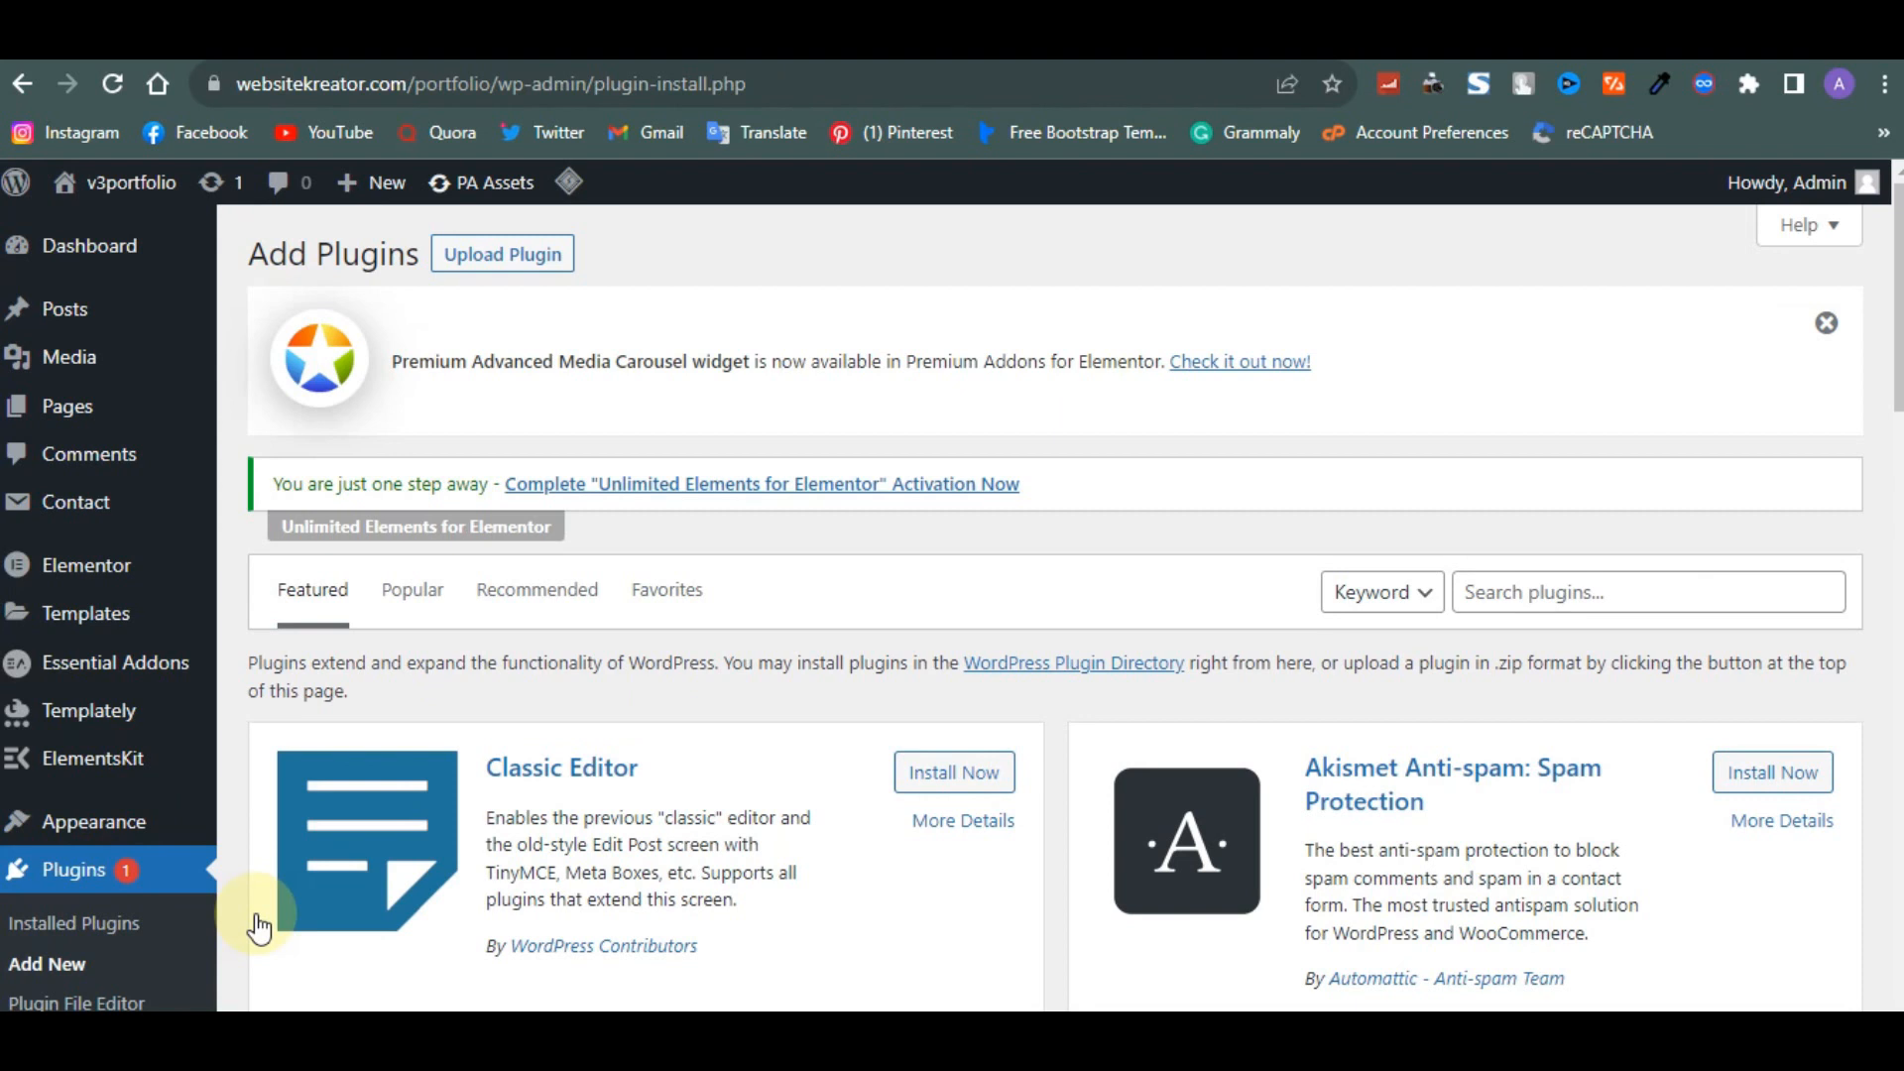
pyautogui.click(1627, 593)
pyautogui.write('g')
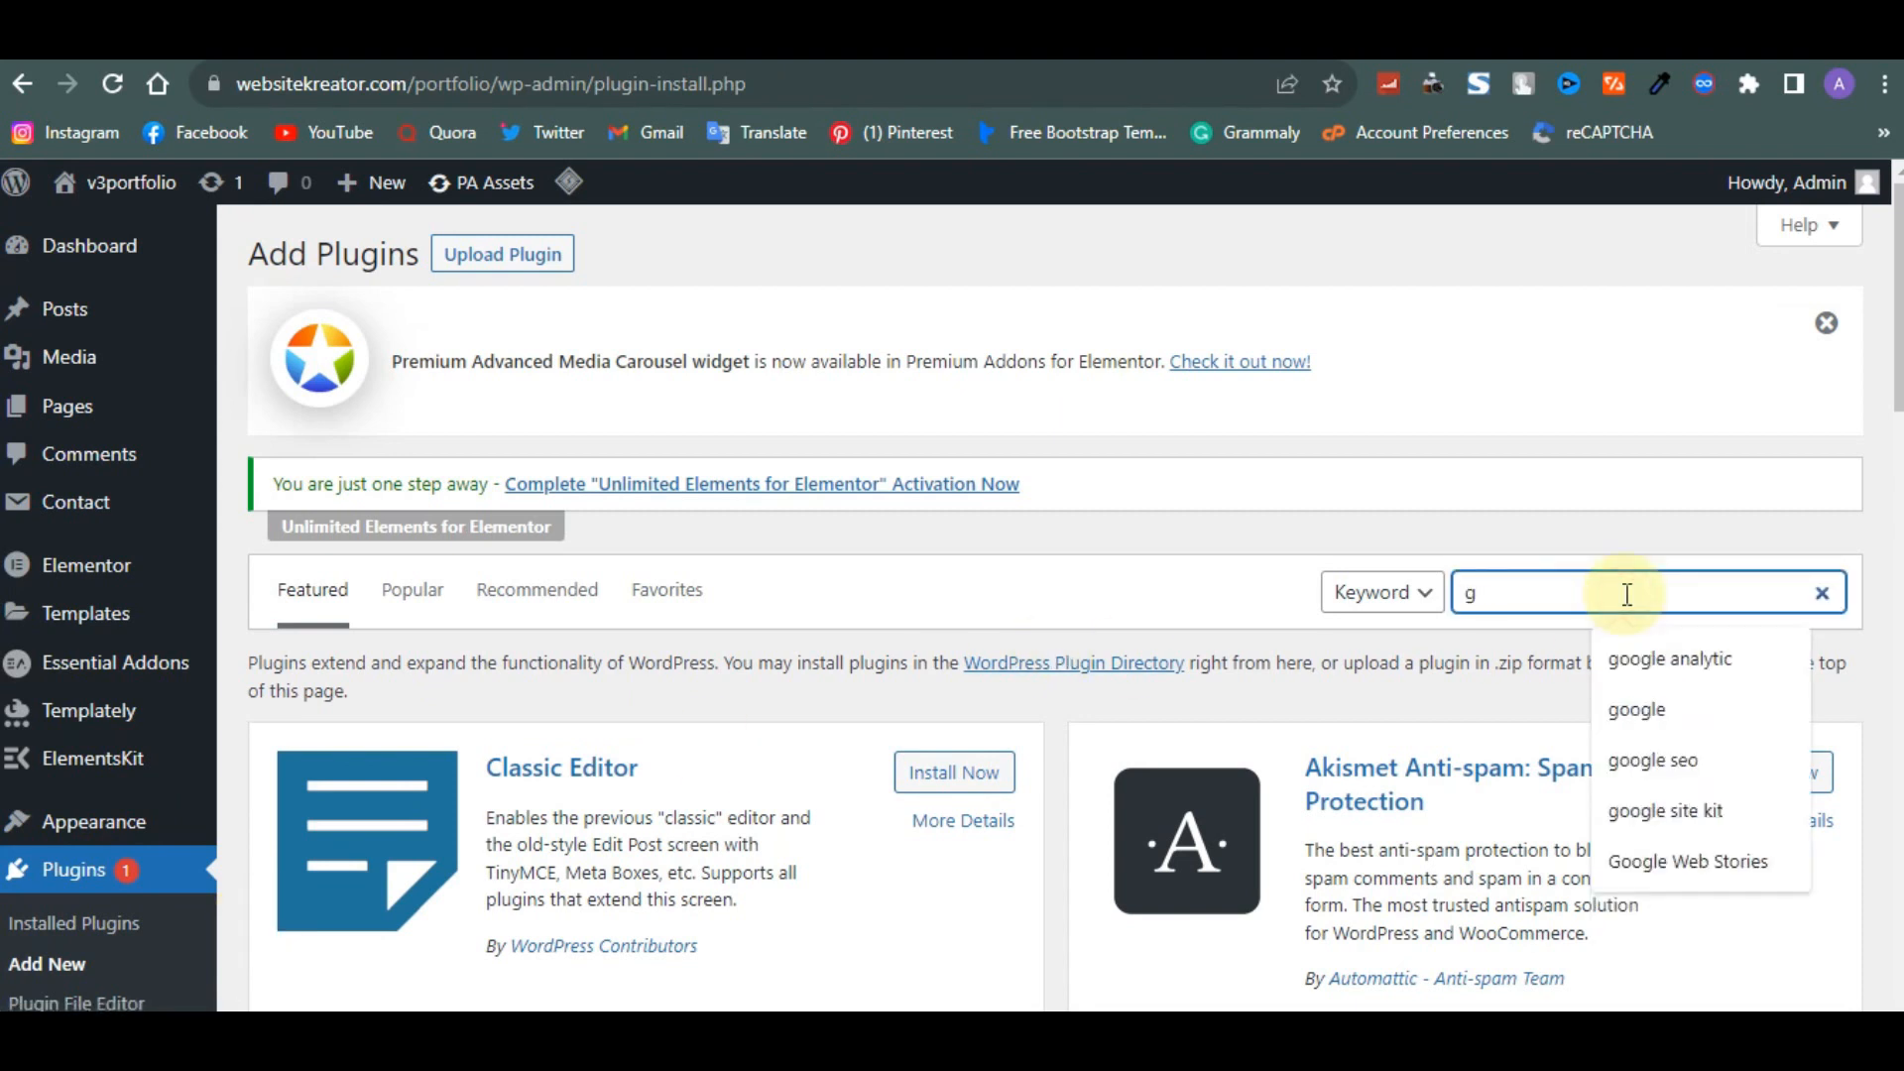
pyautogui.write('oogle')
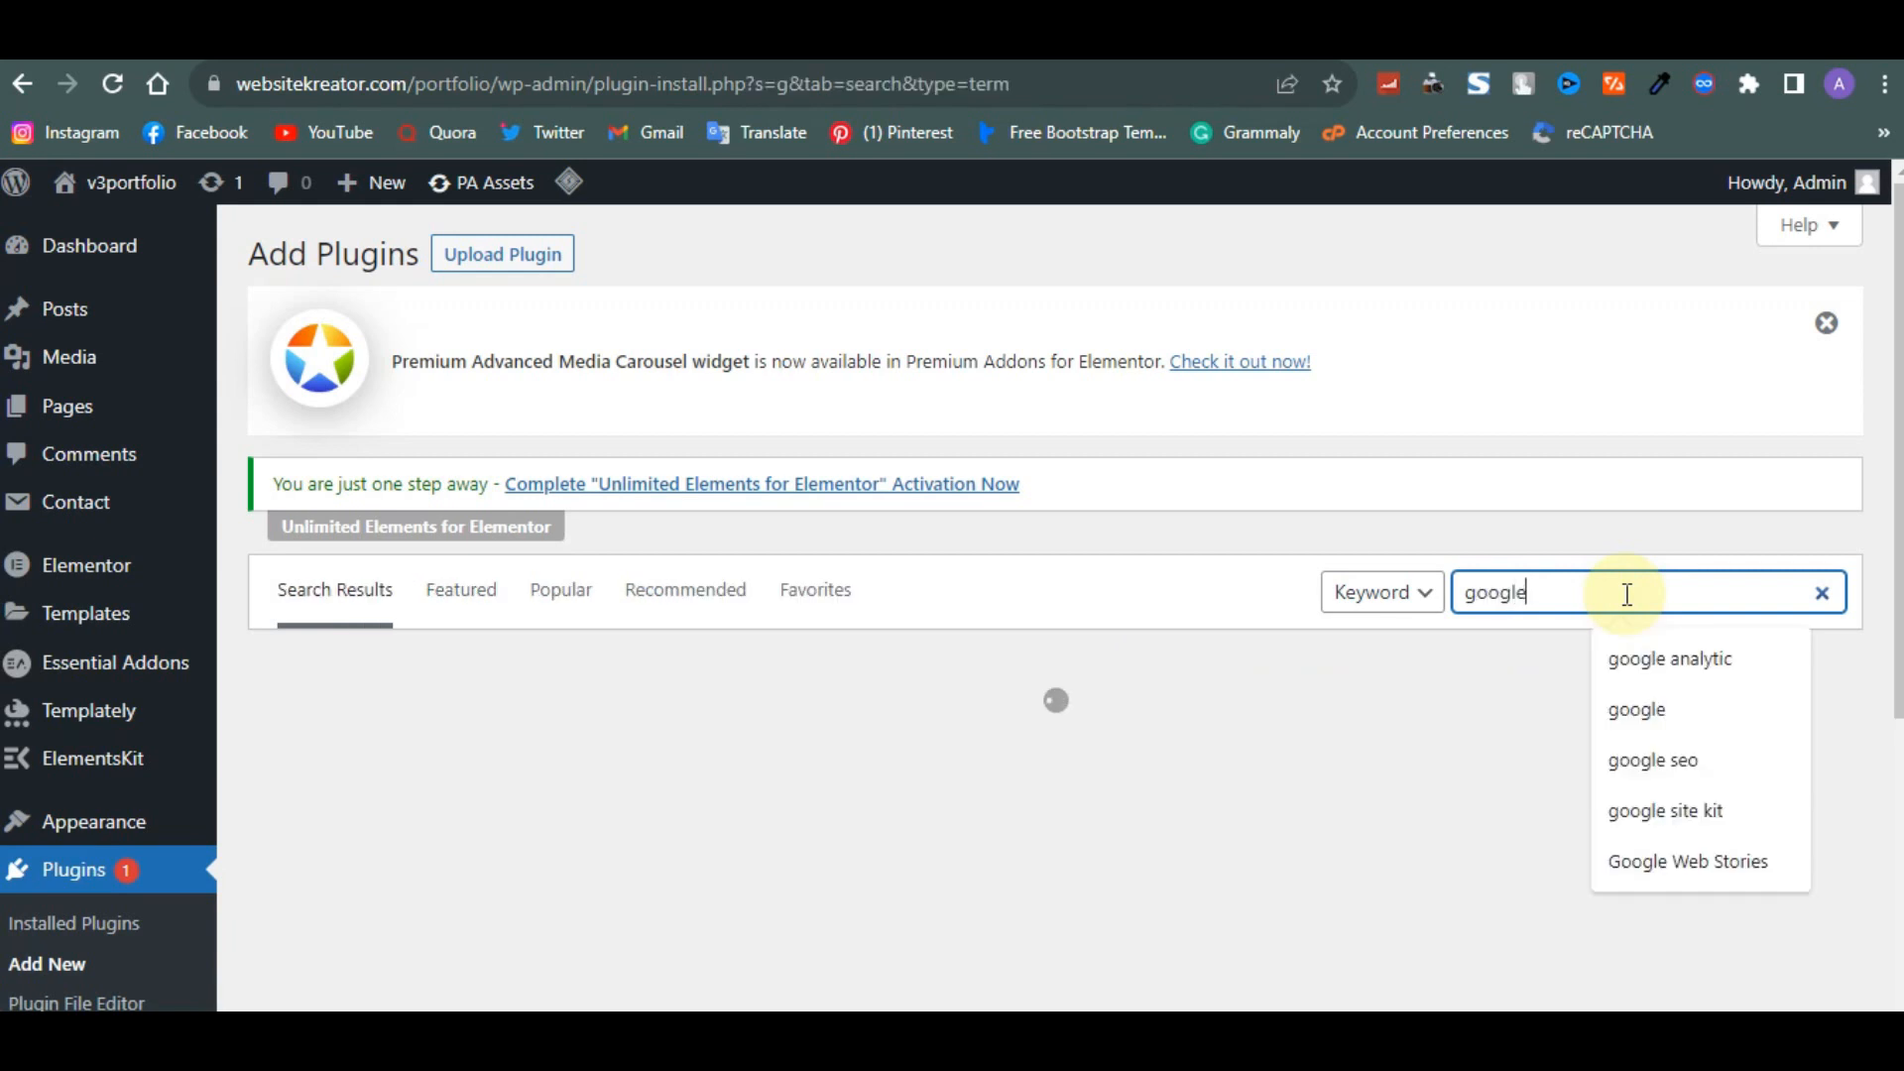
pyautogui.write(' site')
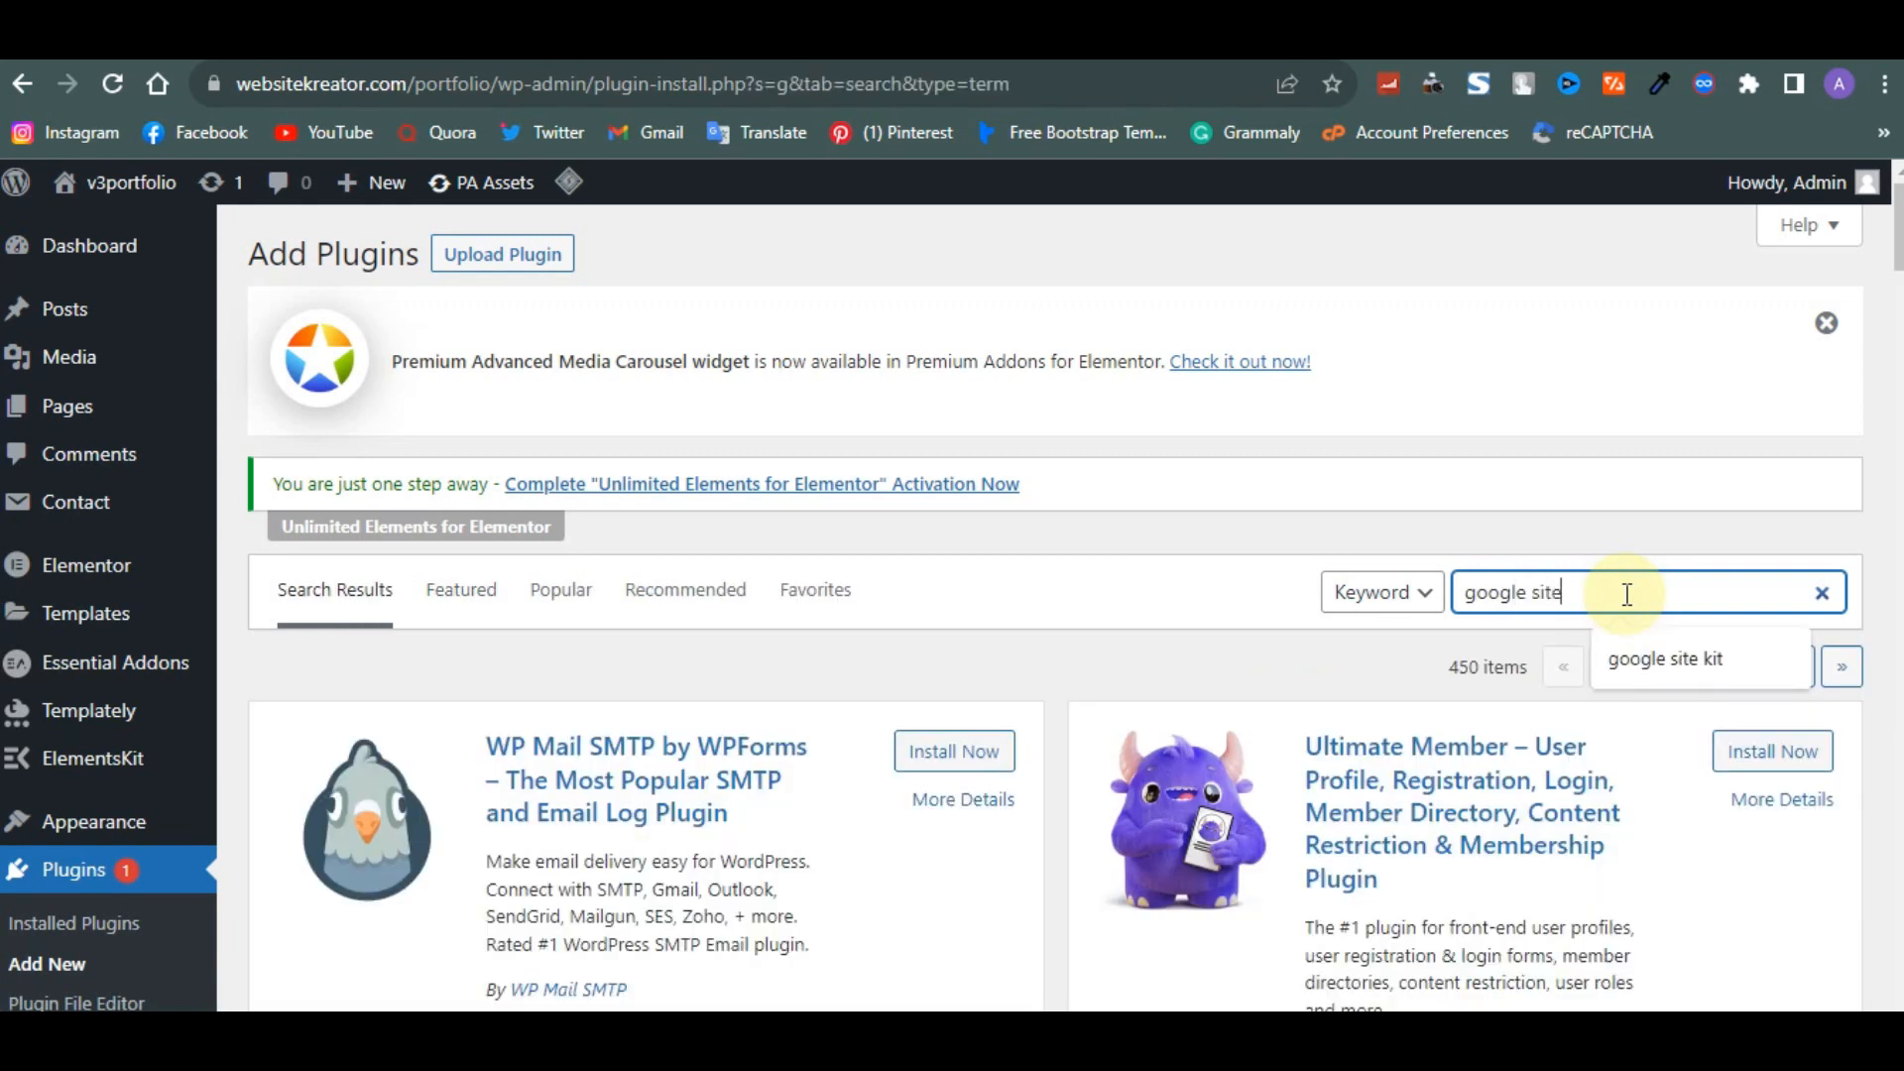
pyautogui.press('Return')
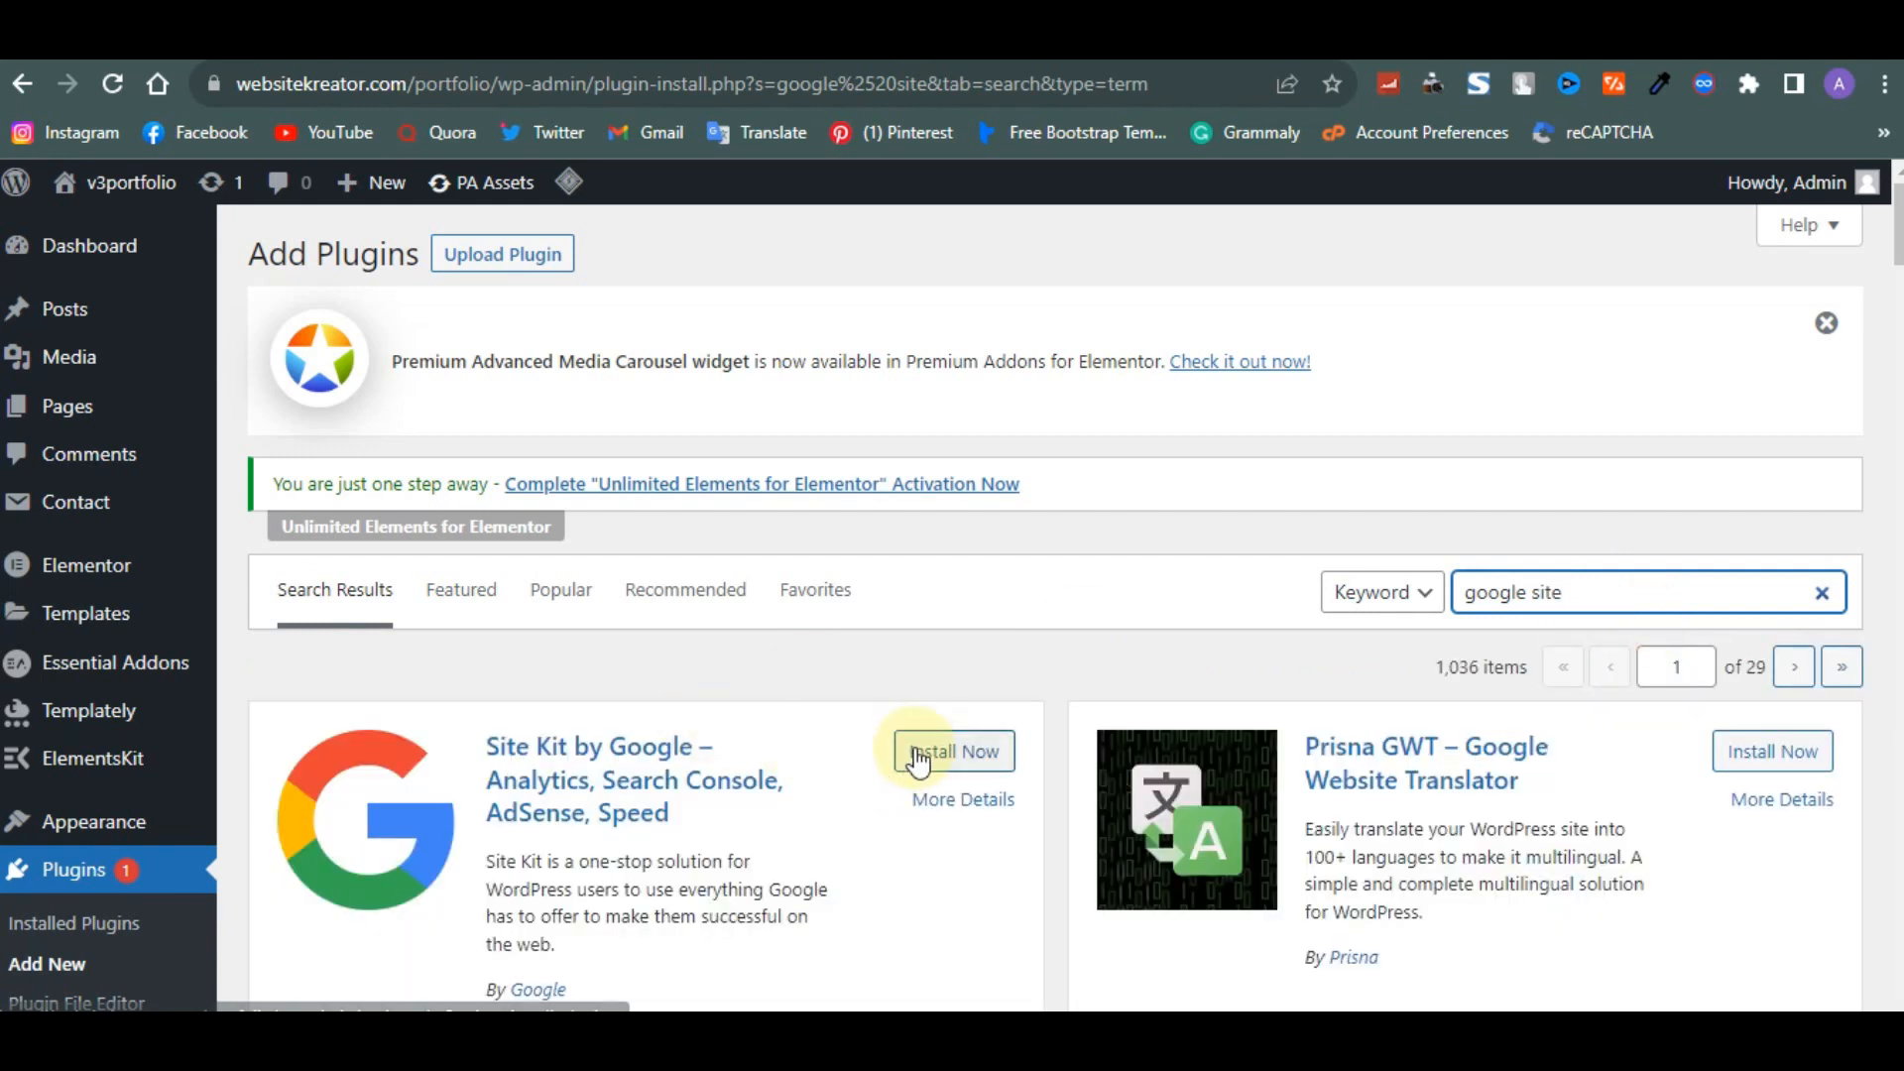
pyautogui.click(918, 758)
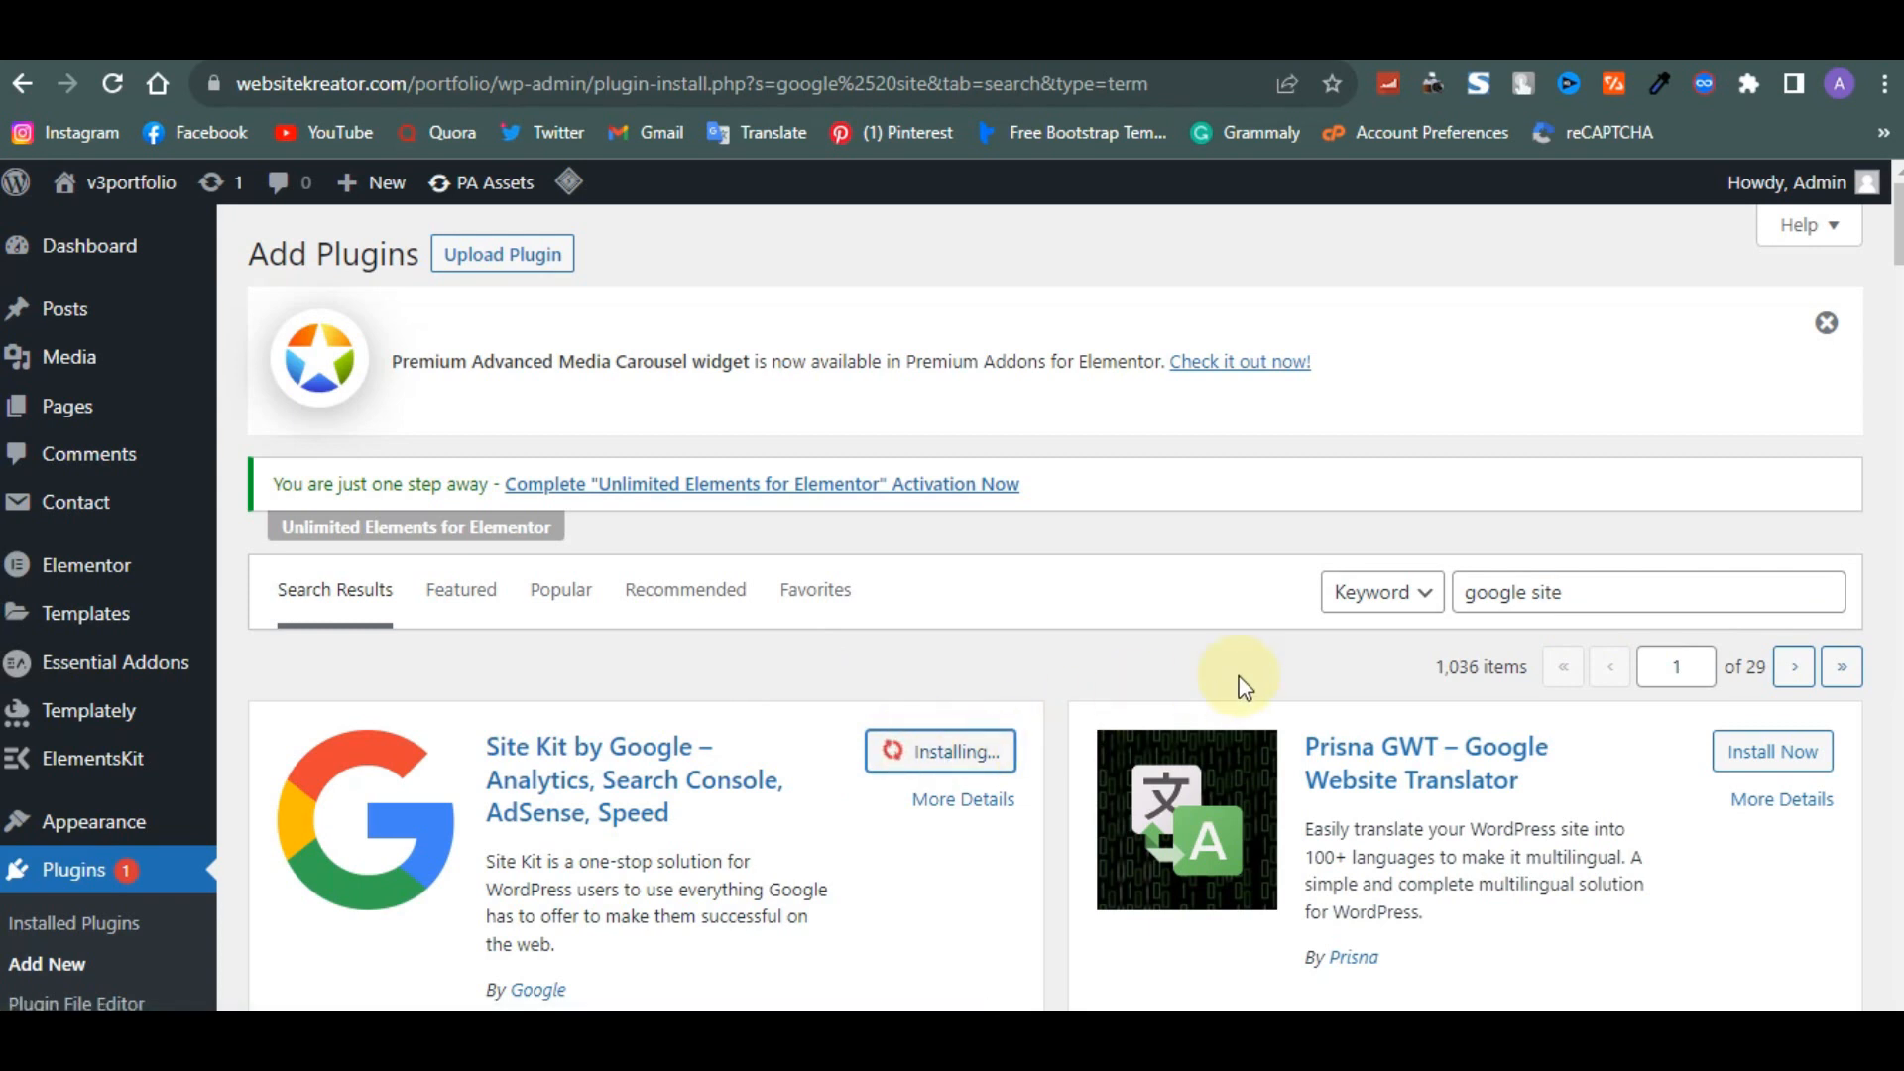
# - Search the plugin directory for 'yoast' and install the Yoast SEO plugin
pyautogui.moveTo(1581, 592); pyautogui.dragTo(1421, 611)
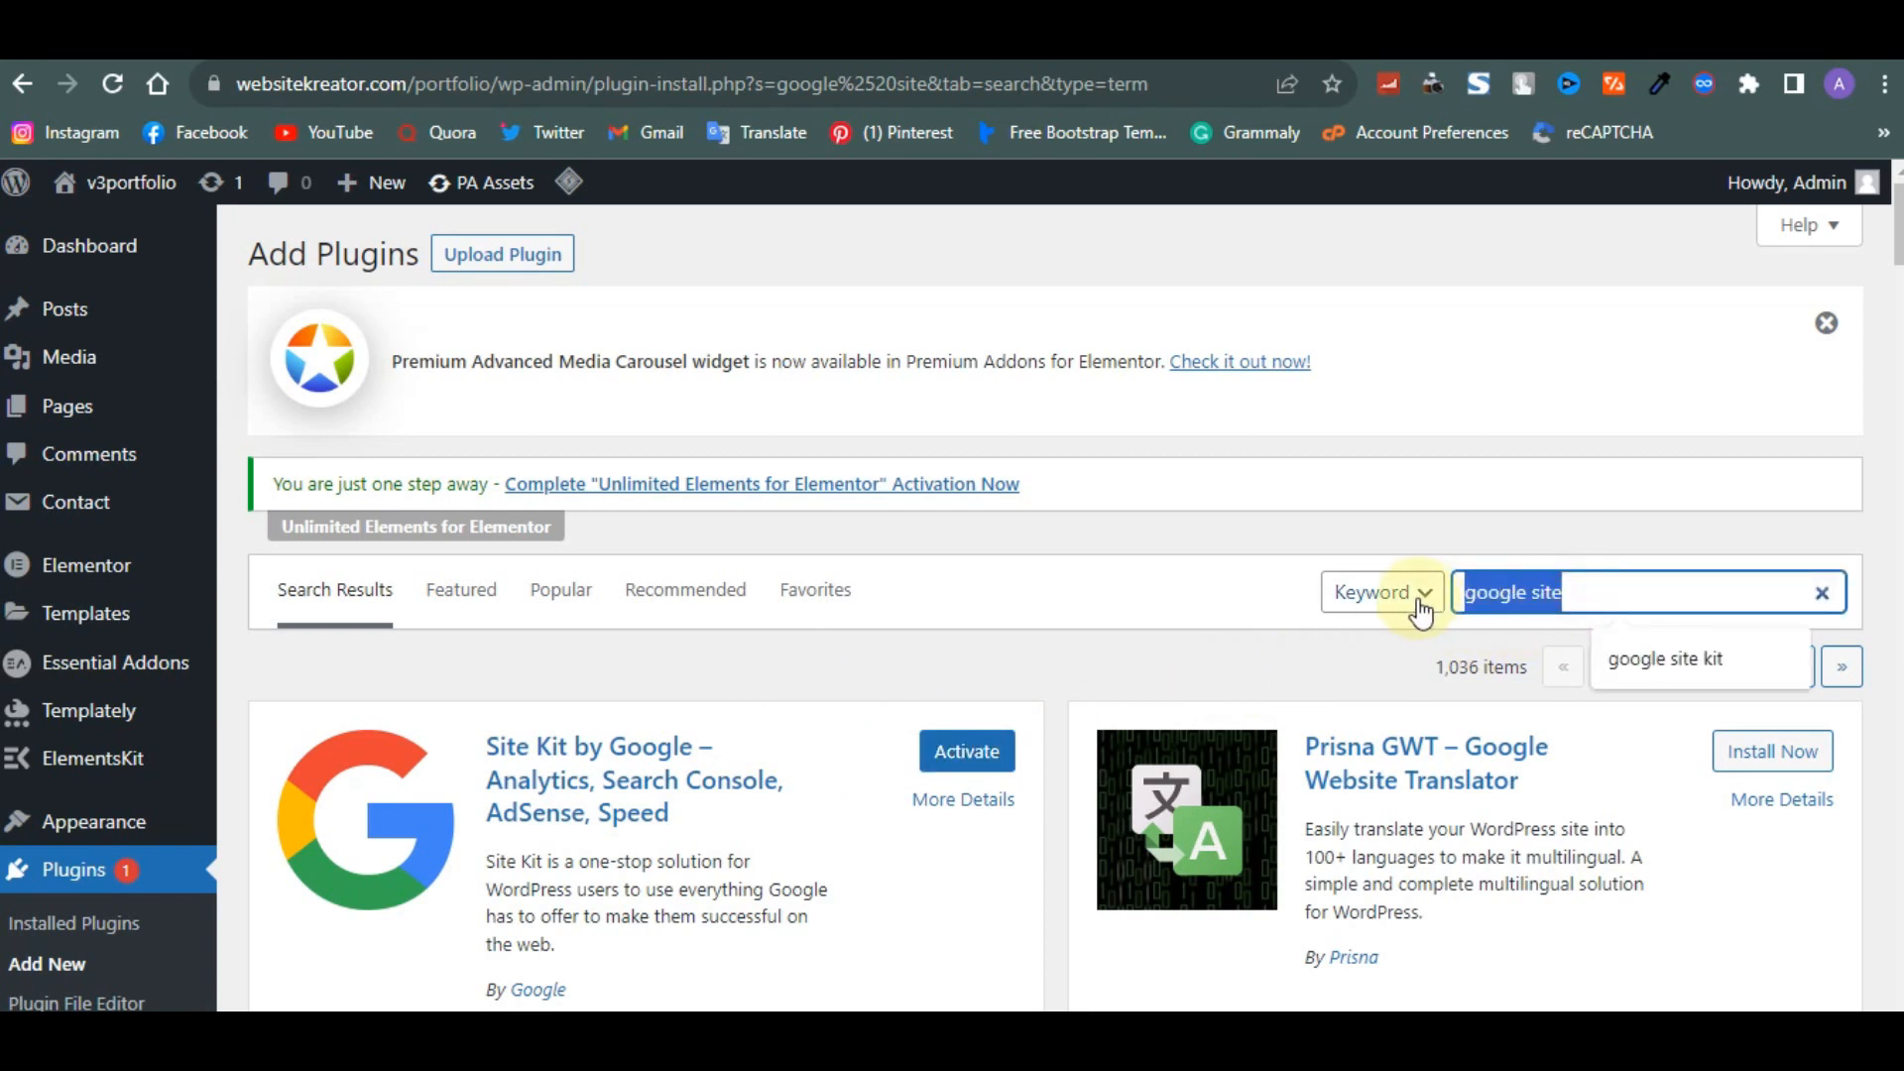
pyautogui.write('yoast')
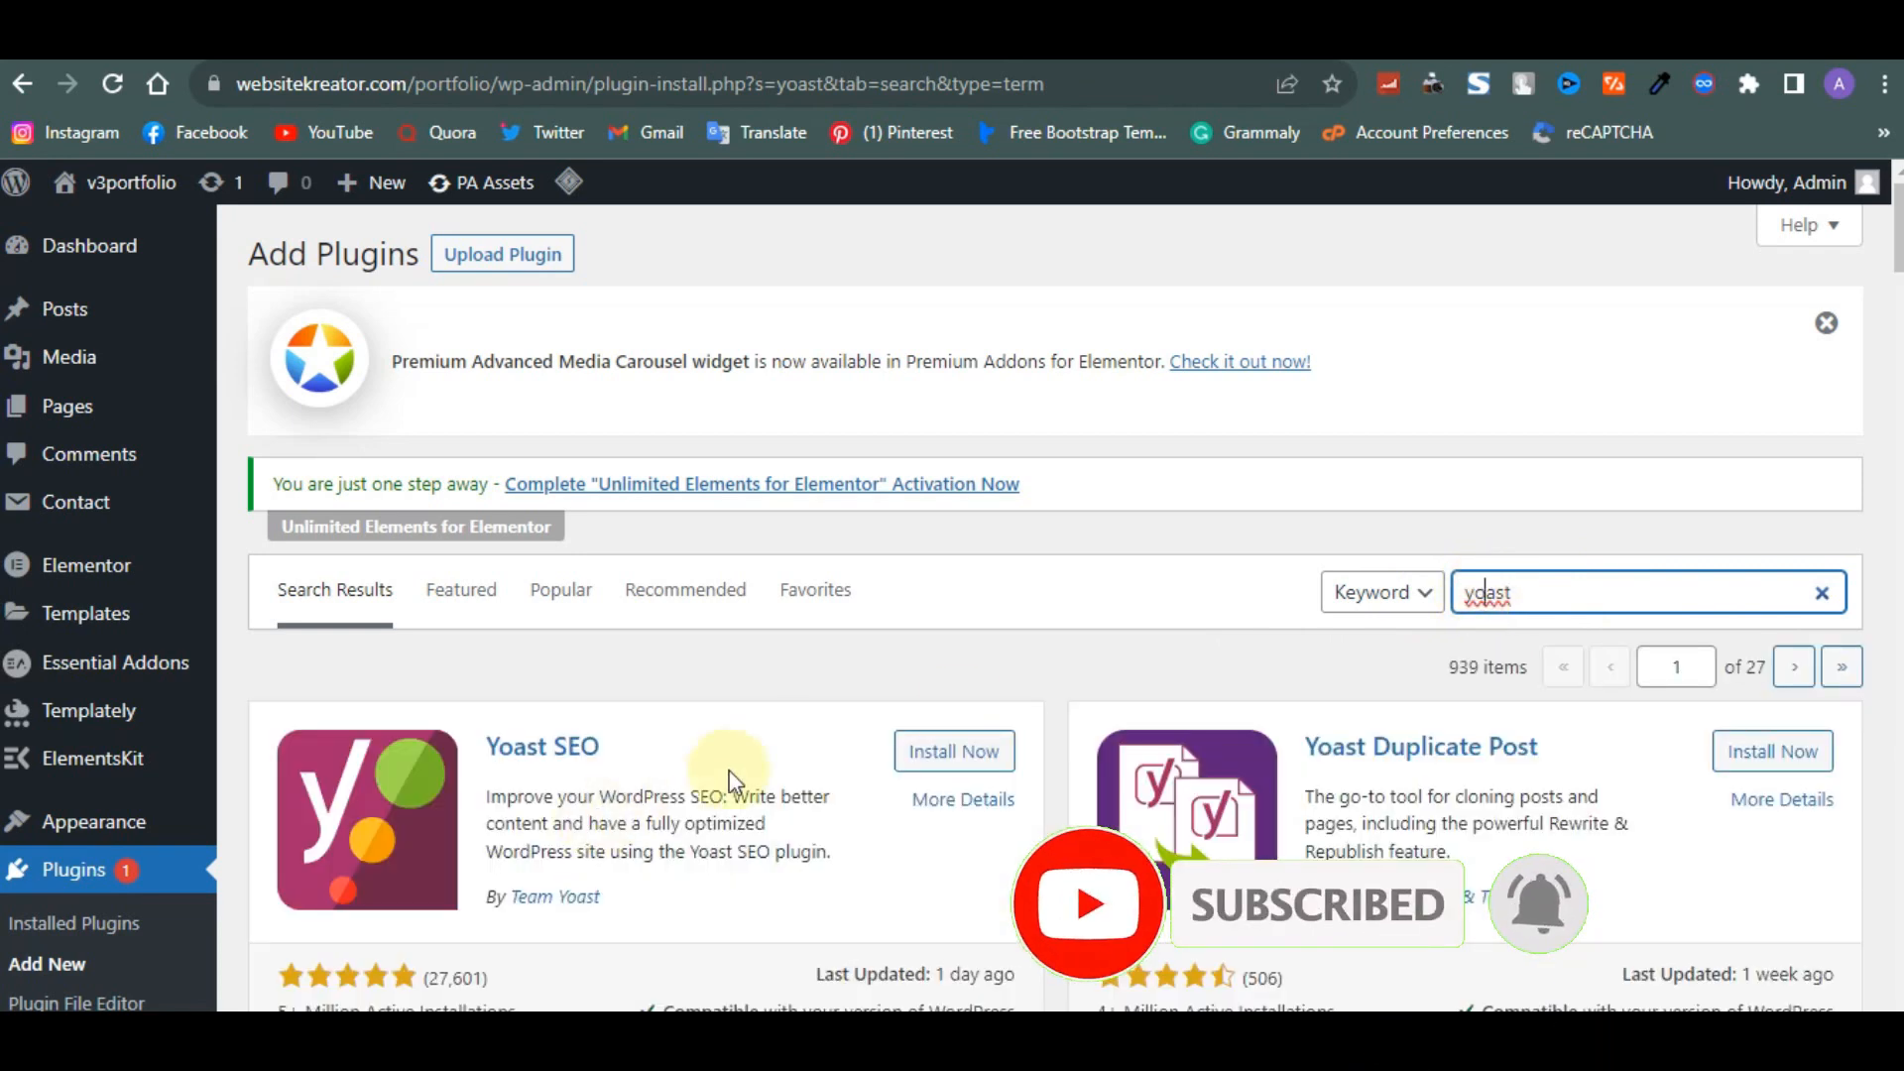
pyautogui.click(903, 768)
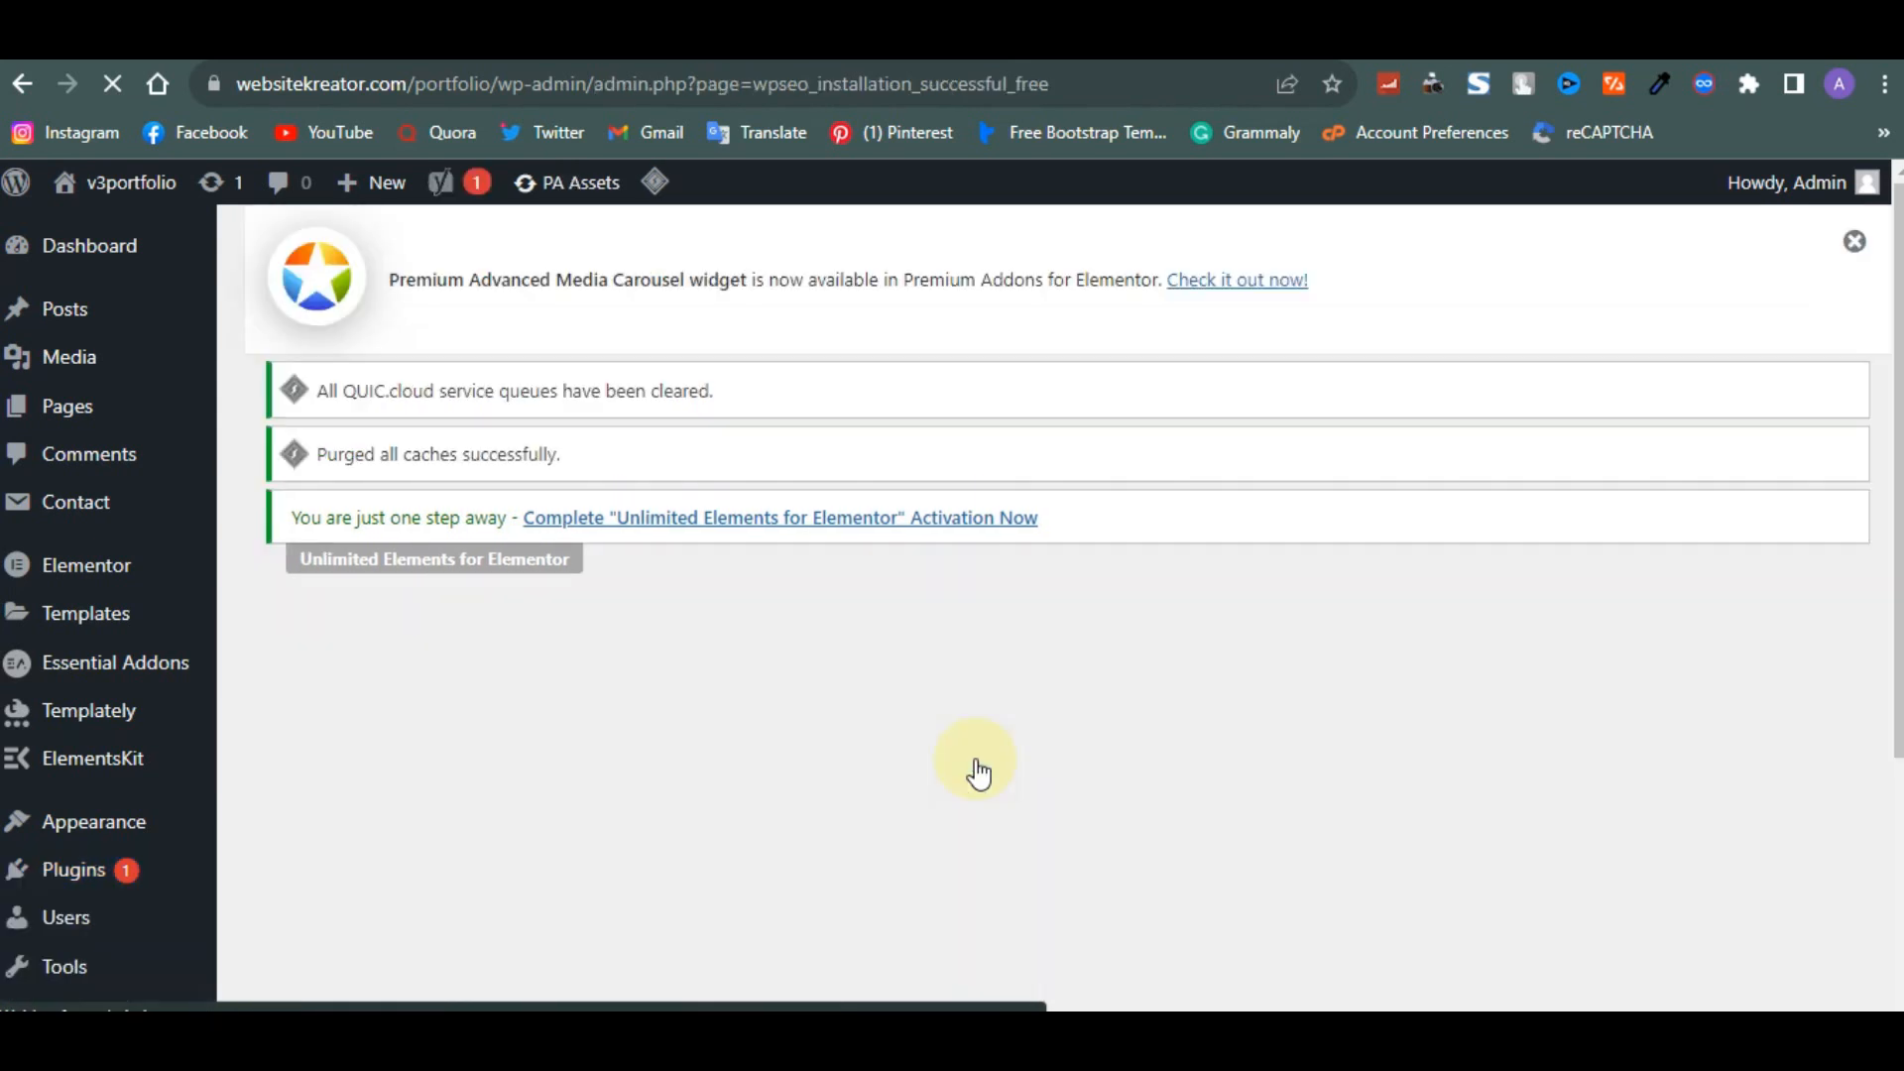
pyautogui.scroll(-4, 978, 771)
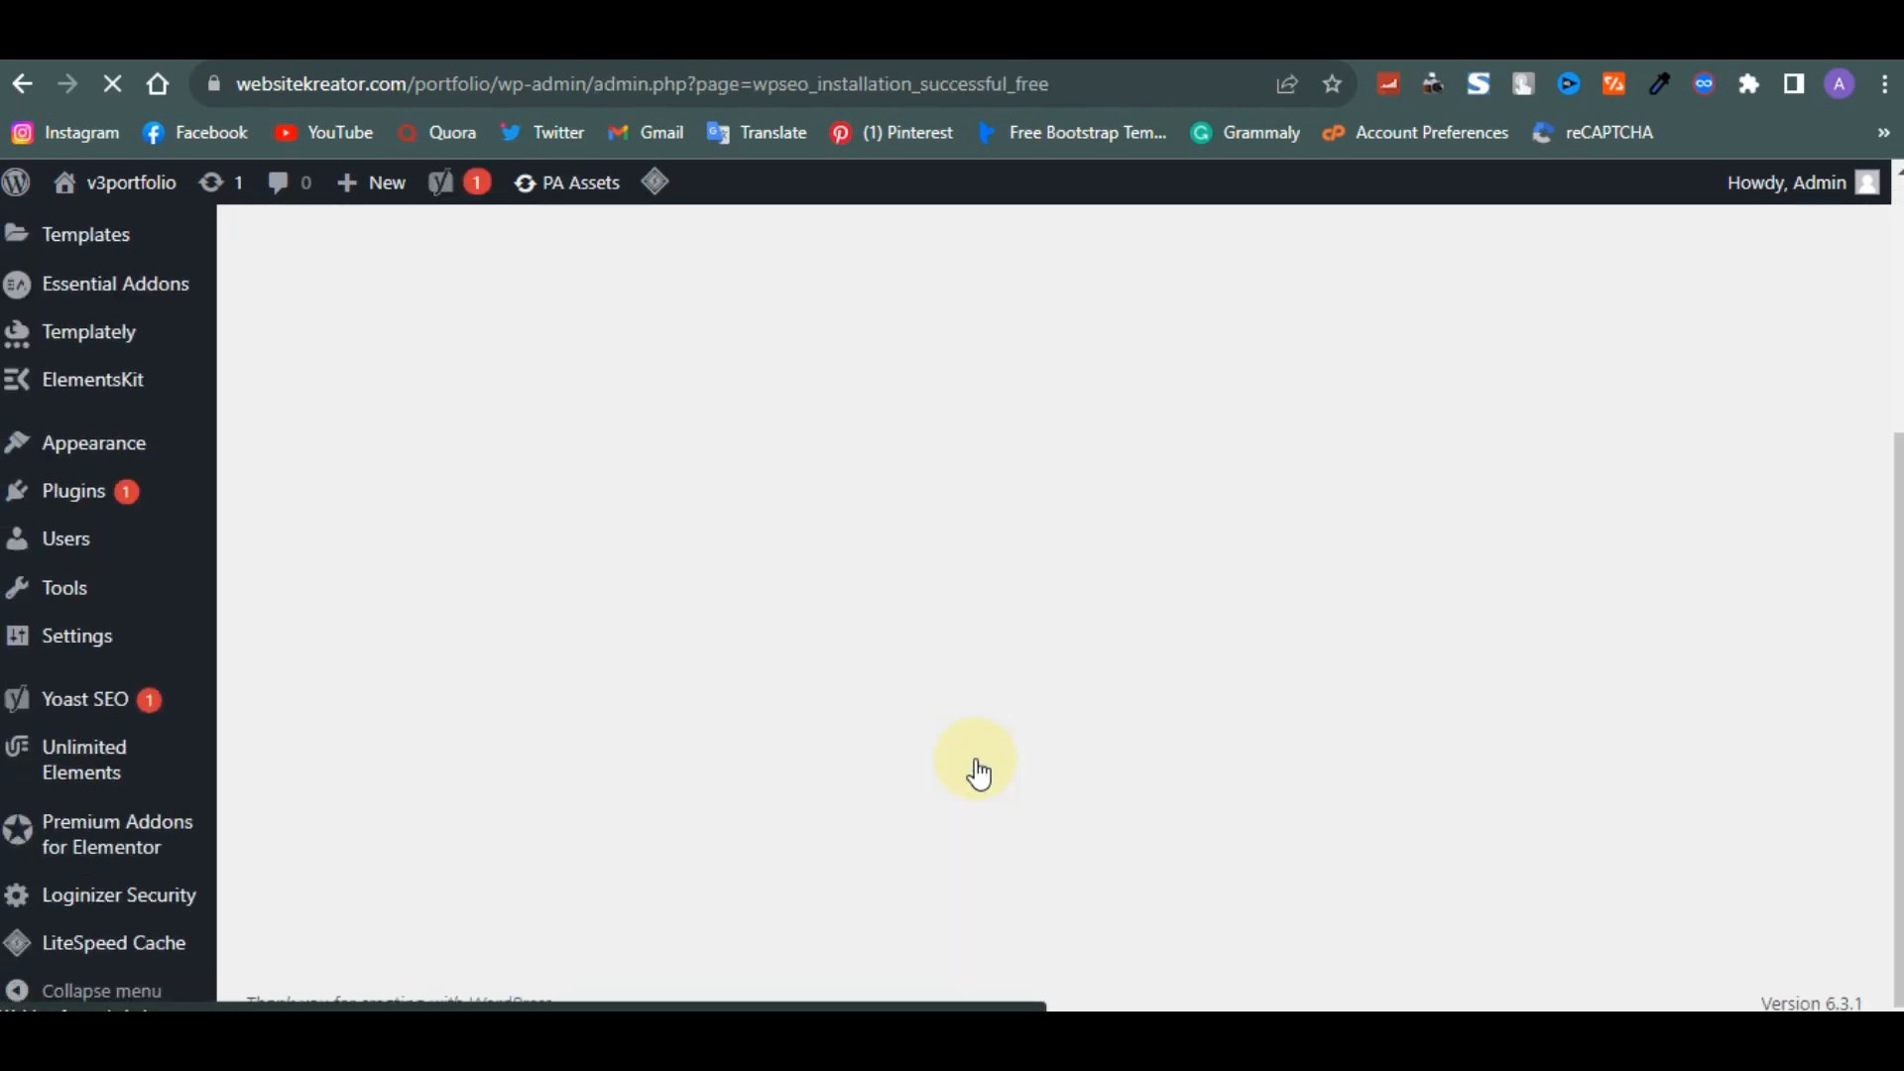
pyautogui.scroll(-1, 976, 772)
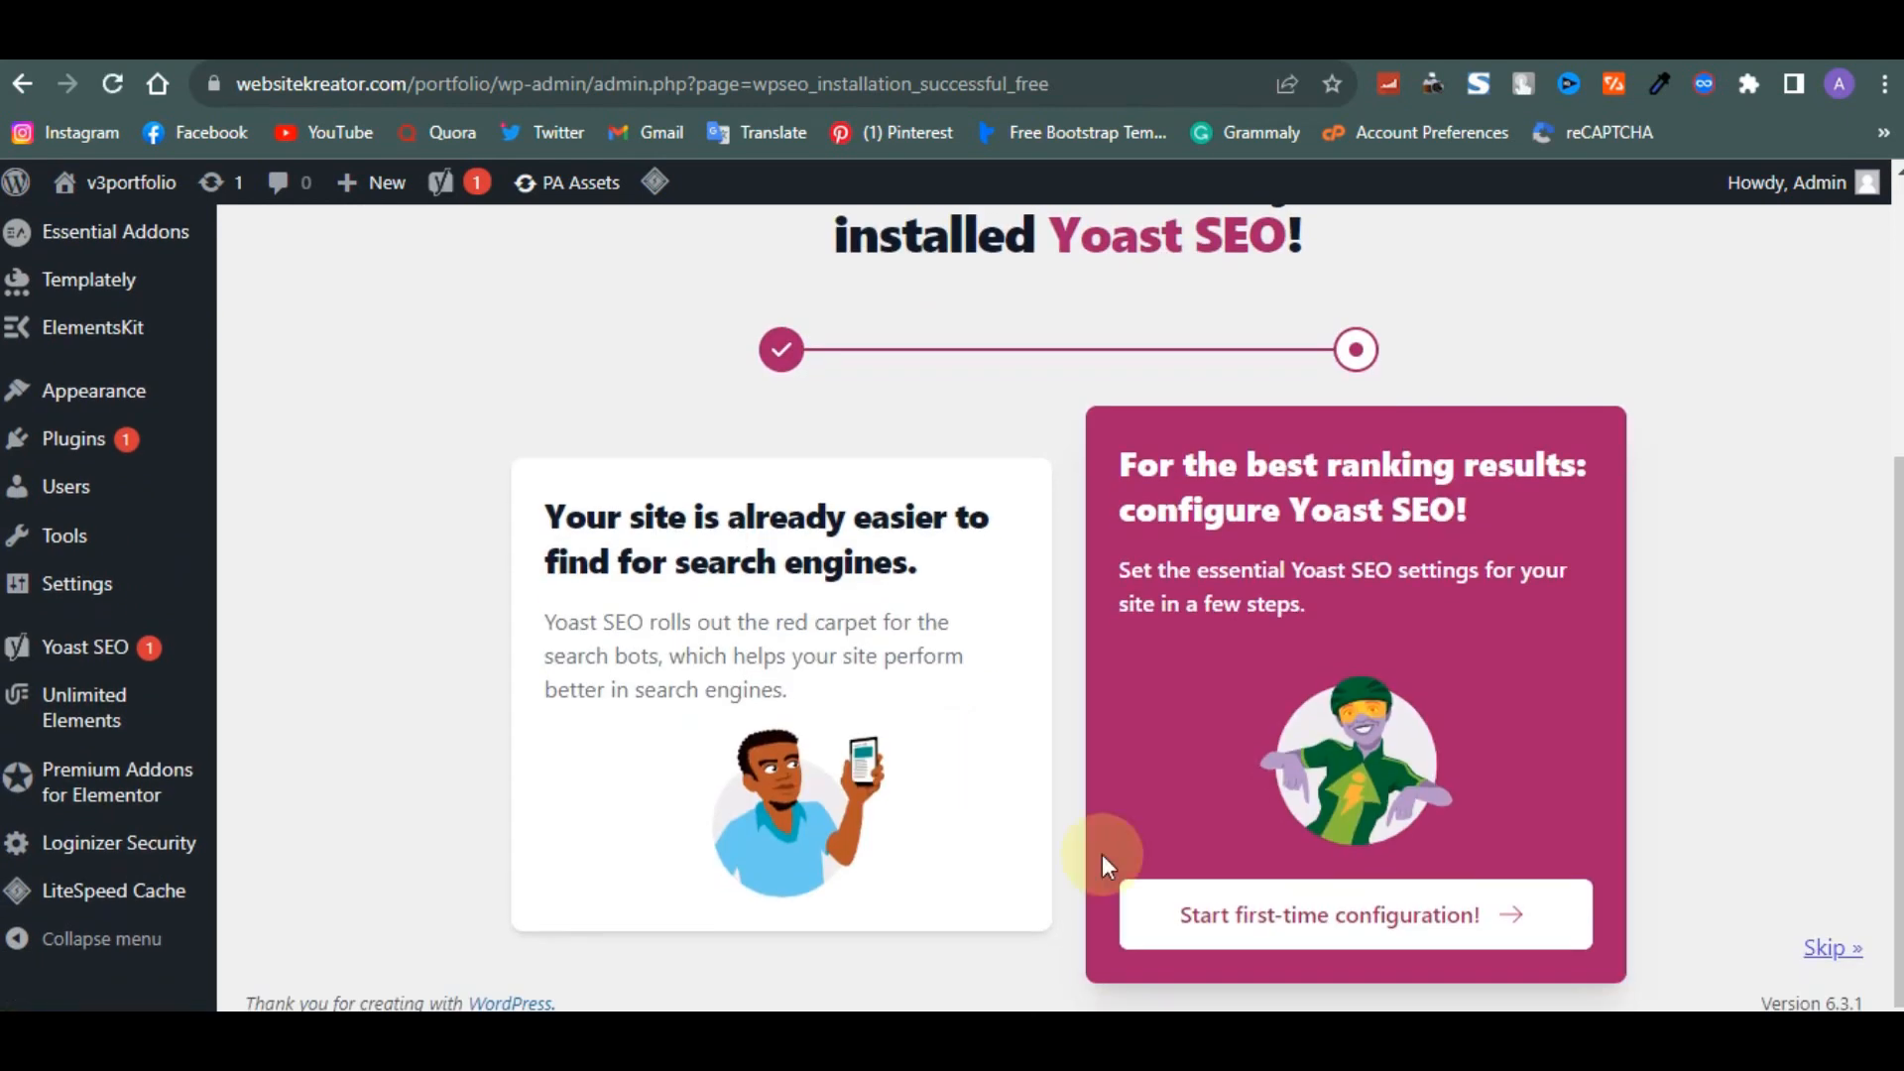
# - Activate the Site Kit plugin from the installed plugins list
pyautogui.moveTo(75, 405)
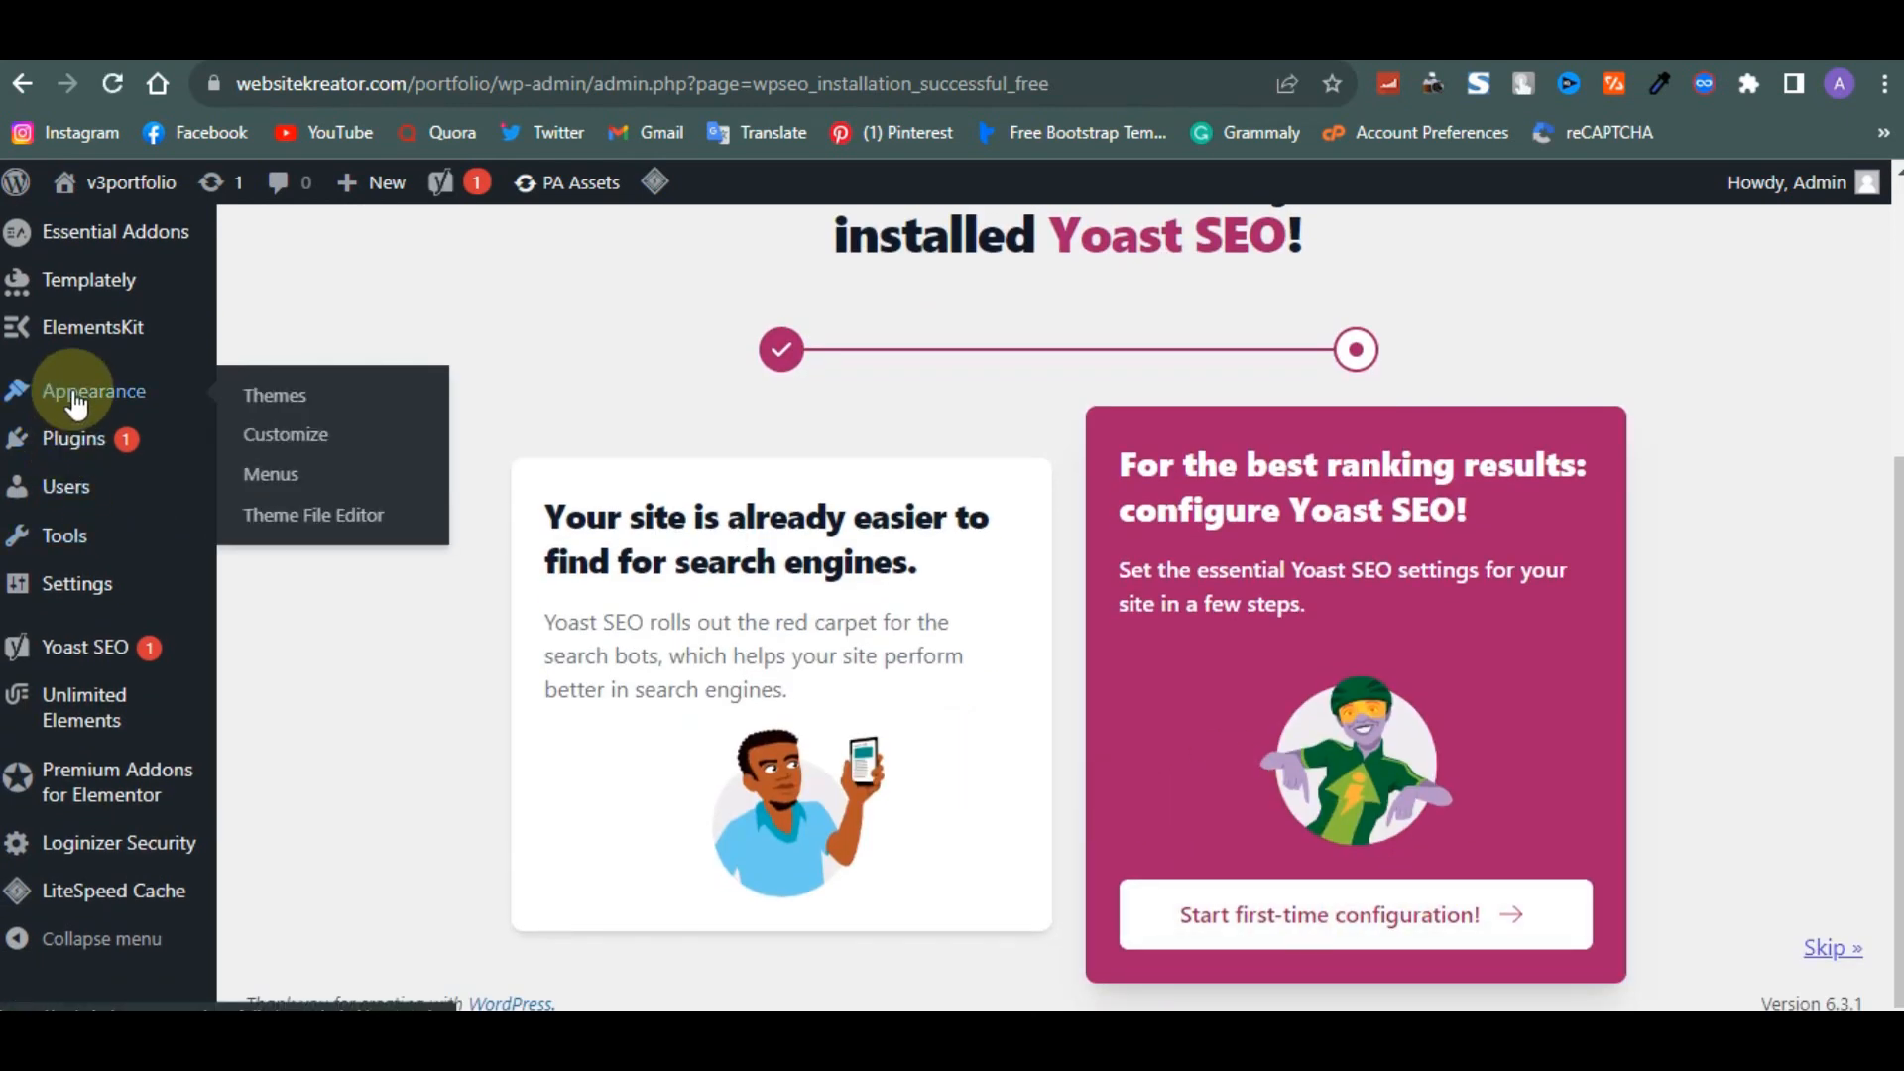
pyautogui.moveTo(72, 438)
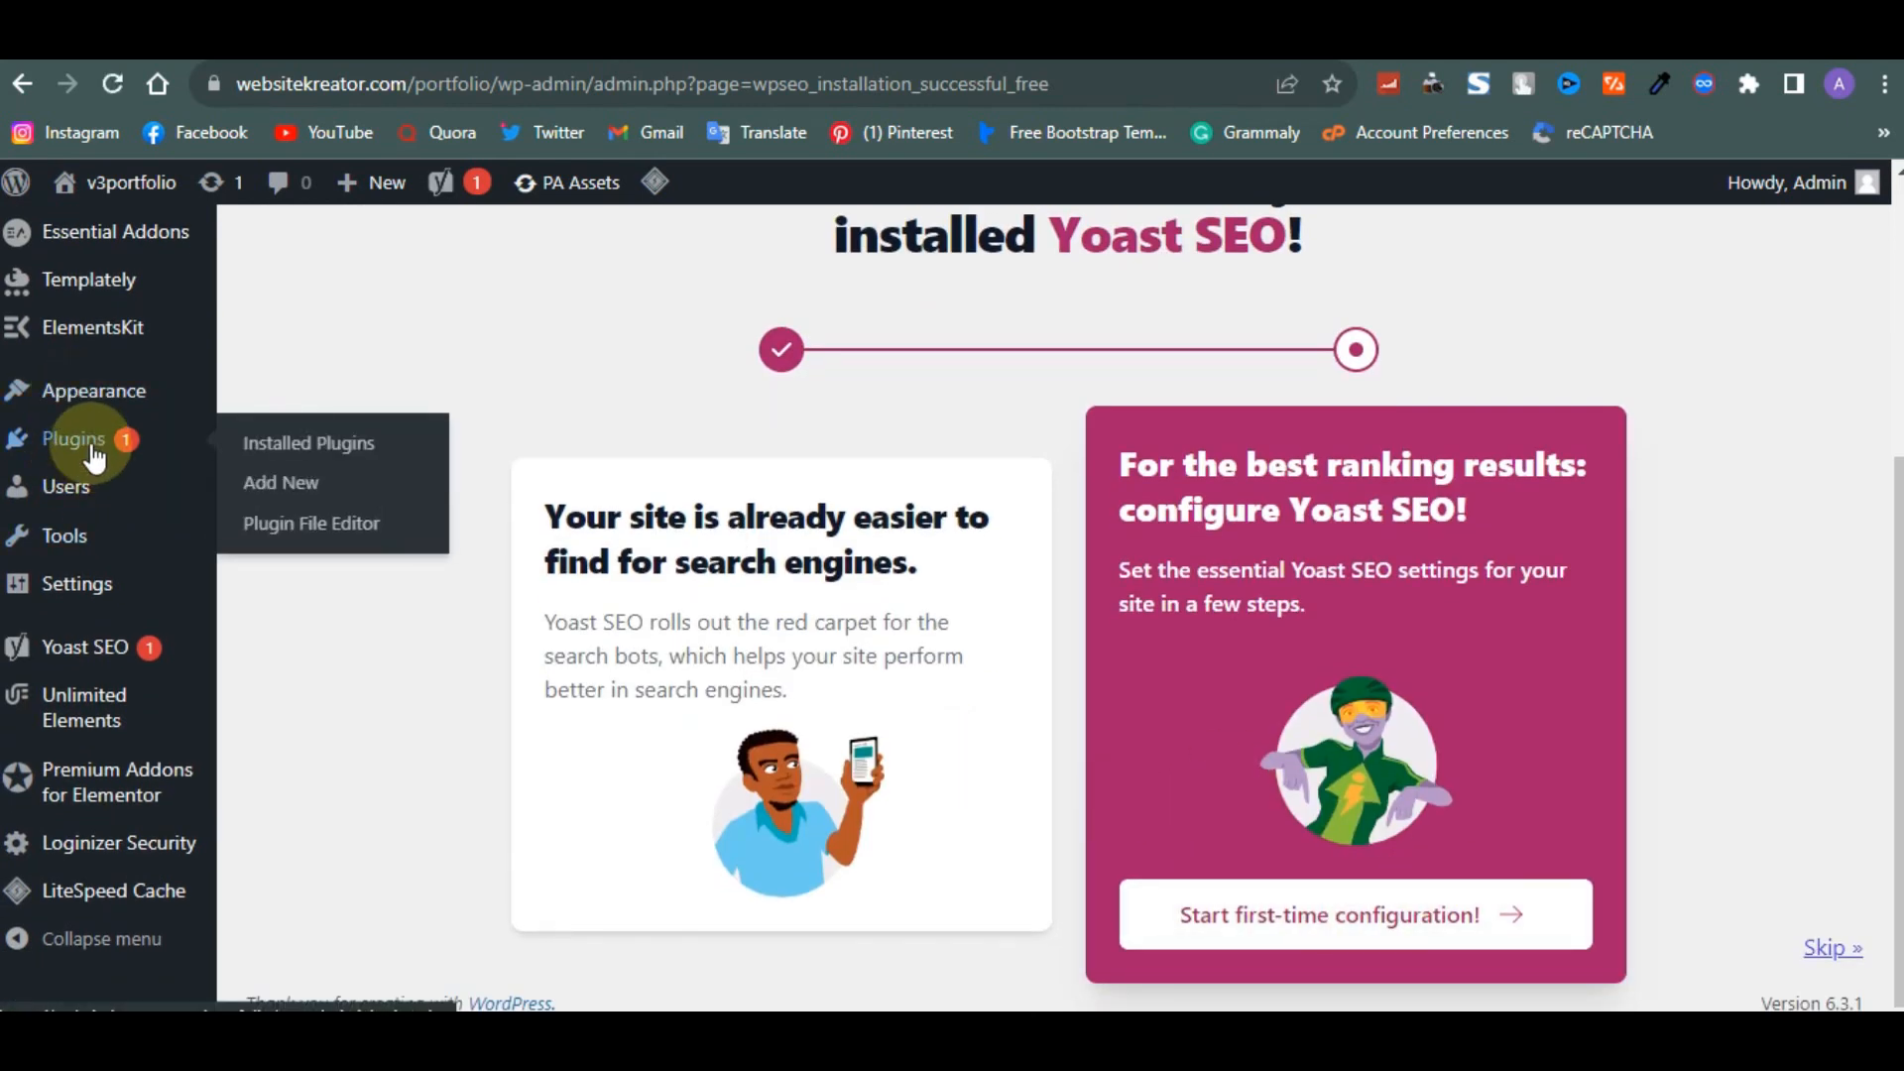
pyautogui.click(254, 461)
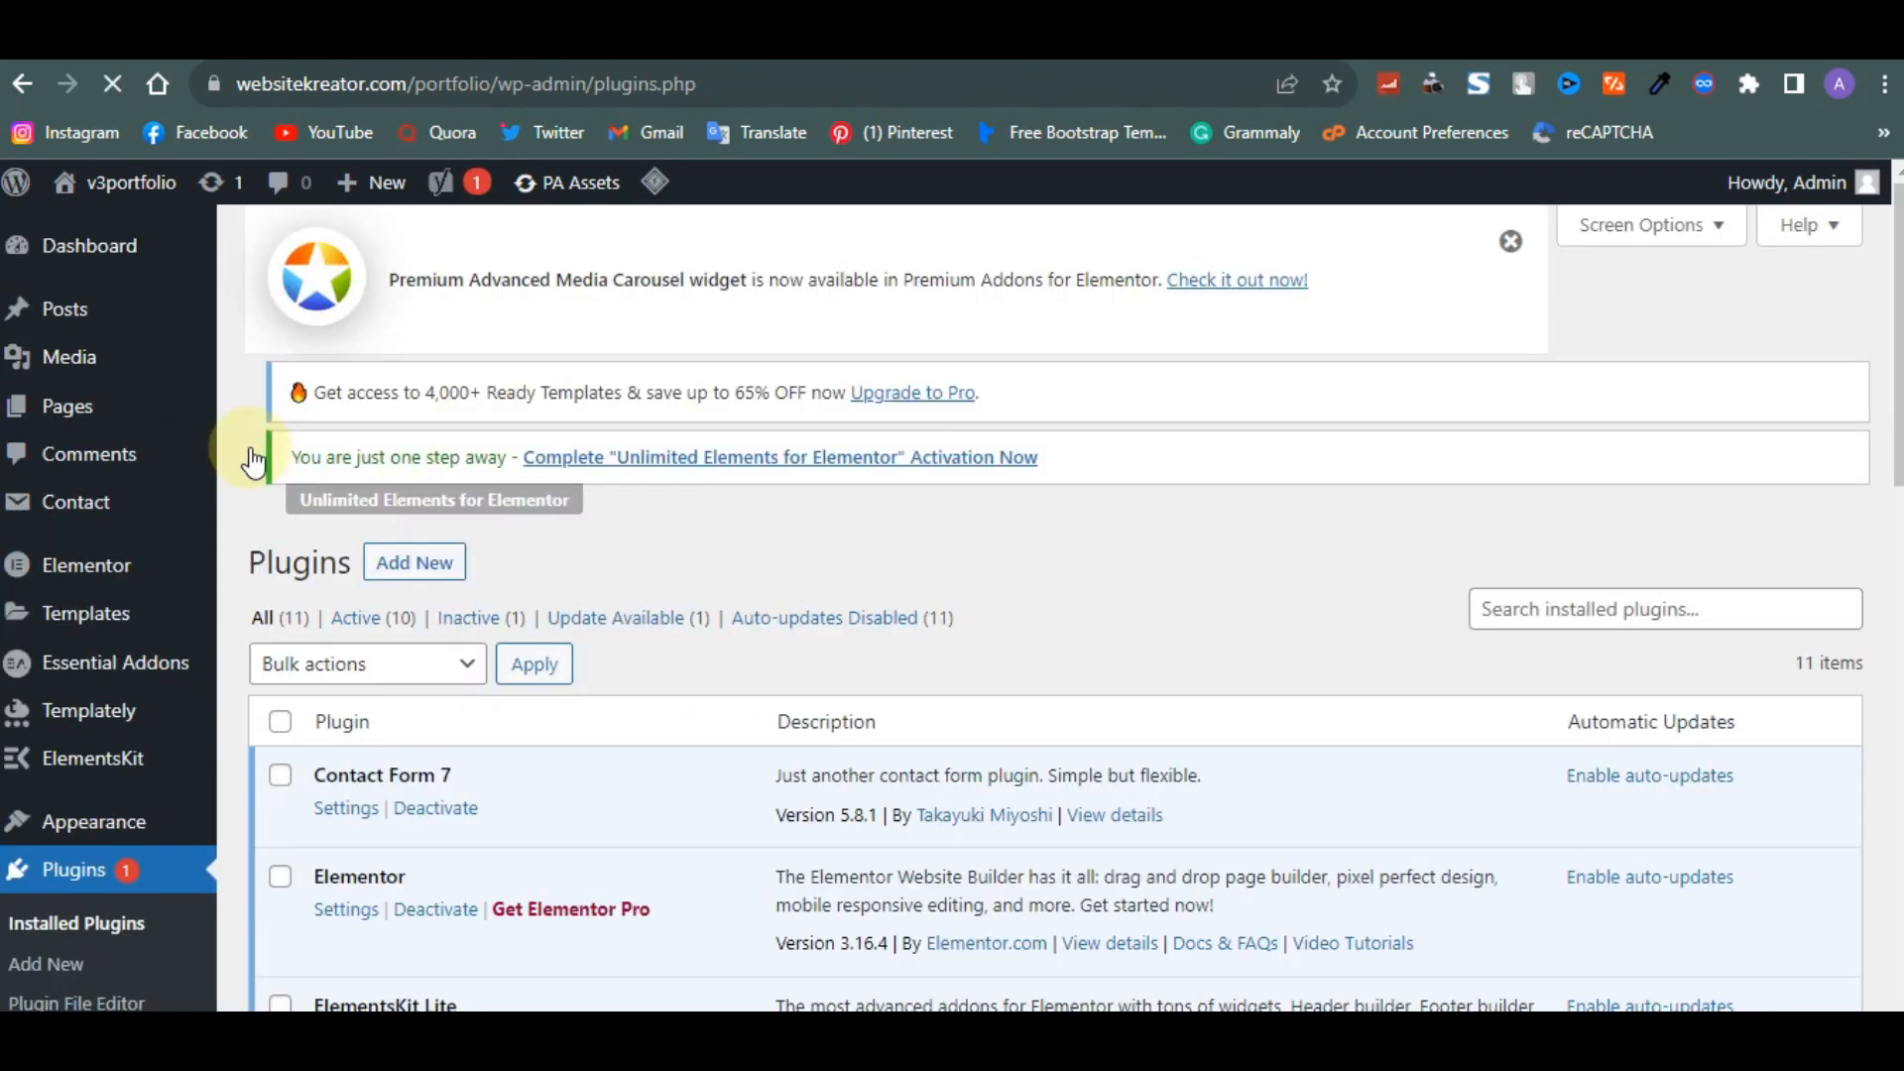
pyautogui.scroll(-3, 406, 811)
pyautogui.scroll(-8, 407, 811)
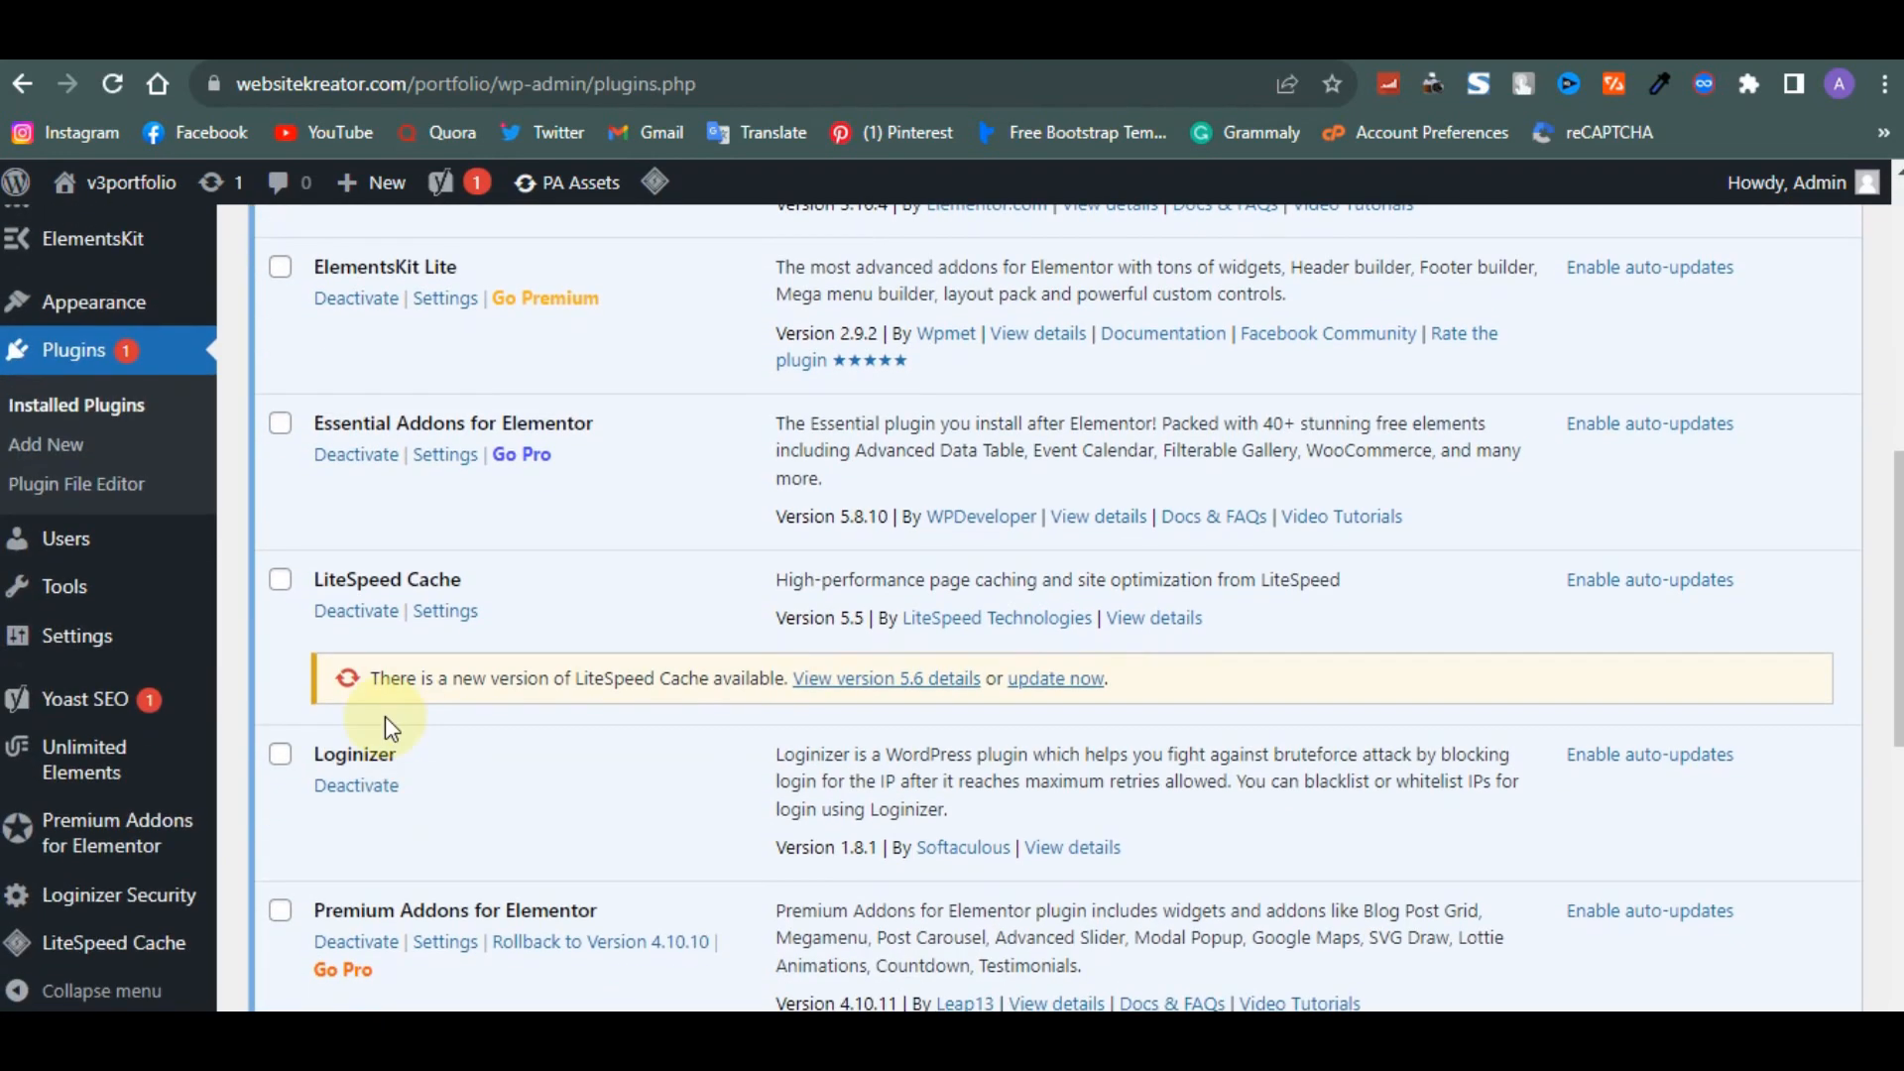
pyautogui.click(335, 738)
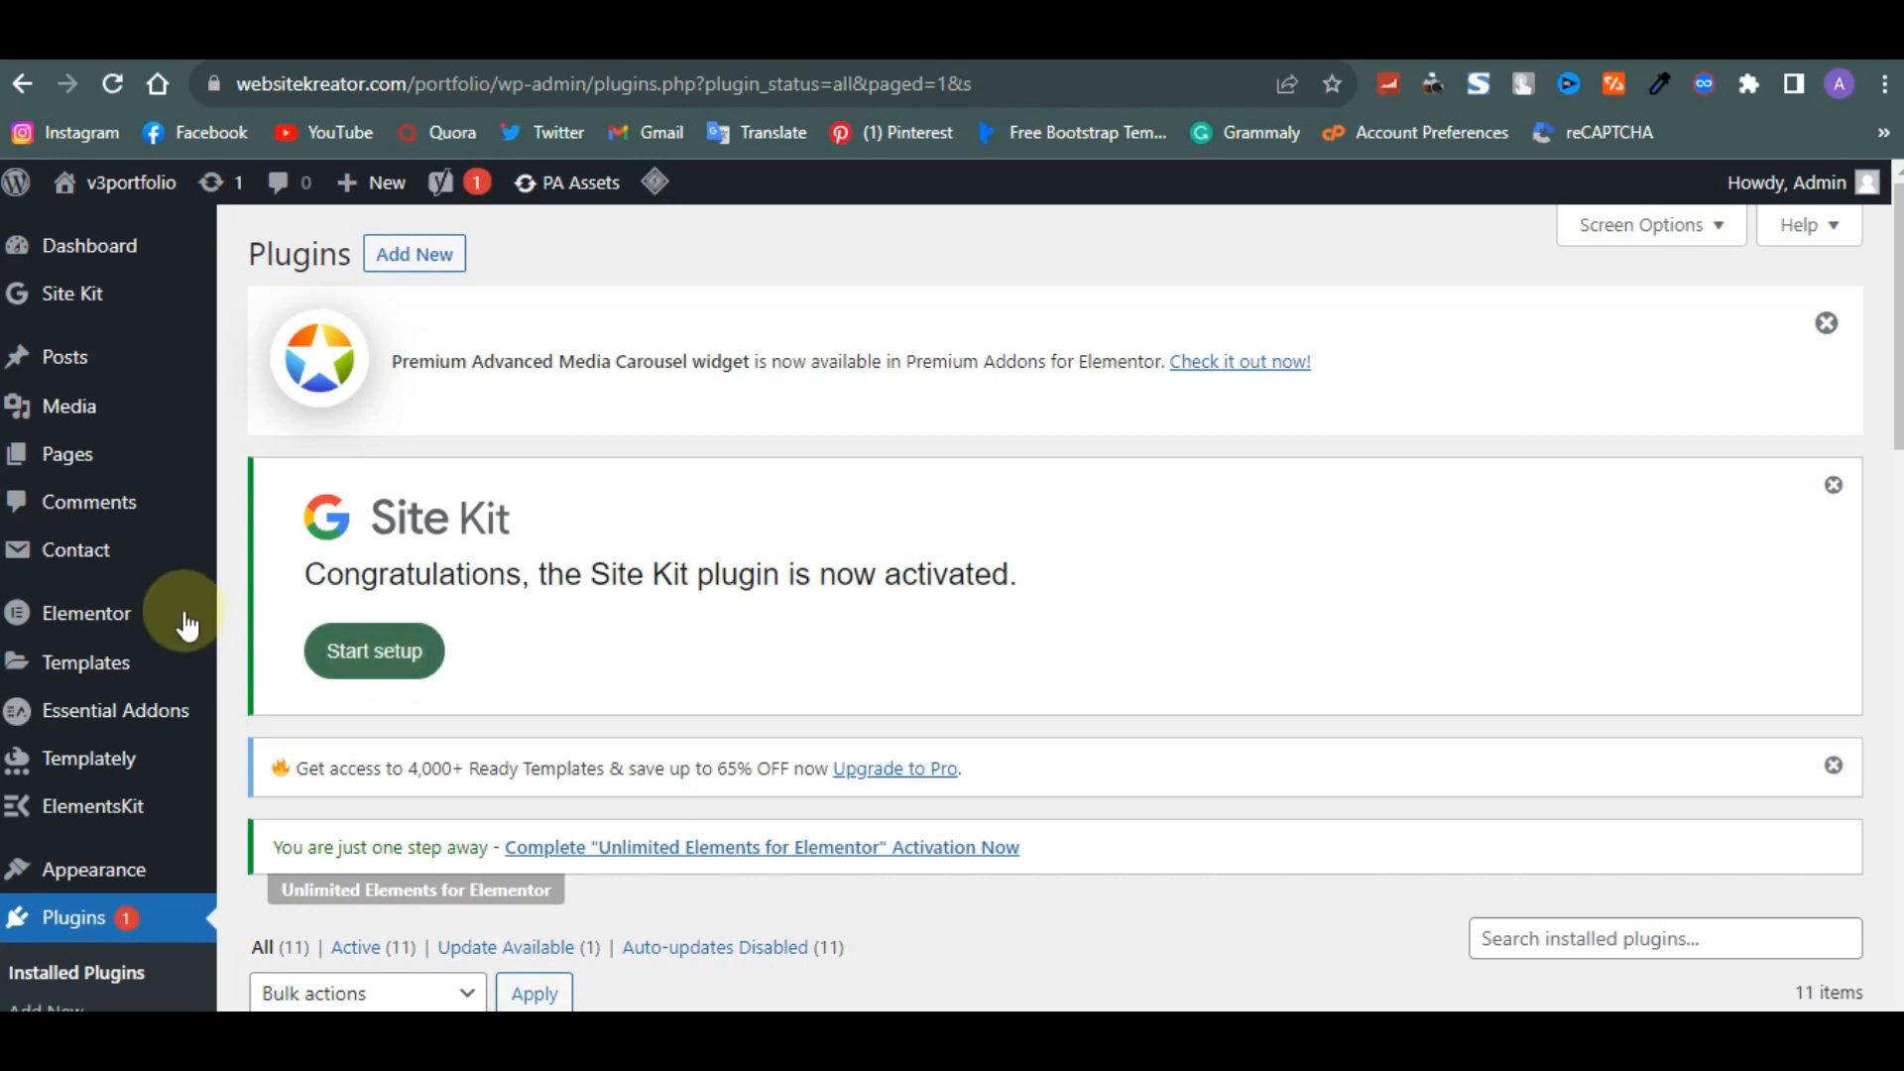
# - Open the Privacy Policy page for editing from the pages list
pyautogui.moveTo(85, 451)
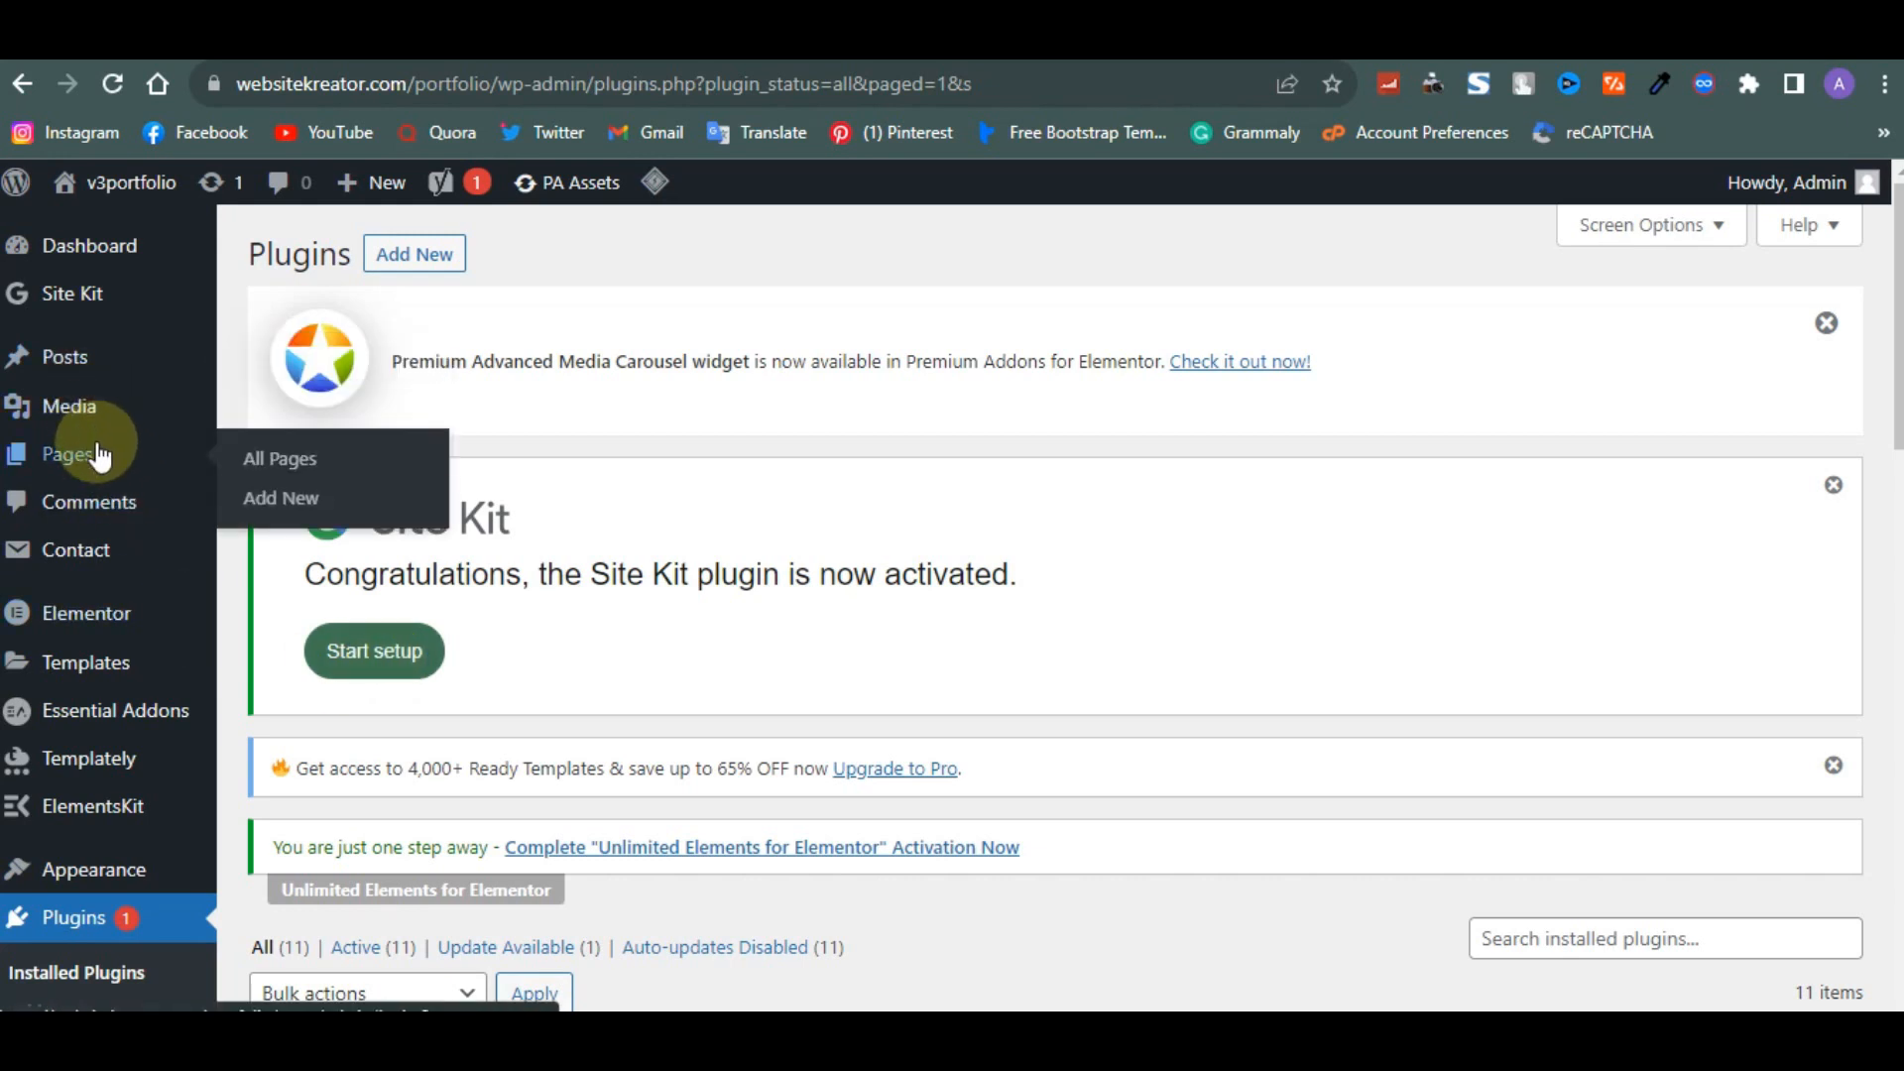
pyautogui.click(264, 455)
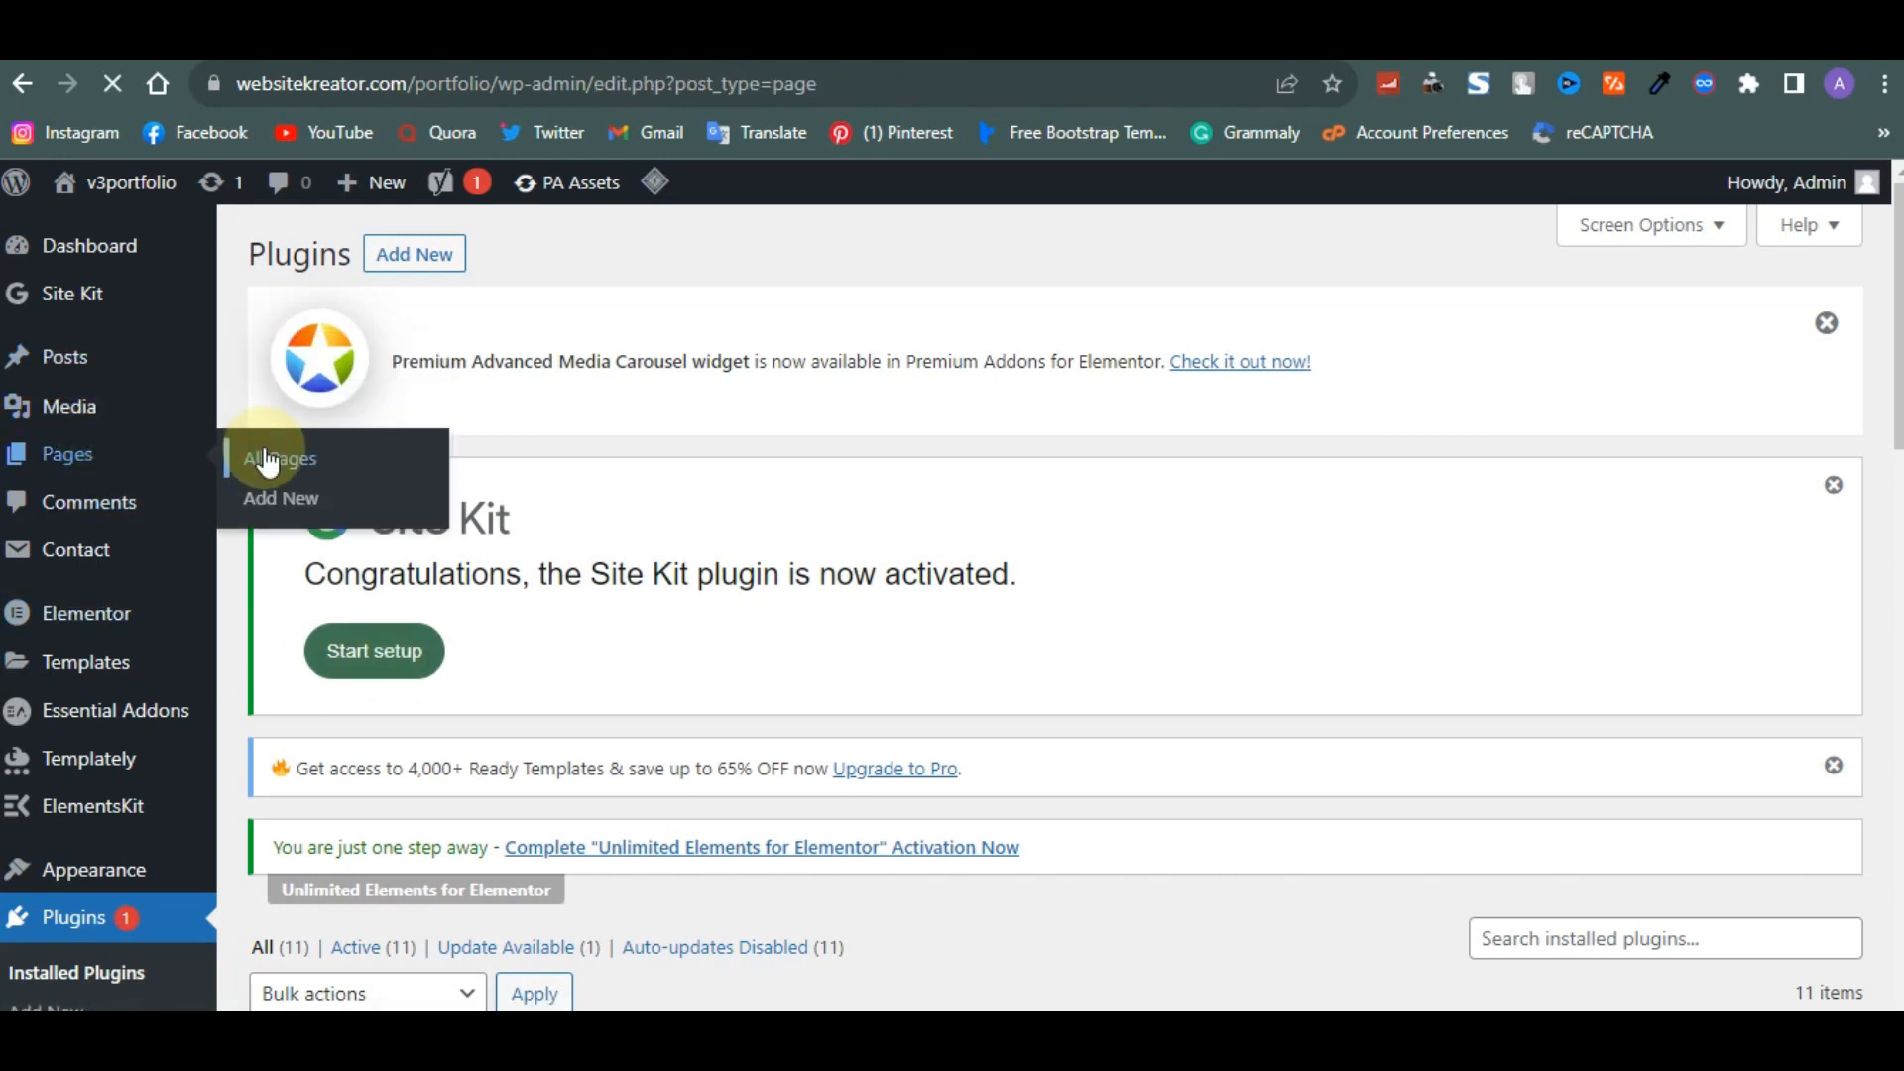
pyautogui.scroll(-5, 311, 497)
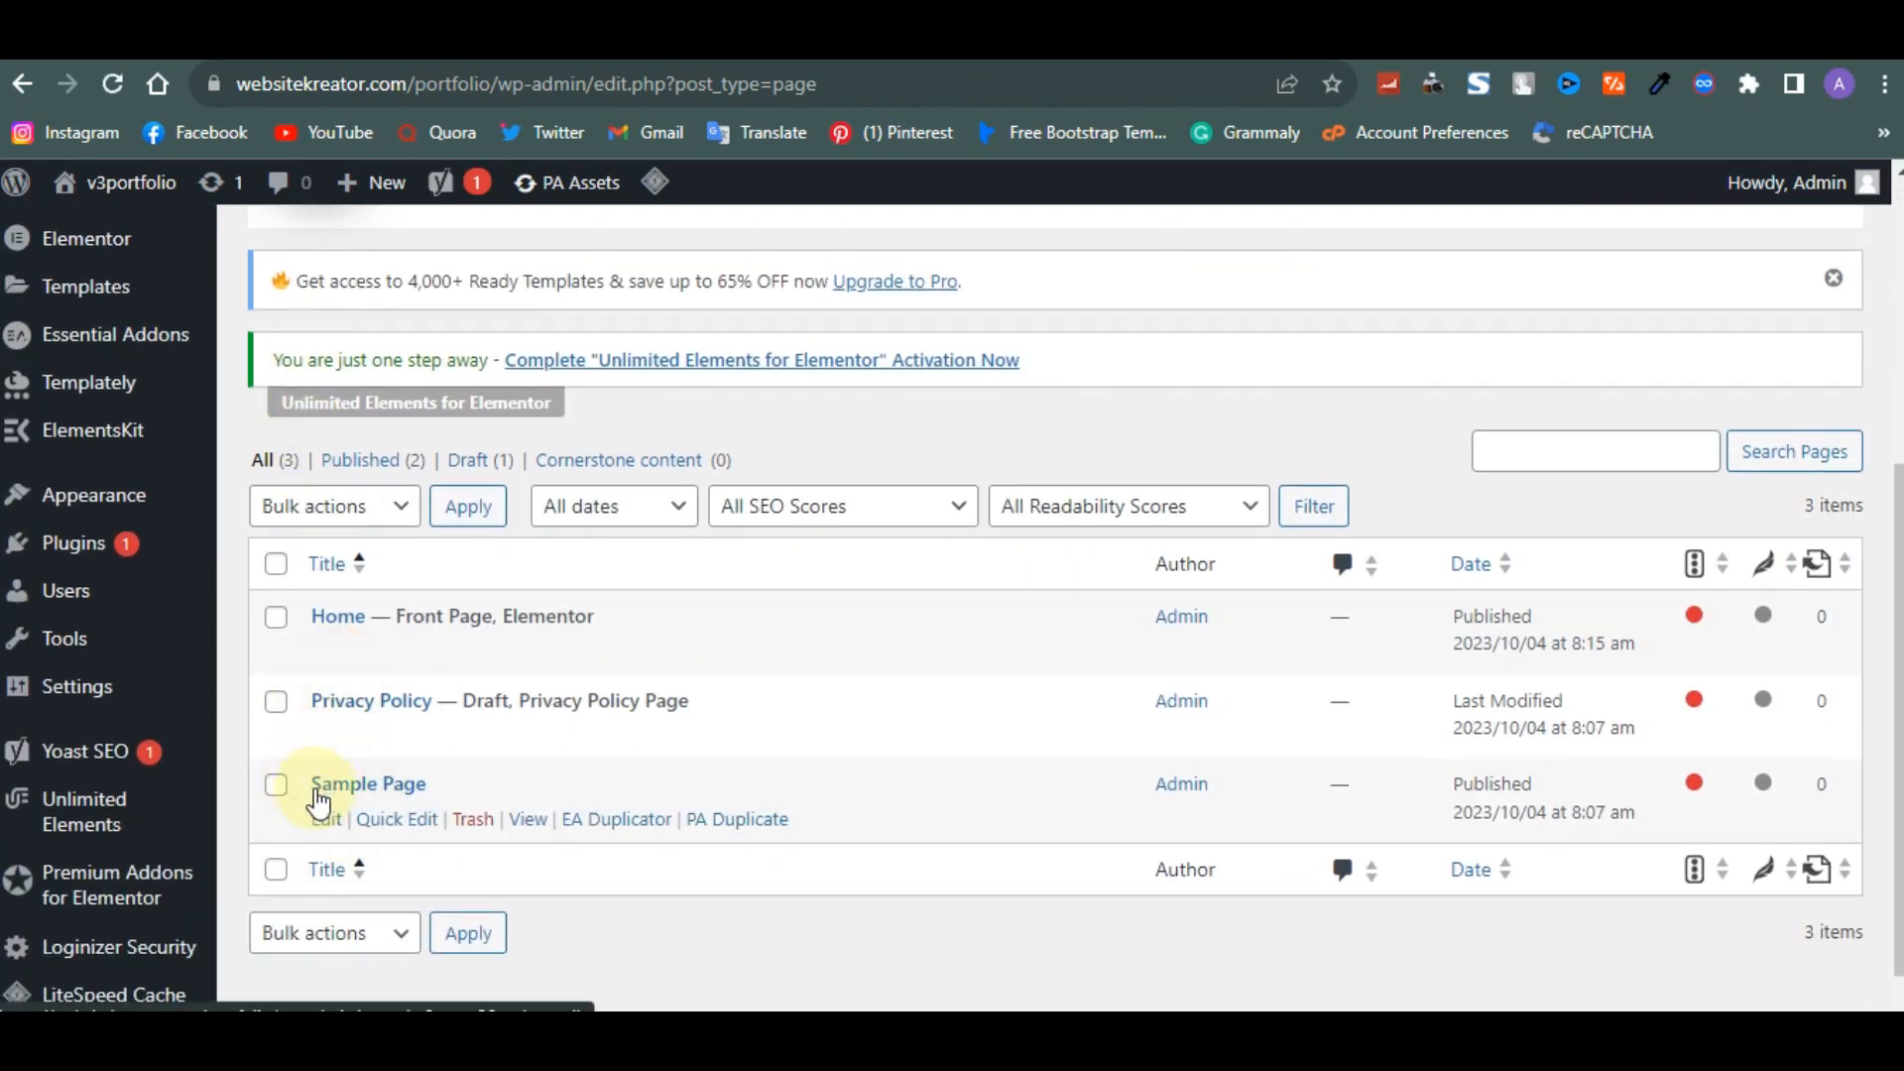
pyautogui.click(326, 736)
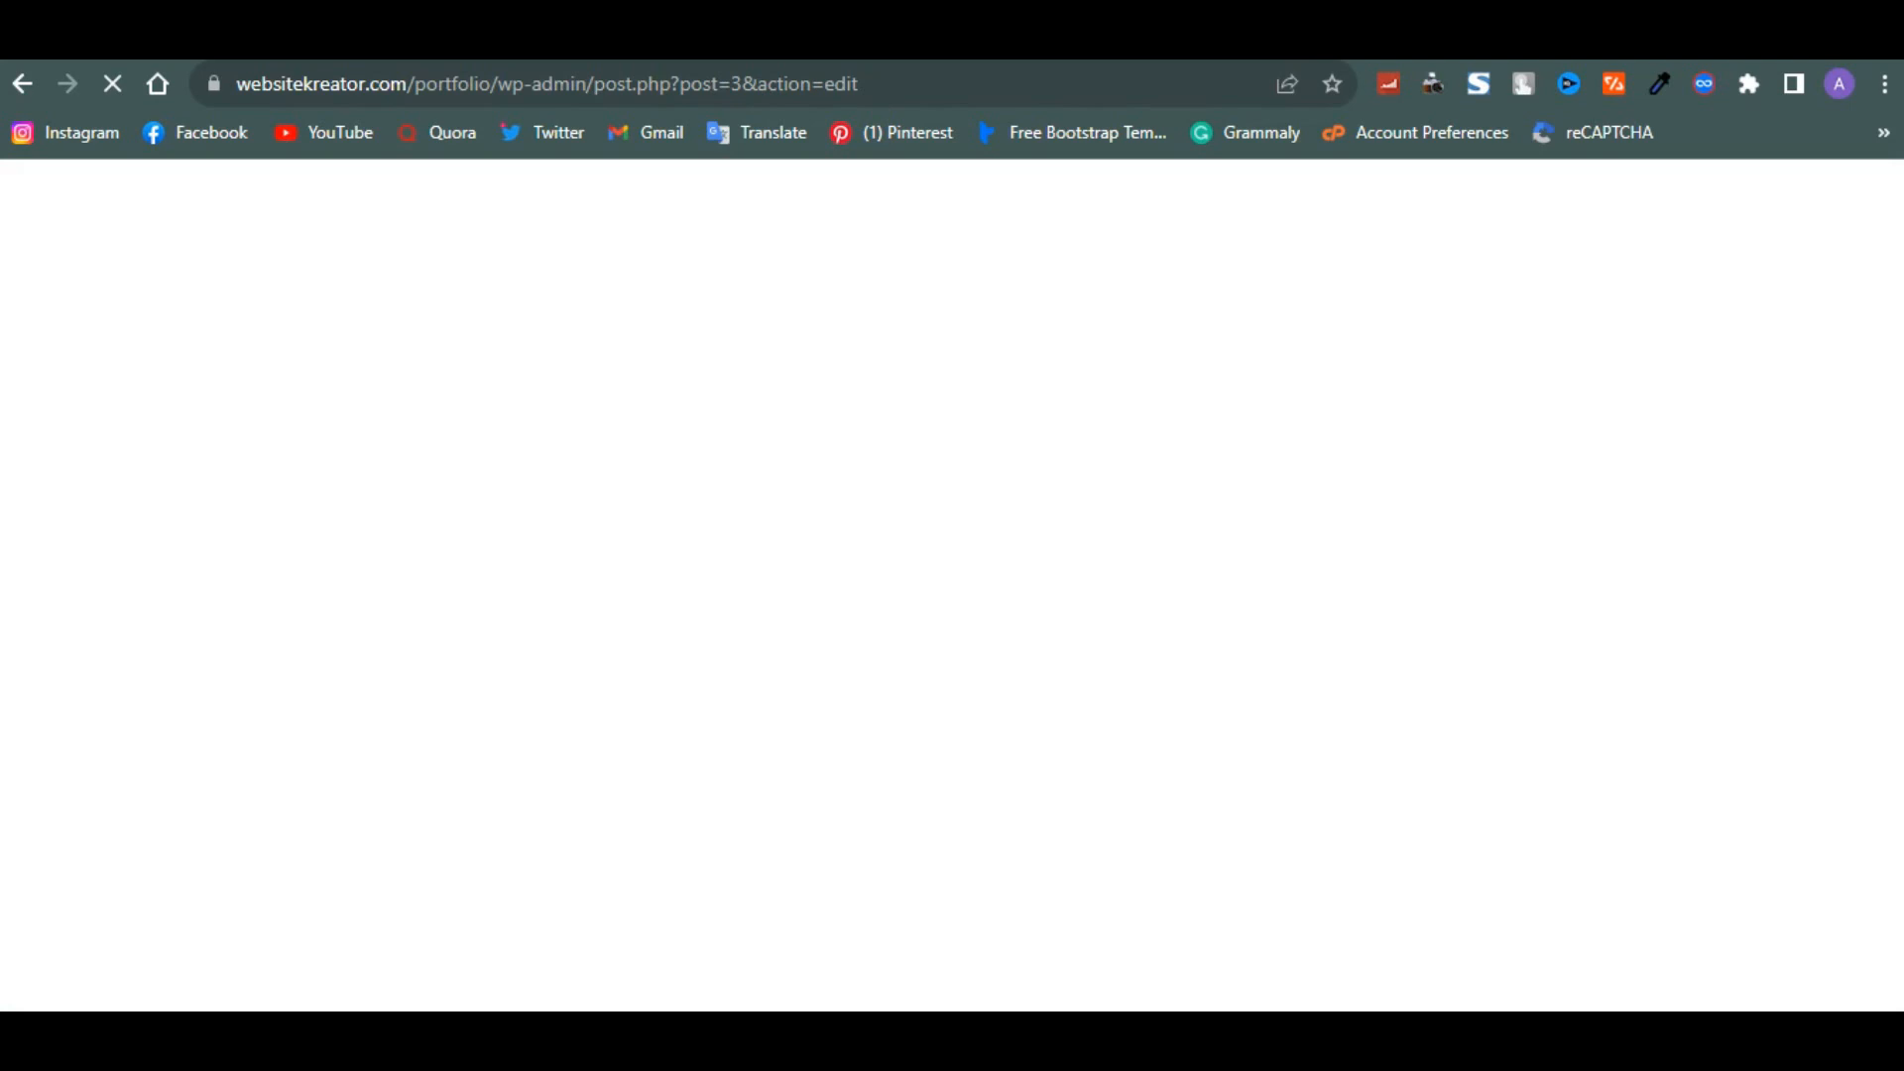
# - Search Google for 'photographer new me' in a new tab and browse the photographer website results
pyautogui.hotkey('ctrl', 't')
pyautogui.write('pho')
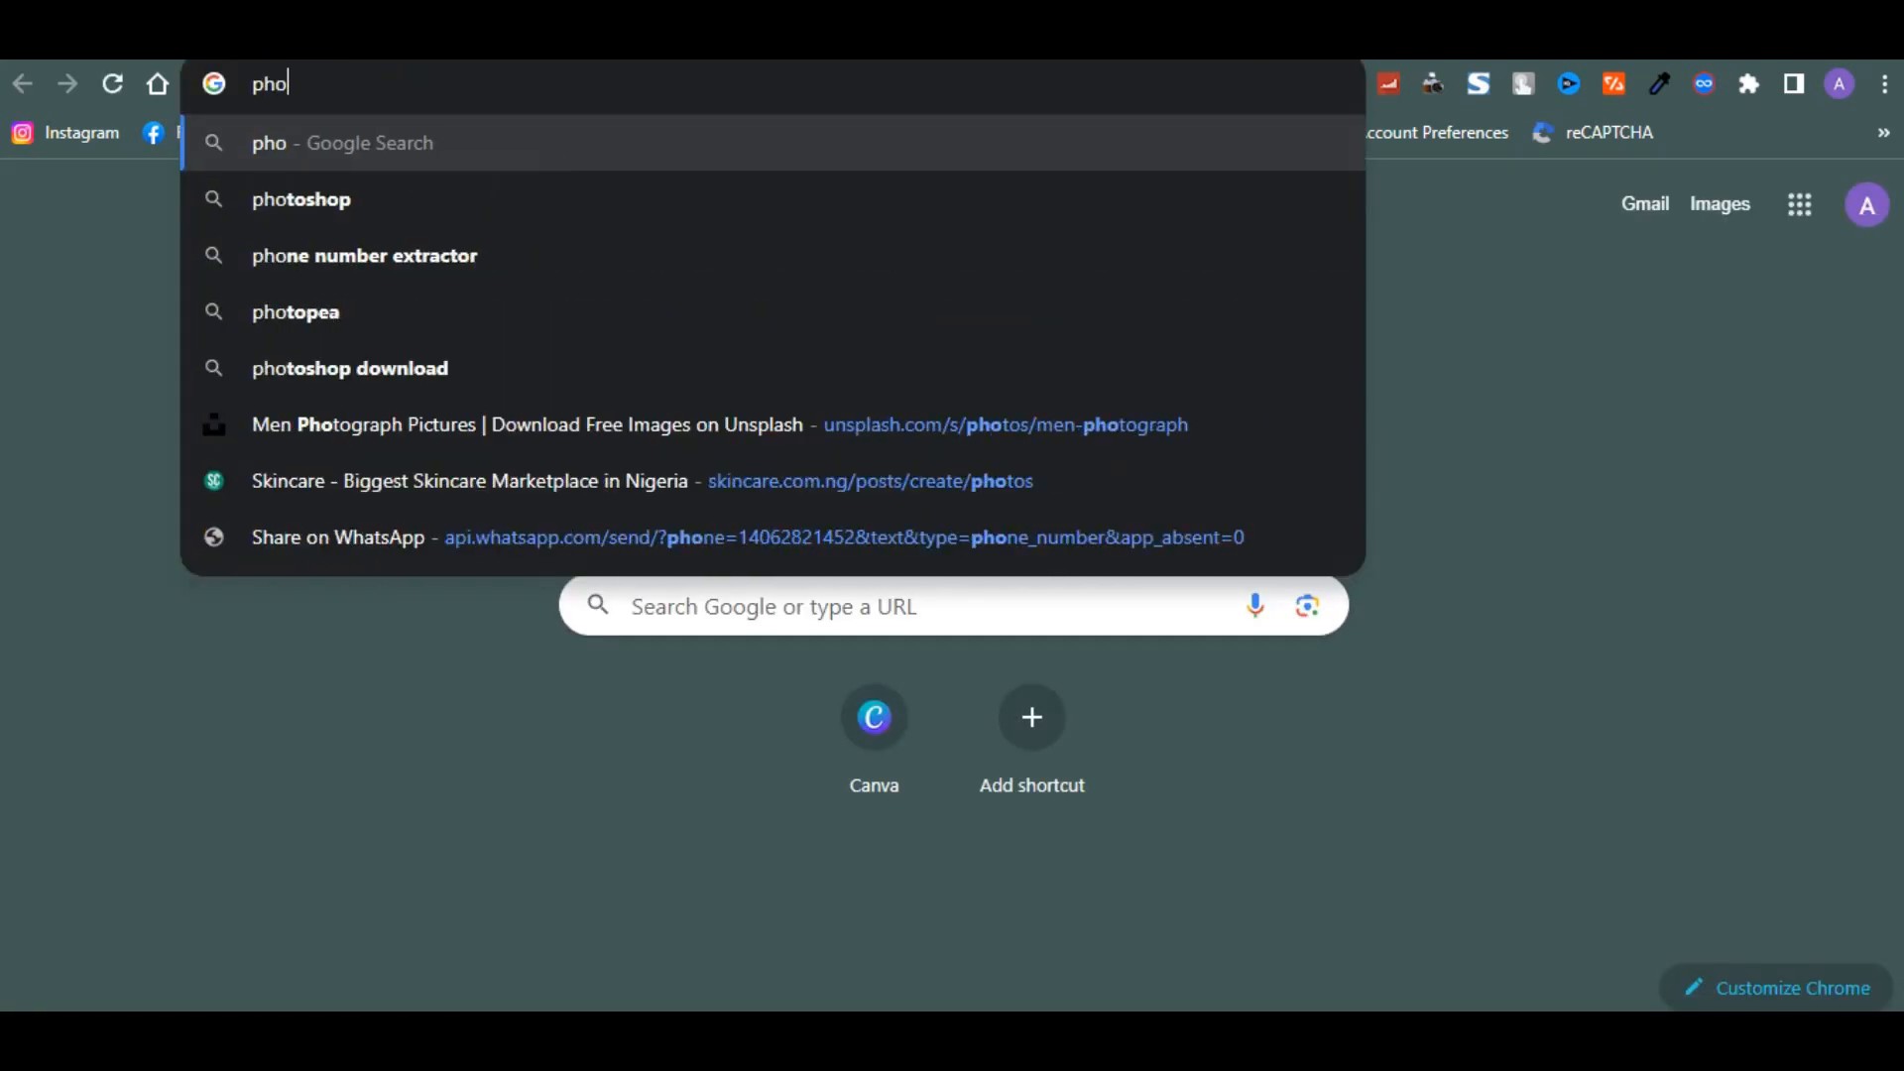
pyautogui.write('togr')
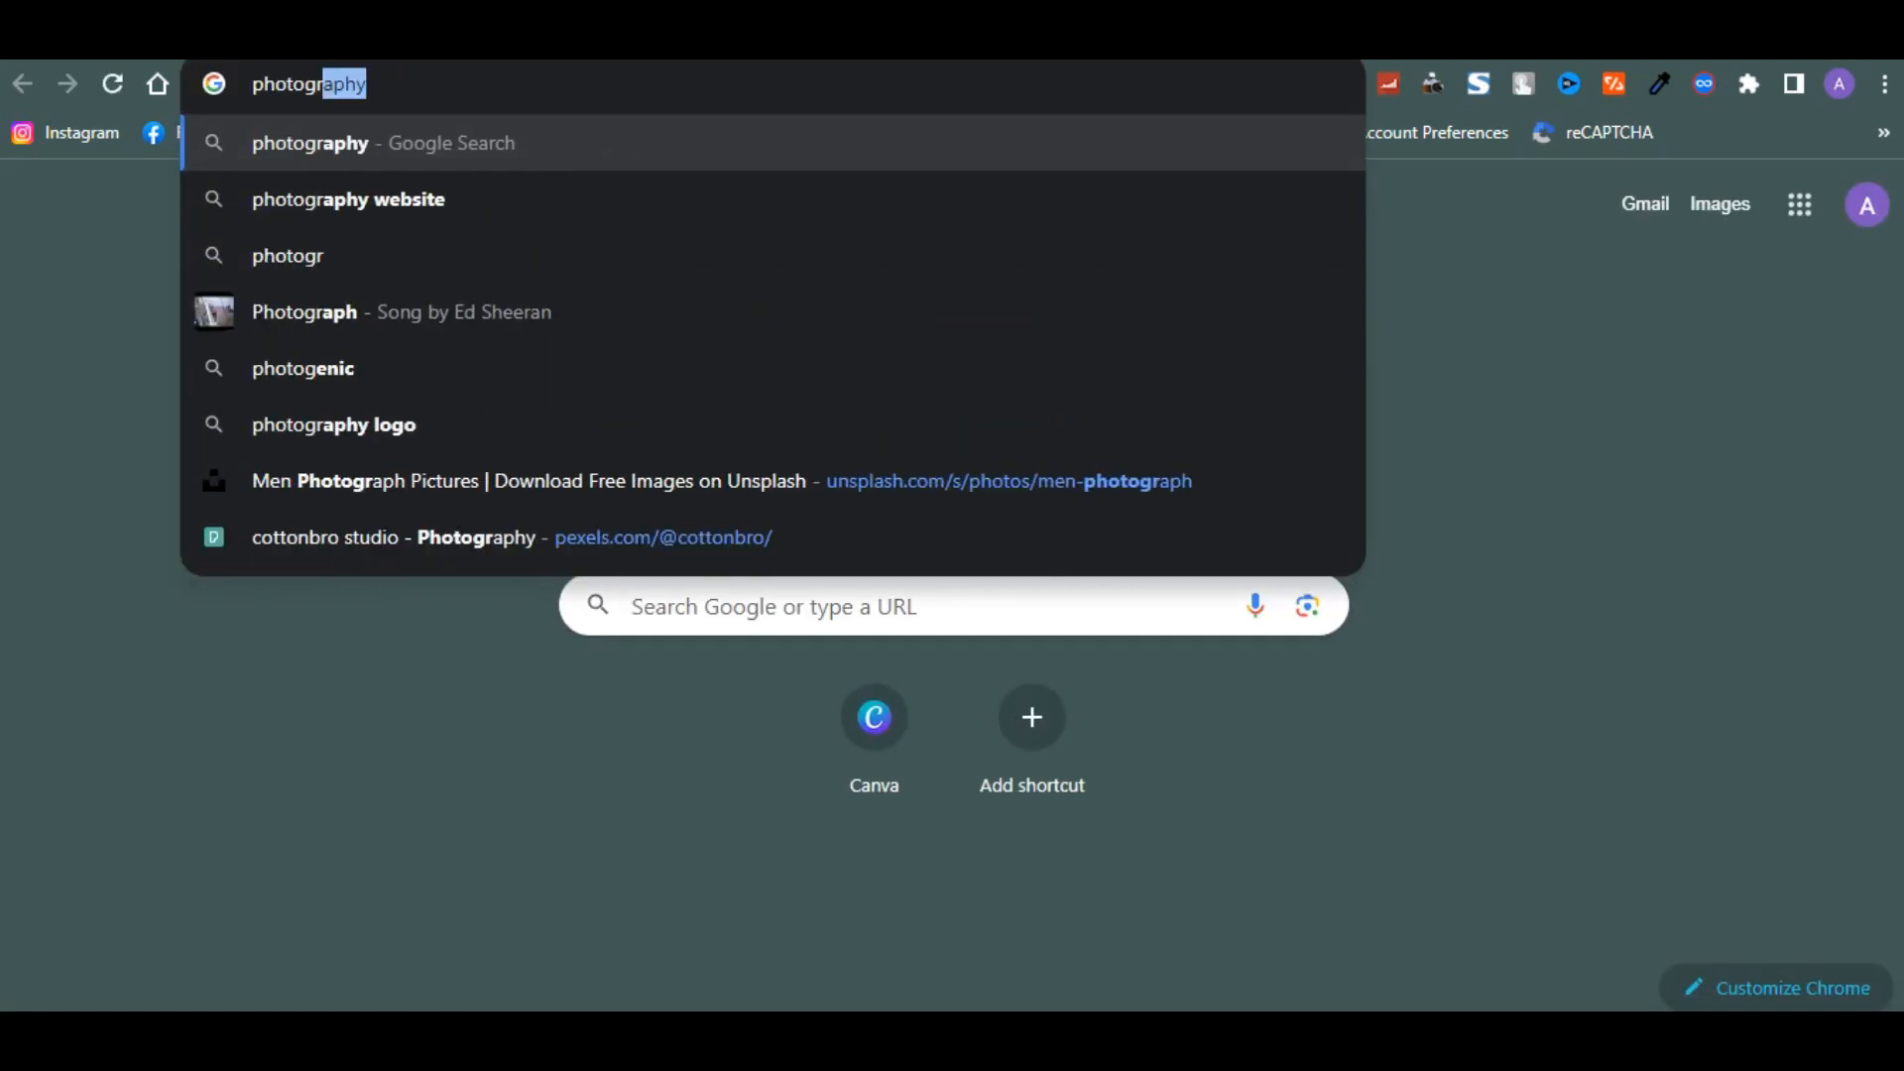
pyautogui.write('apher ne')
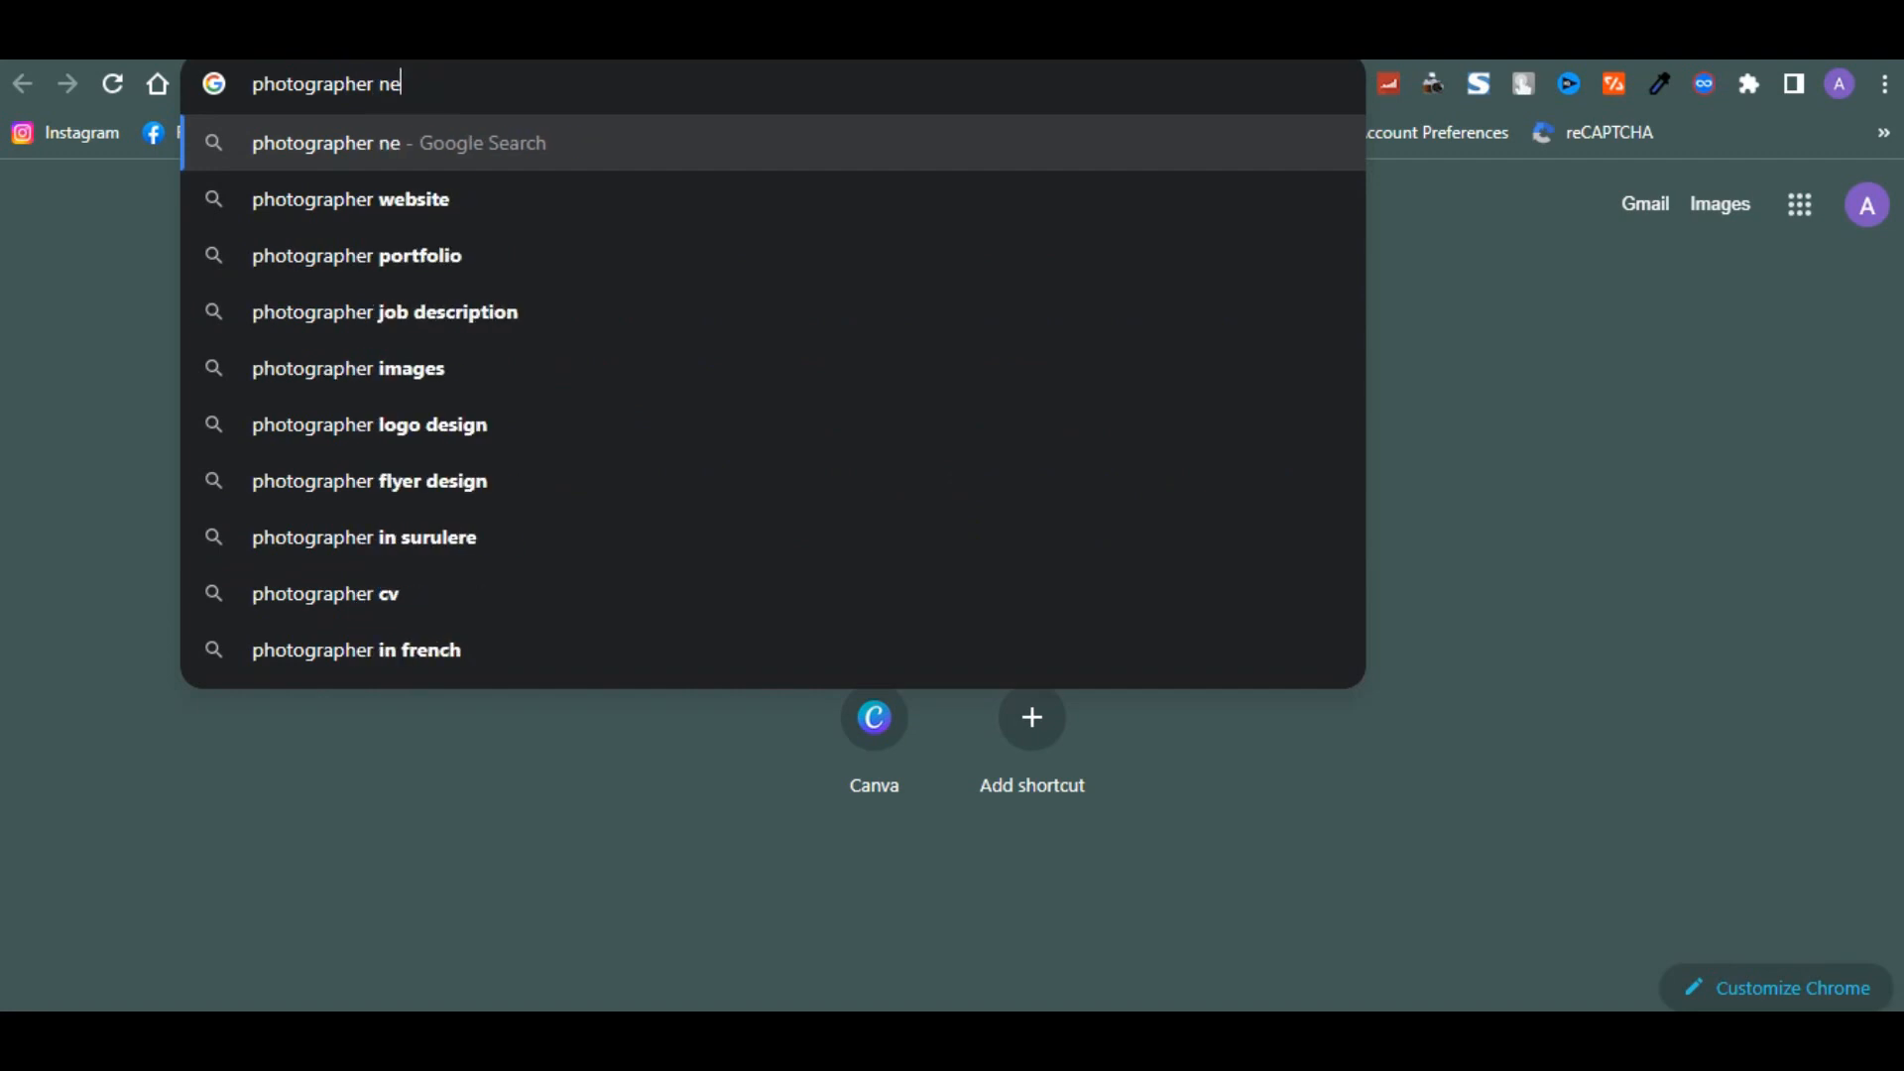
pyautogui.write('w me')
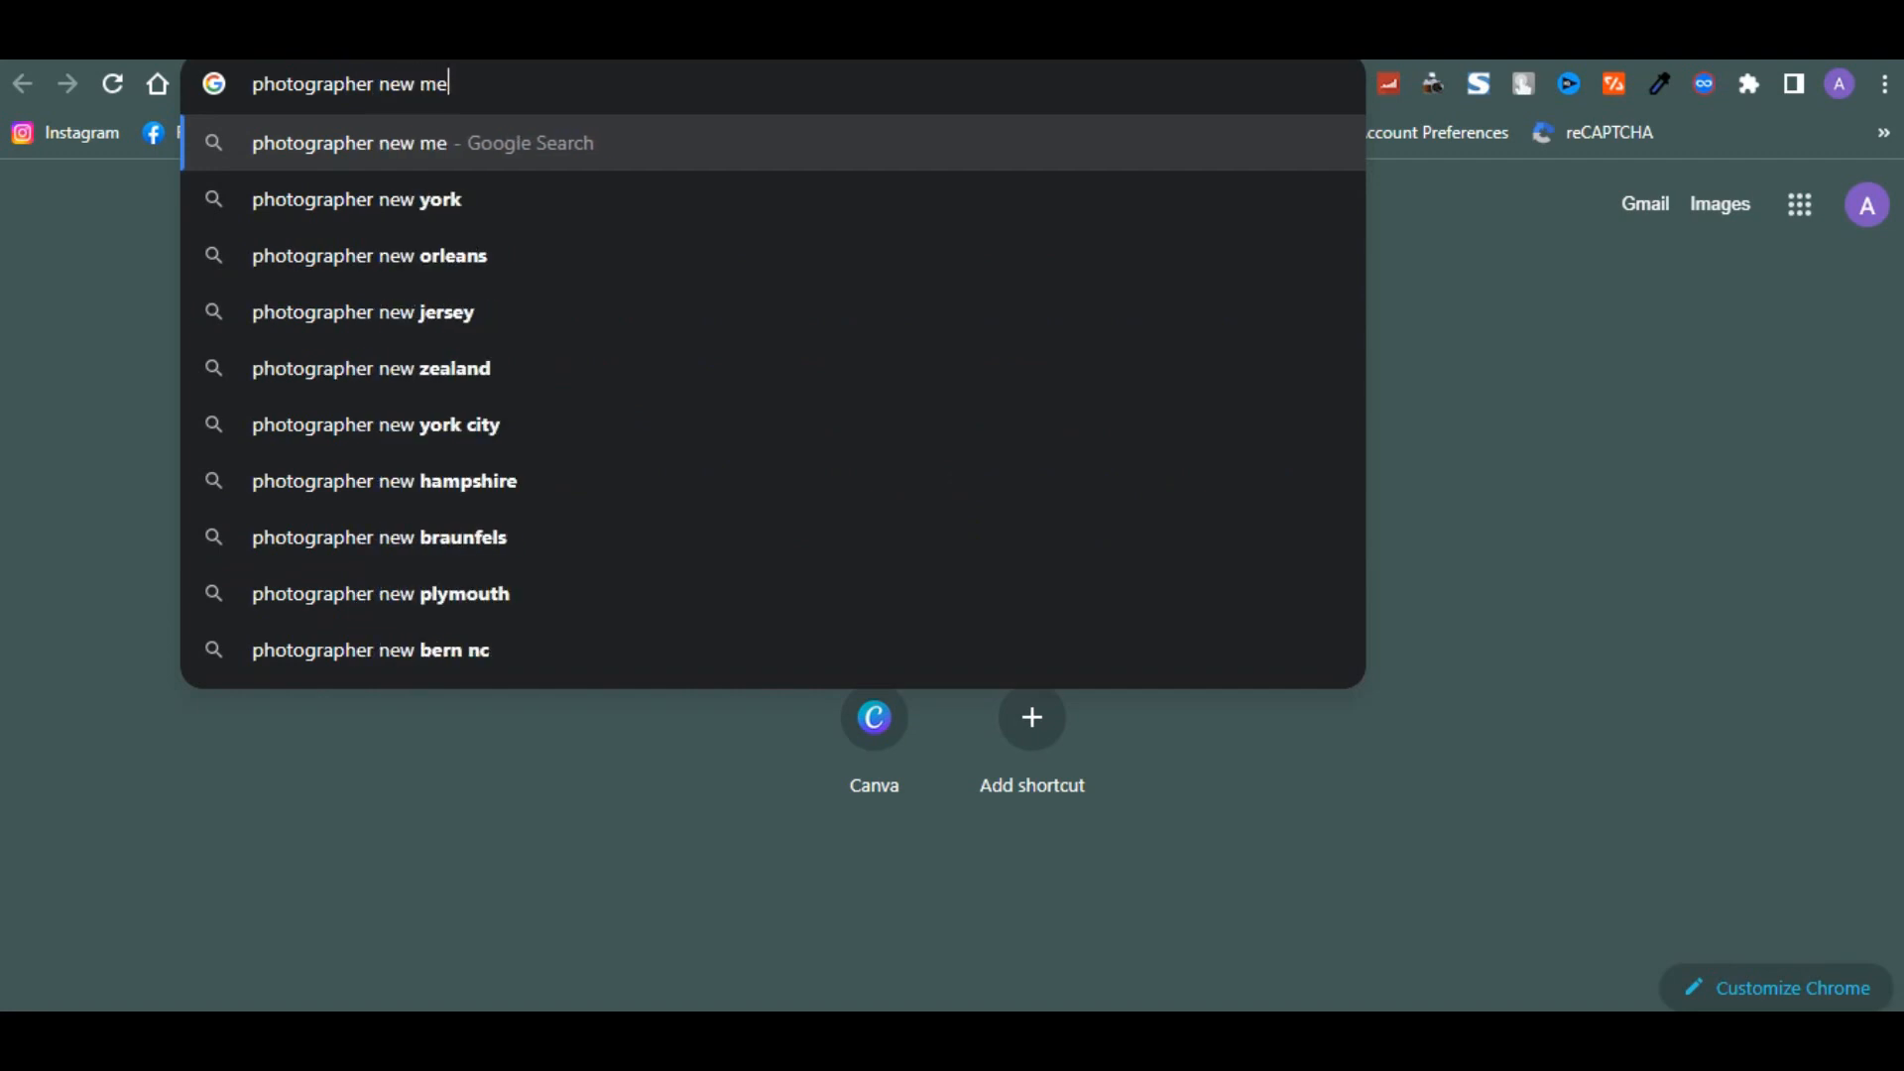
pyautogui.press('Return')
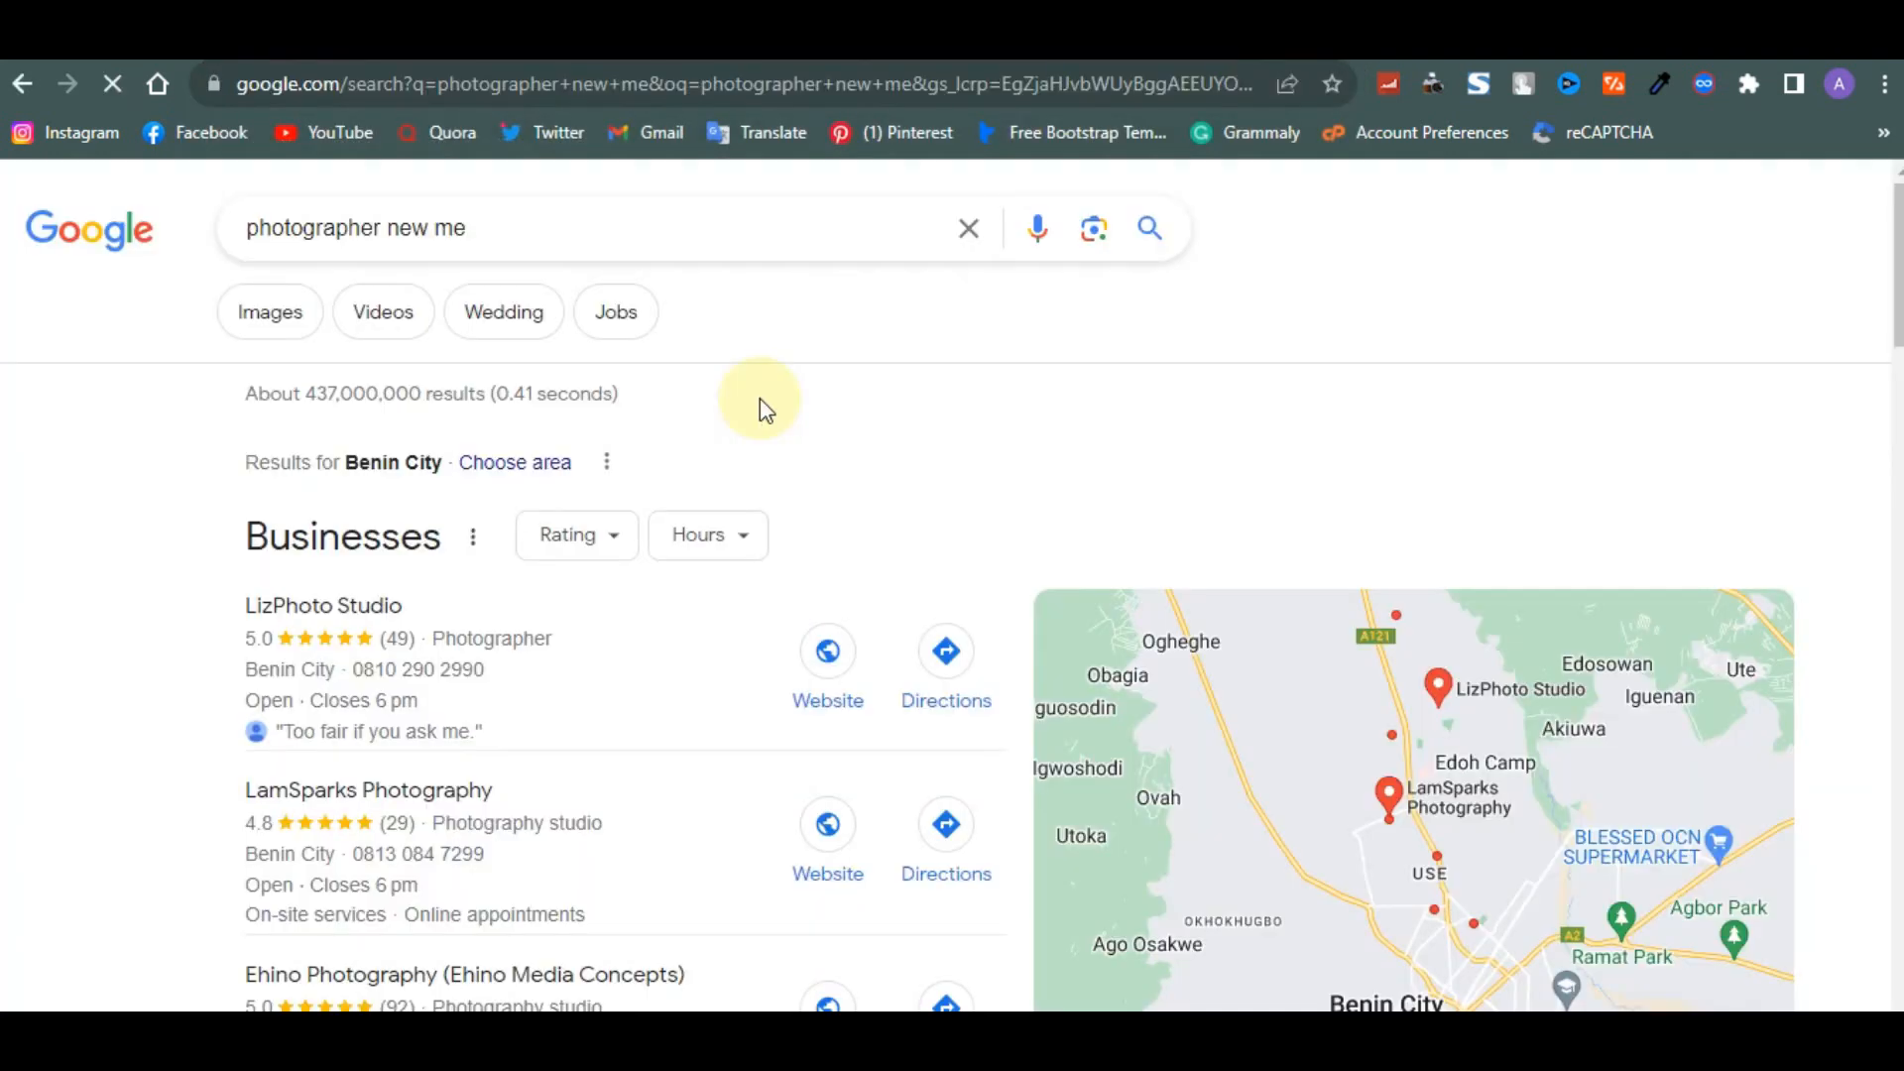
pyautogui.scroll(-12, 760, 406)
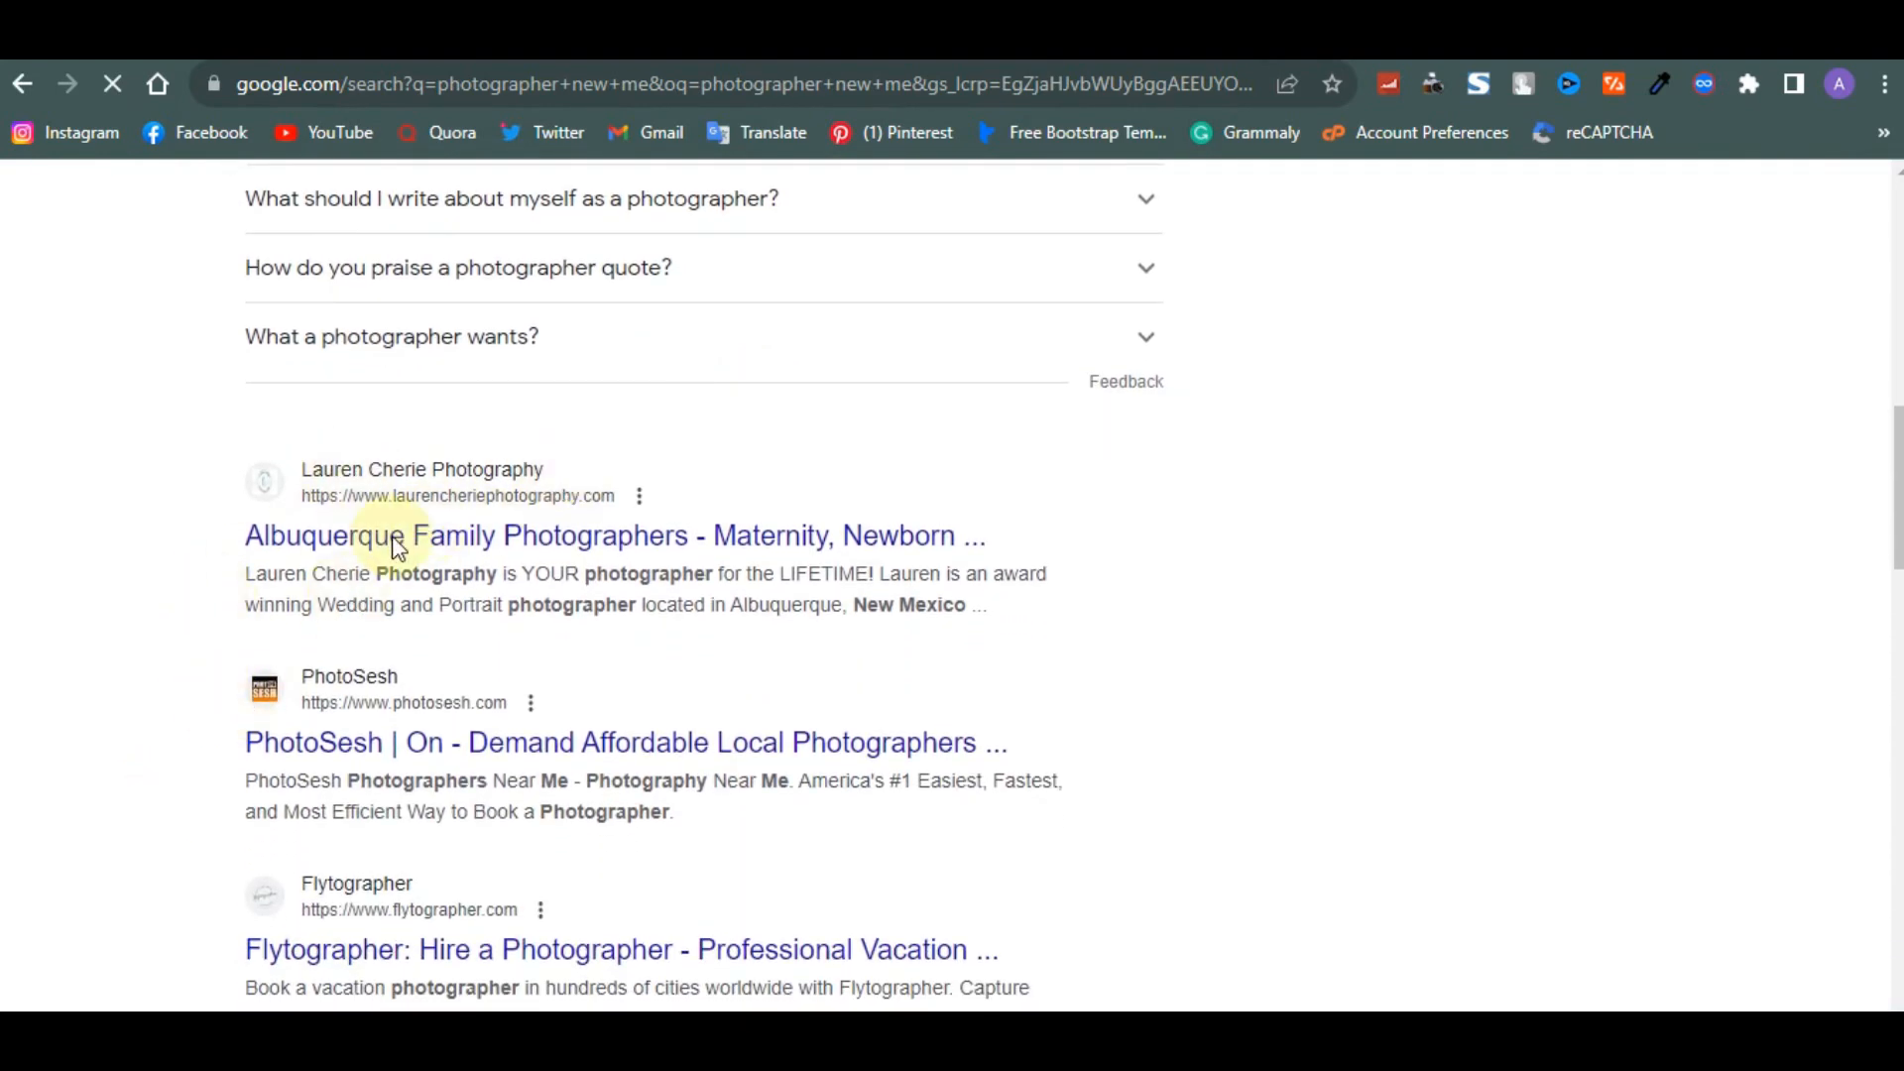
pyautogui.scroll(-1, 393, 541)
pyautogui.moveTo(244, 460); pyautogui.dragTo(484, 477)
pyautogui.click(484, 477)
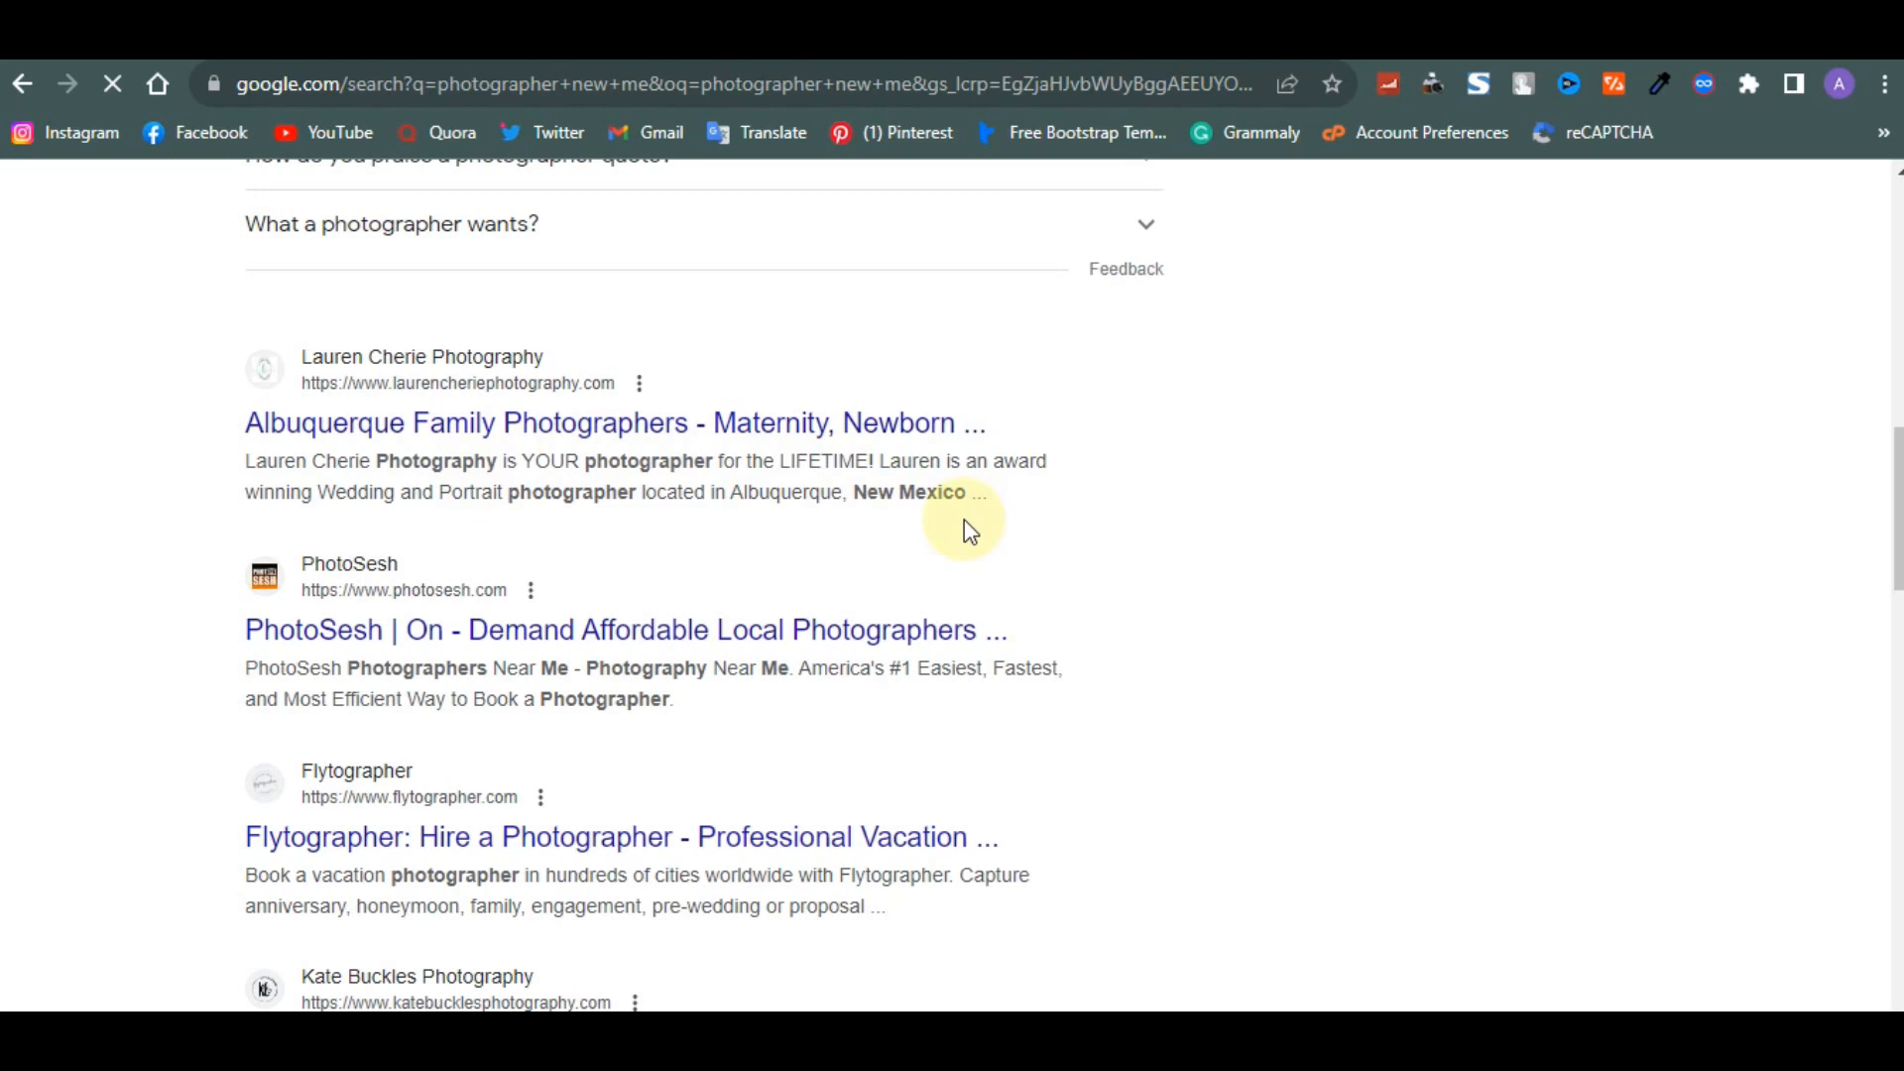
# - Select and copy the PhotoSesh result's description text from the Google search results
pyautogui.scroll(-1, 963, 520)
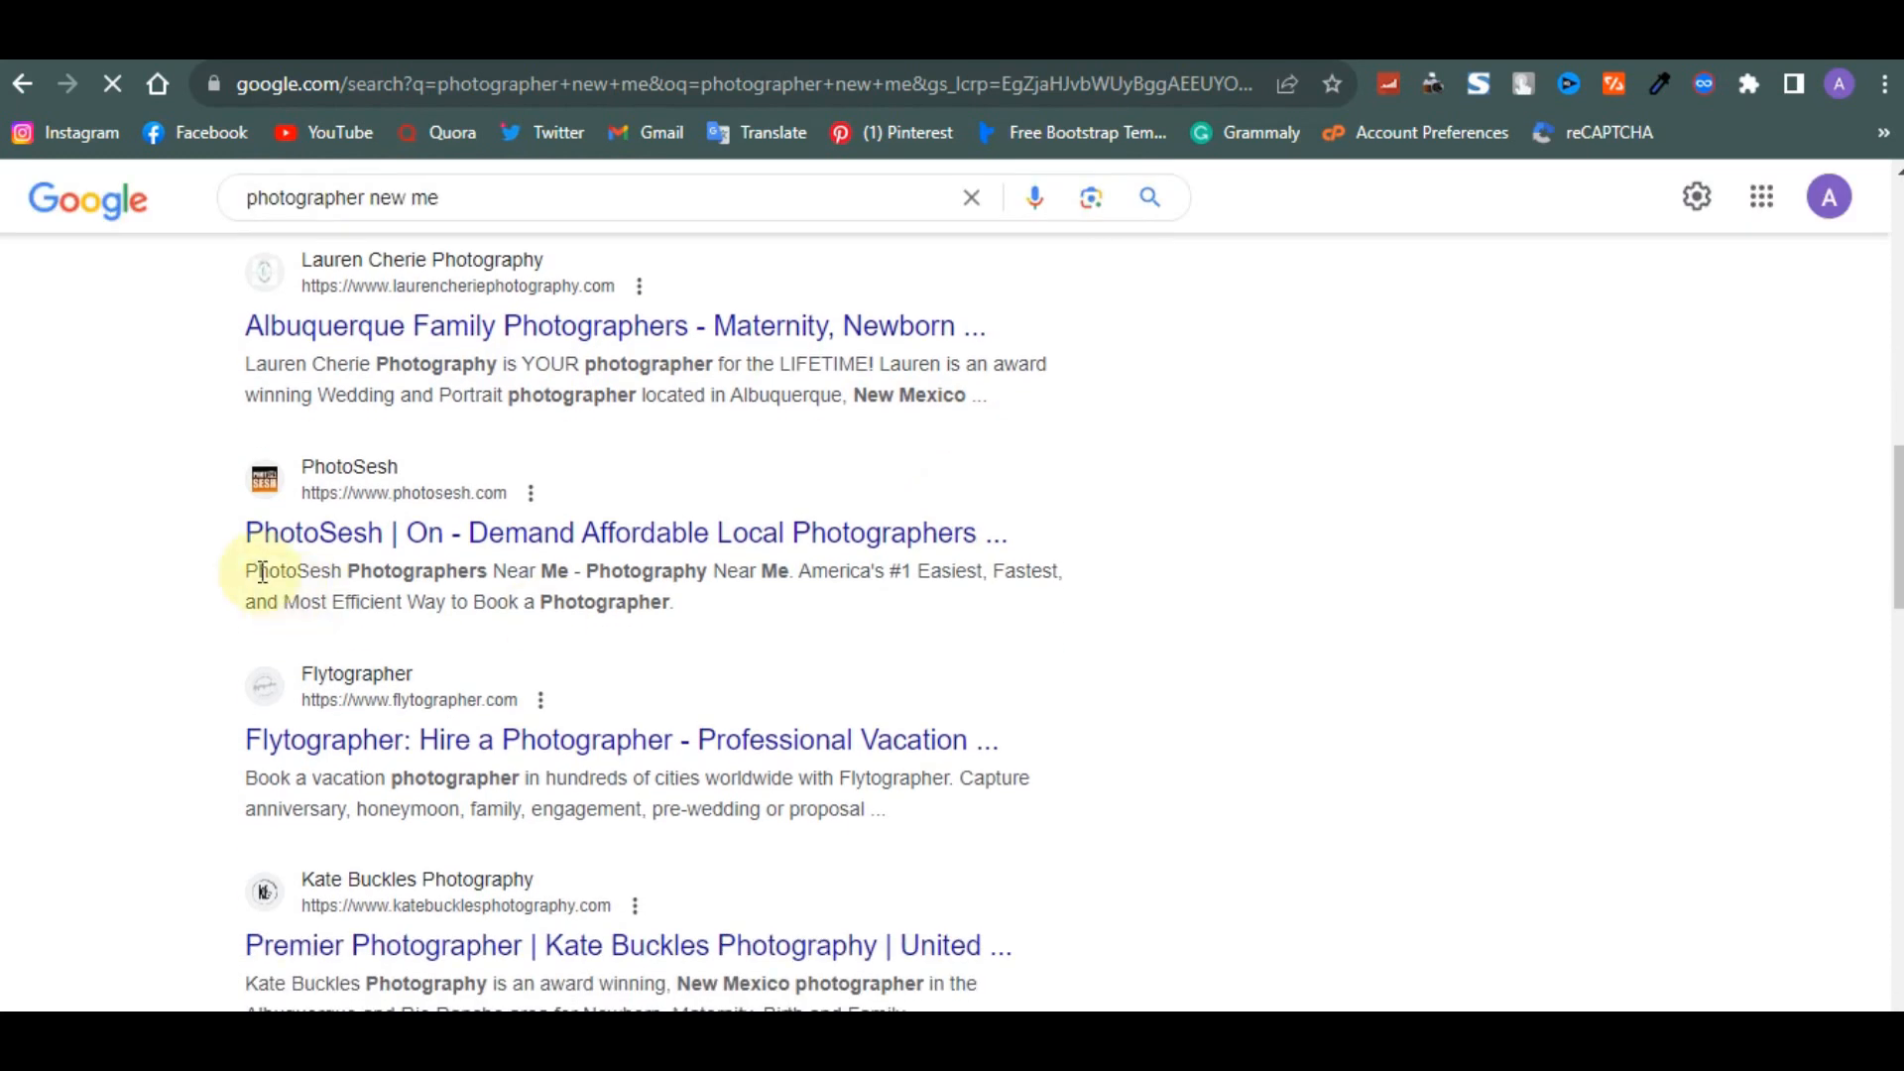
pyautogui.moveTo(257, 570); pyautogui.dragTo(764, 621)
pyautogui.click(765, 620)
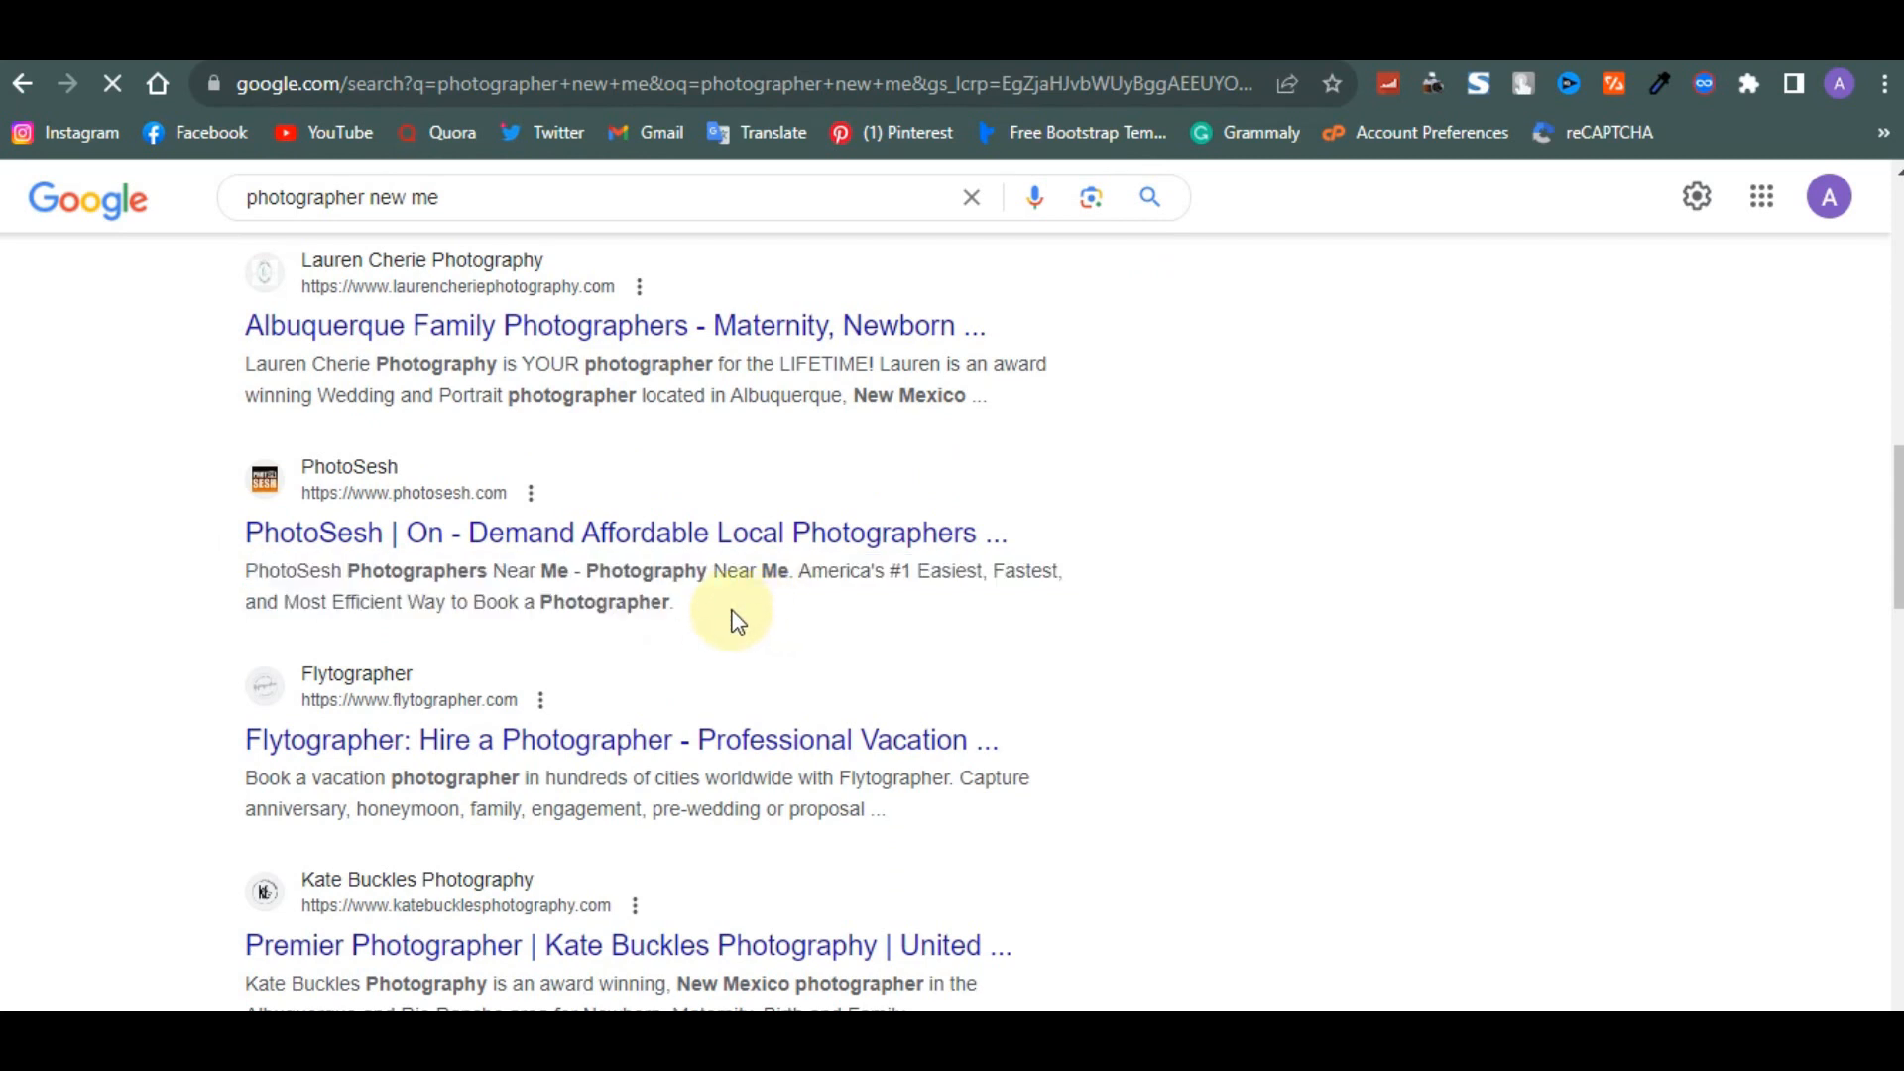
pyautogui.doubleClick(731, 608)
pyautogui.moveTo(278, 592); pyautogui.dragTo(172, 562)
pyautogui.hotkey('ctrl', 'c')
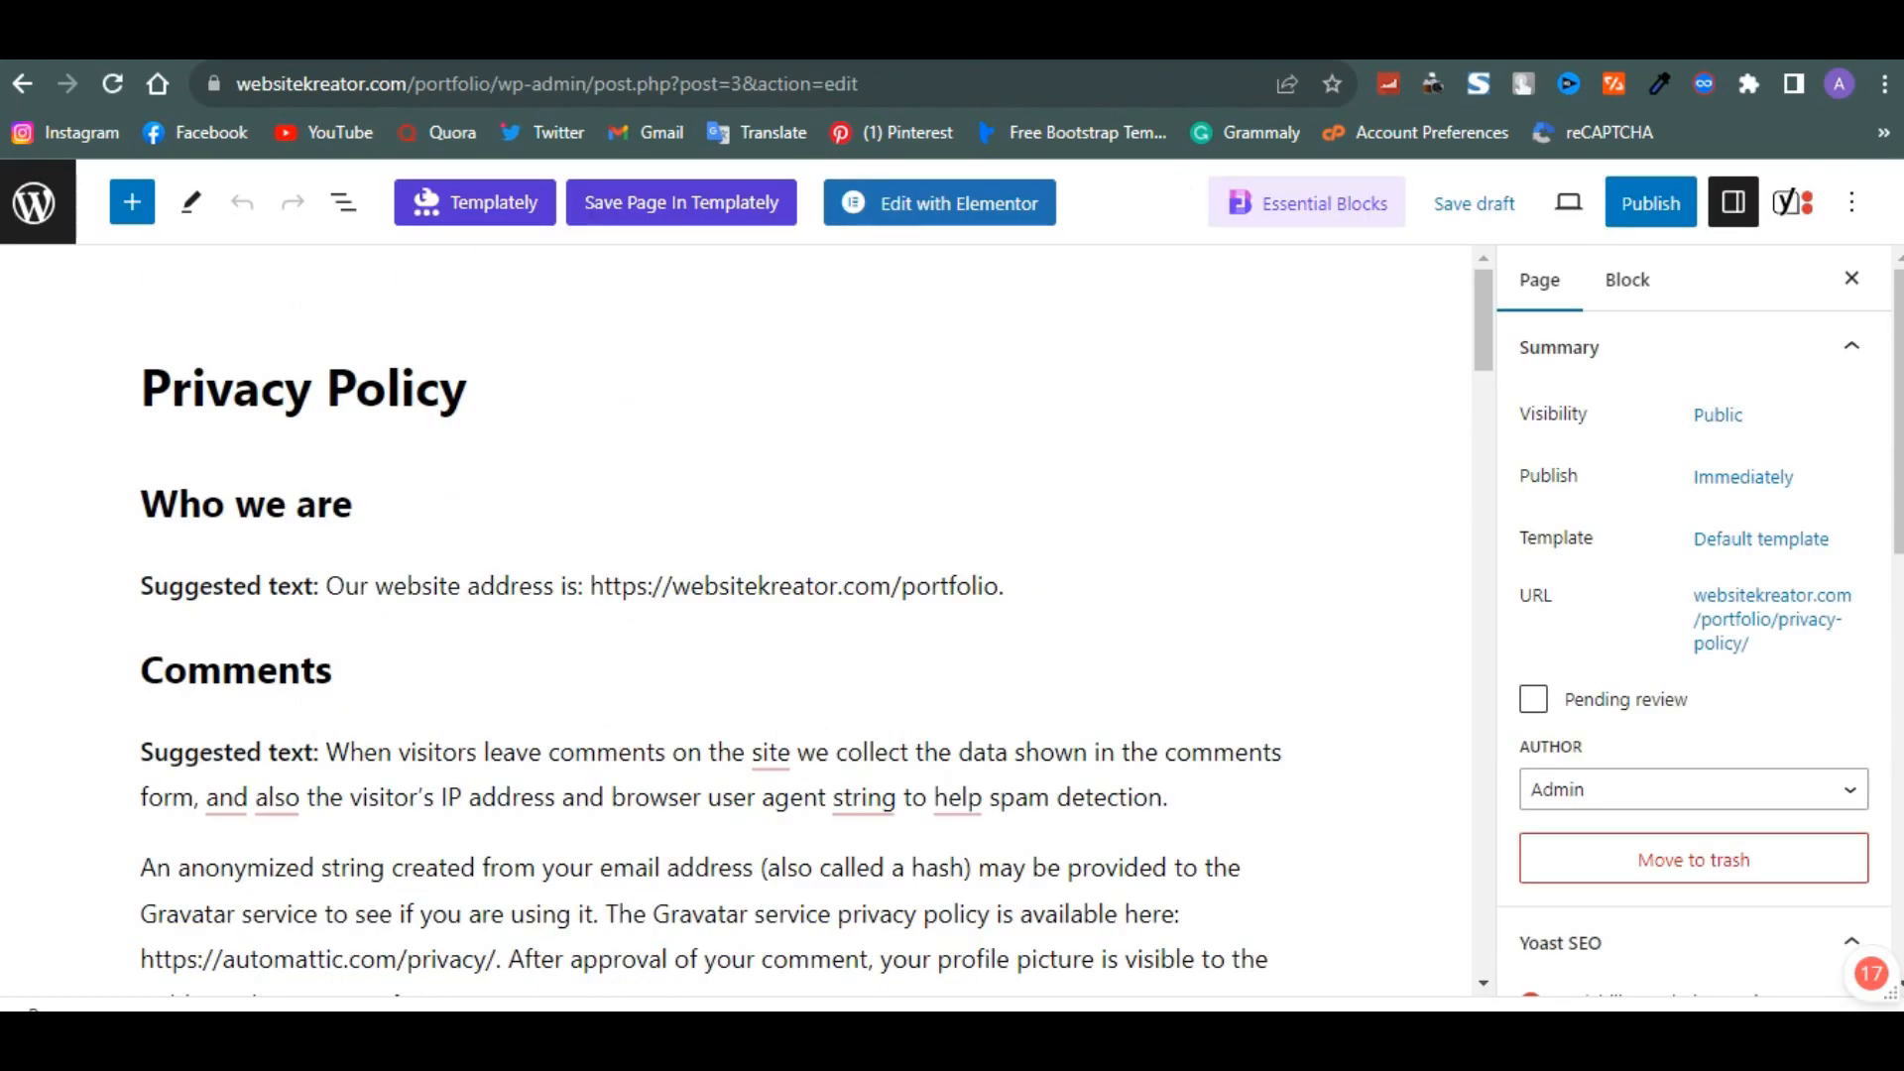
# - Enter 'Photography near me' as the Yoast SEO focus keyphrase for the Privacy Policy page
pyautogui.scroll(-15, 753, 502)
pyautogui.scroll(-10, 753, 502)
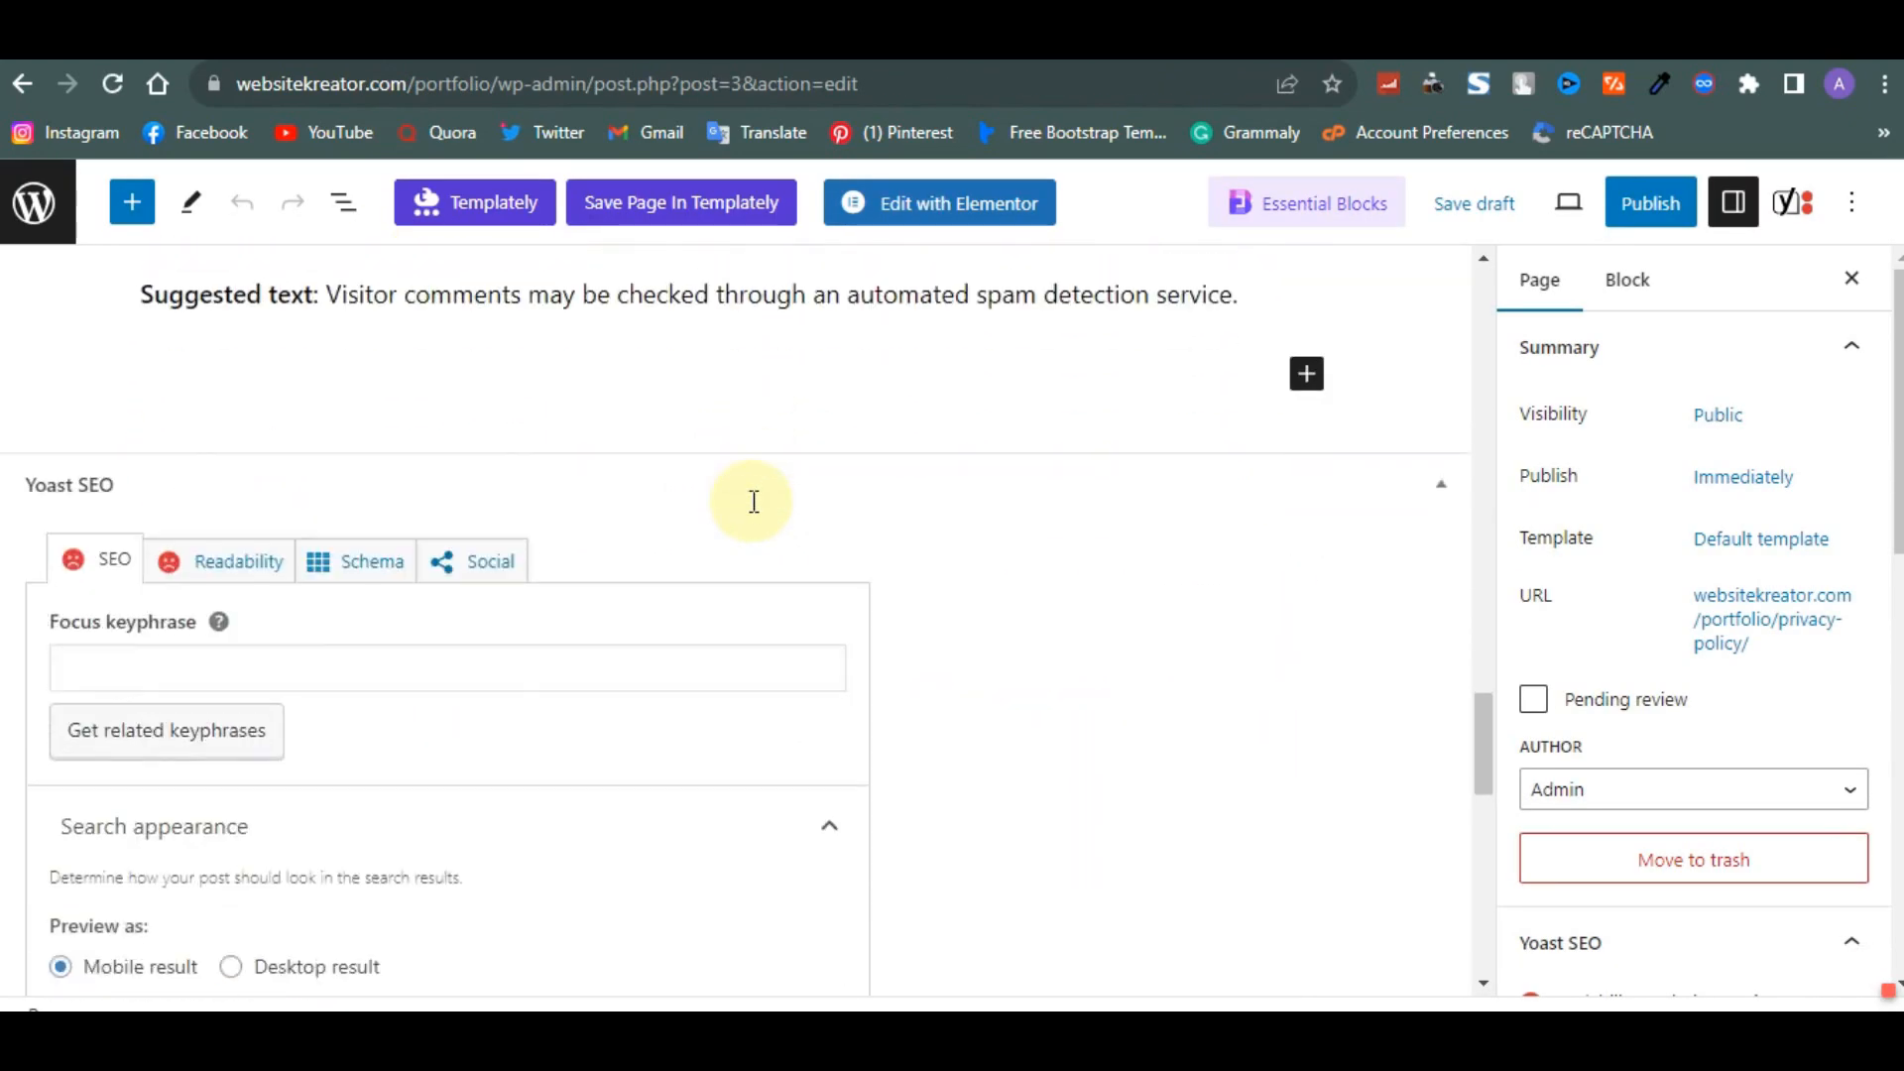
pyautogui.scroll(3, 753, 515)
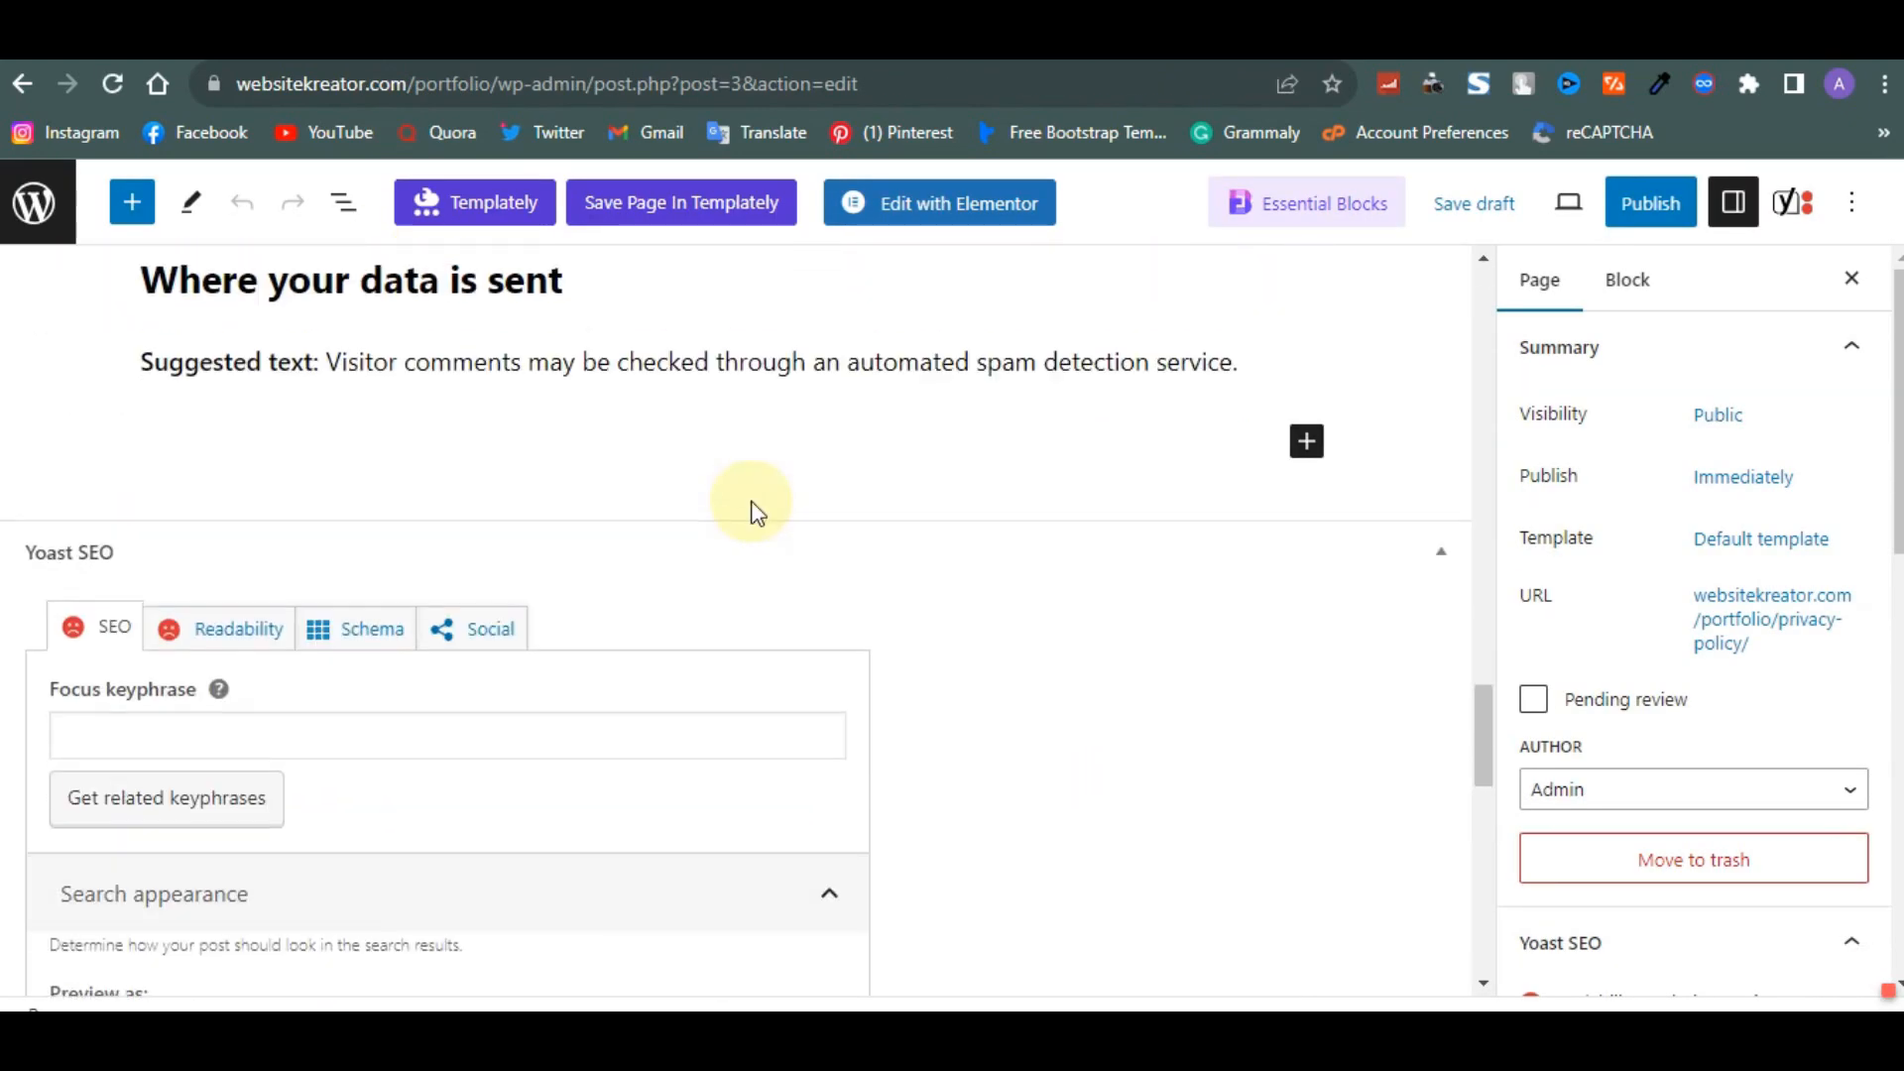
pyautogui.click(313, 730)
pyautogui.scroll(-1, 311, 738)
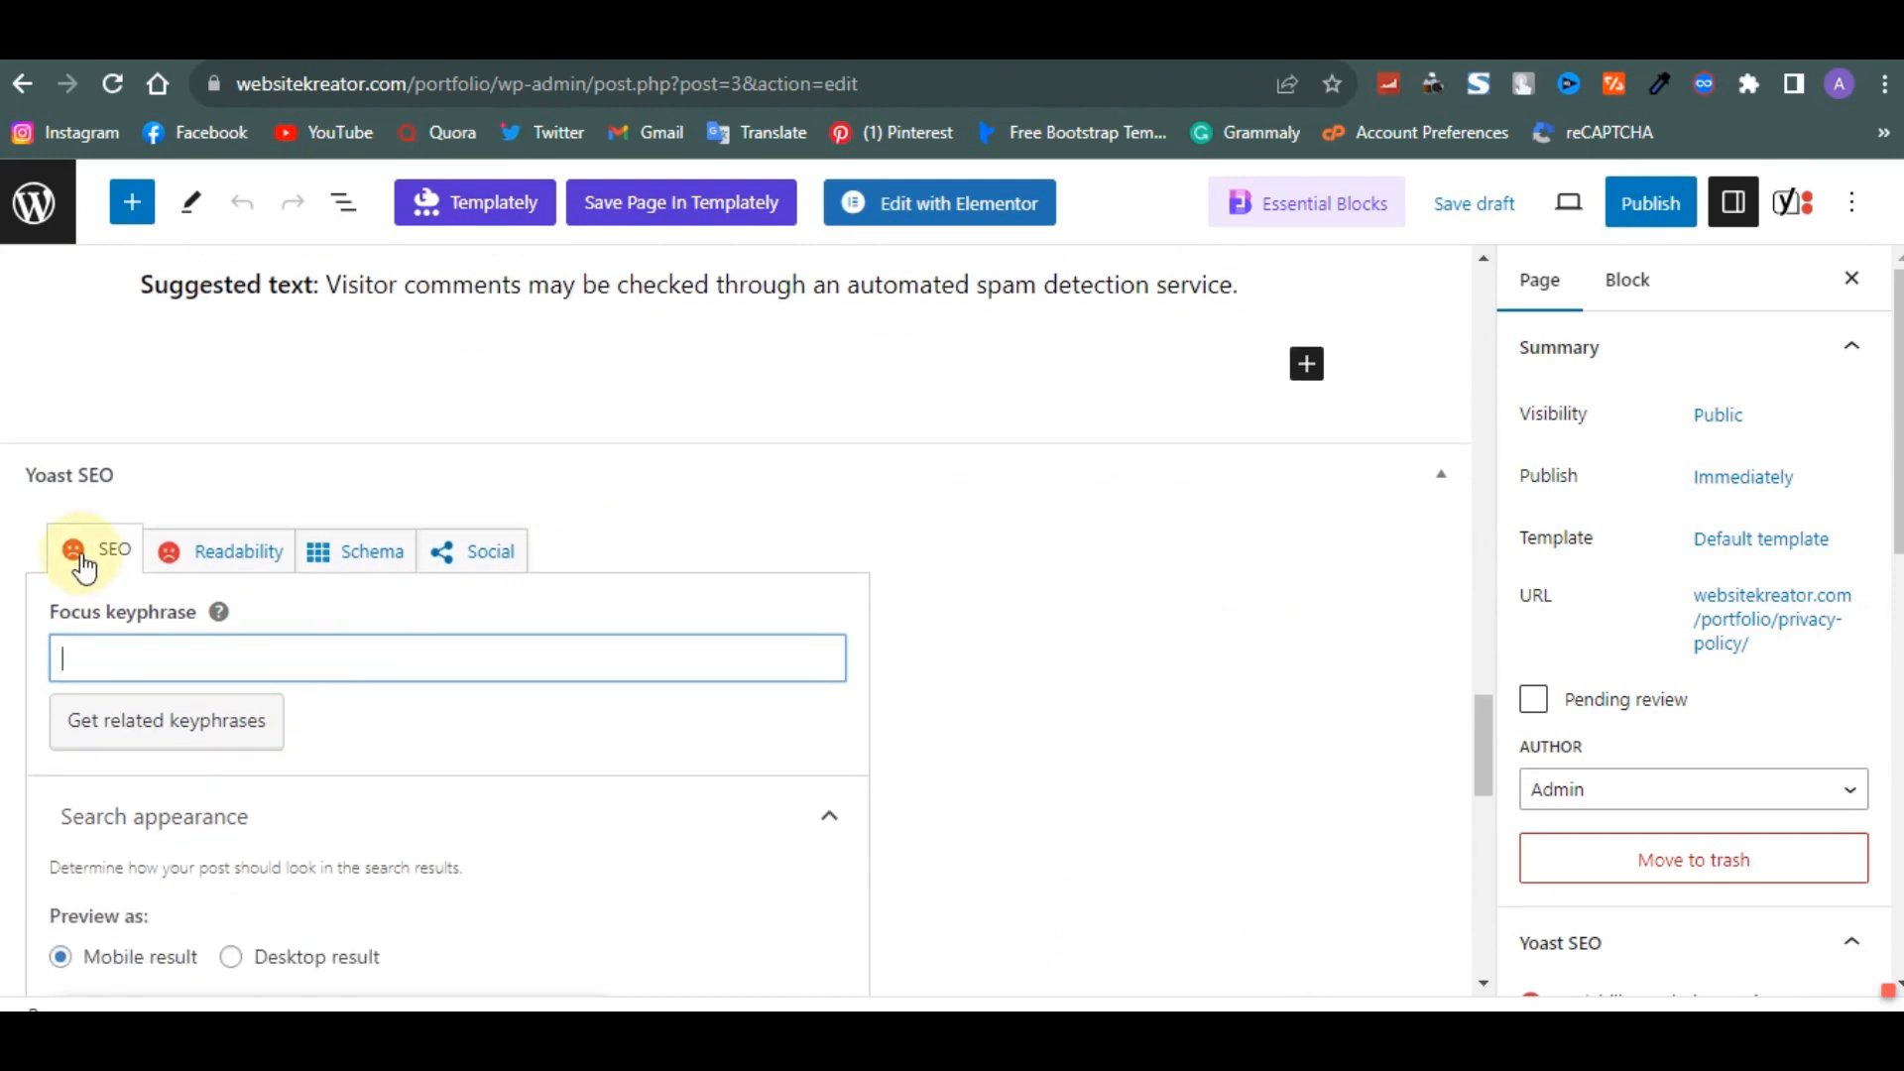
pyautogui.click(34, 470)
pyautogui.click(176, 669)
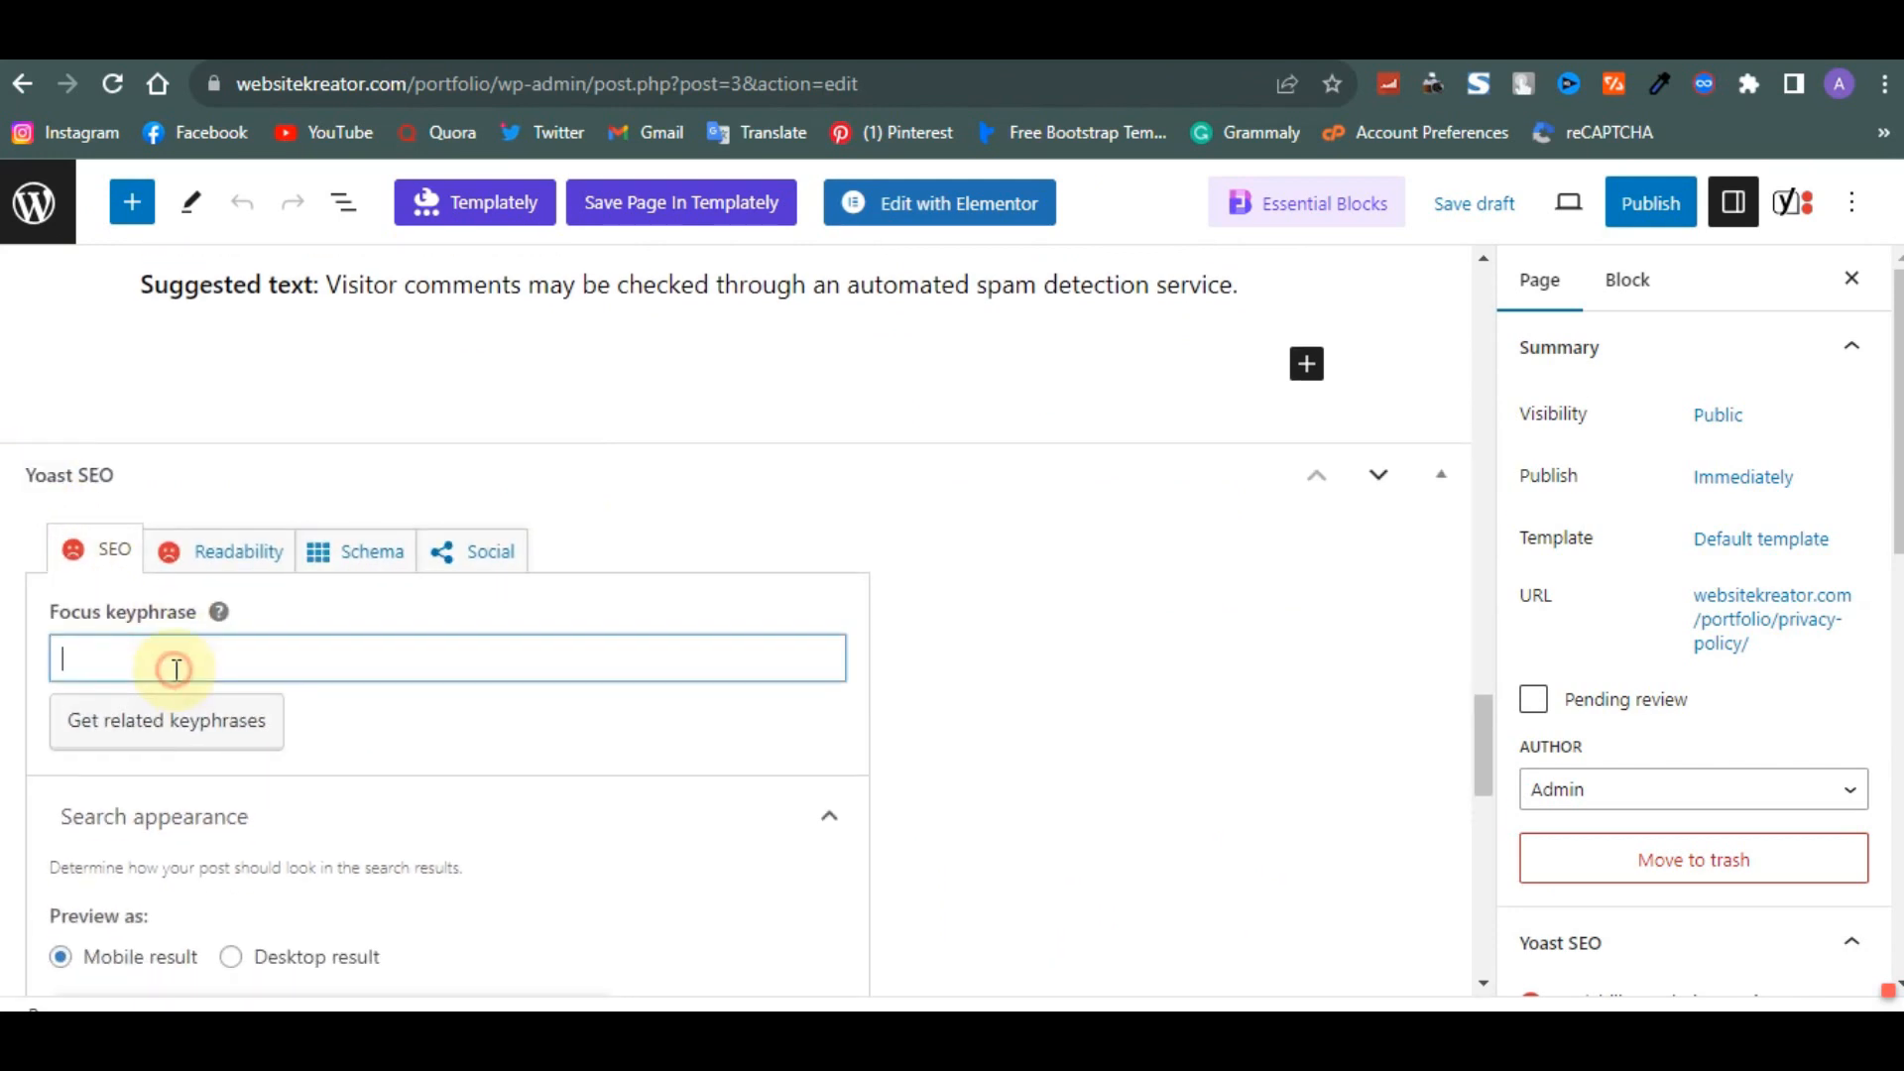
pyautogui.write('Photography')
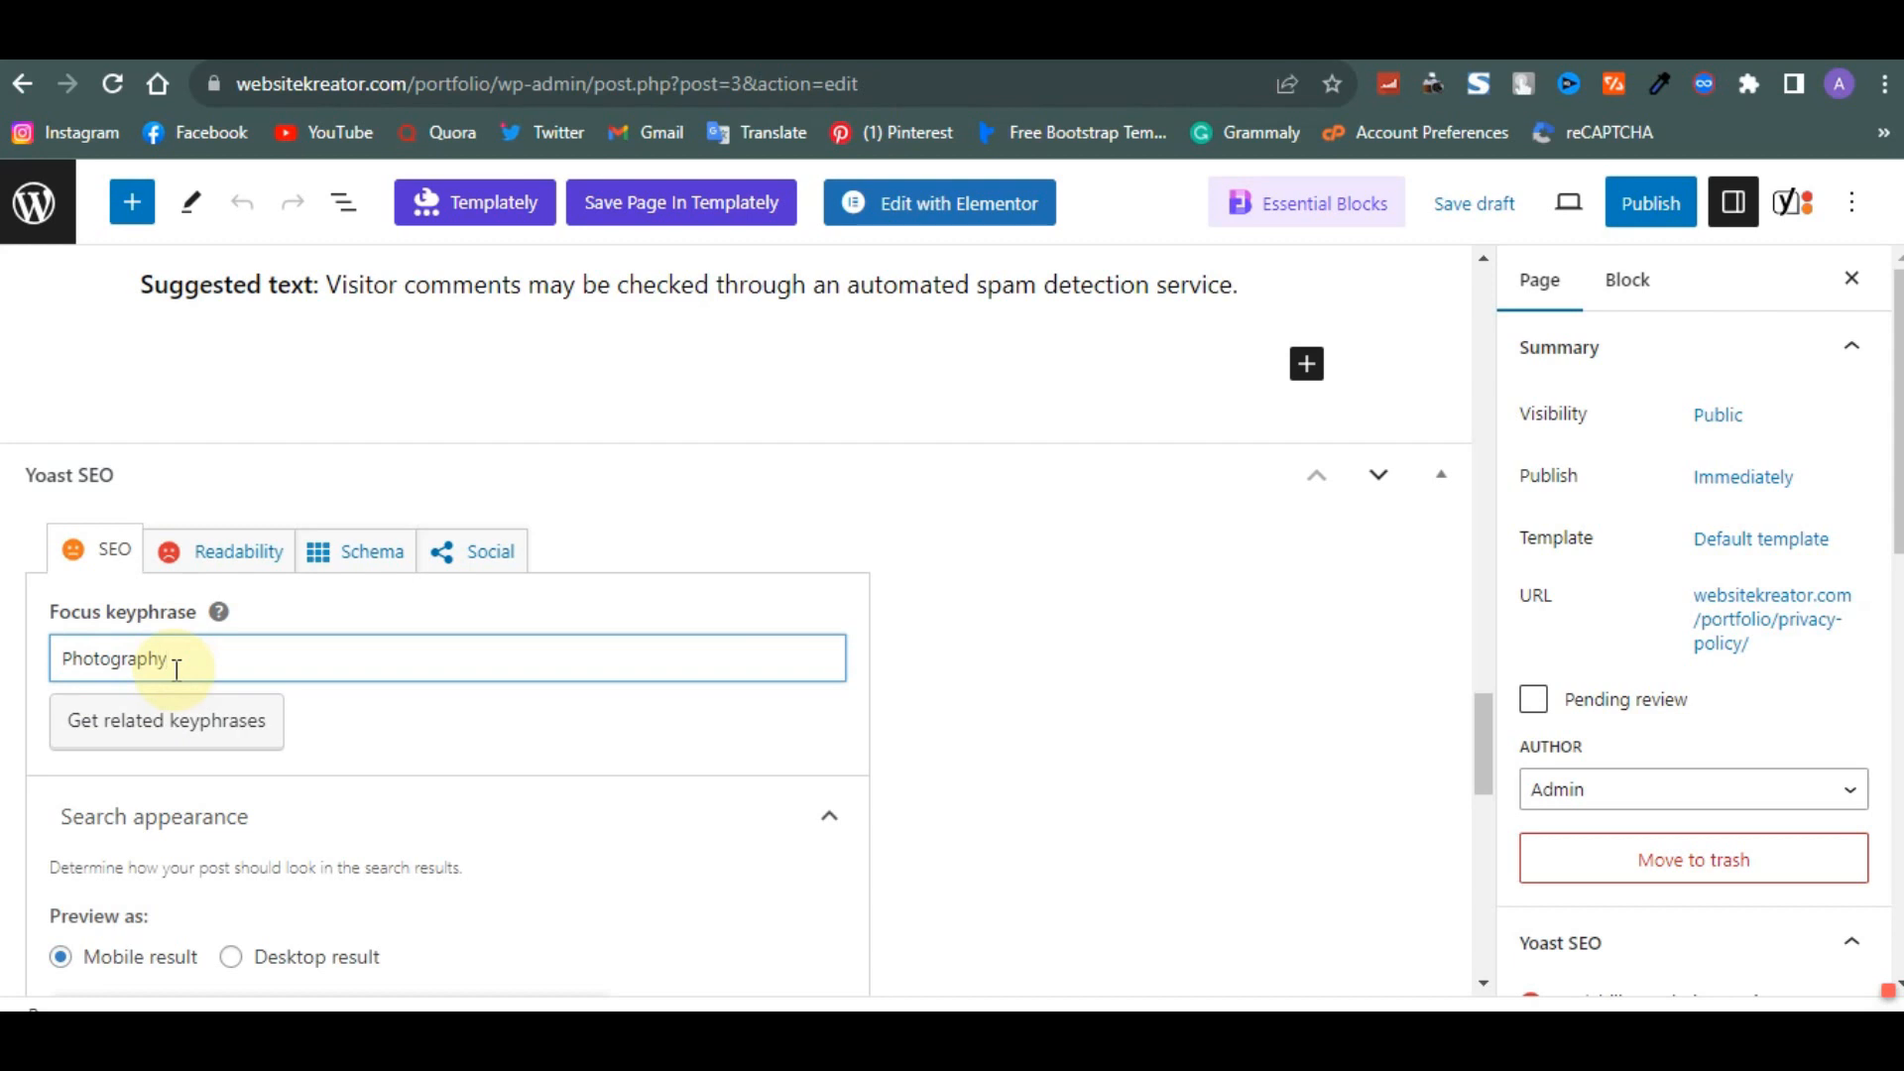
pyautogui.write(' near me')
# - Replace the page slug in the Yoast search appearance settings with 'photography near me'
pyautogui.scroll(-6, 174, 669)
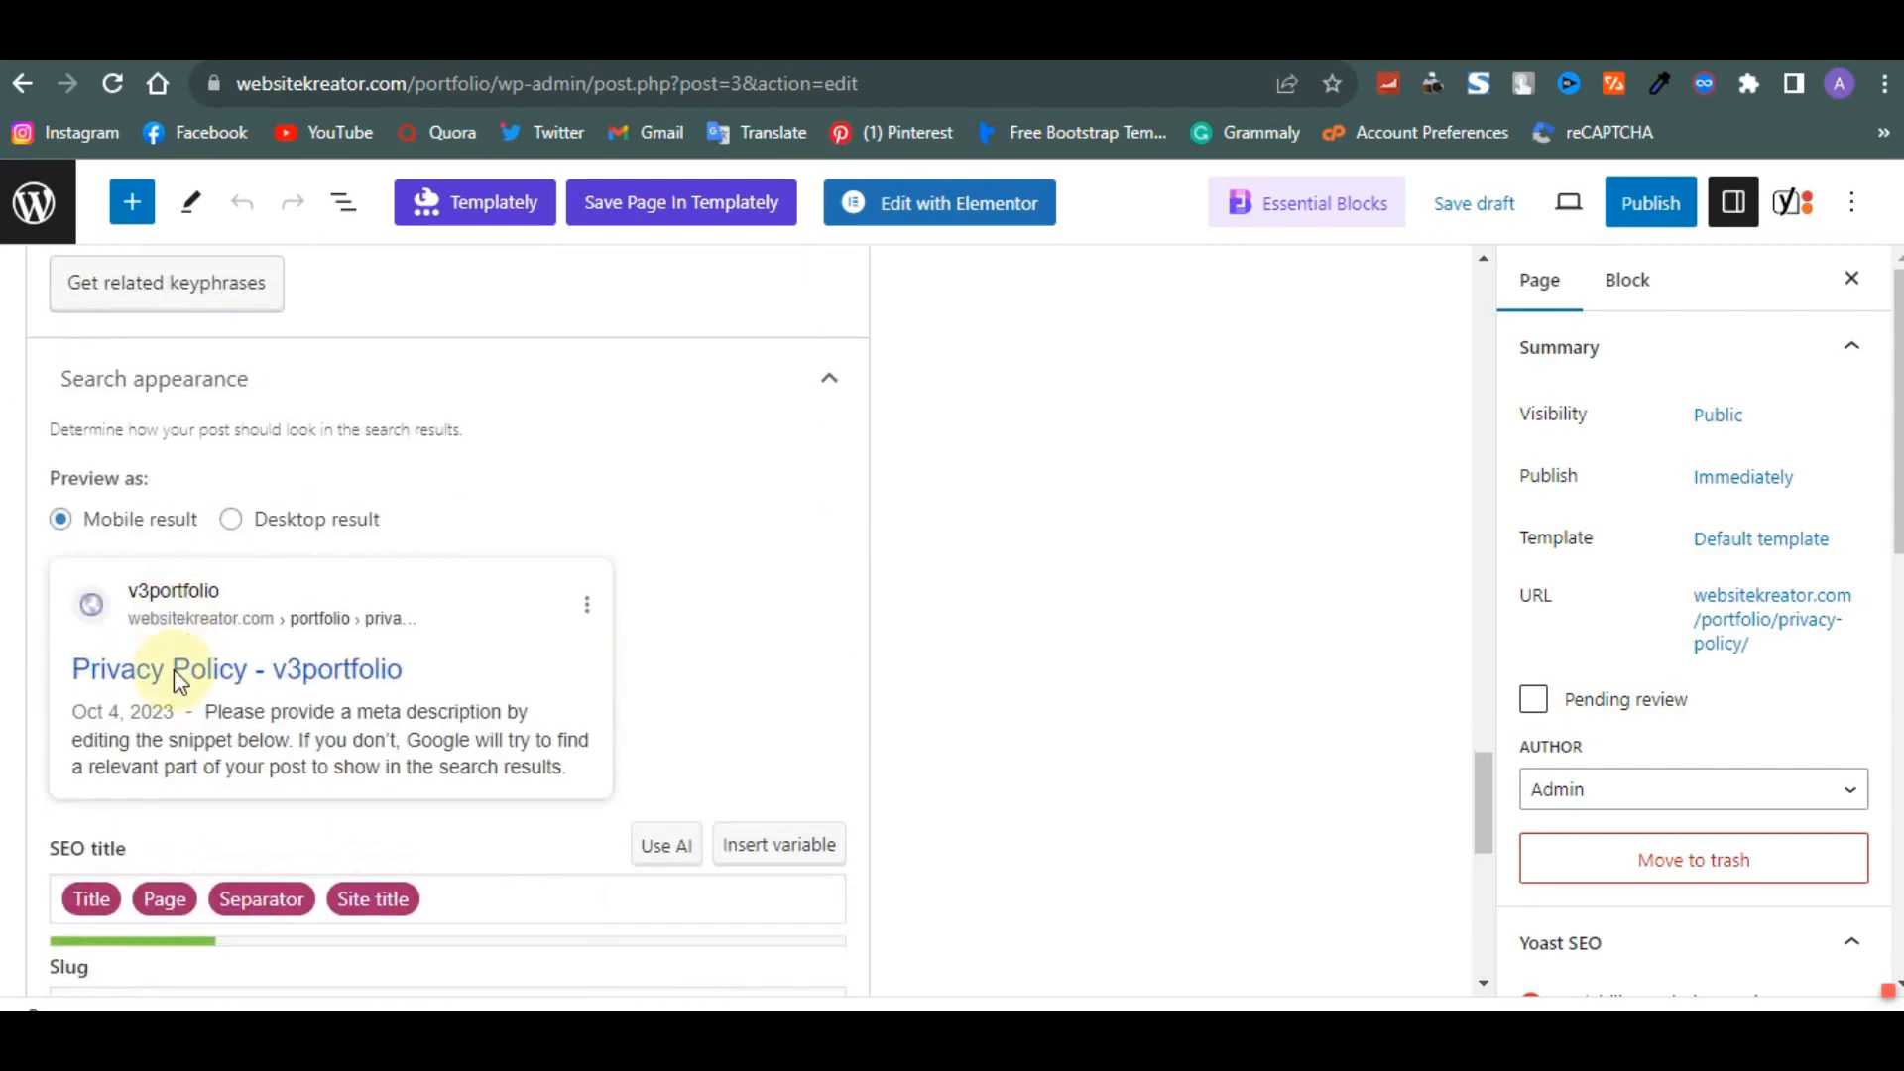
pyautogui.moveTo(204, 853); pyautogui.dragTo(30, 852)
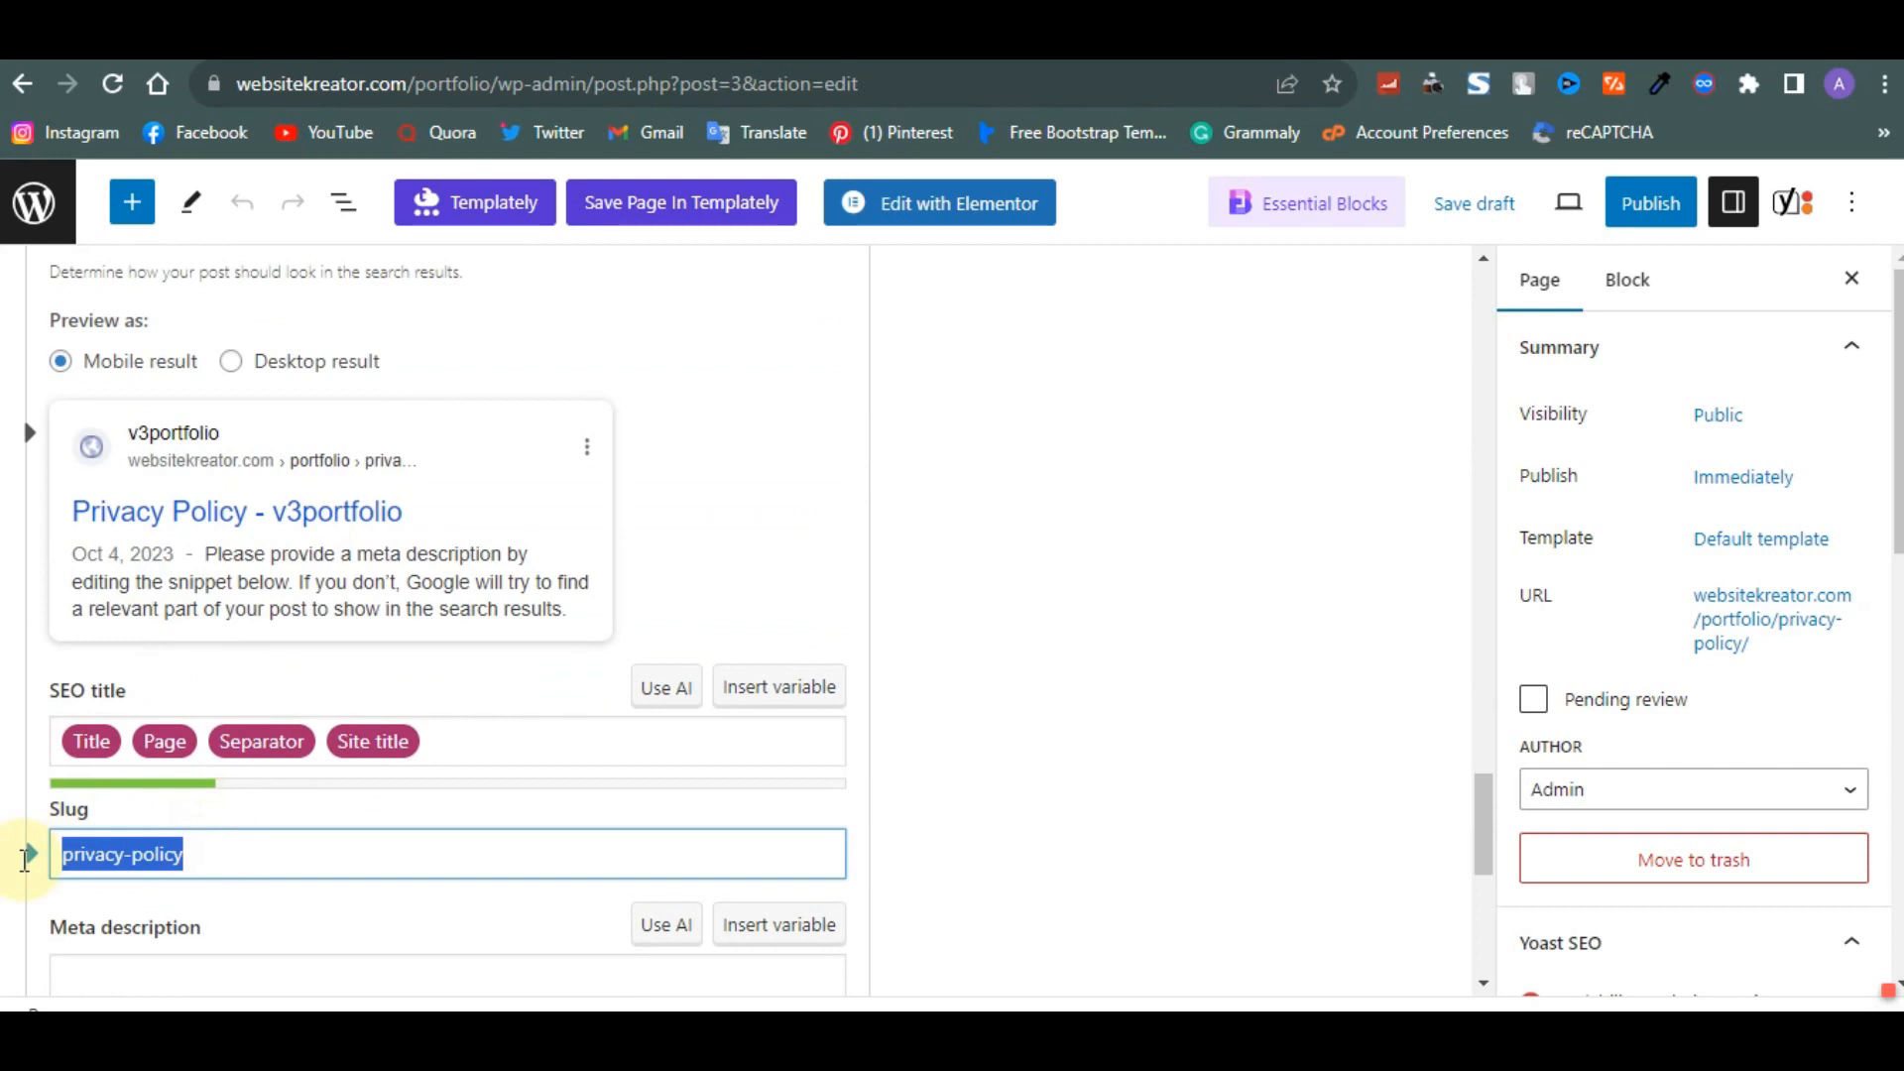
pyautogui.click(233, 849)
pyautogui.moveTo(179, 854); pyautogui.dragTo(50, 854)
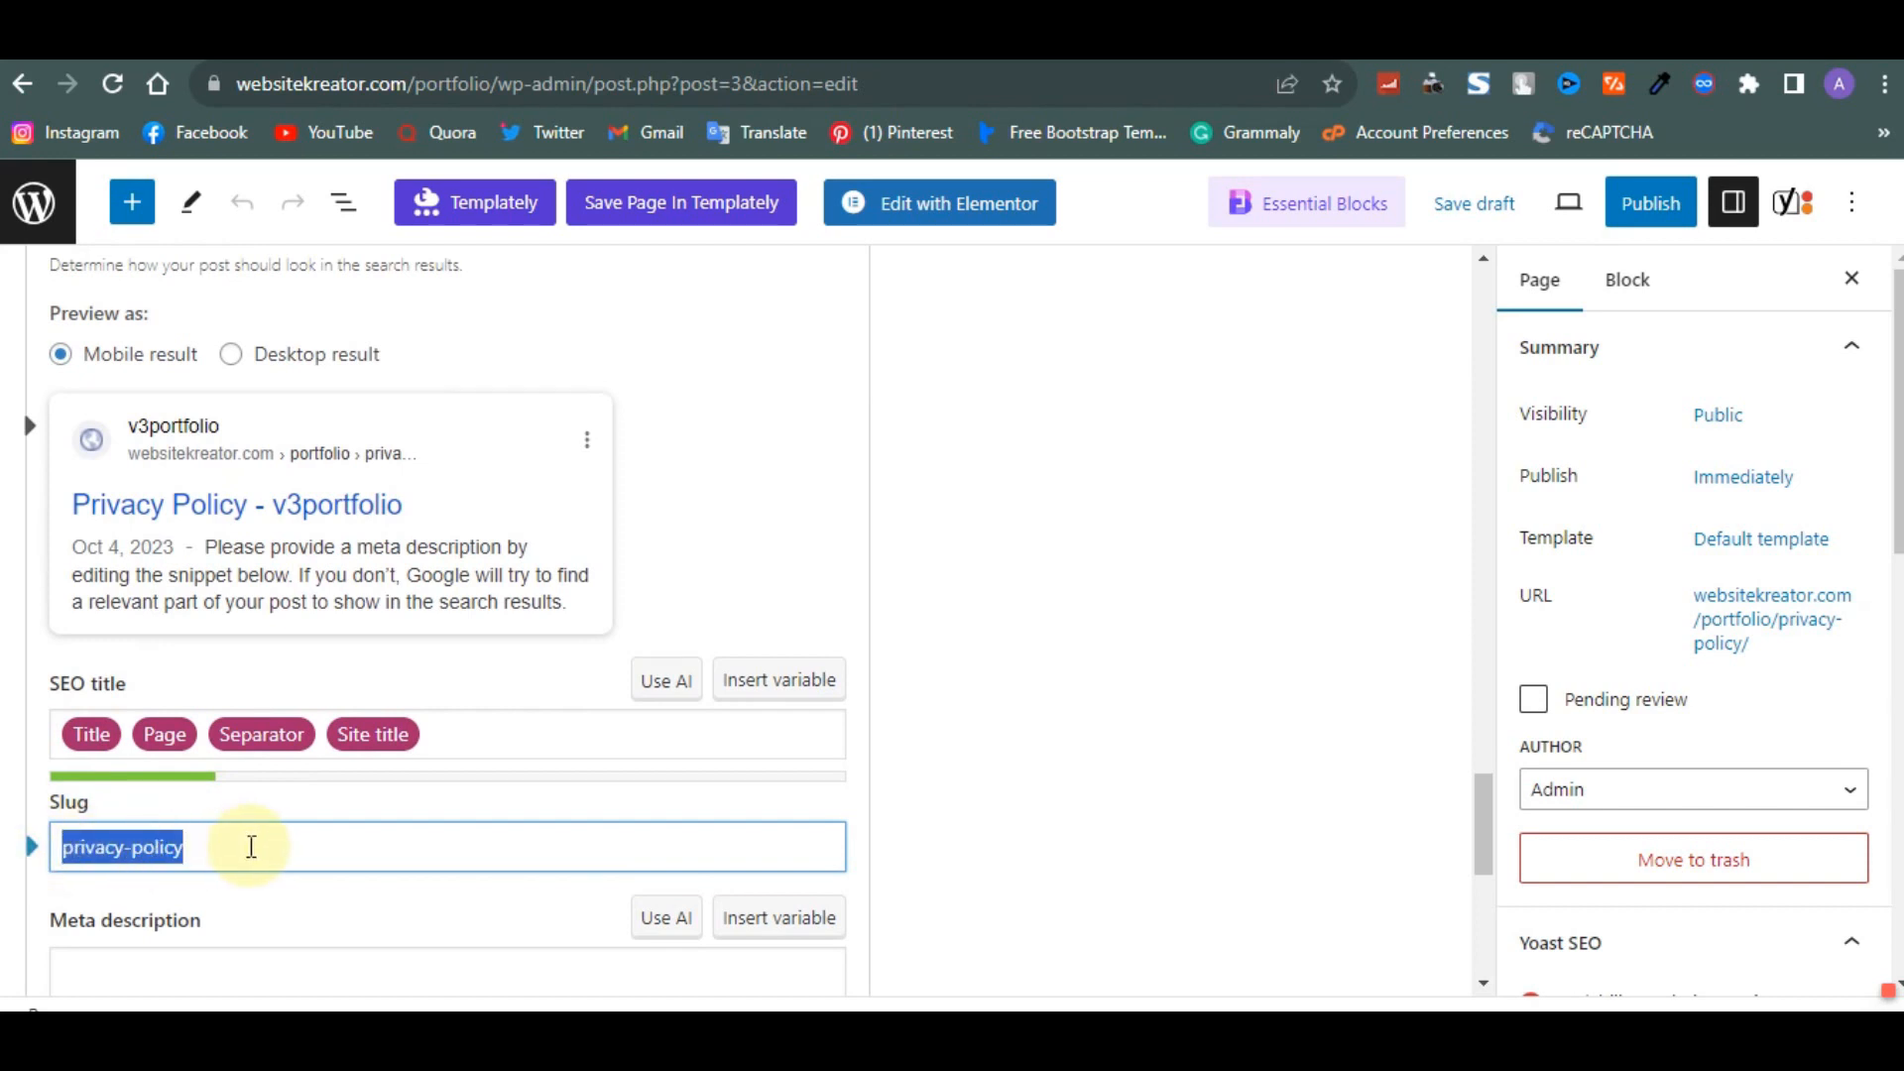
pyautogui.write('phot')
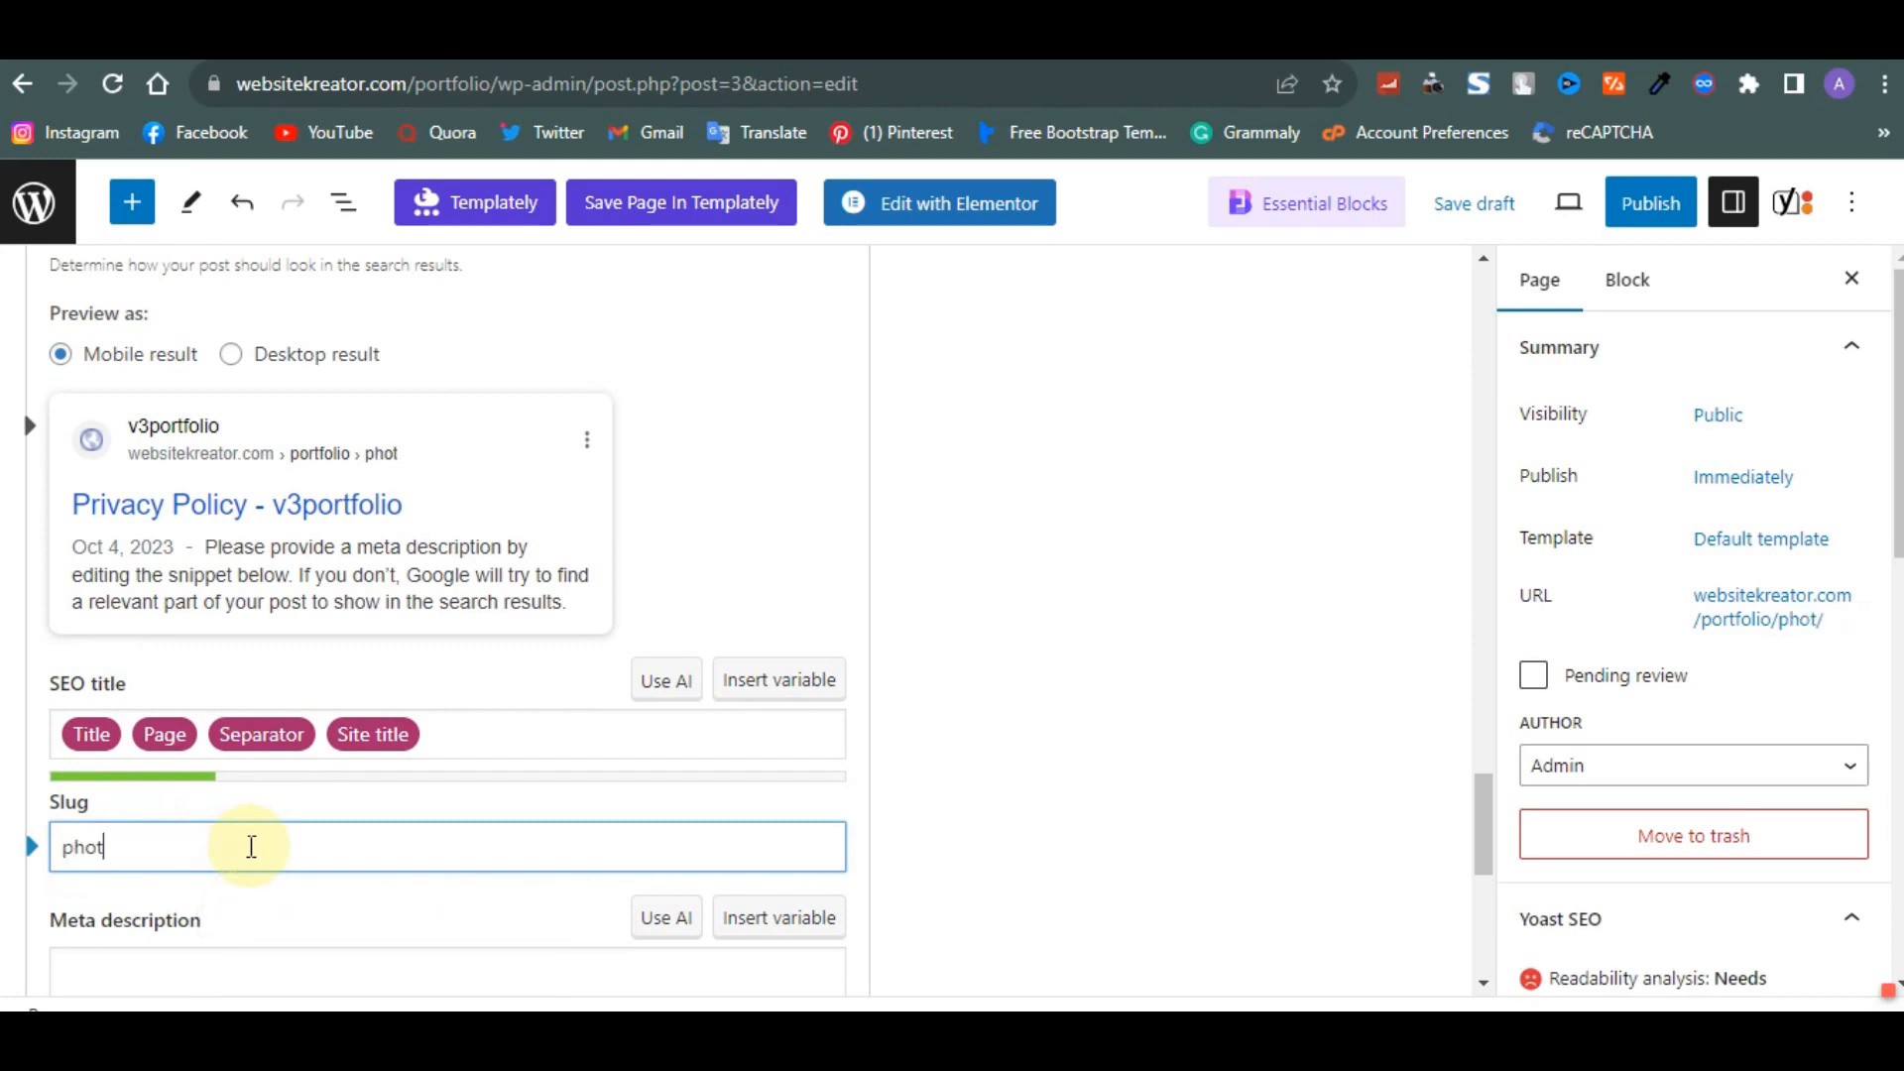
pyautogui.write('ograph')
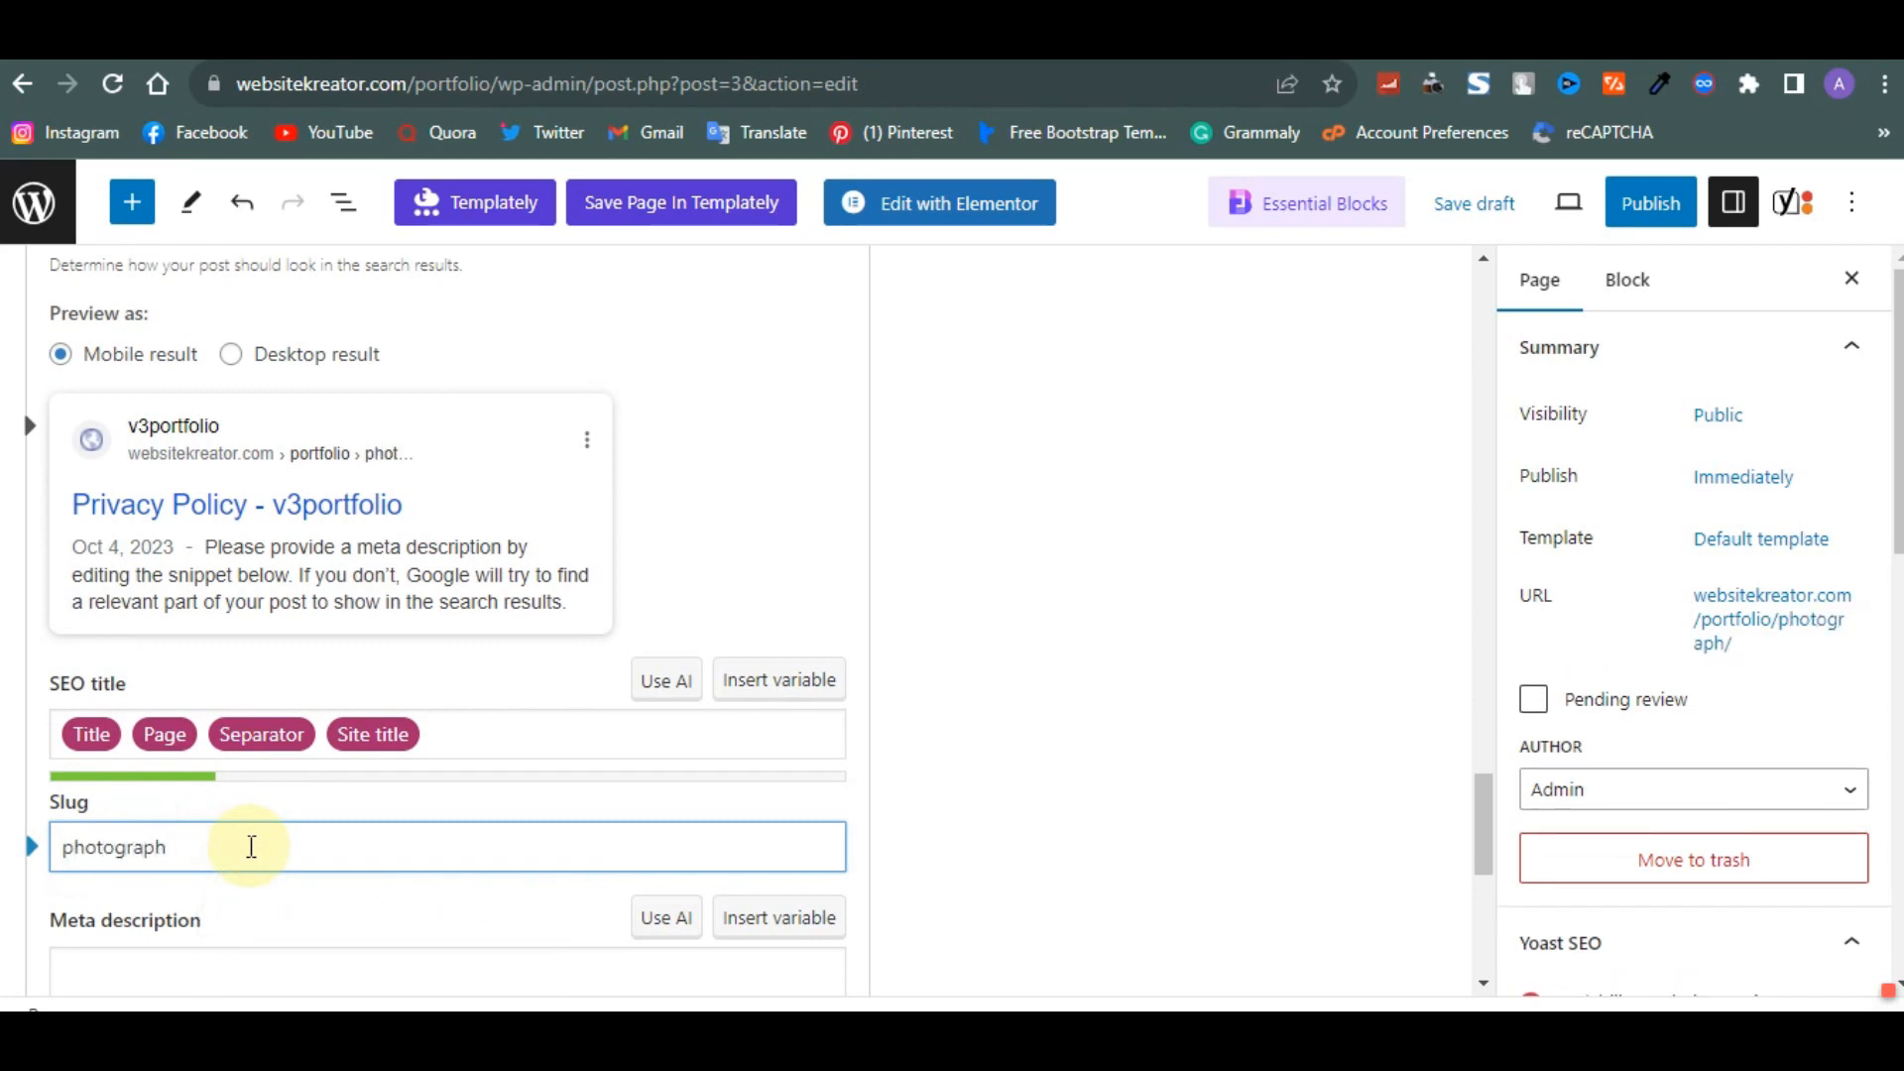
pyautogui.write('y near me')
# - Paste the copied PhotoSesh description into the Yoast meta description field
pyautogui.scroll(-2, 250, 846)
pyautogui.click(248, 839)
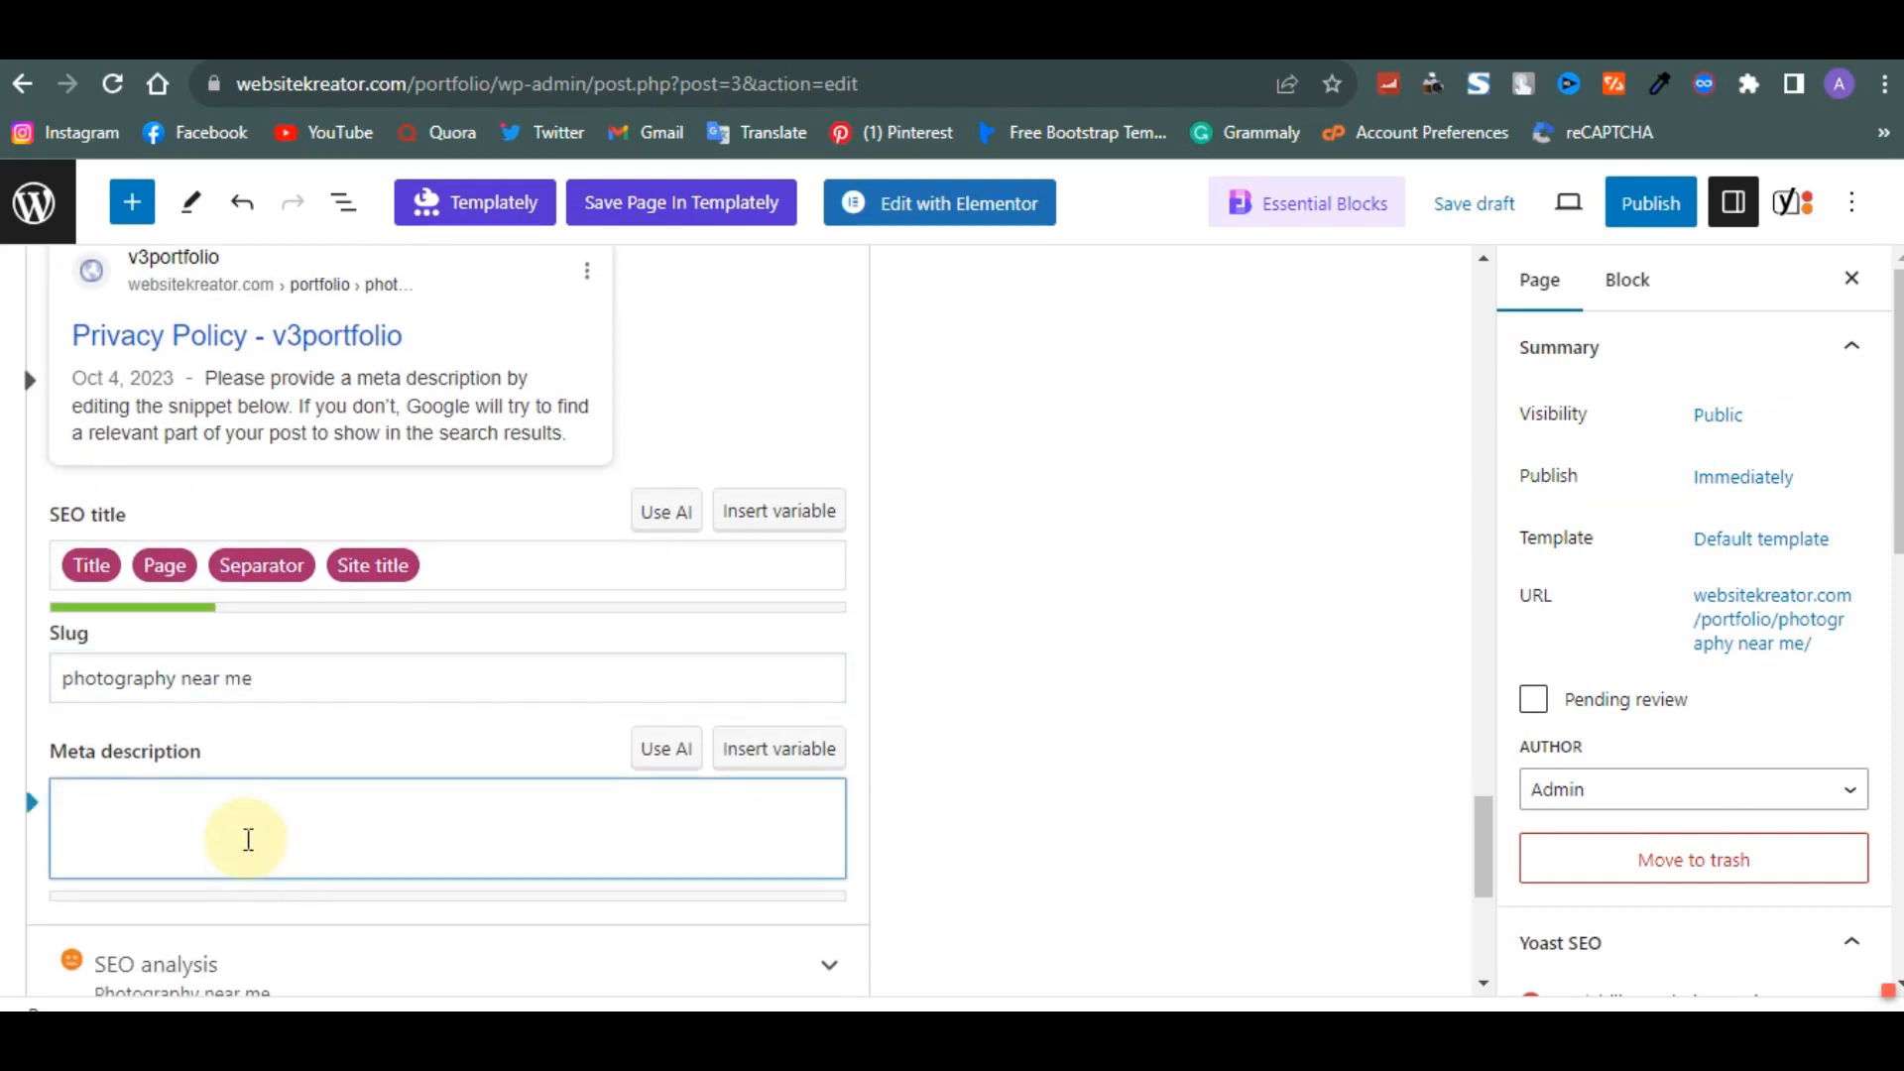
pyautogui.hotkey('ctrl', 'v')
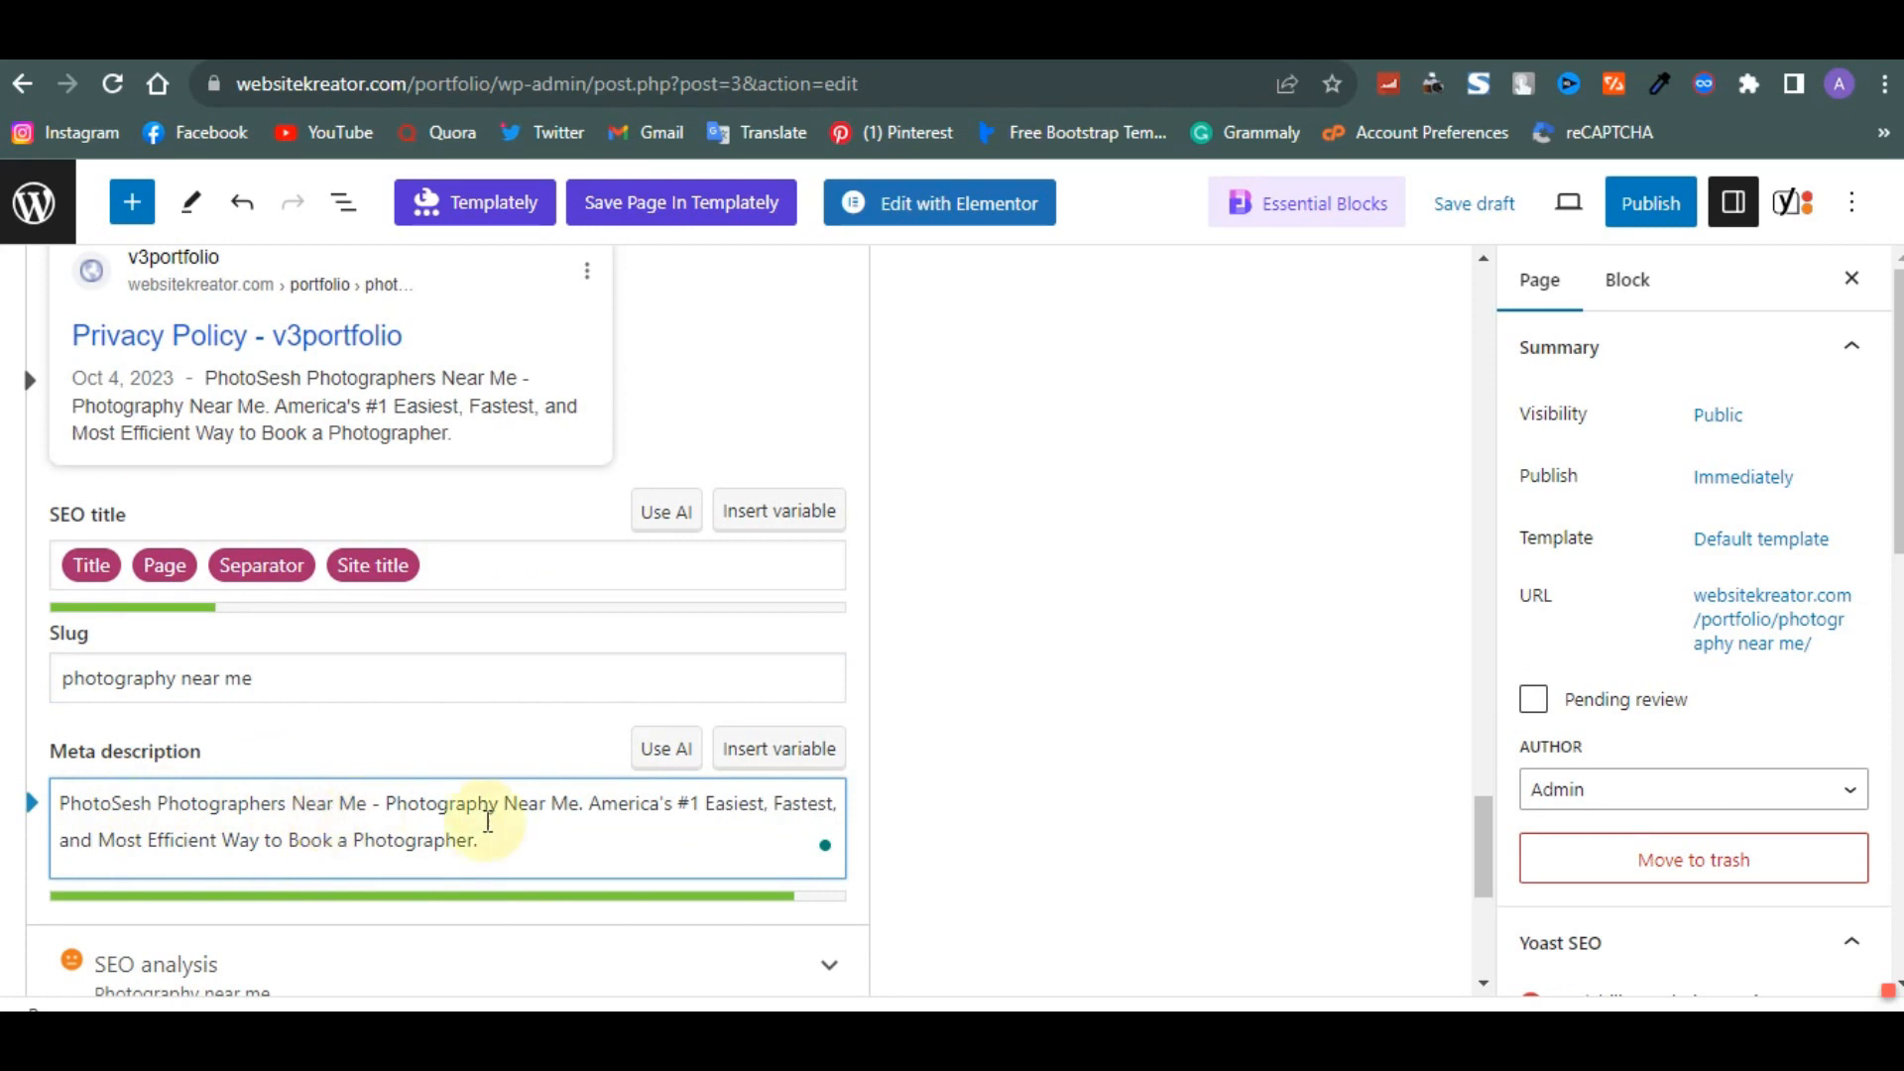
# - Select most of the pasted meta description text for editing
pyautogui.click(566, 848)
pyautogui.moveTo(355, 850); pyautogui.dragTo(103, 806)
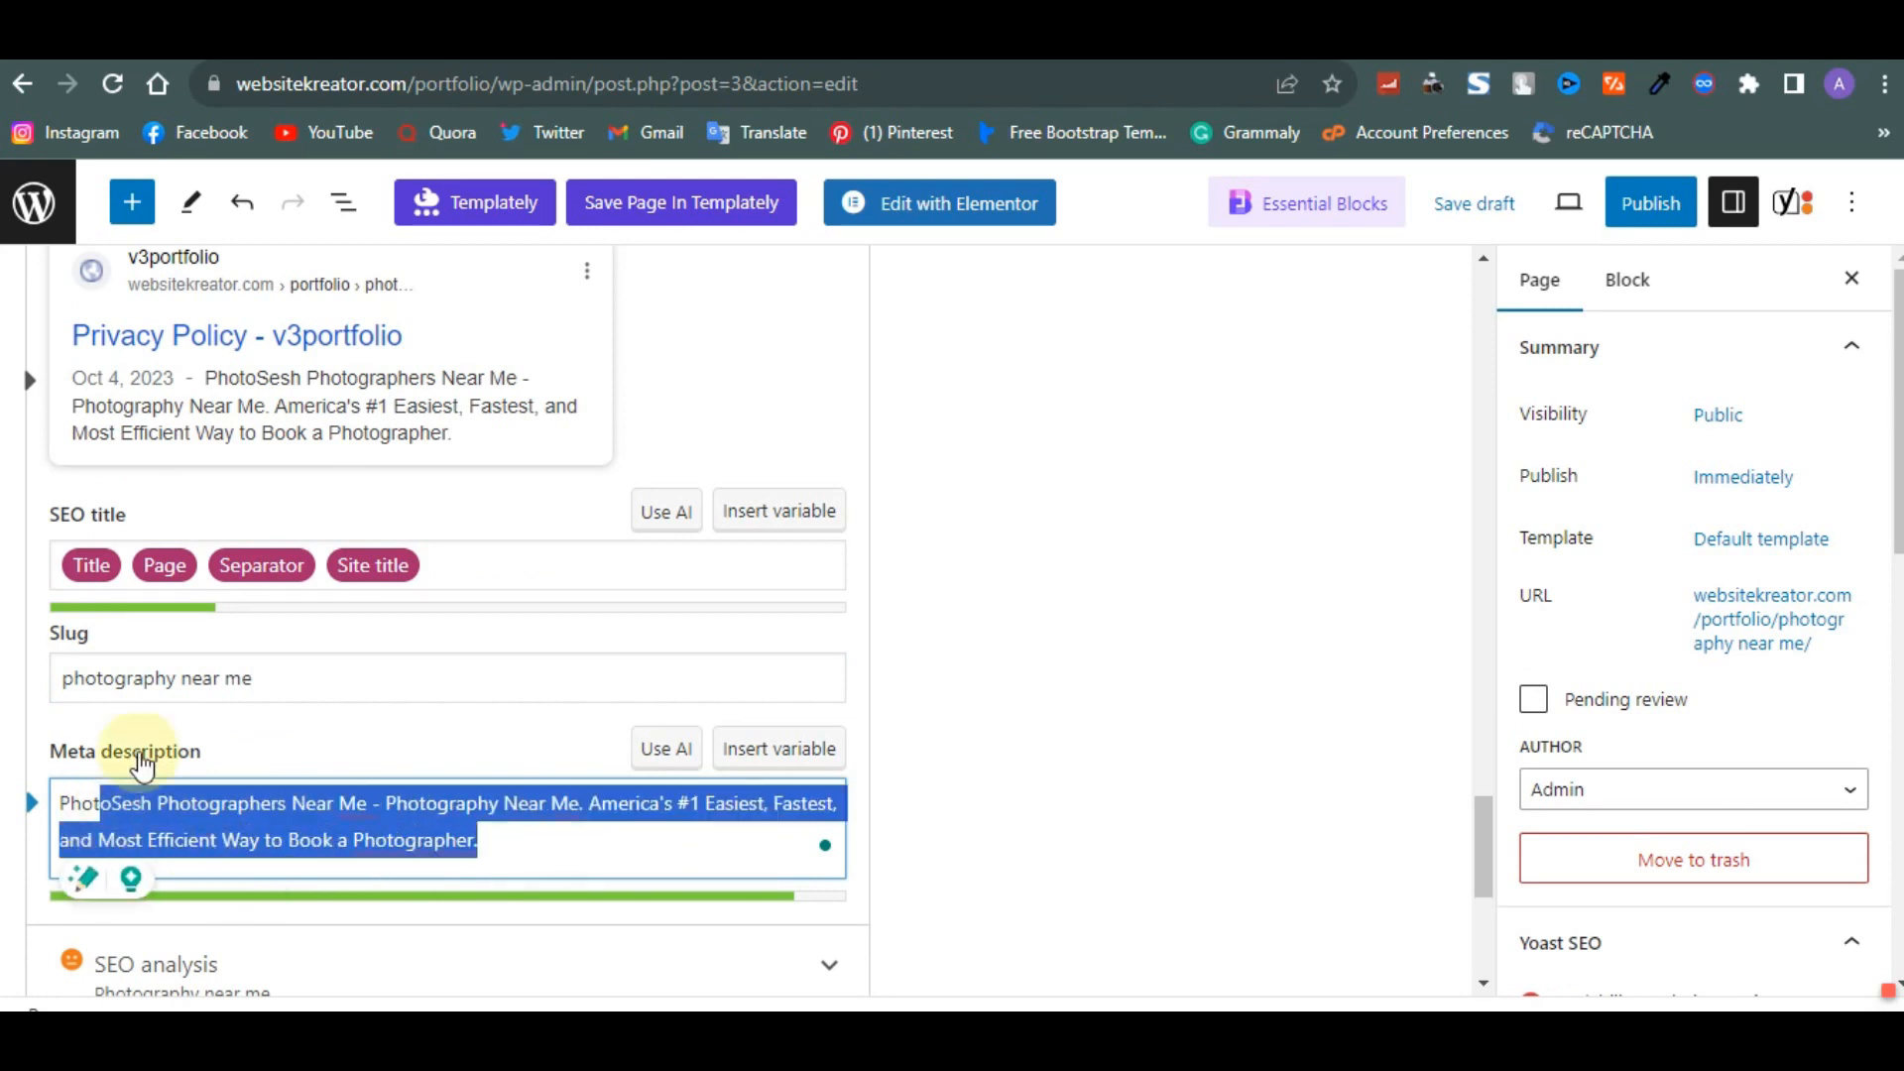
pyautogui.scroll(2, 195, 806)
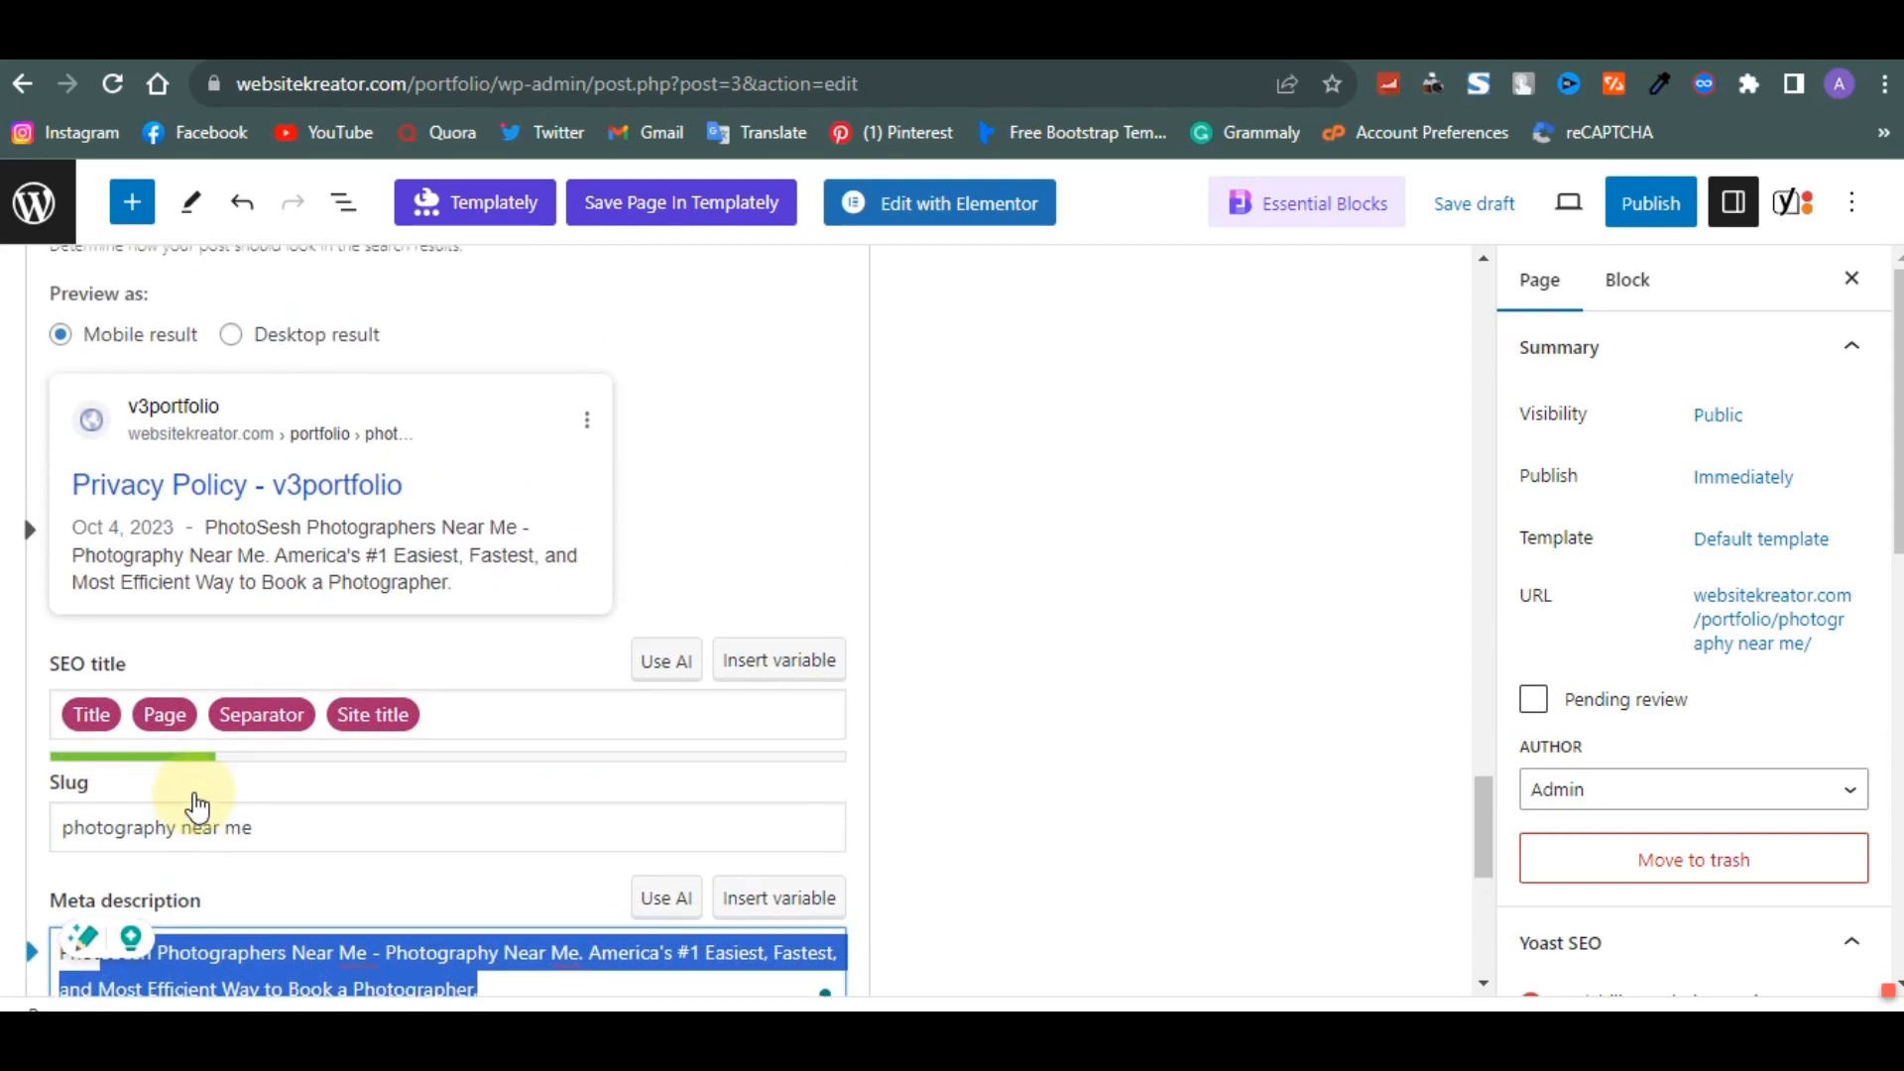